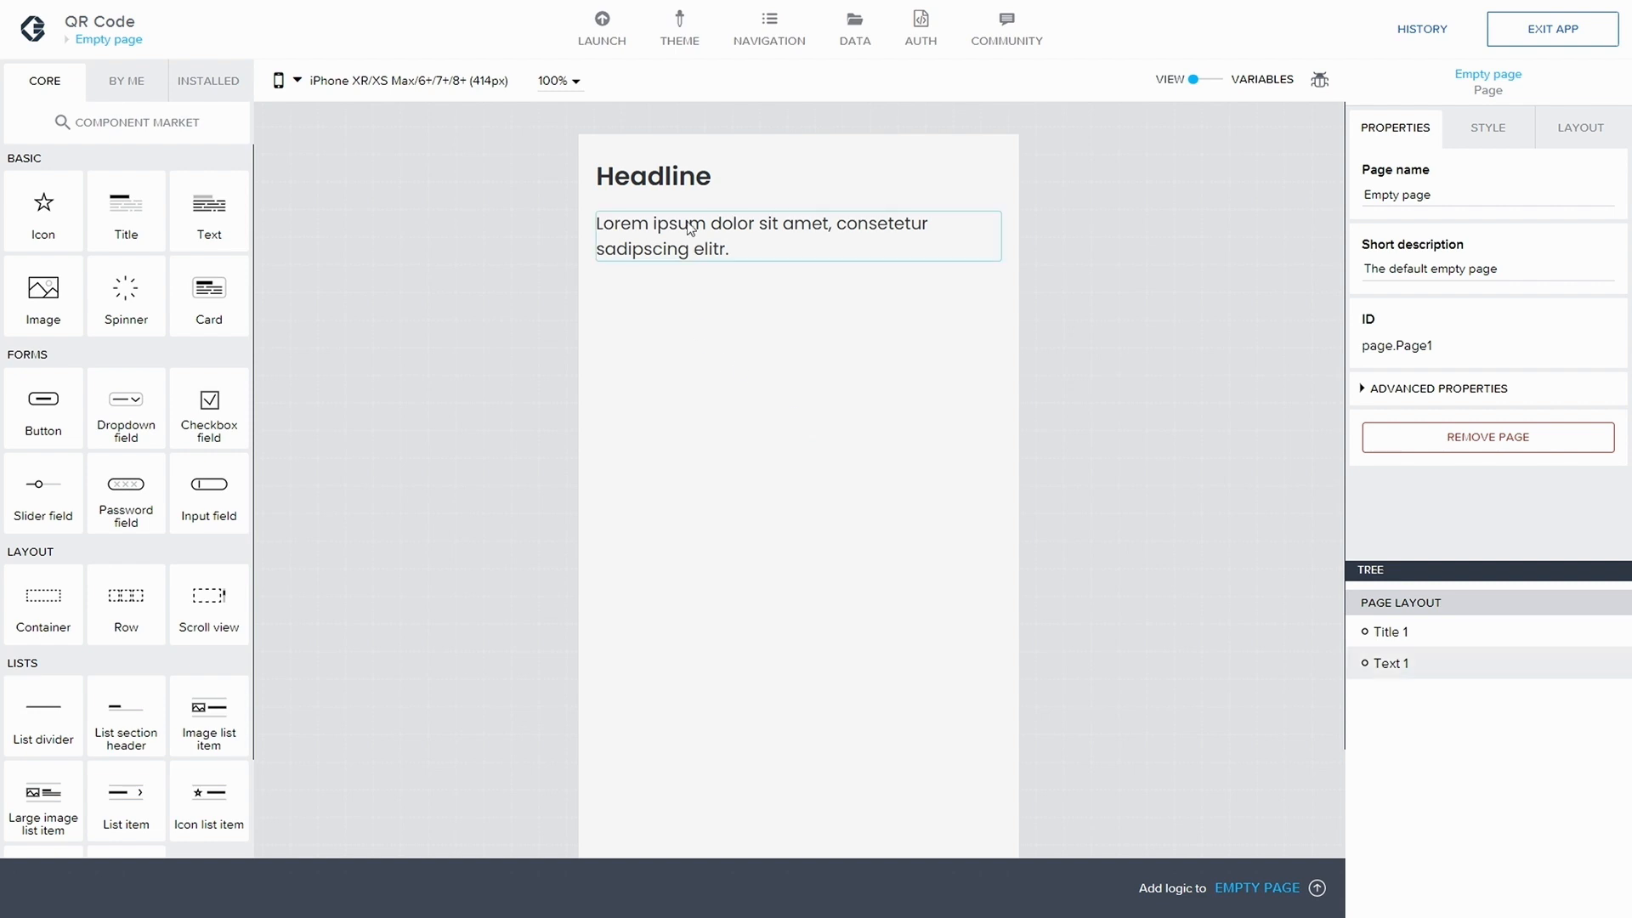
- Delete the default headline and text components from the empty page and save the application
{"action": "left_click", "coordinate": [676, 181]}
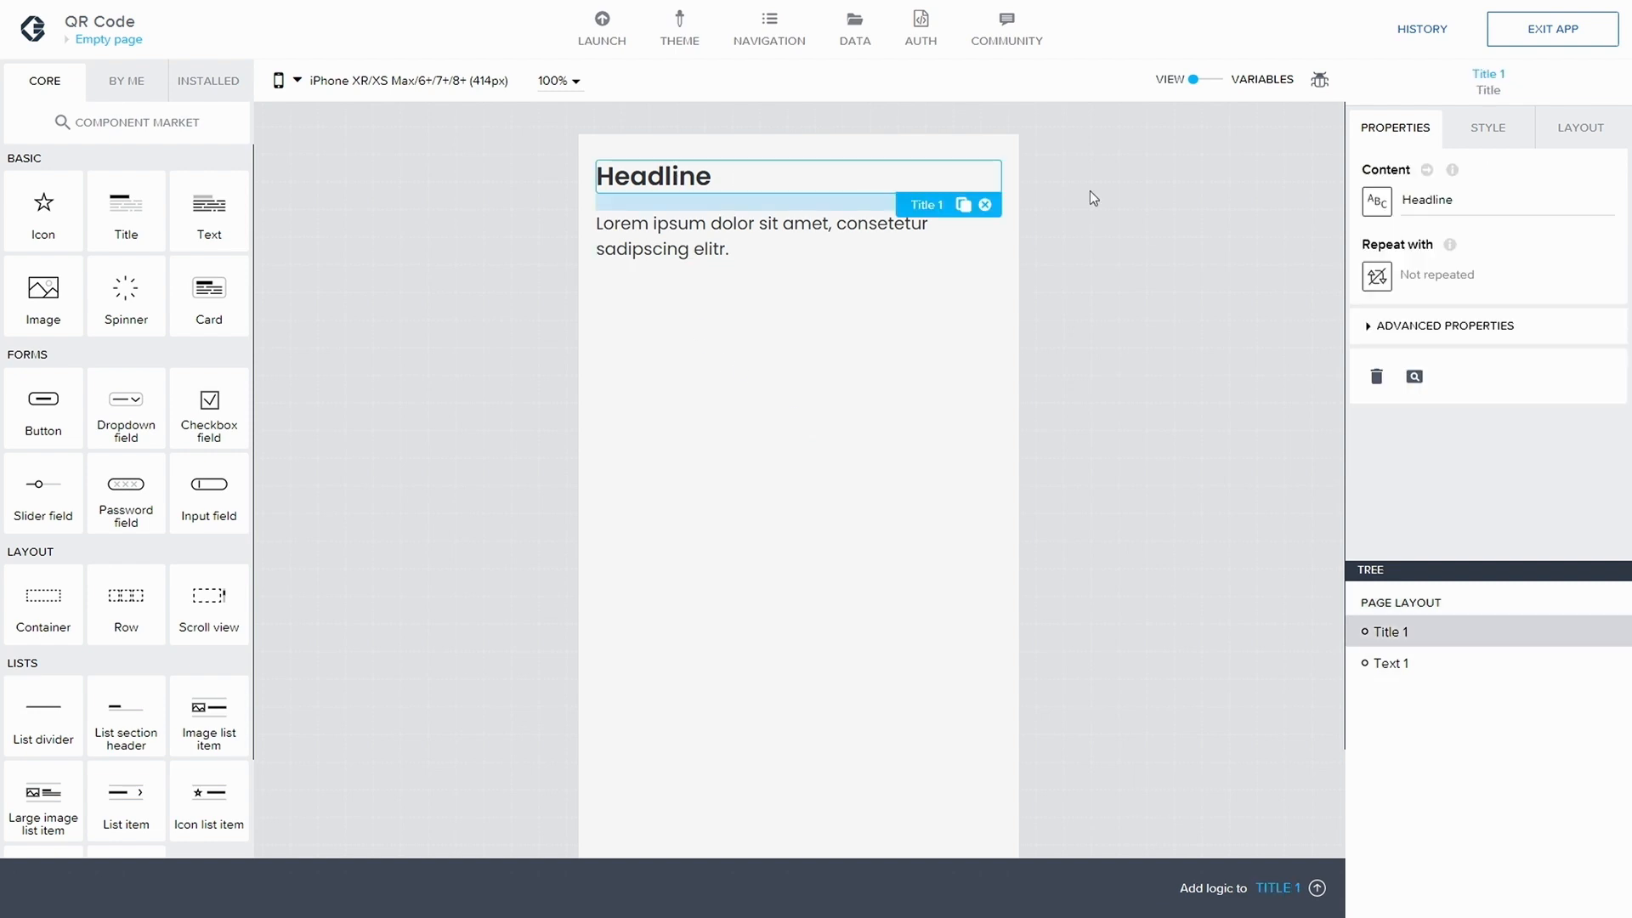
{"action": "left_click", "coordinate": [1376, 376]}
{"action": "left_click", "coordinate": [1375, 376]}
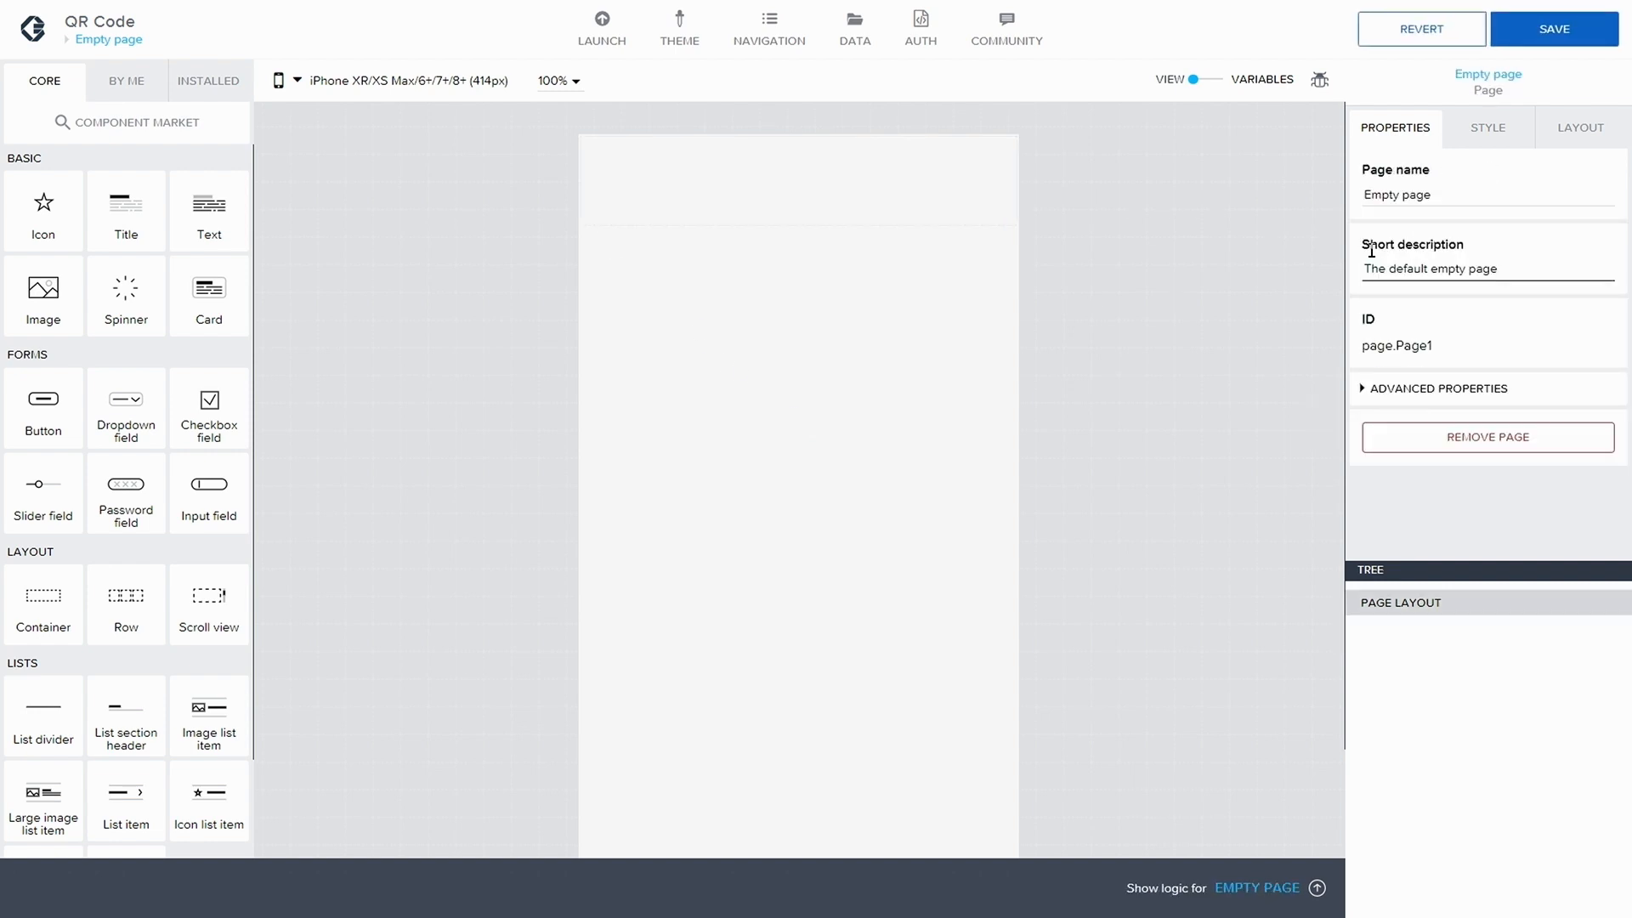
{"action": "left_click", "coordinate": [1568, 30]}
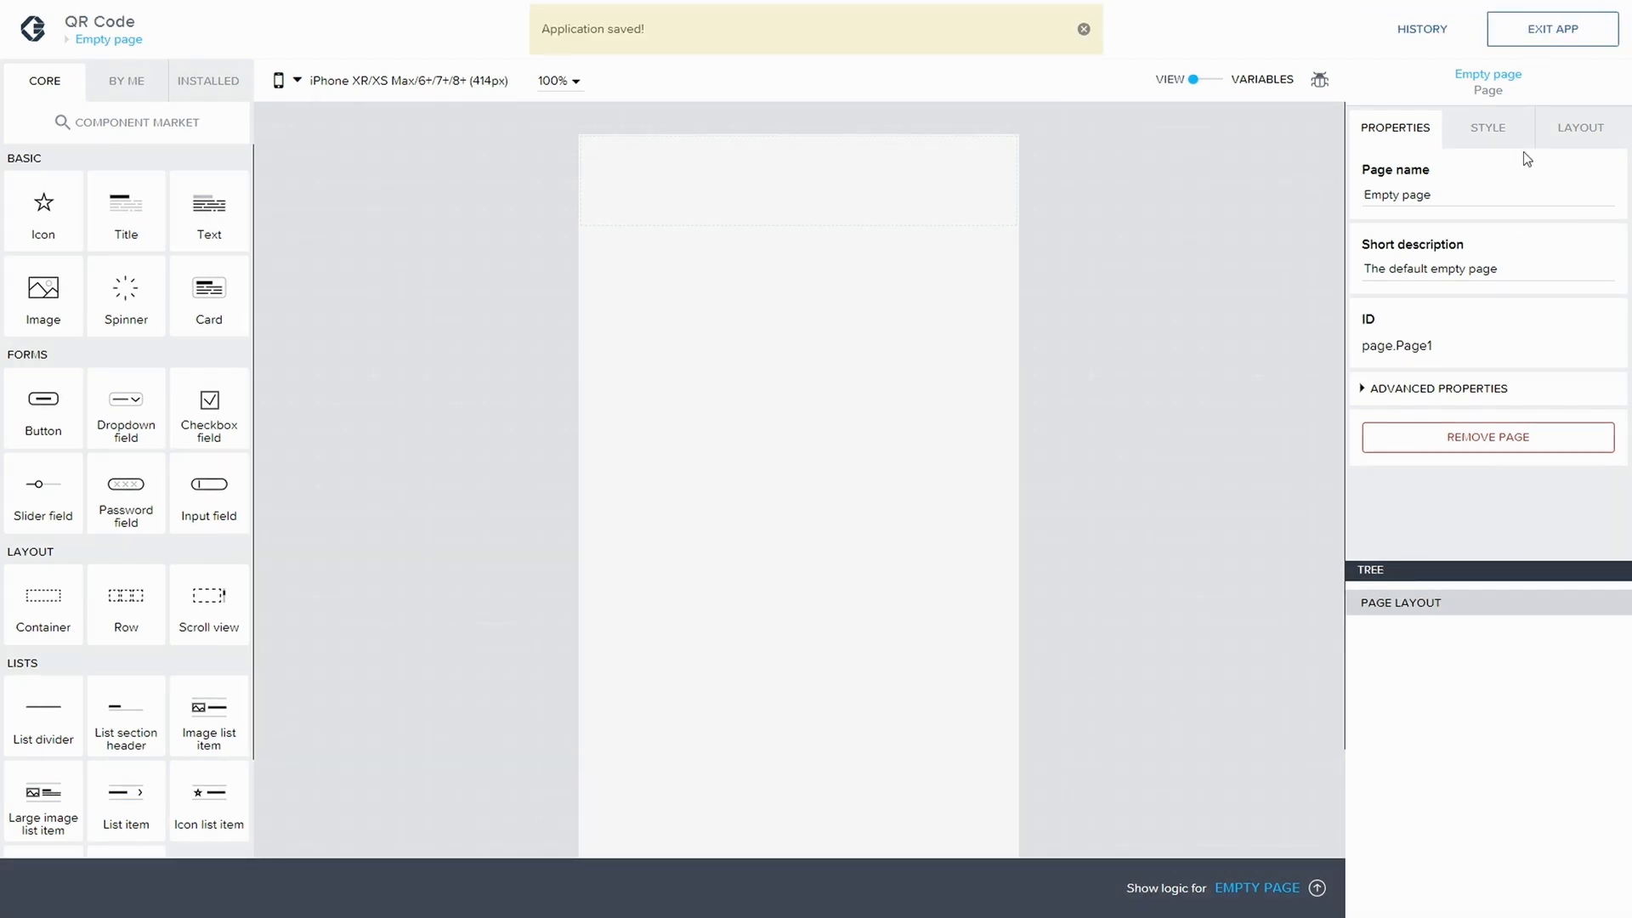
{"action": "left_click", "coordinate": [1083, 31]}
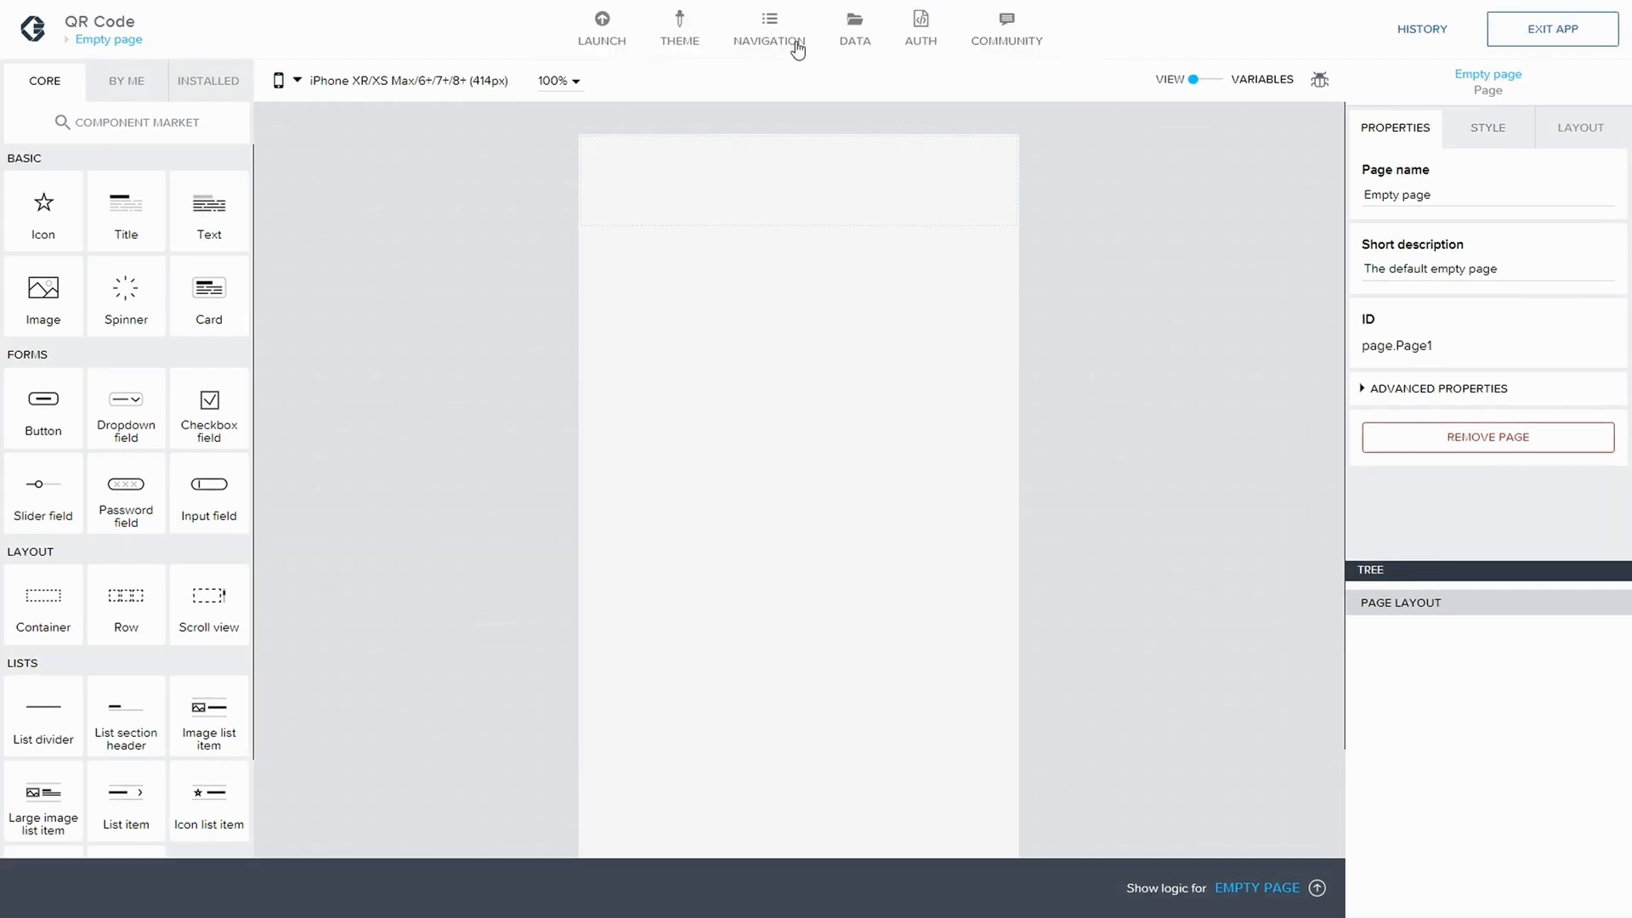
- Disable the built-in navigation header bar and the navigation menu by setting Enabled to No, and save
{"action": "left_click", "coordinate": [763, 44]}
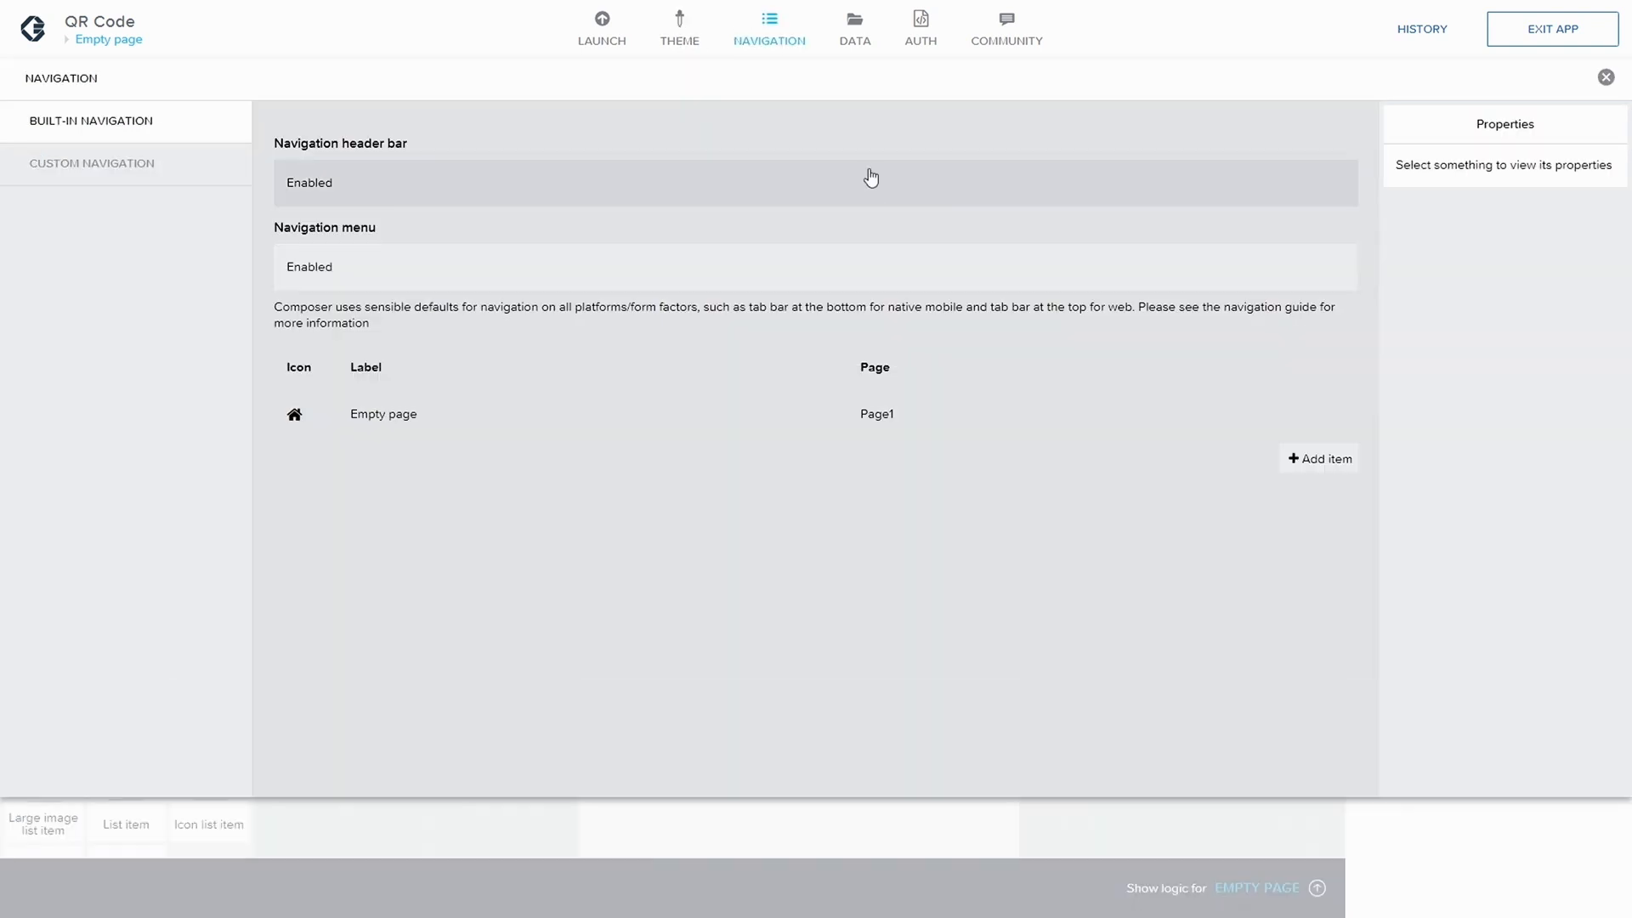
{"action": "left_click", "coordinate": [1052, 194]}
{"action": "left_click", "coordinate": [1547, 207]}
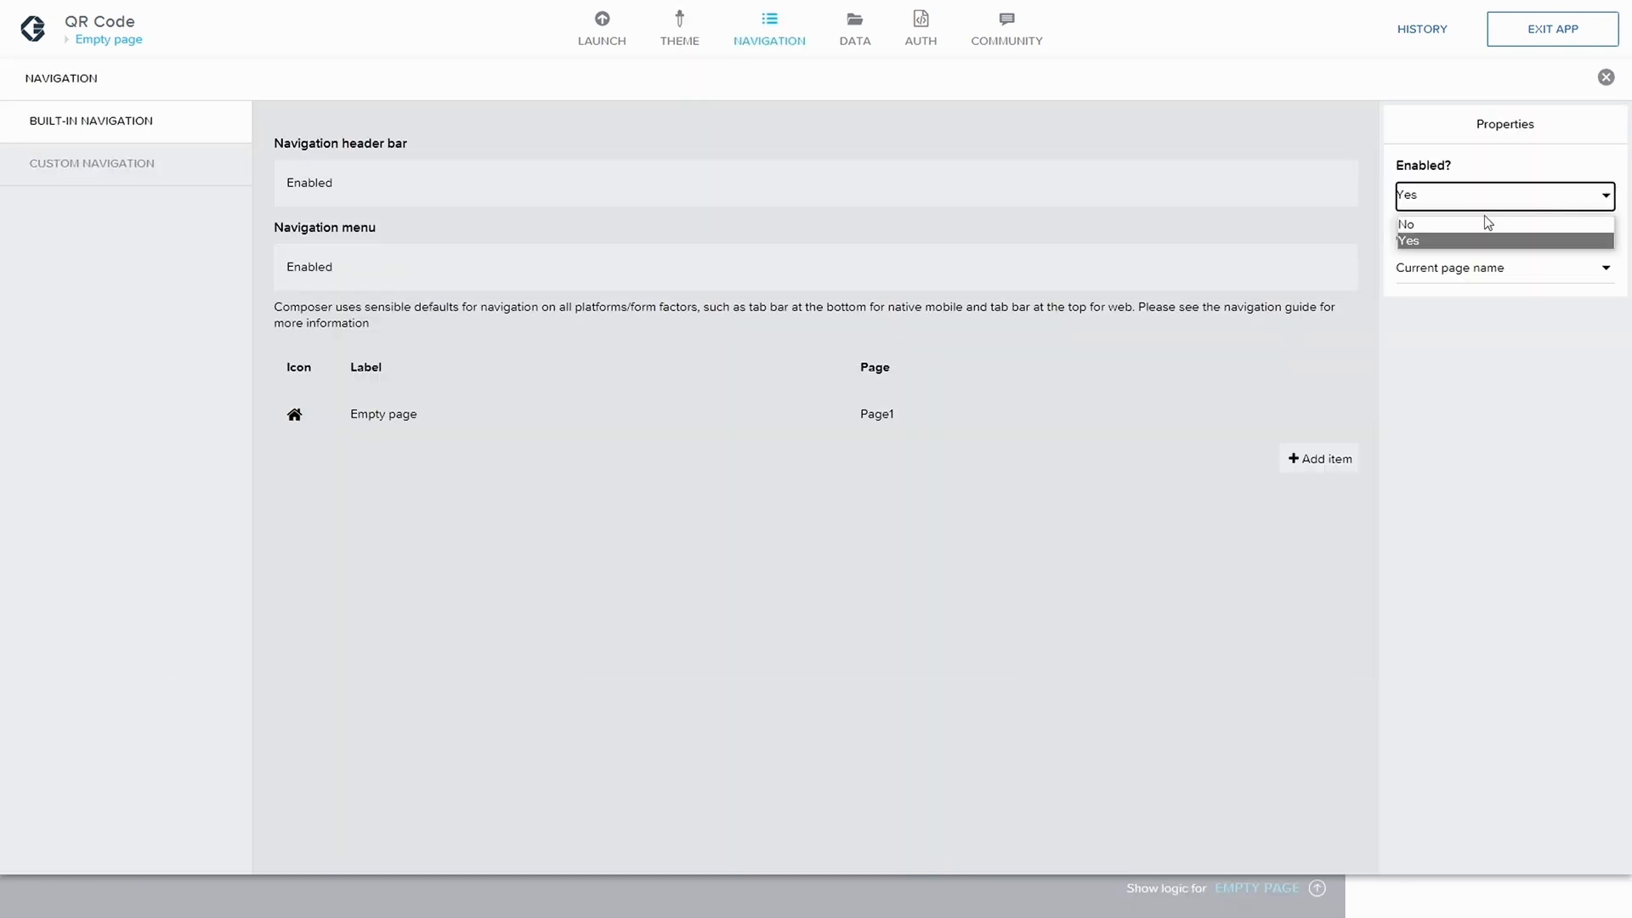
{"action": "left_click", "coordinate": [1461, 240]}
{"action": "left_click", "coordinate": [1093, 289]}
{"action": "left_click", "coordinate": [1423, 204]}
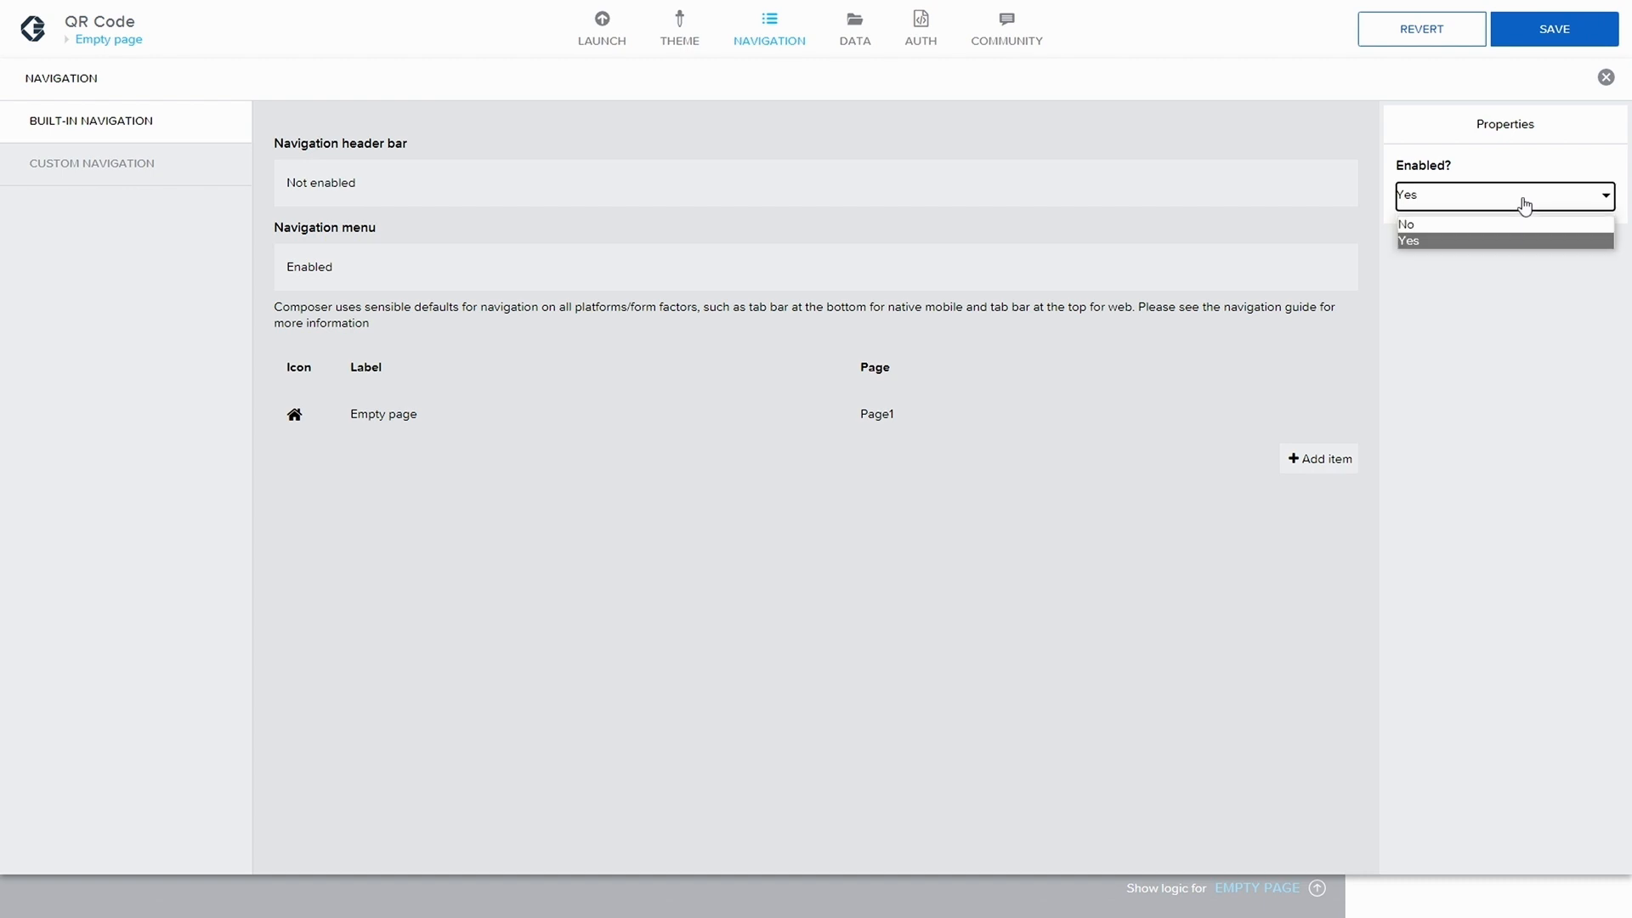
{"action": "left_click", "coordinate": [1479, 223]}
{"action": "left_click", "coordinate": [1557, 30]}
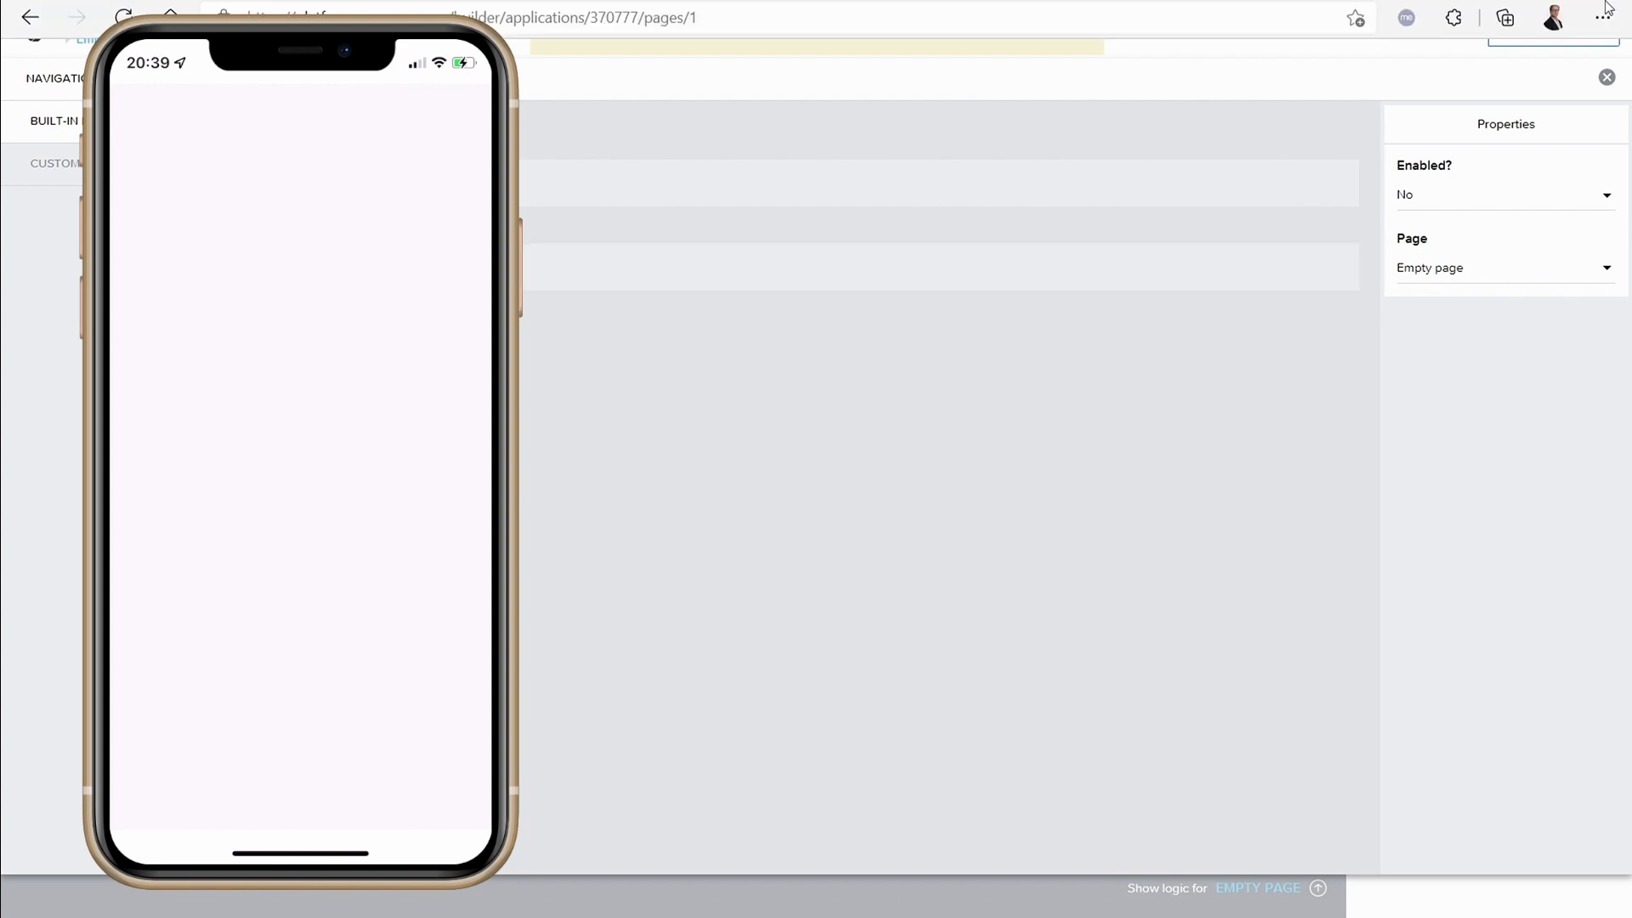
{"action": "left_click", "coordinate": [1605, 82]}
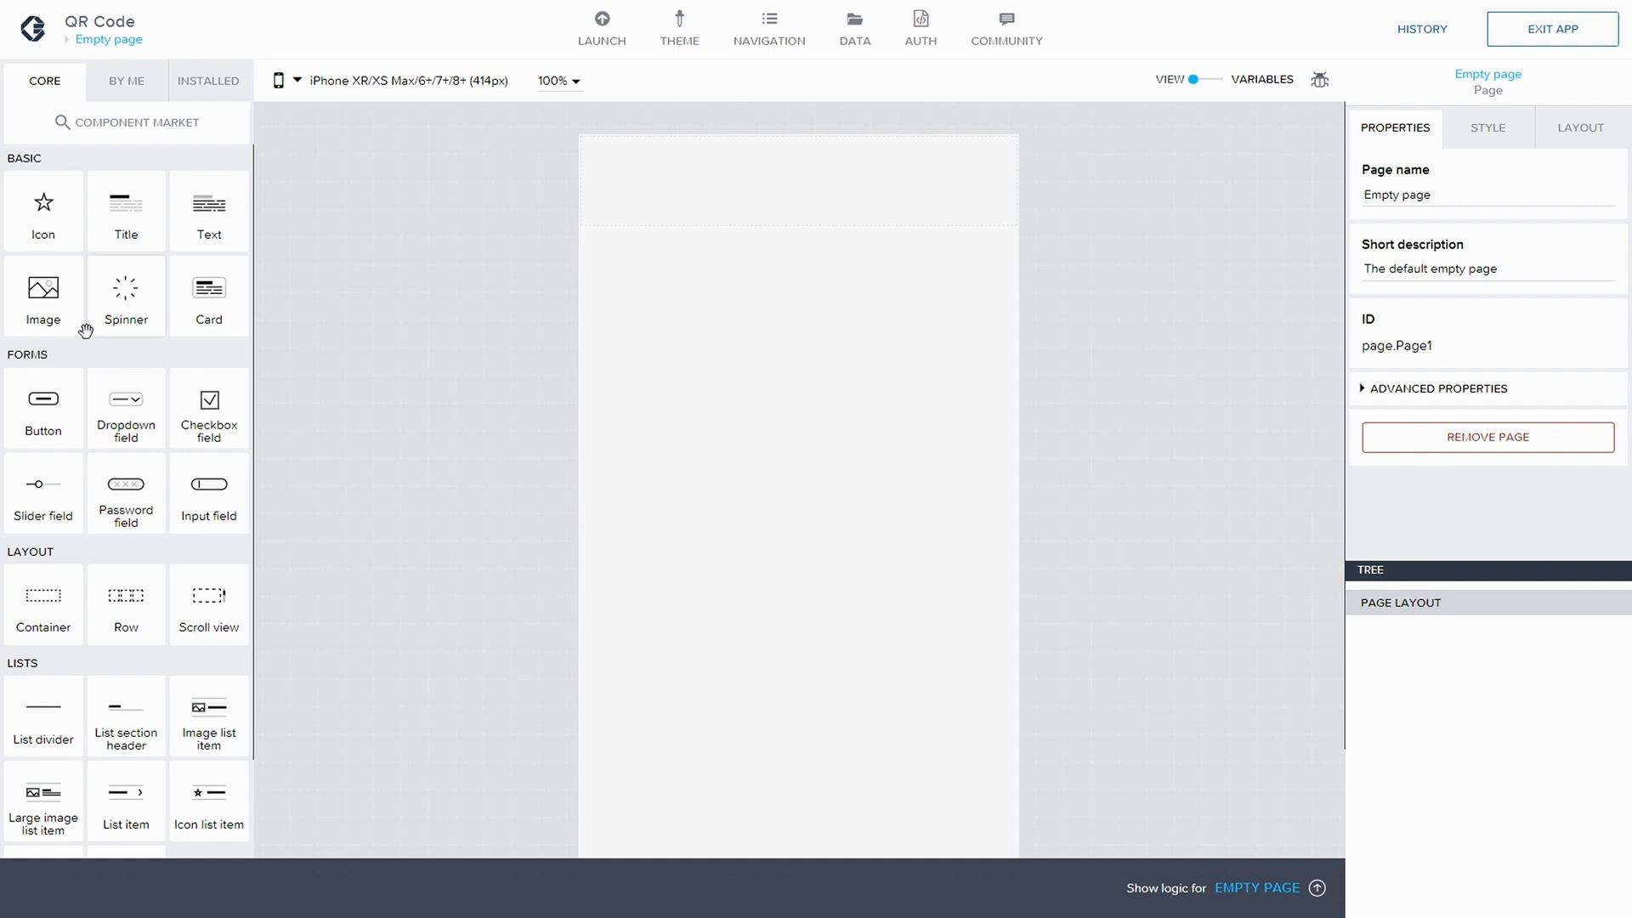
- Add a container to the page layout, set its display name to Container Main and save the application
{"action": "left_click_drag", "start_coordinate": [46, 606], "coordinate": [1432, 643]}
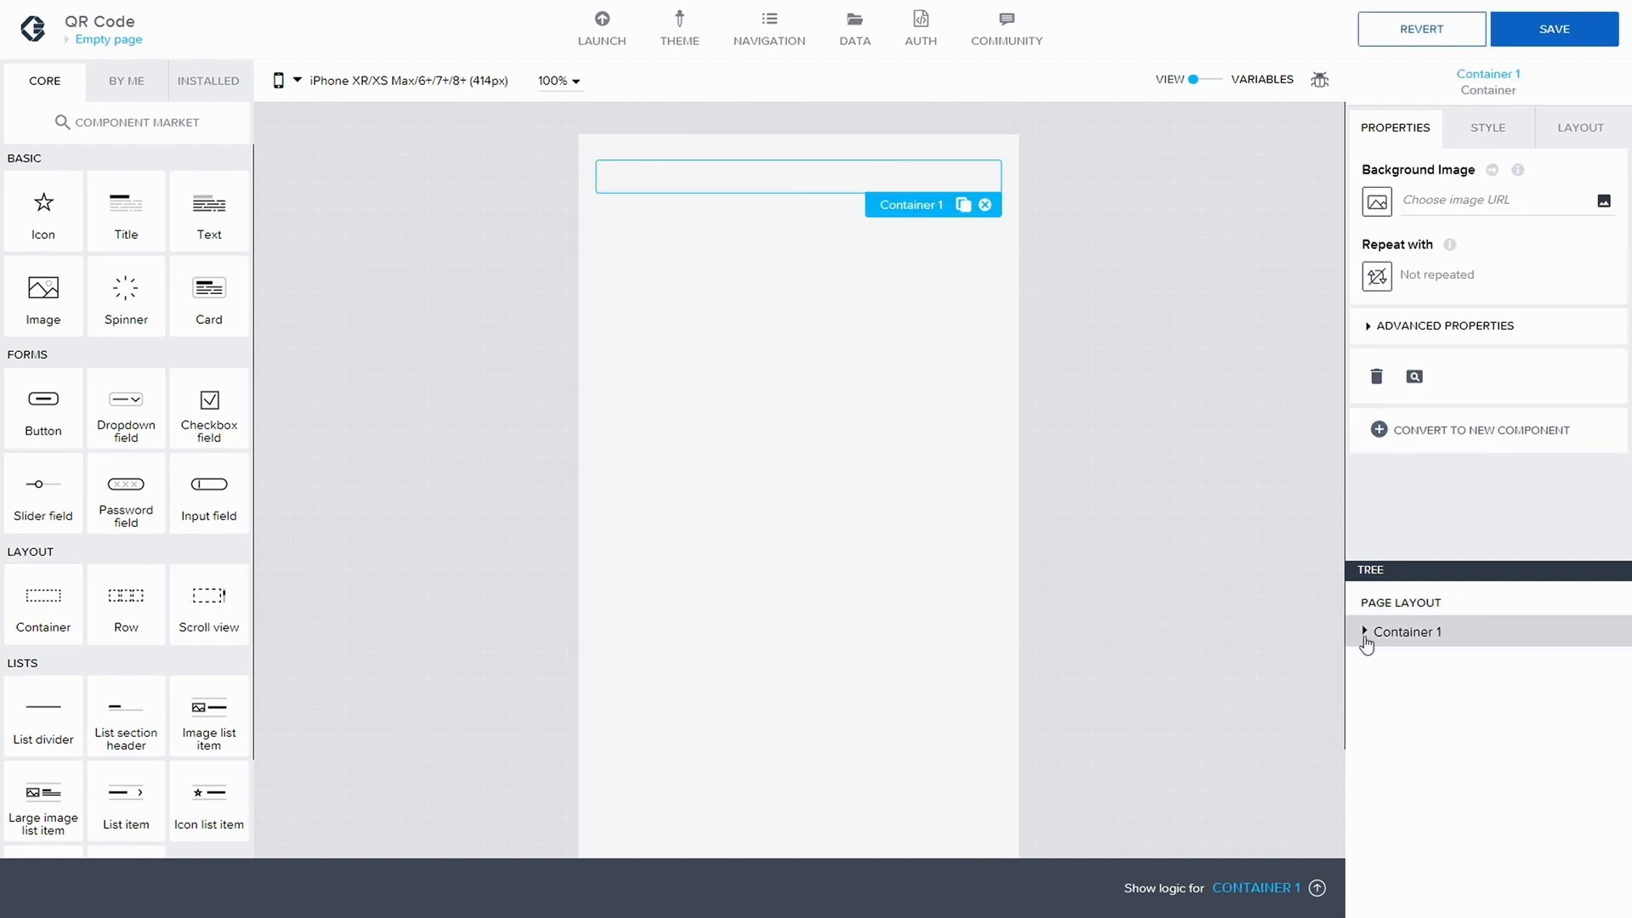
{"action": "left_click", "coordinate": [1364, 634]}
{"action": "left_click", "coordinate": [1377, 340]}
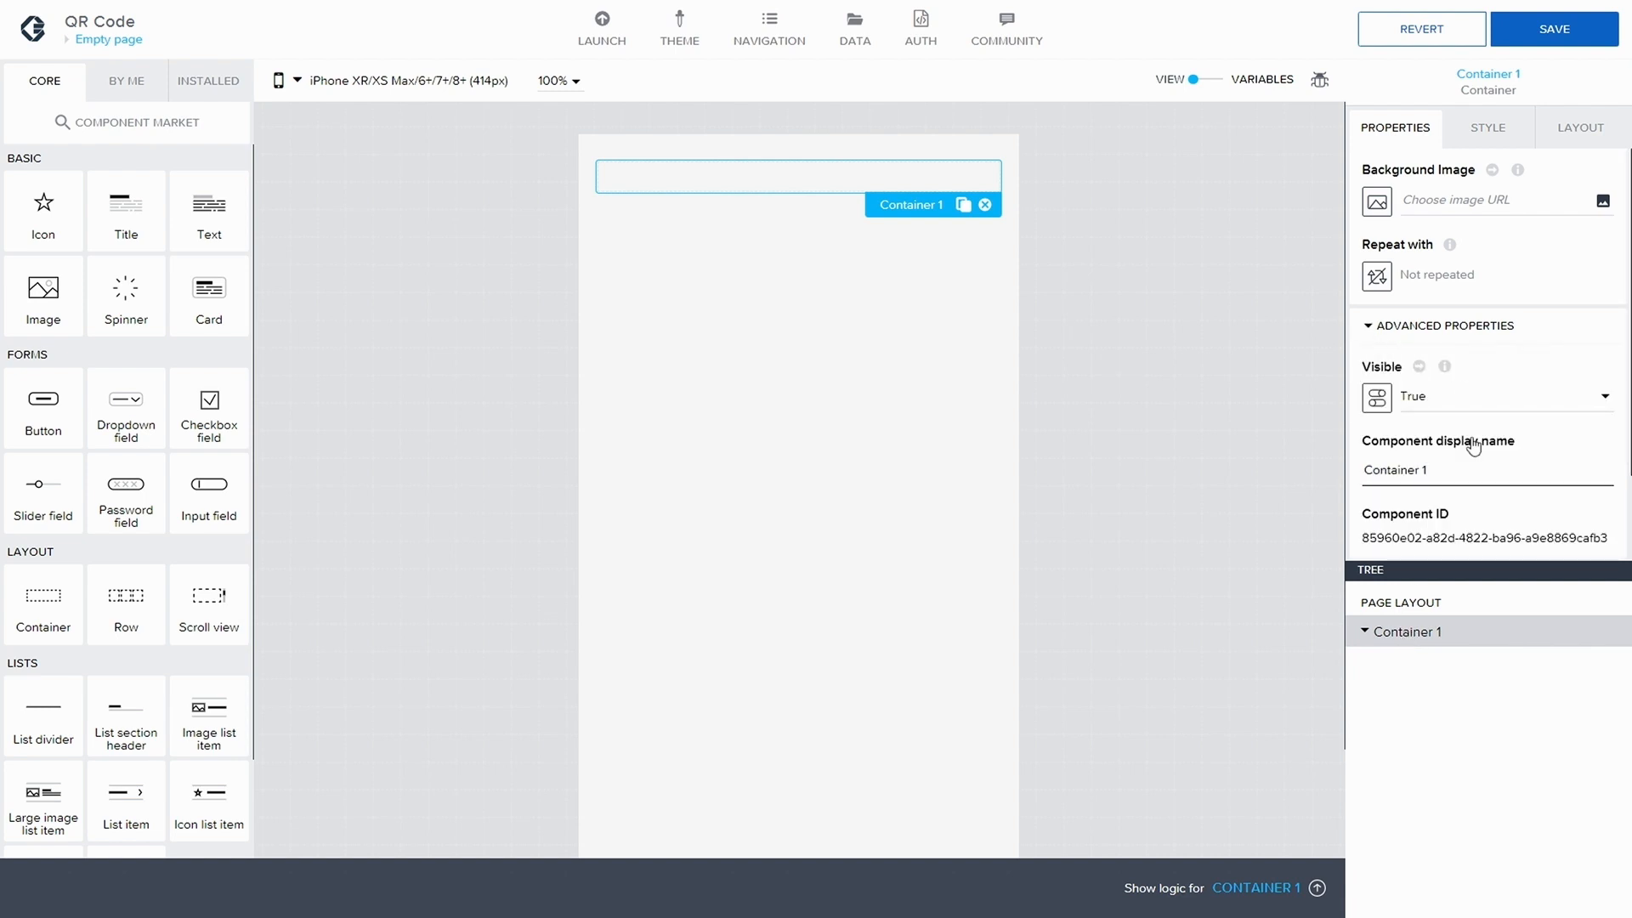
{"action": "key", "text": "BackSpace"}
{"action": "type", "text": "Main"}
{"action": "left_click", "coordinate": [1521, 32]}
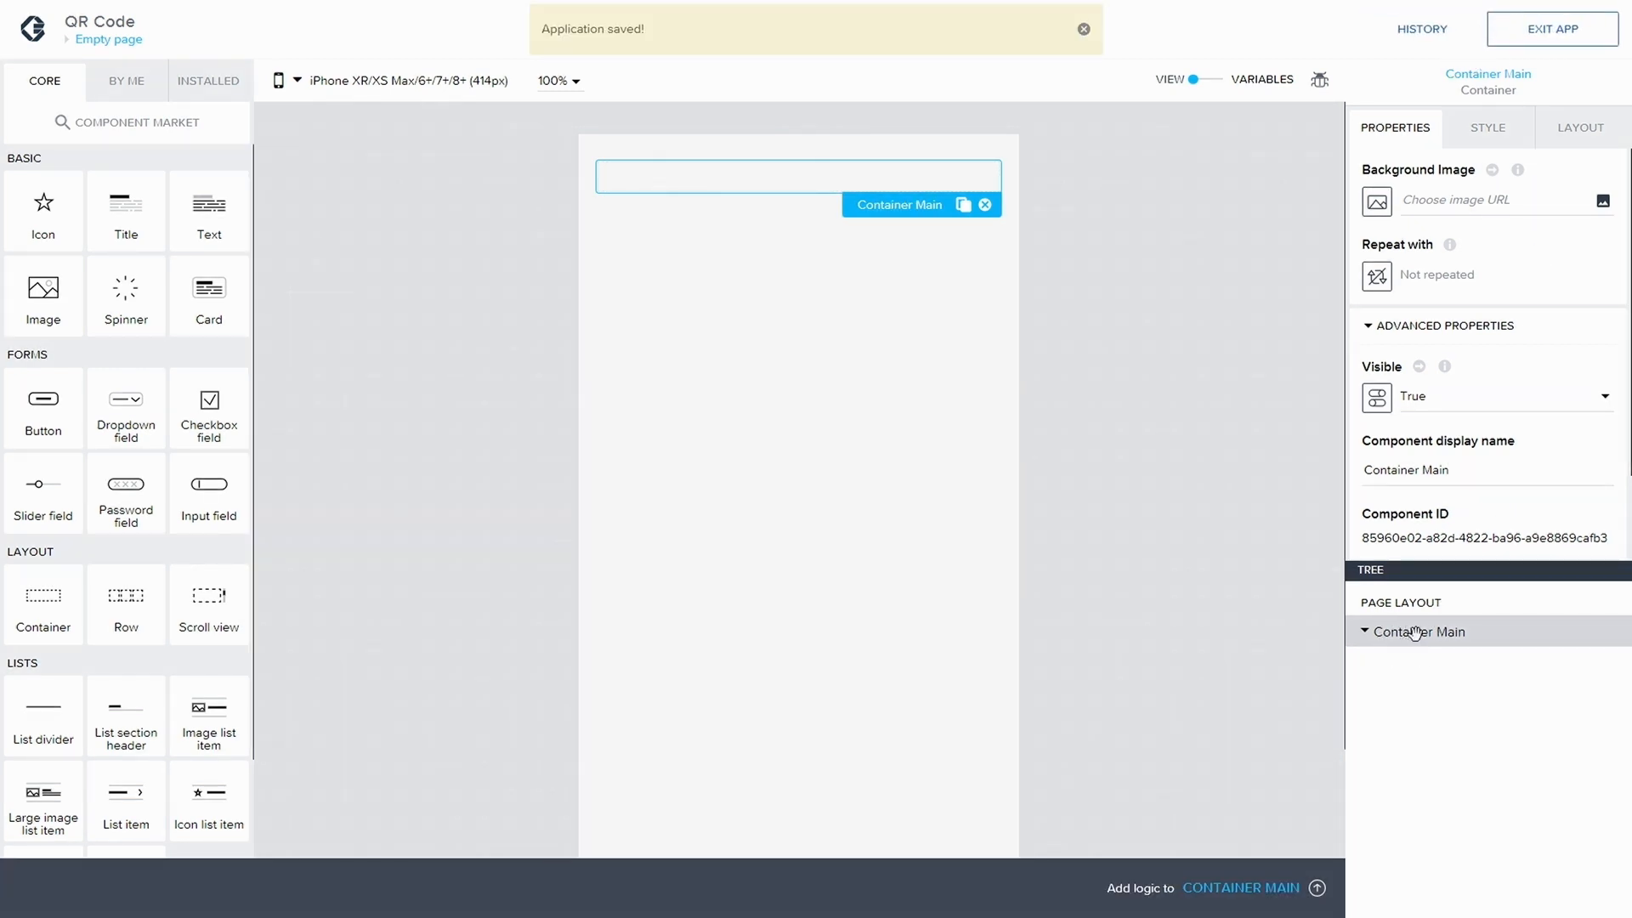
- Nest a duplicate of Container Main inside it and rename the copy Container Container Top
{"action": "left_click", "coordinate": [963, 205]}
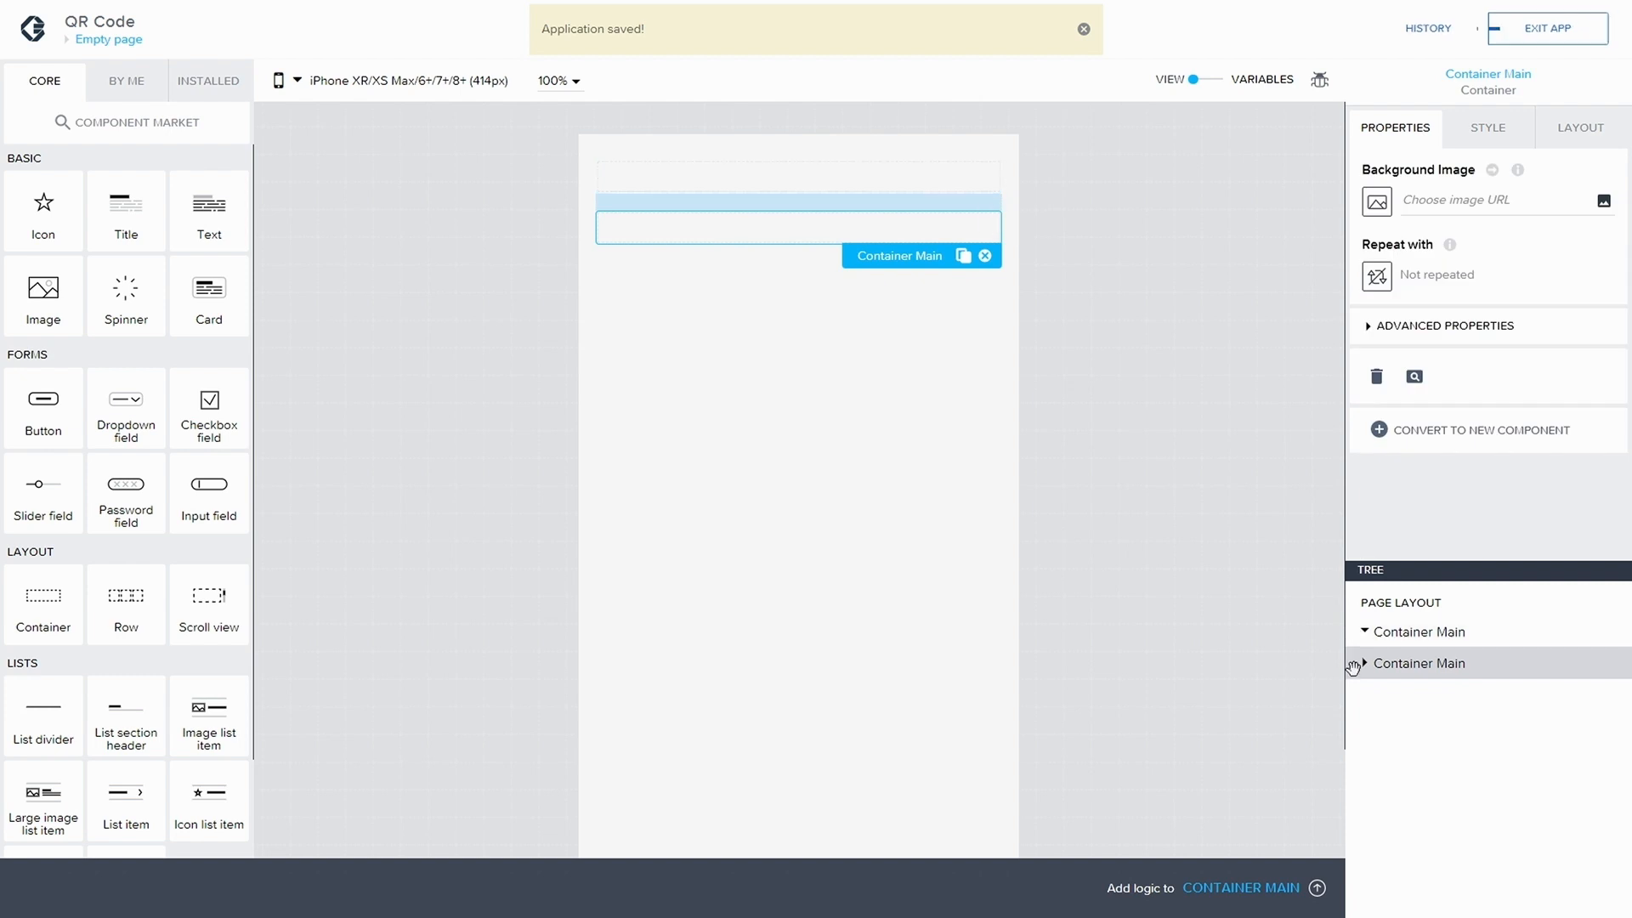
{"action": "left_click_drag", "start_coordinate": [1352, 668], "coordinate": [1403, 660]}
{"action": "left_click", "coordinate": [1411, 325]}
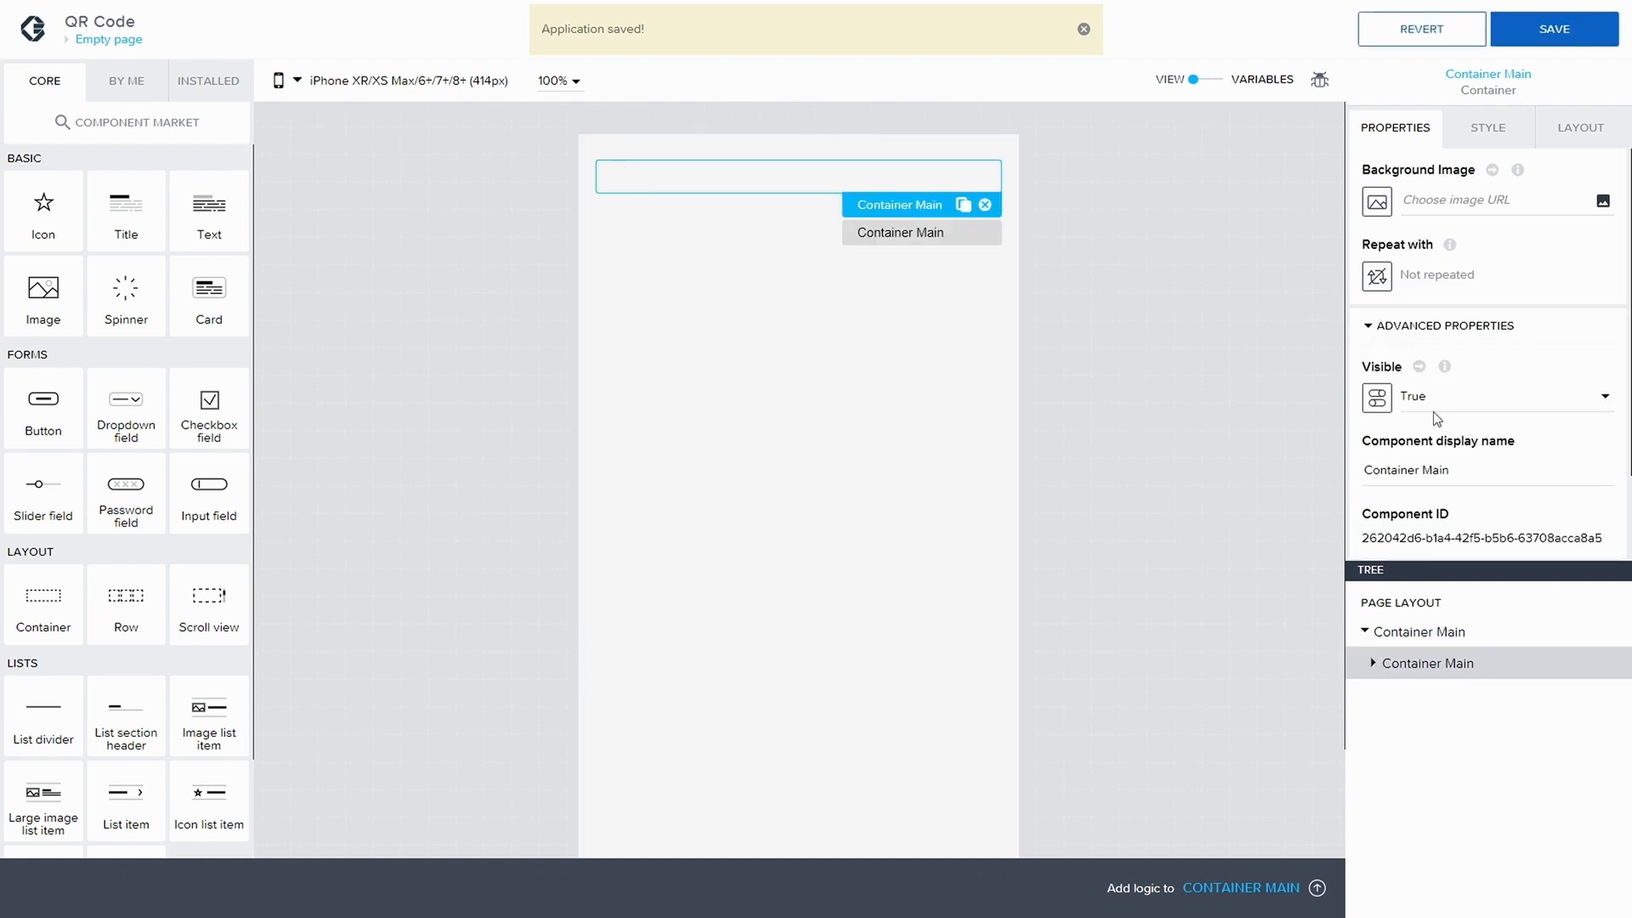
{"action": "left_click_drag", "start_coordinate": [1443, 470], "coordinate": [1464, 466]}
{"action": "double_click", "coordinate": [1442, 469]}
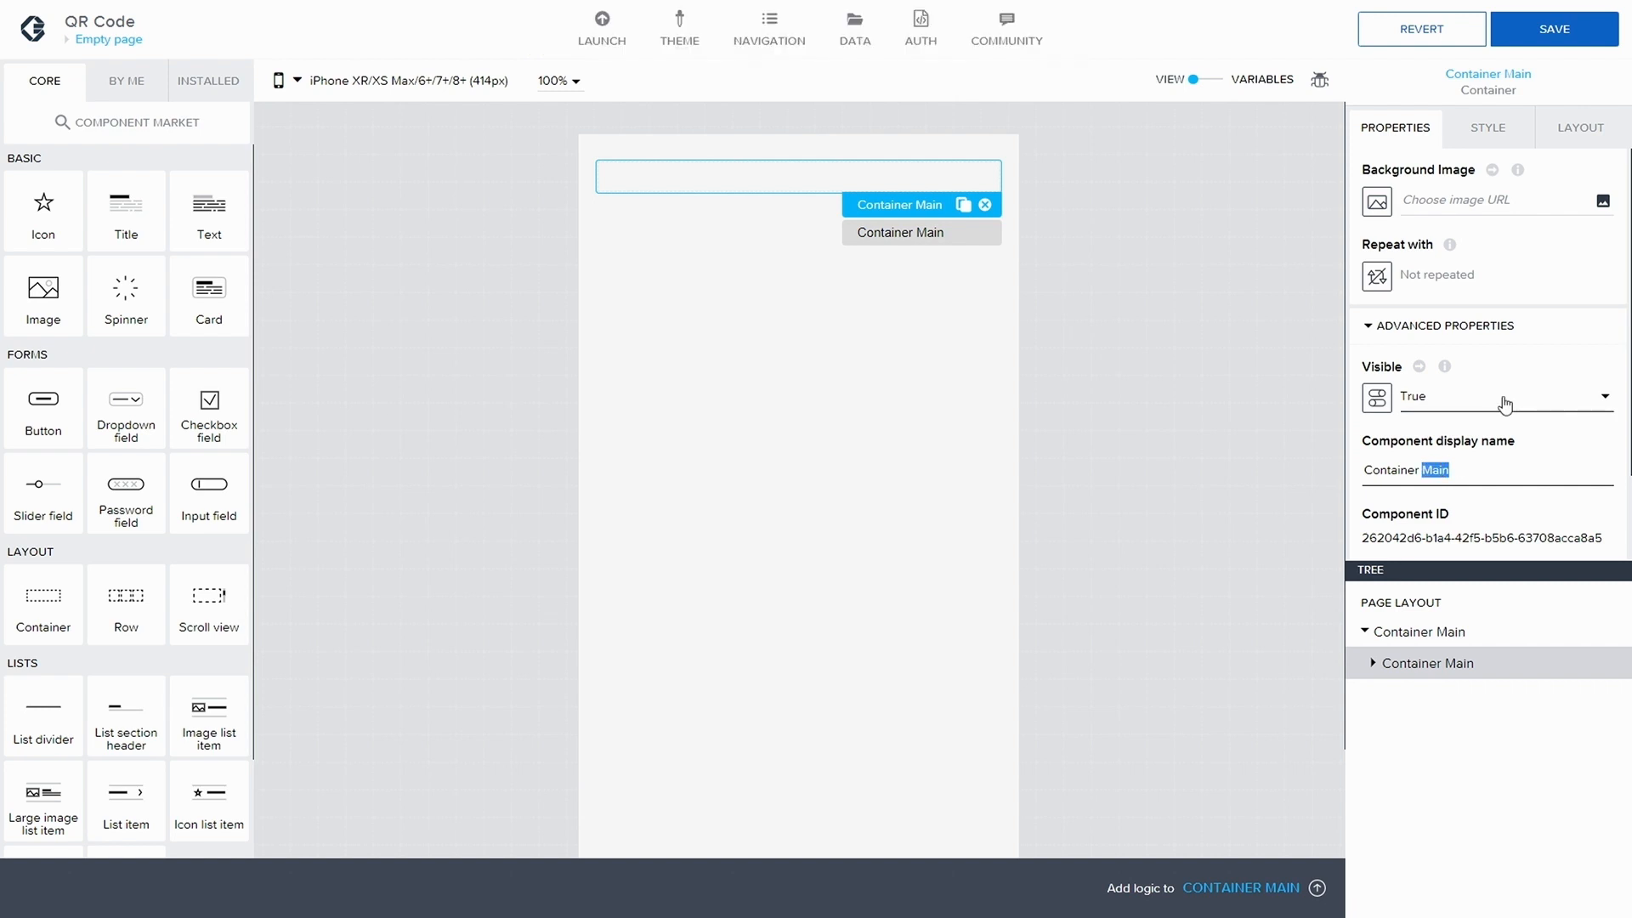
{"action": "type", "text": "Containr"}
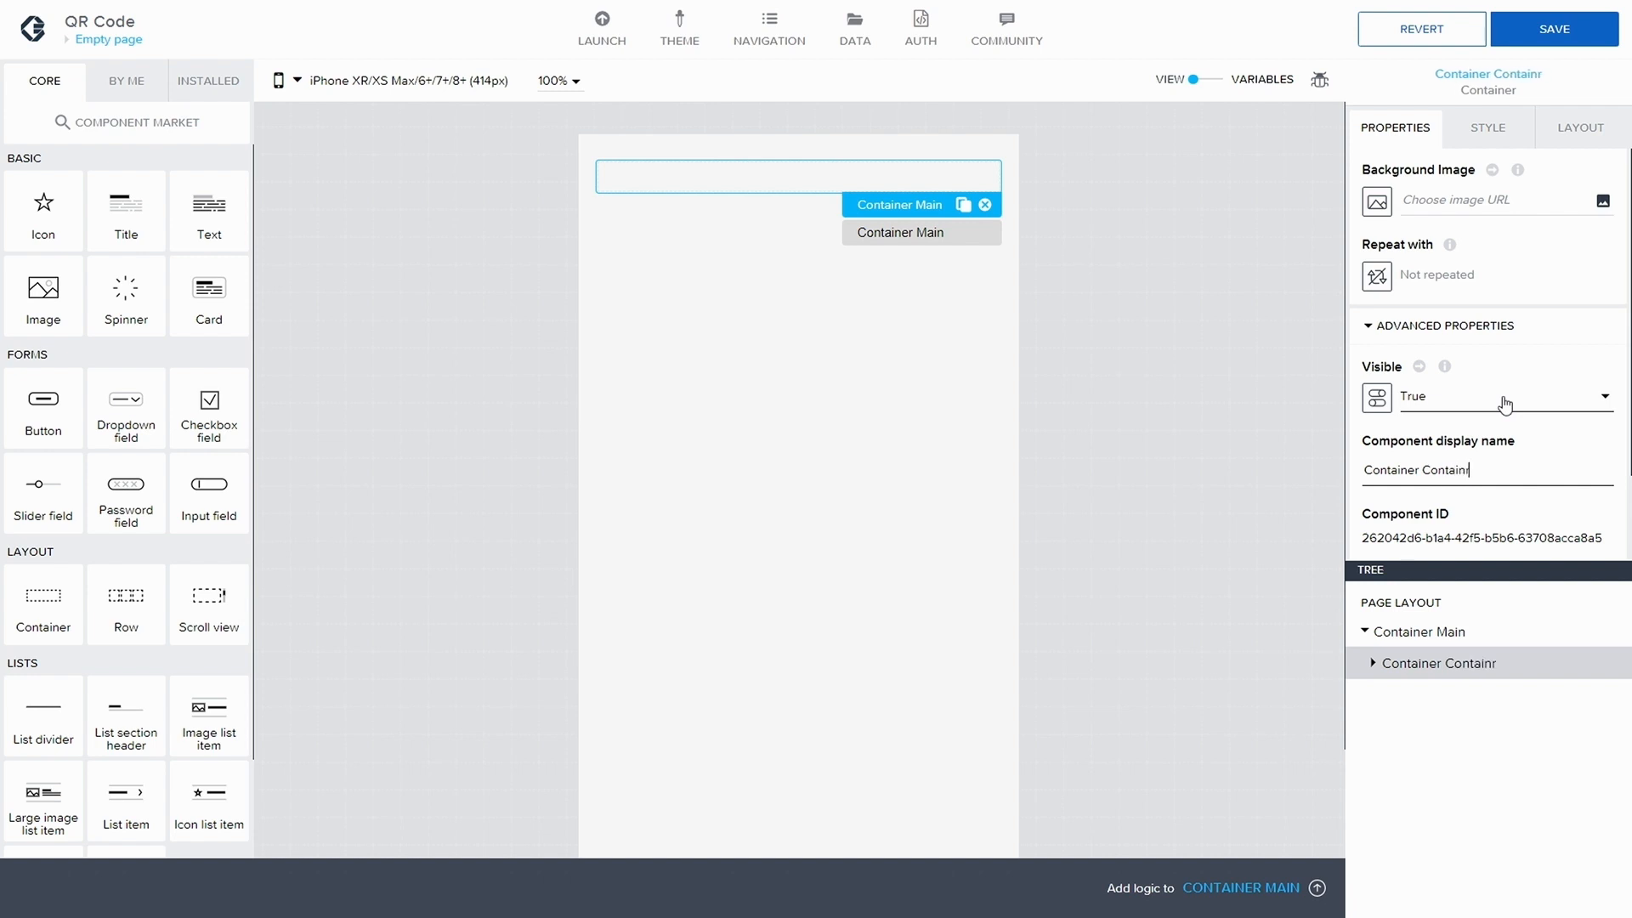
{"action": "key", "text": "BackSpace"}
{"action": "type", "text": "er t"}
{"action": "key", "text": "BackSpace"}
{"action": "type", "text": "Top"}
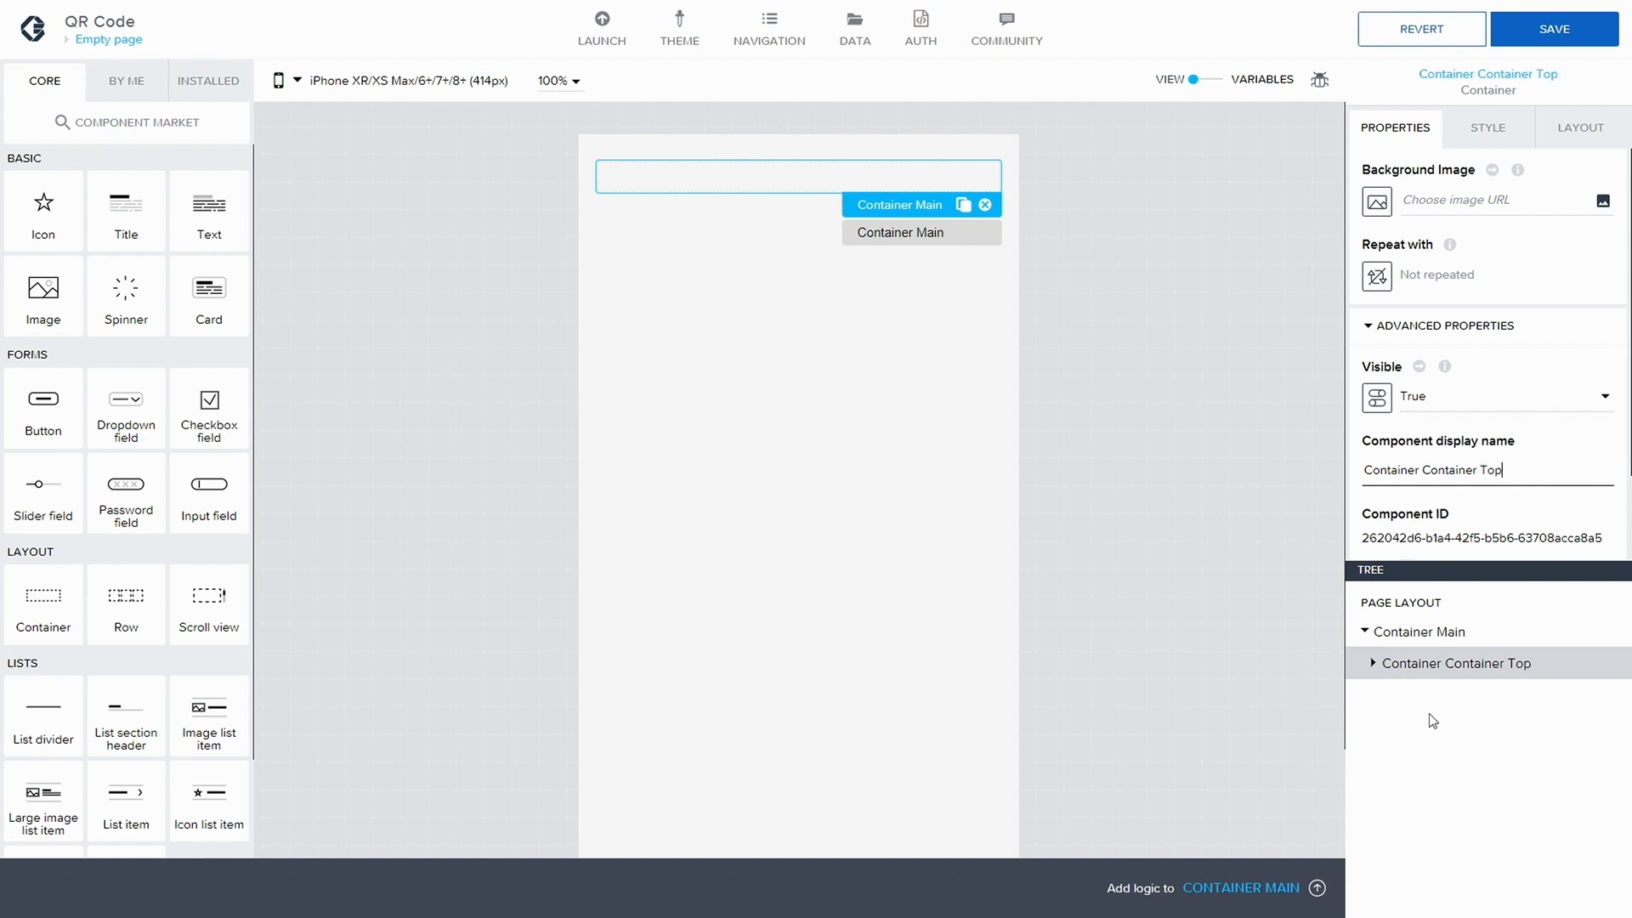
- Nest a duplicate of Container Container Top inside it and rename the copy Container Navigaation
{"action": "left_click", "coordinate": [964, 206]}
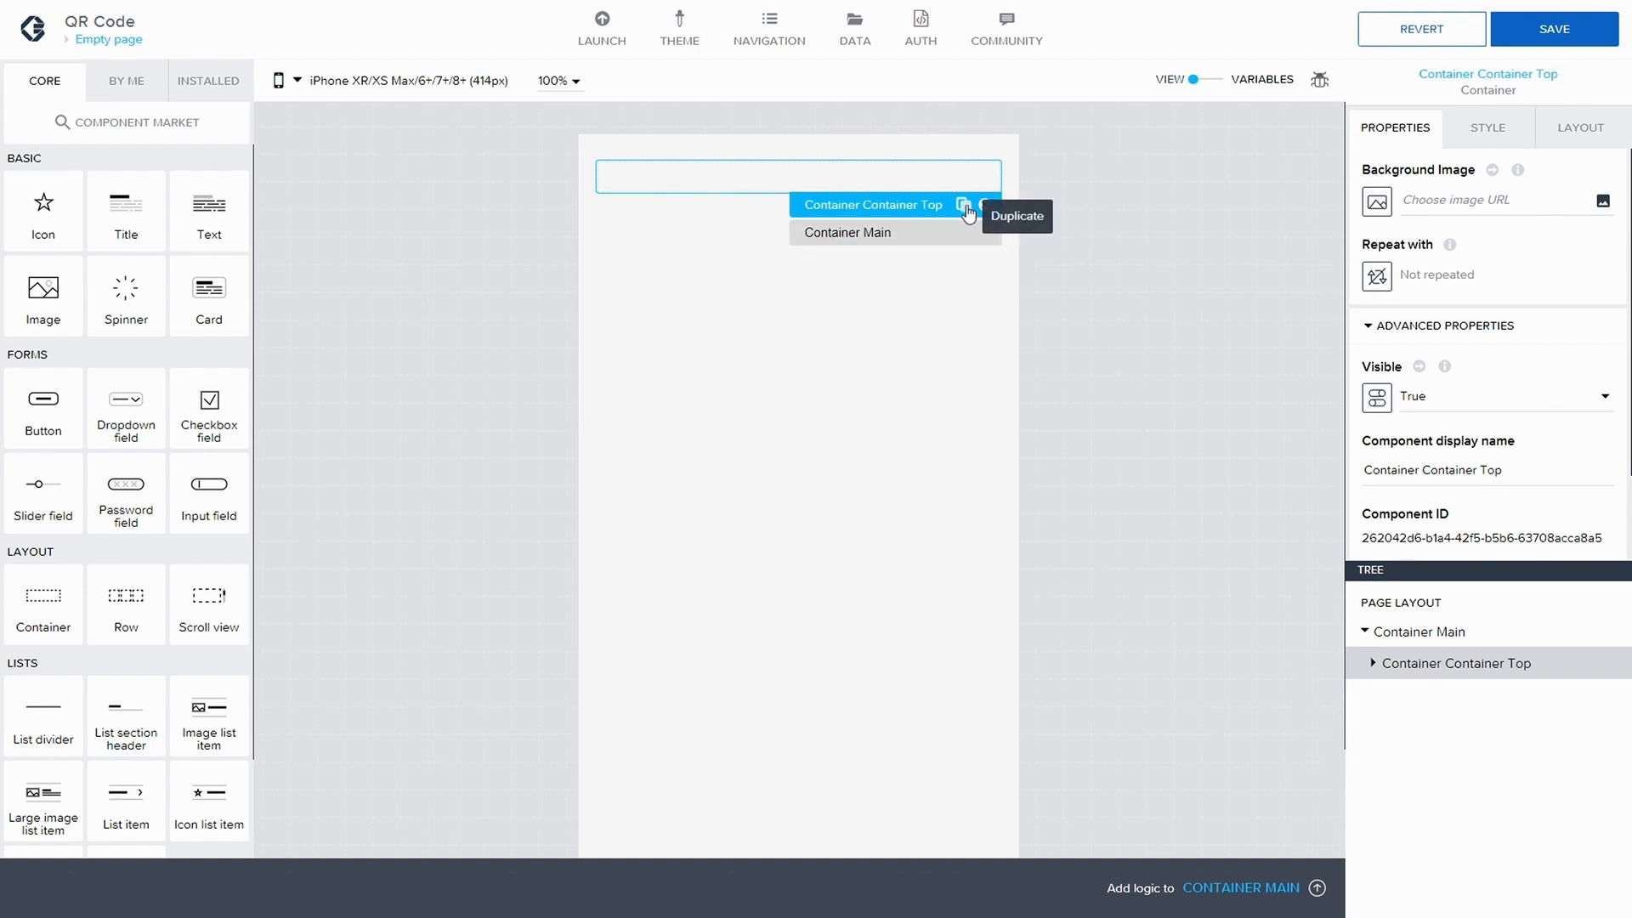
{"action": "left_click_drag", "start_coordinate": [1442, 691], "coordinate": [1473, 665]}
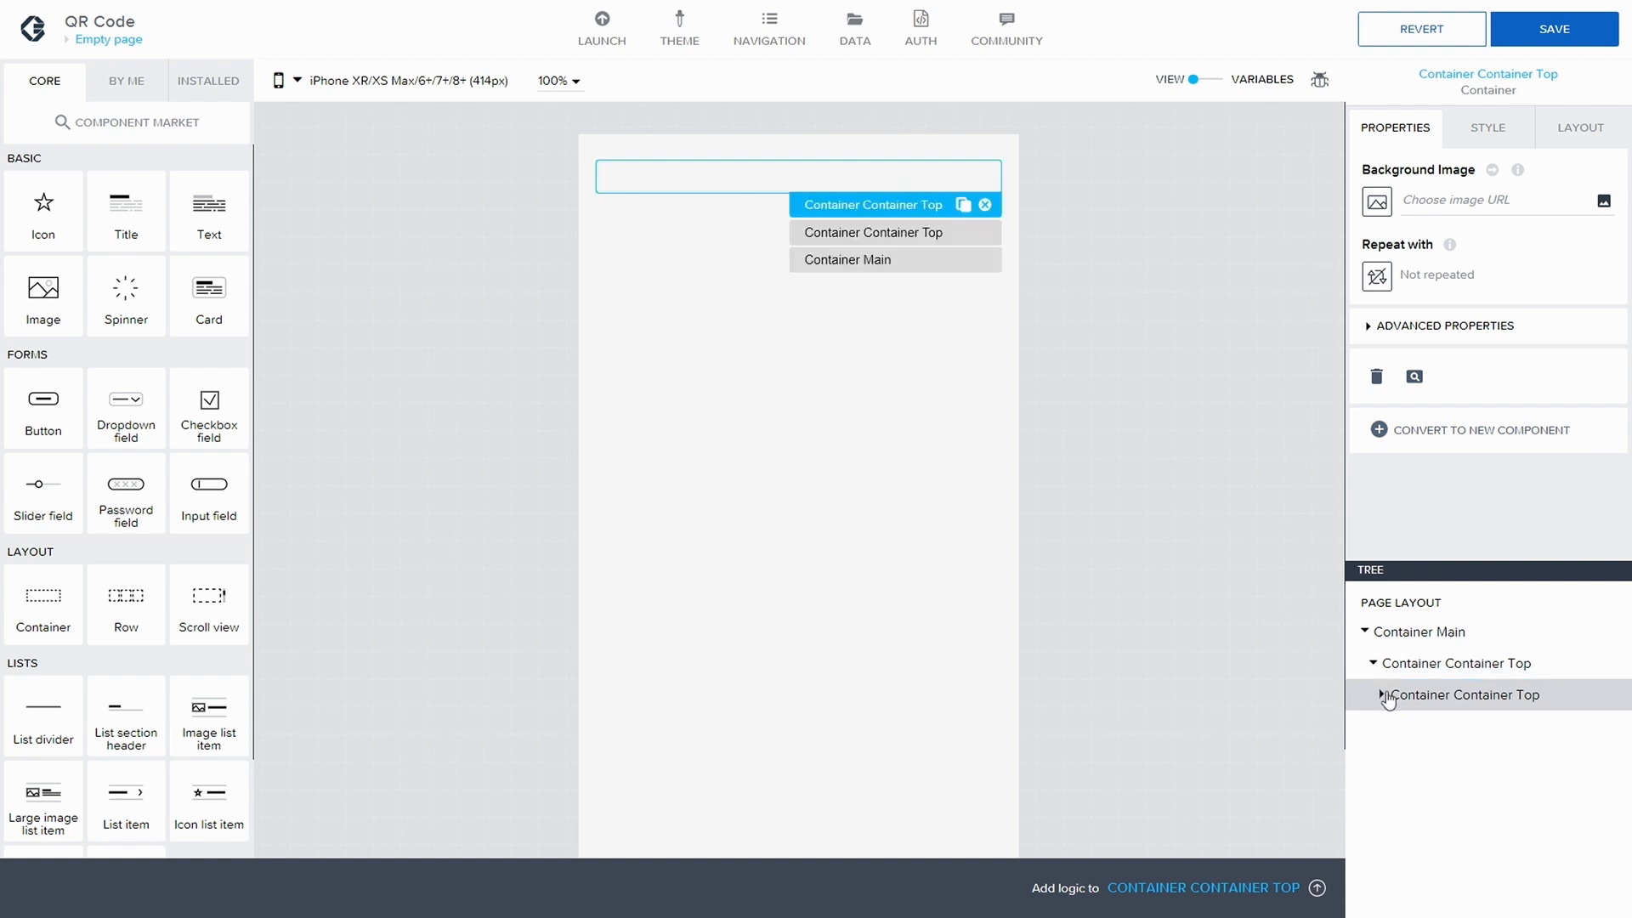
{"action": "left_click", "coordinate": [1367, 327]}
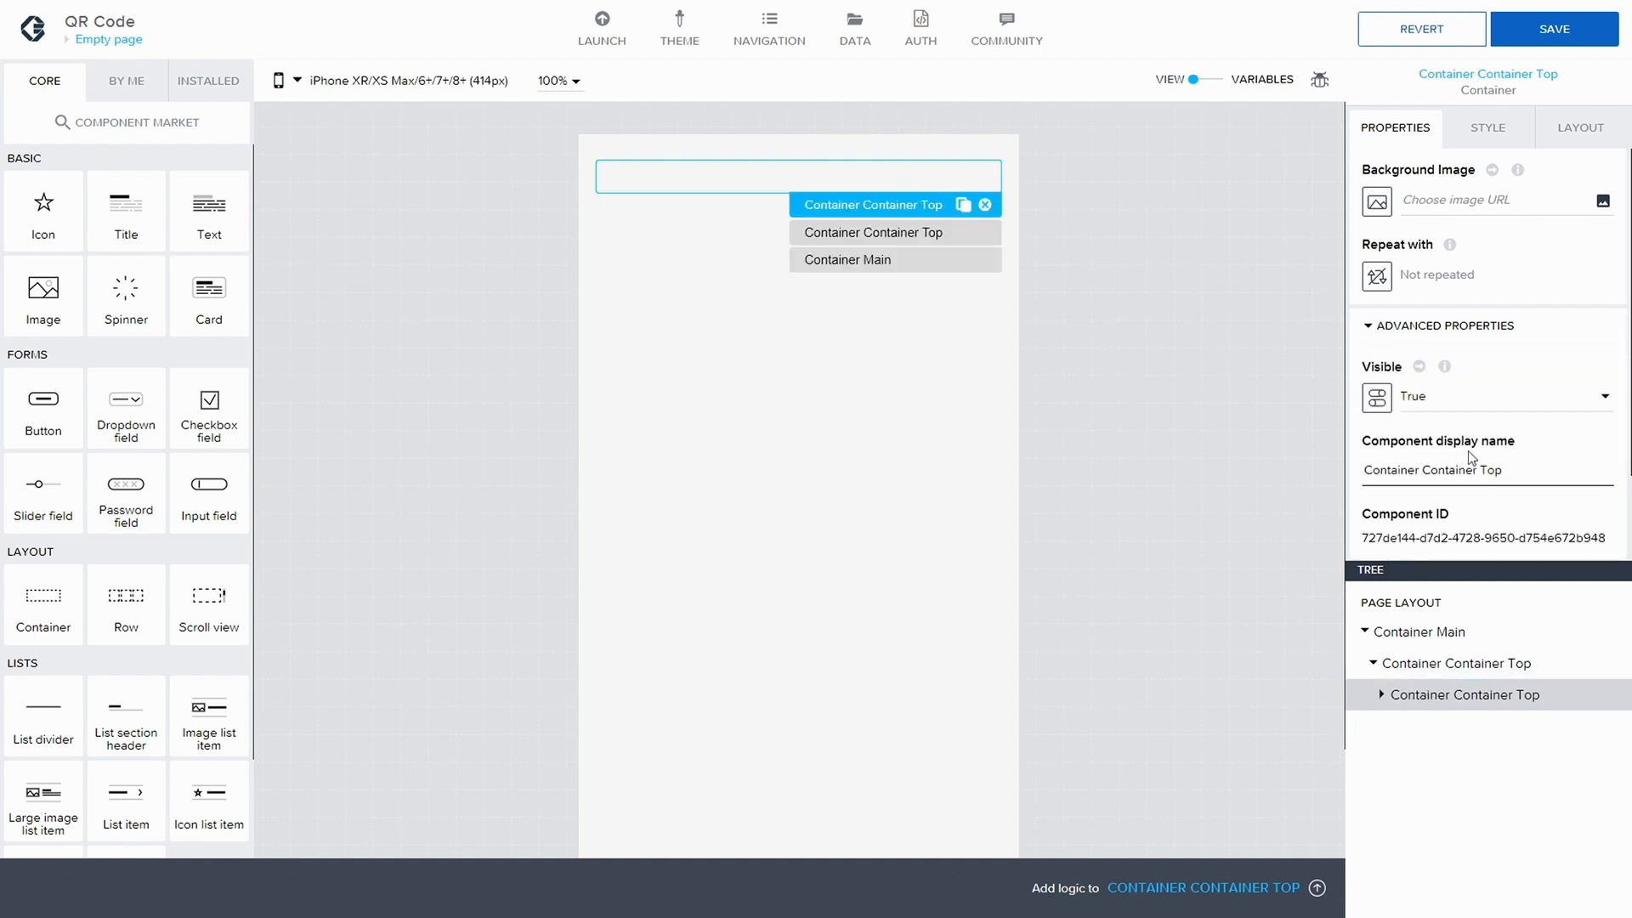
{"action": "double_click", "coordinate": [1494, 465]}
{"action": "key", "text": "BackSpace"}
{"action": "key", "text": "BackSpace"}
{"action": "key", "text": "BackSpace"}
{"action": "key", "text": "BackSpace"}
{"action": "key", "text": "BackSpace"}
{"action": "key", "text": "BackSpace"}
{"action": "key", "text": "BackSpace"}
{"action": "key", "text": "BackSpace"}
{"action": "key", "text": "BackSpace"}
{"action": "key", "text": "BackSpace"}
{"action": "key", "text": "BackSpace"}
{"action": "type", "text": "Na"}
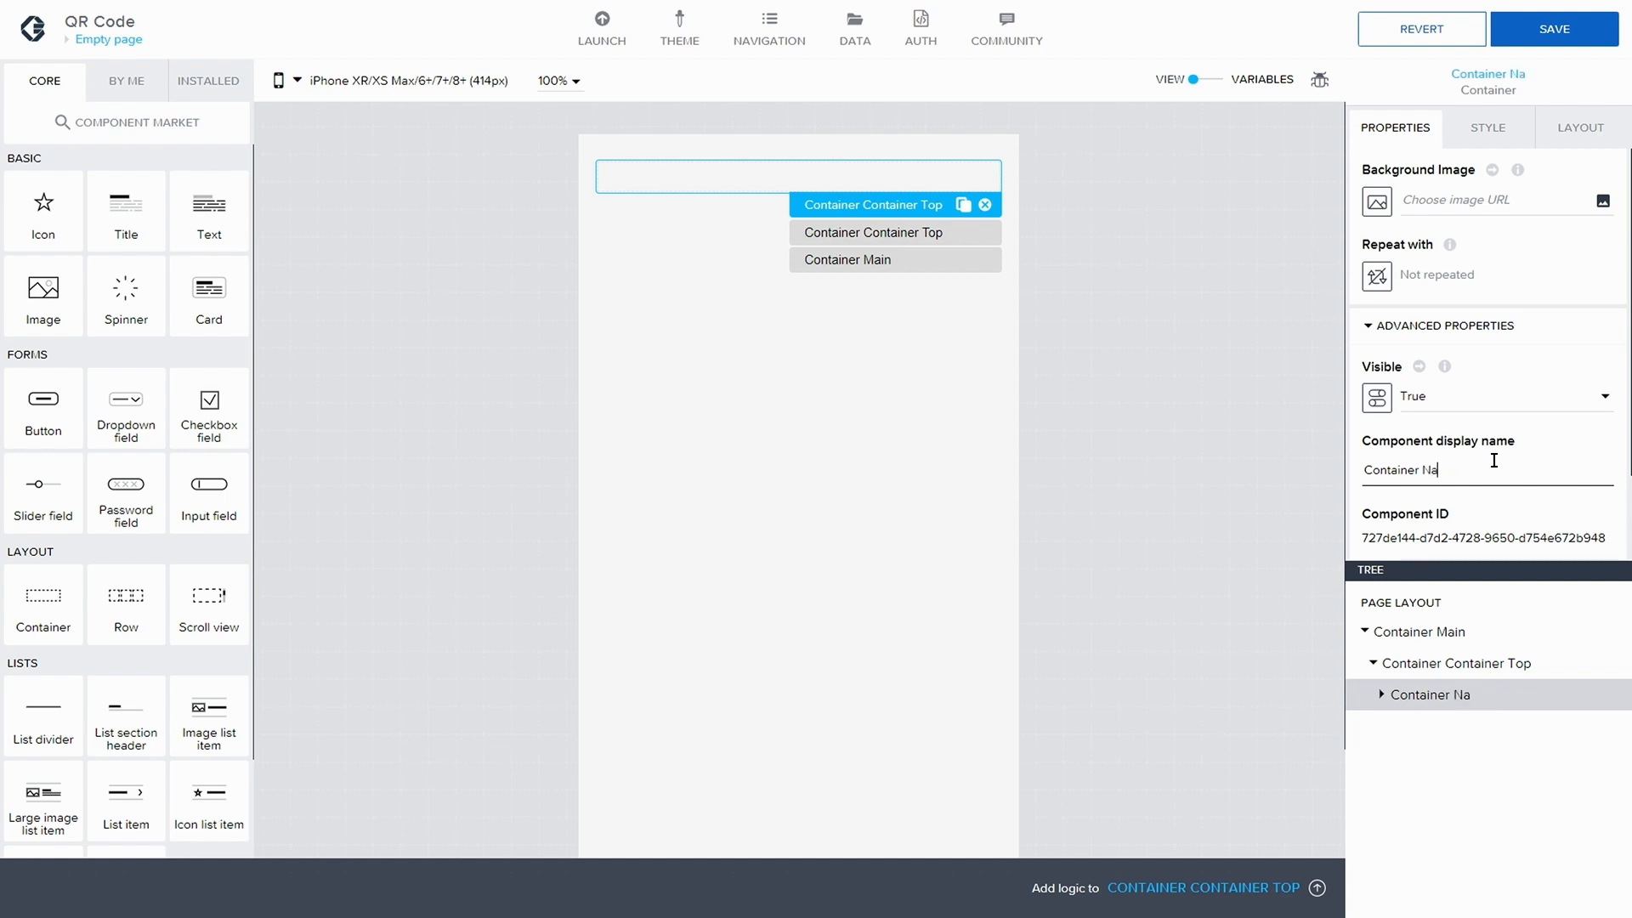
{"action": "type", "text": "vigaation"}
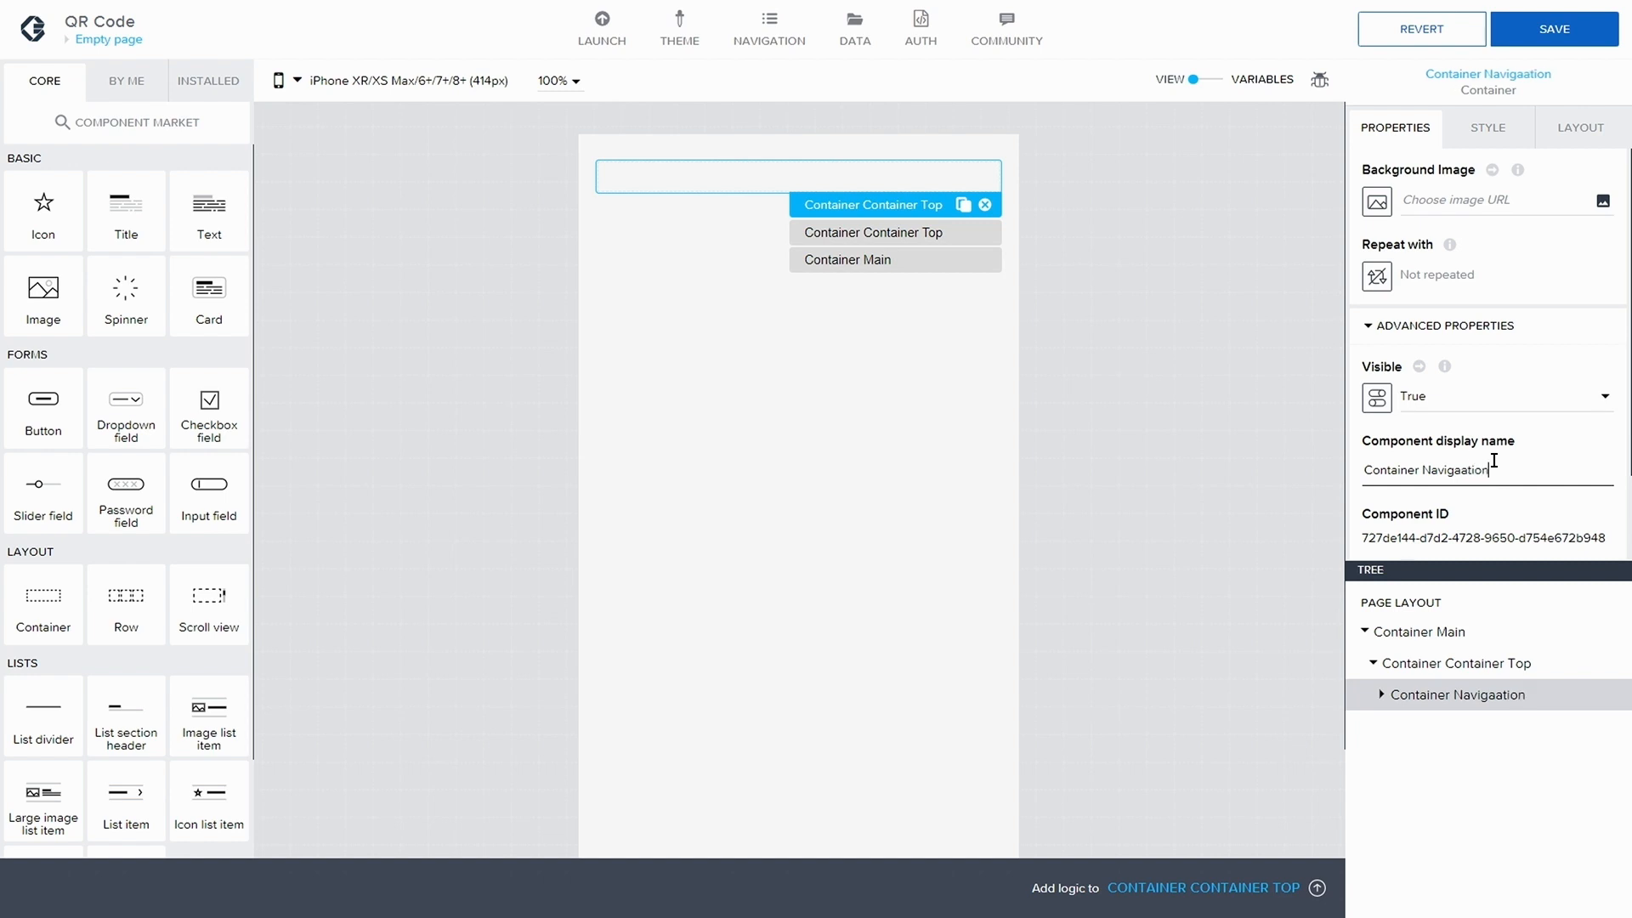
- Shorten the display name of the parent container directly under Container Main to Container Top
{"action": "left_click", "coordinate": [1449, 663]}
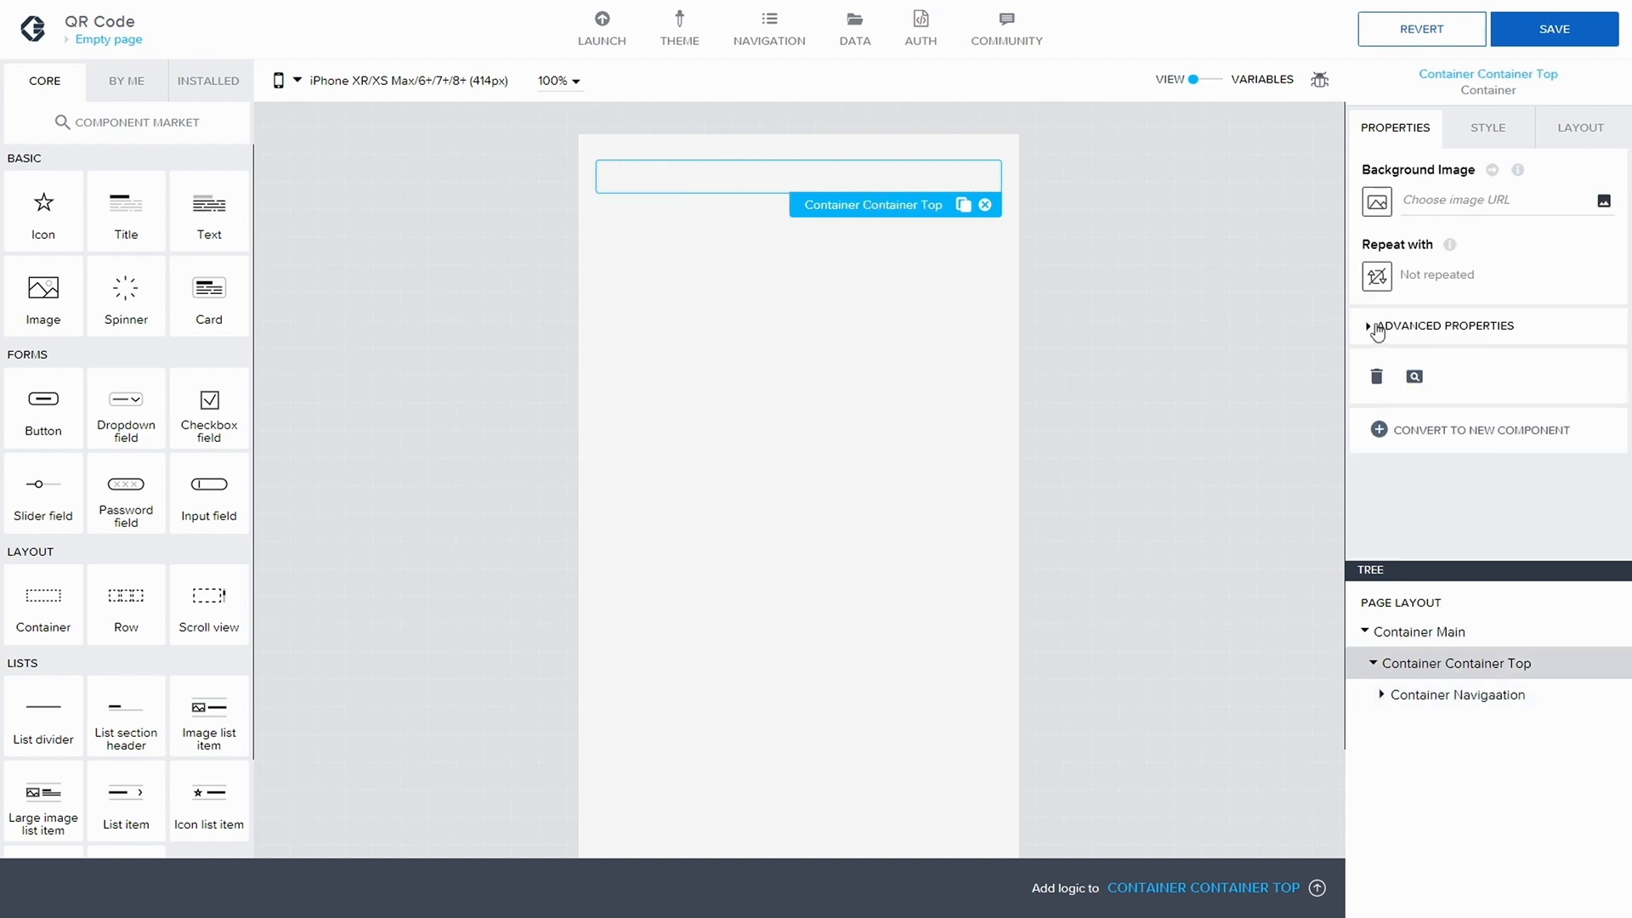
{"action": "double_click", "coordinate": [1455, 470]}
{"action": "key", "text": "BackSpace"}
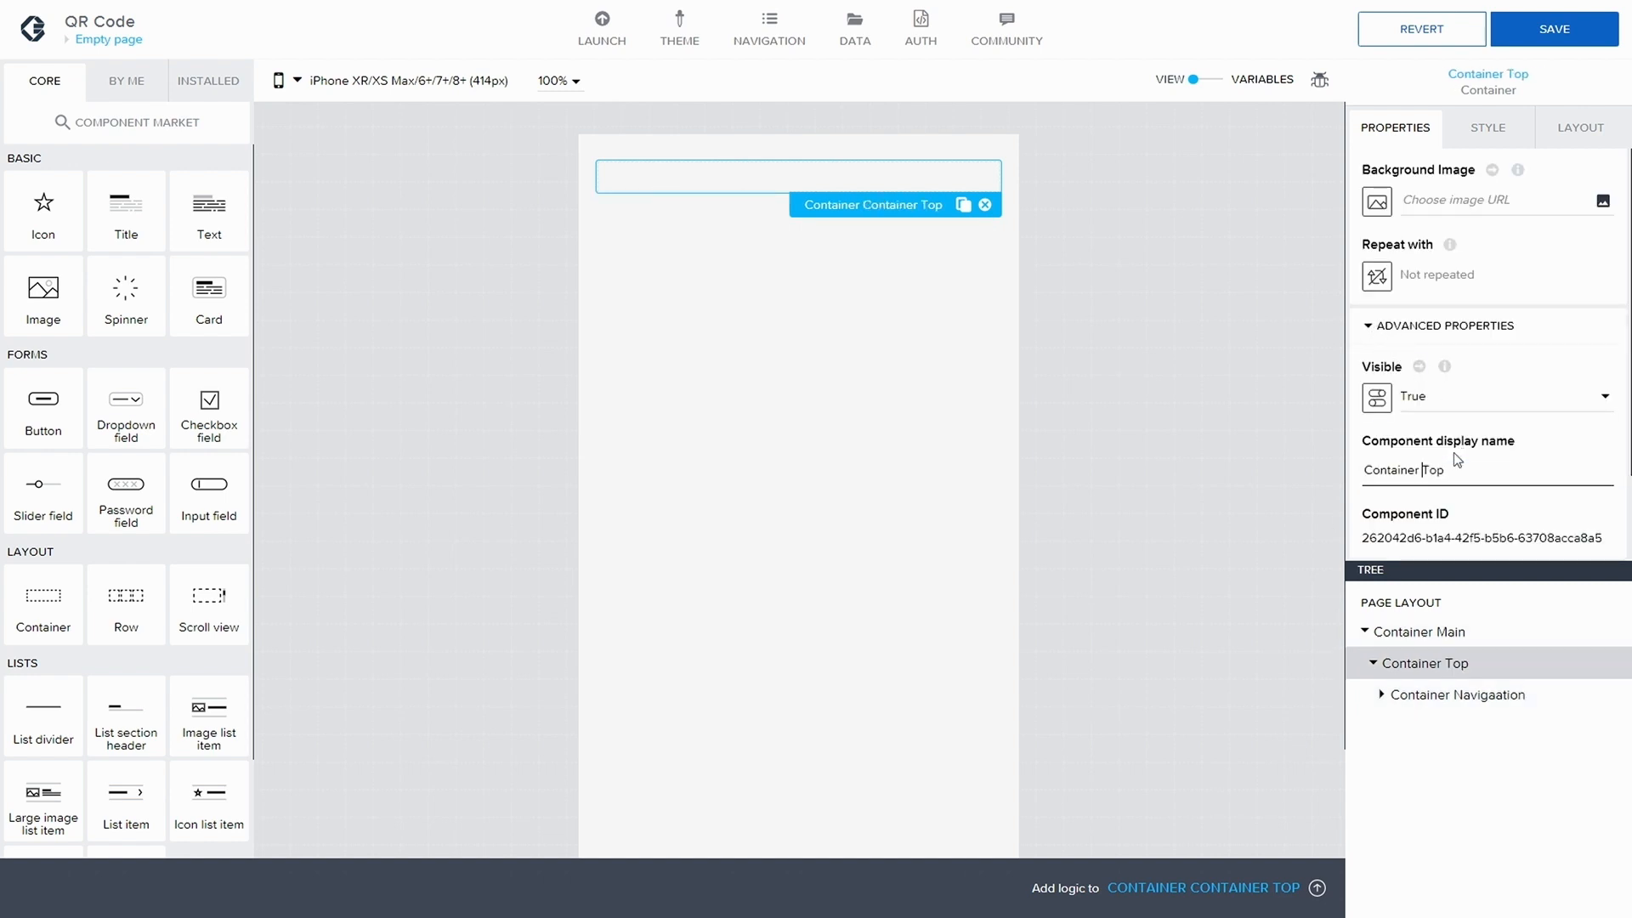
- Correct the innermost container's display name to Container Navigation and save the application
{"action": "left_click", "coordinate": [1477, 696]}
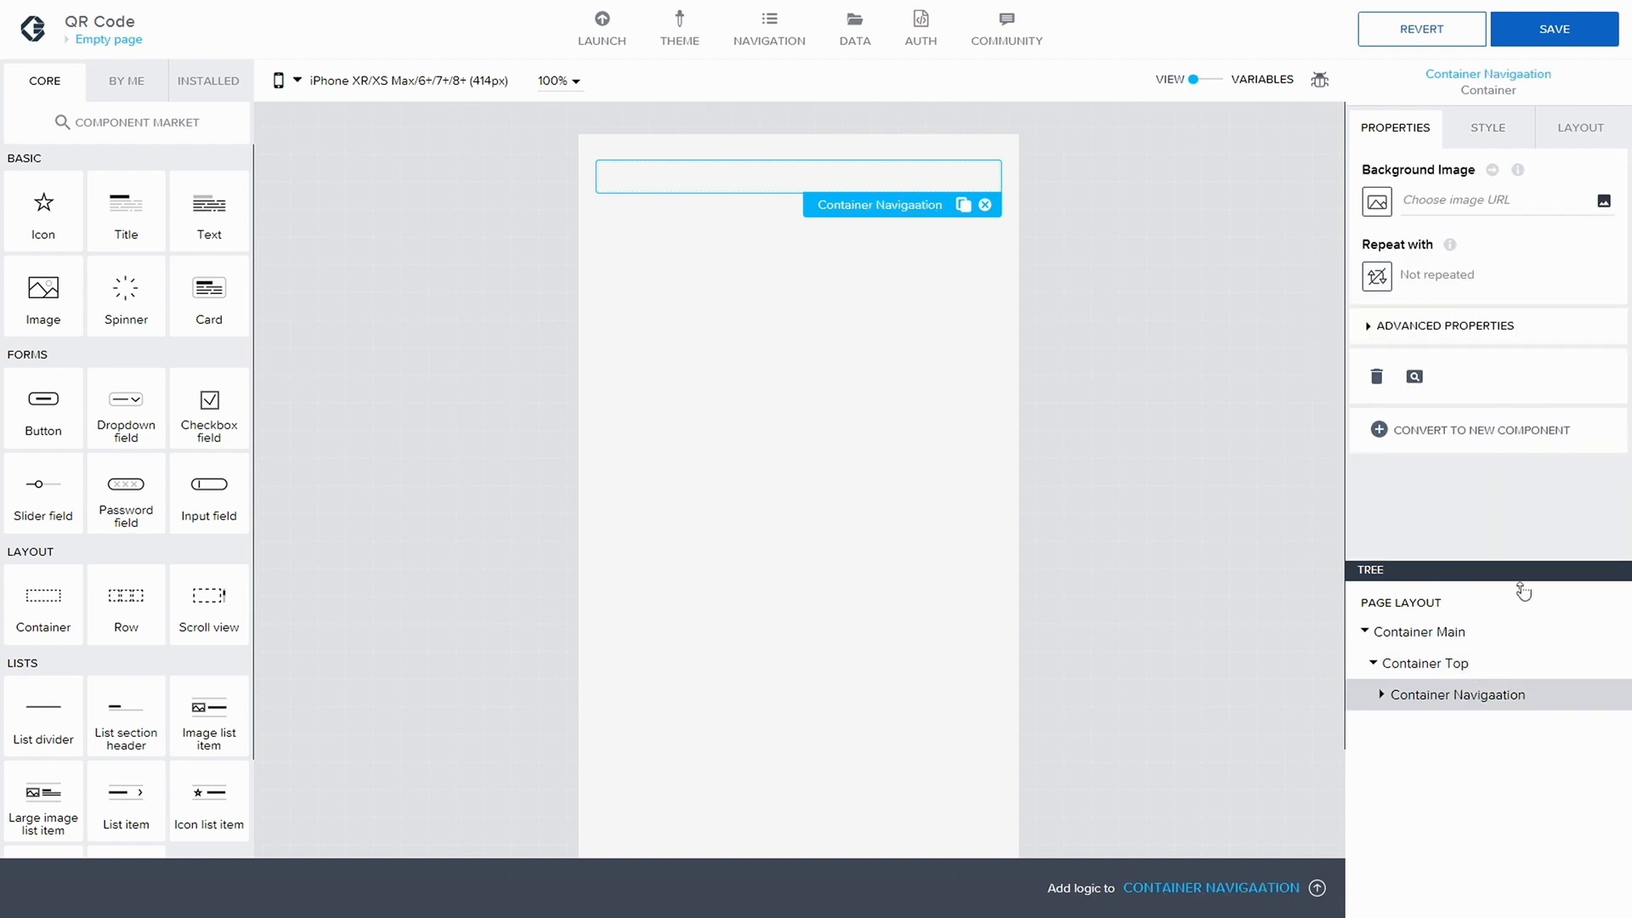
{"action": "left_click", "coordinate": [1366, 327]}
{"action": "left_click", "coordinate": [1424, 470]}
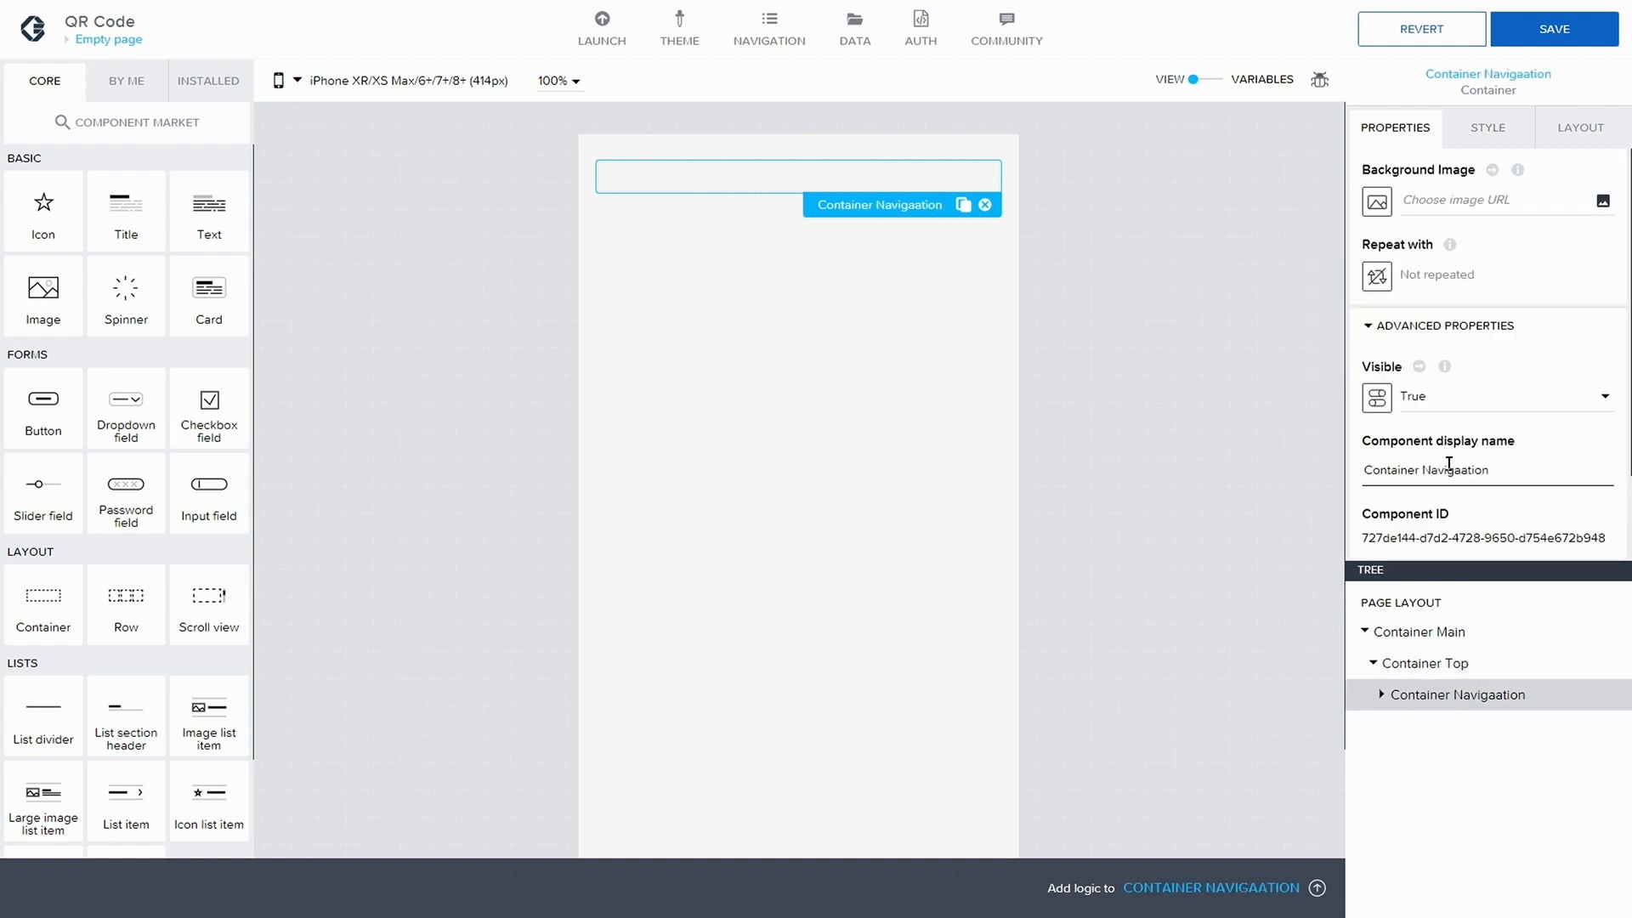
{"action": "key", "text": "BackSpace"}
{"action": "left_click", "coordinate": [1530, 34]}
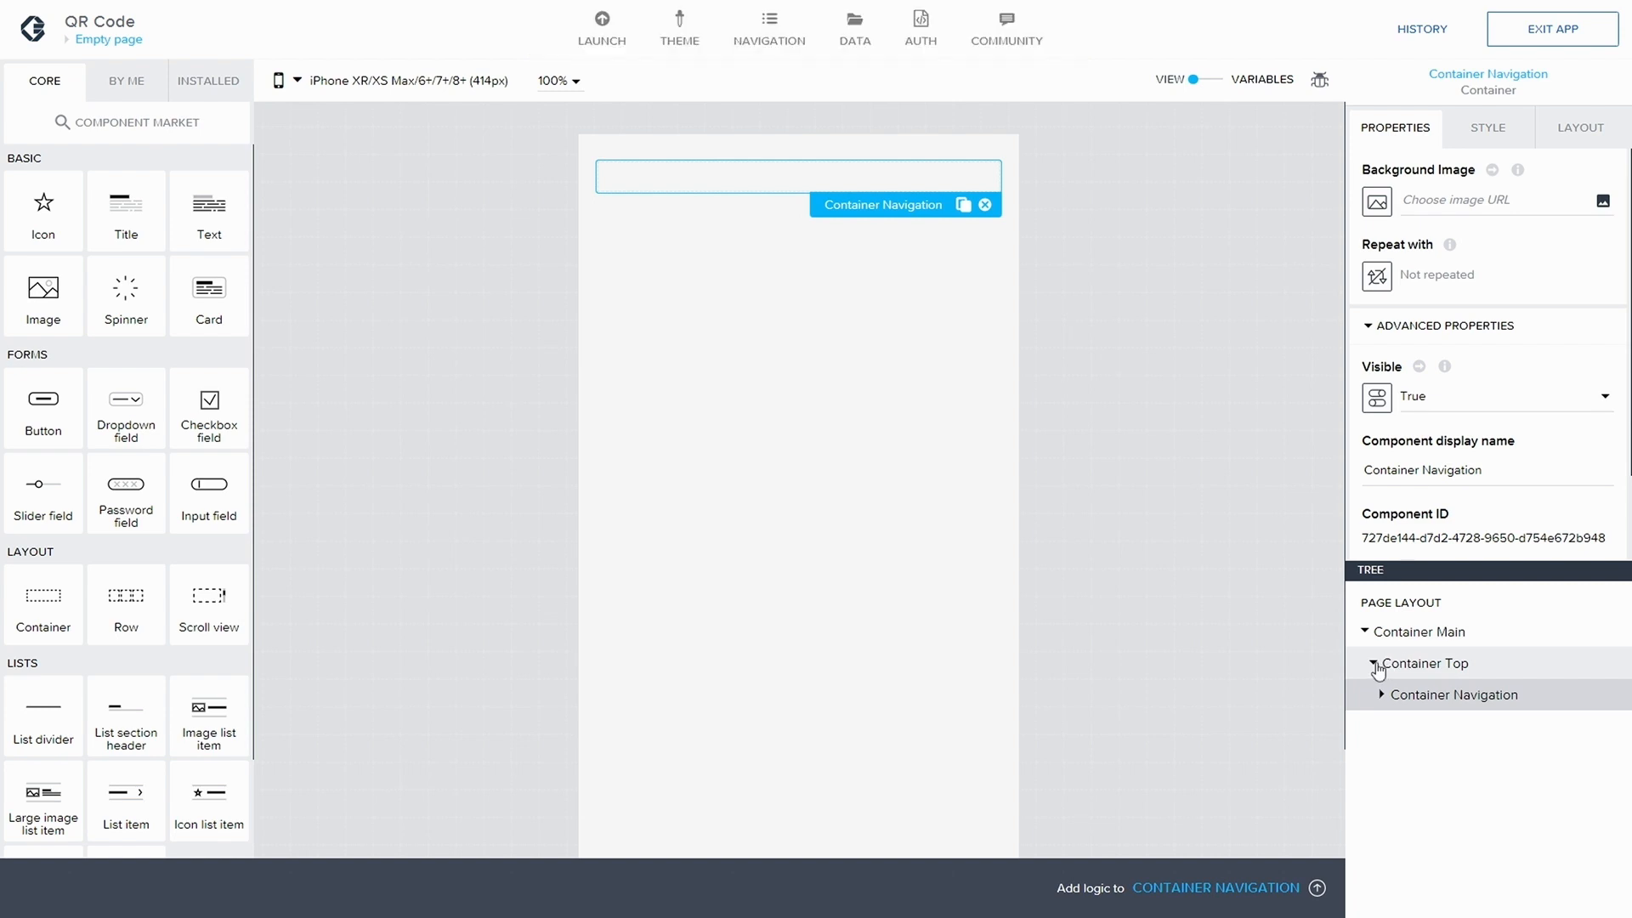
- Add a scroll view inside Container Top below Container Navigation and set its display name to Scroll view
{"action": "left_click", "coordinate": [1372, 663]}
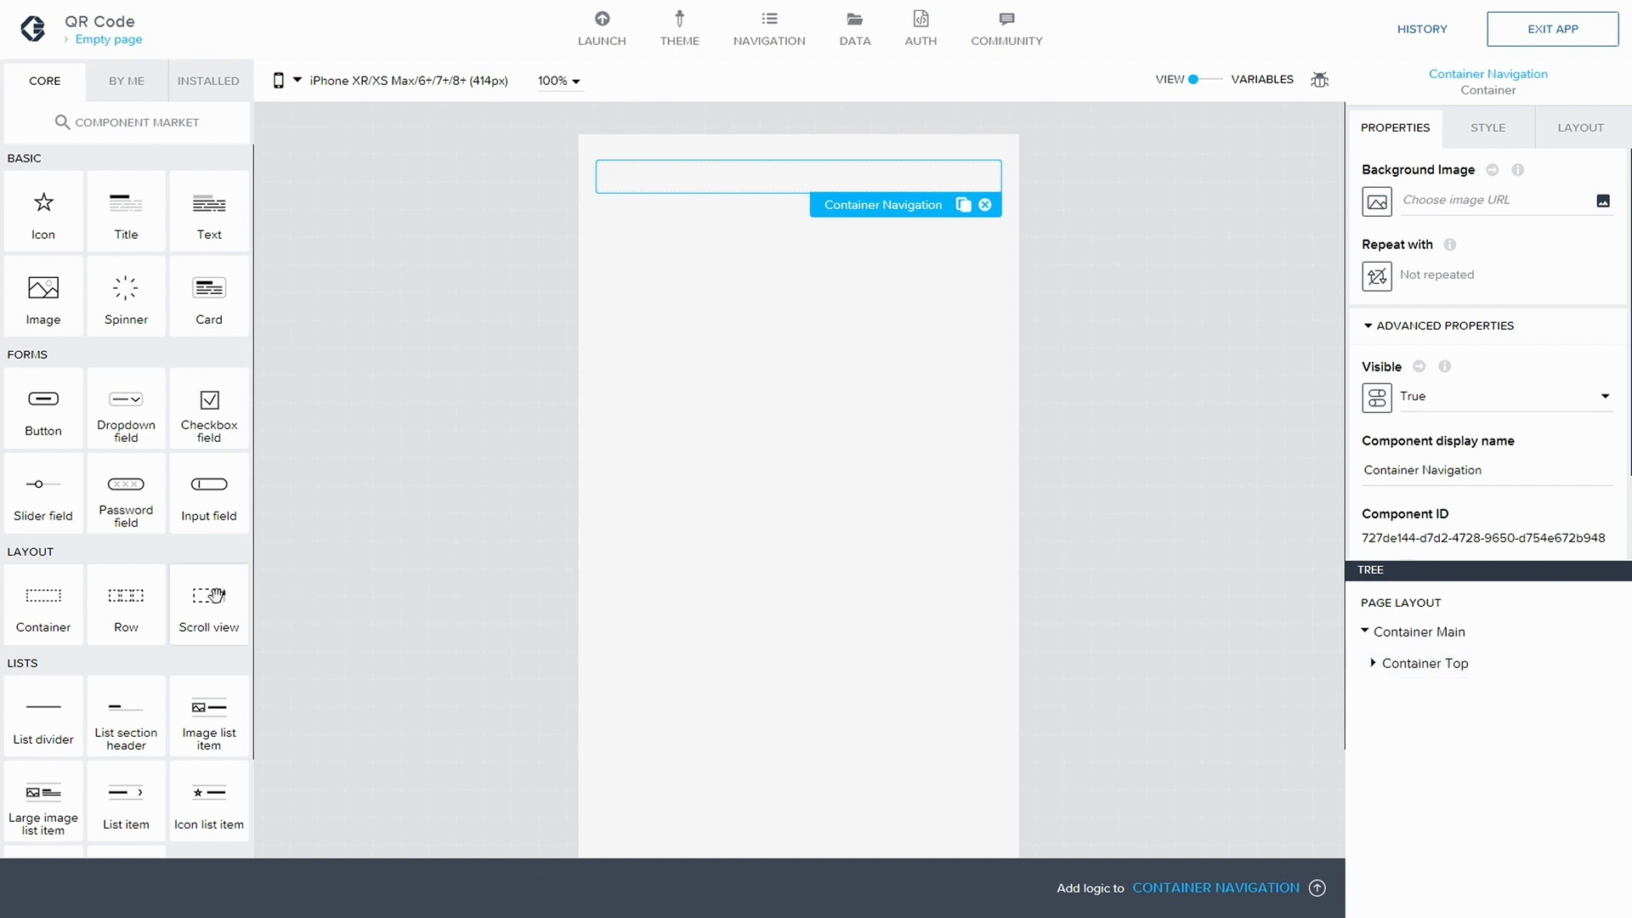
{"action": "left_click_drag", "start_coordinate": [209, 595], "coordinate": [1445, 685]}
{"action": "left_click", "coordinate": [1439, 731]}
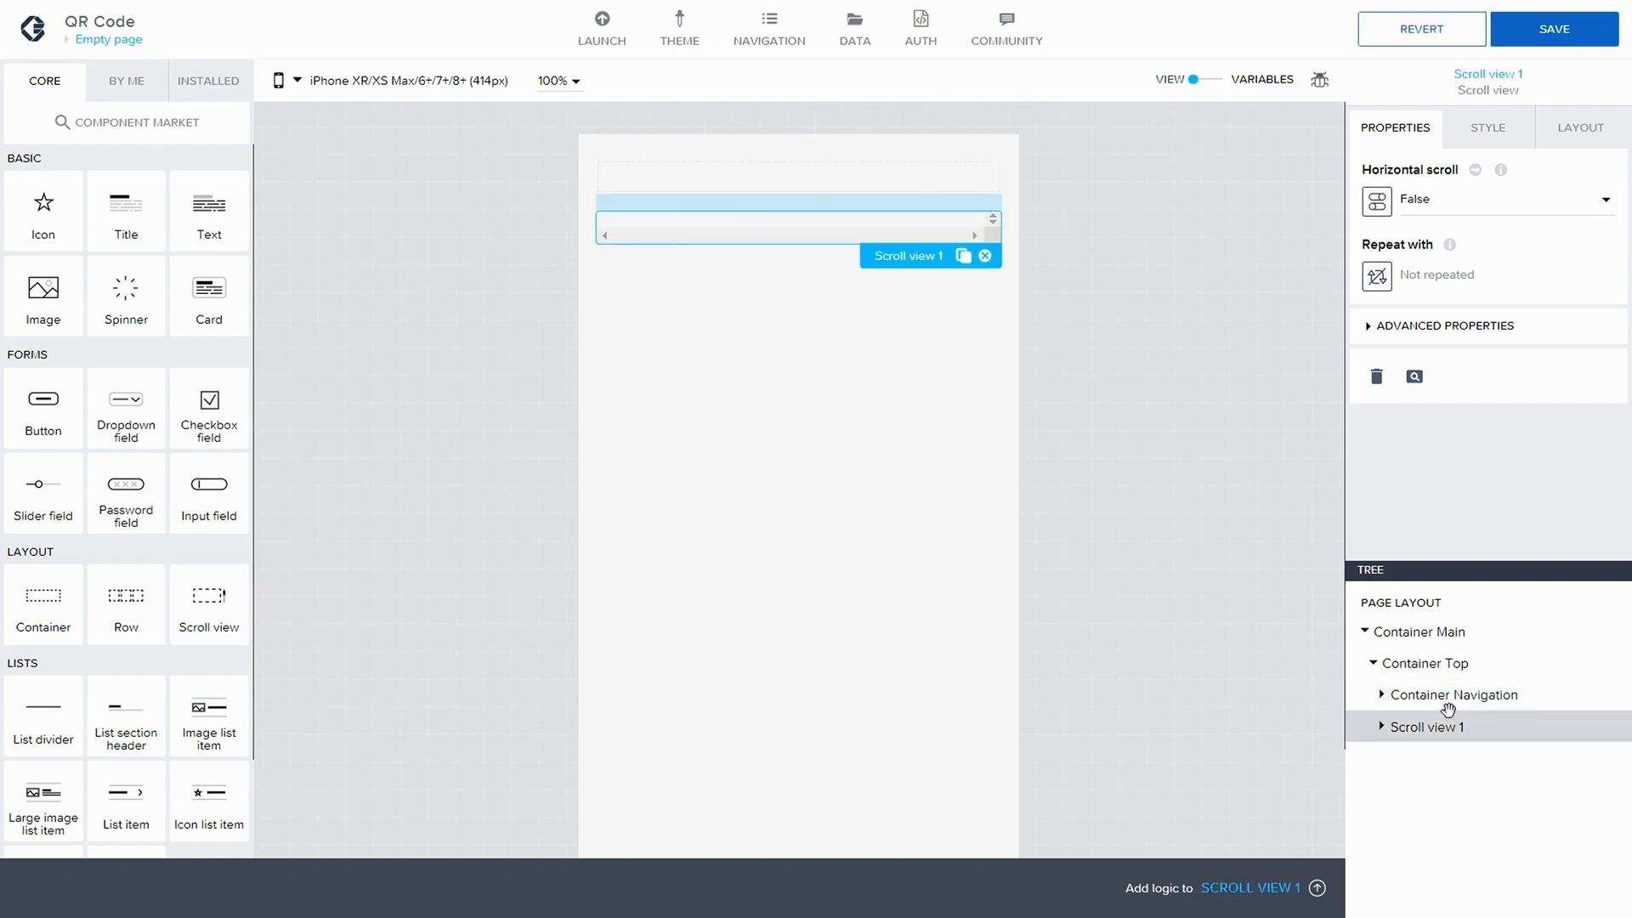
{"action": "left_click", "coordinate": [1369, 326]}
{"action": "left_click", "coordinate": [1448, 476]}
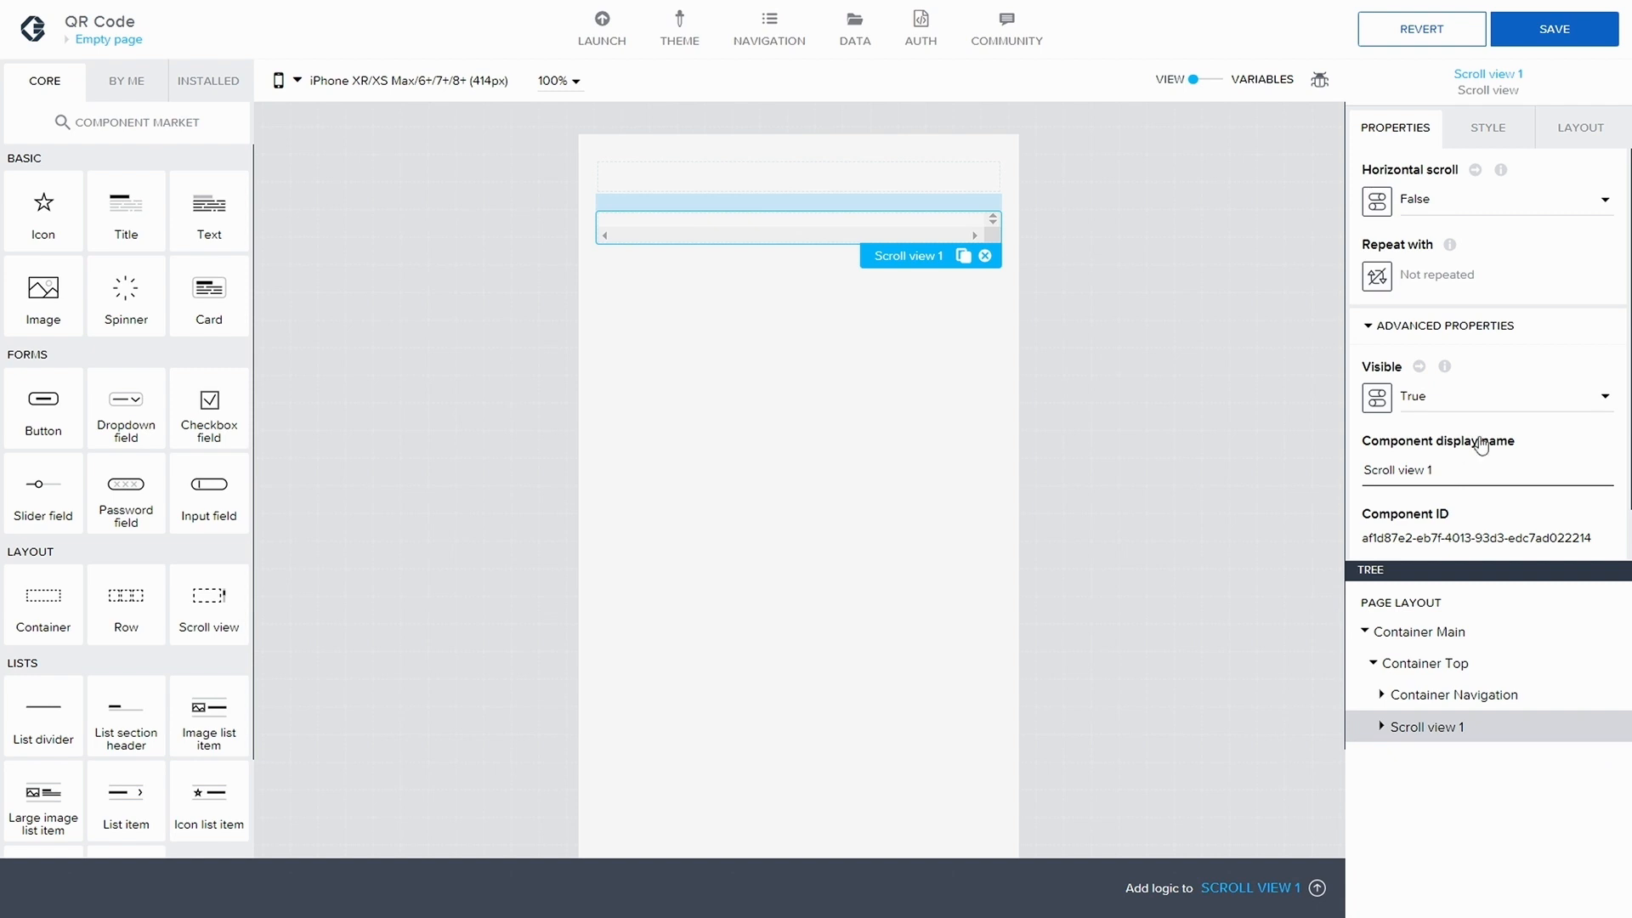
{"action": "key", "text": "BackSpace"}
{"action": "key", "text": "BackSpace"}
- Add a new container inside Container Main, directly below Container Top at the same level
{"action": "left_click", "coordinate": [1373, 665]}
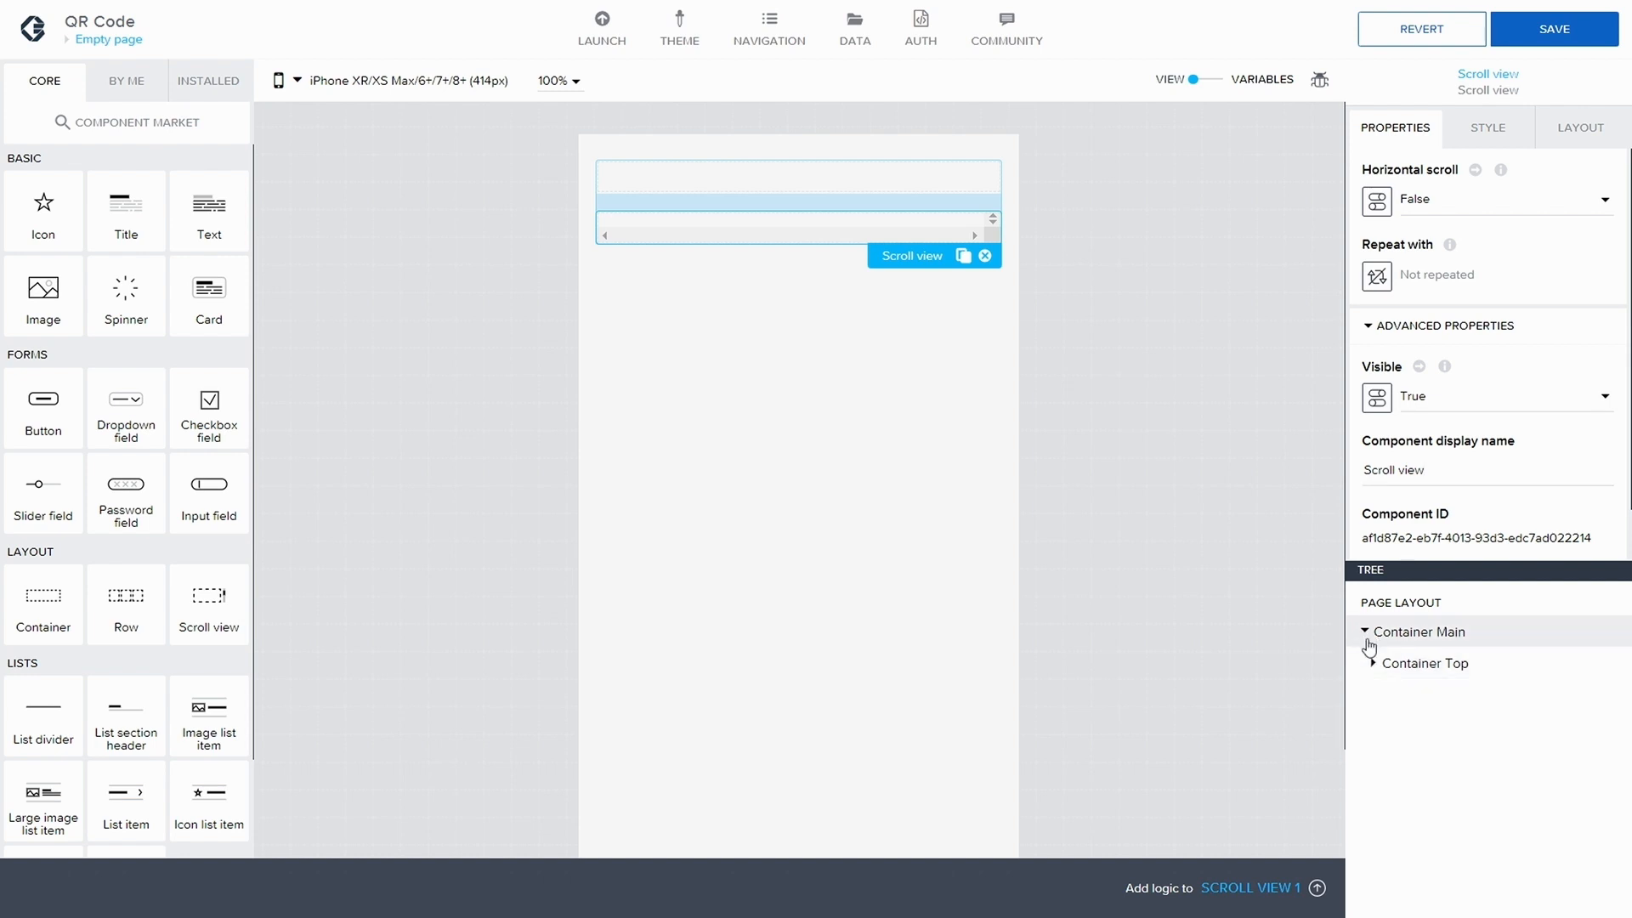
{"action": "left_click", "coordinate": [1372, 664]}
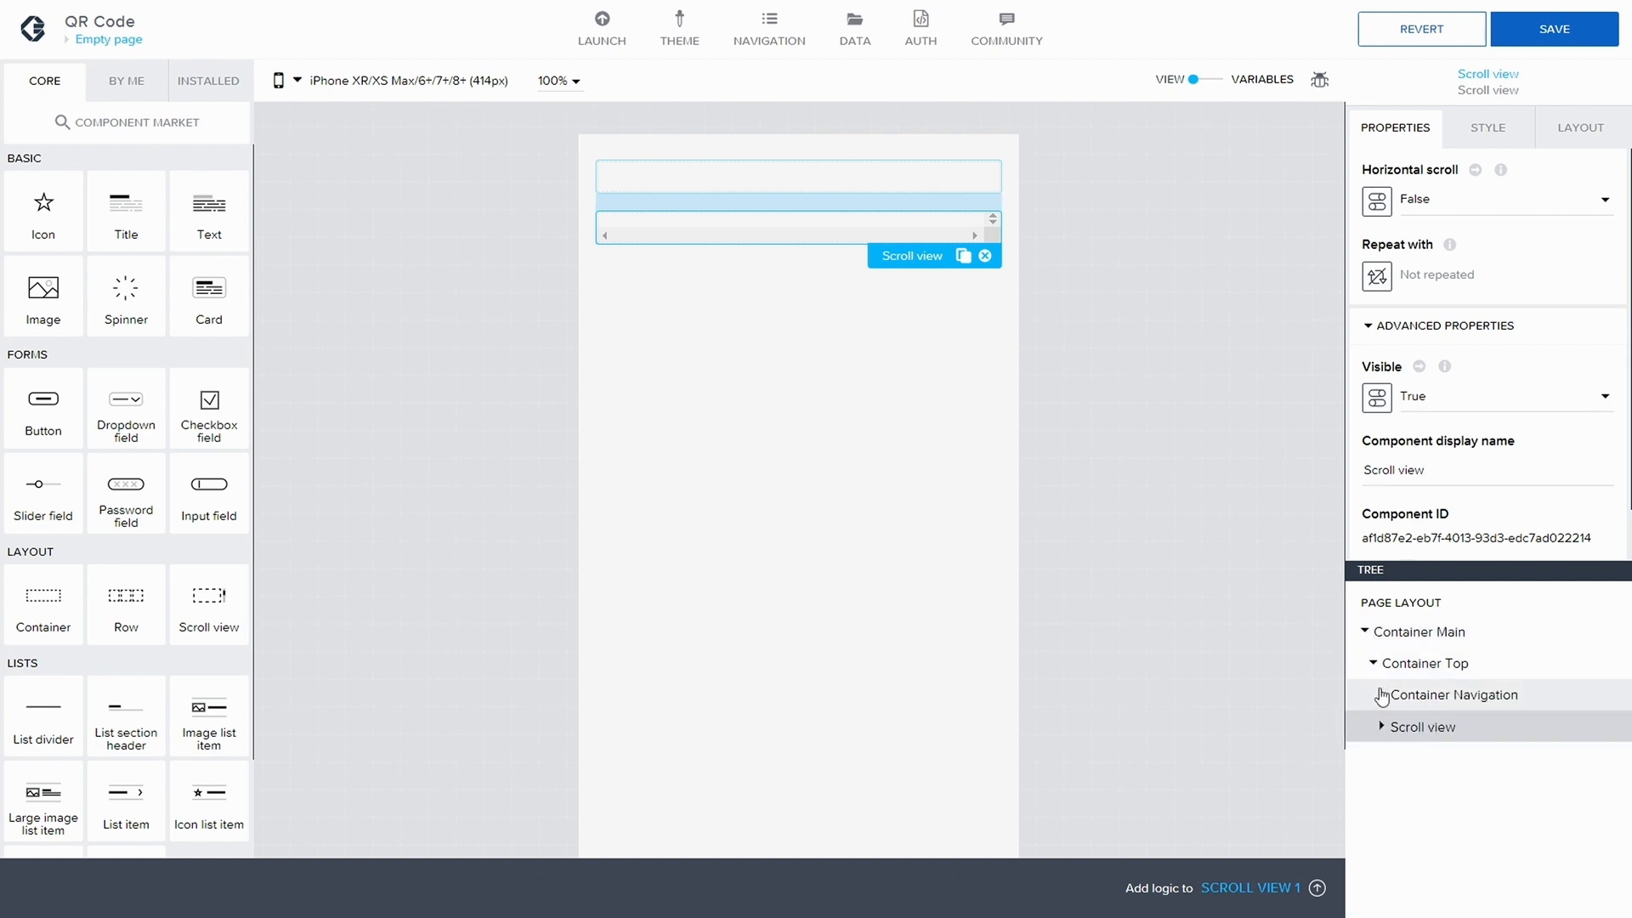
{"action": "left_click", "coordinate": [1372, 664]}
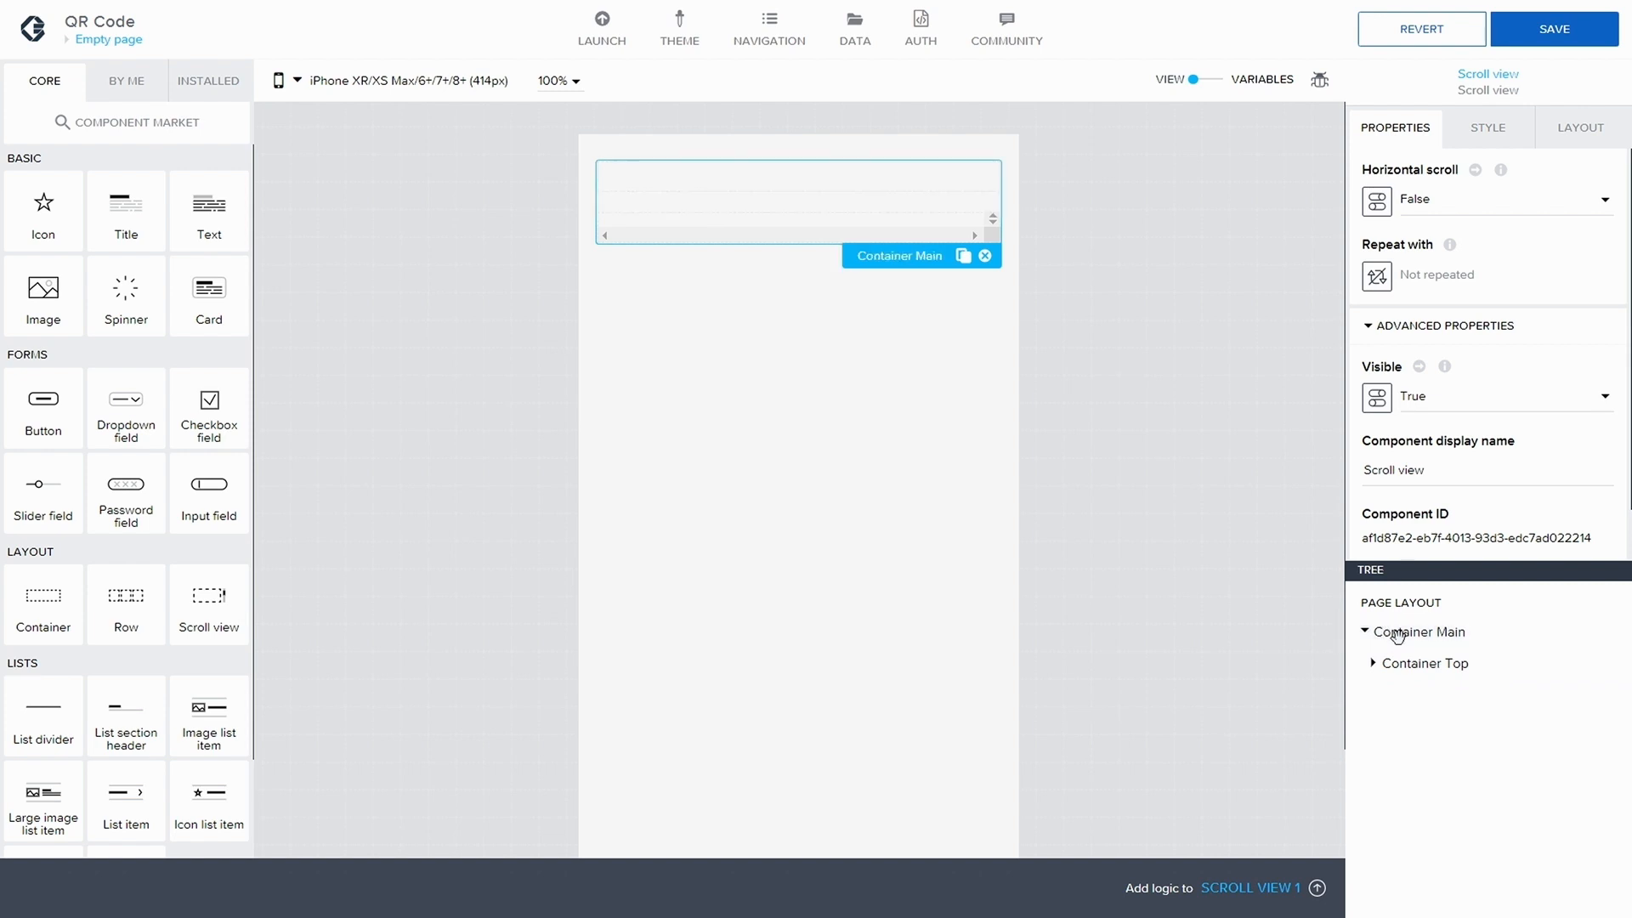
{"action": "left_click", "coordinate": [1394, 631]}
{"action": "left_click_drag", "start_coordinate": [50, 618], "coordinate": [1439, 658]}
{"action": "left_click", "coordinate": [1402, 694]}
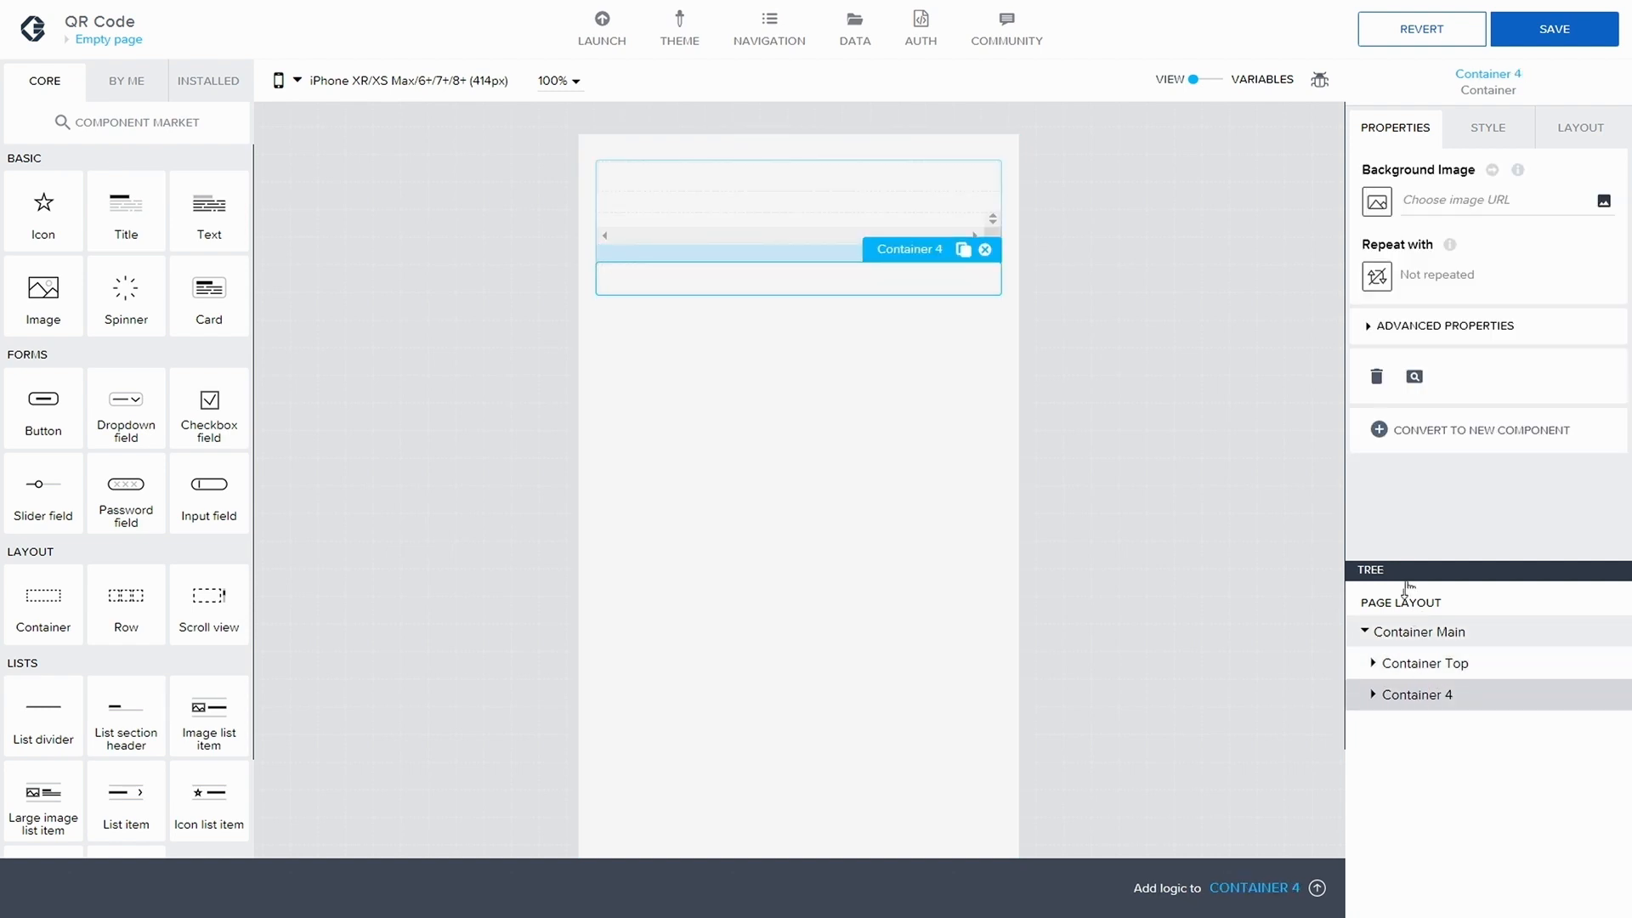
- Set the new container's display name to Container Bottom and save the application
{"action": "left_click", "coordinate": [1370, 326]}
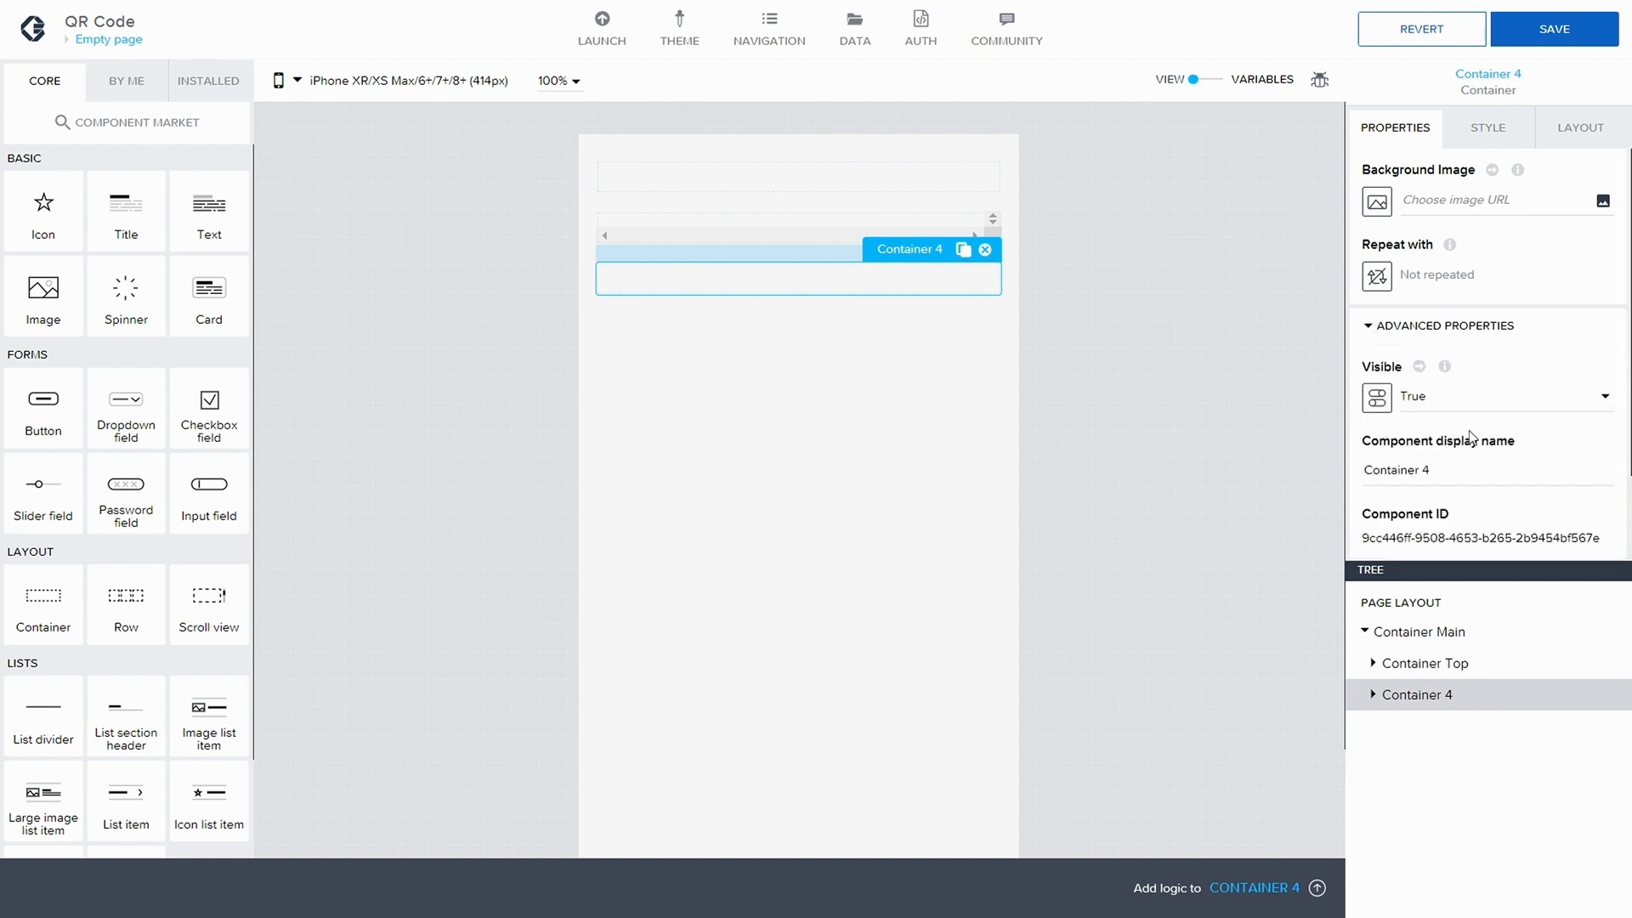
{"action": "left_click", "coordinate": [1453, 479]}
{"action": "key", "text": "BackSpace"}
{"action": "type", "text": "Bottom"}
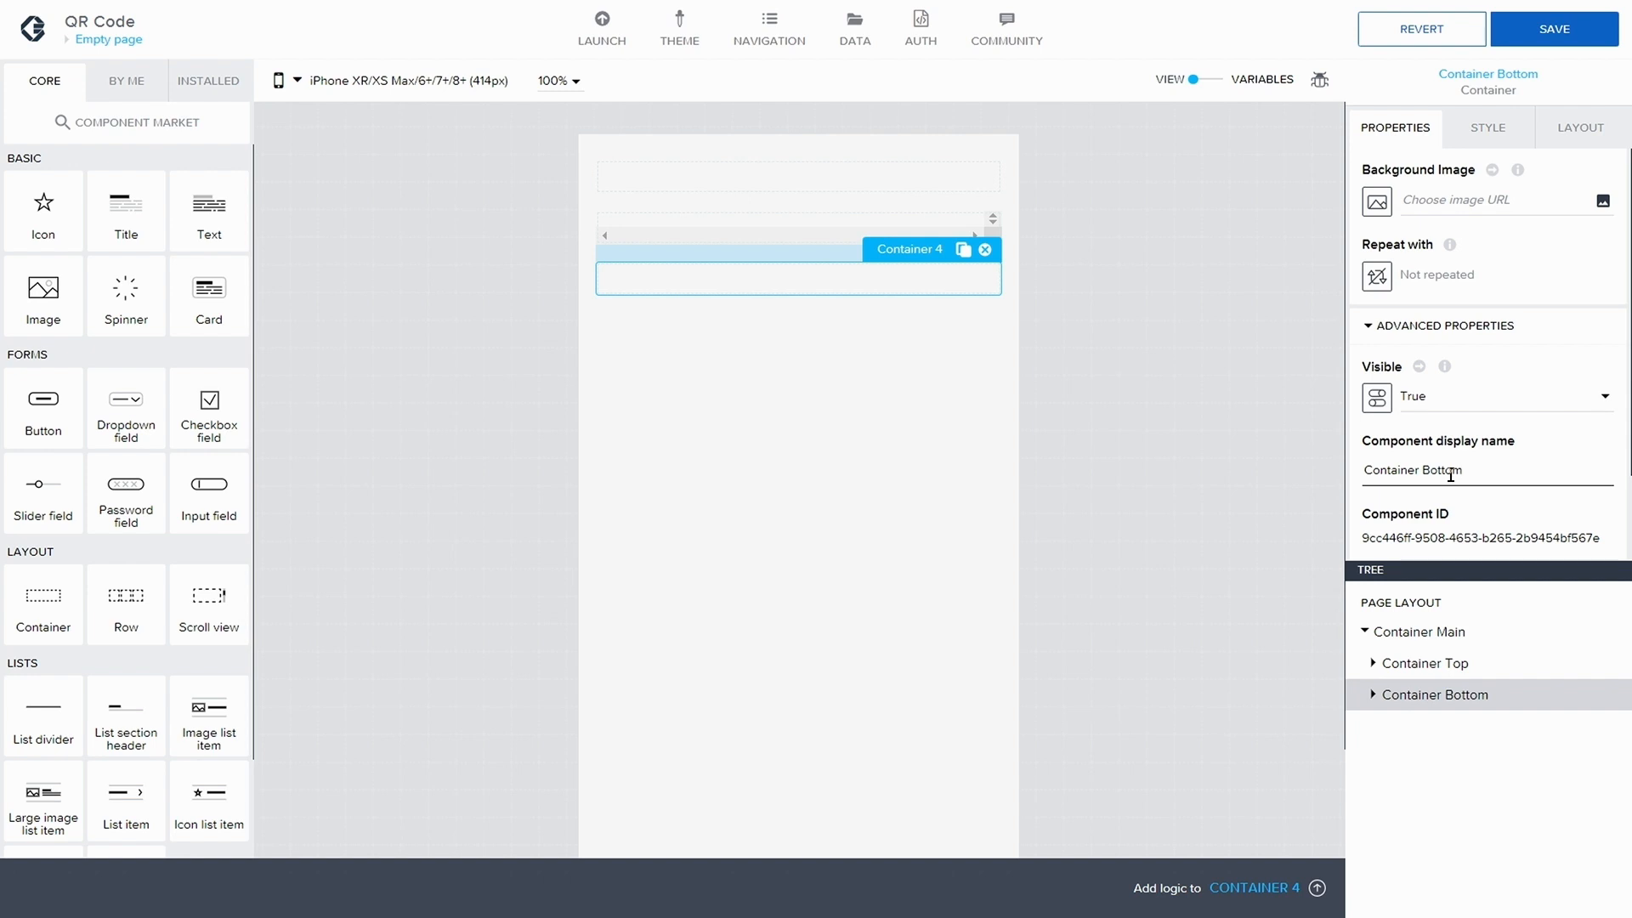
{"action": "left_click", "coordinate": [1554, 29]}
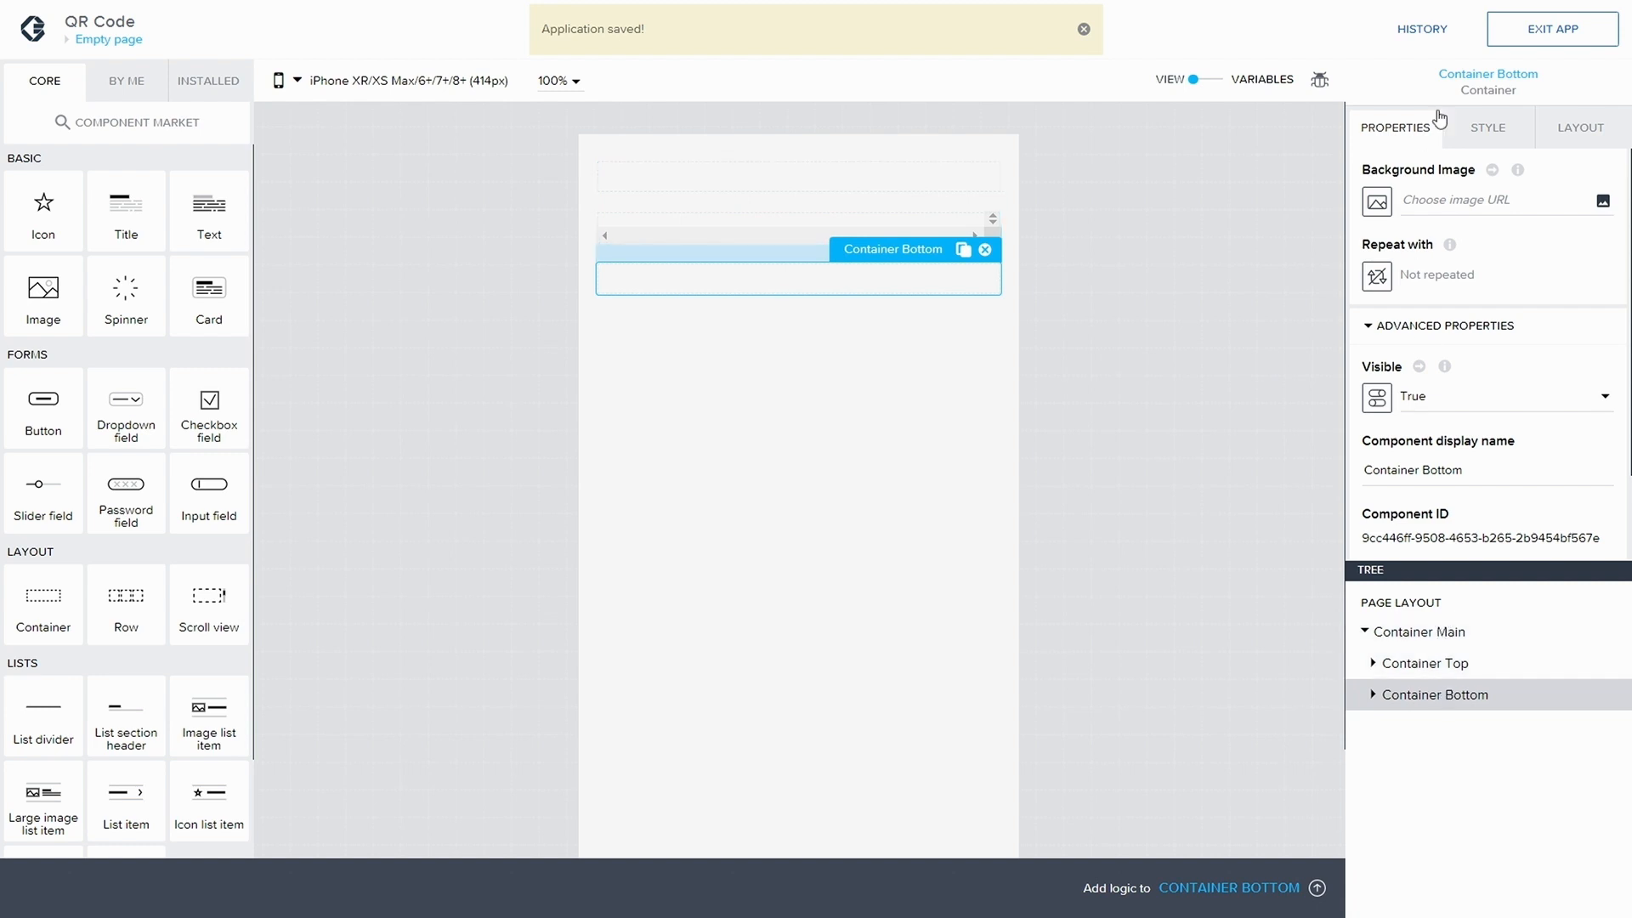
- Set the page to stretch to the viewport height, disable its scrolling and safe area, and save the application
{"action": "left_click", "coordinate": [1428, 606]}
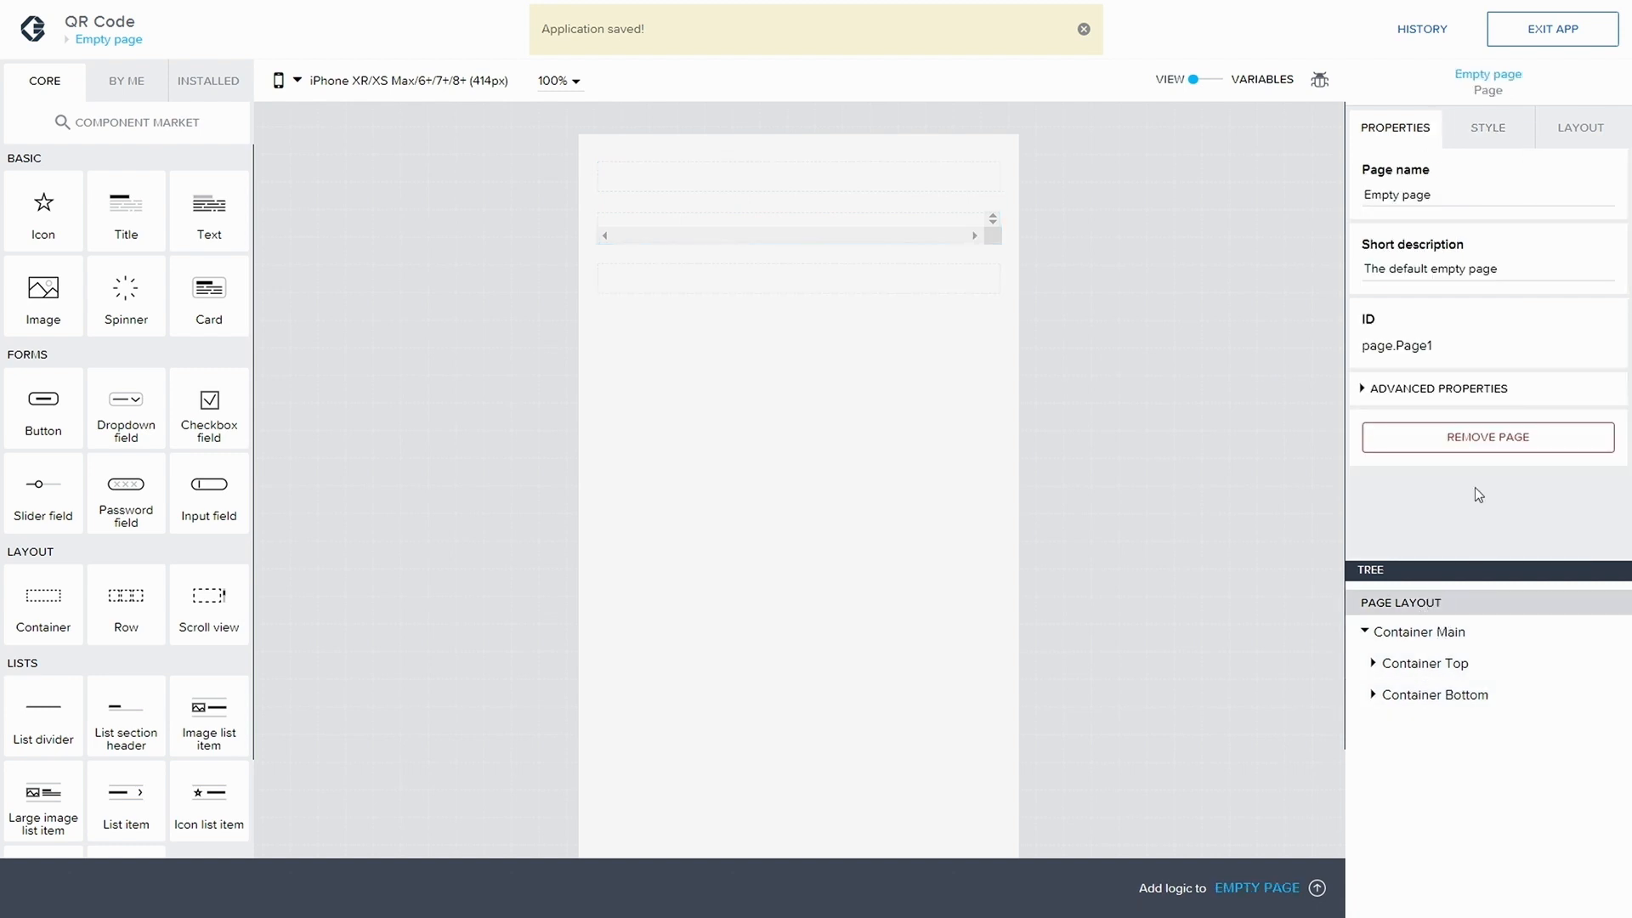
{"action": "left_click", "coordinate": [1490, 130]}
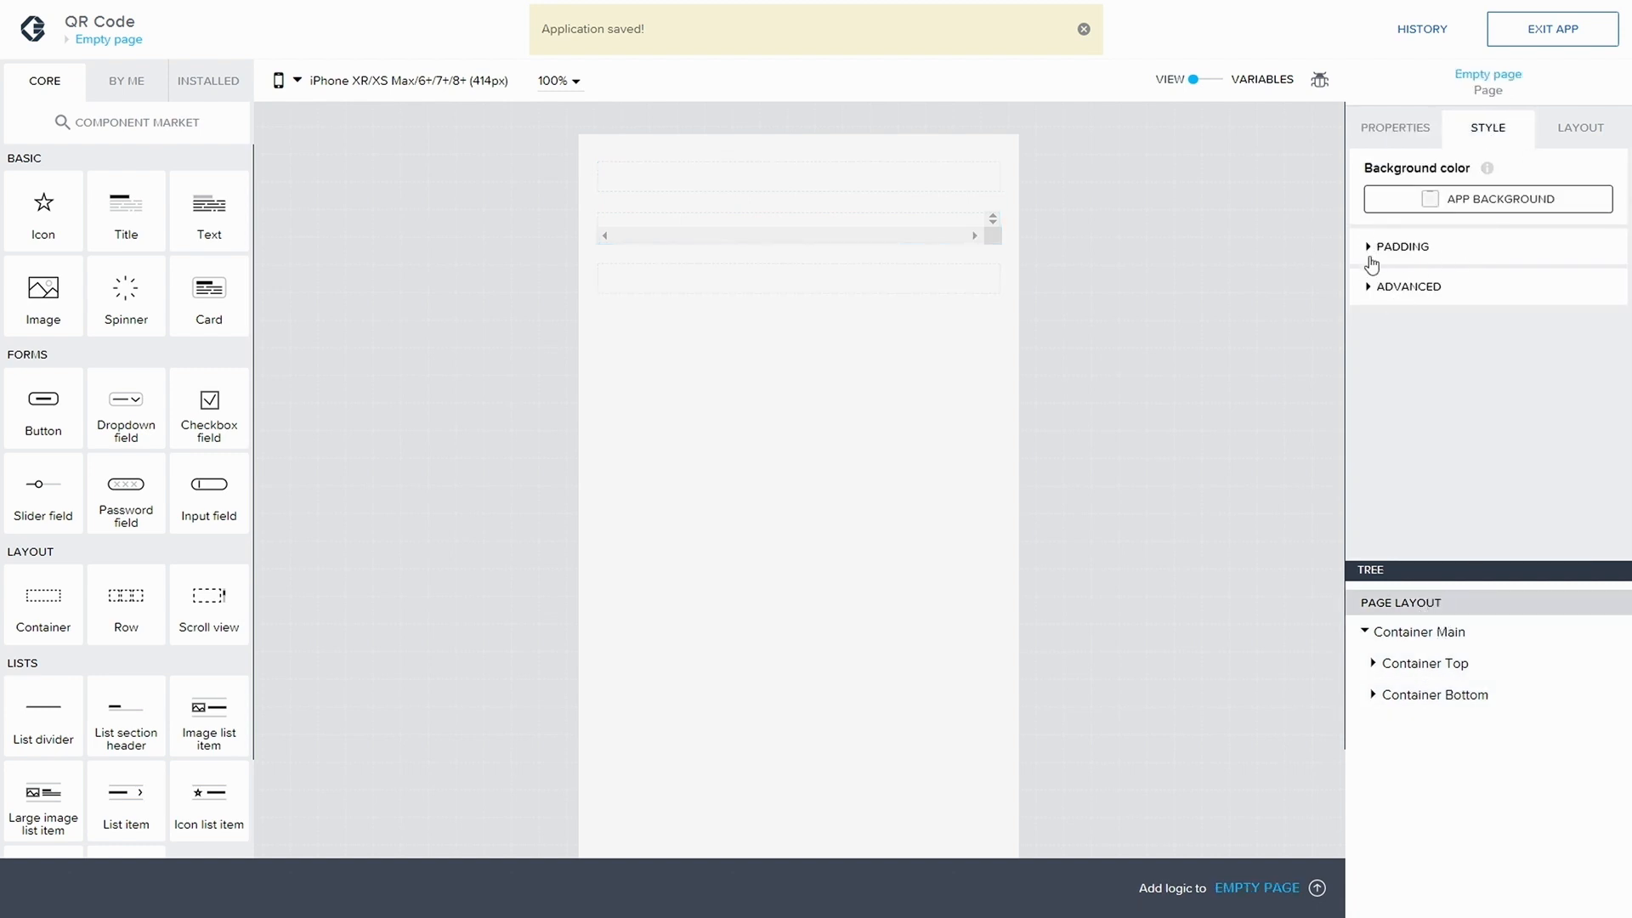
{"action": "left_click", "coordinate": [1370, 289]}
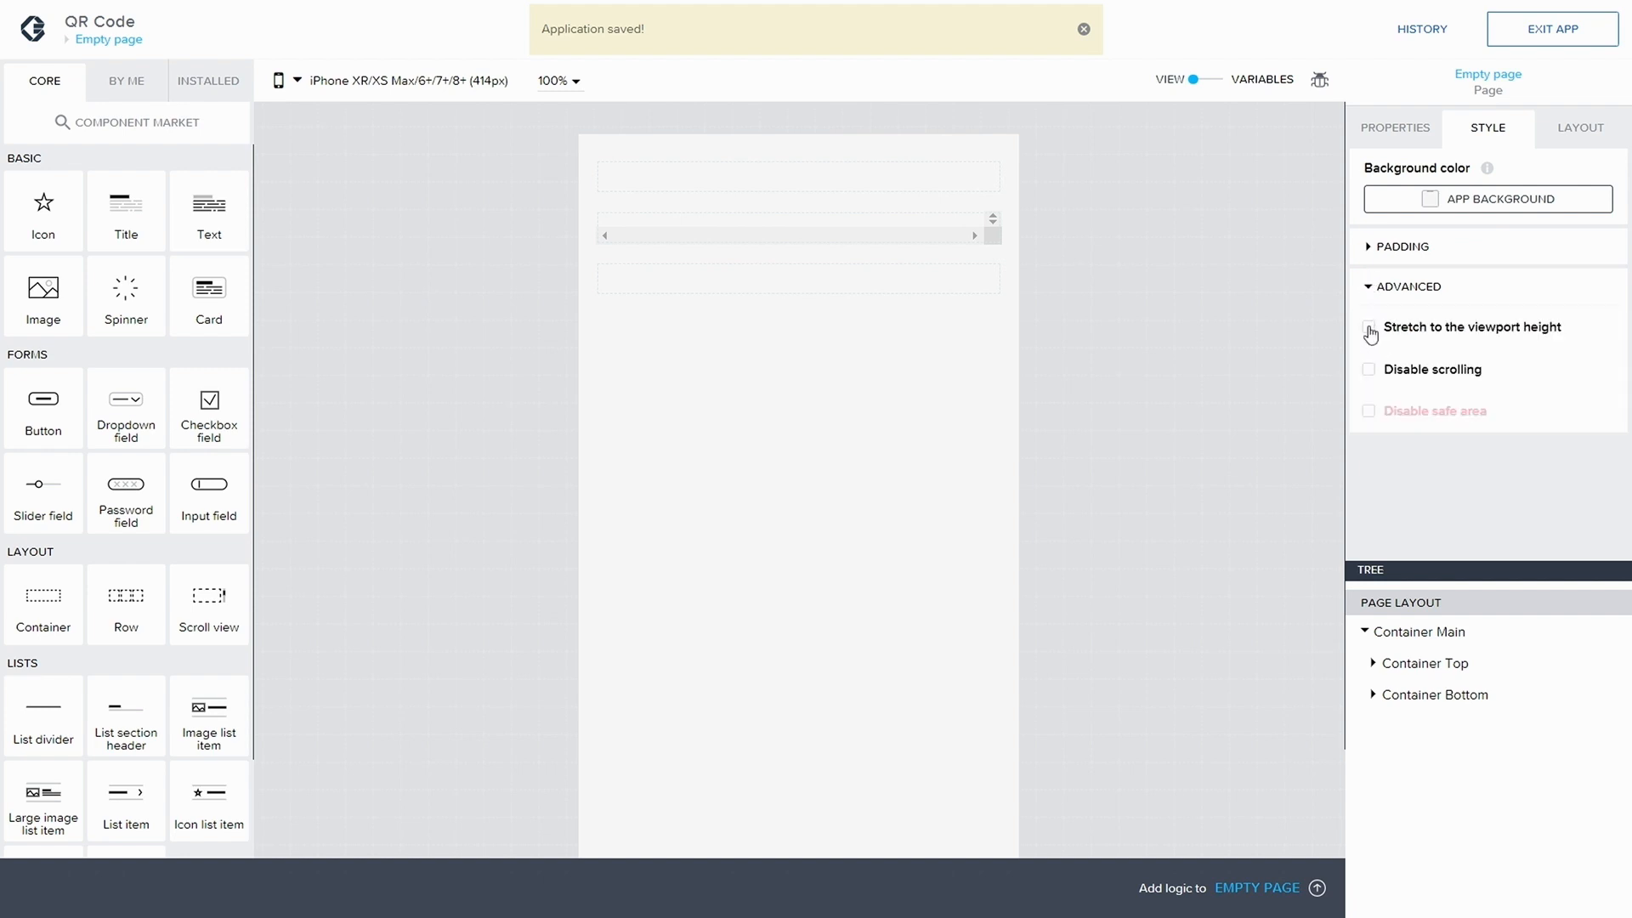
{"action": "left_click", "coordinate": [1370, 330]}
{"action": "left_click", "coordinate": [1370, 371]}
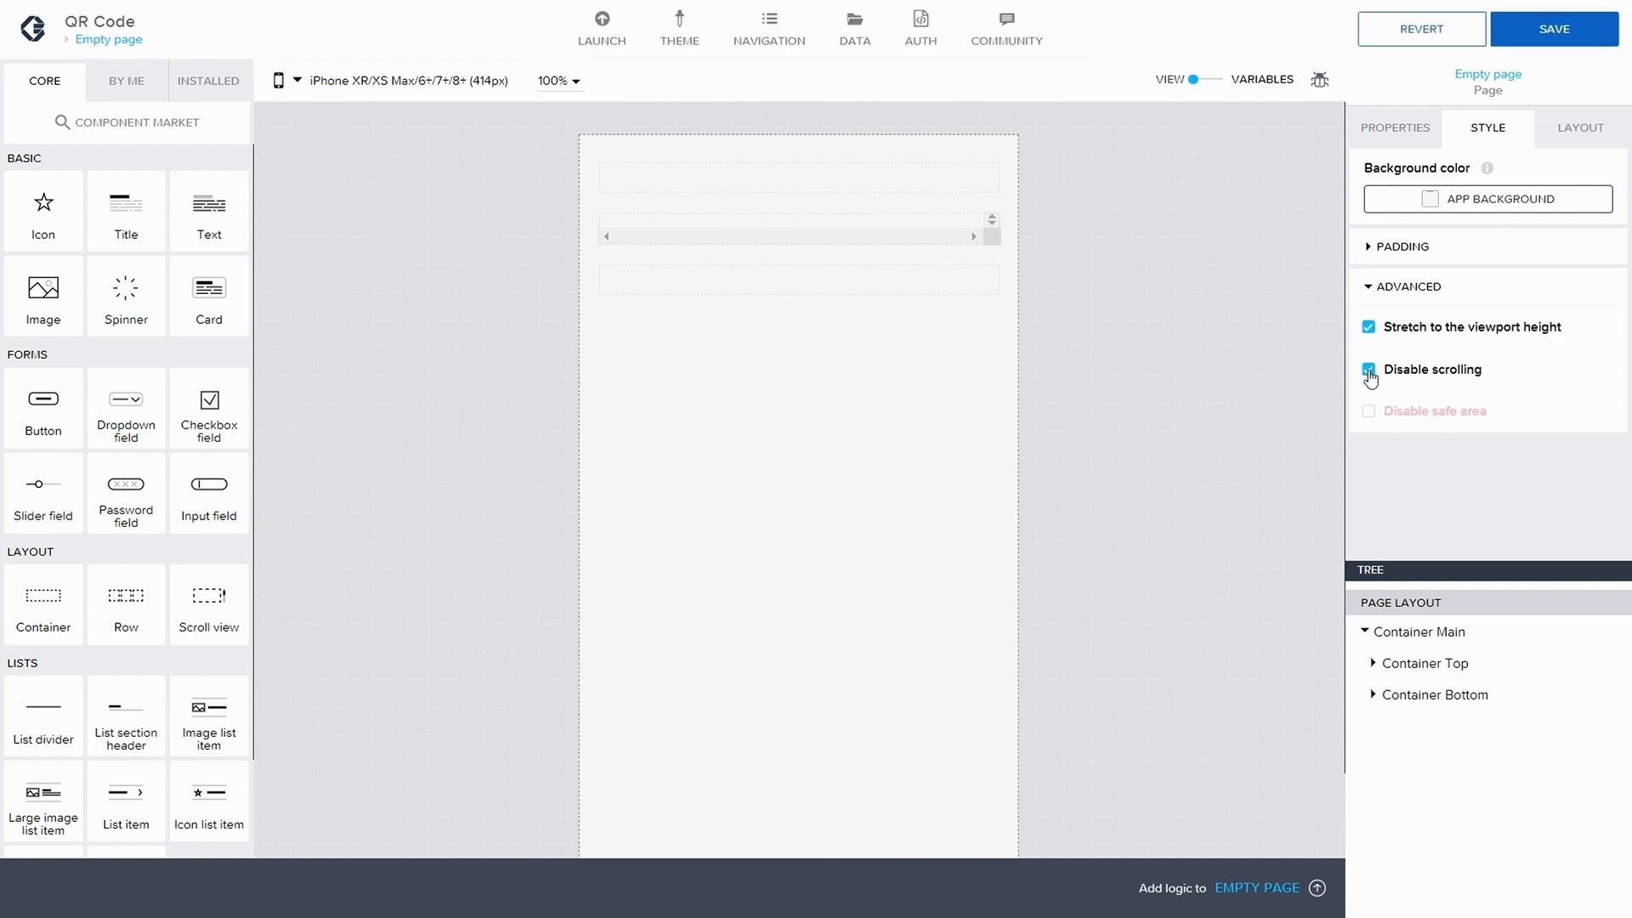
{"action": "left_click", "coordinate": [1367, 415]}
{"action": "left_click", "coordinate": [1568, 38]}
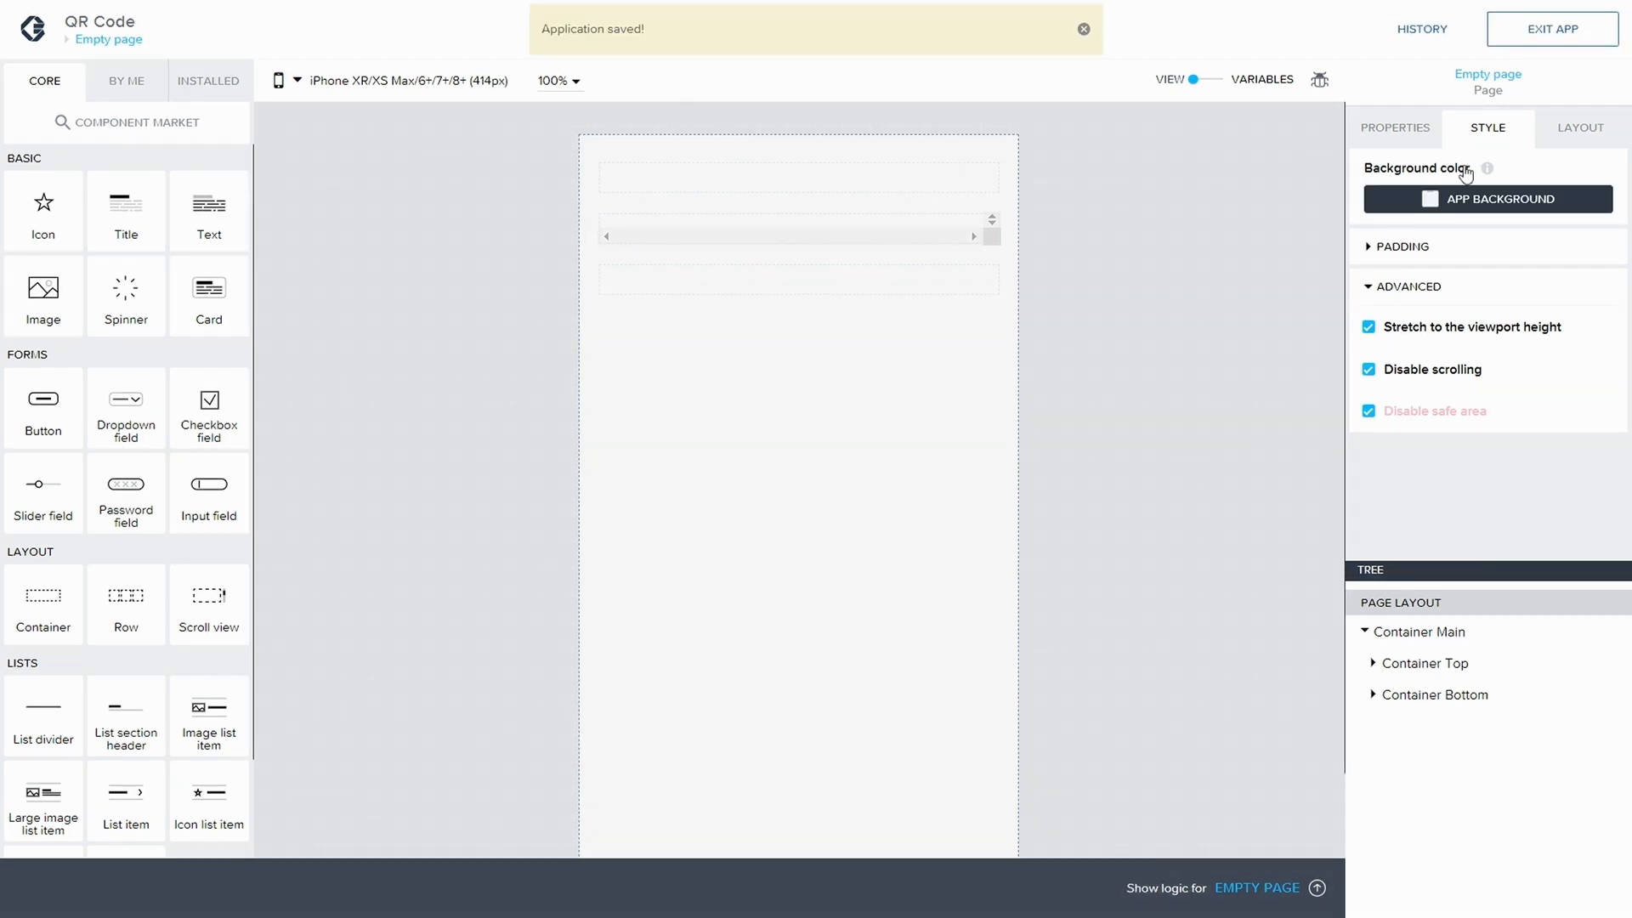
- Clear the page's padding, set only its top padding to the theme spacing +L (96px), and save the application
{"action": "left_click", "coordinate": [1376, 252]}
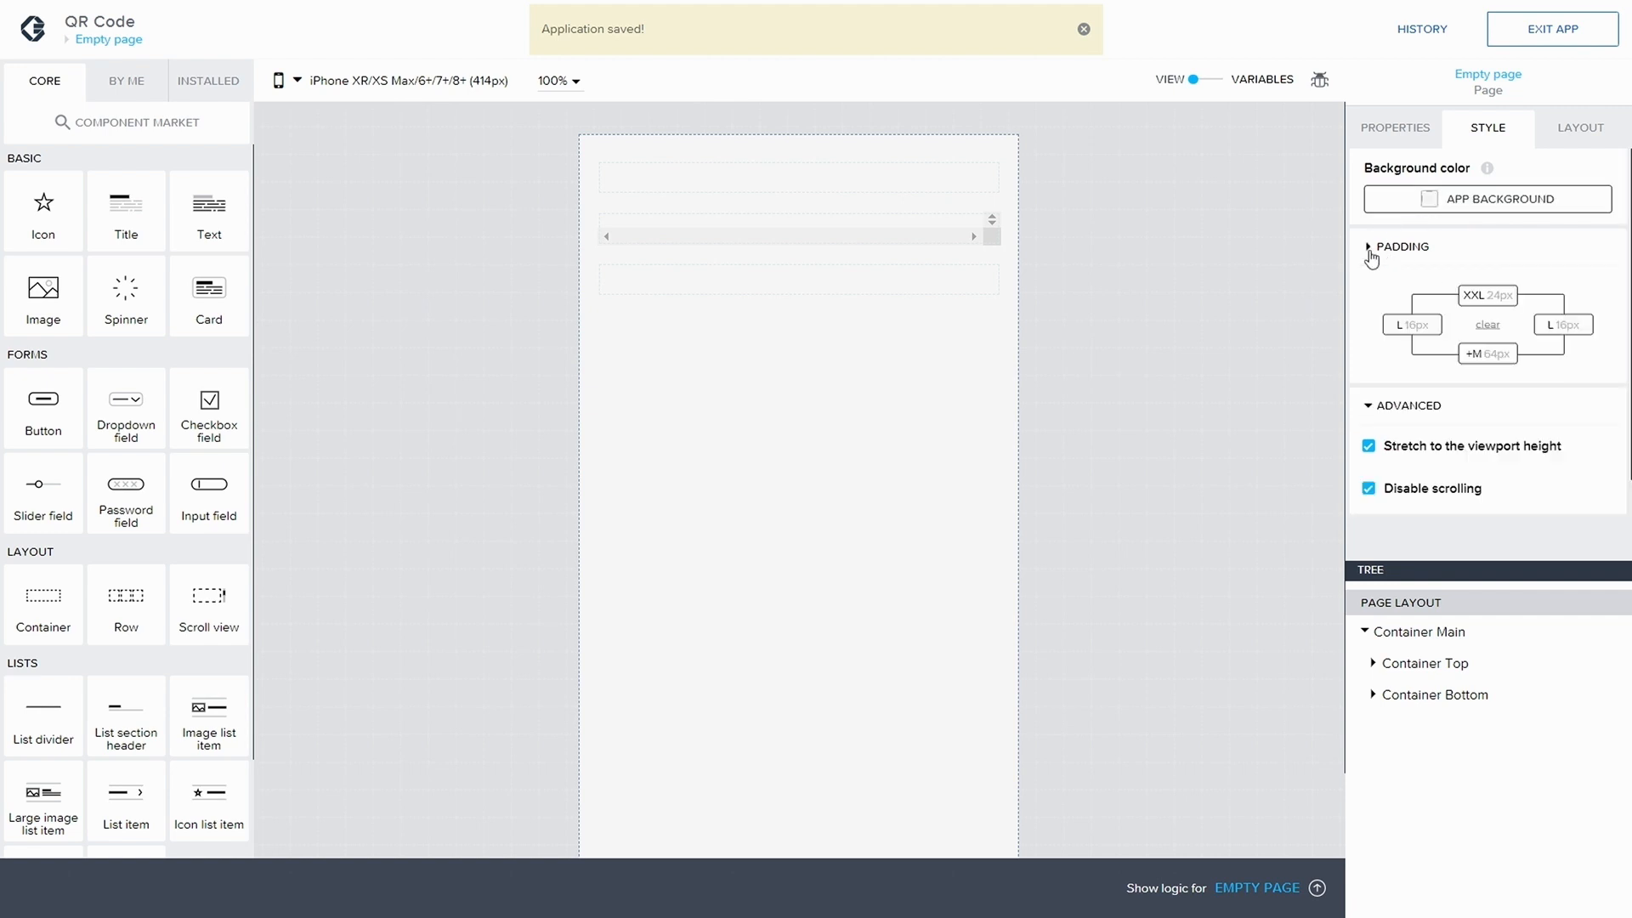
{"action": "left_click", "coordinate": [1574, 329]}
{"action": "left_click", "coordinate": [1487, 324]}
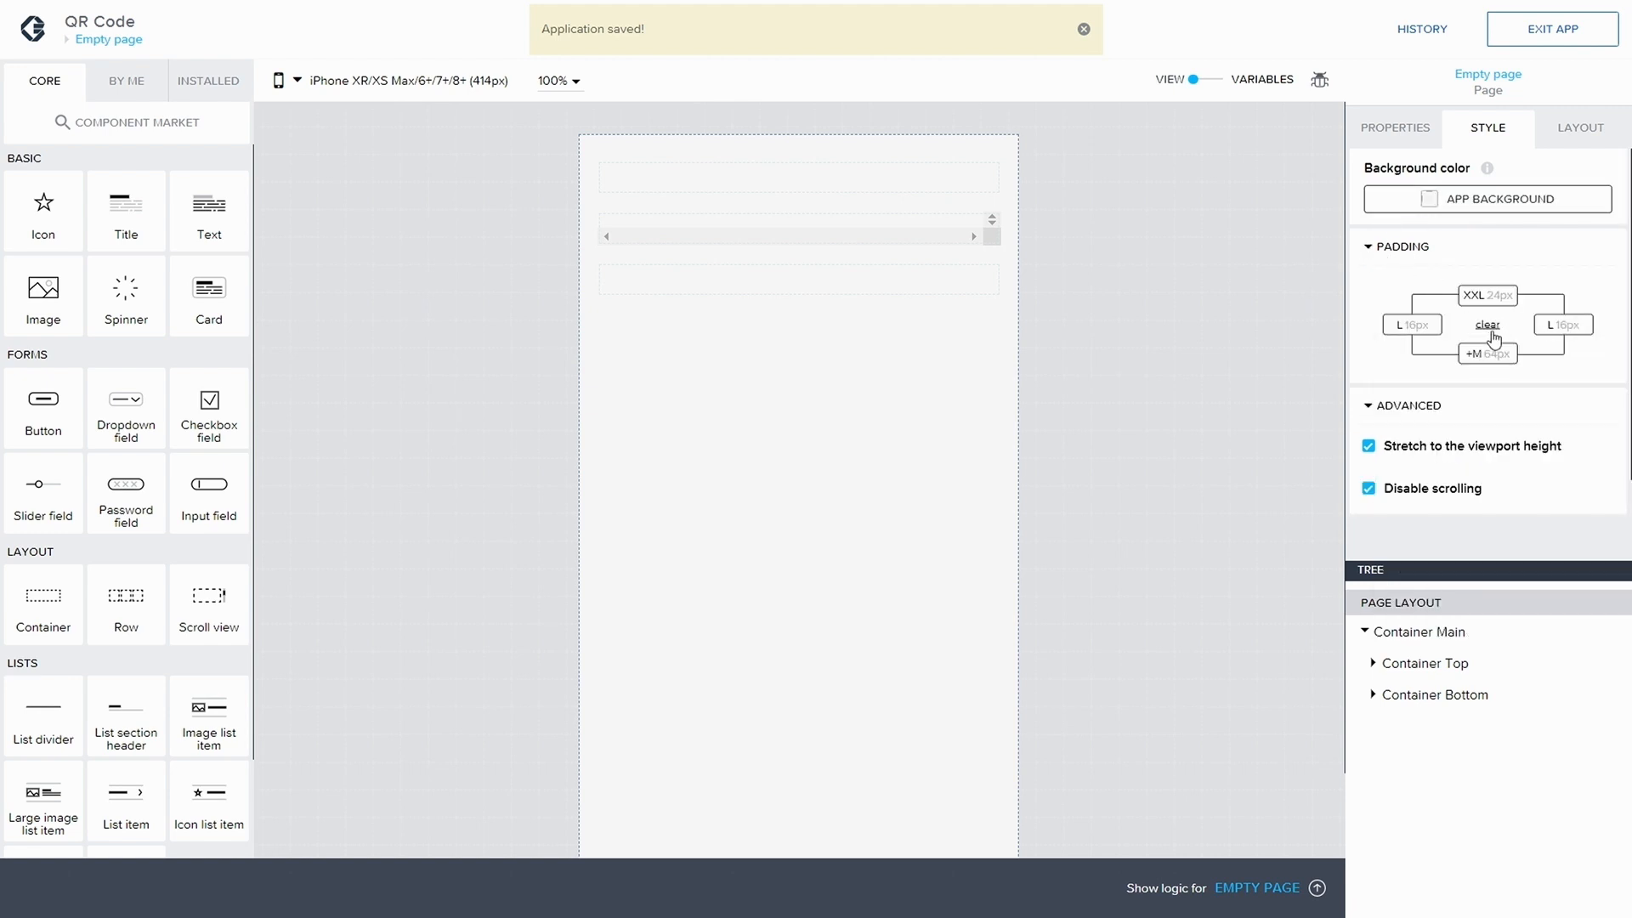
{"action": "left_click", "coordinate": [1487, 295]}
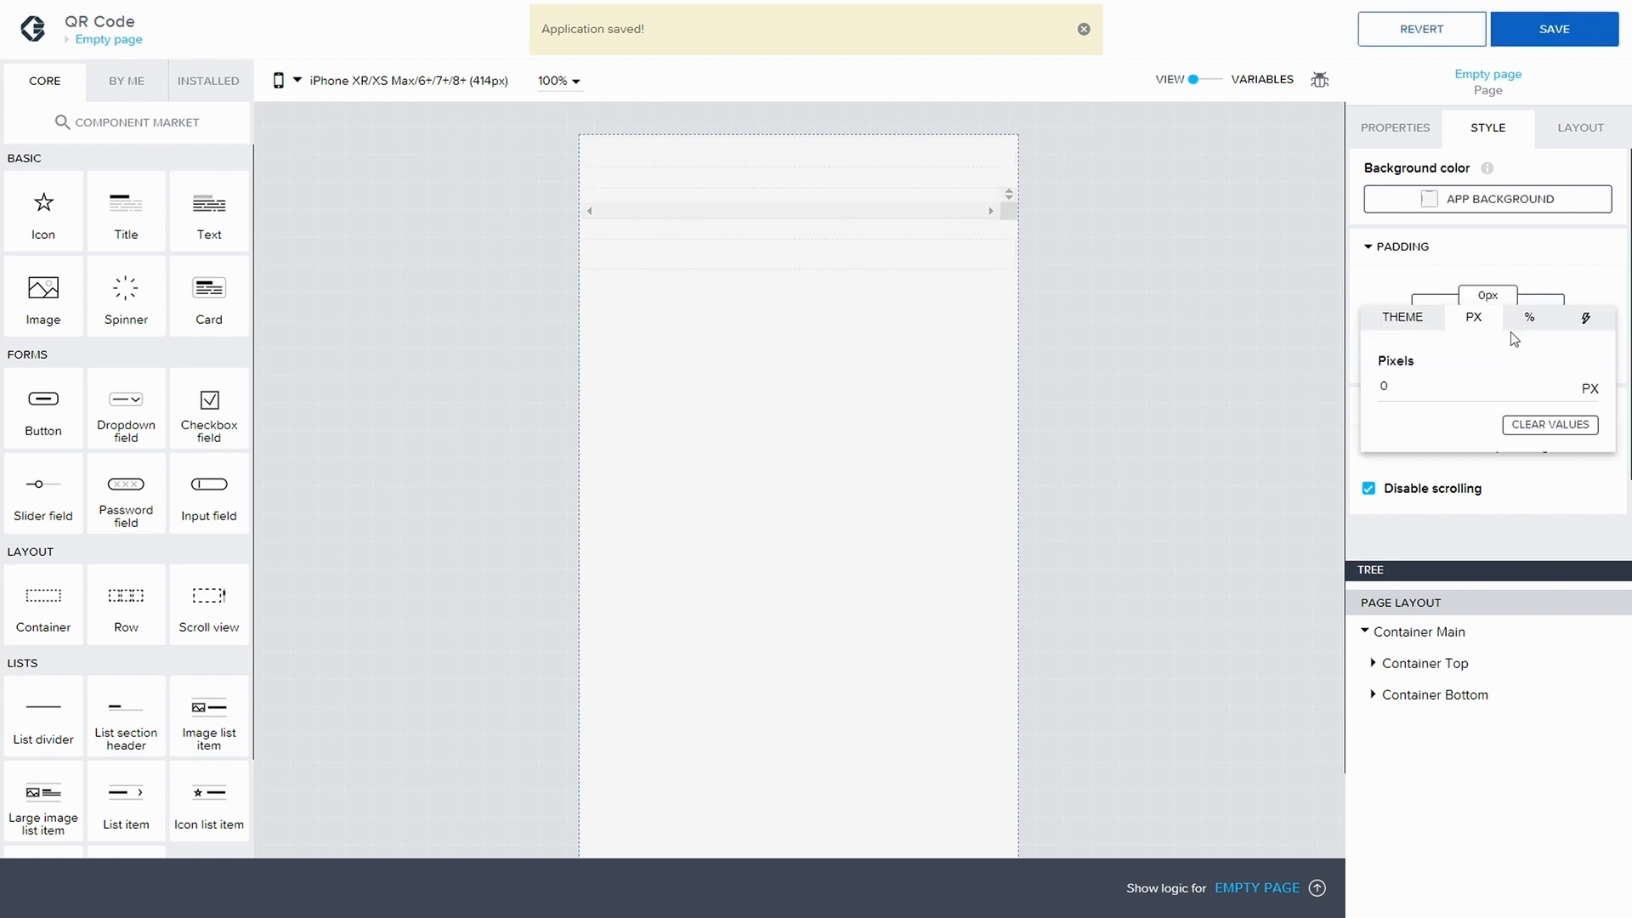
{"action": "left_click", "coordinate": [1417, 317]}
{"action": "left_click", "coordinate": [1471, 553]}
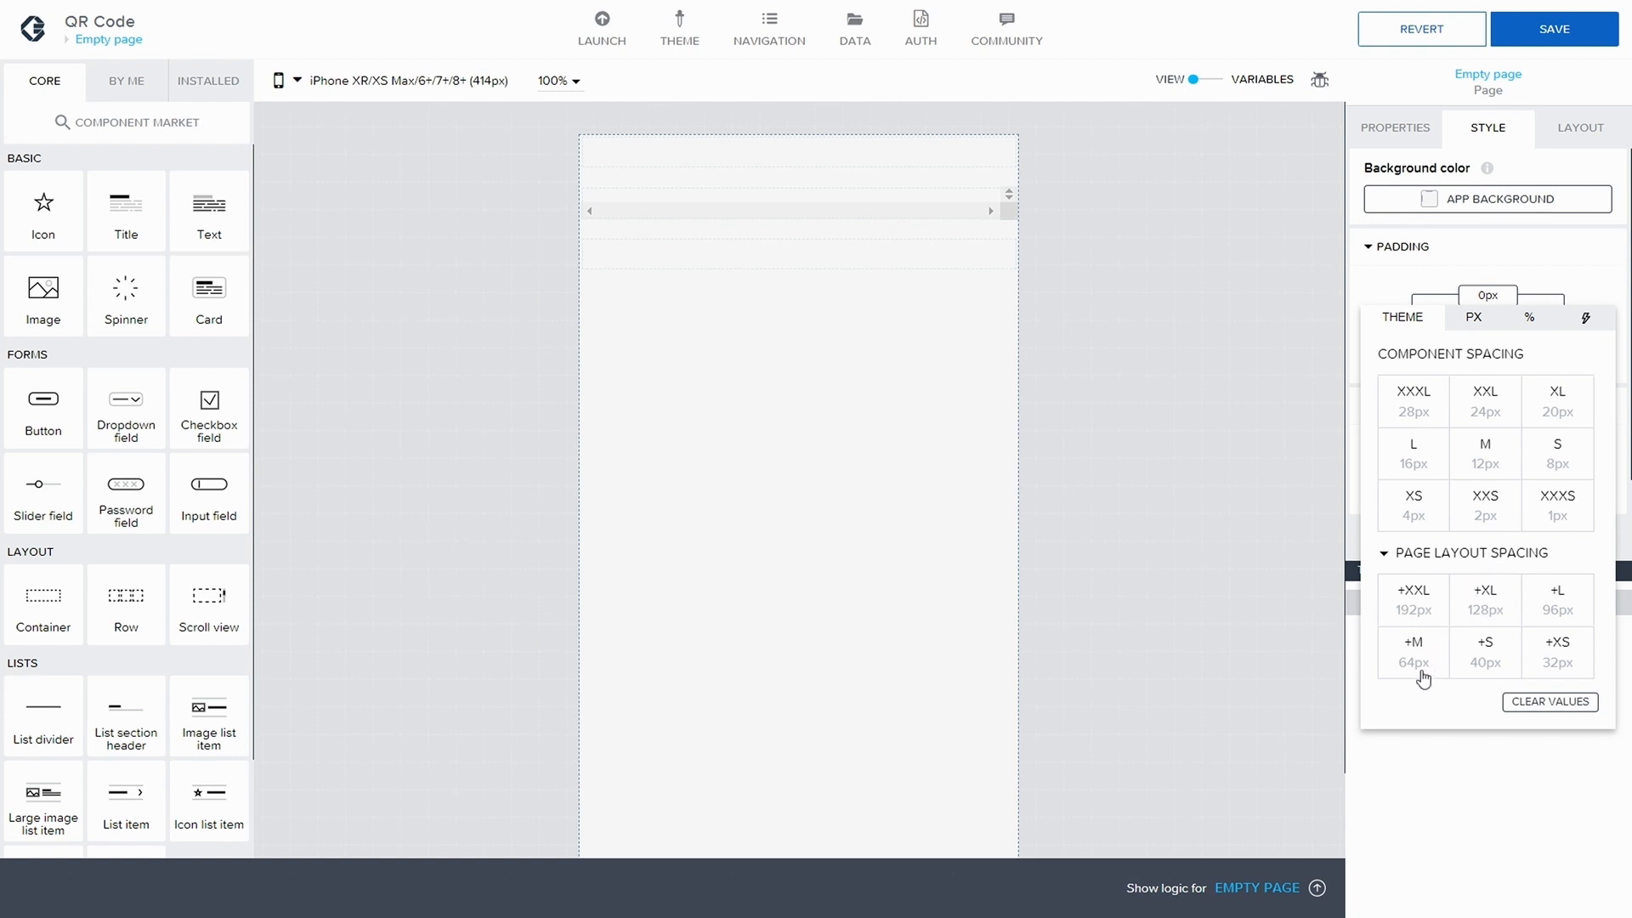
{"action": "left_click", "coordinate": [1557, 600]}
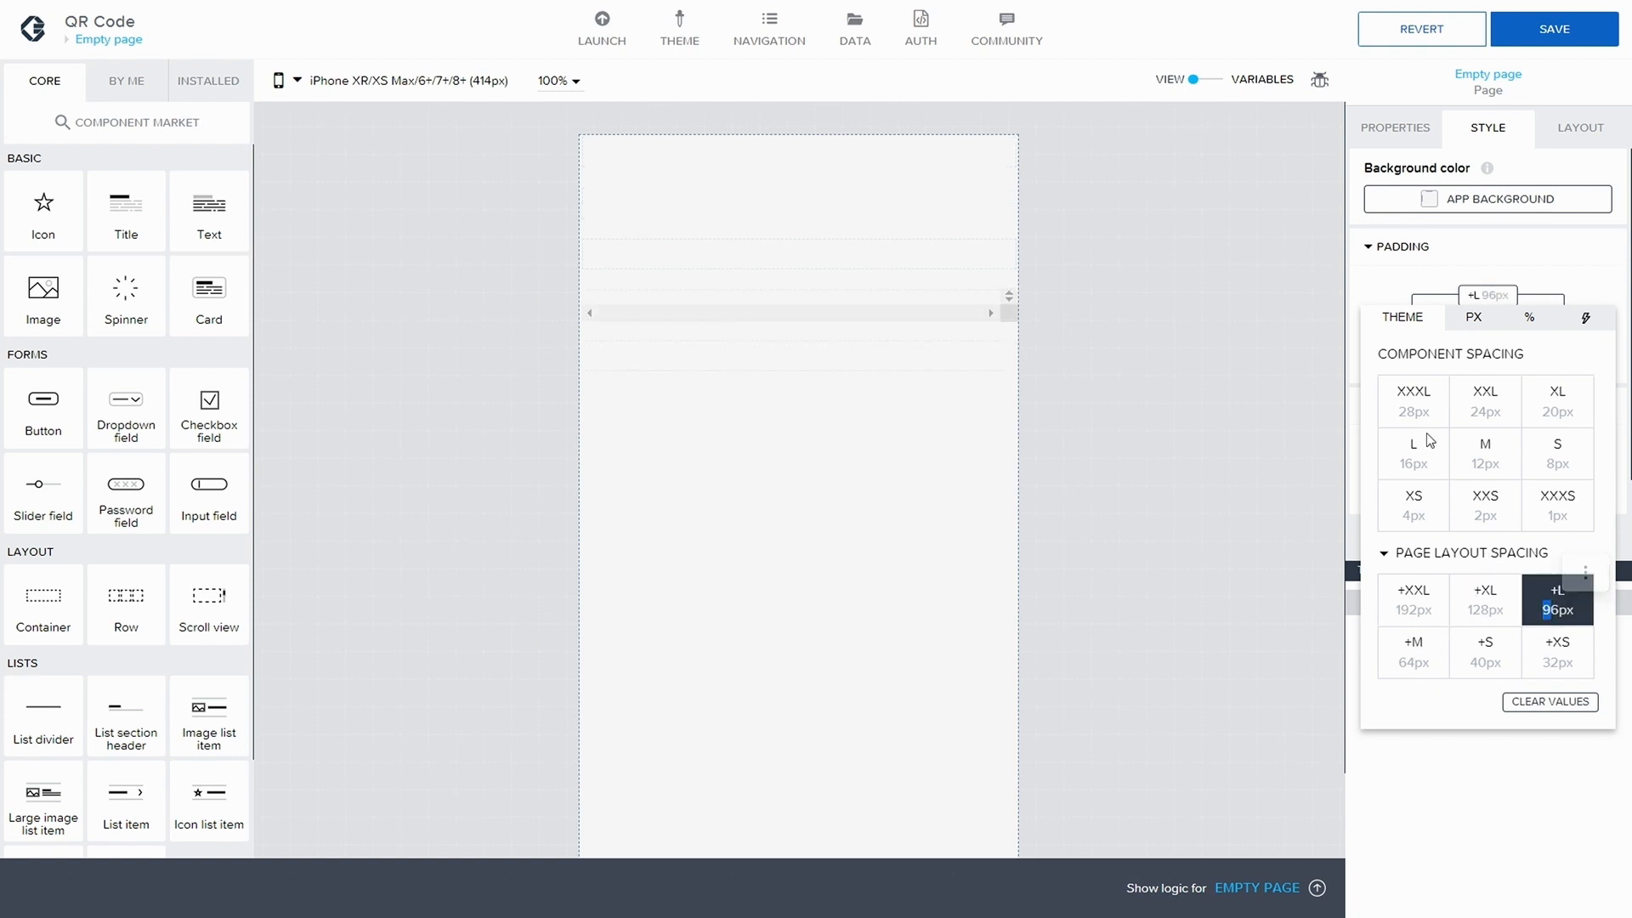
{"action": "left_click", "coordinate": [1564, 38]}
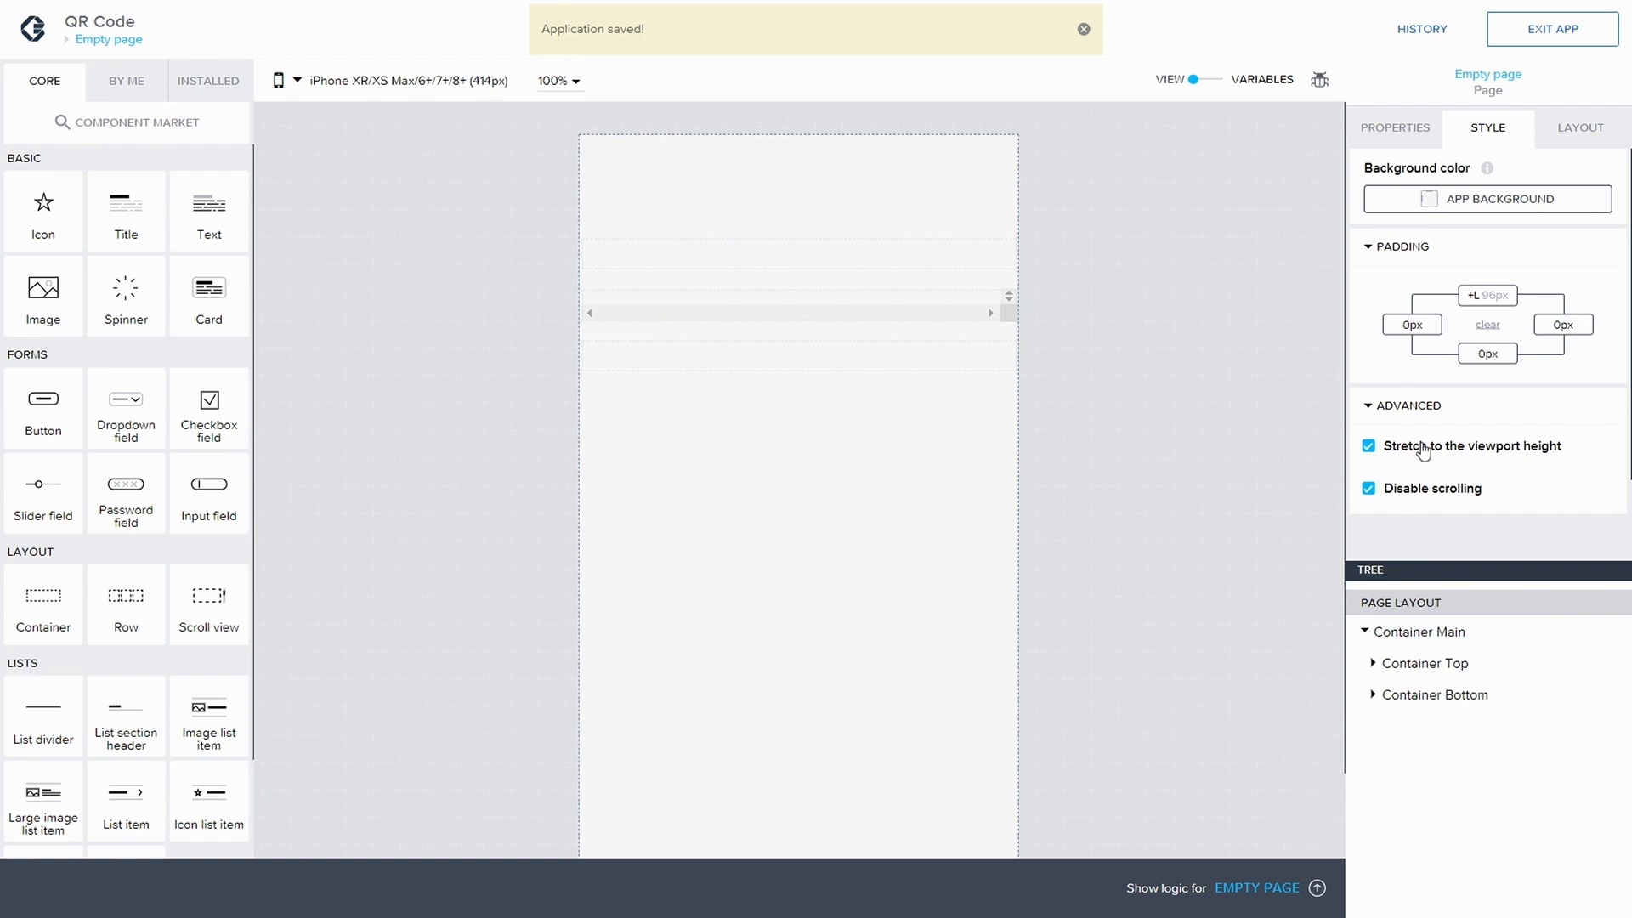
- Add a title component inside Container Navigation
{"action": "left_click", "coordinate": [1373, 663]}
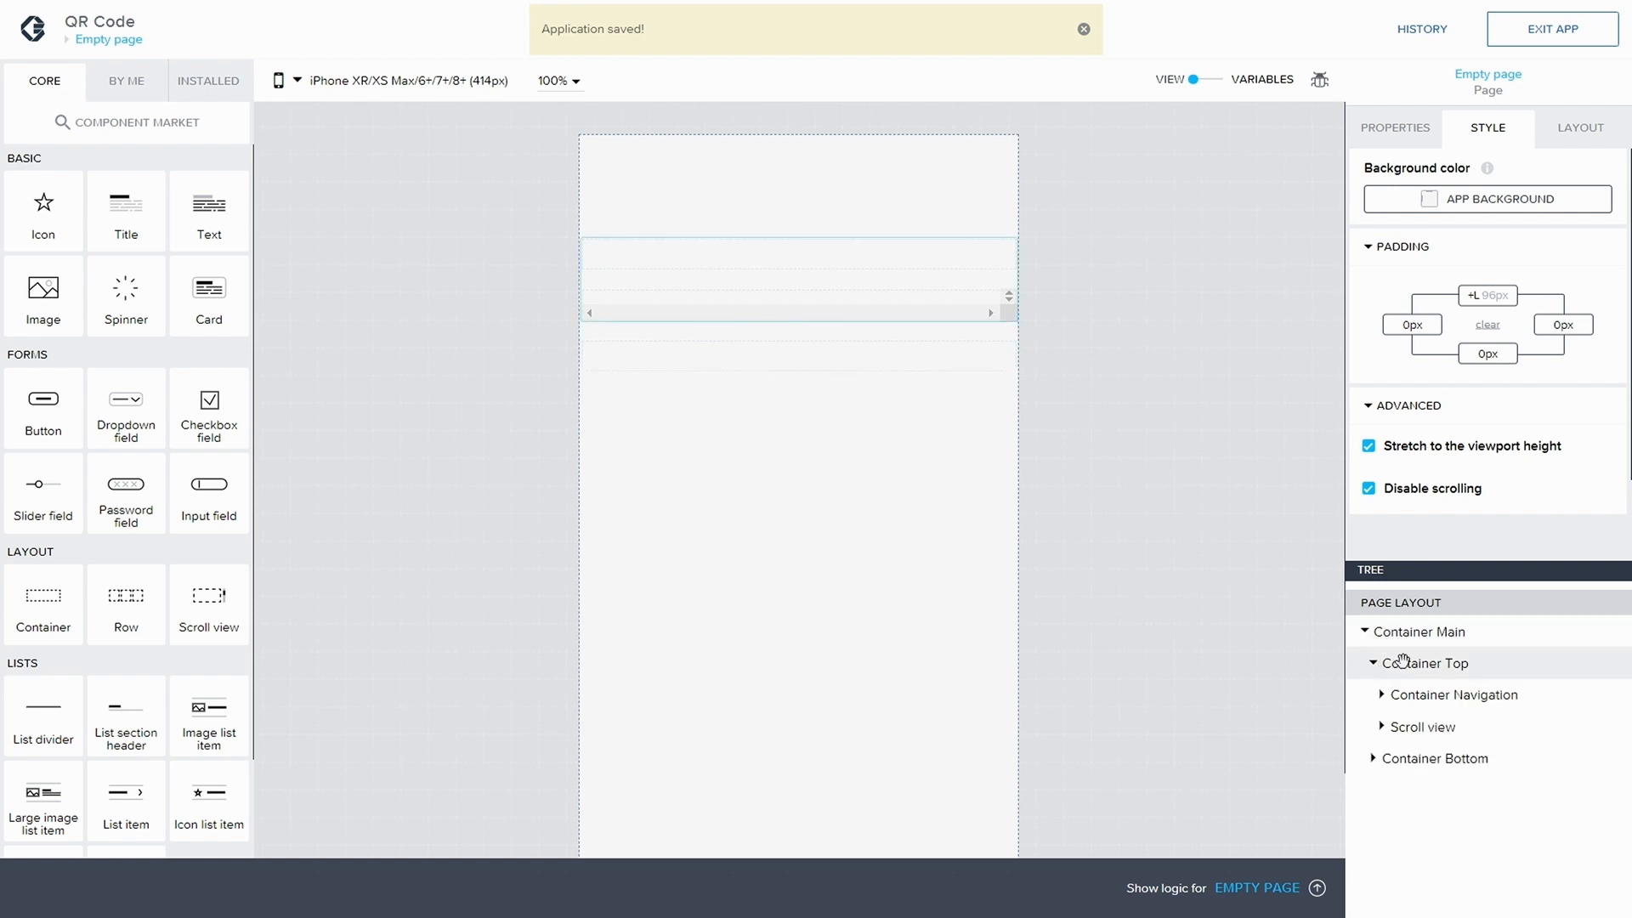
{"action": "left_click", "coordinate": [1382, 695]}
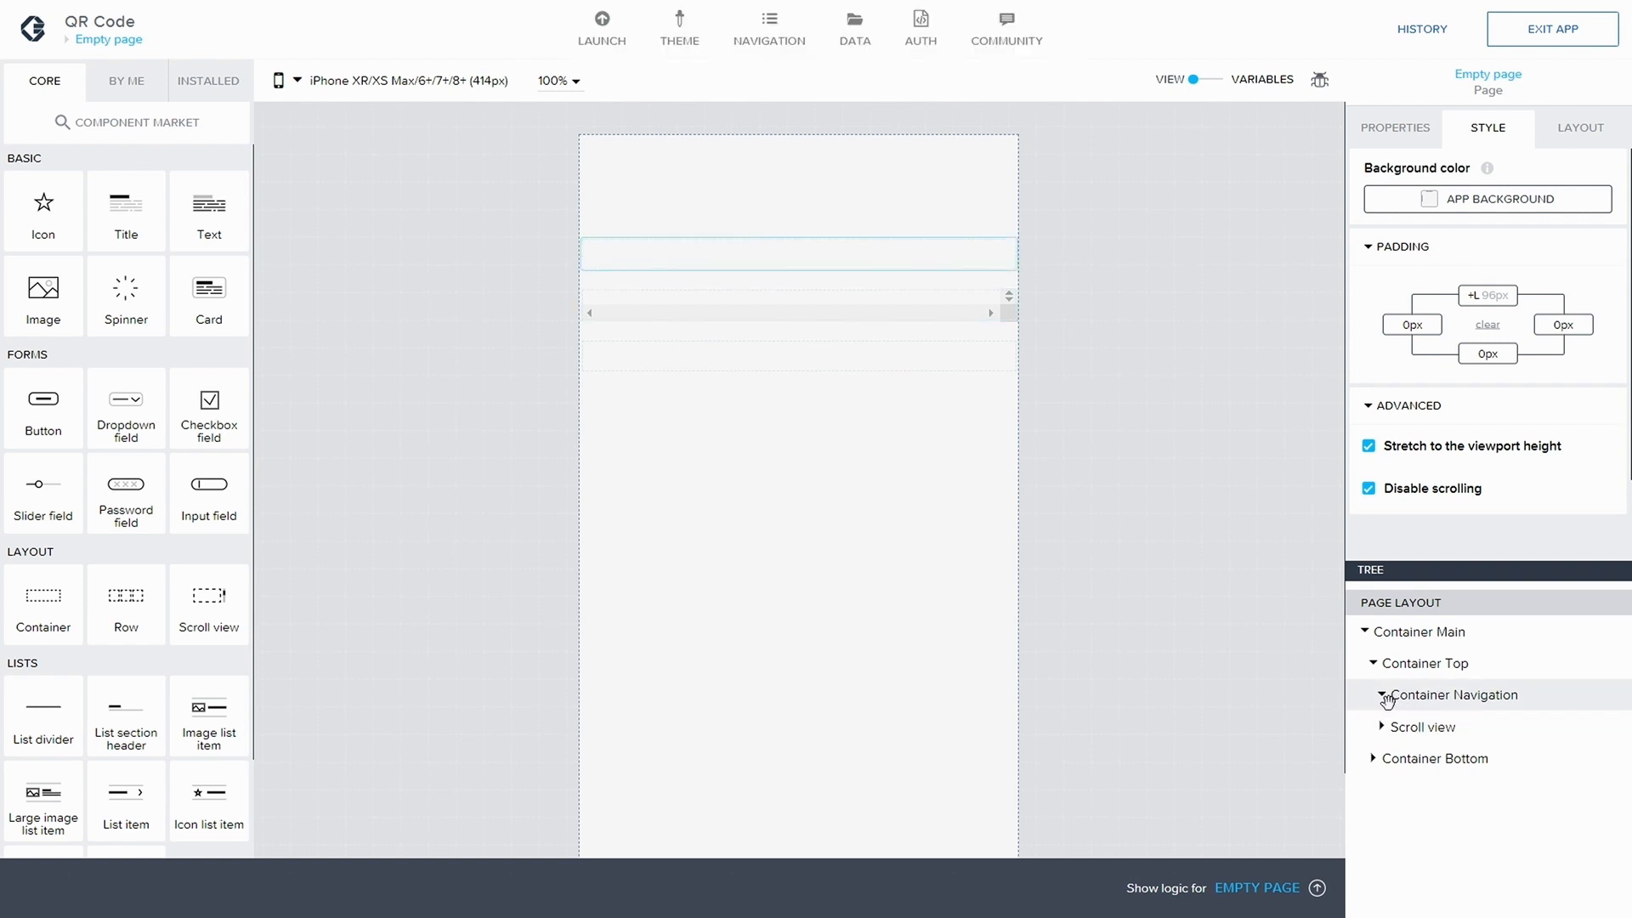
{"action": "left_click", "coordinate": [1382, 697]}
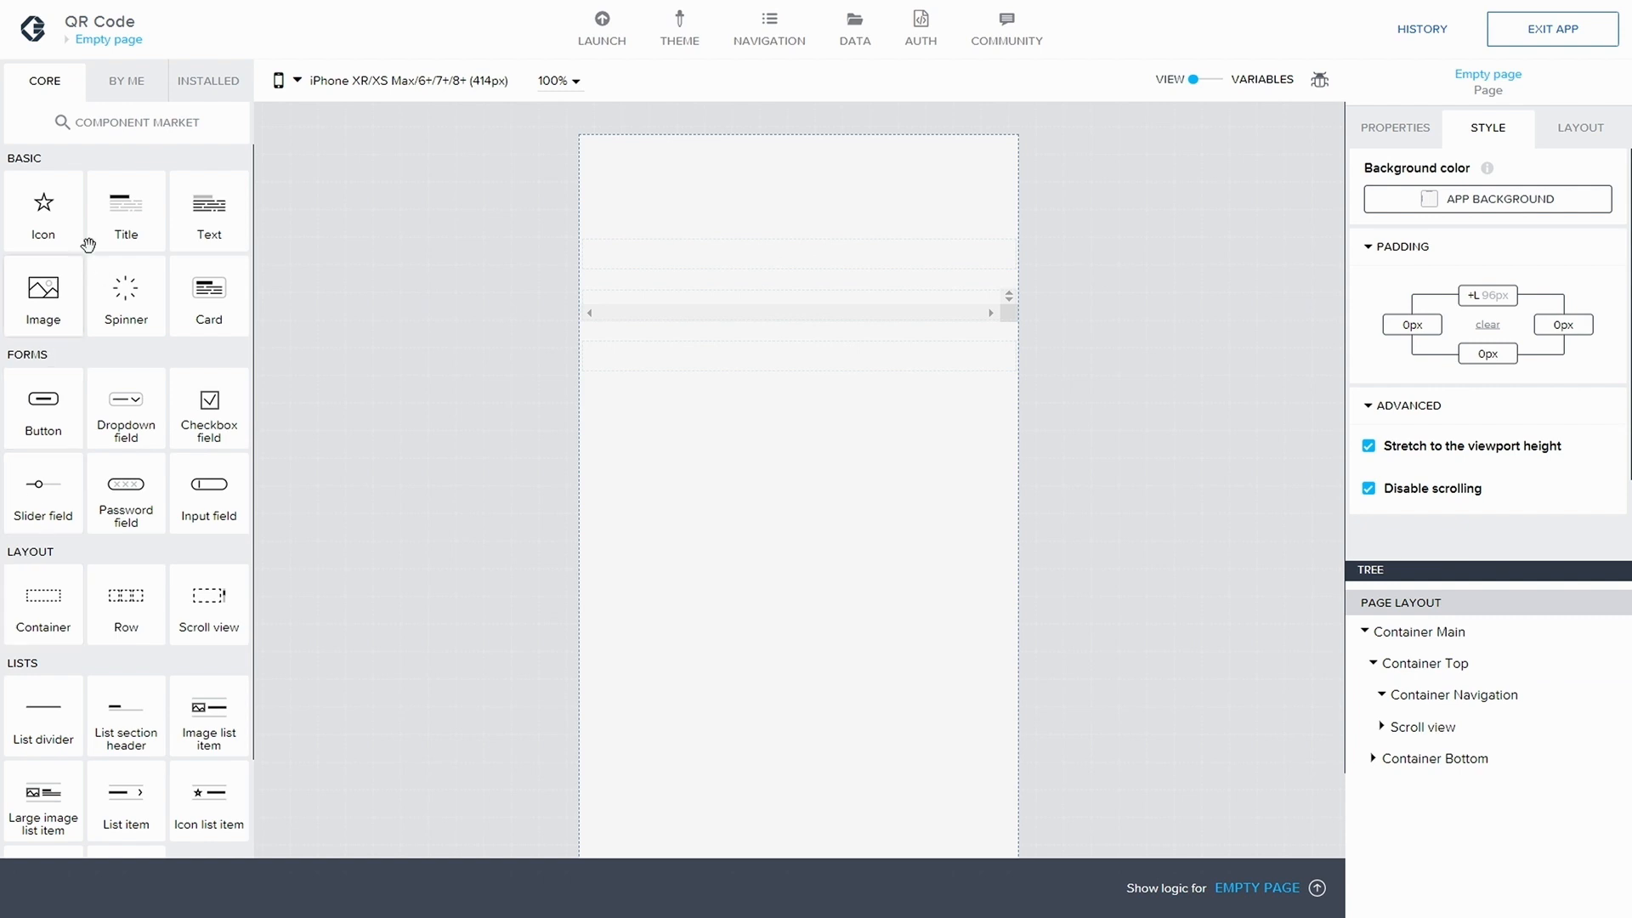
{"action": "left_click_drag", "start_coordinate": [108, 243], "coordinate": [1506, 711]}
{"action": "left_click", "coordinate": [1412, 726]}
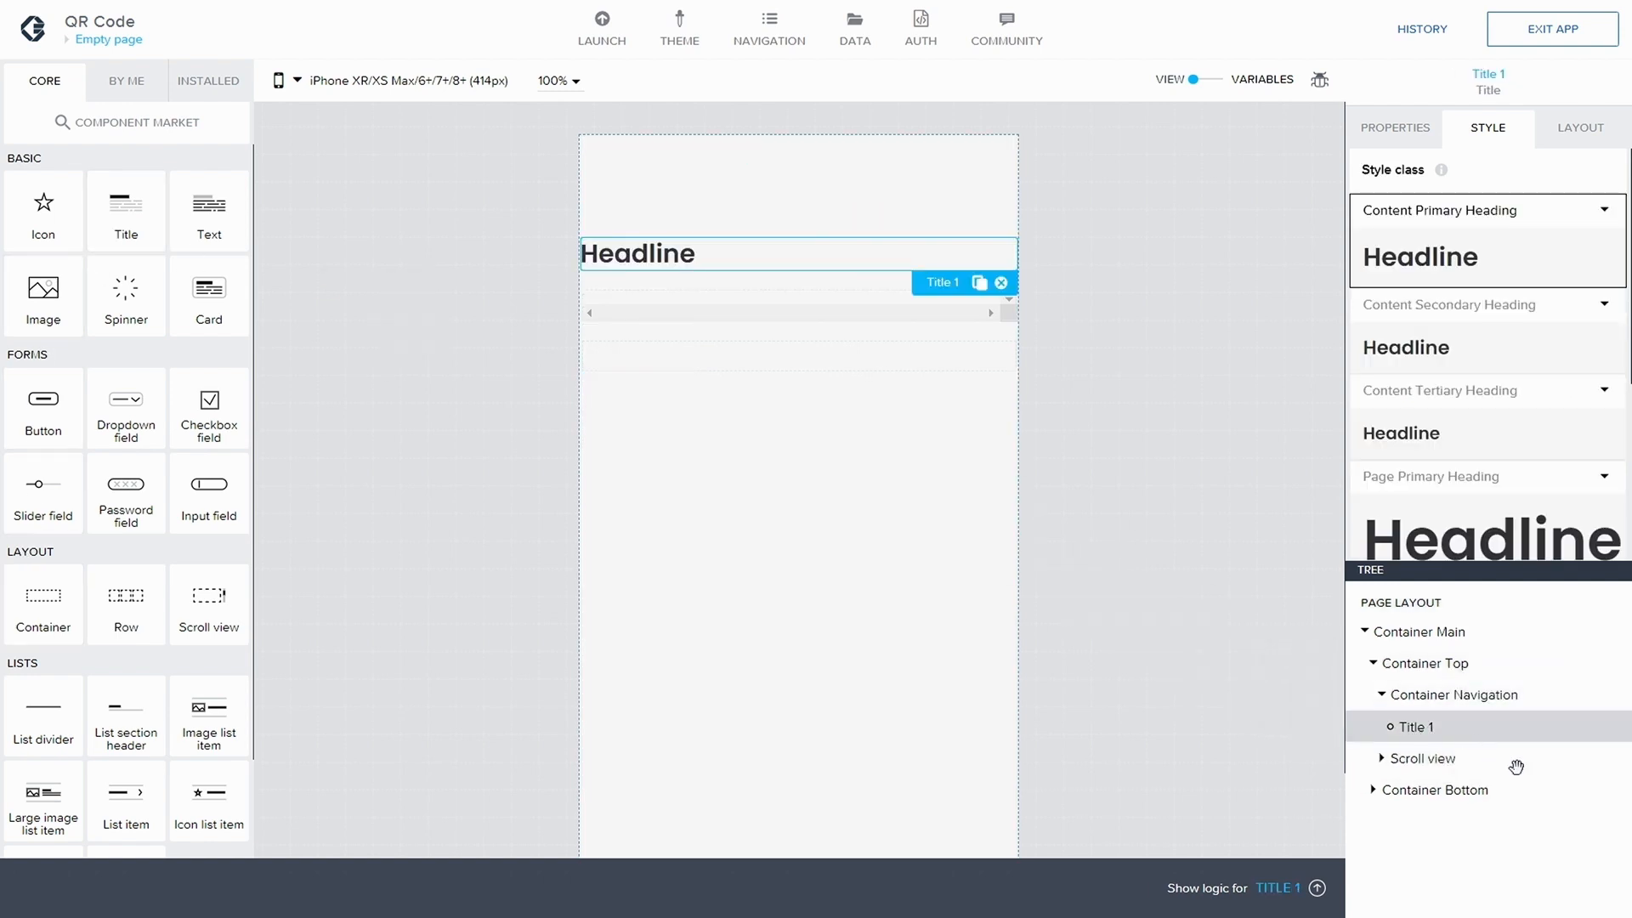
- Set the title's text alignment to center and save the application
{"action": "left_click", "coordinate": [1567, 138]}
{"action": "left_click", "coordinate": [1361, 326]}
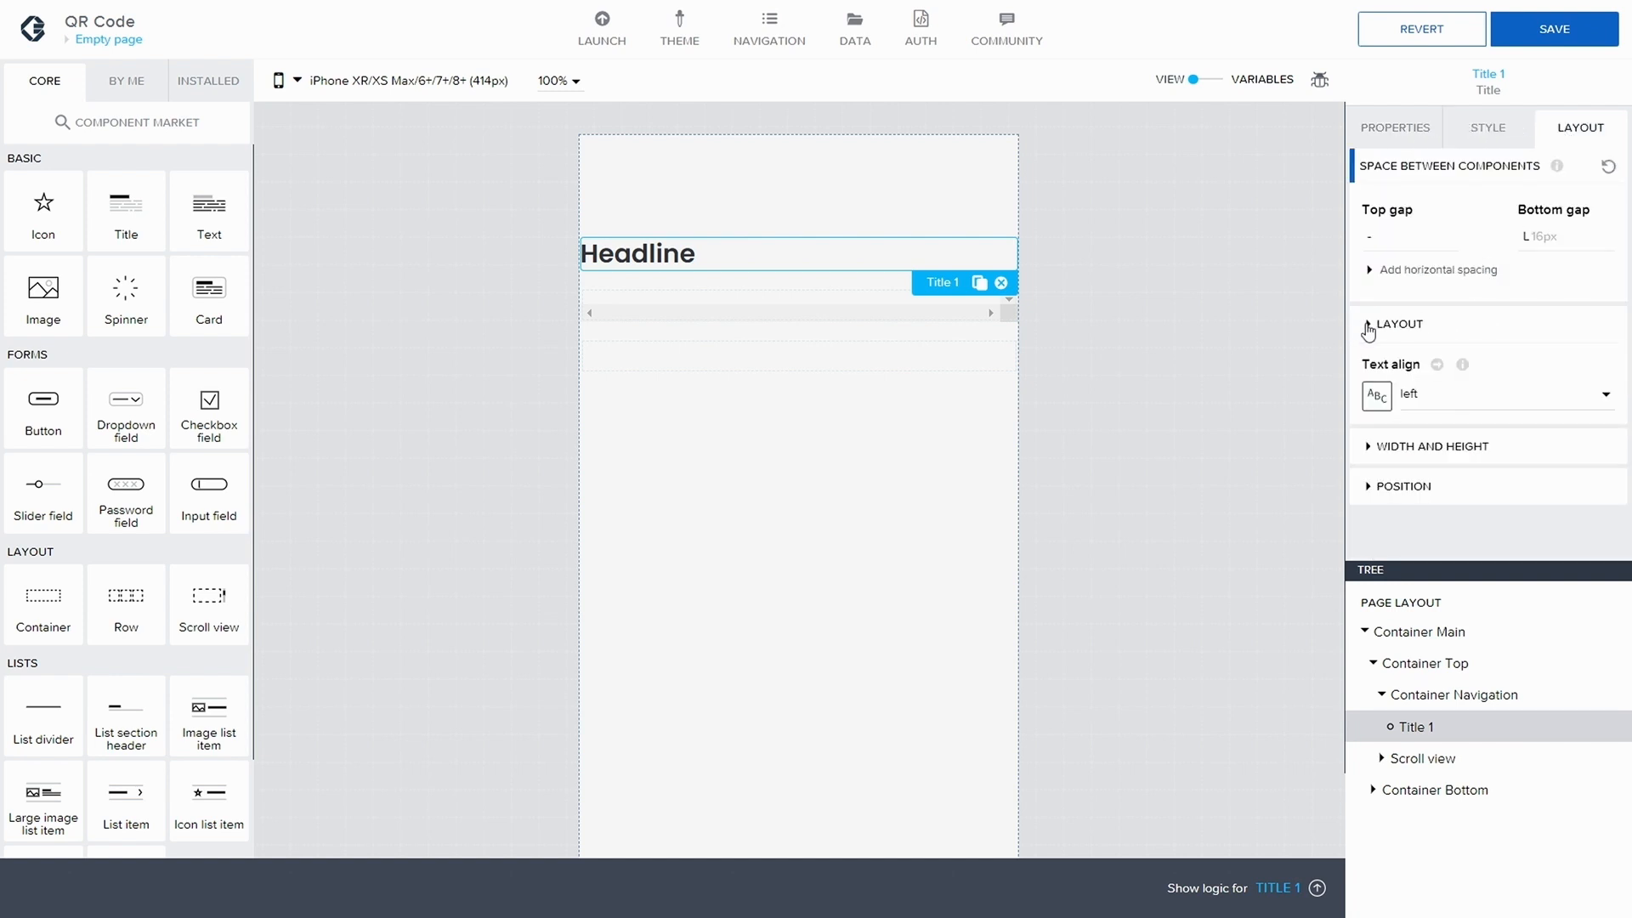
{"action": "left_click", "coordinate": [1404, 414]}
{"action": "left_click", "coordinate": [1441, 451]}
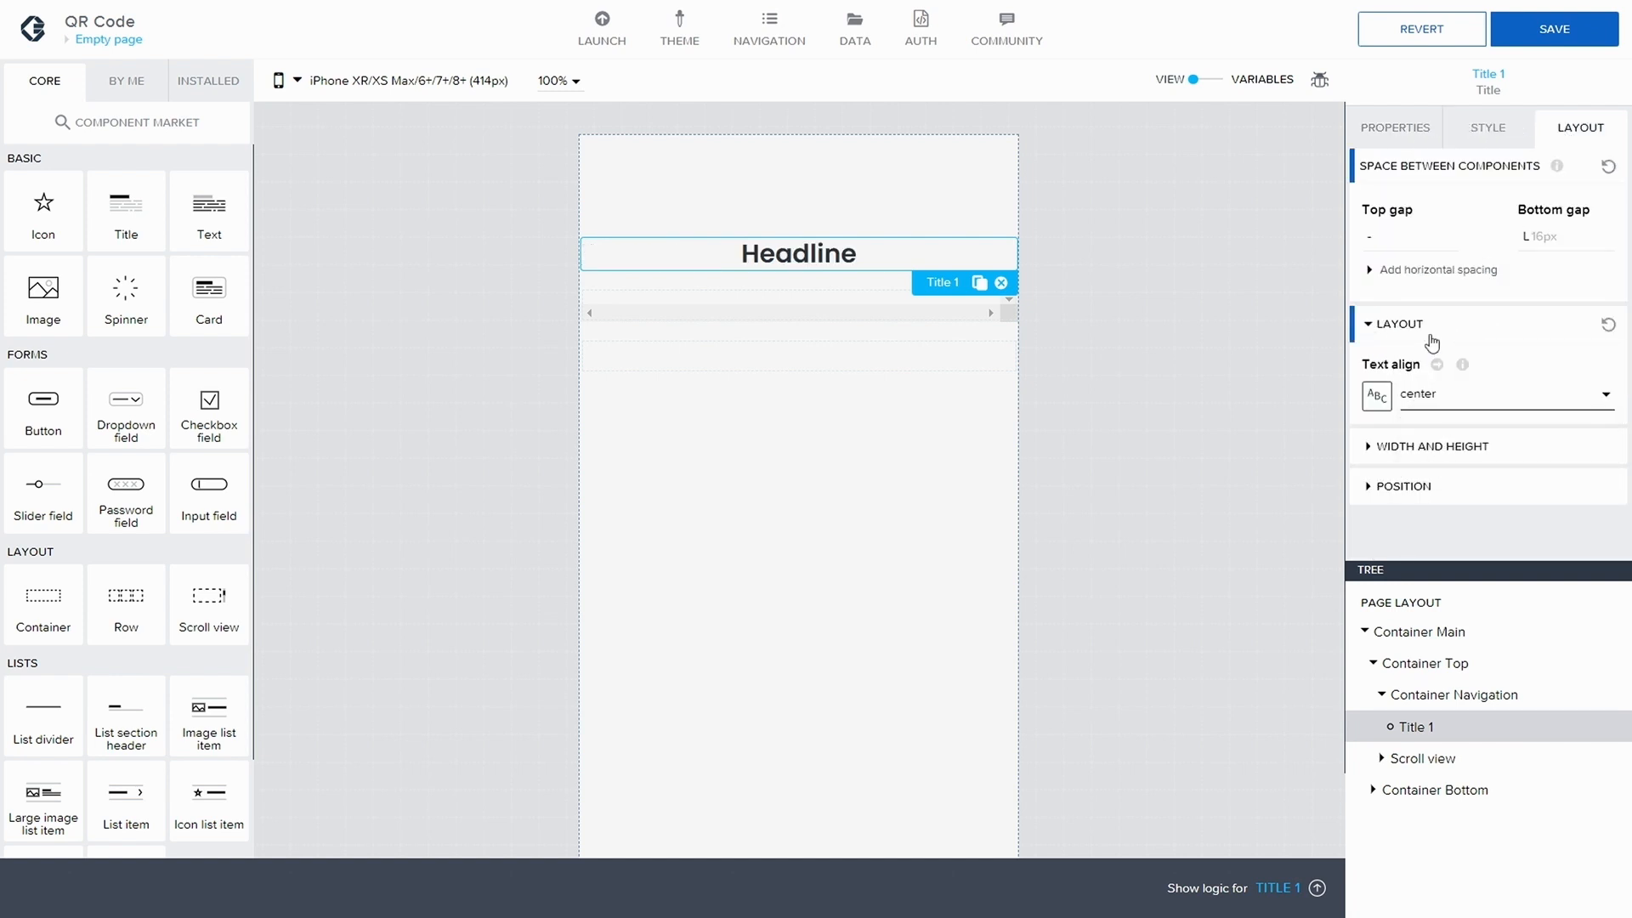
{"action": "left_click", "coordinate": [1579, 26]}
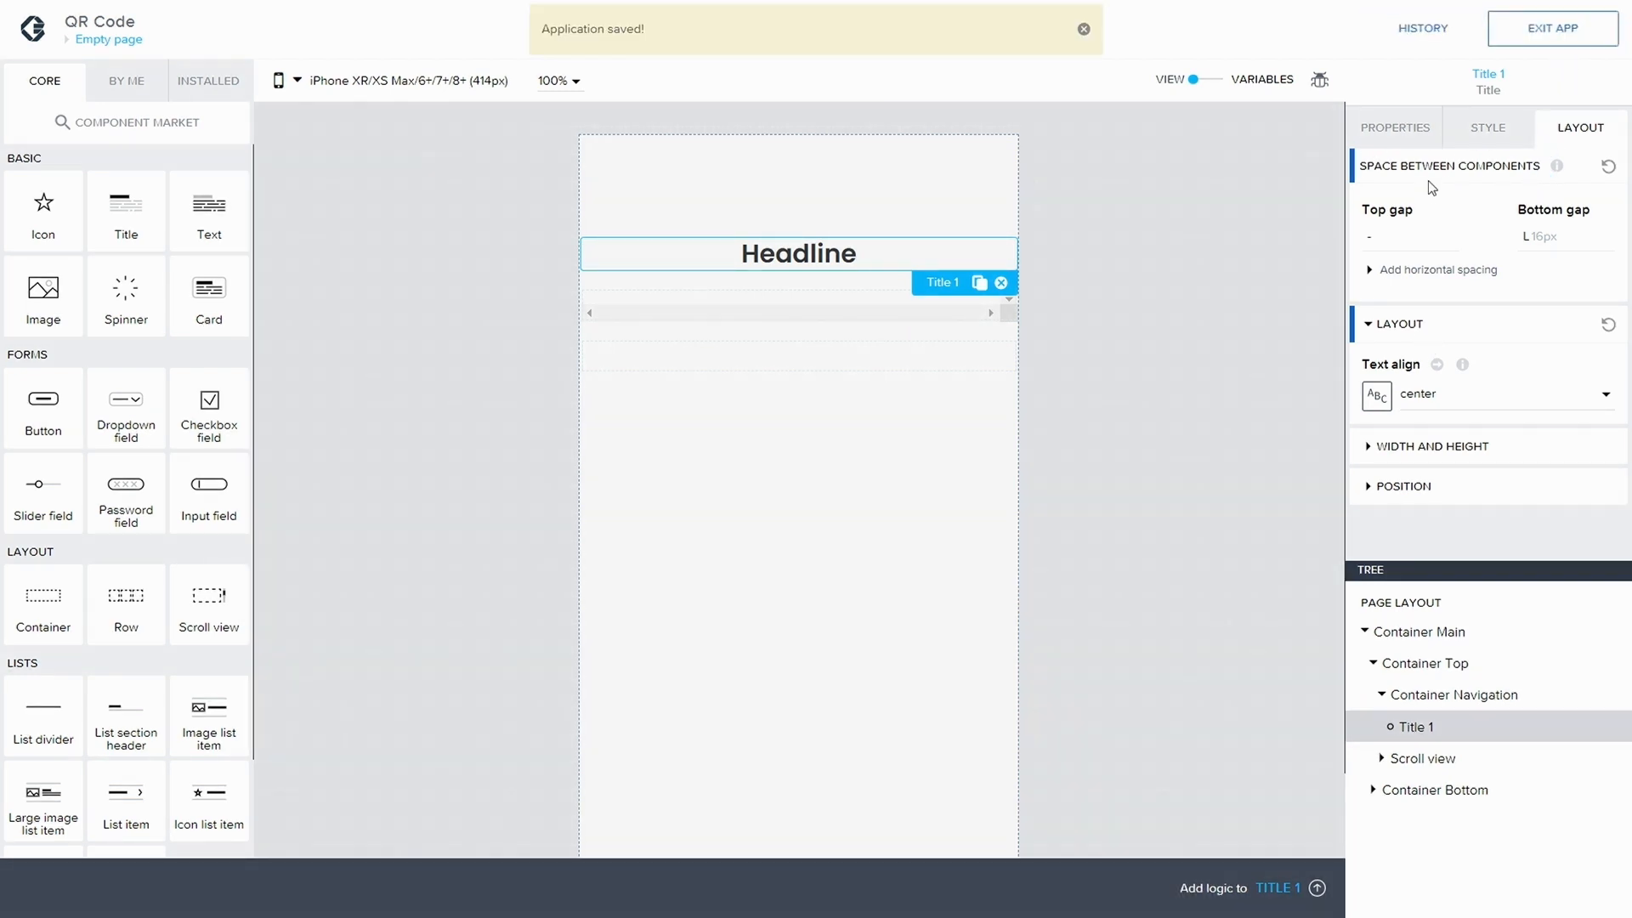
- Create a new title style class named Header based on Content Primary Heading
{"action": "left_click", "coordinate": [1486, 142]}
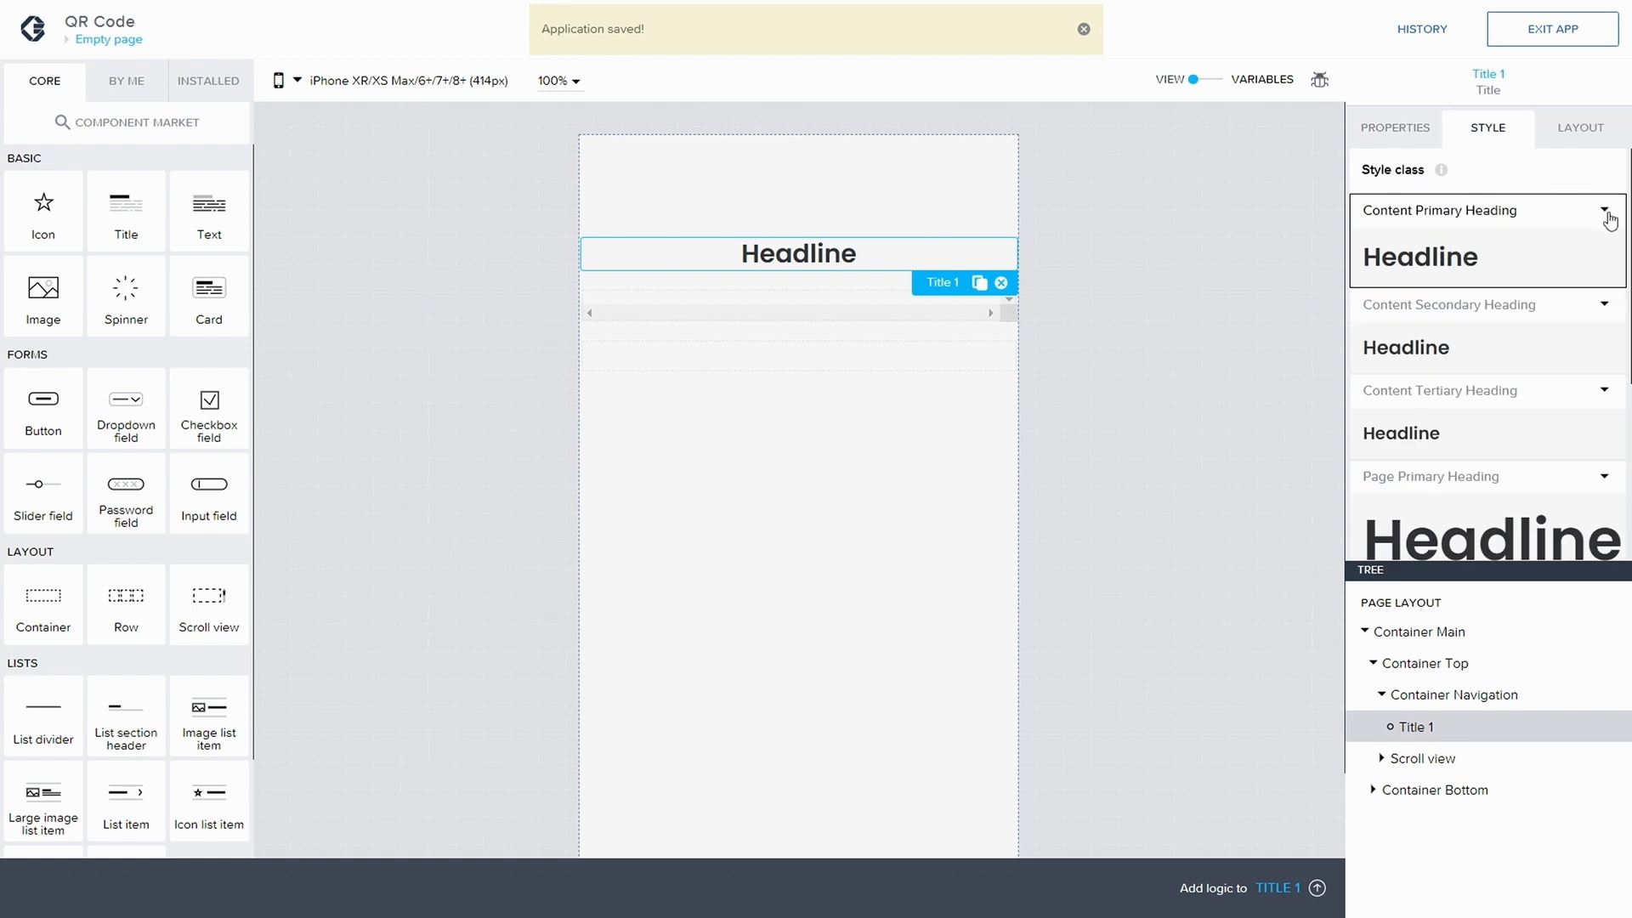
{"action": "left_click", "coordinate": [1607, 216]}
{"action": "left_click", "coordinate": [1459, 276]}
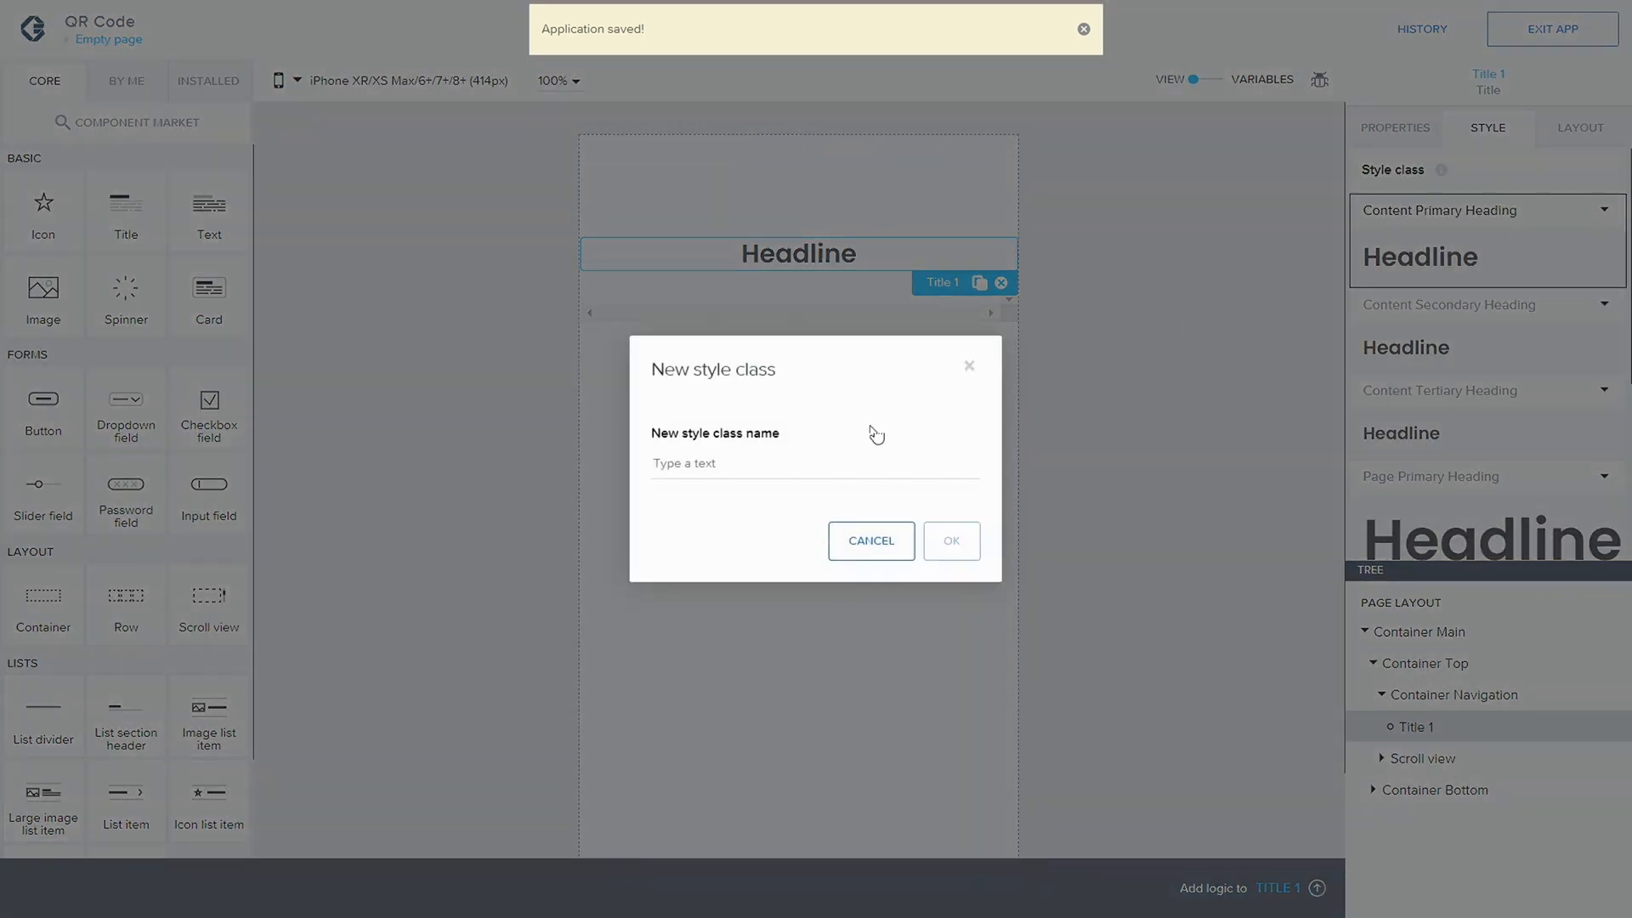
{"action": "type", "text": "Hea"}
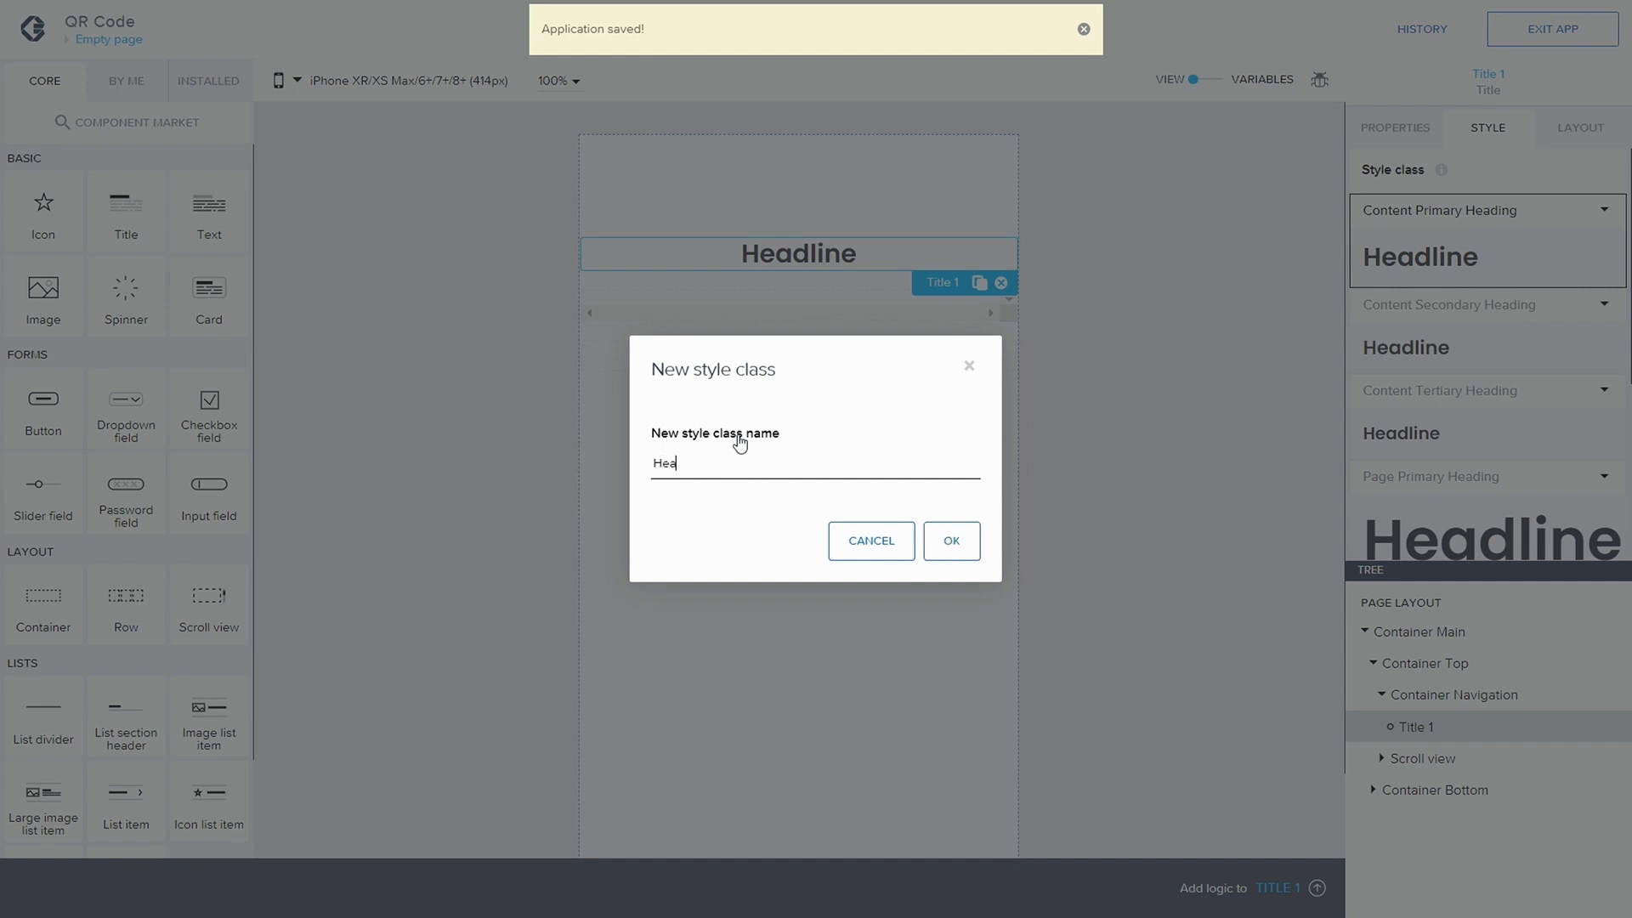
{"action": "type", "text": "der"}
{"action": "left_click", "coordinate": [926, 545]}
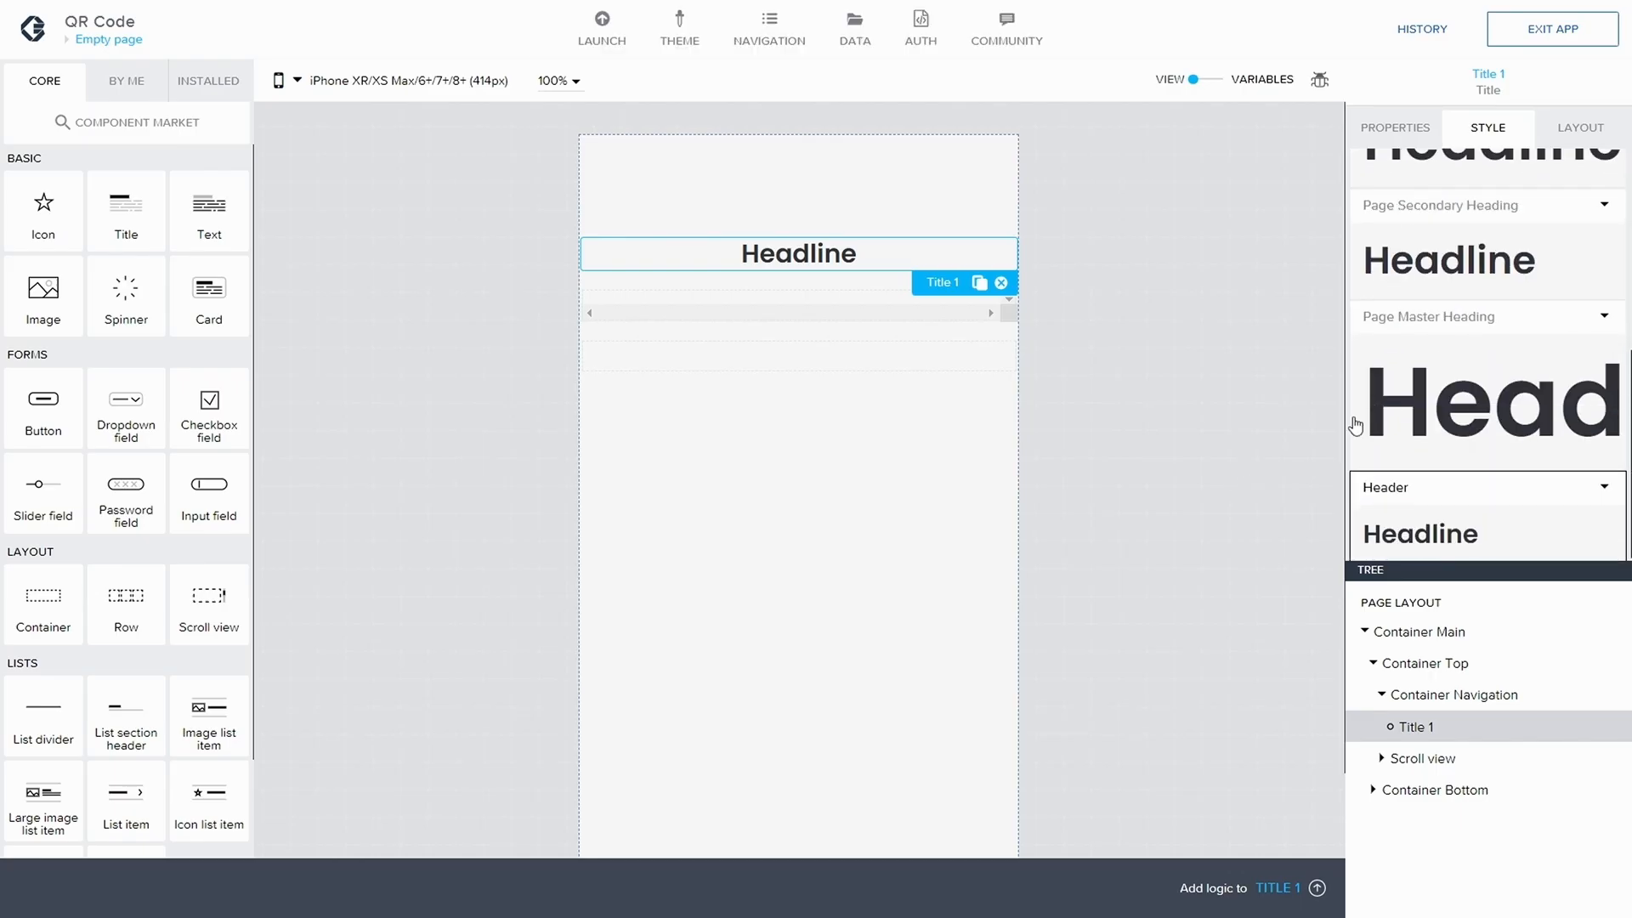
- Open the Header style class for editing
{"action": "left_click", "coordinate": [1605, 491]}
{"action": "left_click", "coordinate": [1459, 515]}
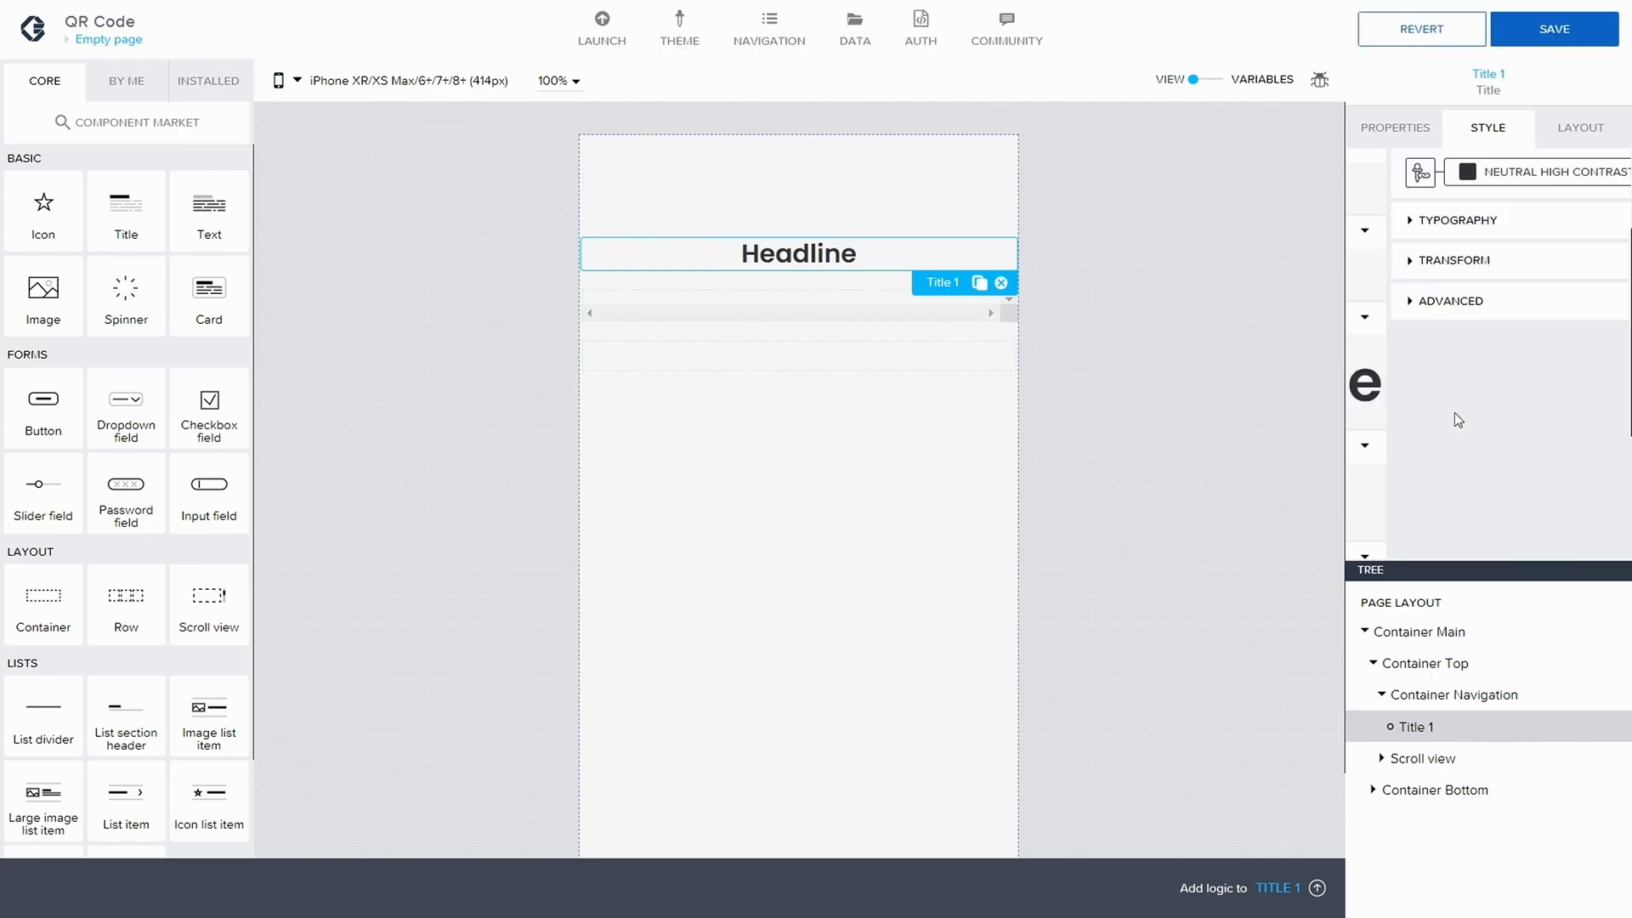
{"action": "left_click", "coordinate": [1457, 338]}
- Try binding the title's text color to a static color and open its color picker
{"action": "left_click", "coordinate": [1378, 331]}
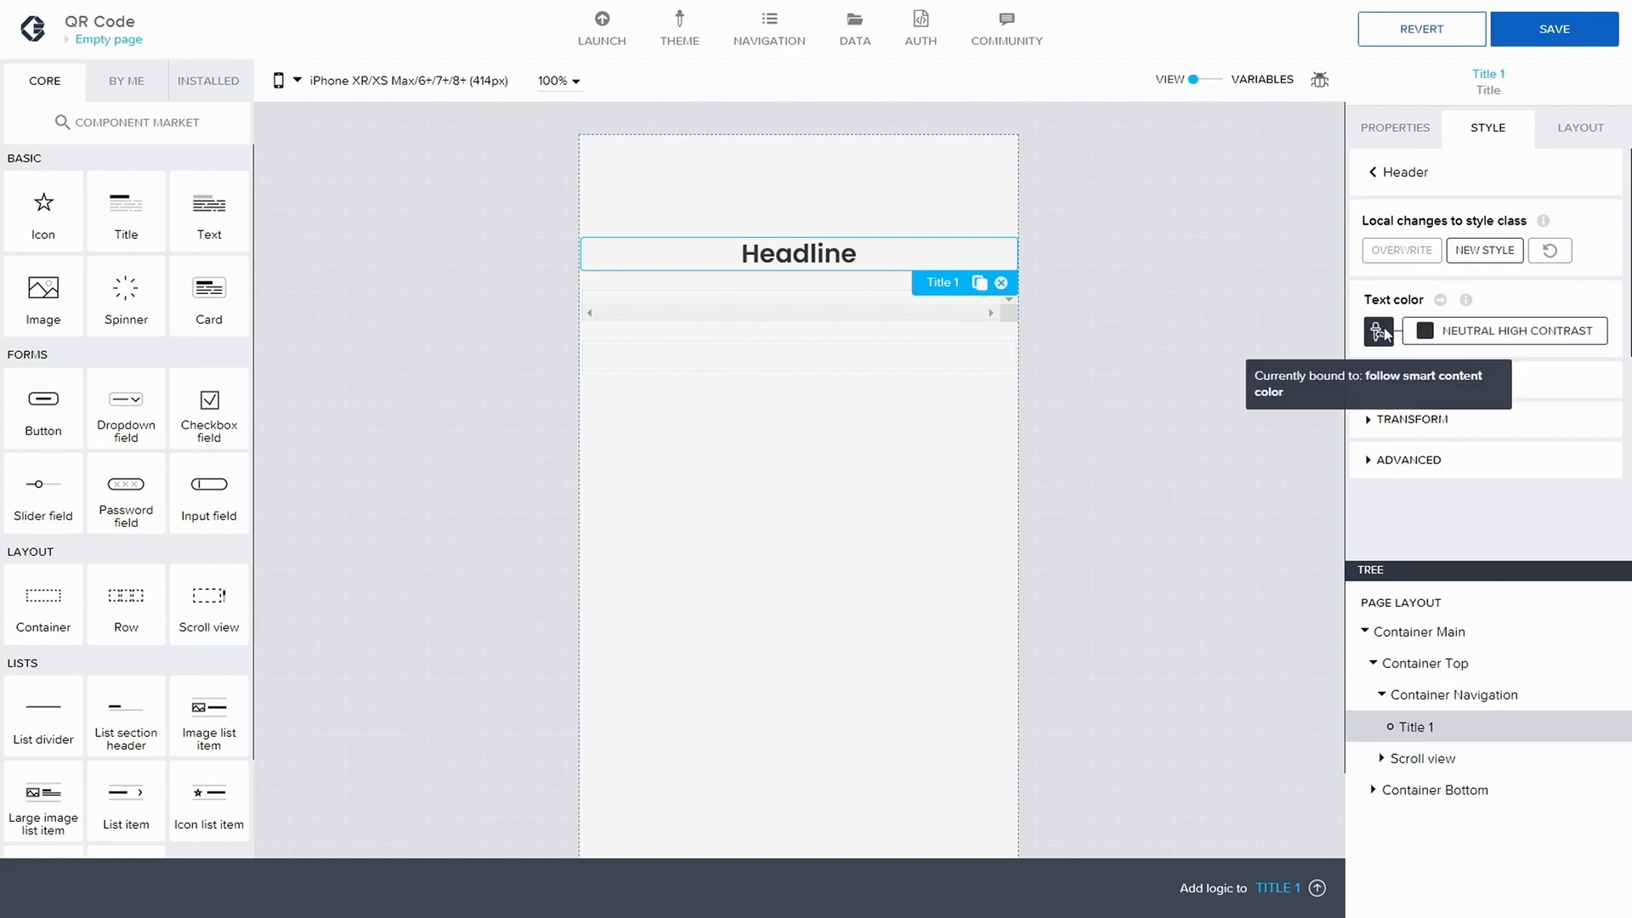
{"action": "left_click", "coordinate": [534, 498]}
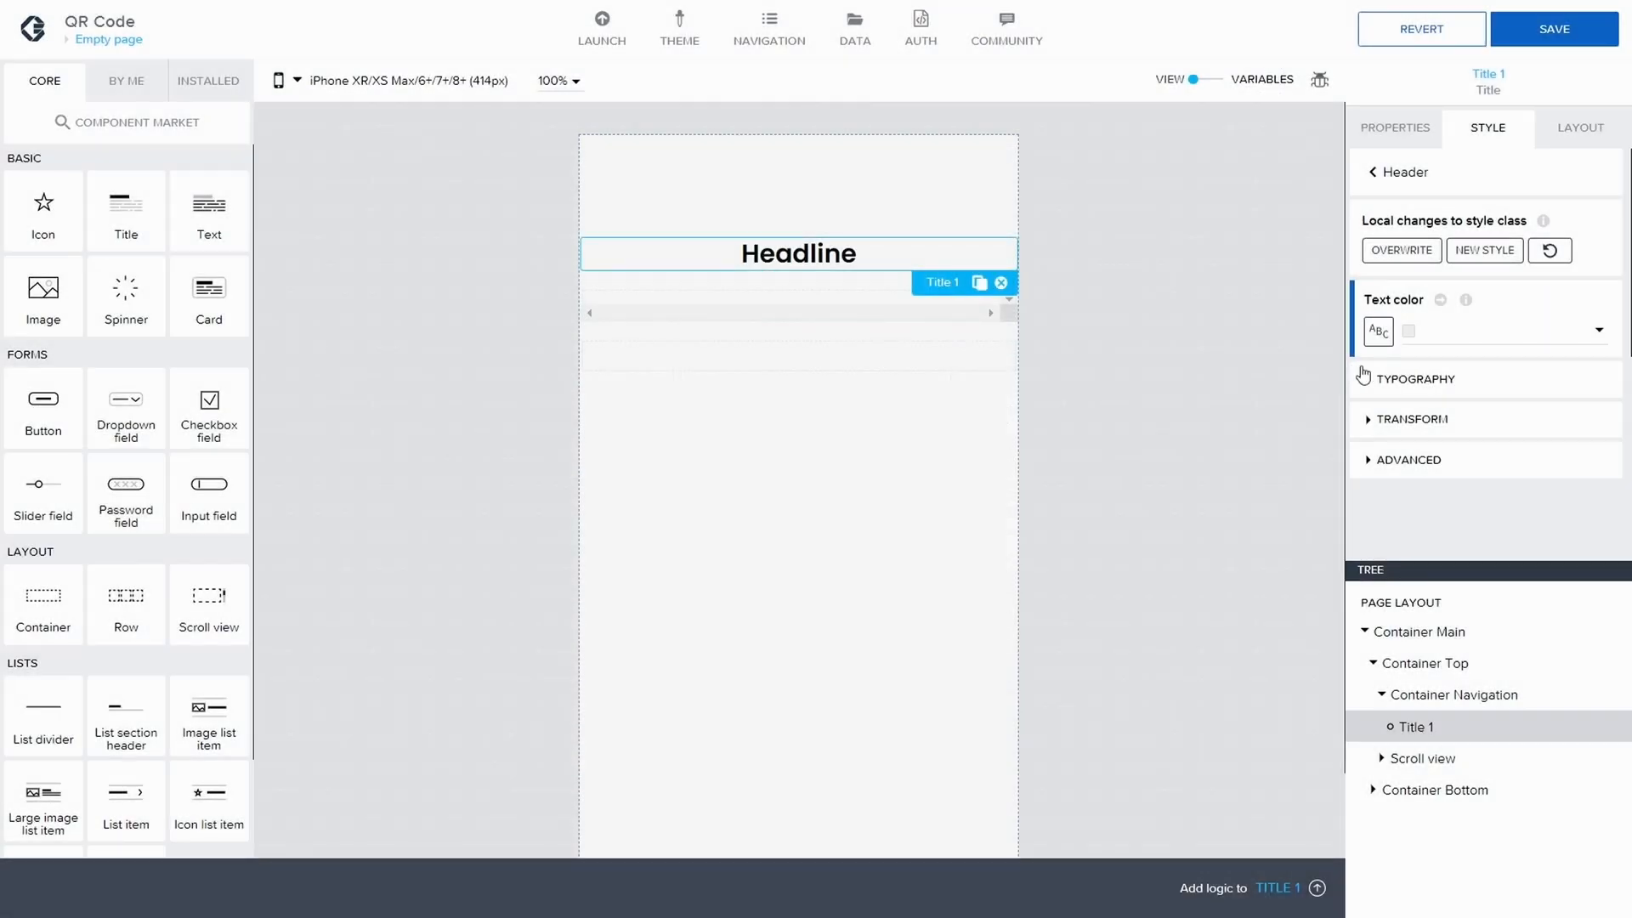
{"action": "left_click", "coordinate": [1445, 333]}
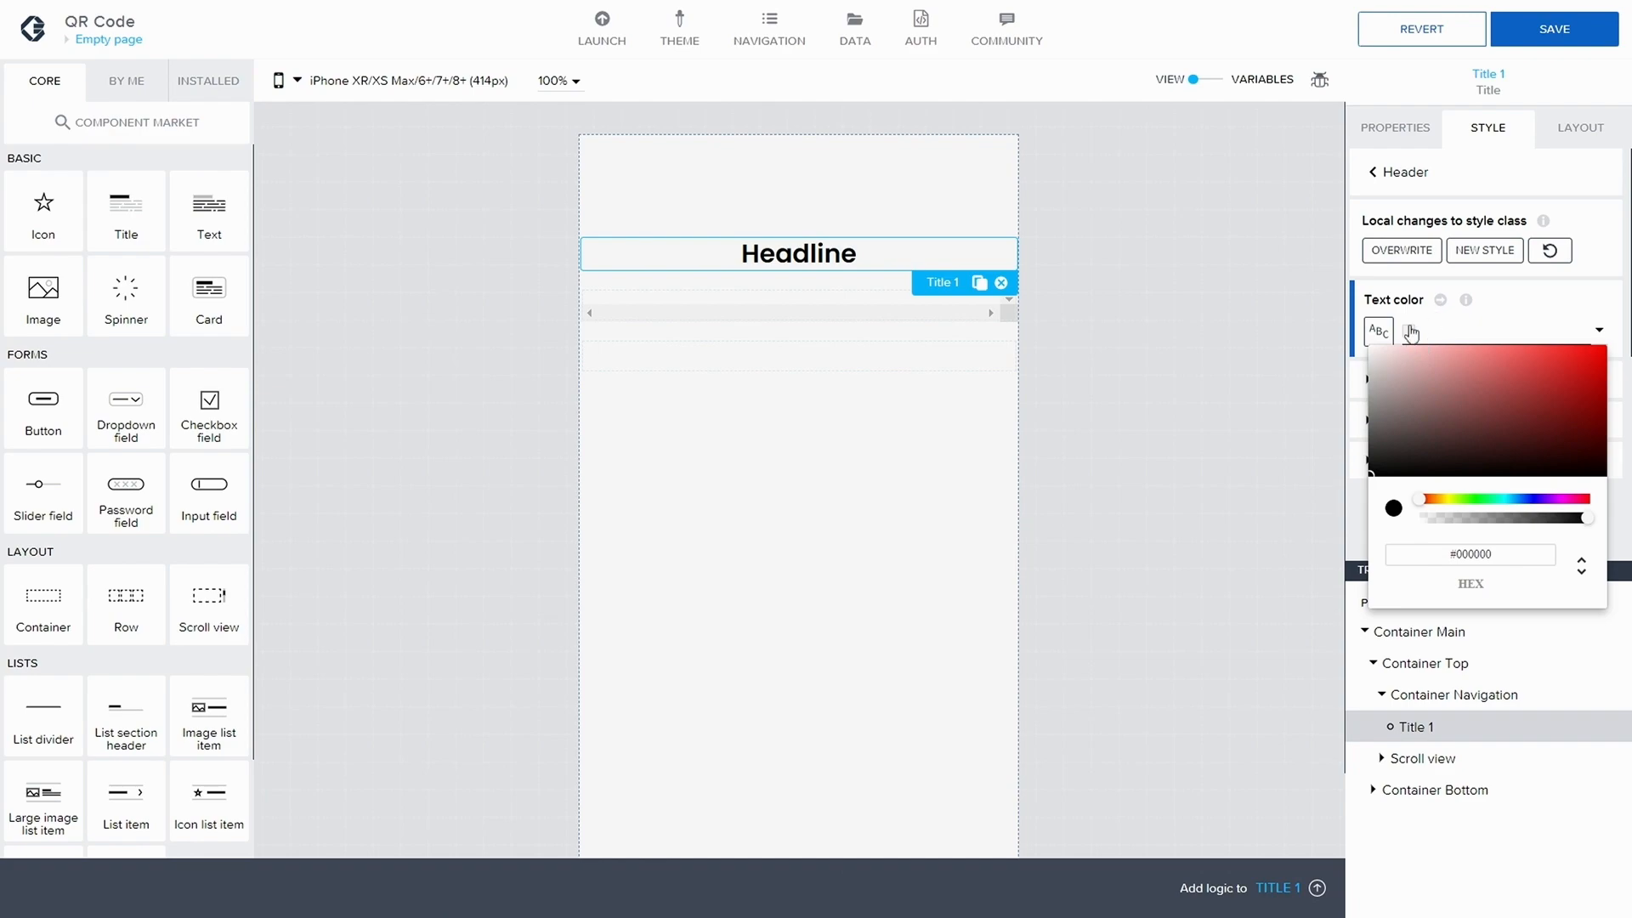
{"action": "left_click", "coordinate": [1569, 299]}
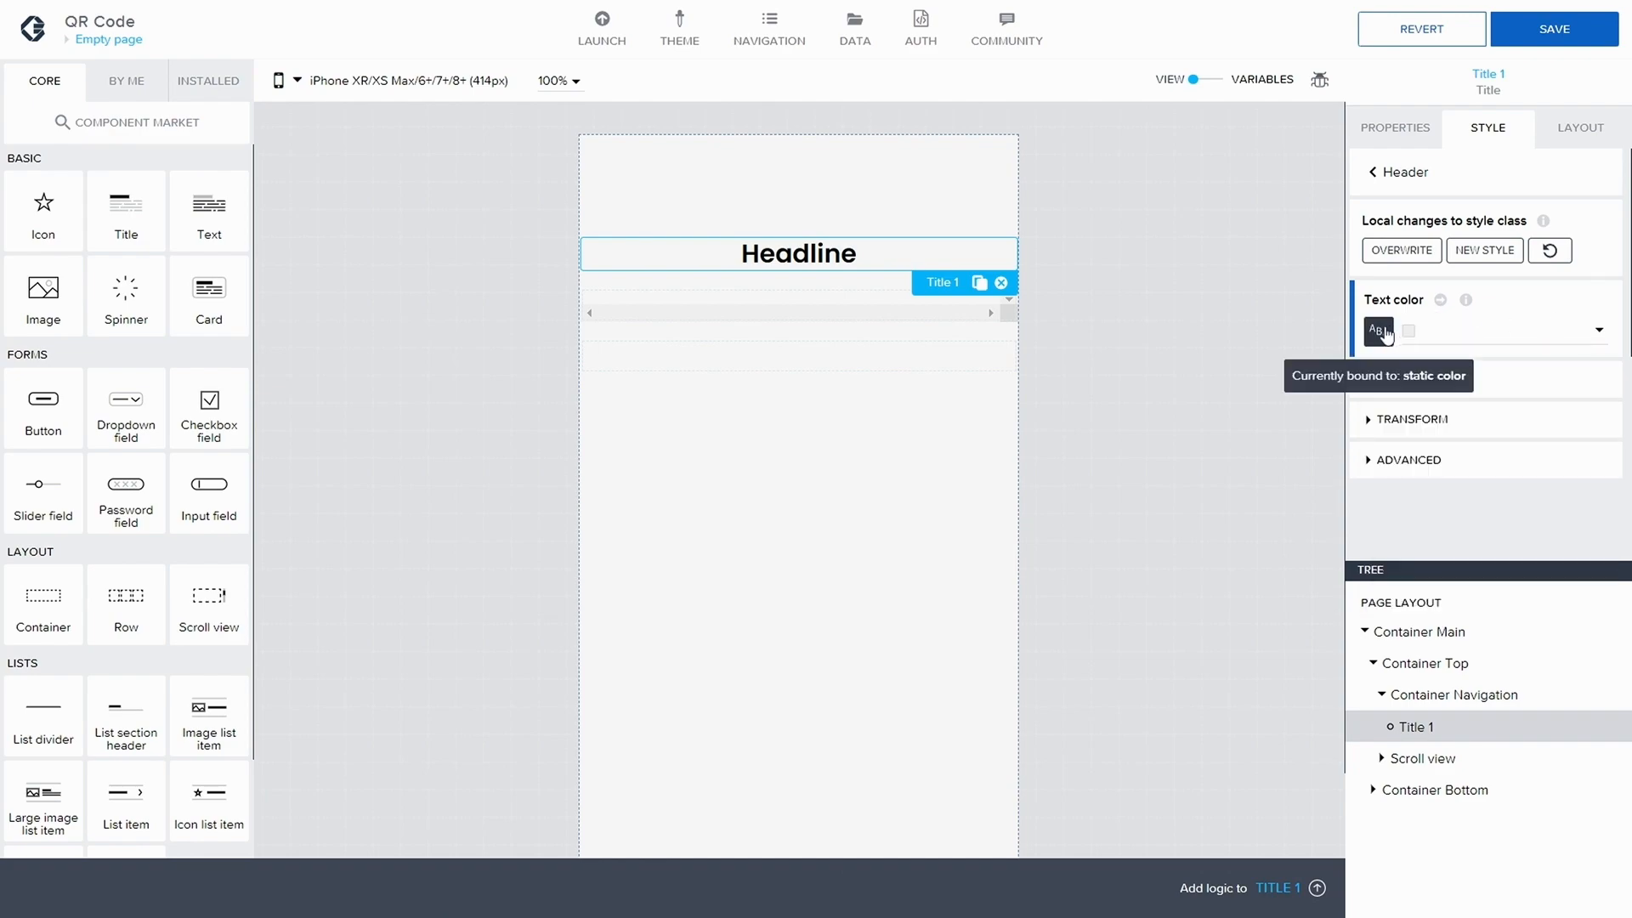
- Bind the title's text color back to the smart content color
{"action": "left_click", "coordinate": [1377, 330]}
{"action": "left_click", "coordinate": [765, 370]}
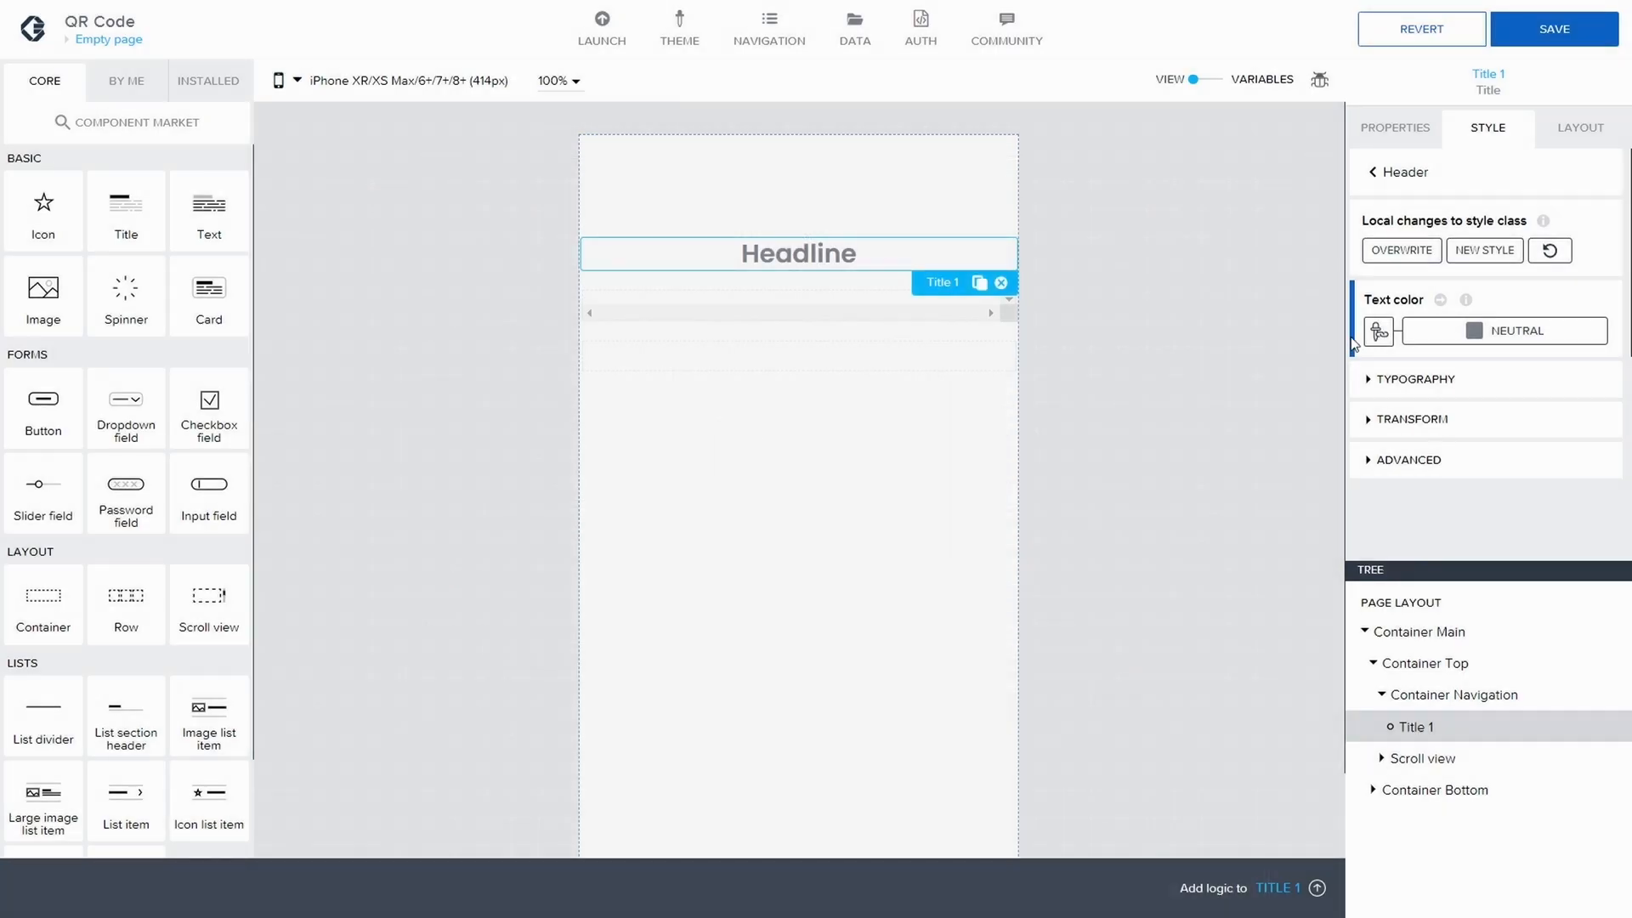
- Create a new custom content color palette named Orange with the hex color #F45843
{"action": "left_click", "coordinate": [1449, 333]}
{"action": "left_click", "coordinate": [1462, 788]}
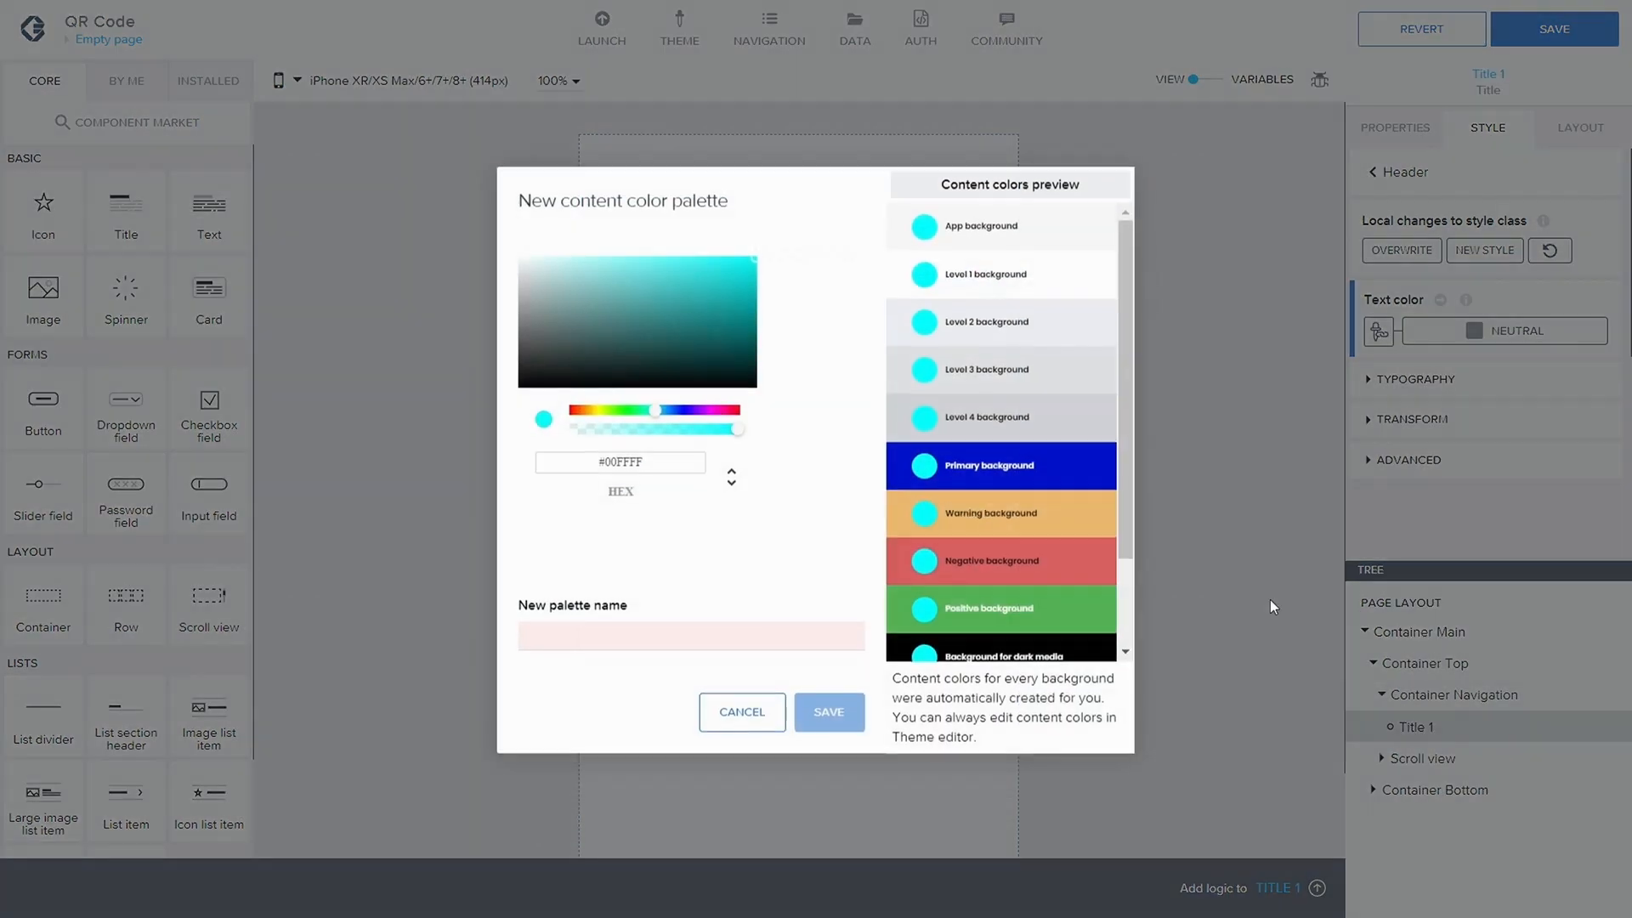
{"action": "type", "text": "Orange"}
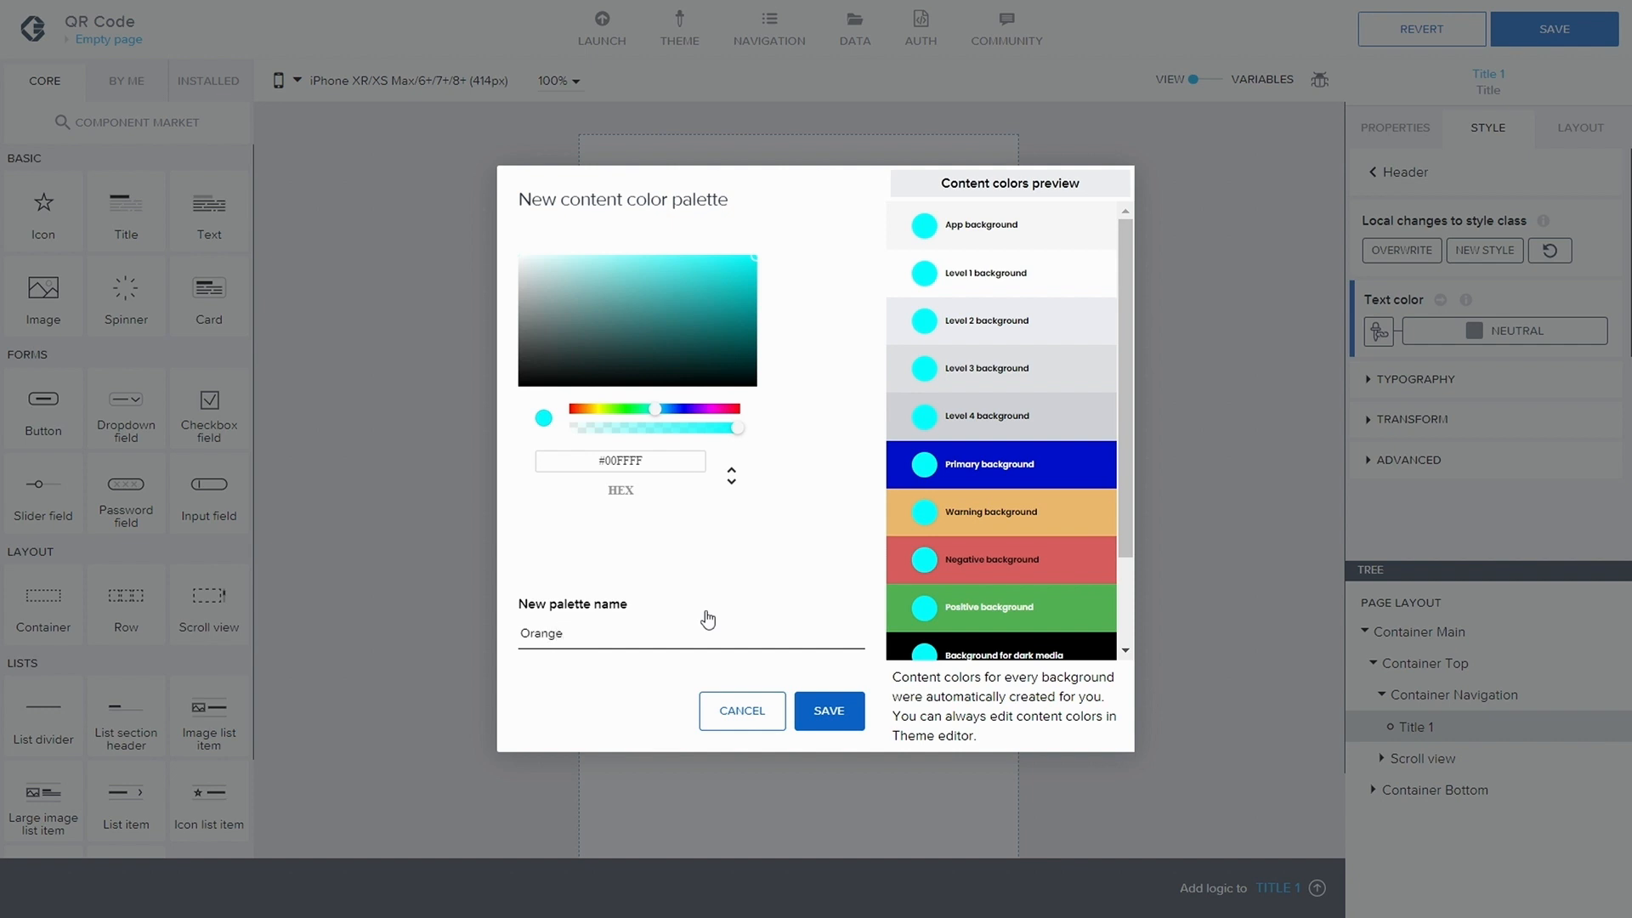
{"action": "left_click", "coordinate": [678, 459]}
{"action": "key", "text": "BackSpace"}
{"action": "key", "text": "BackSpace"}
{"action": "key", "text": "BackSpace"}
{"action": "key", "text": "BackSpace"}
{"action": "key", "text": "BackSpace"}
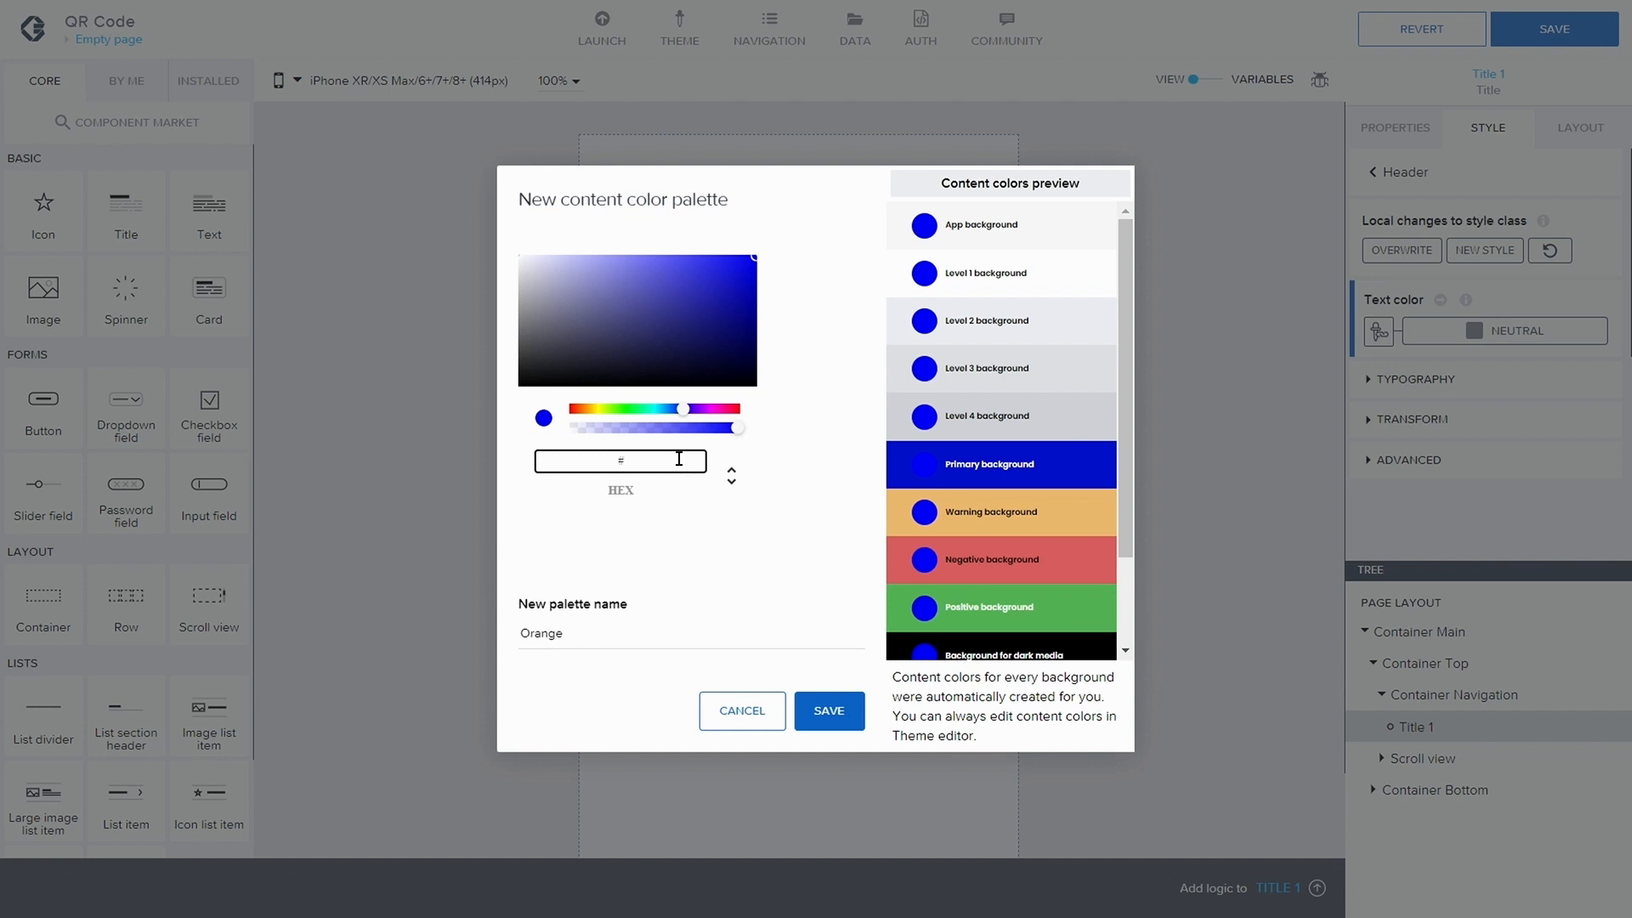
{"action": "type", "text": "45"}
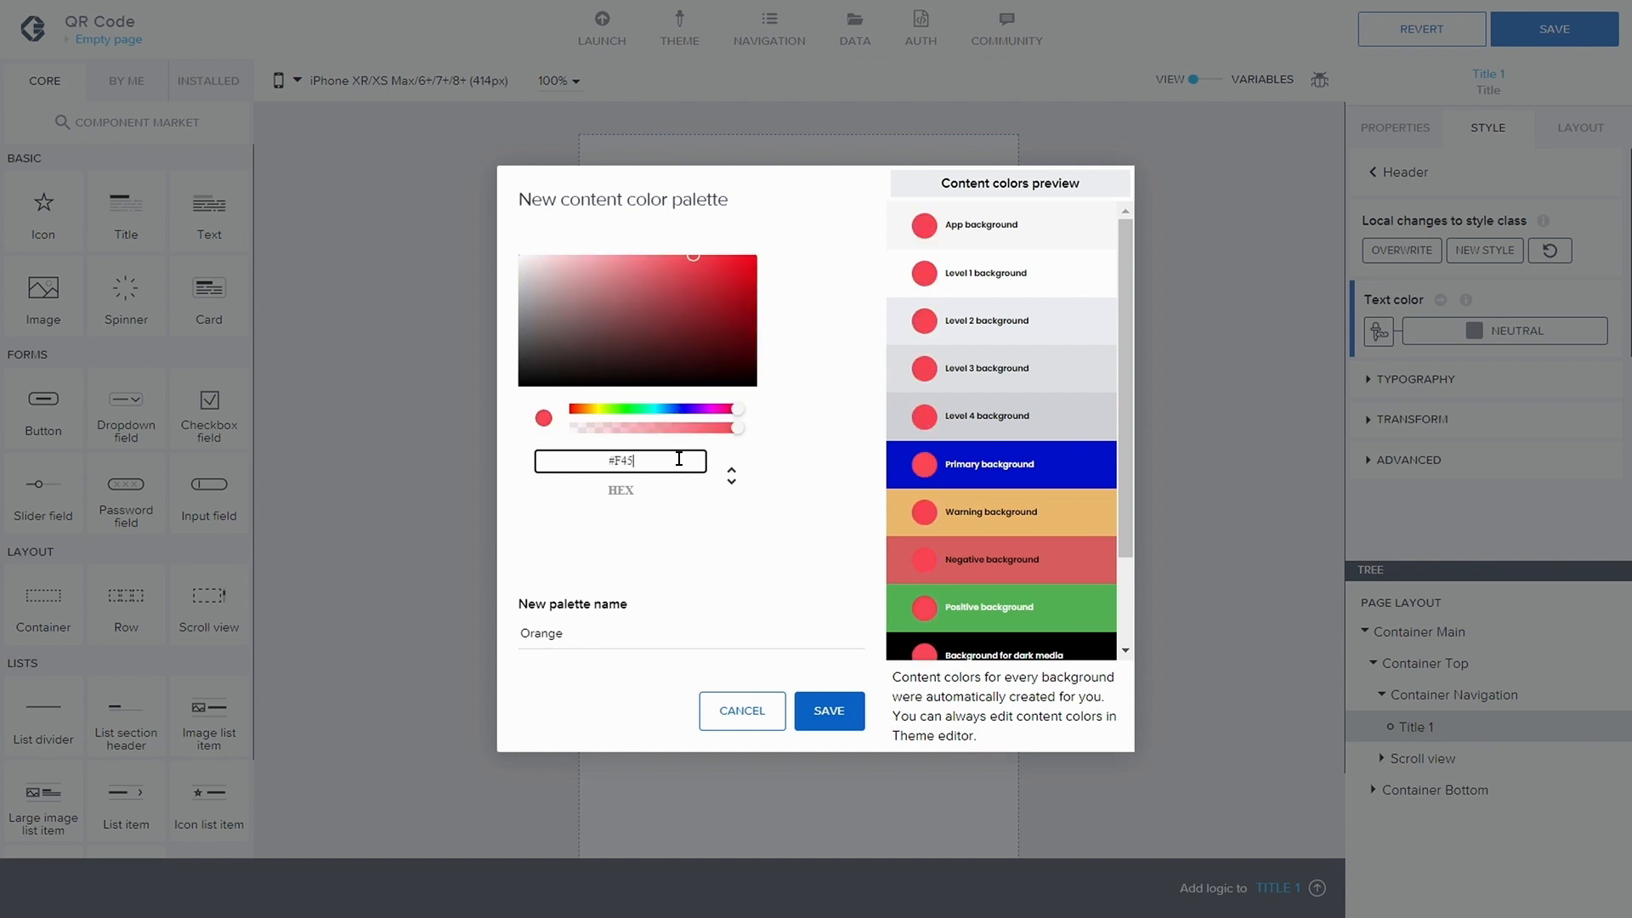
{"action": "type", "text": "843"}
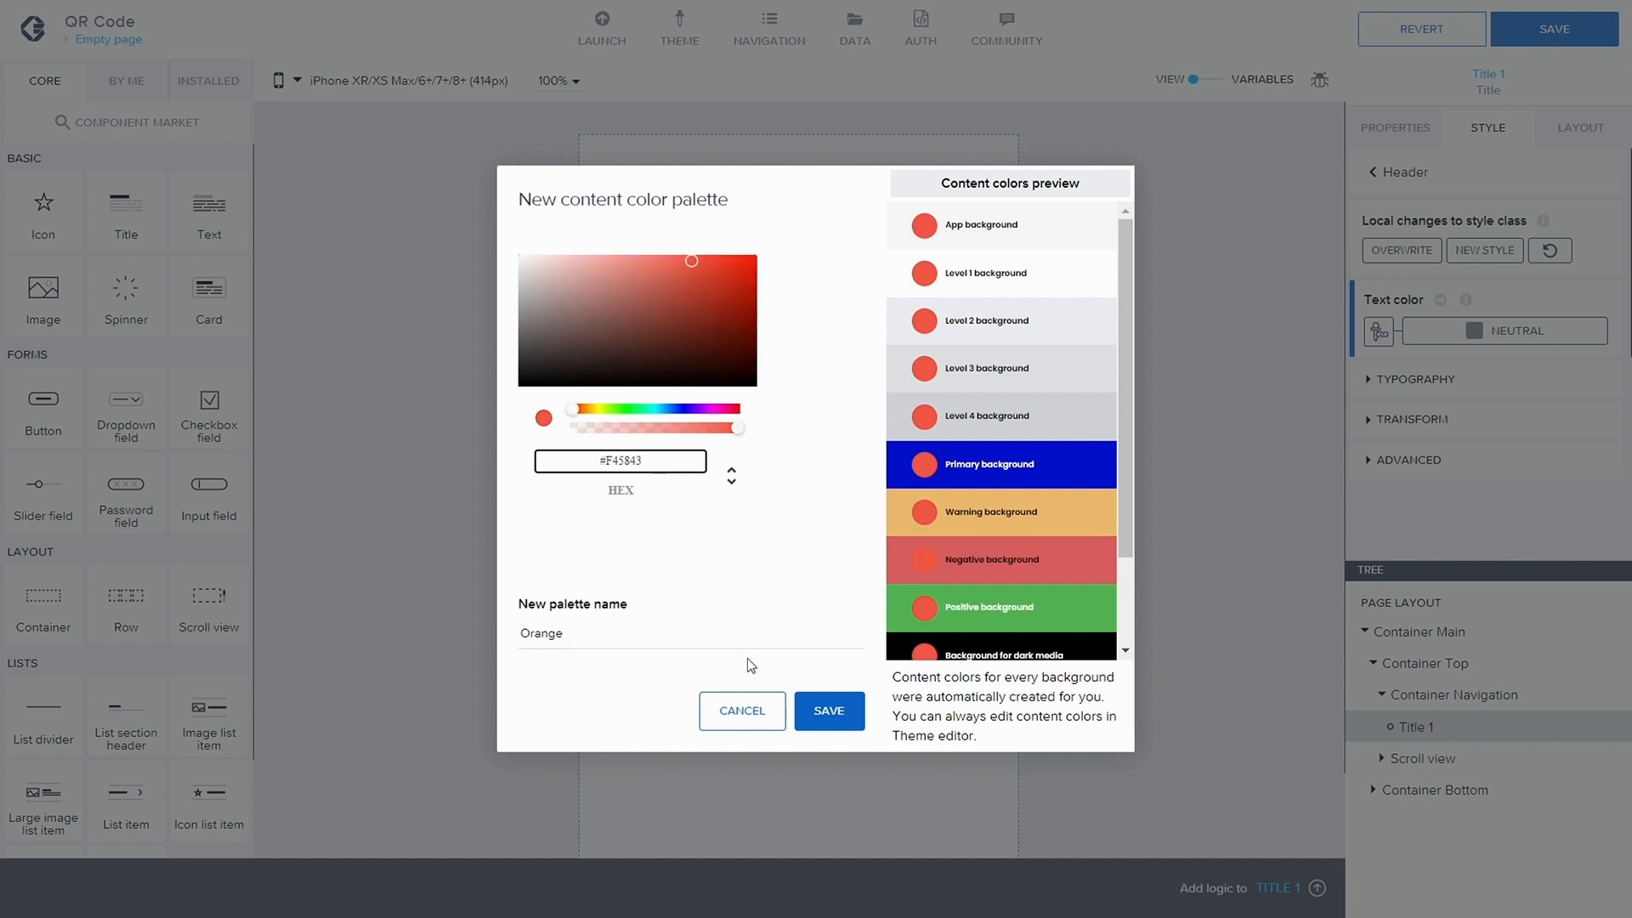
{"action": "left_click", "coordinate": [829, 710]}
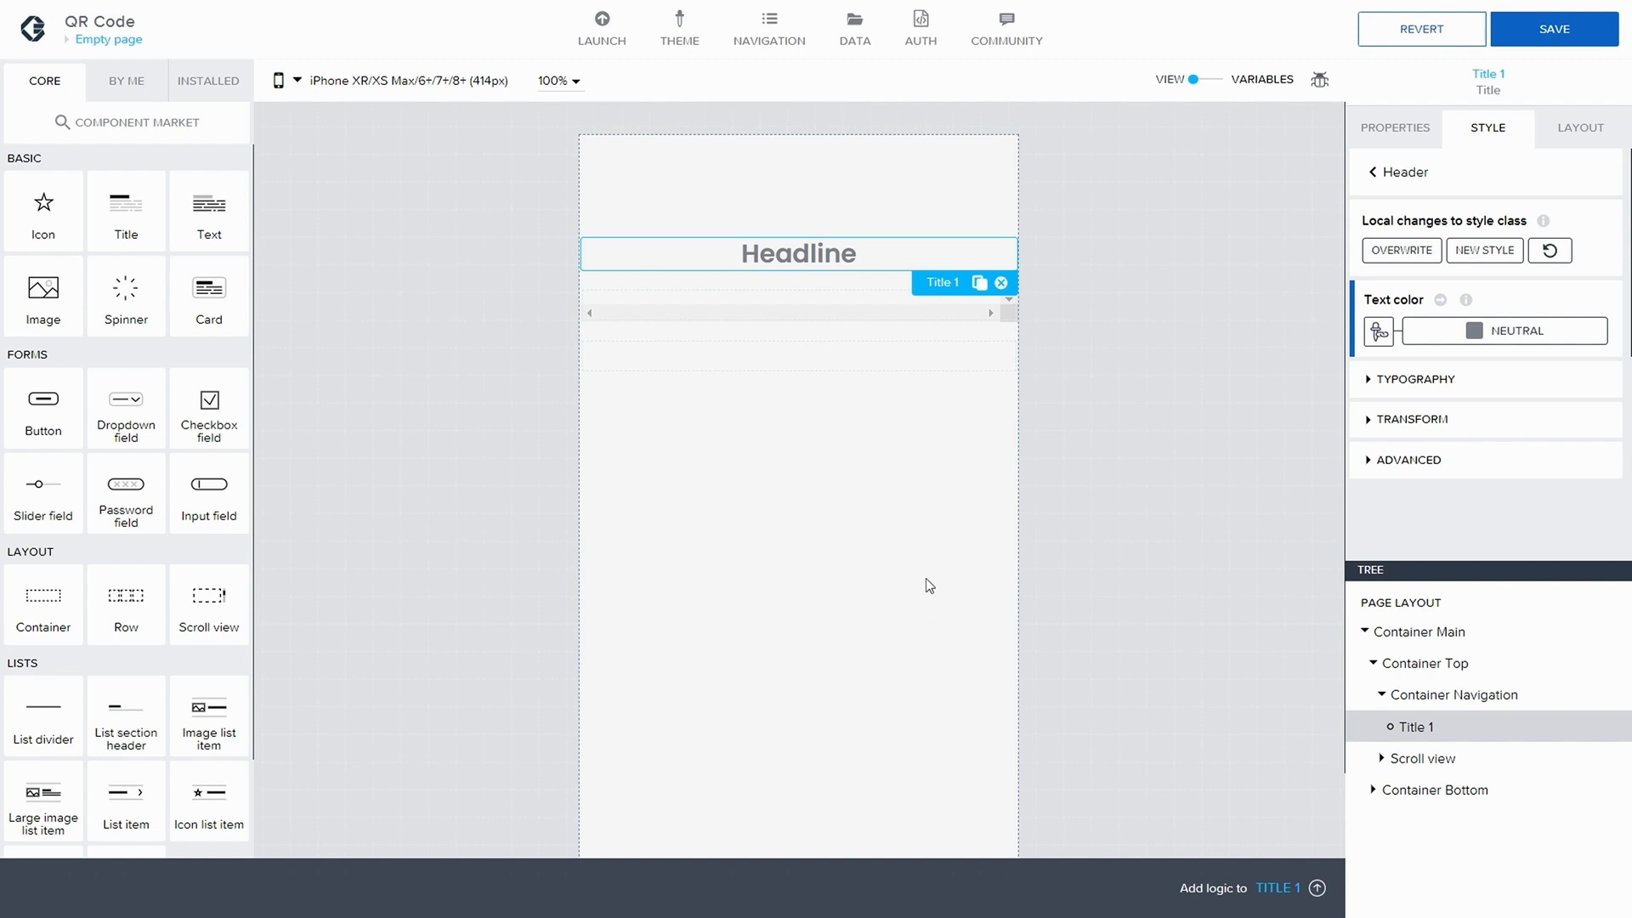
- Apply the custom Orange palette to the title's text color and save the app
{"action": "left_click", "coordinate": [1476, 340]}
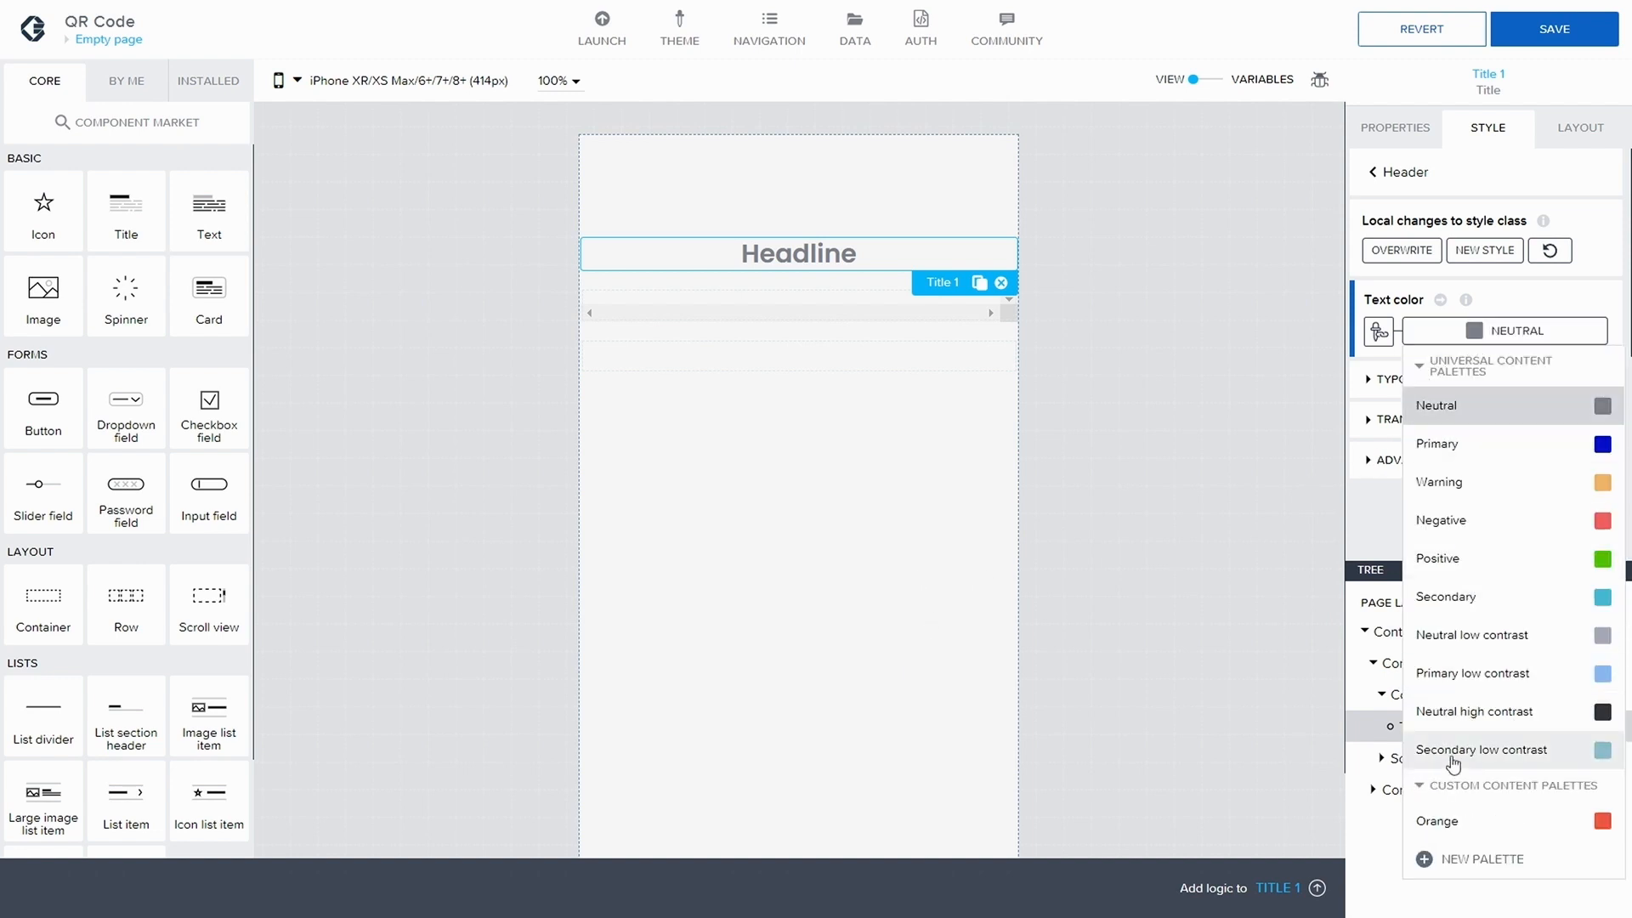
{"action": "left_click", "coordinate": [1477, 816]}
{"action": "left_click", "coordinate": [1579, 39]}
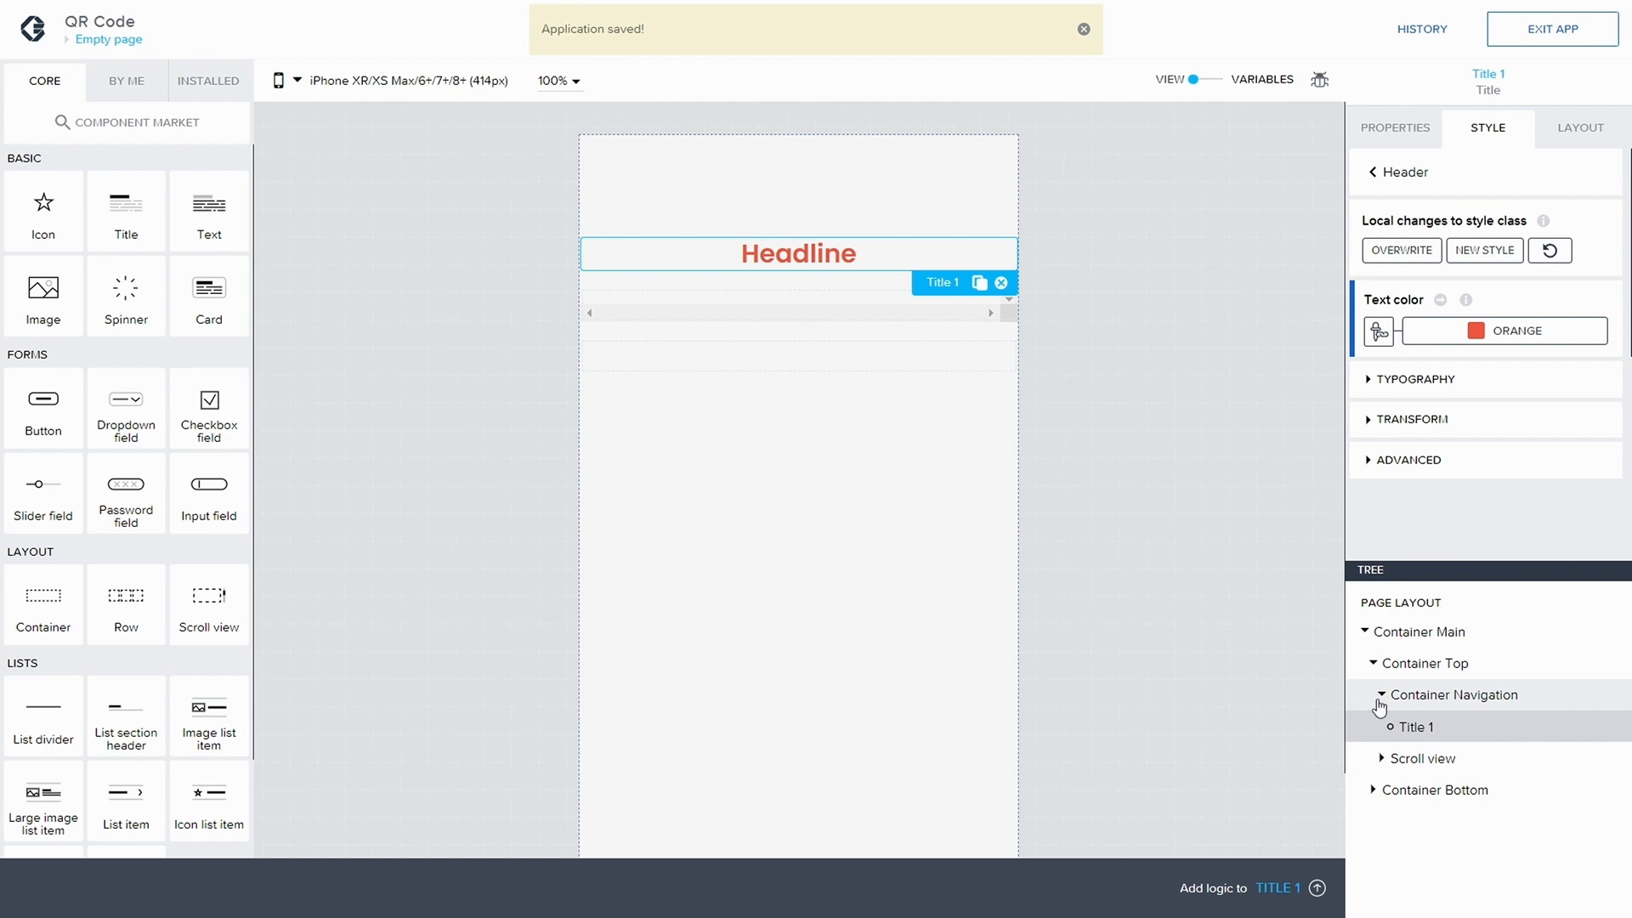
- Add a container below the title inside Container Navigation, with the display name Container Event time, and save the app
{"action": "left_click_drag", "start_coordinate": [33, 608], "coordinate": [1450, 736]}
{"action": "left_click_drag", "start_coordinate": [1544, 716], "coordinate": [1544, 721]}
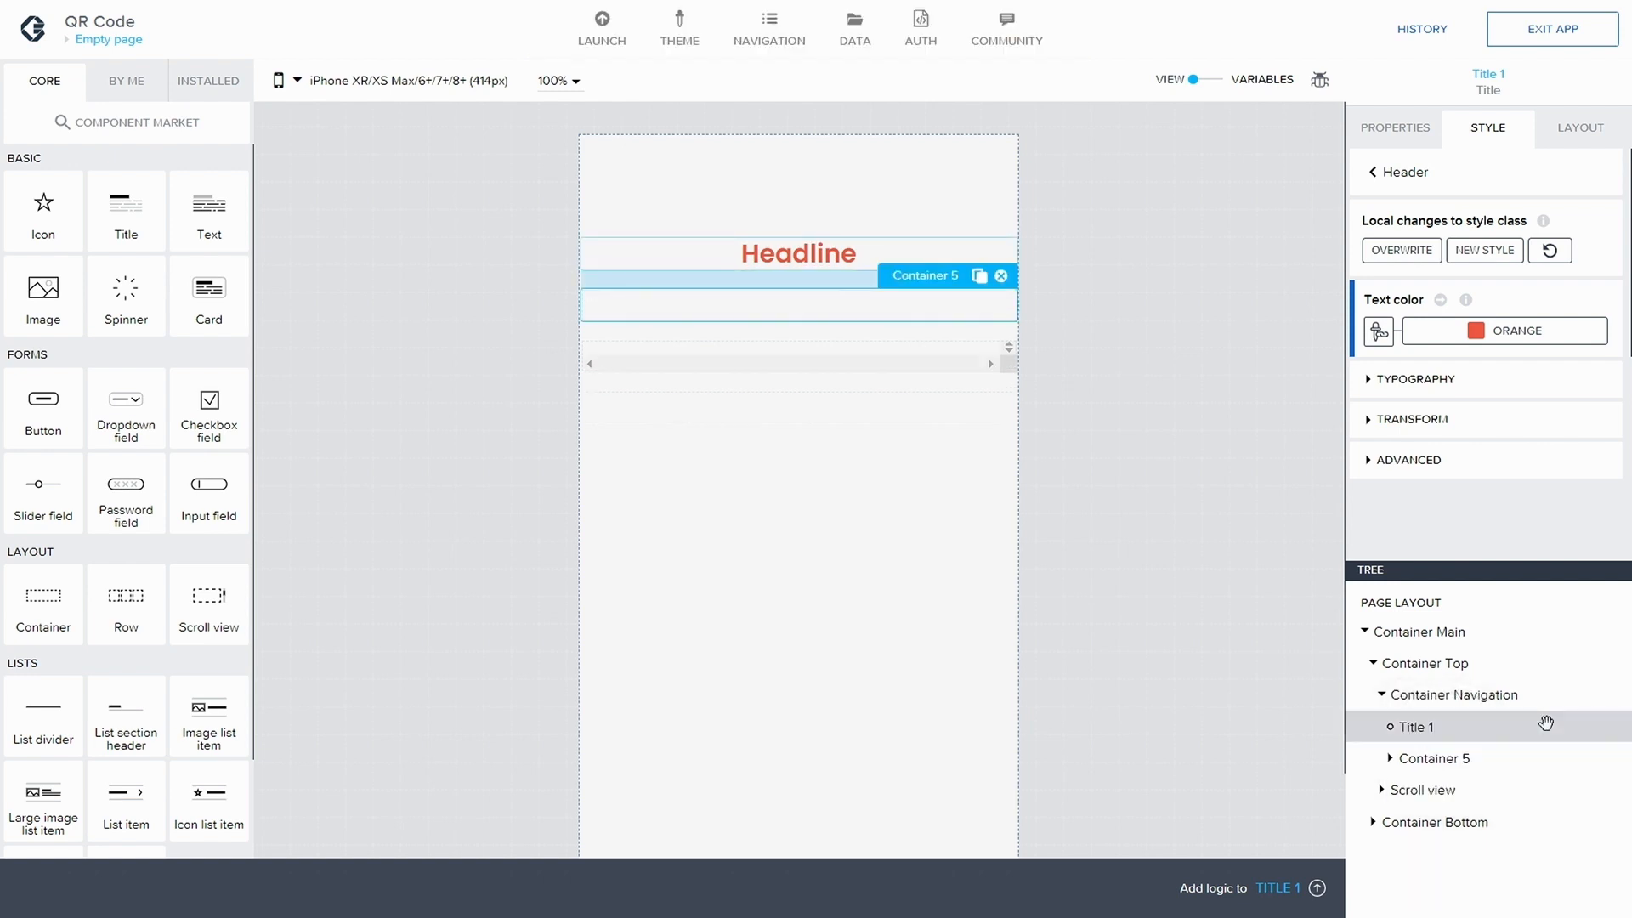
{"action": "left_click", "coordinate": [1434, 758]}
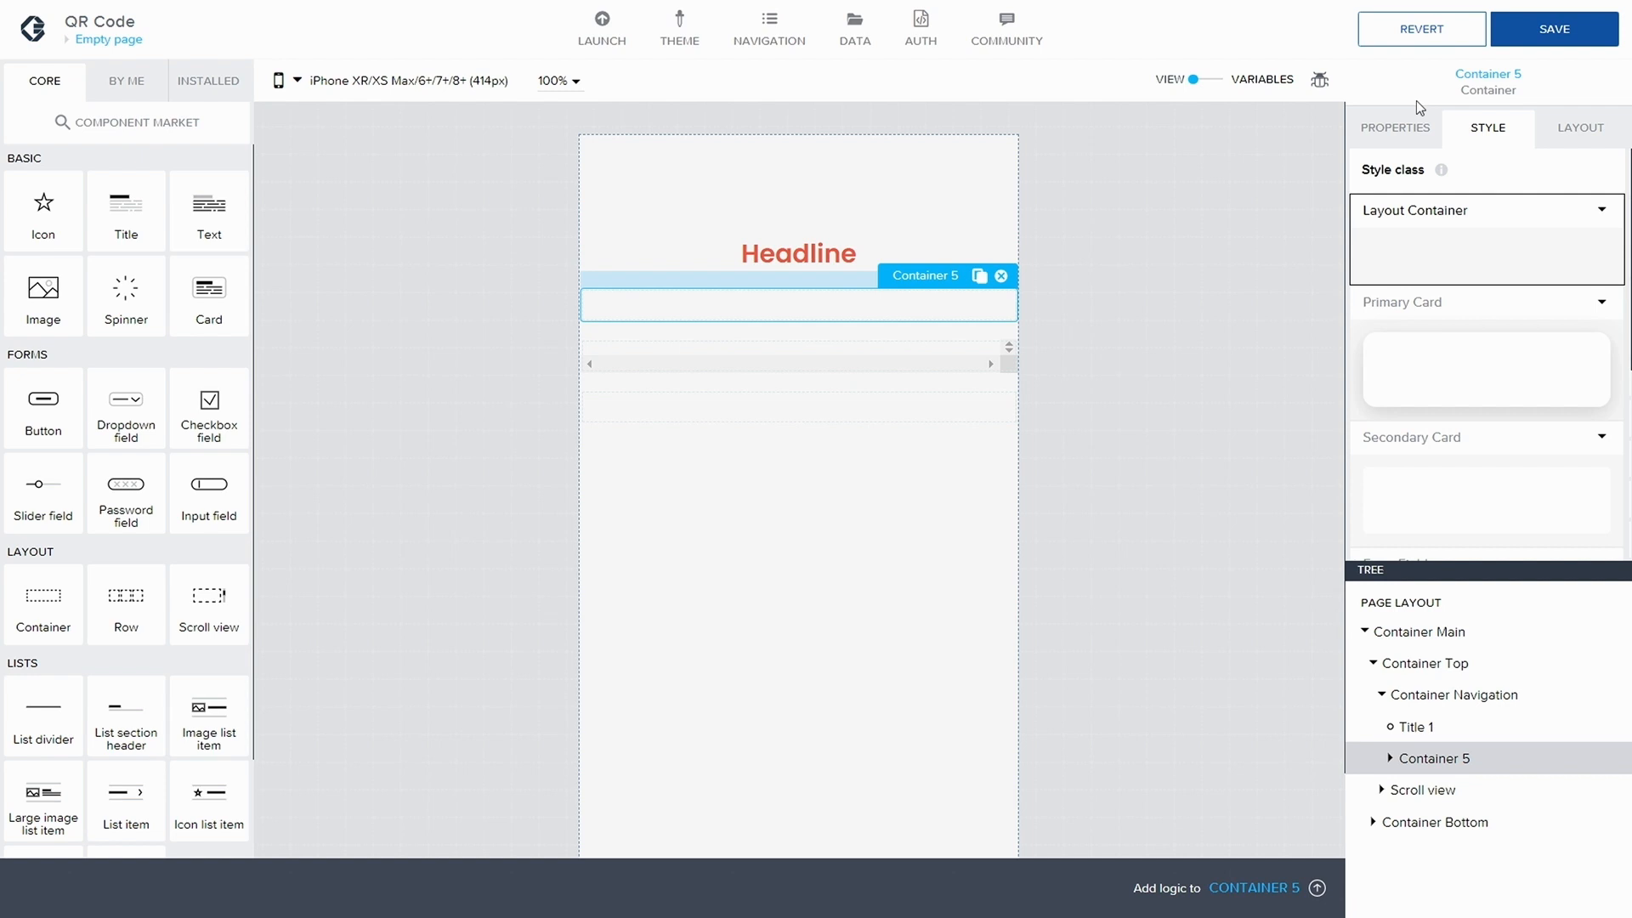
{"action": "left_click", "coordinate": [1395, 132]}
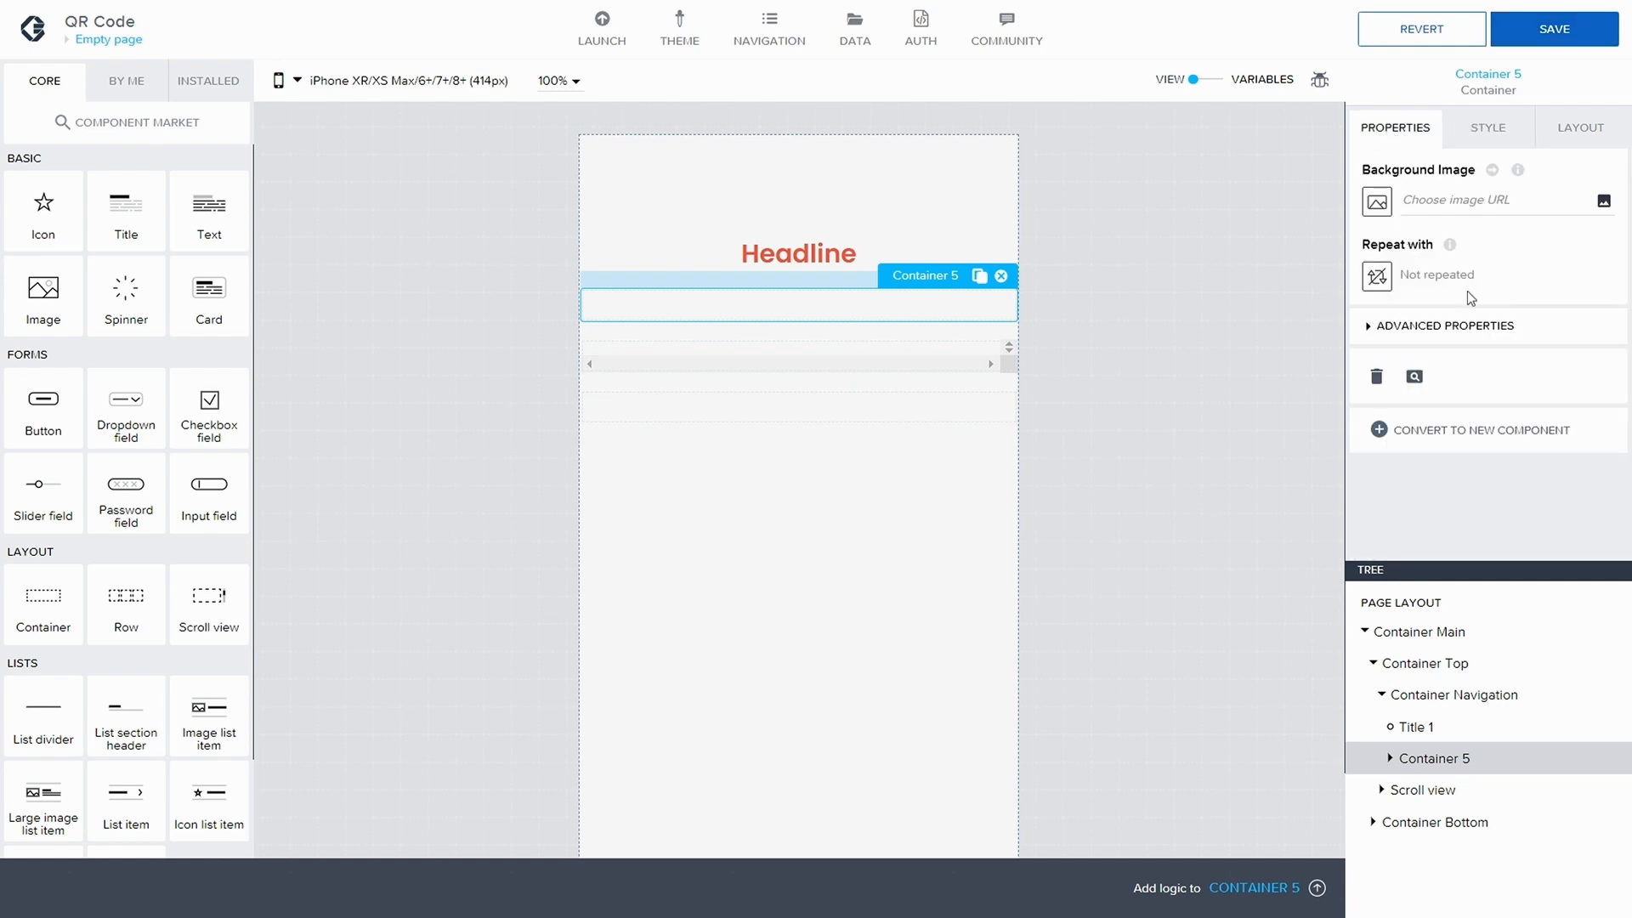
{"action": "left_click", "coordinate": [1365, 337]}
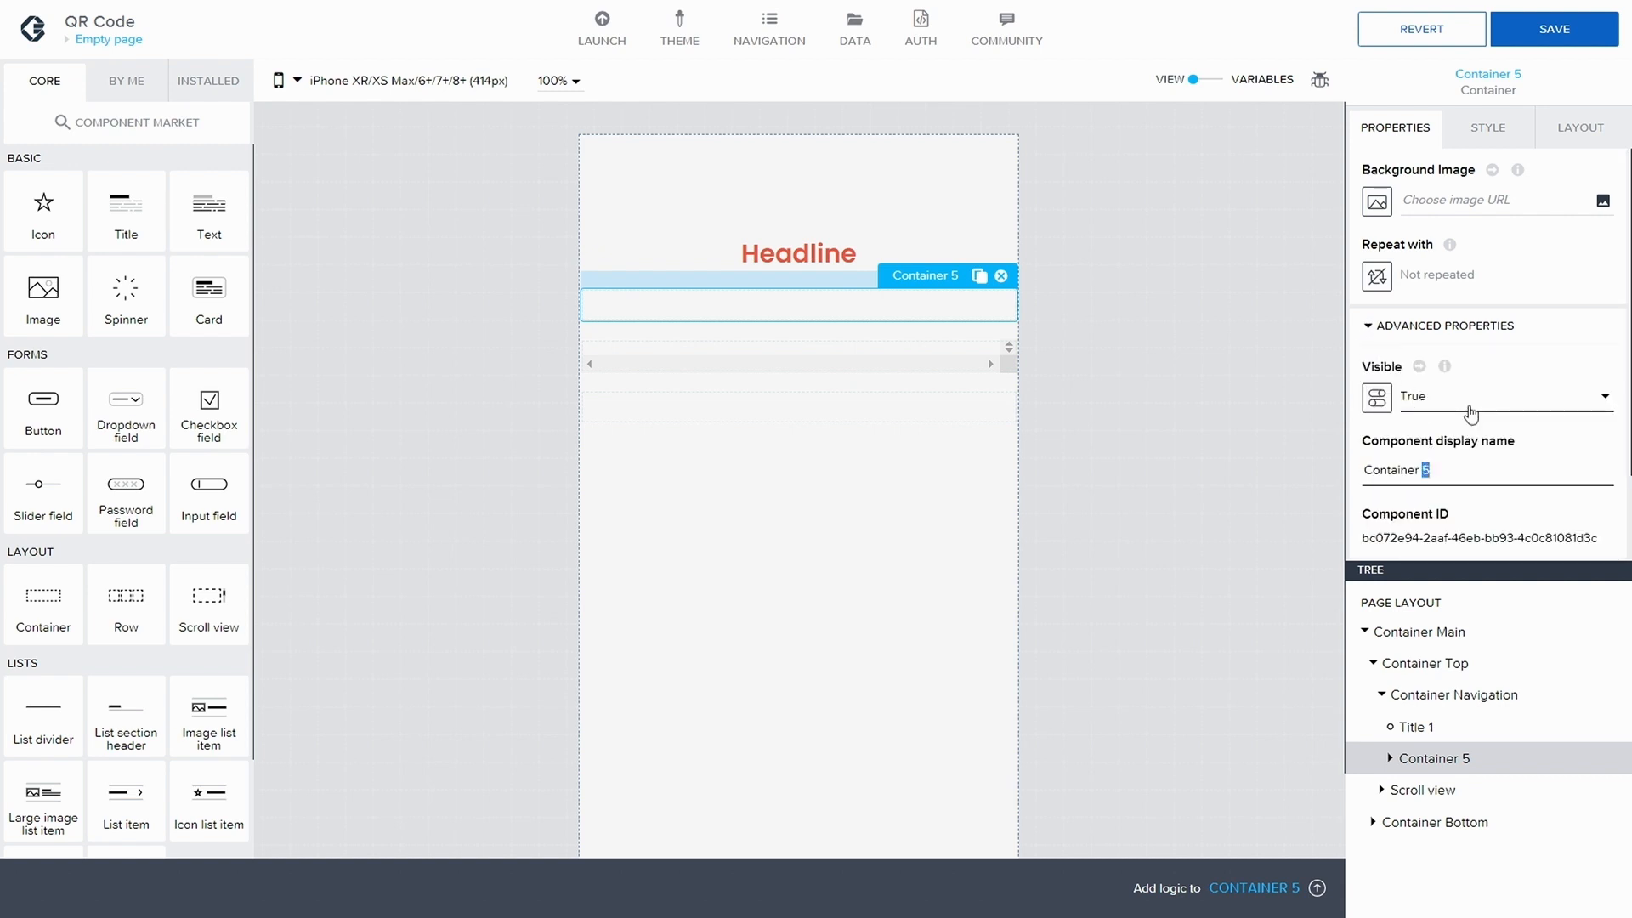
{"action": "type", "text": "Event time"}
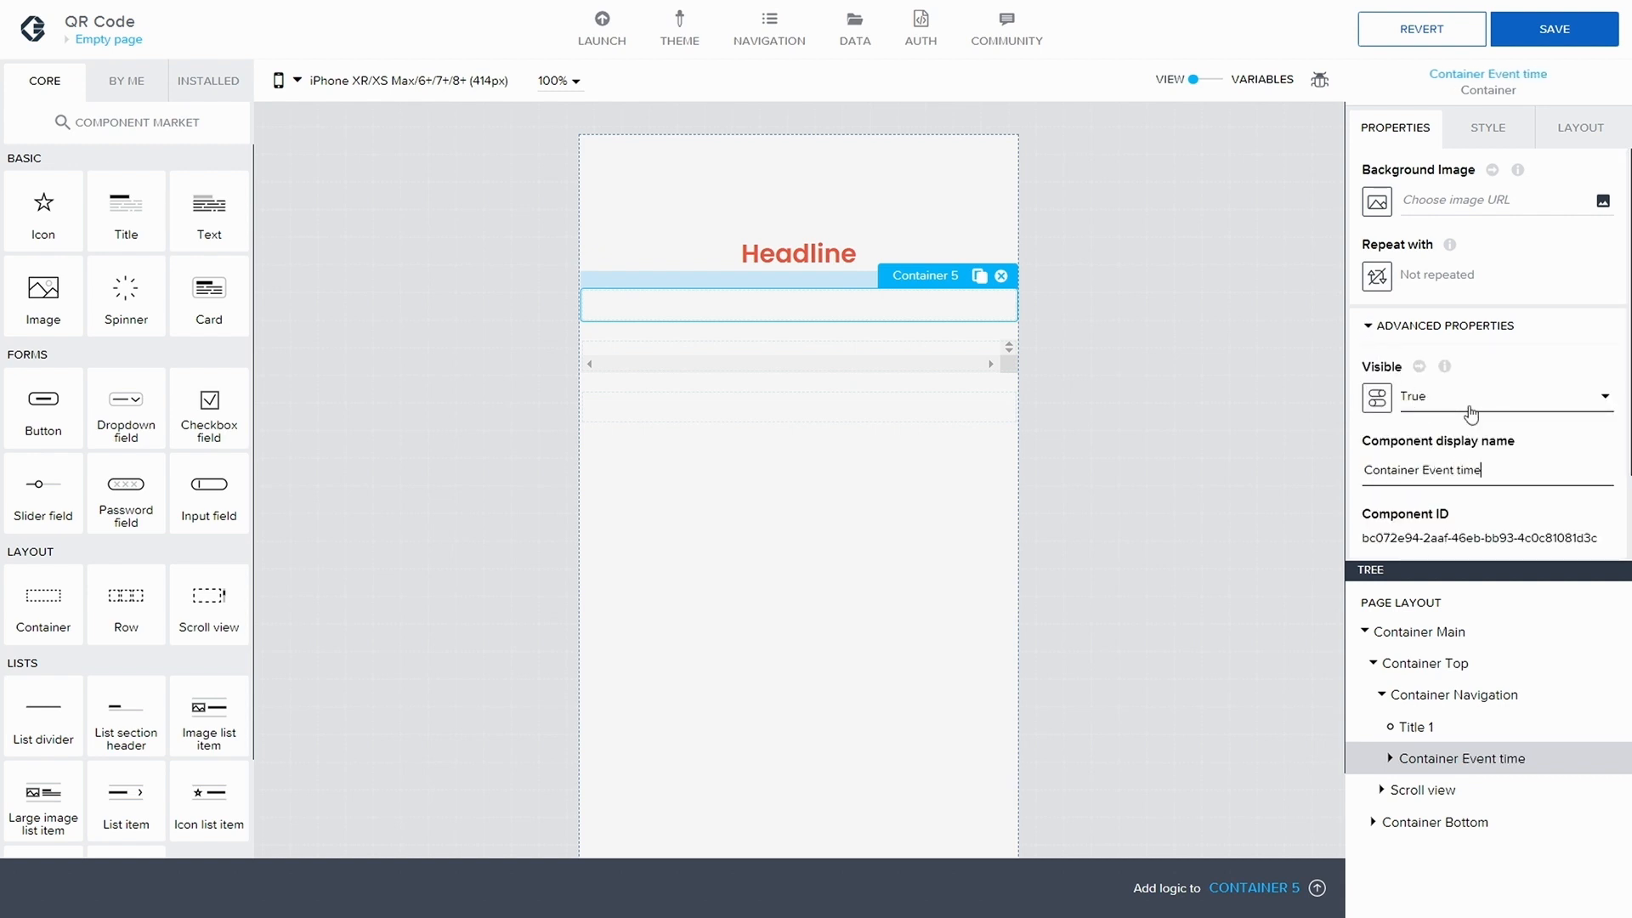
{"action": "left_click", "coordinate": [1556, 34]}
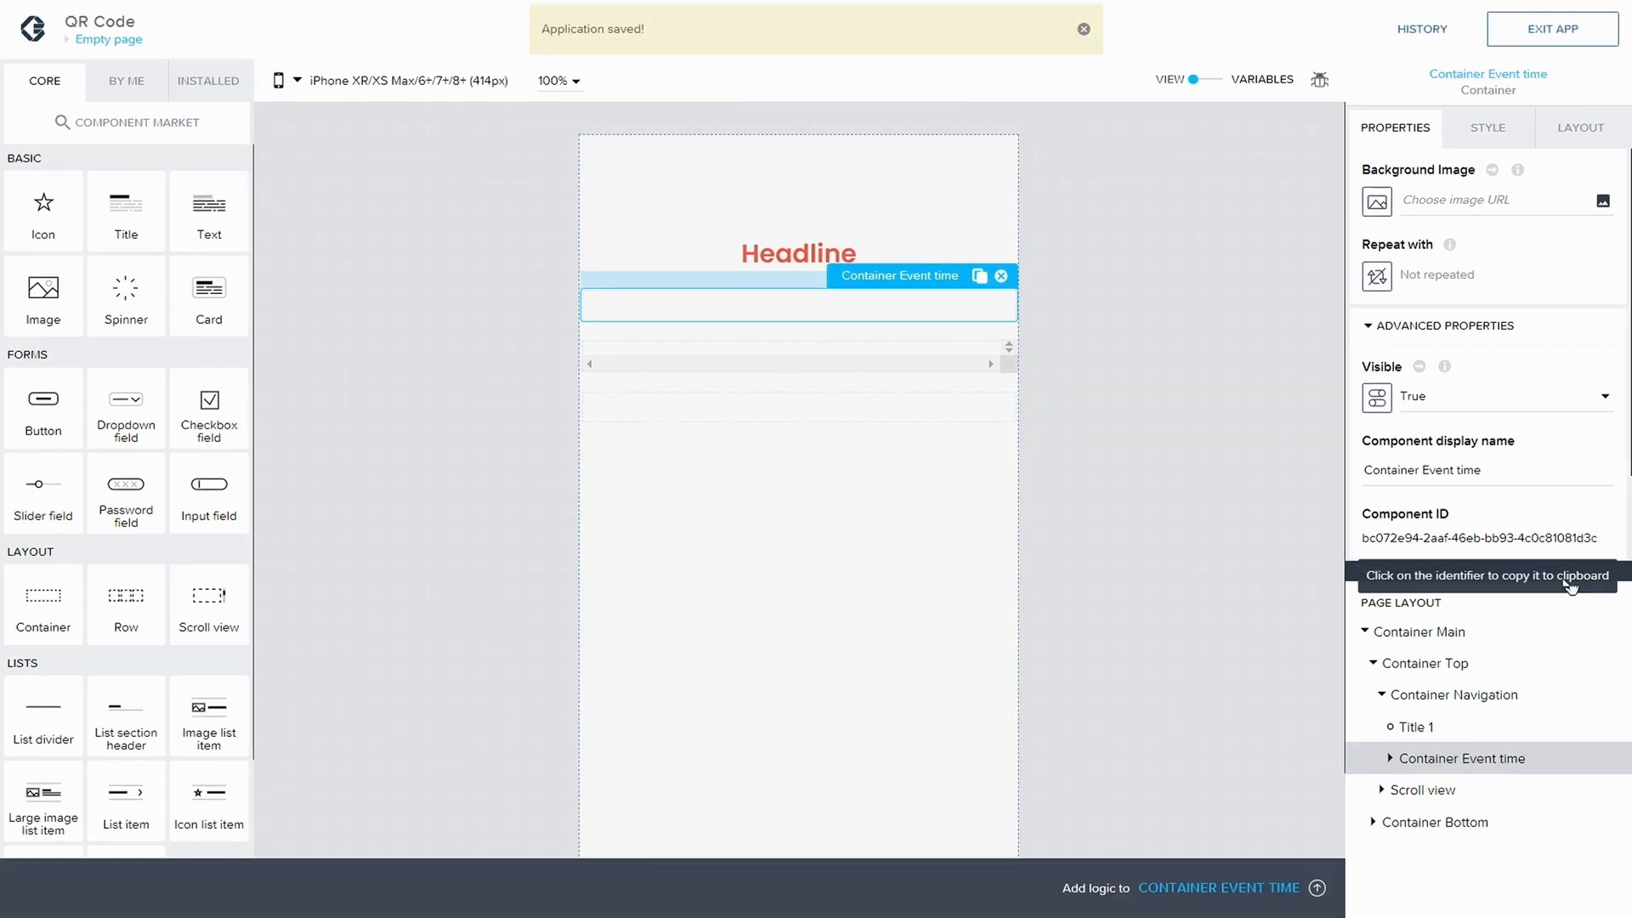
- Add a text component inside Container Event time and give it the display name Text Event Time
{"action": "left_click", "coordinate": [1390, 758]}
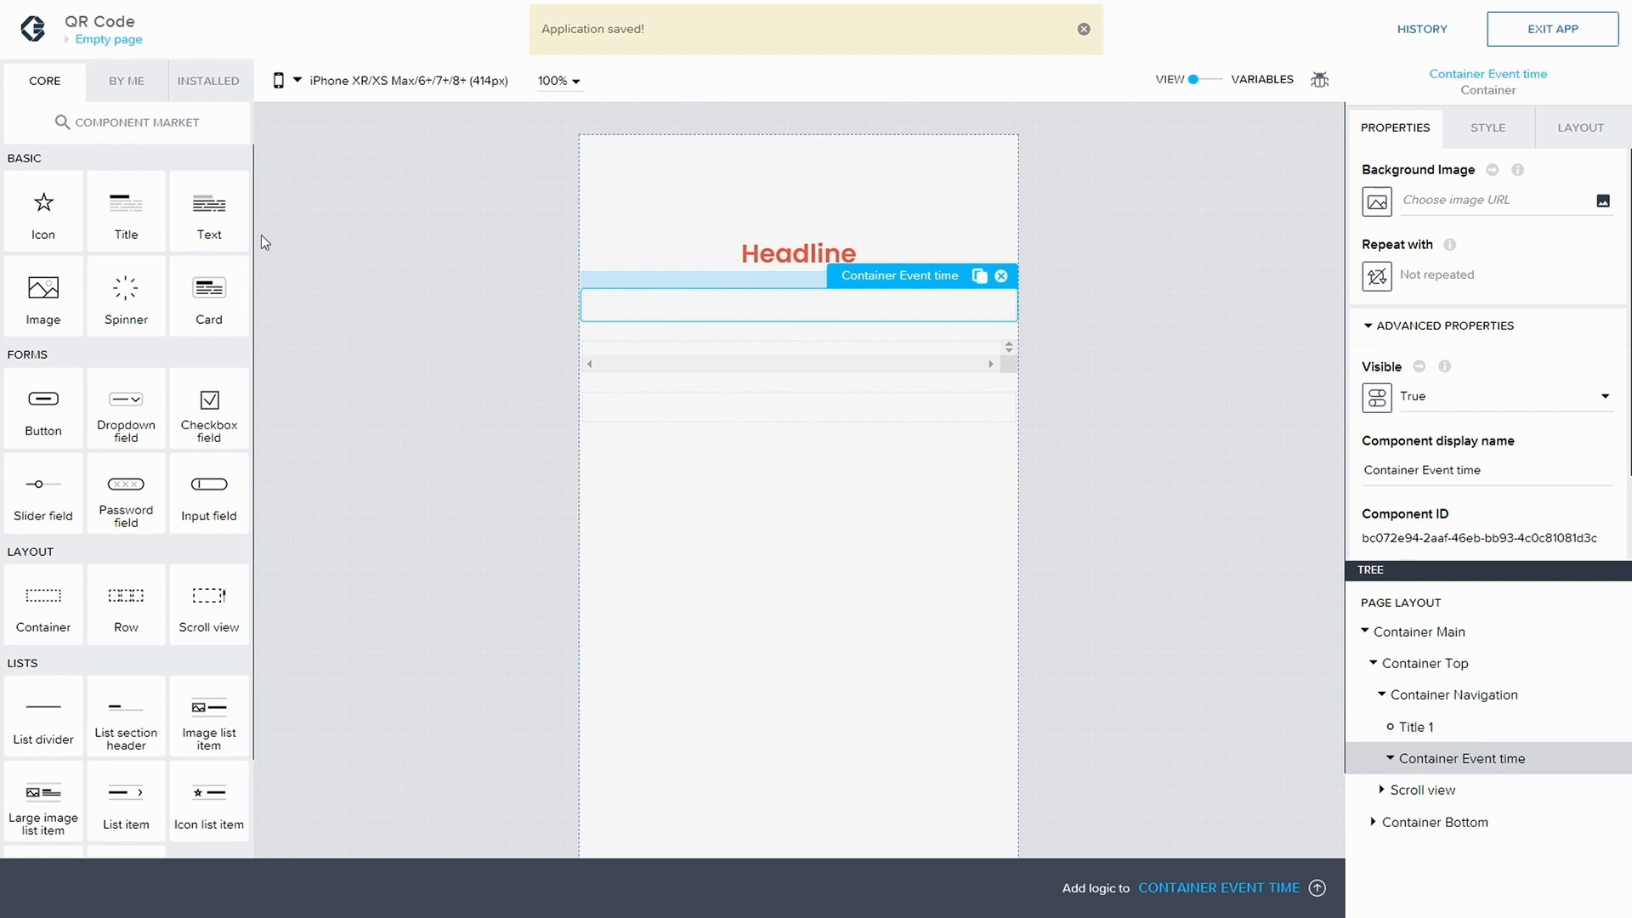
{"action": "left_click_drag", "start_coordinate": [208, 211], "coordinate": [1483, 769]}
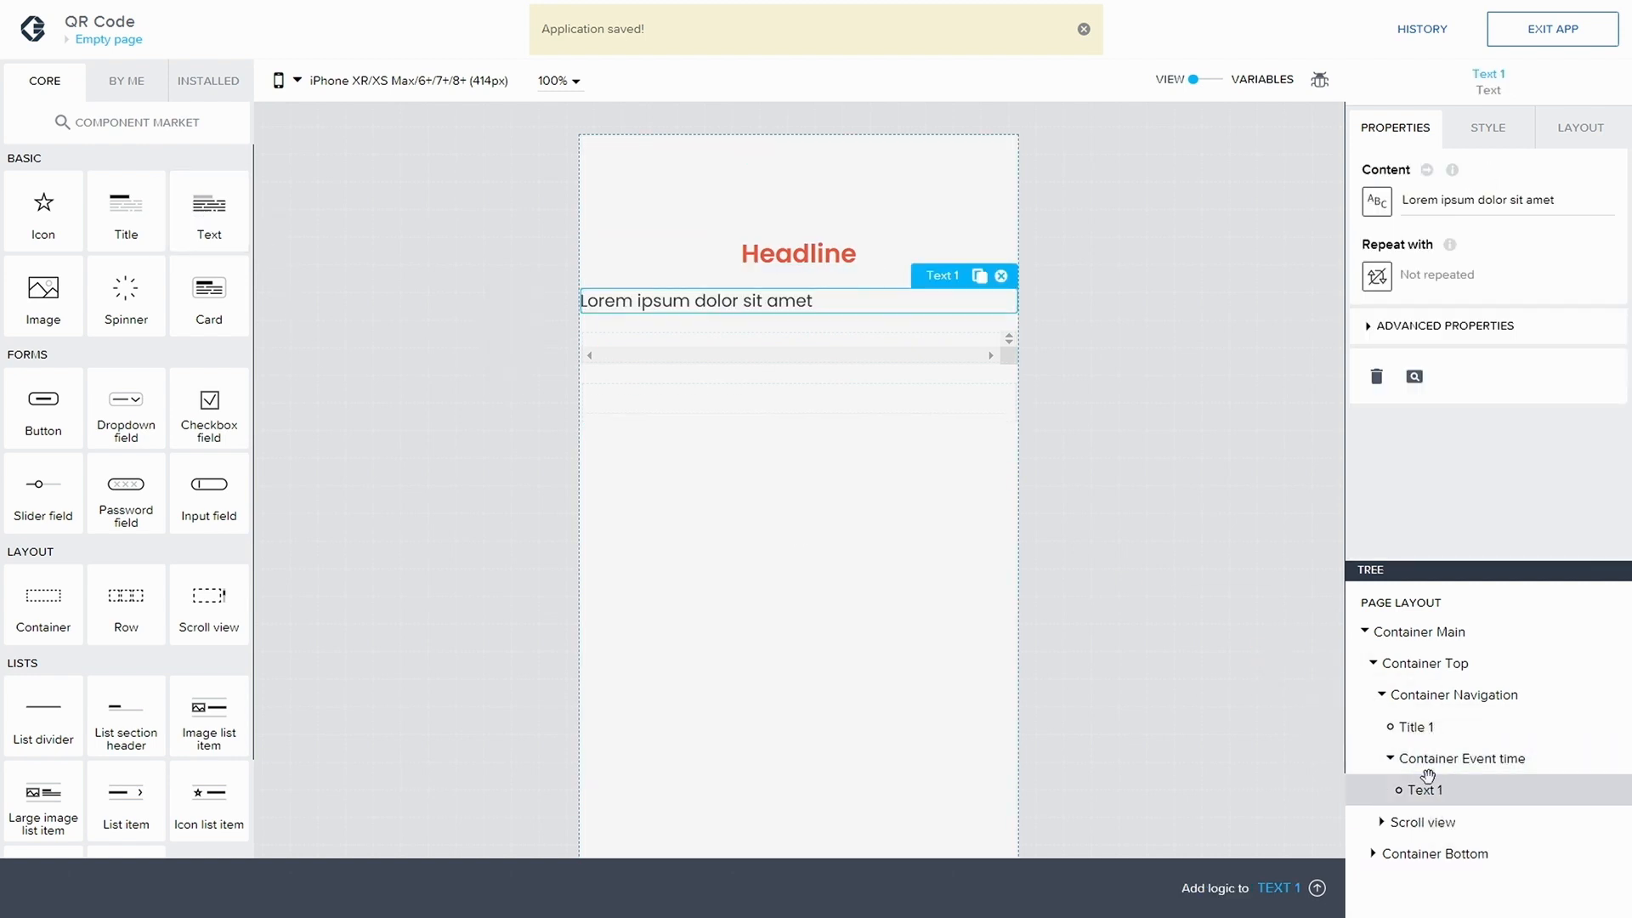
{"action": "left_click", "coordinate": [1379, 338]}
{"action": "left_click", "coordinate": [1436, 463]}
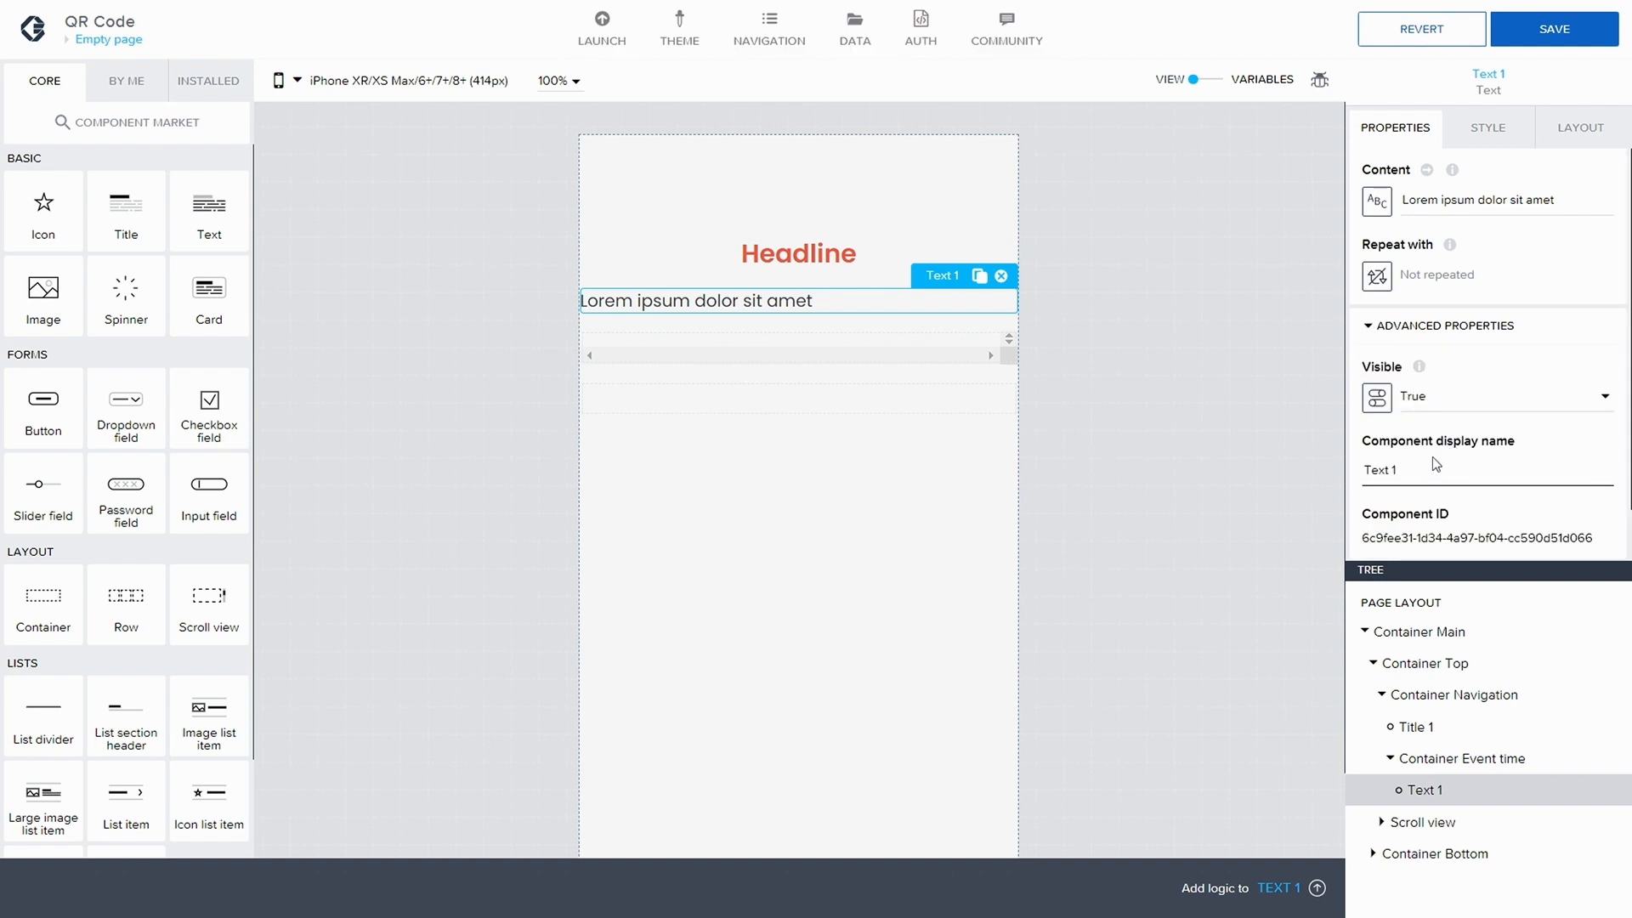
{"action": "key", "text": "BackSpace"}
{"action": "type", "text": "Event Time"}
- Set the content of Text Event Time to "16h00 - 18h00" and save the app
{"action": "left_click", "coordinate": [1403, 200]}
{"action": "left_click_drag", "start_coordinate": [1563, 201], "coordinate": [1347, 191]}
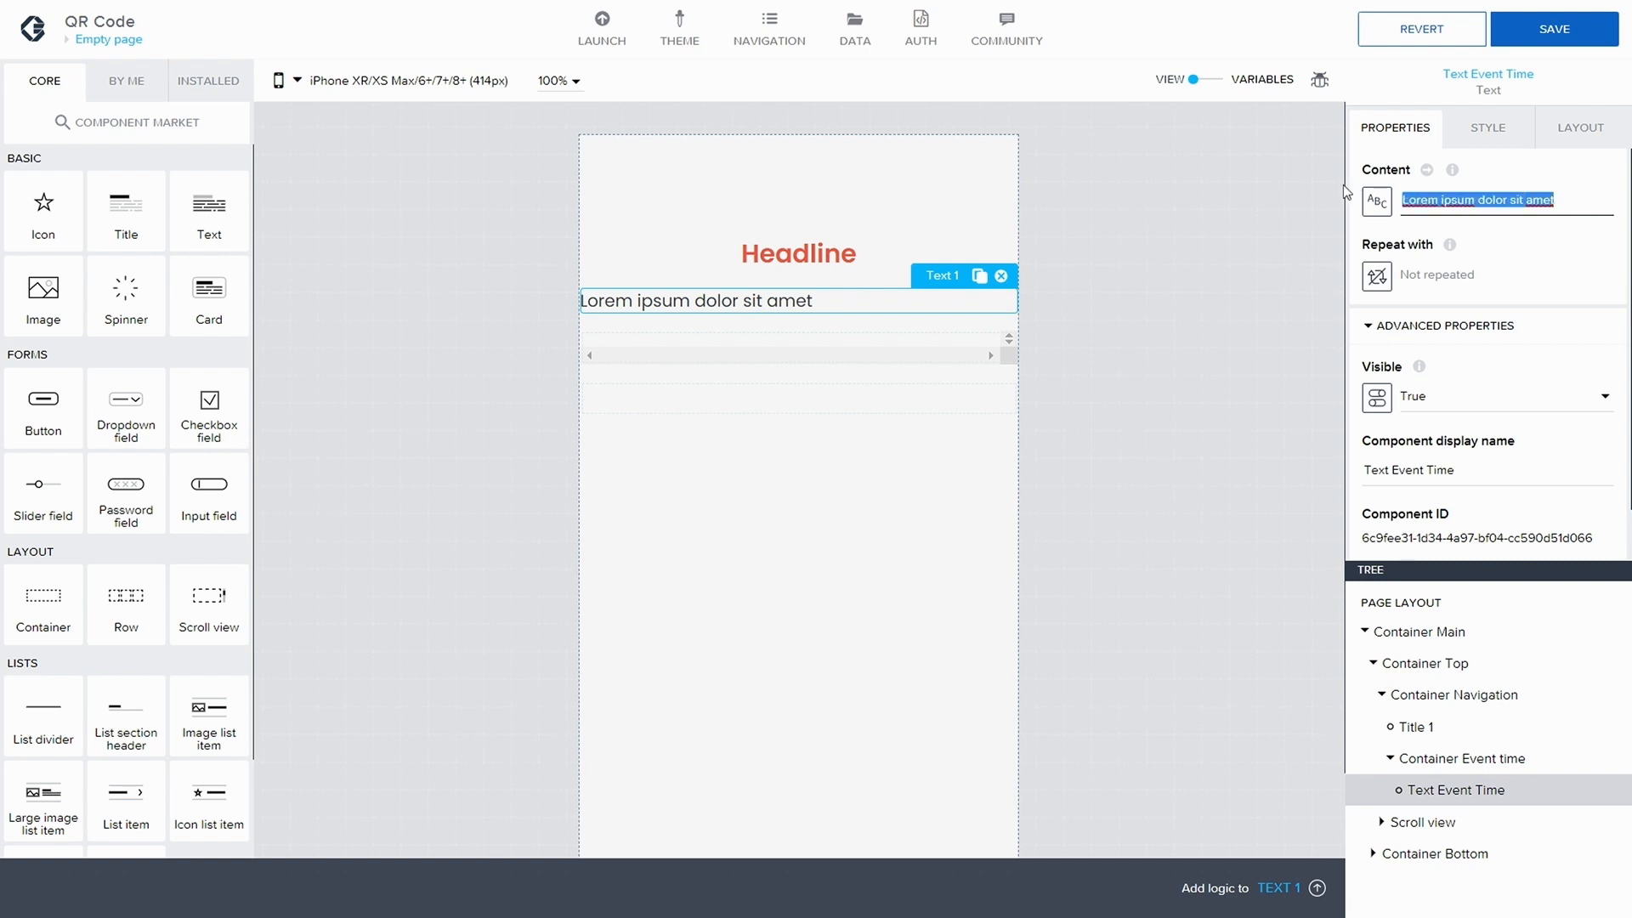
{"action": "type", "text": "16"}
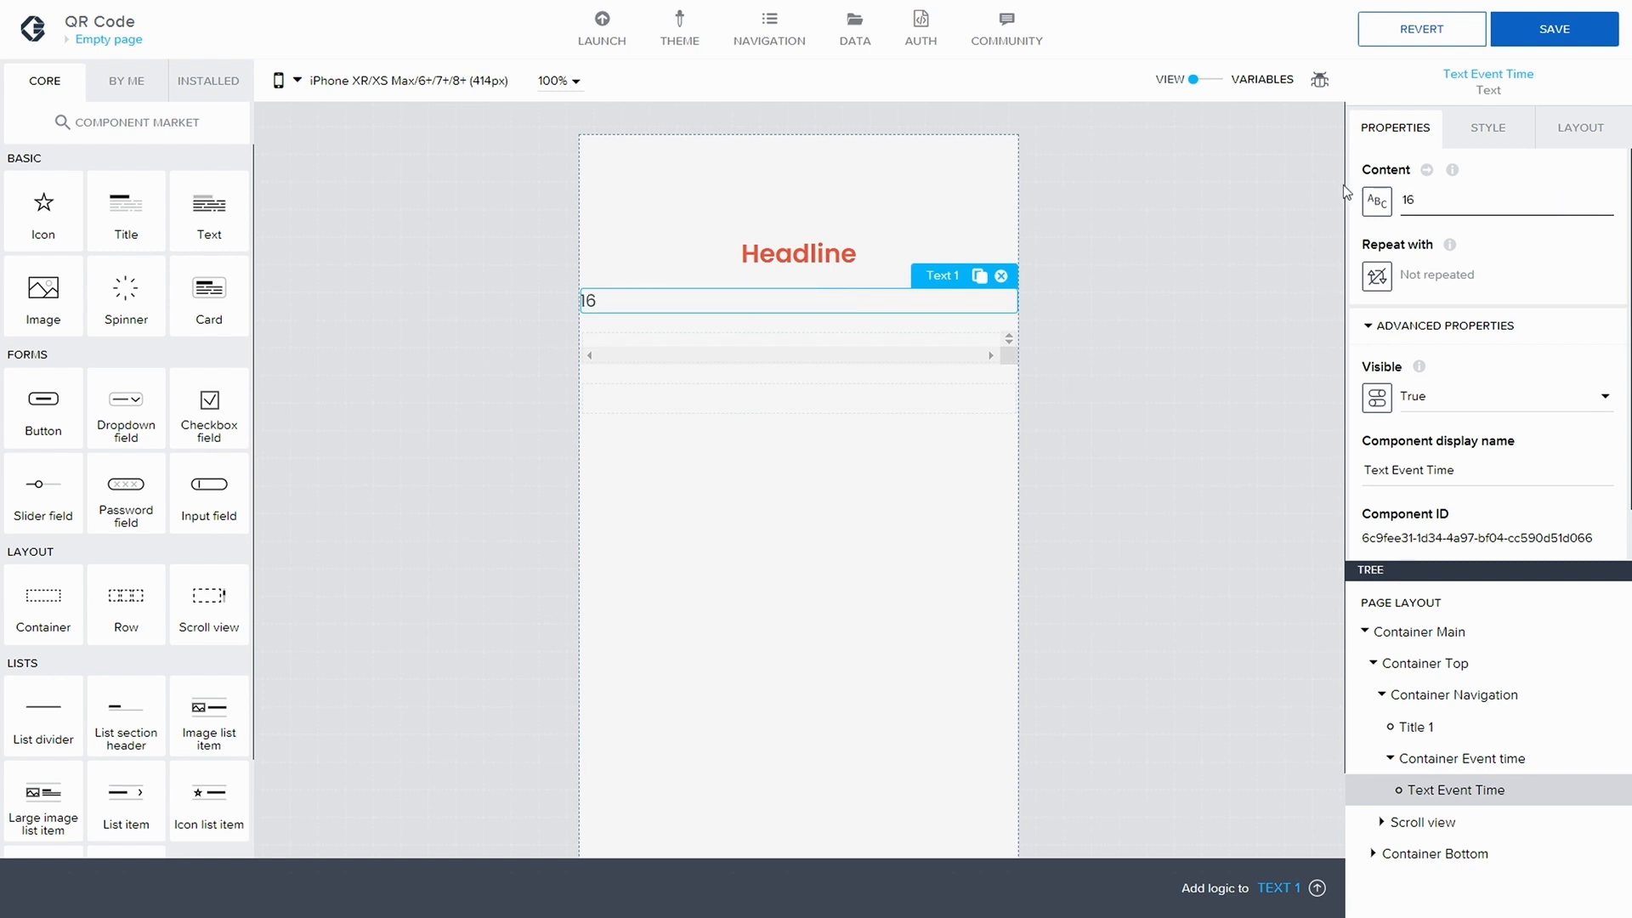
{"action": "type", "text": "h00 - 18h00"}
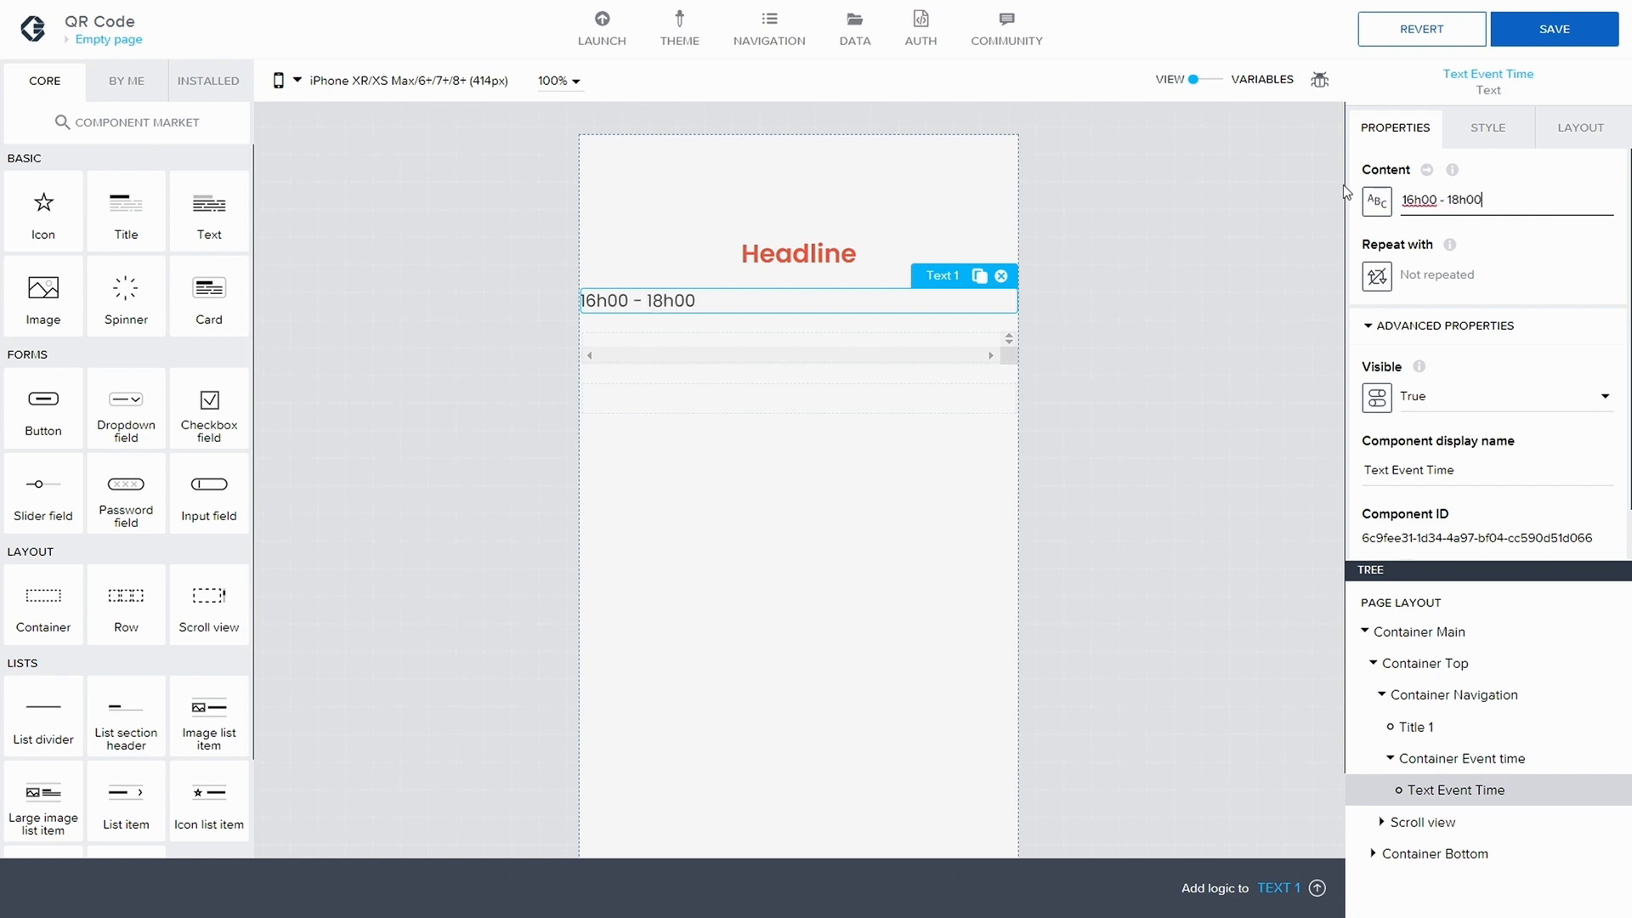
{"action": "left_click", "coordinate": [1564, 29]}
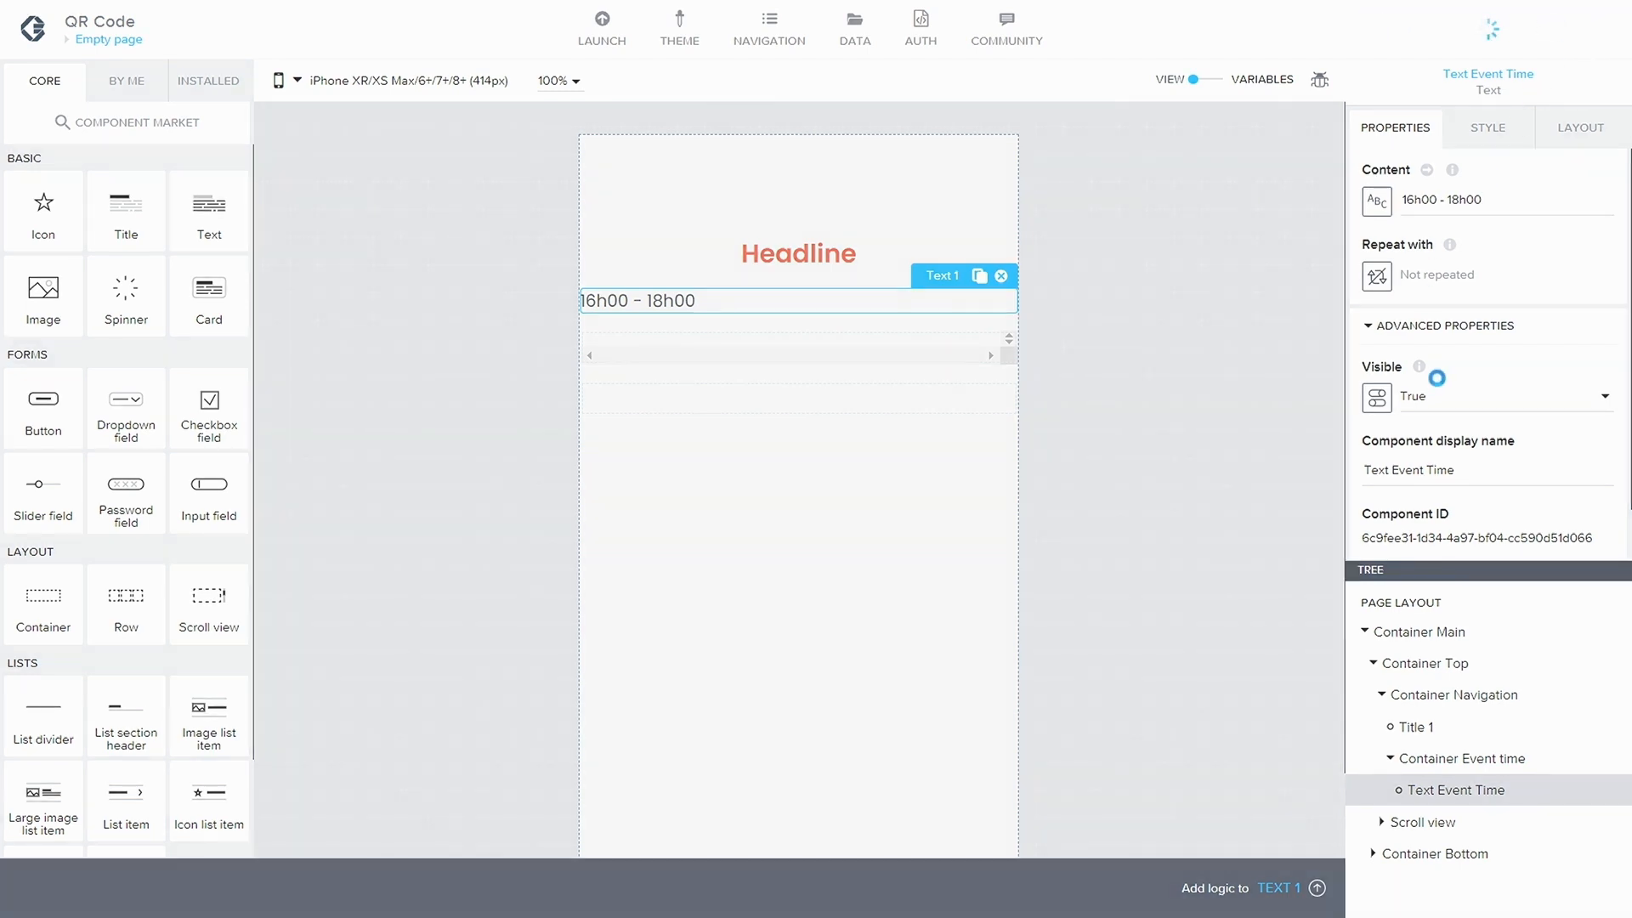
- Set the text alignment of Text Event Time to center
{"action": "left_click", "coordinate": [1579, 129]}
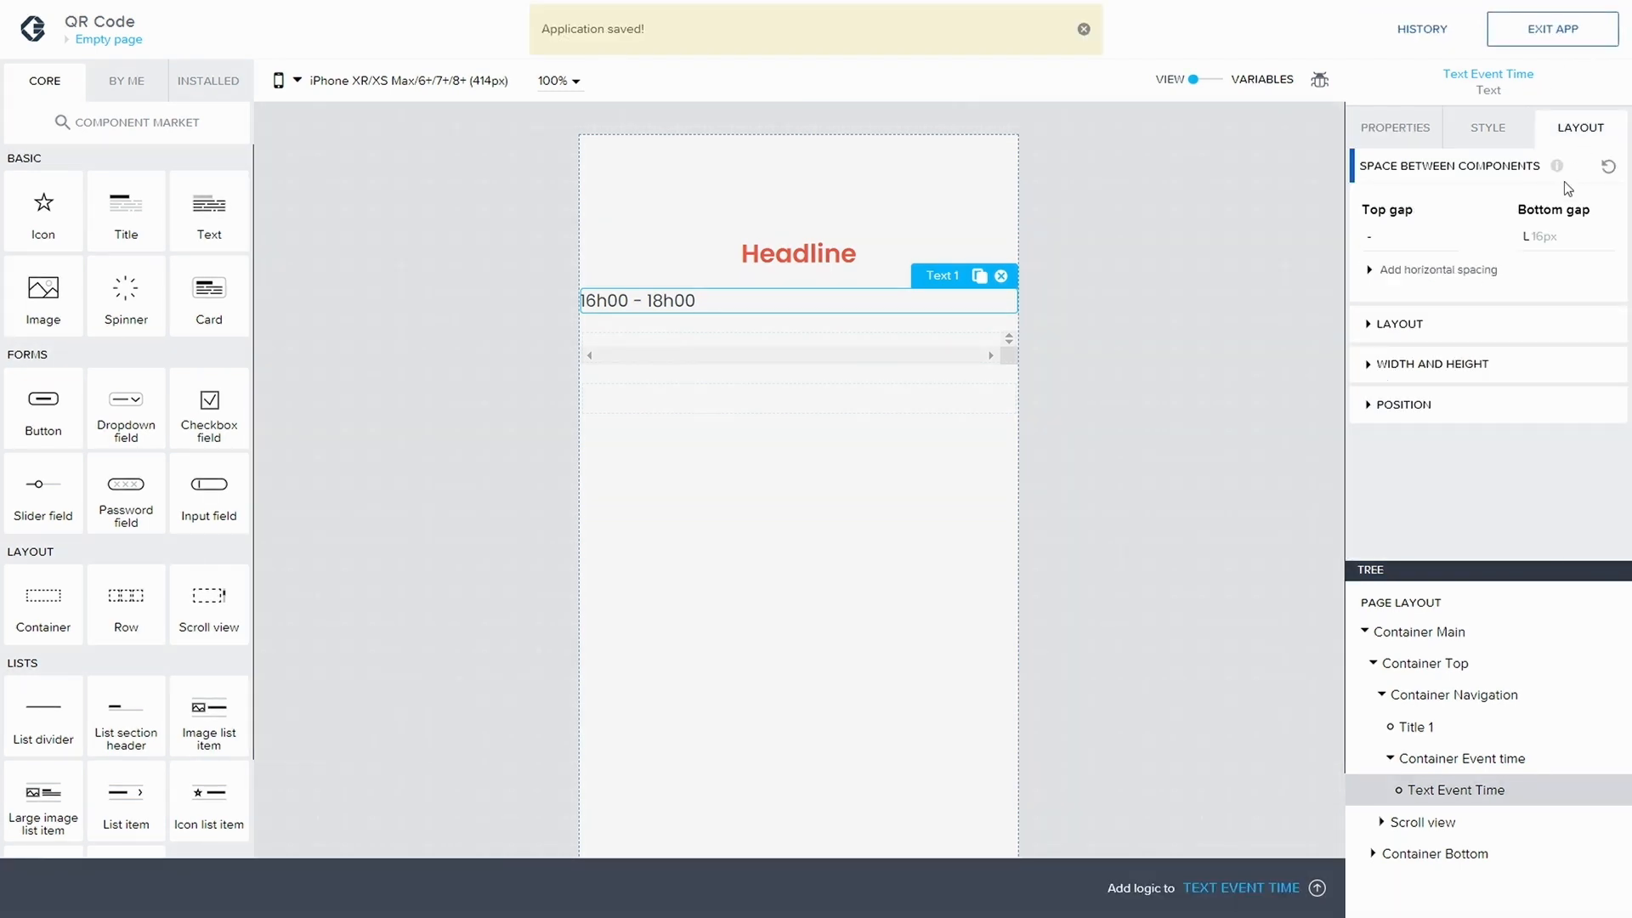
{"action": "left_click", "coordinate": [1394, 324]}
{"action": "left_click", "coordinate": [1459, 401]}
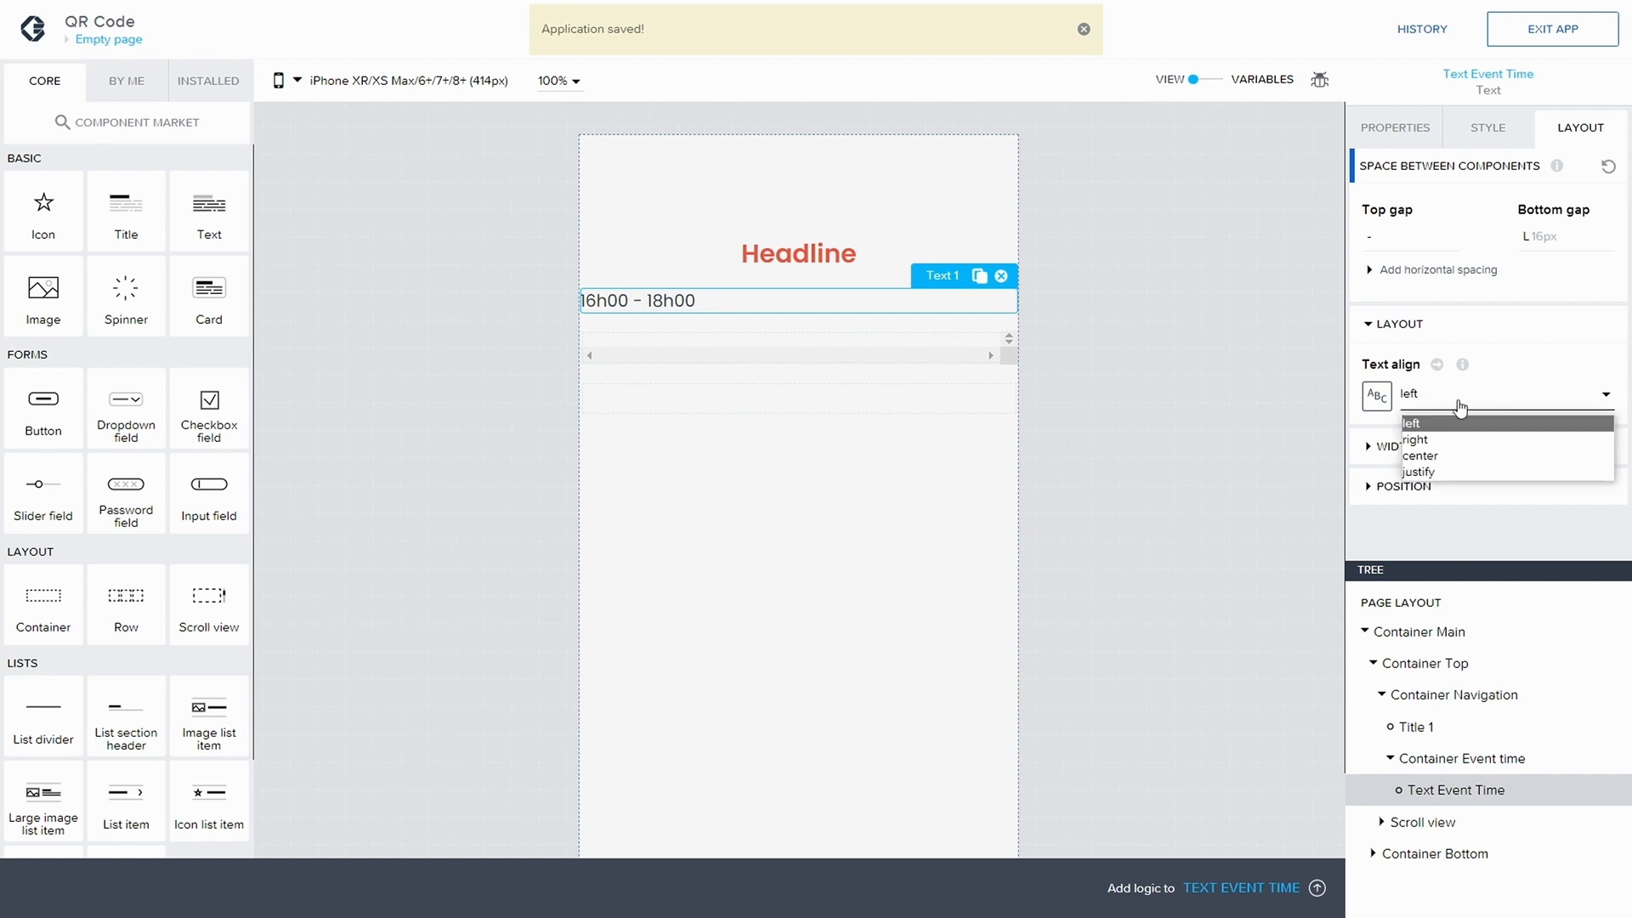
{"action": "left_click", "coordinate": [1454, 456]}
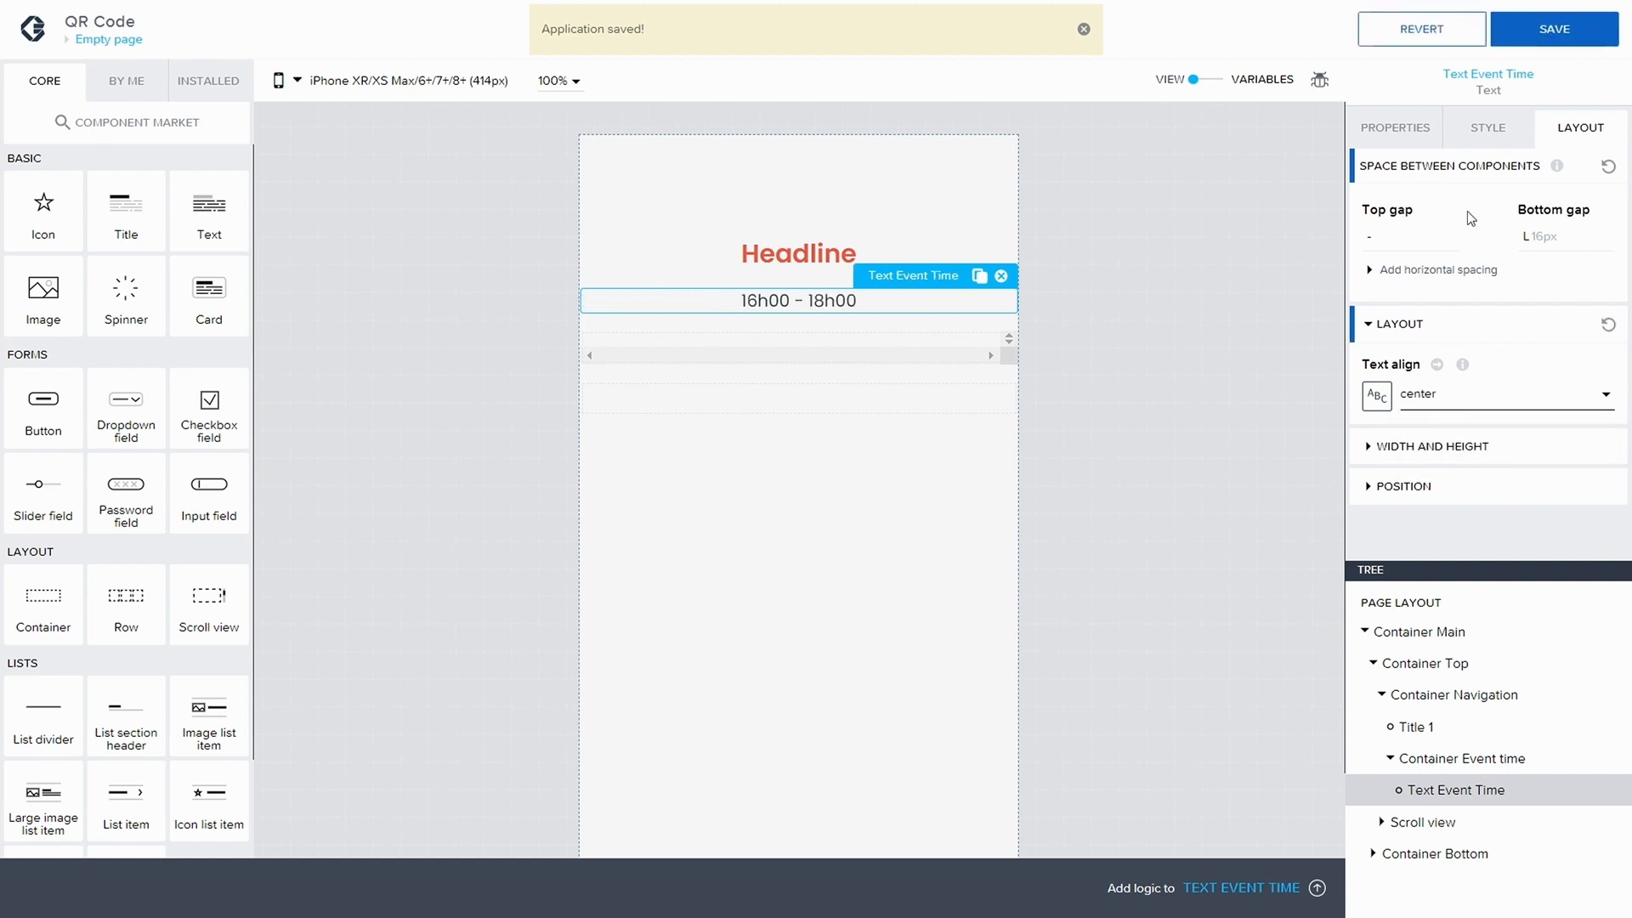
- Clear the bottom gap of the headline title Title 1 and save the app
{"action": "left_click", "coordinate": [1449, 756]}
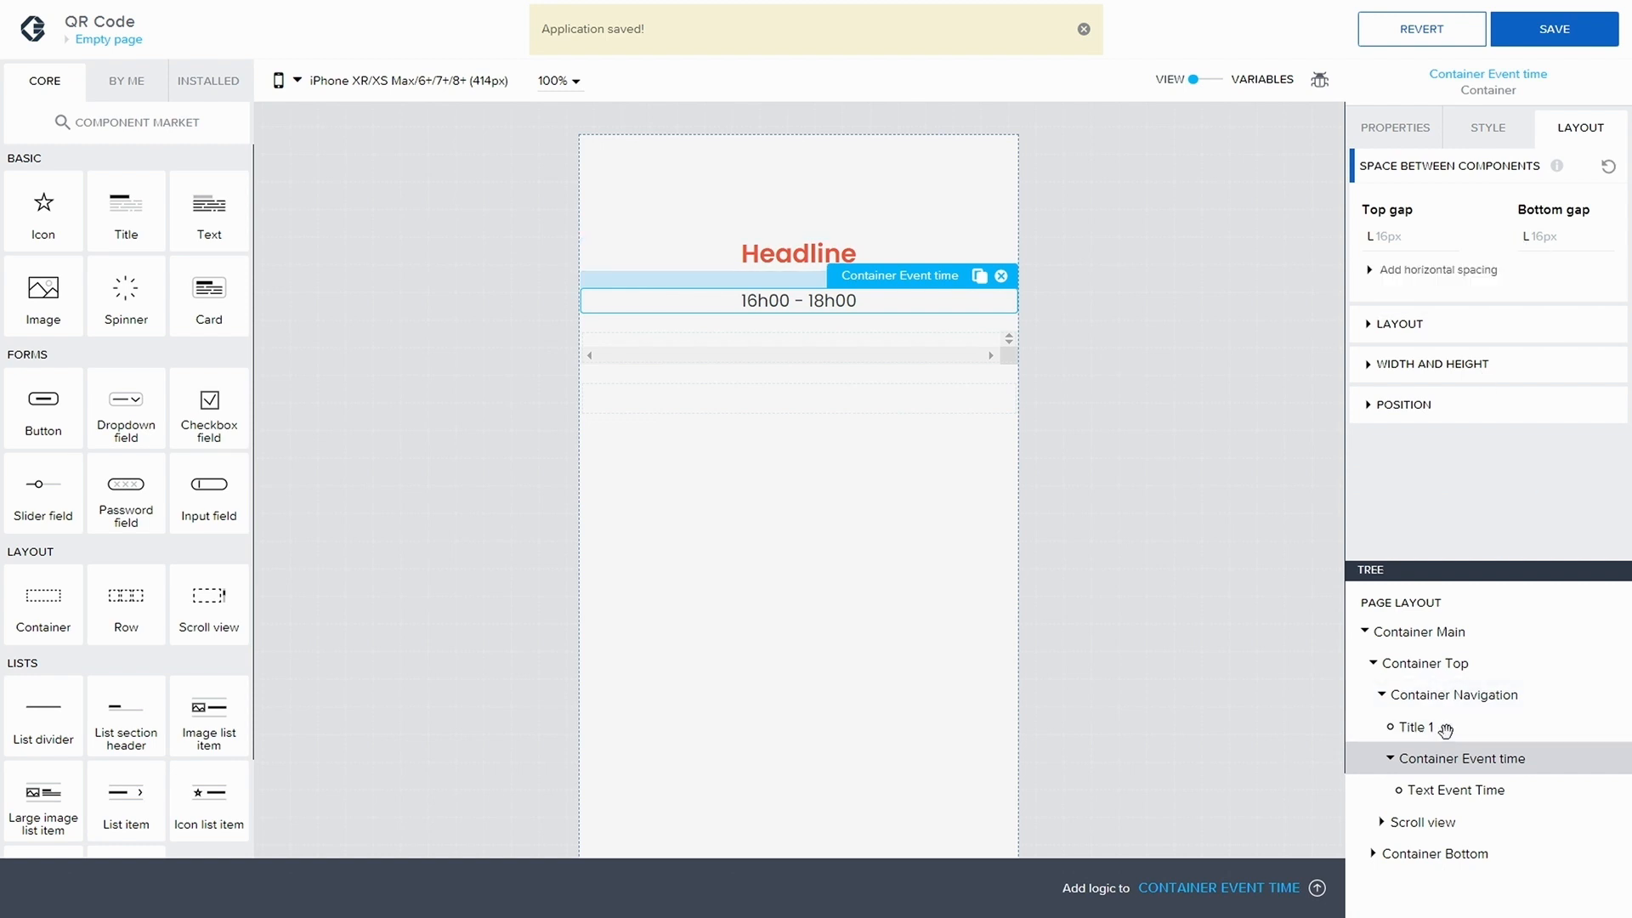
{"action": "left_click", "coordinate": [1444, 729]}
{"action": "left_click", "coordinate": [1535, 240]}
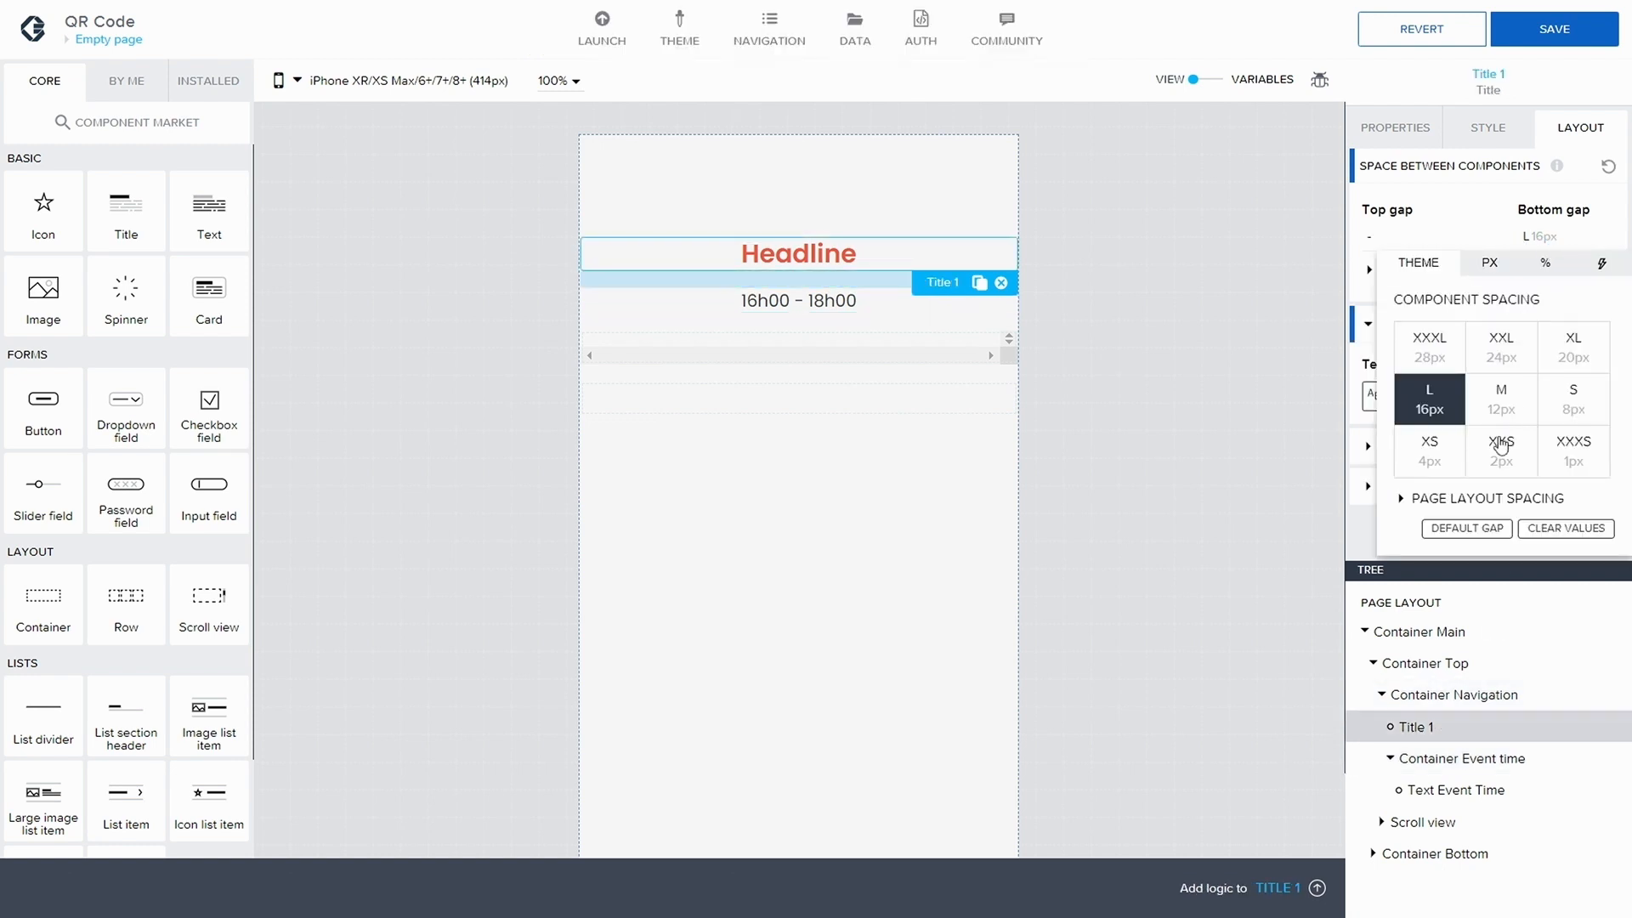
{"action": "left_click", "coordinate": [1545, 528]}
{"action": "left_click", "coordinate": [1561, 31]}
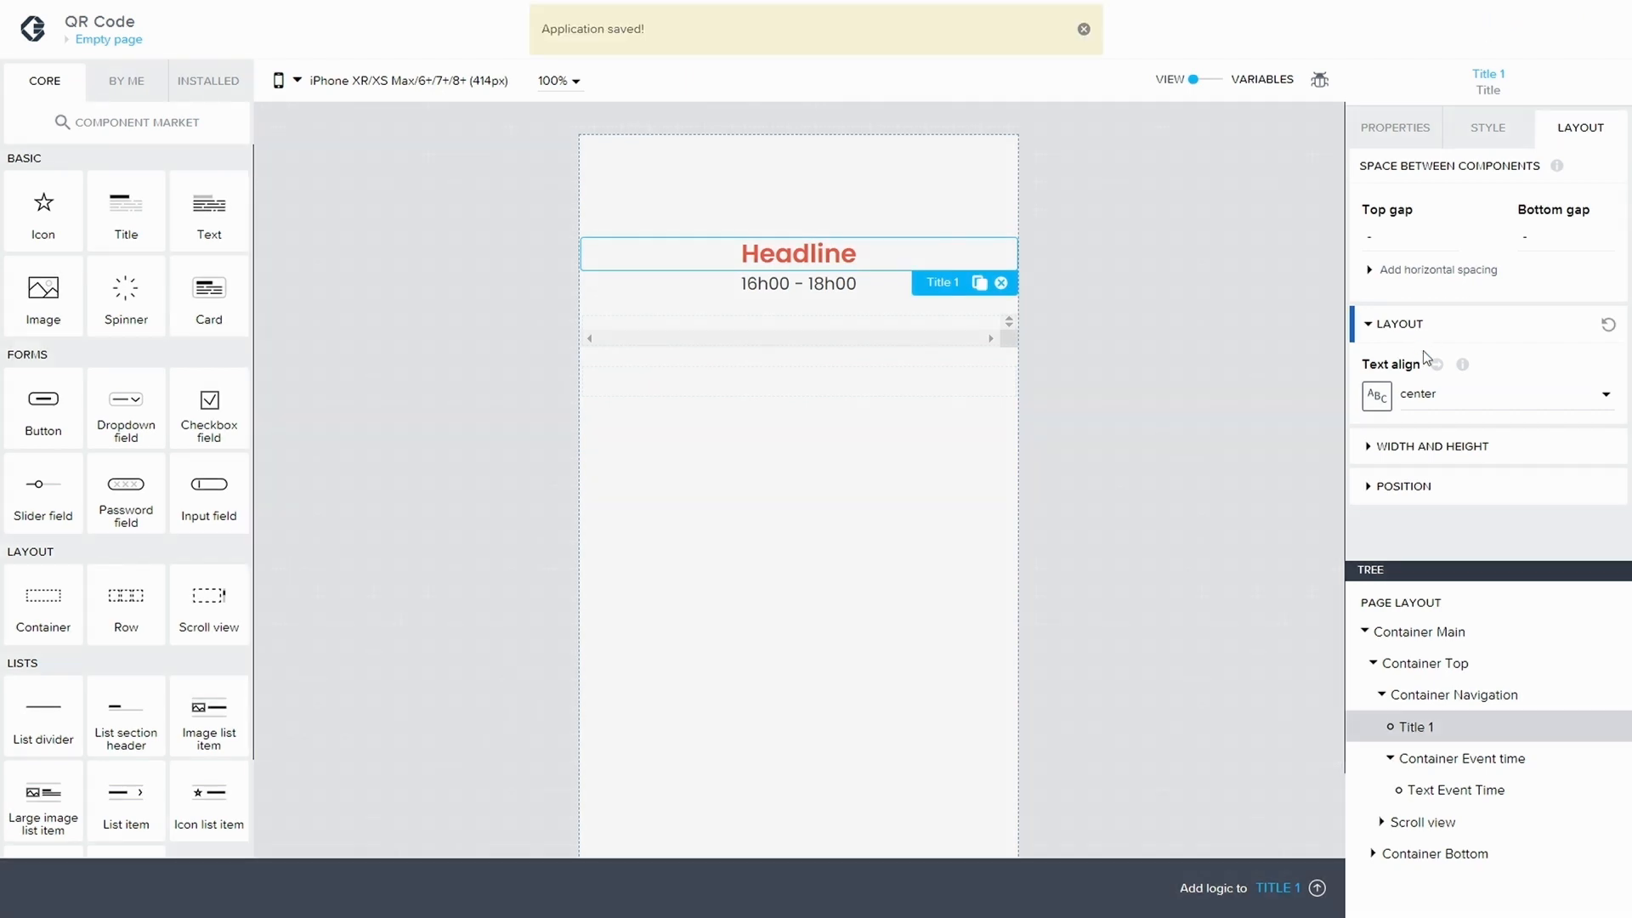
- Duplicate the Primary Paragraph style of Text Event Time as a new style class named Event Time
{"action": "left_click", "coordinate": [1474, 792]}
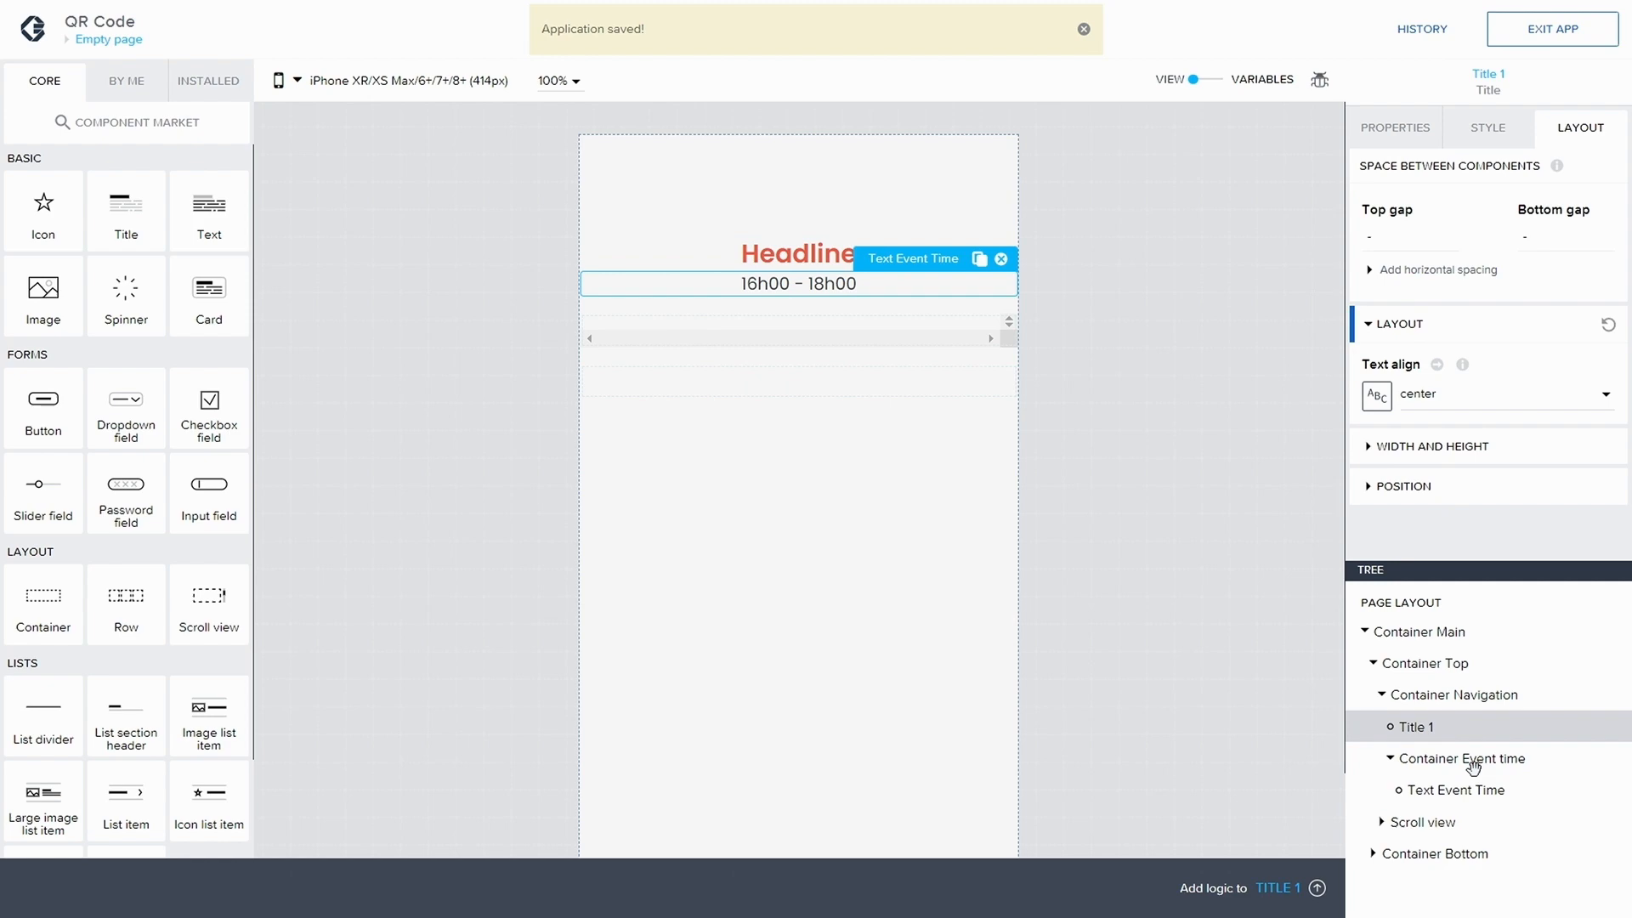
{"action": "left_click", "coordinate": [1478, 132]}
{"action": "left_click", "coordinate": [1601, 210]}
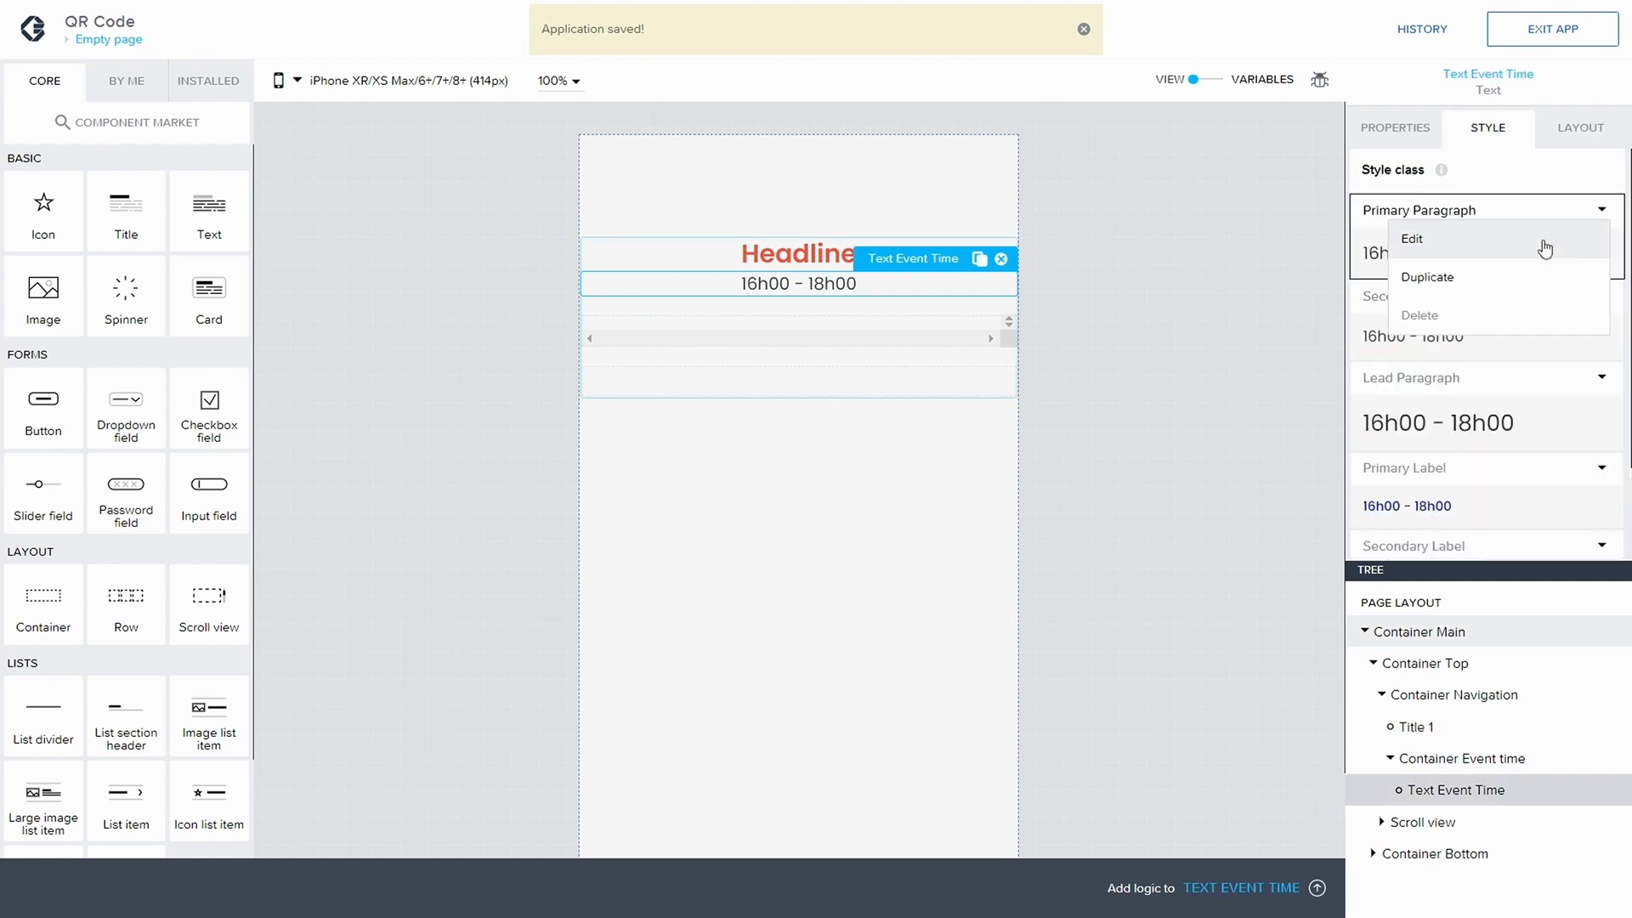
{"action": "left_click", "coordinate": [1521, 277]}
{"action": "left_click", "coordinate": [772, 466]}
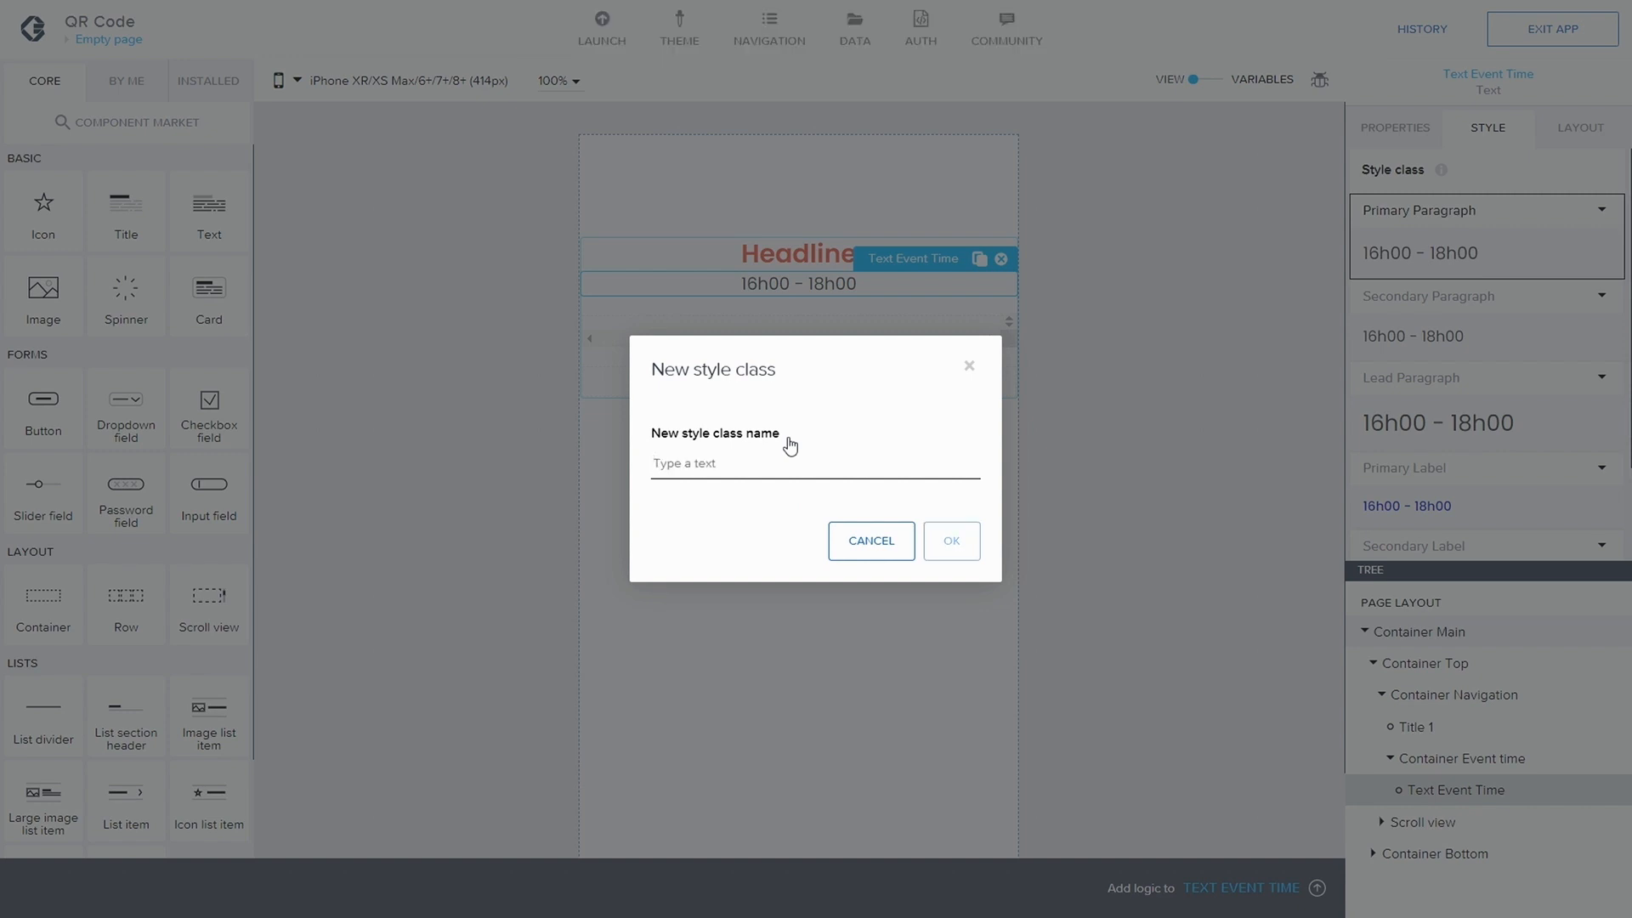
{"action": "type", "text": "TXime"}
{"action": "key", "text": "BackSpace"}
{"action": "type", "text": "Event Time"}
{"action": "left_click", "coordinate": [967, 537]}
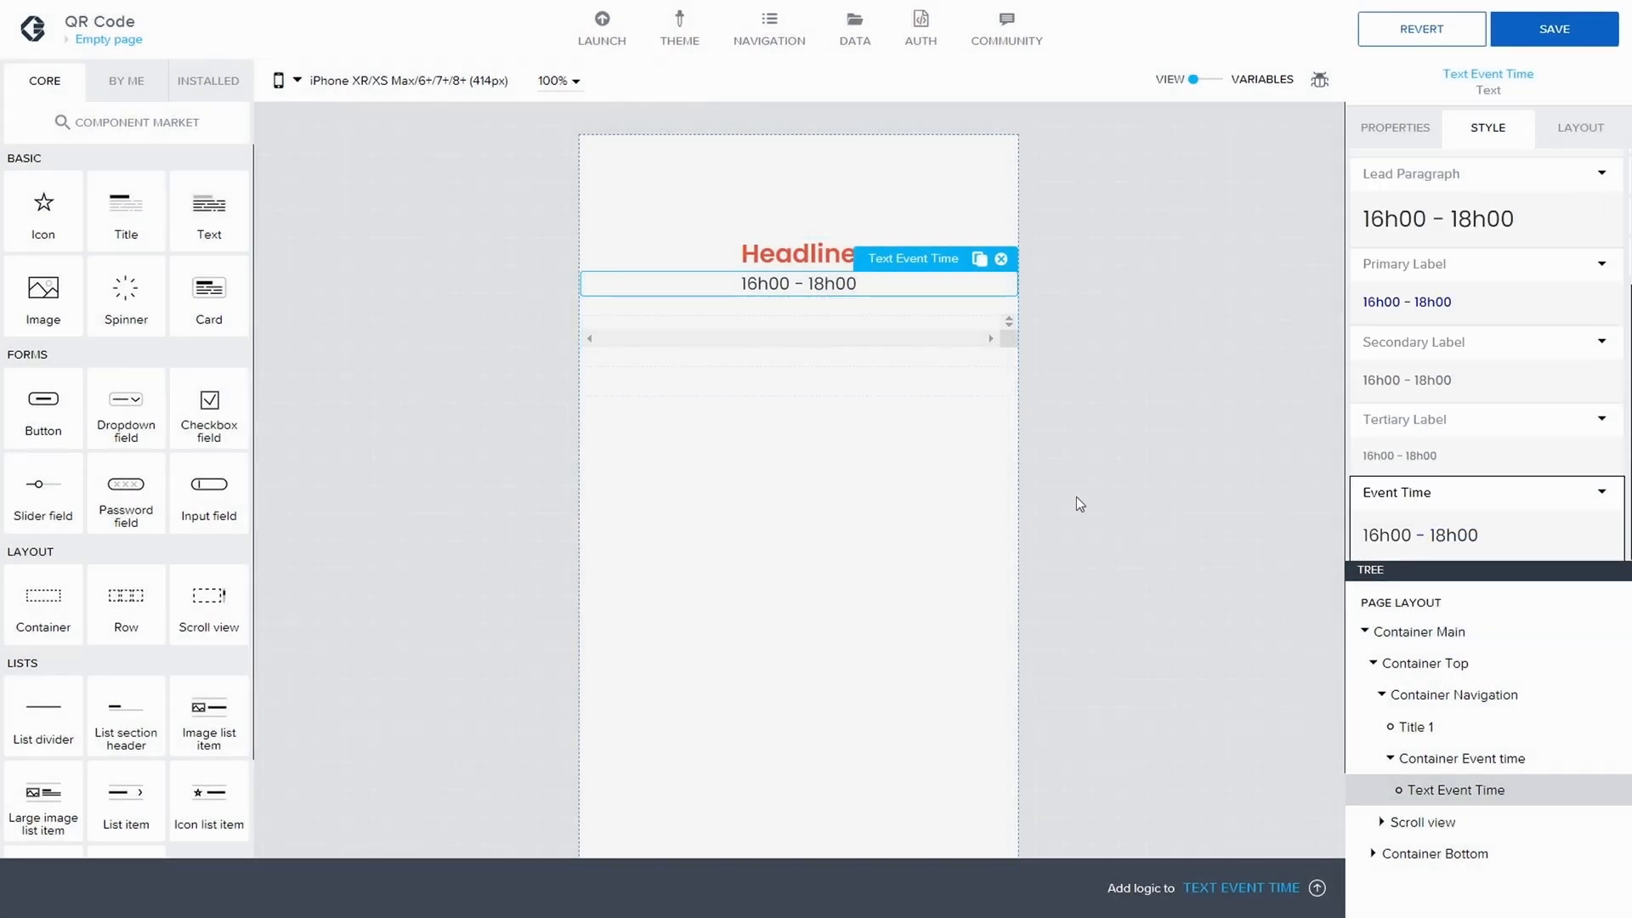
- Open the Event Time style class for editing, review its typography settings and save the app
{"action": "left_click", "coordinate": [1583, 502]}
{"action": "left_click", "coordinate": [1534, 521]}
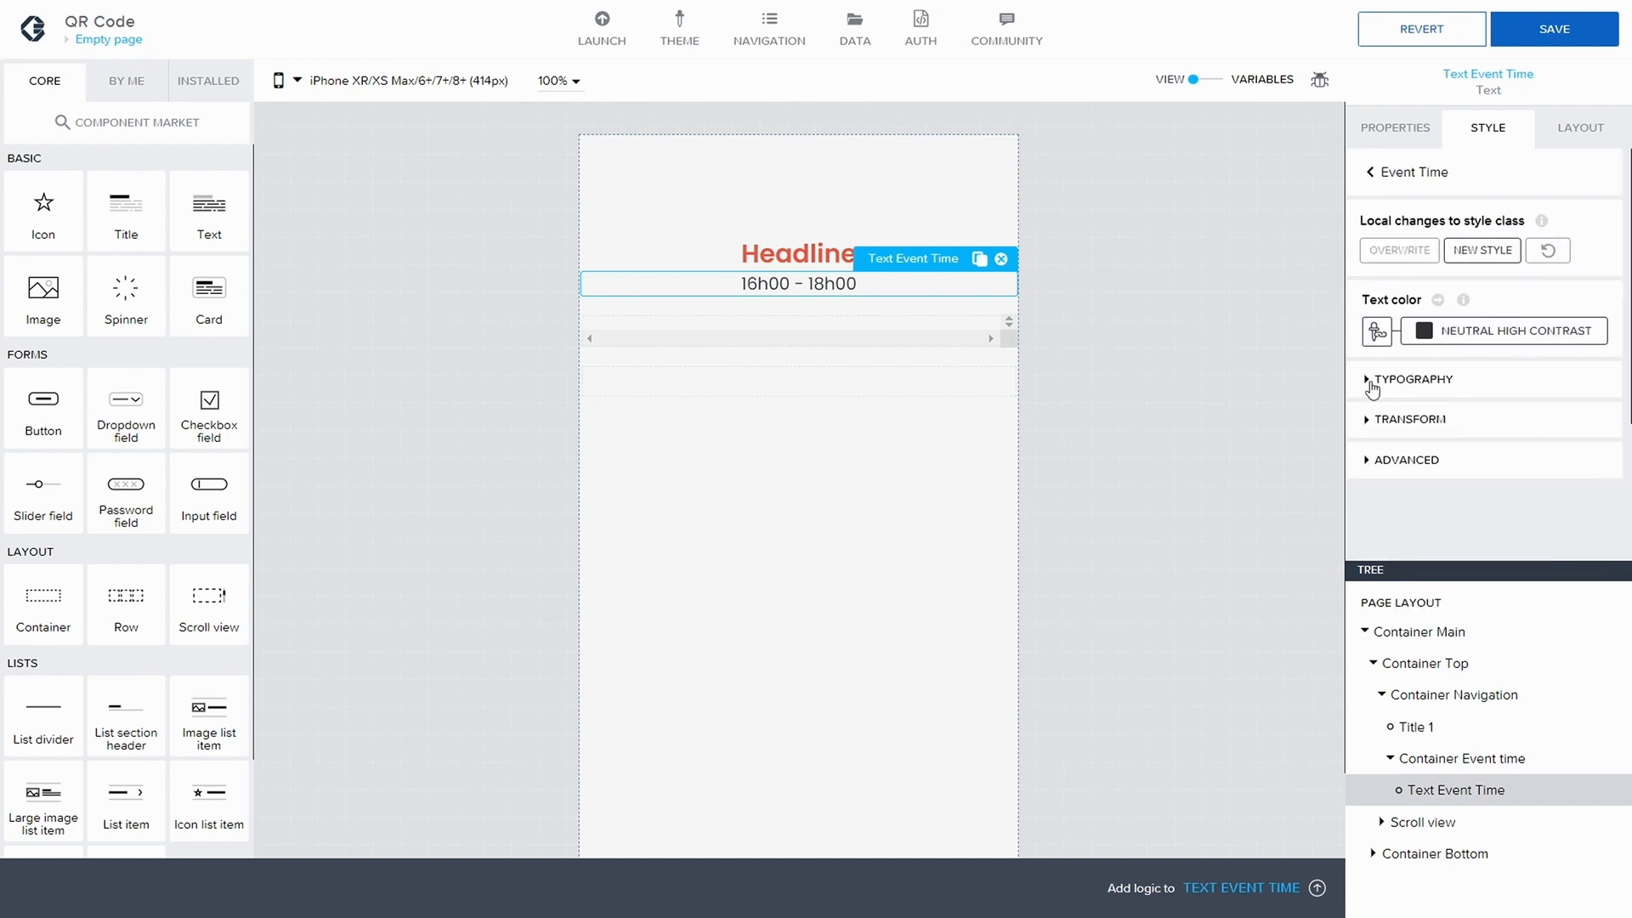
{"action": "left_click", "coordinate": [1372, 382]}
{"action": "scroll", "coordinate": [1453, 356], "scroll_direction": "down", "scroll_amount": 3}
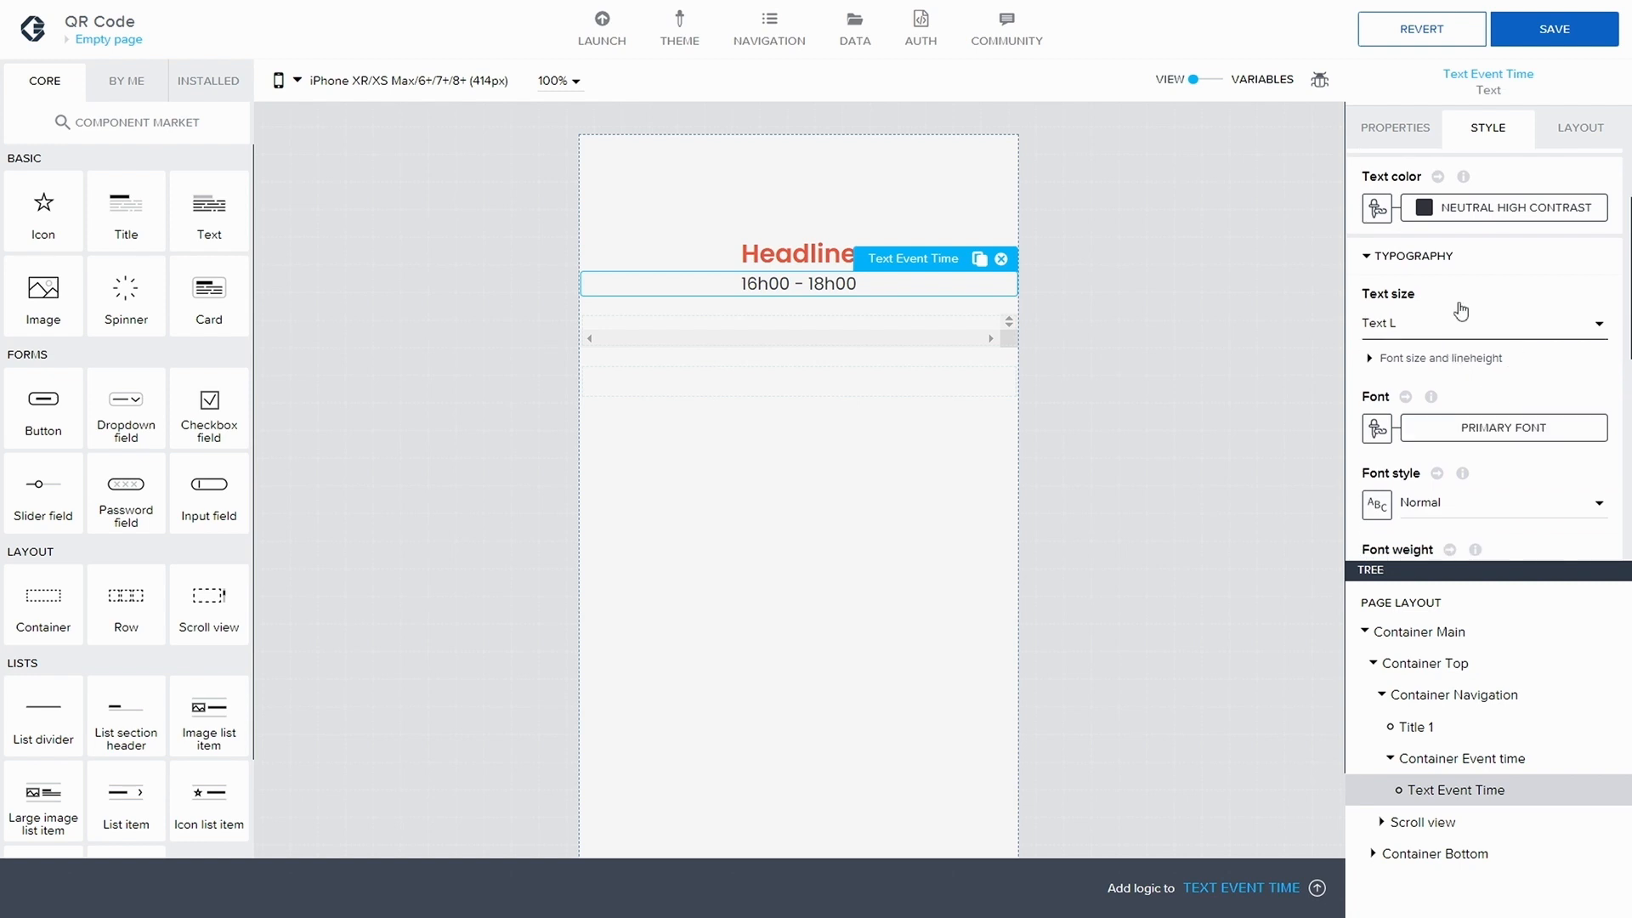
{"action": "scroll", "coordinate": [1511, 394], "scroll_direction": "down", "scroll_amount": 1}
{"action": "scroll", "coordinate": [1508, 387], "scroll_direction": "up", "scroll_amount": 4}
{"action": "key", "text": "ctrl+s"}
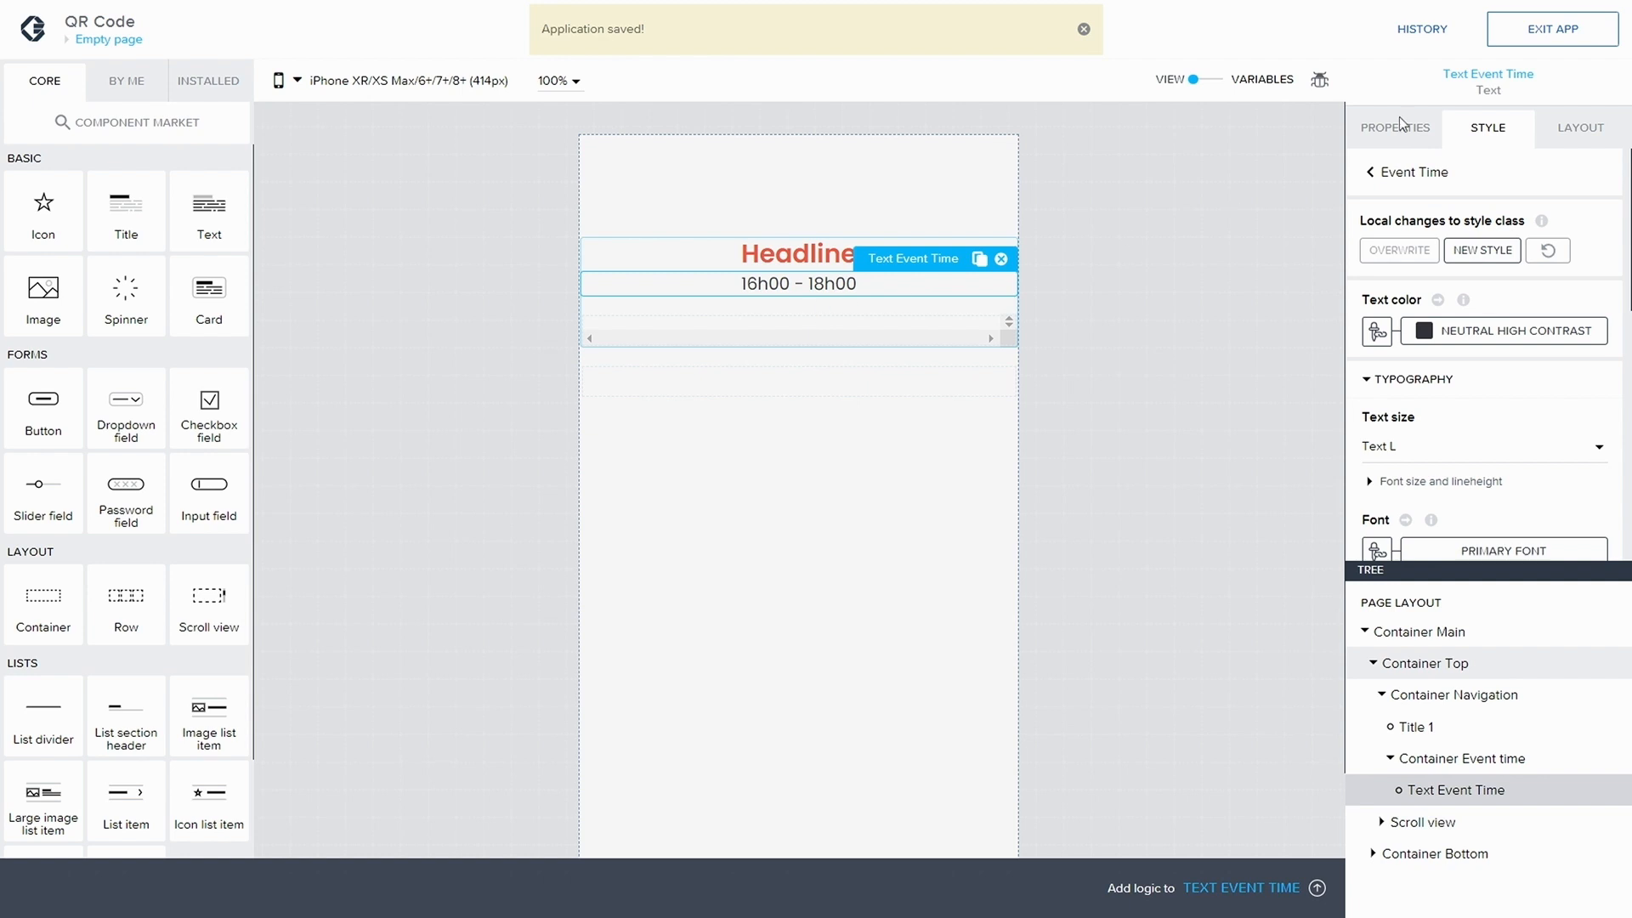
- Set the top padding of the page layout to +M (64px) and save the app
{"action": "left_click", "coordinate": [1402, 605]}
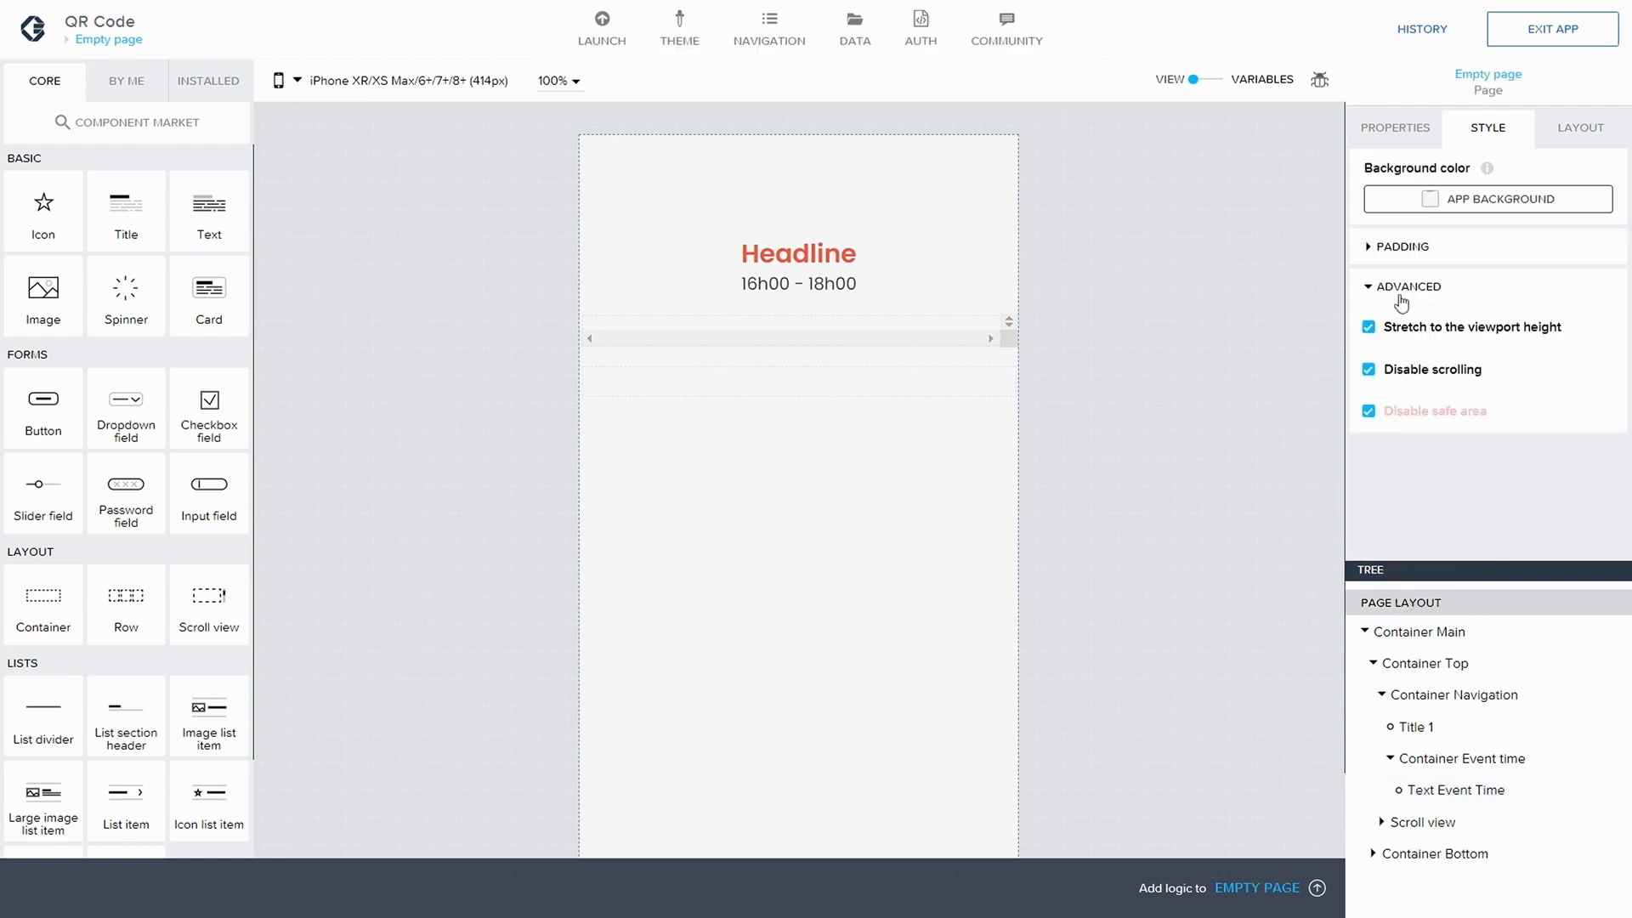
{"action": "left_click", "coordinate": [1402, 251]}
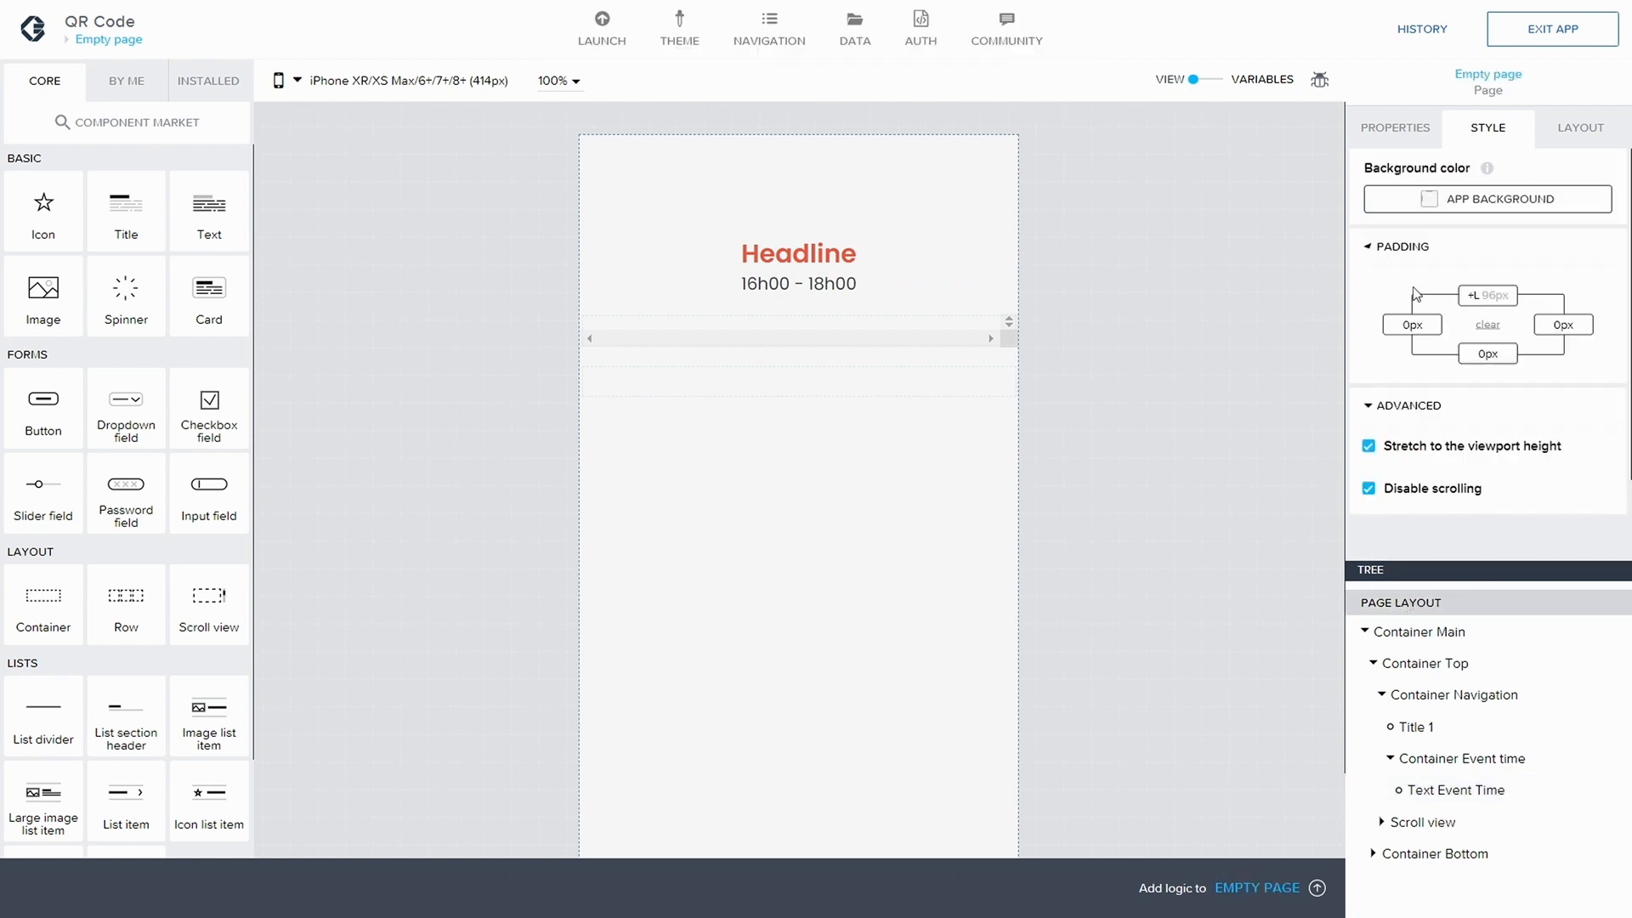
{"action": "left_click", "coordinate": [1496, 297]}
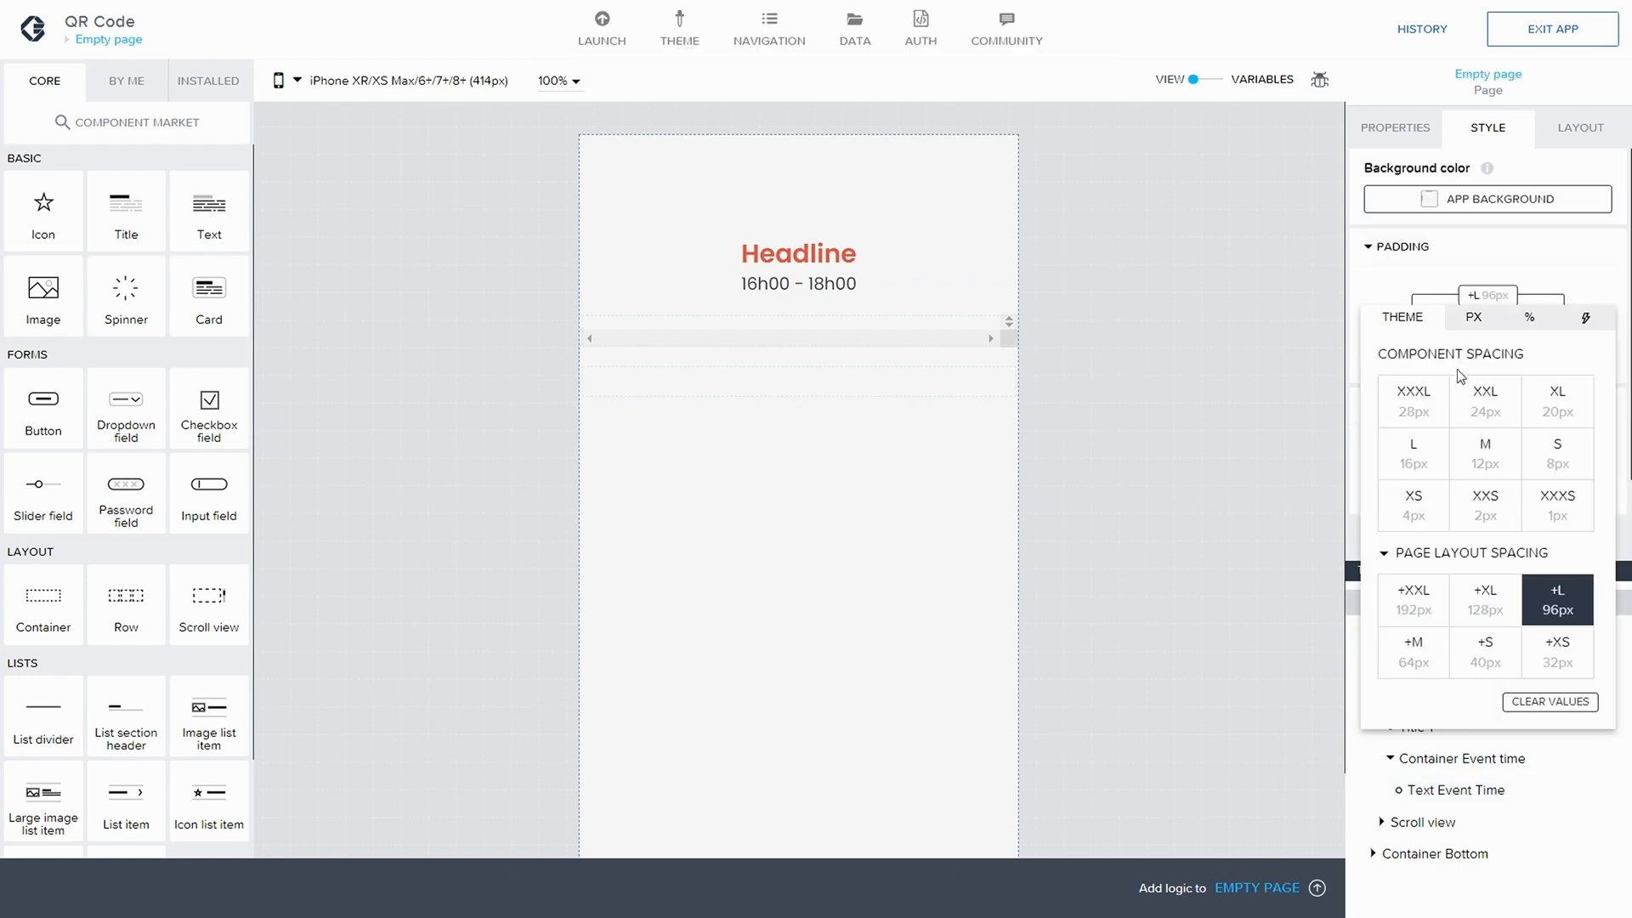
{"action": "left_click", "coordinate": [1433, 660]}
{"action": "left_click", "coordinate": [1546, 30]}
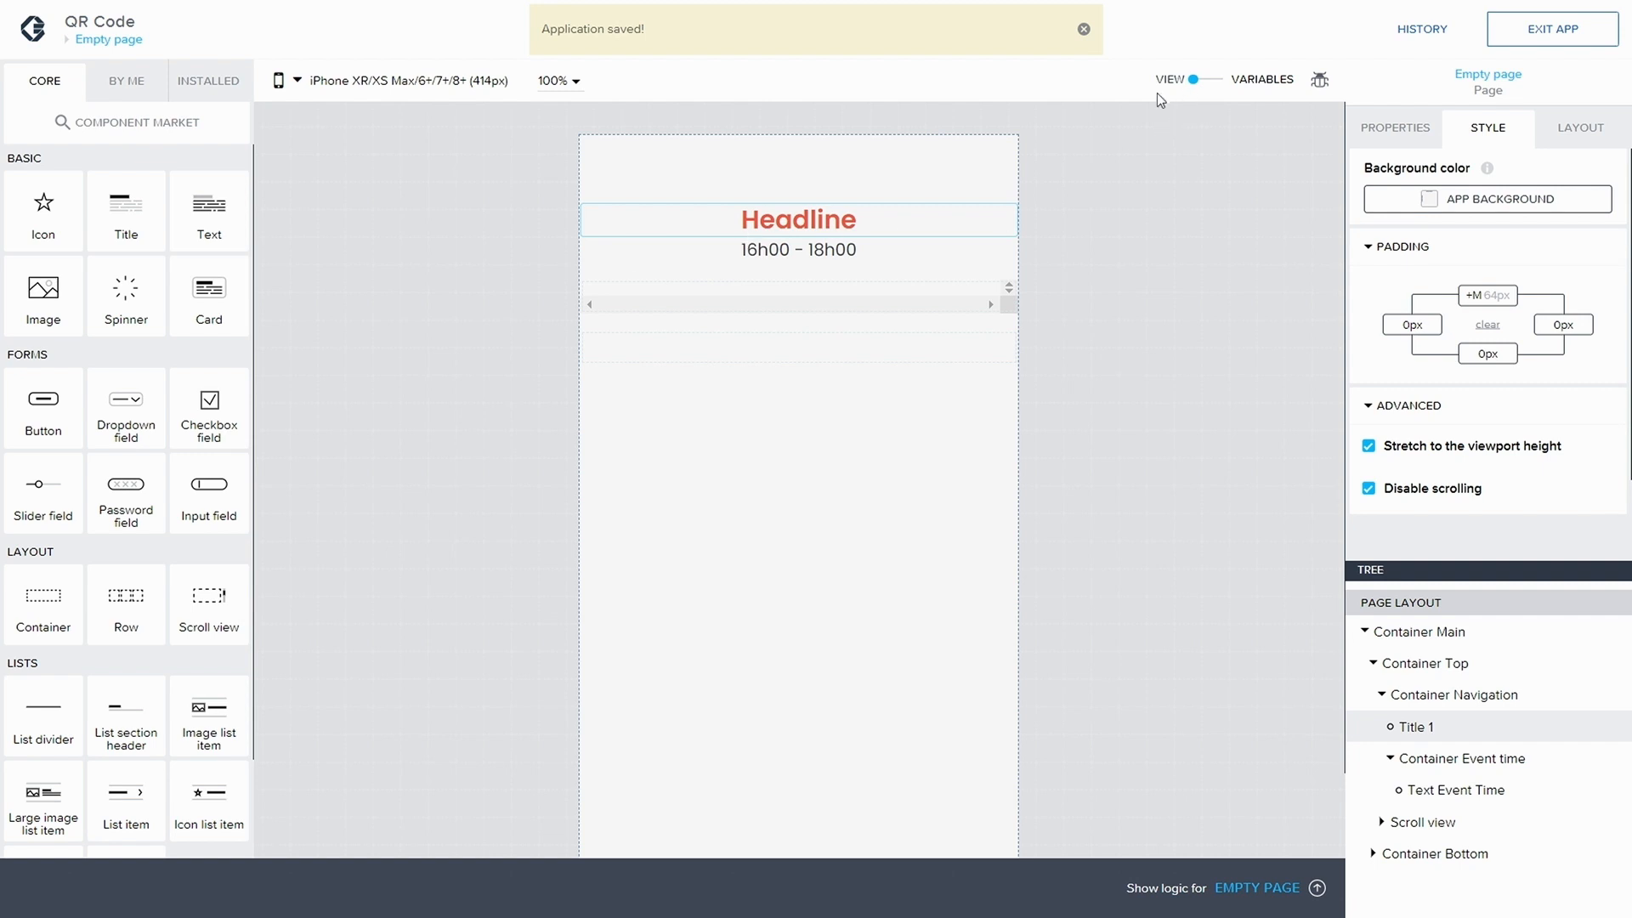
{"action": "left_click", "coordinate": [1083, 28]}
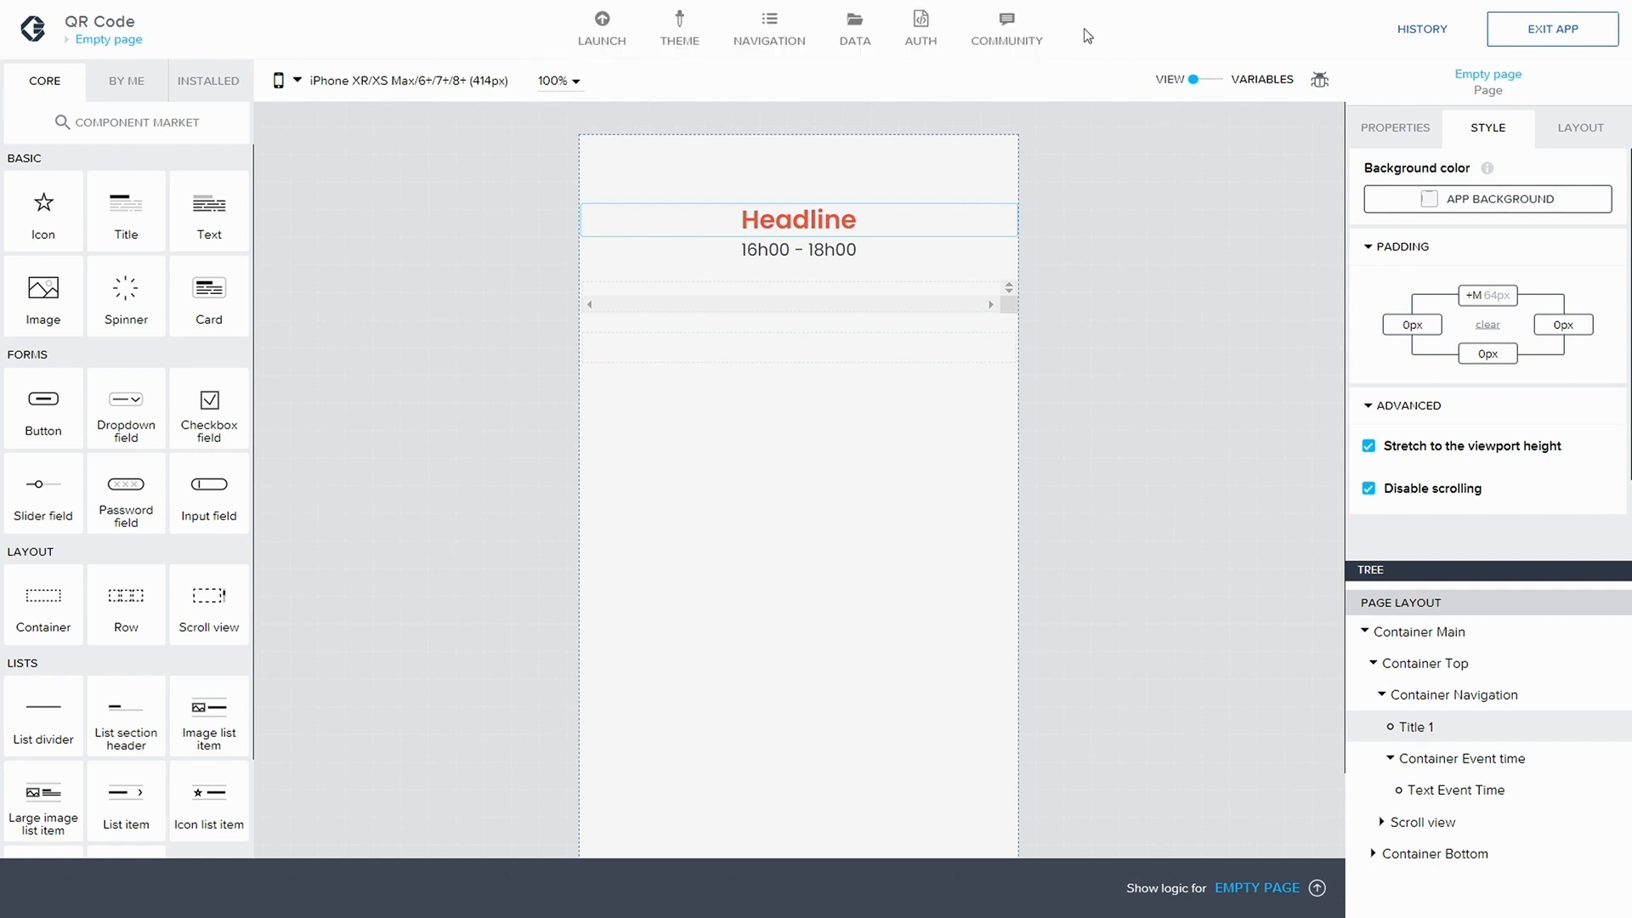
- Open the Meetingsdetail data resource and review its base resource ID and resource URL
{"action": "left_click", "coordinate": [852, 38]}
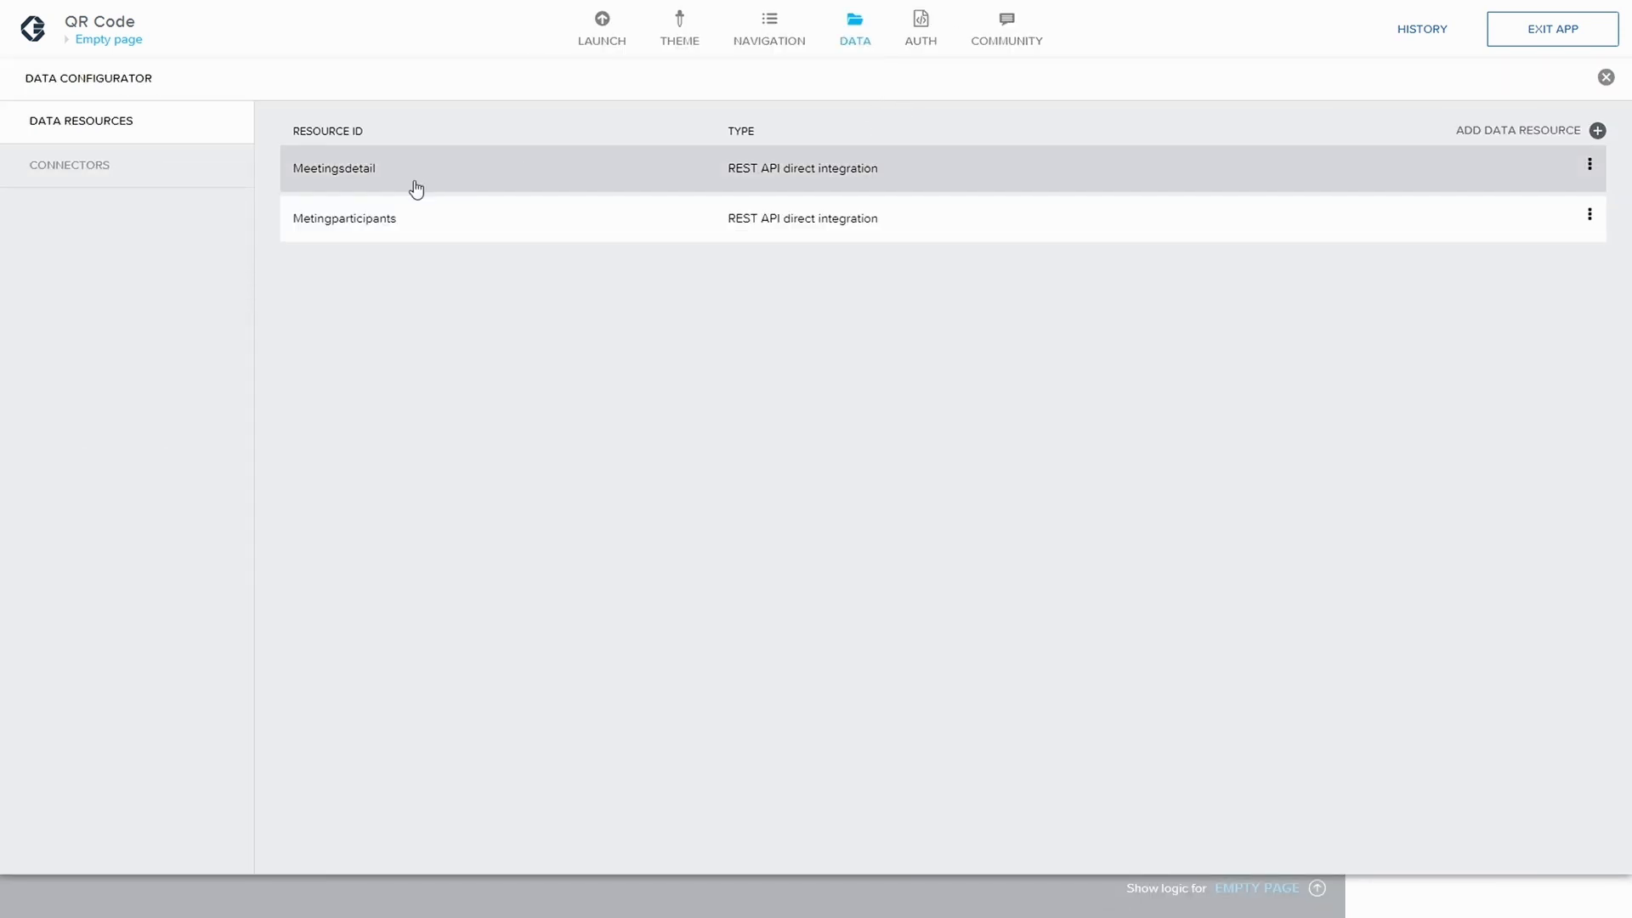
{"action": "left_click", "coordinate": [505, 181]}
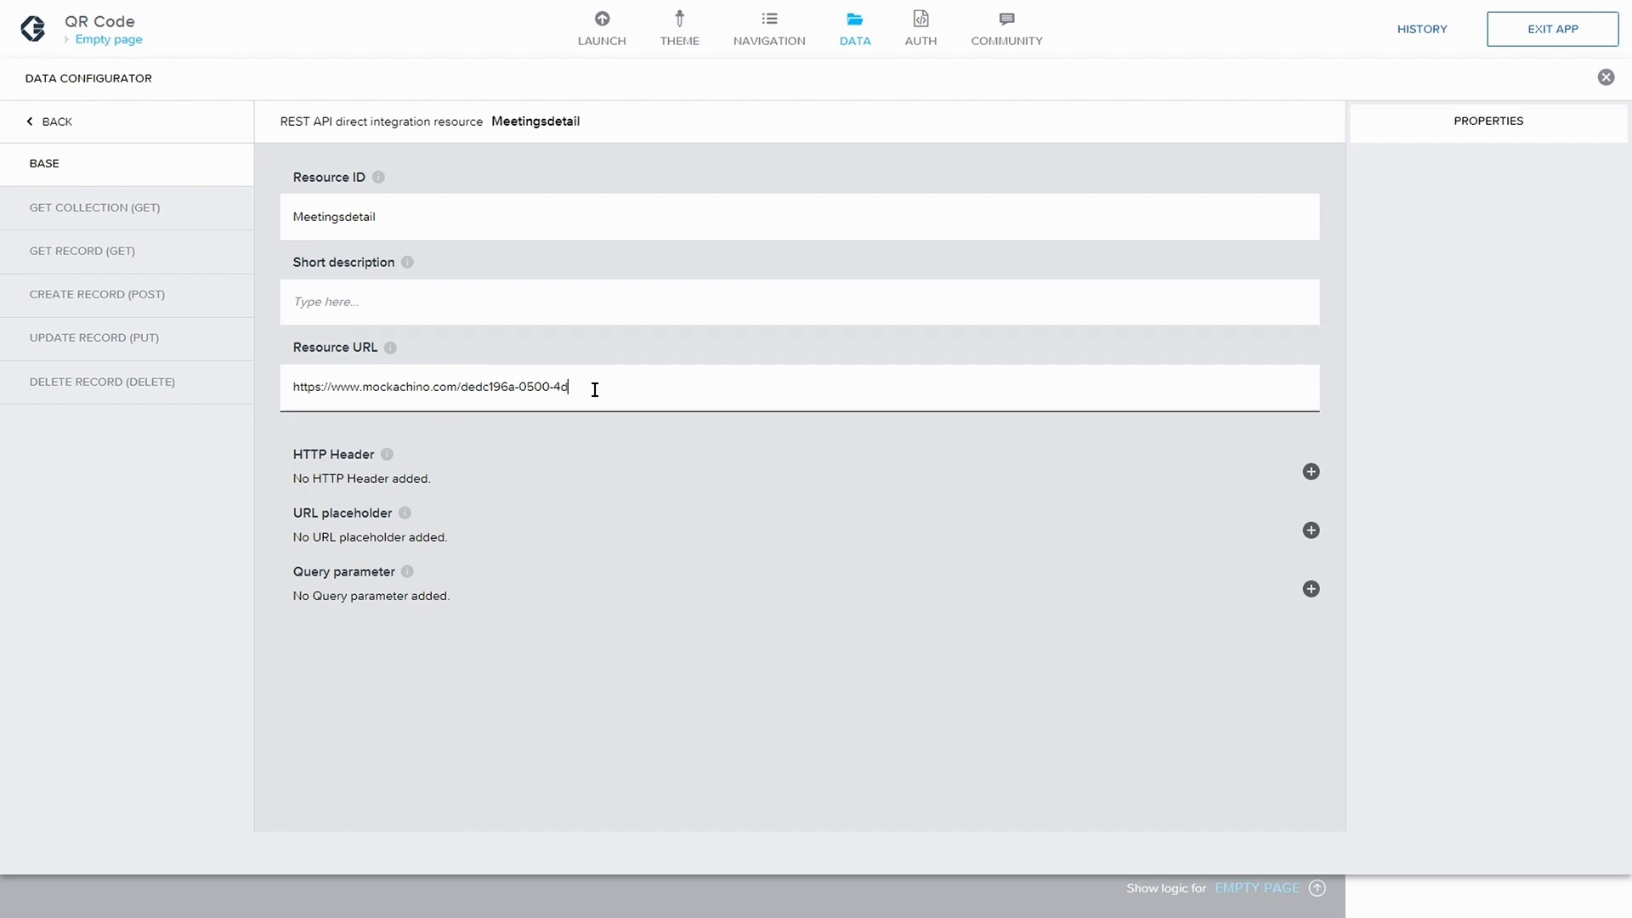
{"action": "left_click_drag", "start_coordinate": [594, 389], "coordinate": [255, 368]}
{"action": "left_click", "coordinate": [417, 387]}
{"action": "left_click_drag", "start_coordinate": [601, 388], "coordinate": [285, 382]}
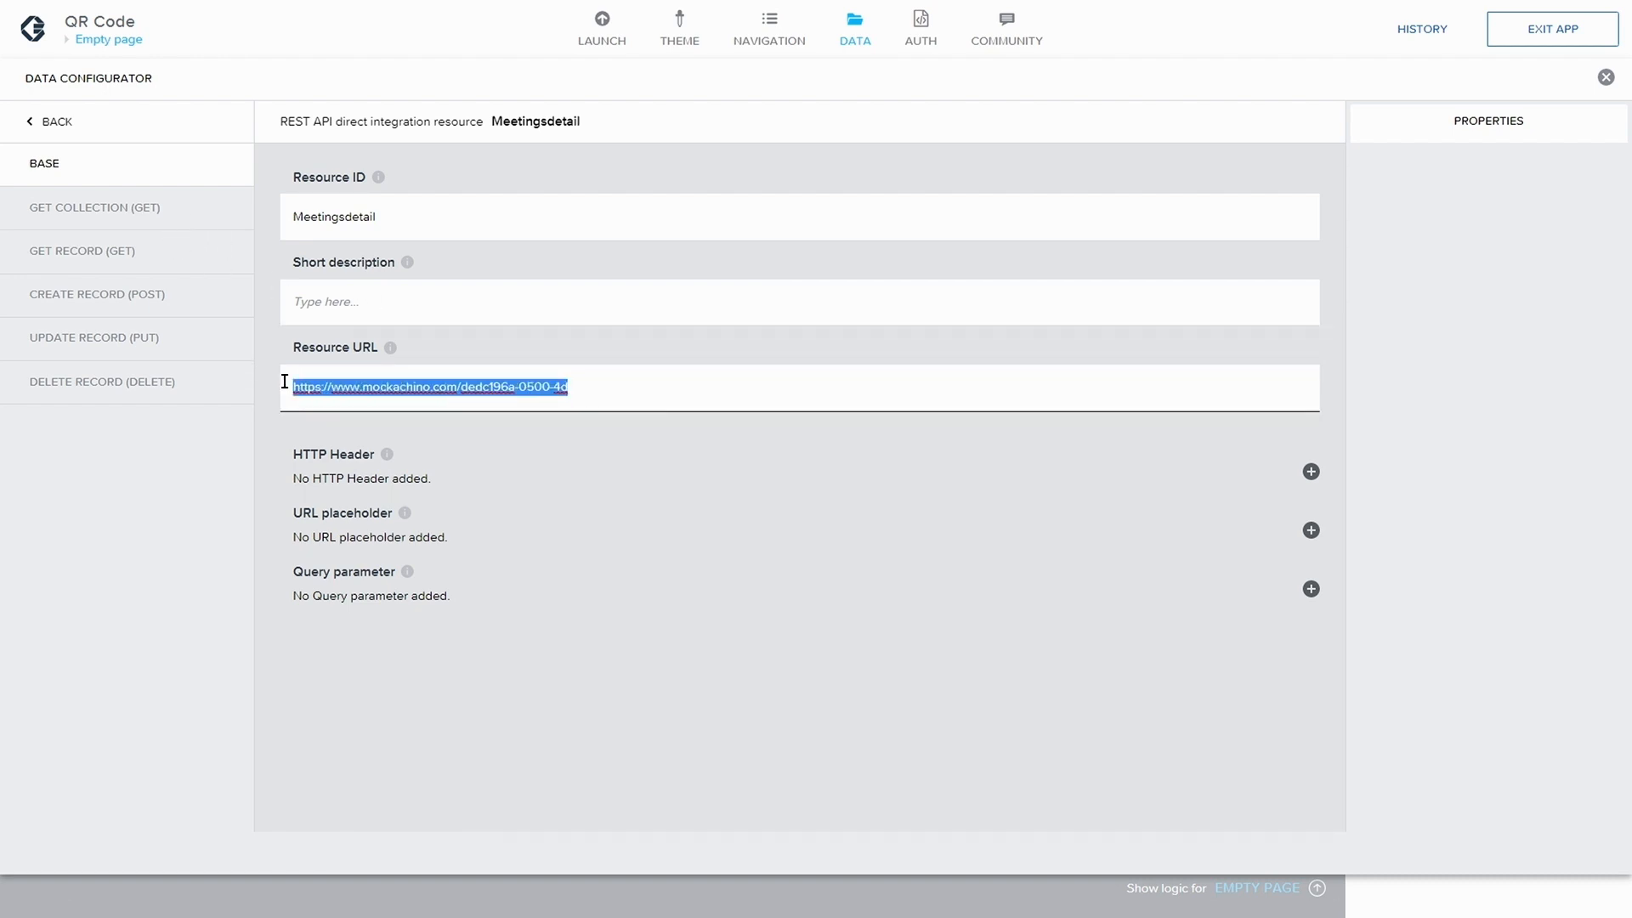
{"action": "double_click", "coordinate": [338, 219]}
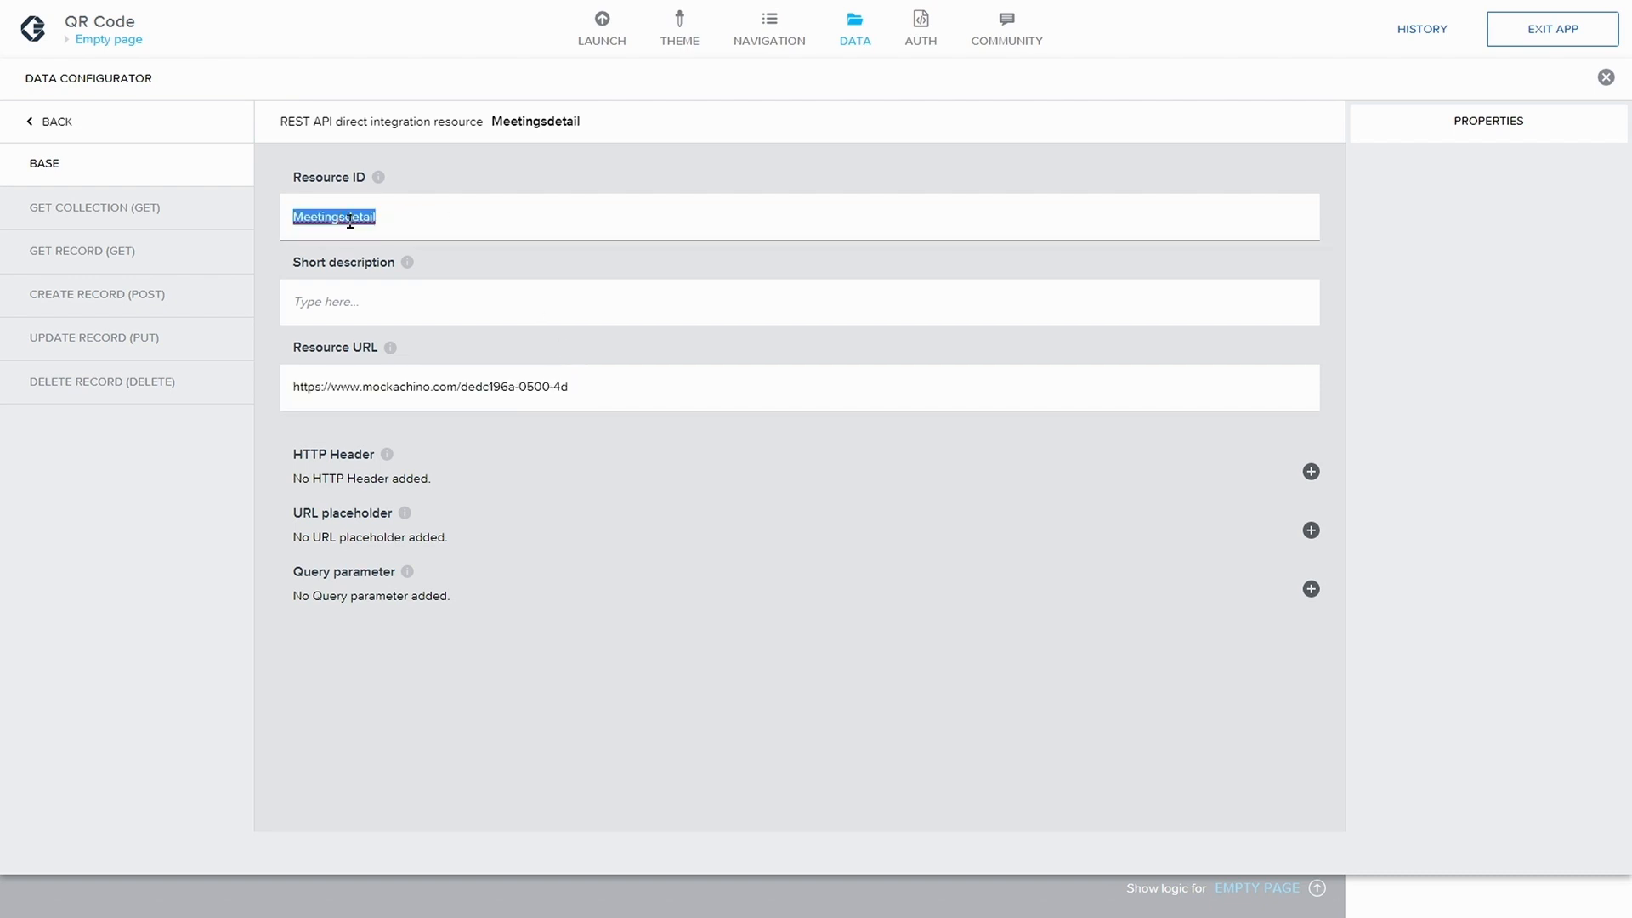
- Examine the configuration, test and schema settings of Meetingsdetail's Get record method, and close the data configurator
{"action": "left_click", "coordinate": [117, 261]}
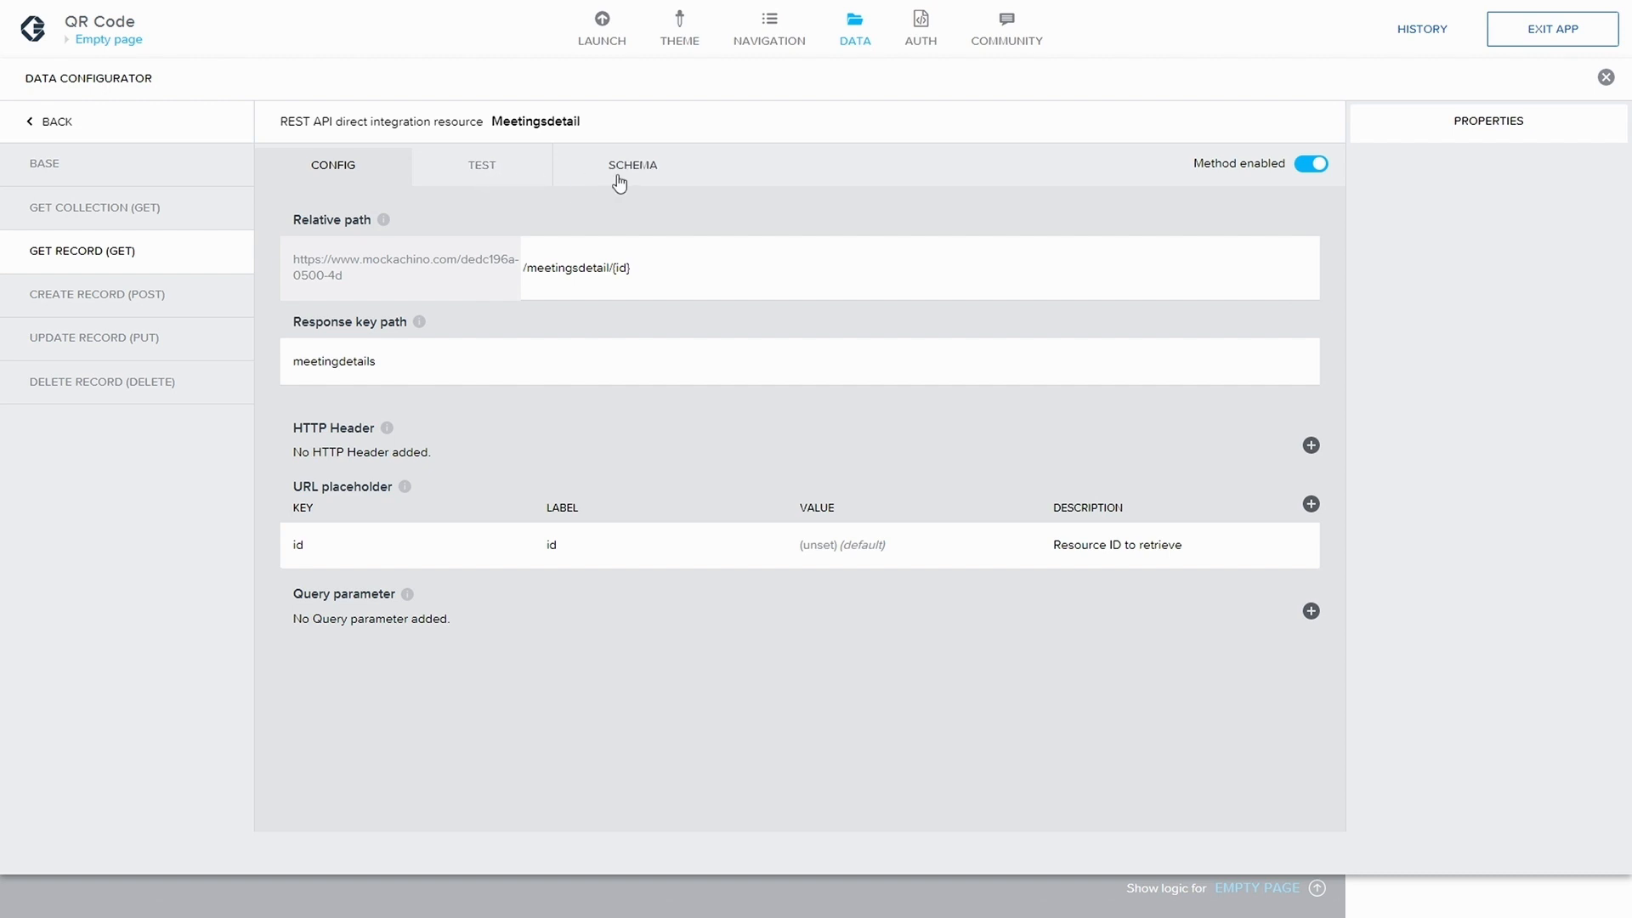
{"action": "left_click", "coordinate": [476, 168]}
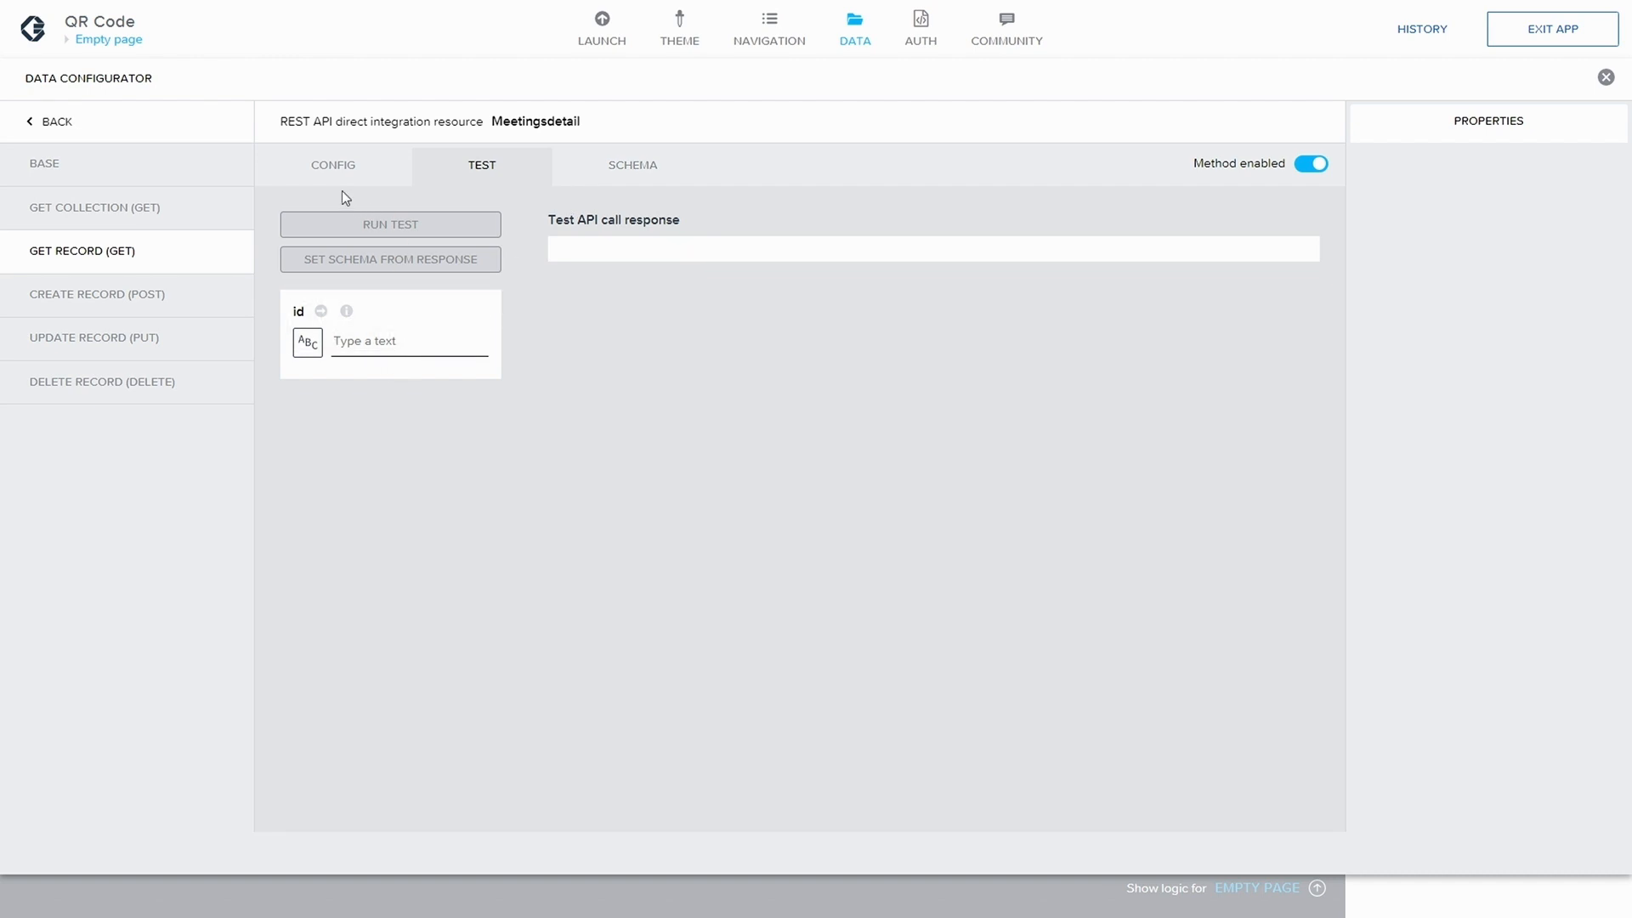
{"action": "left_click", "coordinate": [640, 173]}
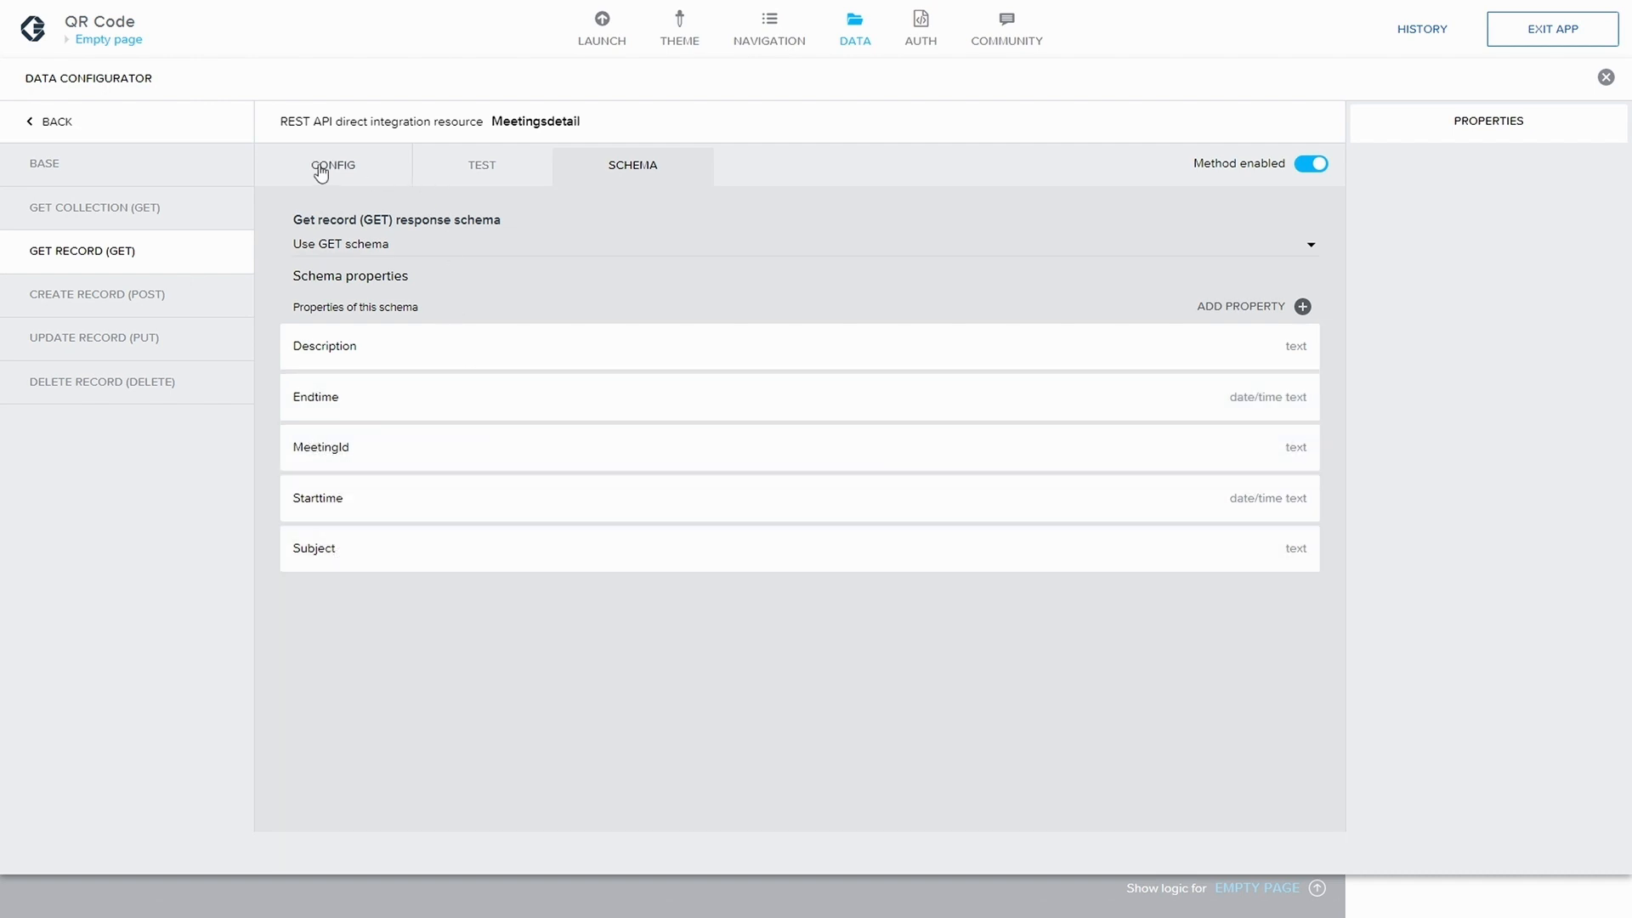
{"action": "left_click", "coordinate": [442, 174]}
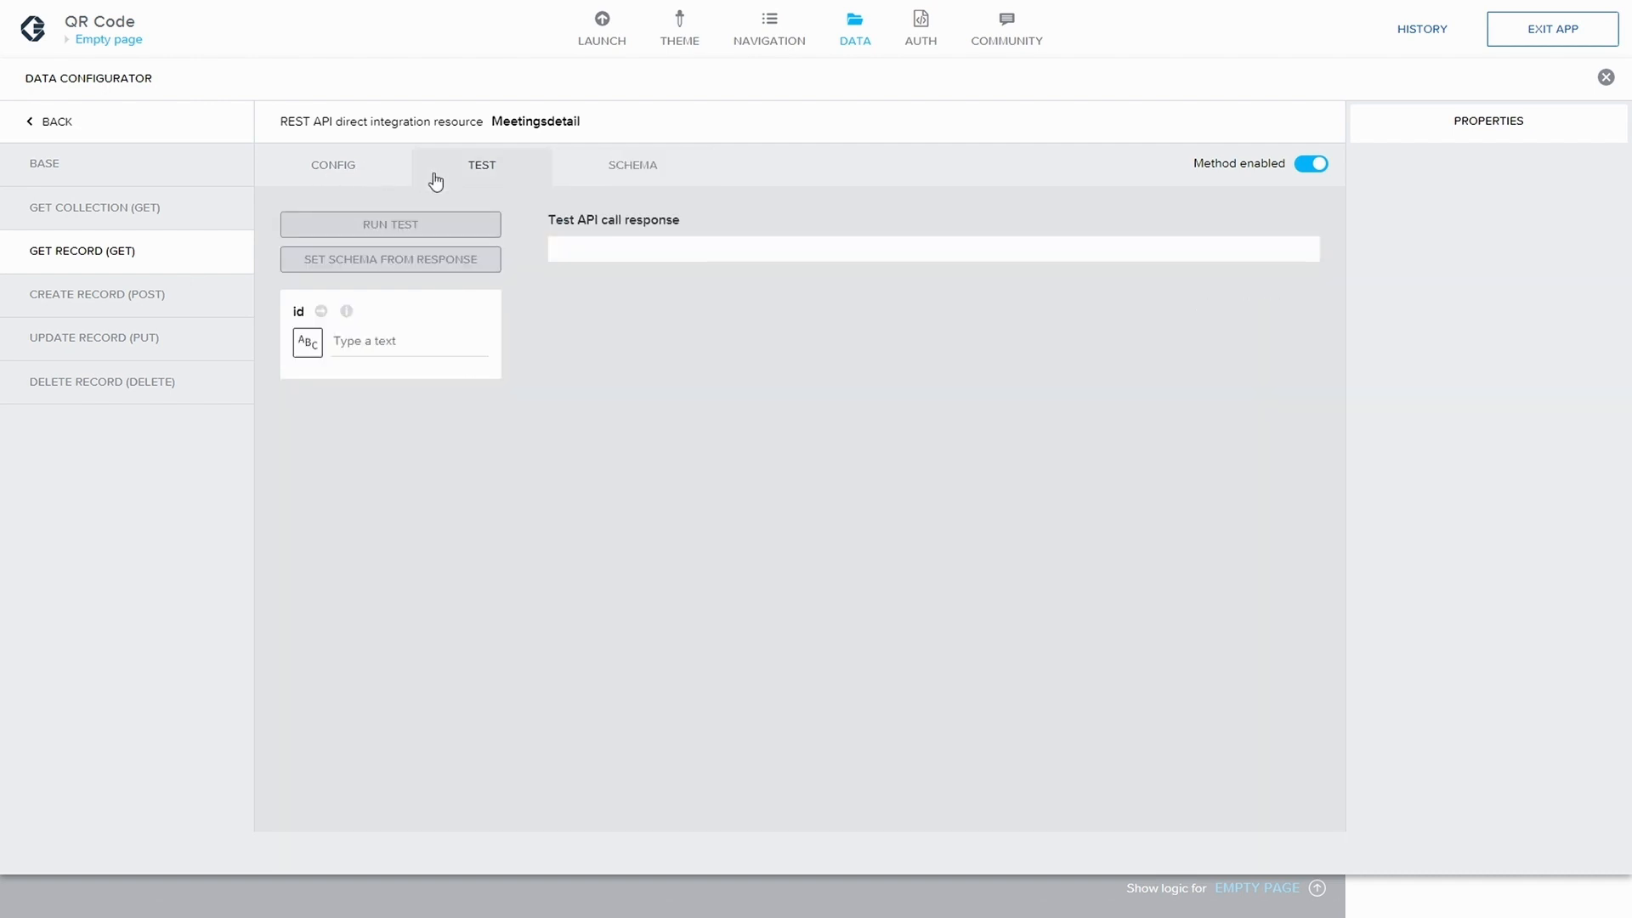
{"action": "left_click", "coordinate": [367, 180]}
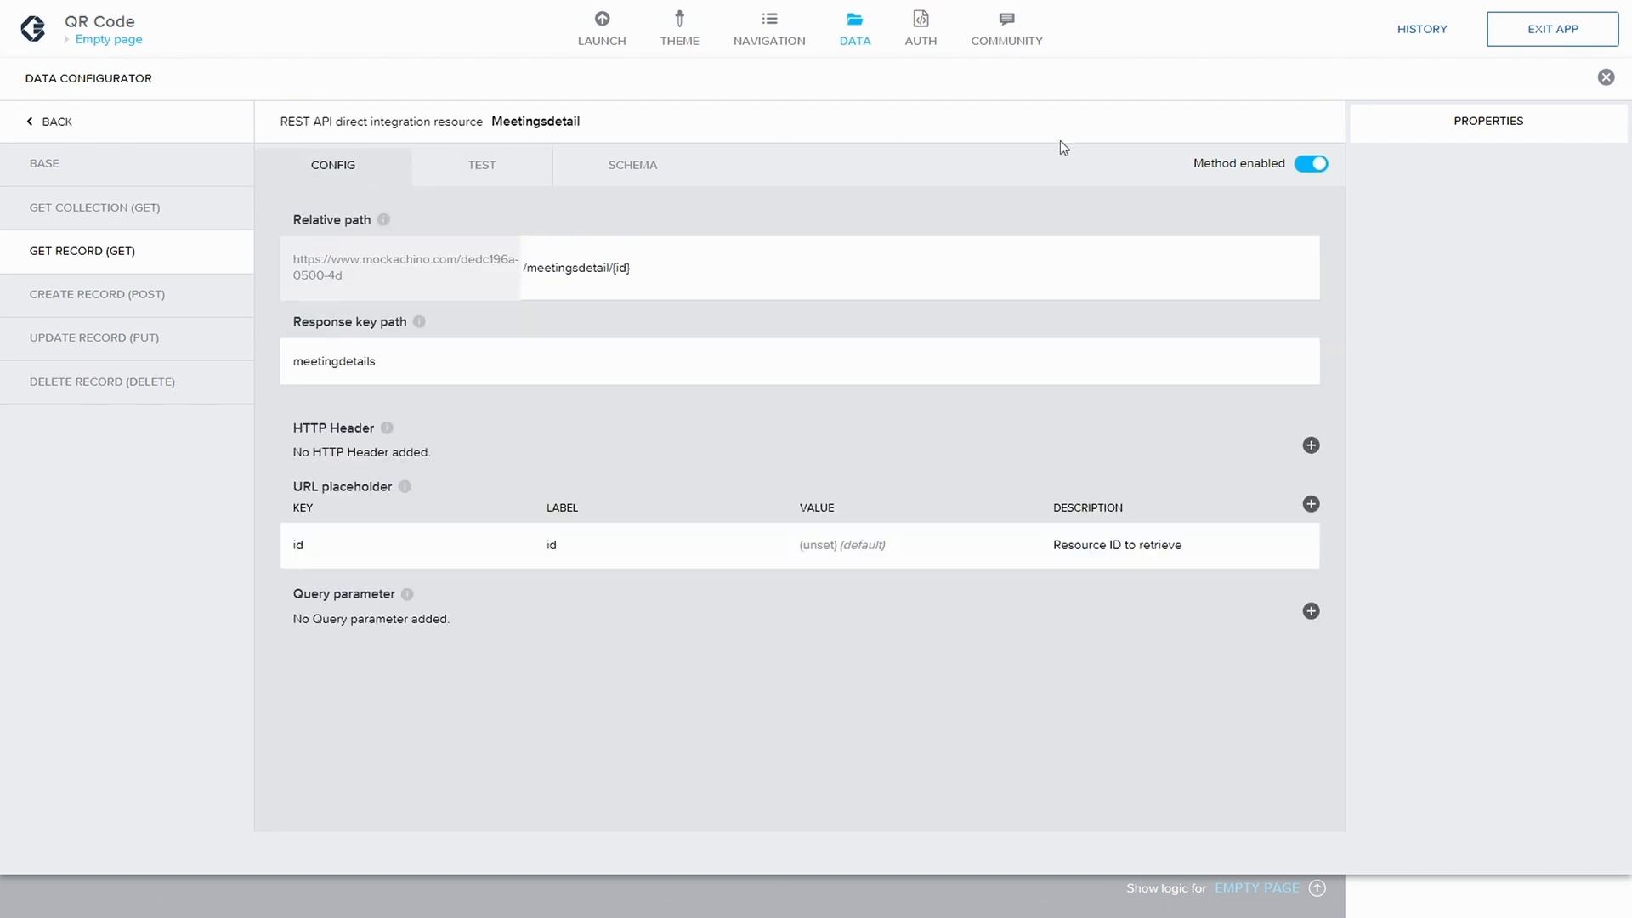
{"action": "left_click", "coordinate": [61, 120]}
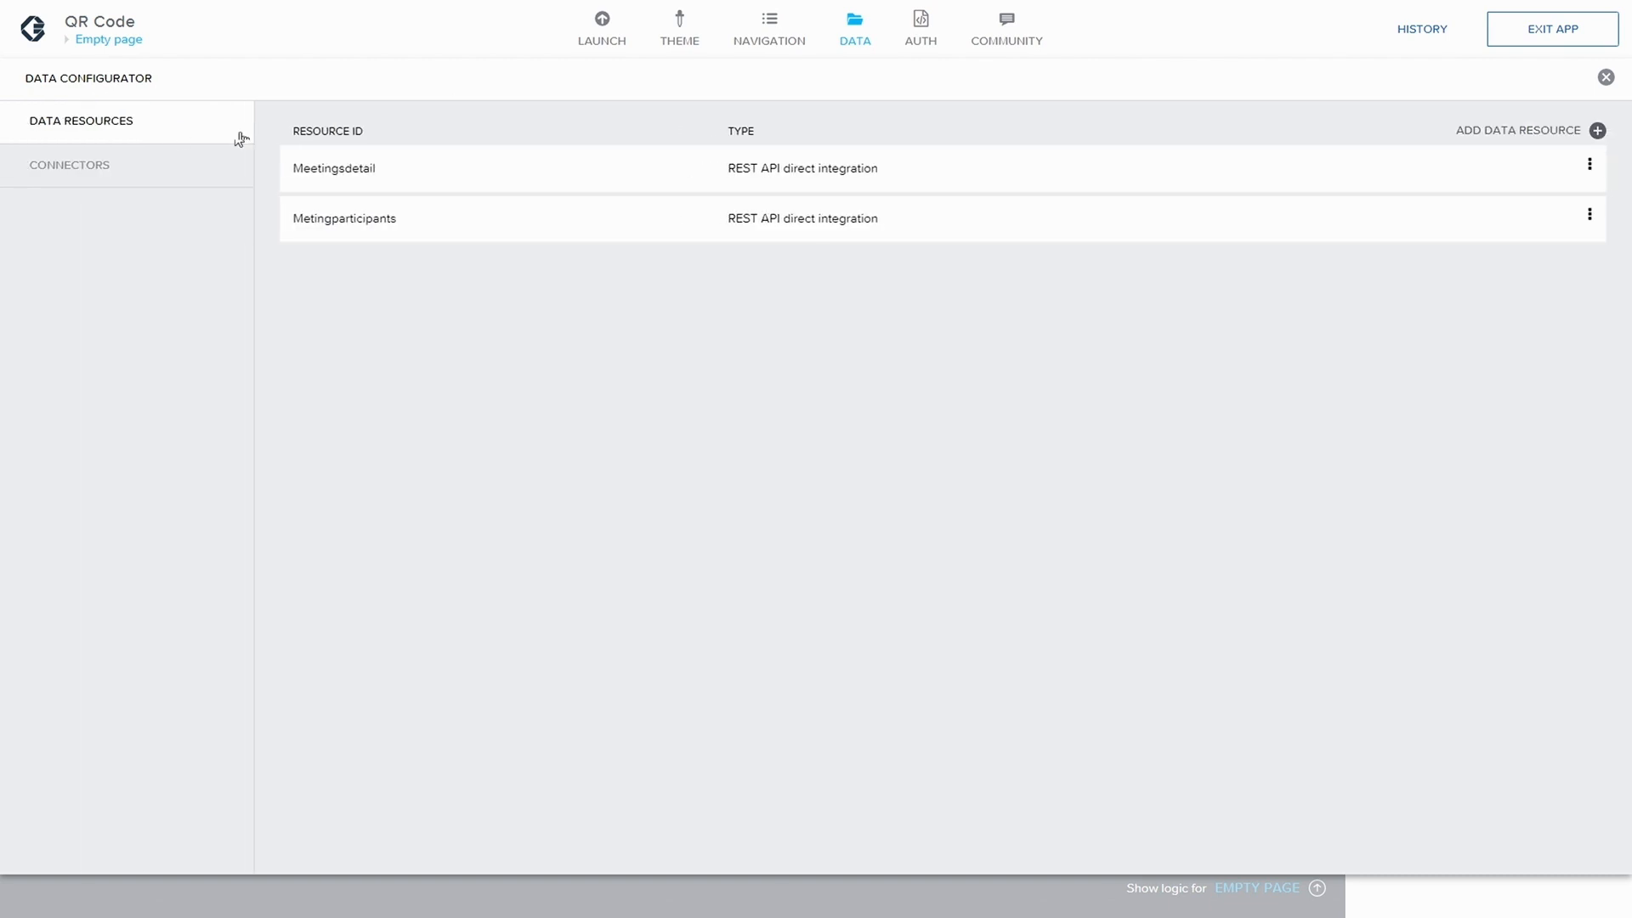
{"action": "left_click", "coordinate": [1605, 79]}
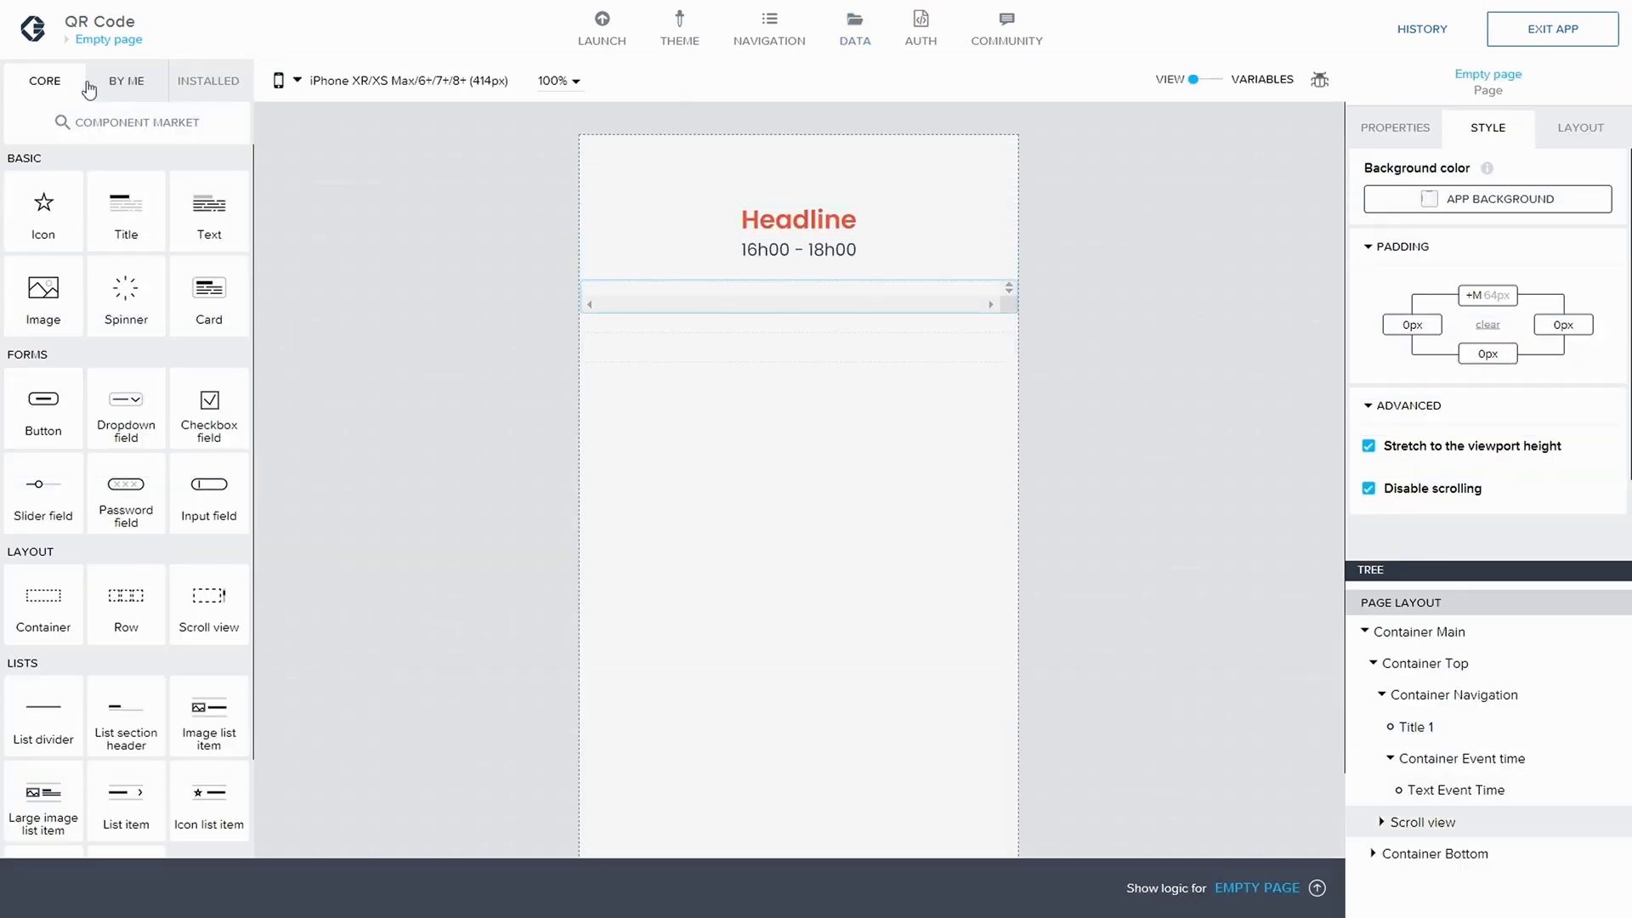
- Add a data variable to the page based on the Meetingsdetail resource
{"action": "left_click", "coordinate": [1212, 87]}
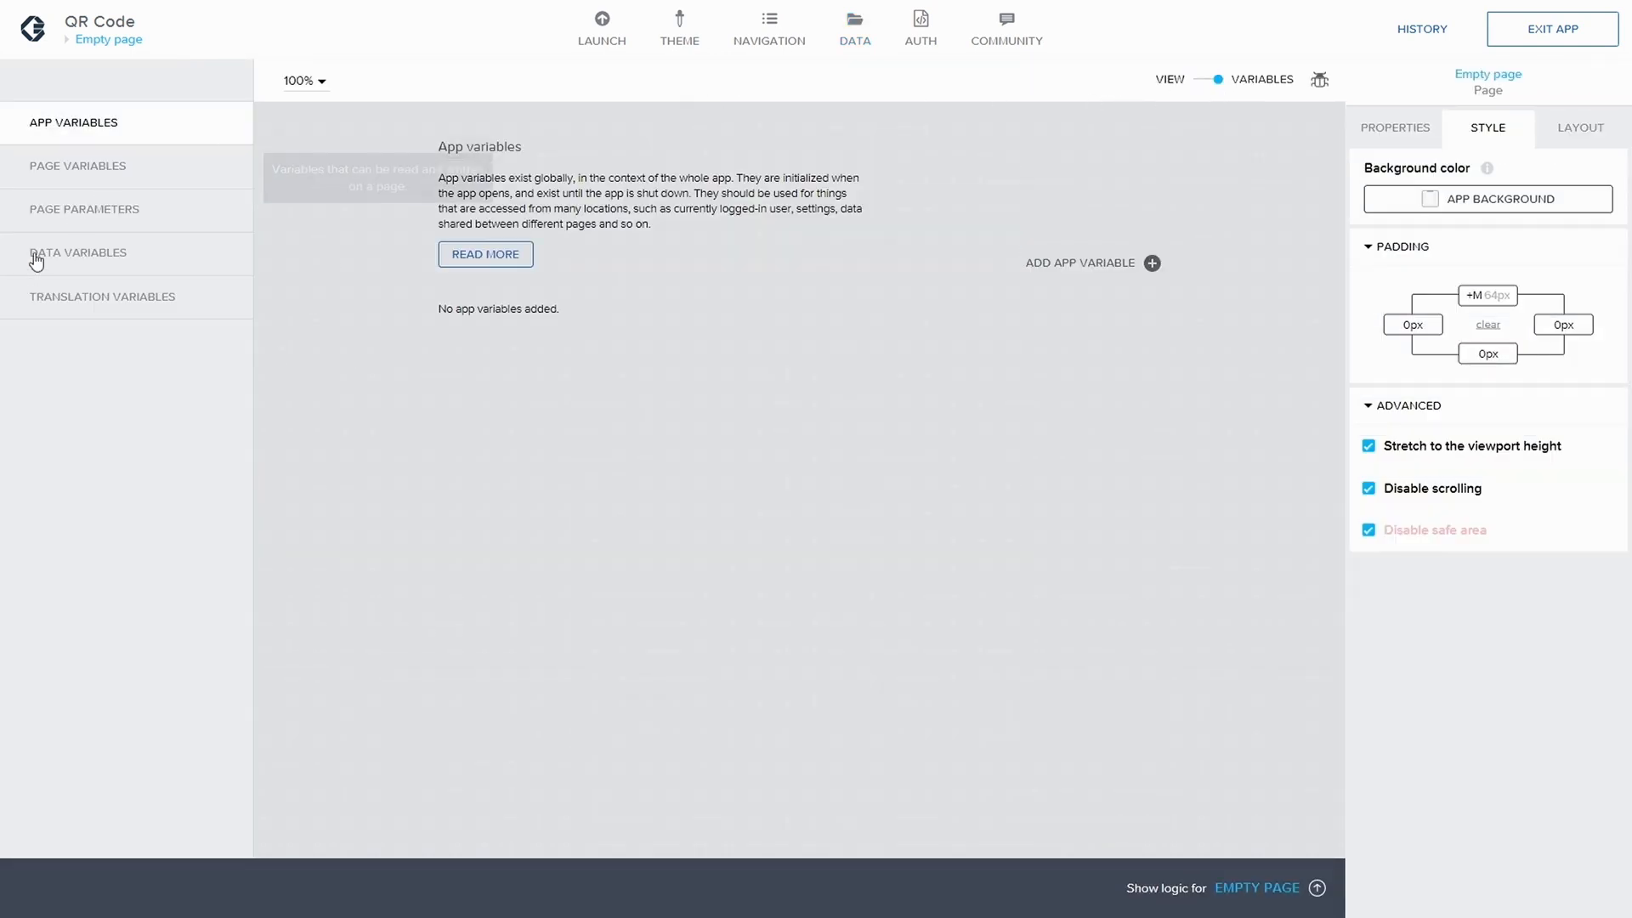
{"action": "left_click", "coordinate": [102, 263]}
{"action": "left_click", "coordinate": [1153, 248]}
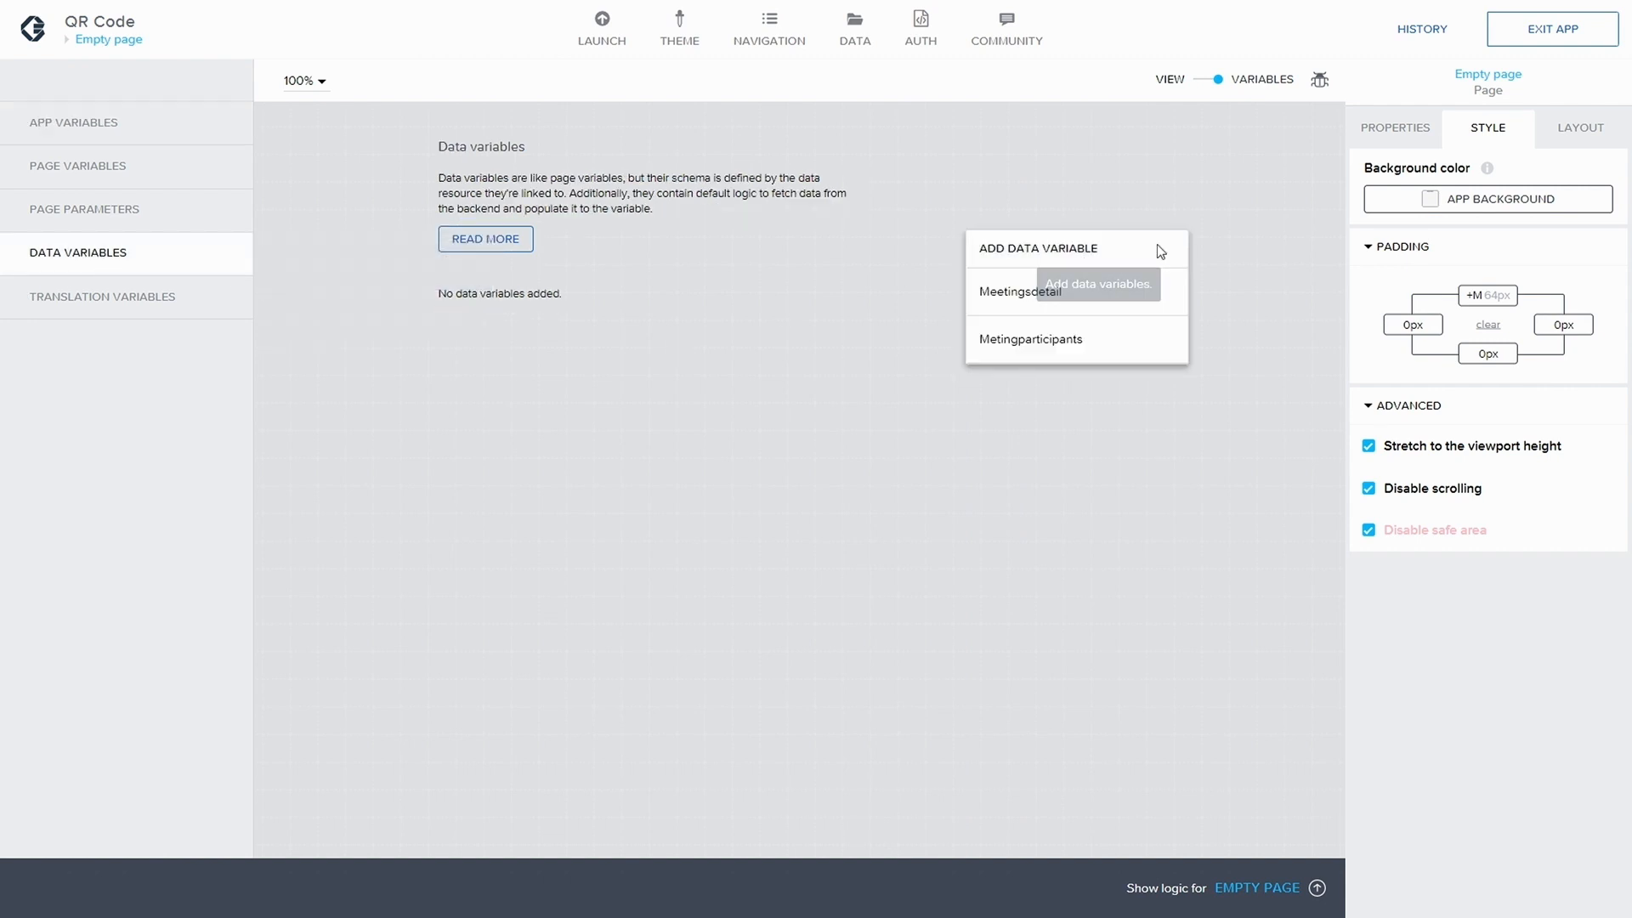
{"action": "left_click", "coordinate": [1009, 297]}
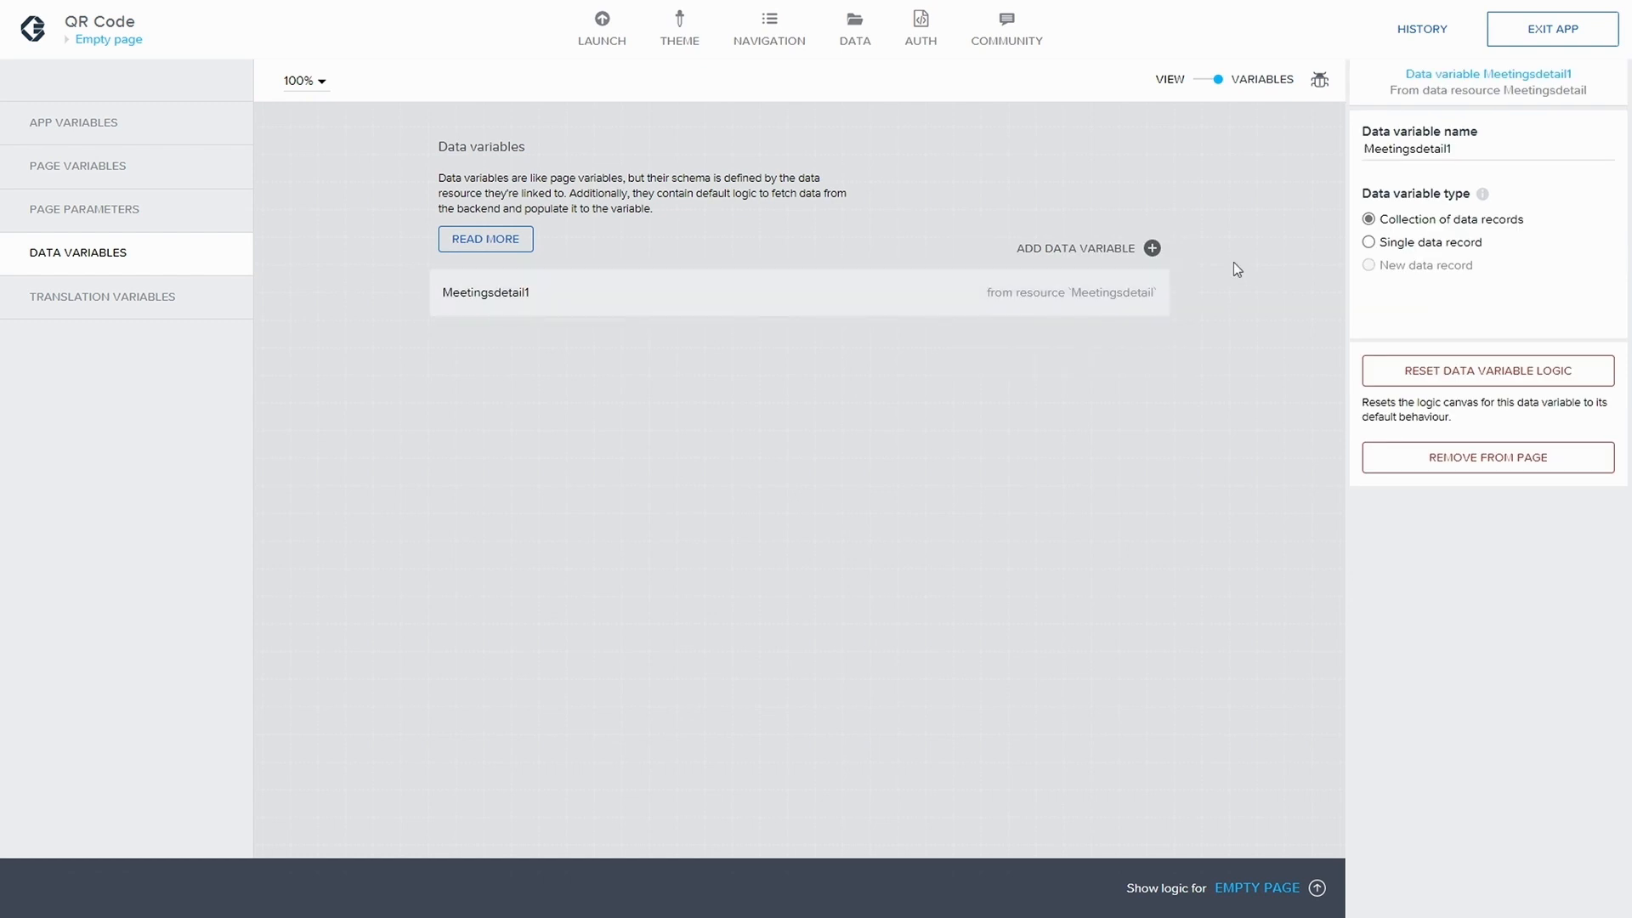
- Make the Meetingsdetail1 data variable a single data record with the static text id 8e3eef99, and save the app
{"action": "left_click", "coordinate": [1367, 244]}
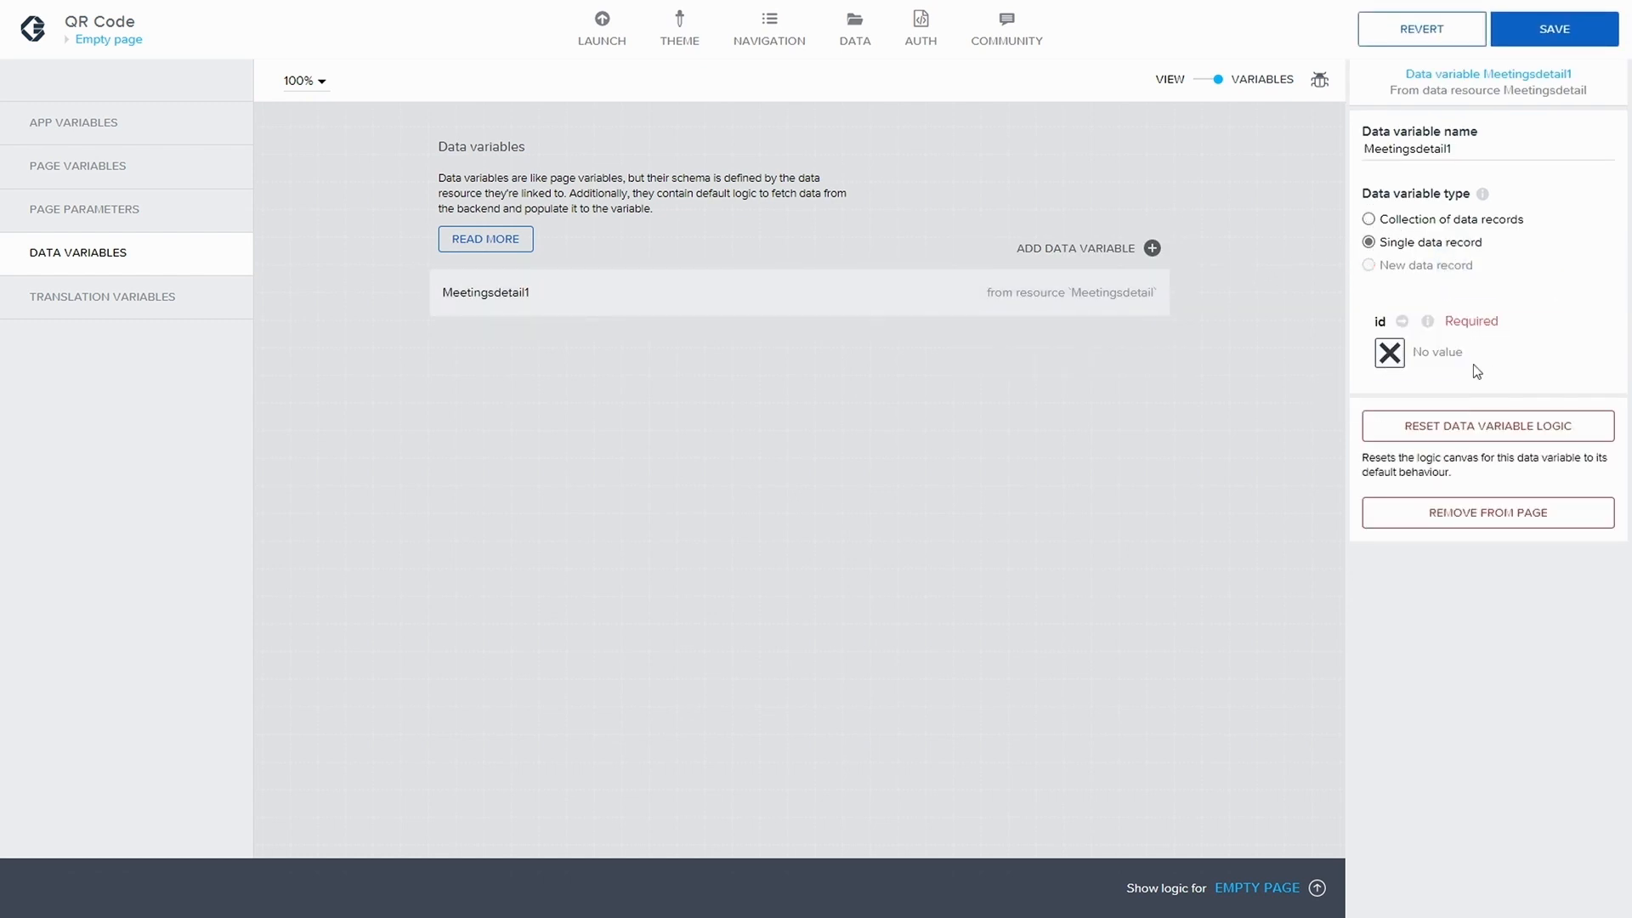
{"action": "left_click", "coordinate": [1406, 355]}
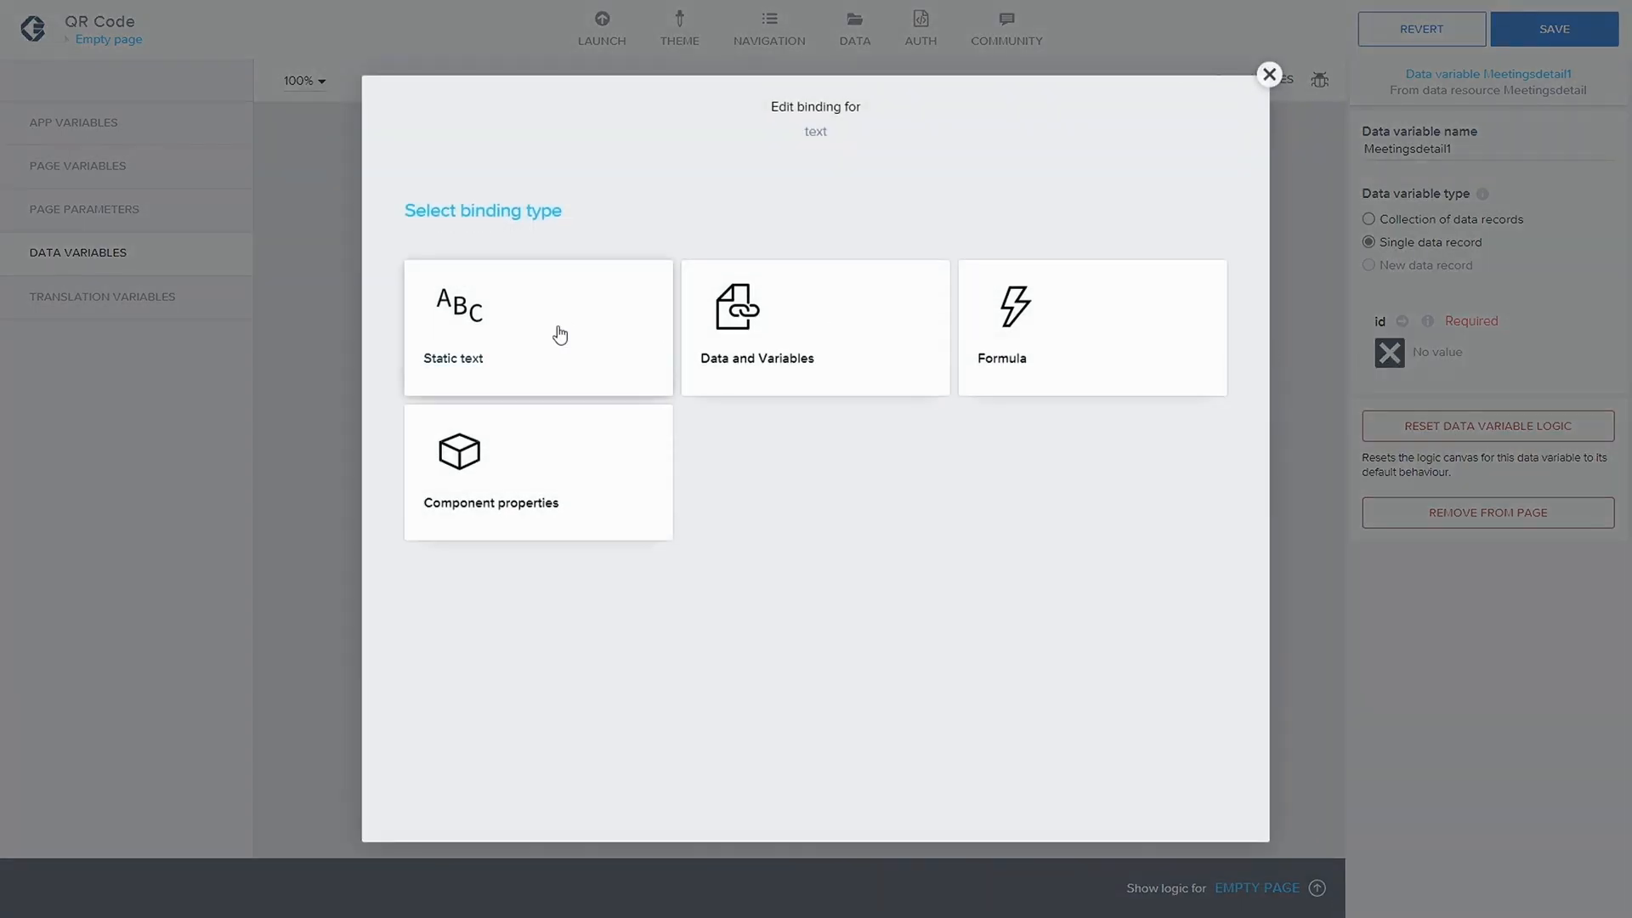
{"action": "left_click", "coordinate": [571, 430]}
{"action": "left_click", "coordinate": [1469, 356]}
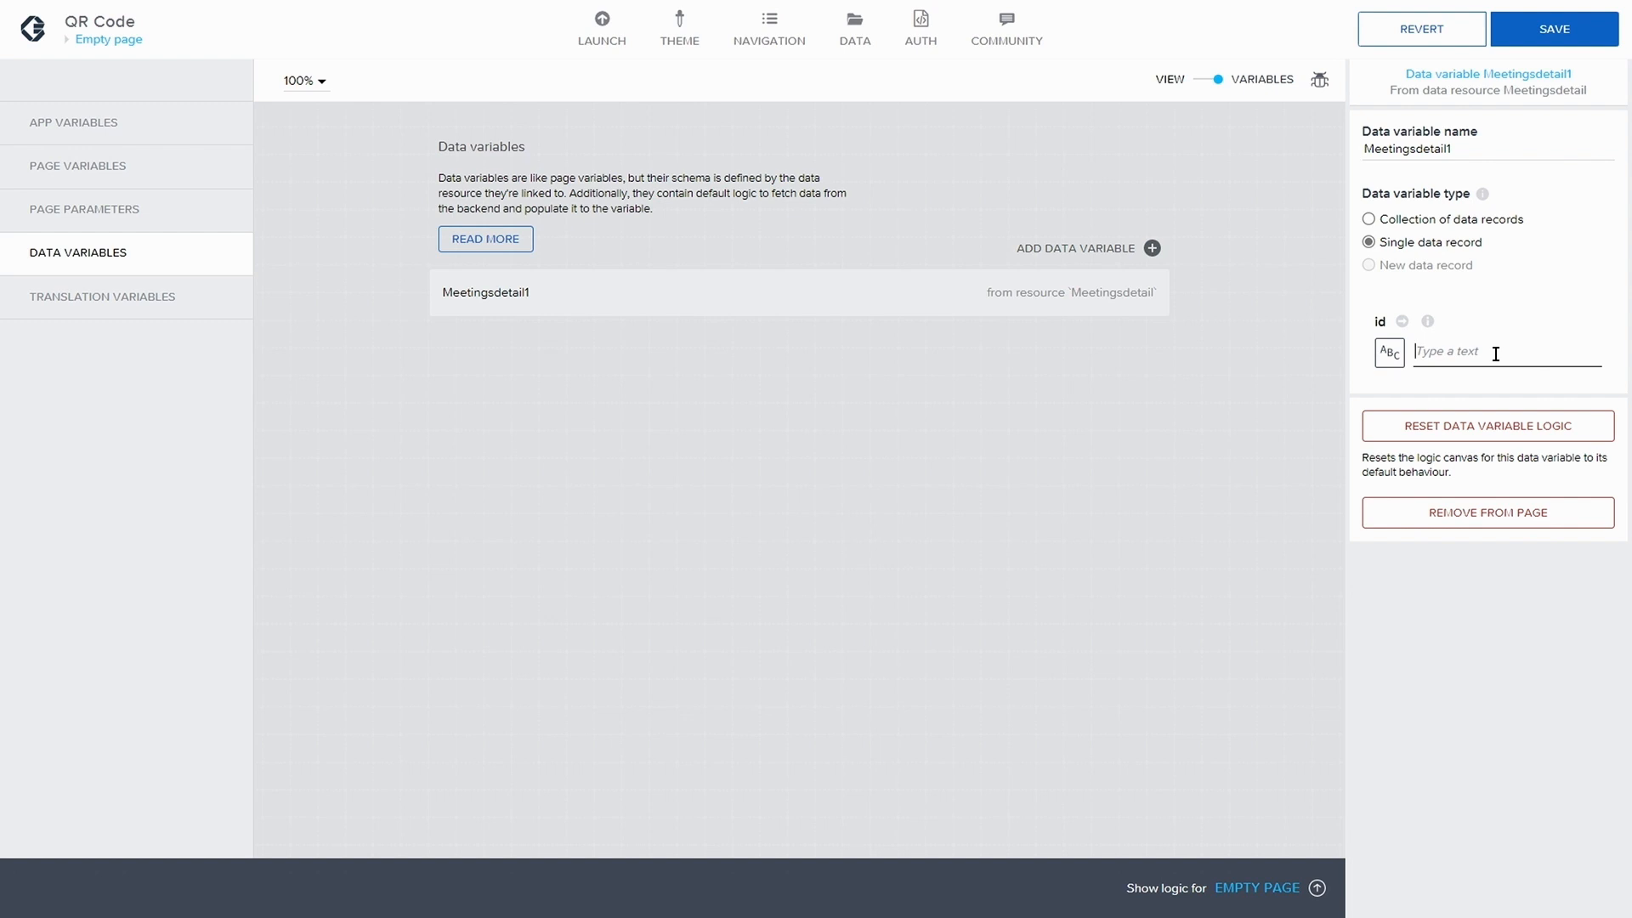
{"action": "type", "text": "8"}
{"action": "type", "text": "e3eef99"}
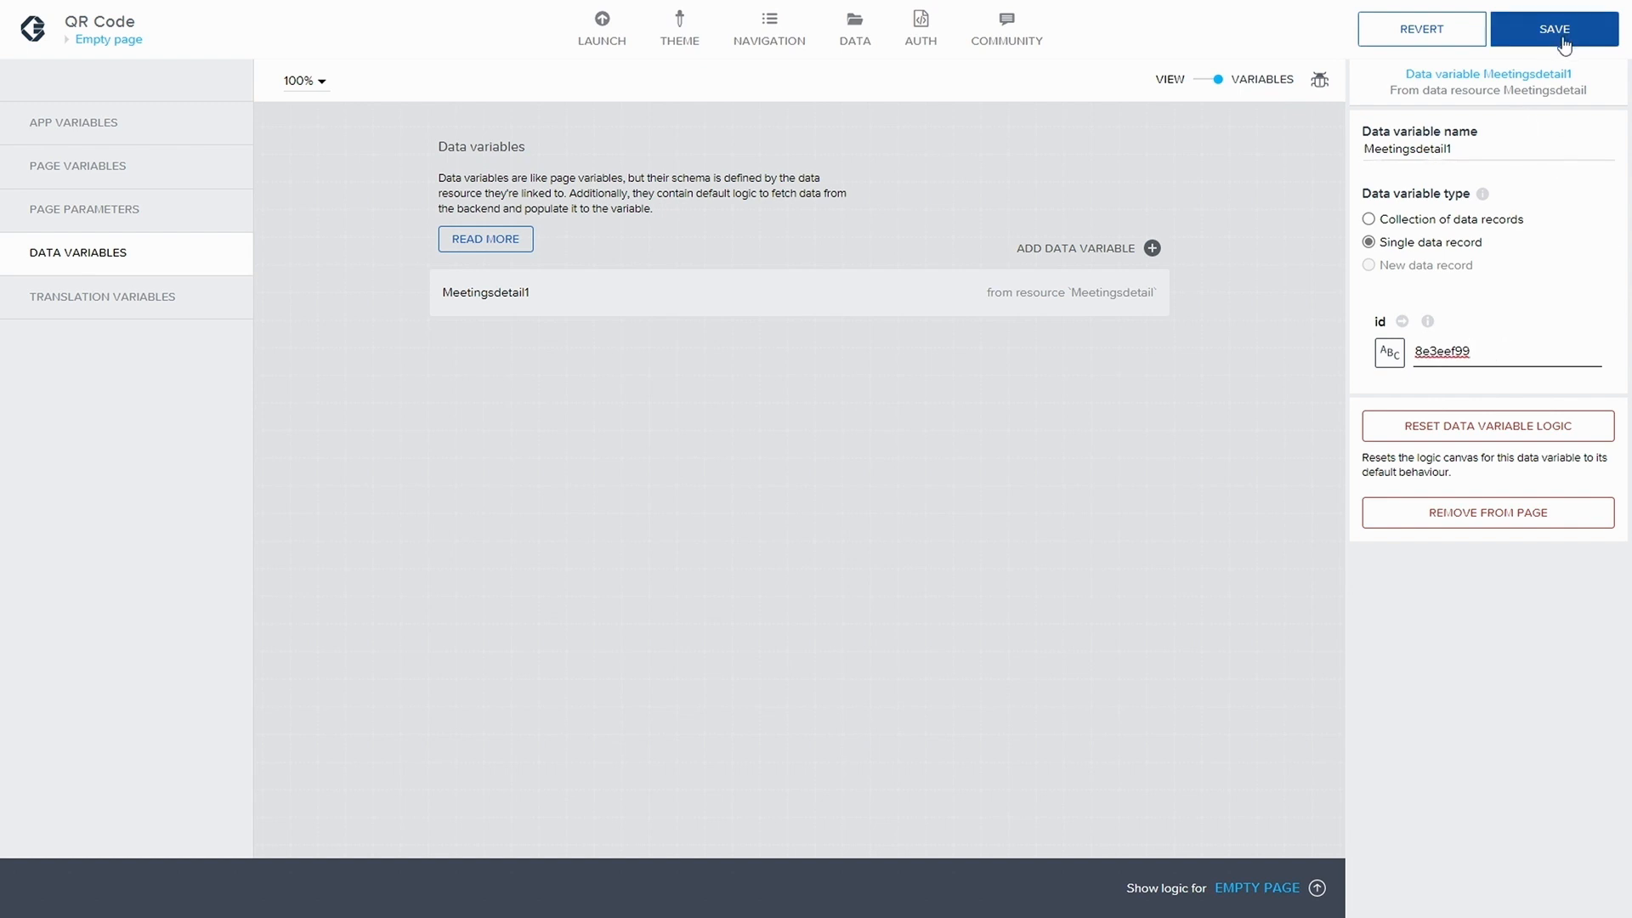
{"action": "left_click", "coordinate": [1562, 41]}
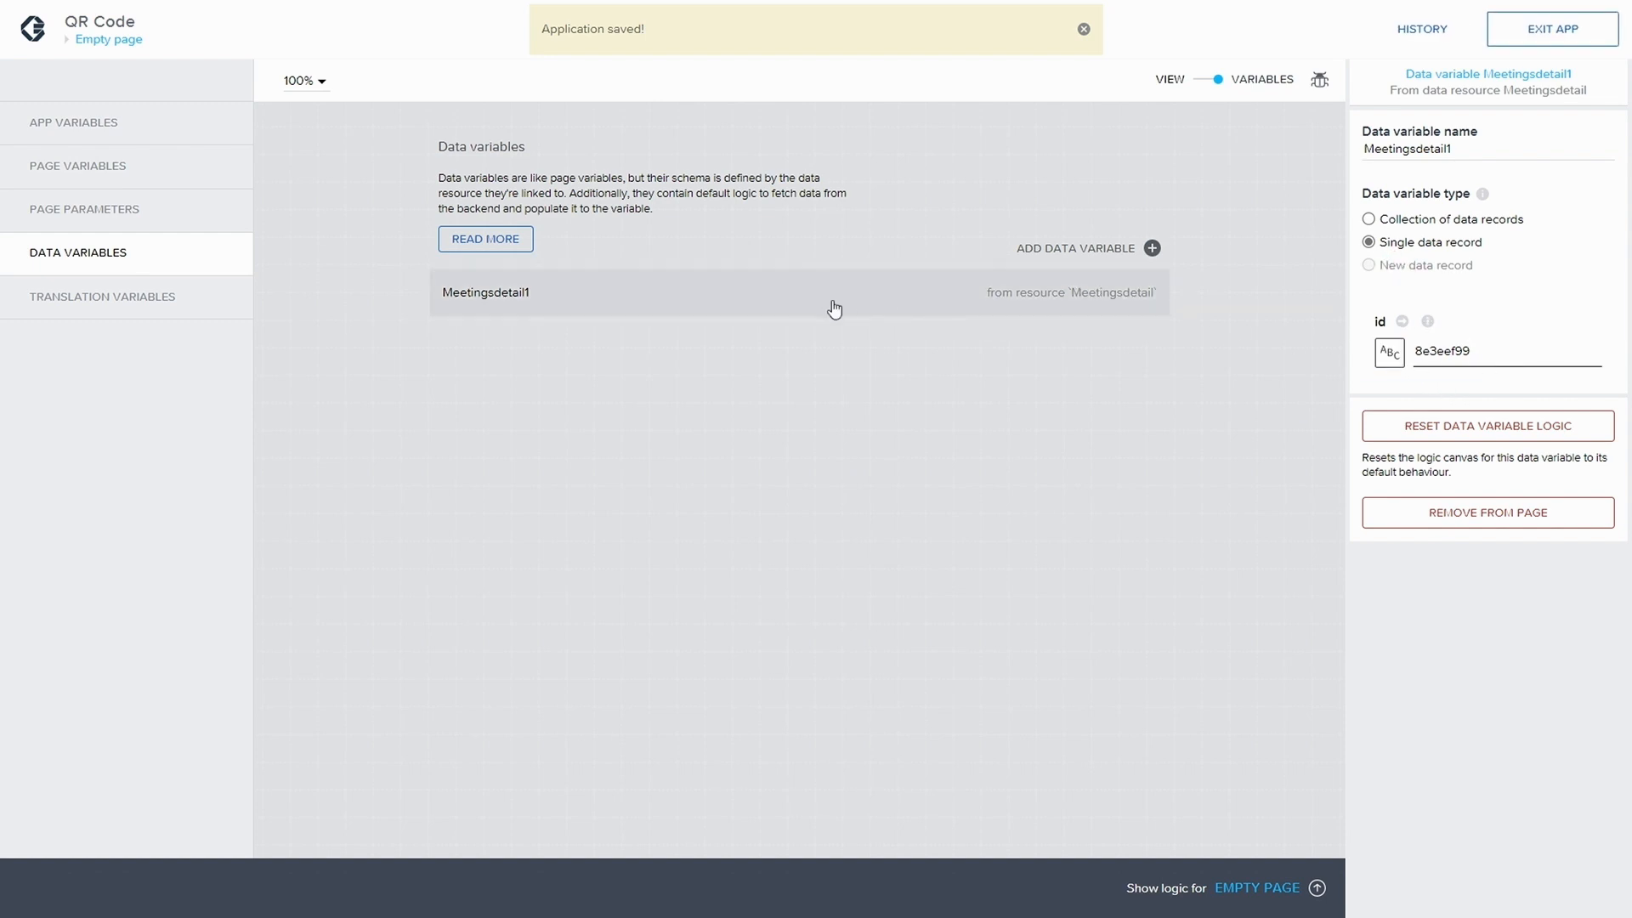
- Open the logic of the Meetingsdetail1 data variable and delete the connections leading from Get record to Delay
{"action": "left_click", "coordinate": [1317, 888]}
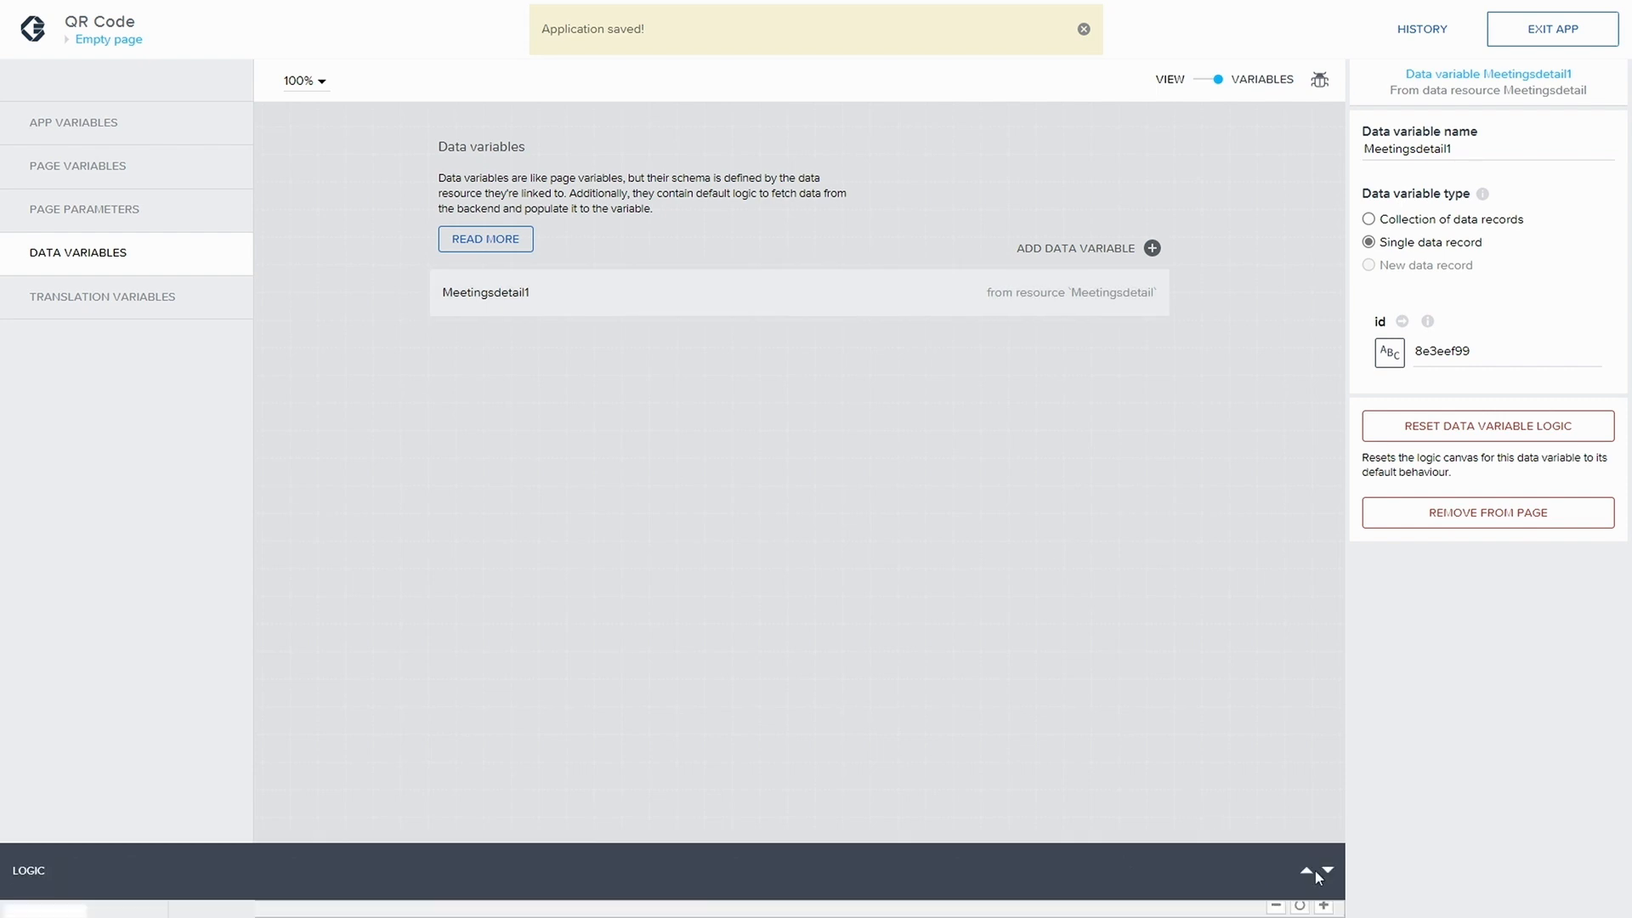
{"action": "left_click", "coordinate": [633, 647]}
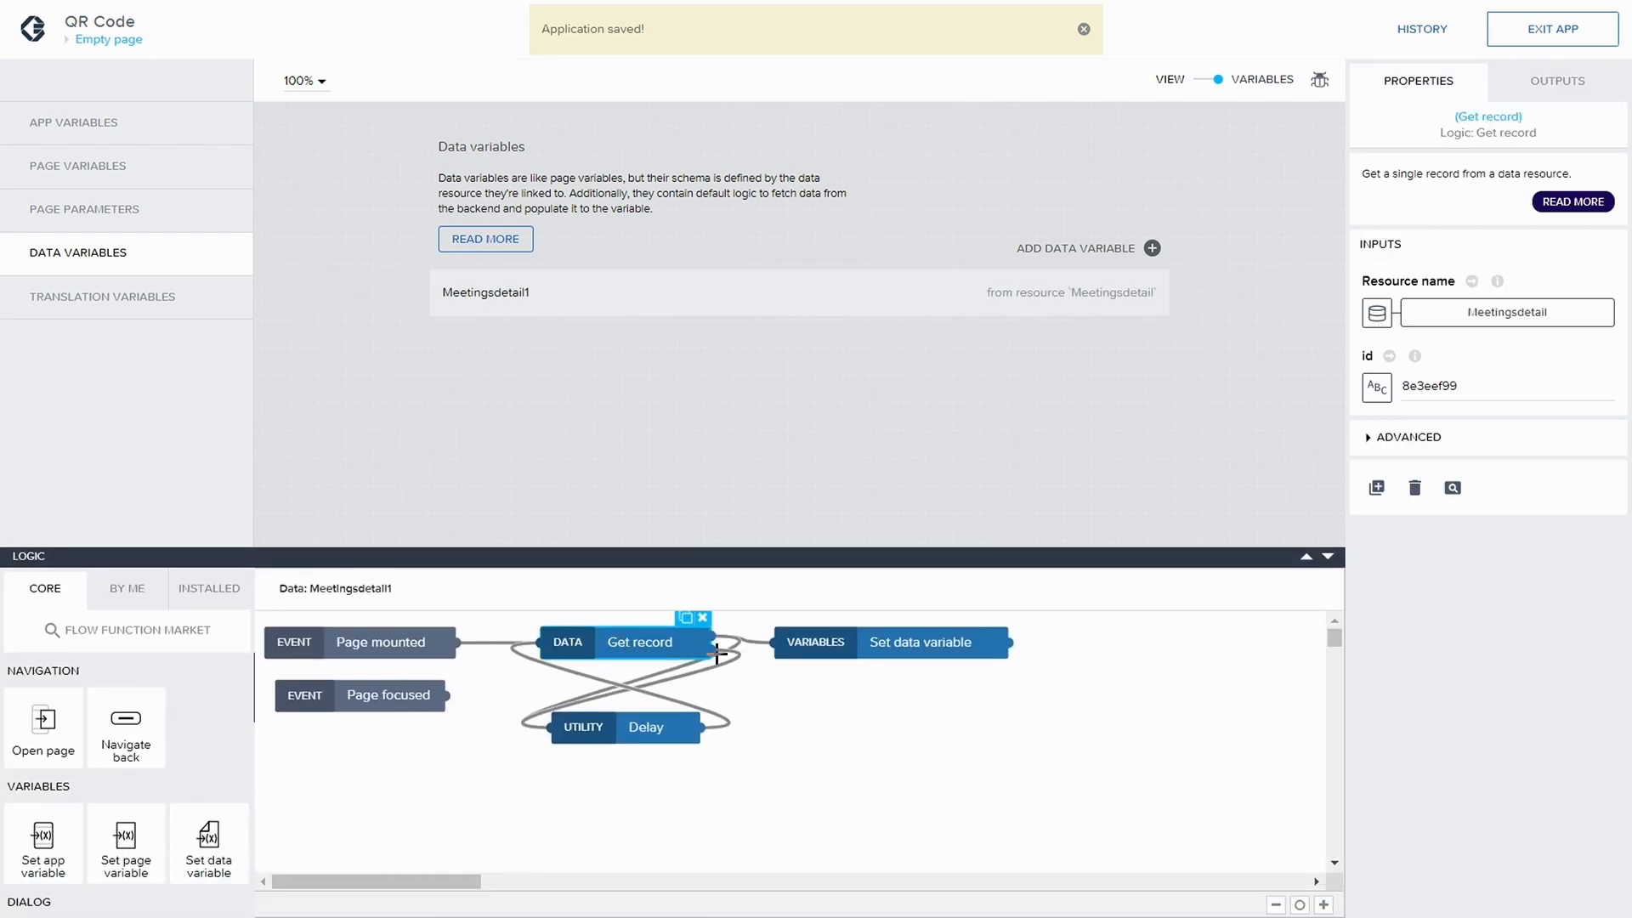
{"action": "left_click", "coordinate": [927, 654]}
{"action": "left_click", "coordinate": [697, 676]}
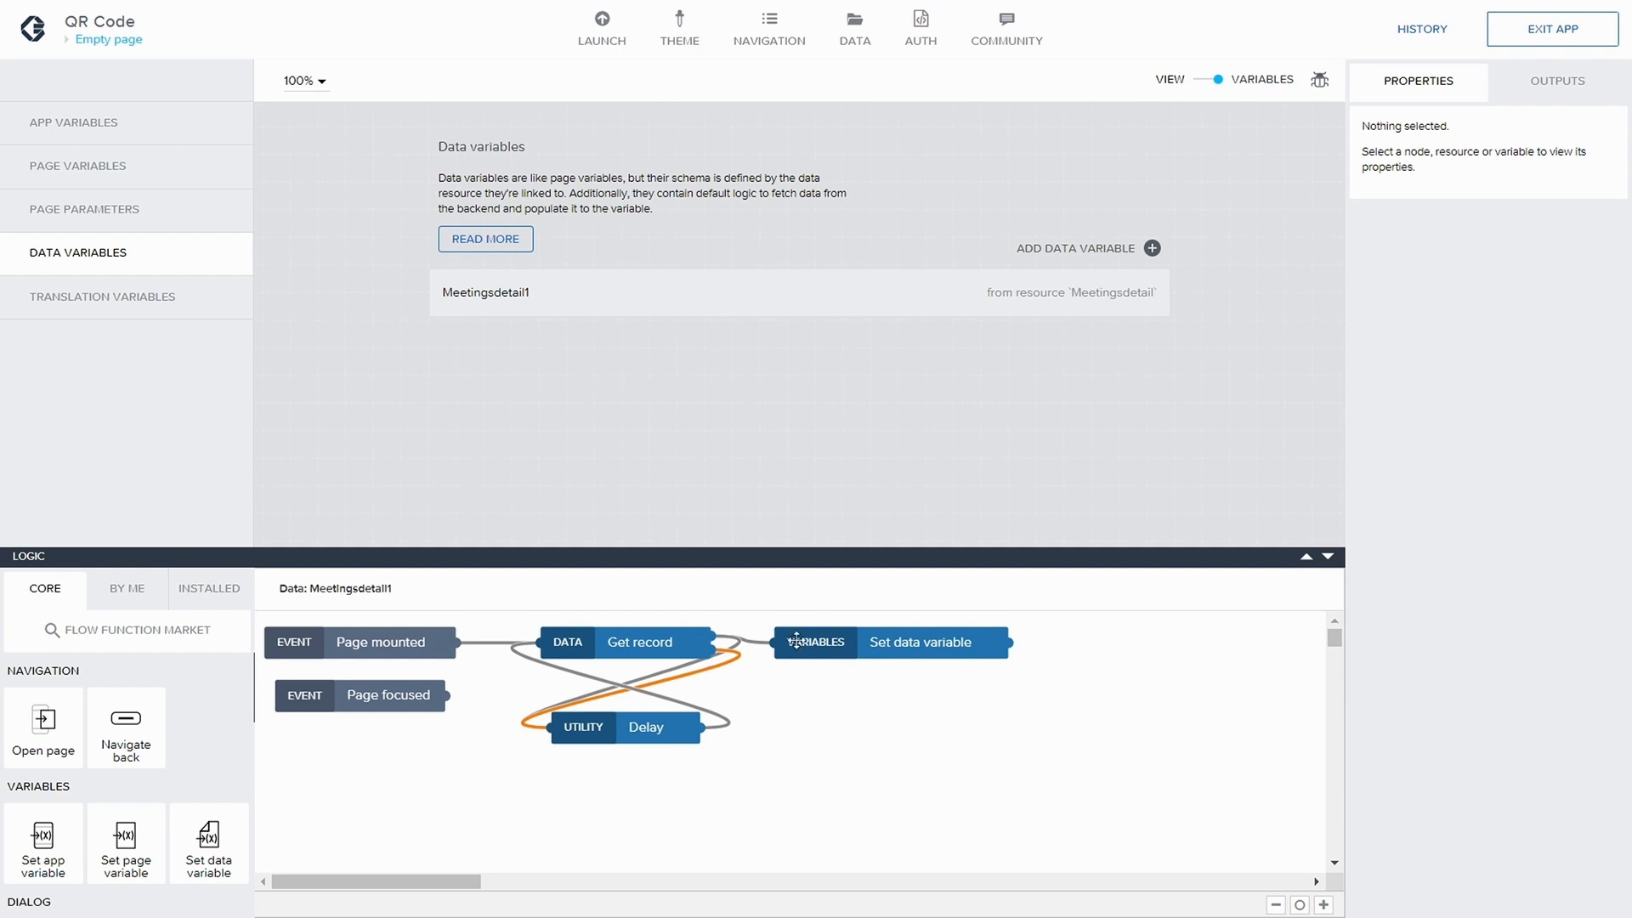
{"action": "key", "text": "Delete"}
{"action": "key", "text": "Delete"}
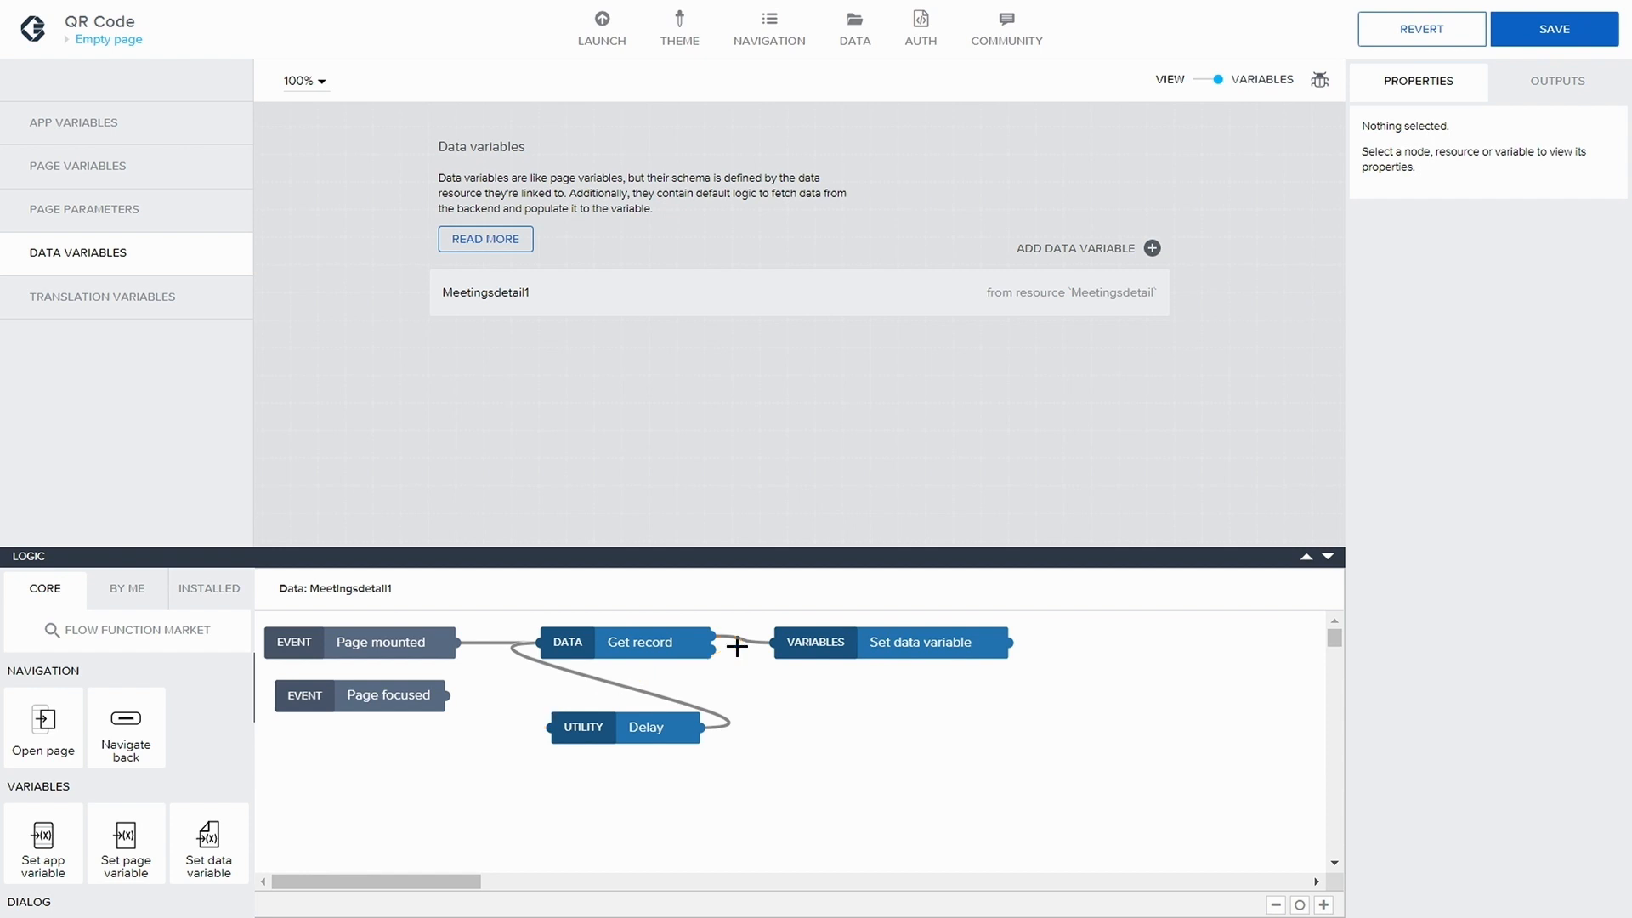
- Delete the Delay node and its connection back to Get record, and save the app
{"action": "left_click", "coordinate": [624, 684]}
{"action": "key", "text": "Delete"}
{"action": "left_click", "coordinate": [619, 730]}
{"action": "key", "text": "Delete"}
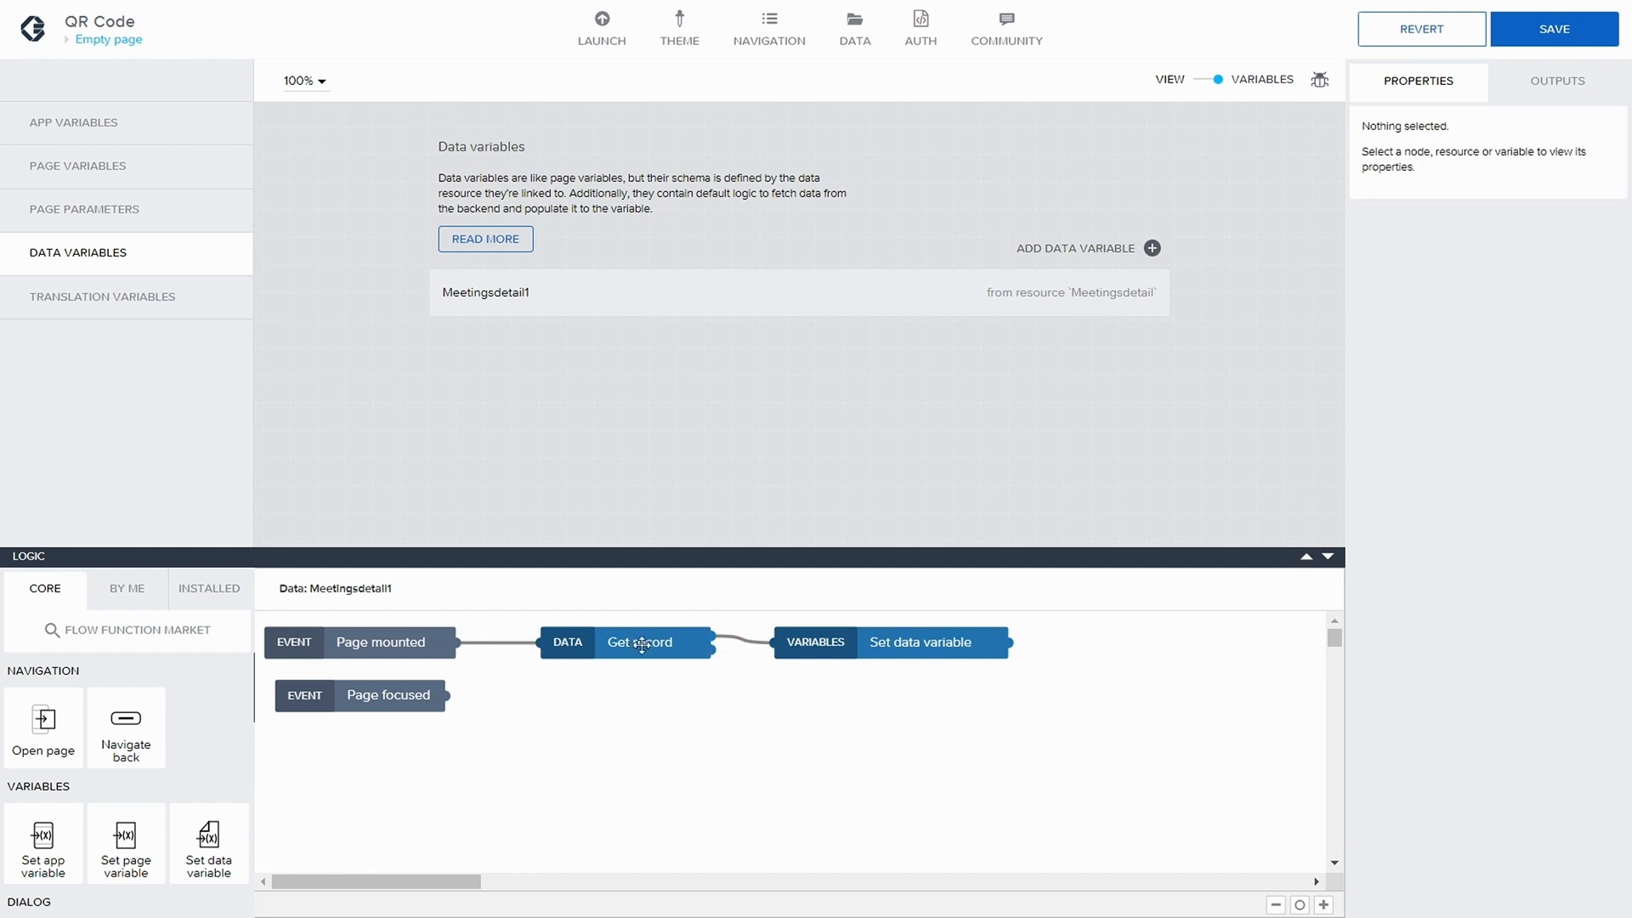
{"action": "left_click", "coordinate": [1584, 40]}
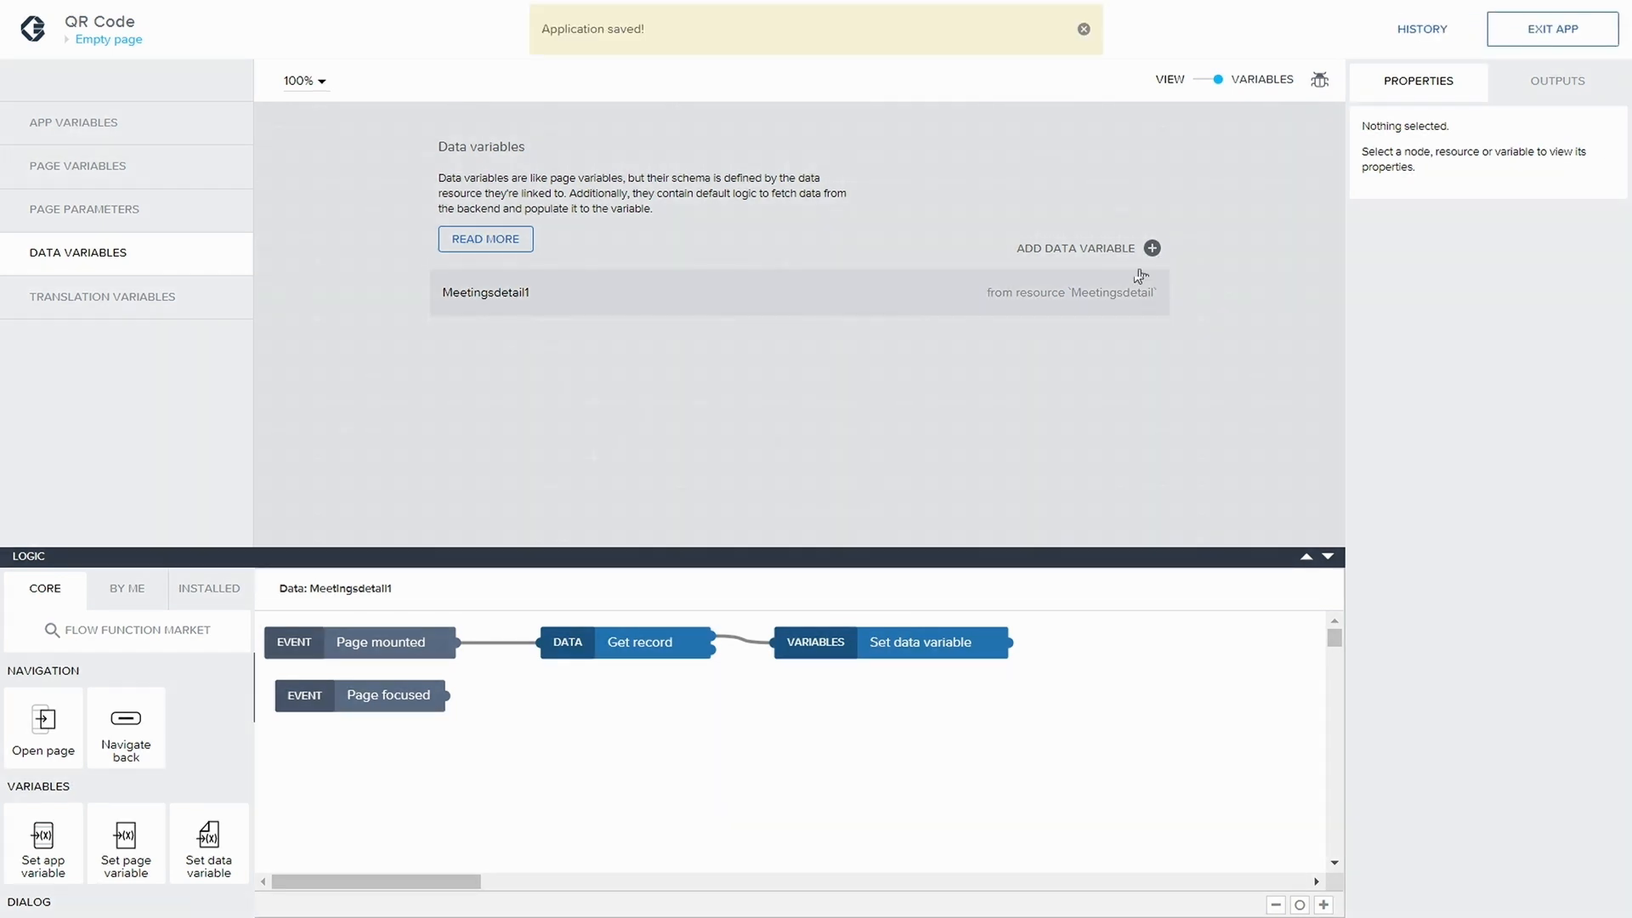
- Return to the page view and overwrite the Header style class with the local changes of Title 1
{"action": "left_click", "coordinate": [1210, 81]}
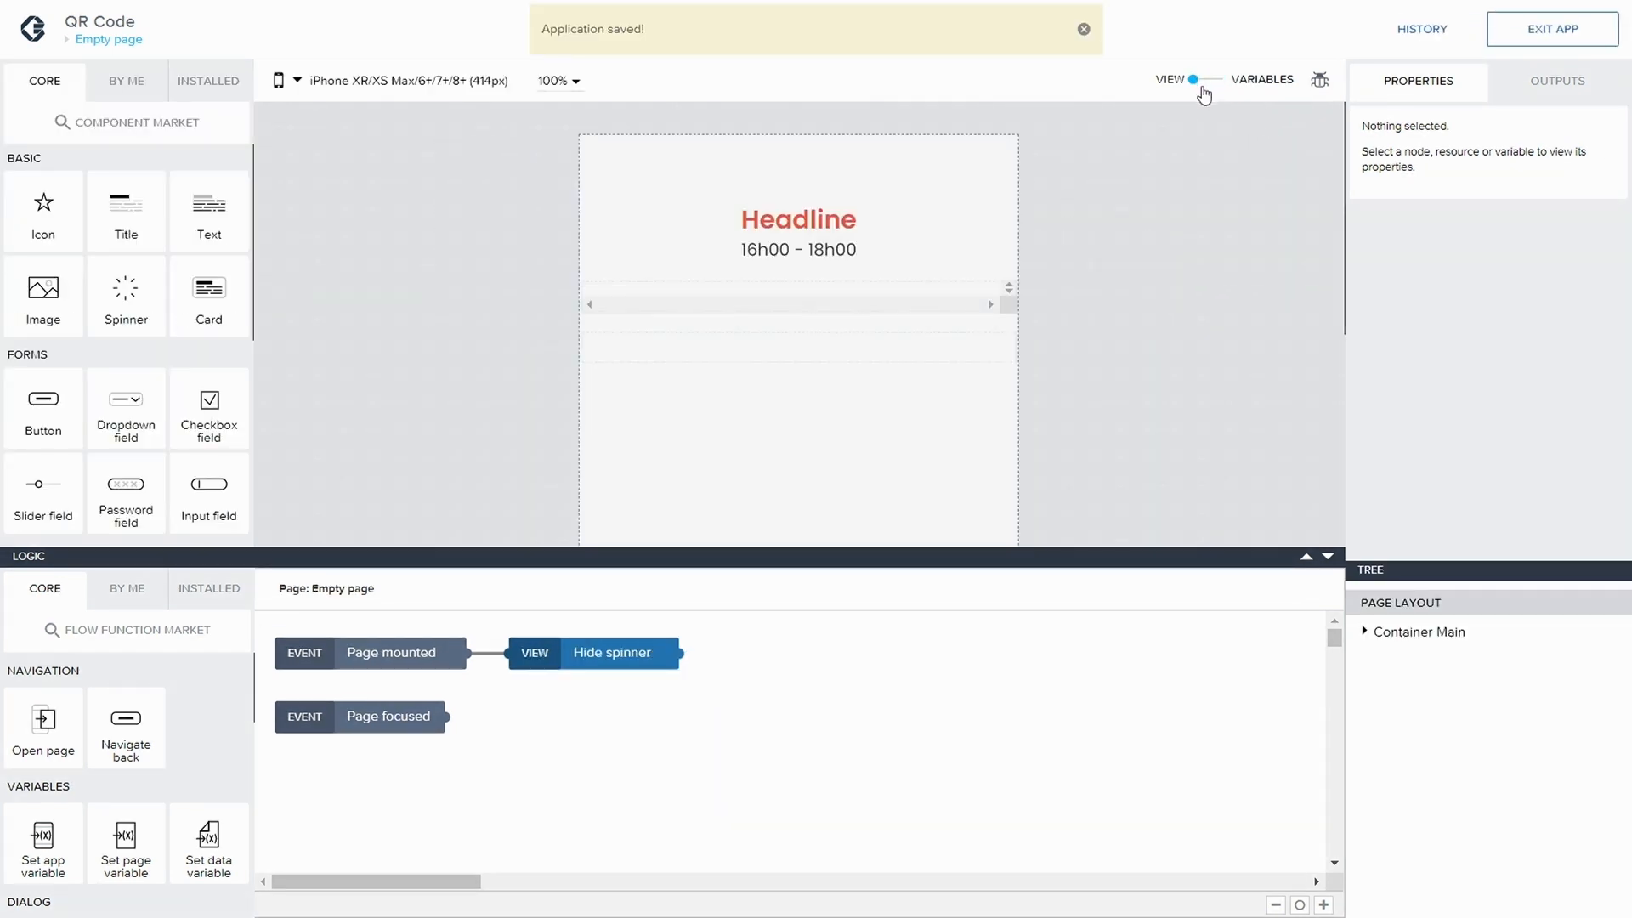
{"action": "left_click", "coordinate": [812, 223]}
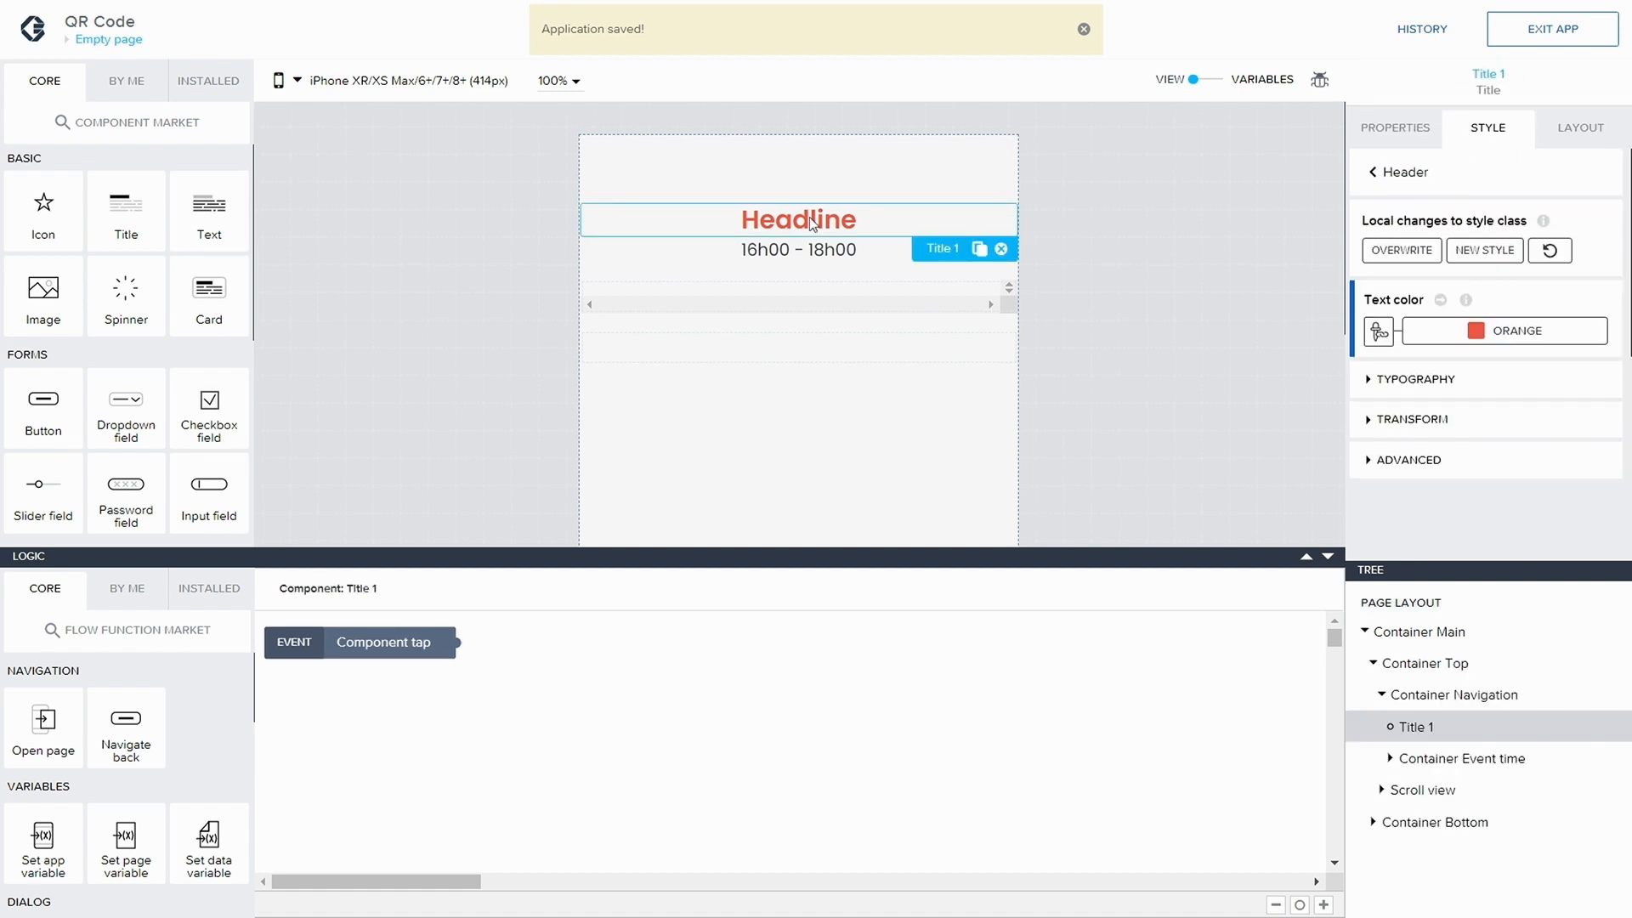
{"action": "left_click", "coordinate": [1401, 250]}
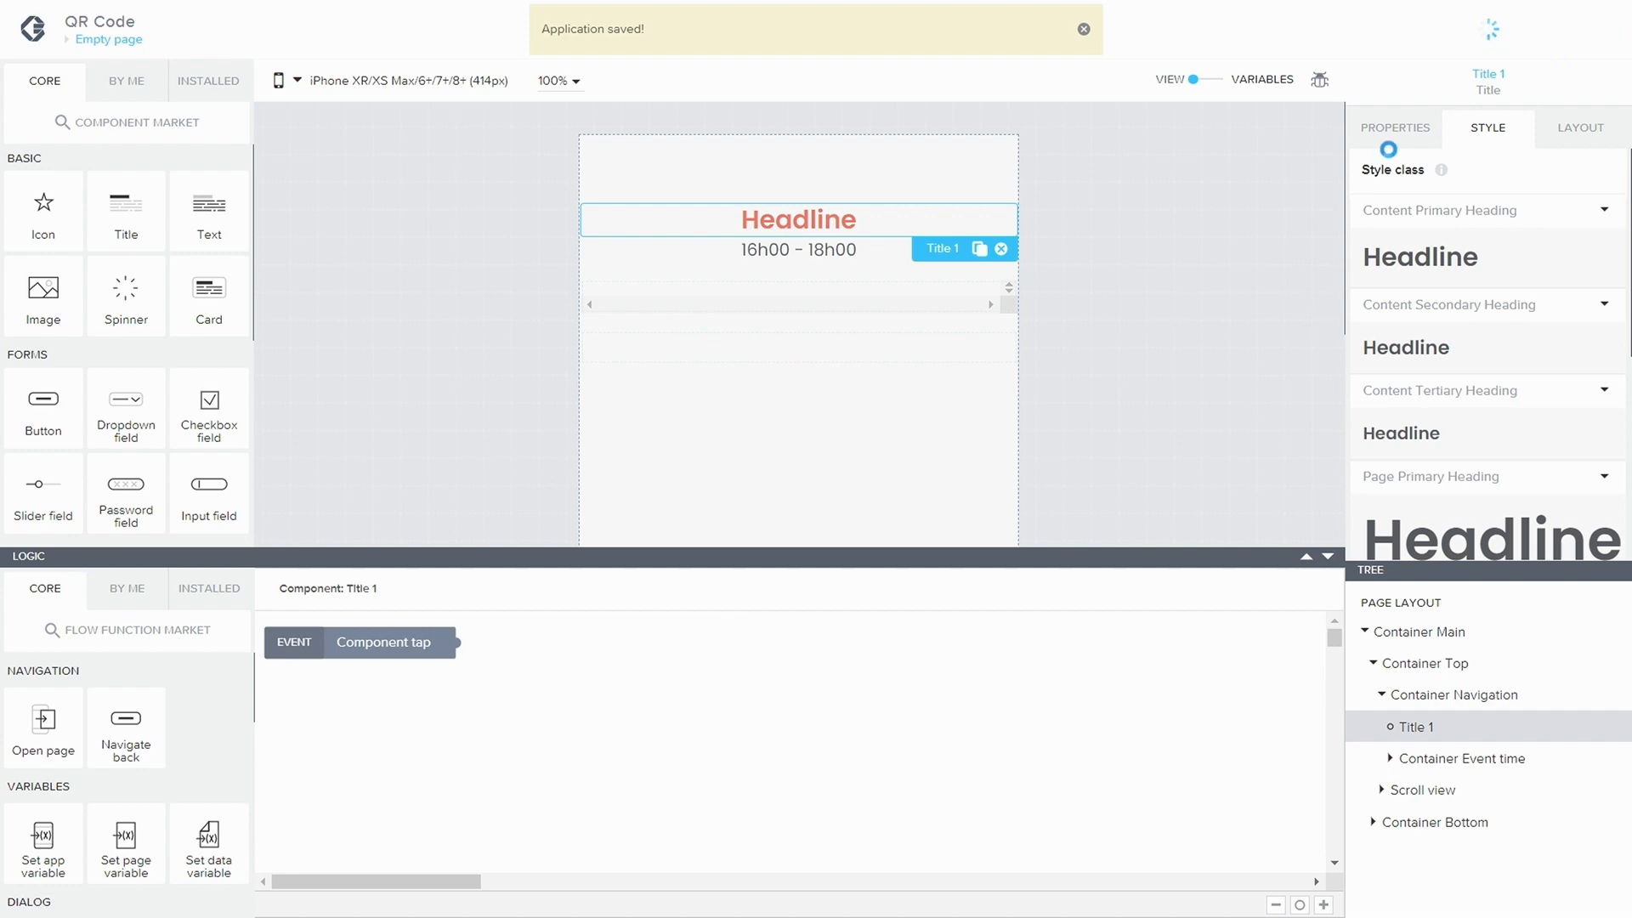
- Bind the content of Title 1 to the Subject field of the Meetingsdetail1 data variable and save the app
{"action": "left_click", "coordinate": [1392, 136]}
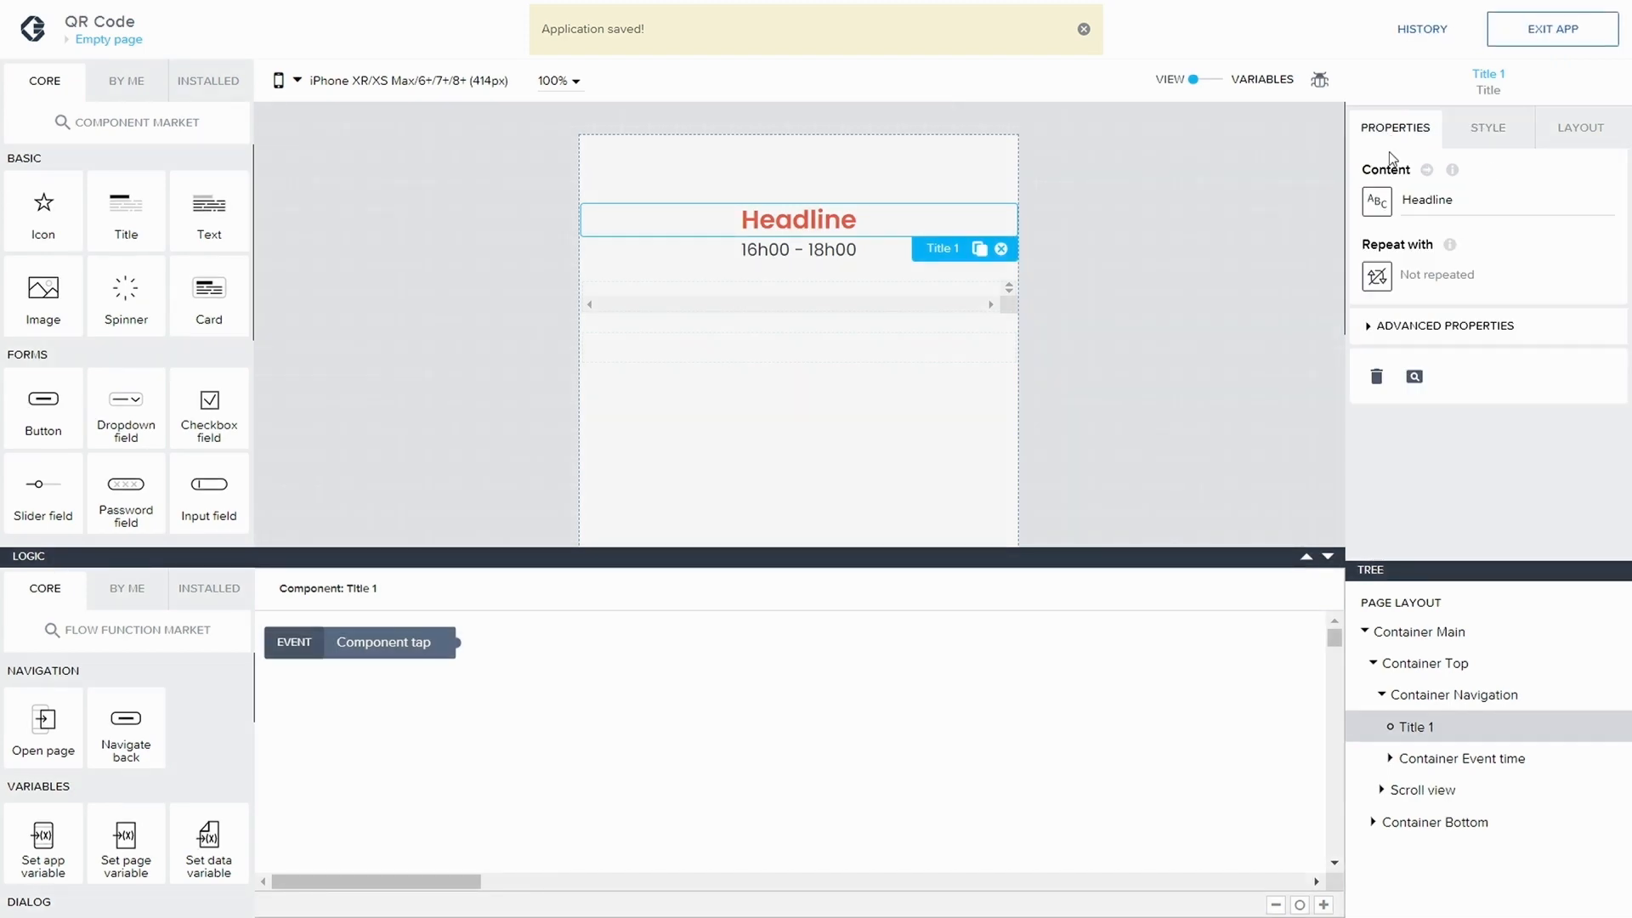
{"action": "left_click", "coordinate": [1370, 211]}
{"action": "left_click", "coordinate": [794, 377]}
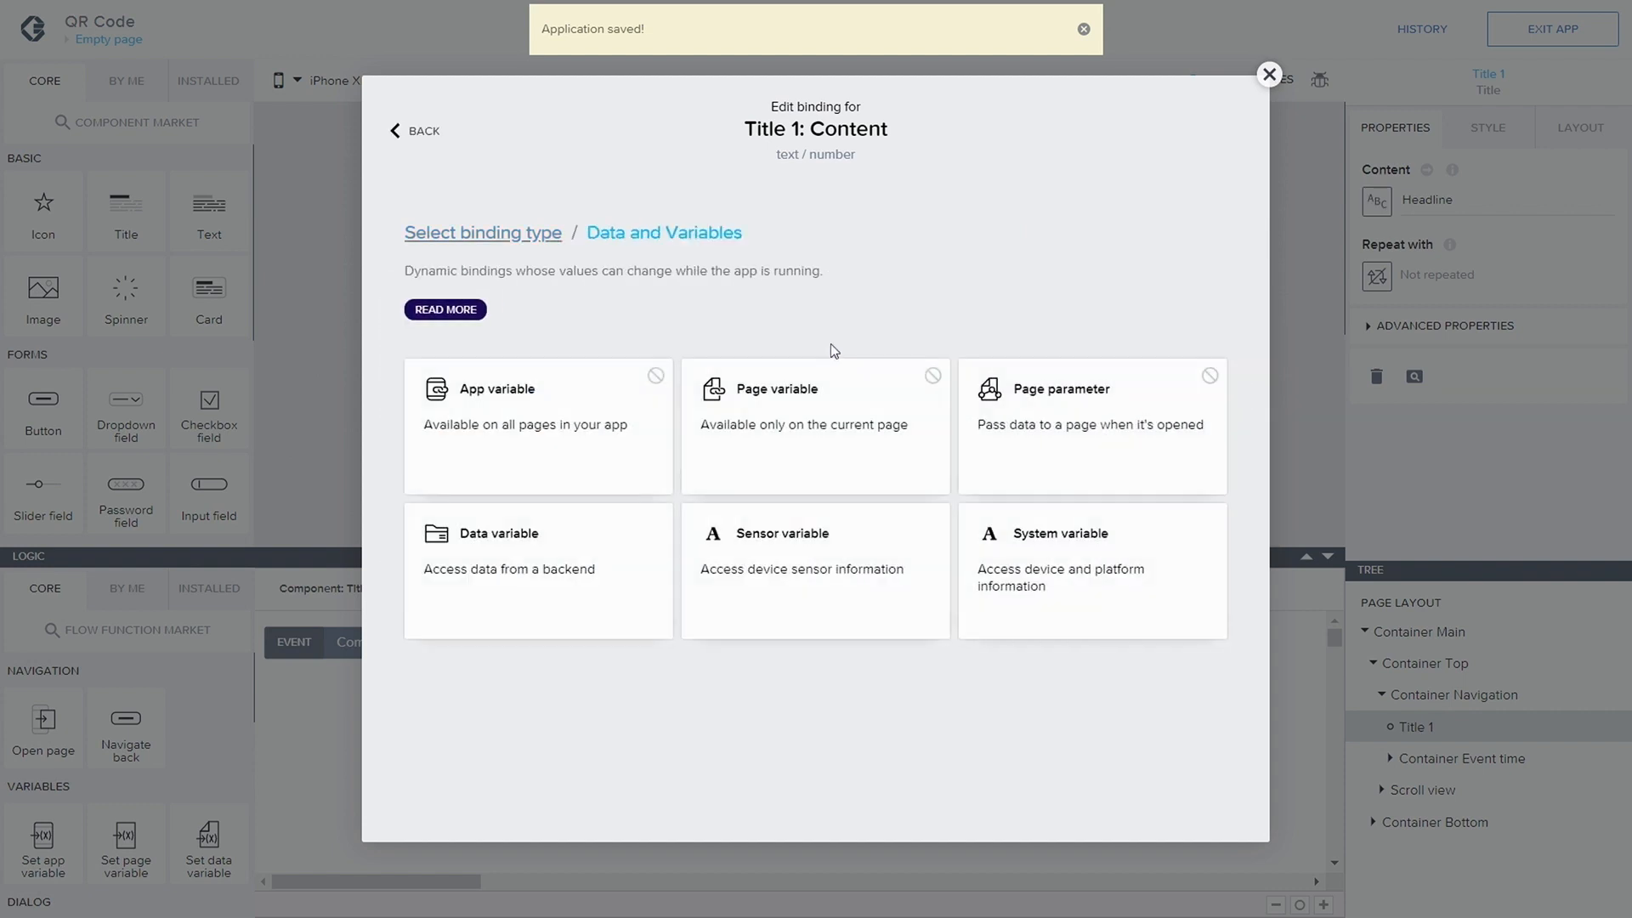
{"action": "left_click", "coordinate": [595, 518]}
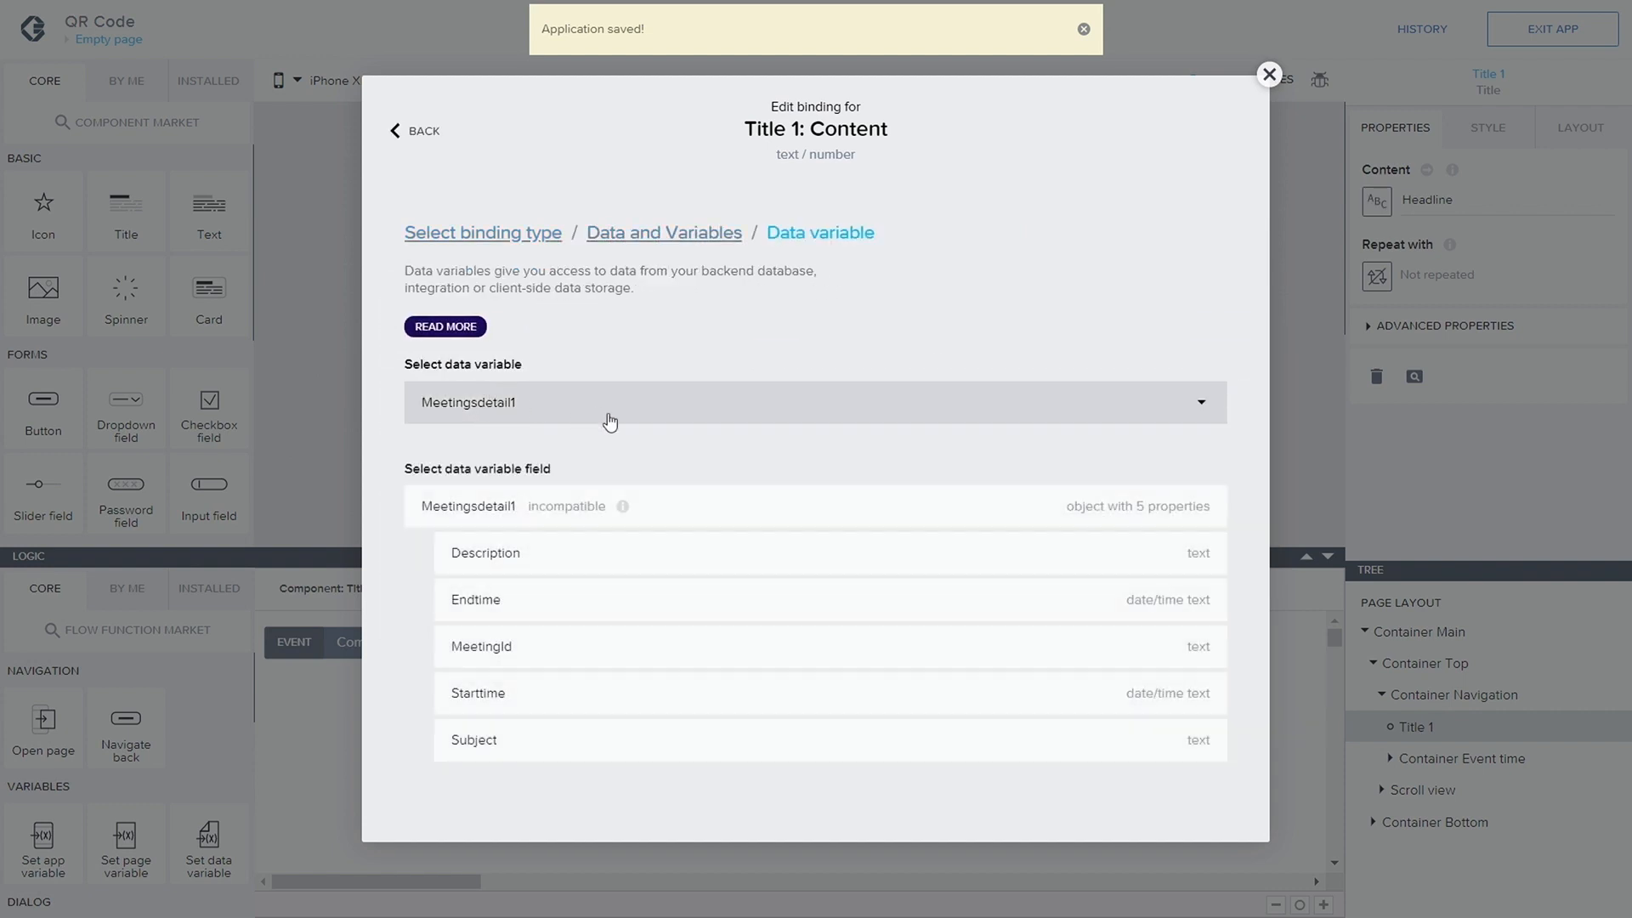
{"action": "left_click", "coordinate": [520, 734]}
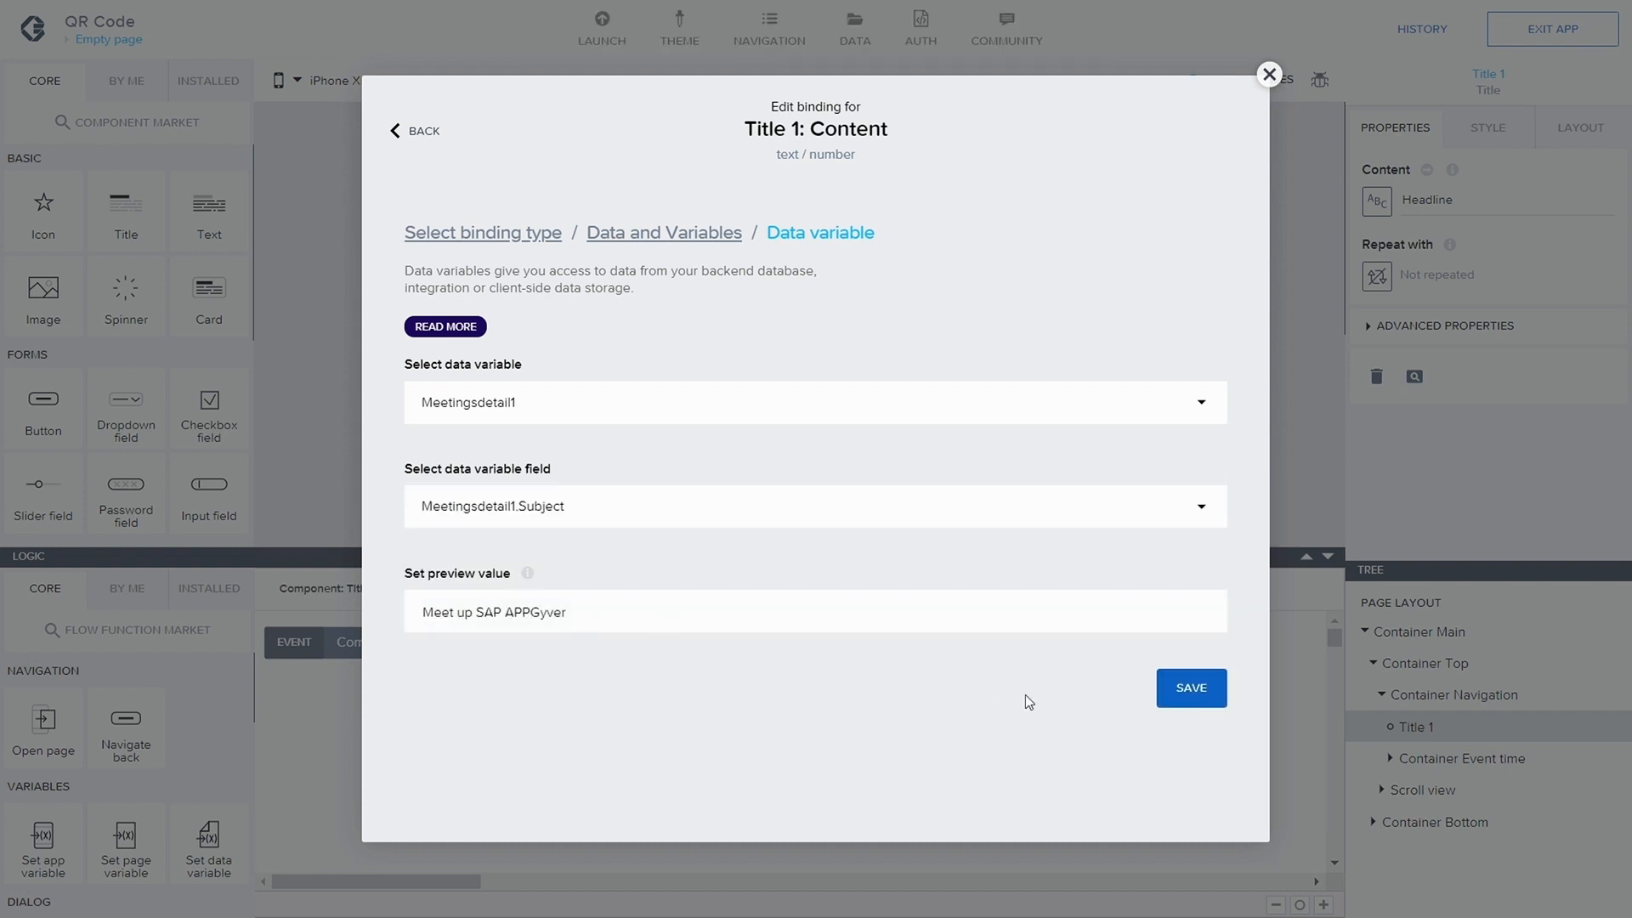
{"action": "left_click", "coordinate": [1169, 687]}
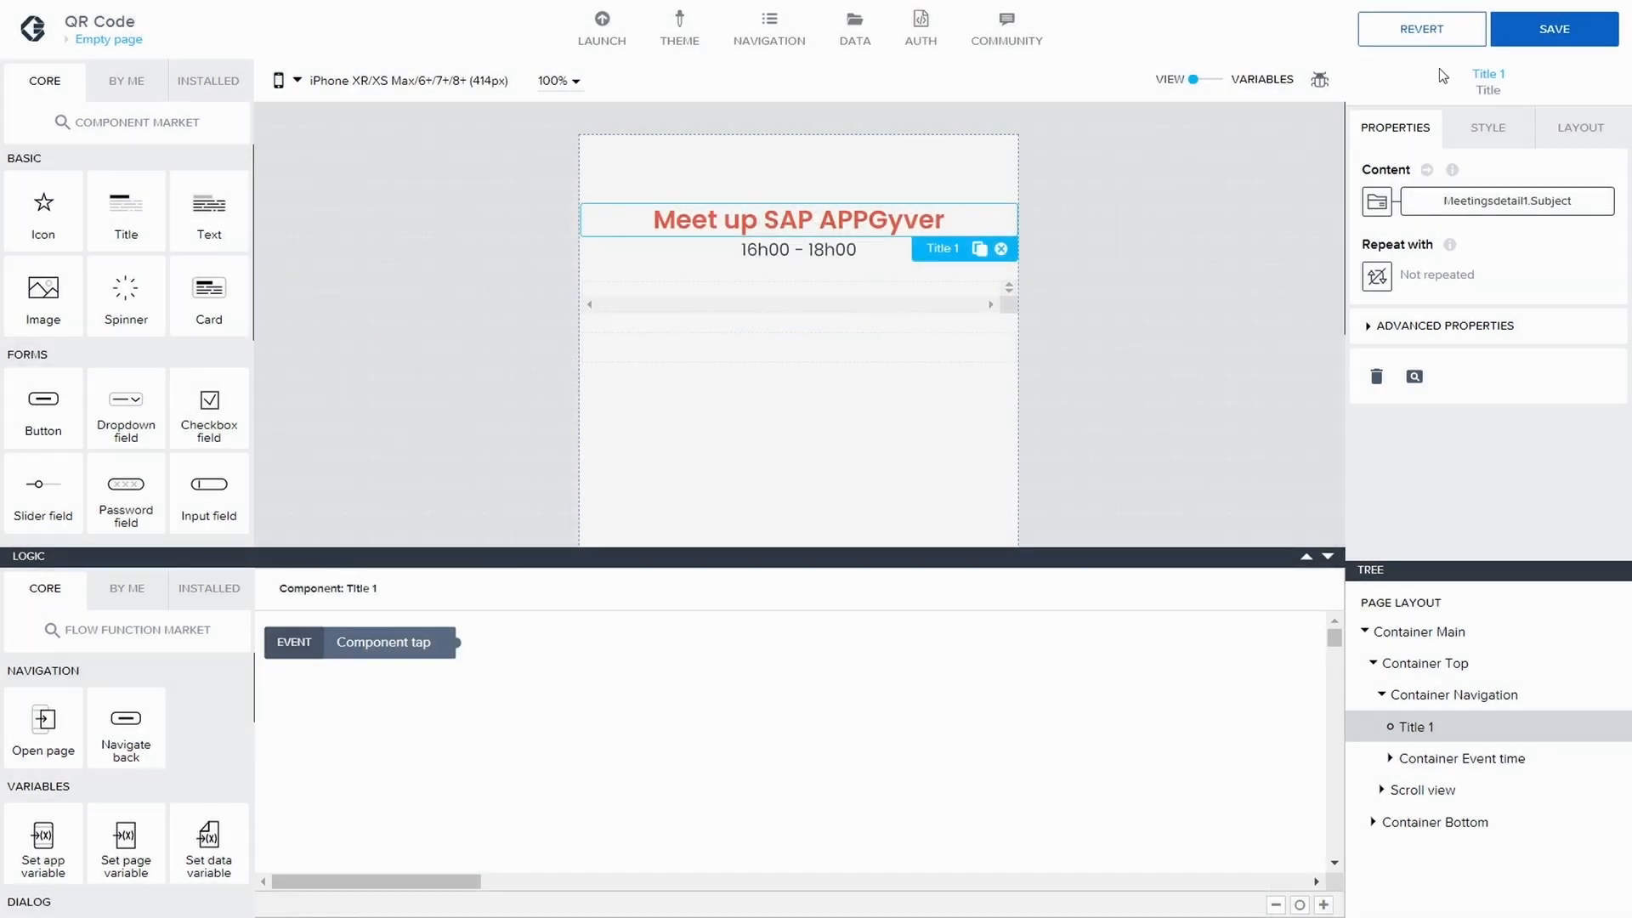
{"action": "left_click", "coordinate": [1553, 29]}
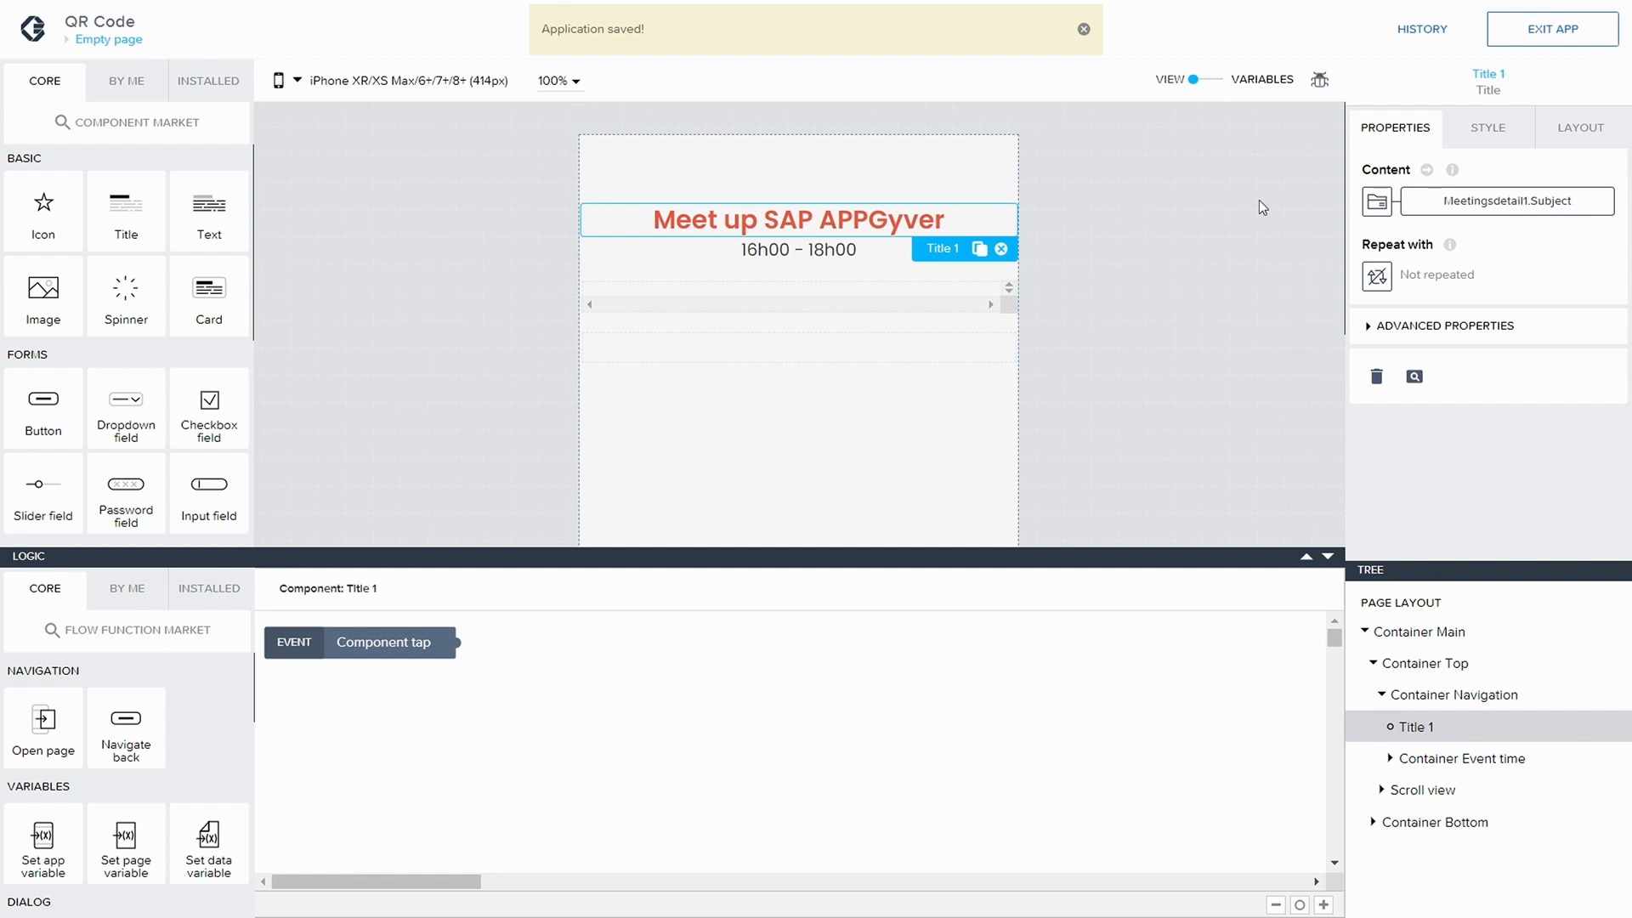
- Switch the Text Event Time content binding to a formula and clear the existing formula text
{"action": "left_click", "coordinate": [779, 250]}
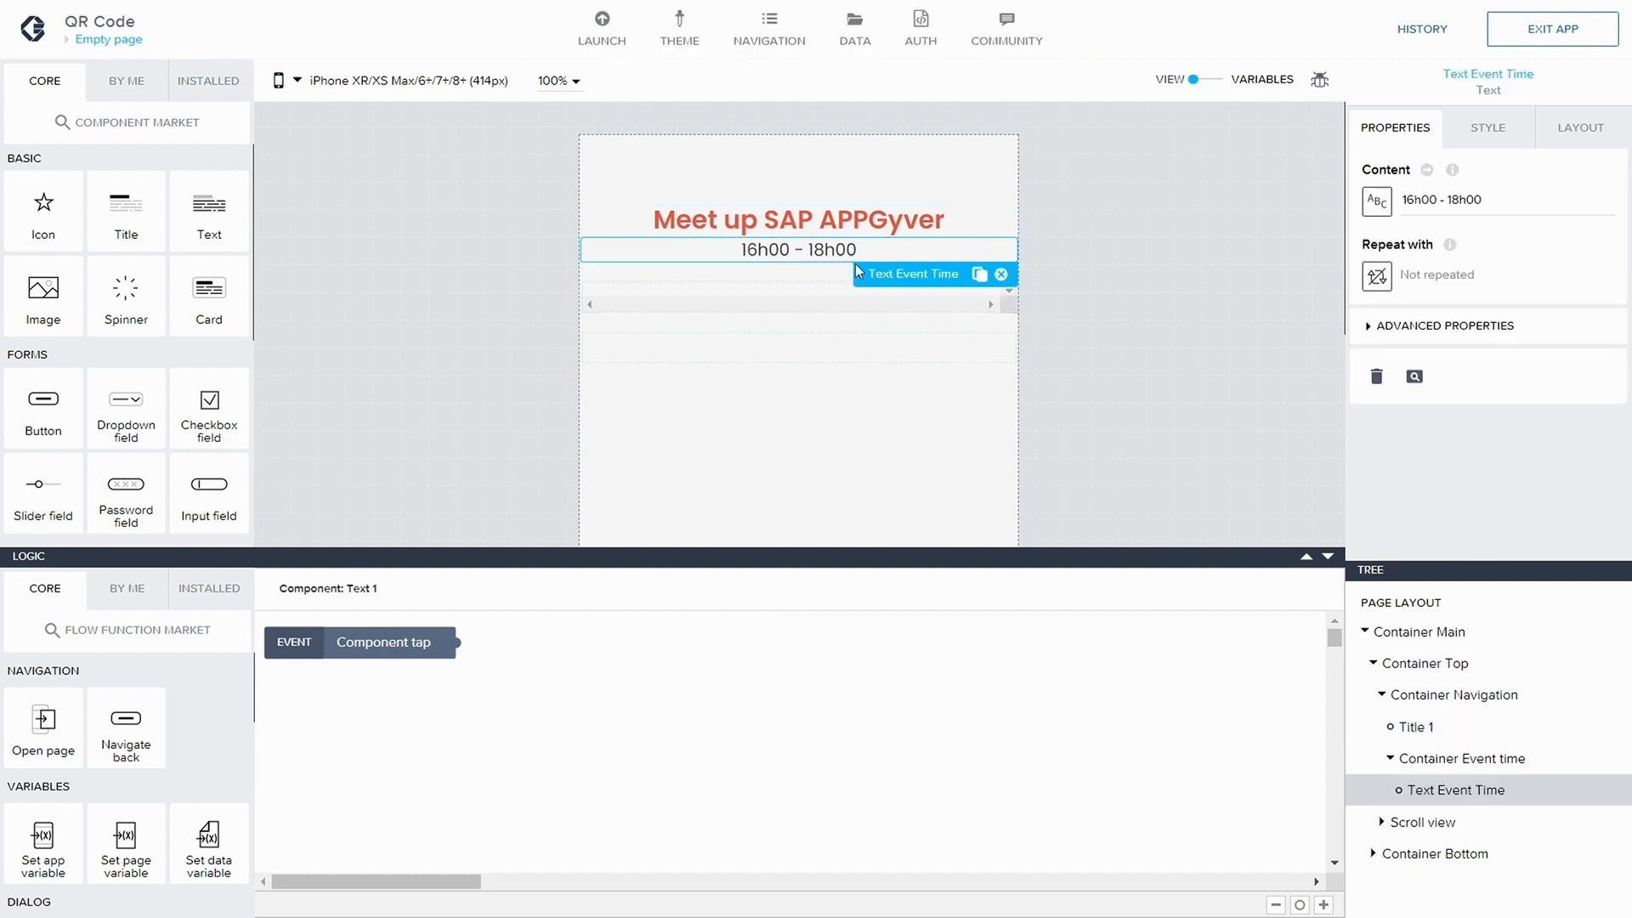
{"action": "left_click", "coordinate": [1426, 170]}
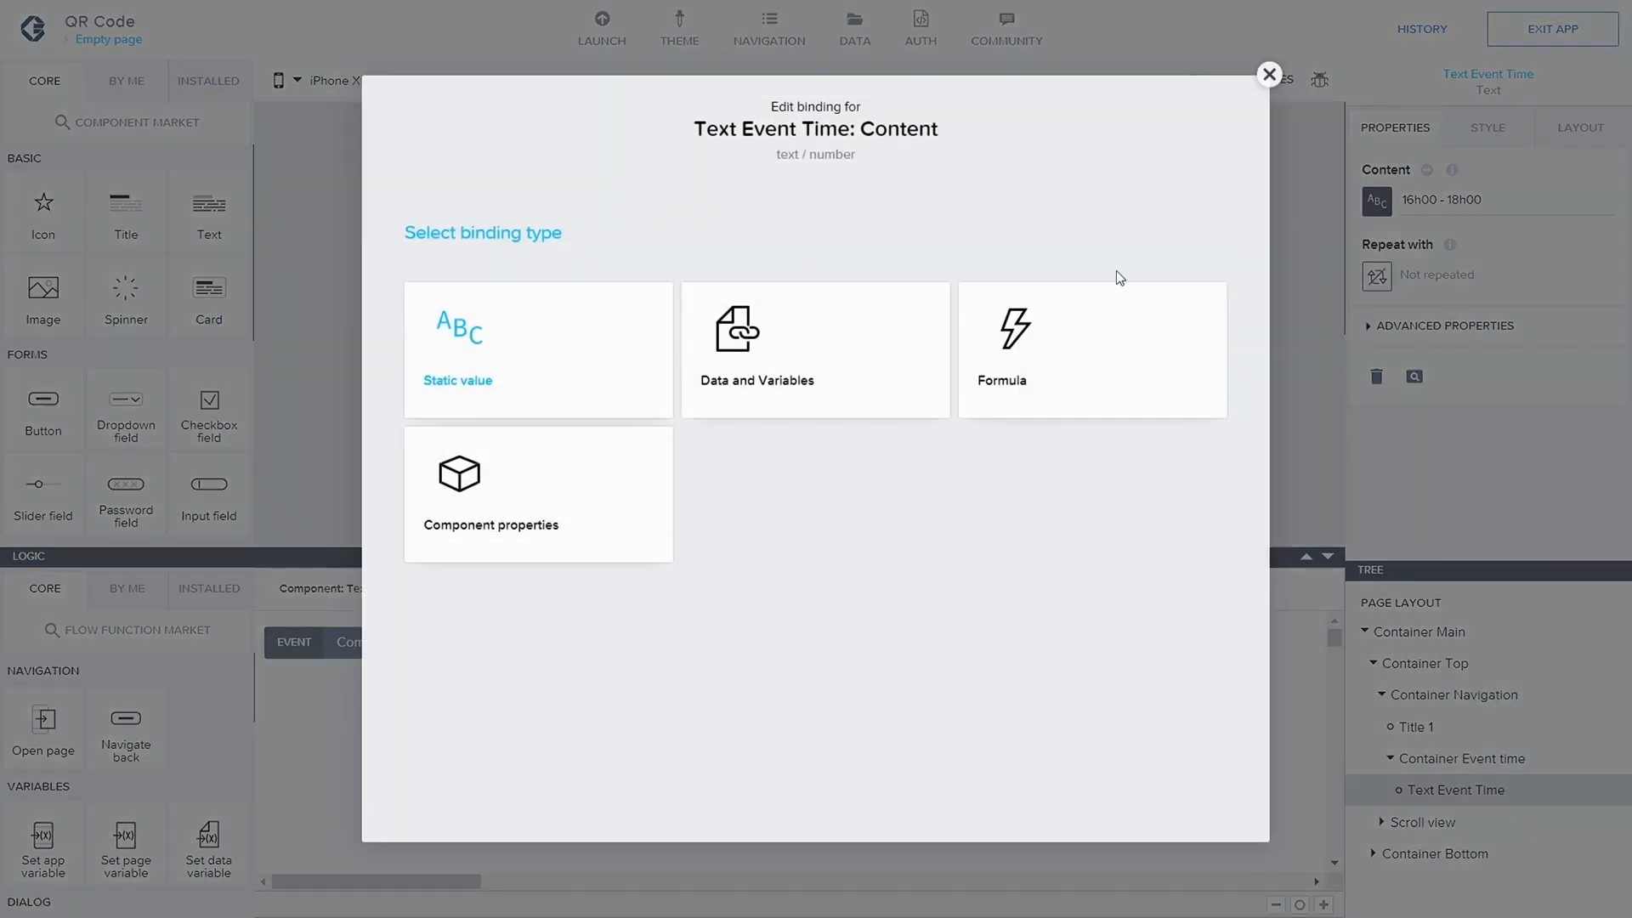
{"action": "left_click", "coordinate": [1048, 350]}
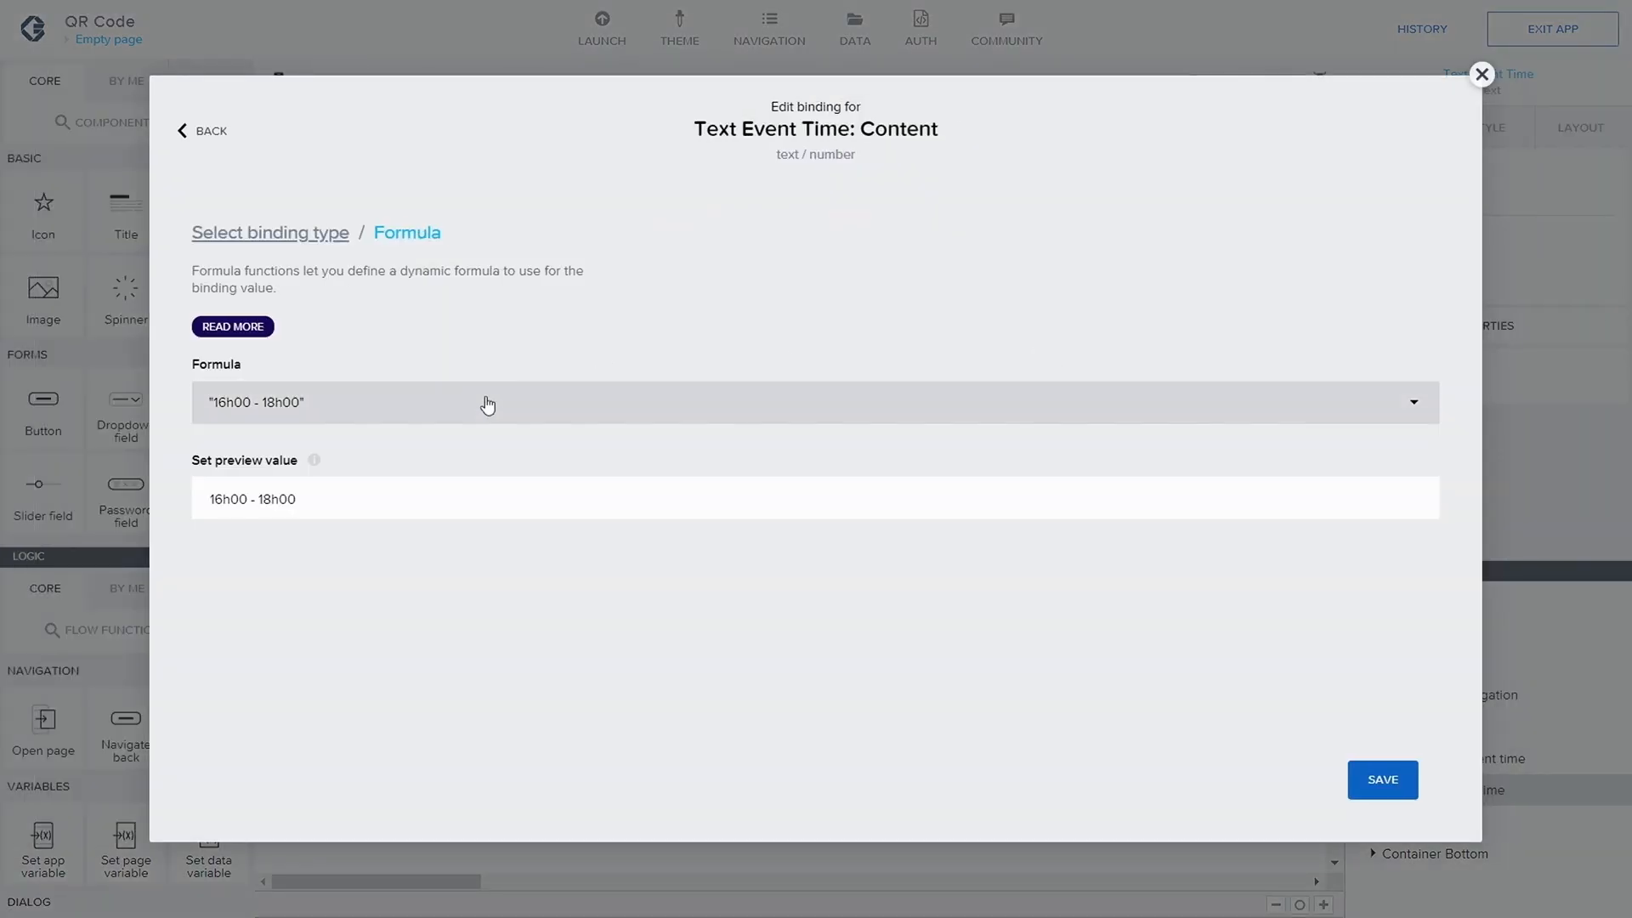
{"action": "left_click", "coordinate": [485, 403]}
{"action": "left_click_drag", "start_coordinate": [397, 286], "coordinate": [79, 287]}
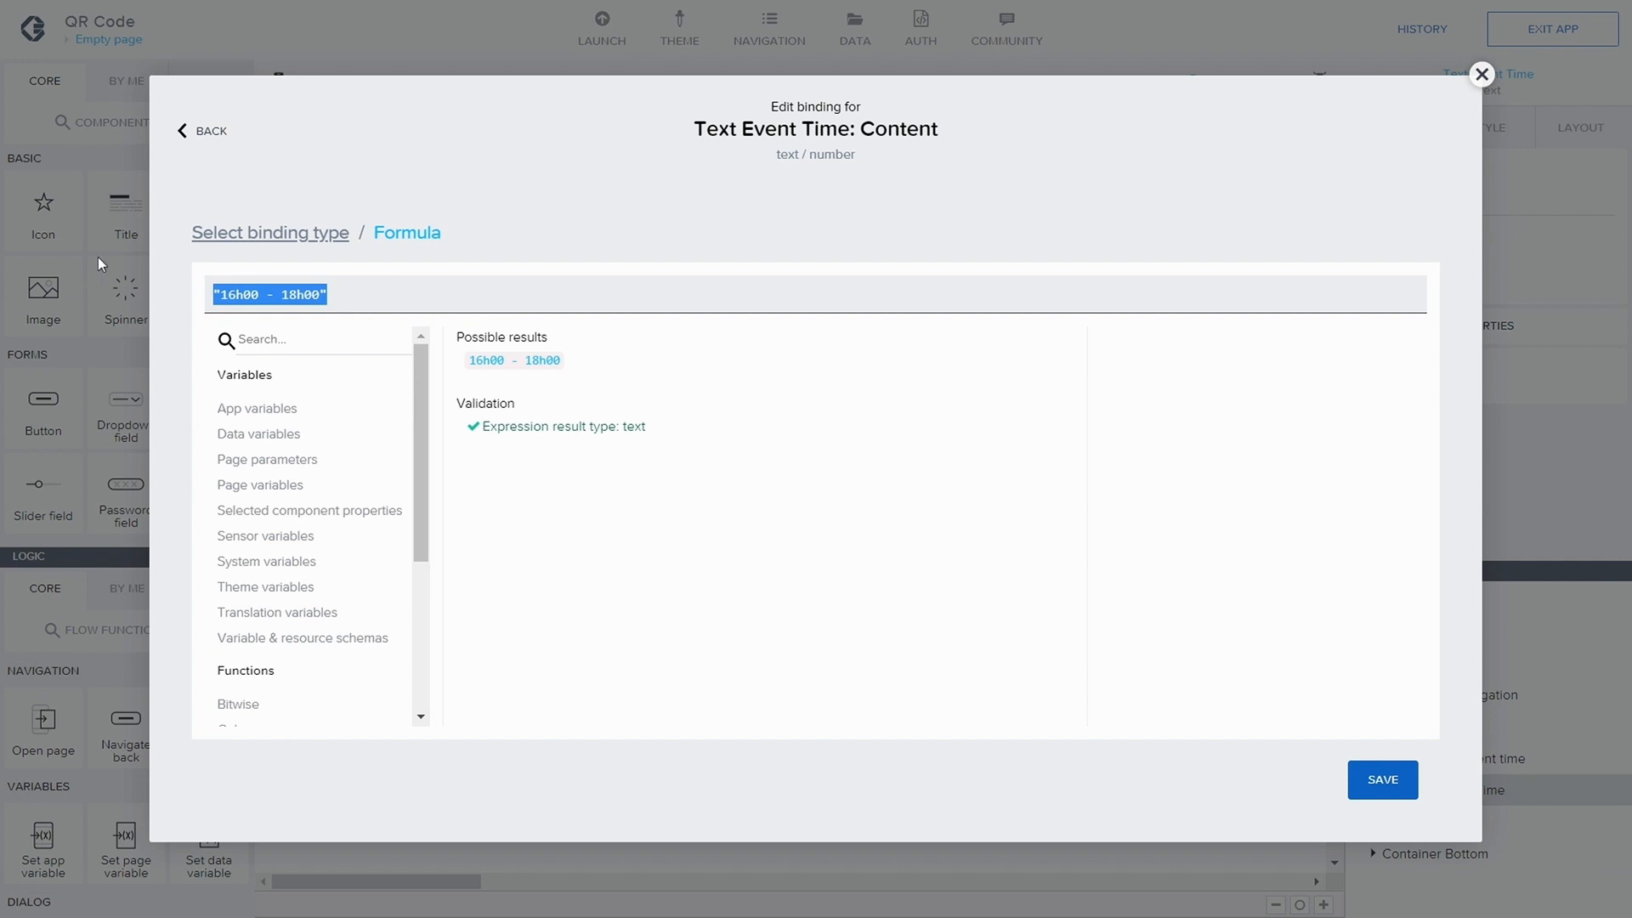
{"action": "key", "text": "BackSpace"}
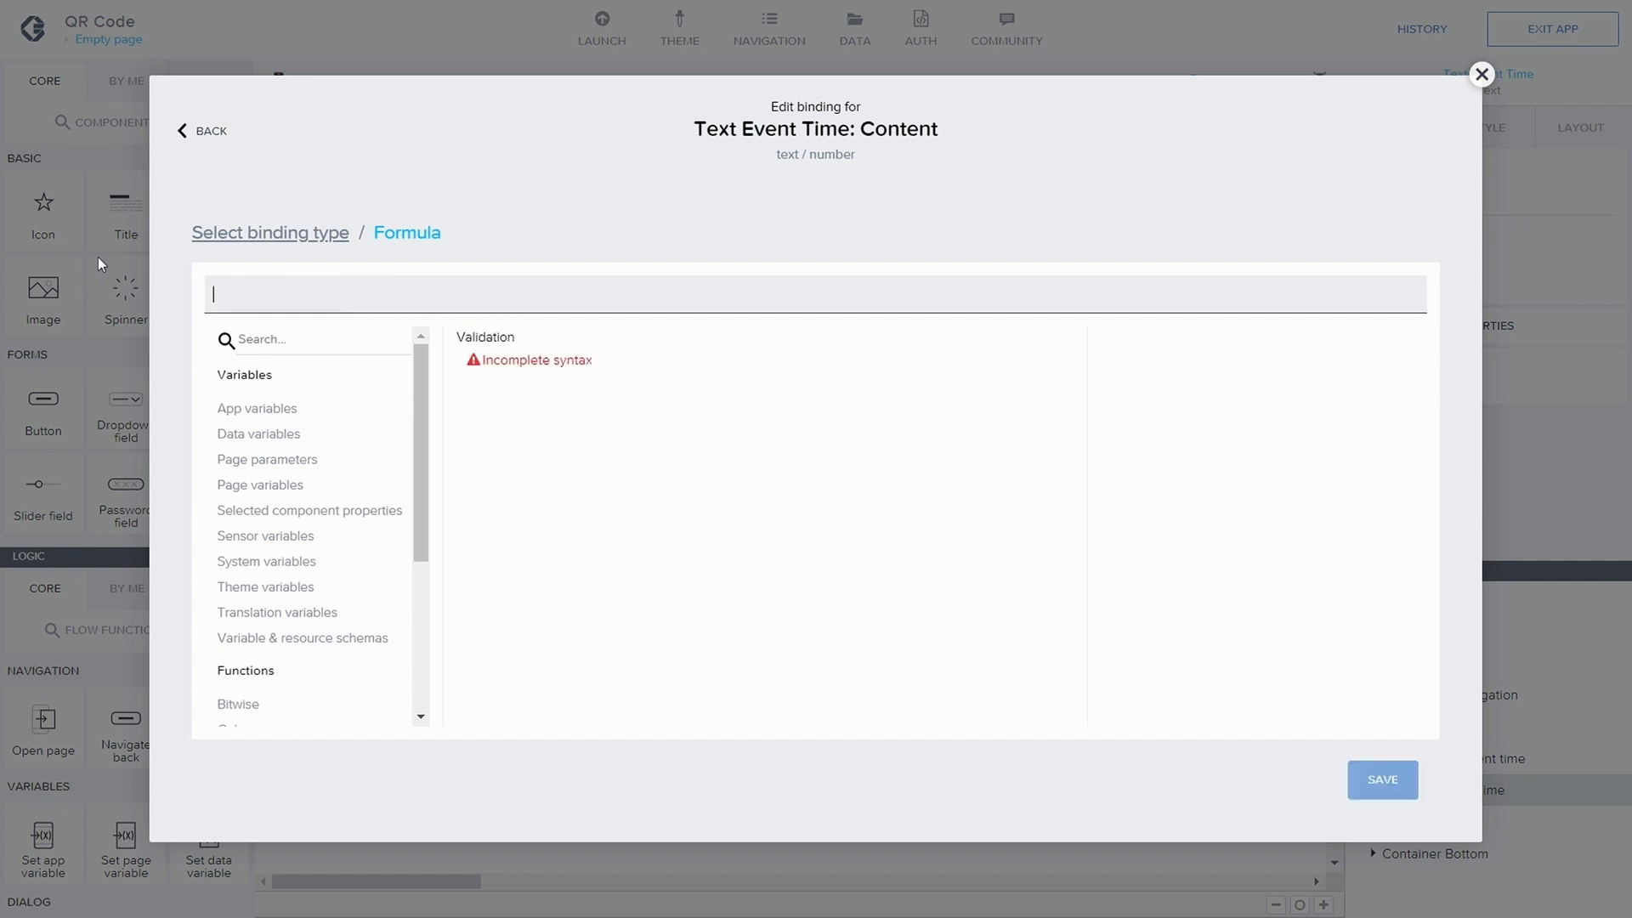
- Enter the formula FORMAT_DATETIME_WITH_TIMEZONE with data.Meetingsdetail1.Starttime as the date and "HH" as the format
{"action": "type", "text": "FORMA"}
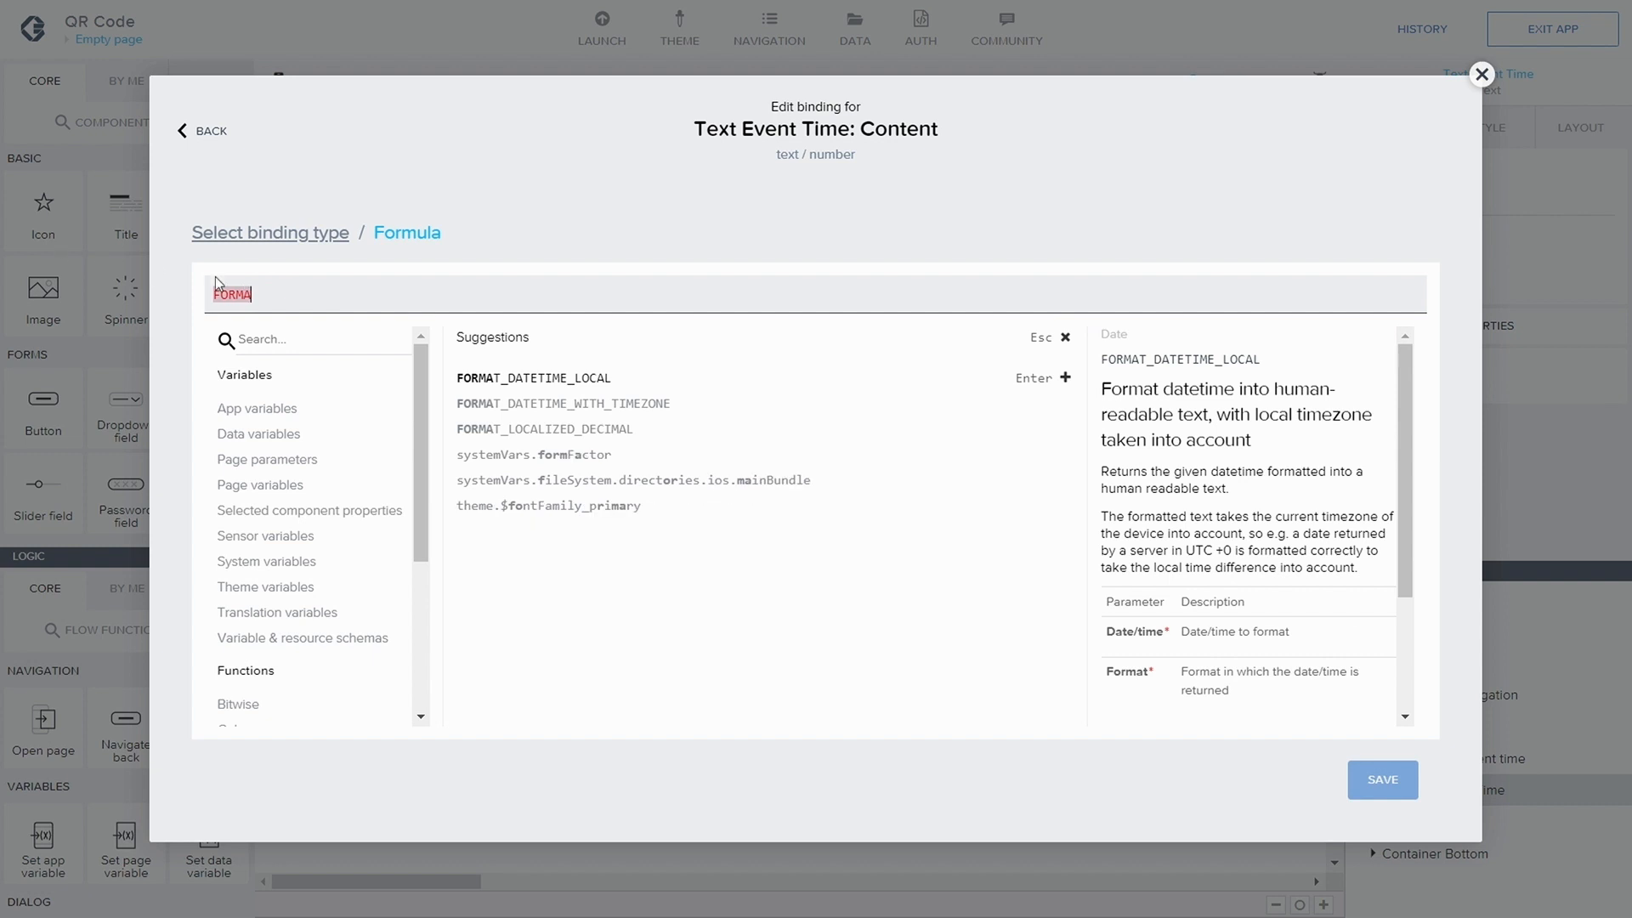
{"action": "left_click", "coordinate": [554, 405]}
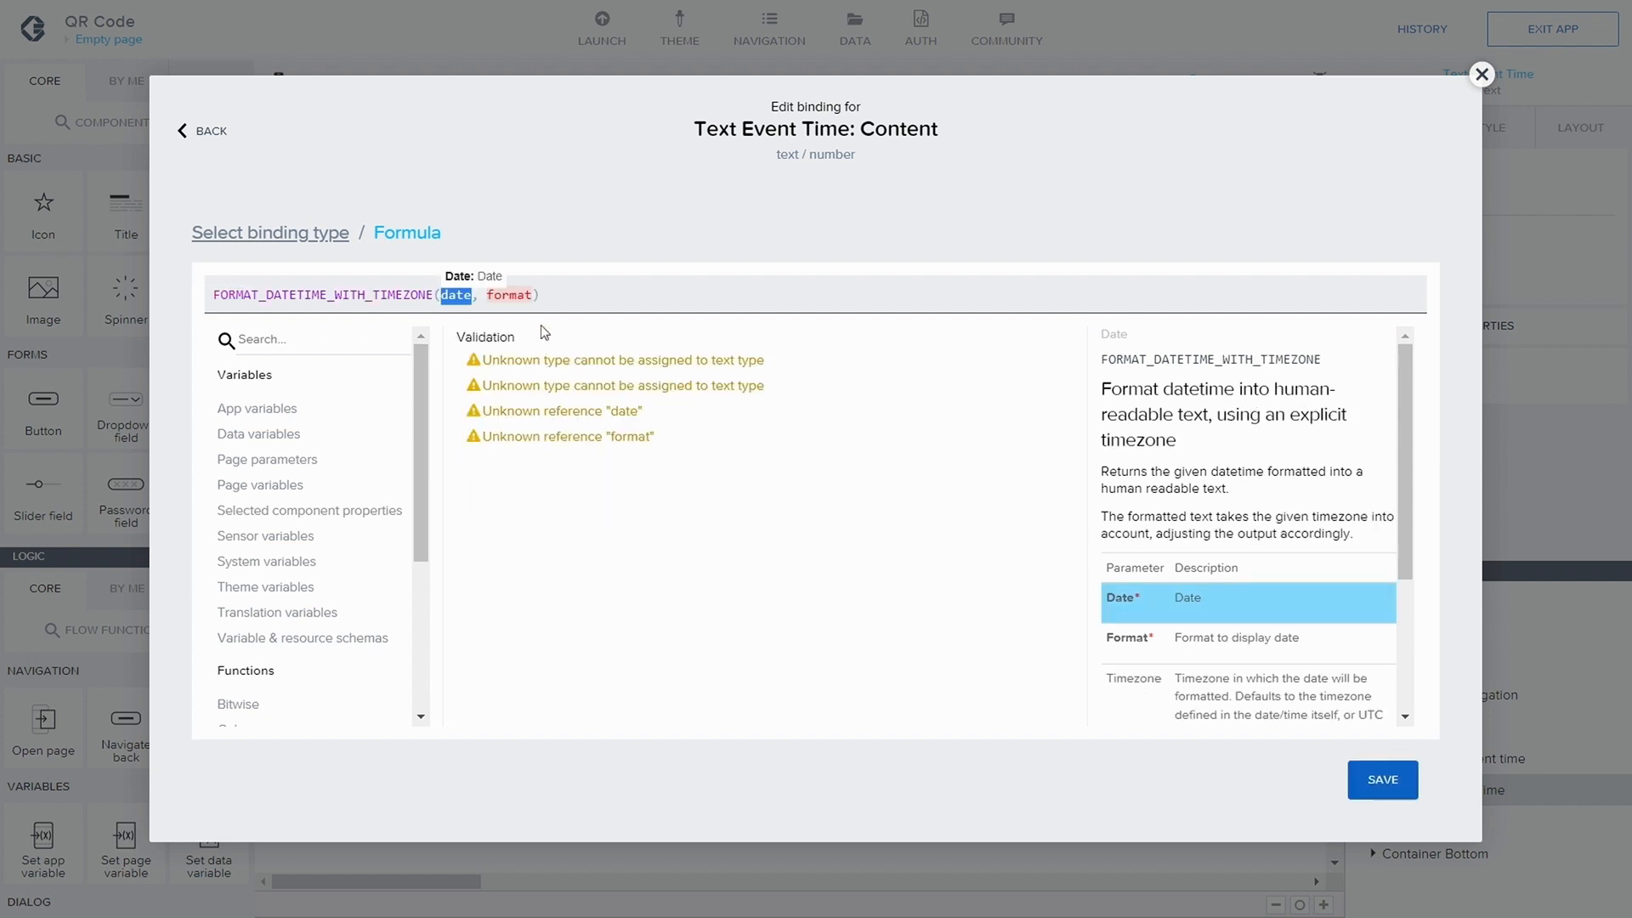
{"action": "left_click", "coordinate": [272, 439]}
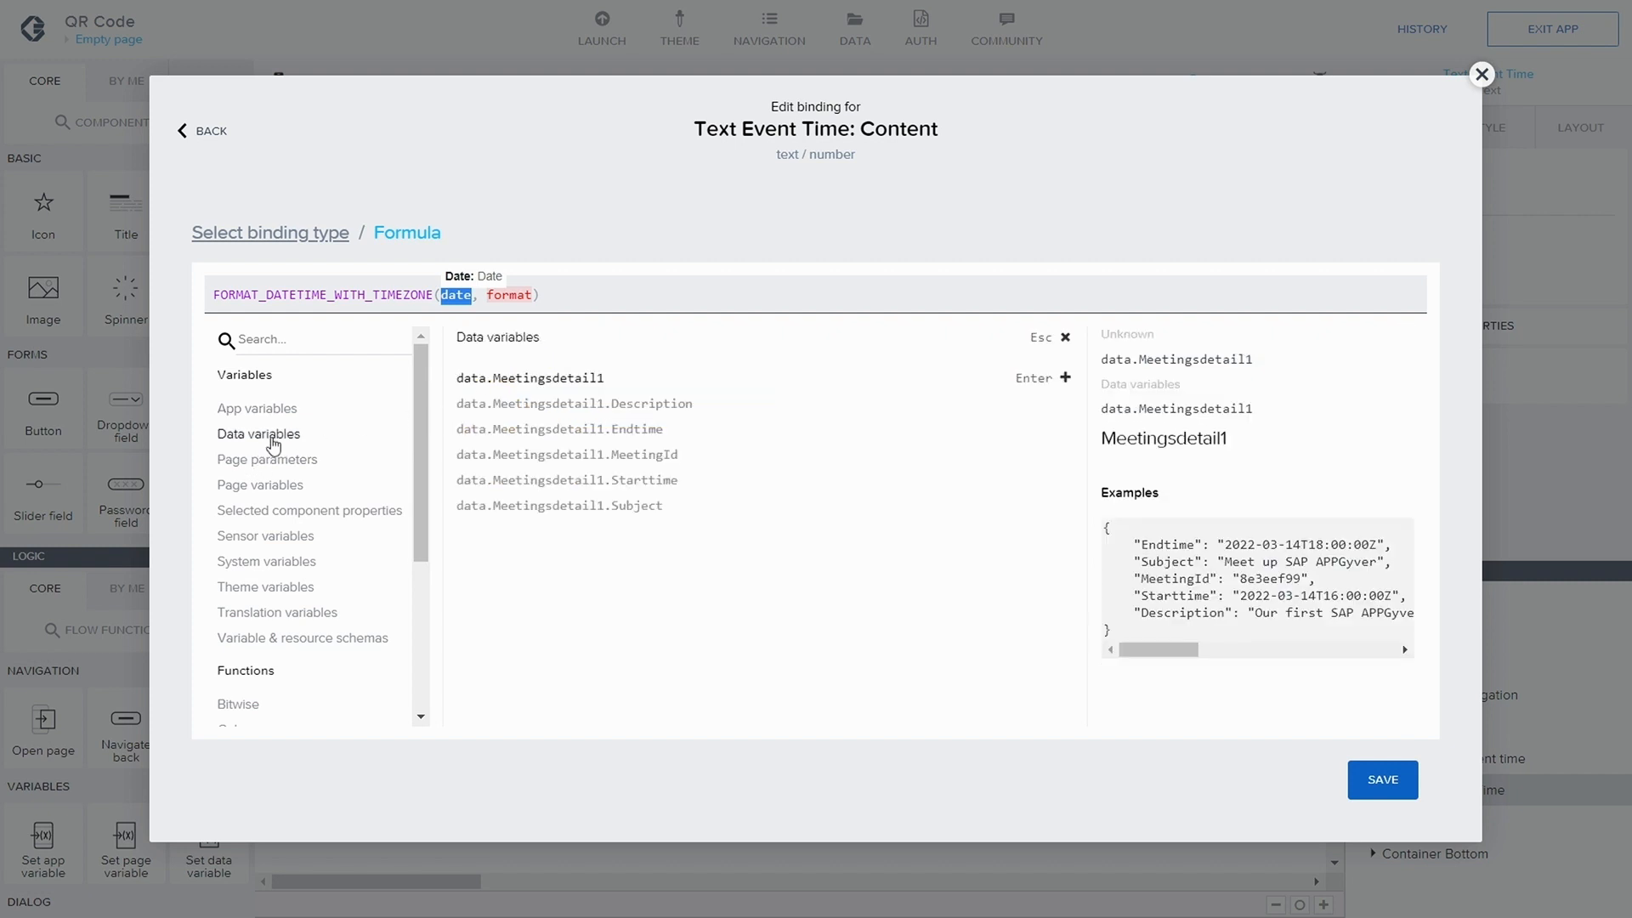
{"action": "left_click", "coordinate": [592, 481]}
{"action": "left_click", "coordinate": [706, 295]}
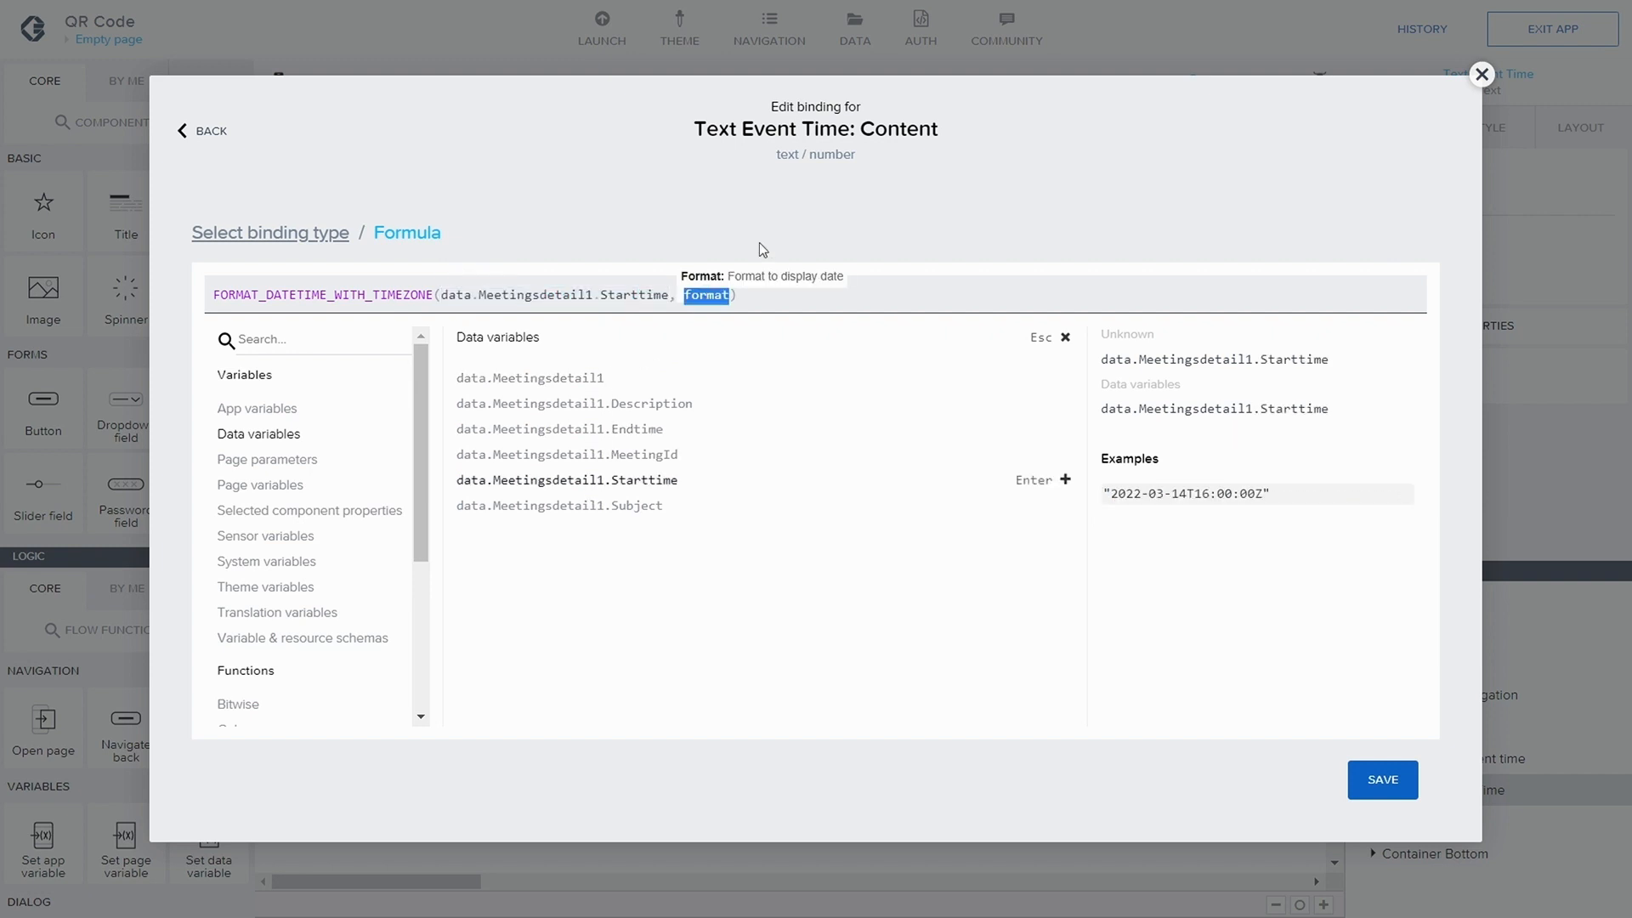
{"action": "type", "text": "\"HH"}
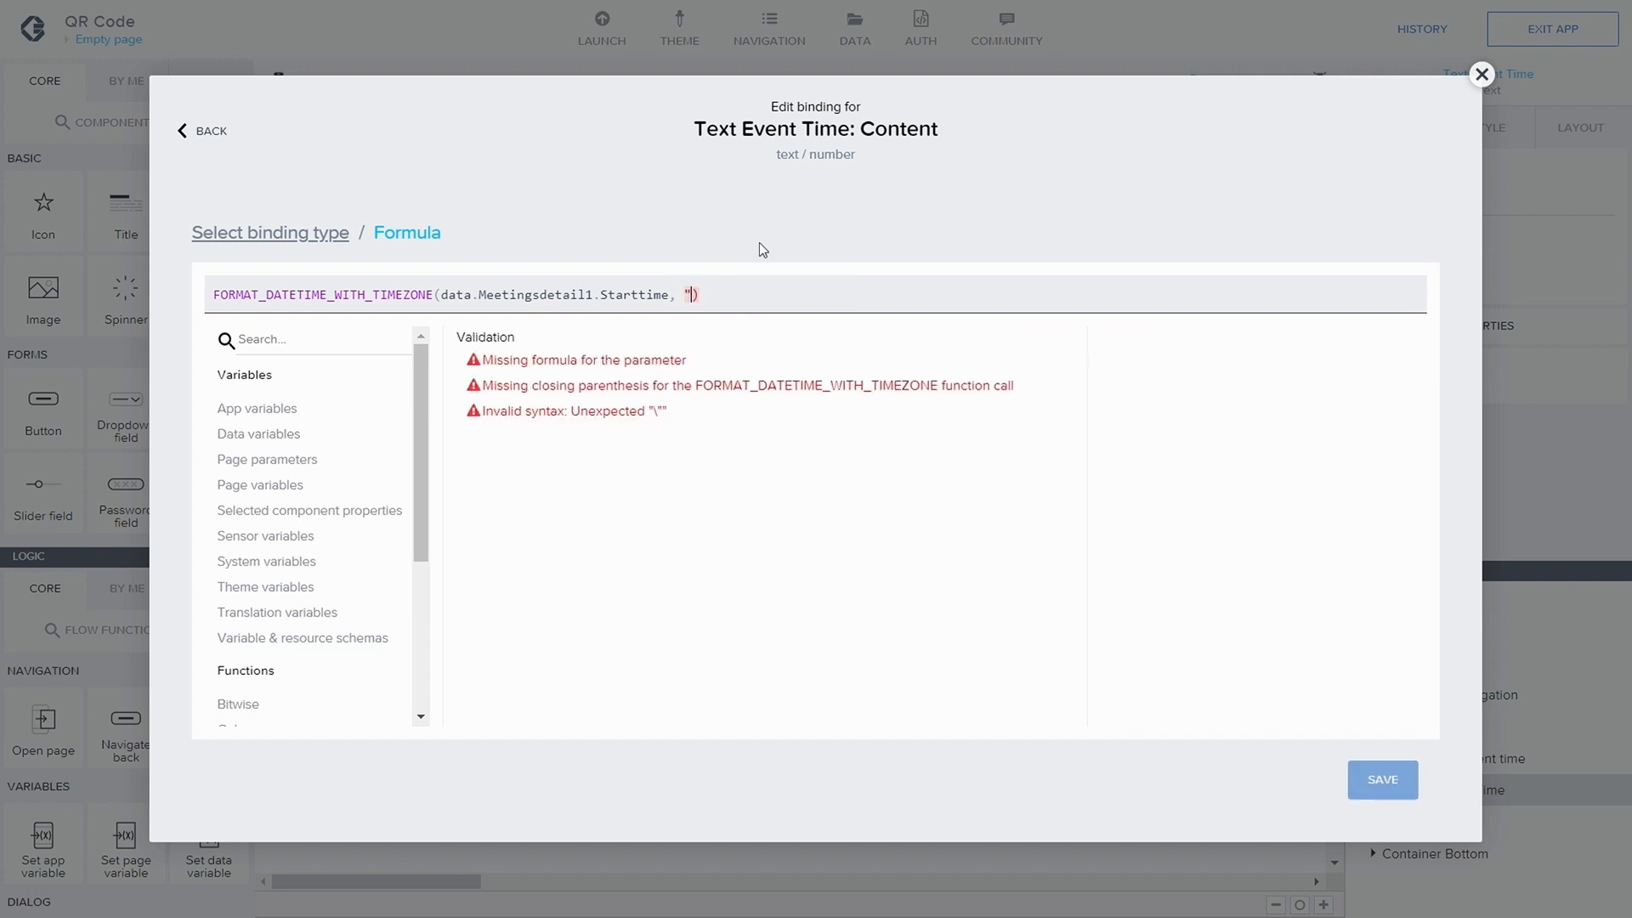
{"action": "type", "text": "\""}
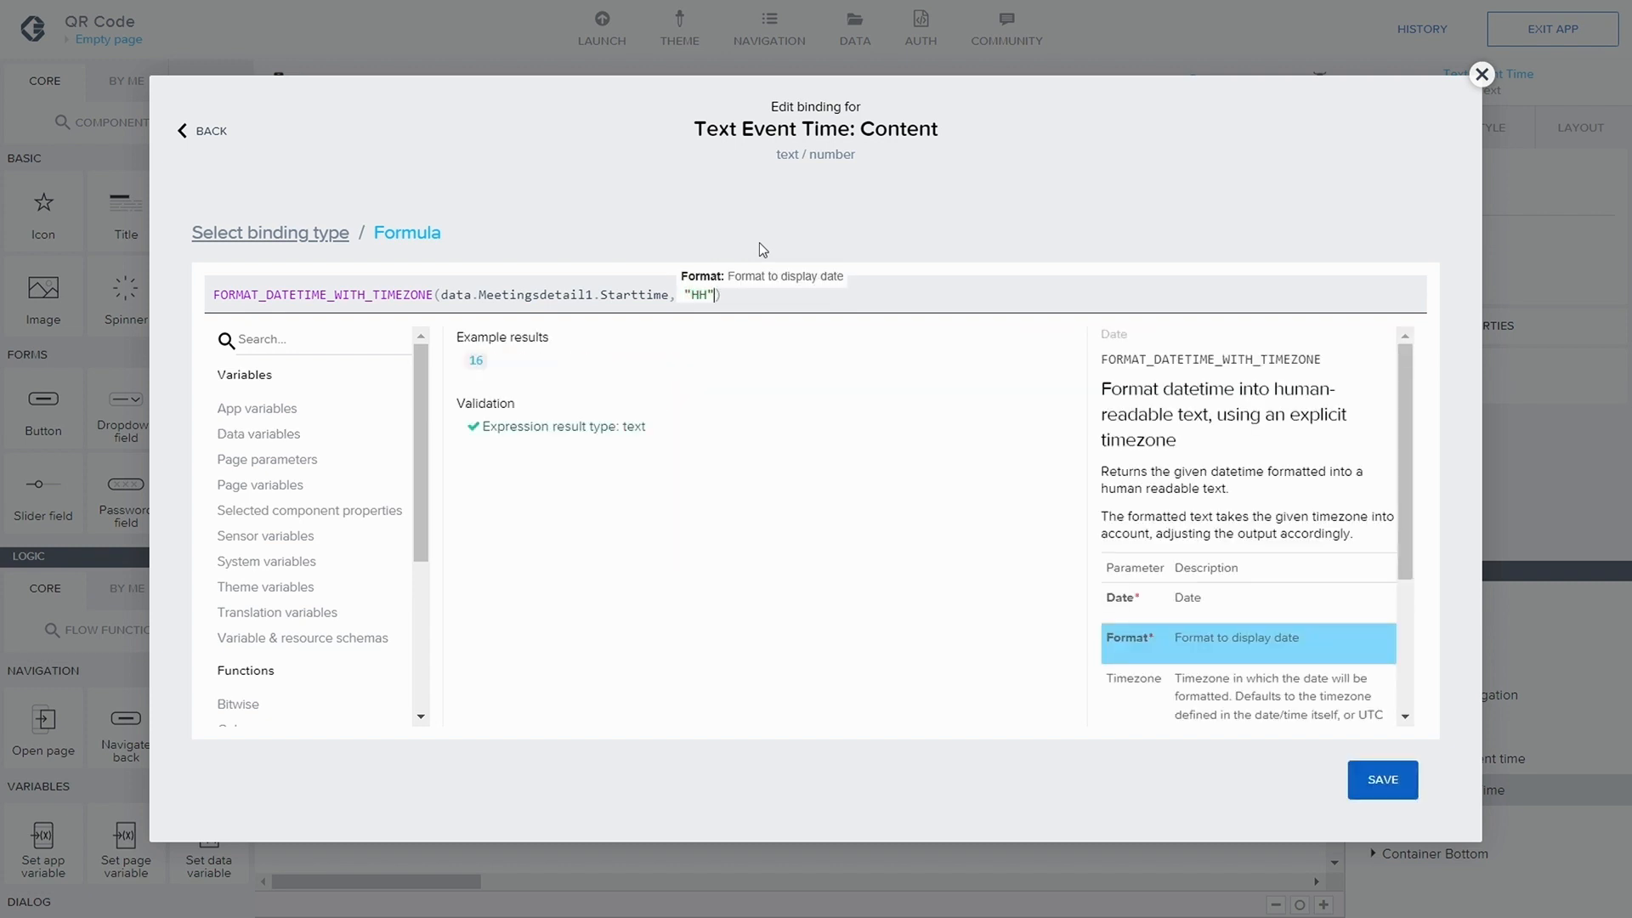
- Append + "h" + to the formula, followed by a copy of the start hour expression including its "h"
{"action": "key", "text": "End"}
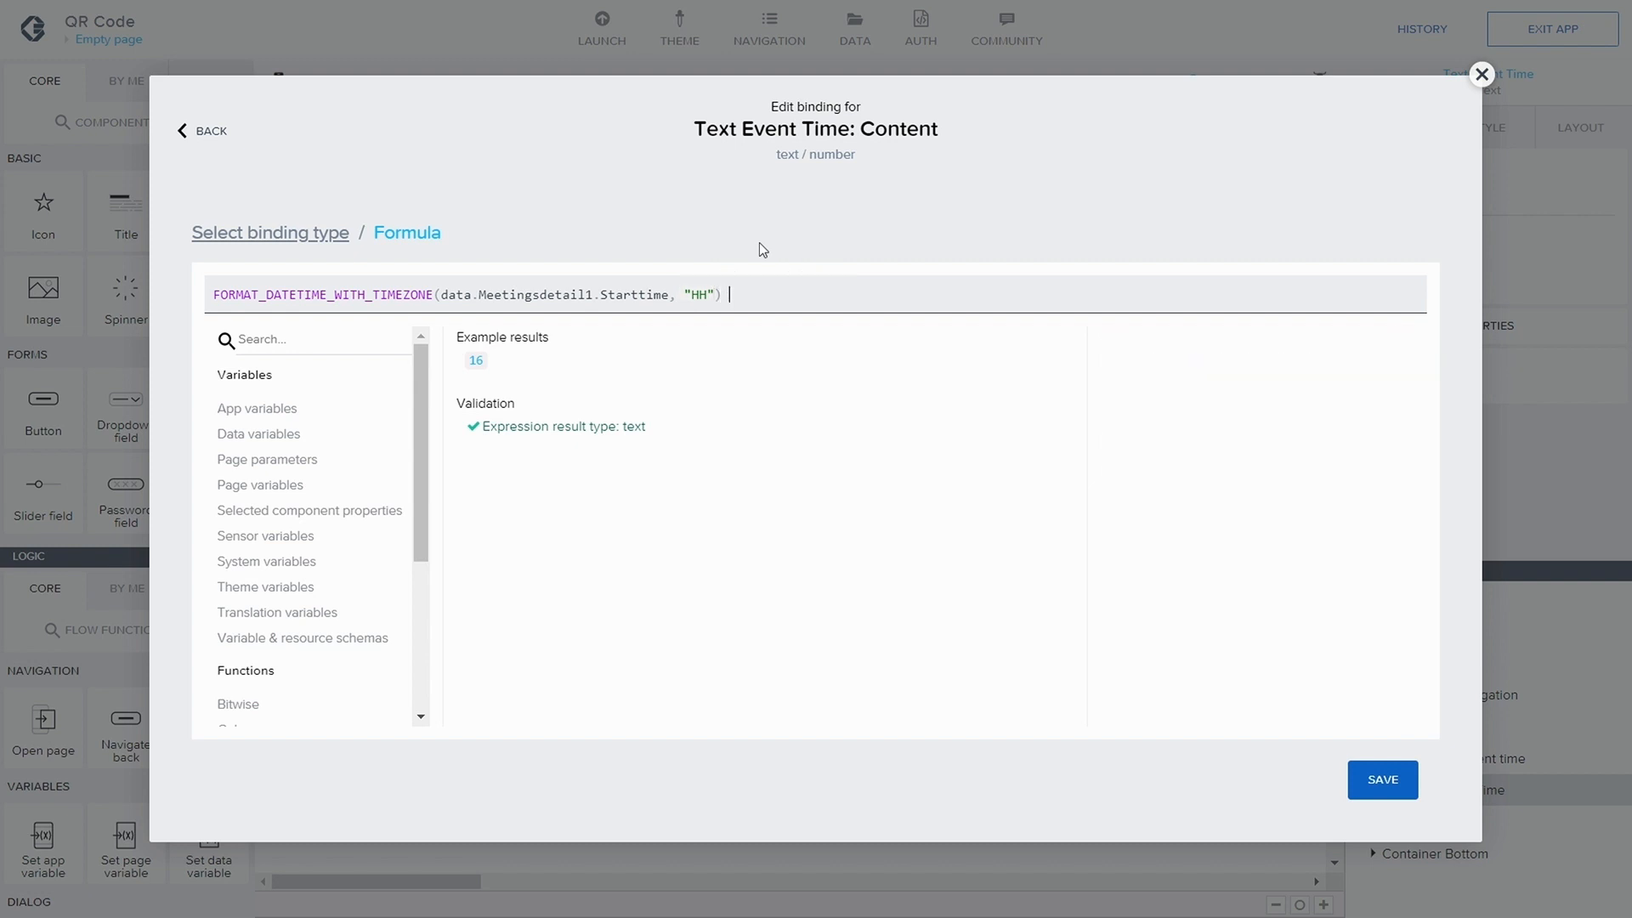
{"action": "type", "text": "+ \""}
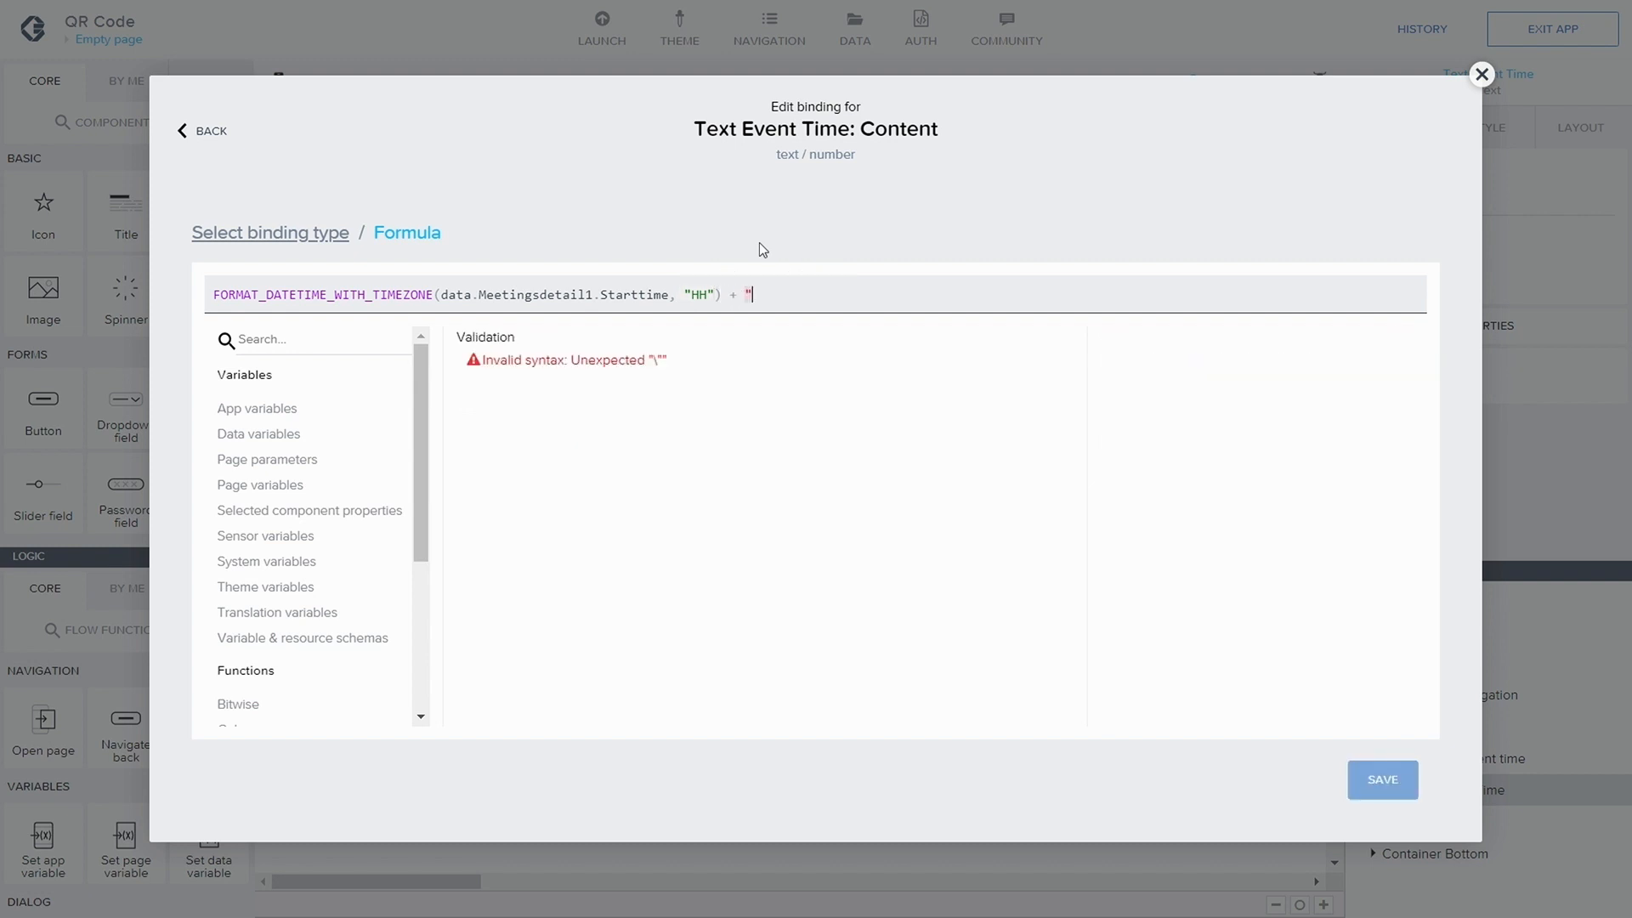
{"action": "type", "text": "h\""}
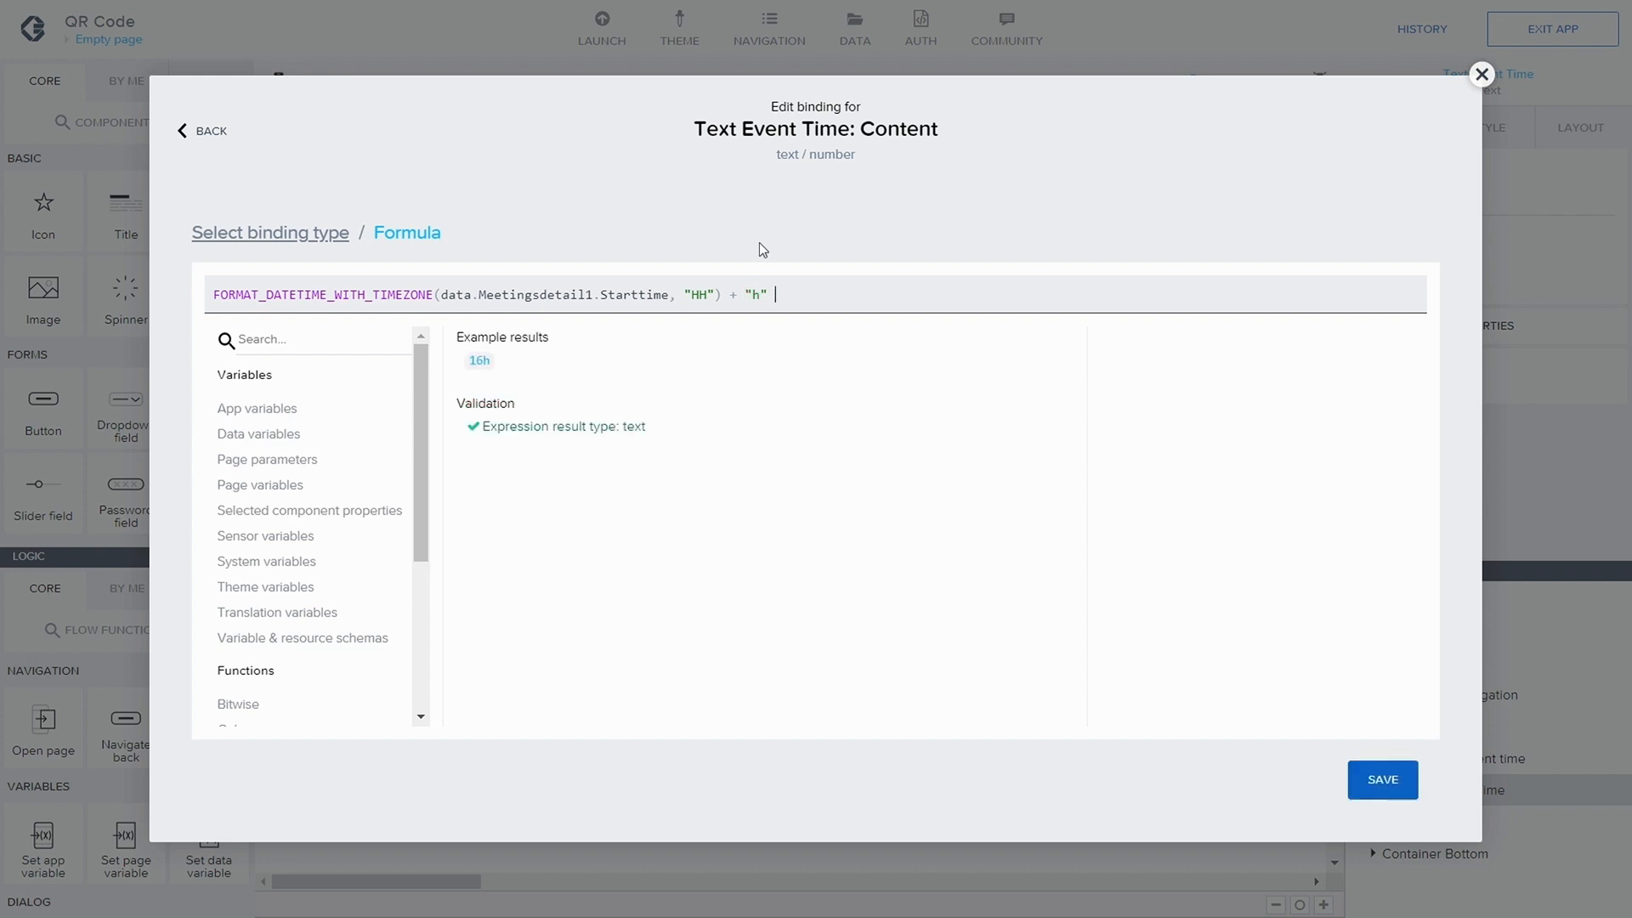
{"action": "type", "text": " +"}
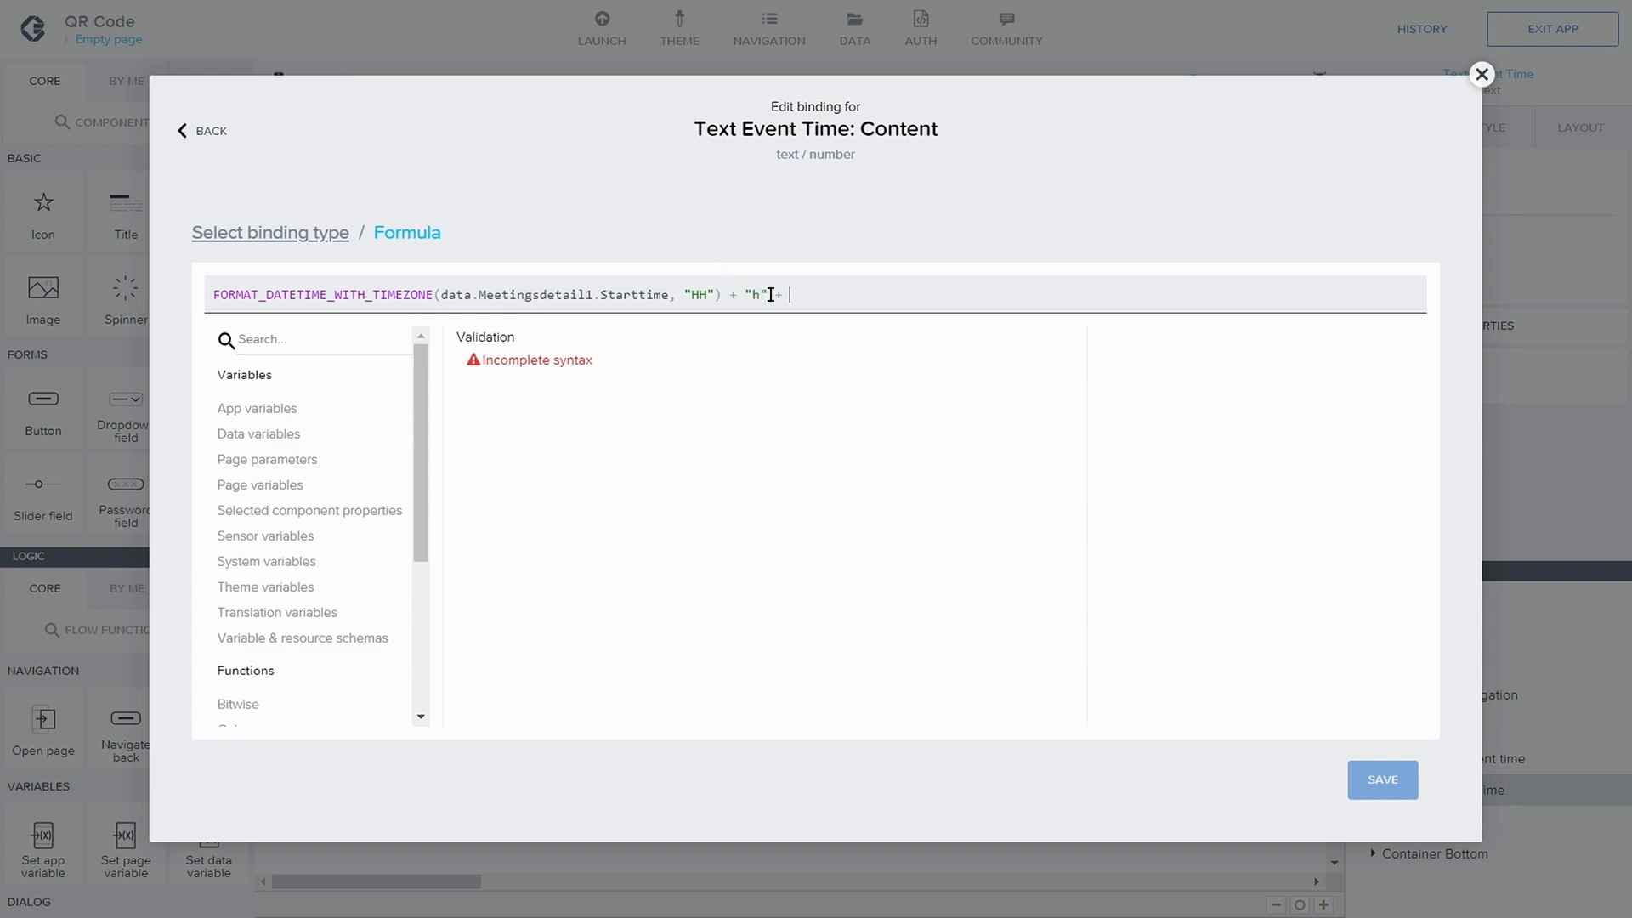
{"action": "left_click_drag", "start_coordinate": [768, 294], "coordinate": [235, 280]}
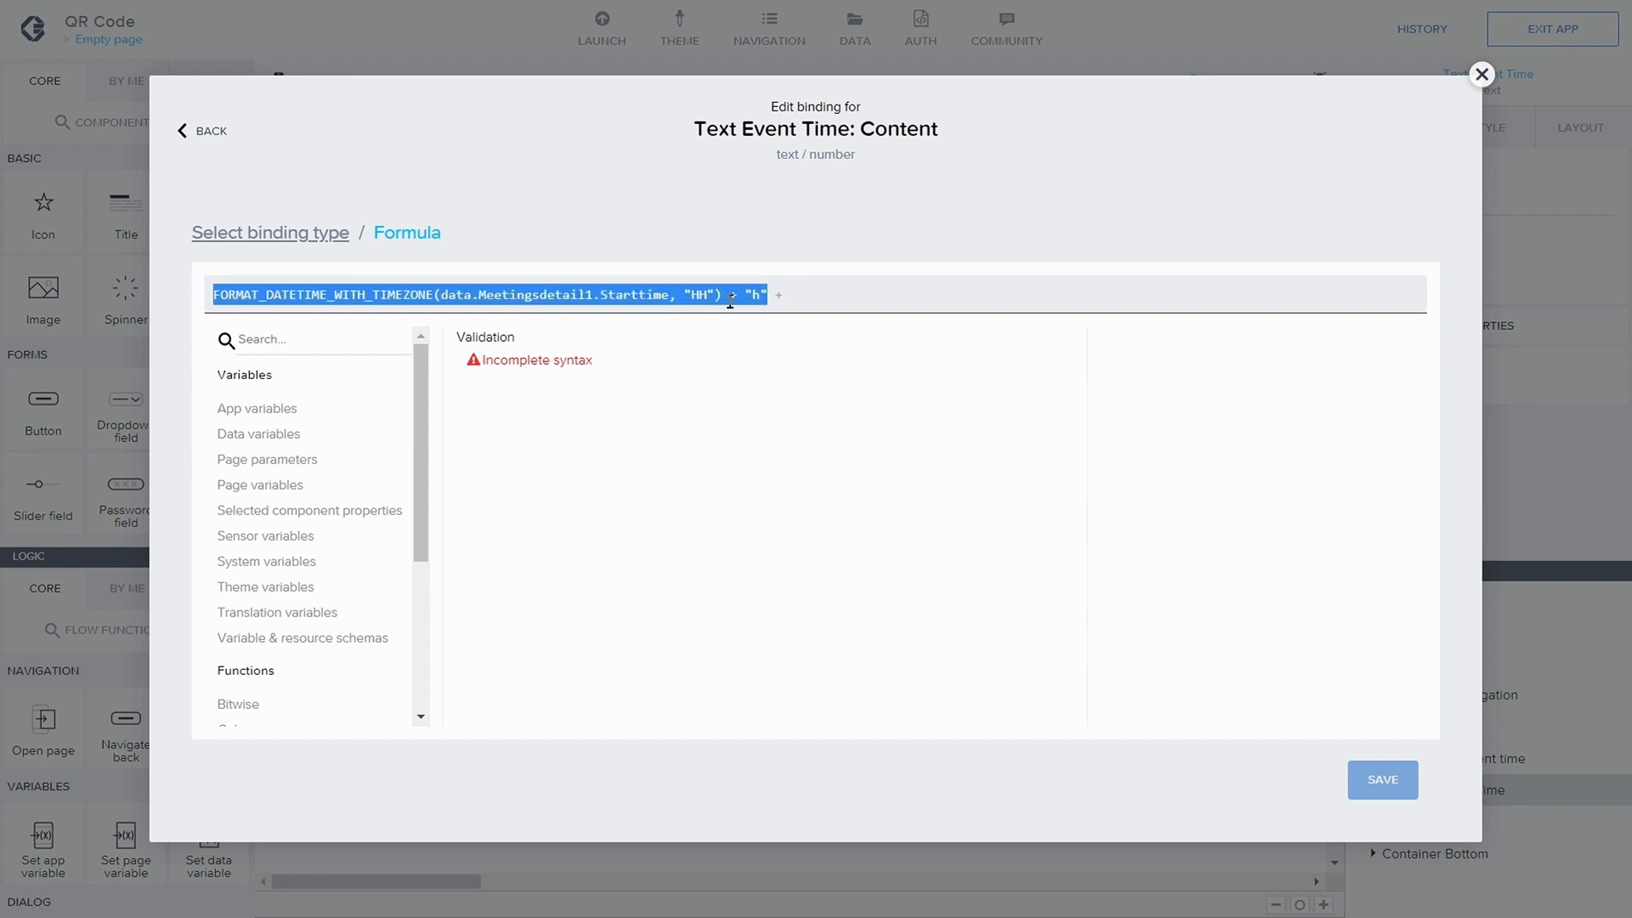
{"action": "key", "text": "ctrl+c"}
{"action": "left_click", "coordinate": [782, 294]}
{"action": "key", "text": "ctrl+v"}
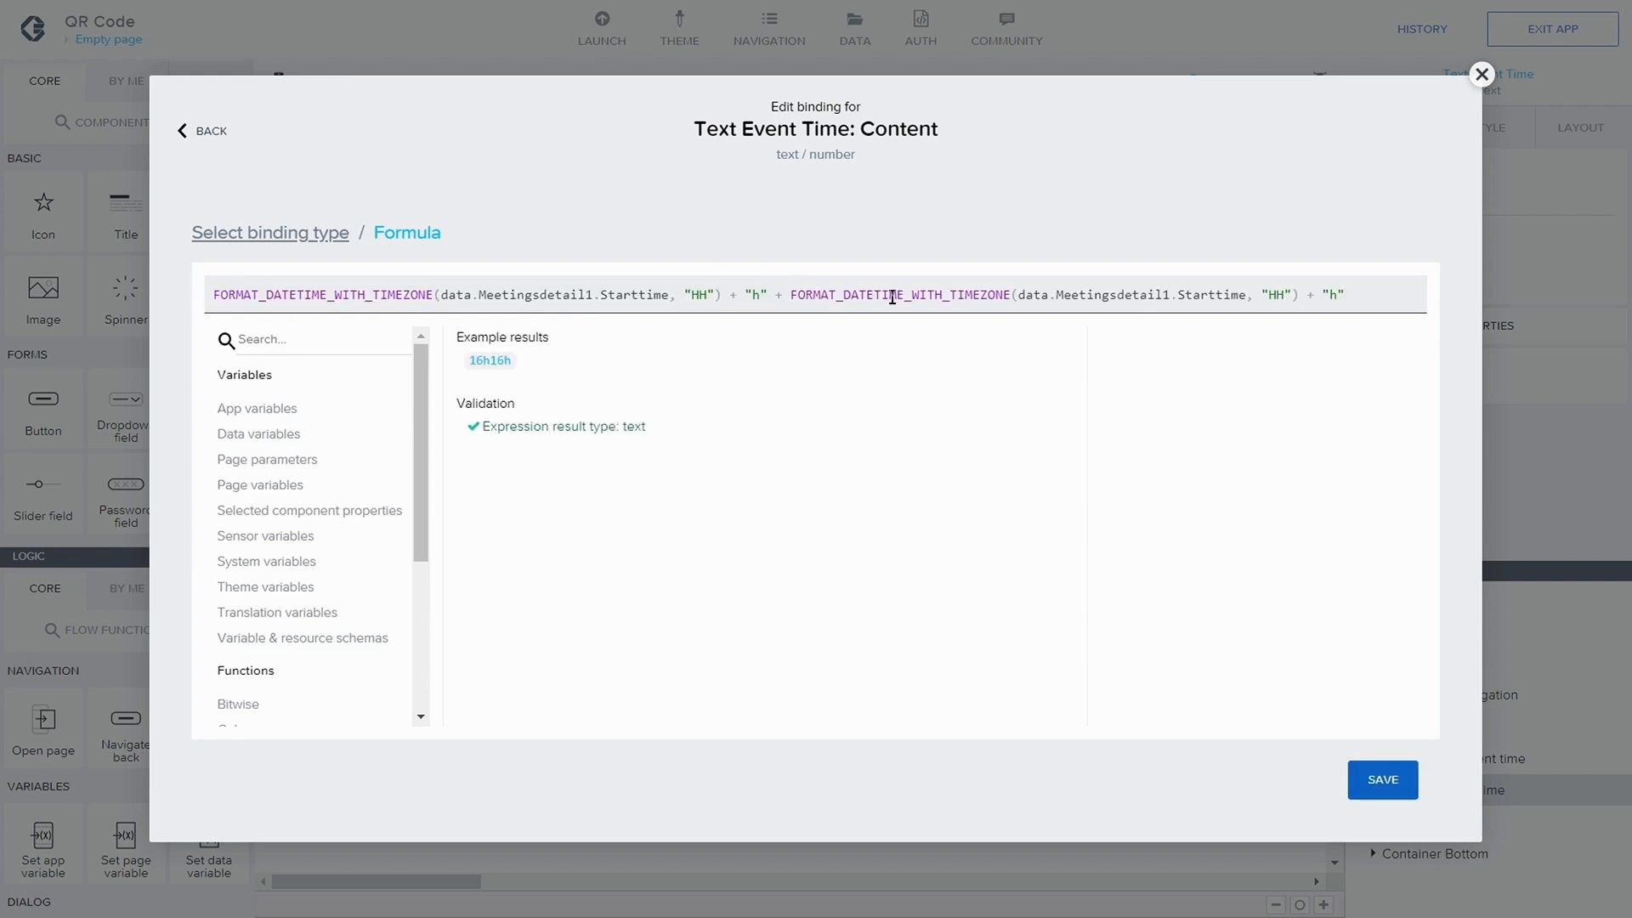
- Change the format in the second FORMAT_DATETIME_WITH_TIMEZONE call to "mm"
{"action": "left_click", "coordinate": [1276, 295]}
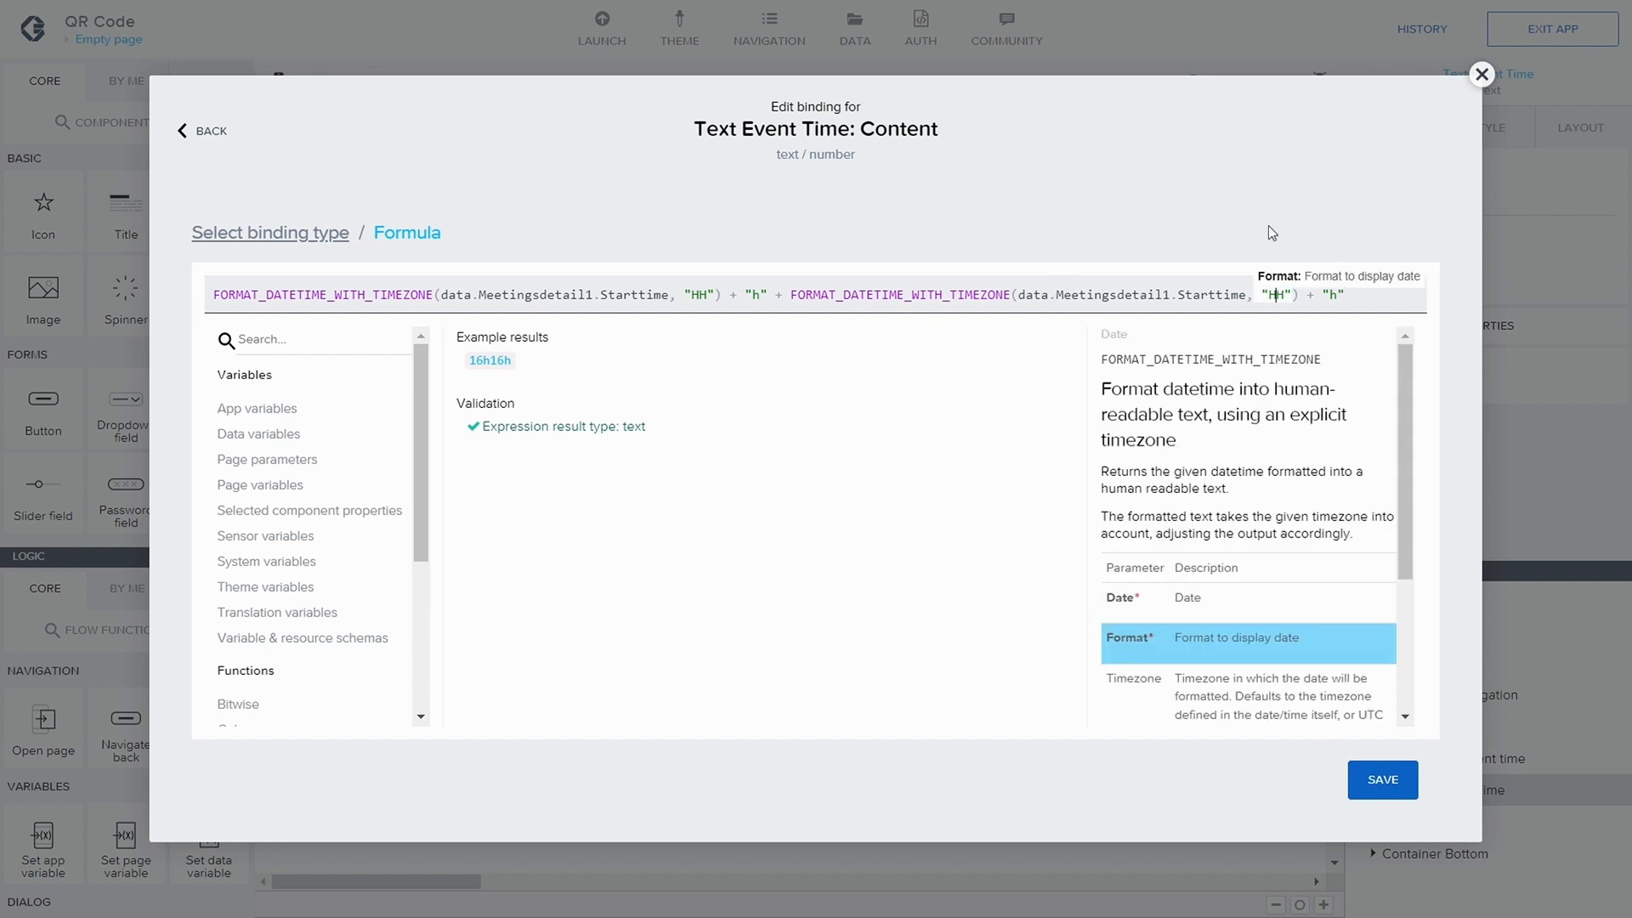
{"action": "key", "text": "Left"}
{"action": "key", "text": "shift+Right"}
{"action": "key", "text": "shift+Right"}
{"action": "type", "text": "MM"}
{"action": "key", "text": "BackSpace"}
{"action": "key", "text": "BackSpace"}
{"action": "type", "text": ",mm"}
{"action": "key", "text": "BackSpace"}
{"action": "key", "text": "BackSpace"}
{"action": "key", "text": "BackSpace"}
{"action": "type", "text": "mm"}
- Replace the trailing "h" in the formula with the separator " - " and add a plus sign after it
{"action": "key", "text": "Right"}
{"action": "key", "text": "Right"}
{"action": "key", "text": "Right"}
{"action": "type", "text": "\"h"}
{"action": "key", "text": "BackSpace"}
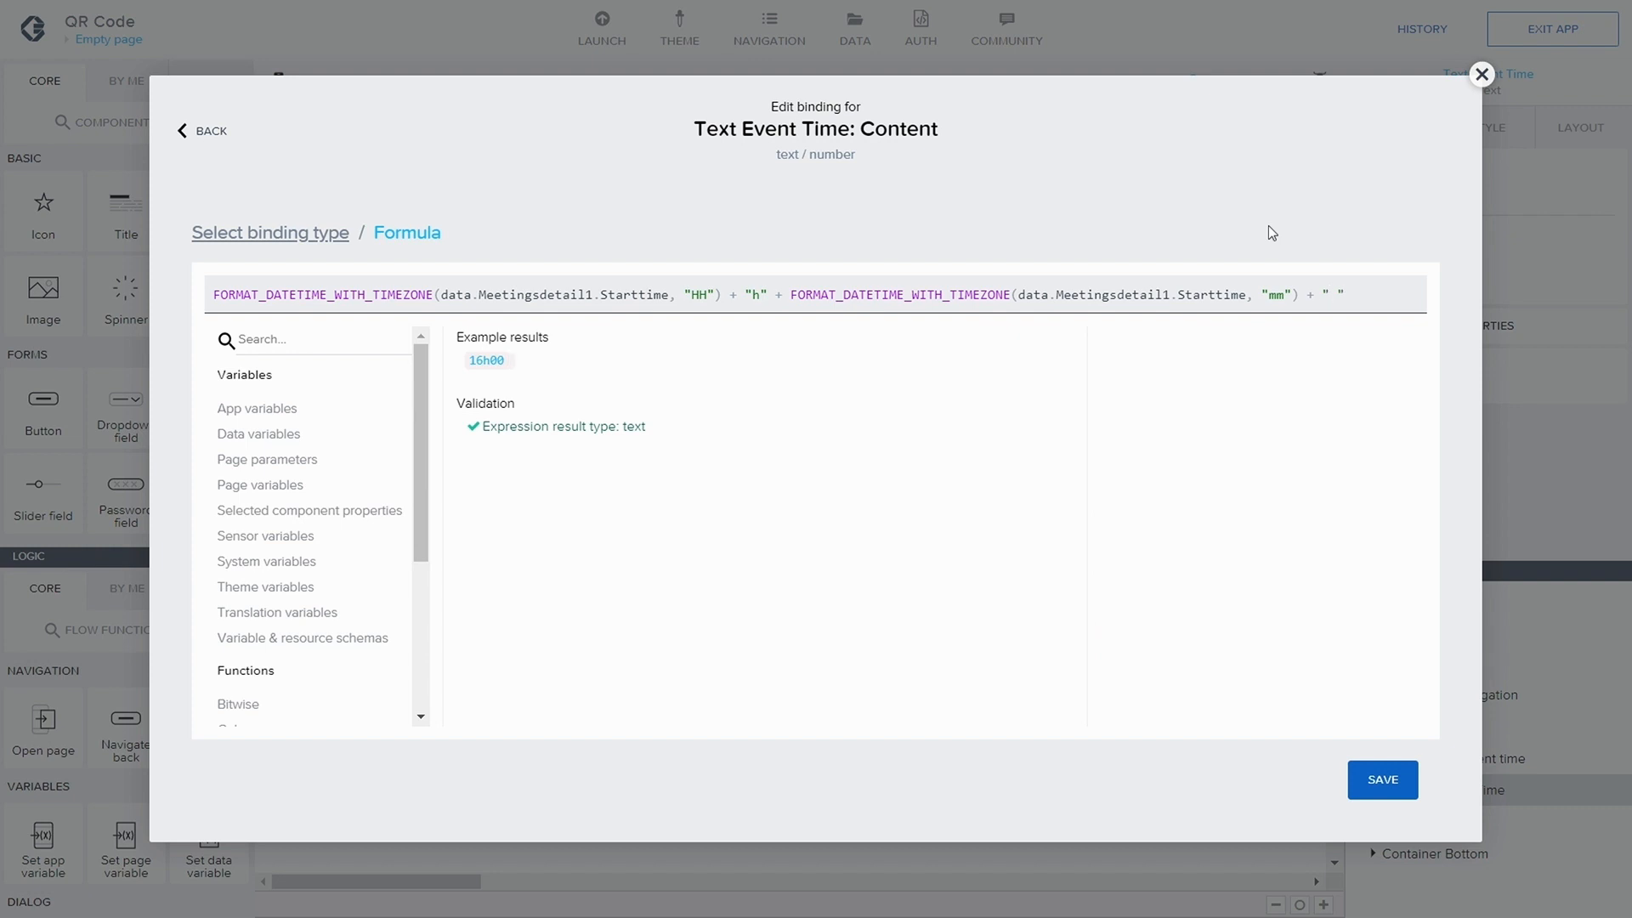
{"action": "type", "text": "- \" +"}
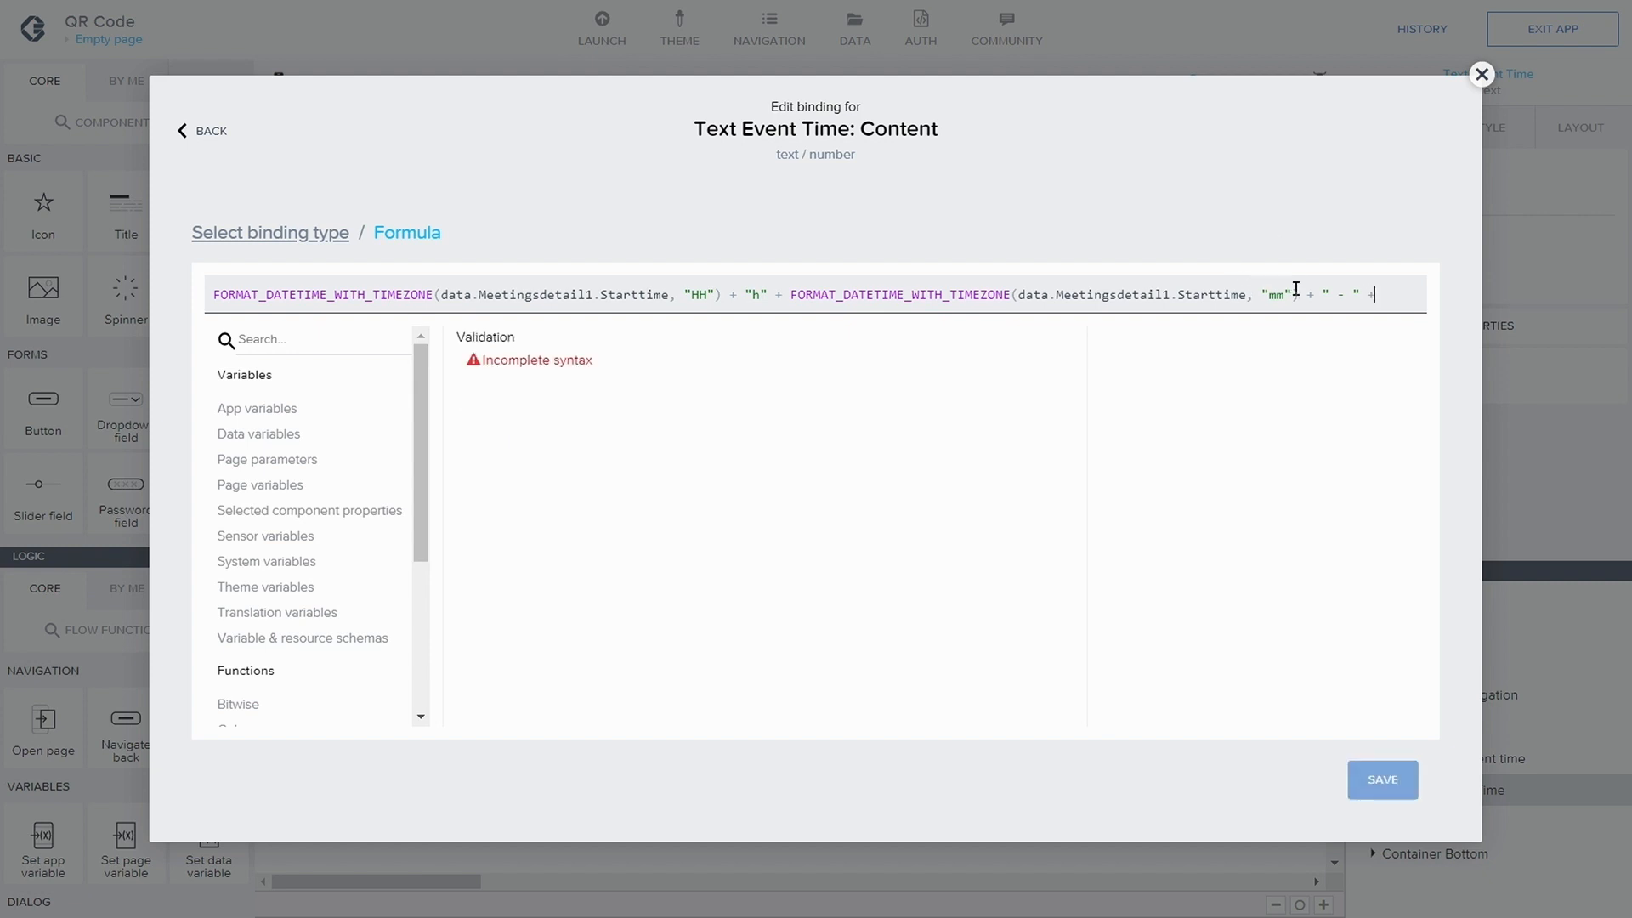
- Append a copy of the complete start hour and minute expression after the " - " separator
{"action": "left_click_drag", "start_coordinate": [1298, 294], "coordinate": [177, 282]}
{"action": "key", "text": "ctrl+c"}
{"action": "left_click", "coordinate": [1405, 294]}
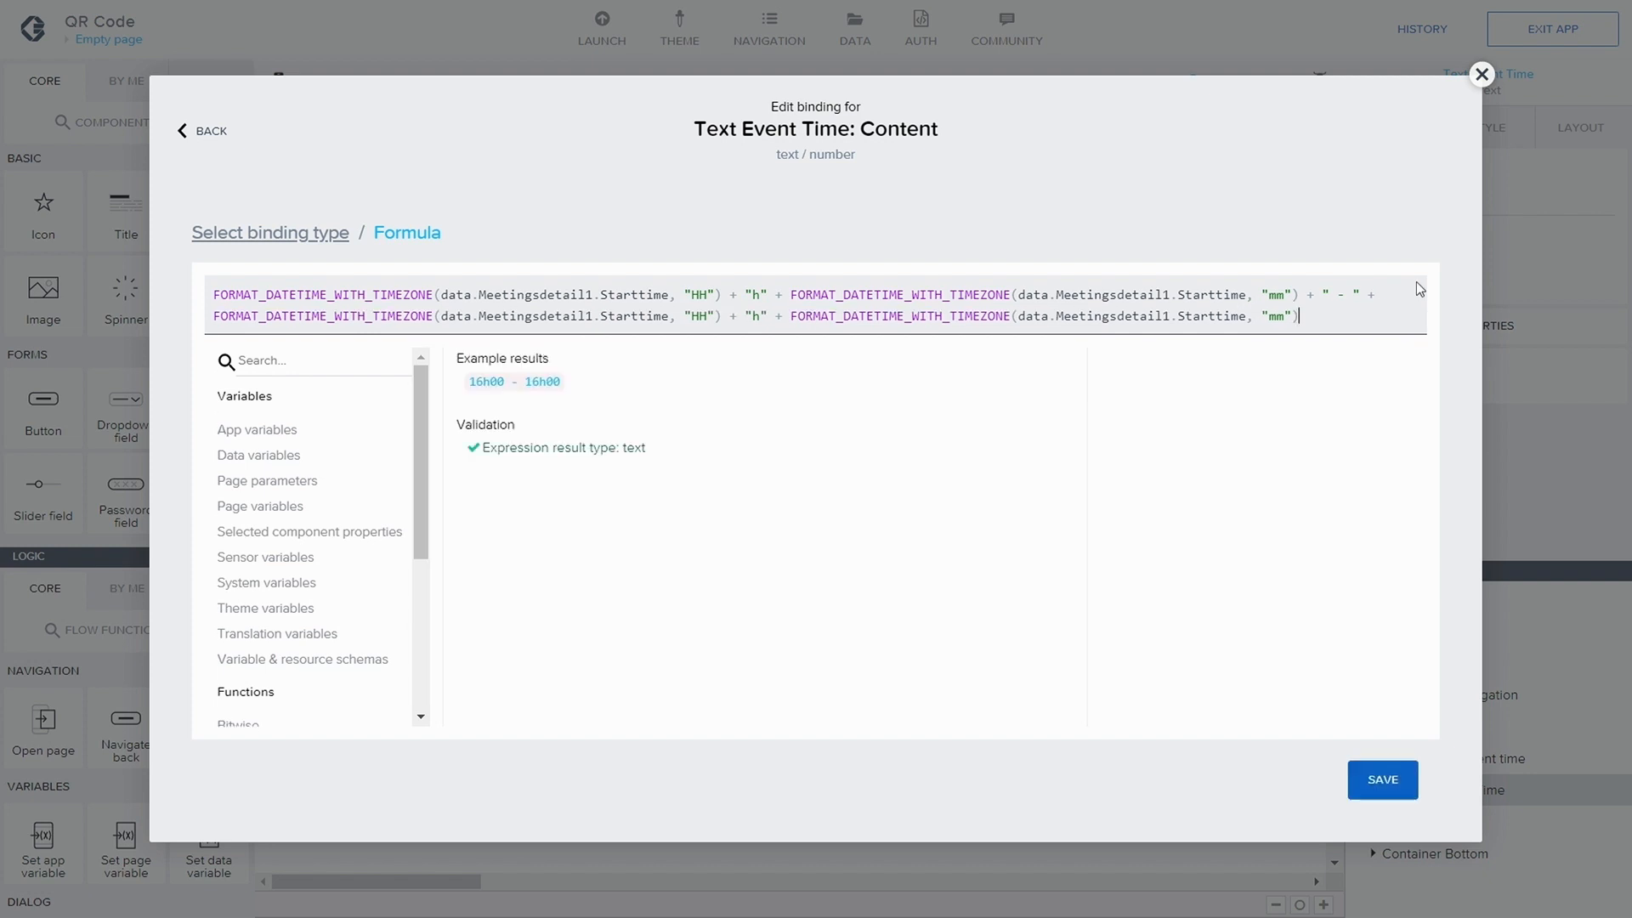
{"action": "key", "text": "ctrl+v"}
- Replace Starttime with data.Meetingsdetail1.Endtime in both calls after the " - " separator
{"action": "double_click", "coordinate": [630, 315]}
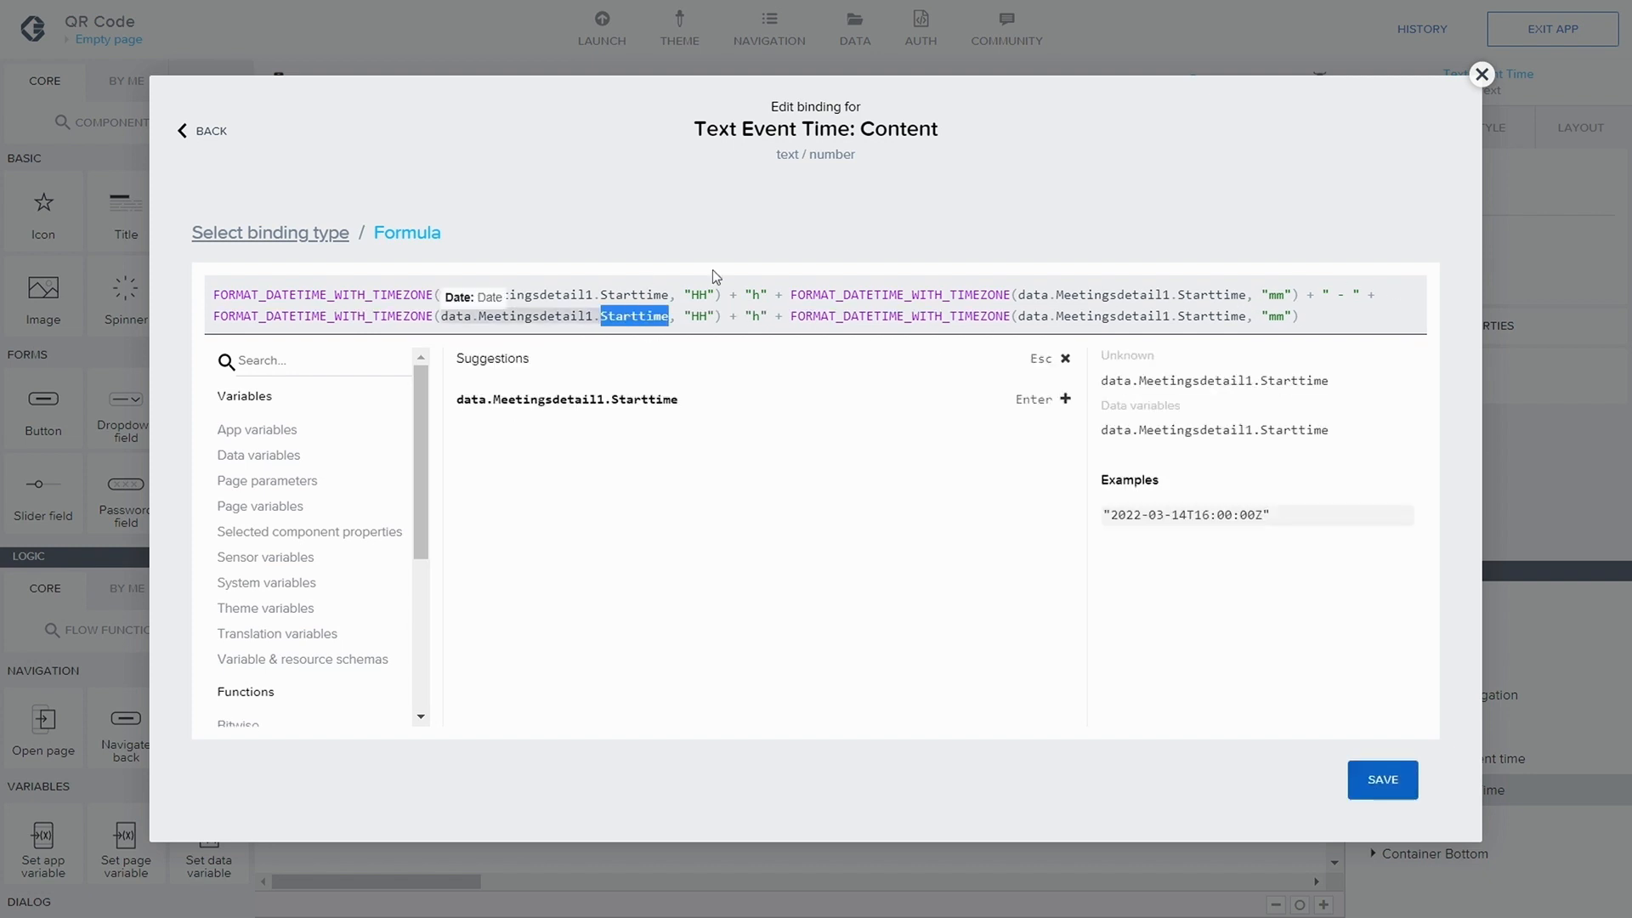
{"action": "key", "text": "BackSpace"}
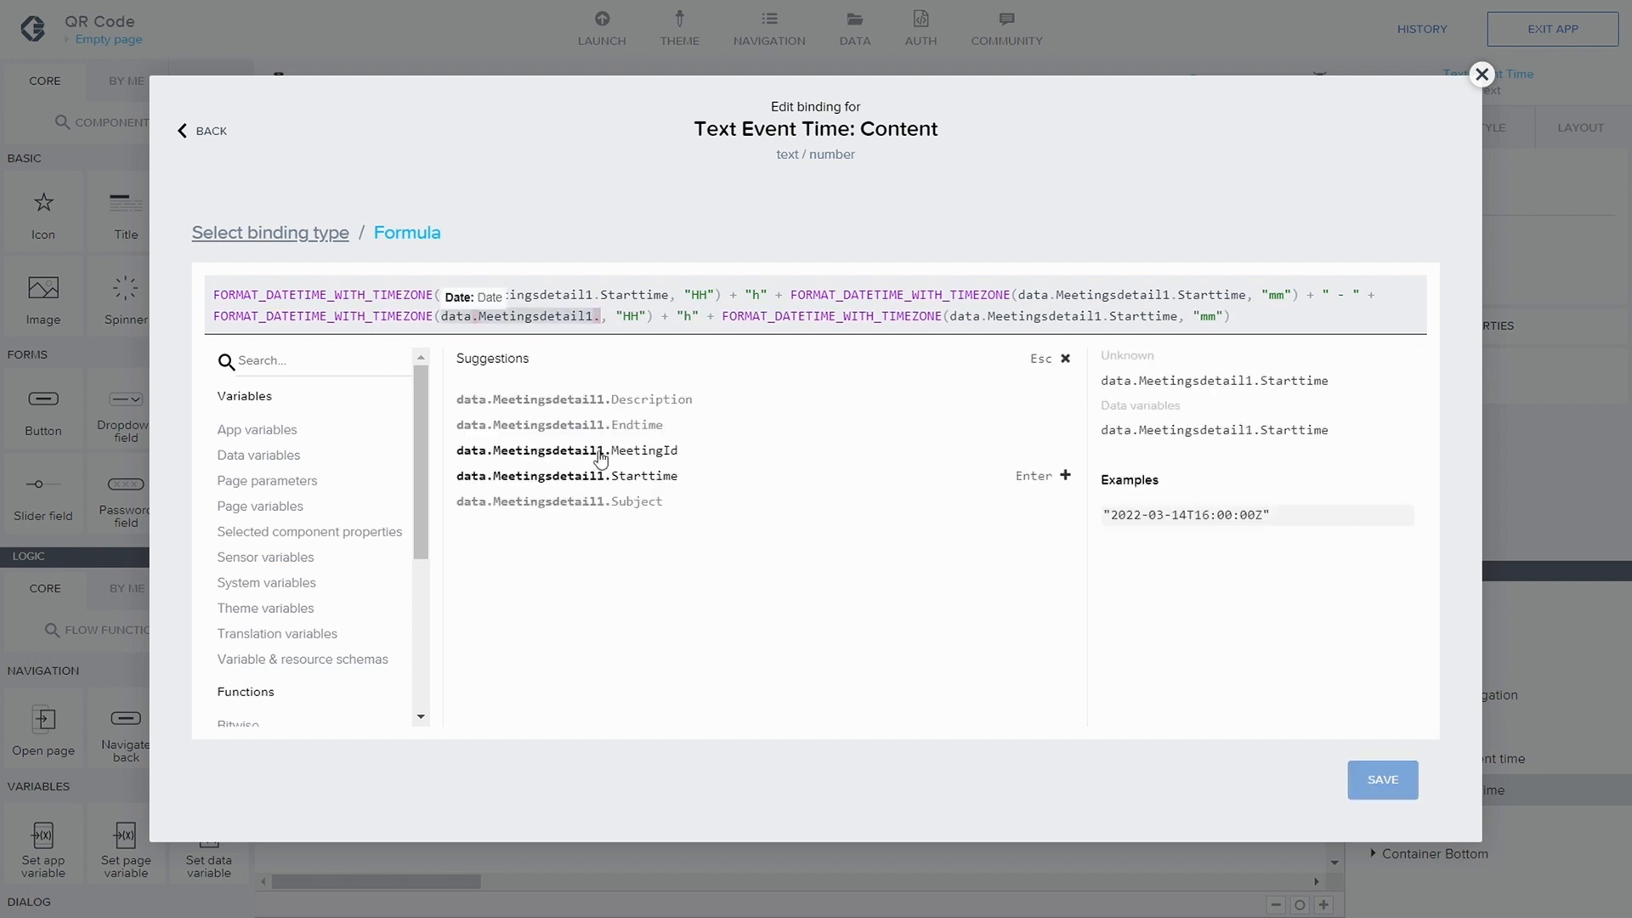
{"action": "left_click", "coordinate": [598, 425]}
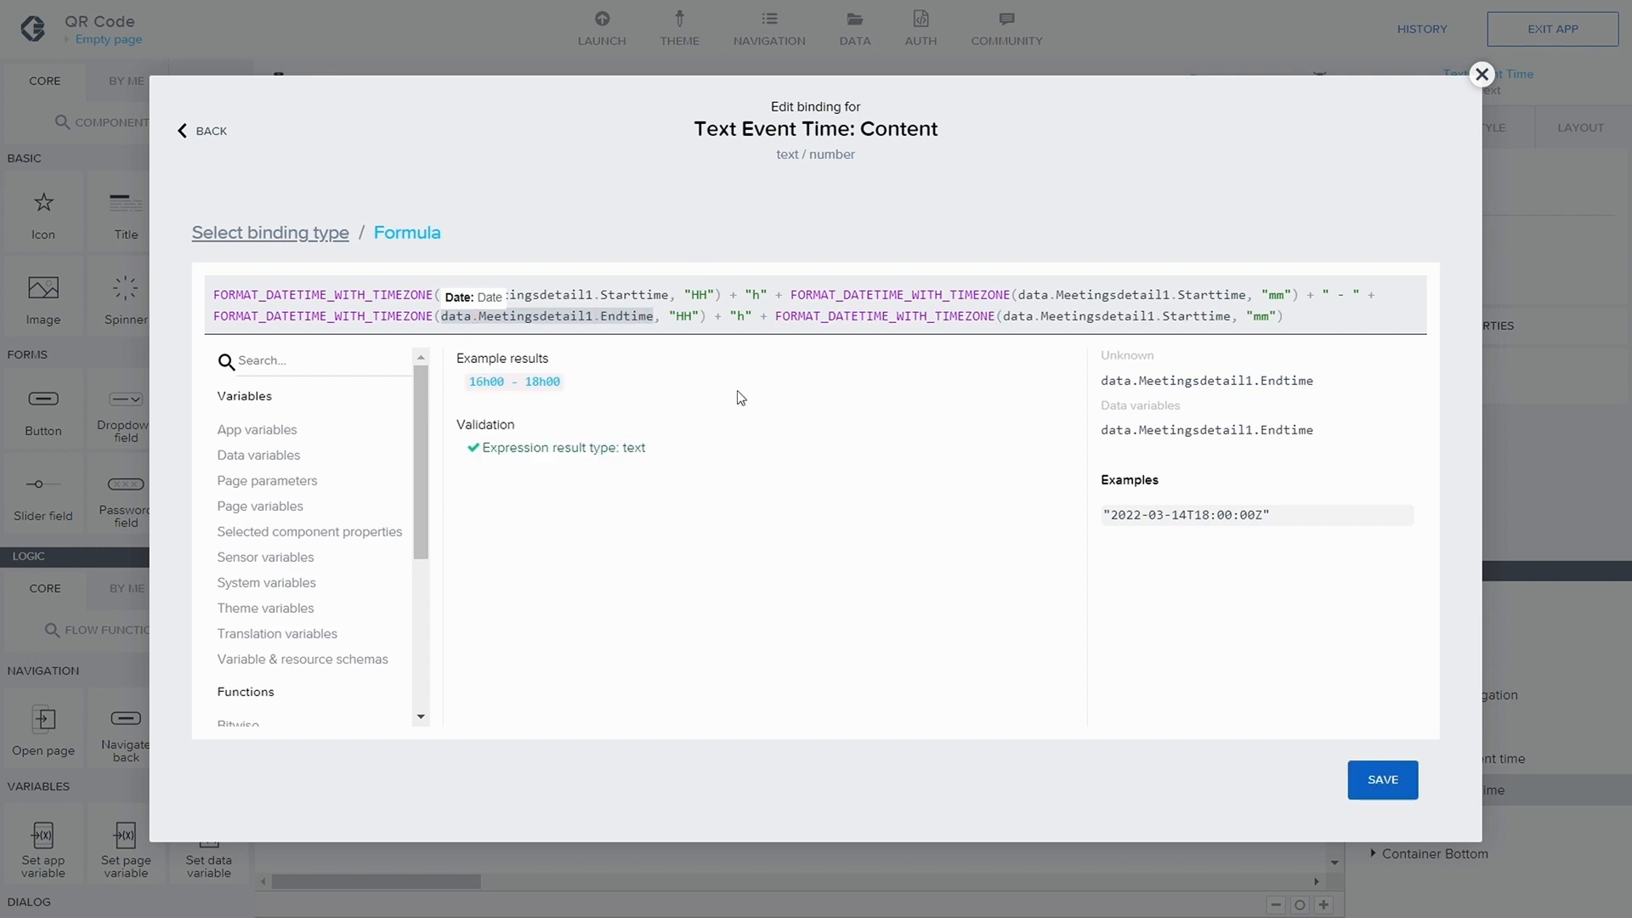
{"action": "double_click", "coordinate": [1187, 315]}
{"action": "key", "text": "BackSpace"}
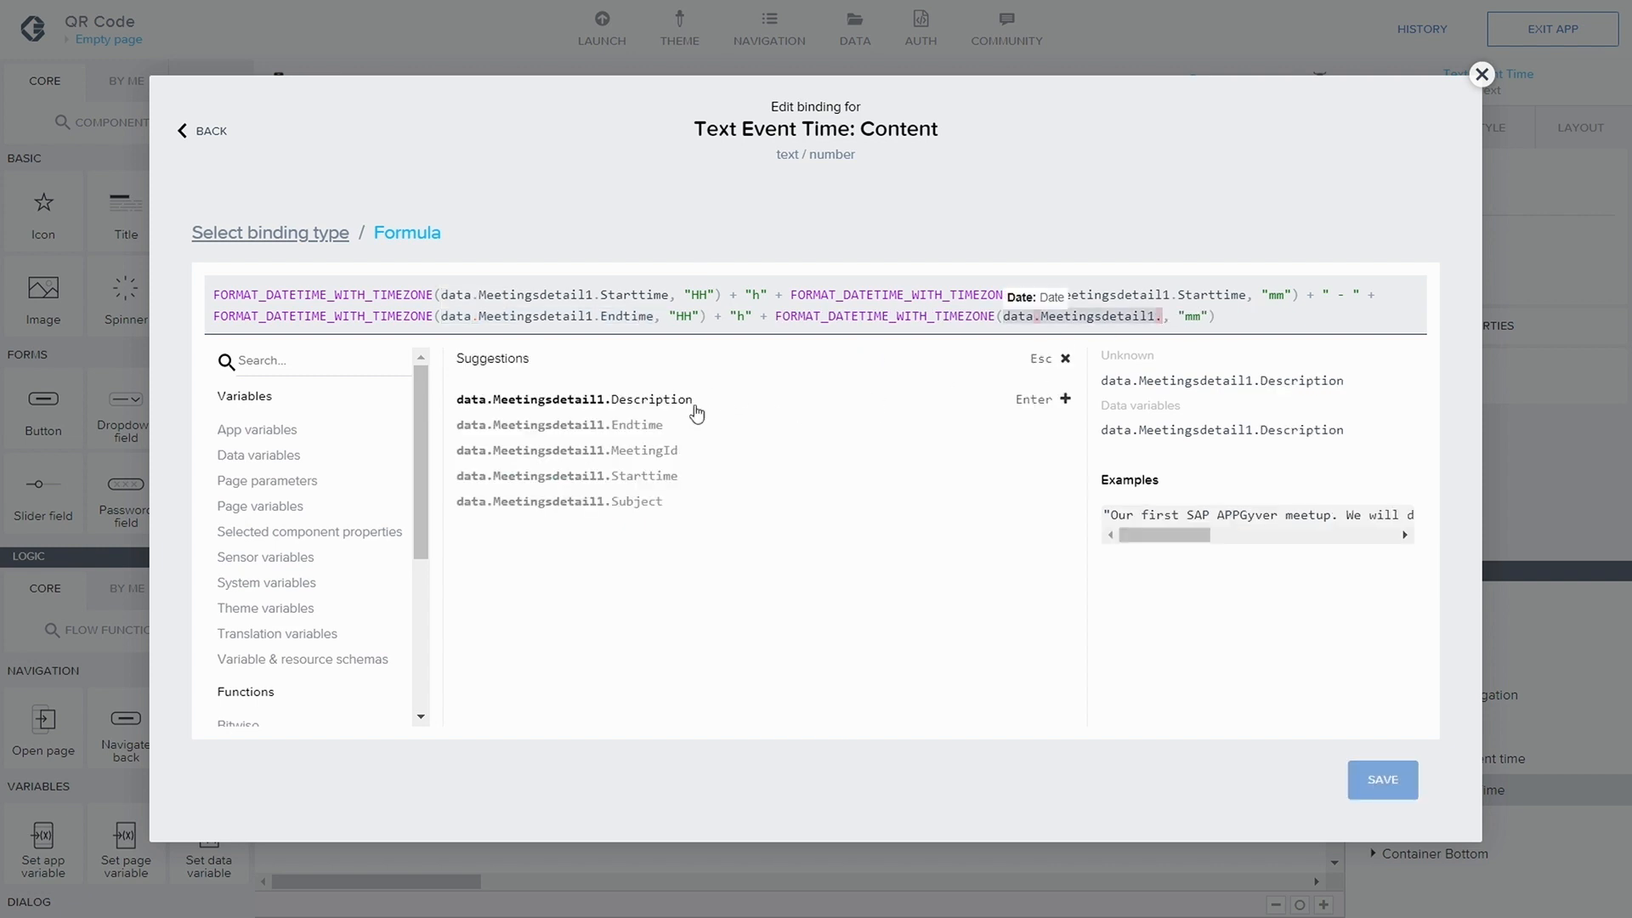
{"action": "left_click", "coordinate": [667, 425]}
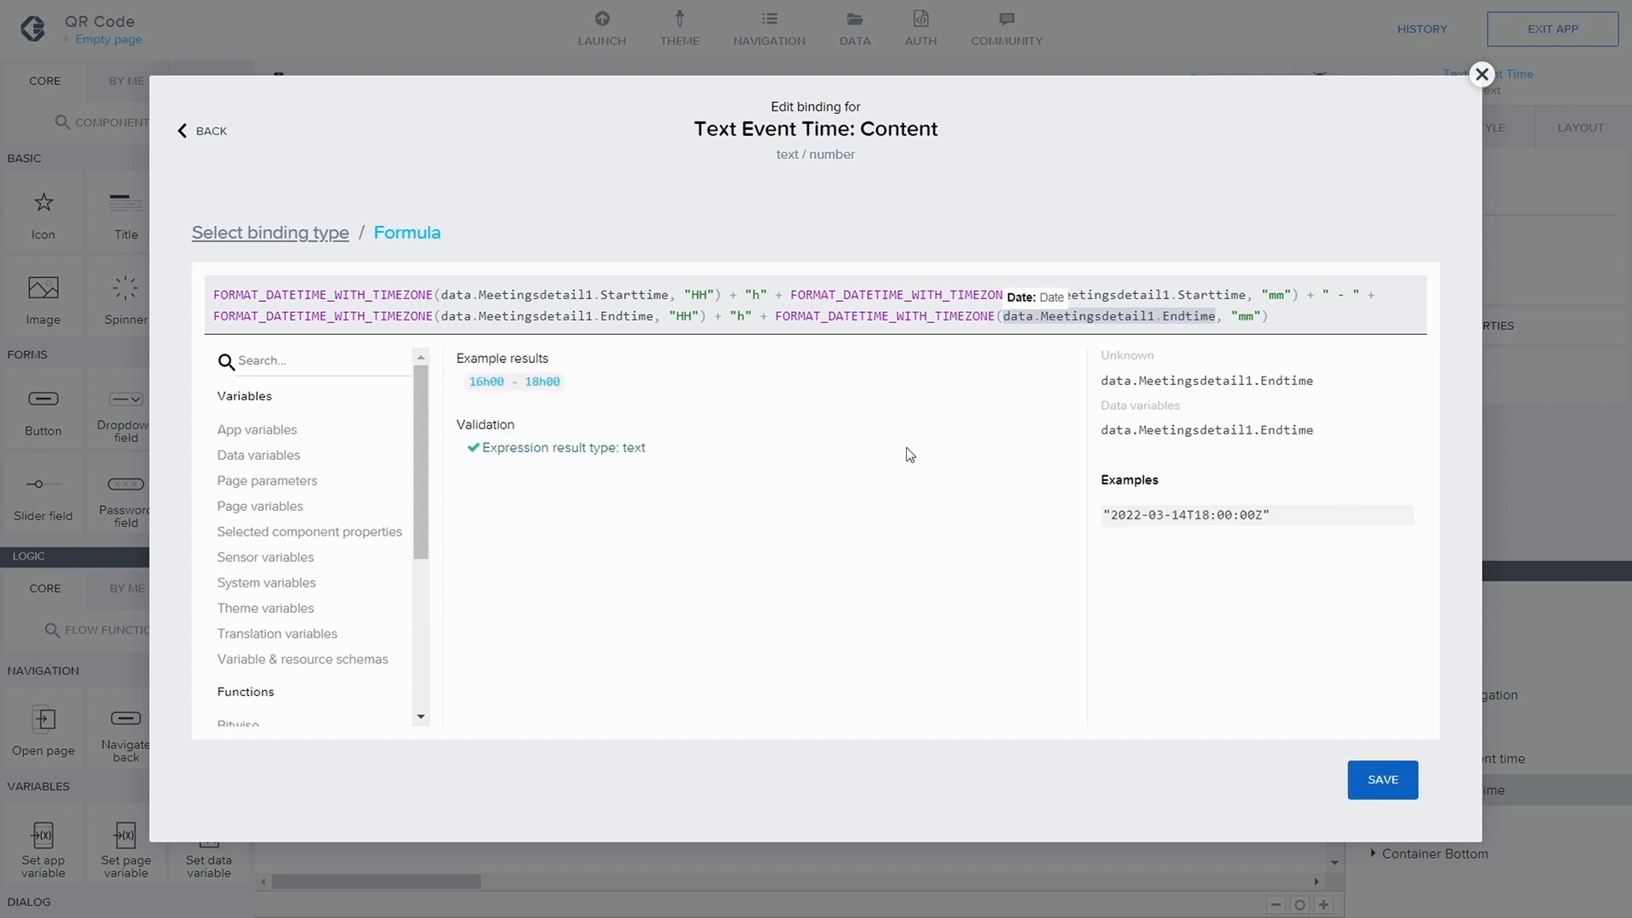
- Check the example Endtime value, then save the formula as the Text Event Time content binding
{"action": "left_click_drag", "start_coordinate": [1262, 515], "coordinate": [1074, 513]}
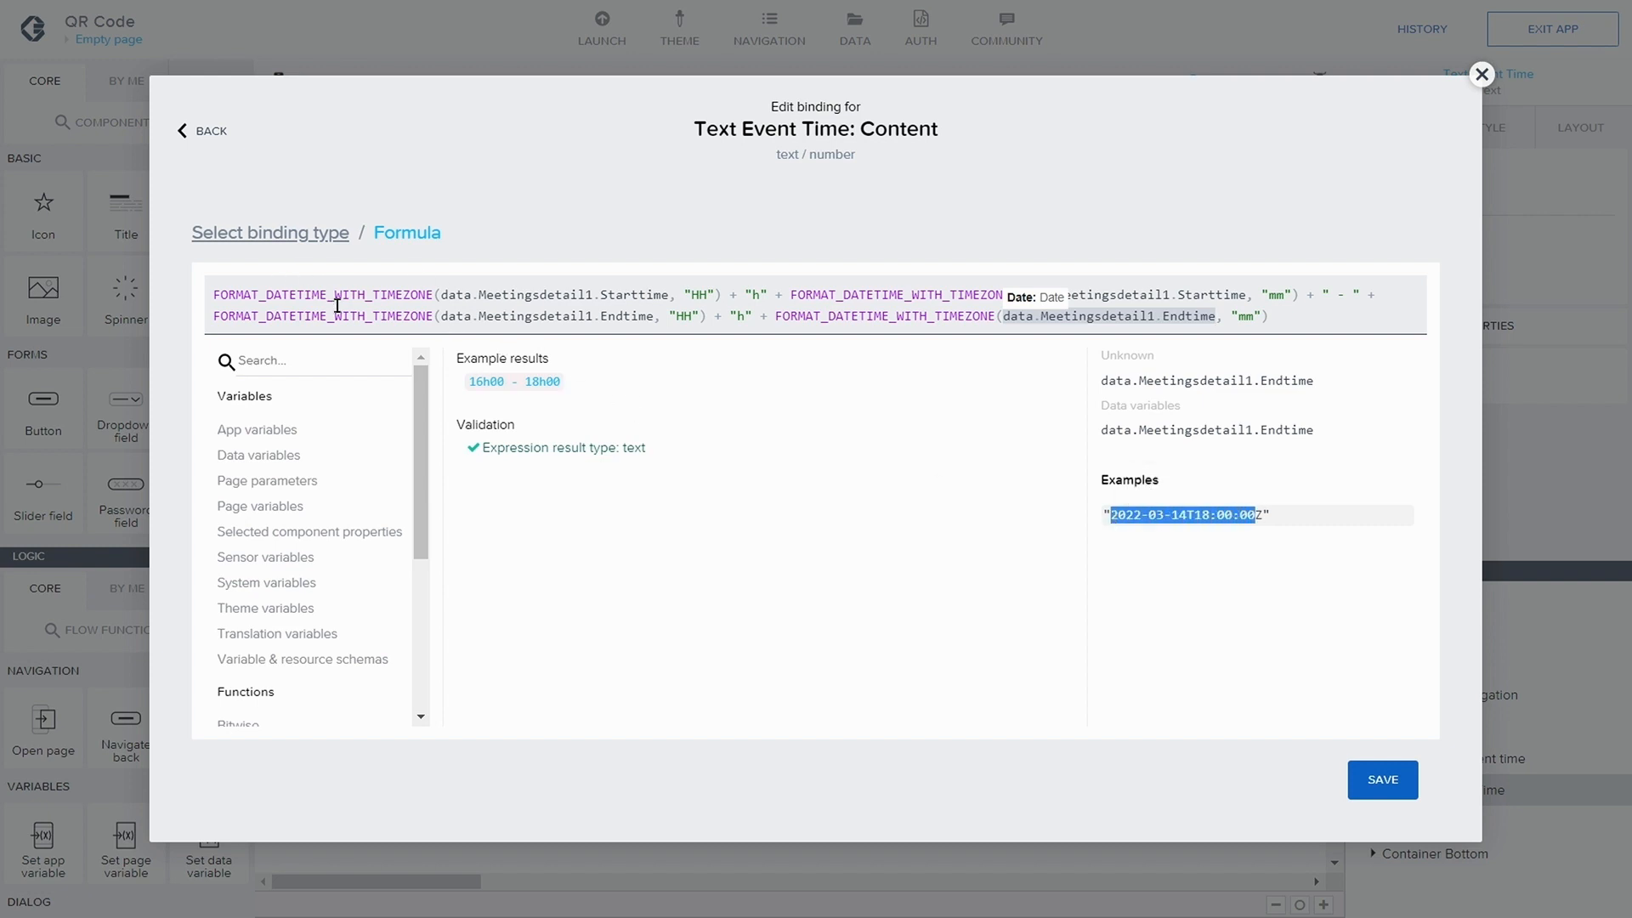
{"action": "left_click", "coordinate": [1382, 780]}
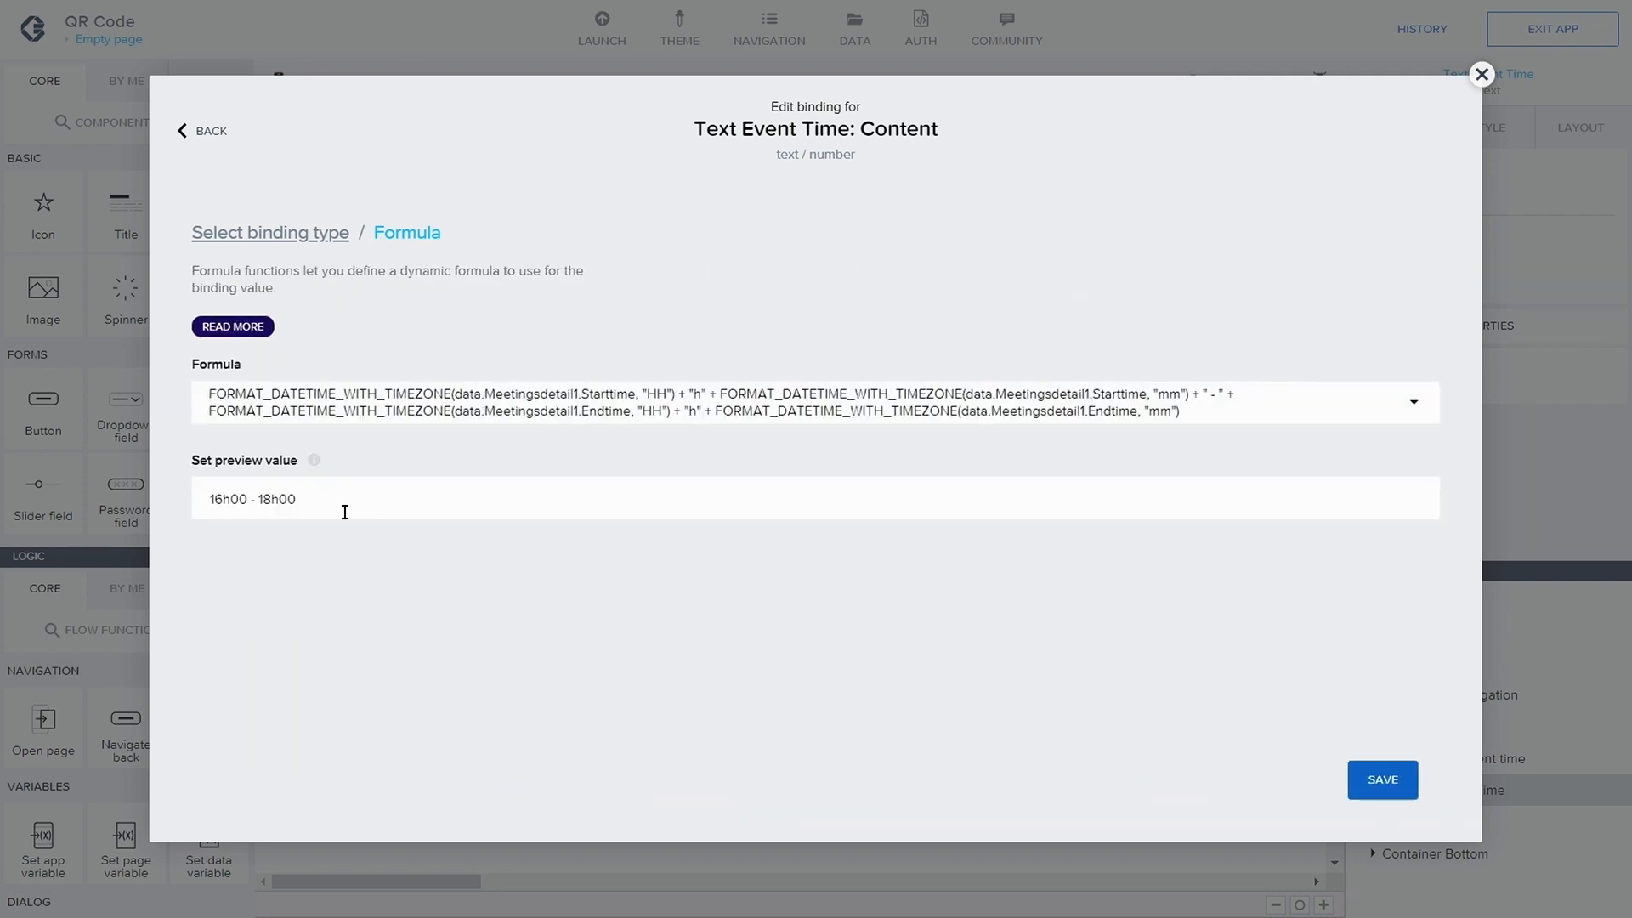
{"action": "left_click", "coordinate": [1382, 776]}
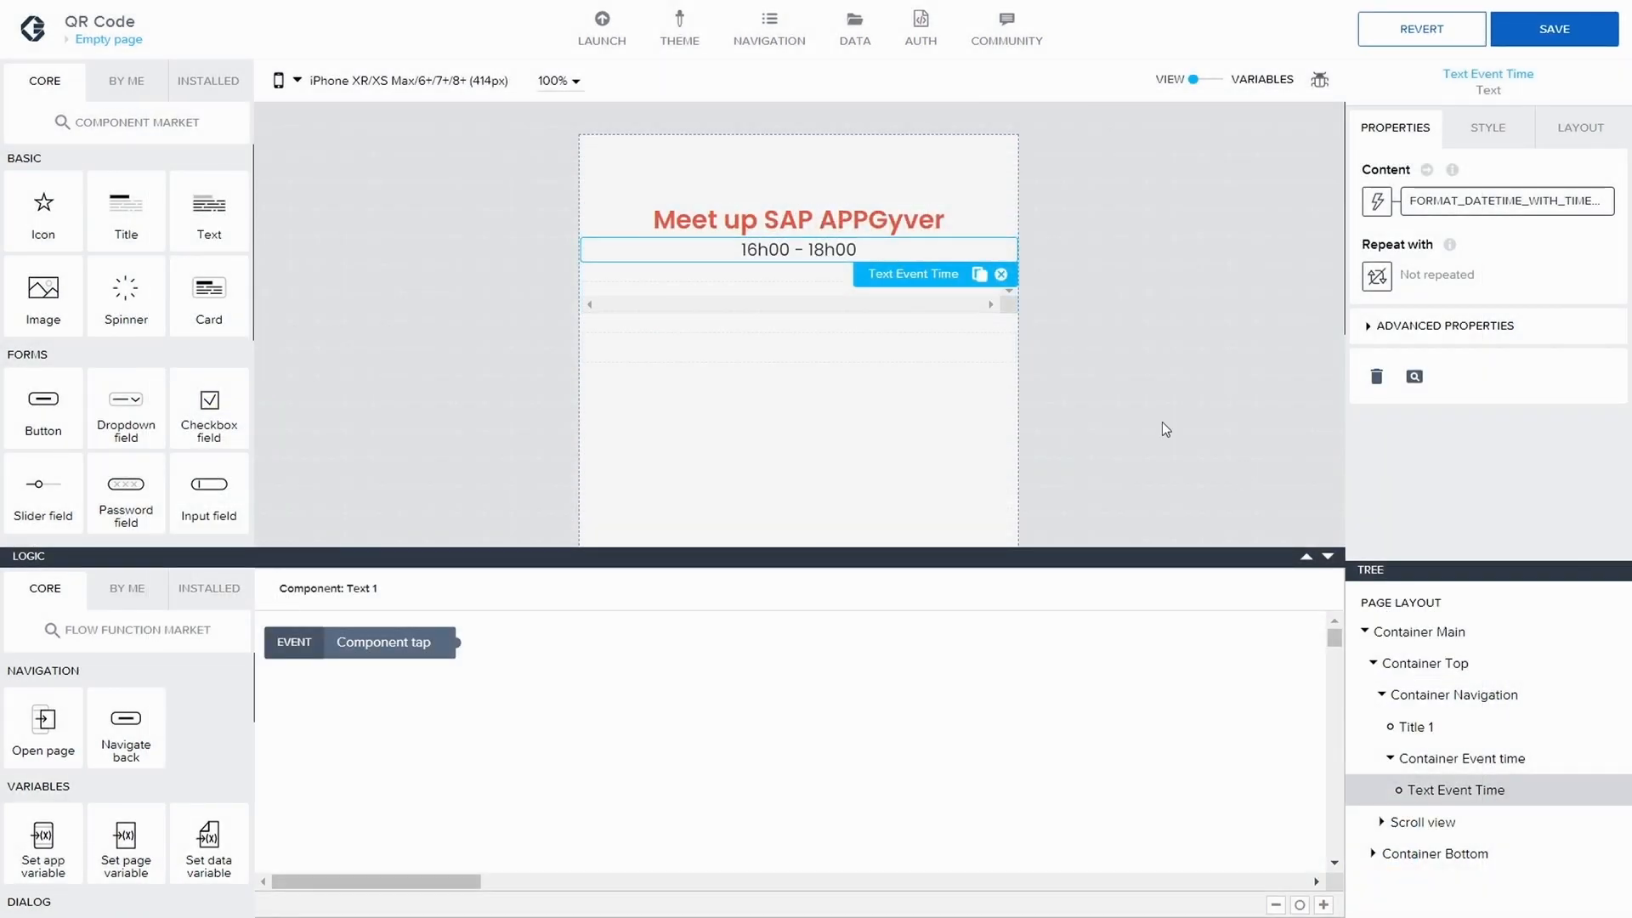
- Save the application with the new event time binding and deselect the text component
{"action": "left_click", "coordinate": [1530, 34]}
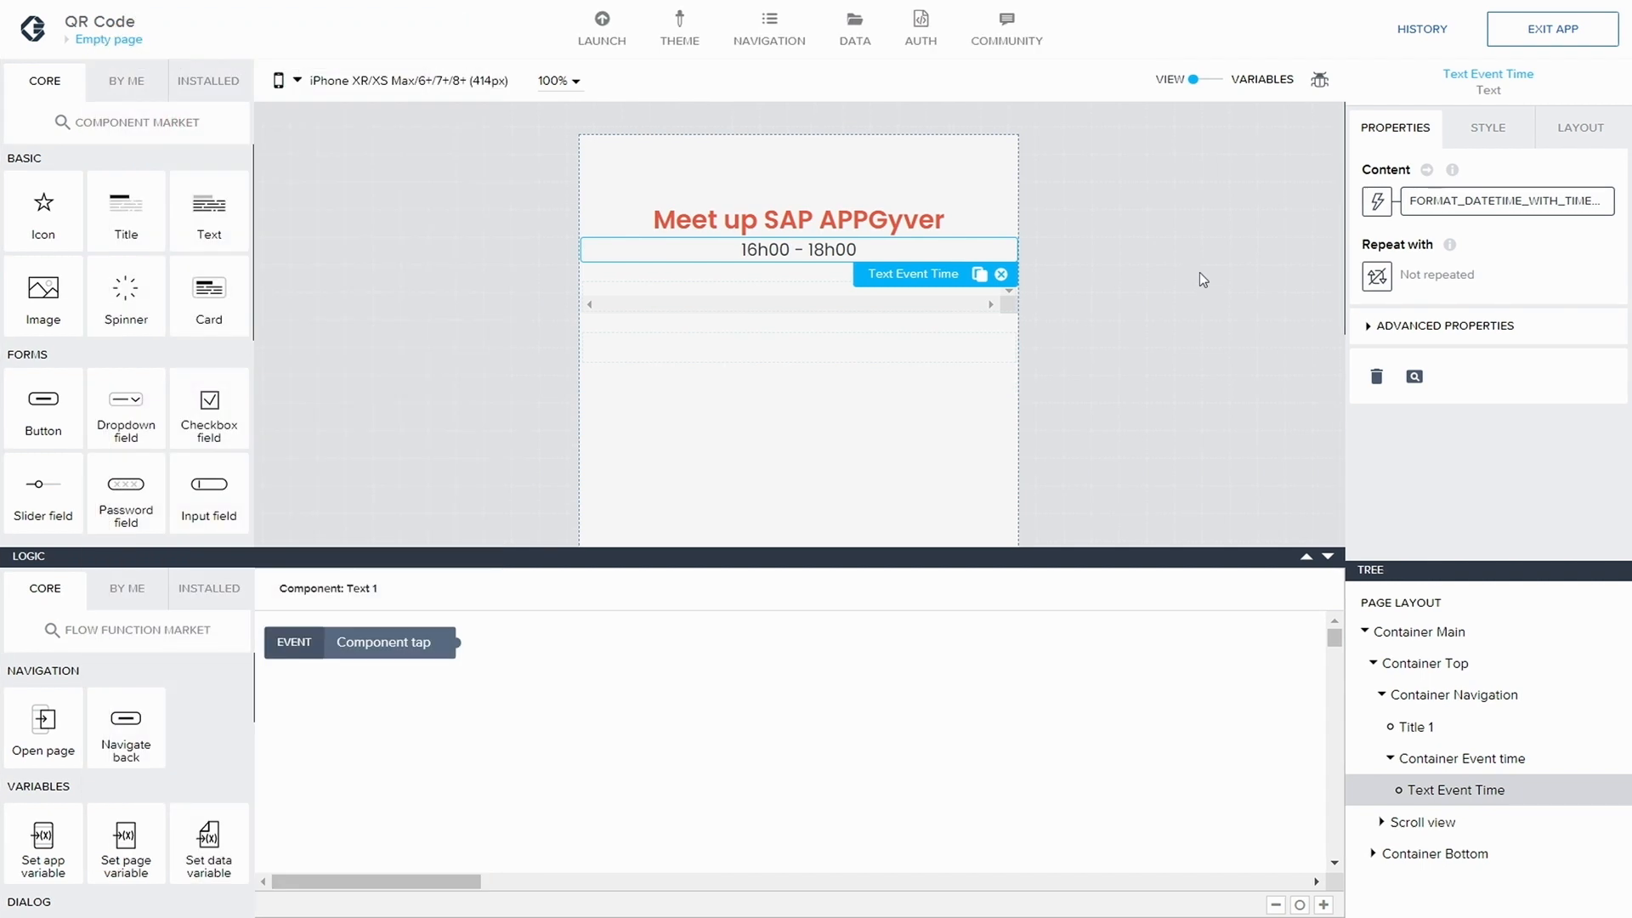
{"action": "left_click", "coordinate": [1168, 299]}
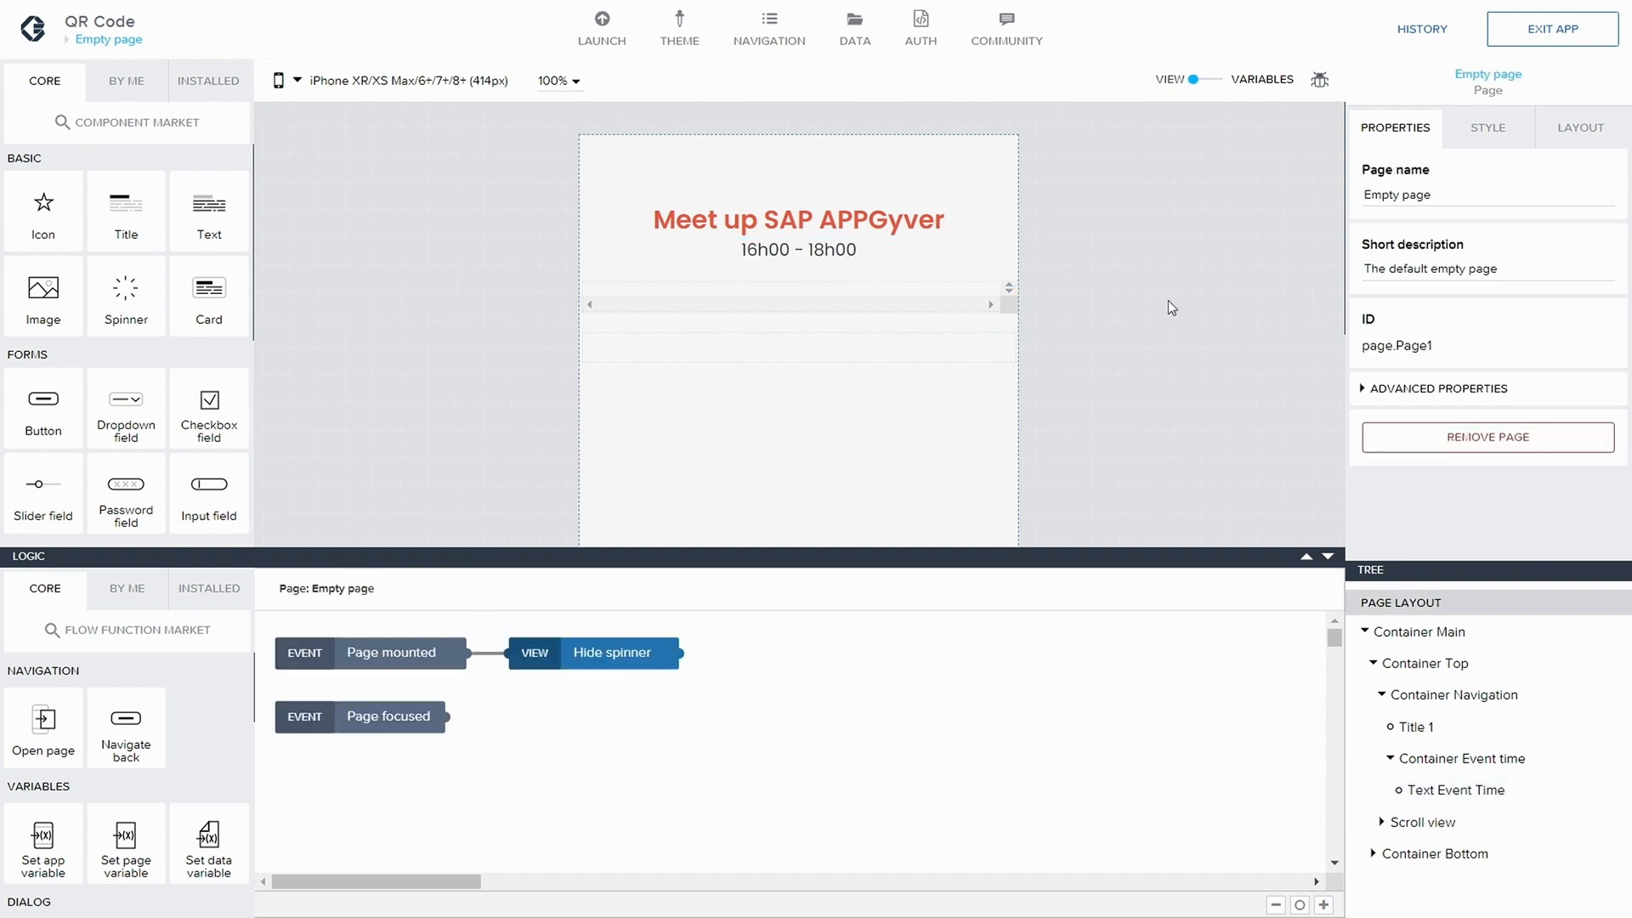
{"action": "left_click", "coordinate": [1214, 83]}
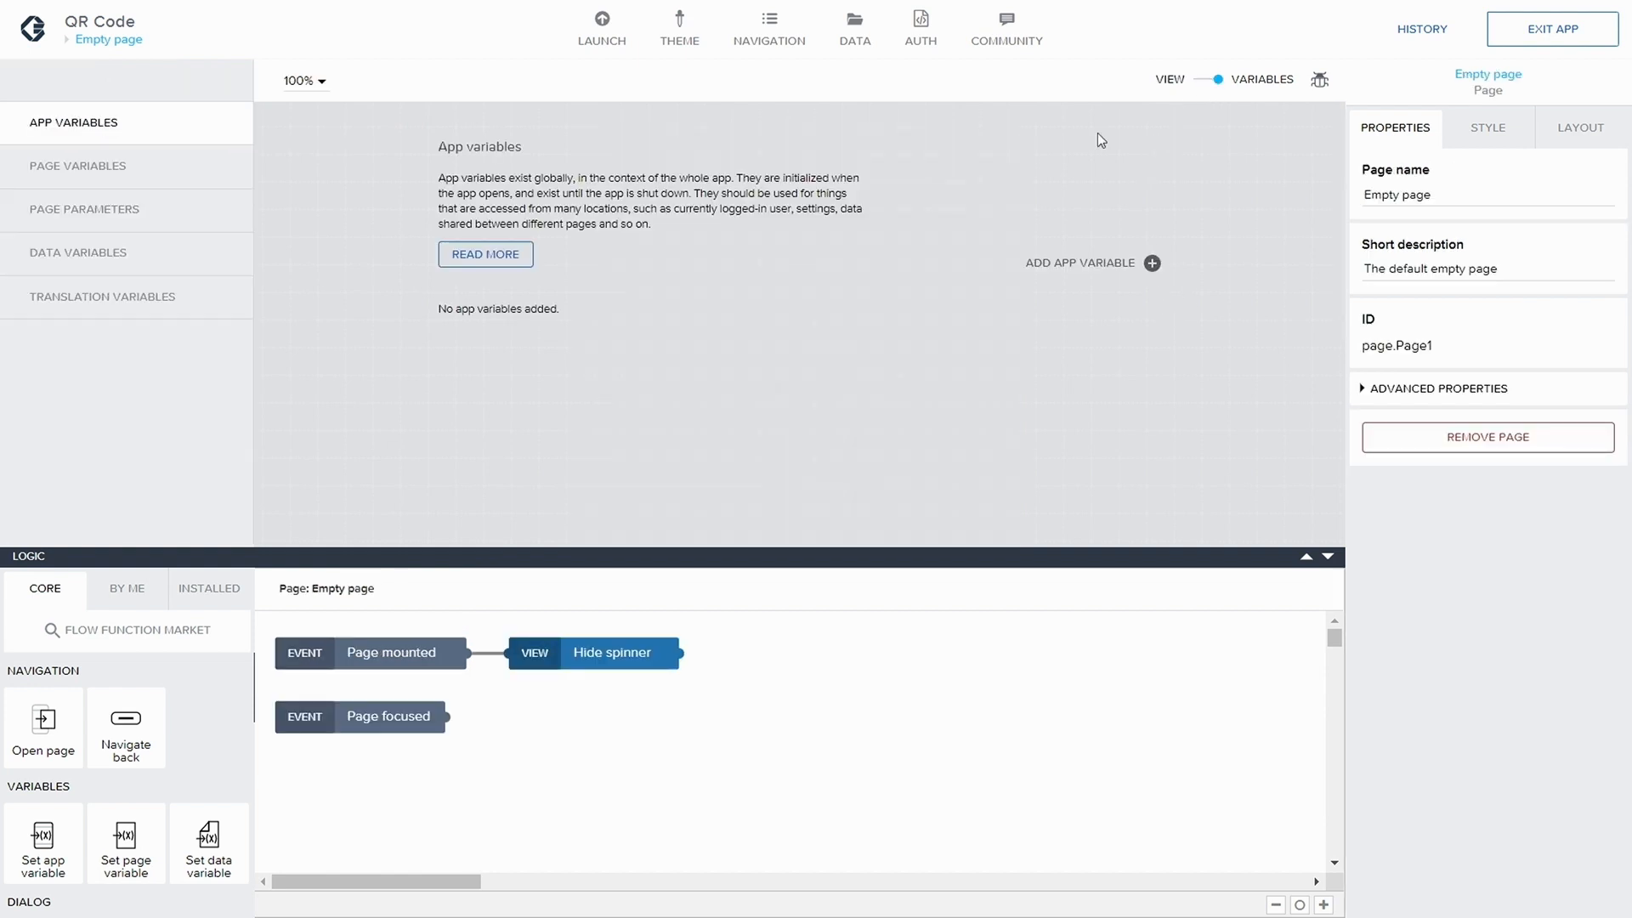
{"action": "left_click", "coordinate": [1198, 80]}
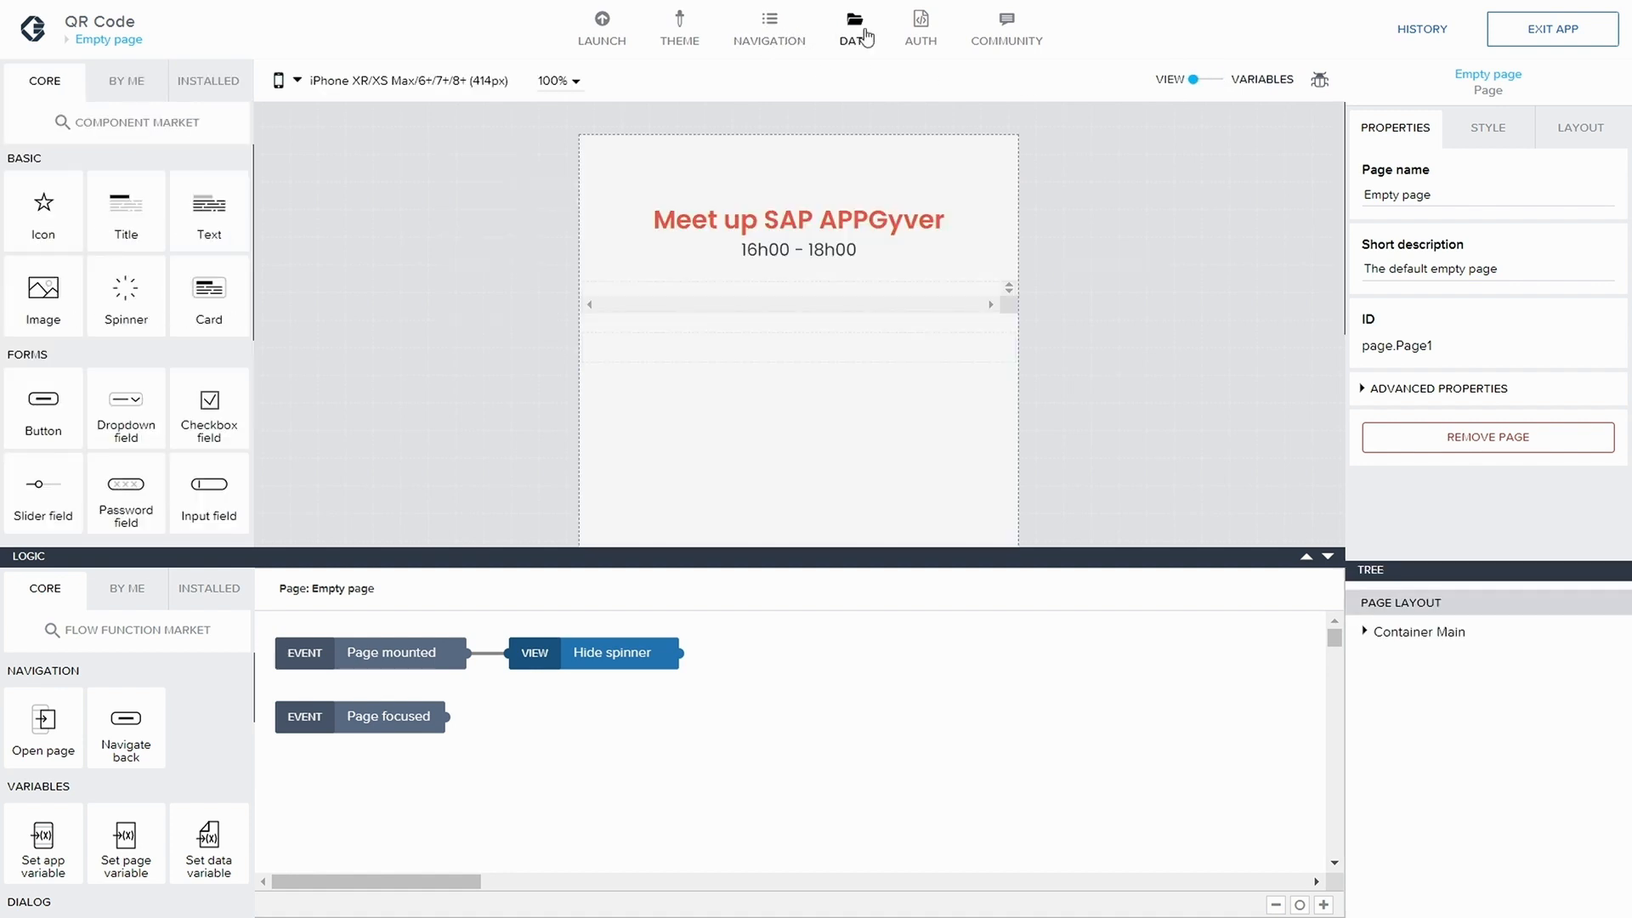
- Open the Metingparticipants data resource, check its Get collection configuration, and run a test of the request
{"action": "left_click", "coordinate": [848, 43]}
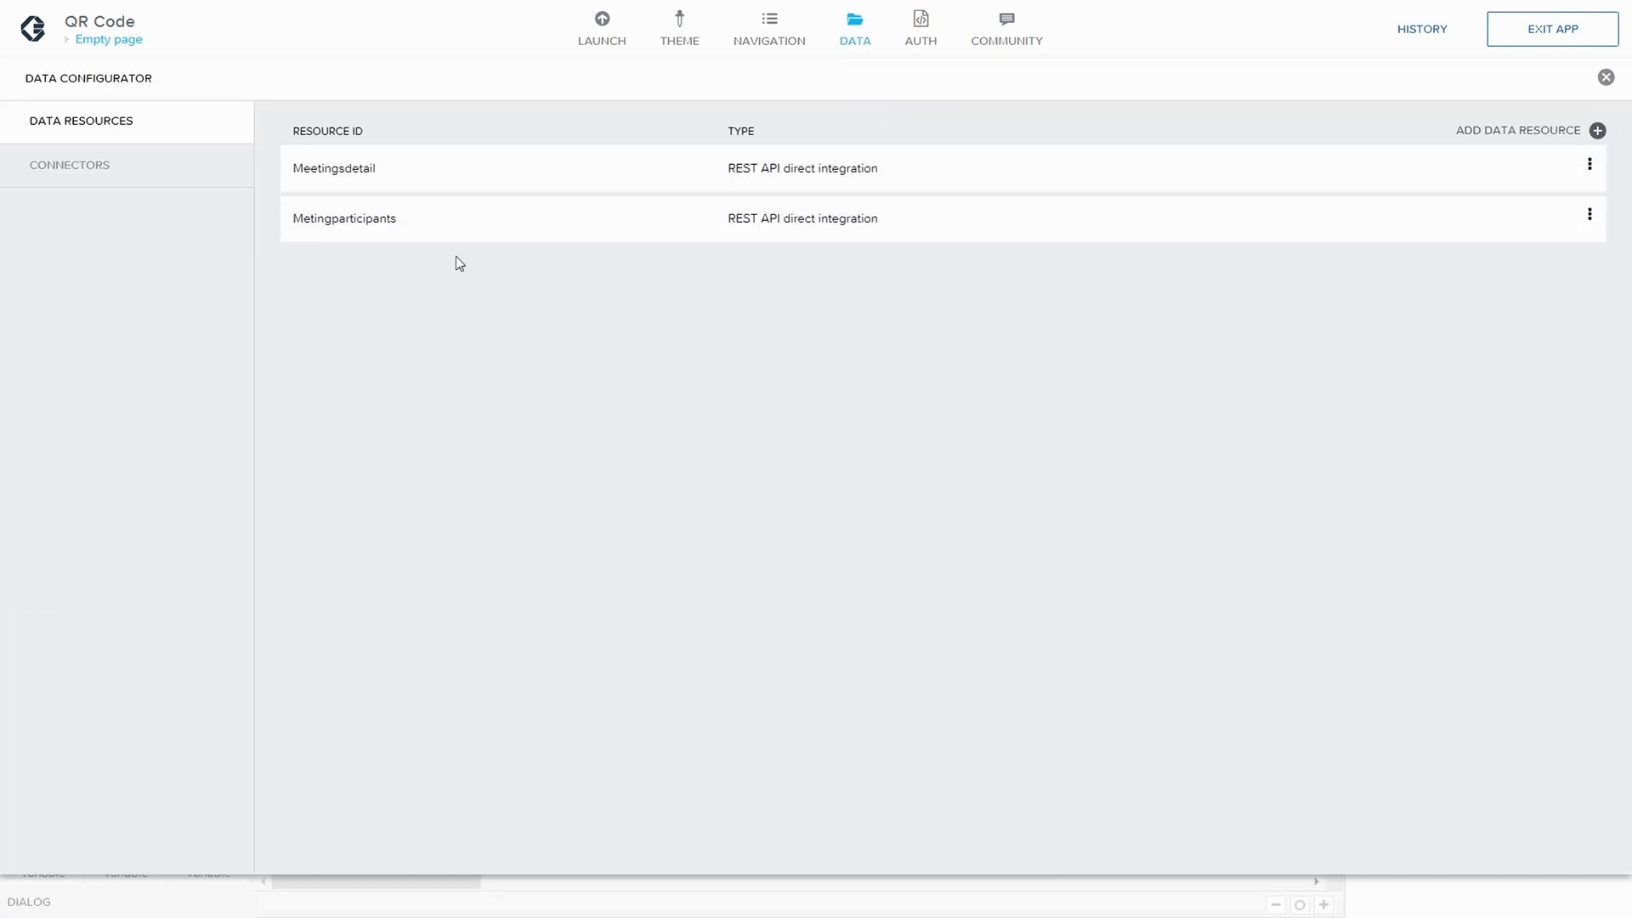
{"action": "left_click", "coordinate": [499, 237]}
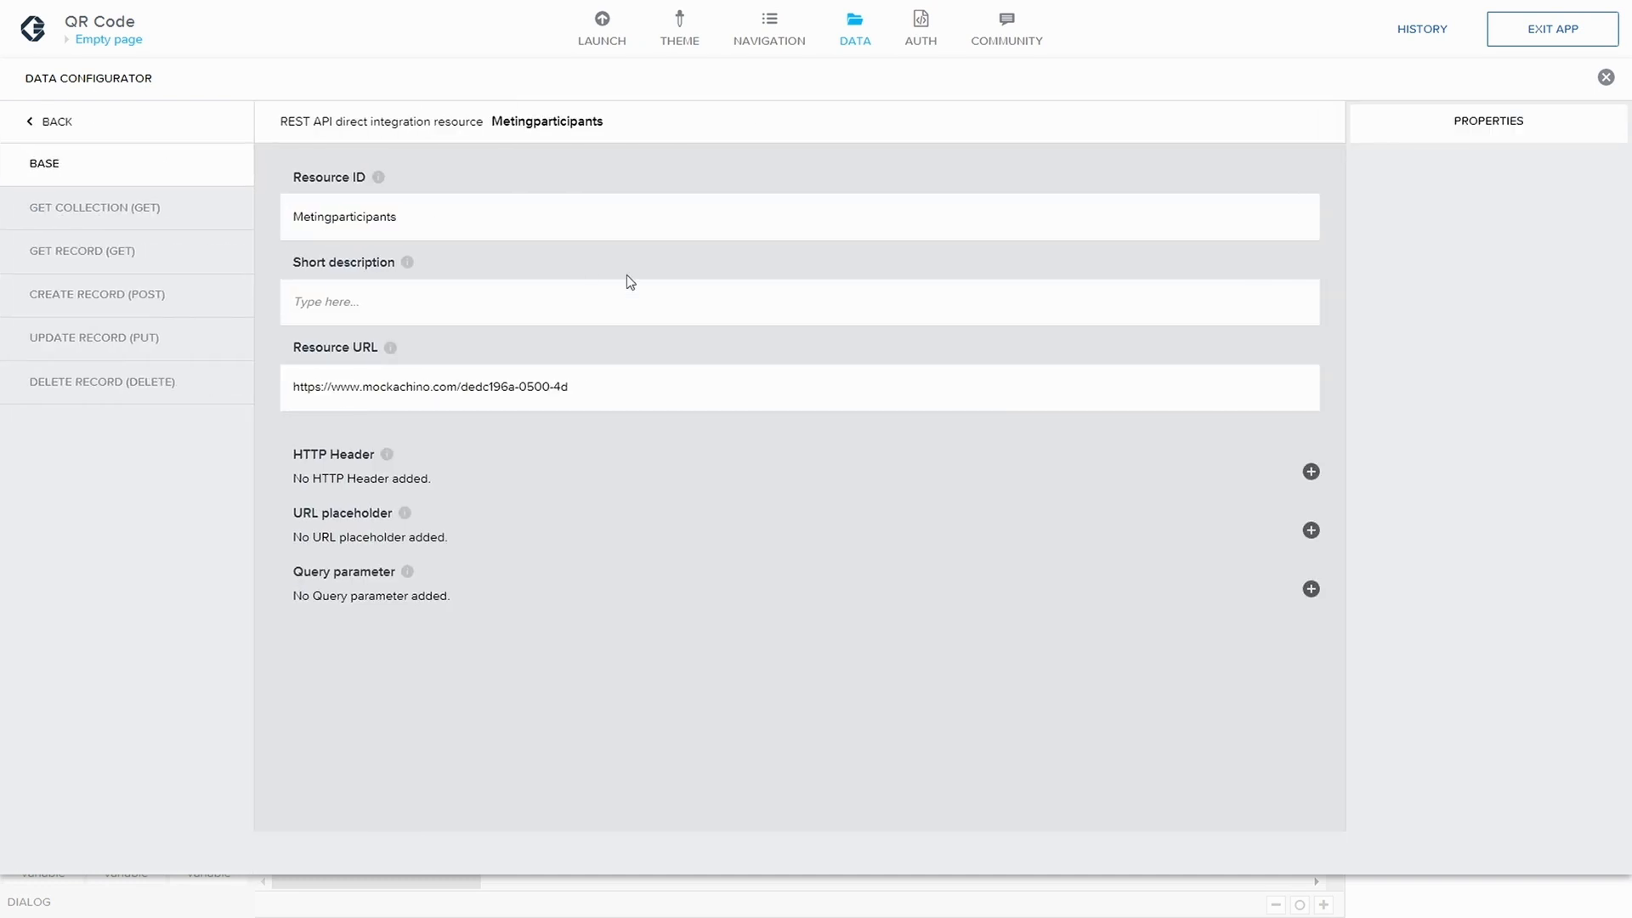
{"action": "left_click", "coordinate": [60, 201]}
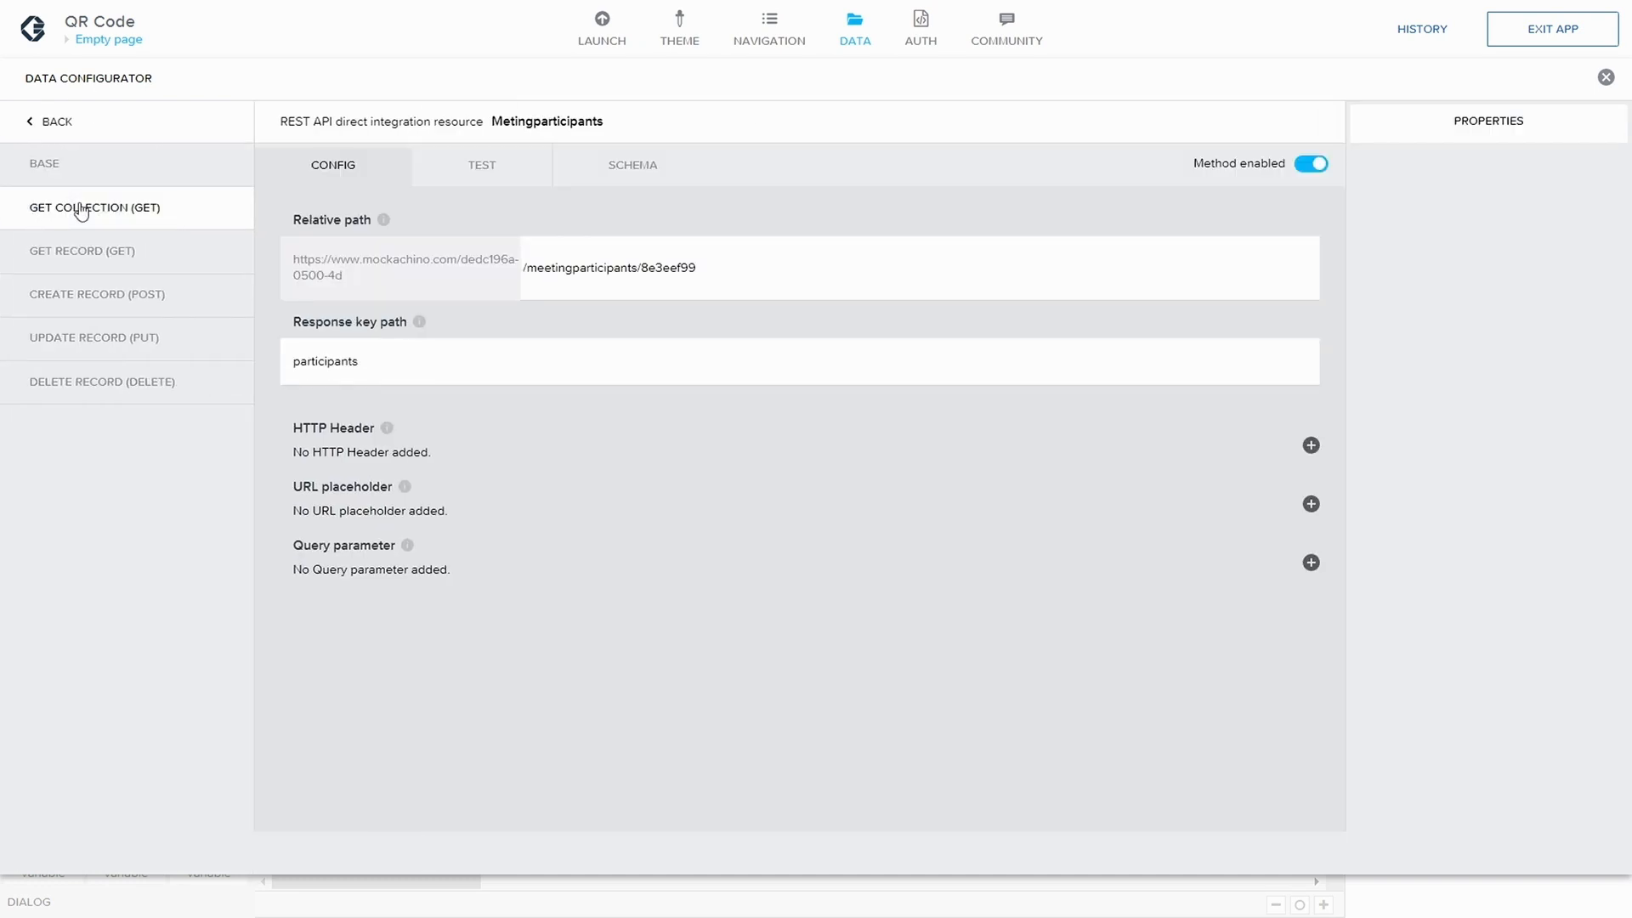
{"action": "left_click", "coordinate": [701, 269]}
{"action": "left_click", "coordinate": [452, 177]}
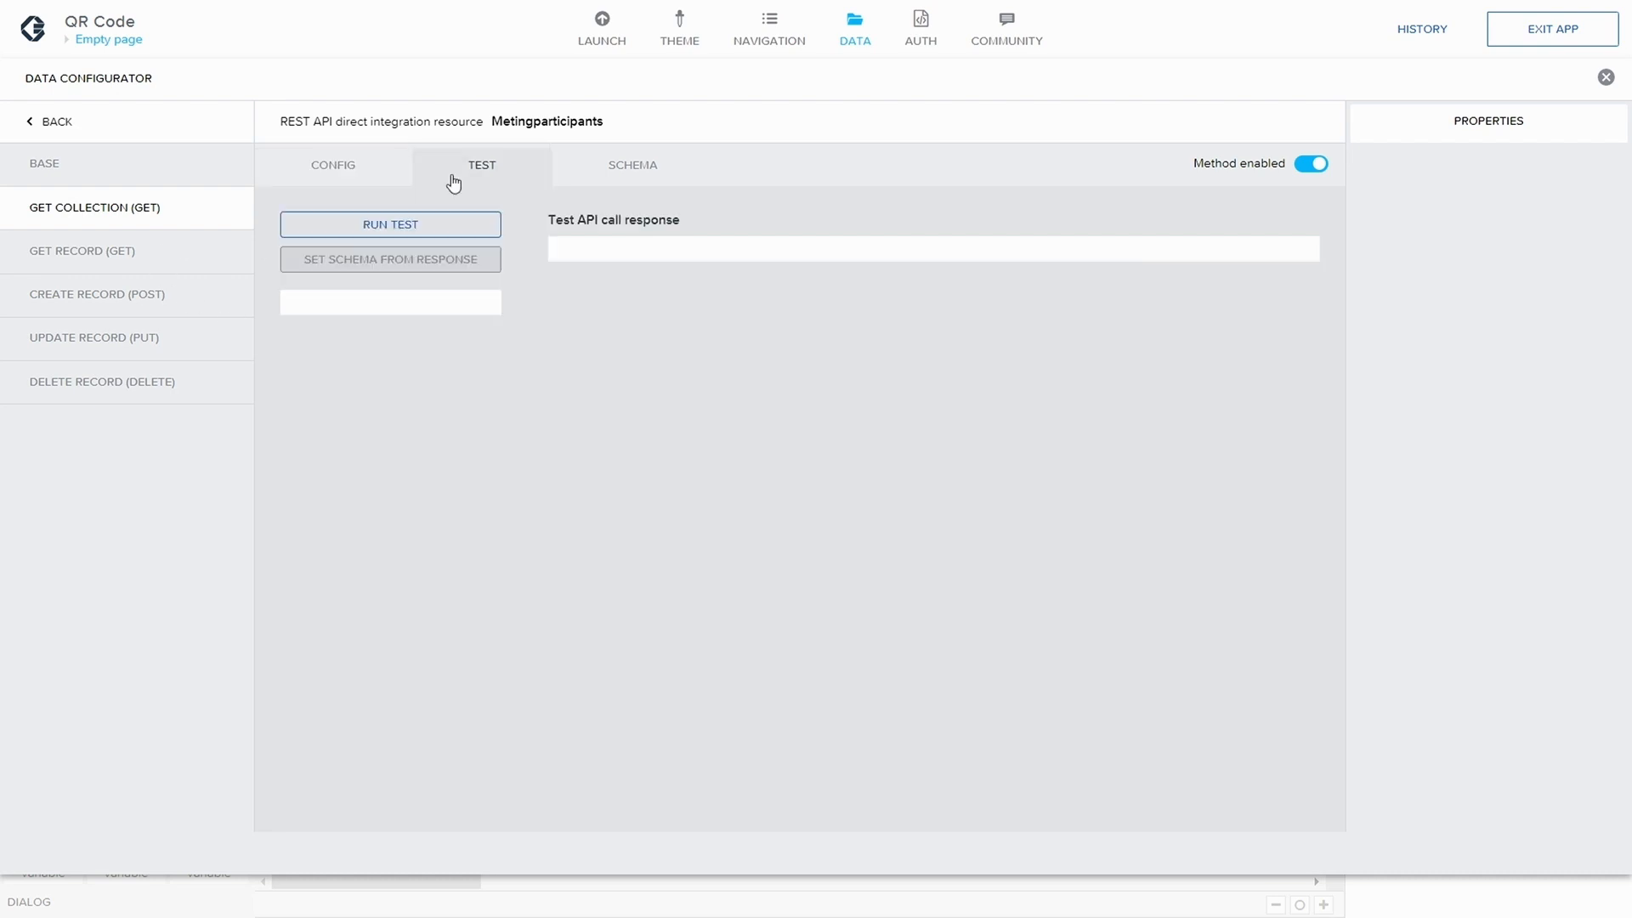
{"action": "left_click", "coordinate": [349, 225]}
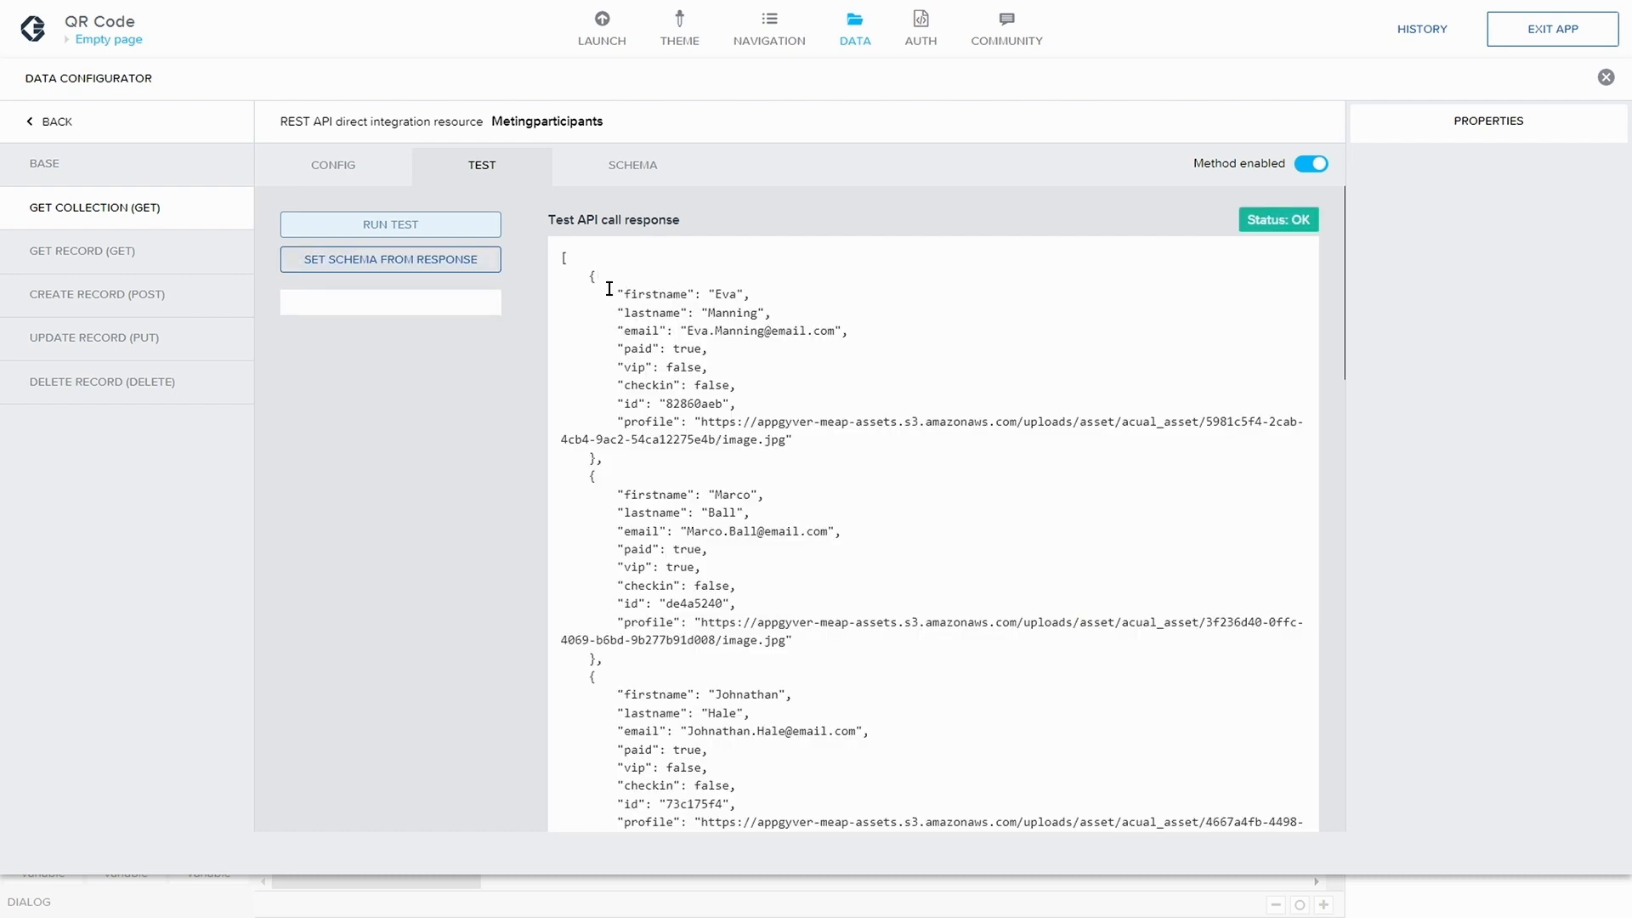
{"action": "scroll", "coordinate": [595, 276], "scroll_direction": "down", "scroll_amount": 1}
{"action": "scroll", "coordinate": [590, 272], "scroll_direction": "up", "scroll_amount": 1}
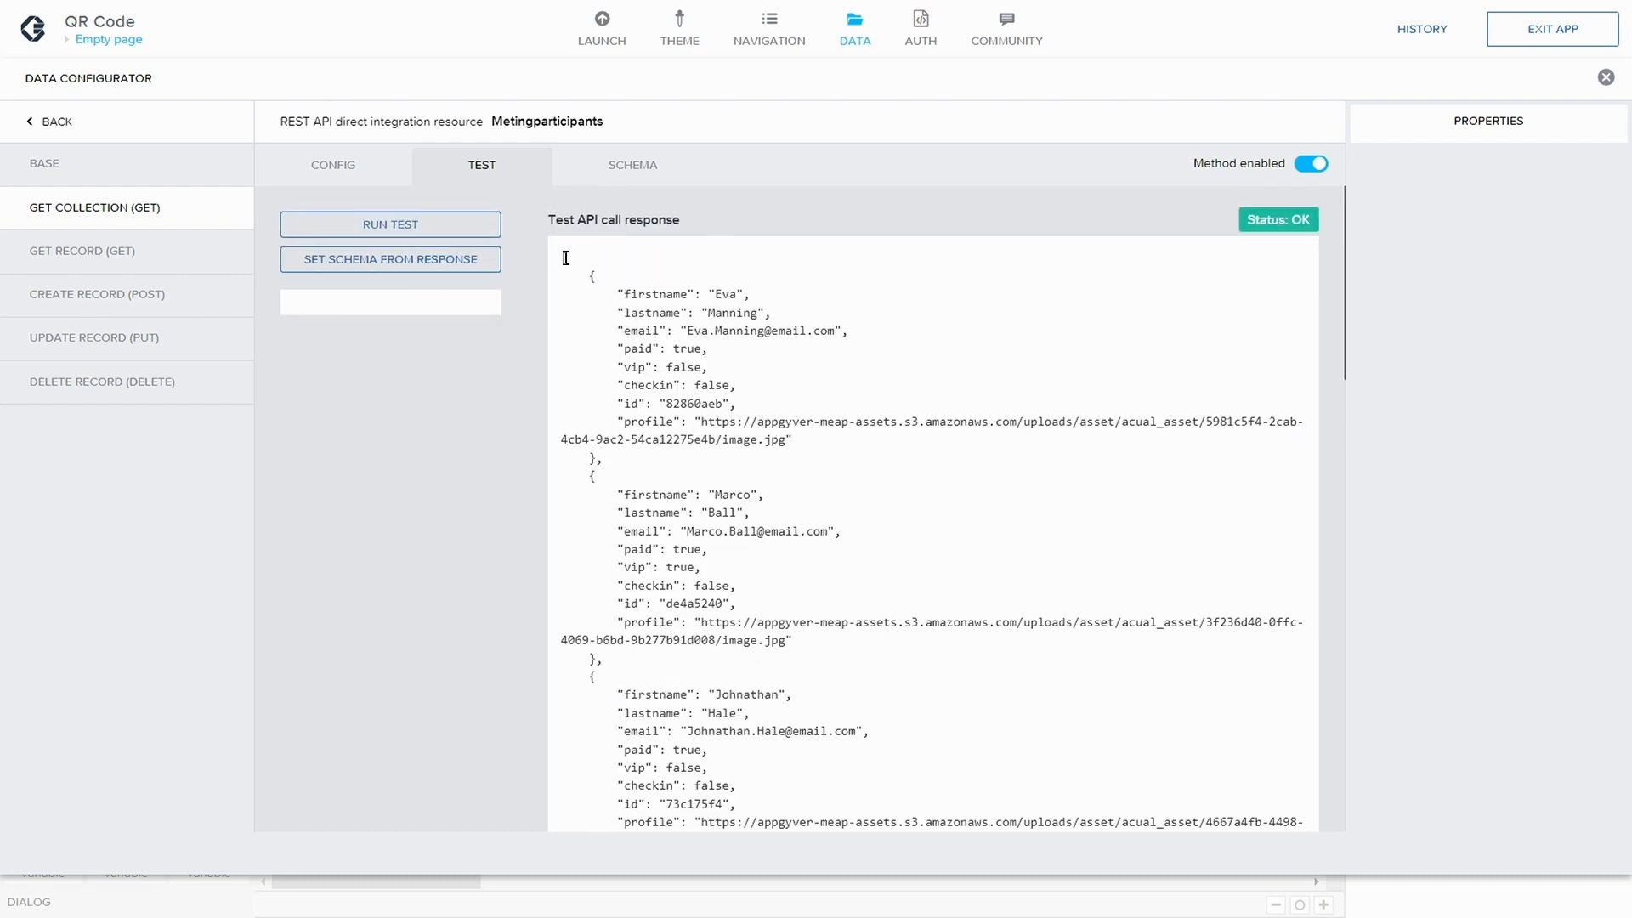
- Examine the first participant record in the test response, from the firstname, lastname and email fields through checkin, id and profile
{"action": "left_click_drag", "start_coordinate": [589, 274], "coordinate": [607, 452]}
{"action": "left_click", "coordinate": [631, 284]}
{"action": "double_click", "coordinate": [641, 295]}
{"action": "double_click", "coordinate": [644, 312]}
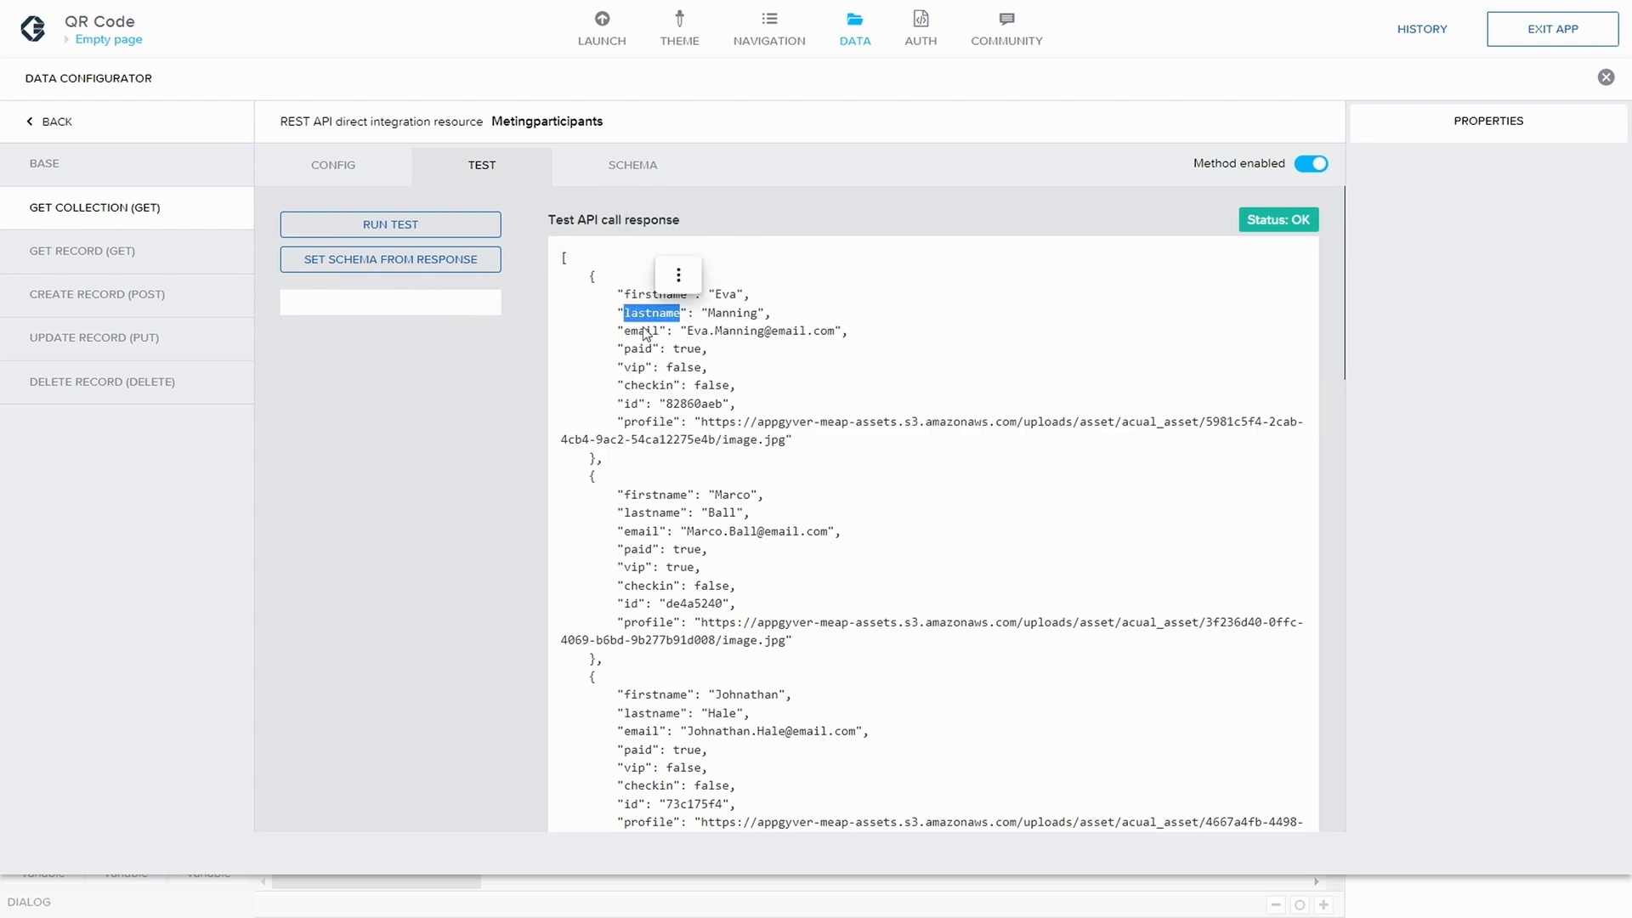
{"action": "double_click", "coordinate": [644, 330]}
{"action": "double_click", "coordinate": [635, 348]}
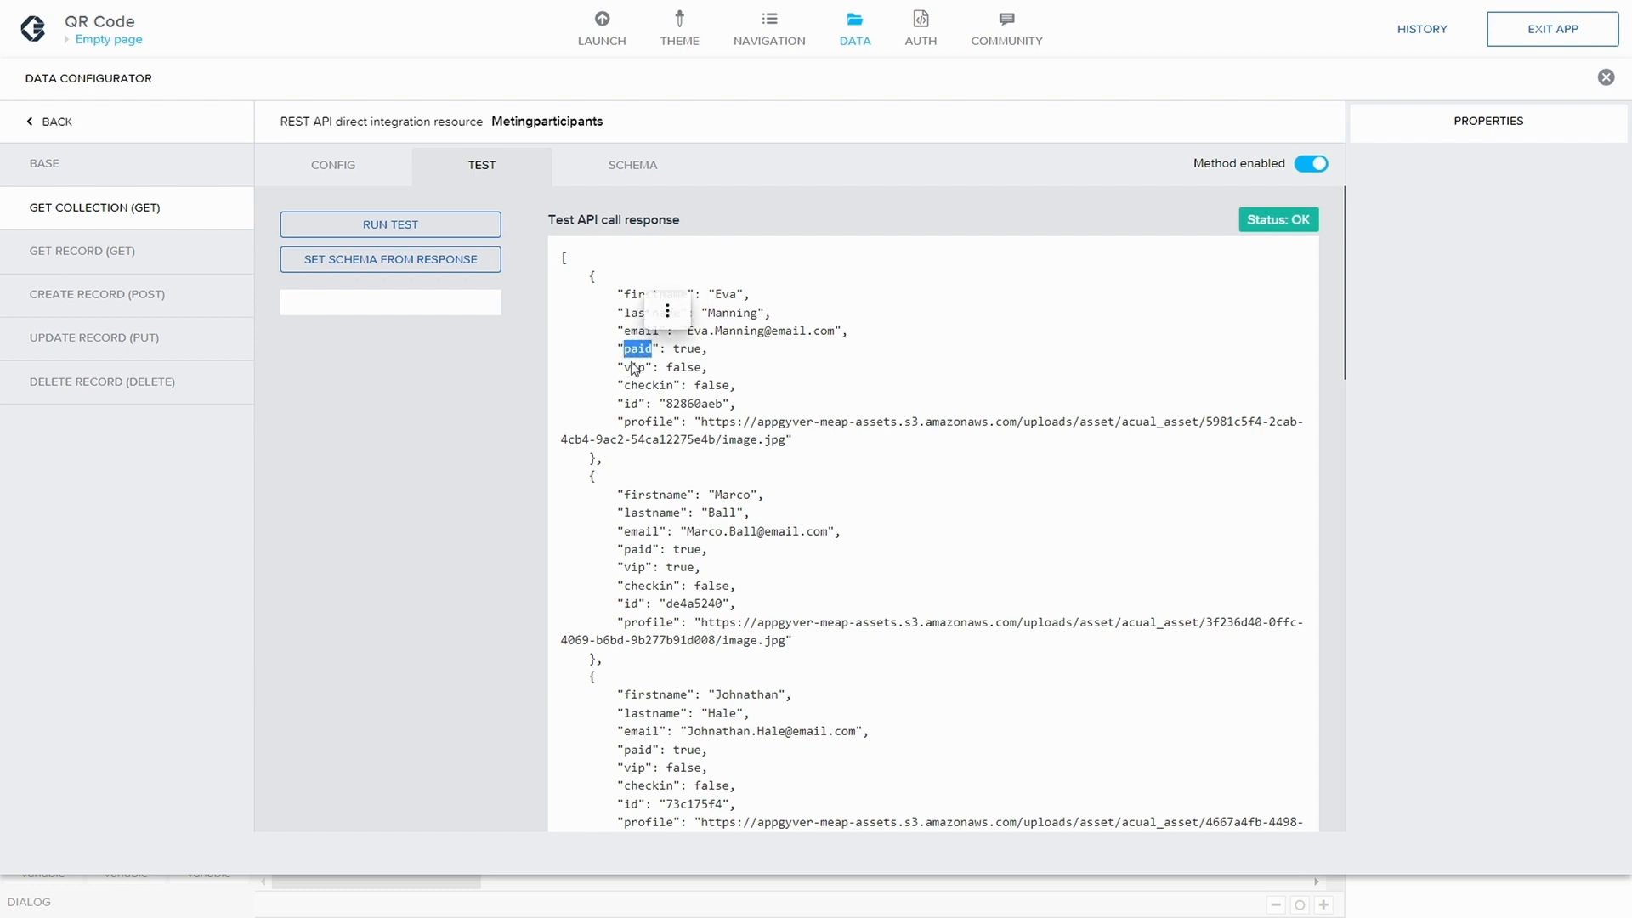
{"action": "left_click", "coordinate": [641, 363]}
{"action": "double_click", "coordinate": [642, 389]}
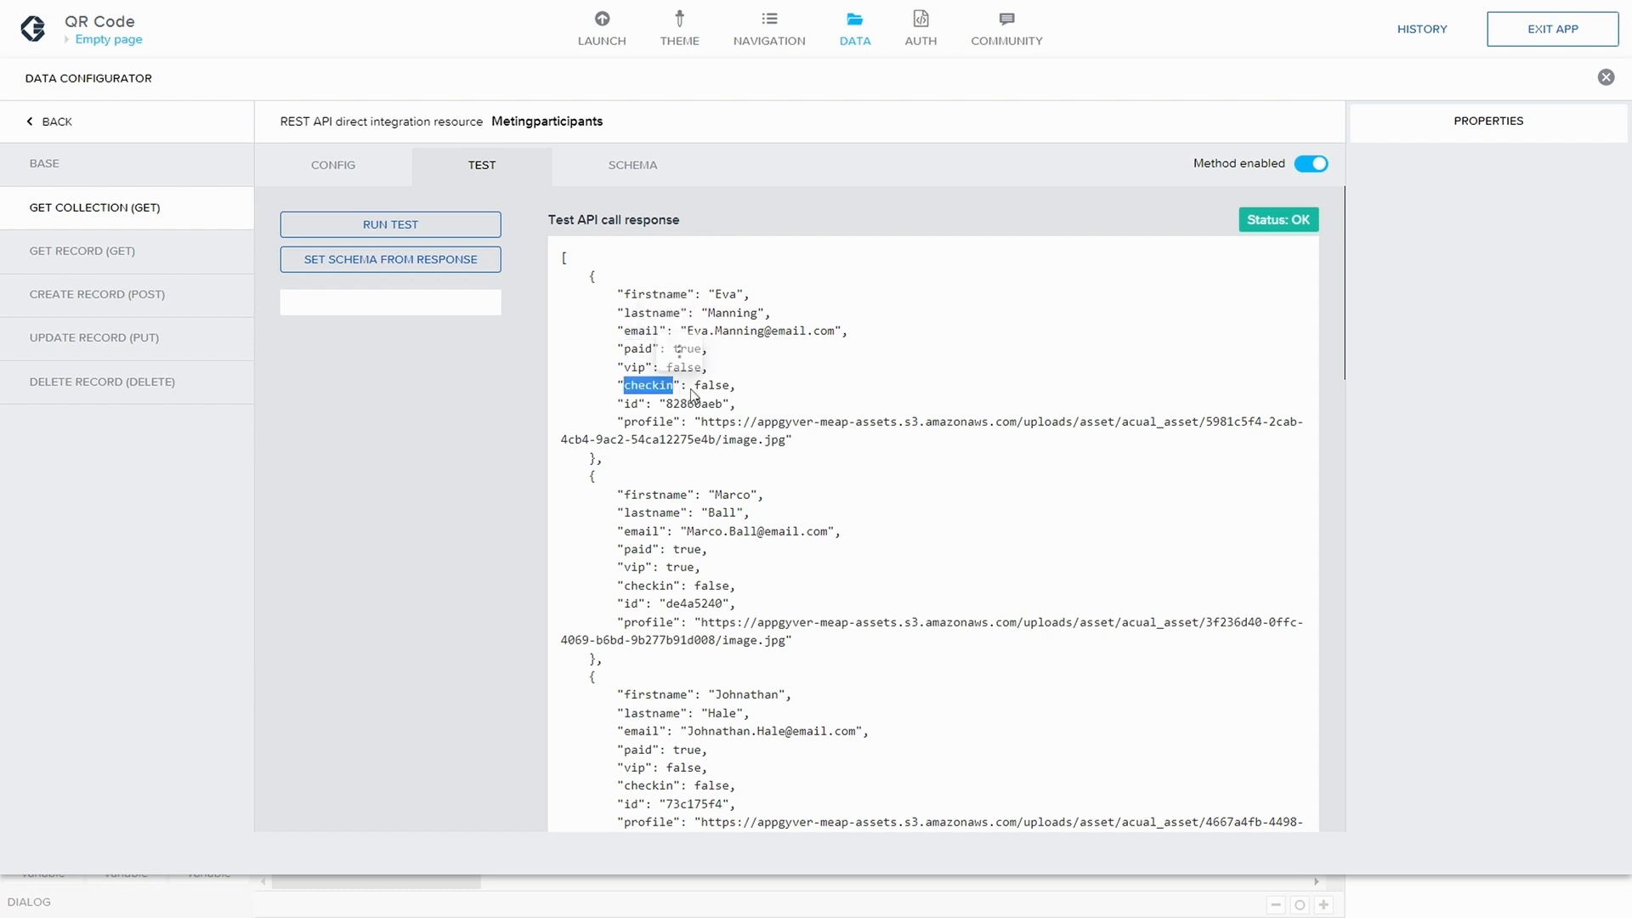
{"action": "left_click", "coordinate": [630, 401]}
{"action": "double_click", "coordinate": [630, 400]}
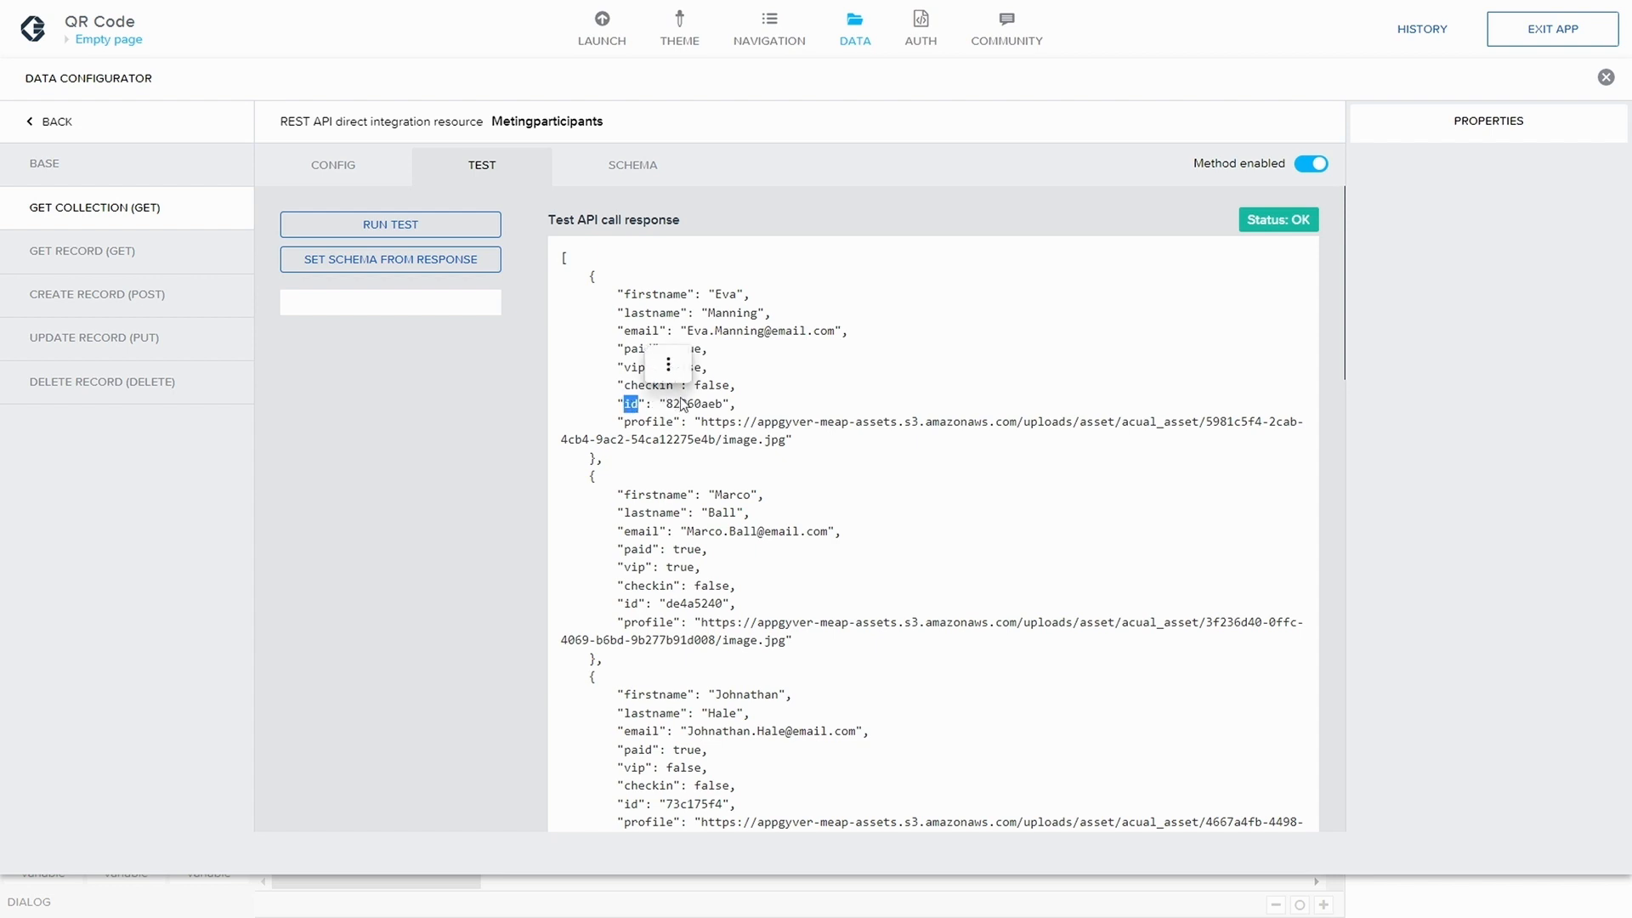
{"action": "double_click", "coordinate": [606, 422]}
{"action": "double_click", "coordinate": [638, 422]}
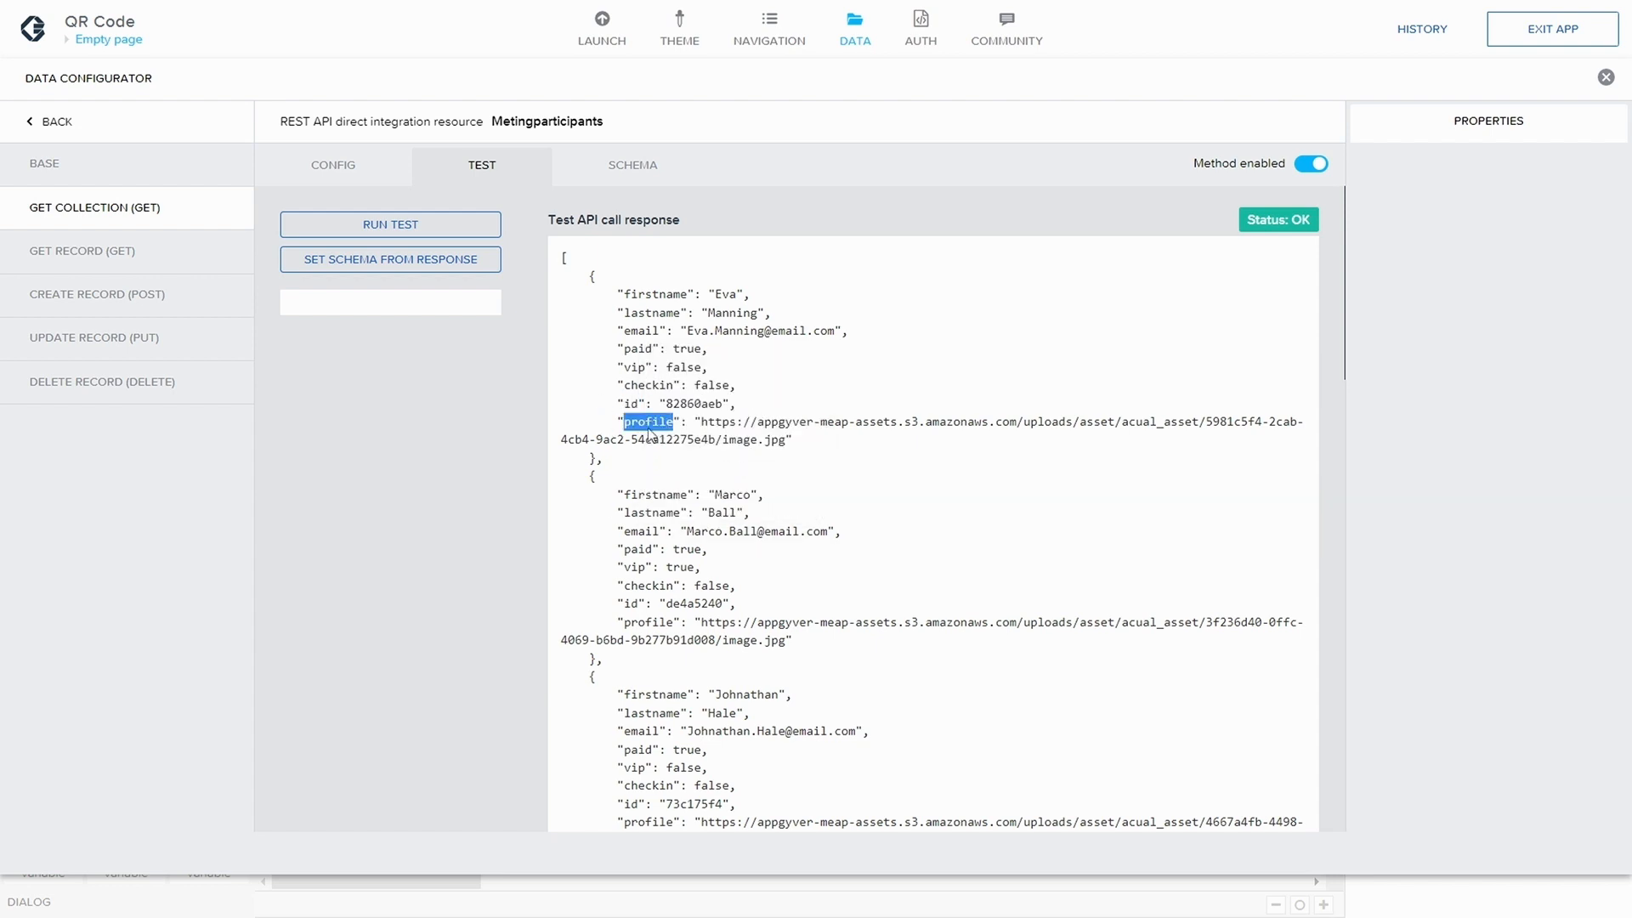
- Review the Get collection response schema of Metingparticipants, then close the data configurator
{"action": "left_click", "coordinate": [672, 163]}
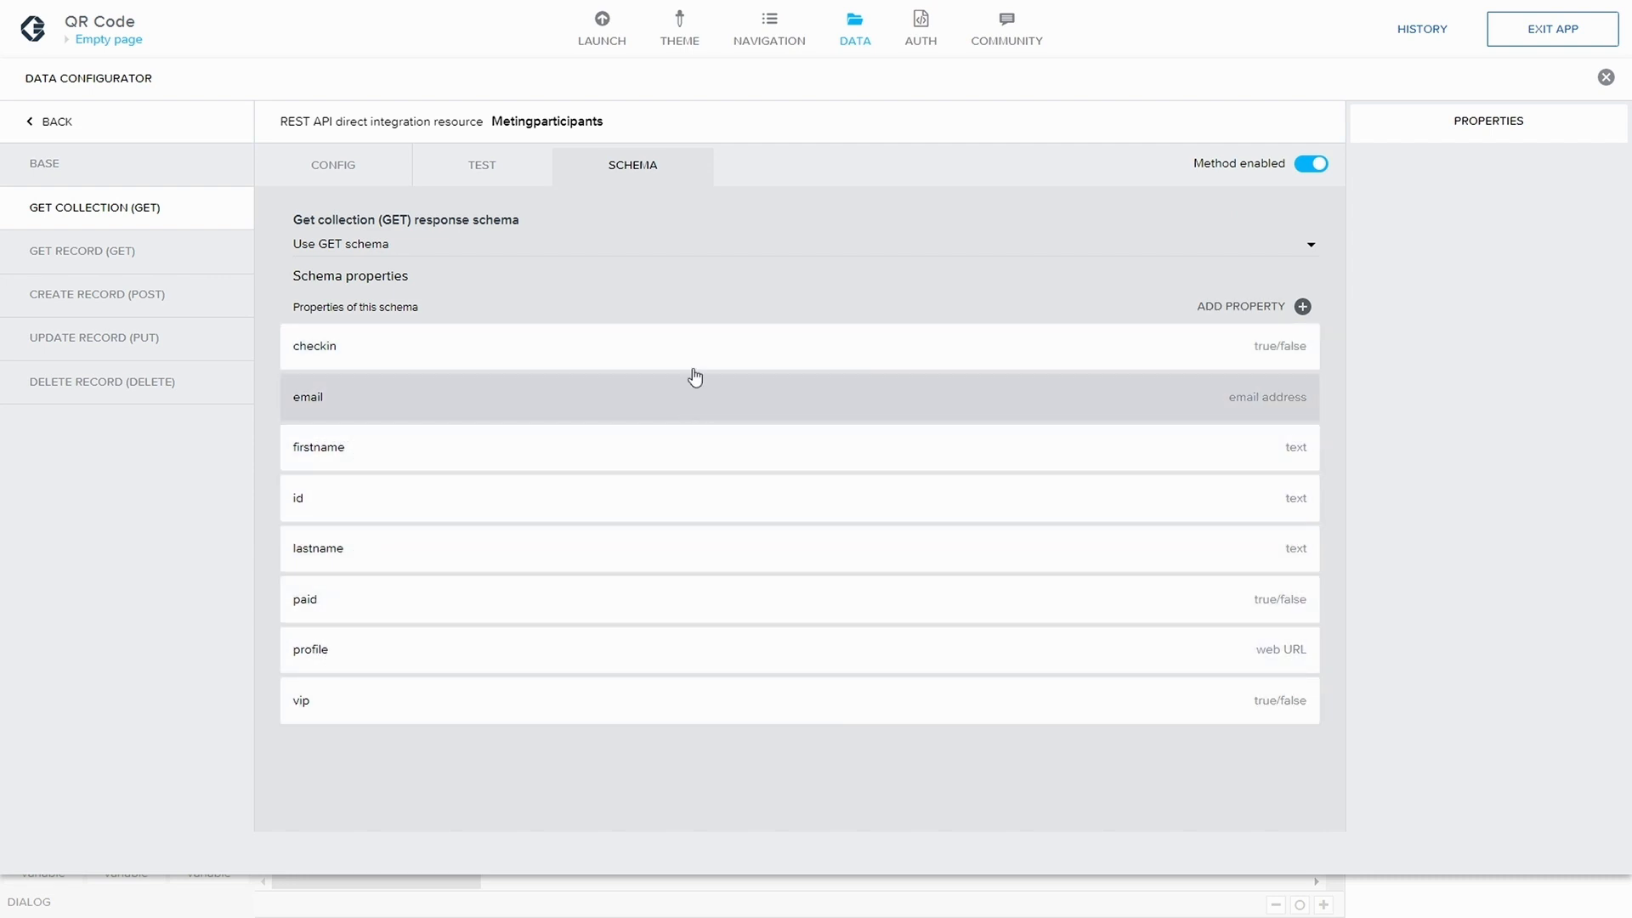
{"action": "left_click", "coordinate": [59, 125]}
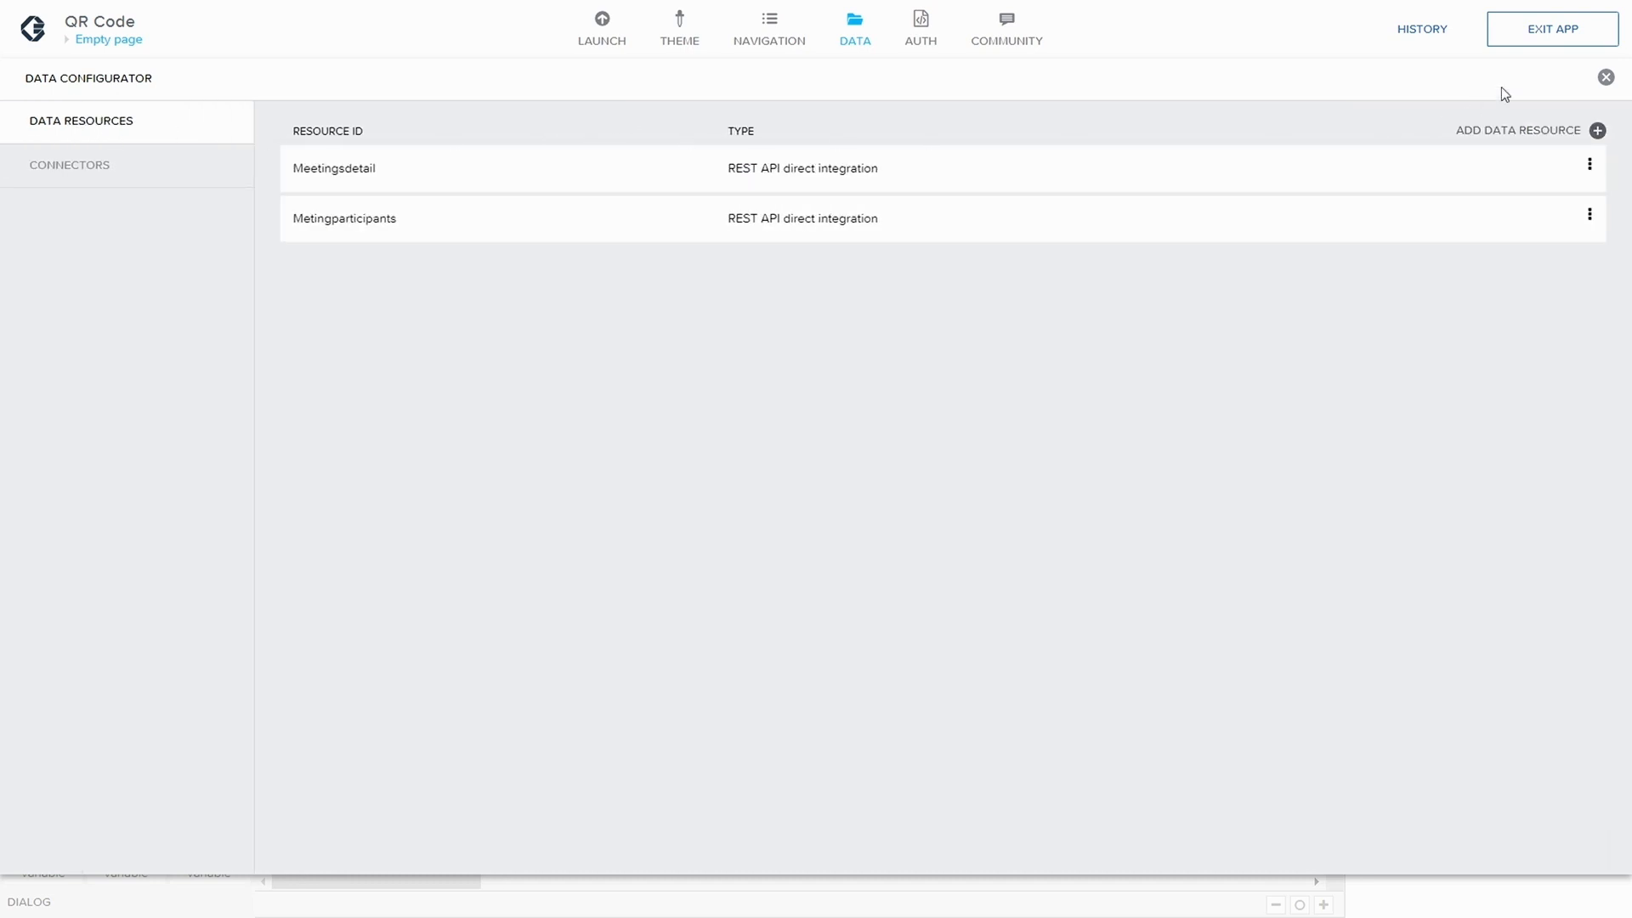
{"action": "left_click", "coordinate": [1605, 78]}
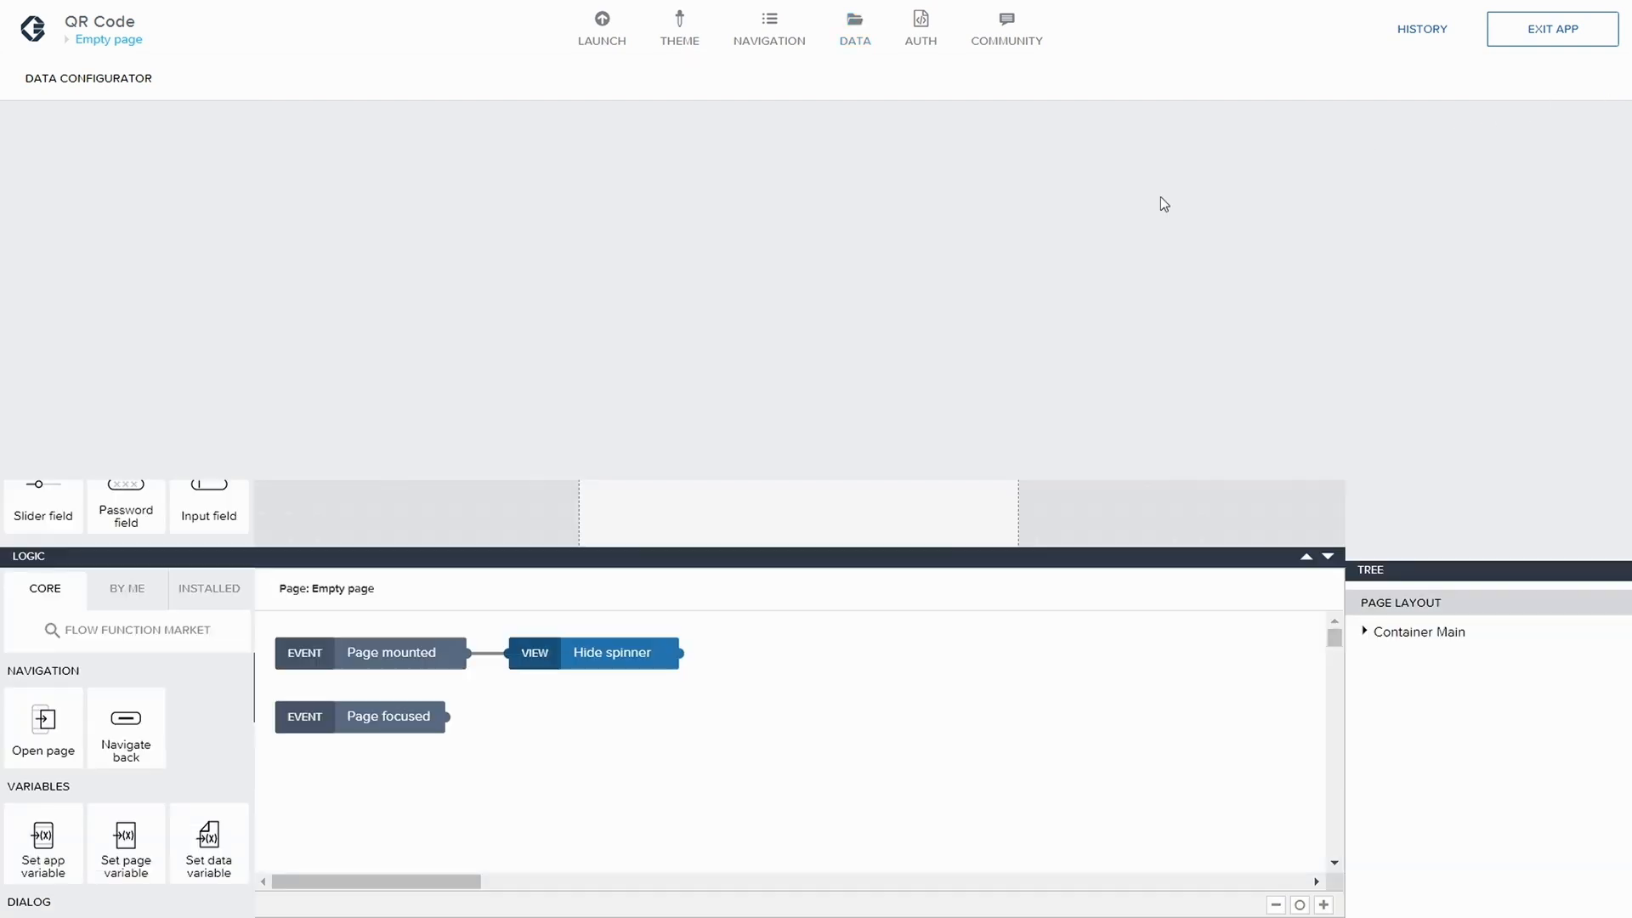
- Add a page data variable based on the Metingparticipants resource
{"action": "left_click", "coordinate": [1228, 85]}
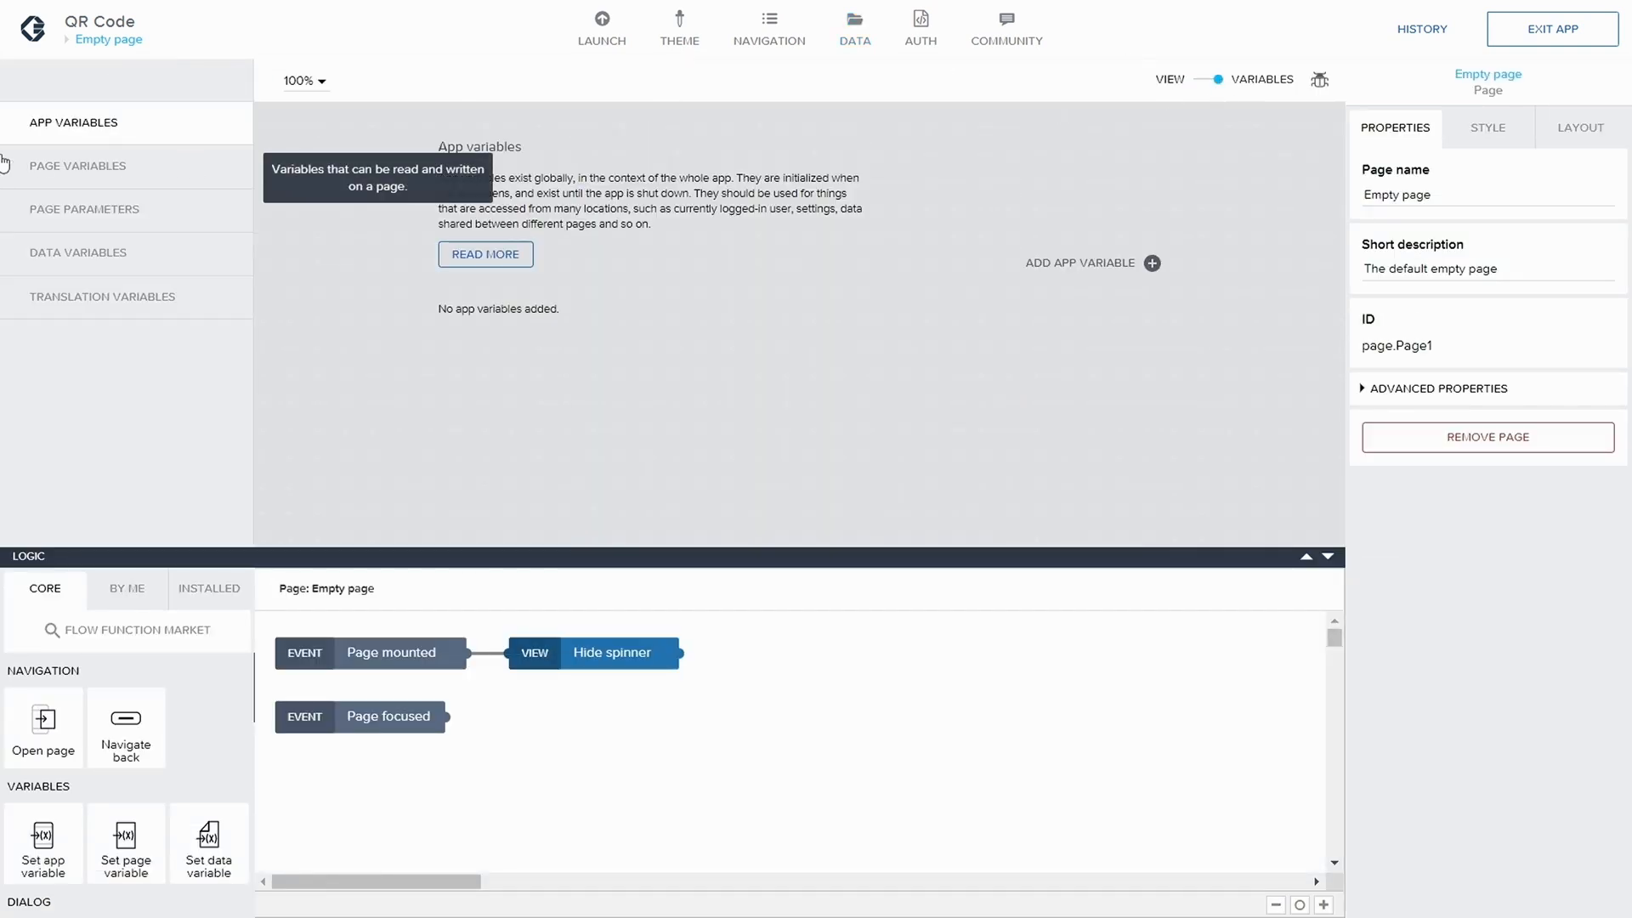
{"action": "left_click", "coordinate": [61, 255]}
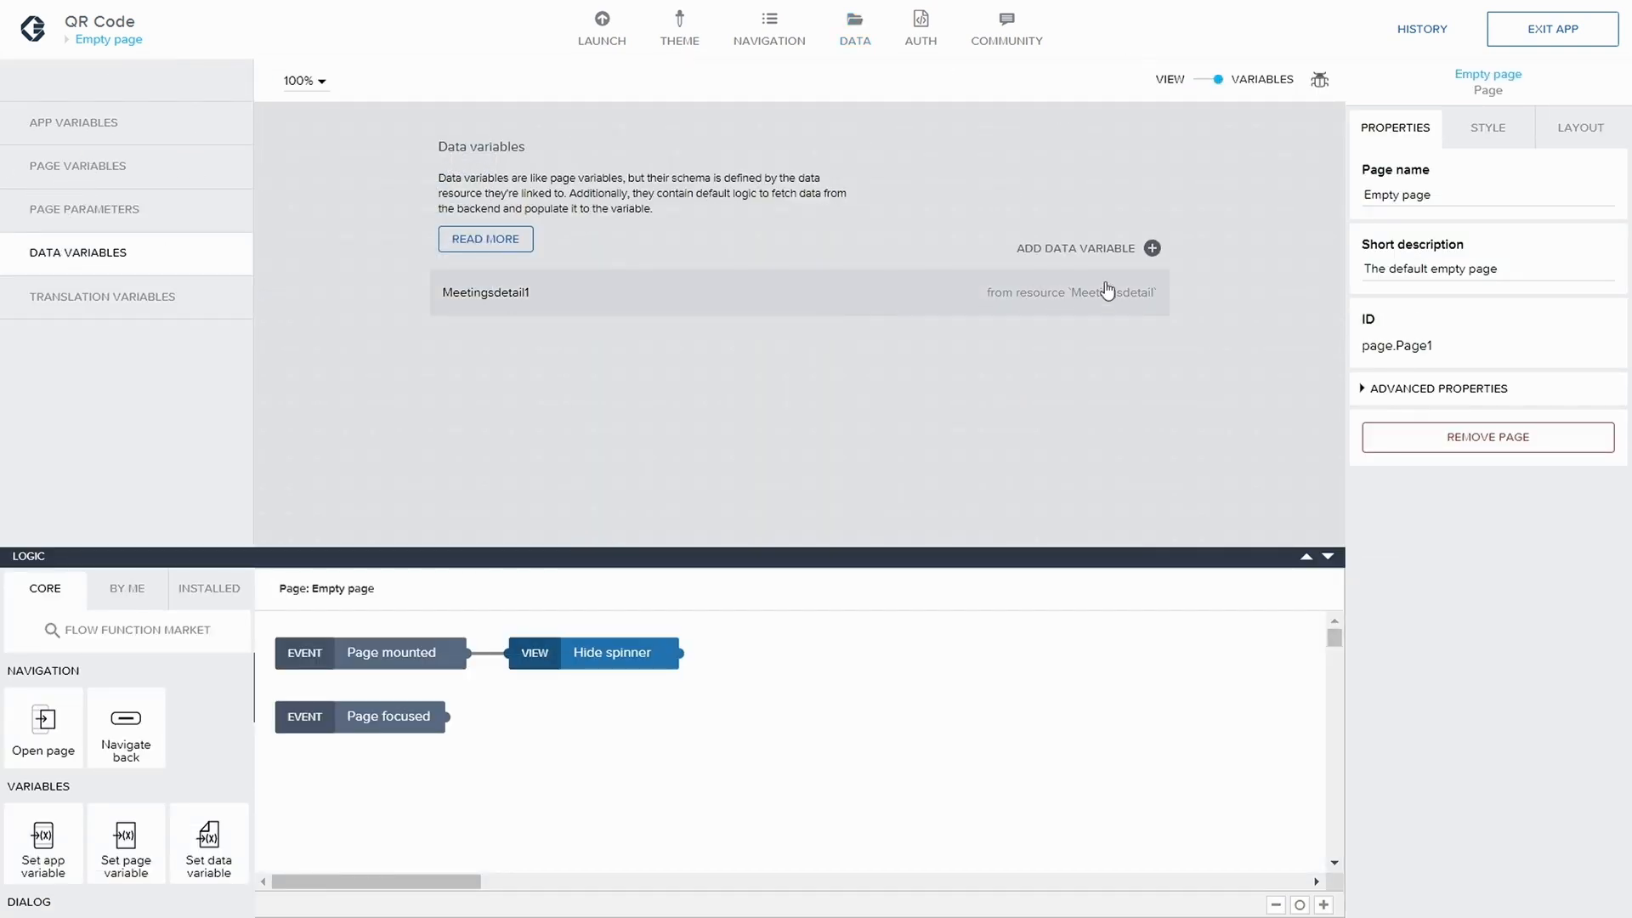
{"action": "left_click", "coordinate": [1152, 248]}
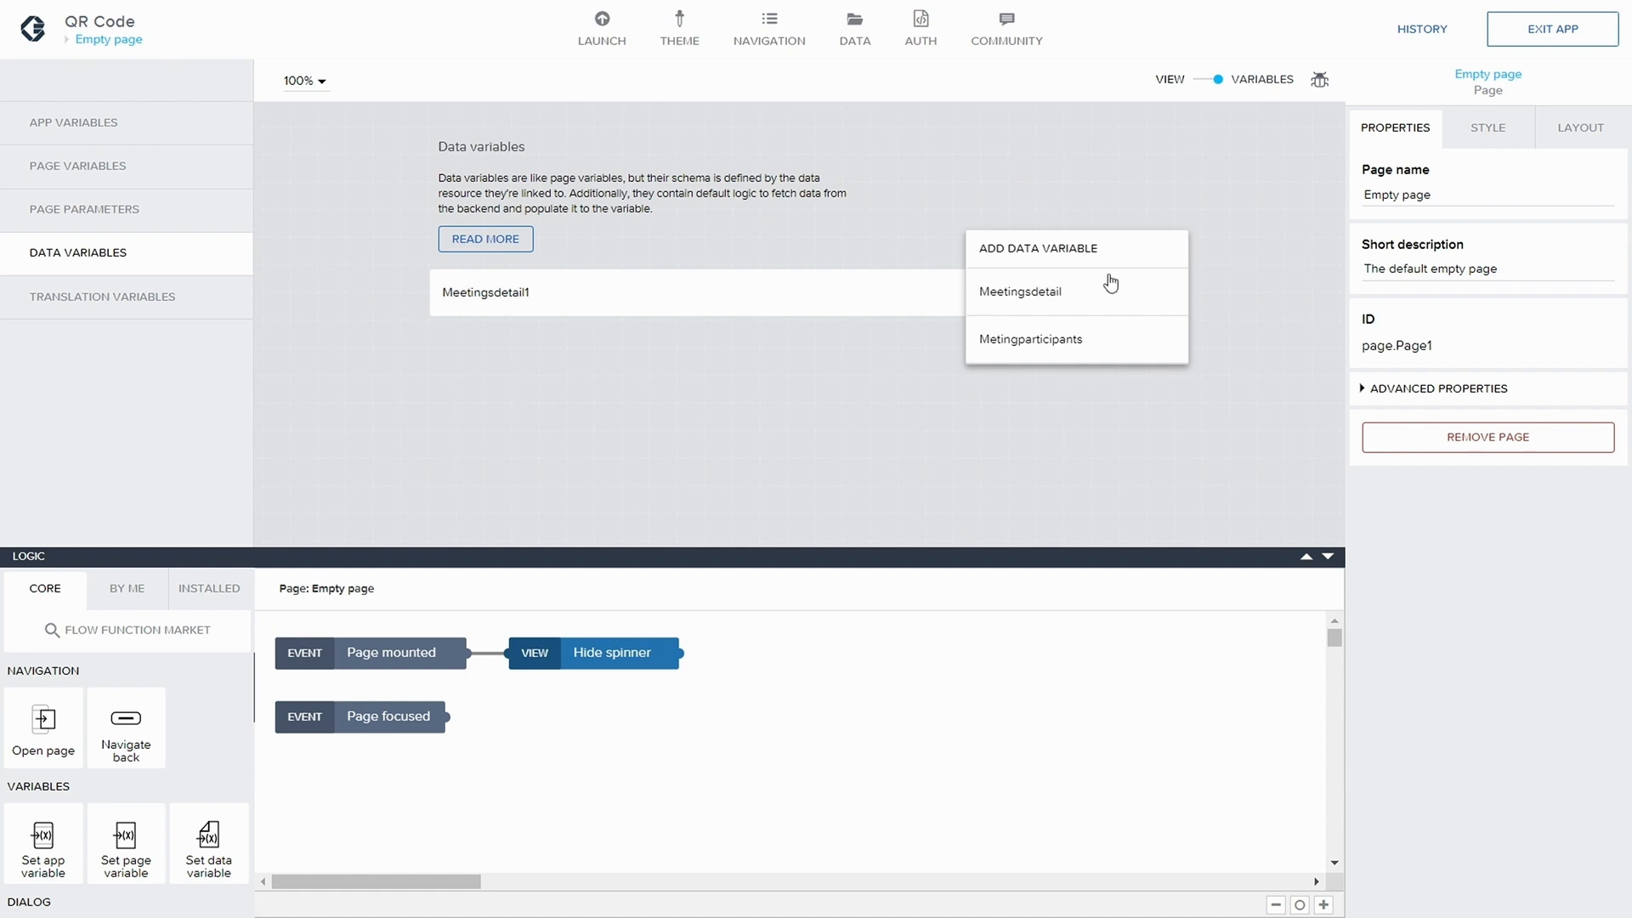
{"action": "left_click", "coordinate": [1037, 338]}
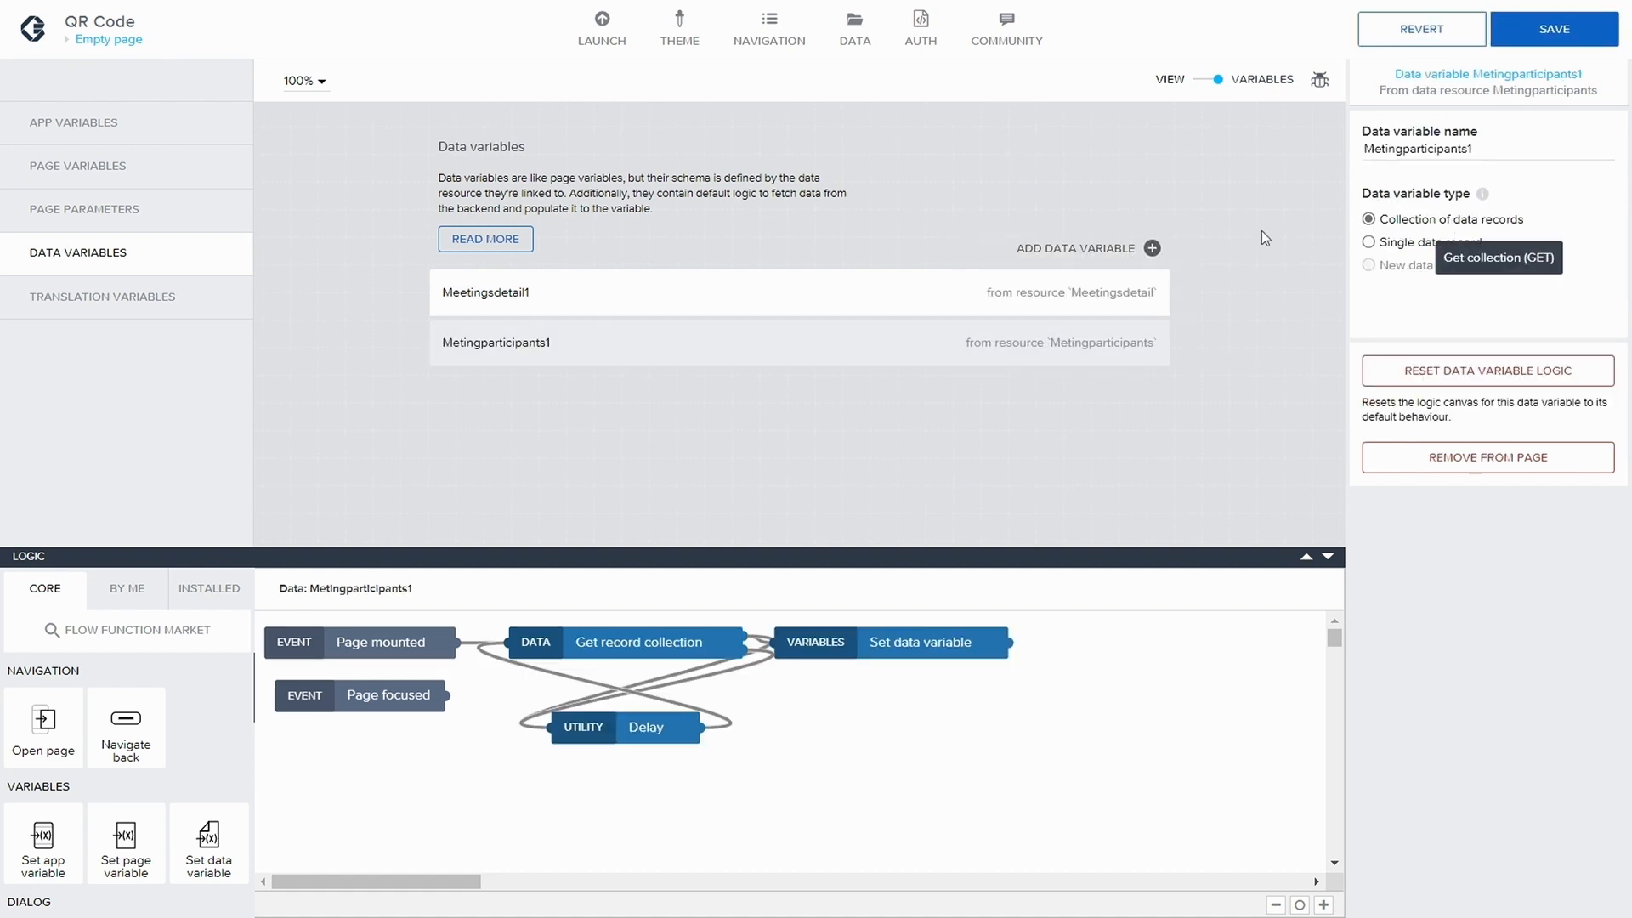
- Delete the Delay node from the Metingparticipants1 logic, save the application and return to the page view
{"action": "left_click", "coordinate": [714, 664]}
{"action": "left_click", "coordinate": [663, 695]}
{"action": "left_click", "coordinate": [650, 720]}
{"action": "key", "text": "Delete"}
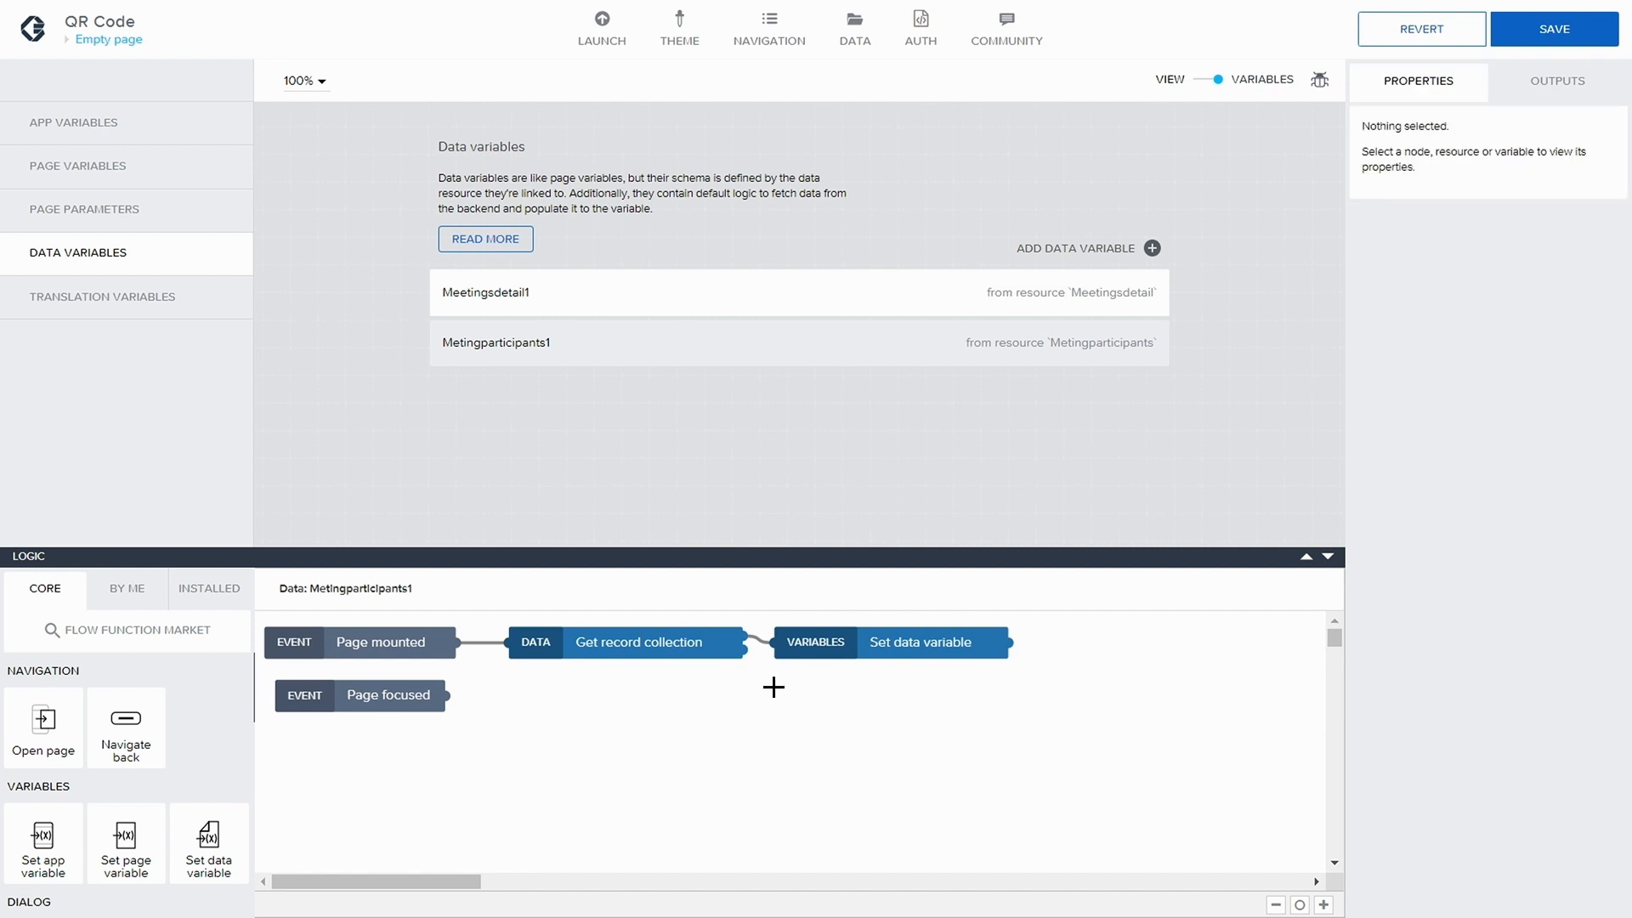
{"action": "left_click_drag", "start_coordinate": [892, 655], "coordinate": [919, 659]}
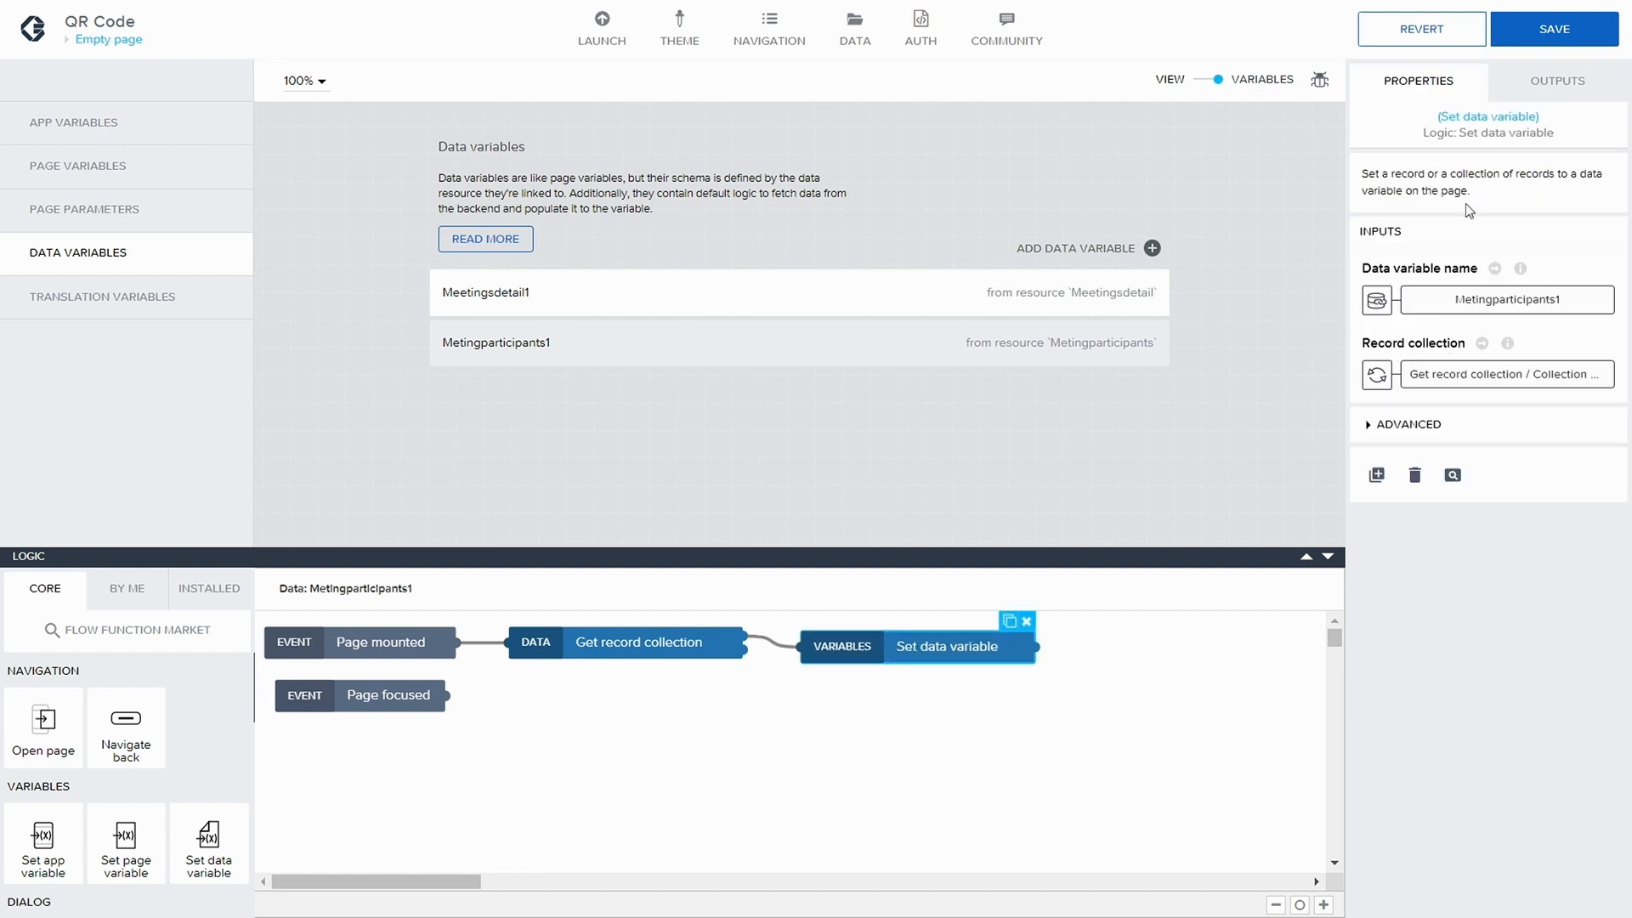
{"action": "left_click", "coordinate": [1554, 29]}
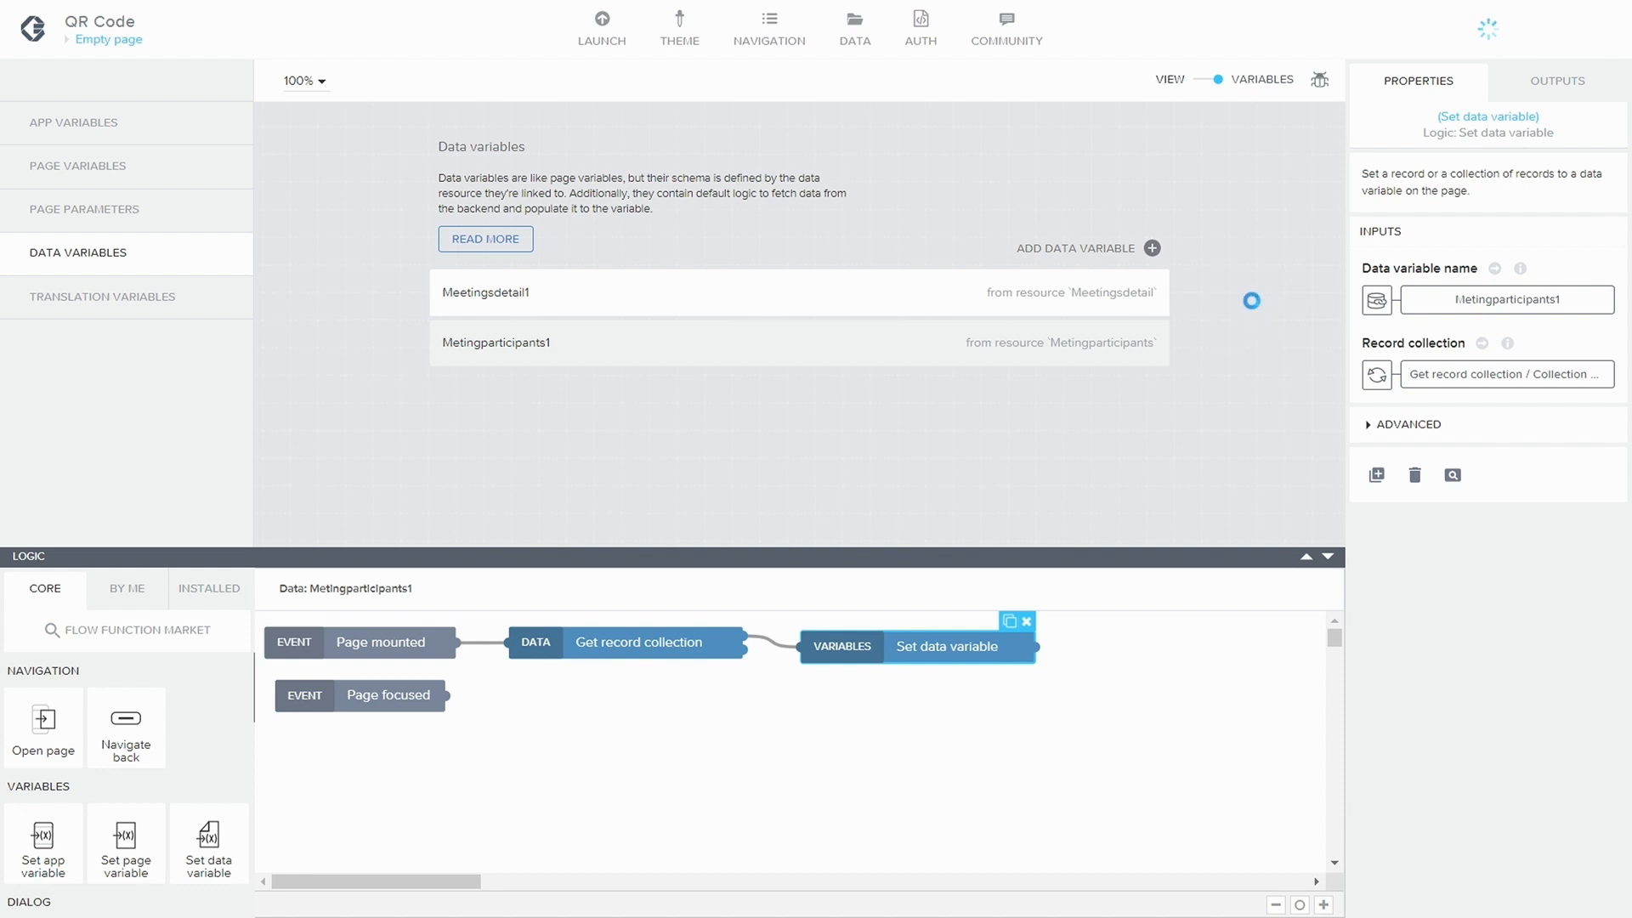
{"action": "left_click", "coordinate": [1206, 80]}
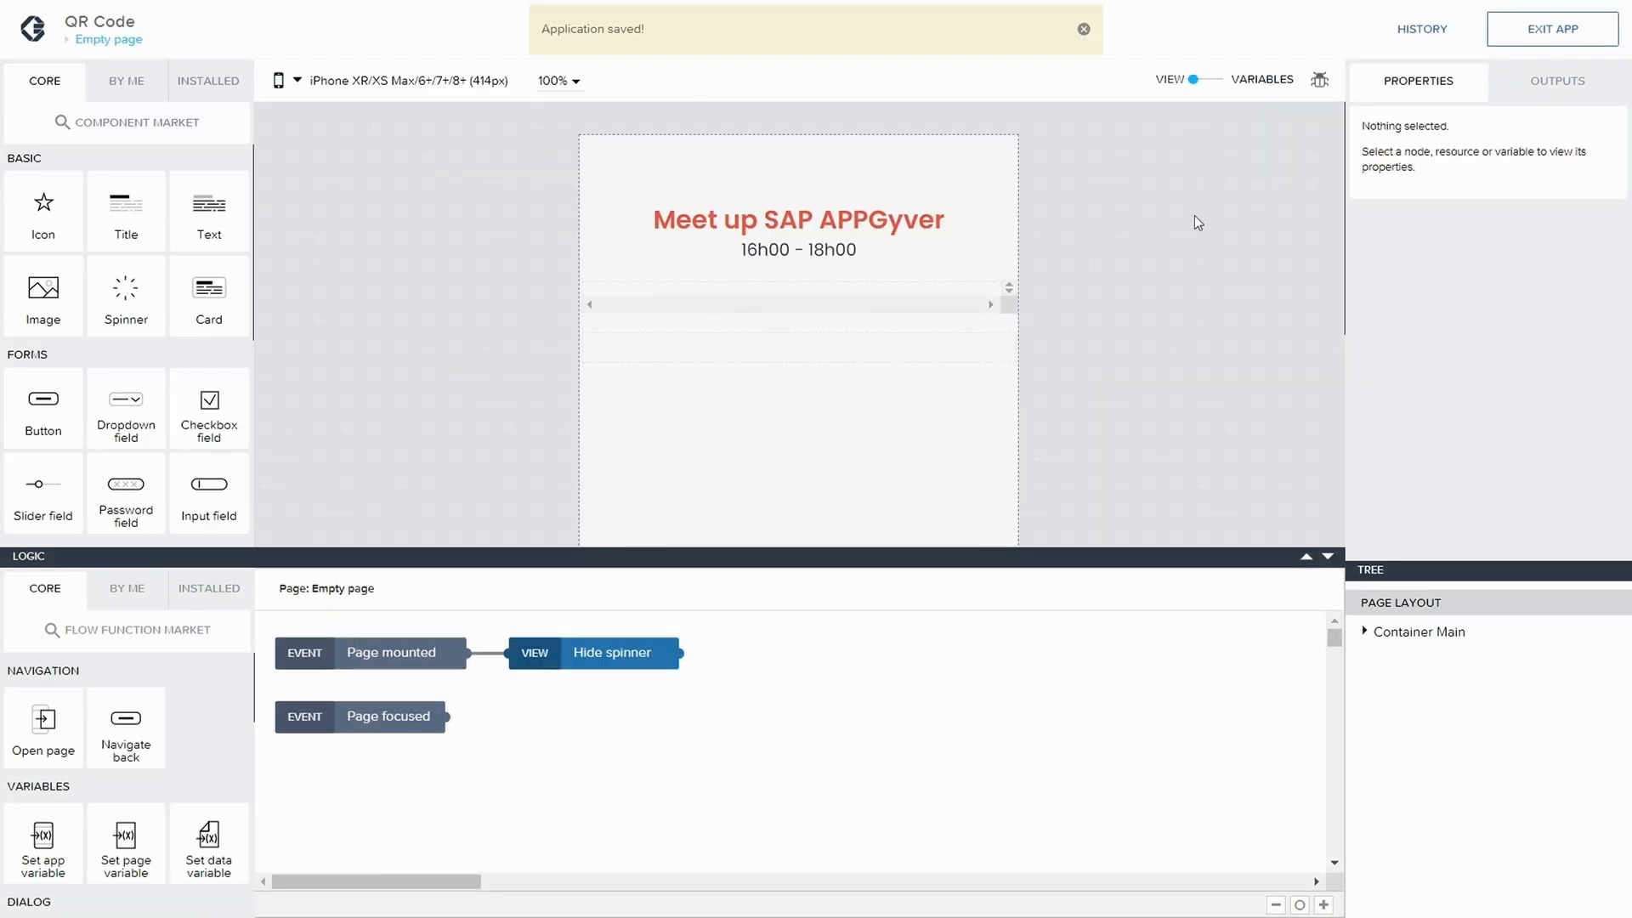
- Set Container Main's sizing to Custom with Grow to width and Grow to height, and save the application
{"action": "left_click", "coordinate": [1365, 633]}
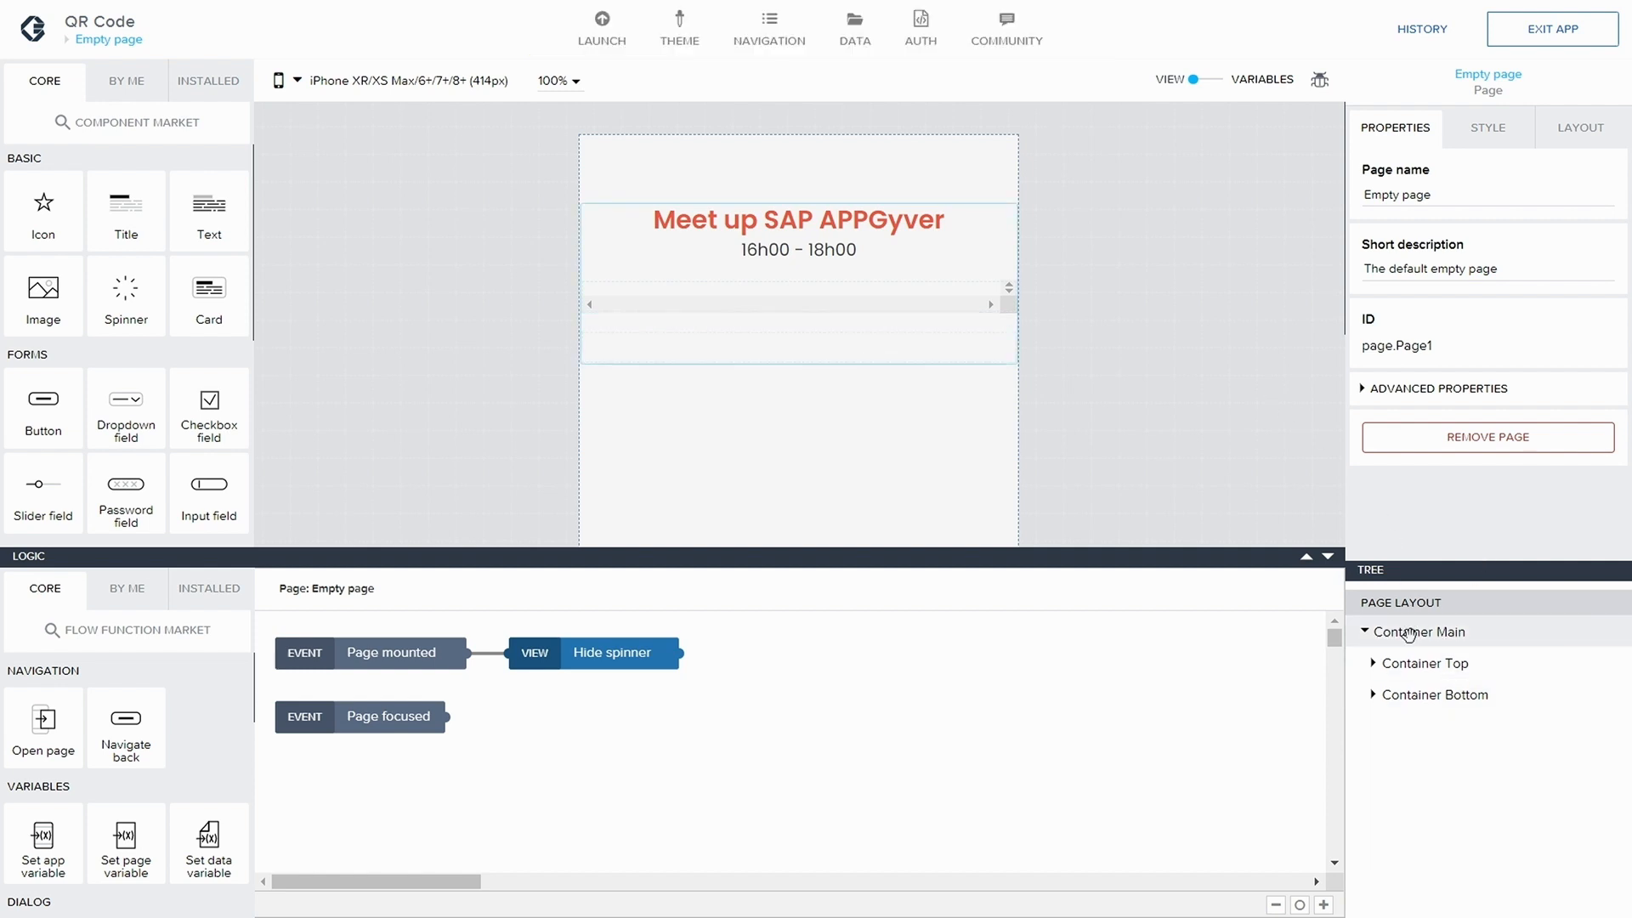
{"action": "left_click", "coordinate": [1412, 632]}
{"action": "left_click", "coordinate": [1553, 128]}
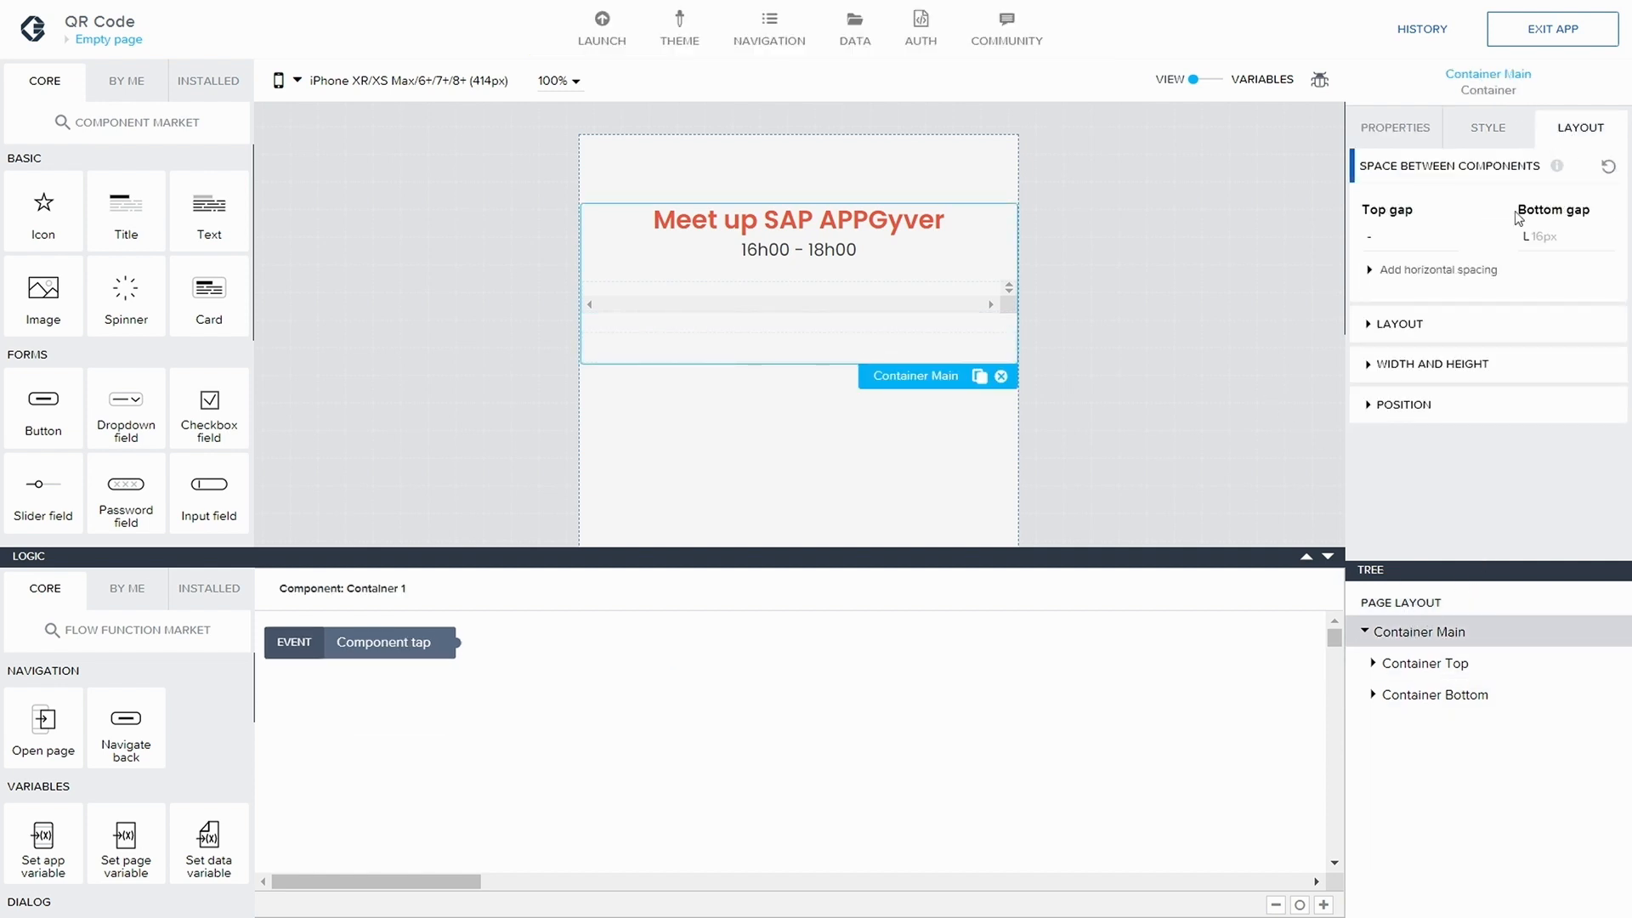
{"action": "left_click", "coordinate": [1375, 366]}
{"action": "scroll", "coordinate": [1480, 393], "scroll_direction": "down", "scroll_amount": 2}
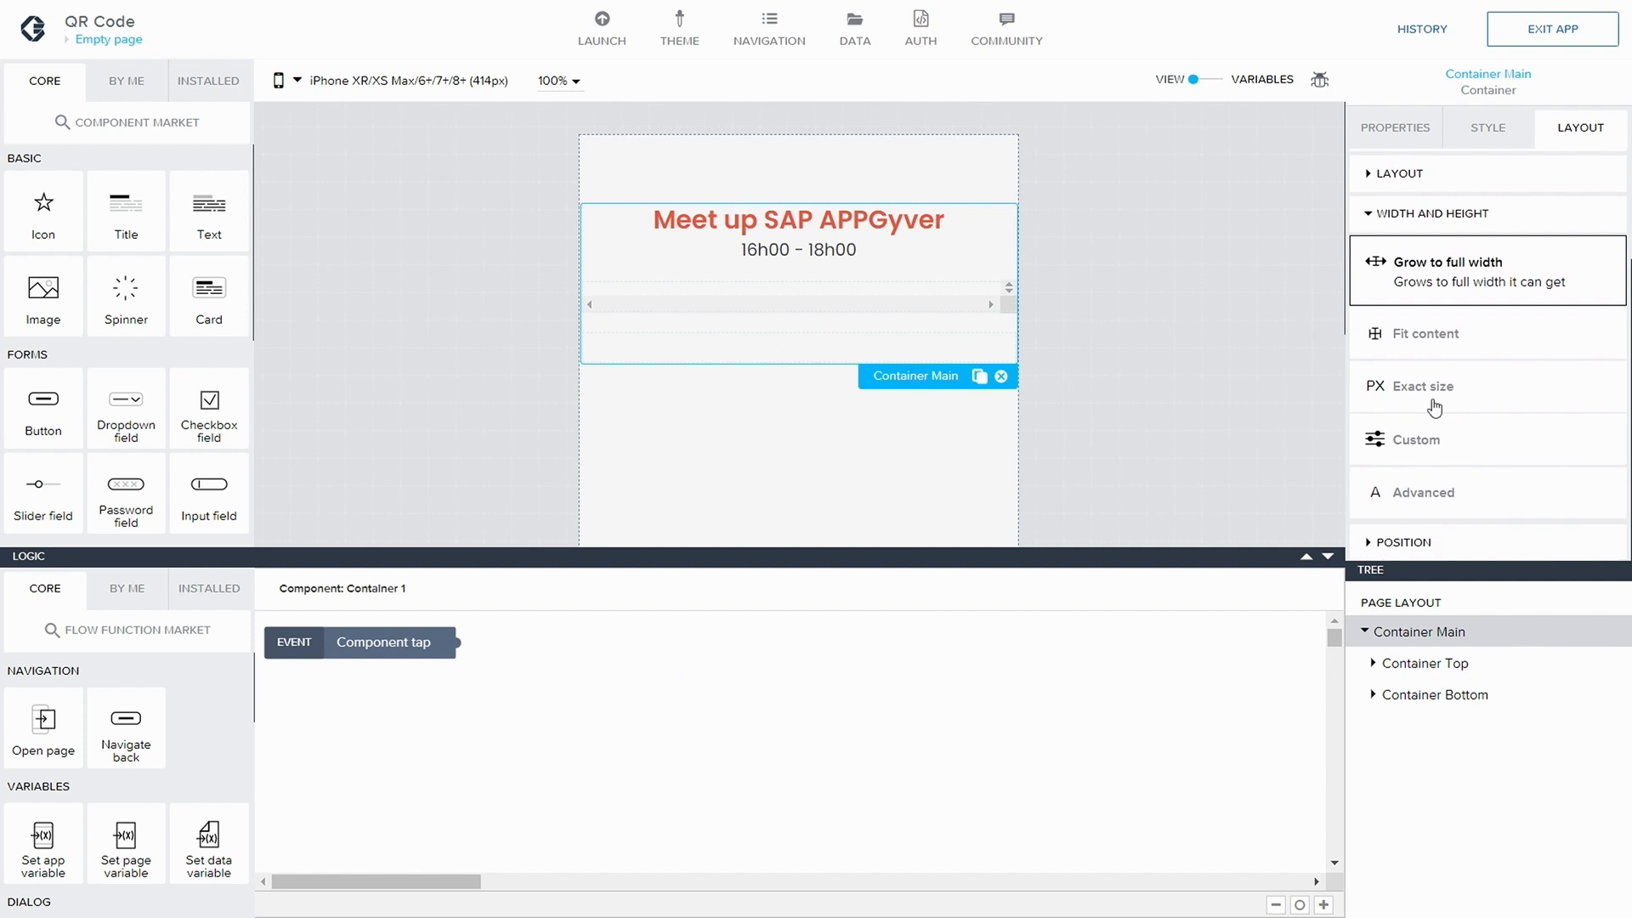
{"action": "left_click", "coordinate": [1445, 455]}
{"action": "left_click", "coordinate": [1508, 396]}
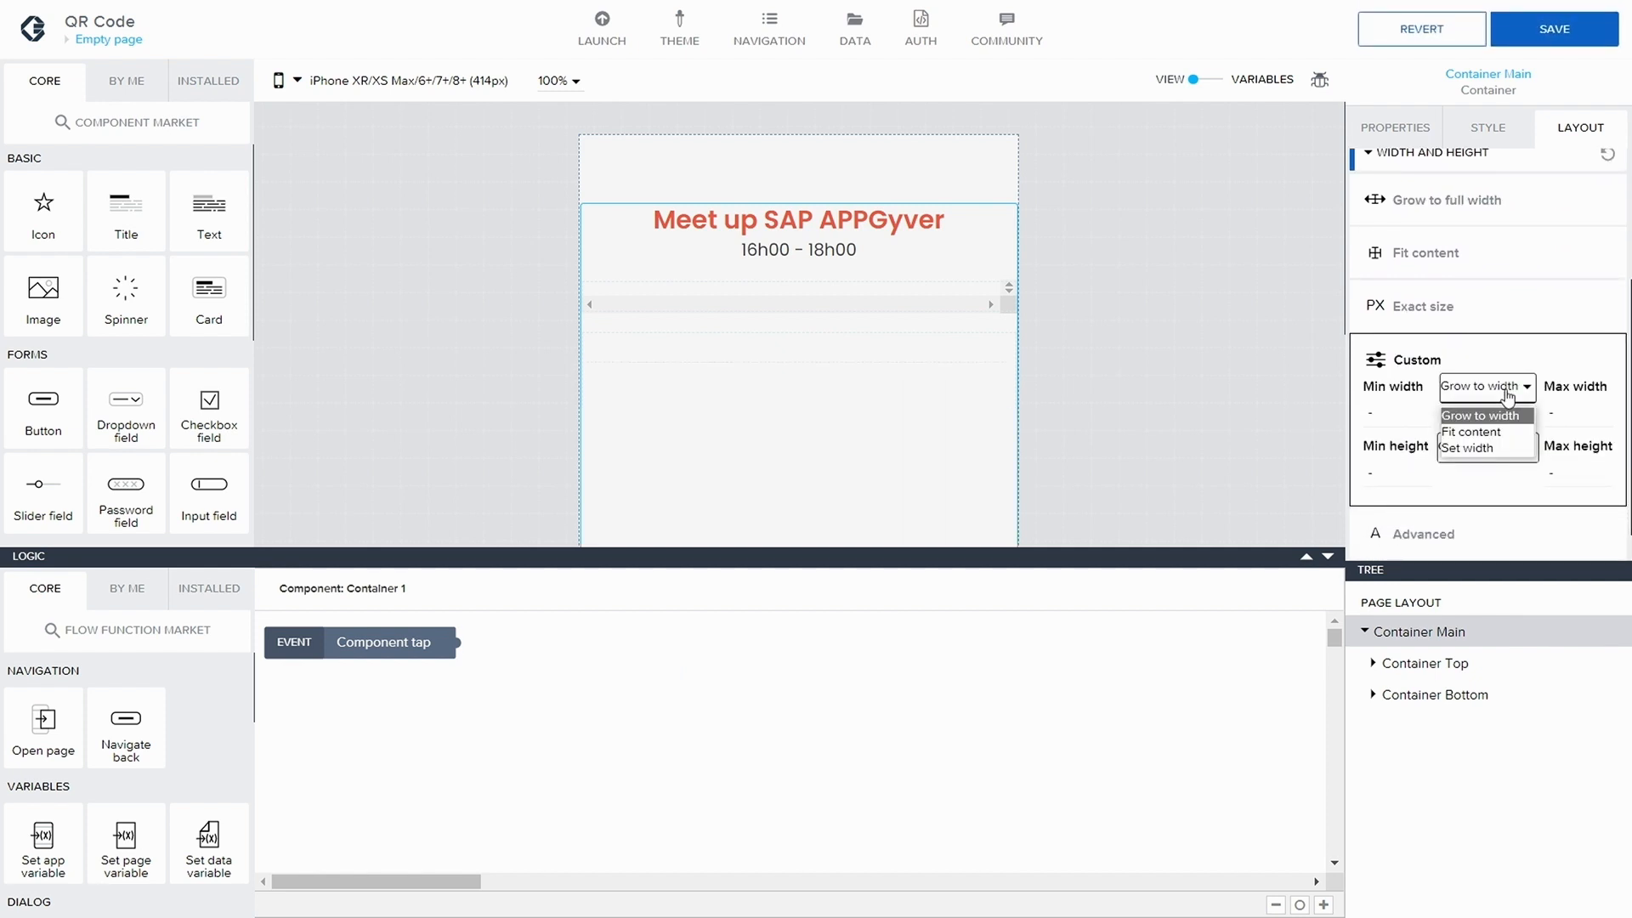
{"action": "left_click", "coordinate": [1507, 395]}
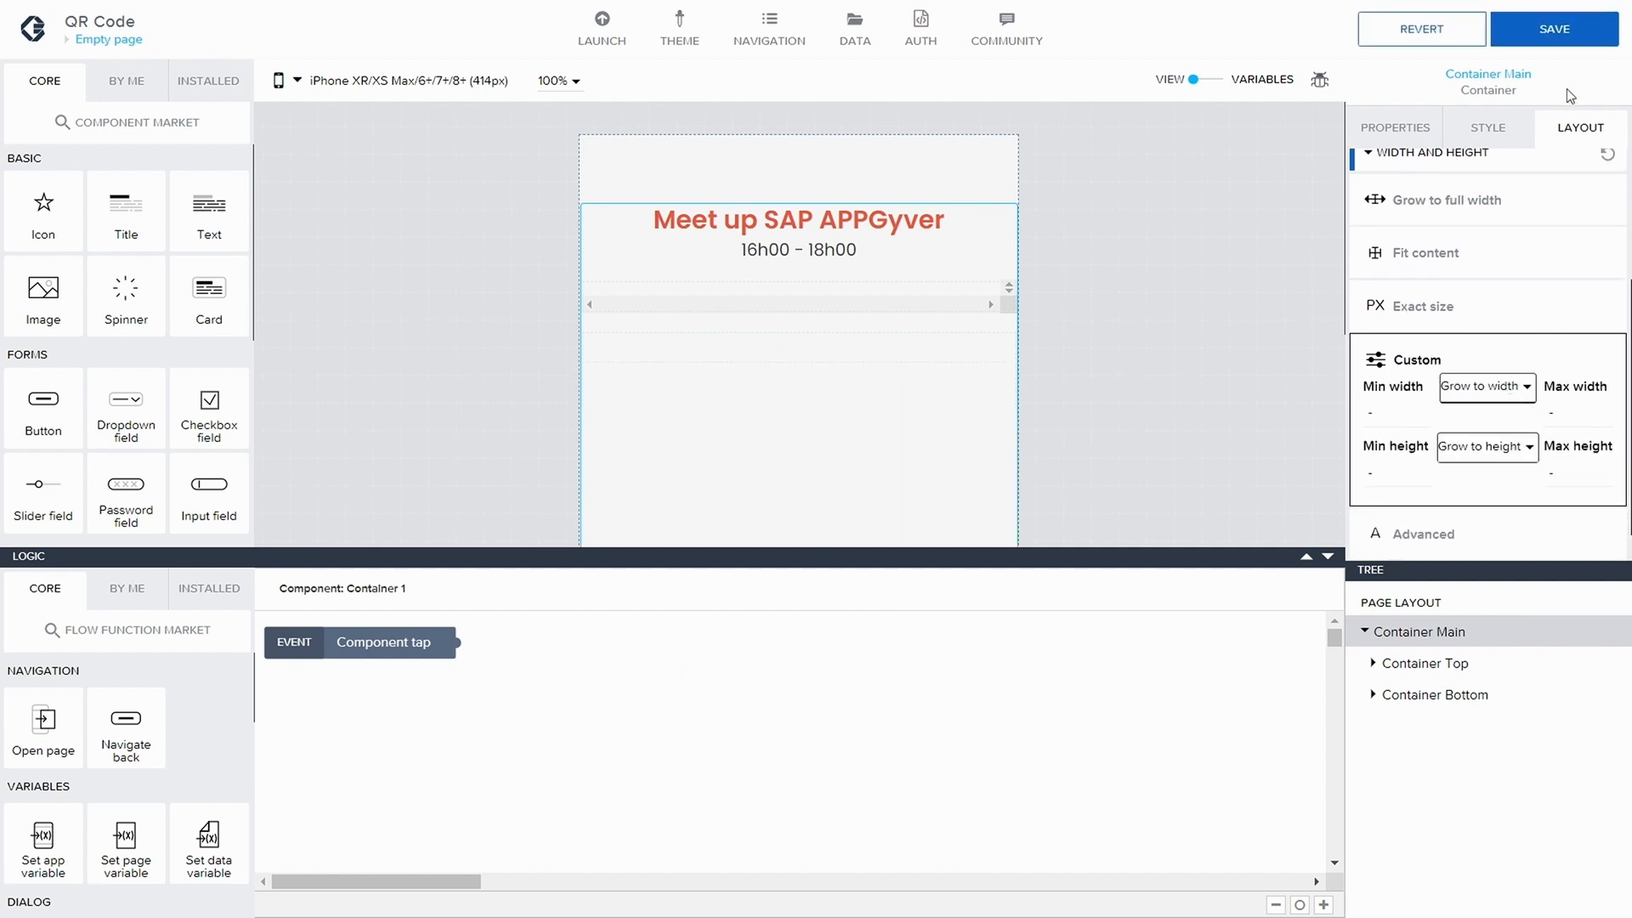
{"action": "left_click", "coordinate": [1568, 26]}
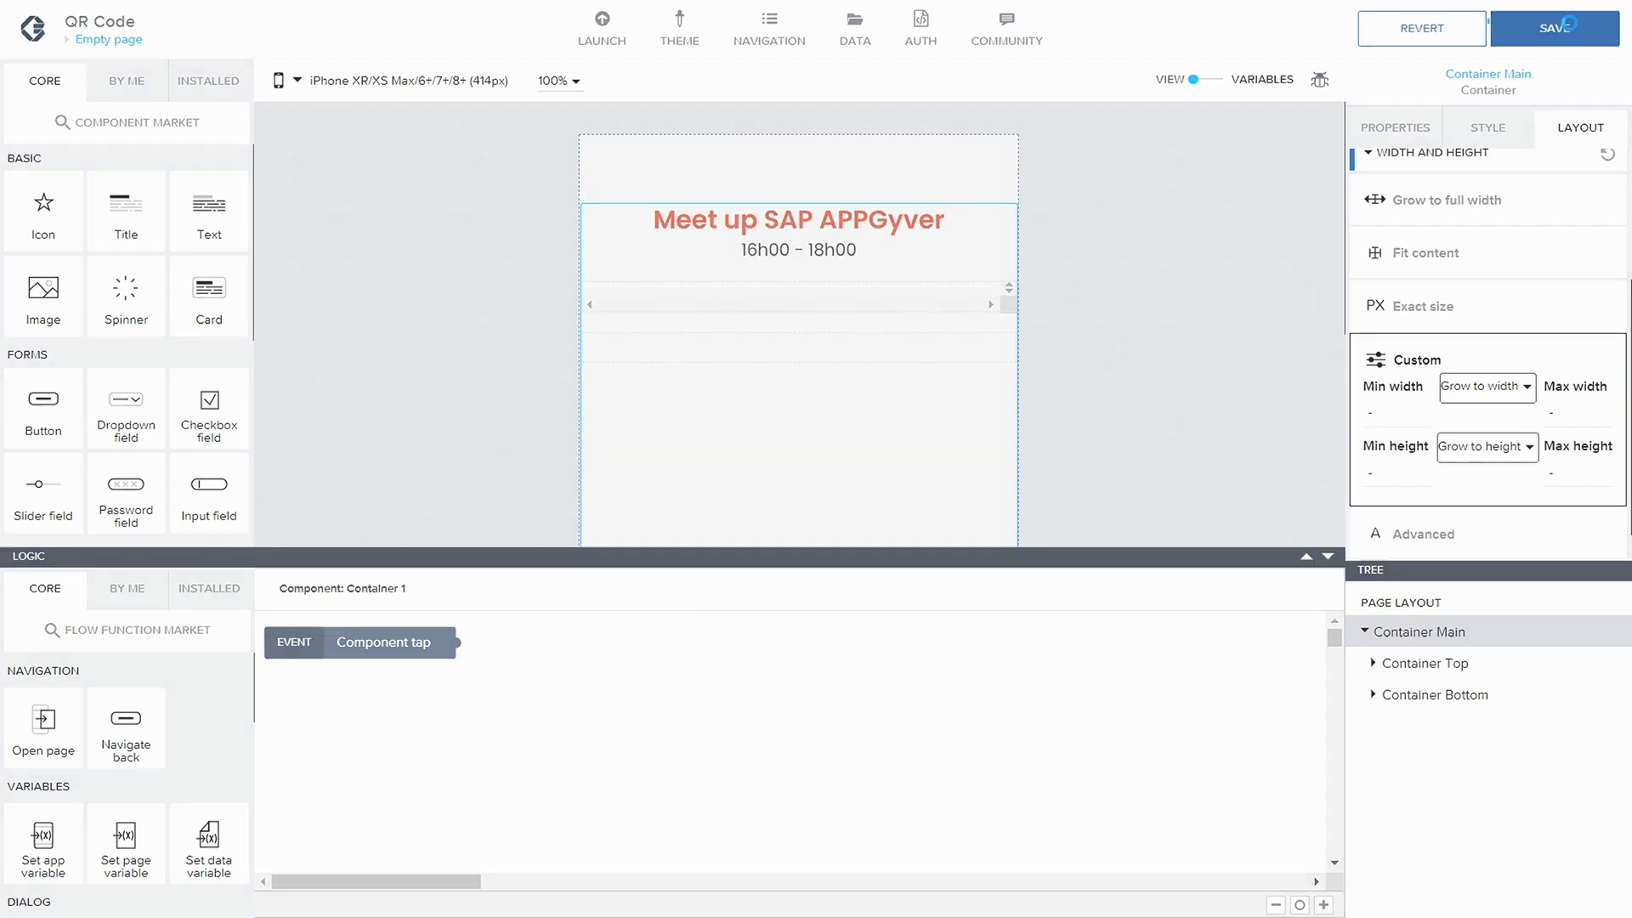
- Set Container Top's sizing to Custom with Grow to width and Grow to height, and save the application
{"action": "left_click", "coordinate": [1425, 664]}
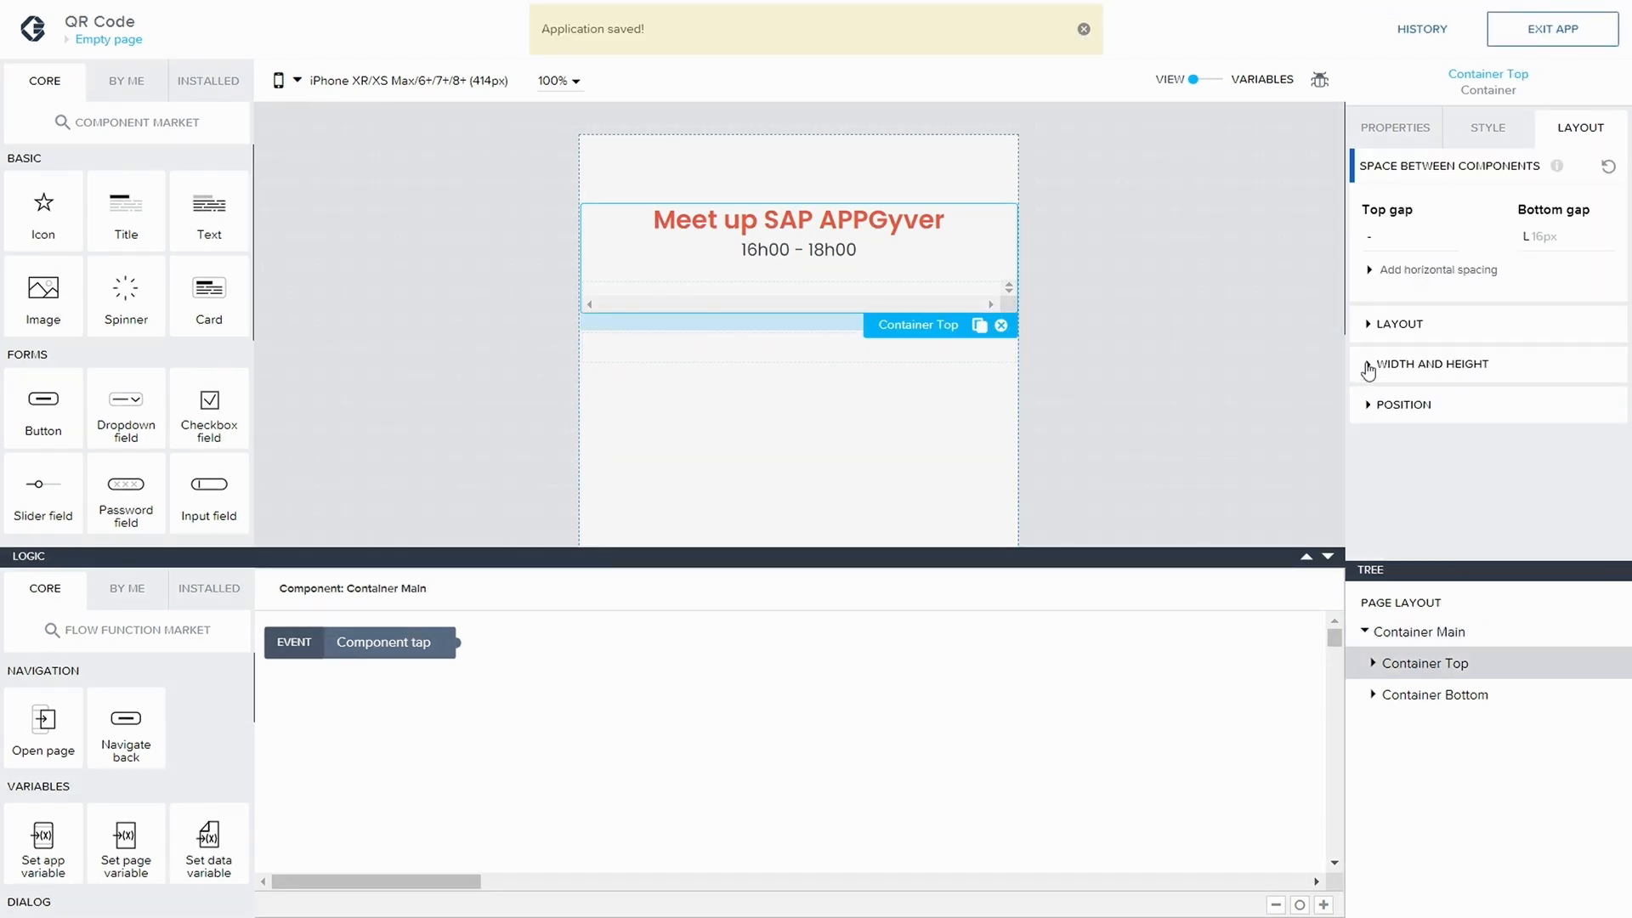
{"action": "left_click", "coordinate": [1368, 367]}
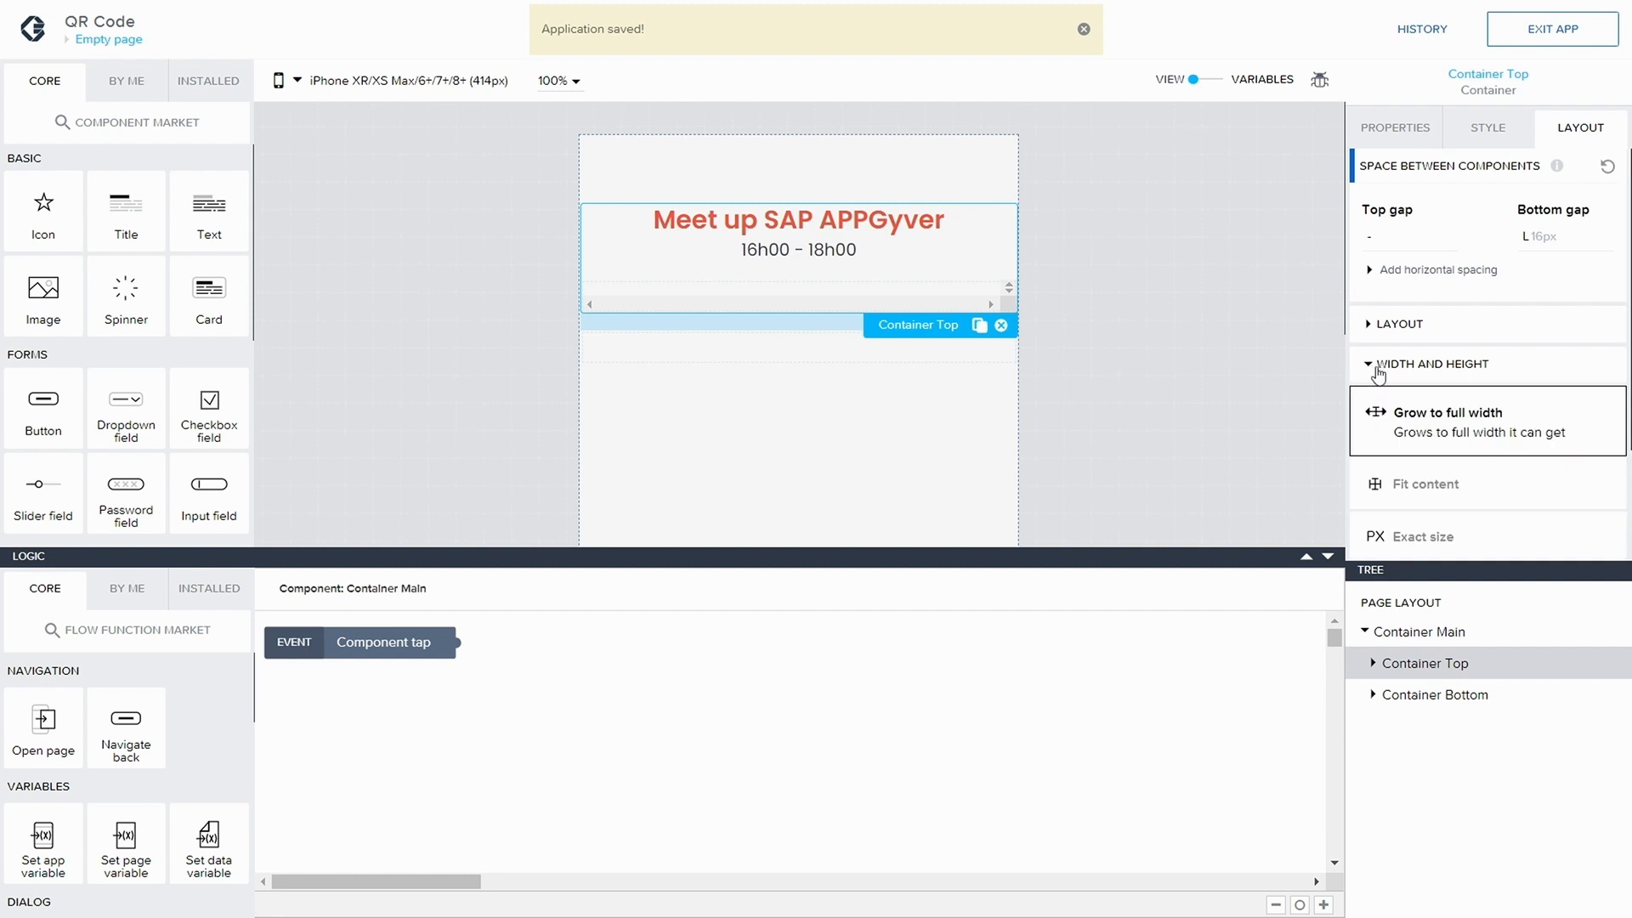
{"action": "scroll", "coordinate": [1445, 408], "scroll_direction": "down", "scroll_amount": 1}
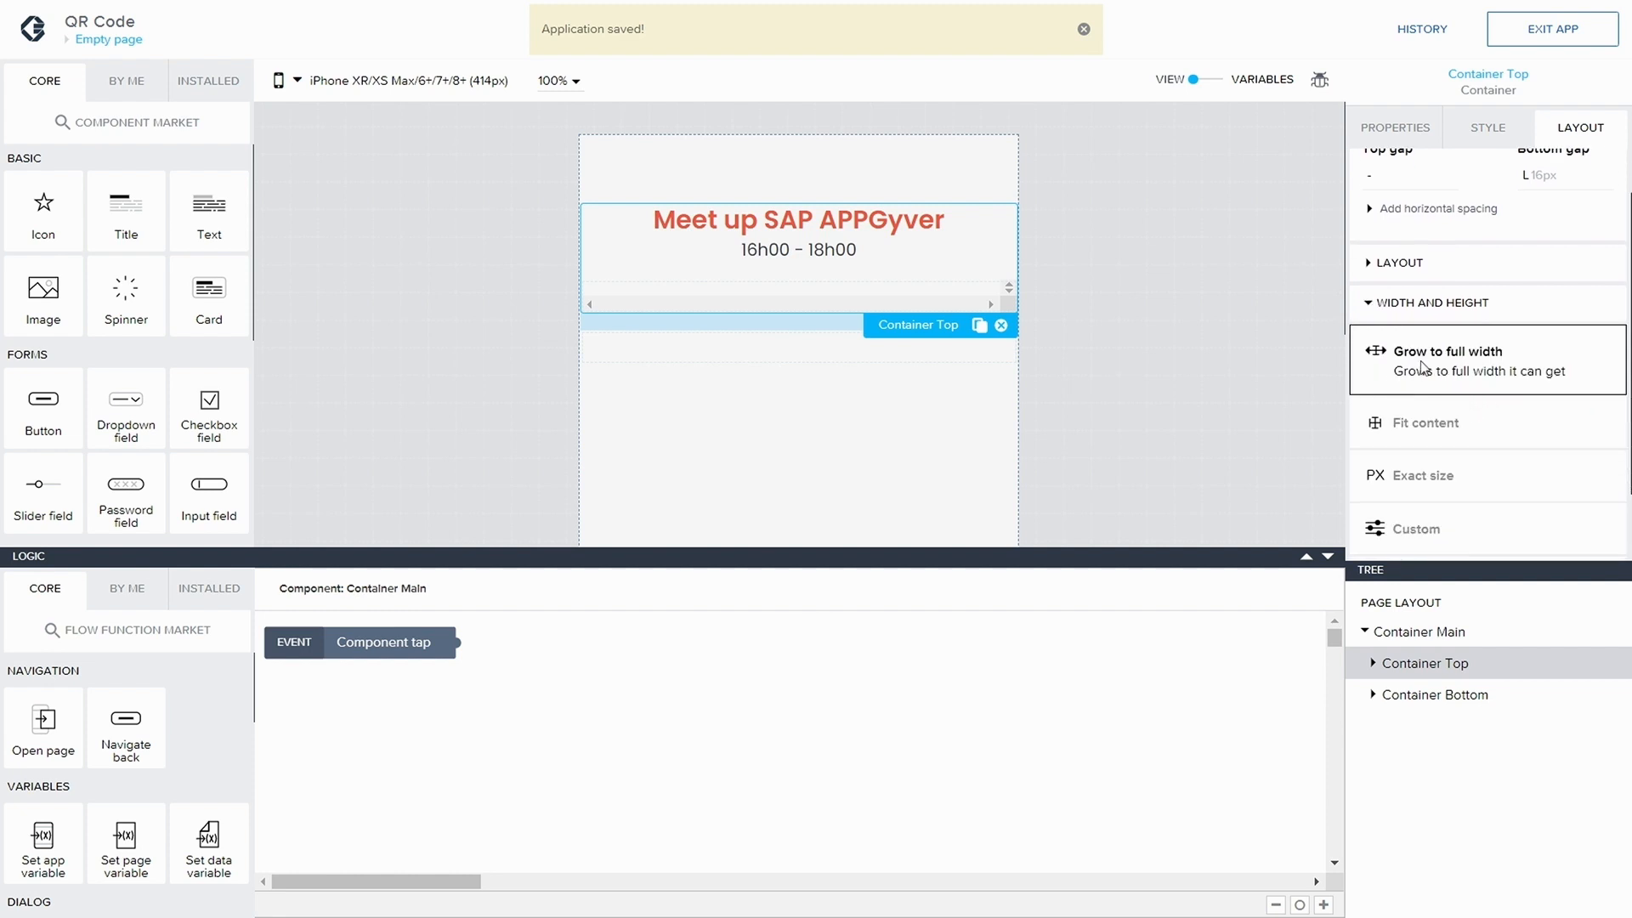
{"action": "scroll", "coordinate": [1419, 447], "scroll_direction": "down", "scroll_amount": 2}
{"action": "left_click", "coordinate": [1415, 440]}
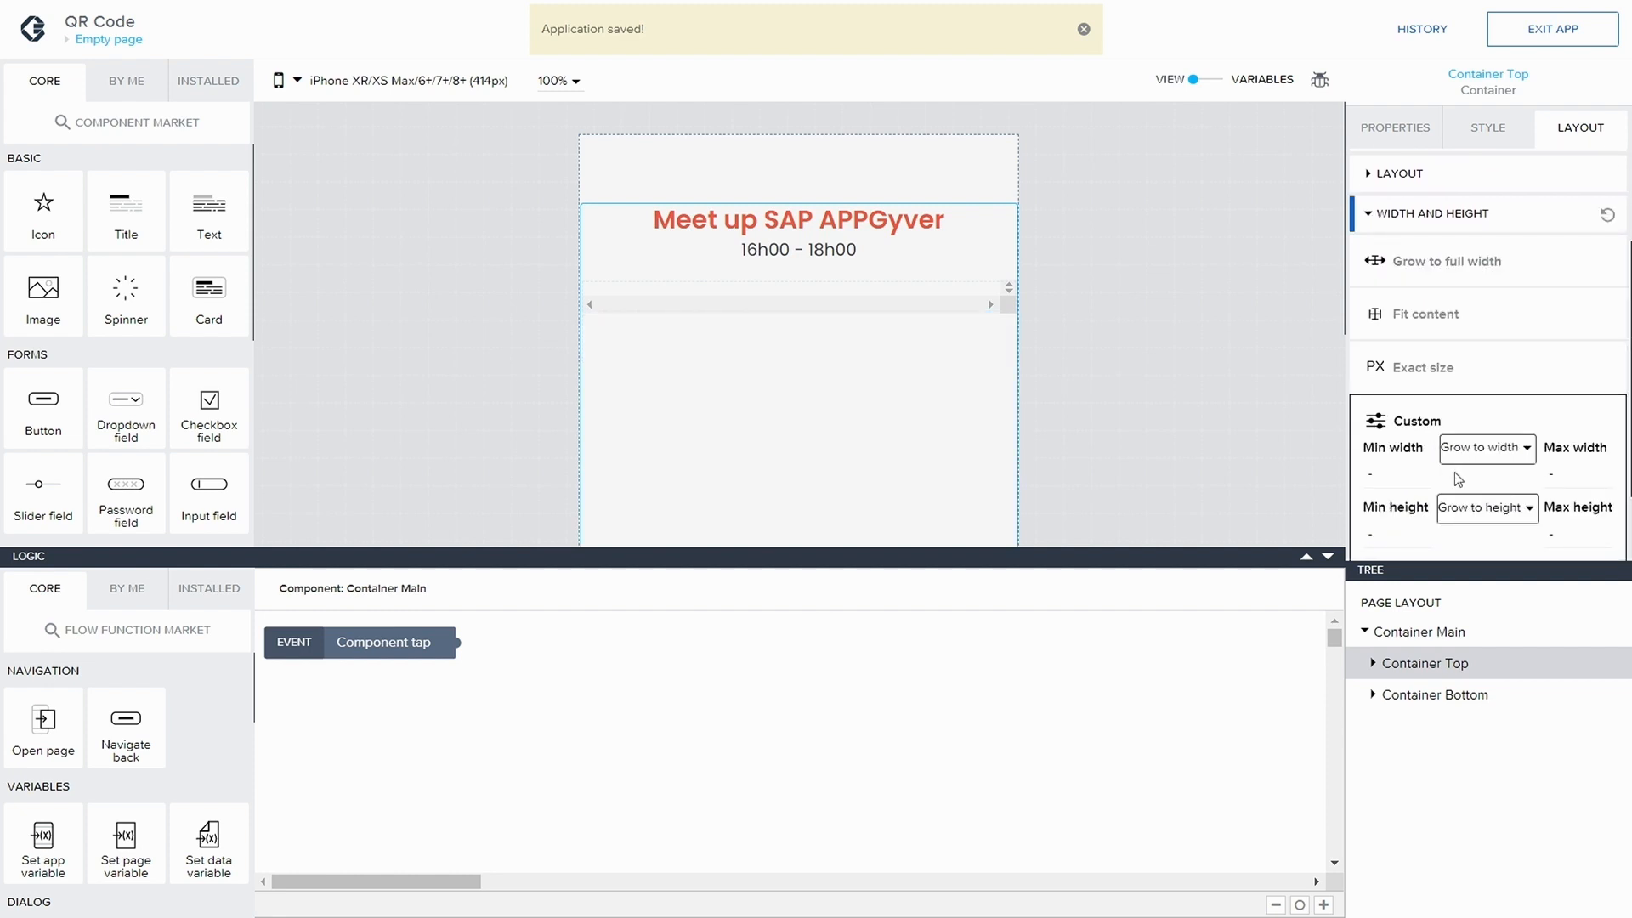
{"action": "left_click", "coordinate": [1539, 34]}
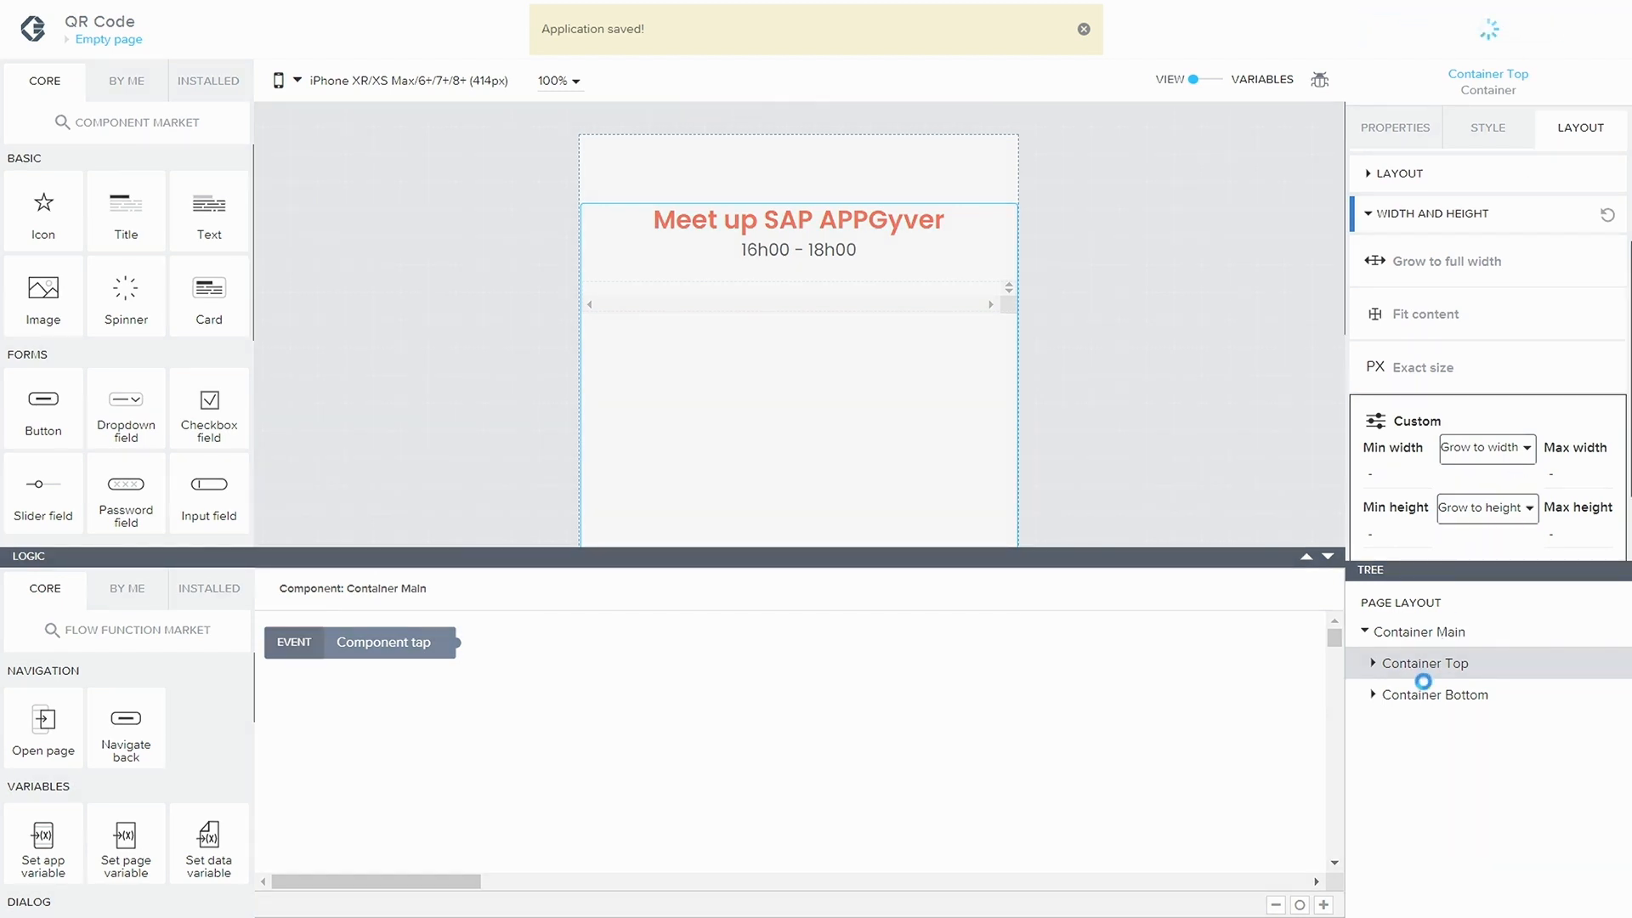
- Set Container Navigation inside Container Top to Custom sizing with Grow to width and Grow to height, and save the application
{"action": "left_click", "coordinate": [1374, 664]}
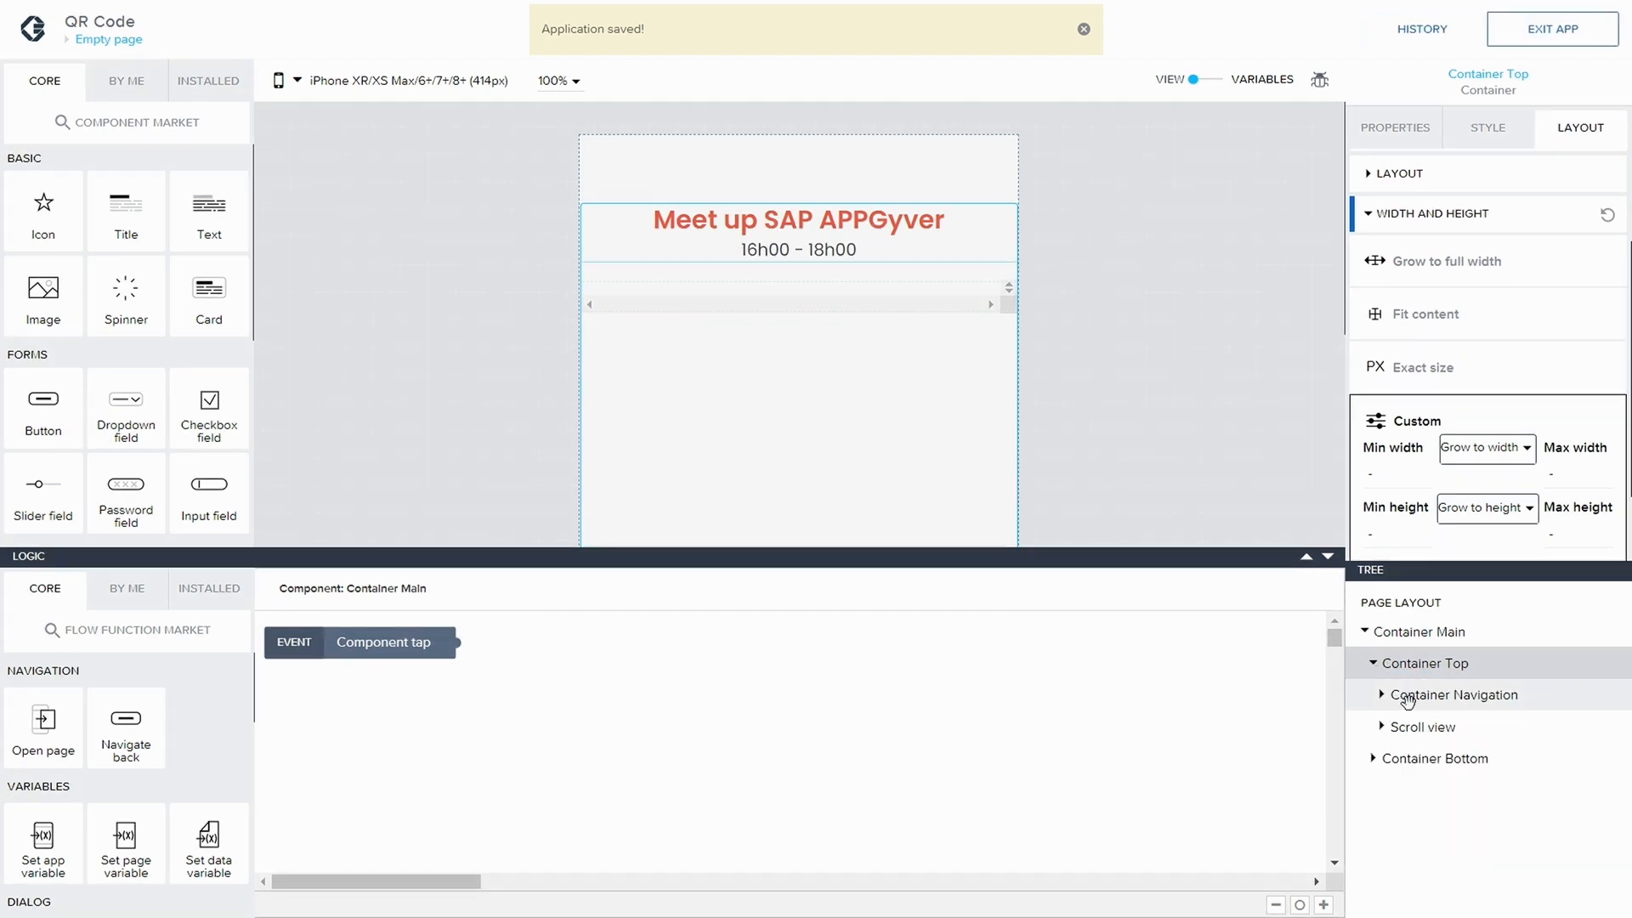
{"action": "left_click", "coordinate": [1409, 697]}
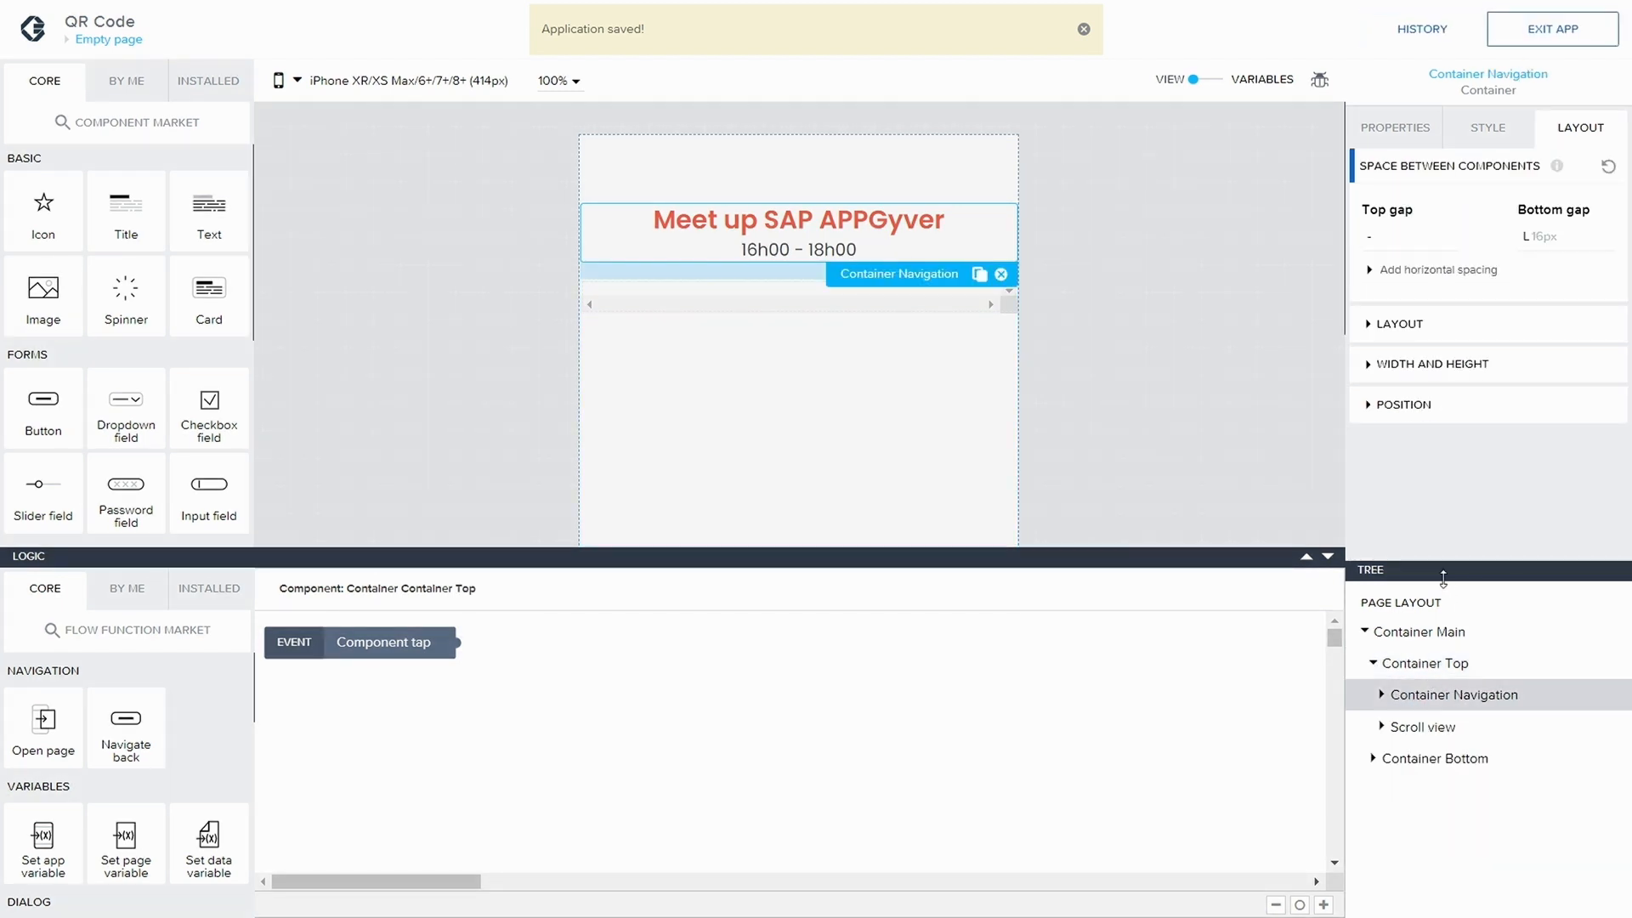
{"action": "left_click", "coordinate": [1370, 364]}
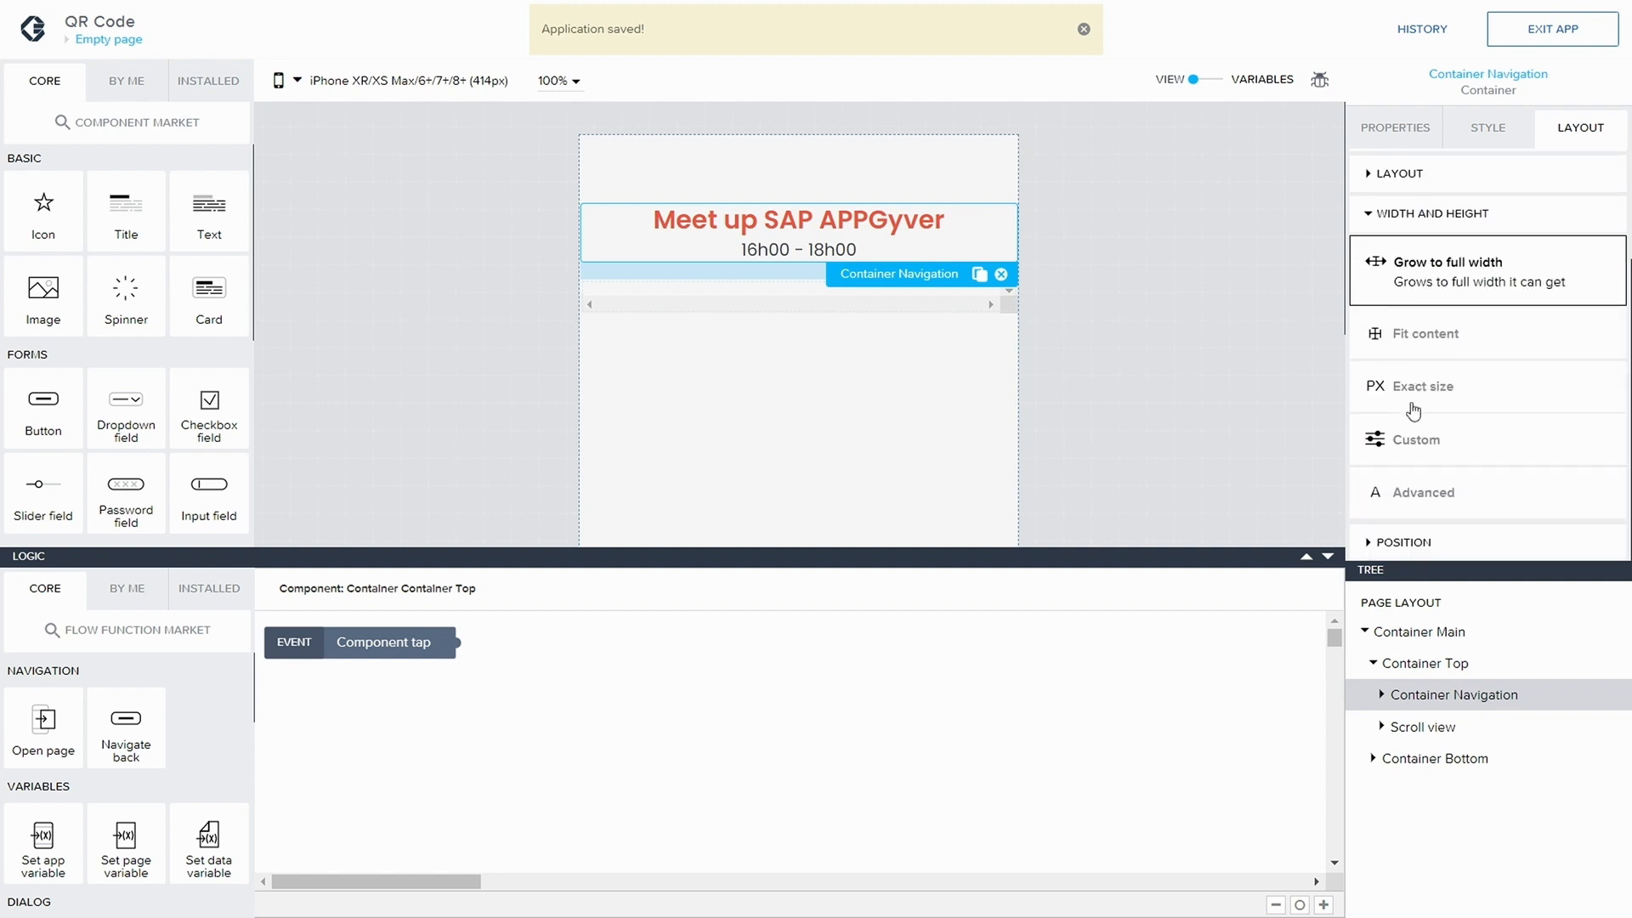
{"action": "left_click", "coordinate": [1416, 455]}
{"action": "left_click", "coordinate": [1554, 34]}
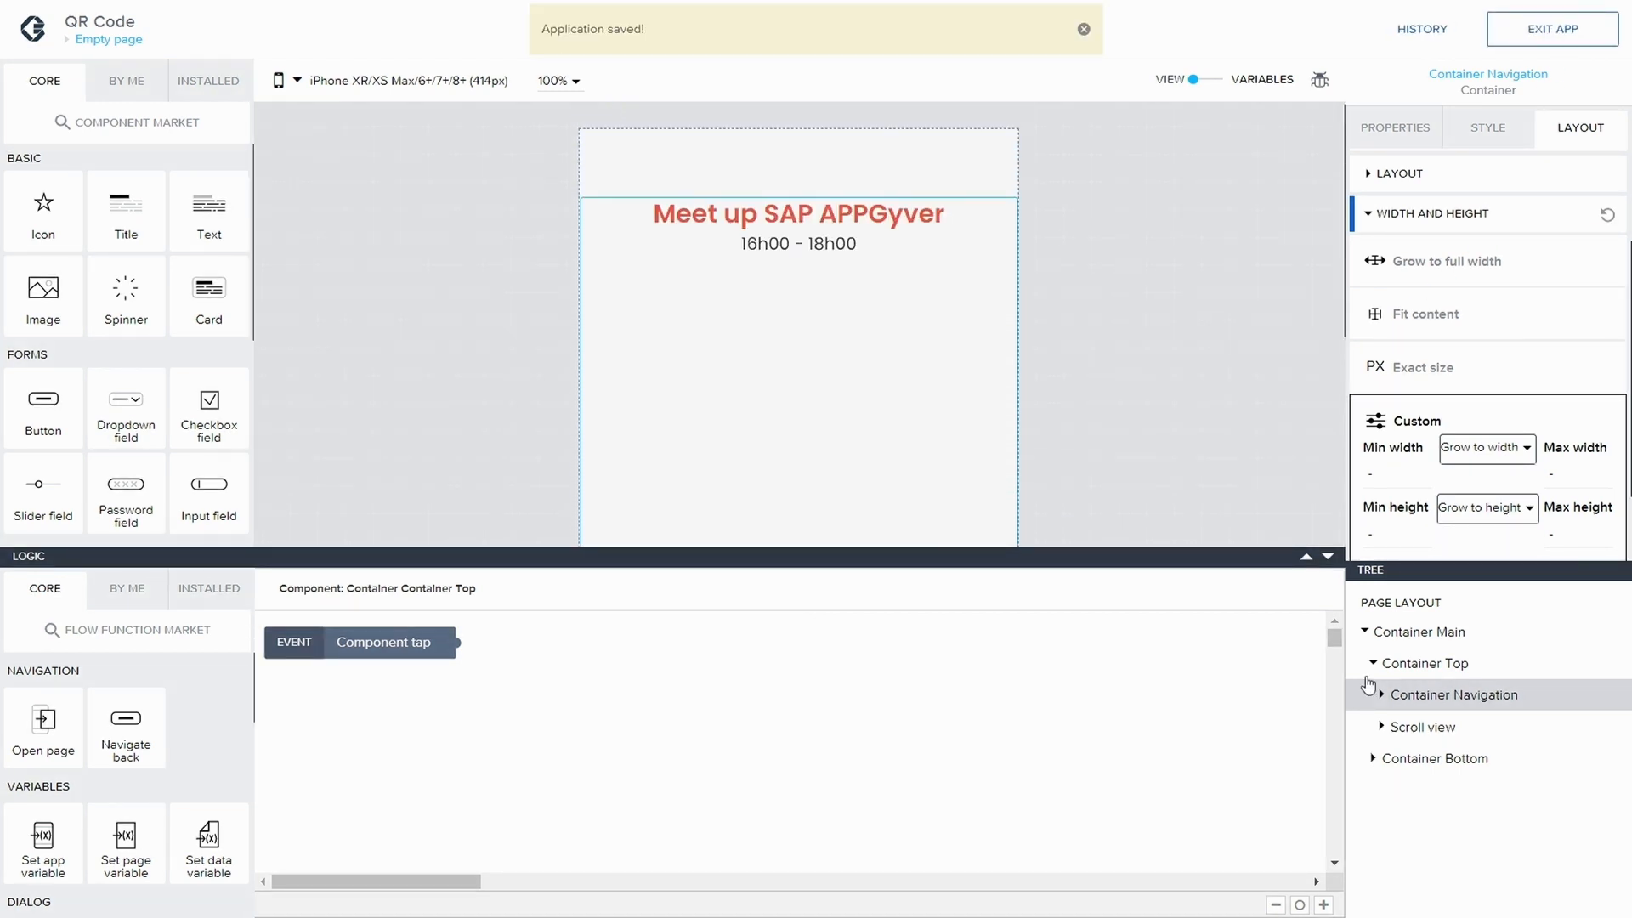
- Set the Scroll view's sizing to Custom with Grow to width and Grow to height, and save the application
{"action": "left_click", "coordinate": [1395, 725]}
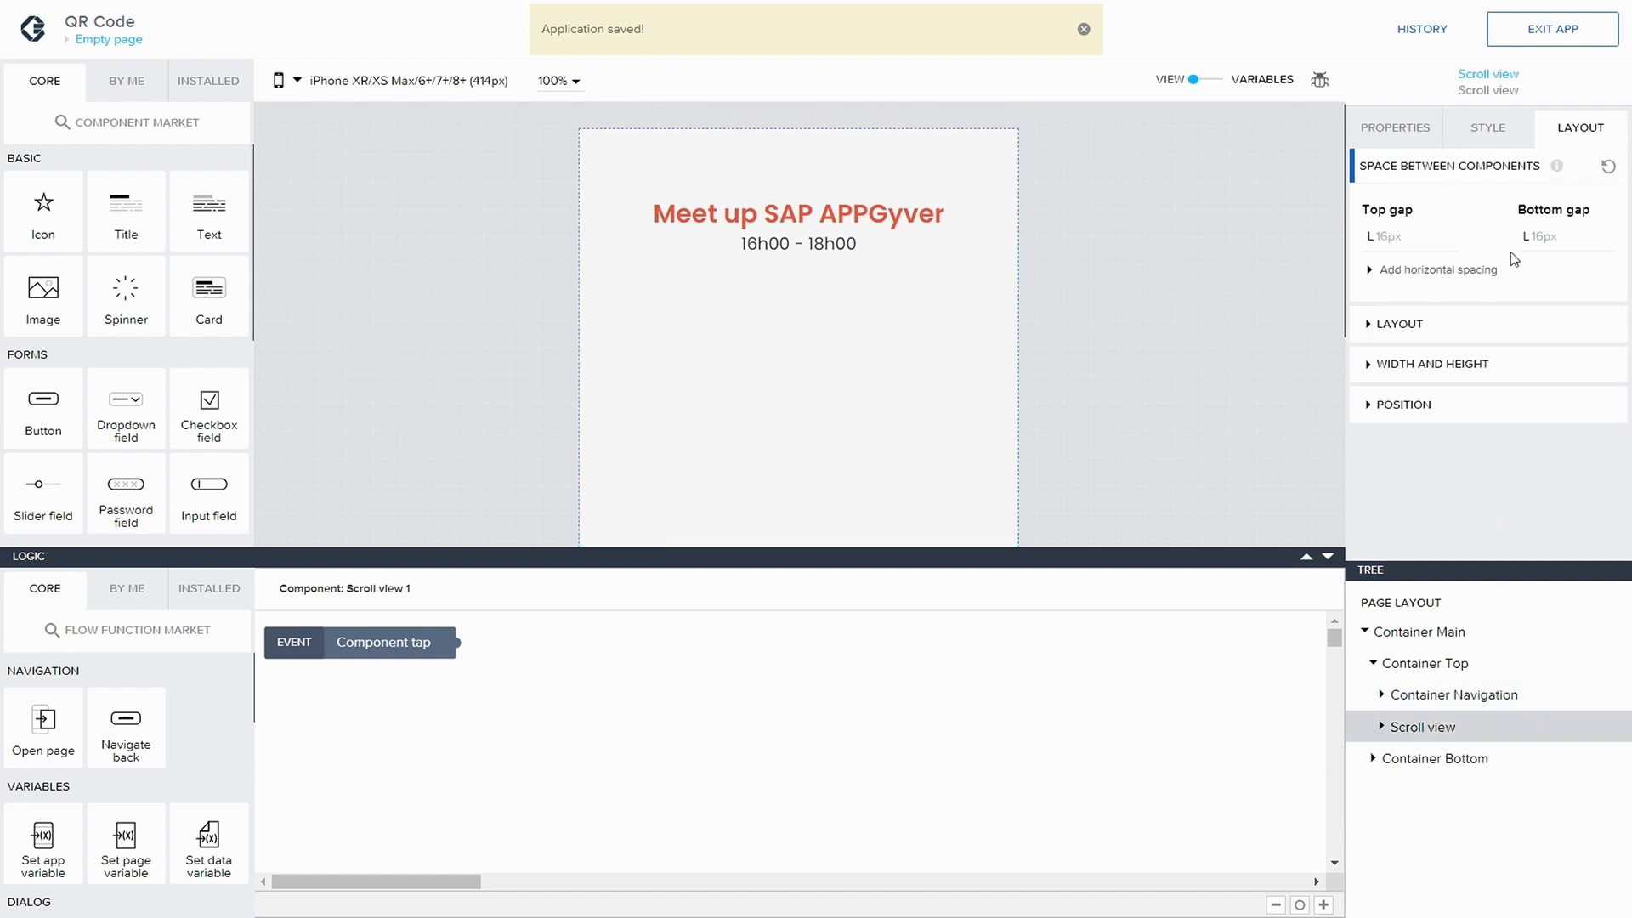
{"action": "left_click", "coordinate": [1373, 366]}
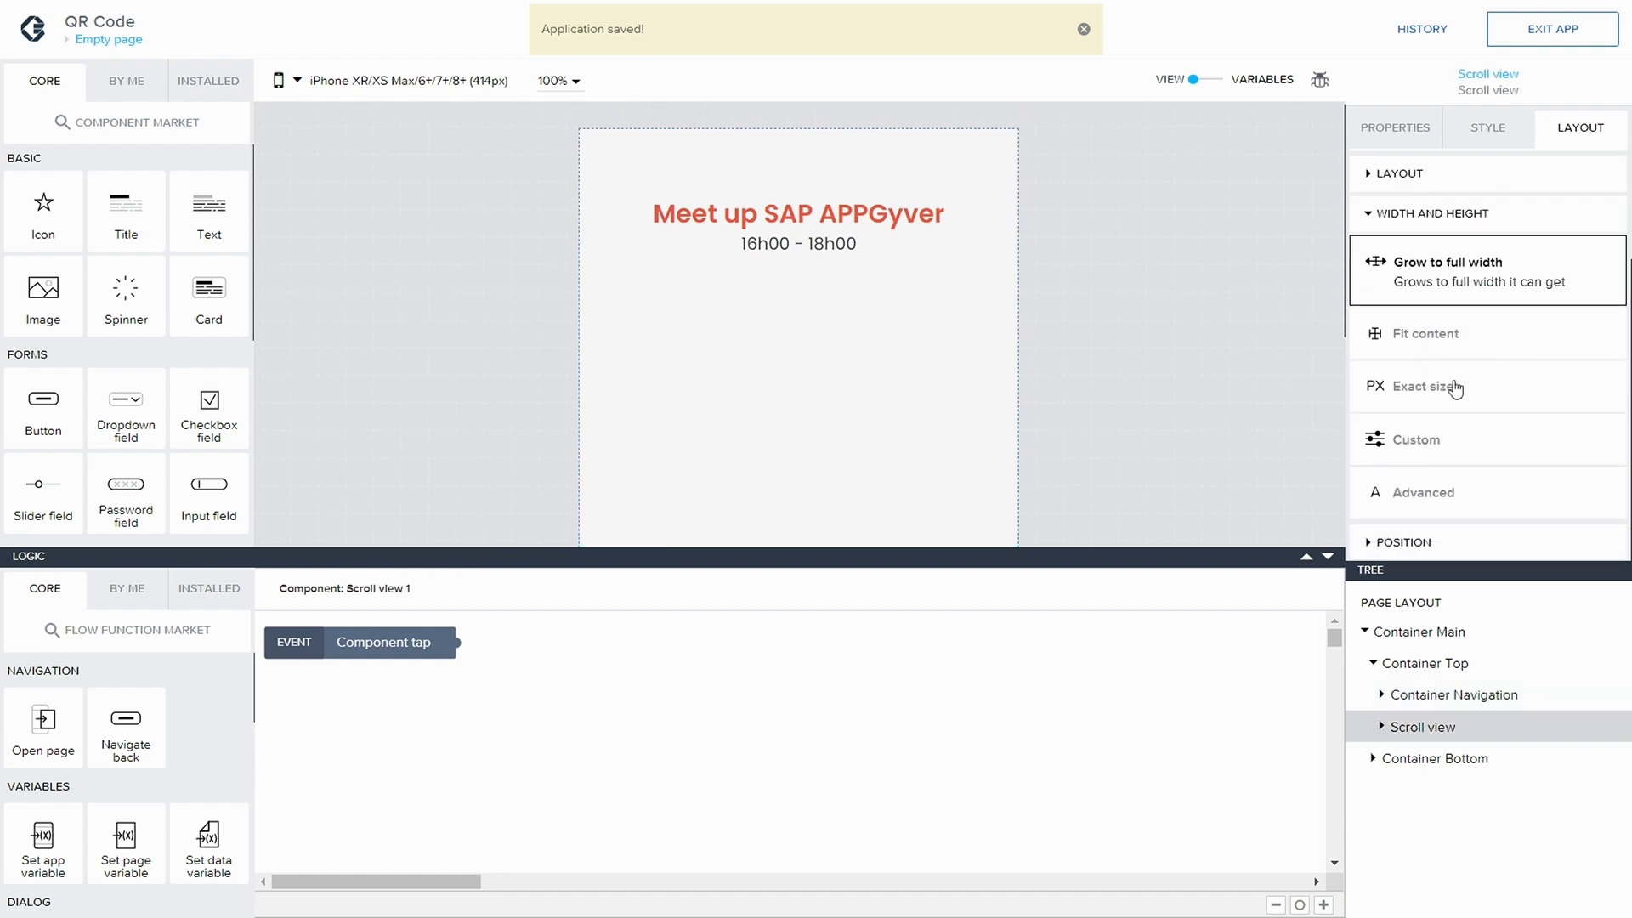
{"action": "left_click", "coordinate": [1443, 441]}
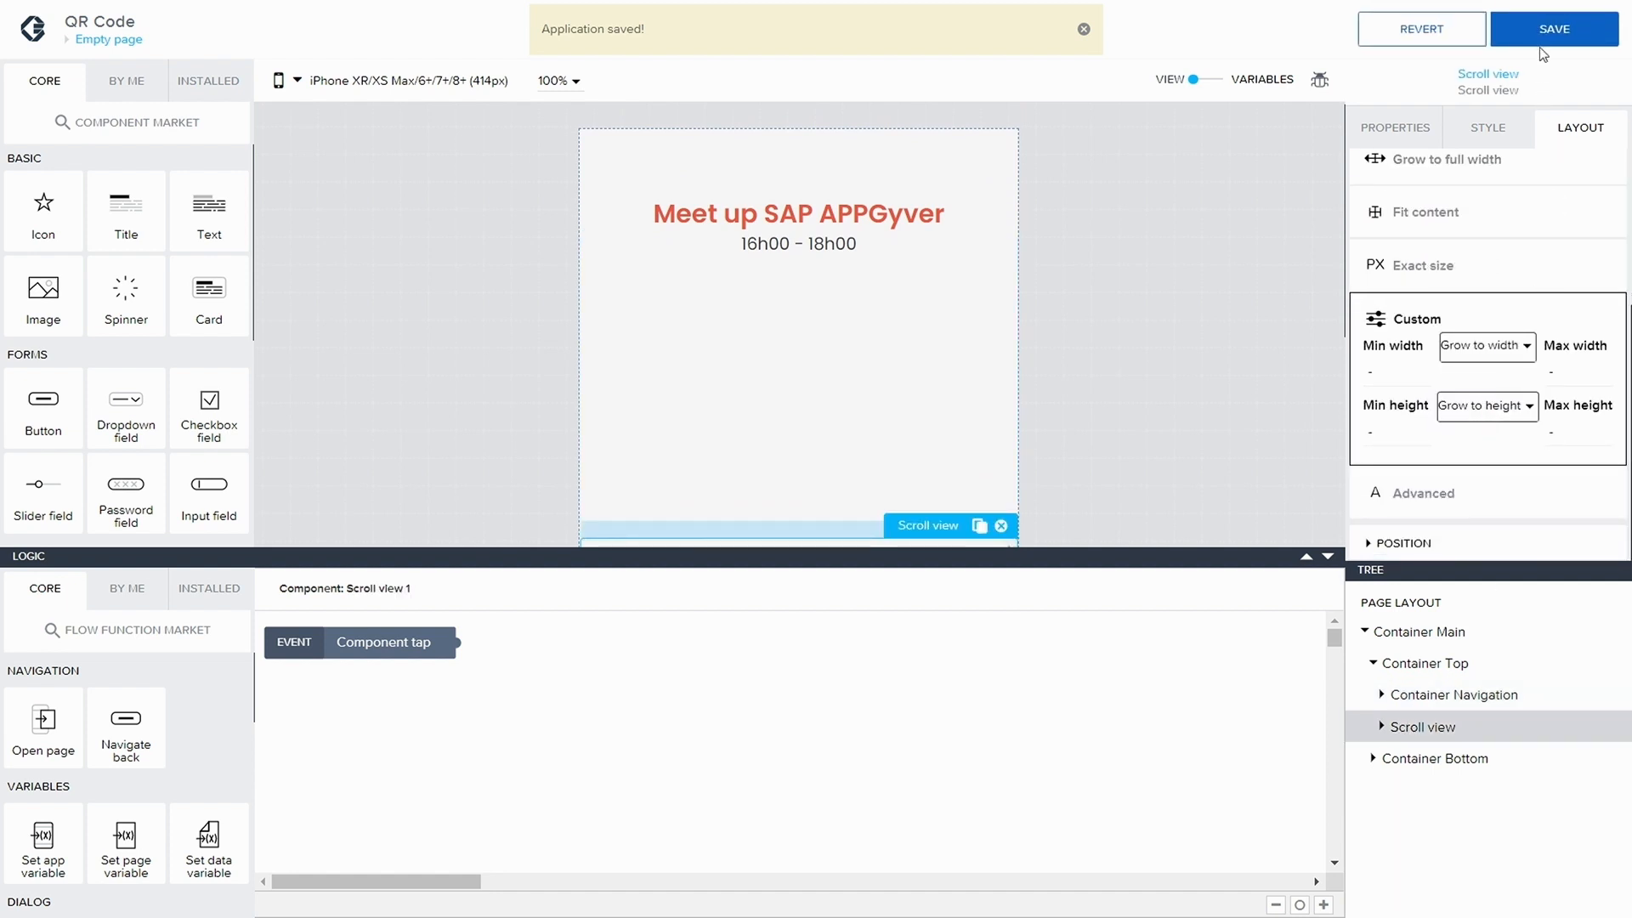
{"action": "left_click", "coordinate": [1538, 42]}
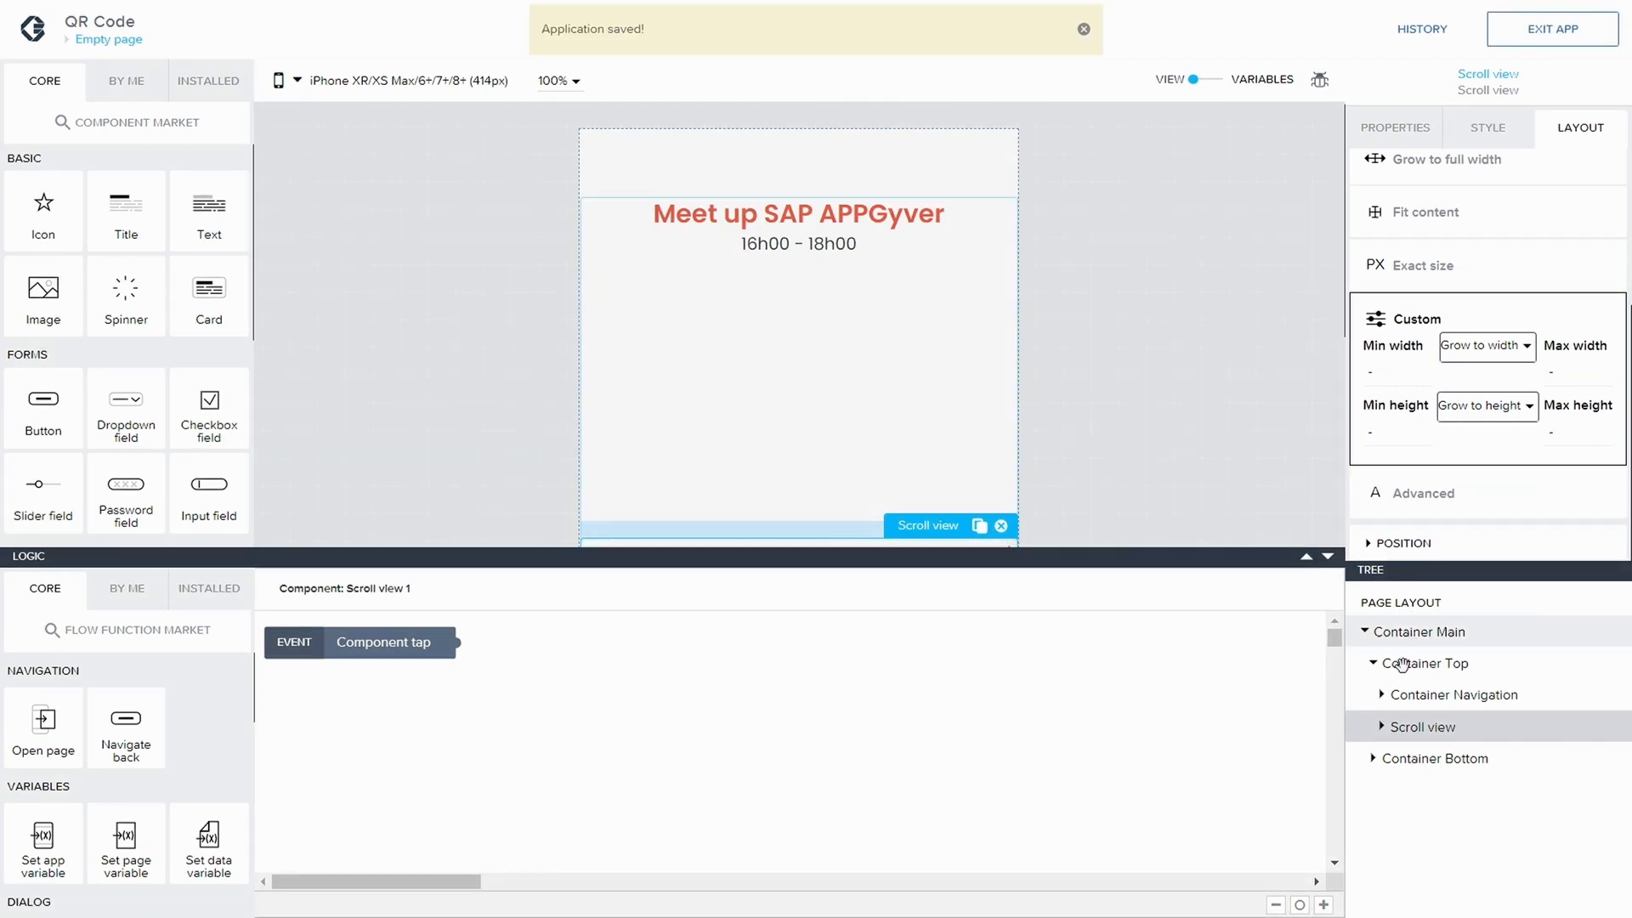
- Hide the logic editor and examine the page preview, the Scroll view's nesting and Container Top's layout settings
{"action": "left_click", "coordinate": [1381, 726]}
{"action": "scroll", "coordinate": [1215, 425], "scroll_direction": "down", "scroll_amount": 2}
{"action": "left_click", "coordinate": [1328, 559]}
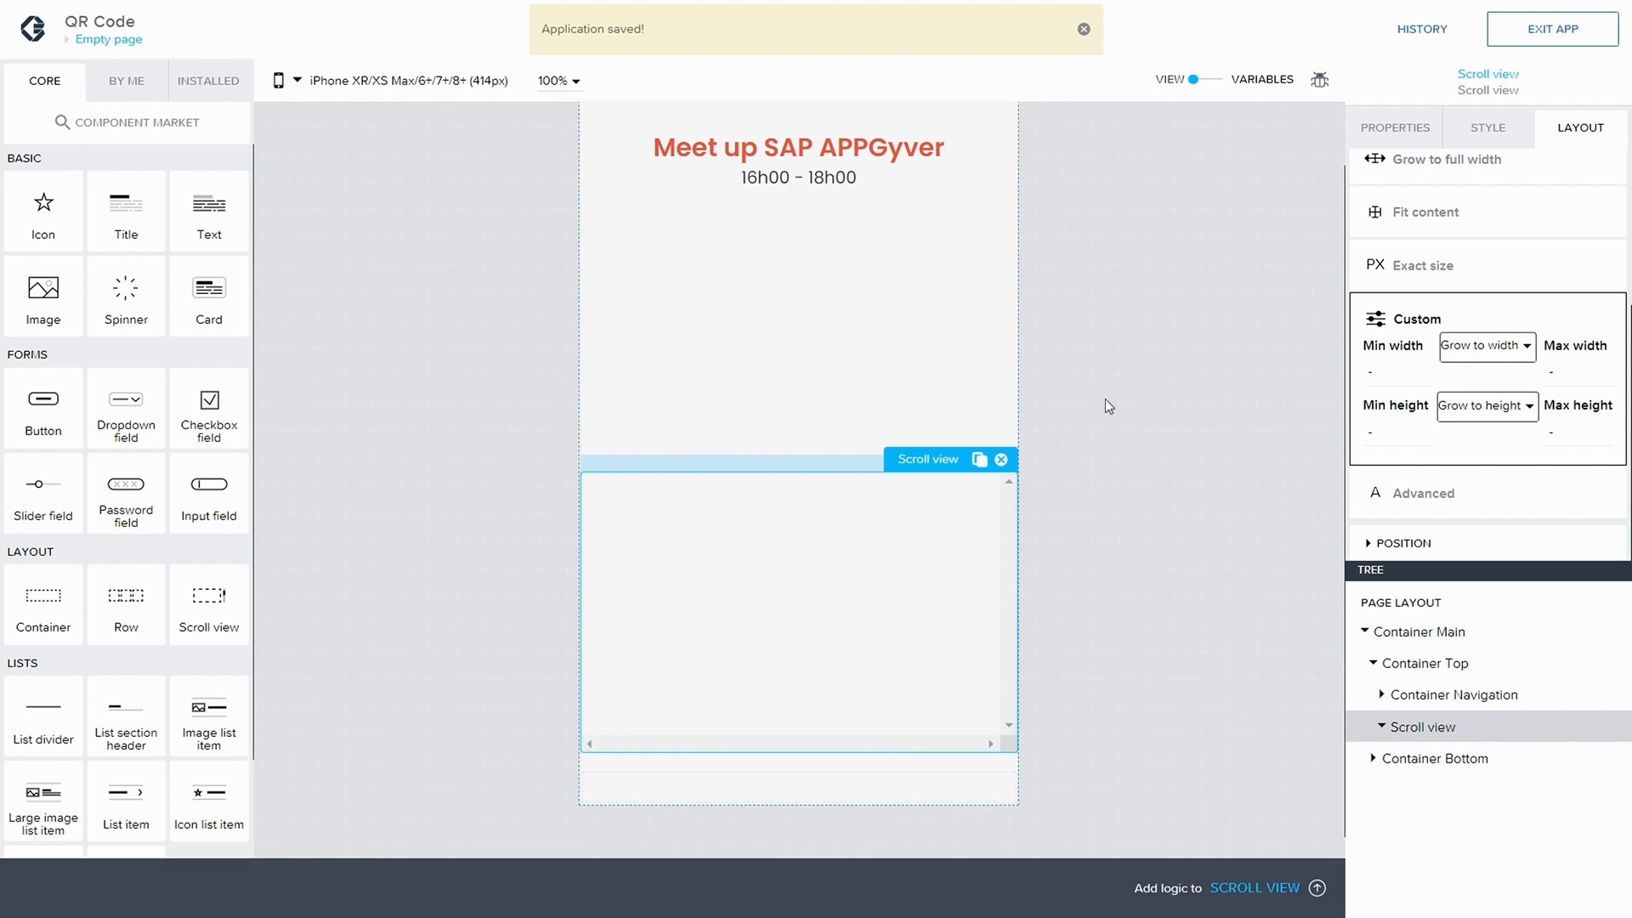
{"action": "scroll", "coordinate": [1105, 400], "scroll_direction": "up", "scroll_amount": 2}
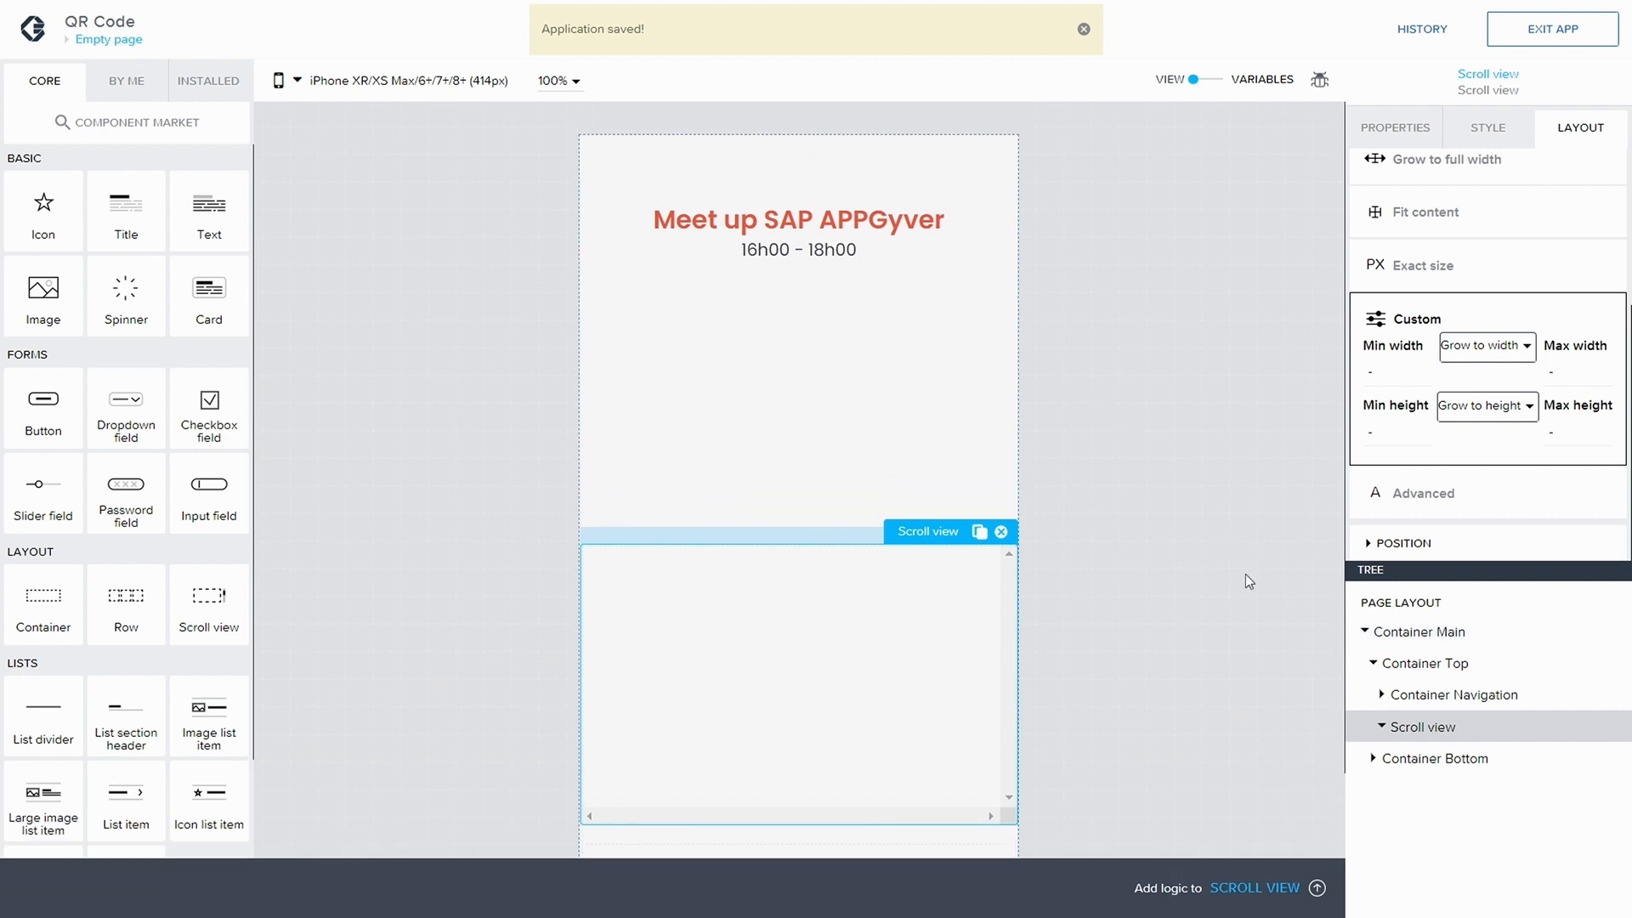
{"action": "left_click", "coordinate": [1426, 665]}
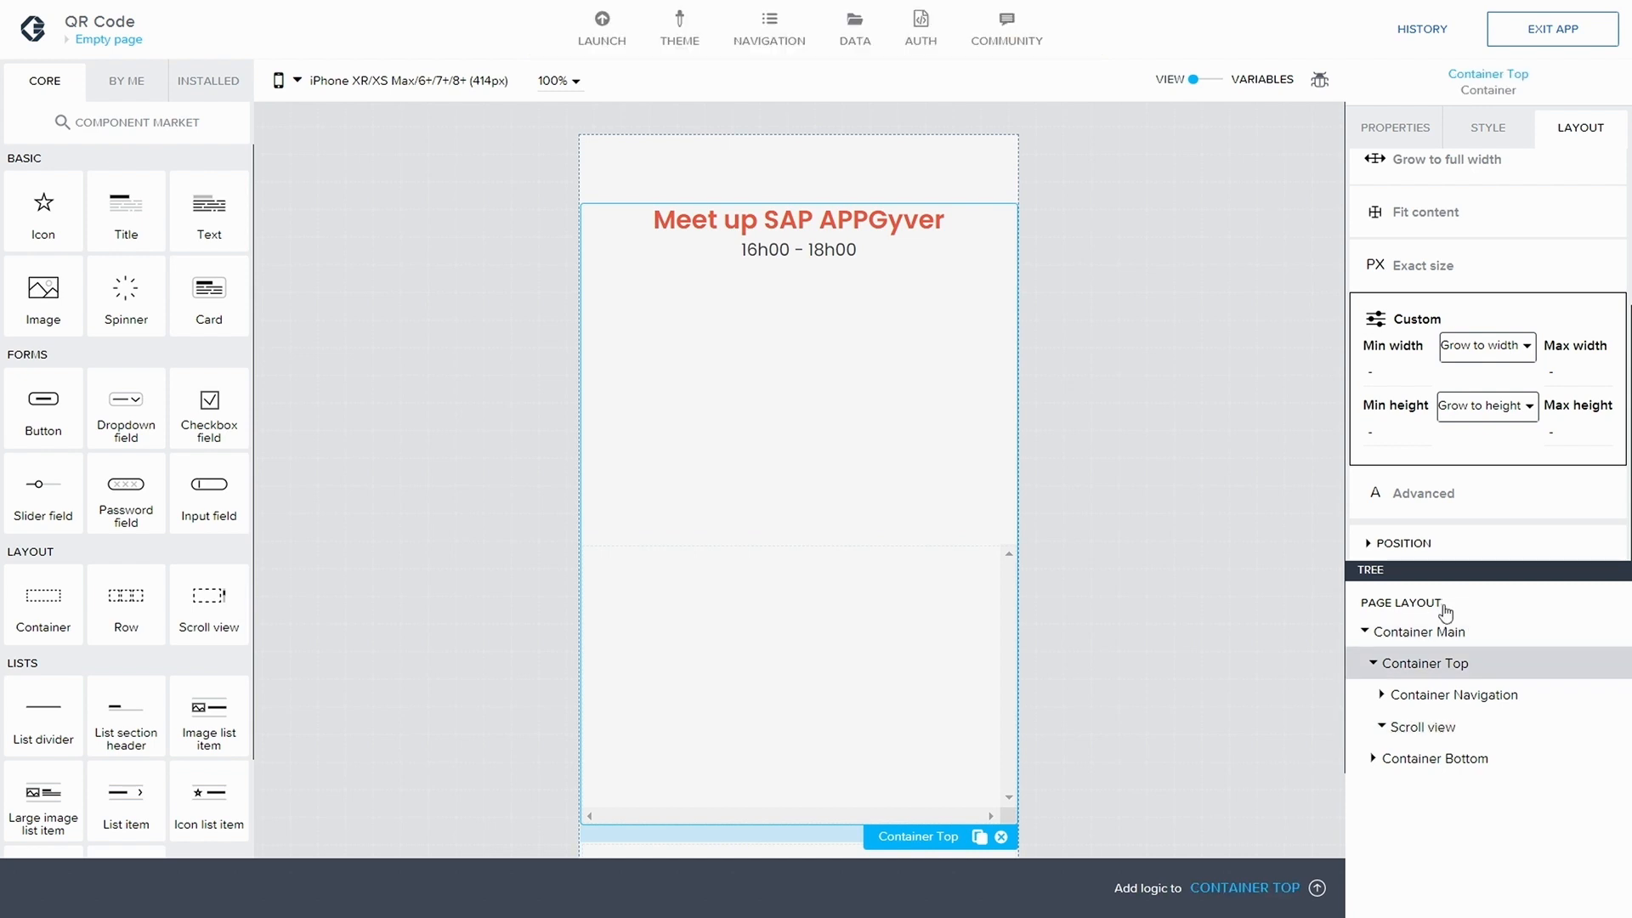
{"action": "left_click", "coordinate": [1381, 726]}
{"action": "left_click", "coordinate": [1381, 727]}
{"action": "scroll", "coordinate": [1543, 234], "scroll_direction": "up", "scroll_amount": 3}
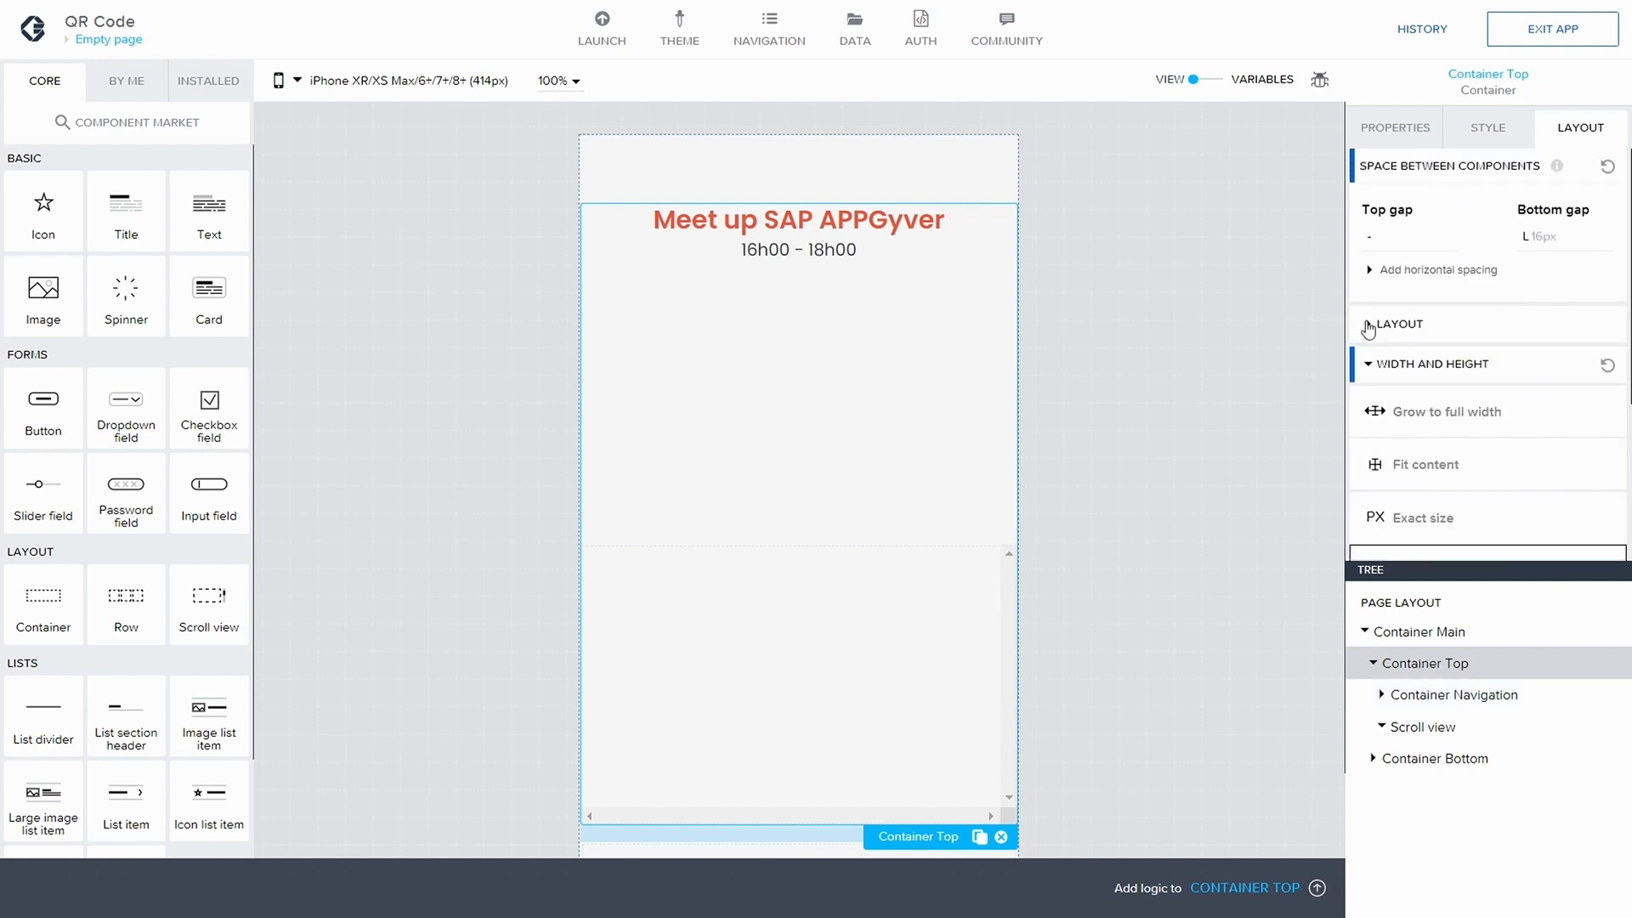
{"action": "left_click", "coordinate": [1370, 326]}
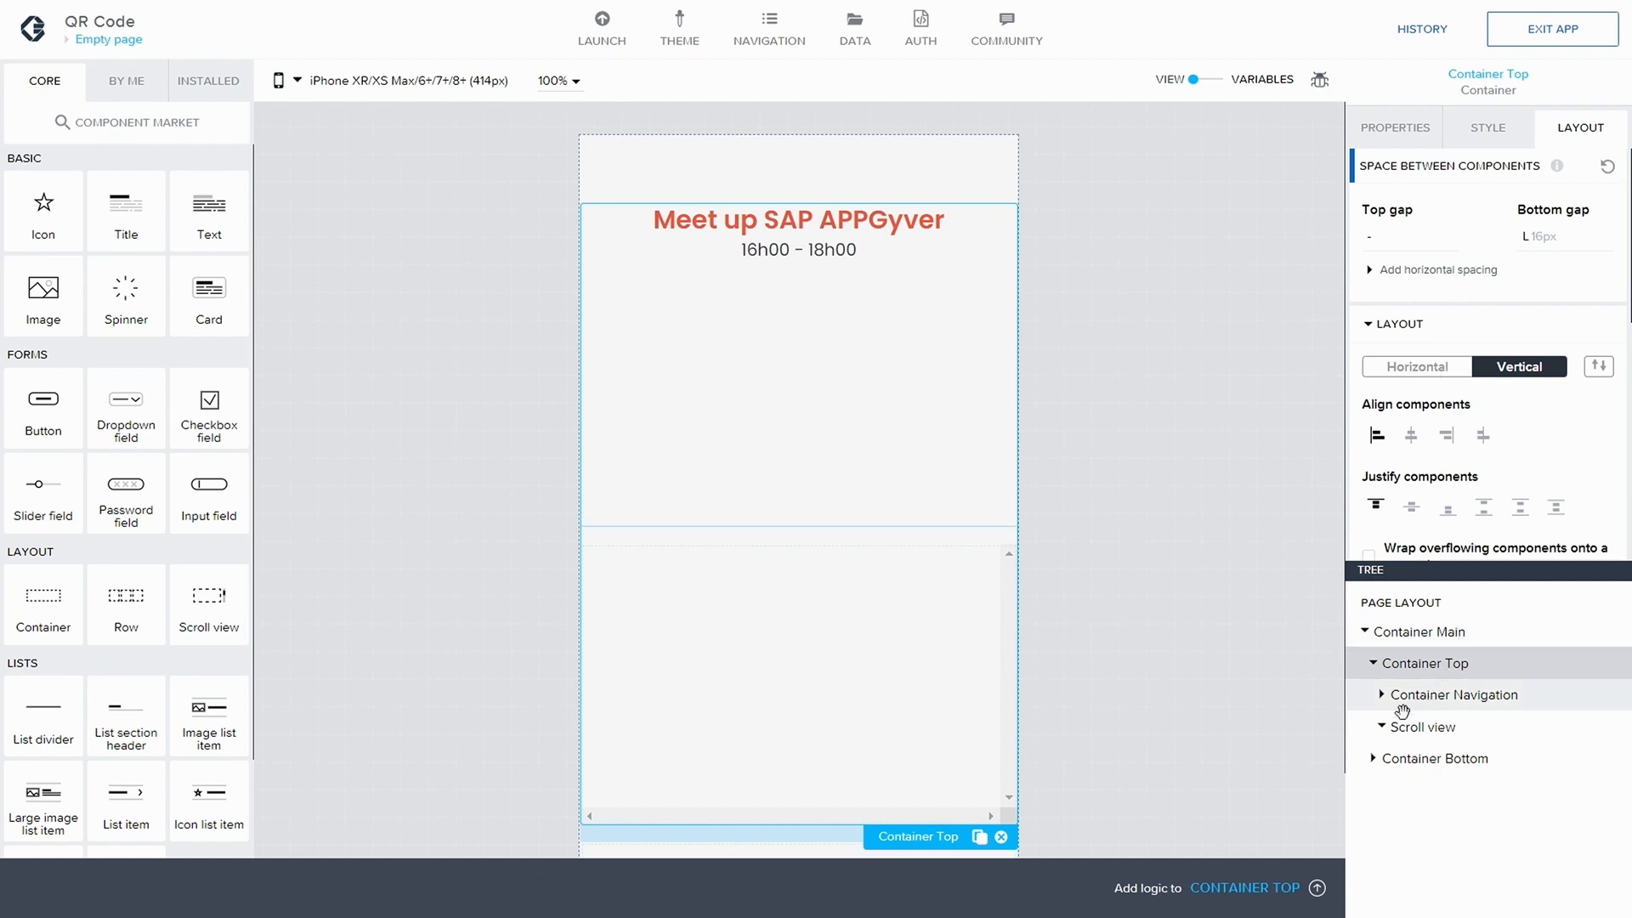
{"action": "left_click", "coordinate": [1383, 727]}
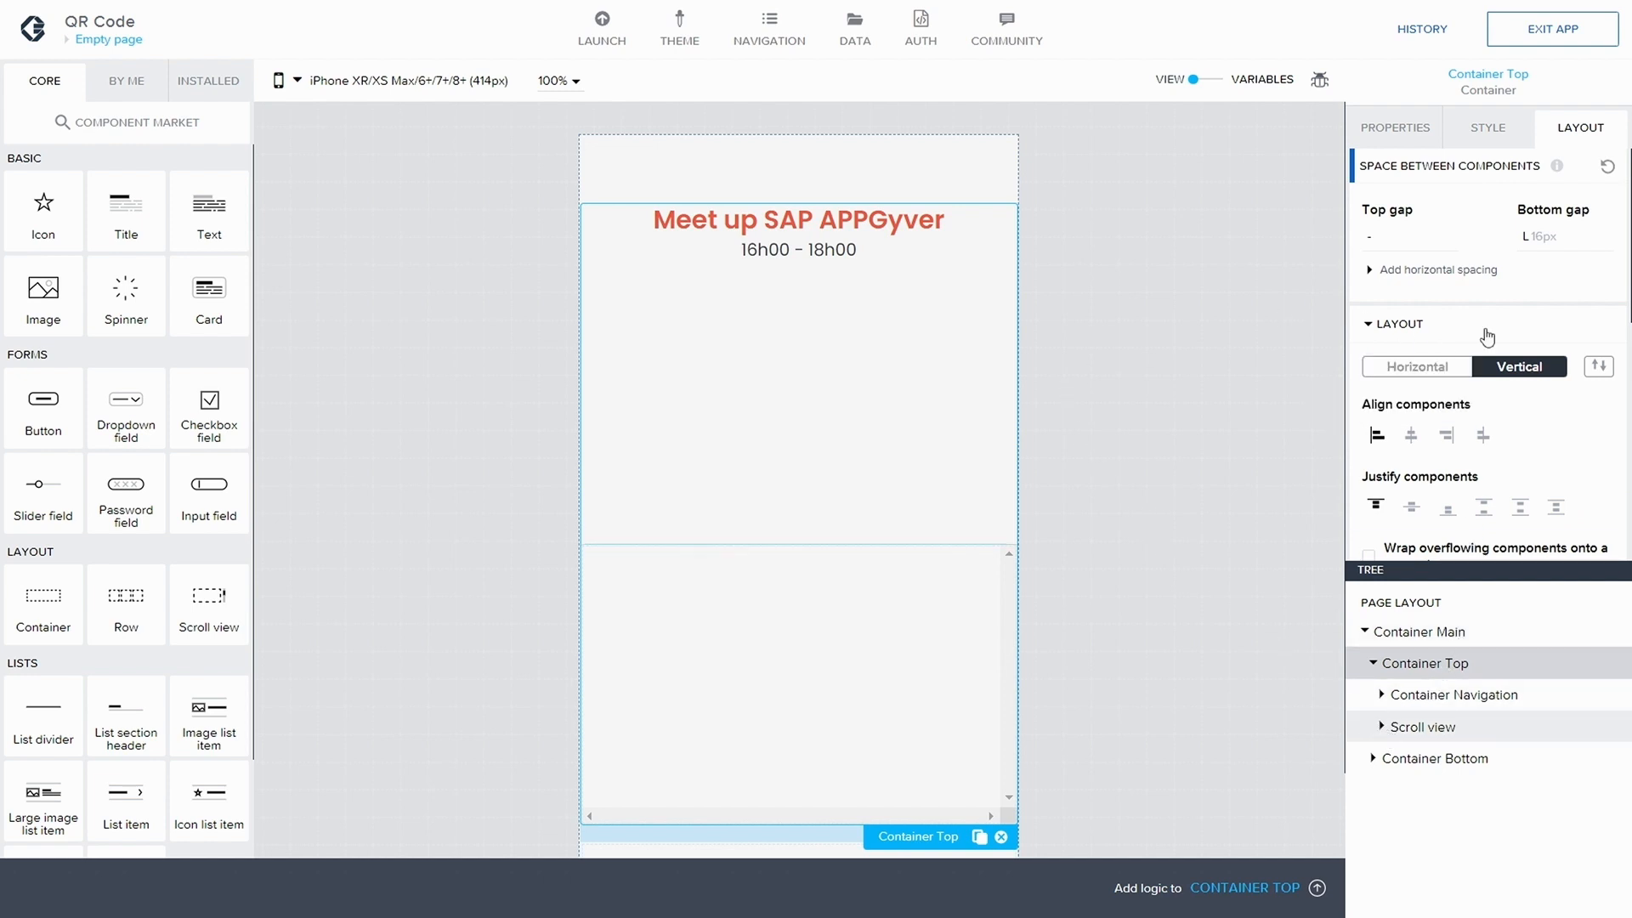
- Try Grow to full width sizing on the Scroll view and return it to Custom sizing
{"action": "left_click", "coordinate": [1383, 727]}
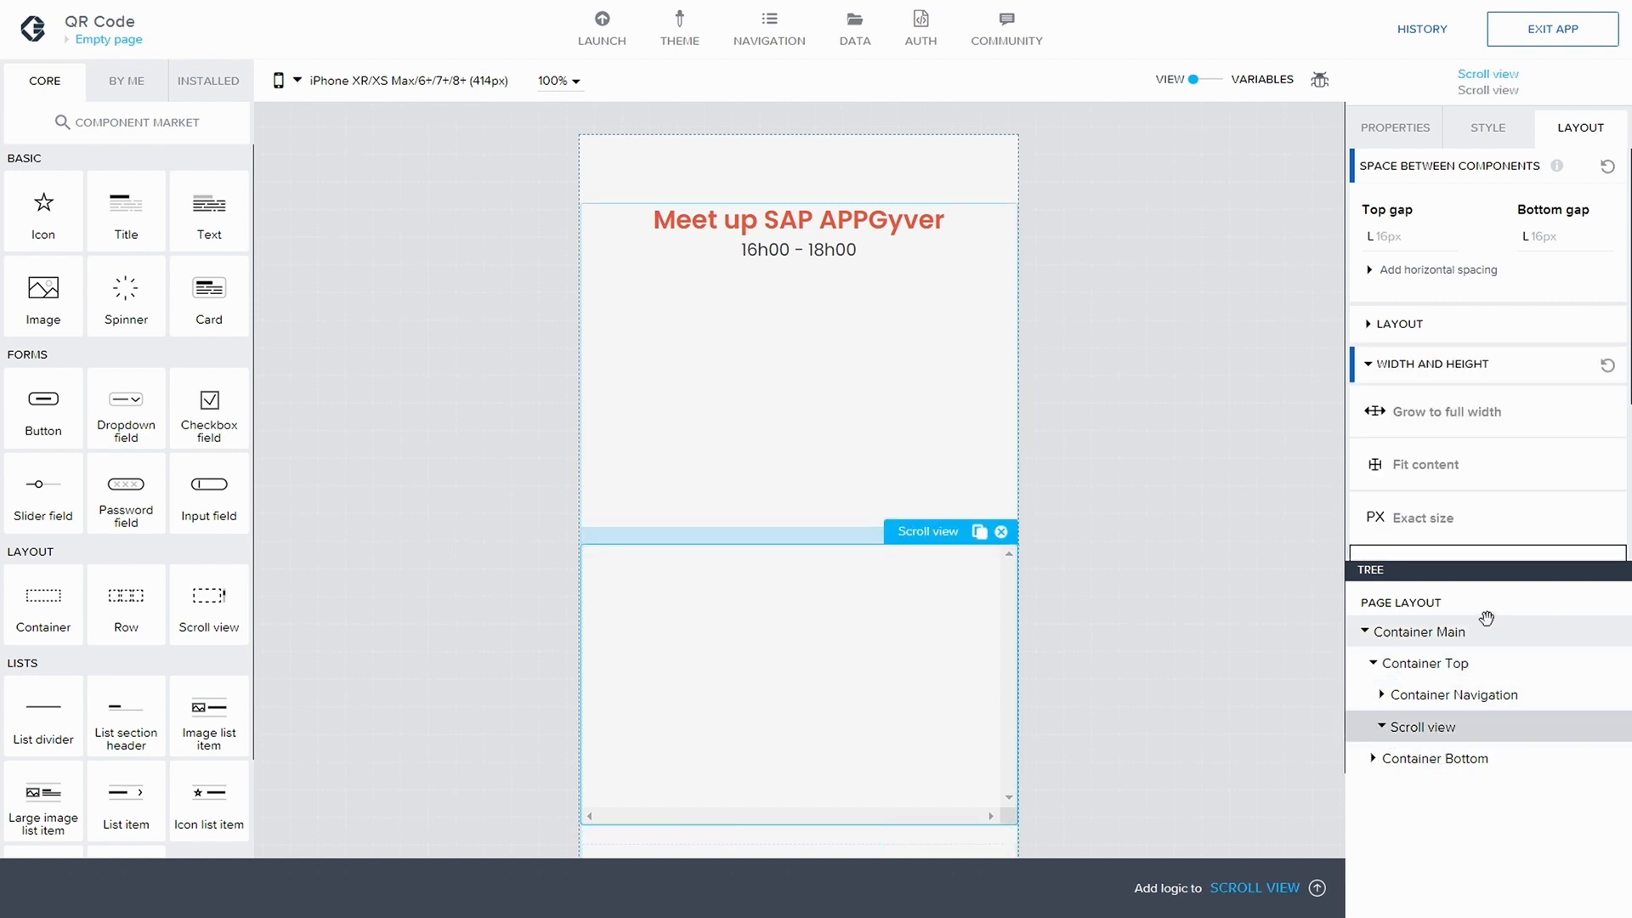
{"action": "left_click", "coordinate": [1428, 416]}
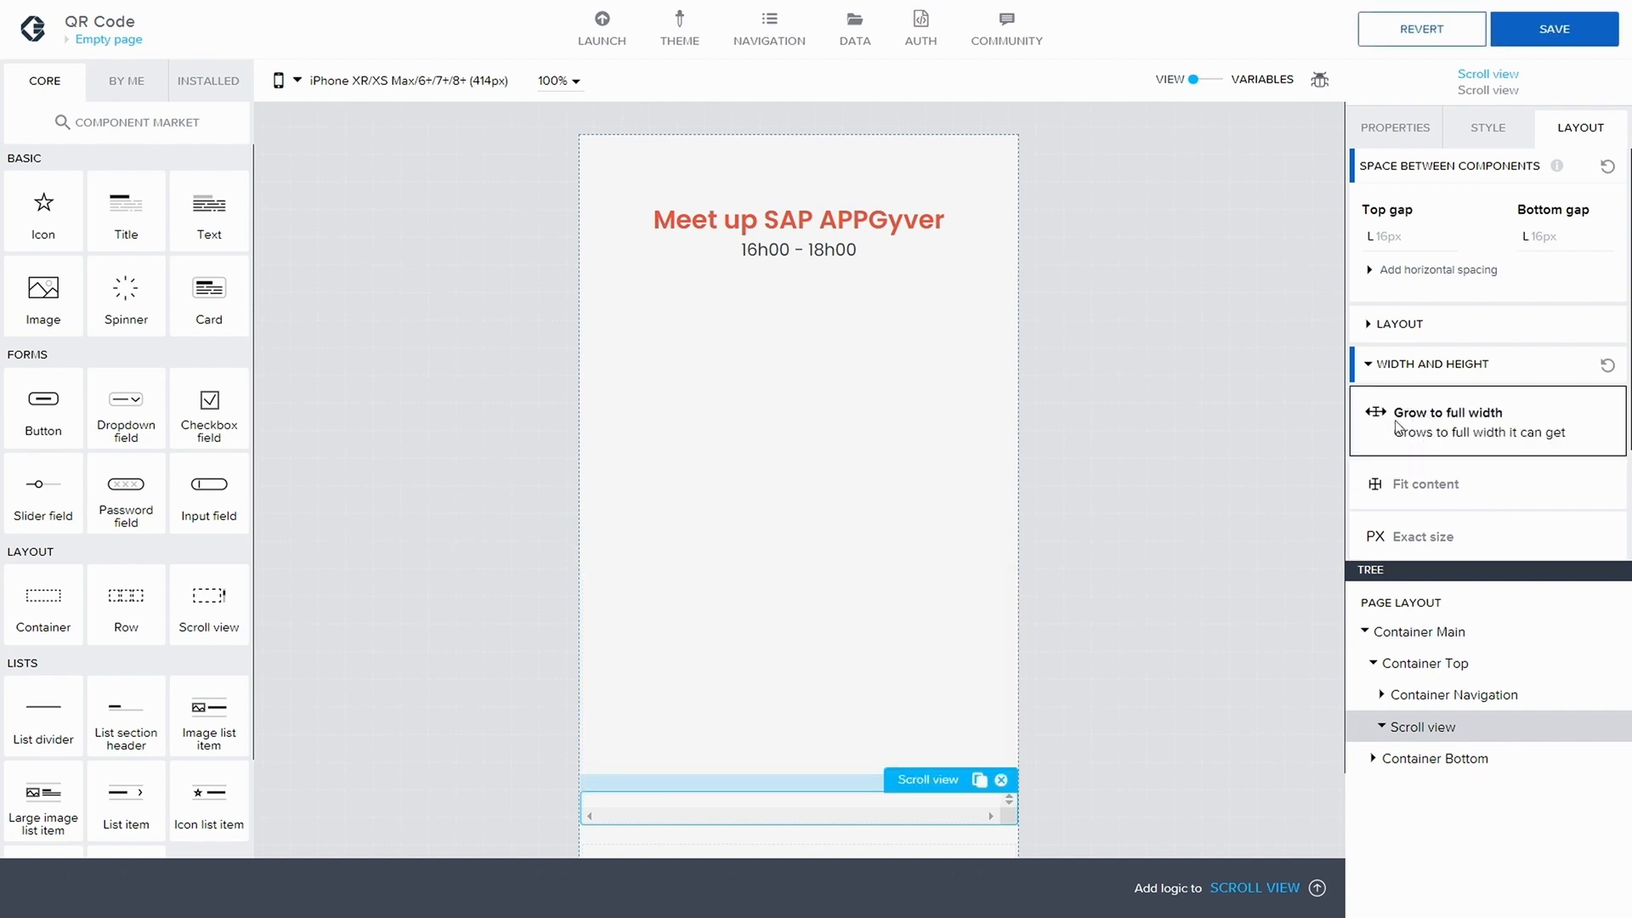
{"action": "scroll", "coordinate": [1381, 484], "scroll_direction": "down", "scroll_amount": 2}
{"action": "left_click", "coordinate": [1403, 464]}
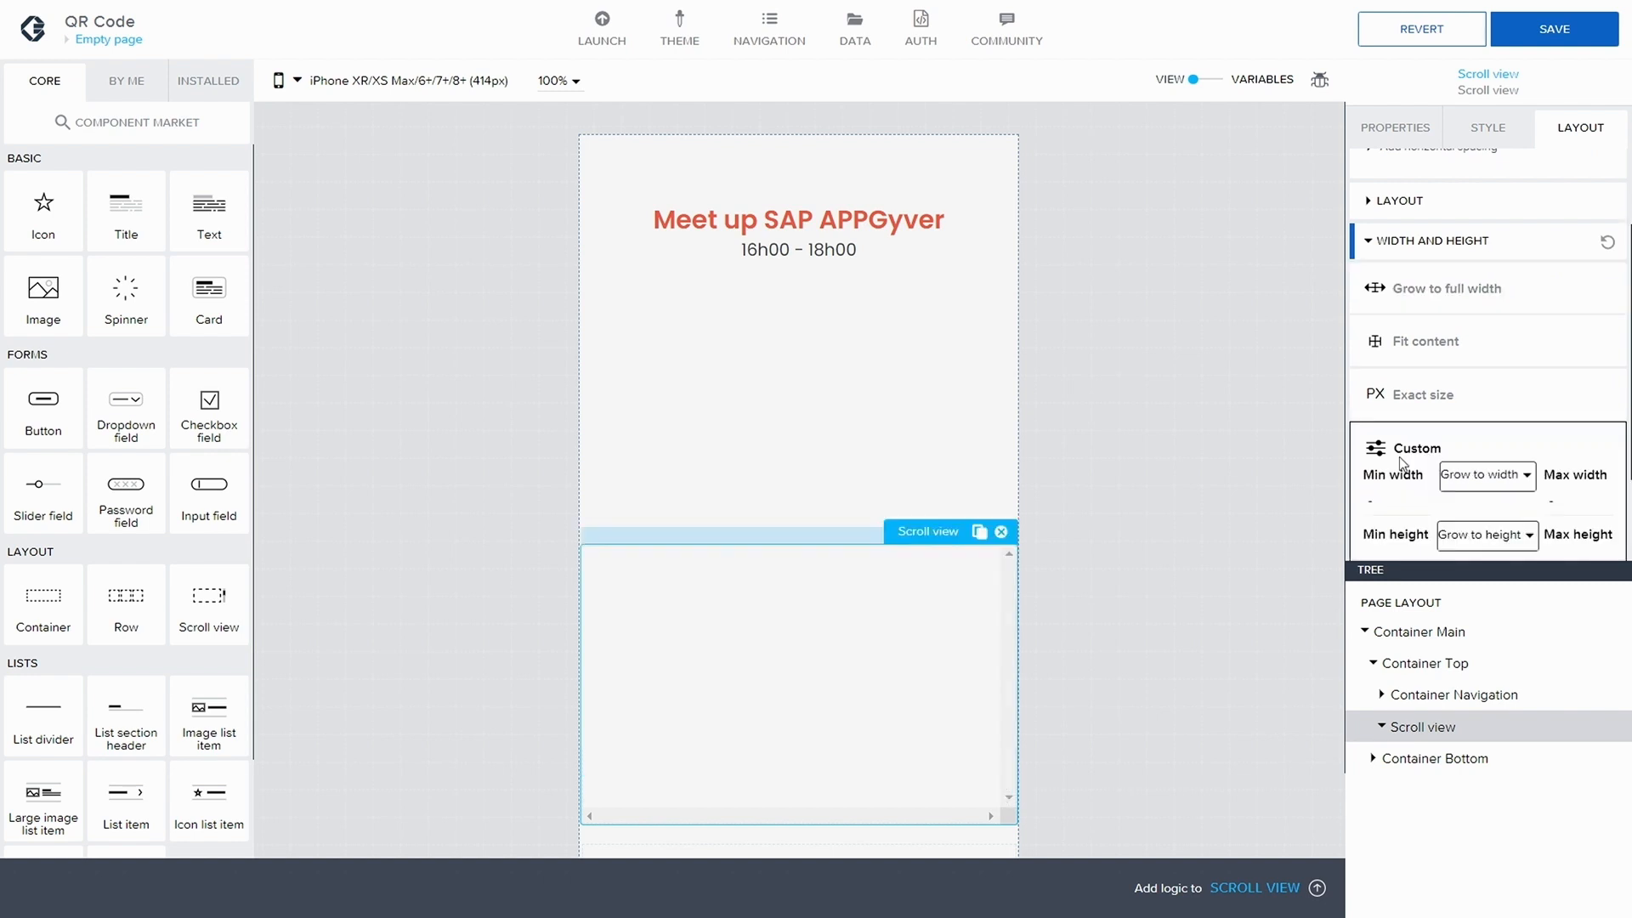
- Set Container Navigation's sizing to Grow to full width and save the application
{"action": "left_click", "coordinate": [1428, 696]}
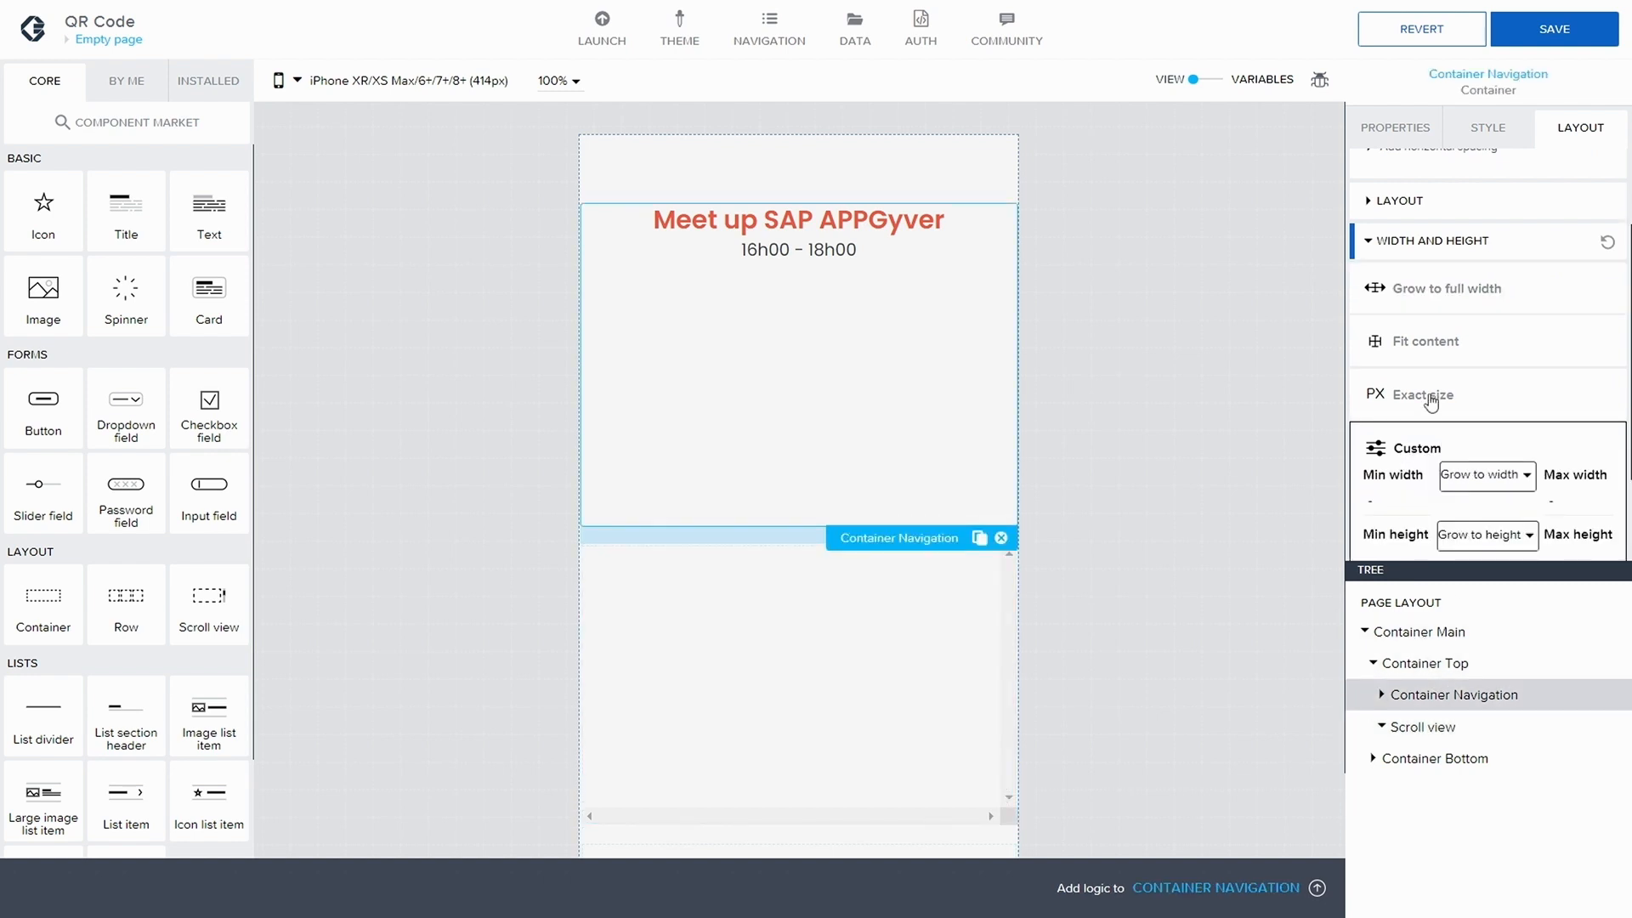
{"action": "left_click", "coordinate": [1428, 292]}
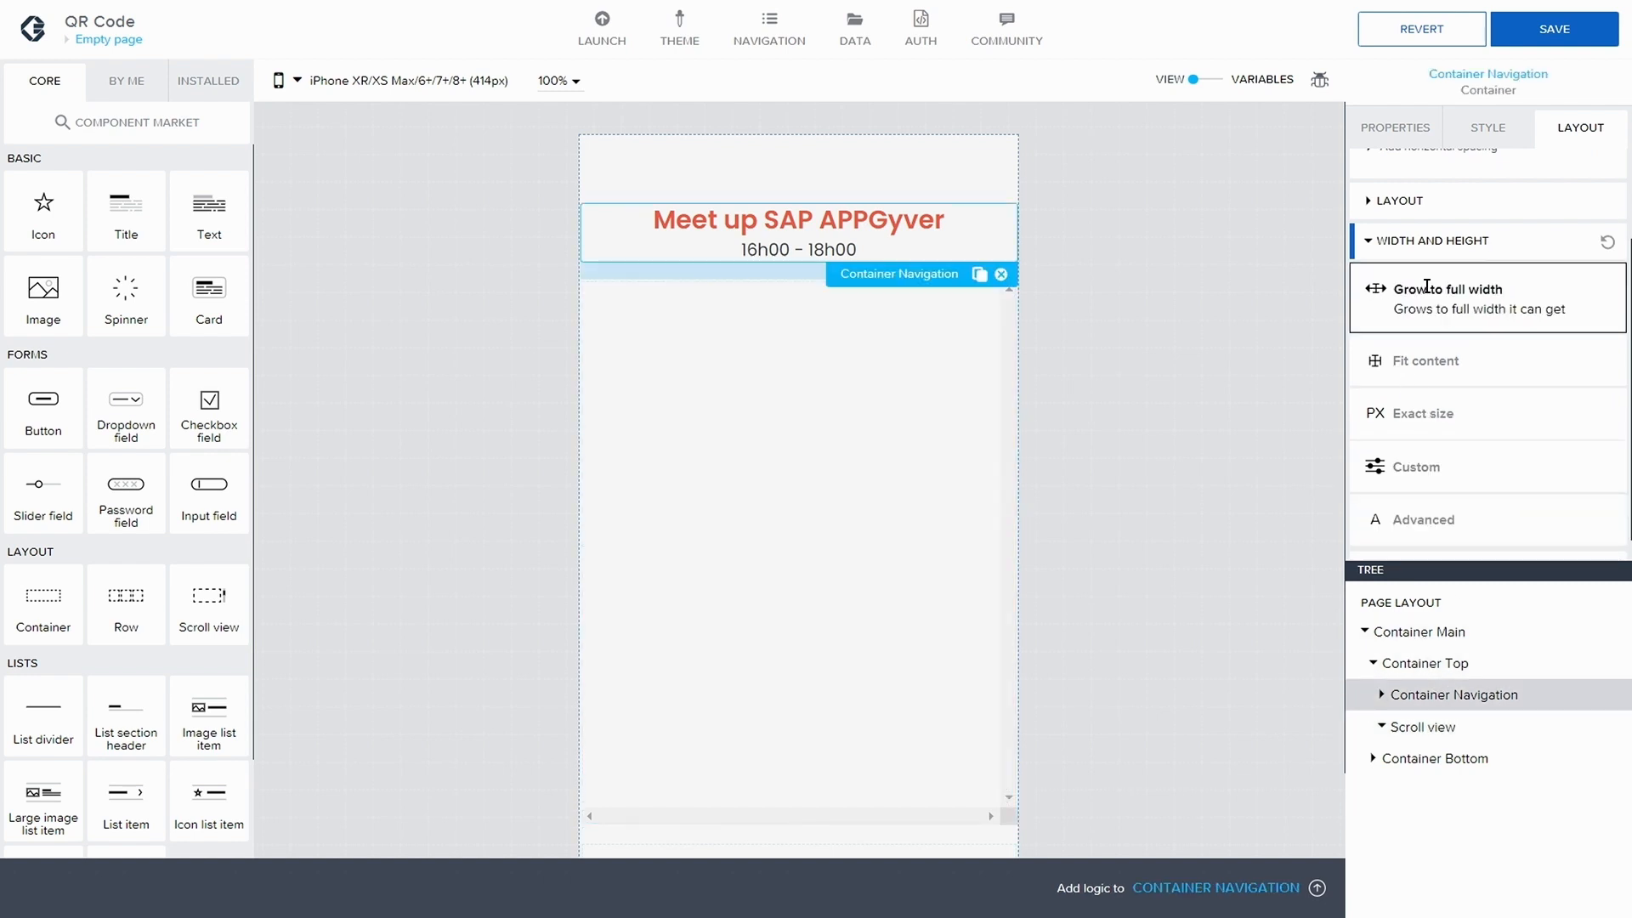
{"action": "left_click", "coordinate": [1554, 29]}
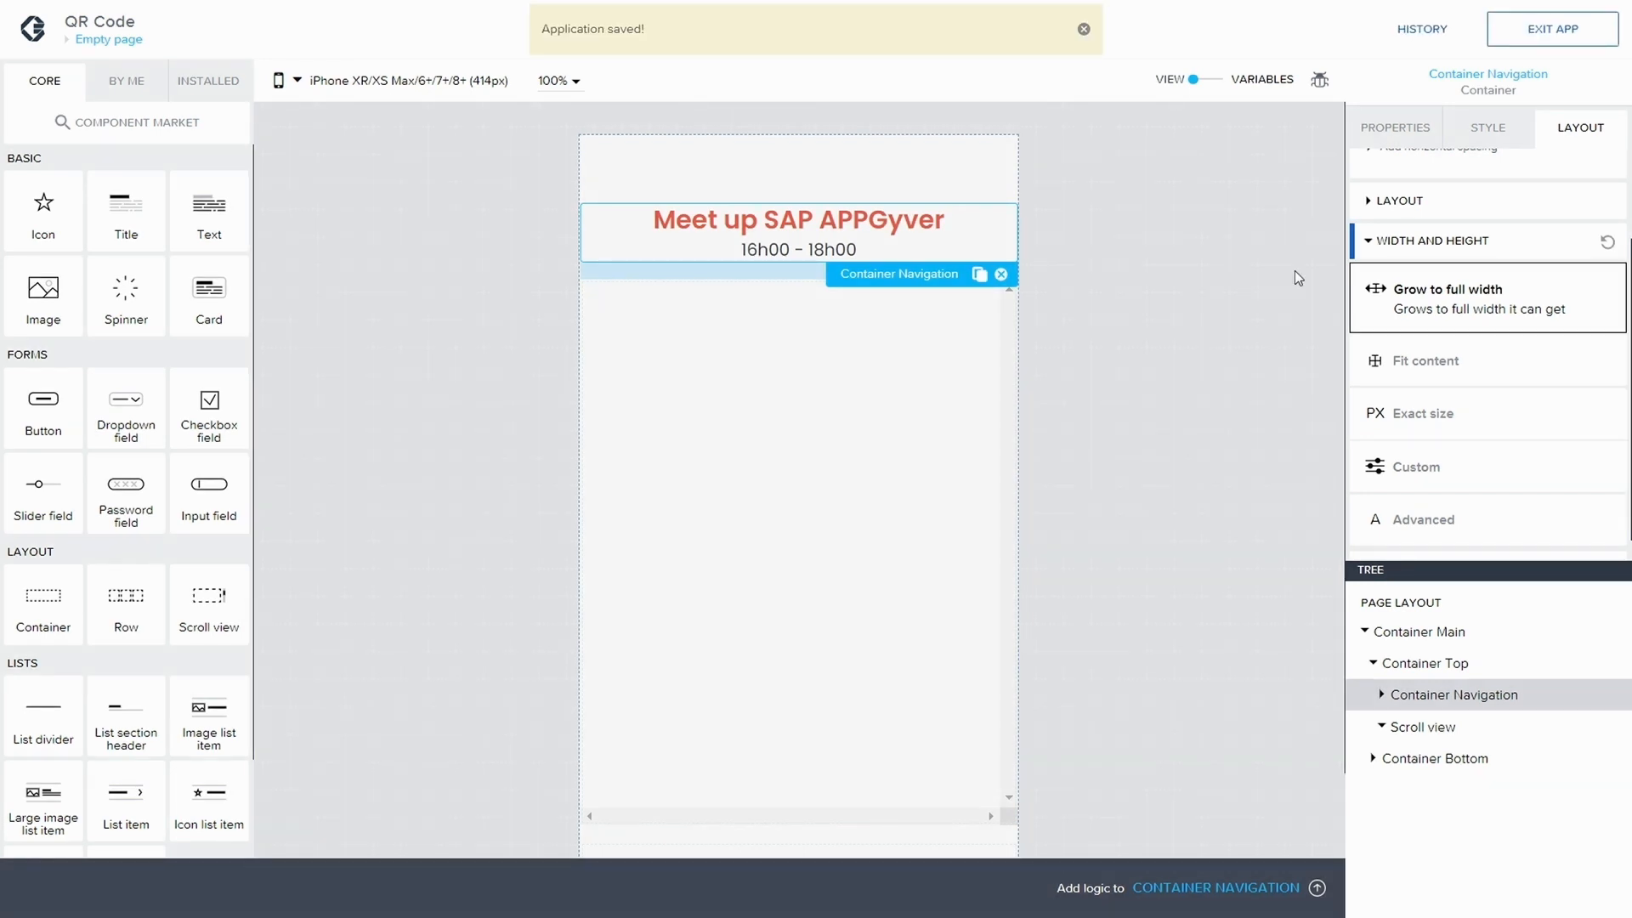
- Add a container inside the Scroll view and set its display name to Container List item
{"action": "left_click", "coordinate": [1411, 729]}
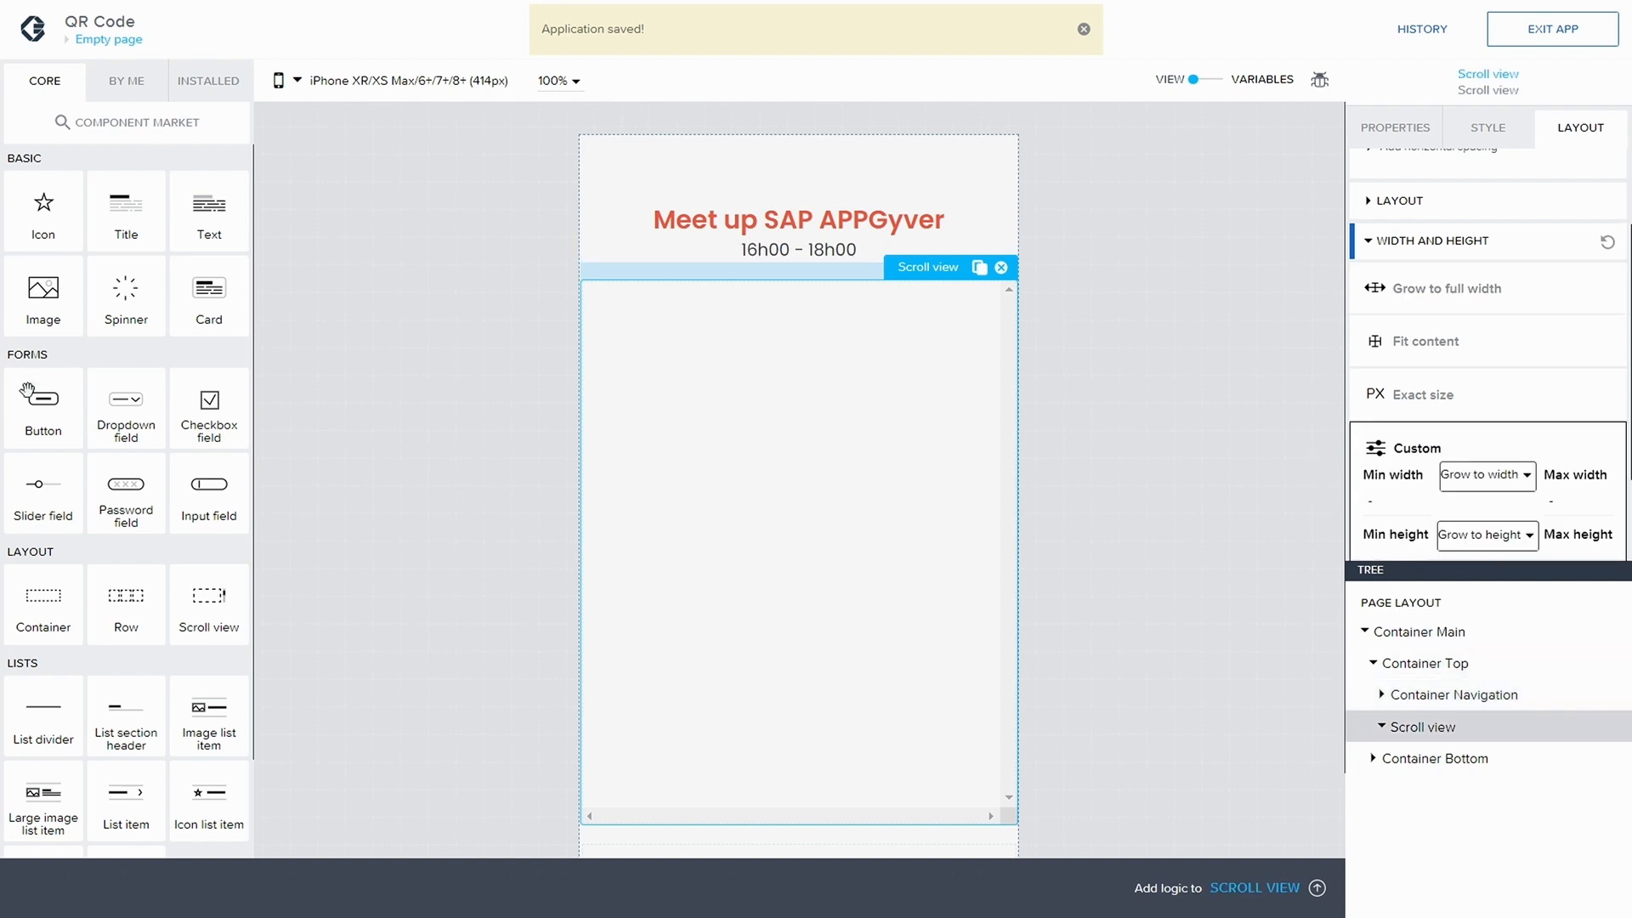
{"action": "left_click_drag", "start_coordinate": [51, 595], "coordinate": [1462, 729]}
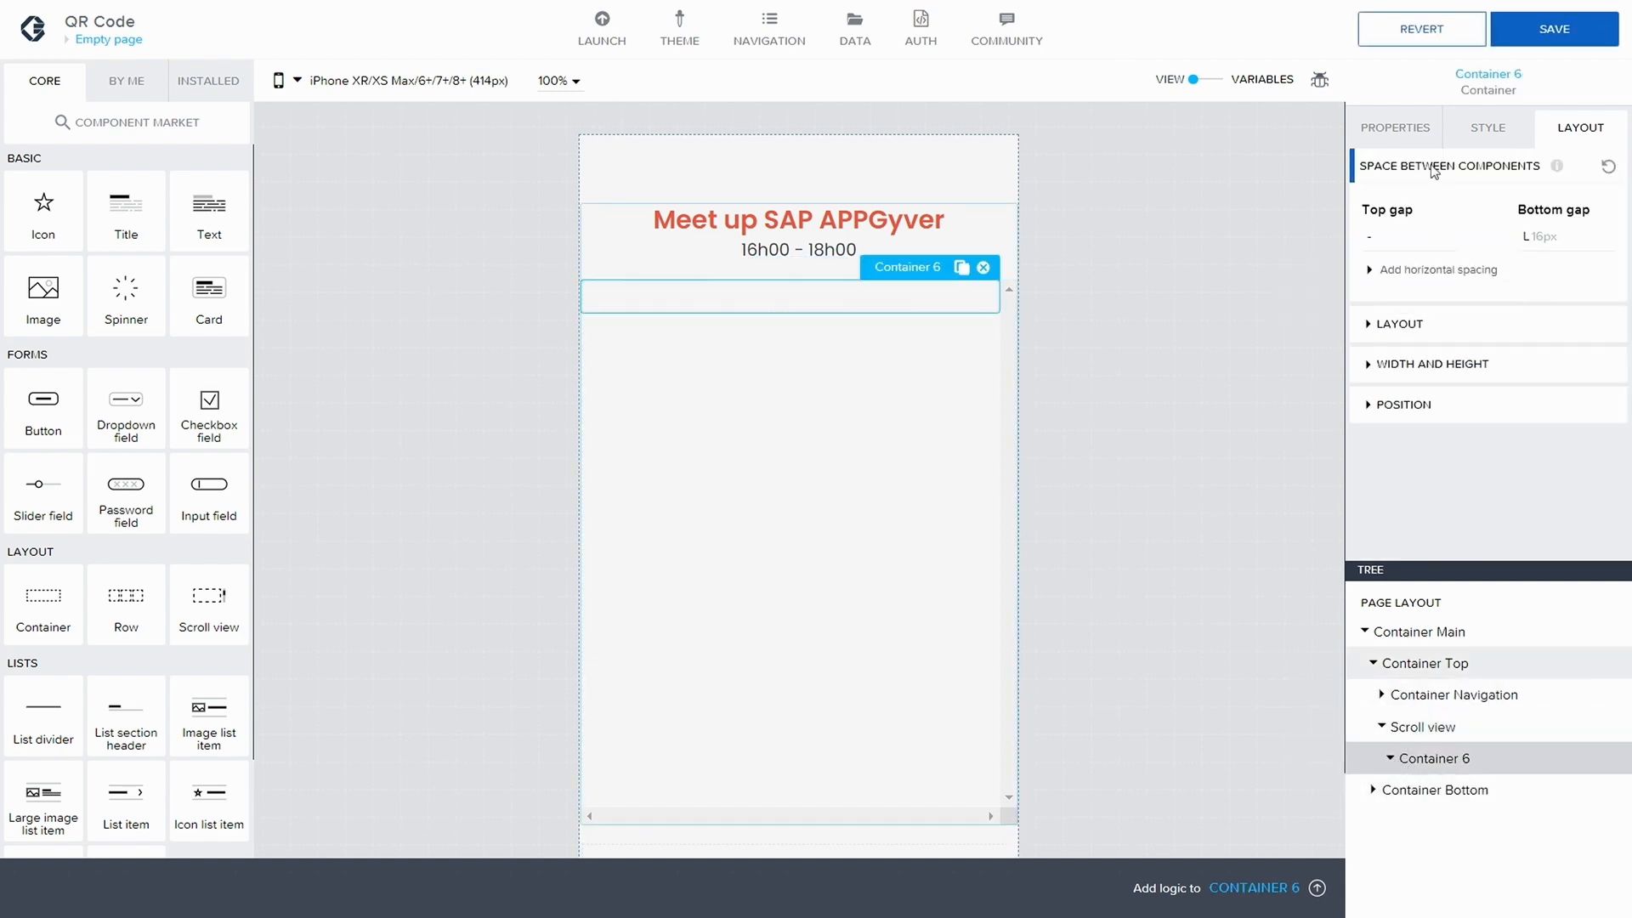
{"action": "left_click", "coordinate": [1381, 129]}
{"action": "left_click", "coordinate": [1370, 327]}
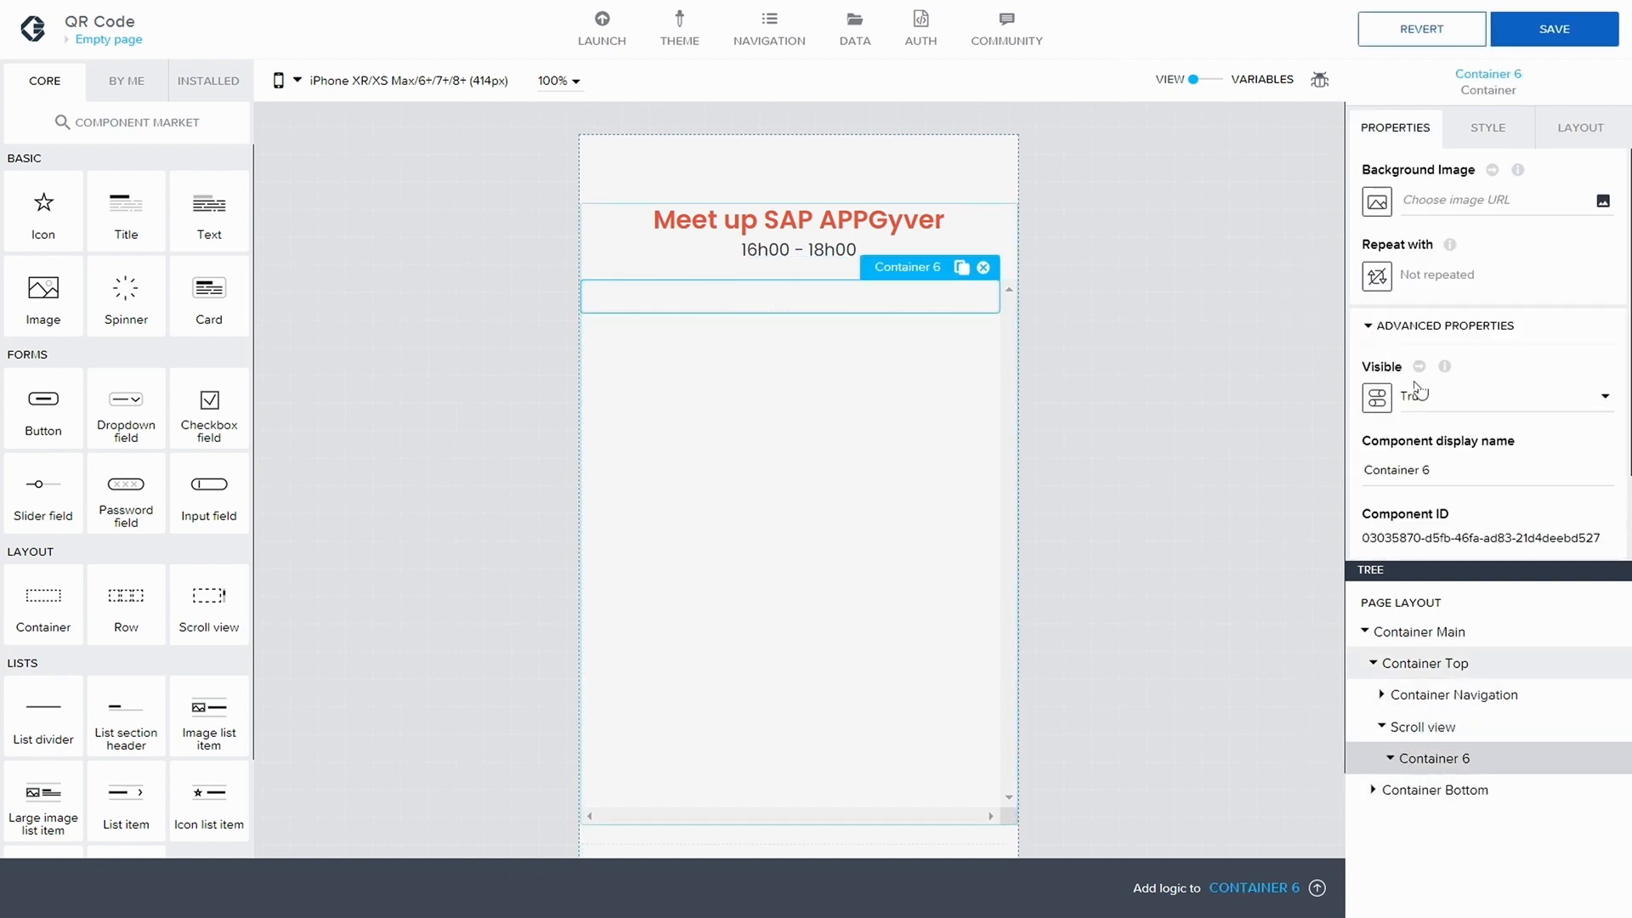
{"action": "key", "text": "BackSpace"}
{"action": "type", "text": "L;"}
{"action": "key", "text": "BackSpace"}
{"action": "key", "text": "BackSpace"}
{"action": "type", "text": "L;is"}
{"action": "key", "text": "BackSpace"}
{"action": "key", "text": "BackSpace"}
{"action": "key", "text": "BackSpace"}
{"action": "type", "text": "ist item"}
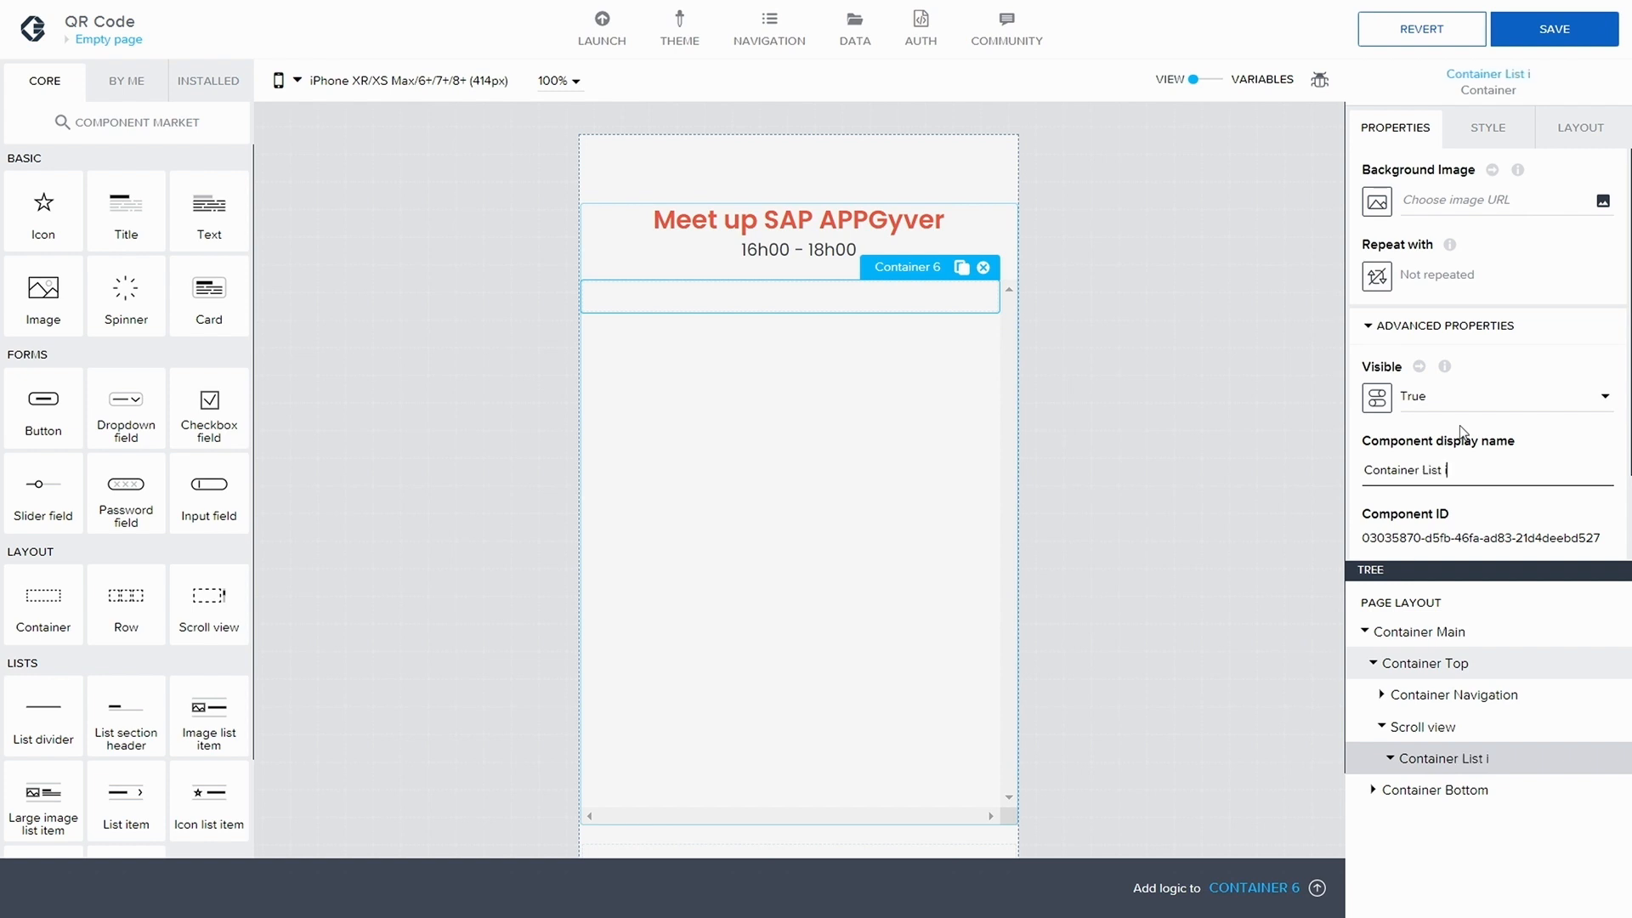
- Bind Container List item's Repeat with property to the Metingparticipants1 data variable and save the application
{"action": "left_click", "coordinate": [1377, 277]}
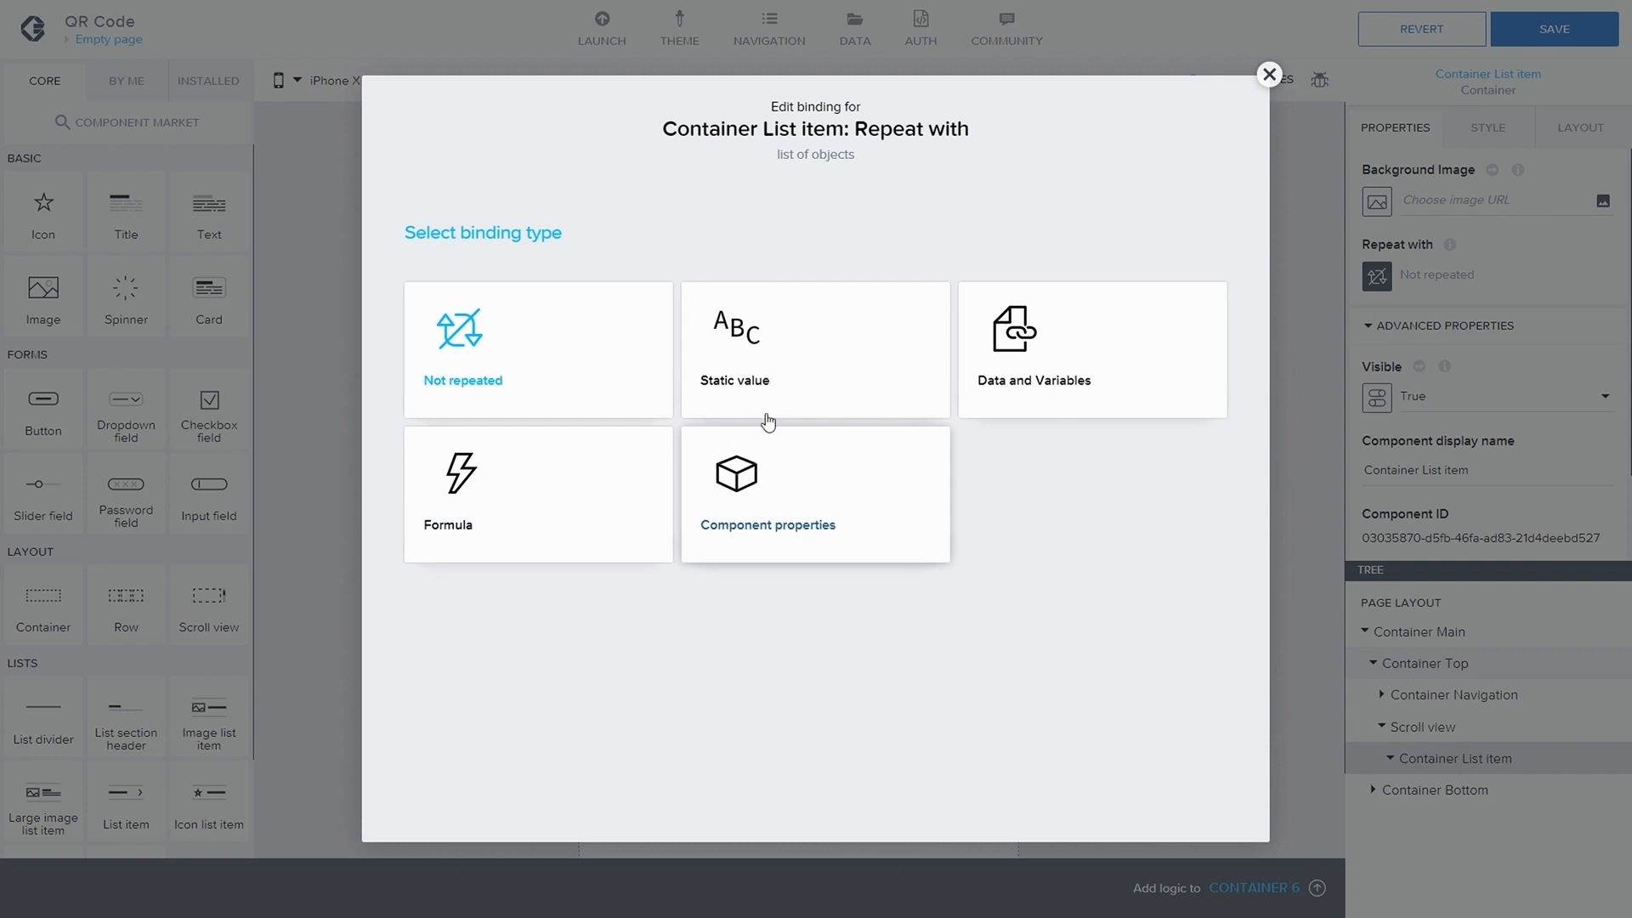
{"action": "left_click", "coordinate": [1040, 365]}
{"action": "left_click", "coordinate": [558, 575]}
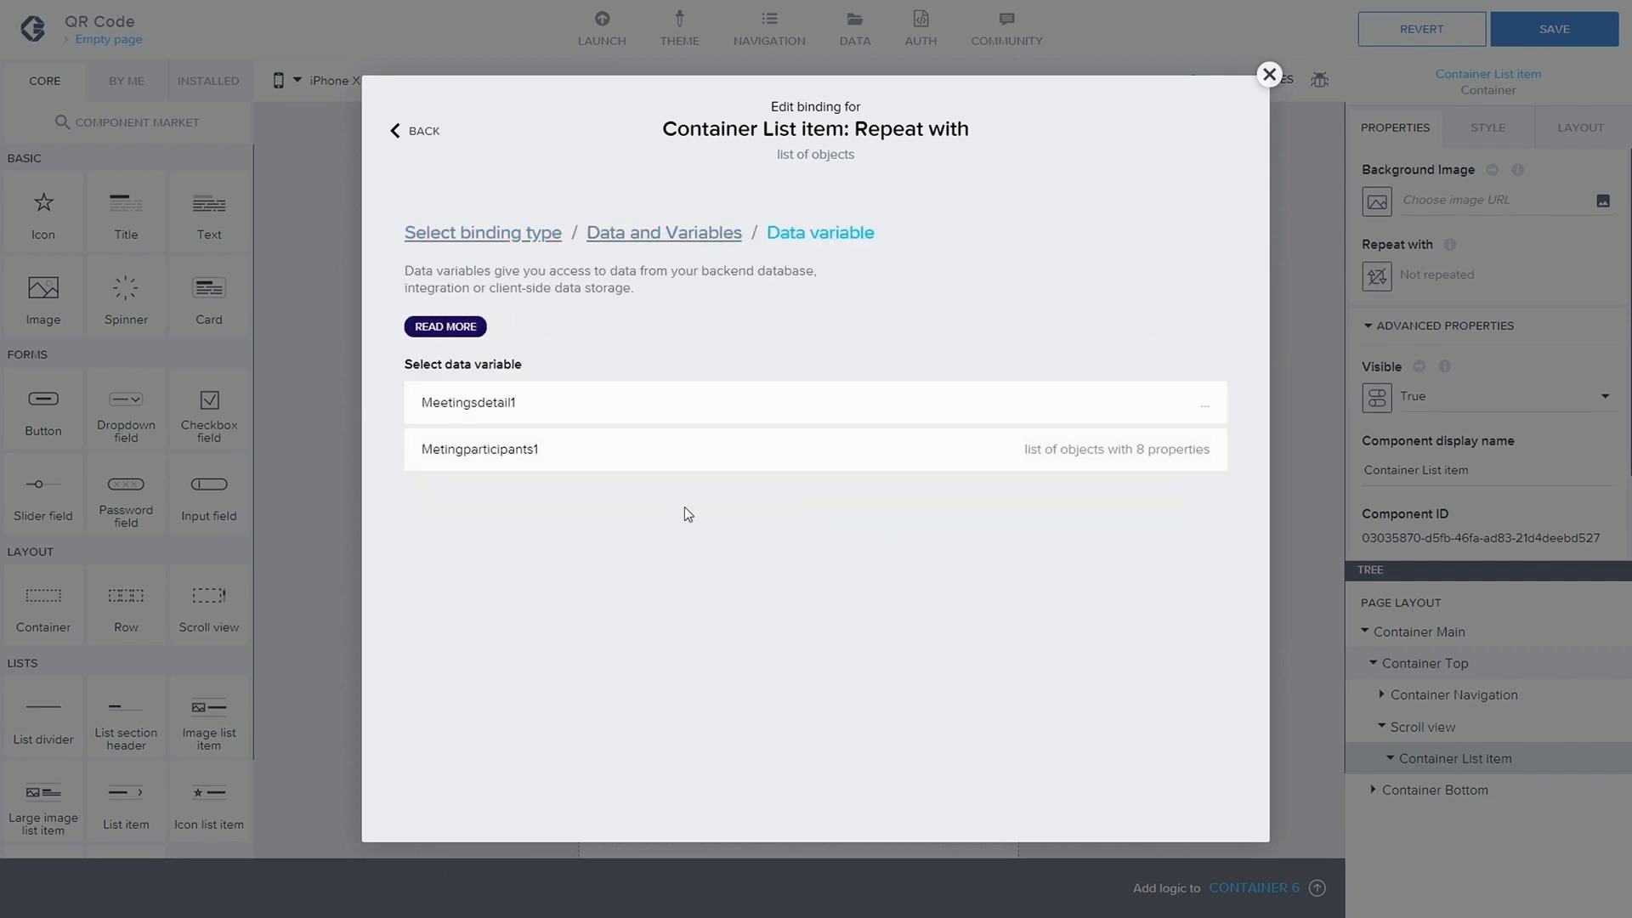
{"action": "left_click", "coordinate": [567, 459]}
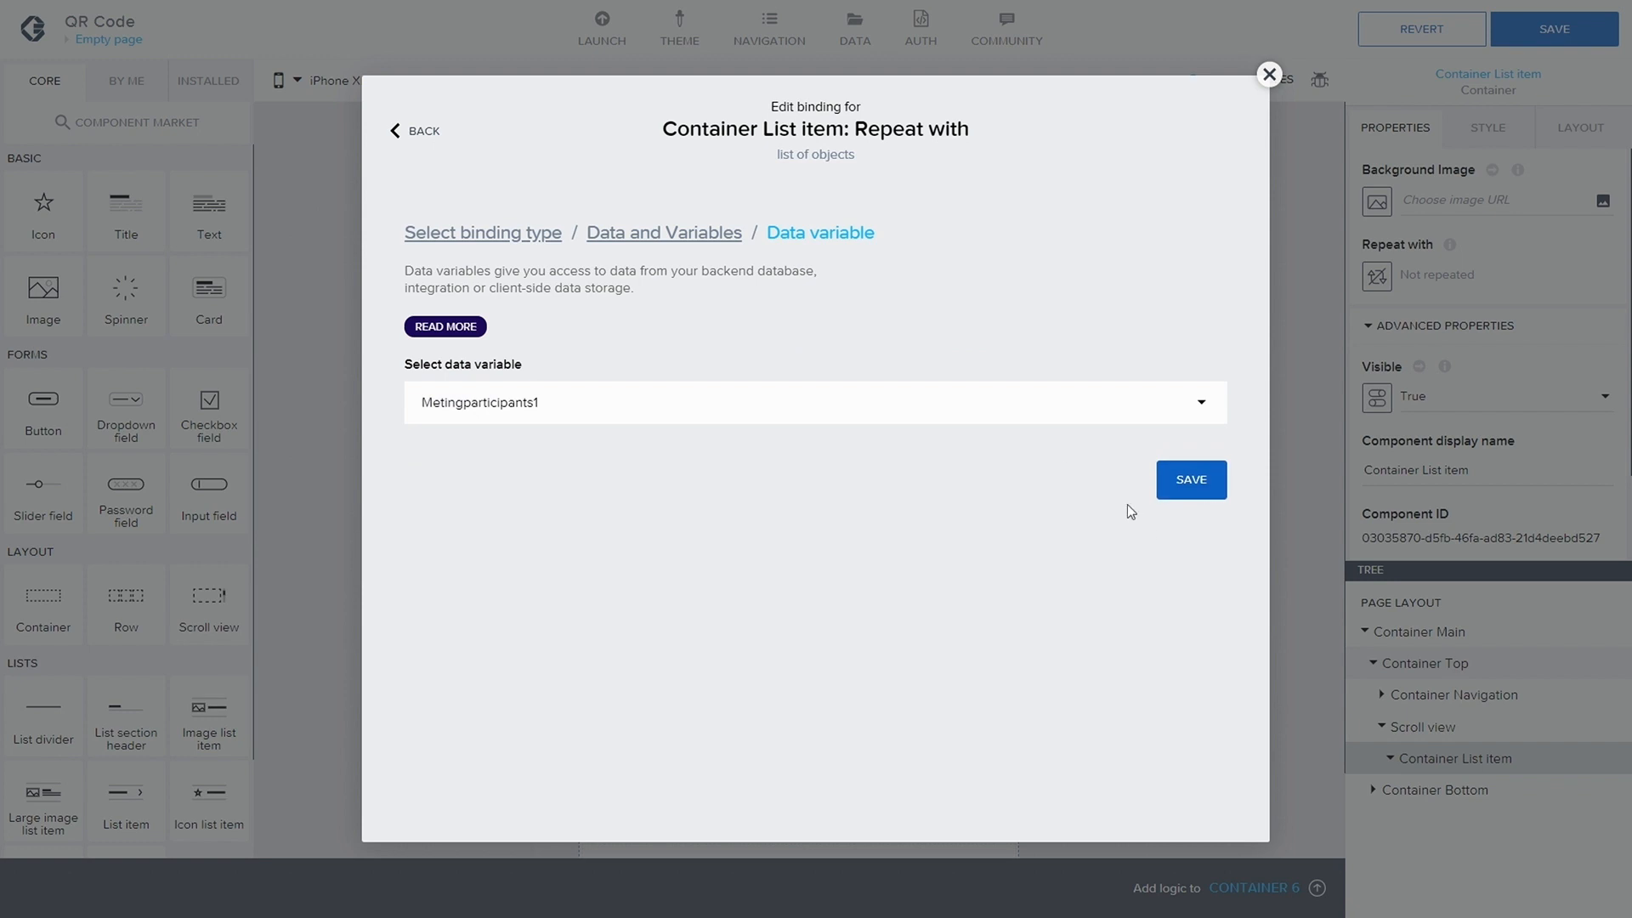
{"action": "left_click", "coordinate": [1188, 481]}
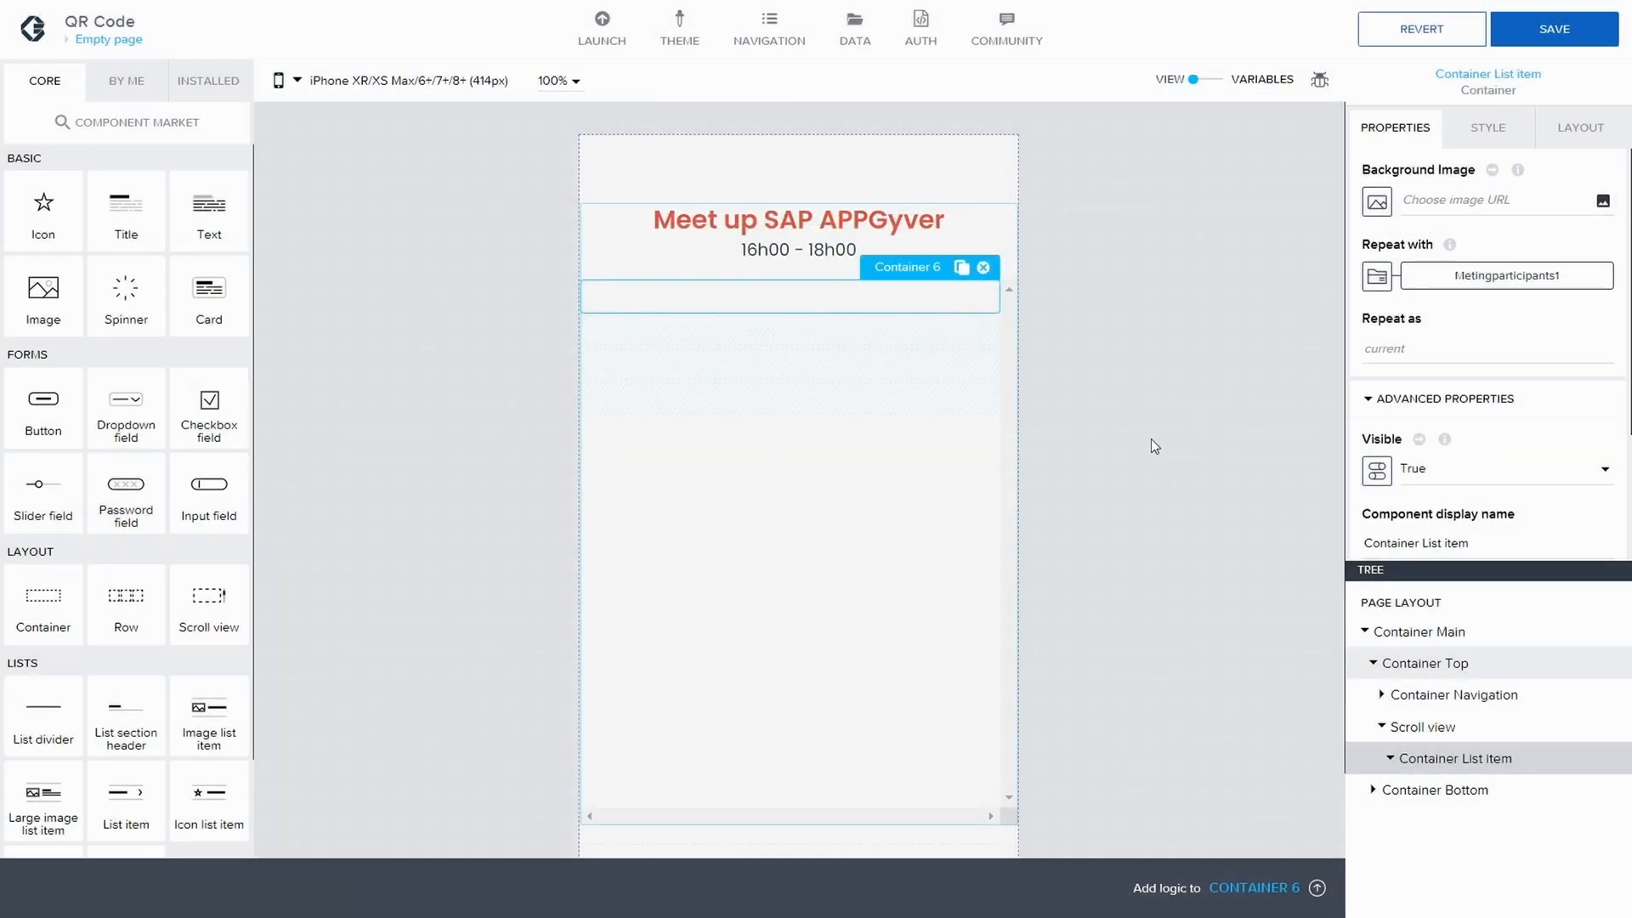
{"action": "left_click", "coordinate": [1569, 25]}
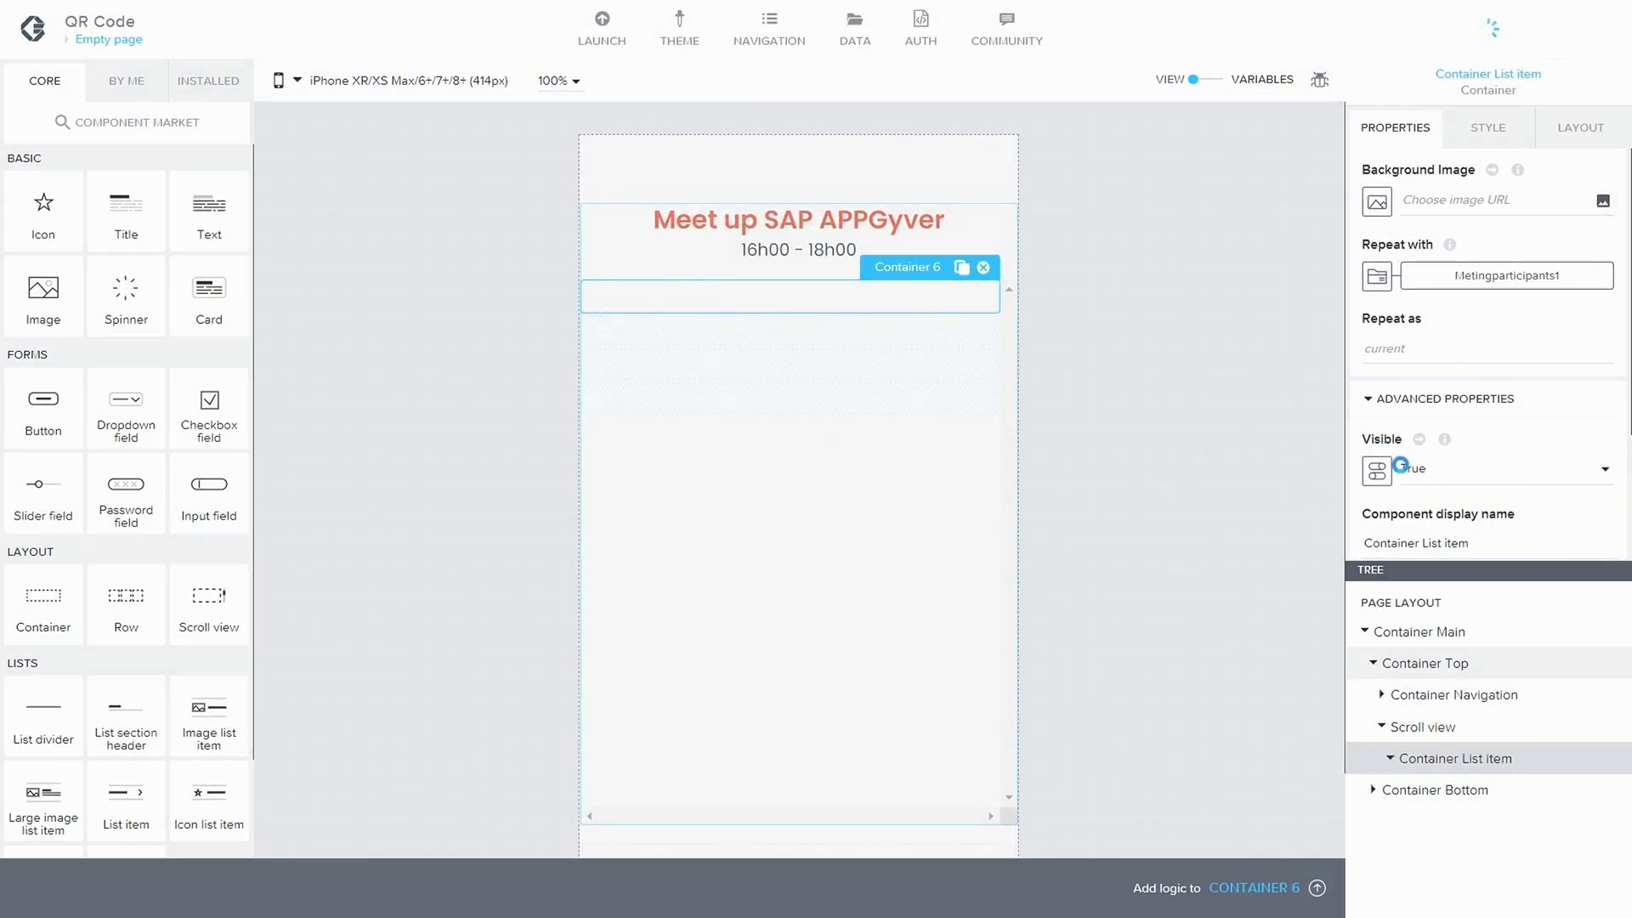
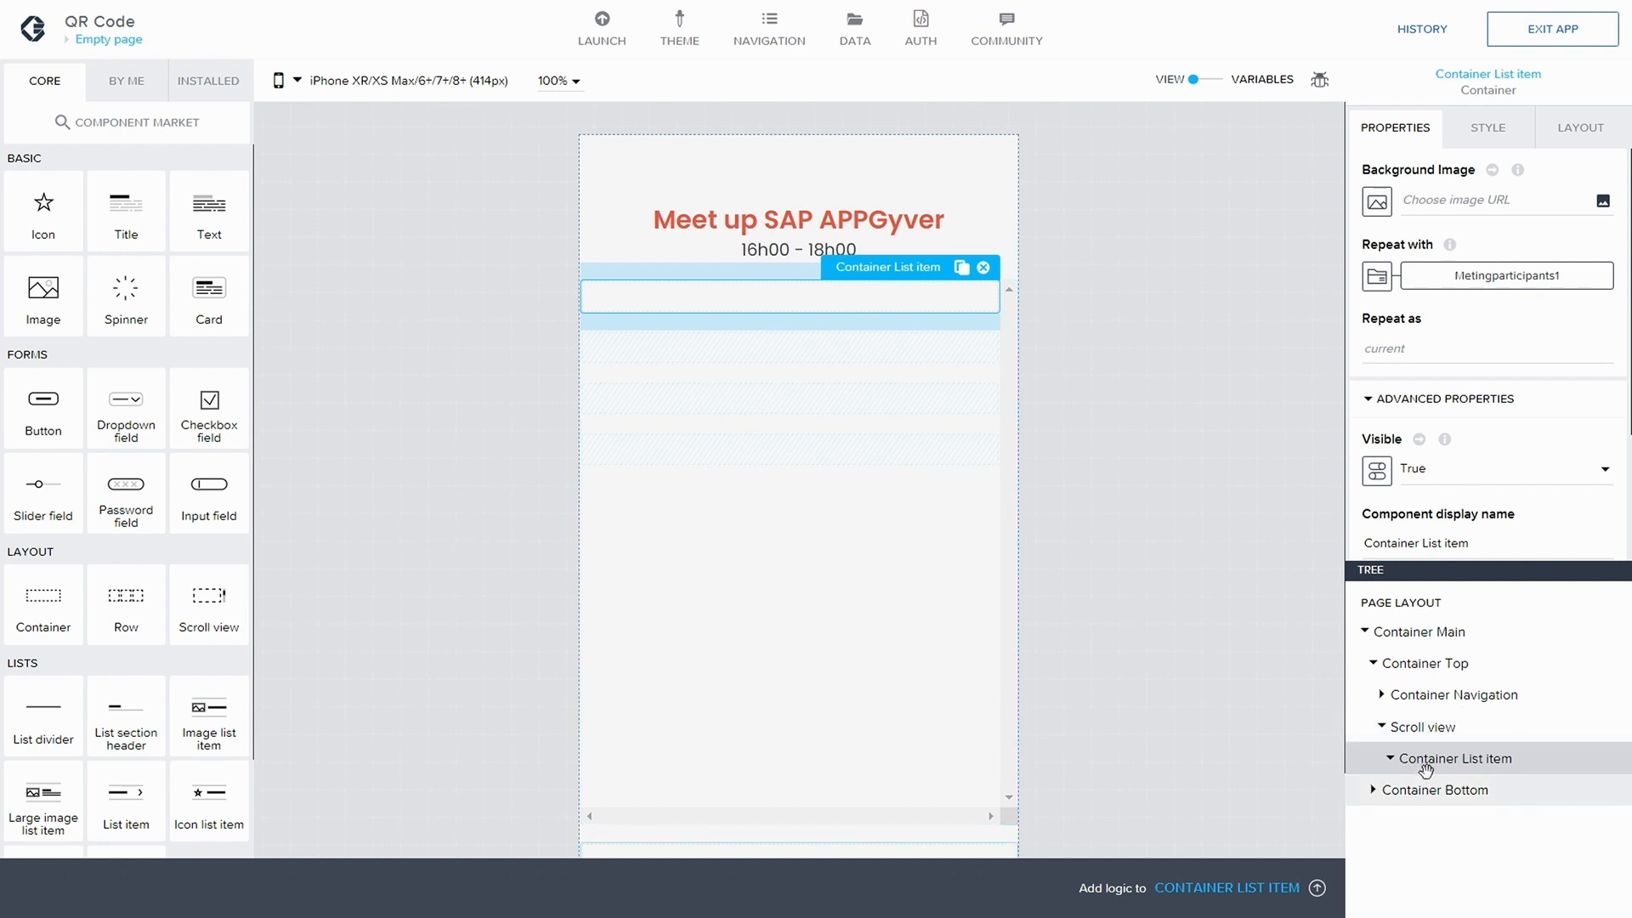
- Add a container inside Container List item and set its display name to Container Profile Picture
{"action": "left_click_drag", "start_coordinate": [46, 599], "coordinate": [1494, 758]}
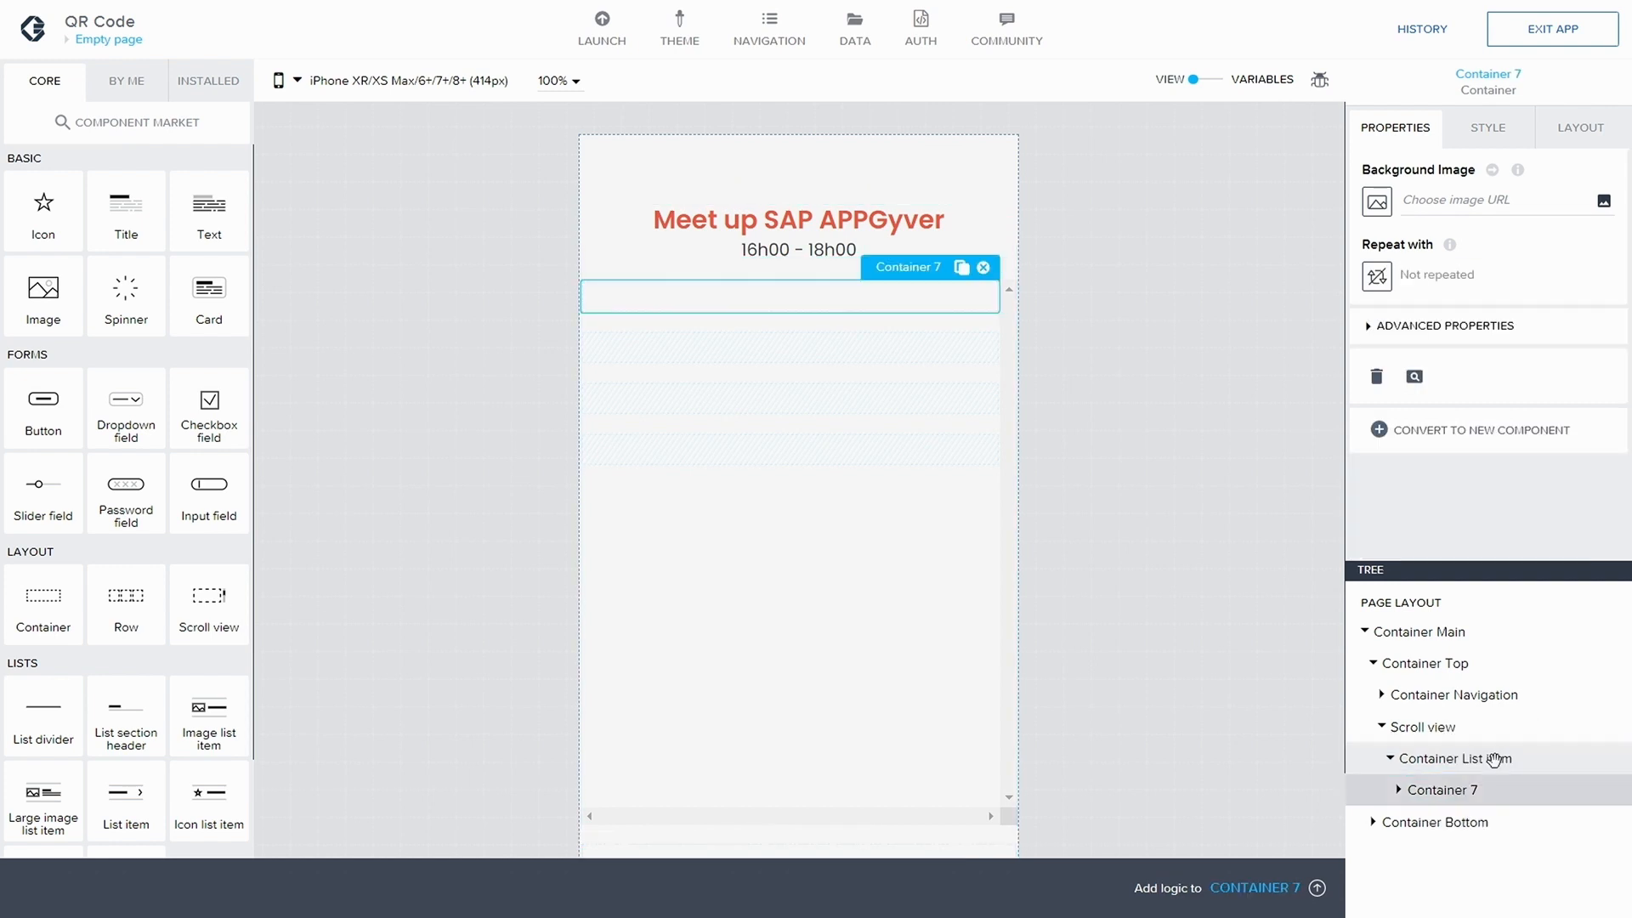
{"action": "left_click", "coordinate": [1371, 327]}
{"action": "key", "text": "BackSpace"}
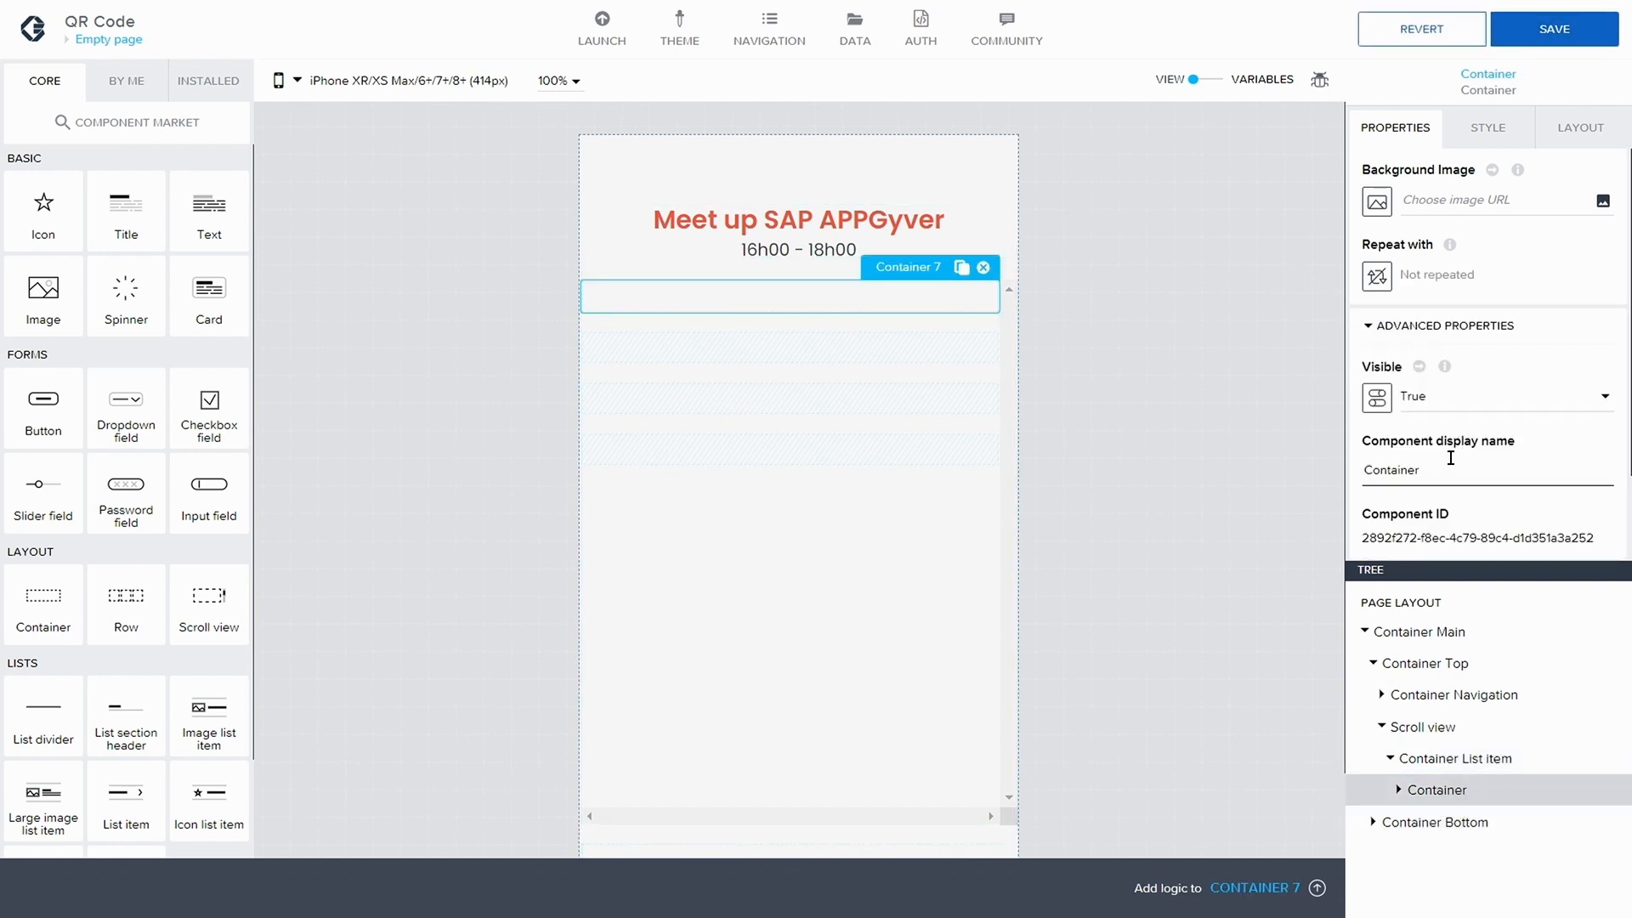
{"action": "type", "text": "Profile Picut"}
{"action": "key", "text": "BackSpace"}
{"action": "key", "text": "BackSpace"}
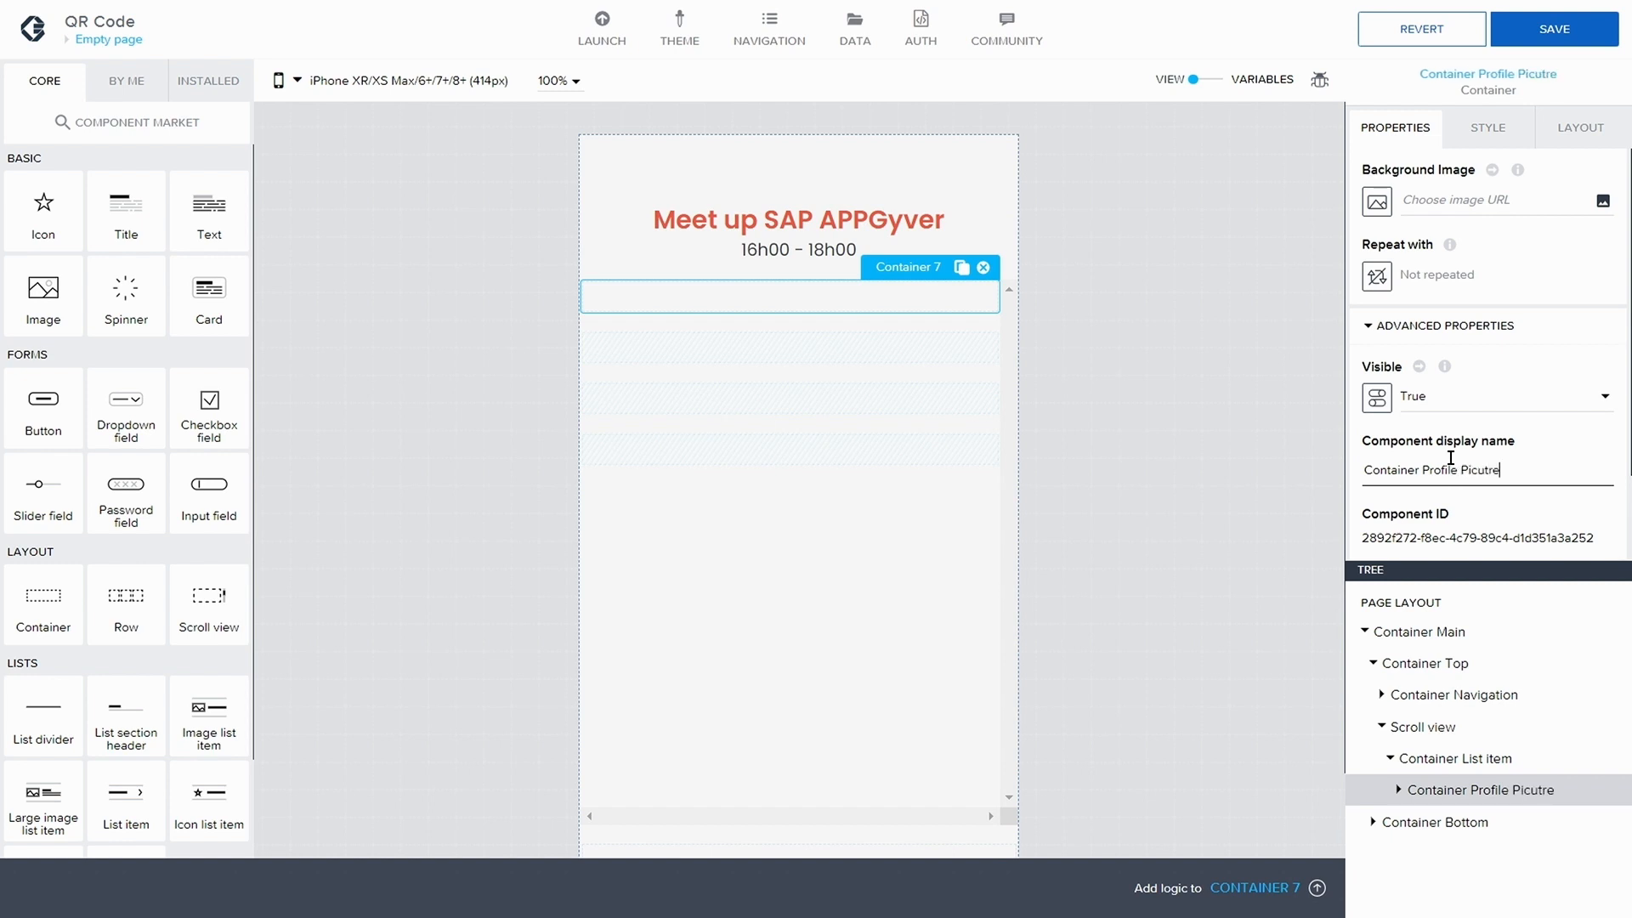
{"action": "type", "text": "ture"}
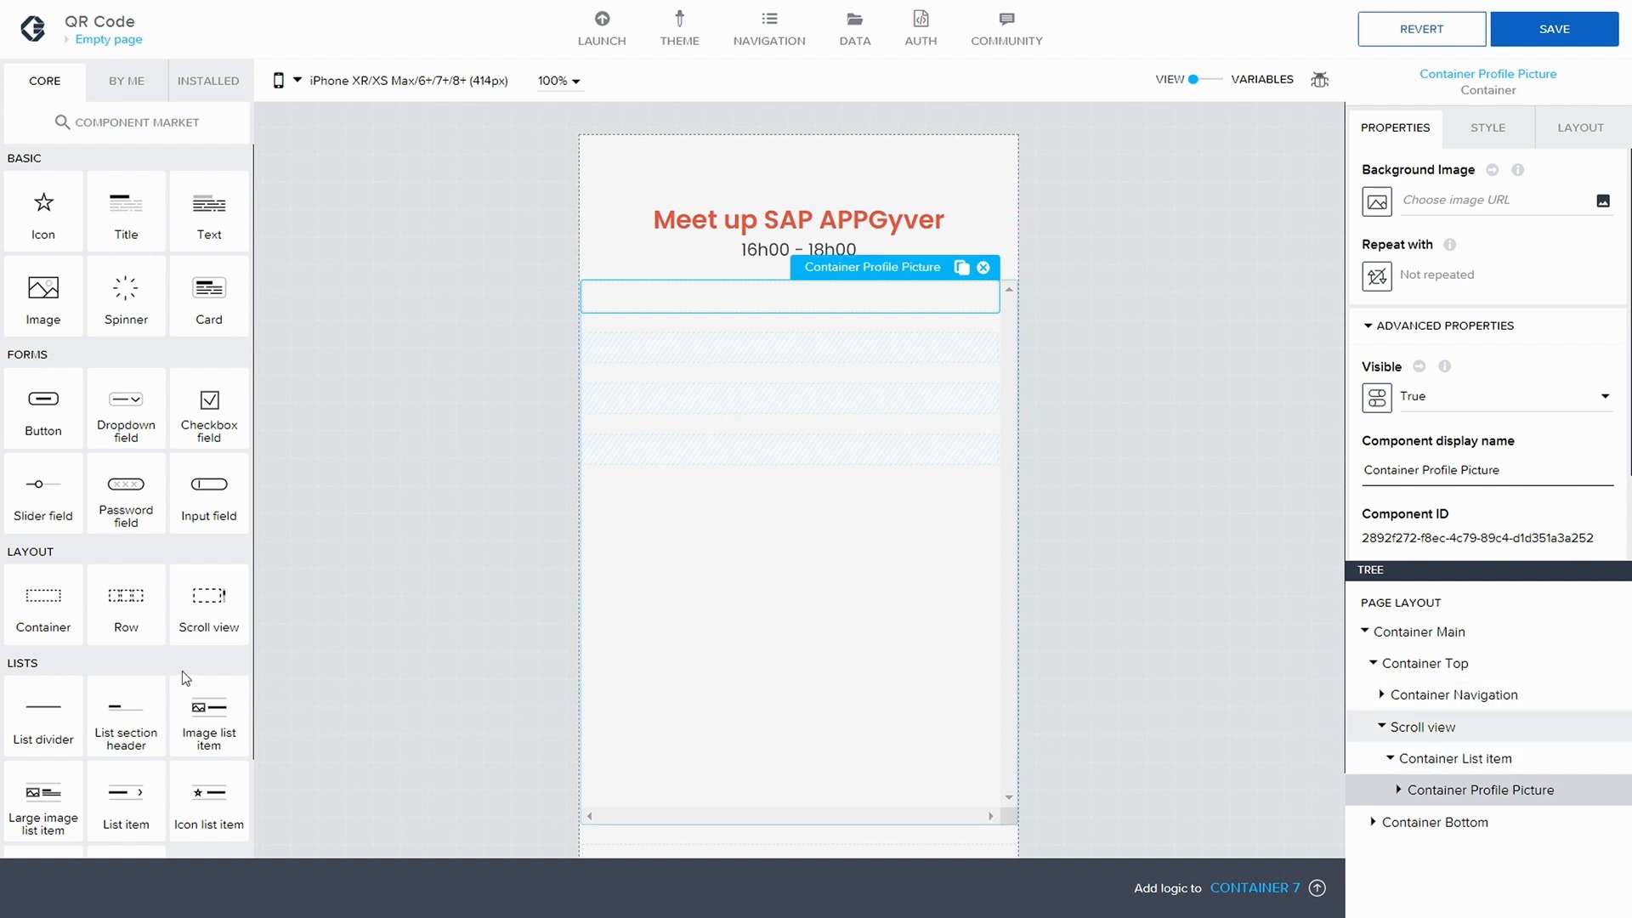
- Duplicate Container Profile Picture within Container List item and set the copy's display name to Container Event Details
{"action": "left_click", "coordinate": [1462, 790]}
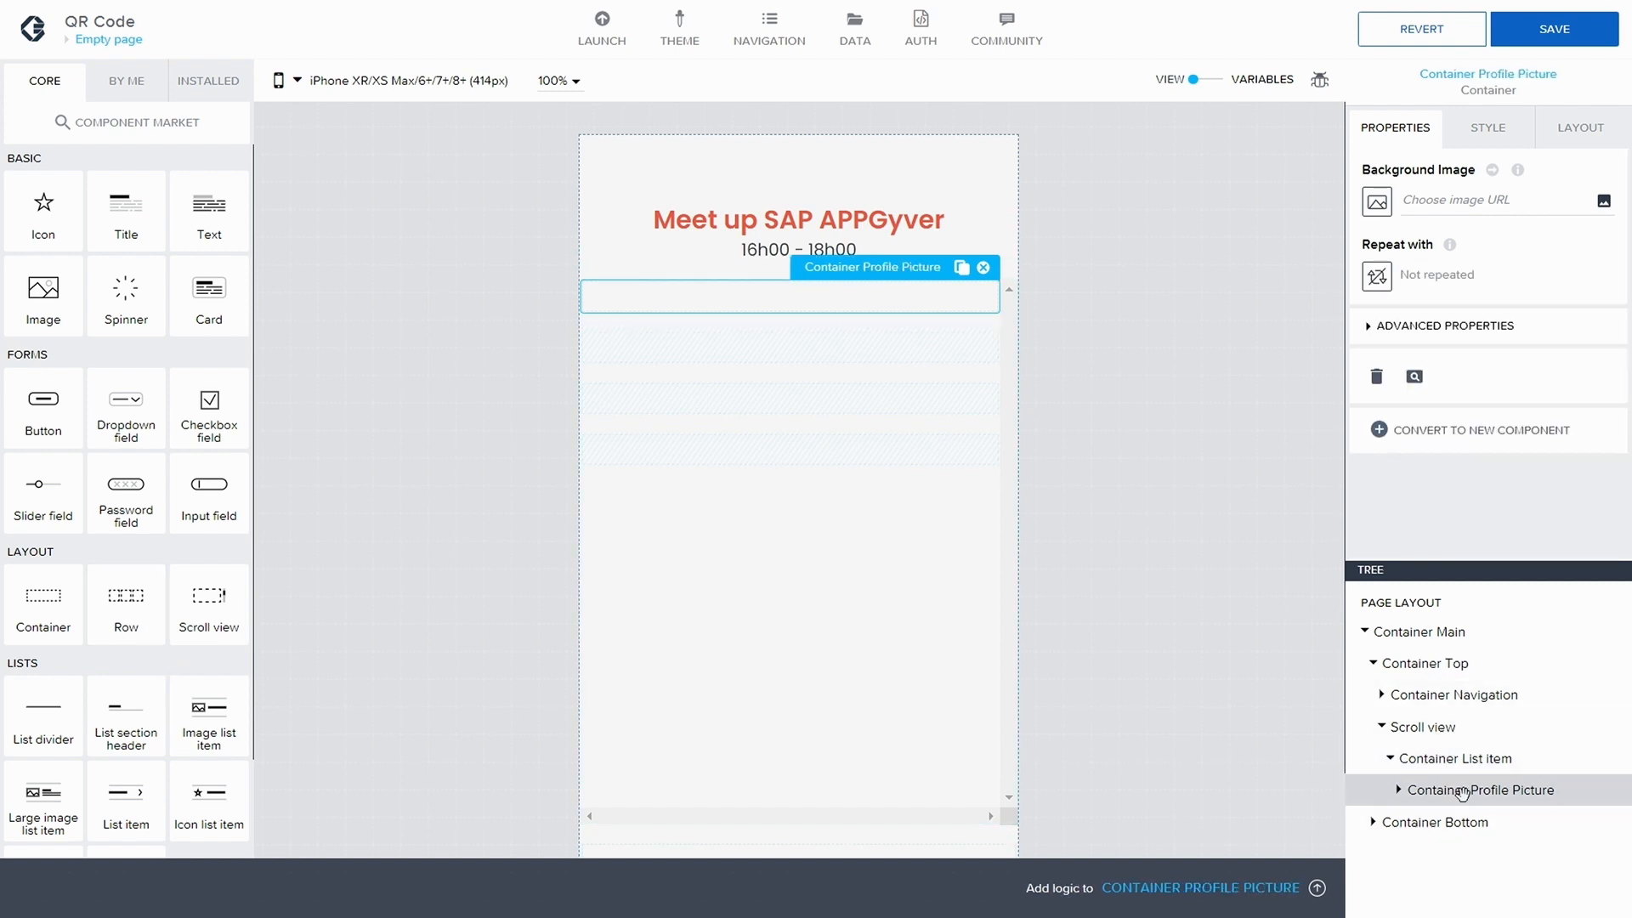
{"action": "key", "text": "ctrl+c"}
{"action": "key", "text": "ctrl+v"}
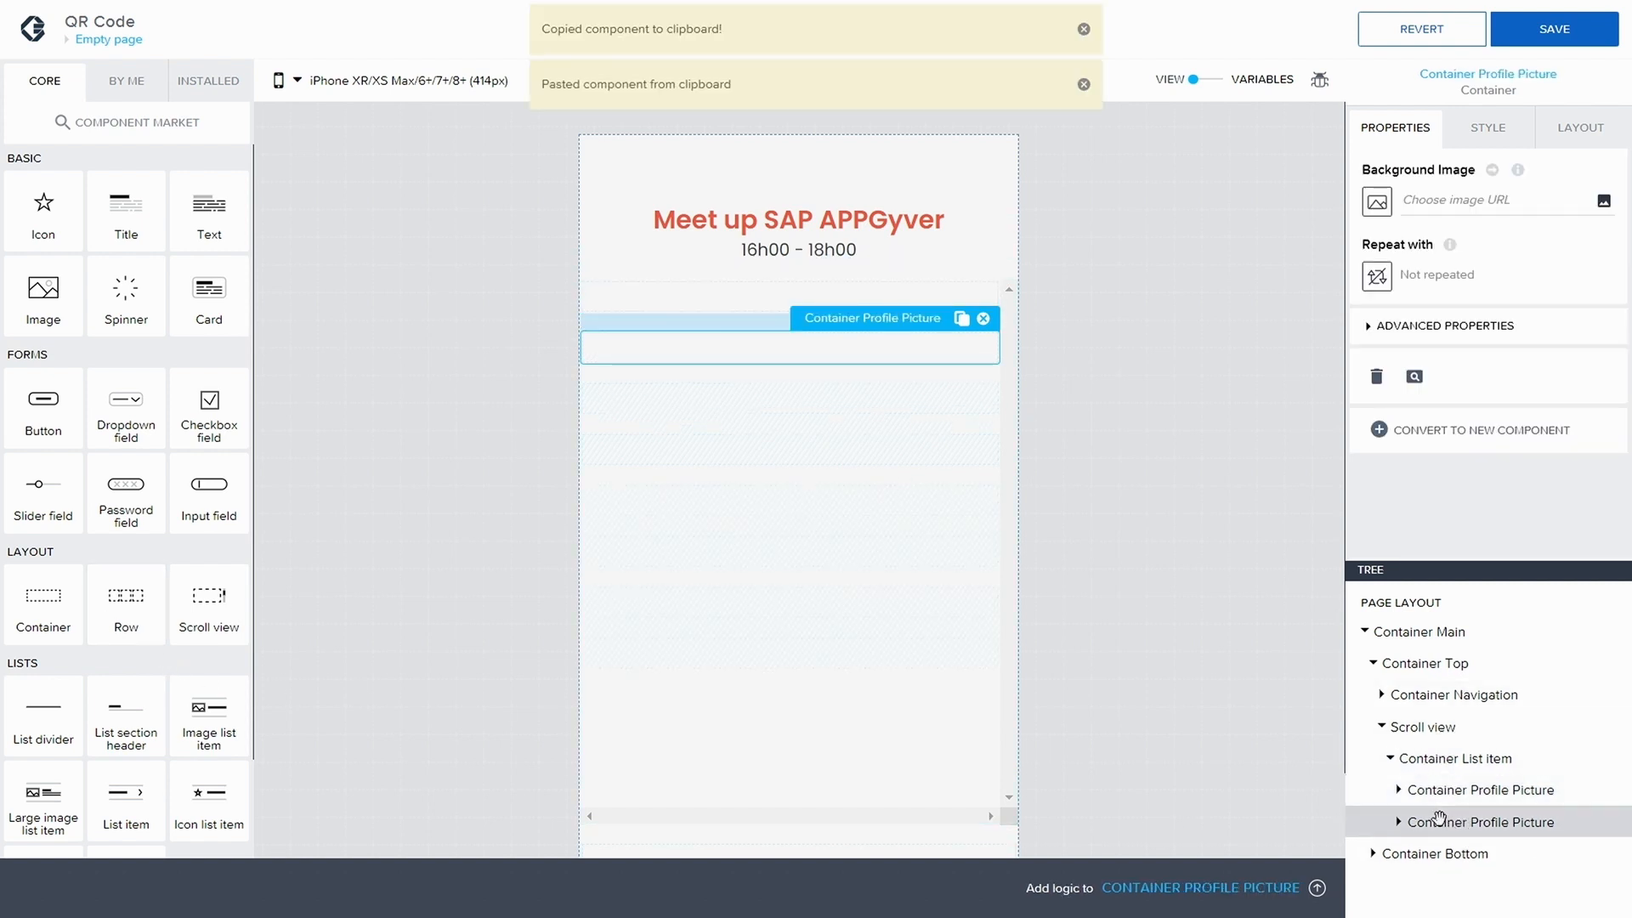
{"action": "left_click", "coordinate": [1370, 327]}
{"action": "left_click_drag", "start_coordinate": [1423, 469], "coordinate": [1579, 454]}
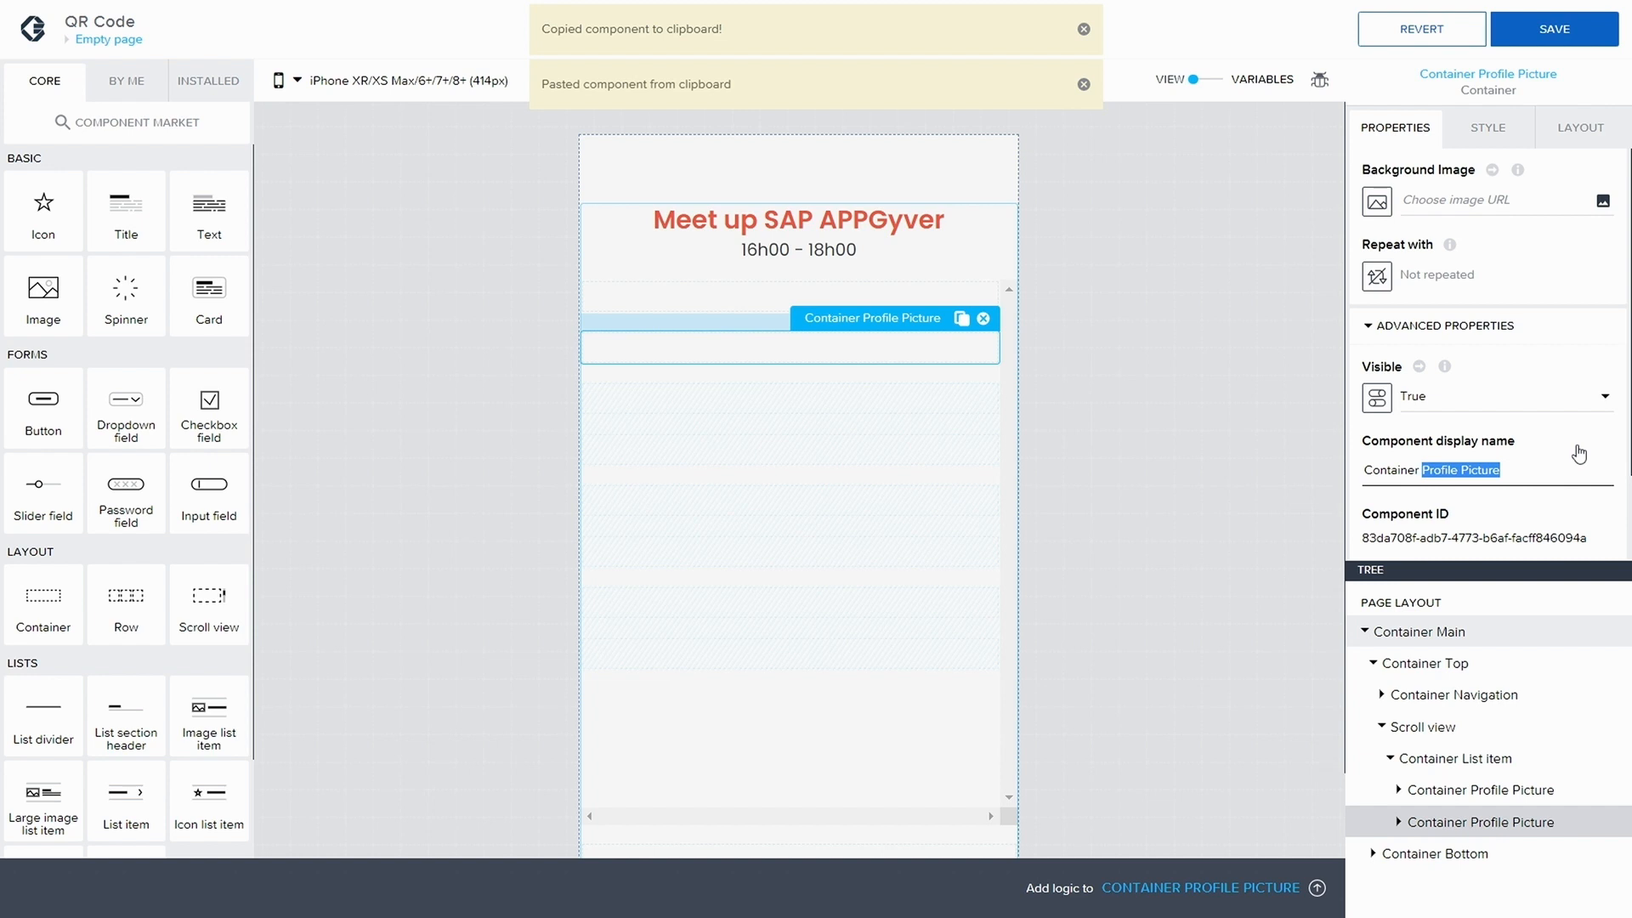
{"action": "key", "text": "End"}
{"action": "key", "text": "BackSpace"}
{"action": "key", "text": "BackSpace"}
{"action": "key", "text": "BackSpace"}
{"action": "key", "text": "BackSpace"}
{"action": "key", "text": "BackSpace"}
{"action": "key", "text": "BackSpace"}
{"action": "key", "text": "BackSpace"}
{"action": "key", "text": "BackSpace"}
{"action": "key", "text": "BackSpace"}
{"action": "key", "text": "BackSpace"}
{"action": "key", "text": "BackSpace"}
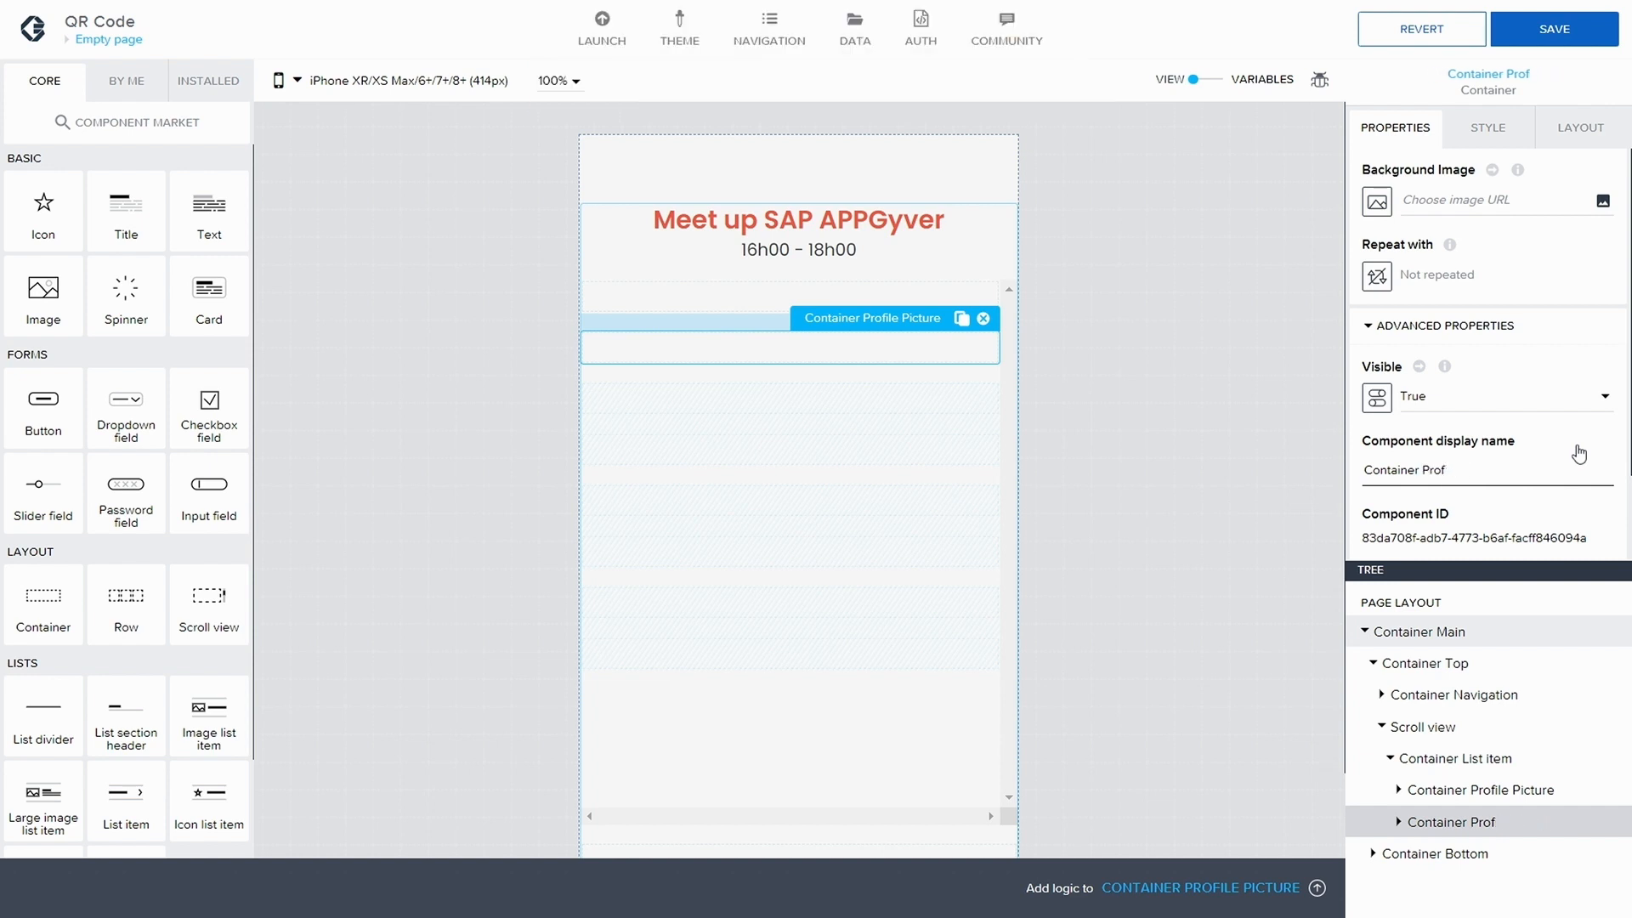
{"action": "key", "text": "BackSpace"}
{"action": "key", "text": "BackSpace"}
{"action": "key", "text": "BackSpace"}
{"action": "key", "text": "BackSpace"}
{"action": "type", "text": "Event Details"}
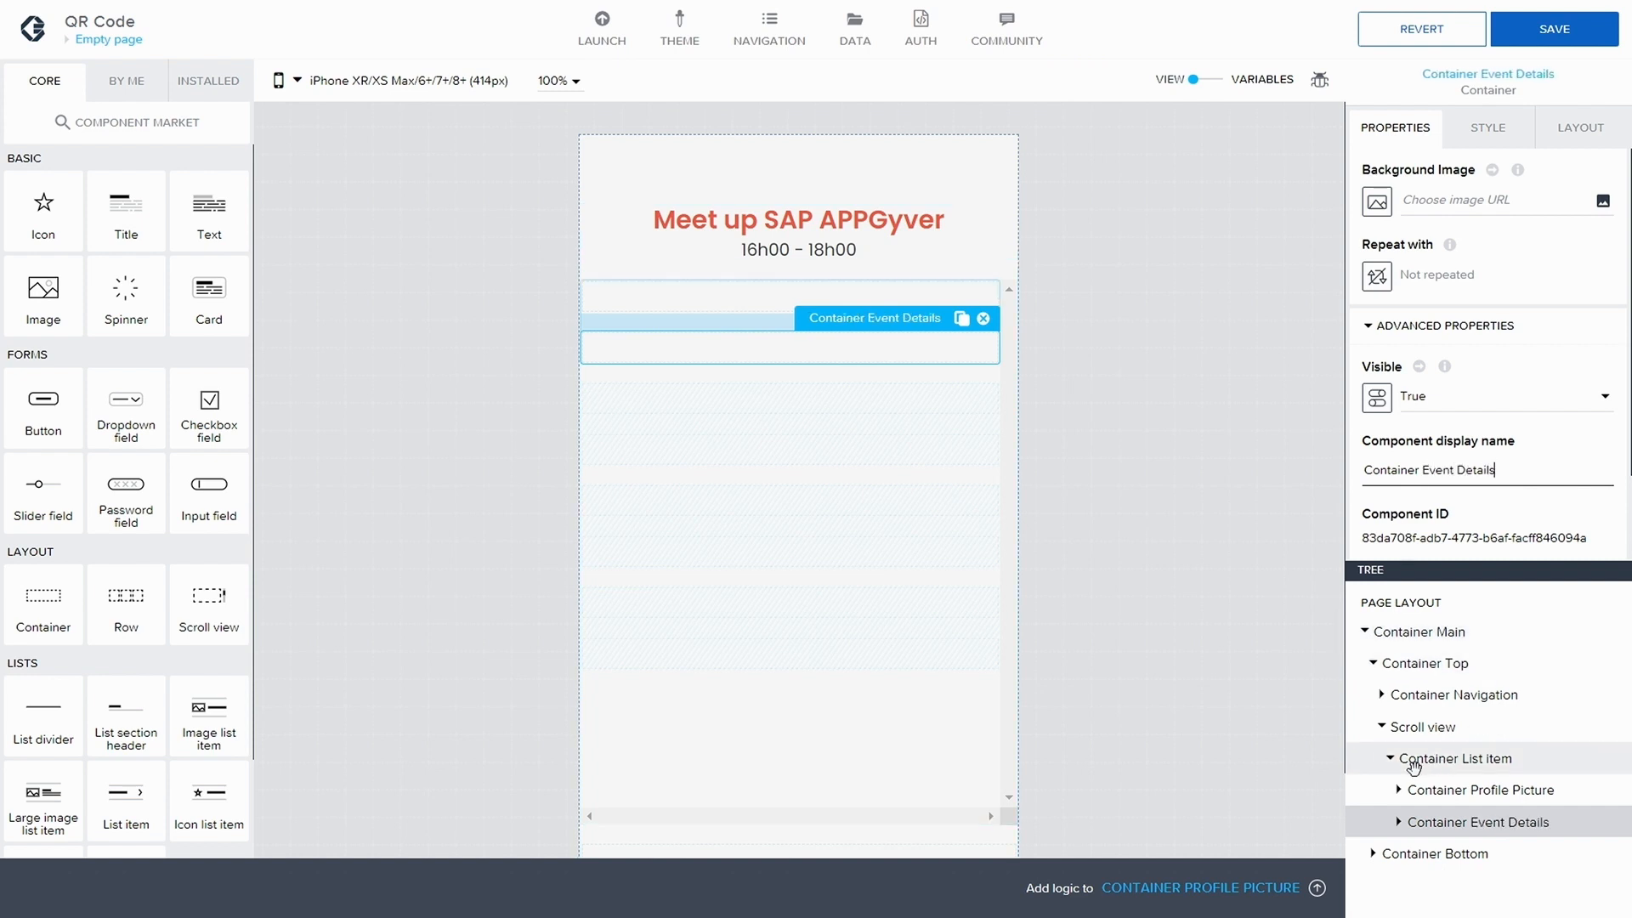
- Add an image inside Container Profile Picture with an exact size of 50 px by 50 px and save the application
{"action": "left_click", "coordinate": [1464, 789]}
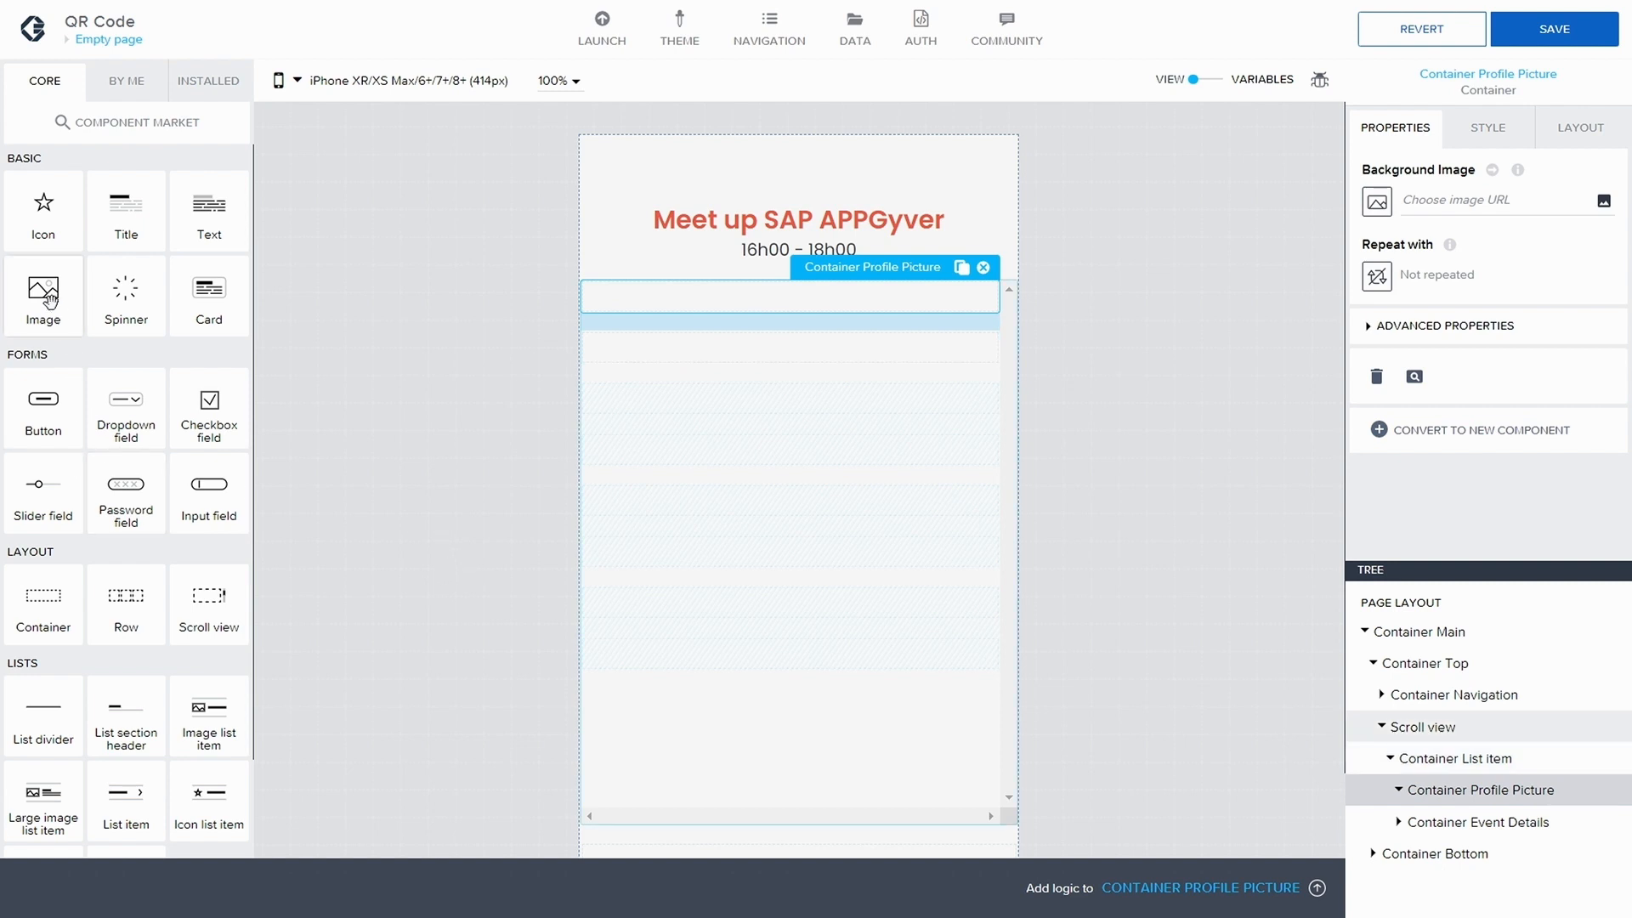
{"action": "left_click_drag", "start_coordinate": [100, 319], "coordinate": [1504, 786]}
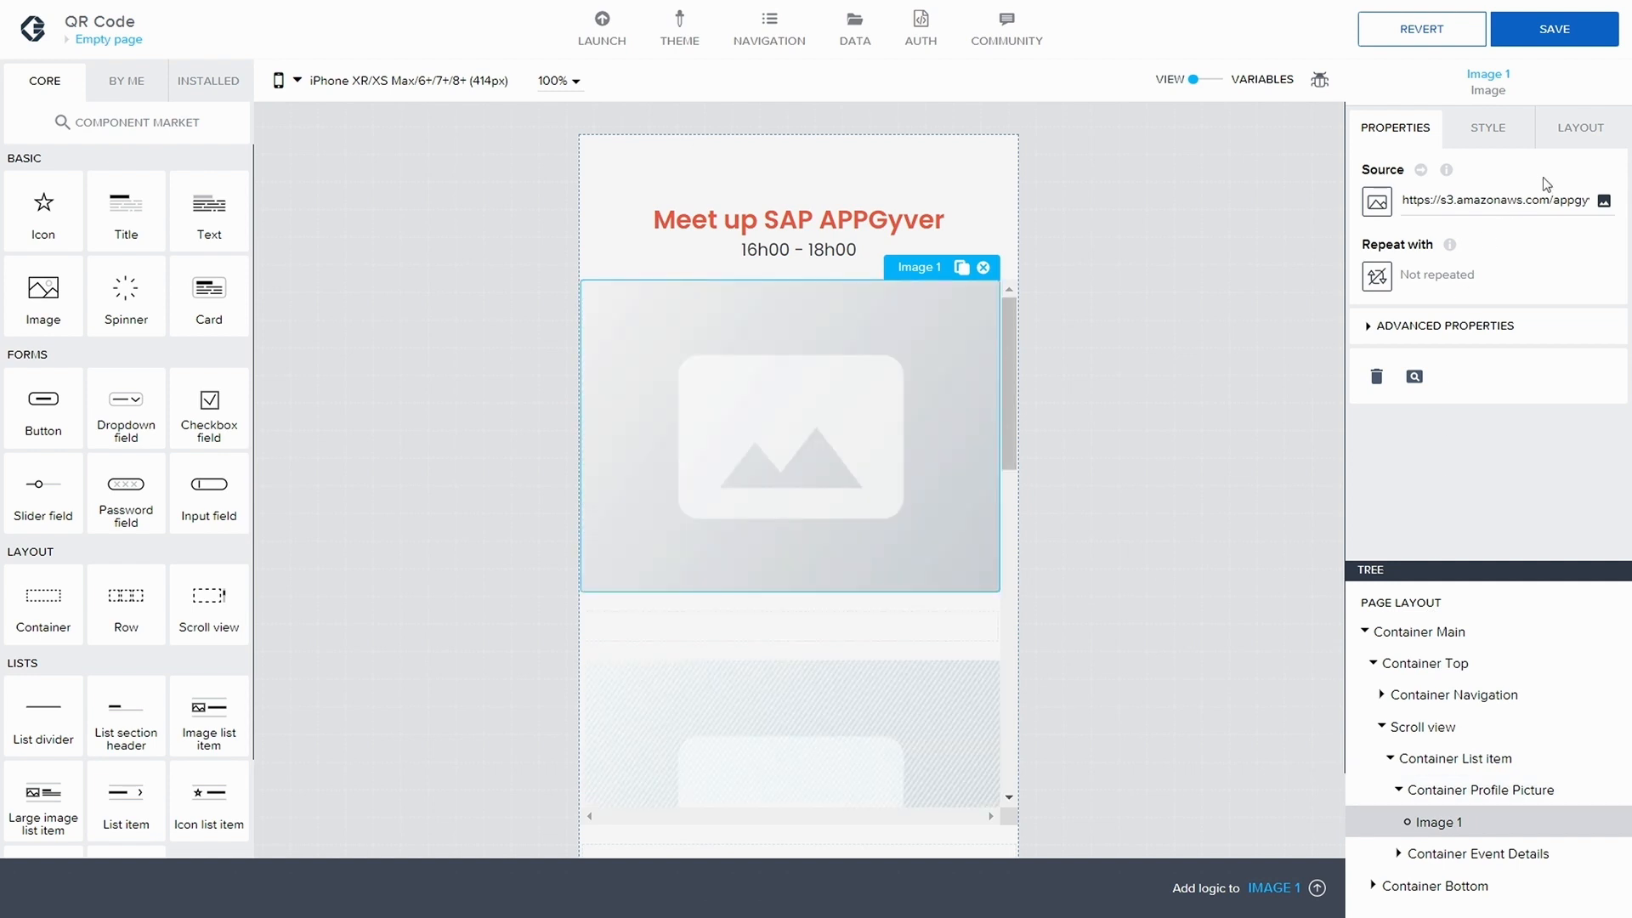
{"action": "left_click", "coordinate": [1582, 130]}
{"action": "left_click", "coordinate": [1366, 324]}
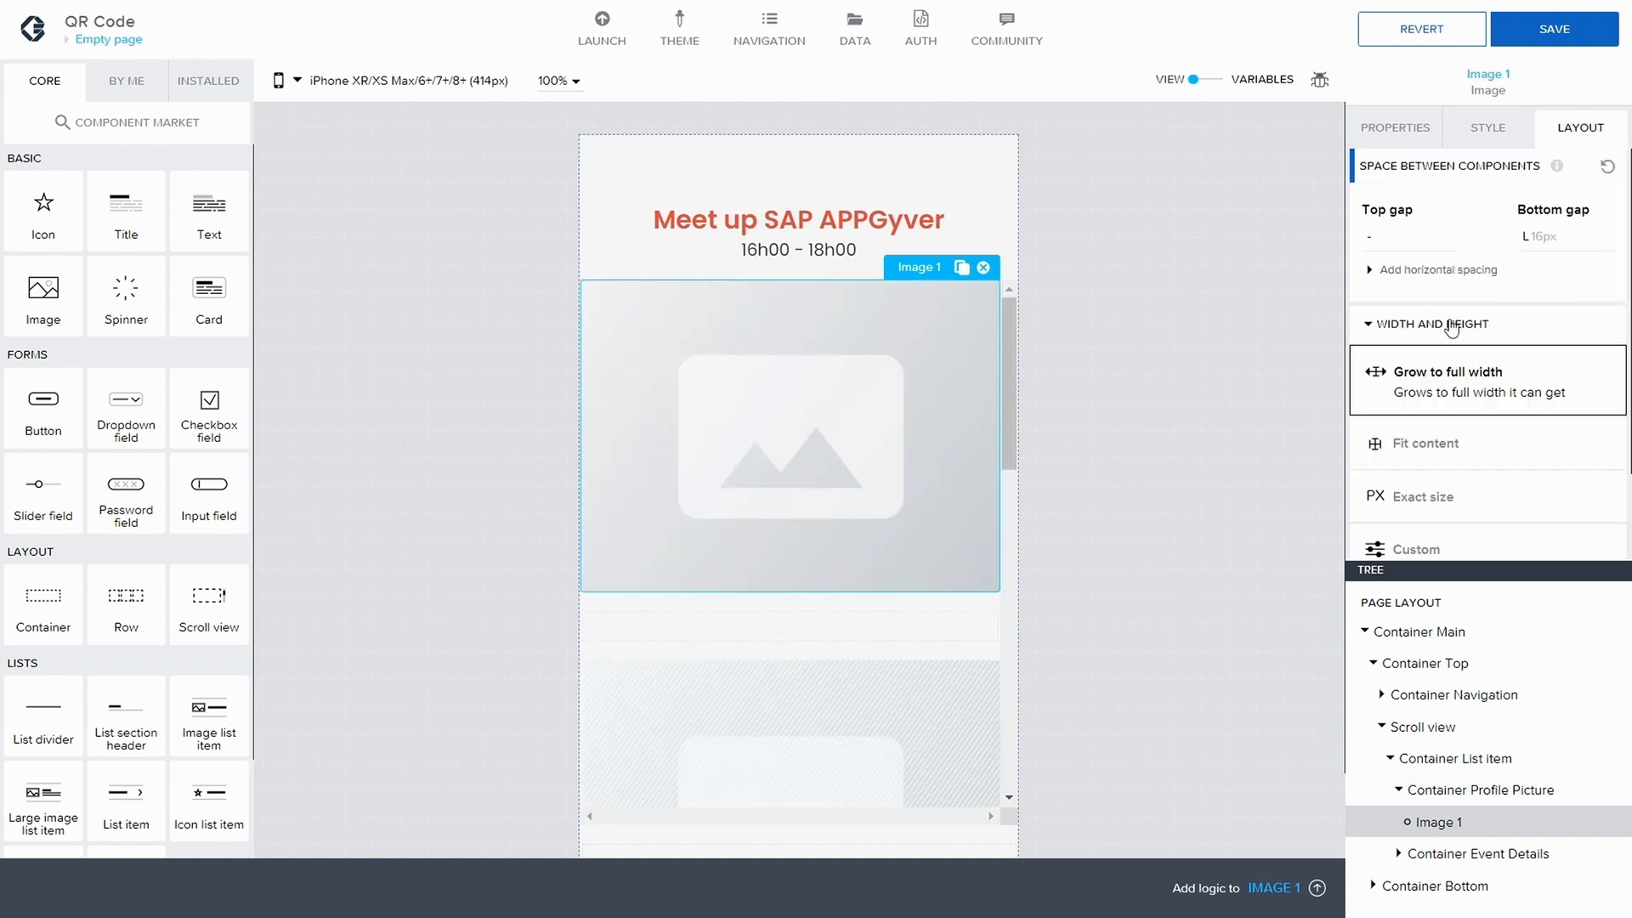
{"action": "left_click", "coordinate": [1436, 400]}
{"action": "left_click", "coordinate": [1421, 421]}
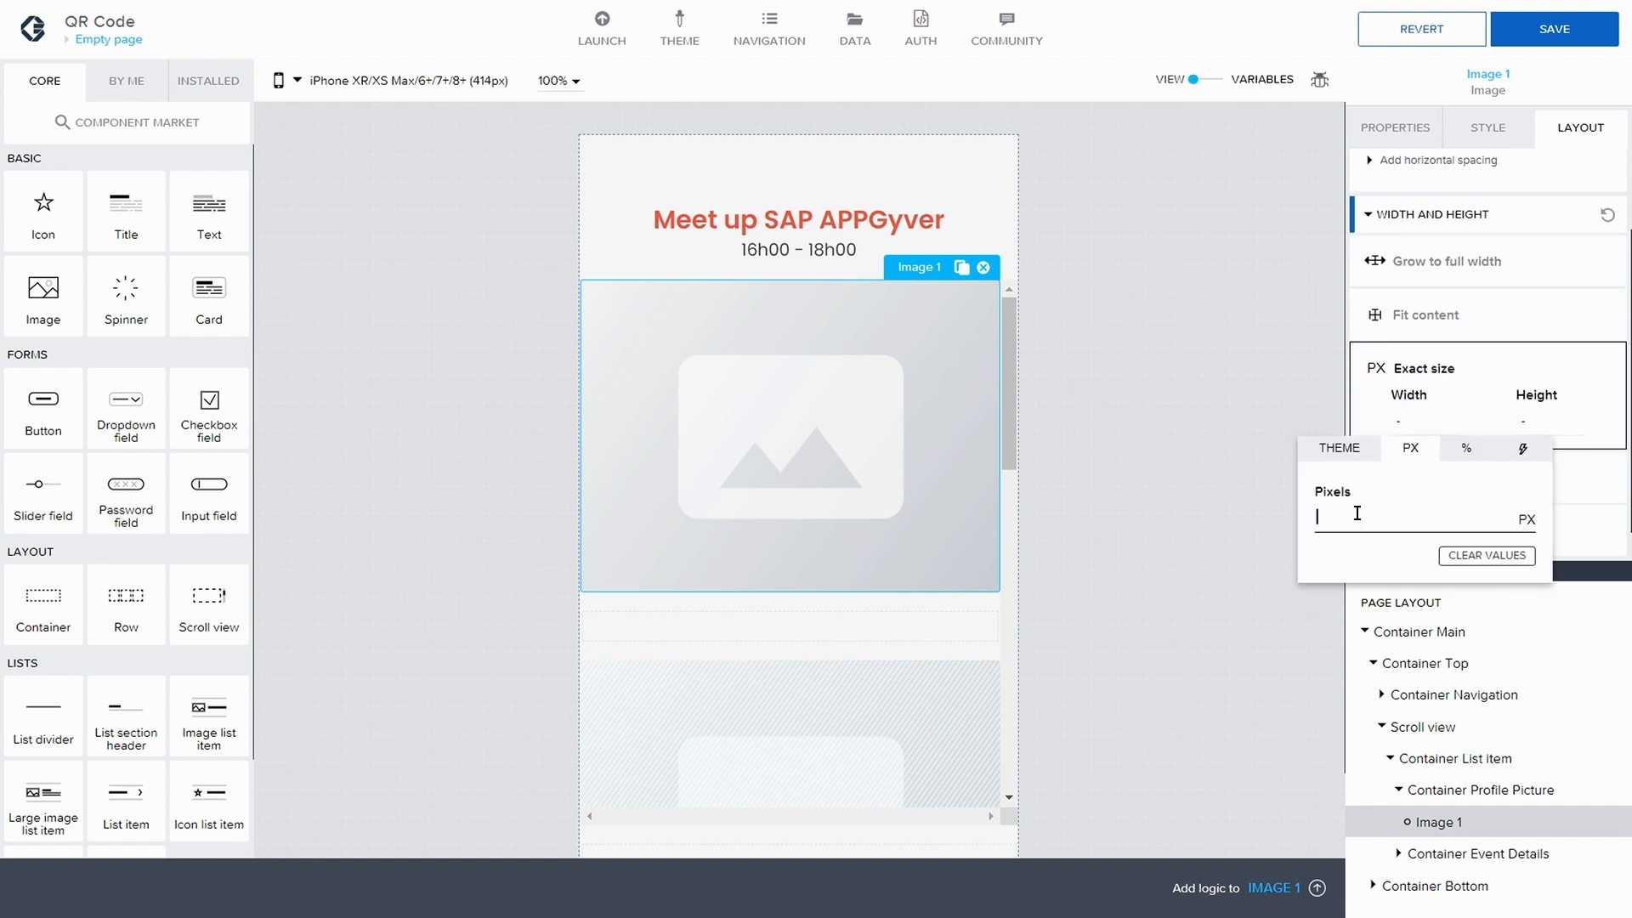
{"action": "type", "text": "50"}
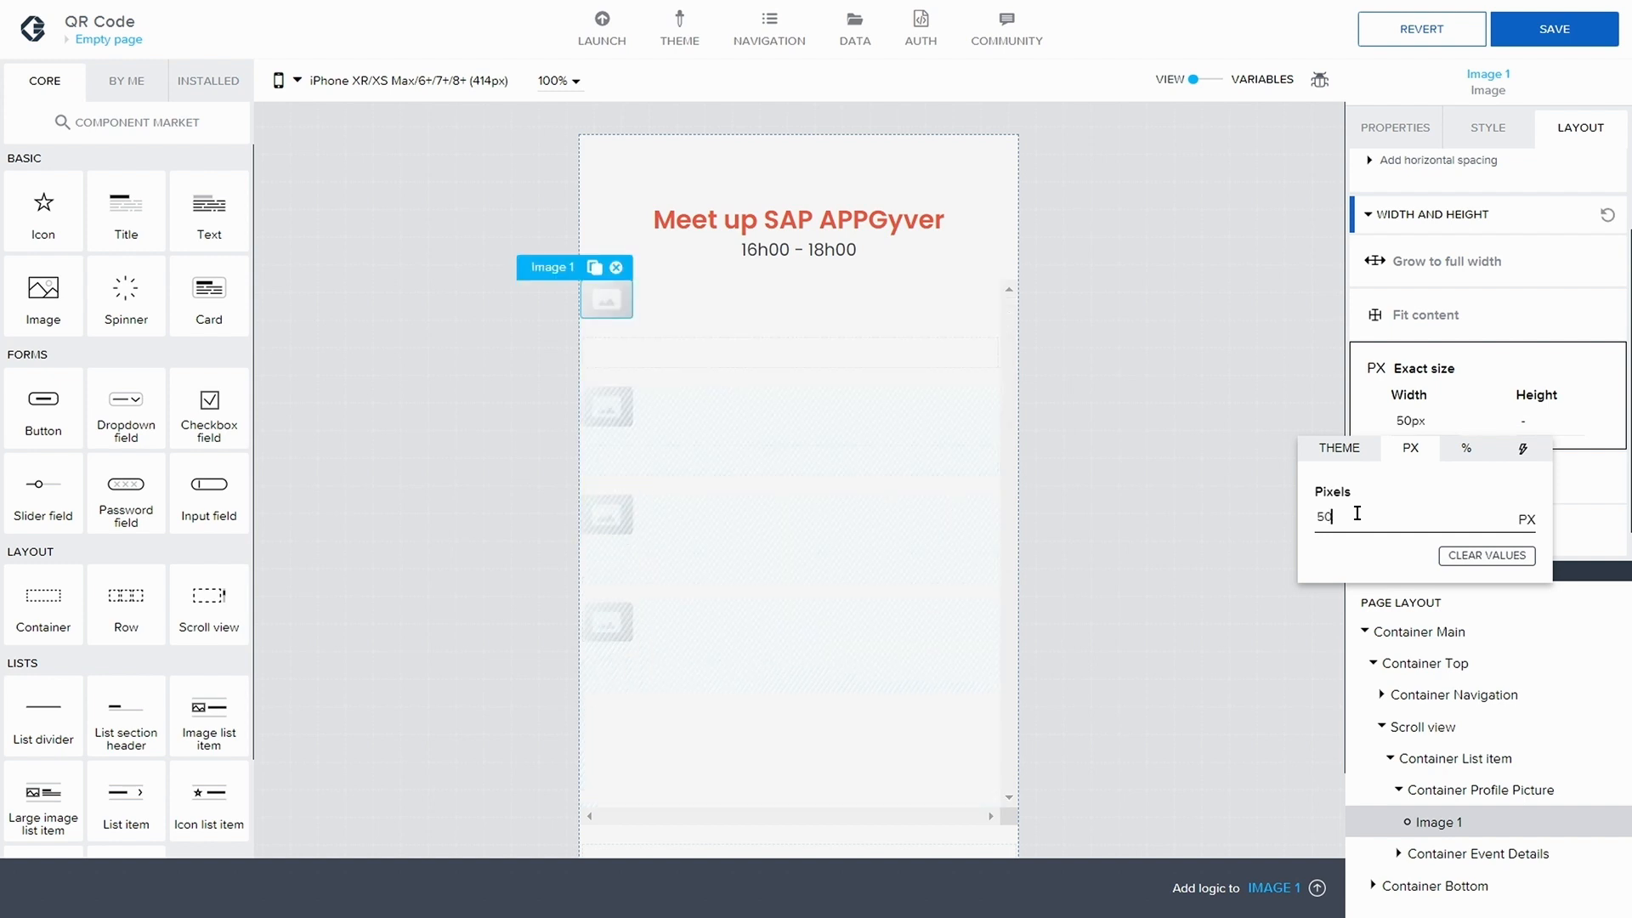
{"action": "left_click", "coordinate": [1521, 423]}
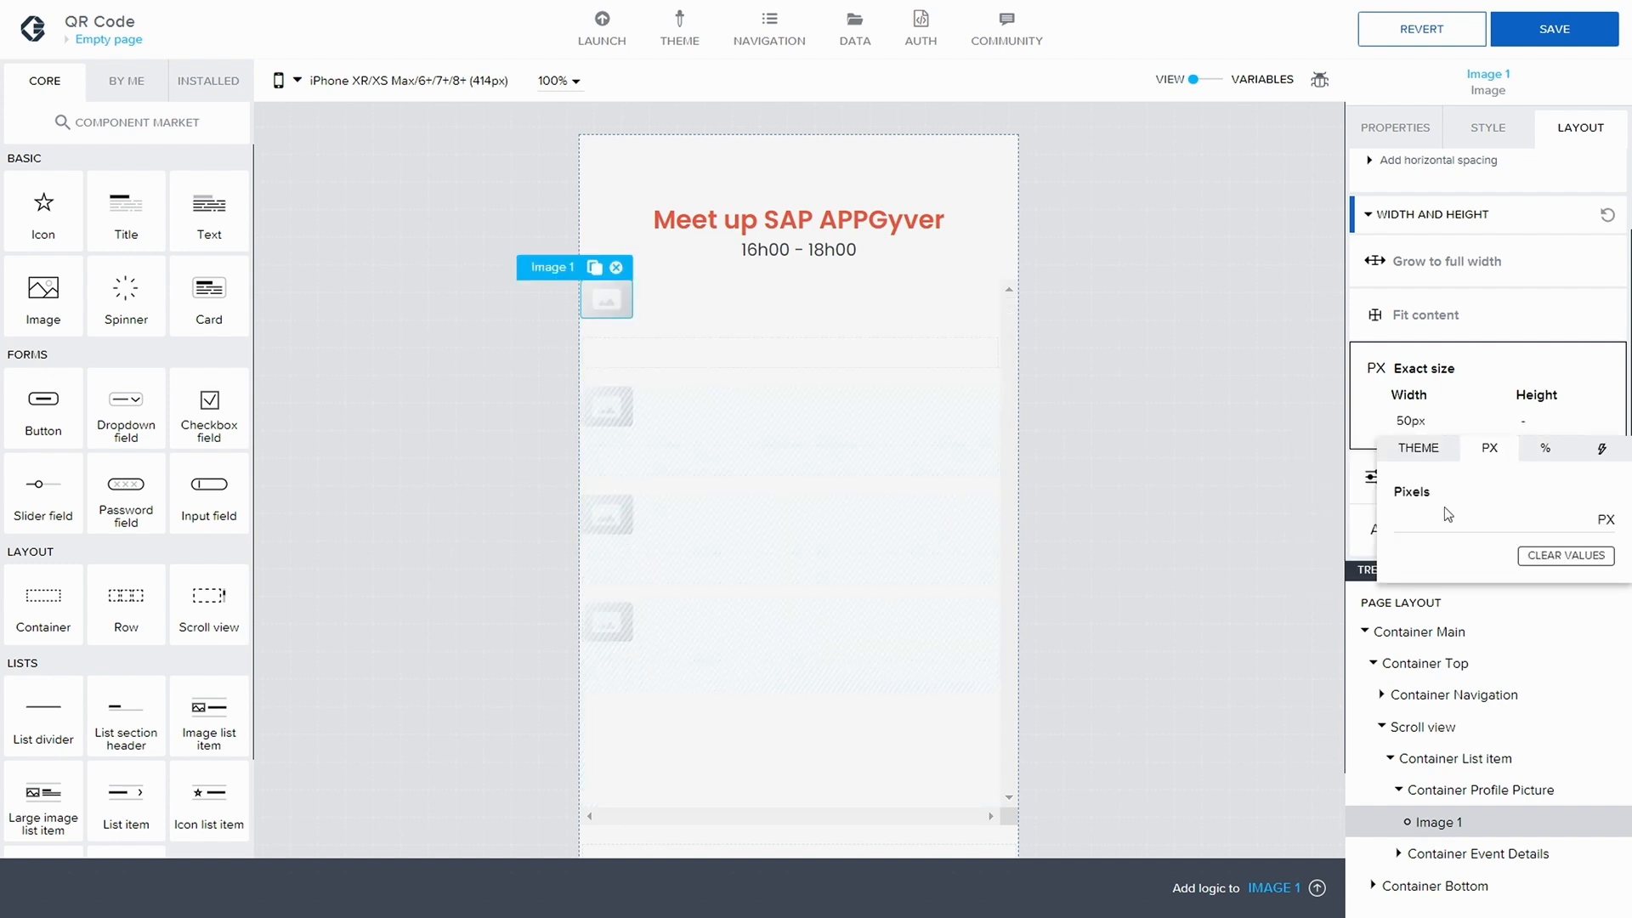
{"action": "type", "text": "50"}
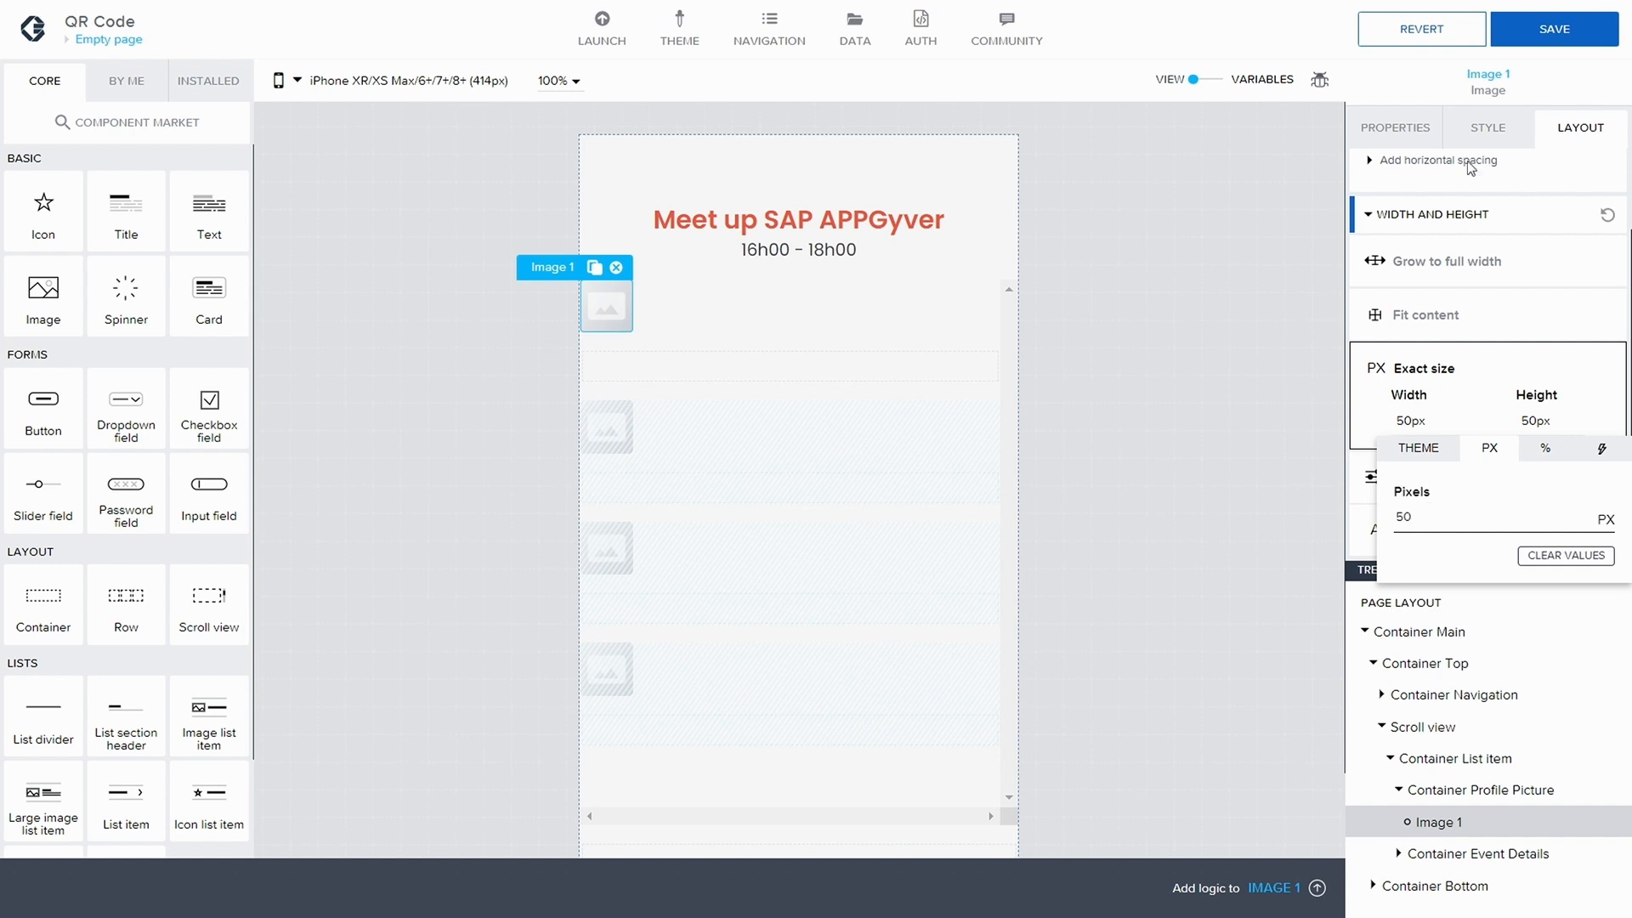
{"action": "left_click", "coordinate": [1568, 33]}
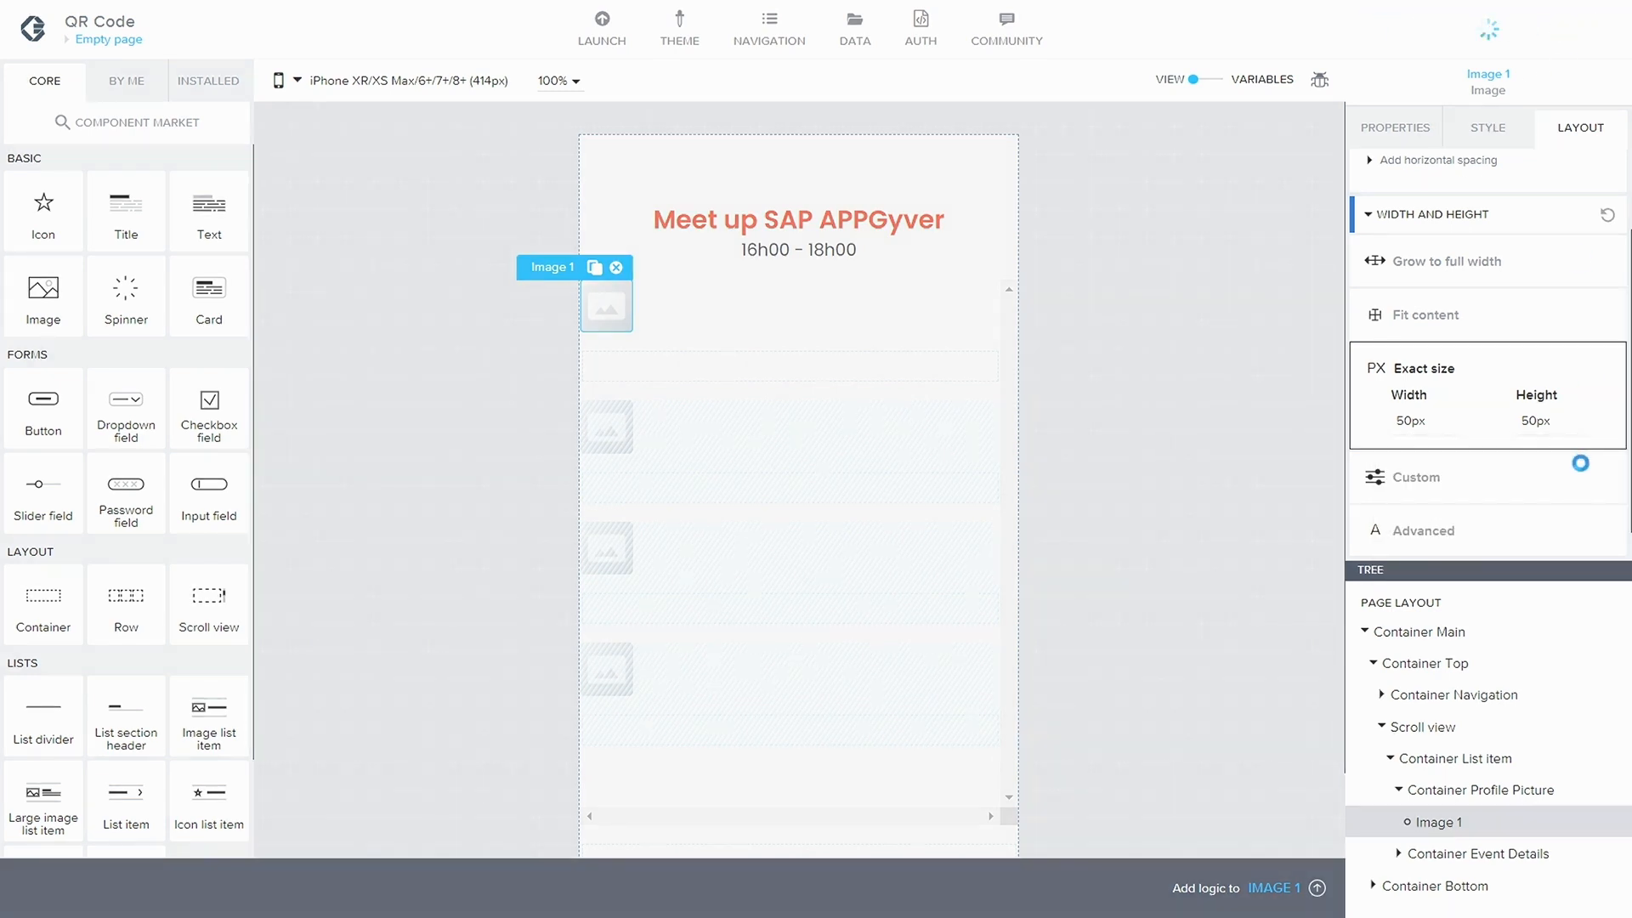
- Clear the bottom gap value of Container List item
{"action": "left_click", "coordinate": [1441, 757]}
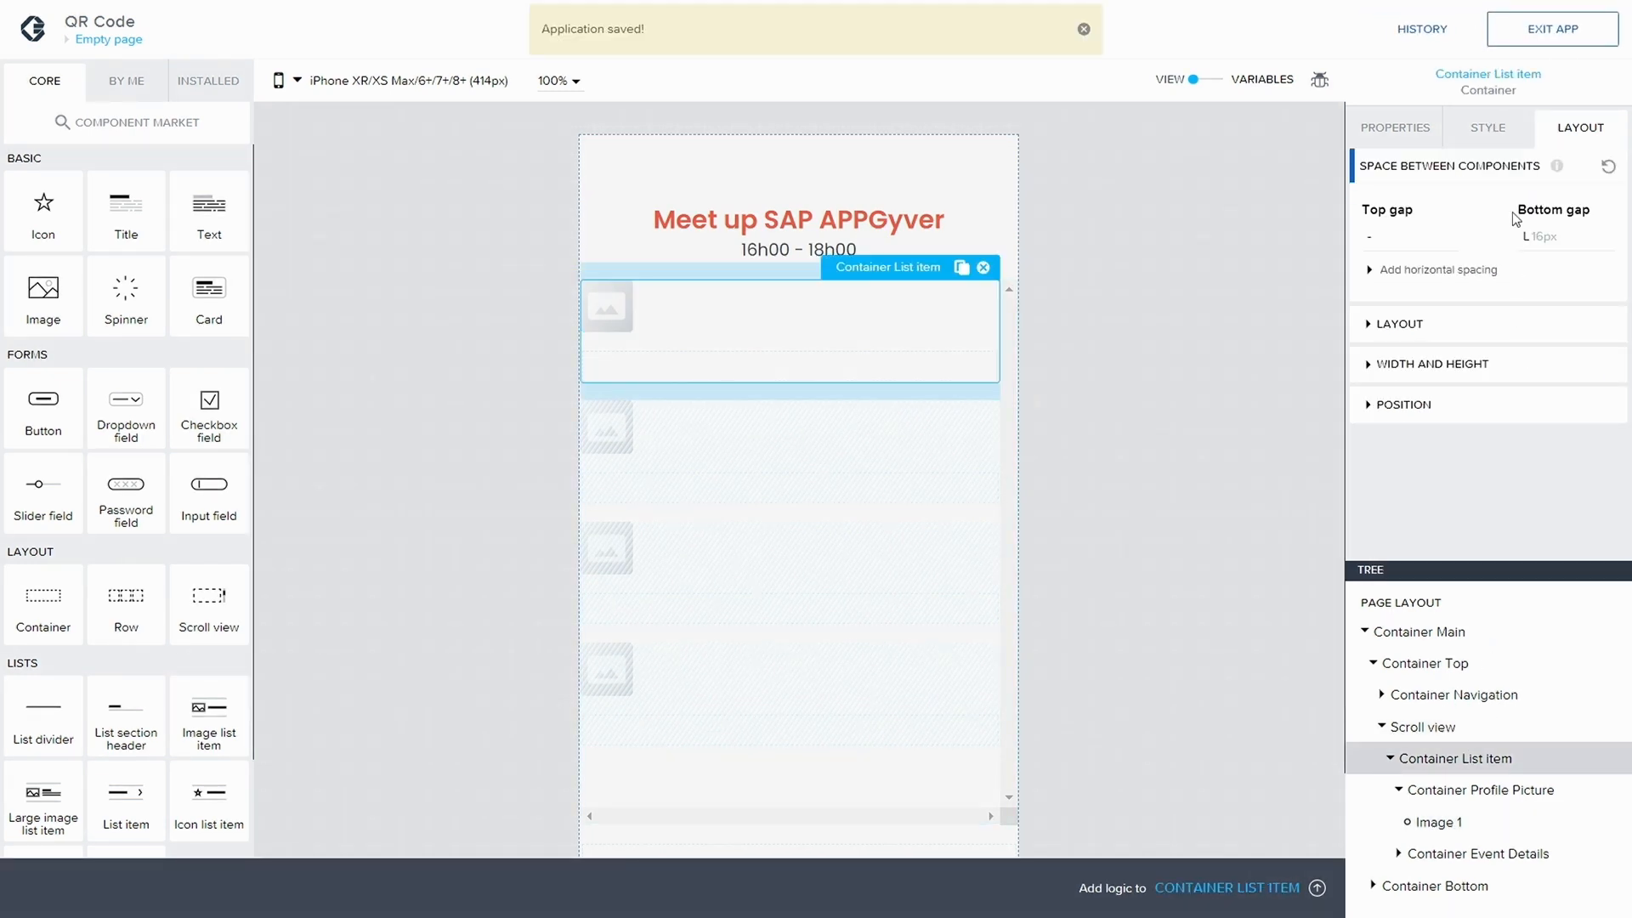
{"action": "left_click", "coordinate": [1540, 247]}
{"action": "left_click", "coordinate": [1567, 528]}
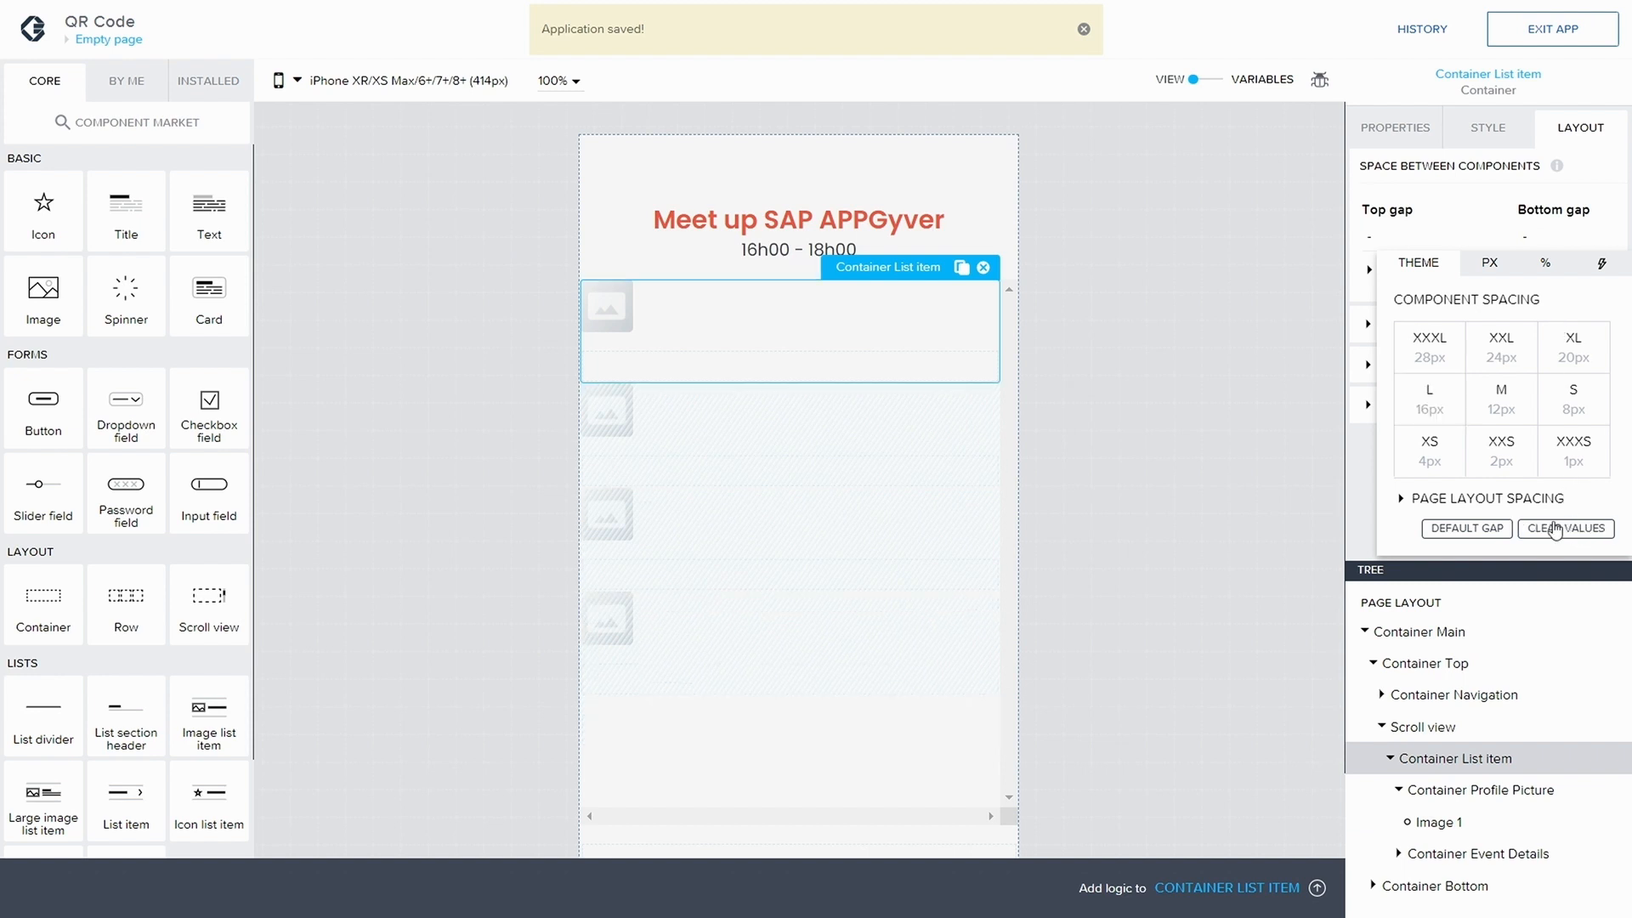
{"action": "left_click", "coordinate": [1430, 789]}
{"action": "left_click", "coordinate": [1543, 233]}
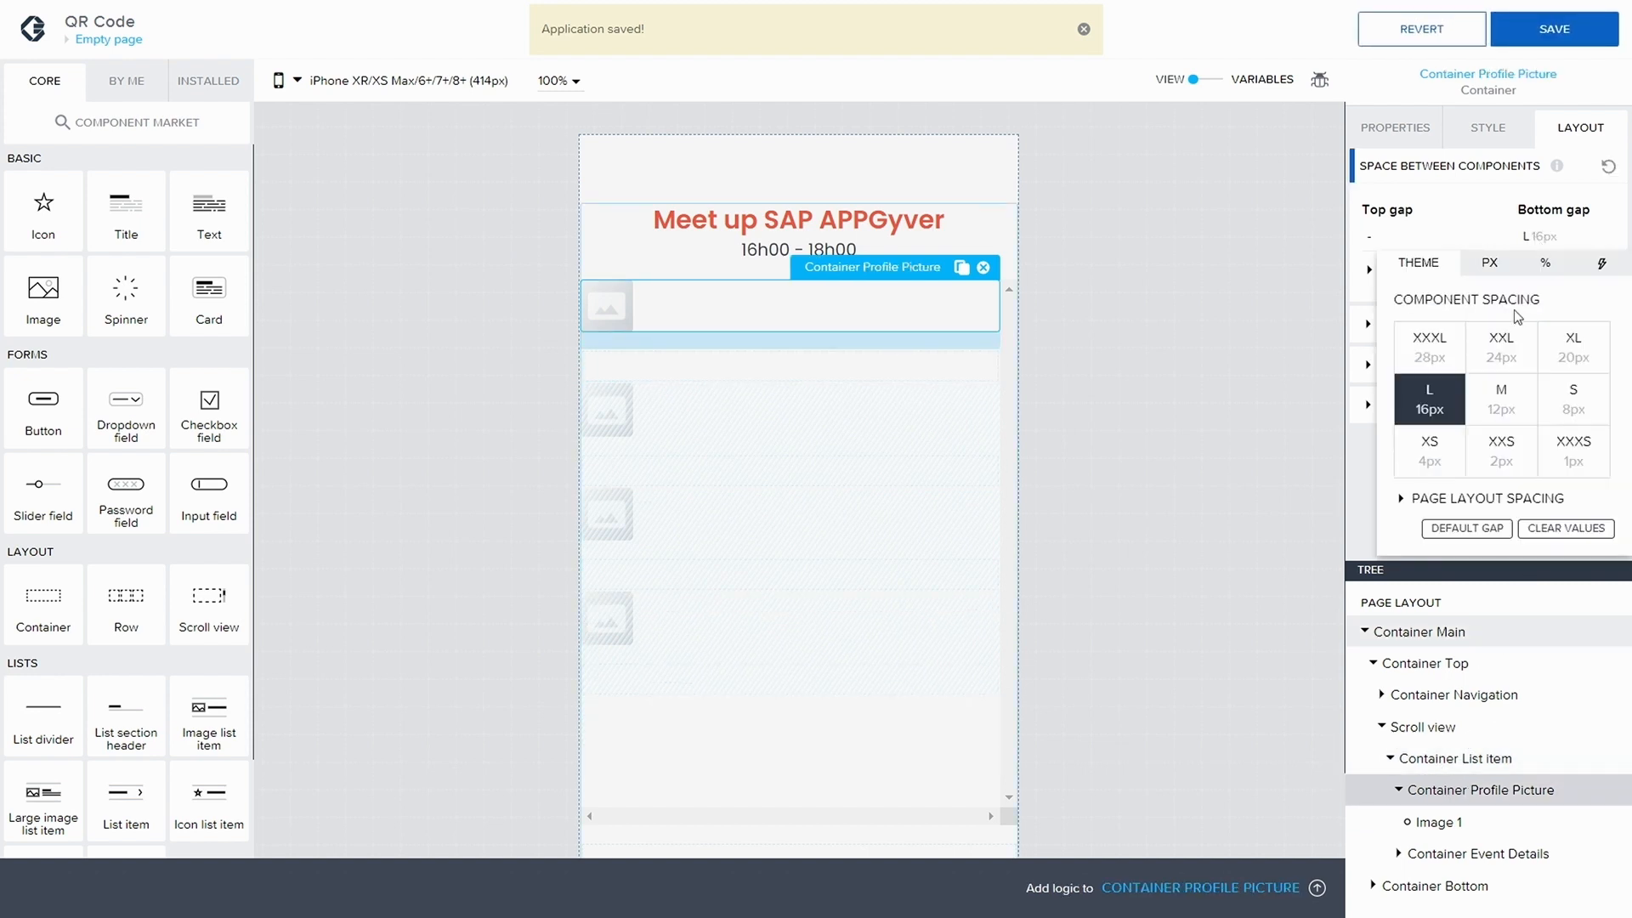
{"action": "left_click", "coordinate": [1471, 240]}
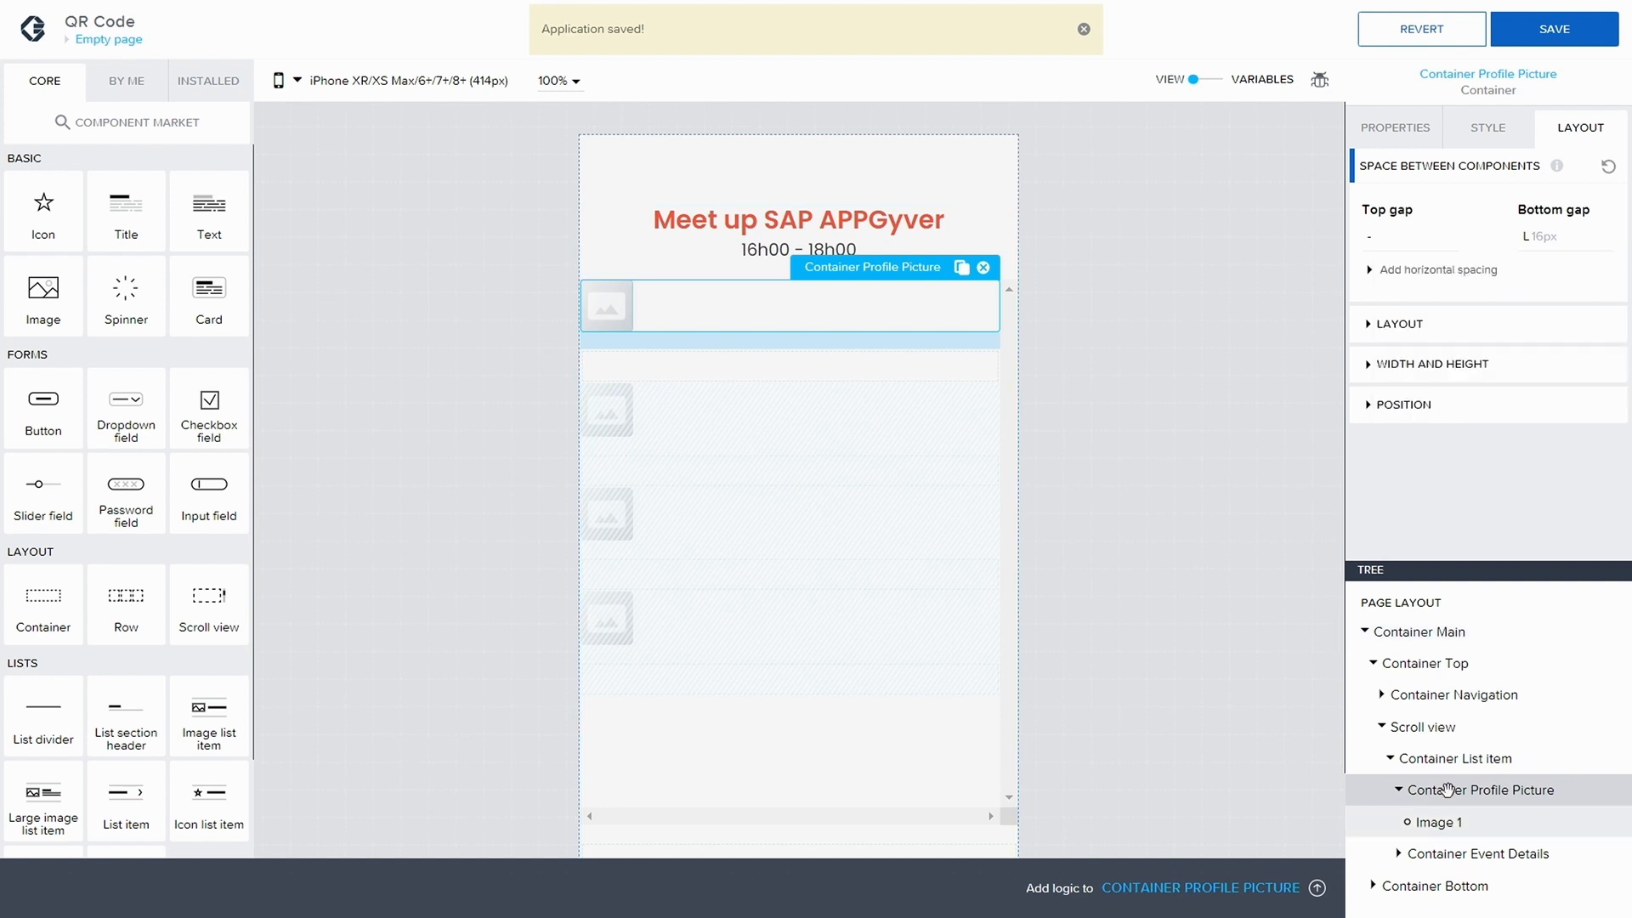
- Set Container List item's layout direction to Horizontal and save the application
{"action": "left_click", "coordinate": [1475, 758]}
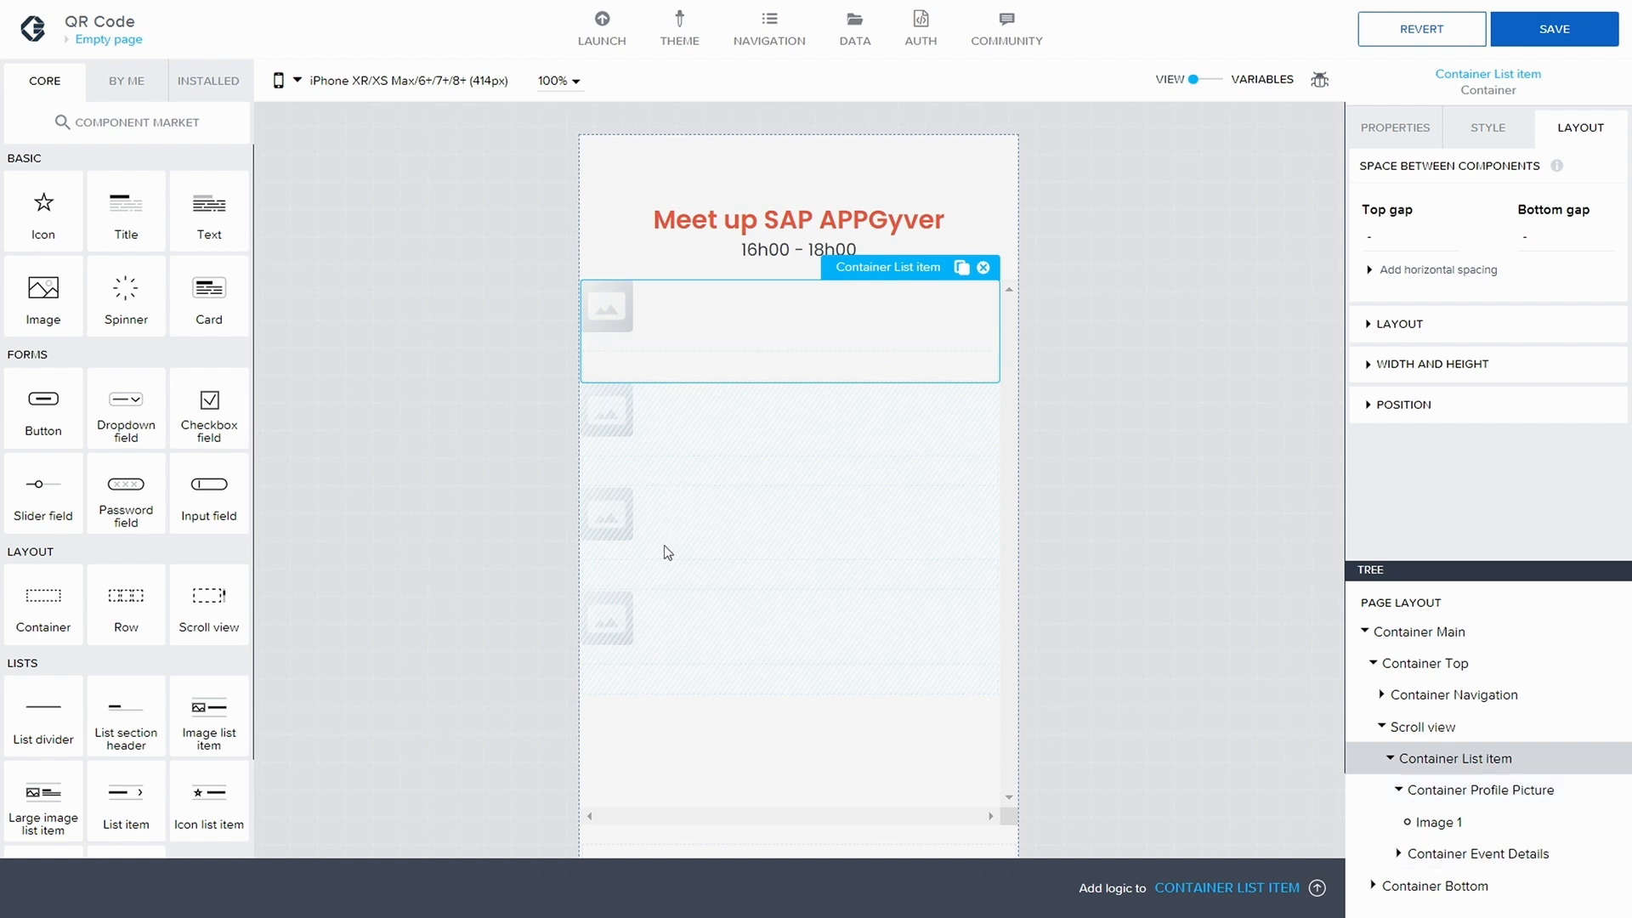
{"action": "left_click", "coordinate": [1354, 326]}
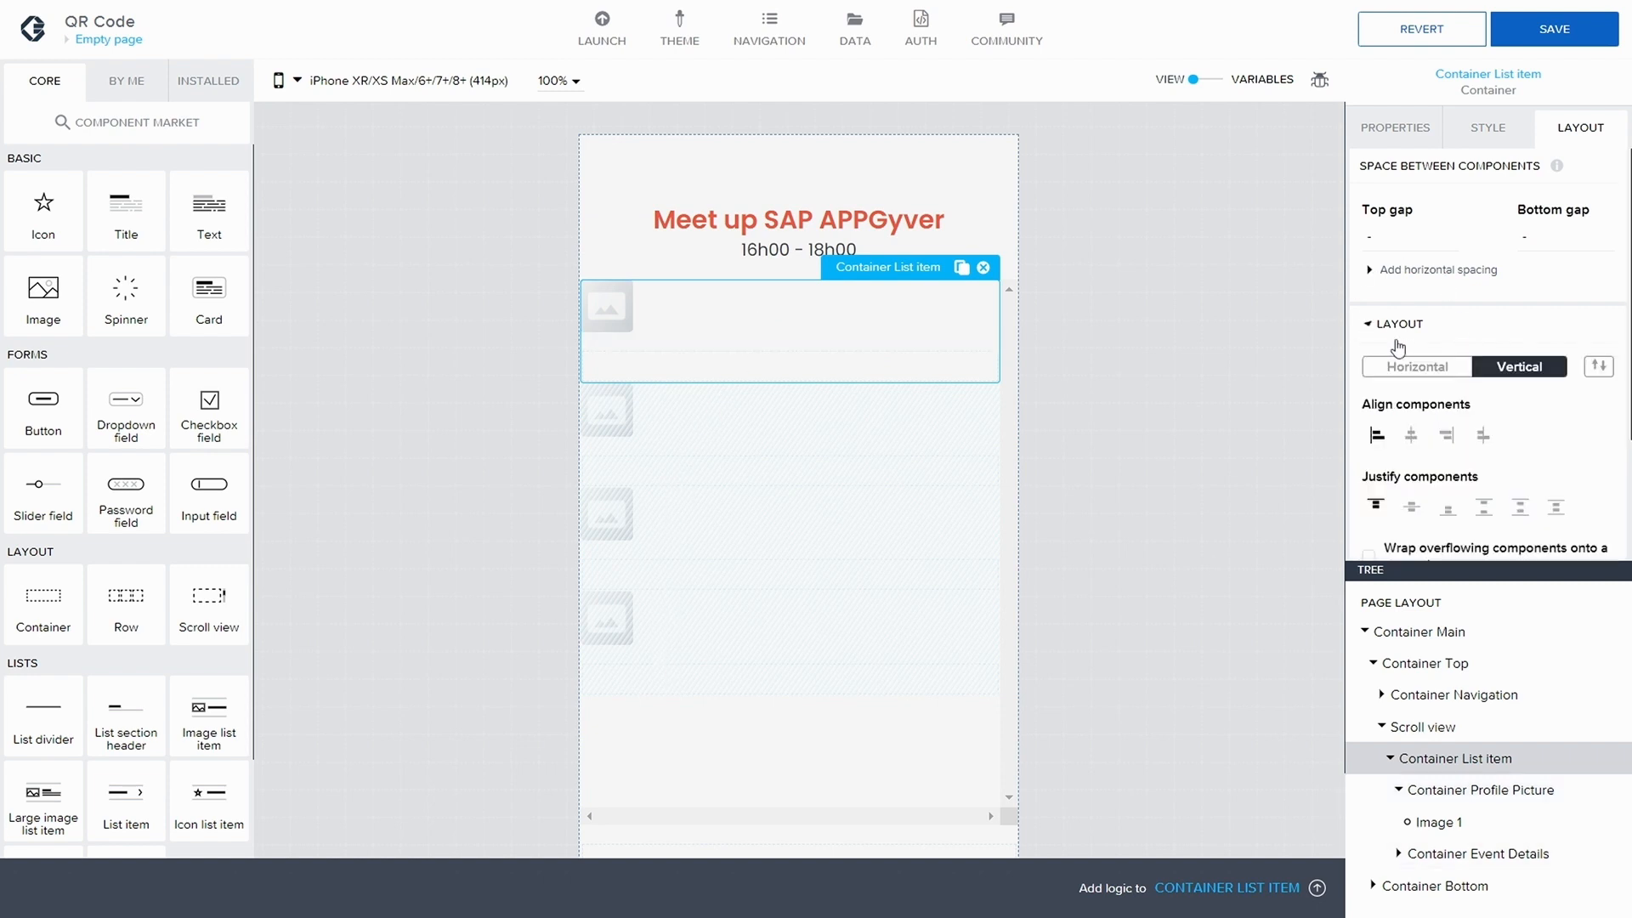
{"action": "left_click", "coordinate": [1418, 366]}
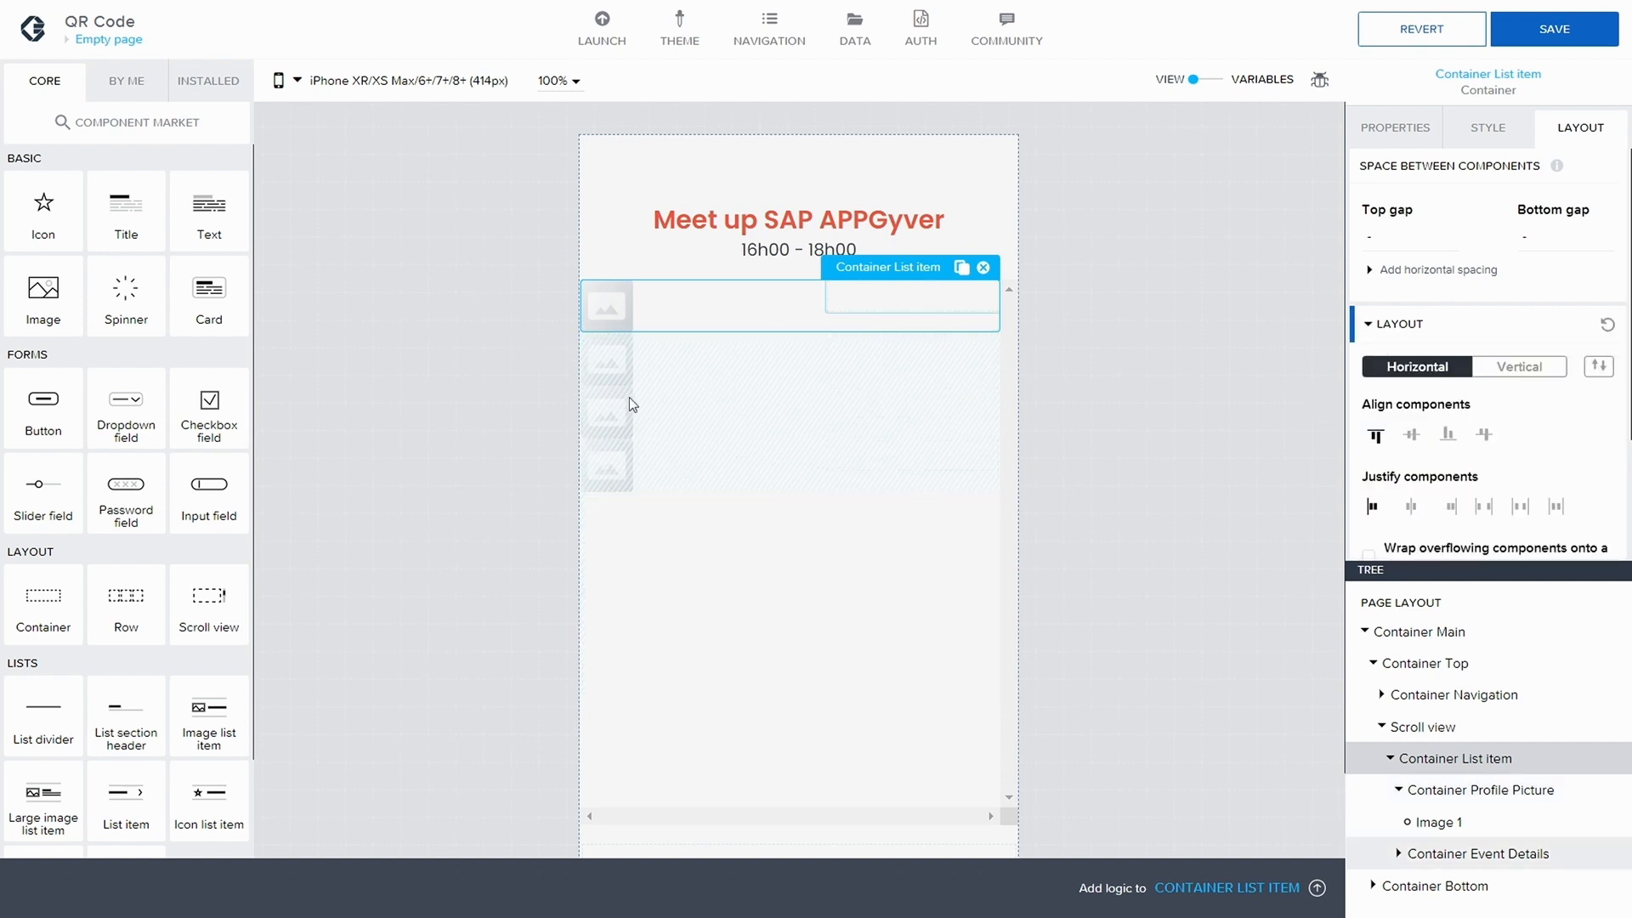
{"action": "left_click", "coordinate": [1553, 29]}
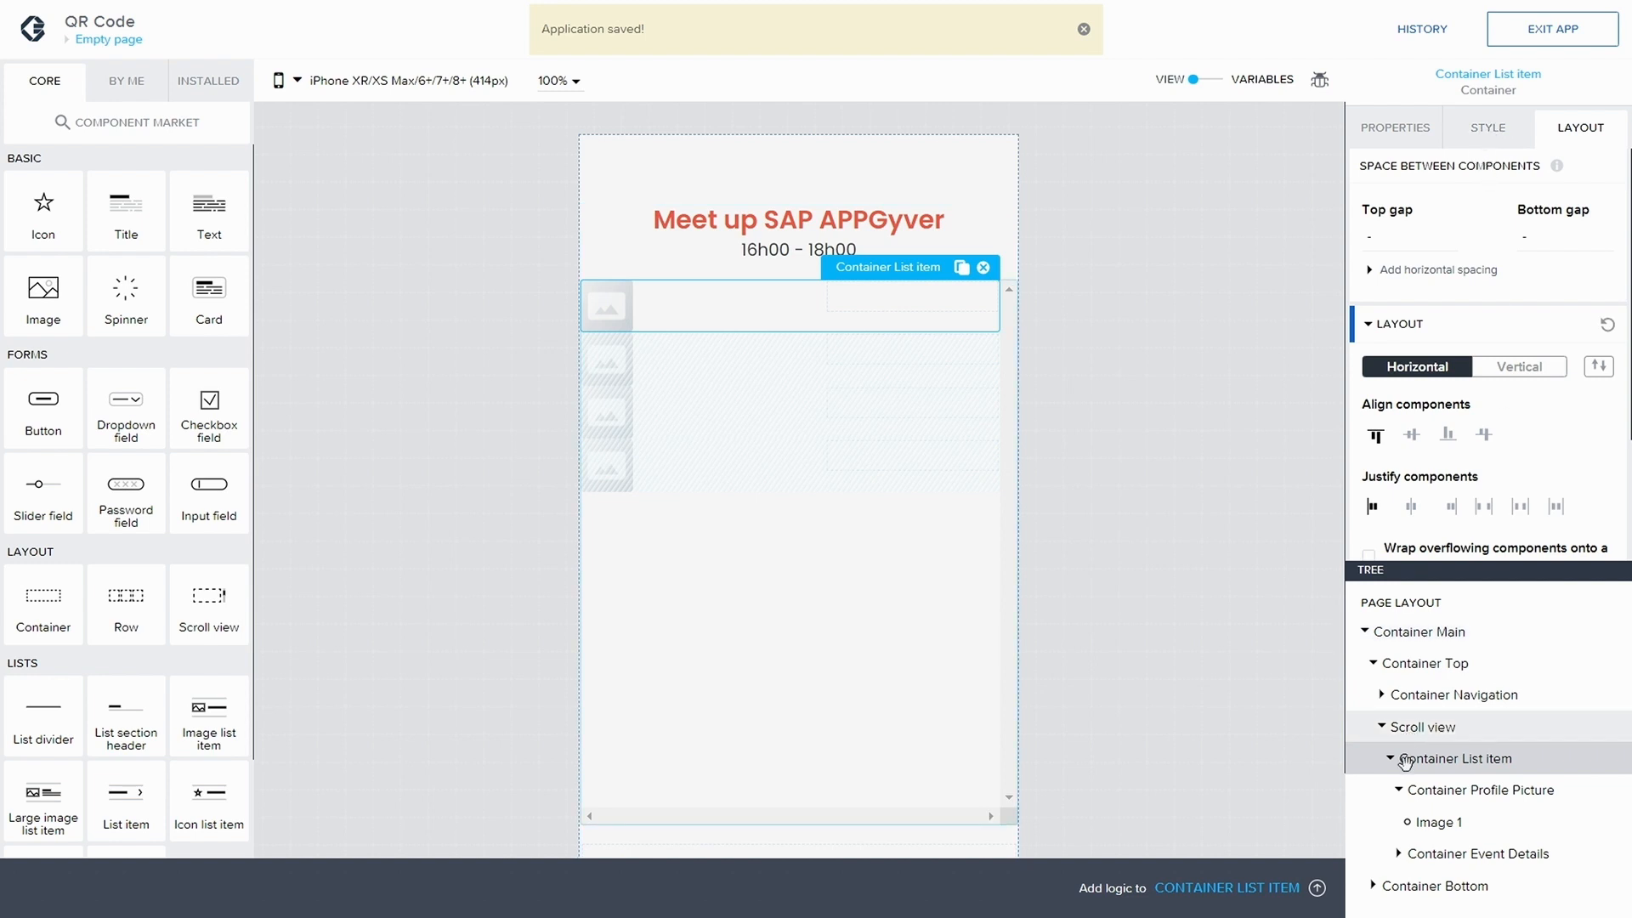
- Bind Image 1's source to the profile property of the current data item in repeat and save the application
{"action": "left_click", "coordinate": [1436, 821]}
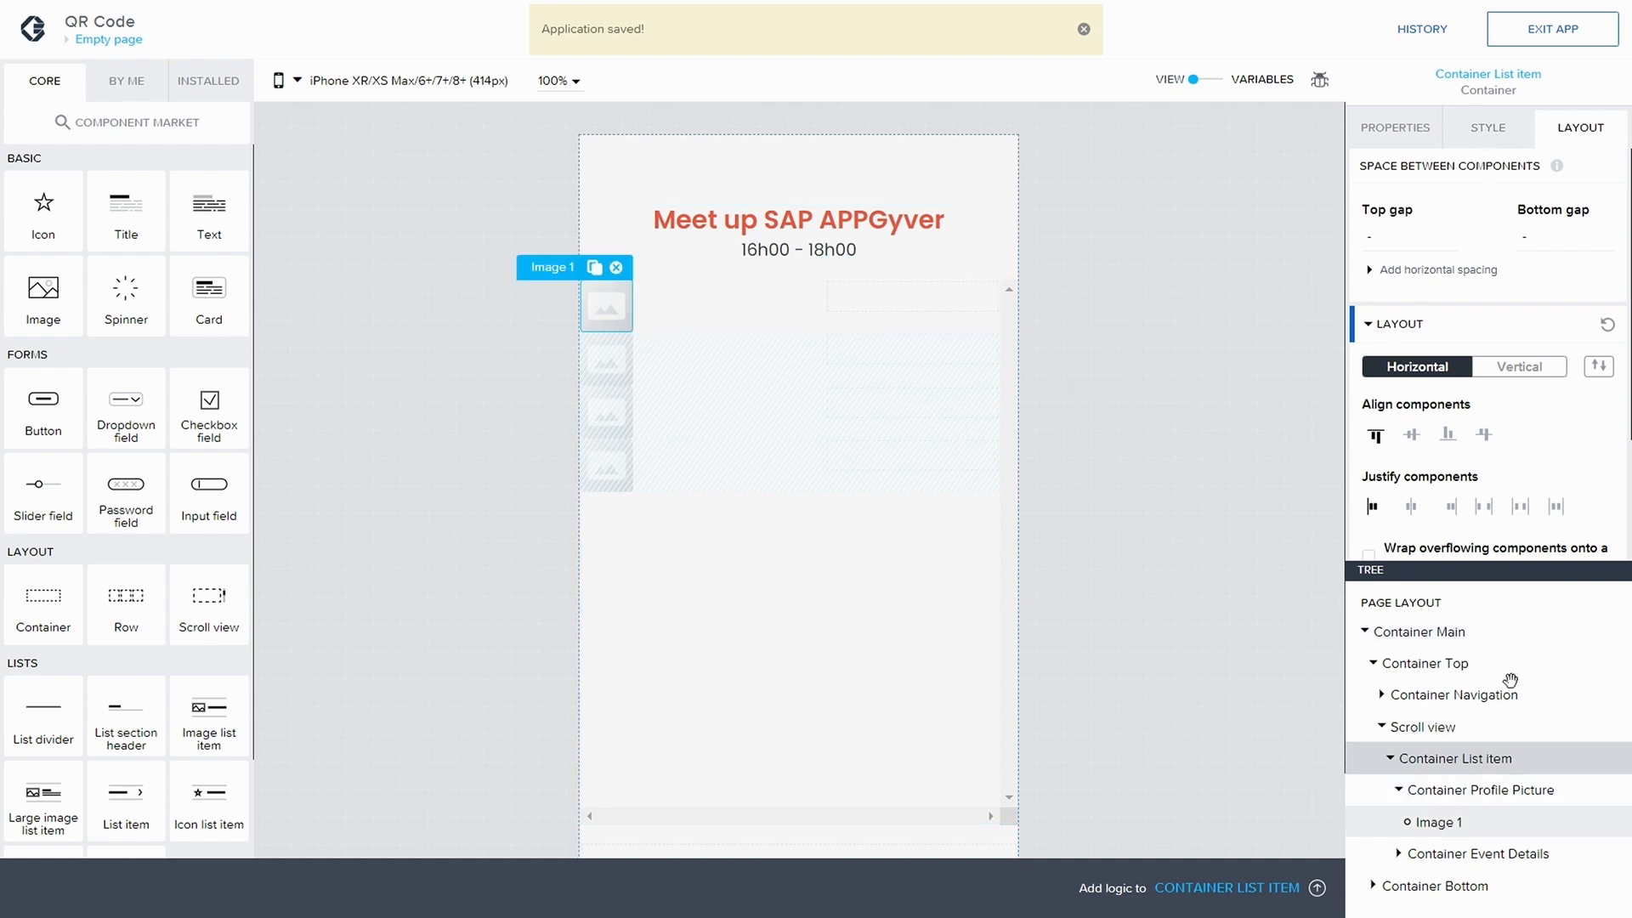
{"action": "left_click", "coordinate": [1395, 141]}
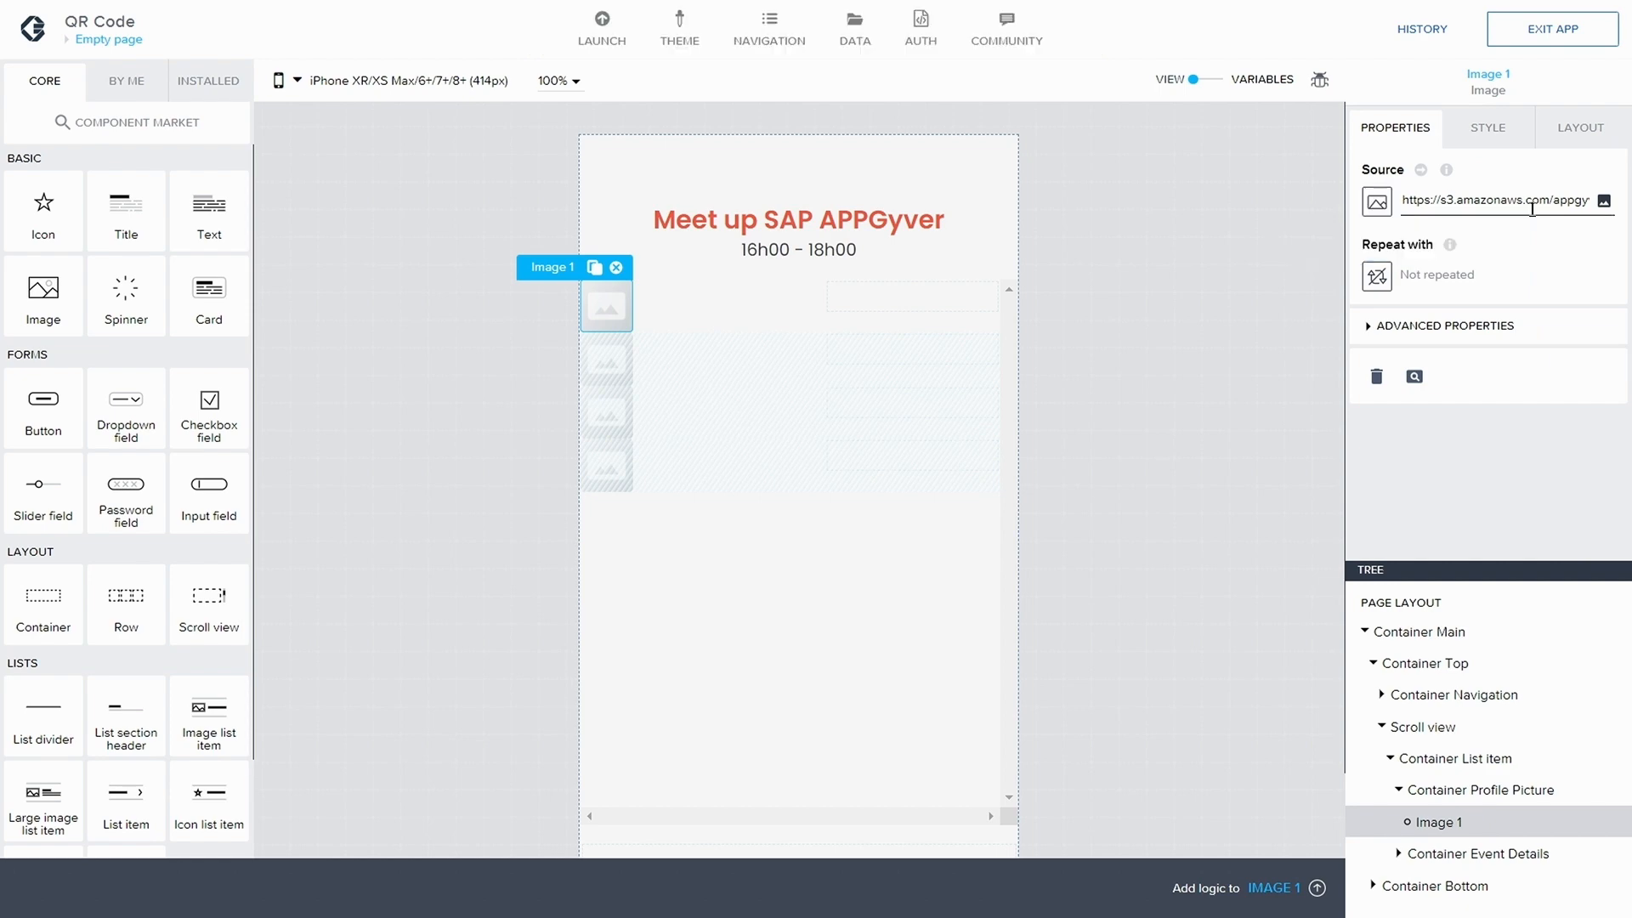
{"action": "left_click", "coordinate": [1377, 201]}
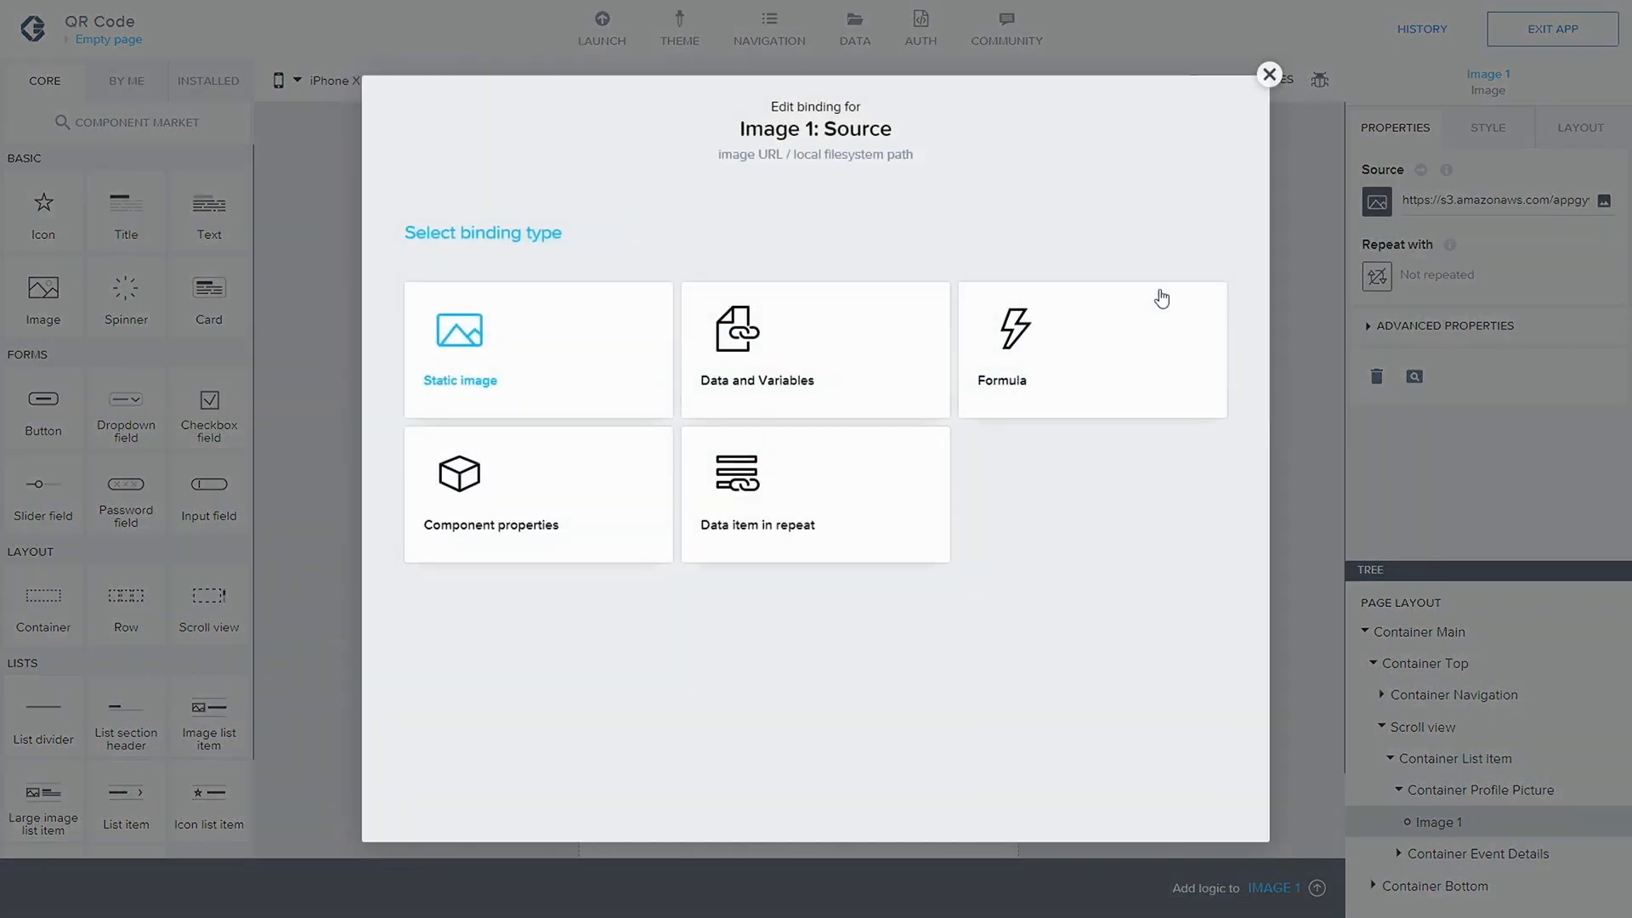
{"action": "left_click", "coordinate": [832, 491]}
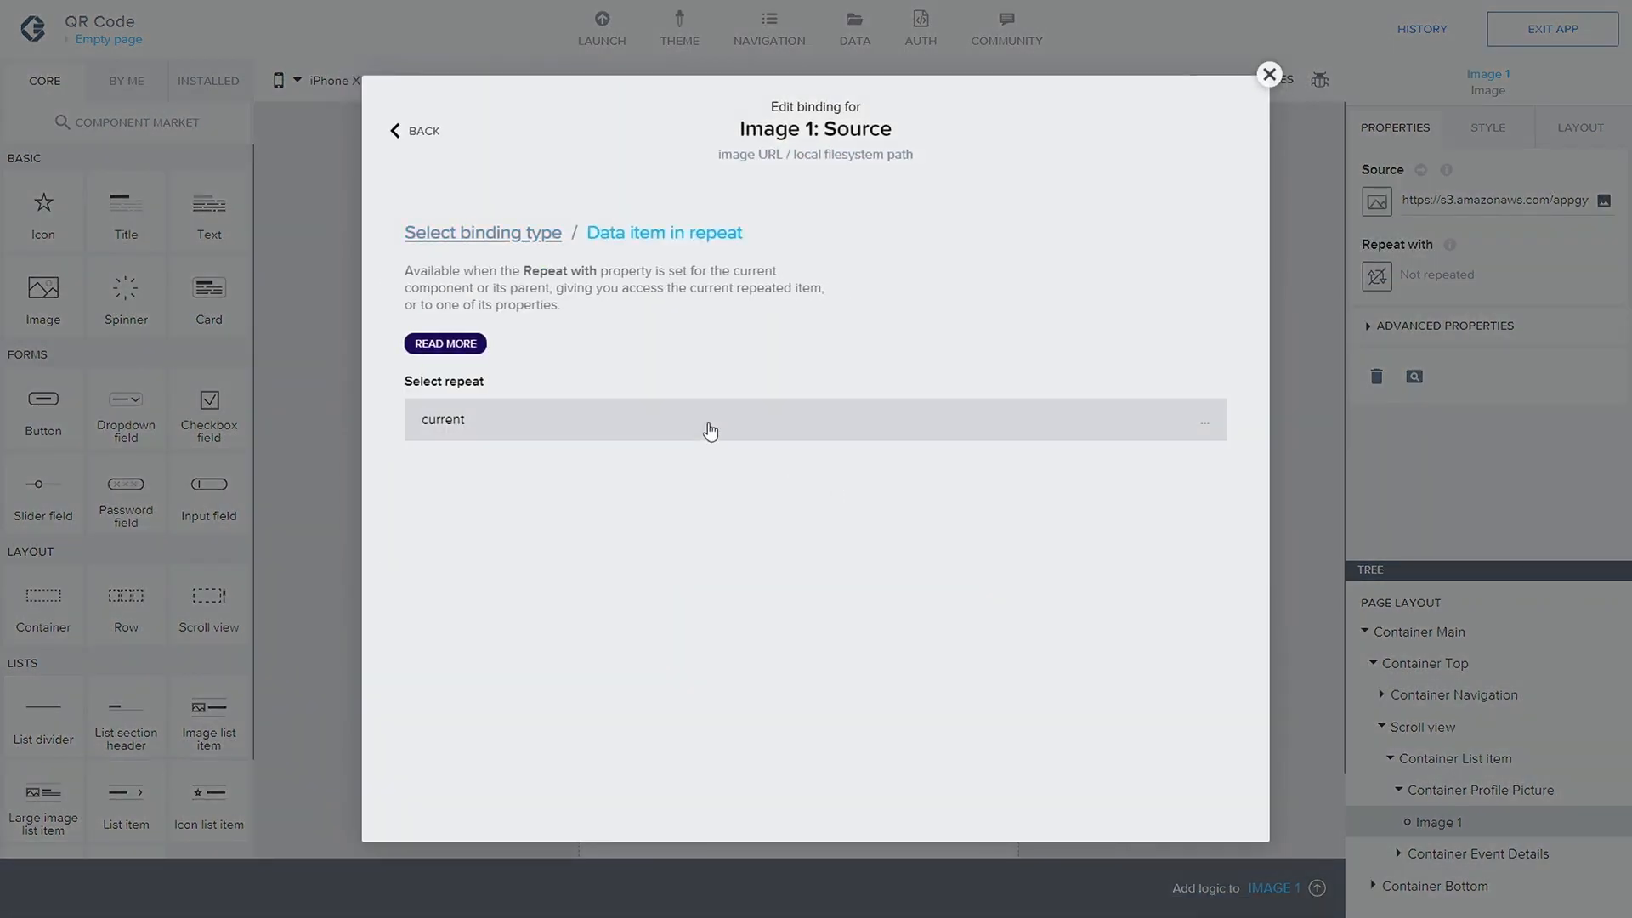
{"action": "scroll", "coordinate": [606, 612], "scroll_direction": "down", "scroll_amount": 2}
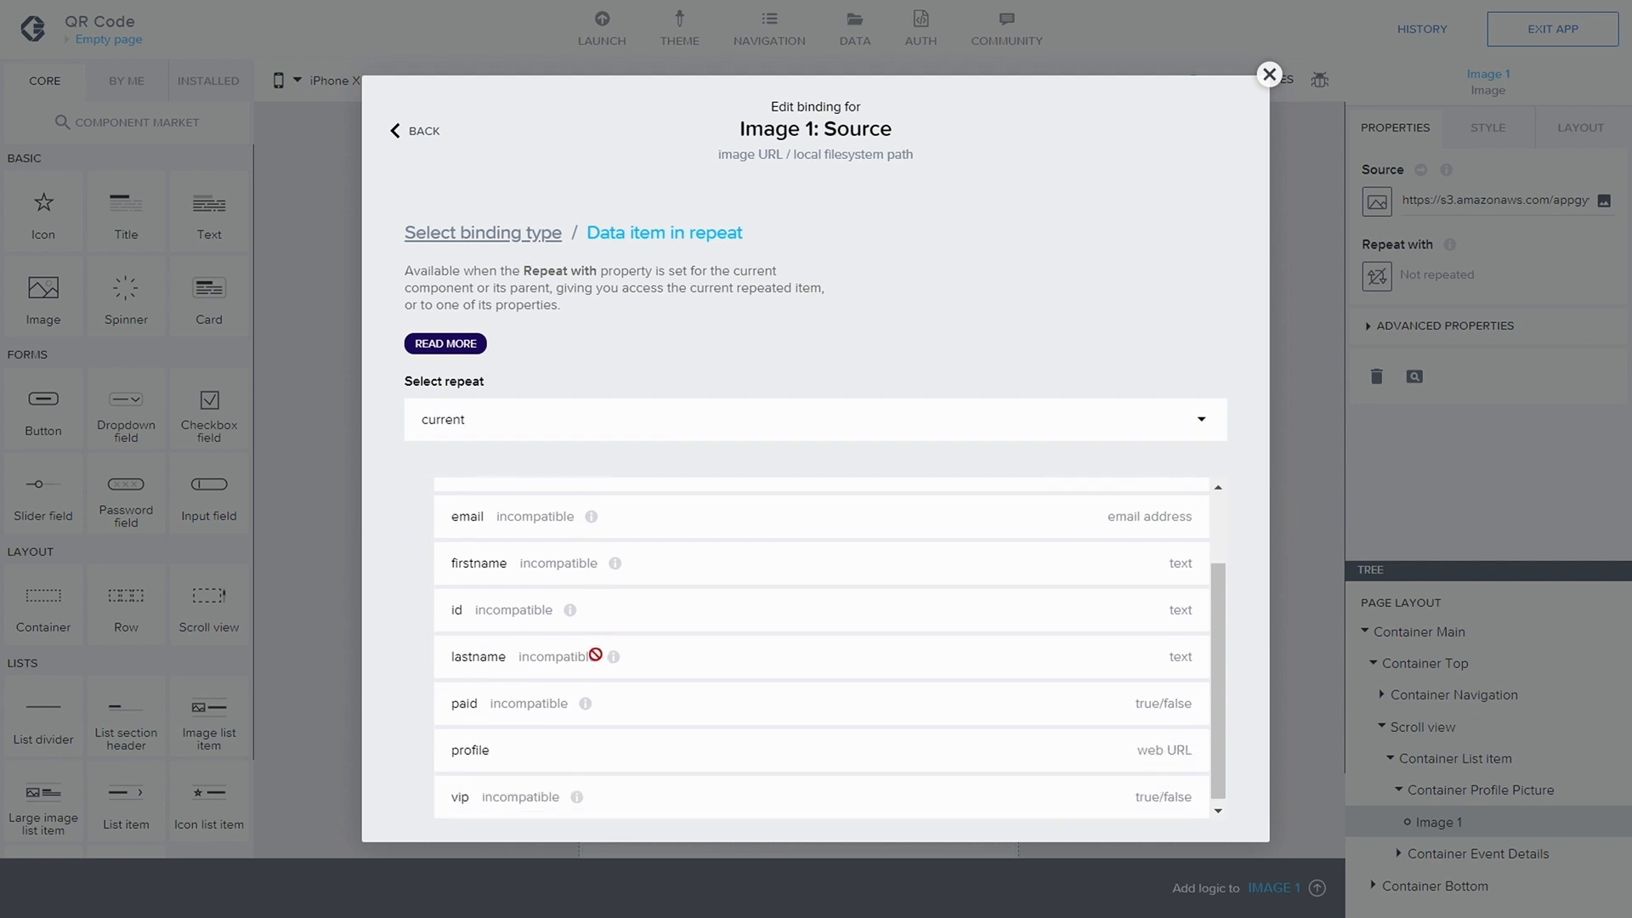
{"action": "left_click", "coordinate": [511, 756]}
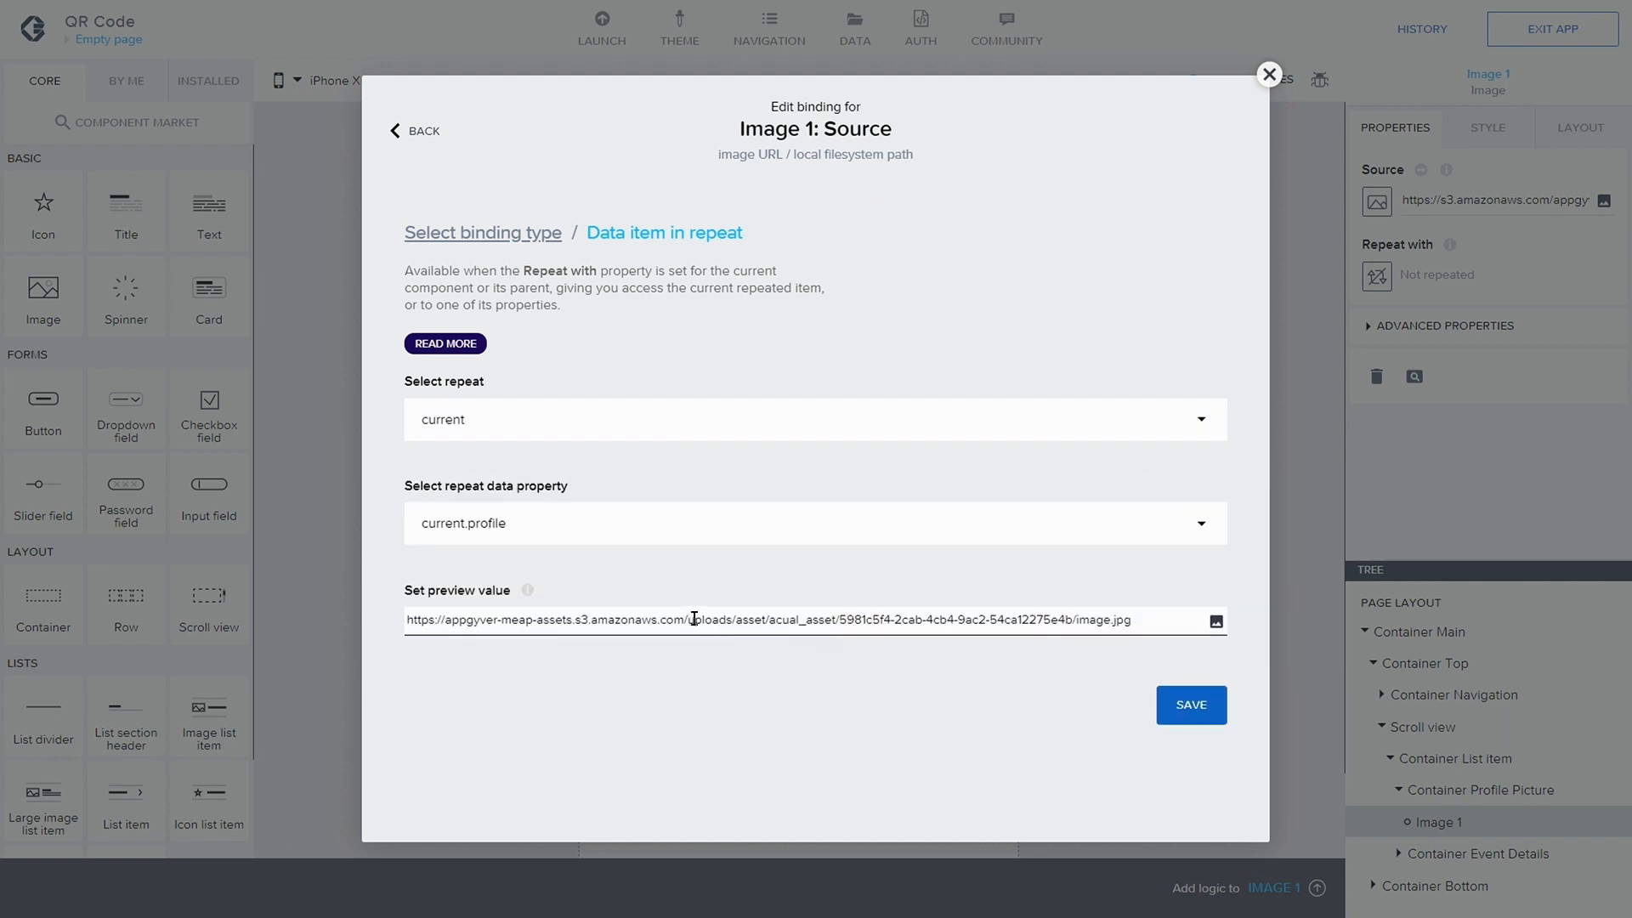
{"action": "left_click", "coordinate": [1186, 701]}
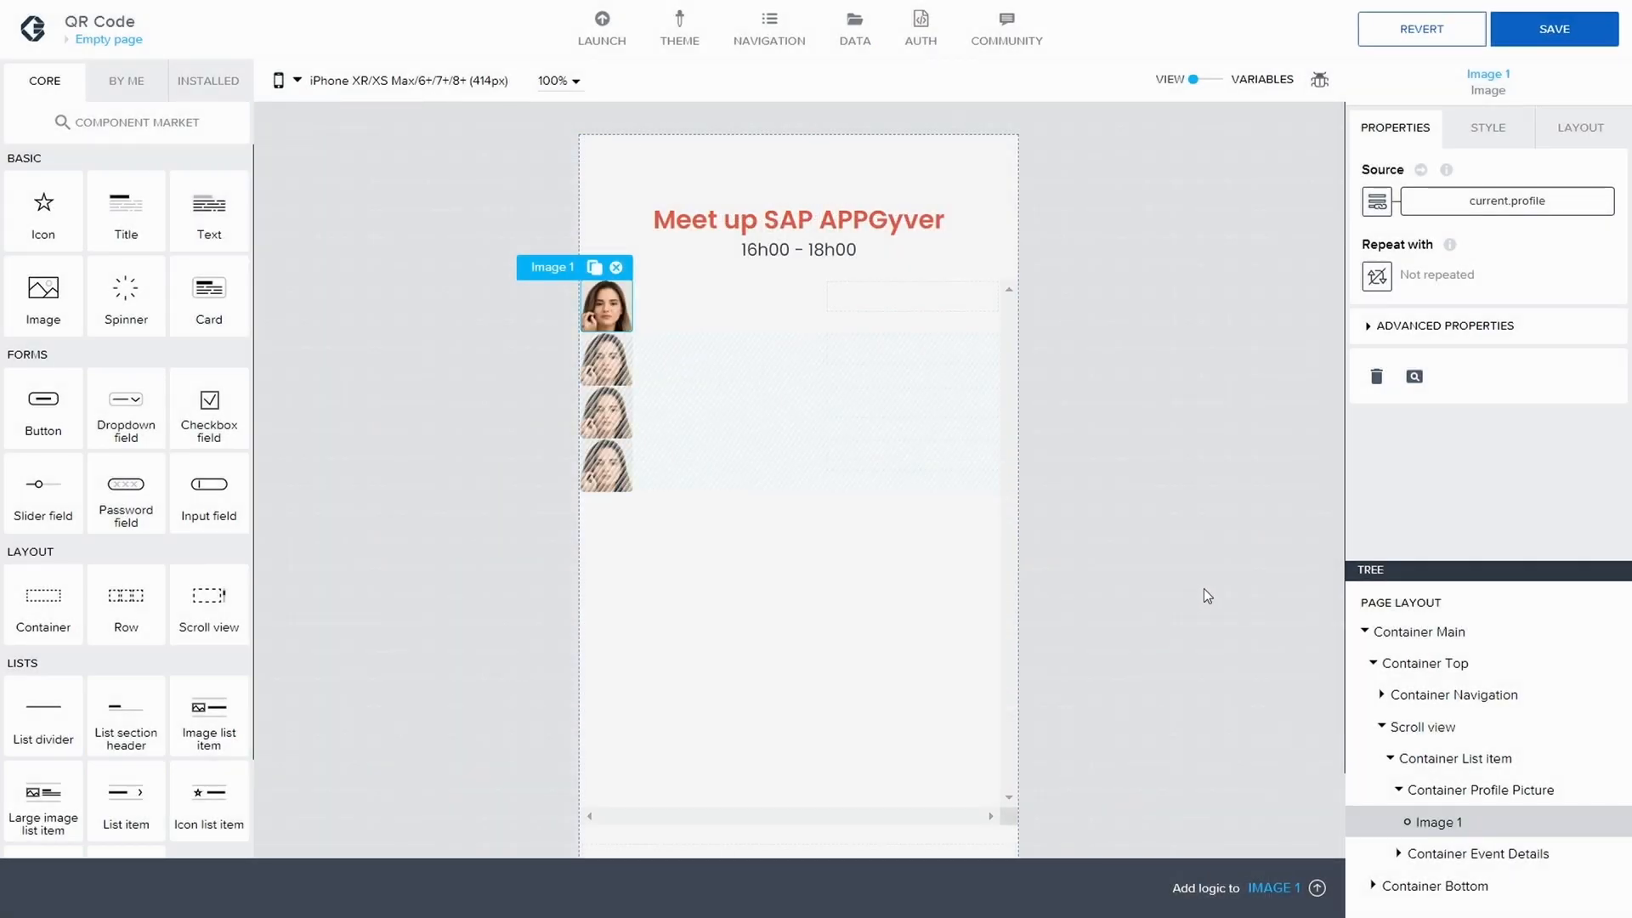
{"action": "left_click", "coordinate": [1542, 42]}
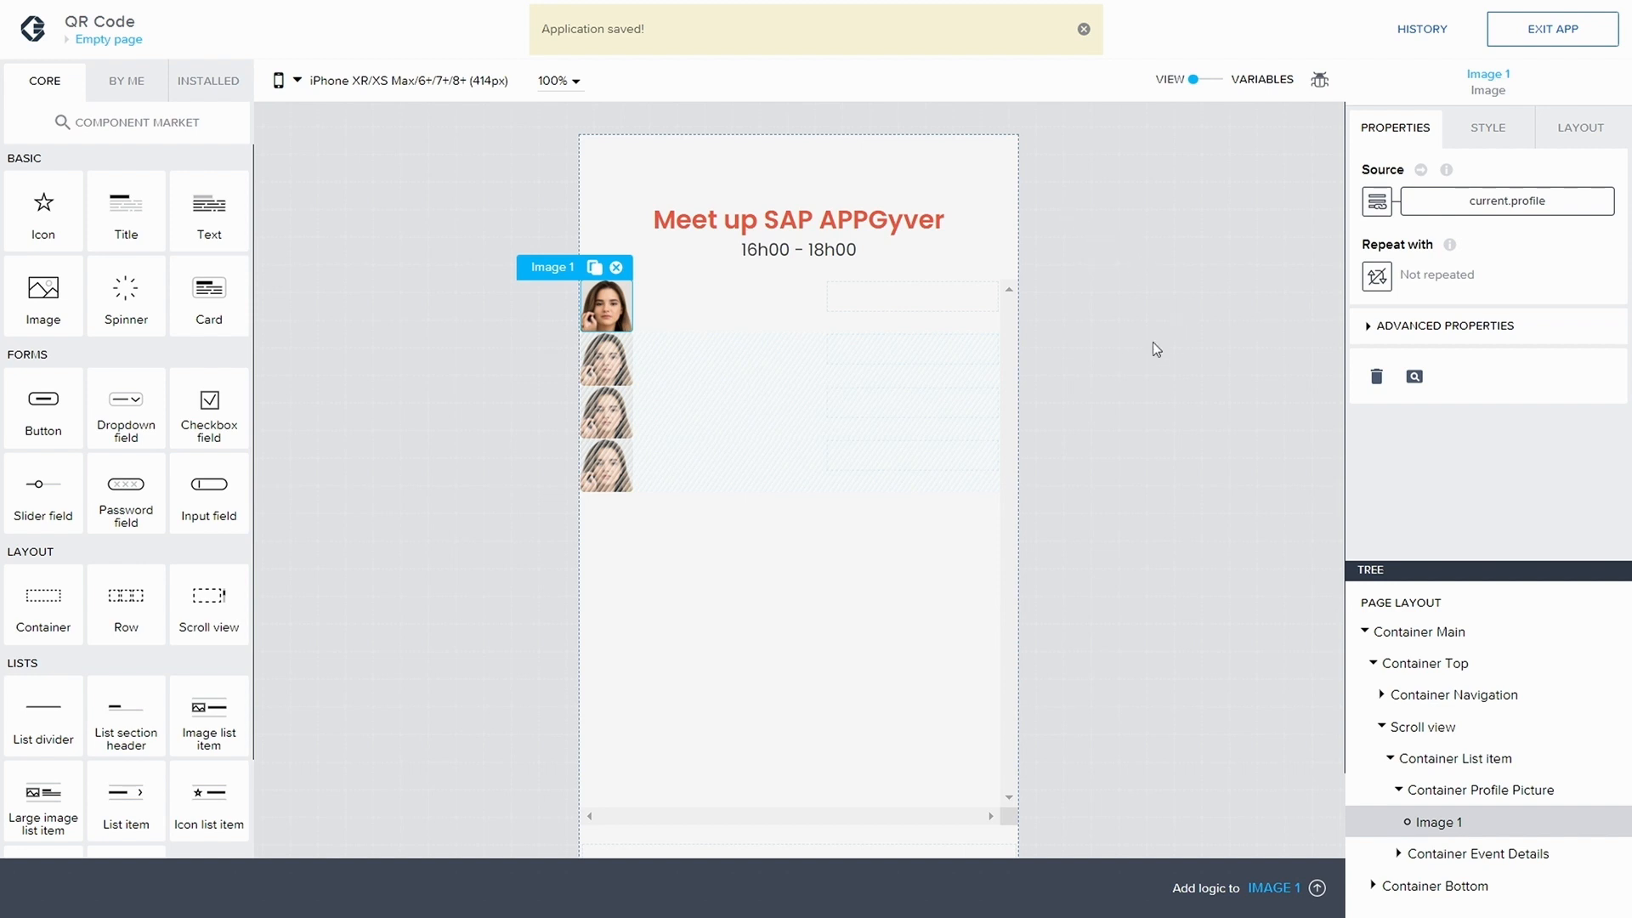
- Add a title component inside Container Event Details
{"action": "left_click", "coordinate": [1398, 853]}
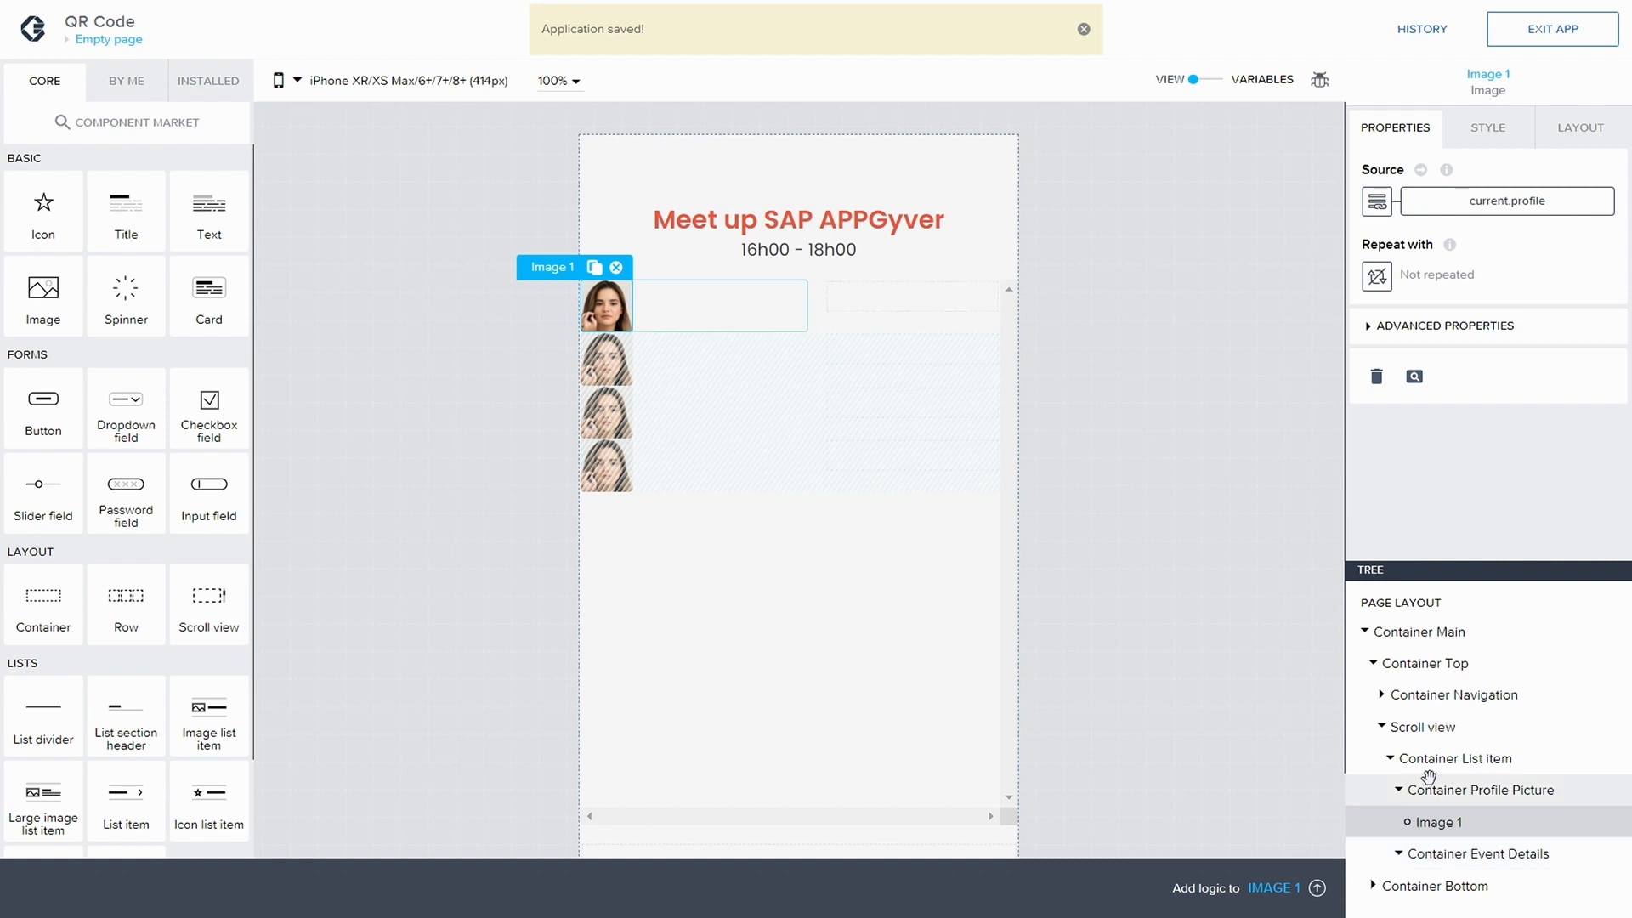
{"action": "left_click", "coordinate": [1481, 855]}
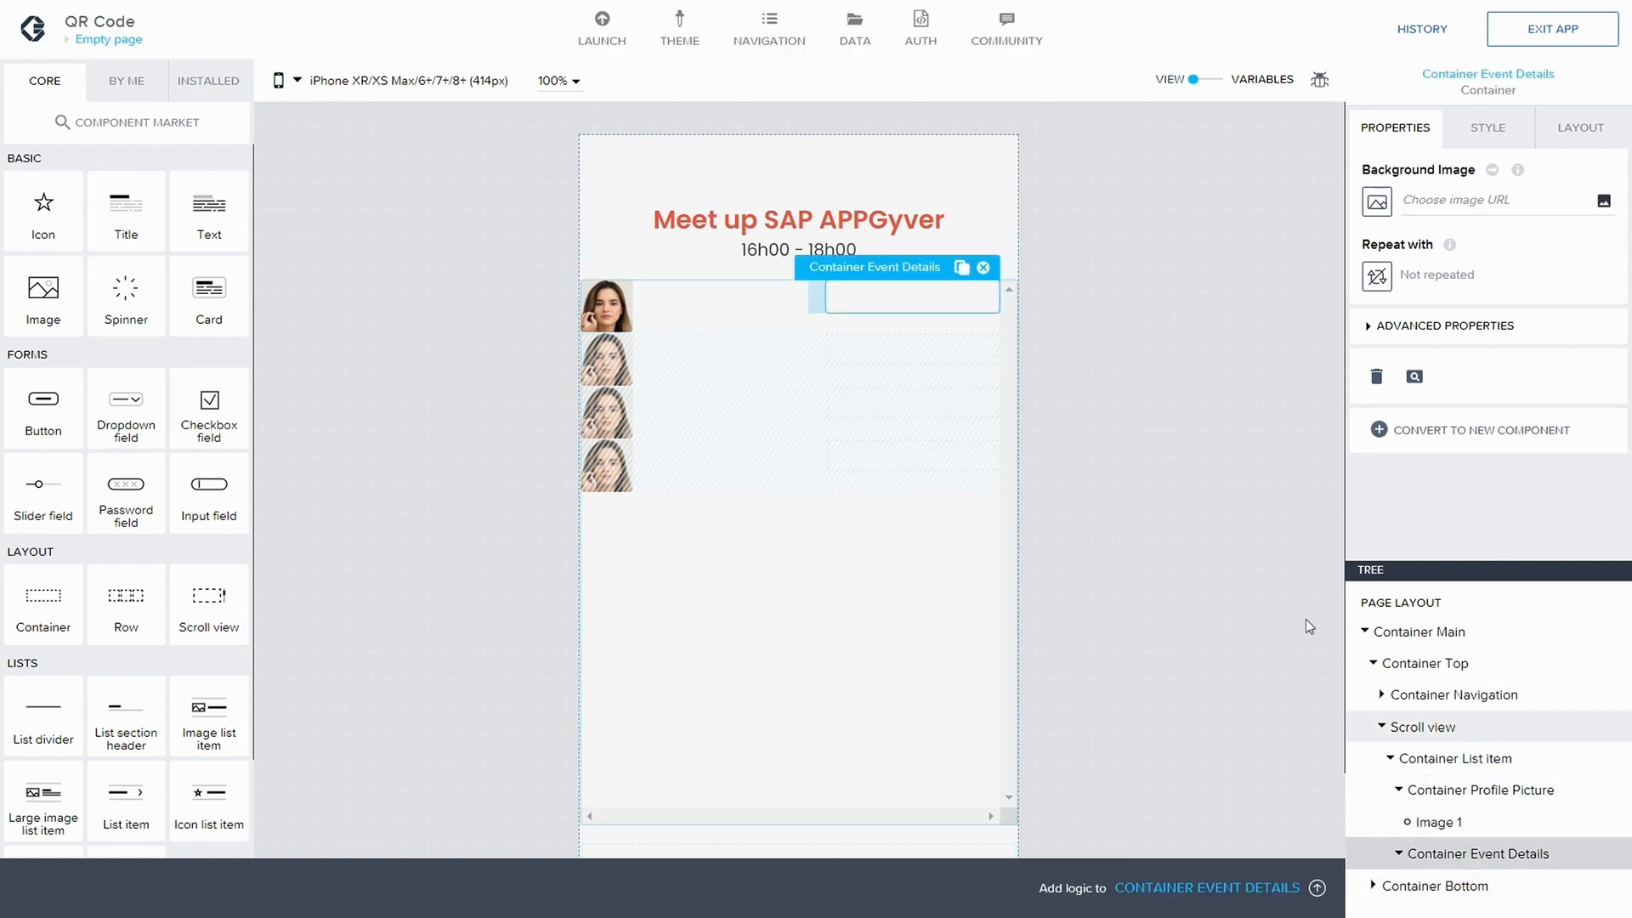
{"action": "left_click_drag", "start_coordinate": [1509, 560], "coordinate": [1505, 455]}
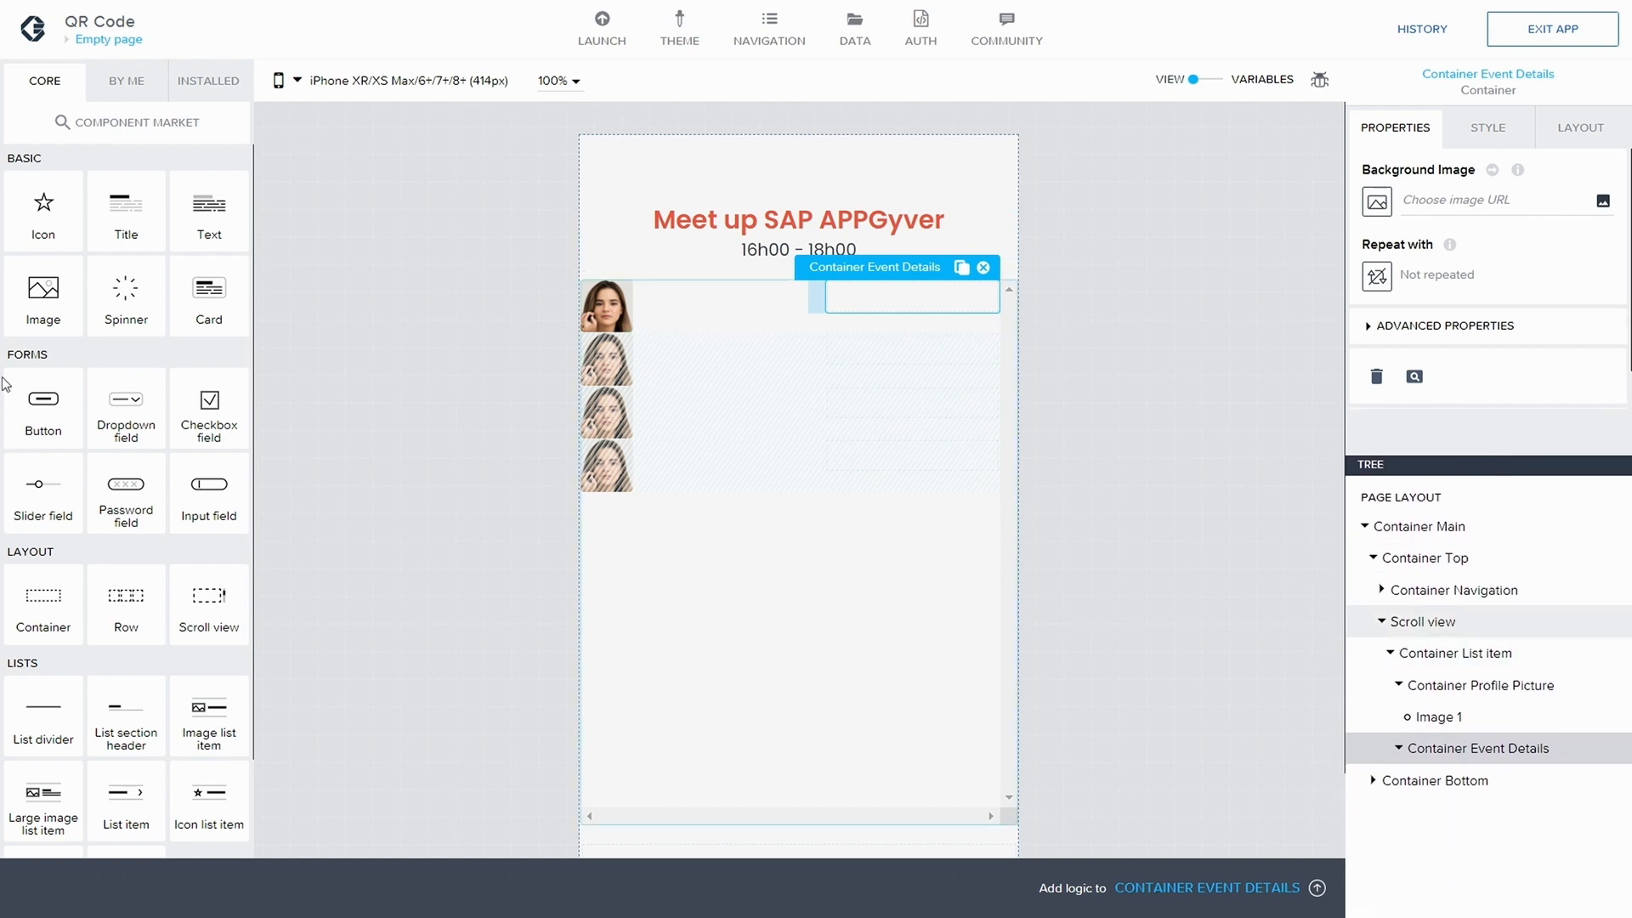
{"action": "left_click_drag", "start_coordinate": [149, 236], "coordinate": [1502, 743]}
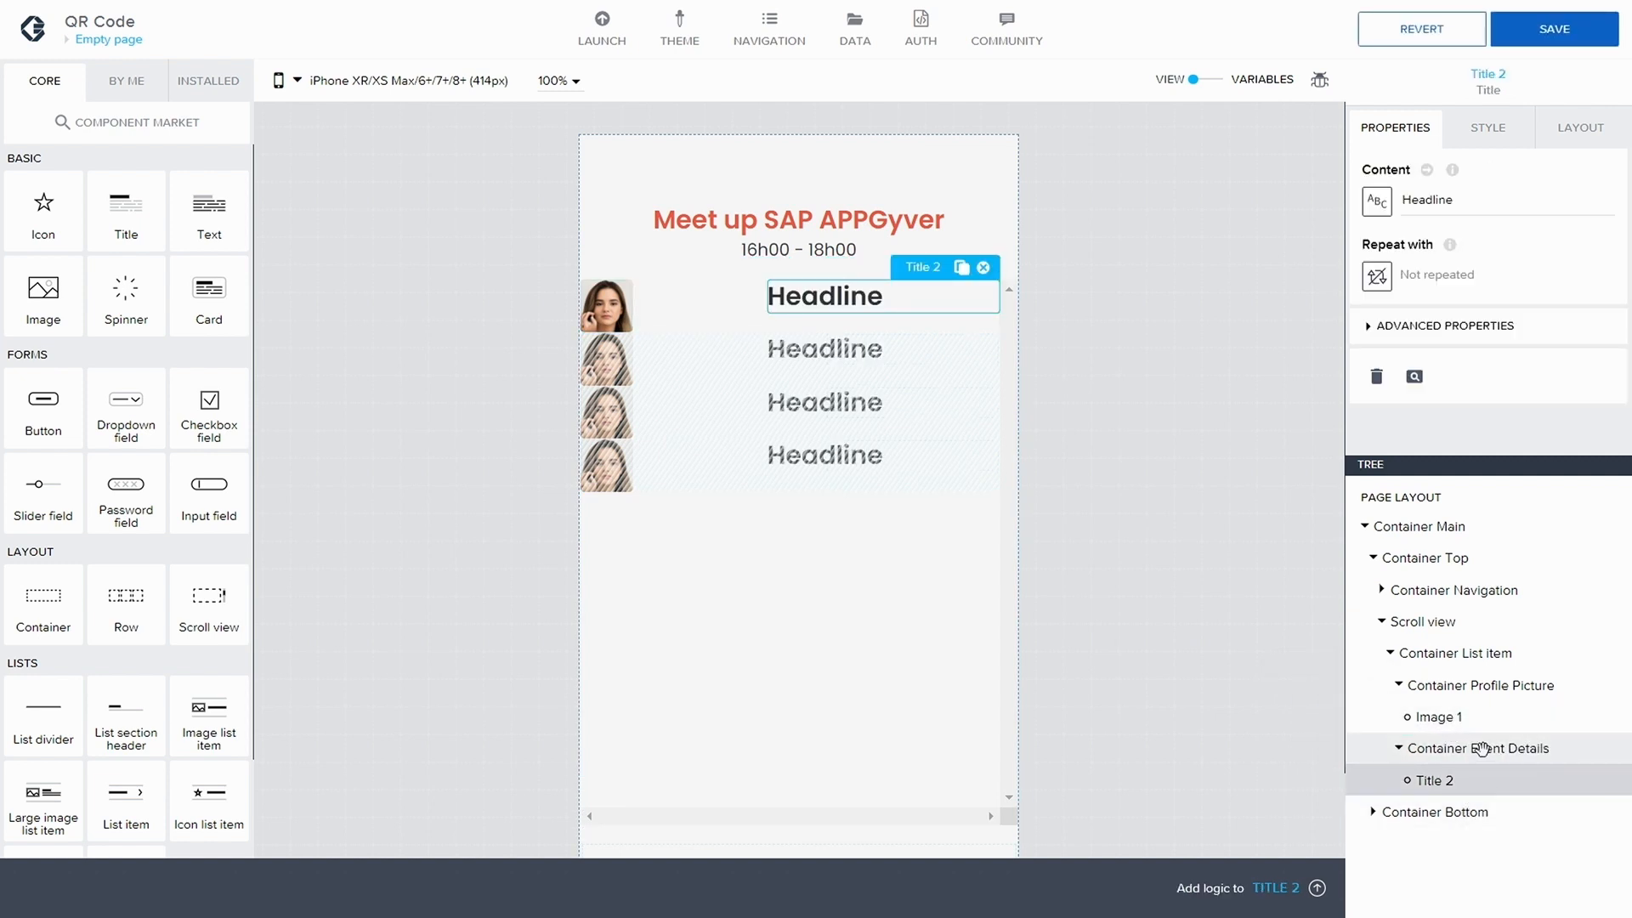
- Set Container Profile Picture's width to Fit content and save the application
{"action": "left_click", "coordinate": [1479, 683]}
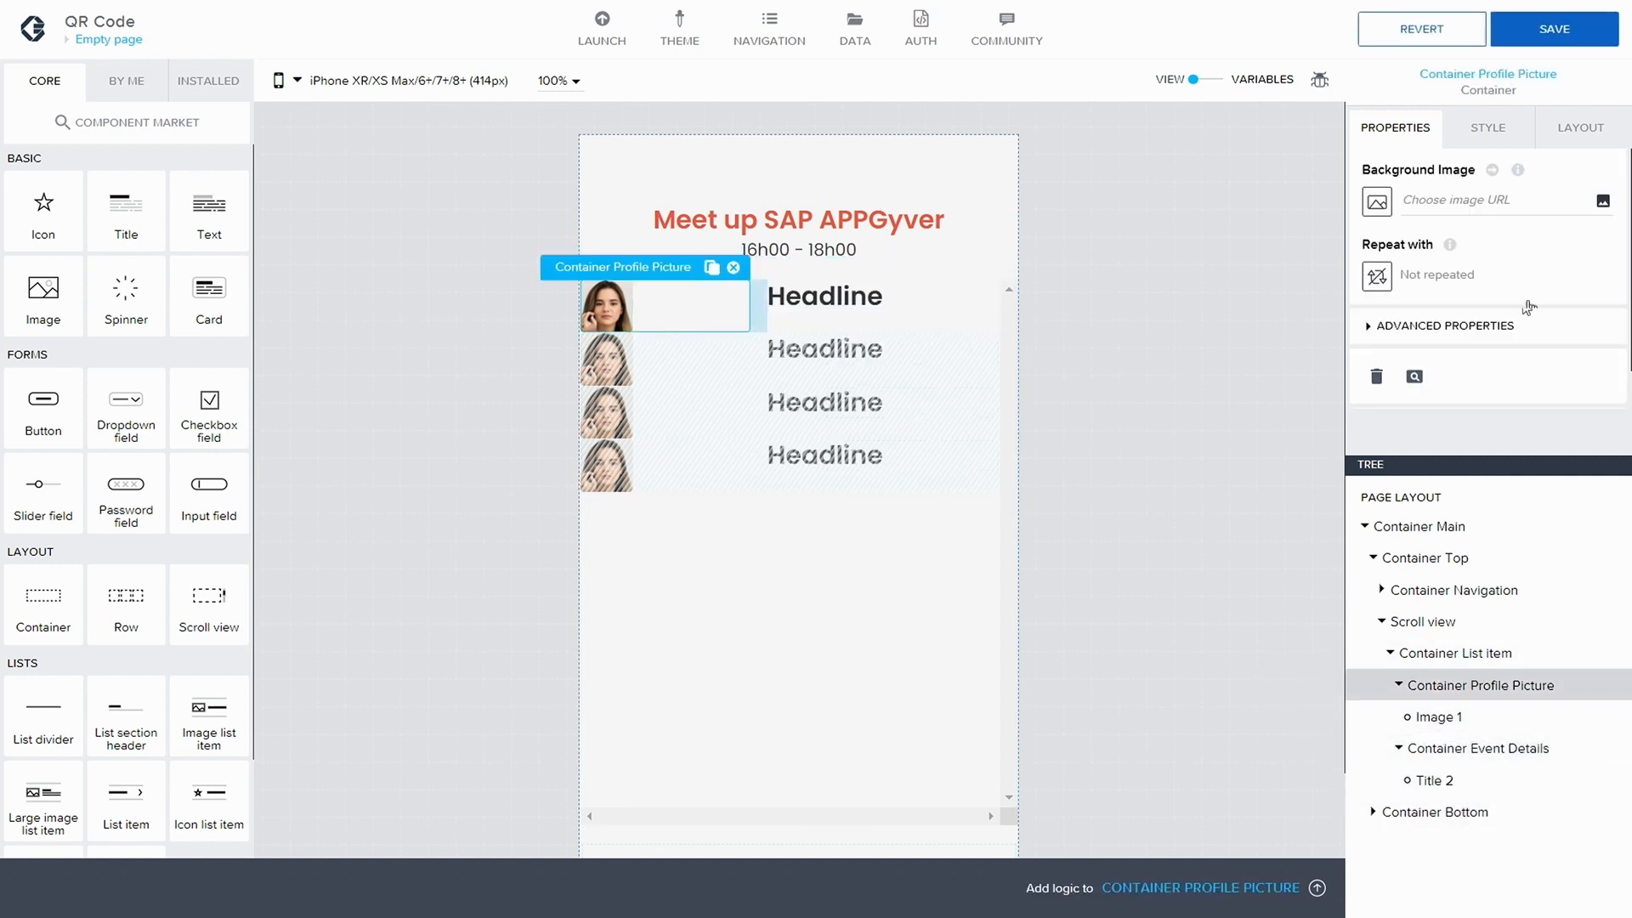
{"action": "left_click", "coordinate": [1583, 126]}
{"action": "left_click", "coordinate": [1375, 357]}
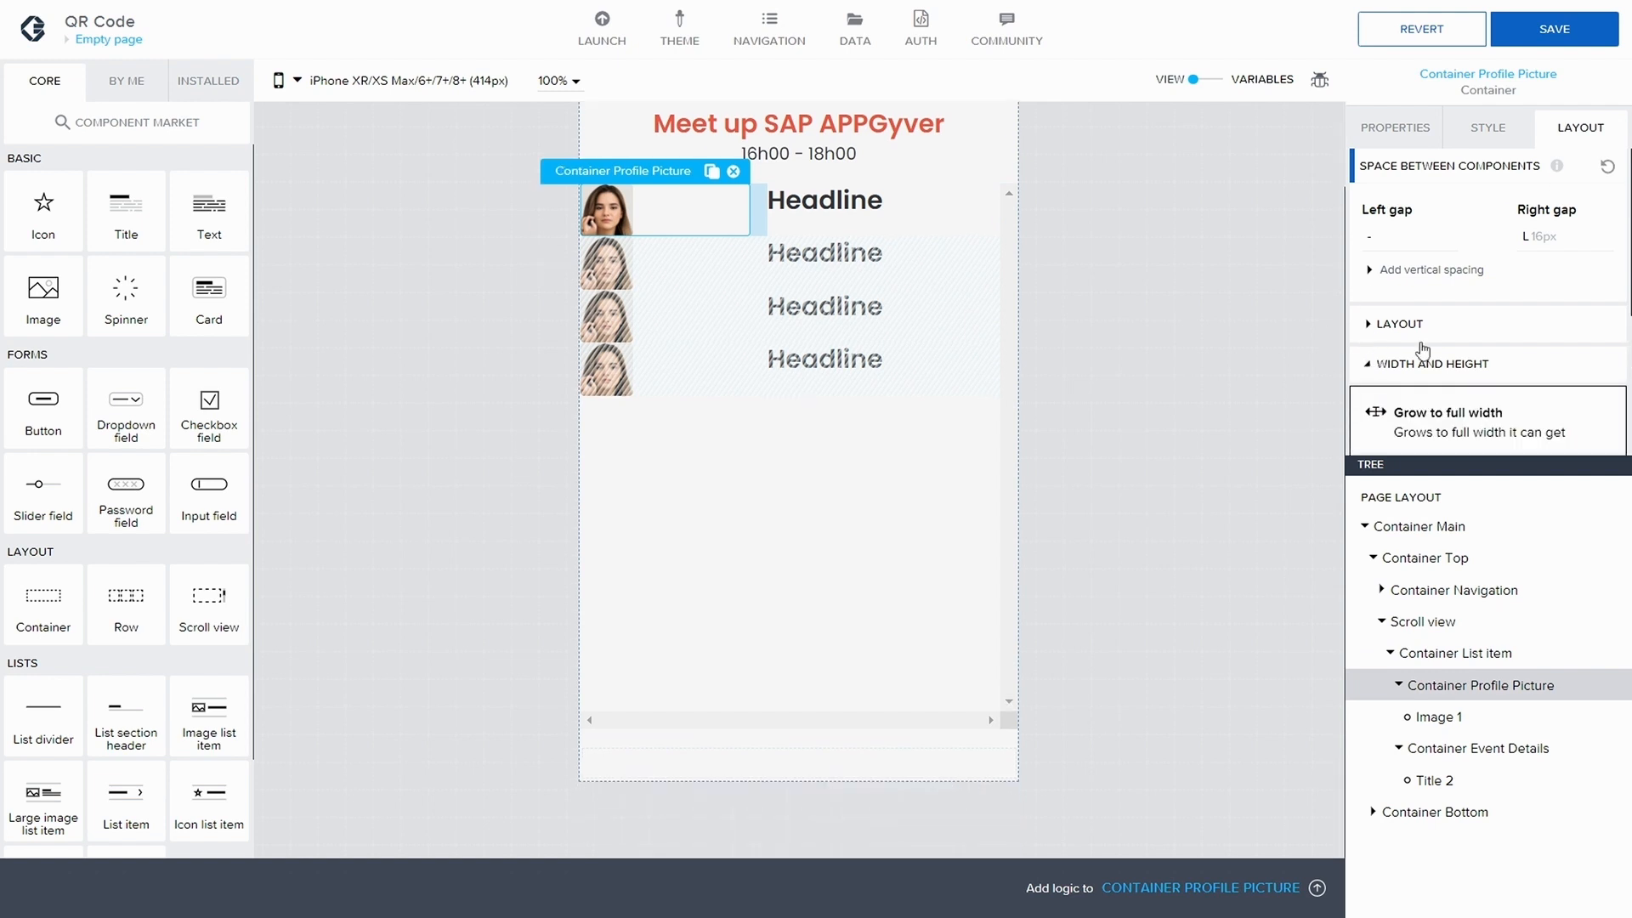
{"action": "scroll", "coordinate": [1445, 357], "scroll_direction": "down", "scroll_amount": 2}
{"action": "left_click", "coordinate": [1462, 351]}
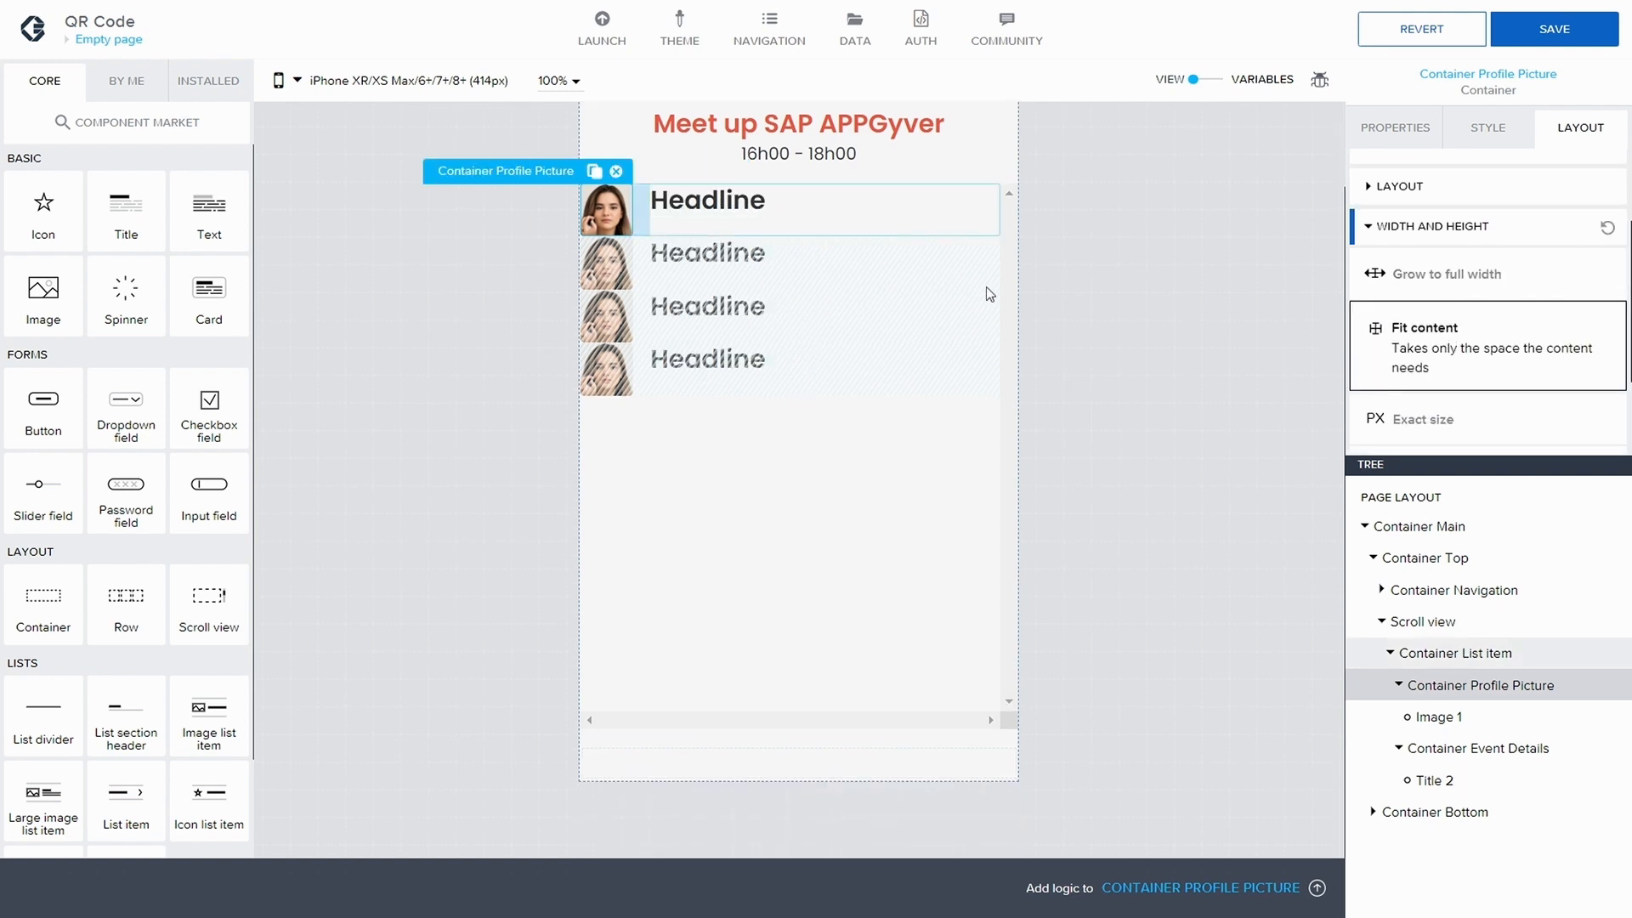
{"action": "left_click", "coordinate": [1568, 19]}
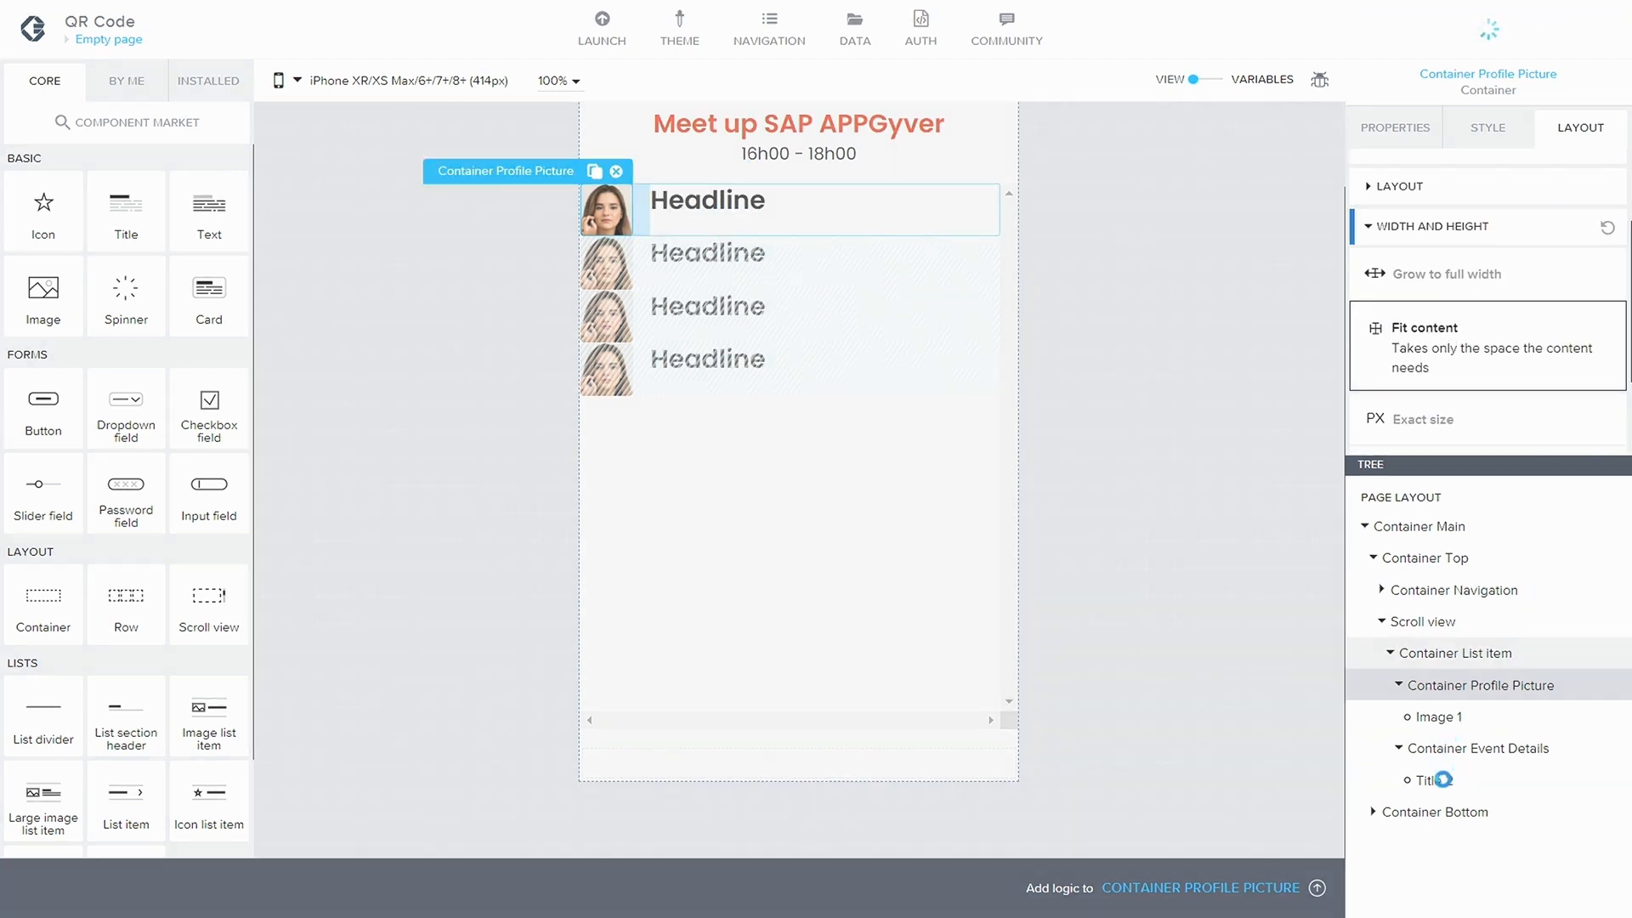
- Choose a formula as the binding type for Title 2's content
{"action": "left_click", "coordinate": [1443, 778]}
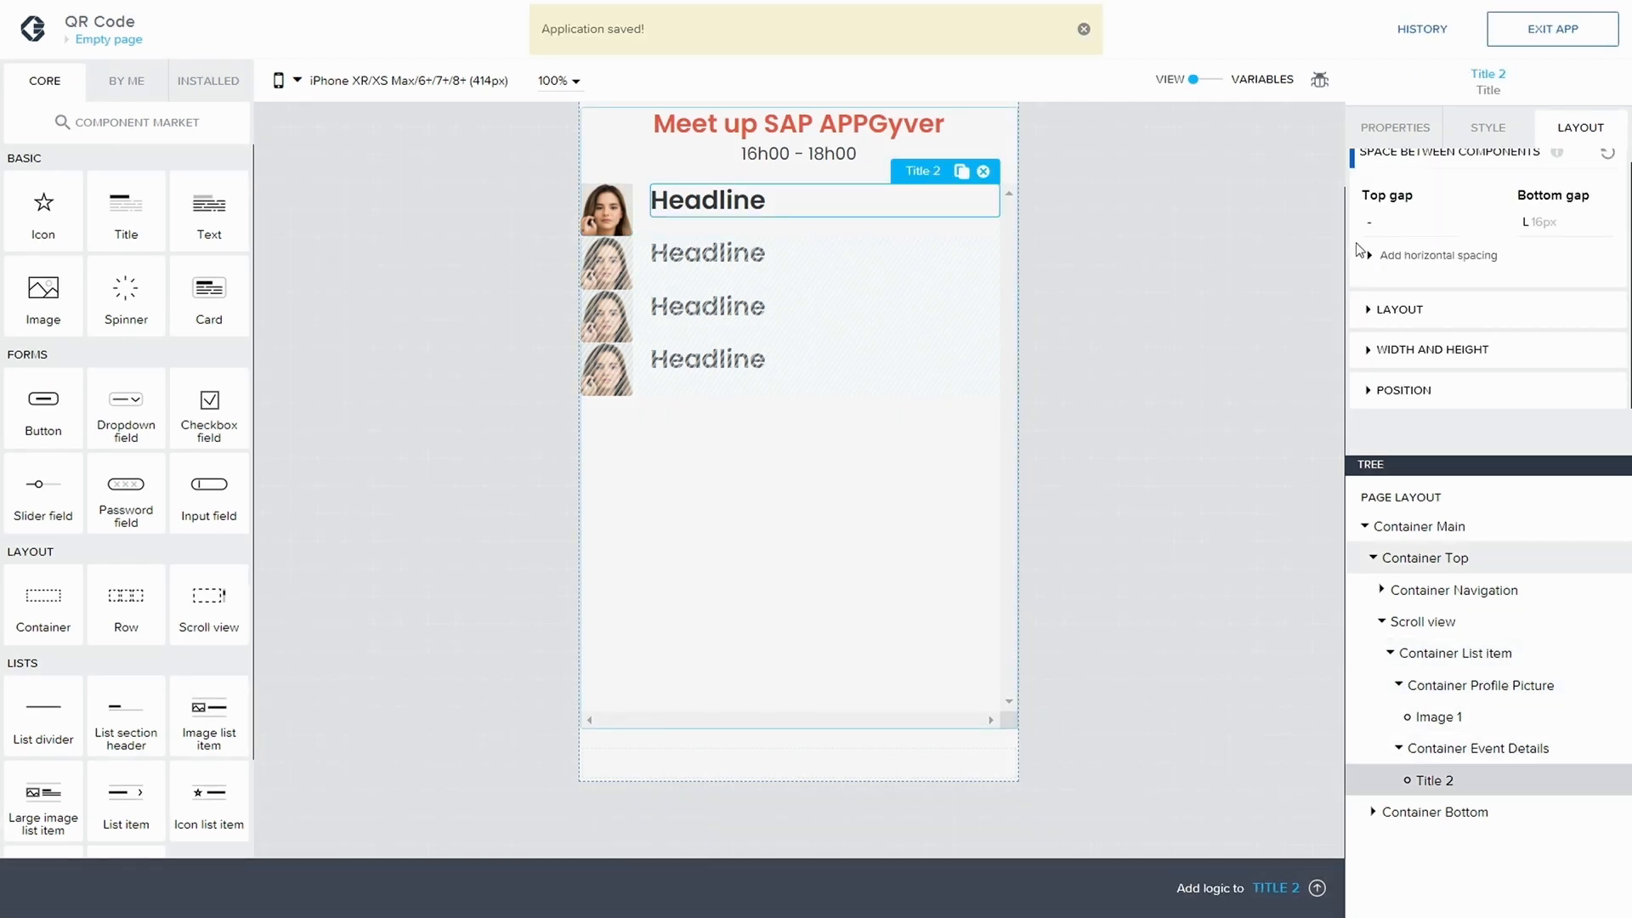
{"action": "left_click", "coordinate": [1396, 129]}
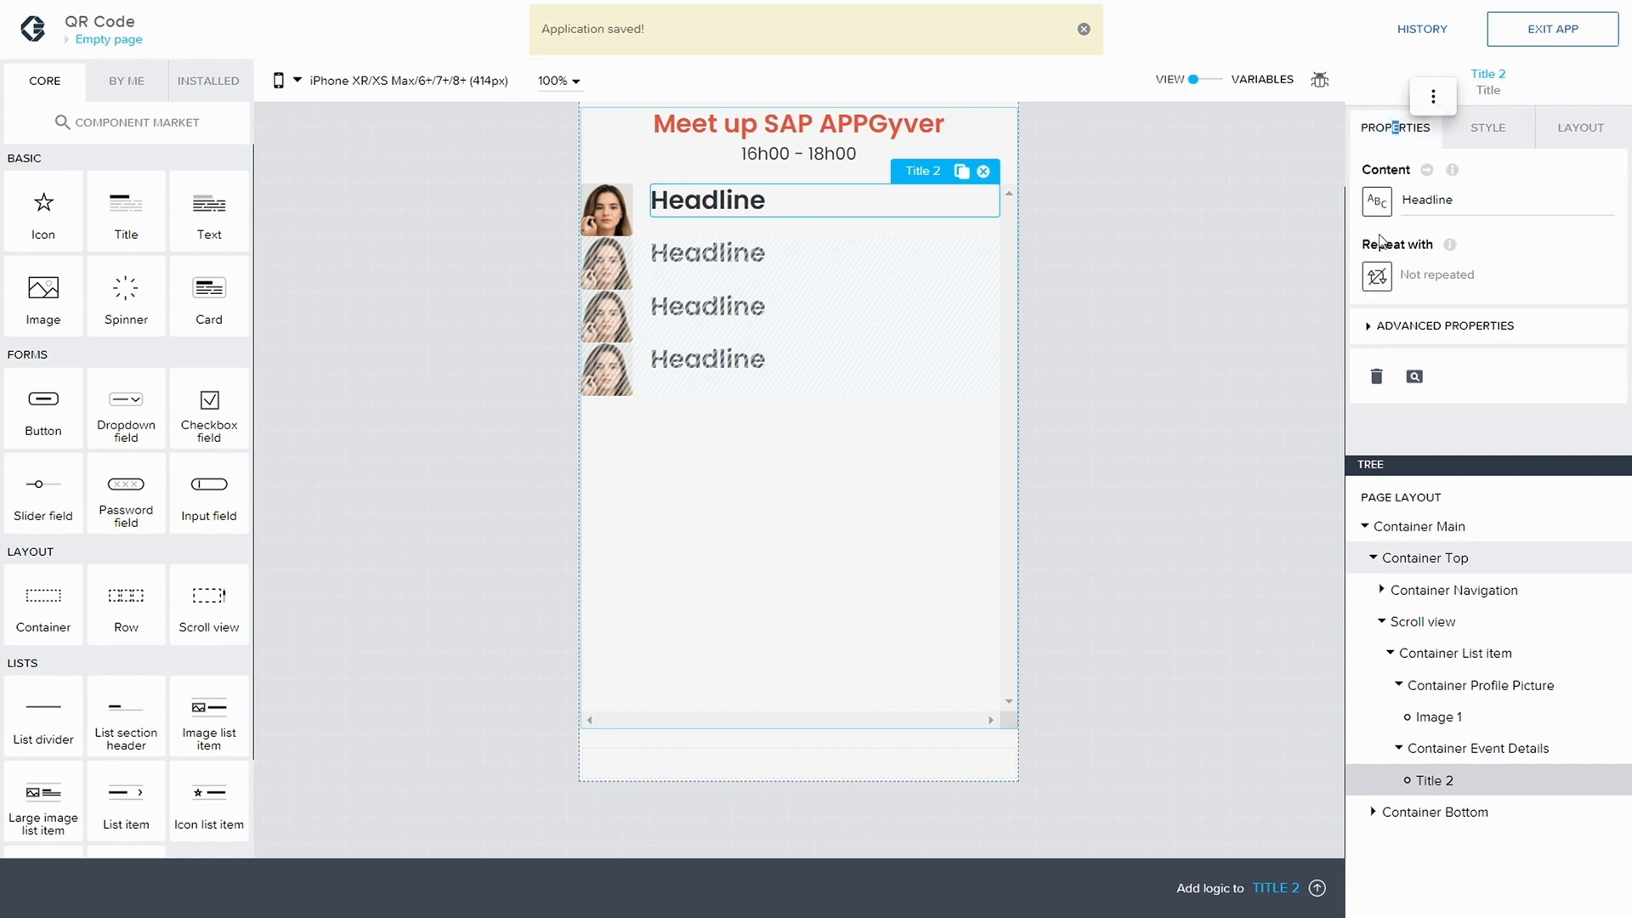
{"action": "left_click", "coordinate": [1377, 202]}
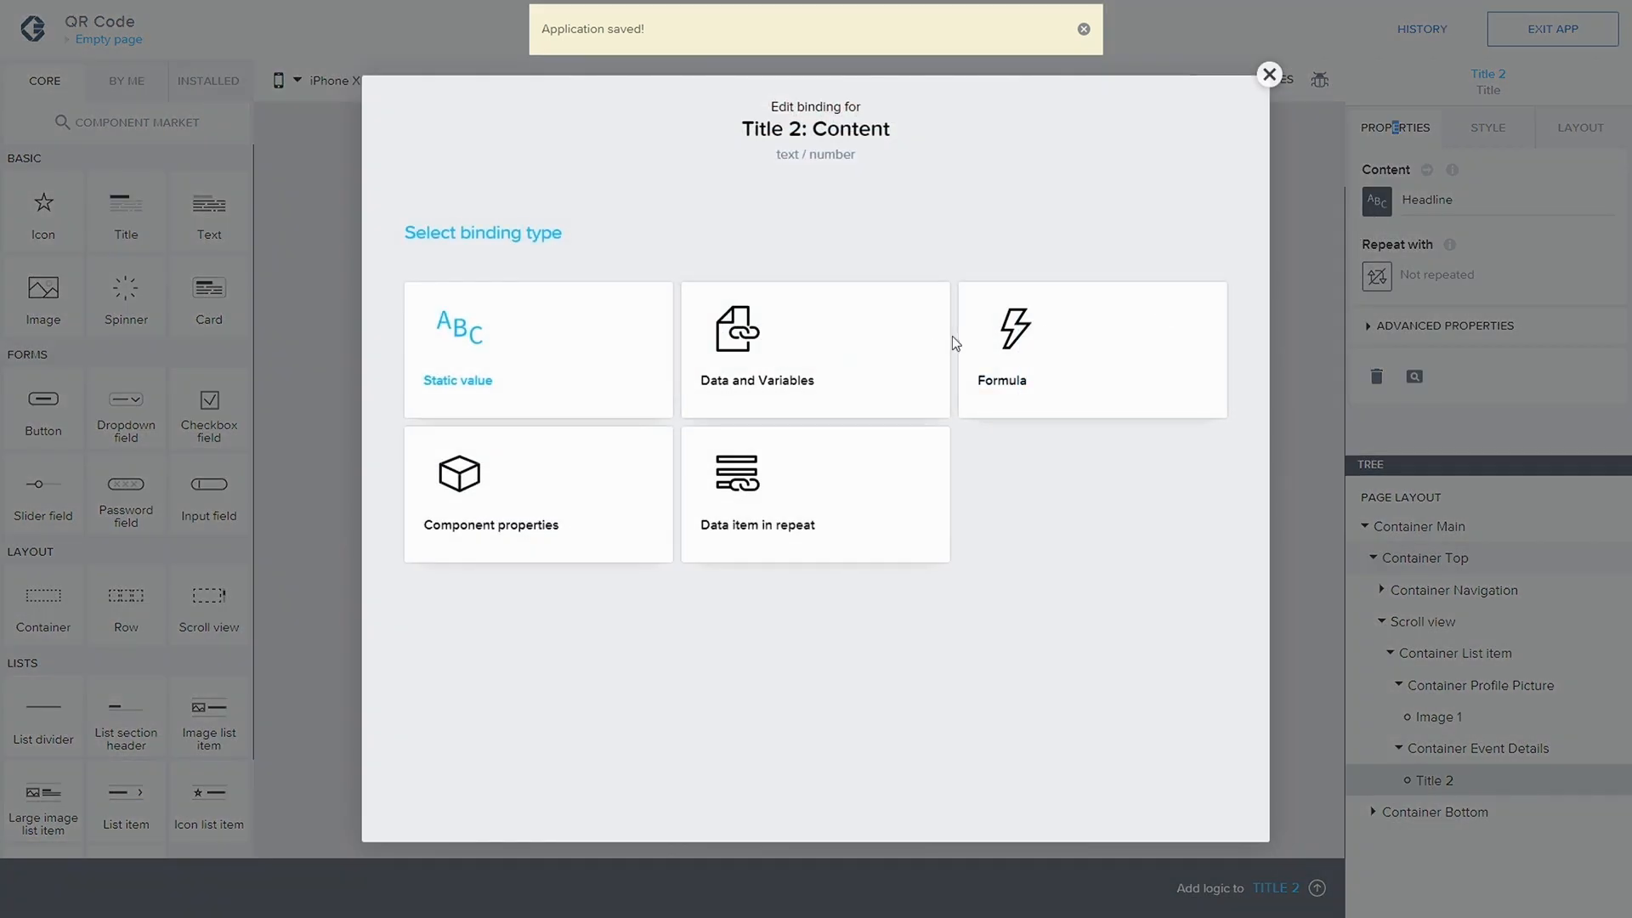
{"action": "left_click", "coordinate": [772, 520]}
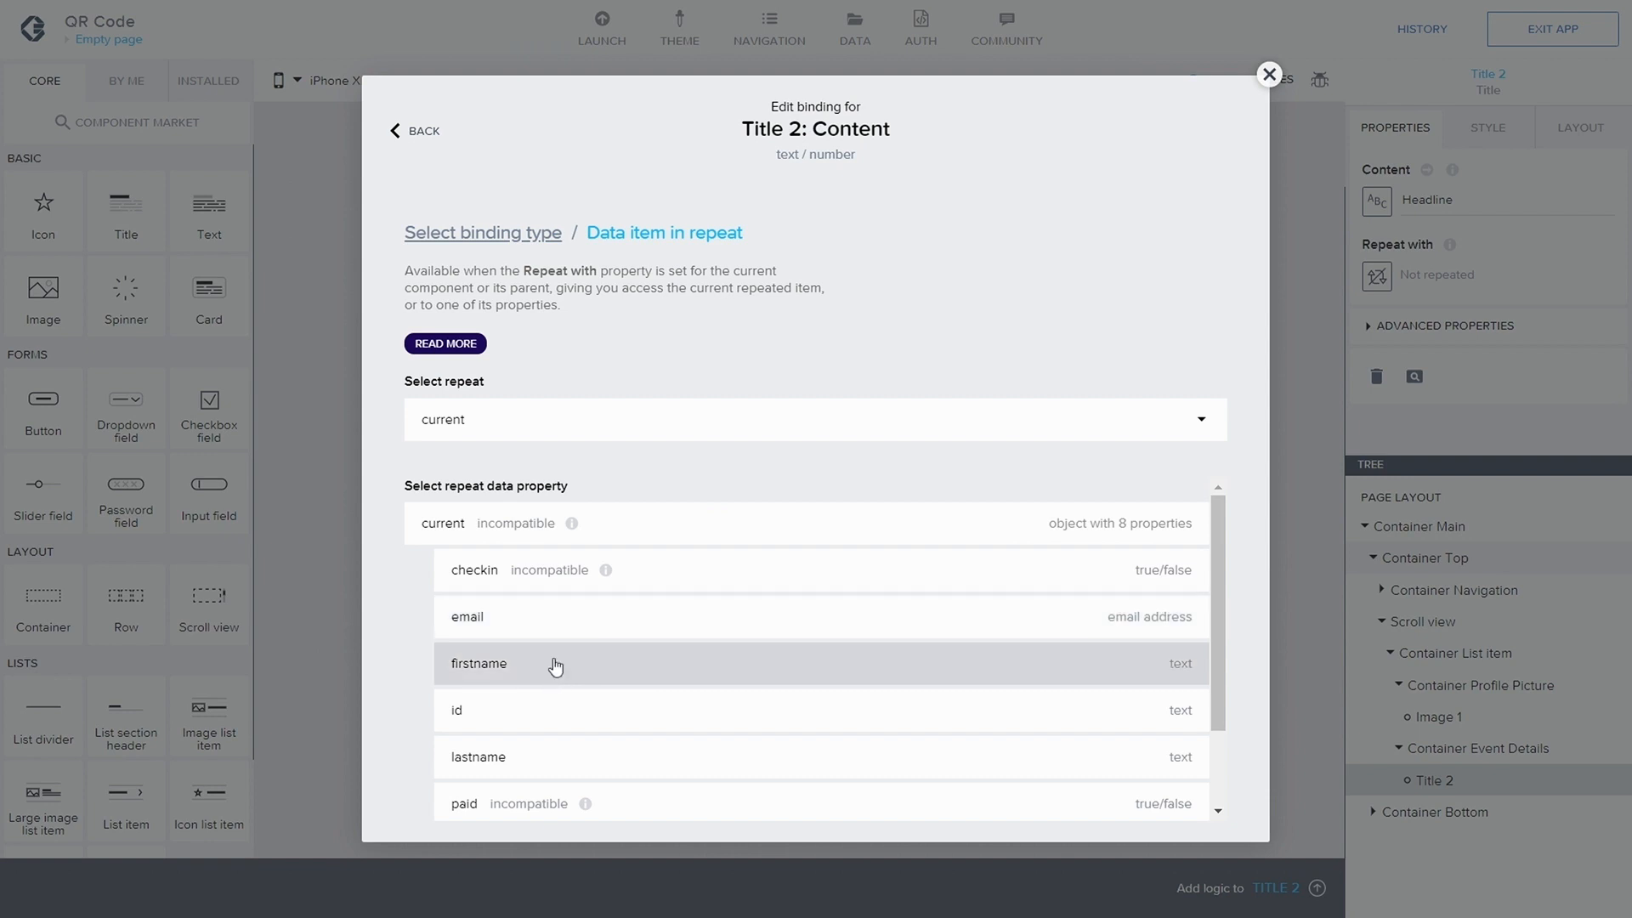
{"action": "left_click", "coordinate": [549, 235]}
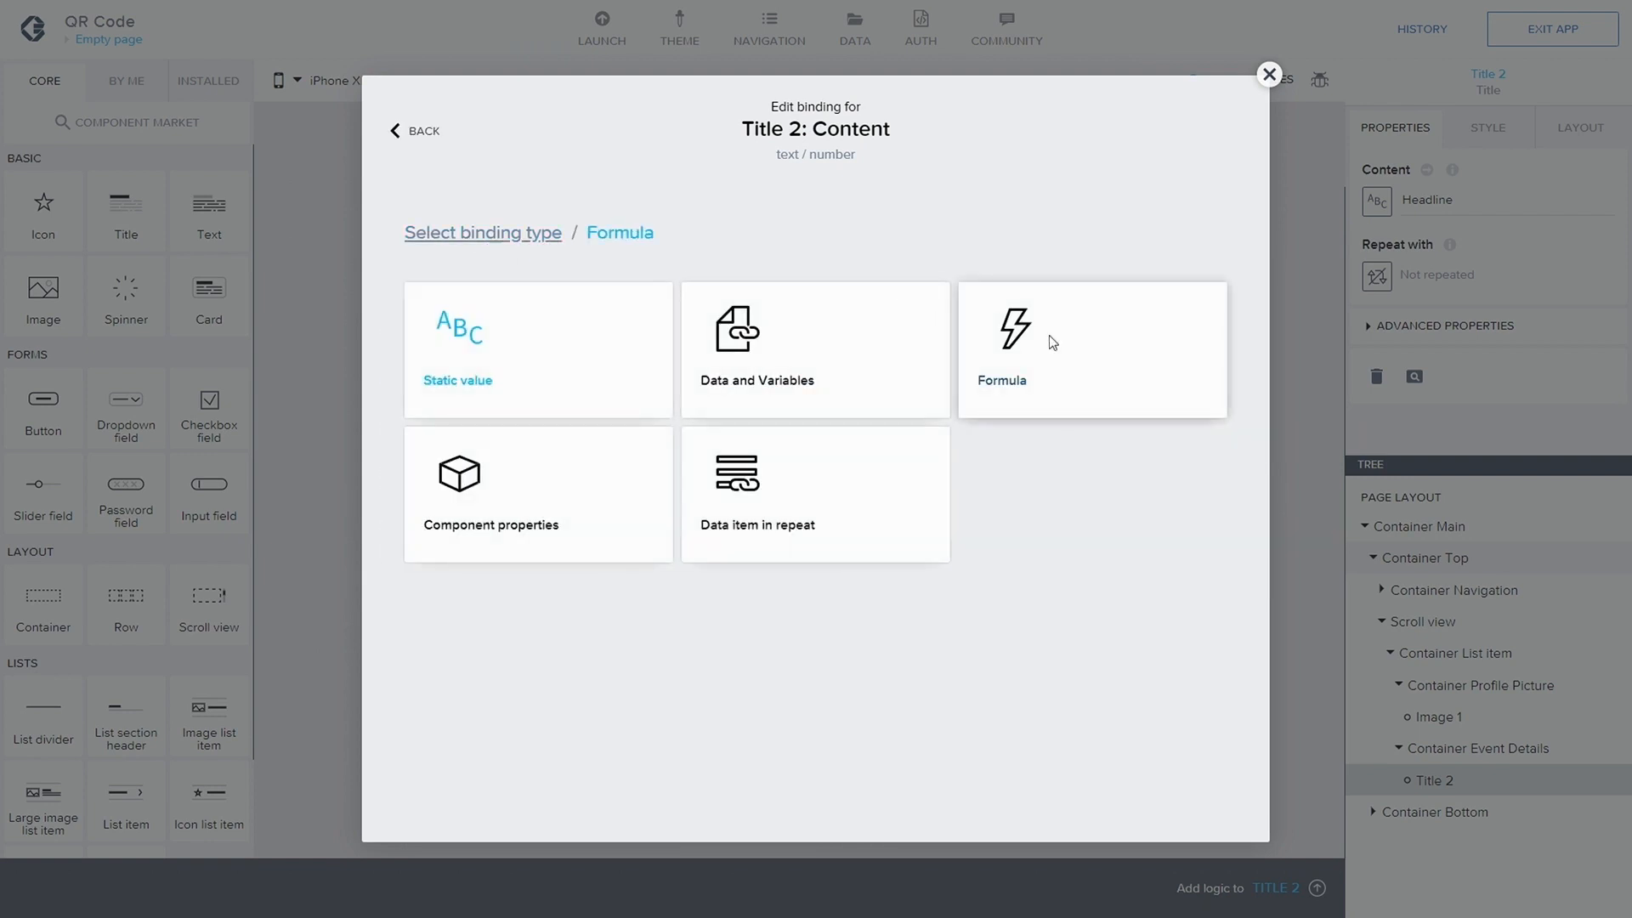
{"action": "left_click", "coordinate": [1052, 340]}
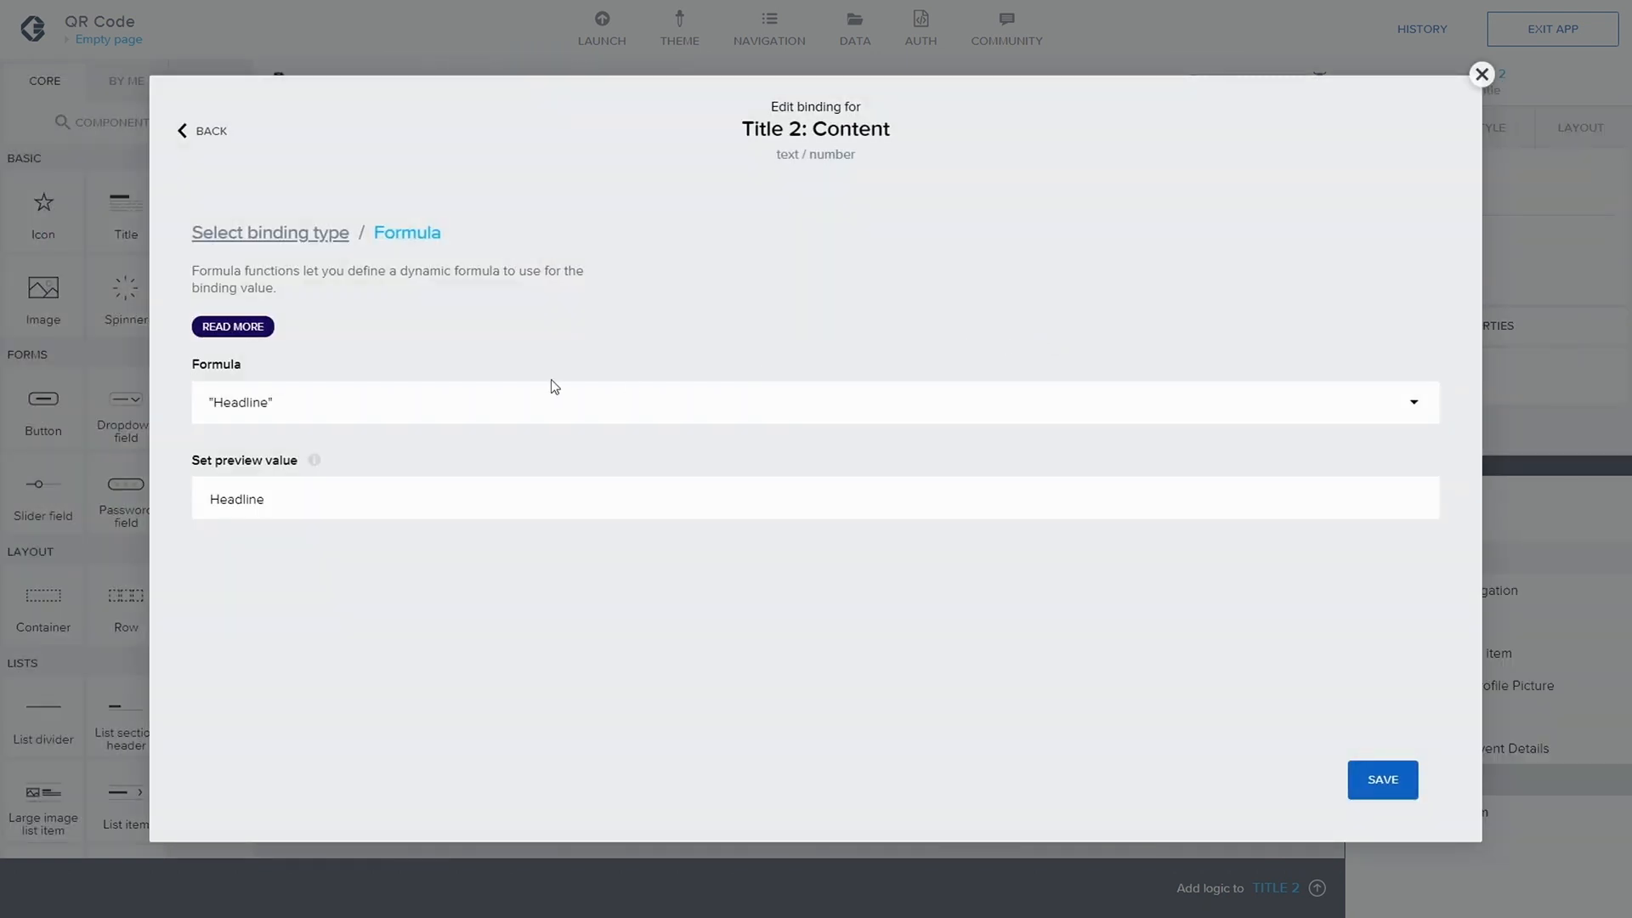
- Replace the default "Headline" formula with repeated.current.firstname from the currently repeated data items
{"action": "left_click", "coordinate": [464, 390]}
{"action": "key", "text": "ctrl+a"}
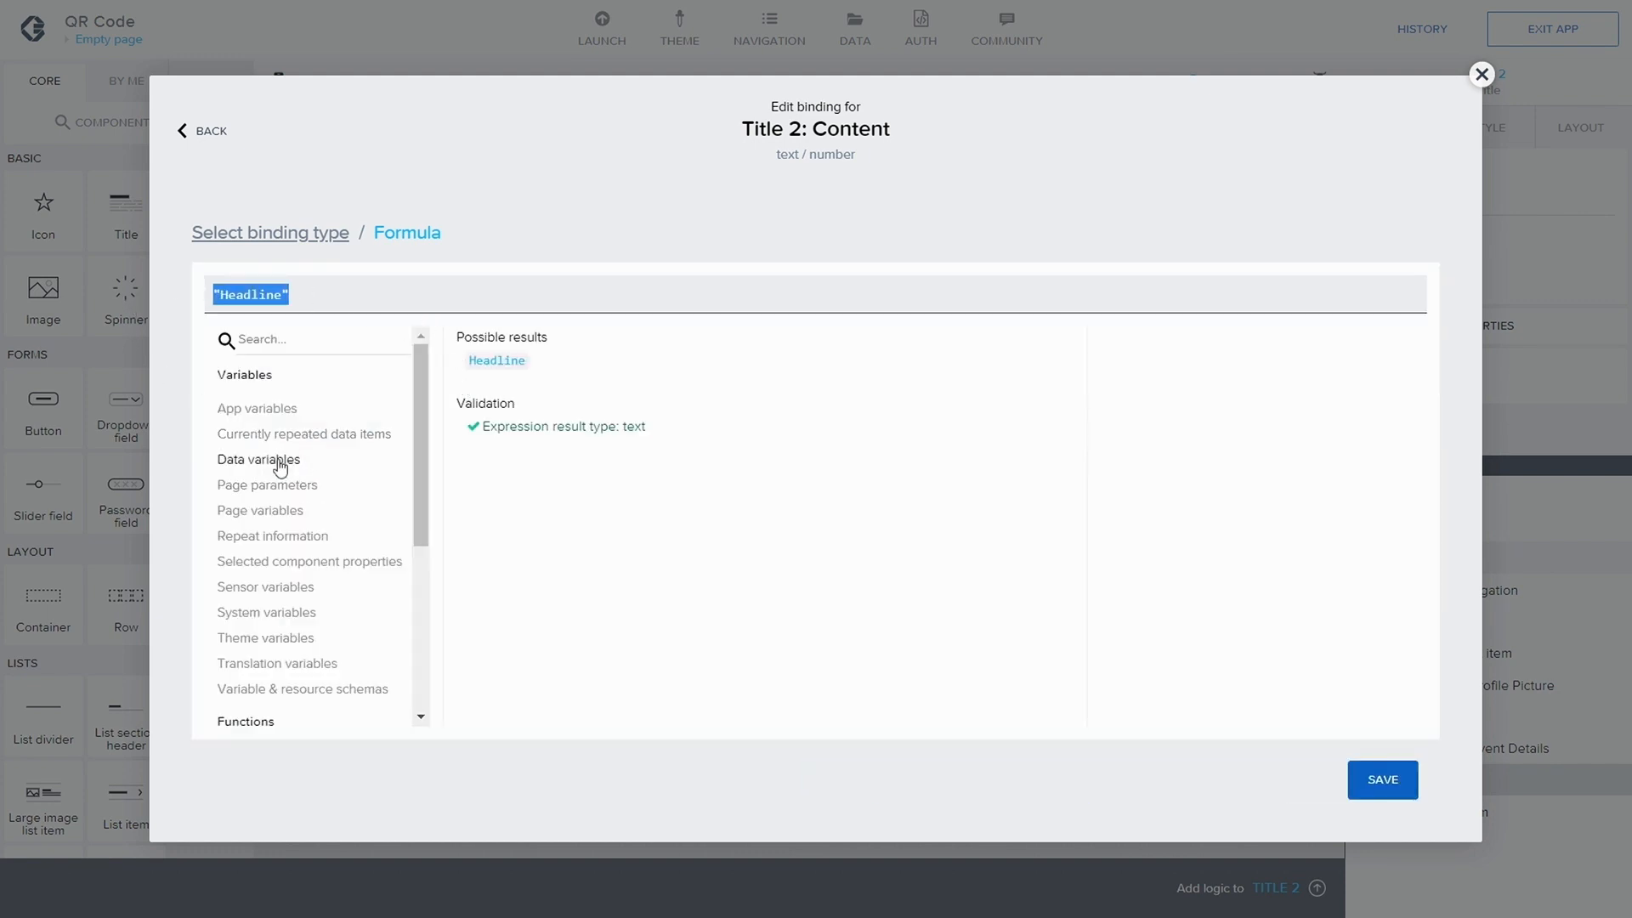
{"action": "left_click", "coordinate": [299, 434]}
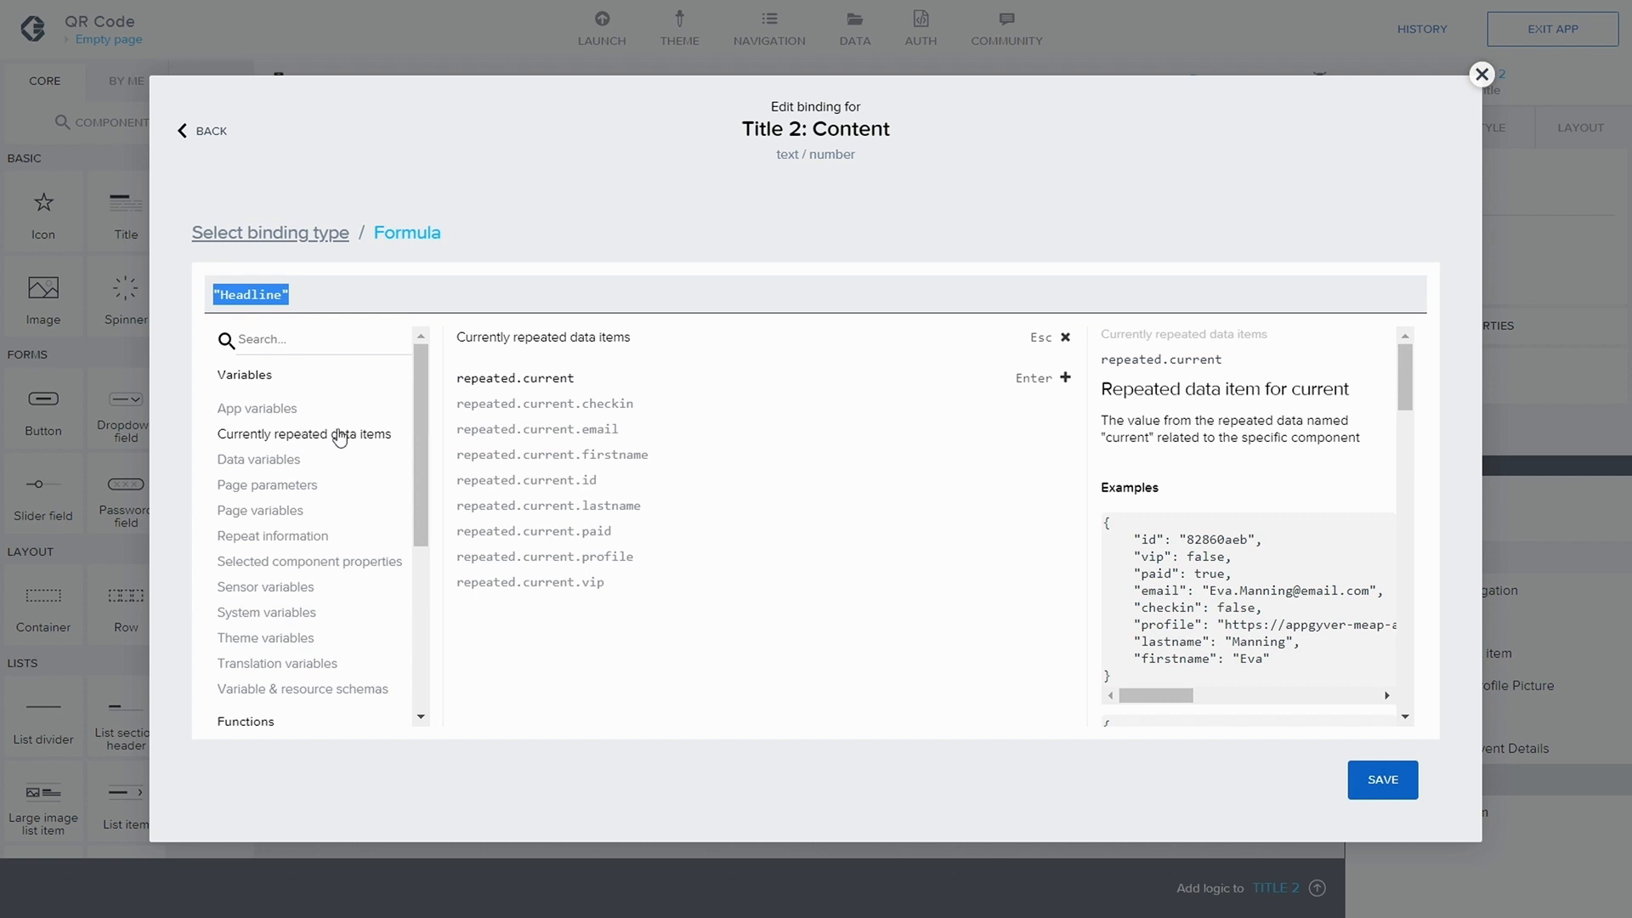
{"action": "left_click", "coordinate": [546, 459]}
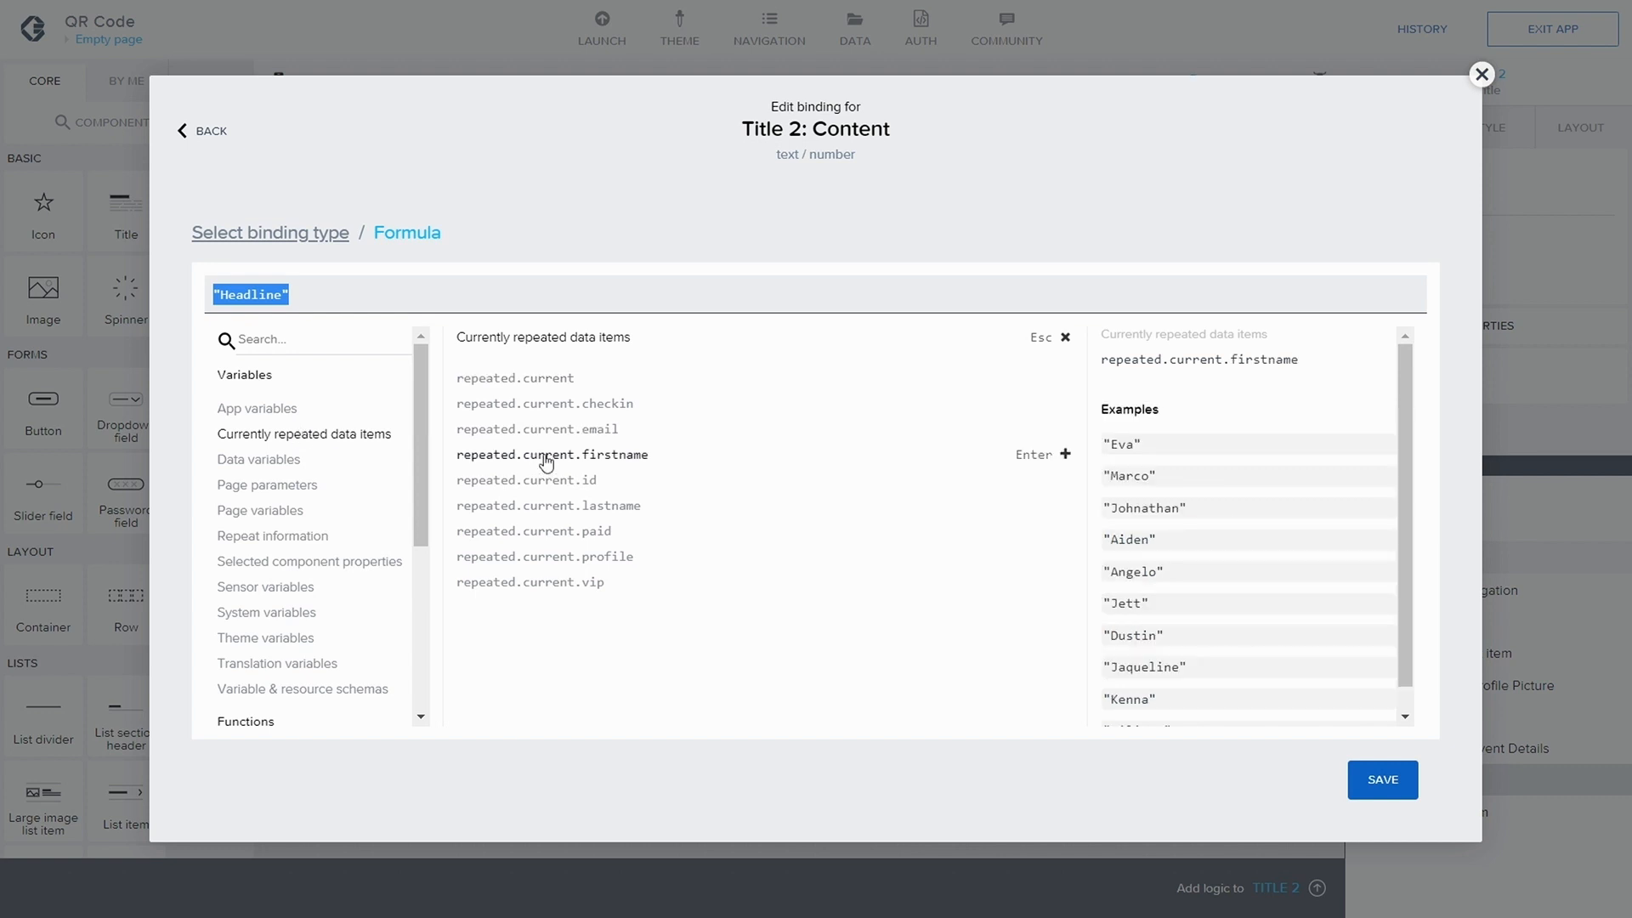
{"action": "left_click", "coordinate": [549, 456]}
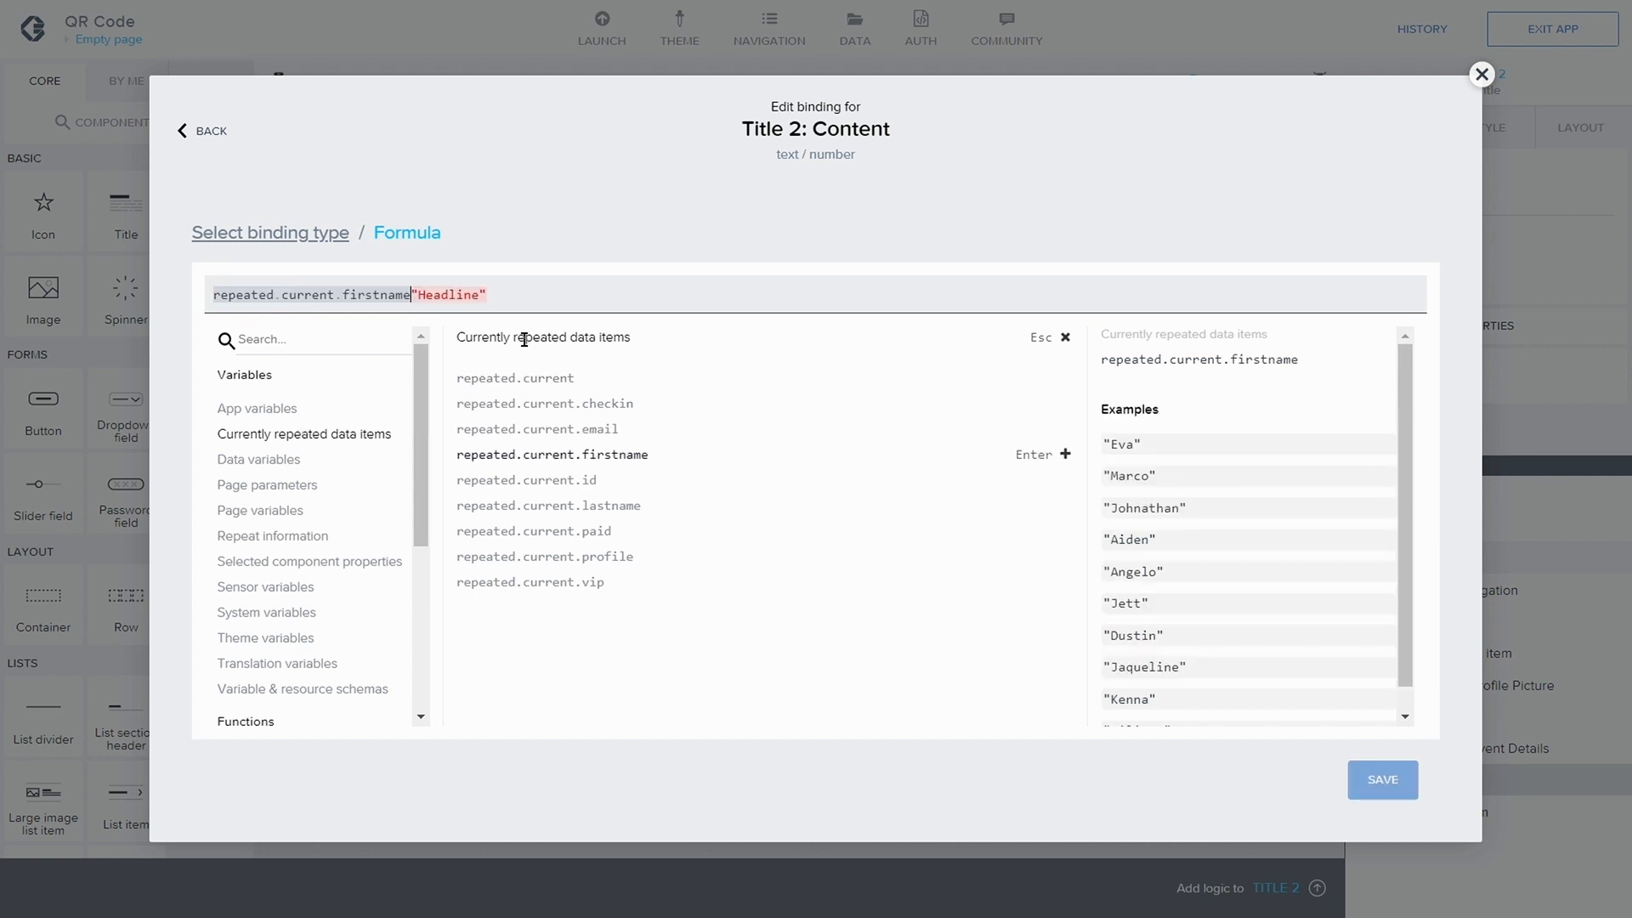
{"action": "left_click", "coordinate": [527, 295]}
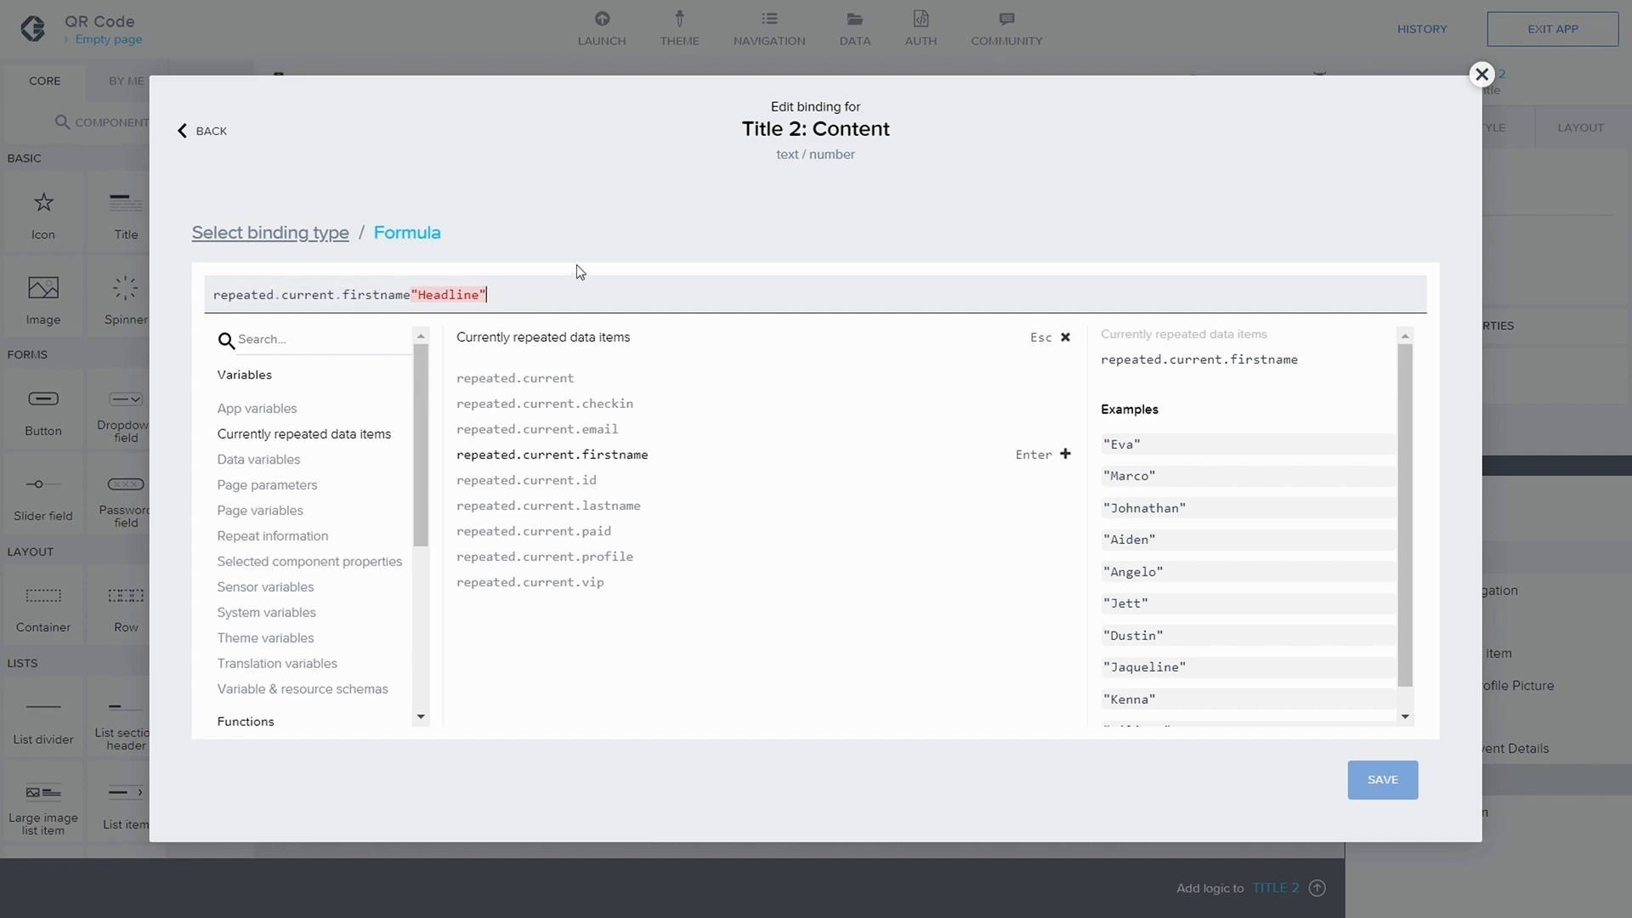
{"action": "key", "text": "BackSpace"}
{"action": "key", "text": "BackSpace"}
{"action": "key", "text": "BackSpace"}
{"action": "key", "text": "BackSpace"}
{"action": "key", "text": "BackSpace"}
{"action": "key", "text": "BackSpace"}
{"action": "key", "text": "BackSpace"}
{"action": "key", "text": "BackSpace"}
{"action": "key", "text": "BackSpace"}
{"action": "key", "text": "BackSpace"}
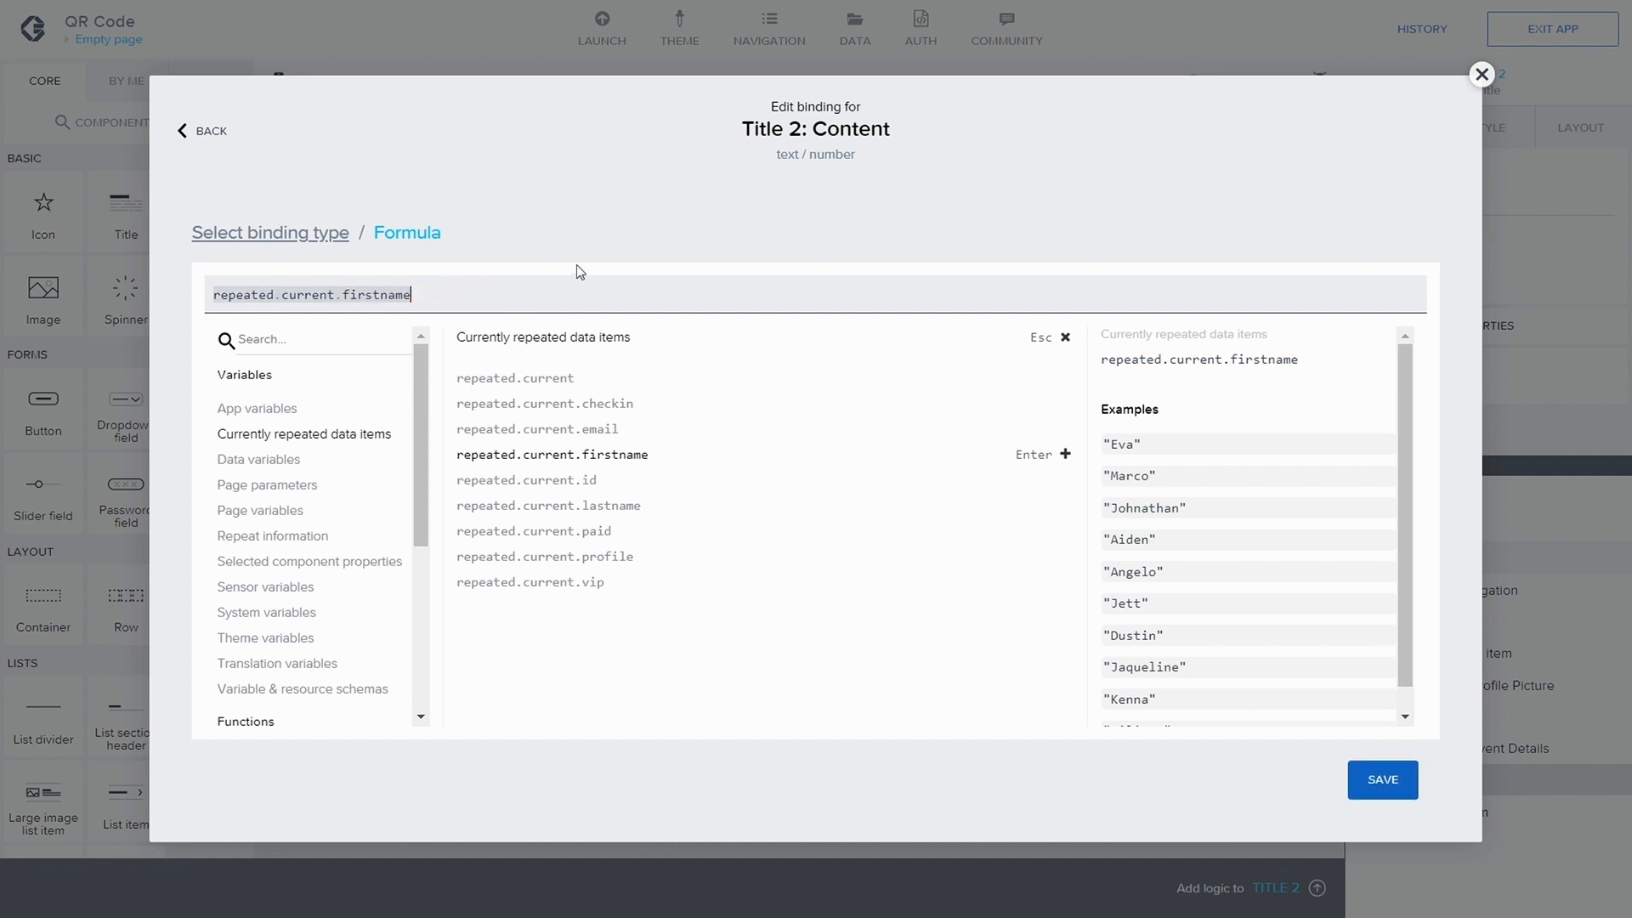
- Extend the formula with + " " + repeated.current.lastname and save the content binding
{"action": "type", "text": "+ \" "}
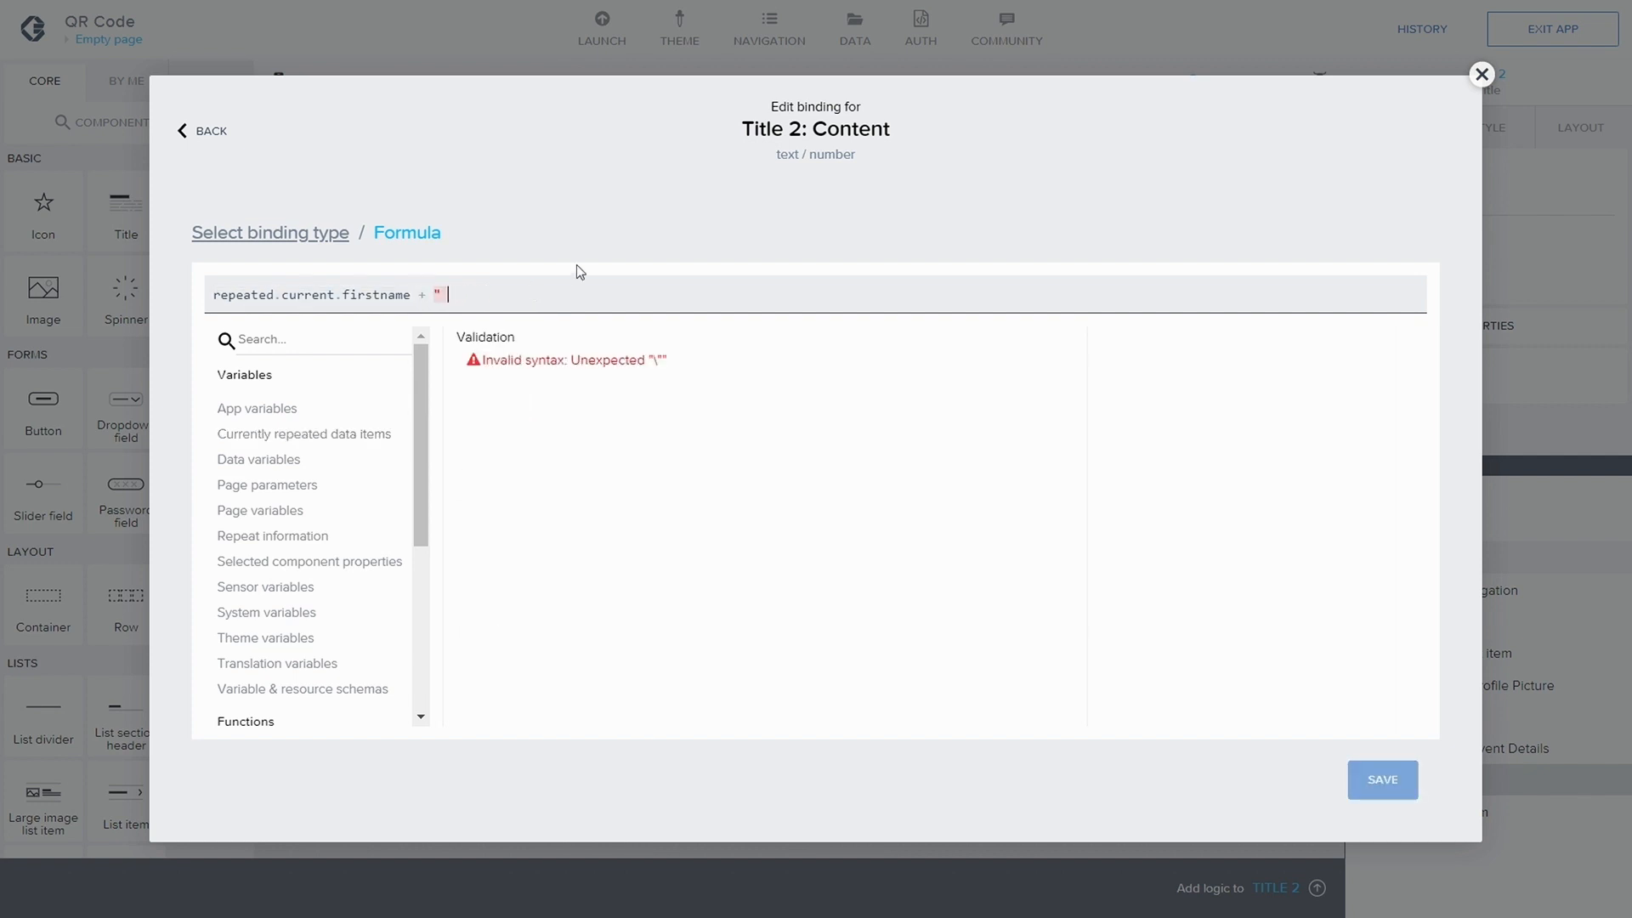
{"action": "type", "text": "\" +"}
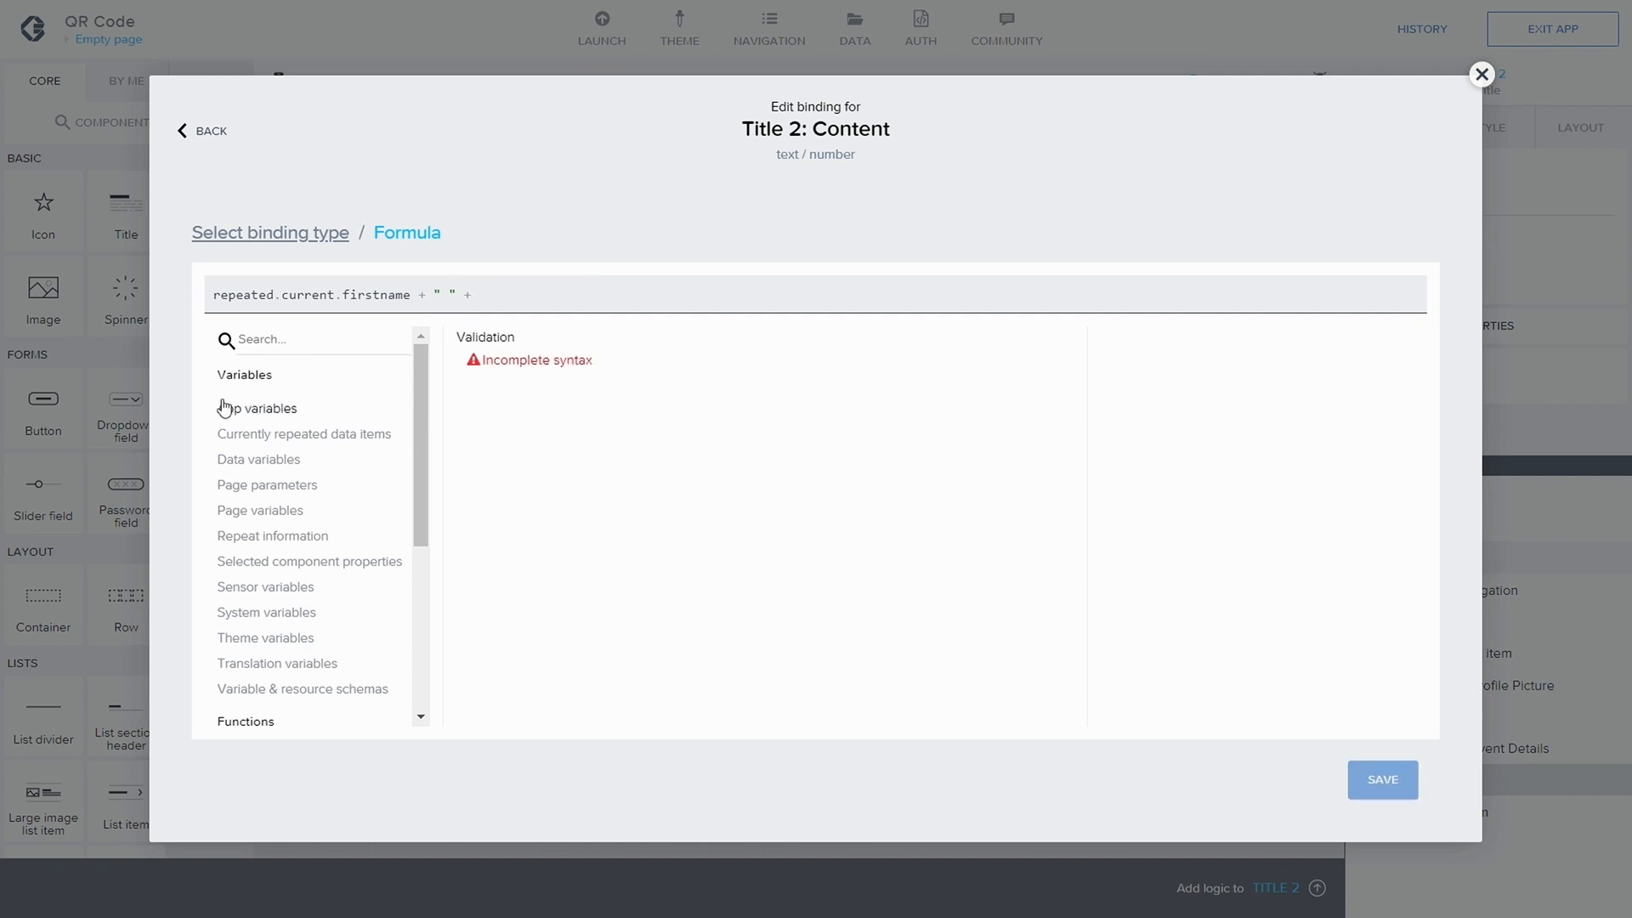
{"action": "left_click", "coordinate": [296, 437]}
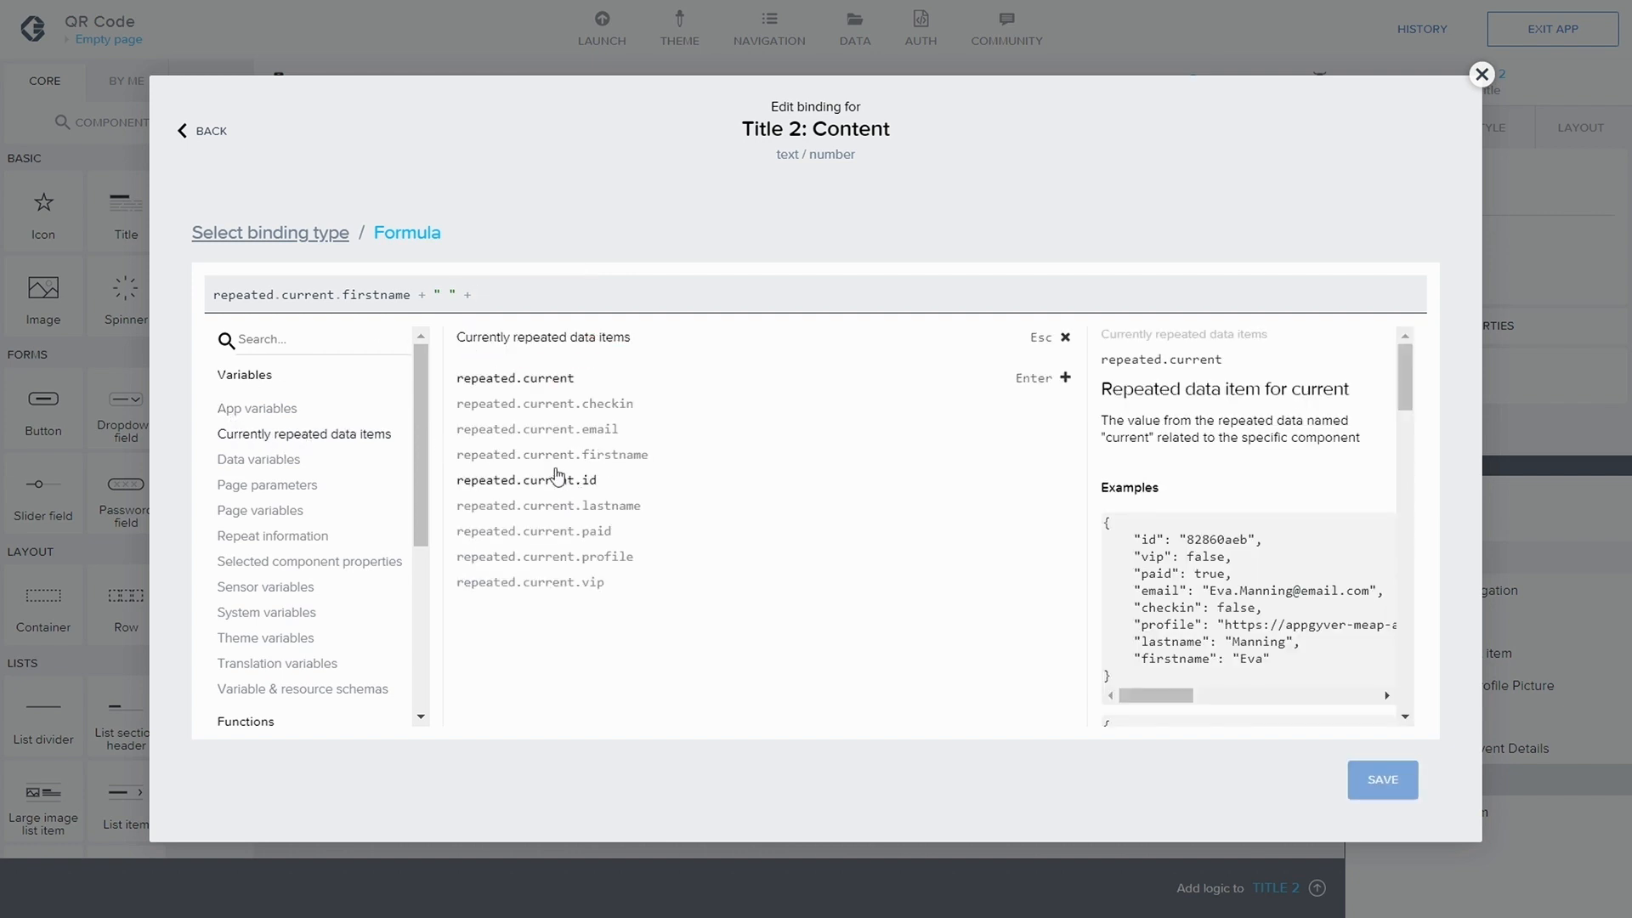
{"action": "left_click", "coordinate": [556, 506]}
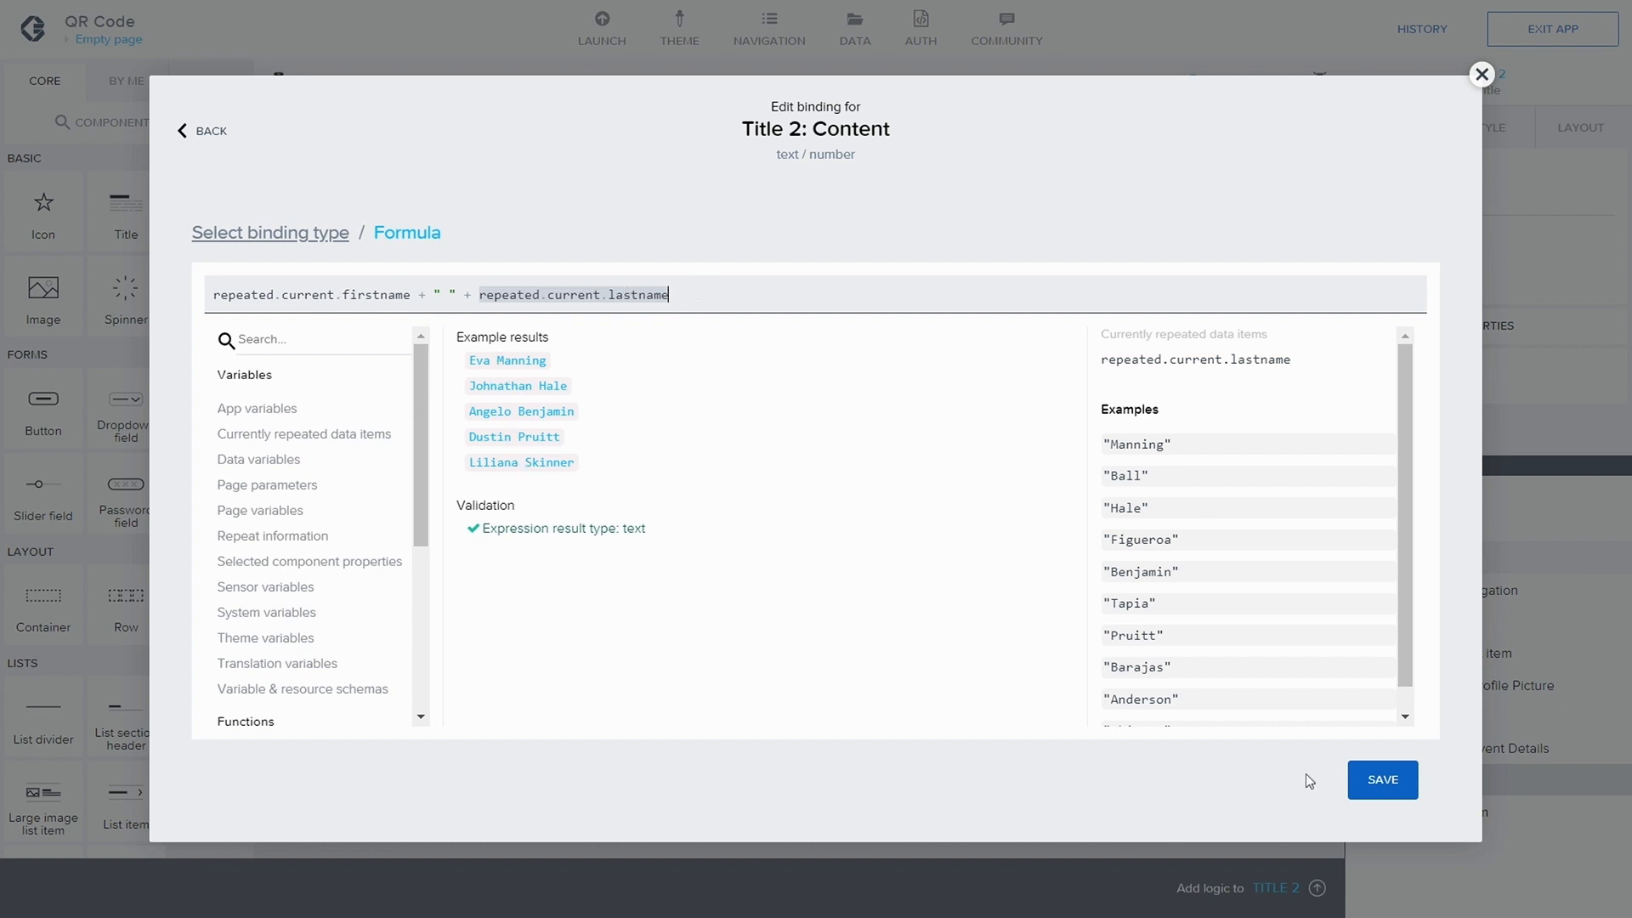
{"action": "left_click", "coordinate": [1378, 780]}
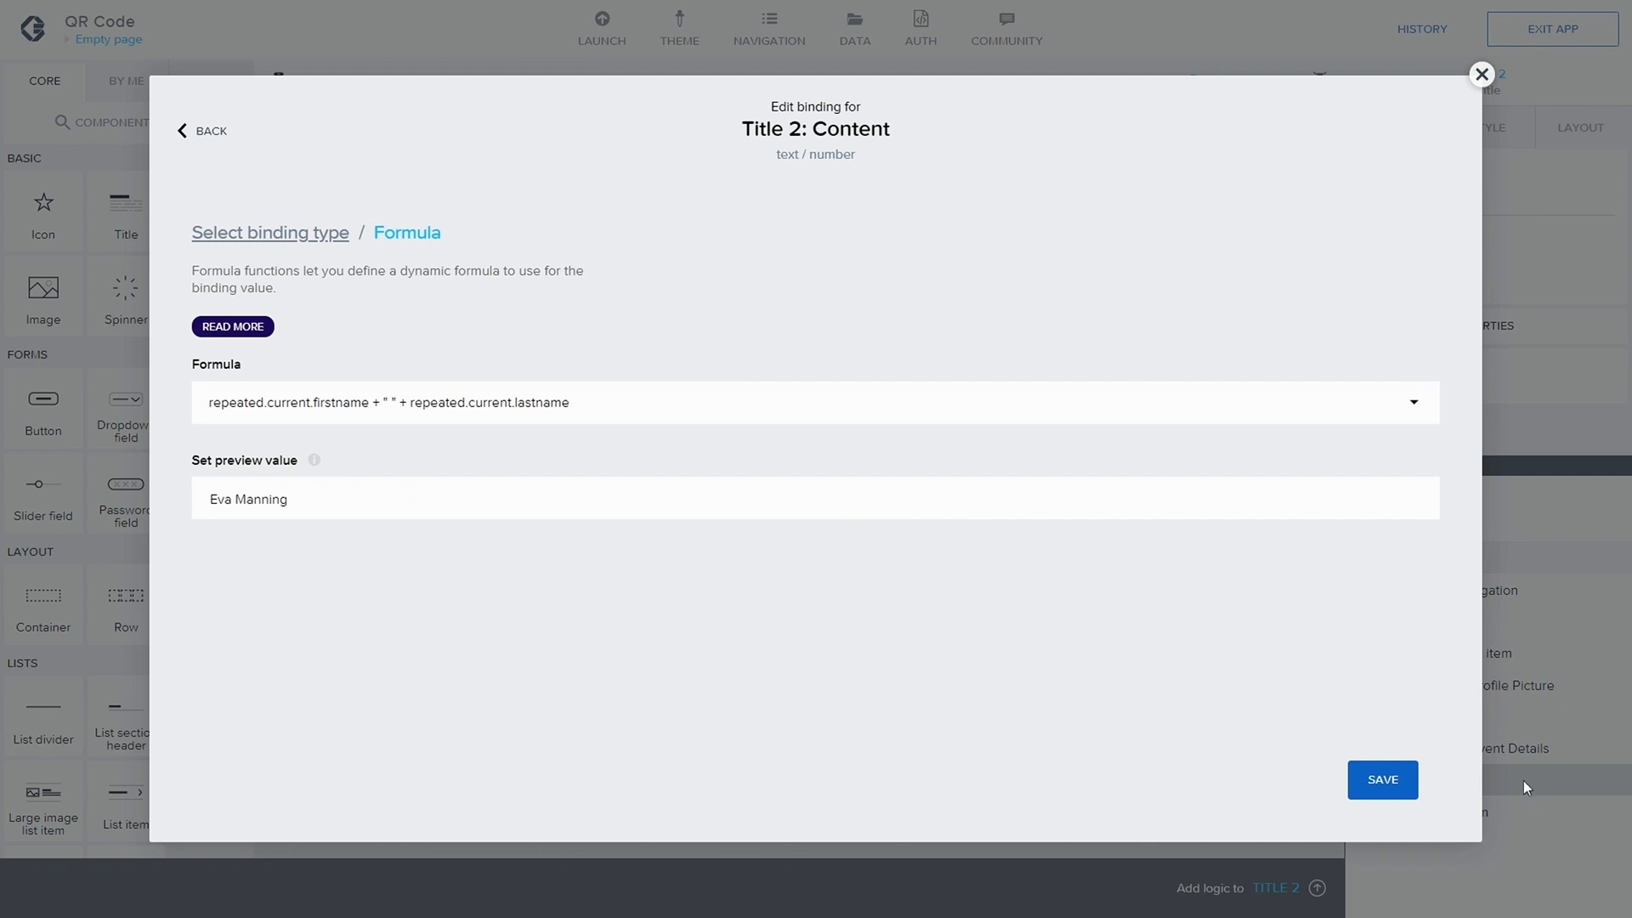
{"action": "left_click", "coordinate": [1381, 790]}
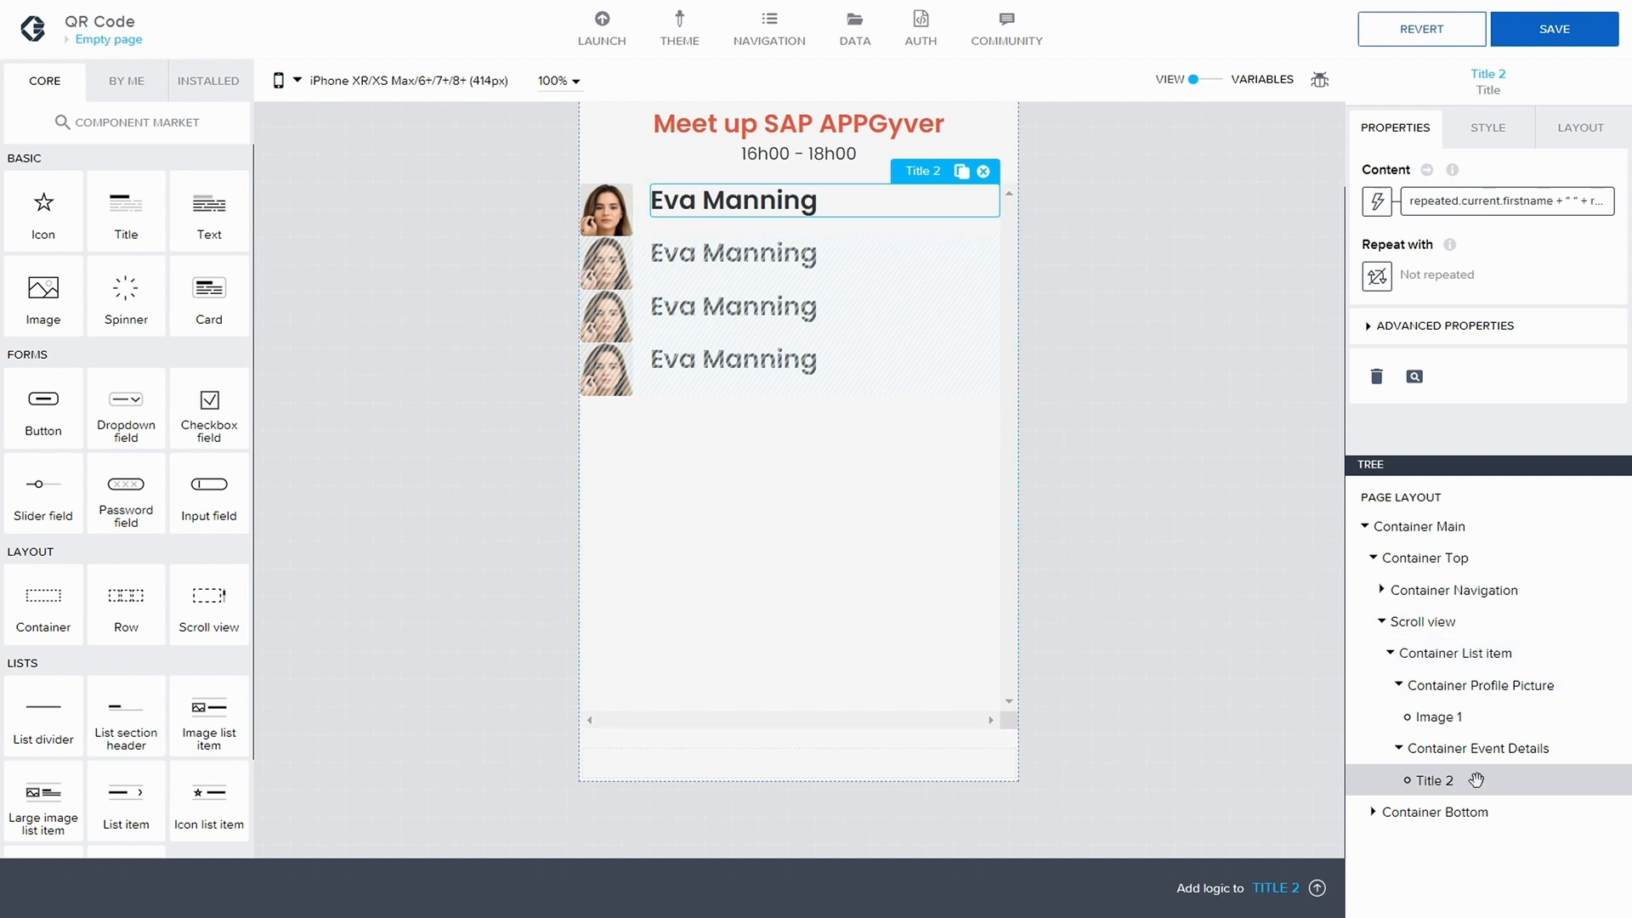
- Save the application, set the selected title component's display name to "Title Name", and save again
{"action": "key", "text": "ctrl+s"}
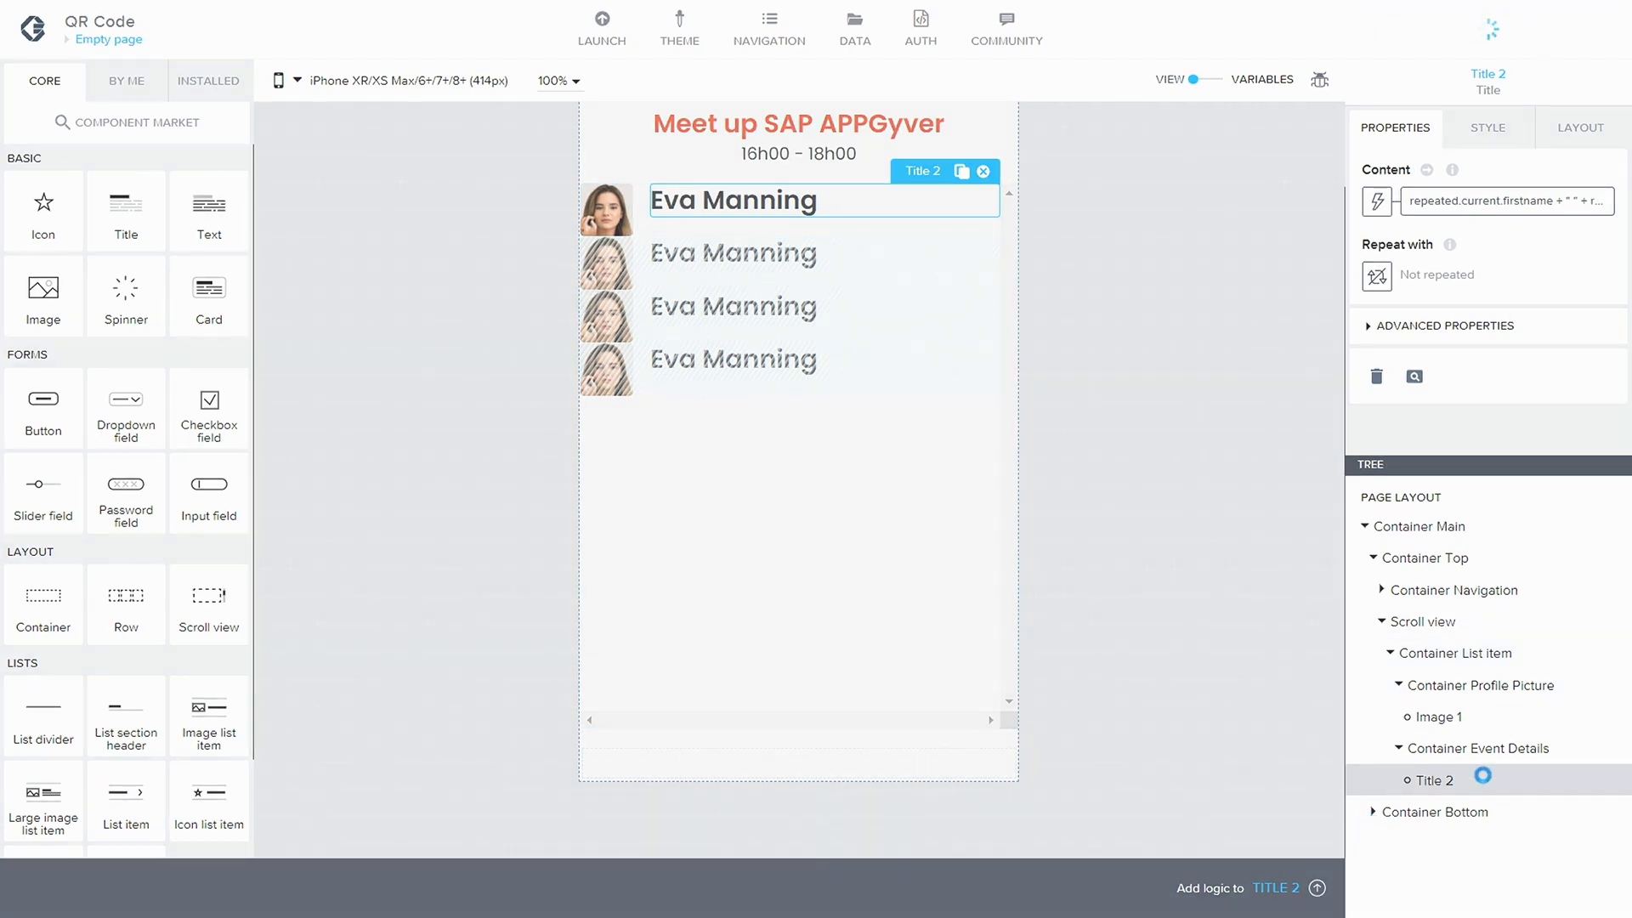
{"action": "left_click", "coordinate": [1365, 330]}
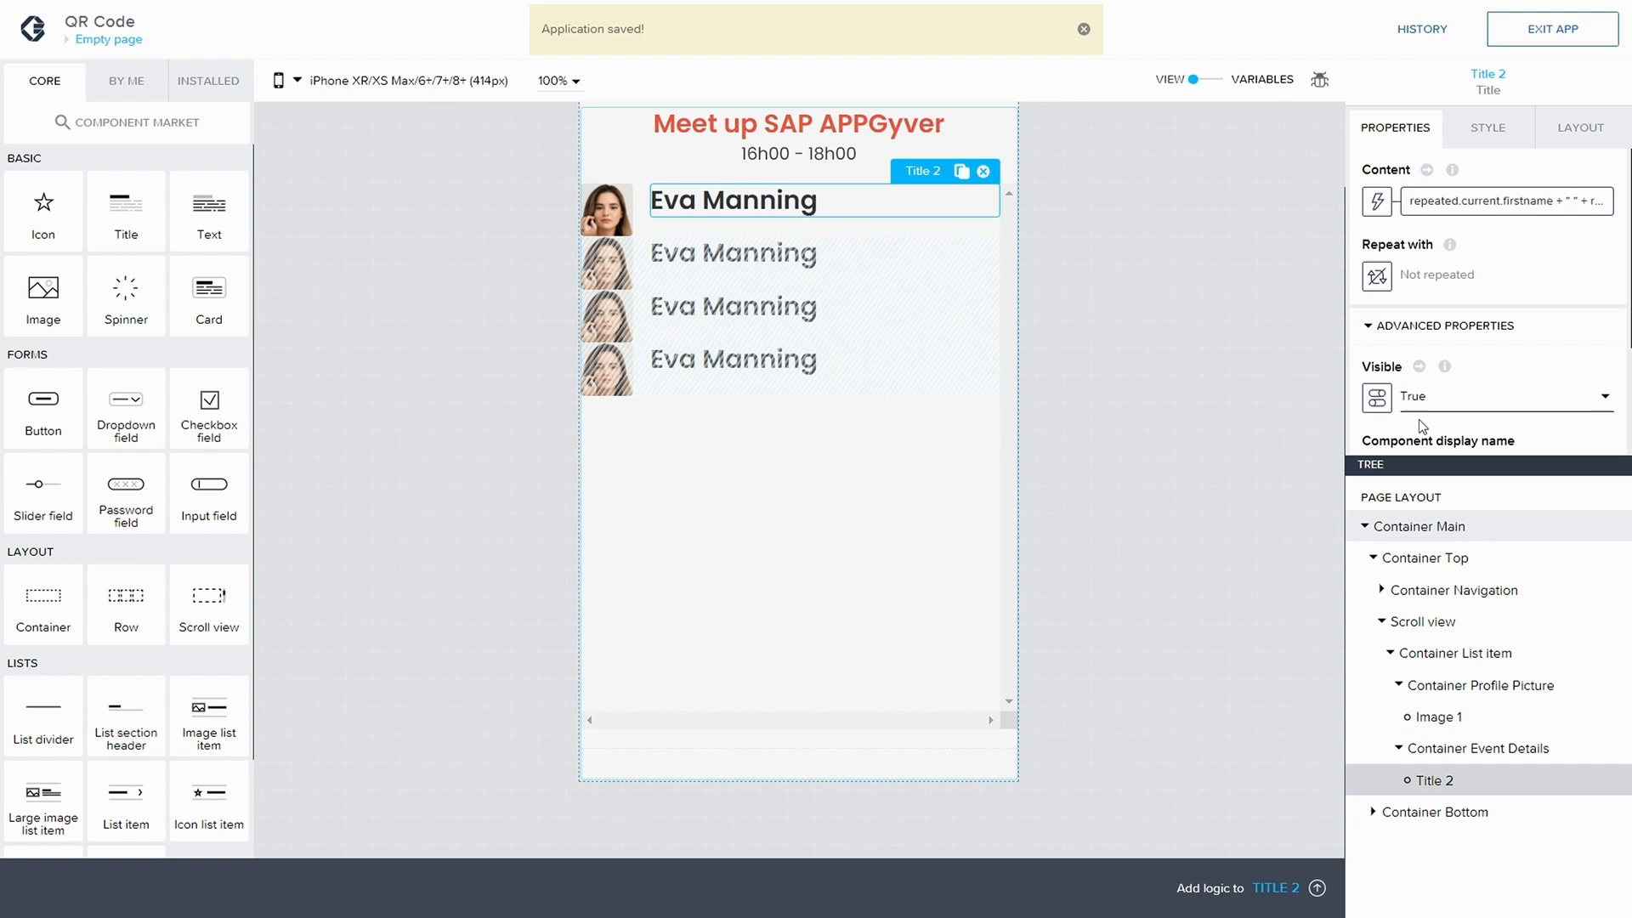
{"action": "scroll", "coordinate": [1433, 365], "scroll_direction": "down", "scroll_amount": 1}
{"action": "left_click", "coordinate": [1415, 374]}
{"action": "key", "text": "BackSpace"}
{"action": "key", "text": "BackSpace"}
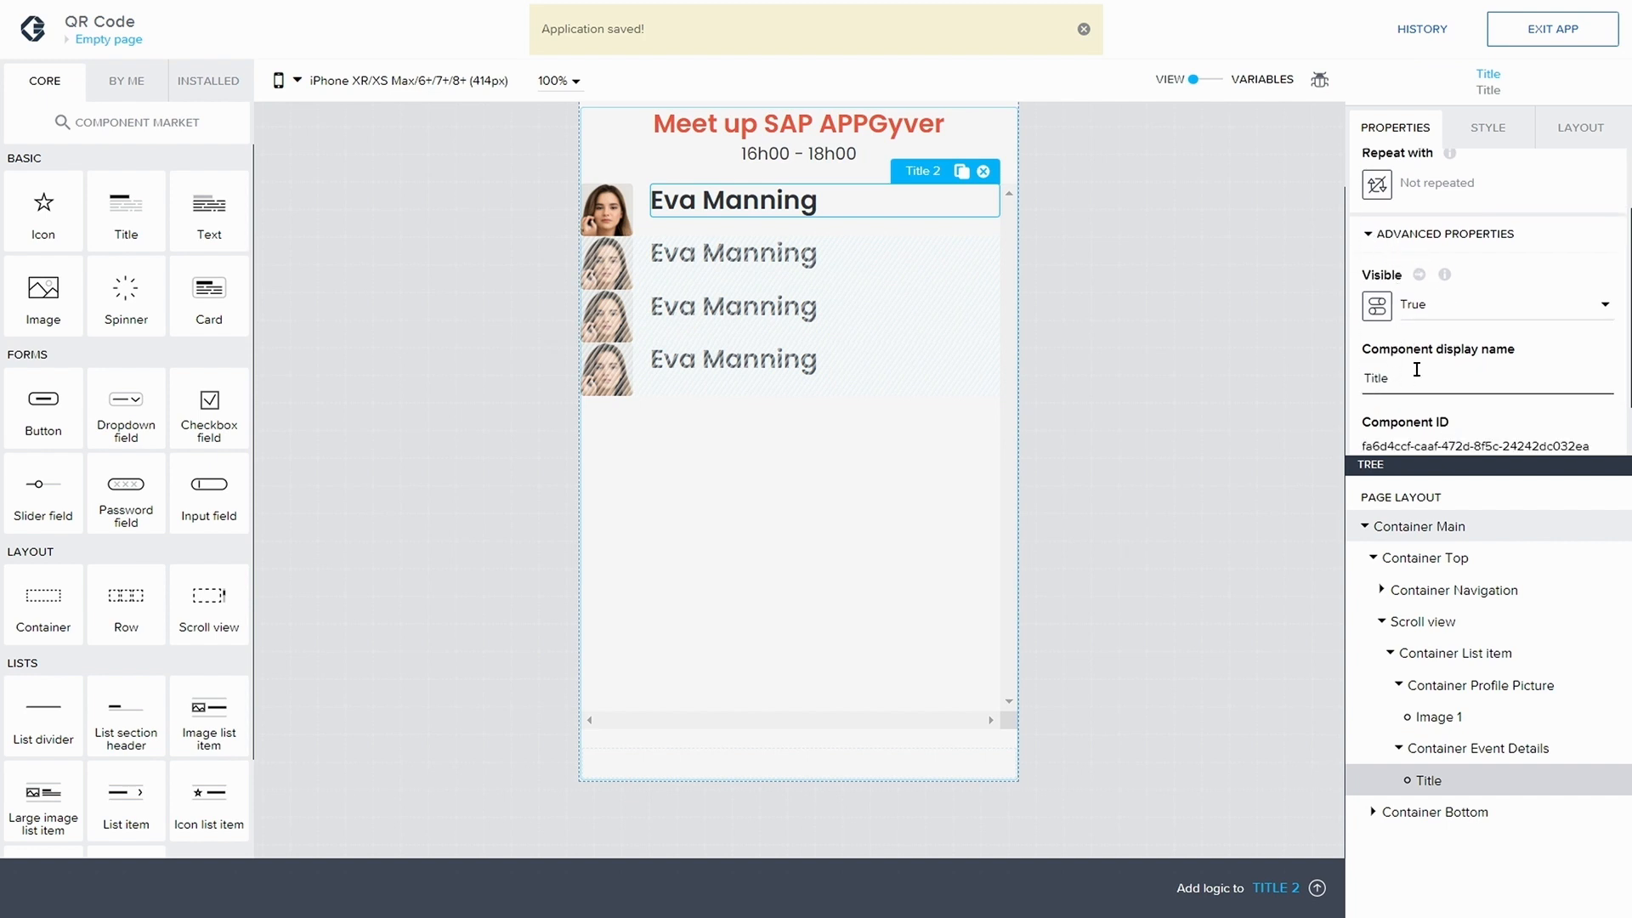
{"action": "type", "text": "Name"}
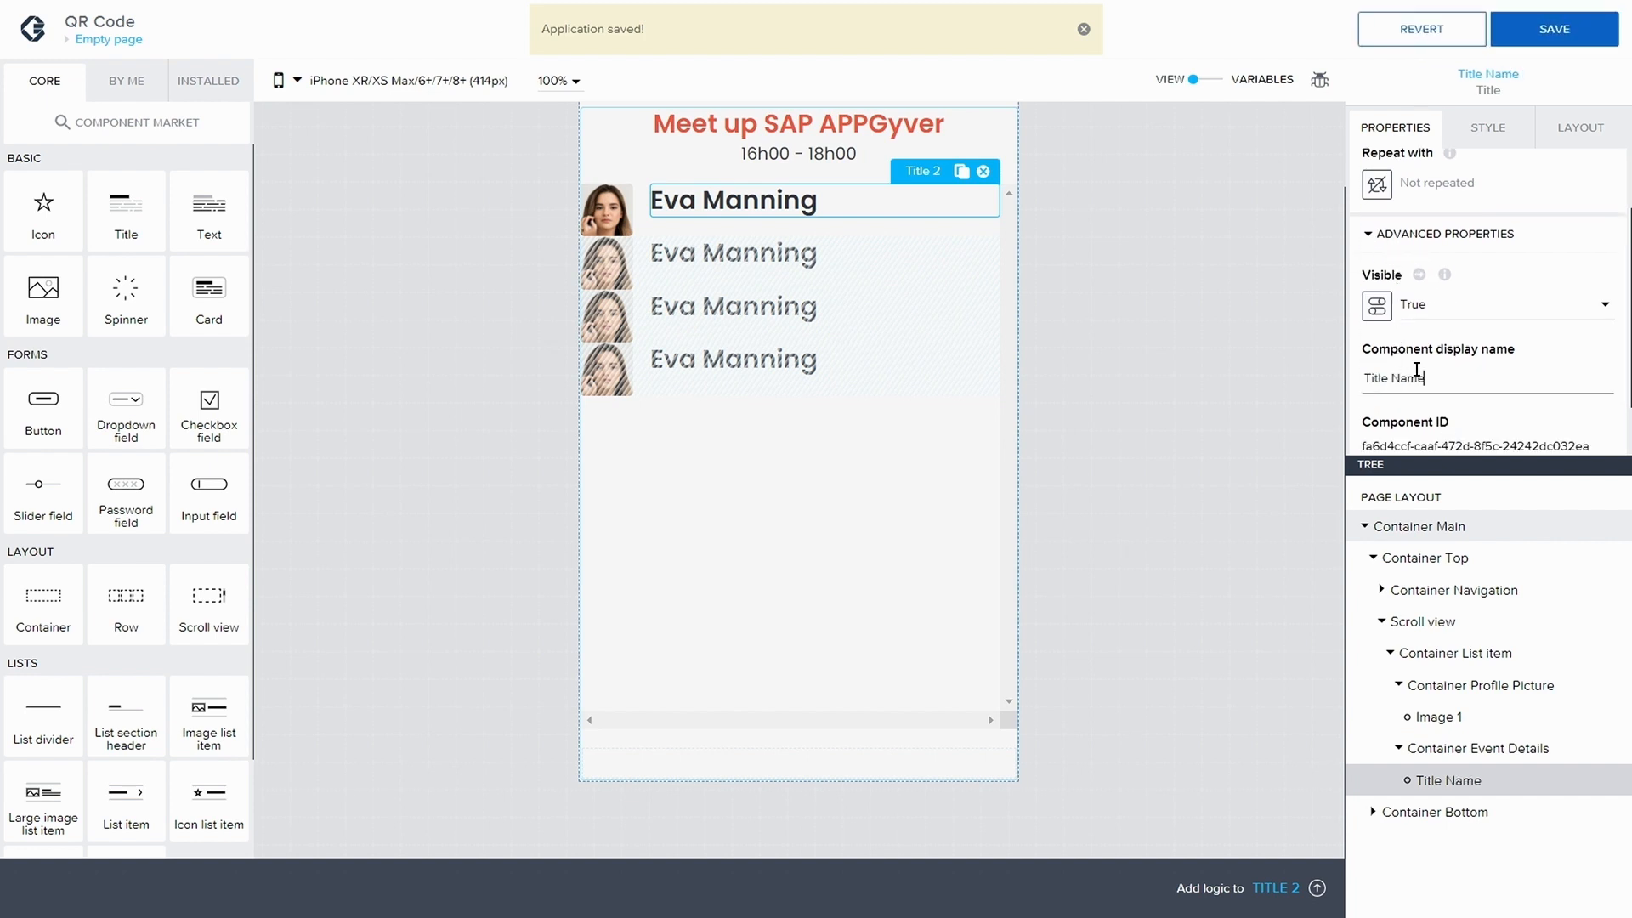
{"action": "left_click", "coordinate": [1530, 32]}
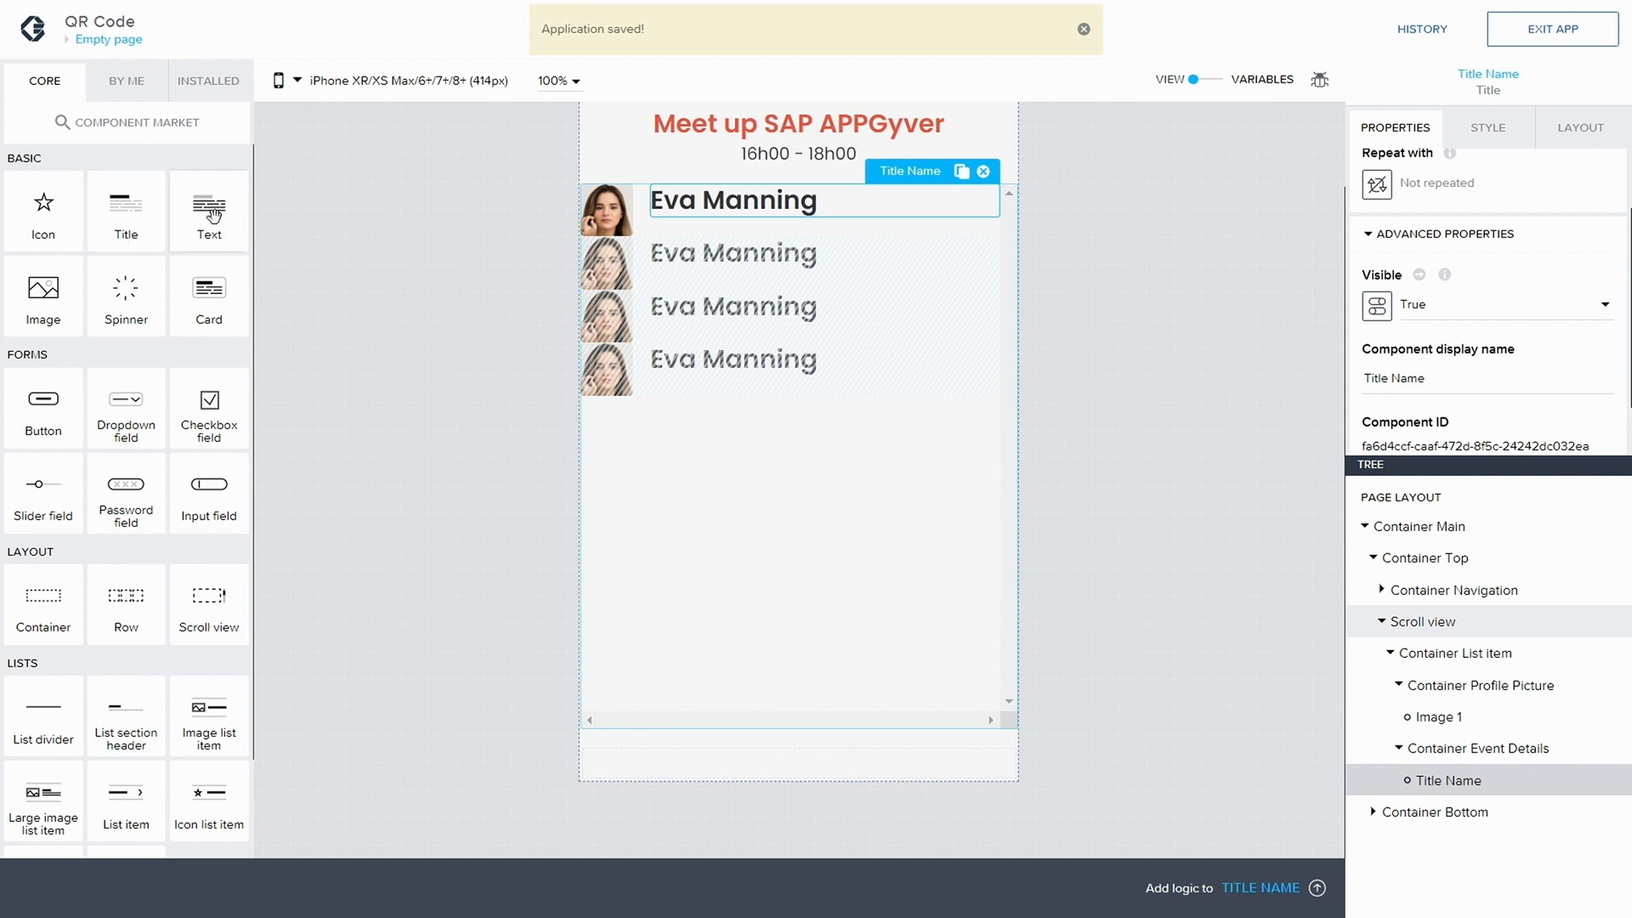
- Add a text component below Title Name inside Container Event Details and set its display name to "Text Paid"
{"action": "left_click_drag", "start_coordinate": [210, 212], "coordinate": [1535, 796]}
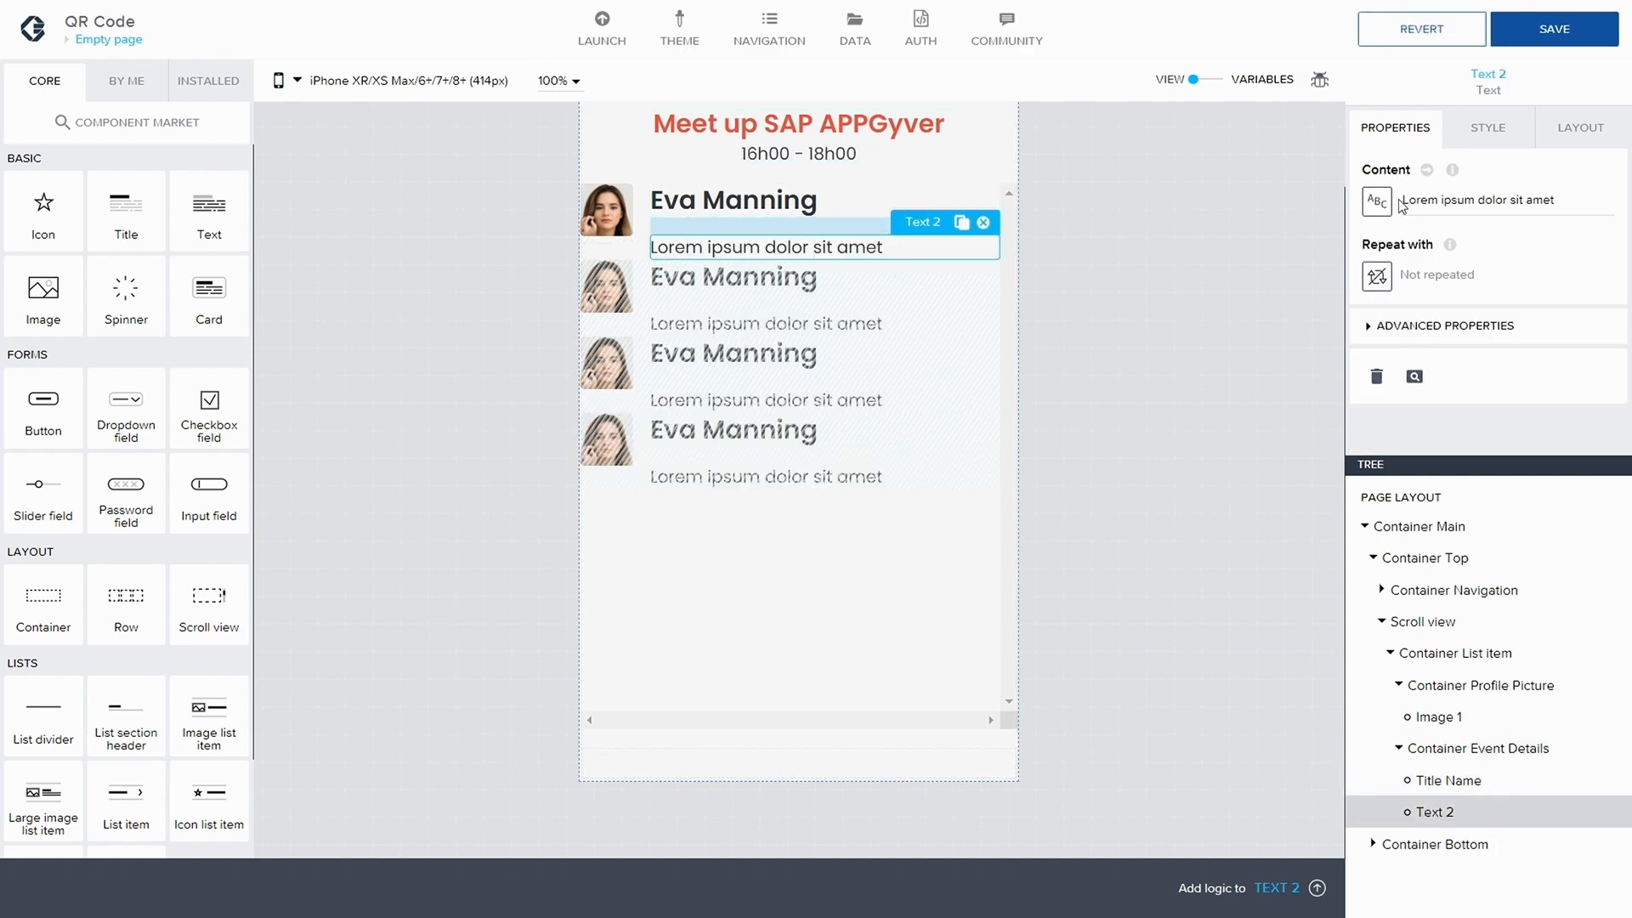
{"action": "left_click", "coordinate": [1375, 328]}
{"action": "scroll", "coordinate": [1402, 371], "scroll_direction": "down", "scroll_amount": 1}
{"action": "left_click", "coordinate": [1411, 380]}
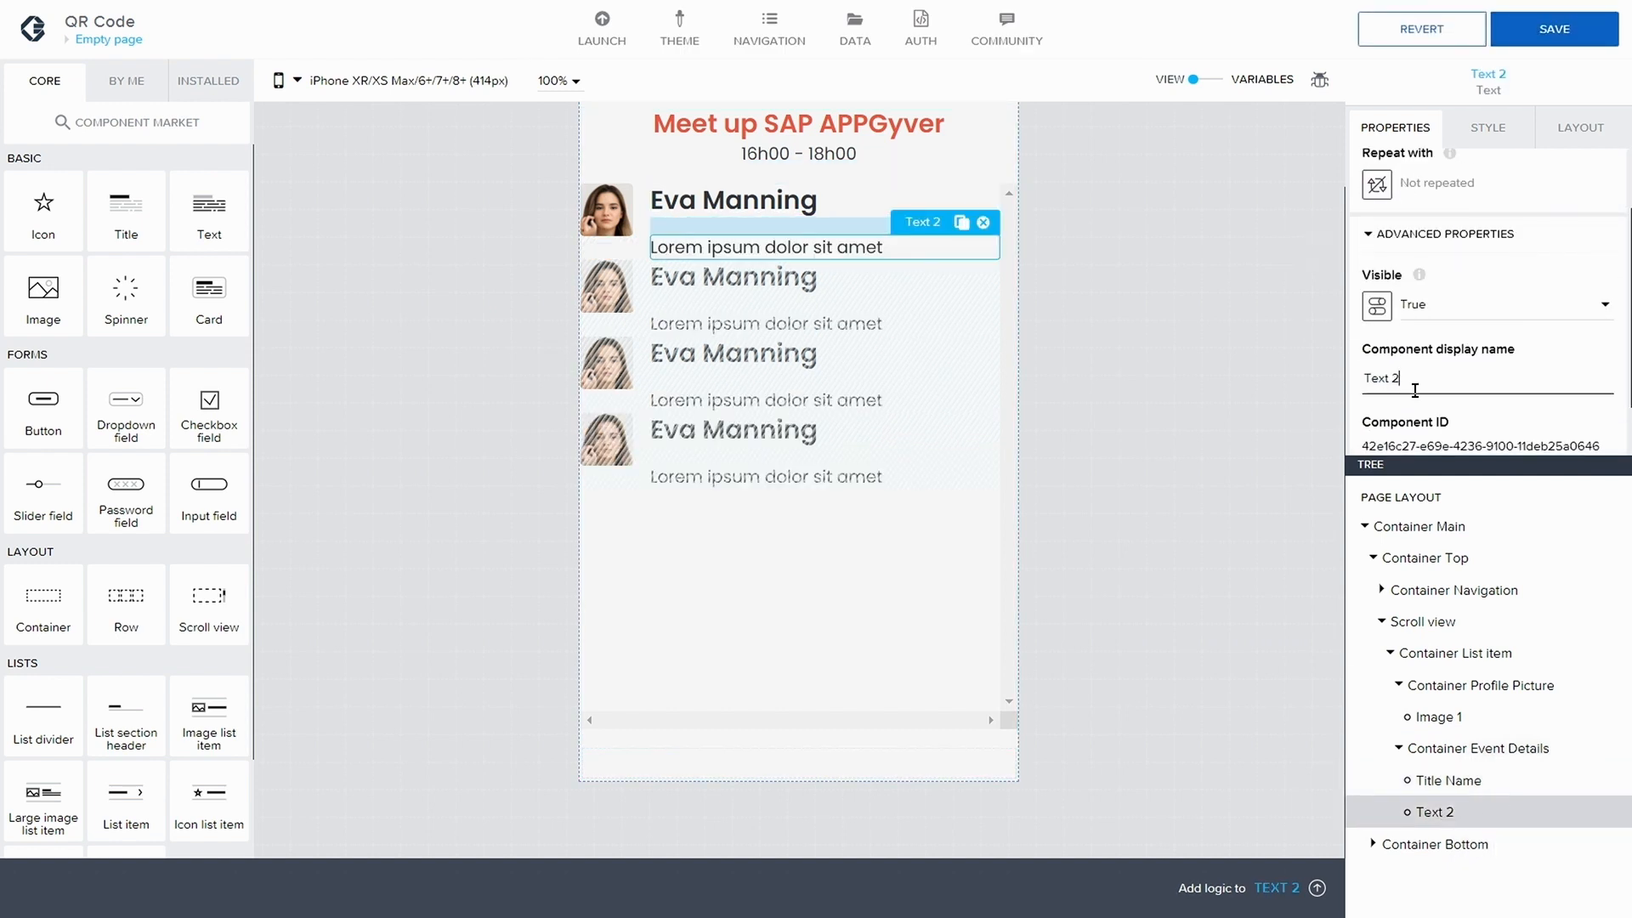
{"action": "key", "text": "BackSpace"}
{"action": "type", "text": "Pai"}
{"action": "key", "text": "BackSpace"}
{"action": "key", "text": "BackSpace"}
{"action": "key", "text": "BackSpace"}
{"action": "type", "text": "Paiu"}
{"action": "key", "text": "BackSpace"}
{"action": "key", "text": "BackSpace"}
{"action": "type", "text": "id"}
- Clear the bottom gap of the Title Name component and save the application
{"action": "left_click", "coordinate": [1478, 781]}
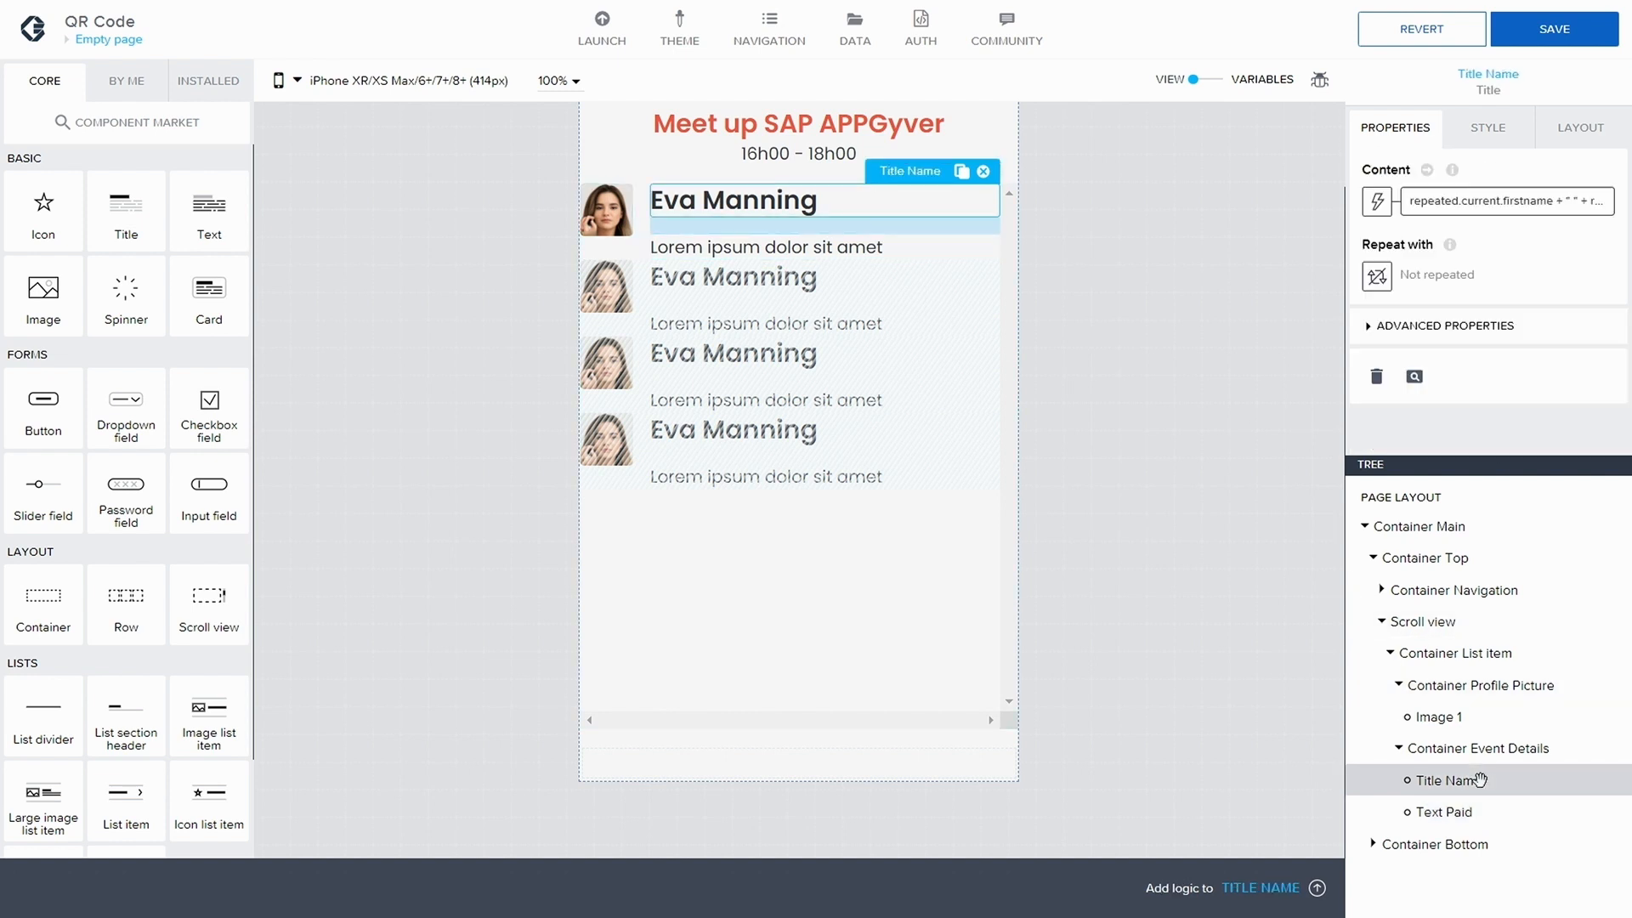
{"action": "left_click", "coordinate": [1564, 129]}
{"action": "left_click", "coordinate": [1538, 236]}
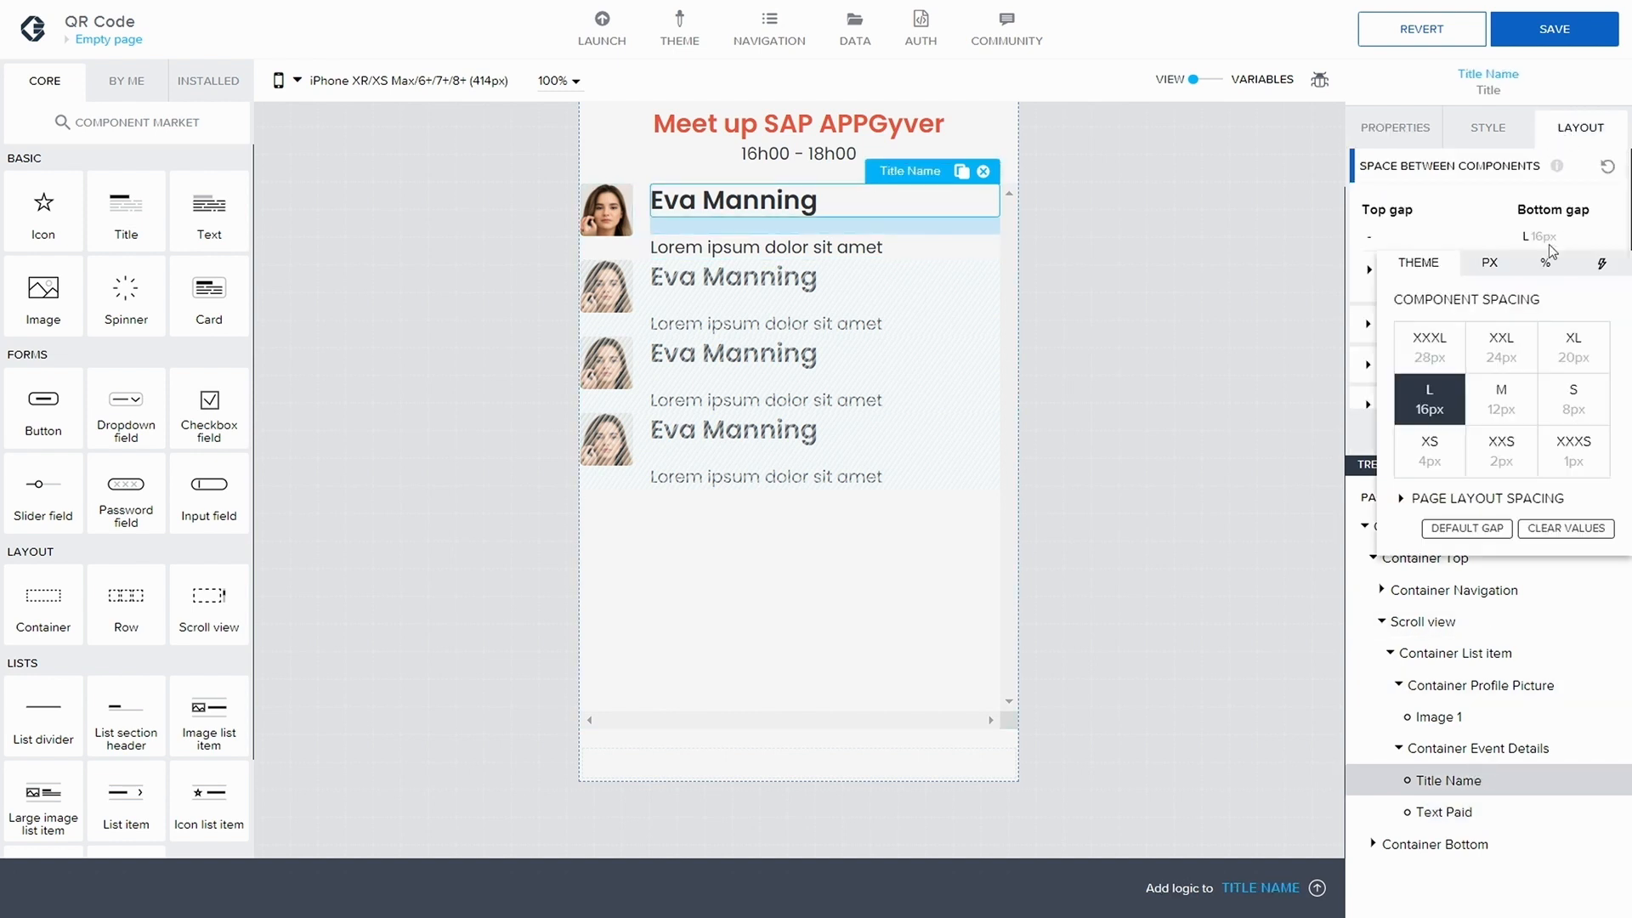
{"action": "left_click", "coordinate": [1548, 527]}
{"action": "left_click", "coordinate": [1555, 30]}
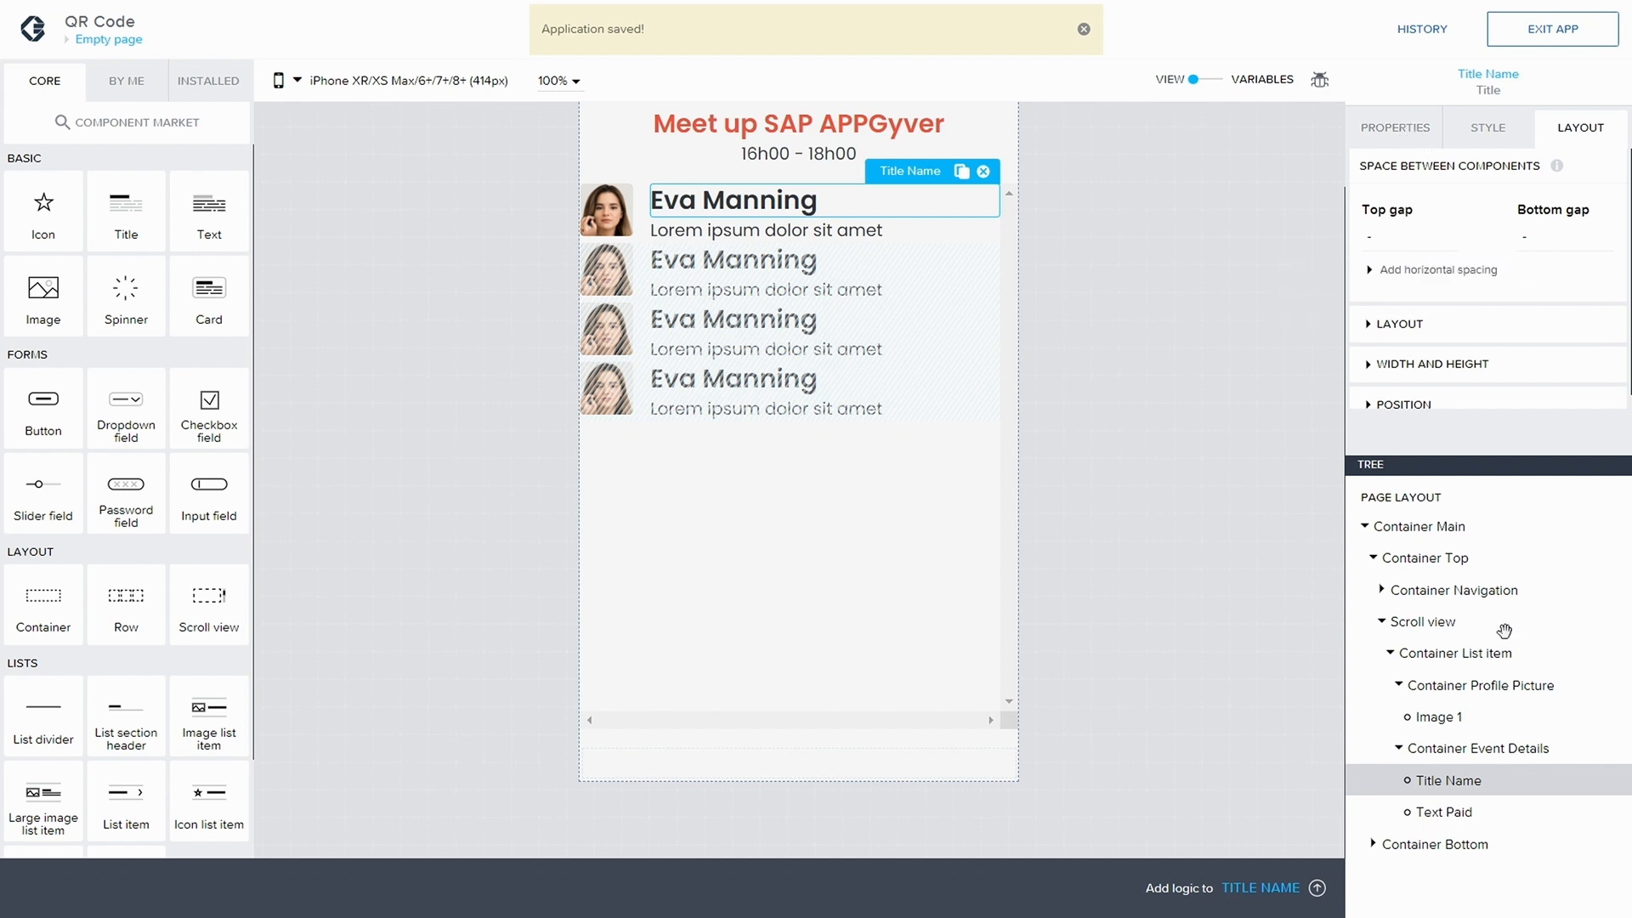
- Open the formula editor for the Text Paid component's content and list the currently repeated data items
{"action": "left_click", "coordinate": [1479, 812]}
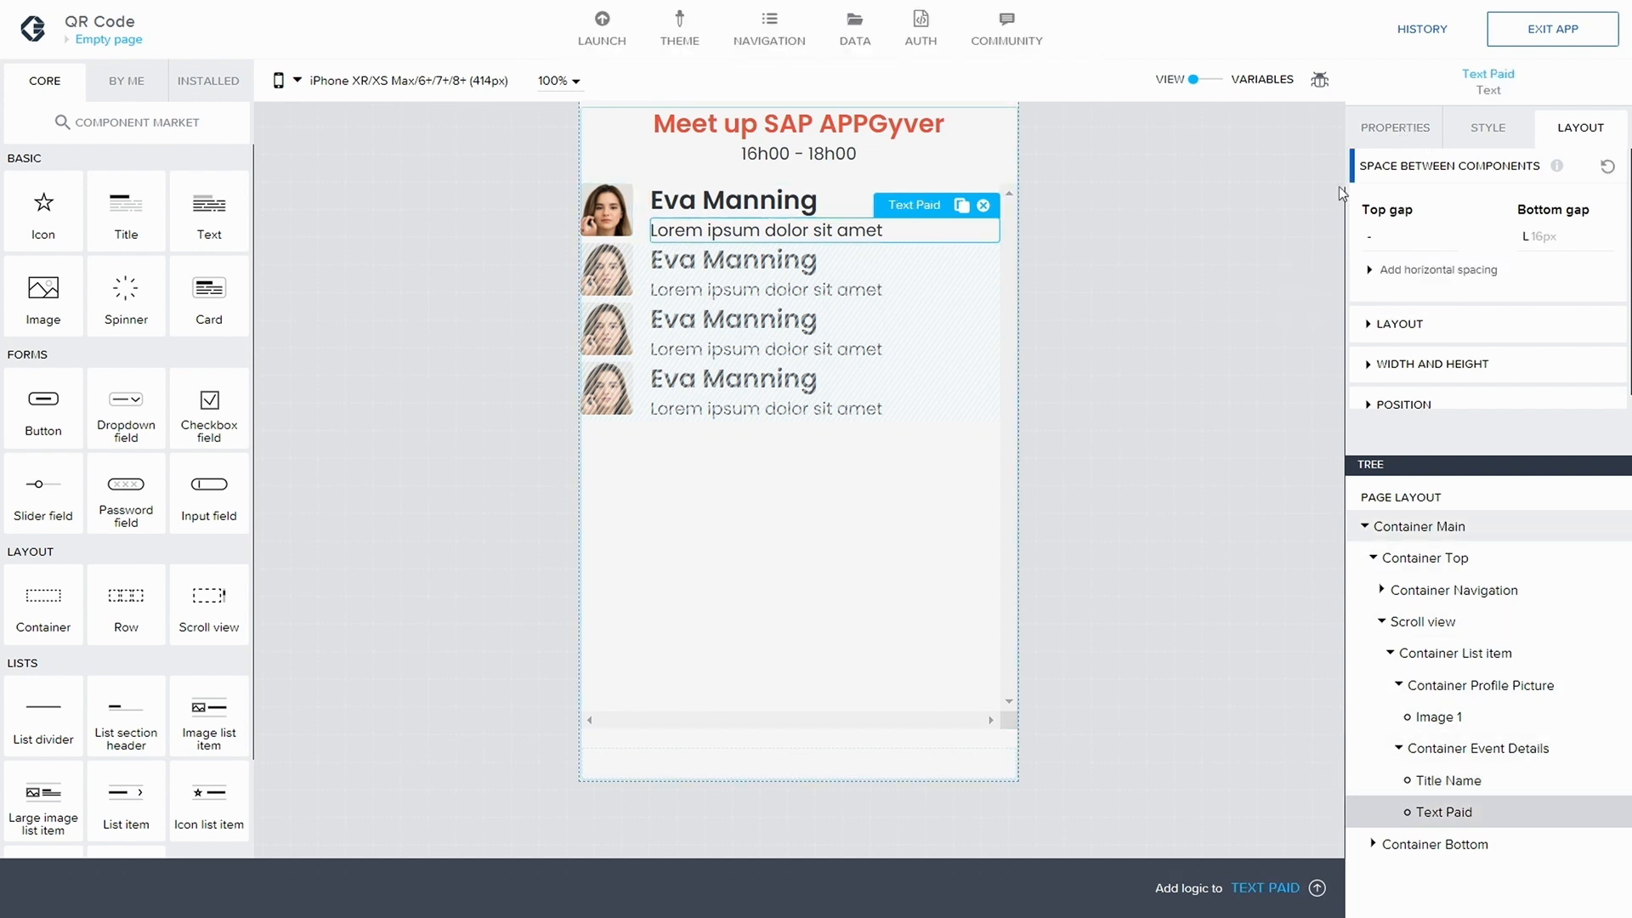
{"action": "left_click", "coordinate": [1381, 129]}
{"action": "left_click", "coordinate": [1377, 201]}
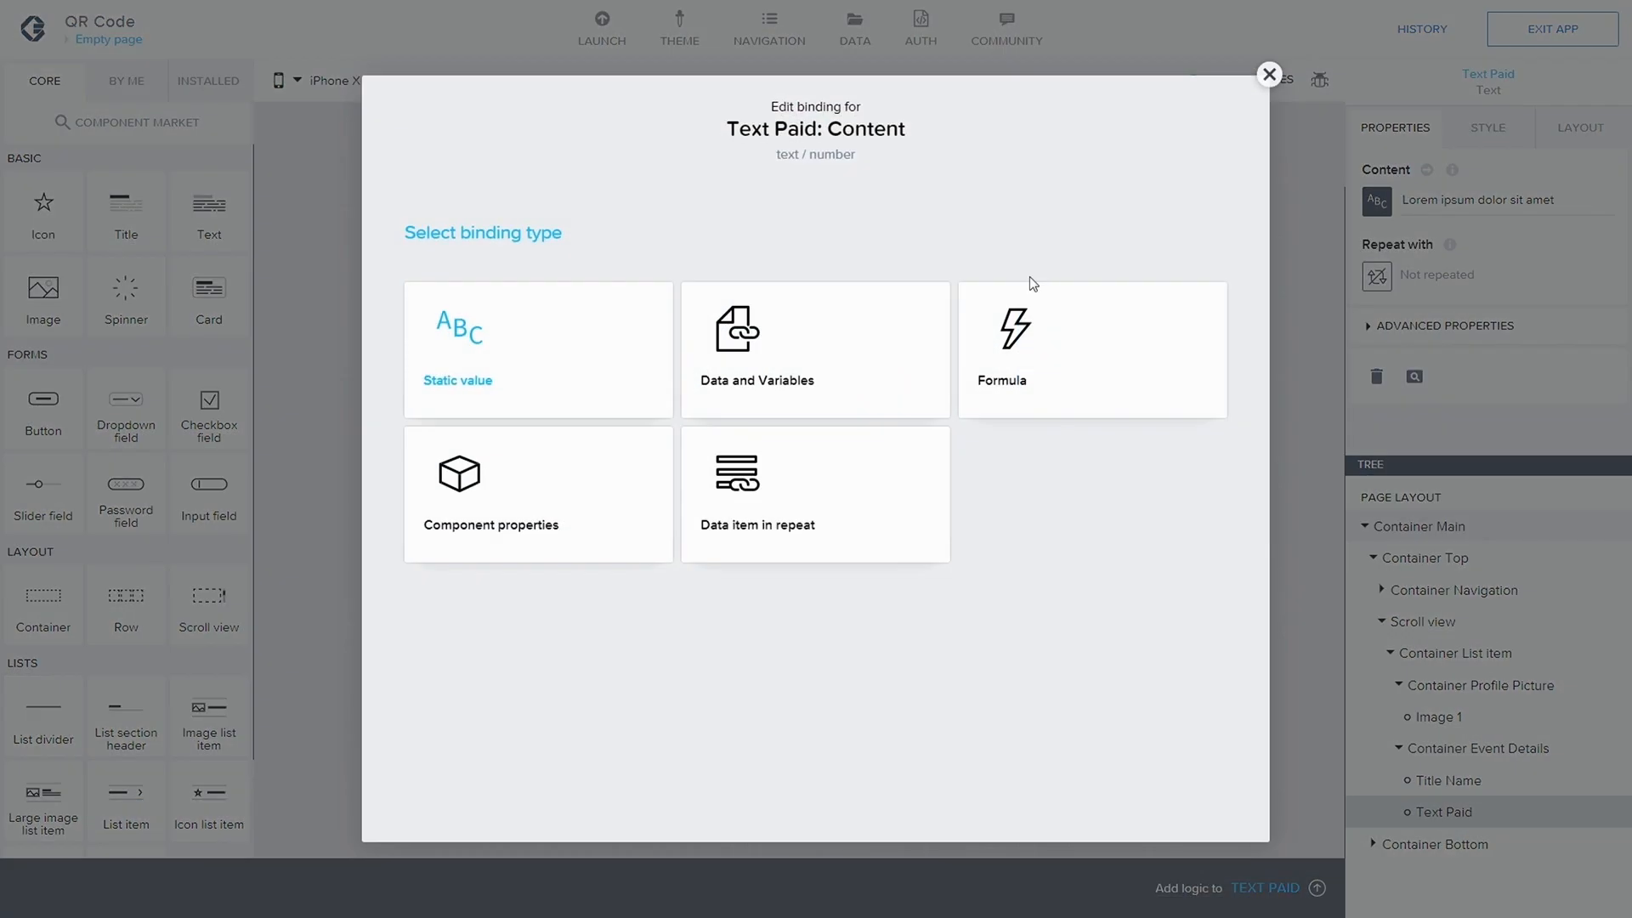
{"action": "left_click", "coordinate": [1042, 362]}
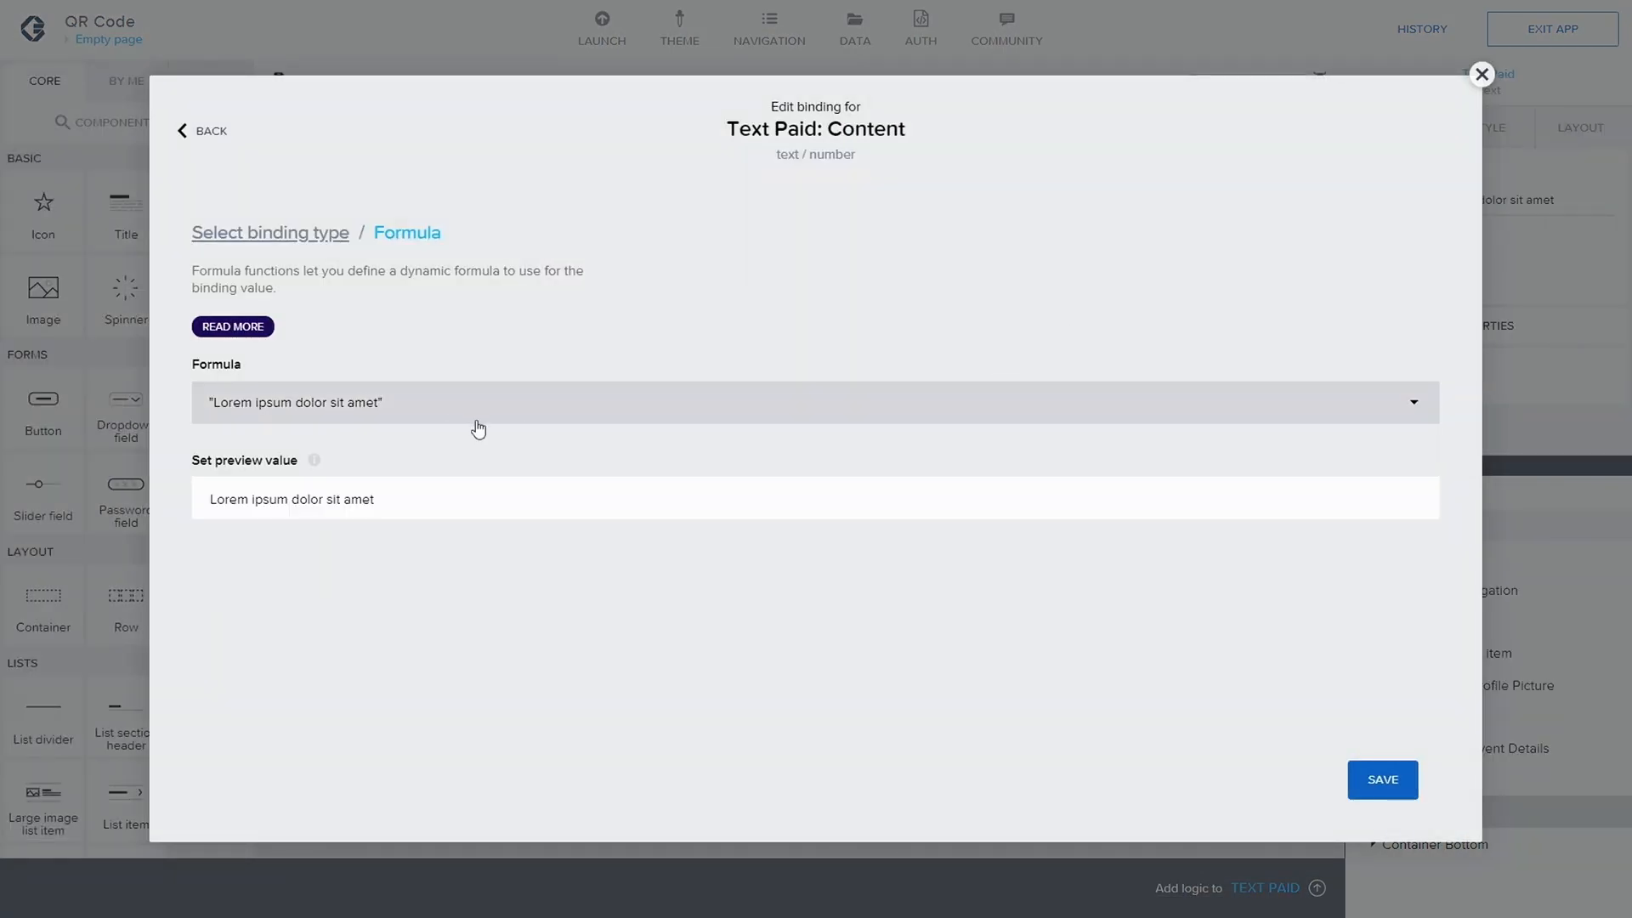
{"action": "left_click", "coordinate": [478, 391]}
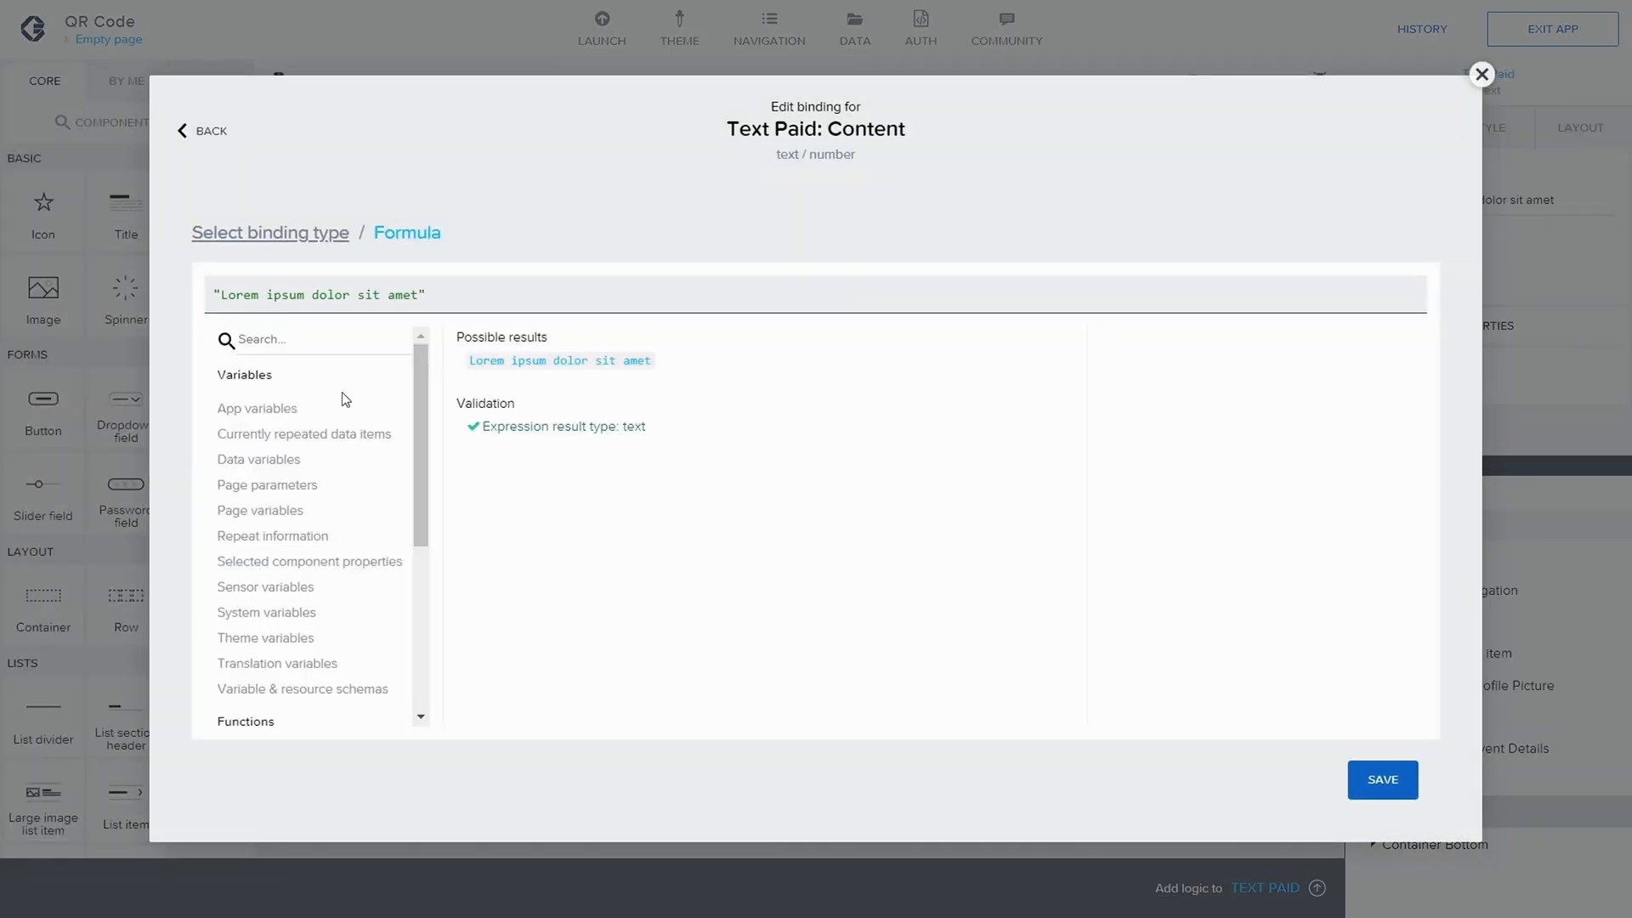
{"action": "left_click", "coordinate": [293, 434]}
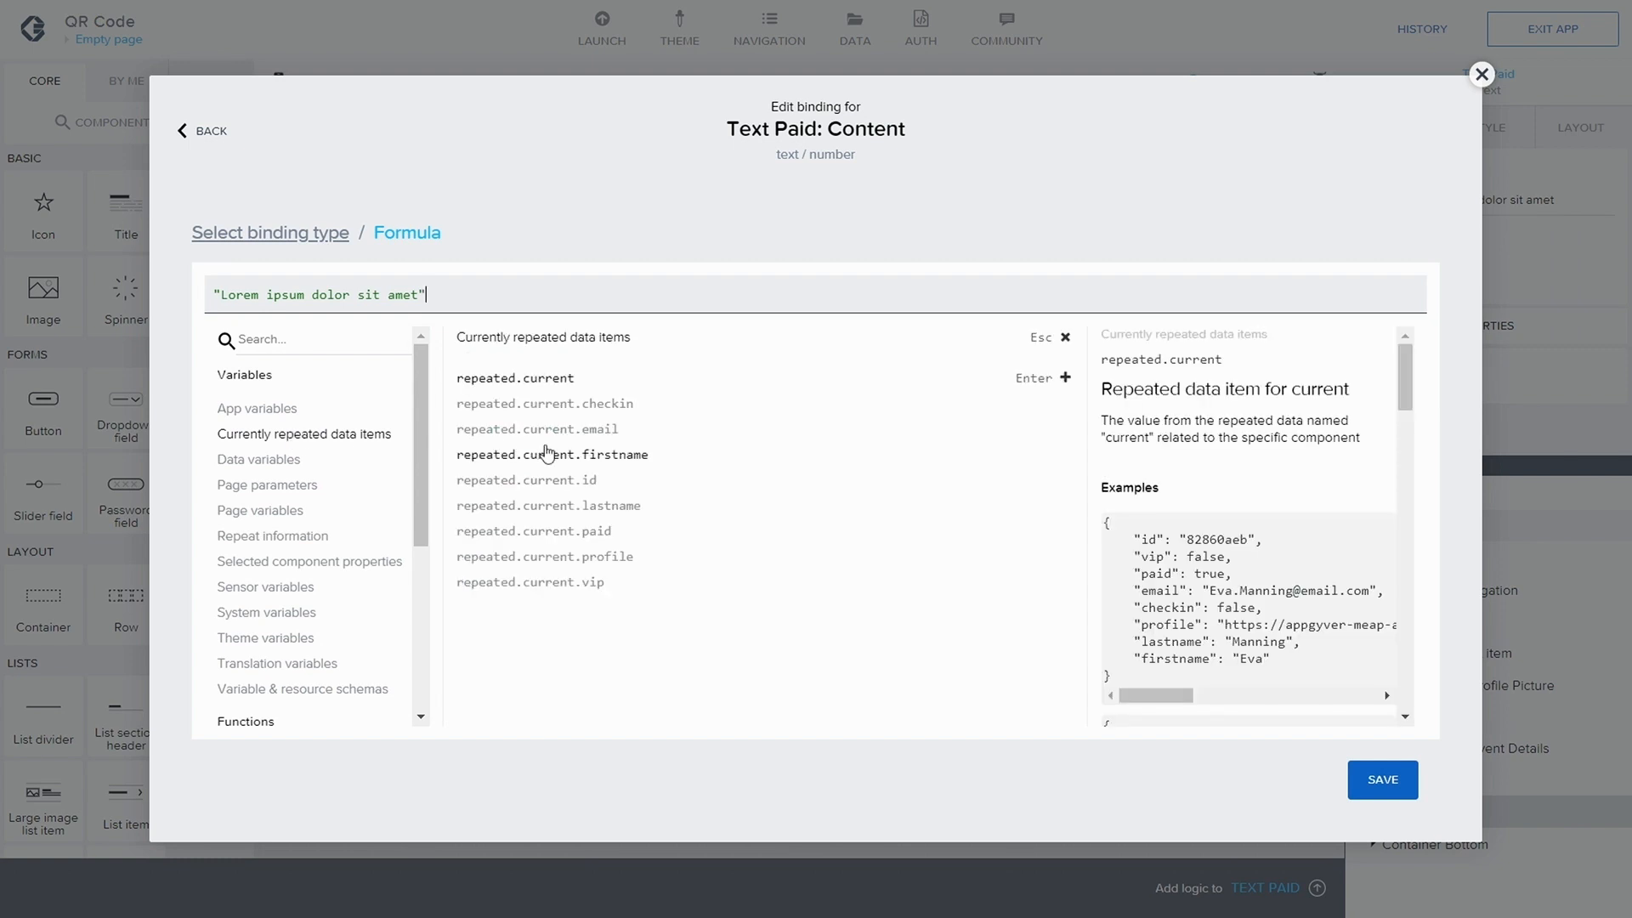
- Replace the placeholder formula with an IF function that uses repeated.current.paid as its condition
{"action": "left_click_drag", "start_coordinate": [447, 291], "coordinate": [221, 247]}
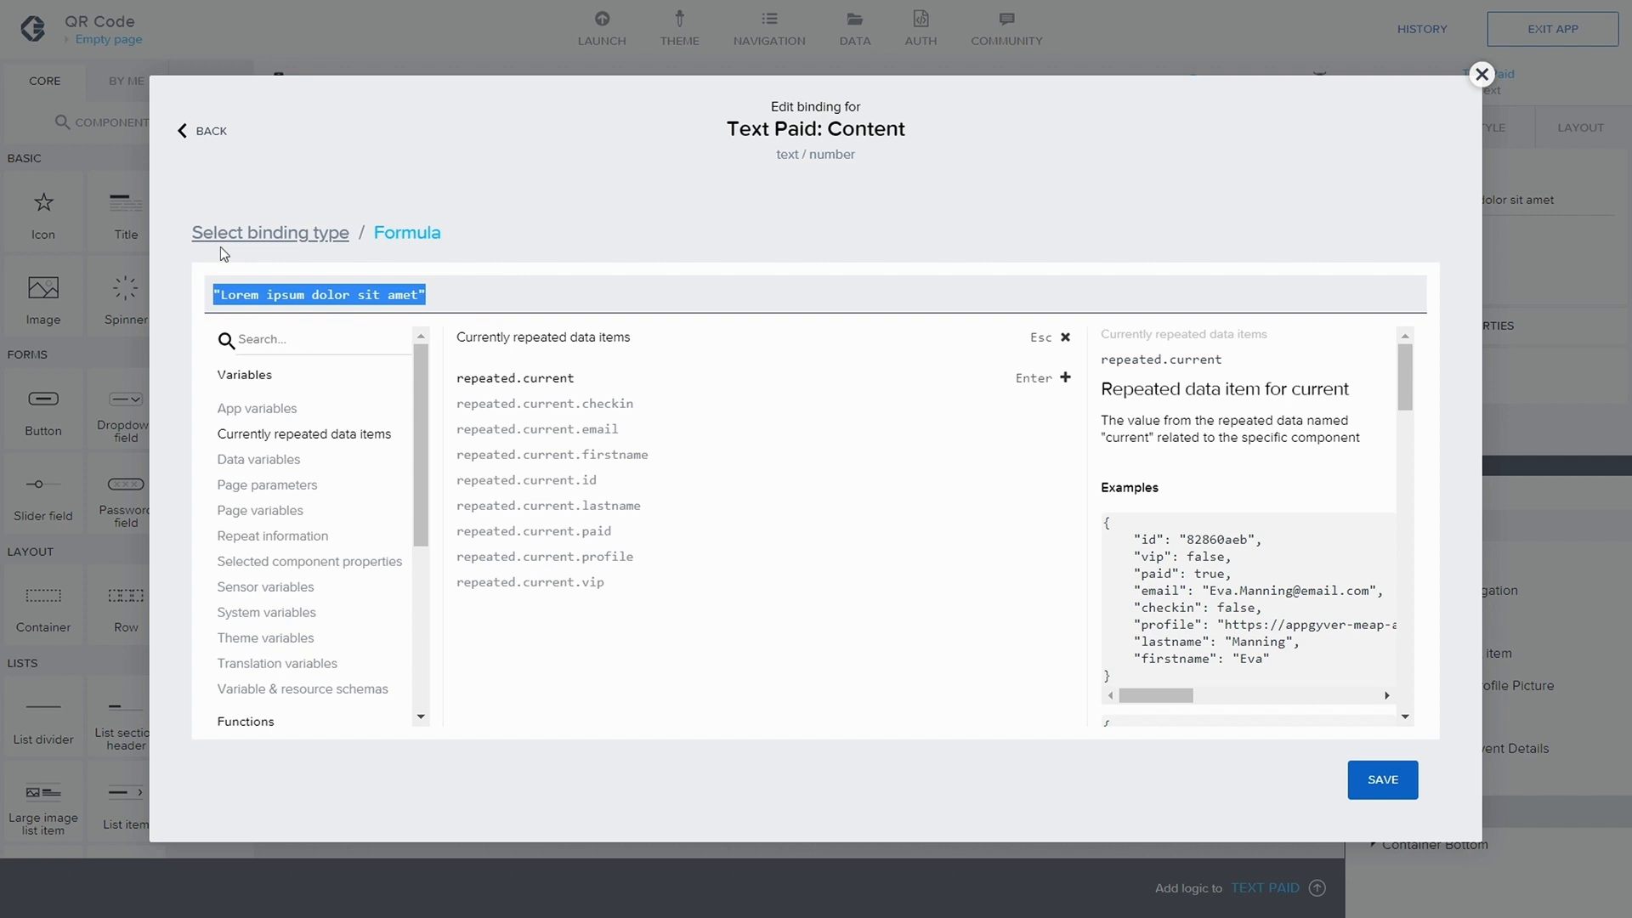
{"action": "key", "text": "BackSpace"}
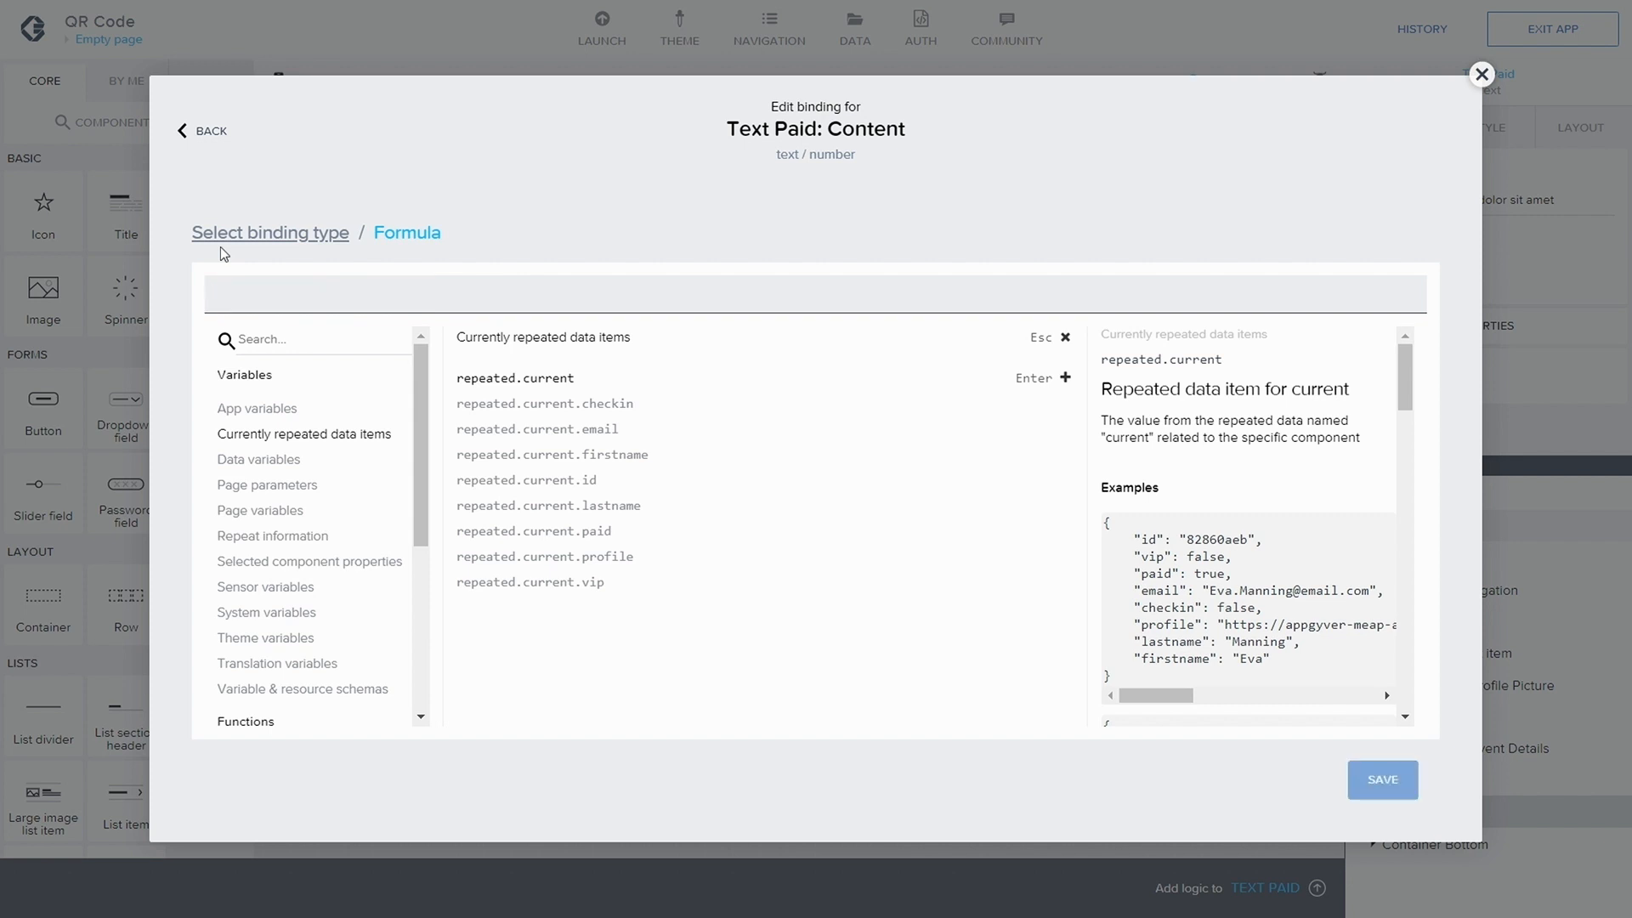
{"action": "type", "text": "IF"}
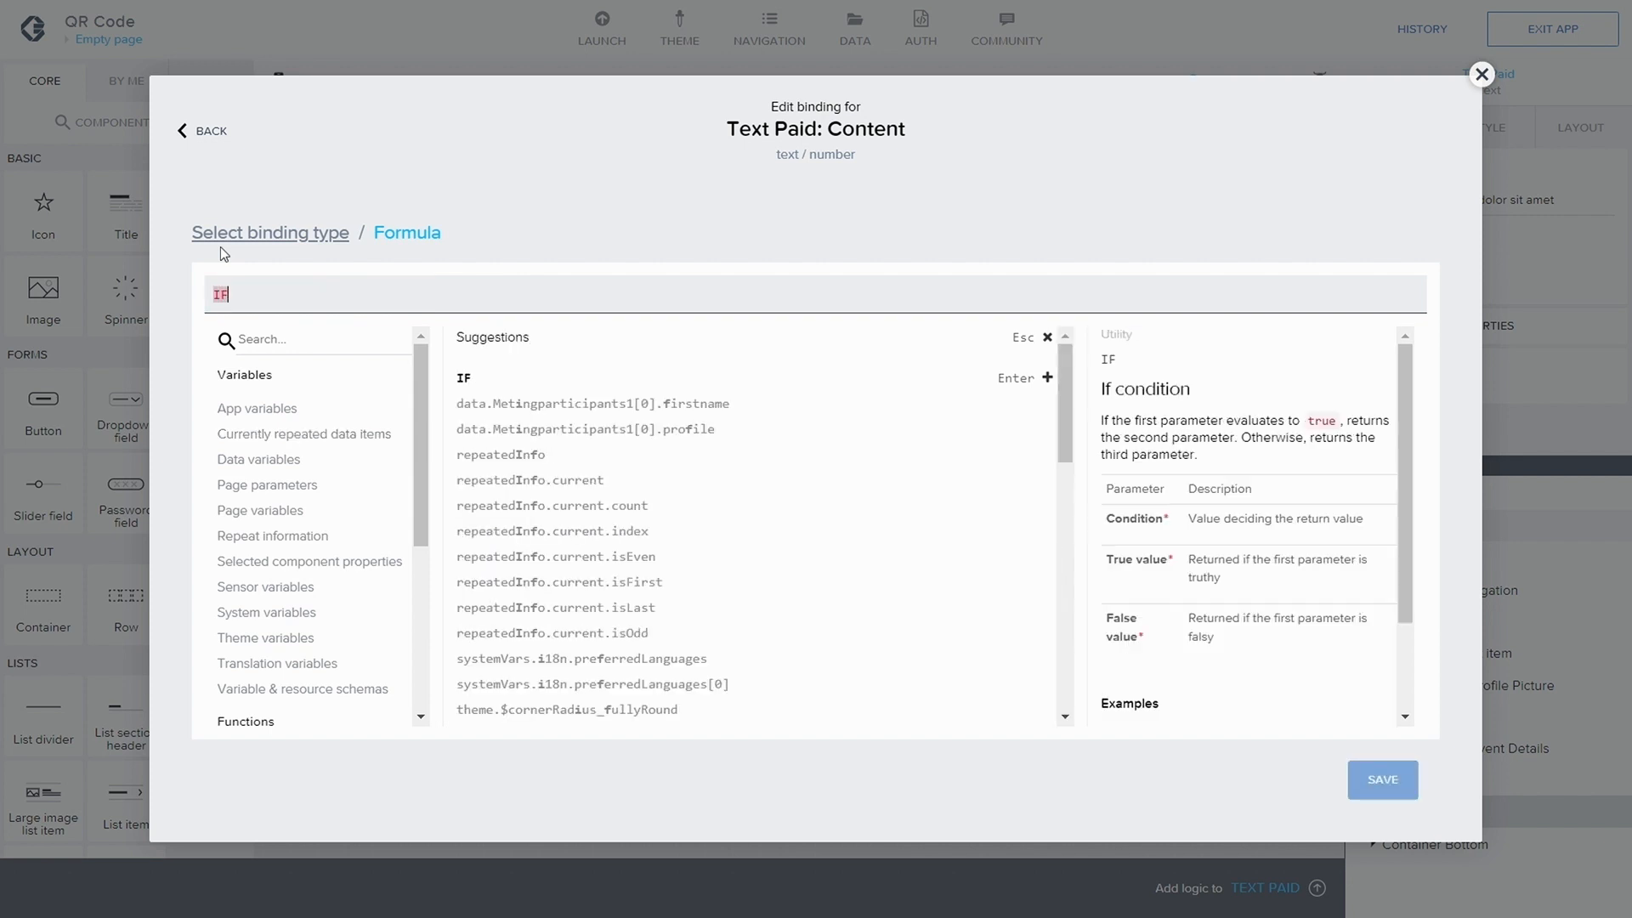
{"action": "left_click", "coordinate": [464, 379]}
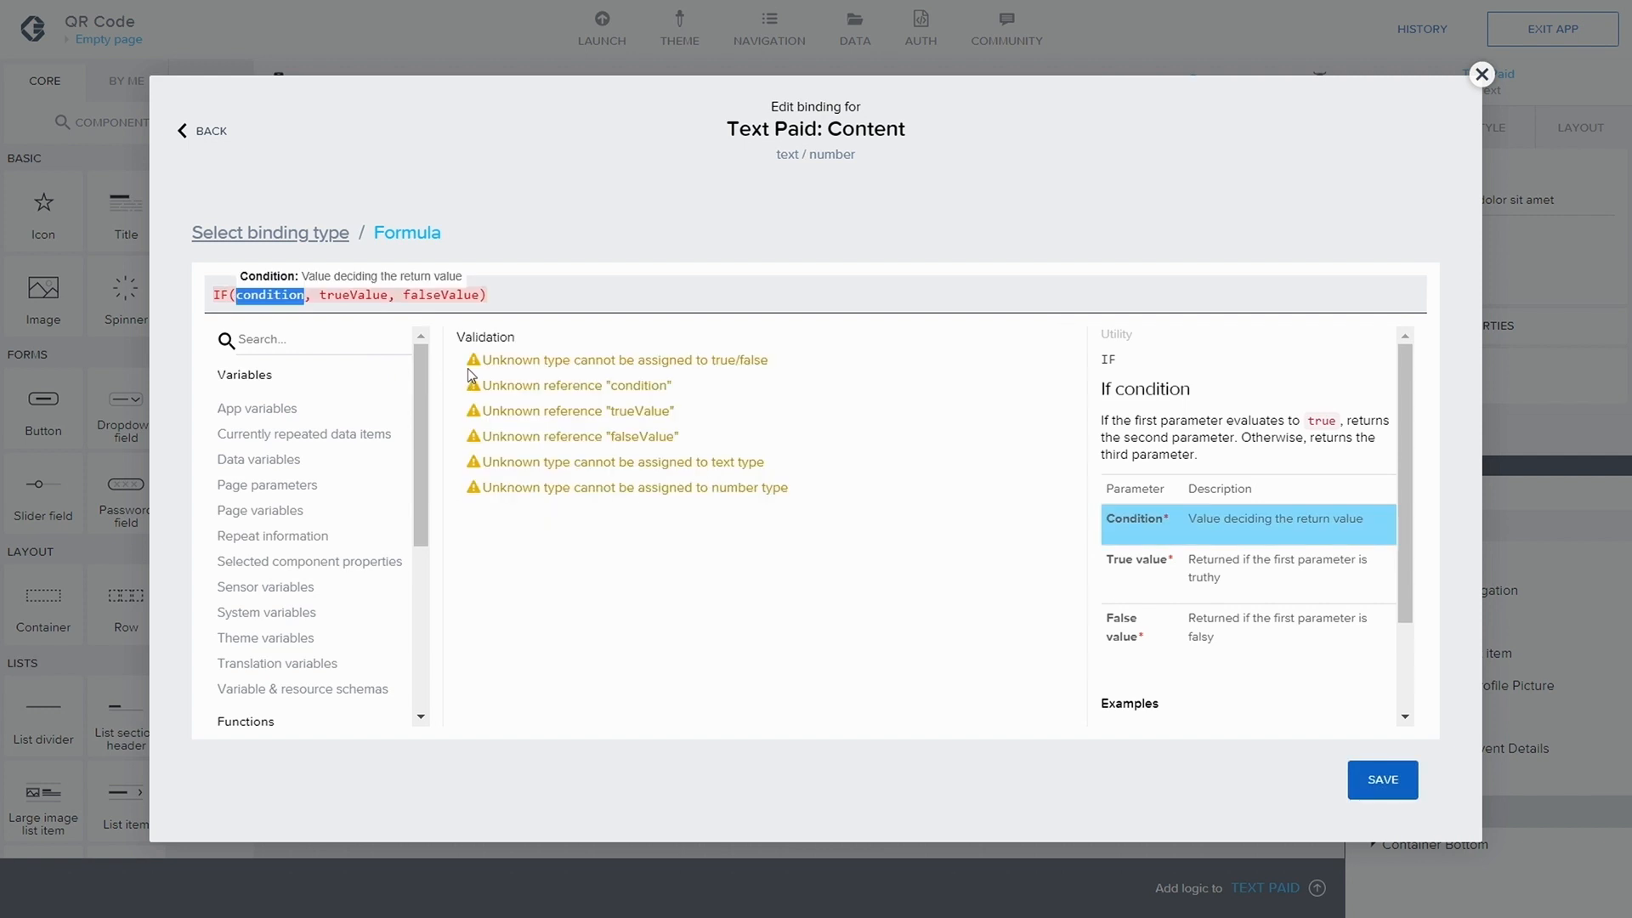
{"action": "left_click", "coordinate": [319, 434]}
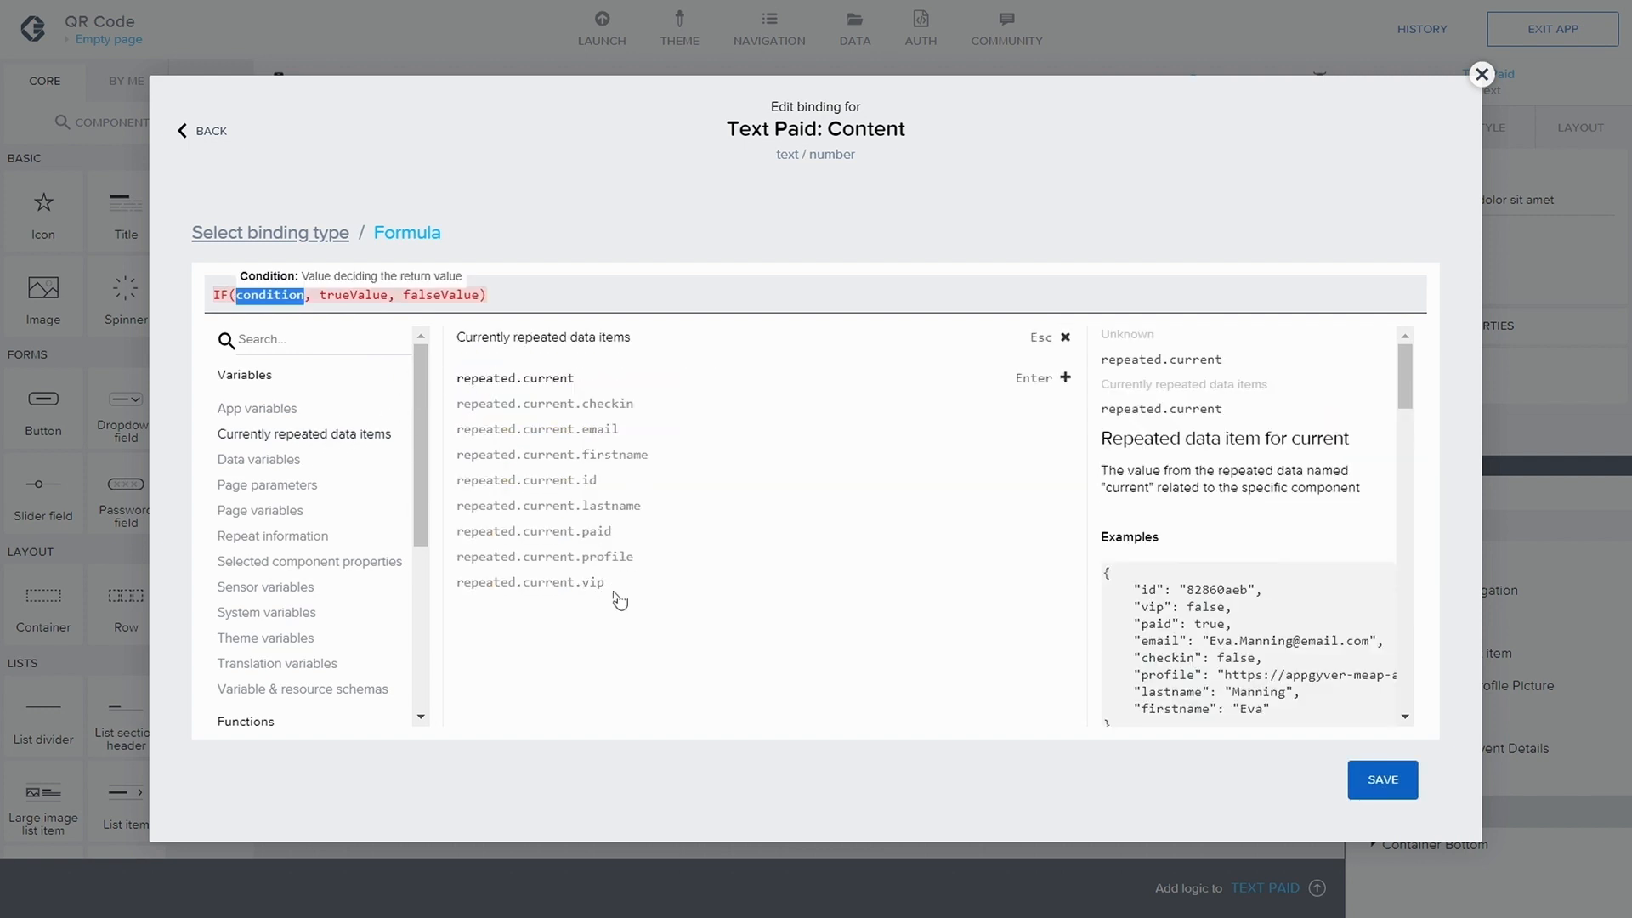
{"action": "left_click", "coordinate": [558, 531]}
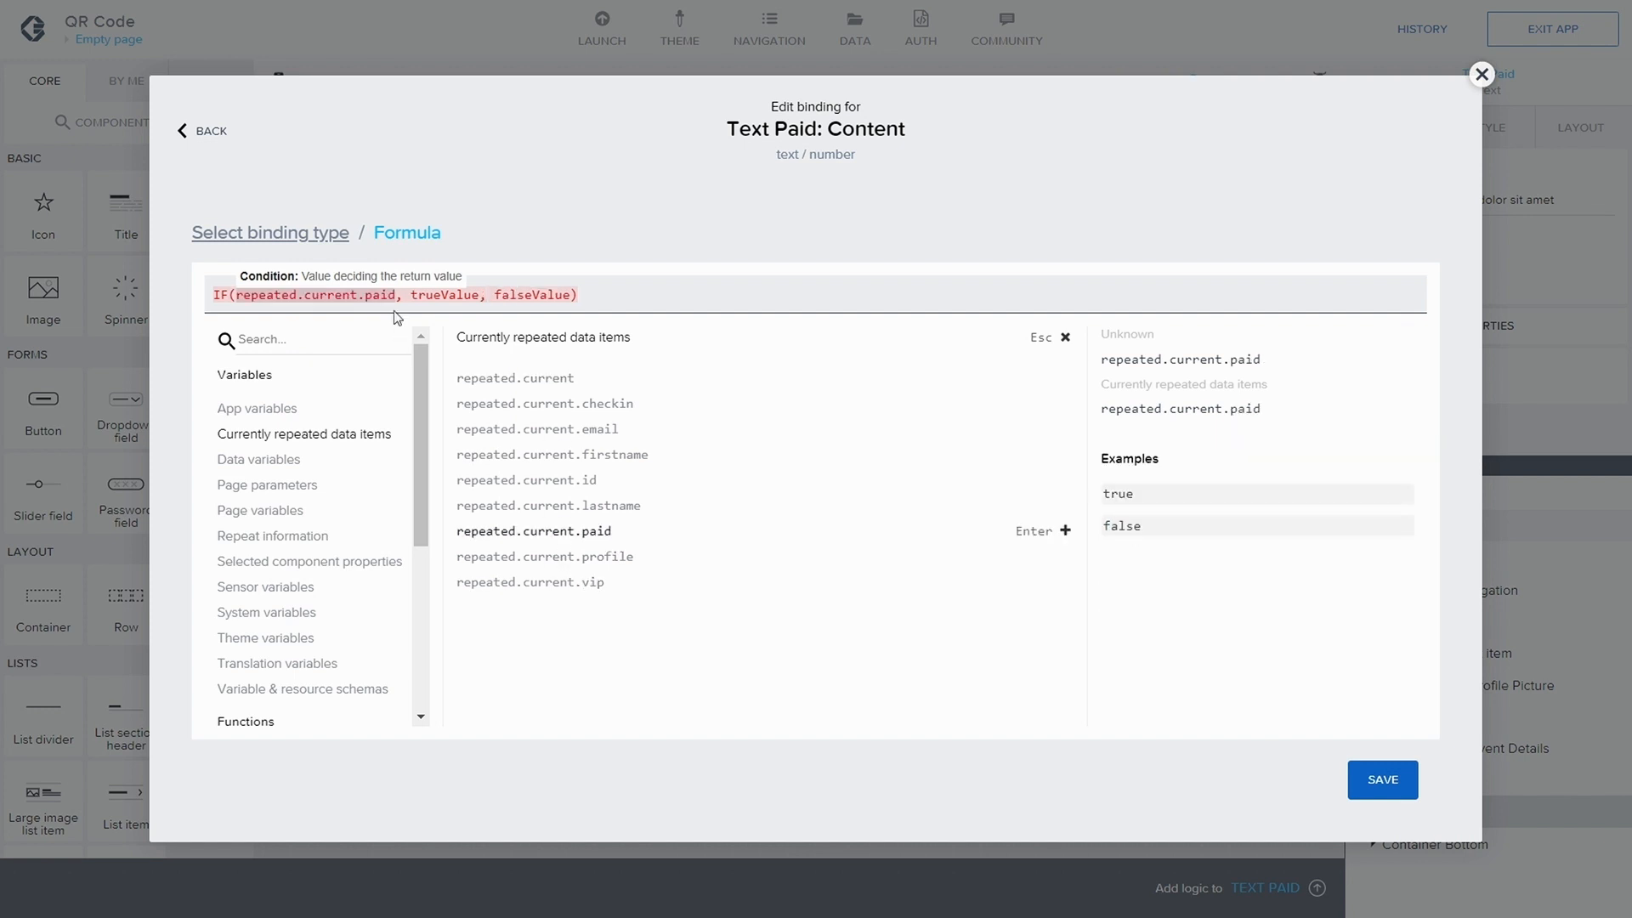
- Set the IF function's true value to "Payment completed"
{"action": "left_click", "coordinate": [427, 294]}
{"action": "double_click", "coordinate": [456, 295]}
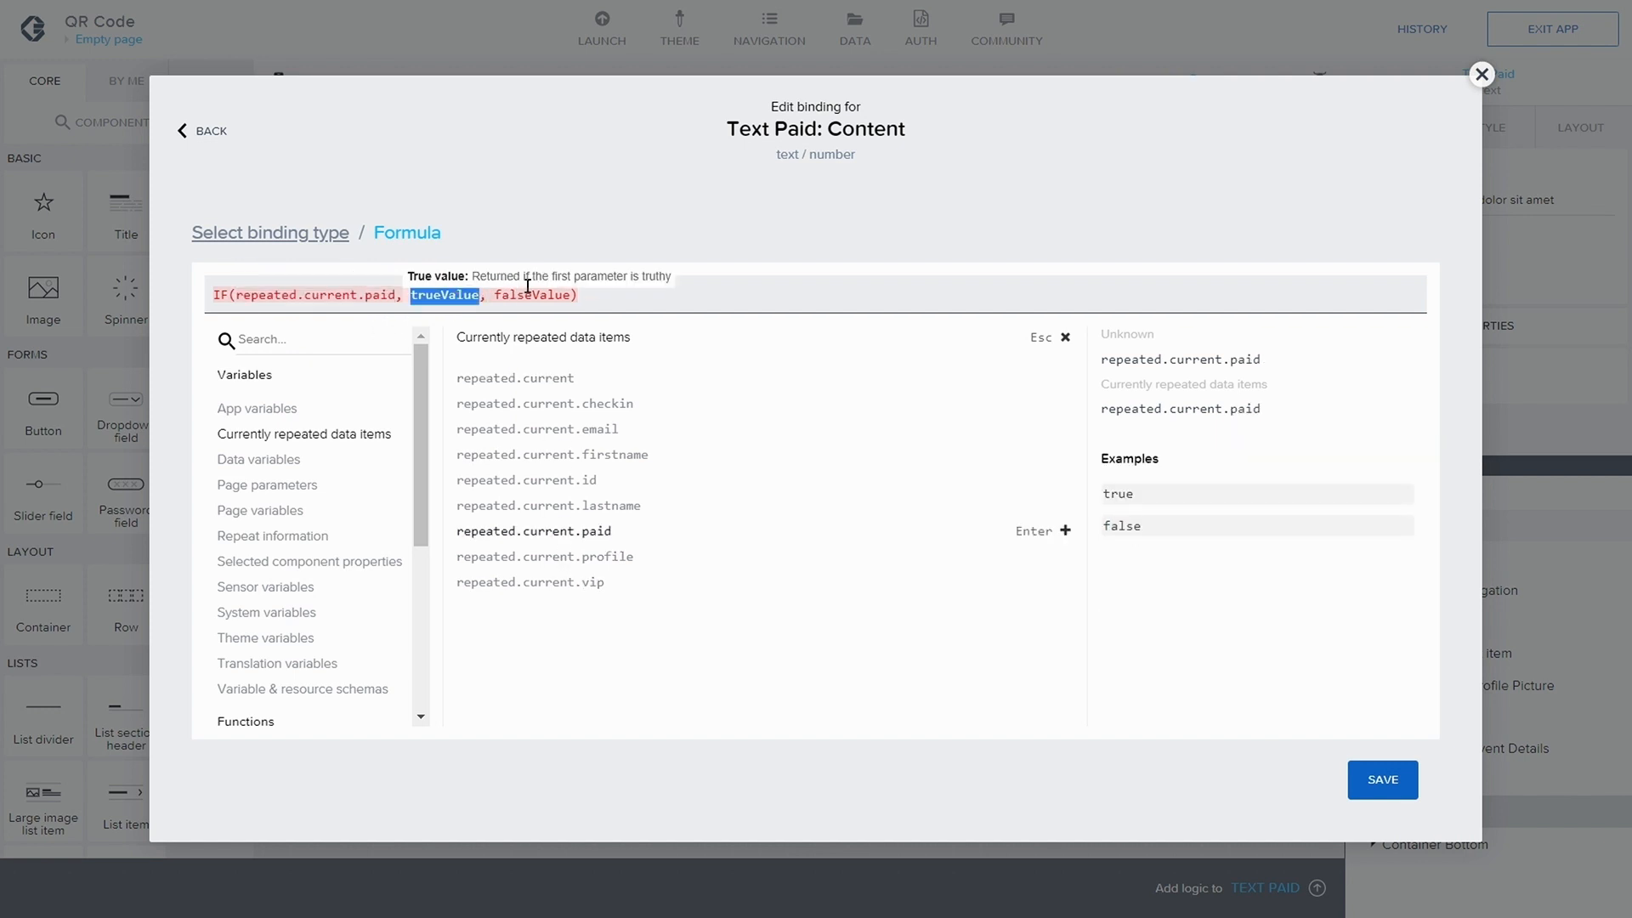
{"action": "type", "text": "\"\""}
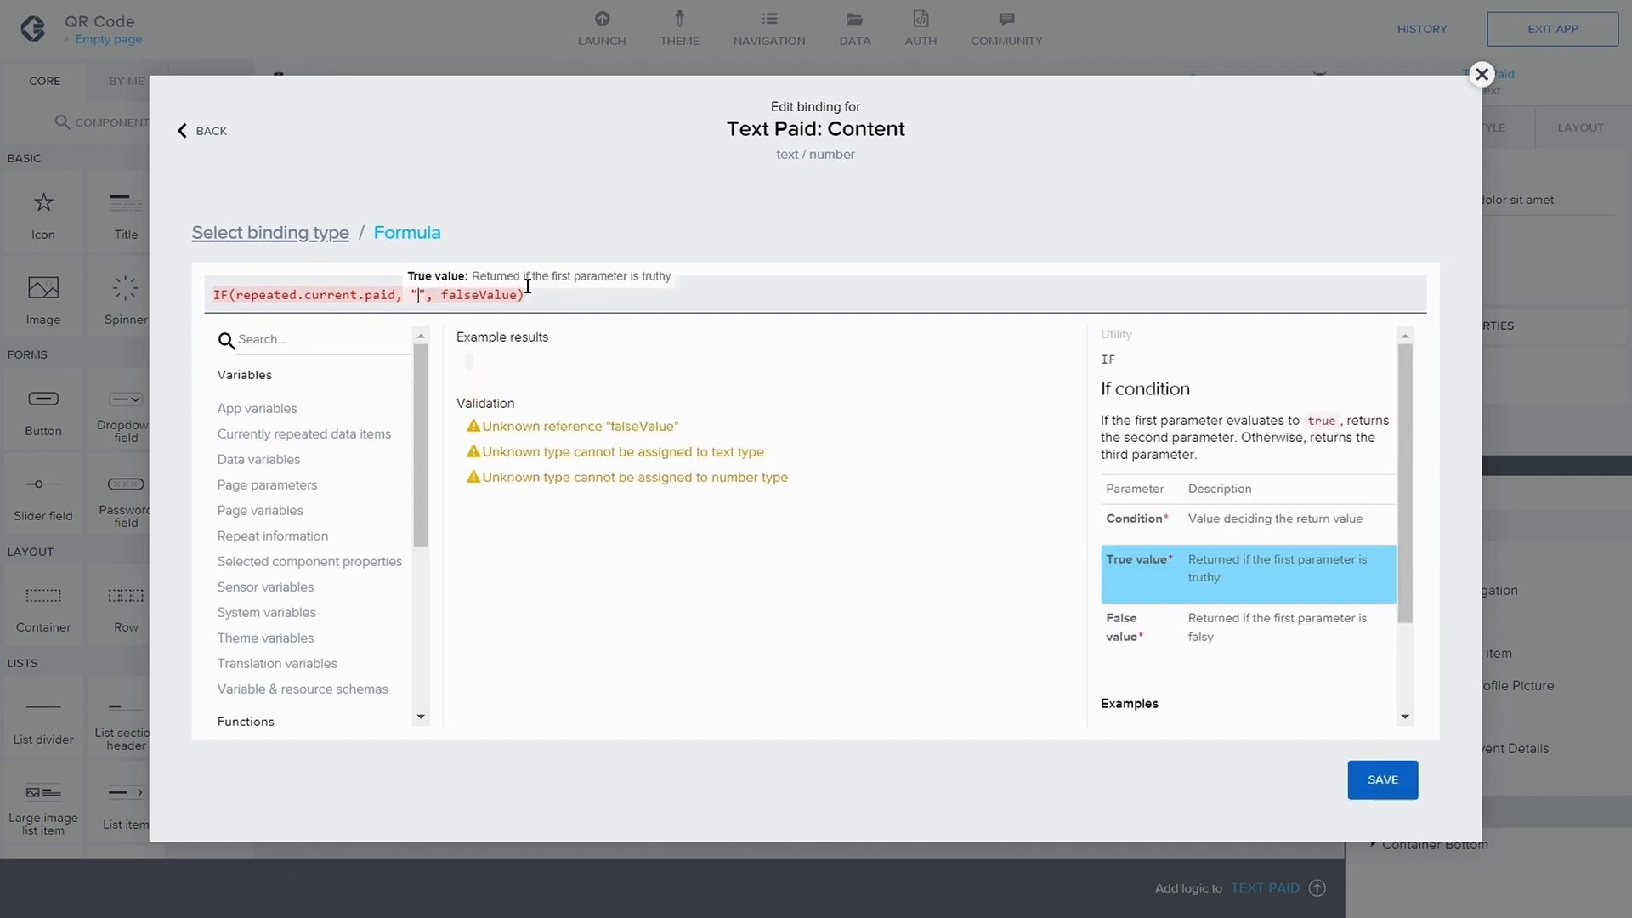
{"action": "type", "text": "Payment completed"}
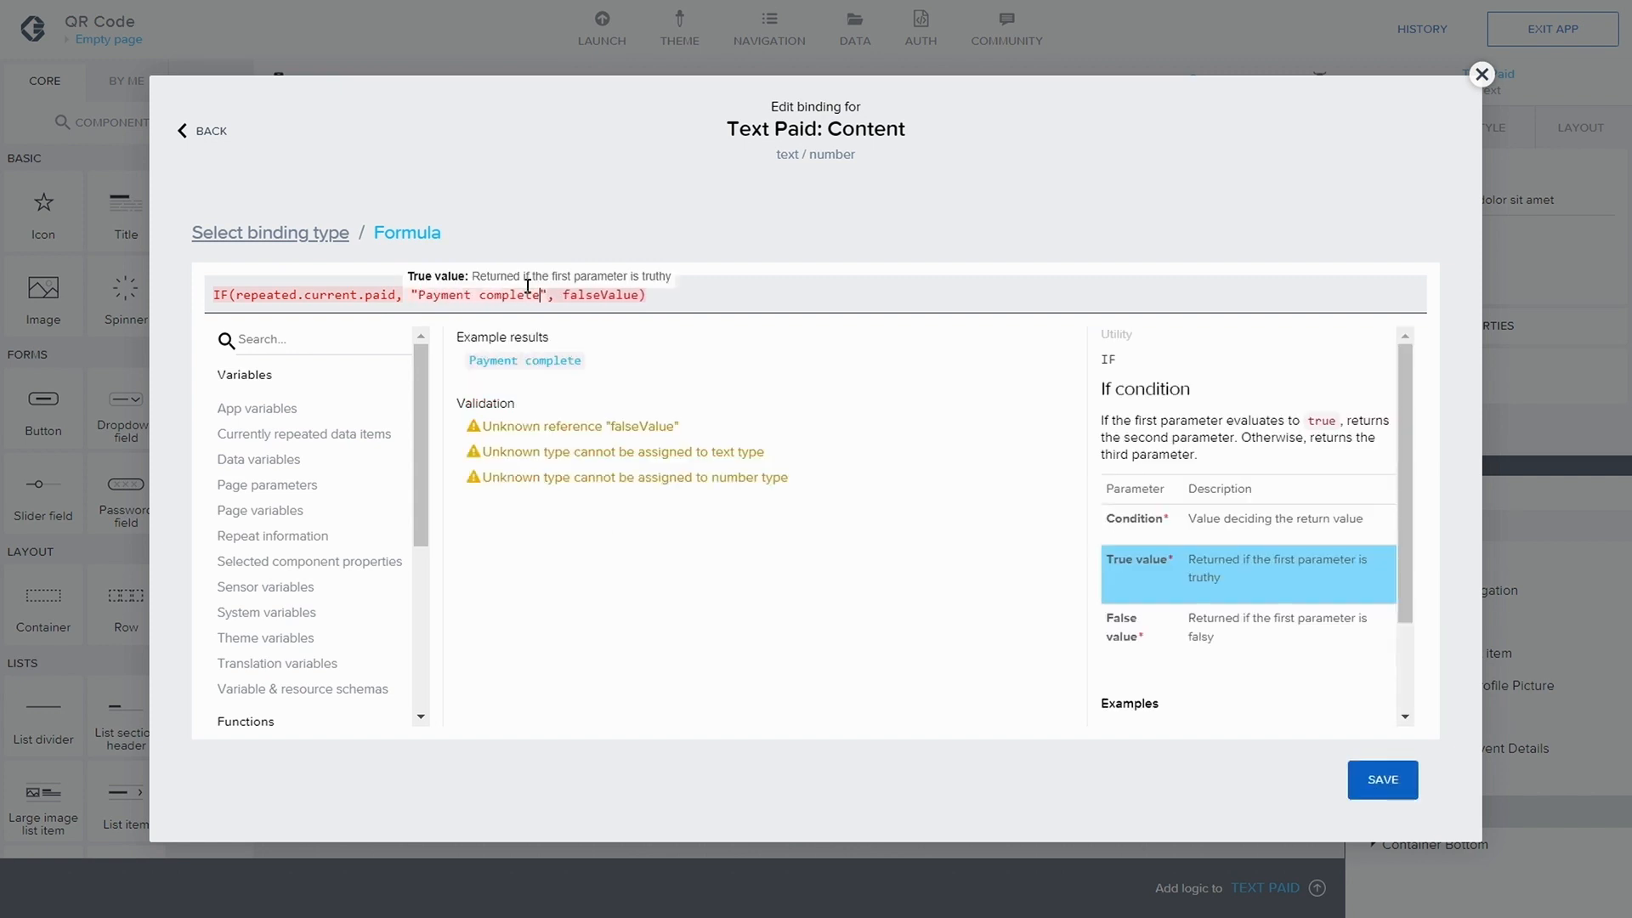
- Set the IF function's false value to "Payment incompleted"
{"action": "double_click", "coordinate": [602, 294]}
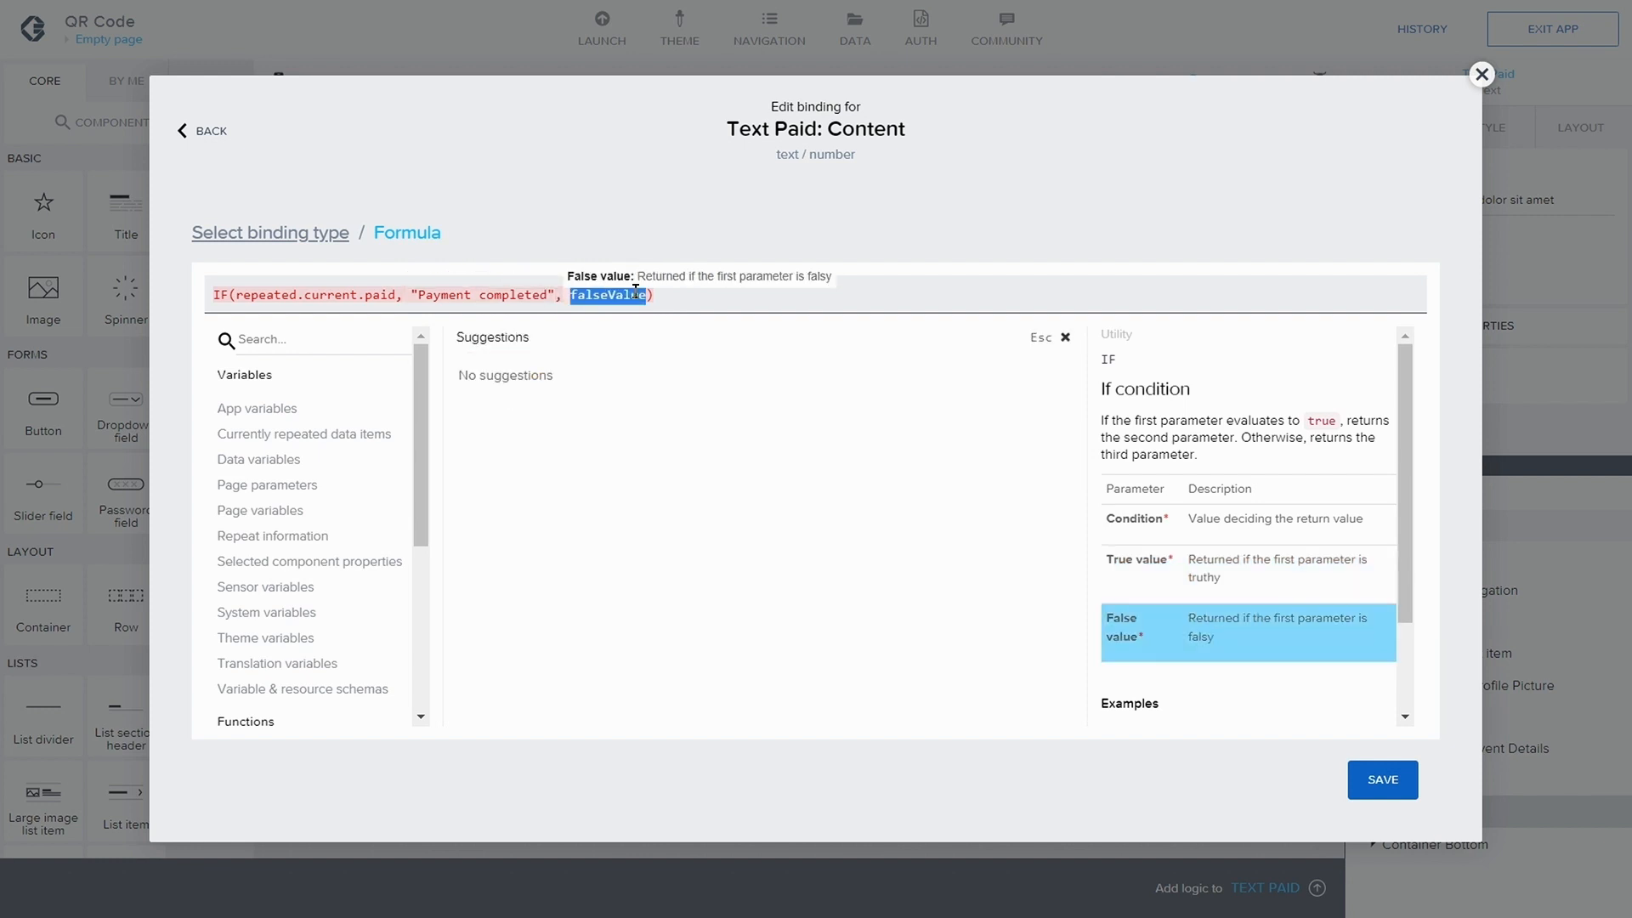
{"action": "type", "text": "\""}
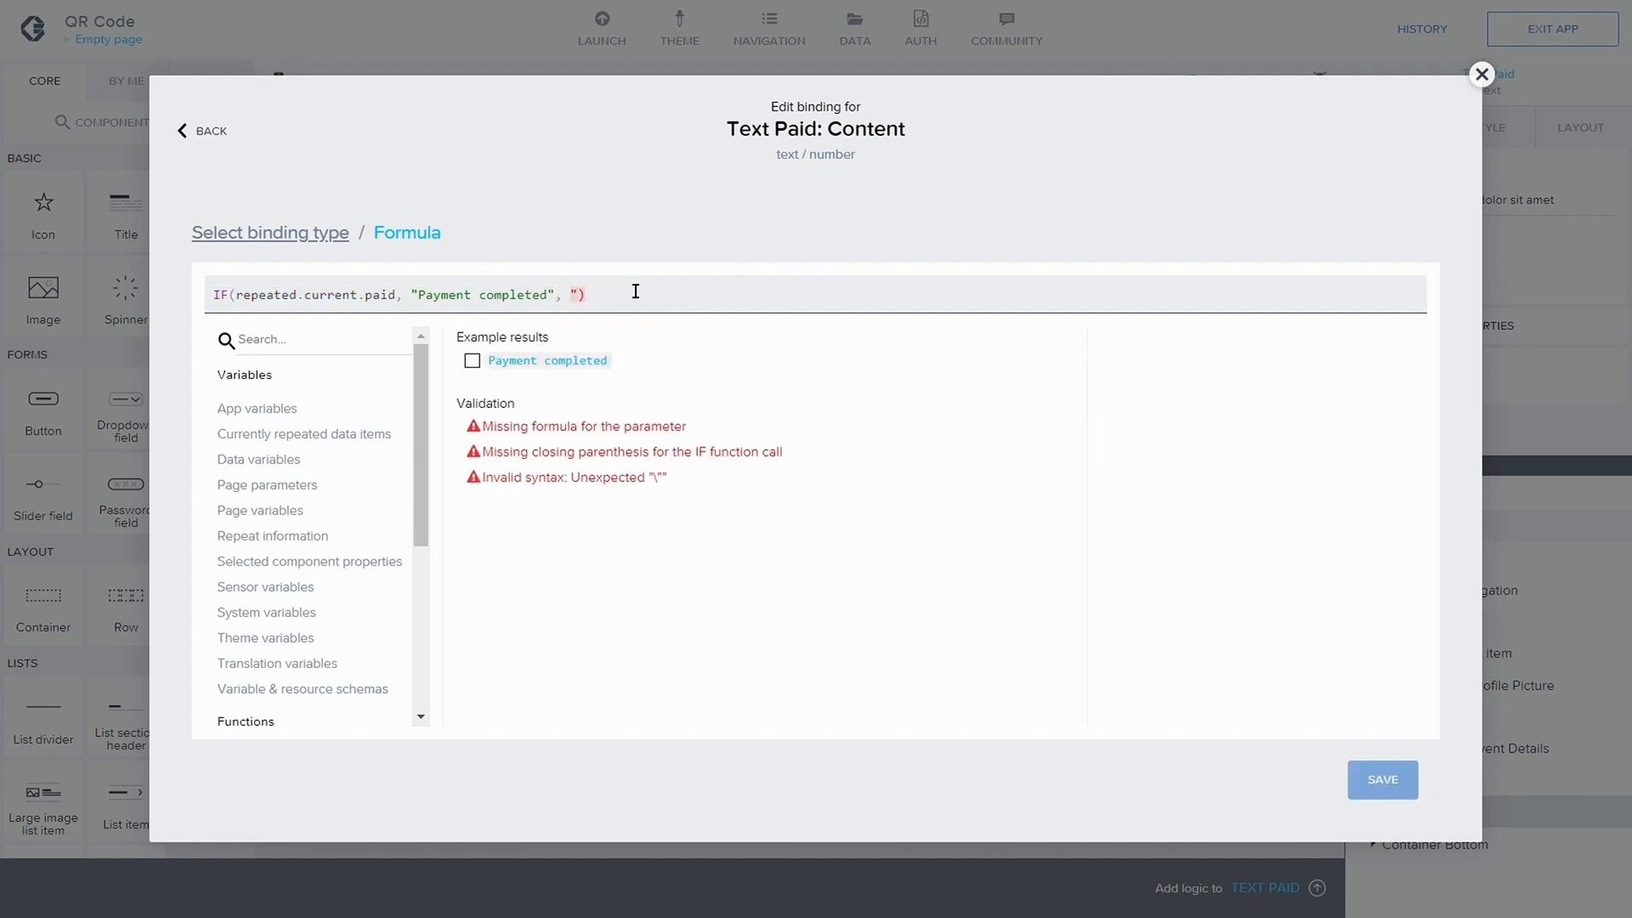
{"action": "type", "text": "\""}
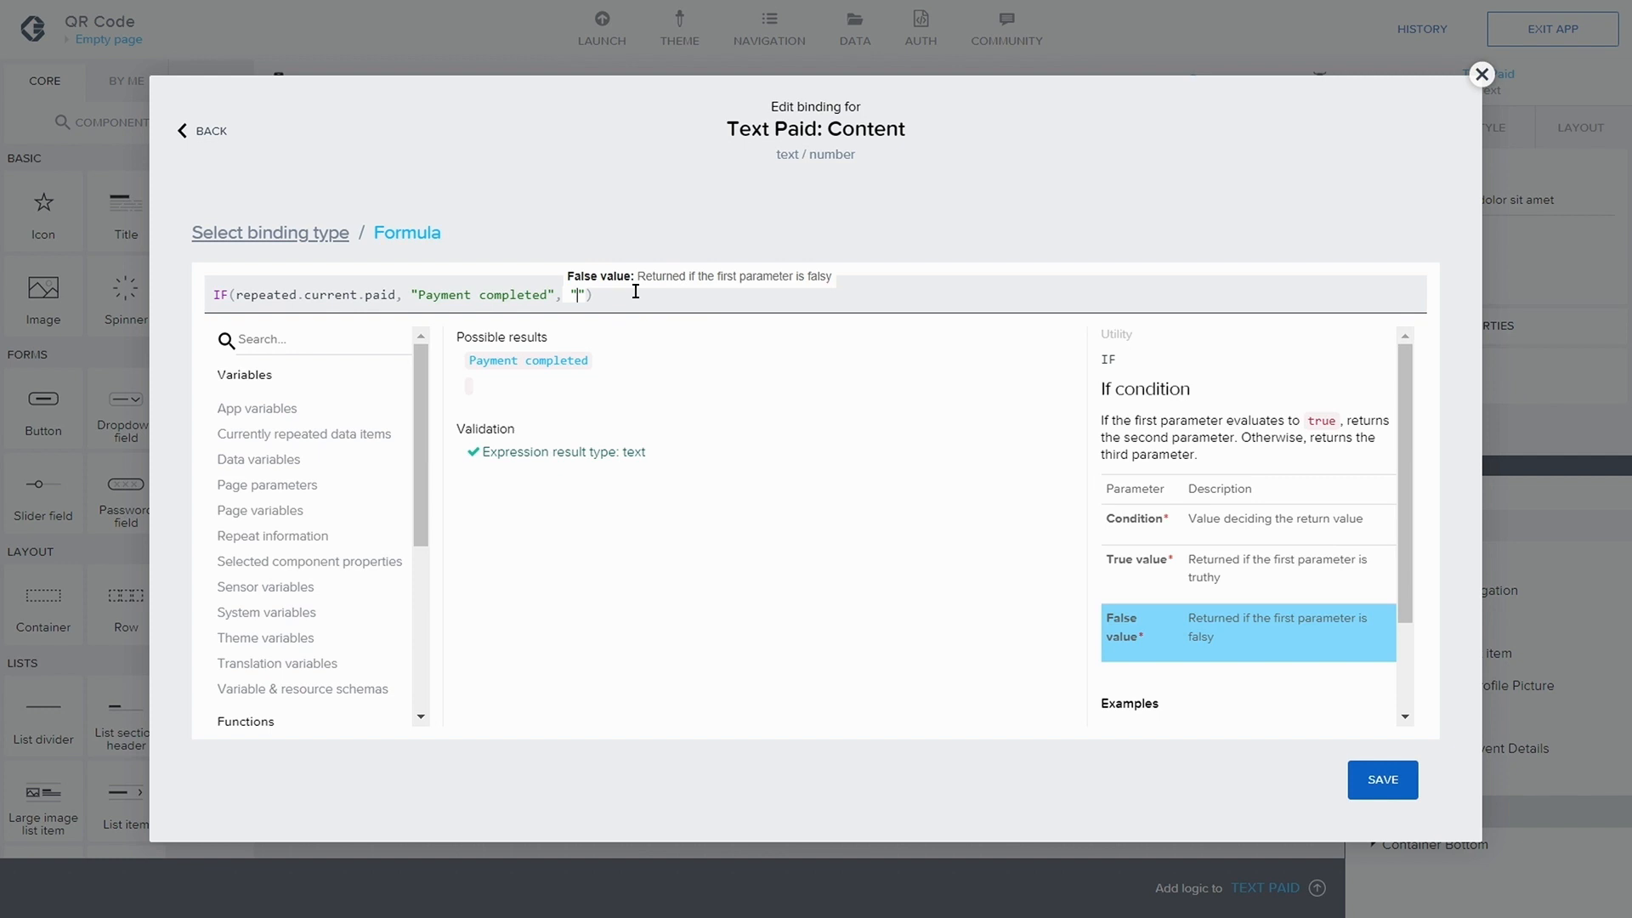
{"action": "type", "text": "Payment impl"}
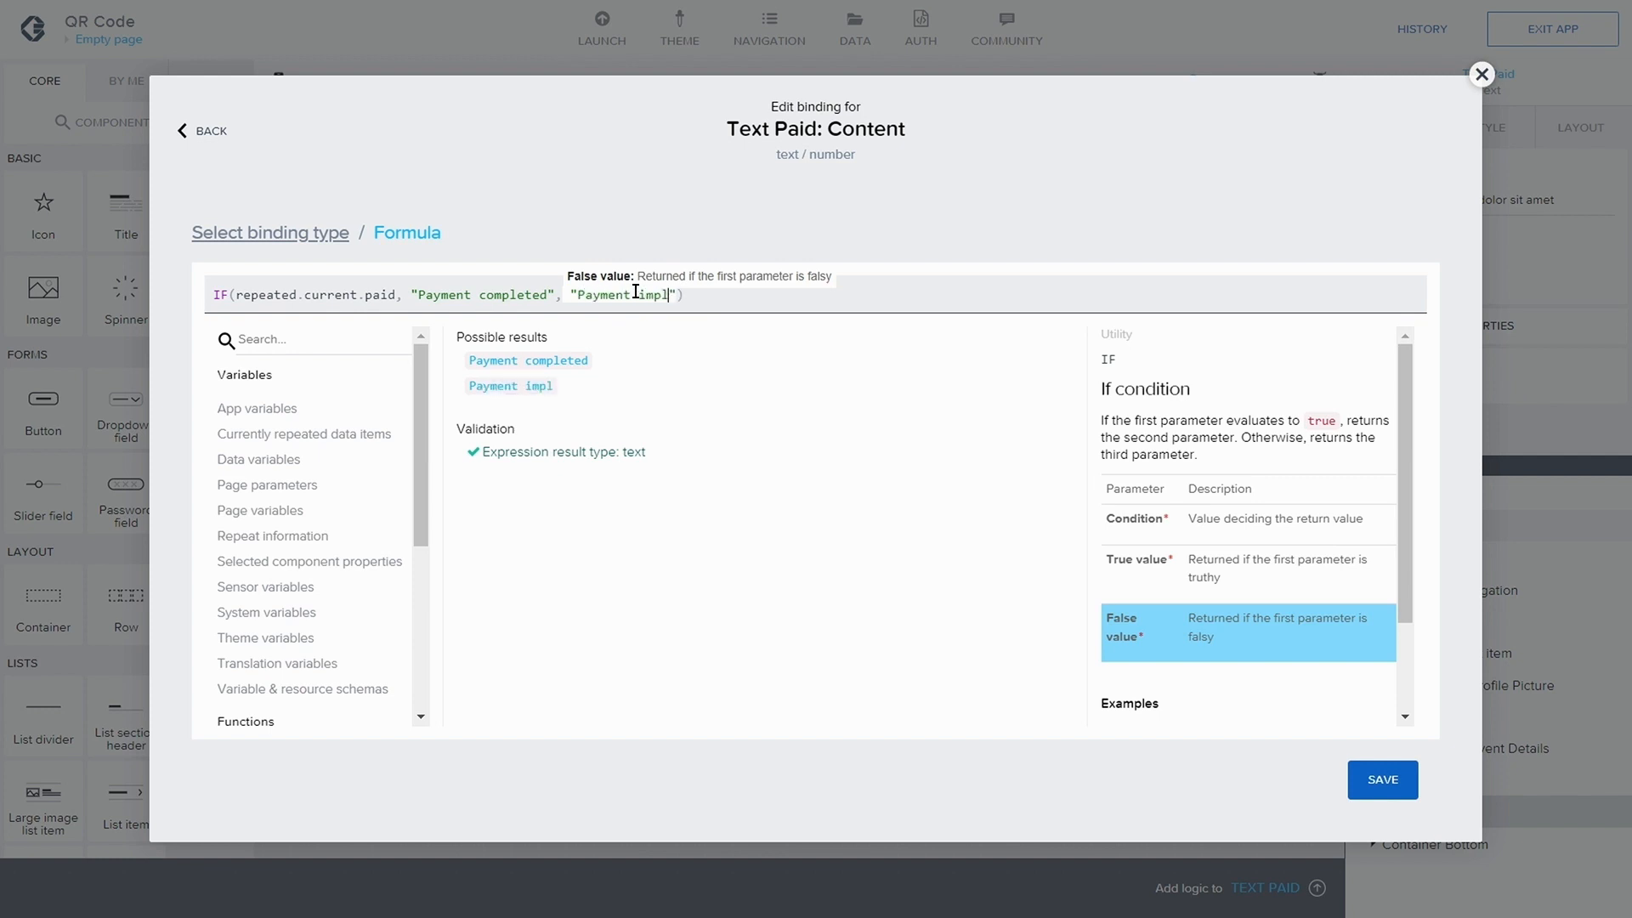
{"action": "key", "text": "BackSpace"}
{"action": "key", "text": "BackSpace"}
{"action": "key", "text": "BackSpace"}
{"action": "type", "text": "ncompleted"}
- Save the formula binding for the Text Paid content and save the application
{"action": "left_click", "coordinate": [1364, 778]}
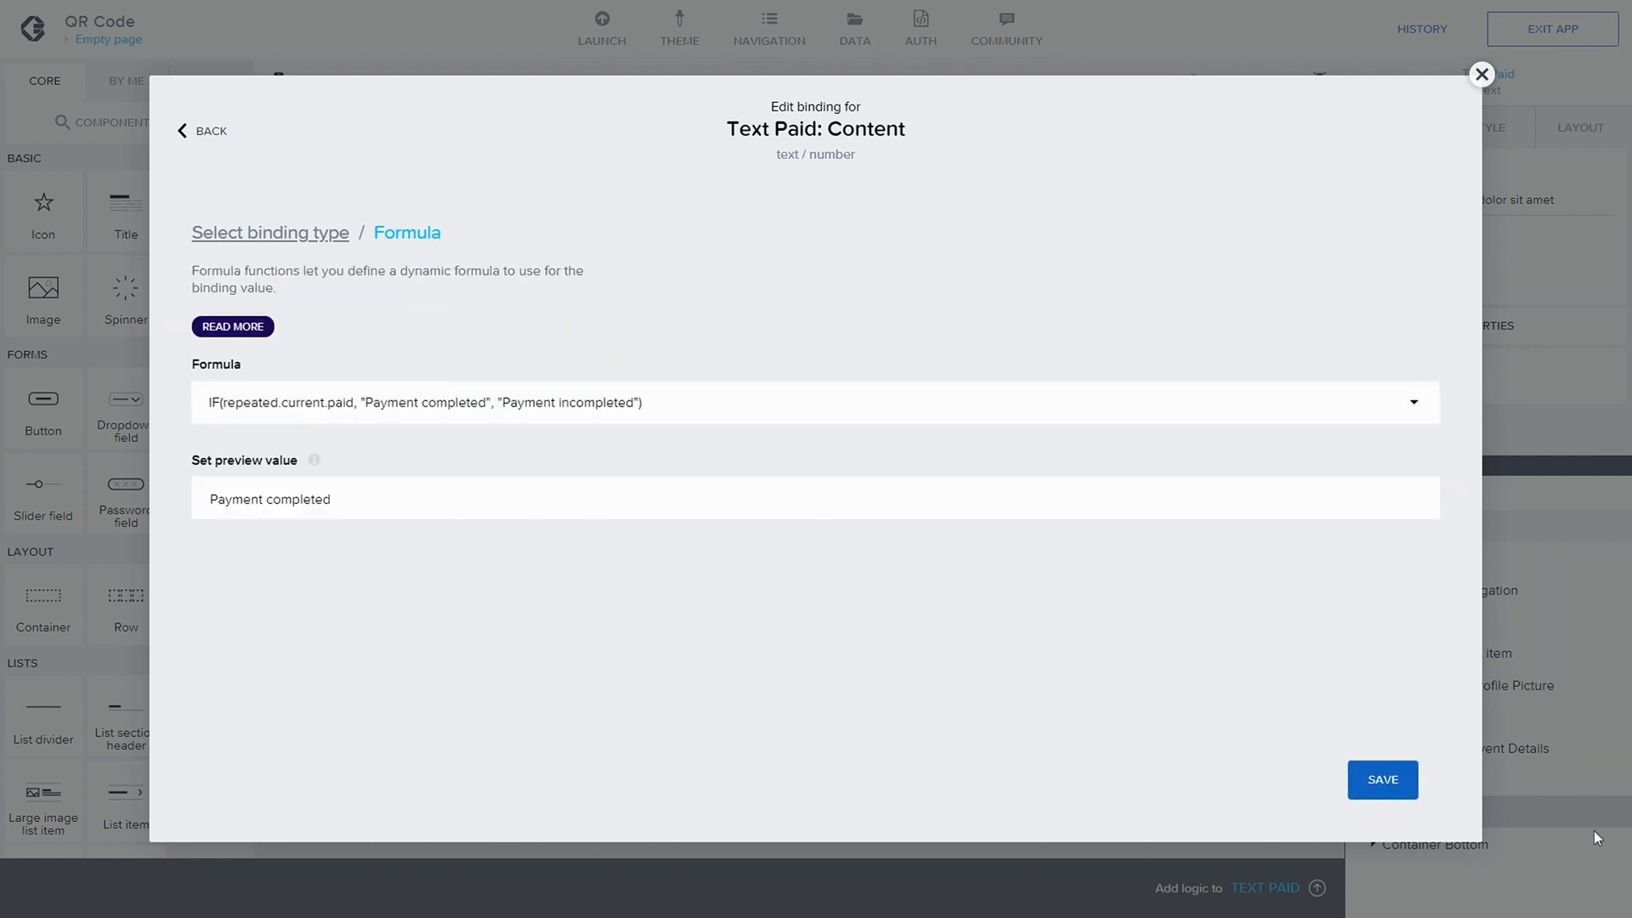
{"action": "left_click", "coordinate": [1383, 779]}
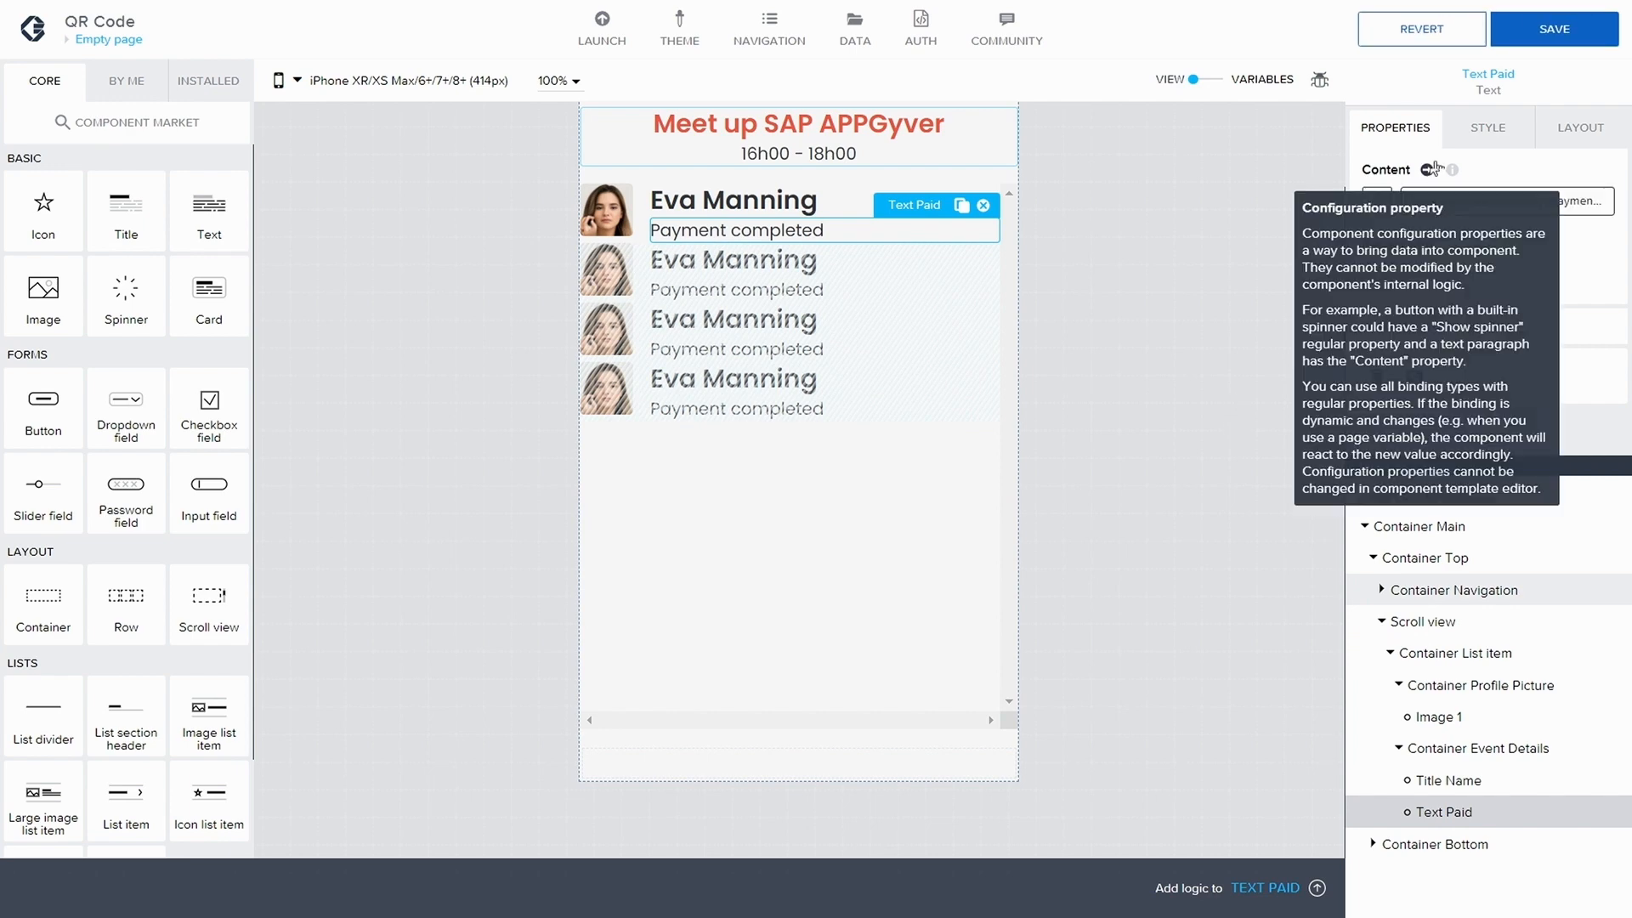
{"action": "left_click", "coordinate": [1537, 34]}
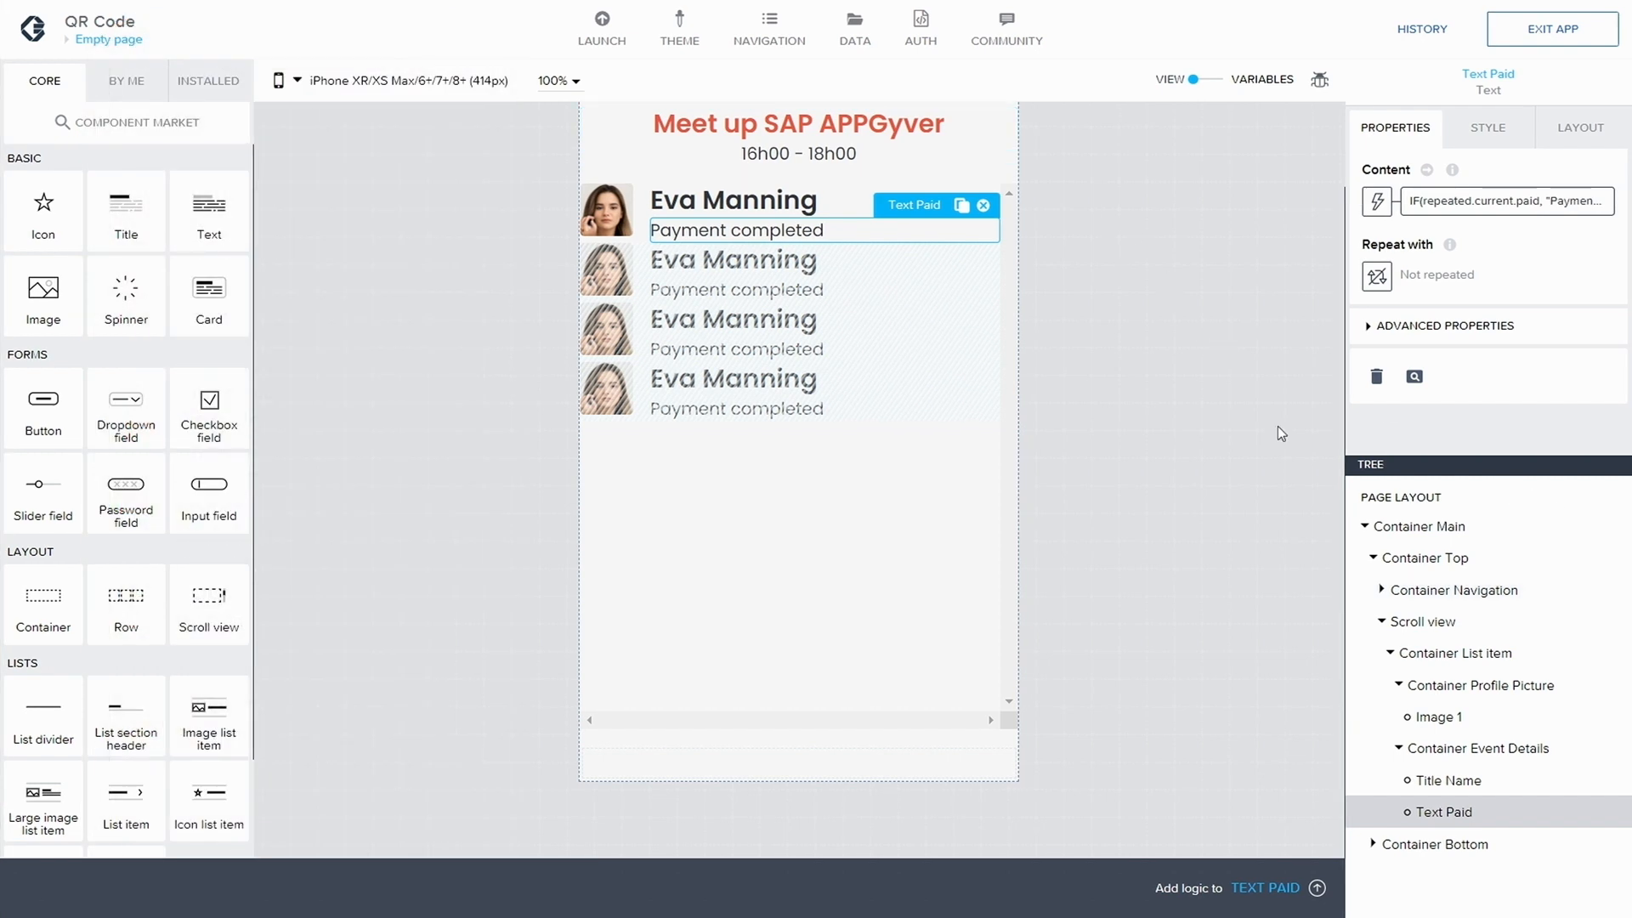
- Create a new style class named "List item" for Container List item, based on the Layout Container style
{"action": "left_click", "coordinate": [1399, 749]}
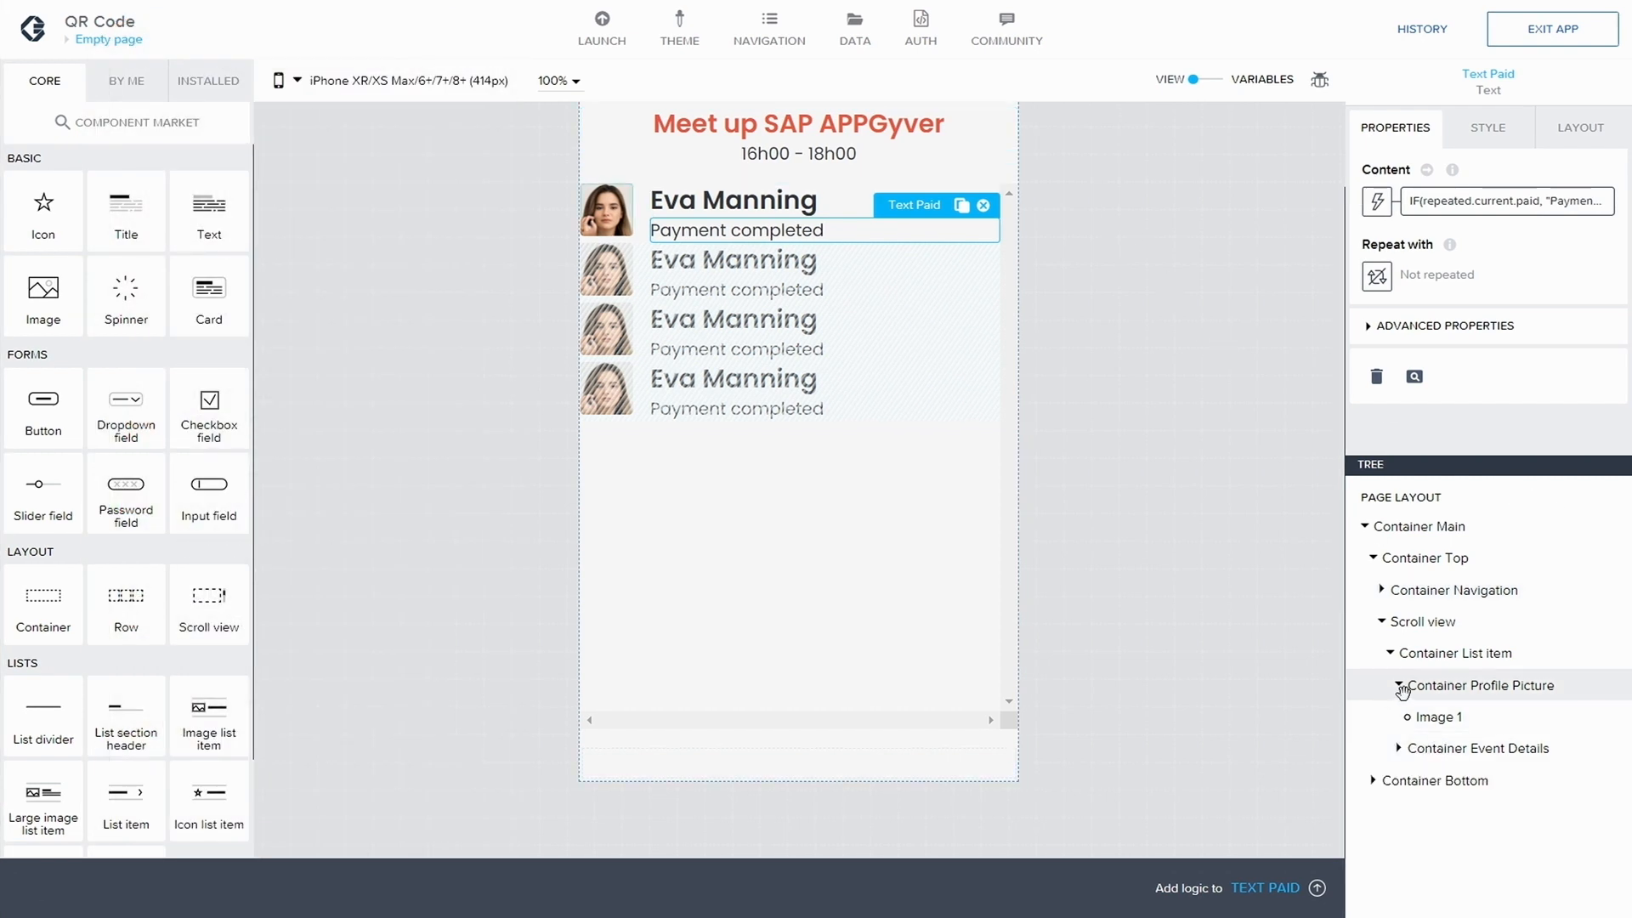
{"action": "left_click", "coordinate": [1403, 687]}
{"action": "left_click", "coordinate": [1398, 685]}
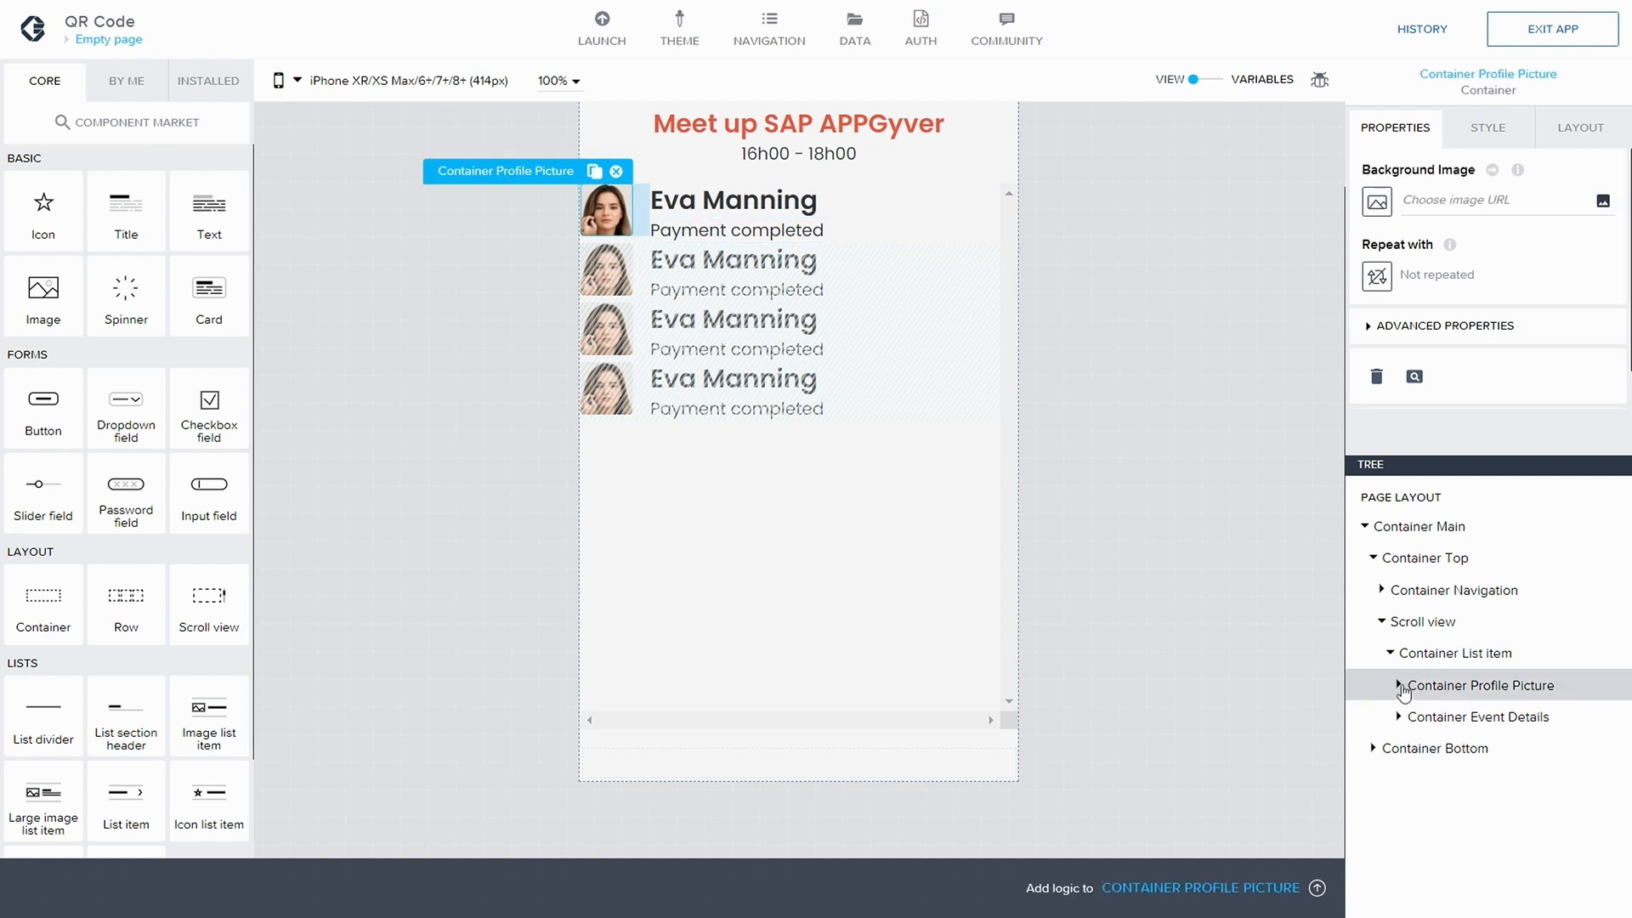
{"action": "left_click", "coordinate": [1442, 654]}
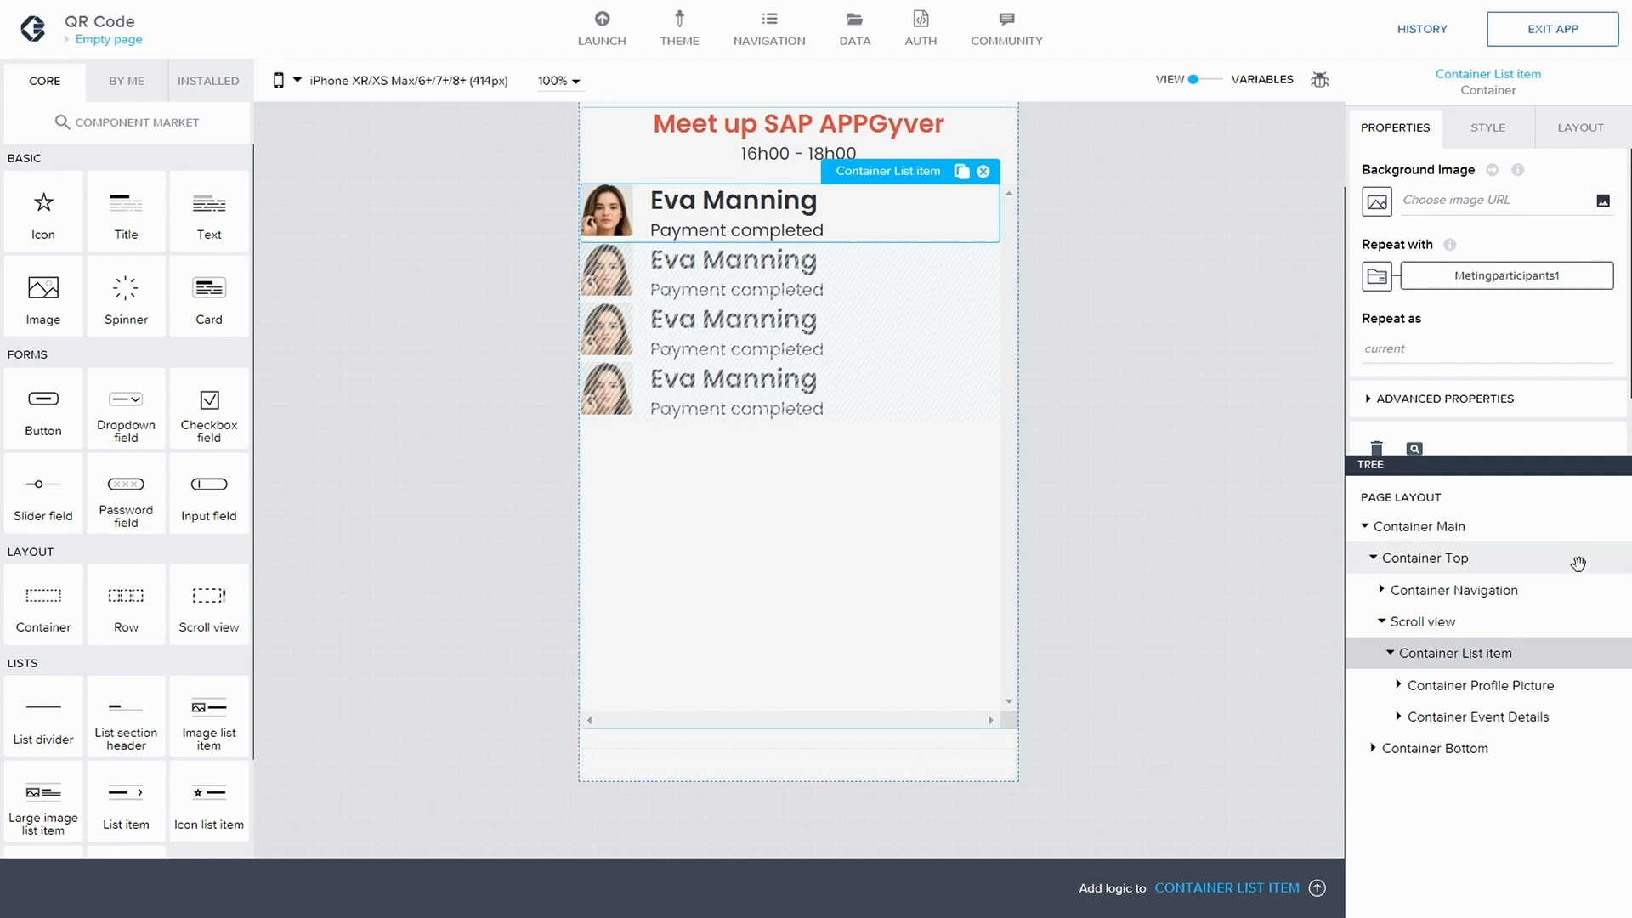
{"action": "left_click", "coordinate": [1486, 134]}
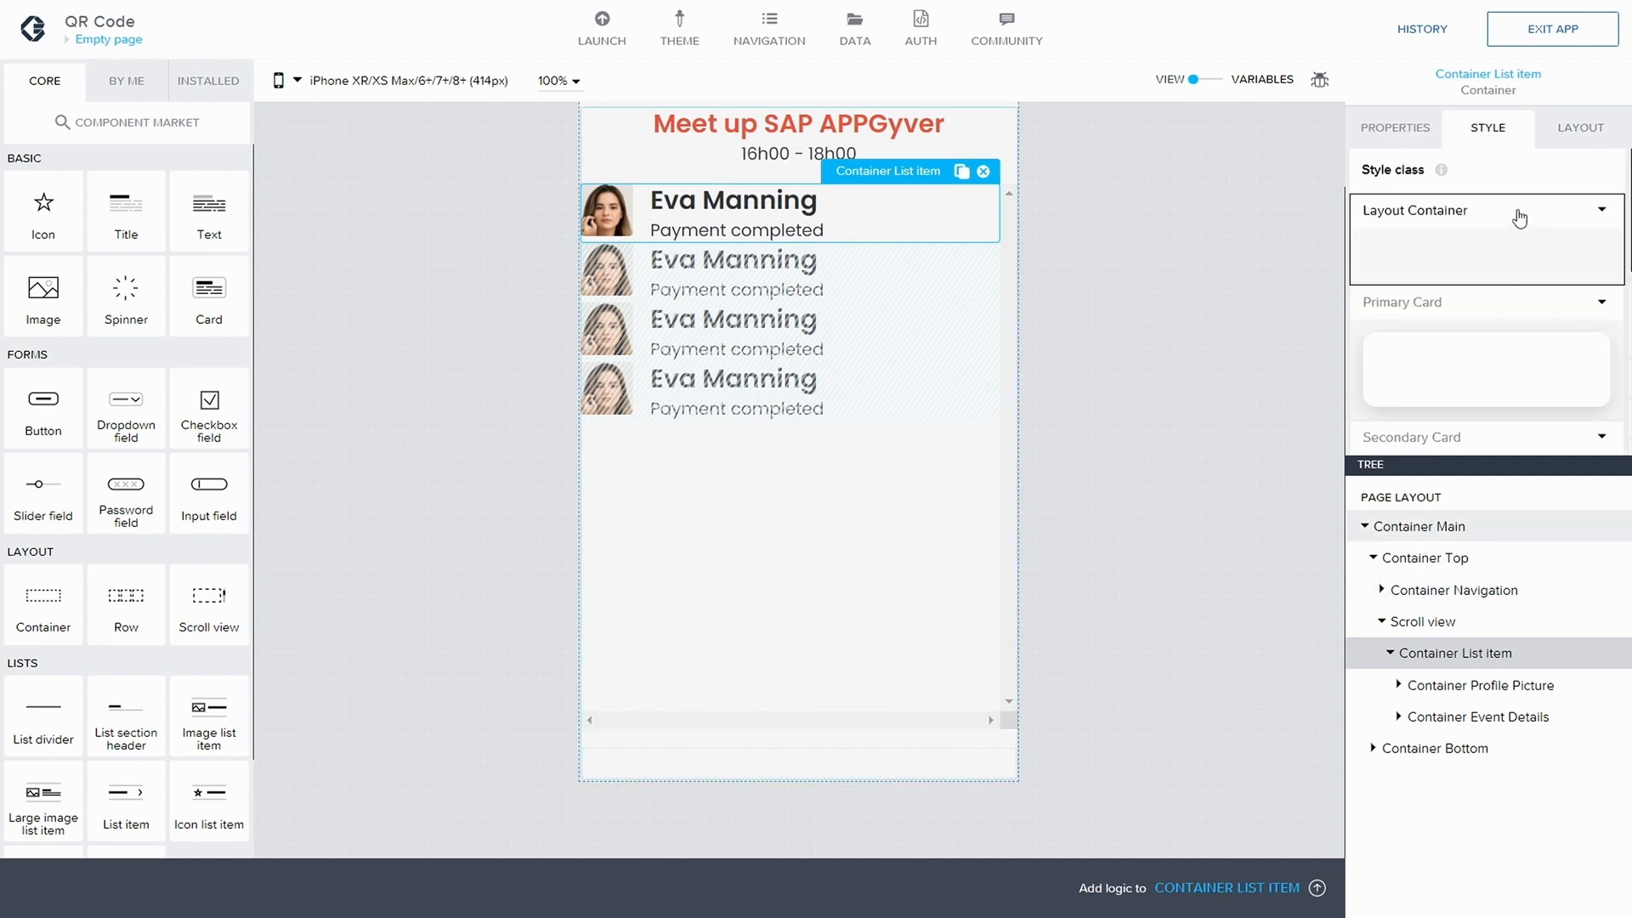
{"action": "left_click", "coordinate": [1602, 212]}
{"action": "left_click", "coordinate": [1479, 273]}
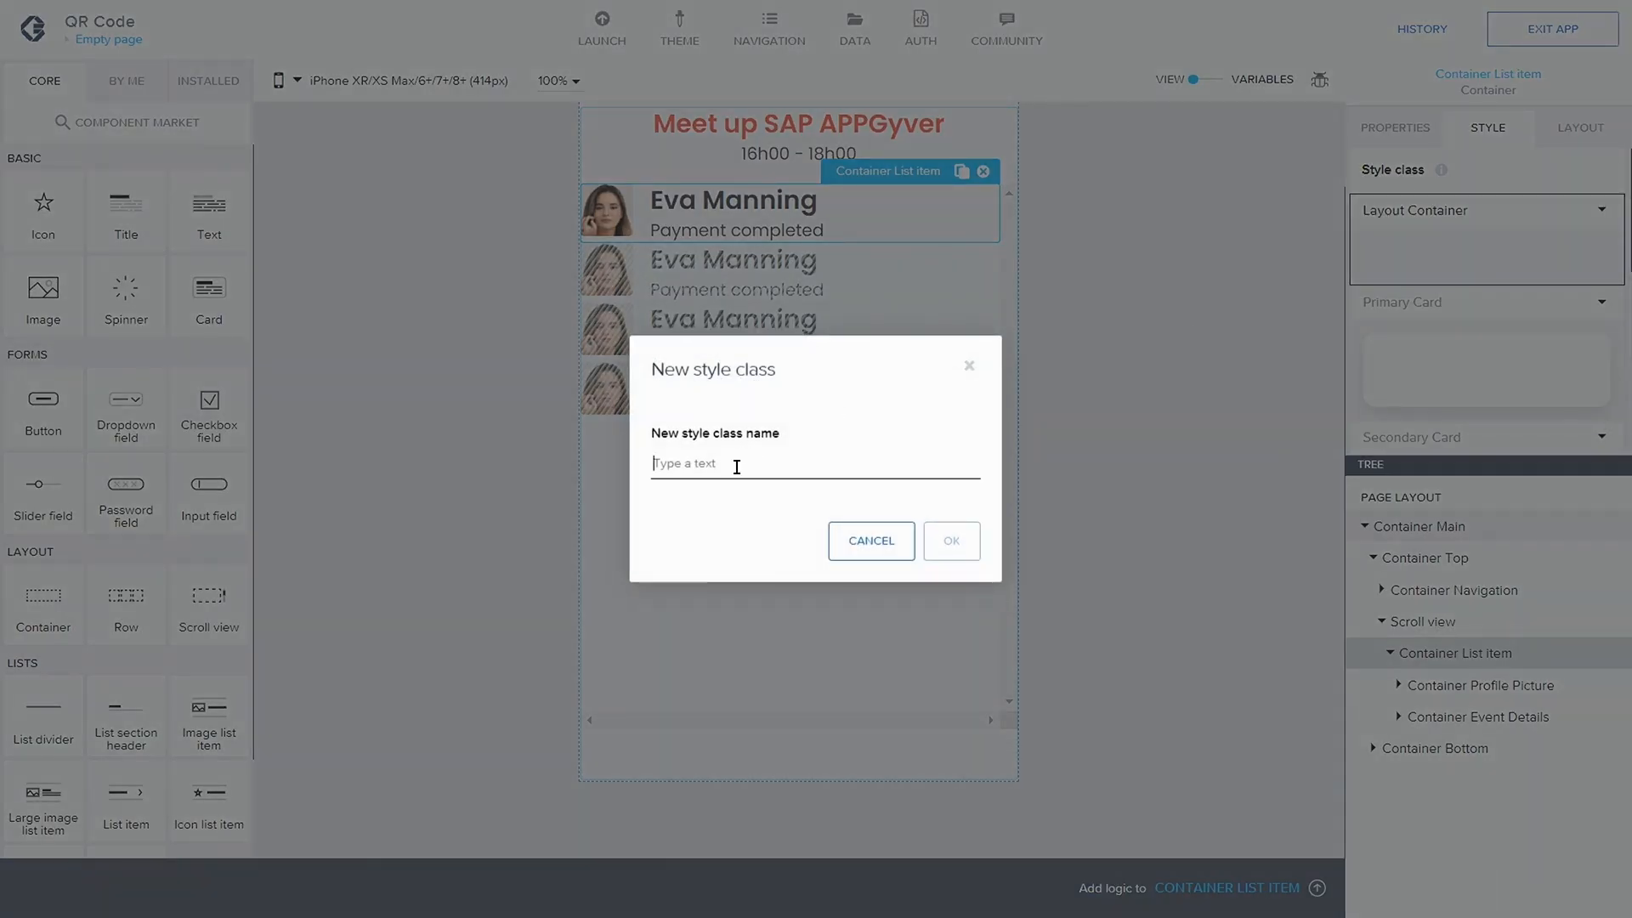
{"action": "type", "text": "List item"}
{"action": "left_click", "coordinate": [951, 541]}
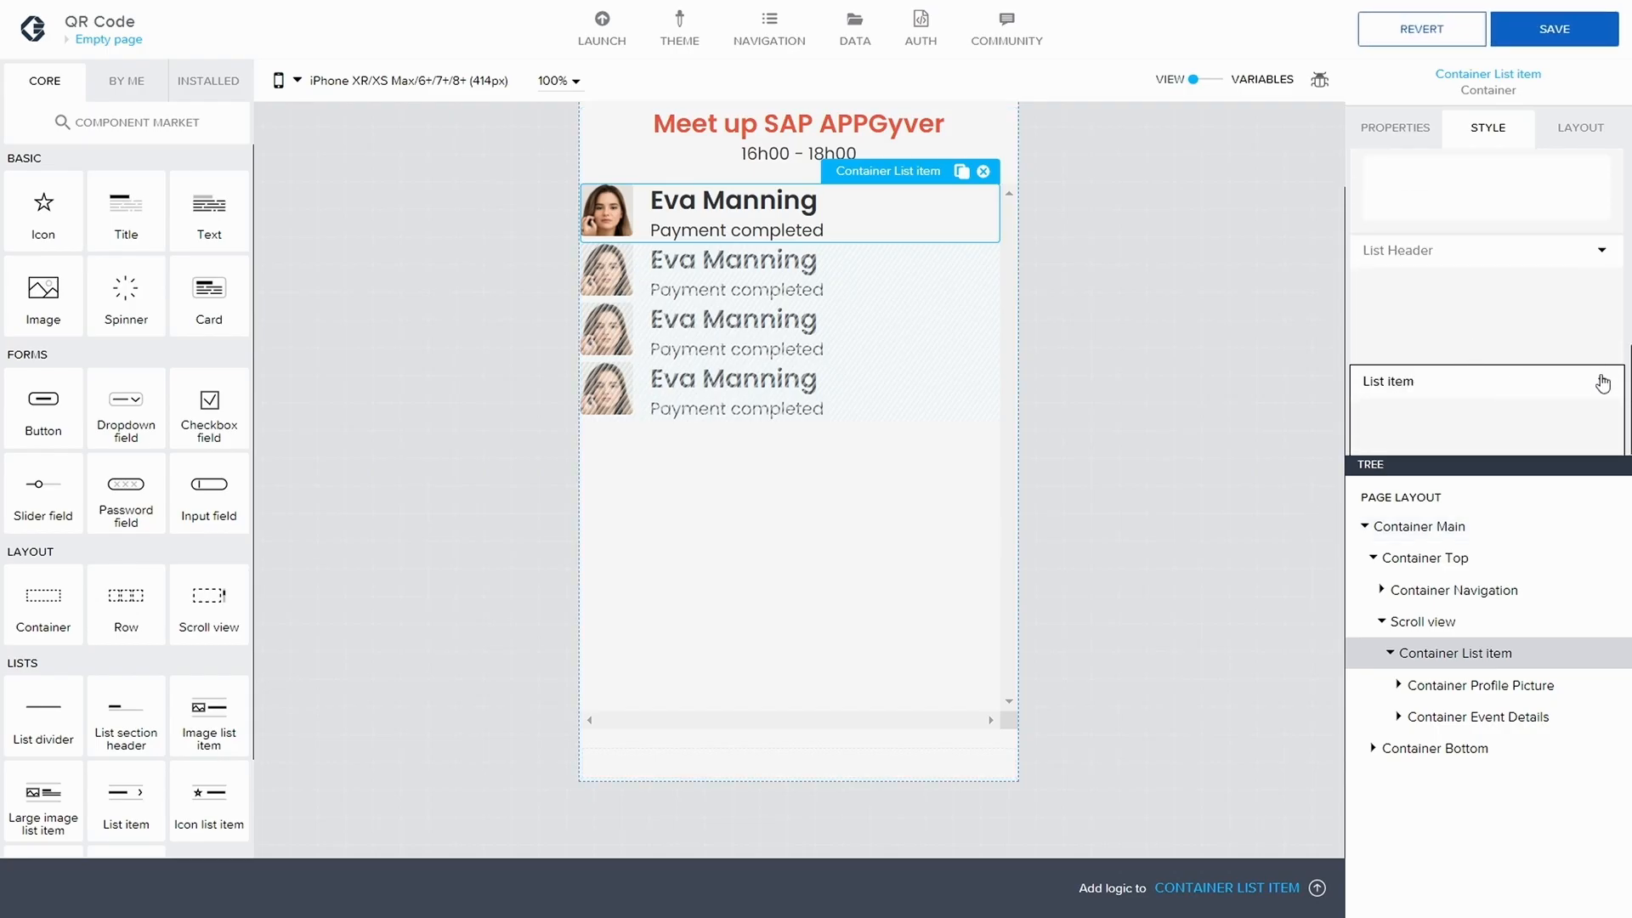
- Edit the List item style and set its background color to Level 1 Background
{"action": "left_click", "coordinate": [1600, 382]}
{"action": "left_click", "coordinate": [1474, 415]}
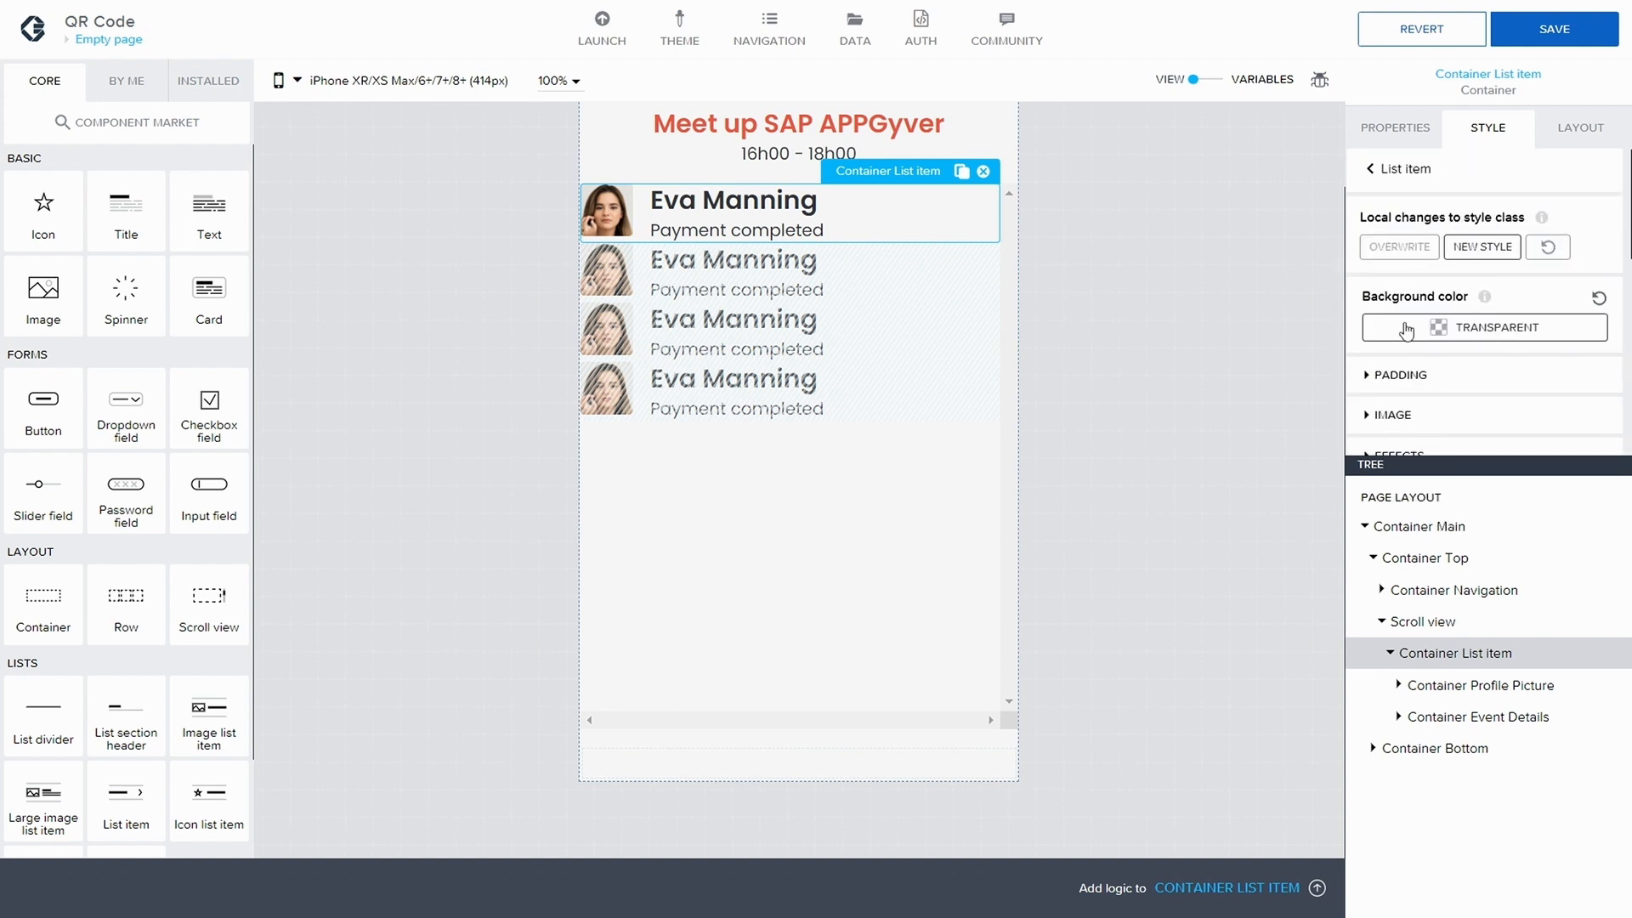
{"action": "scroll", "coordinate": [1542, 366], "scroll_direction": "down", "scroll_amount": 1}
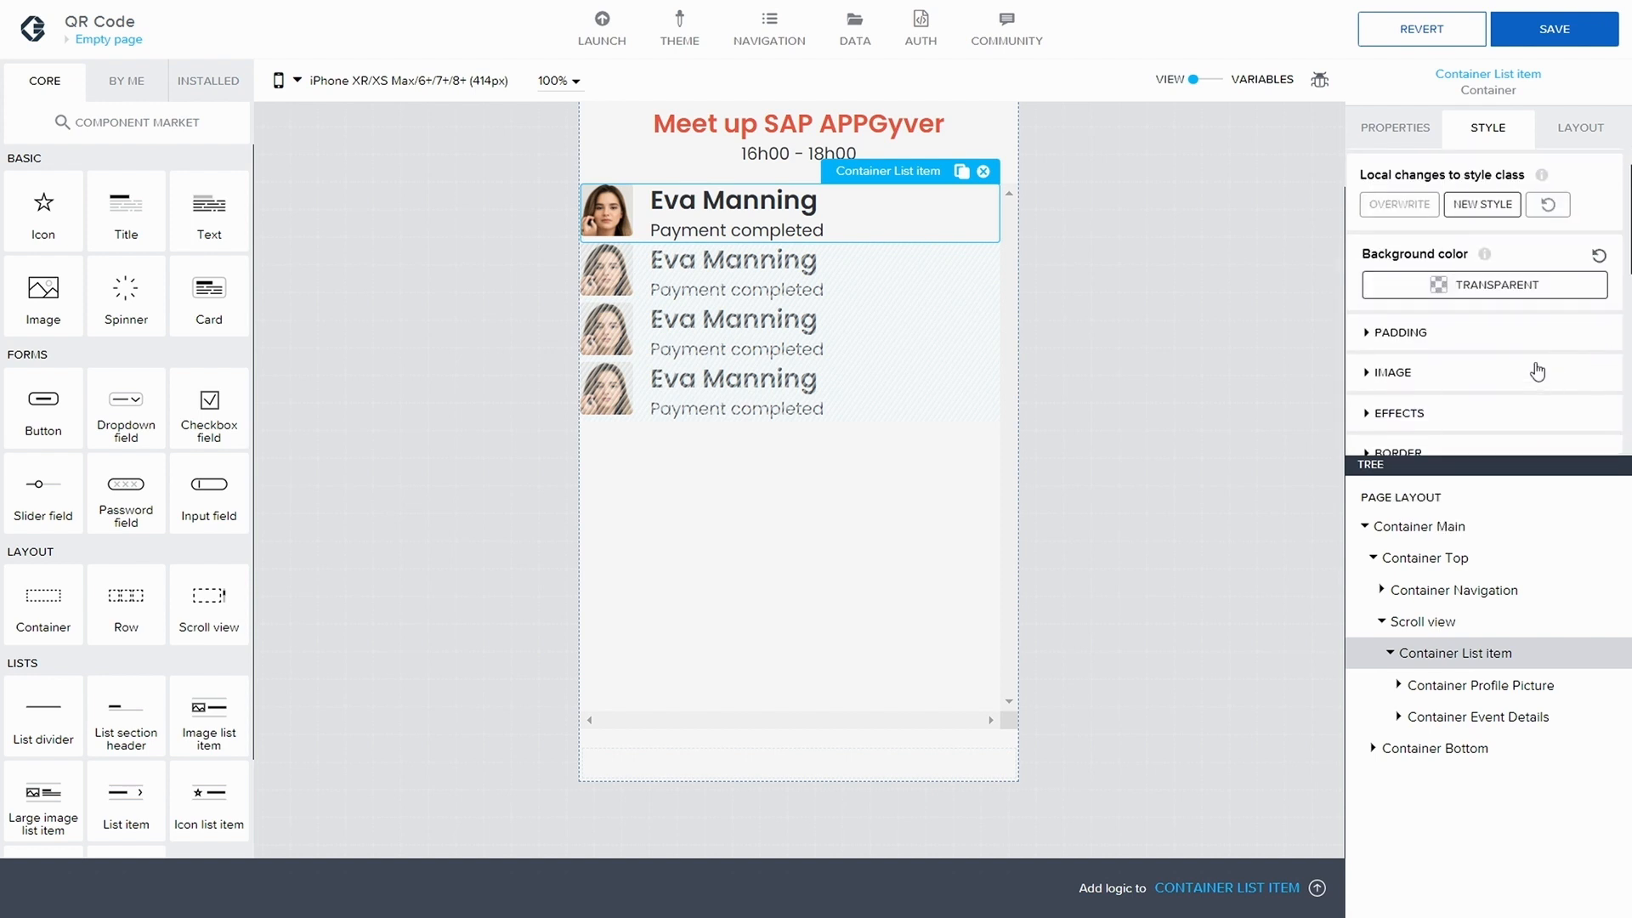
{"action": "left_click", "coordinate": [1488, 285]}
{"action": "left_click", "coordinate": [1487, 437]}
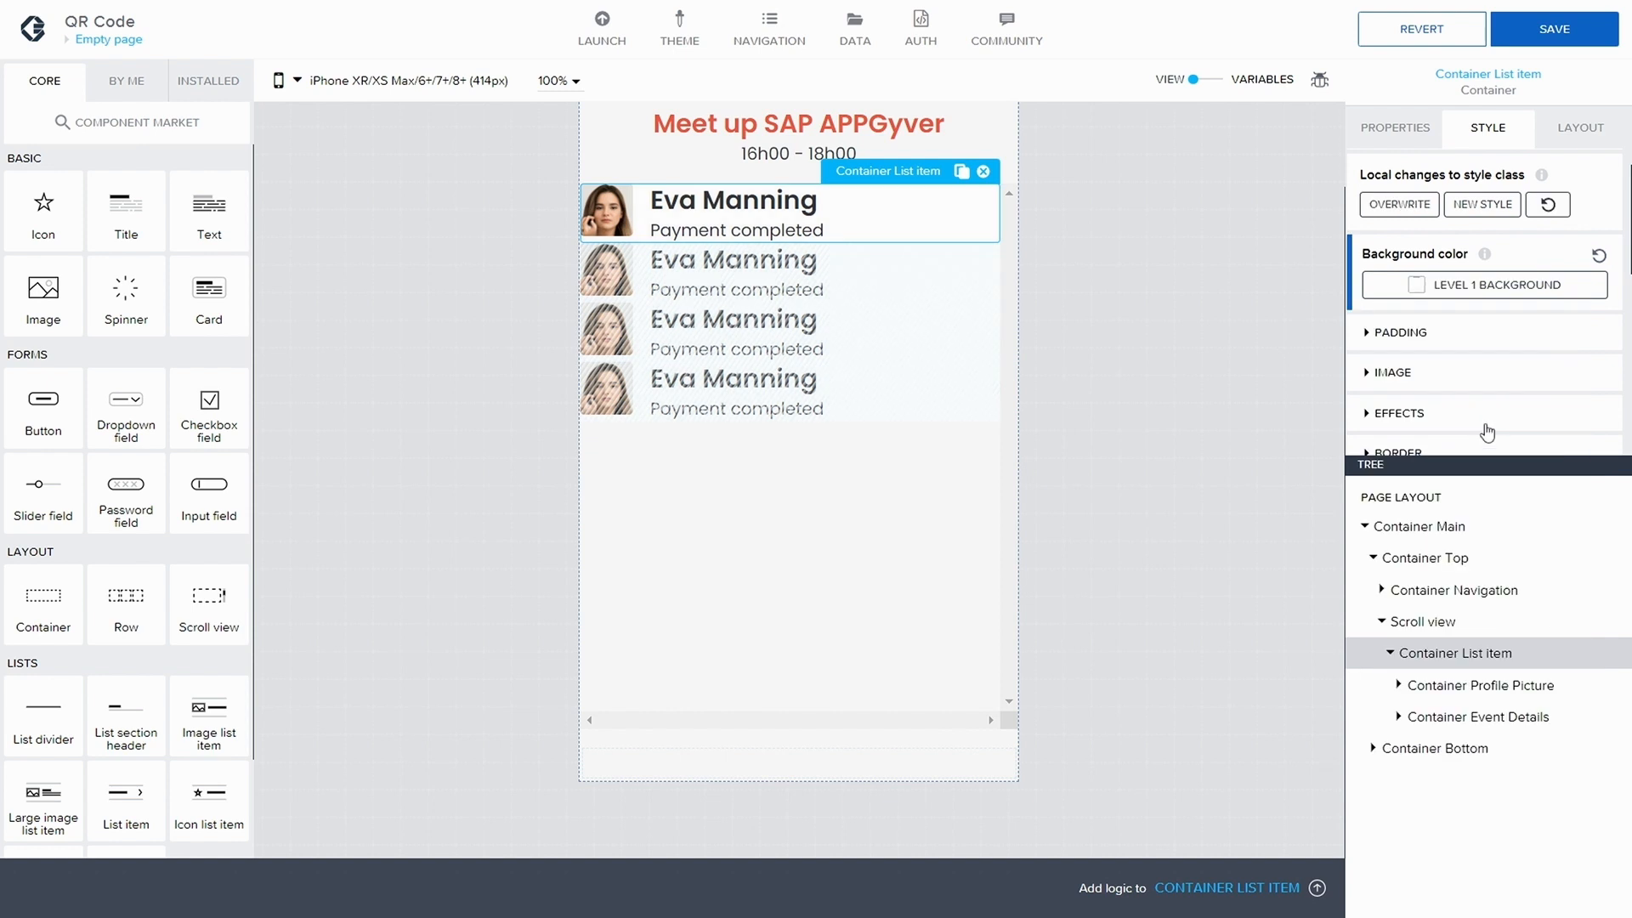
- Bind the list item's border color to a static color and set it to rgba(0,0,0,0.03)
{"action": "scroll", "coordinate": [1430, 304], "scroll_direction": "down", "scroll_amount": 1}
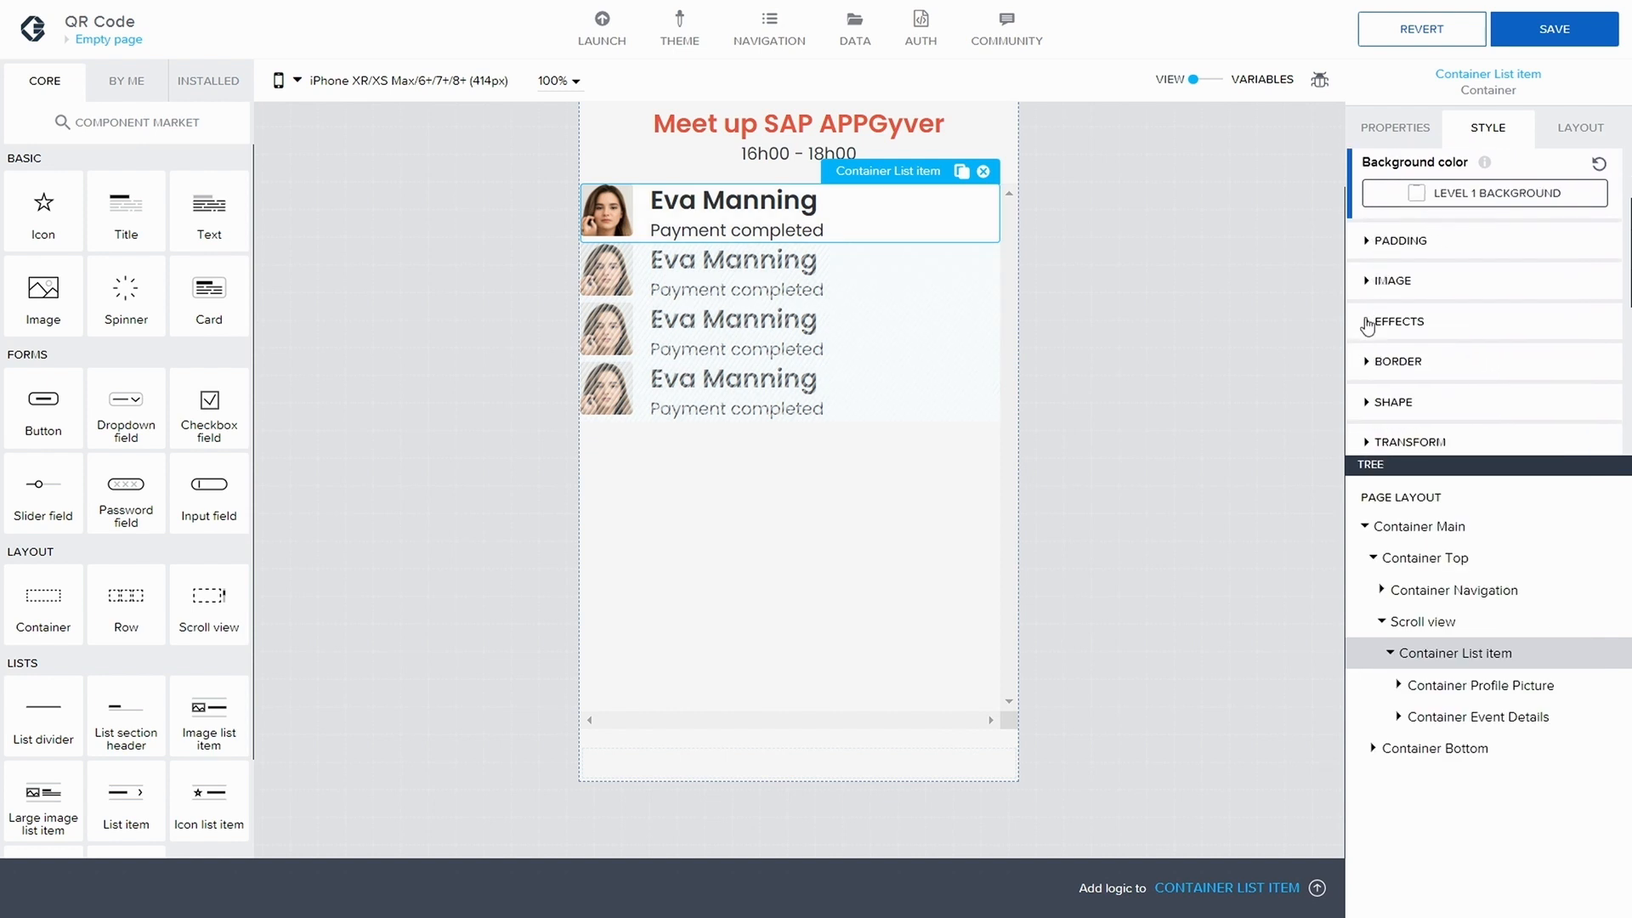
{"action": "left_click", "coordinate": [1376, 363]}
{"action": "scroll", "coordinate": [1402, 349], "scroll_direction": "down", "scroll_amount": 2}
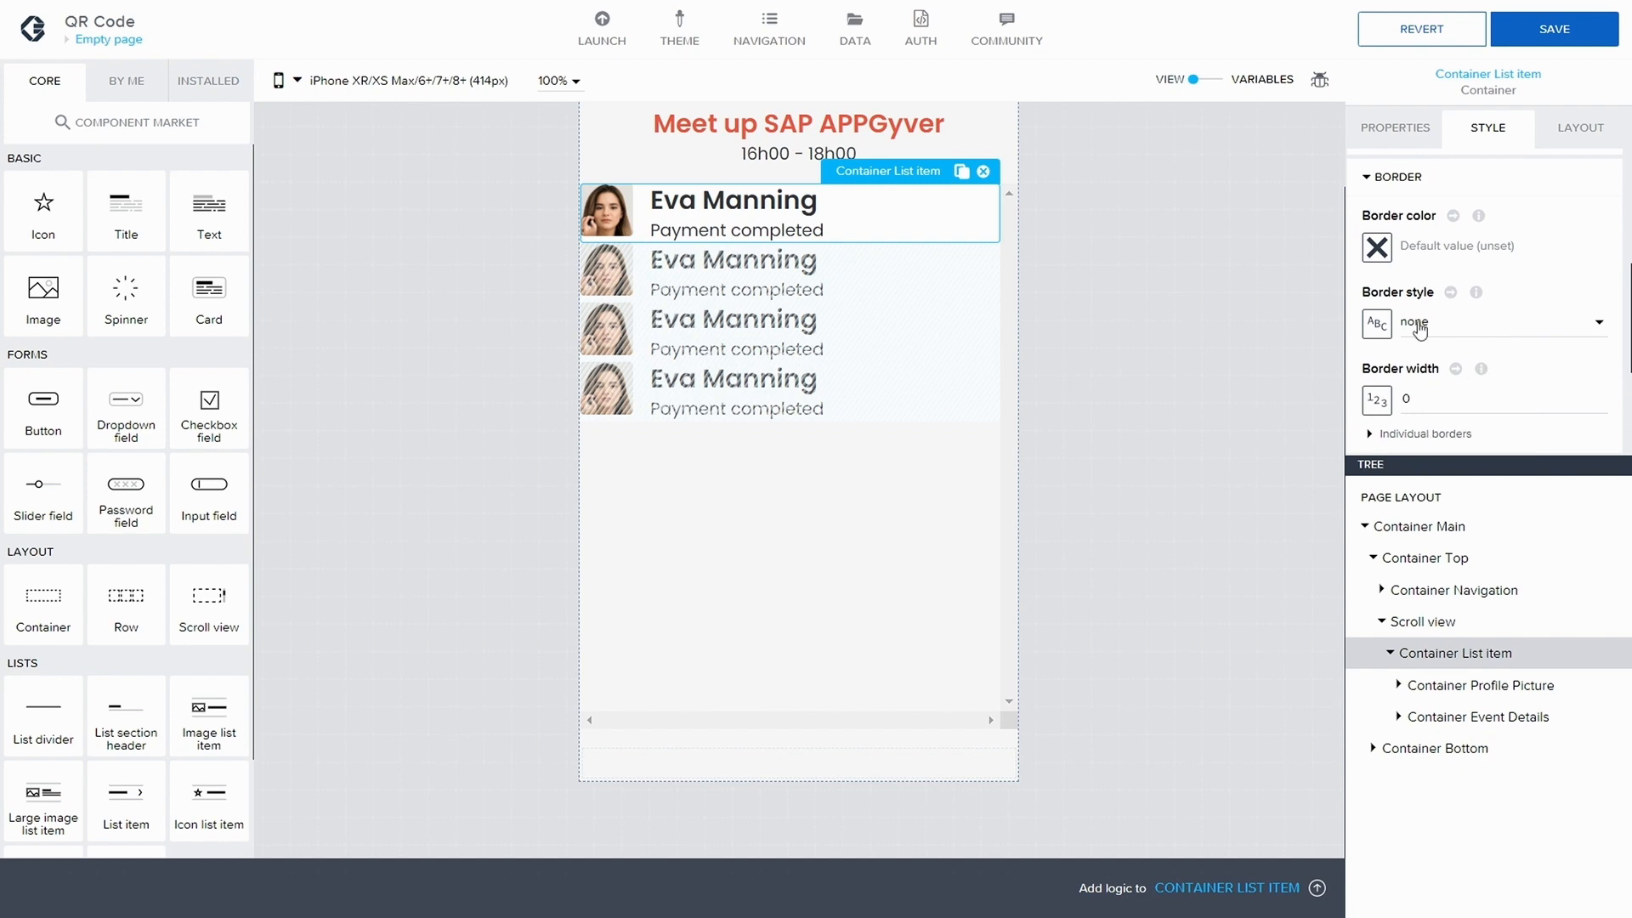
{"action": "left_click", "coordinate": [1376, 247]}
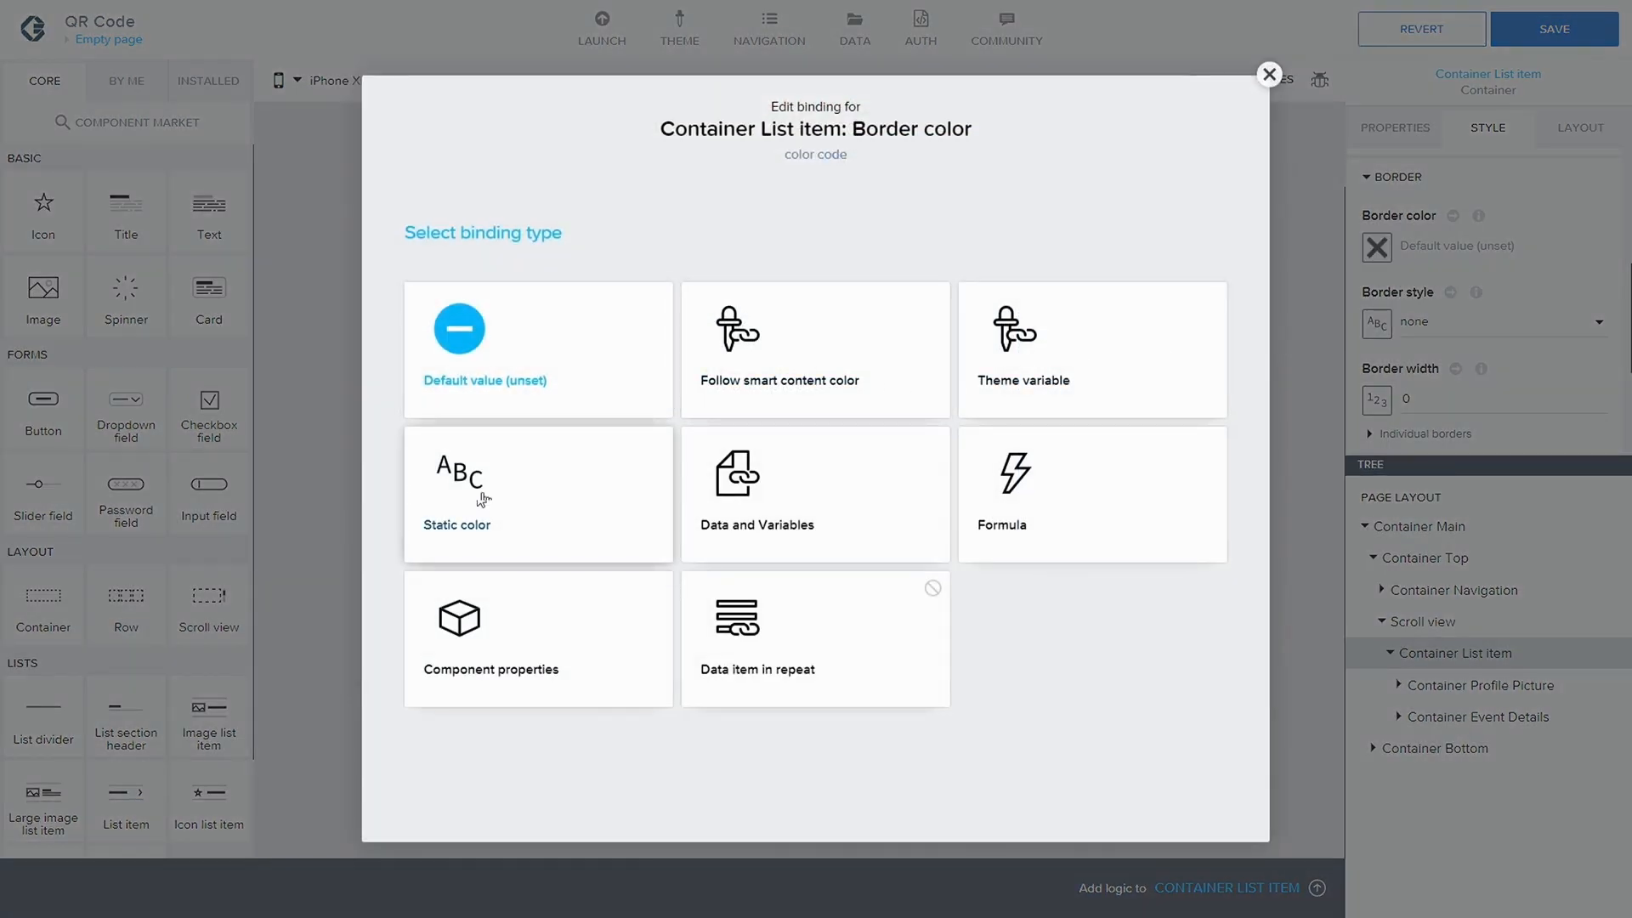
{"action": "left_click", "coordinate": [442, 493]}
{"action": "left_click", "coordinate": [1592, 249]}
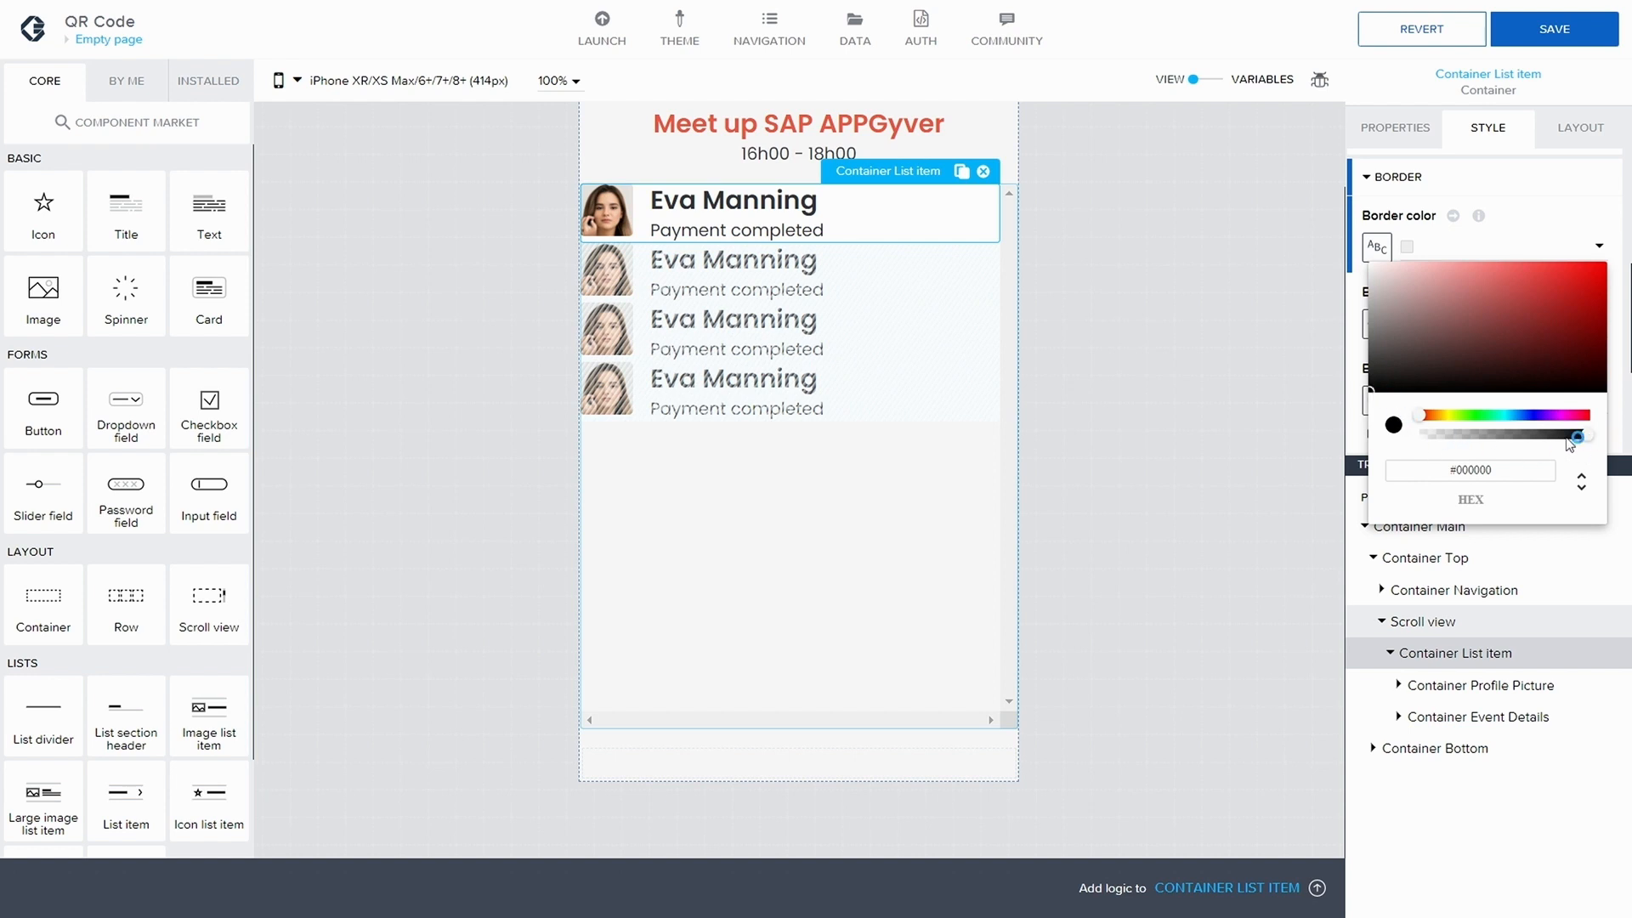
{"action": "left_click_drag", "start_coordinate": [1586, 434], "coordinate": [1431, 420]}
{"action": "left_click", "coordinate": [1498, 209]}
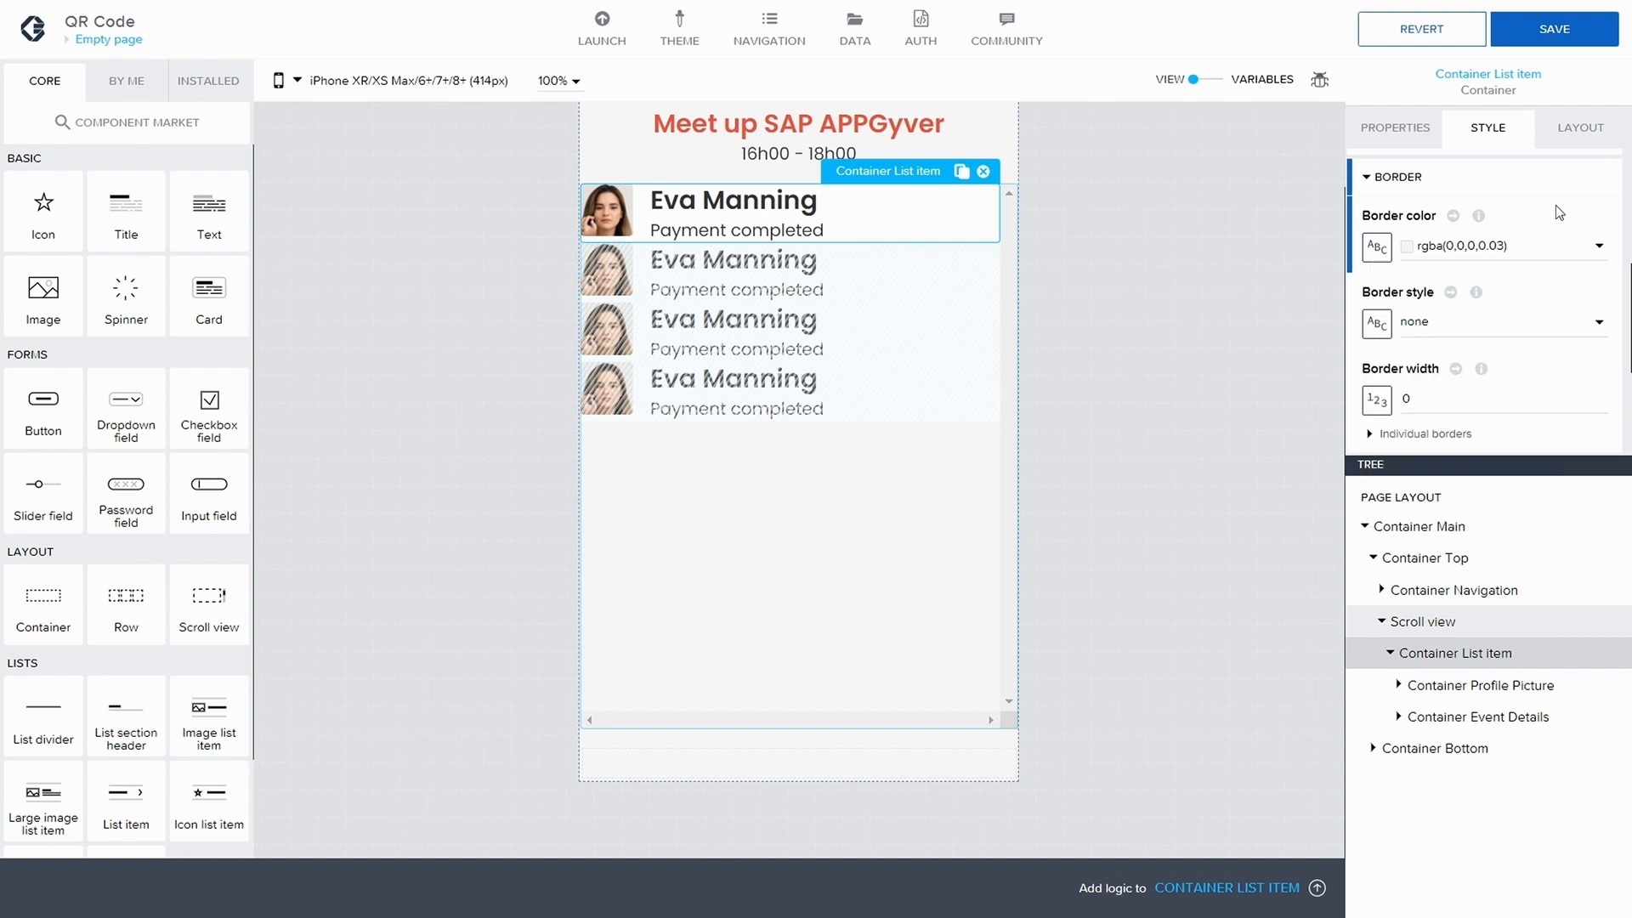
- Try a solid border style on the list item container and return it to none
{"action": "left_click", "coordinate": [1415, 323]}
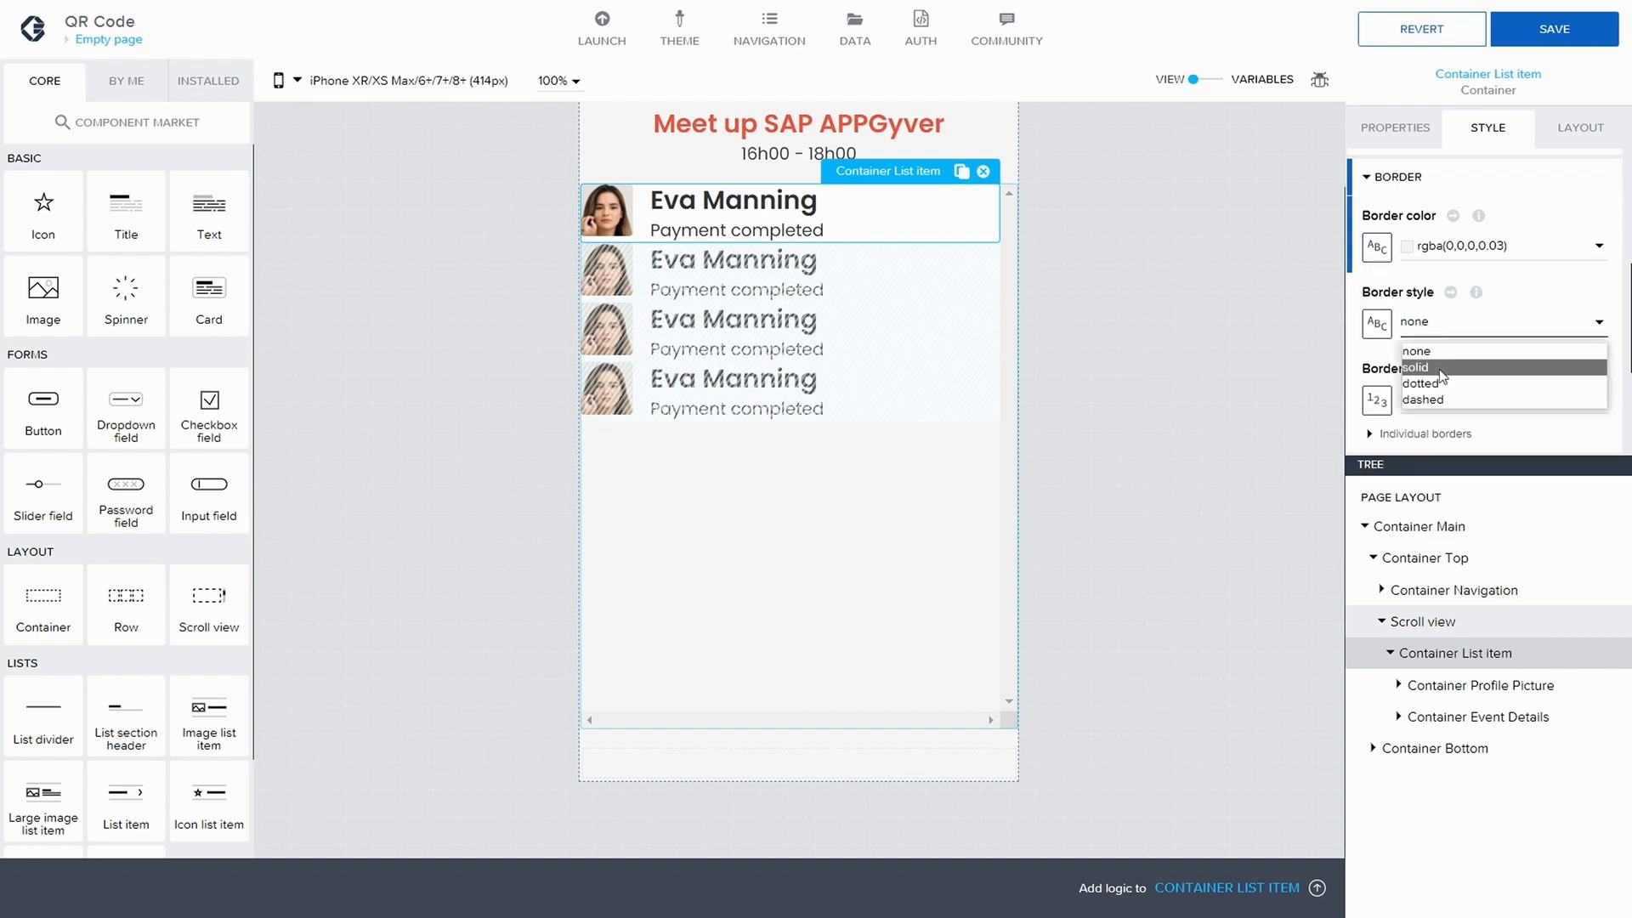
{"action": "left_click", "coordinate": [1440, 369]}
{"action": "scroll", "coordinate": [1506, 299], "scroll_direction": "down", "scroll_amount": 1}
{"action": "left_click", "coordinate": [1430, 357]}
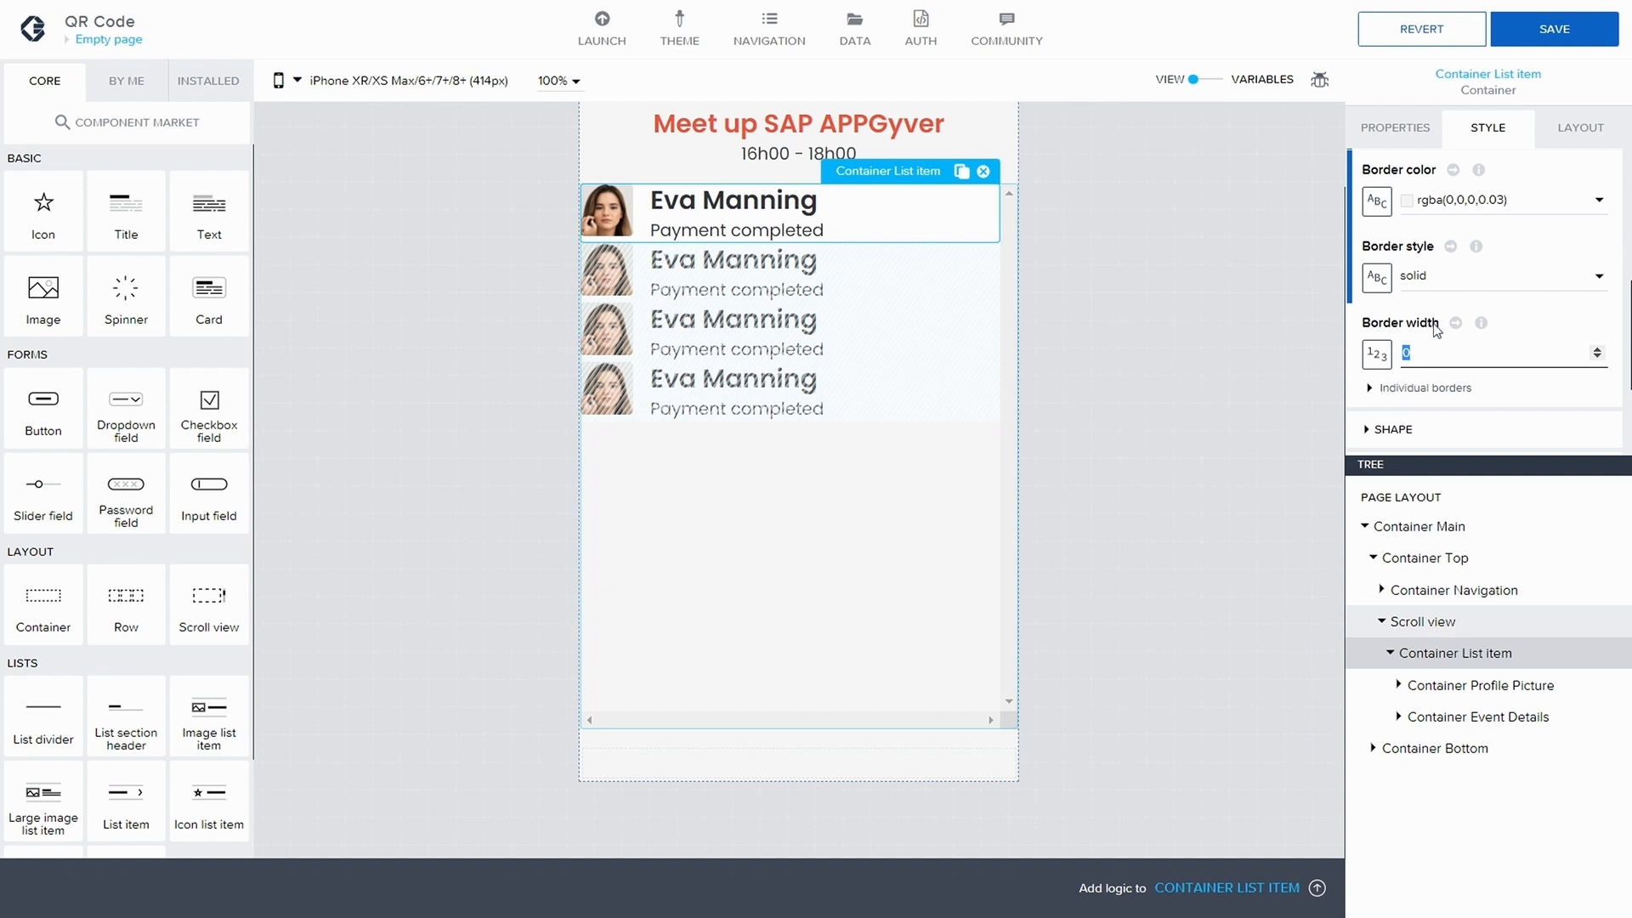
{"action": "left_click", "coordinate": [1475, 276]}
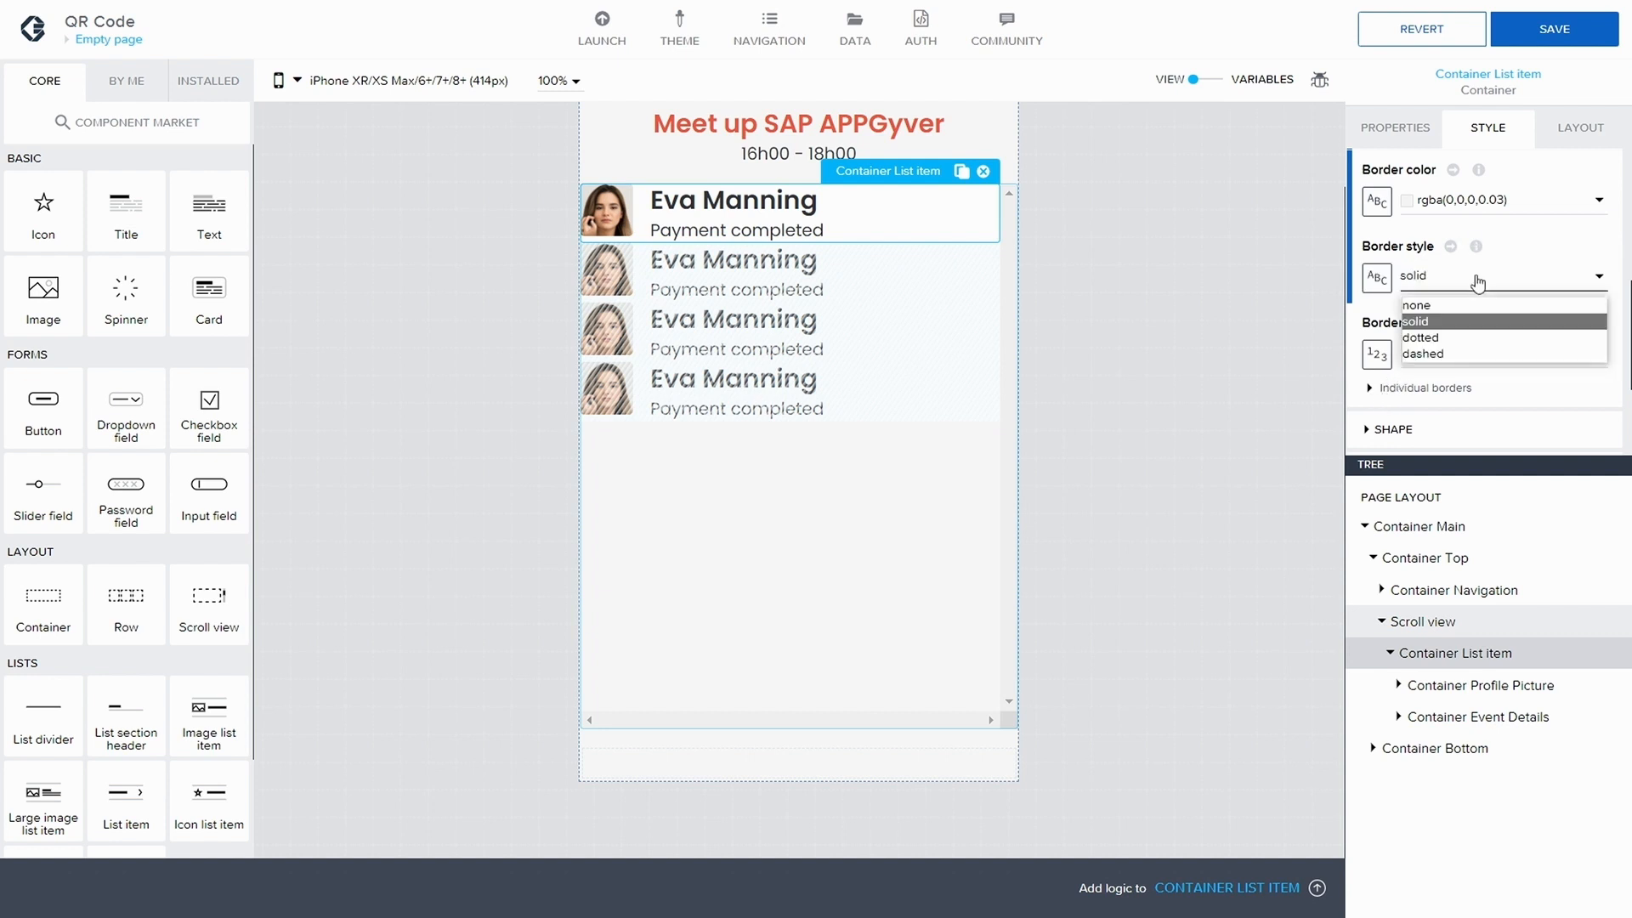
{"action": "left_click", "coordinate": [1457, 305]}
{"action": "scroll", "coordinate": [1486, 247], "scroll_direction": "up", "scroll_amount": 1}
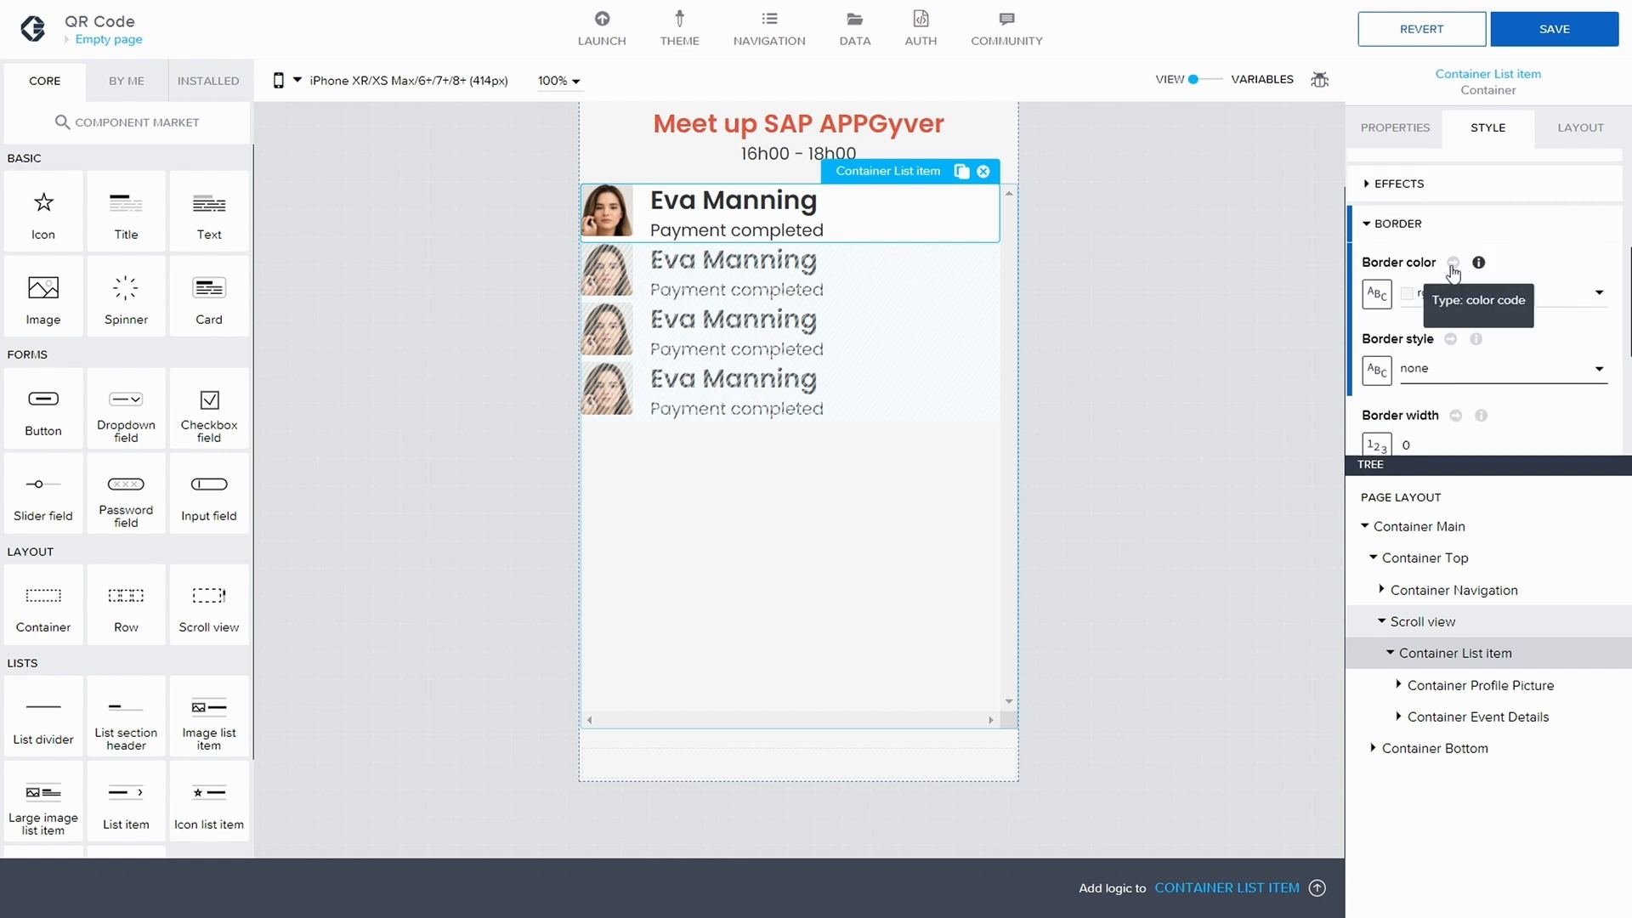
{"action": "left_click", "coordinate": [1367, 231]}
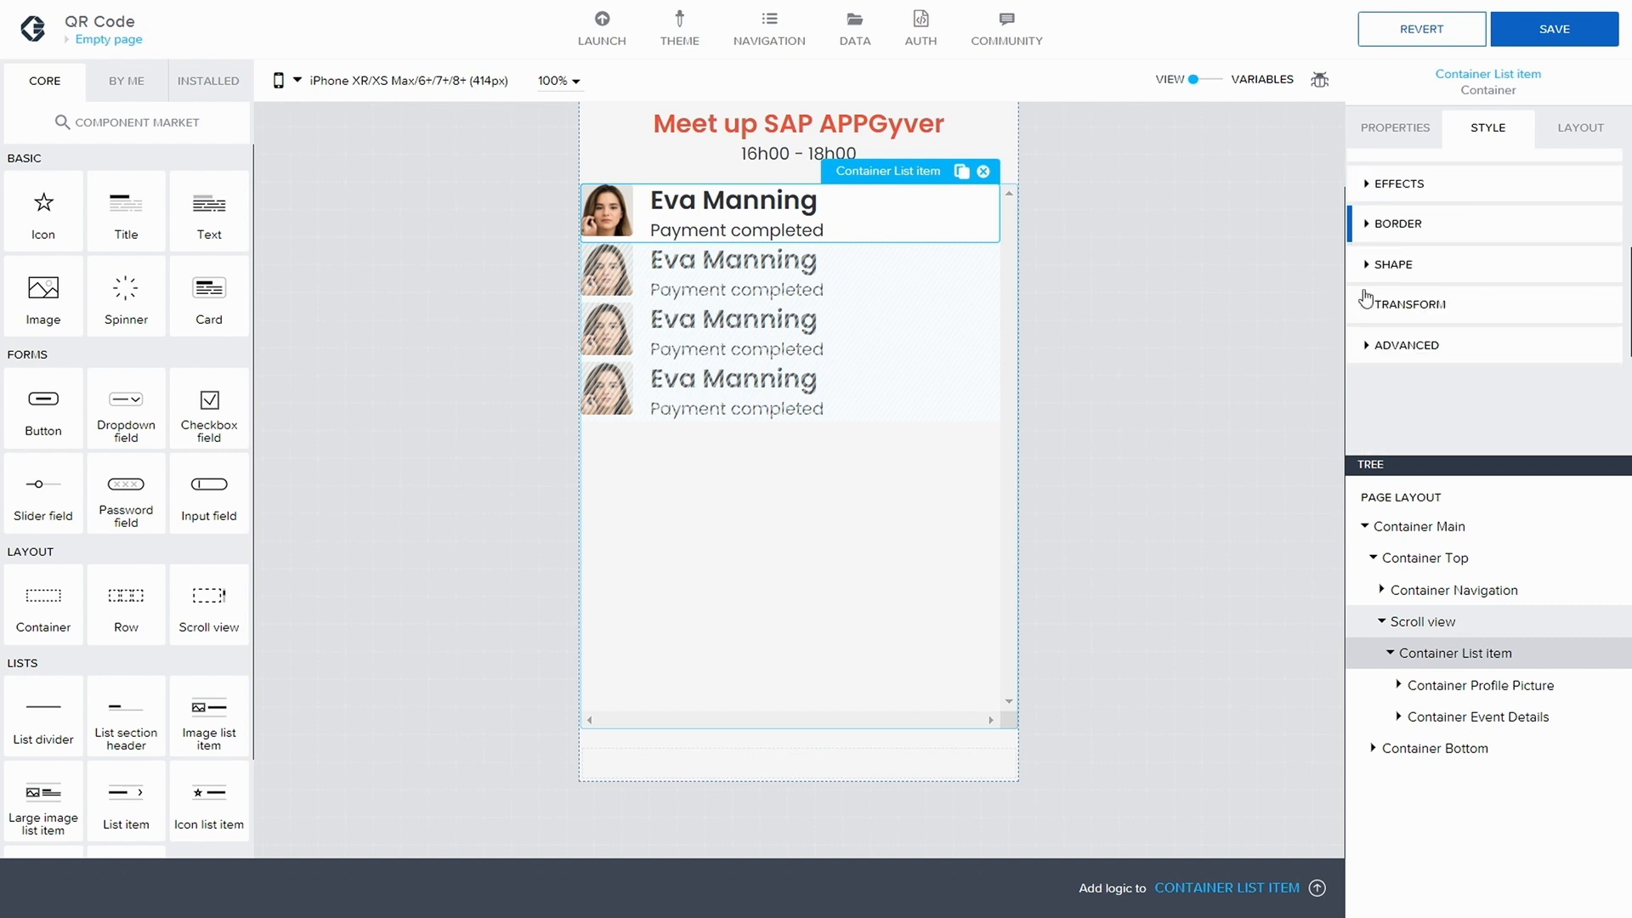
- Set the list item container's corner radius to Medium rounding and save the application
{"action": "left_click", "coordinate": [1366, 265]}
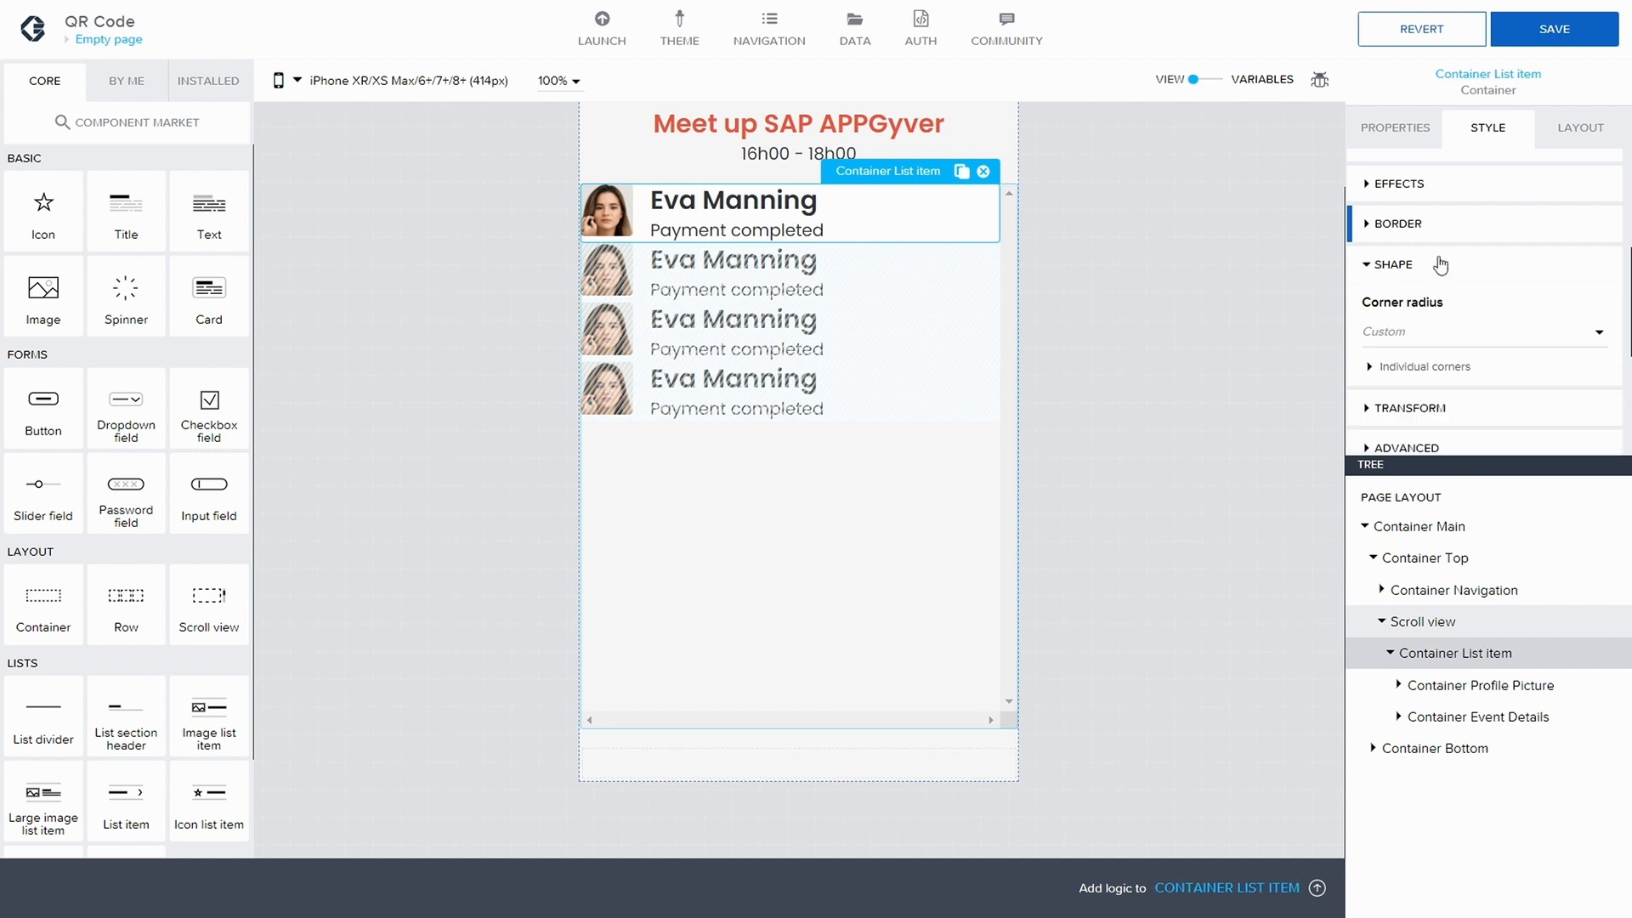
{"action": "scroll", "coordinate": [1444, 272], "scroll_direction": "down", "scroll_amount": 1}
{"action": "left_click", "coordinate": [1492, 288]}
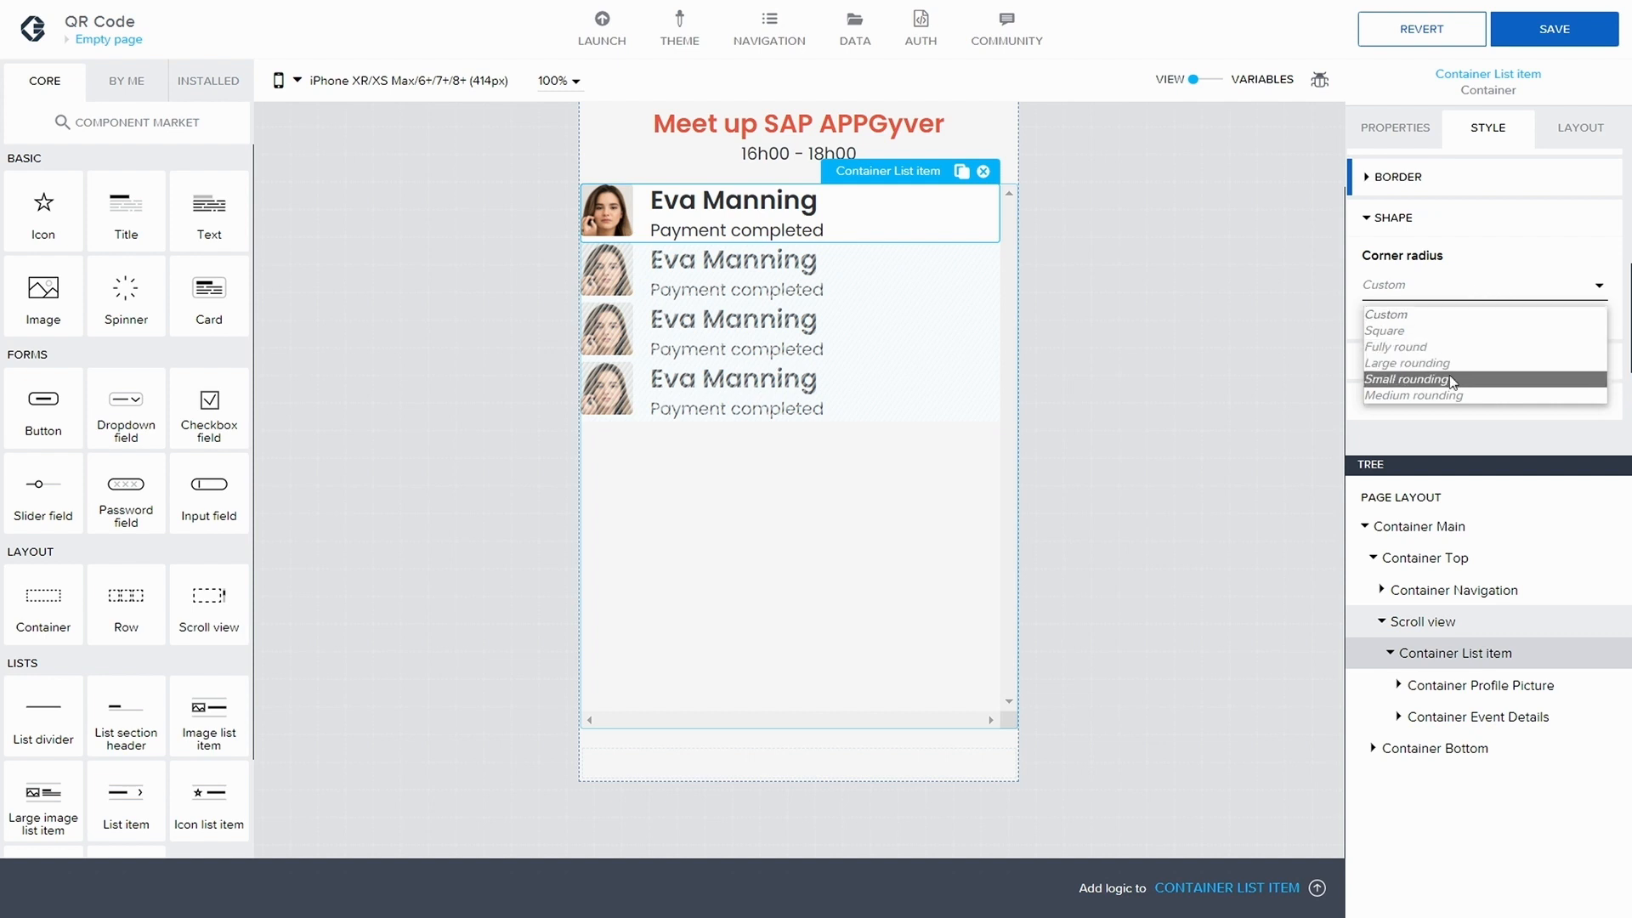
{"action": "left_click", "coordinate": [1439, 395]}
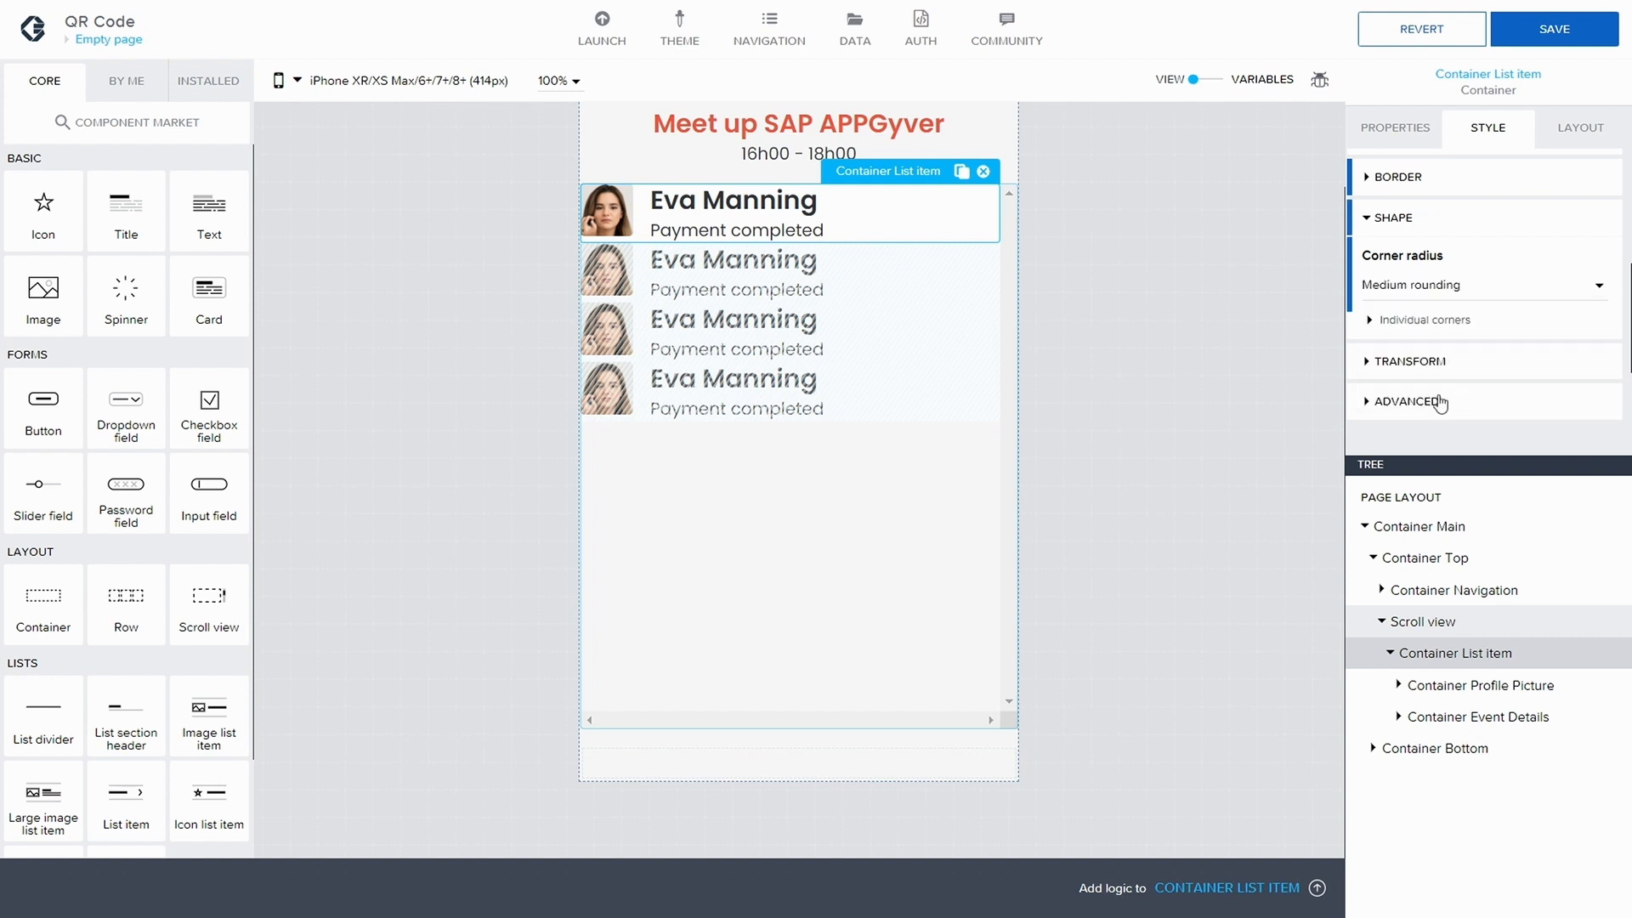
{"action": "left_click", "coordinate": [1555, 32]}
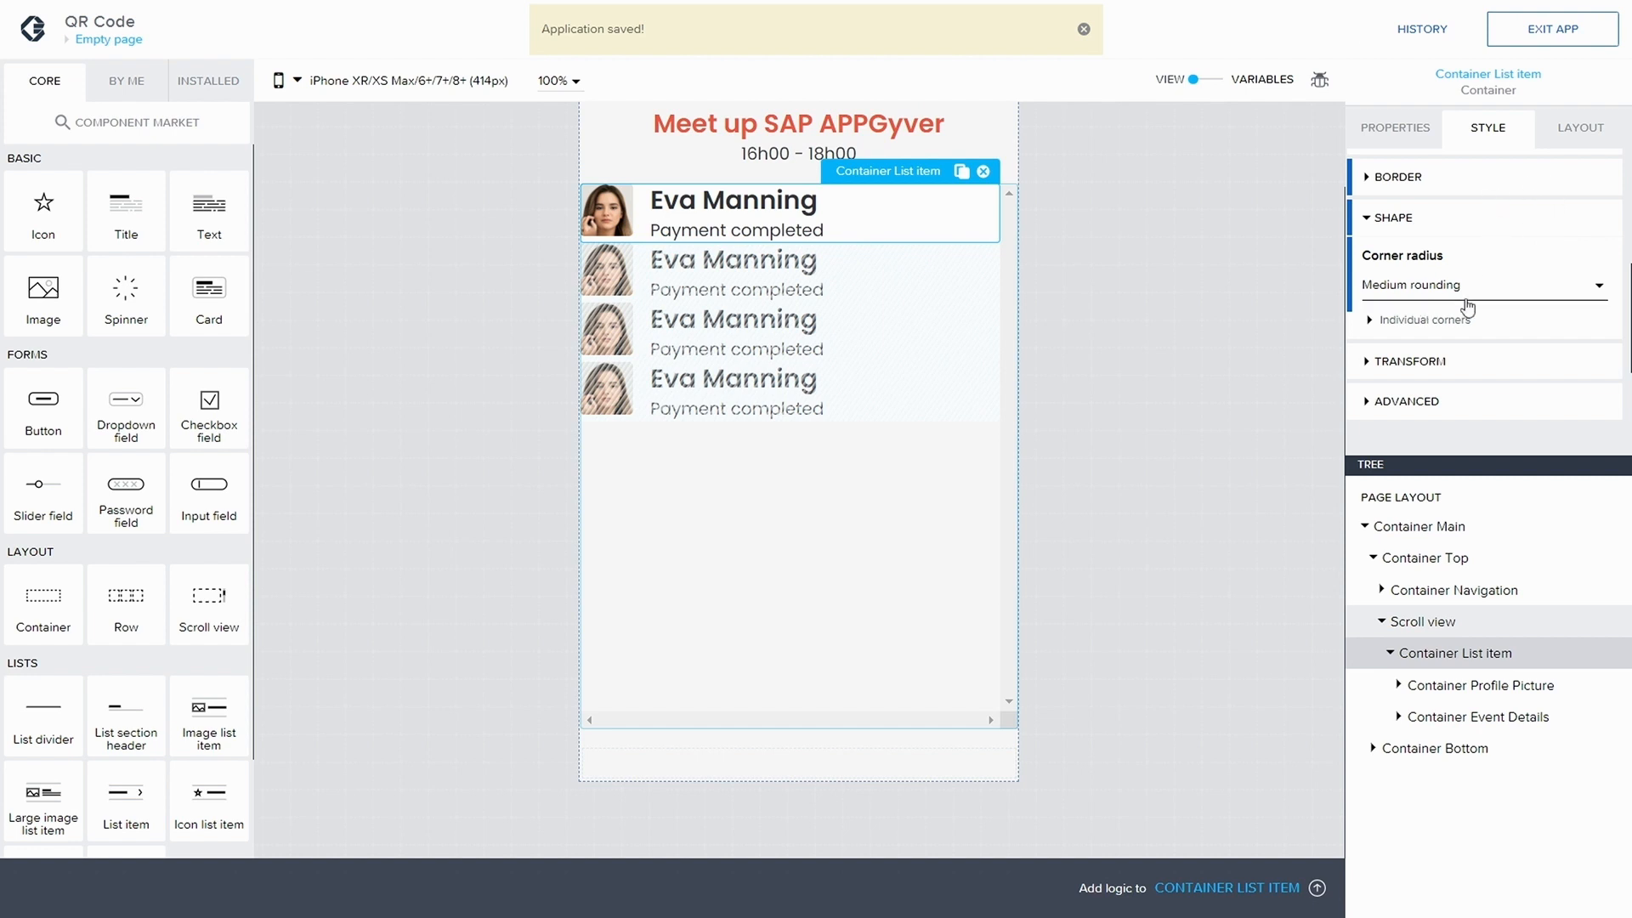
- Set the list item container's left padding to the theme spacing S (8px)
{"action": "scroll", "coordinate": [1428, 301], "scroll_direction": "up", "scroll_amount": 3}
{"action": "left_click", "coordinate": [1368, 204]}
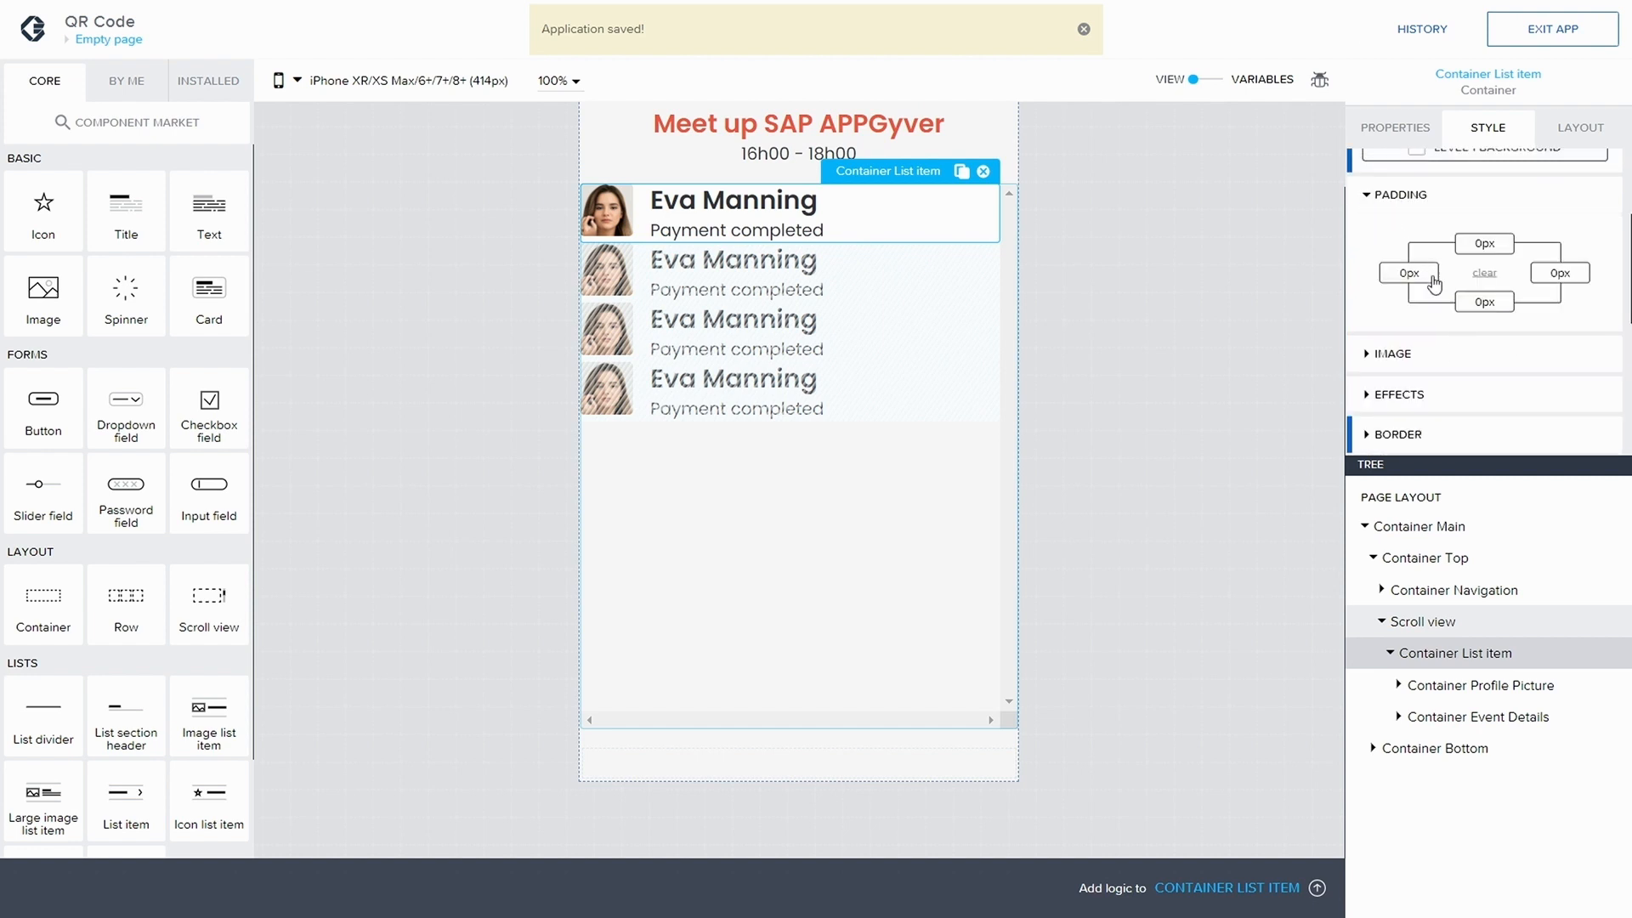
{"action": "left_click", "coordinate": [1411, 280]}
{"action": "left_click", "coordinate": [1324, 295]}
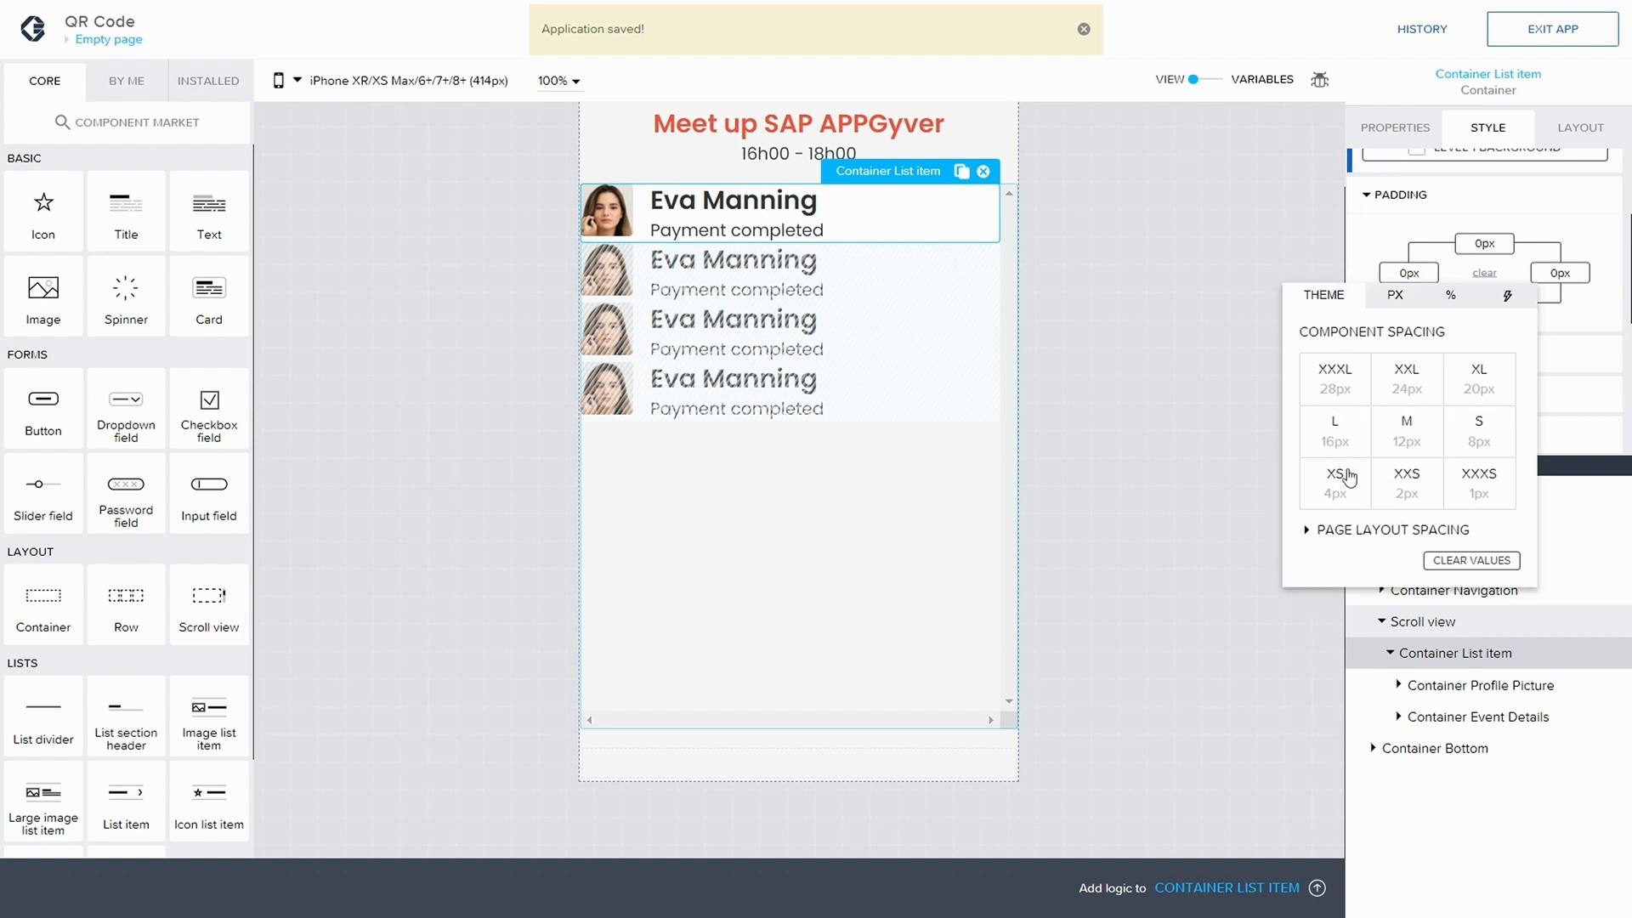
{"action": "left_click", "coordinate": [1475, 446]}
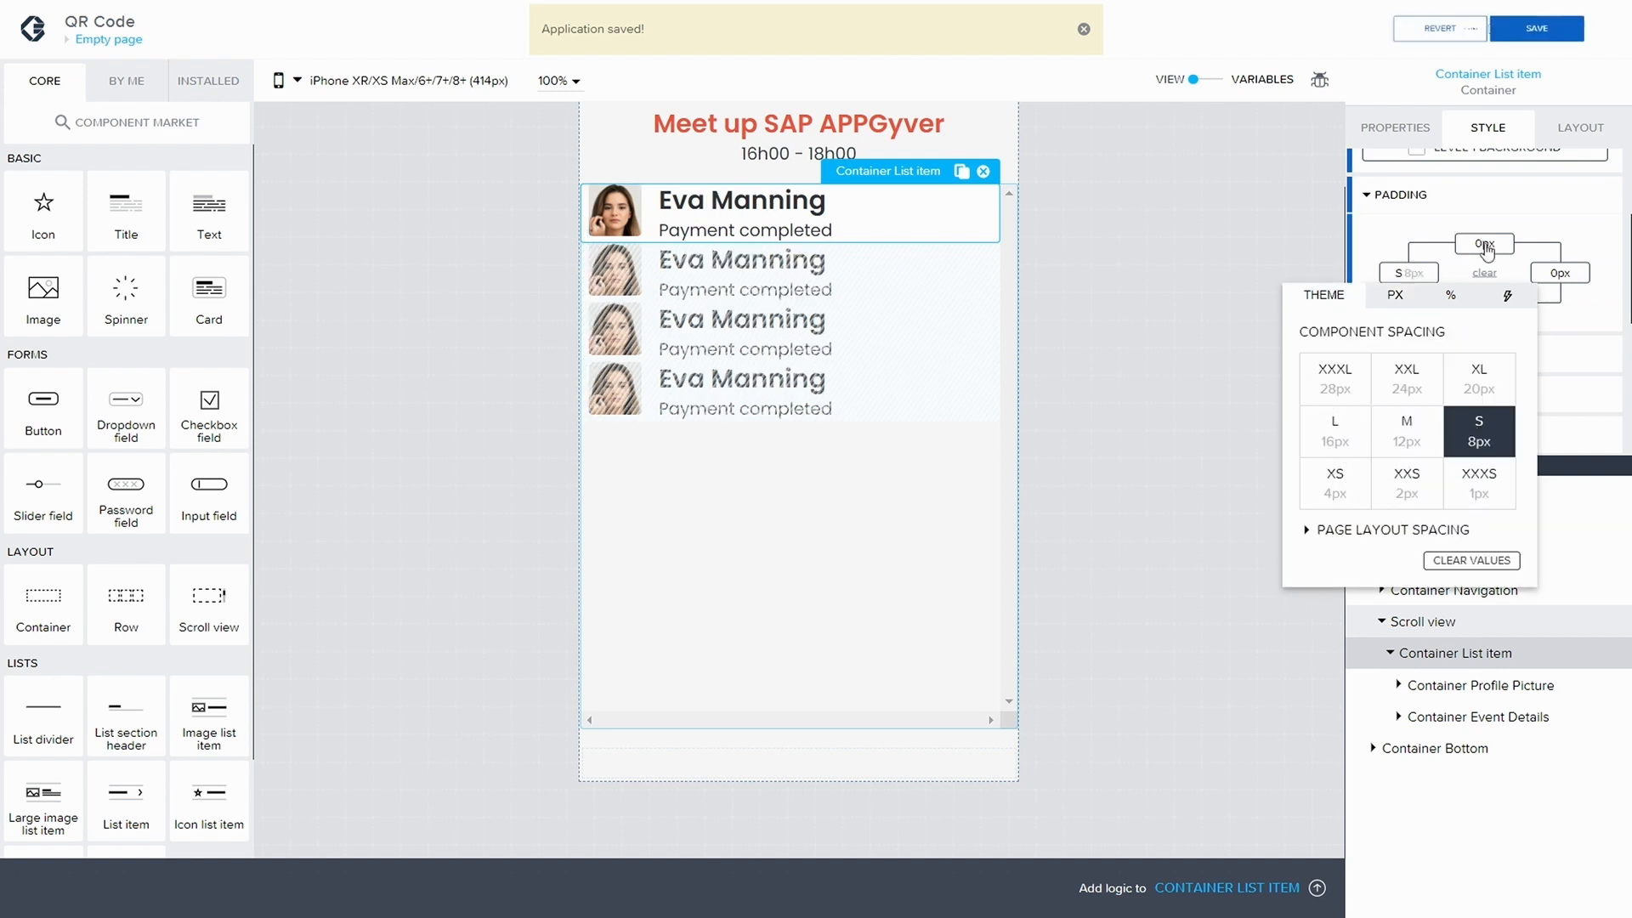
- Set the list item container's top and bottom padding to the theme spacing XS (4px)
{"action": "left_click", "coordinate": [1486, 248]}
{"action": "left_click", "coordinate": [1486, 248]}
{"action": "left_click", "coordinate": [1405, 269]}
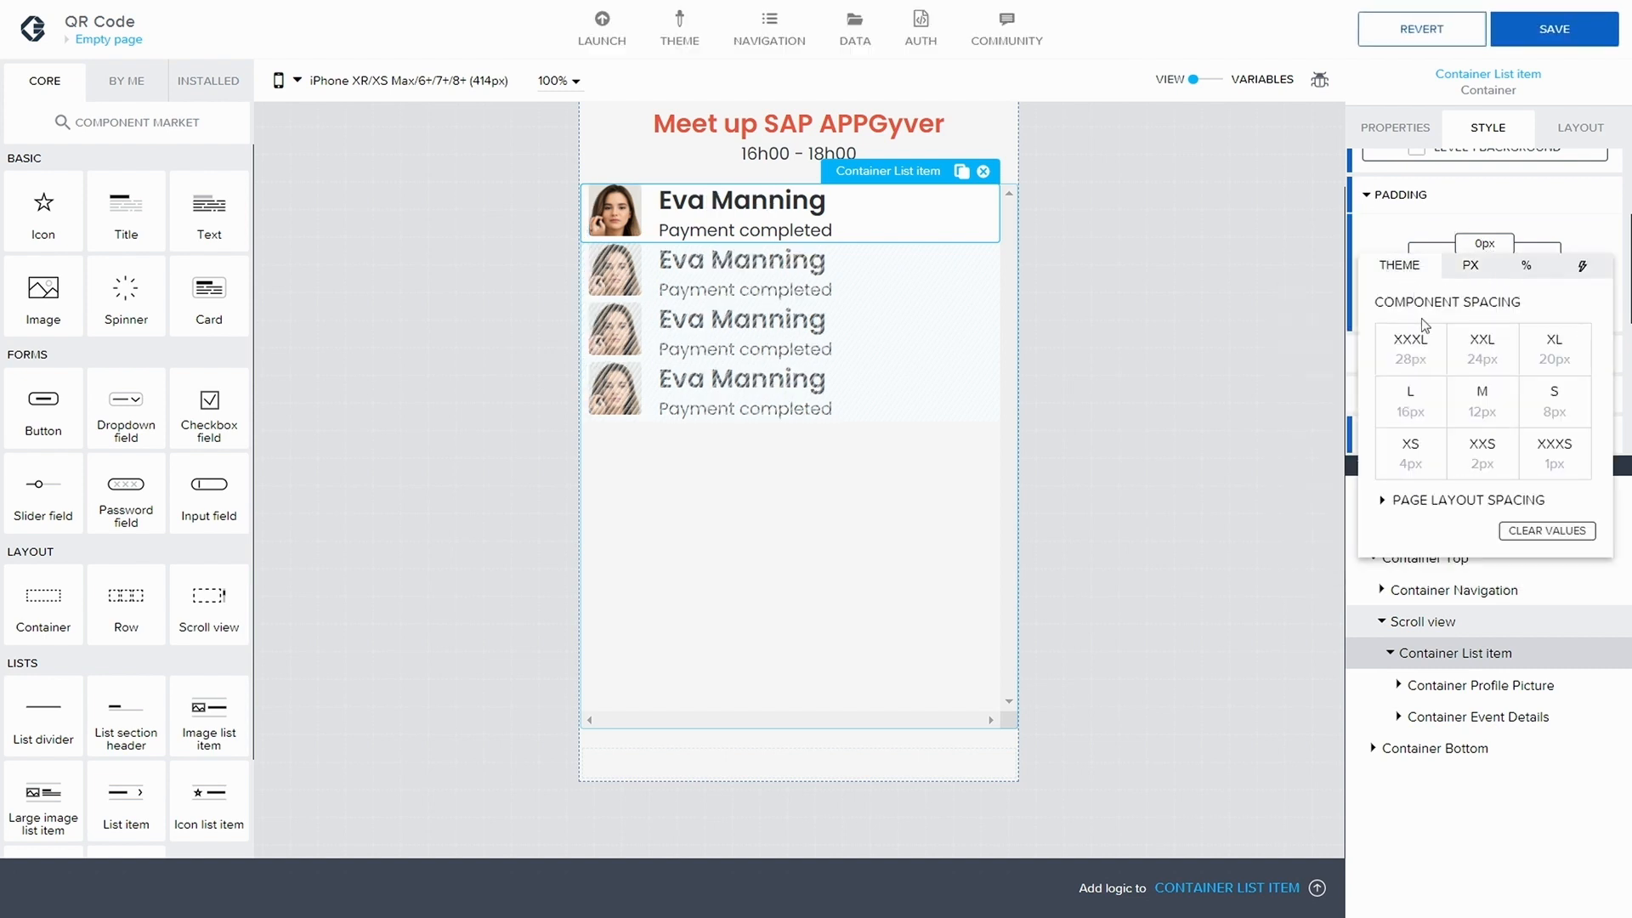
{"action": "left_click", "coordinate": [1413, 459]}
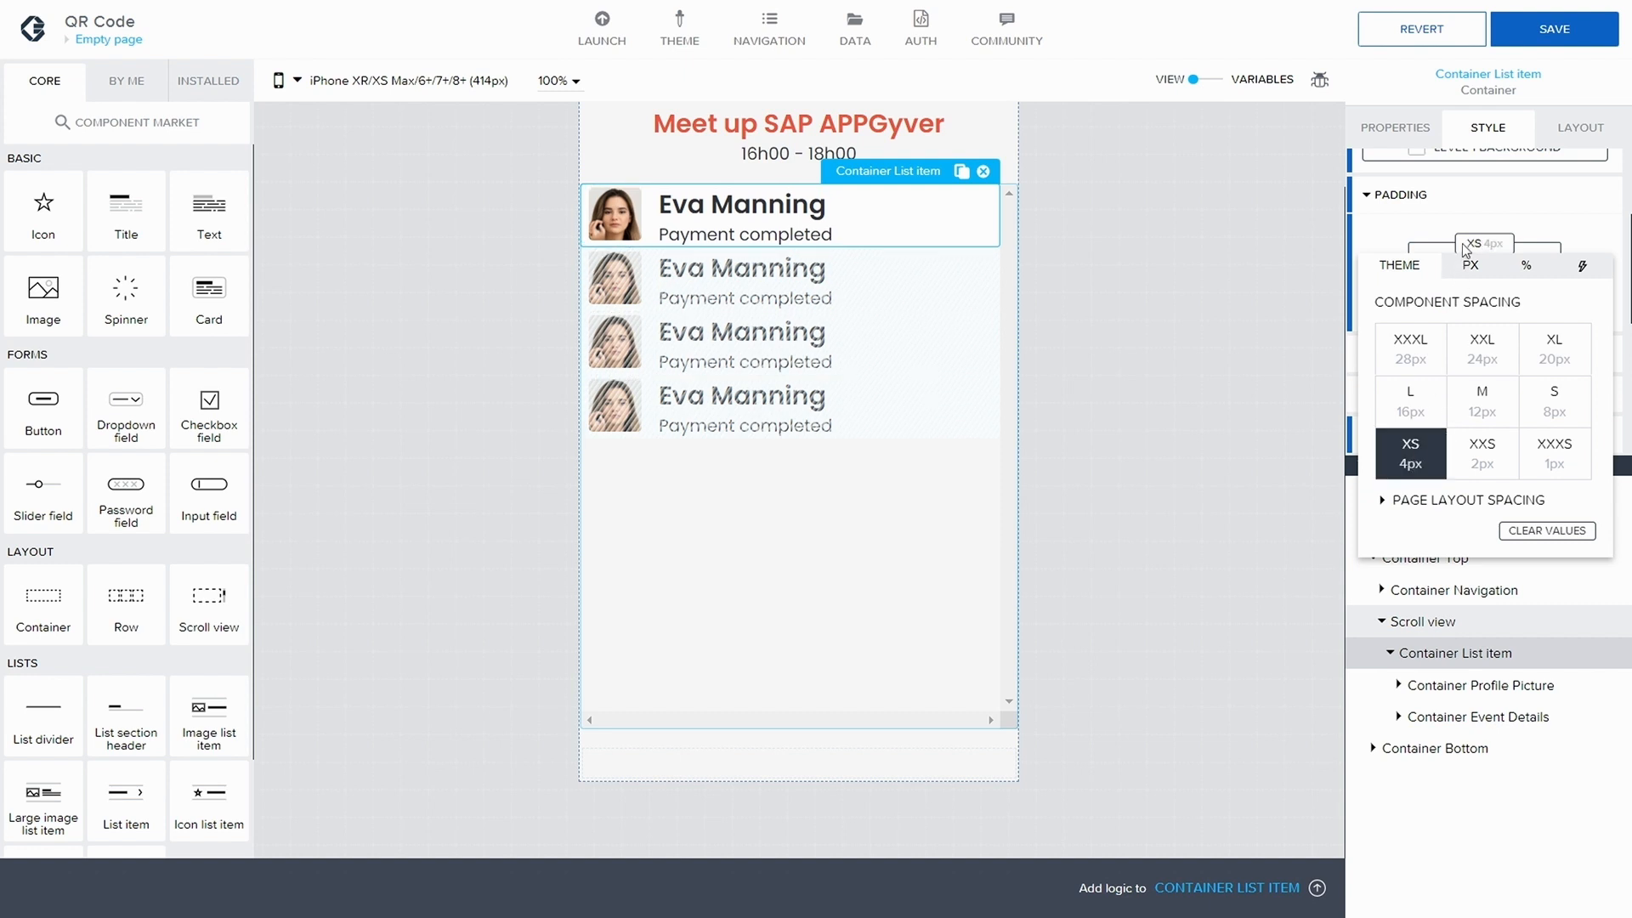
{"action": "left_click", "coordinate": [1489, 258]}
{"action": "left_click", "coordinate": [1485, 302]}
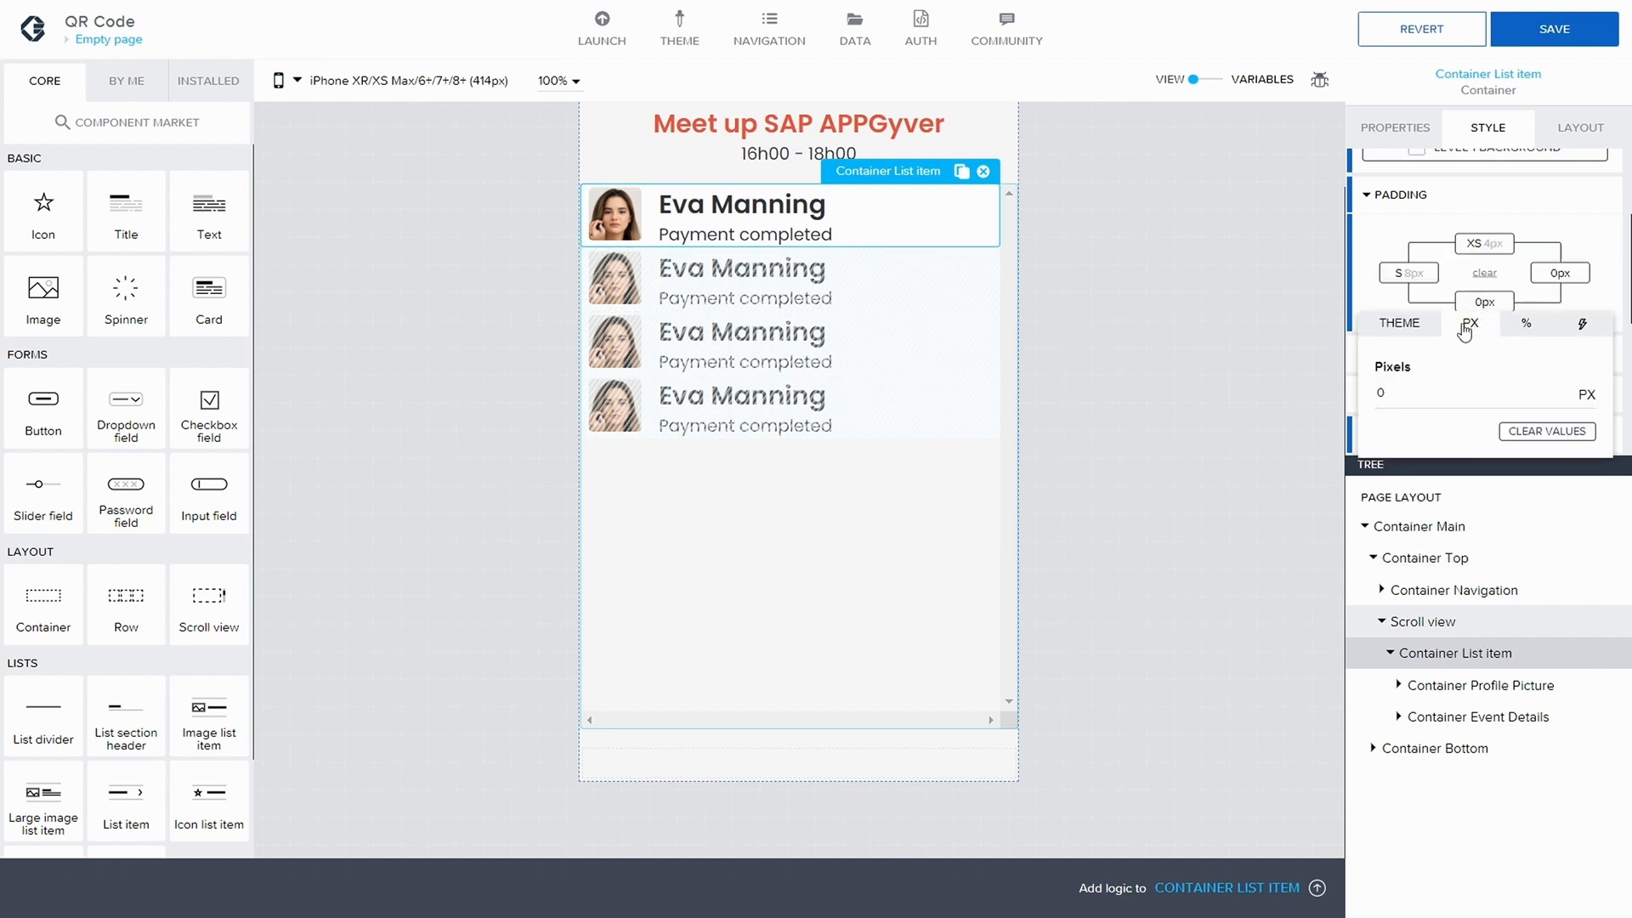
{"action": "left_click", "coordinate": [1403, 326]}
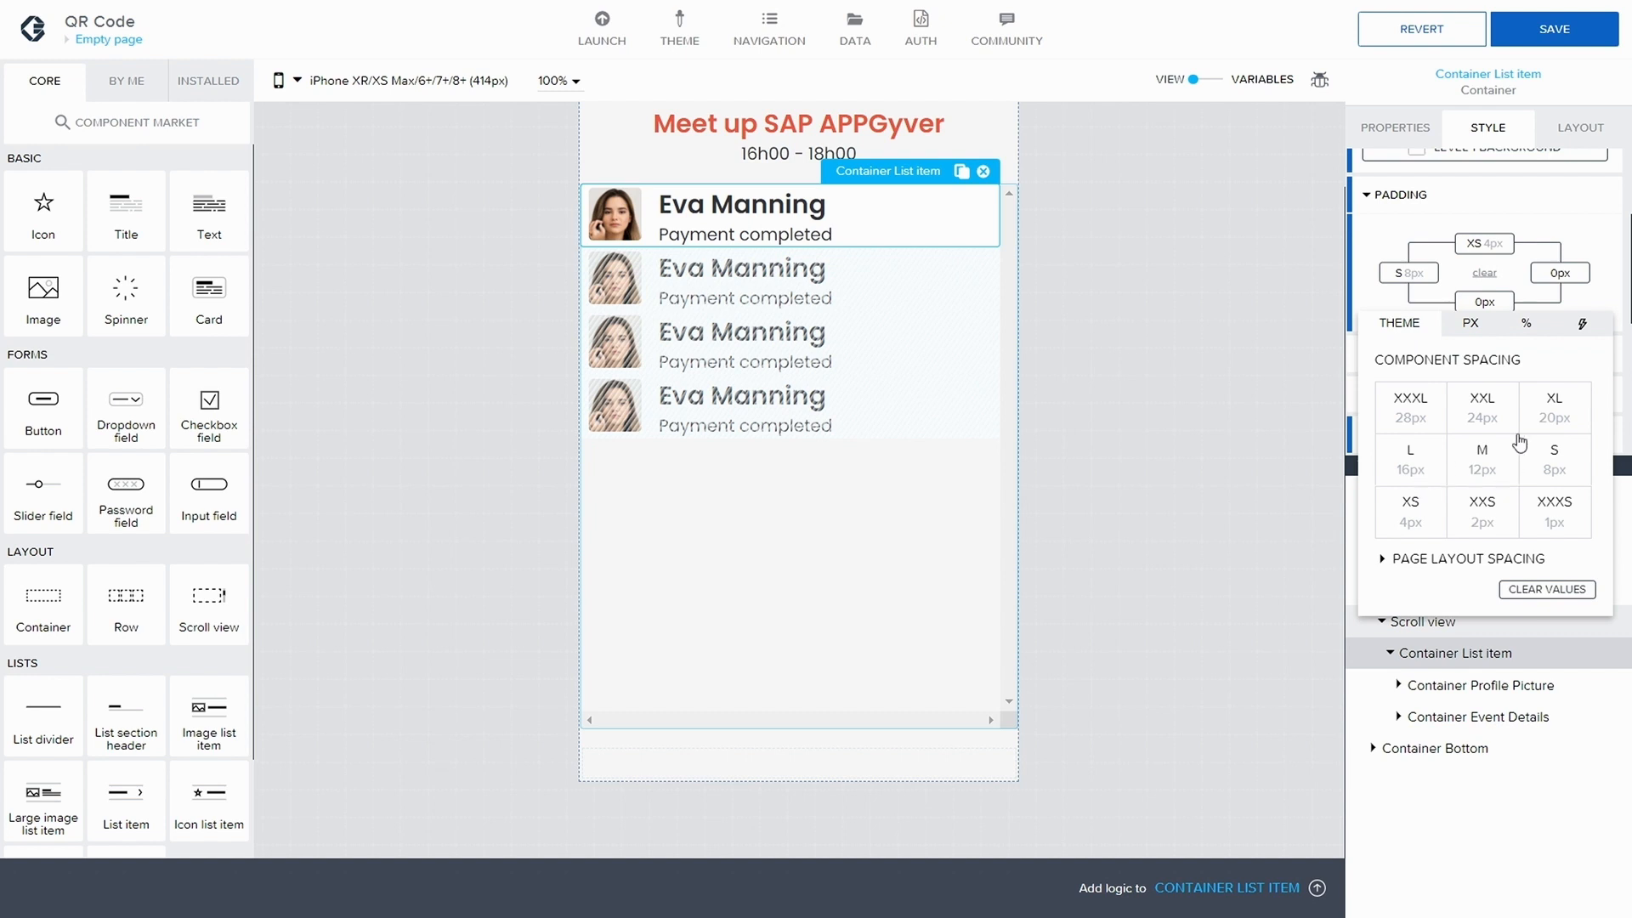
{"action": "left_click", "coordinate": [1418, 508]}
- Set the list item container's right padding to the theme spacing S (8px) and save the application
{"action": "left_click", "coordinate": [1560, 278]}
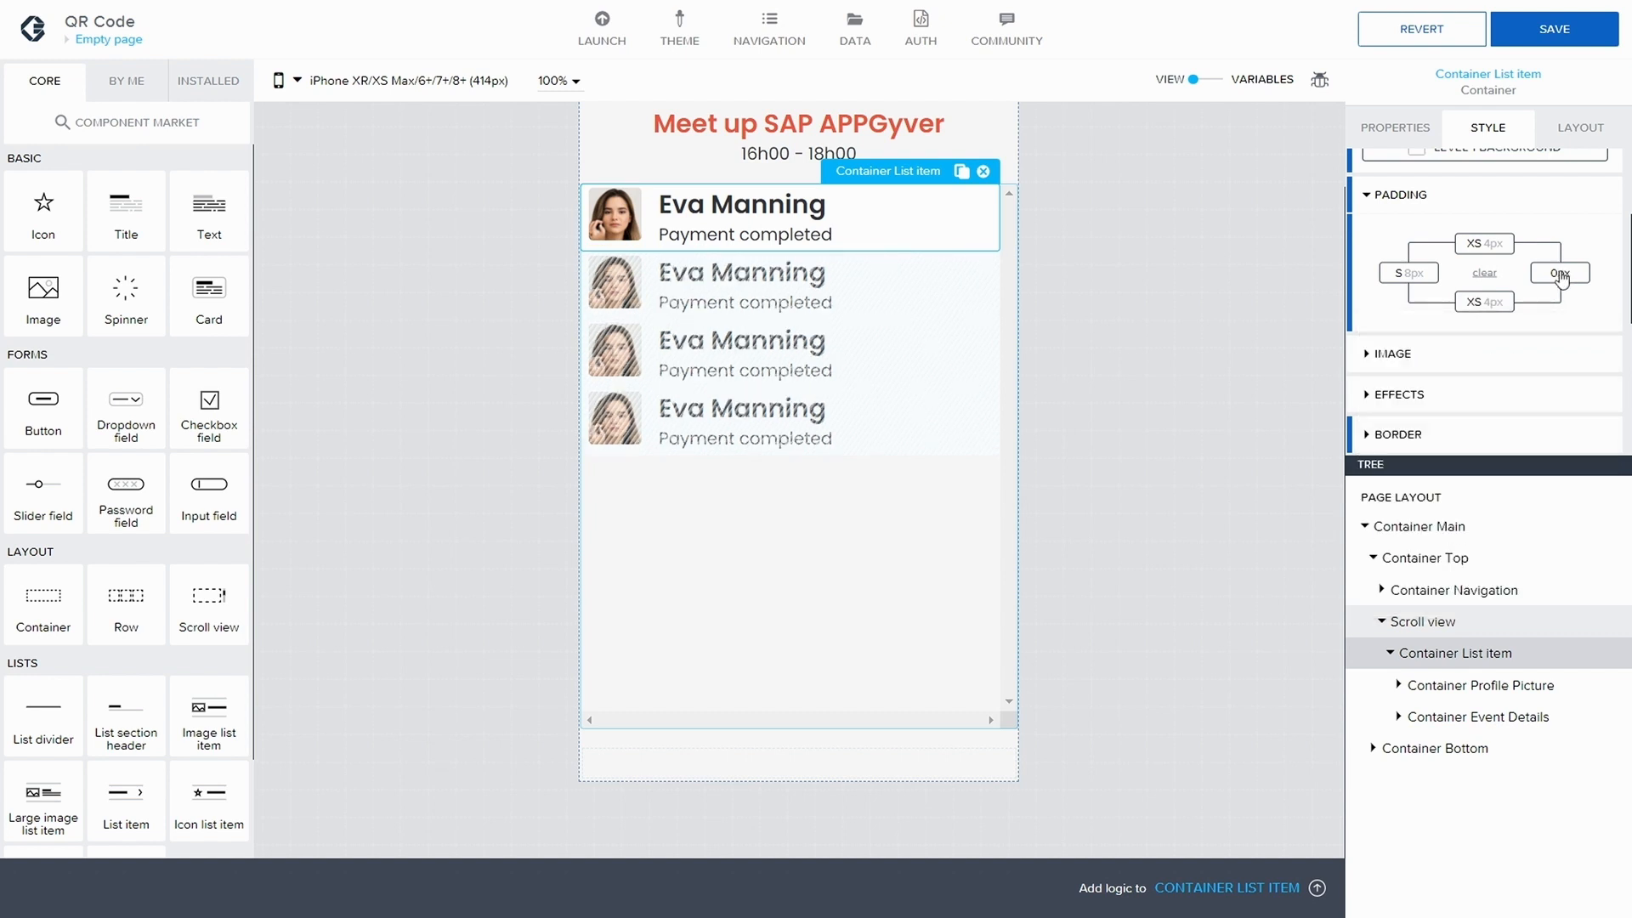
{"action": "left_click", "coordinate": [1561, 275]}
{"action": "left_click", "coordinate": [1430, 306]}
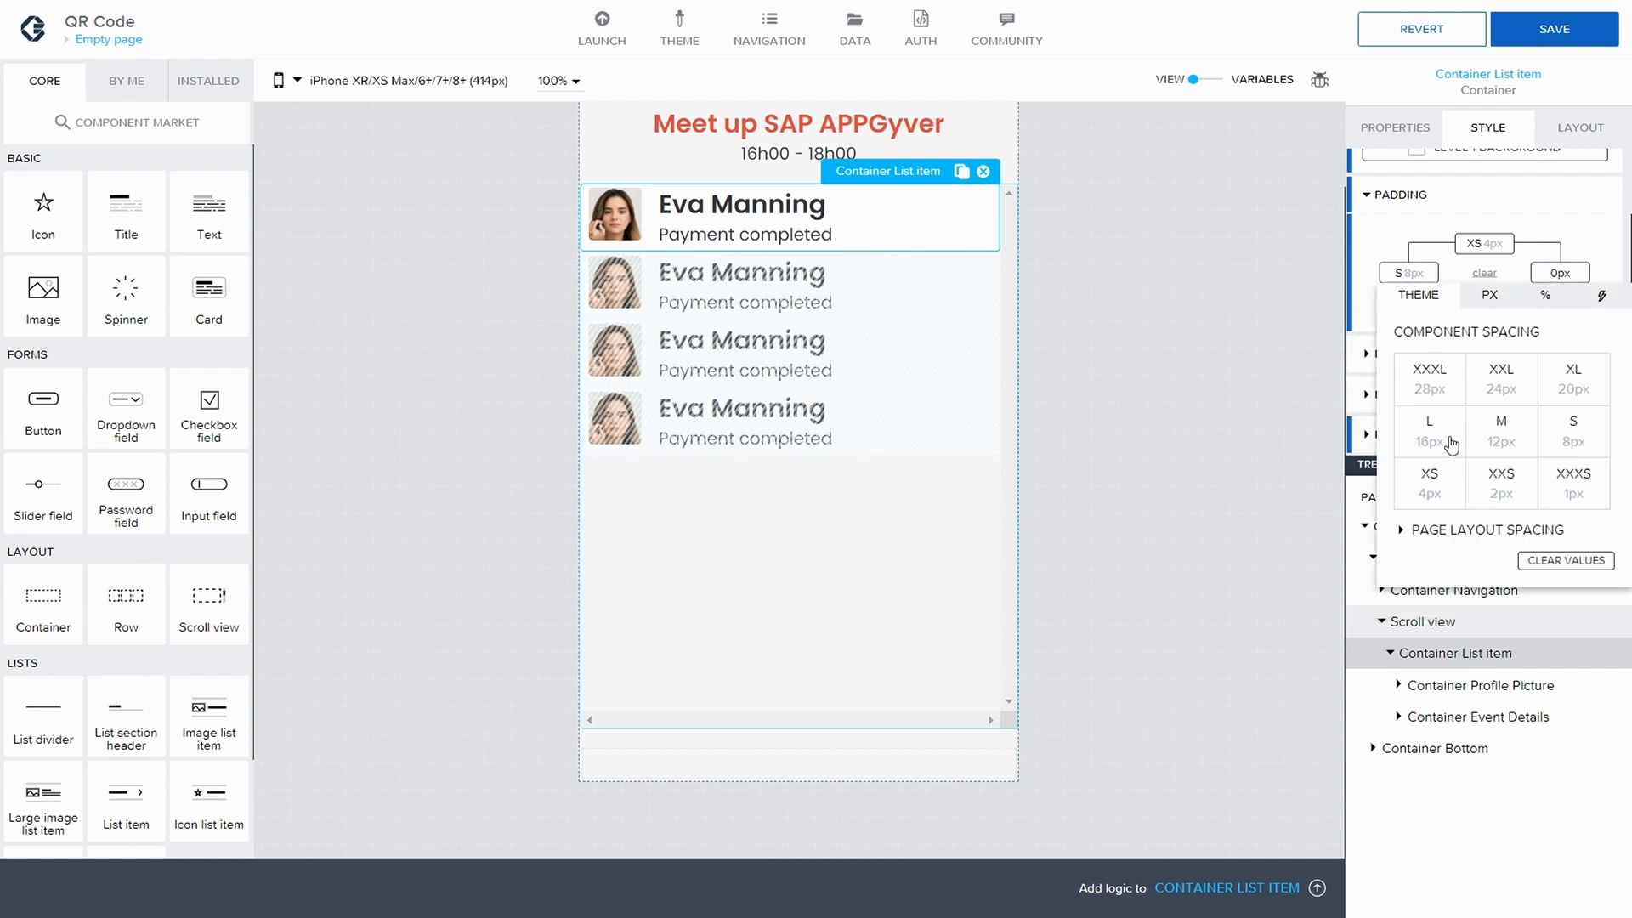
{"action": "left_click", "coordinate": [1579, 434]}
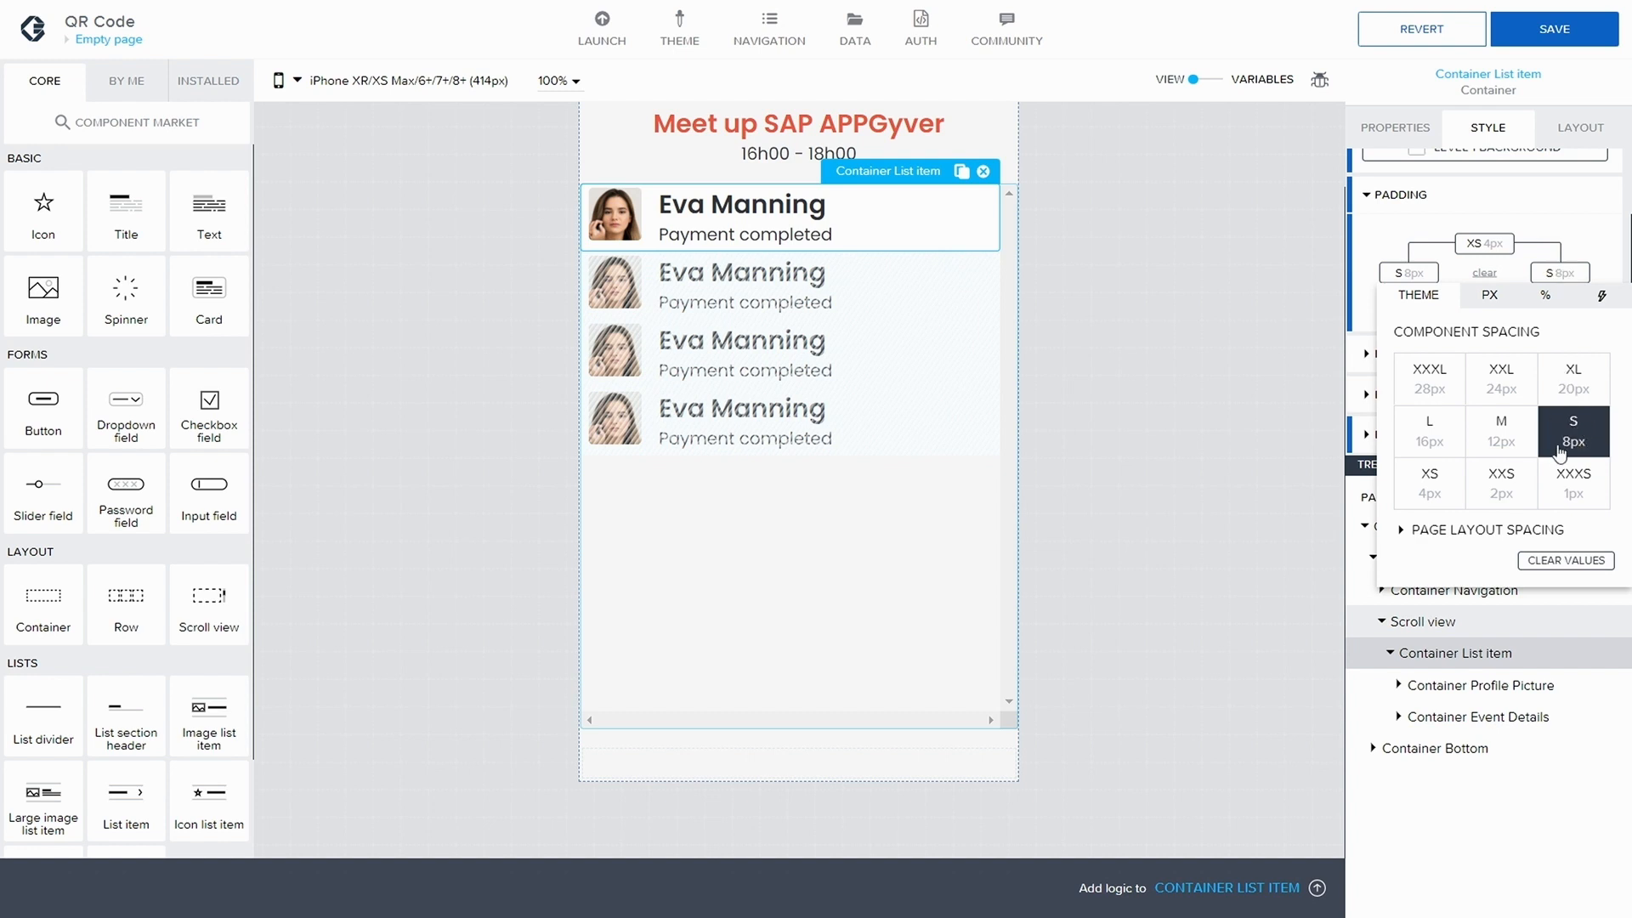
{"action": "left_click", "coordinate": [1559, 197]}
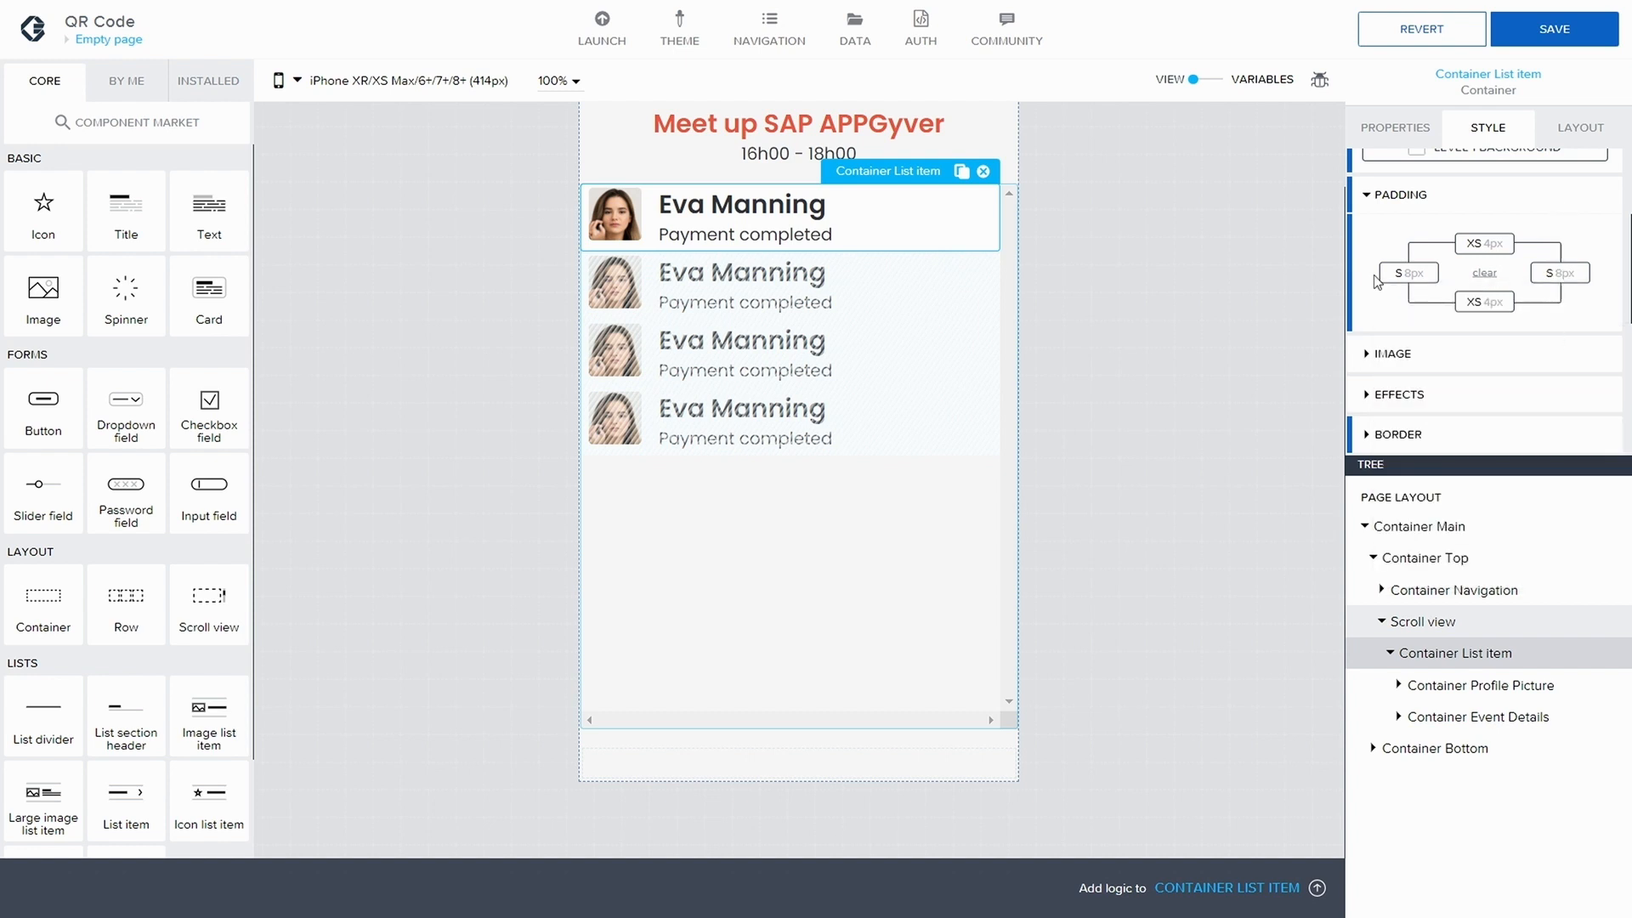
{"action": "left_click", "coordinate": [1563, 34]}
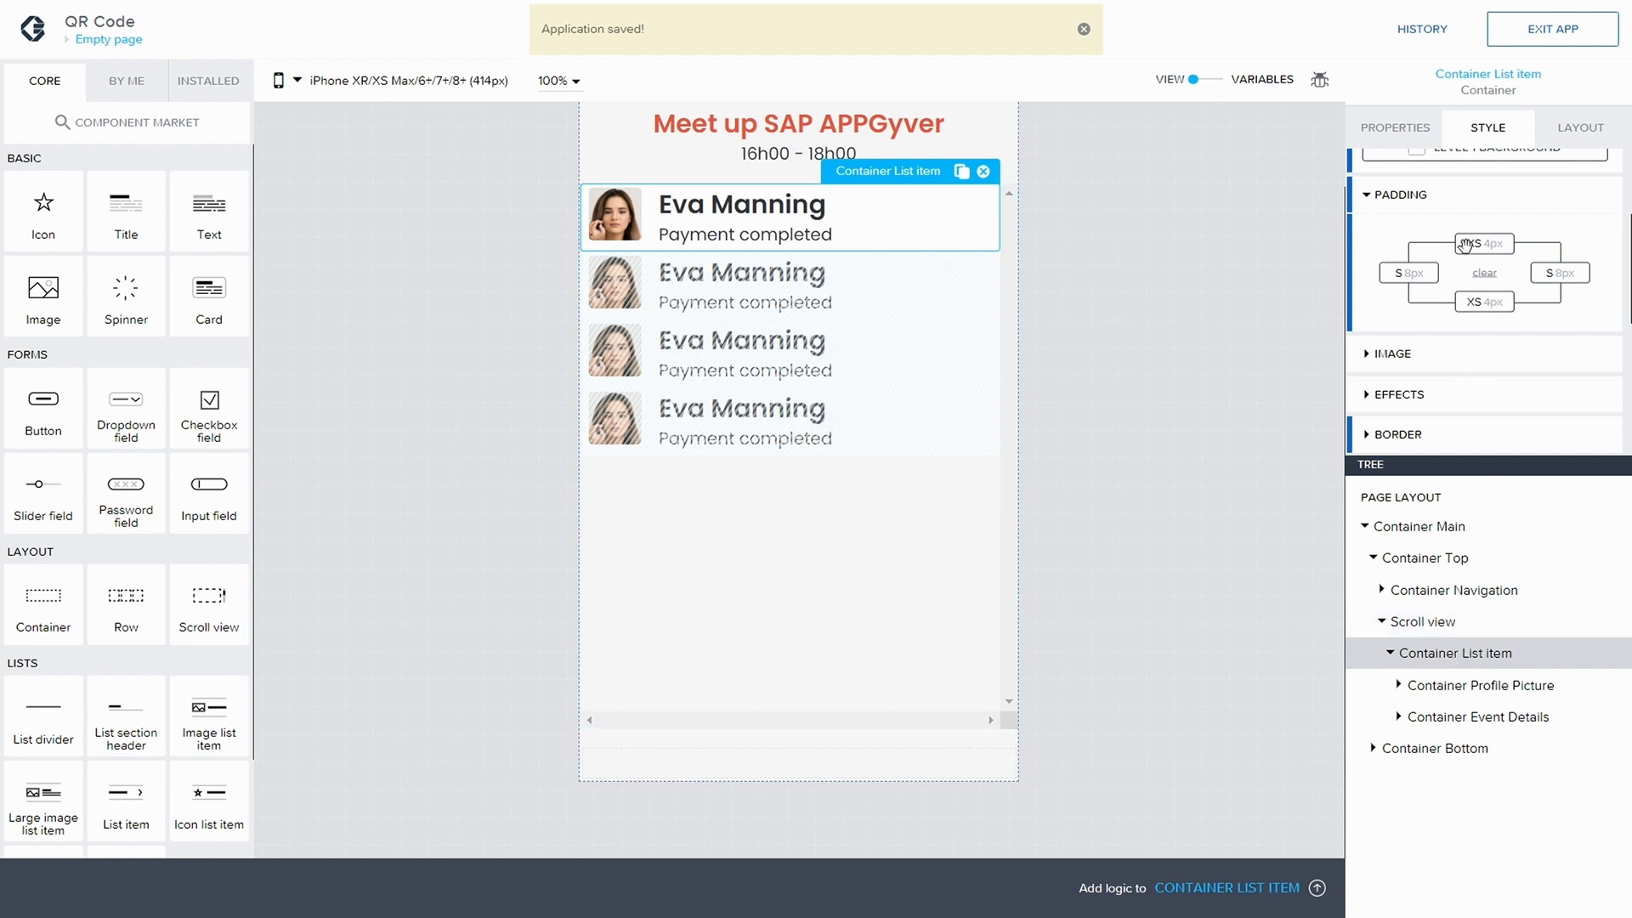
- Set the list item container's bottom gap to the theme spacing S (8px) and save the application
{"action": "left_click", "coordinate": [1578, 132]}
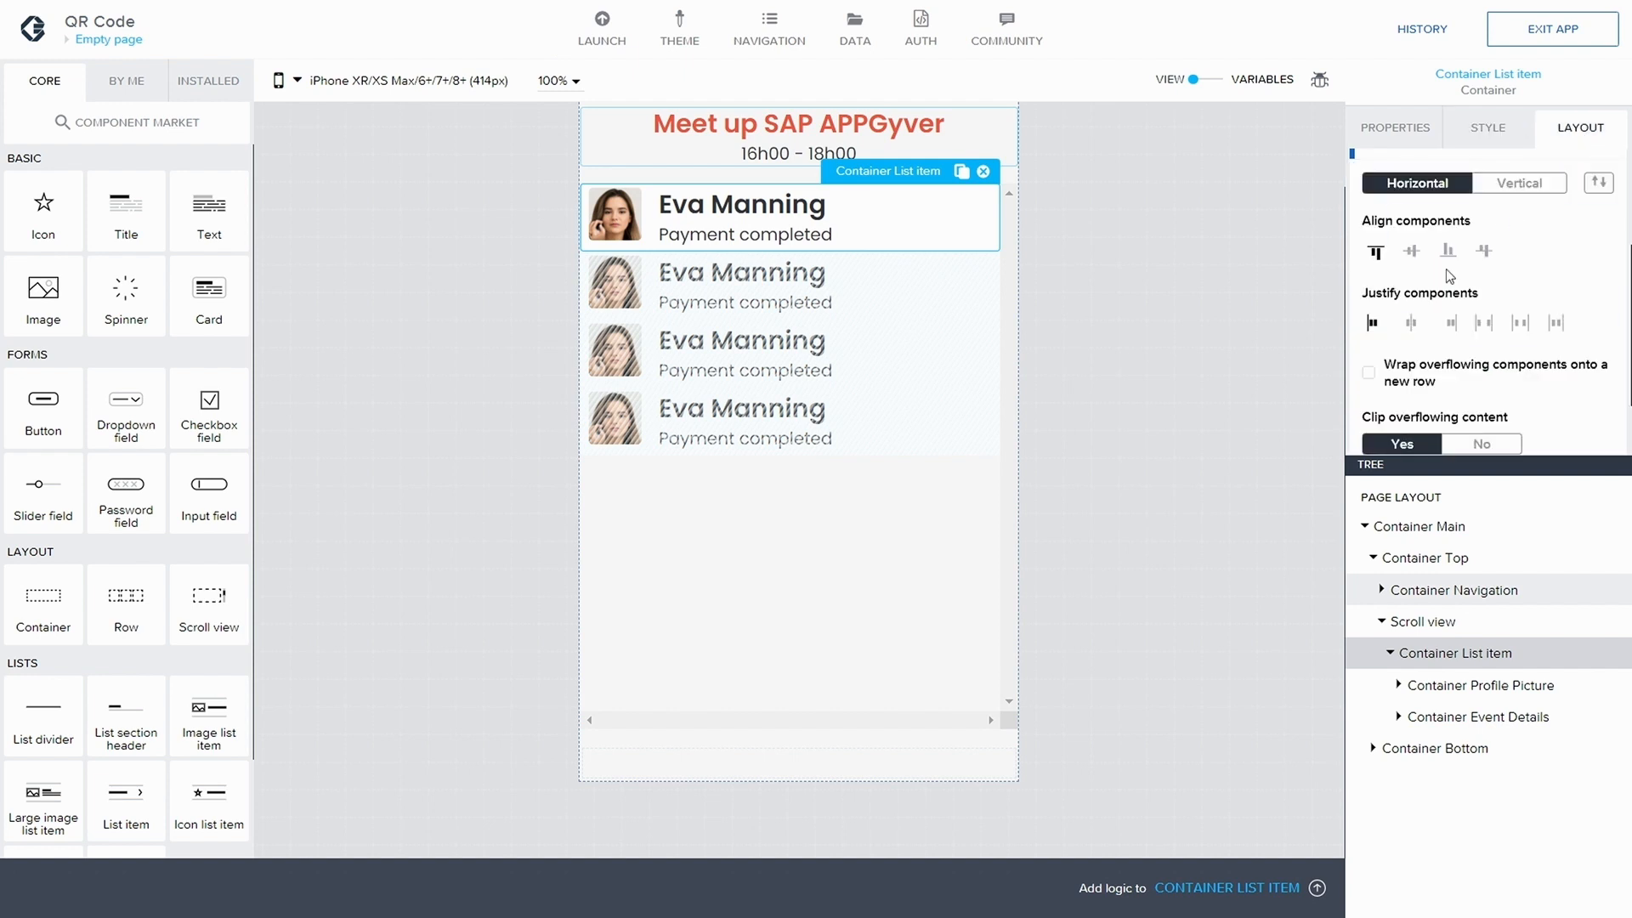
{"action": "scroll", "coordinate": [1450, 192], "scroll_direction": "up", "scroll_amount": 3}
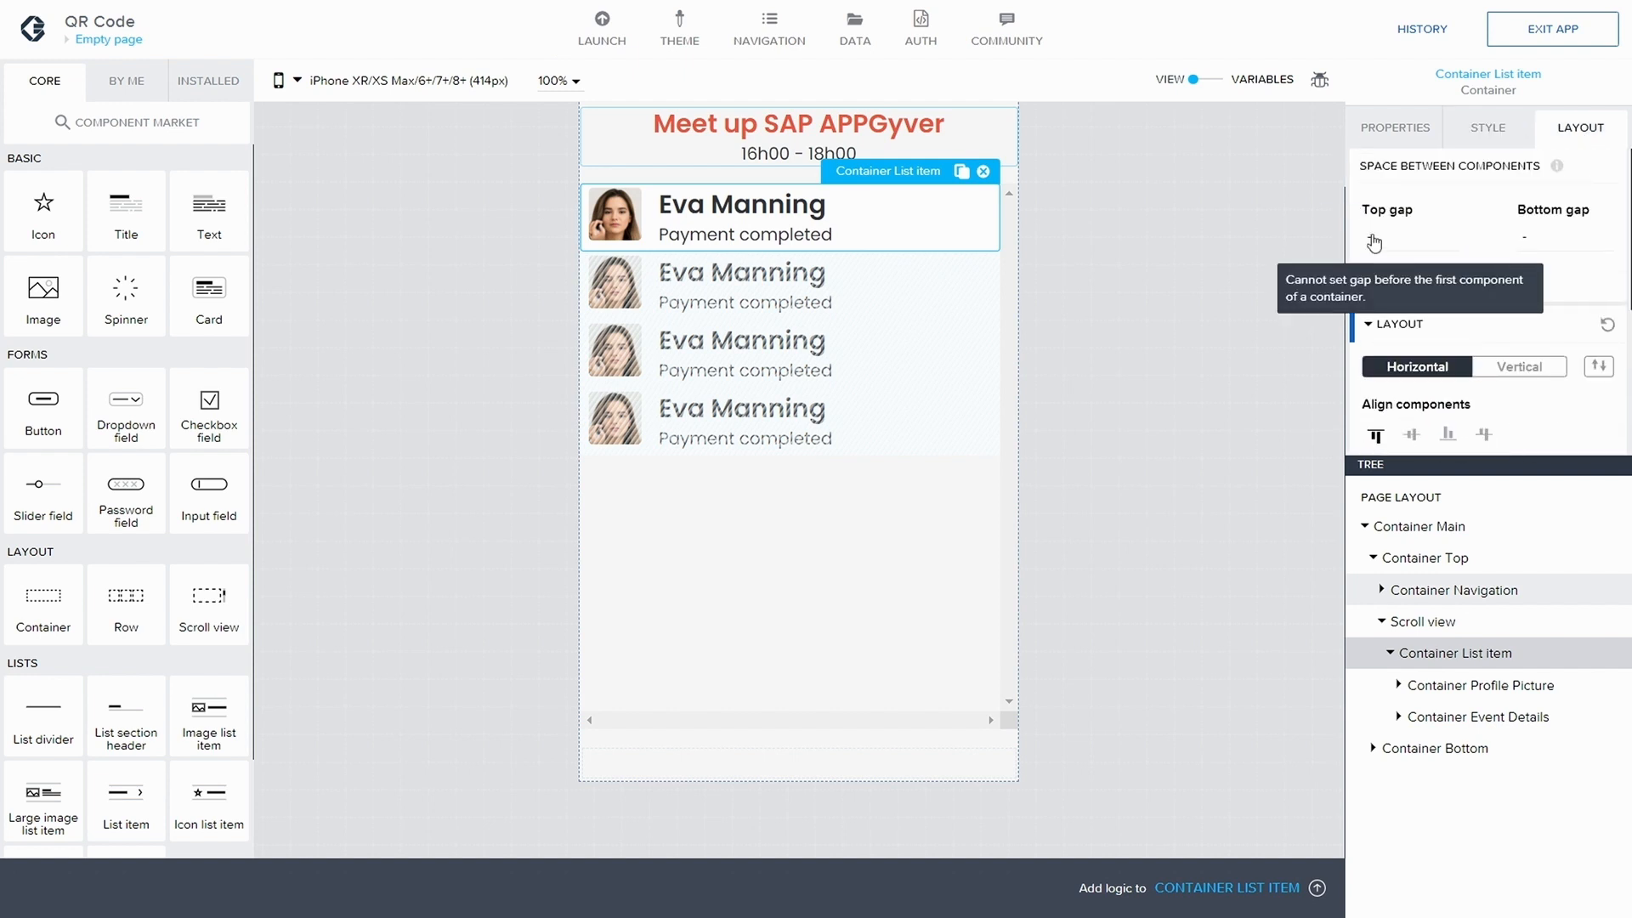
{"action": "left_click", "coordinate": [1530, 238]}
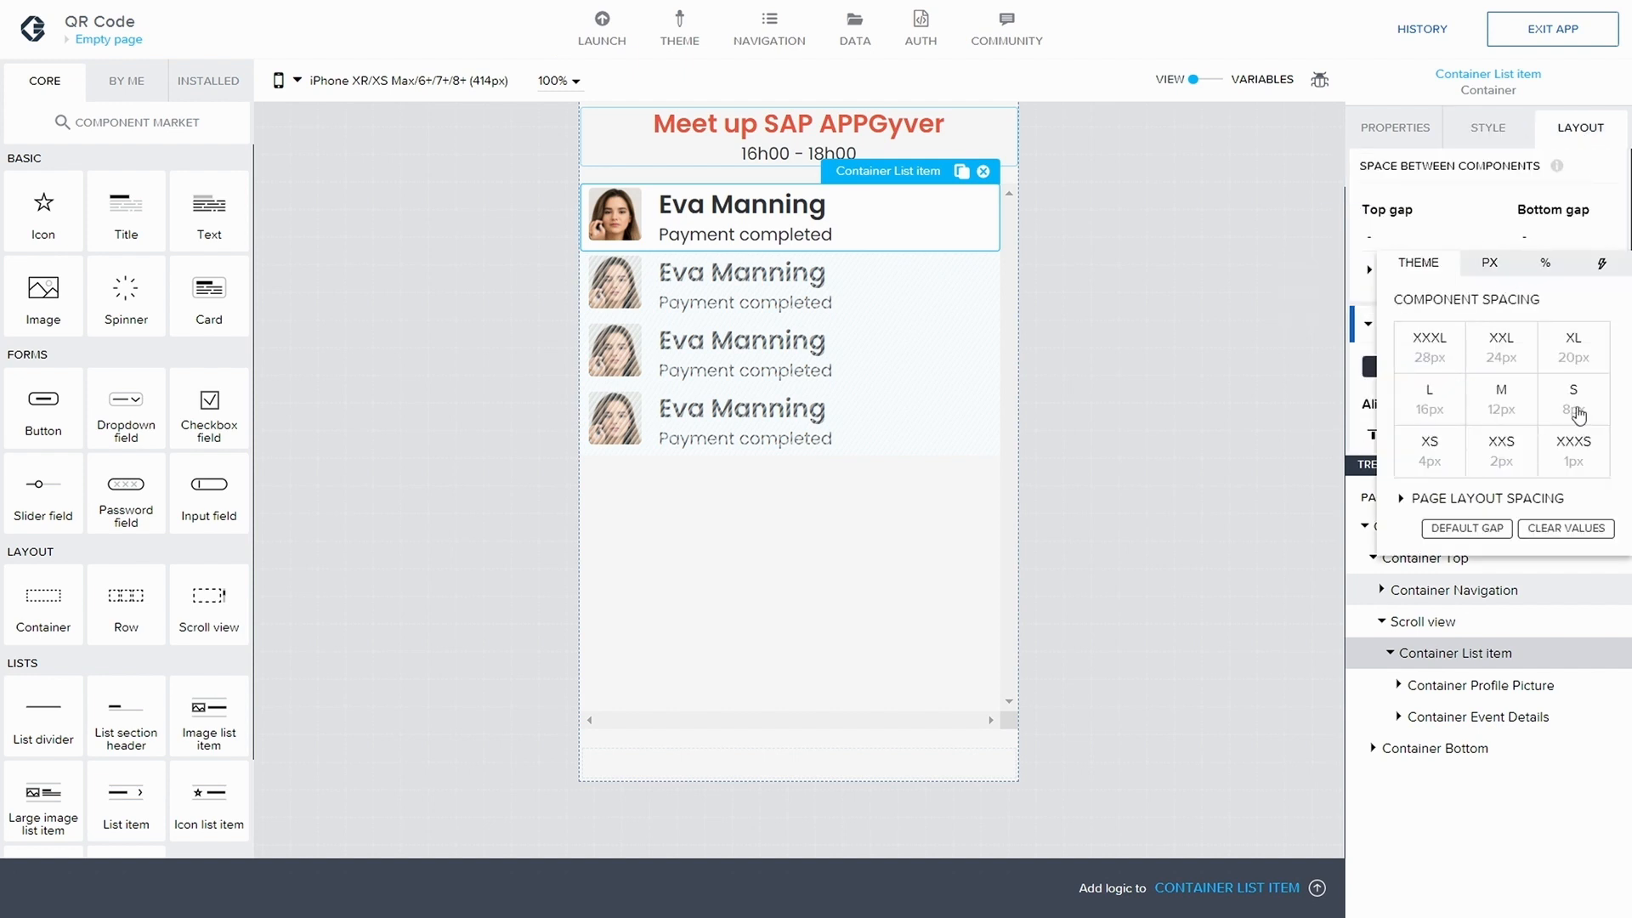
{"action": "left_click", "coordinate": [1431, 451]}
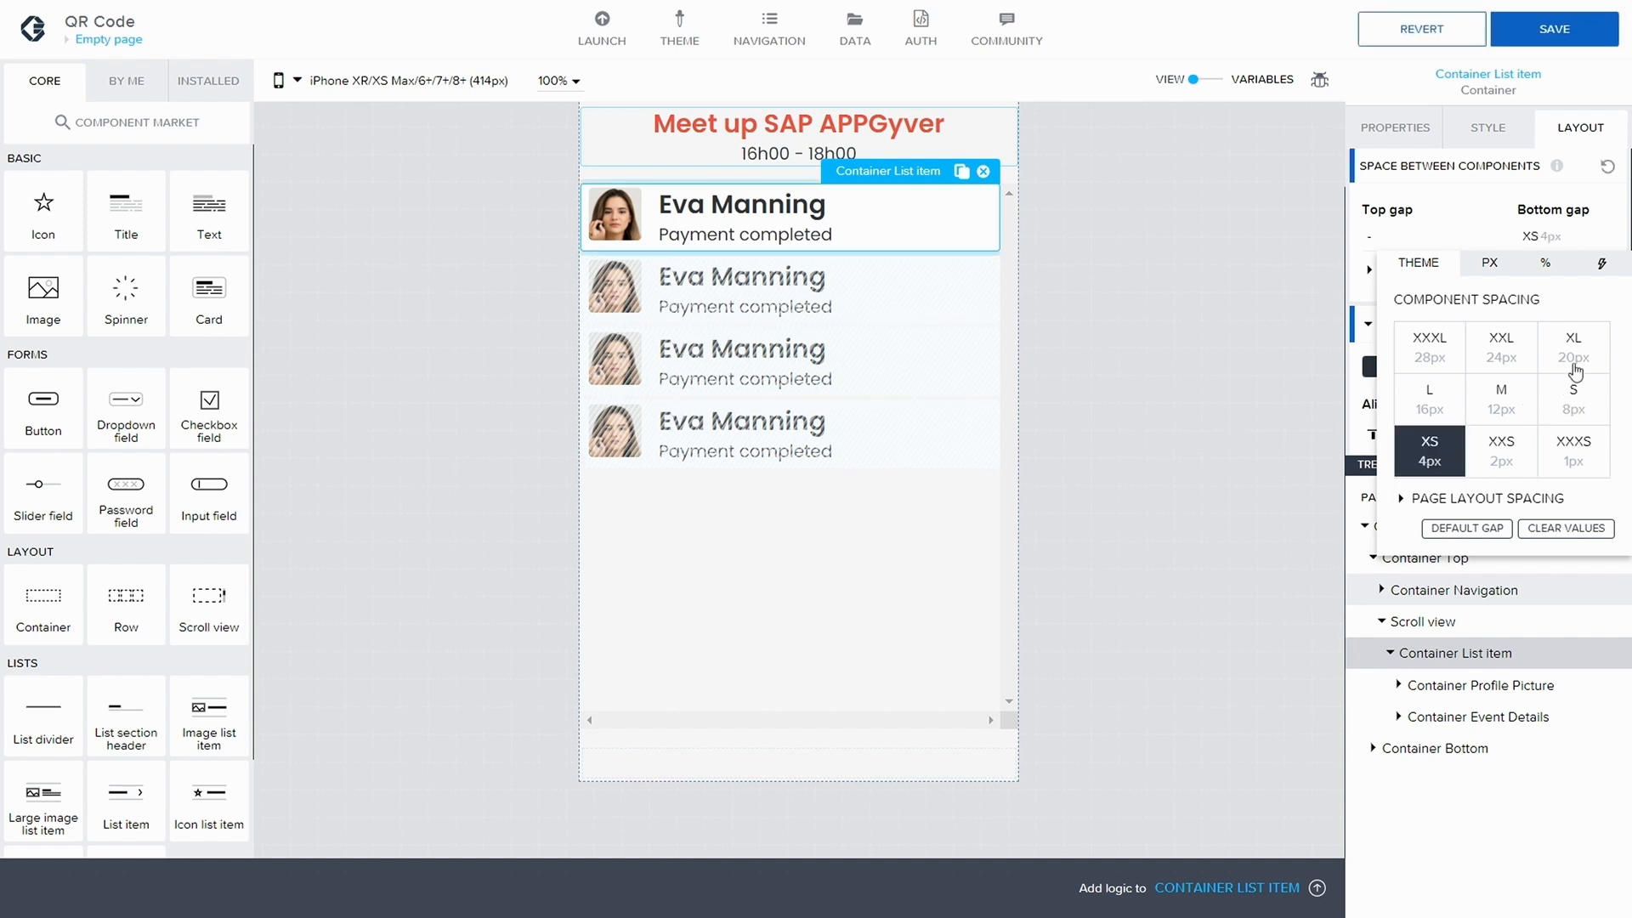
{"action": "left_click", "coordinate": [1579, 403]}
{"action": "left_click", "coordinate": [1572, 33]}
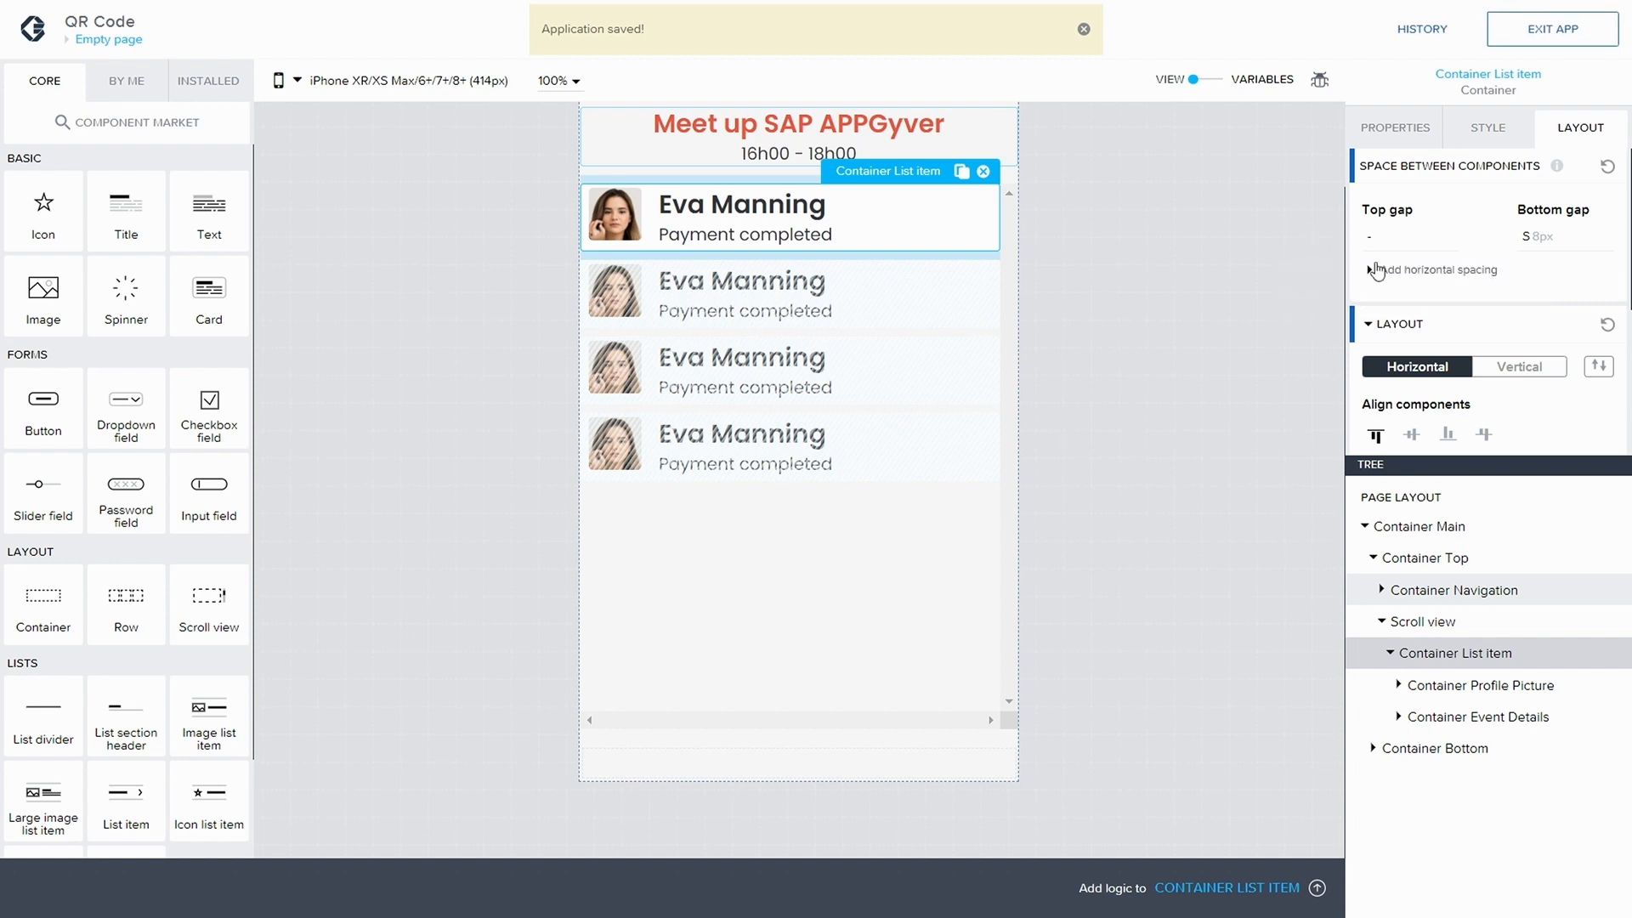
- Set the scroll view's left and right spacing to the theme spacing L (16px) and save the application
{"action": "left_click", "coordinate": [1456, 626]}
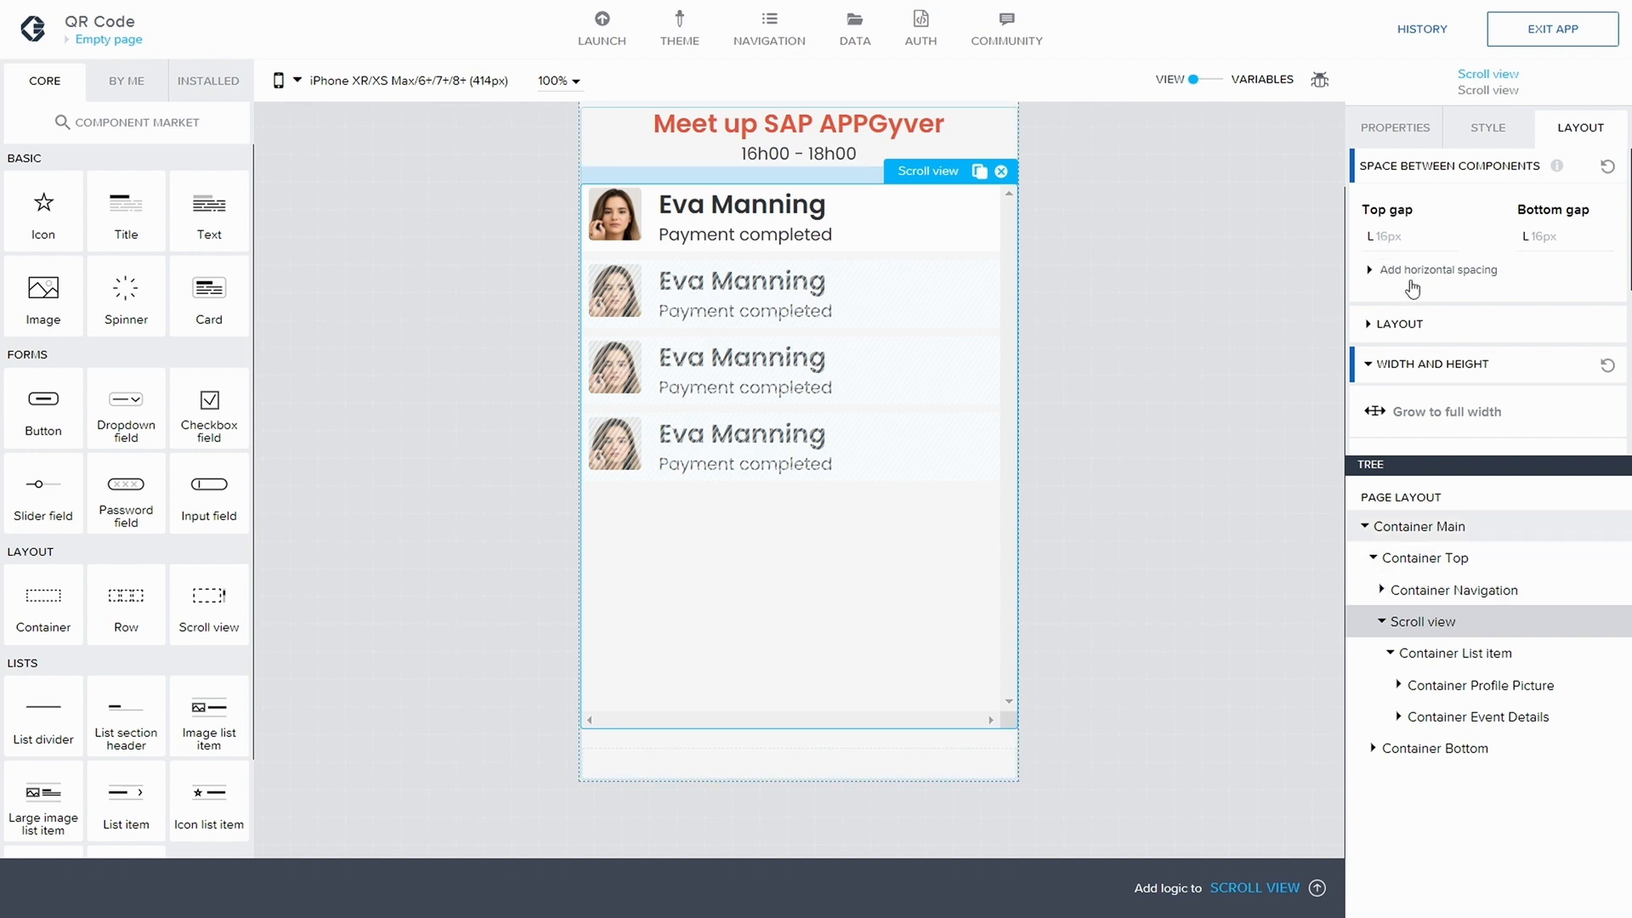
{"action": "left_click", "coordinate": [1369, 271]}
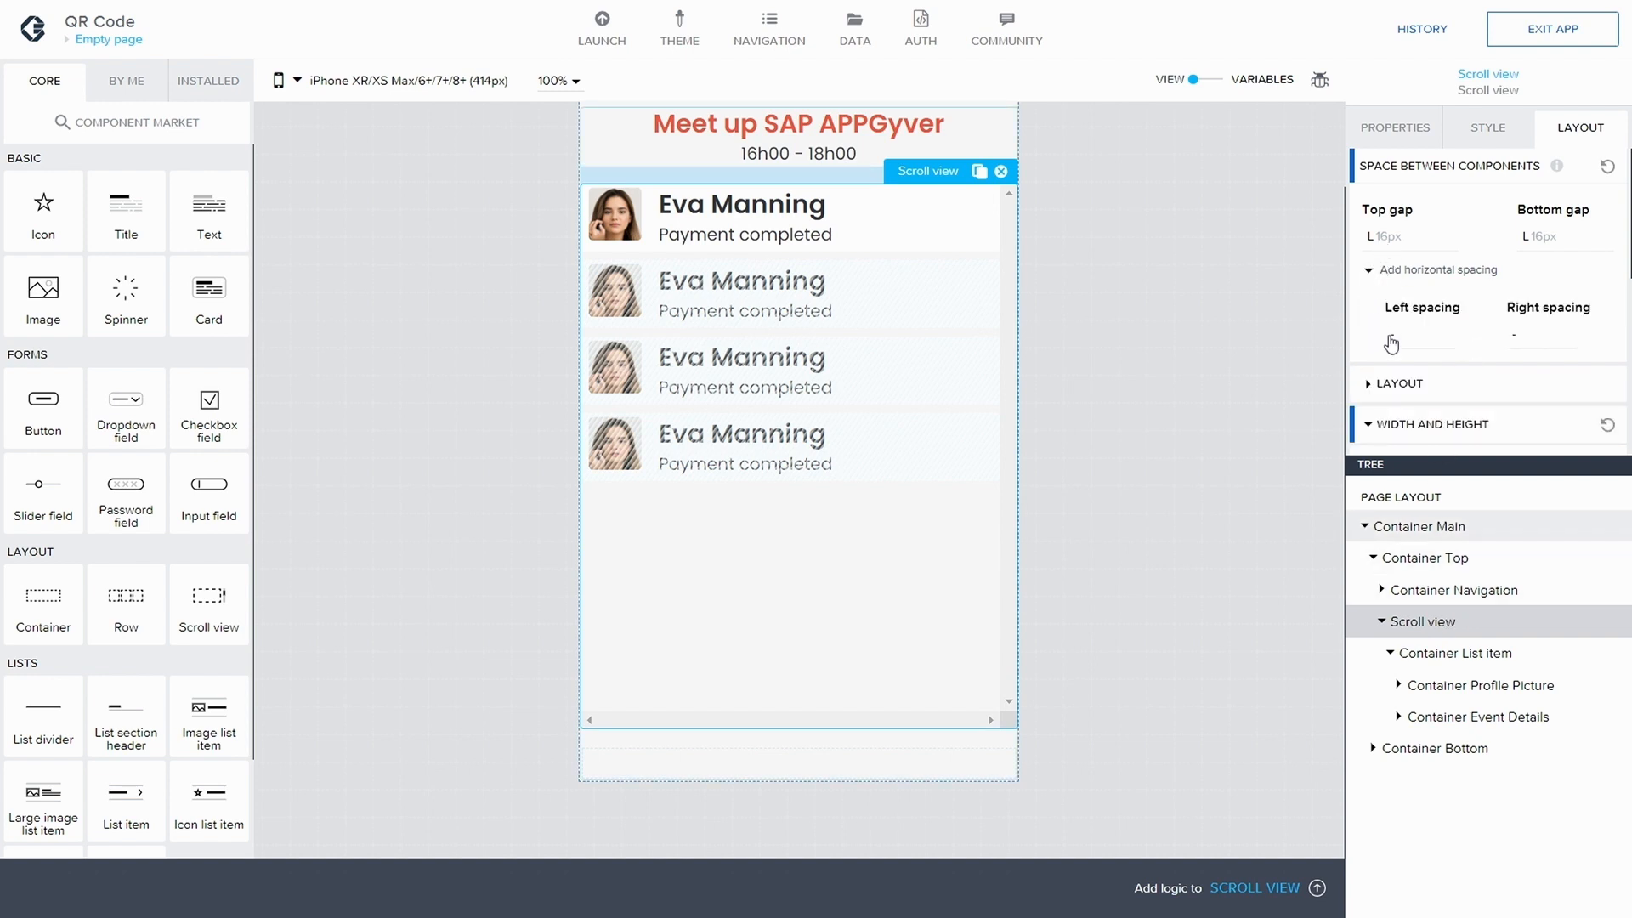
{"action": "left_click", "coordinate": [1394, 336]}
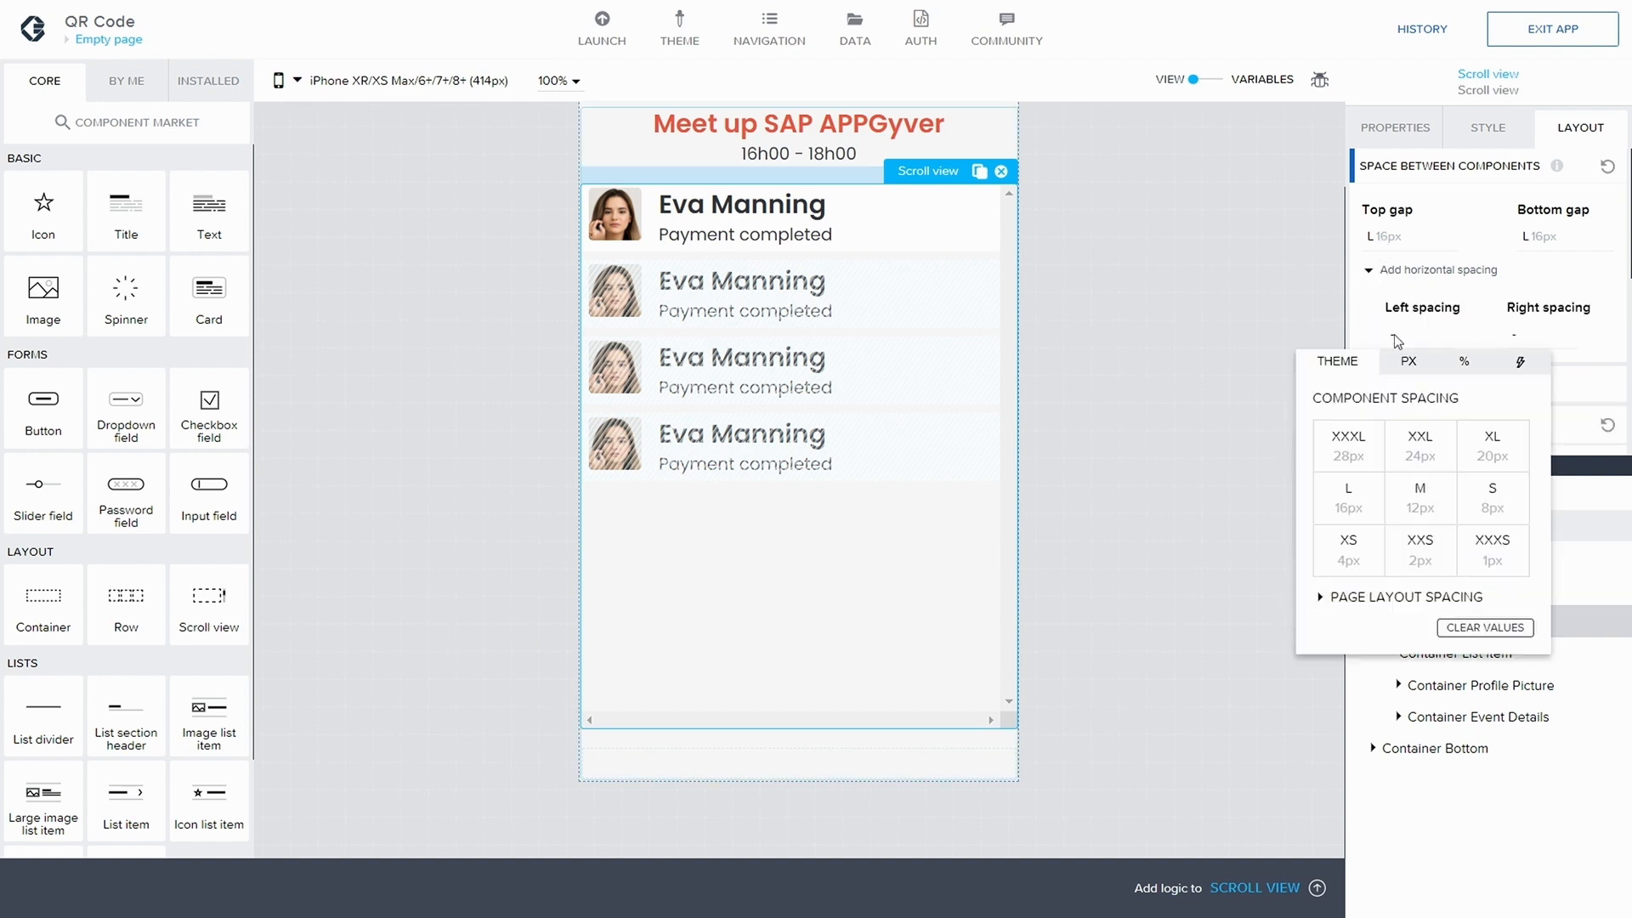
{"action": "left_click", "coordinate": [1349, 502]}
{"action": "left_click", "coordinate": [1515, 335]}
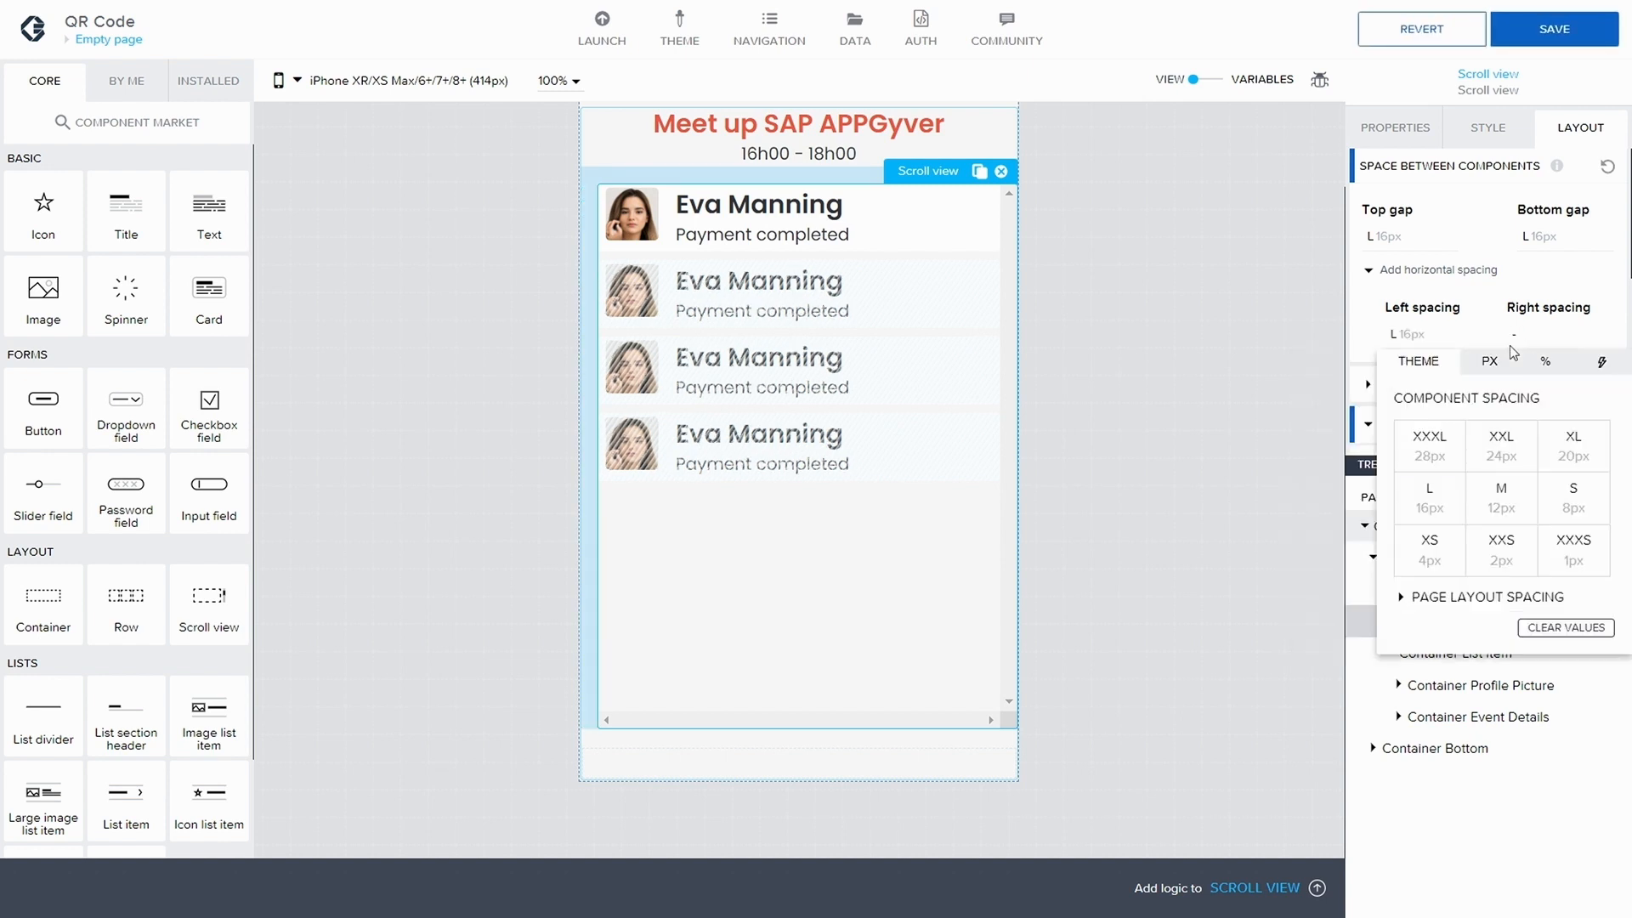
{"action": "left_click", "coordinate": [1431, 500]}
{"action": "left_click", "coordinate": [1586, 42]}
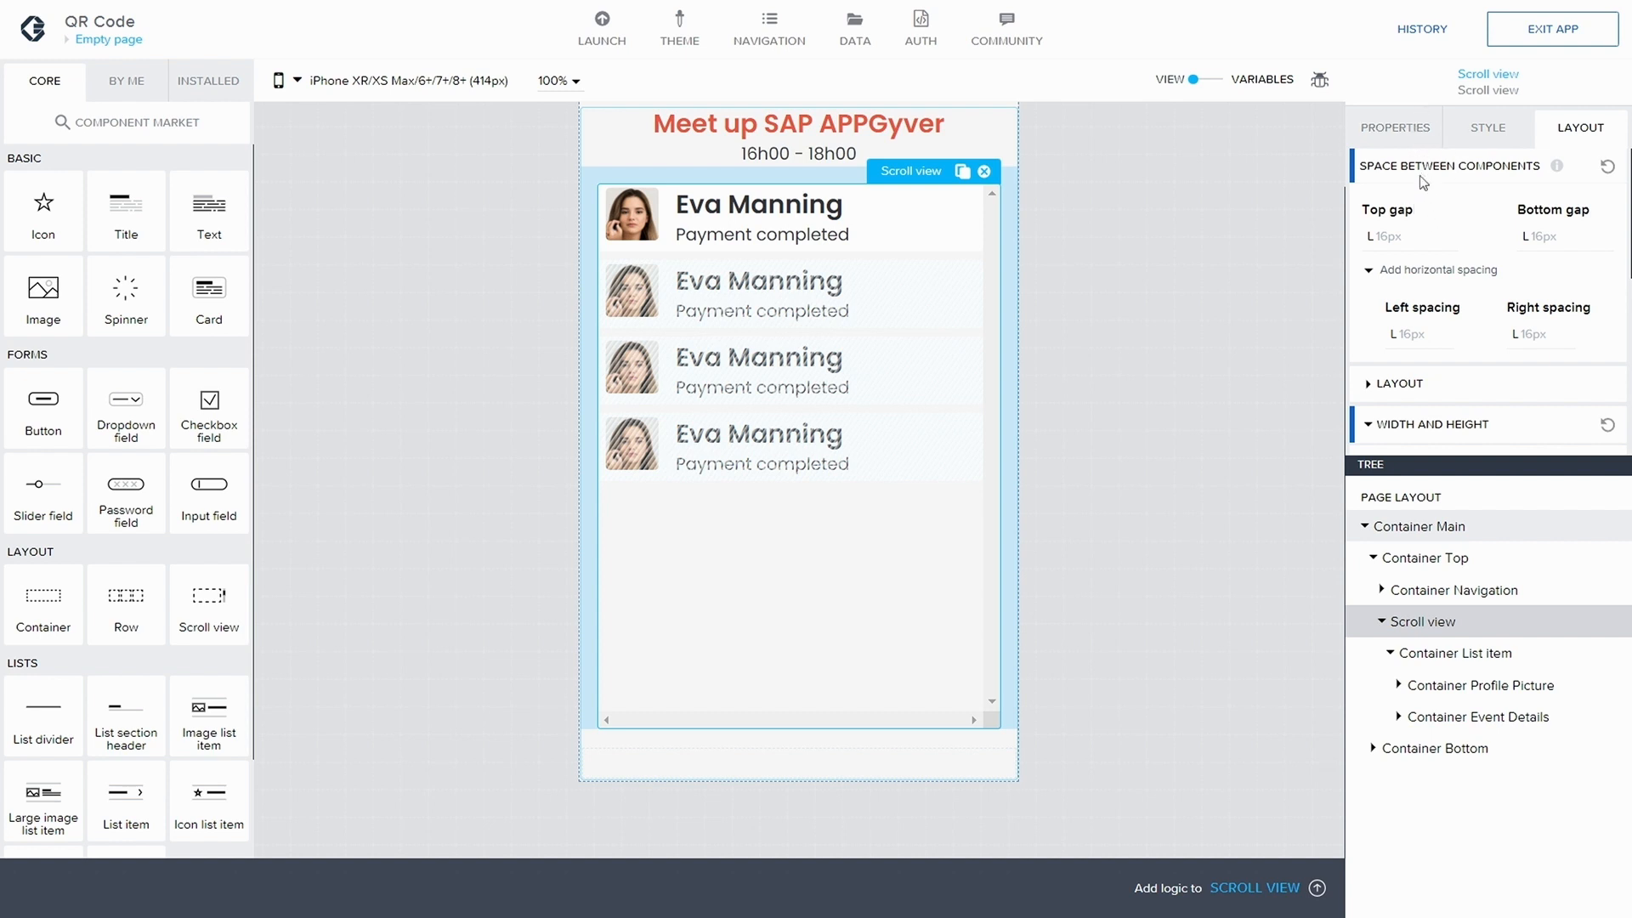
- Create a new style class named "Rounded corner" for Image 1 in the profile picture container
{"action": "left_click", "coordinate": [1381, 621]}
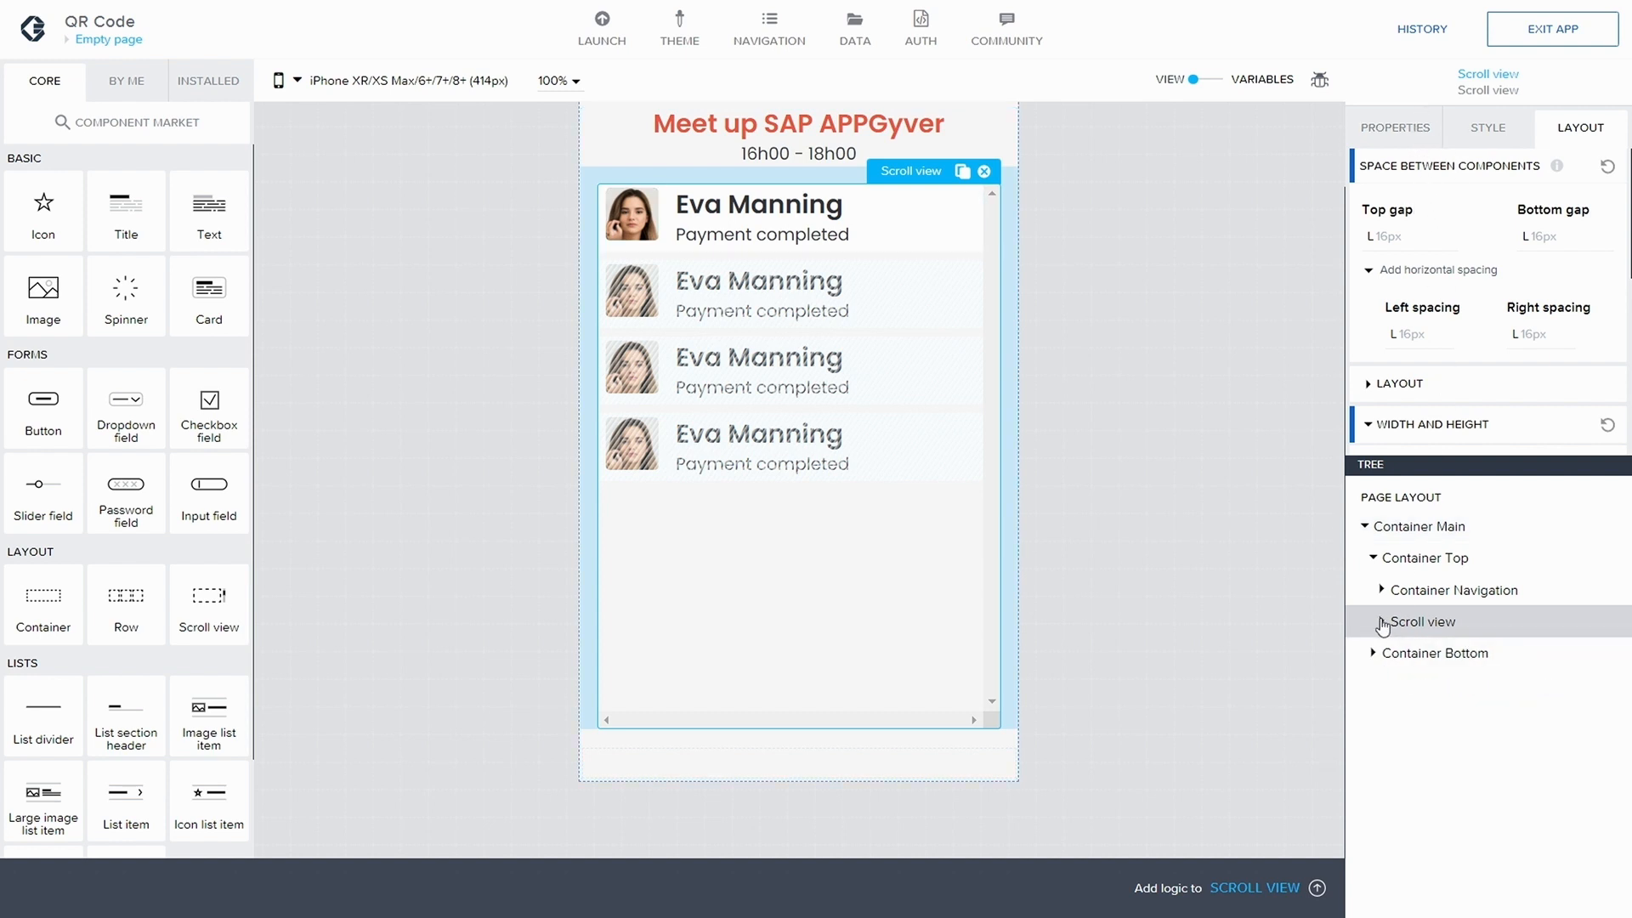
{"action": "left_click", "coordinate": [1381, 622]}
{"action": "left_click", "coordinate": [1398, 686]}
{"action": "left_click", "coordinate": [1421, 716]}
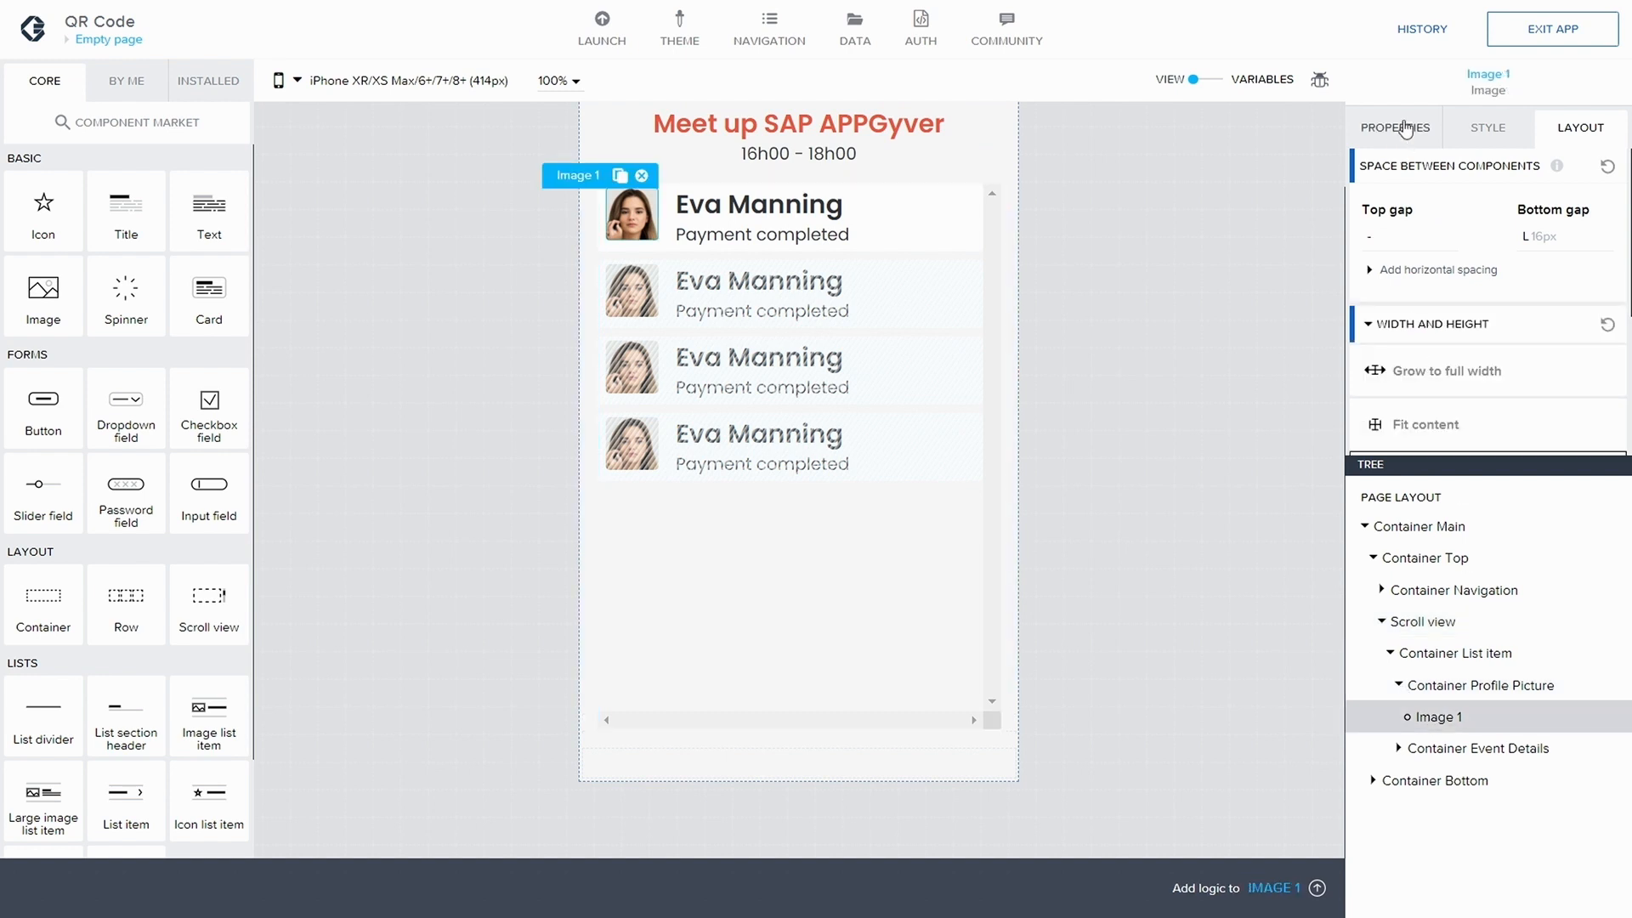
{"action": "left_click", "coordinate": [1402, 128]}
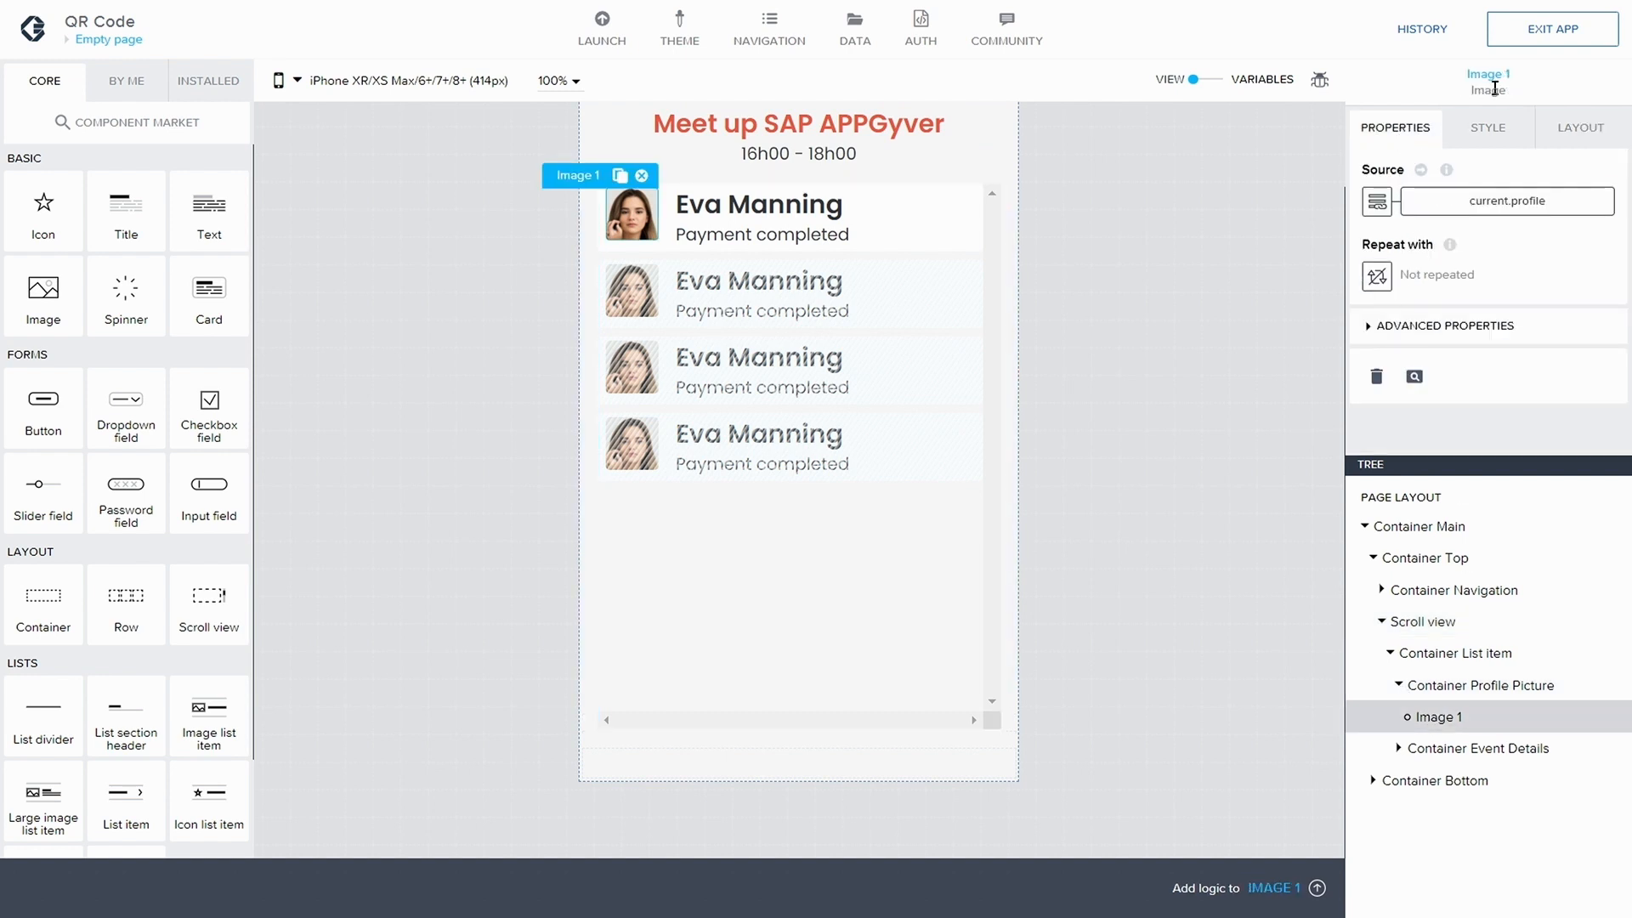
{"action": "left_click", "coordinate": [1487, 130]}
{"action": "left_click", "coordinate": [1602, 204]}
{"action": "left_click", "coordinate": [1451, 260]}
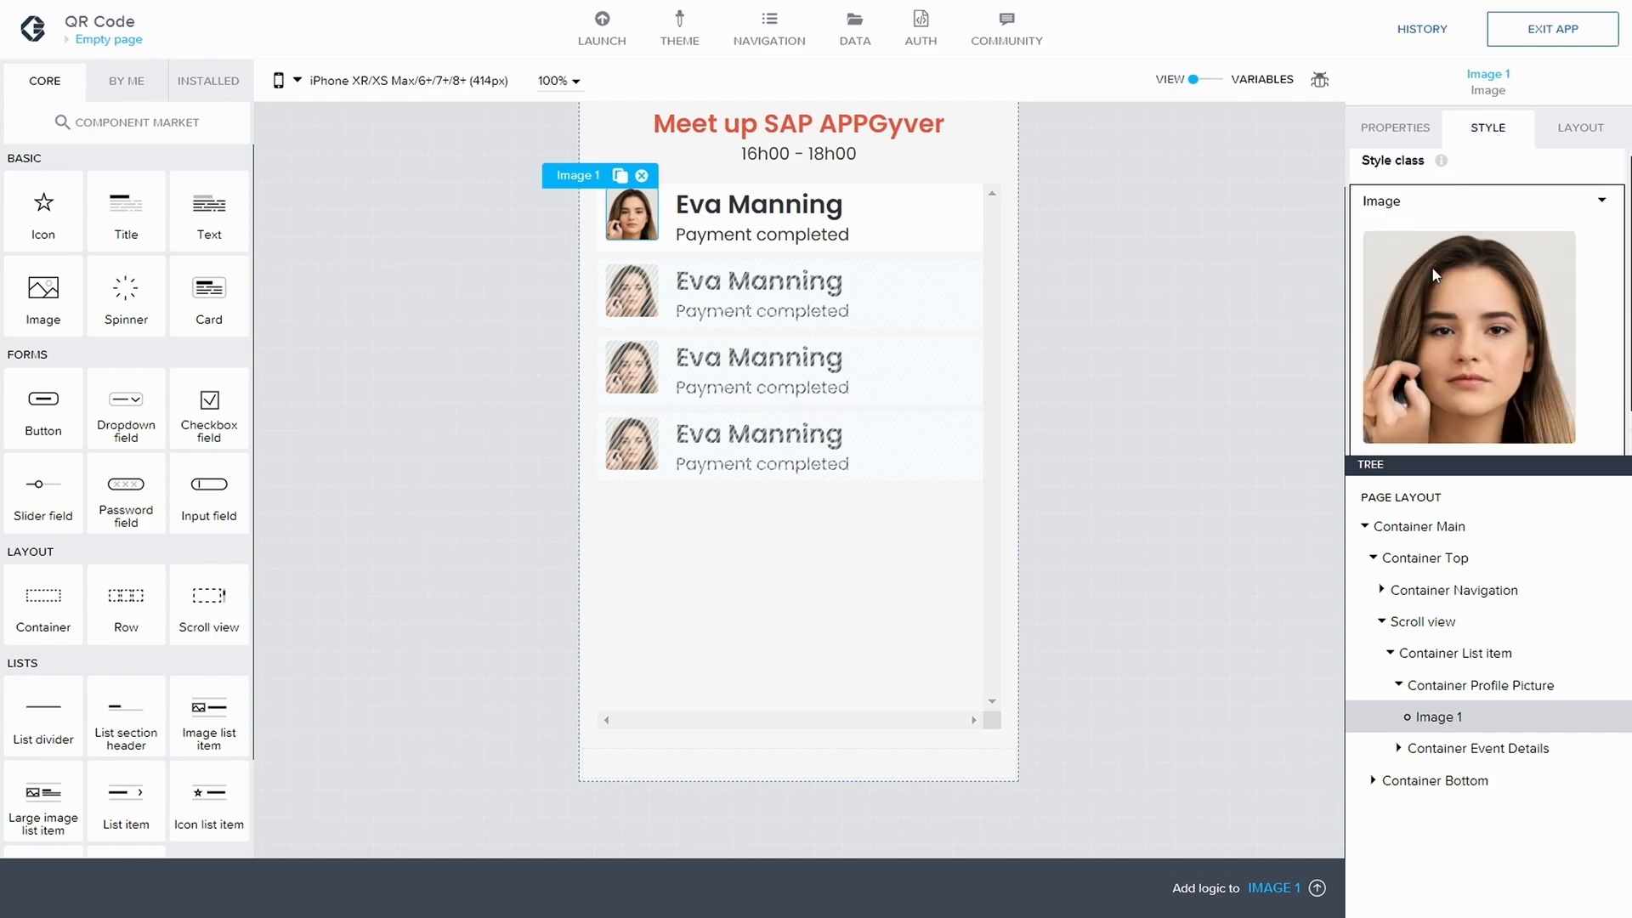
{"action": "left_click", "coordinate": [882, 458]}
{"action": "type", "text": "Rounded corner"}
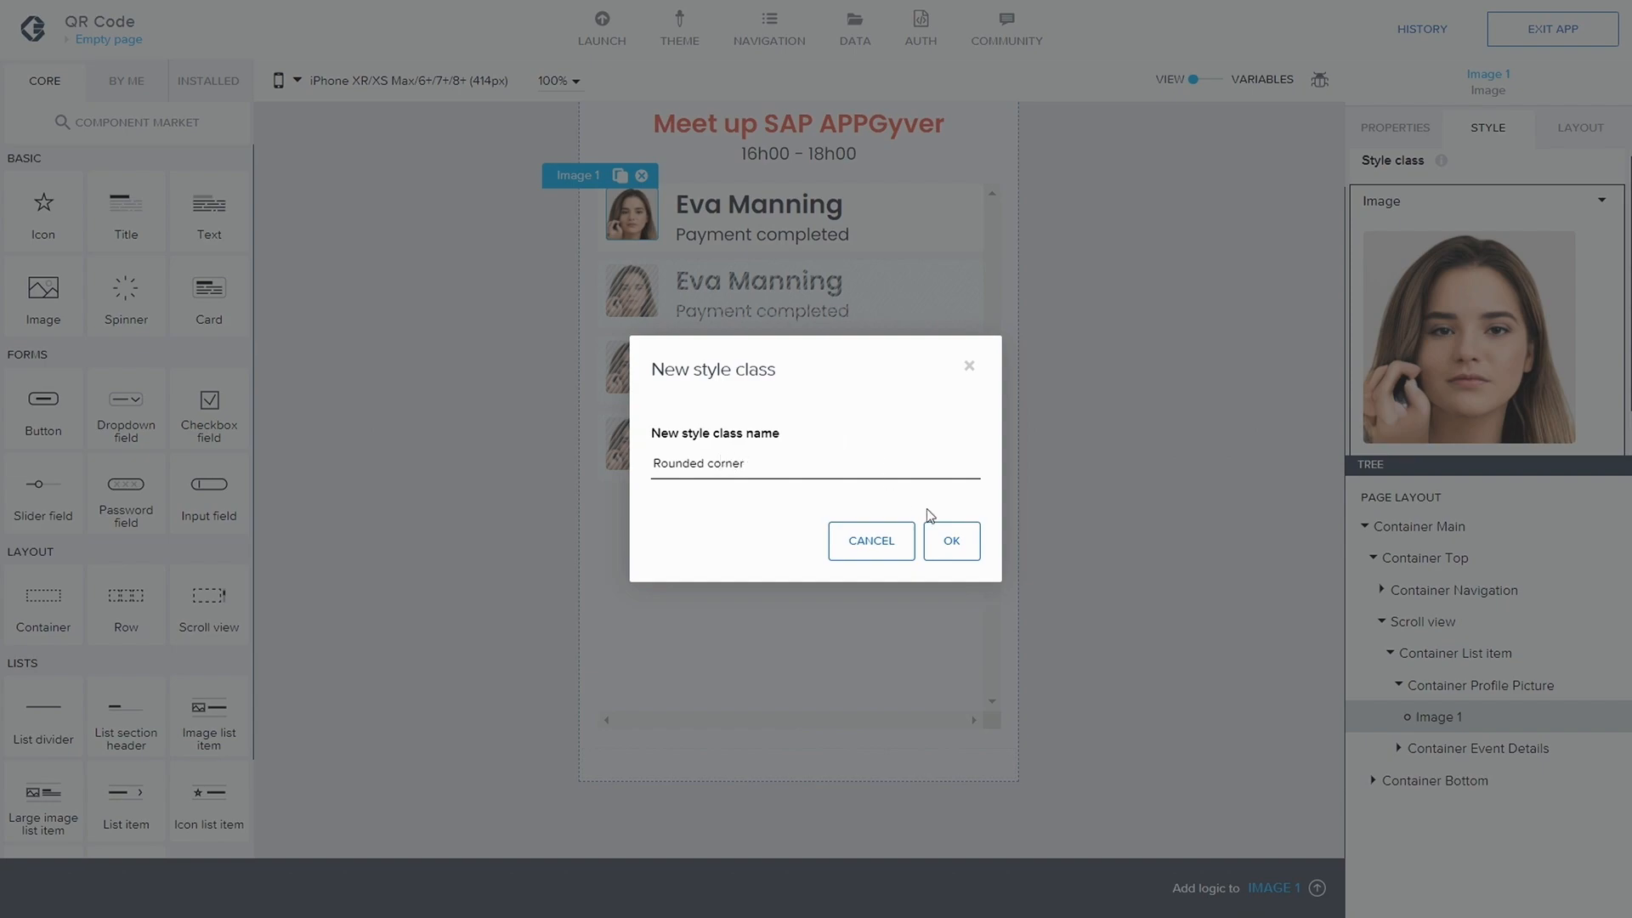
{"action": "left_click", "coordinate": [951, 541]}
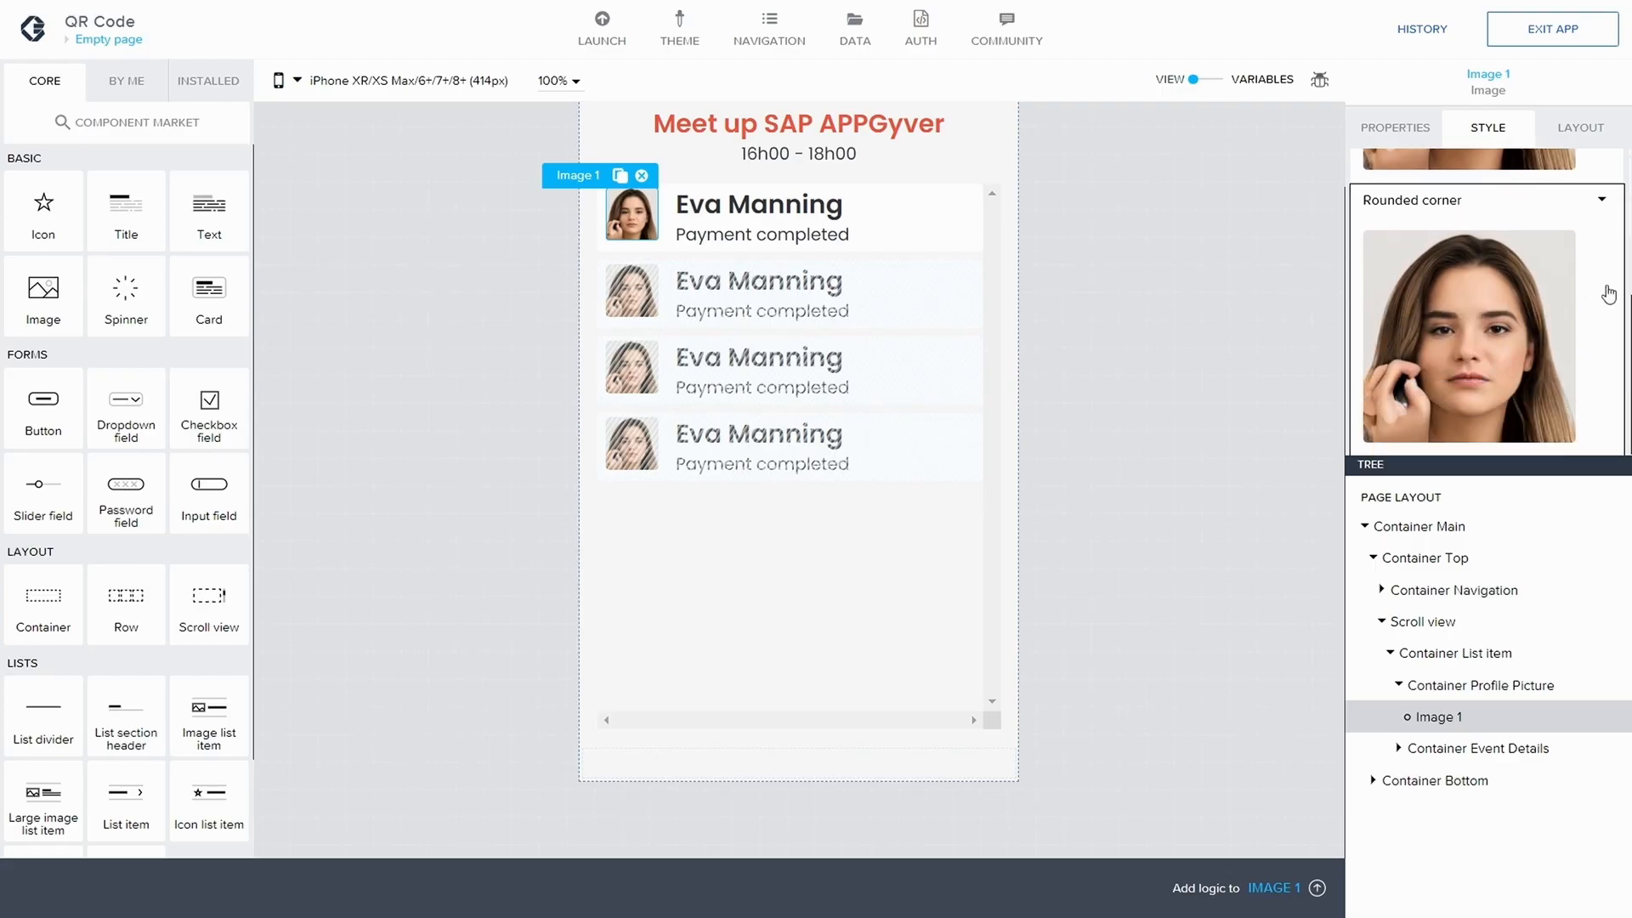
- Set the corner radius of the profile image's Rounded corner style to Large rounding and save the application
{"action": "left_click", "coordinate": [1601, 201]}
{"action": "scroll", "coordinate": [1516, 288], "scroll_direction": "down", "scroll_amount": 5}
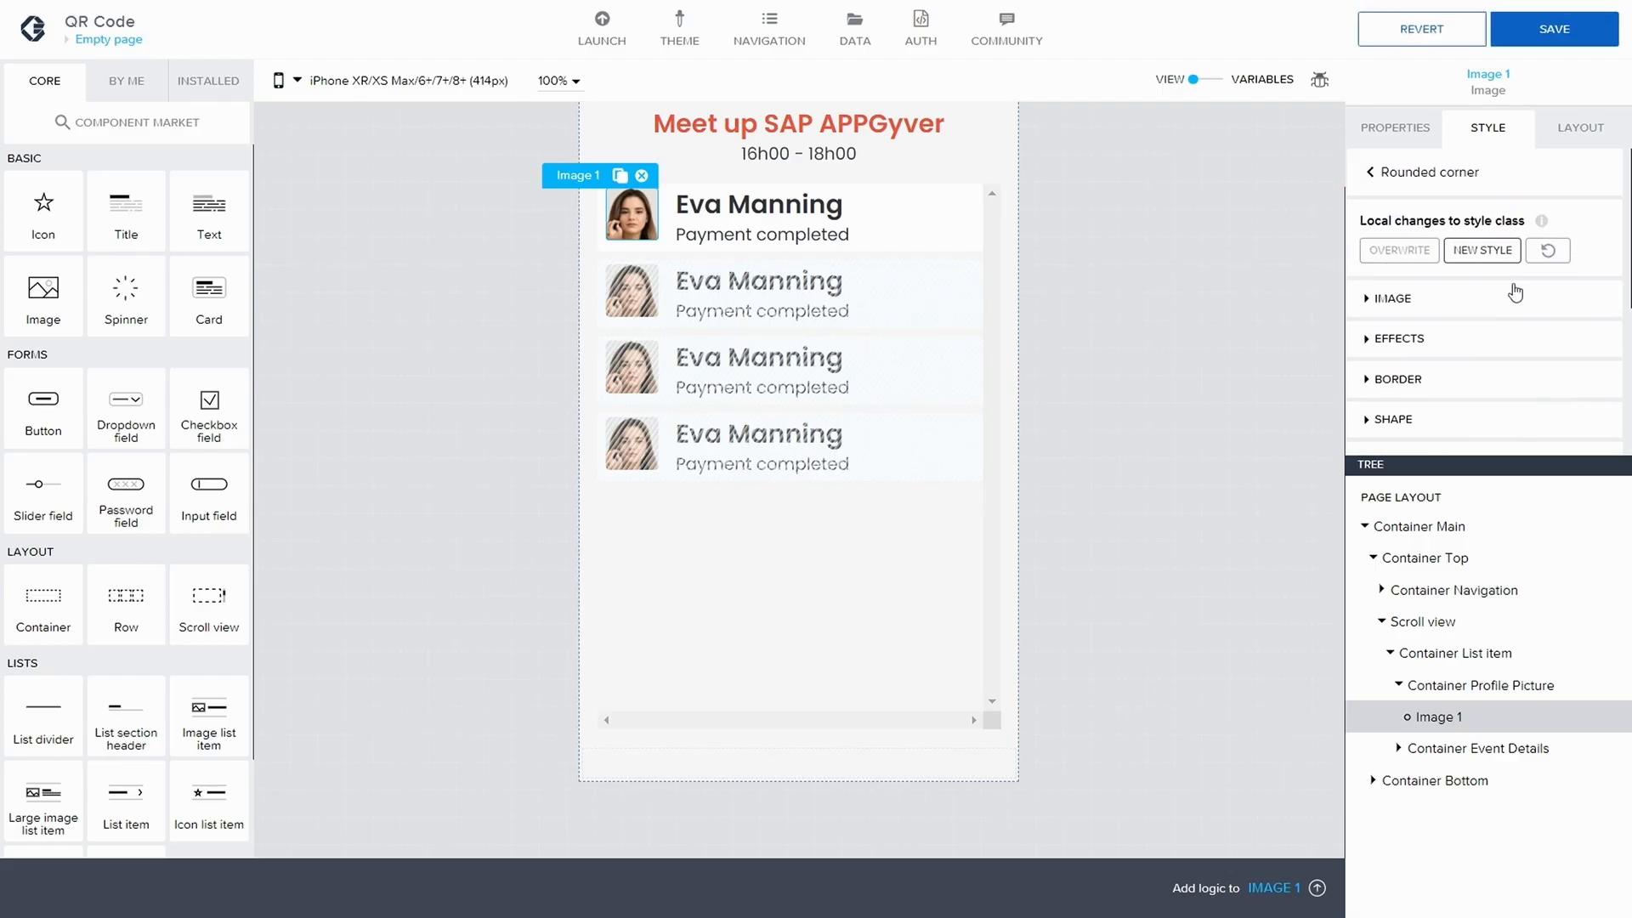
{"action": "left_click", "coordinate": [1369, 334]}
{"action": "scroll", "coordinate": [1445, 323], "scroll_direction": "down", "scroll_amount": 2}
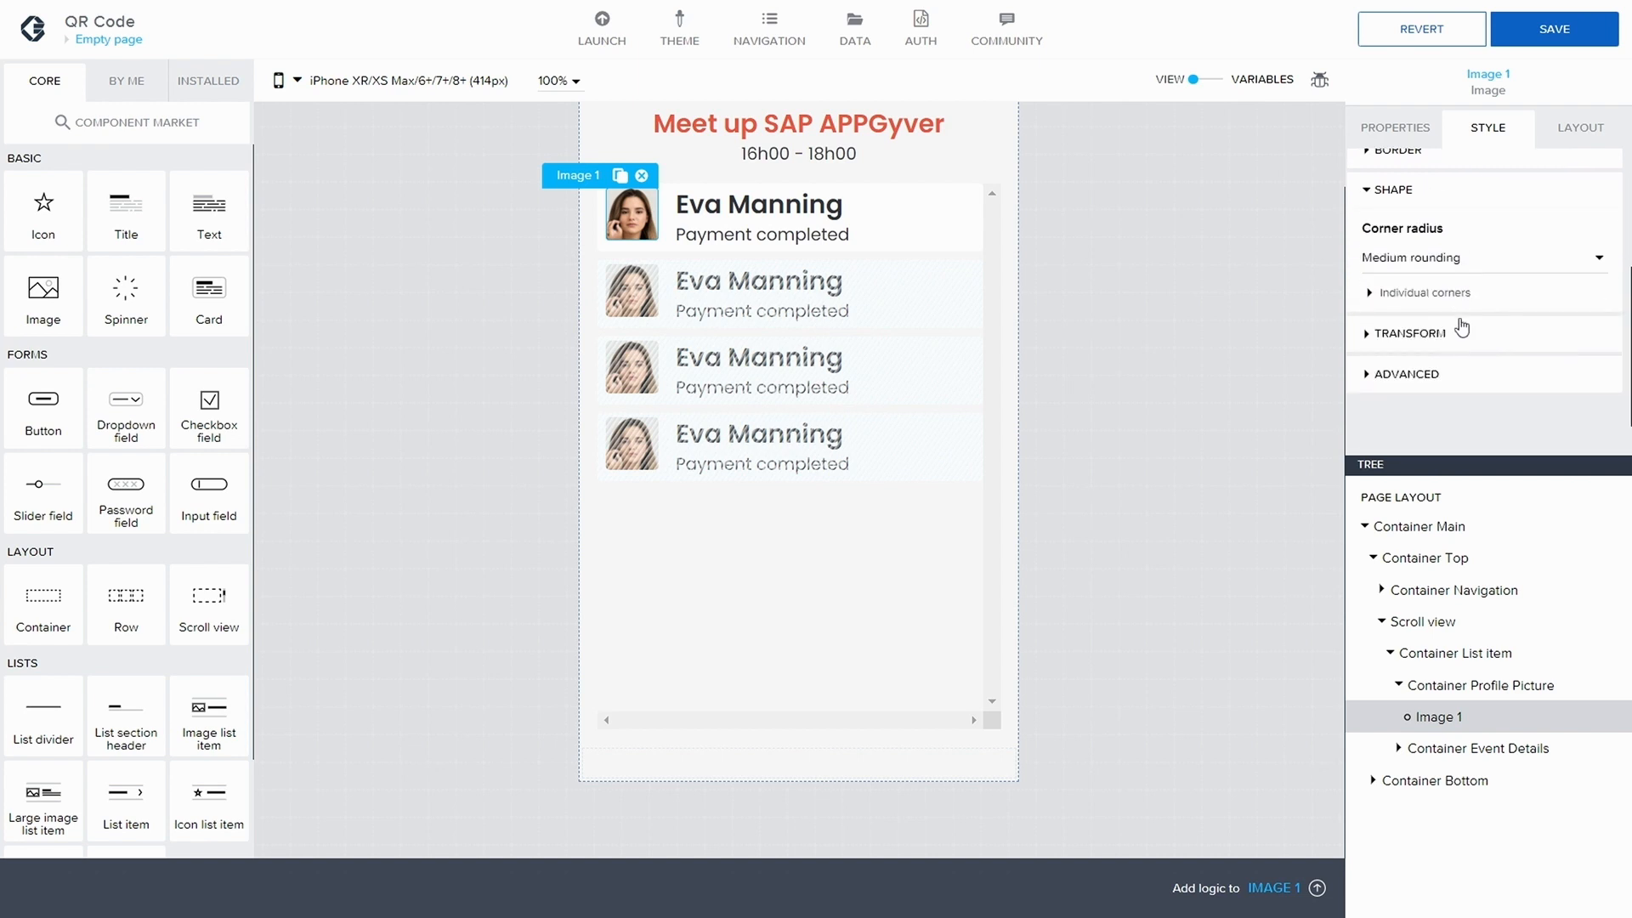
{"action": "left_click", "coordinate": [1470, 265]}
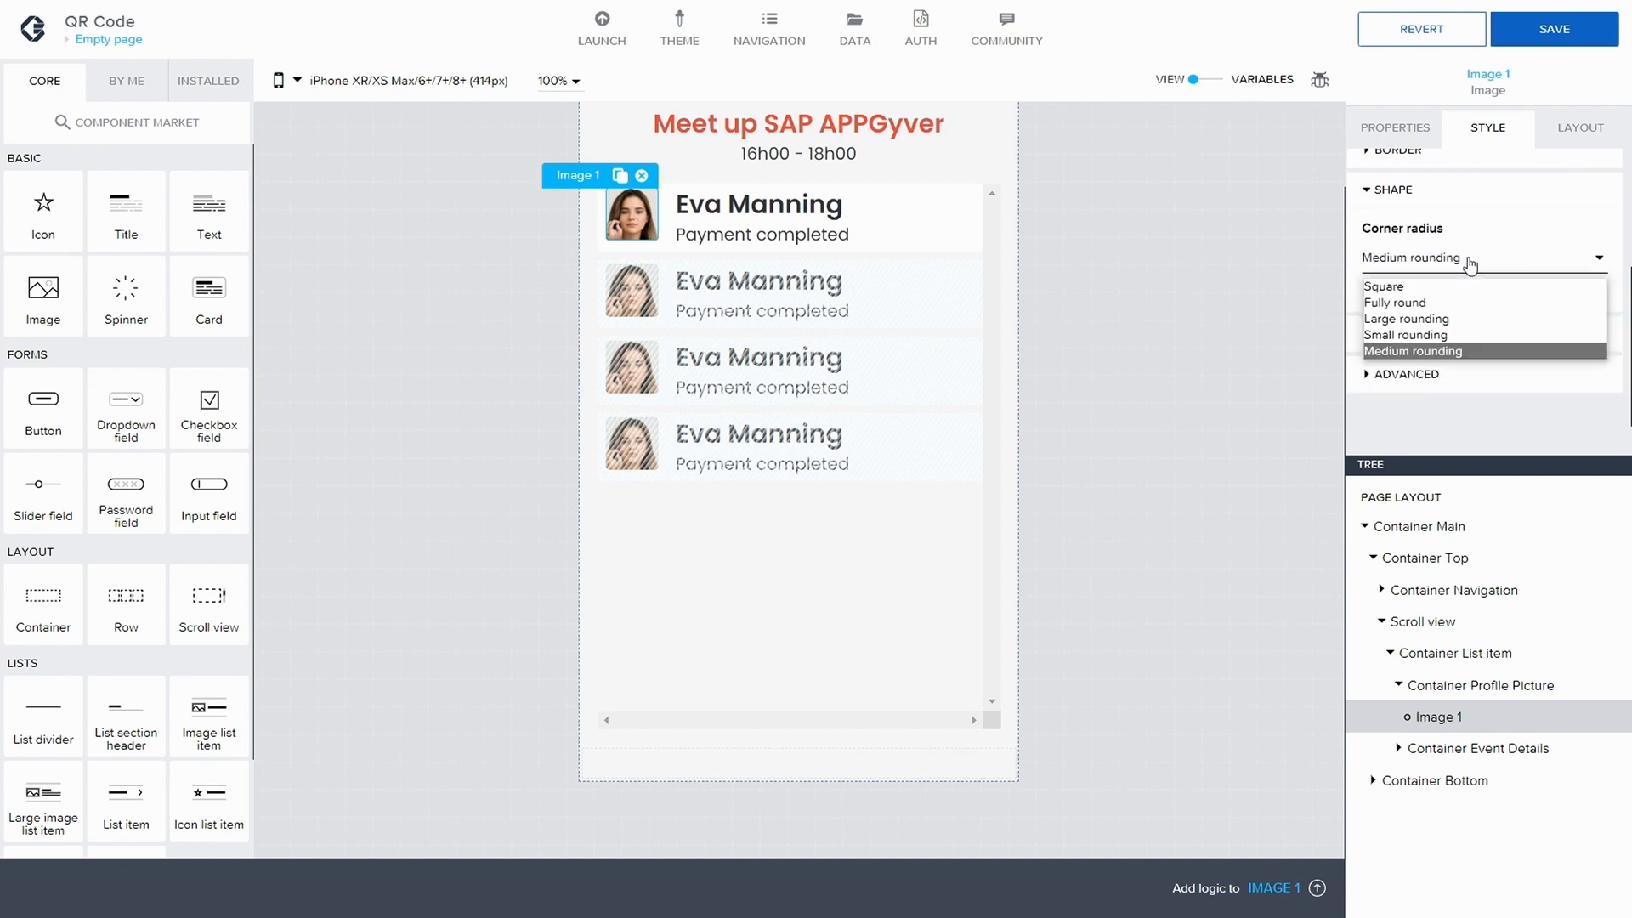
{"action": "left_click", "coordinate": [1440, 319]}
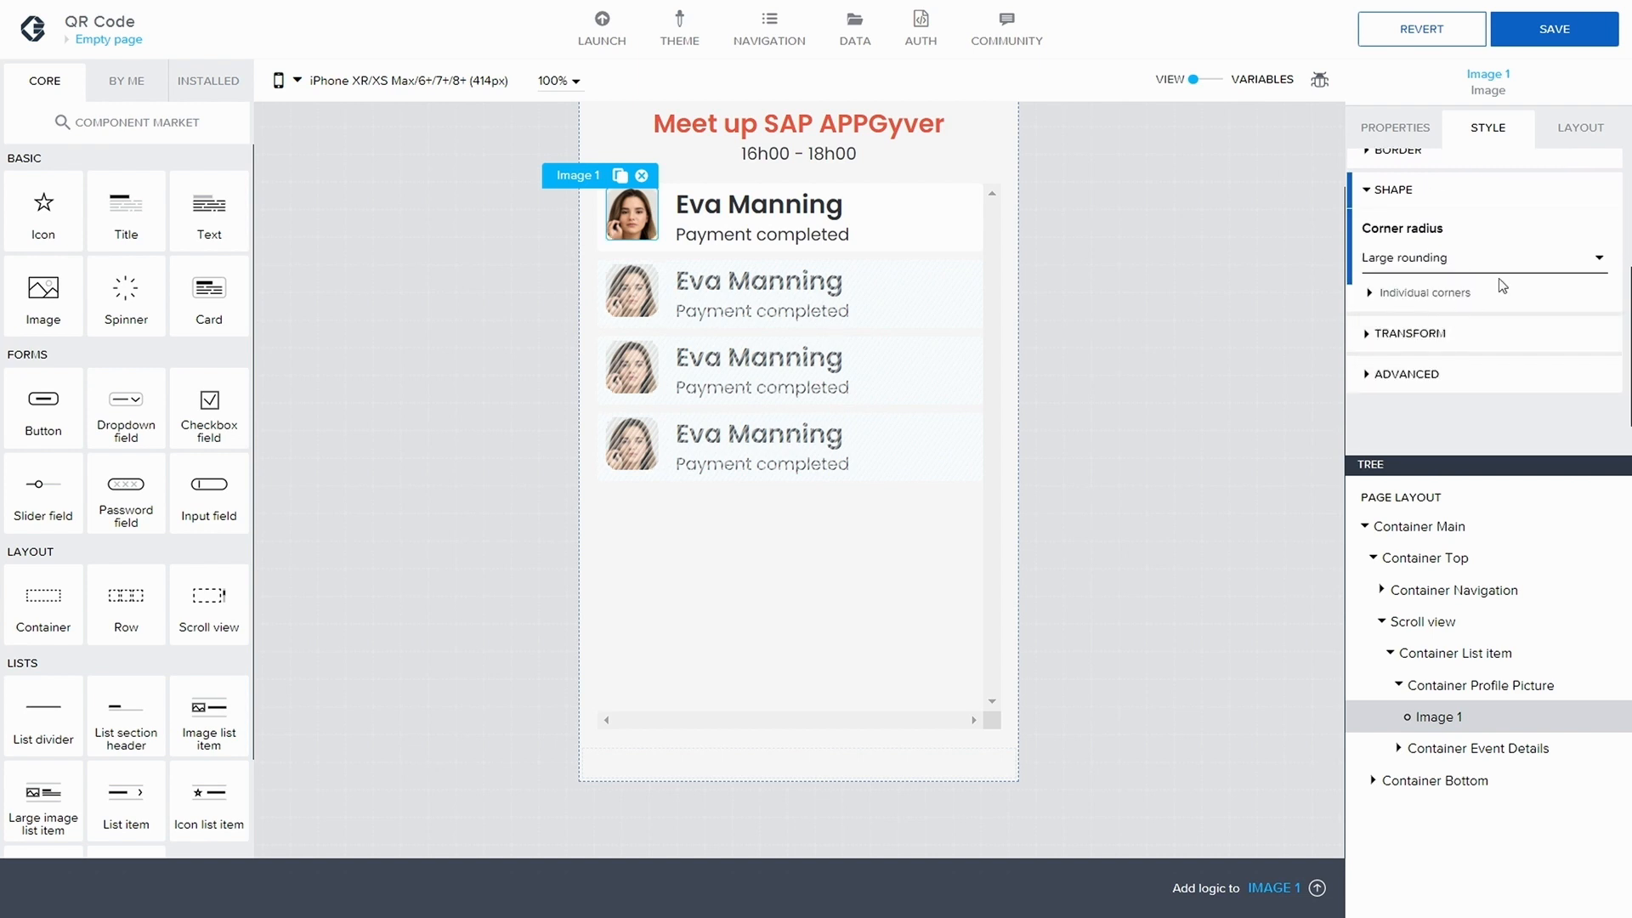
{"action": "left_click", "coordinate": [1555, 34]}
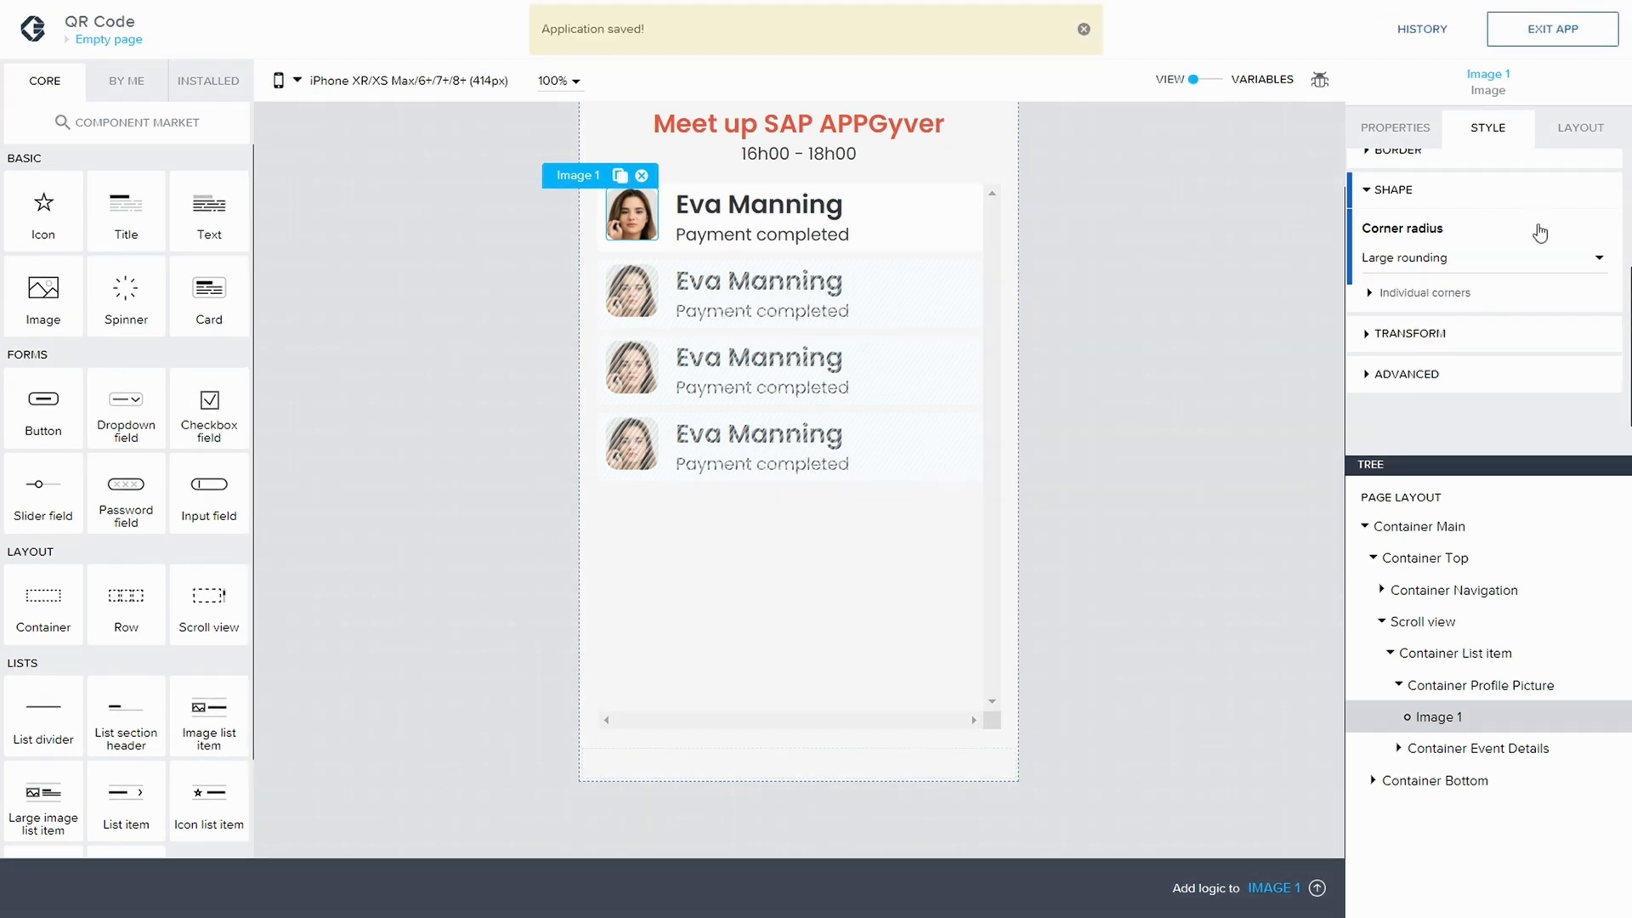
- Set the profile image's border color to the static value rgba(0,0,0,0.02) and save the application
{"action": "scroll", "coordinate": [1394, 304], "scroll_direction": "up", "scroll_amount": 2}
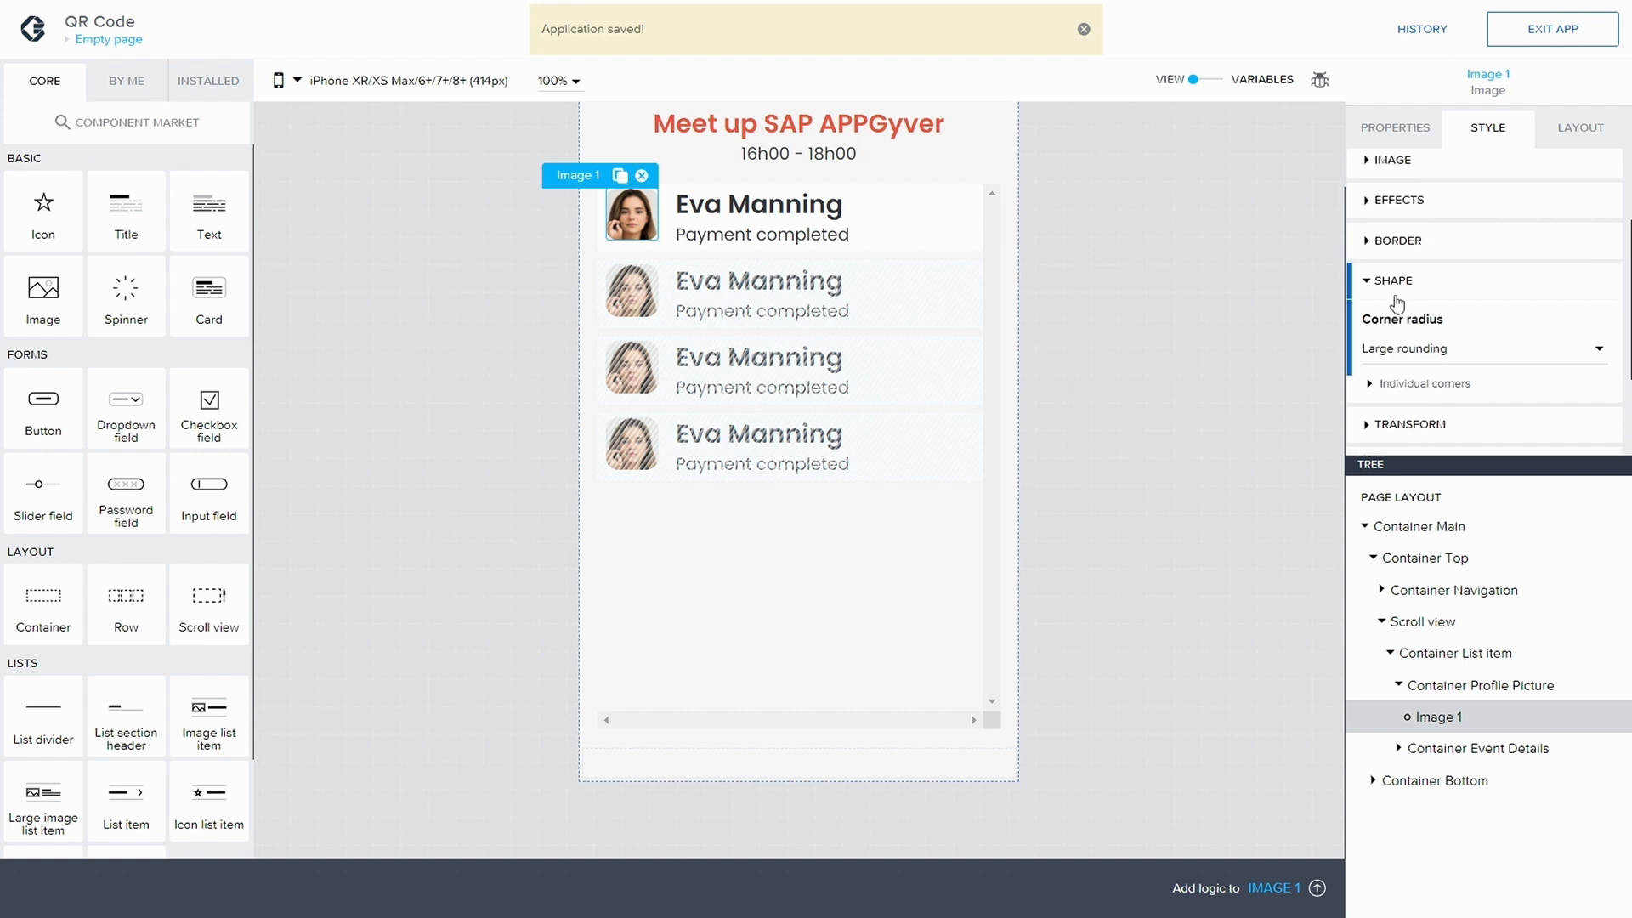
{"action": "left_click", "coordinate": [1369, 245]}
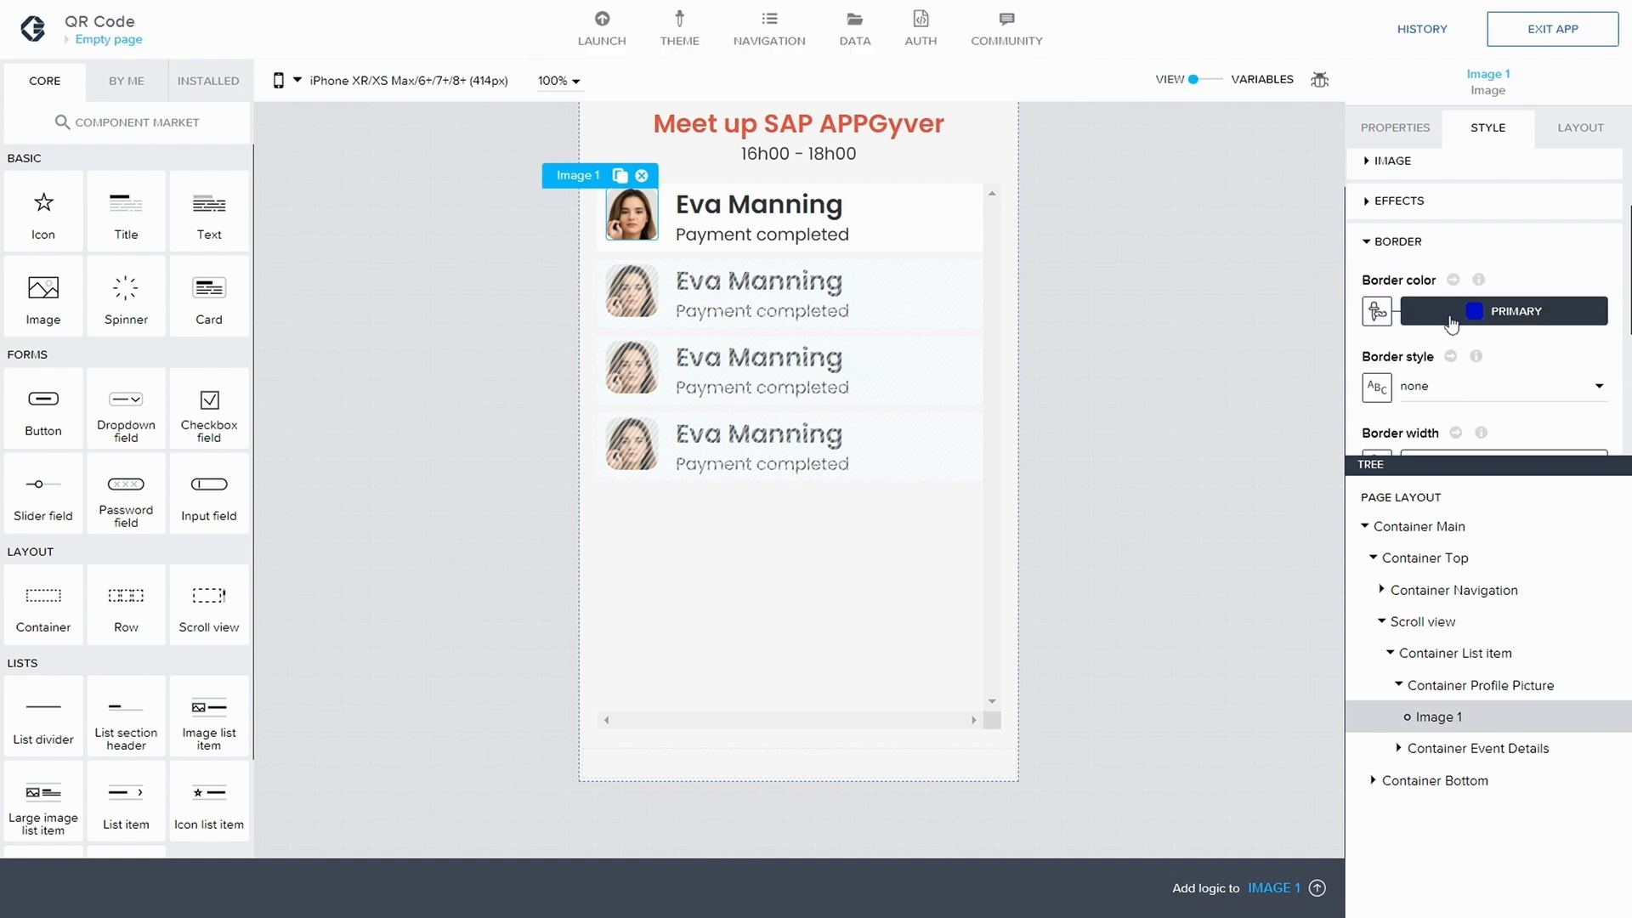
{"action": "left_click", "coordinate": [1476, 321]}
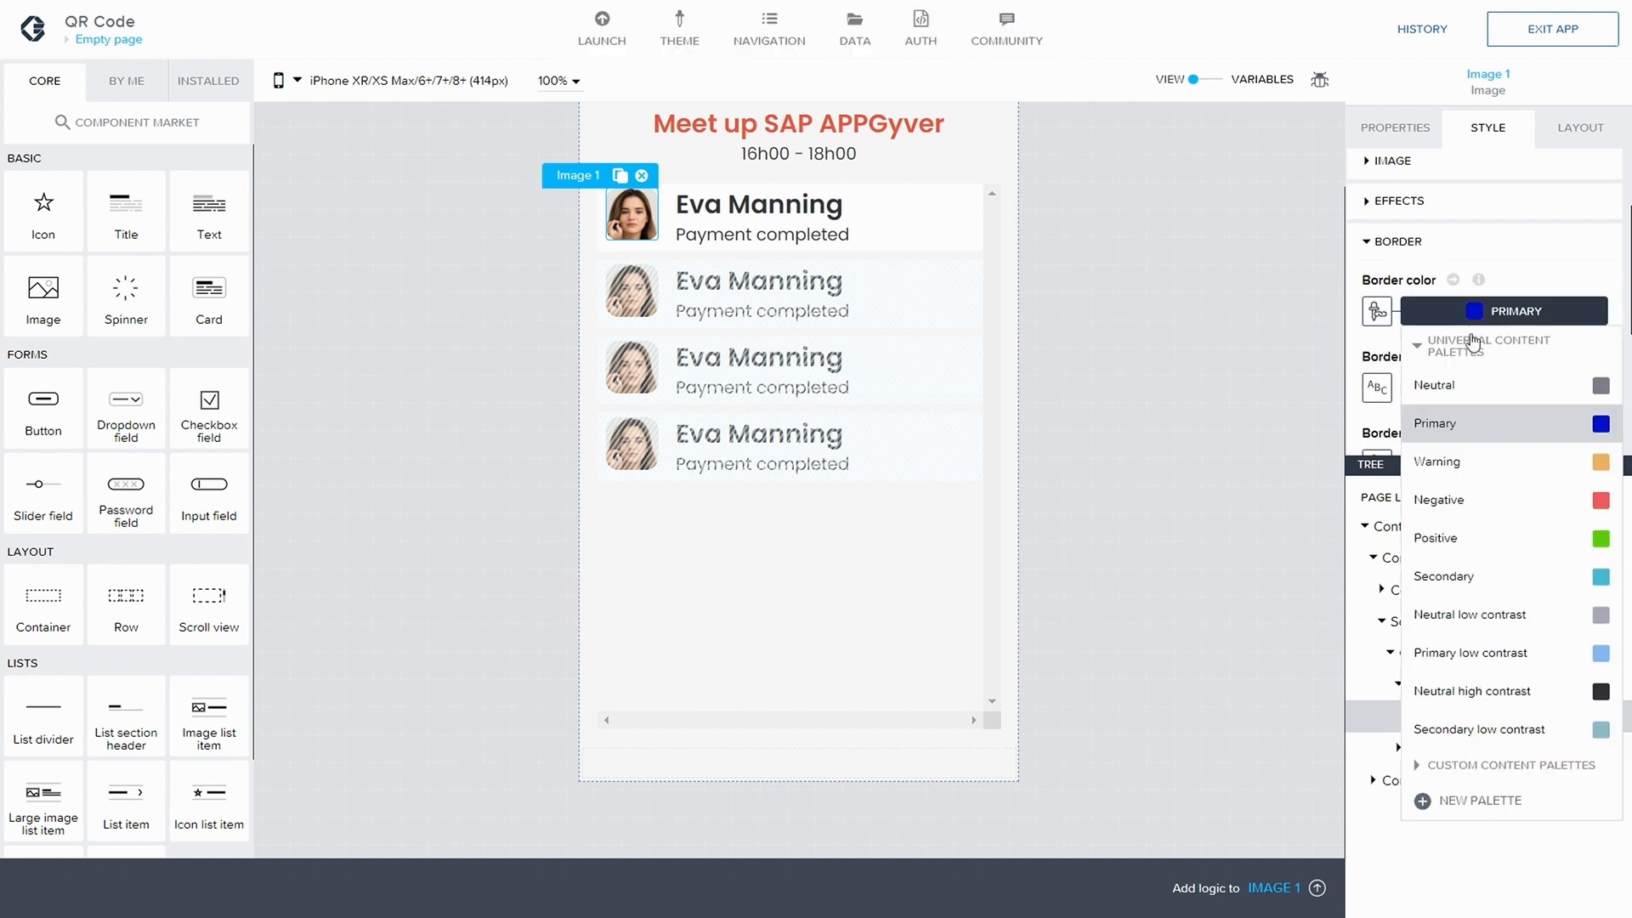
{"action": "left_click", "coordinate": [1376, 311]}
{"action": "left_click", "coordinate": [582, 547]}
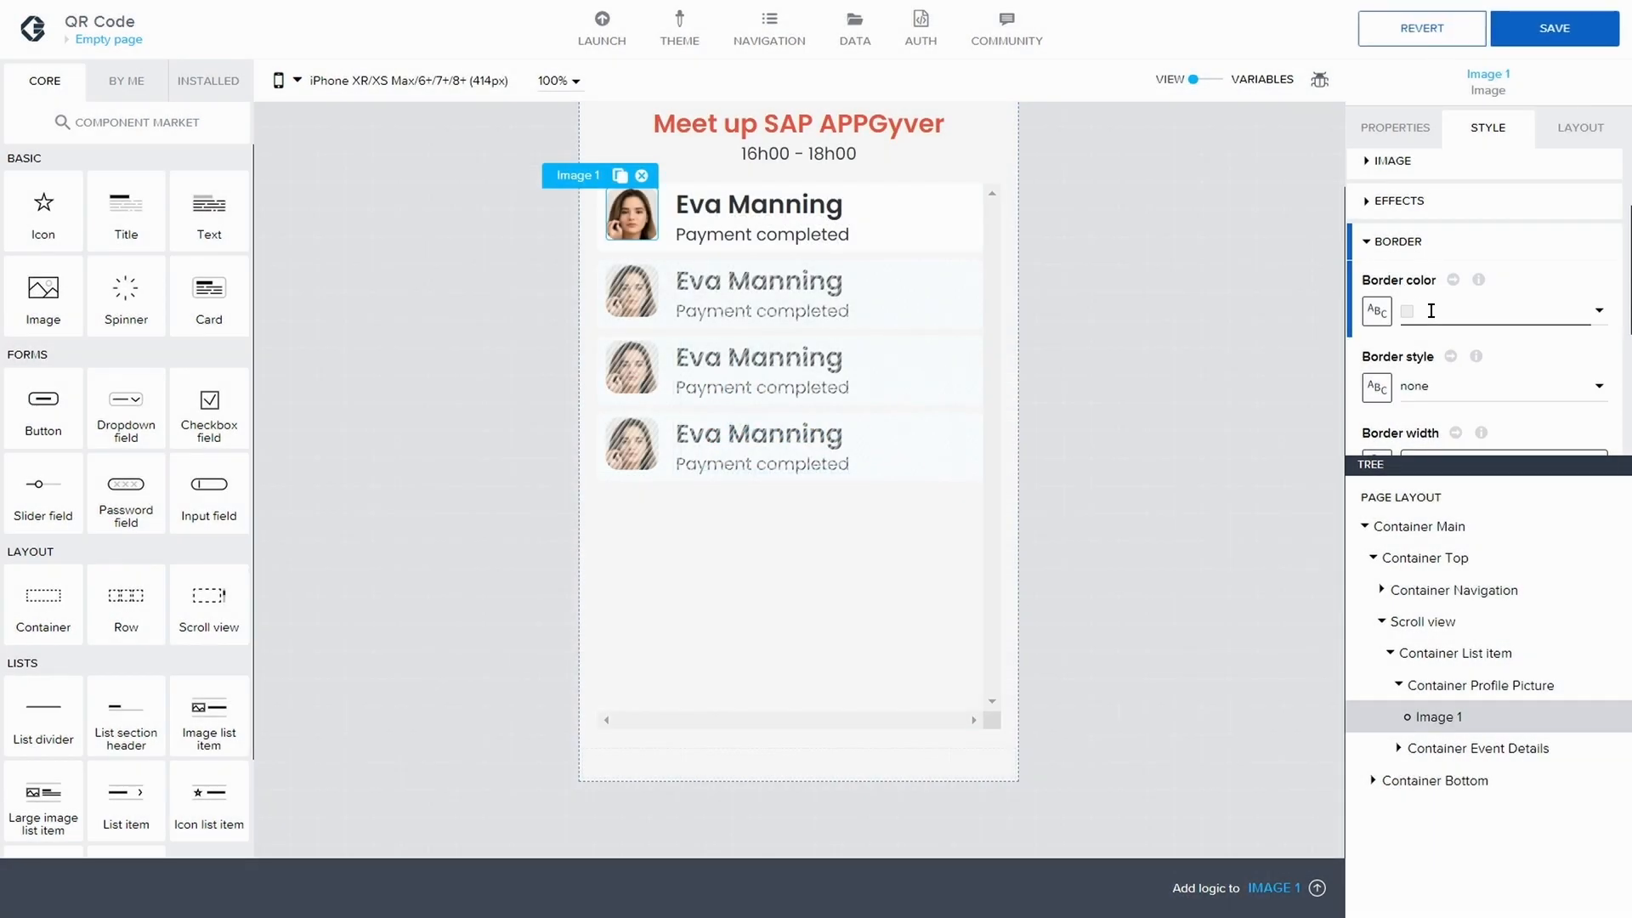
{"action": "left_click_drag", "start_coordinate": [1590, 498], "coordinate": [1429, 492]}
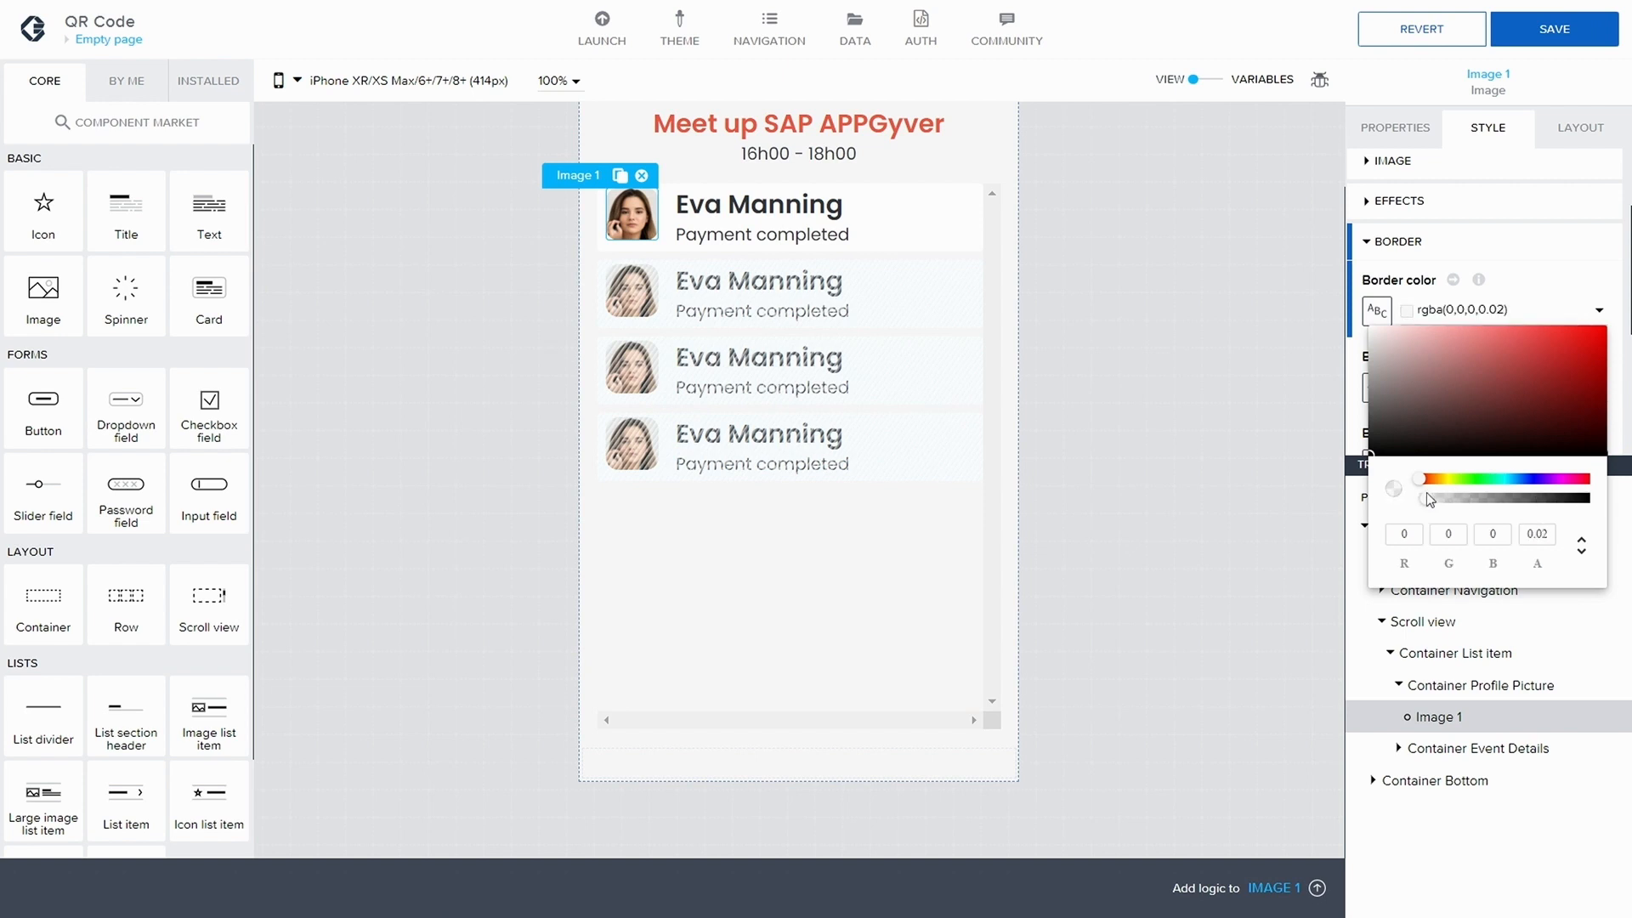
{"action": "left_click", "coordinate": [1483, 243]}
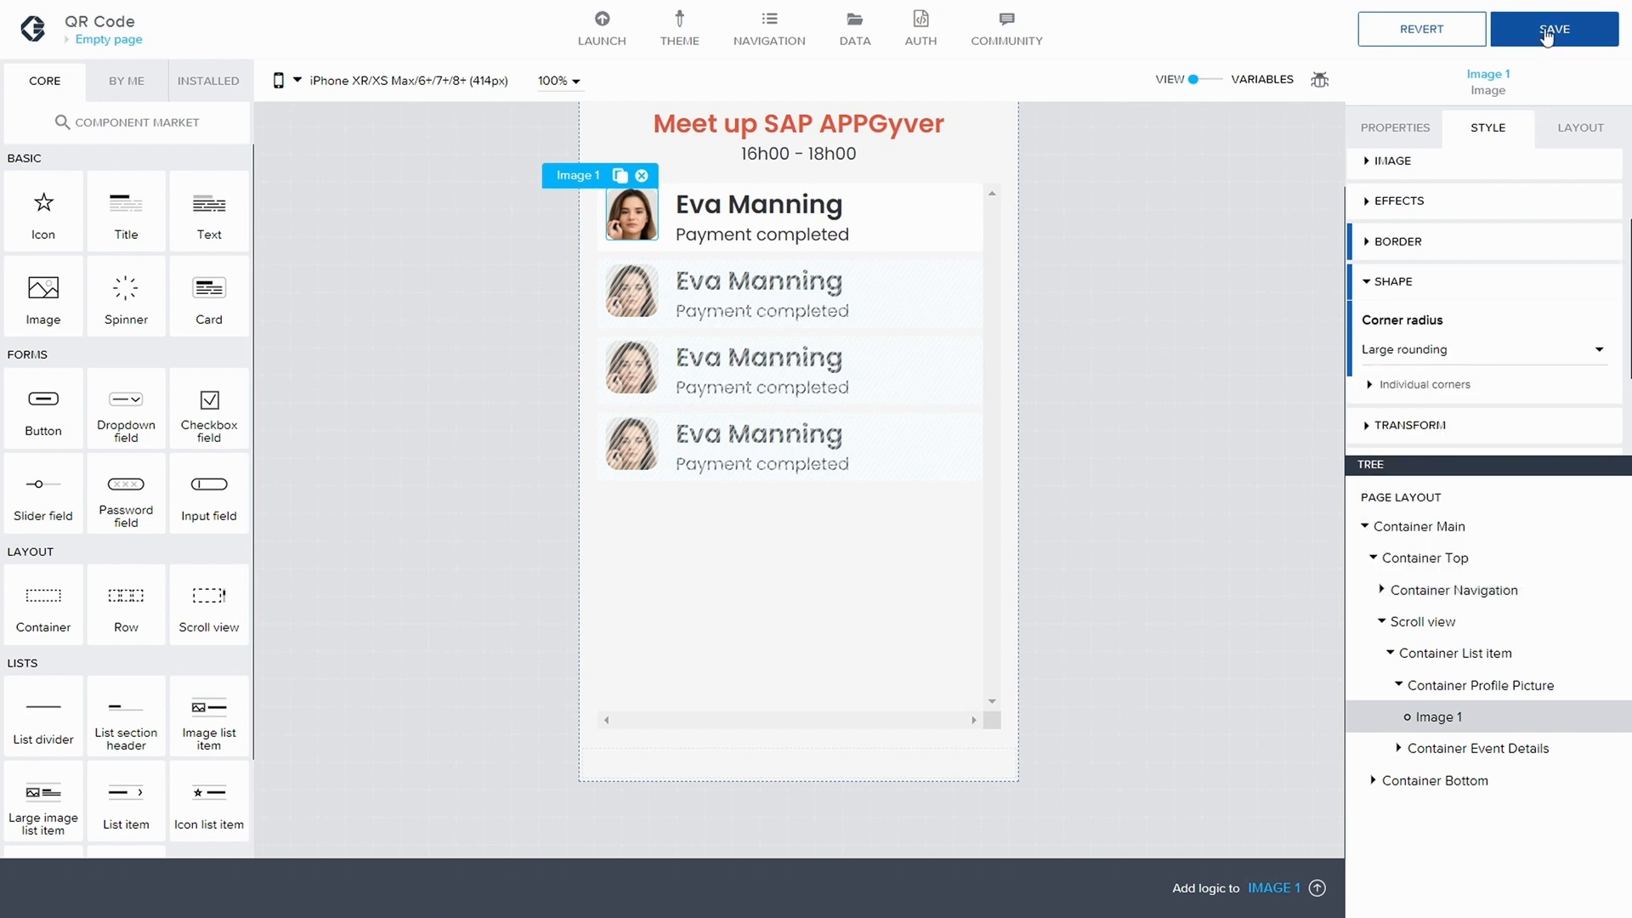
{"action": "left_click", "coordinate": [1547, 33]}
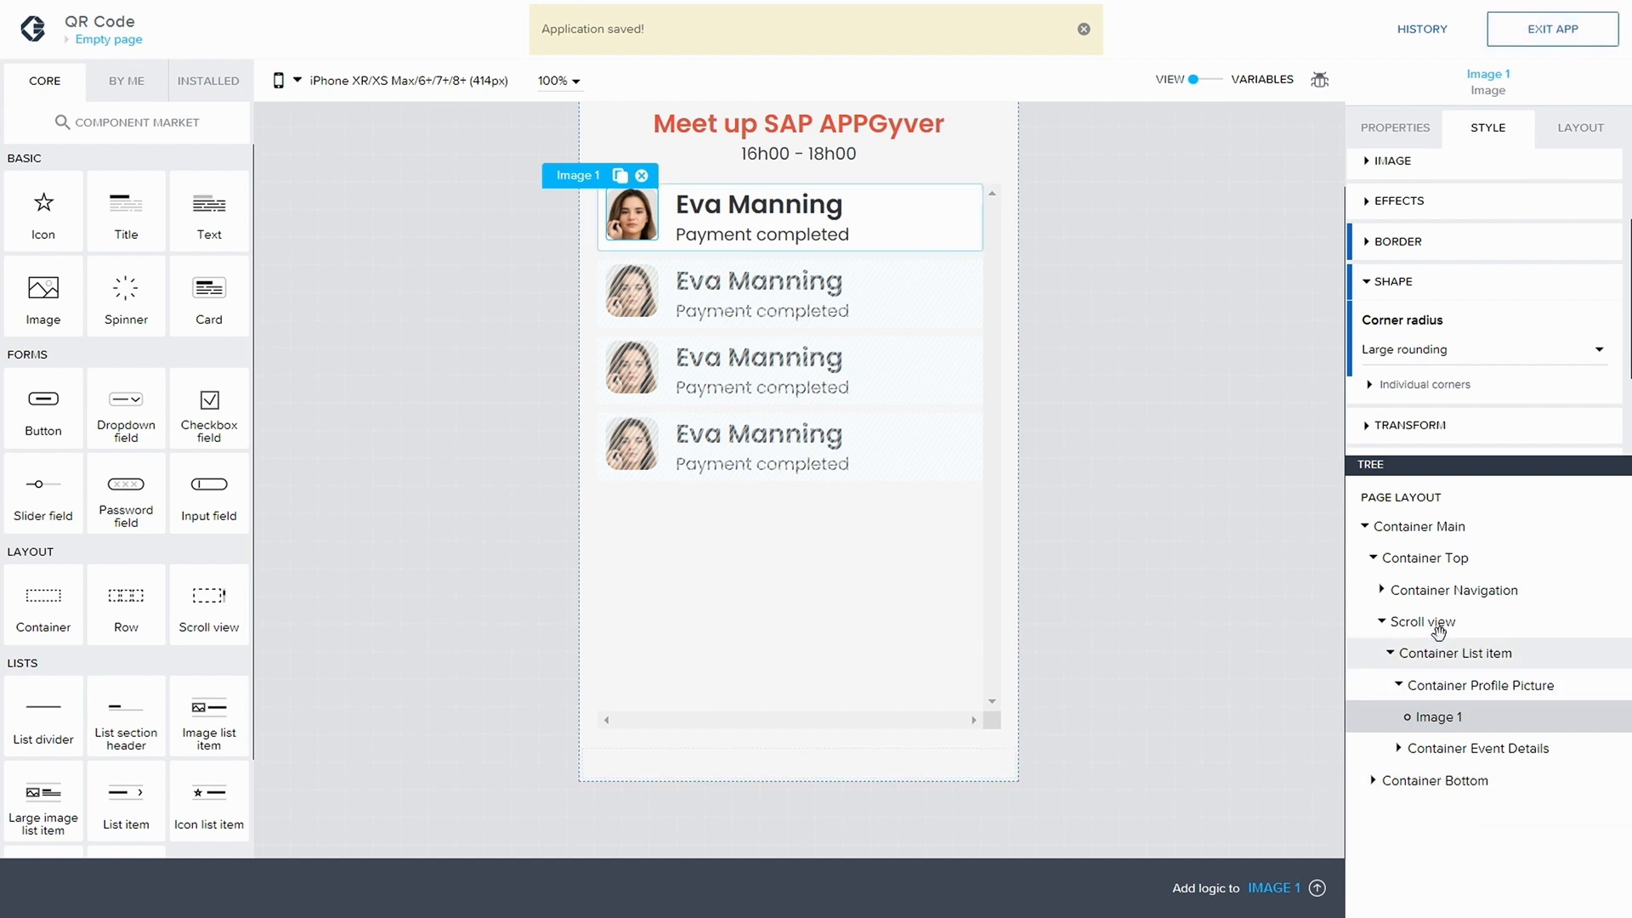
- Overwrite the list item container's style class with its local changes
{"action": "left_click", "coordinate": [1457, 654]}
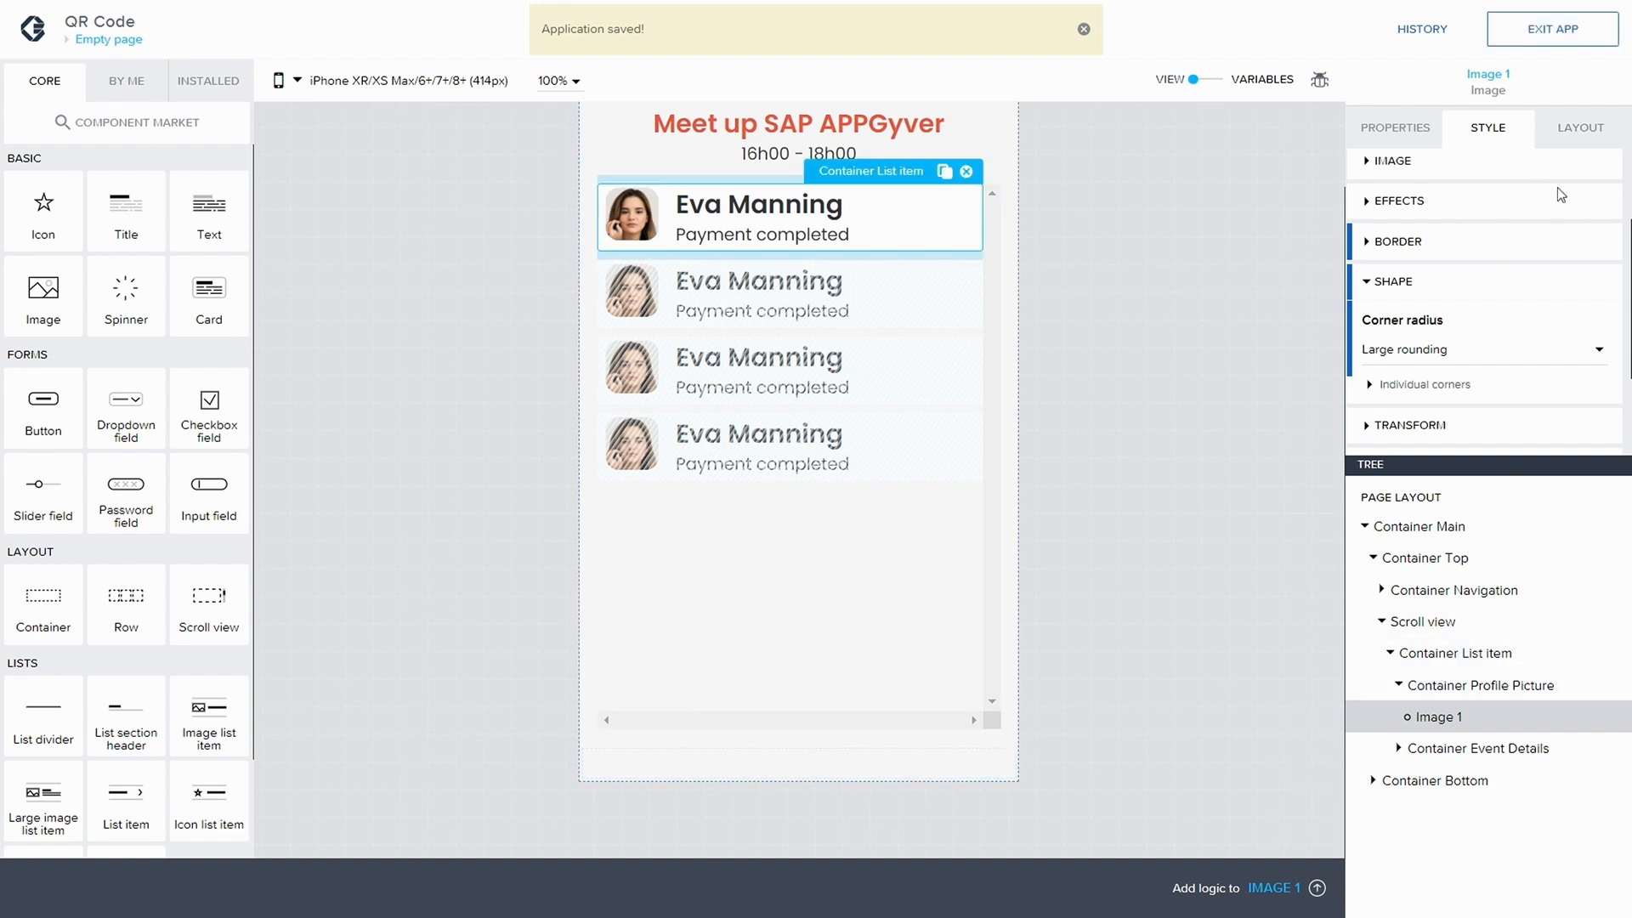
{"action": "left_click", "coordinate": [1583, 133]}
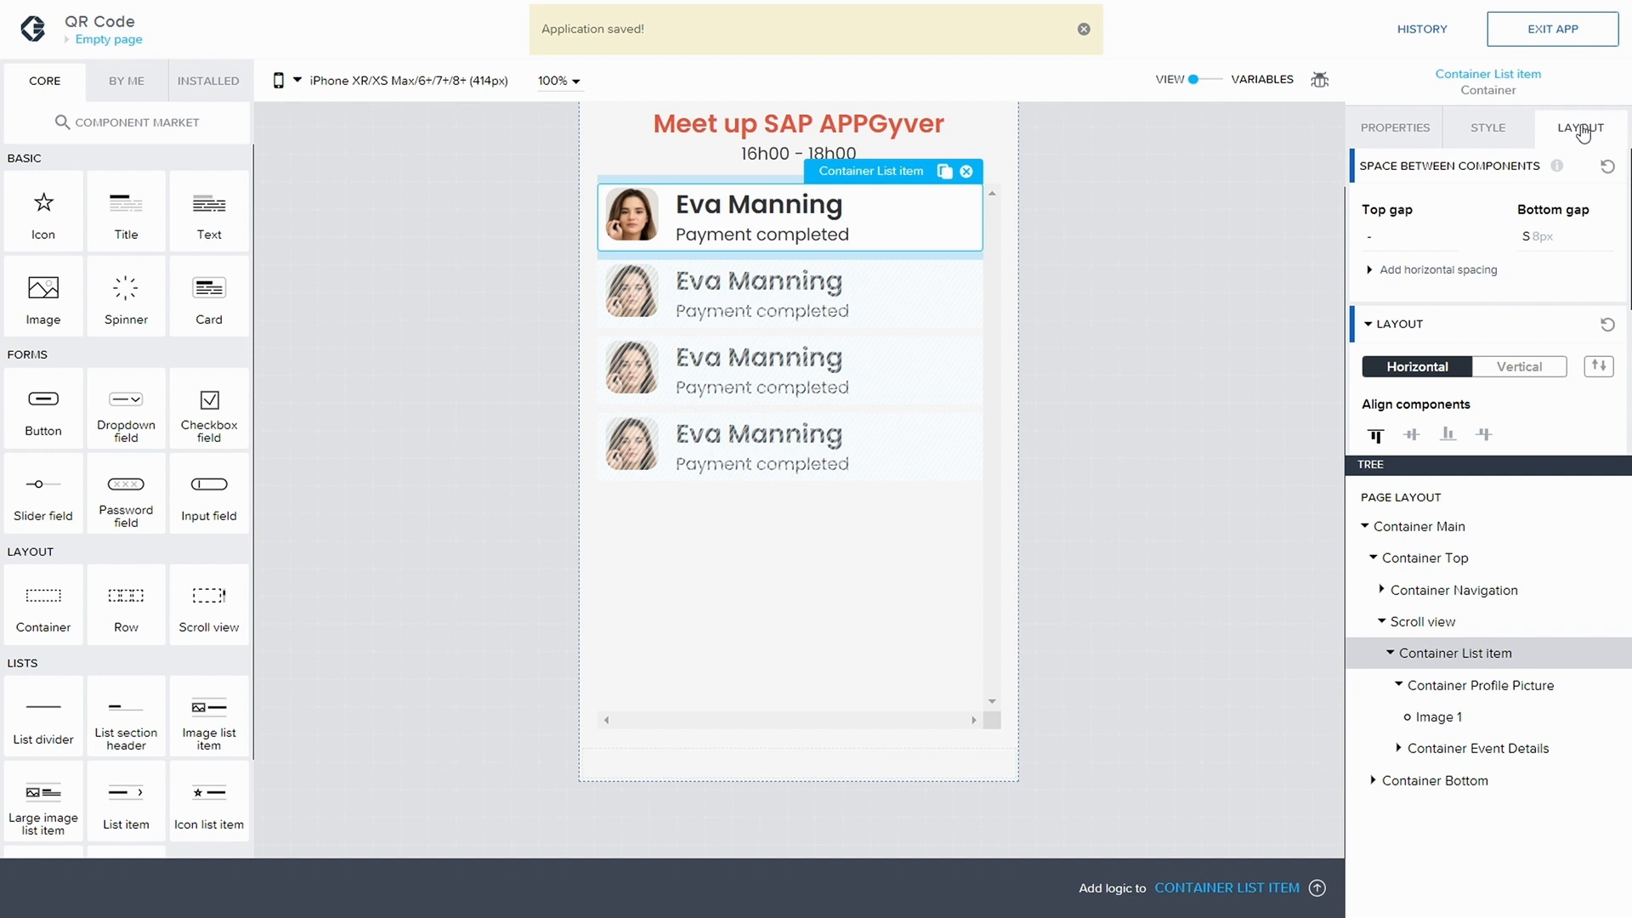
{"action": "left_click", "coordinate": [1506, 138]}
{"action": "left_click", "coordinate": [1408, 248]}
- Examine the align and justify options in the list item container's layout settings
{"action": "left_click", "coordinate": [1576, 134]}
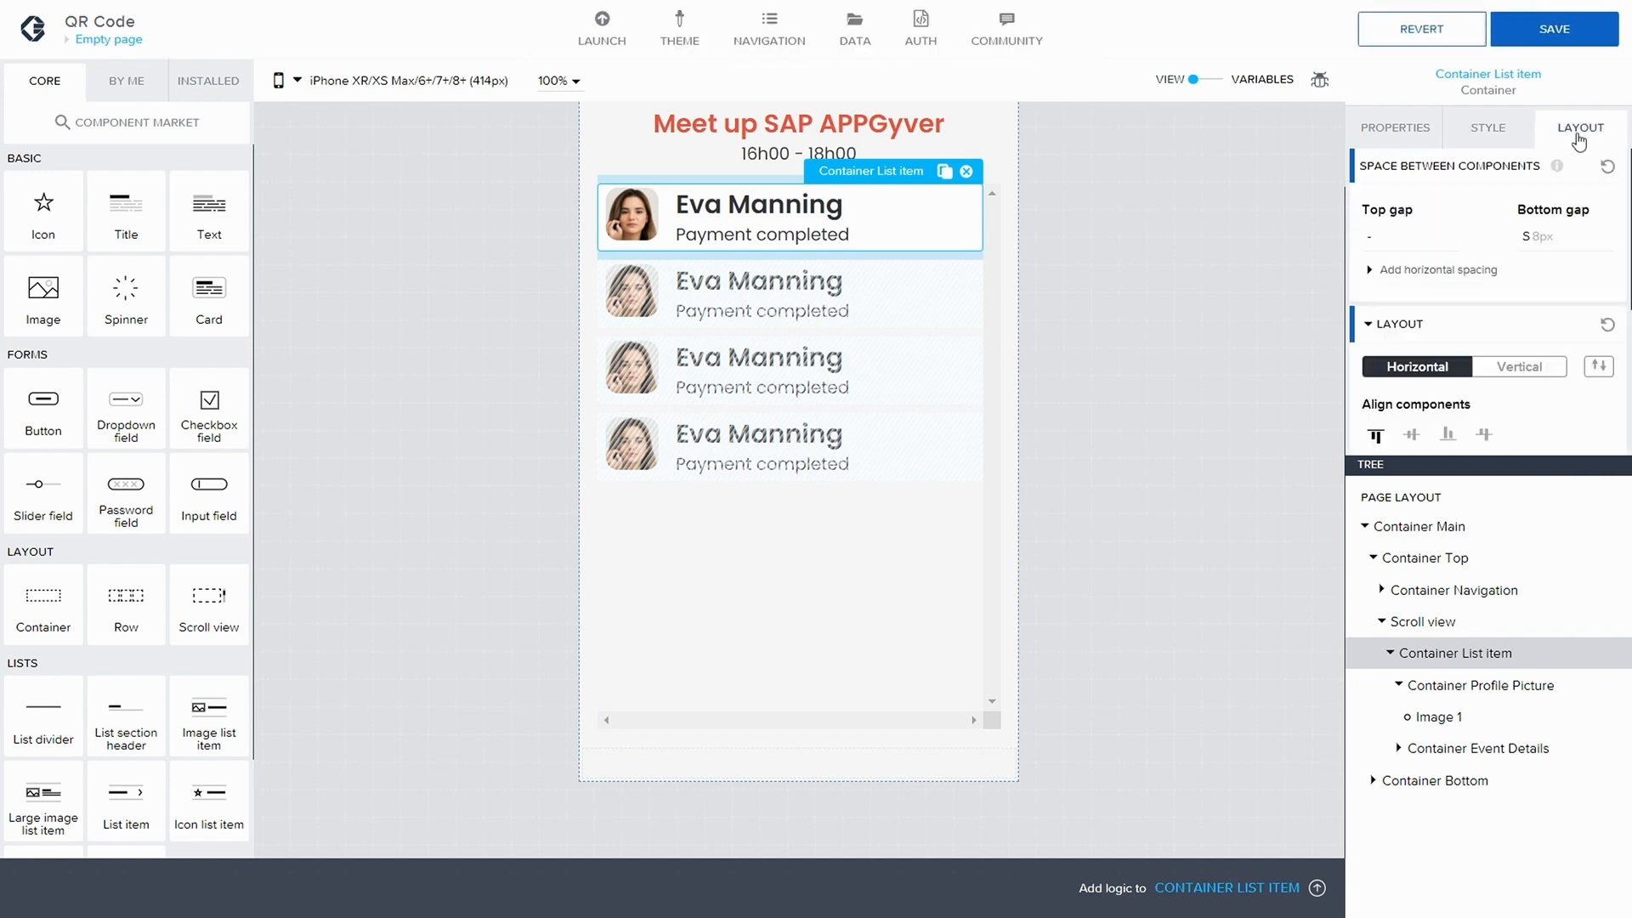
{"action": "scroll", "coordinate": [1462, 432], "scroll_direction": "down", "scroll_amount": 3}
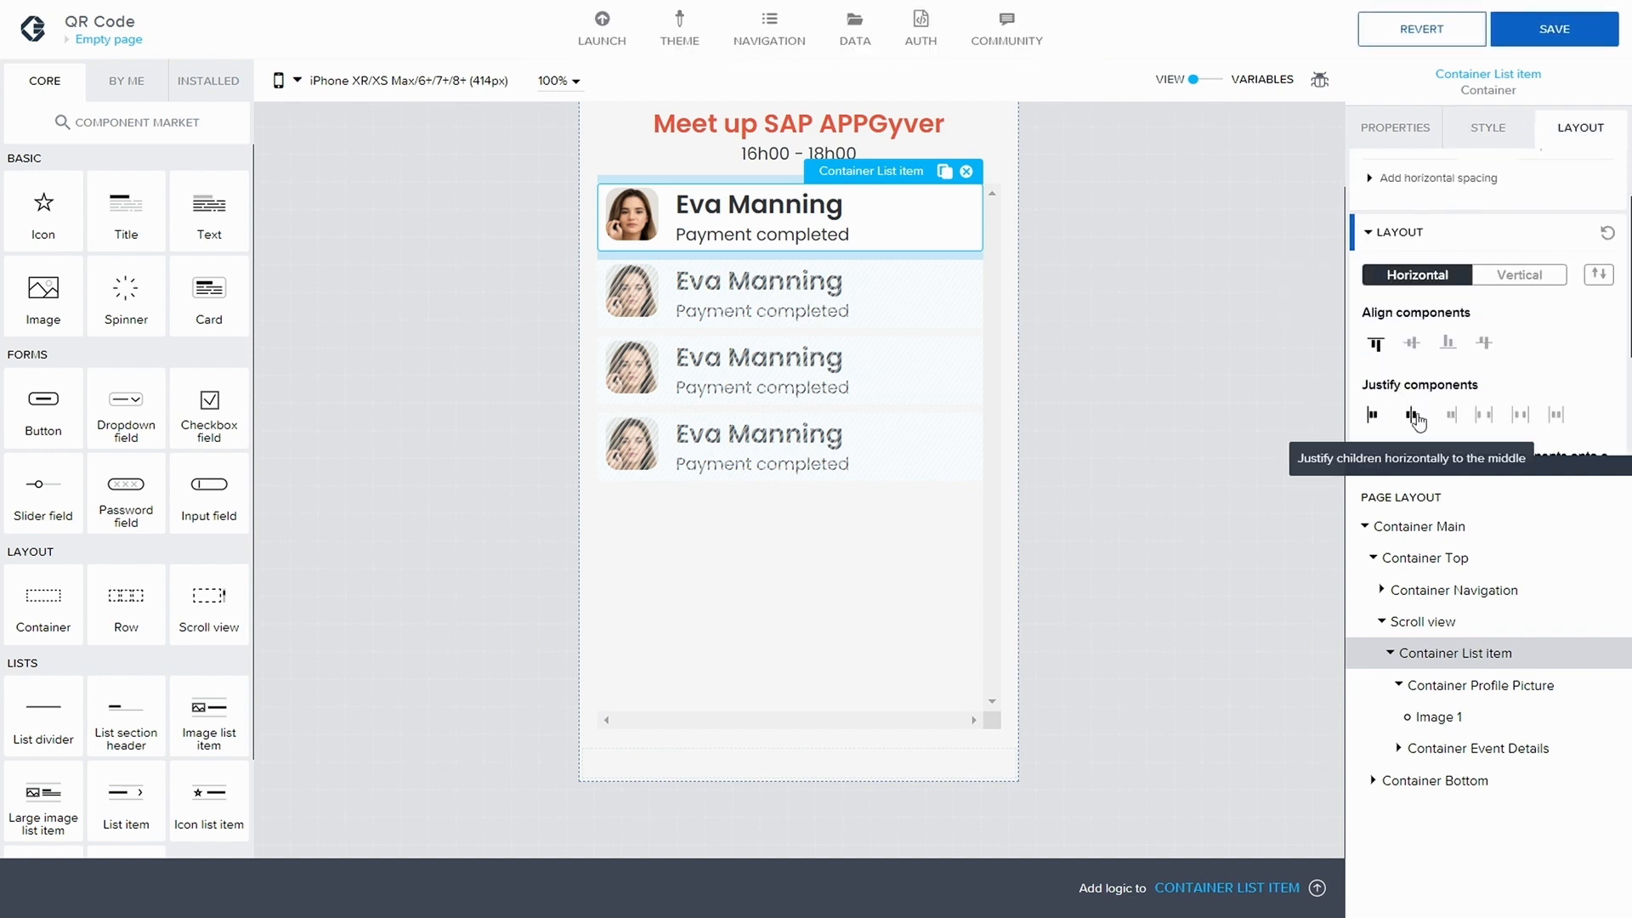
{"action": "scroll", "coordinate": [1416, 357], "scroll_direction": "down", "scroll_amount": 1}
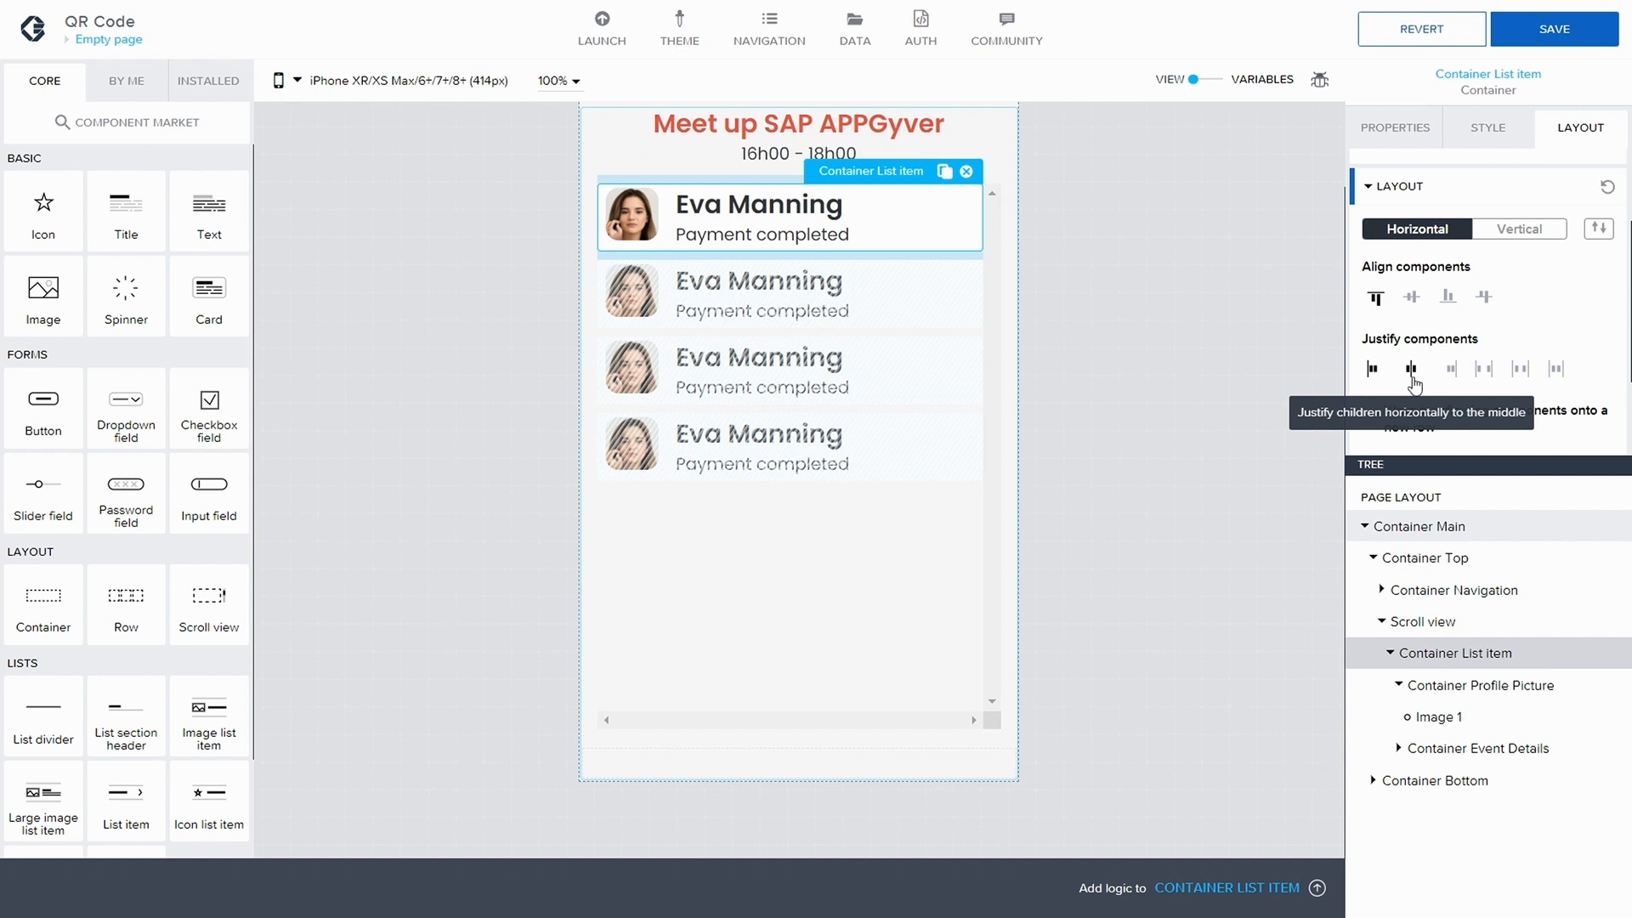
{"action": "left_click", "coordinate": [1399, 685]}
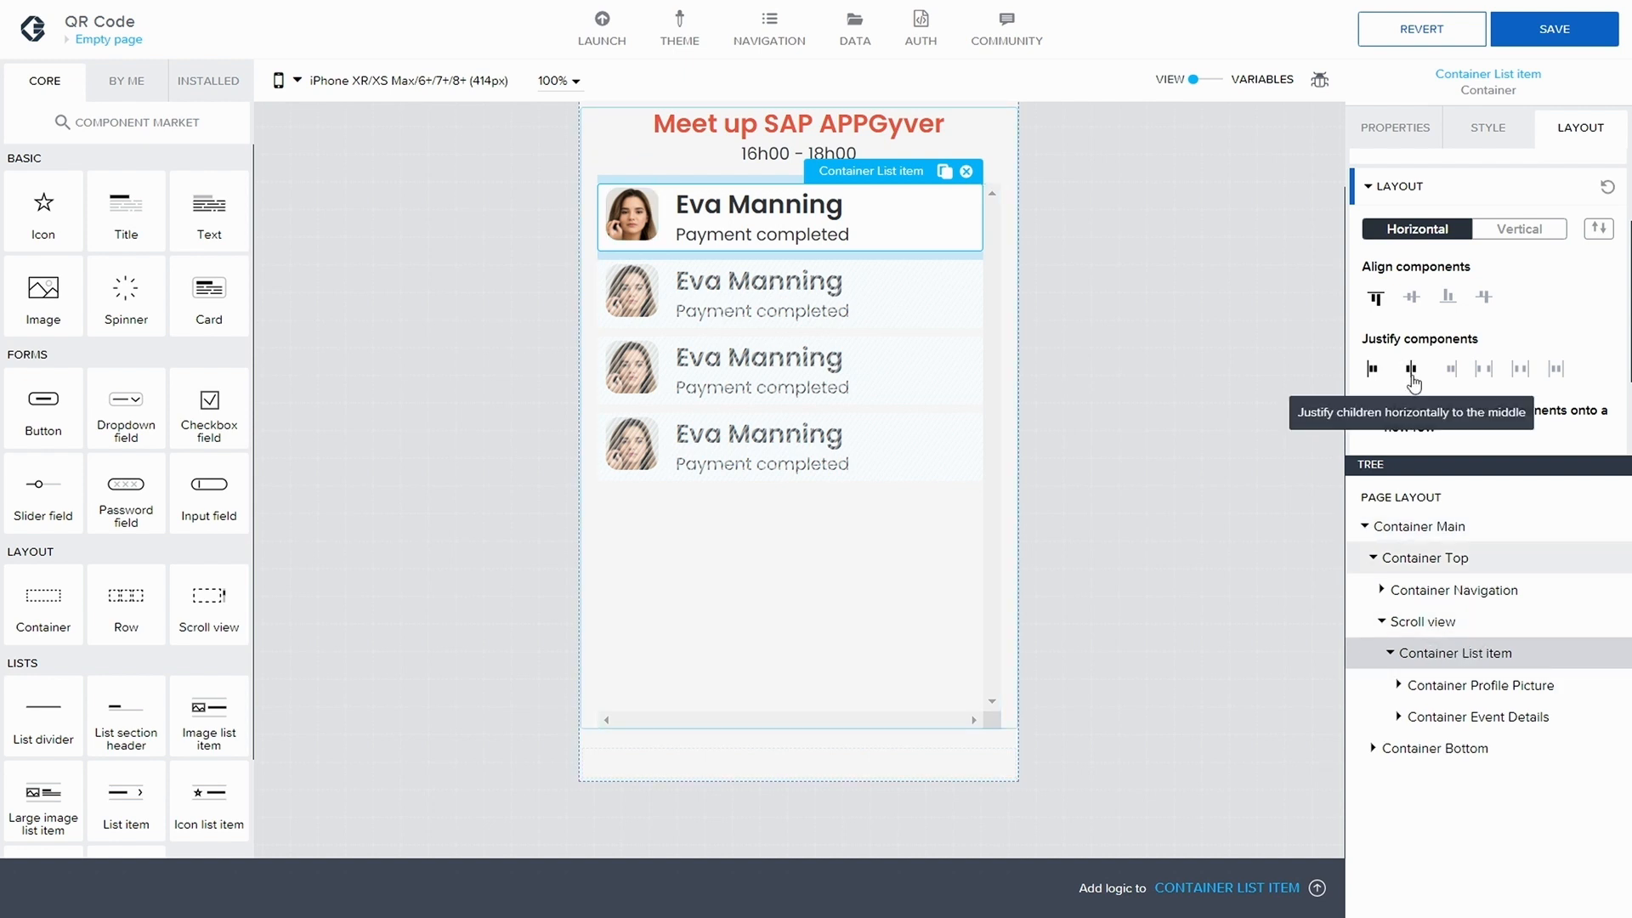
{"action": "left_click", "coordinate": [1398, 685]}
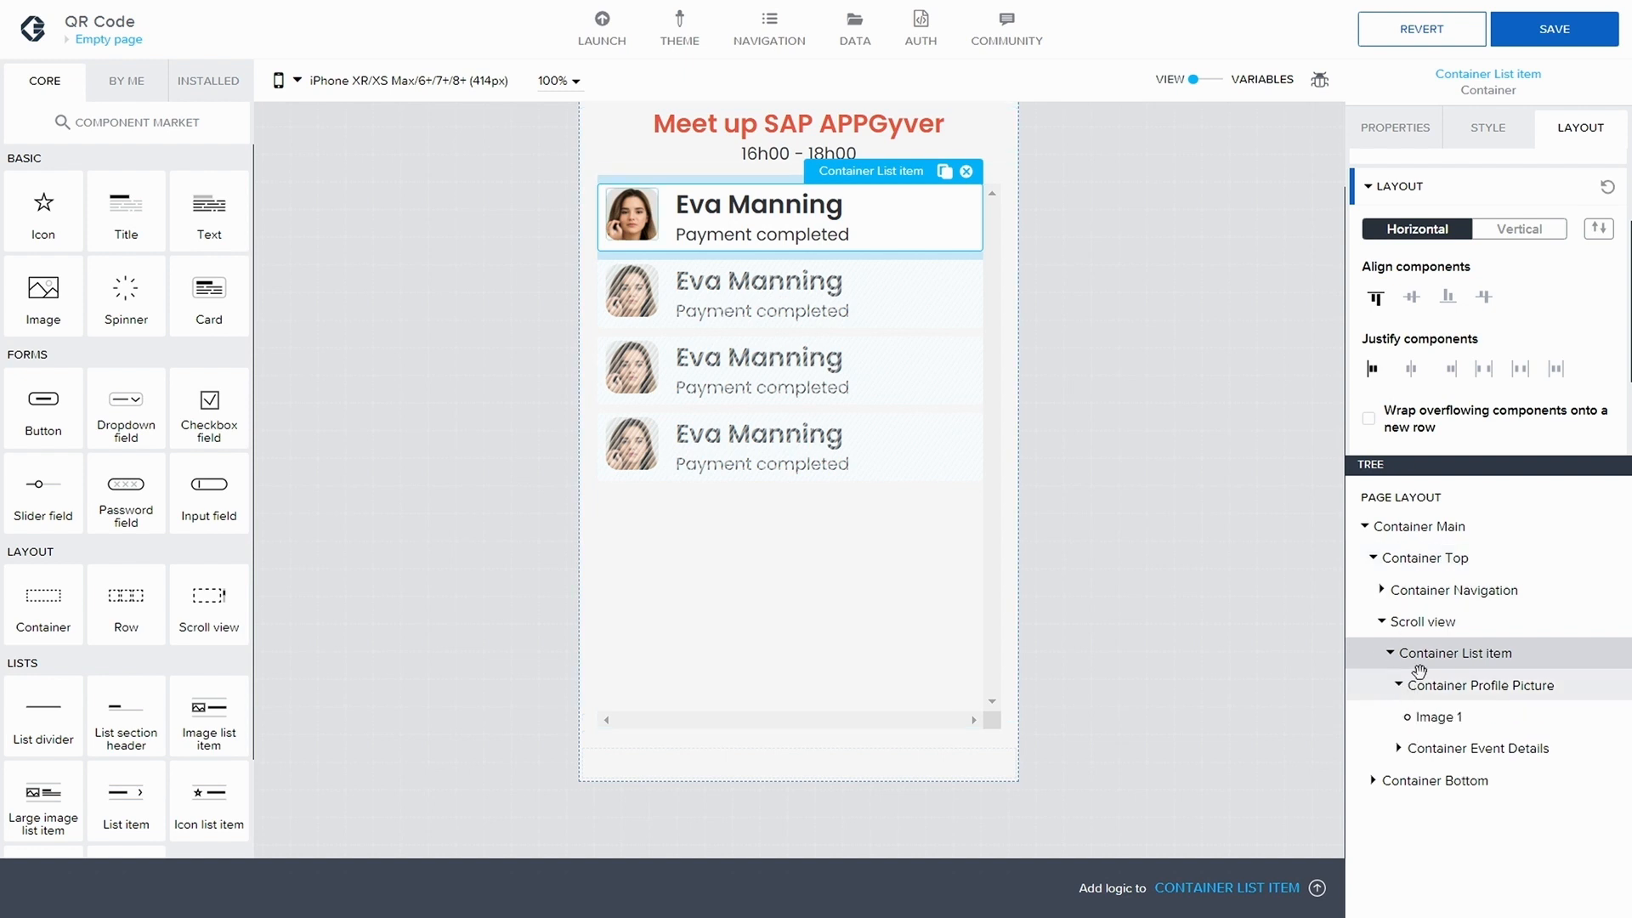
- Justify the children of the profile picture container vertically to the middle and save the application
{"action": "left_click", "coordinate": [1496, 685]}
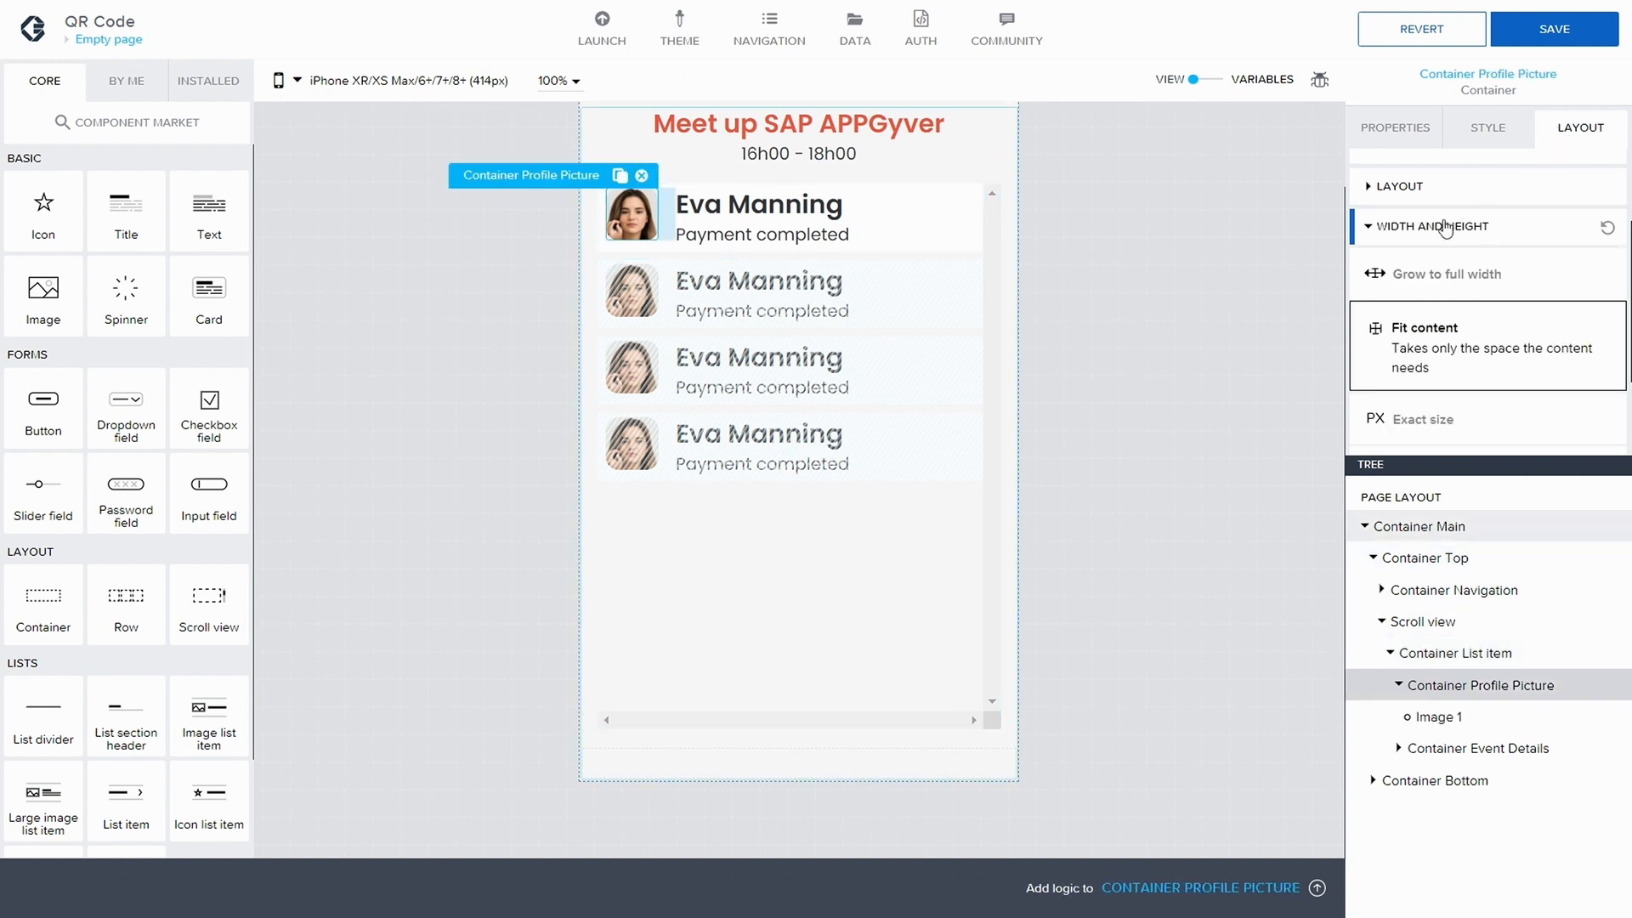
{"action": "scroll", "coordinate": [1354, 257], "scroll_direction": "up", "scroll_amount": 2}
{"action": "left_click", "coordinate": [1368, 325]}
{"action": "scroll", "coordinate": [1386, 340], "scroll_direction": "down", "scroll_amount": 2}
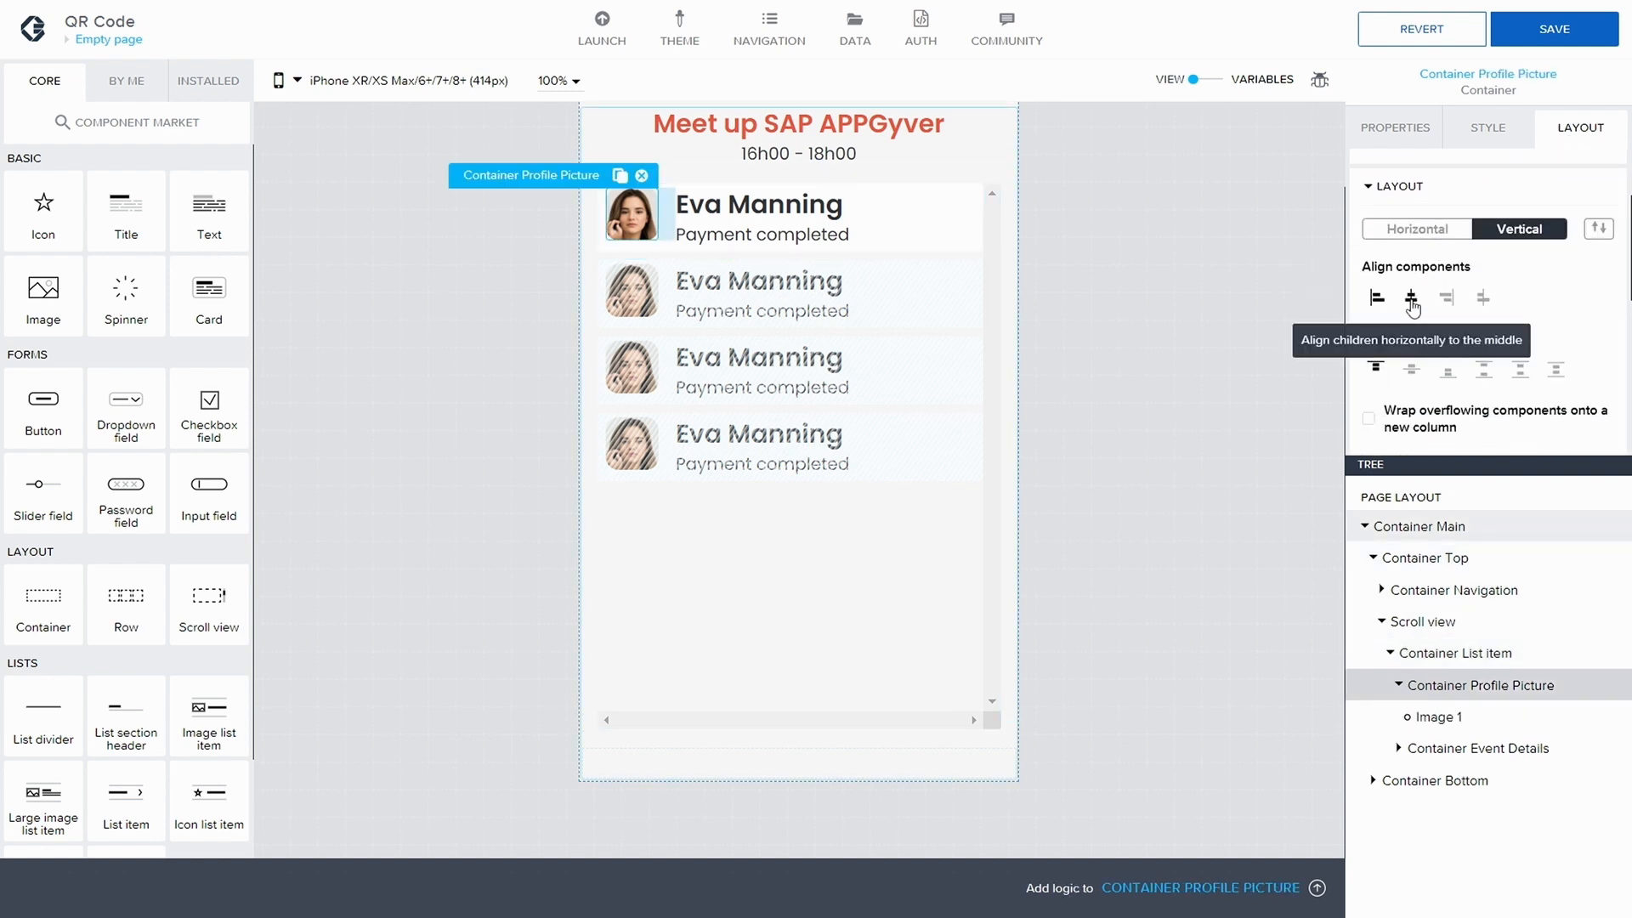
{"action": "left_click", "coordinate": [1412, 371]}
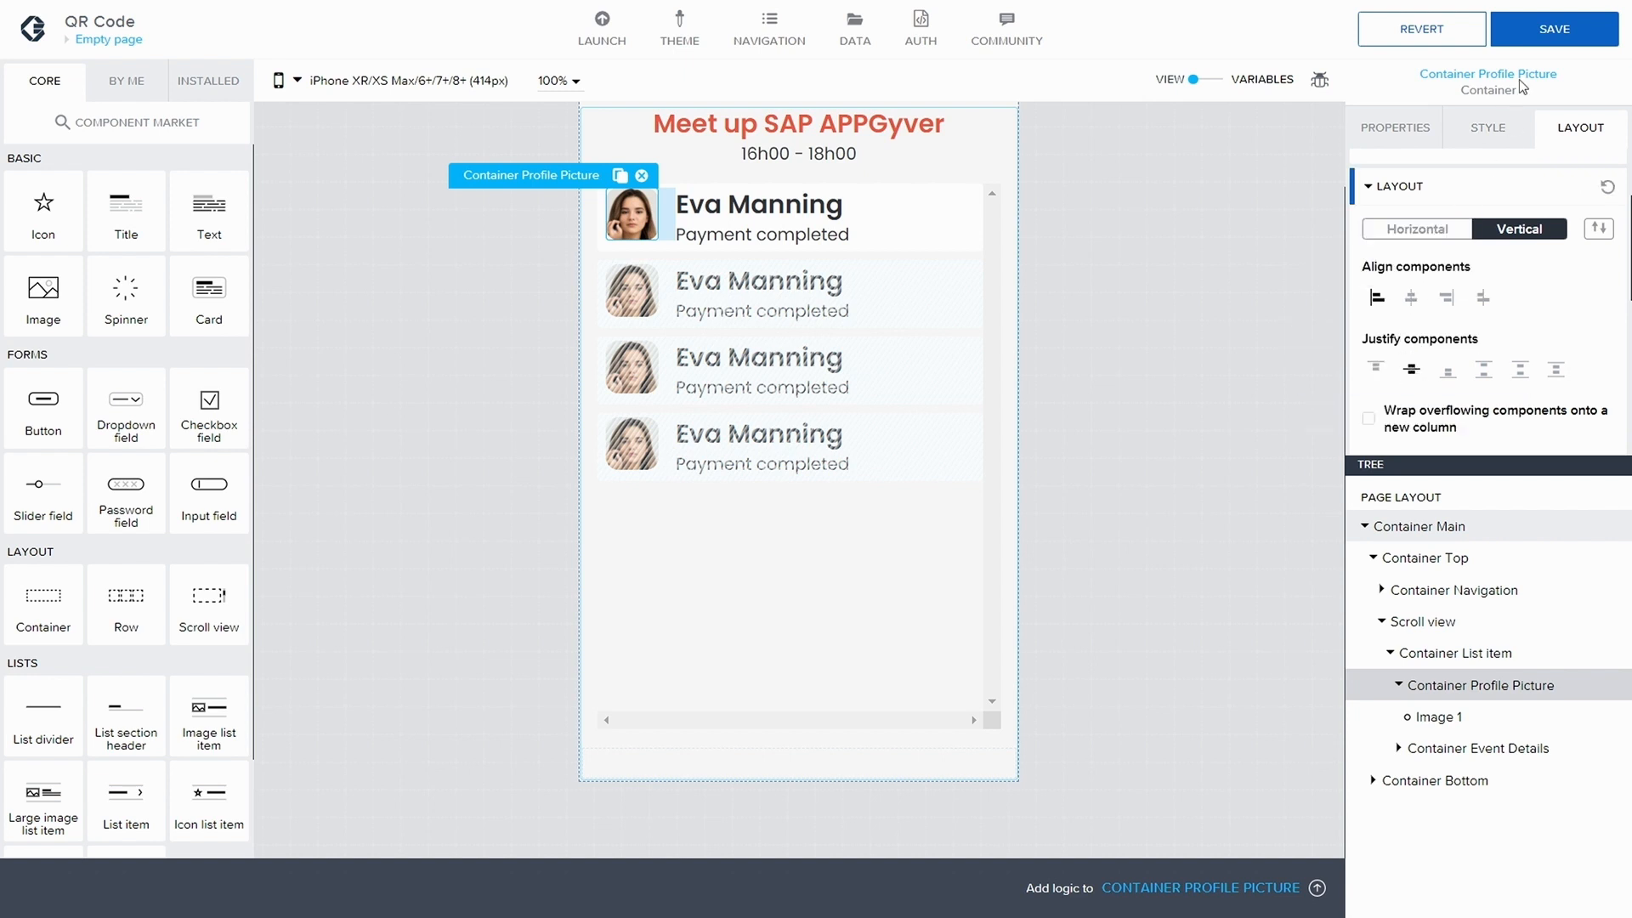
{"action": "left_click", "coordinate": [1554, 29]}
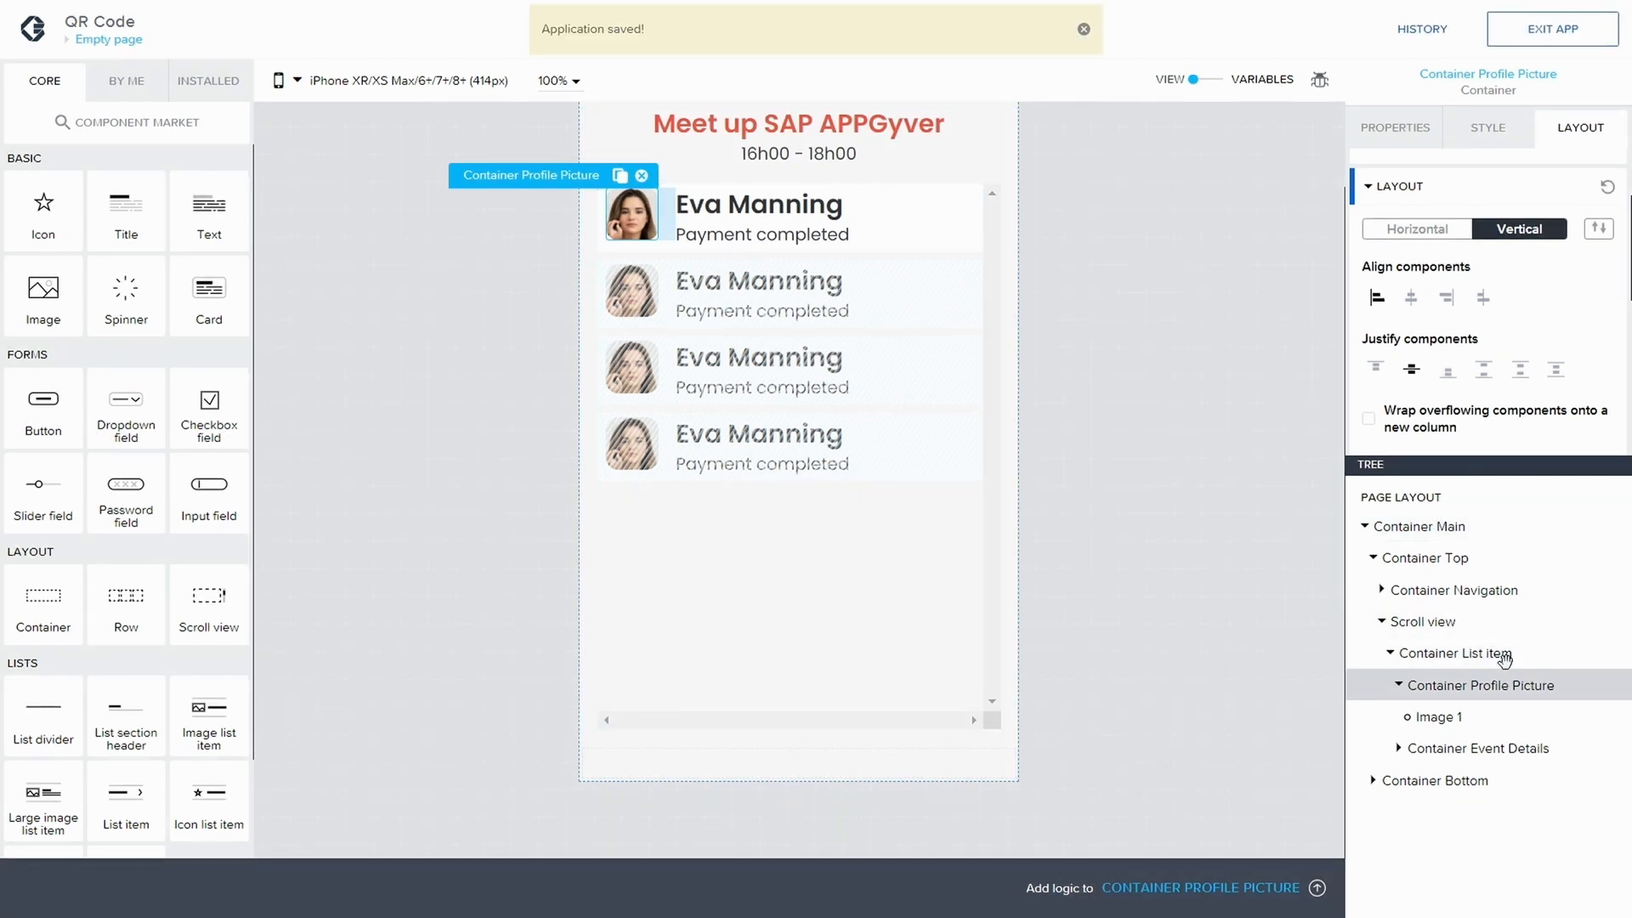
- Try the Grow to full width option on the profile picture container and return it to Fit content
{"action": "left_click", "coordinate": [1398, 685]}
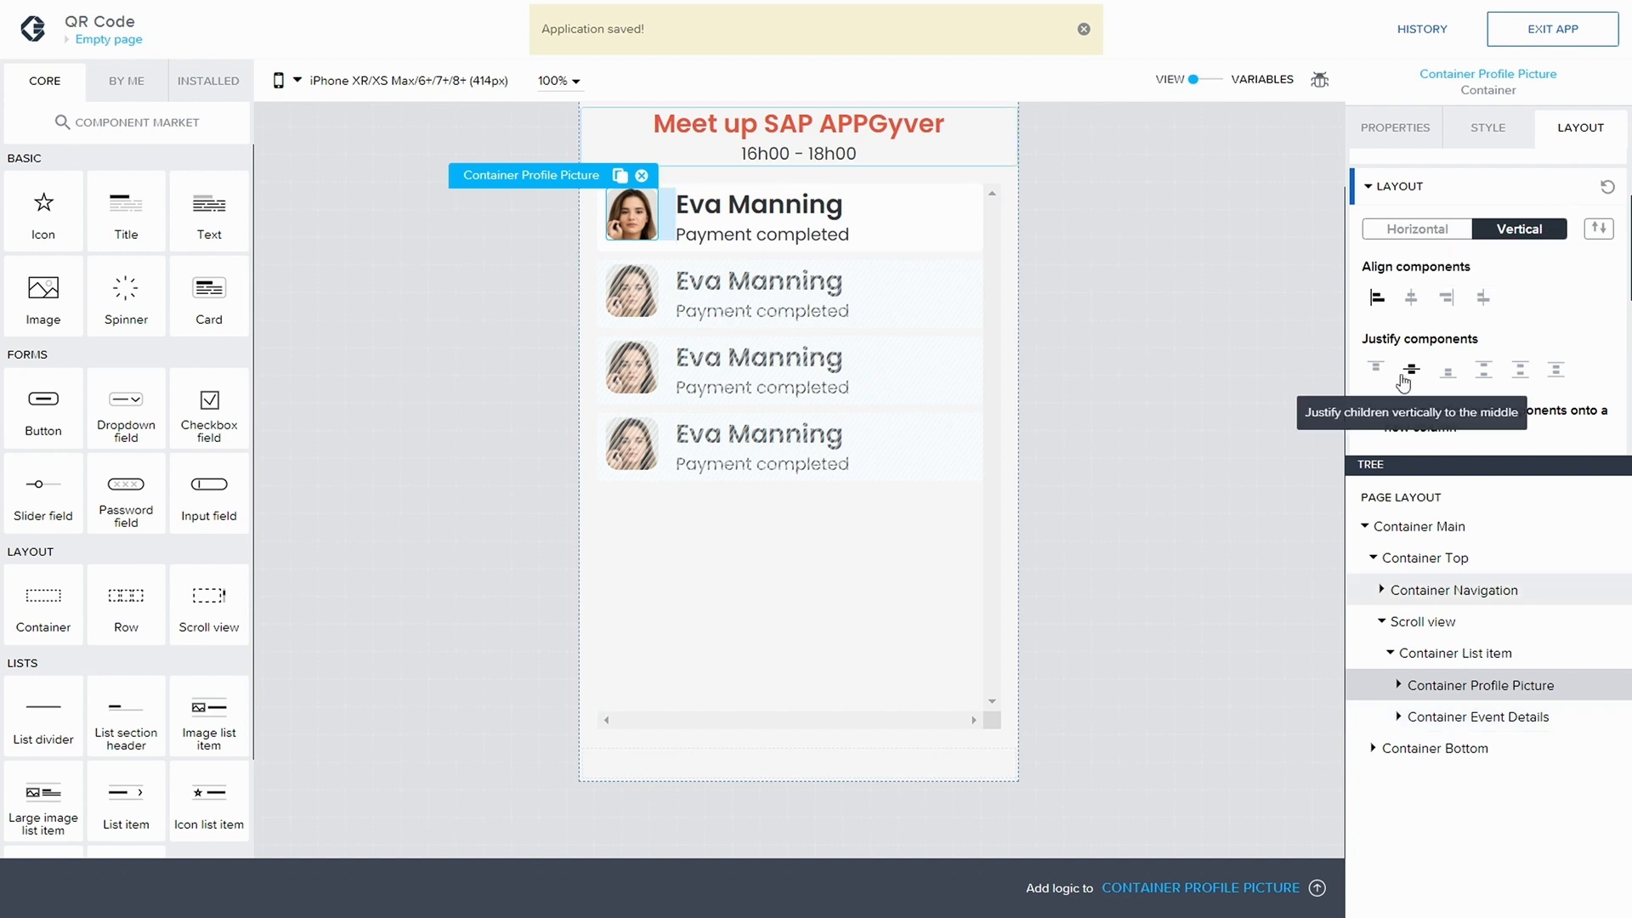
{"action": "scroll", "coordinate": [1417, 406], "scroll_direction": "down", "scroll_amount": 2}
{"action": "scroll", "coordinate": [1359, 406], "scroll_direction": "down", "scroll_amount": 3}
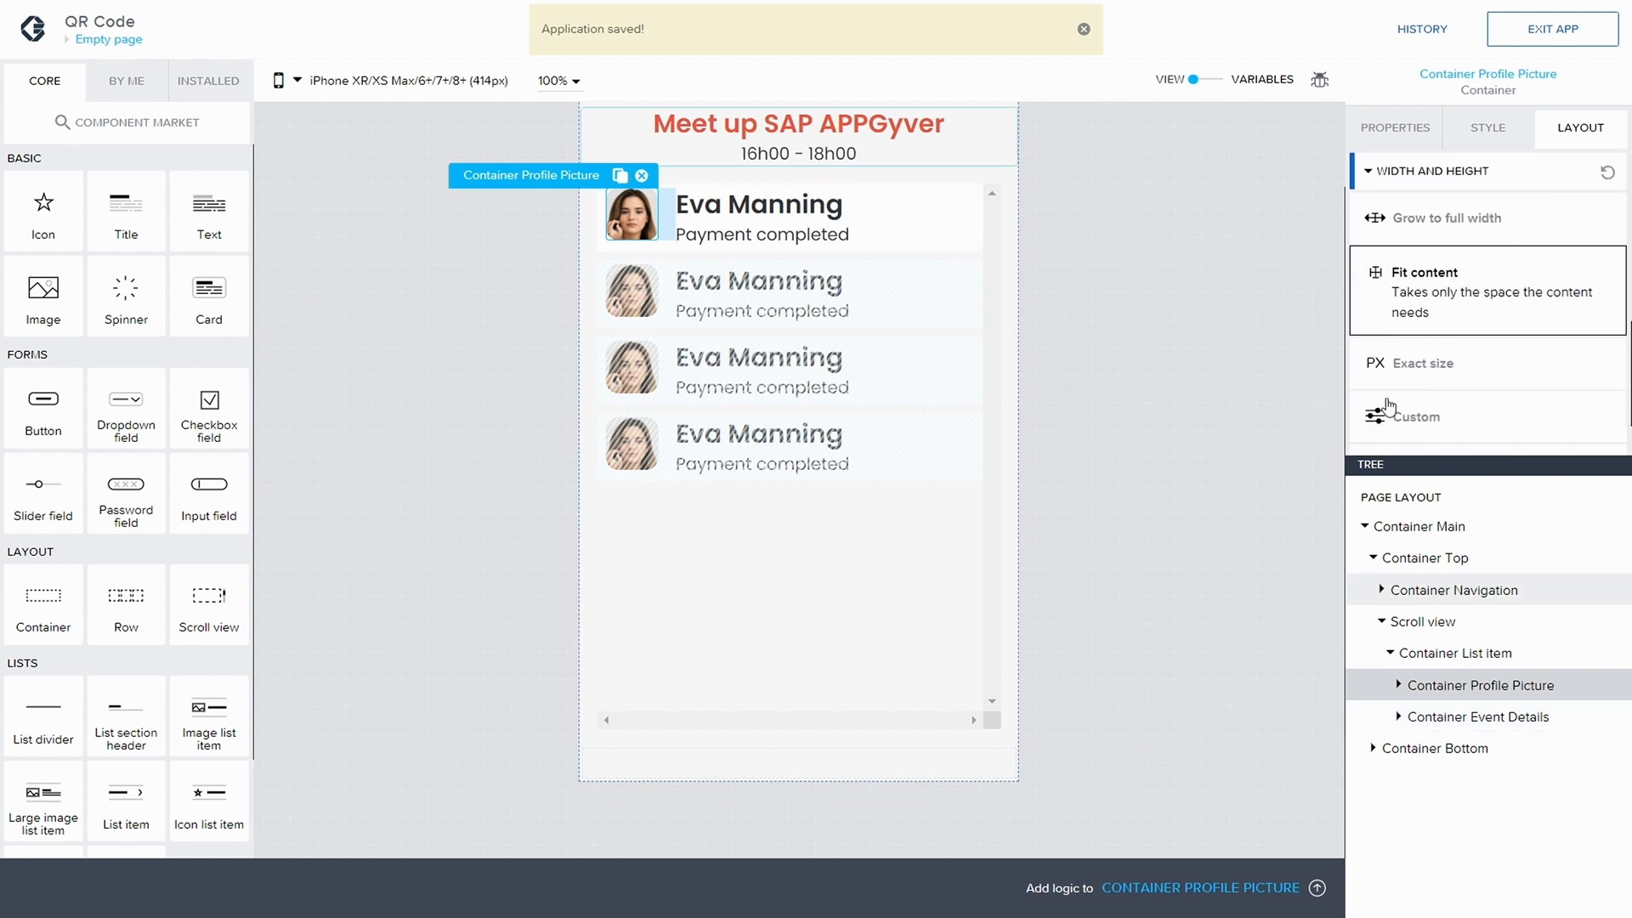
{"action": "left_click", "coordinate": [1460, 222]}
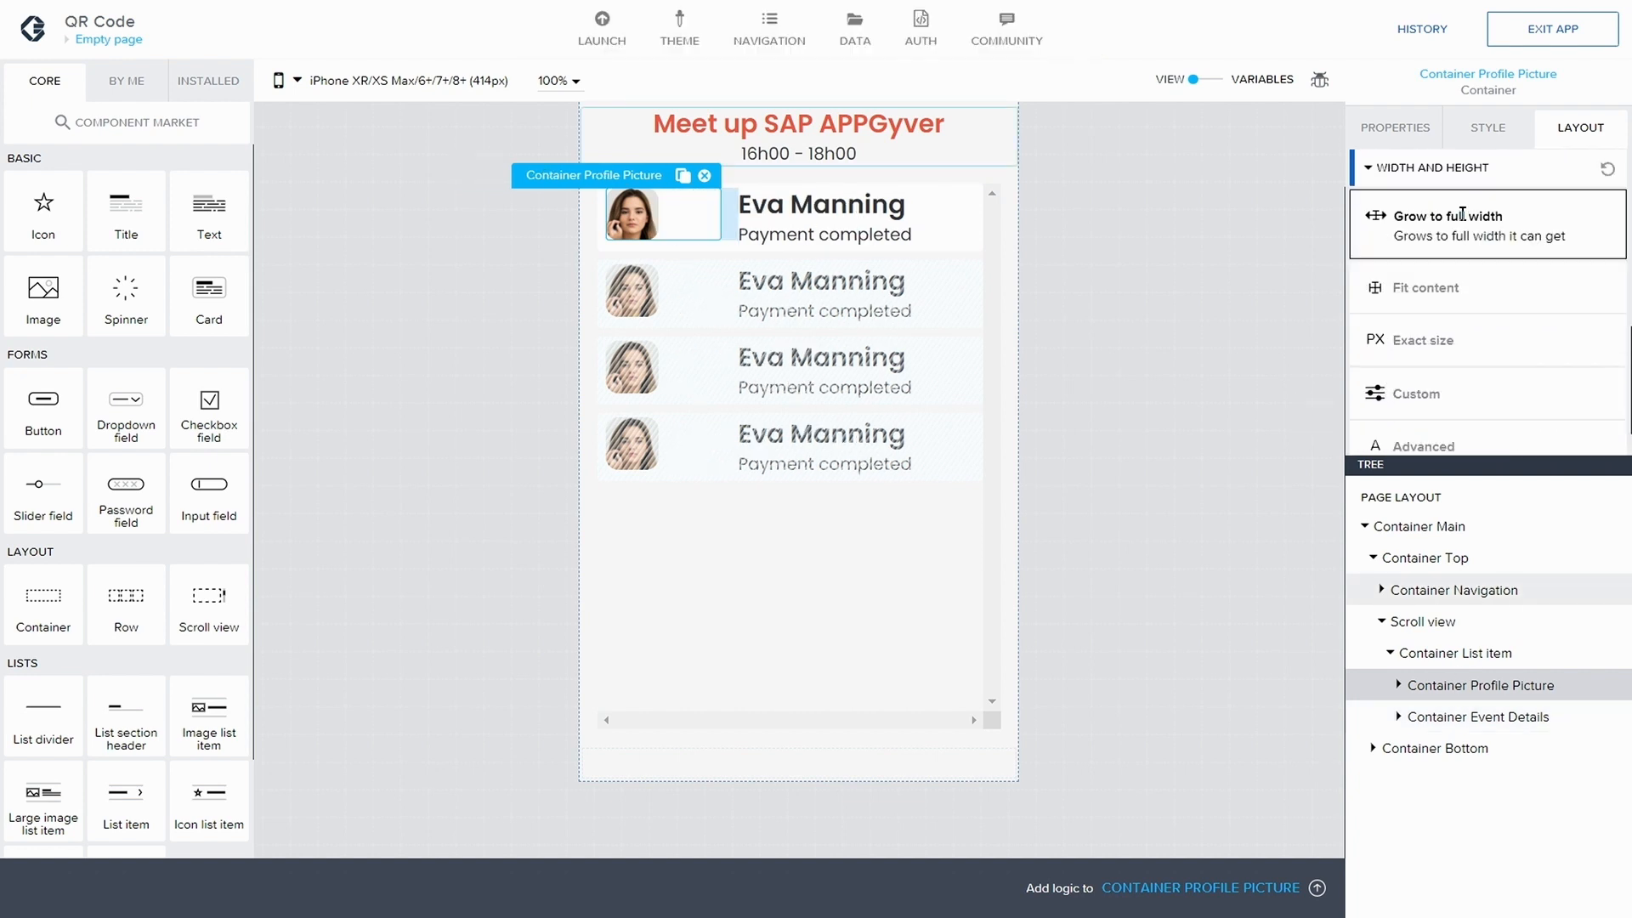
{"action": "left_click", "coordinate": [1445, 291]}
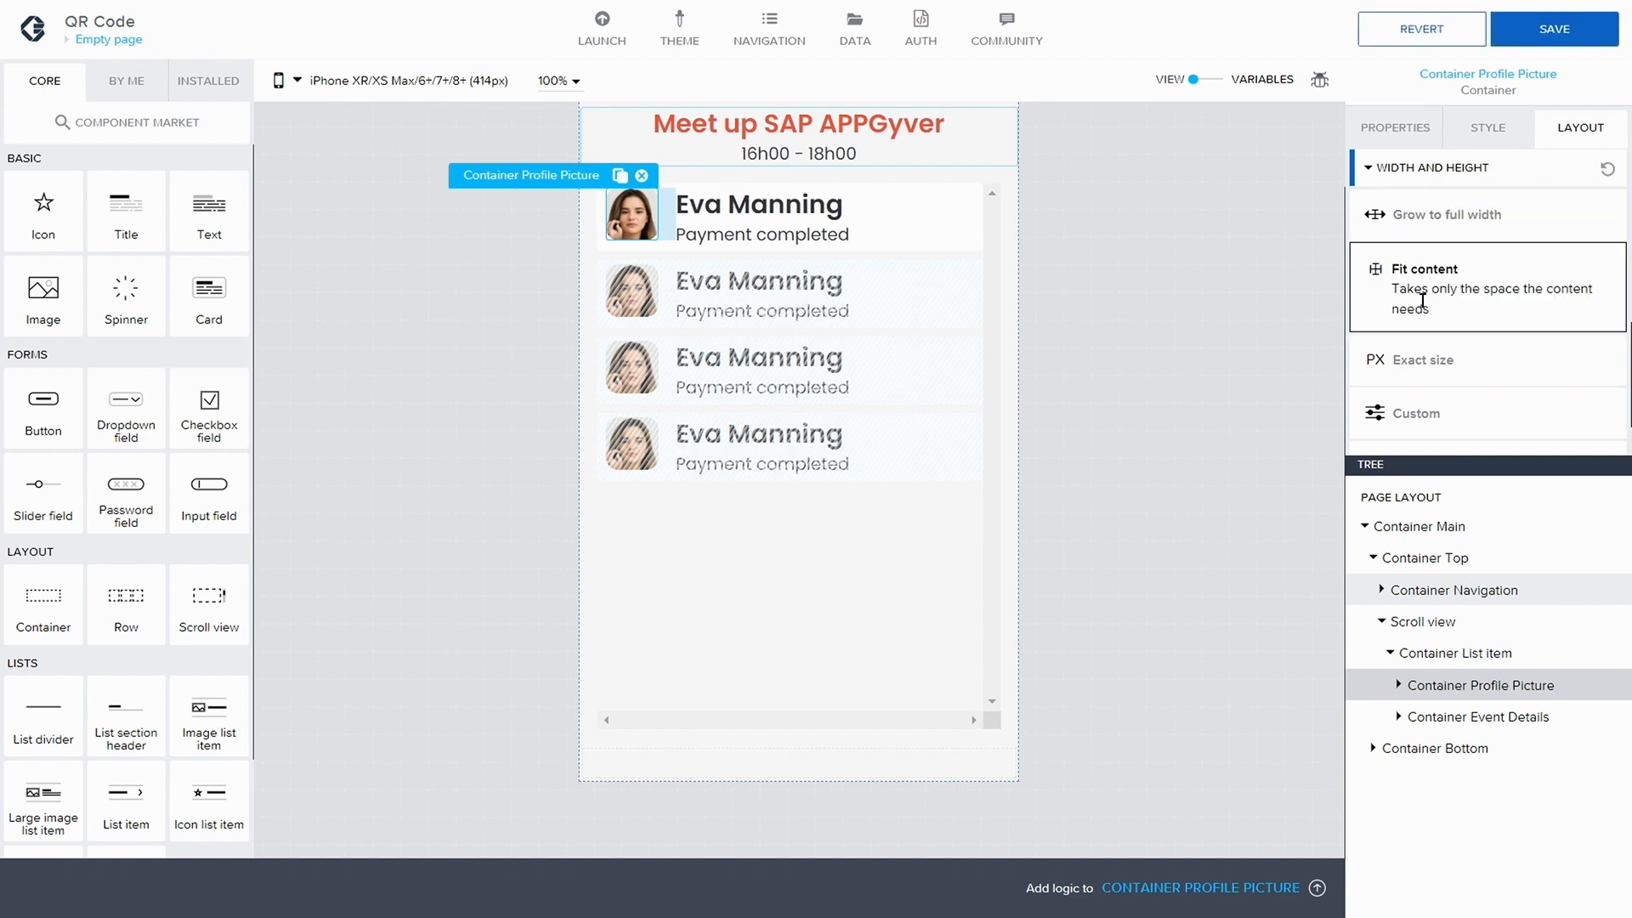
- Give the profile picture container a custom size with Fit content width and Grow to height, and save the application
{"action": "scroll", "coordinate": [1415, 374], "scroll_direction": "down", "scroll_amount": 1}
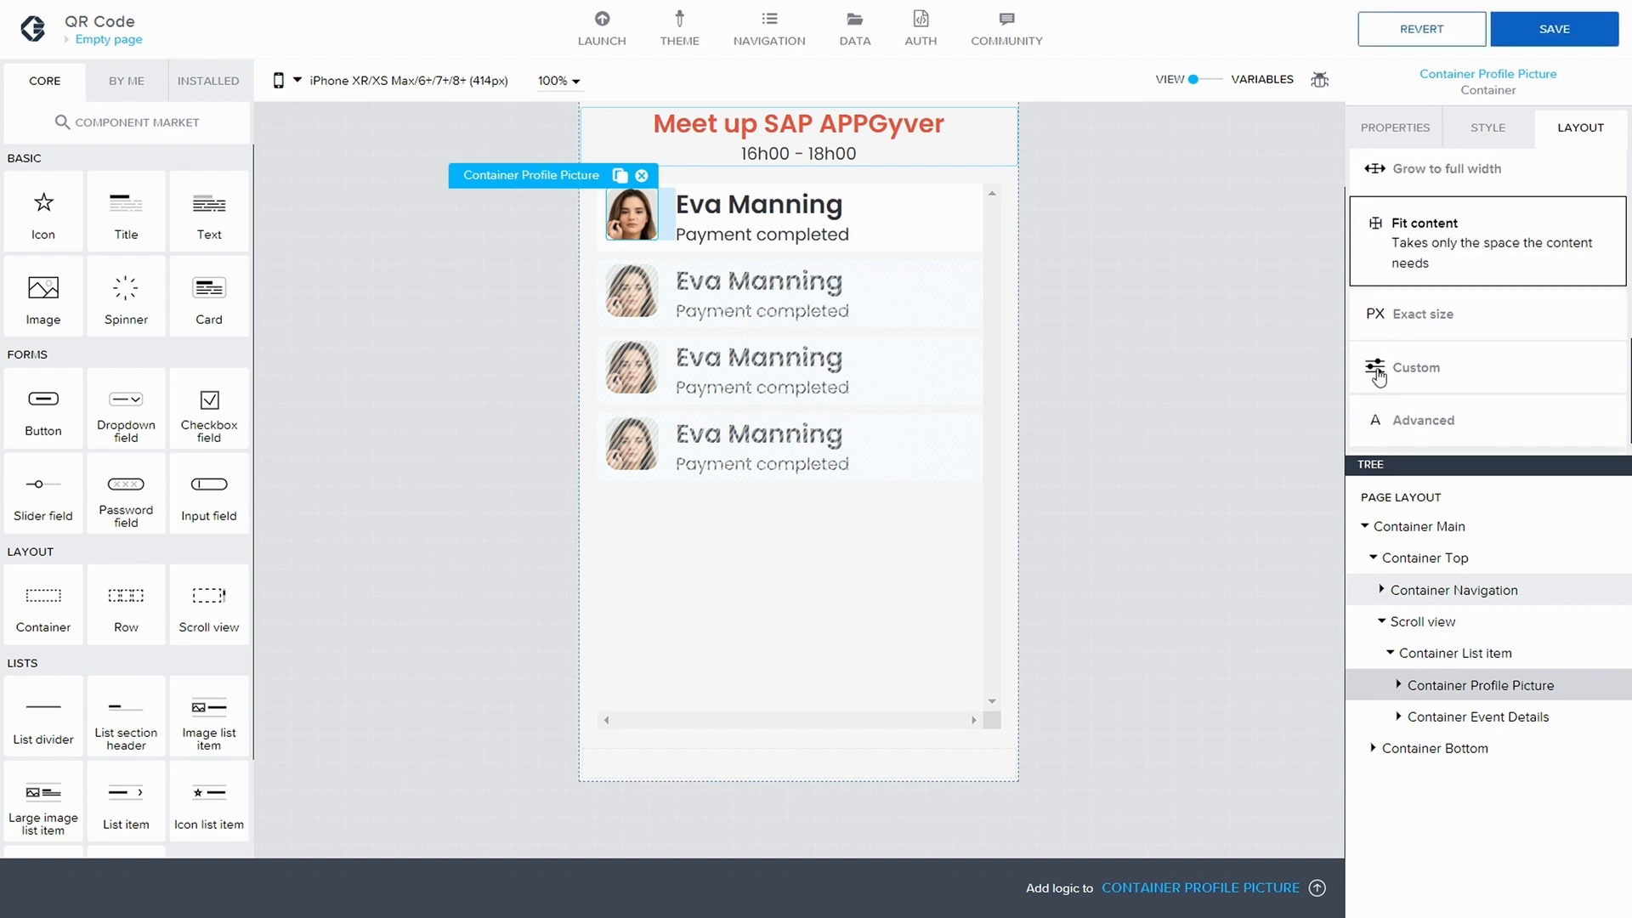
{"action": "left_click", "coordinate": [1378, 372]}
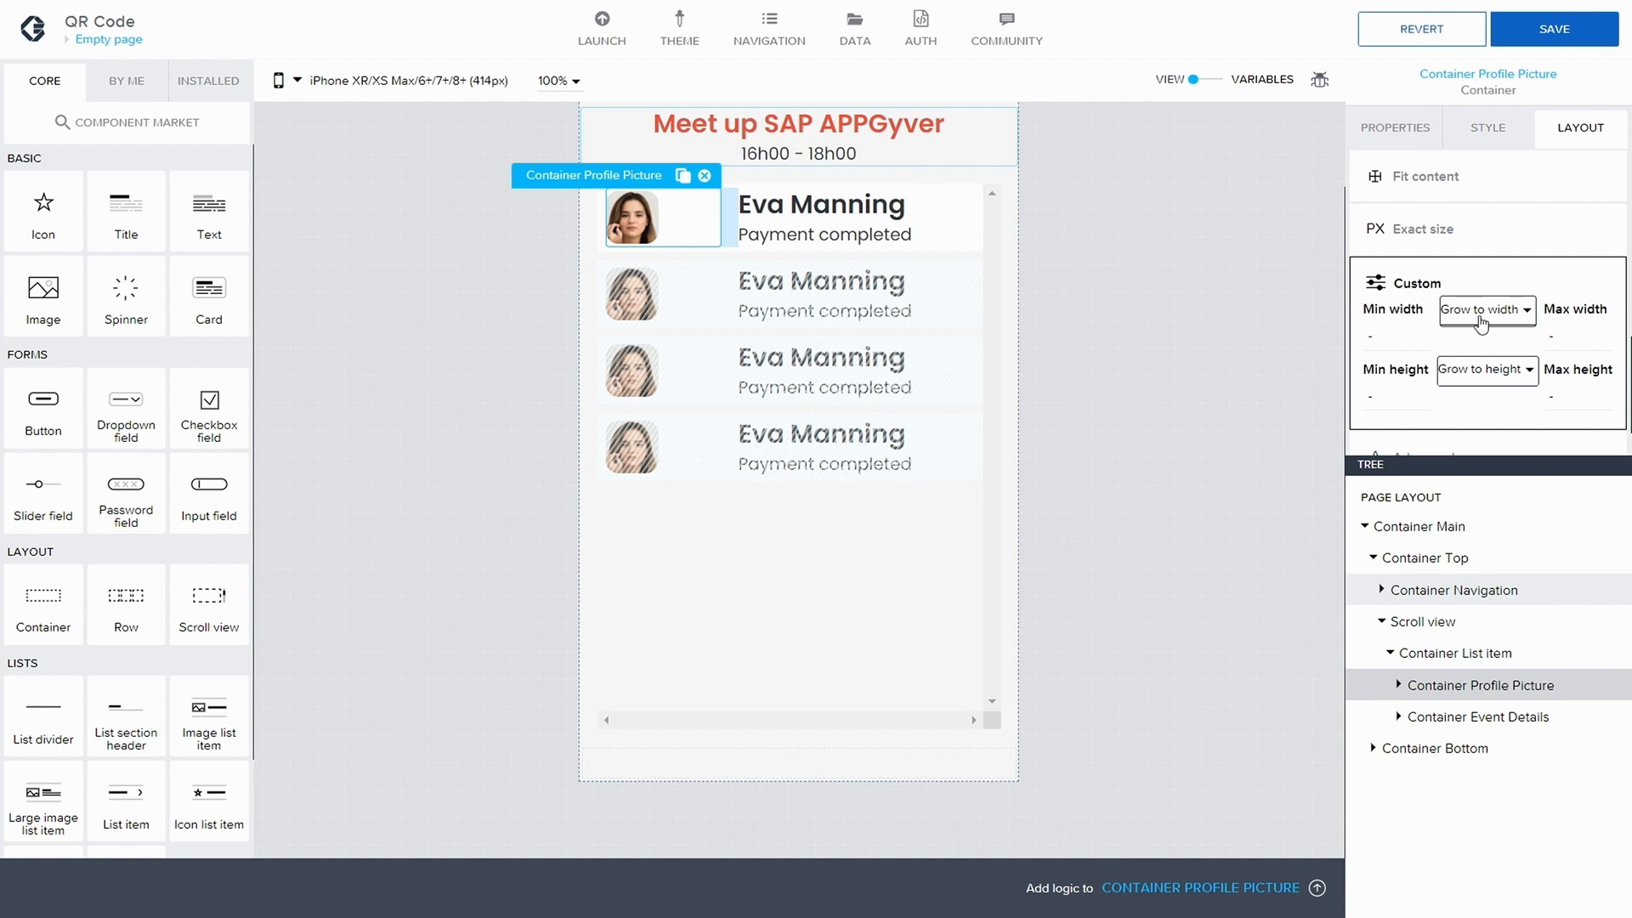
{"action": "left_click", "coordinate": [1480, 318]}
{"action": "left_click", "coordinate": [1476, 356]}
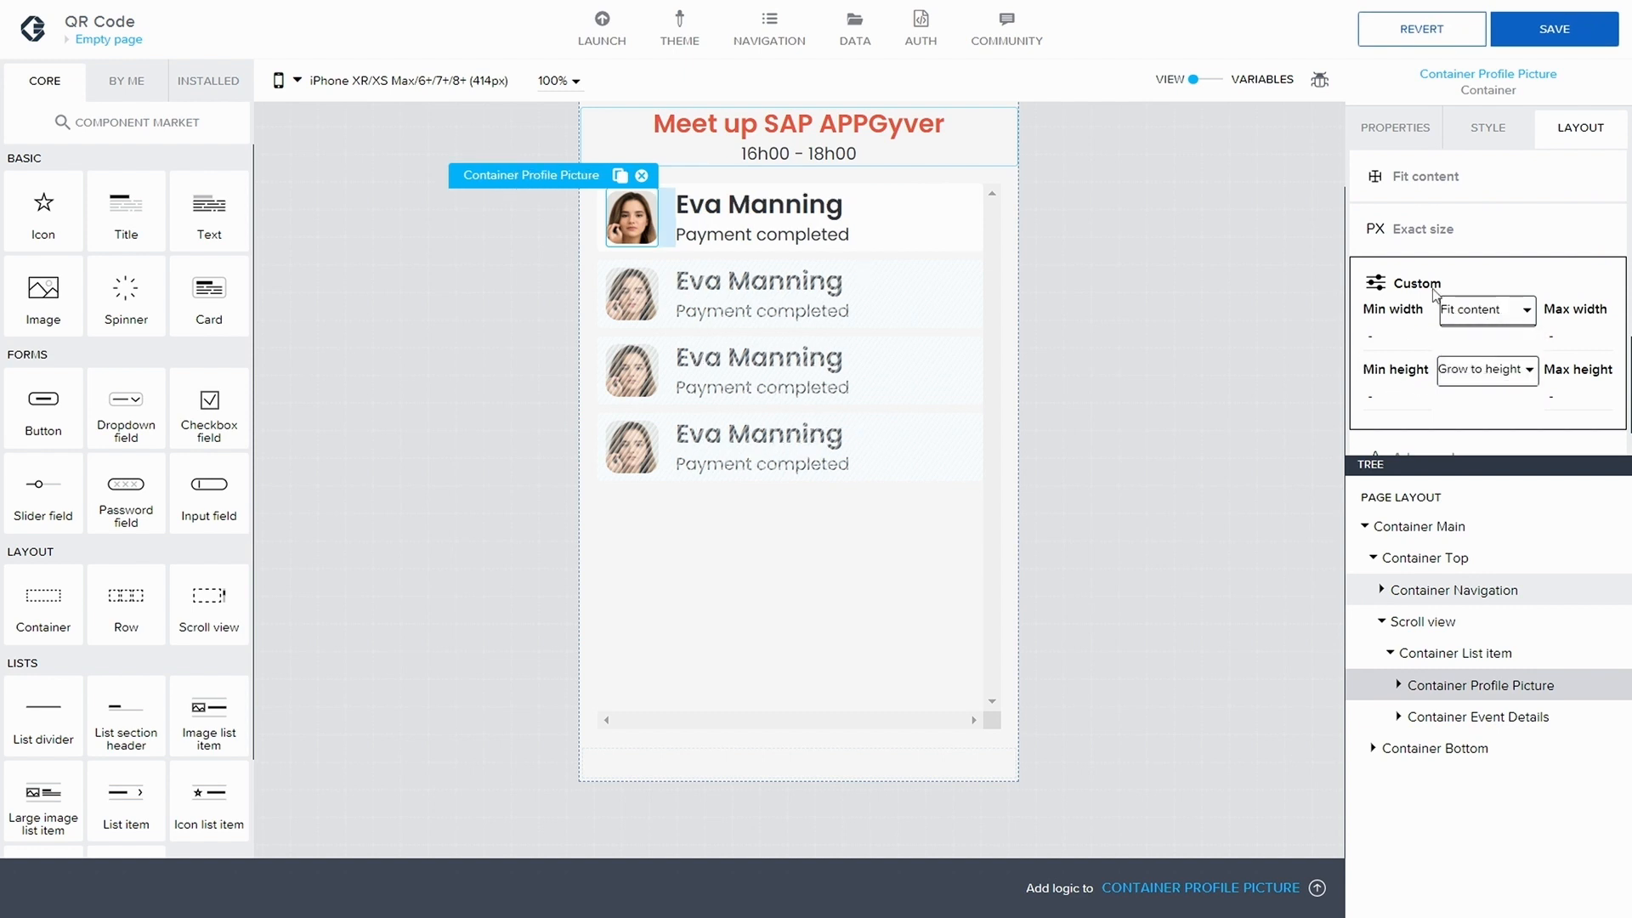
{"action": "left_click", "coordinate": [1532, 41]}
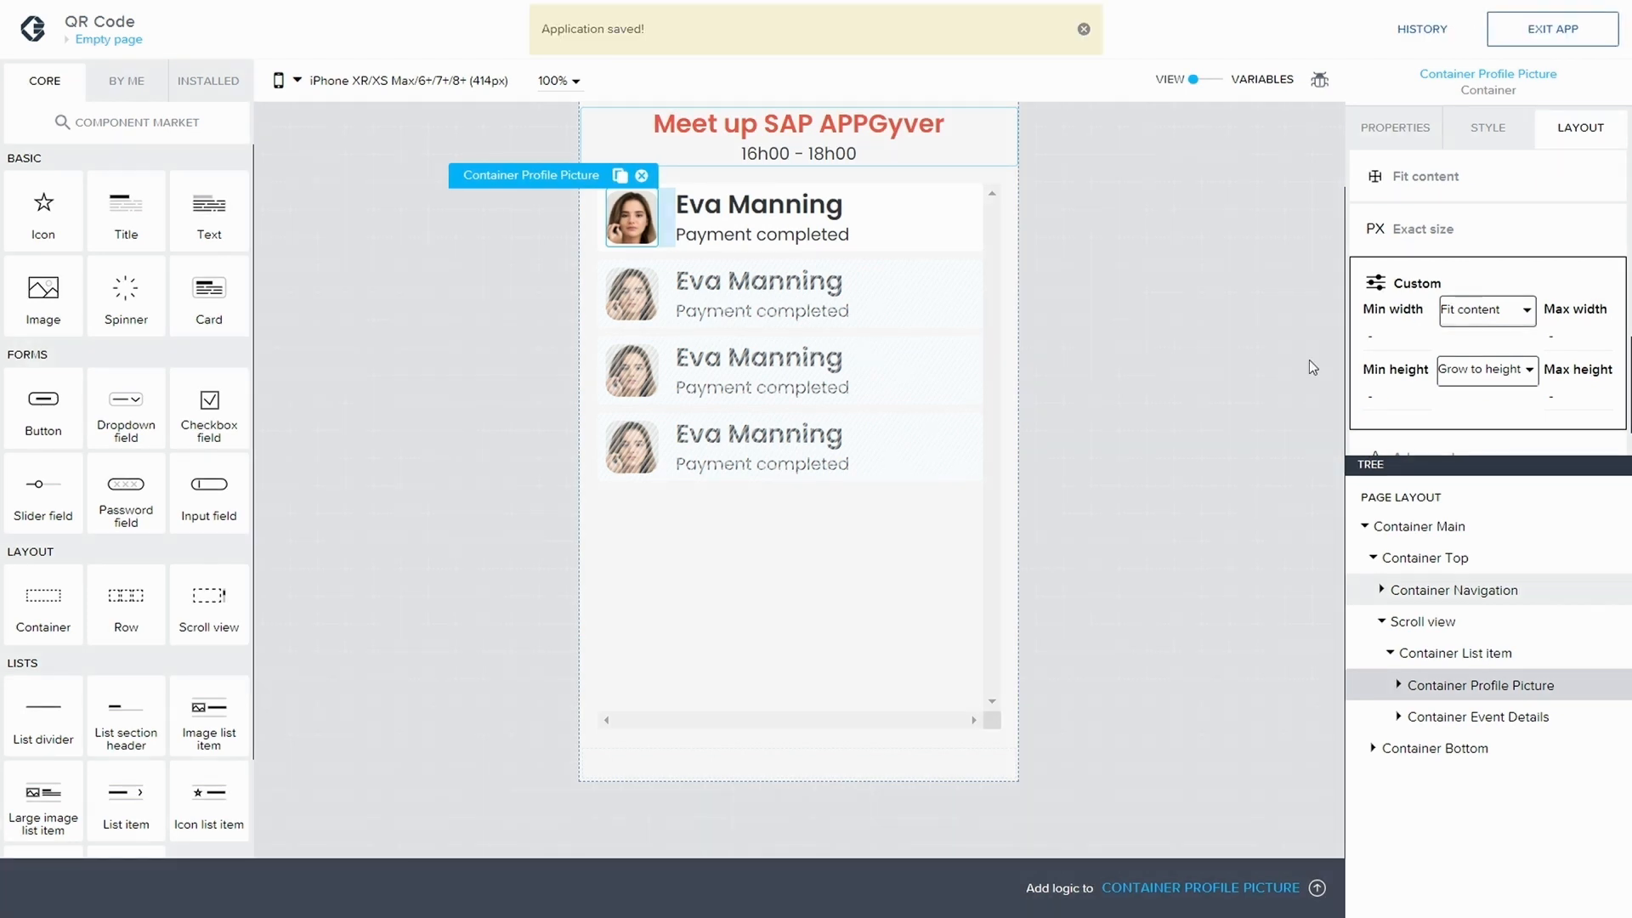
- Give the event details container a custom size with Grow to width and Grow to height, and save the application
{"action": "left_click", "coordinate": [1436, 718]}
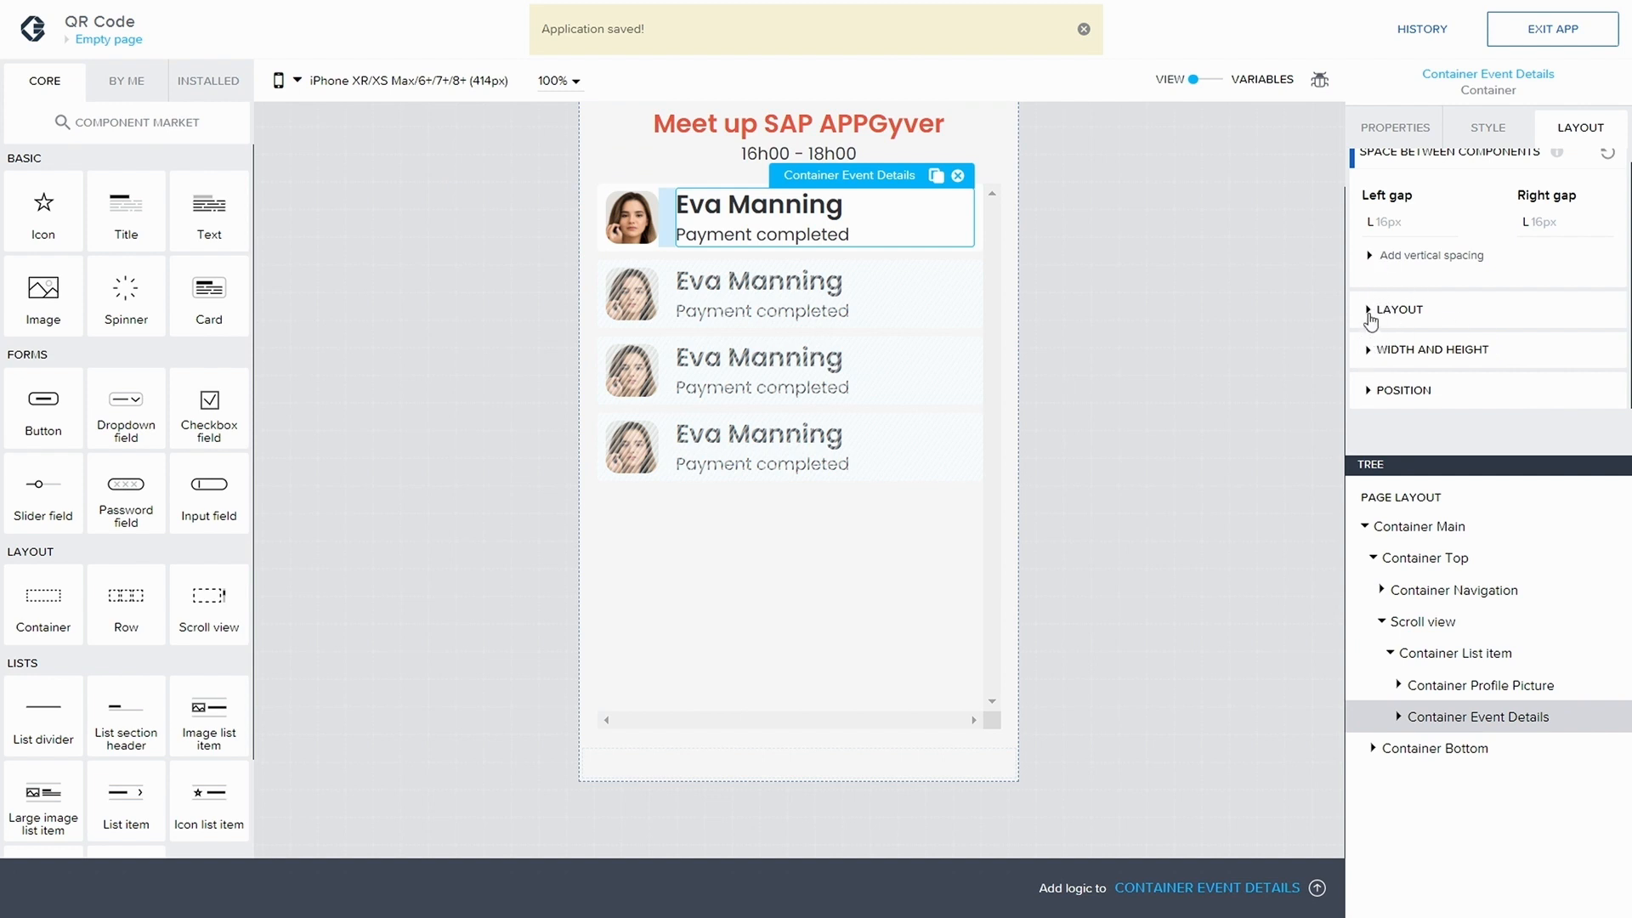
{"action": "left_click", "coordinate": [1370, 358]}
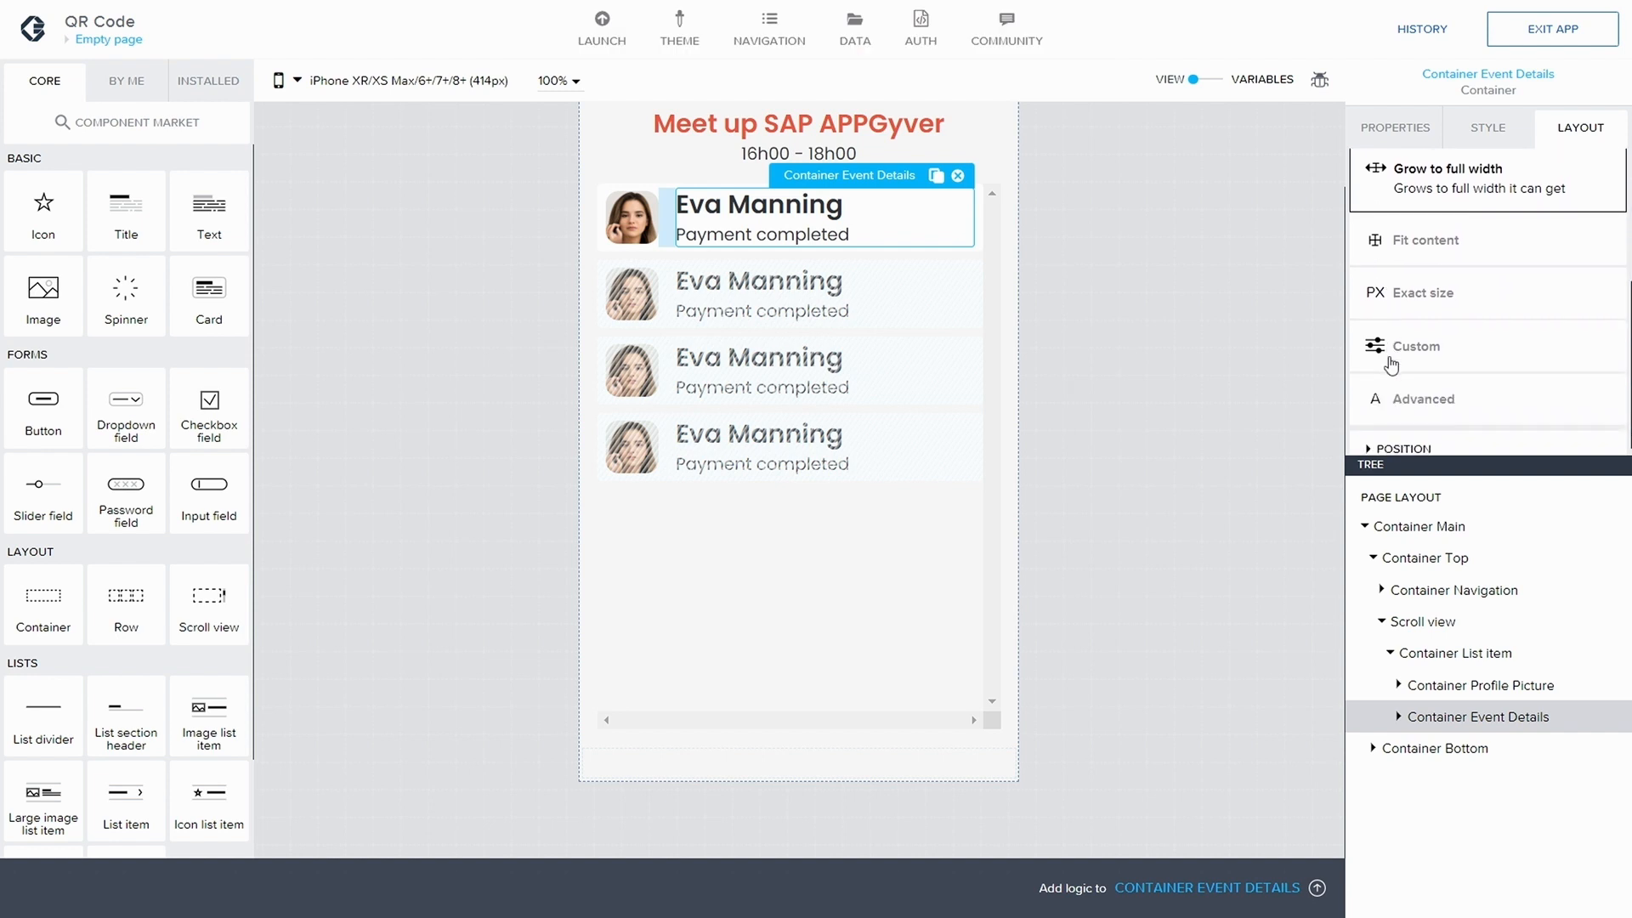
{"action": "left_click", "coordinate": [1434, 334]}
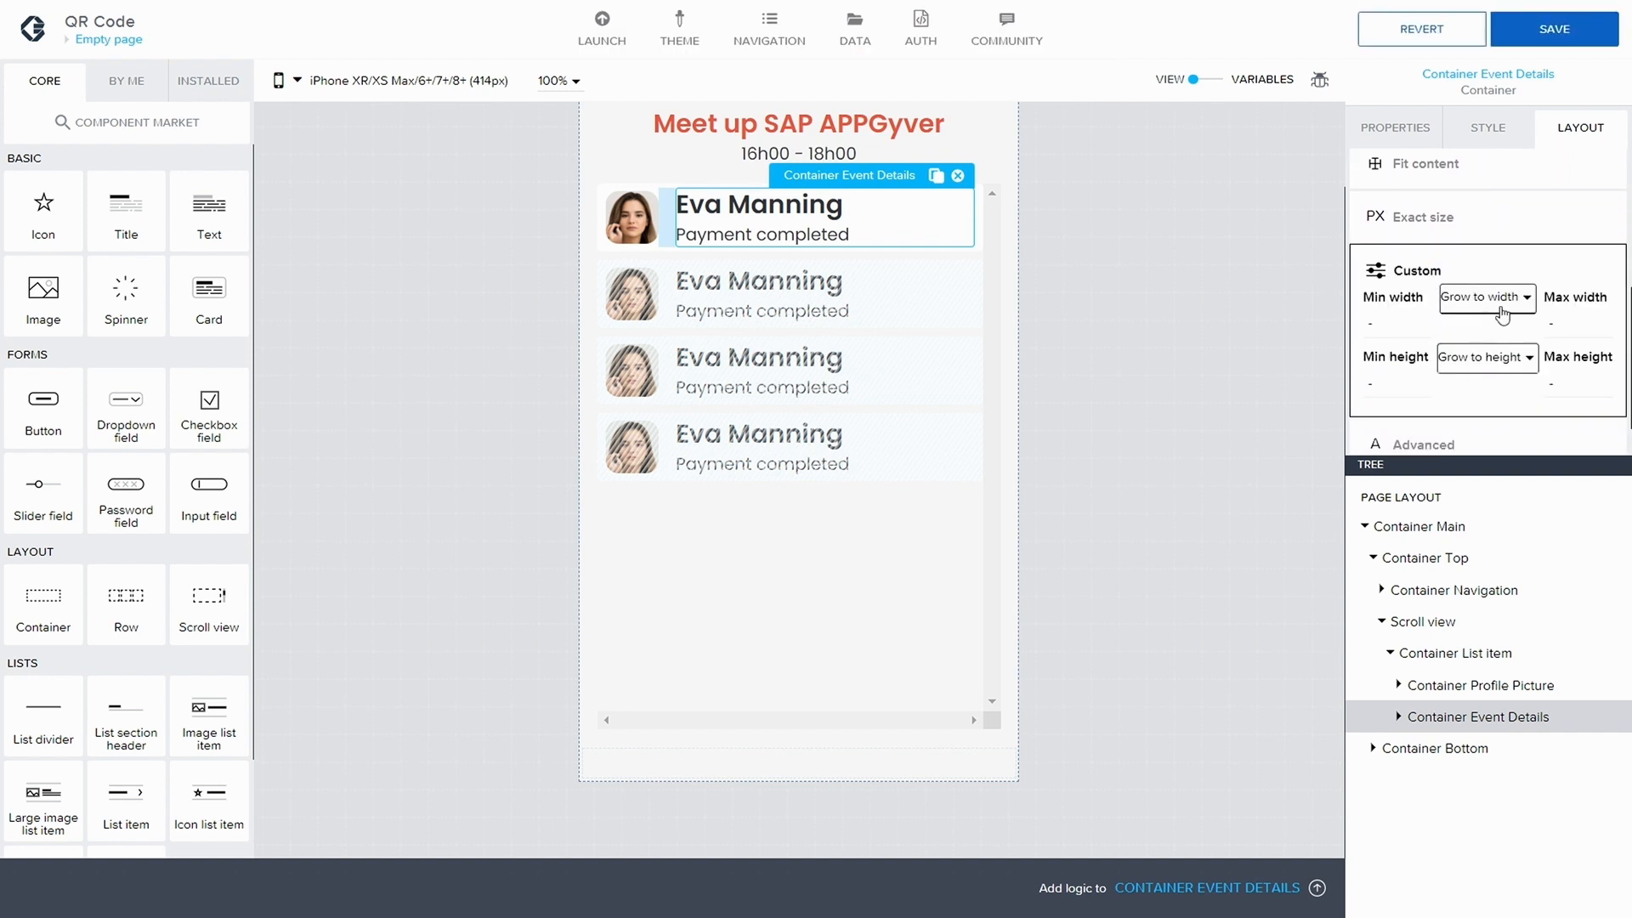
{"action": "left_click", "coordinate": [1571, 40]}
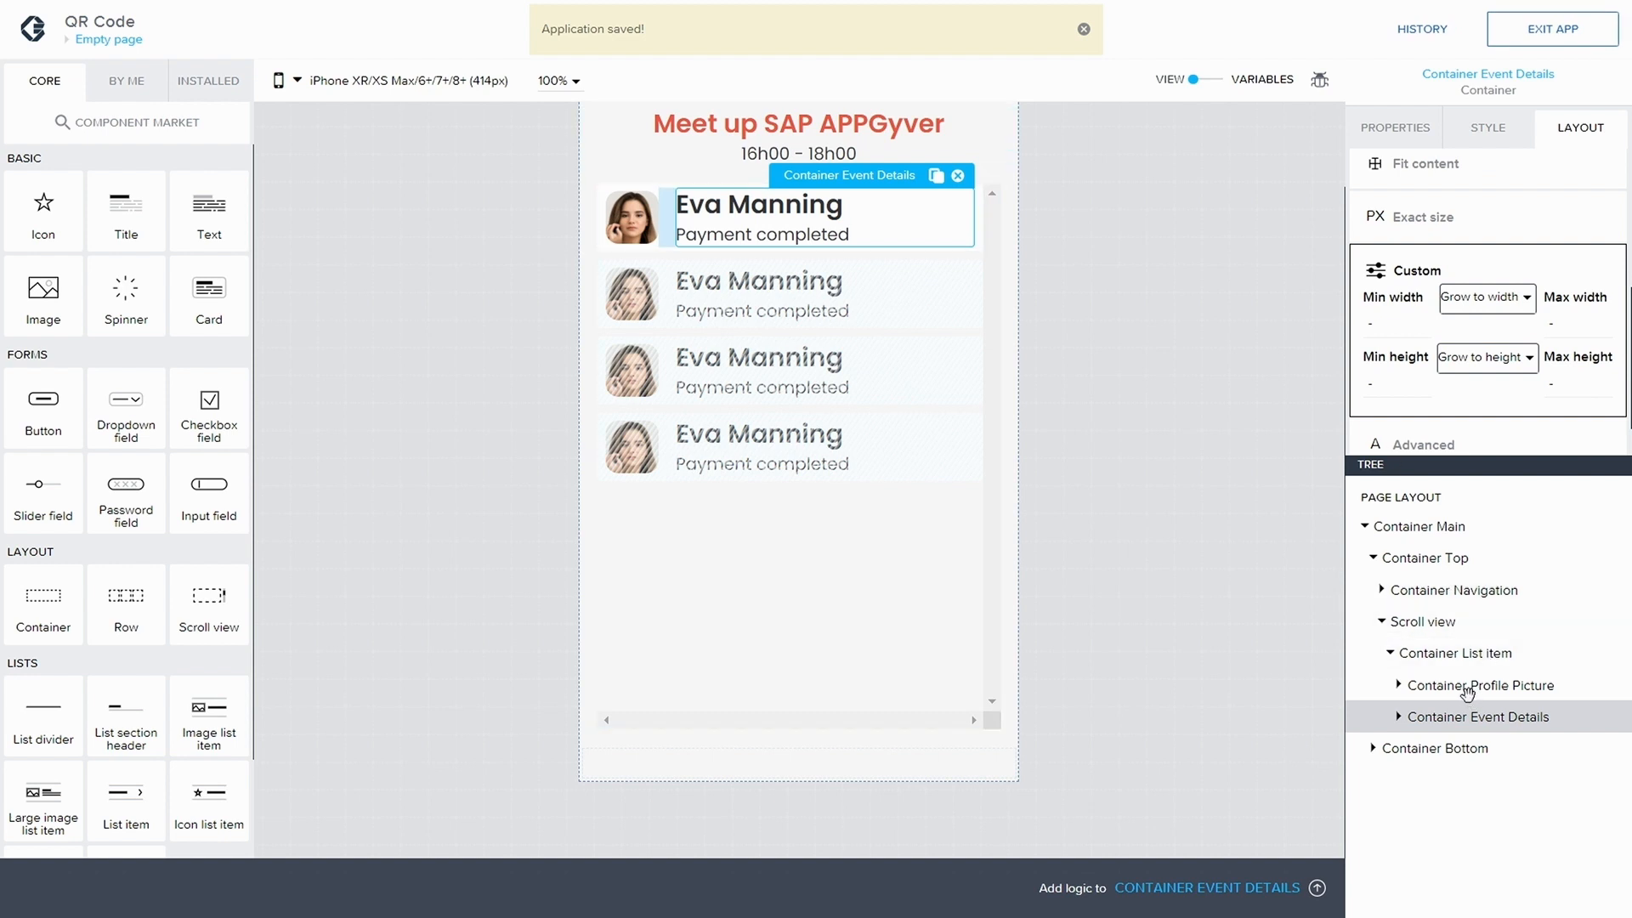
- Apply the Secondary Paragraph style class to the Text Paid component inside the event details container
{"action": "left_click", "coordinate": [1398, 717]}
{"action": "left_click", "coordinate": [1444, 780]}
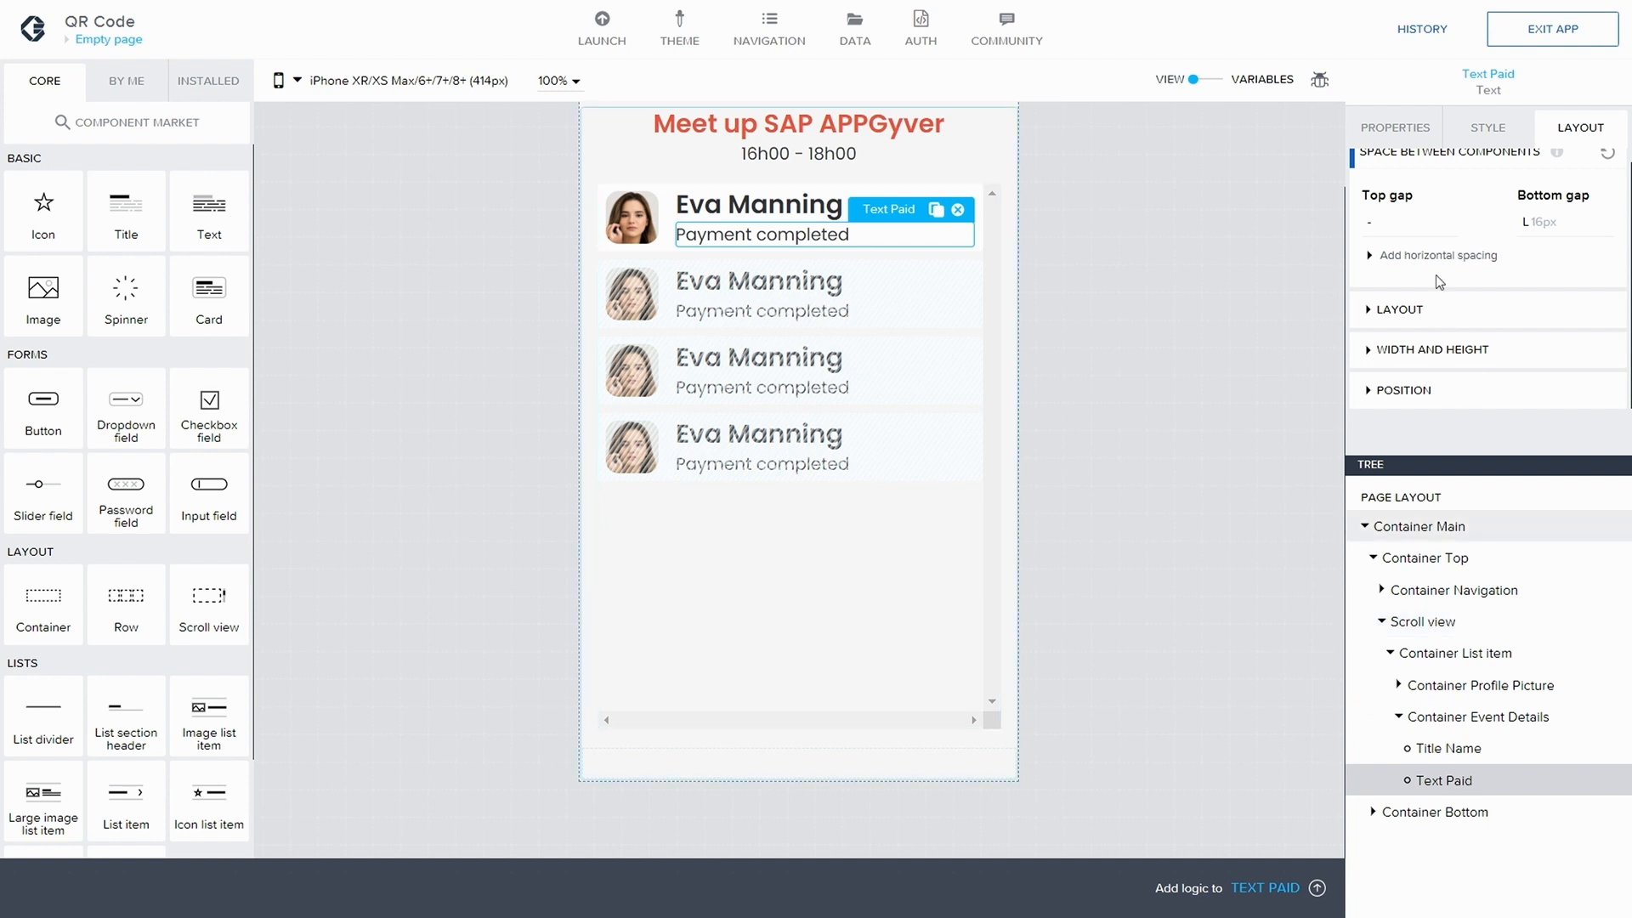
{"action": "left_click", "coordinate": [1489, 126]}
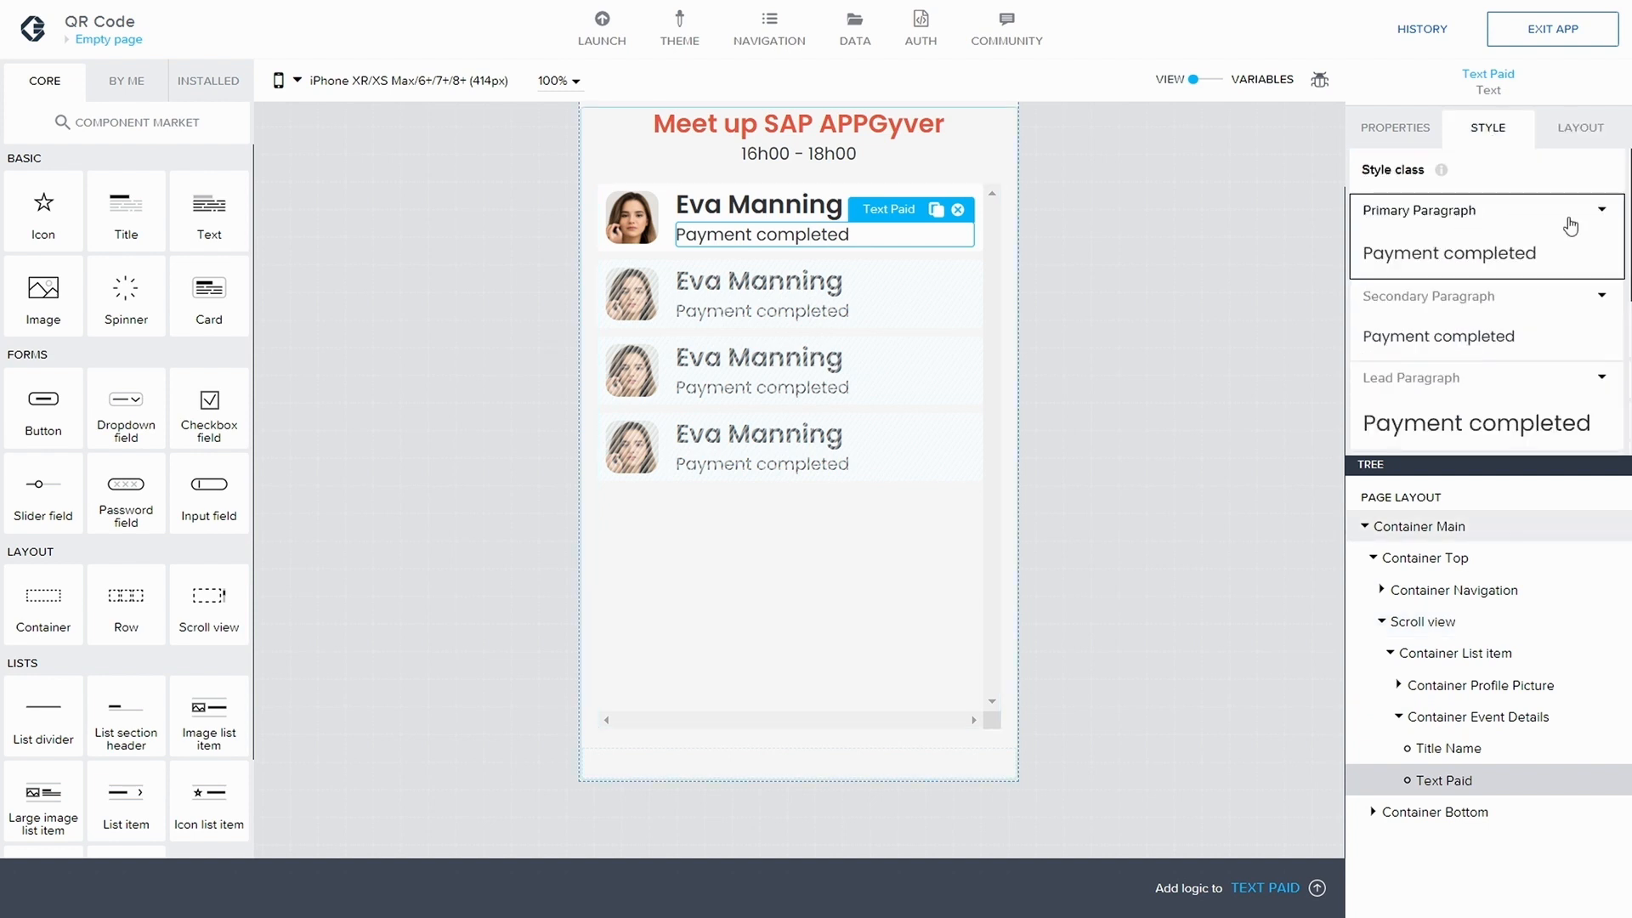
{"action": "left_click", "coordinate": [1597, 212]}
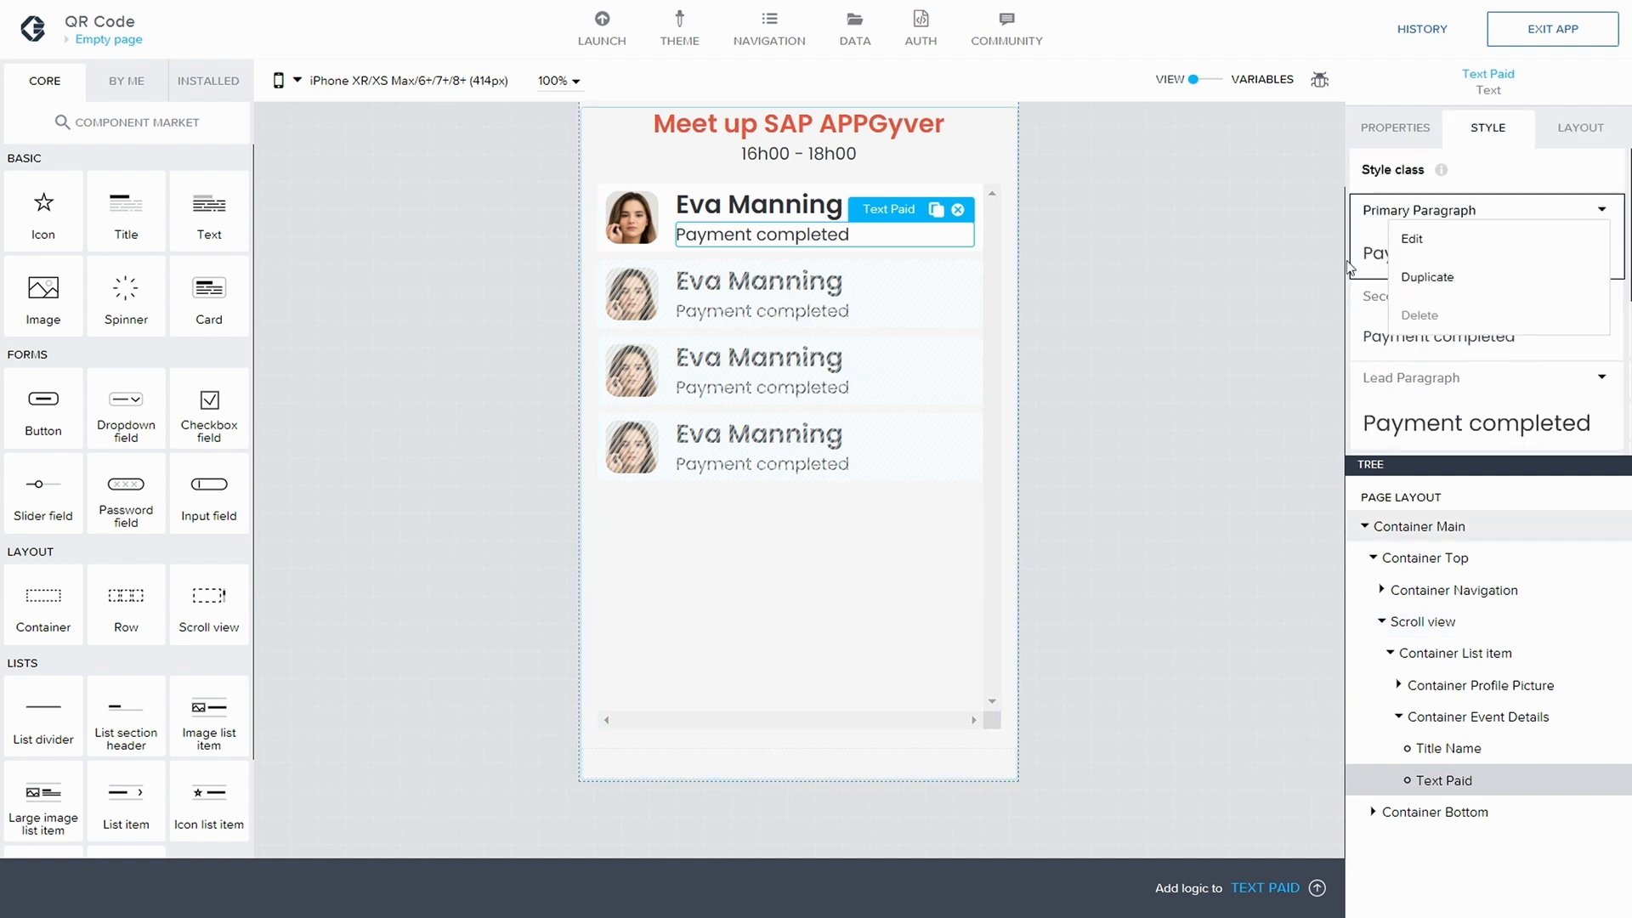
{"action": "left_click", "coordinate": [1506, 175]}
{"action": "scroll", "coordinate": [1506, 175], "scroll_direction": "down", "scroll_amount": 1}
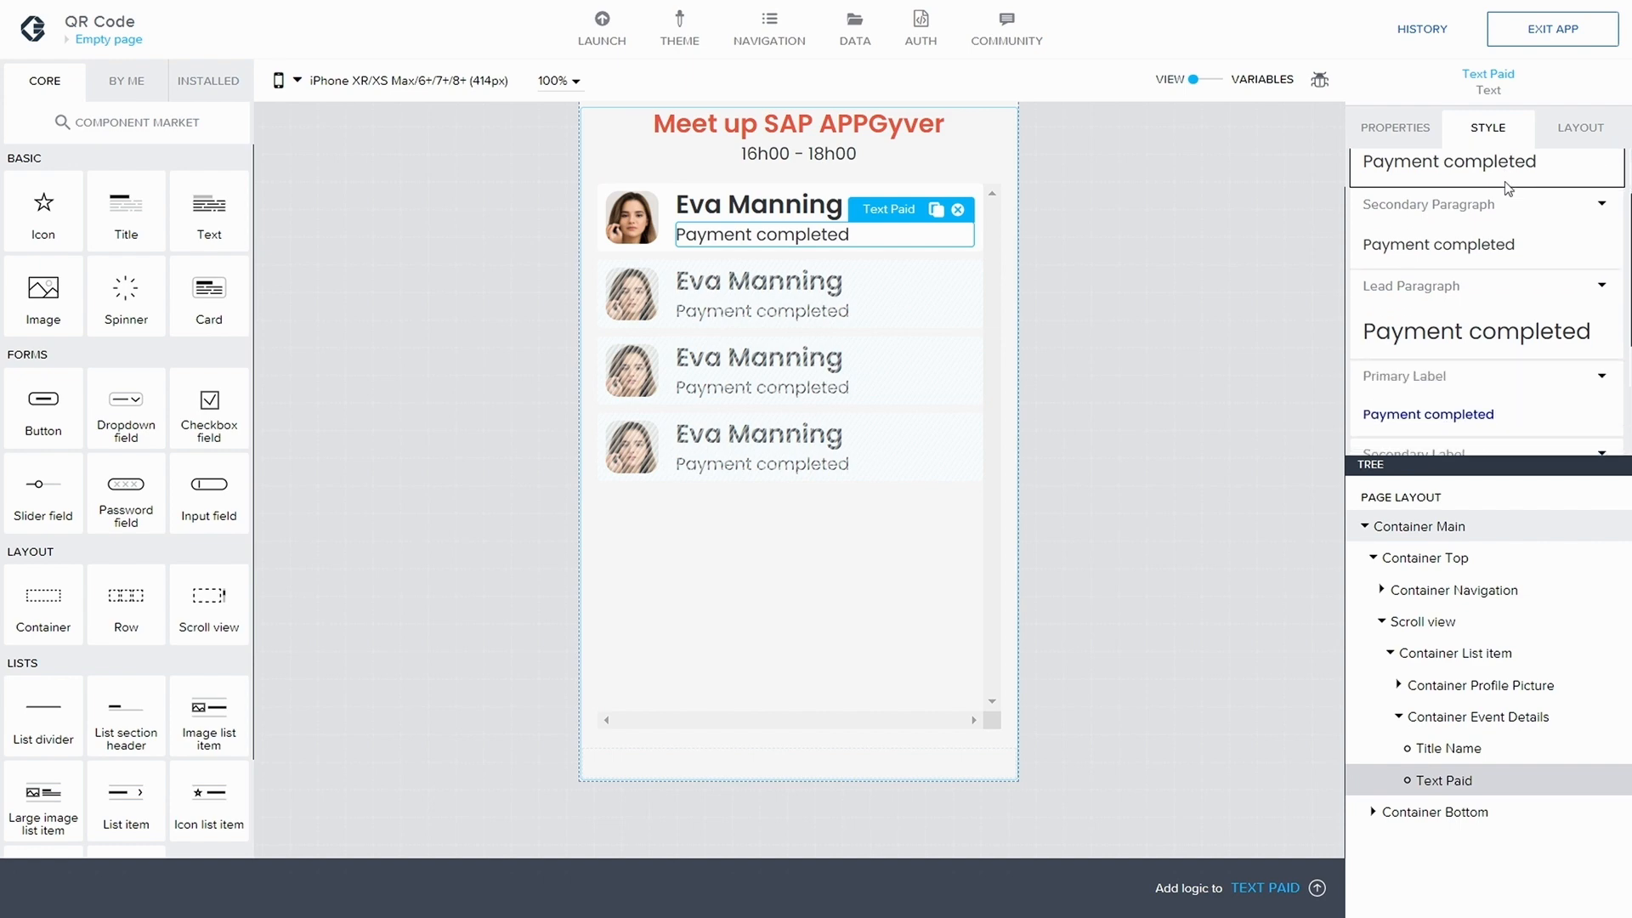
{"action": "left_click", "coordinate": [1505, 245]}
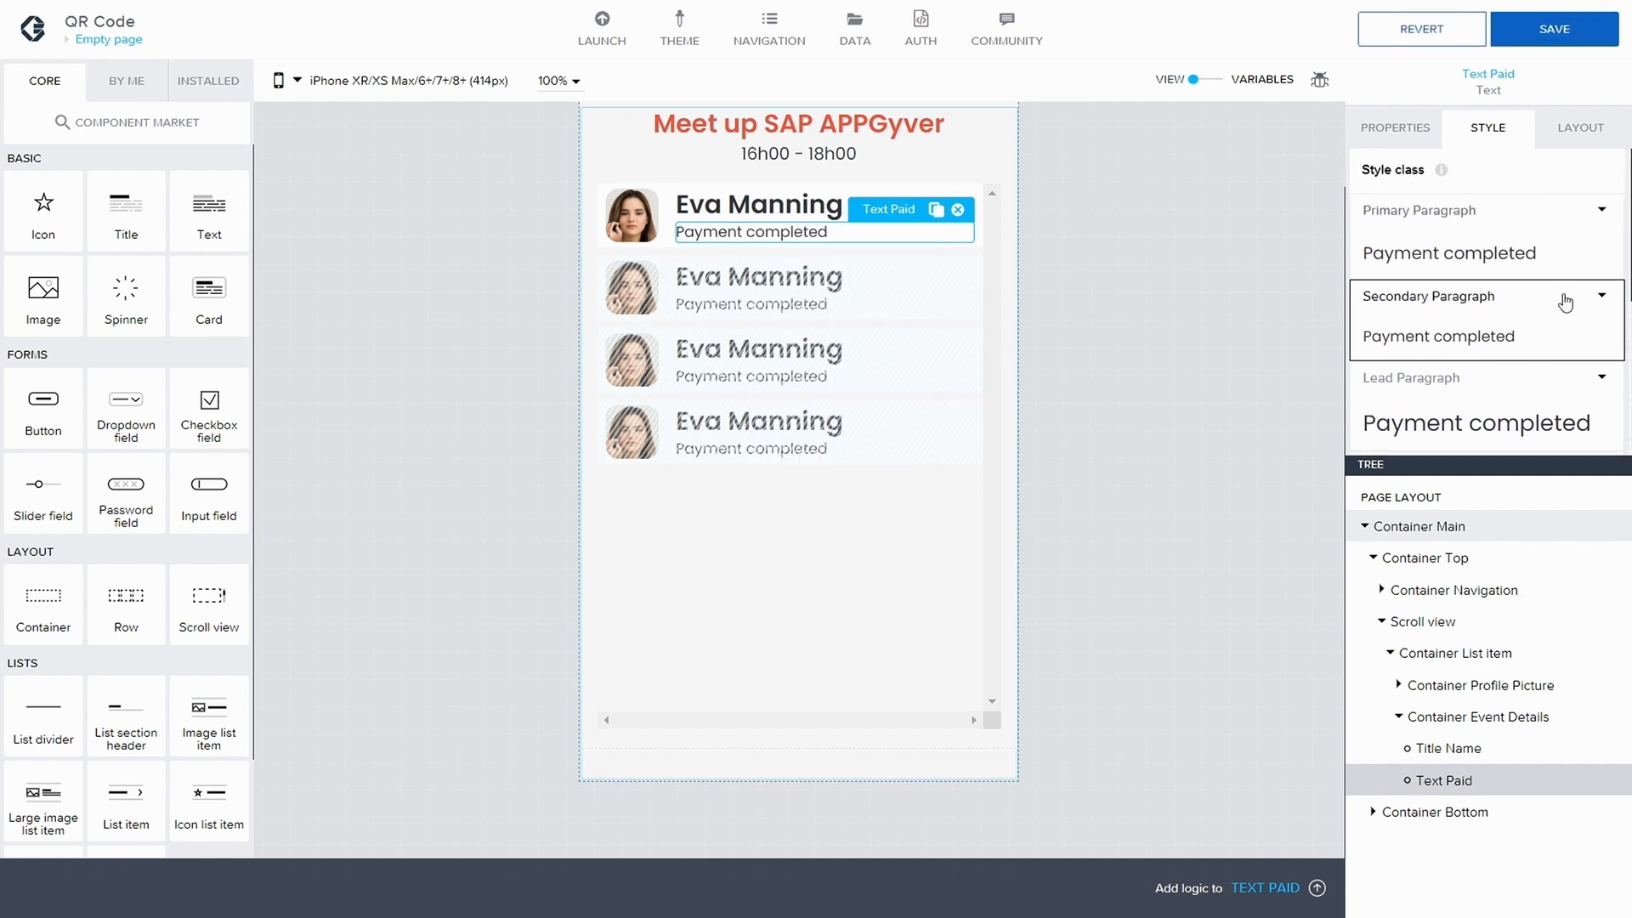
- Duplicate the Secondary Paragraph style class as a new style class named Payment
{"action": "left_click", "coordinate": [1601, 296]}
{"action": "left_click", "coordinate": [1482, 367]}
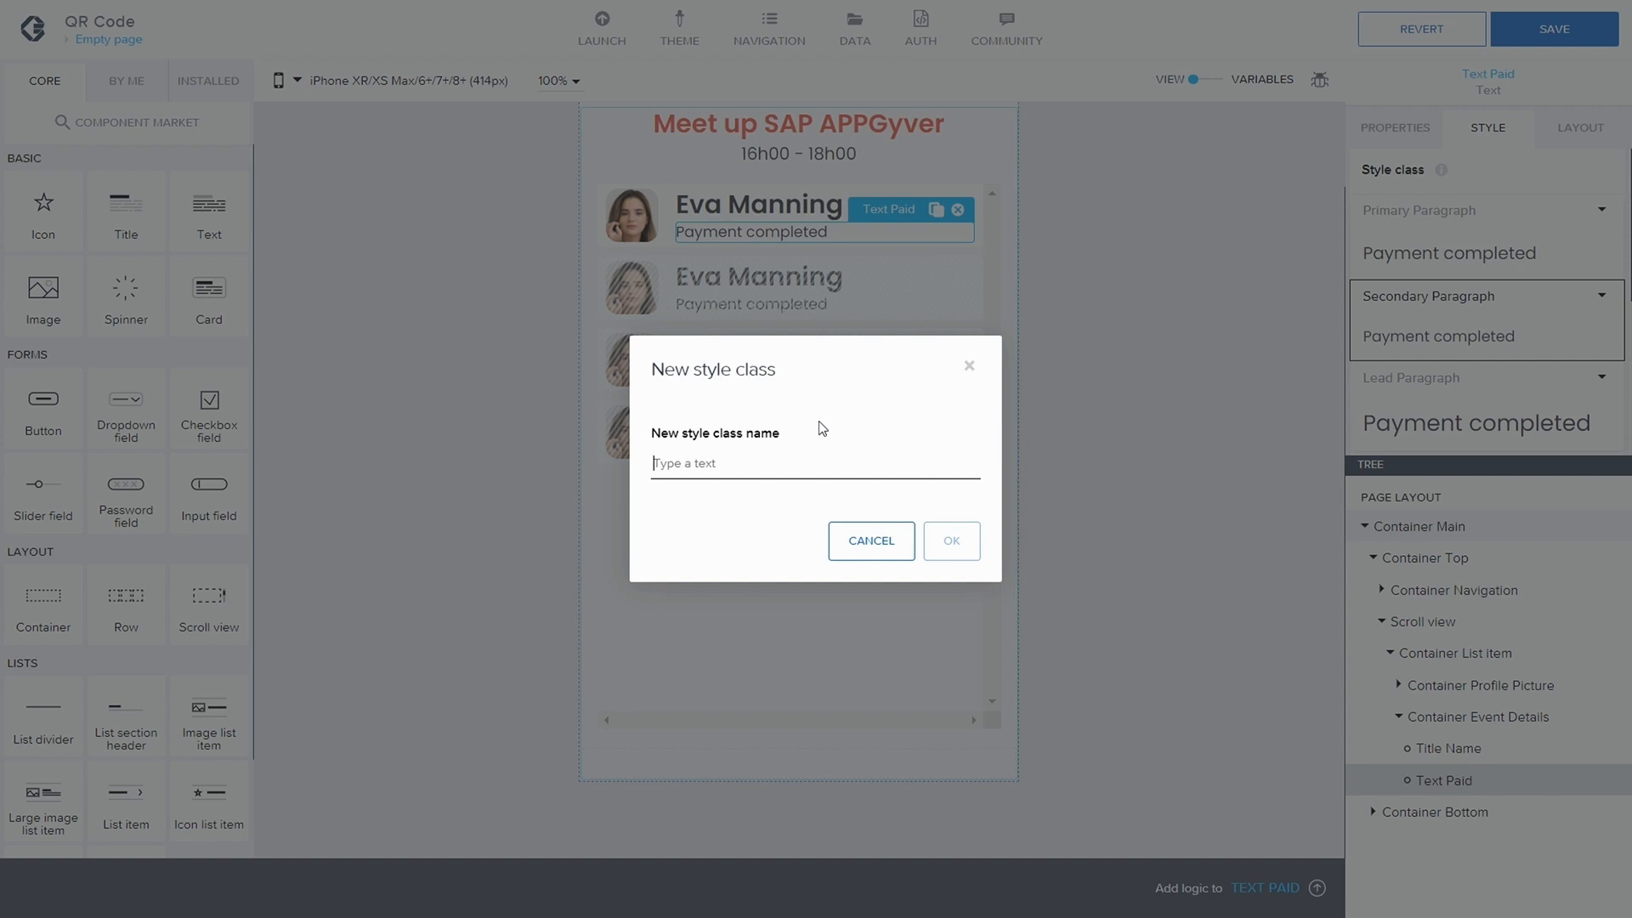
{"action": "type", "text": "Py"}
{"action": "key", "text": "BackSpace"}
{"action": "type", "text": "ayment"}
{"action": "left_click", "coordinate": [961, 544]}
- Start a formula binding for the Payment style's text color with an IF function that uses repeated.current.paid as its condition
{"action": "left_click", "coordinate": [1568, 400]}
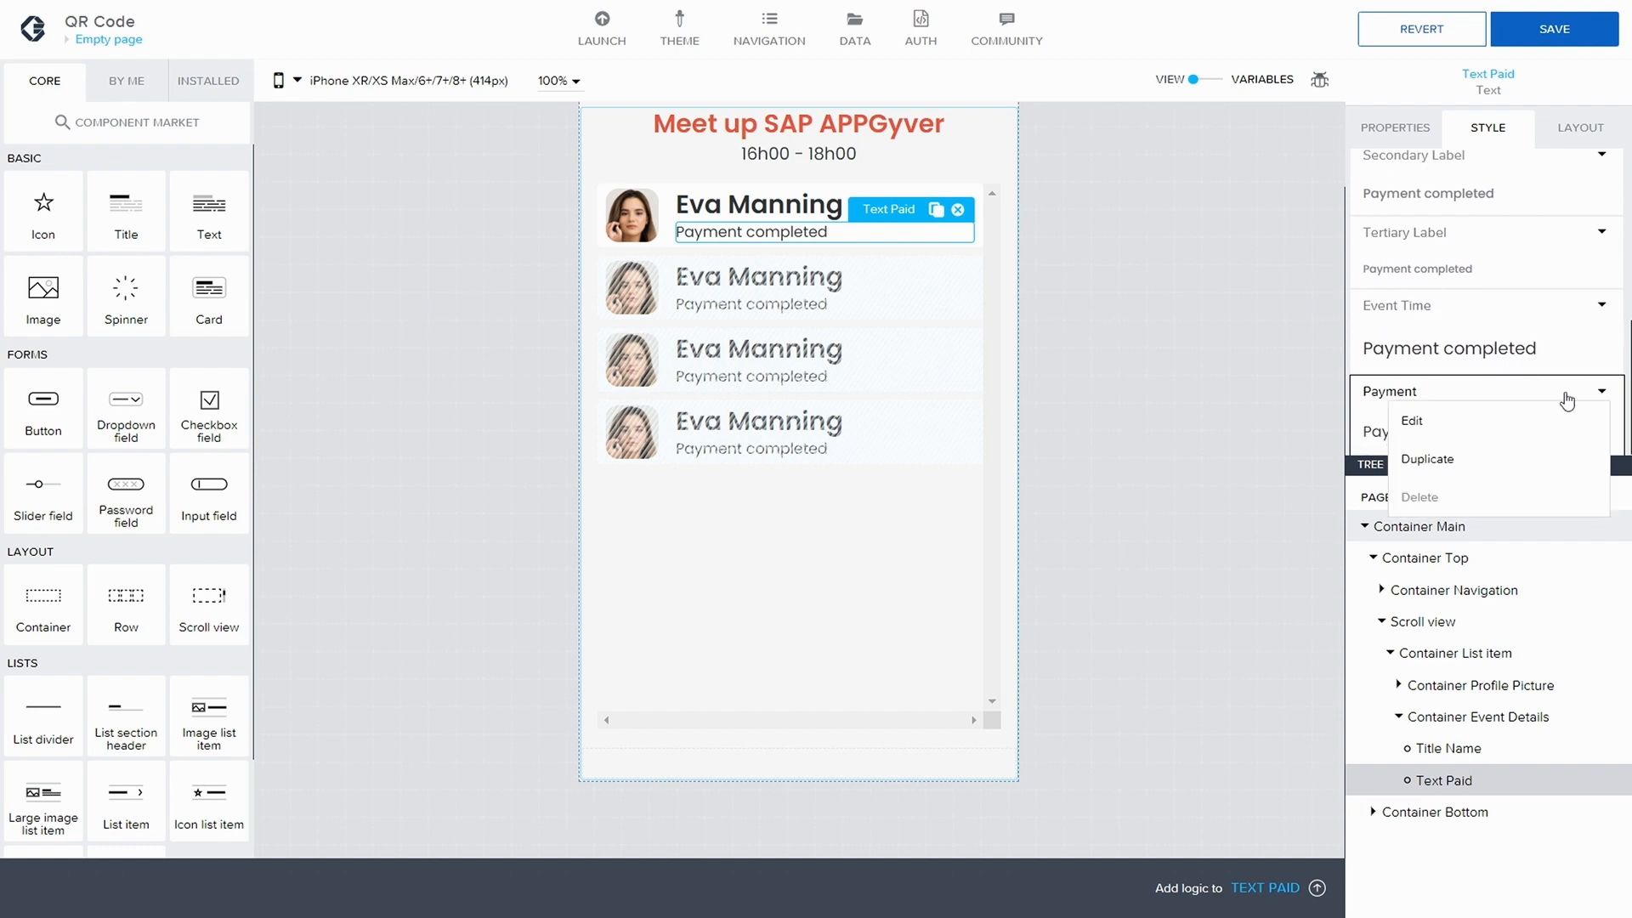
{"action": "left_click", "coordinate": [1471, 422]}
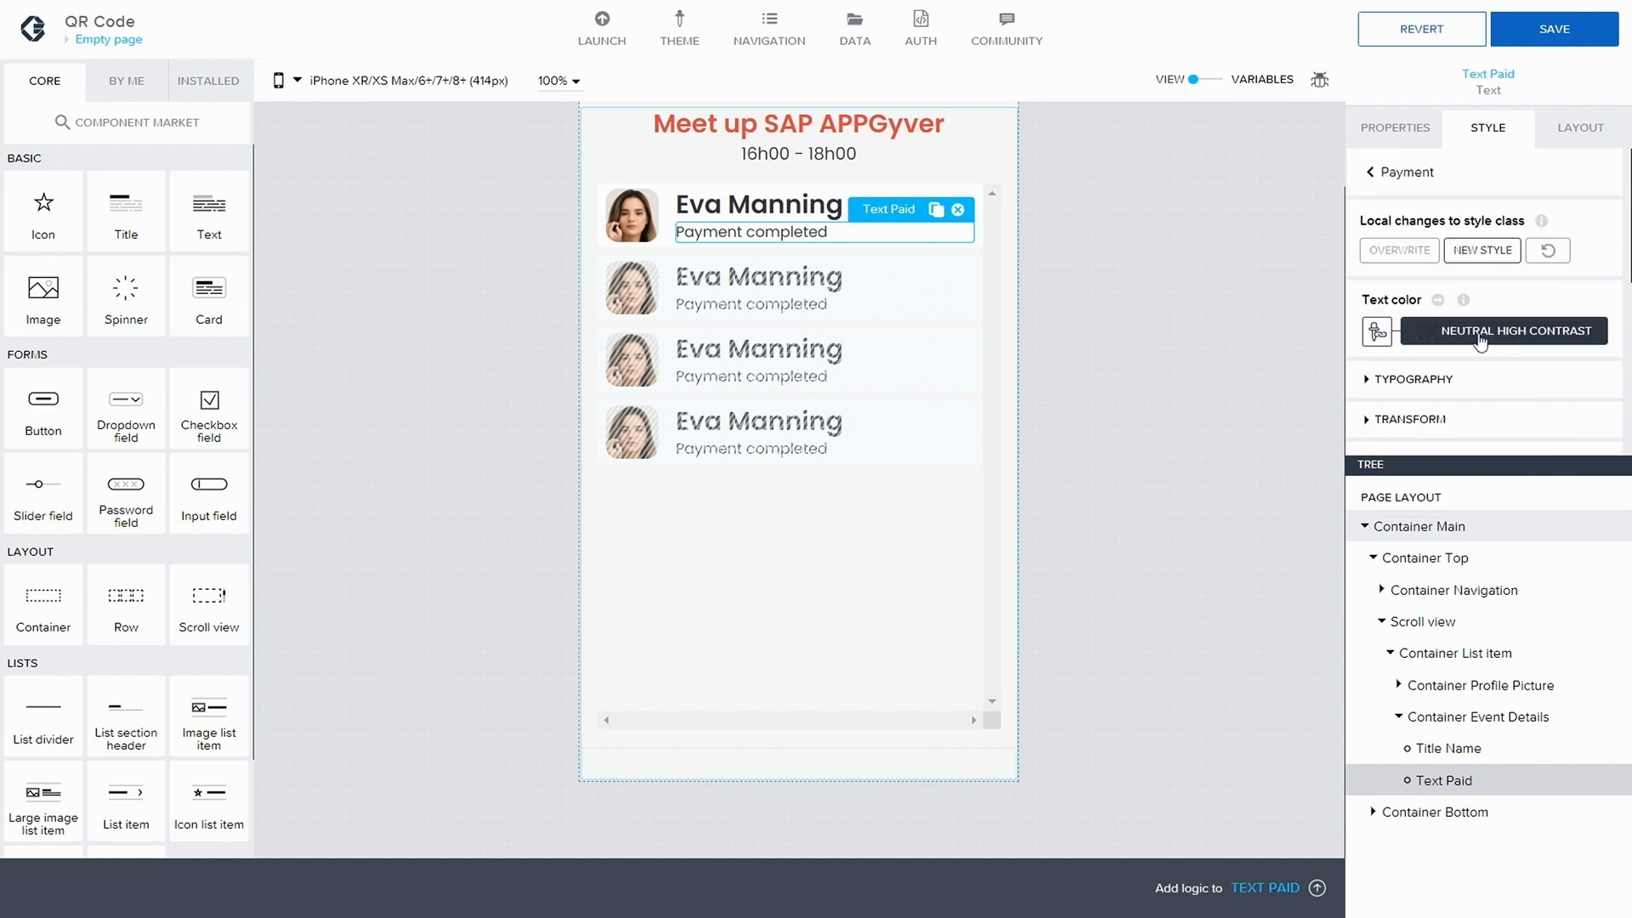
{"action": "left_click", "coordinate": [1377, 331]}
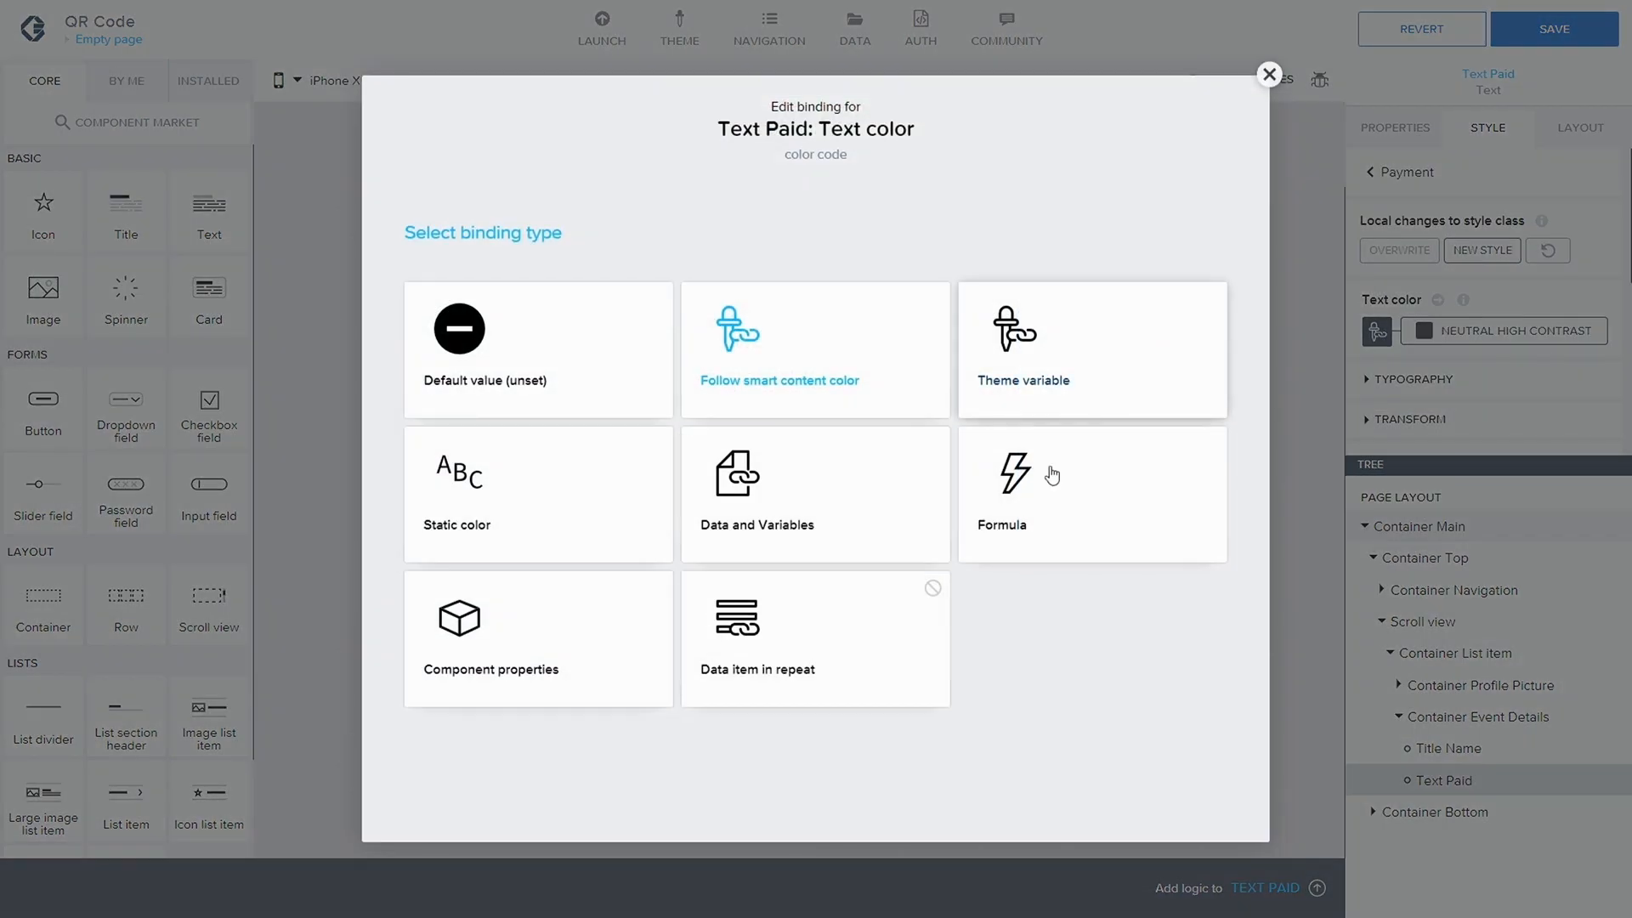
{"action": "left_click", "coordinate": [1050, 472]}
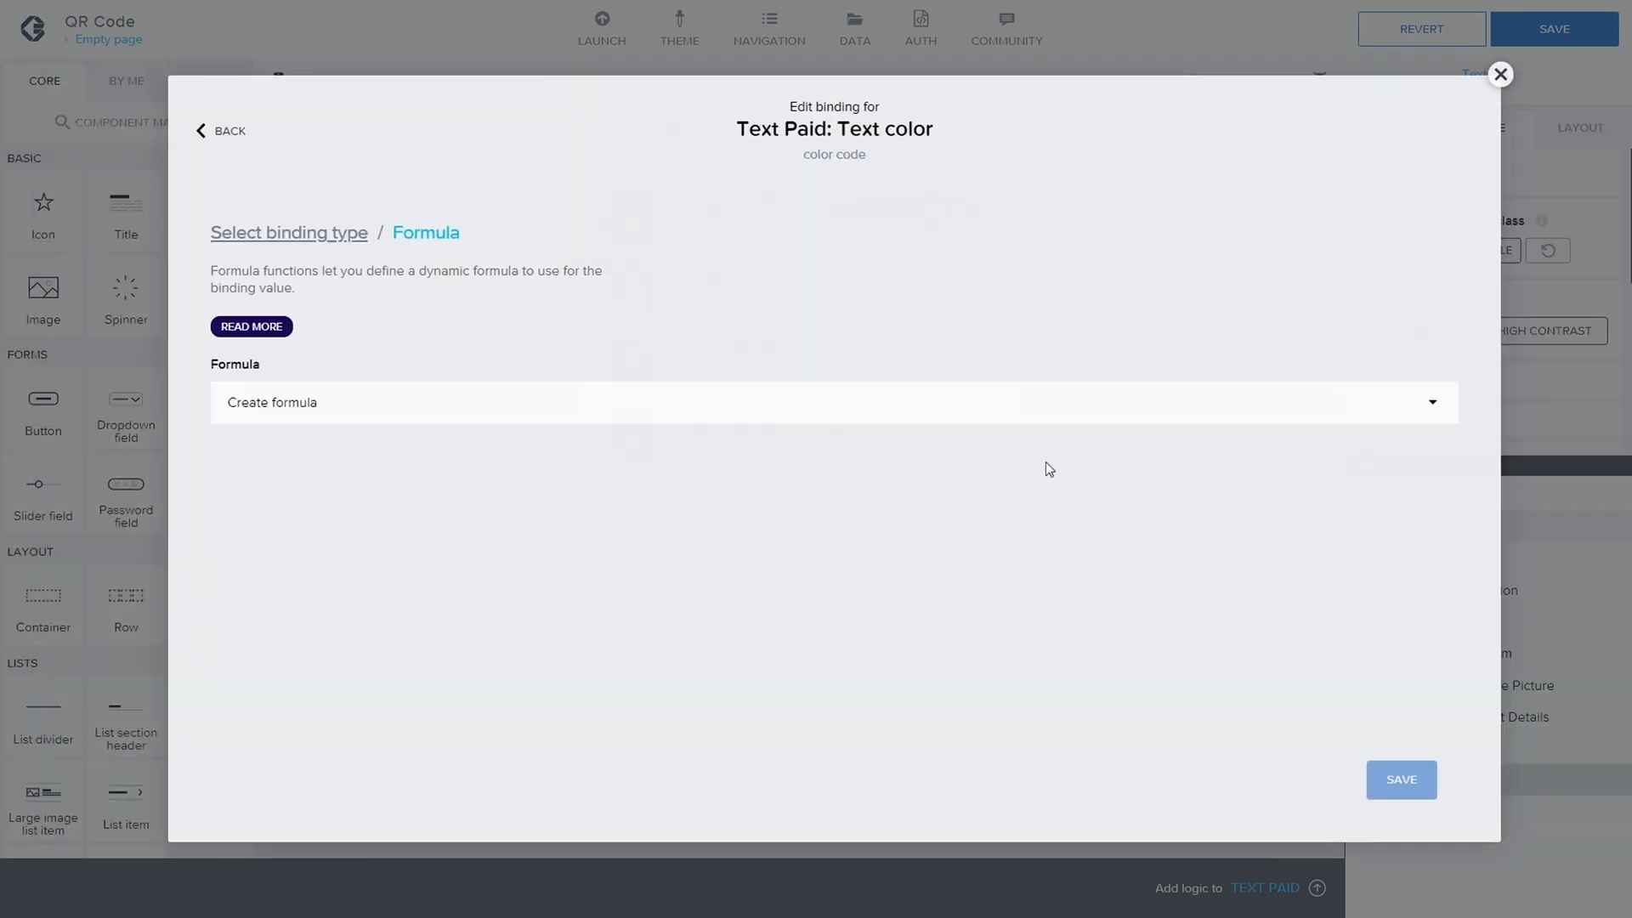
{"action": "left_click", "coordinate": [462, 409]}
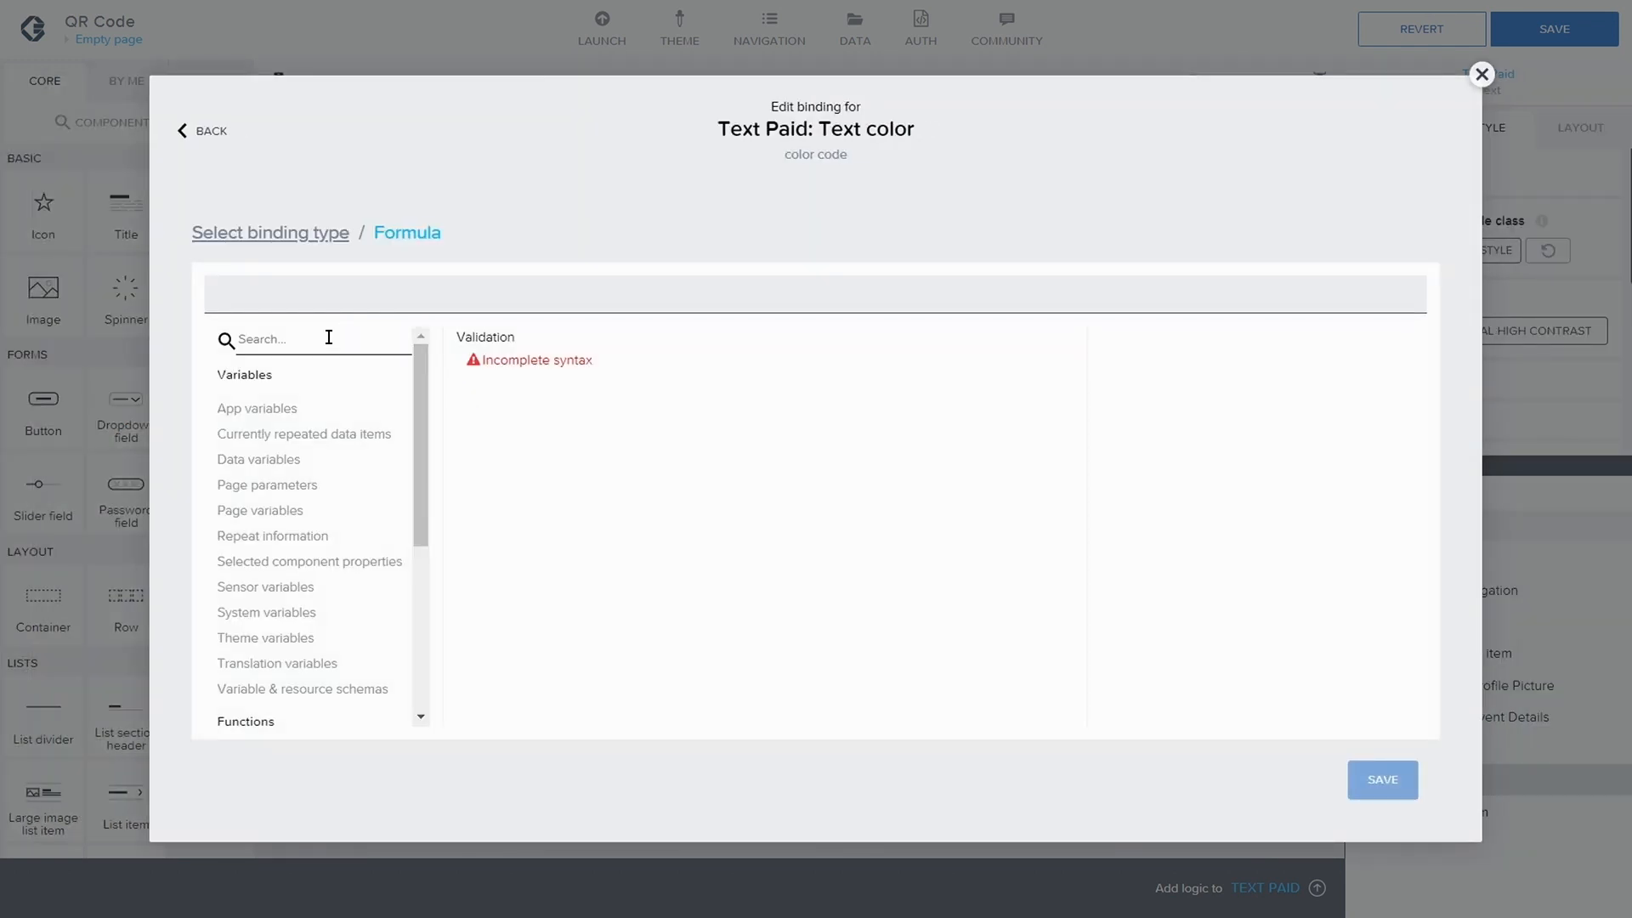
{"action": "type", "text": "IF"}
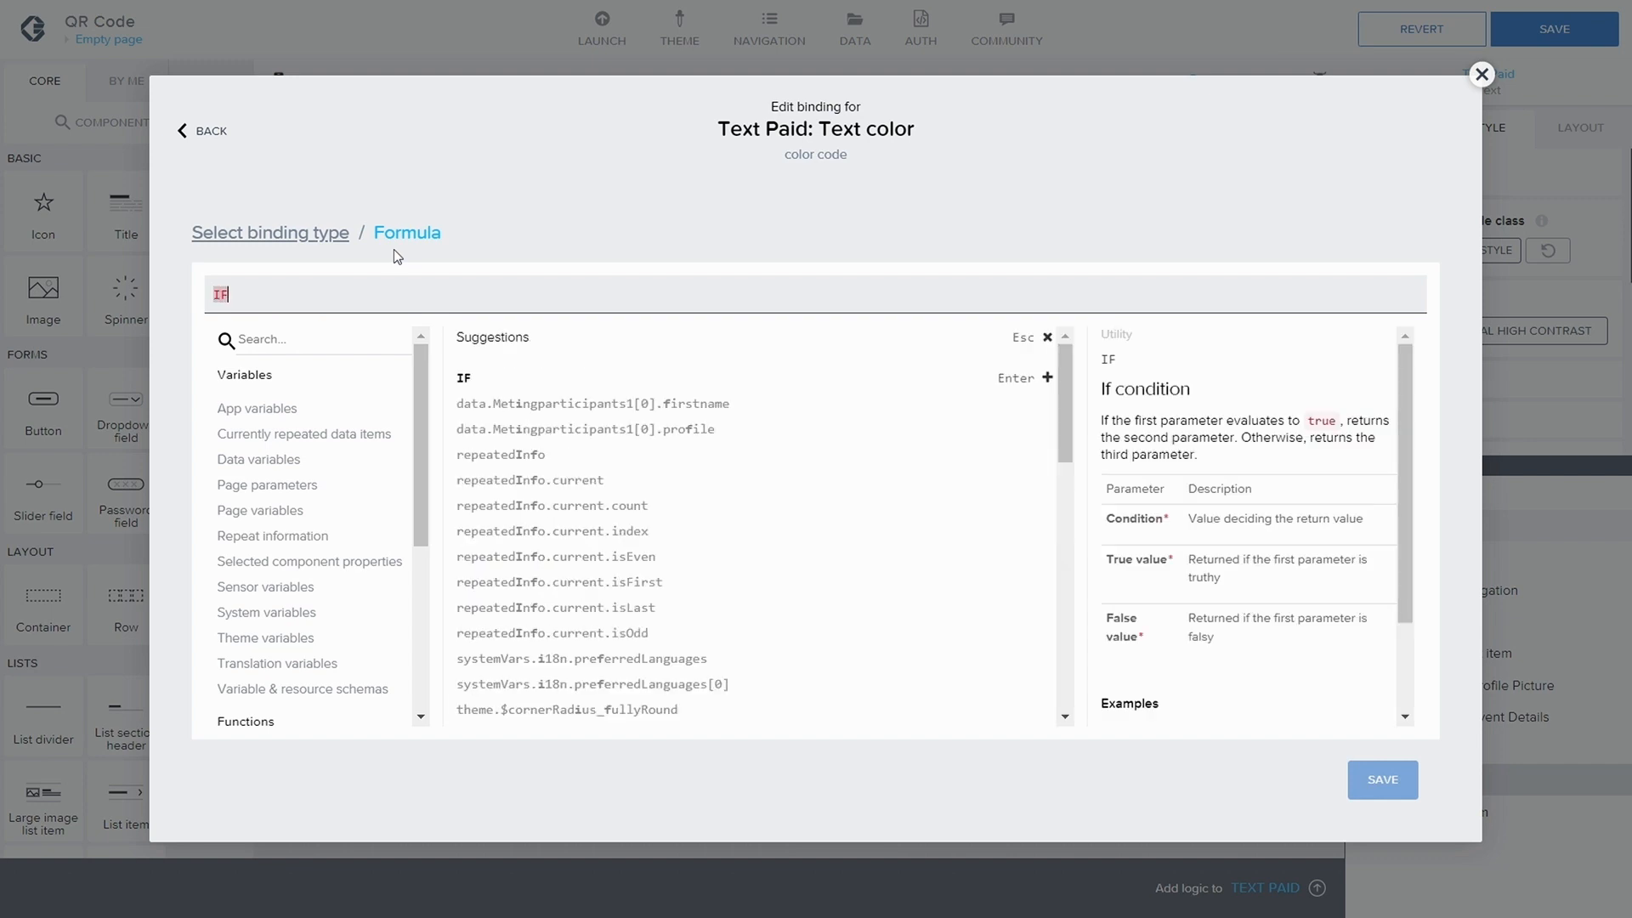
{"action": "left_click", "coordinate": [464, 382]}
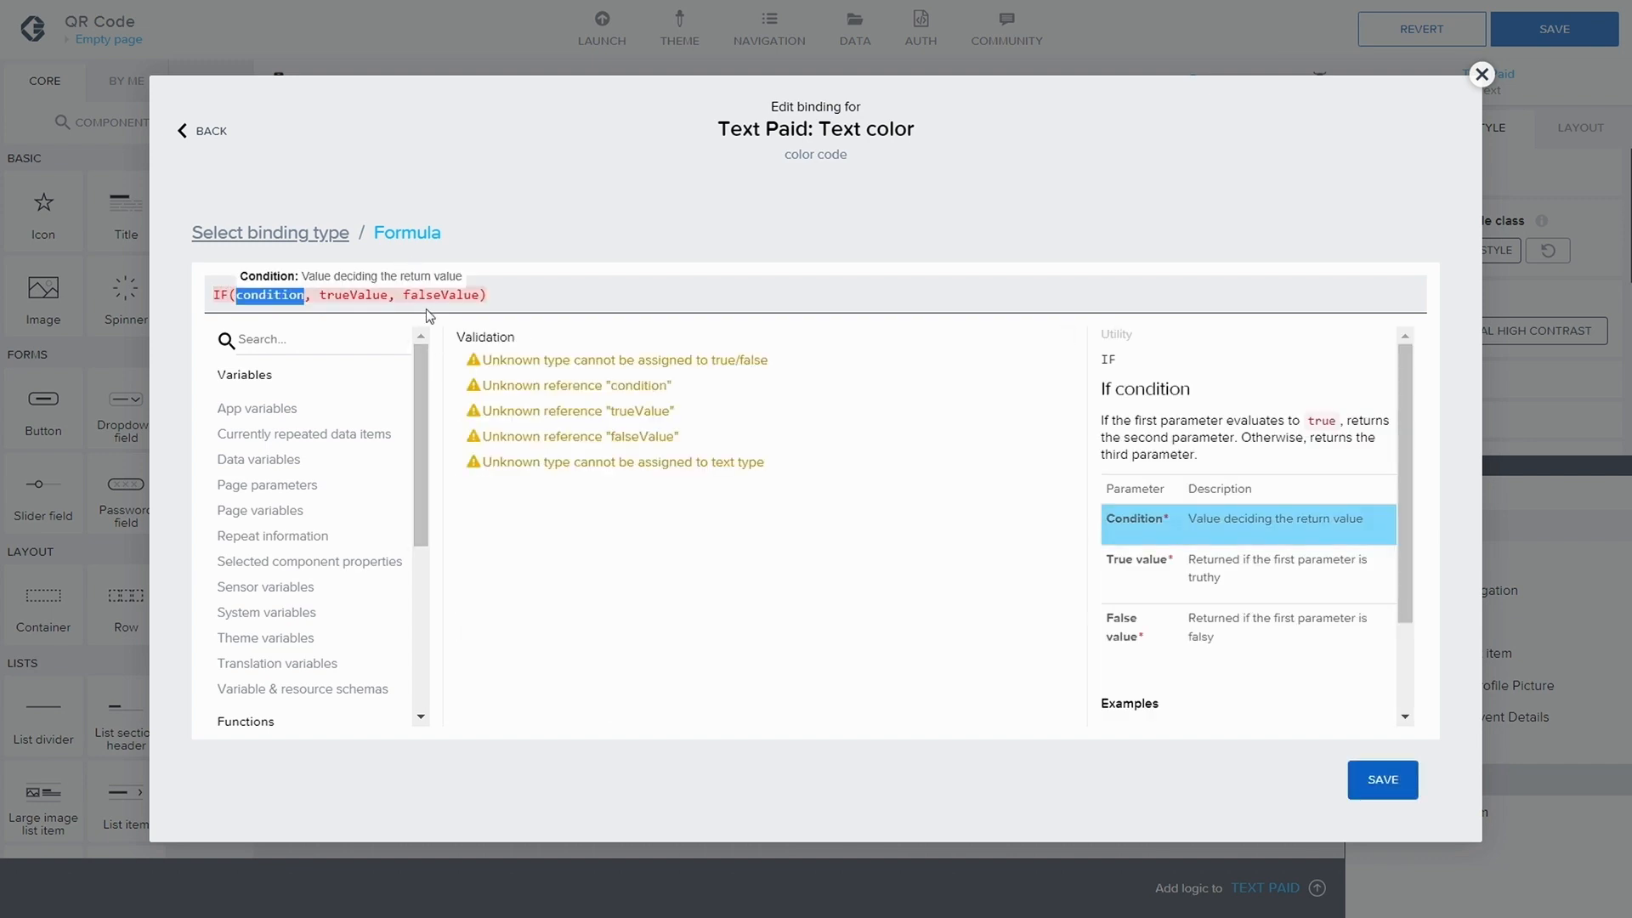
{"action": "left_click", "coordinate": [278, 437]}
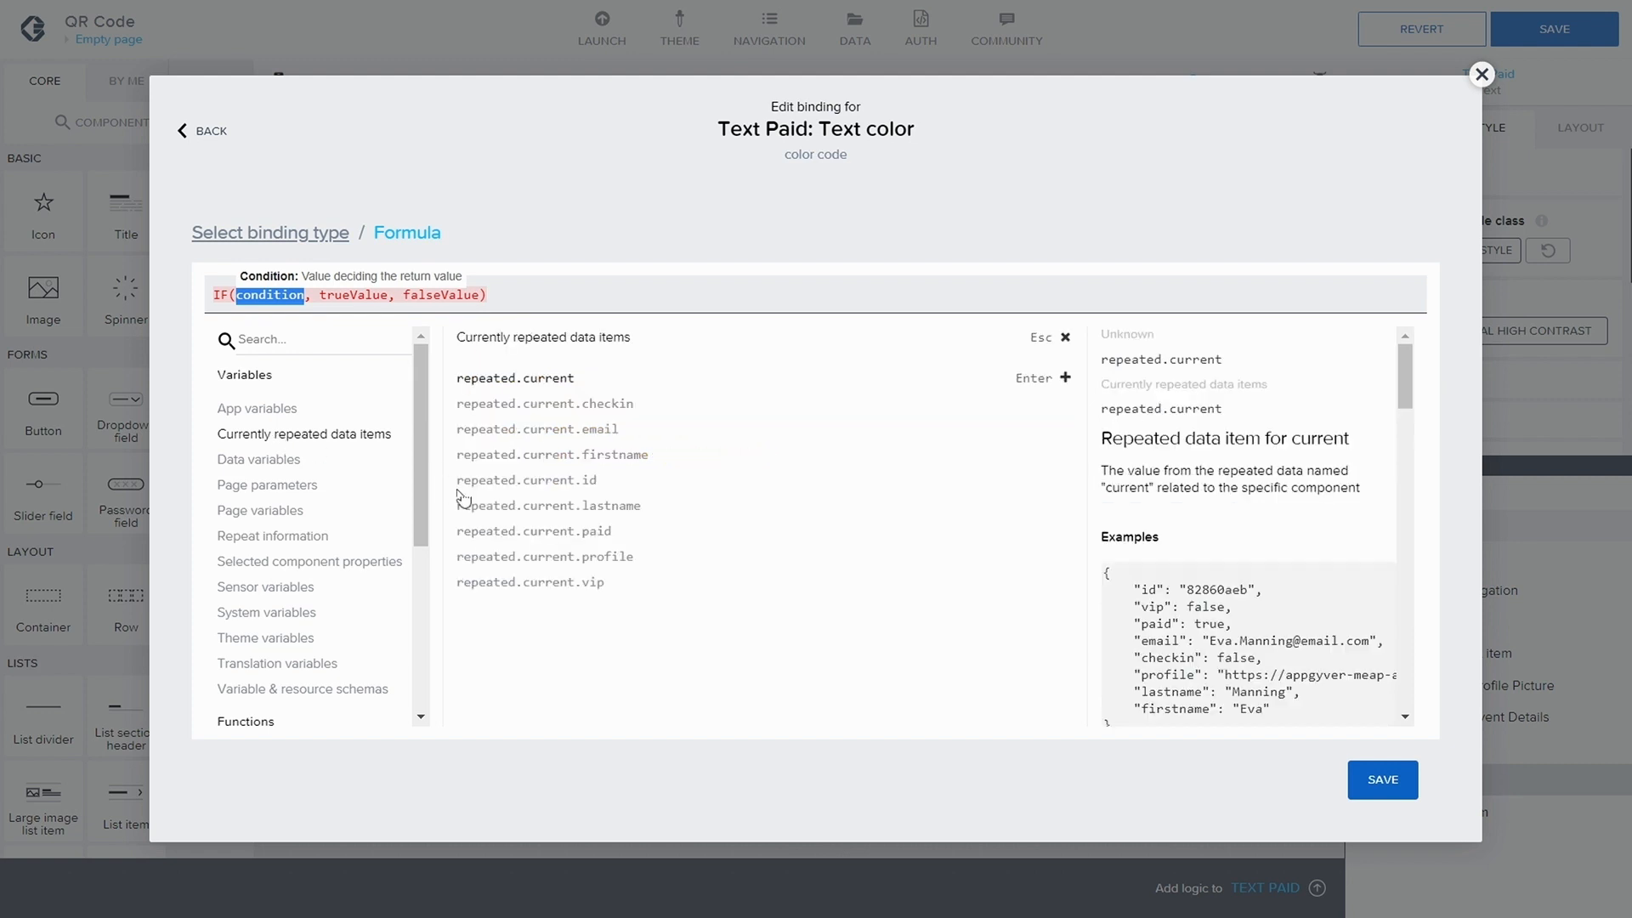
{"action": "left_click", "coordinate": [542, 534]}
{"action": "left_click", "coordinate": [446, 295]}
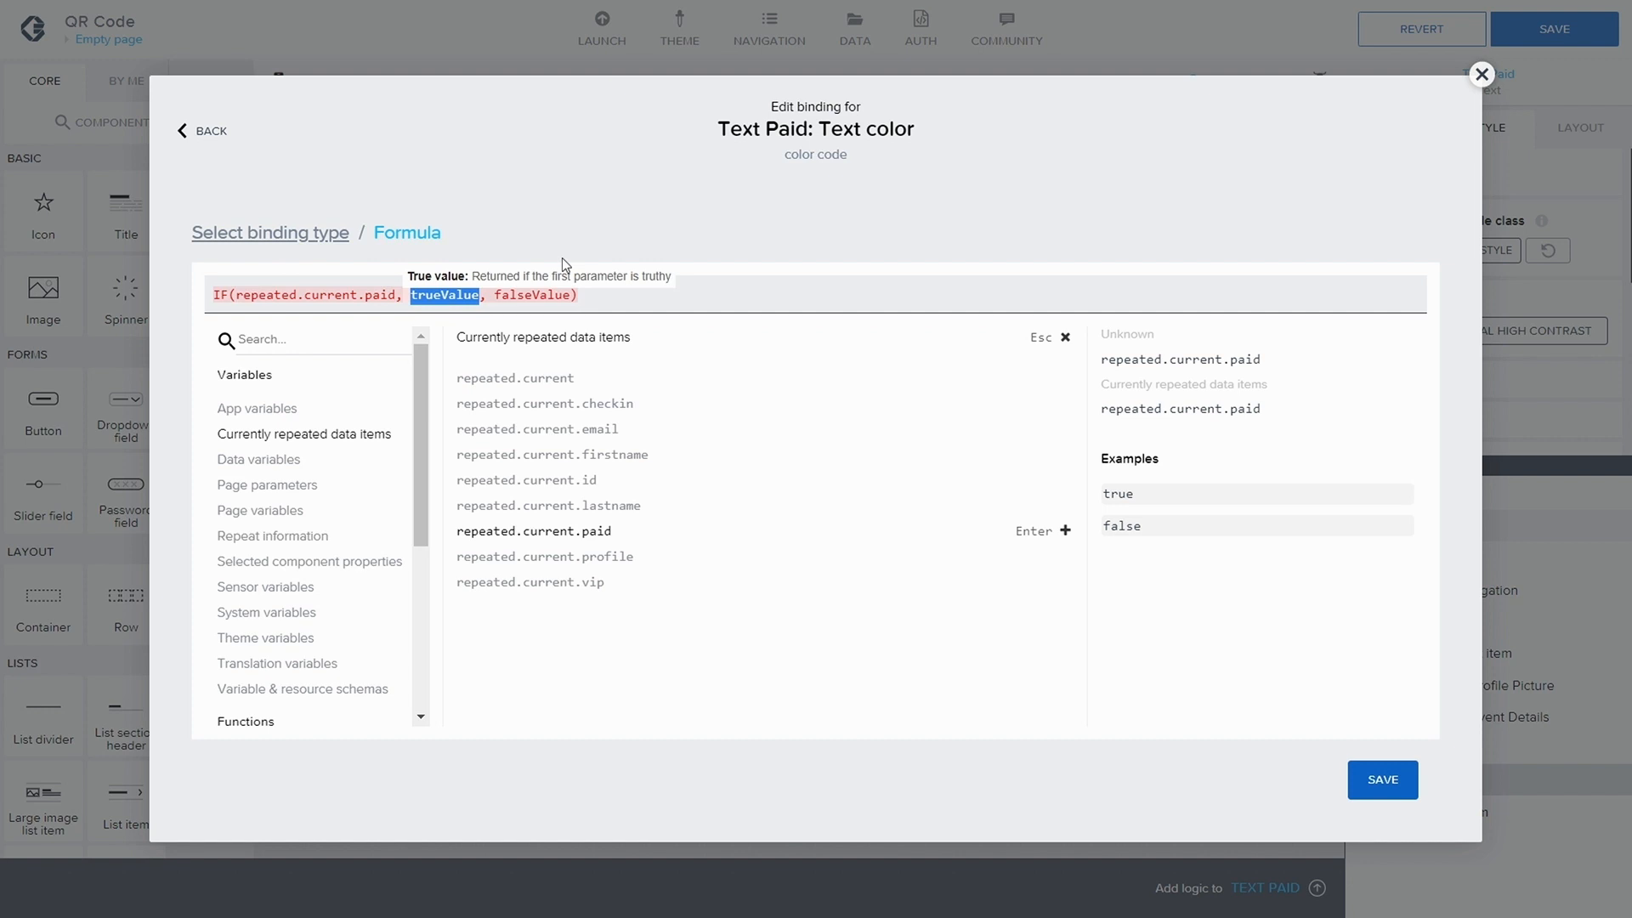
- Enter "false" as the true value of the IF formula
{"action": "type", "text": "\"red"}
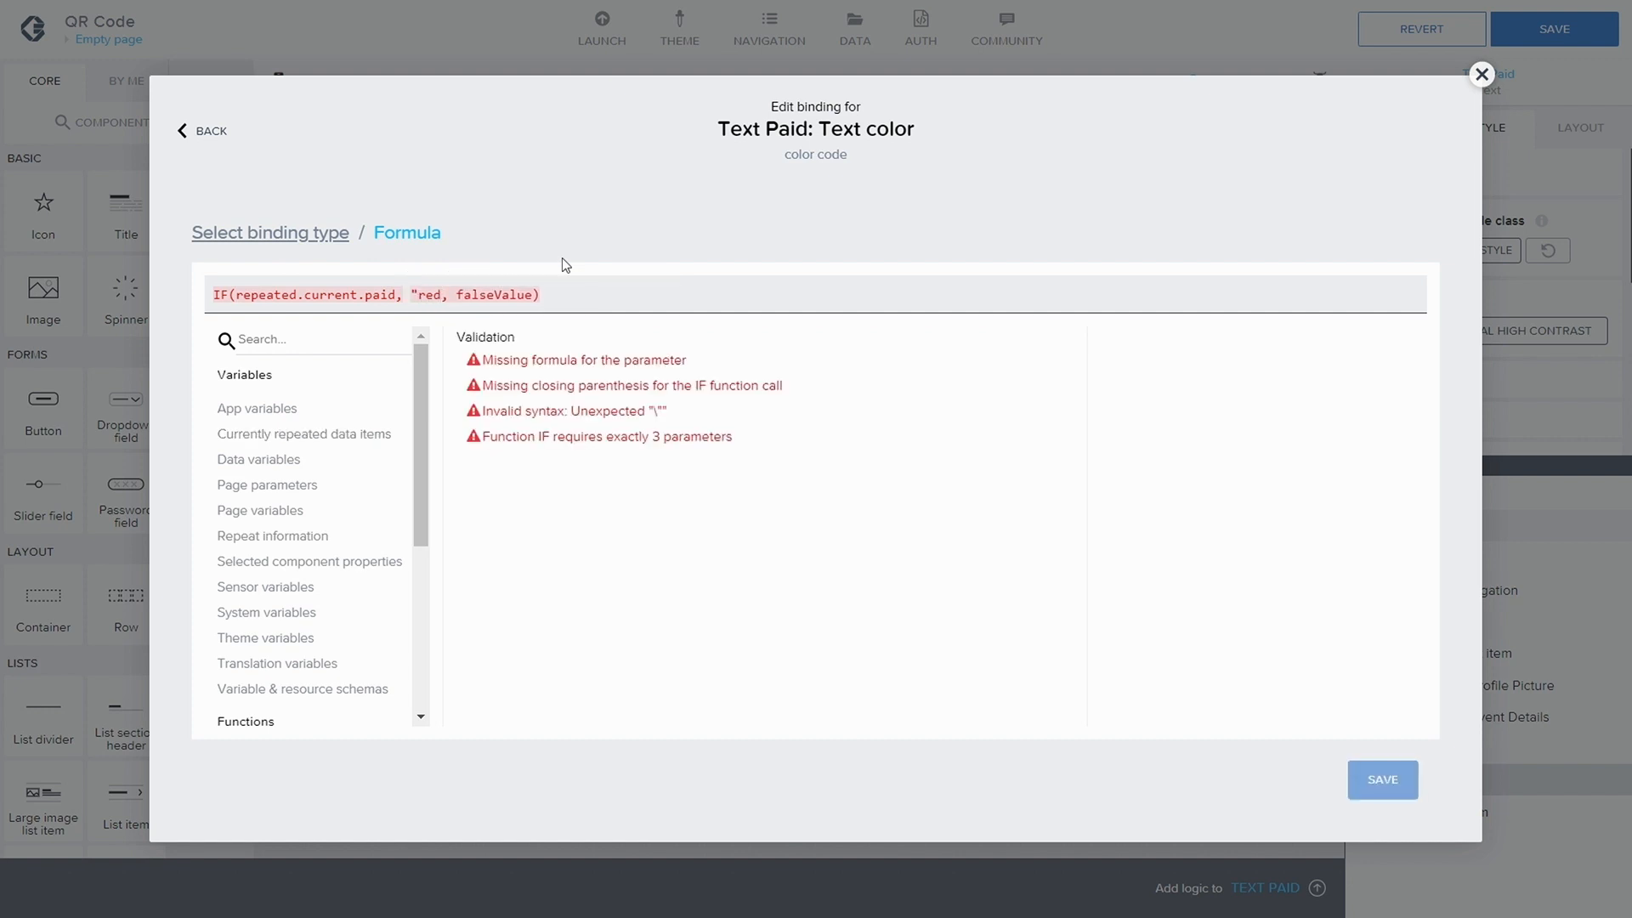
{"action": "key", "text": "BackSpace"}
{"action": "key", "text": "BackSpace"}
{"action": "key", "text": "BackSpace"}
{"action": "type", "text": "false\""}
{"action": "key", "text": "Tab"}
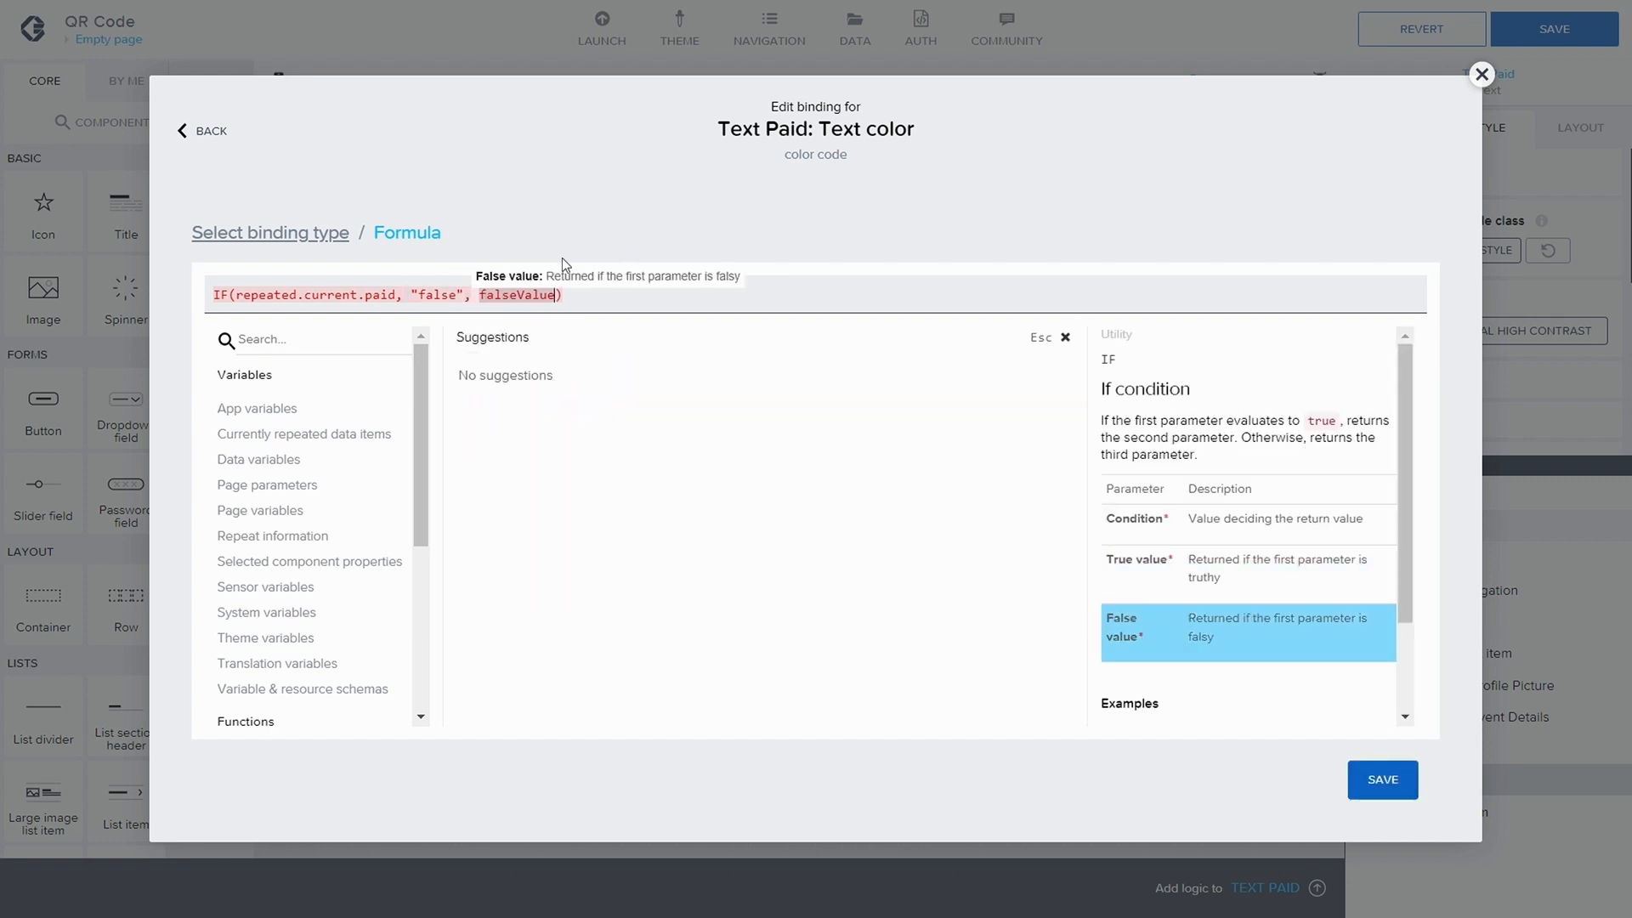
- Replace the true value of the IF formula with "green"
{"action": "type", "text": "\""}
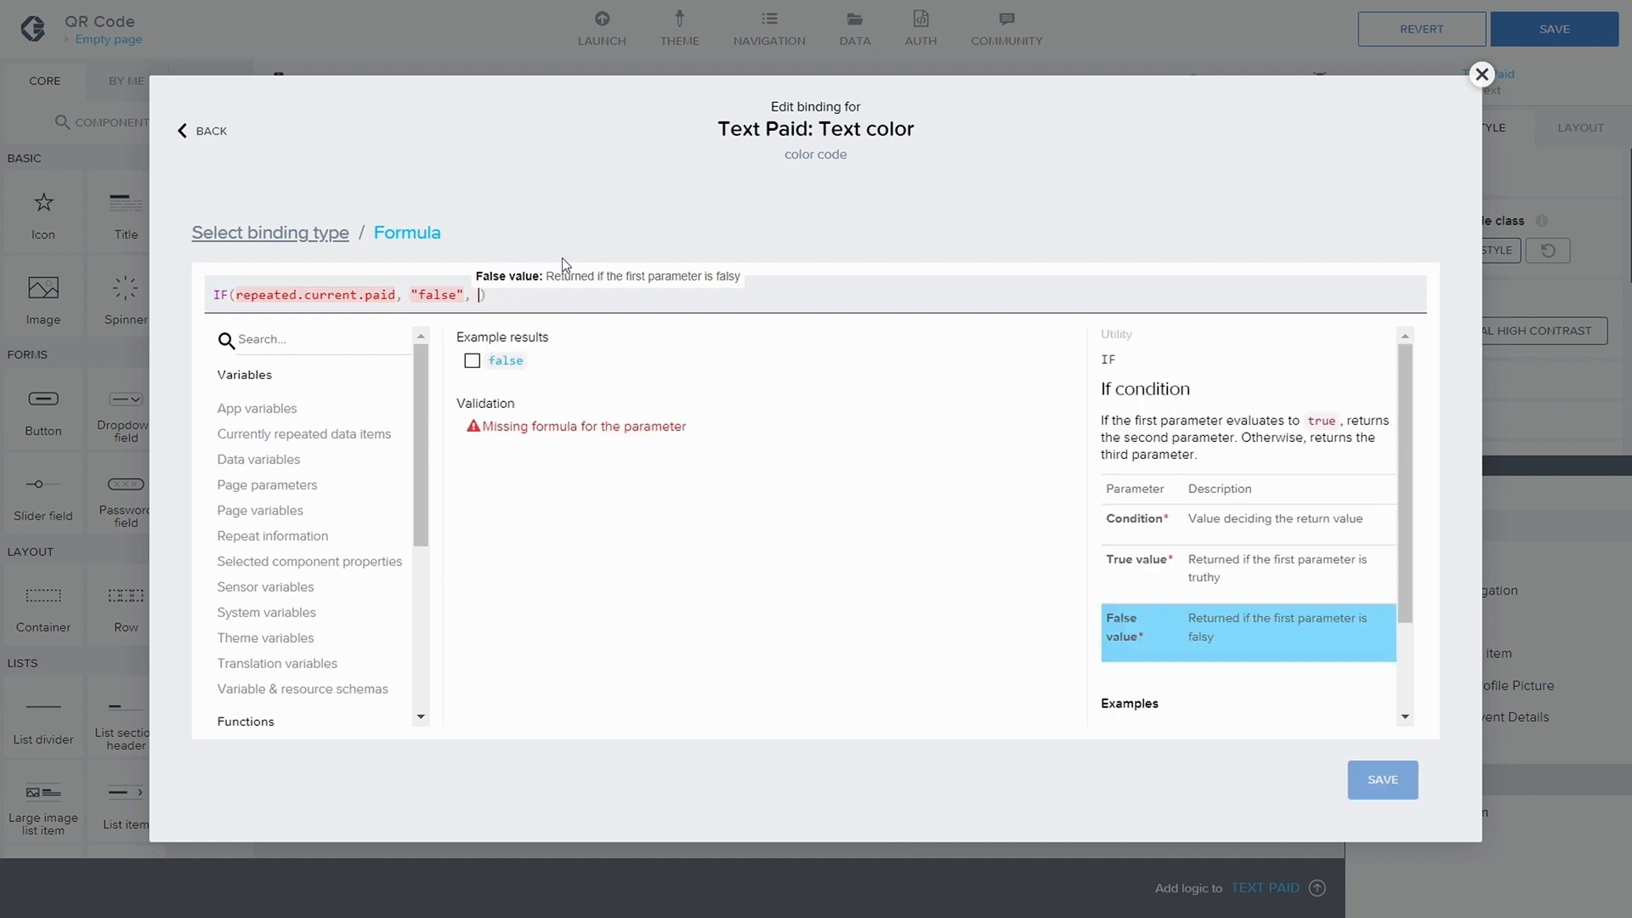
{"action": "key", "text": "Left"}
{"action": "key", "text": "Left"}
{"action": "key", "text": "Left"}
{"action": "key", "text": "Left"}
{"action": "key", "text": "BackSpace"}
{"action": "key", "text": "BackSpace"}
{"action": "key", "text": "BackSpace"}
{"action": "key", "text": "BackSpace"}
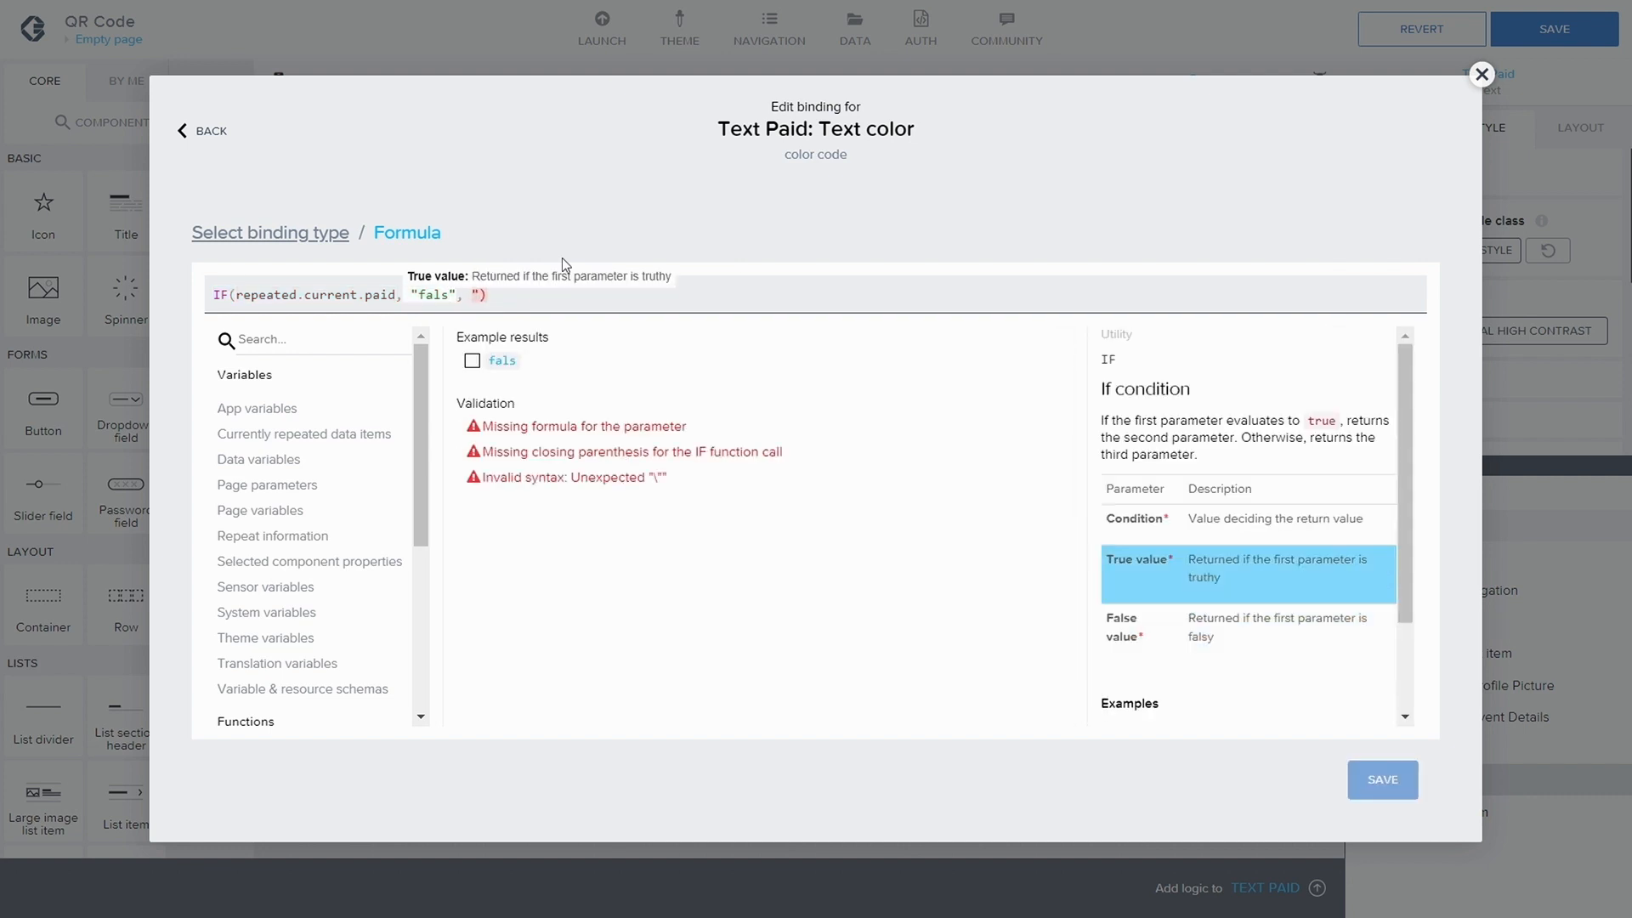
{"action": "key", "text": "BackSpace"}
{"action": "type", "text": "GREE"}
{"action": "key", "text": "BackSpace"}
{"action": "key", "text": "BackSpace"}
{"action": "key", "text": "BackSpace"}
{"action": "key", "text": "BackSpace"}
{"action": "type", "text": "green"}
- Enter "red" as the false value of the IF formula
{"action": "key", "text": "Right"}
{"action": "key", "text": "Right"}
{"action": "key", "text": "Right"}
{"action": "key", "text": "Right"}
{"action": "type", "text": "\""}
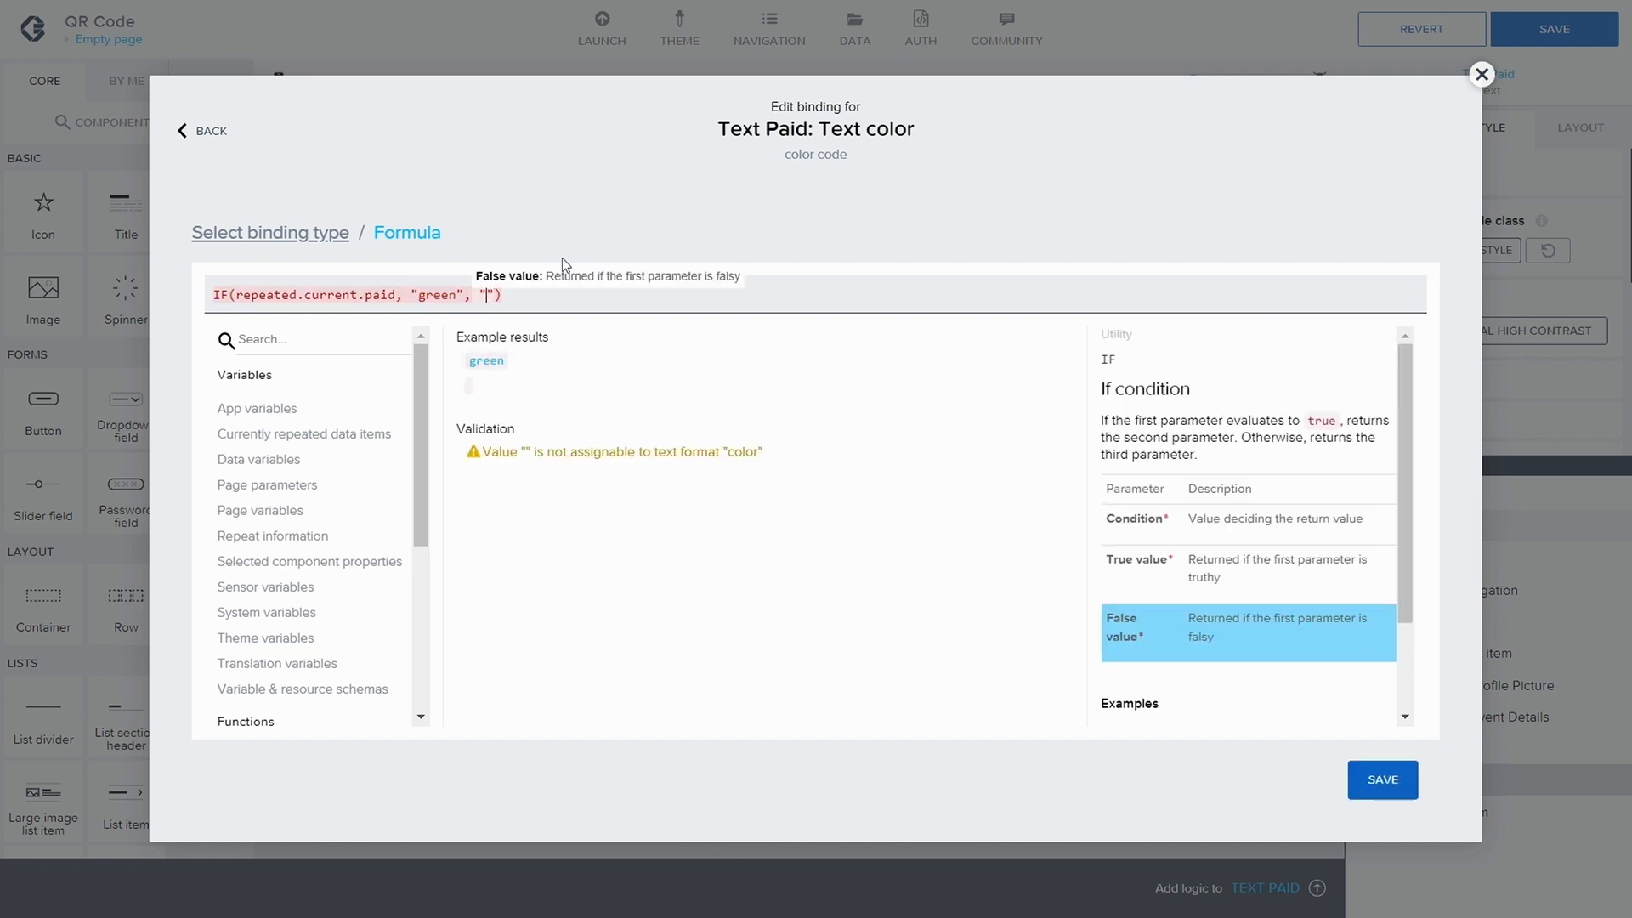
{"action": "type", "text": "red"}
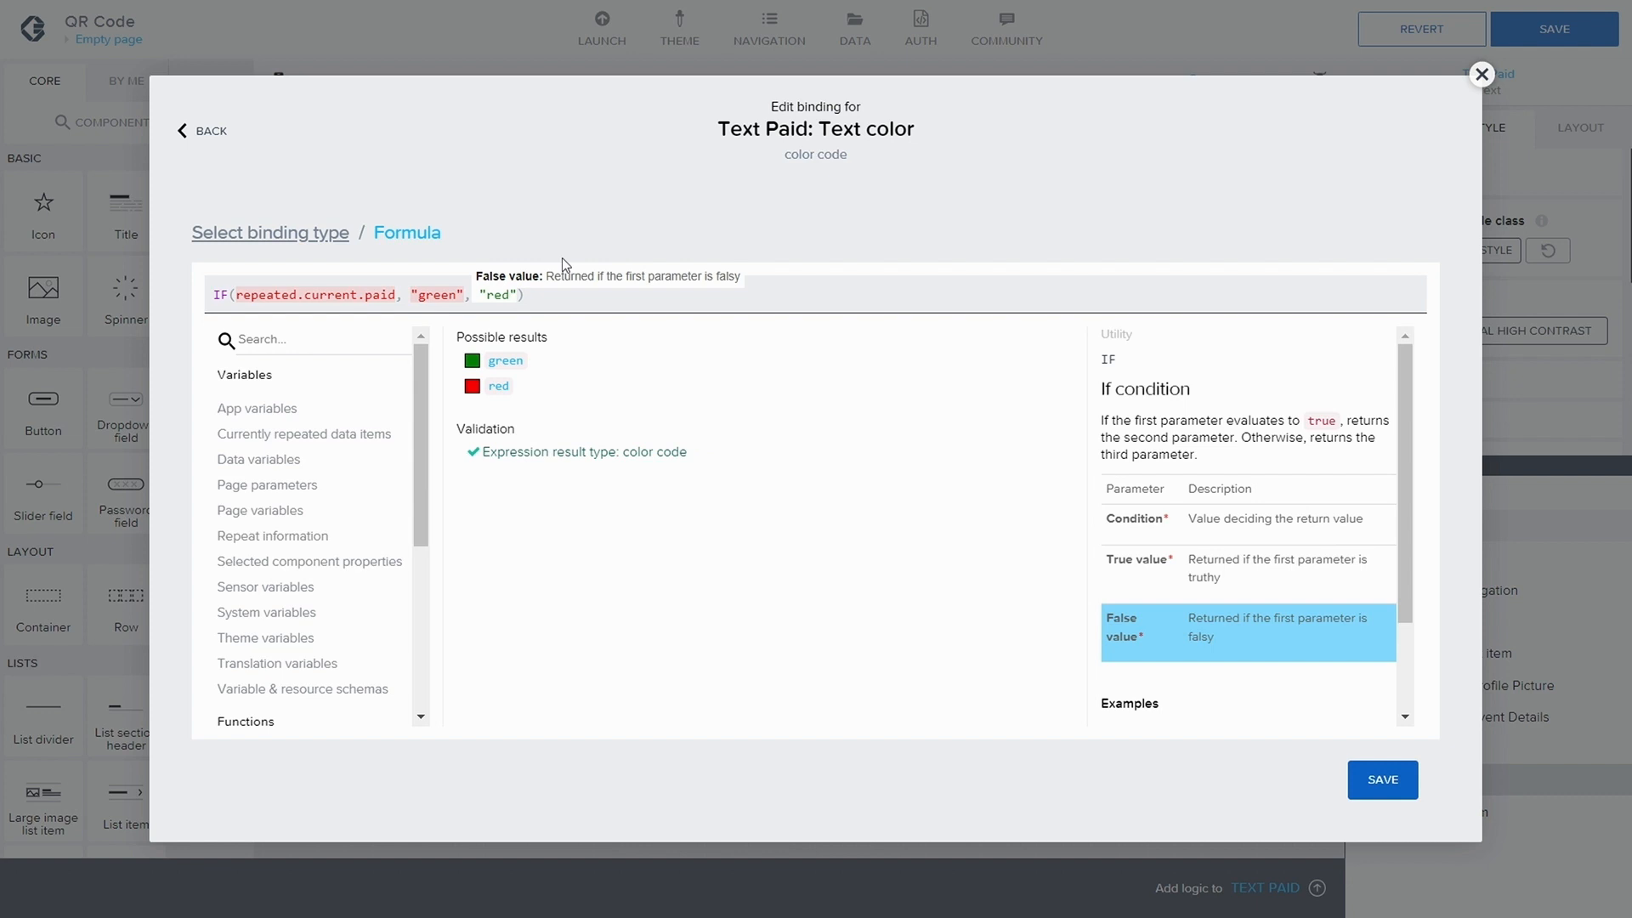
- Save the text color formula binding and the app
{"action": "left_click", "coordinate": [588, 294]}
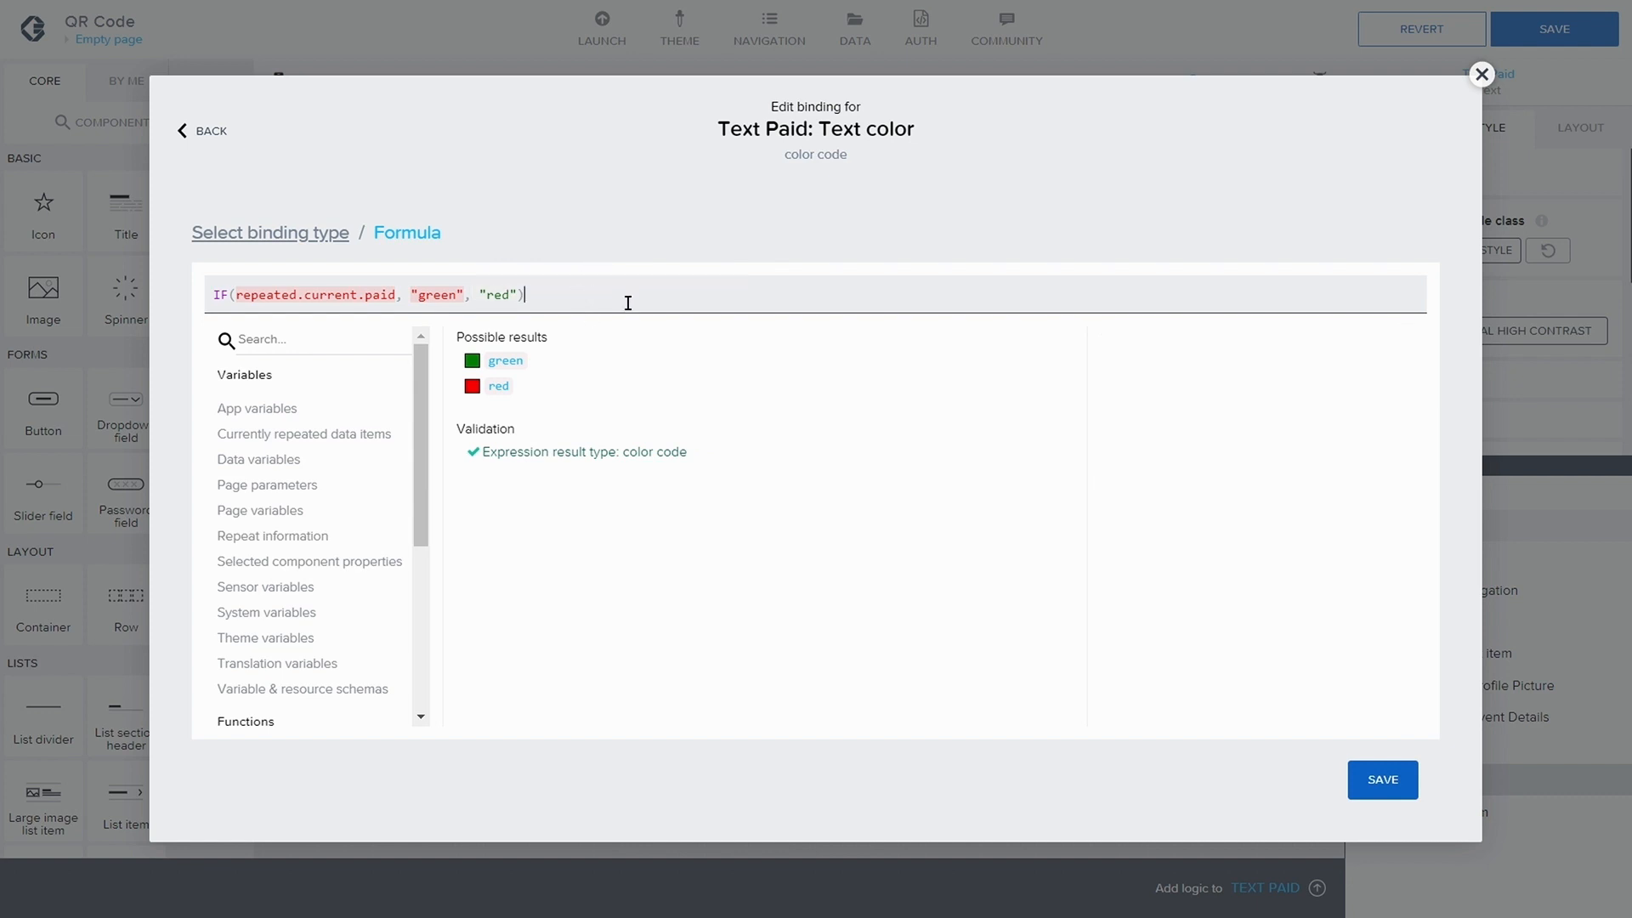
{"action": "left_click", "coordinate": [1382, 780]}
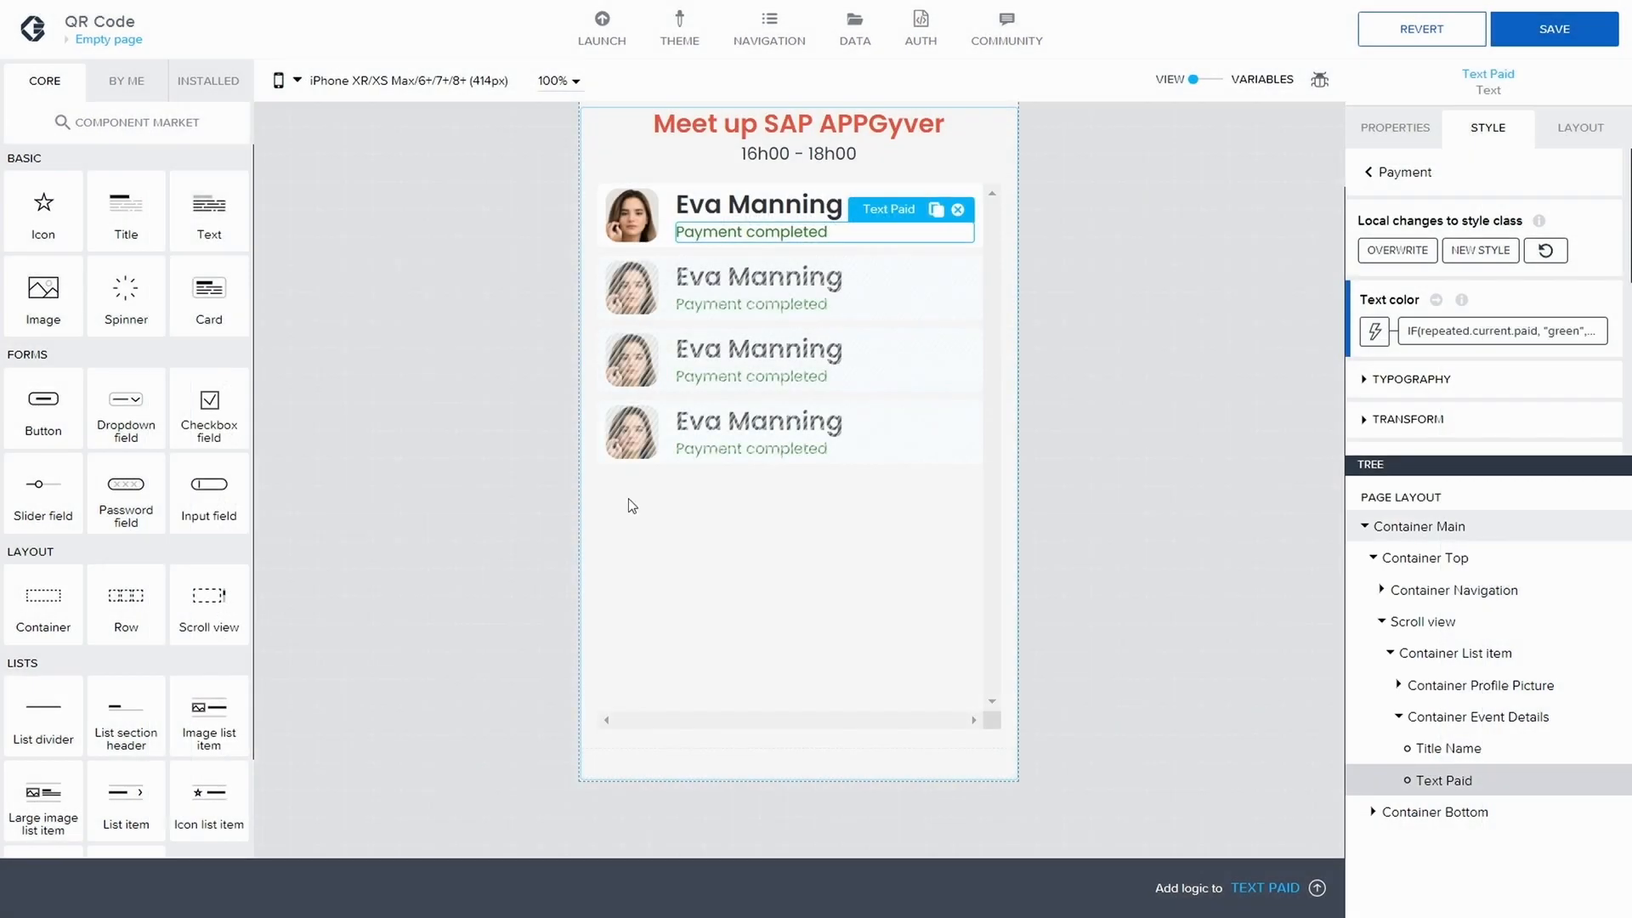
{"action": "left_click", "coordinate": [1510, 38]}
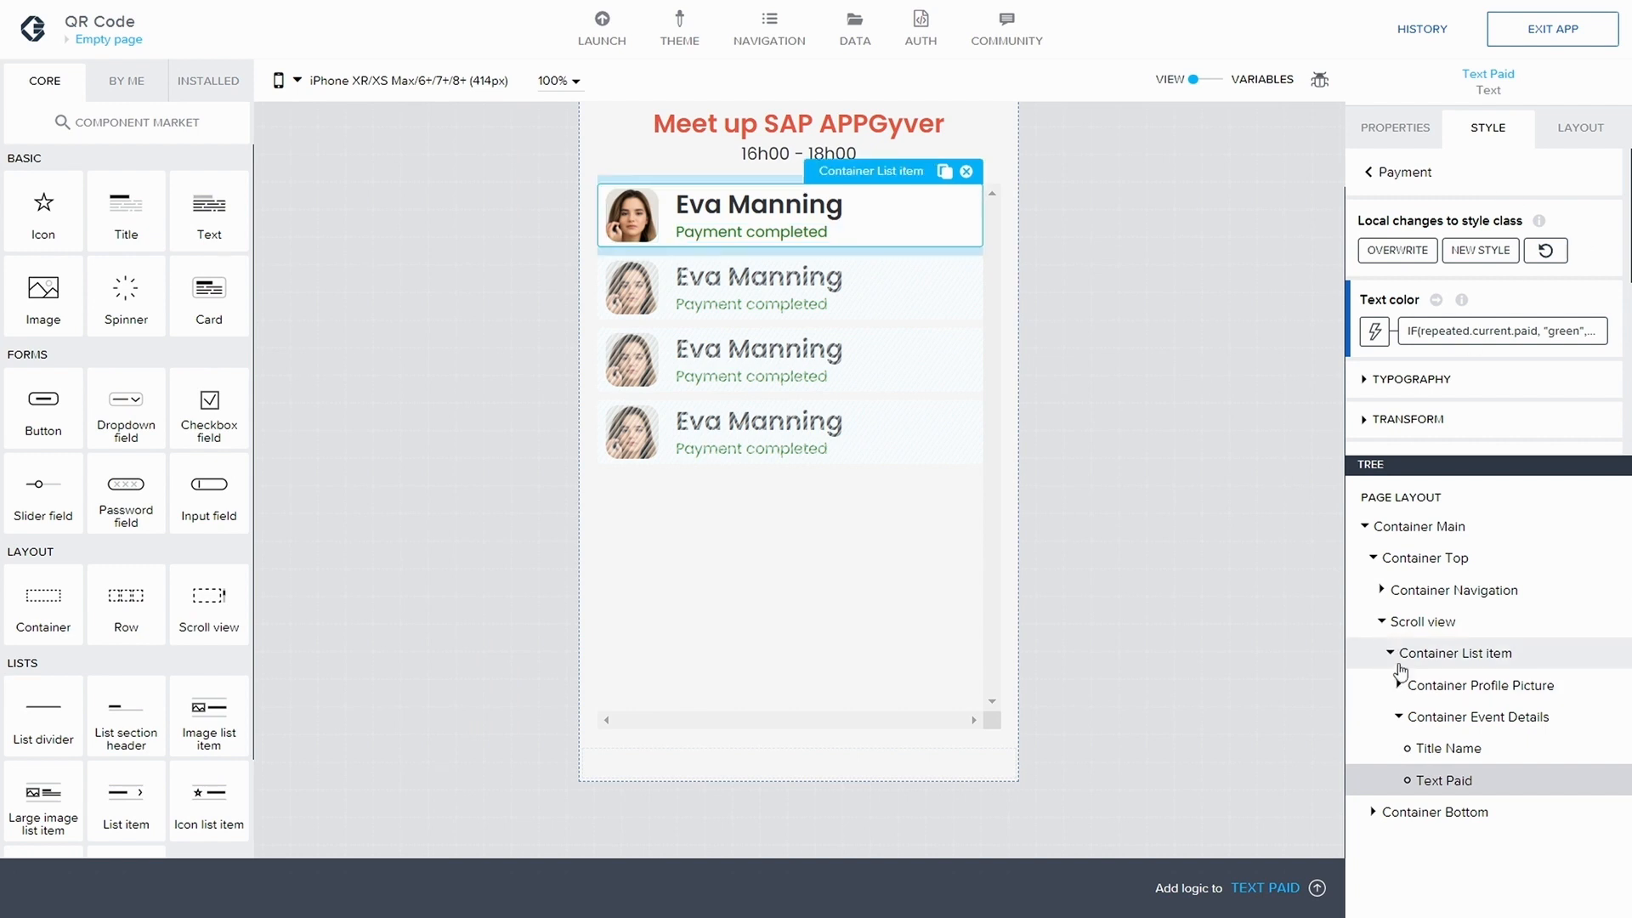
- Collapse the list item and scroll view branches in the page tree and select Container Bottom
{"action": "left_click", "coordinate": [1383, 649]}
{"action": "left_click", "coordinate": [1381, 623]}
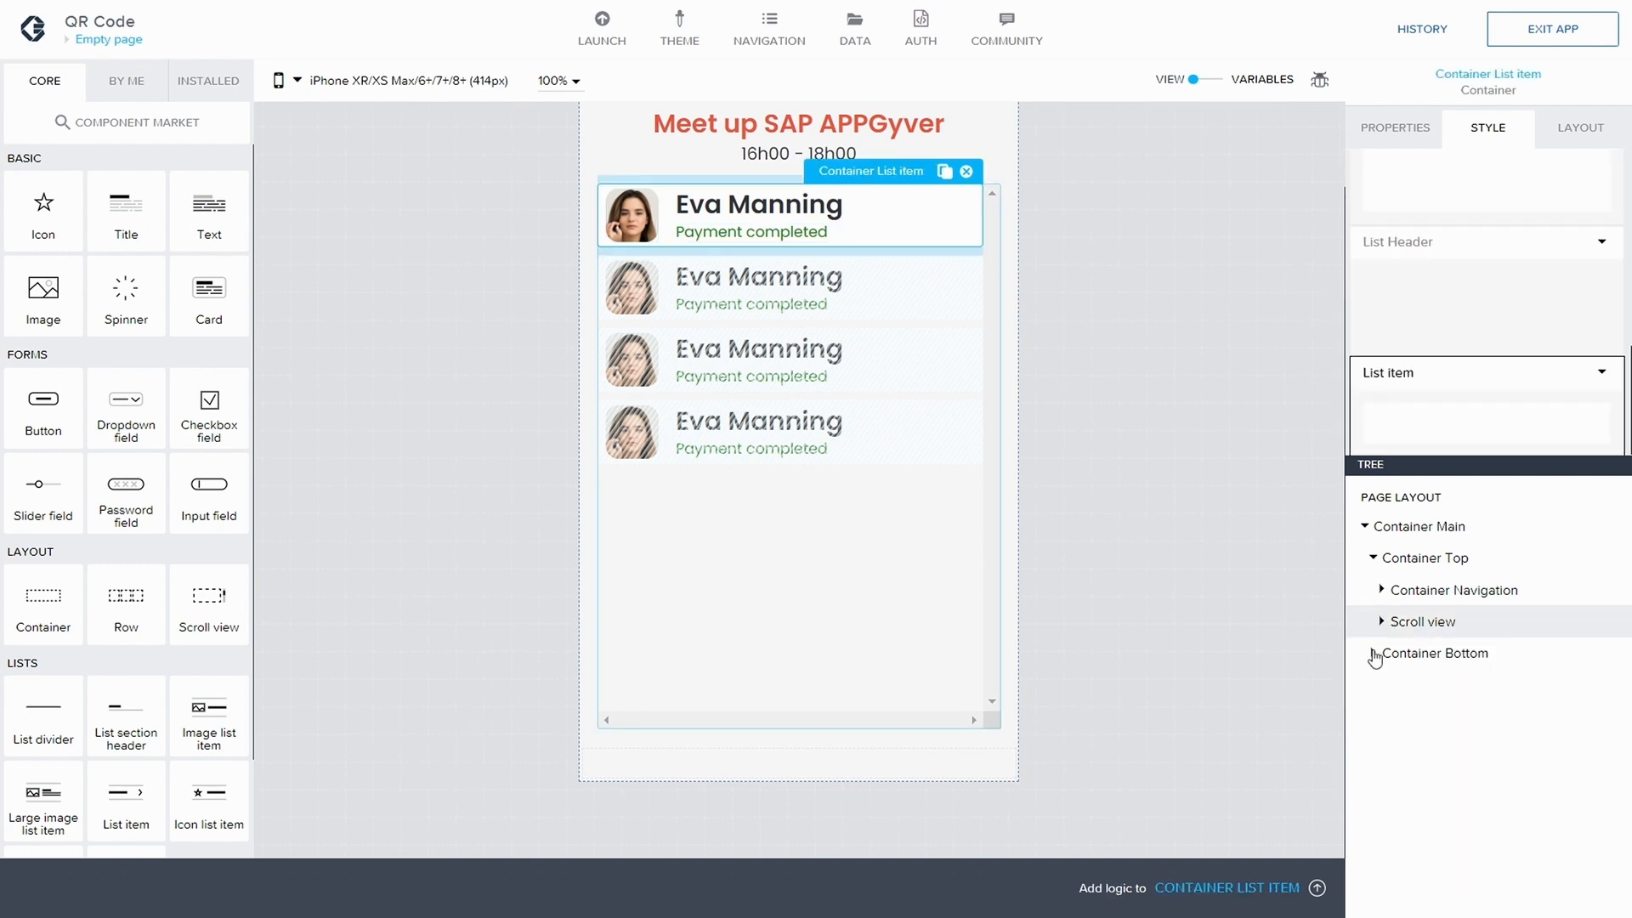
{"action": "left_click", "coordinate": [1373, 653]}
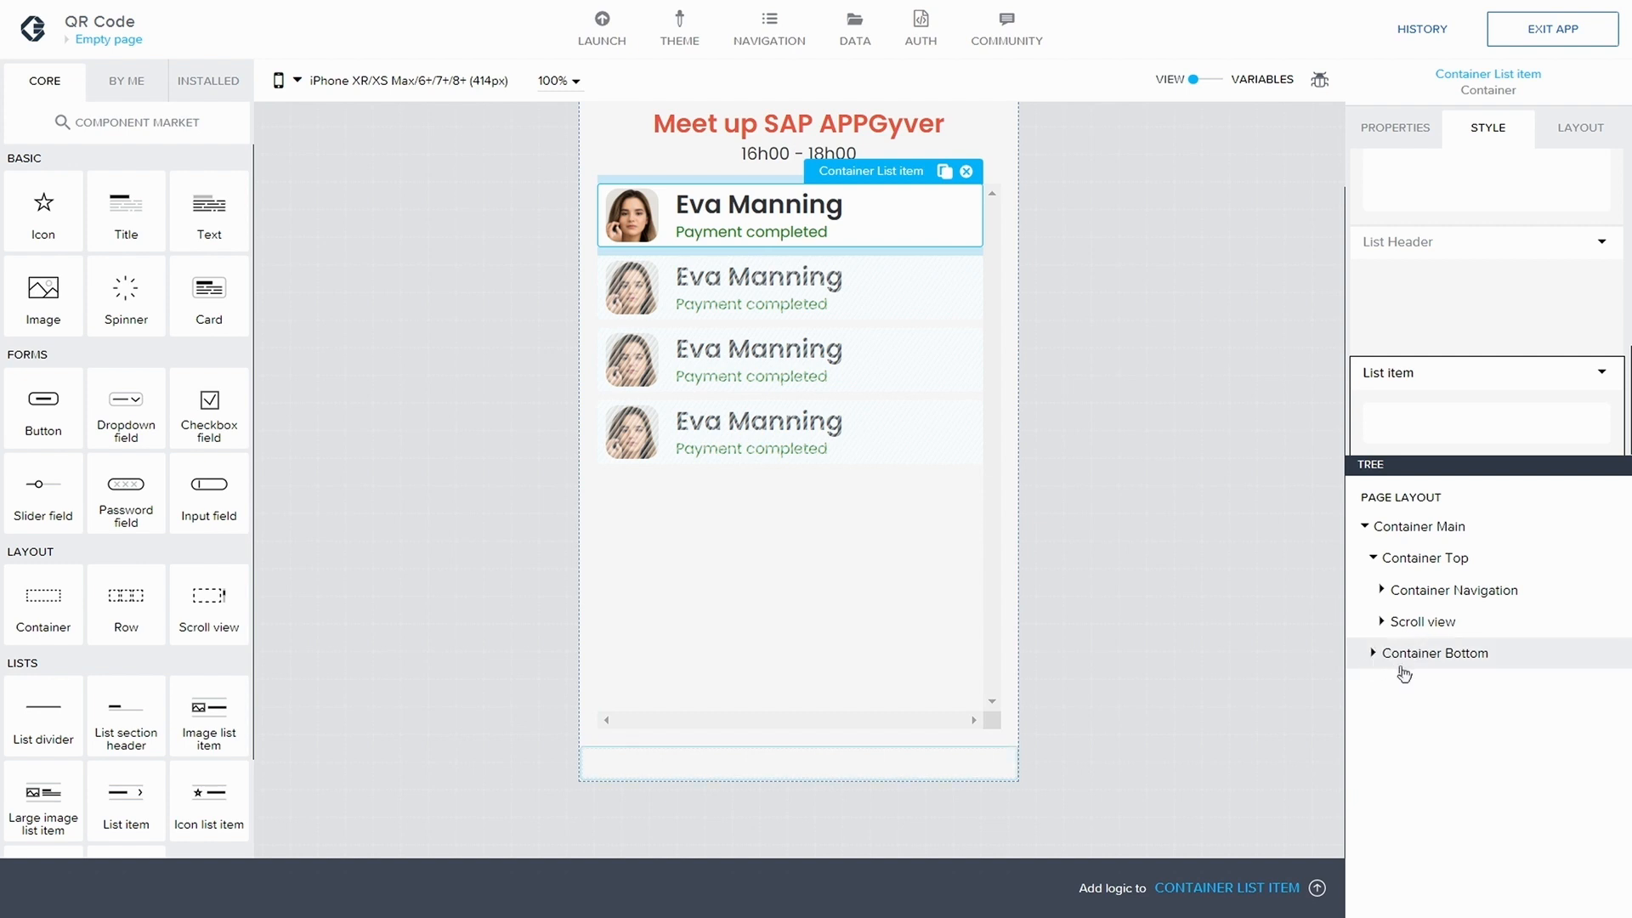
{"action": "left_click", "coordinate": [1479, 652]}
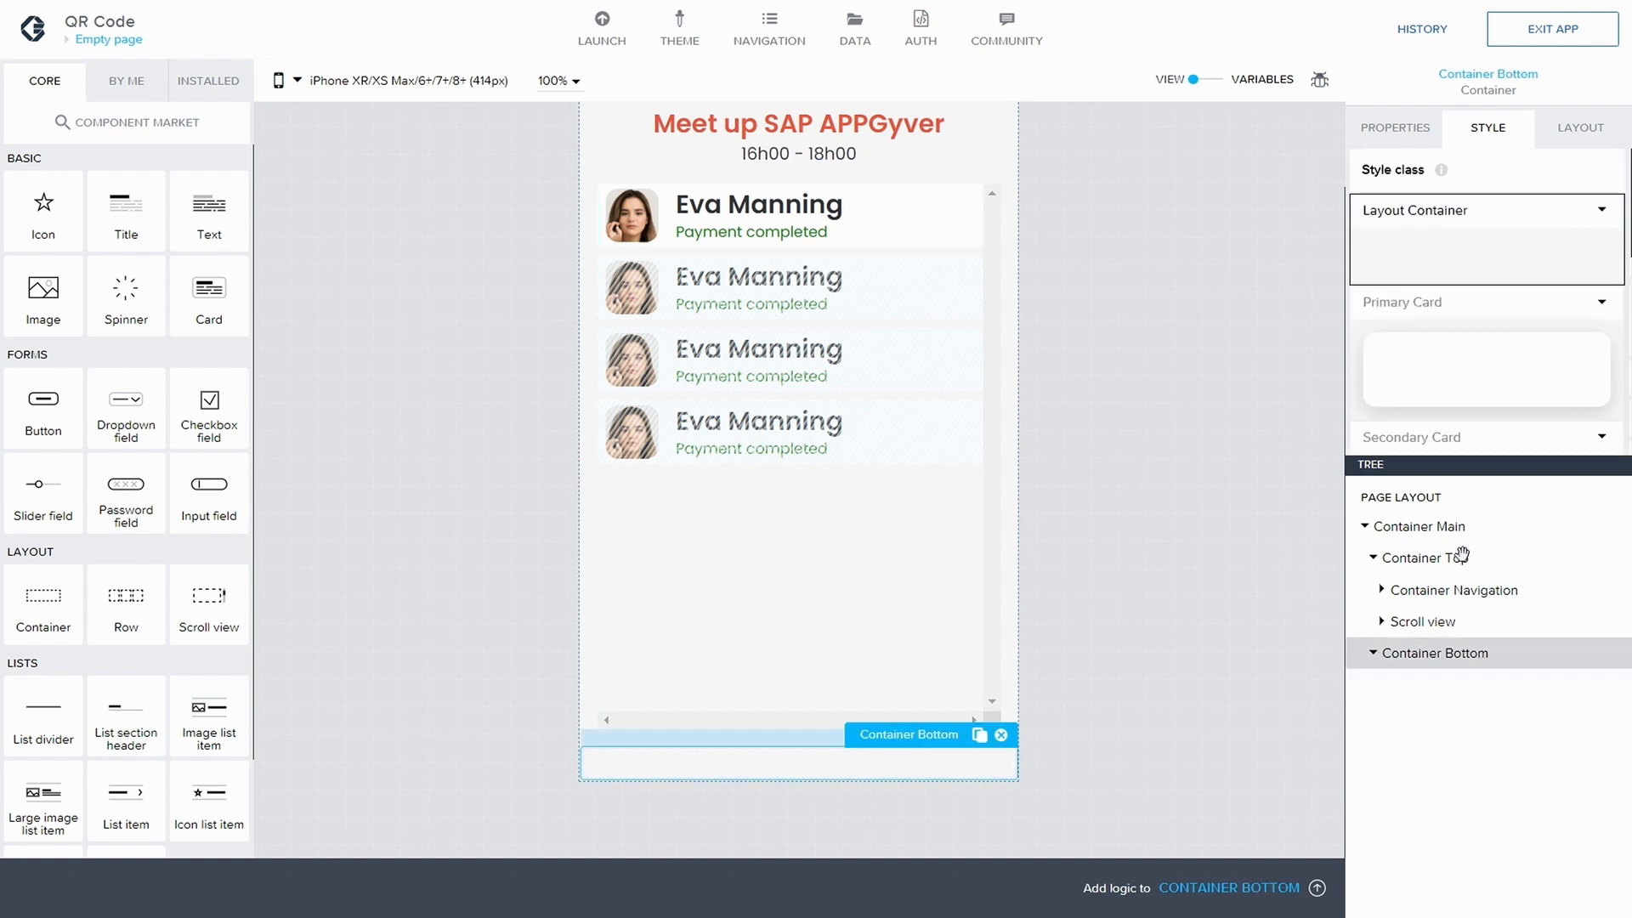
- Give Container Bottom a custom size with a set height of +L (96px) and save the app
{"action": "left_click", "coordinate": [1572, 138]}
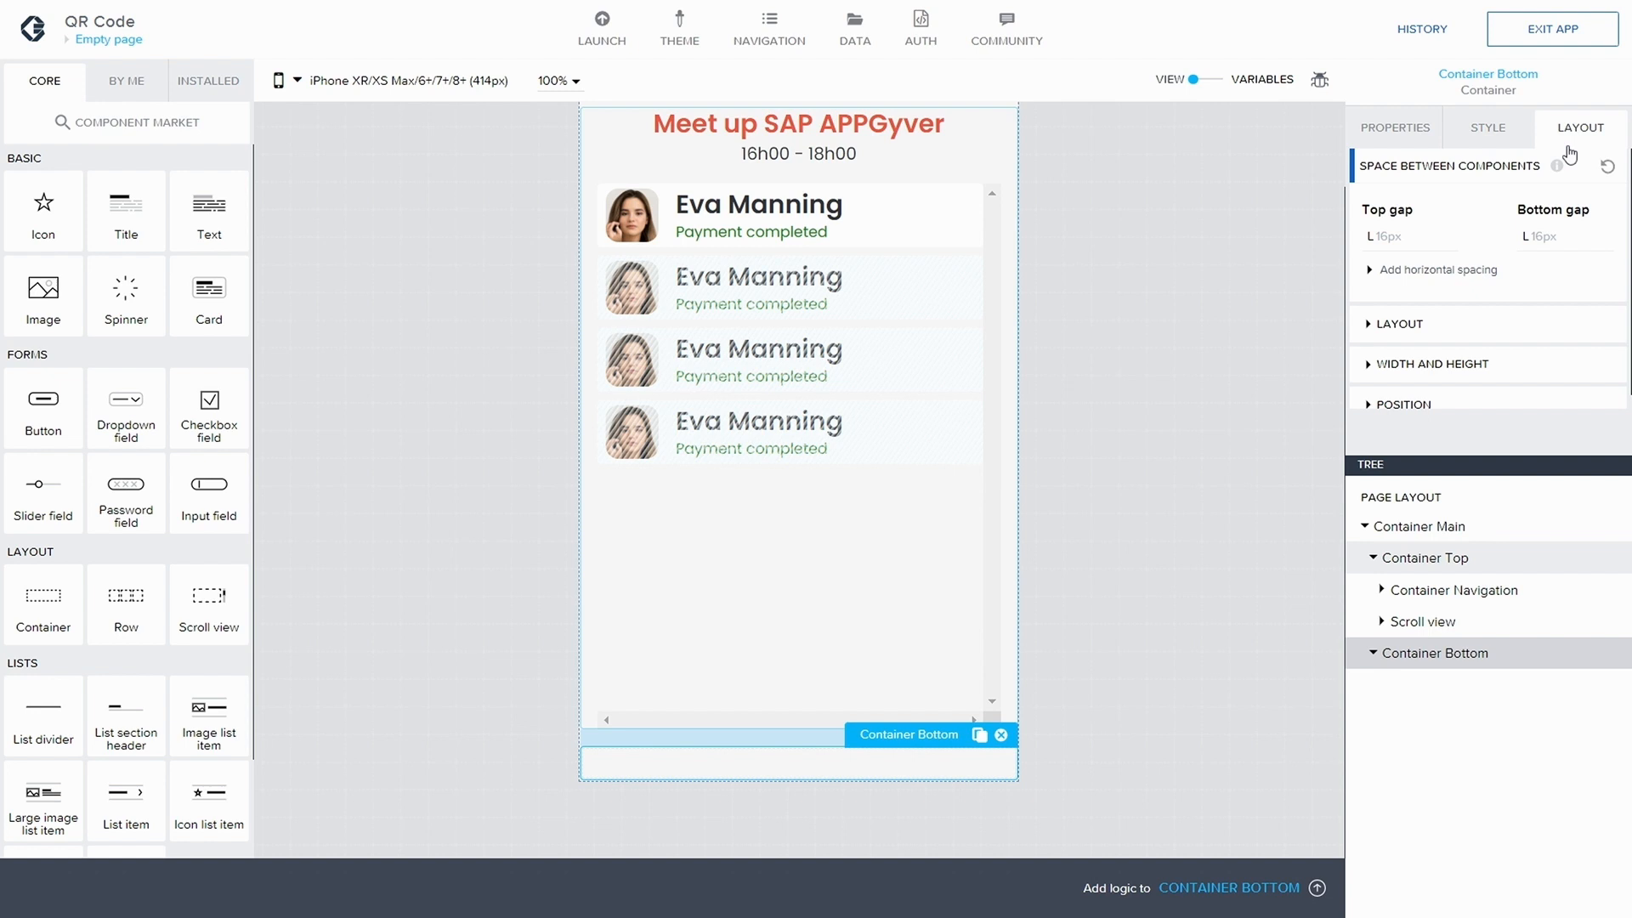
{"action": "scroll", "coordinate": [1364, 353], "scroll_direction": "down", "scroll_amount": 2}
{"action": "left_click", "coordinate": [1364, 350]}
{"action": "scroll", "coordinate": [1364, 350], "scroll_direction": "down", "scroll_amount": 3}
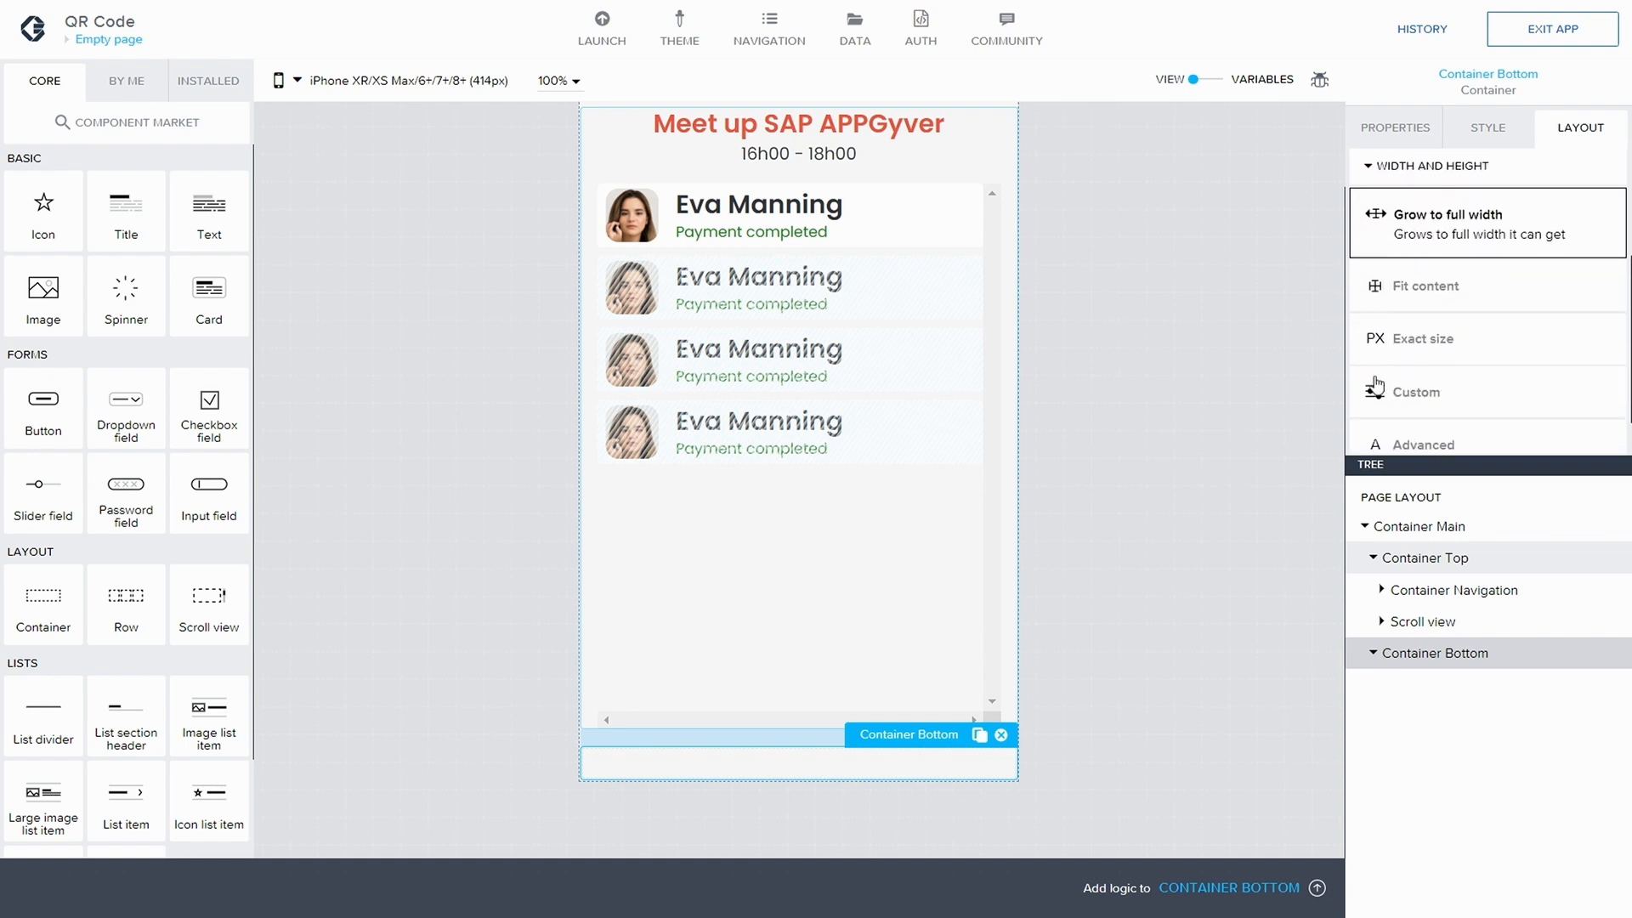
{"action": "left_click", "coordinate": [1420, 336]}
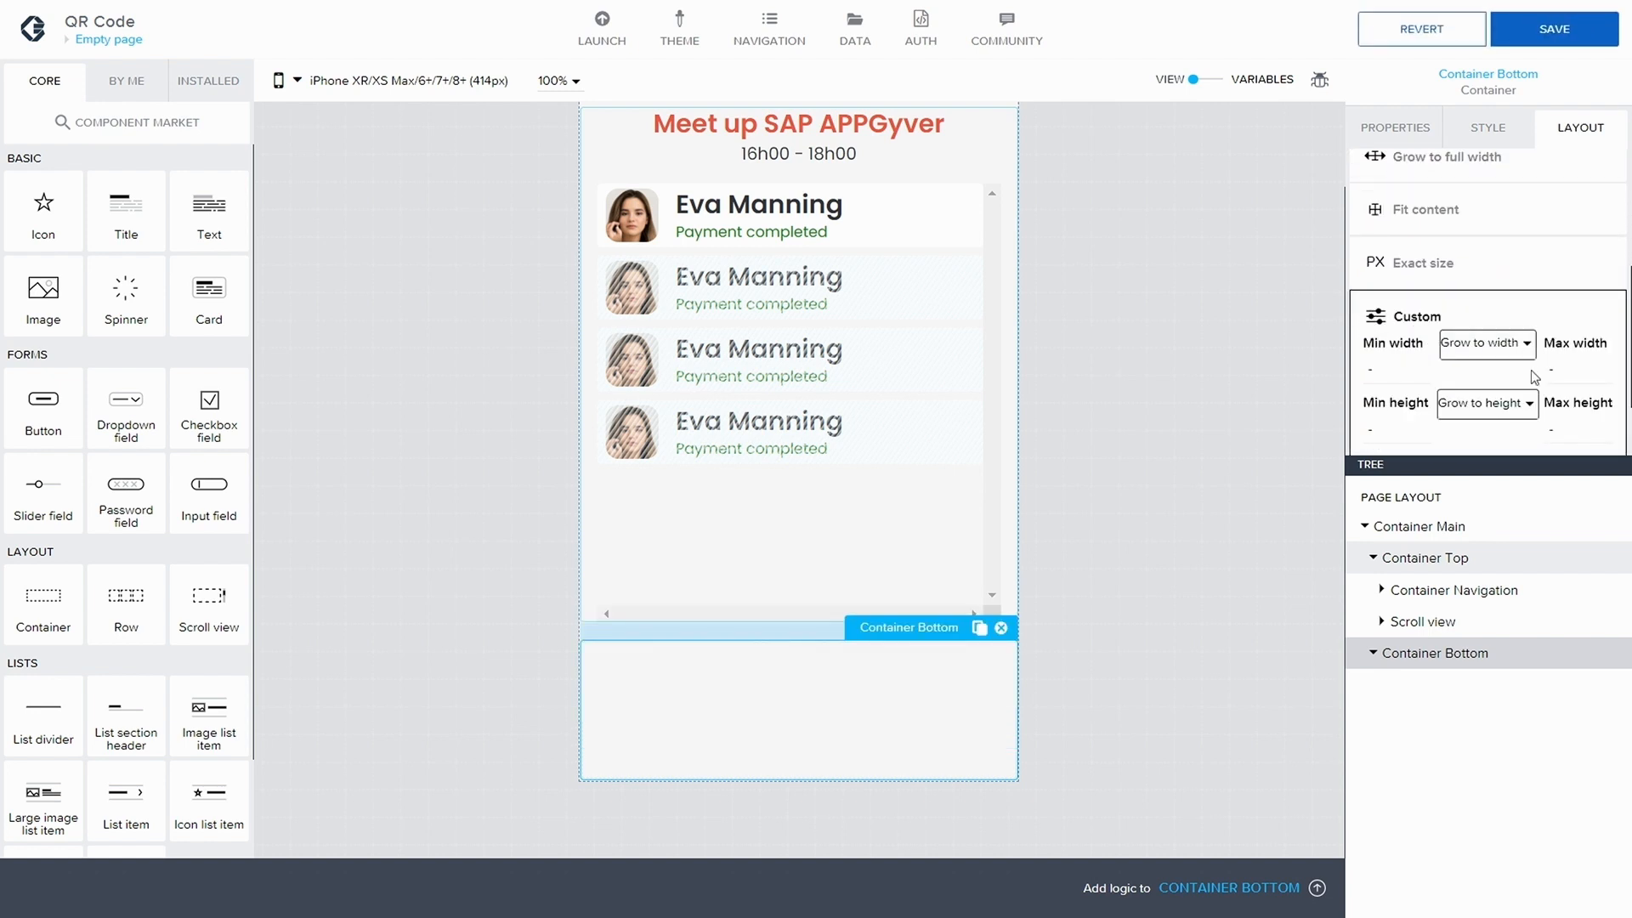
{"action": "left_click", "coordinate": [1521, 403]}
{"action": "left_click", "coordinate": [1485, 464]}
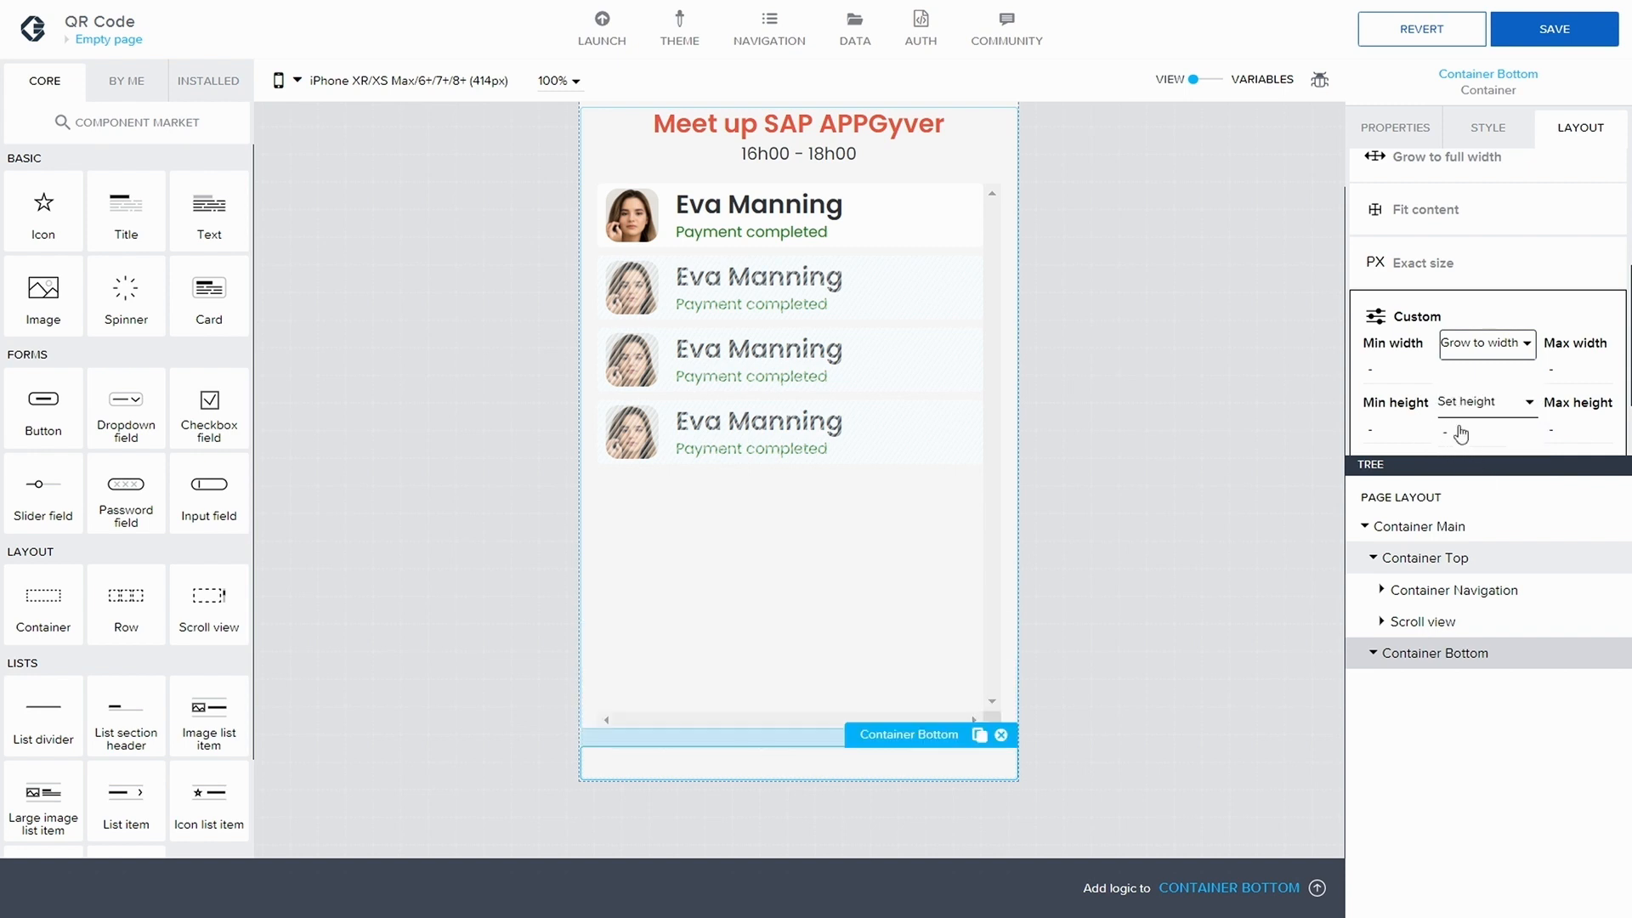
{"action": "left_click", "coordinate": [1456, 430]}
{"action": "left_click", "coordinate": [1483, 463]}
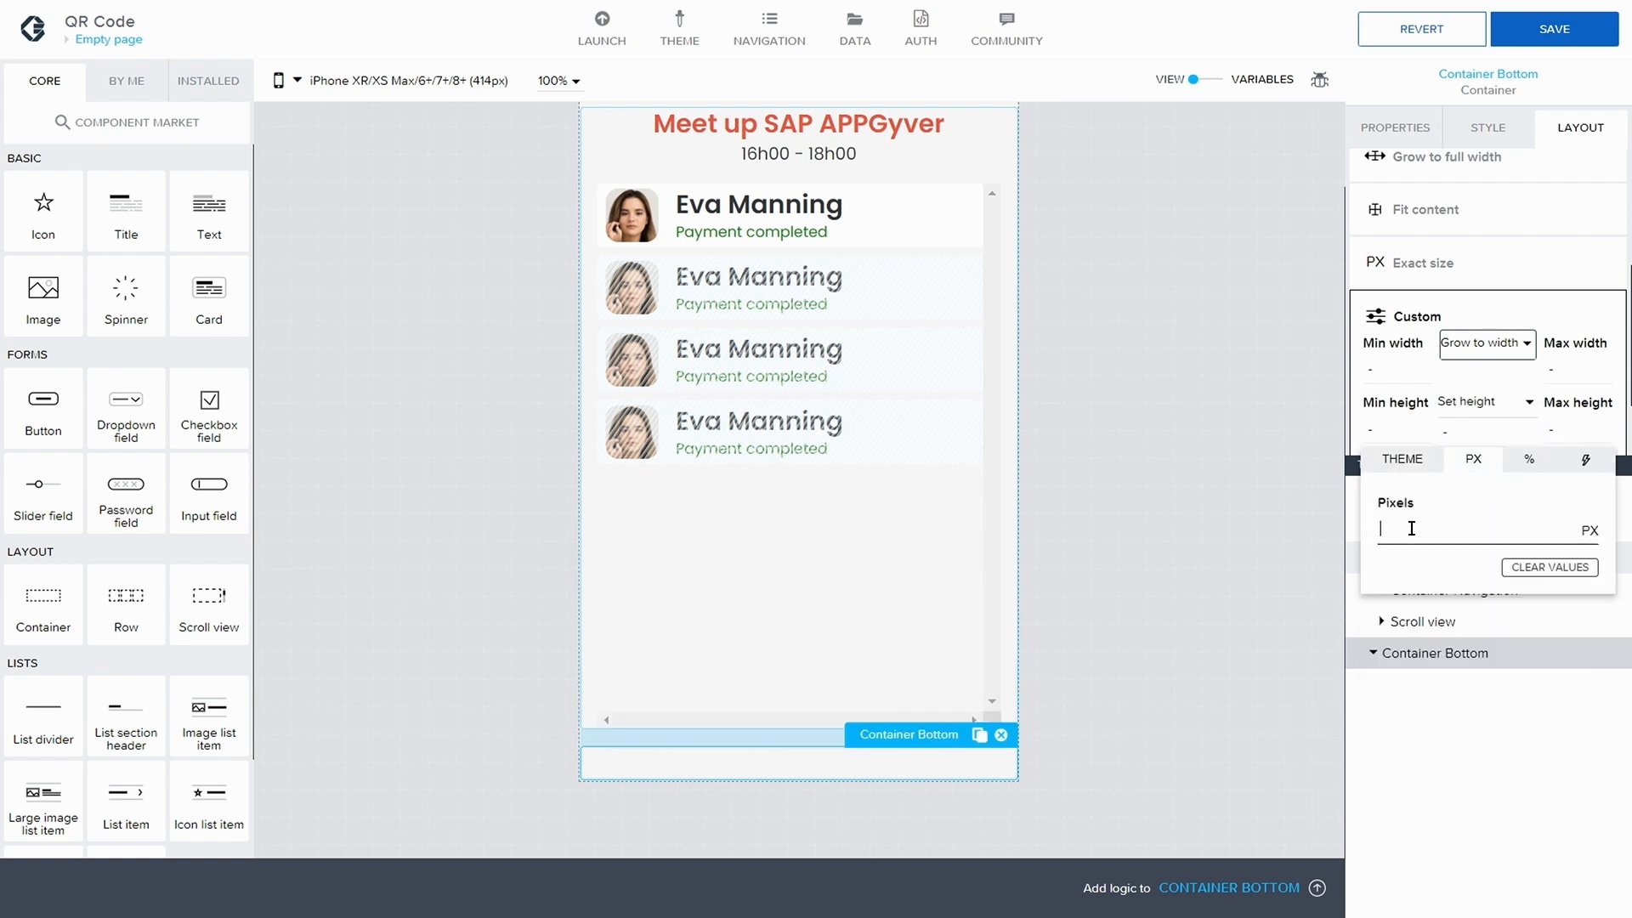
{"action": "left_click", "coordinate": [1414, 464]}
{"action": "left_click", "coordinate": [1476, 700]}
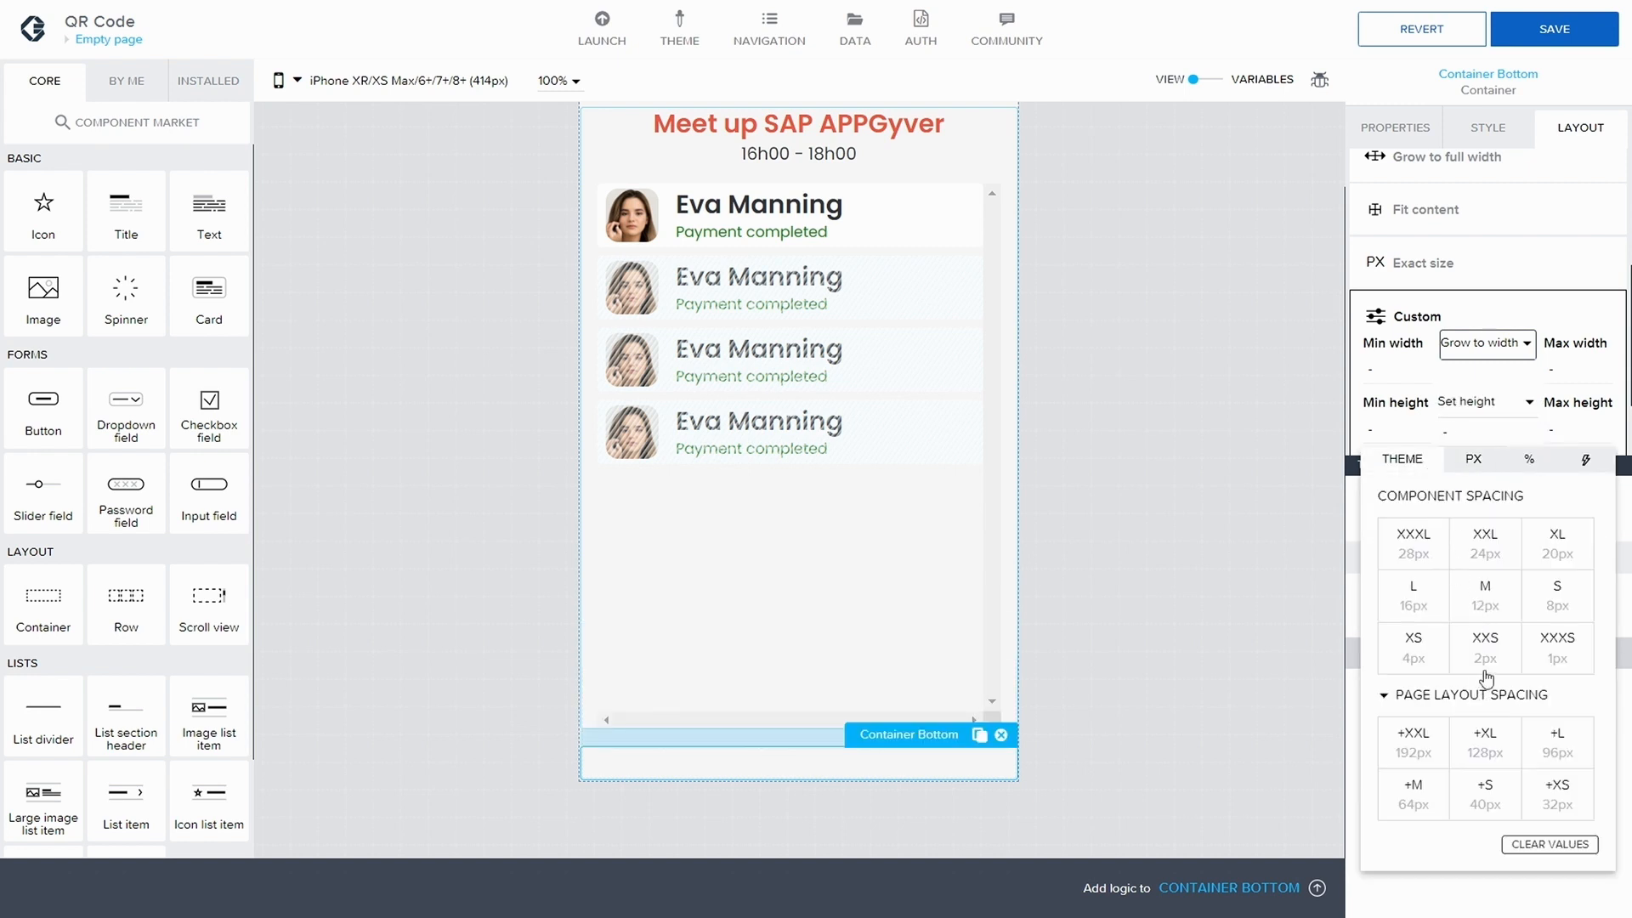
{"action": "left_click", "coordinate": [1558, 745]}
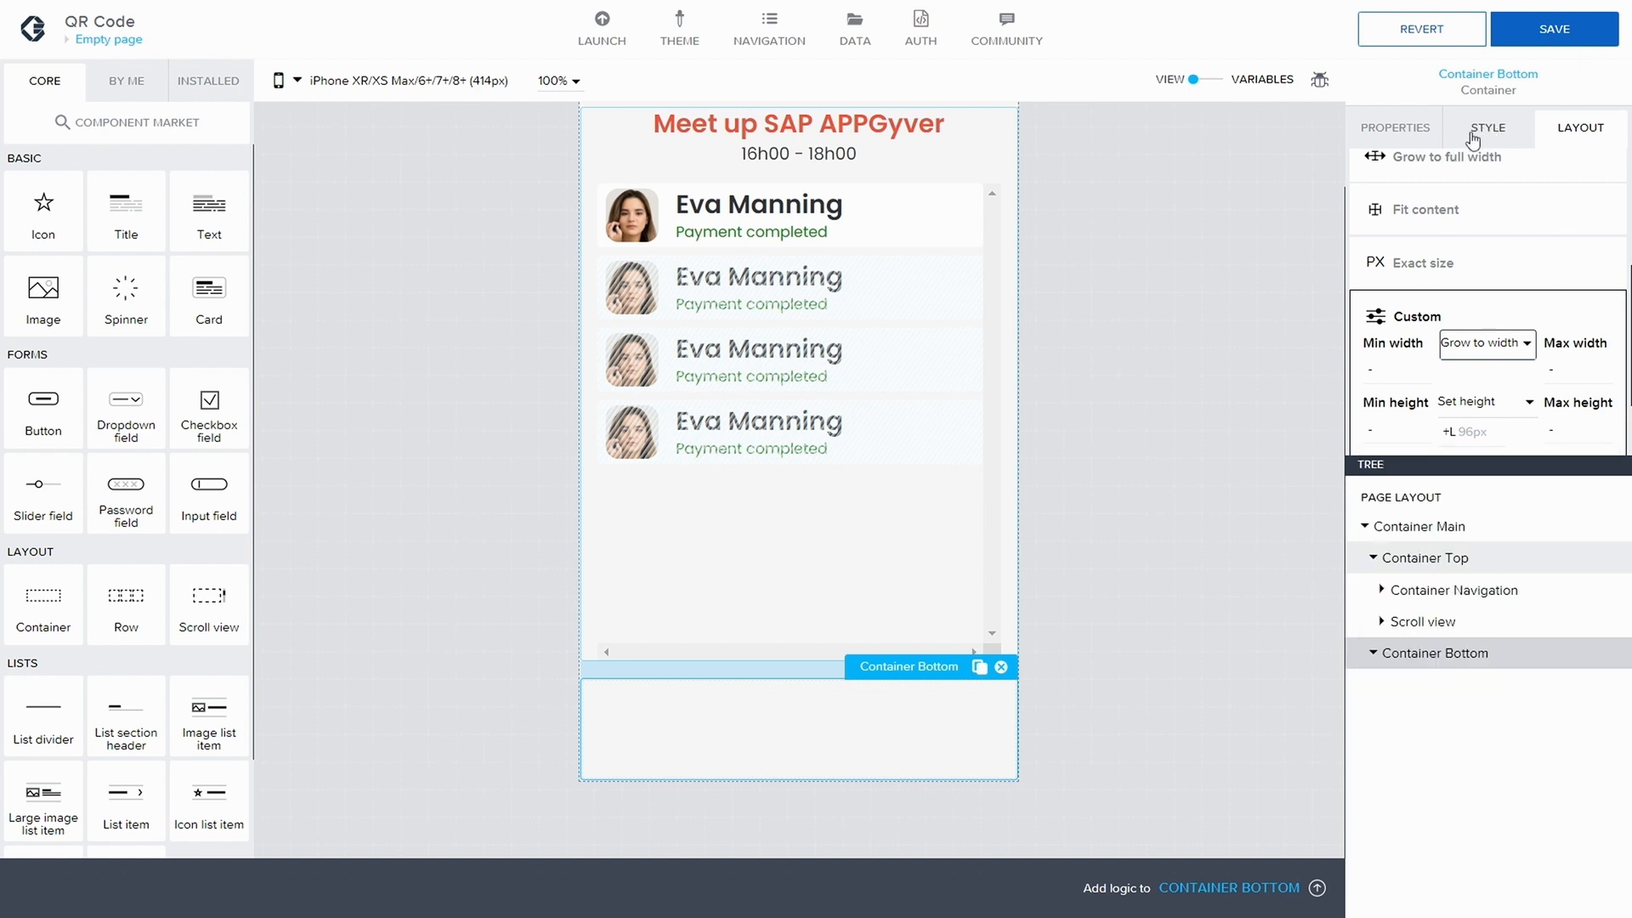
{"action": "left_click", "coordinate": [1568, 34]}
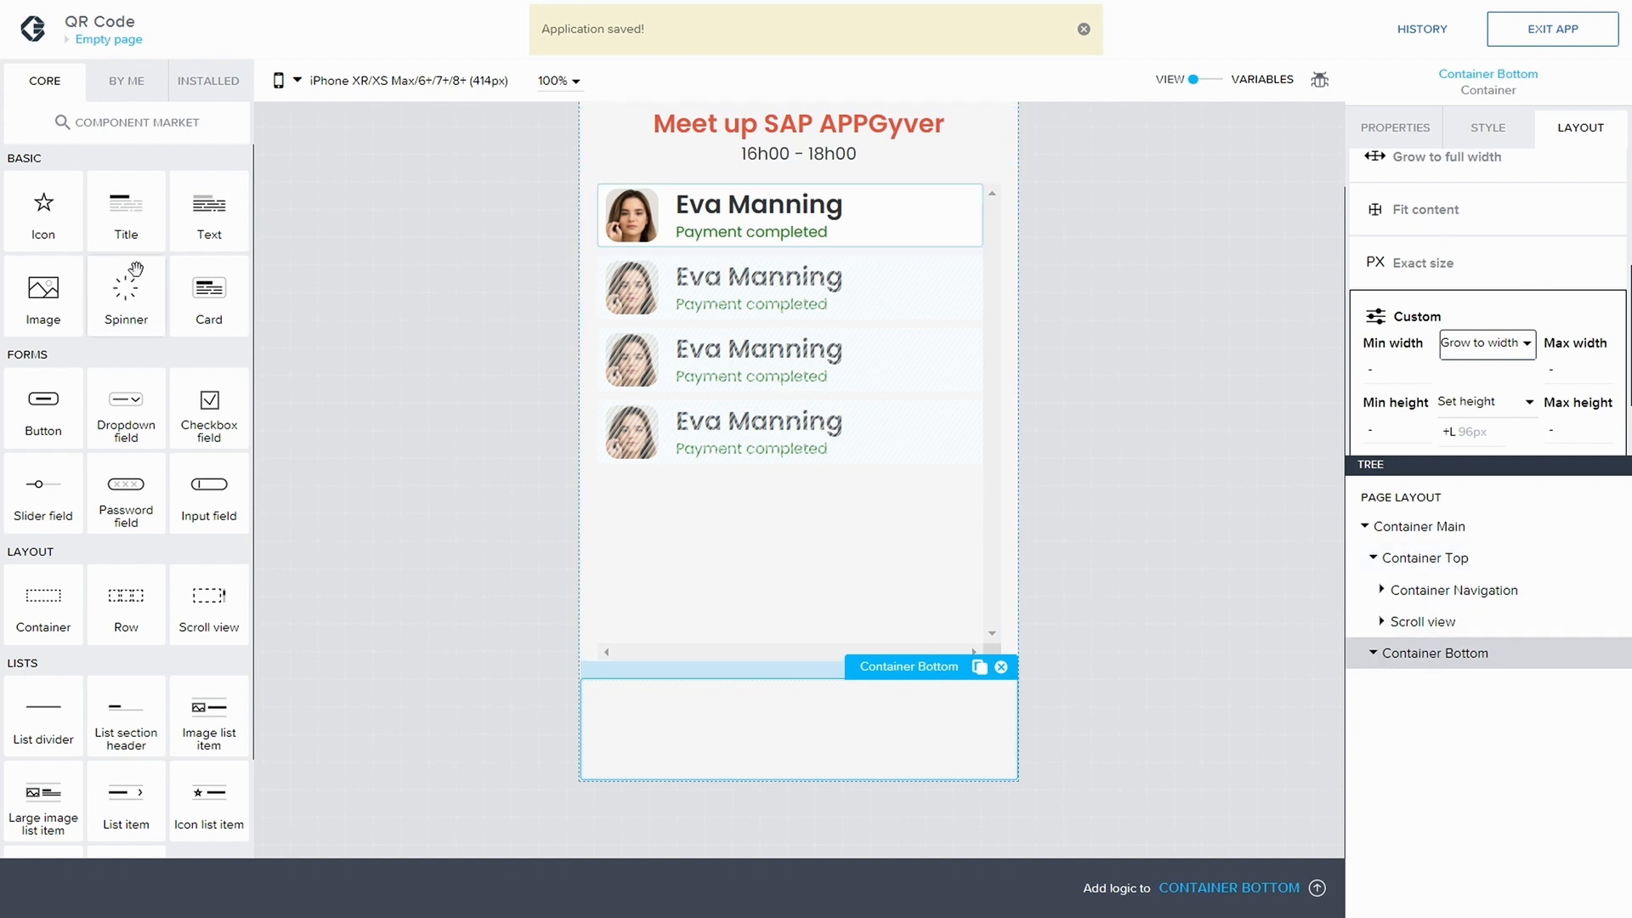
- Add an Icon component inside Container Bottom and reselect that container
{"action": "left_click_drag", "start_coordinate": [53, 209], "coordinate": [1477, 651]}
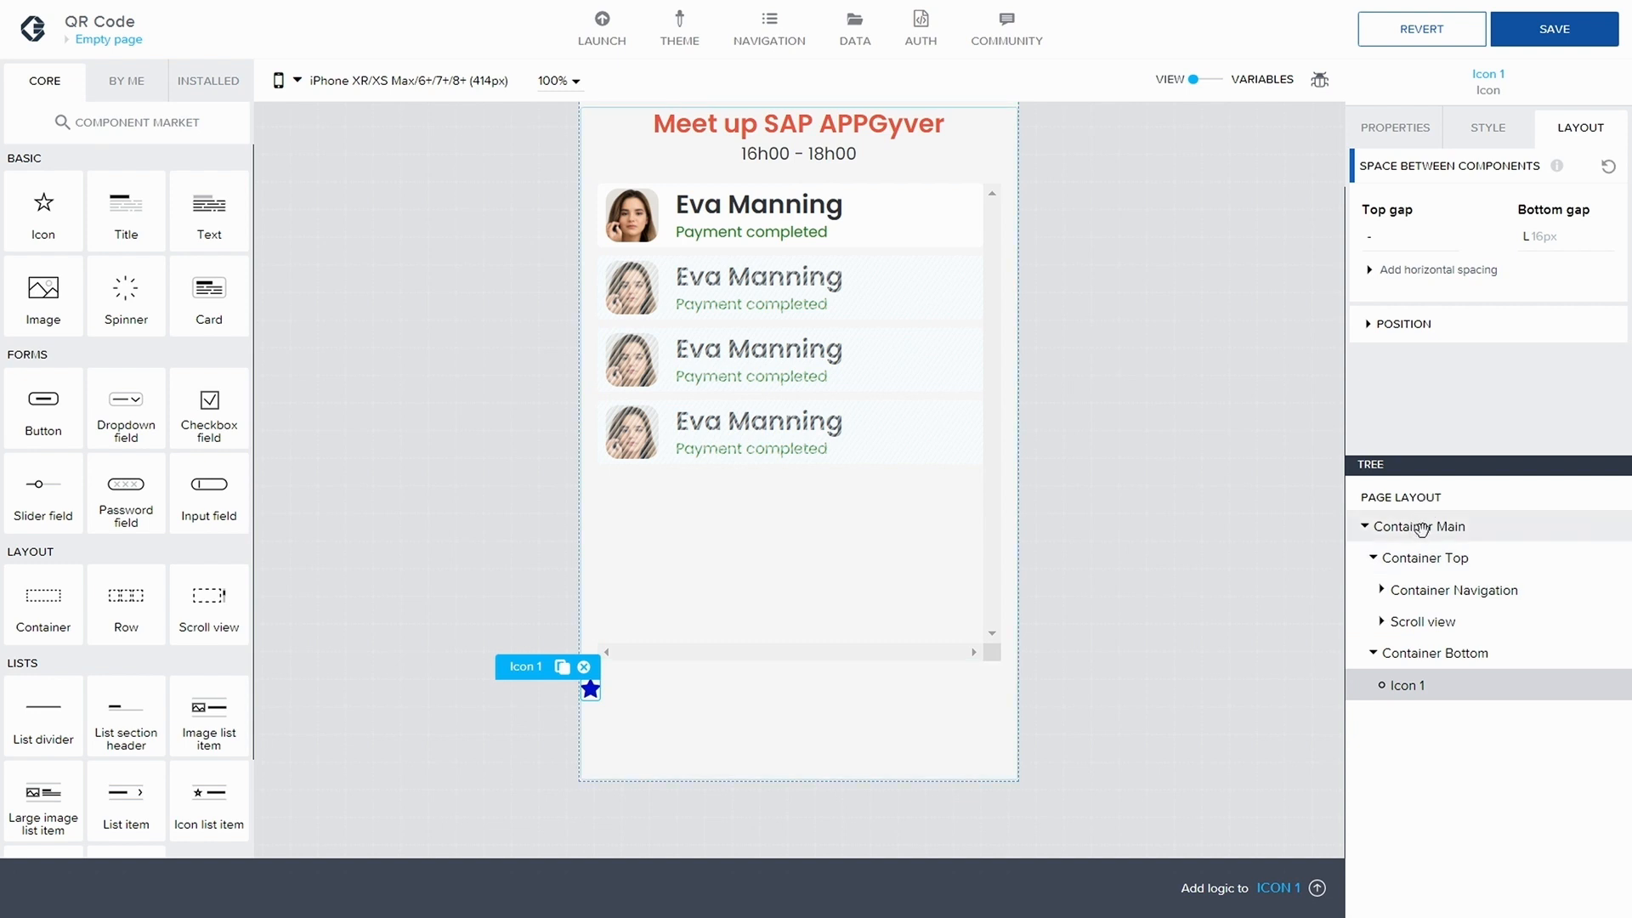
{"action": "left_click", "coordinate": [1428, 653]}
{"action": "left_click", "coordinate": [1488, 130]}
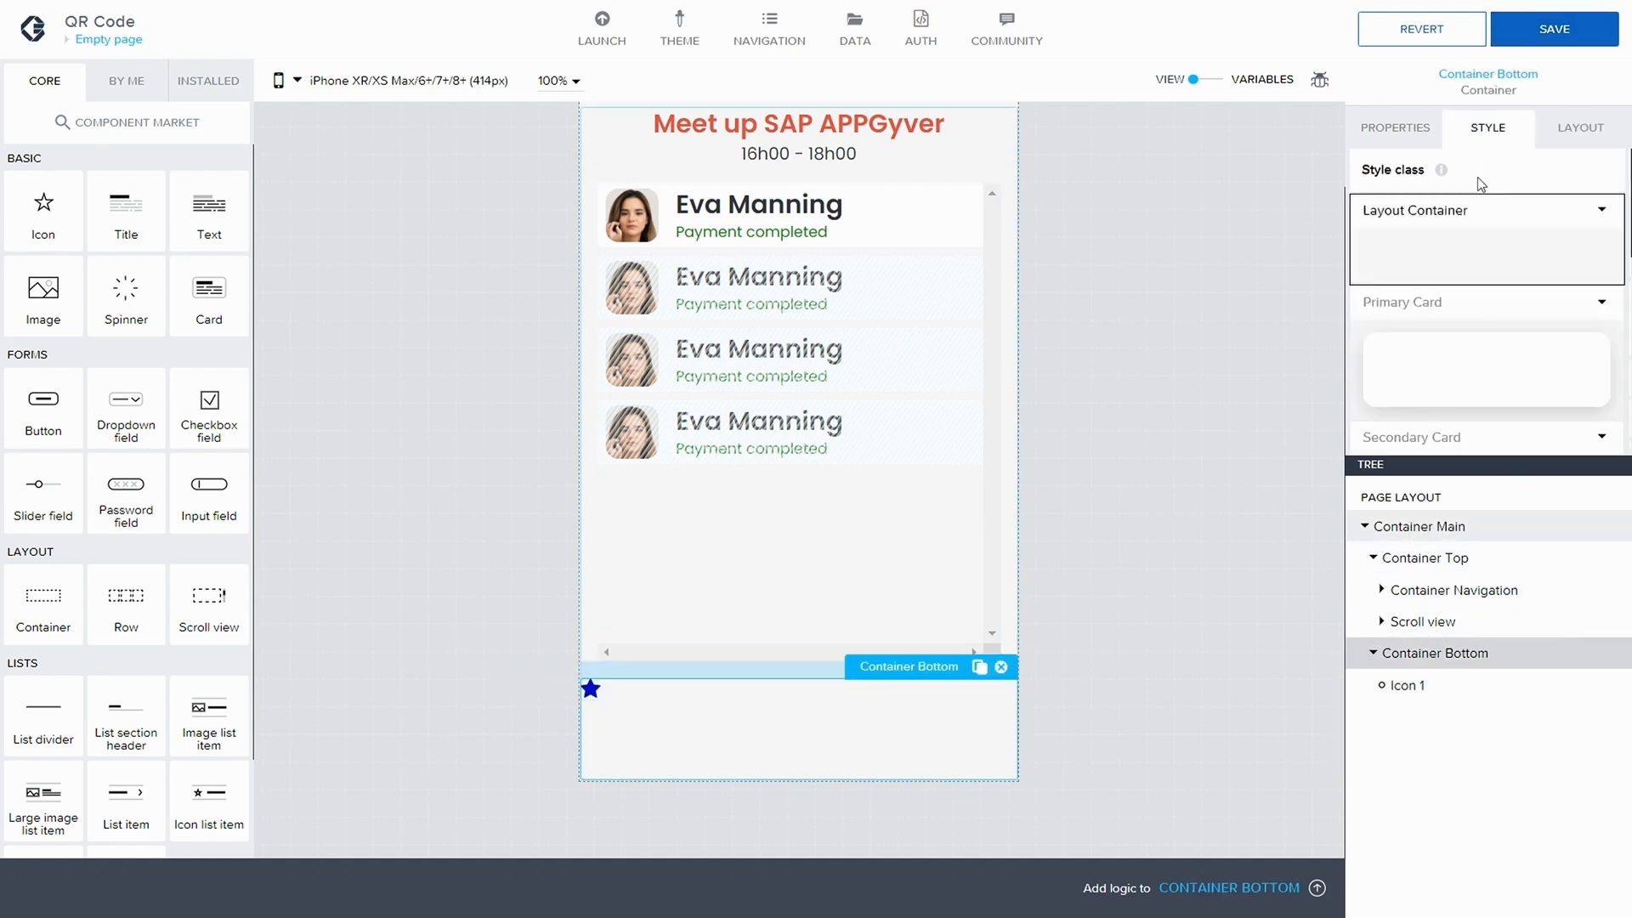
- Try the Fit content and Exact size options for Container Bottom's width and height
{"action": "left_click", "coordinate": [1566, 140]}
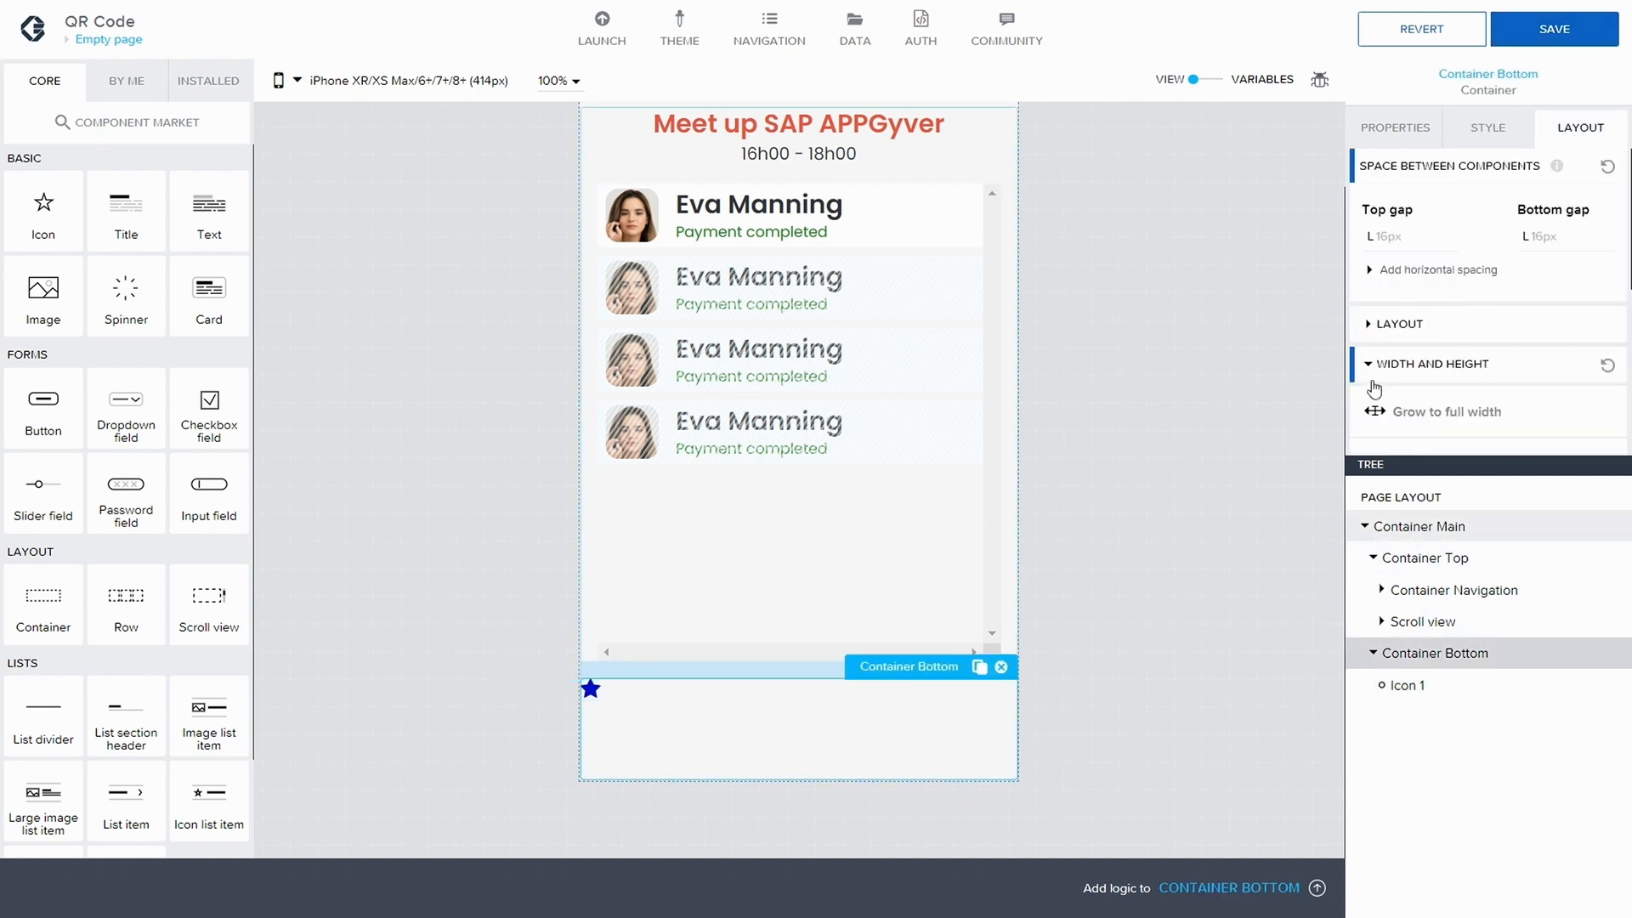
{"action": "scroll", "coordinate": [1384, 398], "scroll_direction": "down", "scroll_amount": 2}
{"action": "scroll", "coordinate": [1384, 398], "scroll_direction": "down", "scroll_amount": 2}
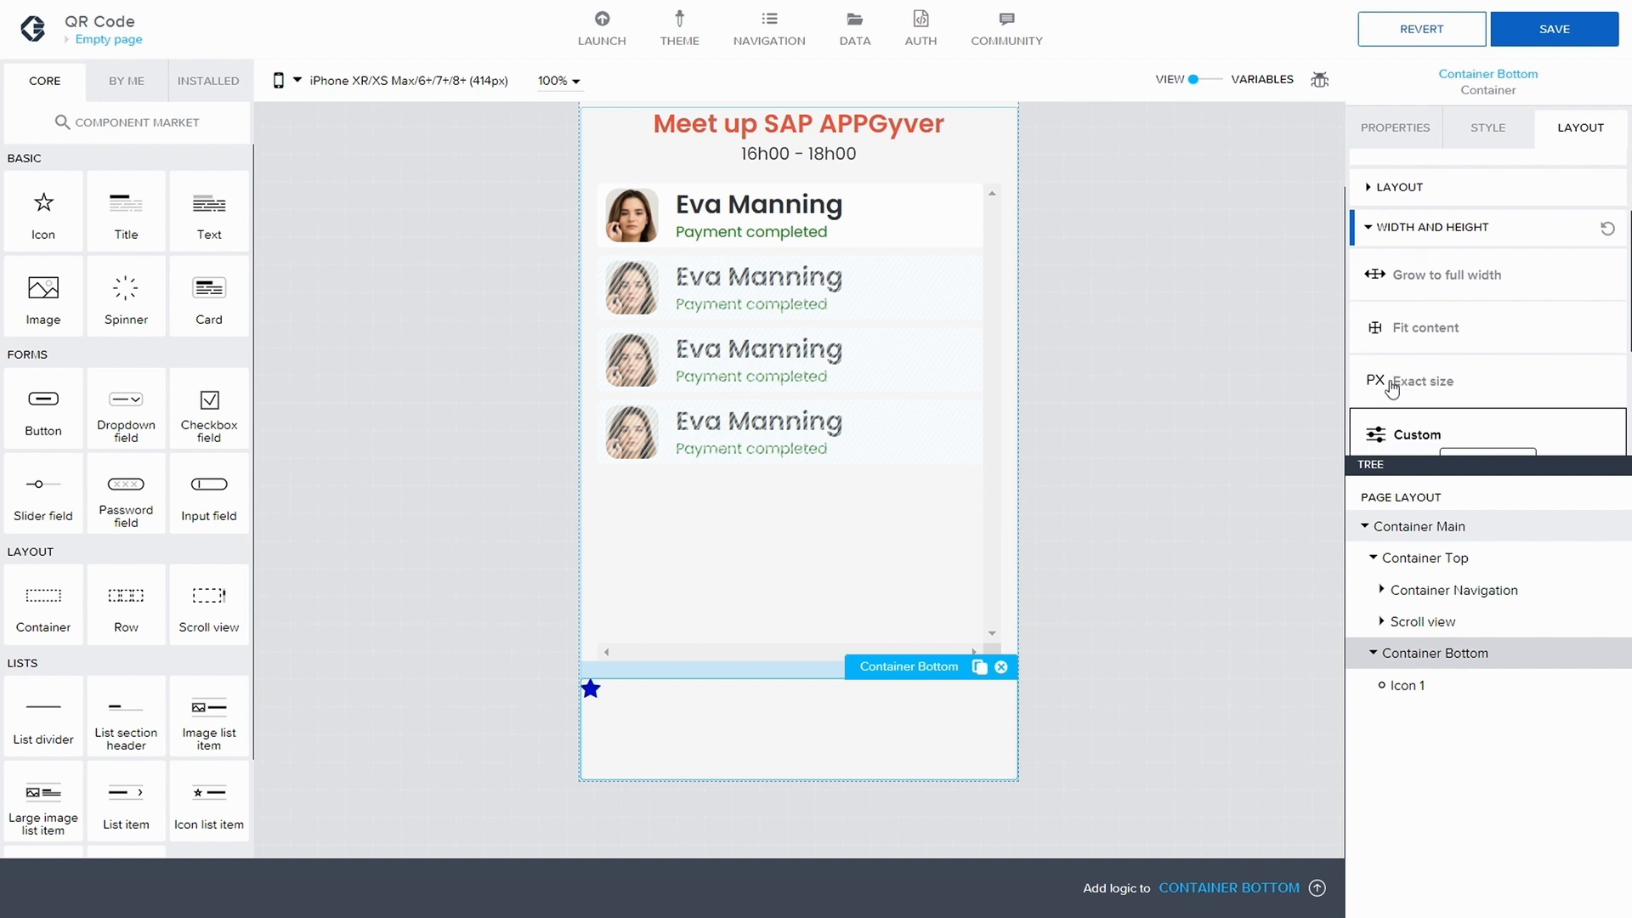
{"action": "left_click", "coordinate": [1407, 329]}
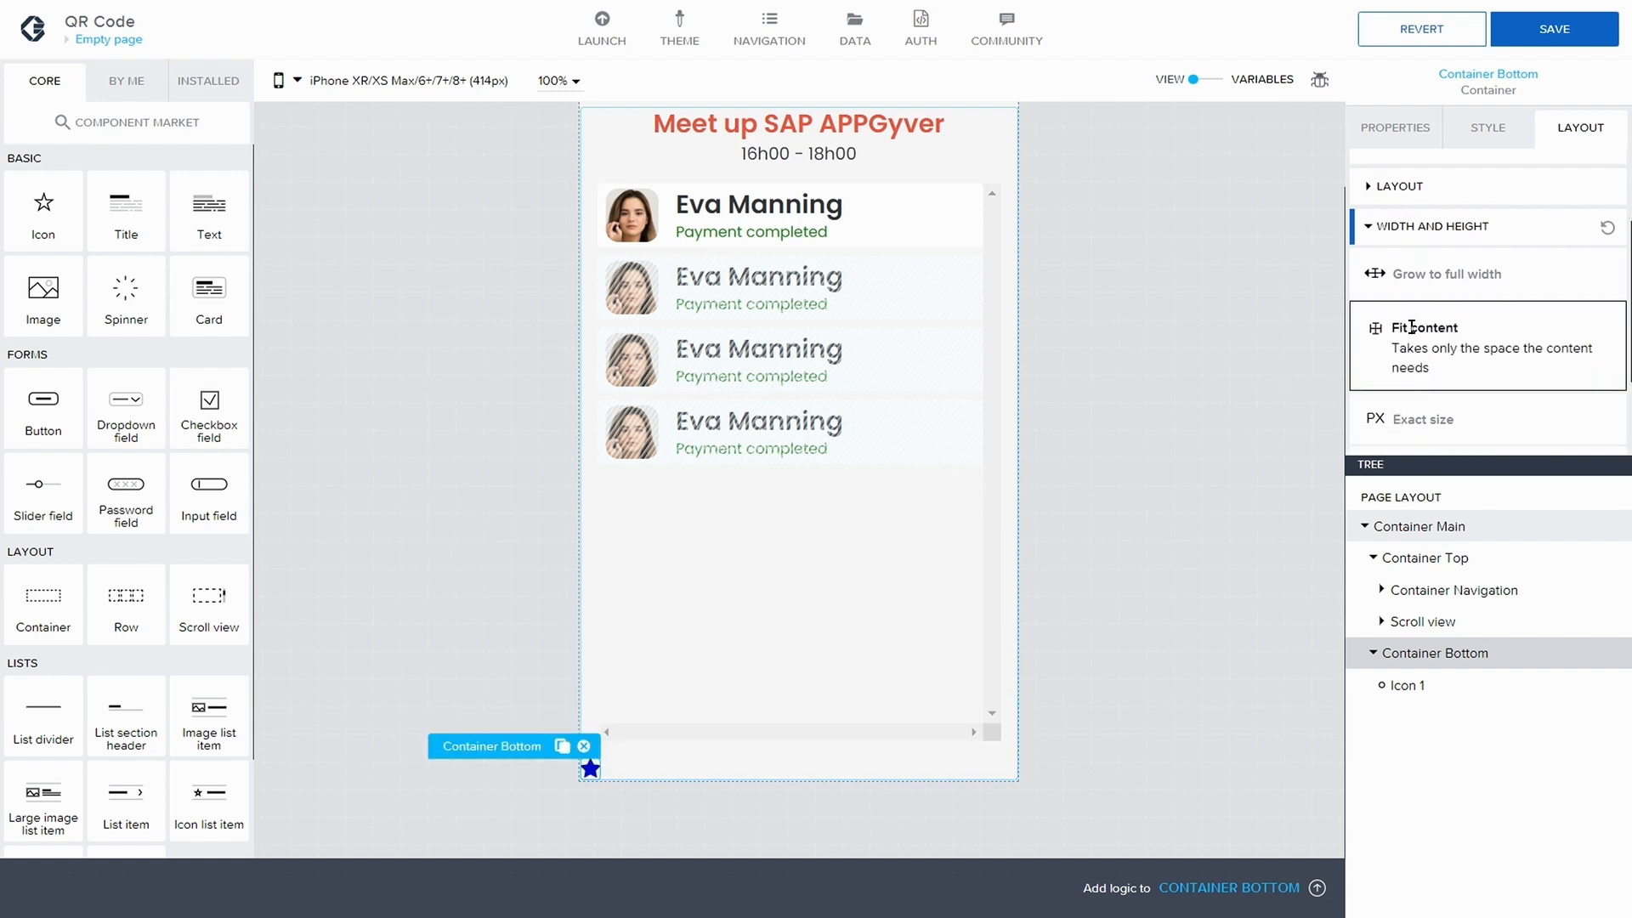
{"action": "left_click", "coordinate": [1436, 419]}
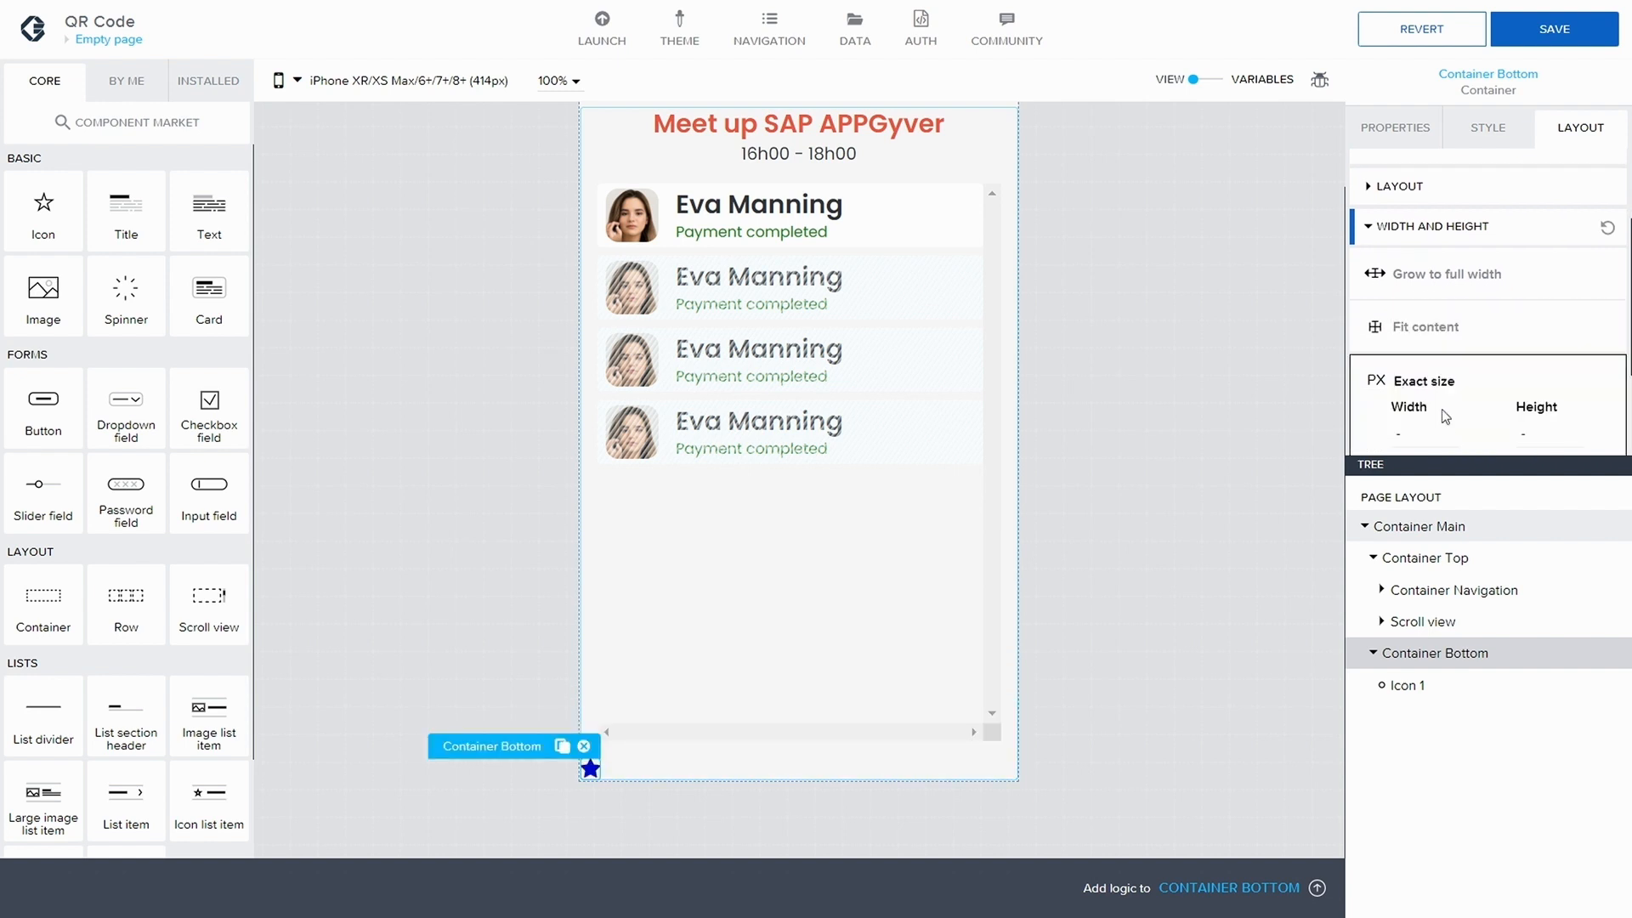
- Return Container Bottom to a custom size with a set height of +L (96px) and save the app
{"action": "scroll", "coordinate": [1430, 386], "scroll_direction": "down", "scroll_amount": 2}
{"action": "scroll", "coordinate": [1431, 374], "scroll_direction": "down", "scroll_amount": 2}
{"action": "left_click", "coordinate": [1420, 354]}
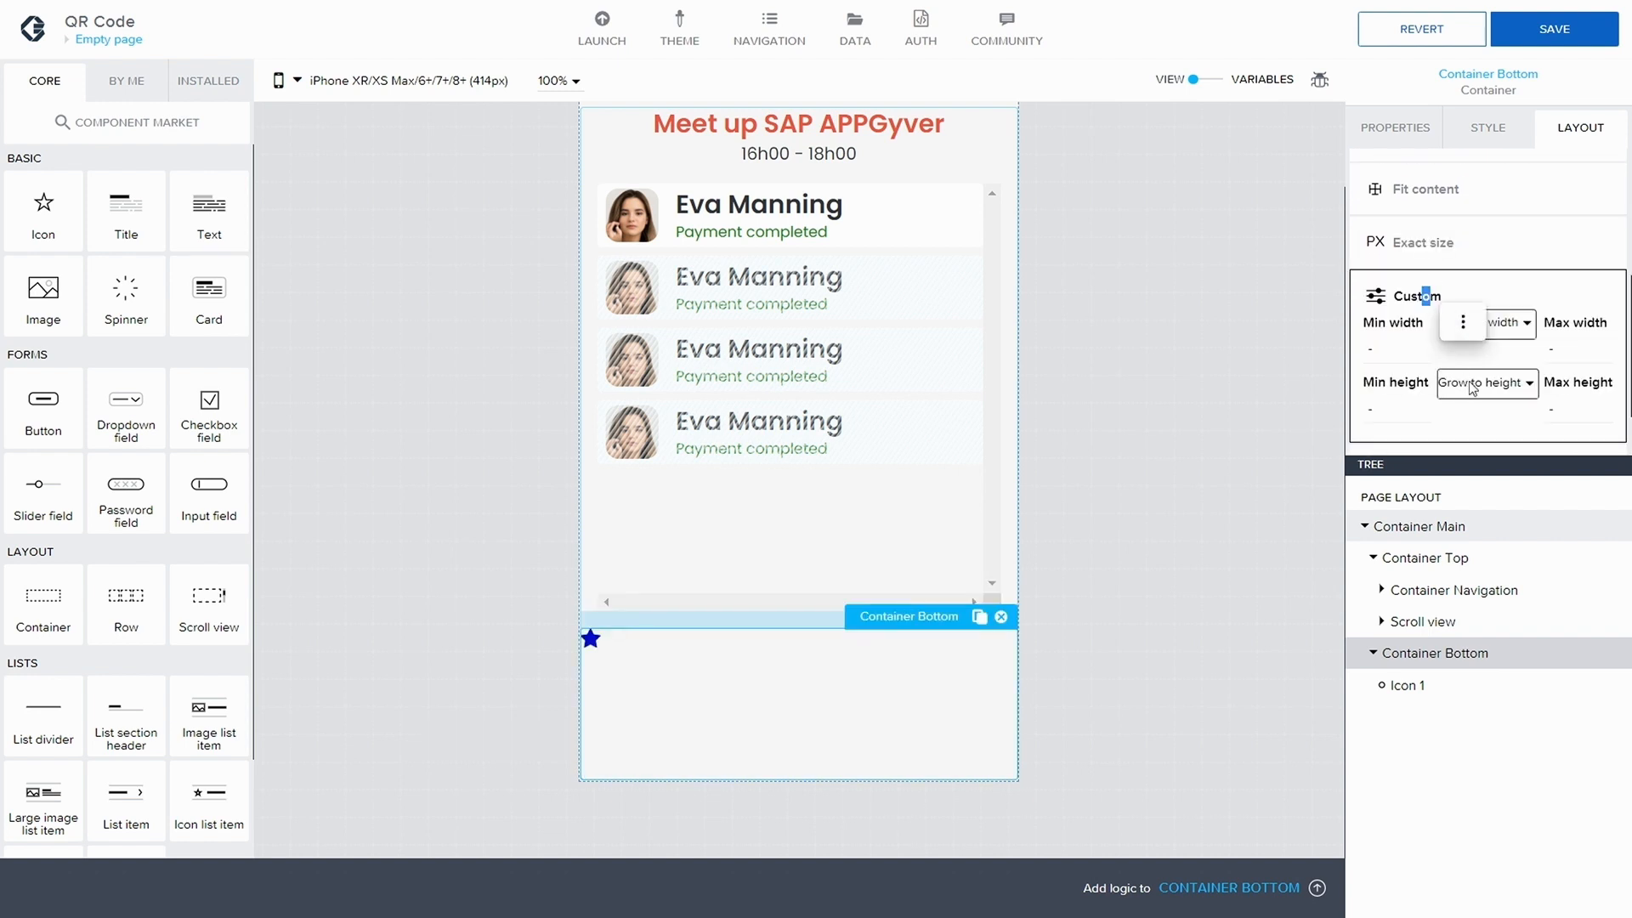
{"action": "left_click", "coordinate": [1489, 384]}
{"action": "left_click", "coordinate": [1468, 443]}
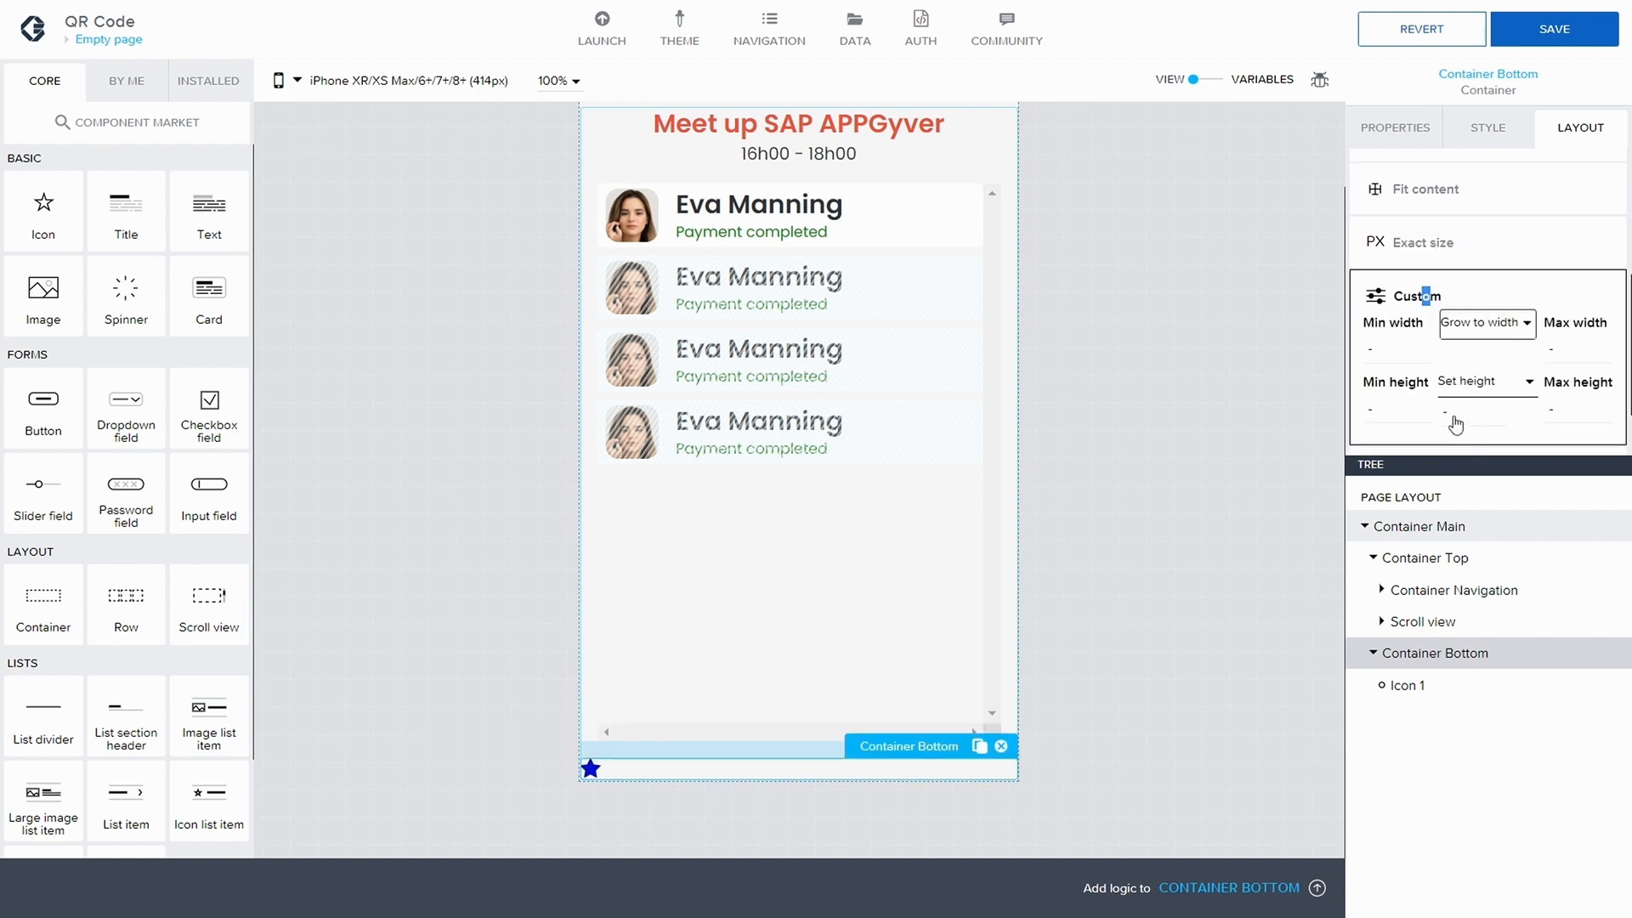
{"action": "left_click", "coordinate": [1464, 413]}
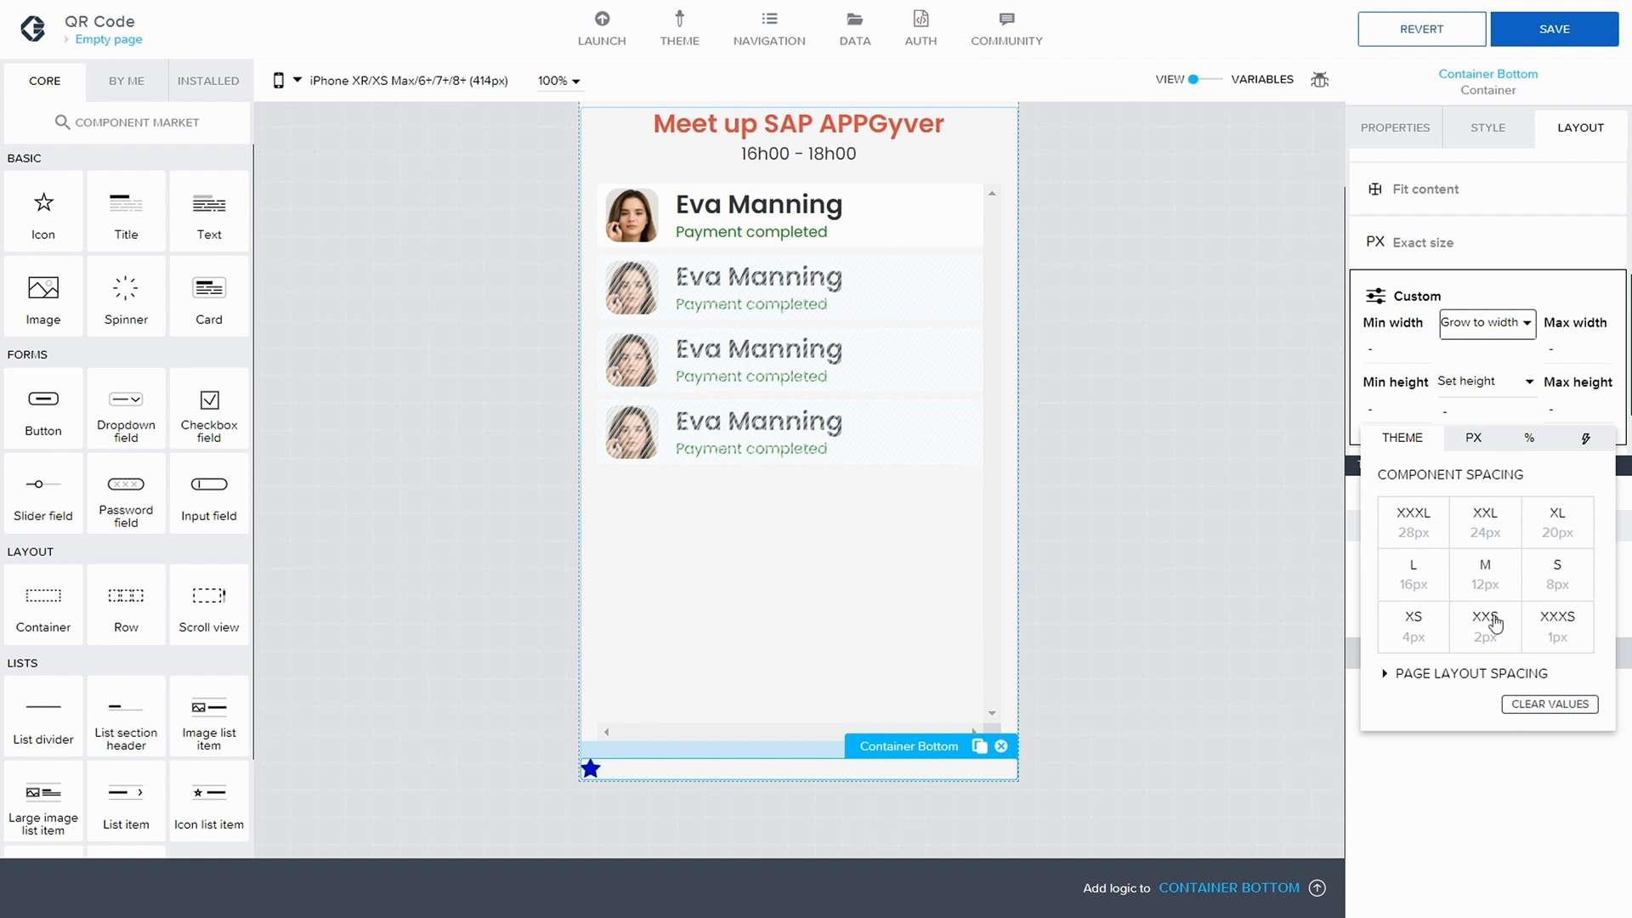
{"action": "left_click", "coordinate": [1385, 676]}
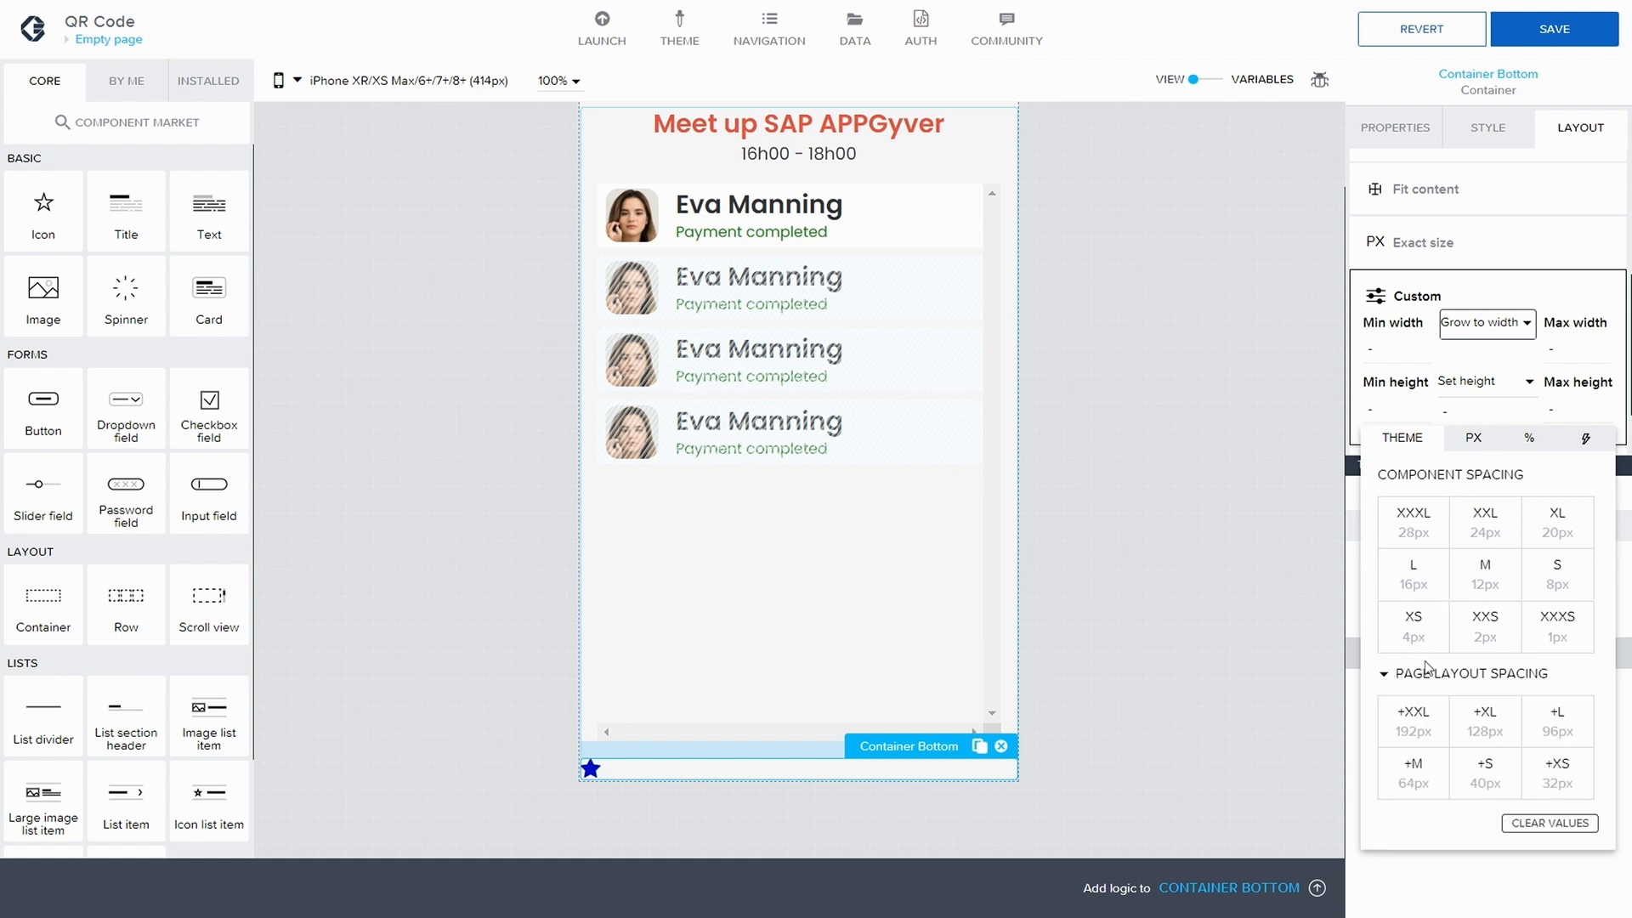
{"action": "left_click", "coordinate": [1557, 723]}
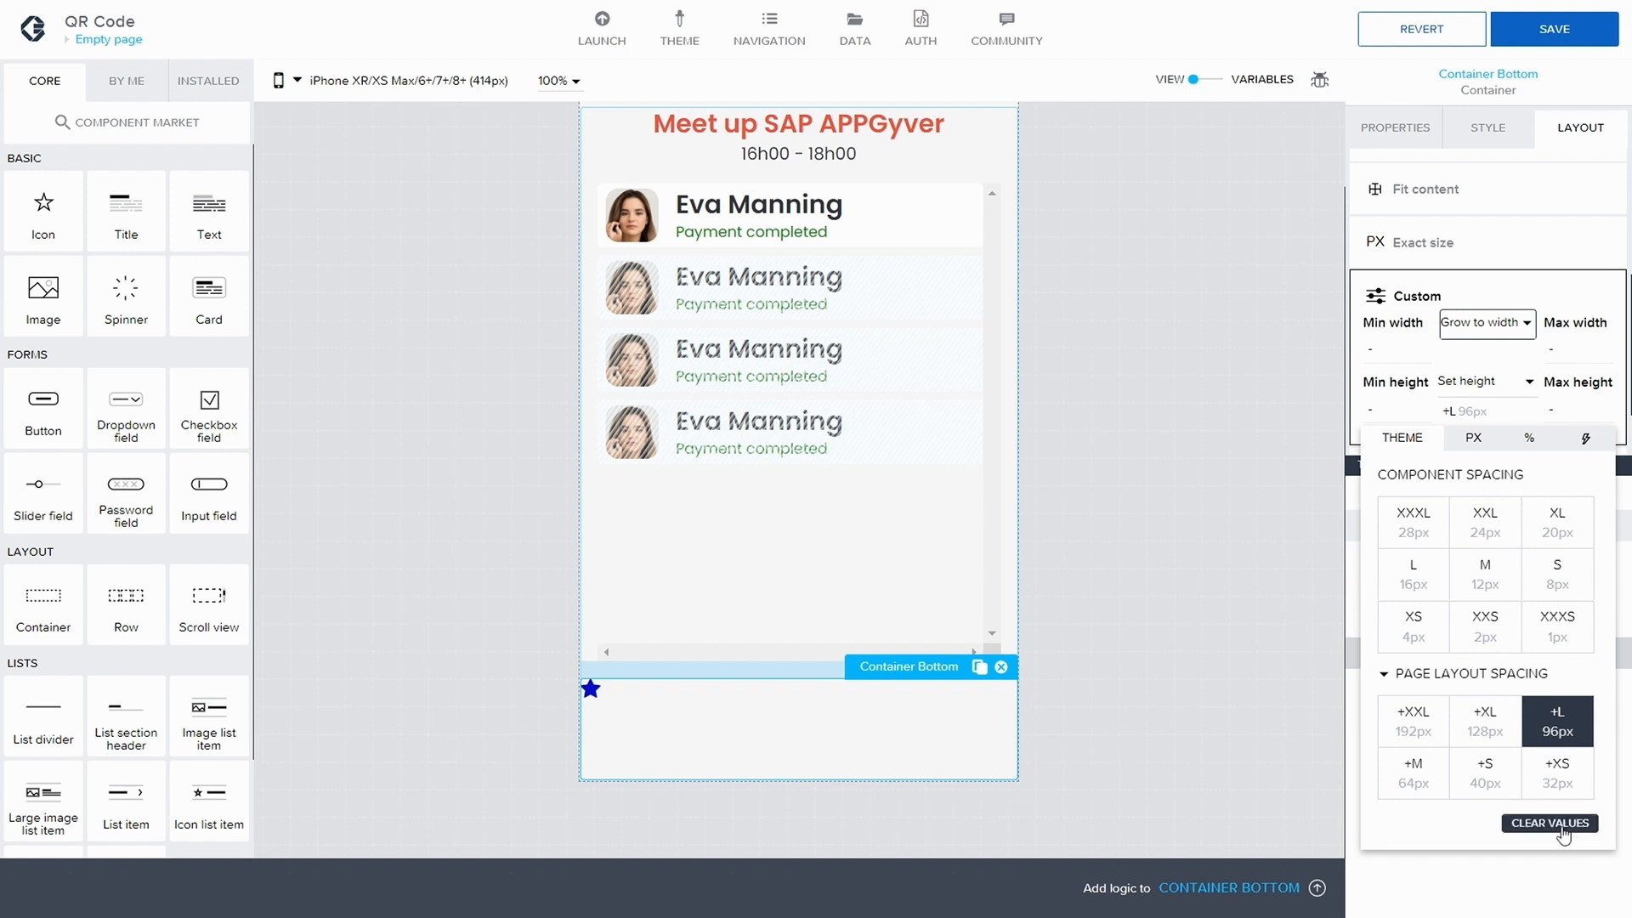
{"action": "left_click", "coordinate": [1556, 38]}
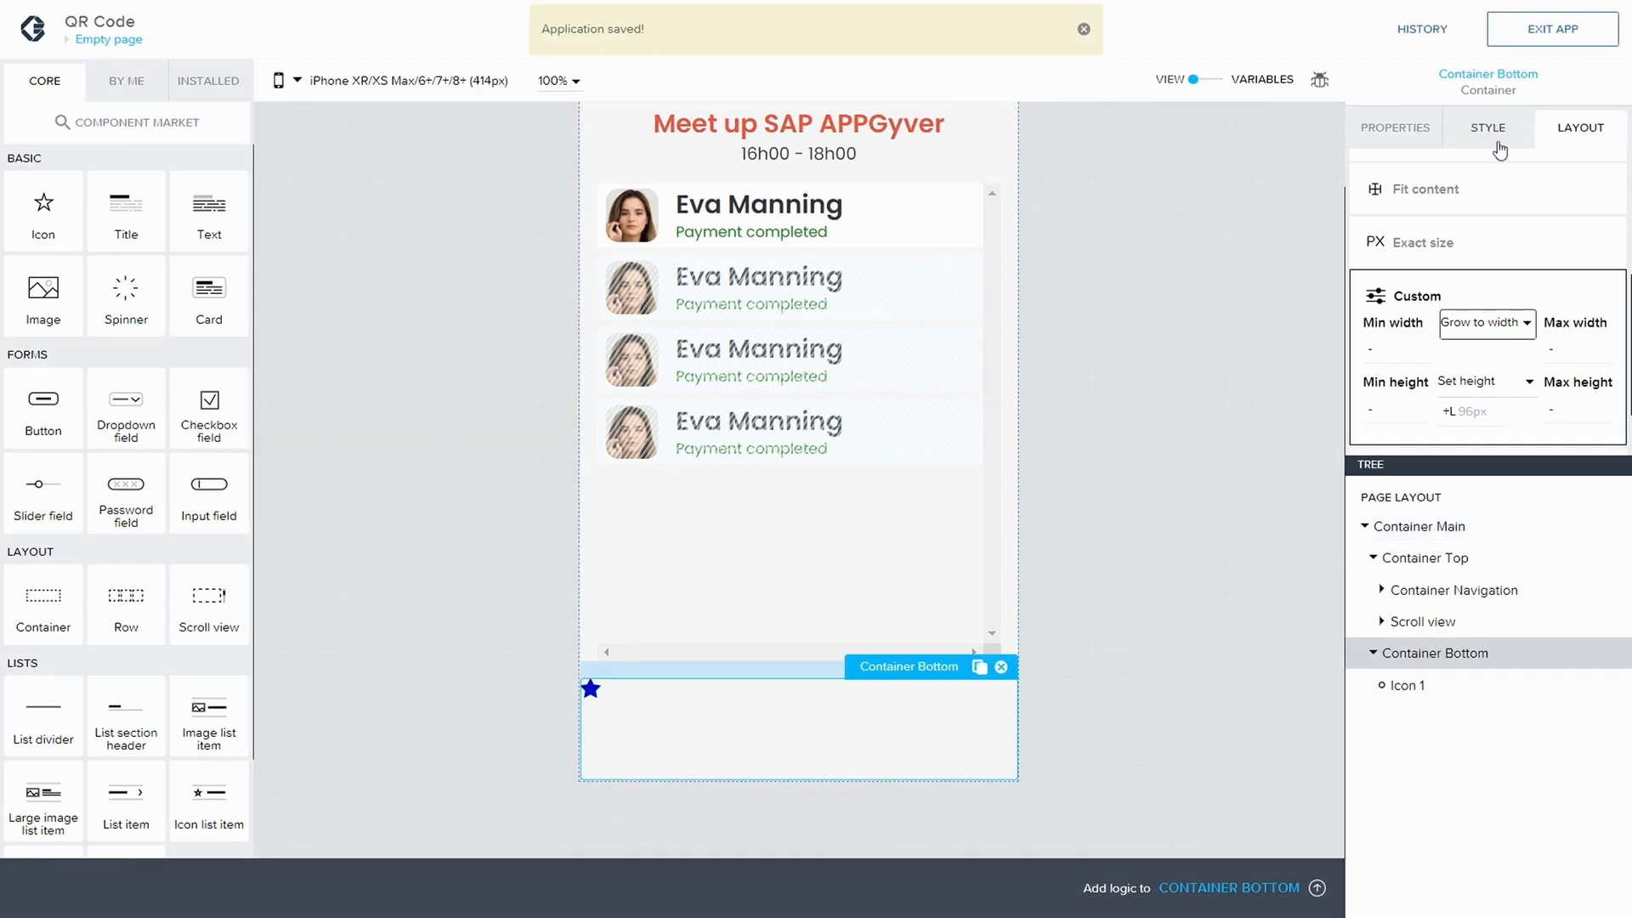
- Align and justify Container Bottom's components to the middle both horizontally and vertically, and save the app
{"action": "scroll", "coordinate": [1500, 213], "scroll_direction": "up", "scroll_amount": 5}
{"action": "left_click", "coordinate": [1417, 332]}
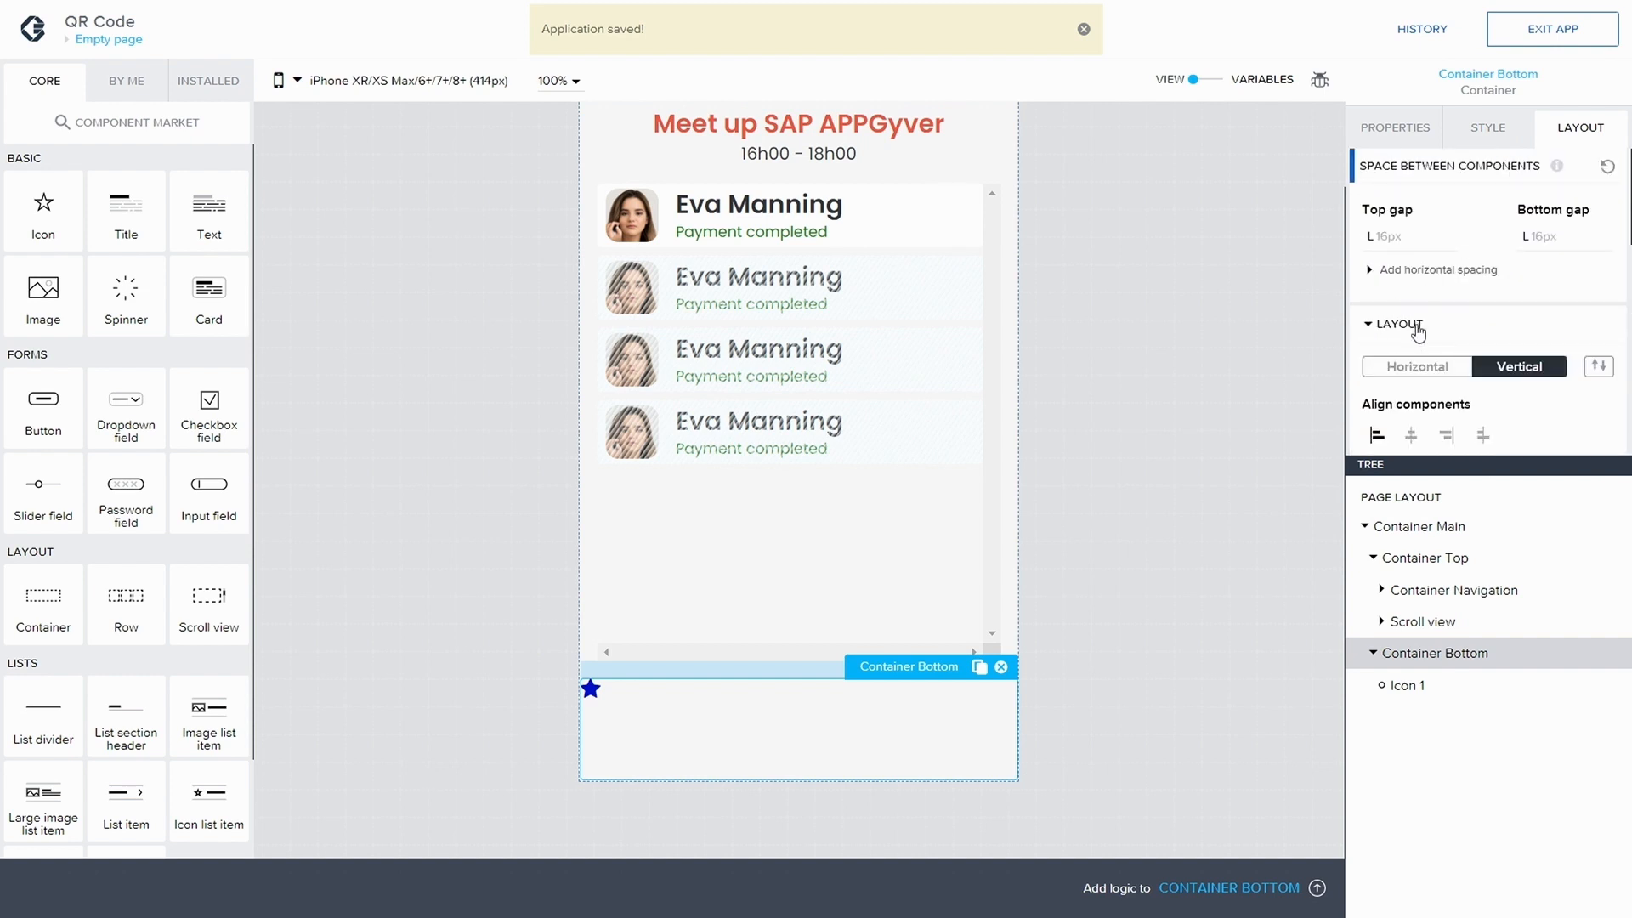
{"action": "scroll", "coordinate": [1416, 340], "scroll_direction": "down", "scroll_amount": 2}
{"action": "left_click", "coordinate": [1412, 348]}
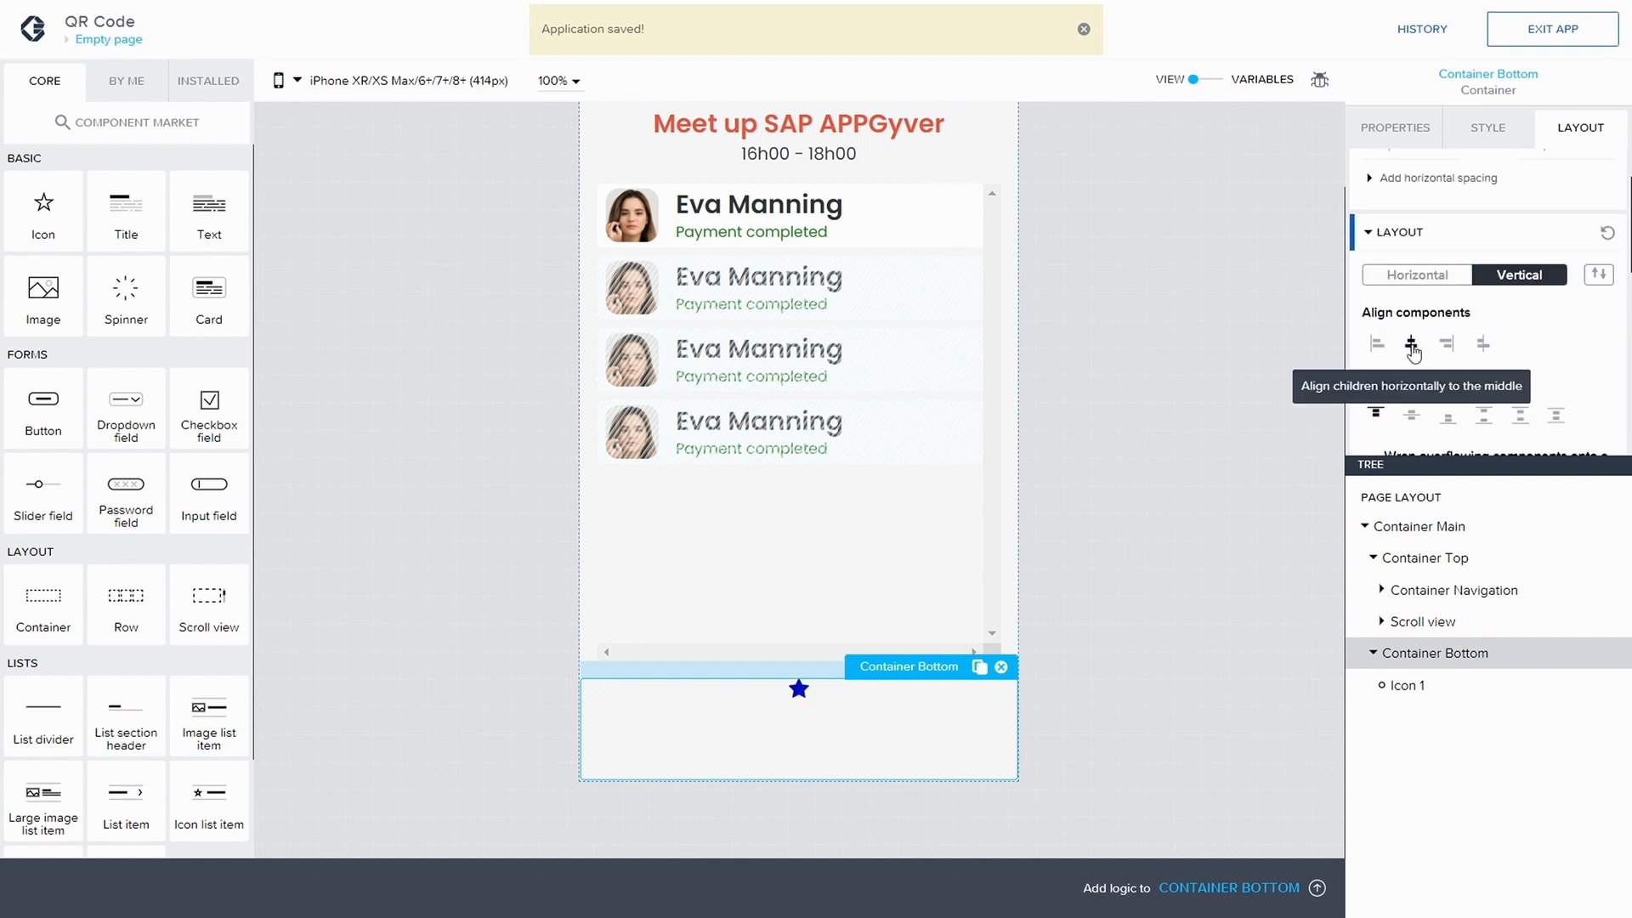
{"action": "left_click", "coordinate": [1411, 415]}
{"action": "left_click", "coordinate": [1548, 33]}
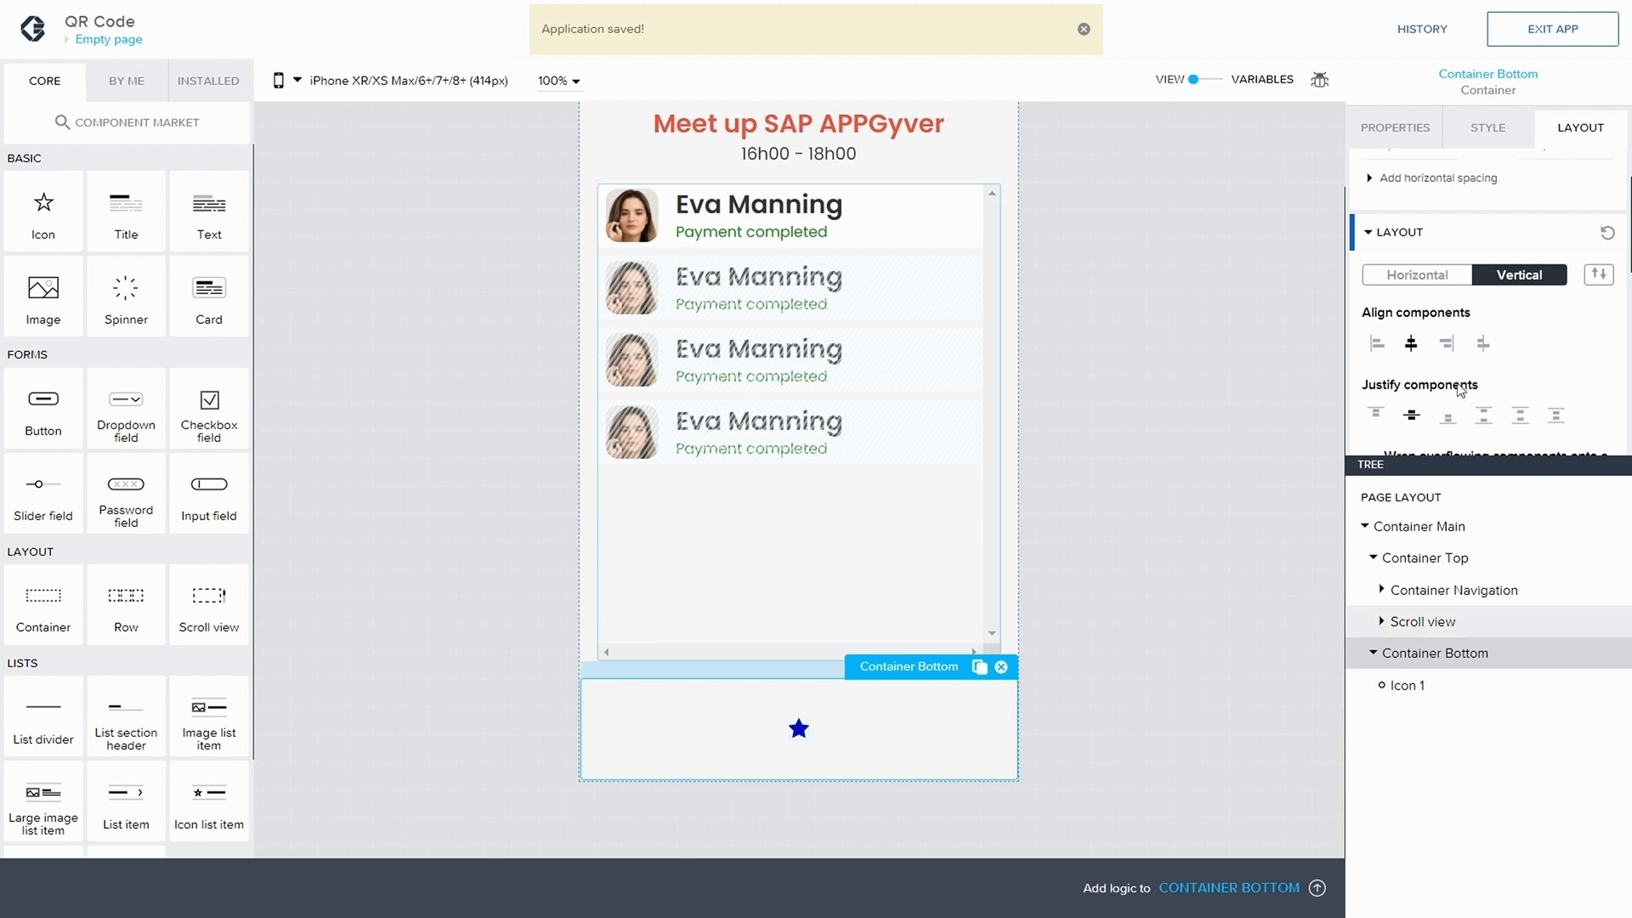
- Try justifying Container Bottom's components vertically with space between them, and switch to the adjacent spaced justification option
{"action": "left_click", "coordinate": [1483, 429]}
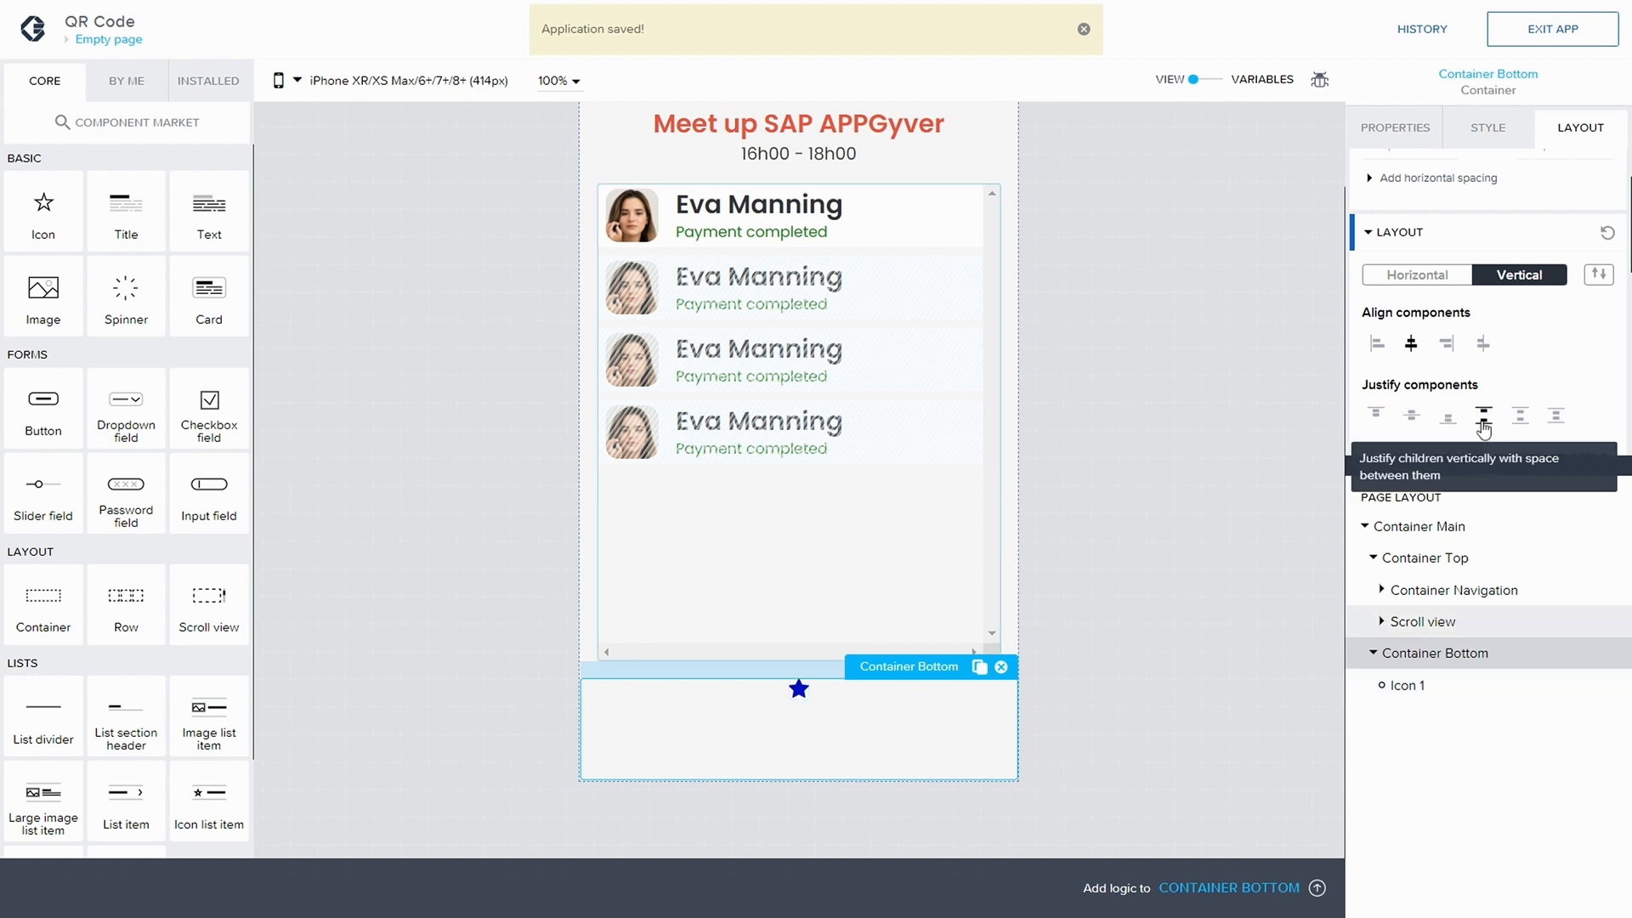
{"action": "left_click", "coordinate": [1514, 425]}
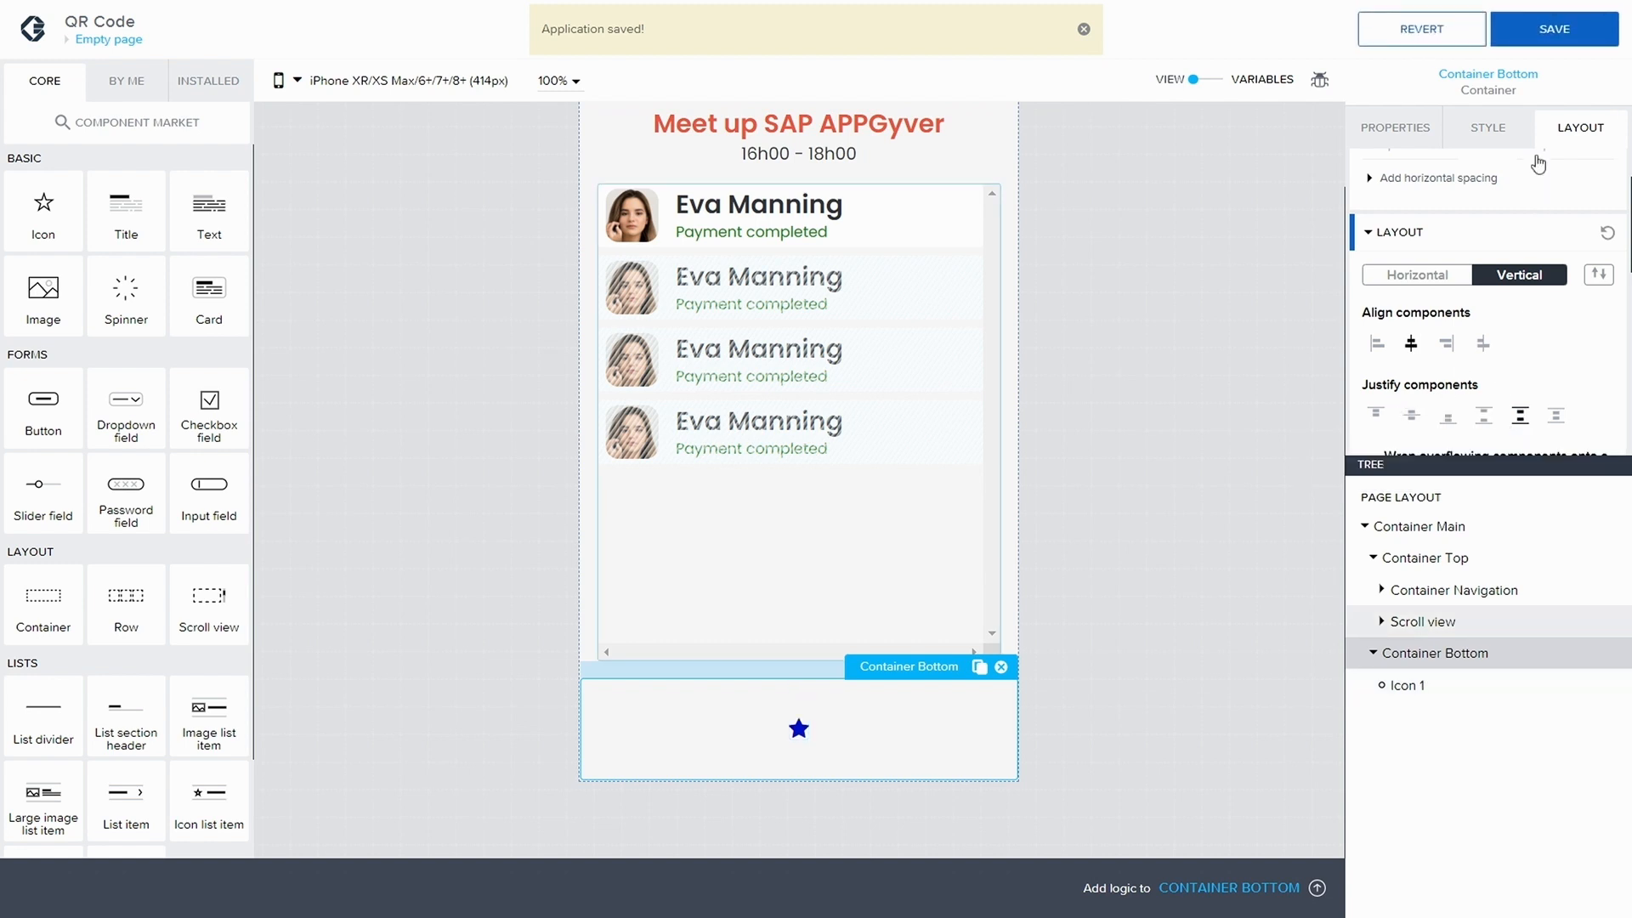
- Change Icon 1 in Container Bottom to the camera icon and save the app
{"action": "left_click", "coordinate": [1553, 34]}
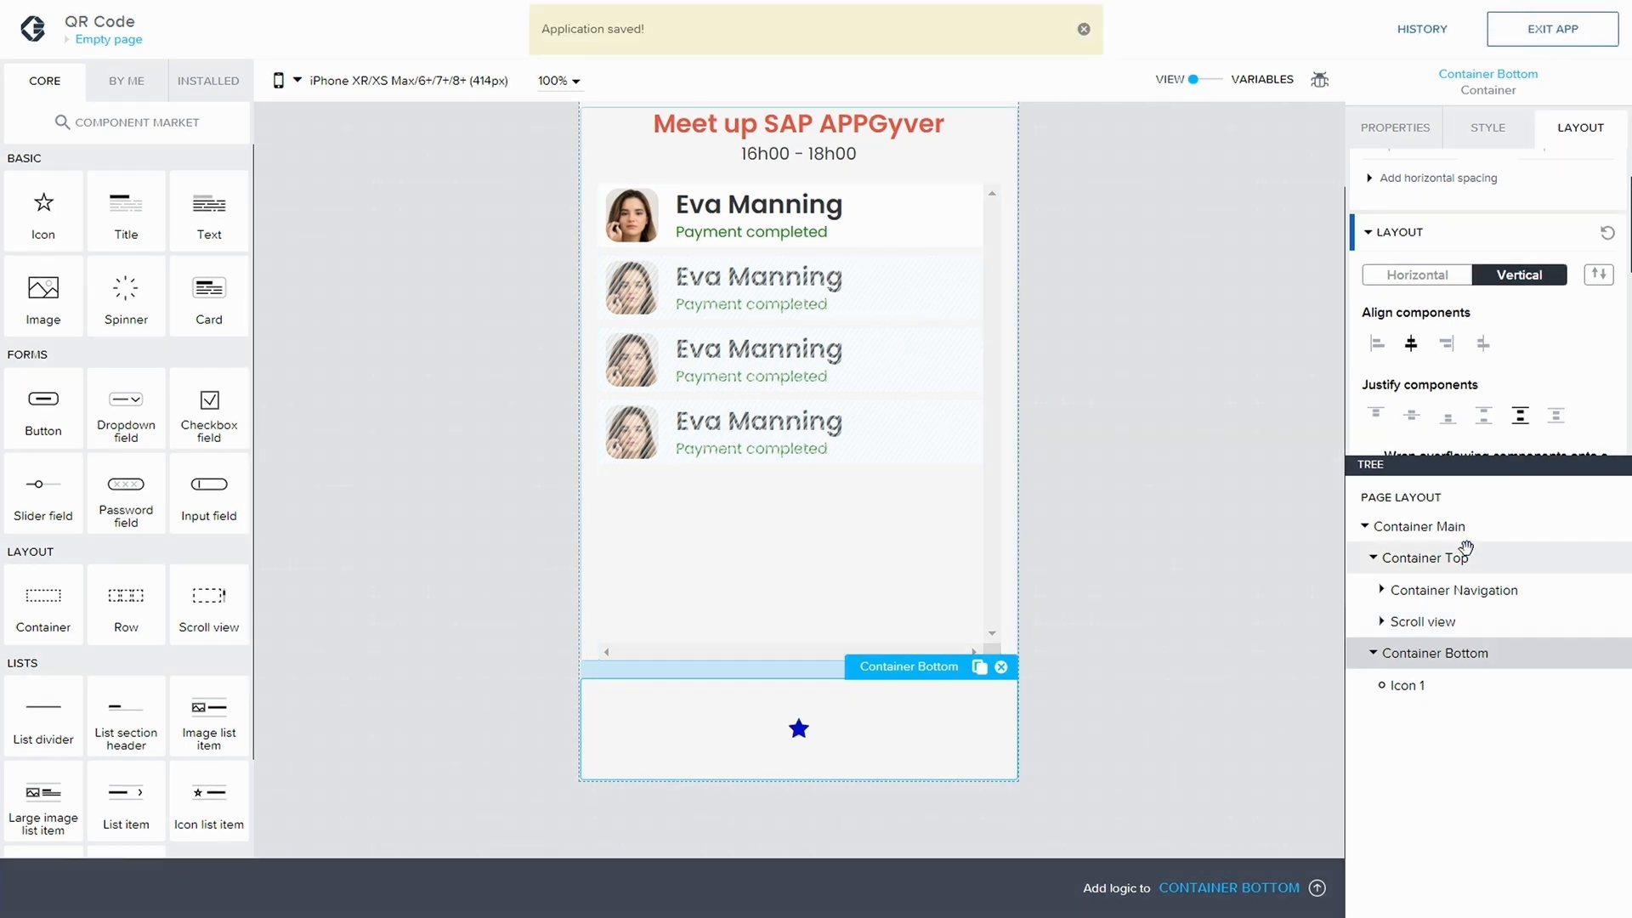
{"action": "left_click", "coordinate": [1407, 685]}
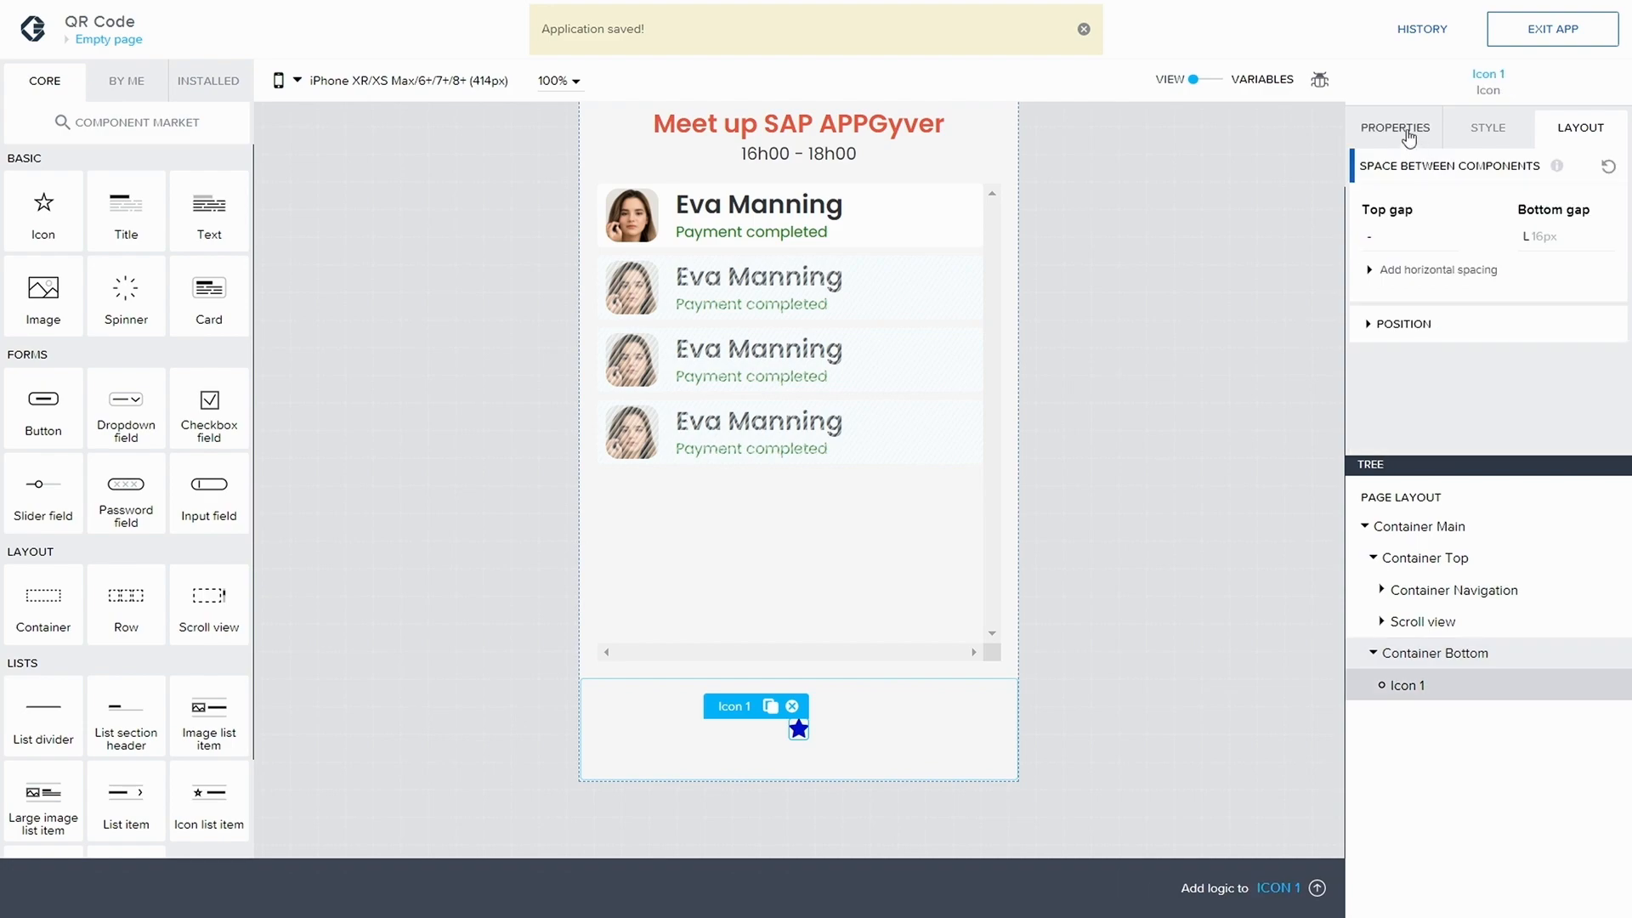
{"action": "left_click", "coordinate": [1376, 202]}
{"action": "left_click", "coordinate": [728, 139]}
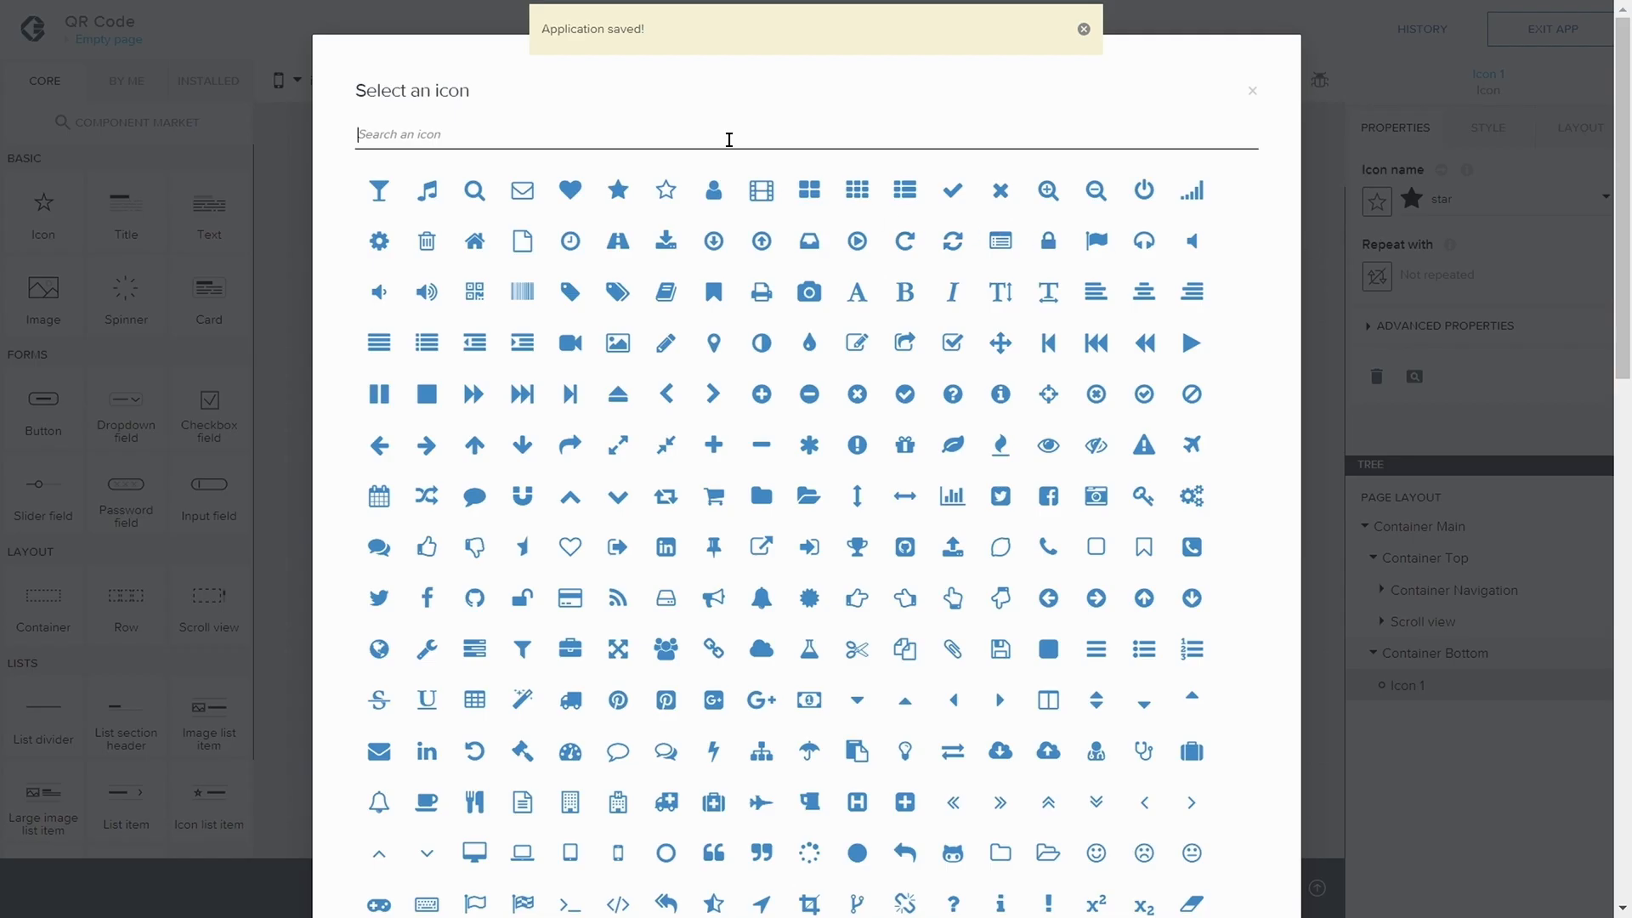
{"action": "type", "text": "Came"}
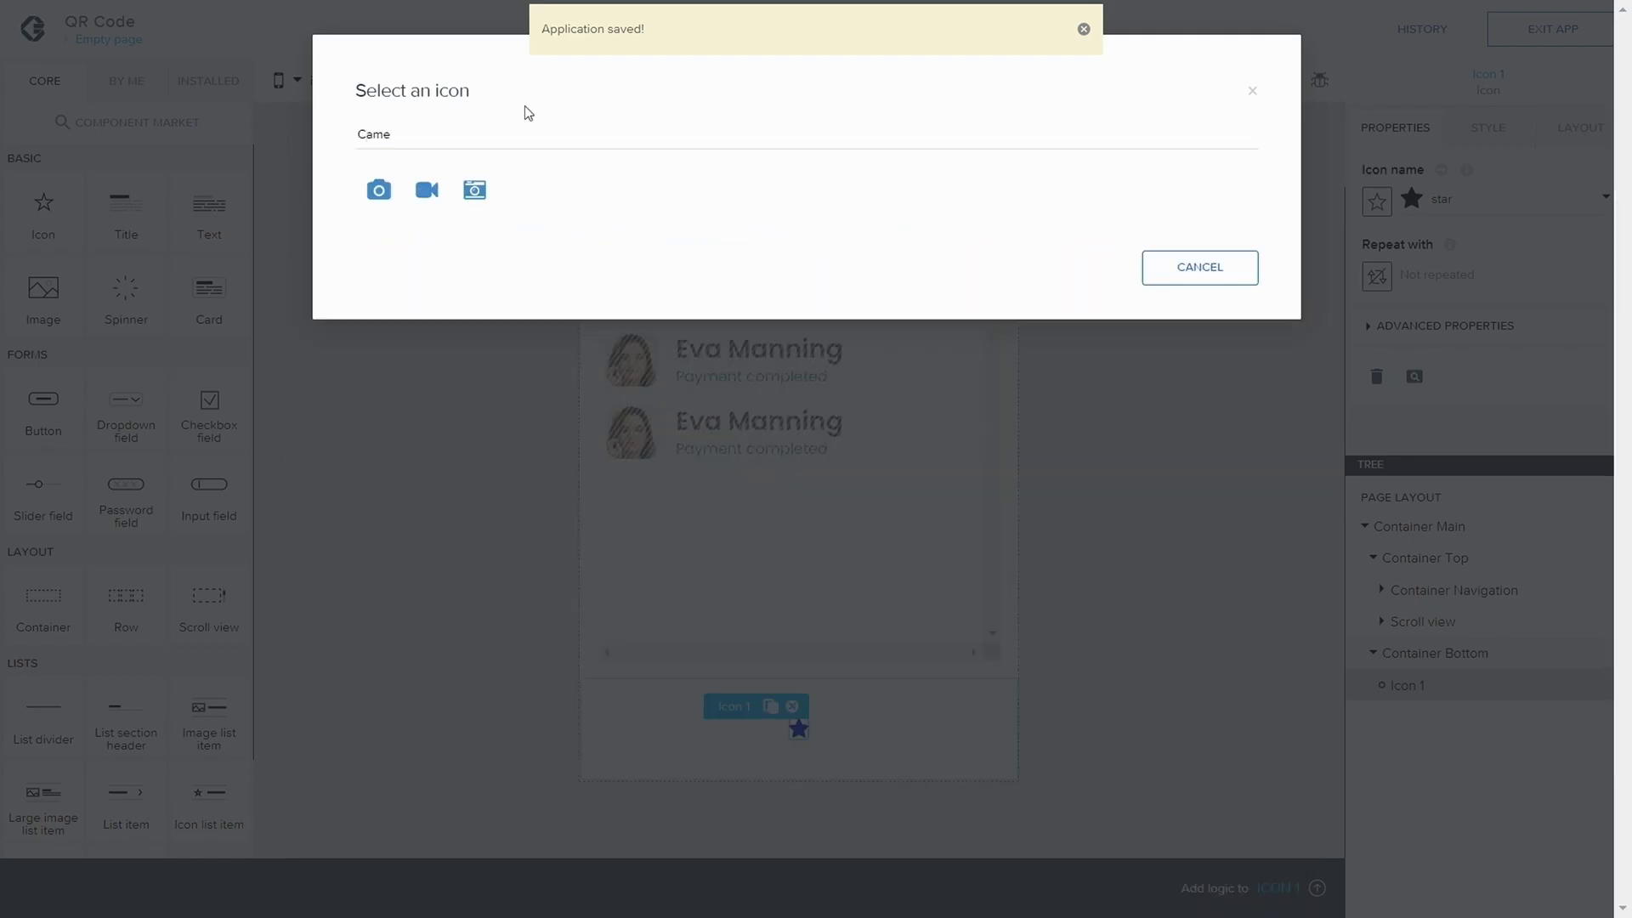
{"action": "left_click", "coordinate": [380, 190]}
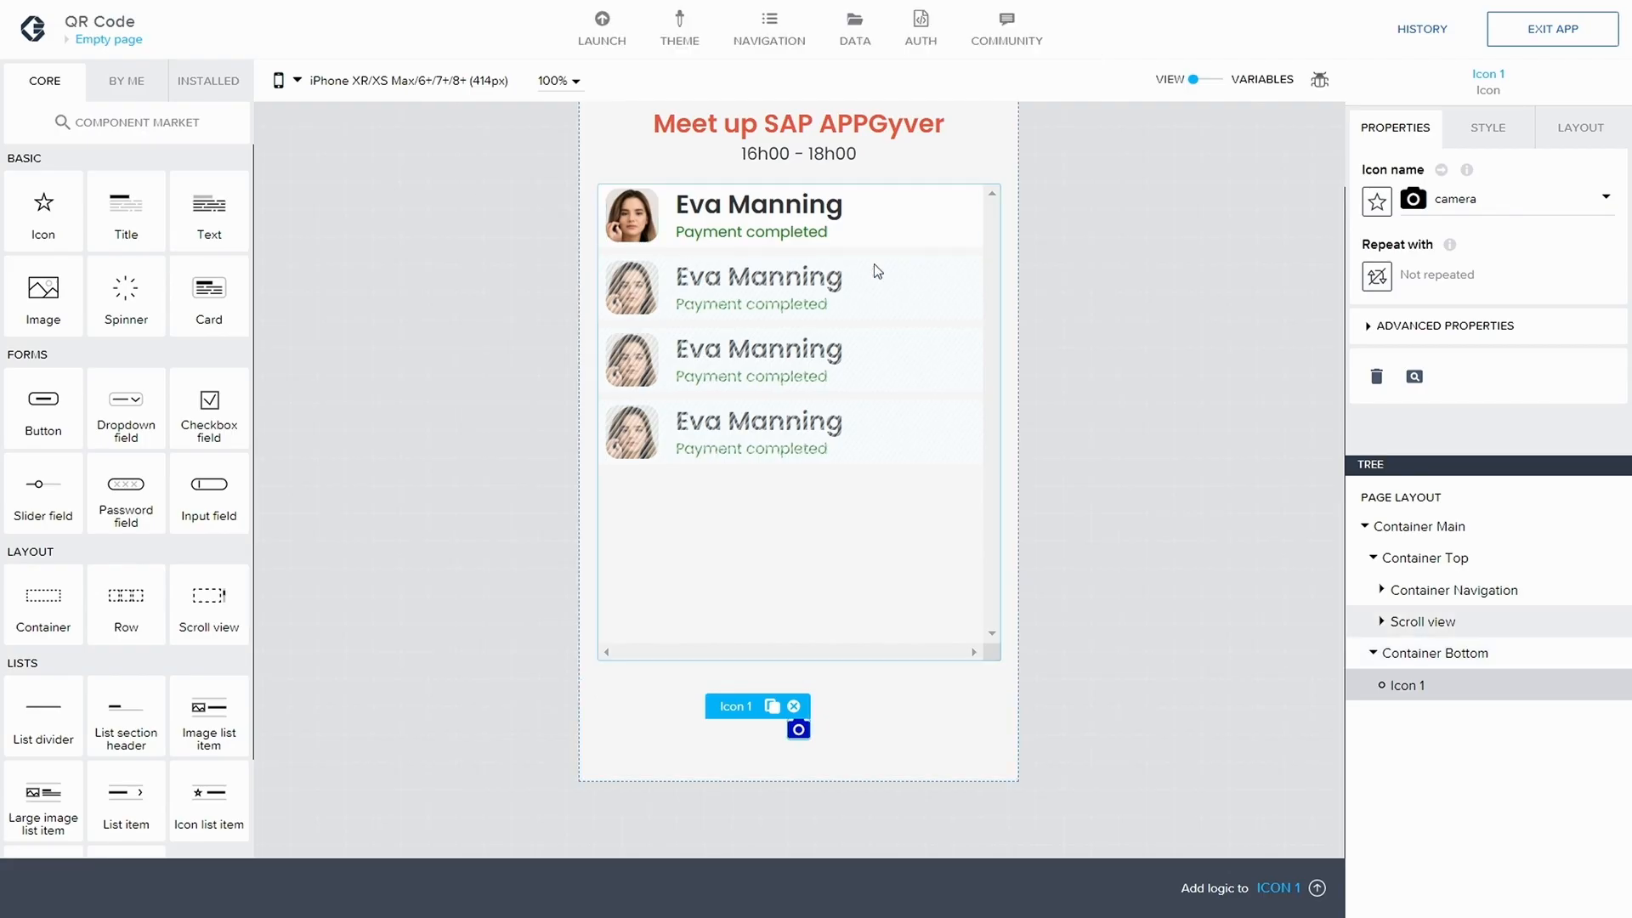
{"action": "left_click", "coordinate": [1523, 43]}
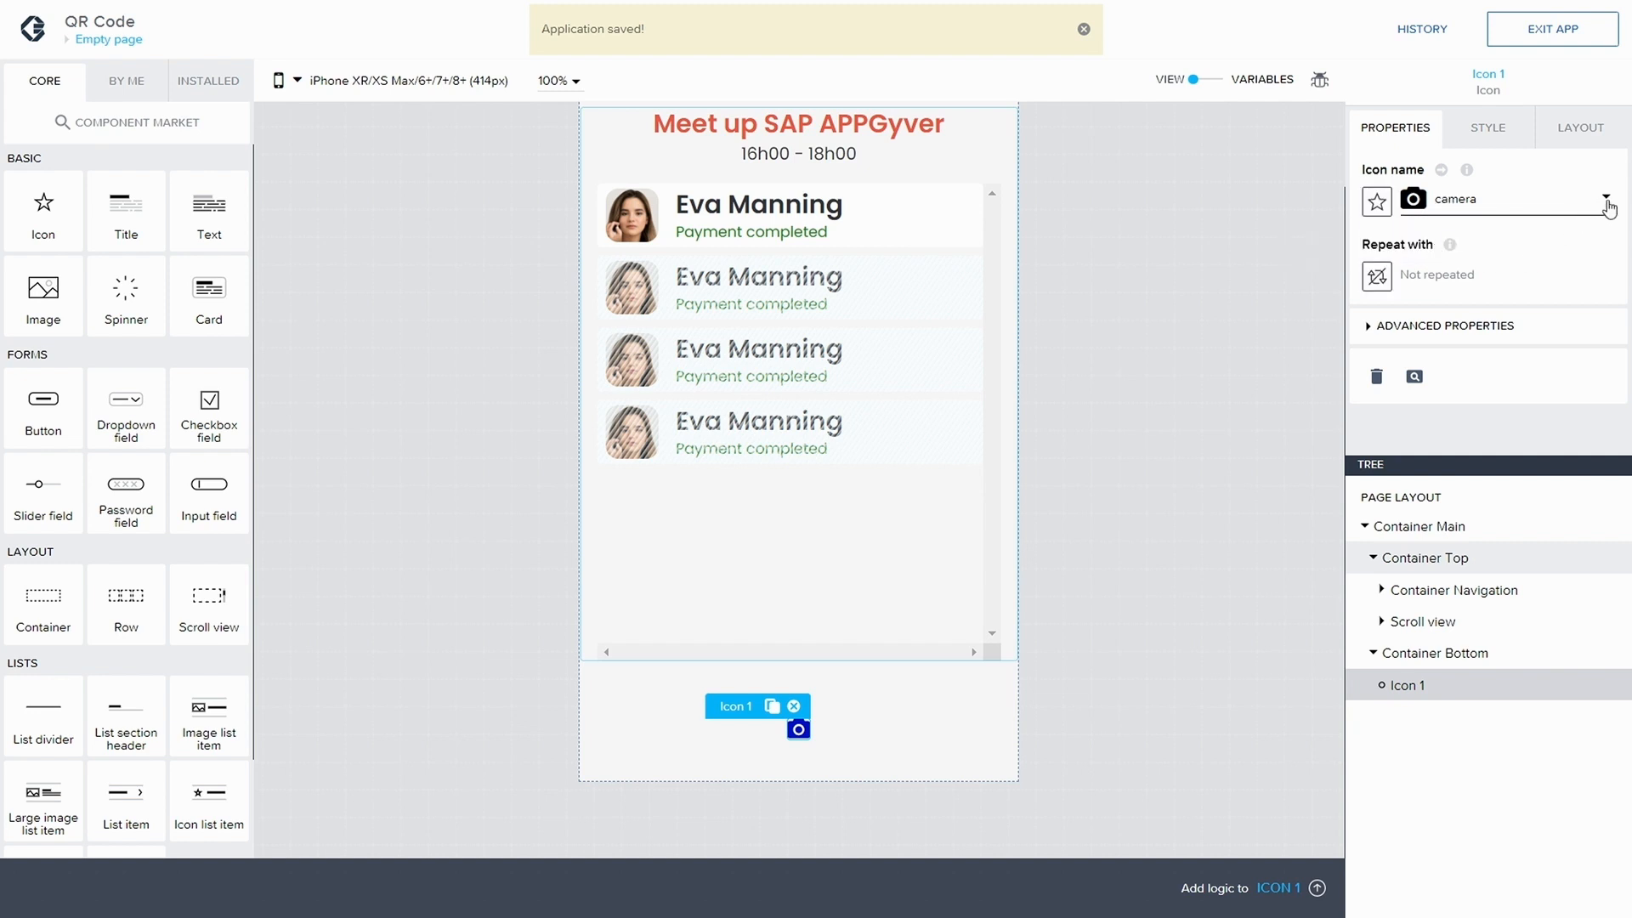
- Duplicate Icon 1's Primary icon style class as a new style class named Navigation
{"action": "left_click", "coordinate": [1489, 127]}
{"action": "left_click", "coordinate": [1601, 211]}
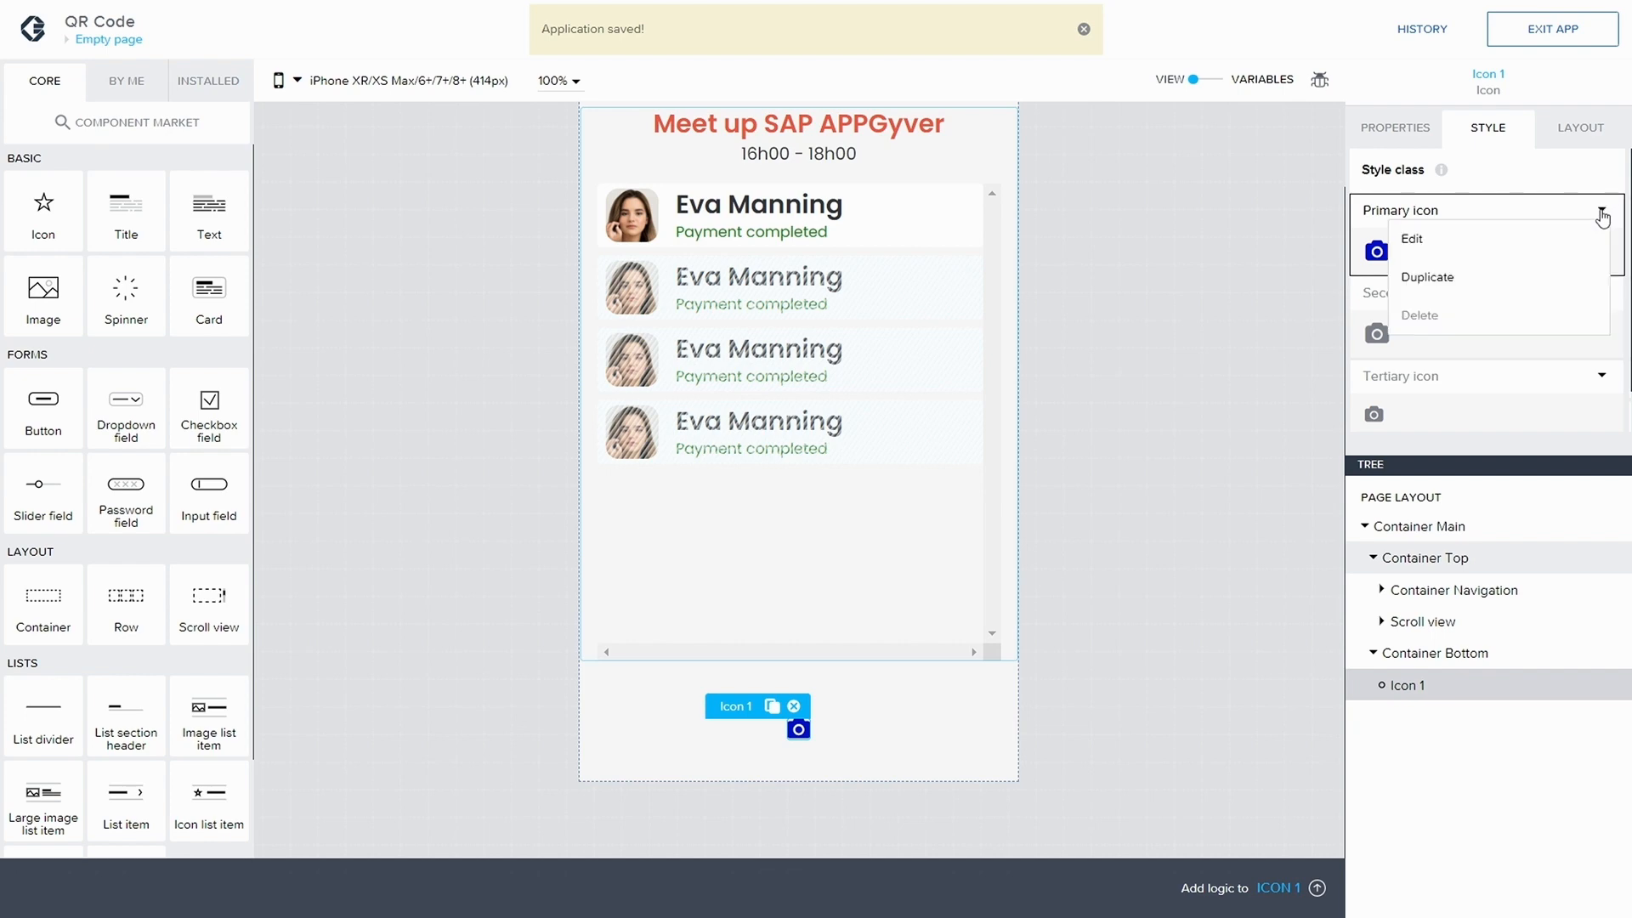
{"action": "left_click", "coordinate": [1436, 278]}
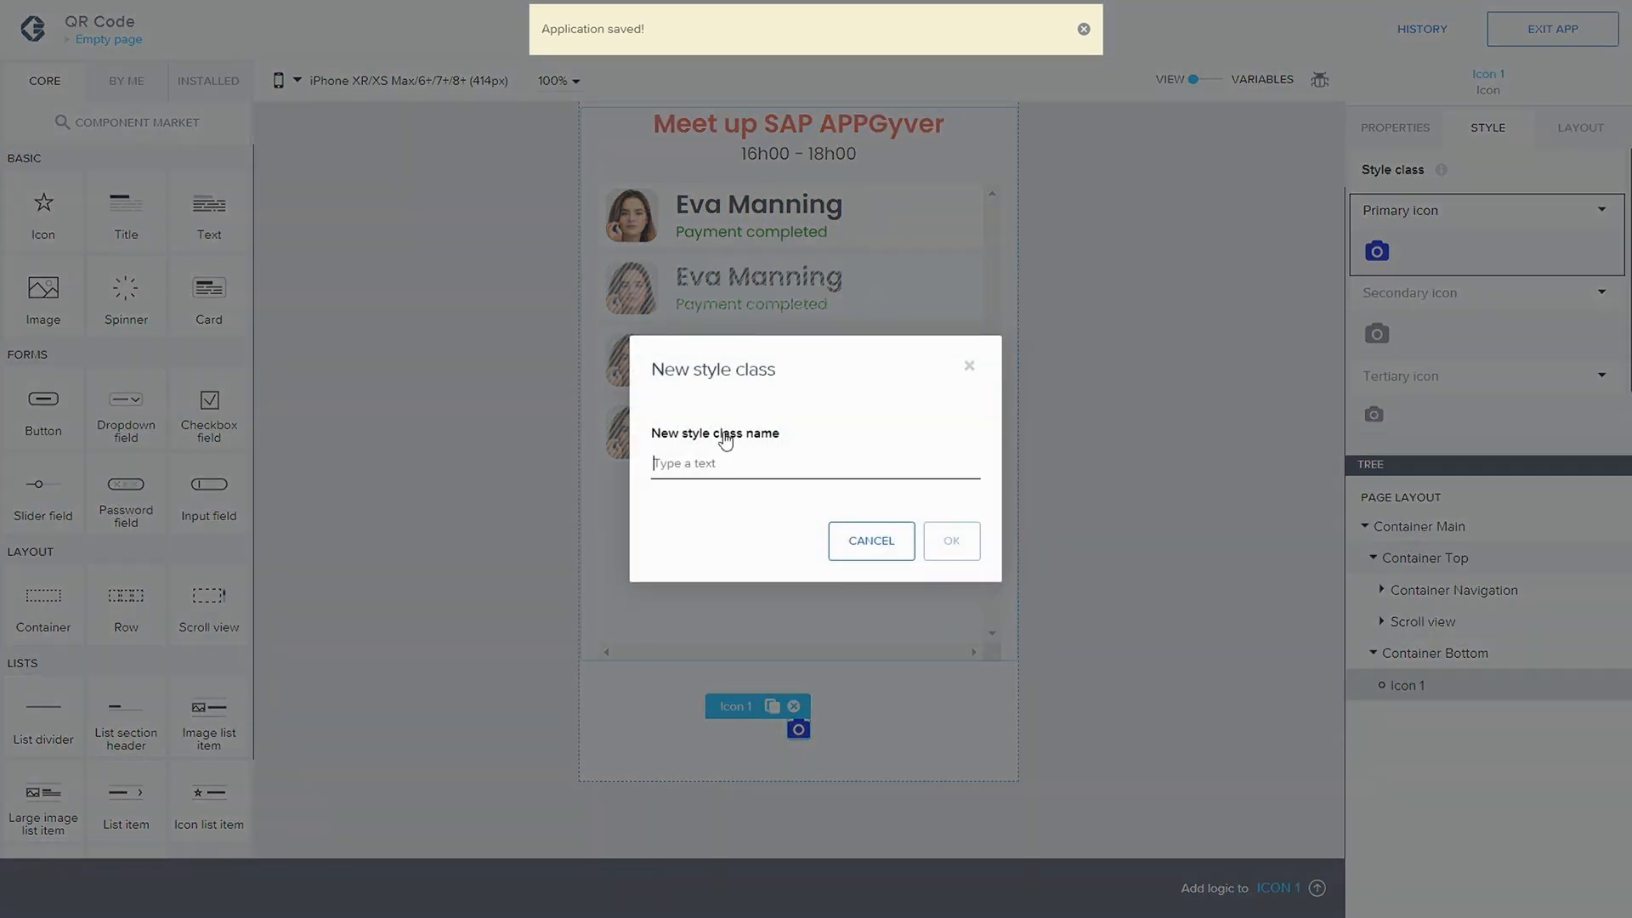
{"action": "type", "text": "Navigation"}
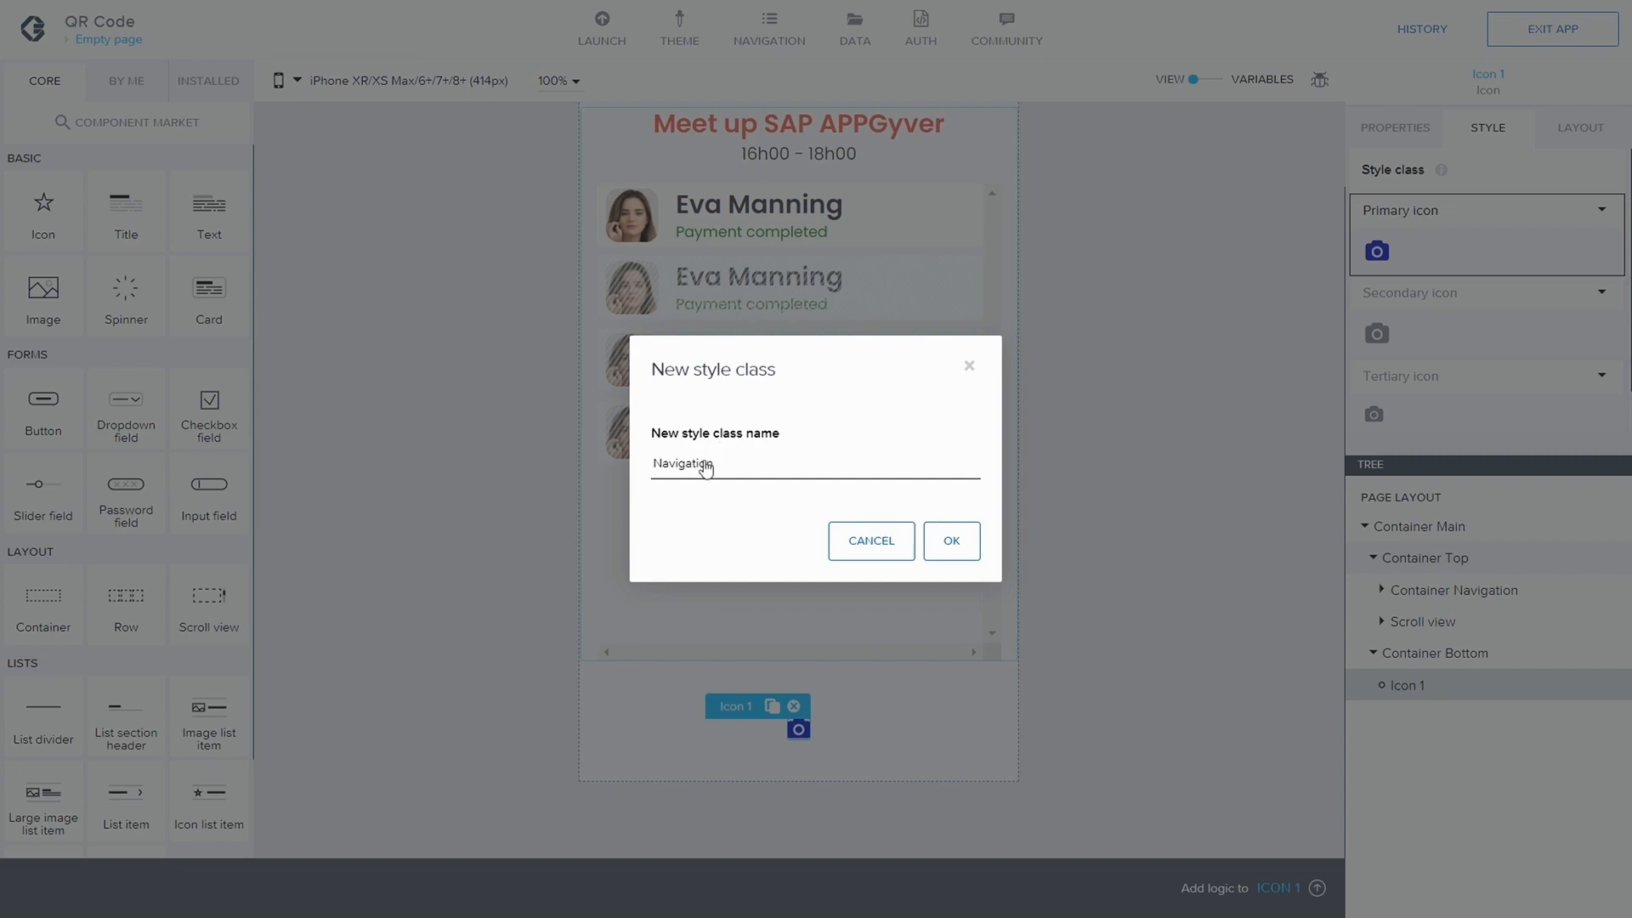
{"action": "left_click", "coordinate": [951, 541]}
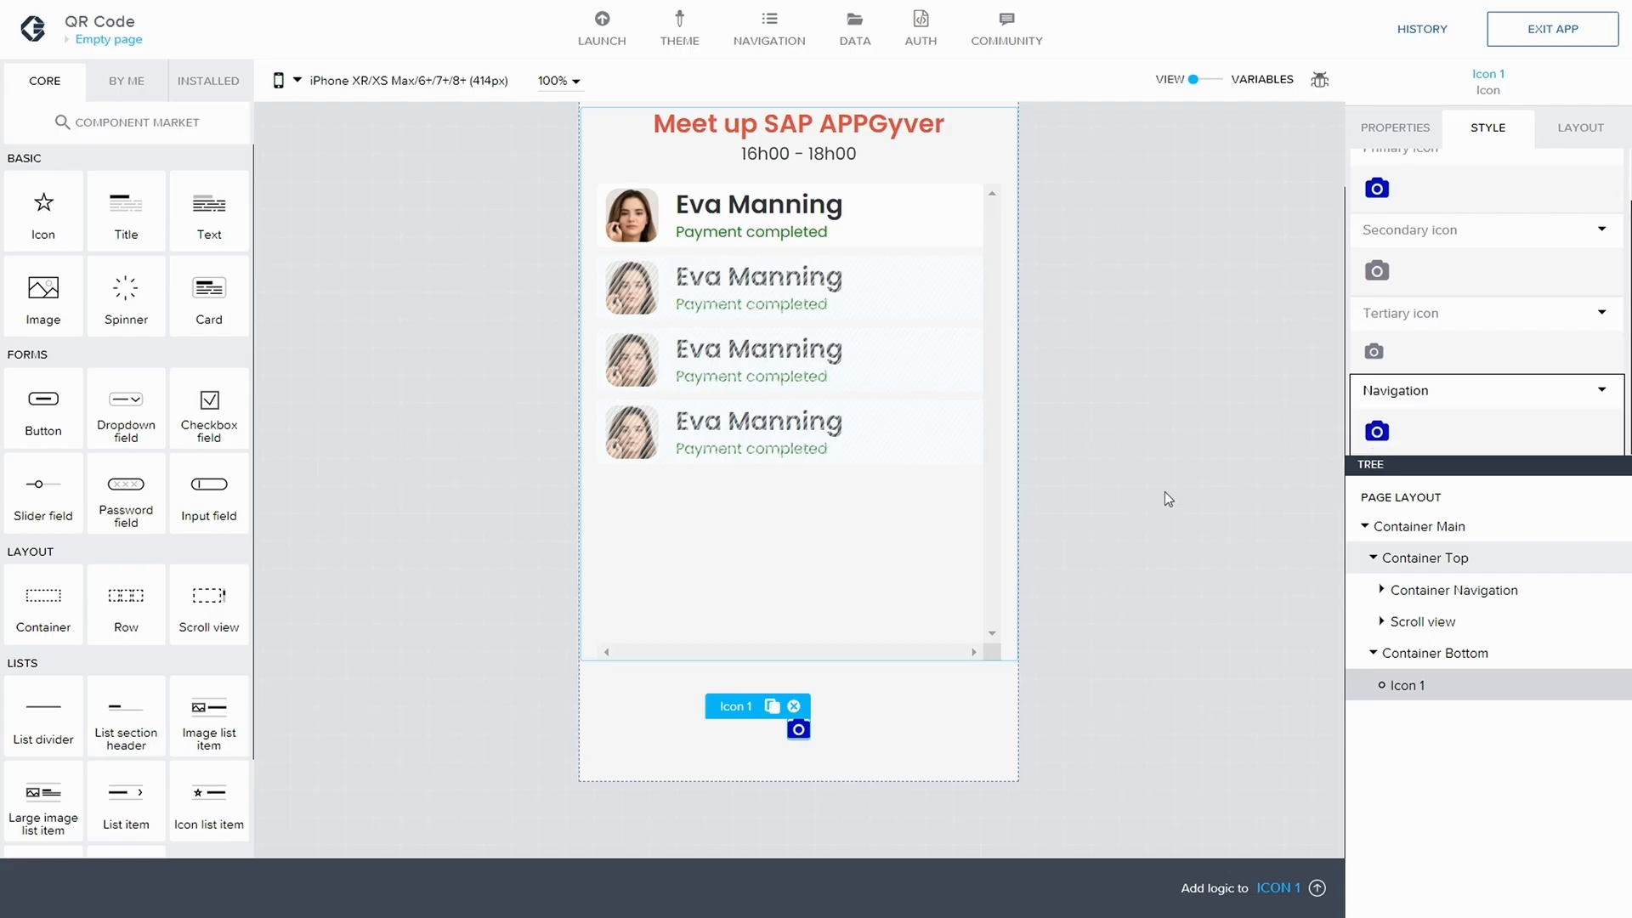
- Edit Icon 1's Navigation style and set its color to the custom Orange palette
{"action": "left_click", "coordinate": [1601, 390]}
{"action": "left_click", "coordinate": [1534, 419]}
{"action": "left_click", "coordinate": [1470, 336]}
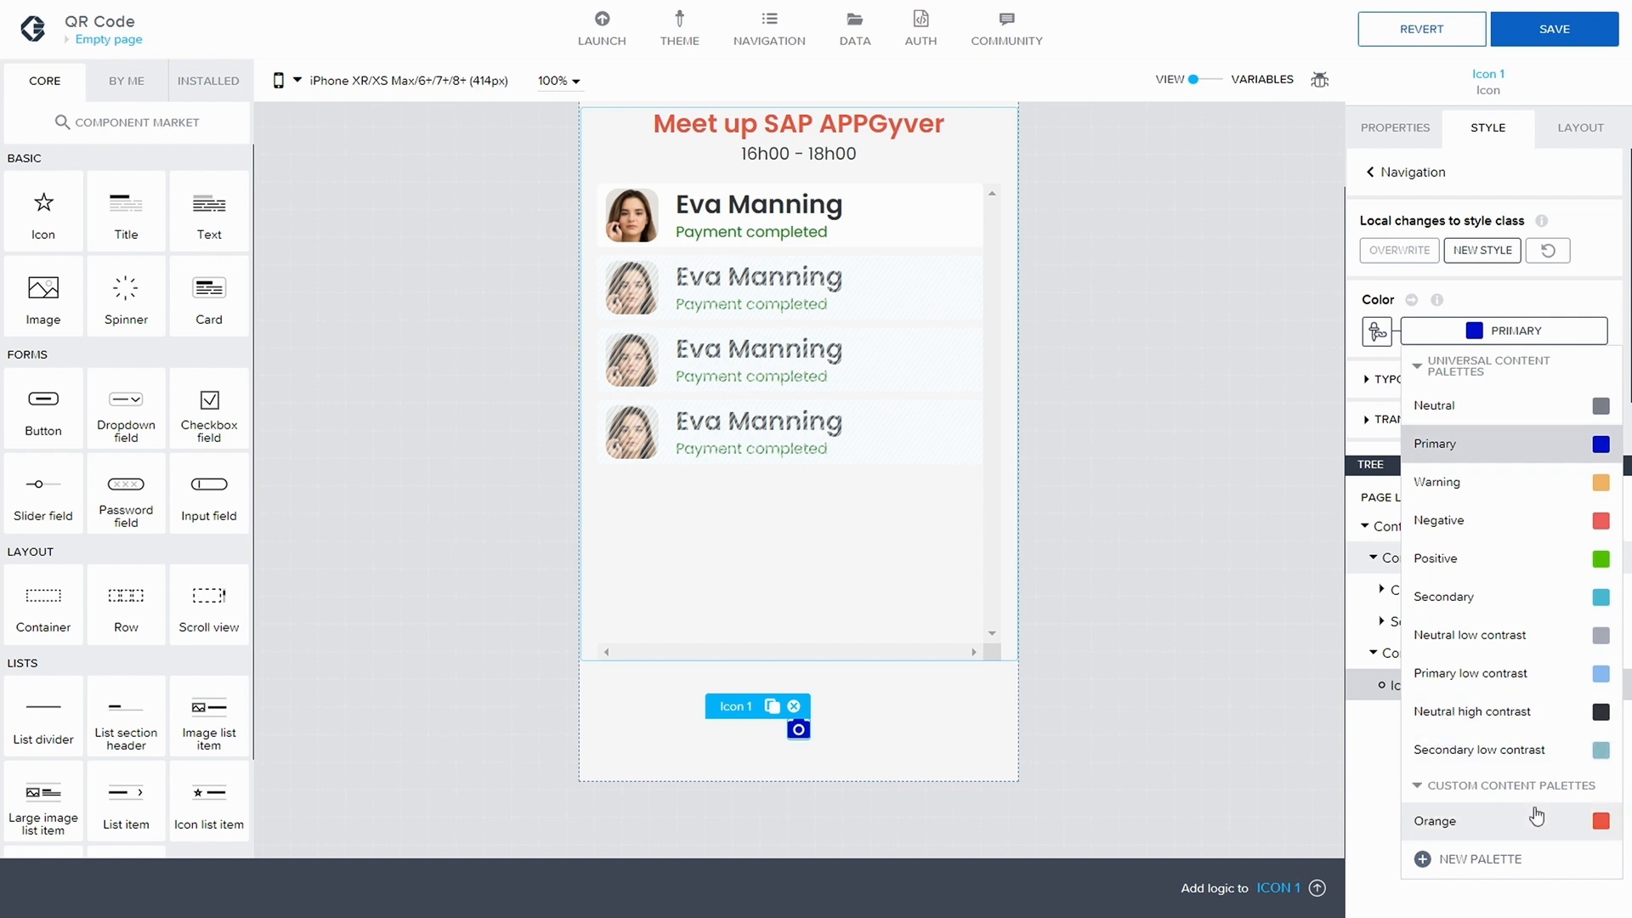
{"action": "left_click", "coordinate": [1462, 821]}
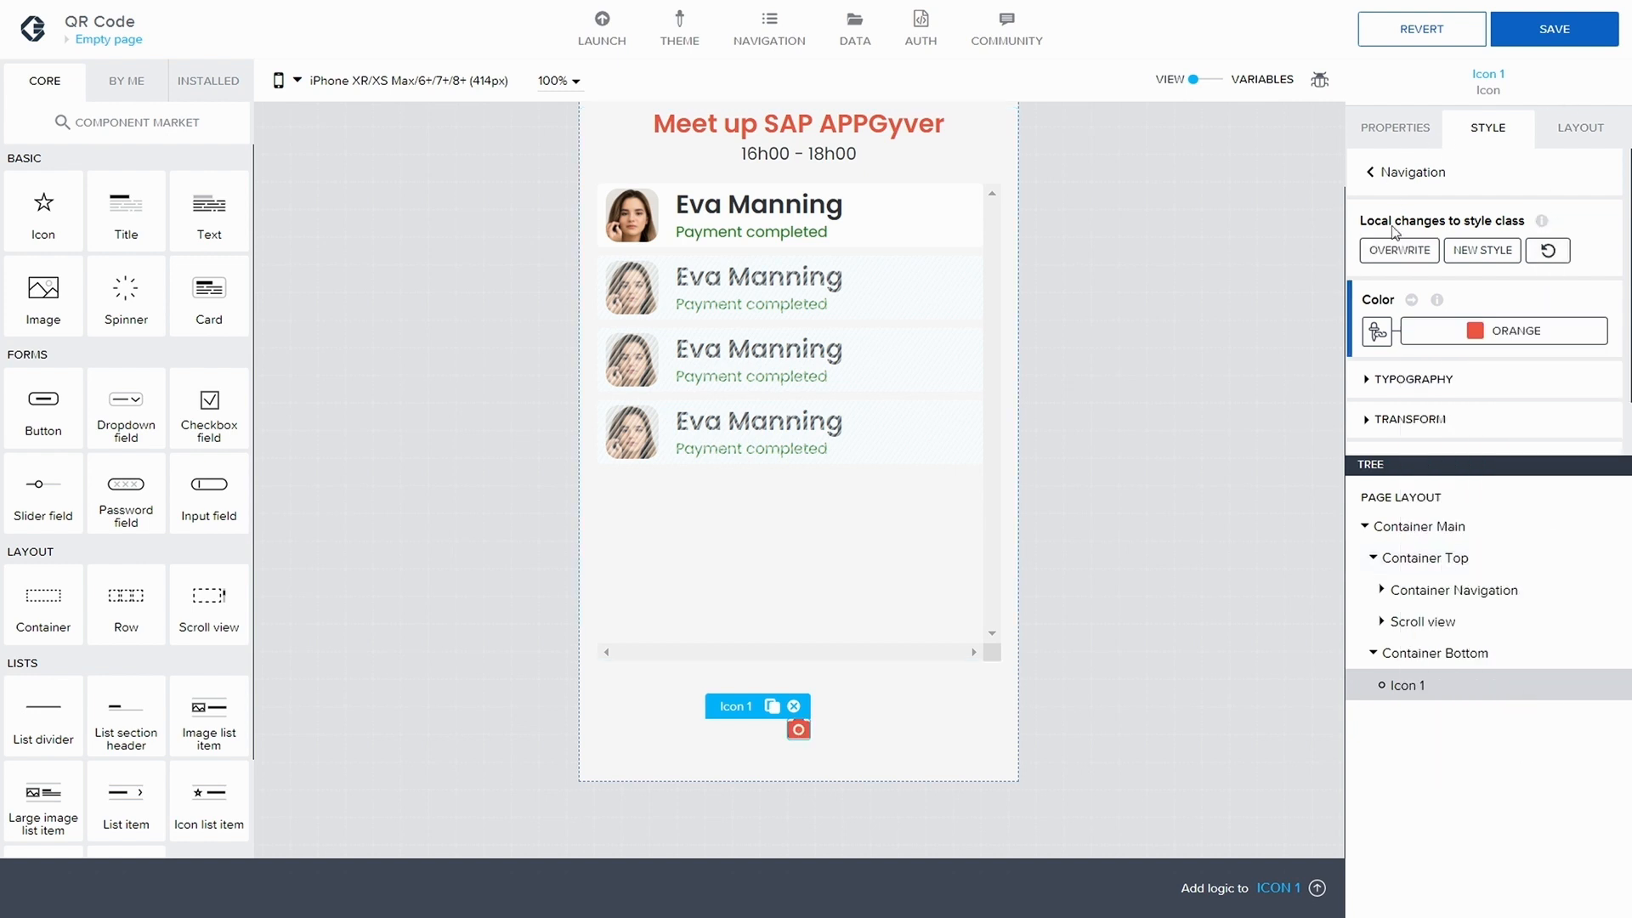
- Set Icon 1's font size to Title XXL and save the app
{"action": "left_click", "coordinate": [1381, 379]}
{"action": "scroll", "coordinate": [1477, 379], "scroll_direction": "down", "scroll_amount": 1}
{"action": "left_click", "coordinate": [1479, 354]}
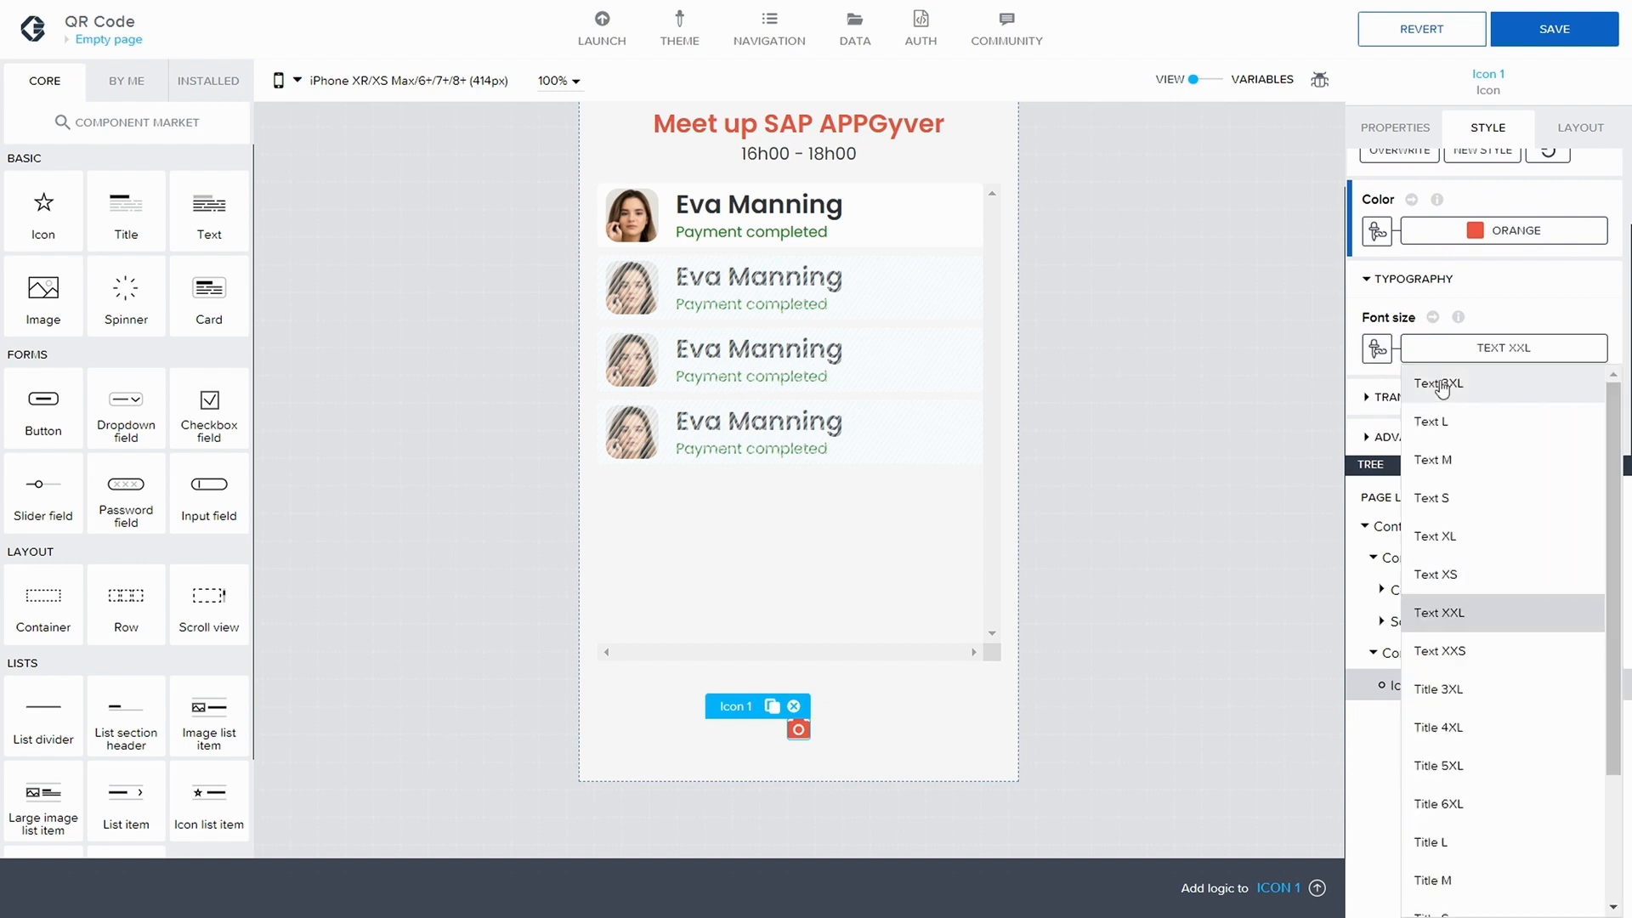
{"action": "scroll", "coordinate": [1469, 627], "scroll_direction": "down", "scroll_amount": 3}
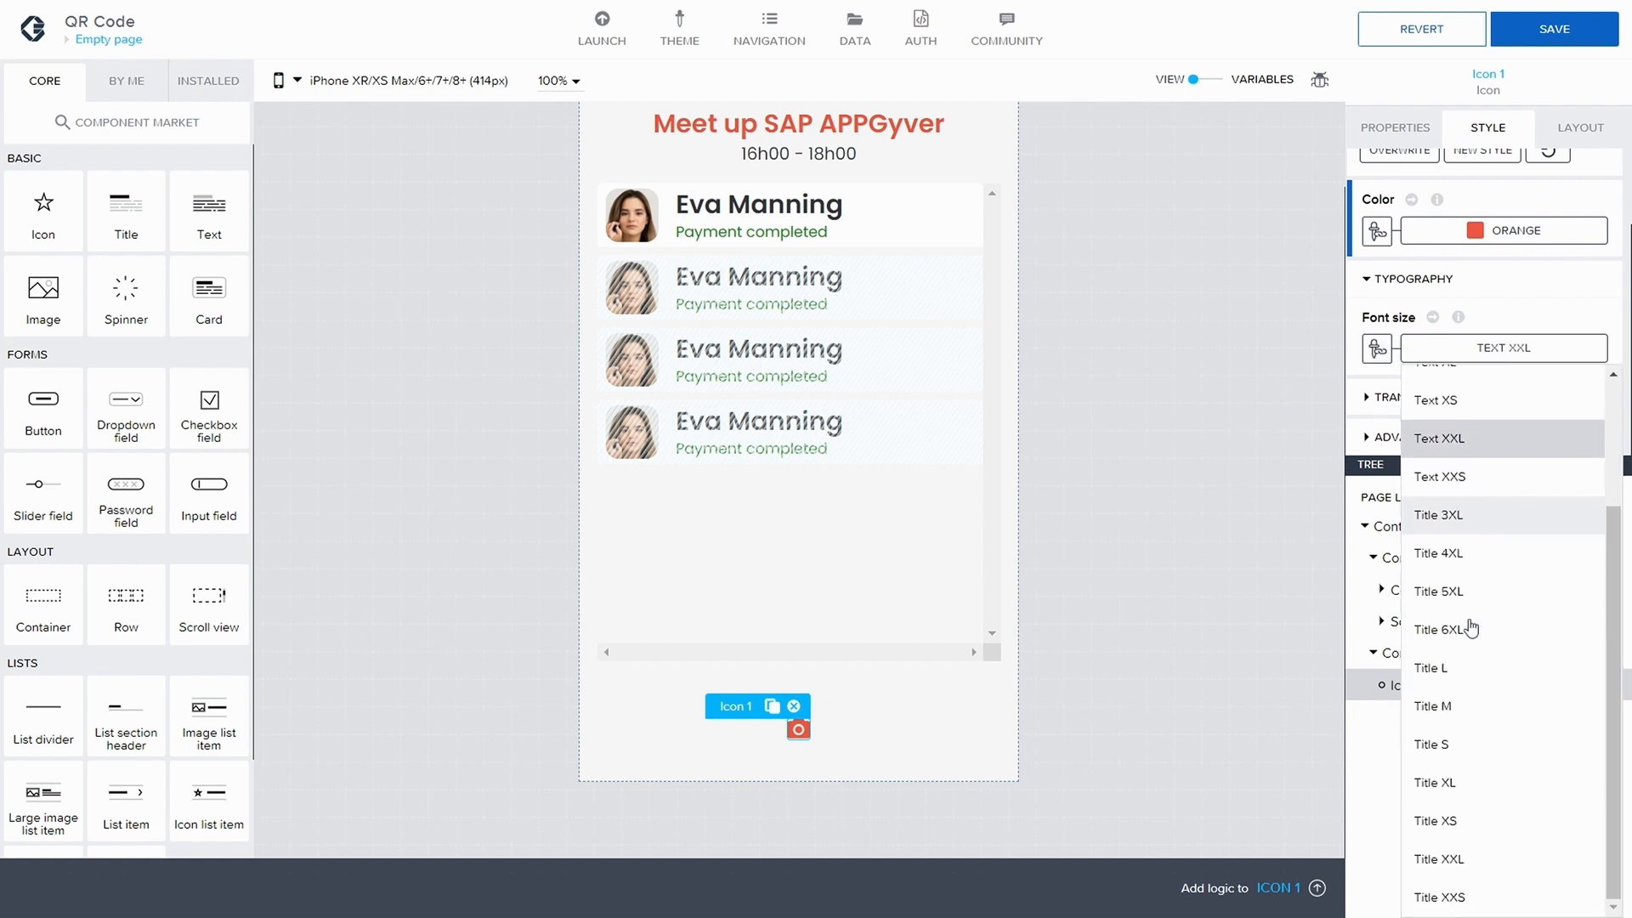
{"action": "left_click", "coordinate": [1479, 865]}
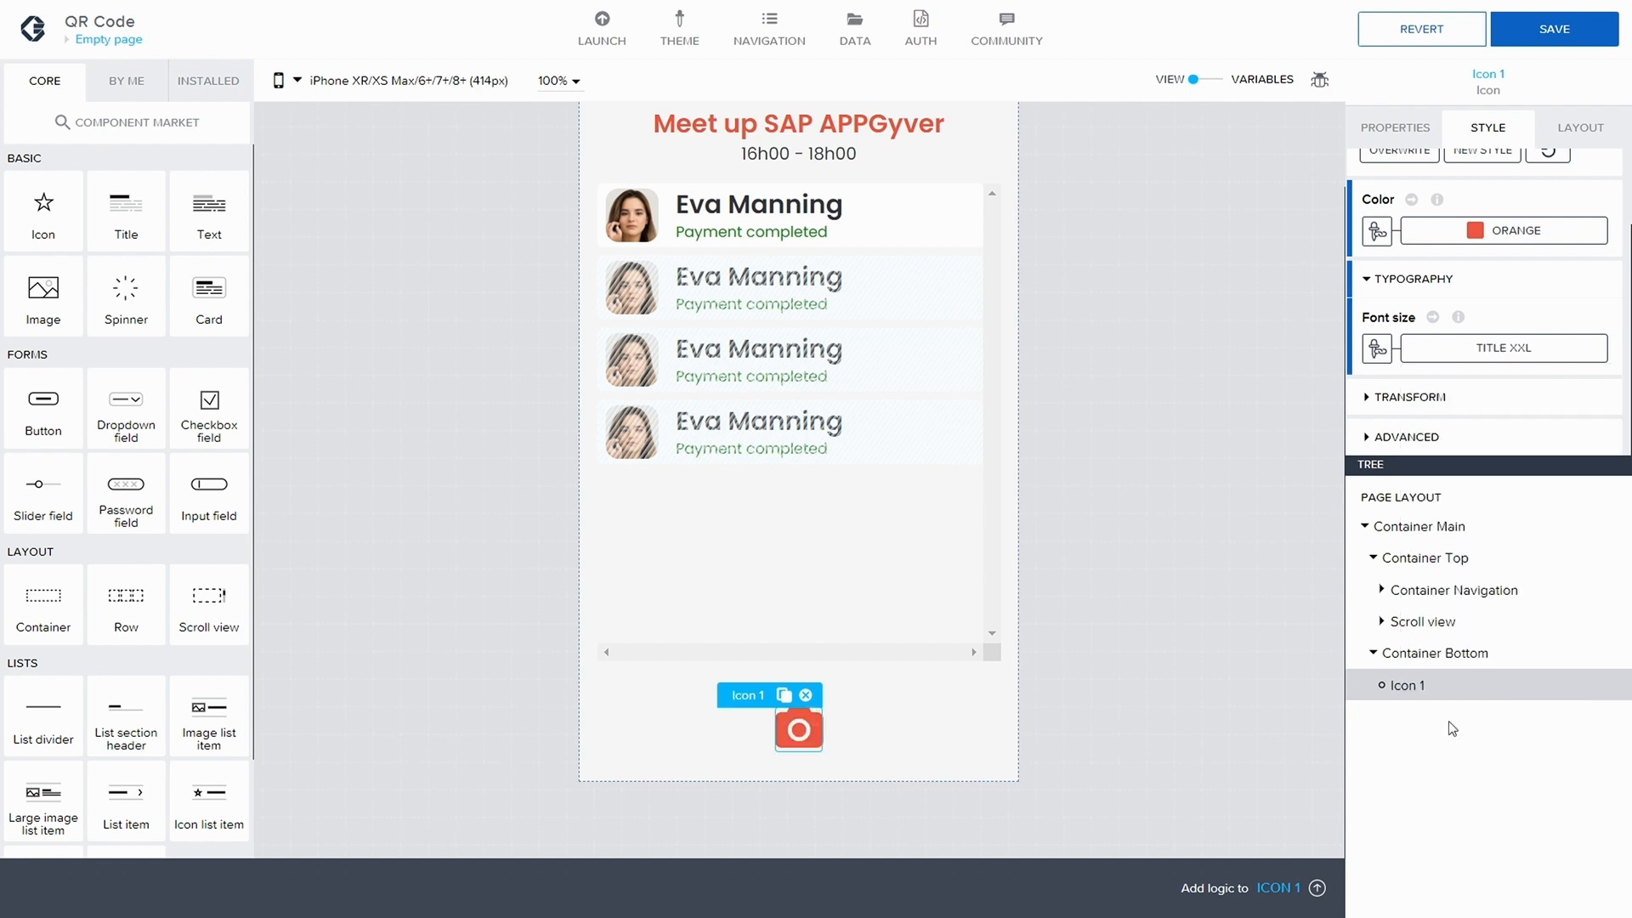
{"action": "left_click", "coordinate": [1540, 34]}
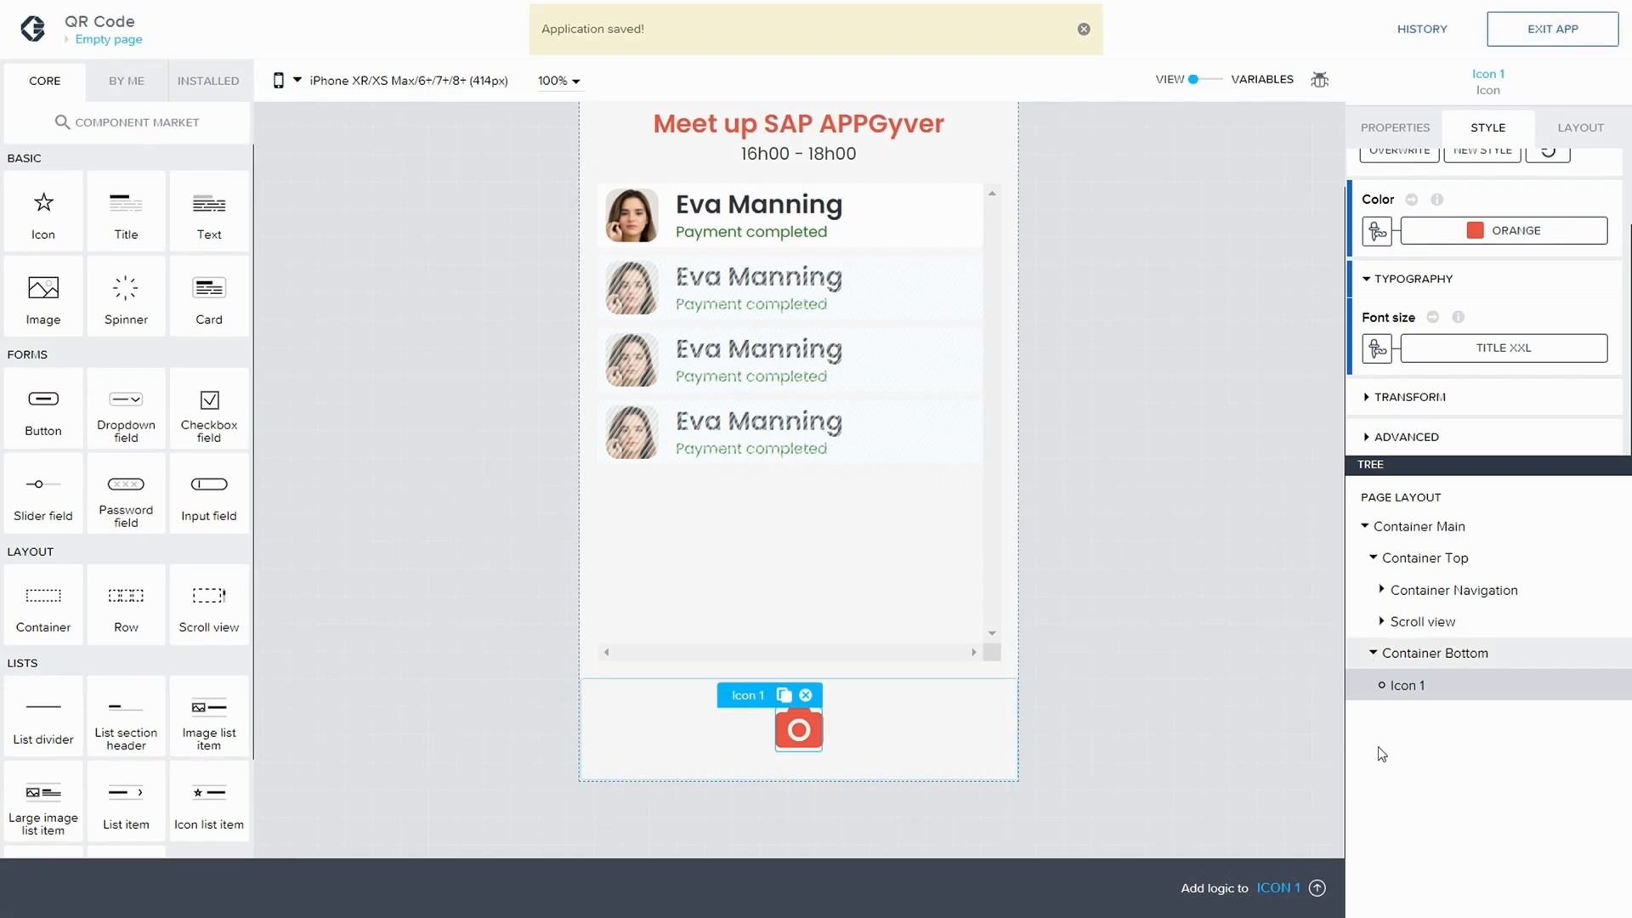
- Duplicate Container Bottom's Layout Container style class as a new style class named White
{"action": "left_click", "coordinate": [1433, 653]}
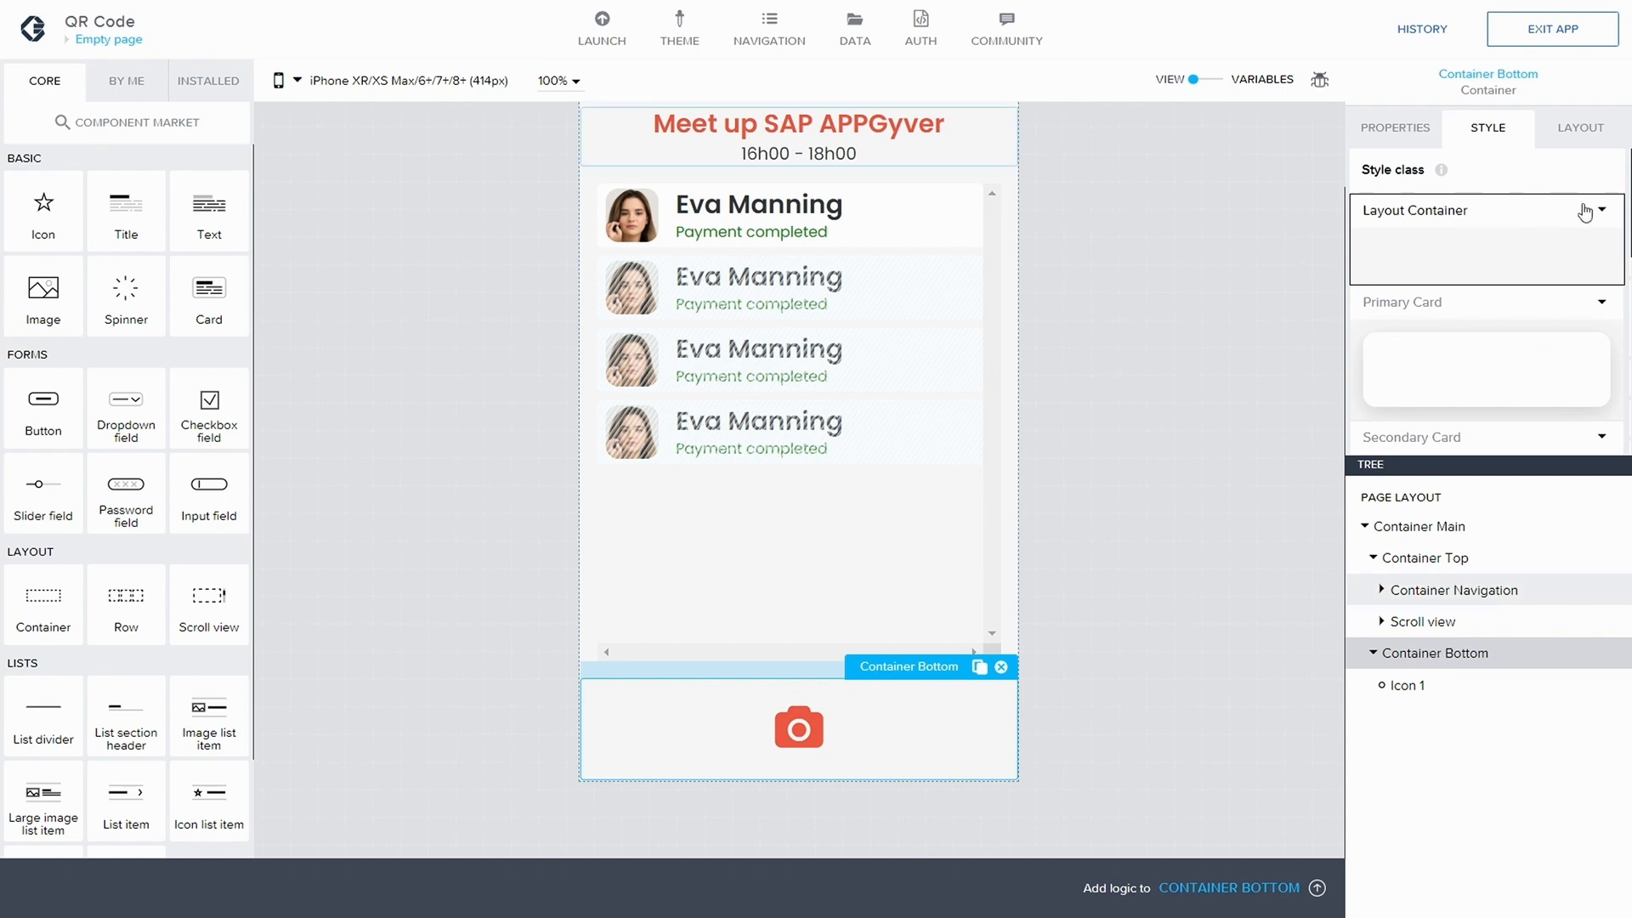
{"action": "left_click", "coordinate": [1585, 213]}
{"action": "left_click", "coordinate": [1437, 276]}
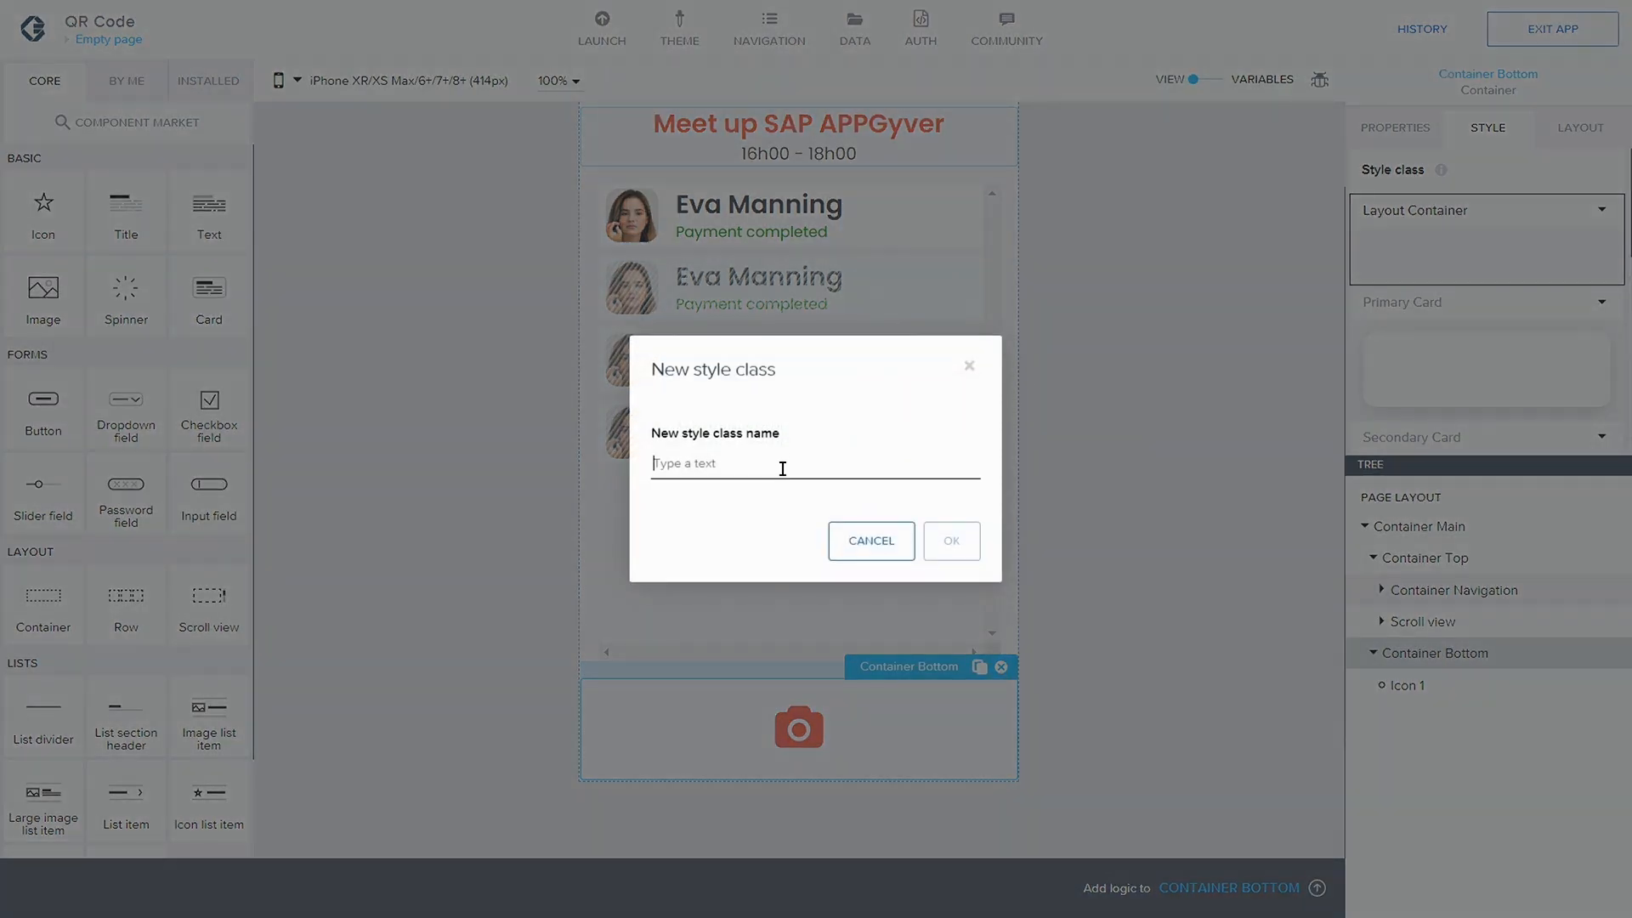
{"action": "type", "text": "White"}
{"action": "left_click", "coordinate": [930, 542]}
- Edit Container Bottom's White style and set its background color to Level 1 background
{"action": "left_click", "coordinate": [1602, 382]}
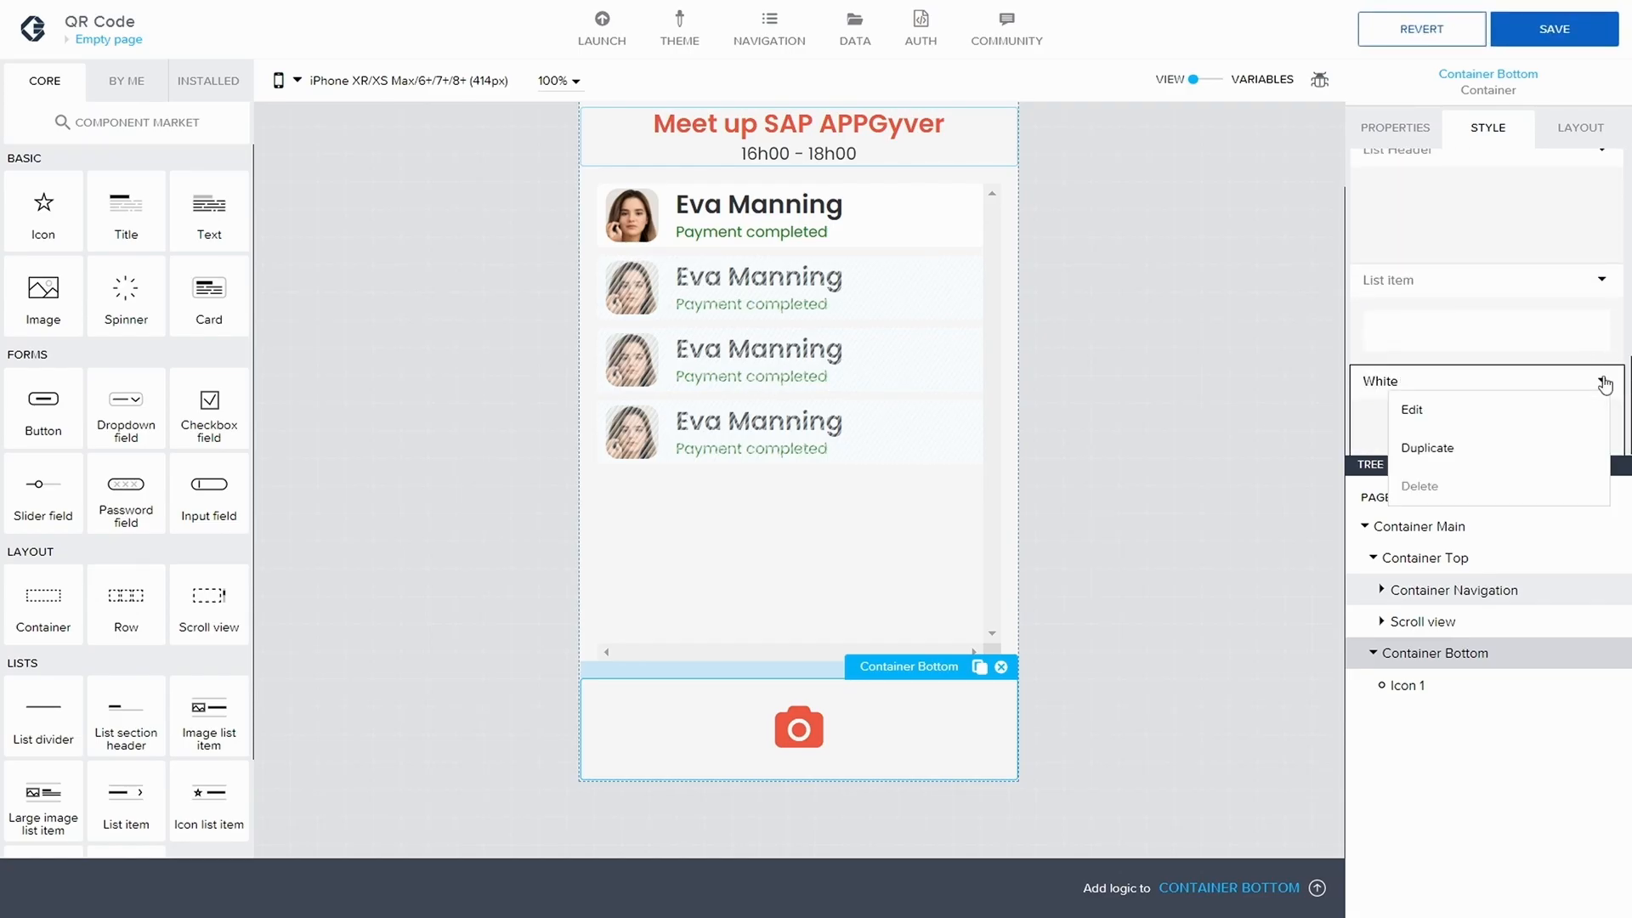
{"action": "left_click", "coordinate": [1445, 409]}
{"action": "left_click", "coordinate": [1496, 331]}
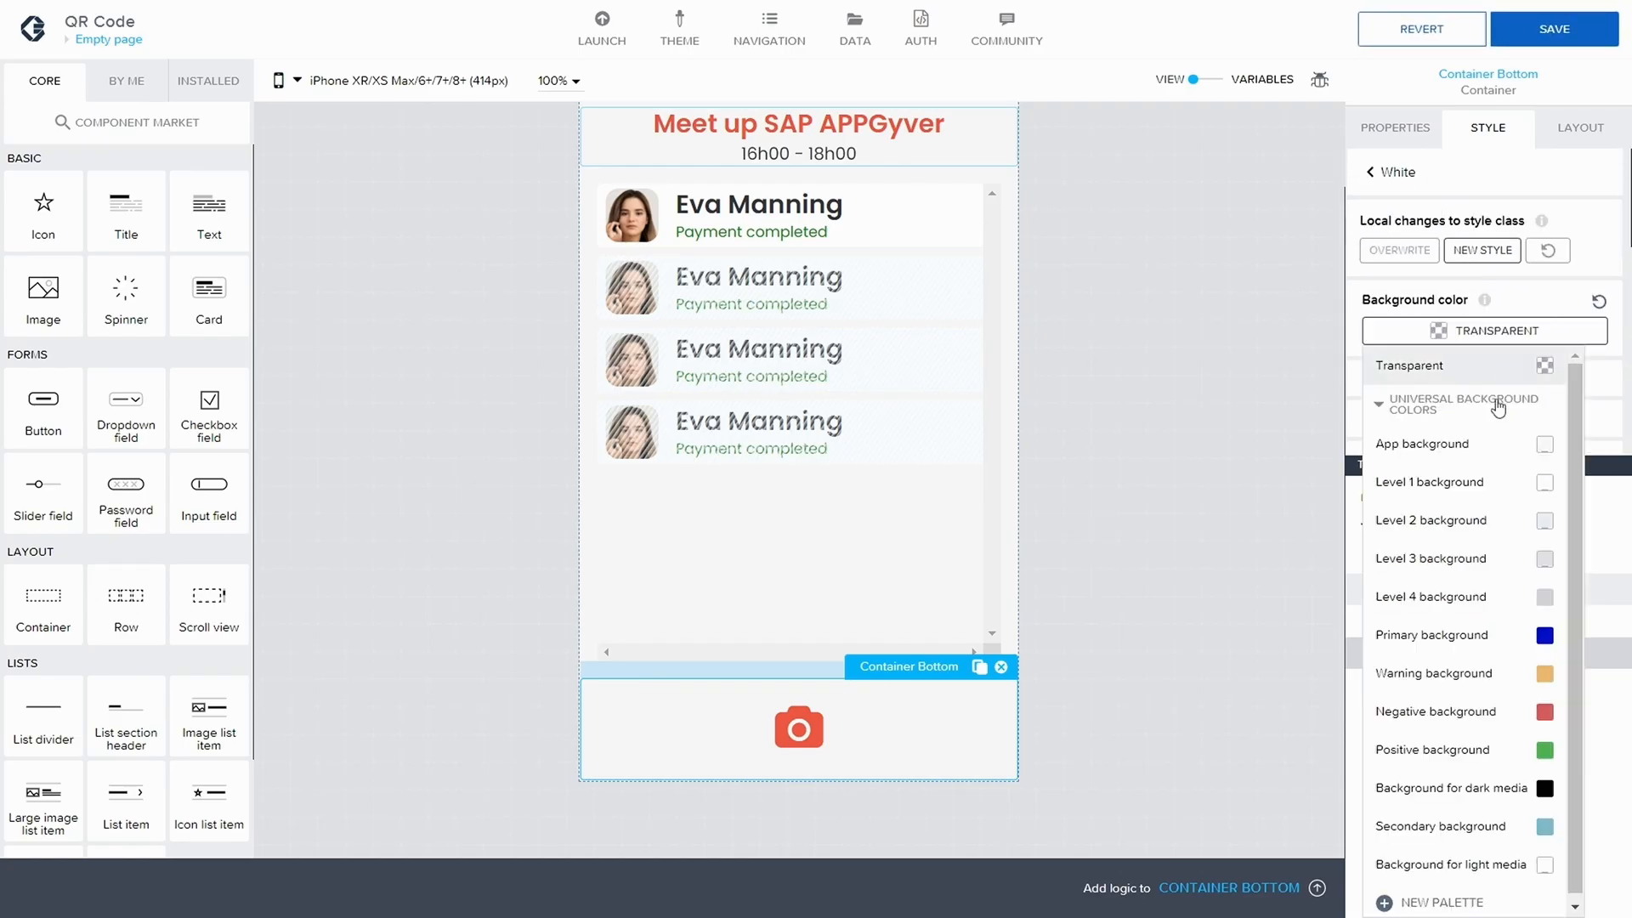
{"action": "left_click", "coordinate": [1457, 484]}
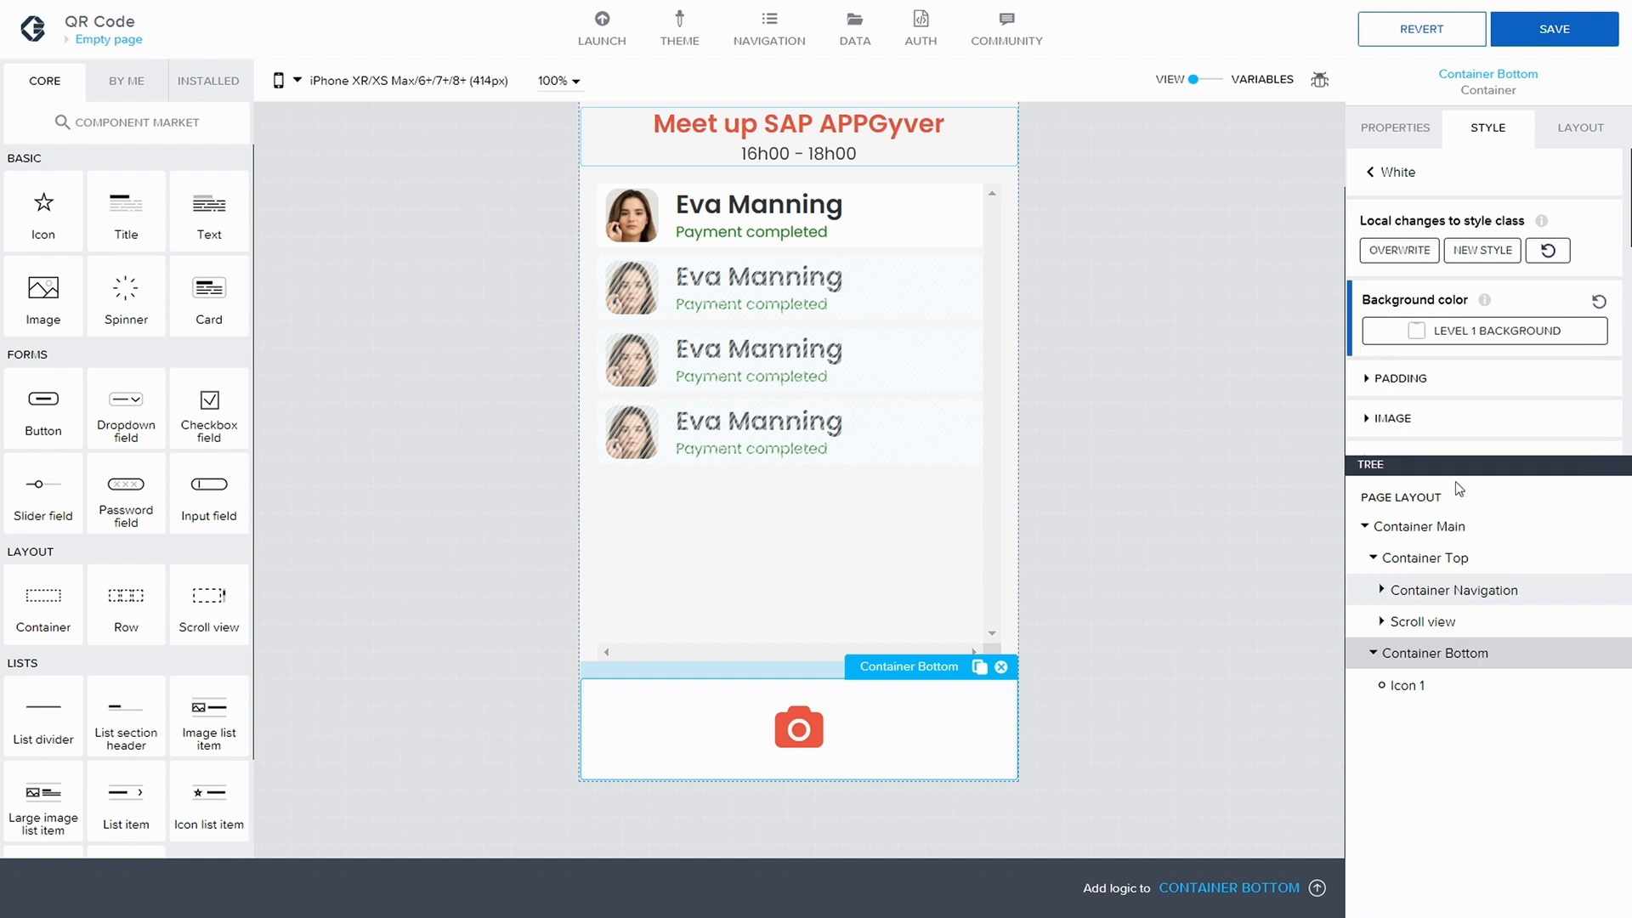
- Bind Container Bottom's border color to a static color and set it to nearly transparent black, rgba(0,0,0,0.03)
{"action": "scroll", "coordinate": [1487, 375], "scroll_direction": "down", "scroll_amount": 3}
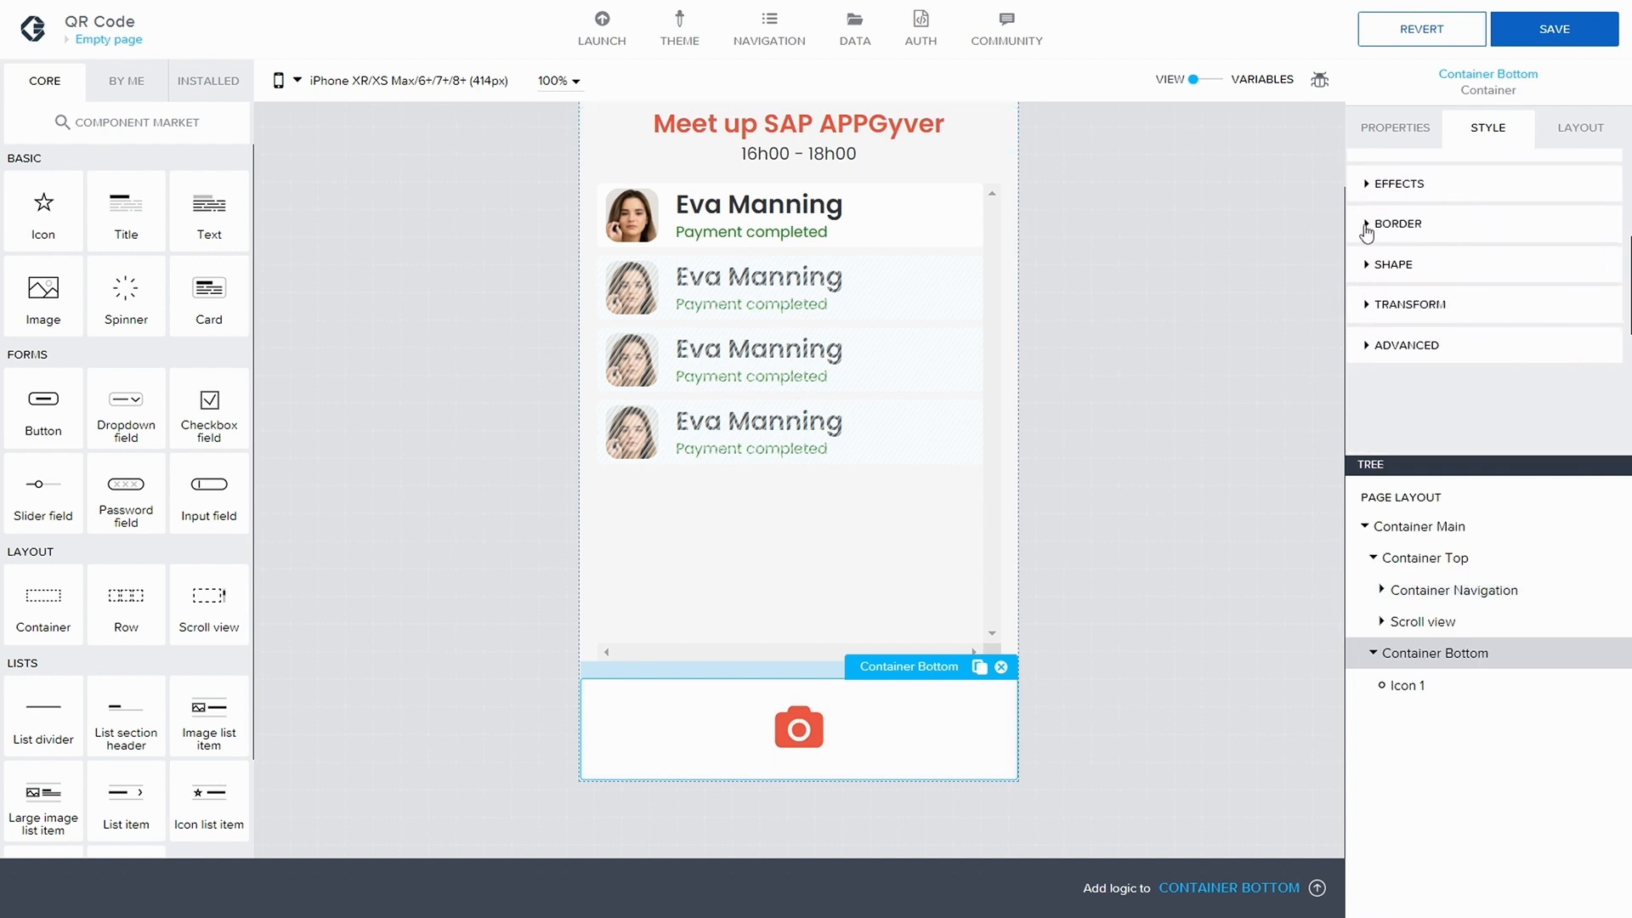
{"action": "left_click", "coordinate": [1398, 224]}
{"action": "scroll", "coordinate": [1428, 255], "scroll_direction": "down", "scroll_amount": 1}
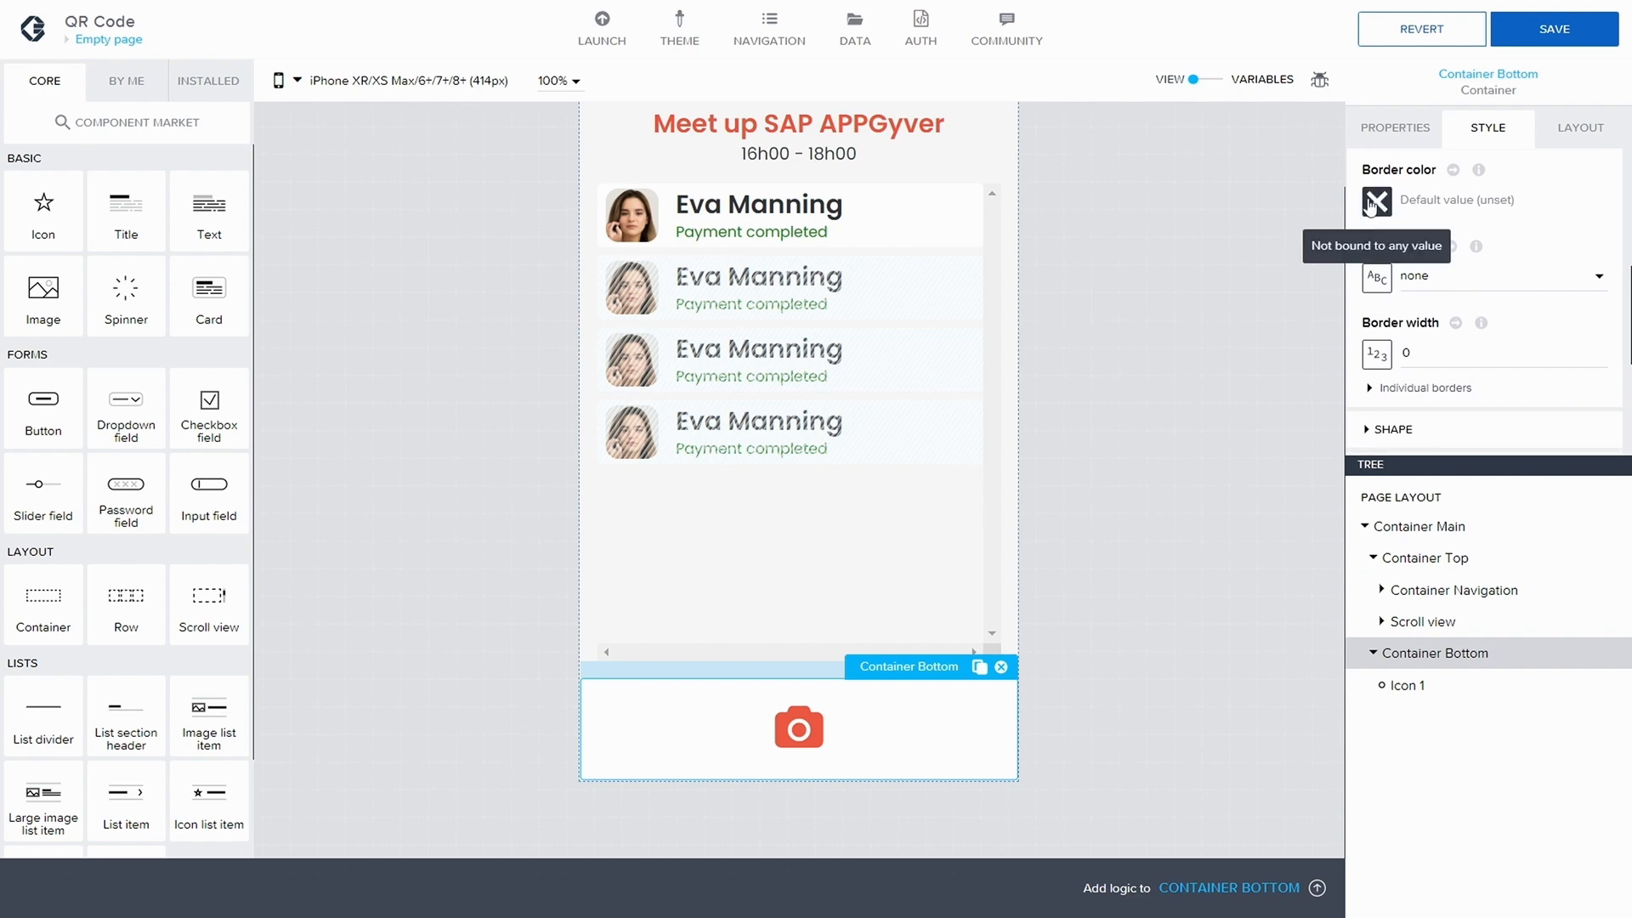
{"action": "left_click", "coordinate": [1375, 202]}
{"action": "left_click", "coordinate": [534, 458]}
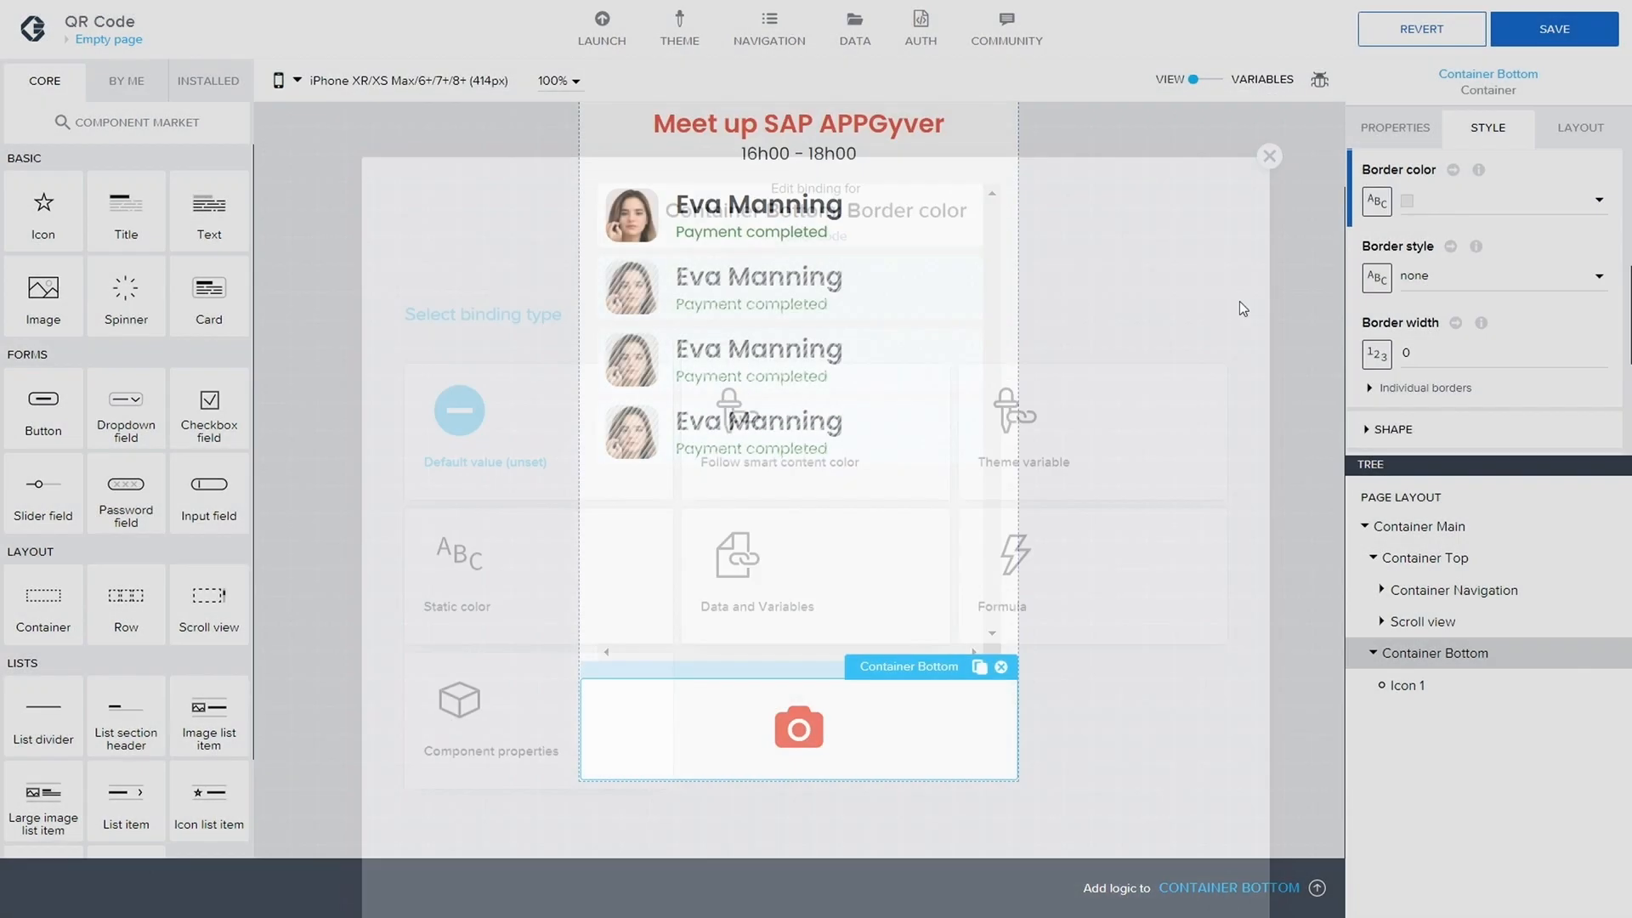
{"action": "left_click", "coordinate": [1599, 201]}
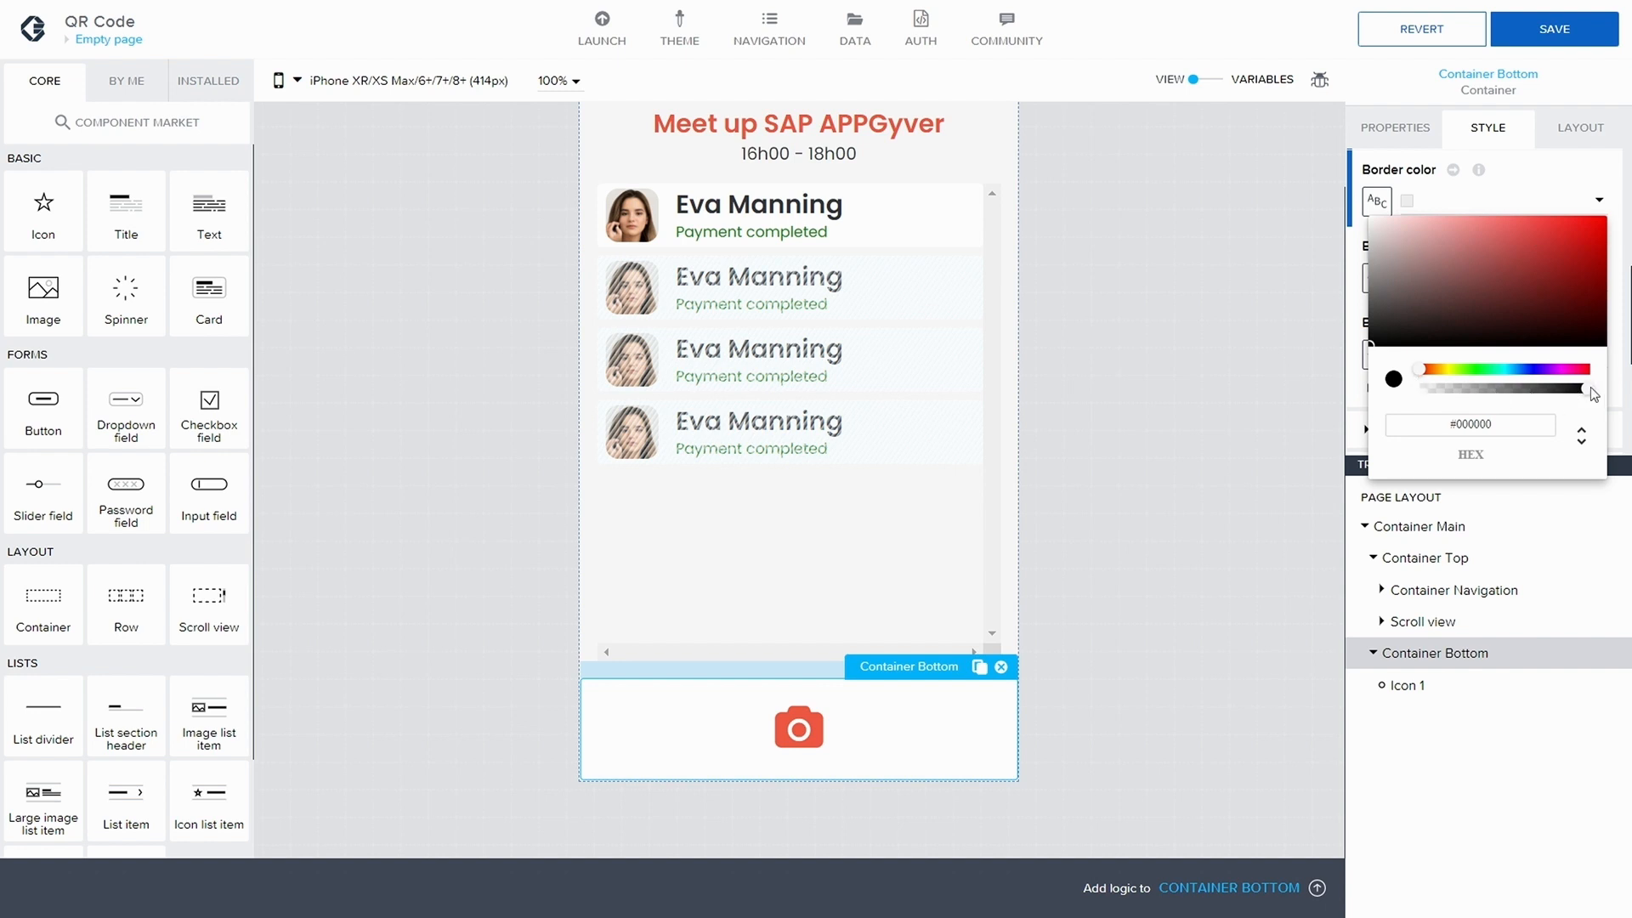
{"action": "left_click_drag", "start_coordinate": [1584, 389], "coordinate": [1426, 380]}
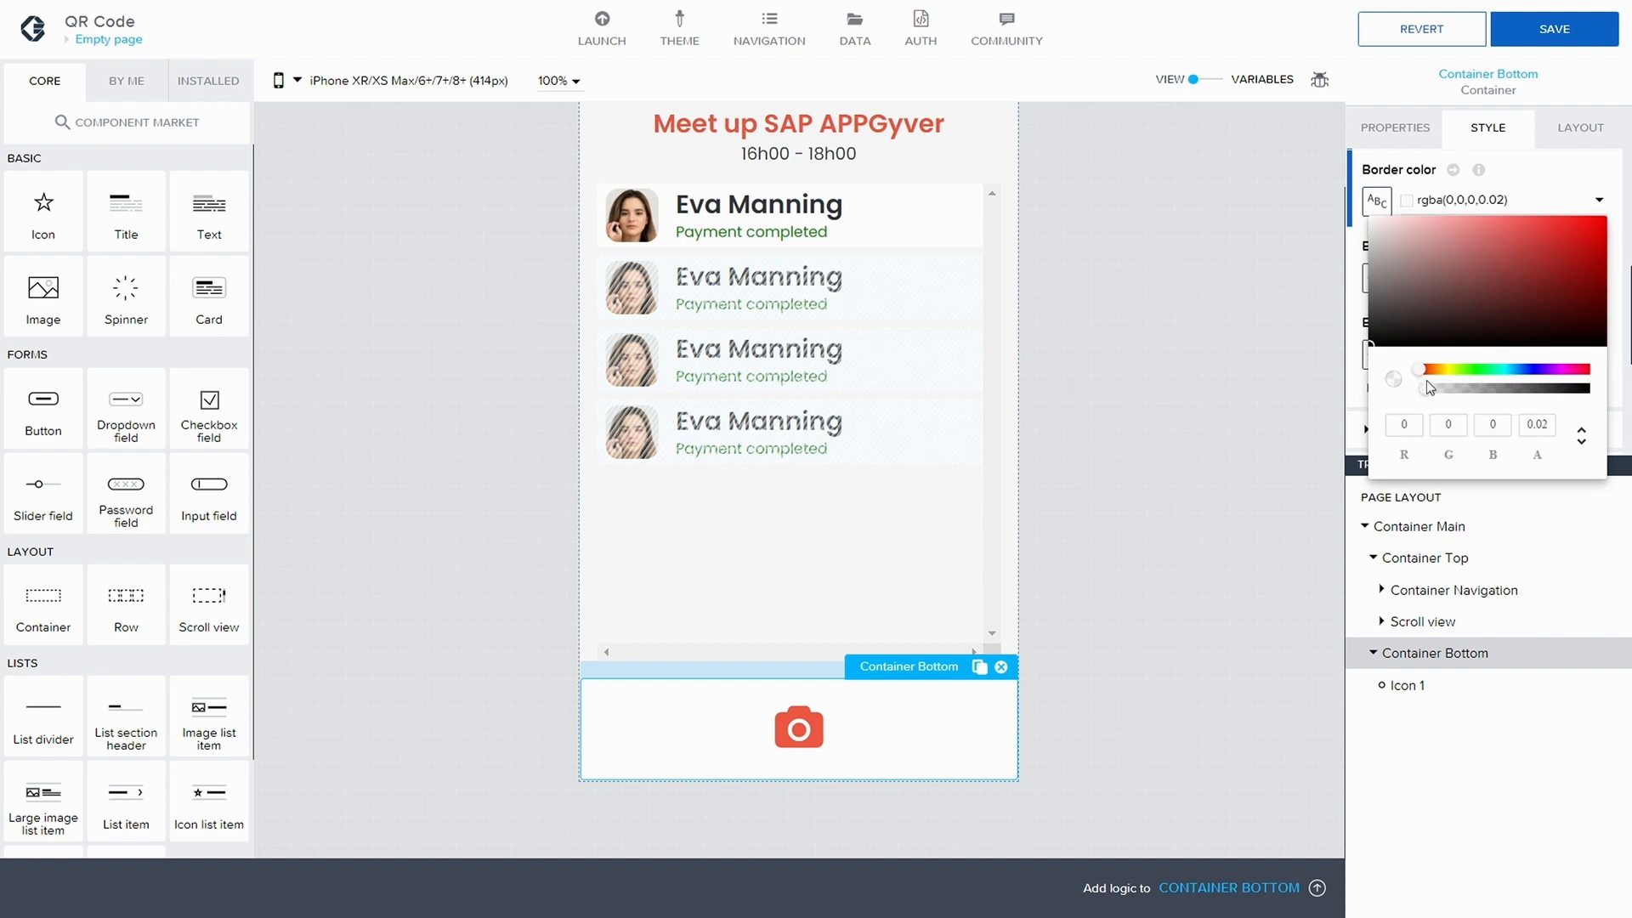
{"action": "left_click", "coordinate": [1582, 82]}
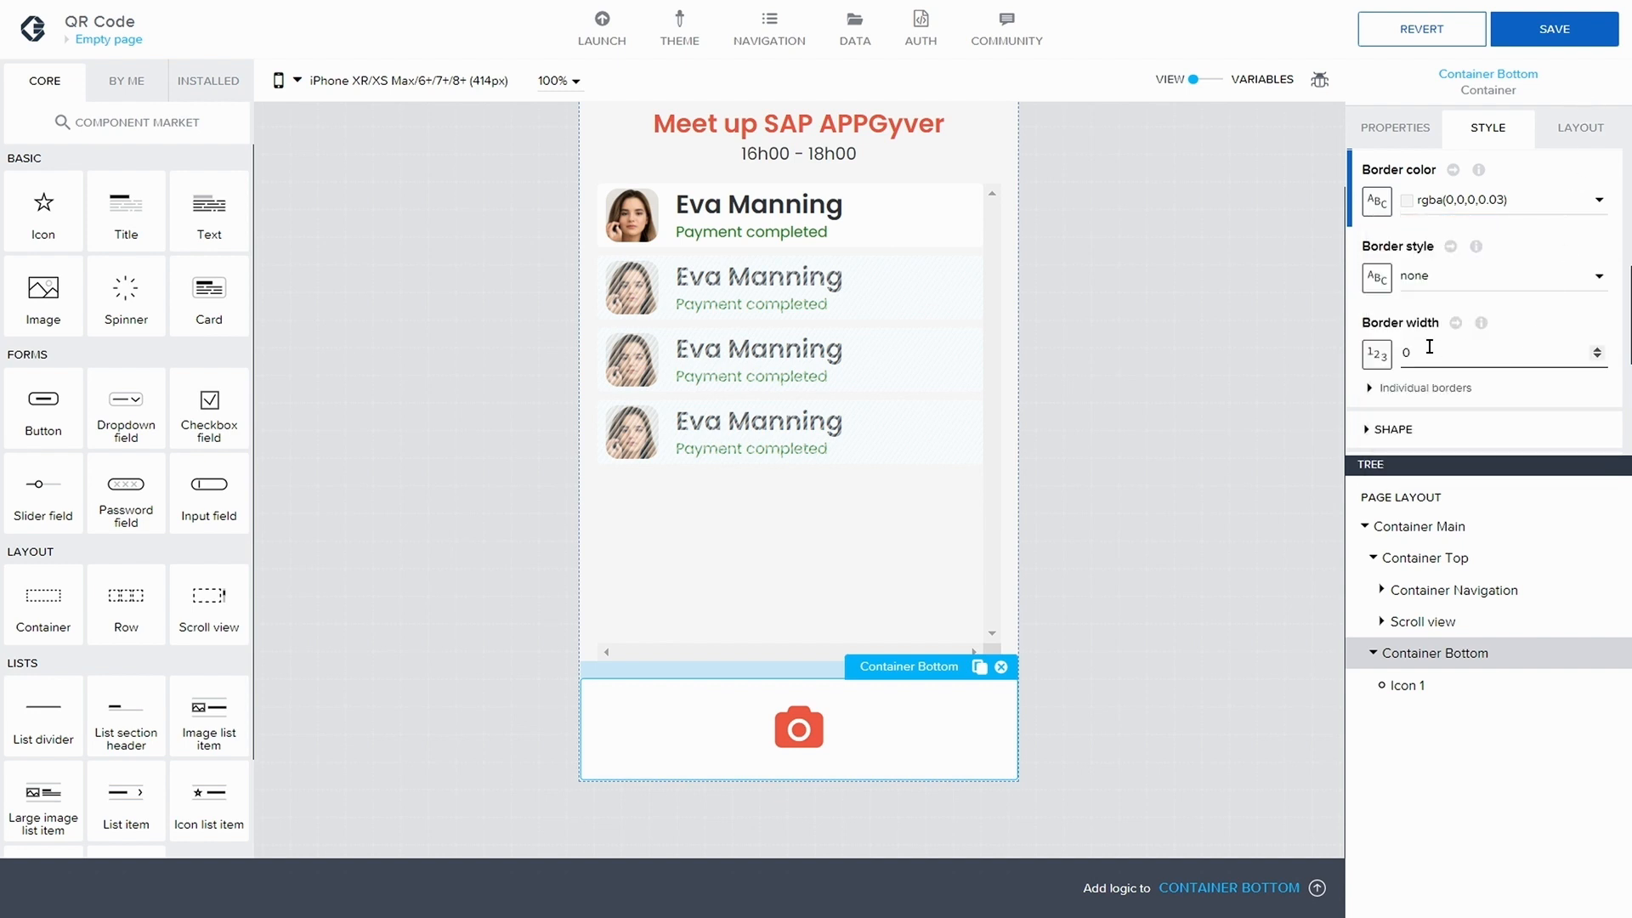
- Set Container Bottom's border style to solid and its individual top border width to 2, and save the app
{"action": "left_click", "coordinate": [1425, 284]}
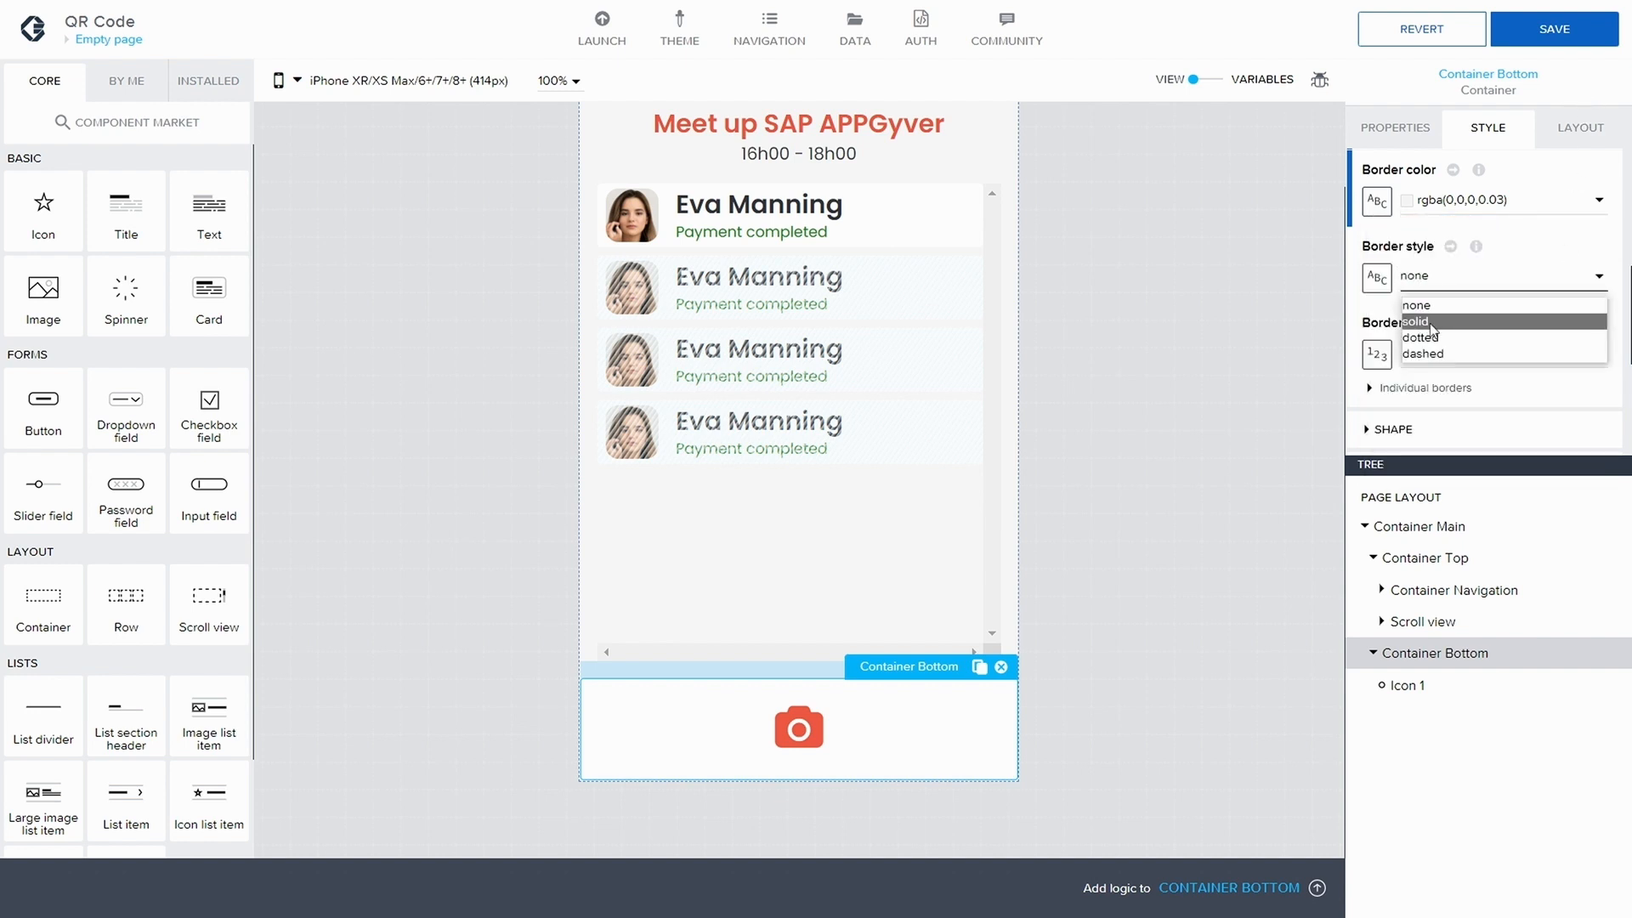
{"action": "left_click", "coordinate": [1434, 315]}
{"action": "scroll", "coordinate": [1424, 272], "scroll_direction": "down", "scroll_amount": 1}
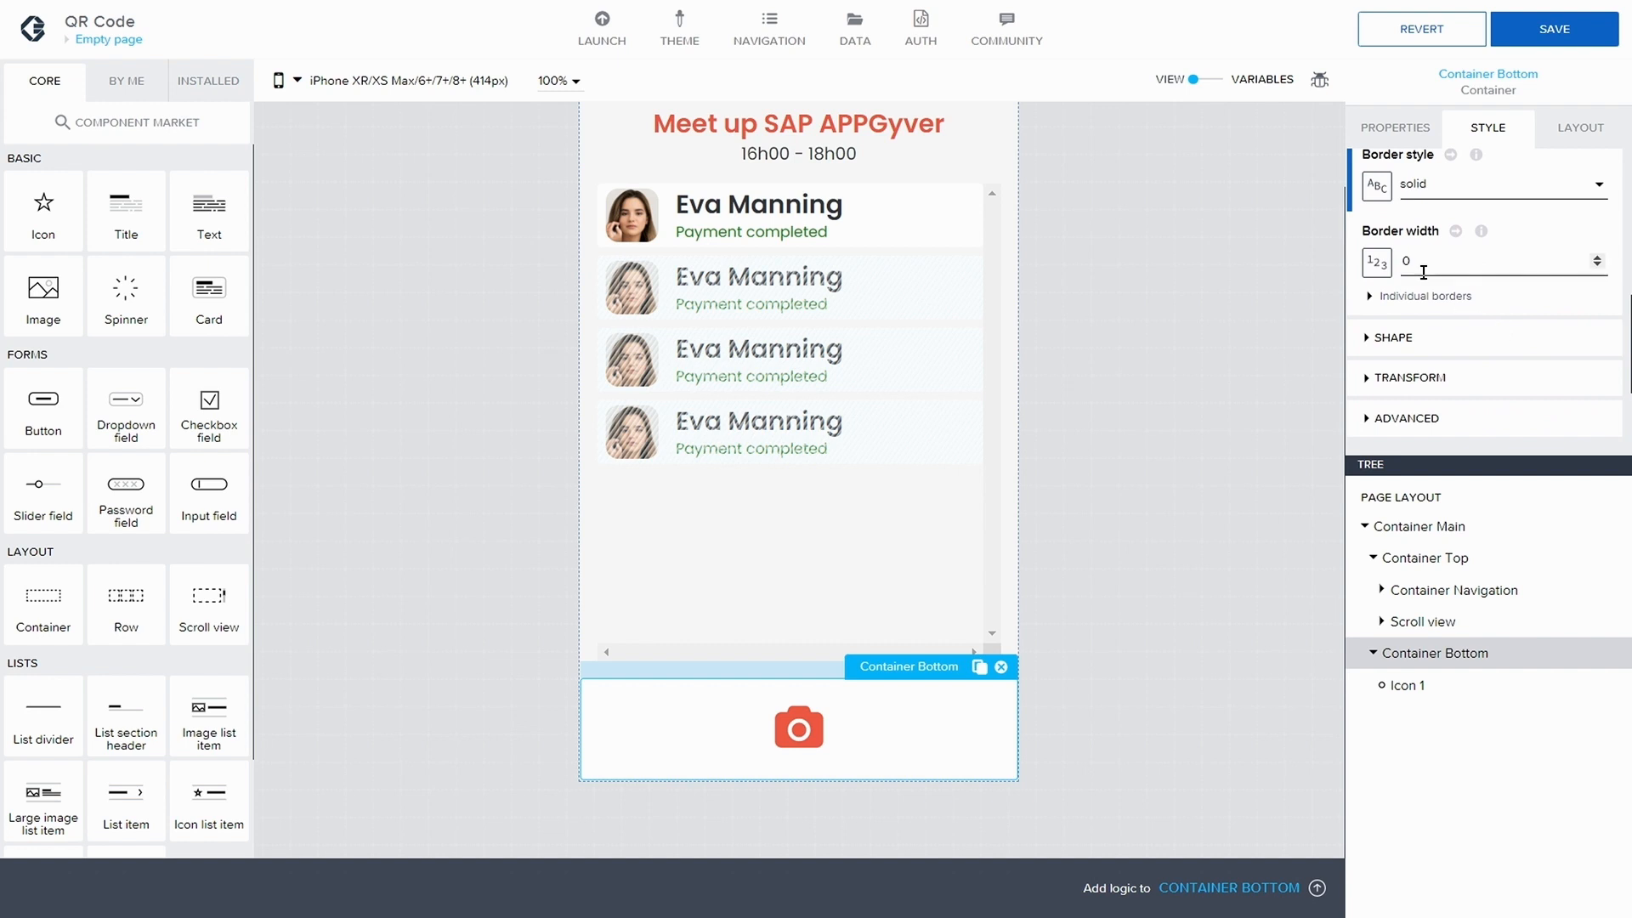
{"action": "left_click", "coordinate": [1383, 299]}
{"action": "scroll", "coordinate": [1386, 306], "scroll_direction": "down", "scroll_amount": 1}
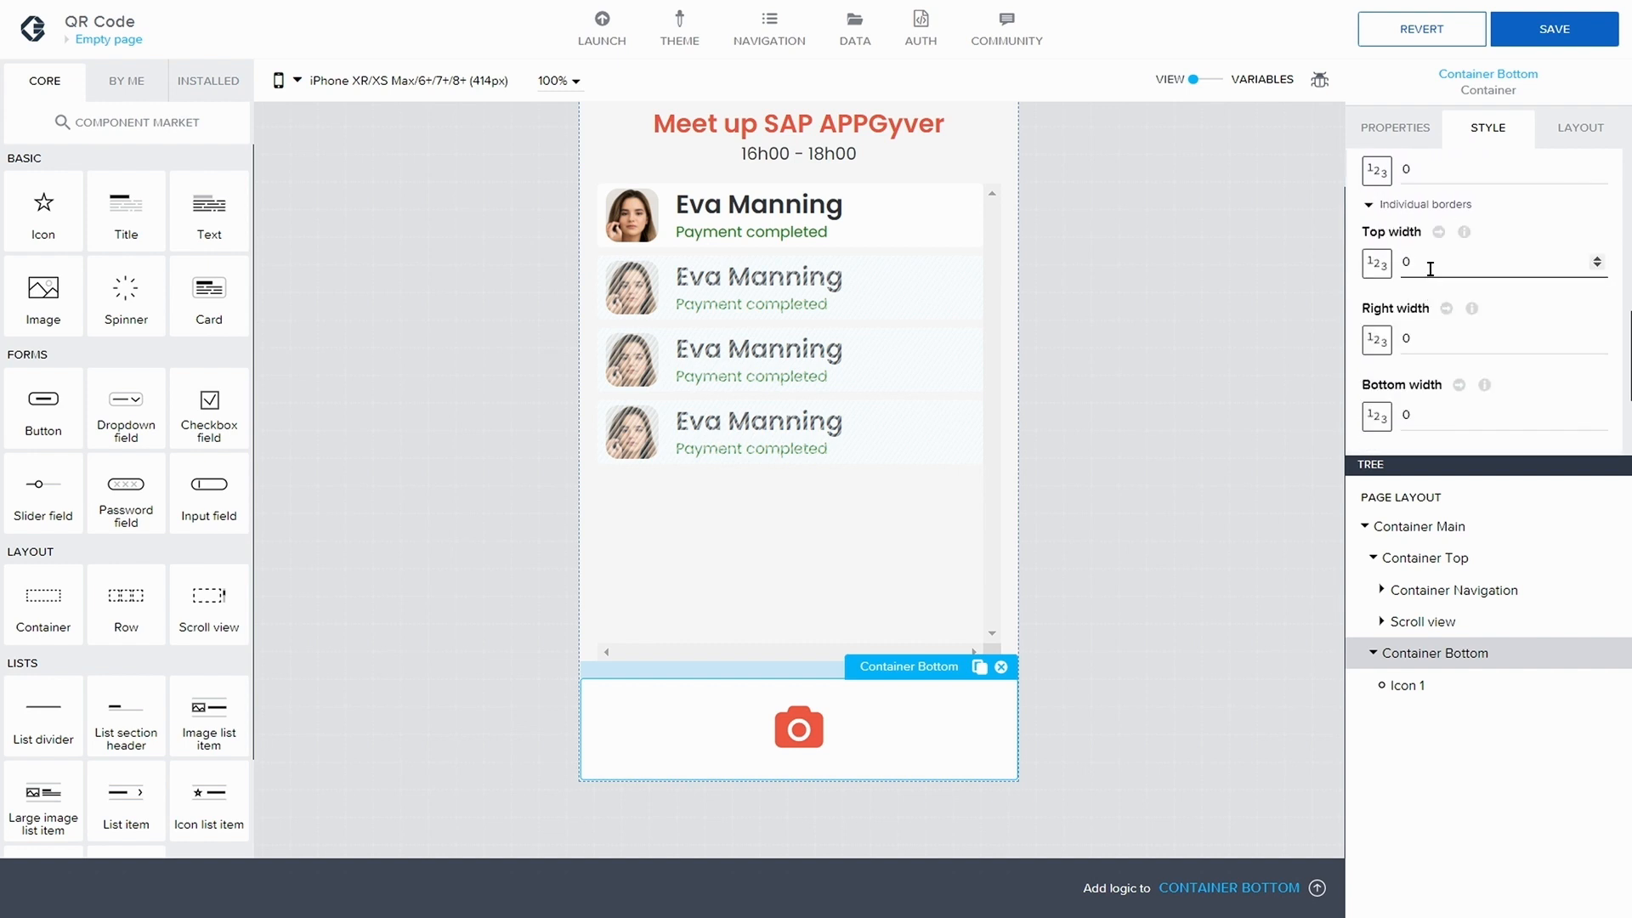
{"action": "left_click", "coordinate": [1428, 263]}
{"action": "type", "text": "2"}
{"action": "left_click", "coordinate": [1540, 38]}
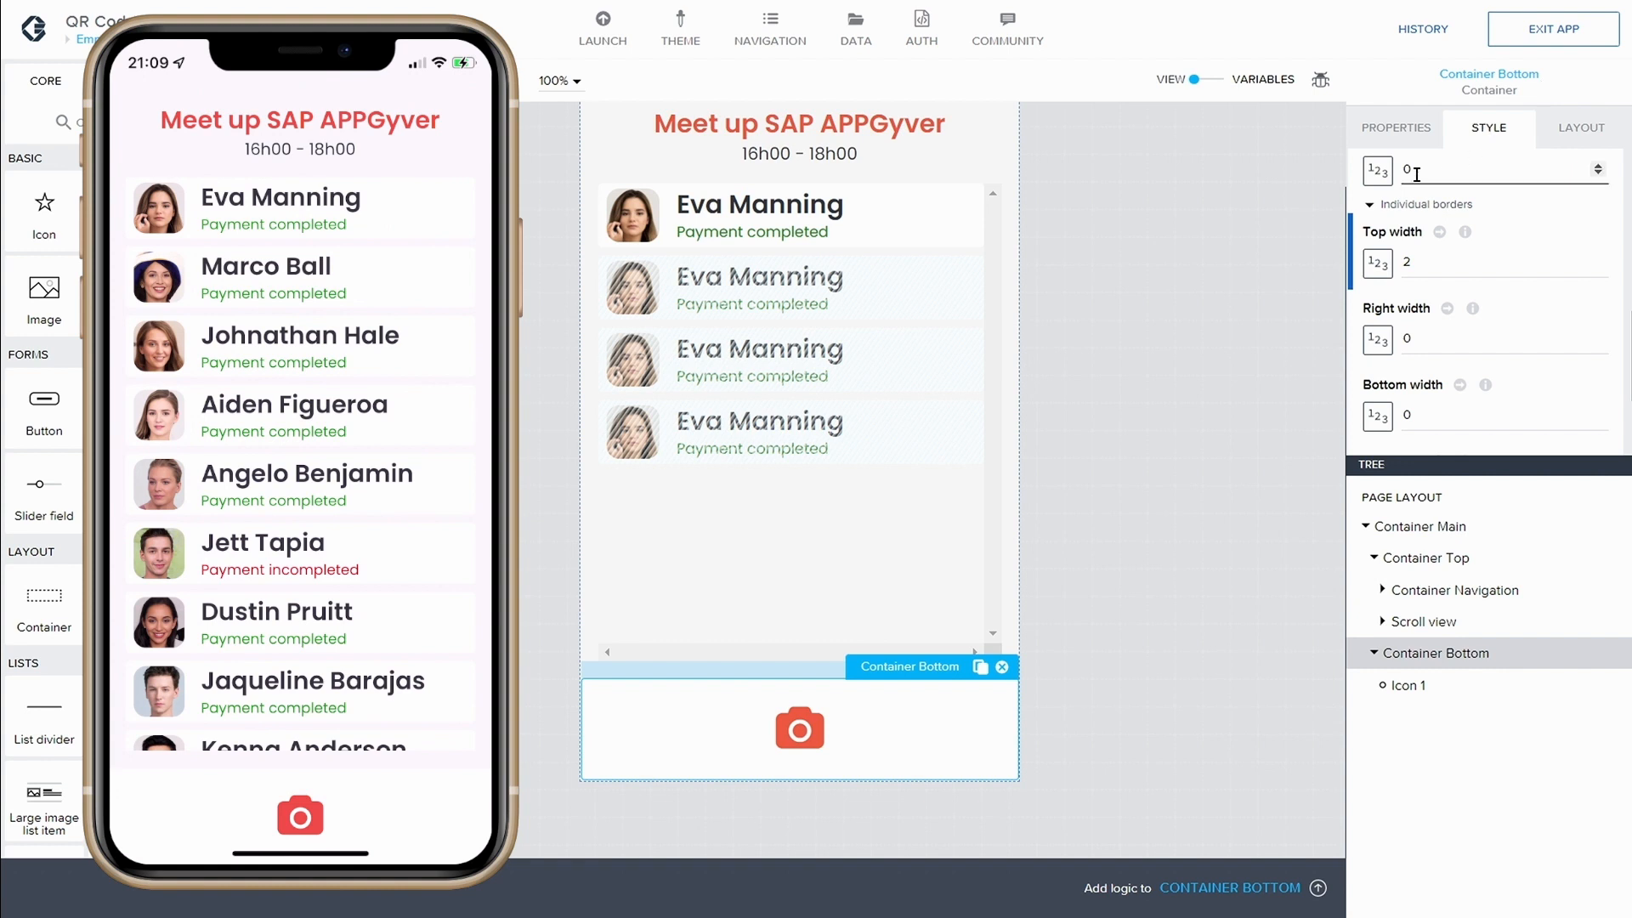
- Rename the current page as Main Screen and save the app
{"action": "scroll", "coordinate": [1177, 318], "scroll_direction": "up", "scroll_amount": 2}
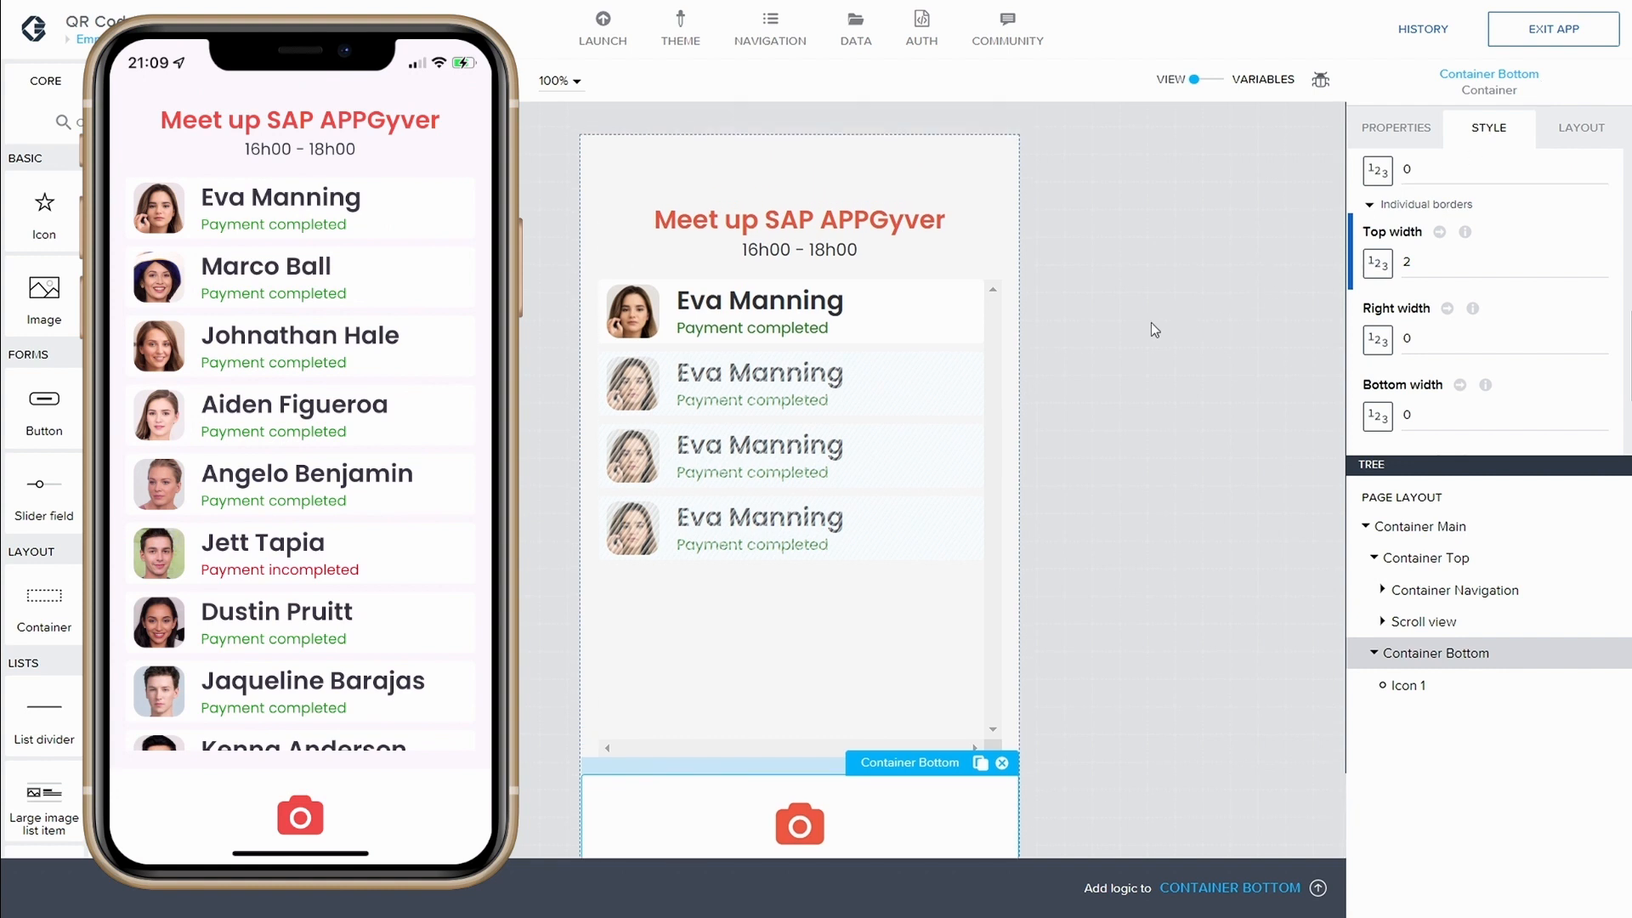
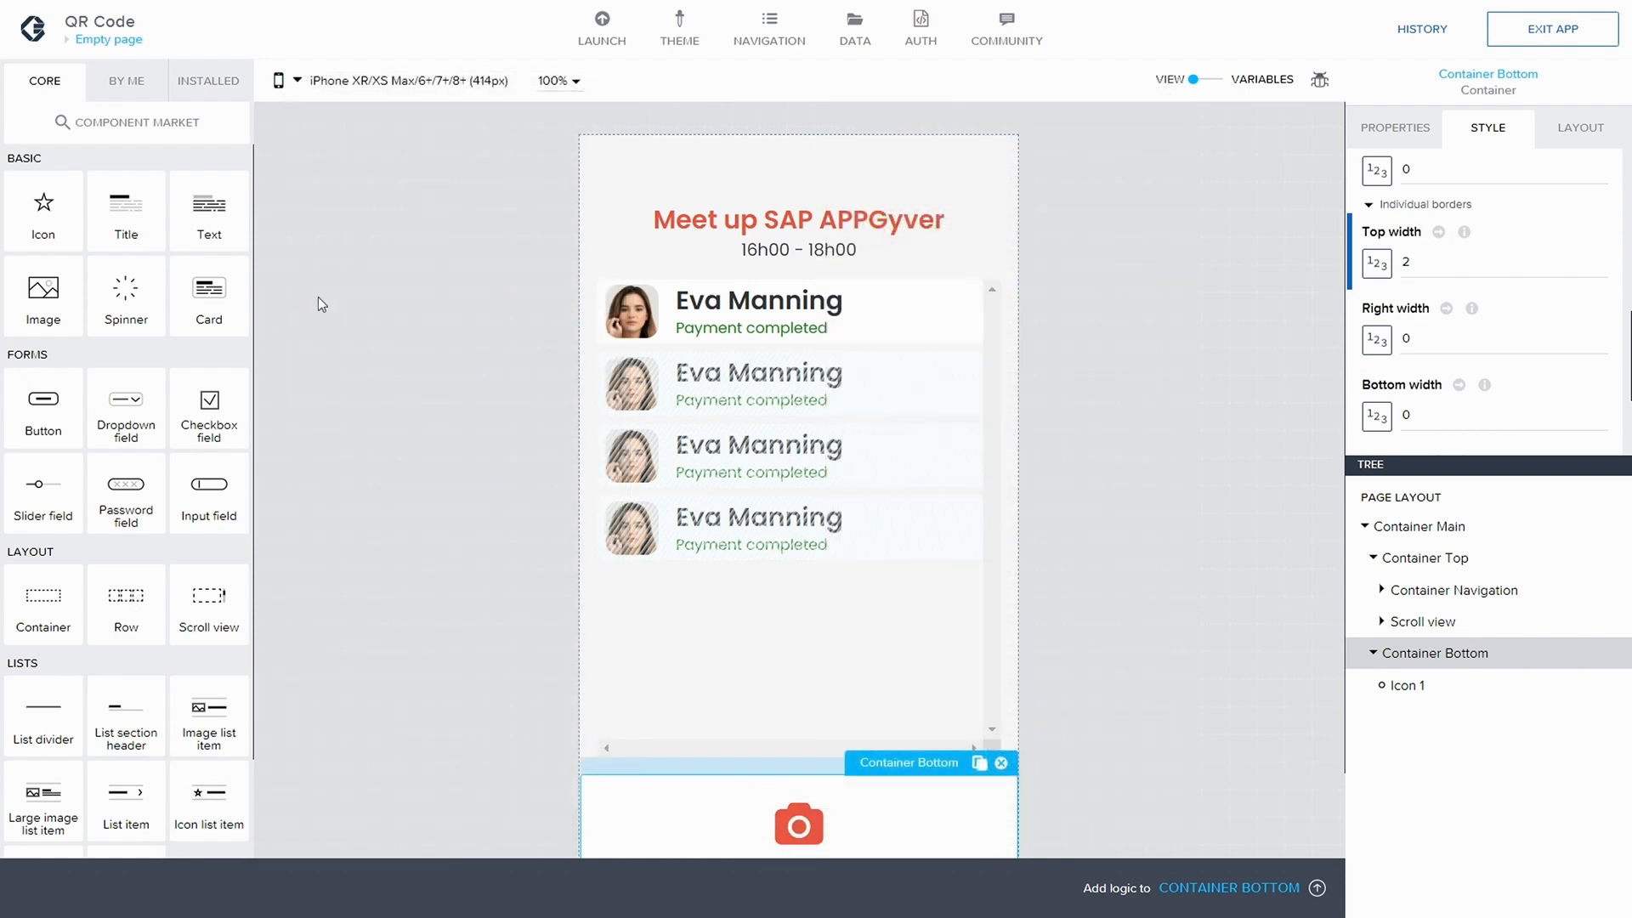
{"action": "left_click", "coordinate": [1396, 128]}
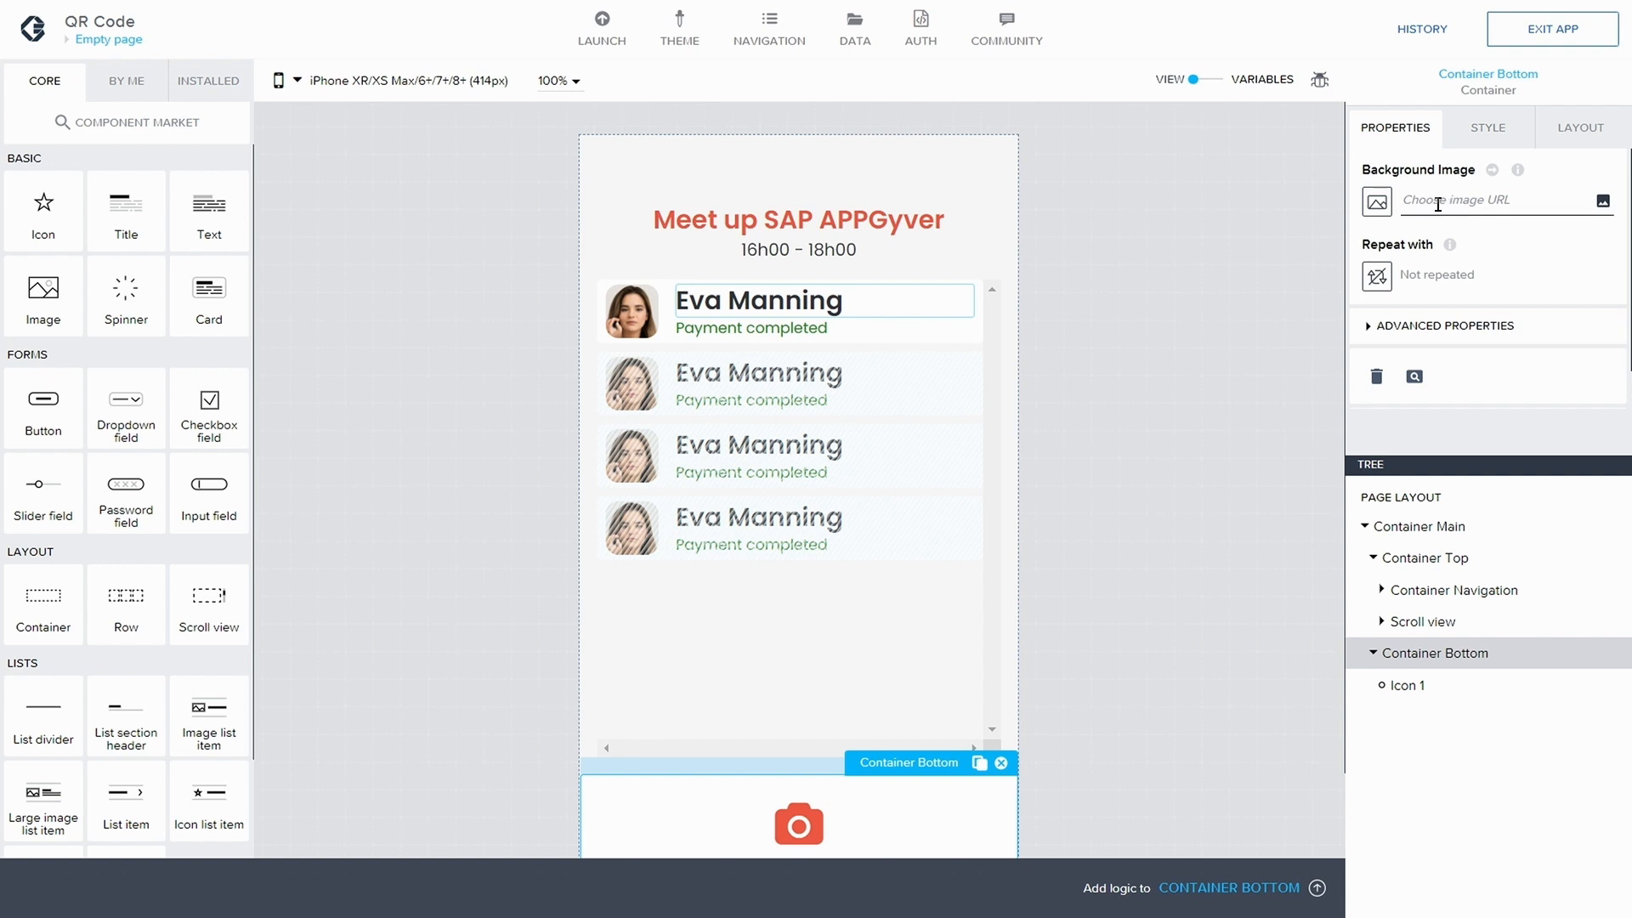
{"action": "left_click", "coordinate": [1445, 497]}
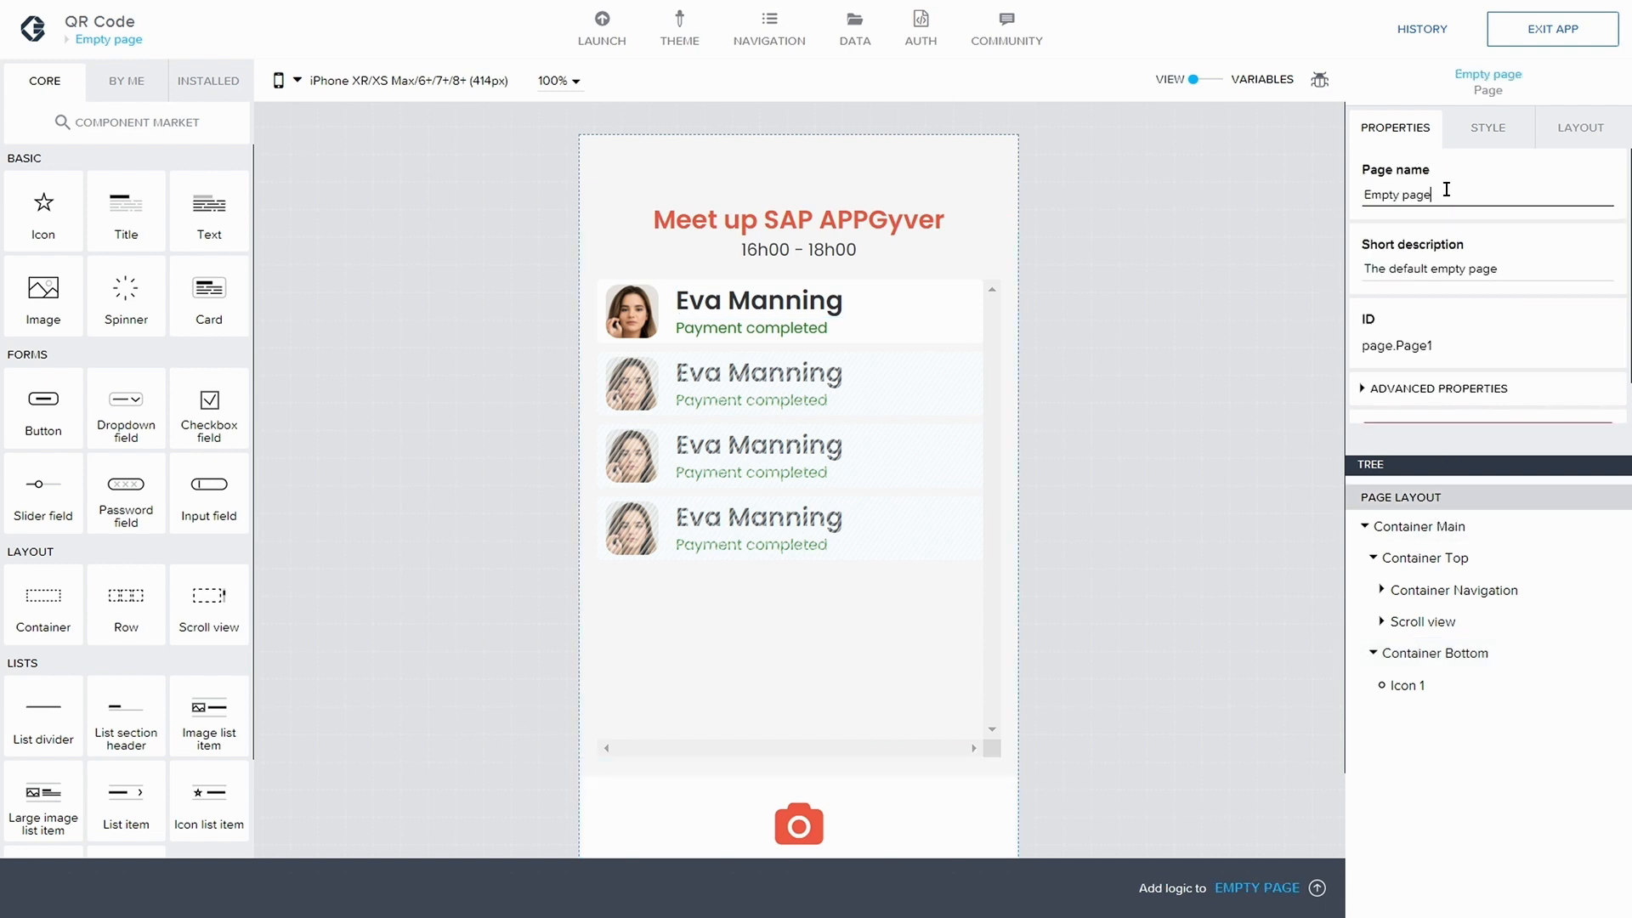
{"action": "left_click_drag", "start_coordinate": [1445, 194], "coordinate": [1370, 193]}
{"action": "type", "text": "Main Screen"}
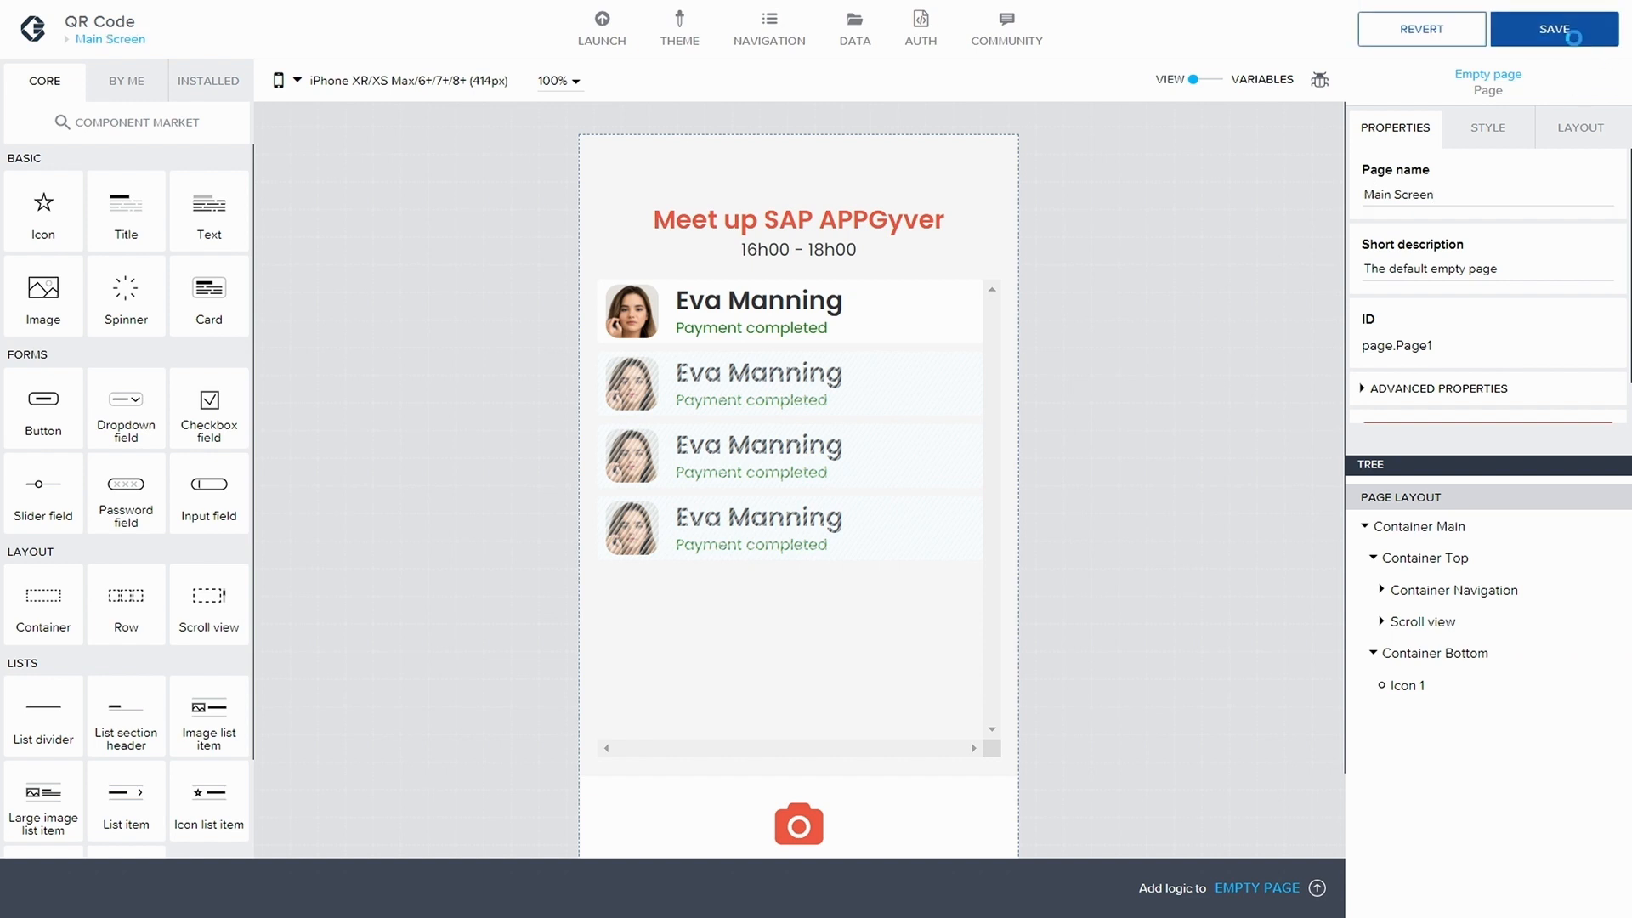
{"action": "left_click", "coordinate": [1576, 30]}
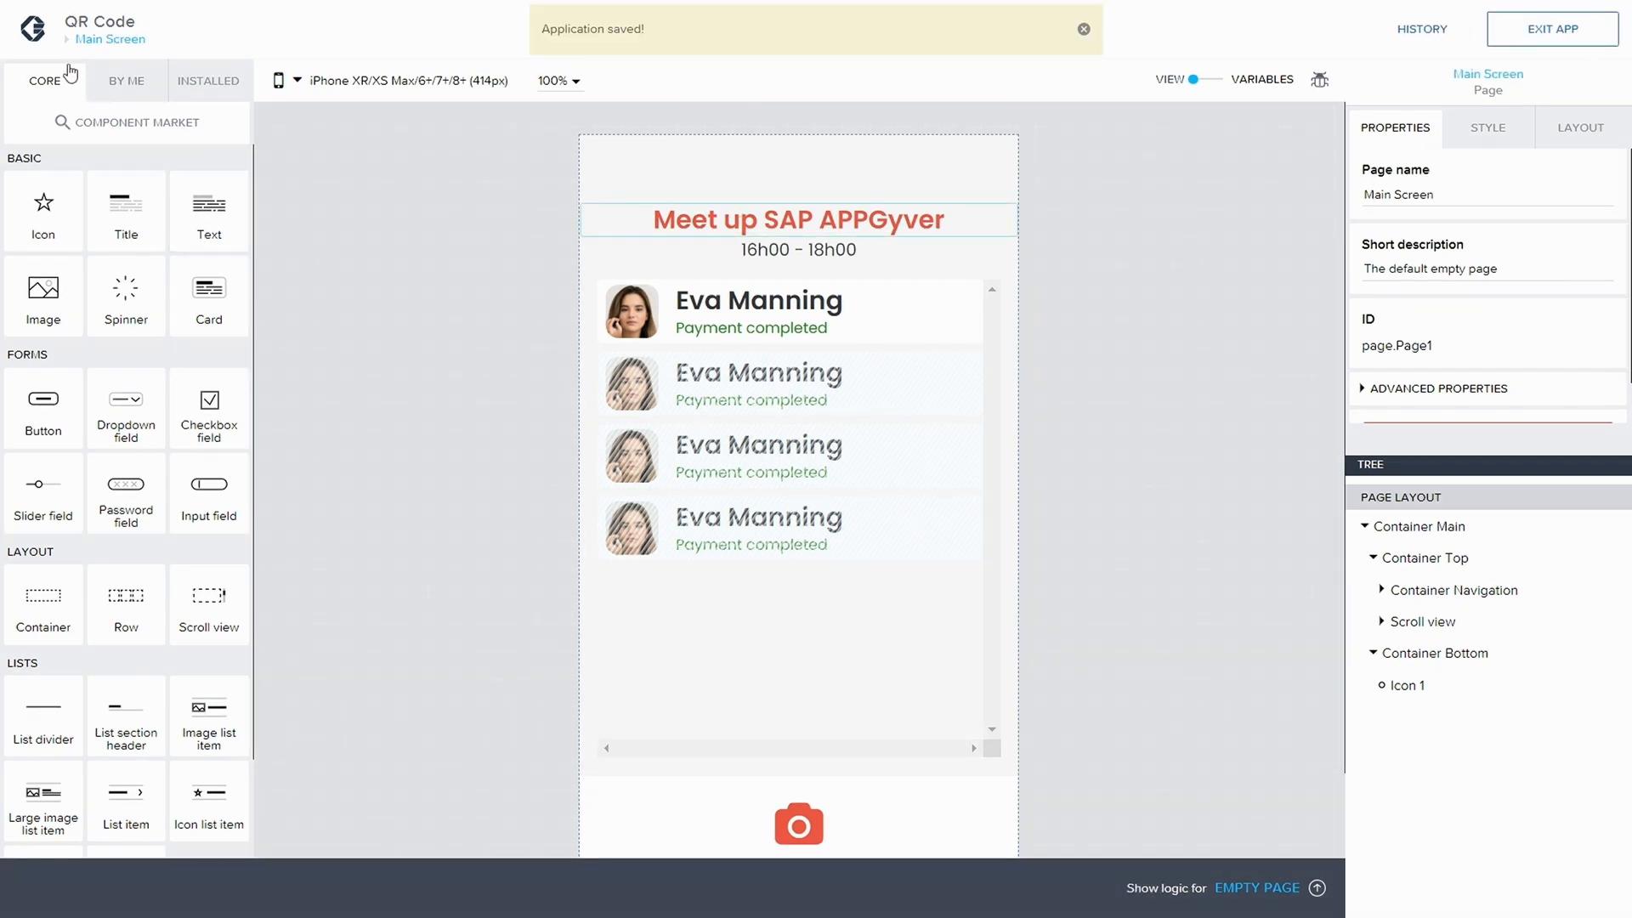
- Add a new page named Confirmation to the app
{"action": "left_click", "coordinate": [95, 39]}
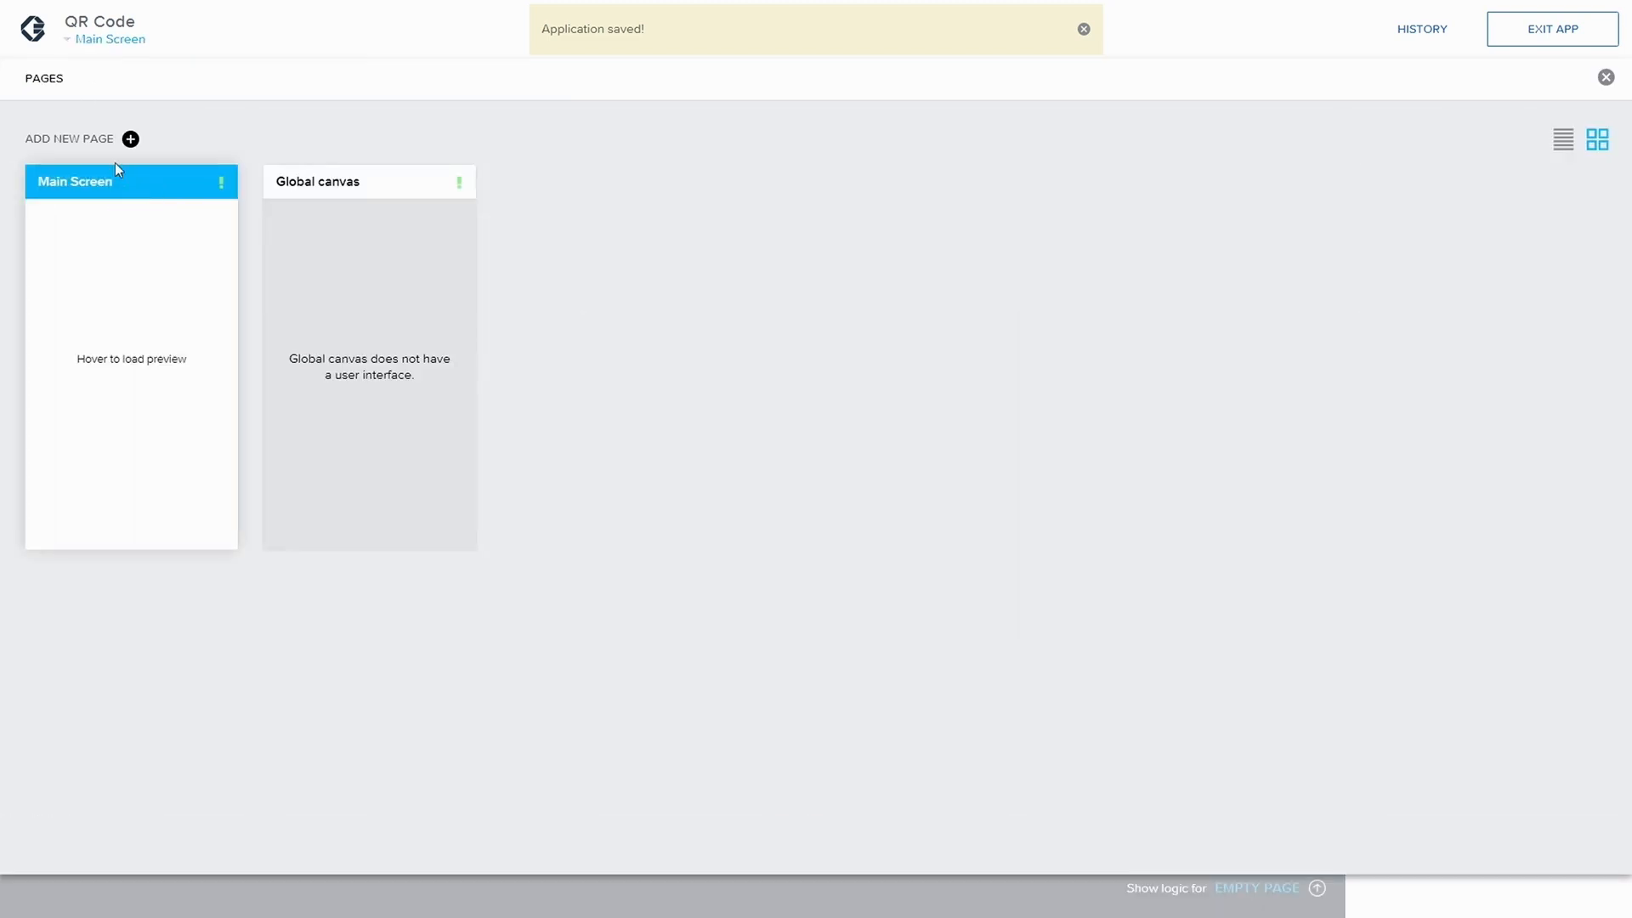
{"action": "left_click", "coordinate": [130, 139]}
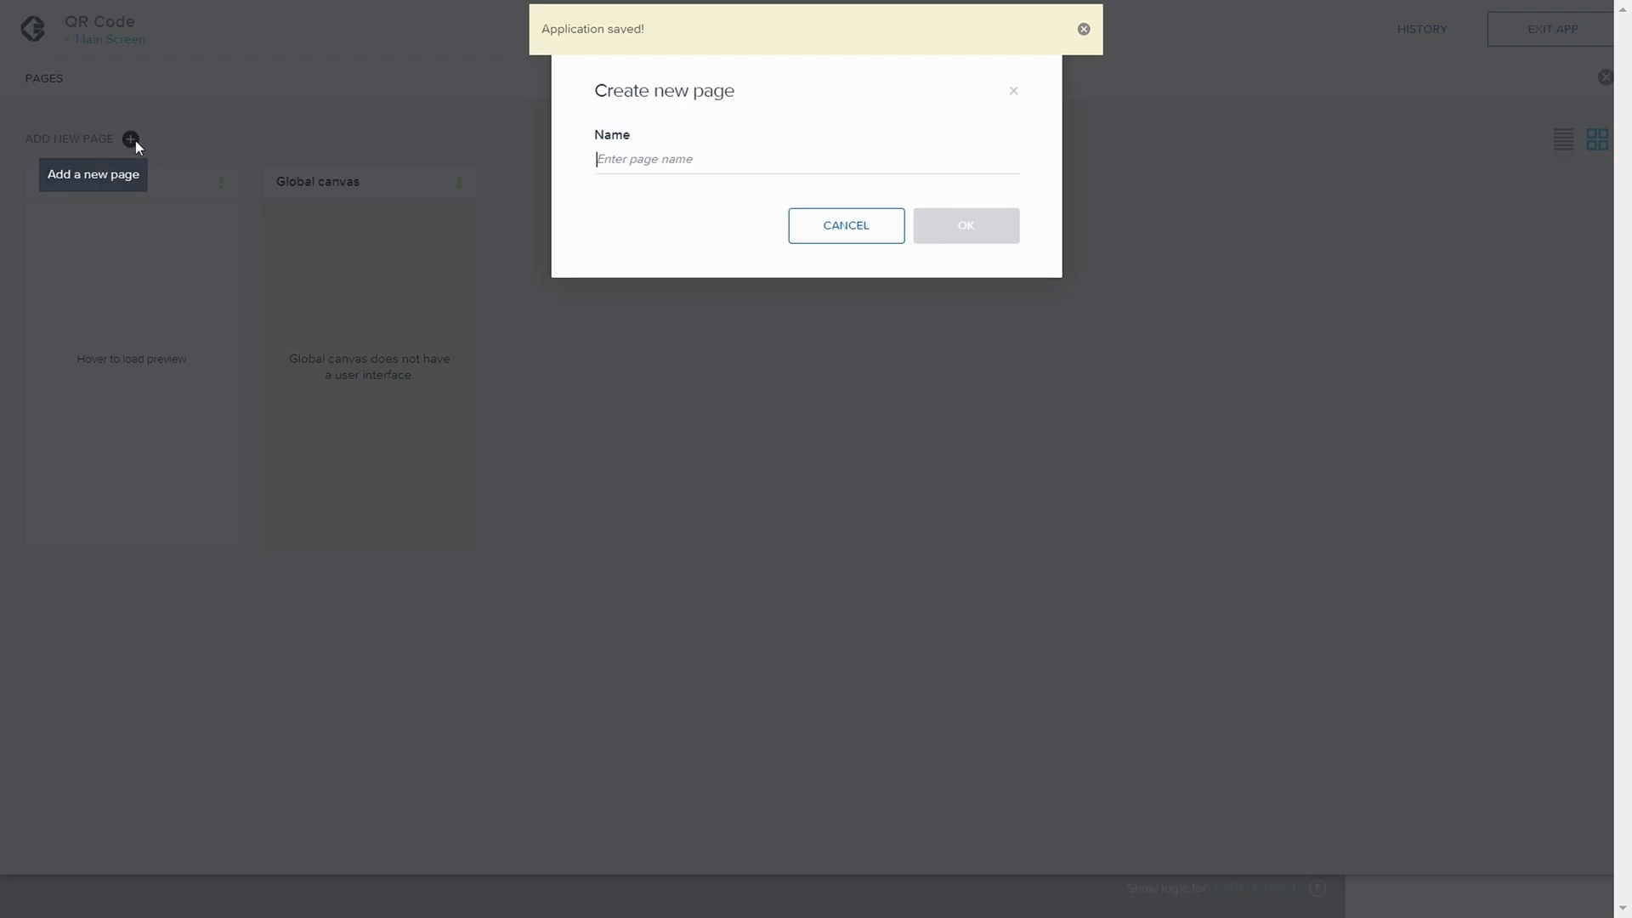
{"action": "left_click", "coordinate": [655, 156]}
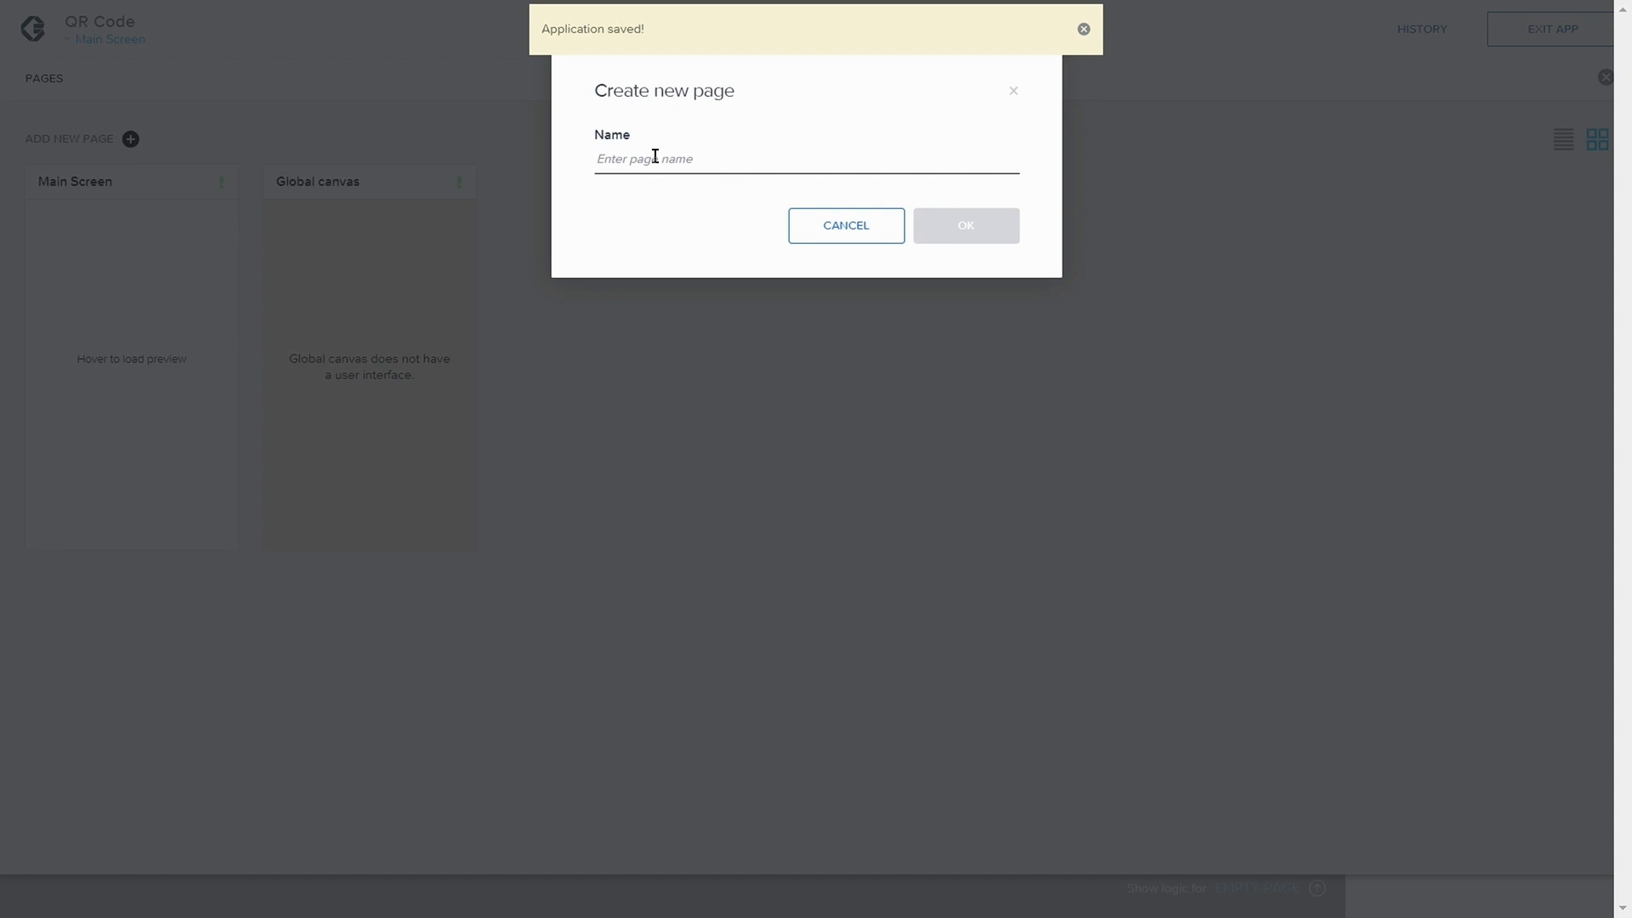
{"action": "type", "text": "Confi"}
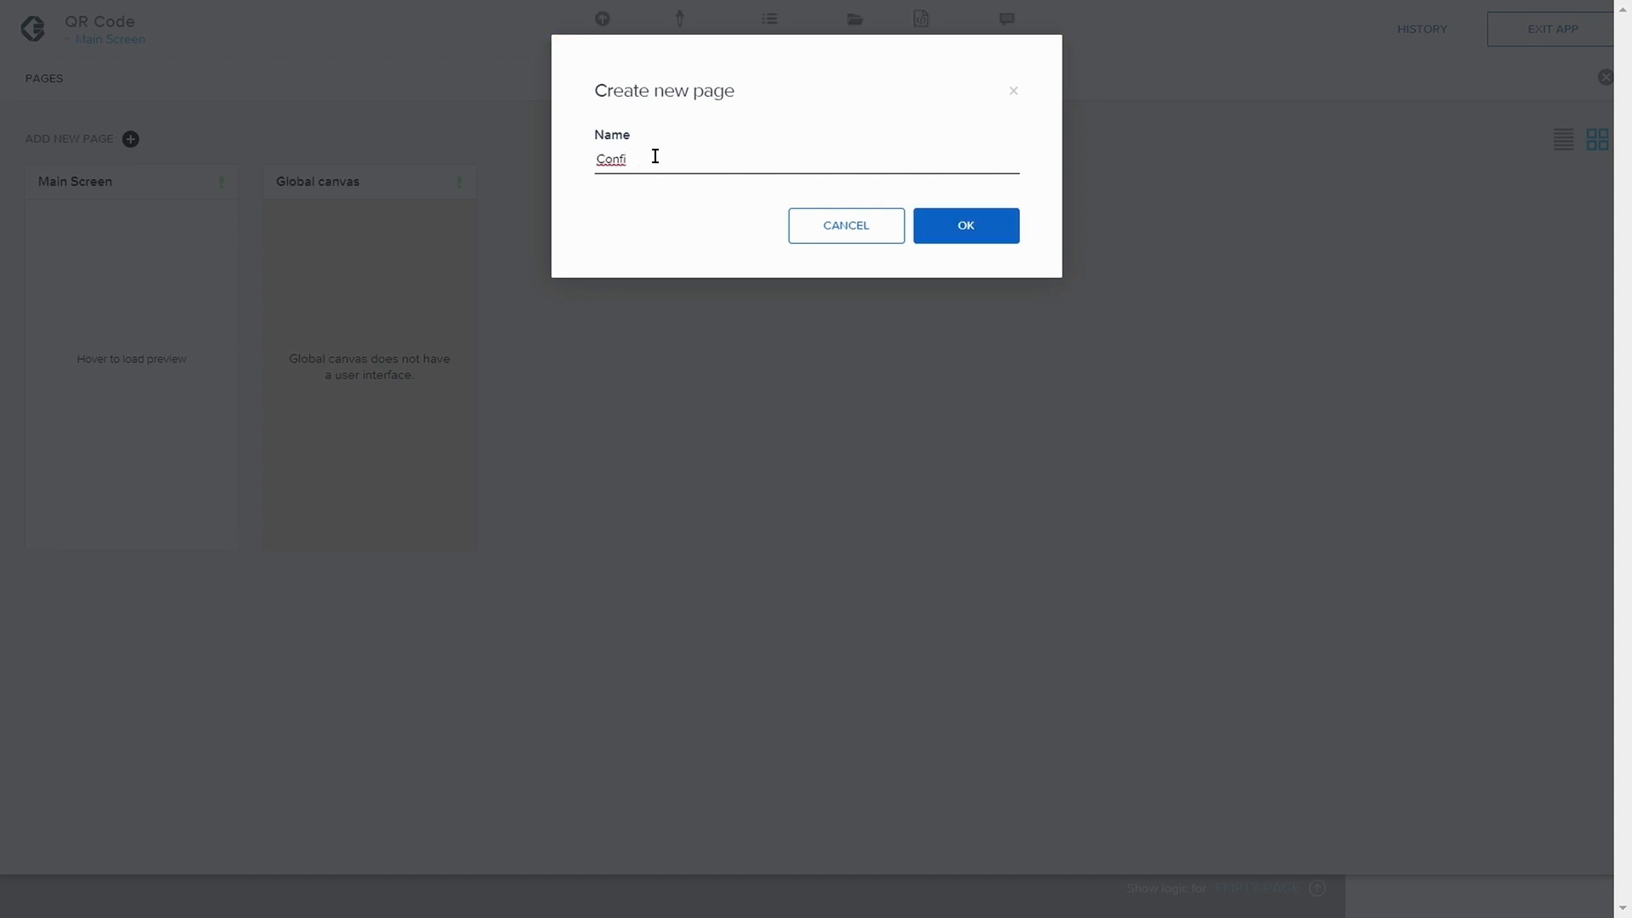
{"action": "type", "text": "rmation"}
{"action": "left_click", "coordinate": [995, 237]}
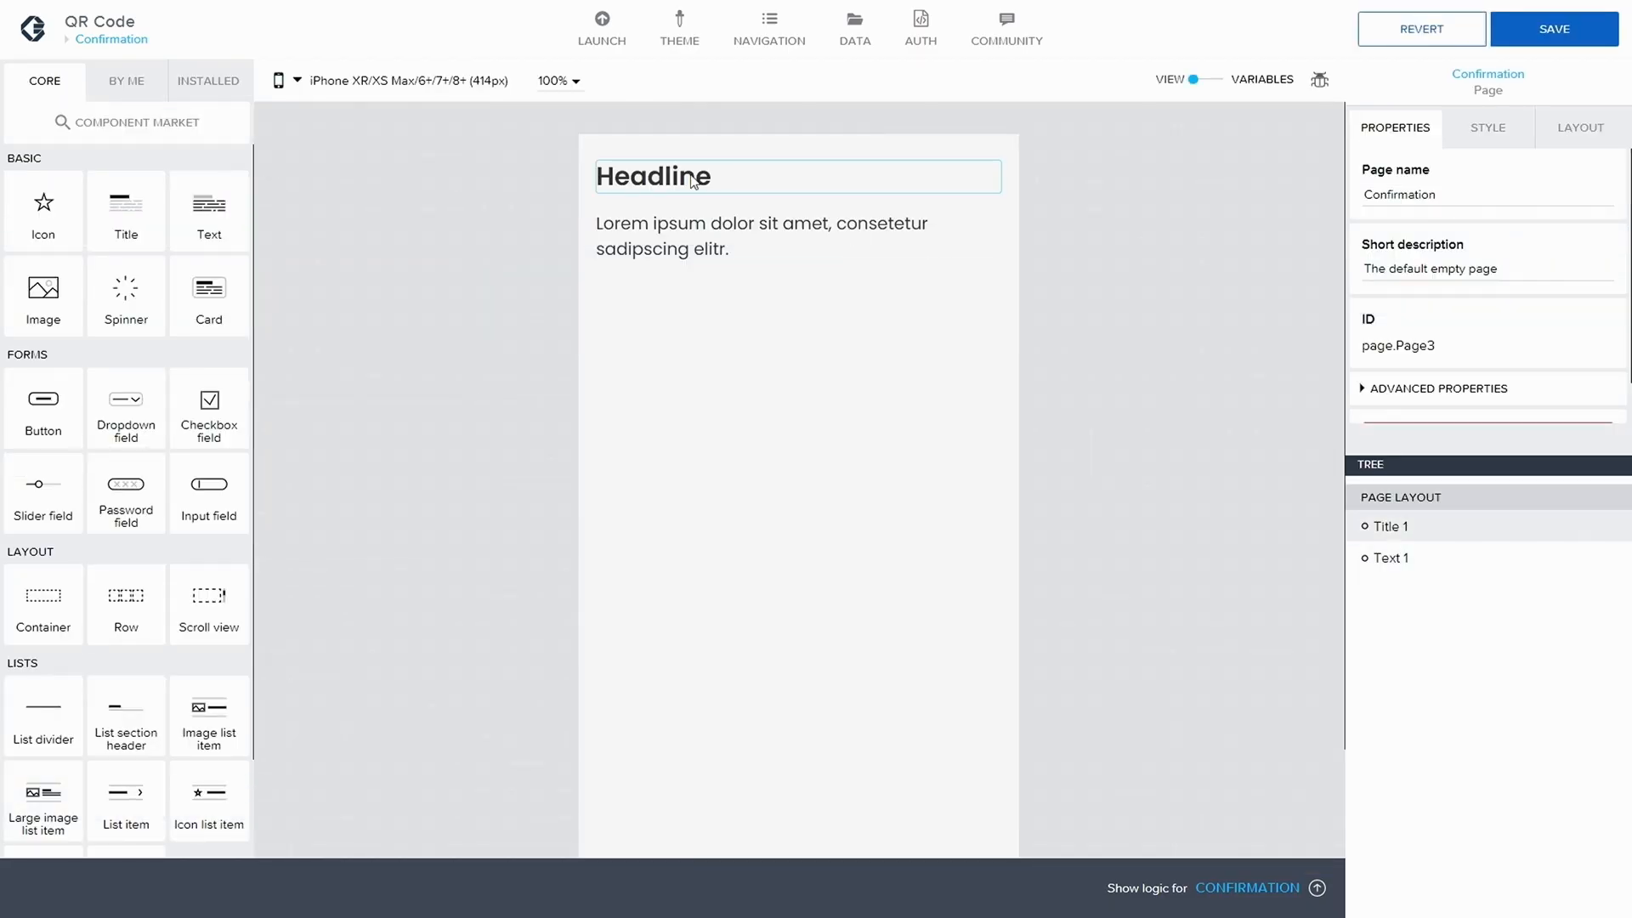
- Add a container above the headline title on the Confirmation page
{"action": "left_click", "coordinate": [693, 181]}
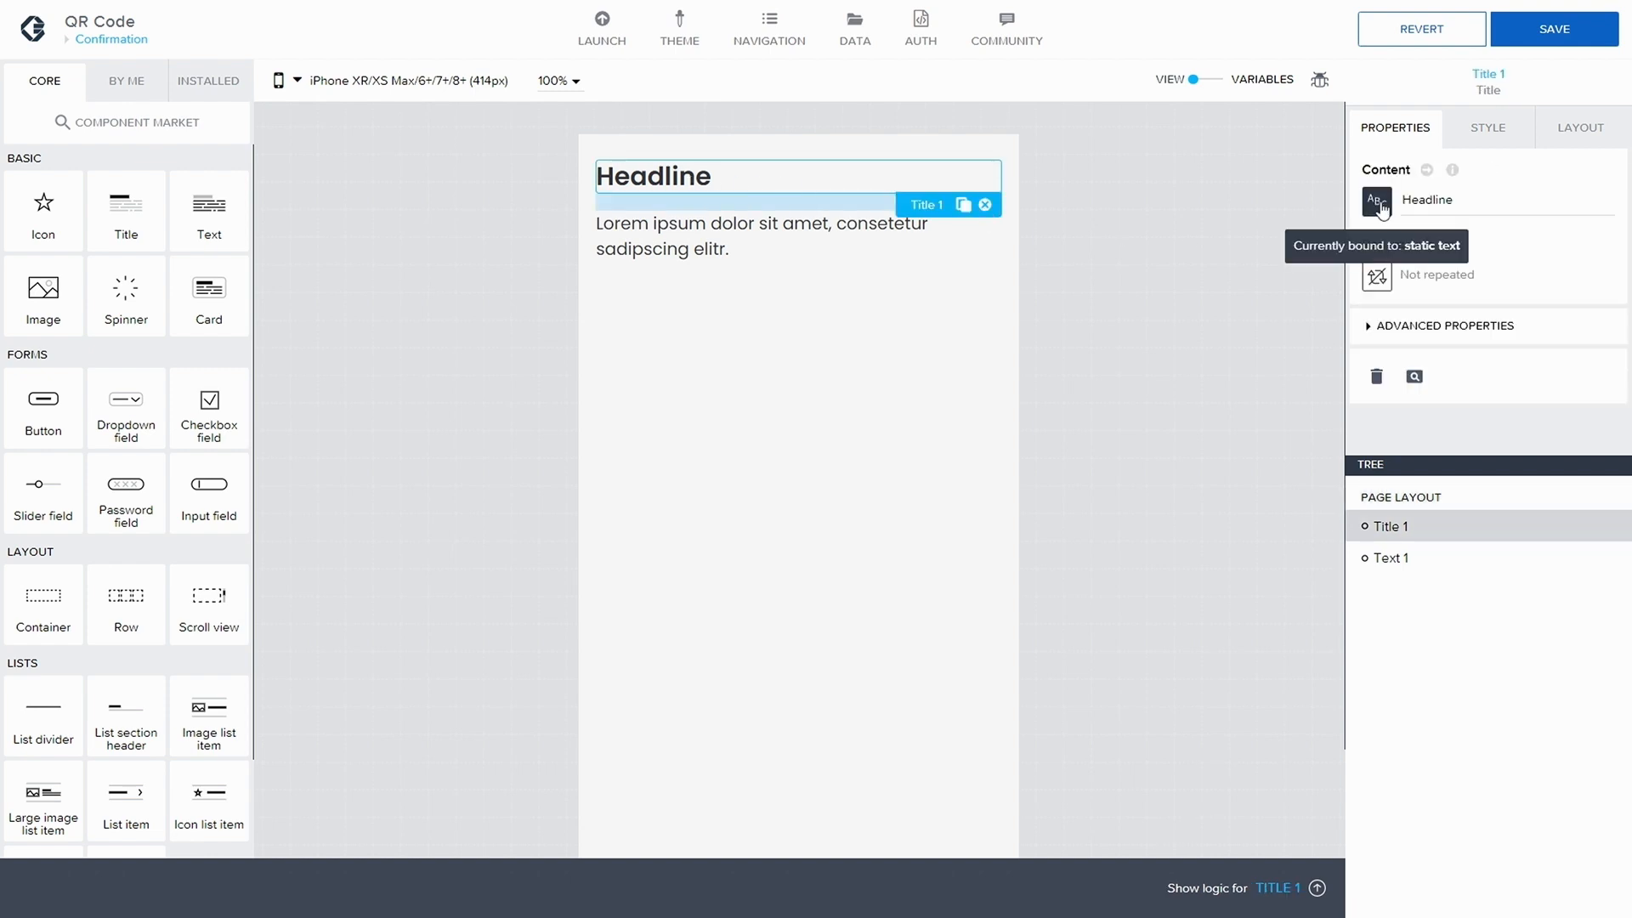
{"action": "left_click", "coordinate": [668, 228]}
{"action": "left_click", "coordinate": [665, 181]}
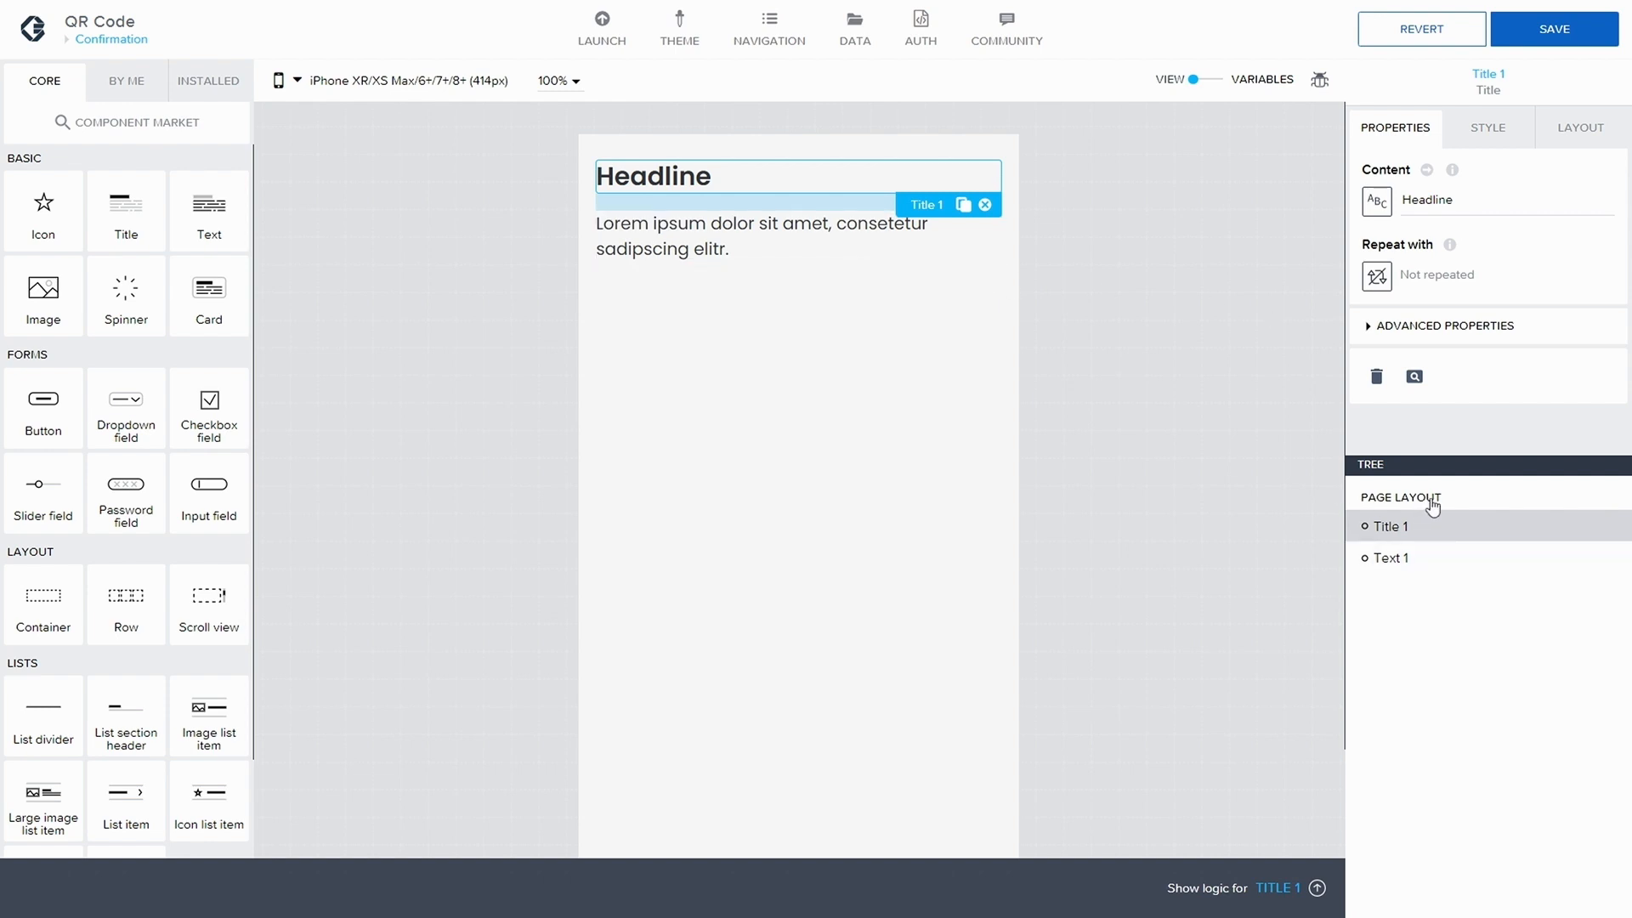
{"action": "left_click_drag", "start_coordinate": [44, 619], "coordinate": [1426, 520]}
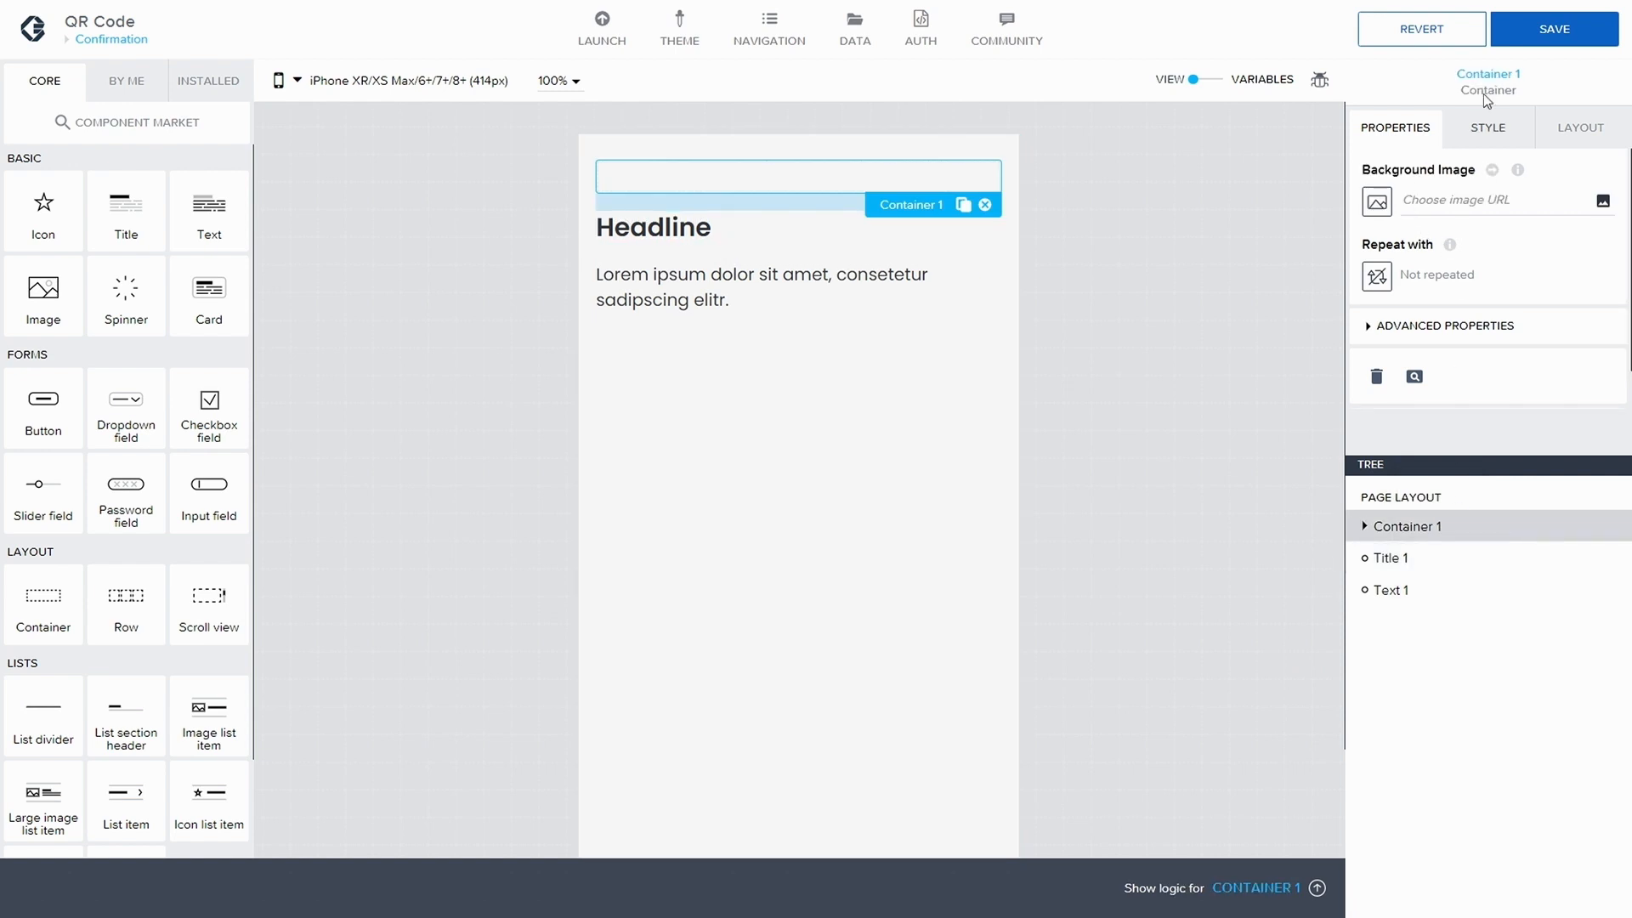
- Change the new container's display name to Container Main Page and save the app
{"action": "left_click", "coordinate": [1372, 329]}
{"action": "scroll", "coordinate": [1445, 357], "scroll_direction": "down", "scroll_amount": 2}
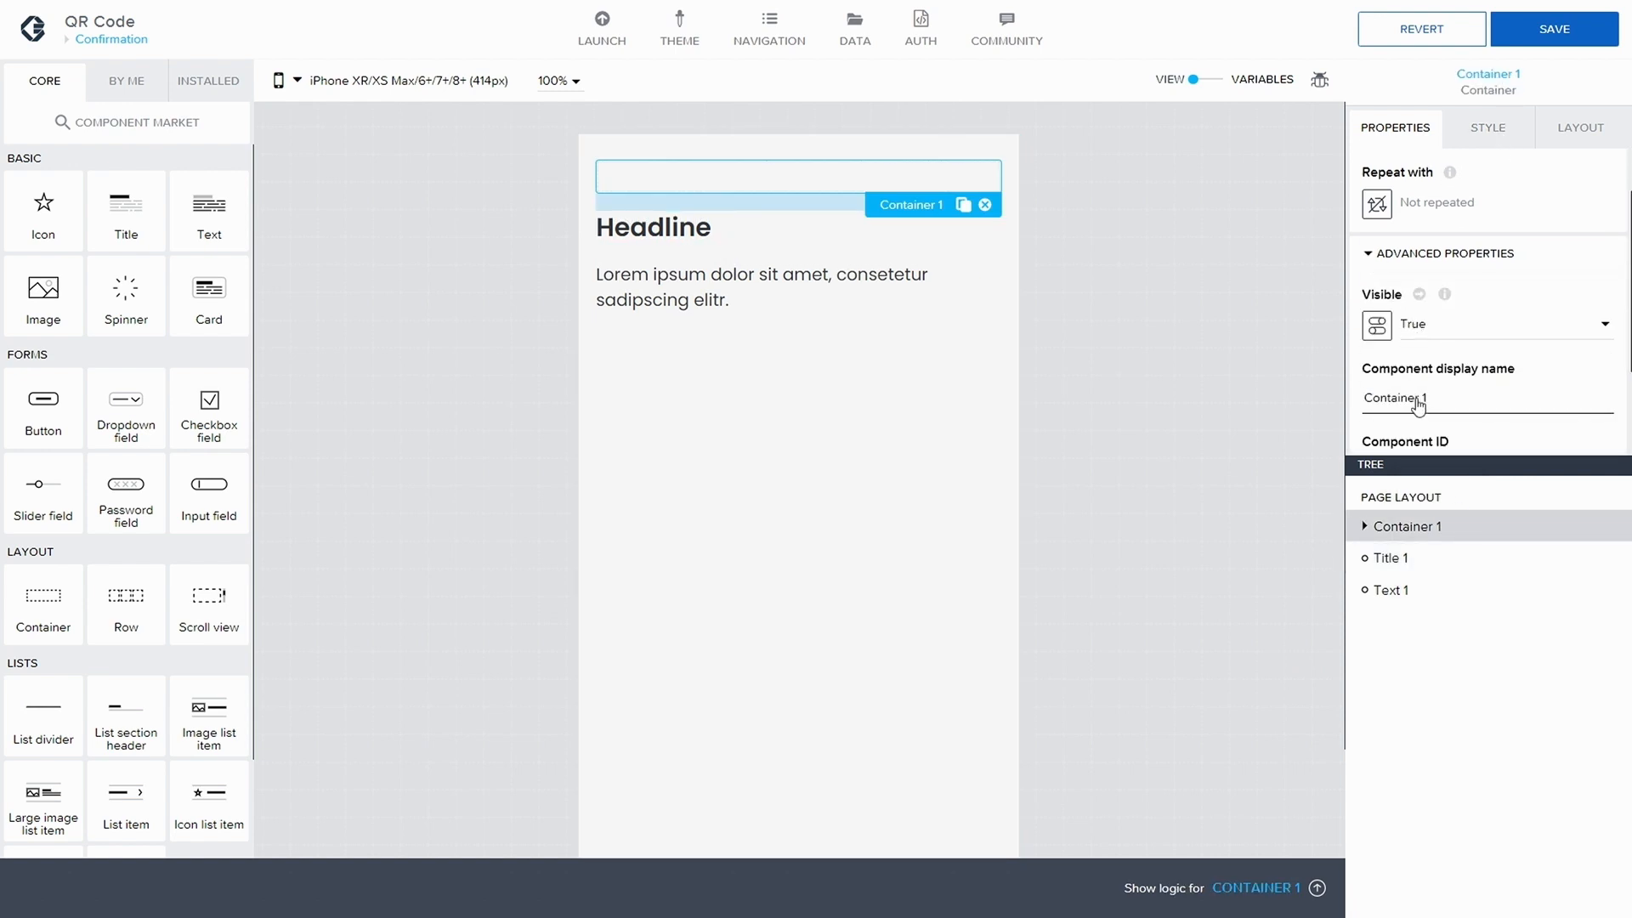
{"action": "left_click", "coordinate": [1447, 333]}
{"action": "key", "text": "BackSpace"}
{"action": "key", "text": "BackSpace"}
{"action": "type", "text": "Main Page"}
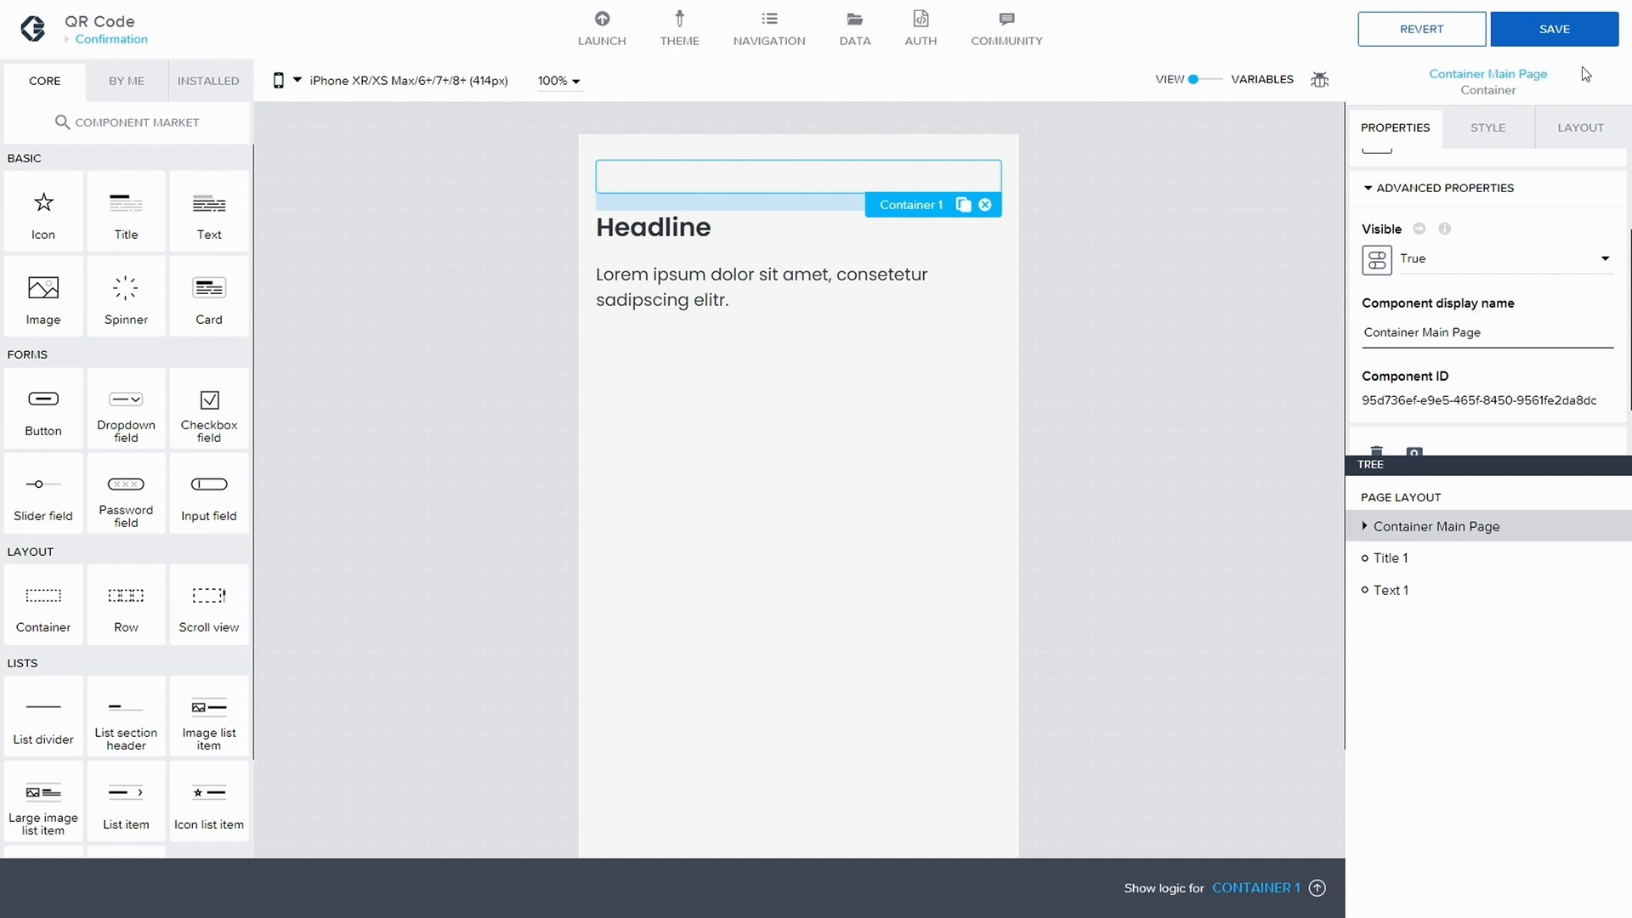
{"action": "left_click", "coordinate": [1554, 29]}
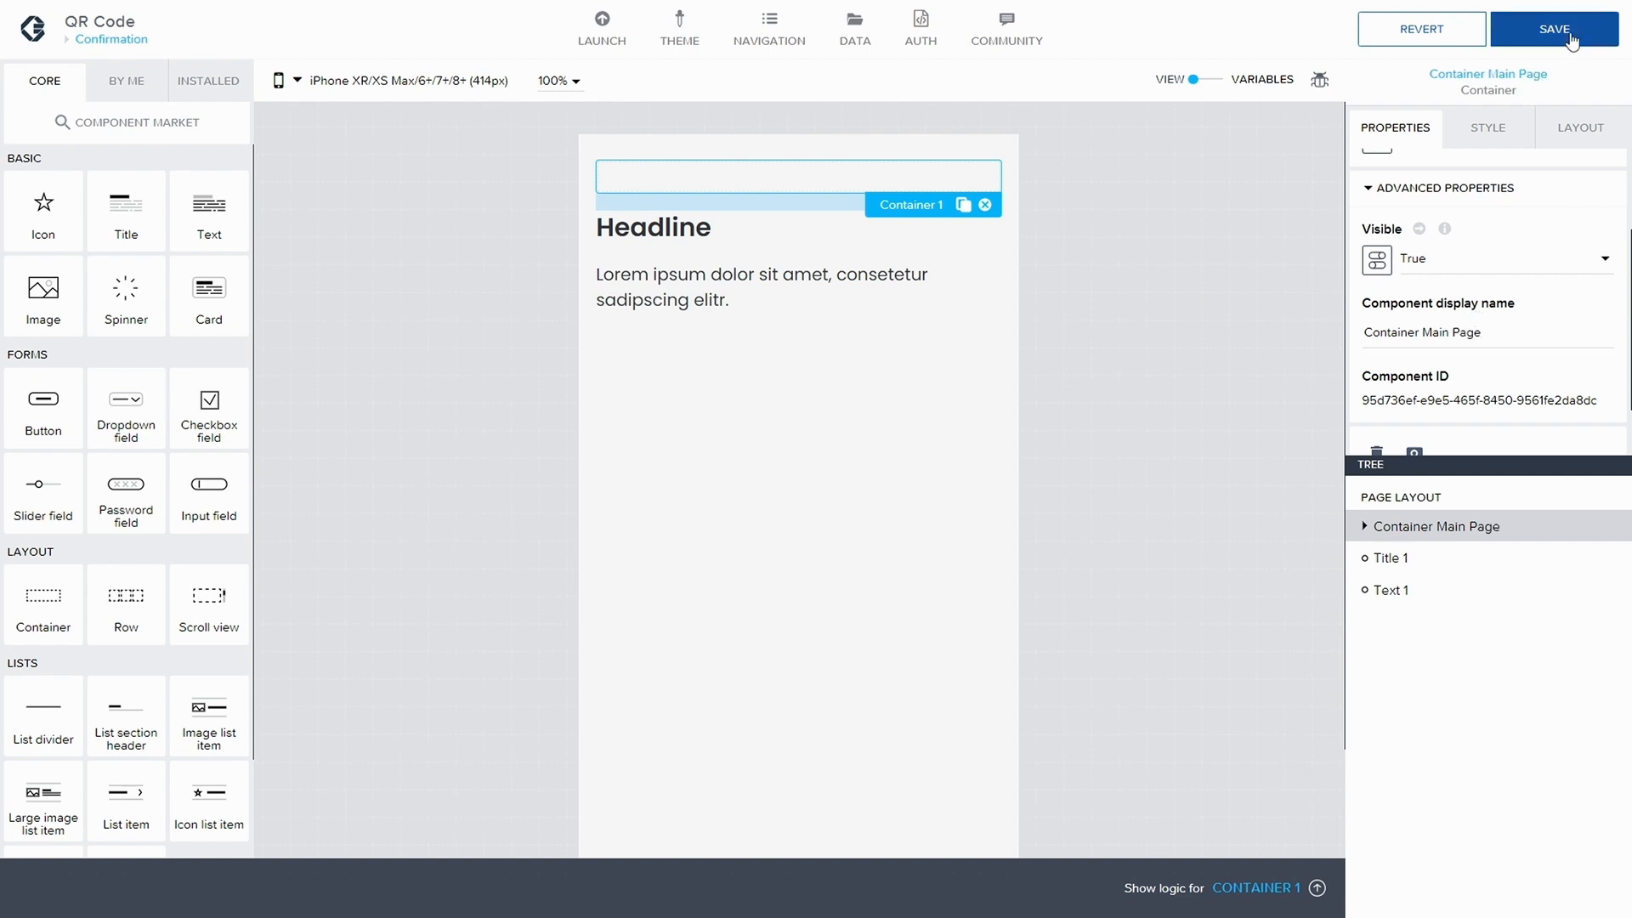
- Insert an image component inside Container Main Page
{"action": "left_click", "coordinate": [1389, 566]}
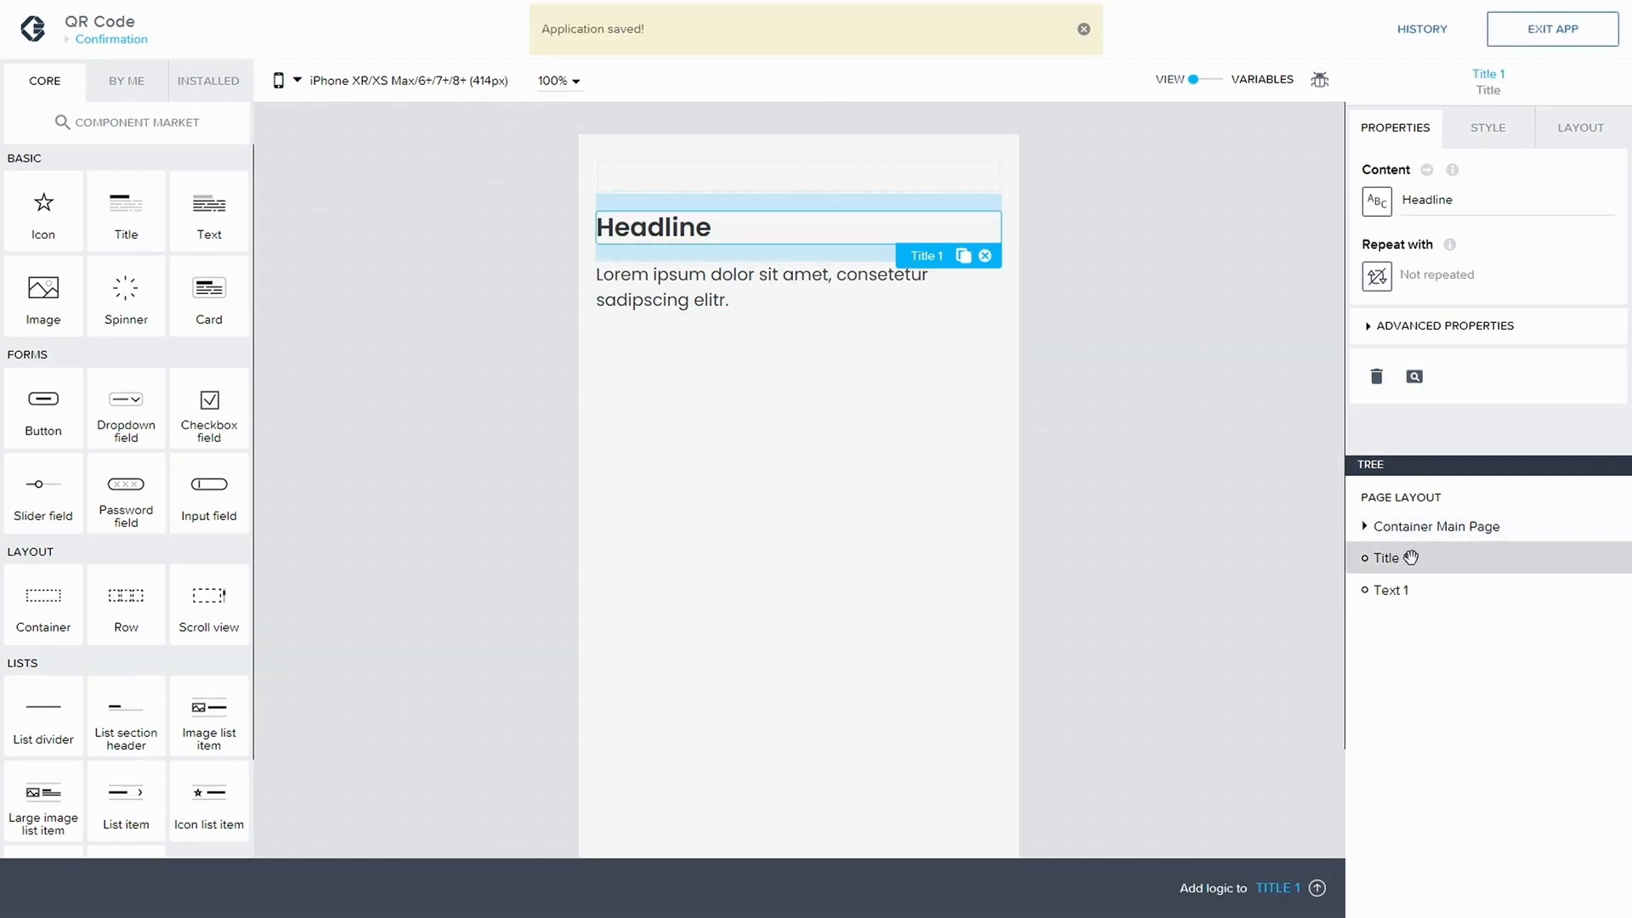
{"action": "left_click", "coordinate": [1364, 531]}
{"action": "left_click_drag", "start_coordinate": [45, 284], "coordinate": [1394, 557]}
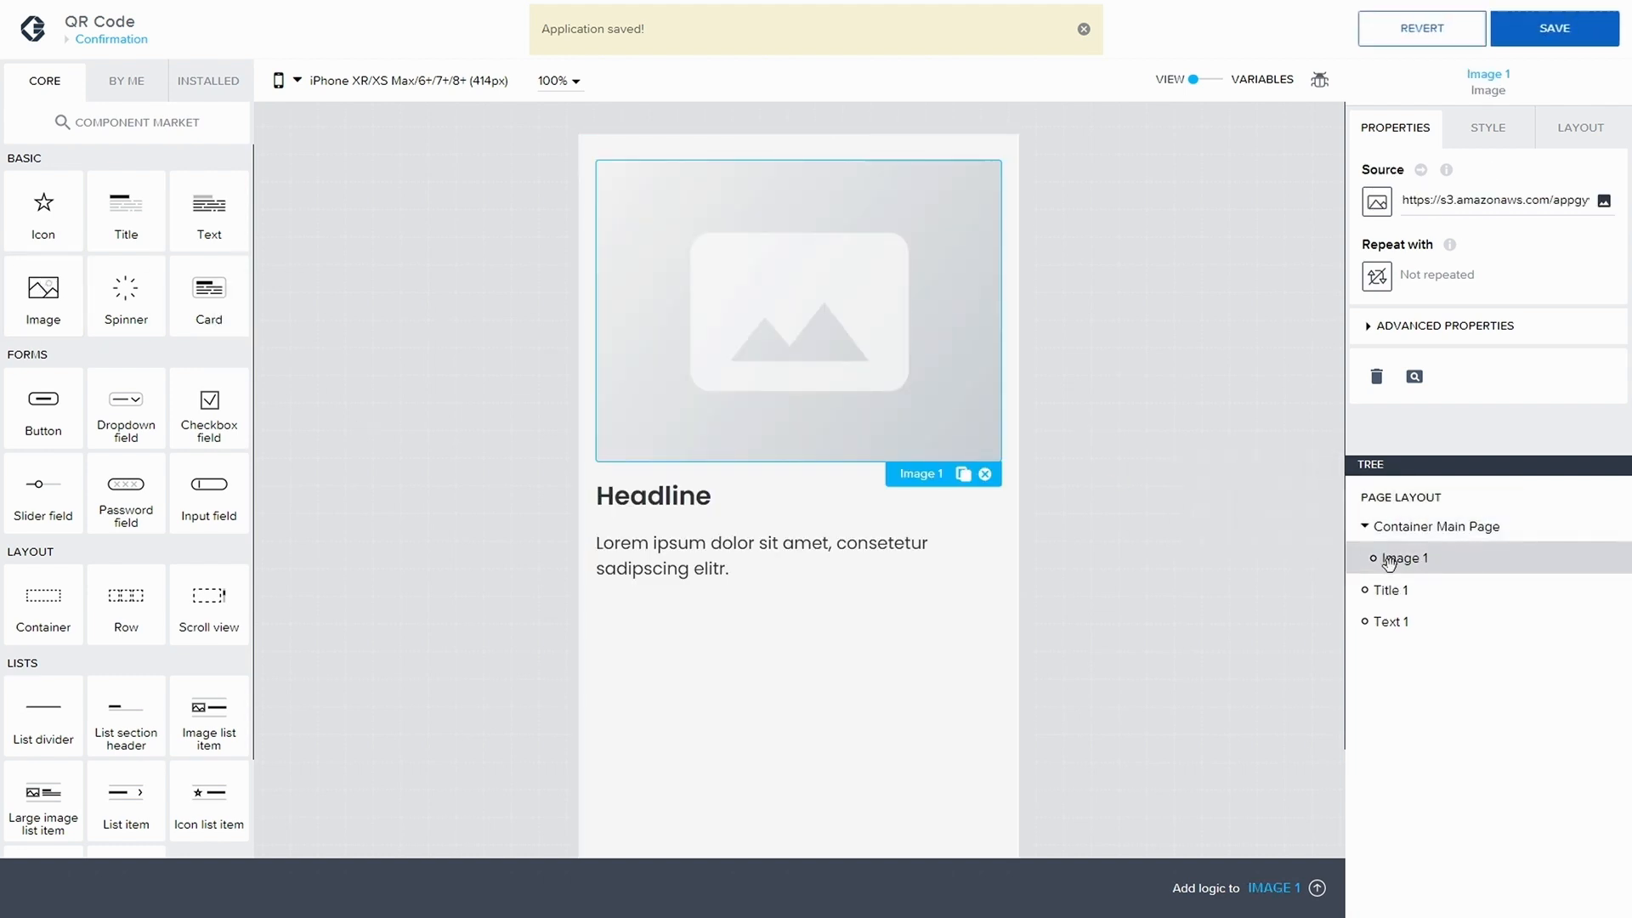
- Center-align the components horizontally within Container Main Page's vertical layout and save the app
{"action": "left_click", "coordinate": [1575, 132]}
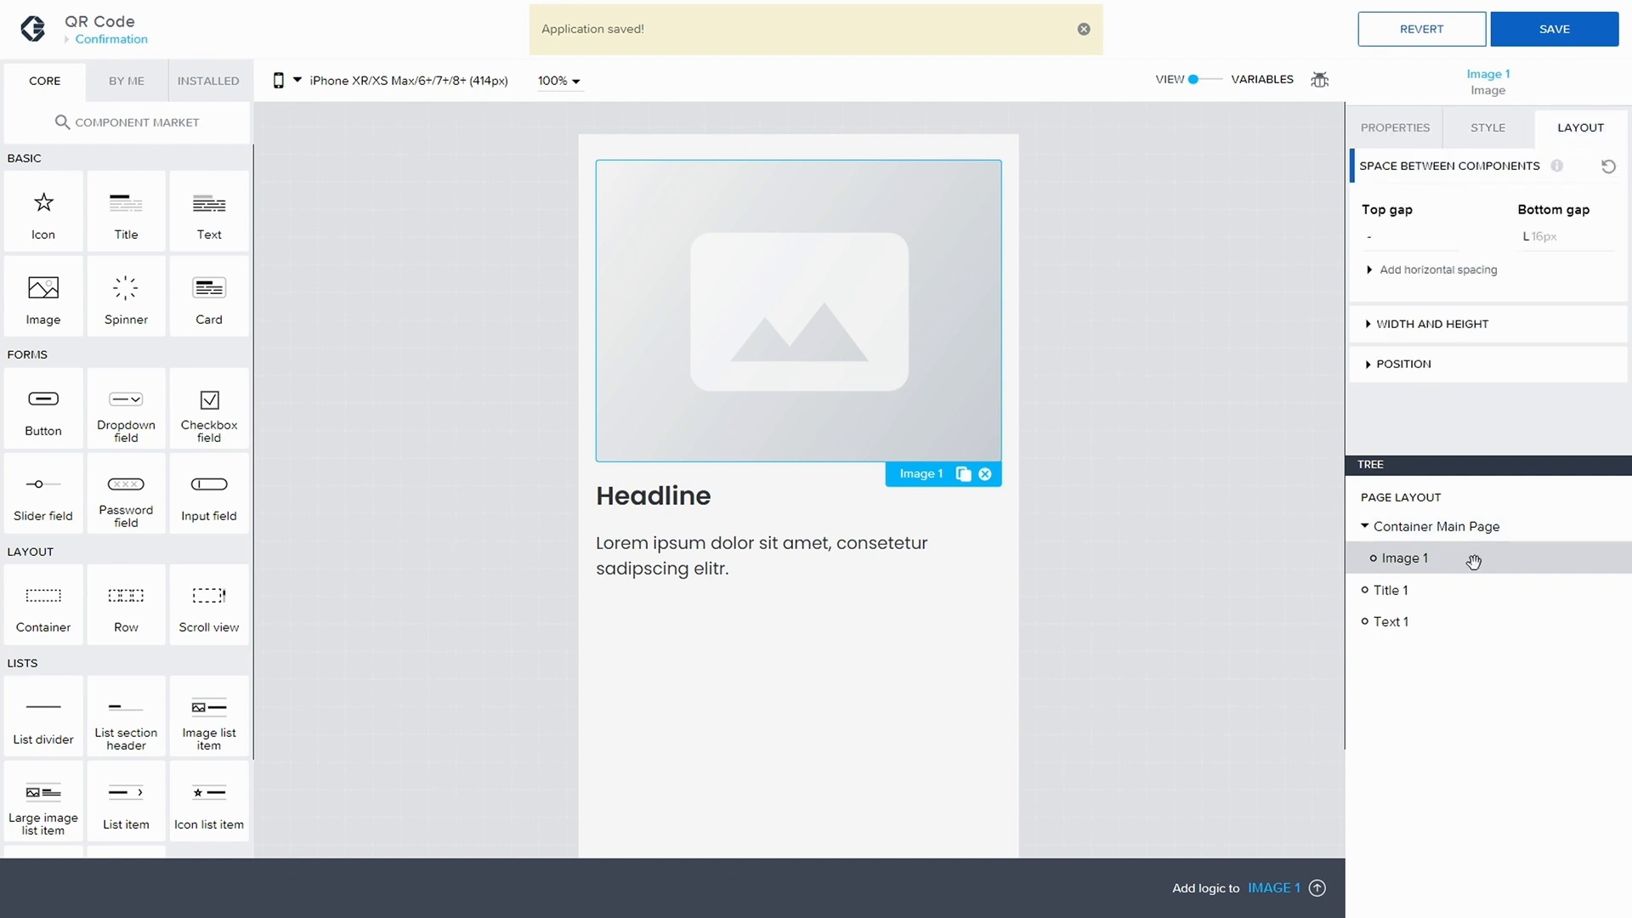
{"action": "left_click", "coordinate": [1474, 526]}
{"action": "left_click", "coordinate": [1394, 323]}
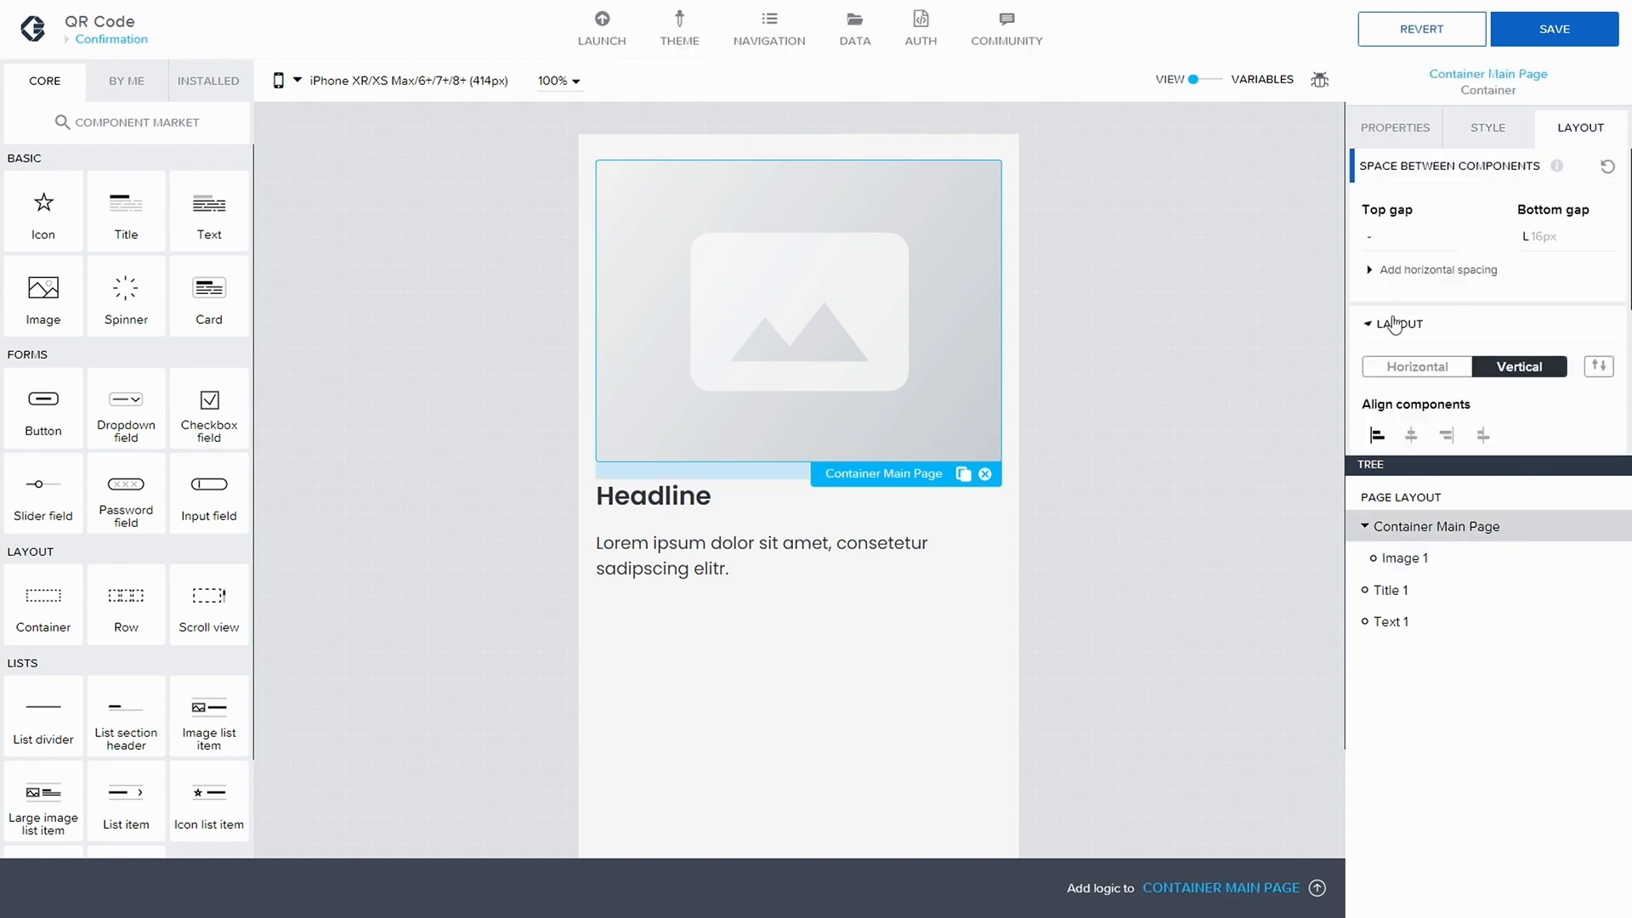
{"action": "scroll", "coordinate": [1420, 288], "scroll_direction": "down", "scroll_amount": 1}
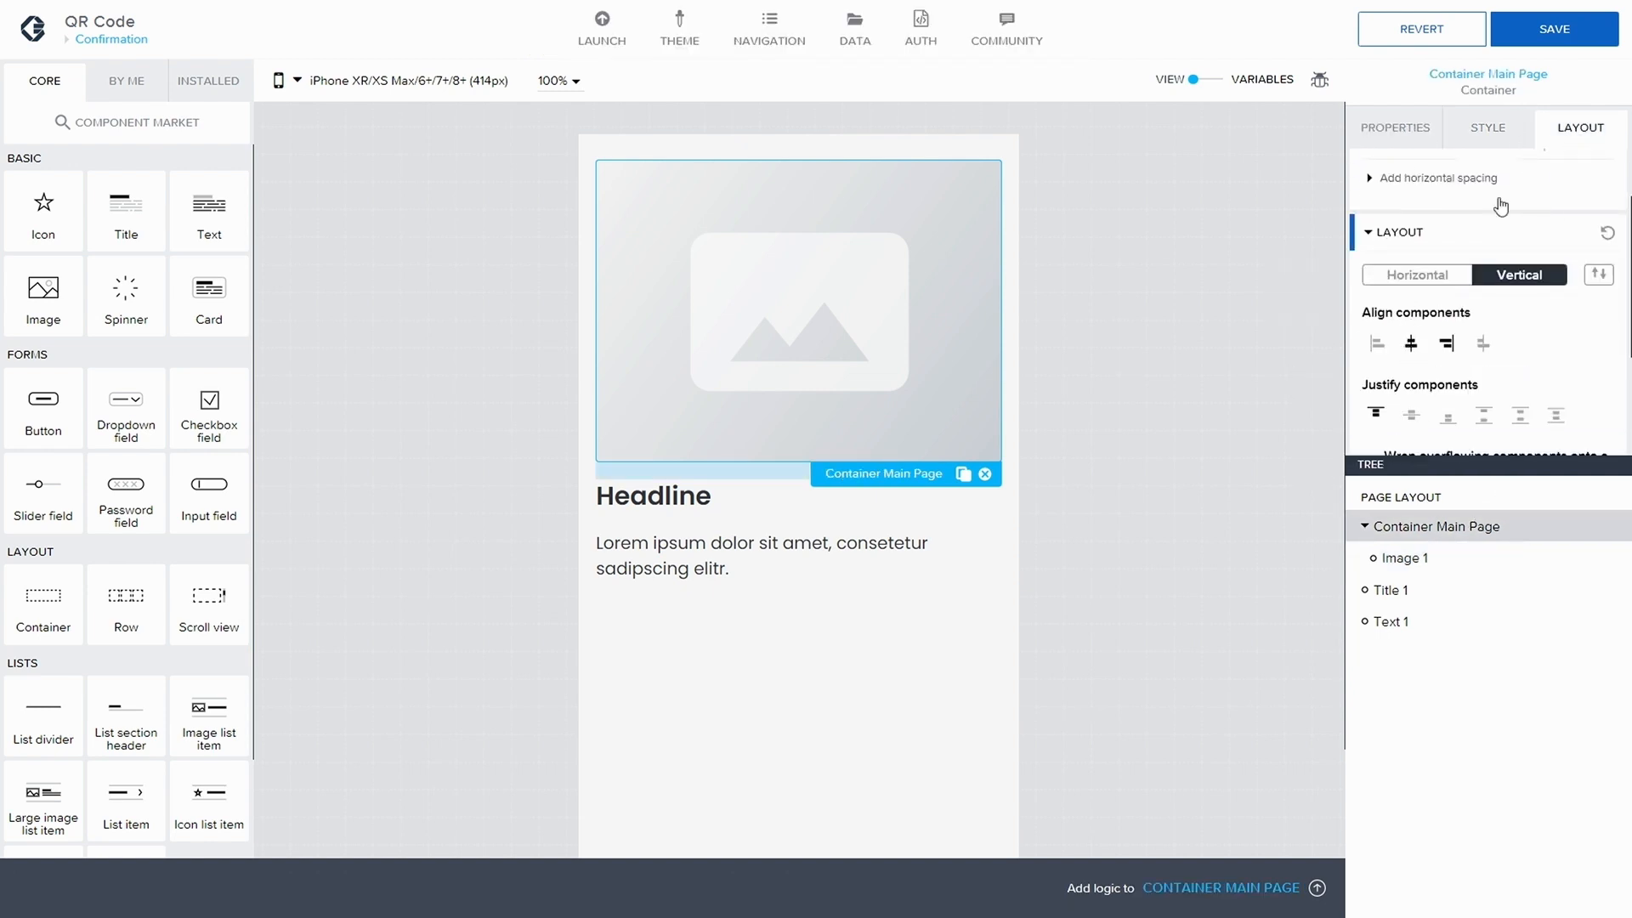
{"action": "left_click", "coordinate": [1555, 29]}
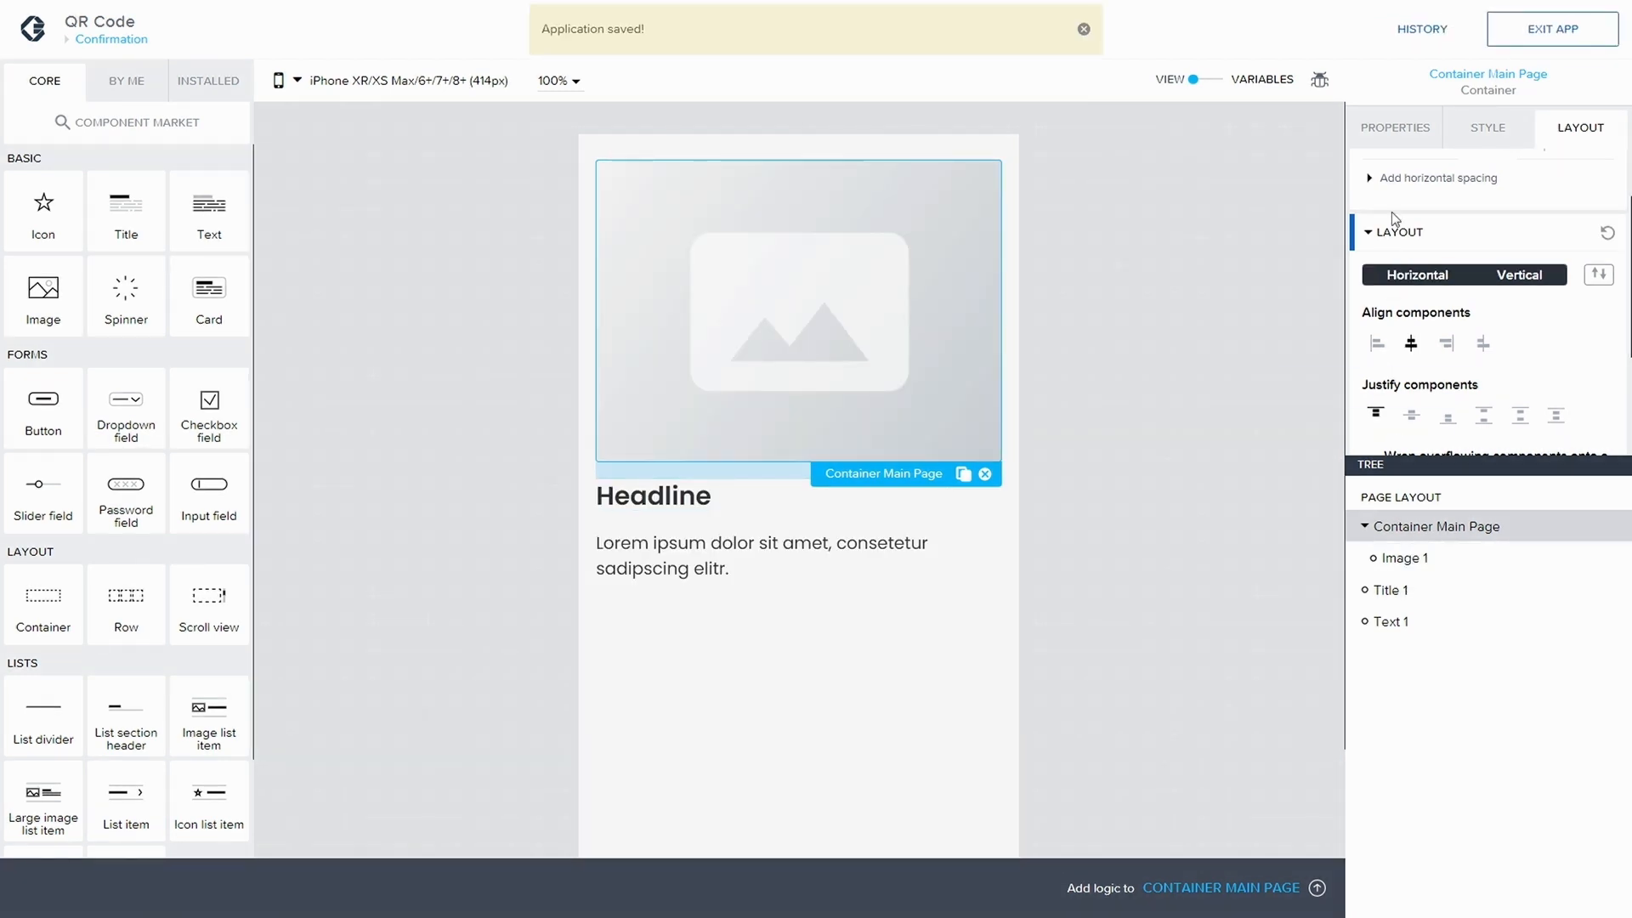
- Set Container Main Page's background image to the uploaded asset 96dac4ad.jpg and save the app
{"action": "left_click", "coordinate": [1381, 127]}
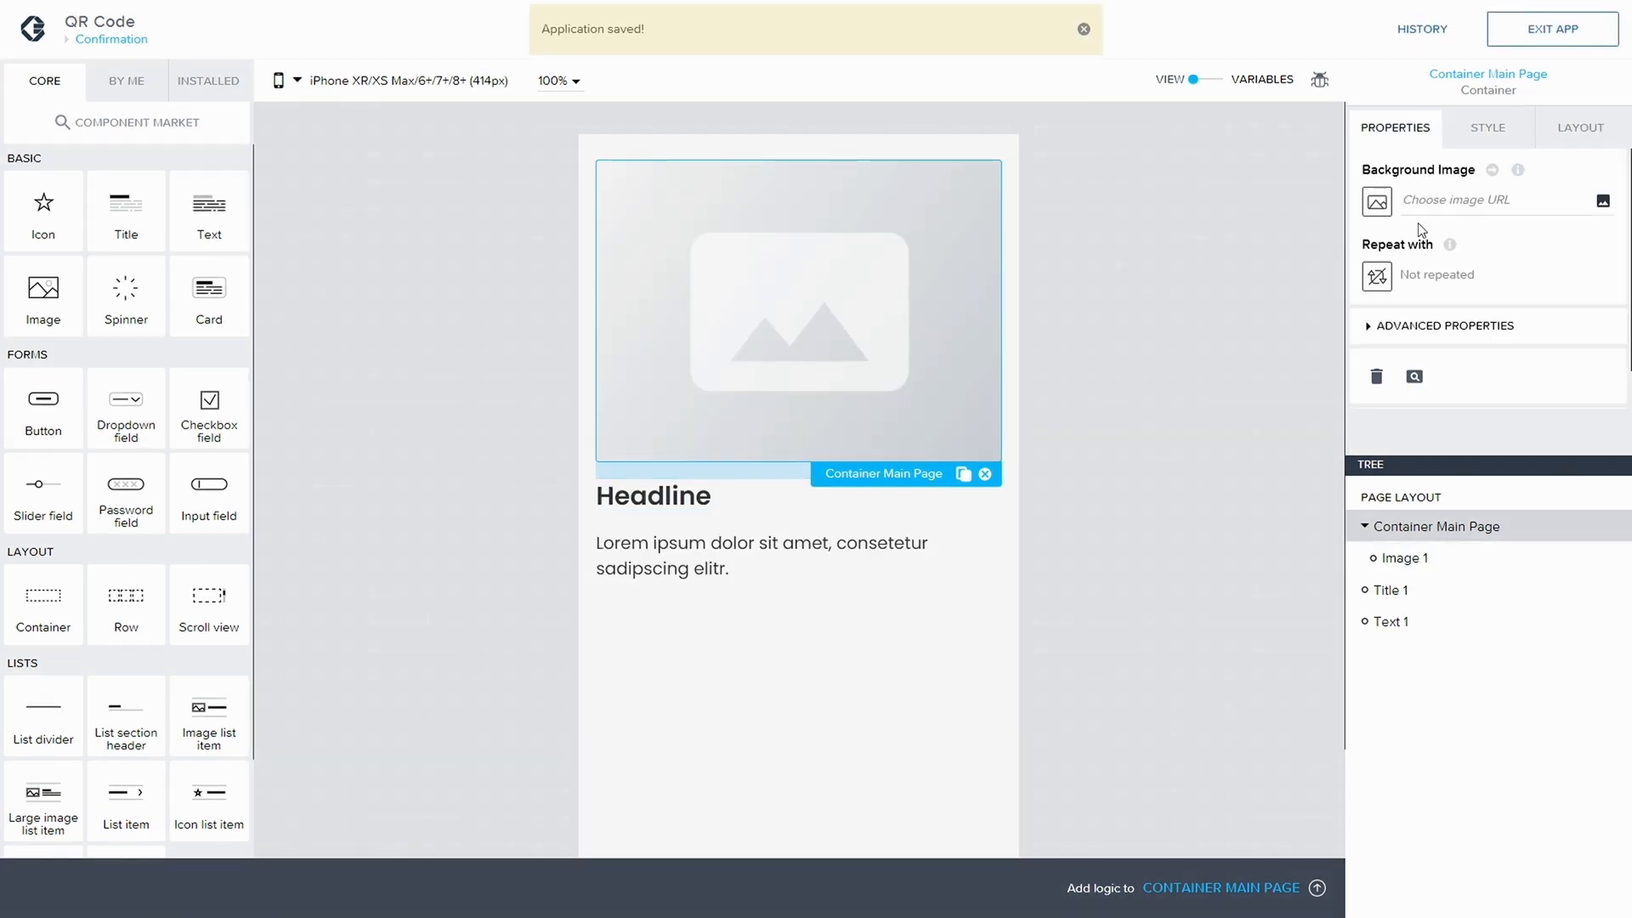
{"action": "left_click", "coordinate": [1602, 202]}
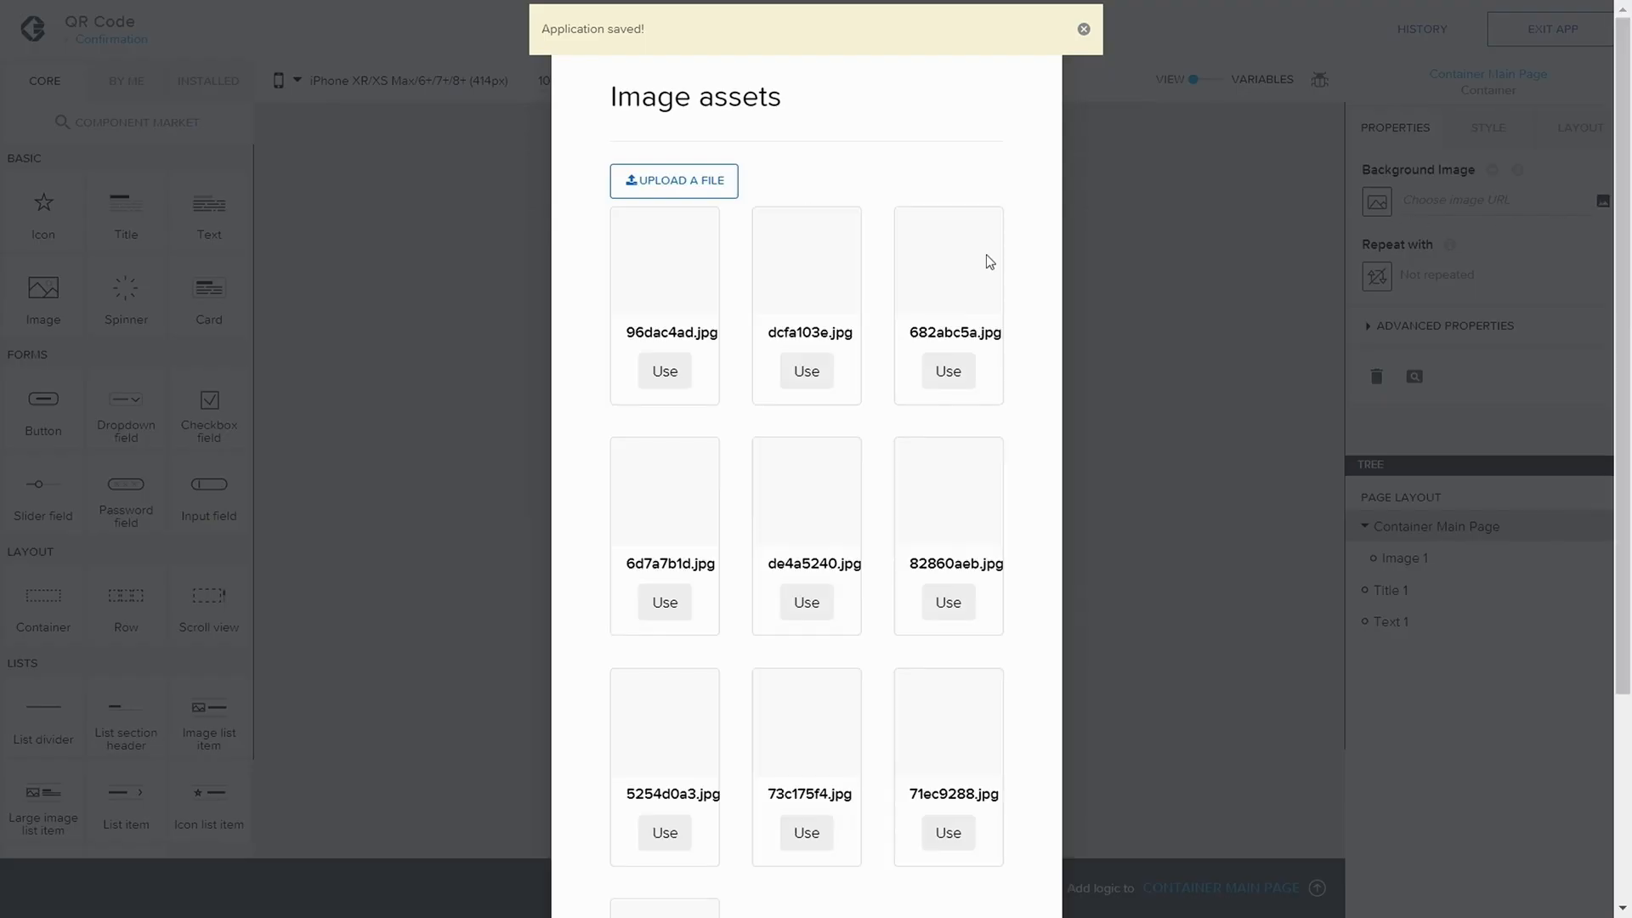
{"action": "left_click", "coordinate": [665, 371]}
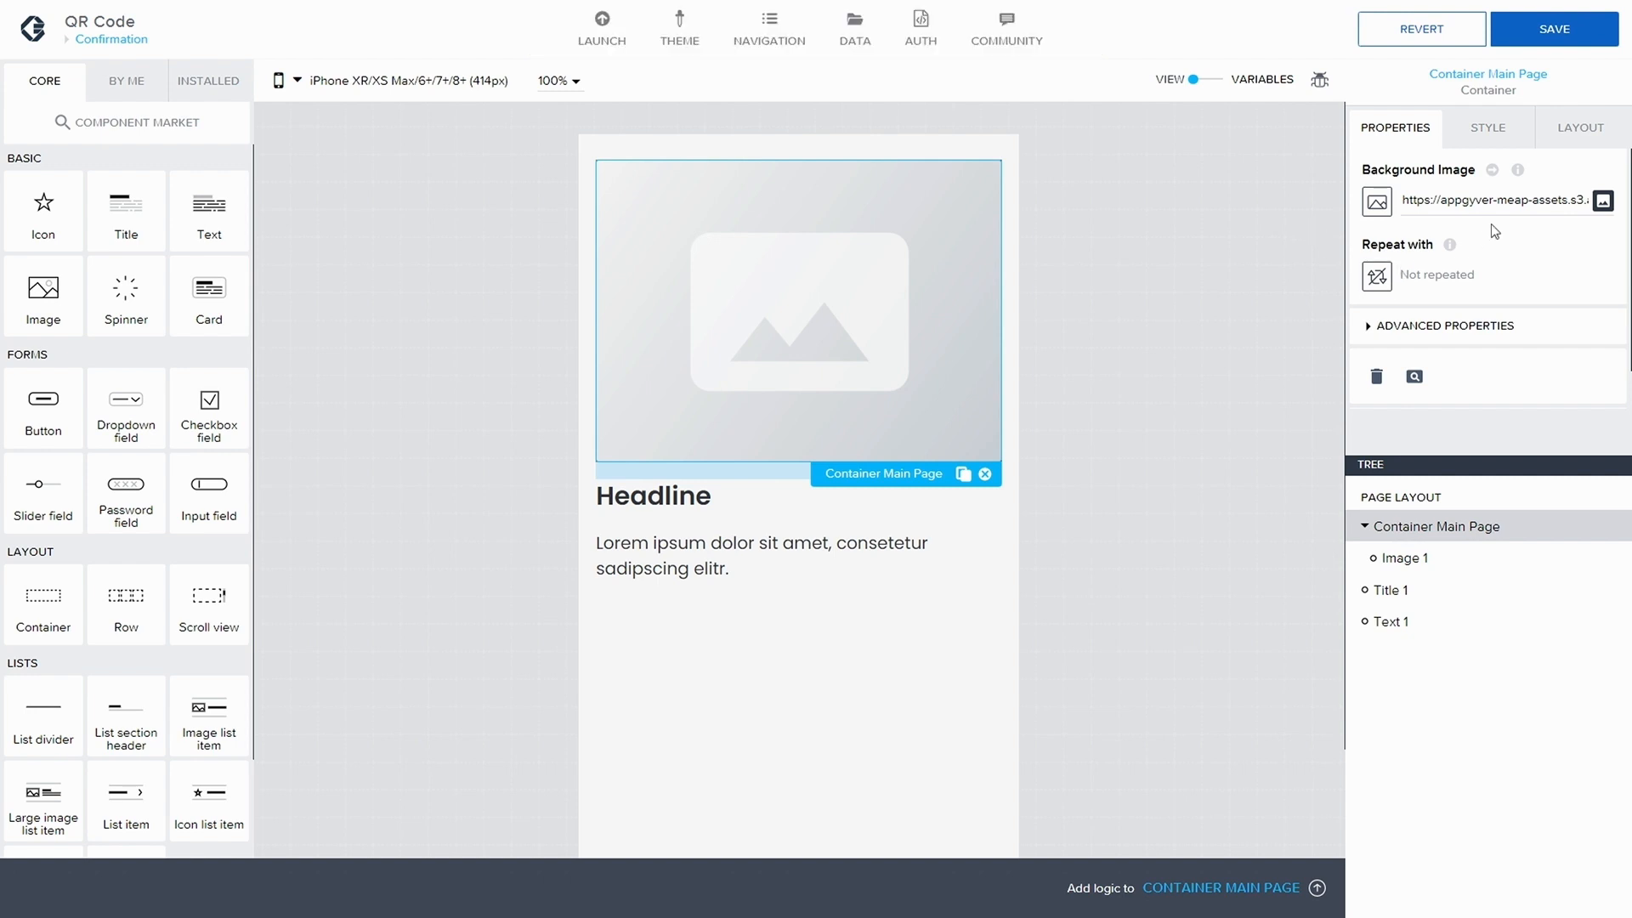
{"action": "left_click", "coordinate": [1586, 35]}
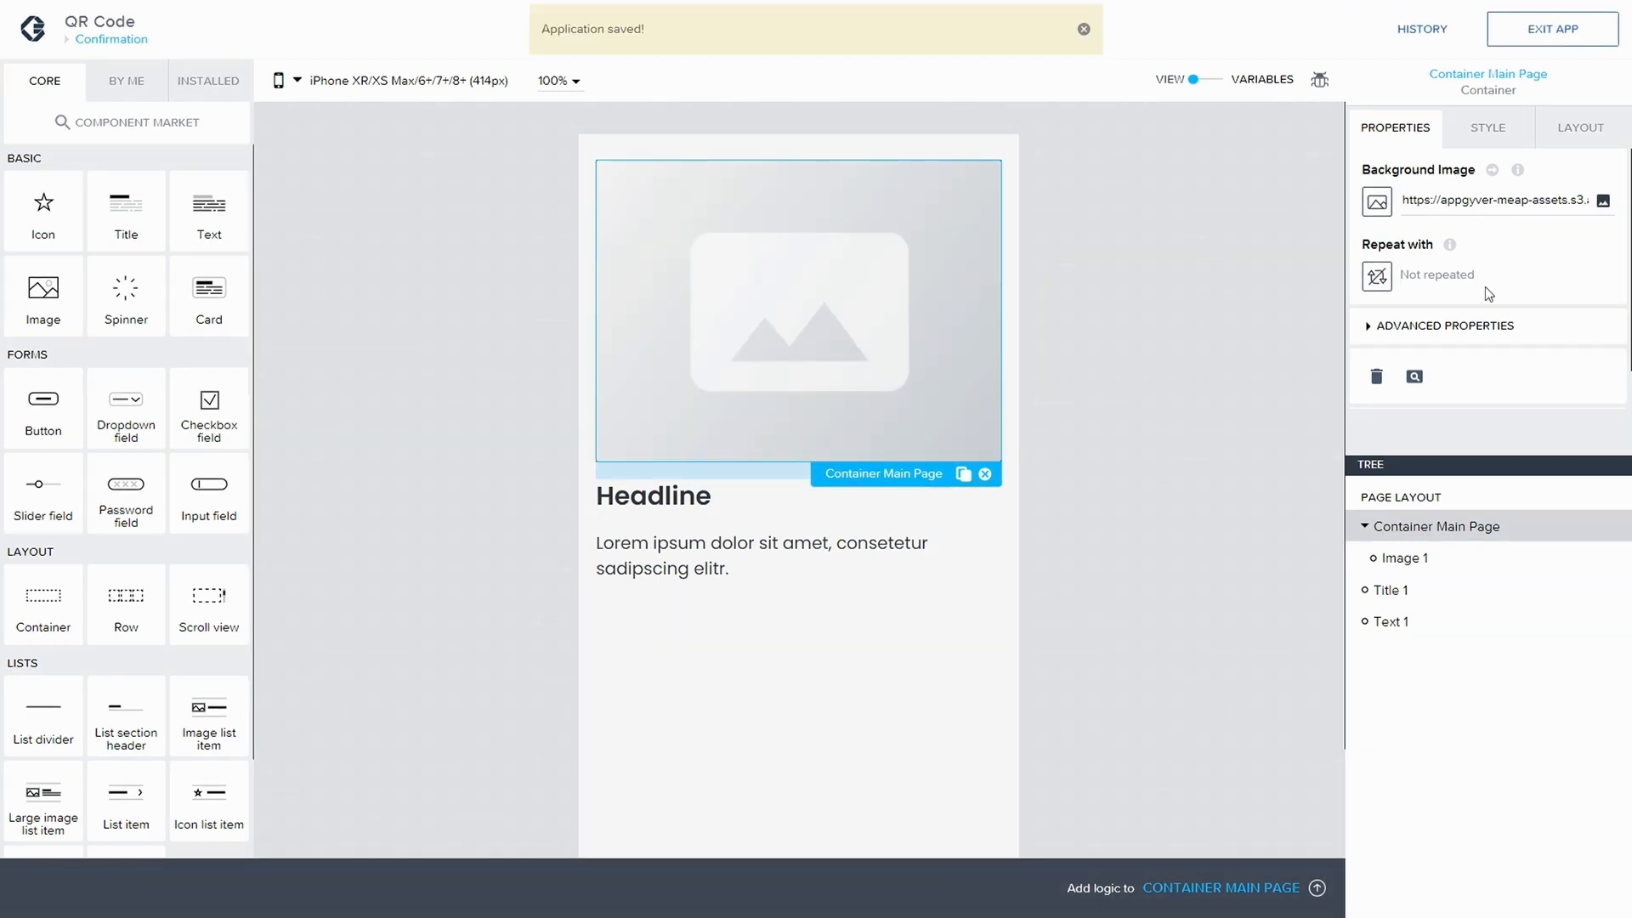
- Set Image 1 to an exact size of 100 px wide and 100 px high
{"action": "left_click", "coordinate": [1394, 557]}
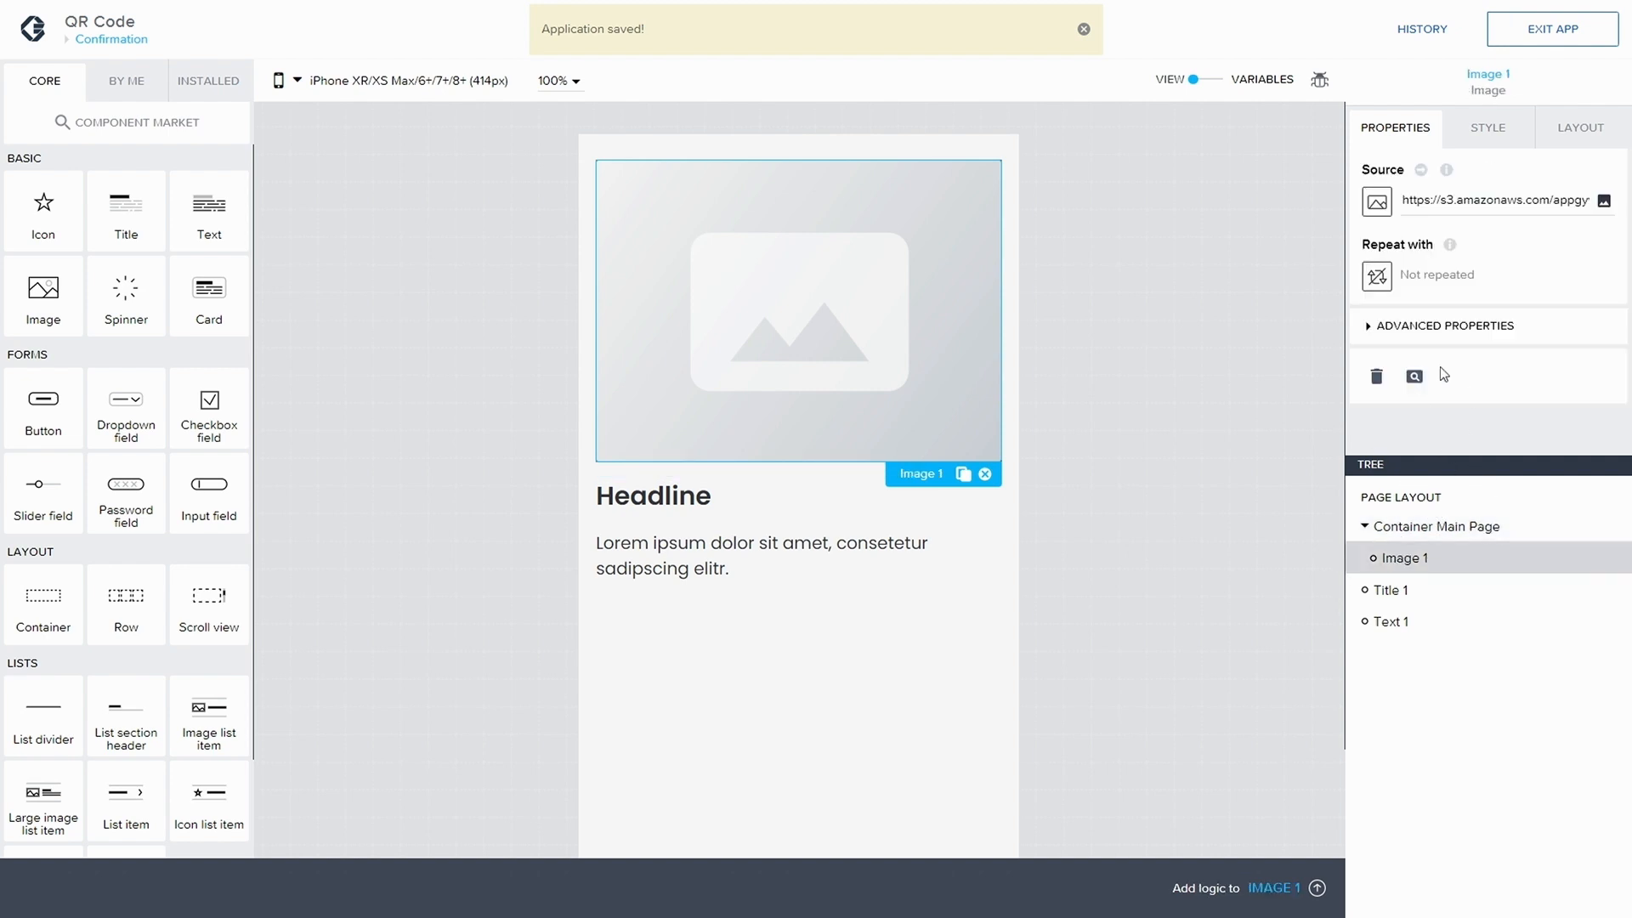
{"action": "left_click", "coordinate": [1368, 325]}
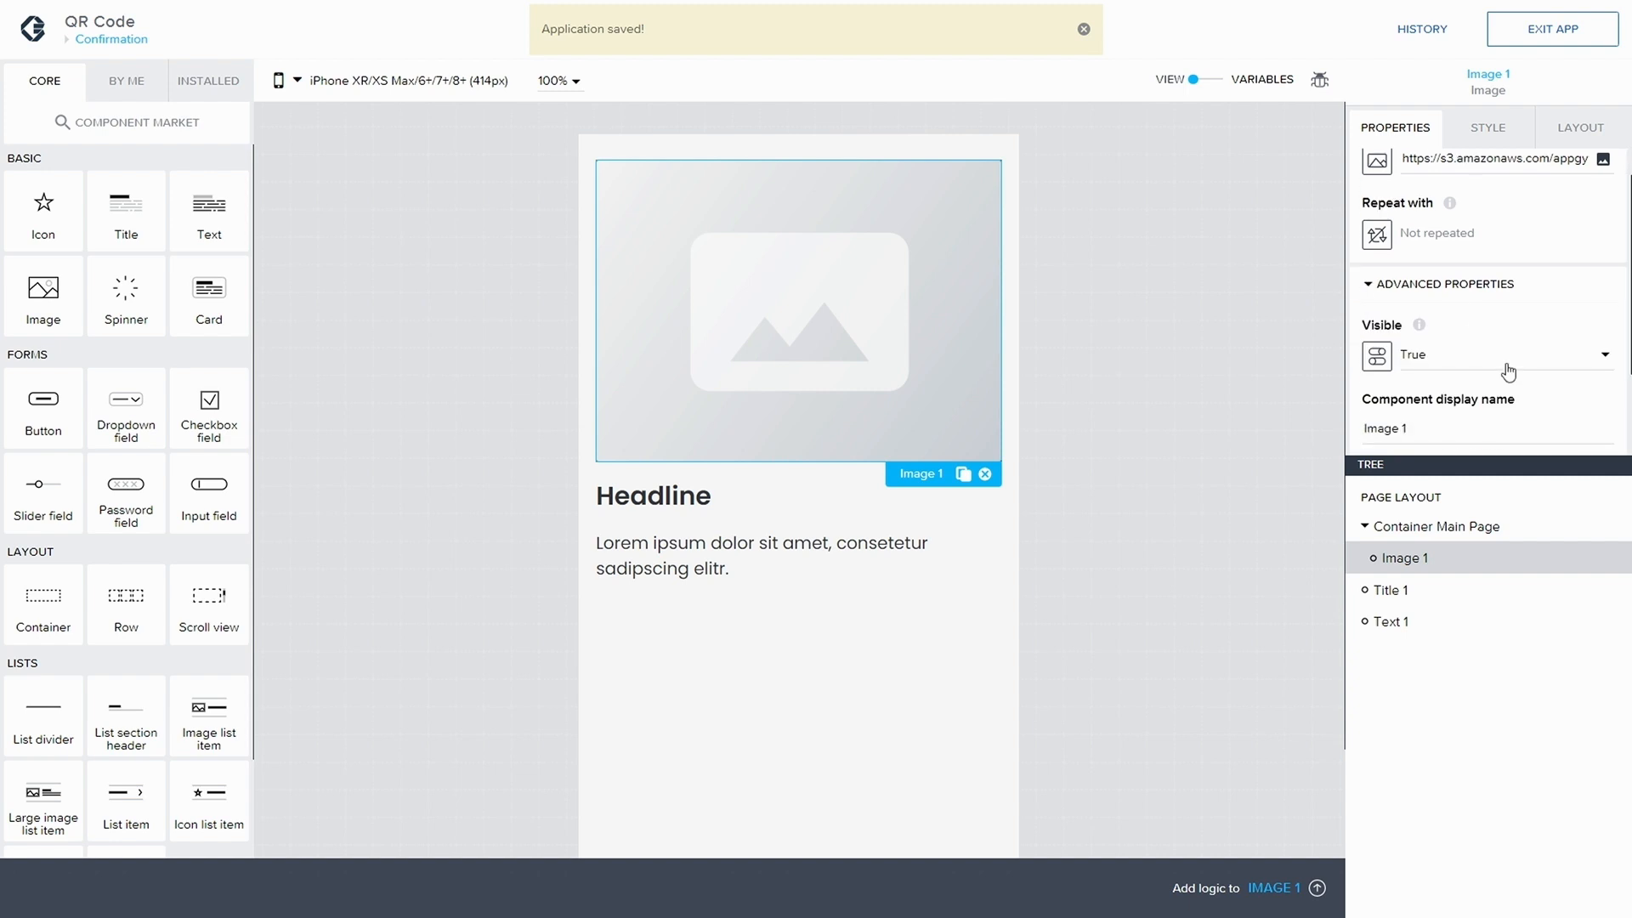
{"action": "left_click", "coordinate": [1568, 138]}
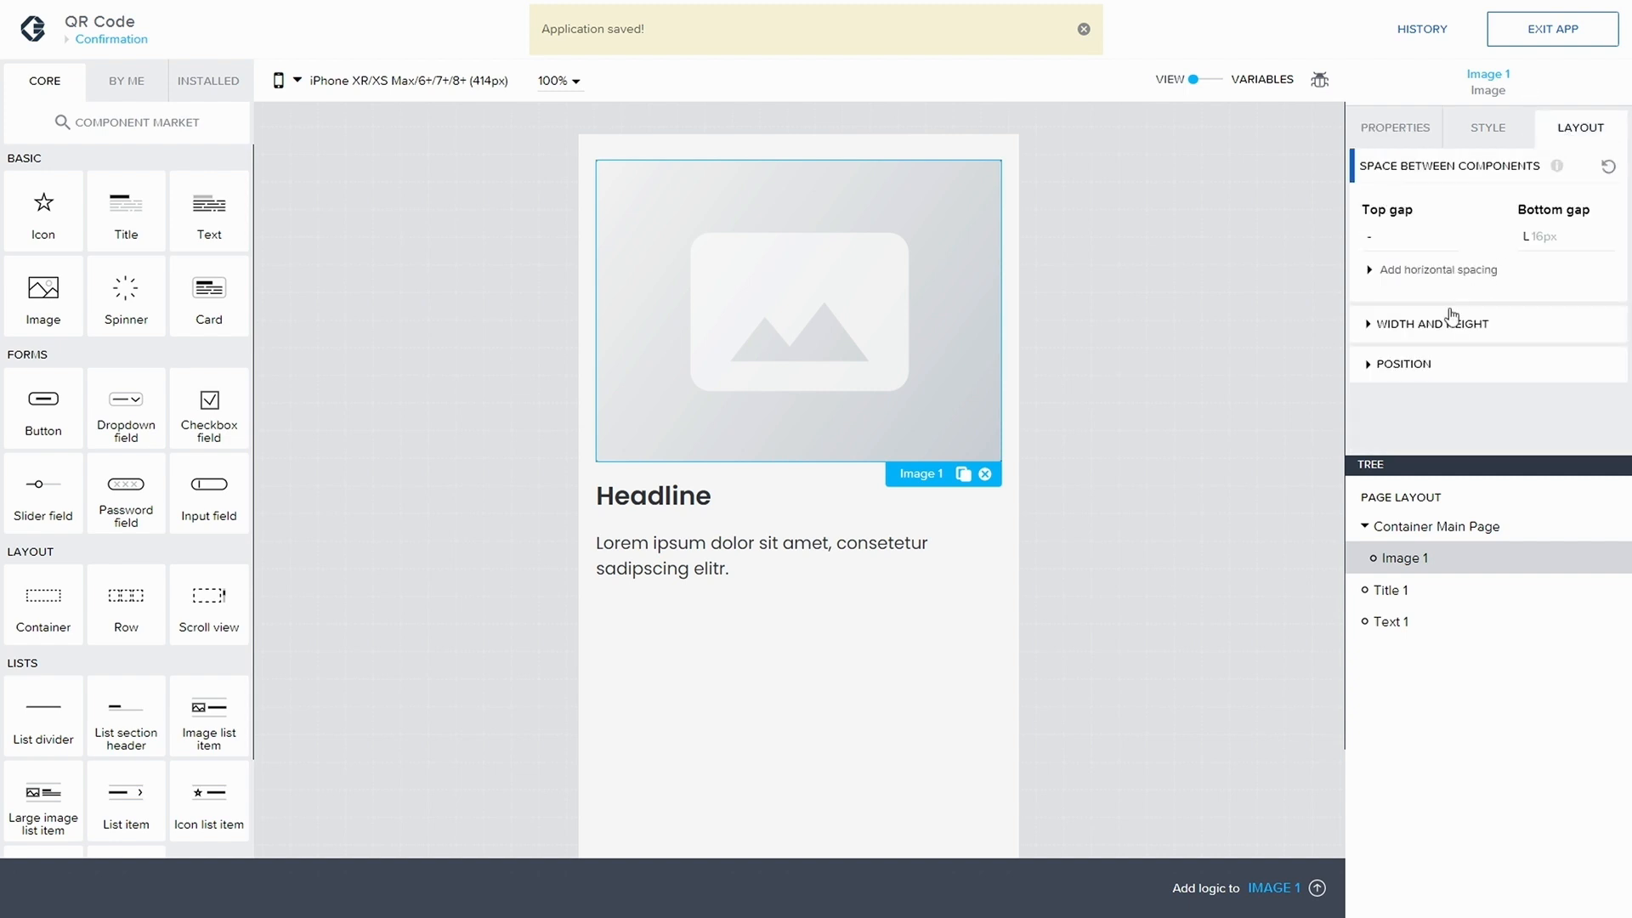
{"action": "left_click", "coordinate": [1370, 325]}
{"action": "scroll", "coordinate": [1404, 328], "scroll_direction": "down", "scroll_amount": 1}
{"action": "left_click", "coordinate": [1421, 279]}
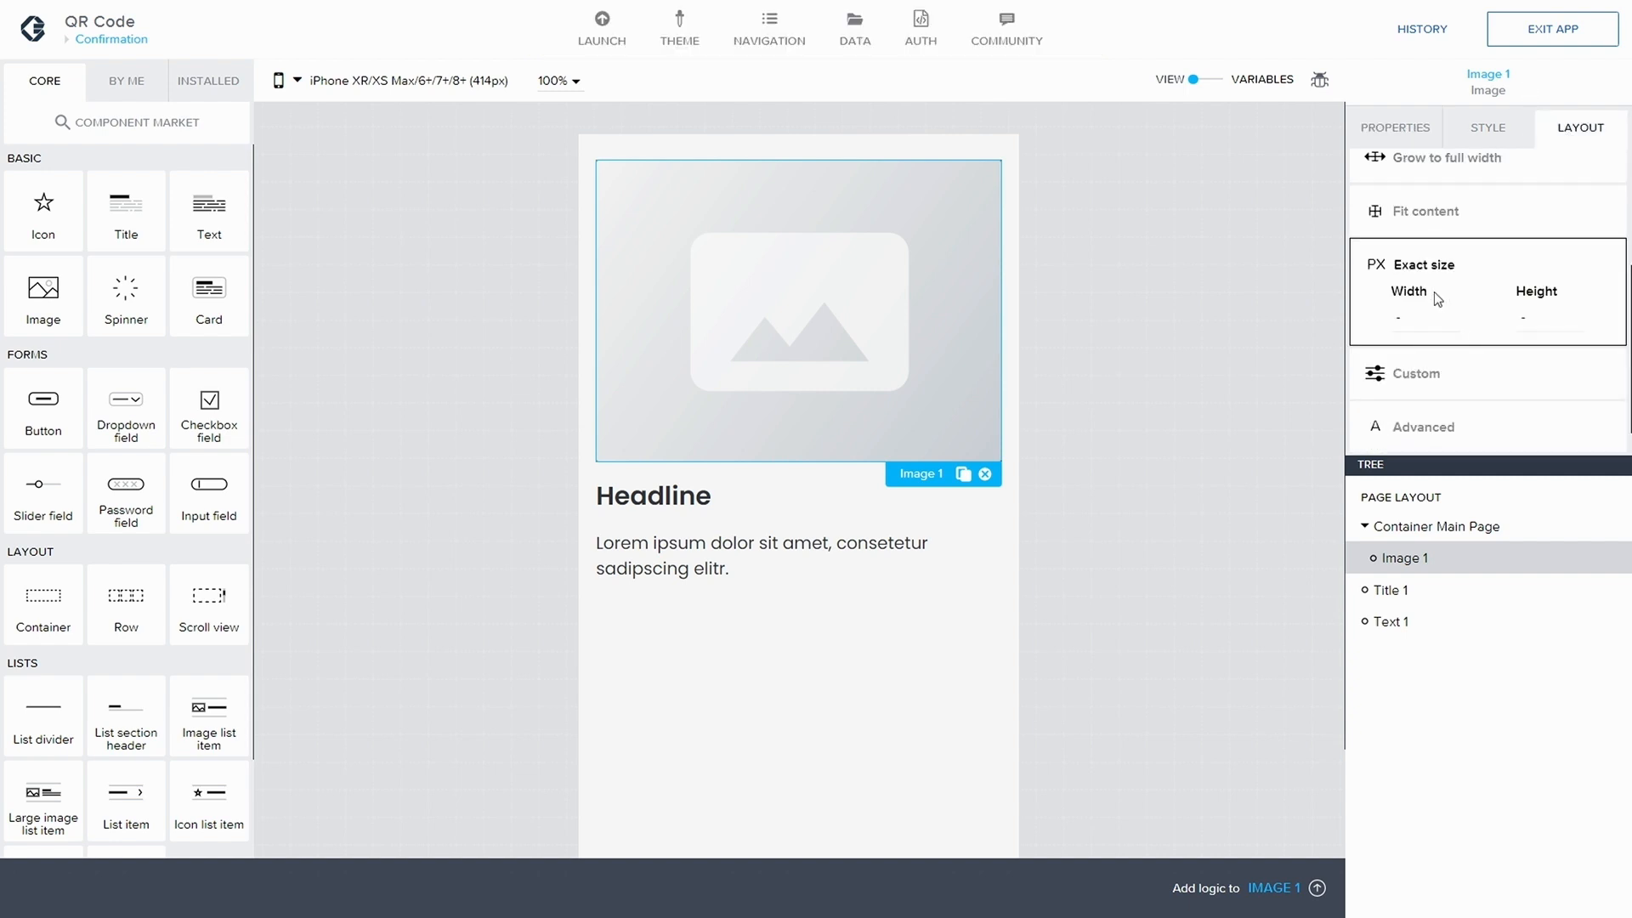
{"action": "left_click", "coordinate": [1410, 320]}
{"action": "type", "text": "100"}
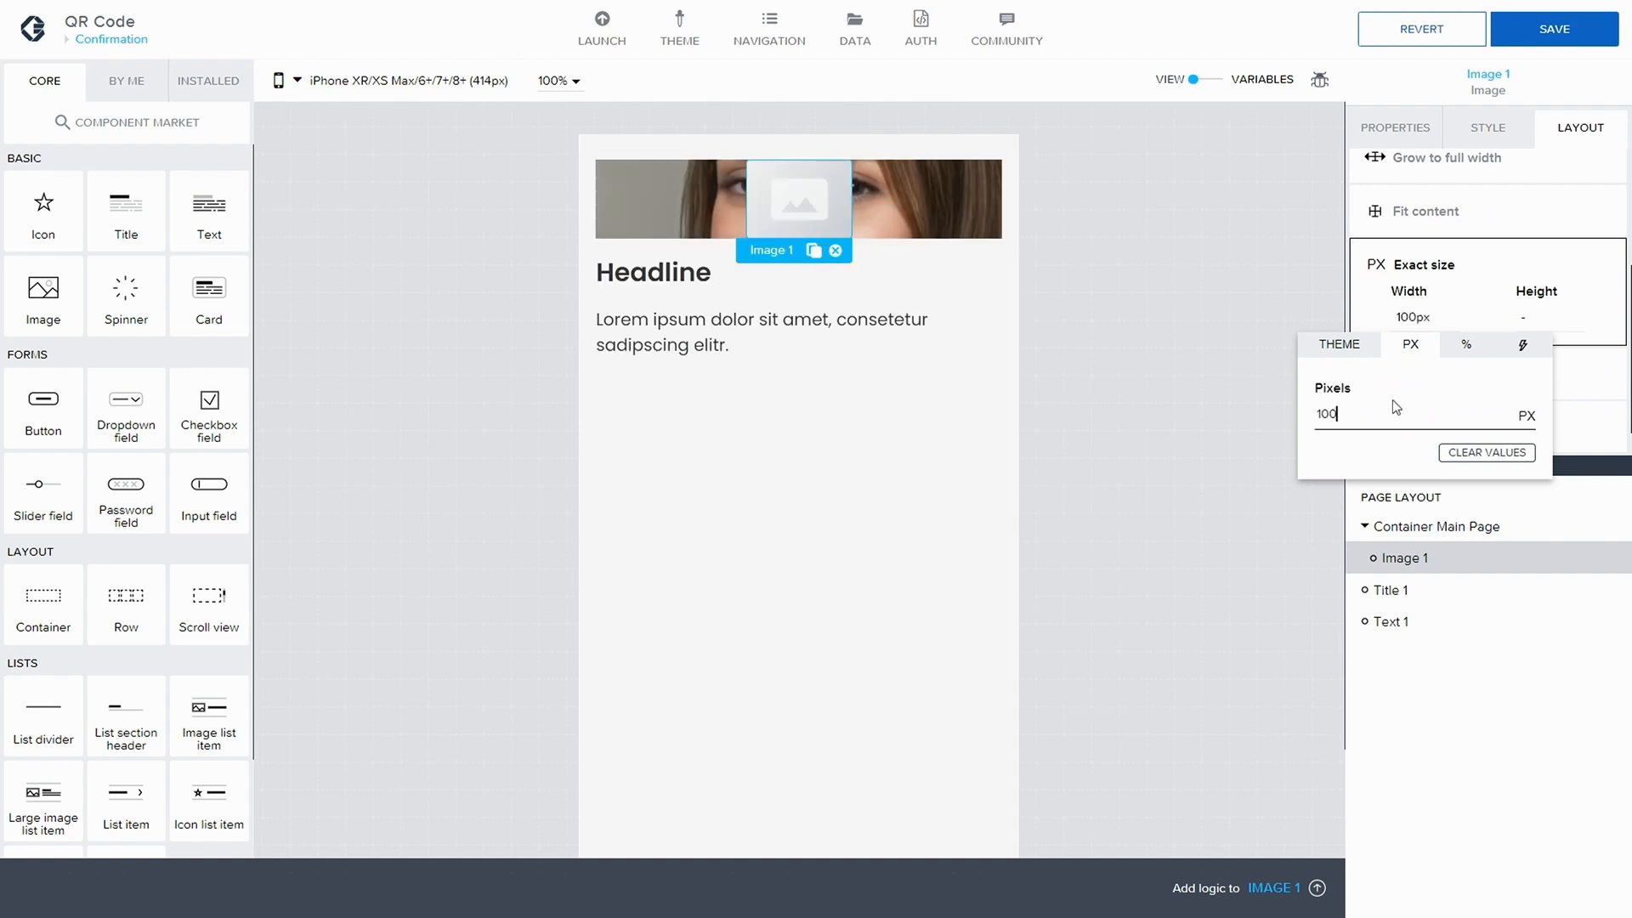
{"action": "left_click", "coordinate": [1520, 317]}
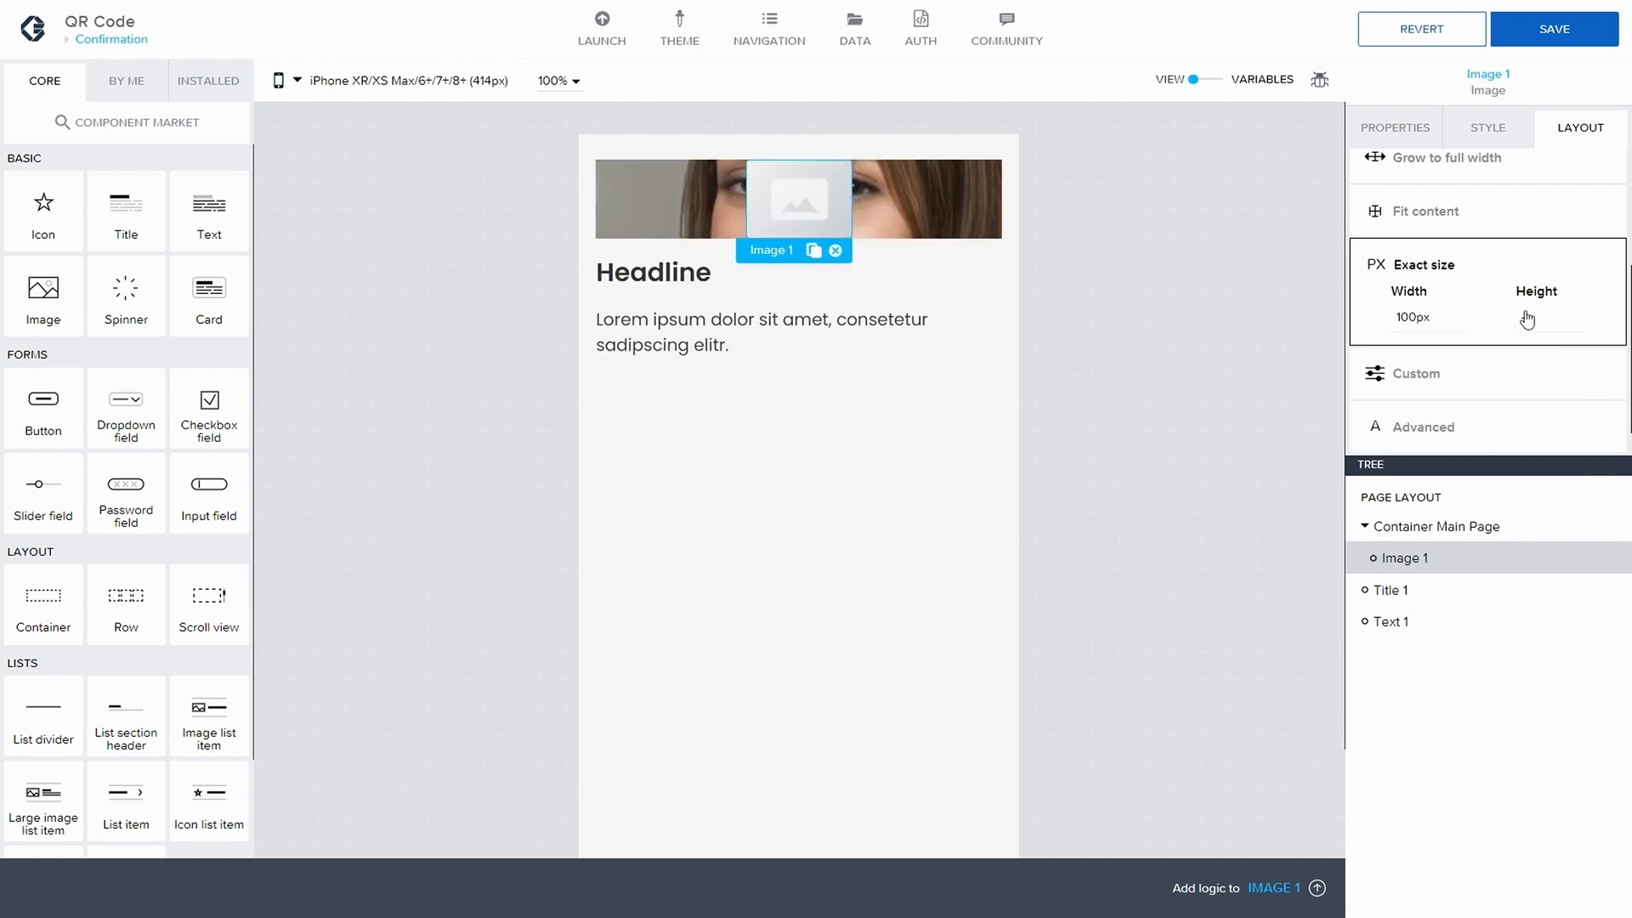
{"action": "type", "text": "100"}
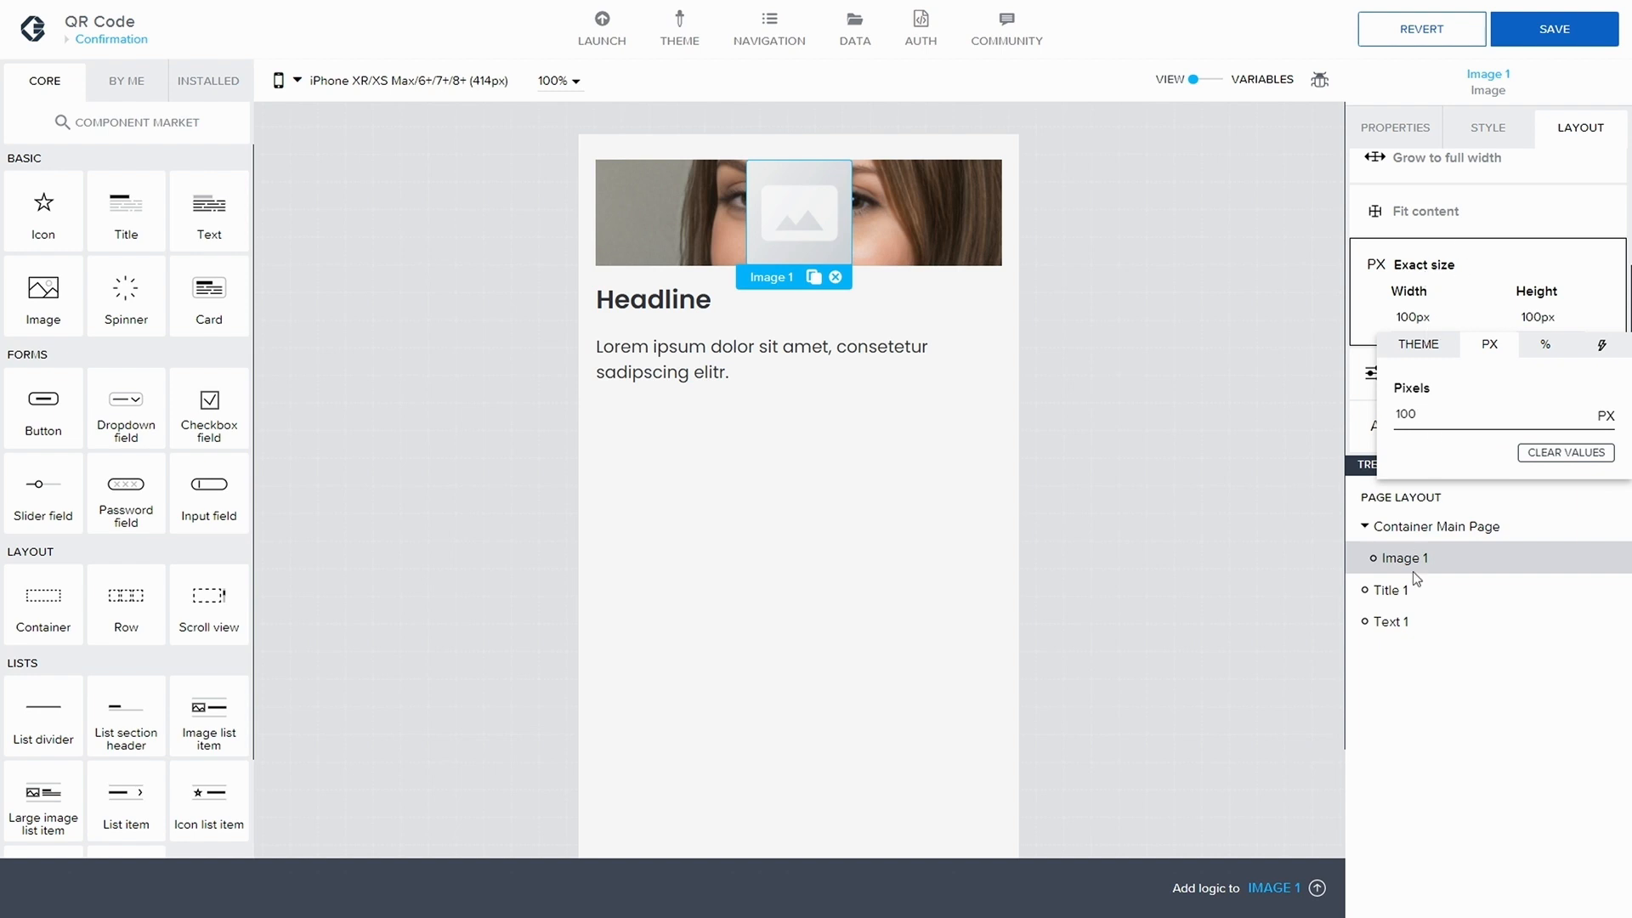
- Clear the background image URL of Container Main Page
{"action": "left_click", "coordinate": [1411, 526]}
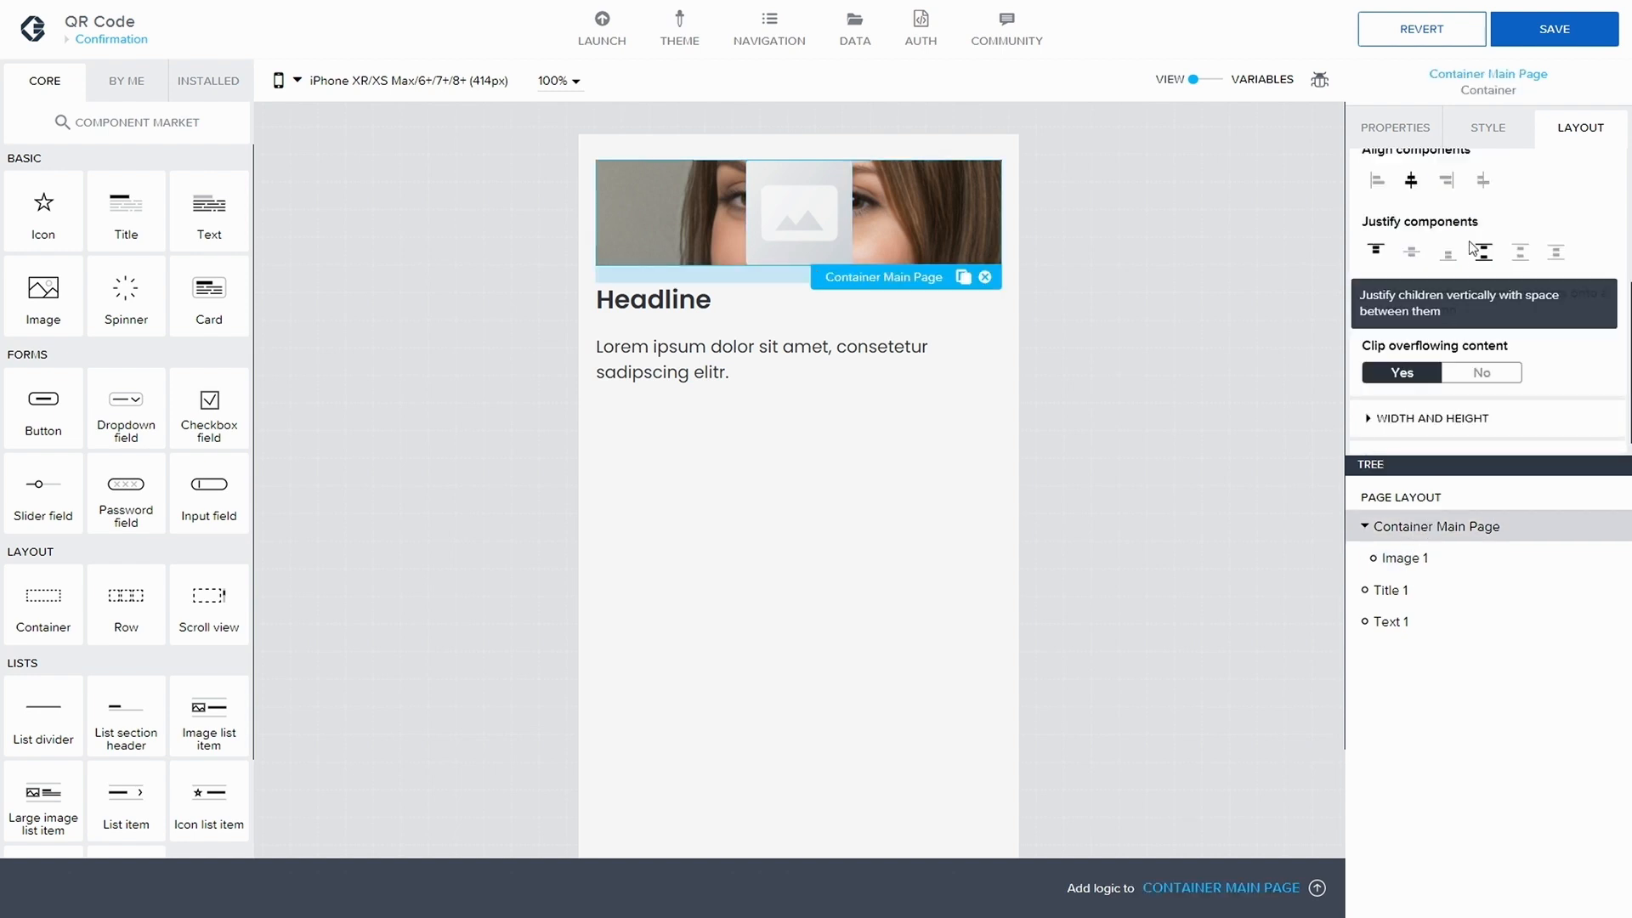
{"action": "left_click", "coordinate": [1394, 129]}
{"action": "left_click", "coordinate": [1552, 201]}
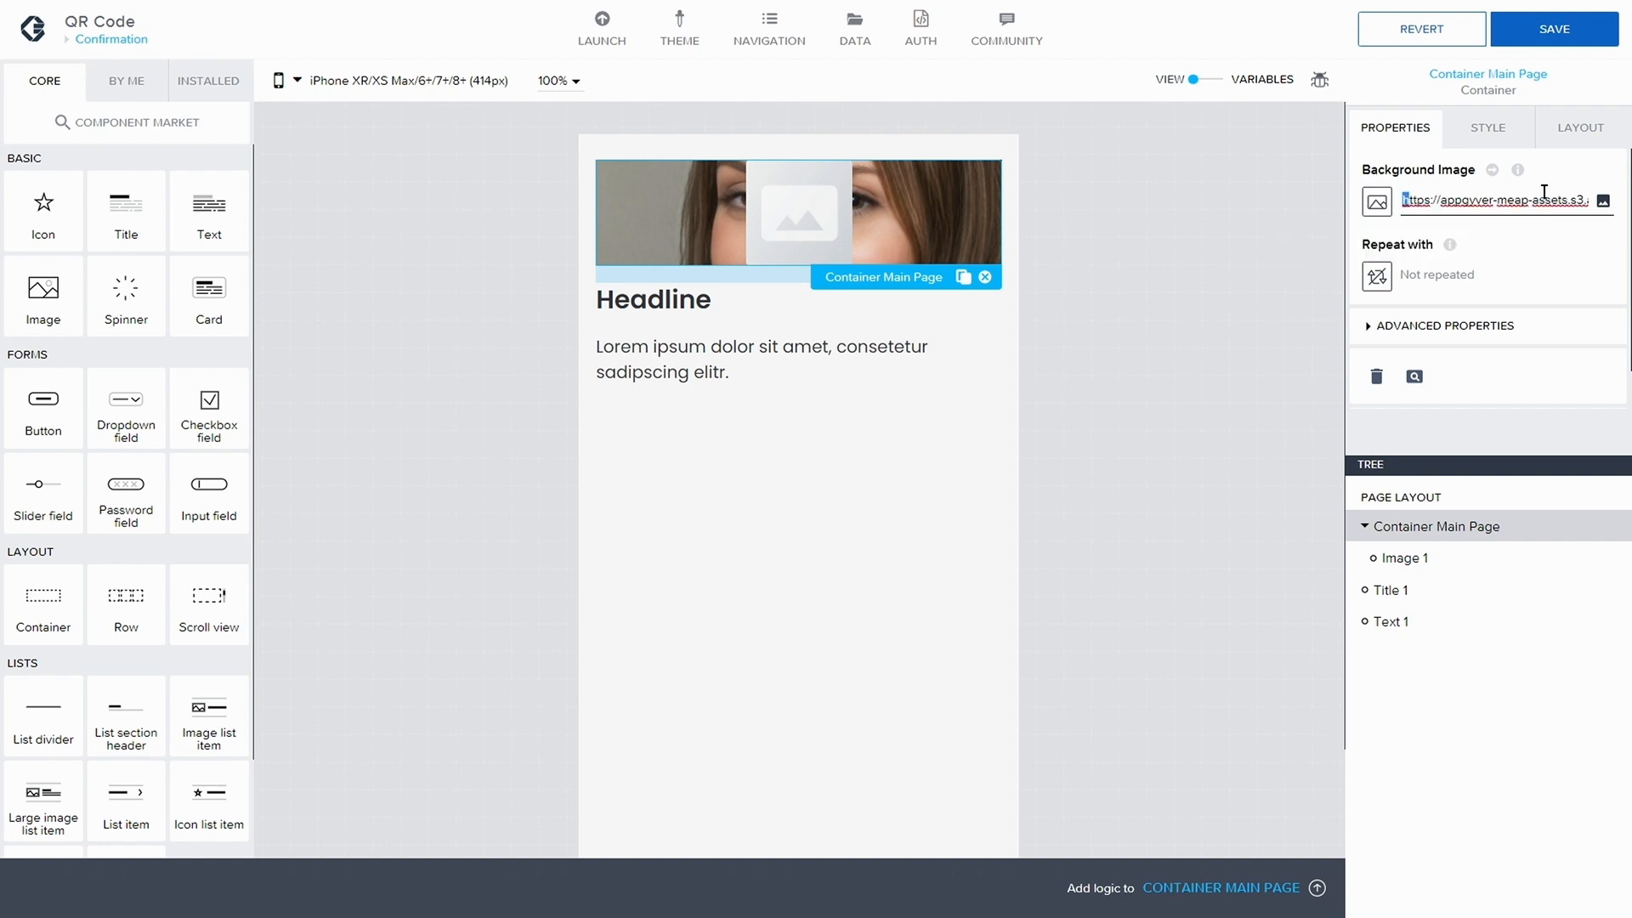
{"action": "key", "text": "ctrl+a"}
{"action": "key", "text": "BackSpace"}
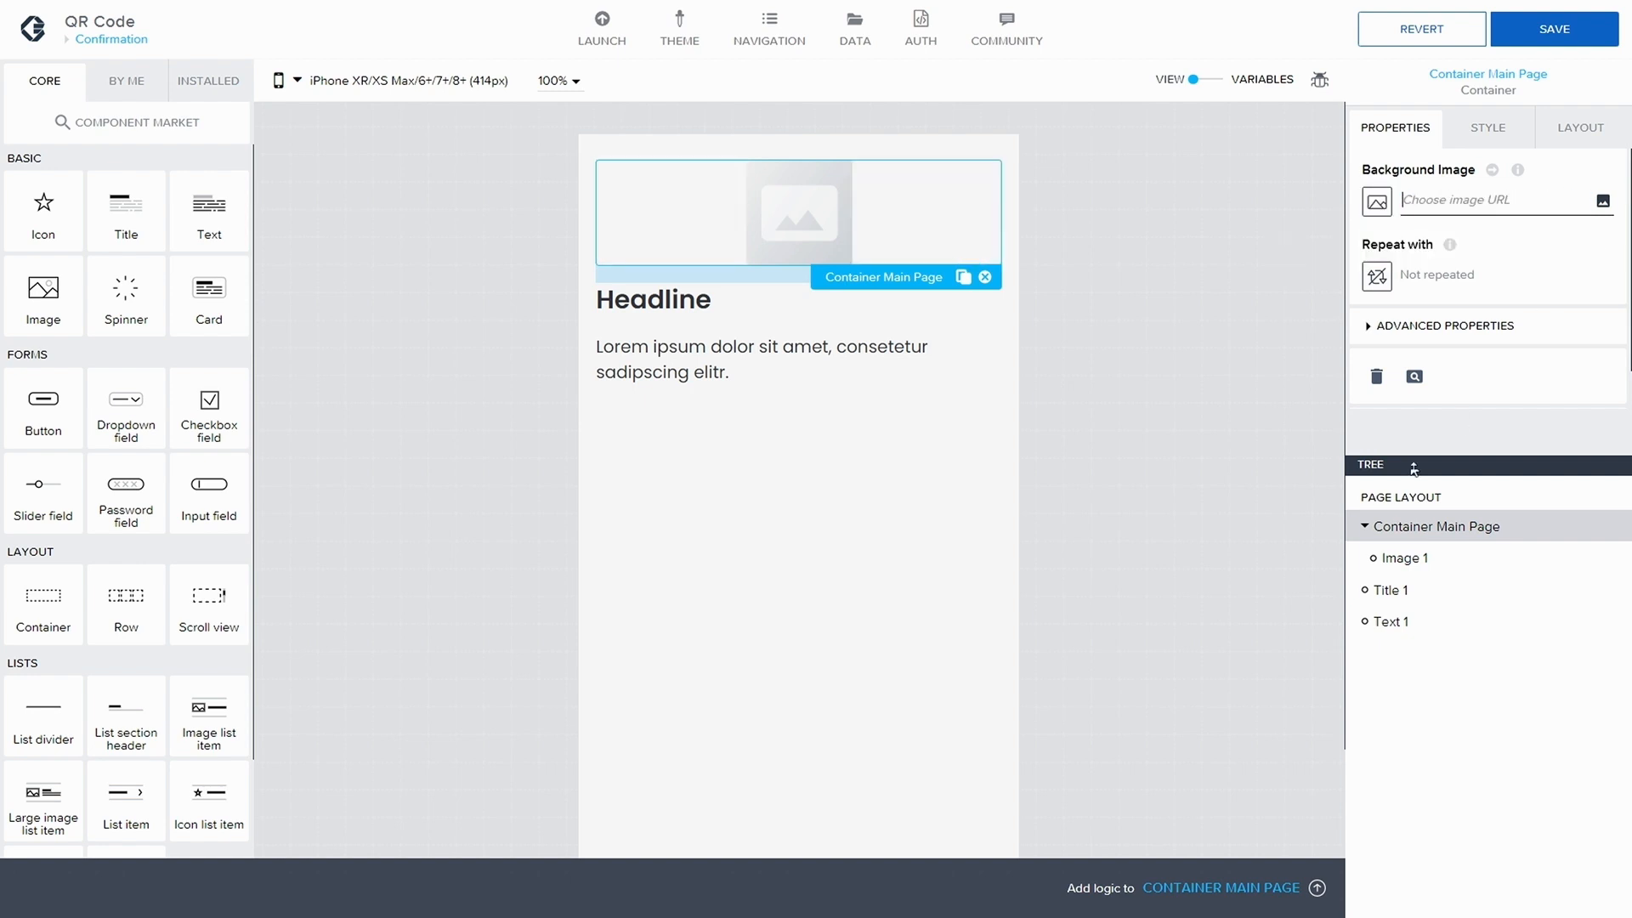
- Set Image 1's source to the image asset 96dac4ad.jpg and save the app
{"action": "left_click", "coordinate": [1417, 556]}
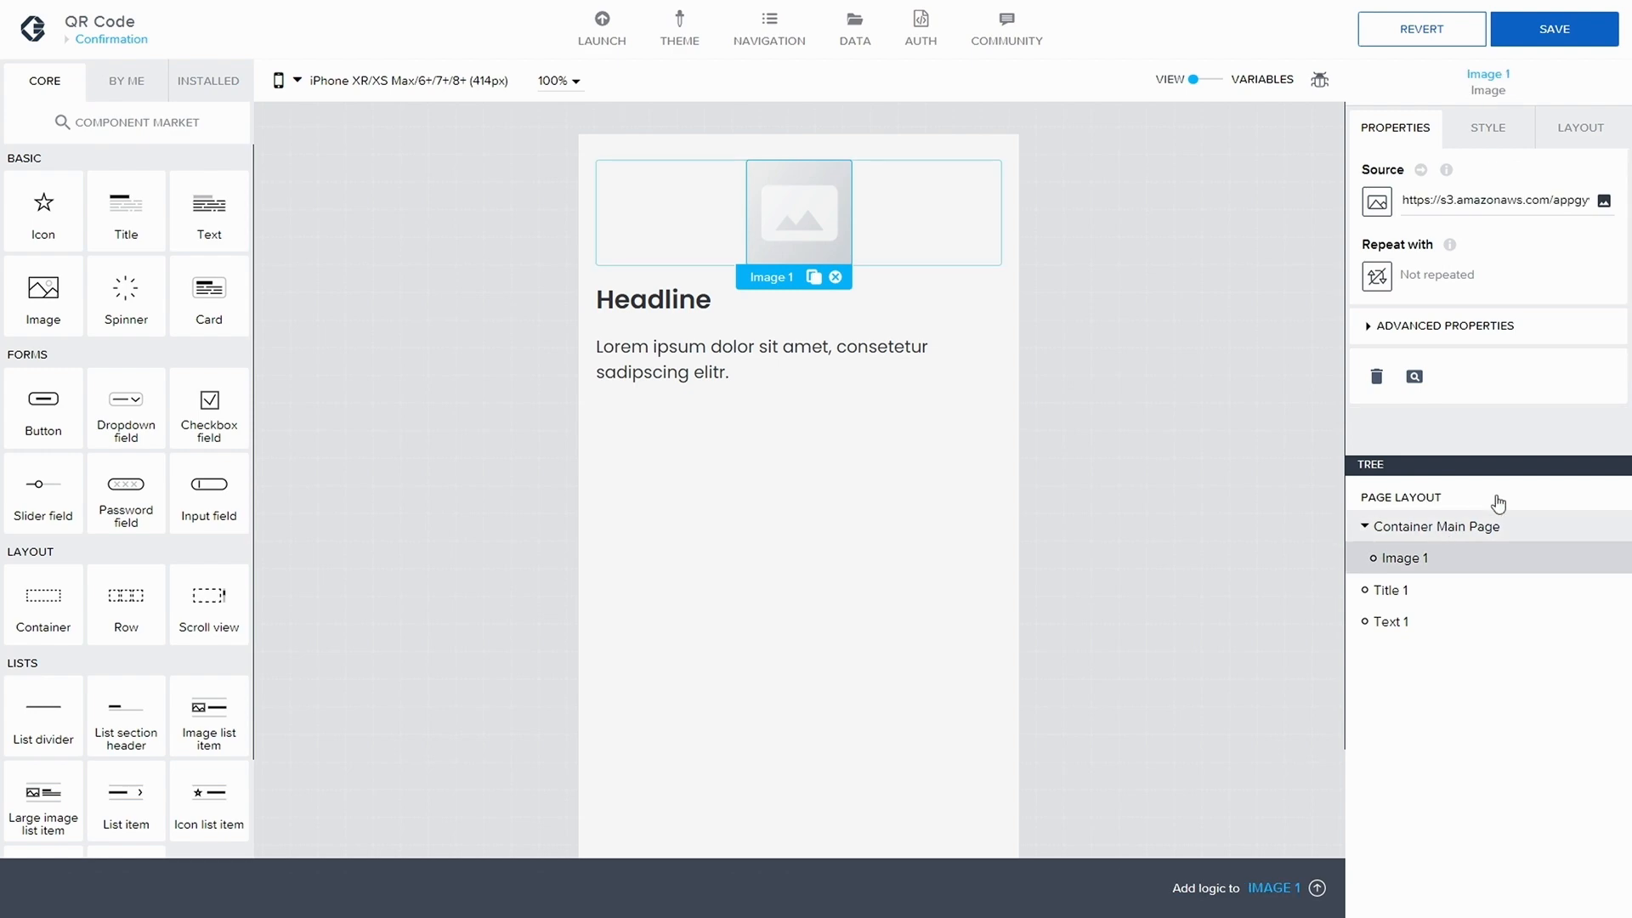
{"action": "left_click", "coordinate": [1604, 203]}
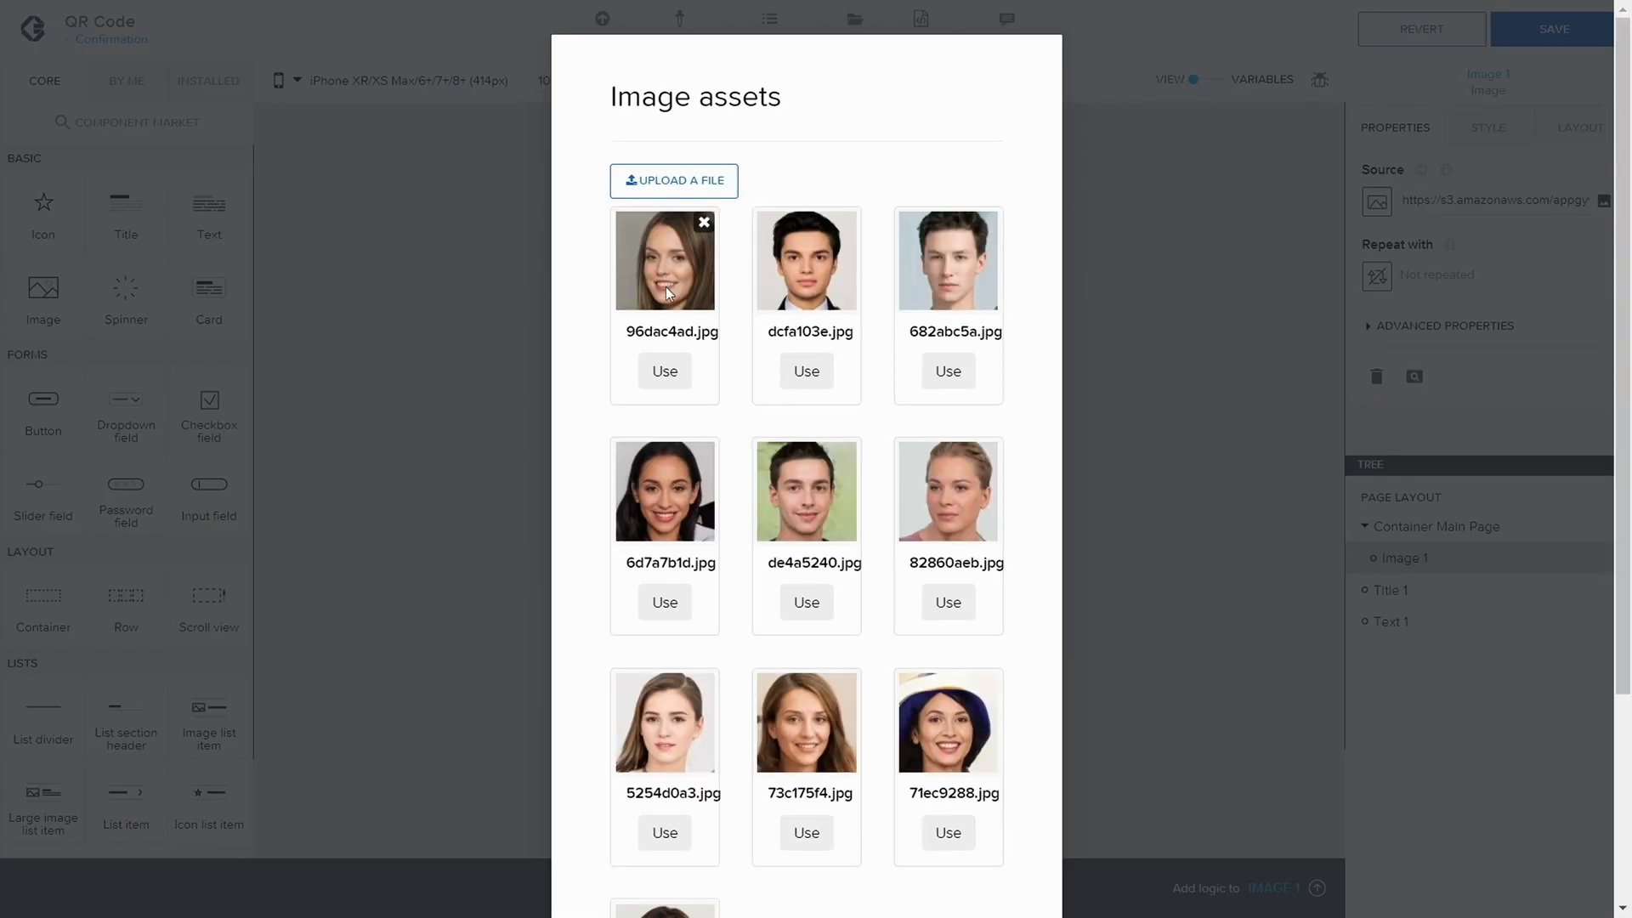
{"action": "left_click", "coordinate": [668, 371]}
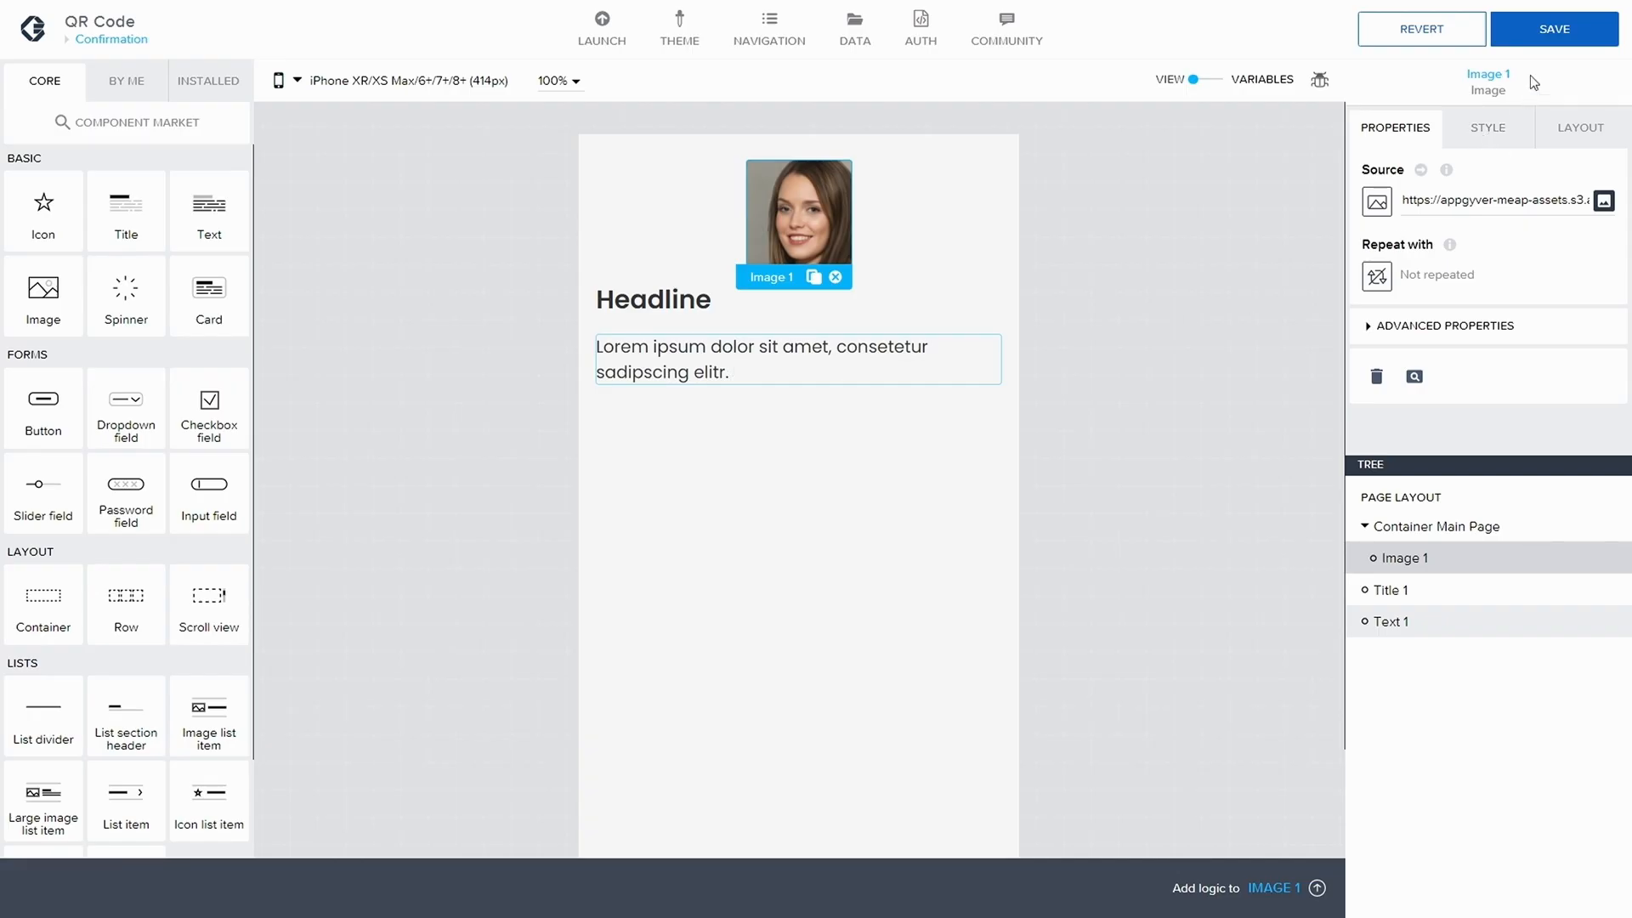
{"action": "left_click", "coordinate": [1554, 29]}
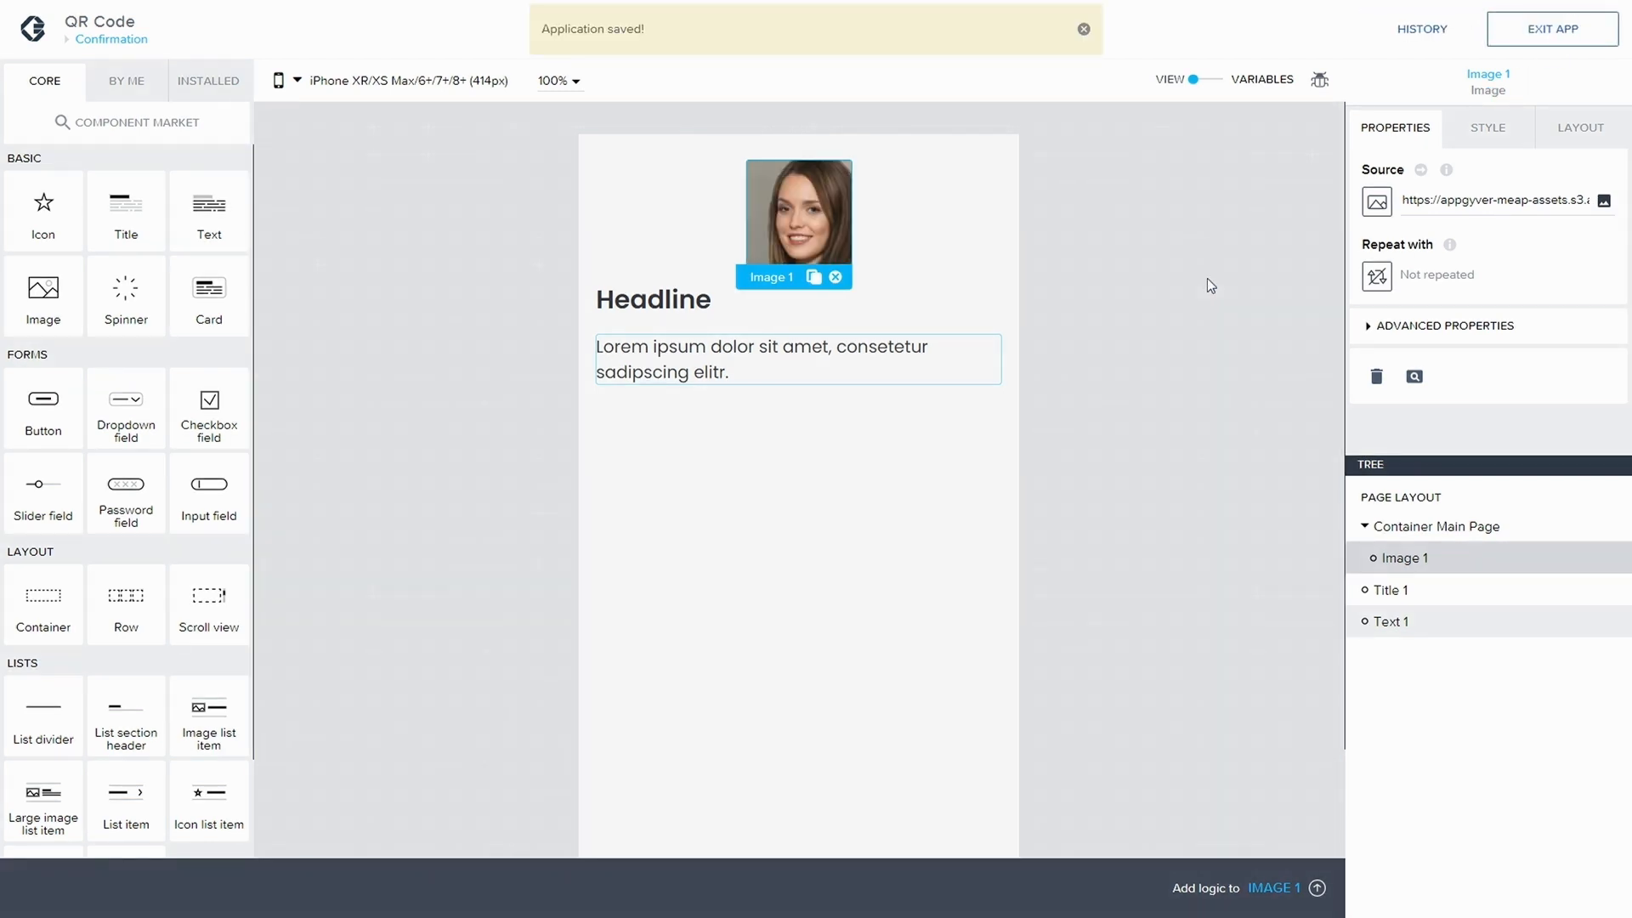
- Apply the Rounded corner style to Image 1 and save the app
{"action": "left_click", "coordinate": [1489, 135]}
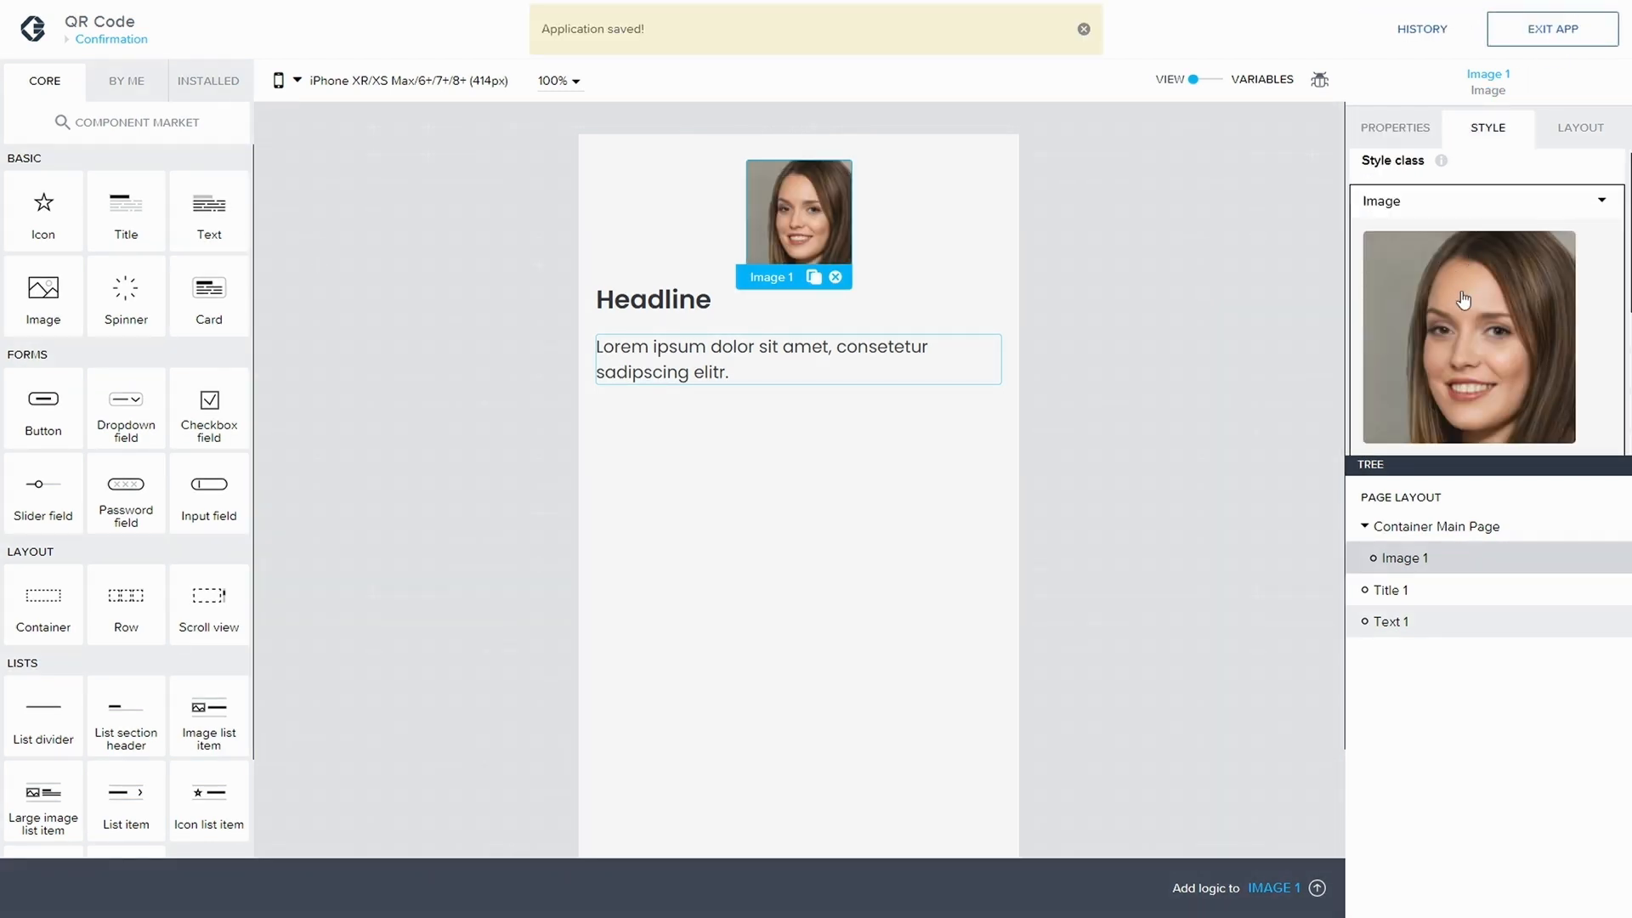
{"action": "scroll", "coordinate": [1493, 302], "scroll_direction": "down", "scroll_amount": 3}
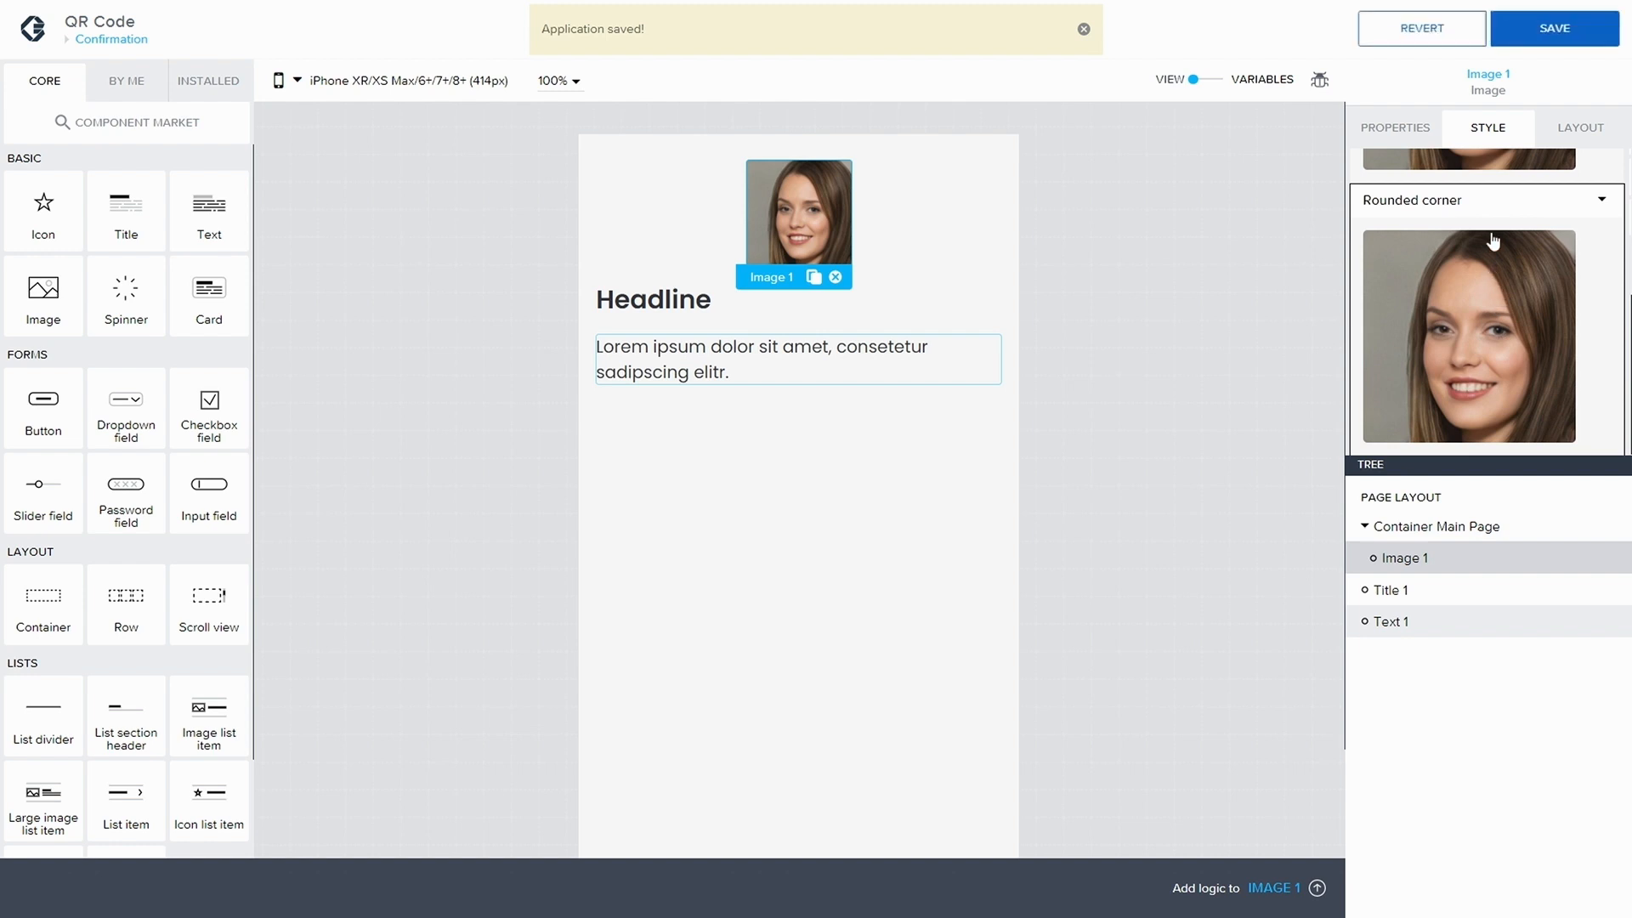
{"action": "left_click", "coordinate": [1578, 32]}
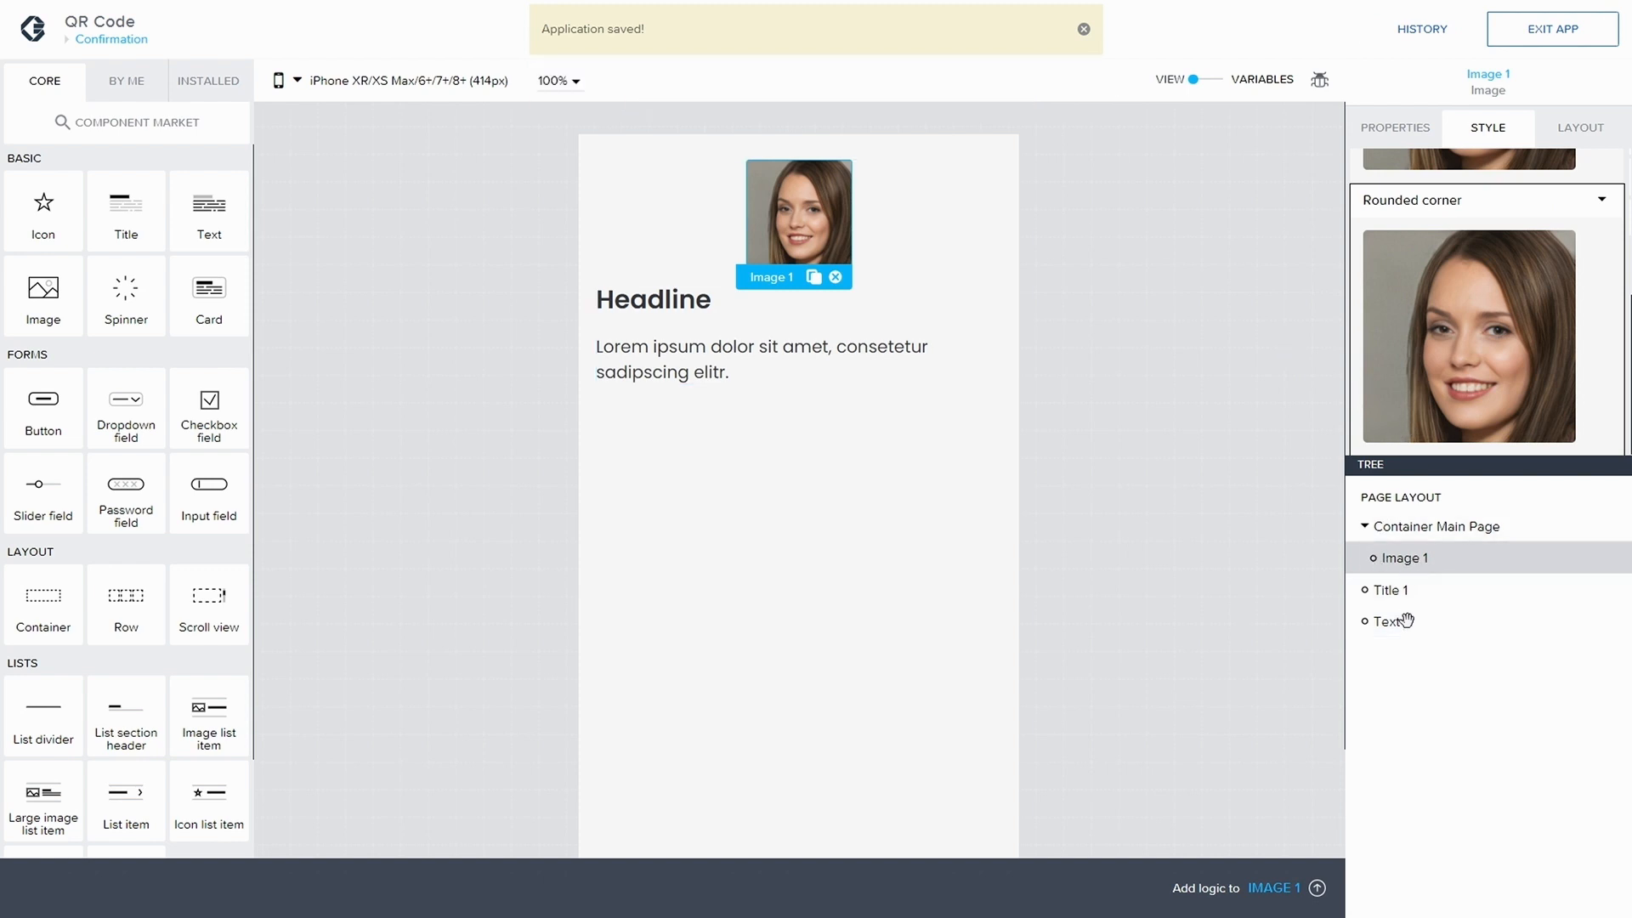
- Move Title 1 into Container Main Page below Image 1 and apply the Header style to it
{"action": "left_click_drag", "start_coordinate": [1392, 589], "coordinate": [1460, 566]}
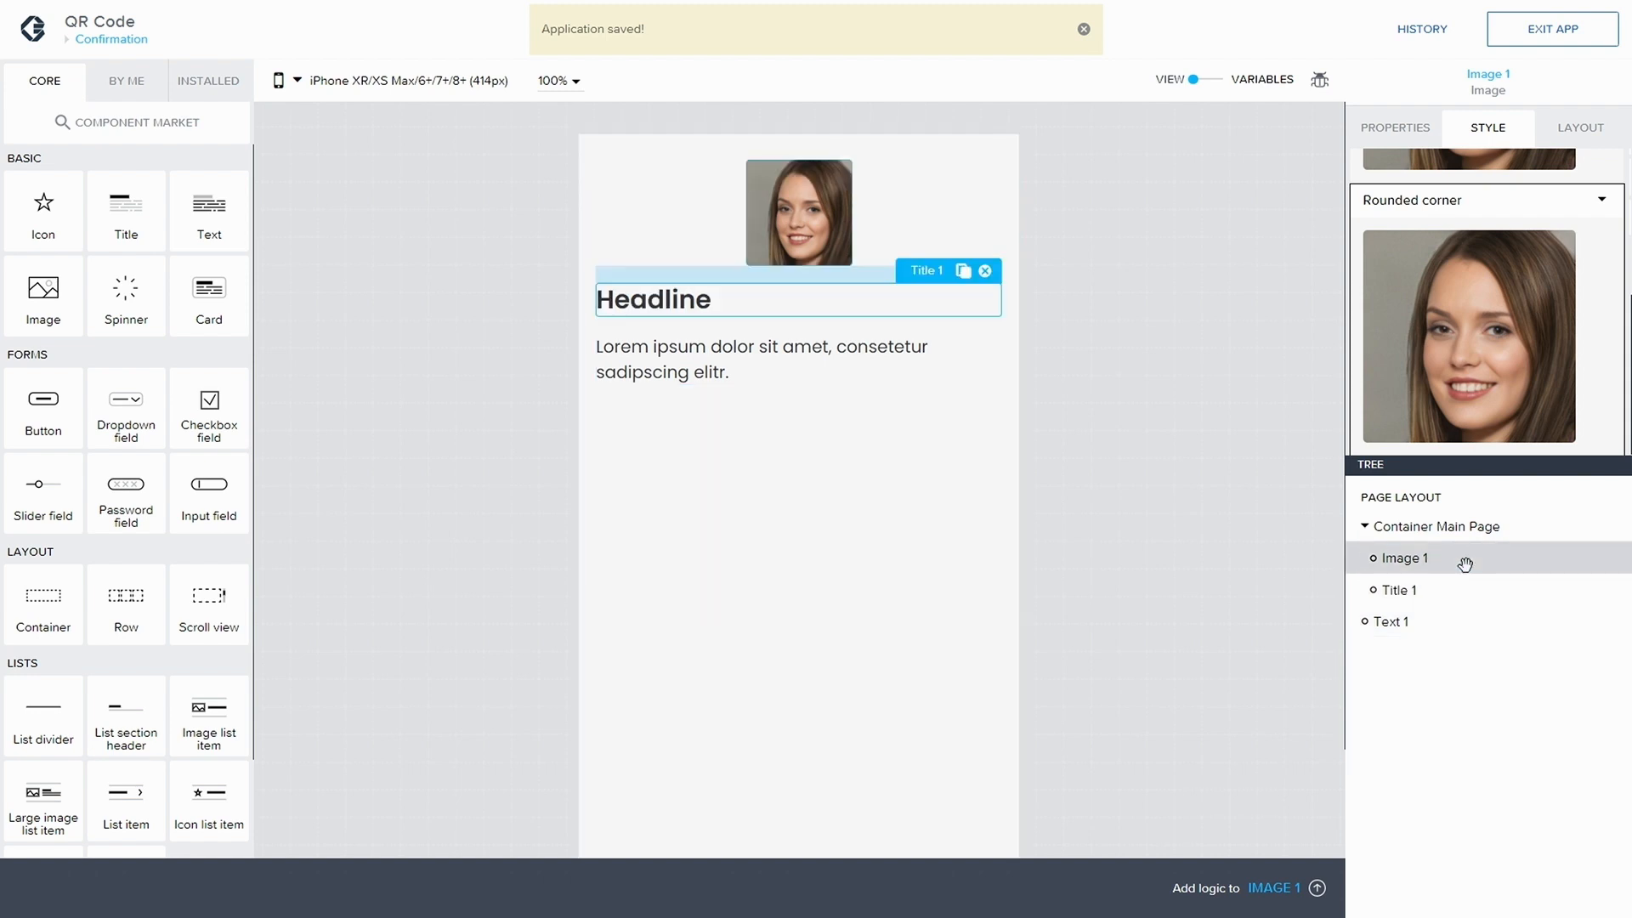
{"action": "scroll", "coordinate": [1449, 272], "scroll_direction": "down", "scroll_amount": 6}
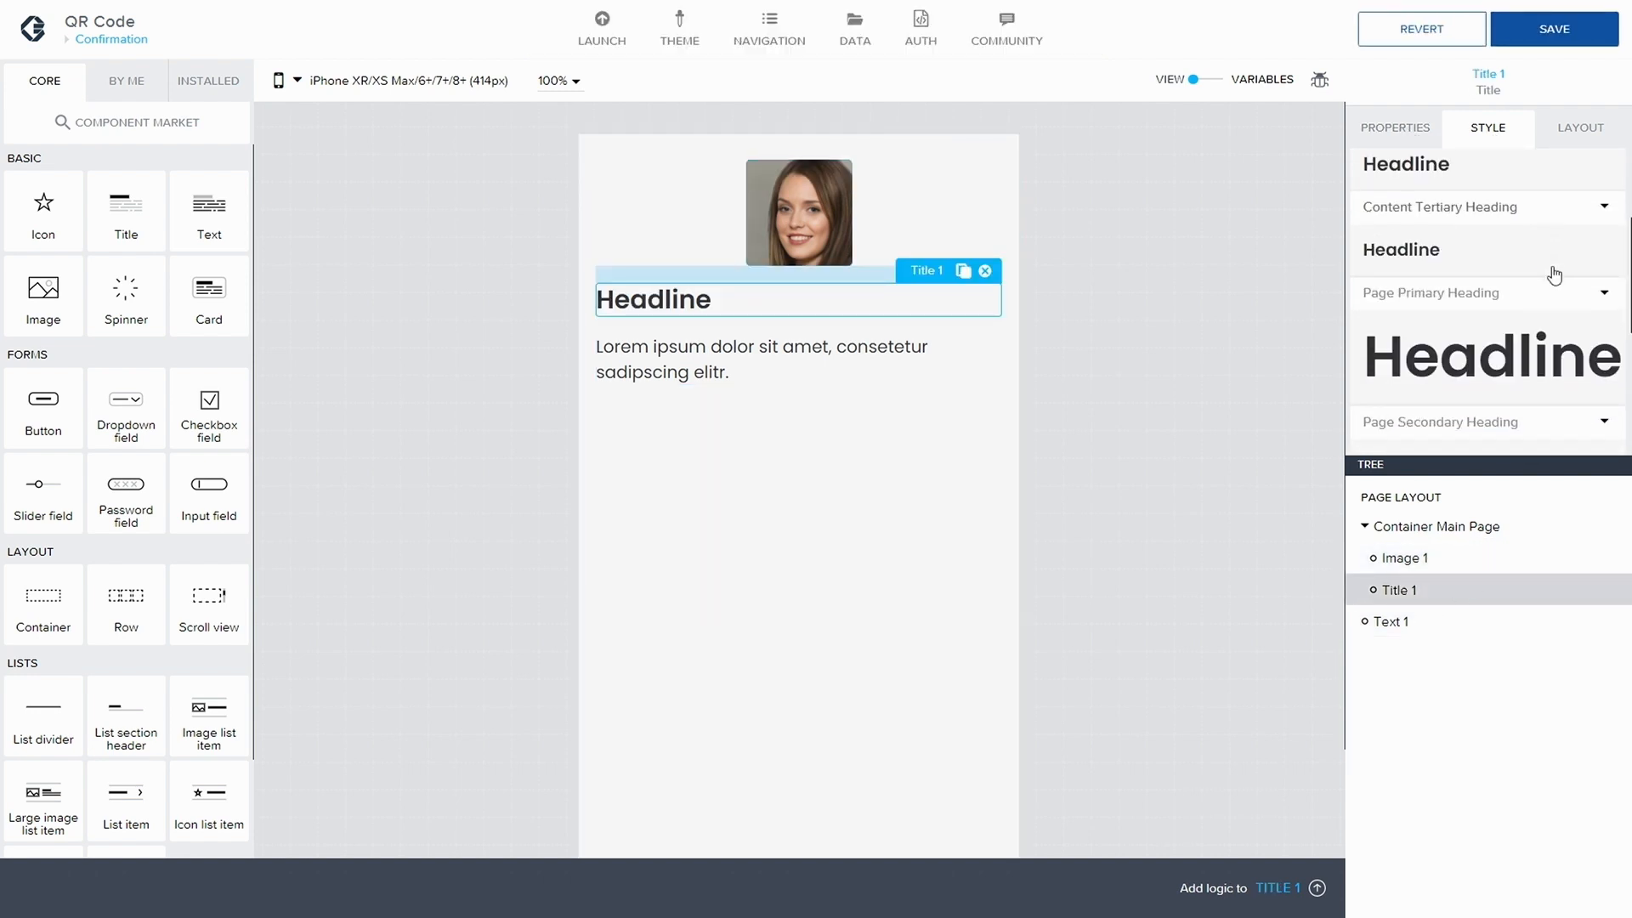
{"action": "left_click", "coordinate": [1424, 432]}
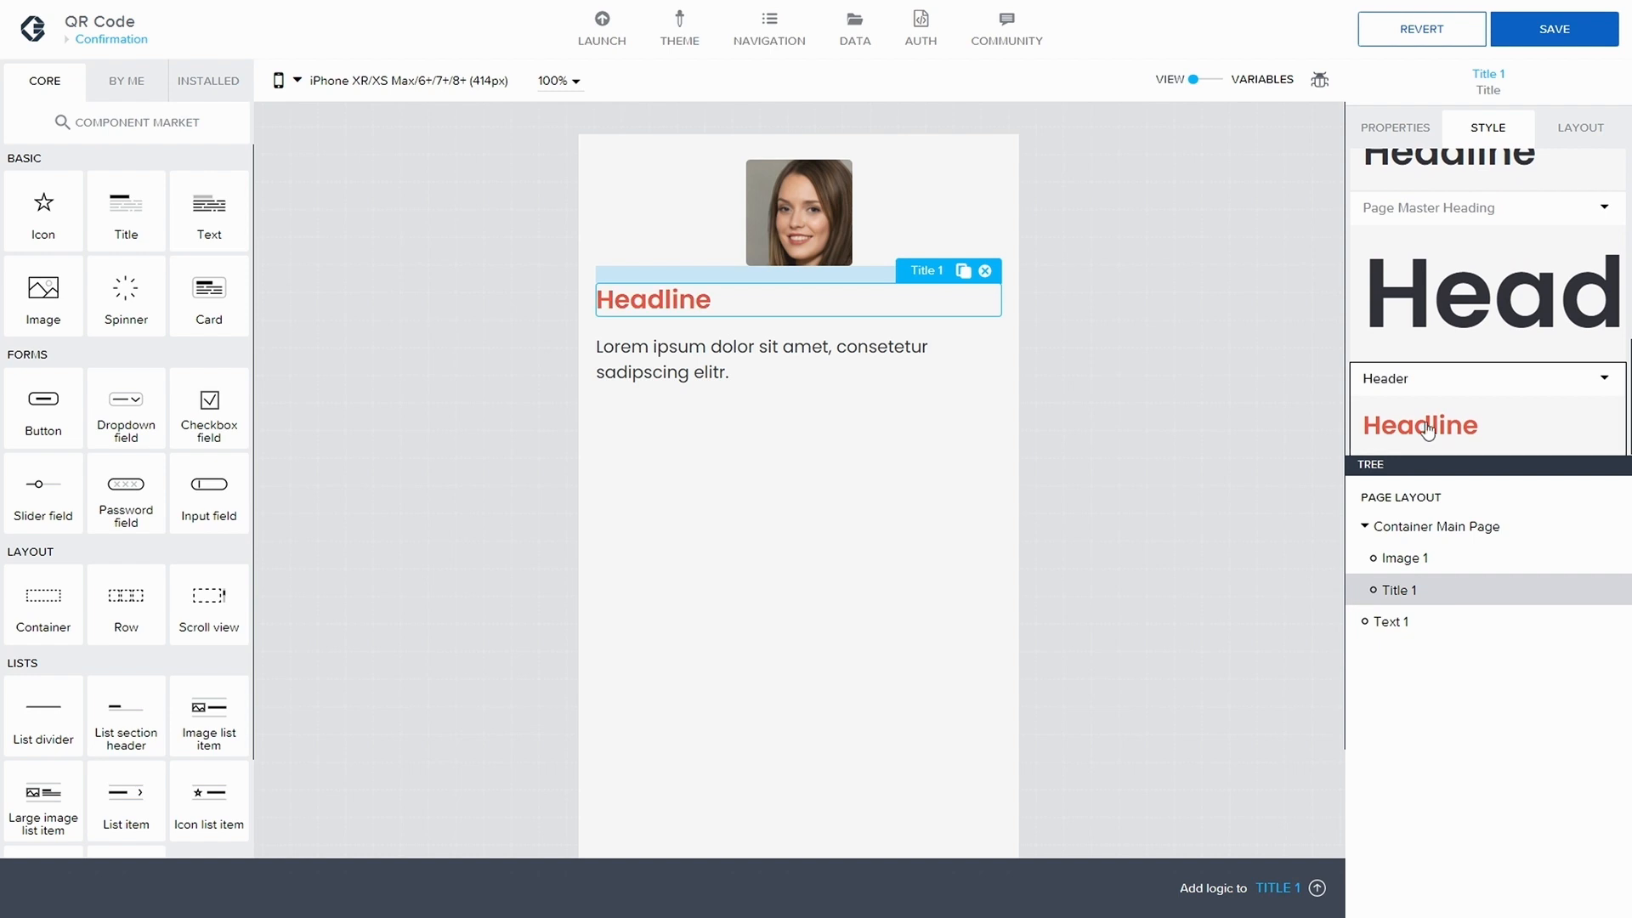
- Set Title 1's text alignment to center and save the app
{"action": "left_click", "coordinate": [1568, 129]}
{"action": "left_click", "coordinate": [1369, 320]}
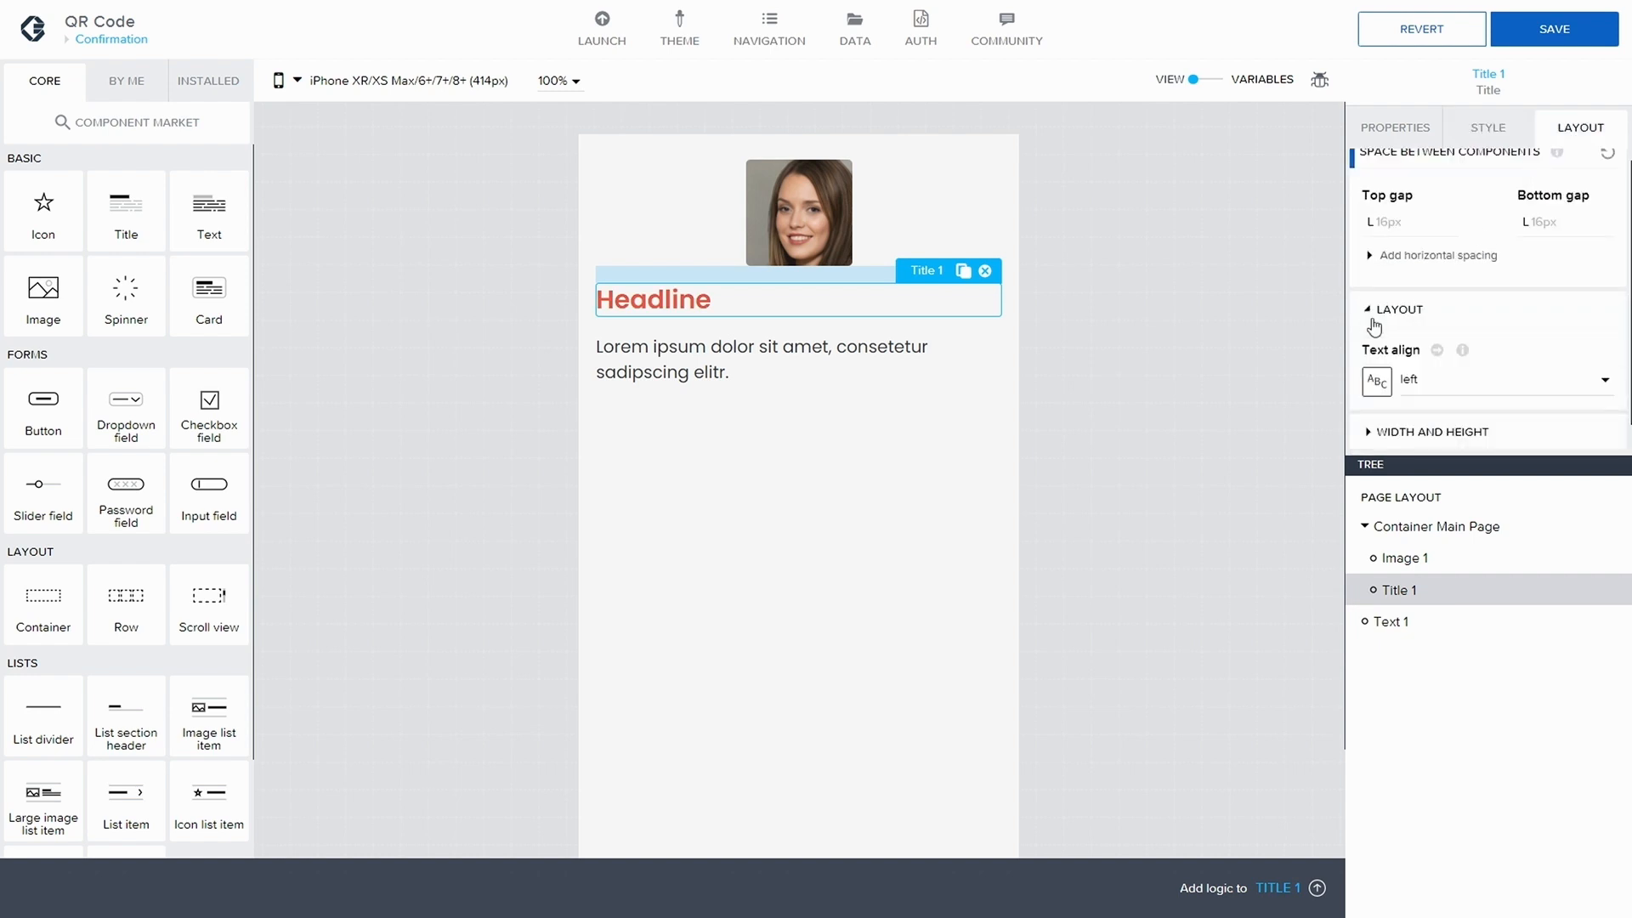
{"action": "left_click", "coordinate": [1424, 382]}
{"action": "left_click", "coordinate": [1446, 451]}
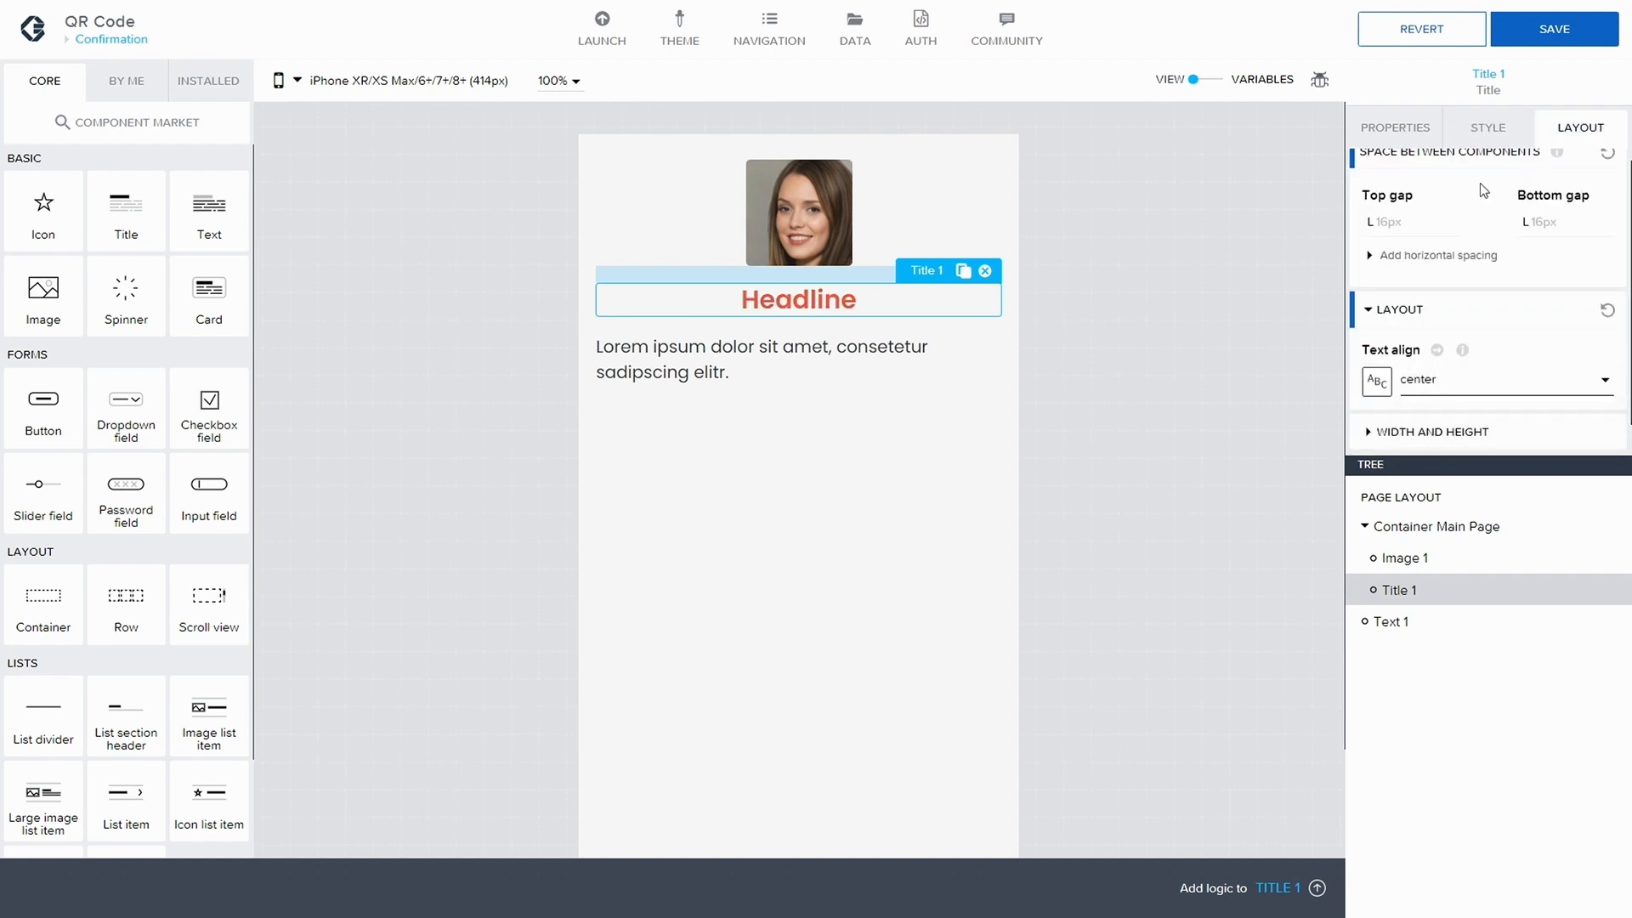
{"action": "left_click", "coordinate": [1540, 34]}
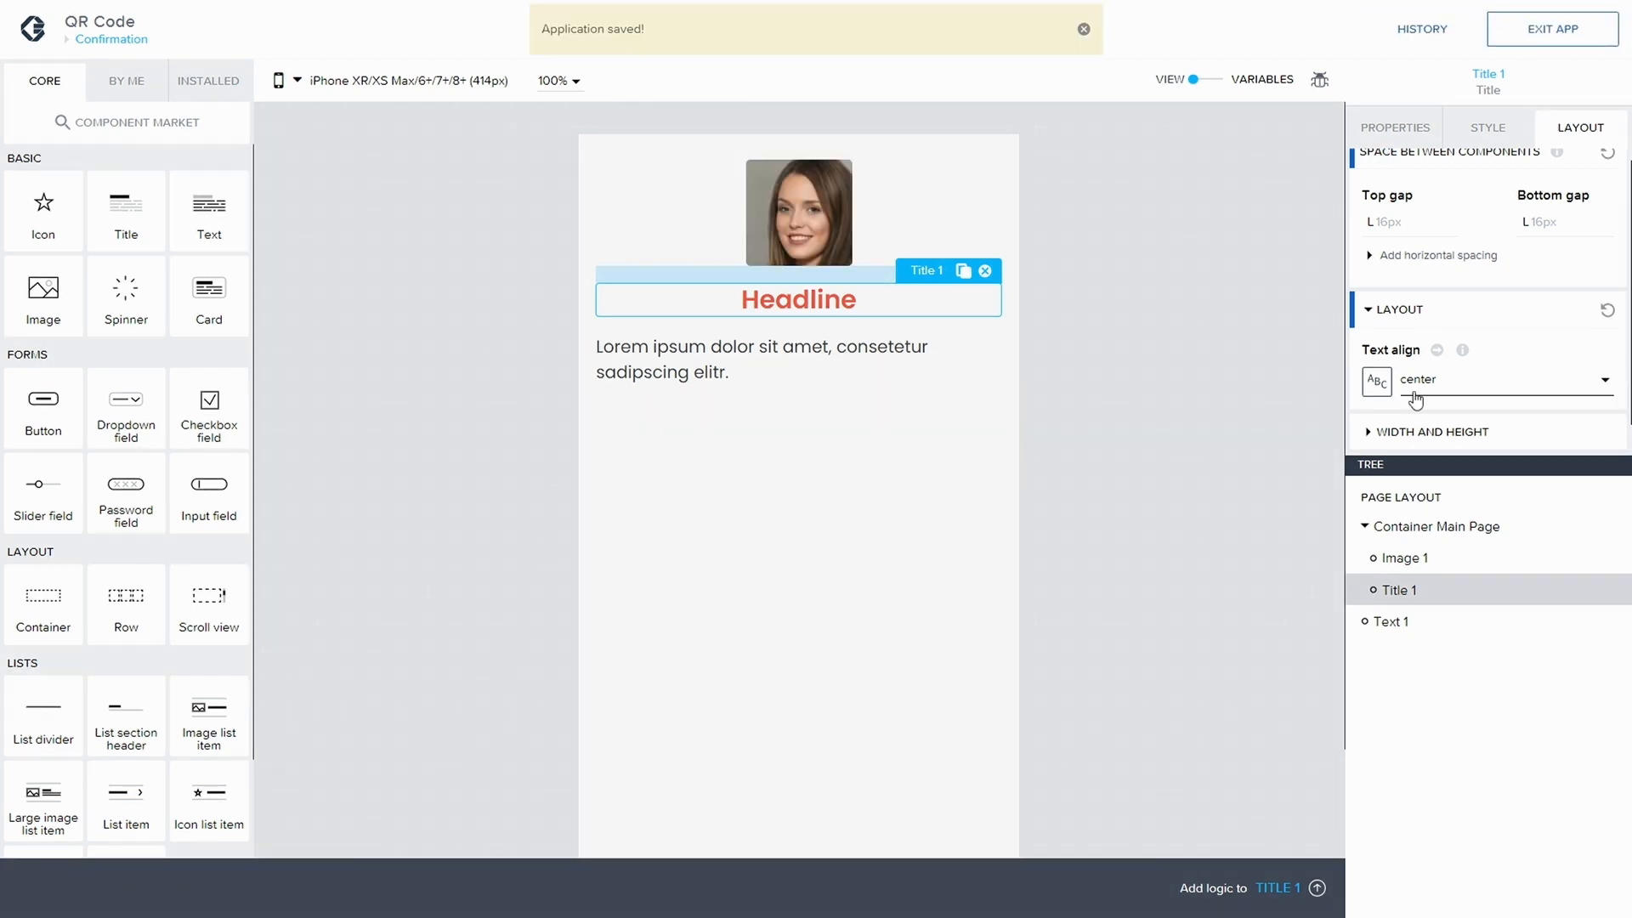
- Move Text 1 into Container Main Page below Title 1 and replace its content with "Check in successfully!"
{"action": "left_click", "coordinate": [1404, 627]}
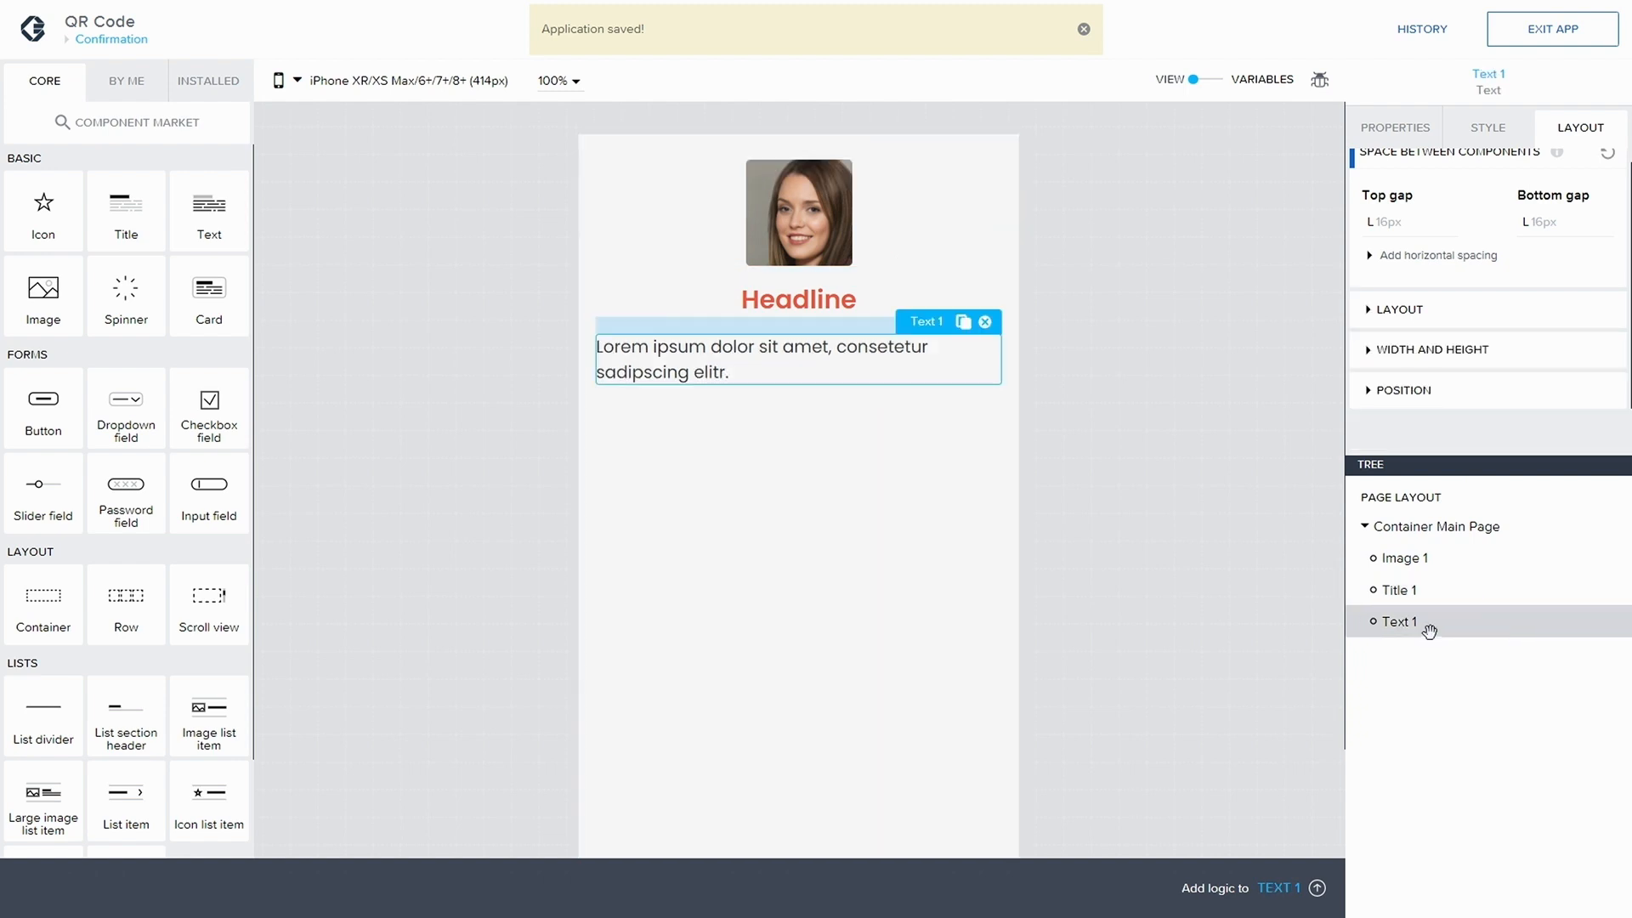
{"action": "left_click", "coordinate": [1395, 128]}
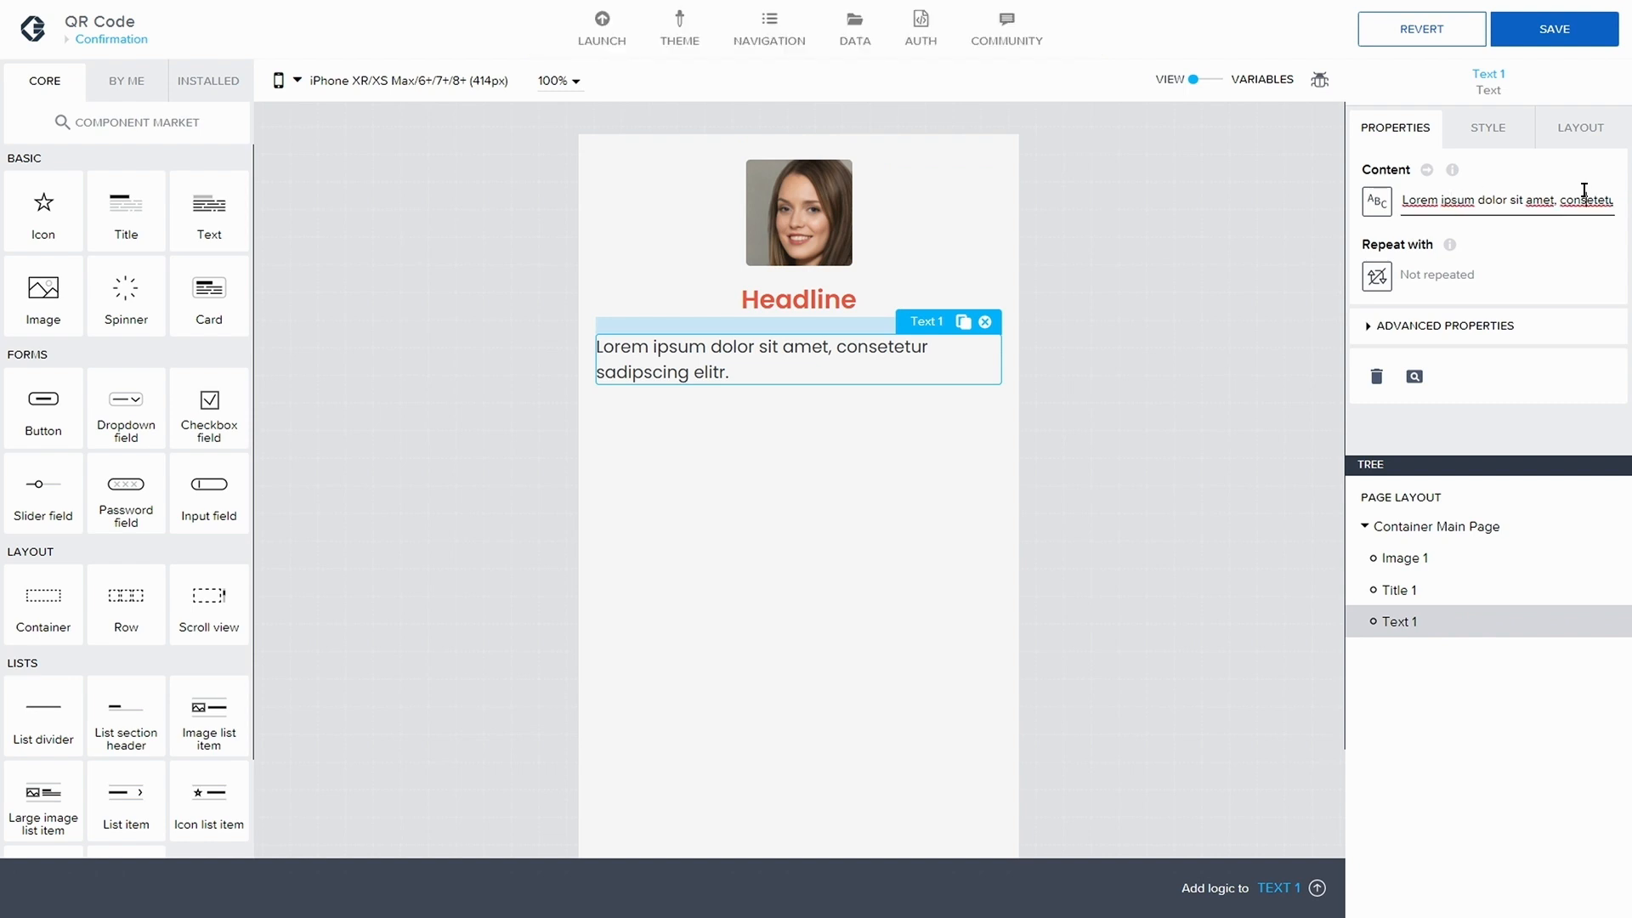
{"action": "left_click_drag", "start_coordinate": [1584, 199], "coordinate": [1417, 212]}
{"action": "key", "text": "BackSpace"}
{"action": "key", "text": "BackSpace"}
{"action": "key", "text": "BackSpace"}
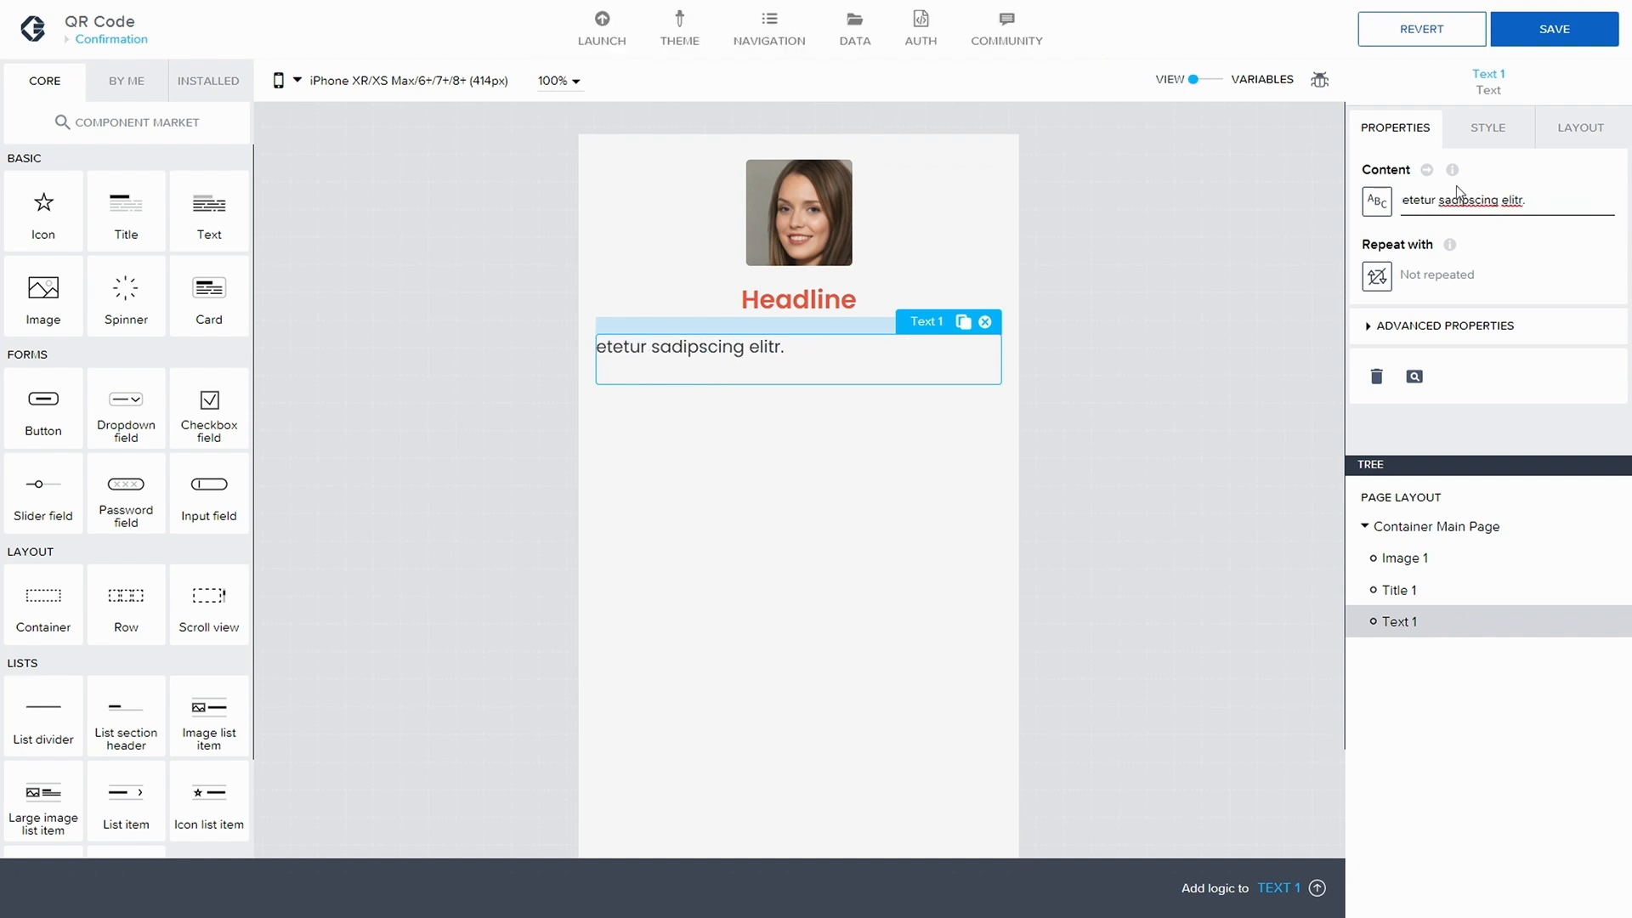
{"action": "left_click_drag", "start_coordinate": [1543, 204], "coordinate": [1387, 194]}
{"action": "type", "text": "C"}
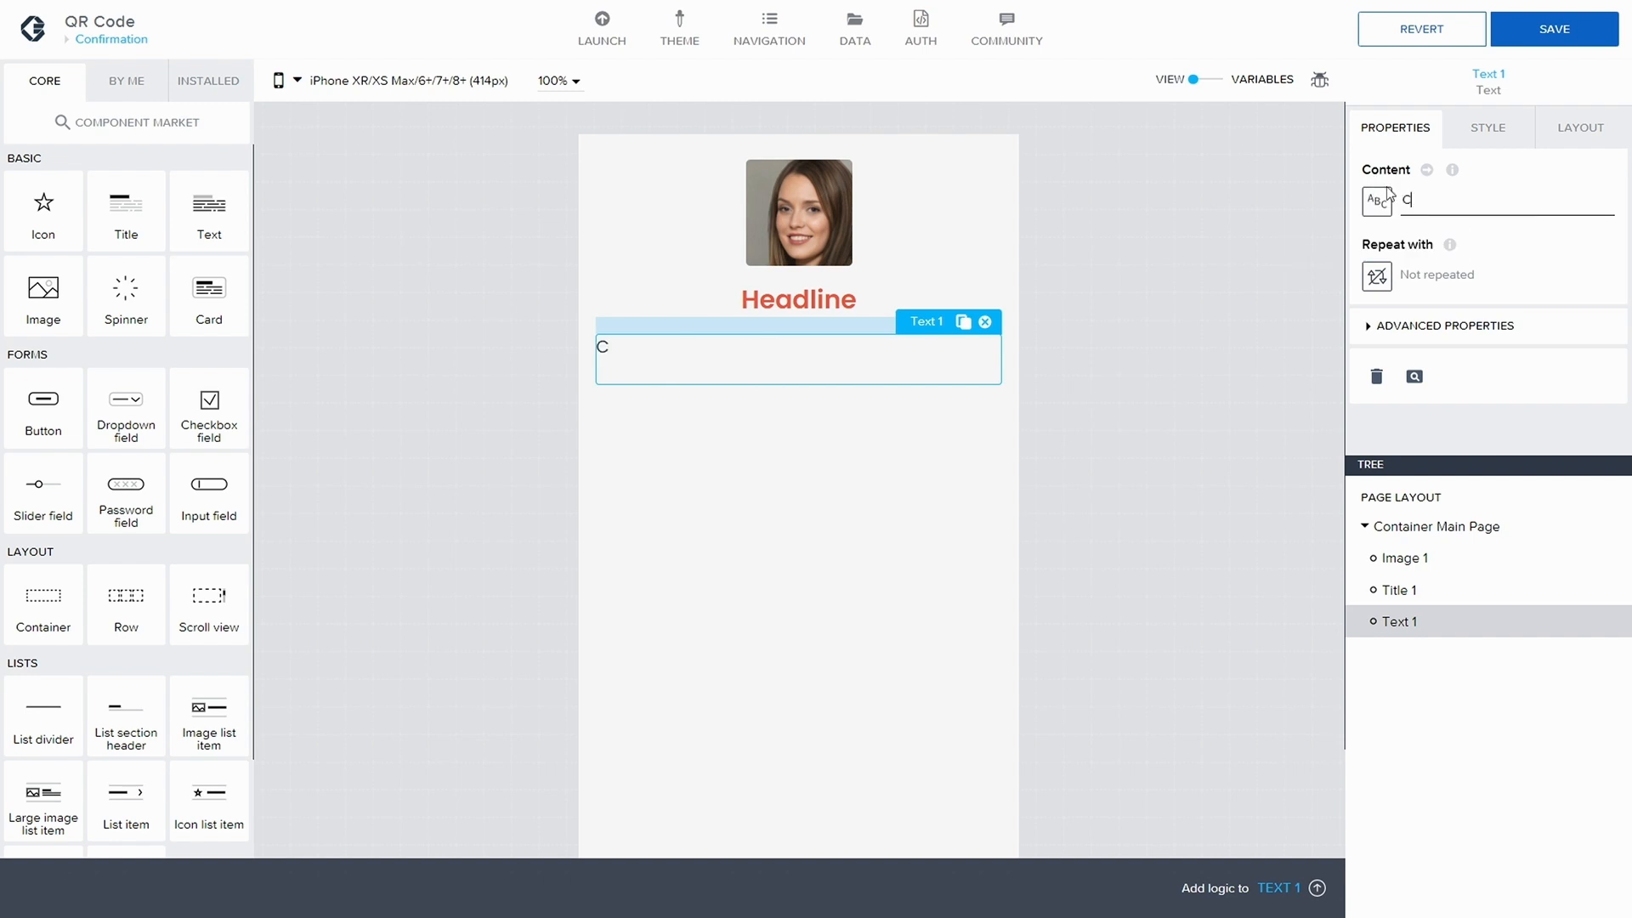
{"action": "type", "text": "heck in Succ"}
{"action": "key", "text": "BackSpace"}
{"action": "key", "text": "BackSpace"}
{"action": "key", "text": "BackSpace"}
{"action": "key", "text": "BackSpace"}
{"action": "type", "text": "successfully!"}
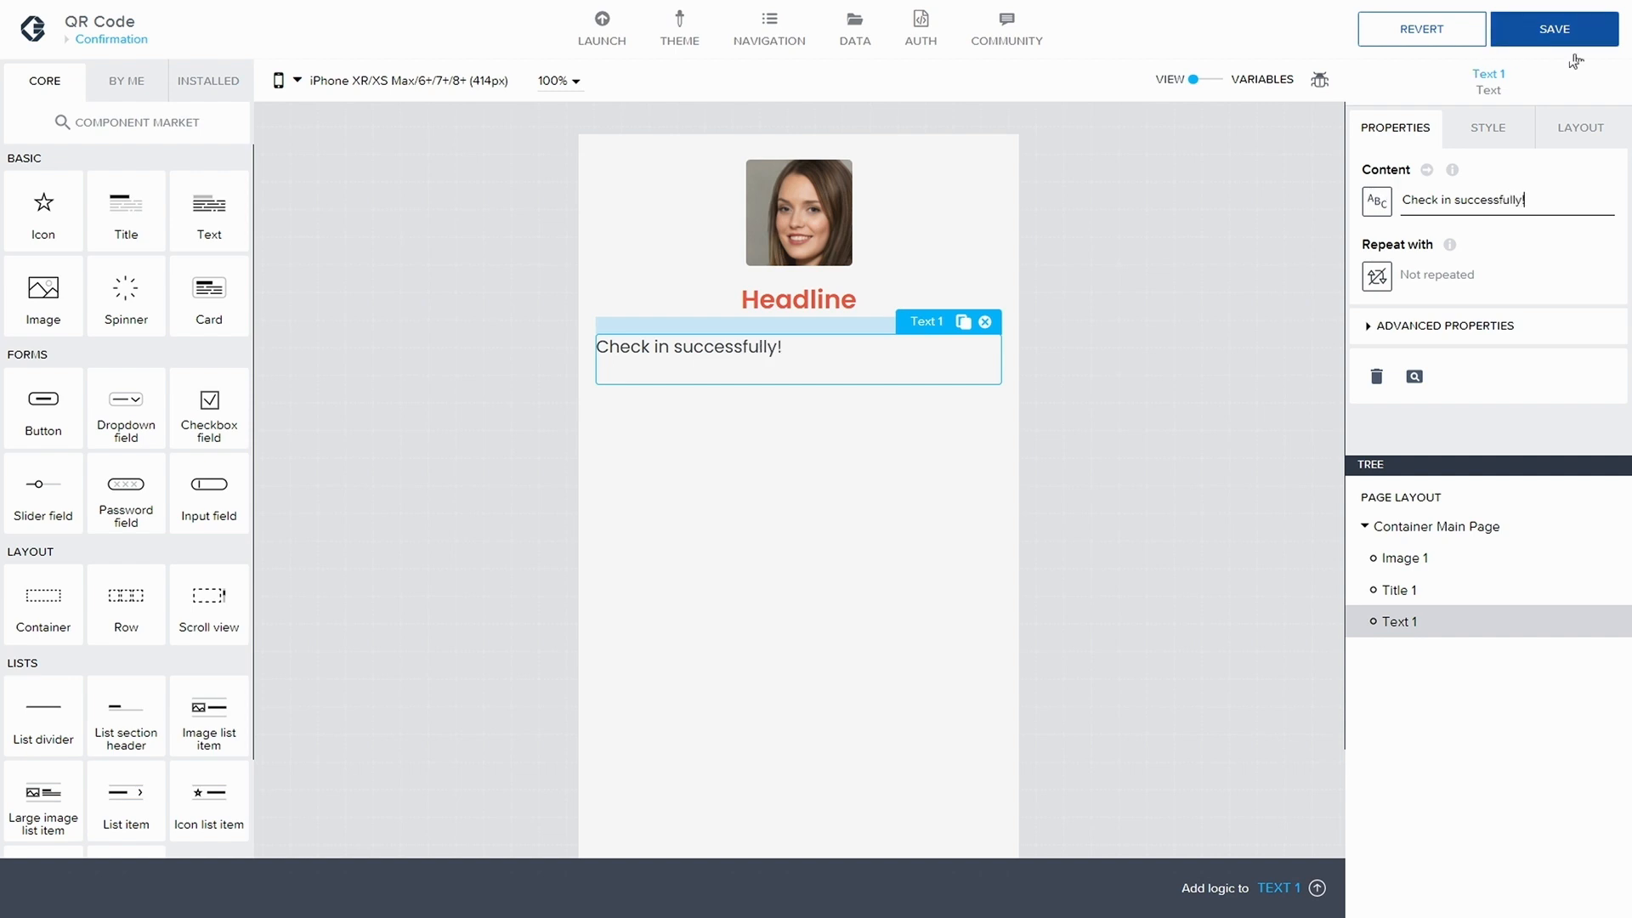
- Set Text 1's text alignment to center and save the app
{"action": "left_click", "coordinate": [1584, 127]}
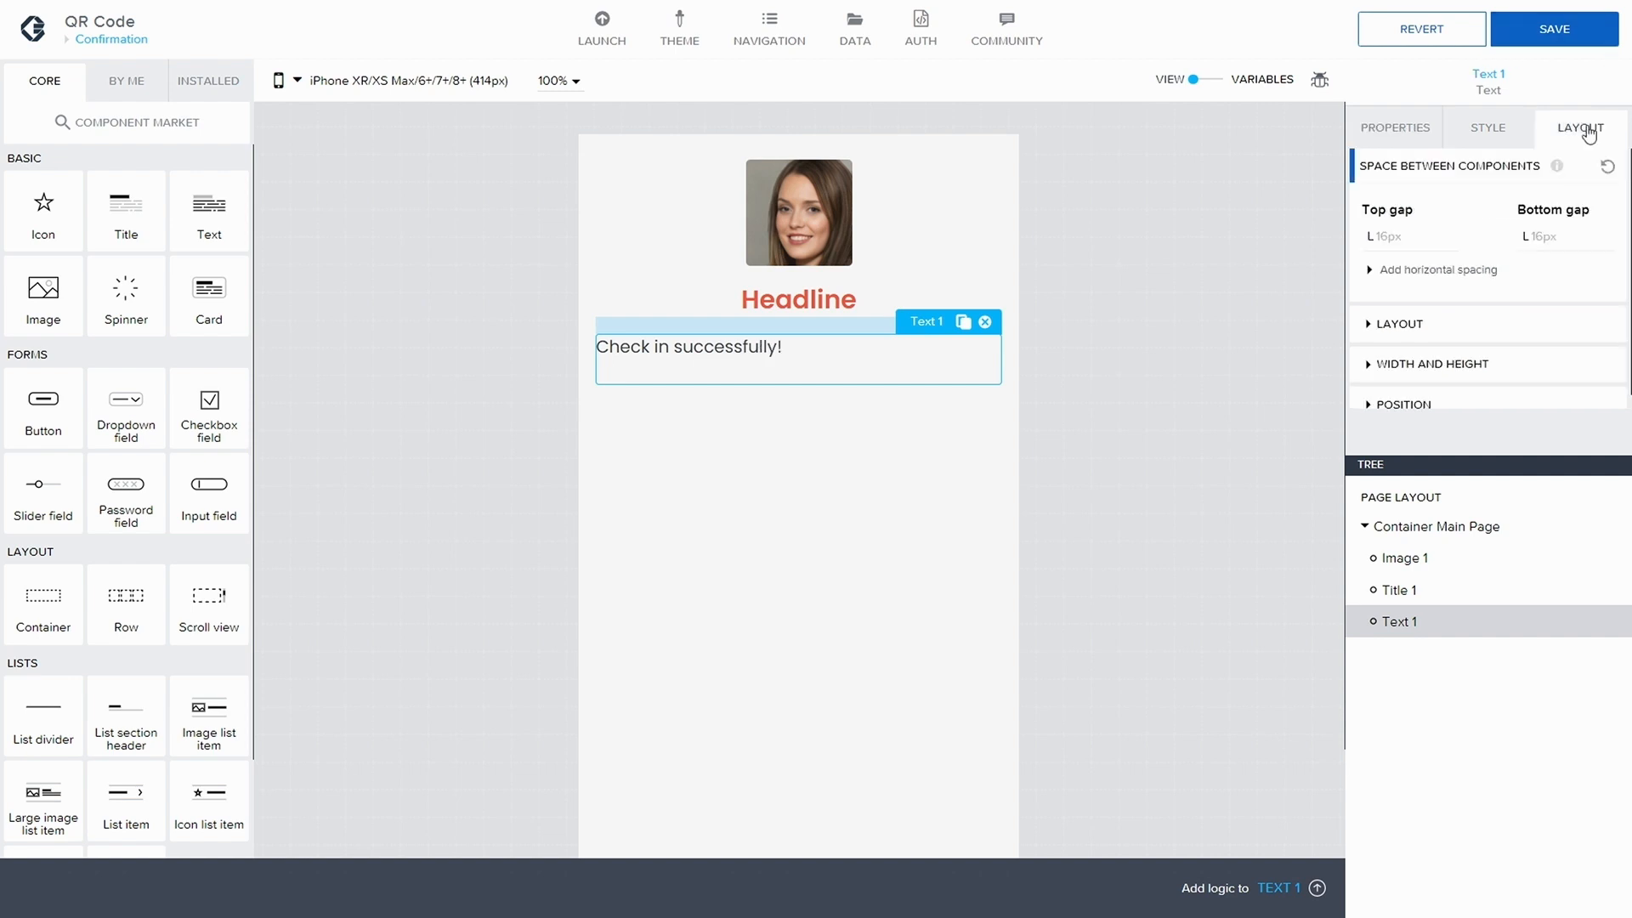
{"action": "left_click", "coordinate": [1411, 324]}
{"action": "left_click", "coordinate": [1445, 394]}
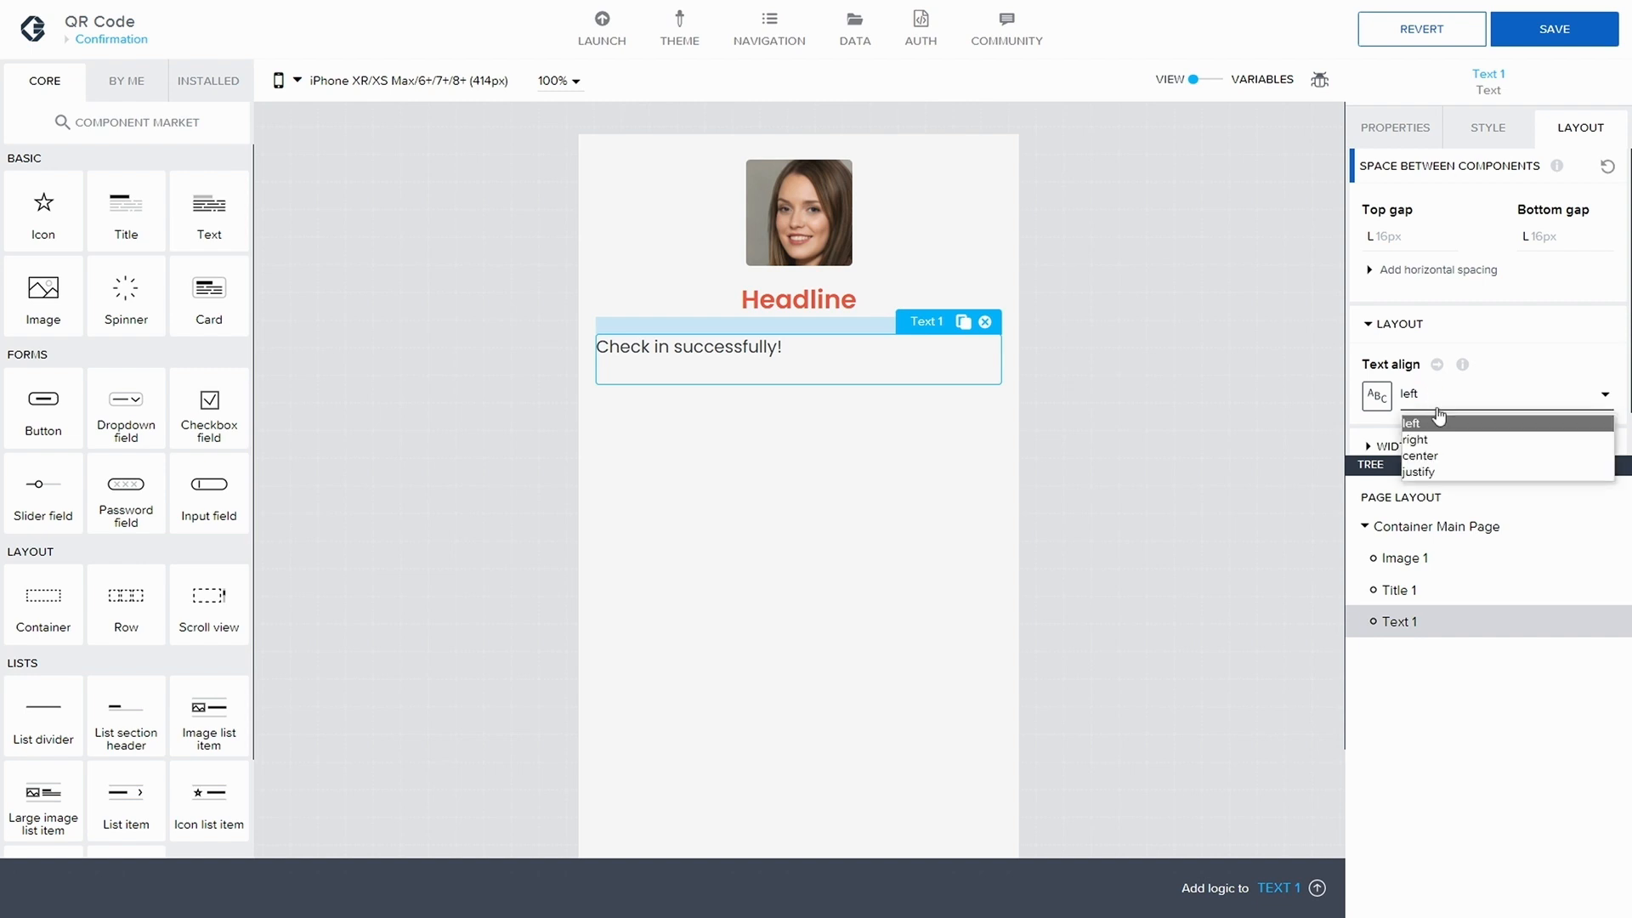
{"action": "left_click", "coordinate": [1441, 456]}
{"action": "left_click", "coordinate": [1546, 29]}
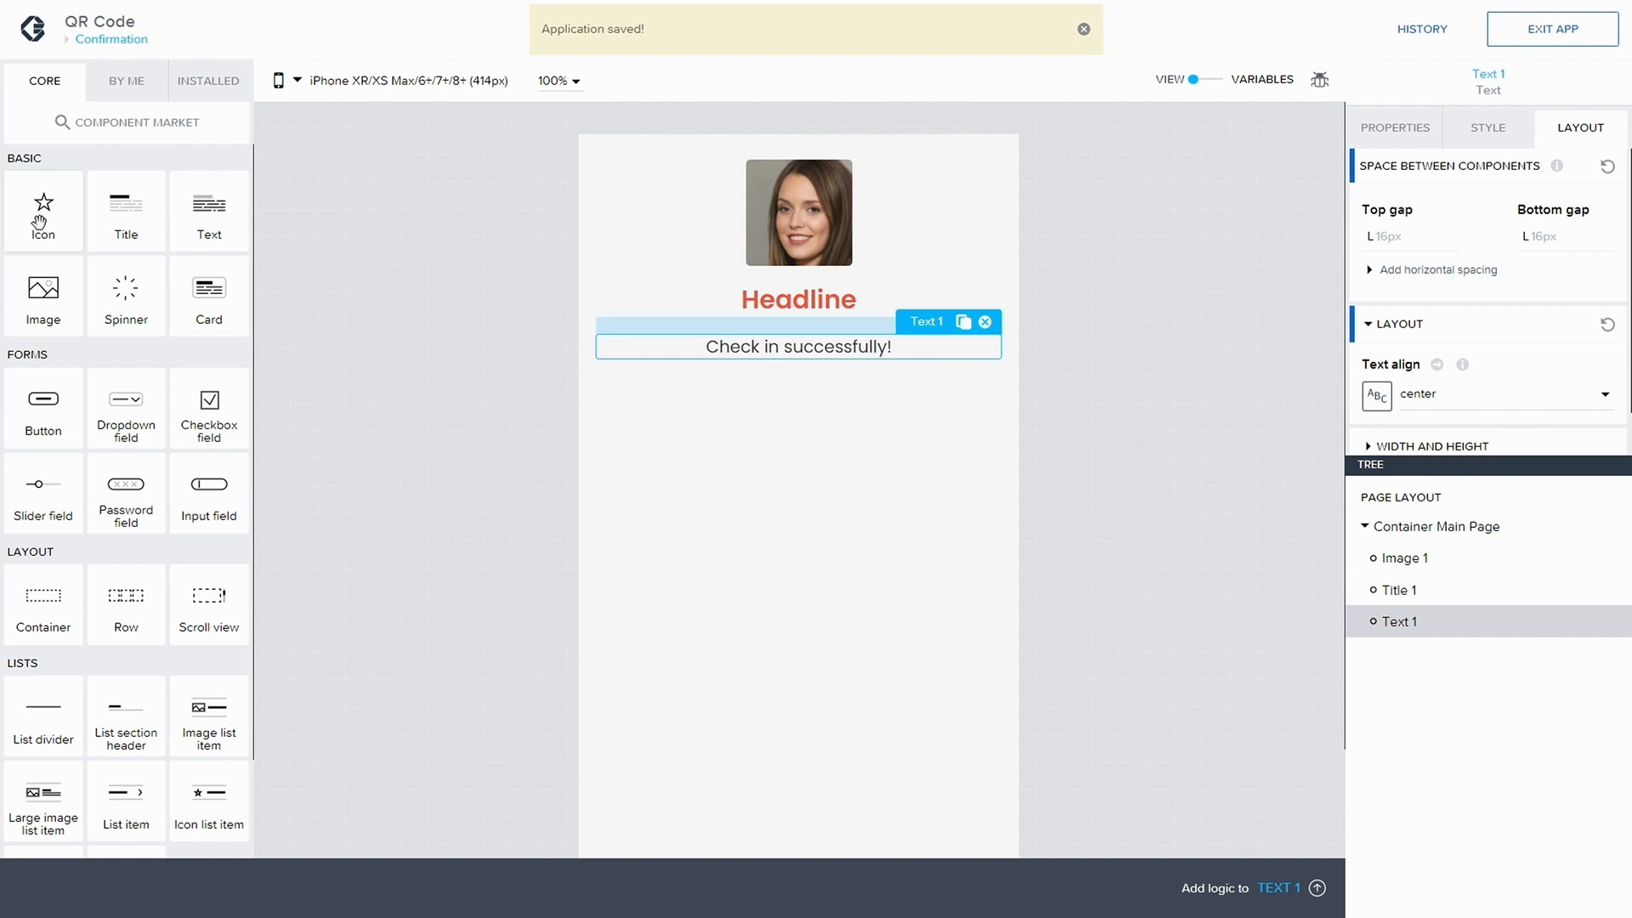
- Insert an icon between Title 1 and Text 1, set it to the check-circle symbol and save the app
{"action": "left_click_drag", "start_coordinate": [41, 223], "coordinate": [1479, 614]}
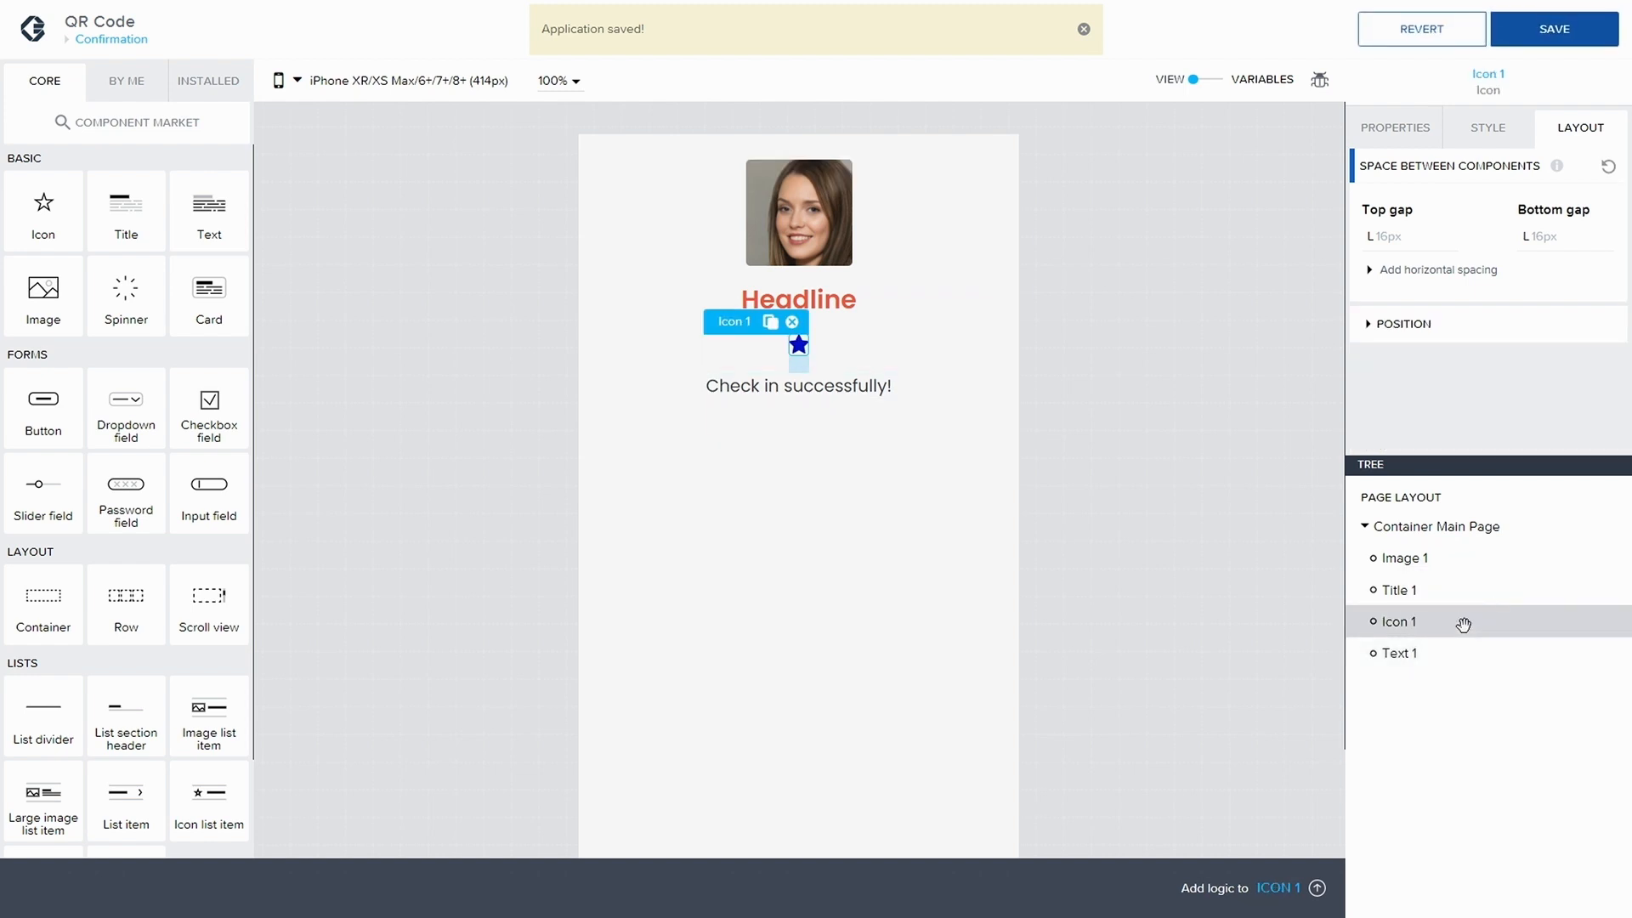
{"action": "left_click", "coordinate": [1396, 129]}
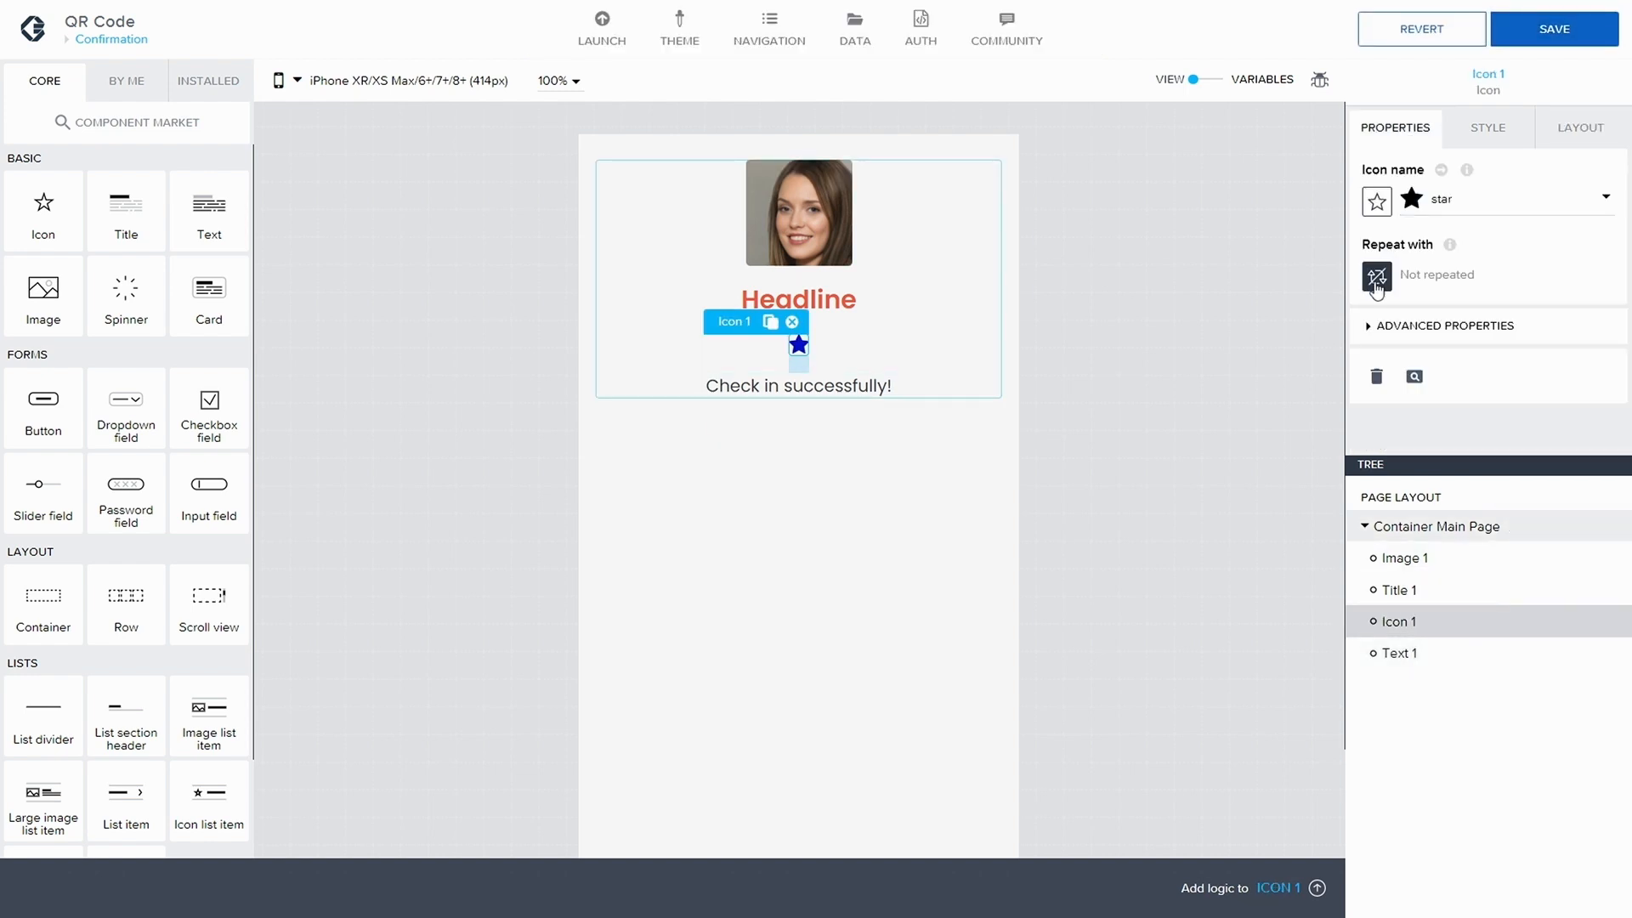
{"action": "left_click", "coordinate": [1412, 202]}
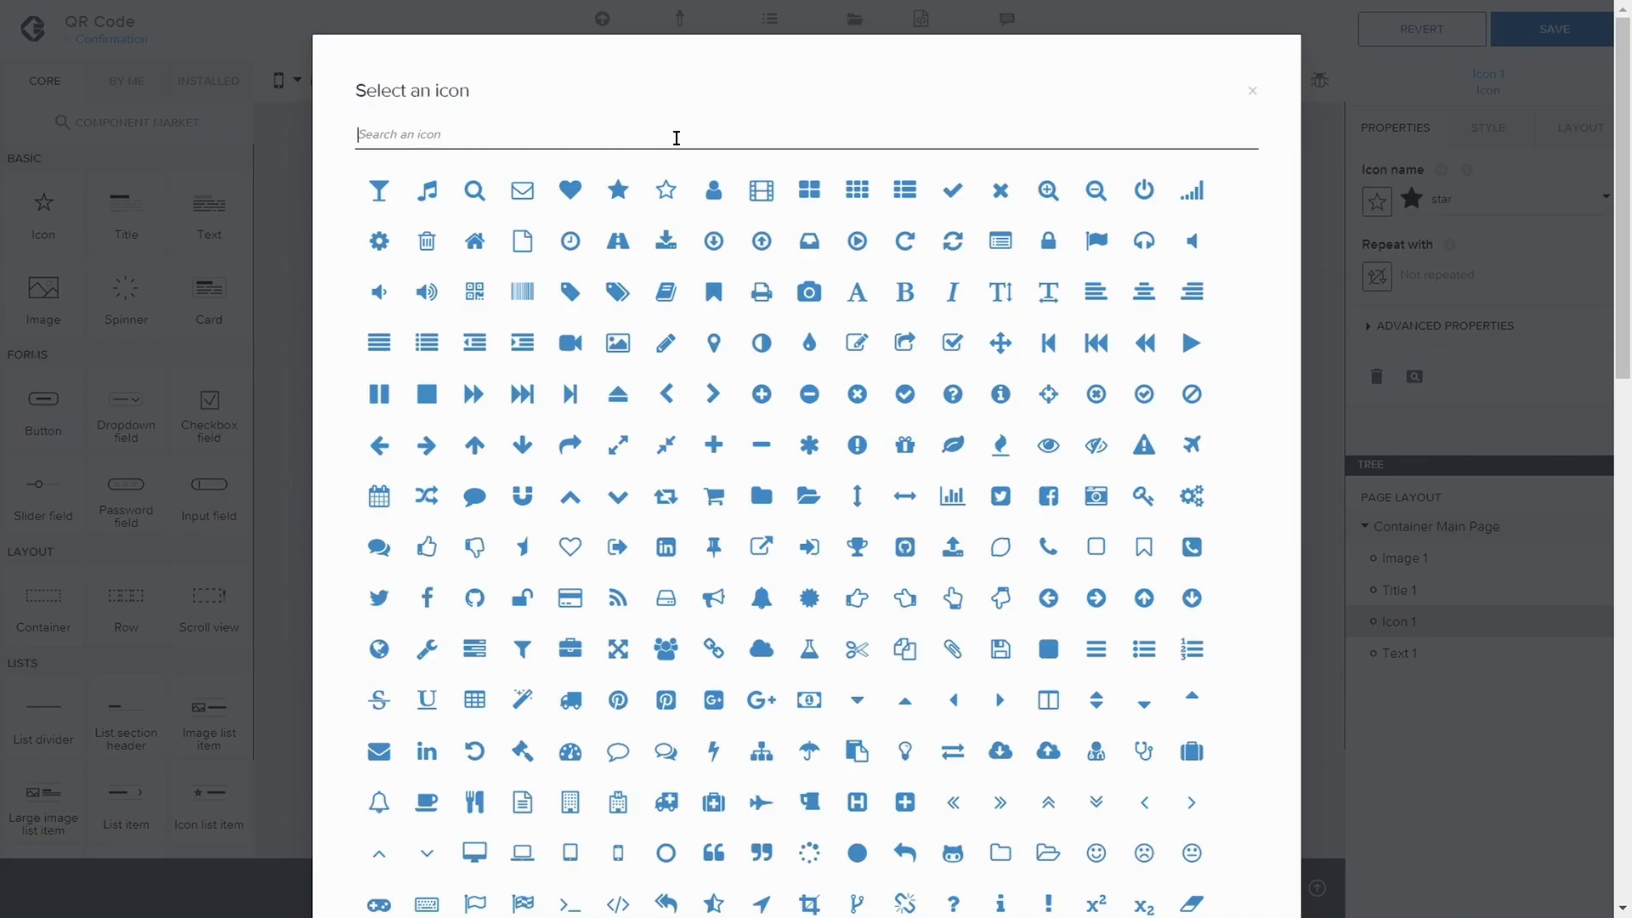
{"action": "type", "text": "q"}
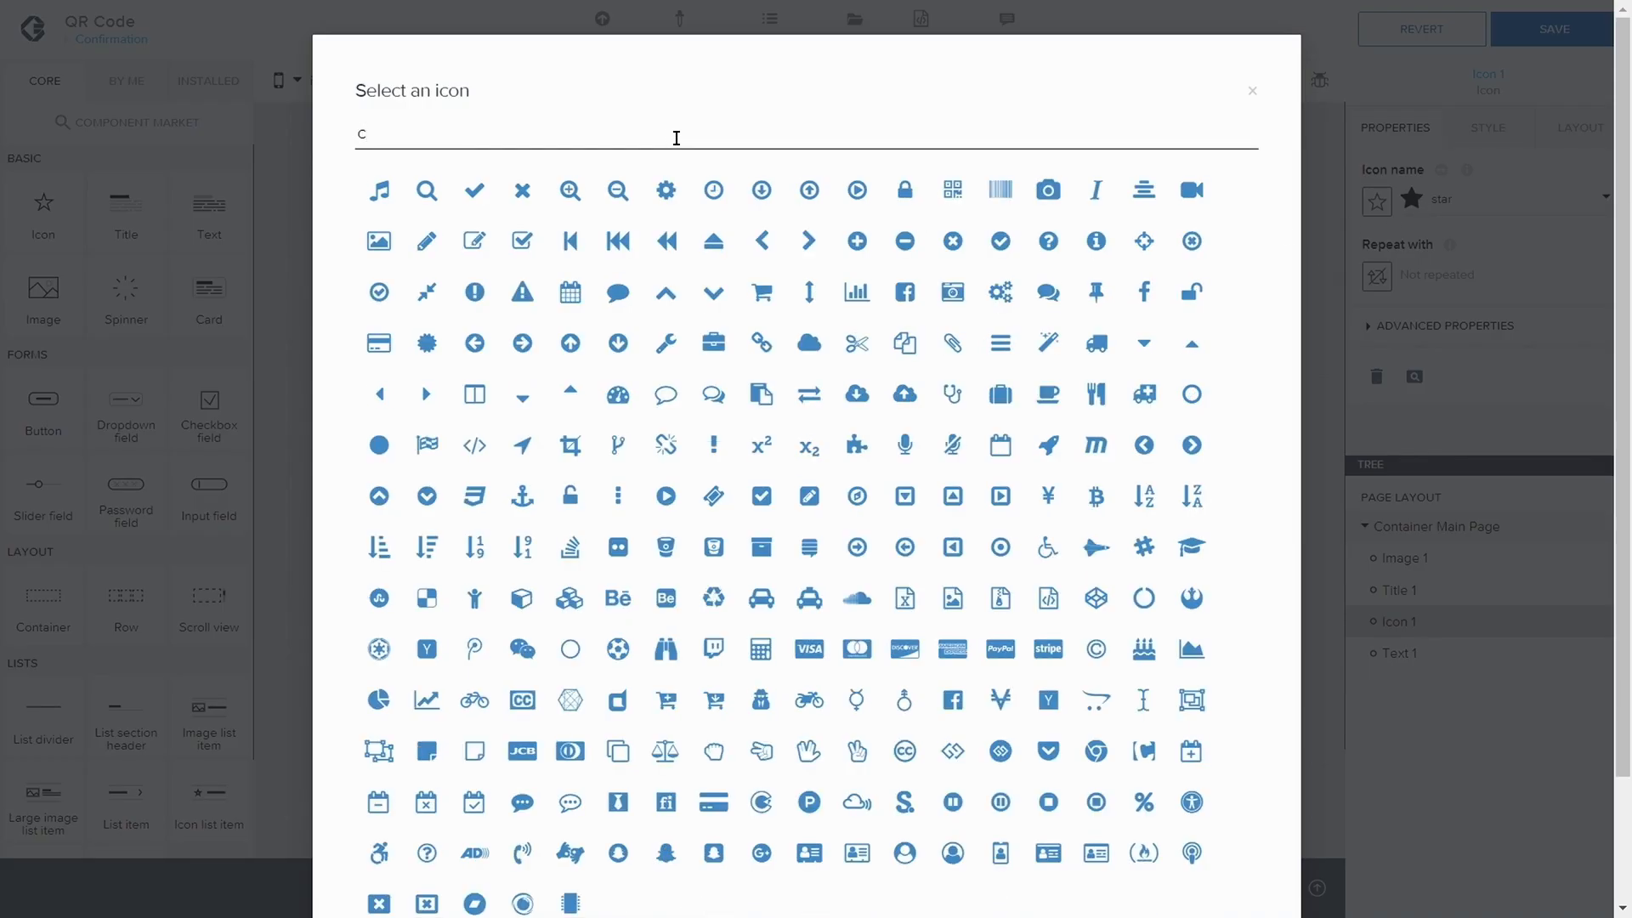
{"action": "type", "text": "heck"}
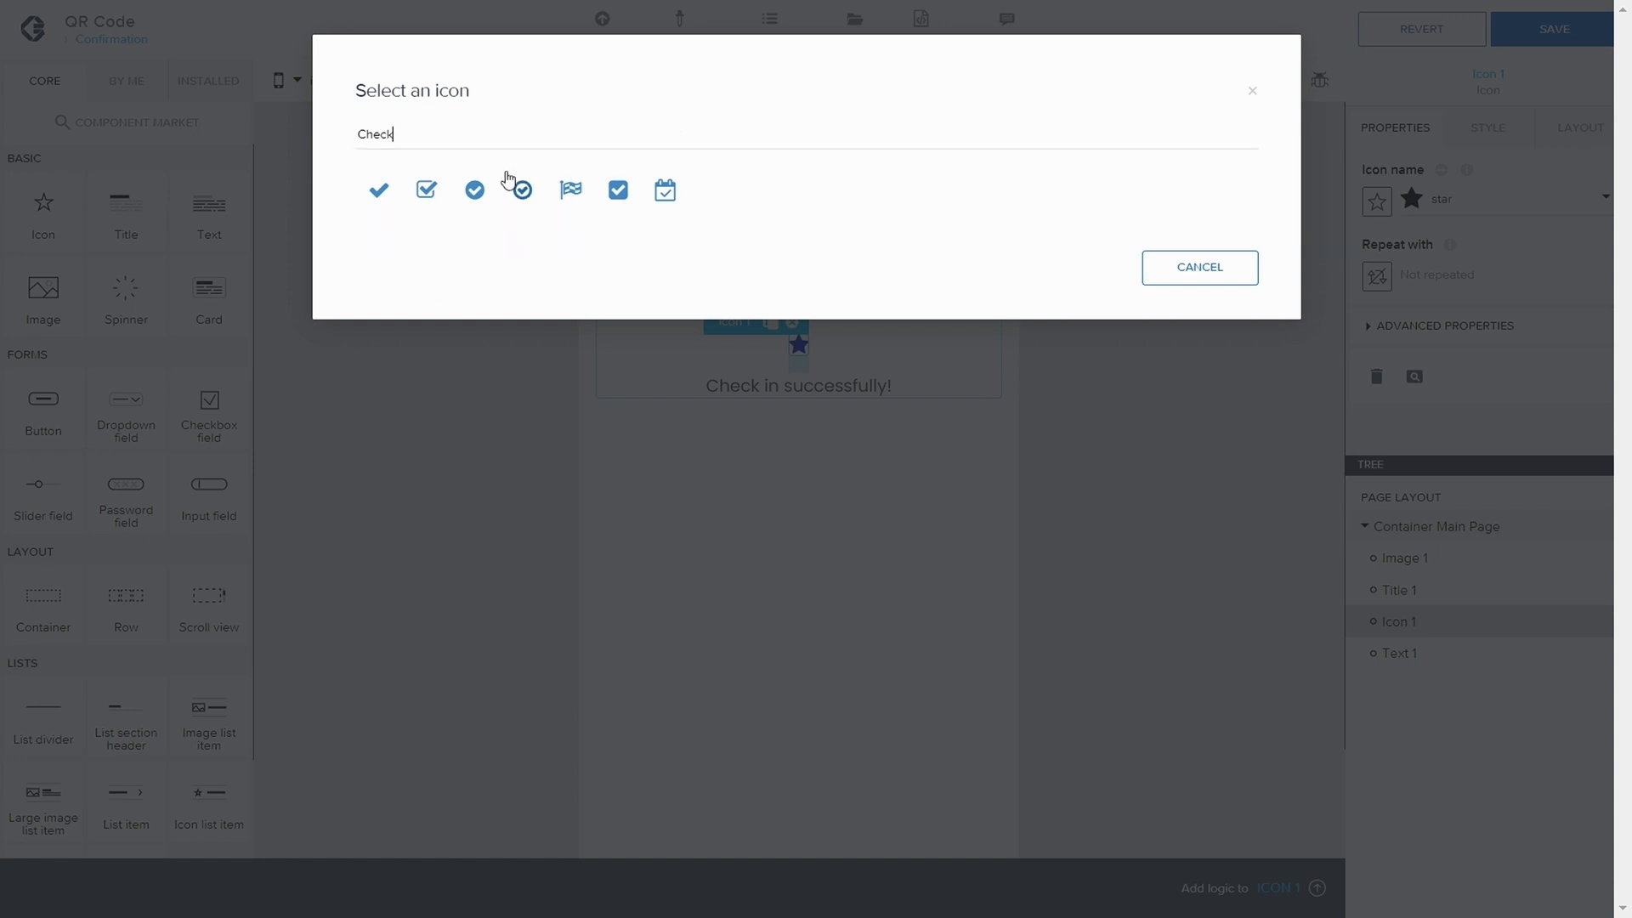
{"action": "type", "text": "-ch"}
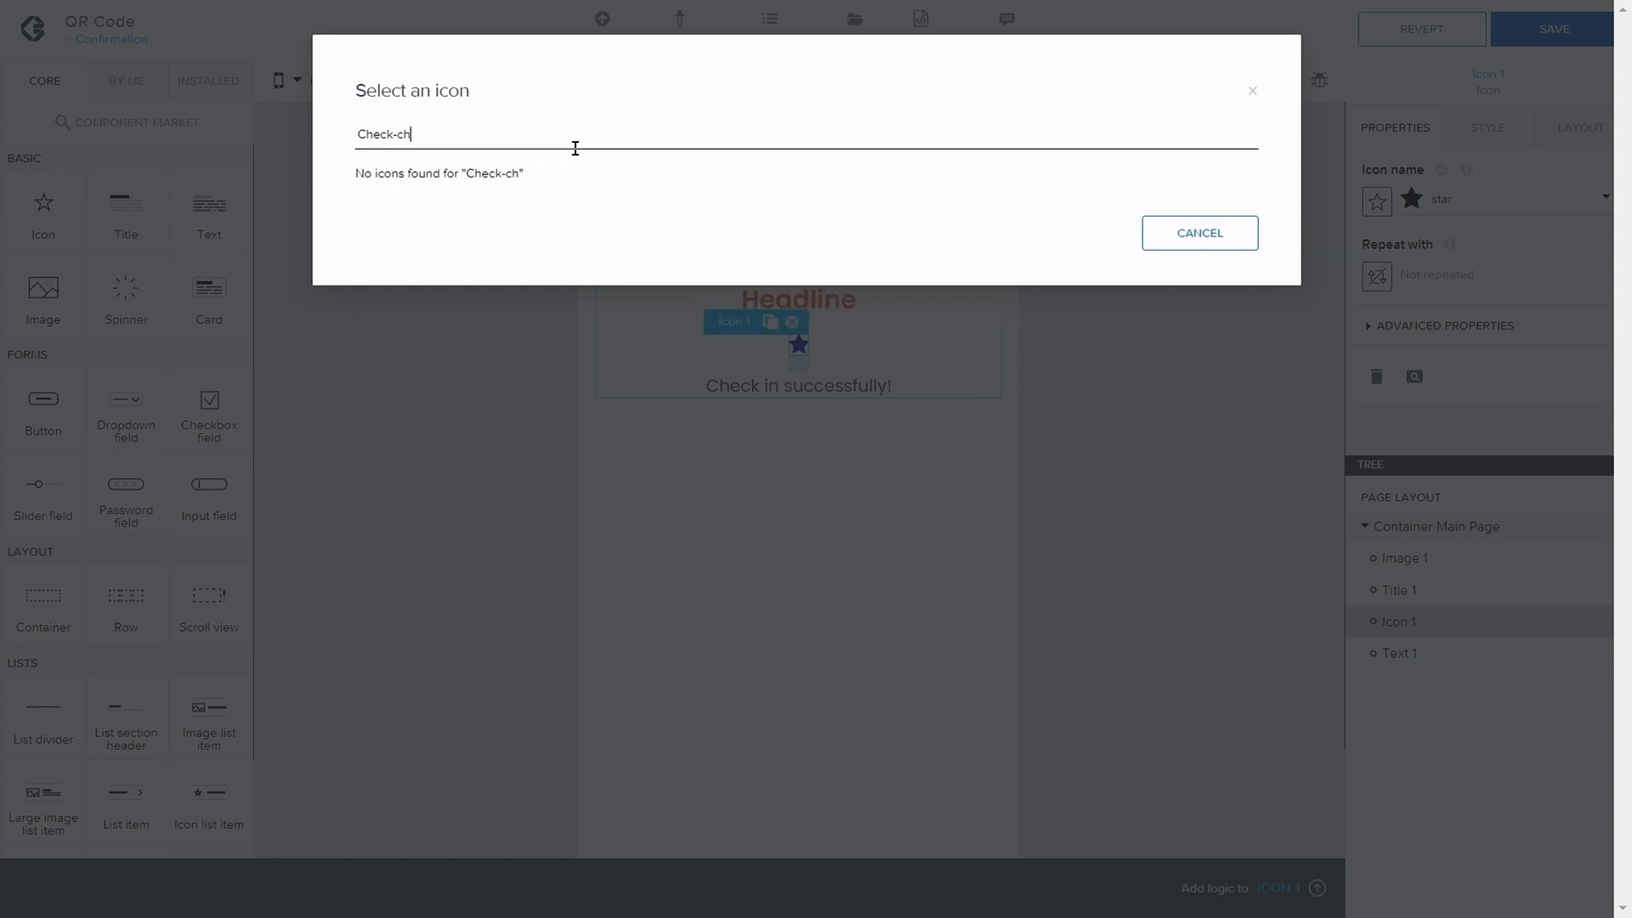
{"action": "key", "text": "BackSpace"}
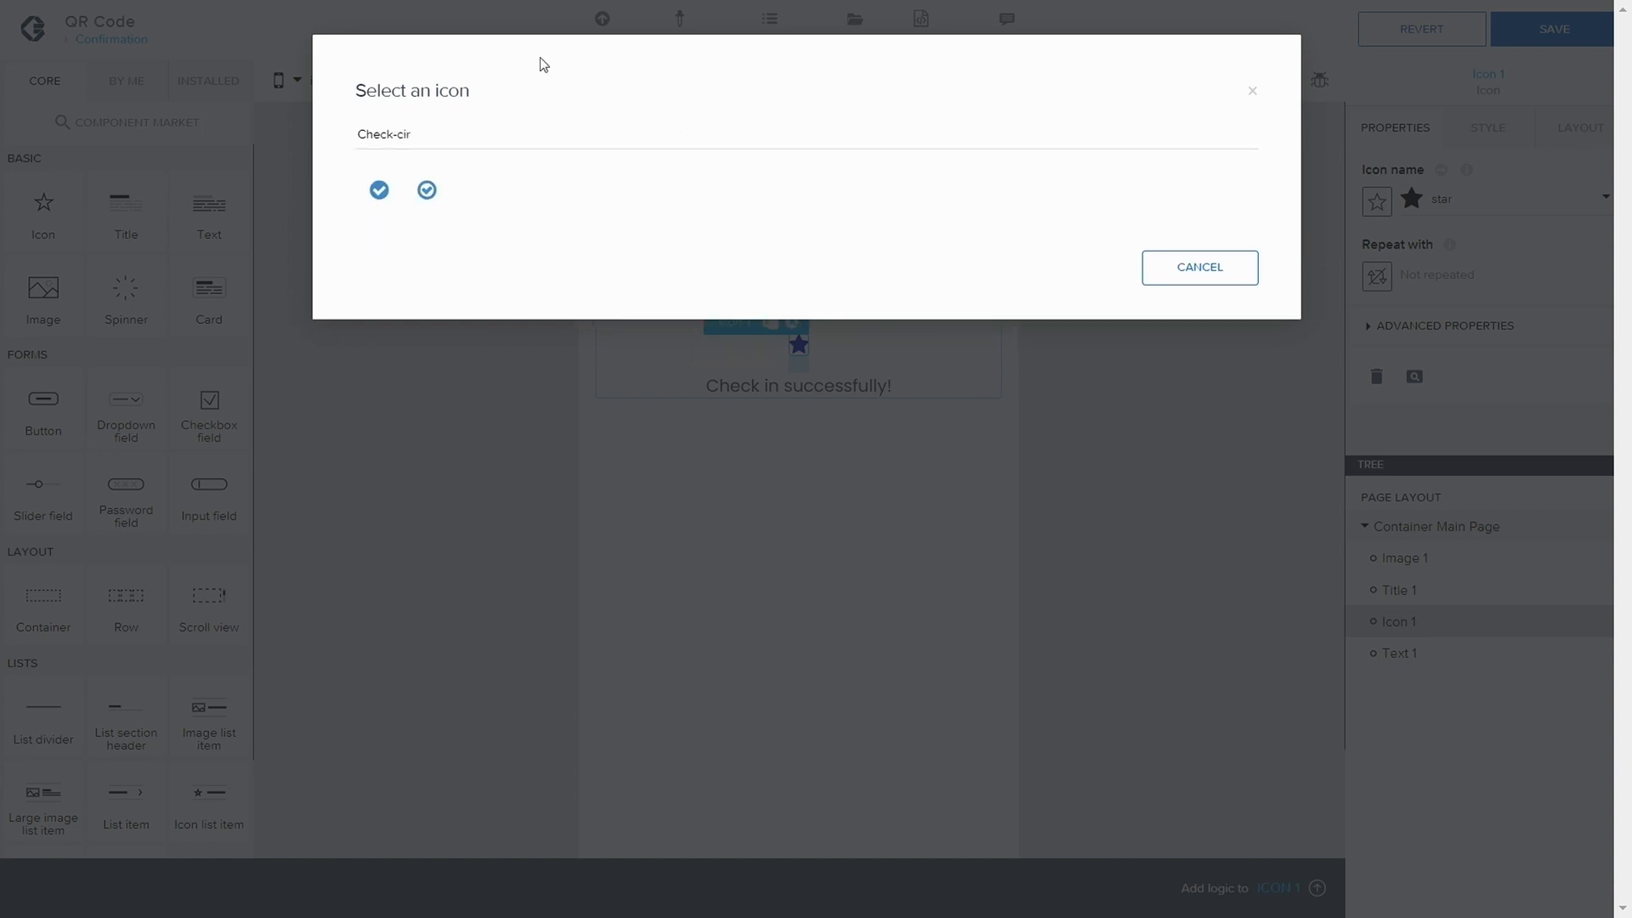
{"action": "left_click", "coordinate": [409, 191]}
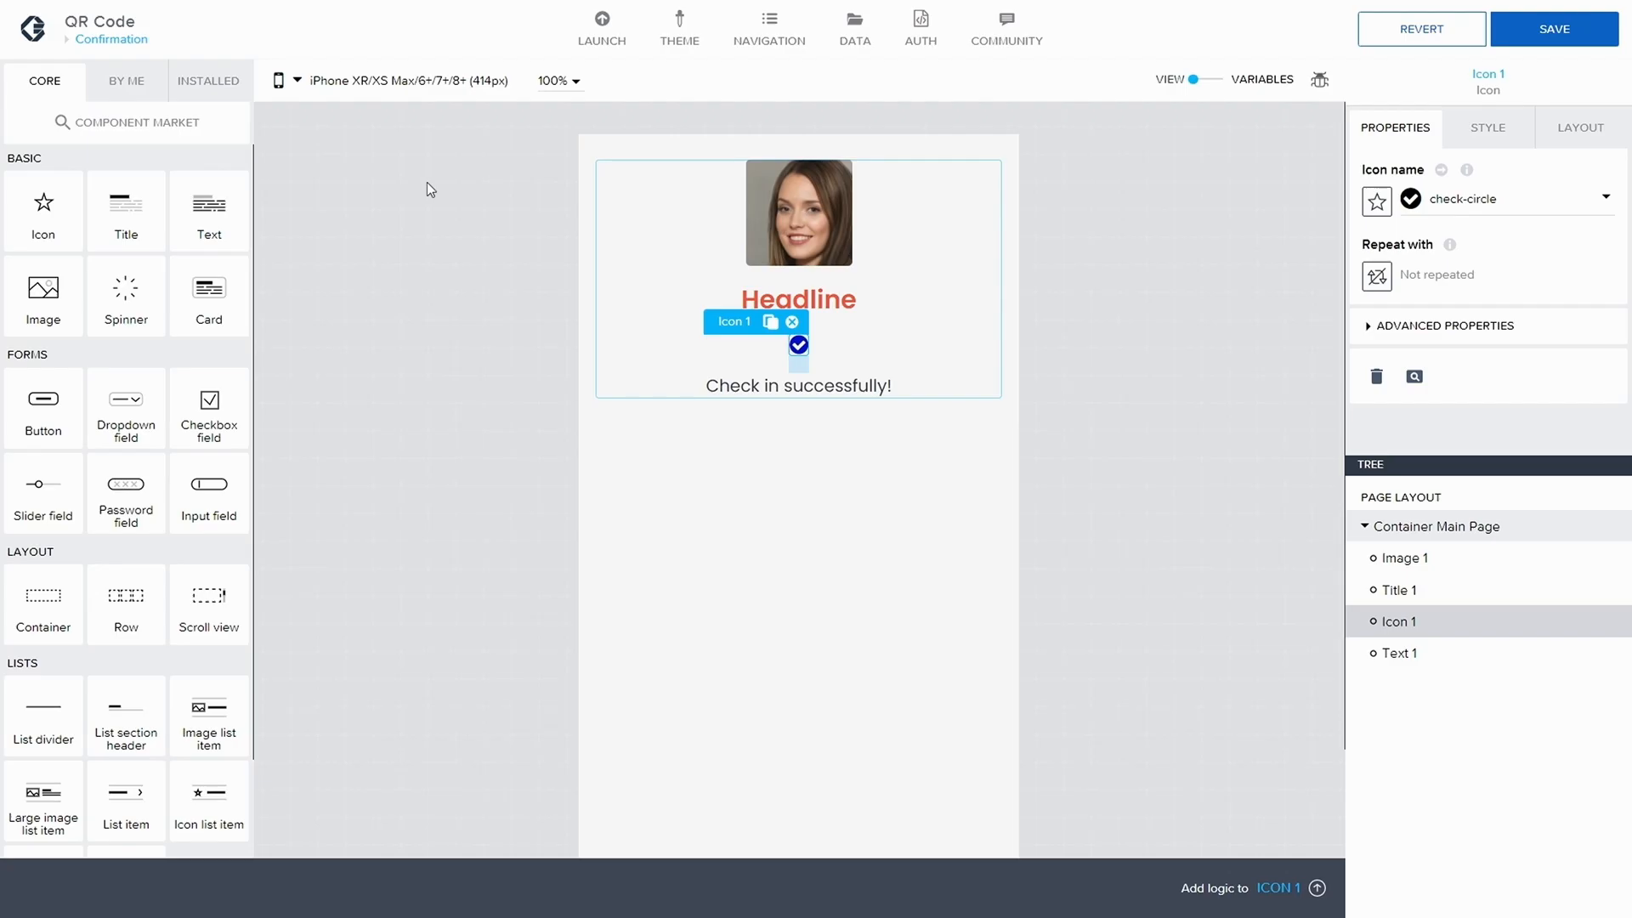
{"action": "left_click", "coordinate": [1499, 42]}
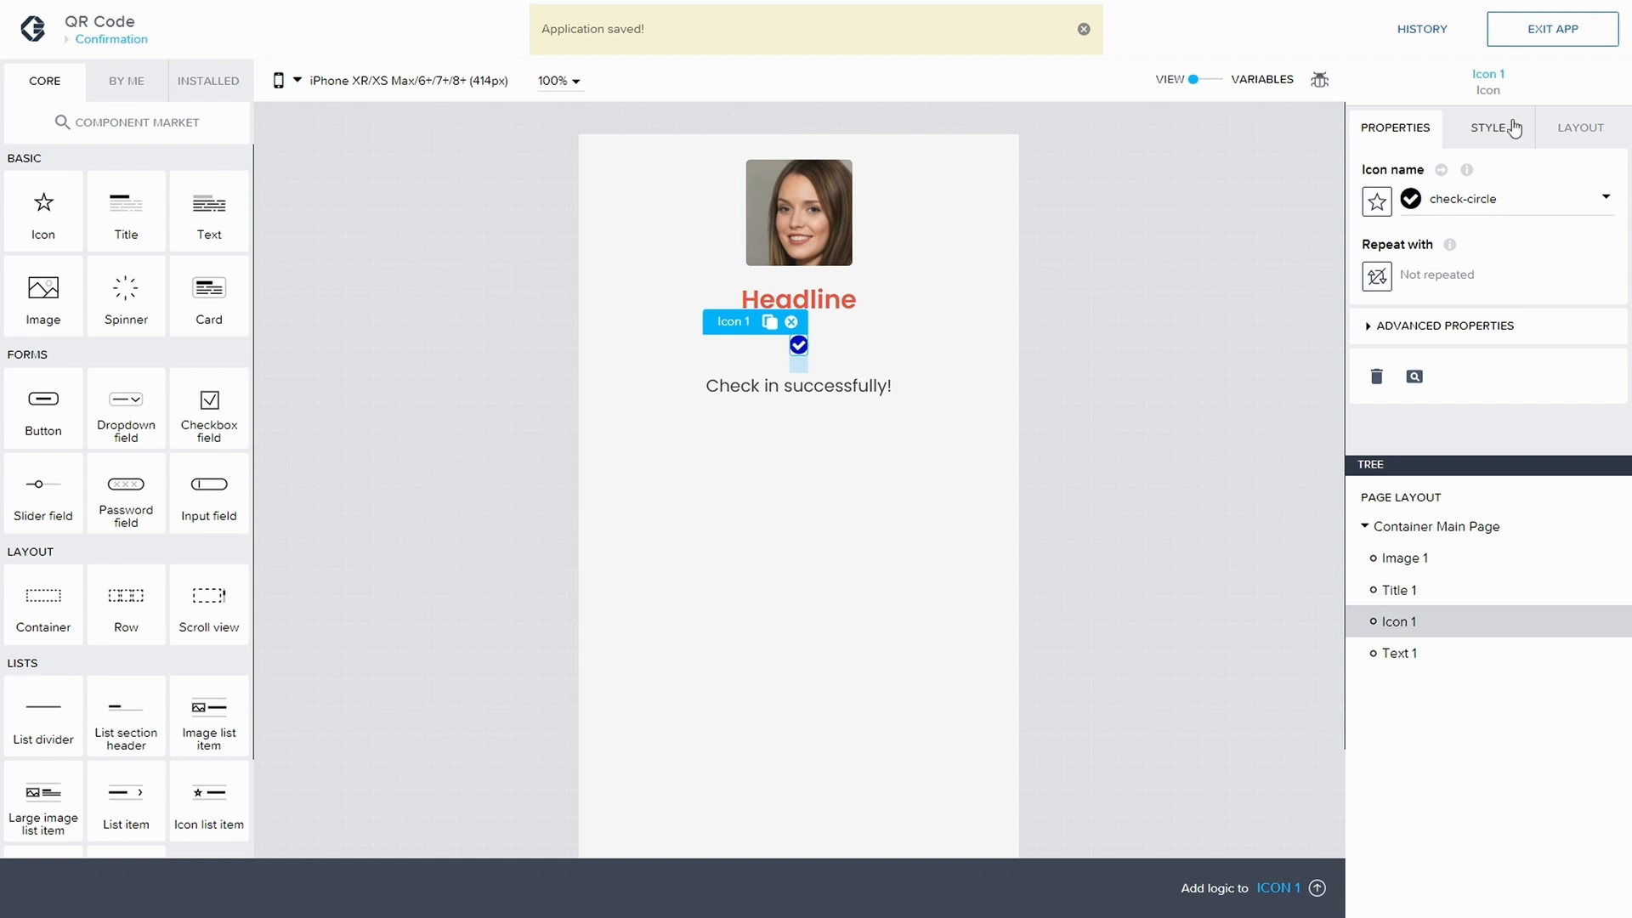
- Apply the Navigation style to Icon 1
{"action": "left_click", "coordinate": [1505, 136]}
{"action": "scroll", "coordinate": [1569, 253], "scroll_direction": "down", "scroll_amount": 1}
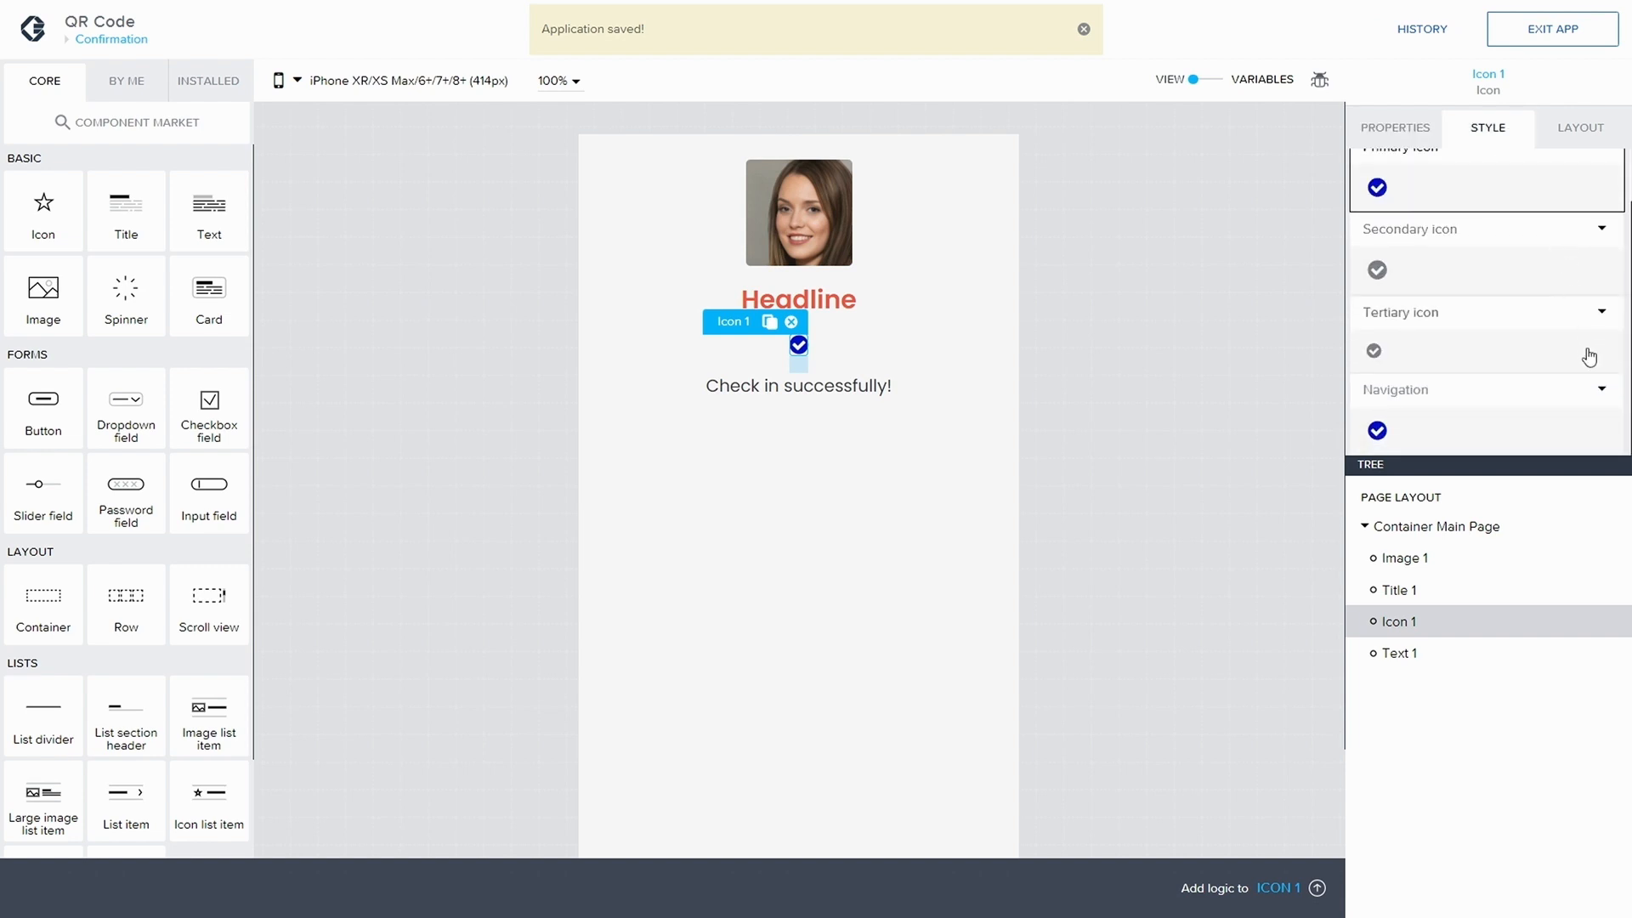
{"action": "left_click", "coordinate": [1563, 400]}
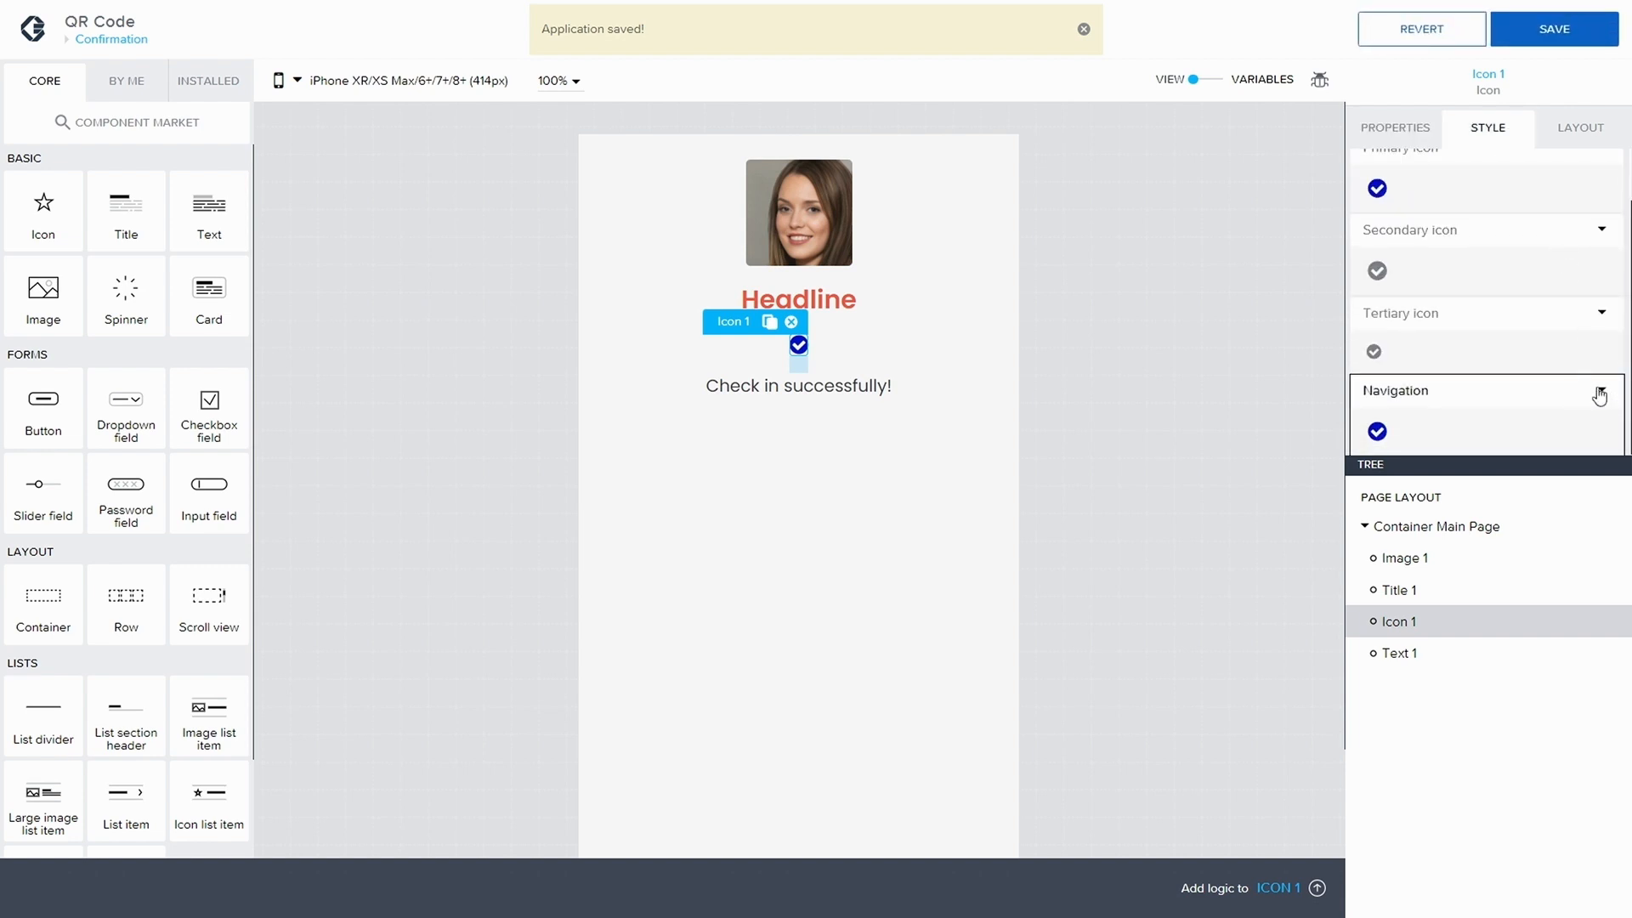
- Create a new style class named "Ok" for Icon 1 based on the Navigation style and save the app
{"action": "left_click", "coordinate": [1597, 390]}
{"action": "left_click", "coordinate": [1493, 456]}
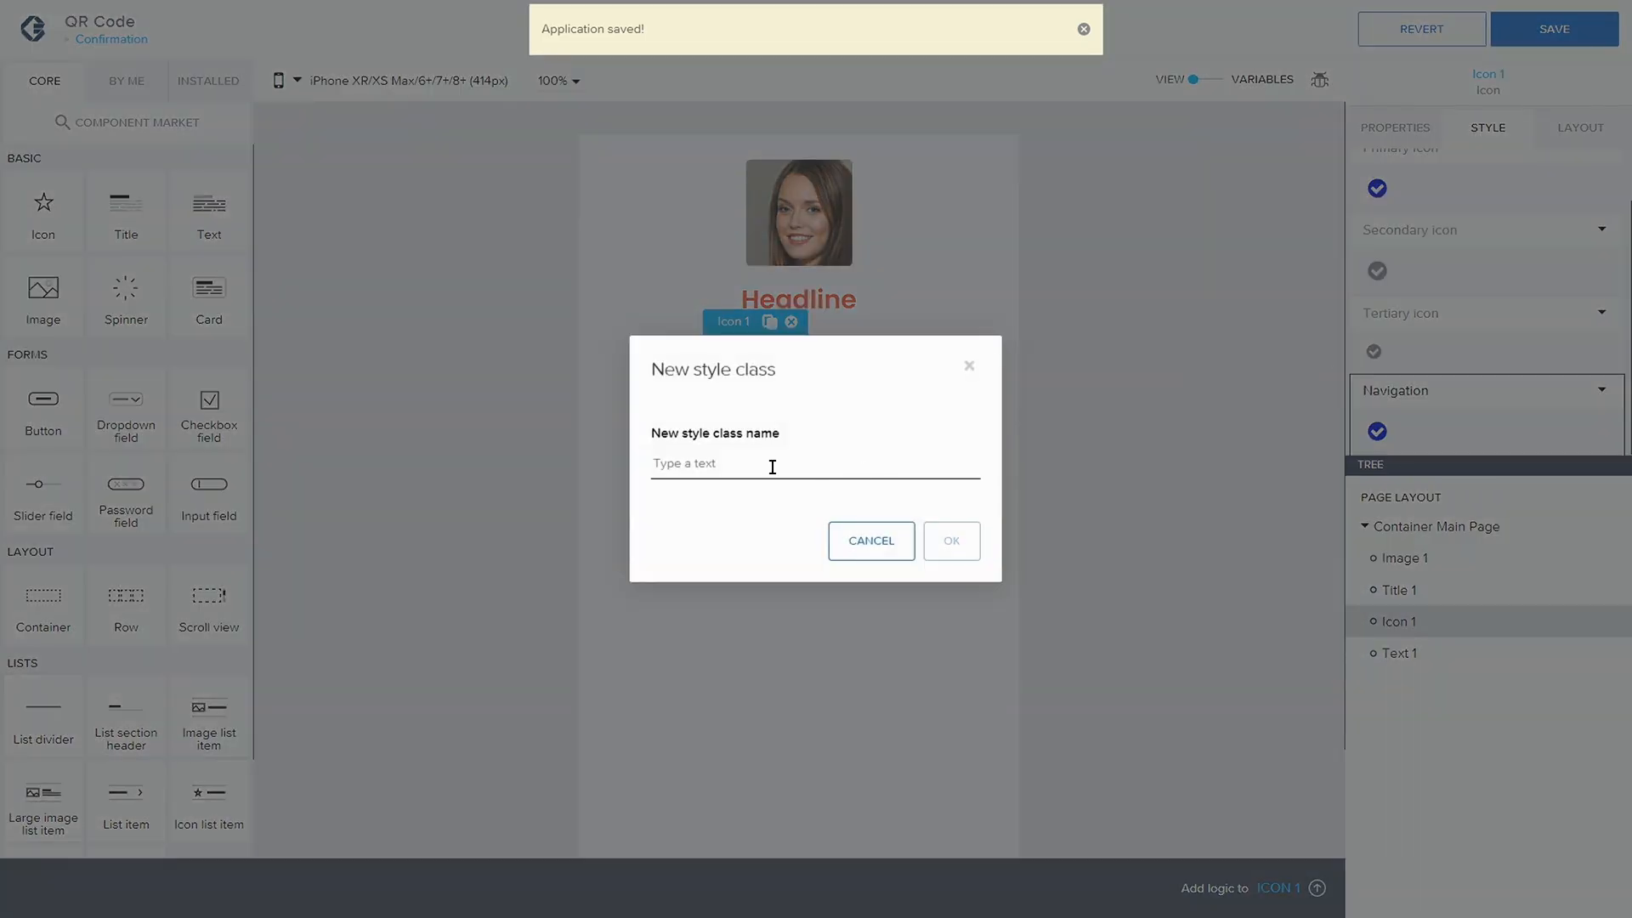
{"action": "type", "text": "Ok Code"}
{"action": "key", "text": "BackSpace"}
{"action": "key", "text": "BackSpace"}
{"action": "key", "text": "BackSpace"}
{"action": "key", "text": "BackSpace"}
{"action": "key", "text": "BackSpace"}
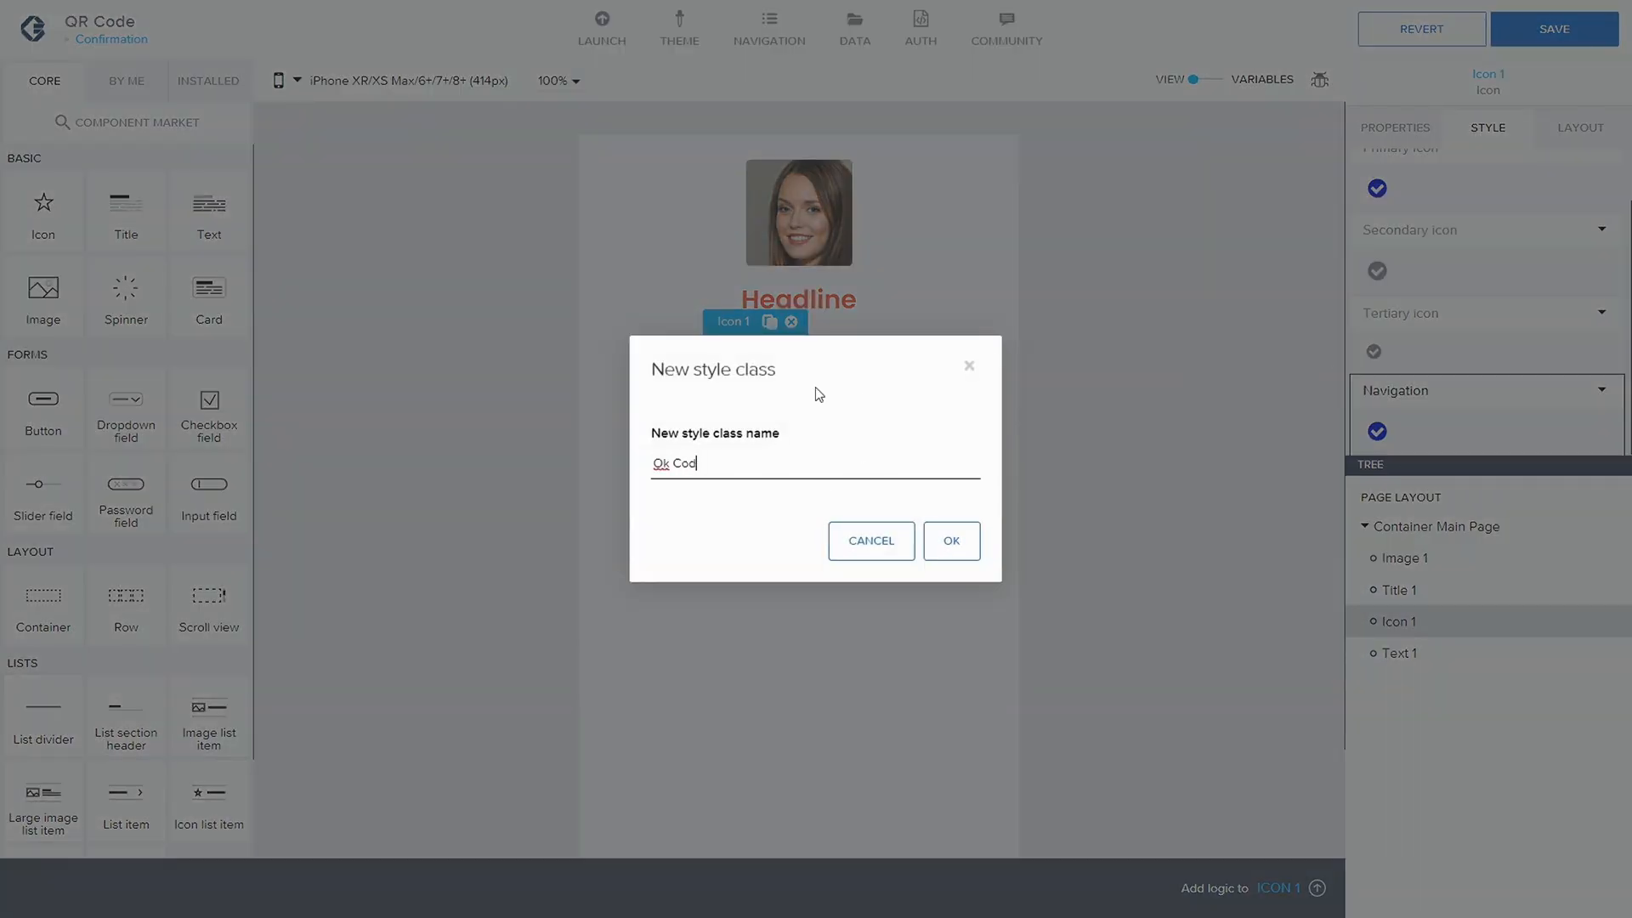
{"action": "left_click", "coordinate": [956, 548]}
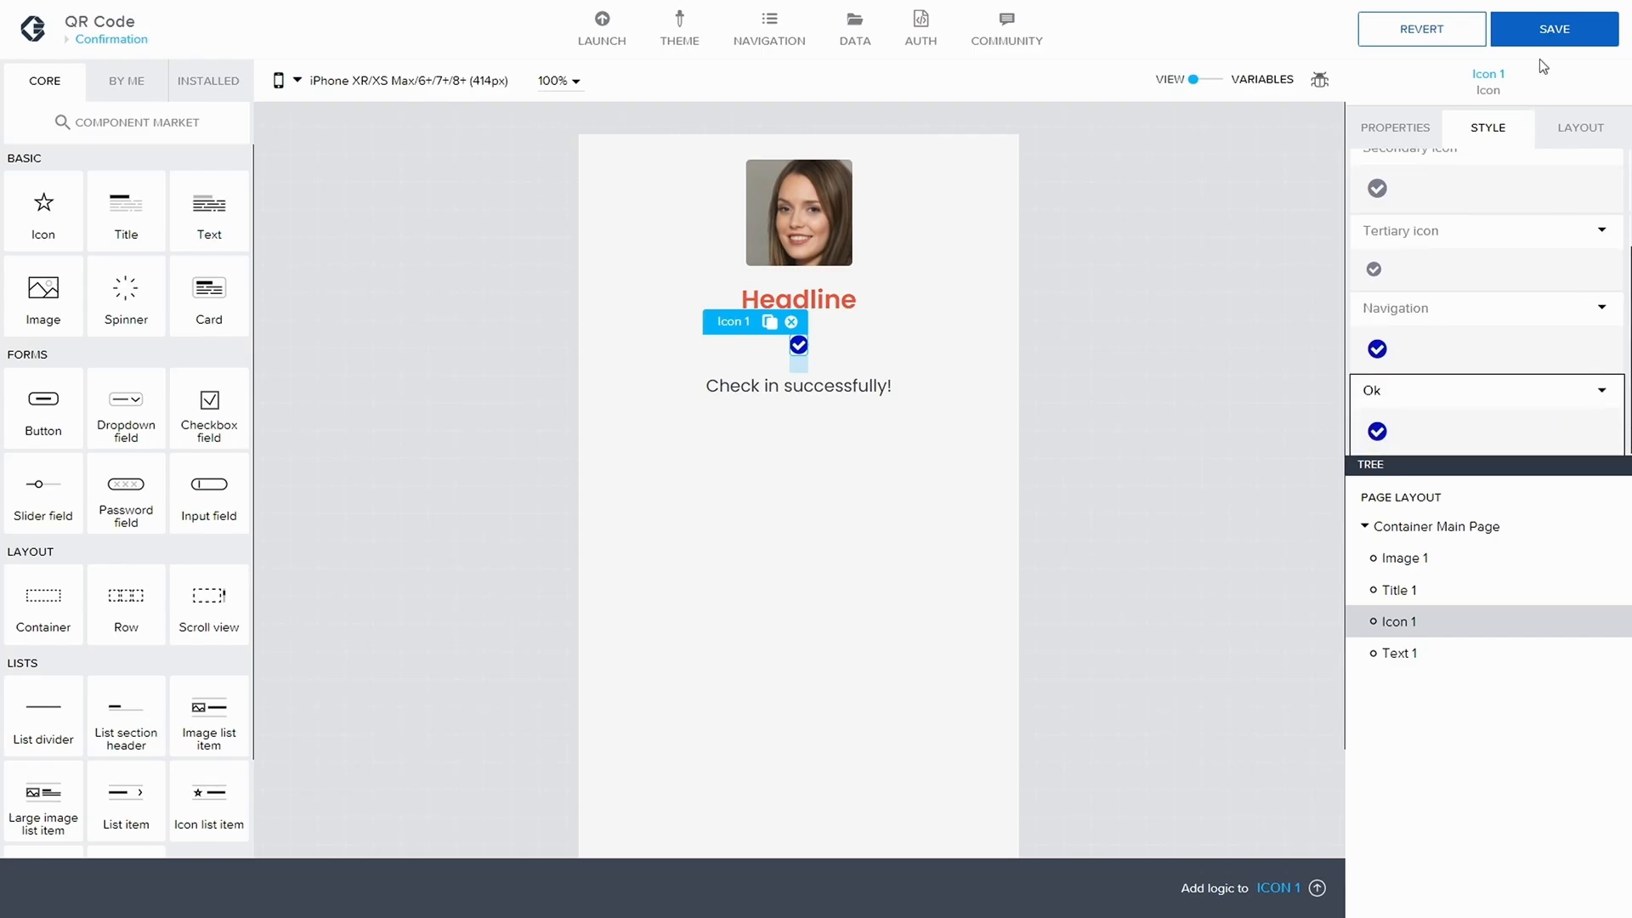
{"action": "left_click", "coordinate": [1601, 30]}
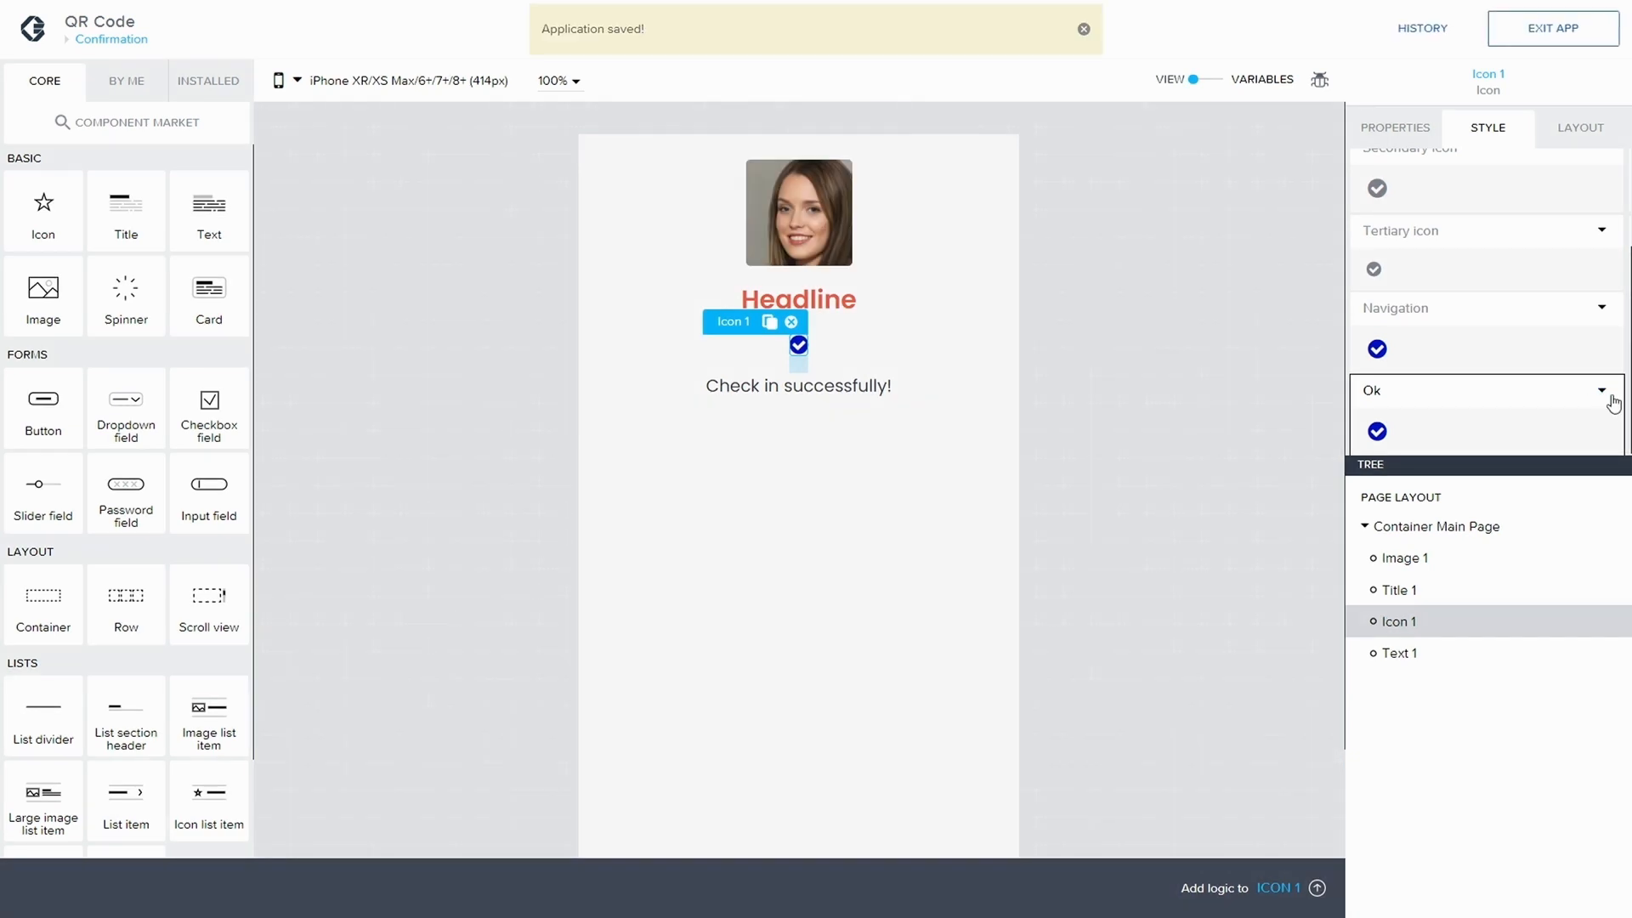
- Edit Icon 1's Ok style and set its color to the custom Orange palette
{"action": "left_click", "coordinate": [1601, 392]}
{"action": "left_click", "coordinate": [1445, 425]}
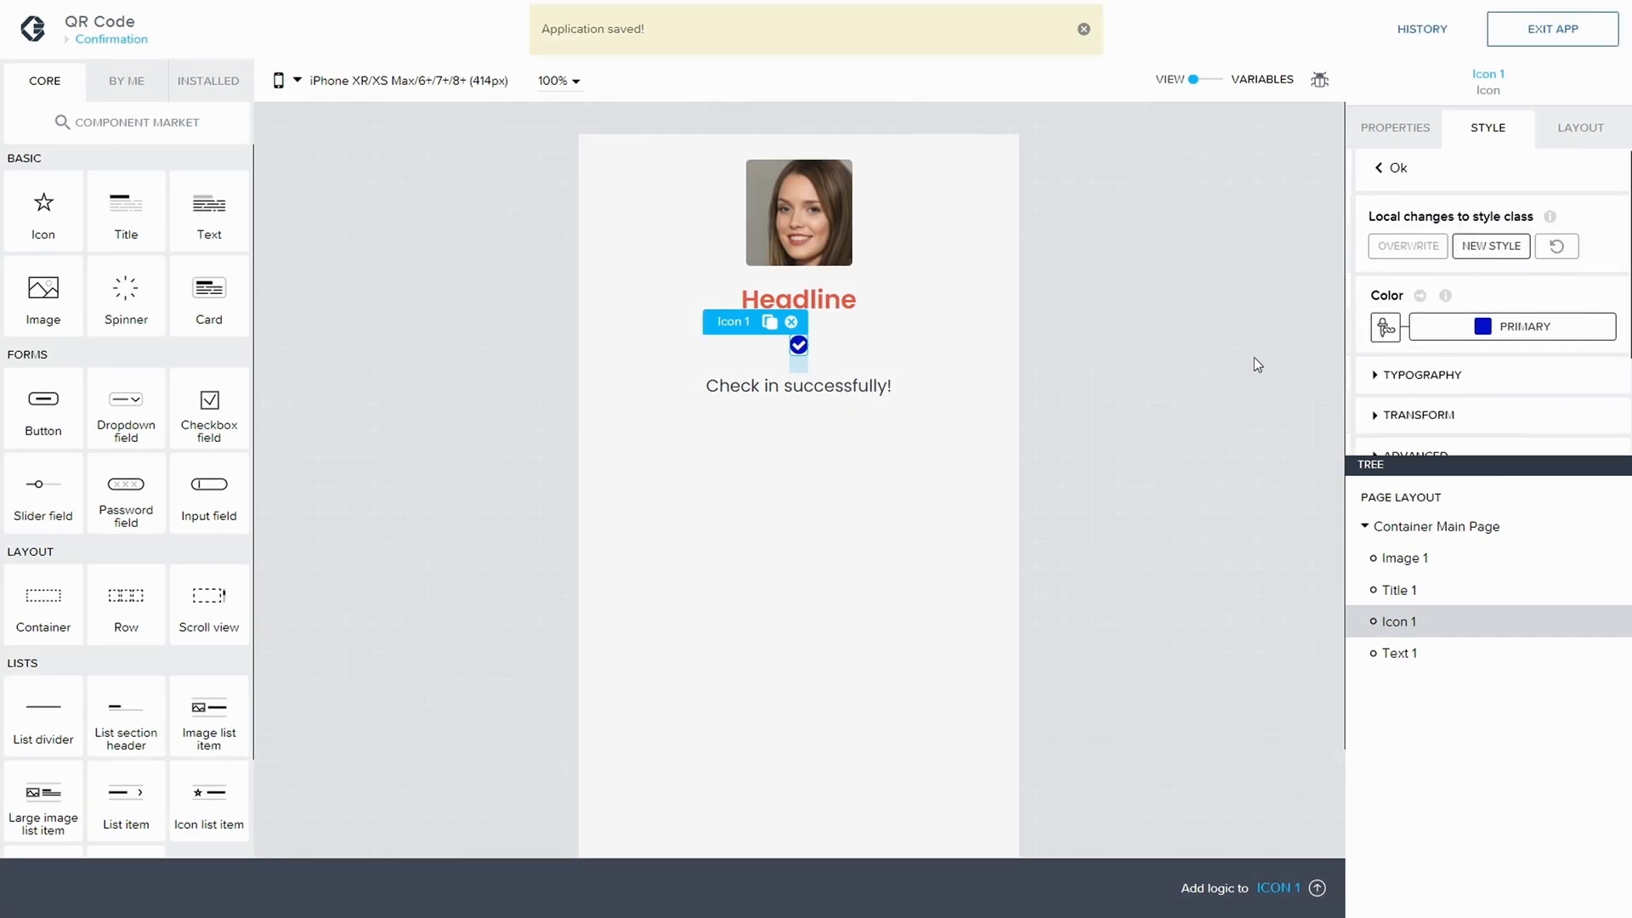
{"action": "left_click", "coordinate": [1495, 337]}
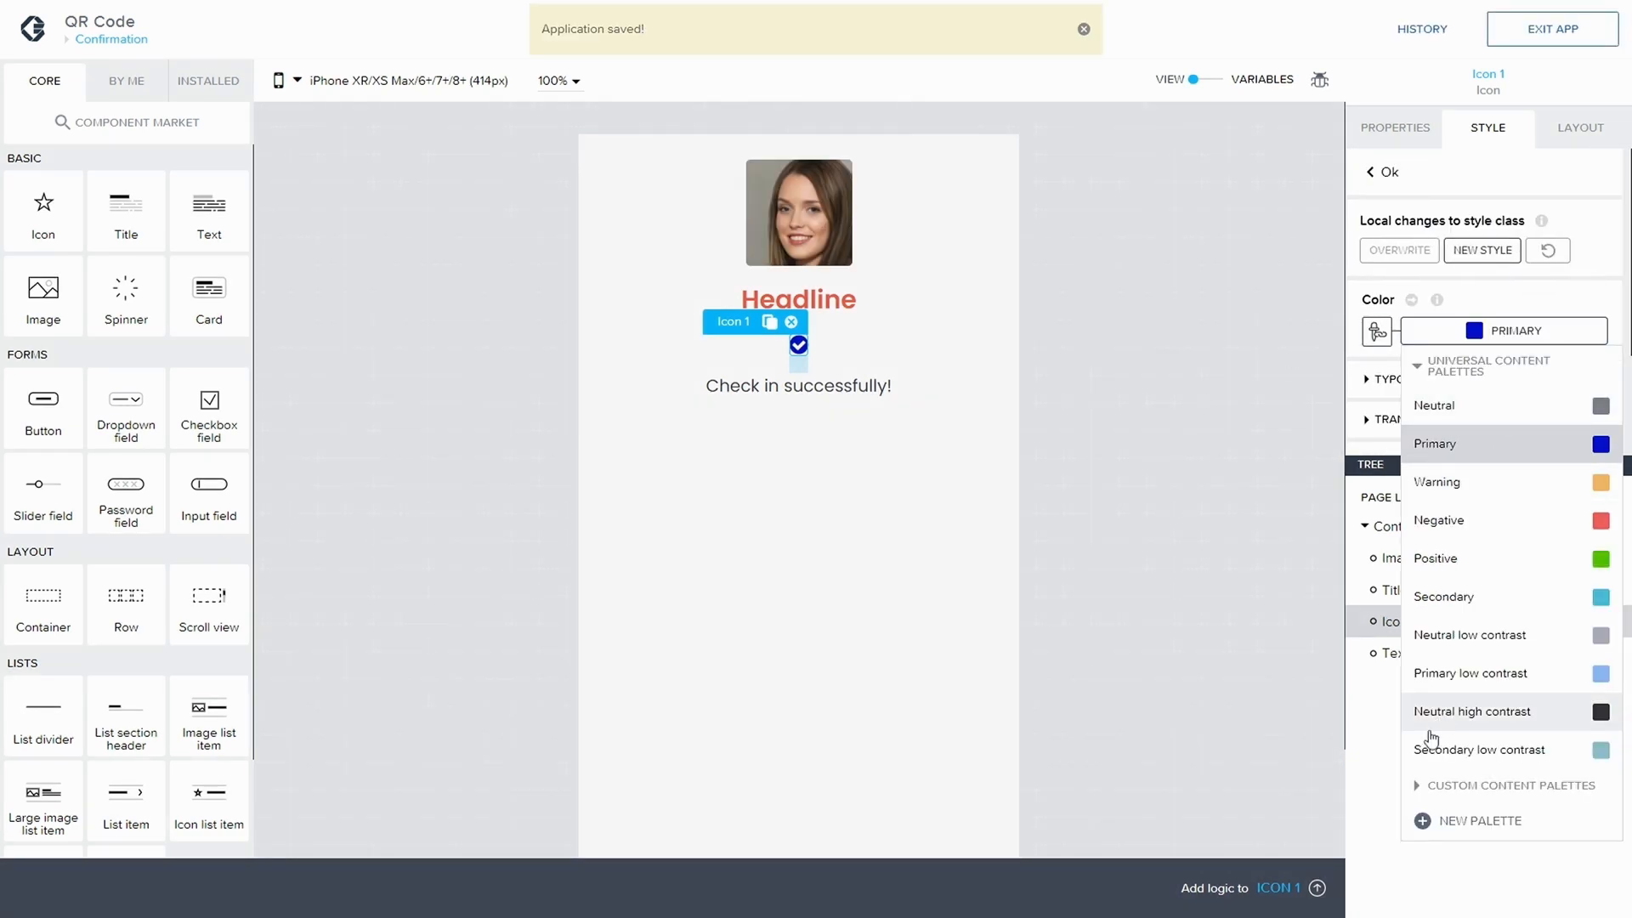
{"action": "left_click", "coordinate": [1460, 812]}
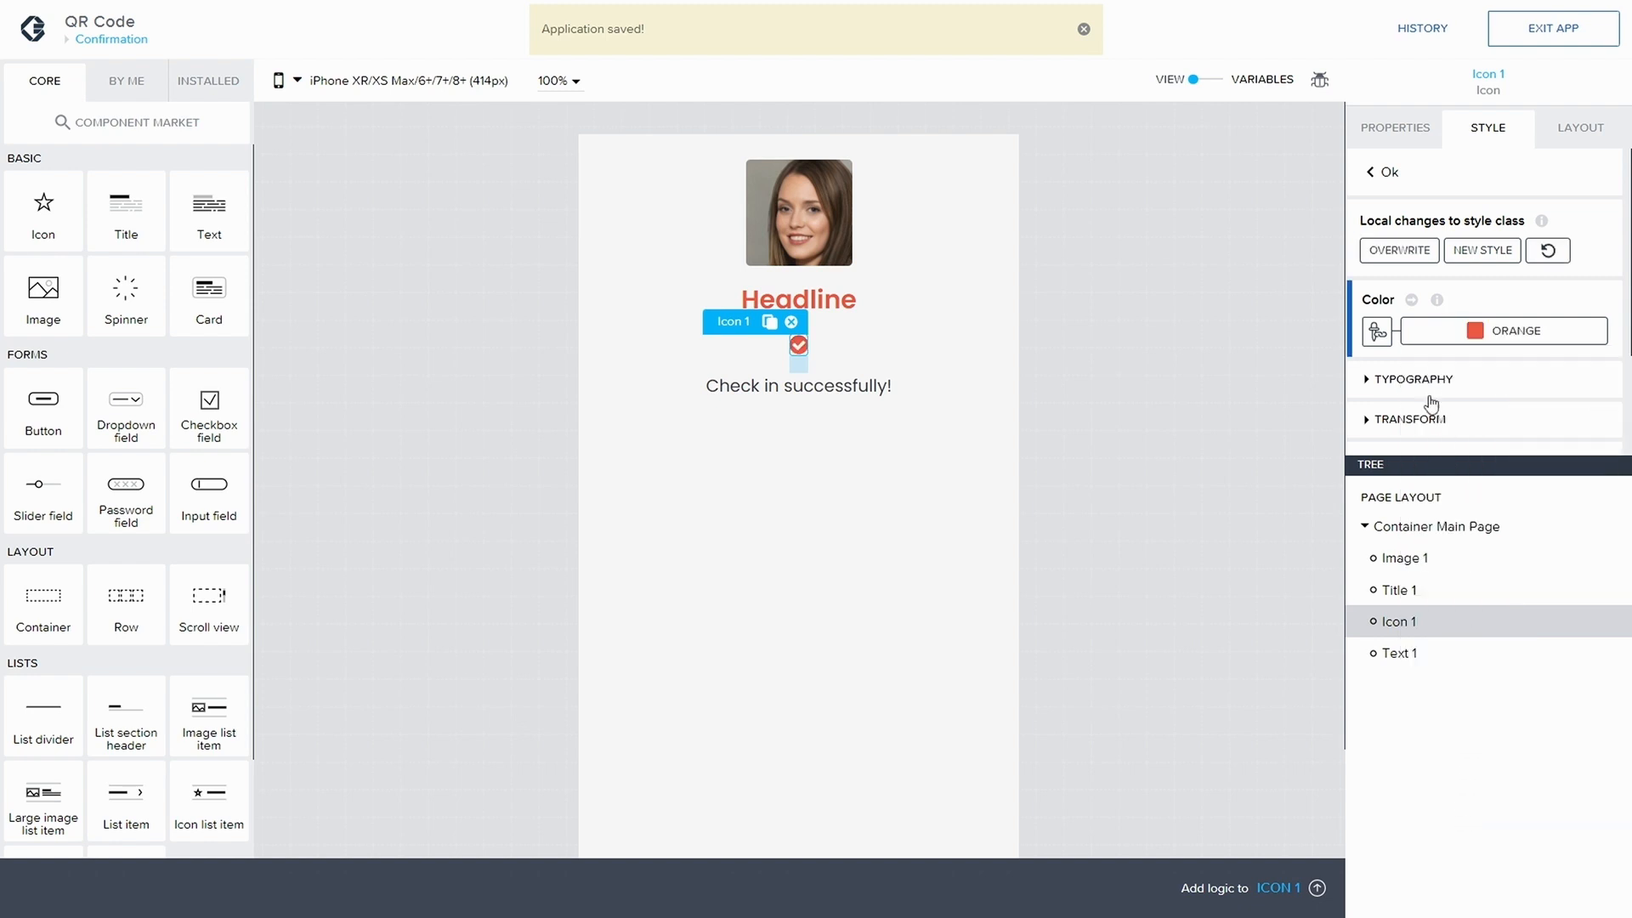
- Set Icon 1's font size to Title 5XL and save the app
{"action": "scroll", "coordinate": [1382, 379], "scroll_direction": "down", "scroll_amount": 1}
{"action": "left_click", "coordinate": [1369, 337]}
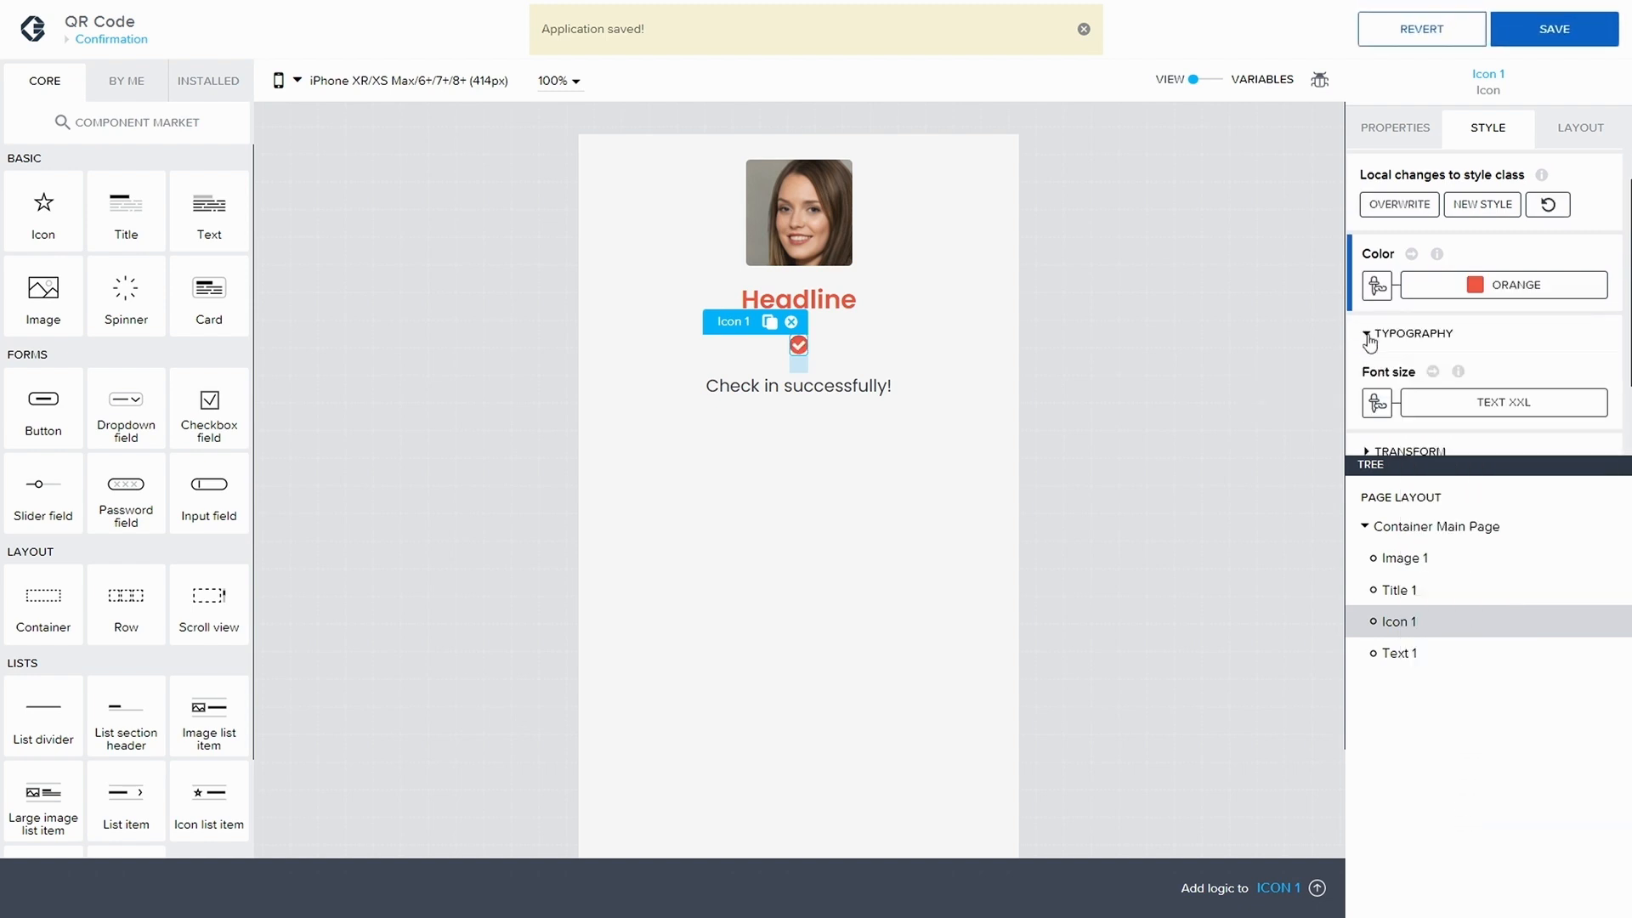
{"action": "scroll", "coordinate": [1495, 420], "scroll_direction": "down", "scroll_amount": 1}
{"action": "scroll", "coordinate": [1495, 420], "scroll_direction": "down", "scroll_amount": 1}
{"action": "left_click", "coordinate": [1503, 301]}
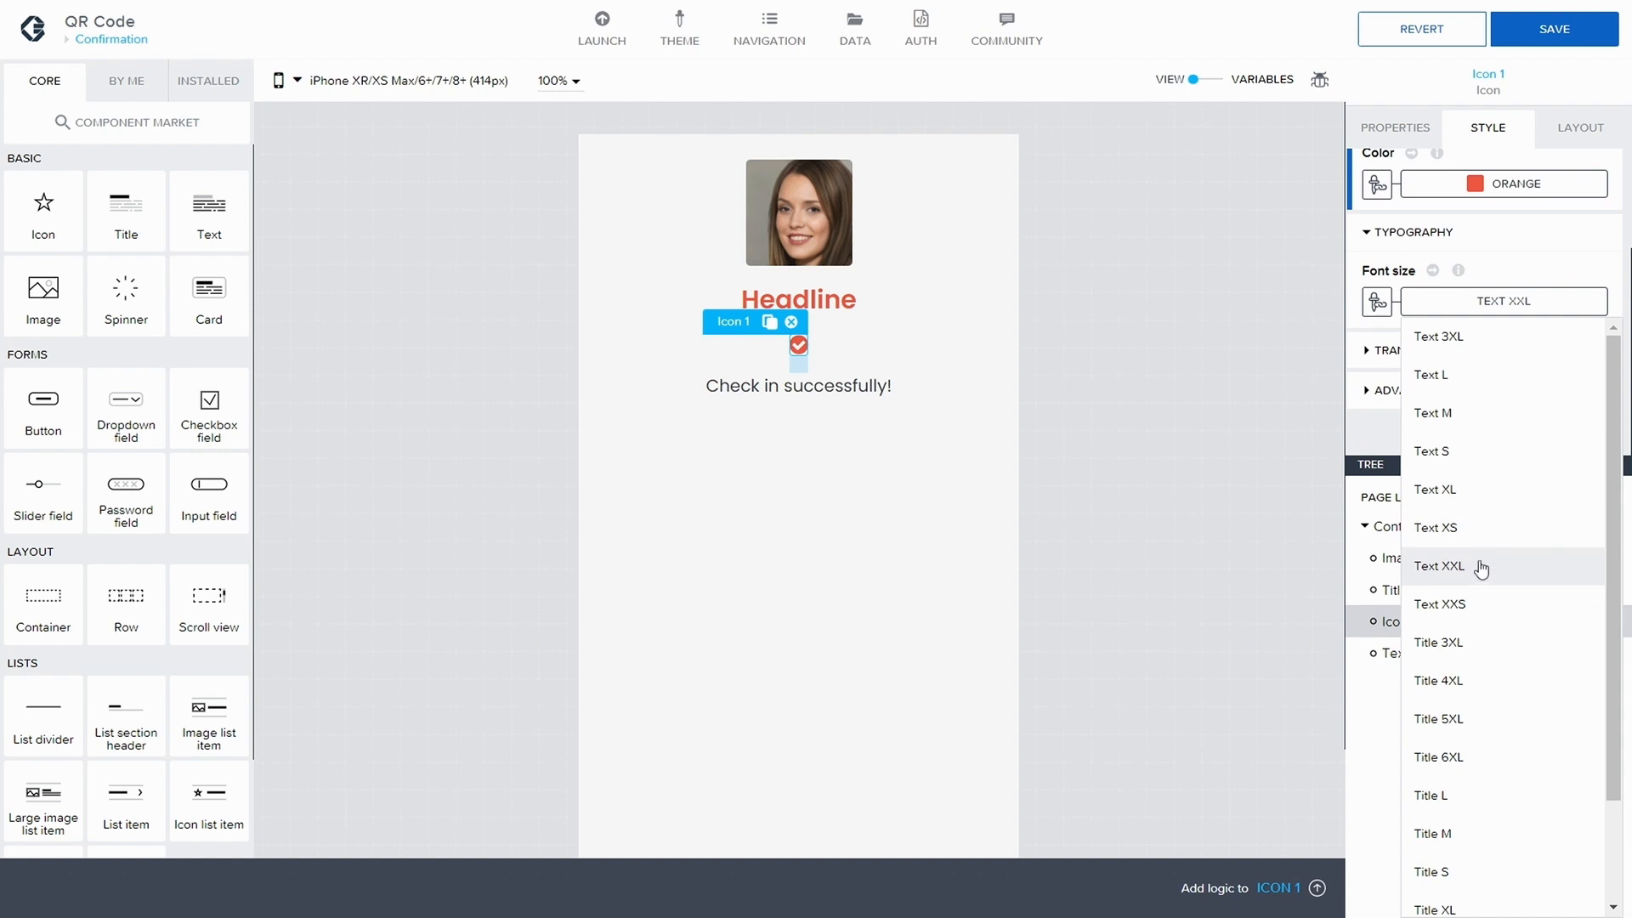
{"action": "scroll", "coordinate": [1492, 587], "scroll_direction": "down", "scroll_amount": 2}
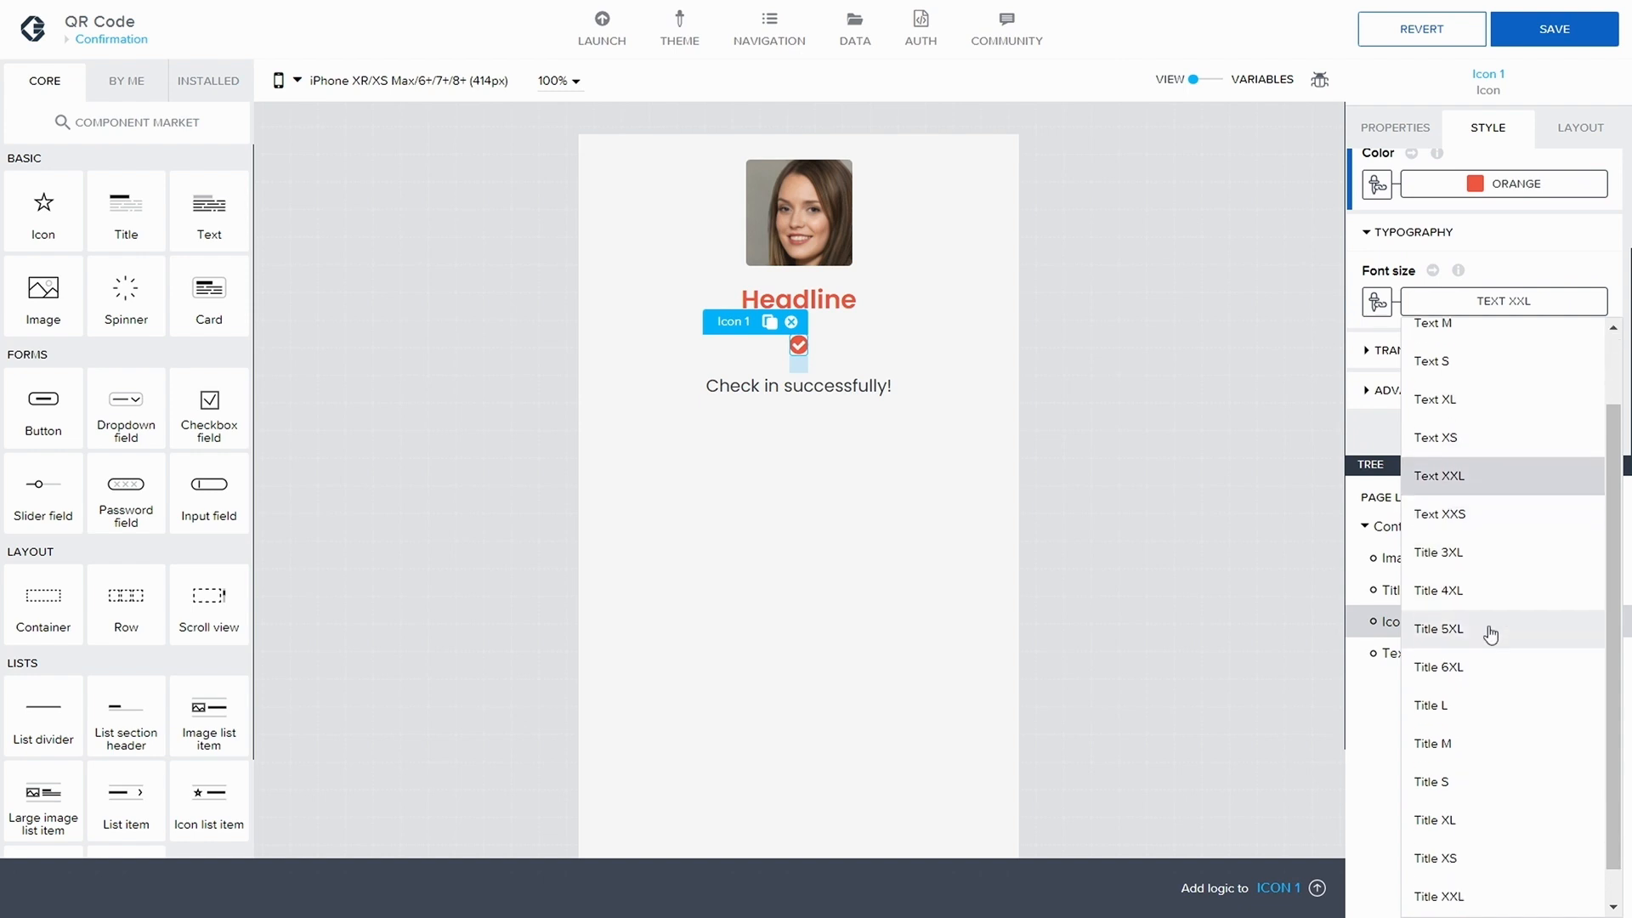
{"action": "left_click", "coordinate": [1486, 625]}
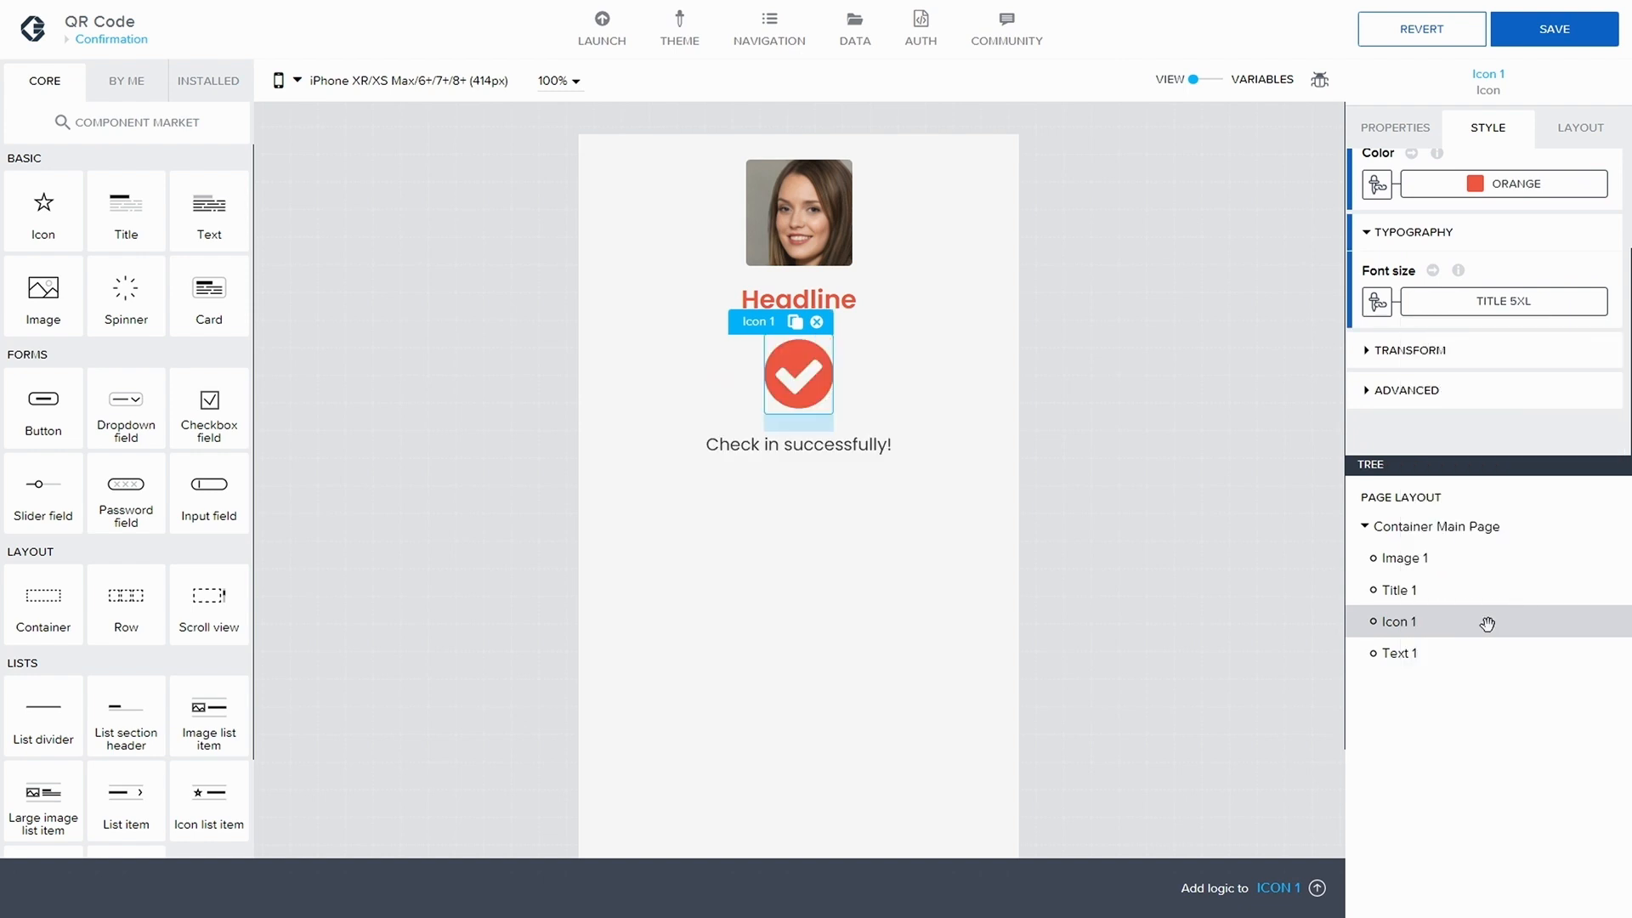
{"action": "left_click", "coordinate": [1552, 34]}
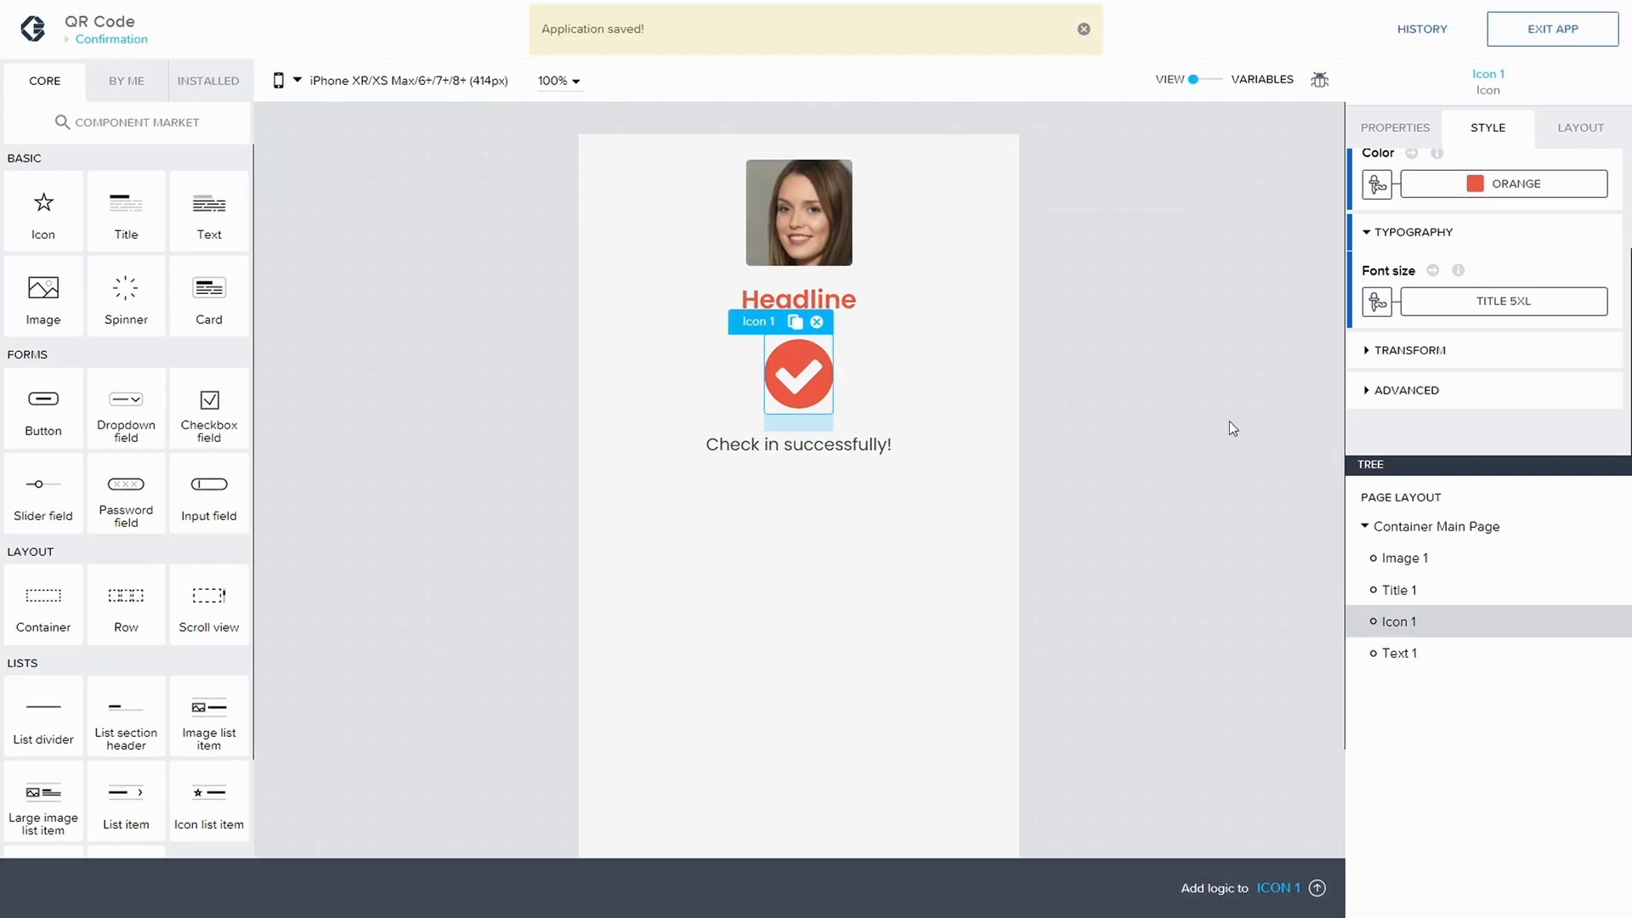
- Set the Confirmation page layout's top padding to the +M (64px) page layout spacing
{"action": "left_click", "coordinate": [1431, 501]}
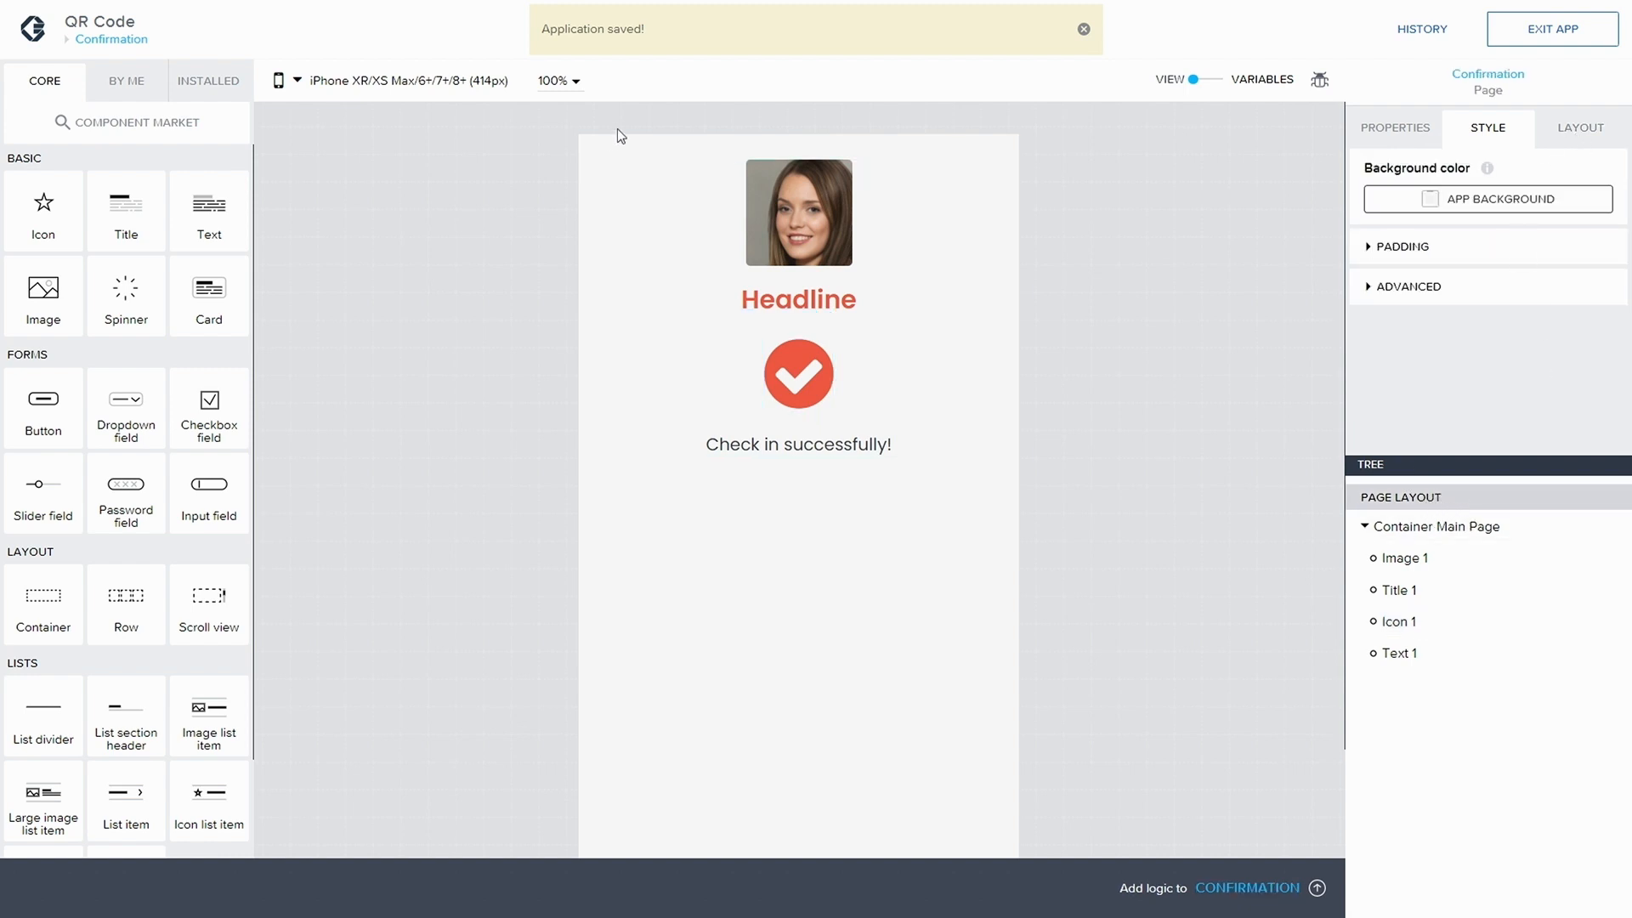
{"action": "left_click", "coordinate": [1084, 29]}
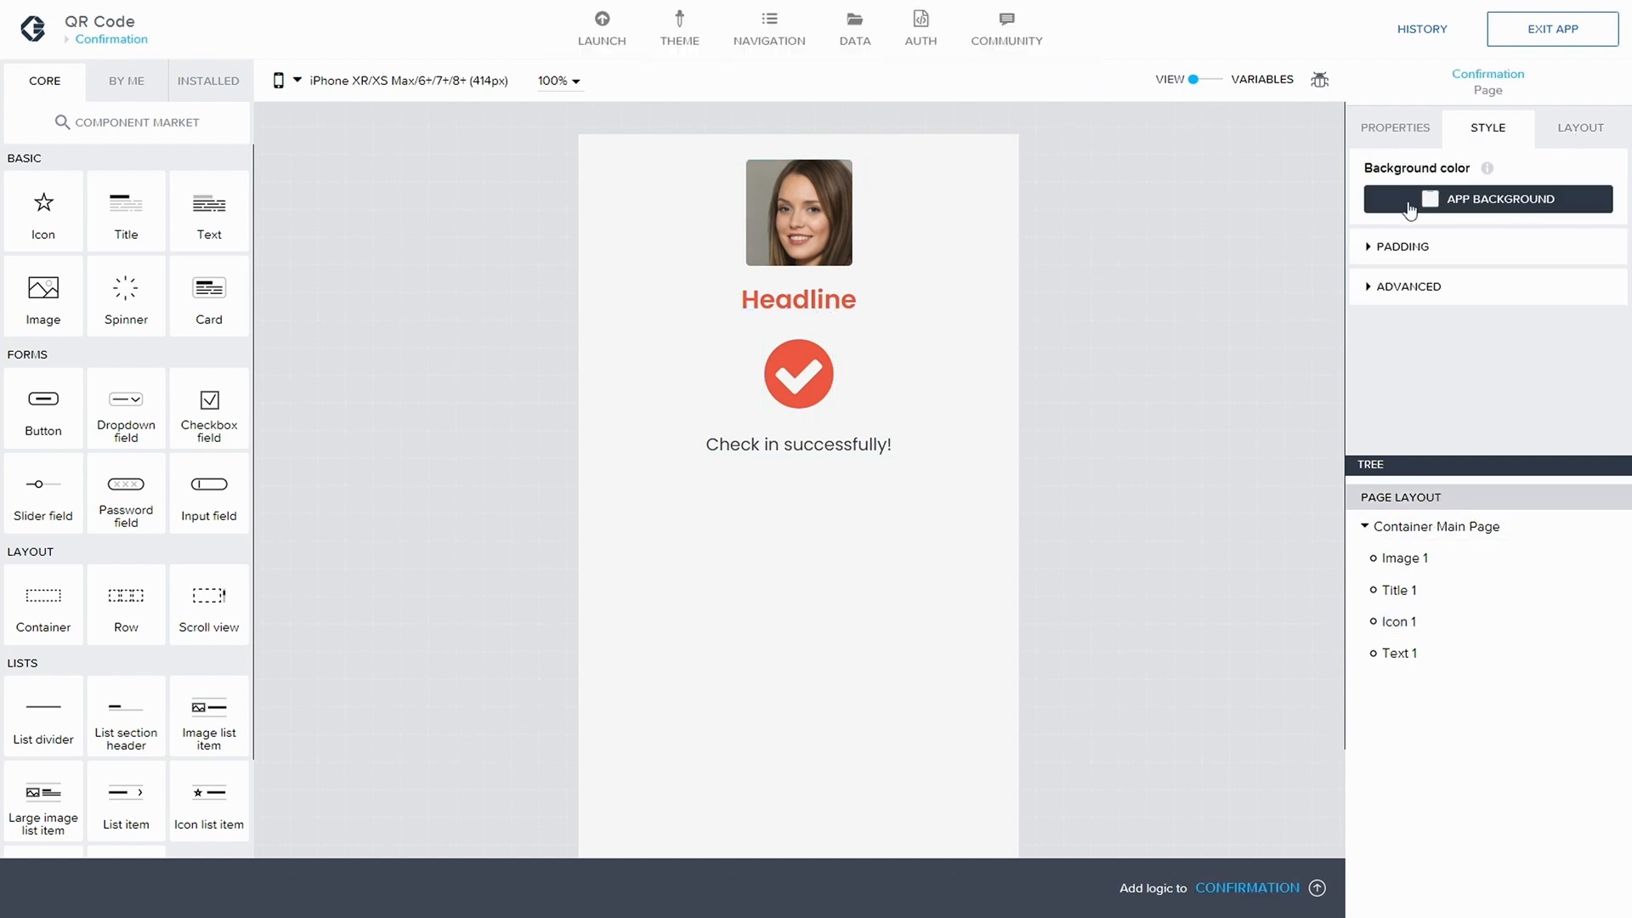
{"action": "left_click", "coordinate": [1366, 247]}
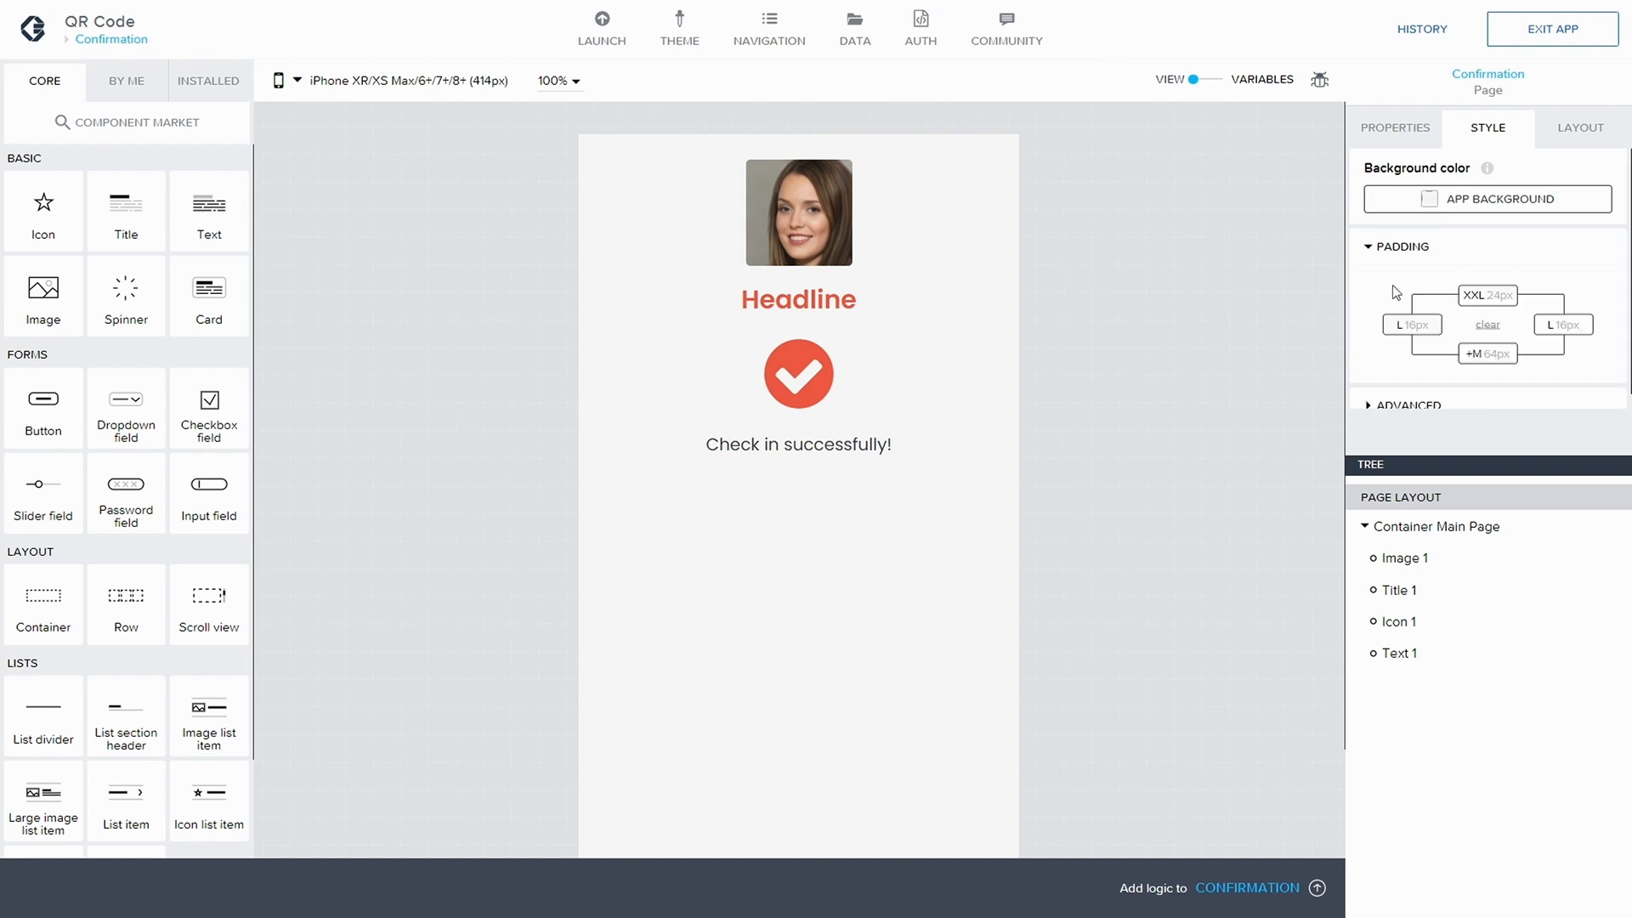
{"action": "left_click", "coordinate": [1487, 295]}
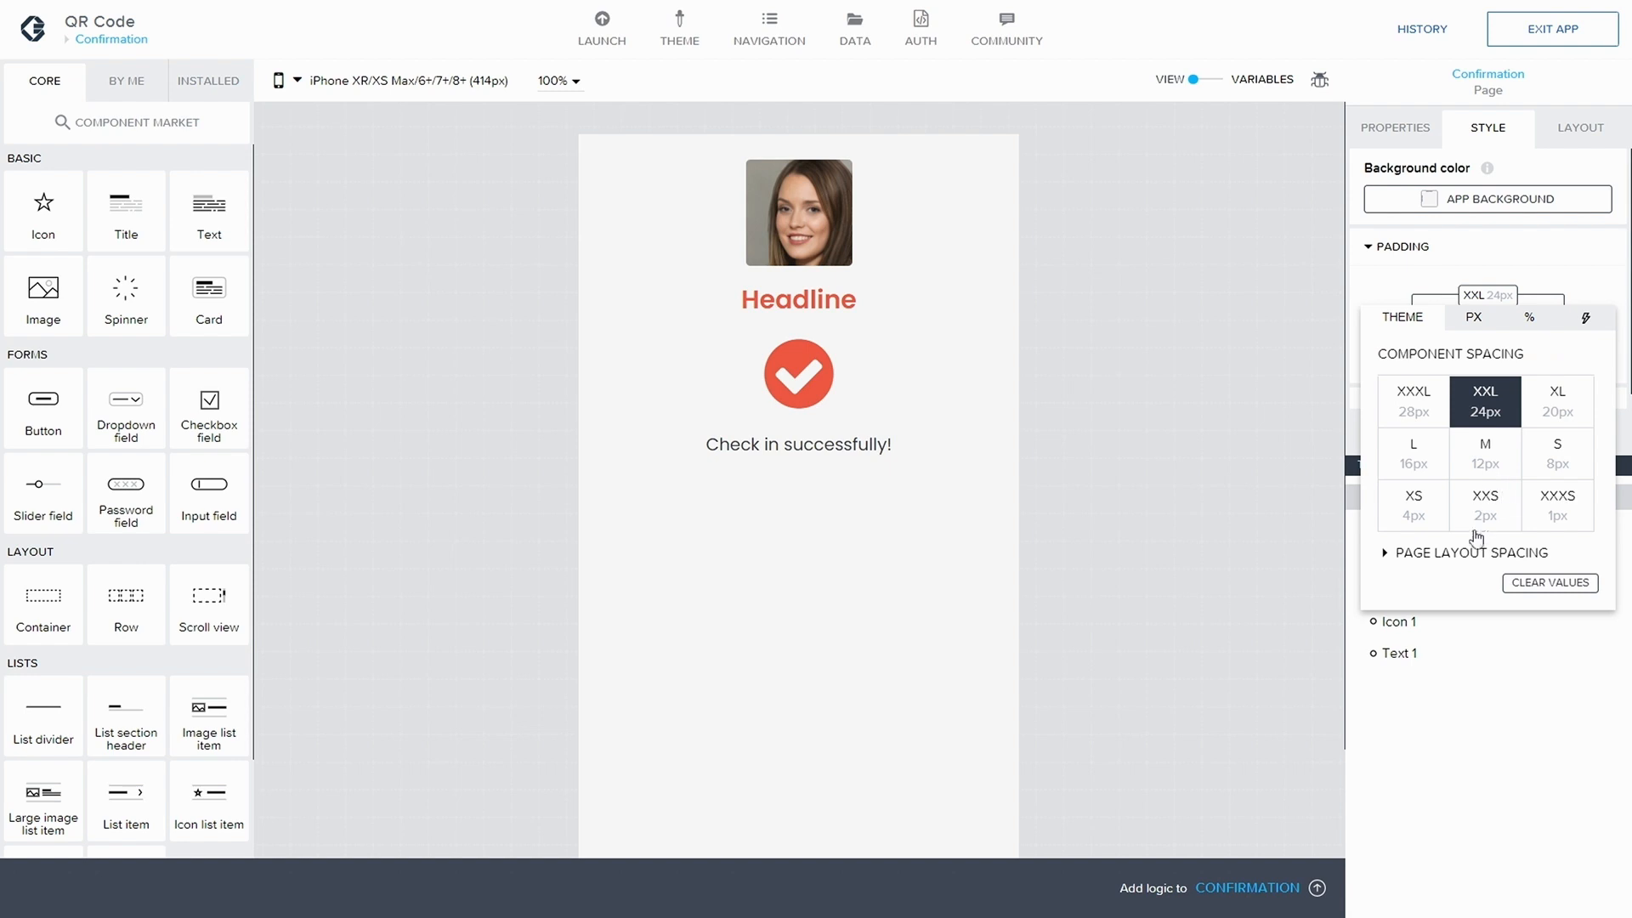
{"action": "left_click", "coordinate": [1384, 555]}
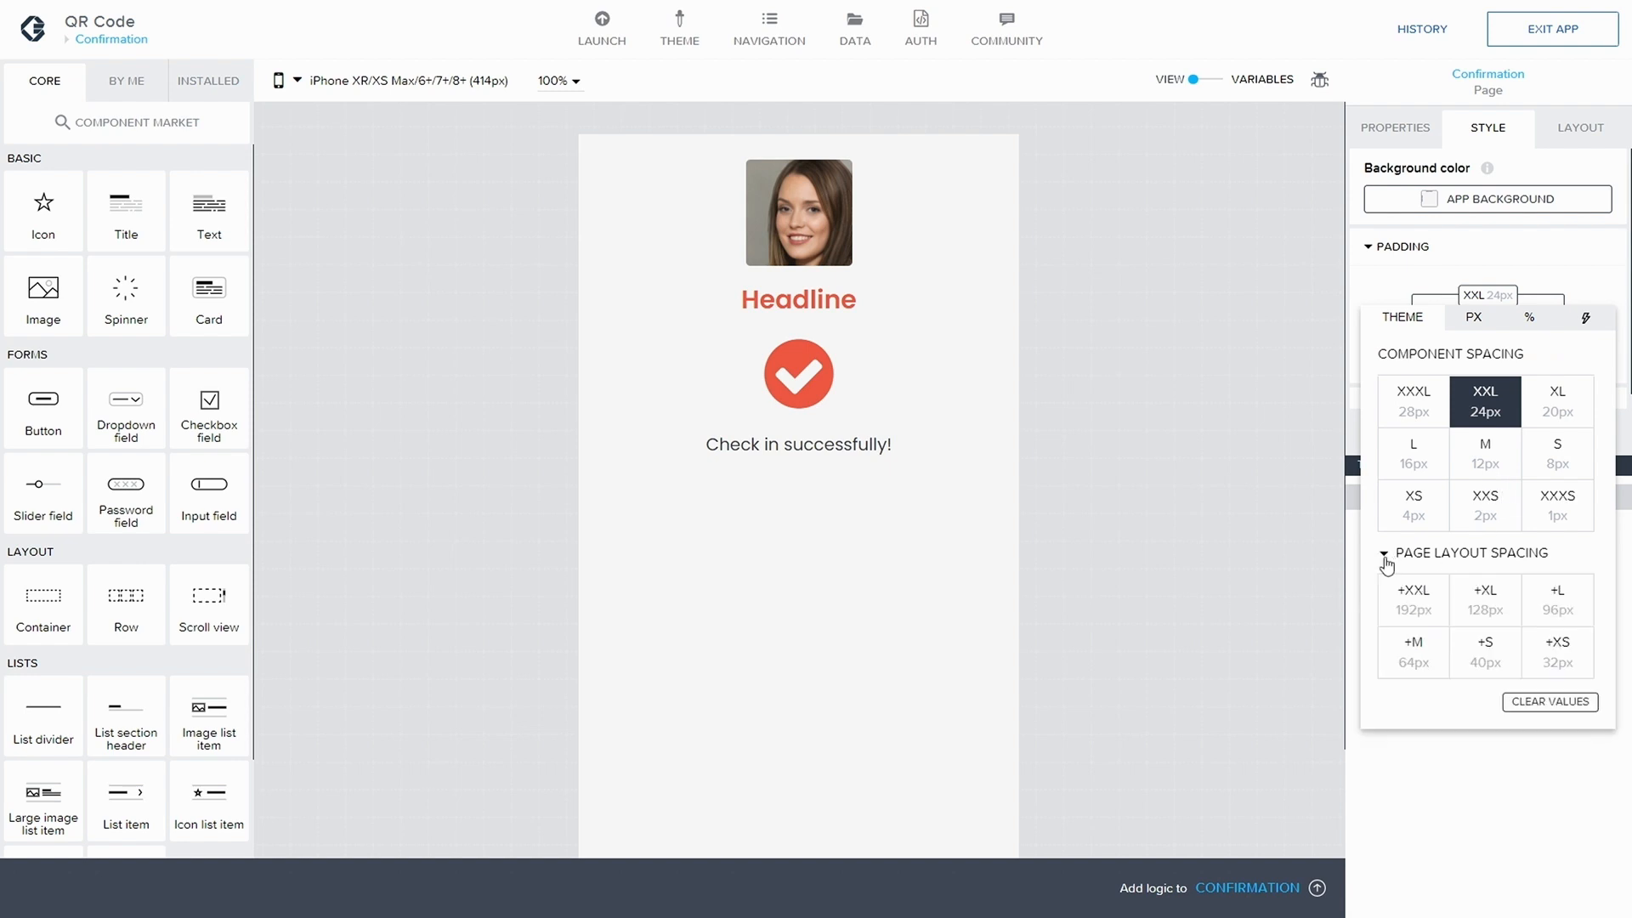
{"action": "left_click", "coordinate": [1403, 657]}
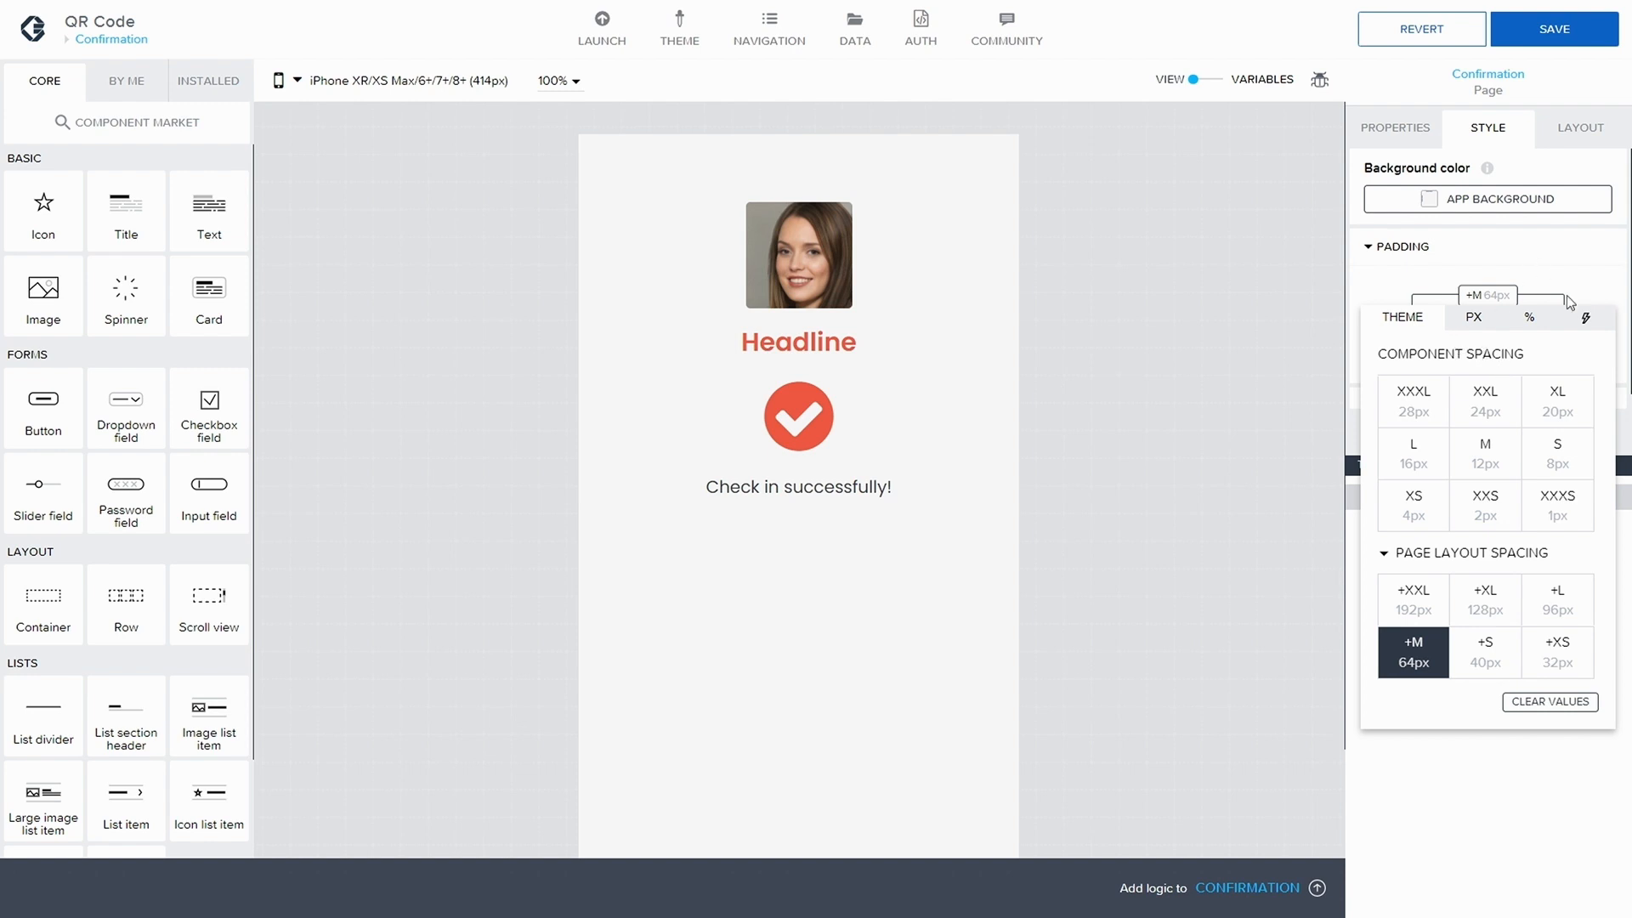
{"action": "left_click", "coordinate": [1539, 272]}
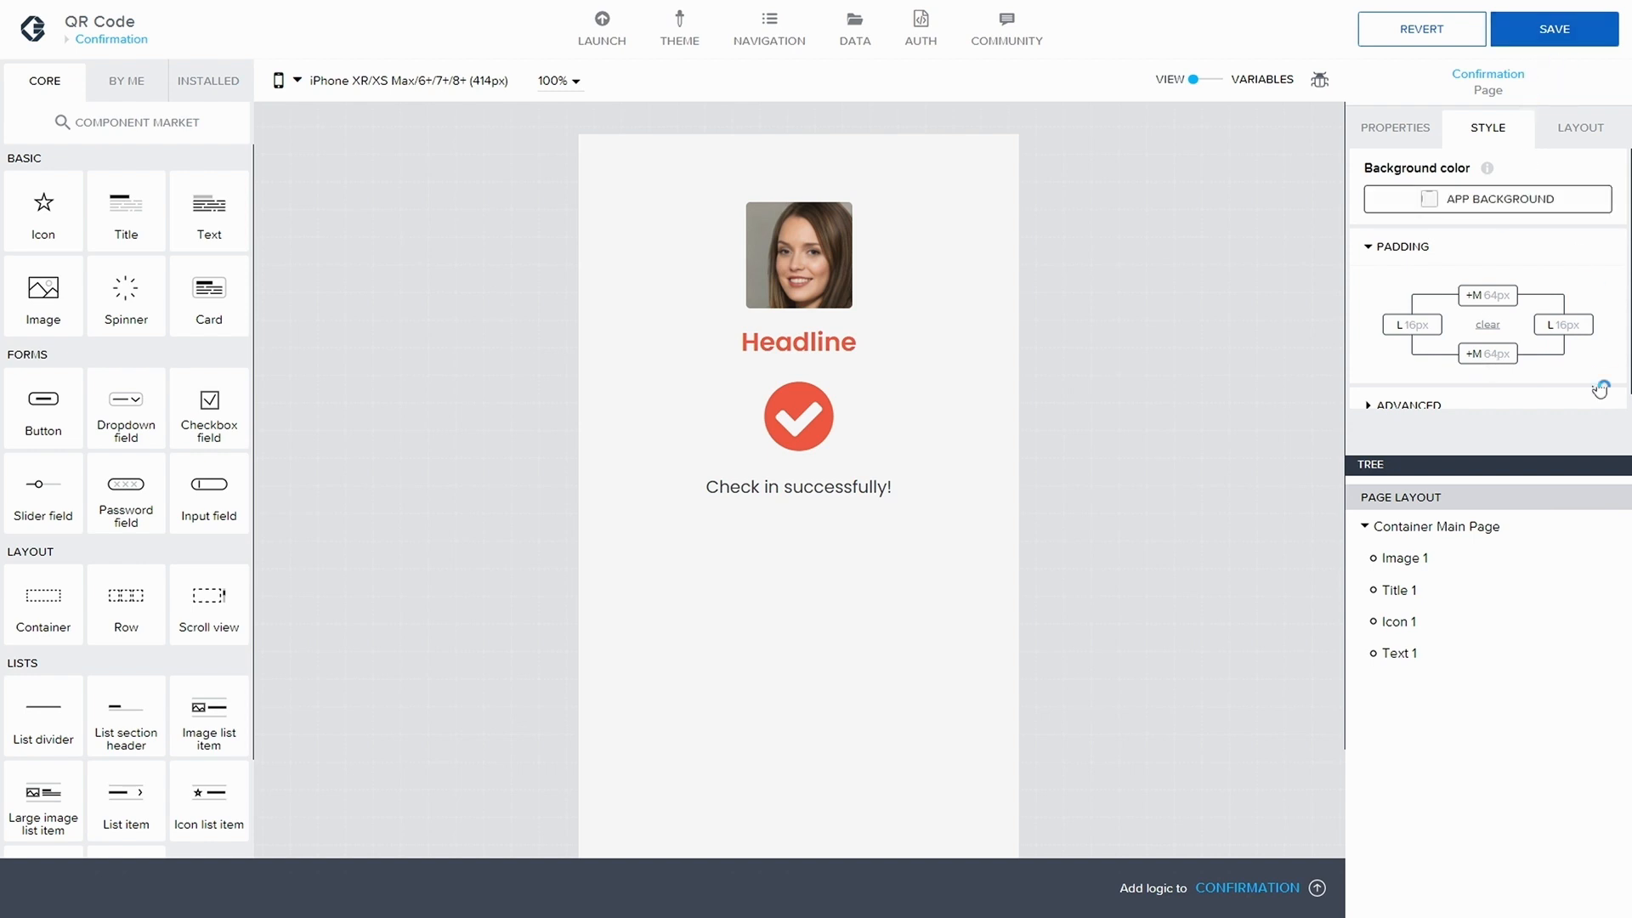
- Disable scrolling for the Confirmation page with stretching to the viewport height turned off, and save the app
{"action": "scroll", "coordinate": [1405, 324], "scroll_direction": "down", "scroll_amount": 1}
{"action": "left_click", "coordinate": [1385, 389]}
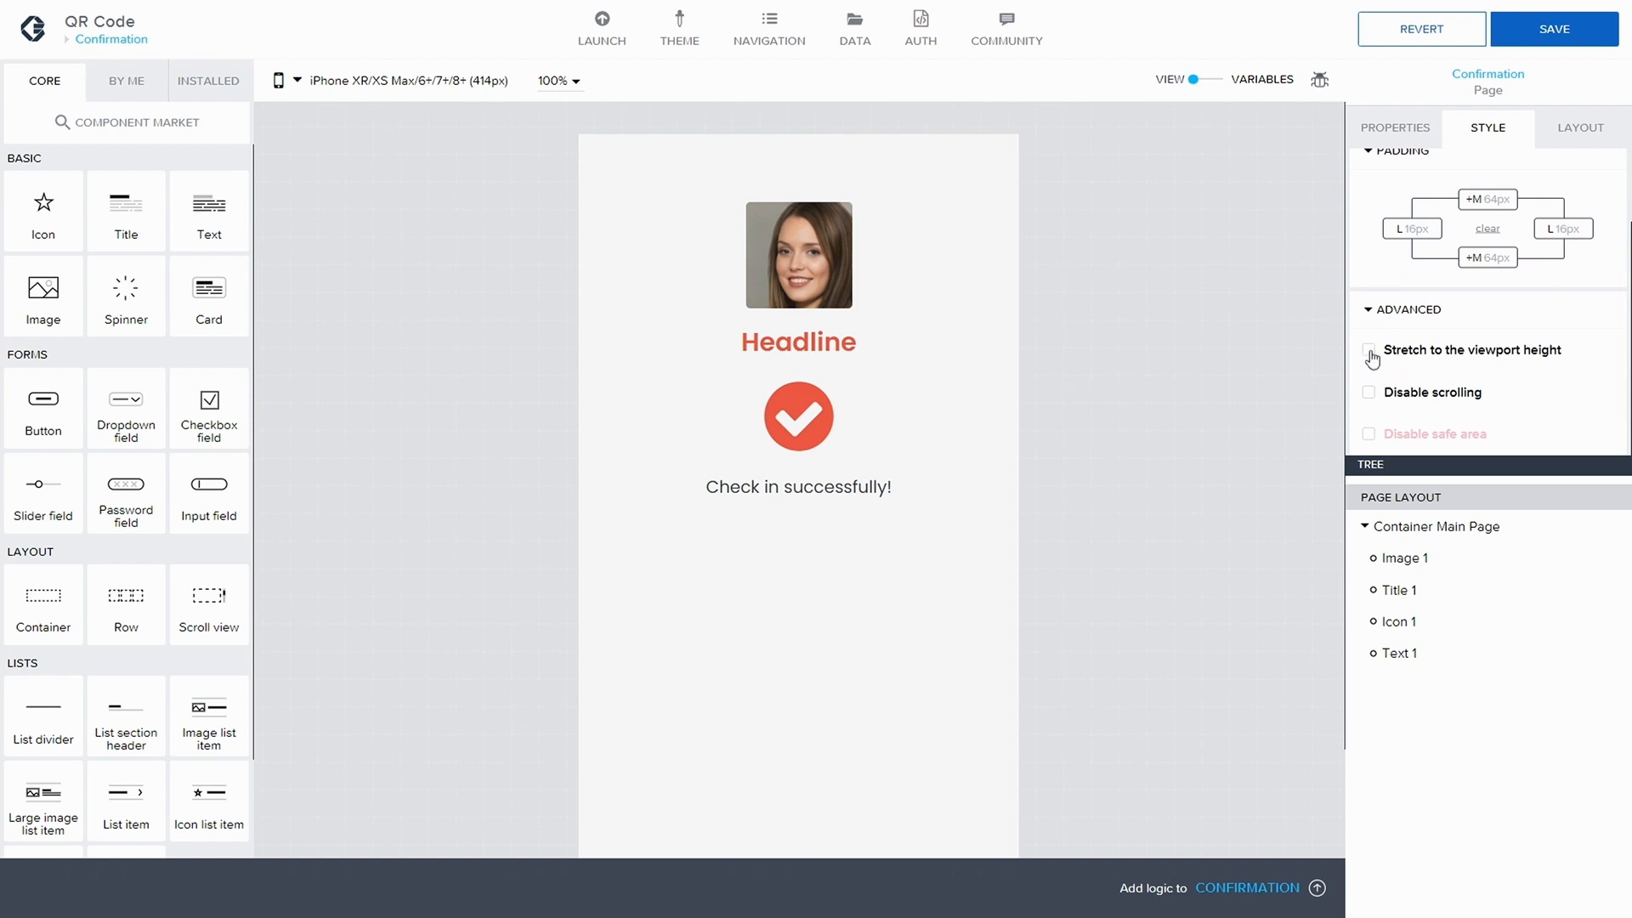
{"action": "left_click", "coordinate": [1369, 352]}
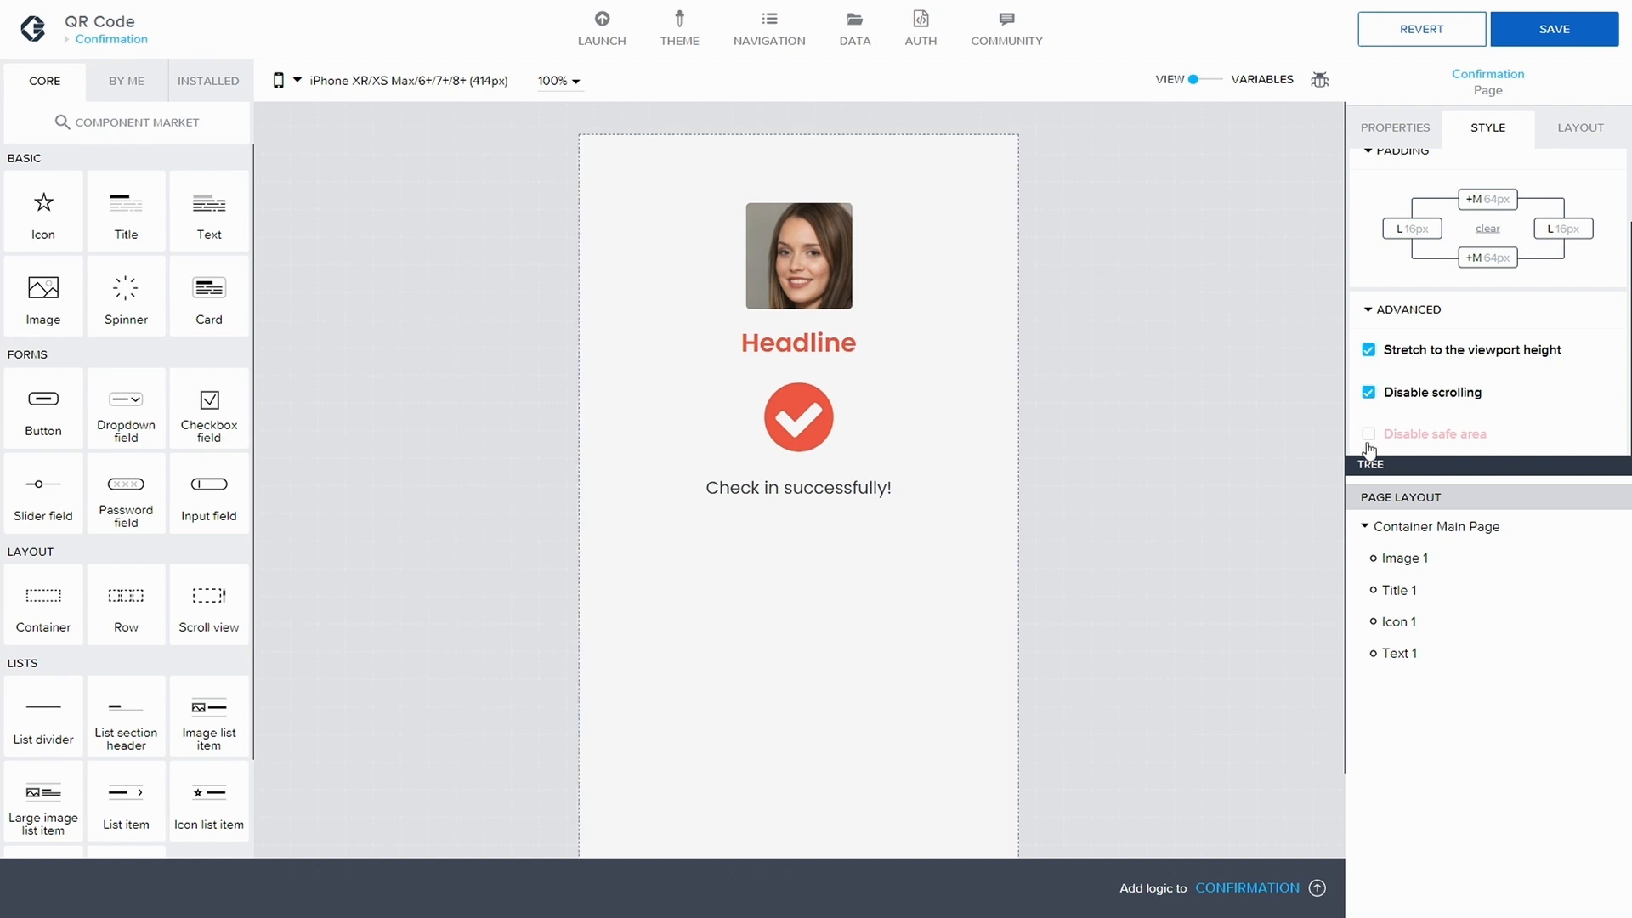
{"action": "left_click", "coordinate": [1385, 344]}
{"action": "left_click", "coordinate": [1555, 34]}
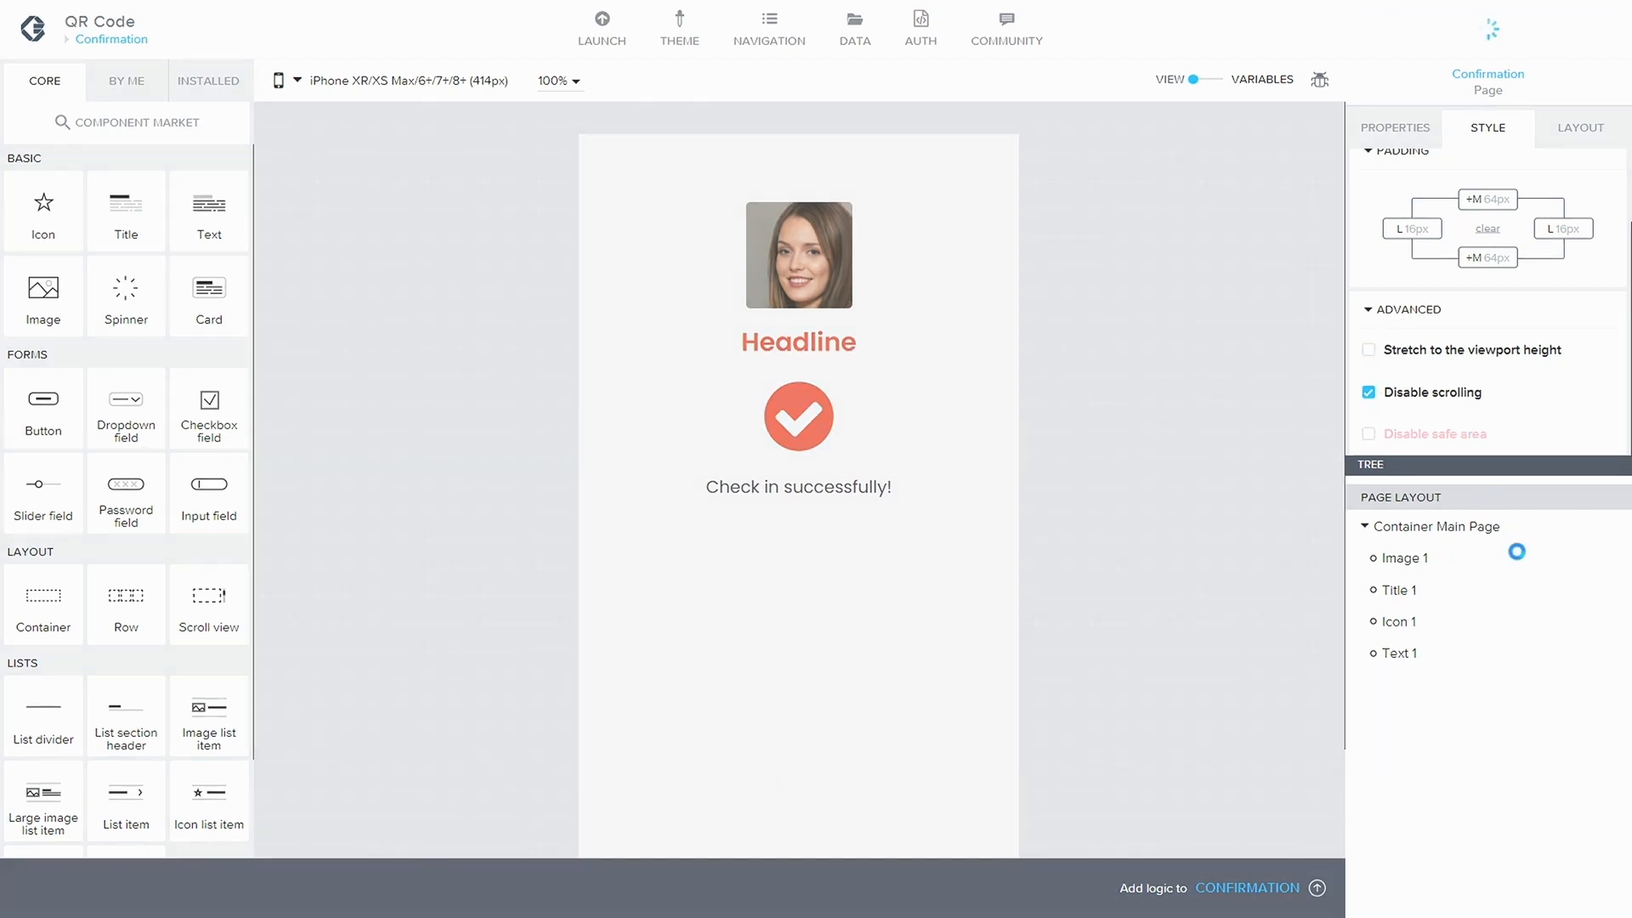
- Open the style settings of Container Main Page
{"action": "left_click", "coordinate": [1472, 527]}
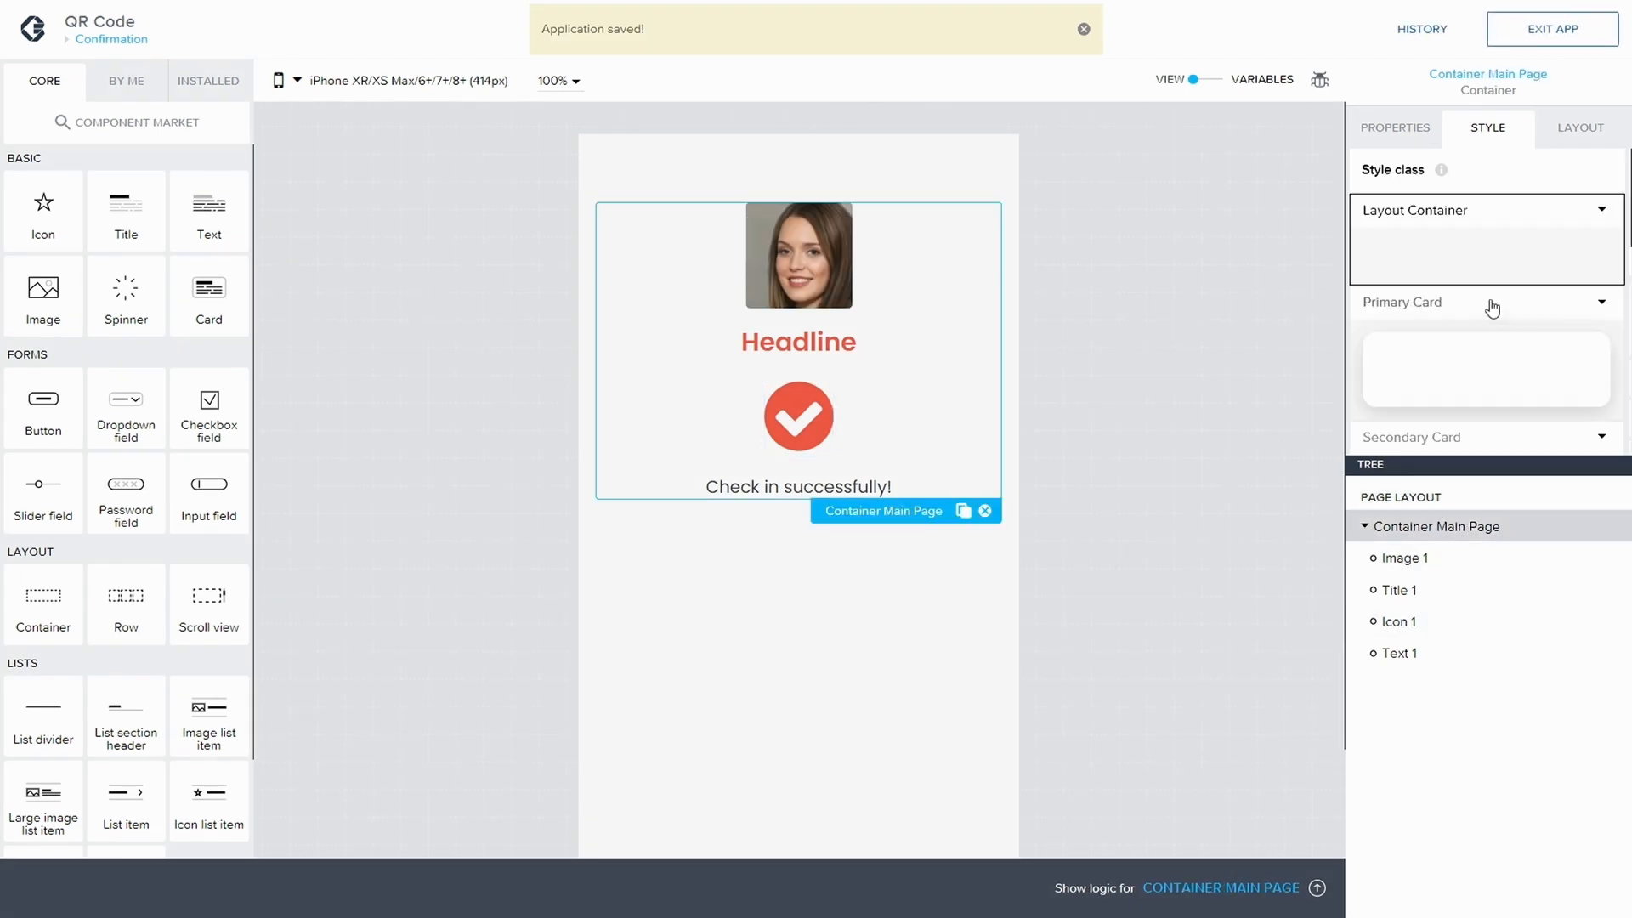
{"action": "left_click", "coordinate": [1580, 127]}
{"action": "scroll", "coordinate": [1377, 399], "scroll_direction": "down", "scroll_amount": 1}
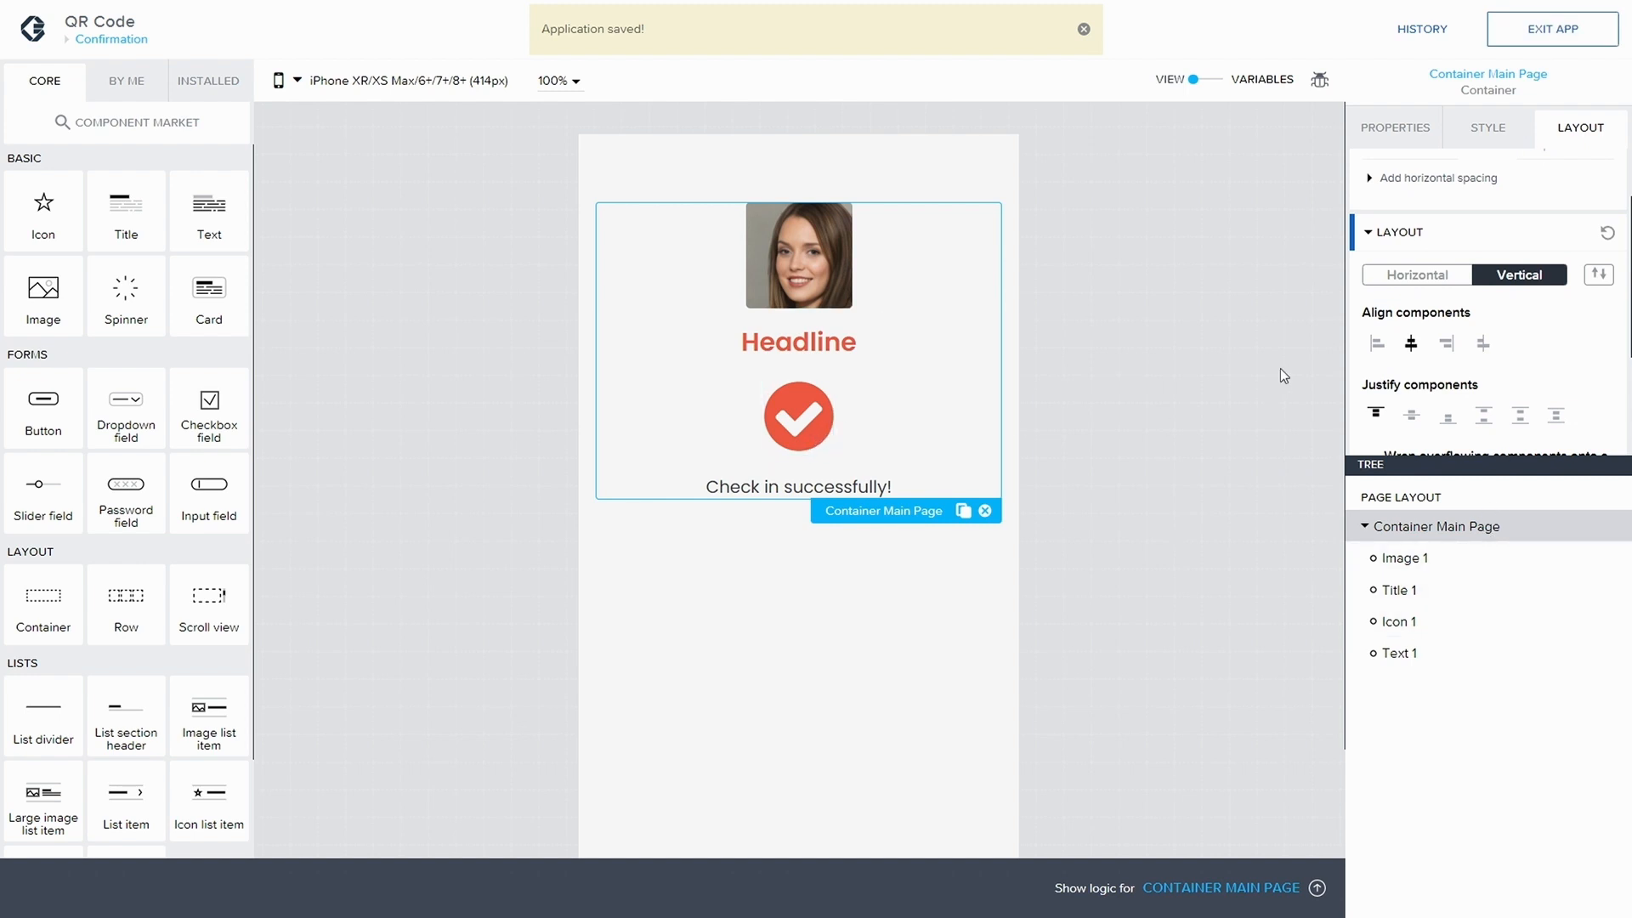
{"action": "left_click", "coordinate": [1229, 316]}
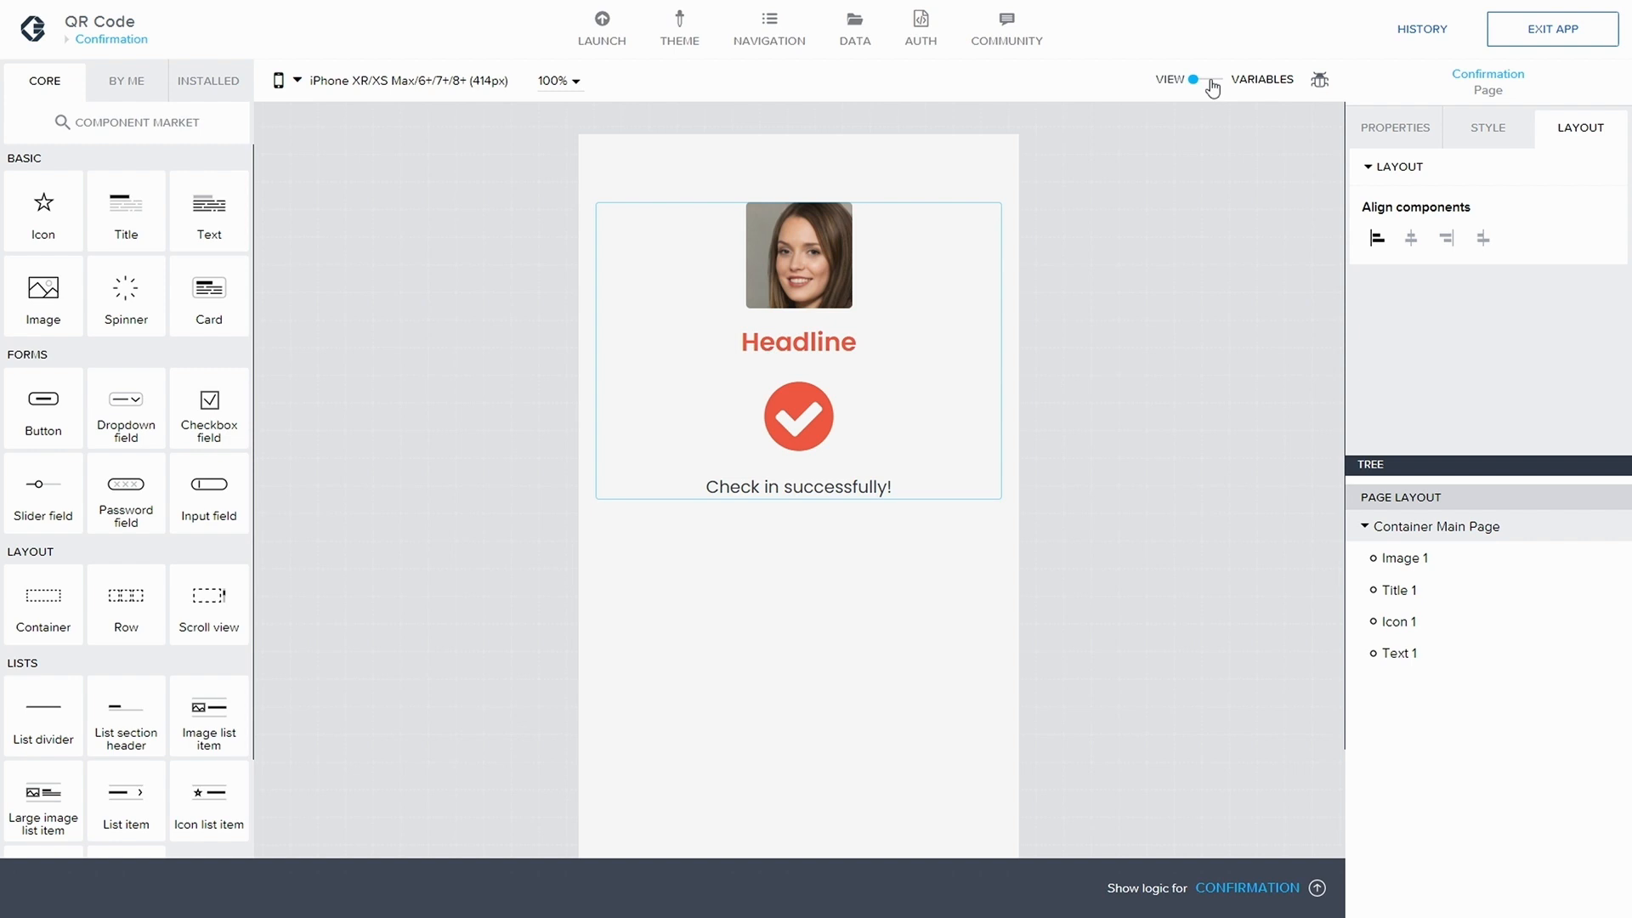
- Add a text app variable named Fullname with a person's full name as its example value, and save the application
{"action": "left_click", "coordinate": [1210, 81]}
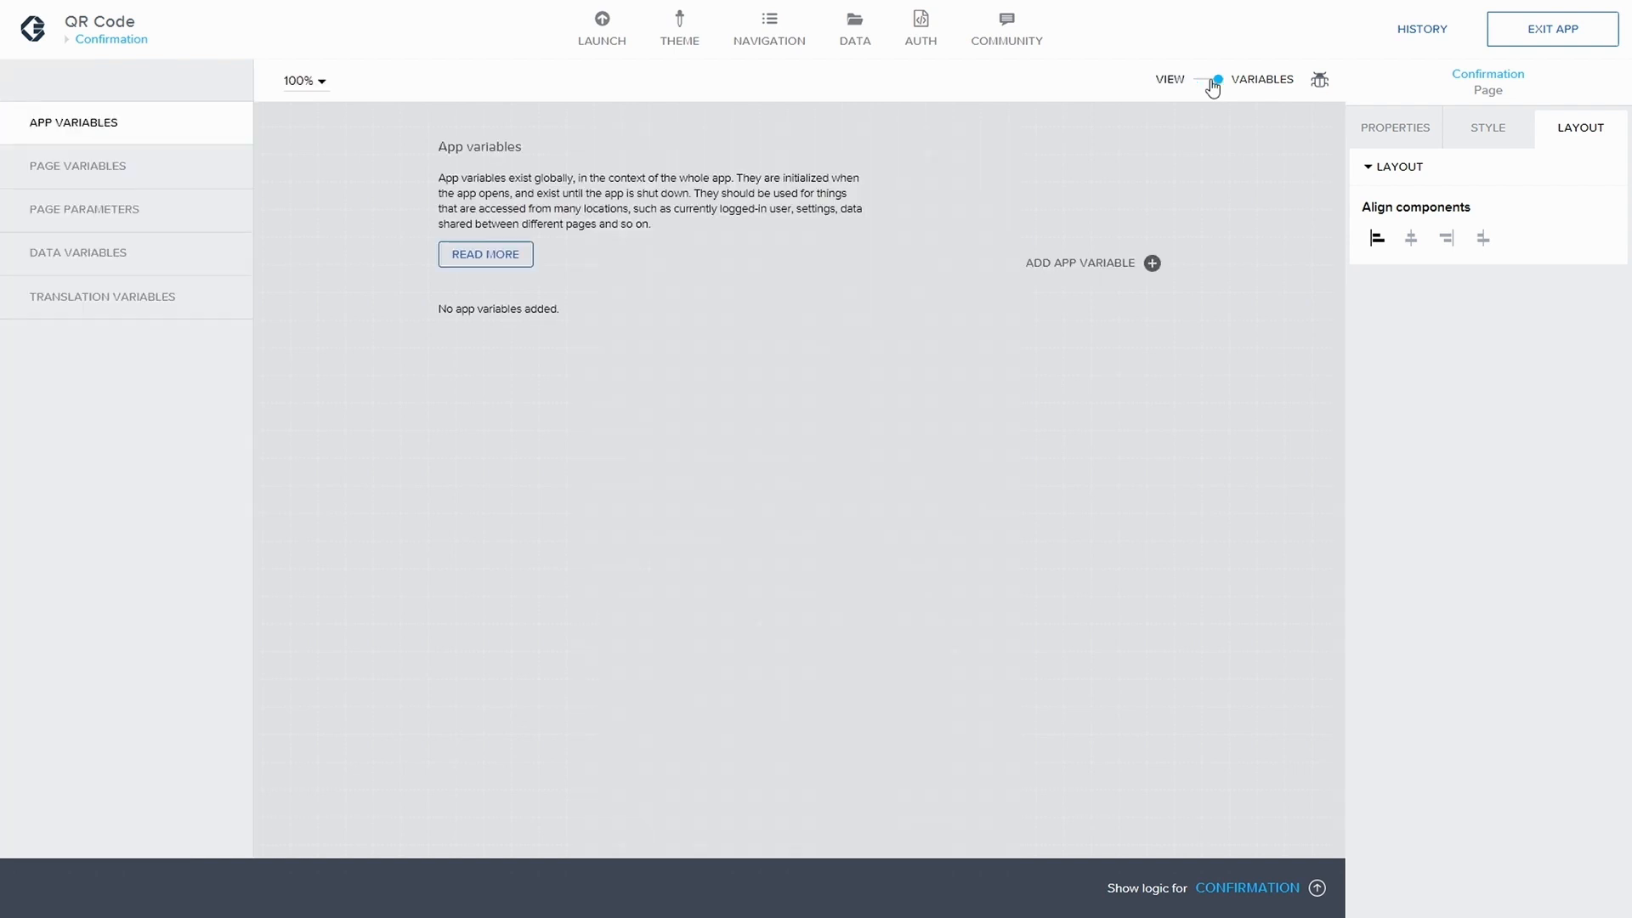
{"action": "left_click", "coordinate": [1151, 263]}
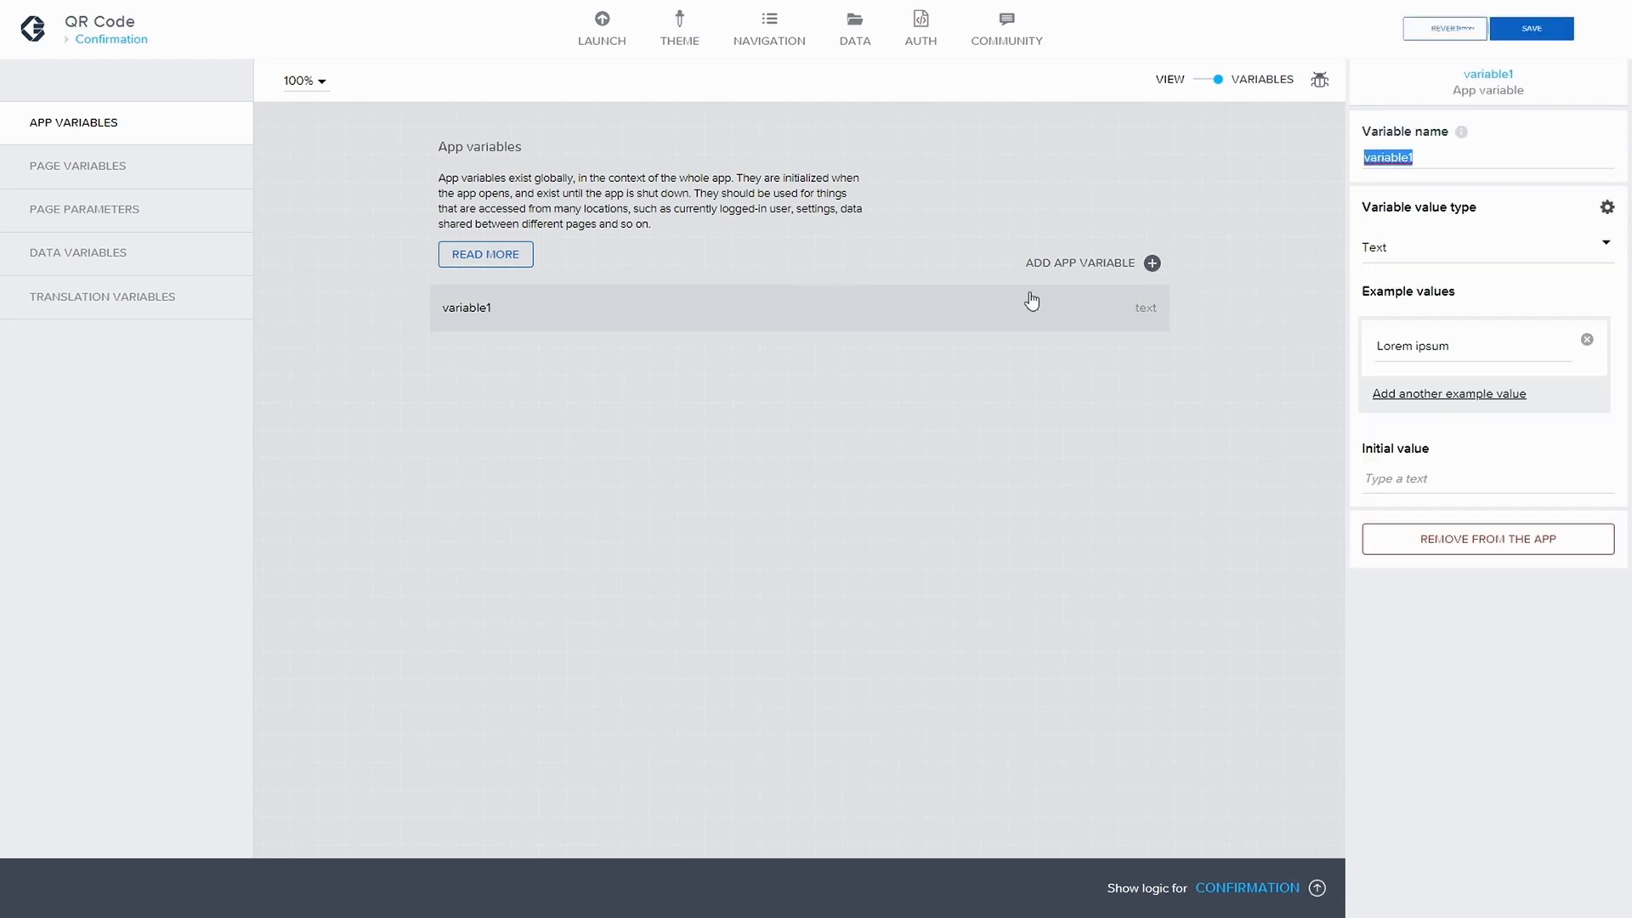
{"action": "left_click", "coordinate": [1434, 159]}
{"action": "left_click_drag", "start_coordinate": [1434, 159], "coordinate": [1358, 149]}
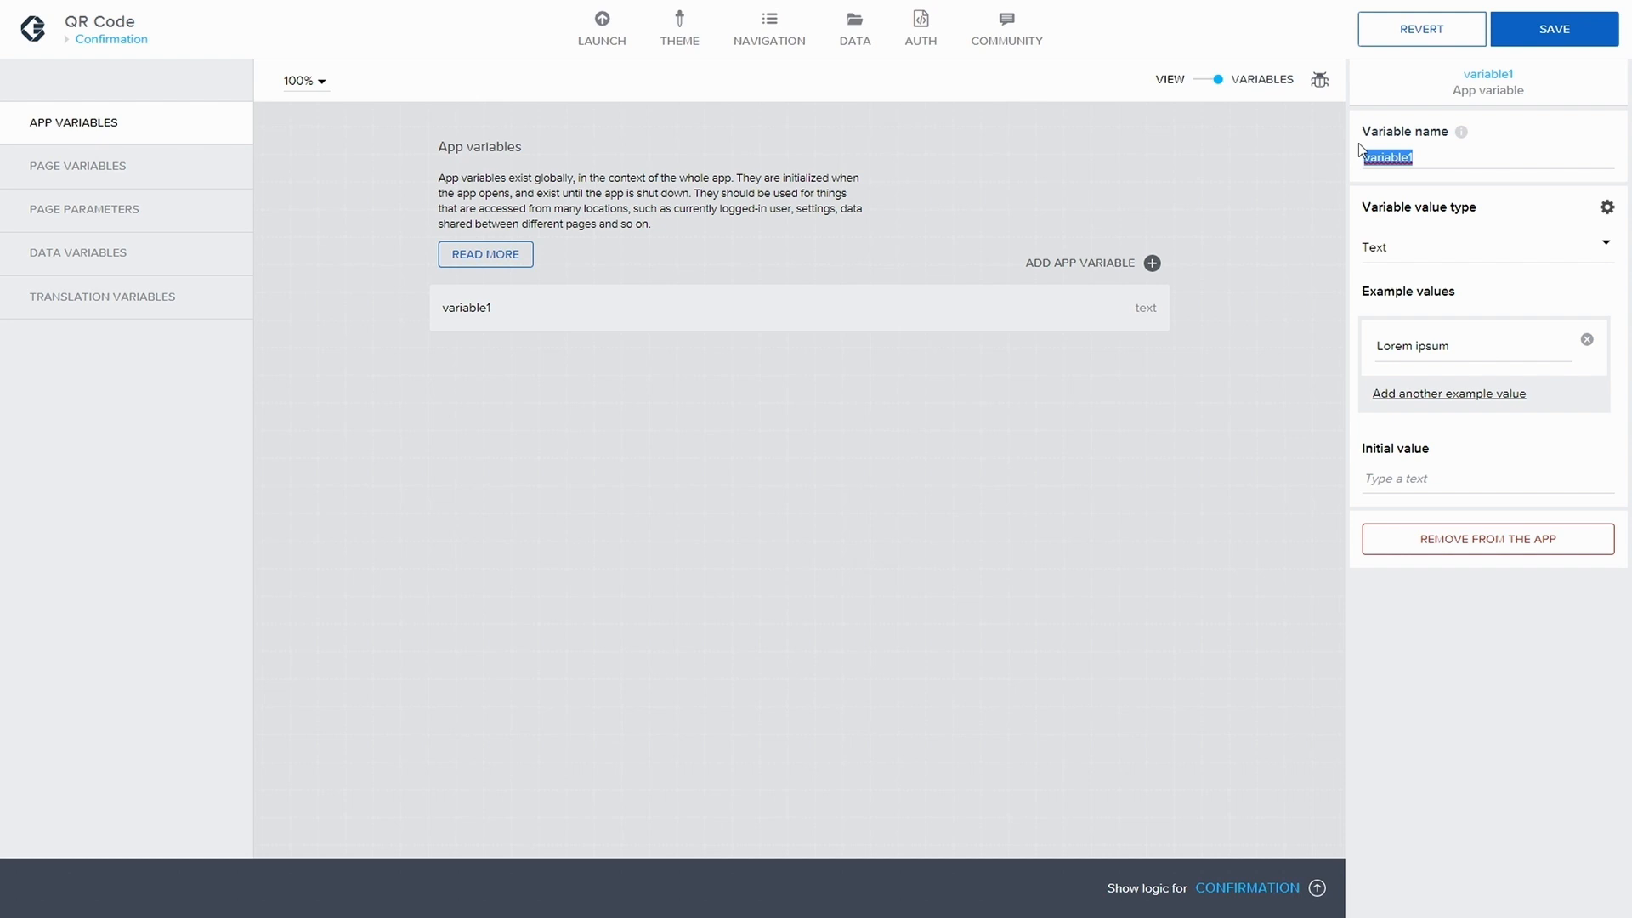
{"action": "type", "text": "Fullname"}
{"action": "left_click_drag", "start_coordinate": [1447, 340], "coordinate": [1380, 339]}
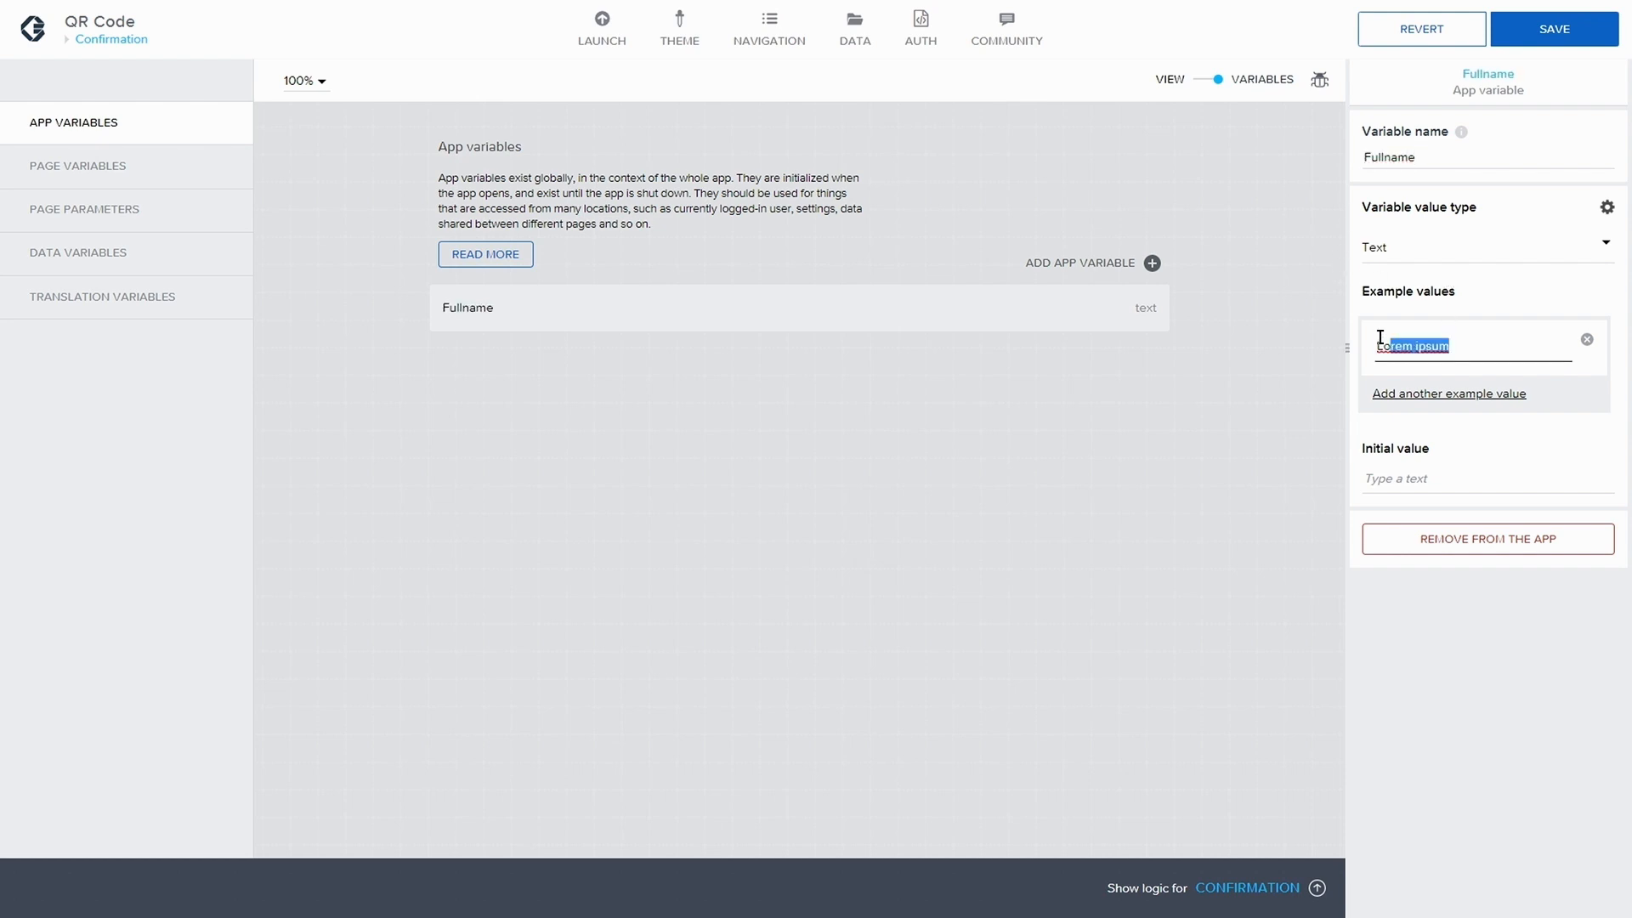
{"action": "key", "text": "BackSpace"}
{"action": "left_click", "coordinate": [1555, 29]}
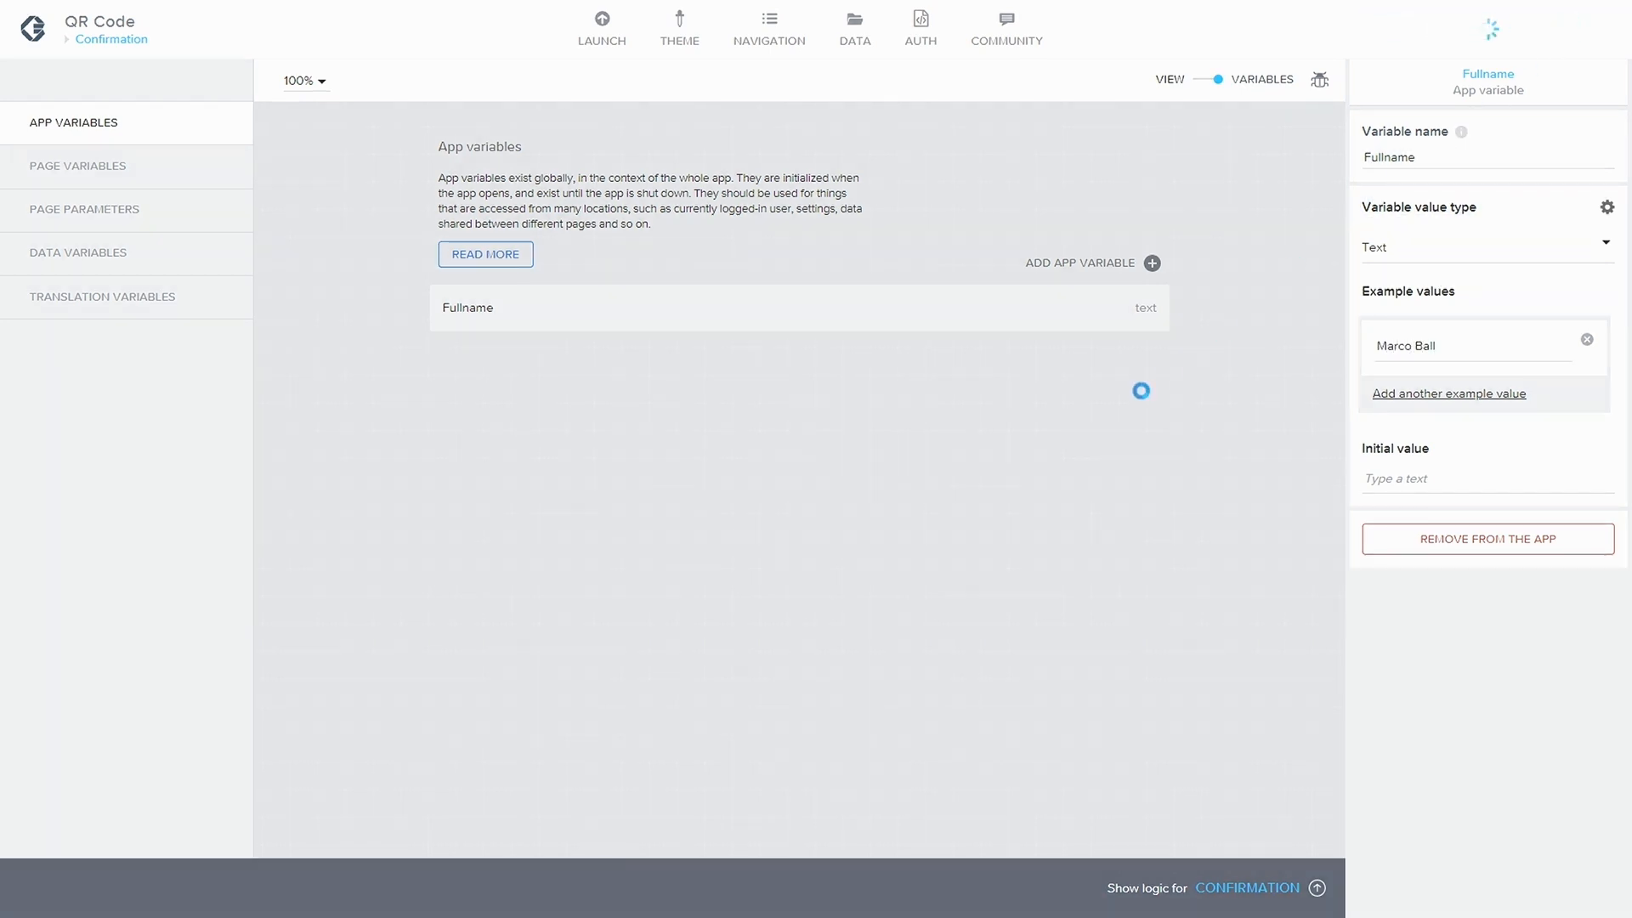
- Add a second text app variable named ParticipantID
{"action": "left_click", "coordinate": [1151, 262]}
{"action": "left_click_drag", "start_coordinate": [1381, 157], "coordinate": [1456, 160]}
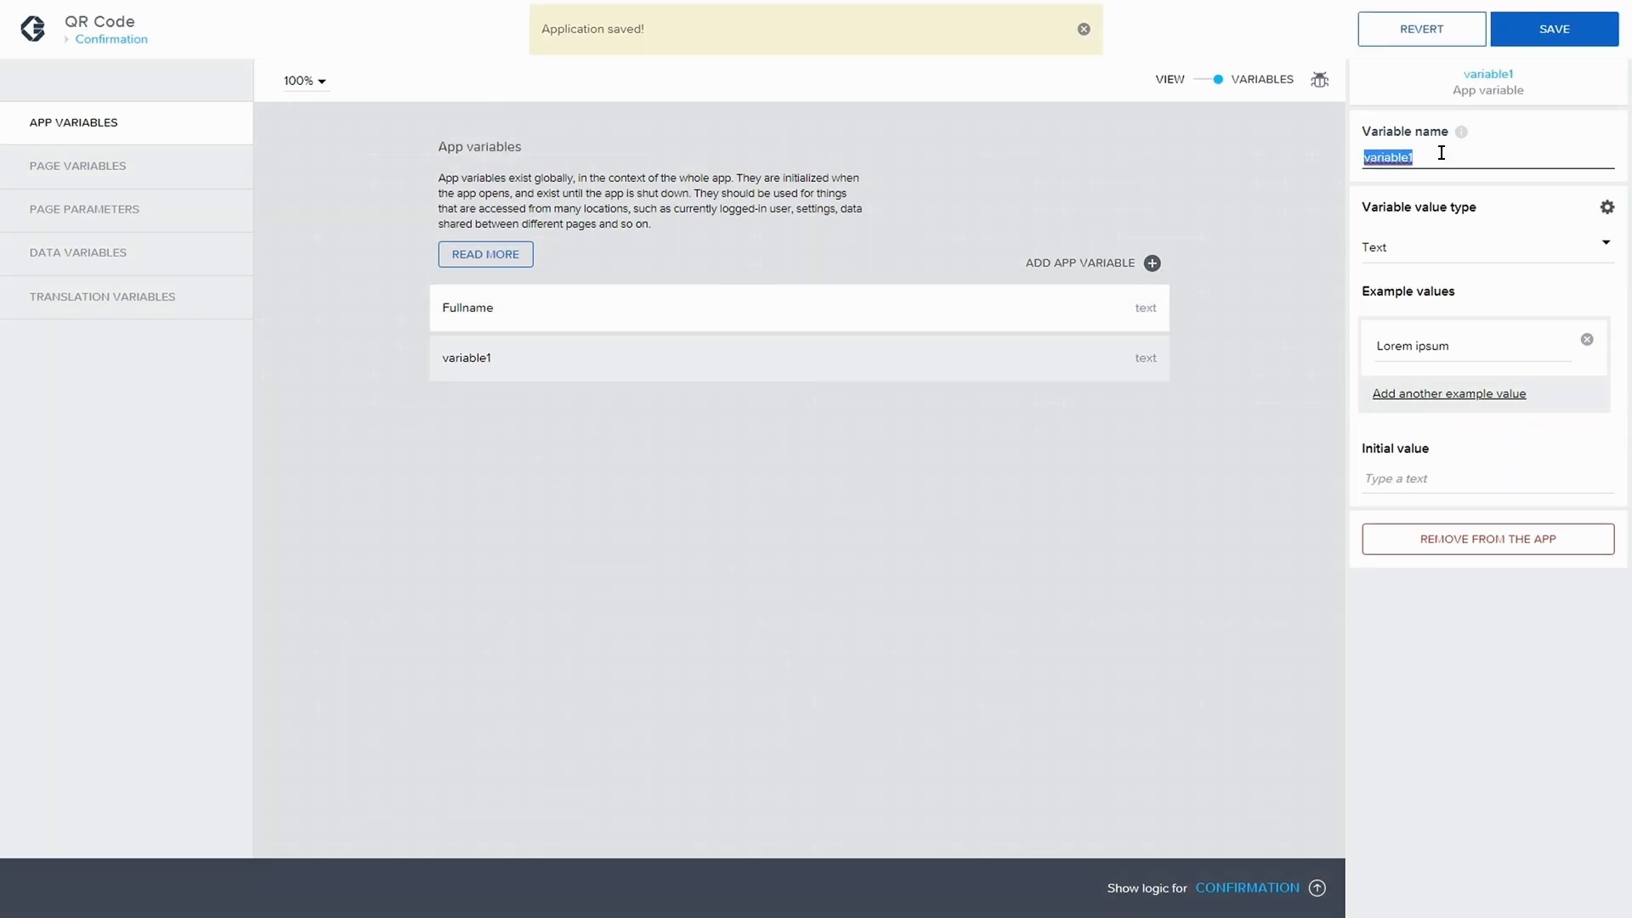
{"action": "key", "text": "BackSpace"}
{"action": "type", "text": "P"}
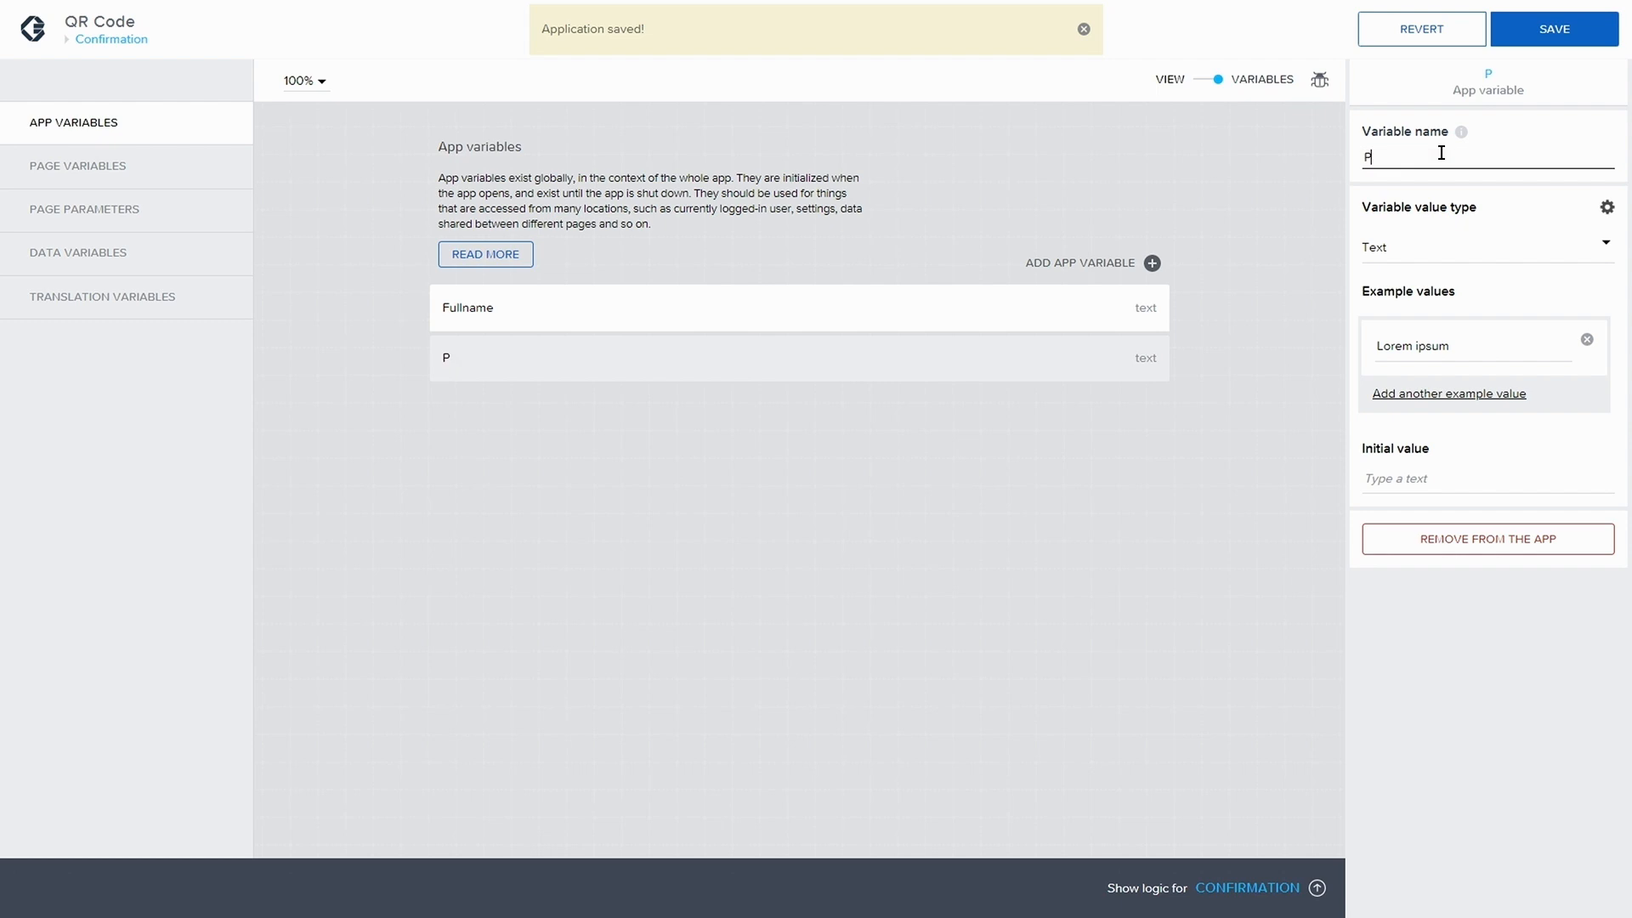
{"action": "type", "text": "icp"}
{"action": "key", "text": "BackSpace"}
{"action": "key", "text": "BackSpace"}
{"action": "type", "text": "i"}
{"action": "key", "text": "BackSpace"}
{"action": "type", "text": "cipant"}
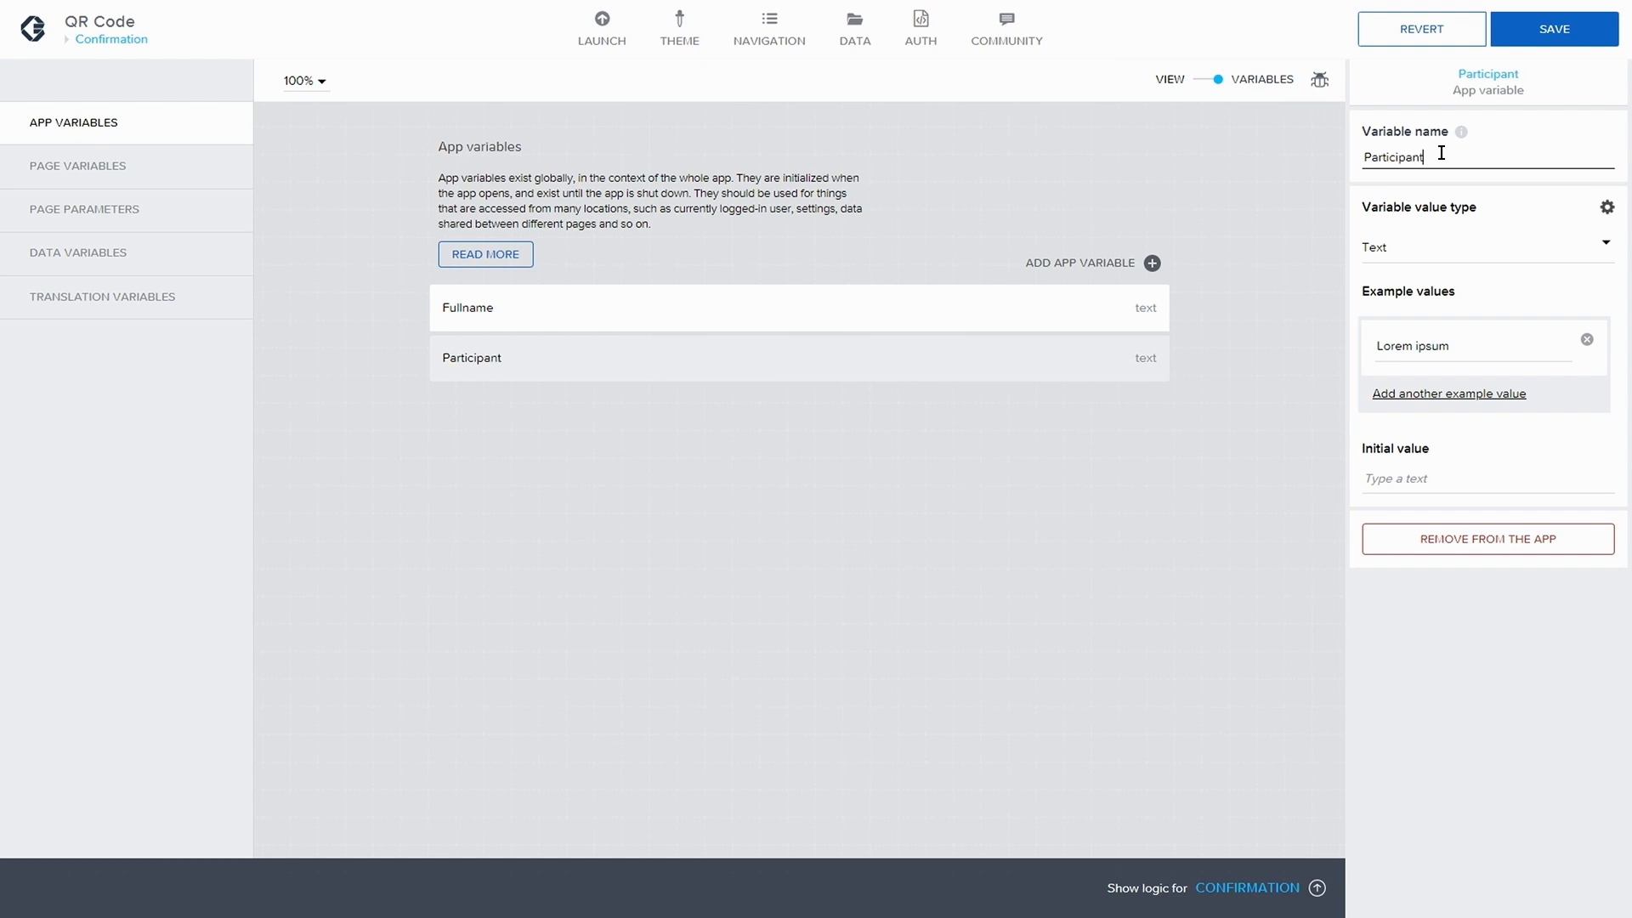
{"action": "type", "text": "ID"}
- Replace the example value of ParticipantID with a made-up alphanumeric participant ID and save the application
{"action": "left_click_drag", "start_coordinate": [1457, 346], "coordinate": [1343, 327]}
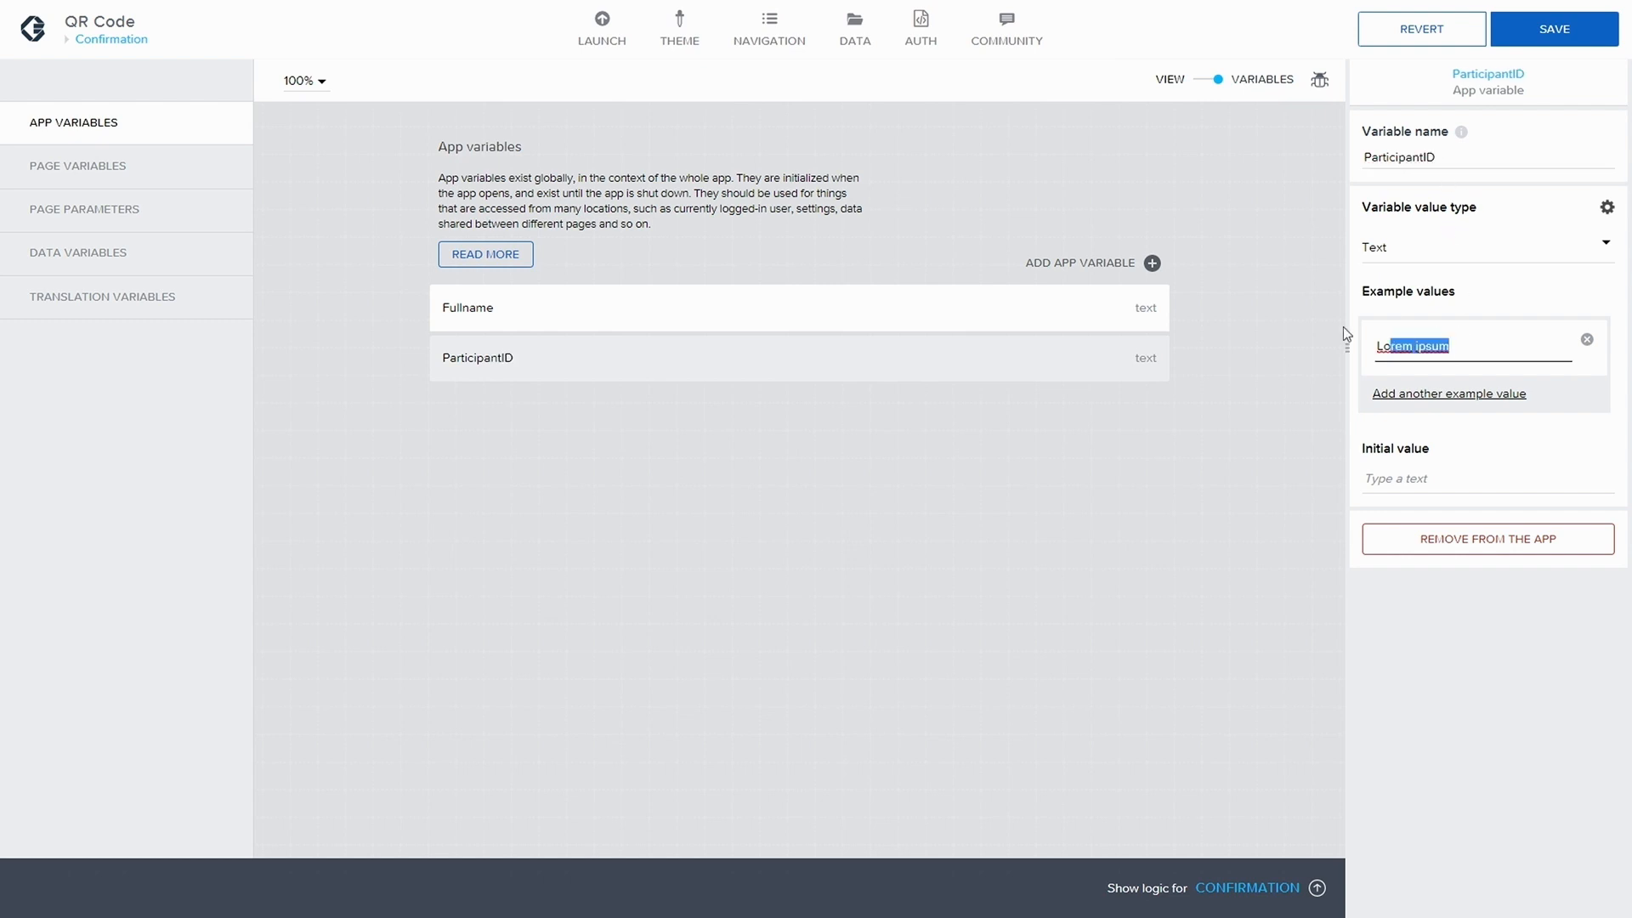
{"action": "type", "text": "reiureiu"}
{"action": "key", "text": "BackSpace"}
{"action": "key", "text": "BackSpace"}
{"action": "key", "text": "BackSpace"}
{"action": "key", "text": "BackSpace"}
{"action": "type", "text": "assas94ds"}
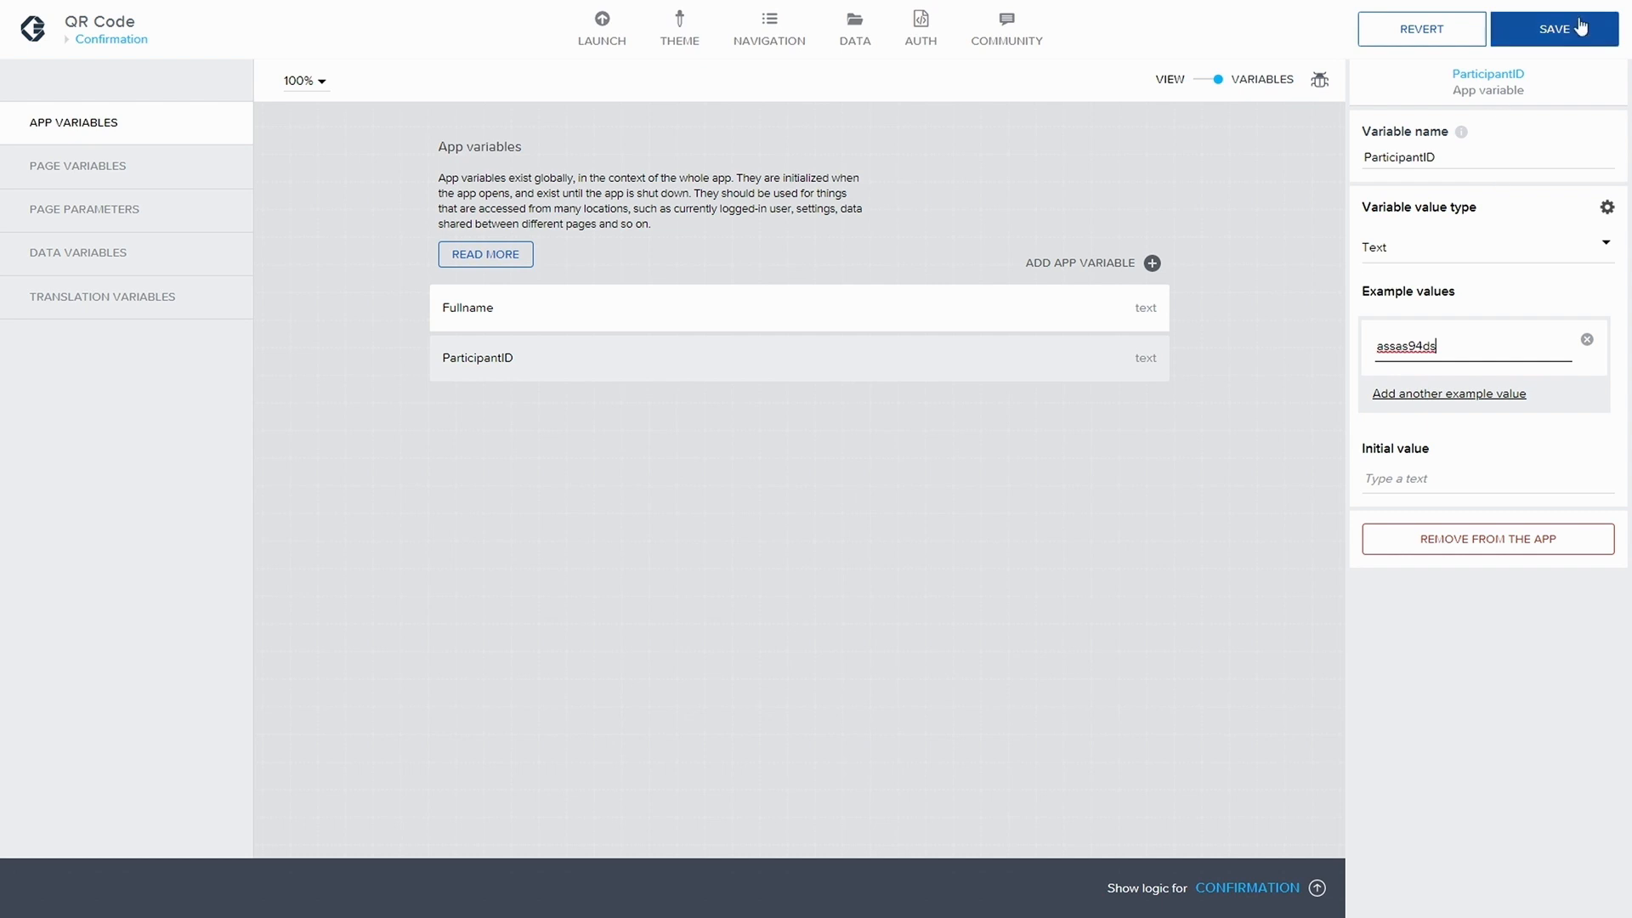
{"action": "left_click", "coordinate": [1556, 28]}
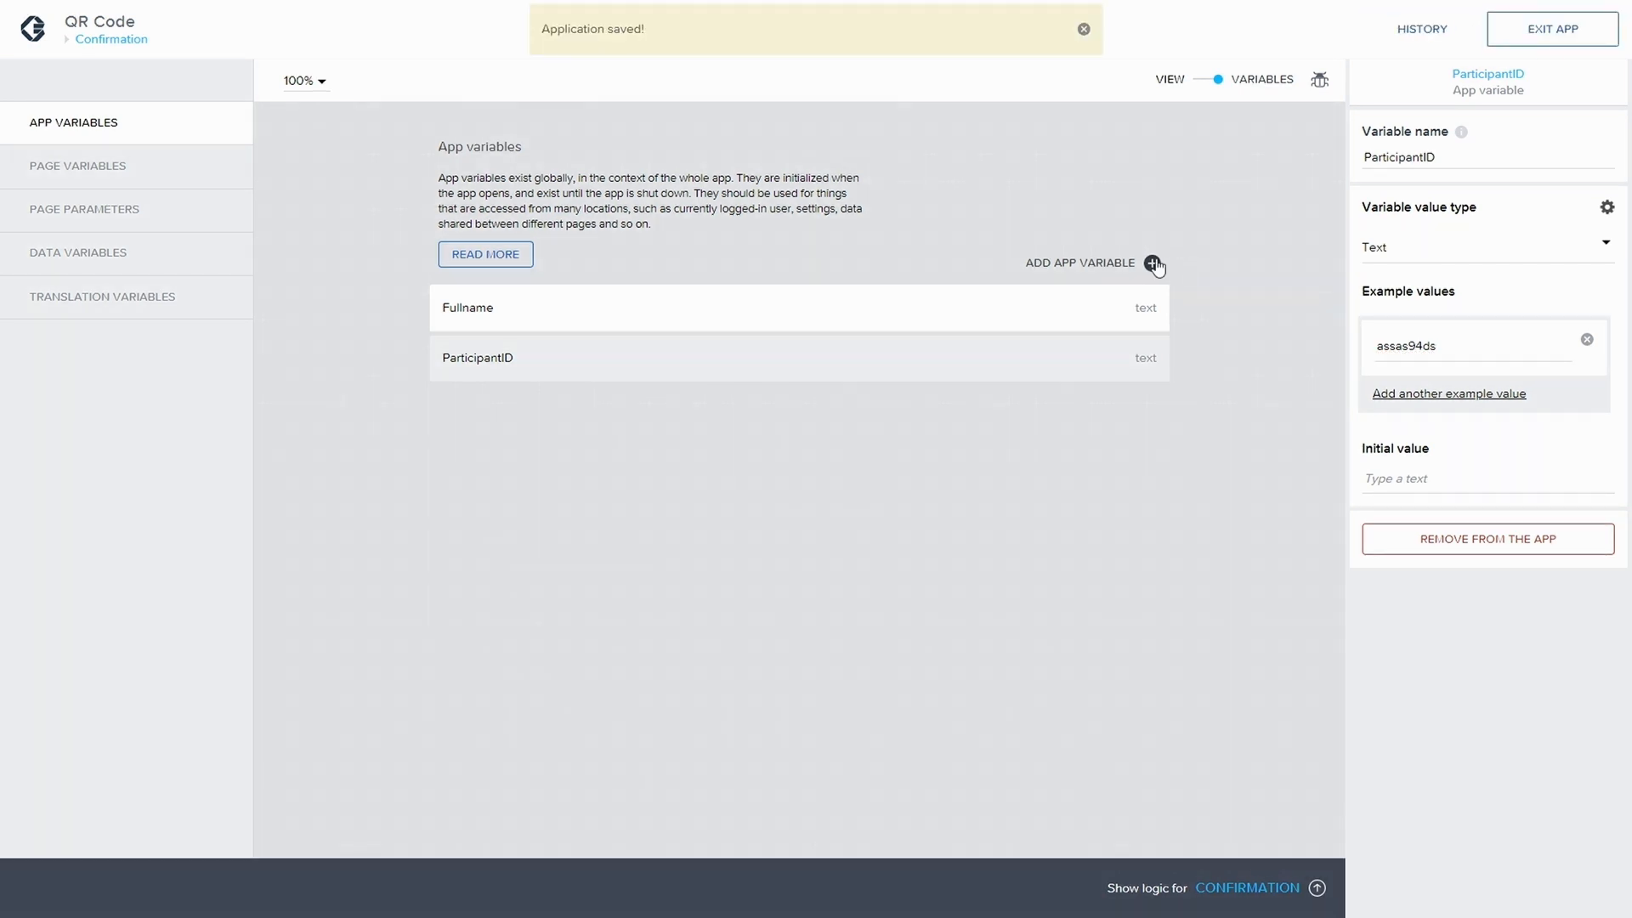
- Add an Image URL app variable named Profile, use an image from the image assets as its example value, and save
{"action": "left_click", "coordinate": [1152, 262]}
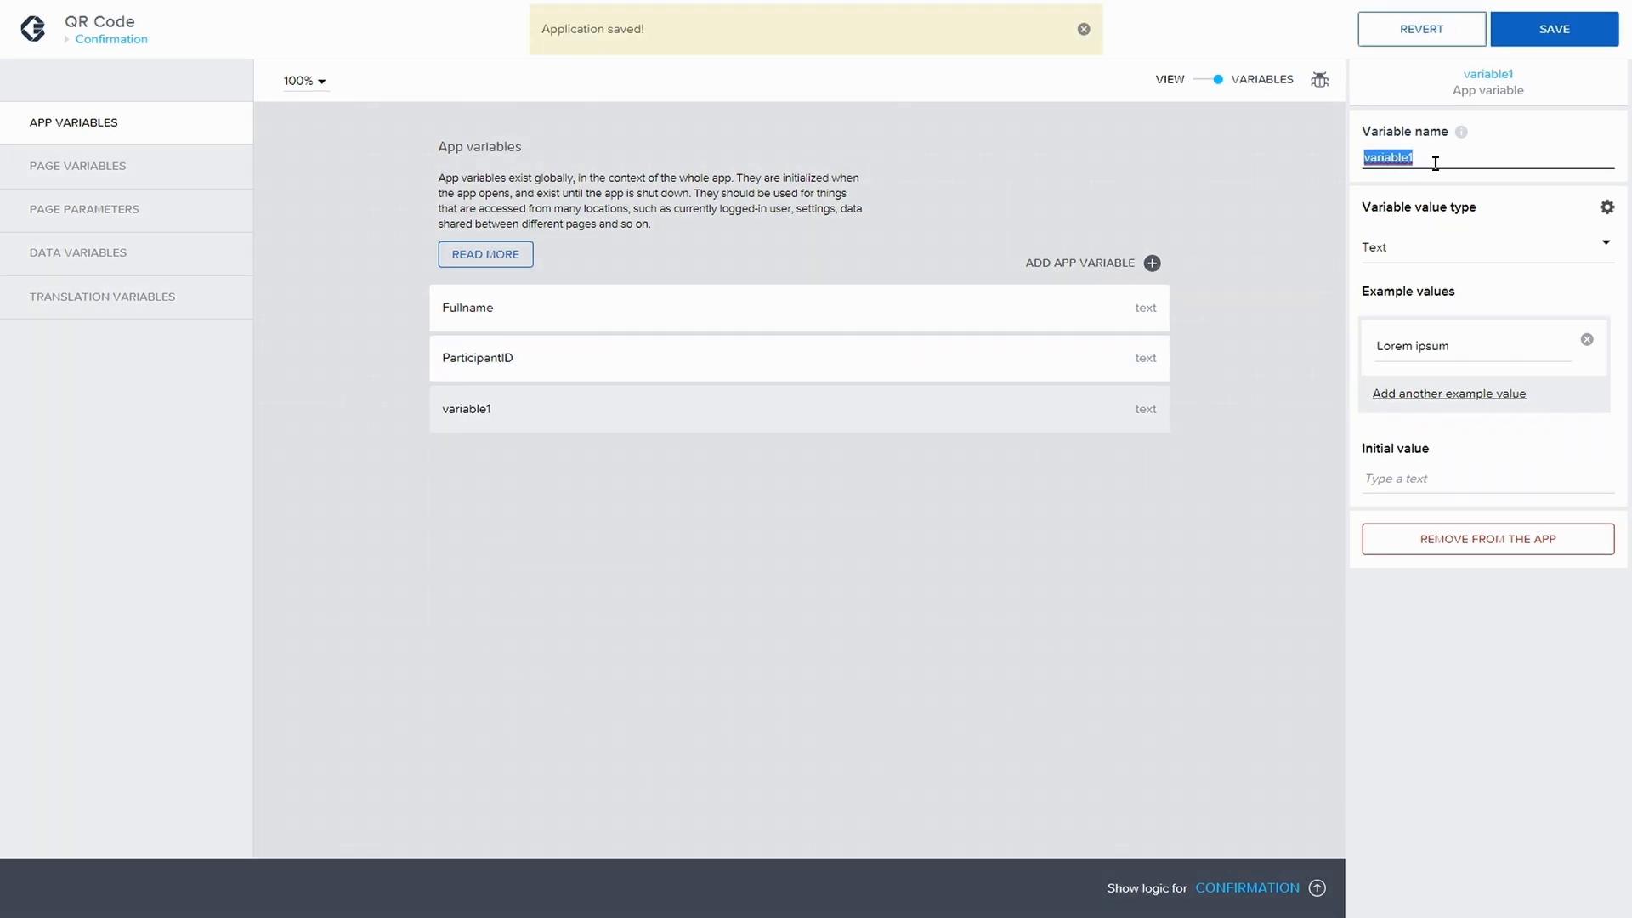
{"action": "type", "text": "P"}
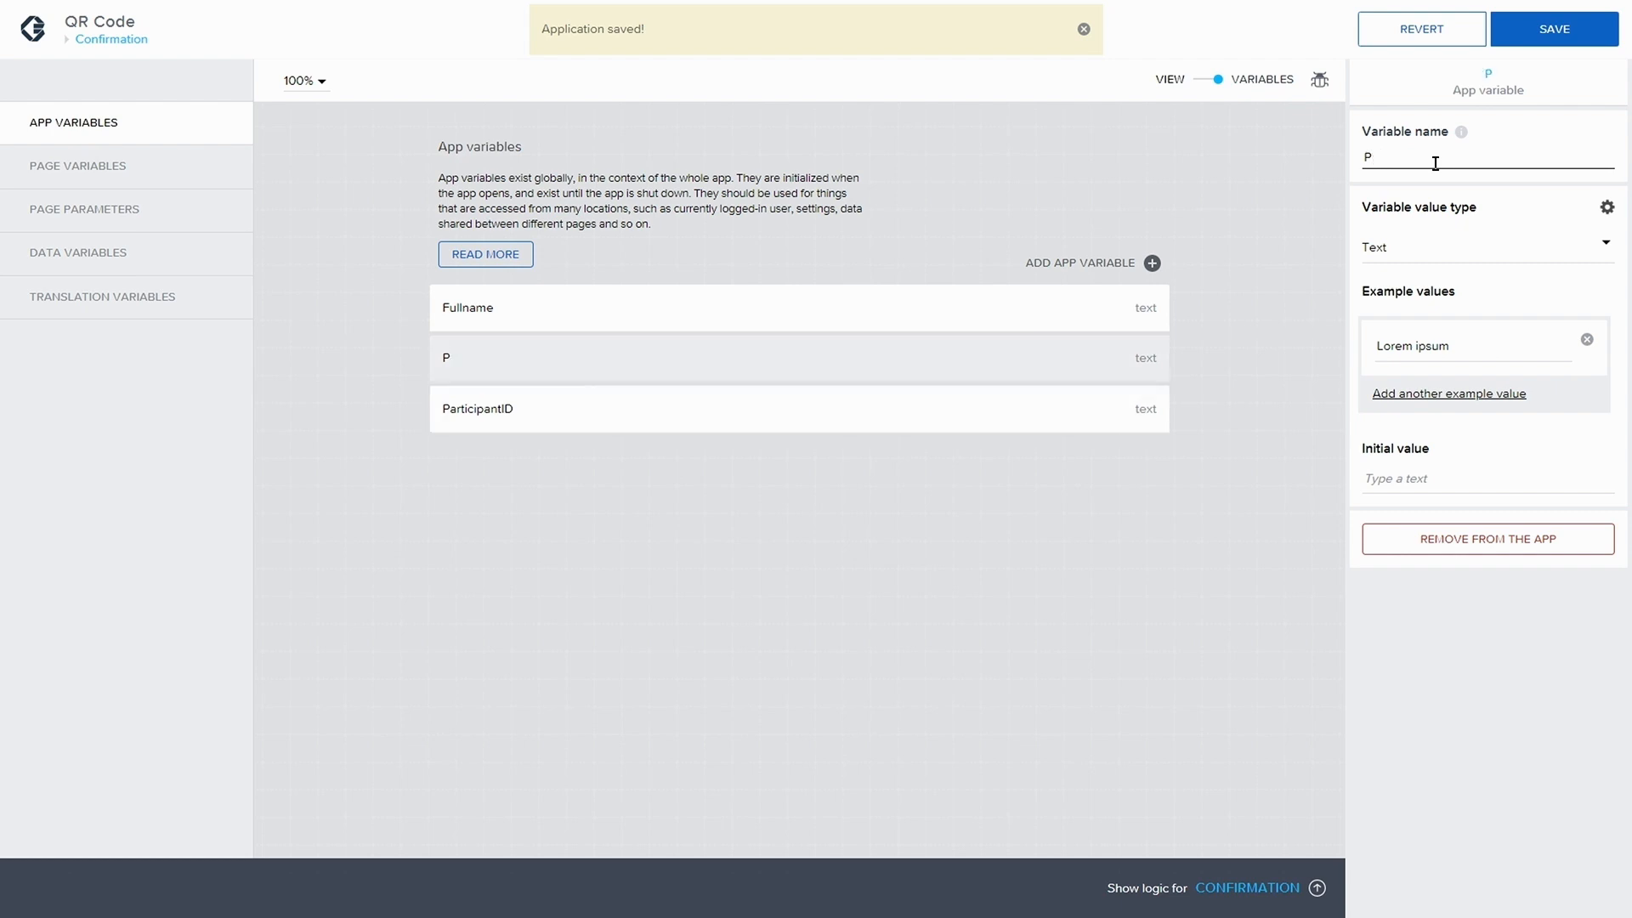
{"action": "type", "text": "rofile"}
{"action": "left_click", "coordinate": [1377, 253]}
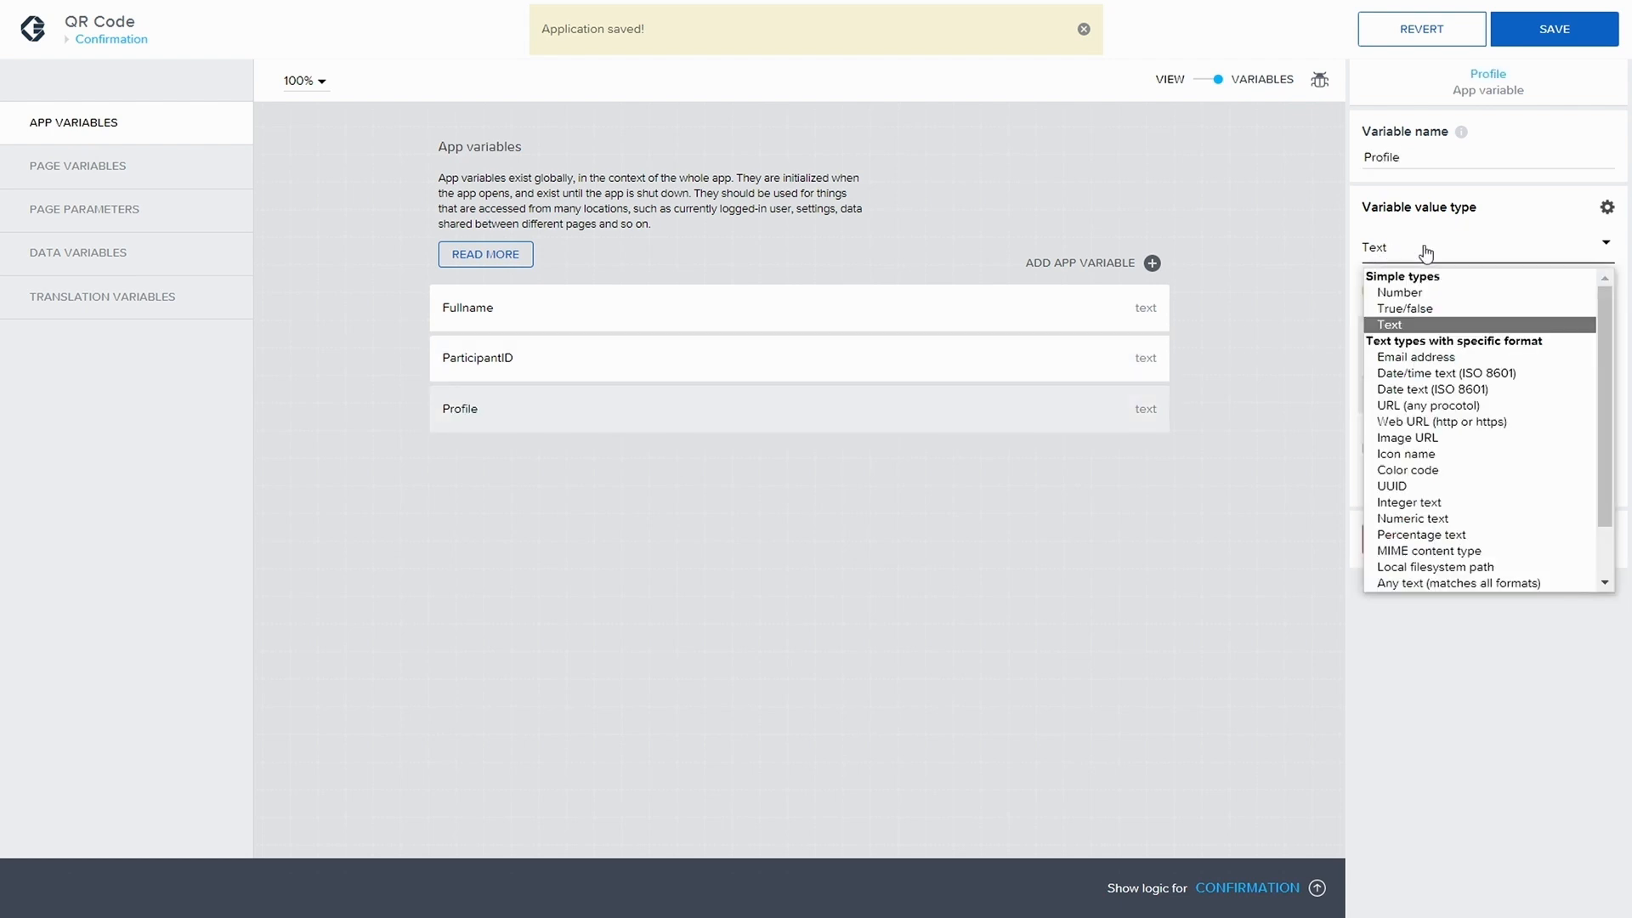
{"action": "left_click", "coordinate": [1429, 439]}
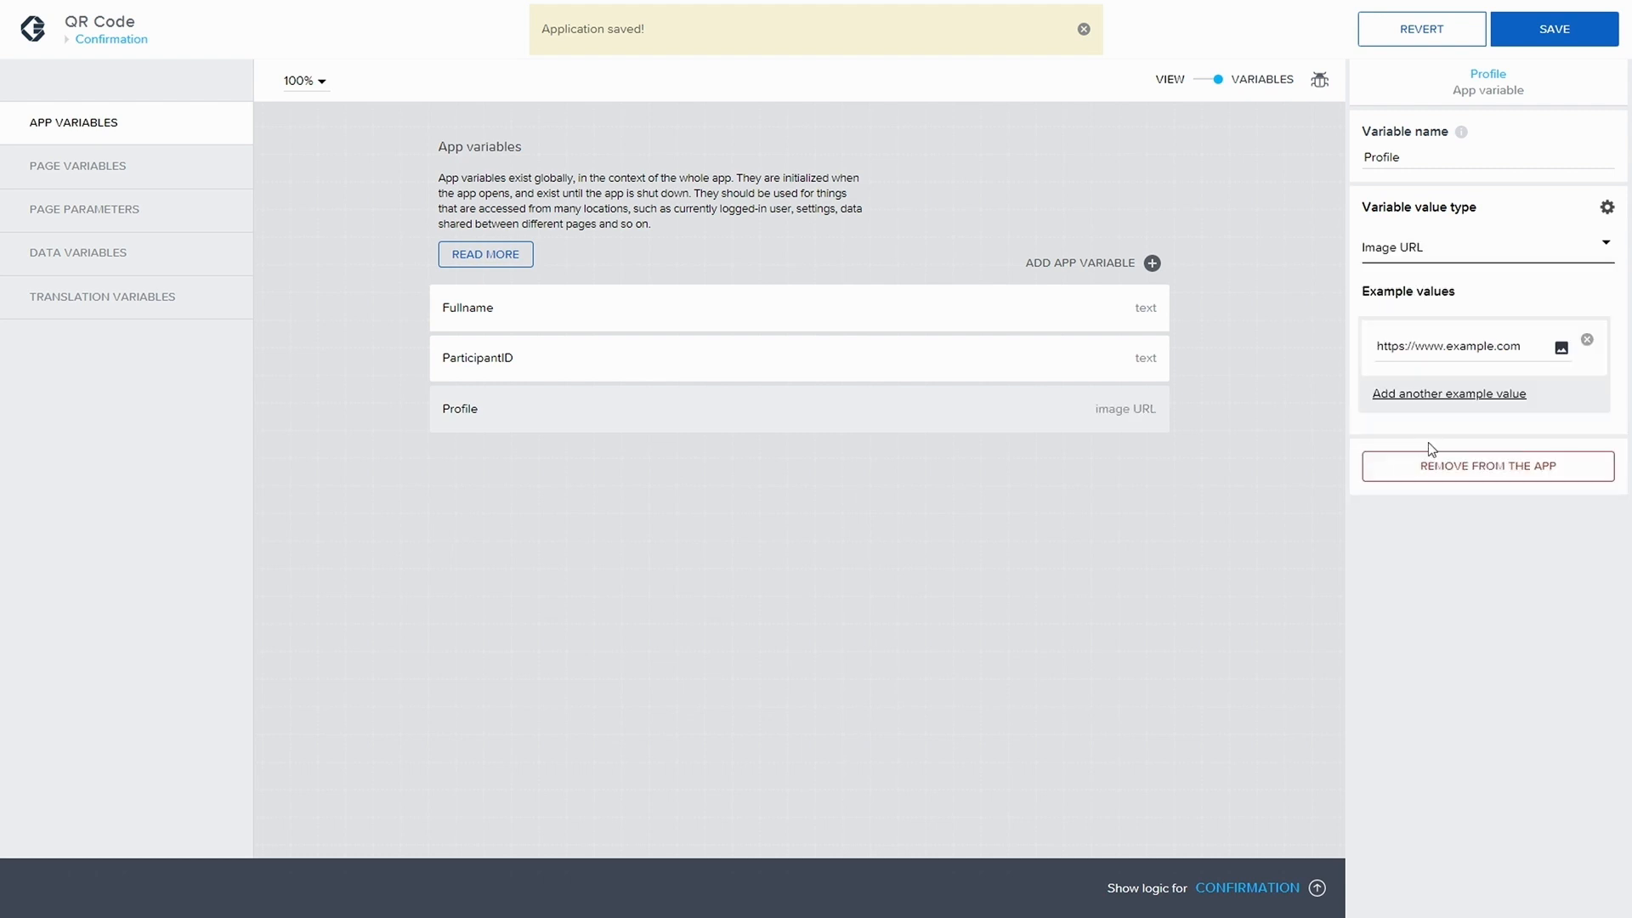
{"action": "left_click", "coordinate": [1561, 350]}
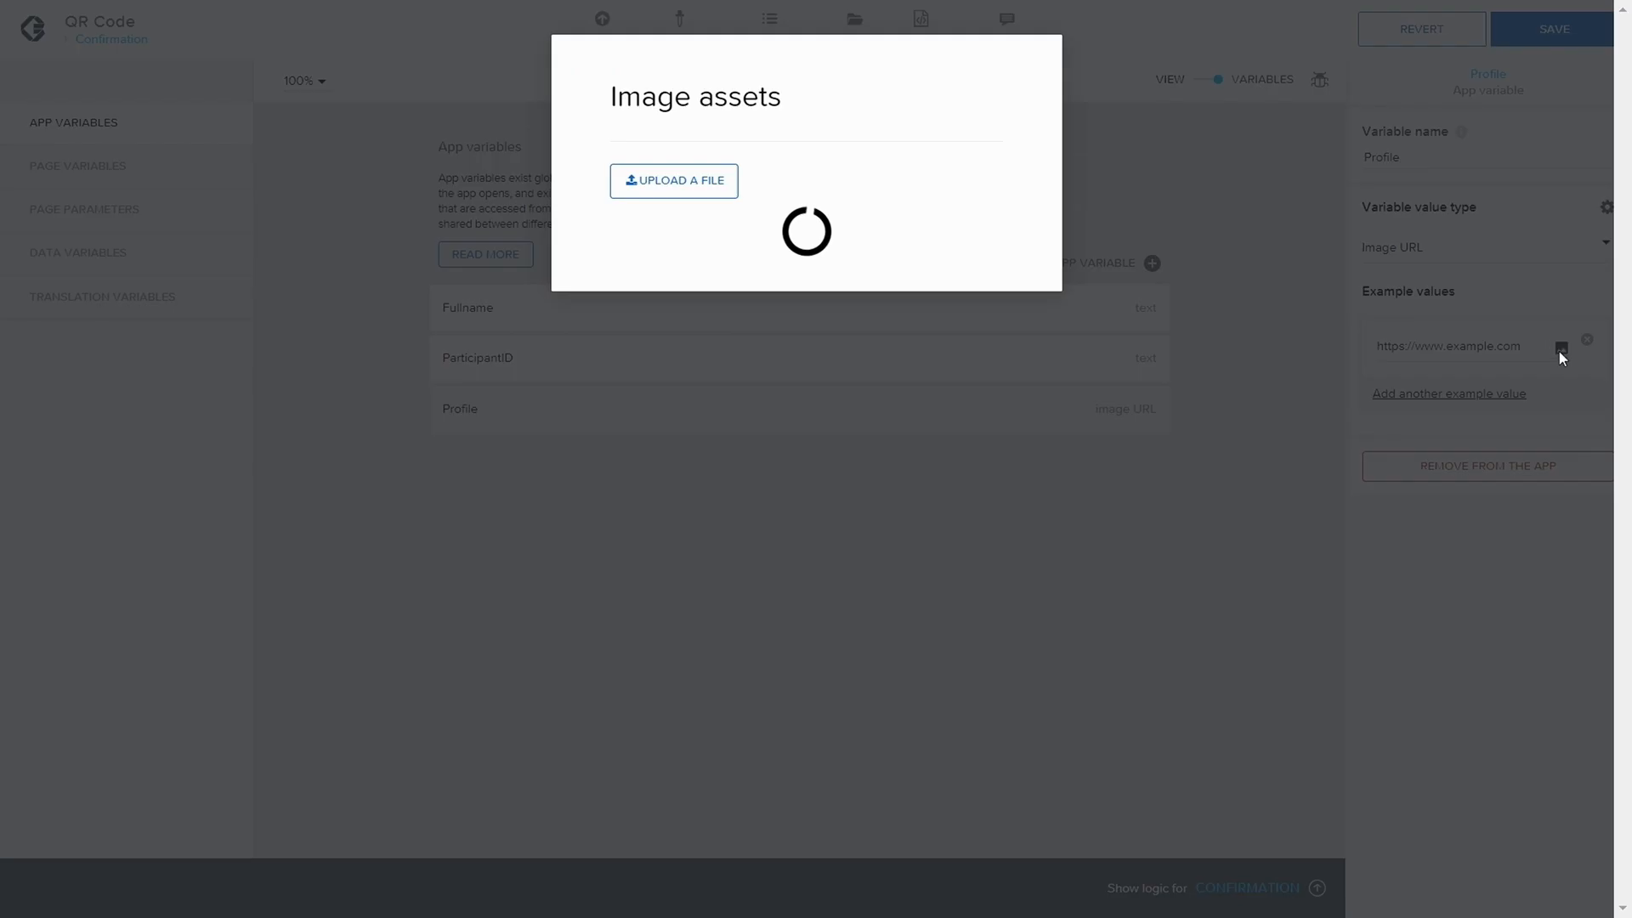
{"action": "left_click", "coordinate": [666, 371]}
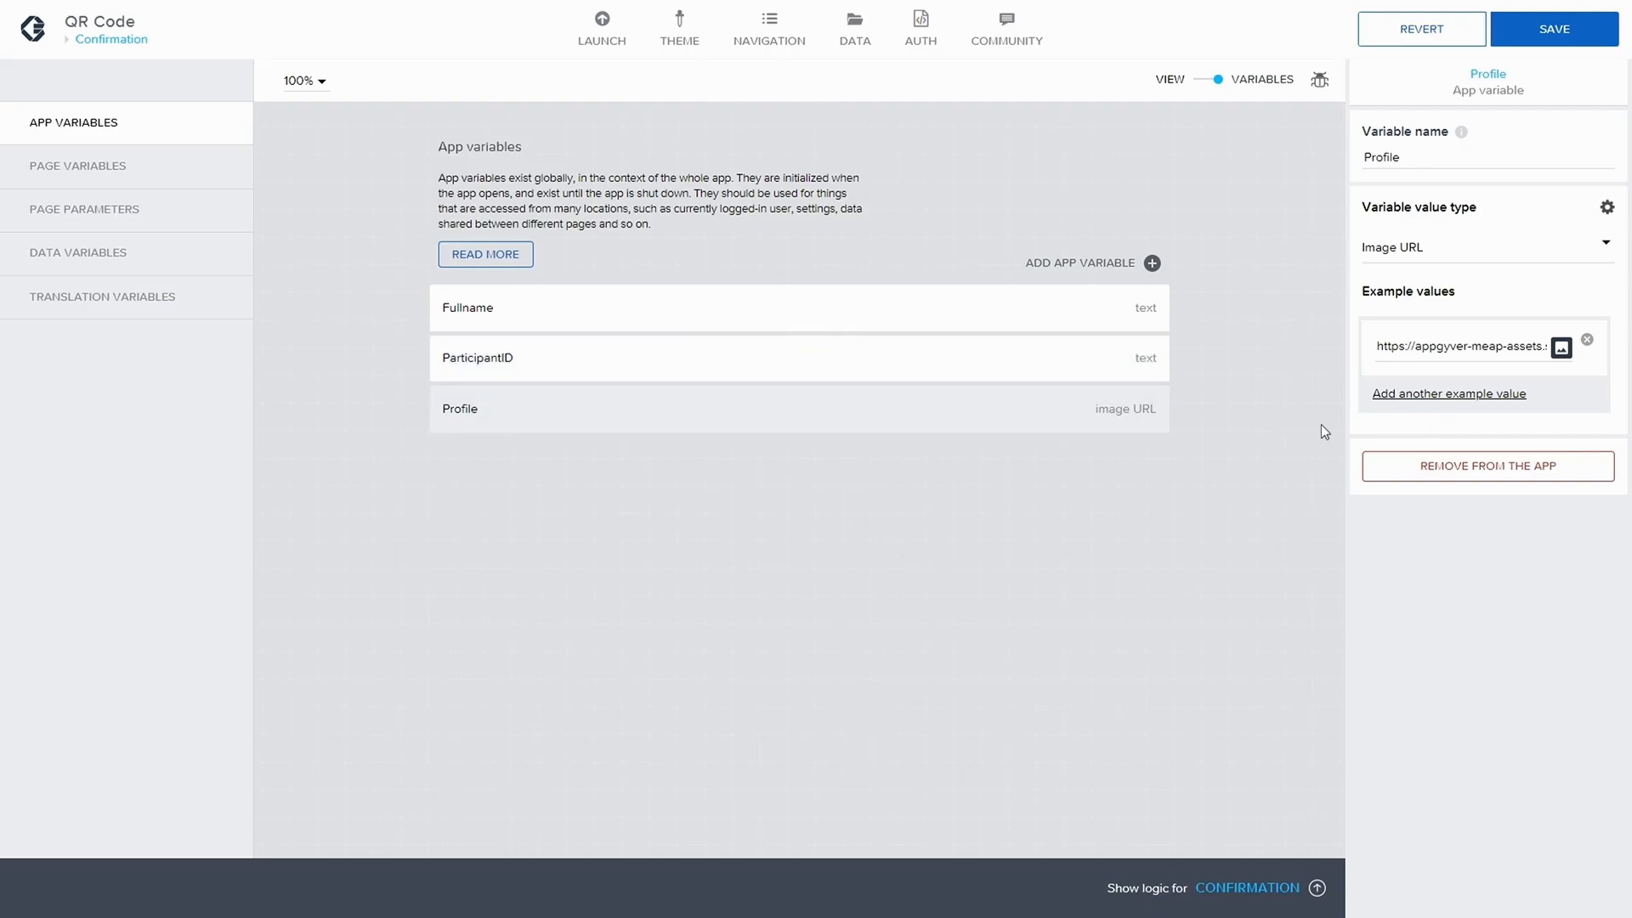
{"action": "left_click", "coordinate": [1564, 34]}
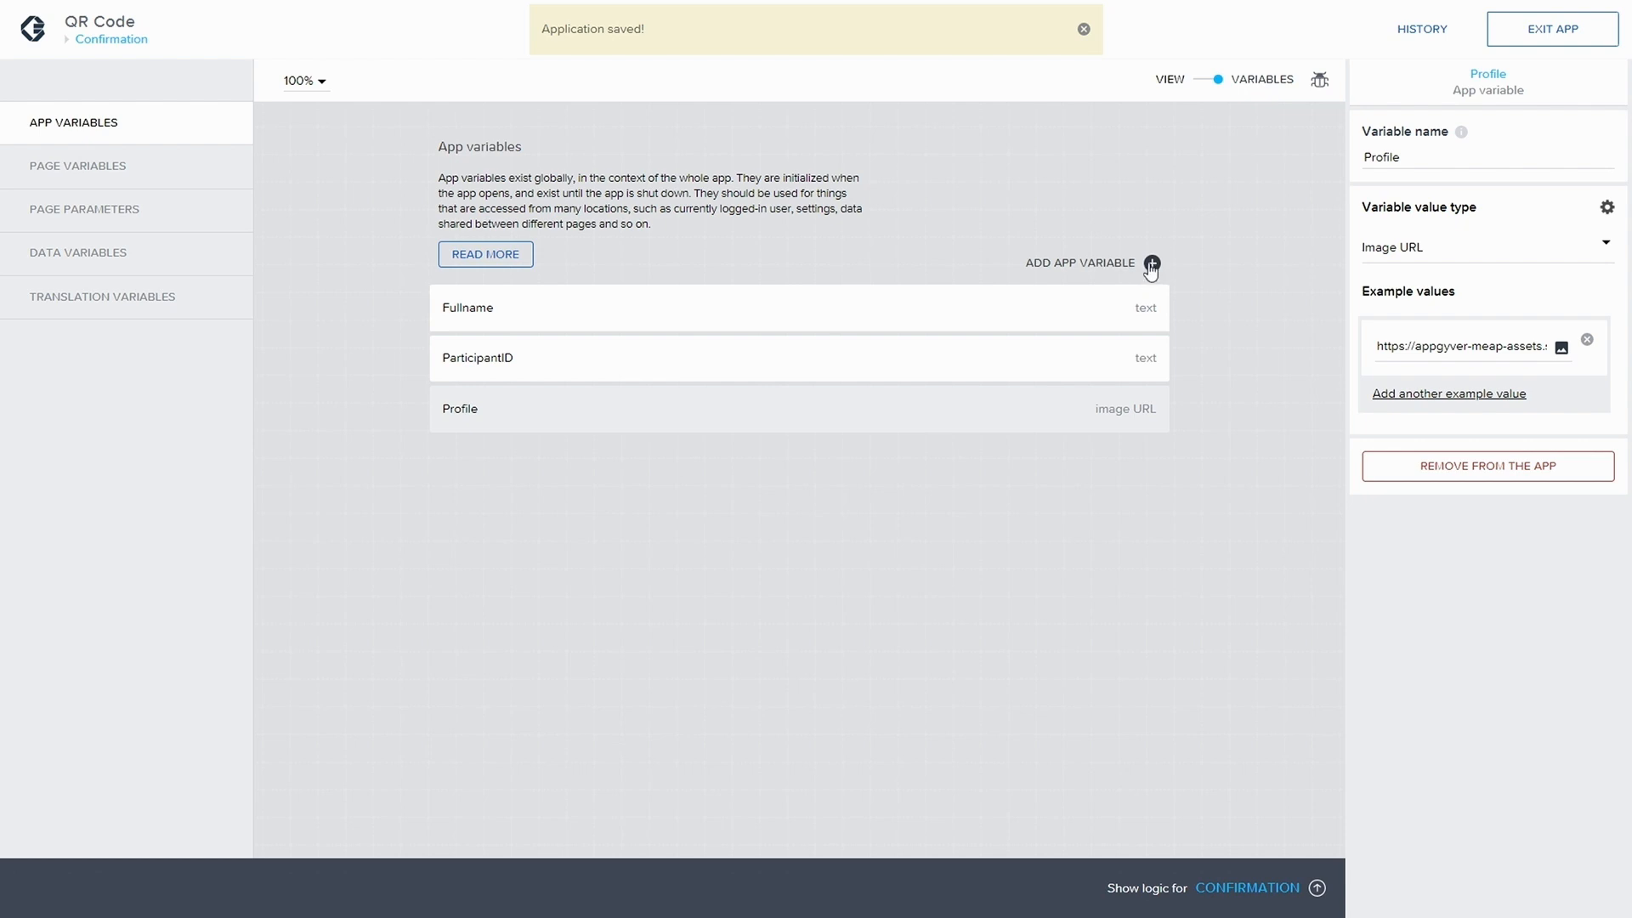
- Add a True/false app variable named VIP and save the application
{"action": "left_click", "coordinate": [1152, 264]}
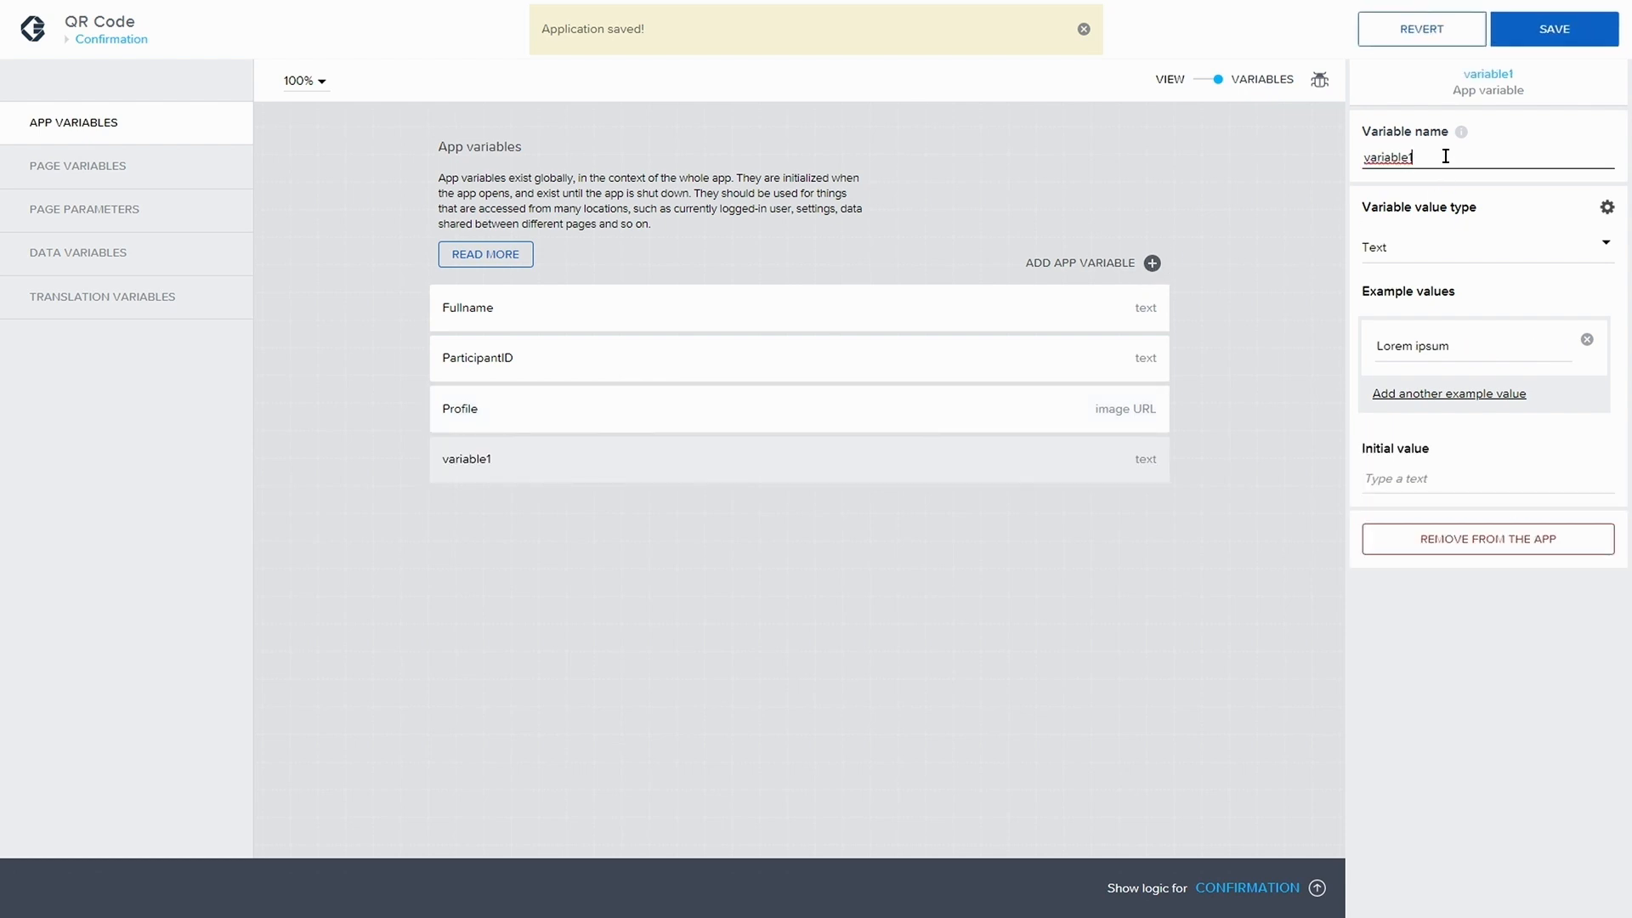
{"action": "left_click_drag", "start_coordinate": [1443, 156], "coordinate": [1359, 157]}
{"action": "type", "text": "VIP"}
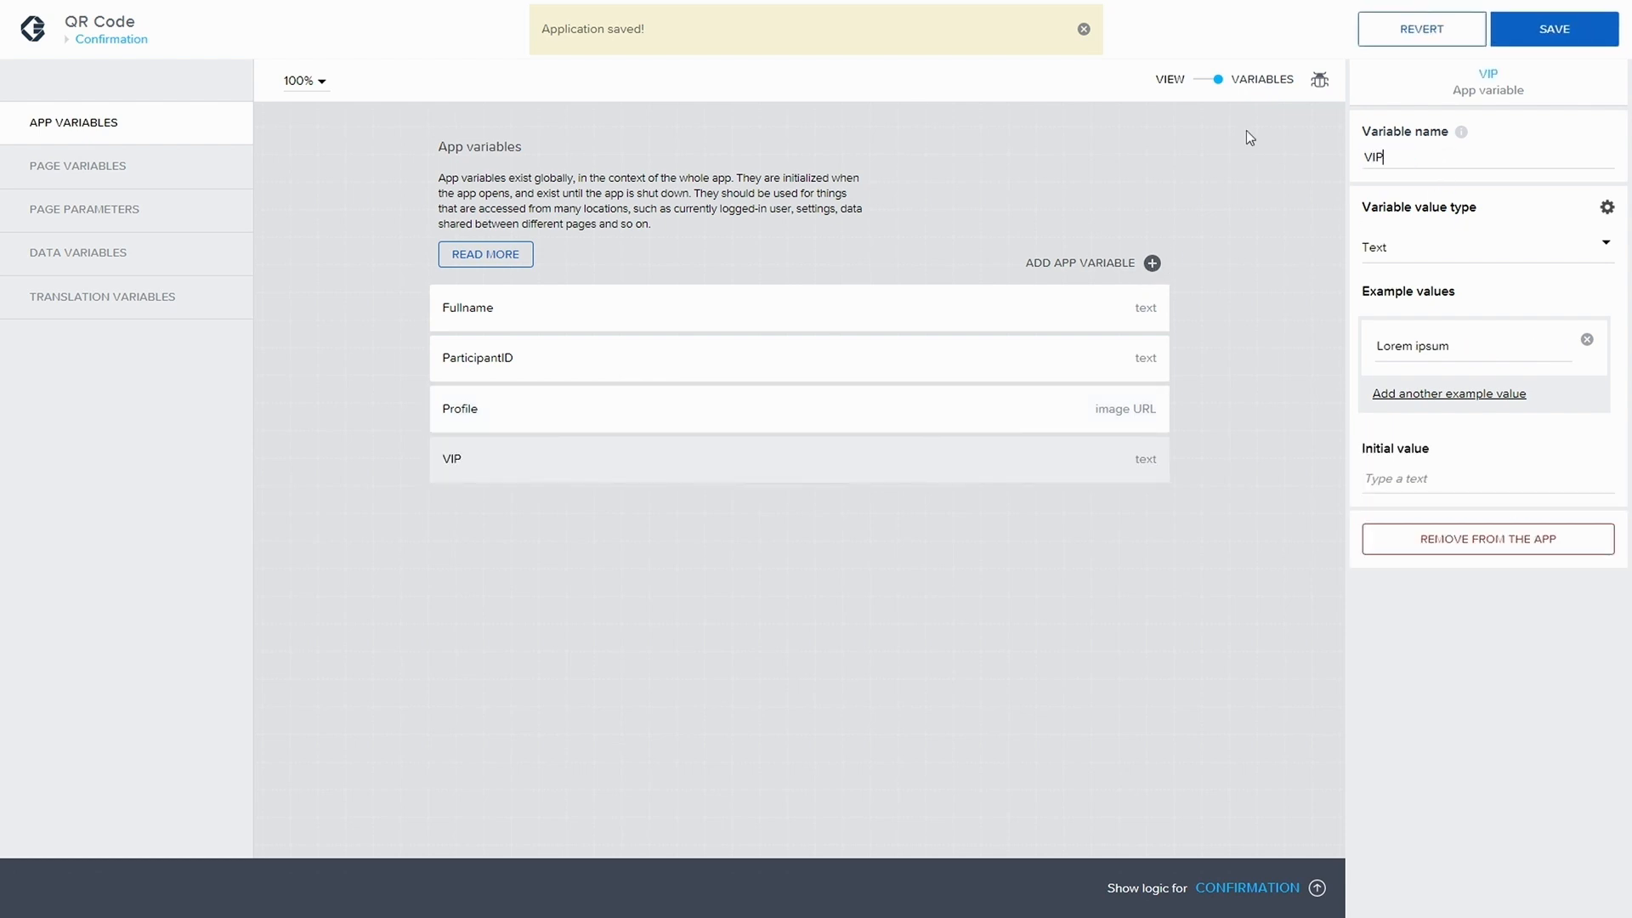
{"action": "left_click", "coordinate": [1377, 248]}
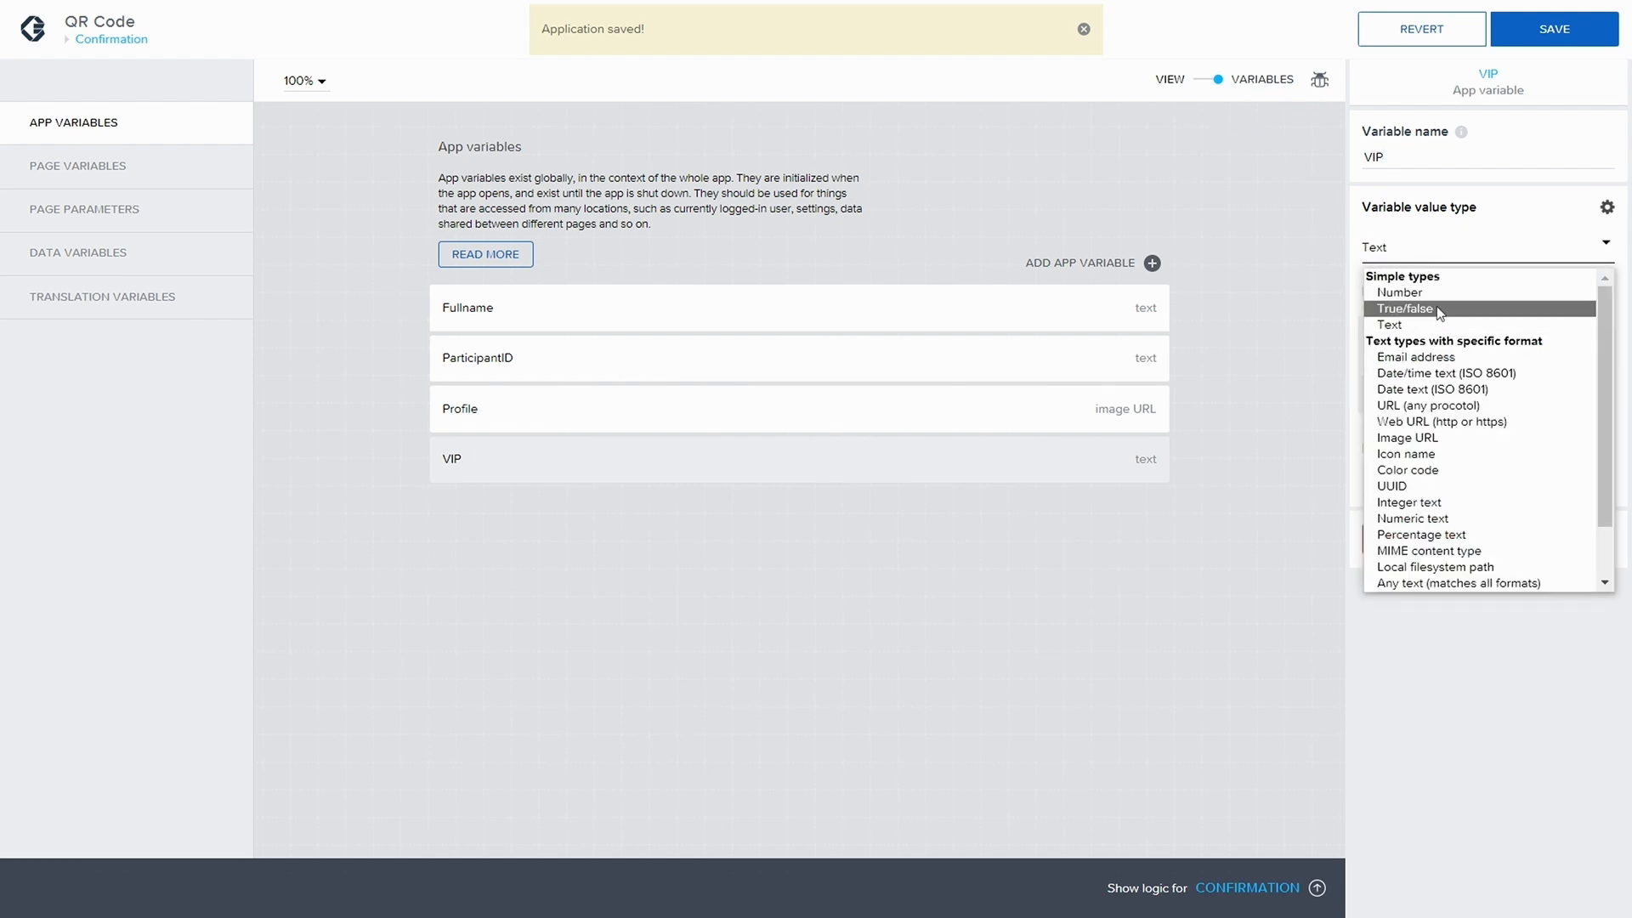
{"action": "left_click", "coordinate": [1436, 307]}
{"action": "left_click", "coordinate": [1556, 39]}
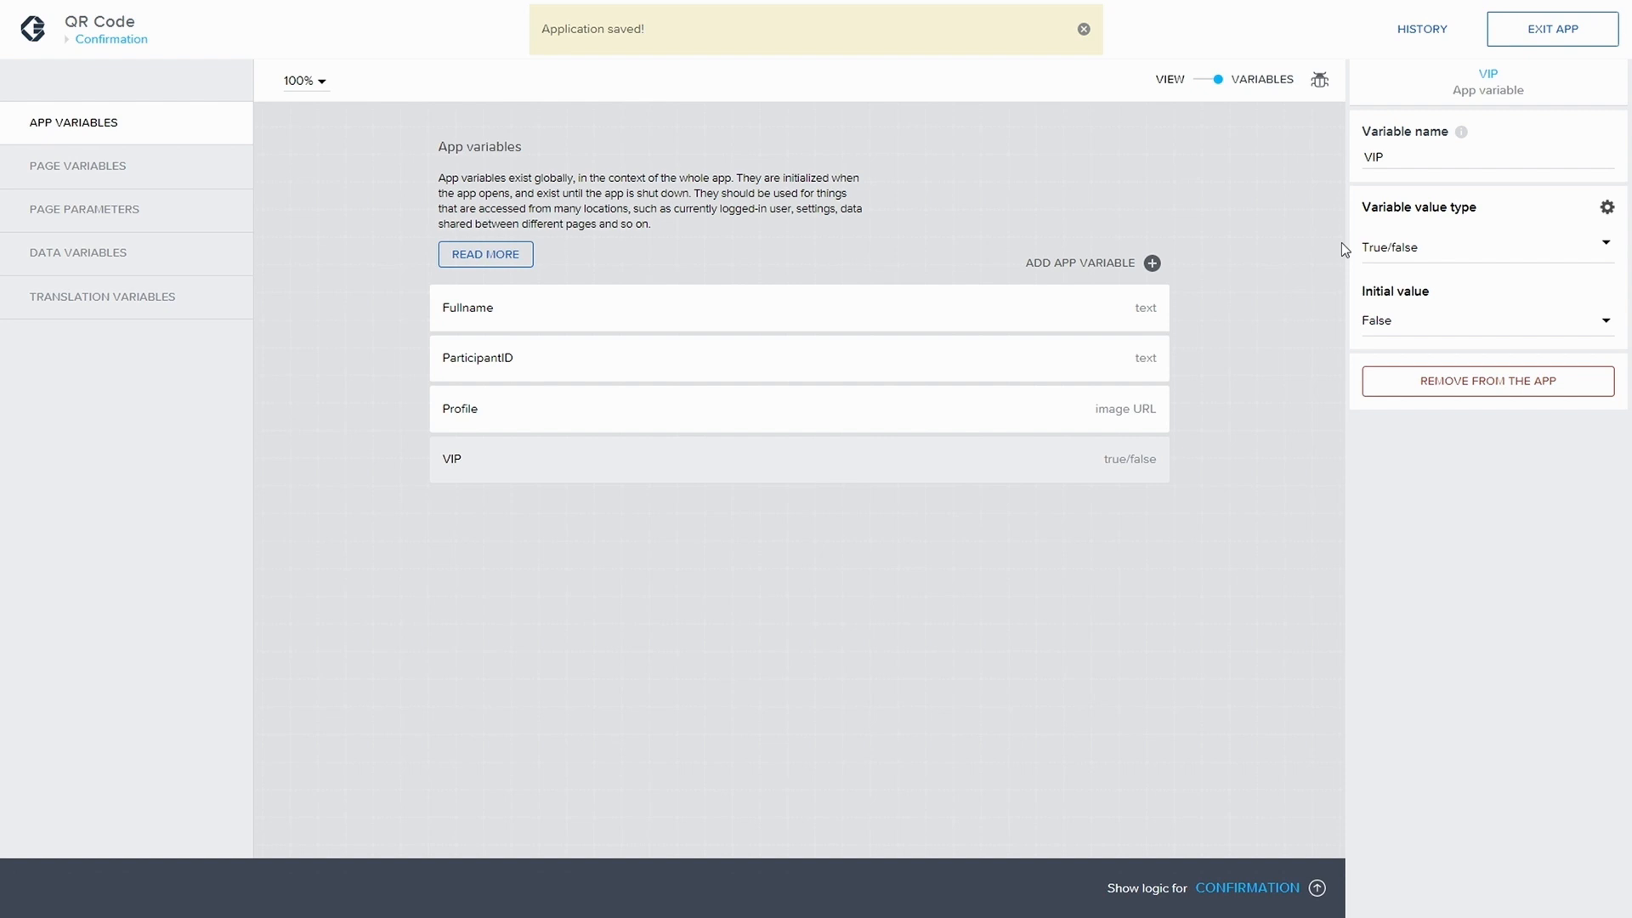
- Return to the page view and bind the source of the Confirmation page's image to the Profile app variable
{"action": "left_click", "coordinate": [1203, 83]}
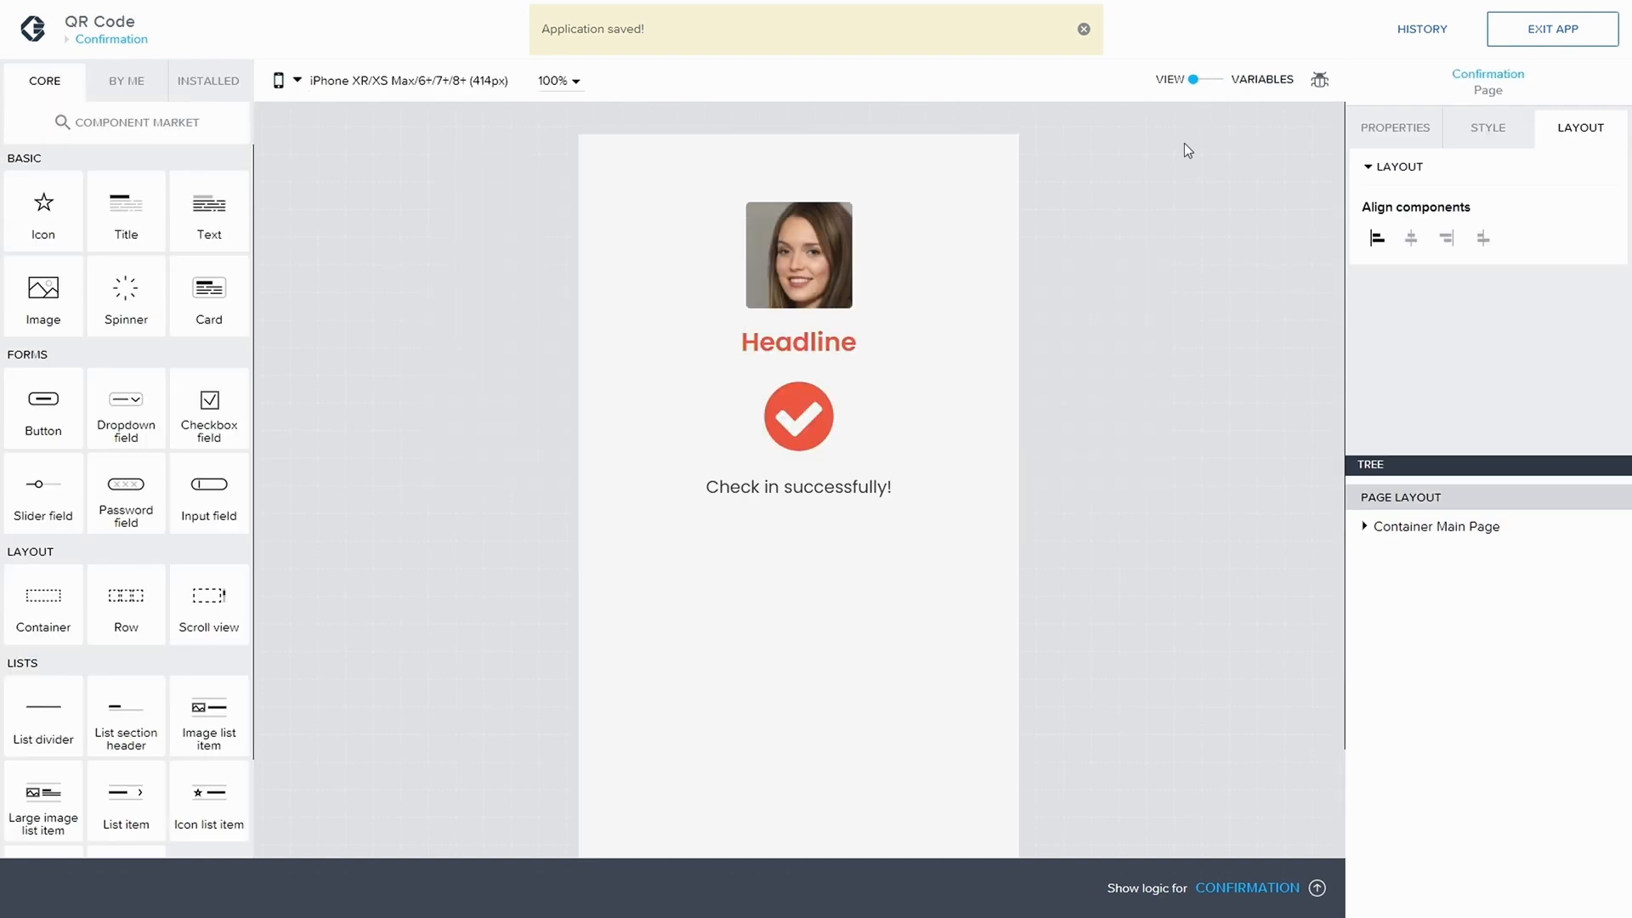
{"action": "left_click", "coordinate": [810, 272]}
{"action": "left_click", "coordinate": [1394, 135]}
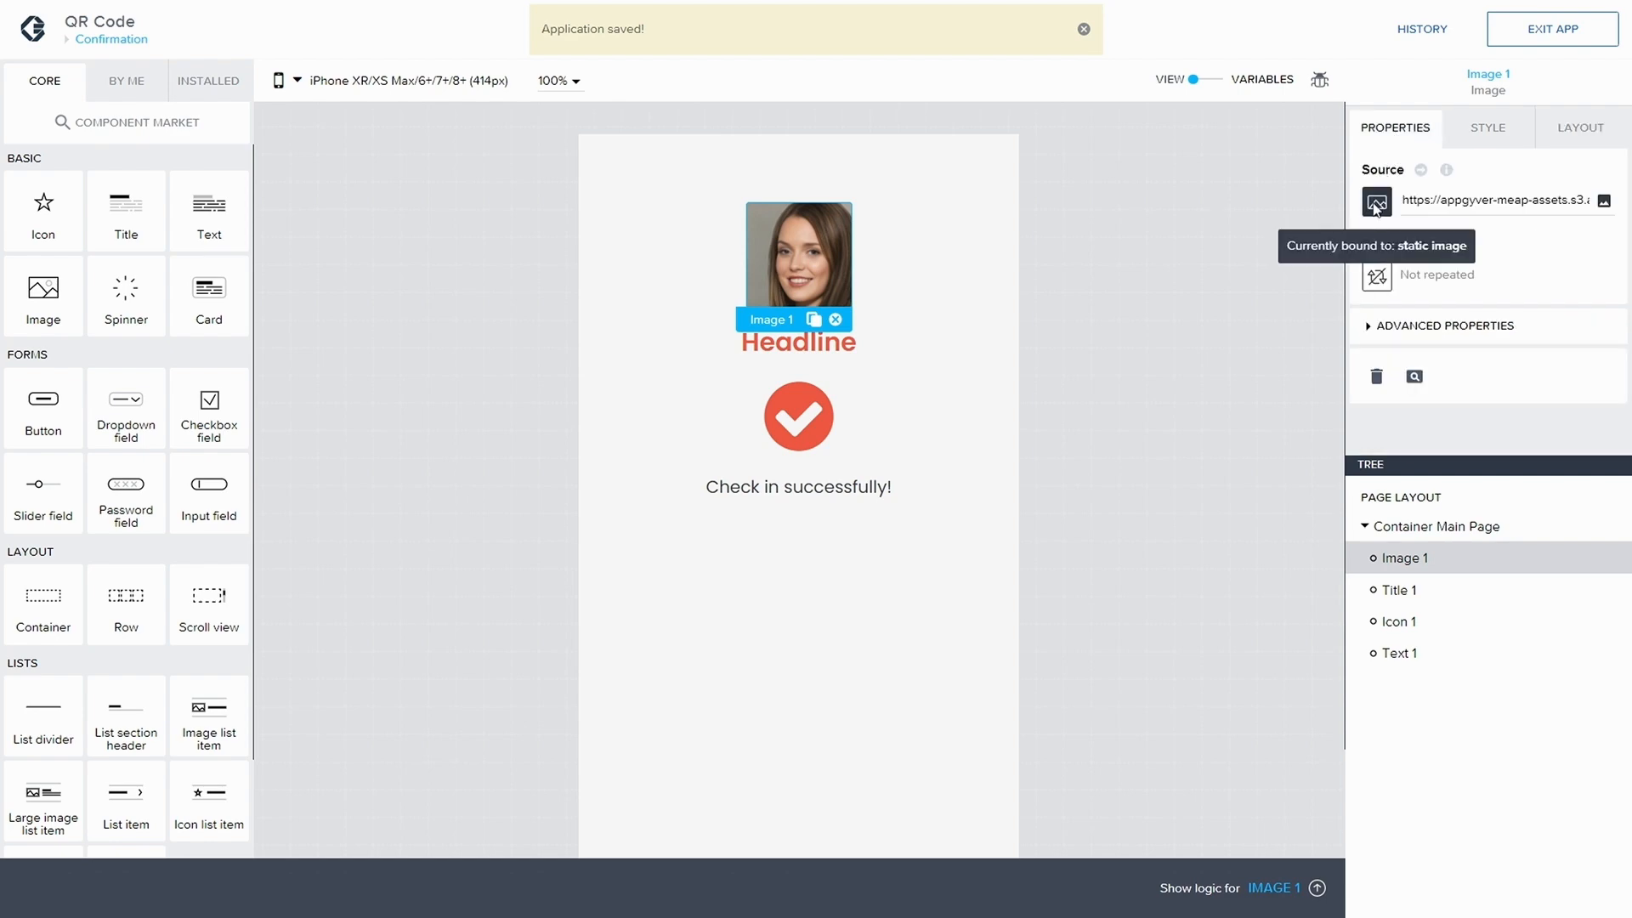
{"action": "left_click", "coordinate": [1376, 204]}
{"action": "left_click", "coordinate": [821, 369]}
{"action": "left_click", "coordinate": [482, 424]}
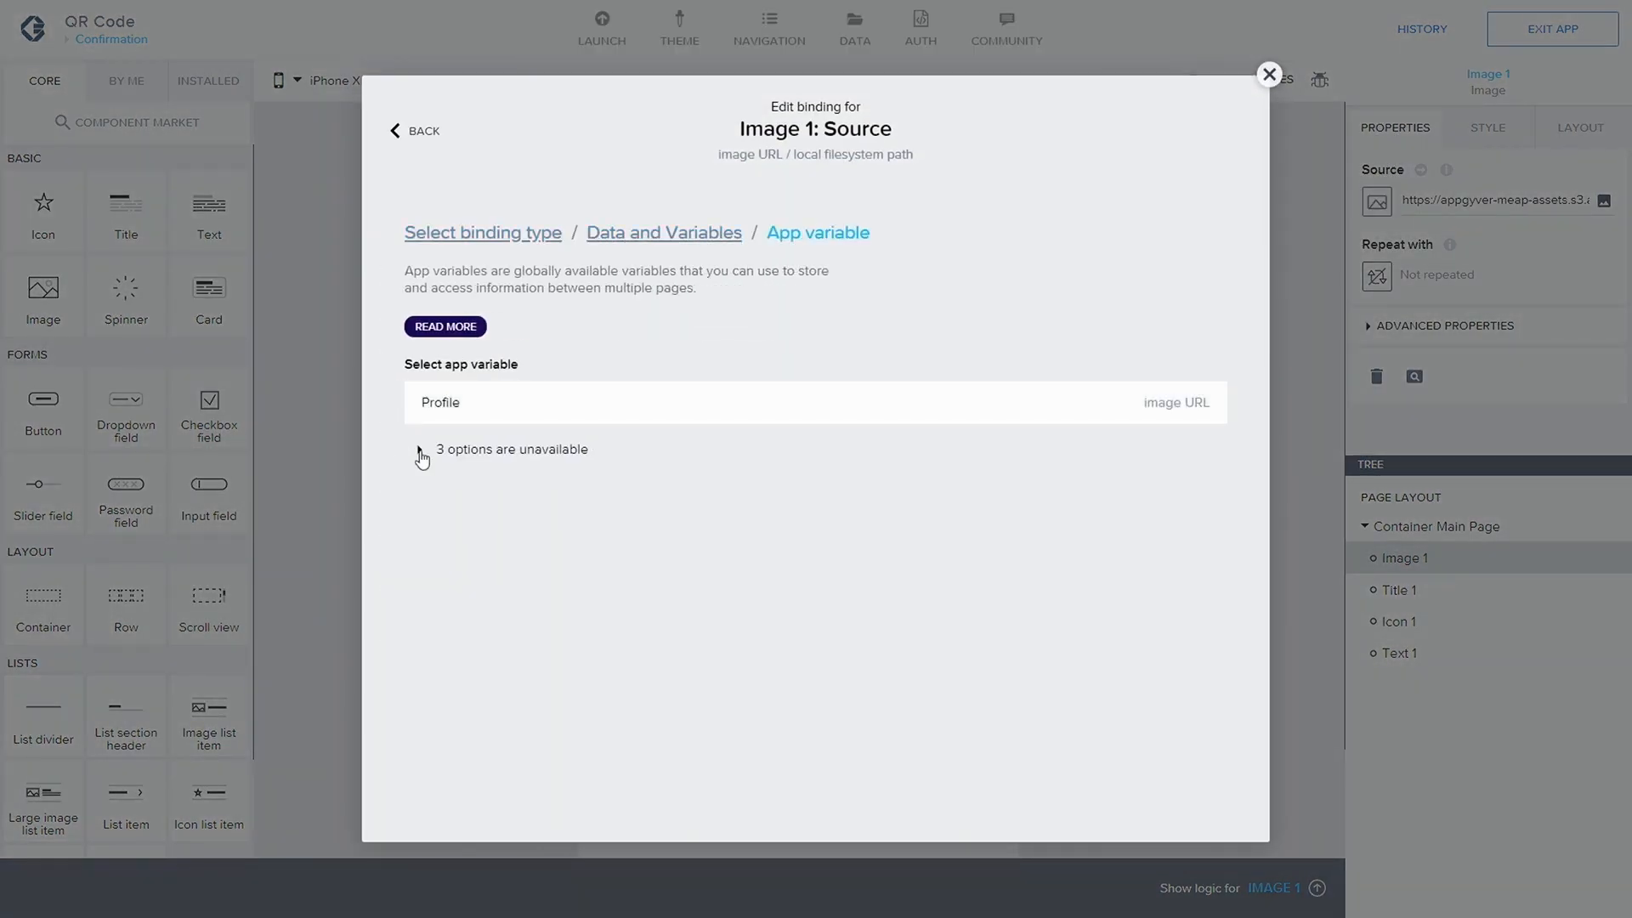
{"action": "left_click", "coordinate": [419, 452]}
{"action": "left_click", "coordinate": [419, 451]}
{"action": "left_click", "coordinate": [510, 403]}
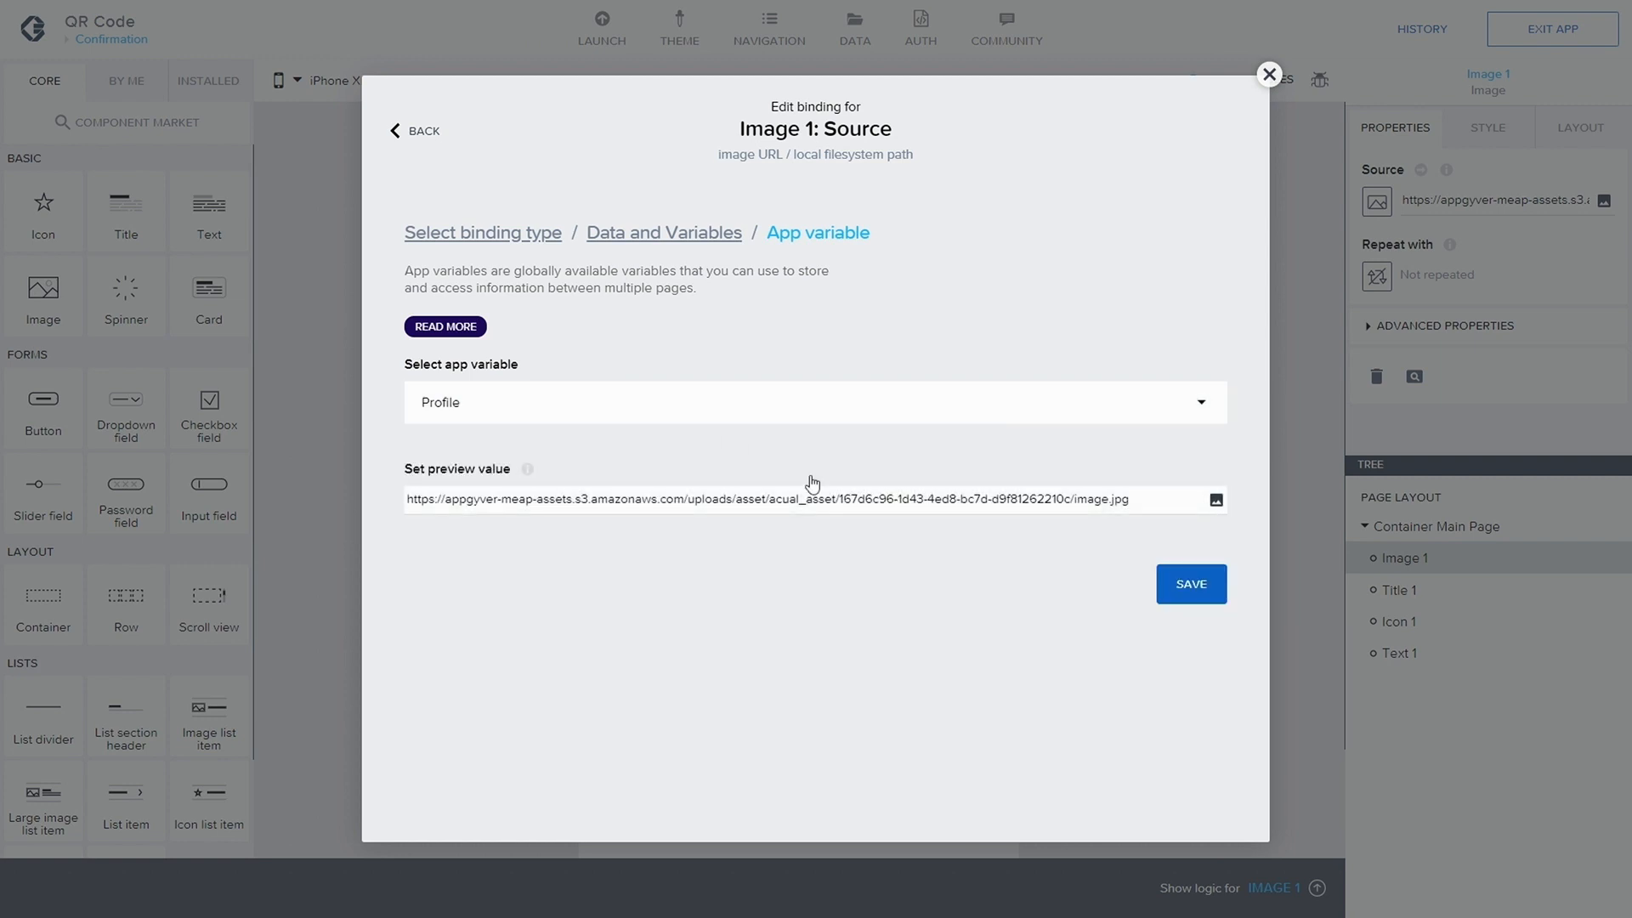
{"action": "left_click", "coordinate": [1162, 593]}
- Bind the content of the Headline title to the Fullname app variable and save the application
{"action": "left_click", "coordinate": [855, 340]}
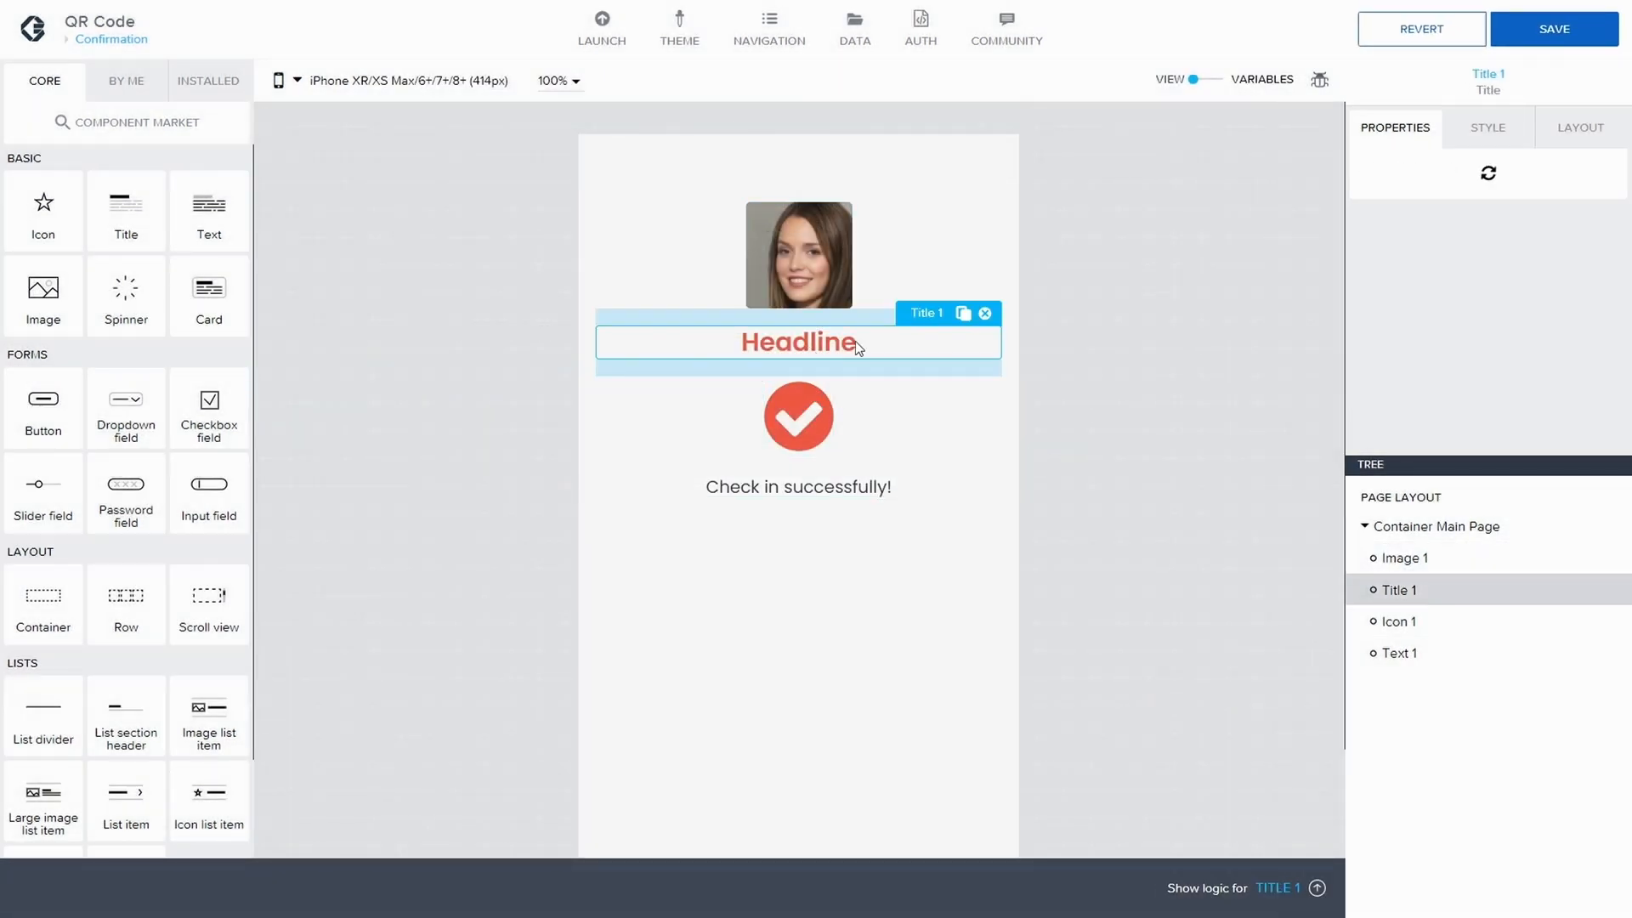
{"action": "left_click", "coordinate": [1377, 200]}
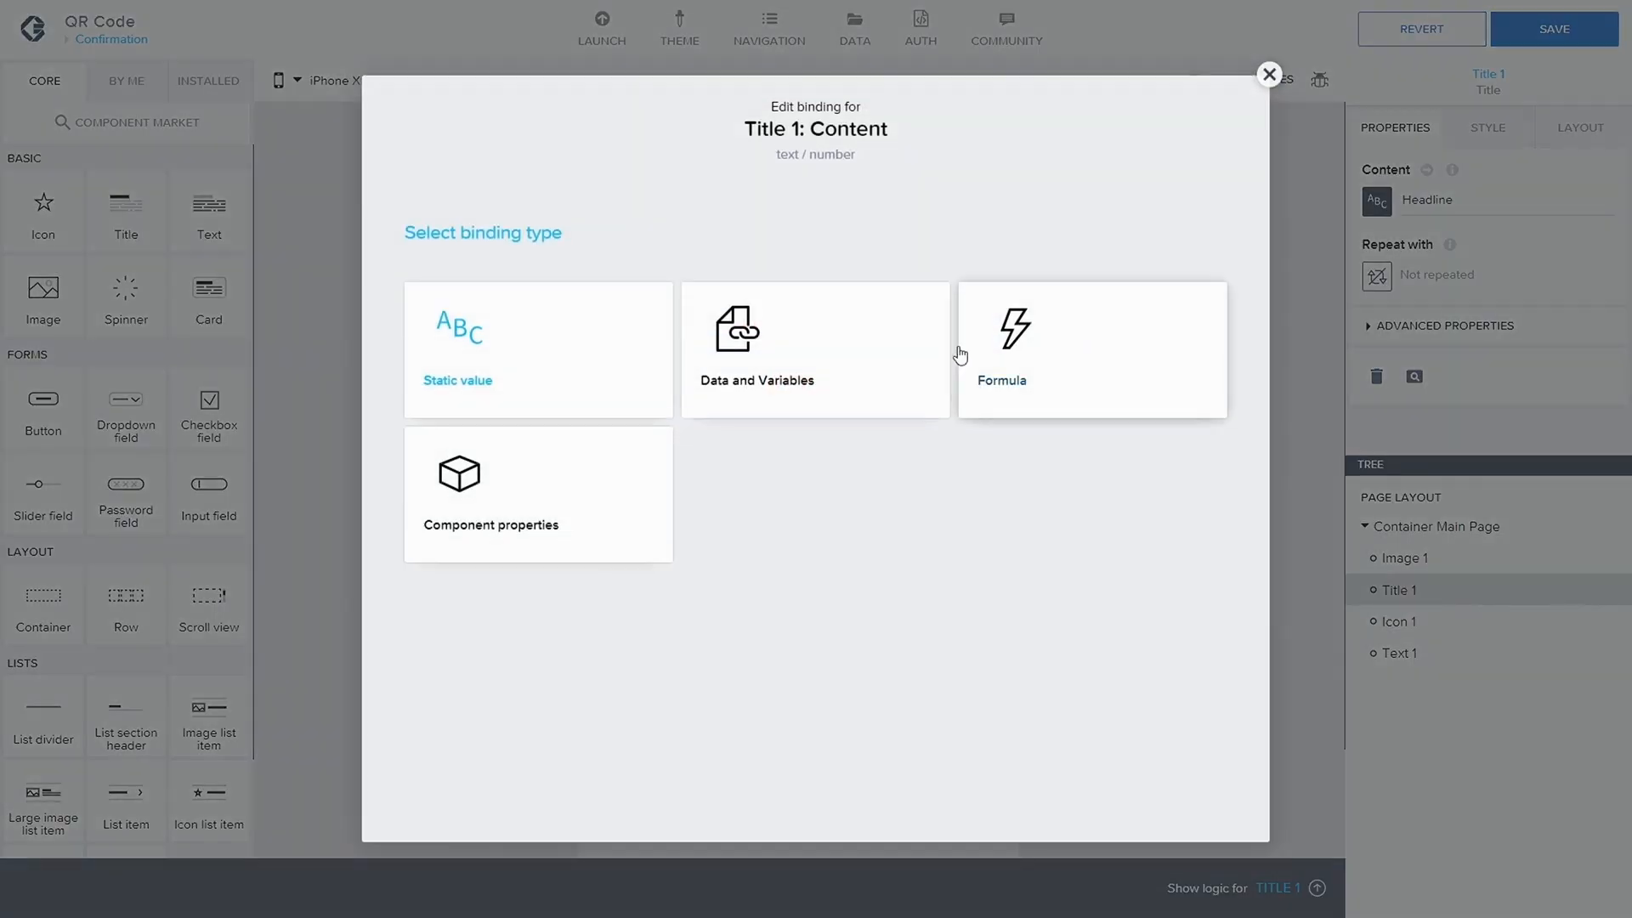
{"action": "left_click", "coordinate": [808, 399]}
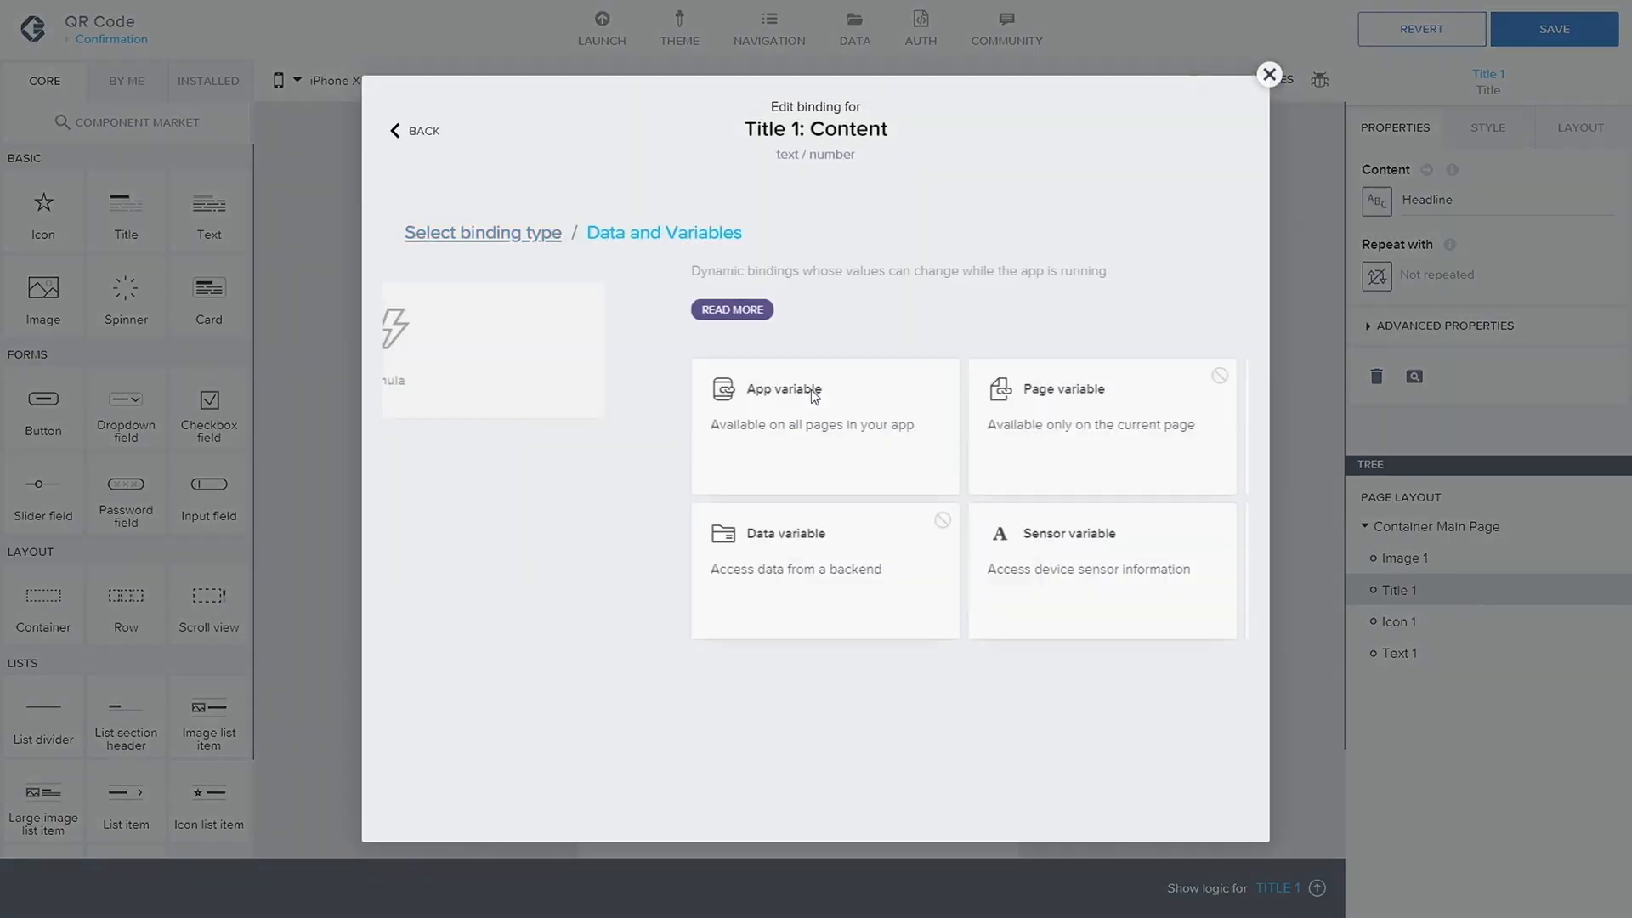
{"action": "left_click", "coordinate": [502, 419]}
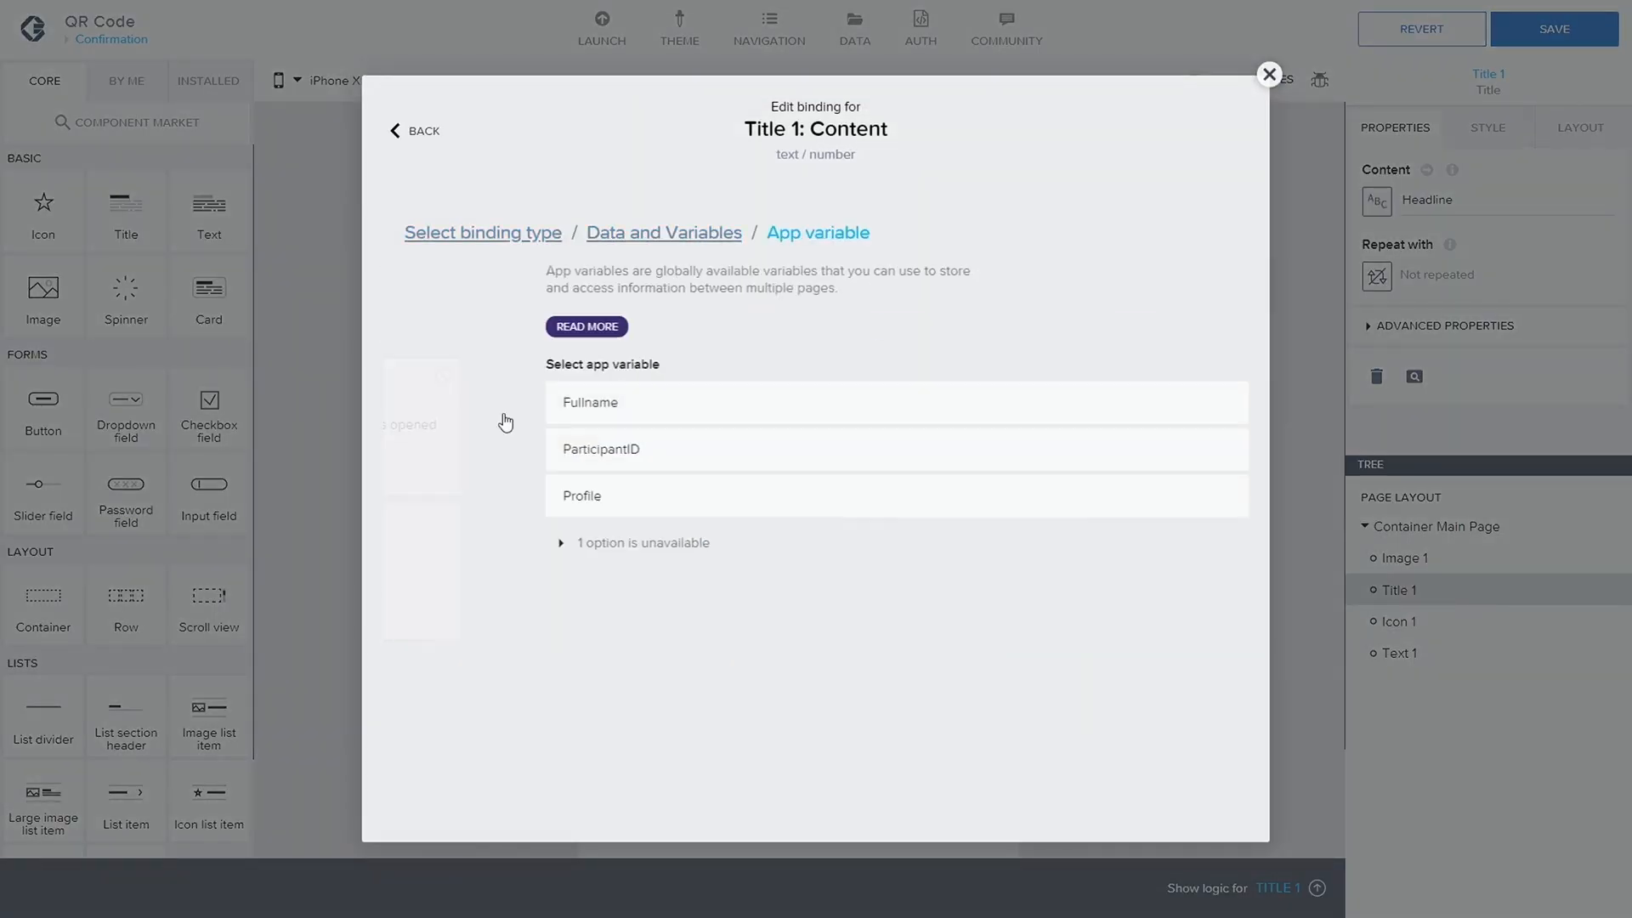
{"action": "left_click", "coordinate": [510, 404]}
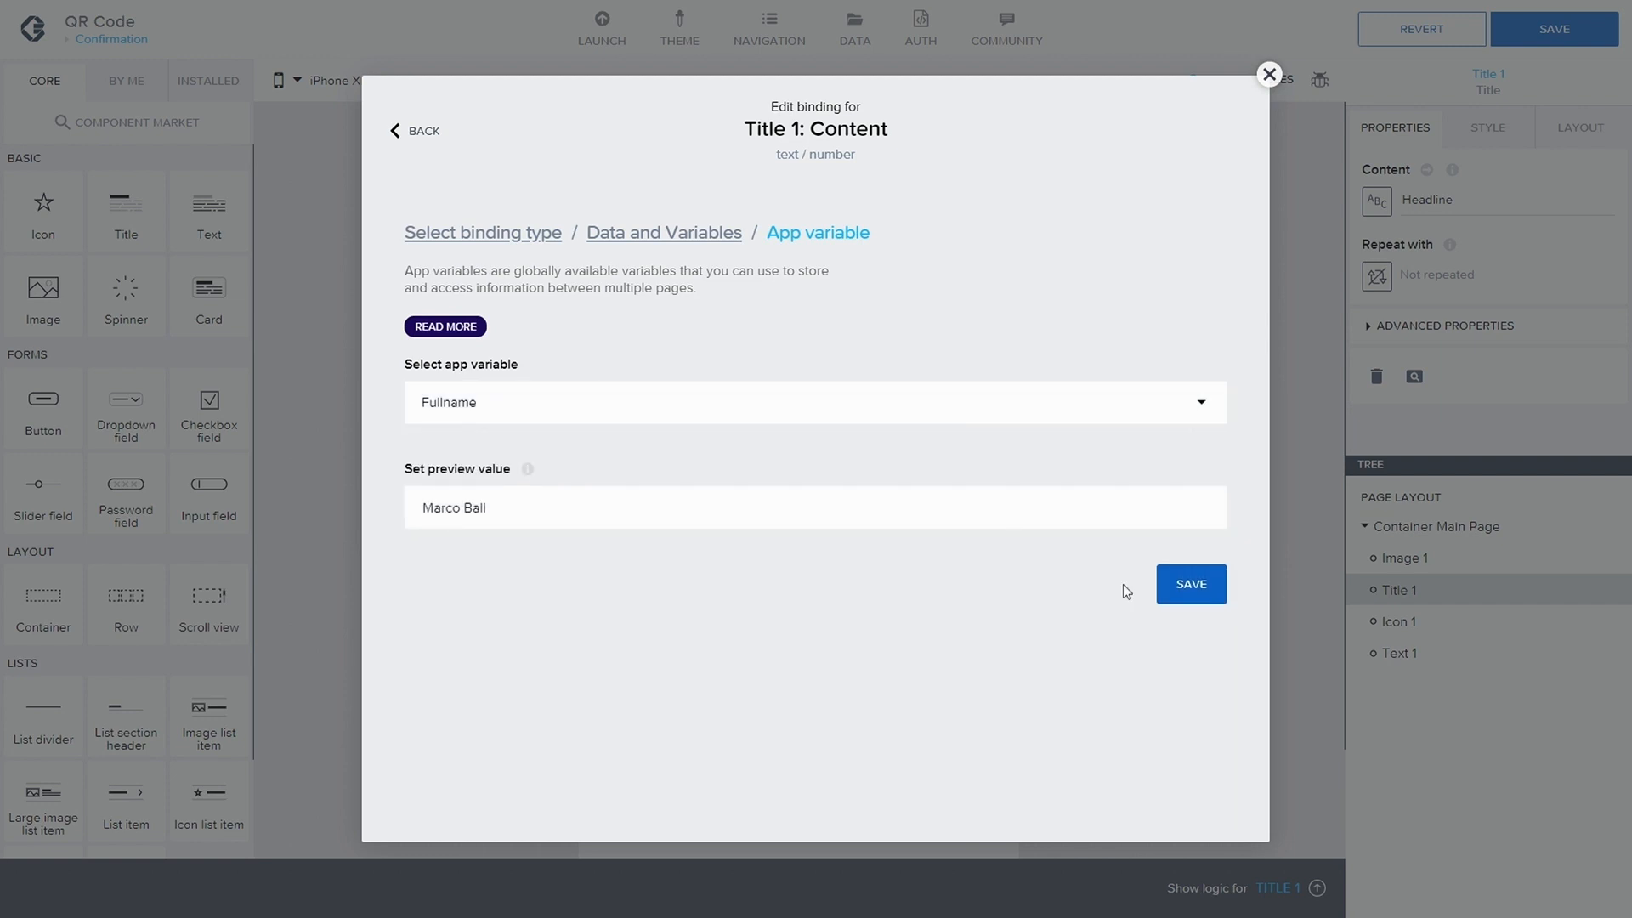
{"action": "left_click", "coordinate": [1173, 584]}
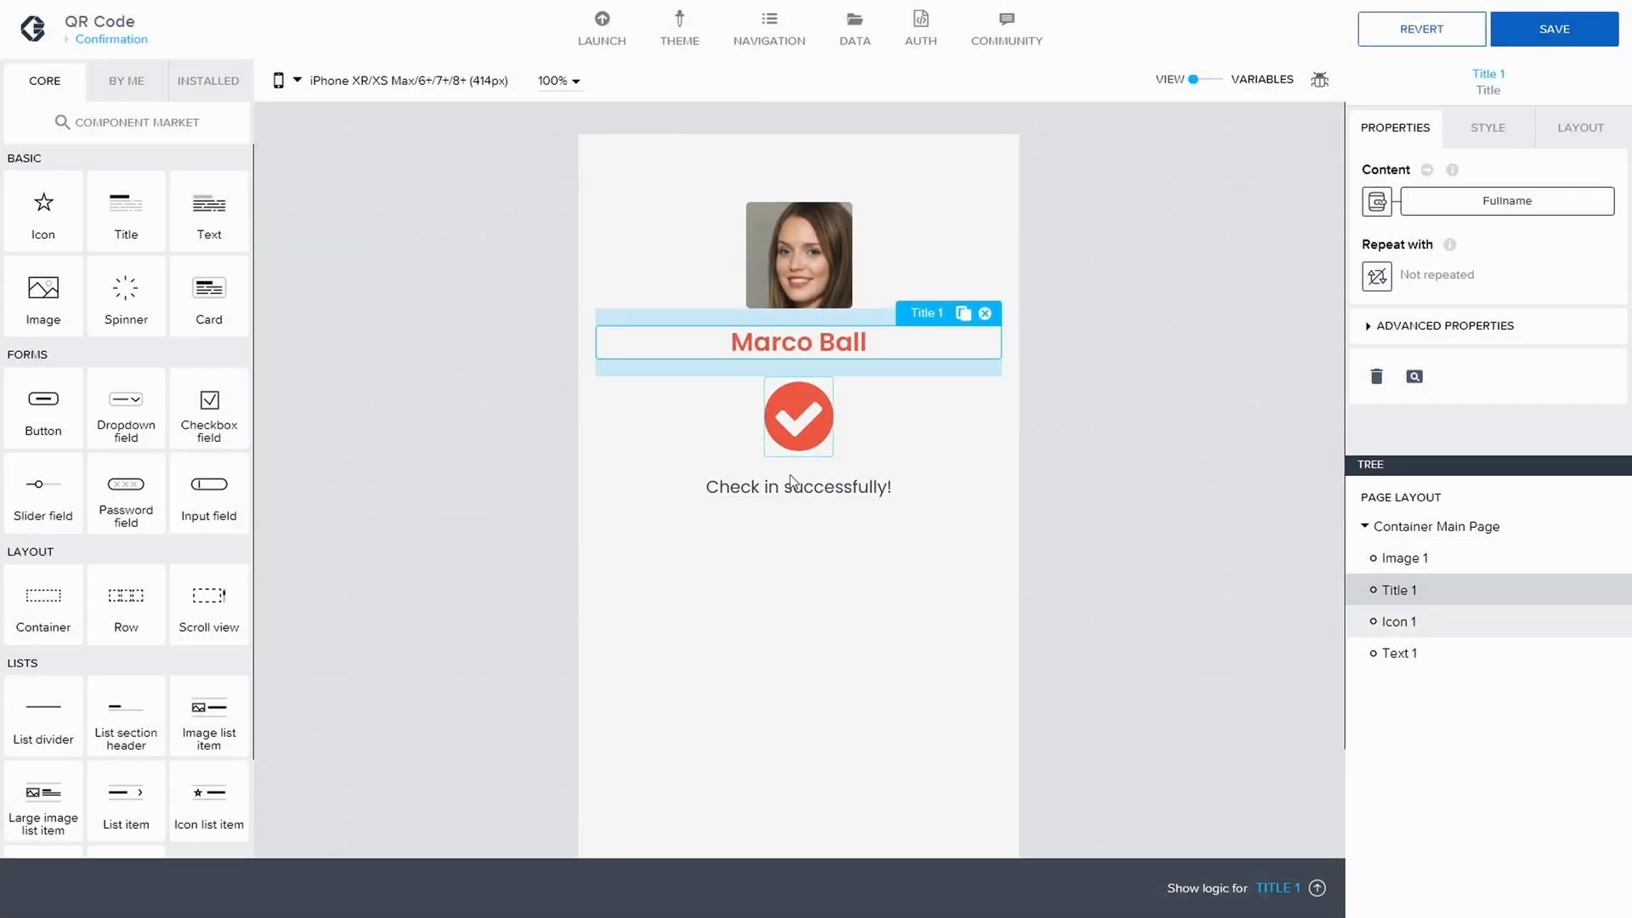
{"action": "left_click", "coordinate": [1517, 37]}
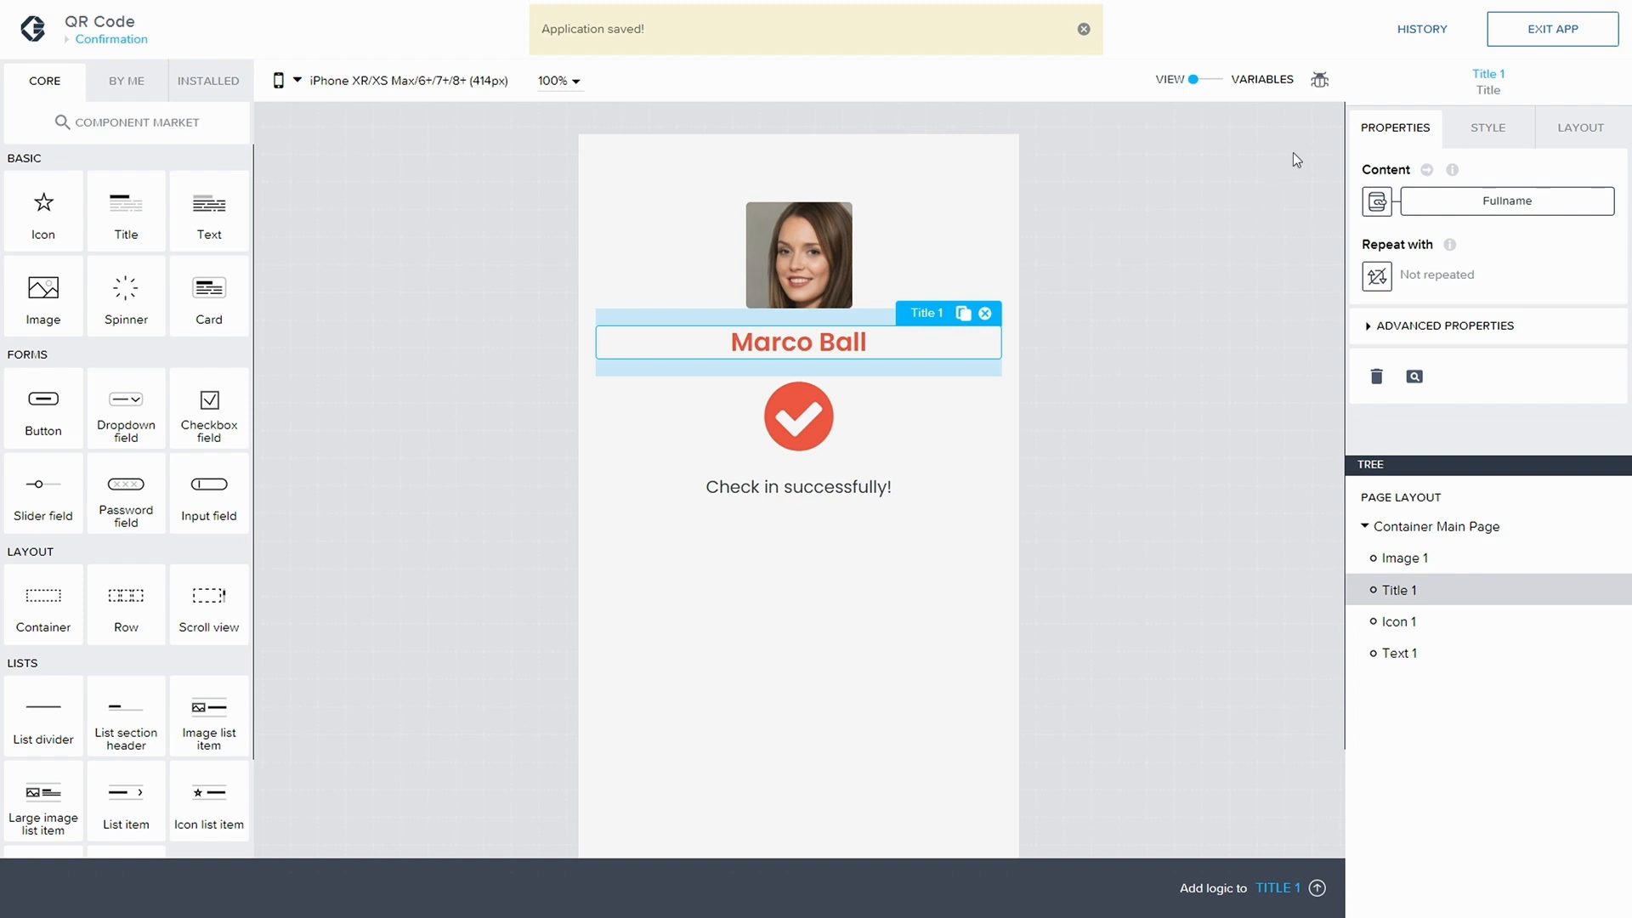
- Switch to the Main Screen page and open the logic canvas of the bottom container holding the camera icon
{"action": "left_click", "coordinate": [103, 43]}
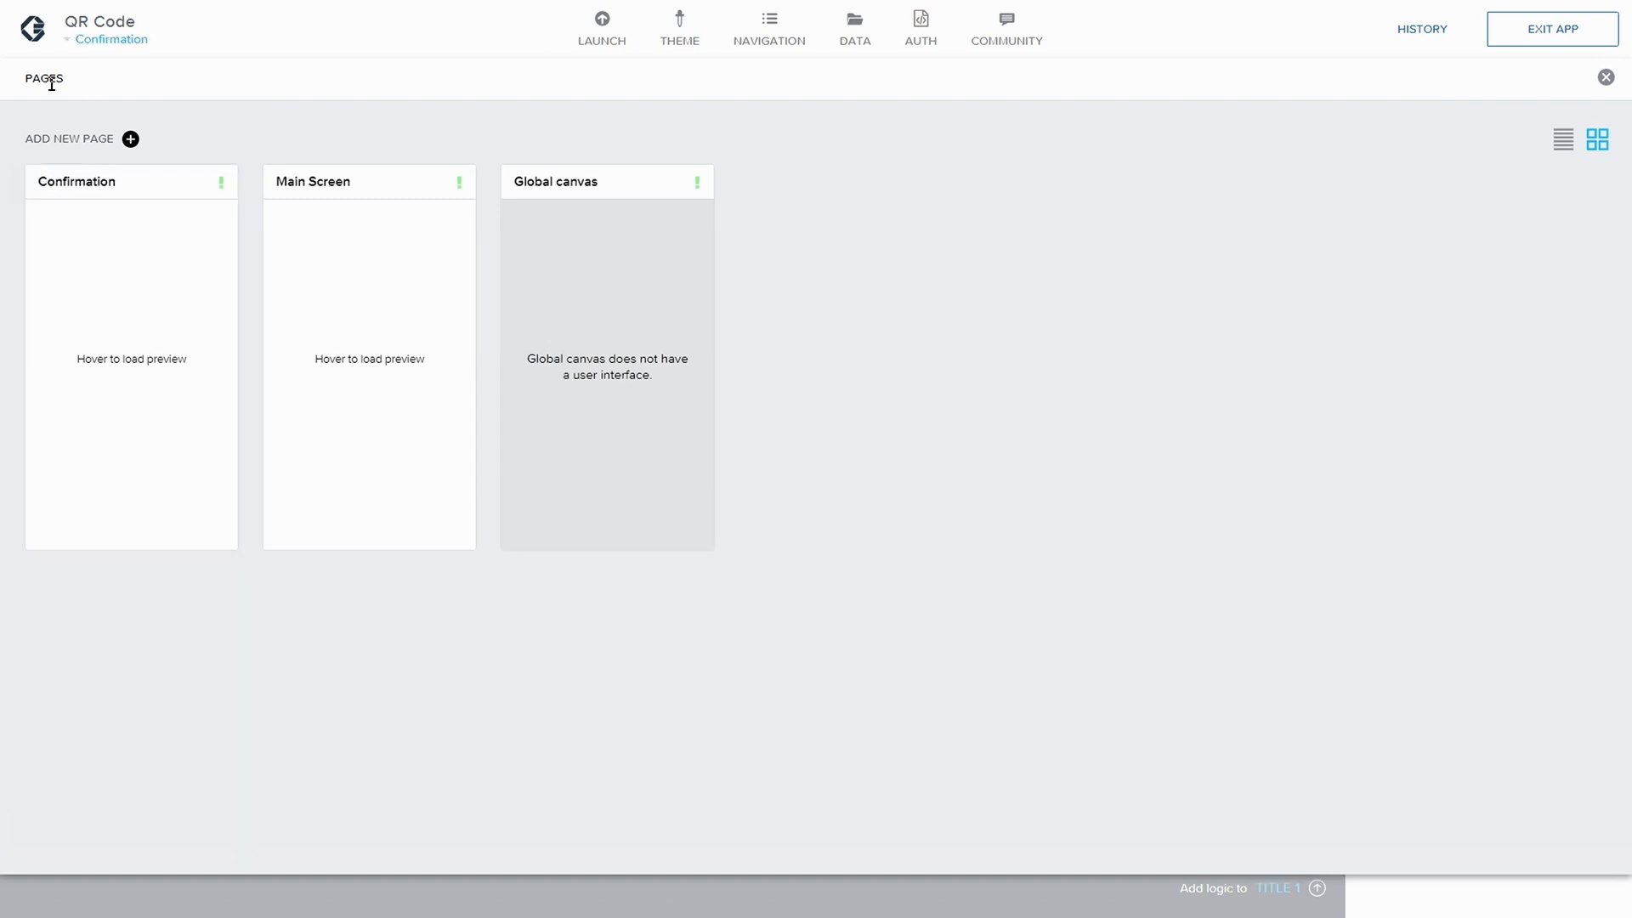
{"action": "left_click", "coordinate": [441, 197]}
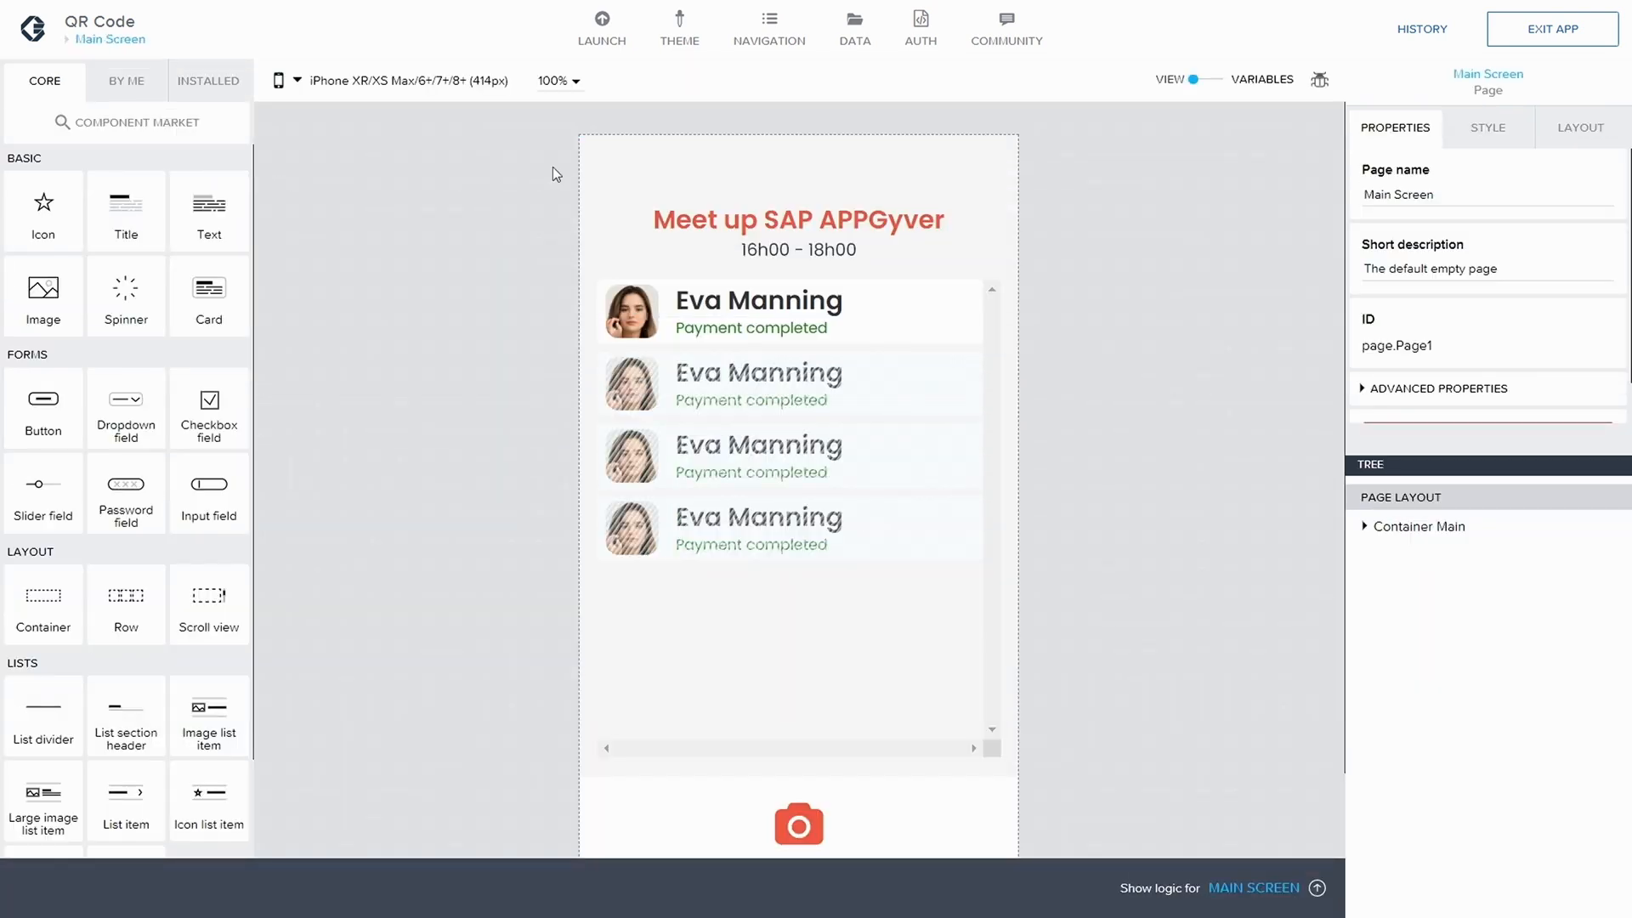
{"action": "scroll", "coordinate": [1037, 685], "scroll_direction": "down", "scroll_amount": 1}
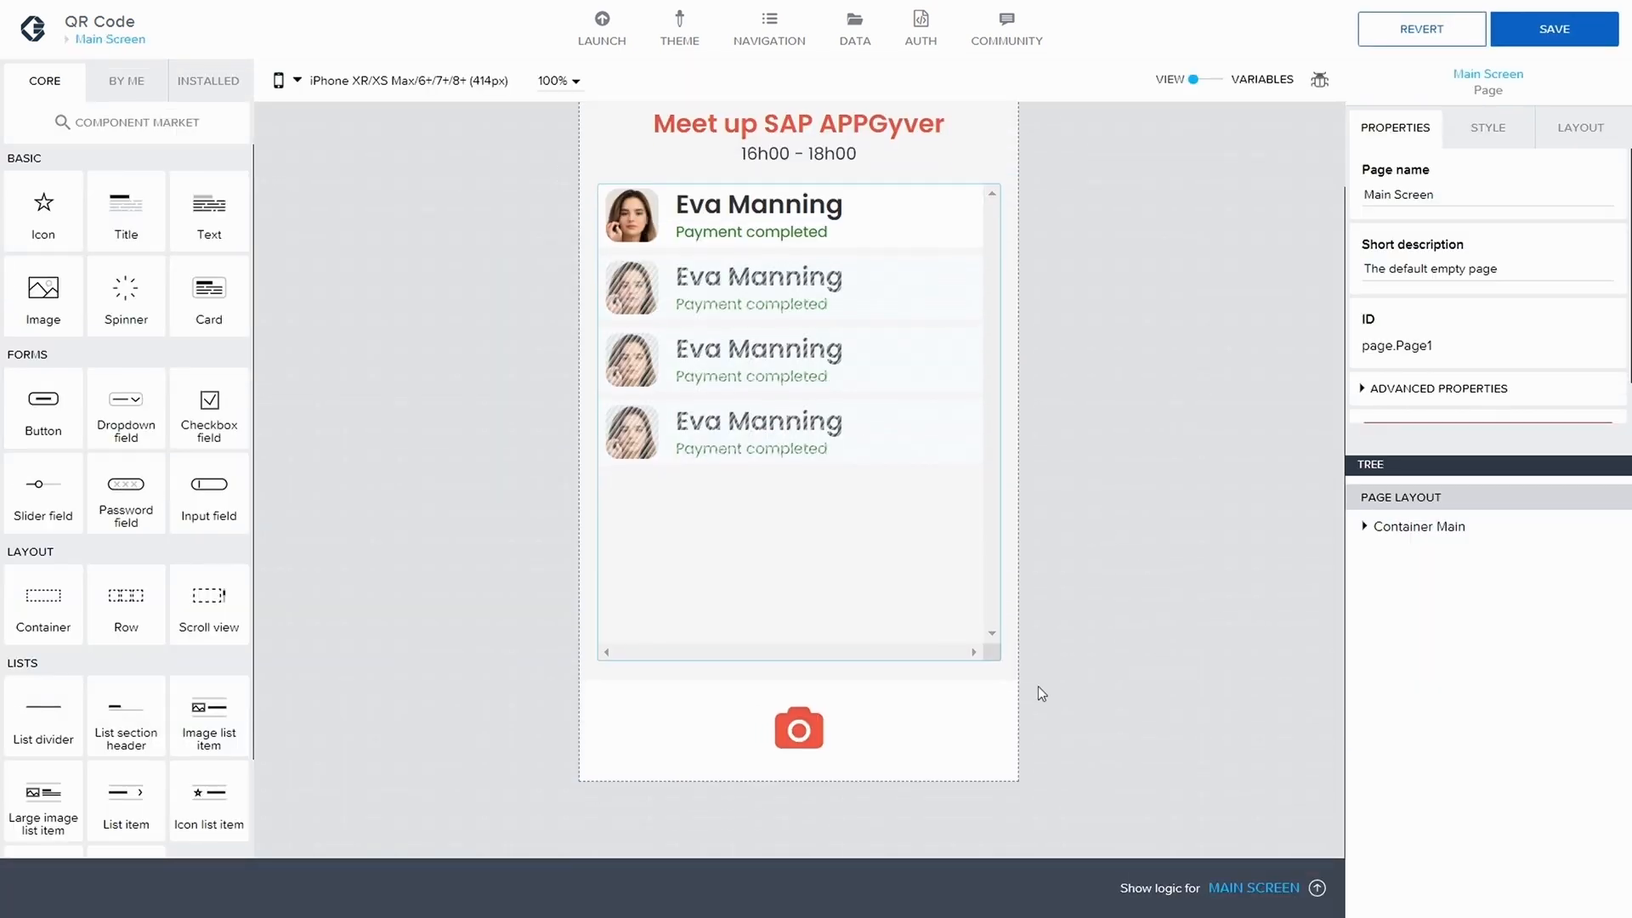
{"action": "left_click", "coordinate": [872, 717]}
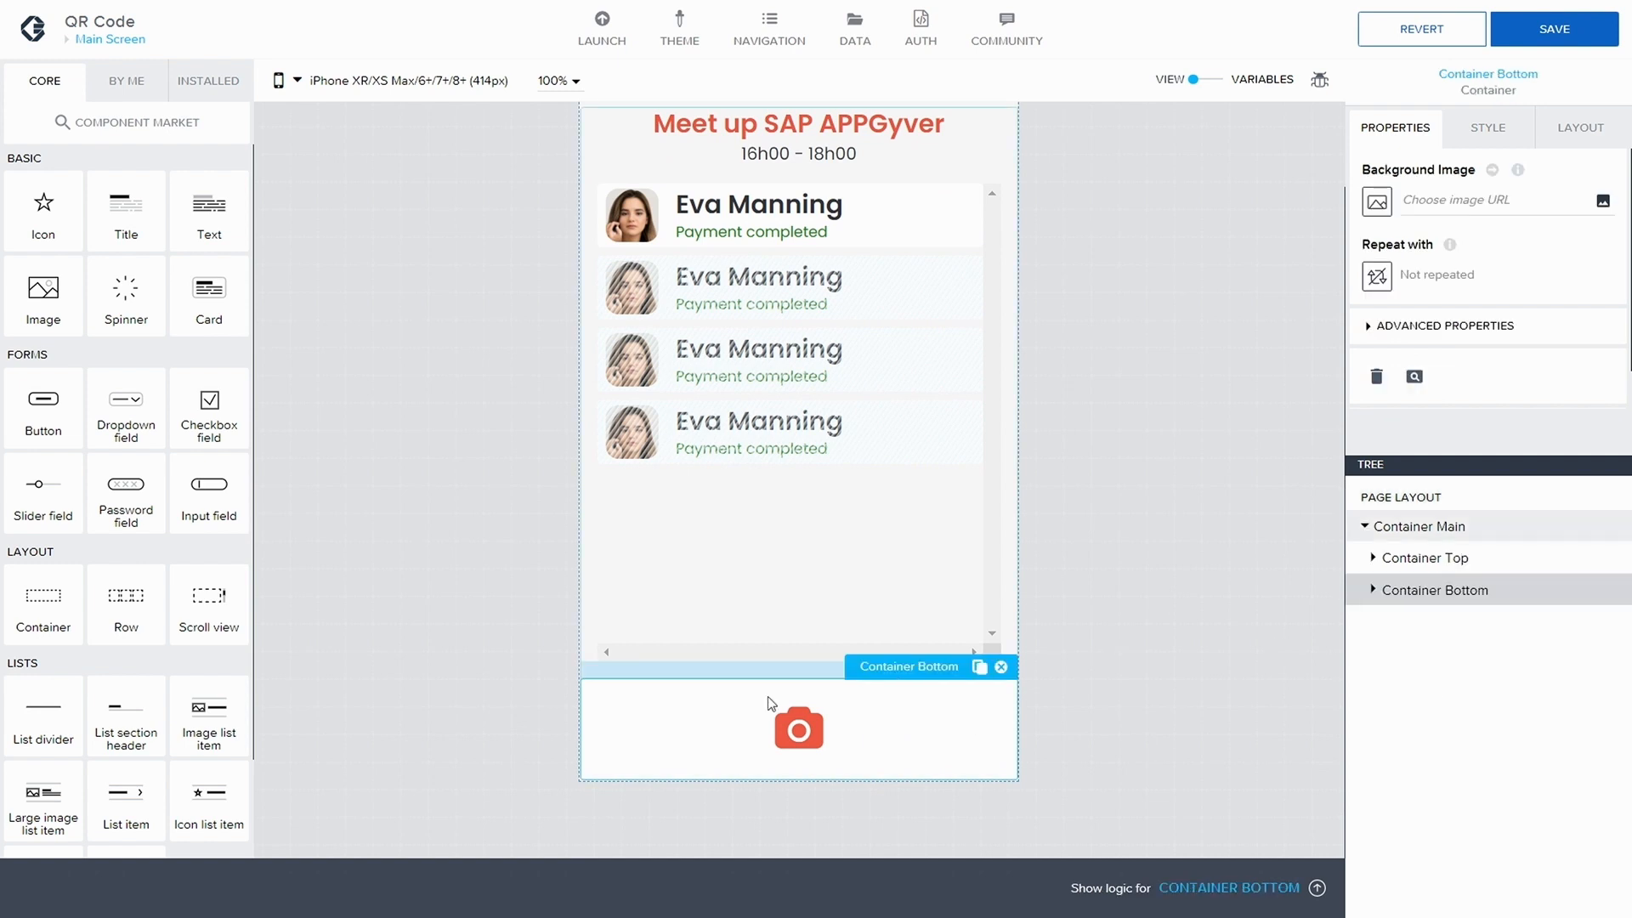
{"action": "left_click", "coordinate": [1315, 888]}
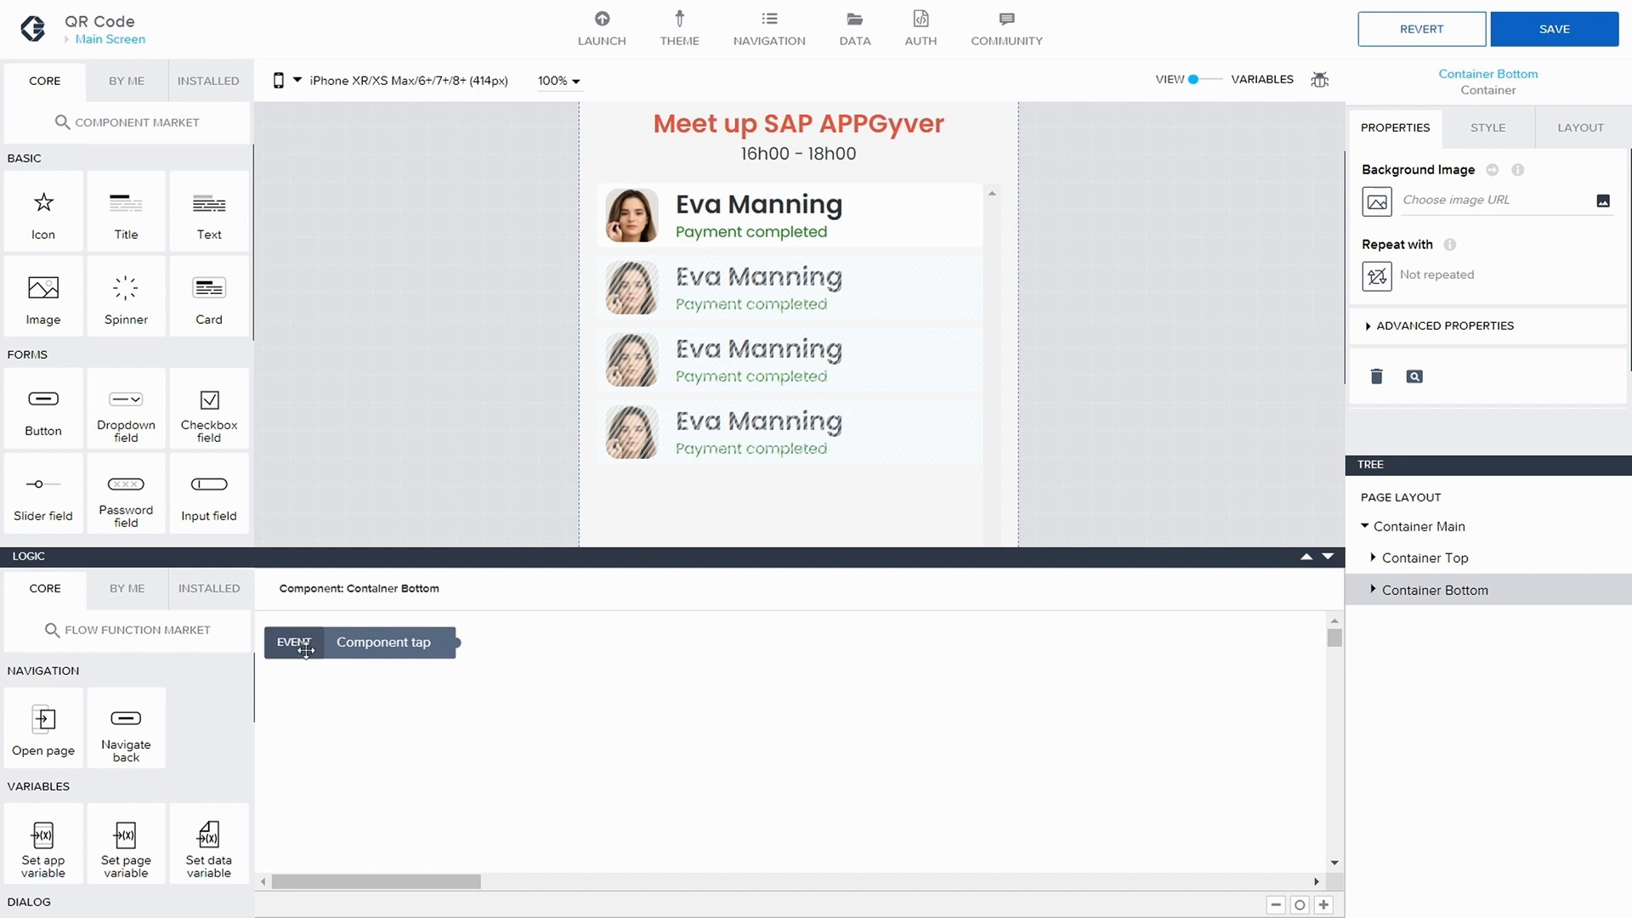
{"action": "mouse_move", "coordinate": [320, 642]}
{"action": "left_mouse_down"}
{"action": "mouse_move", "coordinate": [376, 644]}
{"action": "mouse_move", "coordinate": [334, 645]}
{"action": "left_mouse_up"}
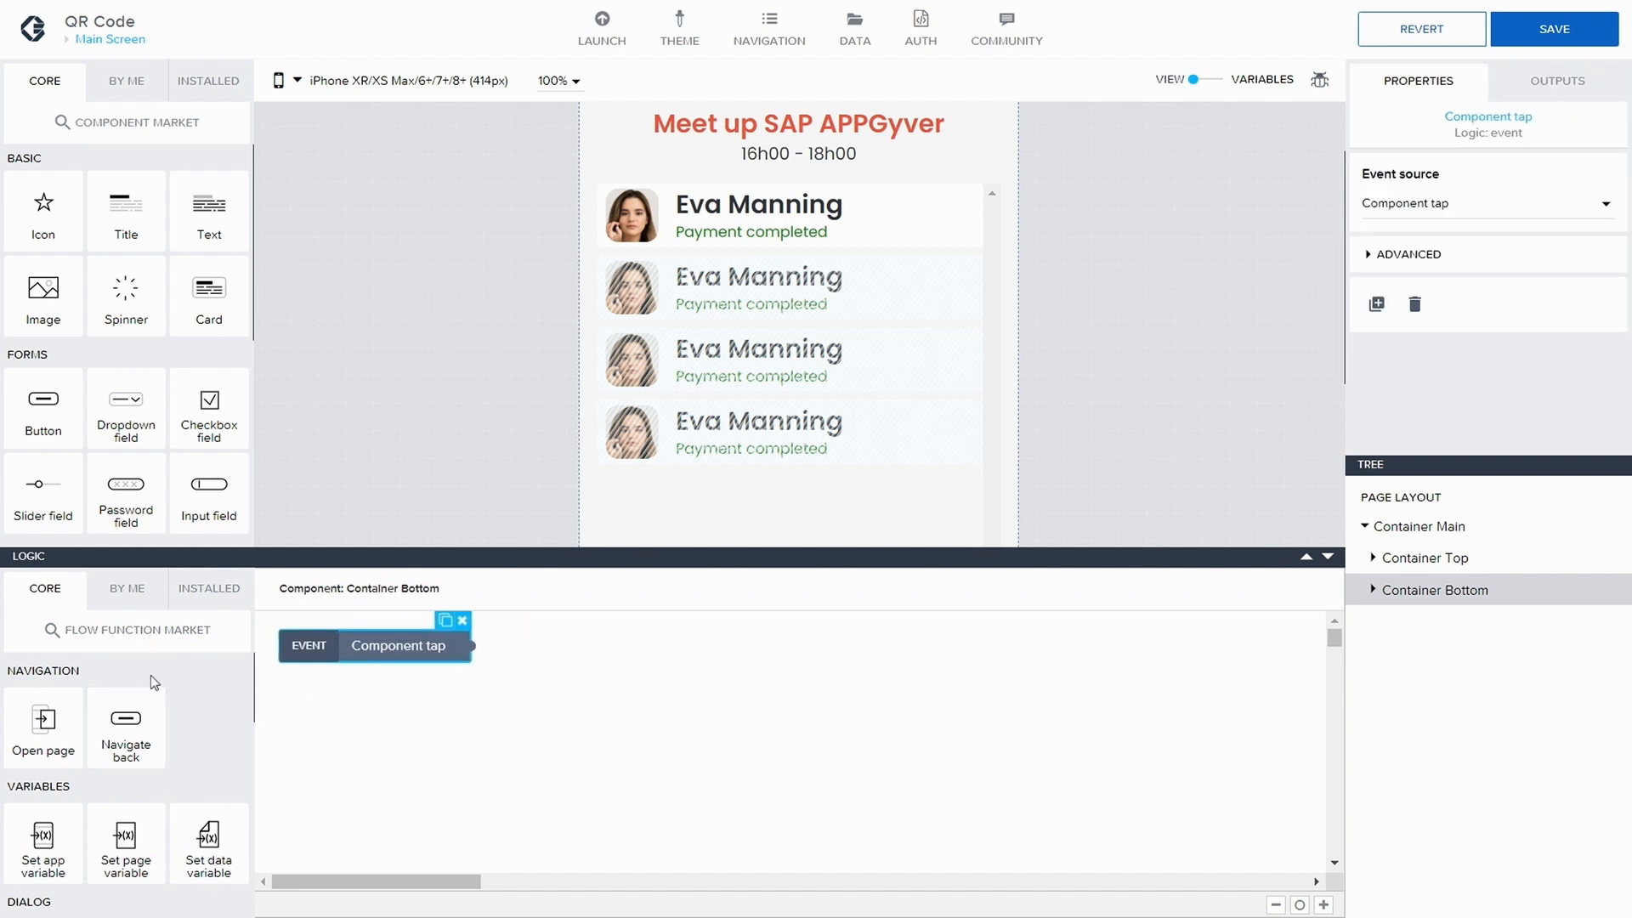
- Add a Scan QR/barcode function after the Component tap event, connect them, and choose qr as the code type to recognize
{"action": "scroll", "coordinate": [150, 684], "scroll_direction": "down", "scroll_amount": 6}
{"action": "scroll", "coordinate": [150, 684], "scroll_direction": "down", "scroll_amount": 3}
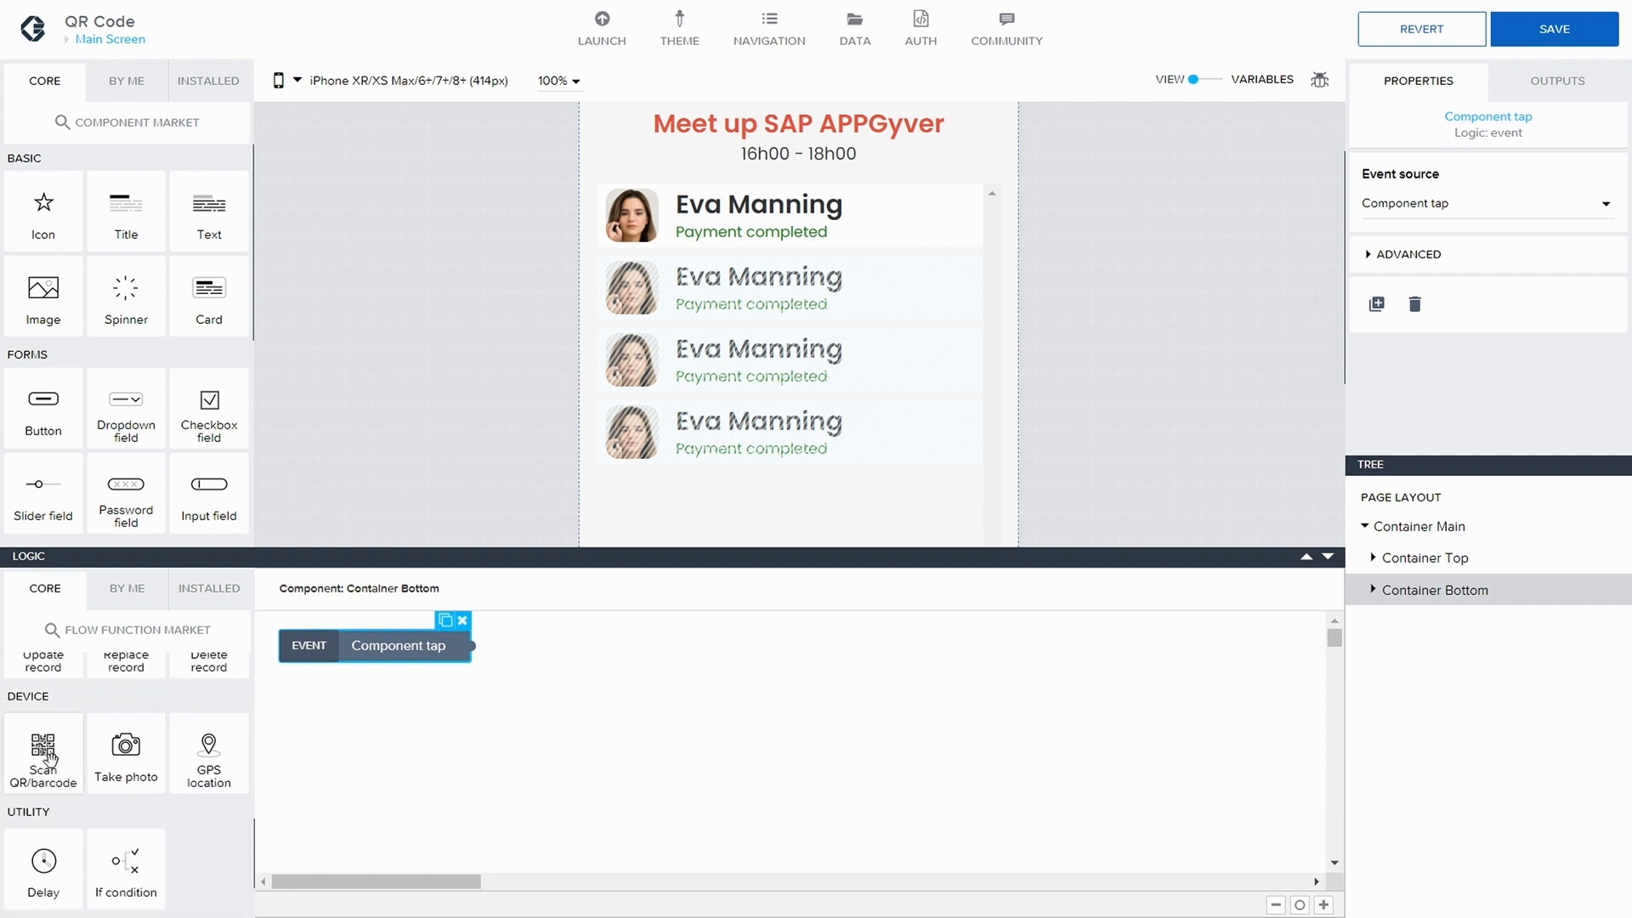
{"action": "left_click_drag", "start_coordinate": [43, 753], "coordinate": [671, 676]}
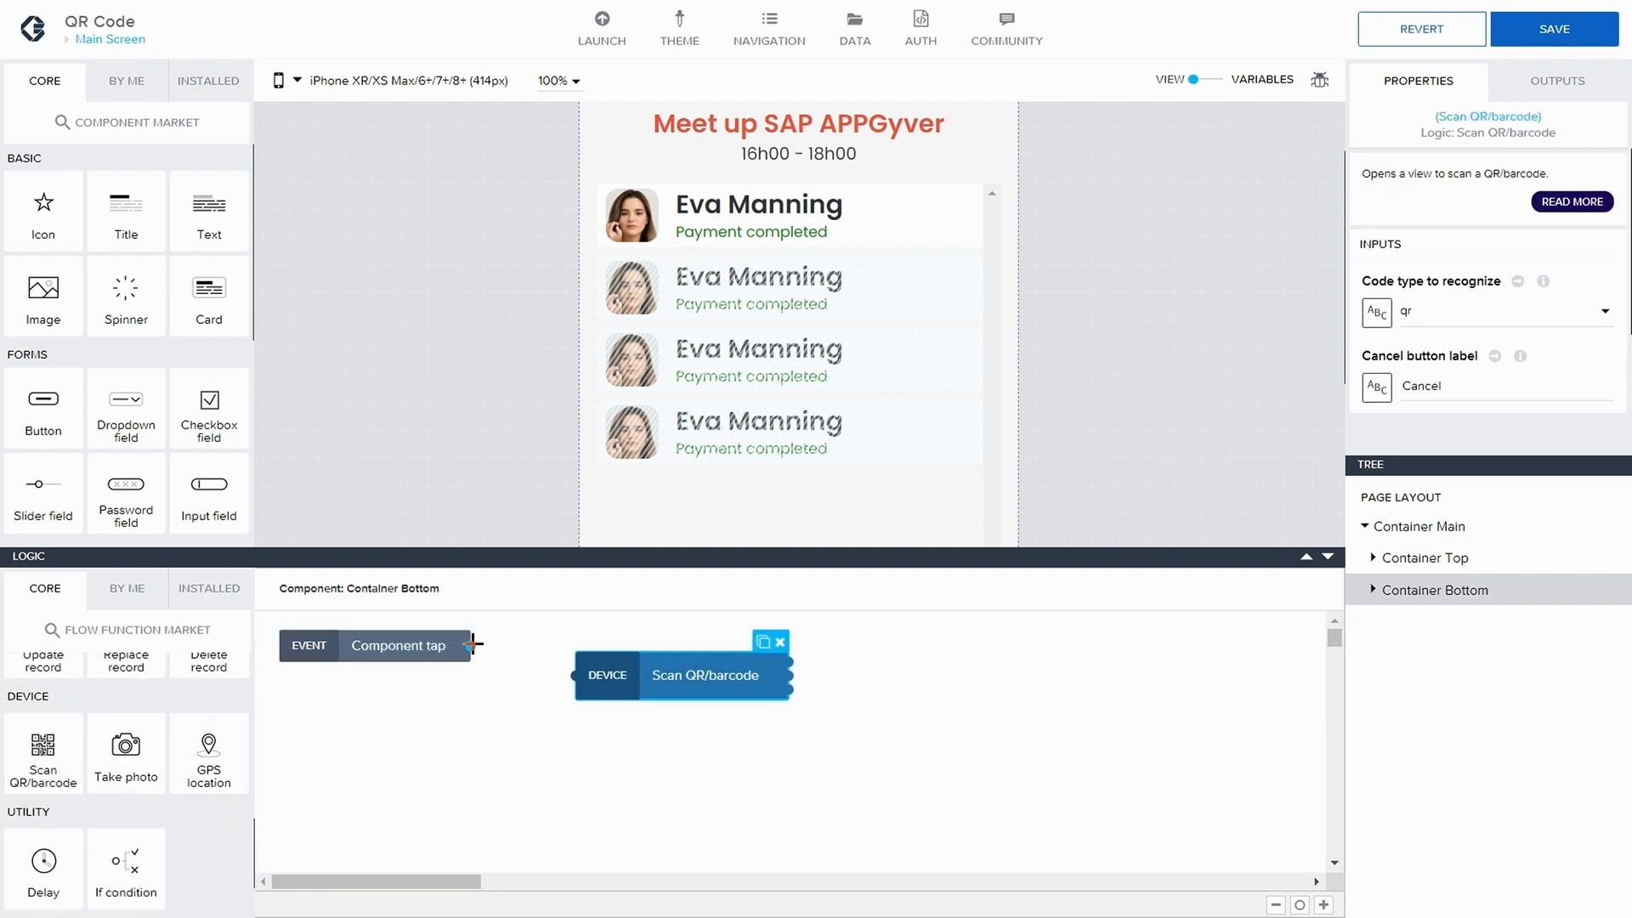
{"action": "left_click_drag", "start_coordinate": [472, 646], "coordinate": [576, 675]}
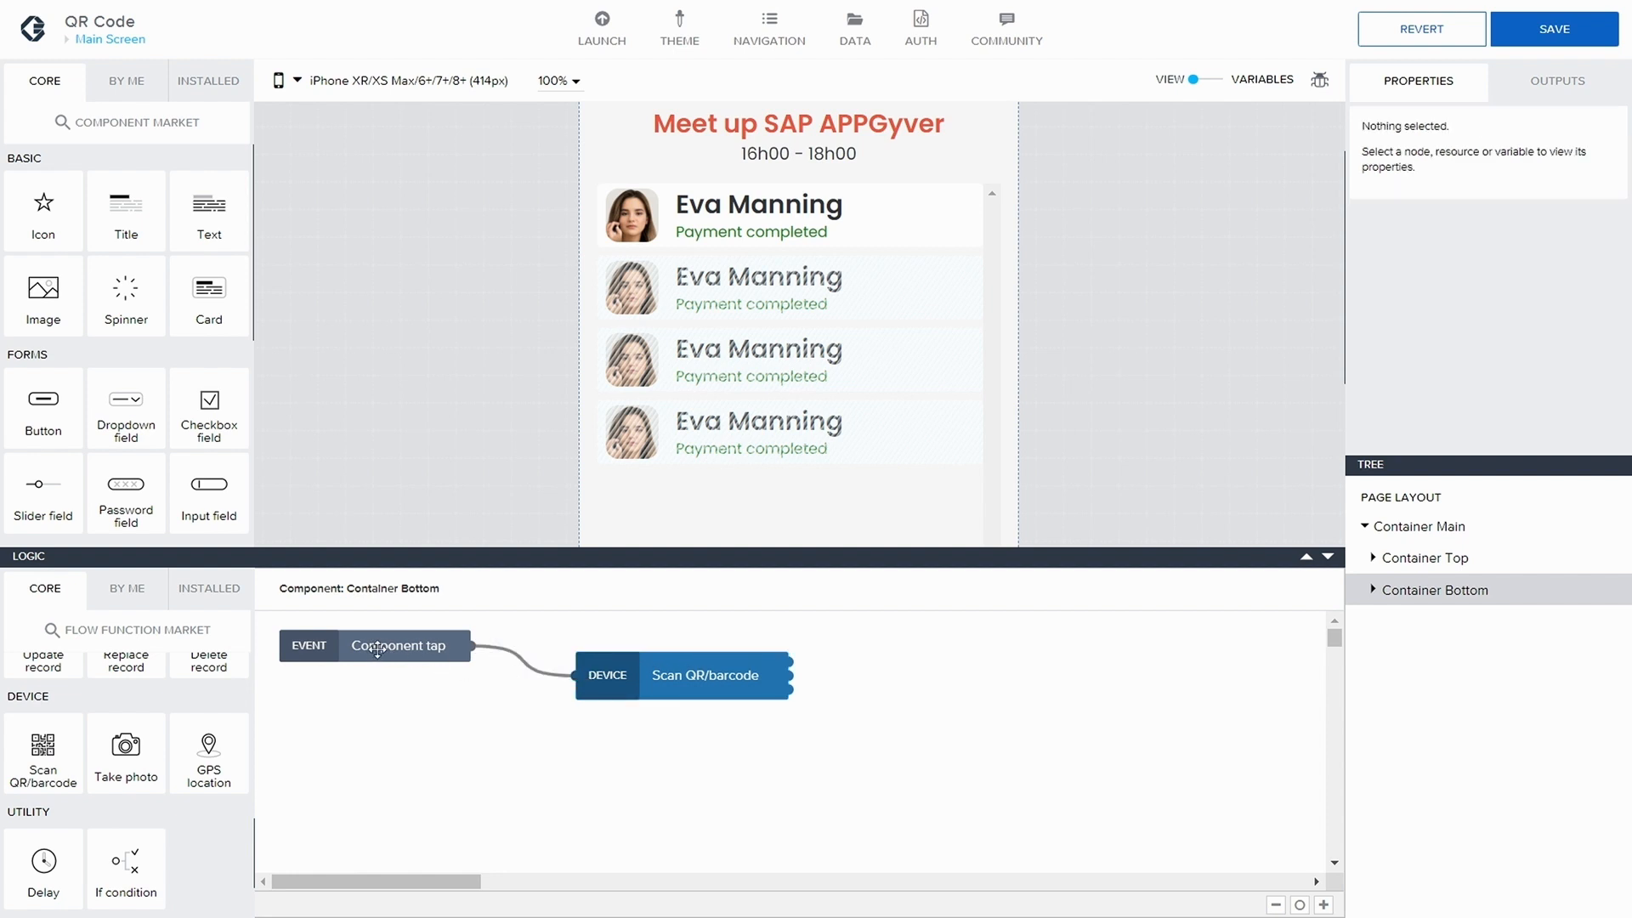
{"action": "left_click_drag", "start_coordinate": [714, 679], "coordinate": [703, 674]}
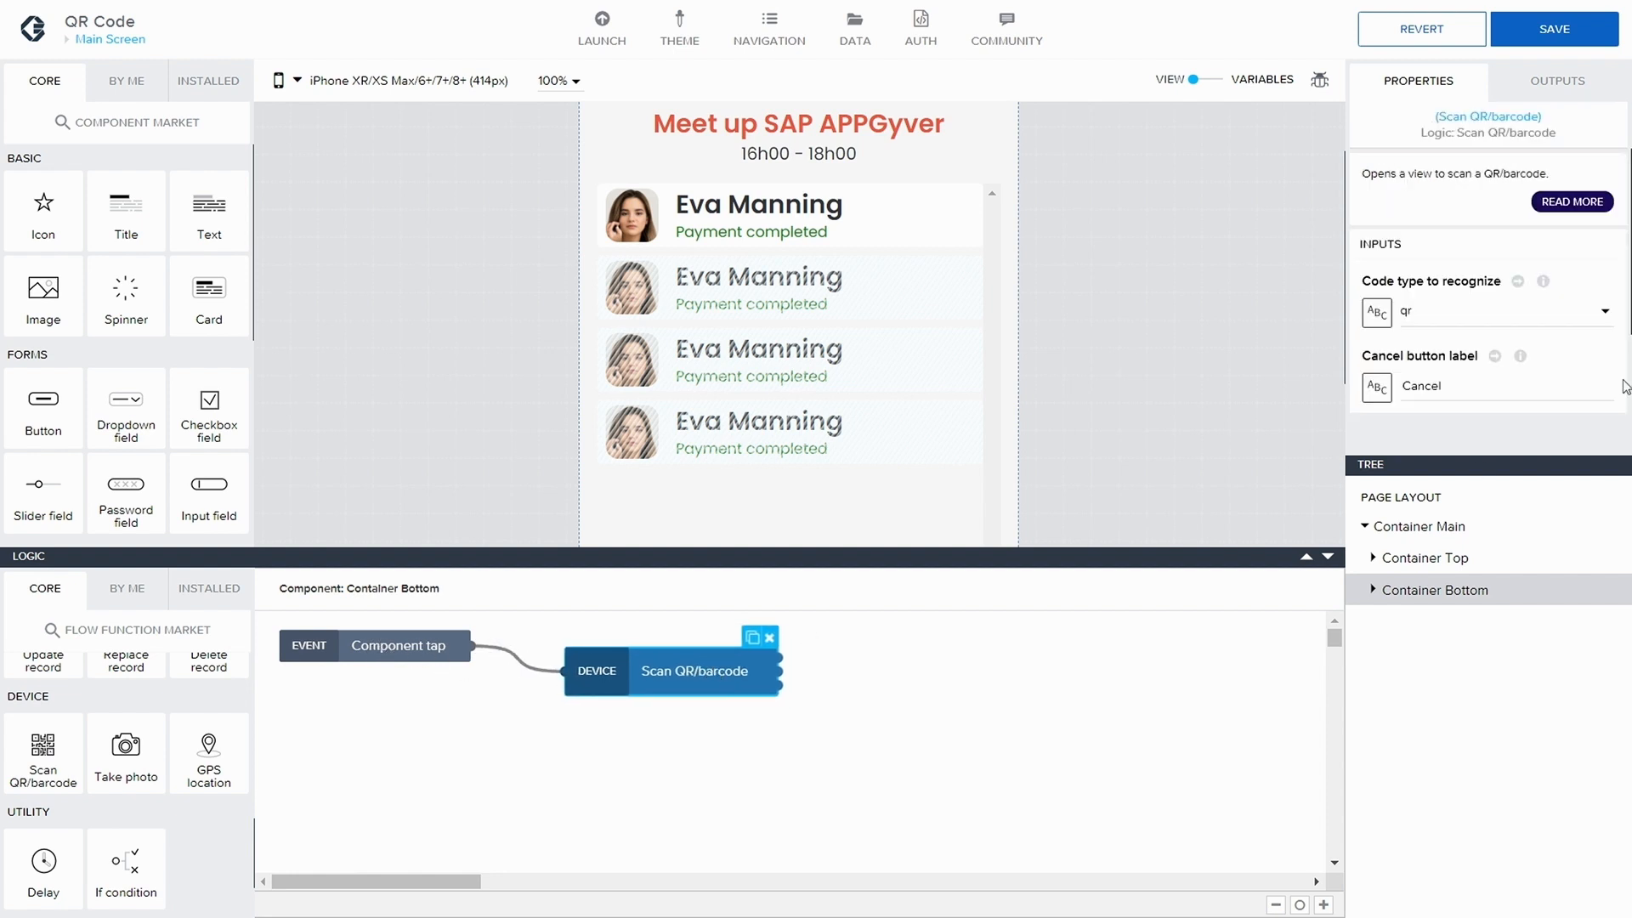
{"action": "left_click", "coordinate": [1439, 324]}
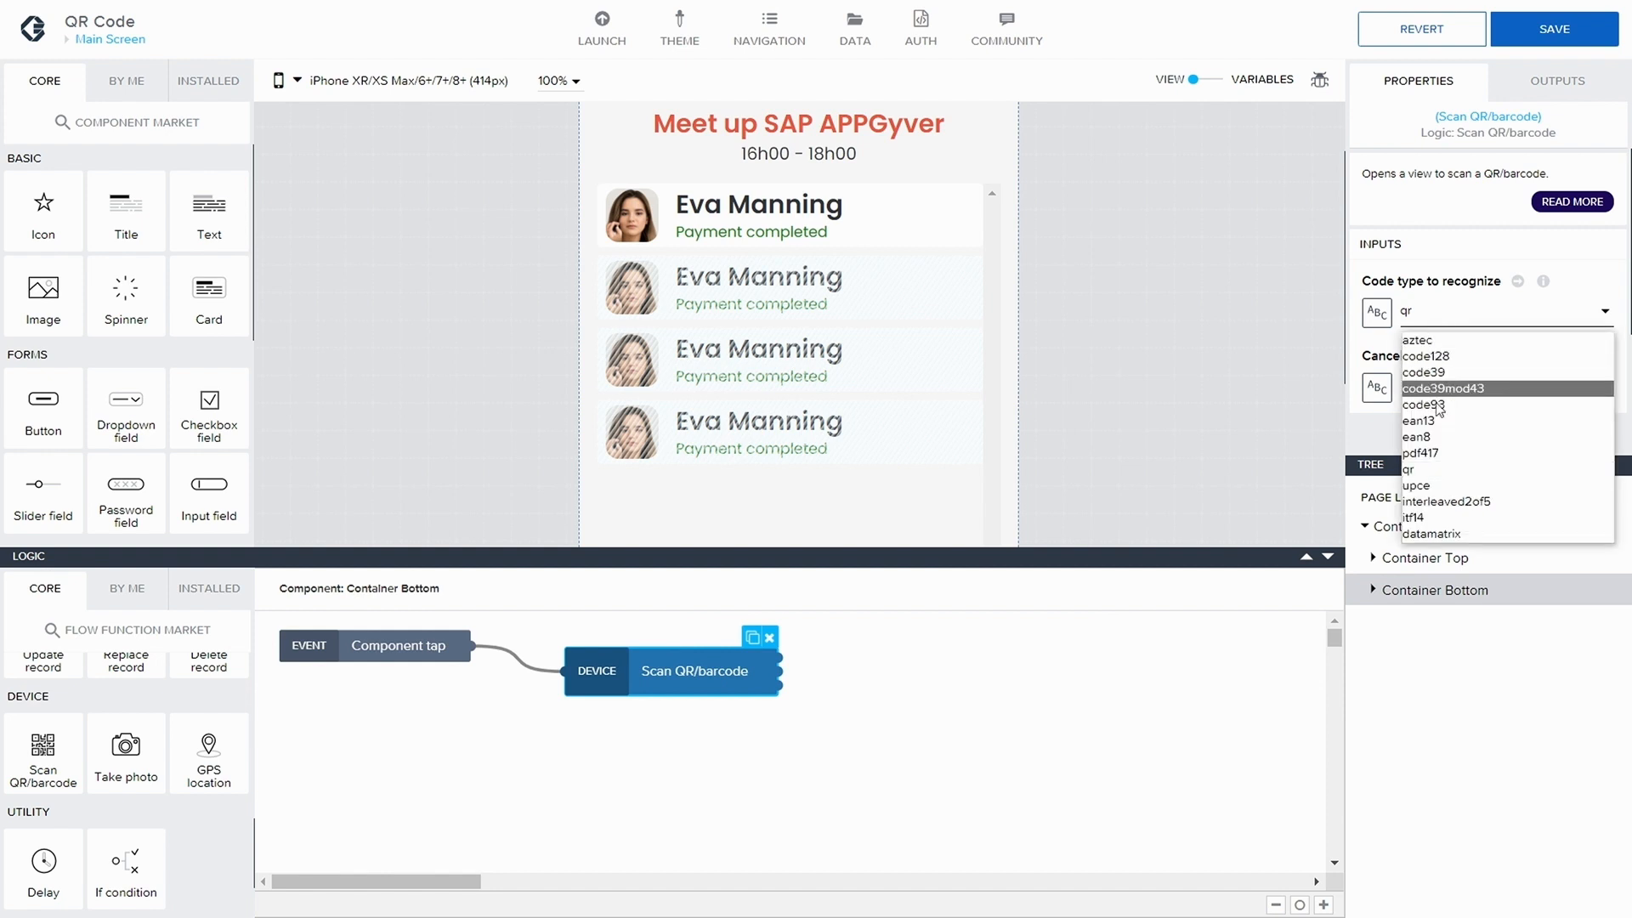
{"action": "left_click", "coordinate": [1450, 471]}
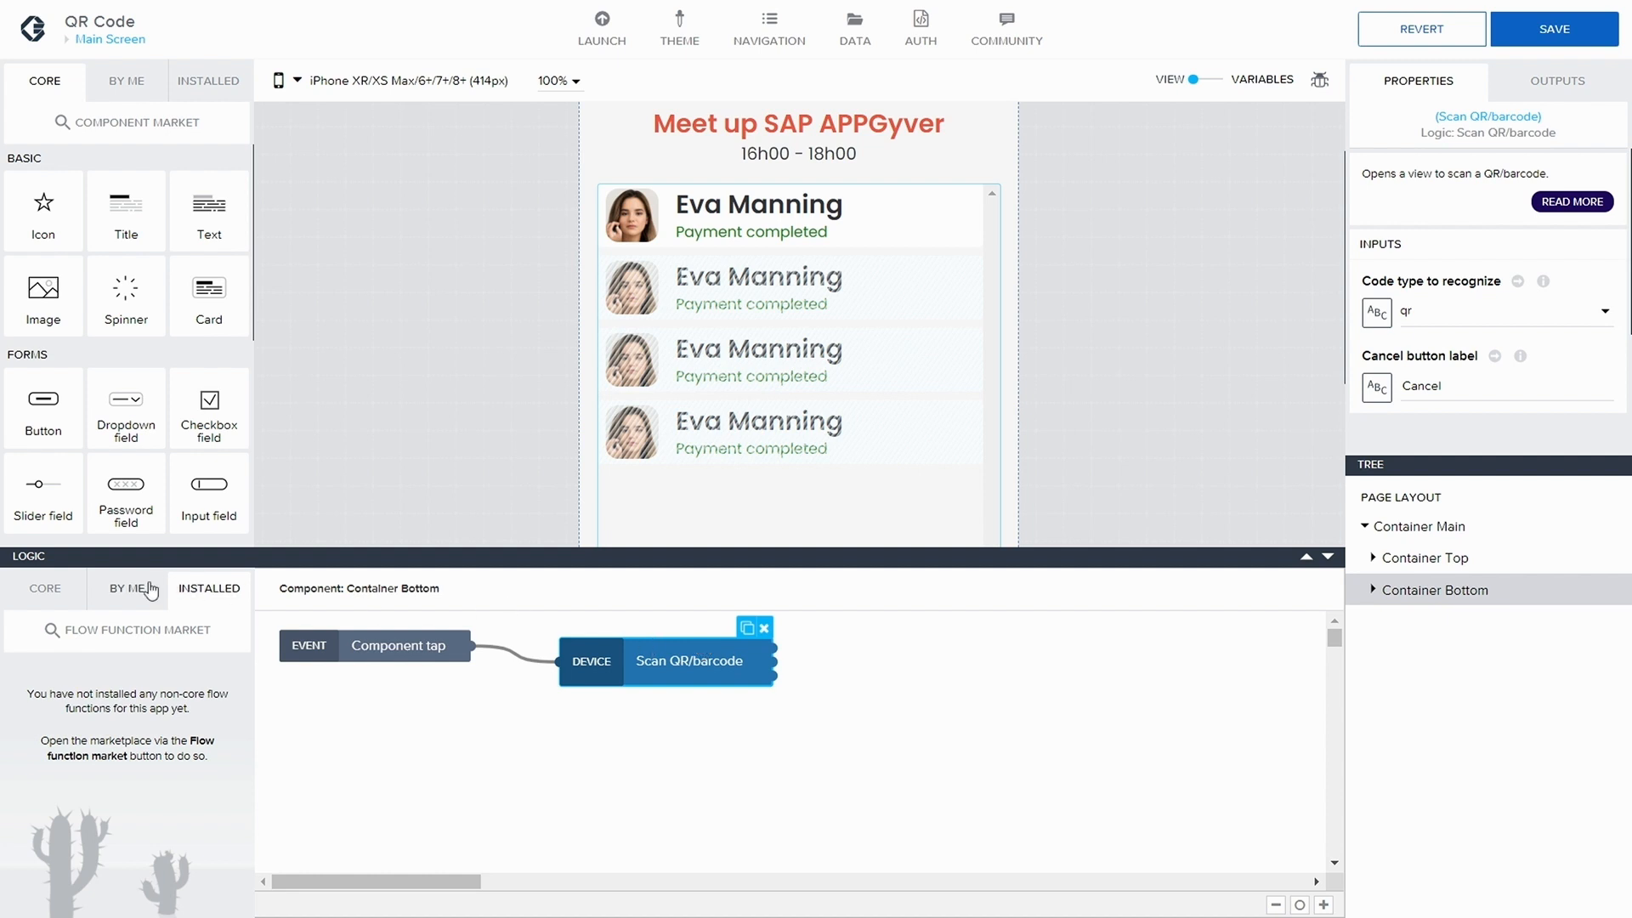
- Search the flow function market for "bottom sheet" and install Open page in bottom sheet
{"action": "left_click", "coordinate": [95, 630]}
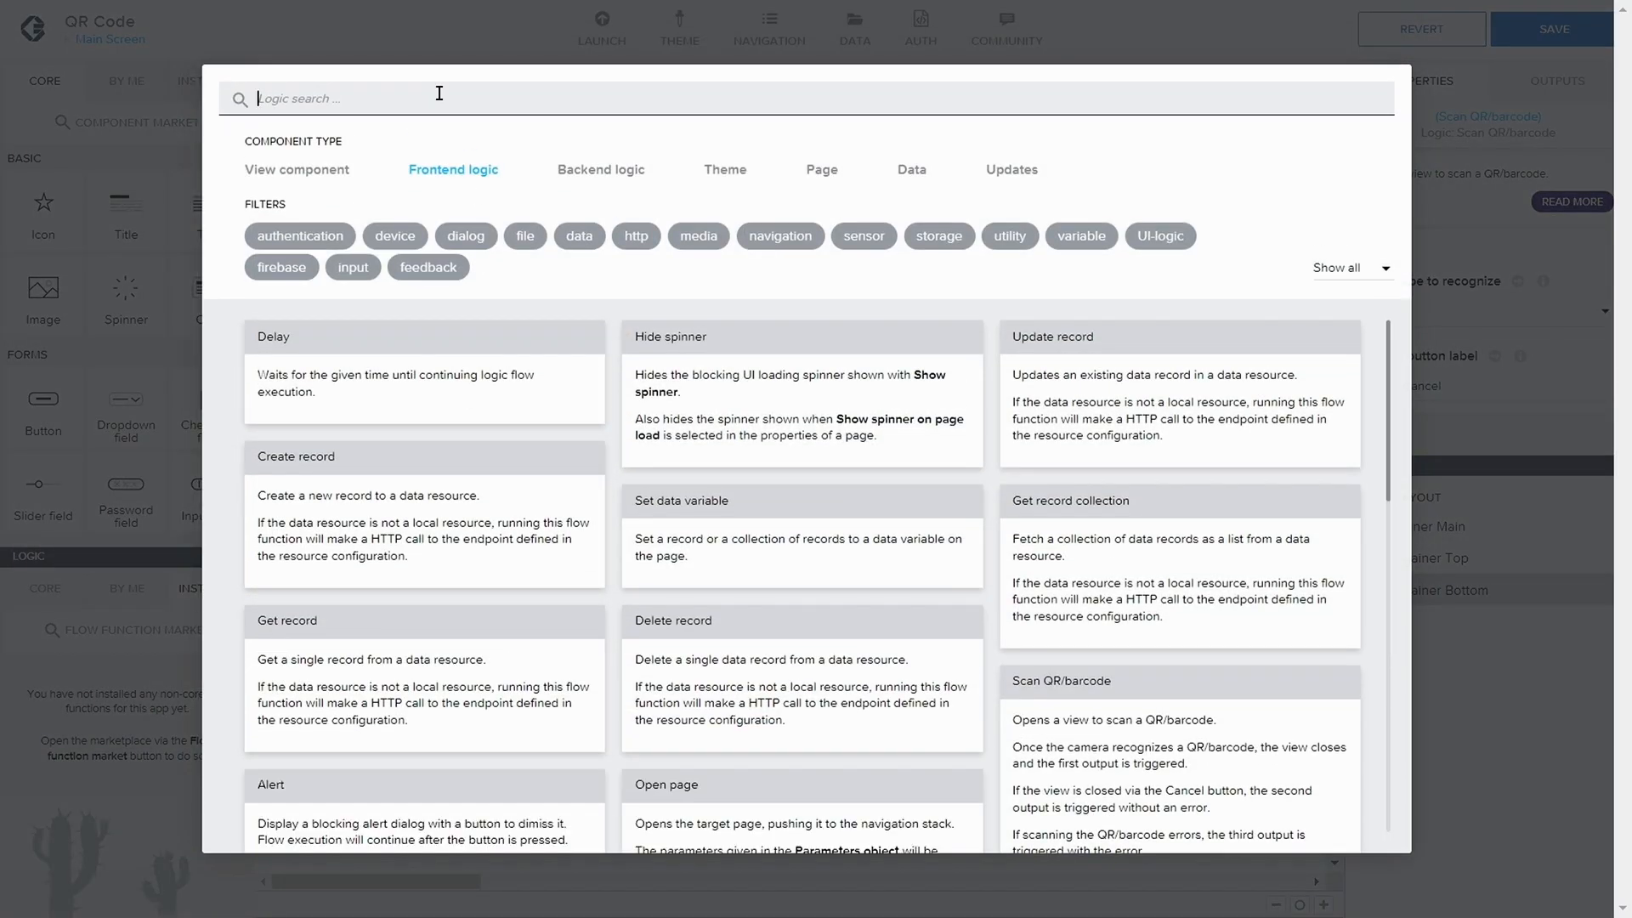
{"action": "type", "text": "bottom sheet"}
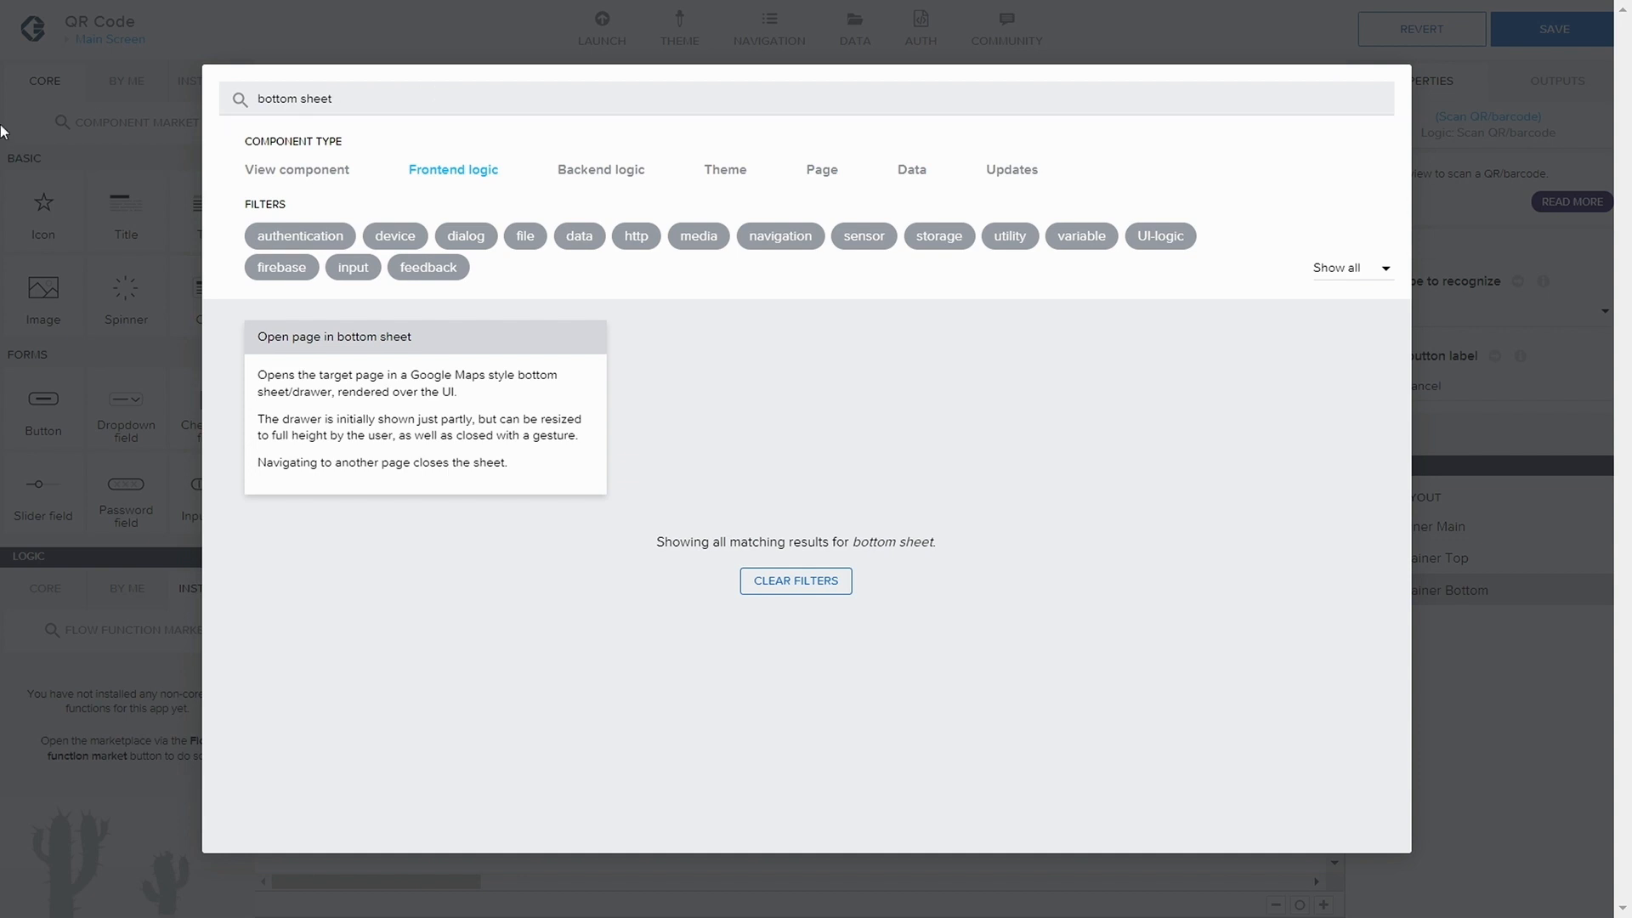
{"action": "left_click", "coordinate": [395, 347]}
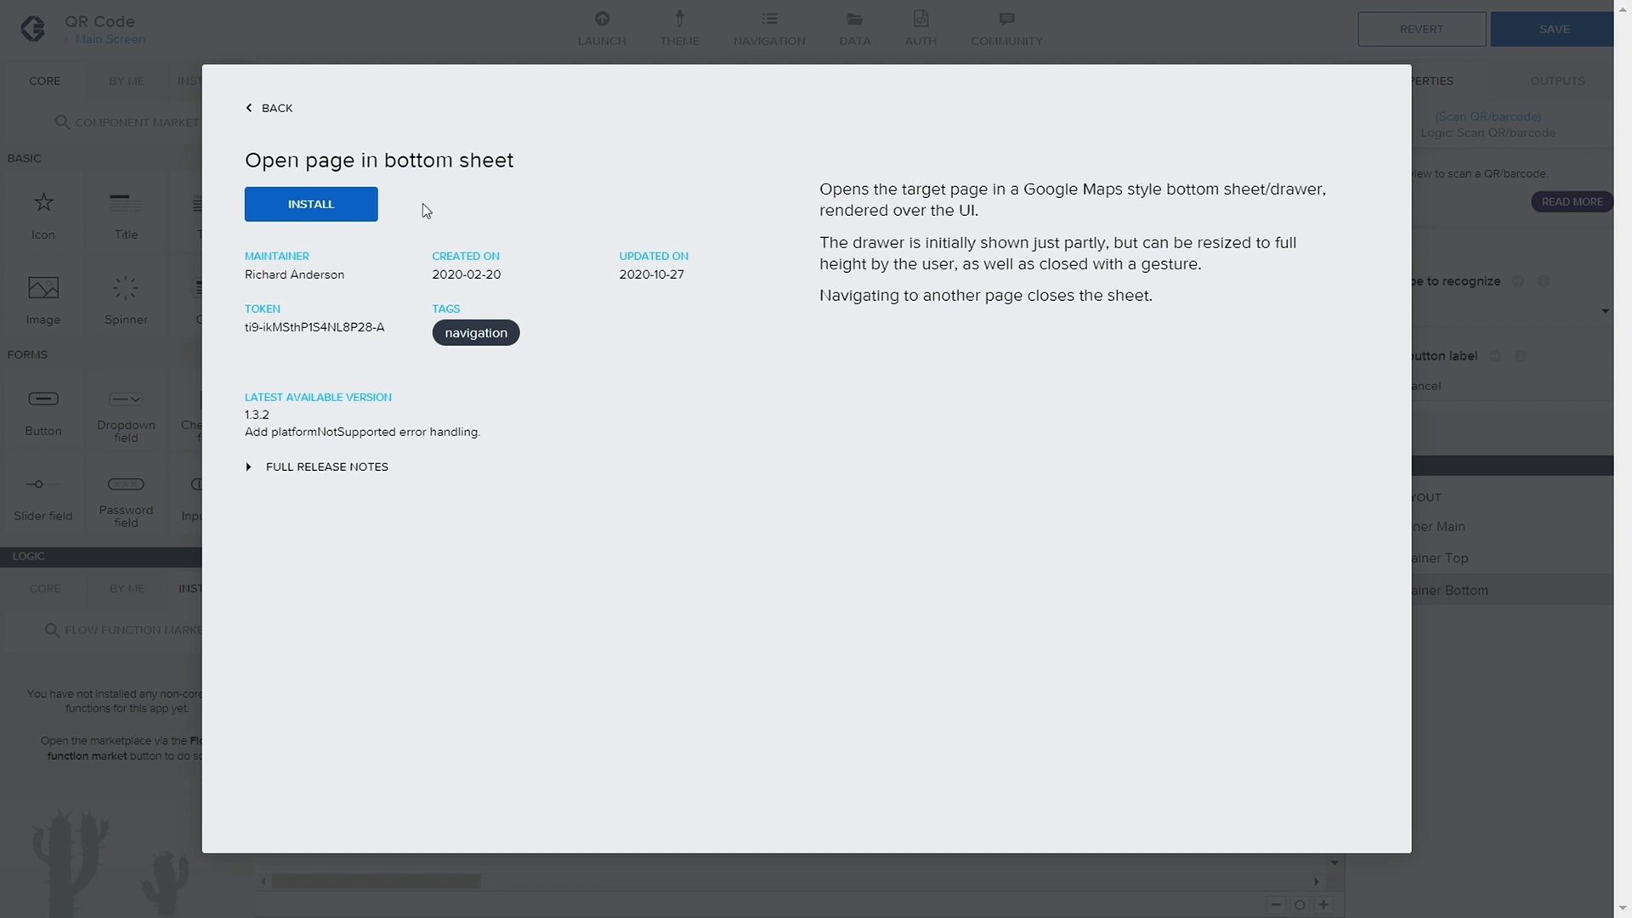
{"action": "left_click", "coordinate": [333, 204]}
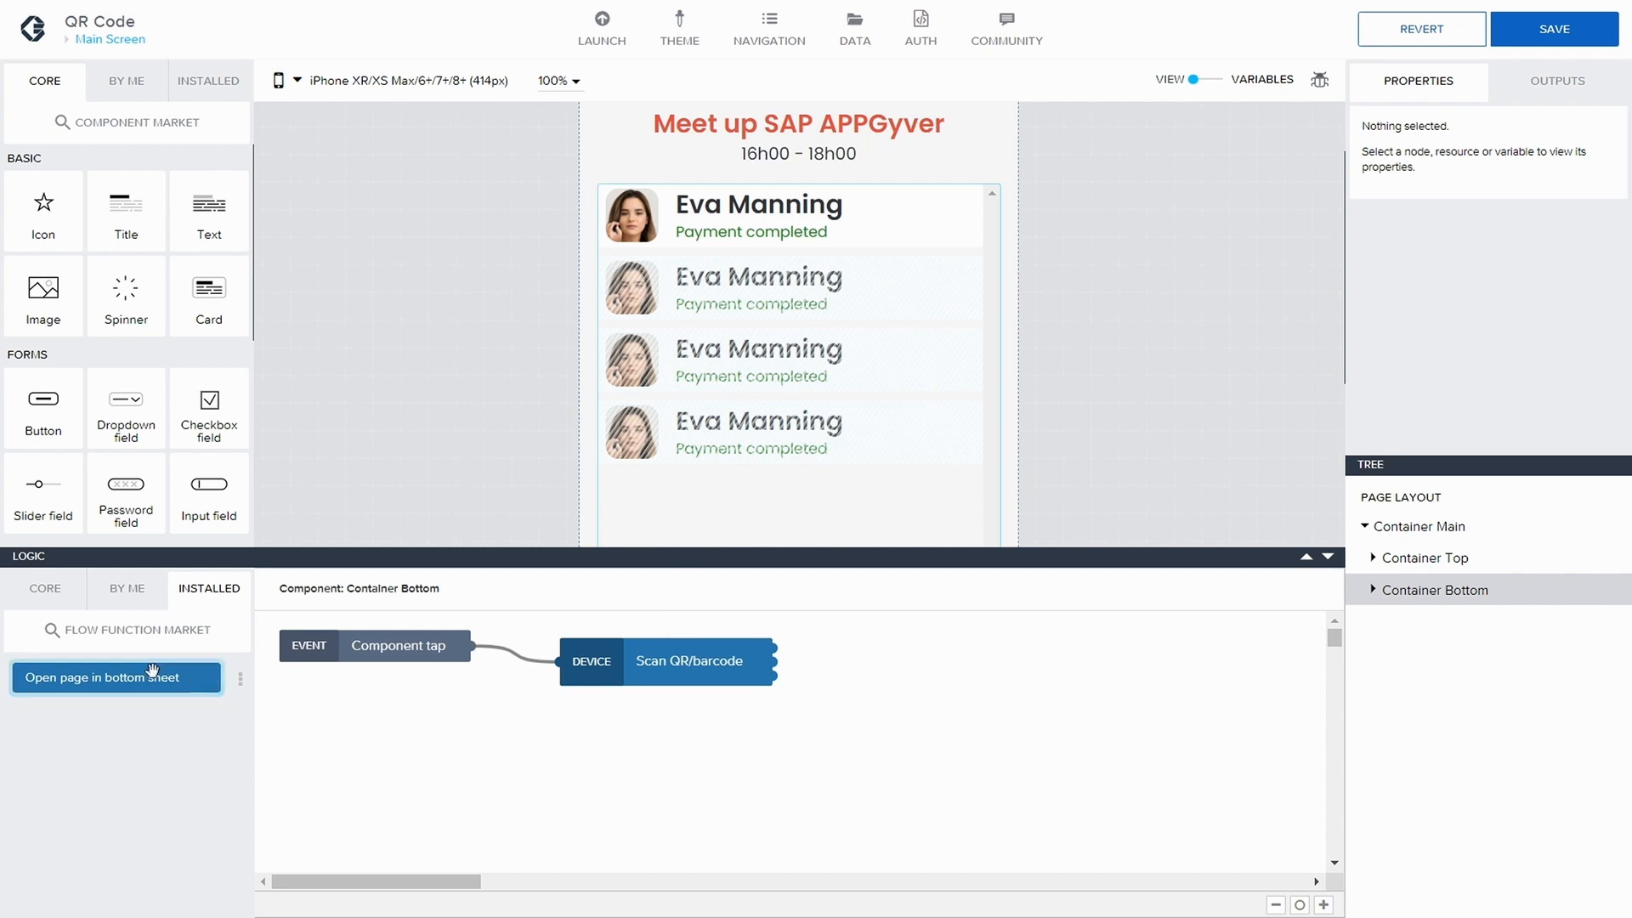
- Add an Open page in bottom sheet node for the Confirmation page and connect it to the first output of Scan QR/barcode
{"action": "left_click_drag", "start_coordinate": [139, 678], "coordinate": [891, 647]}
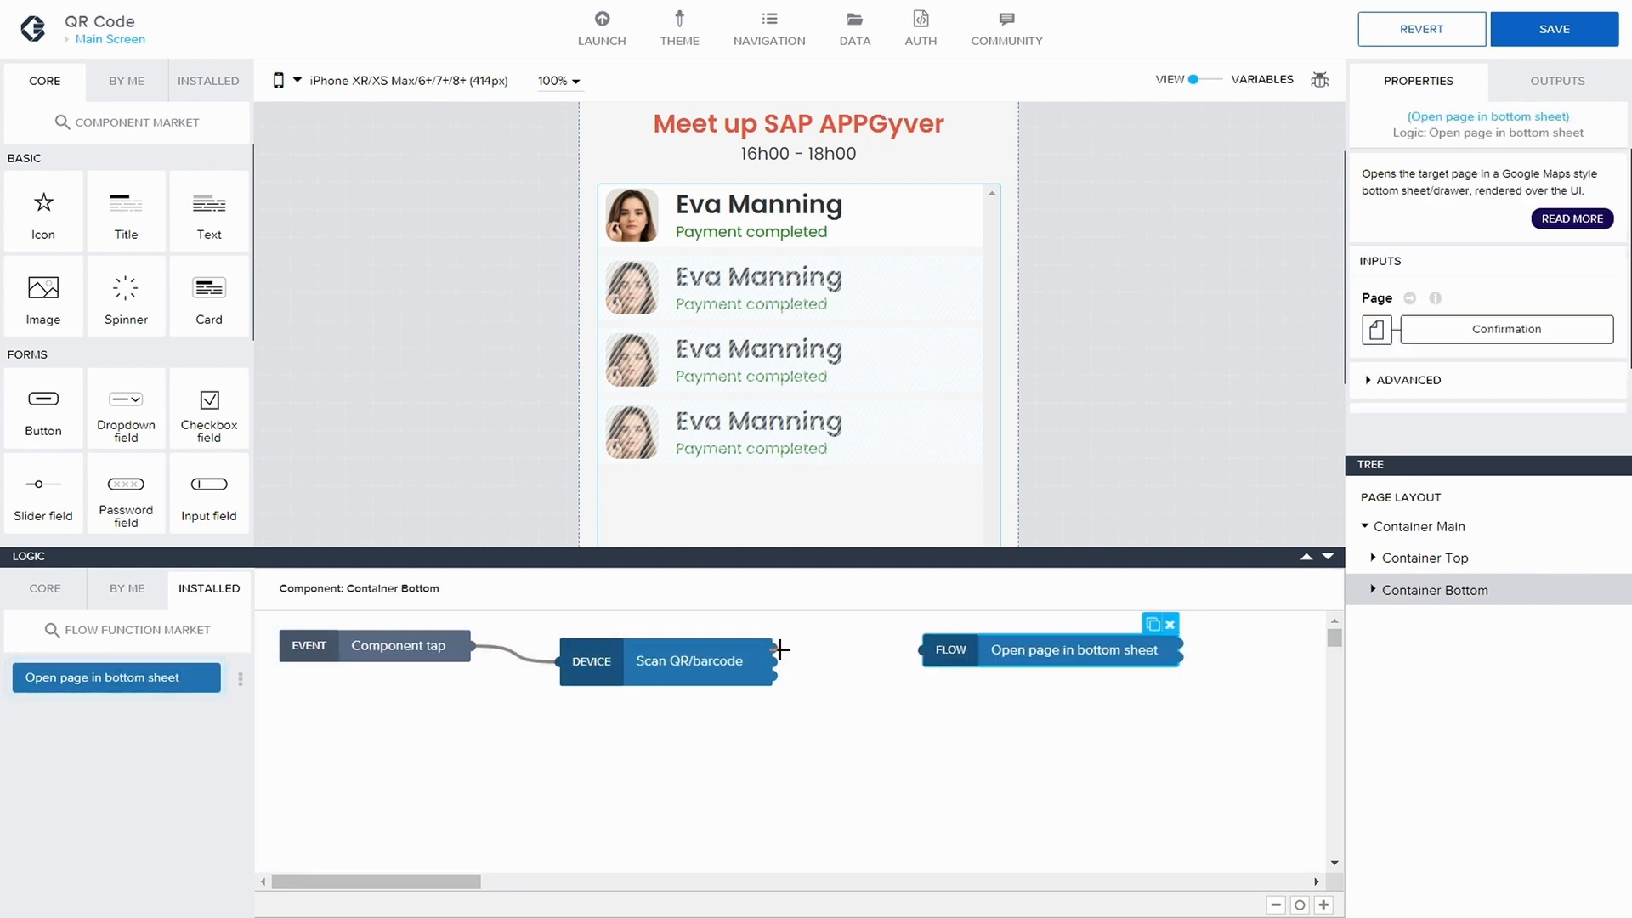
{"action": "mouse_move", "coordinate": [775, 647]}
{"action": "left_mouse_down"}
{"action": "mouse_move", "coordinate": [1097, 654]}
{"action": "mouse_move", "coordinate": [1008, 650]}
{"action": "left_mouse_up"}
{"action": "left_click", "coordinate": [1498, 329]}
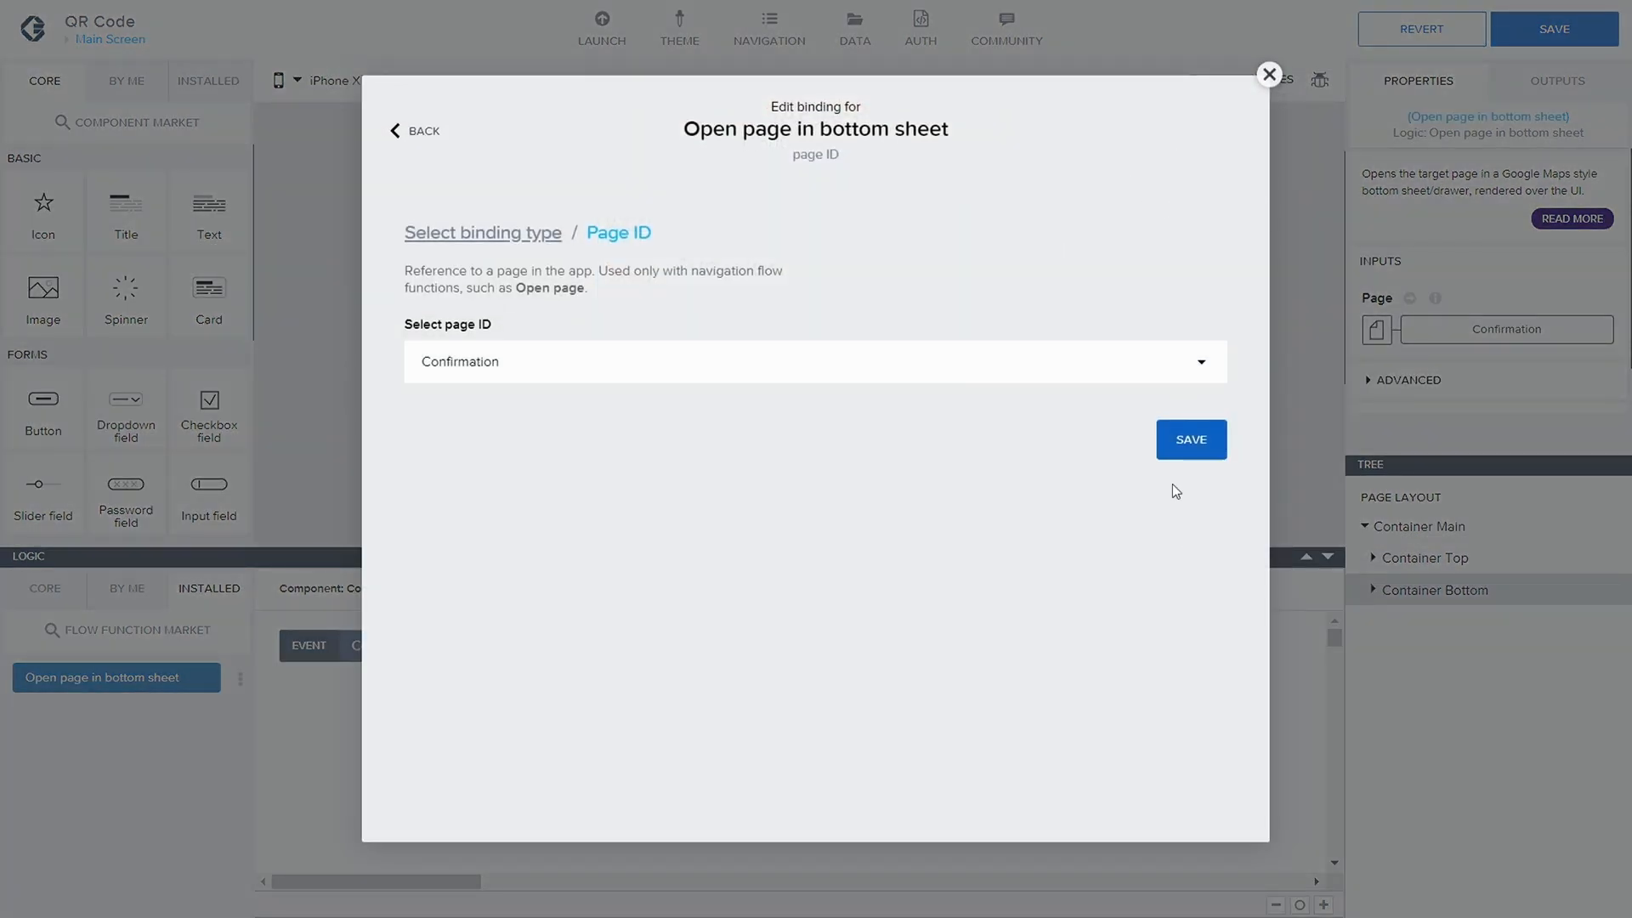
{"action": "left_click", "coordinate": [1178, 451]}
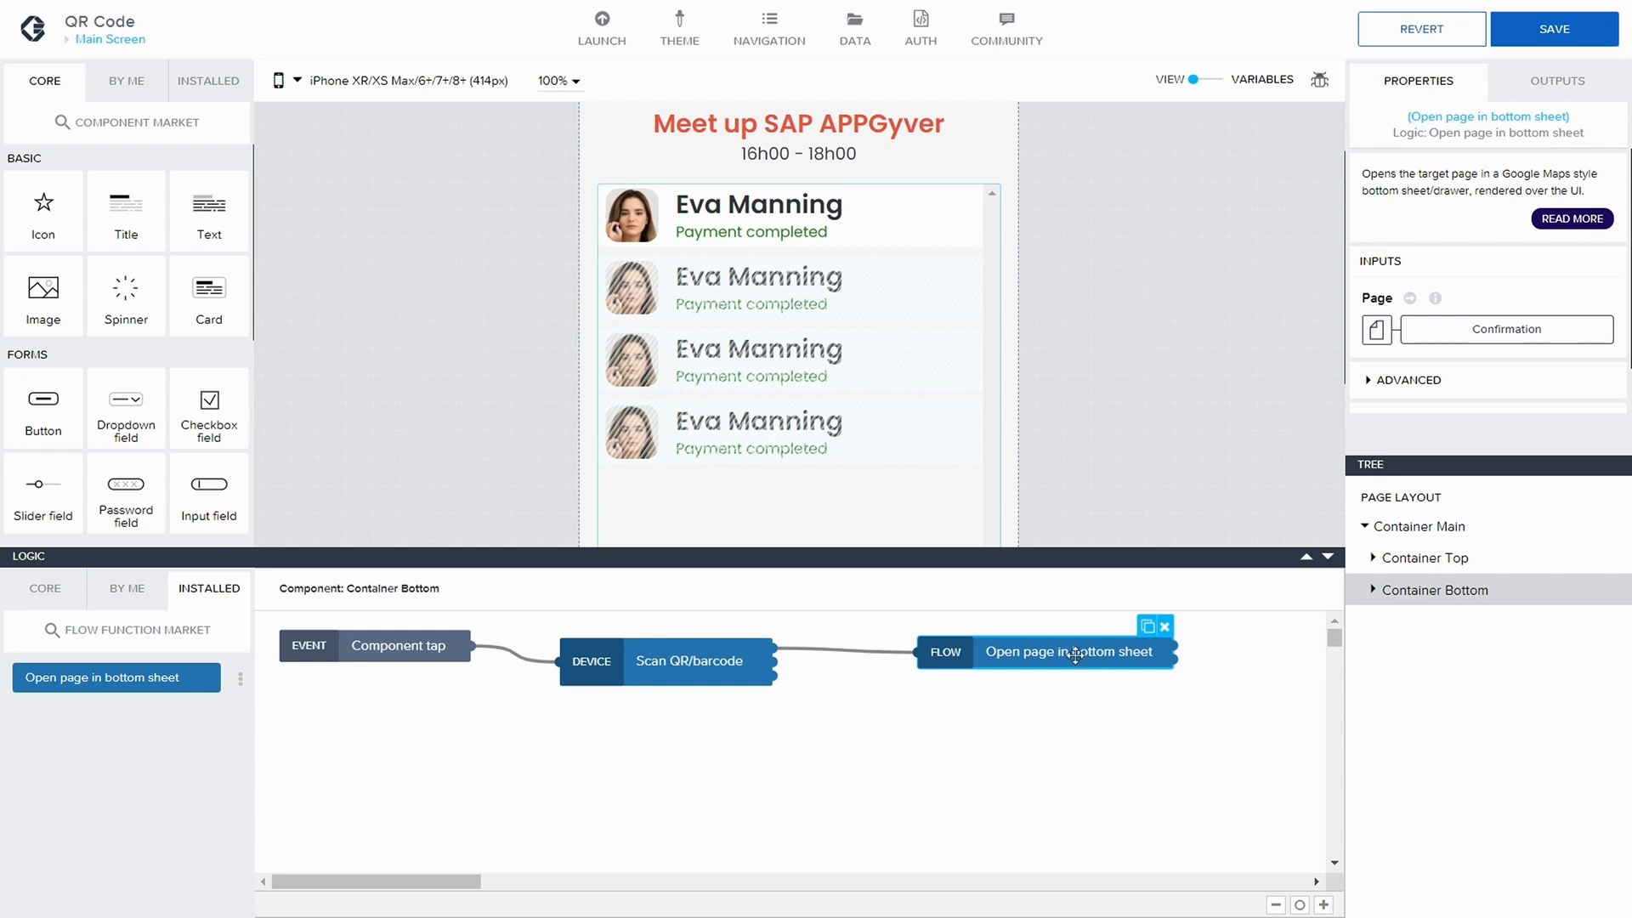
{"action": "left_click_drag", "start_coordinate": [1076, 656], "coordinate": [1008, 656]}
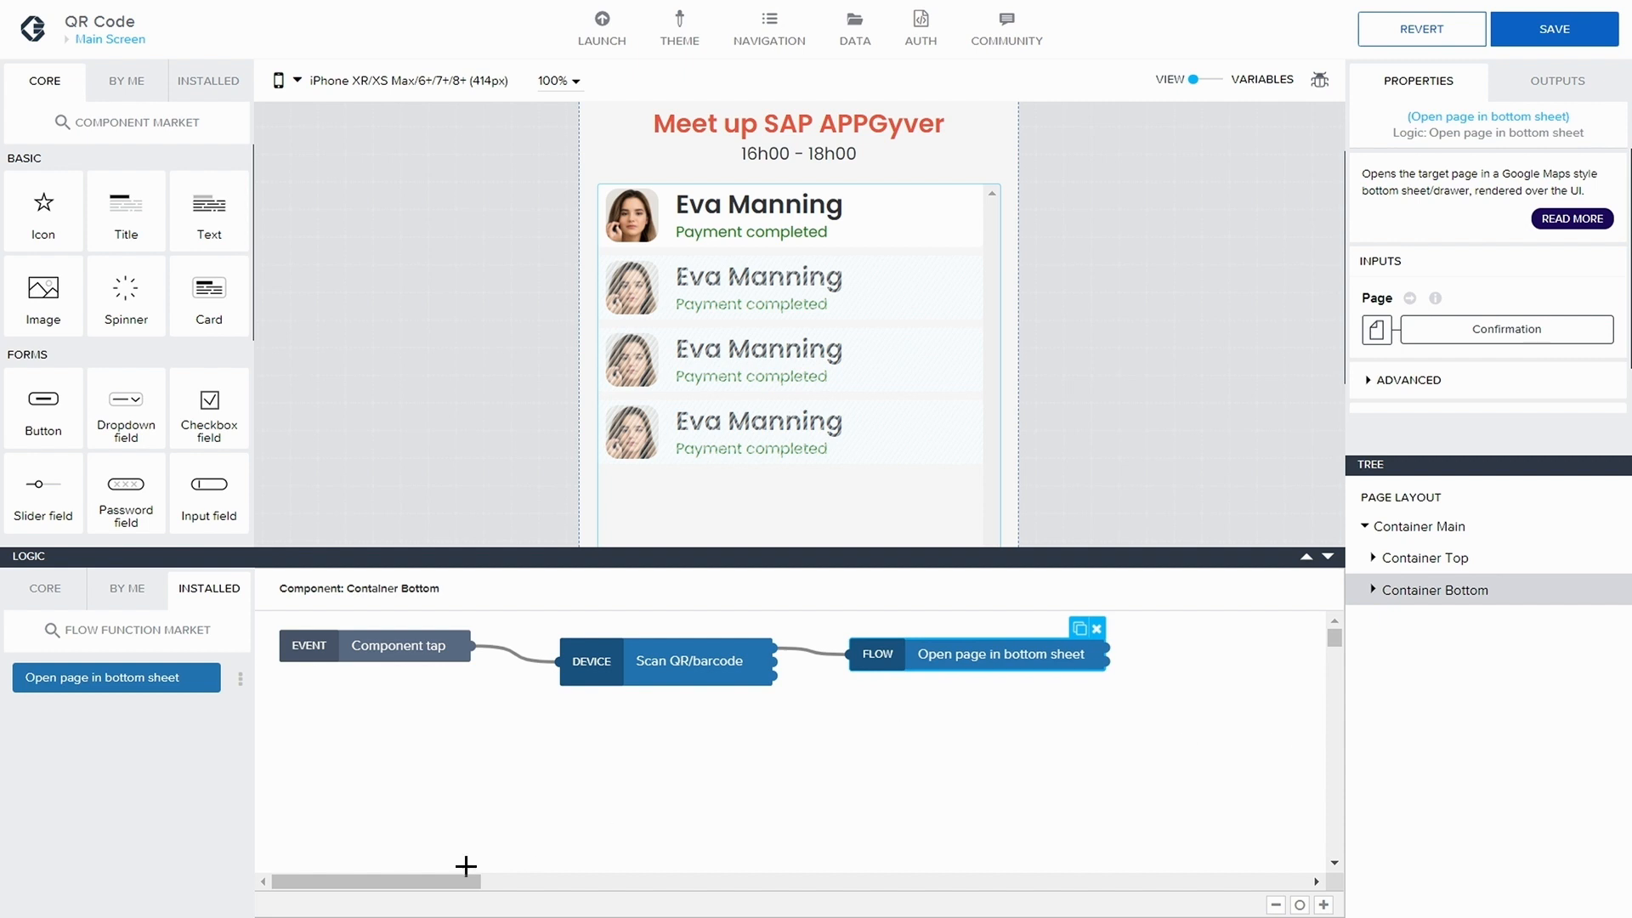
- Delete the connection between Scan QR/barcode and Open page in bottom sheet, and move the page node farther away to make room
{"action": "left_click_drag", "start_coordinate": [472, 891], "coordinate": [545, 888]}
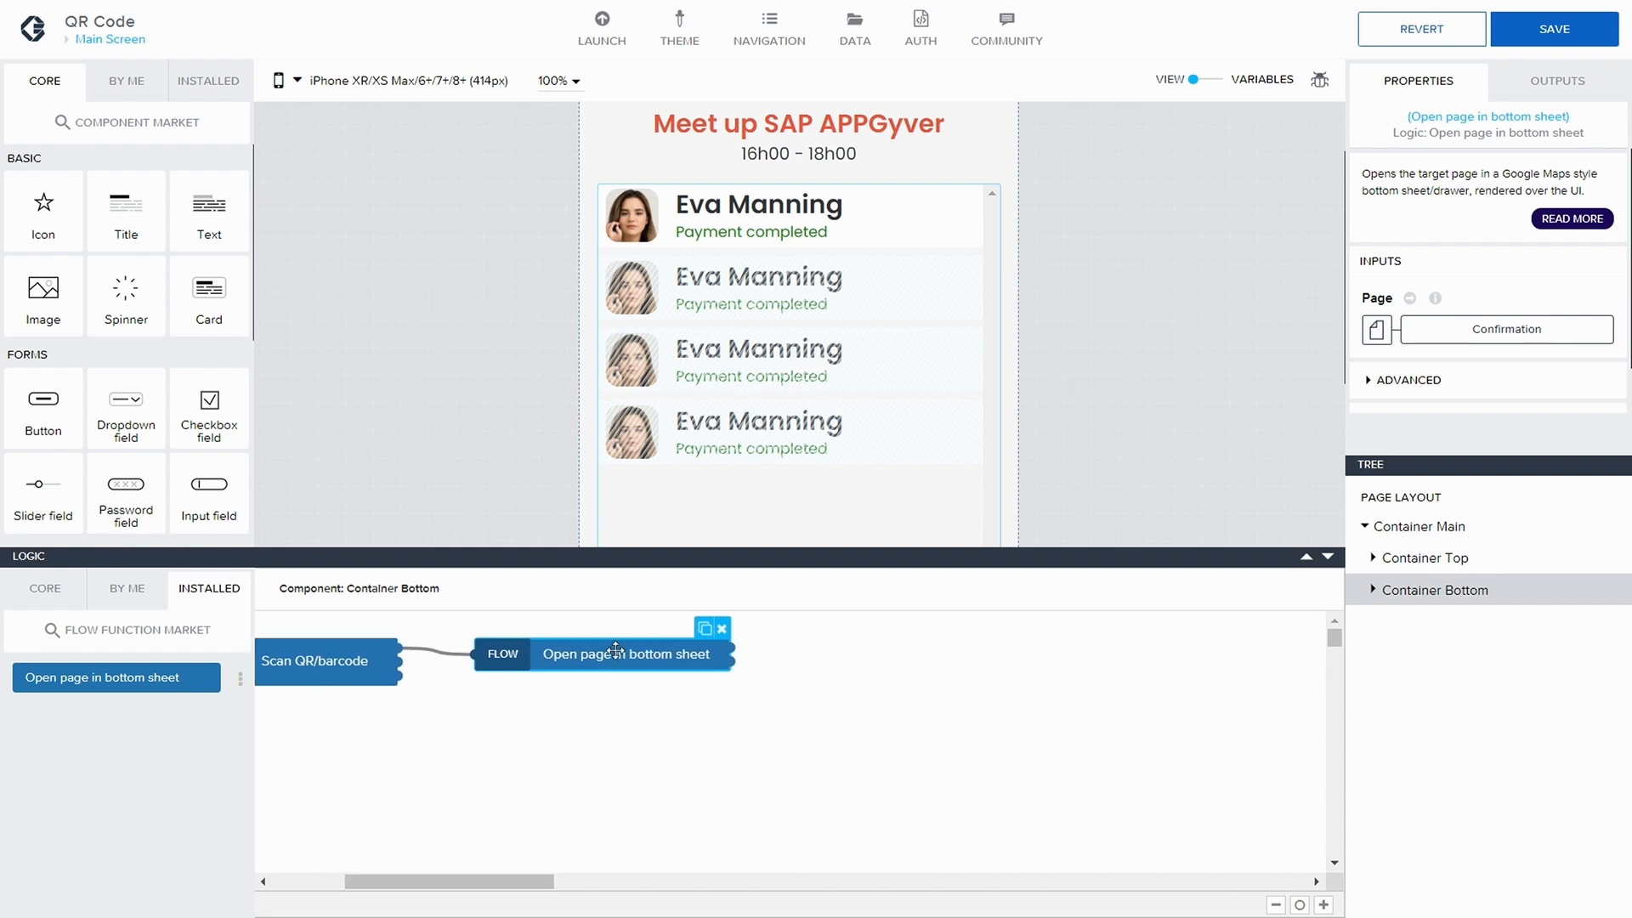
{"action": "left_click_drag", "start_coordinate": [608, 650], "coordinate": [781, 665]}
{"action": "left_click", "coordinate": [591, 668]}
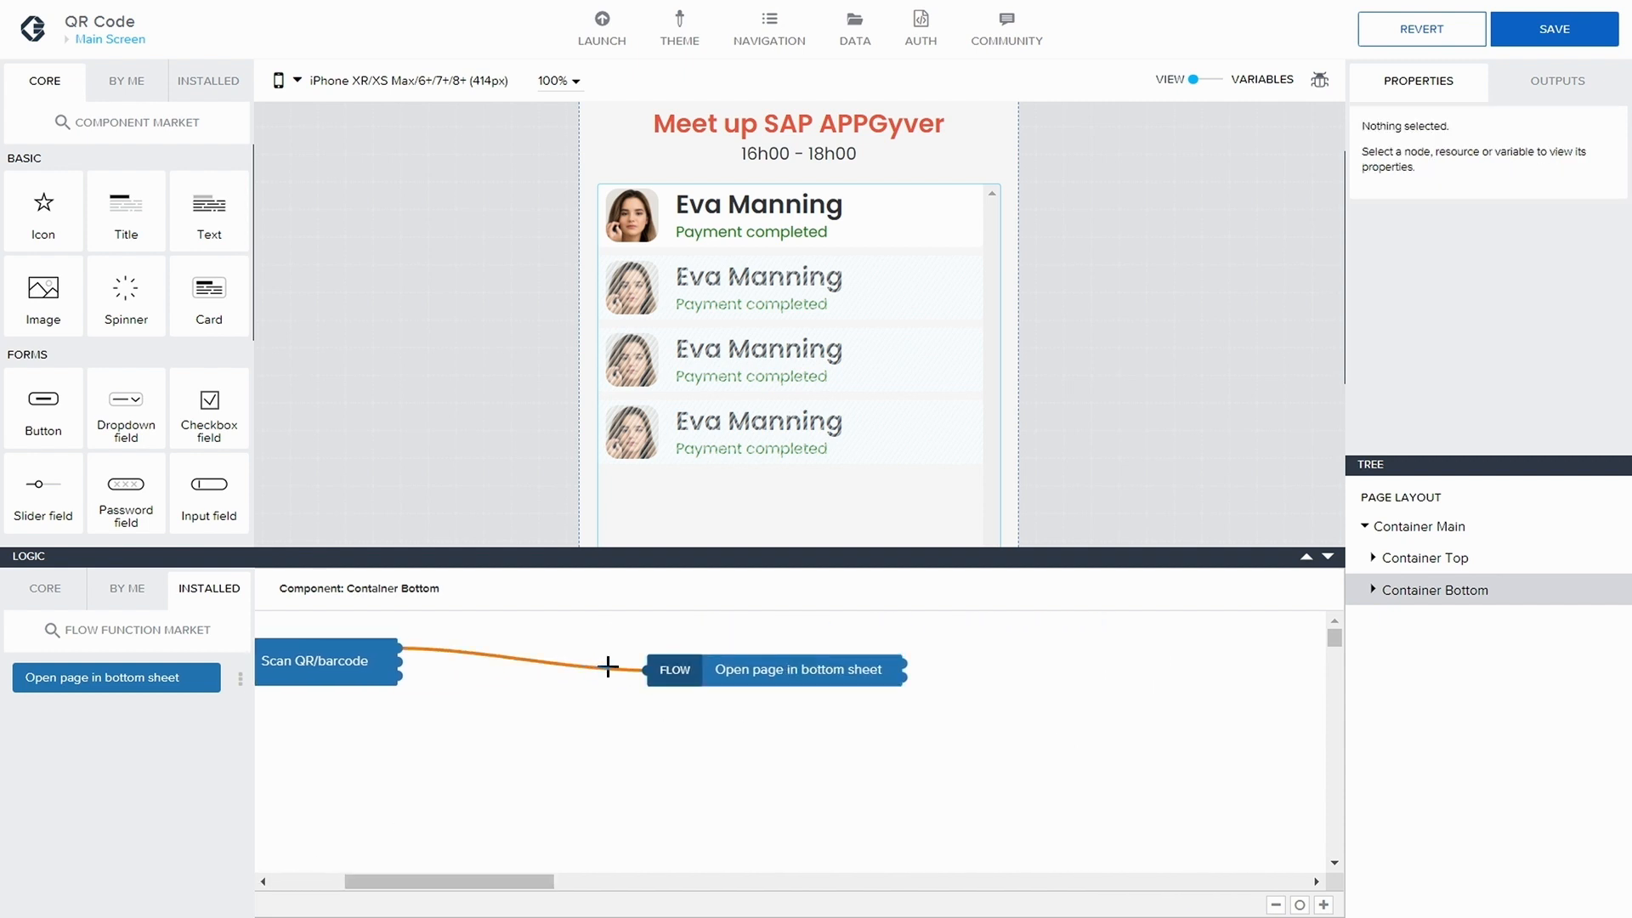
{"action": "key", "text": "Delete"}
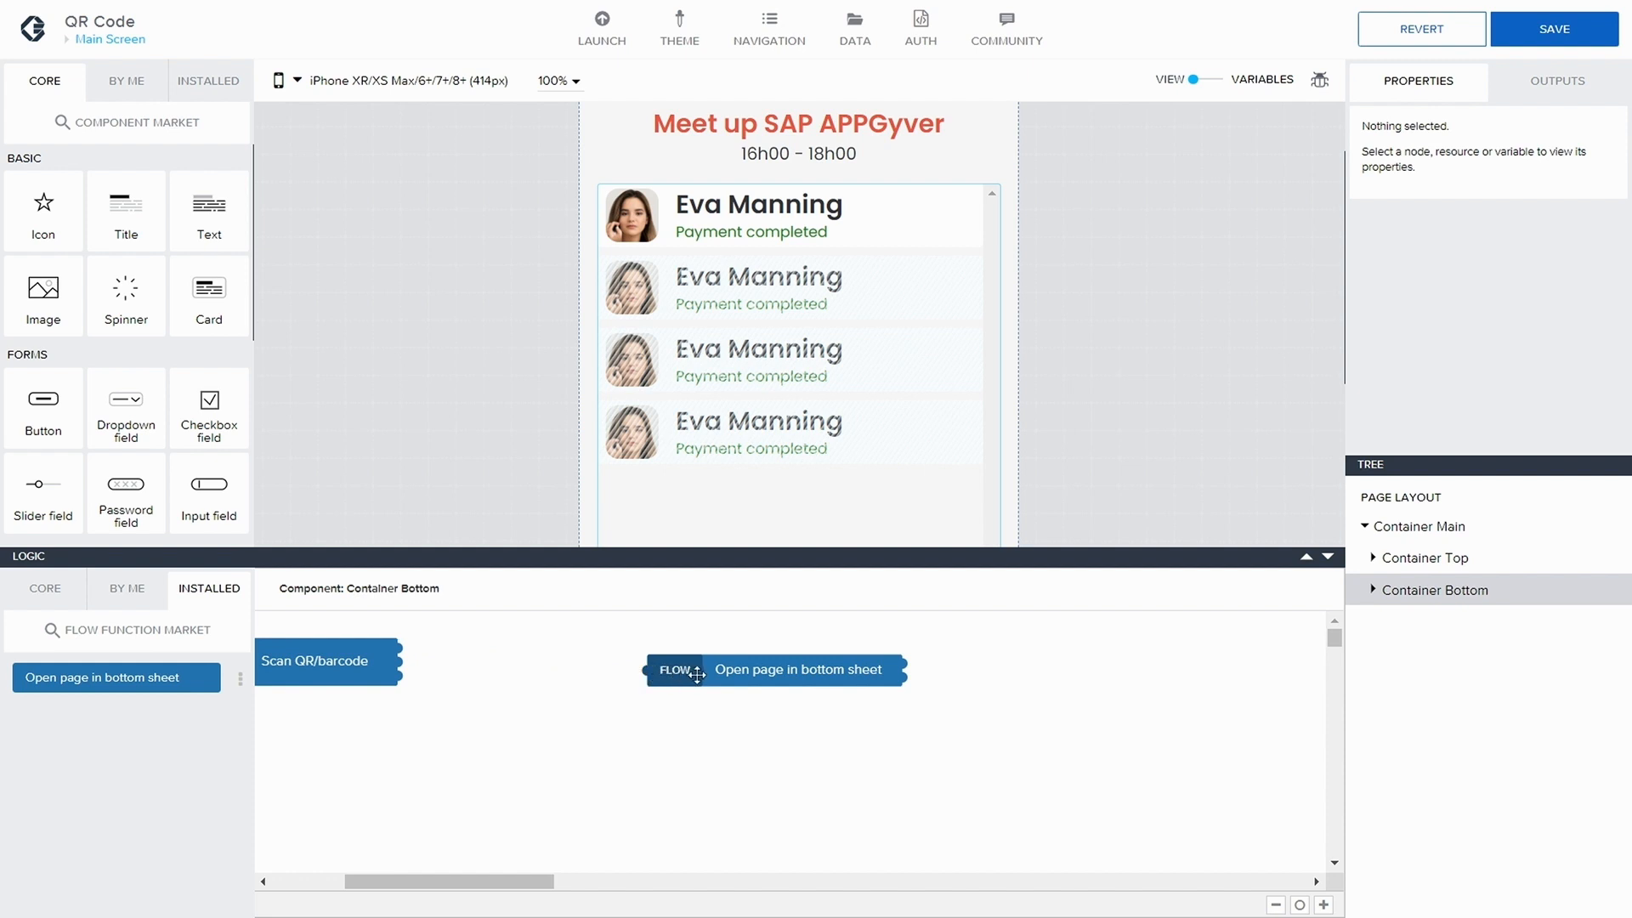
{"action": "left_click_drag", "start_coordinate": [697, 674], "coordinate": [882, 678]}
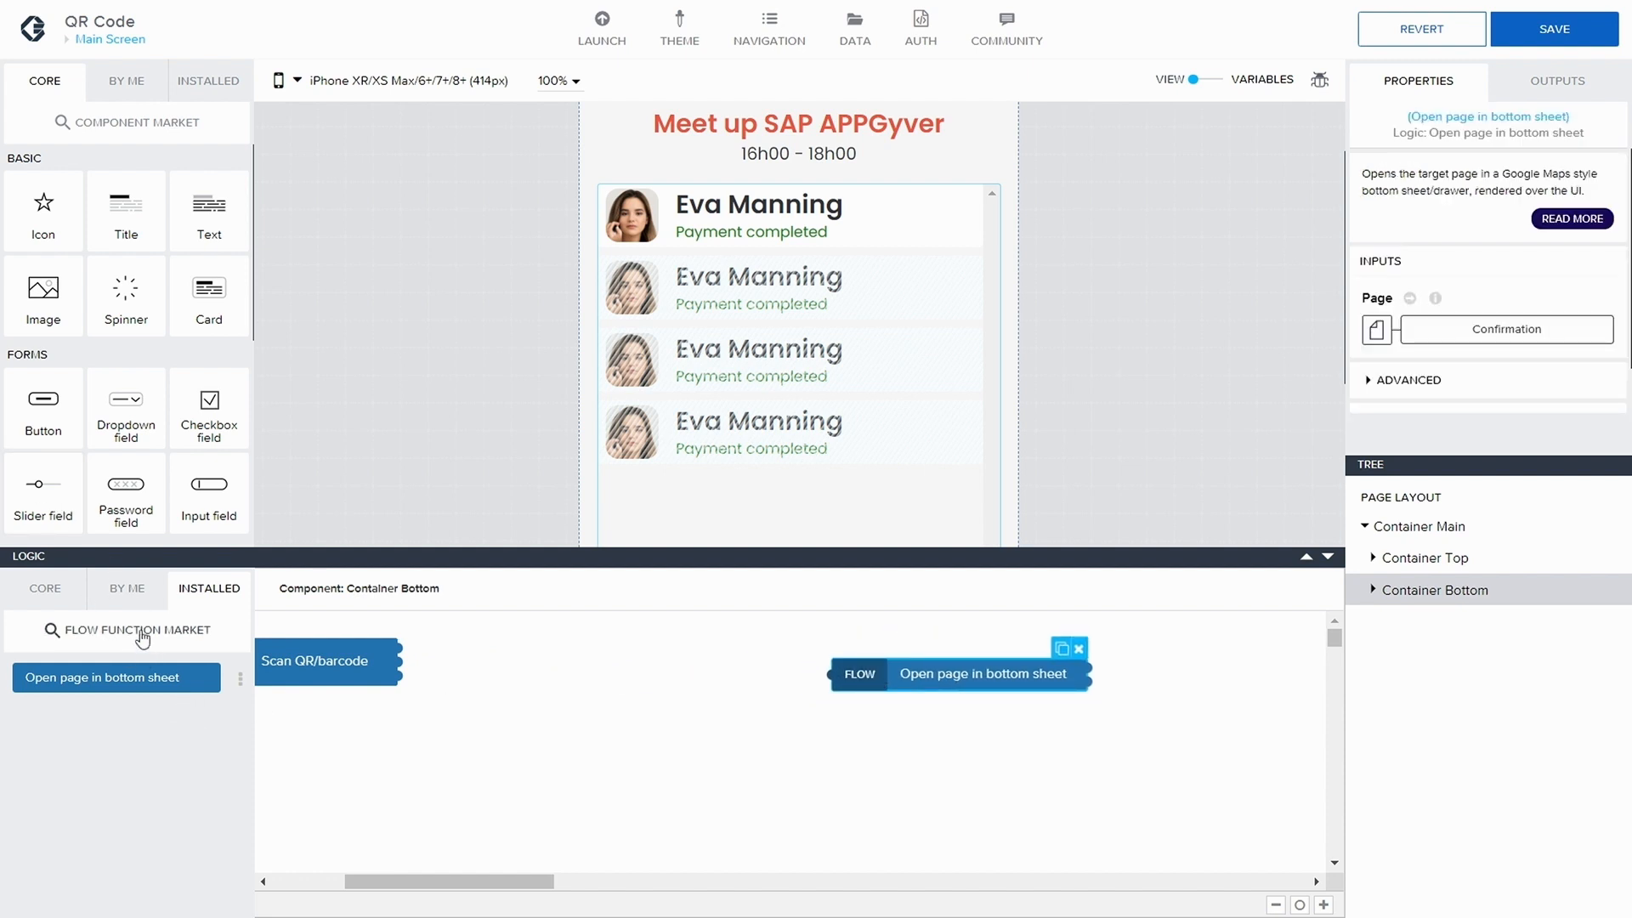
- Place a Set app variable node between the scan and bottom sheet nodes, and select Fullname as its target variable
{"action": "left_click", "coordinate": [45, 591]}
{"action": "scroll", "coordinate": [157, 722], "scroll_direction": "down", "scroll_amount": 2}
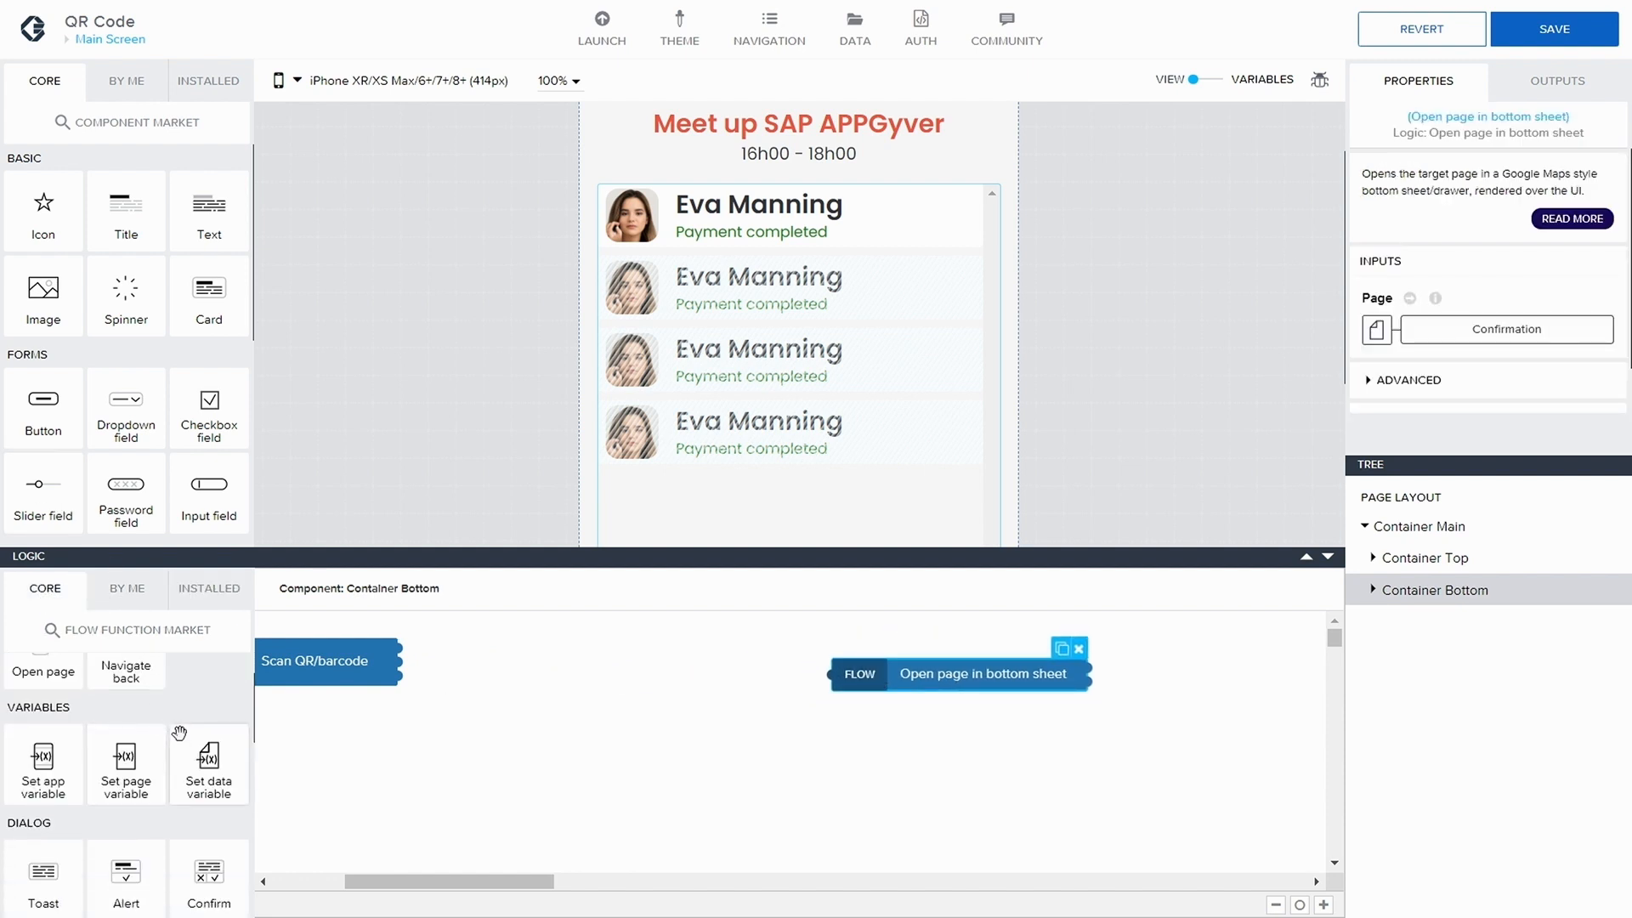
{"action": "left_click_drag", "start_coordinate": [43, 758], "coordinate": [629, 675]}
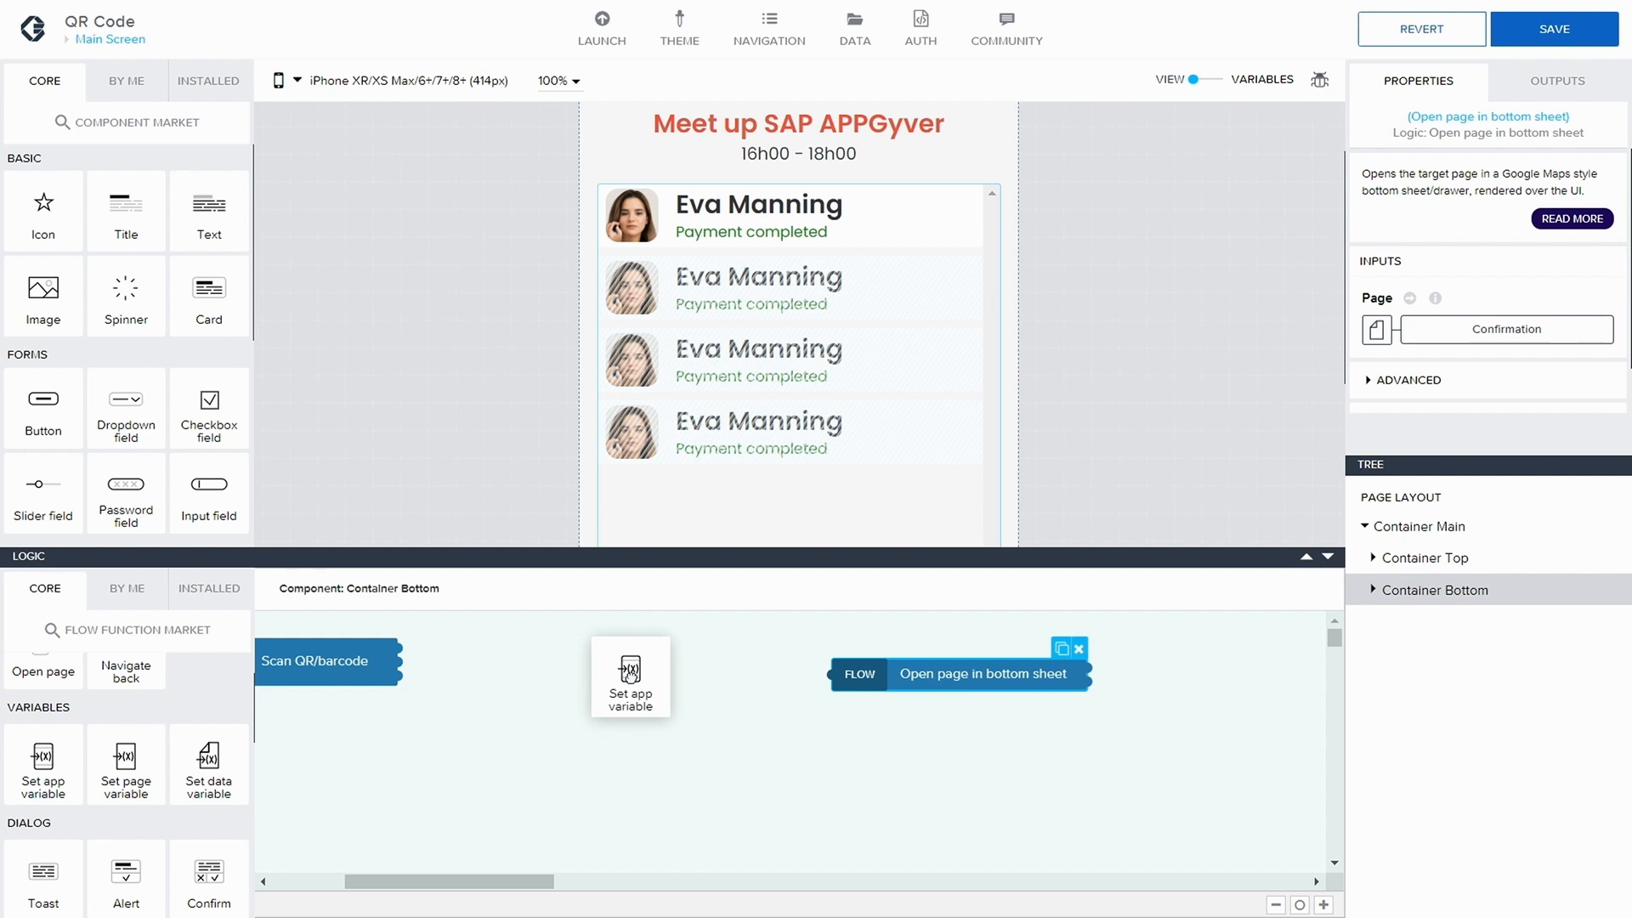
{"action": "left_click_drag", "start_coordinate": [630, 672], "coordinate": [629, 667]}
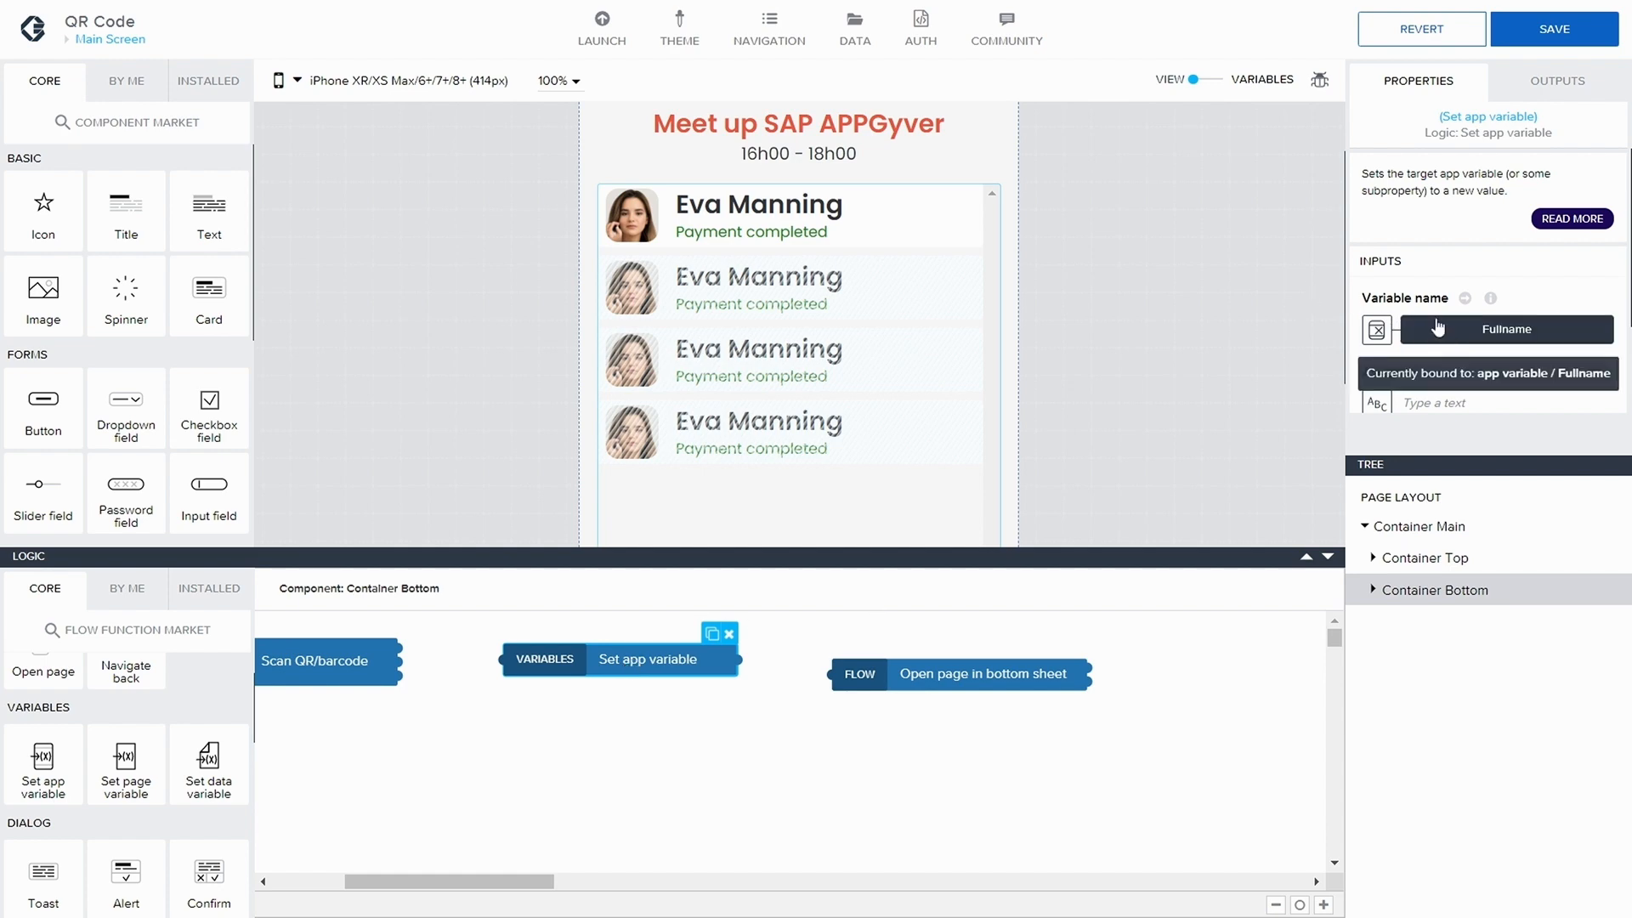
{"action": "left_click", "coordinate": [1468, 337]}
{"action": "left_click", "coordinate": [572, 417]}
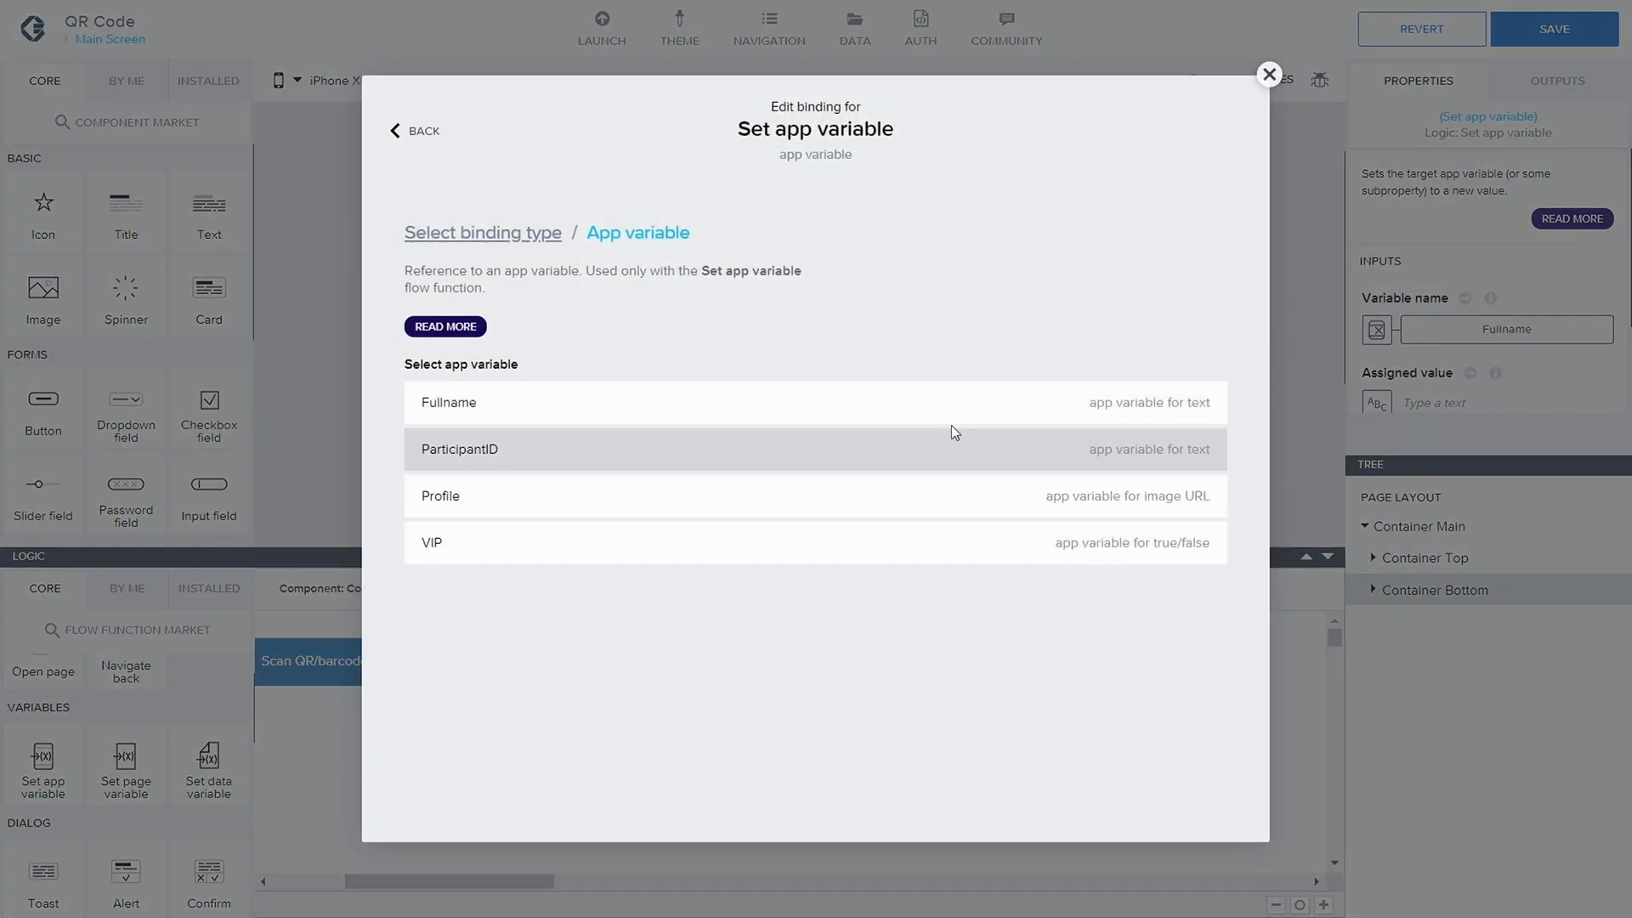
{"action": "left_click", "coordinate": [729, 402]}
{"action": "left_click", "coordinate": [1188, 477]}
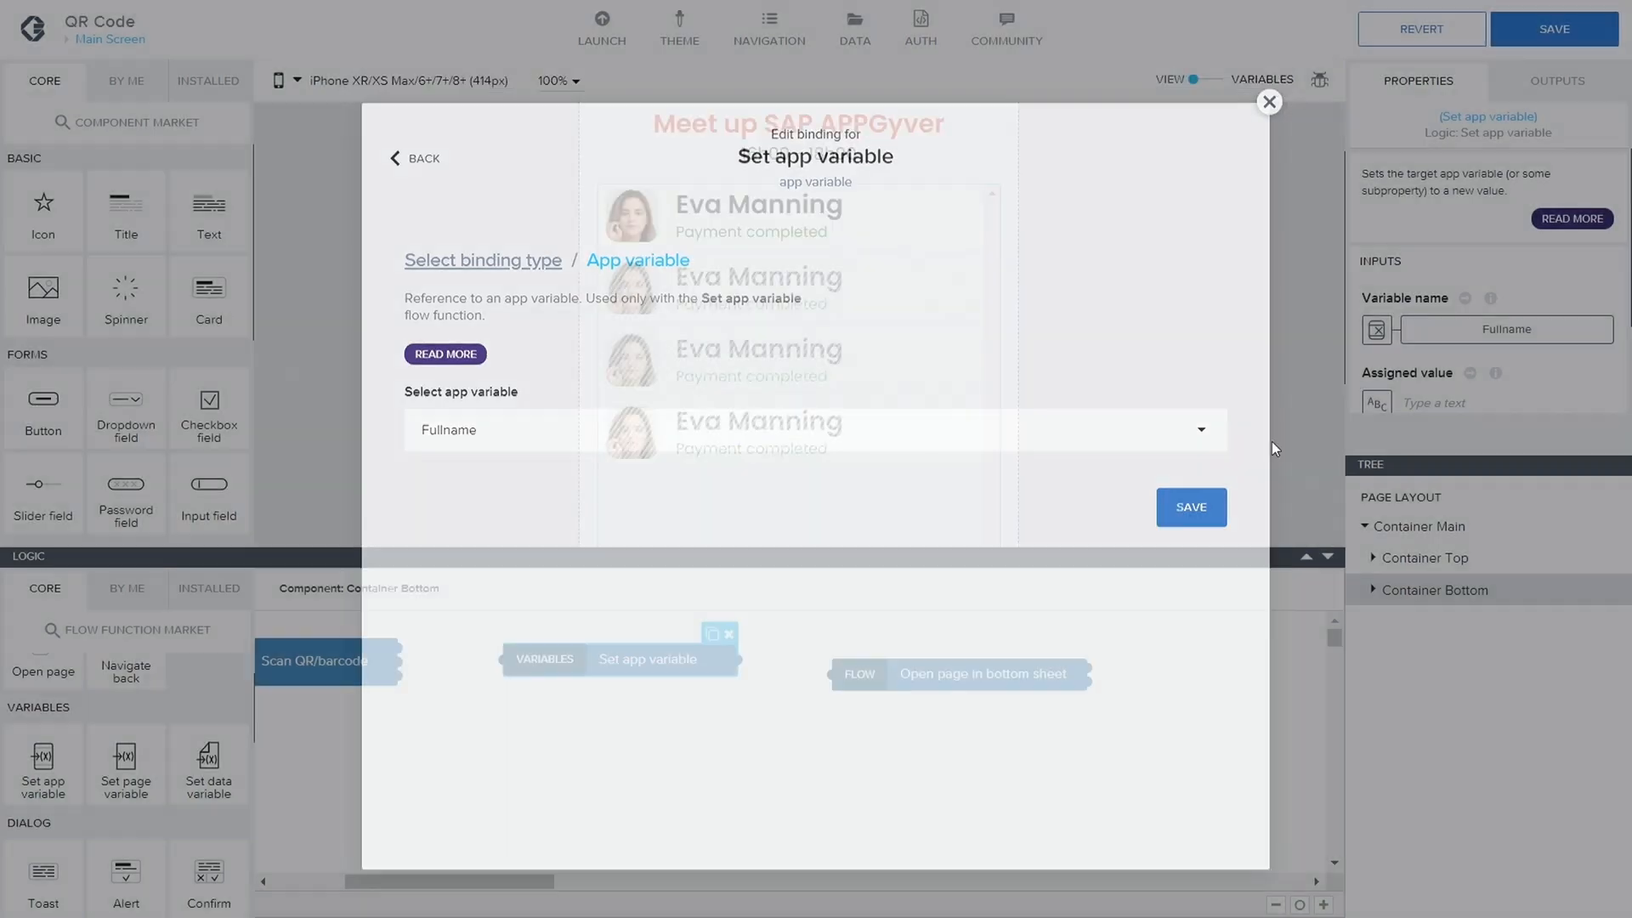
- Start a formula for the Set app variable node's assigned value with FIND, using data.Metingparticipants1 as the list to search
{"action": "scroll", "coordinate": [1426, 270], "scroll_direction": "down", "scroll_amount": 1}
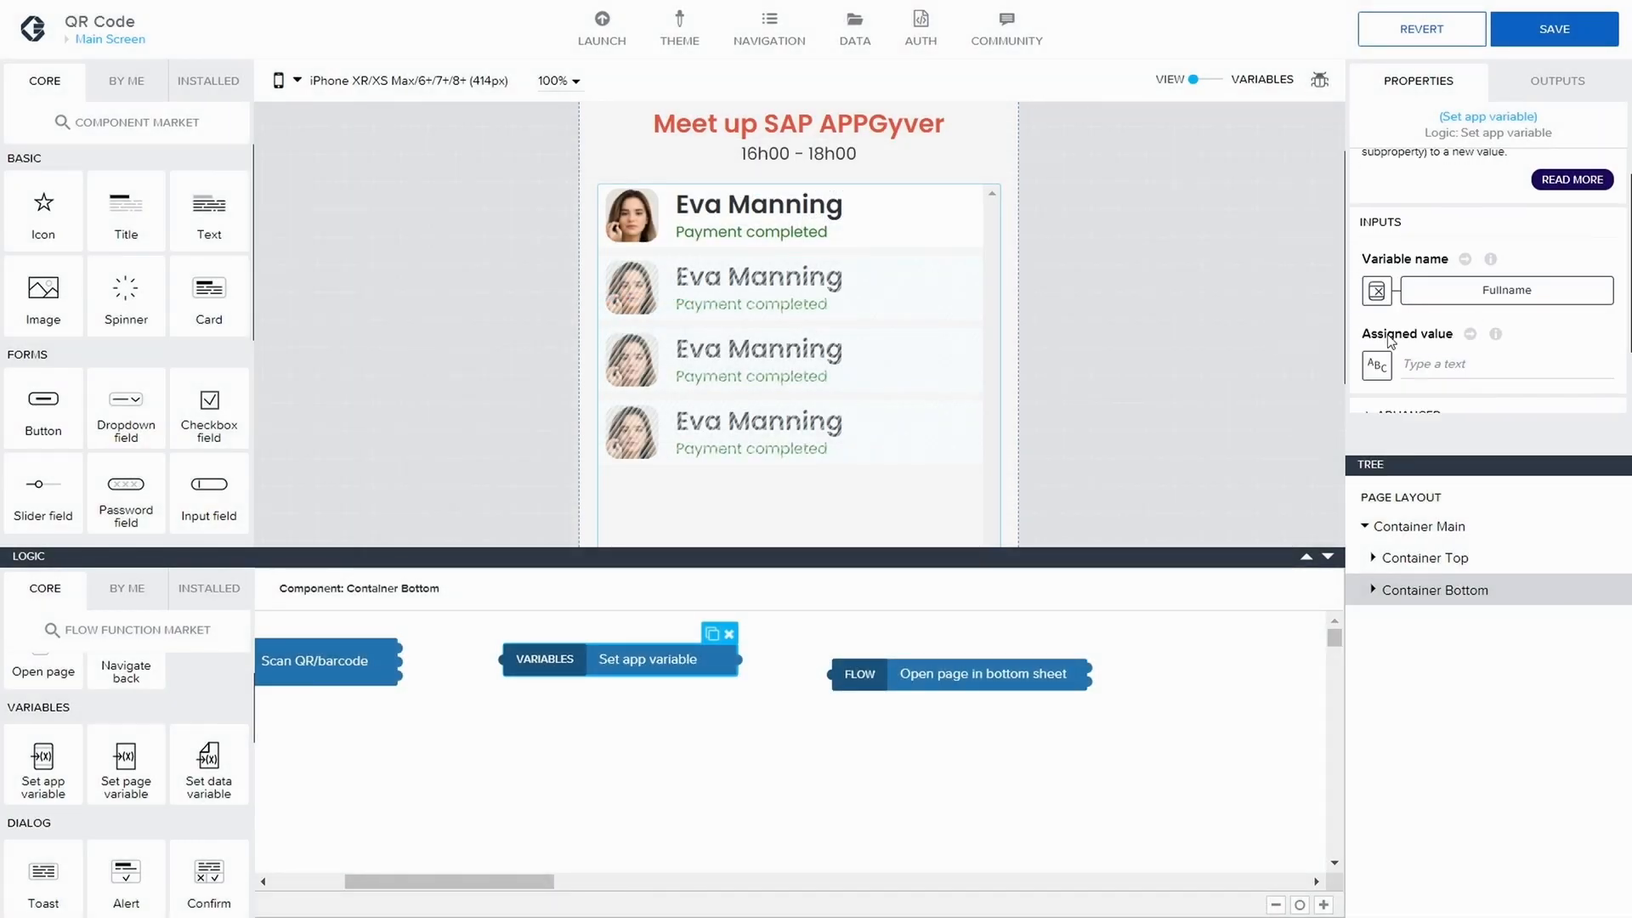
{"action": "left_click", "coordinate": [1372, 370]}
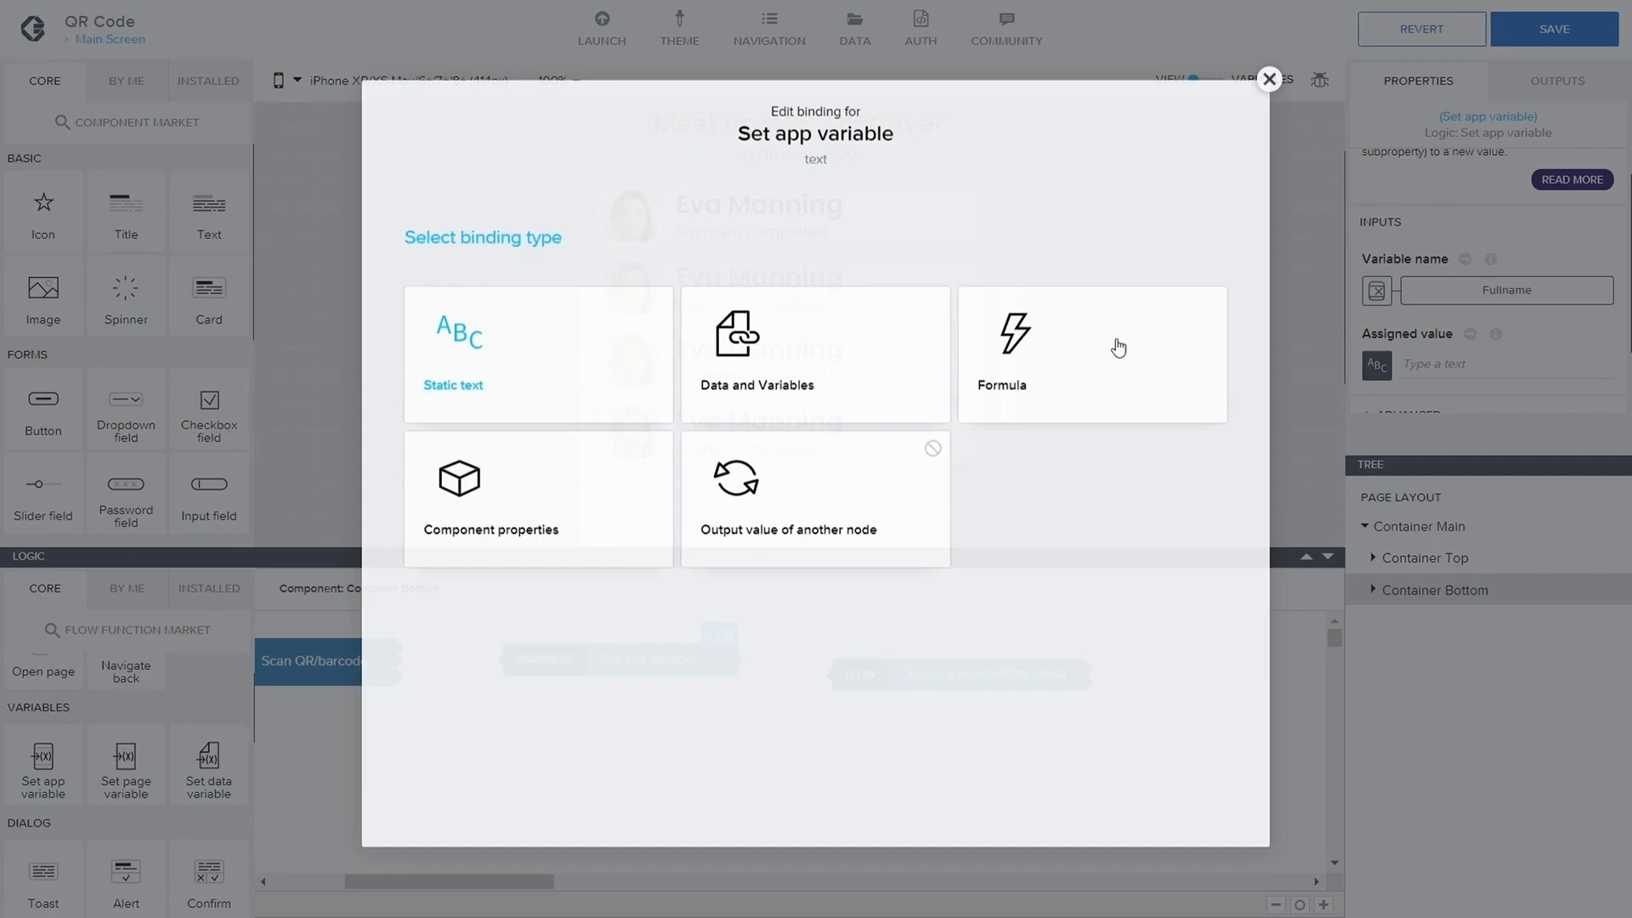
{"action": "left_click", "coordinate": [1044, 353]}
{"action": "left_click", "coordinate": [353, 415]}
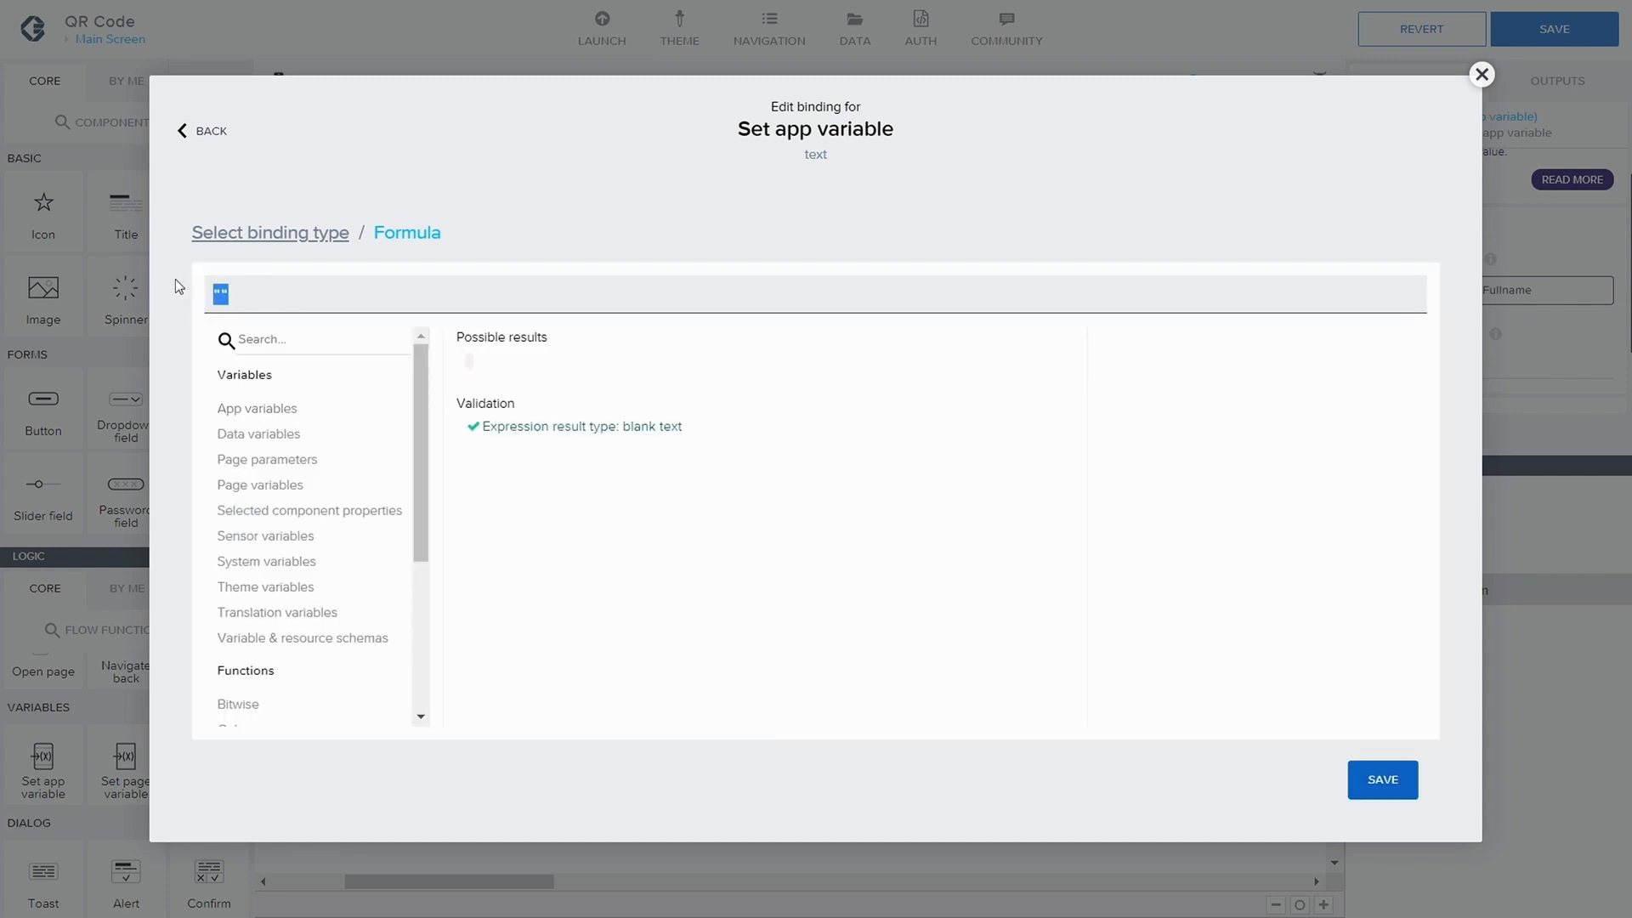
{"action": "key", "text": "BackSpace"}
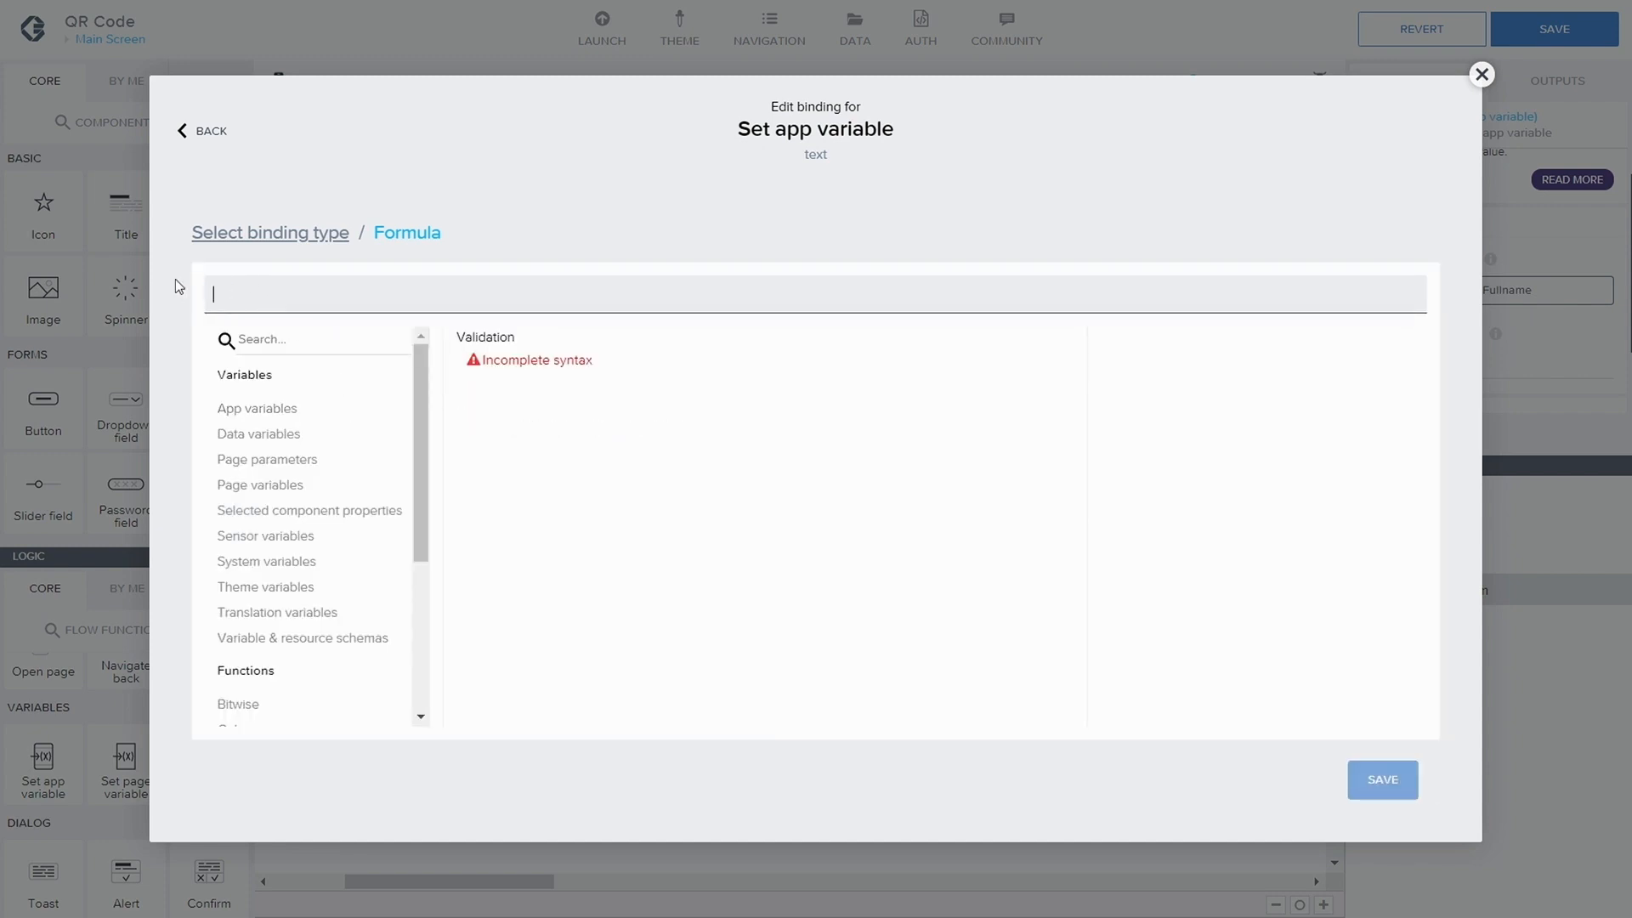
{"action": "type", "text": "FIND"}
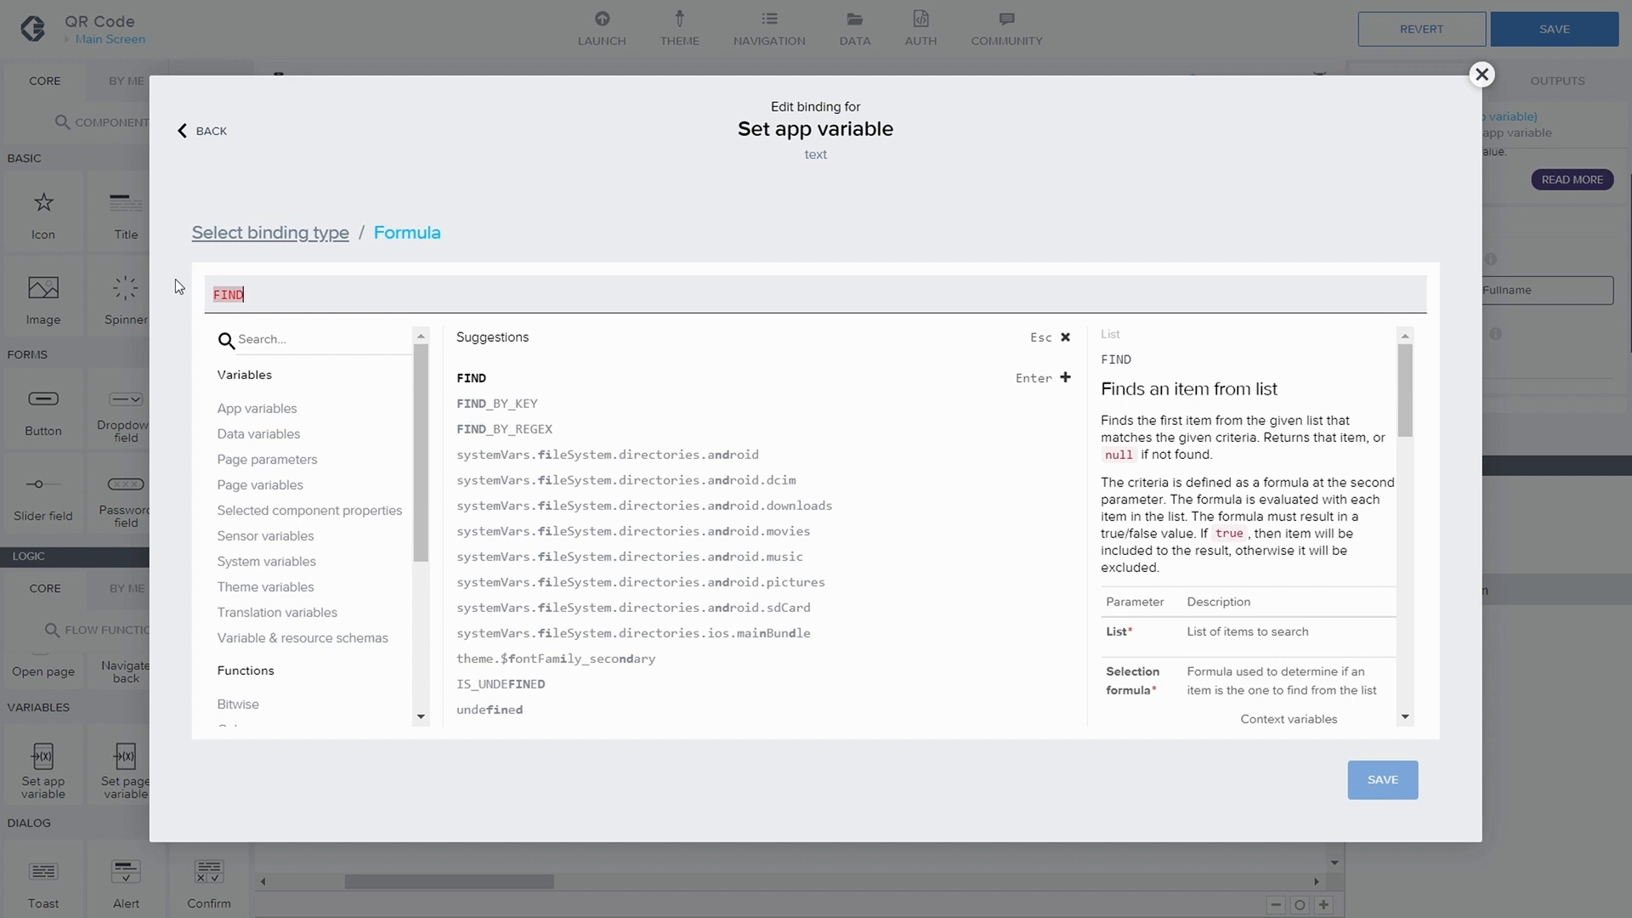
{"action": "key", "text": "Return"}
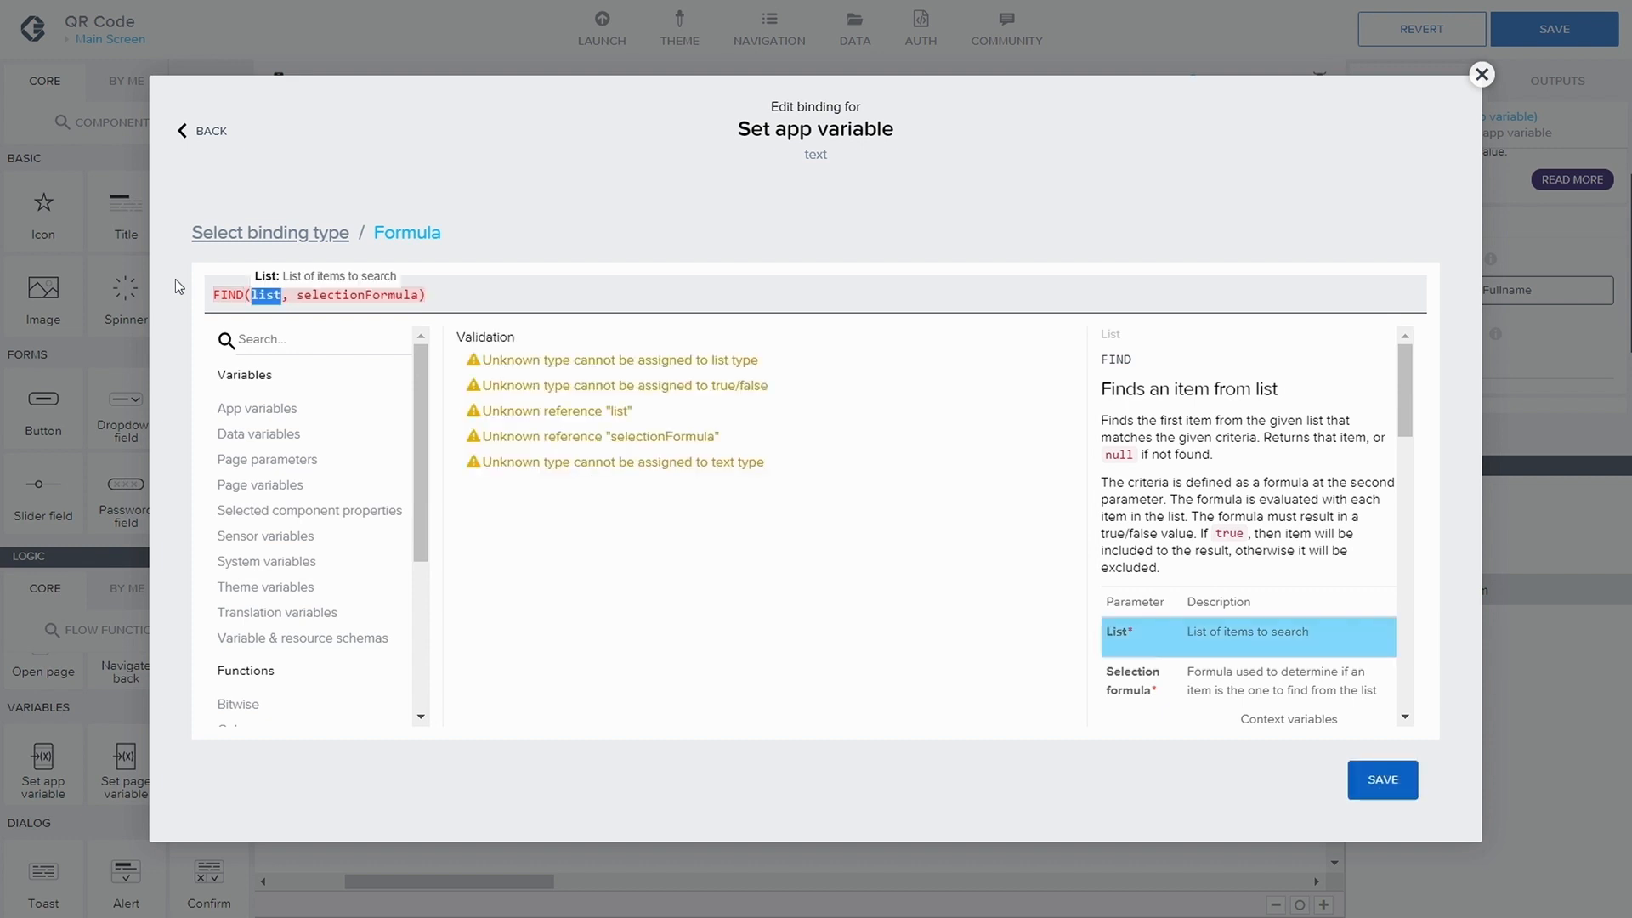
{"action": "left_click", "coordinate": [270, 437]}
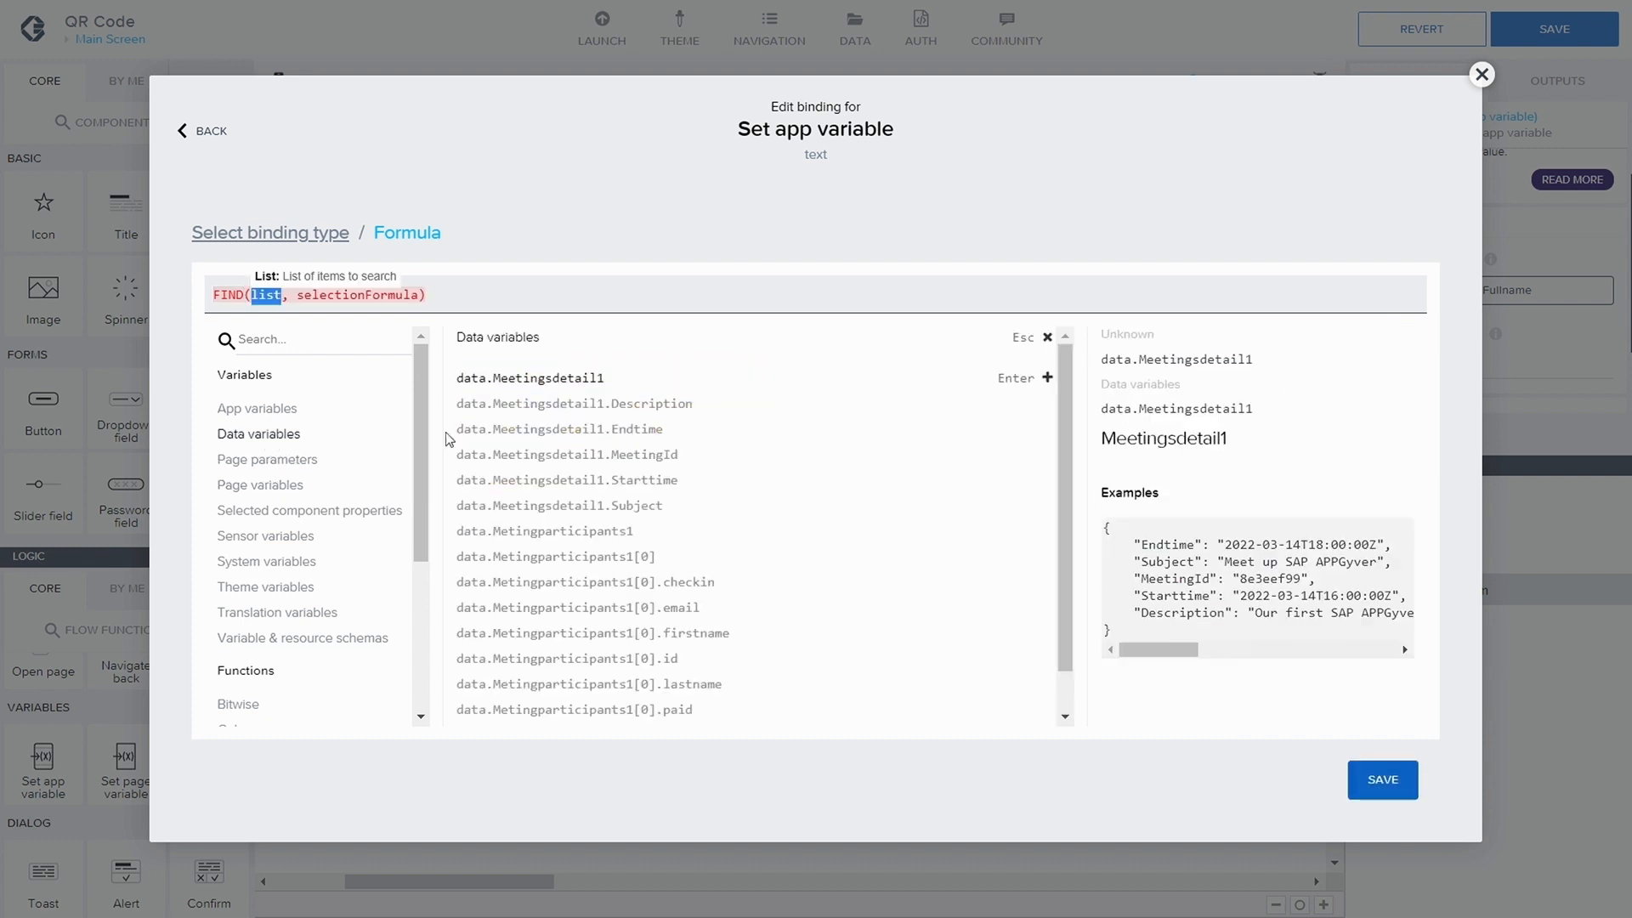
{"action": "left_click", "coordinate": [576, 534]}
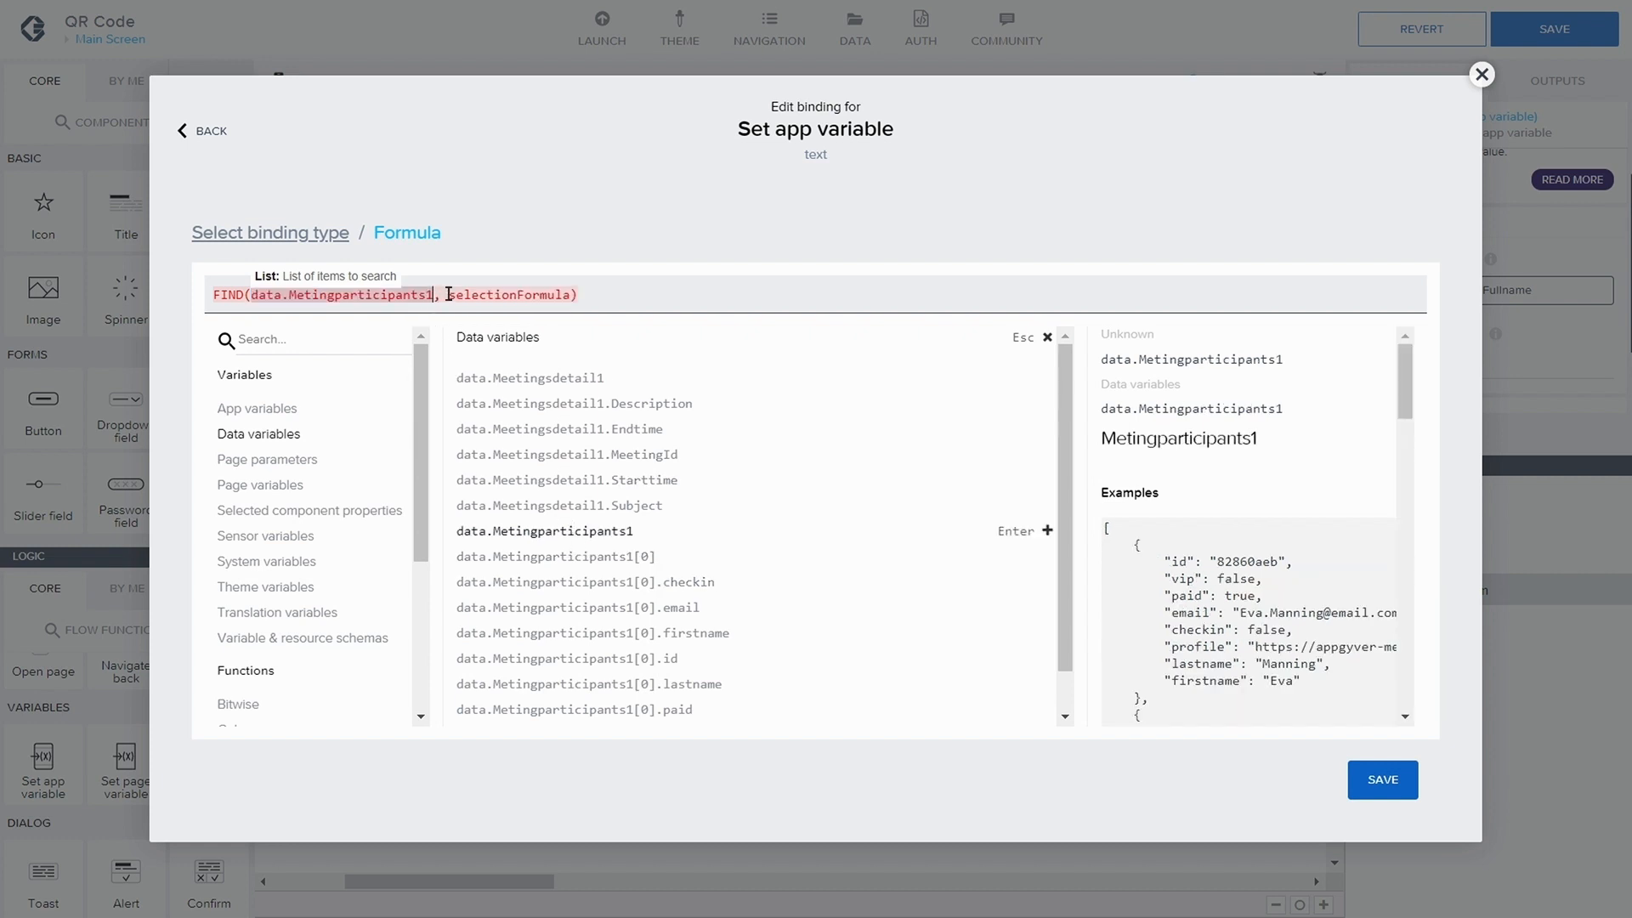
- Replace the selectionFormula placeholder in FIND with the start of a comparison, item.id ===
{"action": "left_click", "coordinate": [500, 294]}
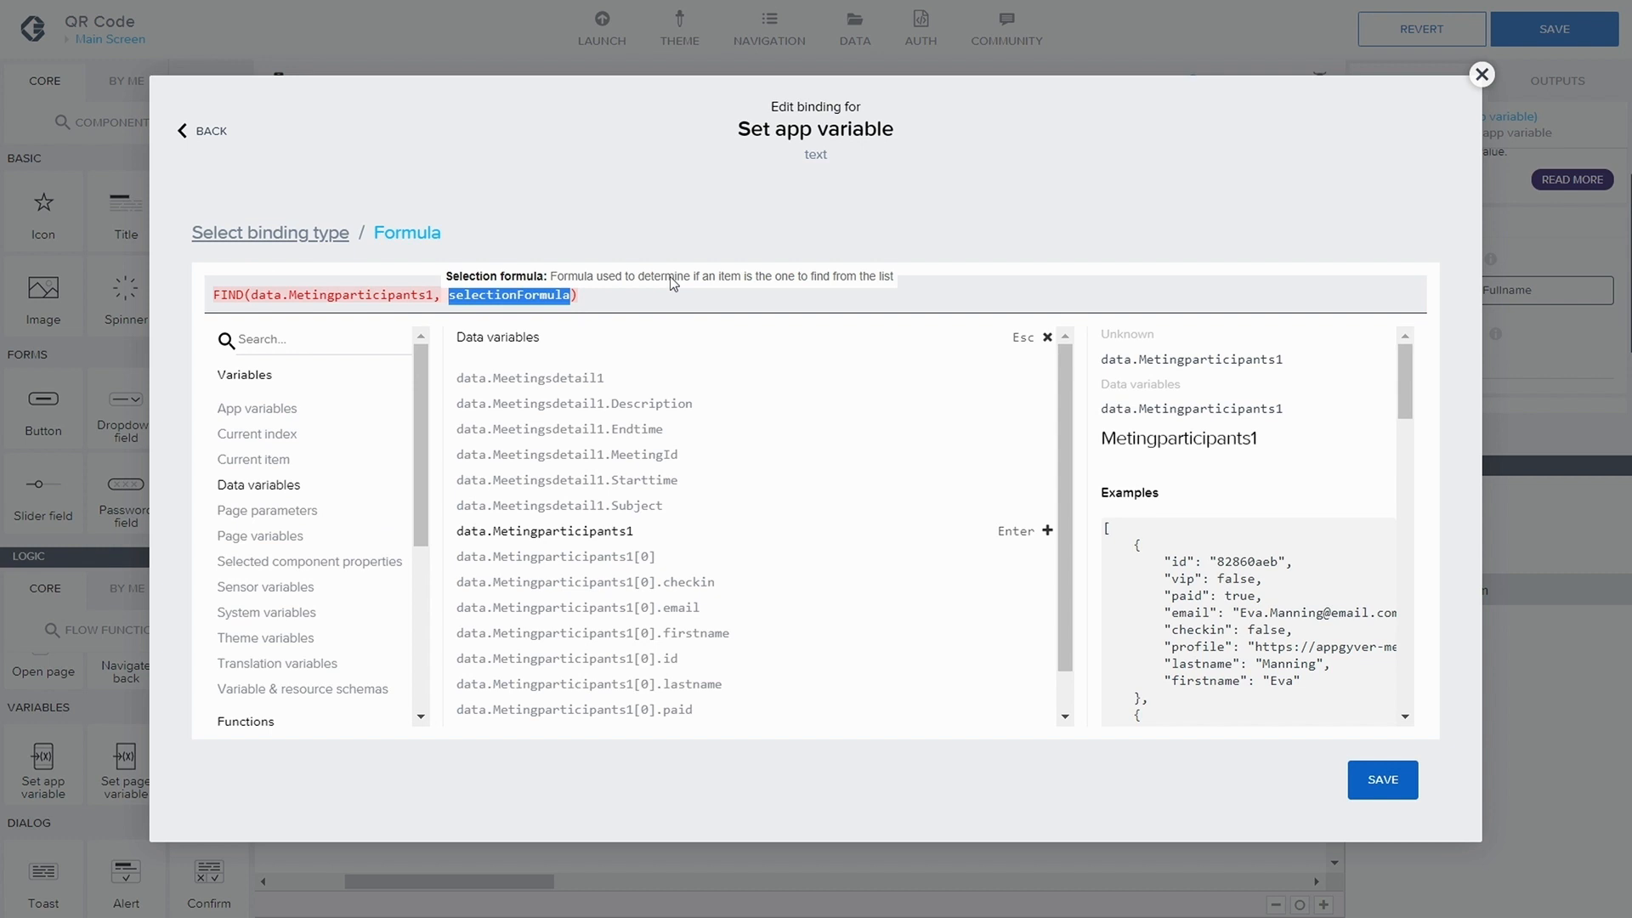
{"action": "type", "text": "item"}
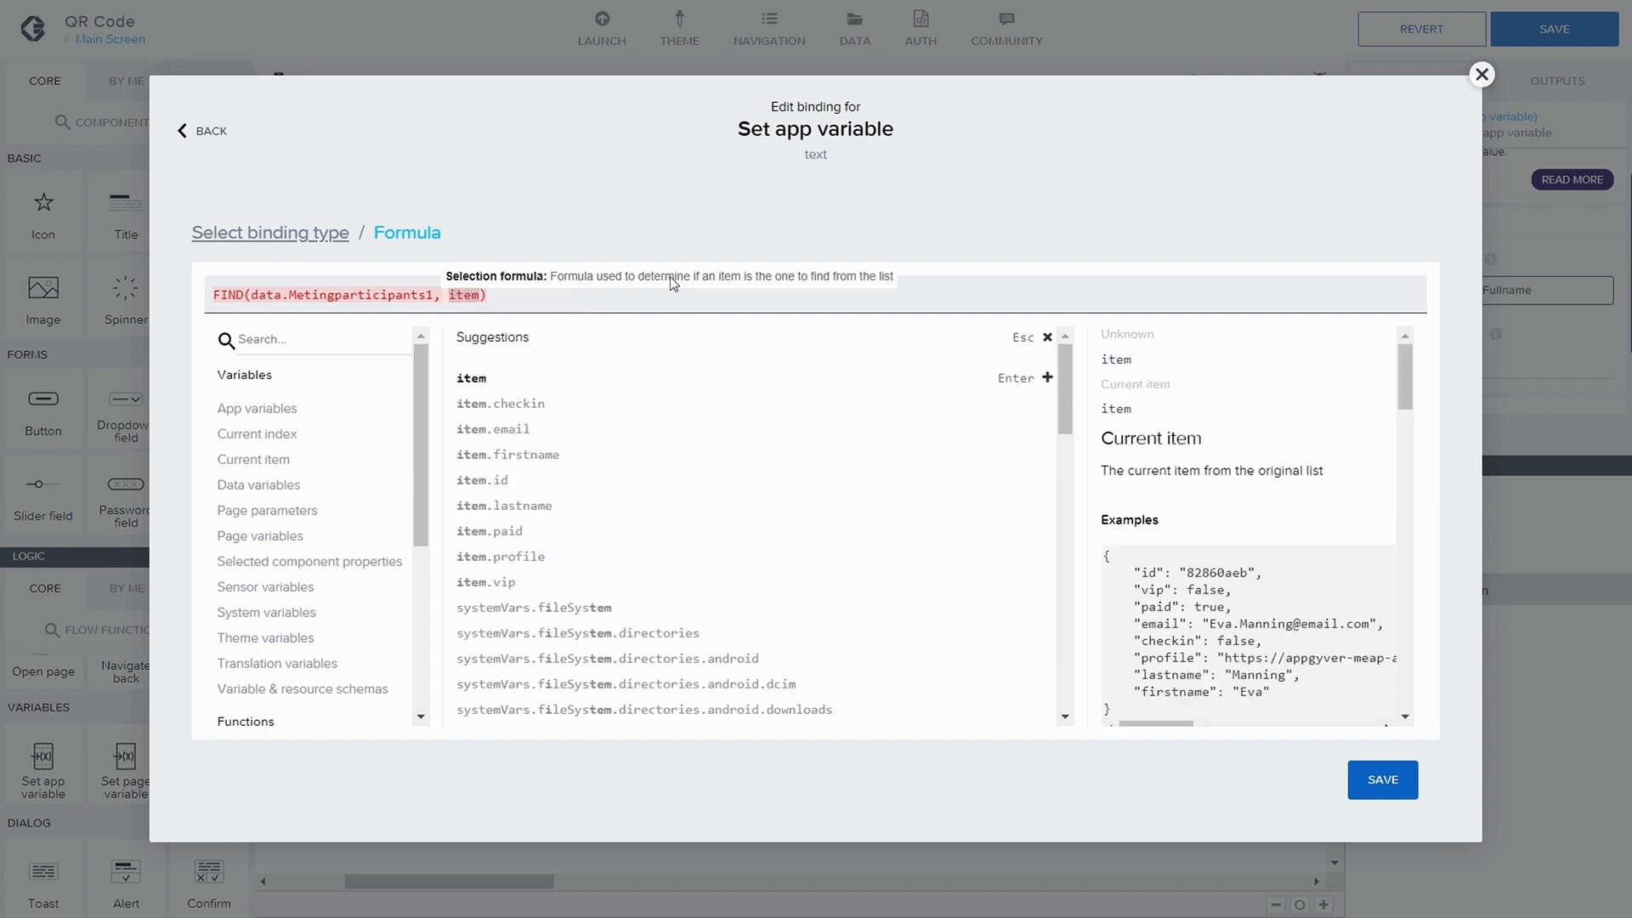
{"action": "key", "text": "Down"}
{"action": "key", "text": "Down"}
{"action": "key", "text": "Down"}
{"action": "key", "text": "Down"}
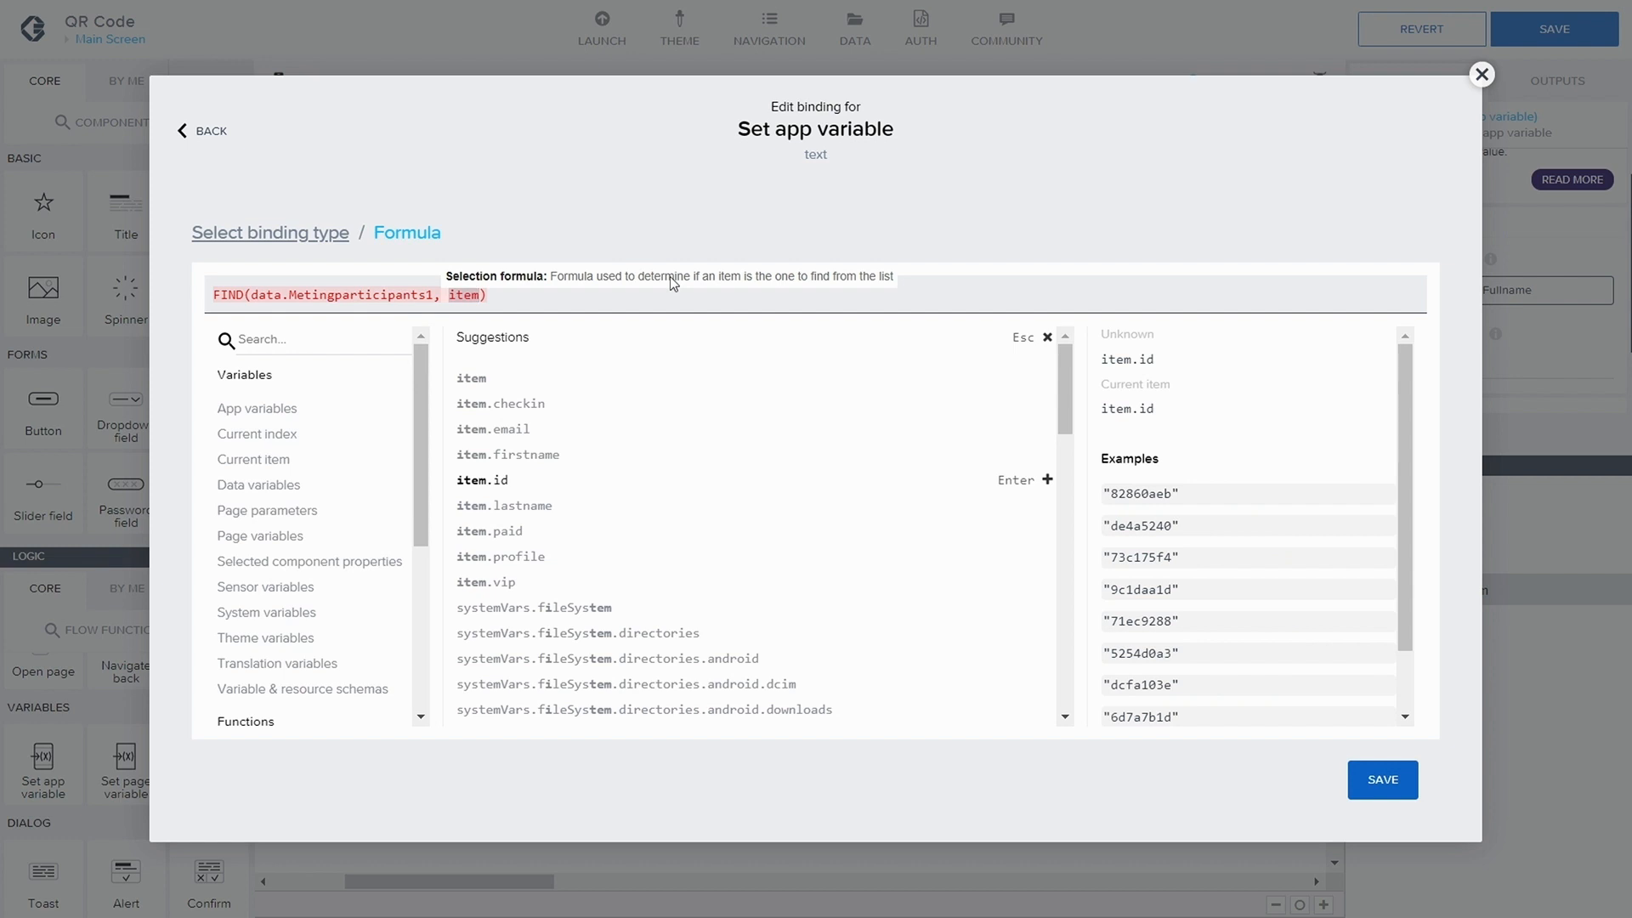
{"action": "key", "text": "Down"}
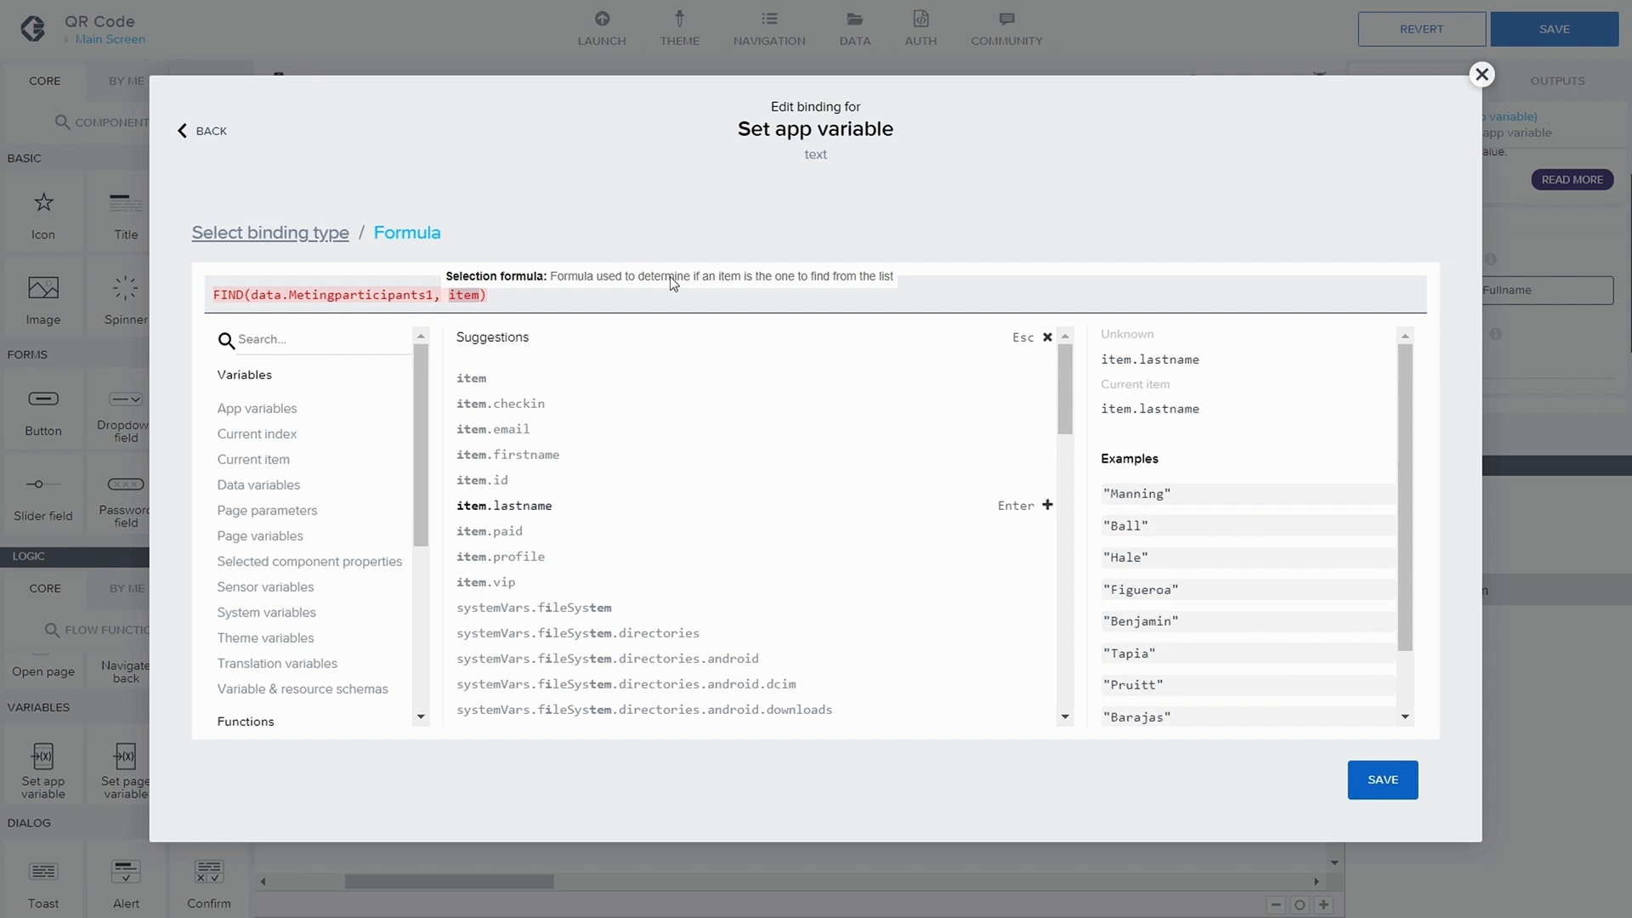
{"action": "key", "text": "Up"}
{"action": "key", "text": "Down"}
{"action": "key", "text": "Up"}
{"action": "key", "text": "Down"}
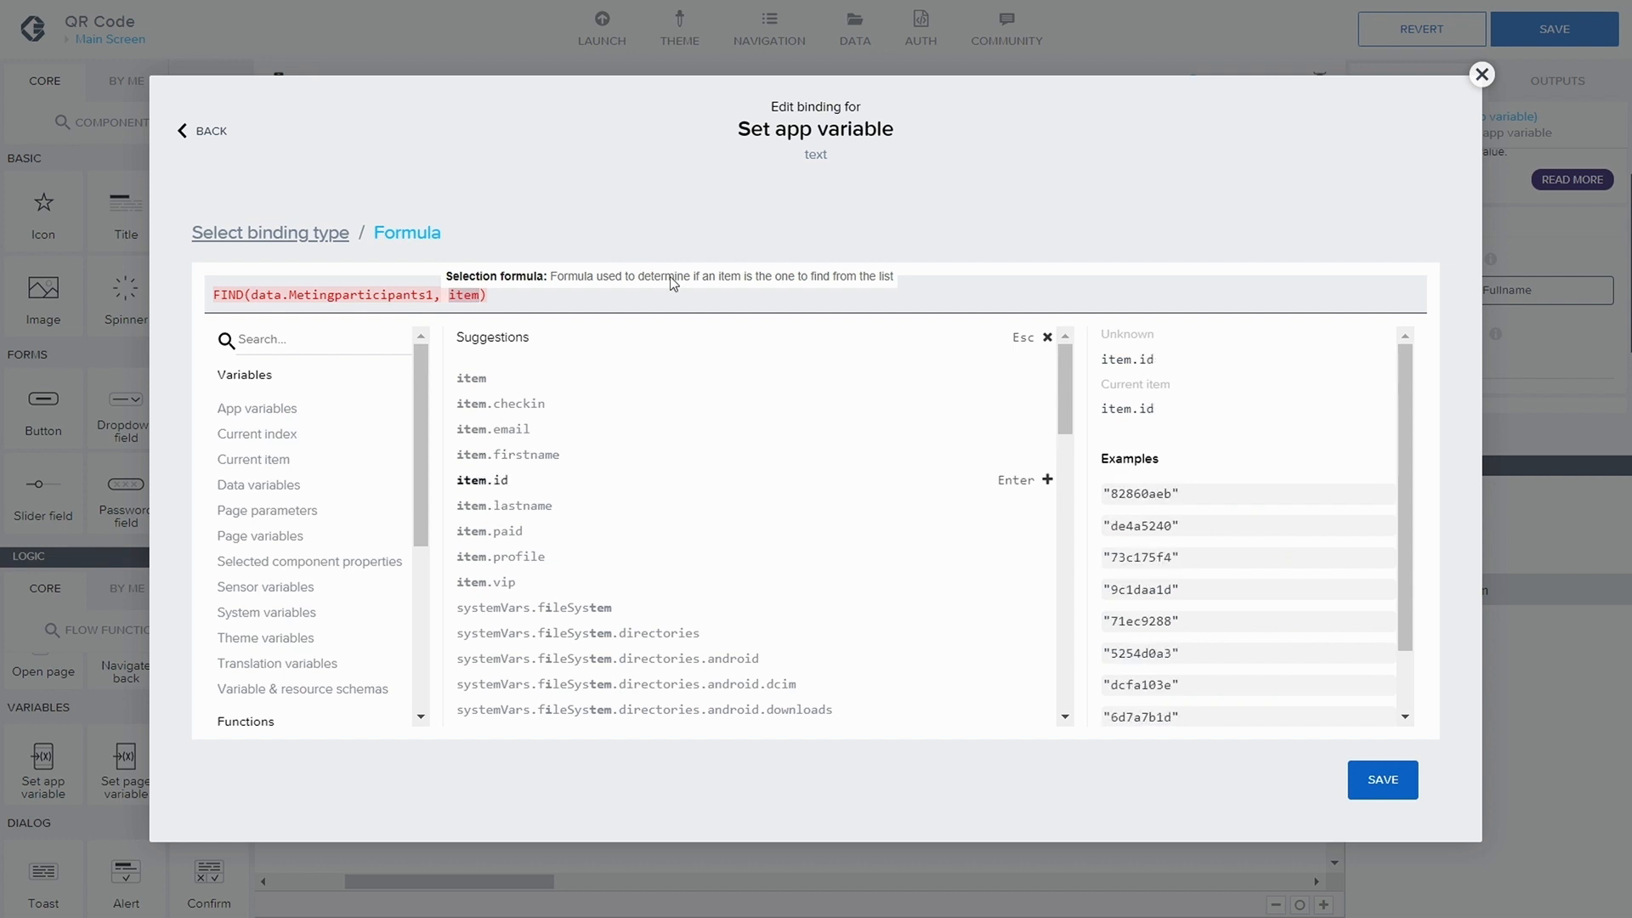
{"action": "key", "text": "Return"}
{"action": "type", "text": "==="}
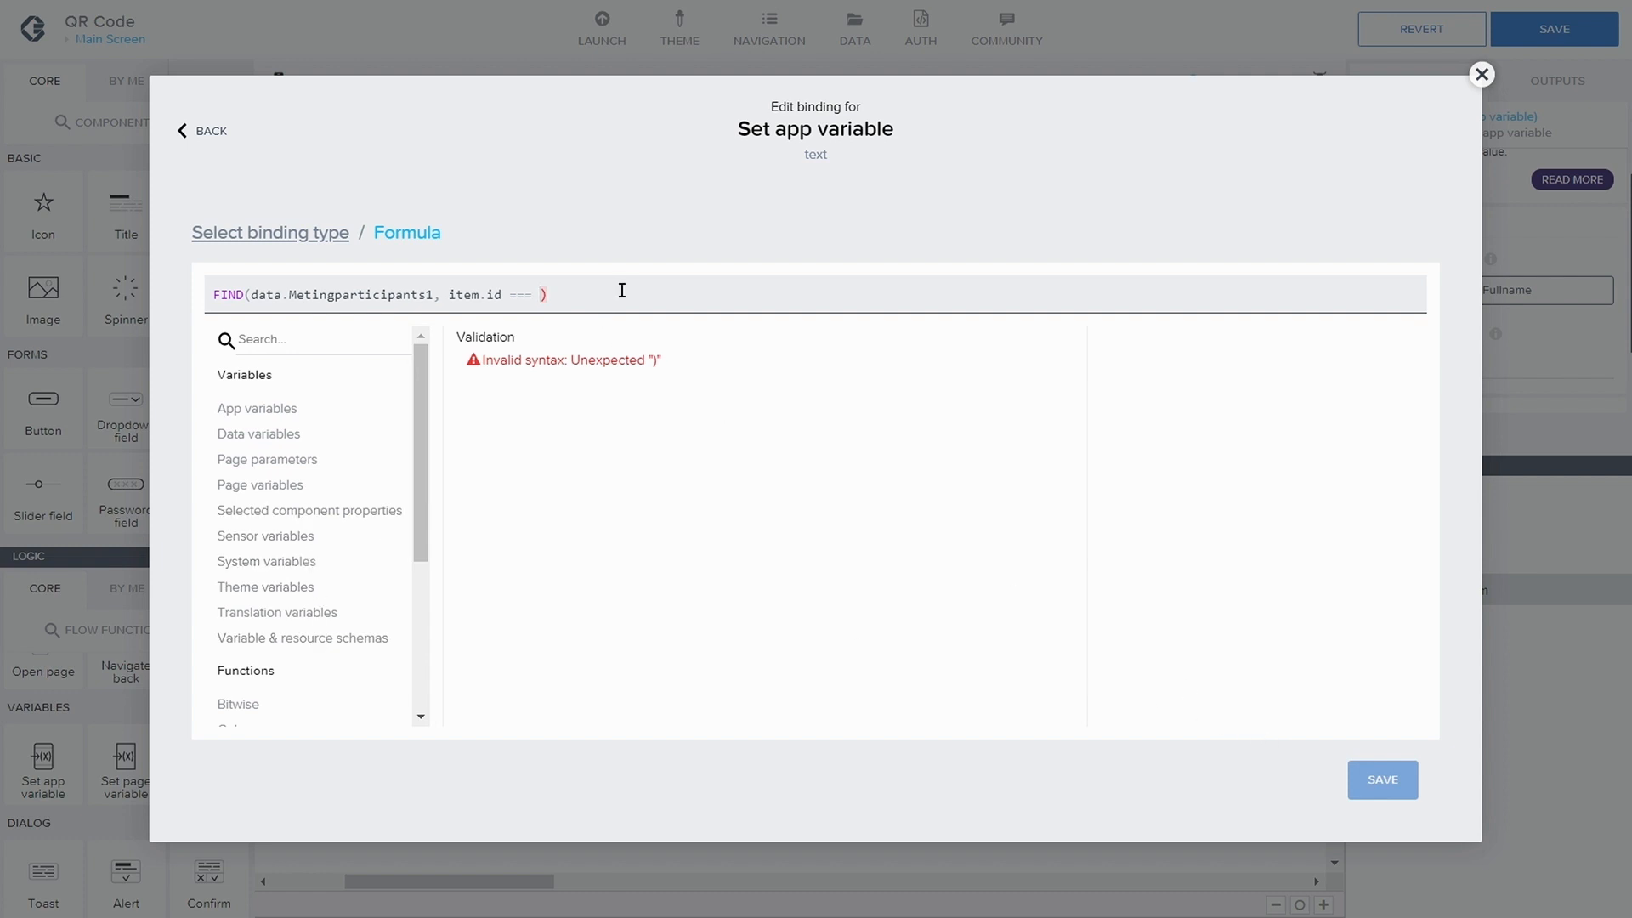
- Copy the whole unfinished FIND formula, clear it from the formula field and close the binding editor without saving
{"action": "left_click_drag", "start_coordinate": [620, 292], "coordinate": [212, 294]}
{"action": "key", "text": "ctrl+c"}
{"action": "key", "text": "BackSpace"}
{"action": "left_click", "coordinate": [249, 240]}
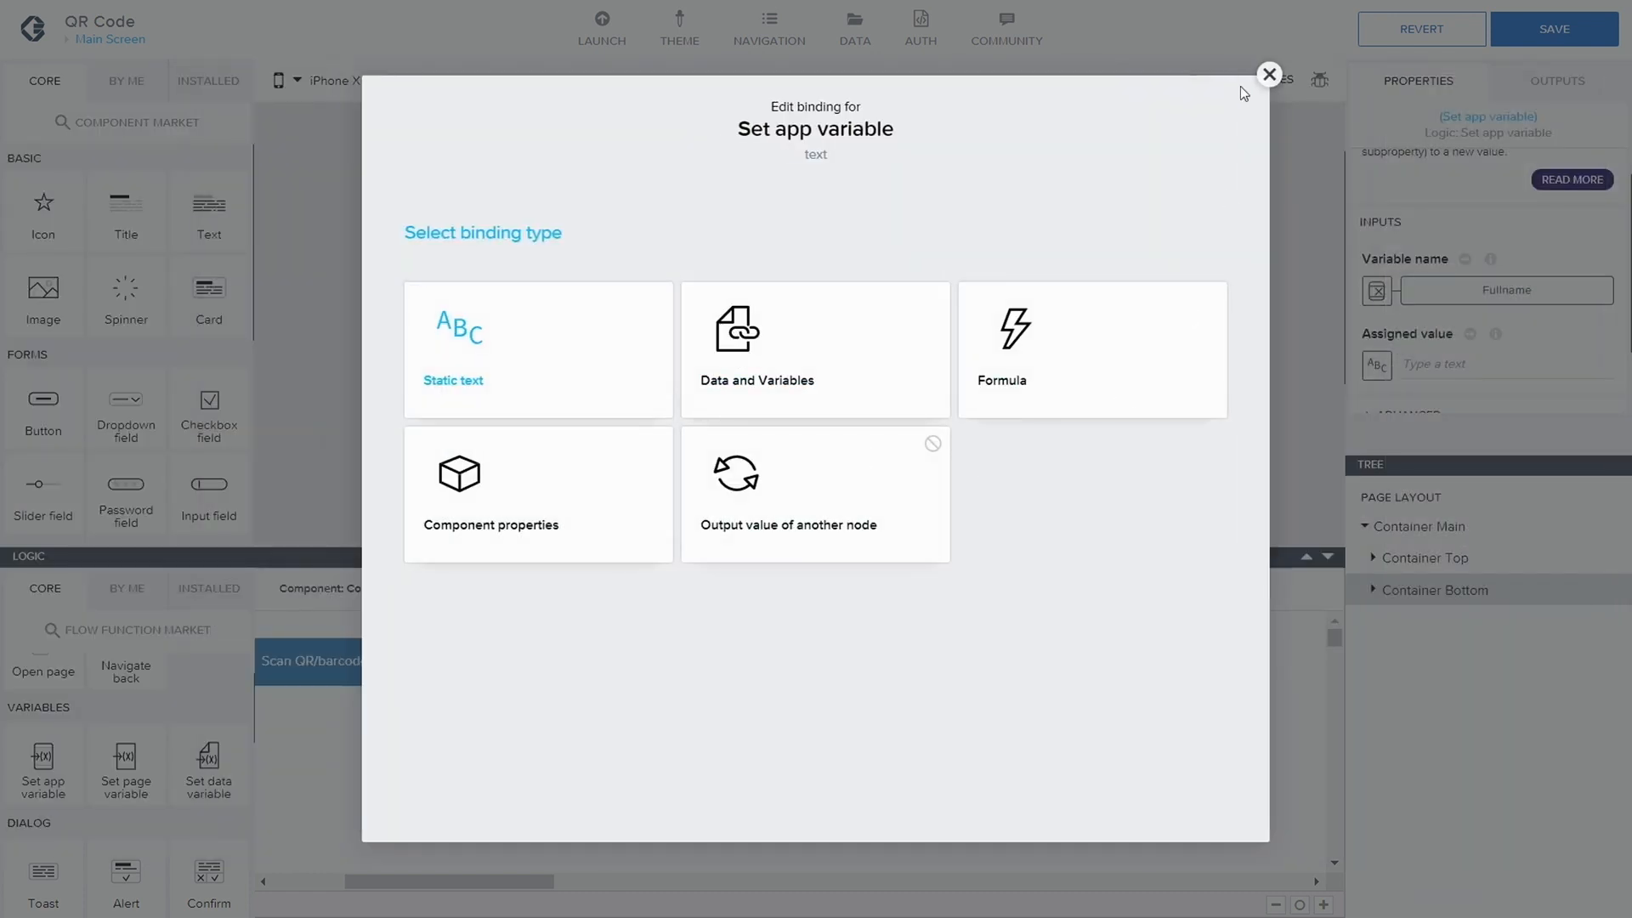
{"action": "left_click", "coordinate": [1268, 75]}
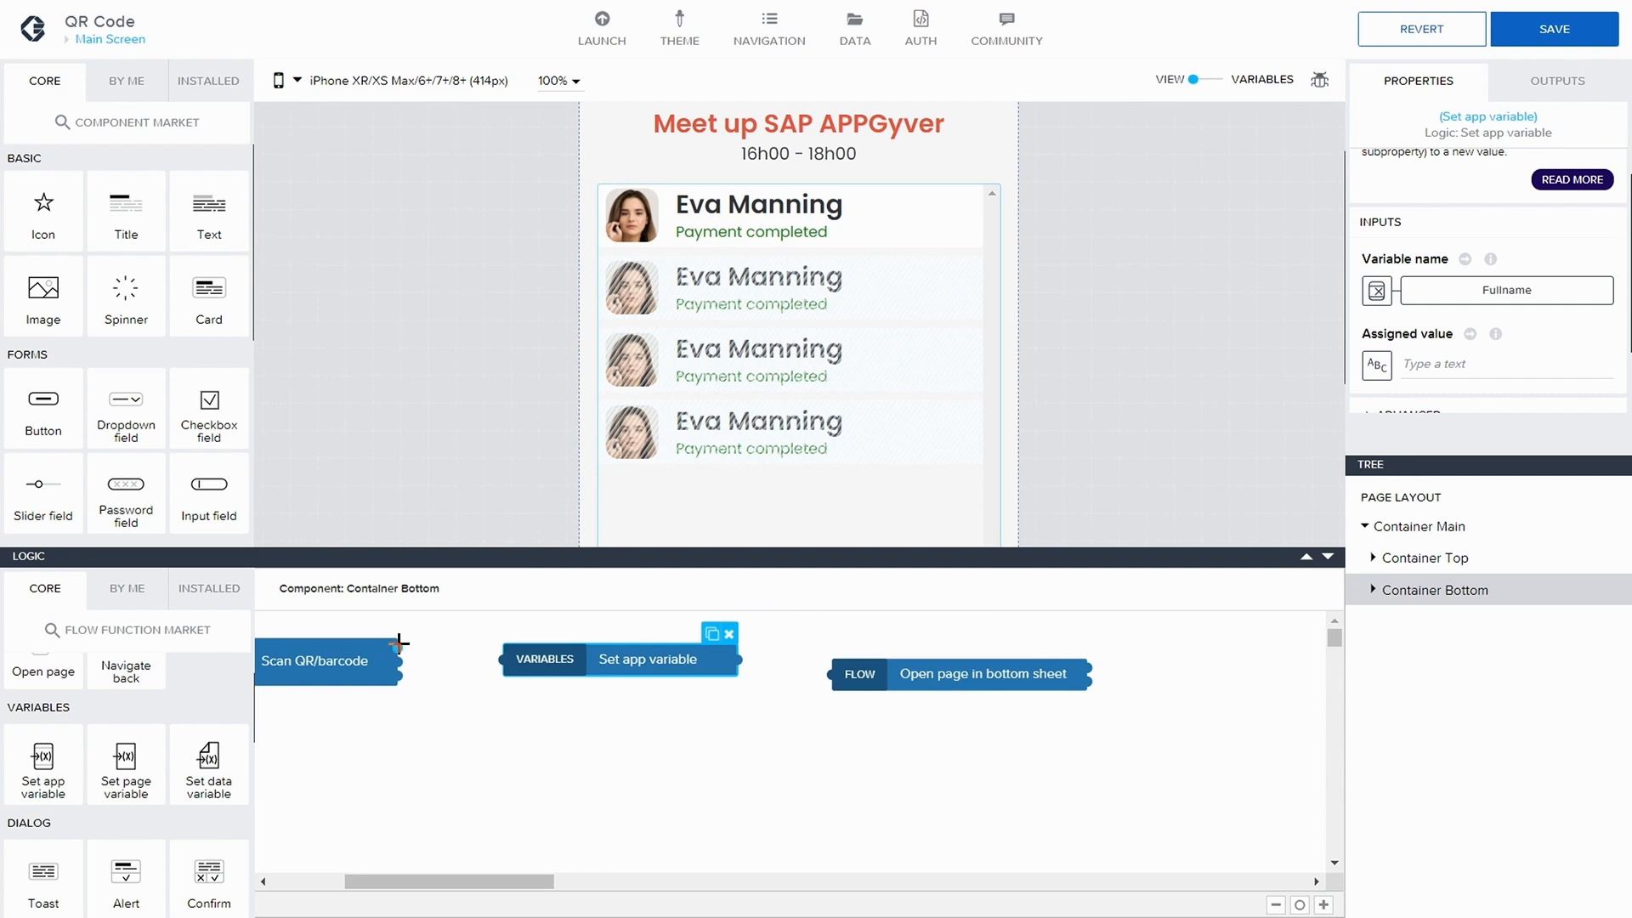
- Connect the first output of Scan QR/barcode to Set app variable and paste the copied formula as its assigned value formula
{"action": "left_click_drag", "start_coordinate": [400, 646], "coordinate": [508, 658]}
{"action": "left_click", "coordinate": [648, 671]}
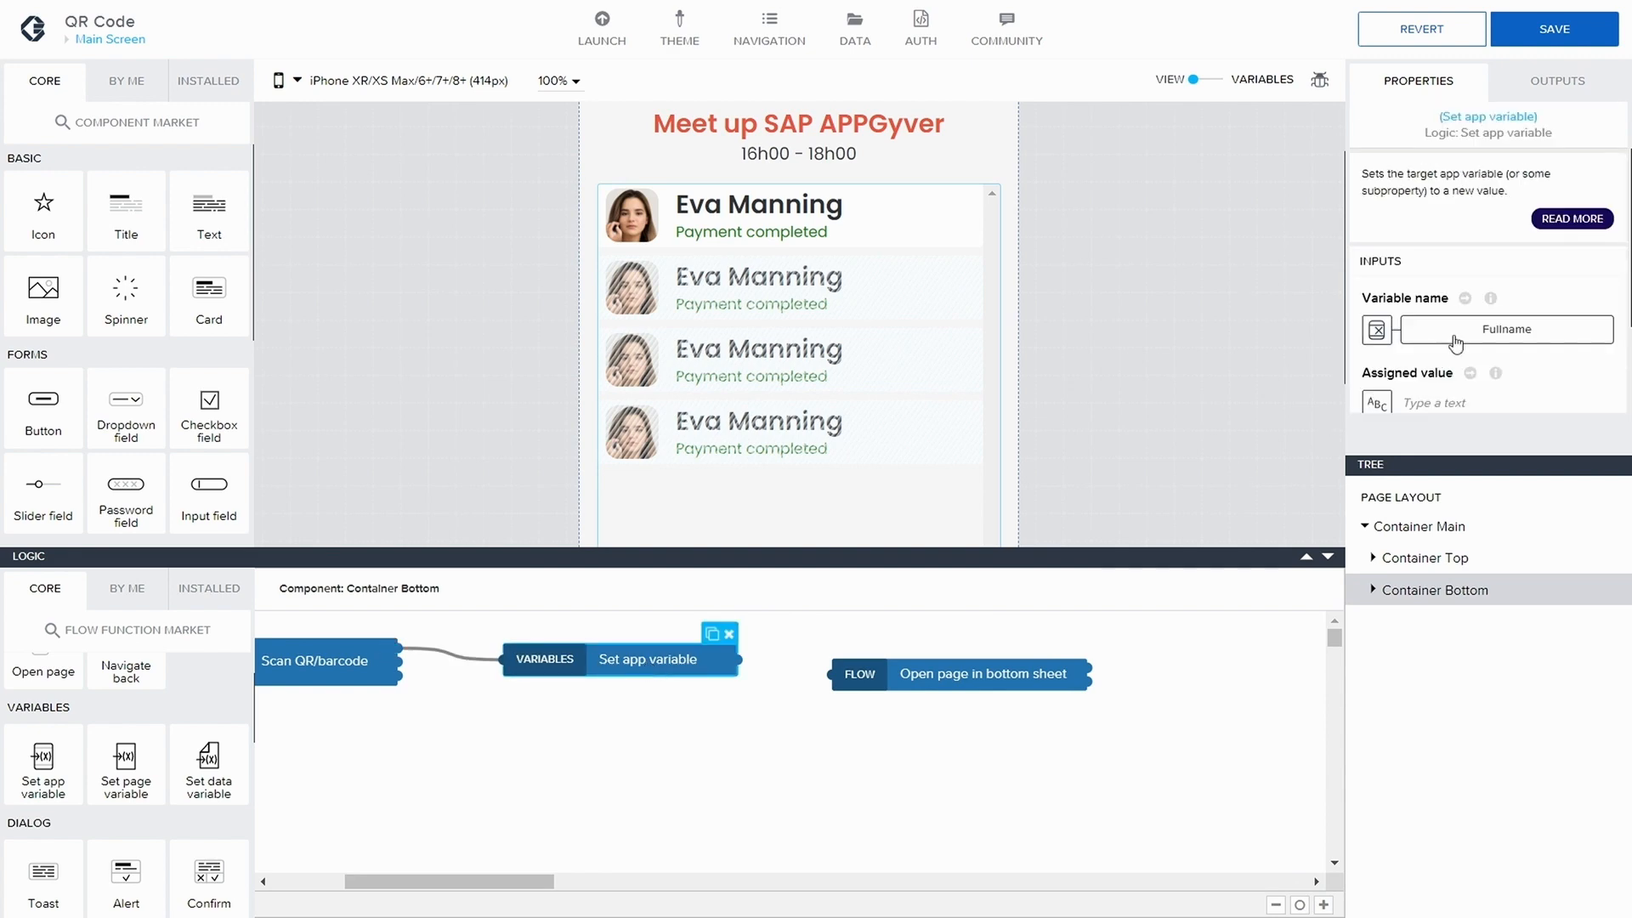
{"action": "left_click", "coordinate": [1376, 402]}
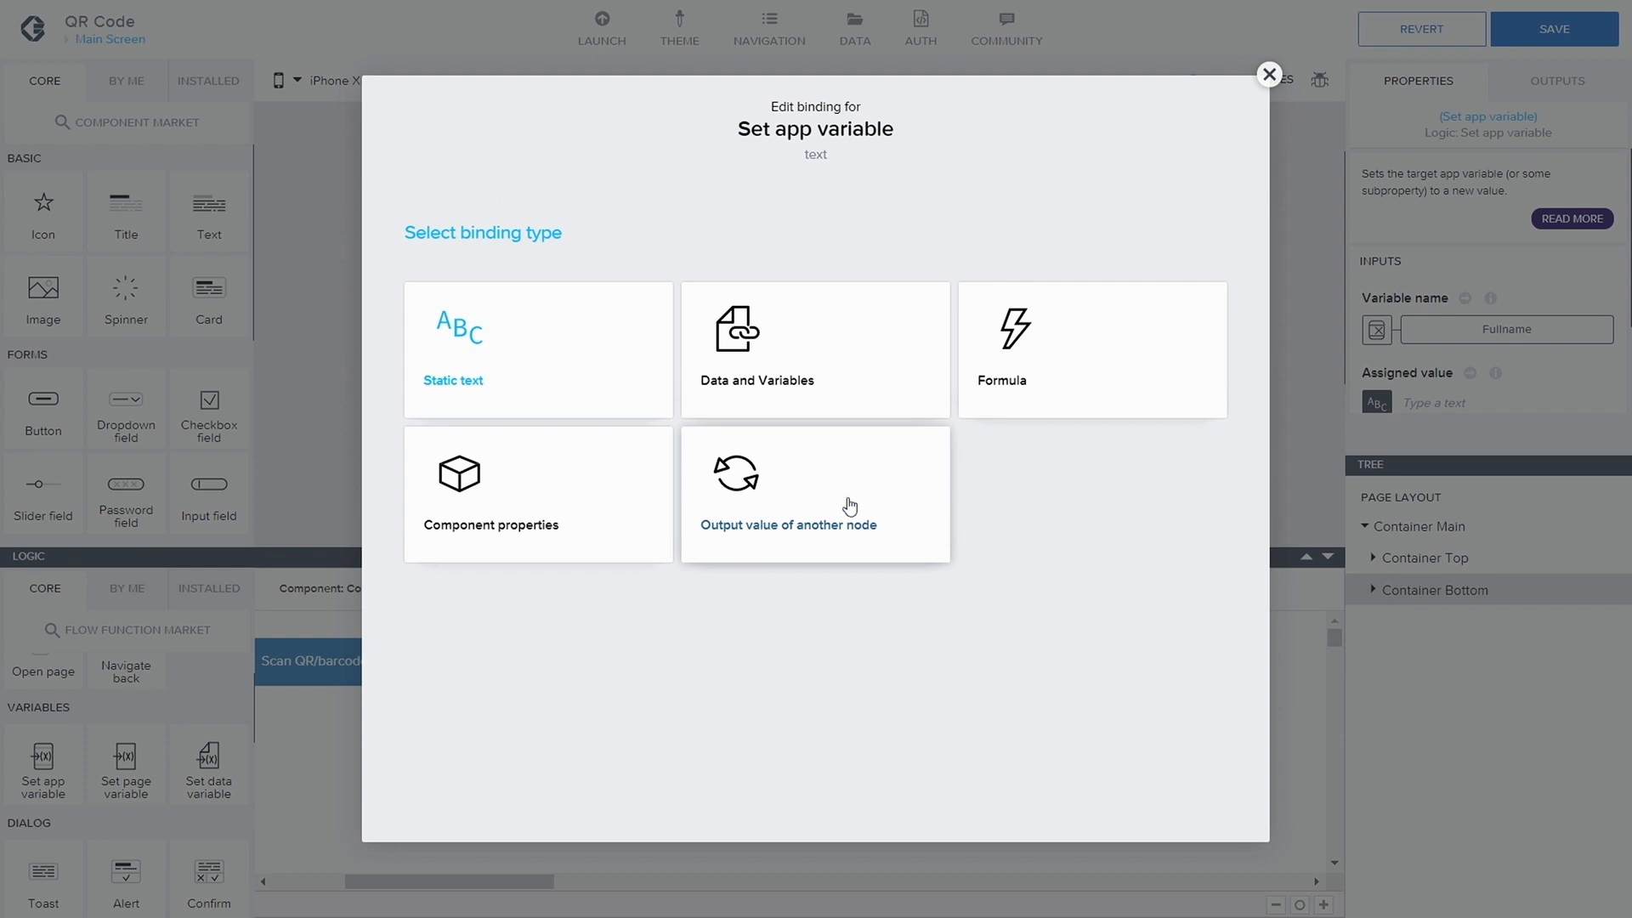
{"action": "left_click", "coordinate": [1064, 372]}
{"action": "left_click", "coordinate": [354, 403]}
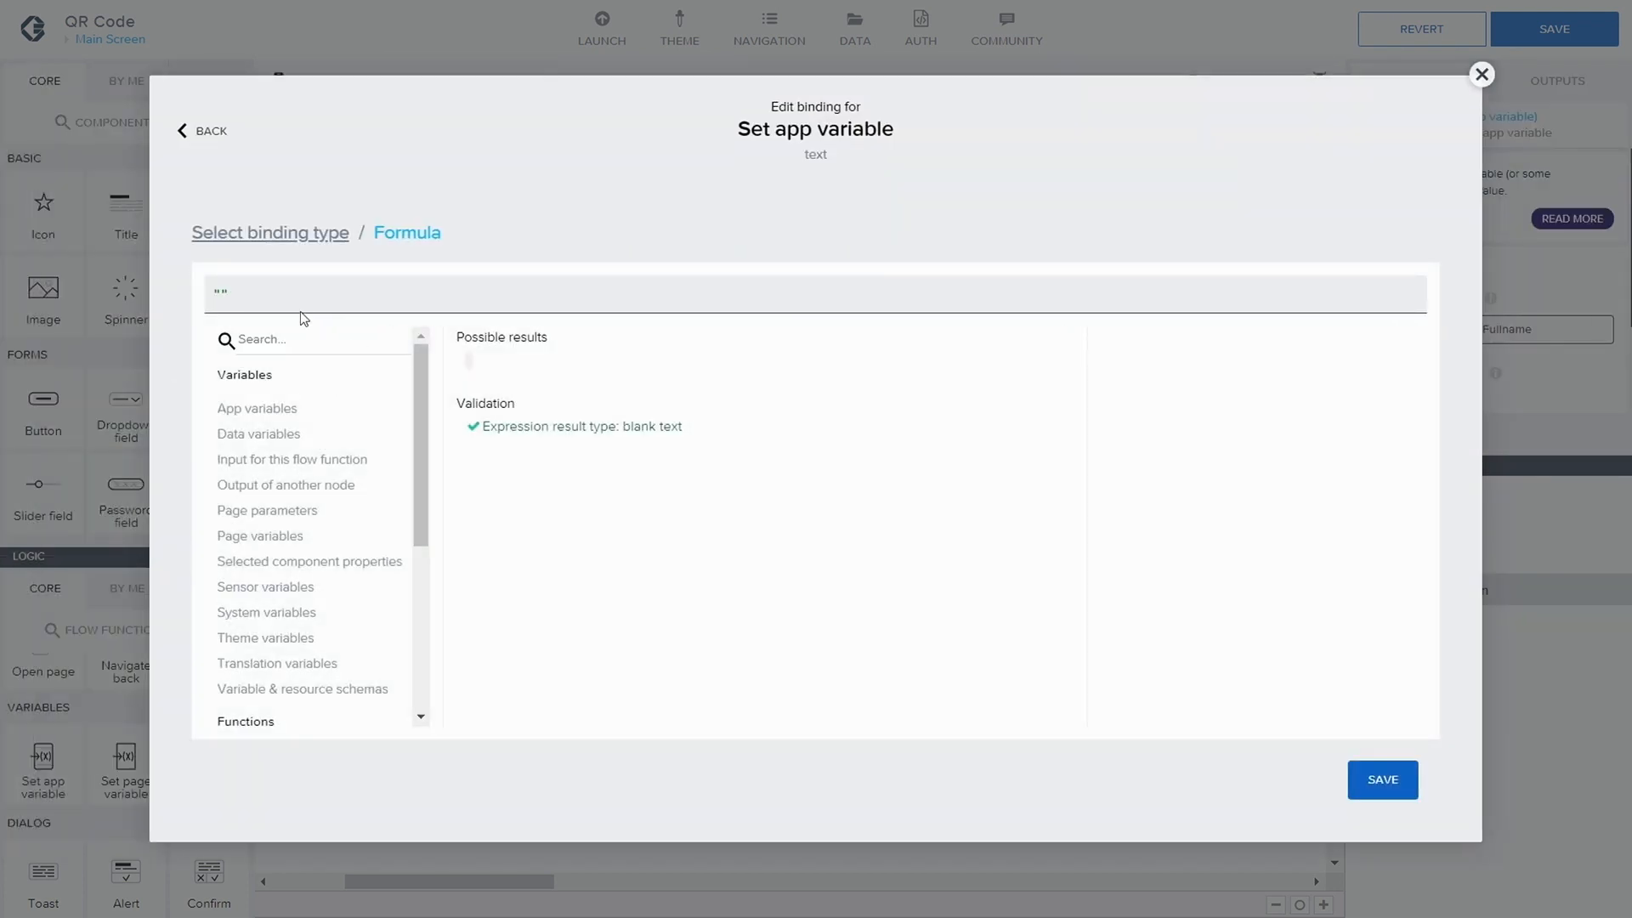
{"action": "key", "text": "ctrl+a"}
{"action": "key", "text": "ctrl+v"}
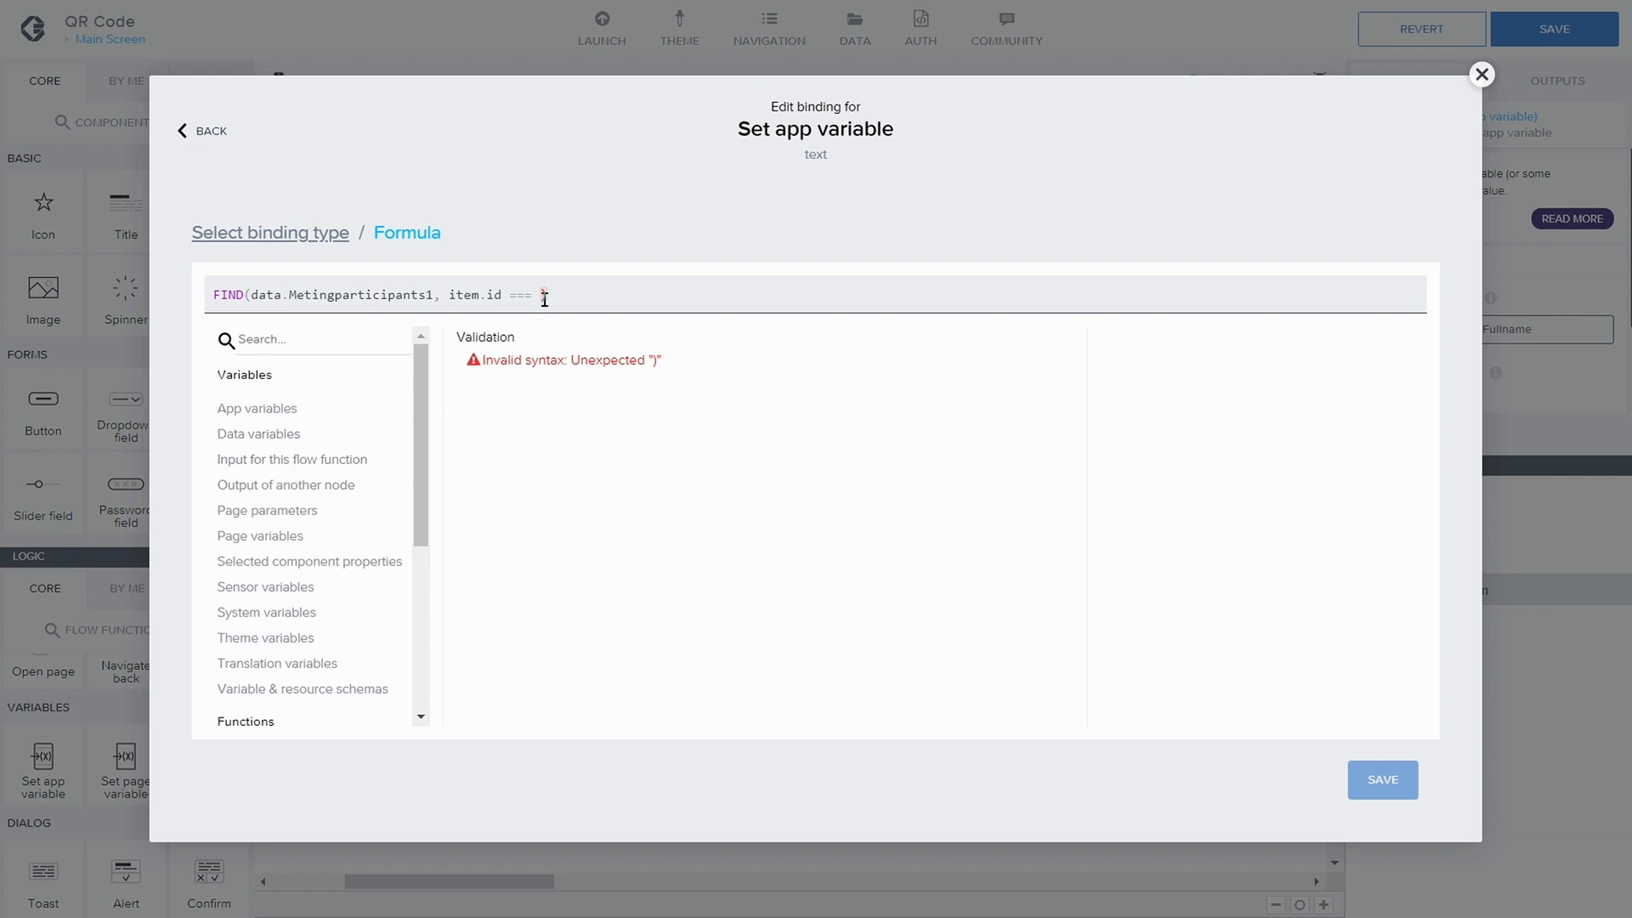
- Complete the item.id comparison with the scan node's output, outputs["Scan QR/barcode"].codeContent
{"action": "left_click", "coordinate": [312, 464]}
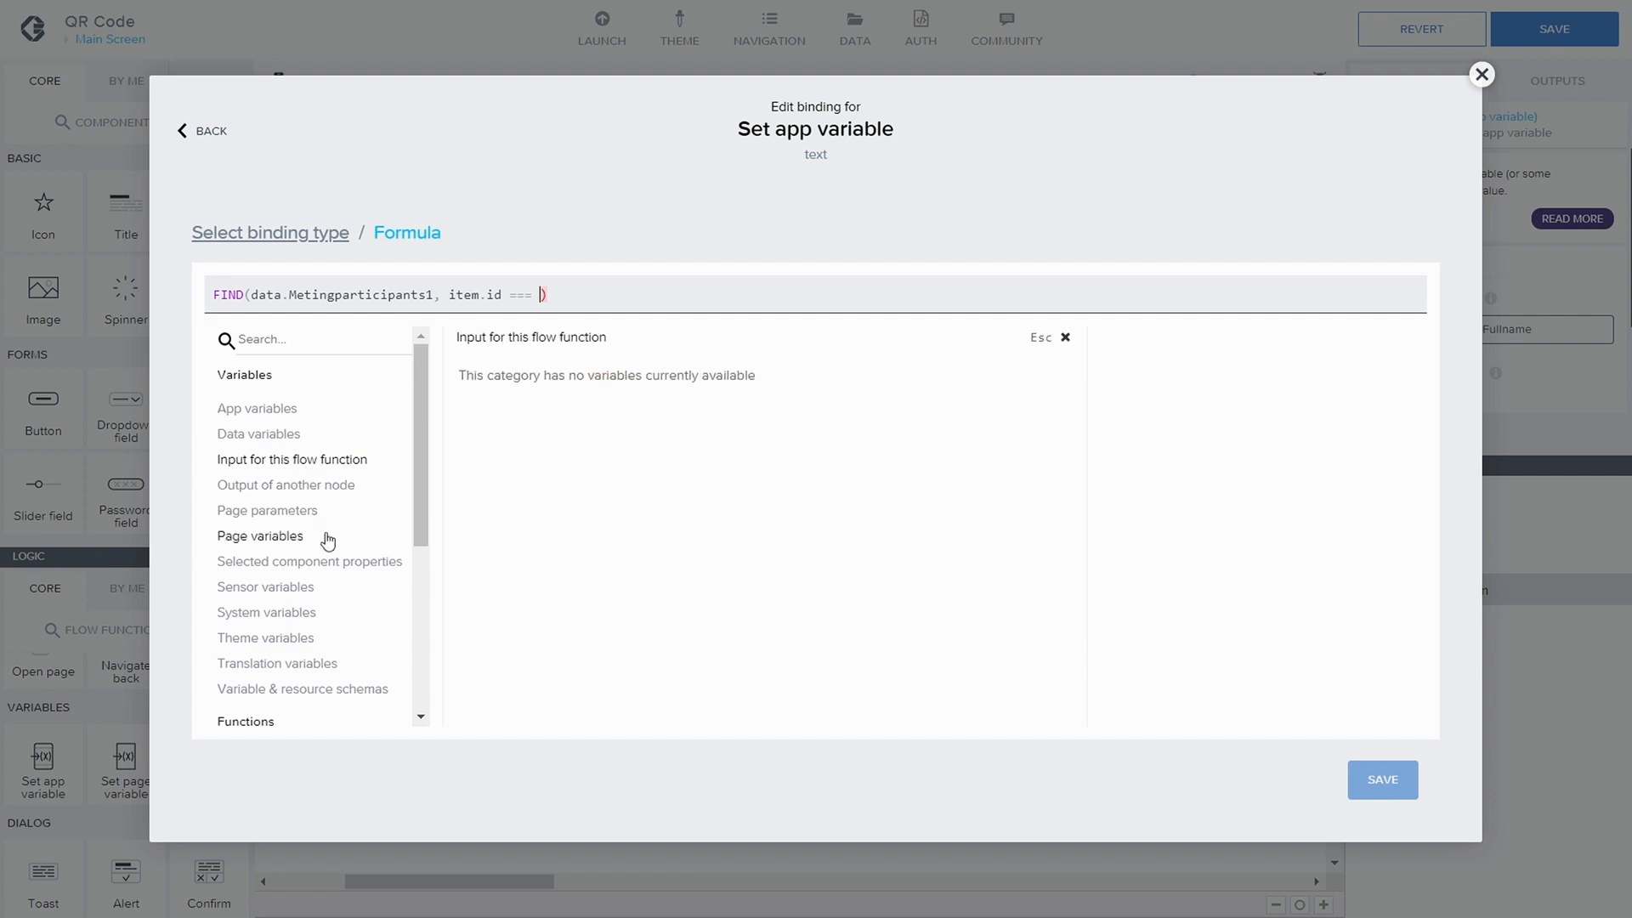
{"action": "left_click", "coordinate": [326, 489]}
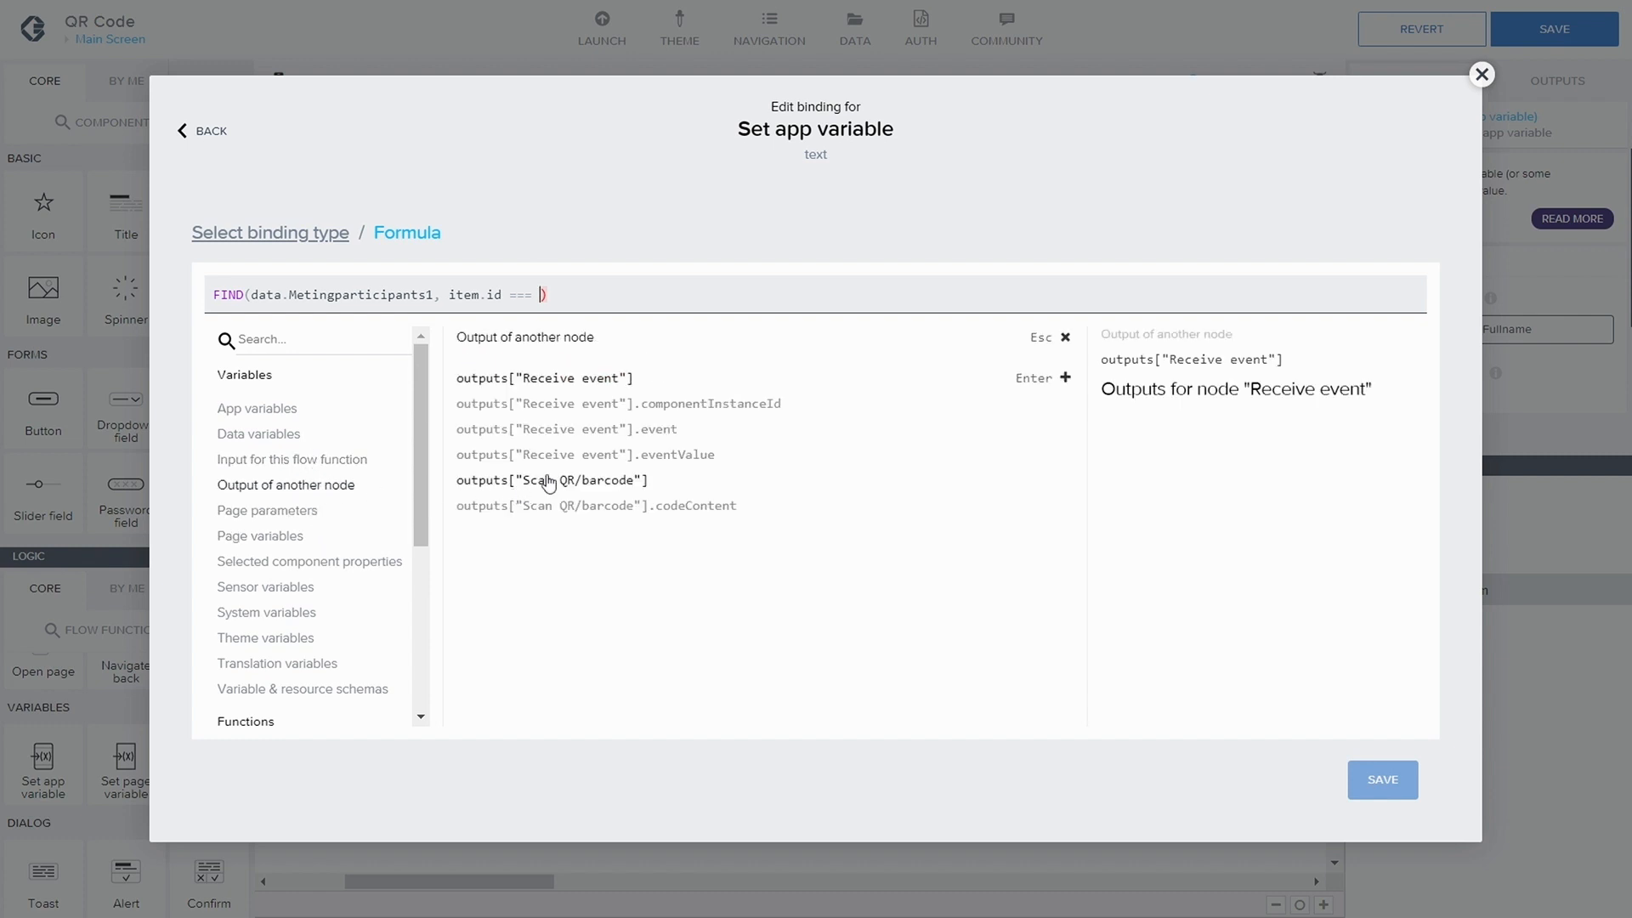
{"action": "left_click", "coordinate": [639, 506]}
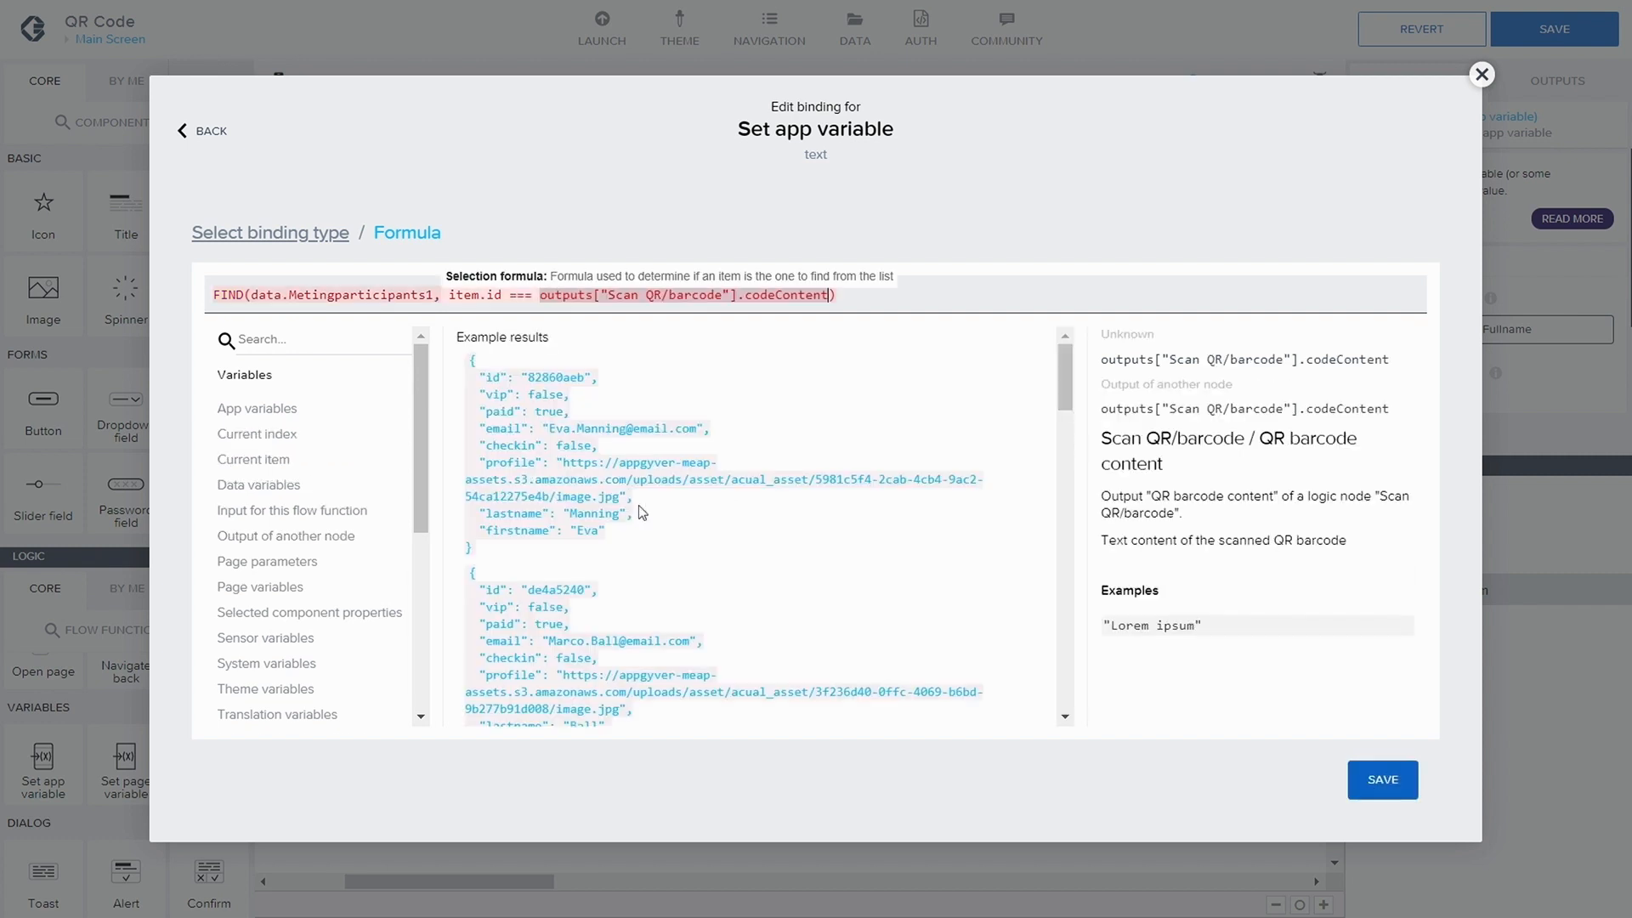
- Append .firstname after the closing parenthesis of the FIND formula and save the binding
{"action": "left_click", "coordinate": [878, 286]}
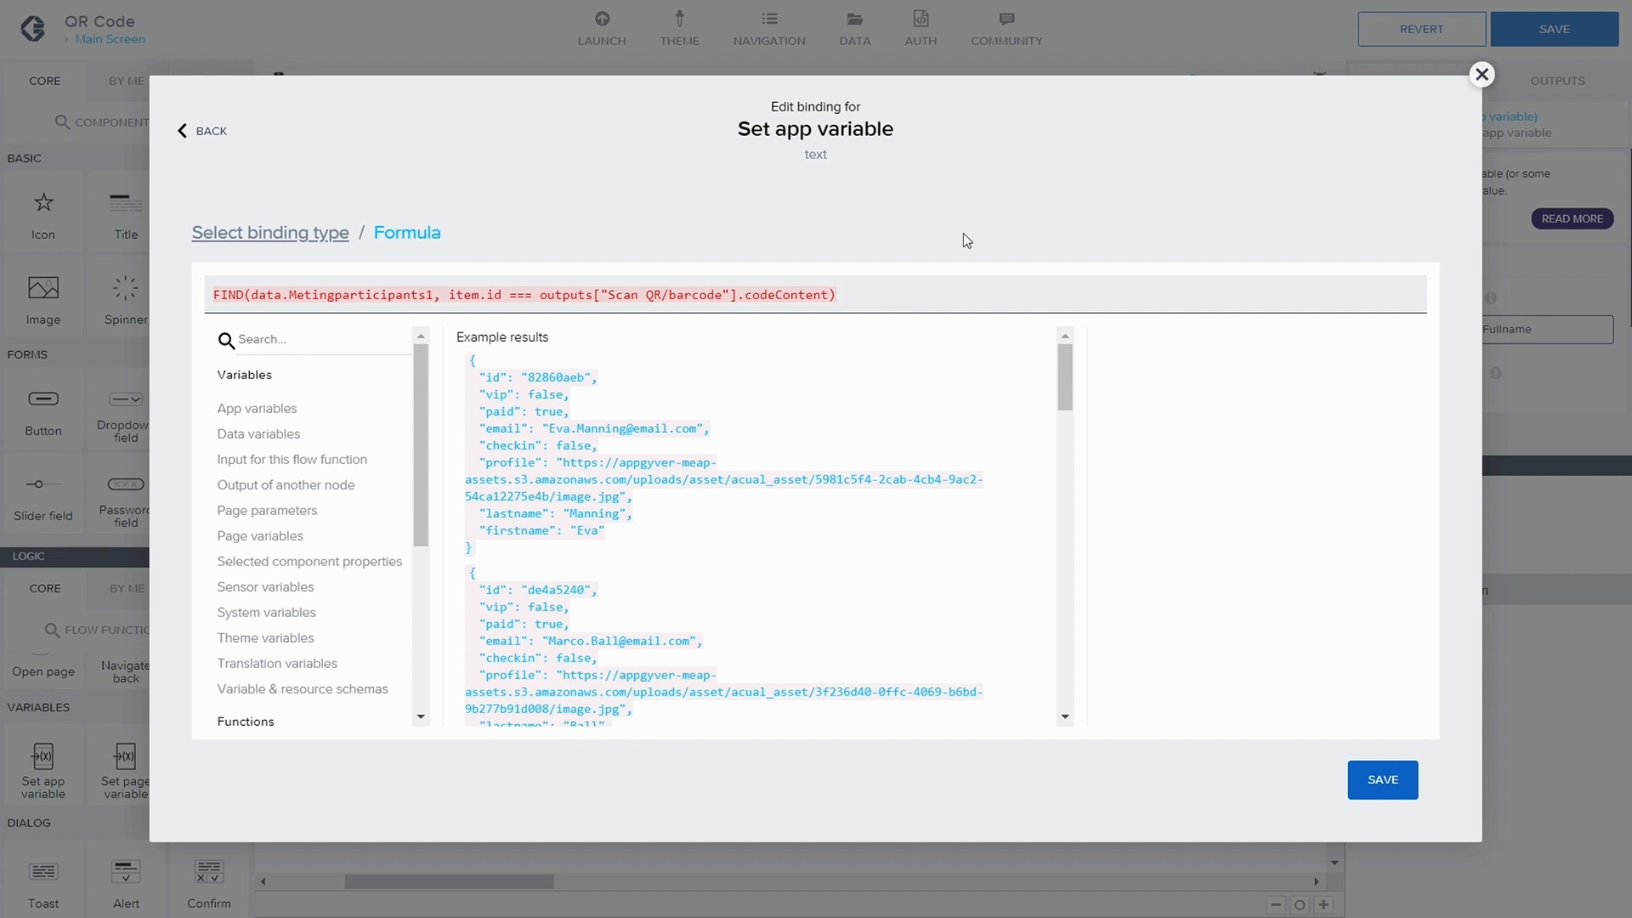
{"action": "type", "text": "-"}
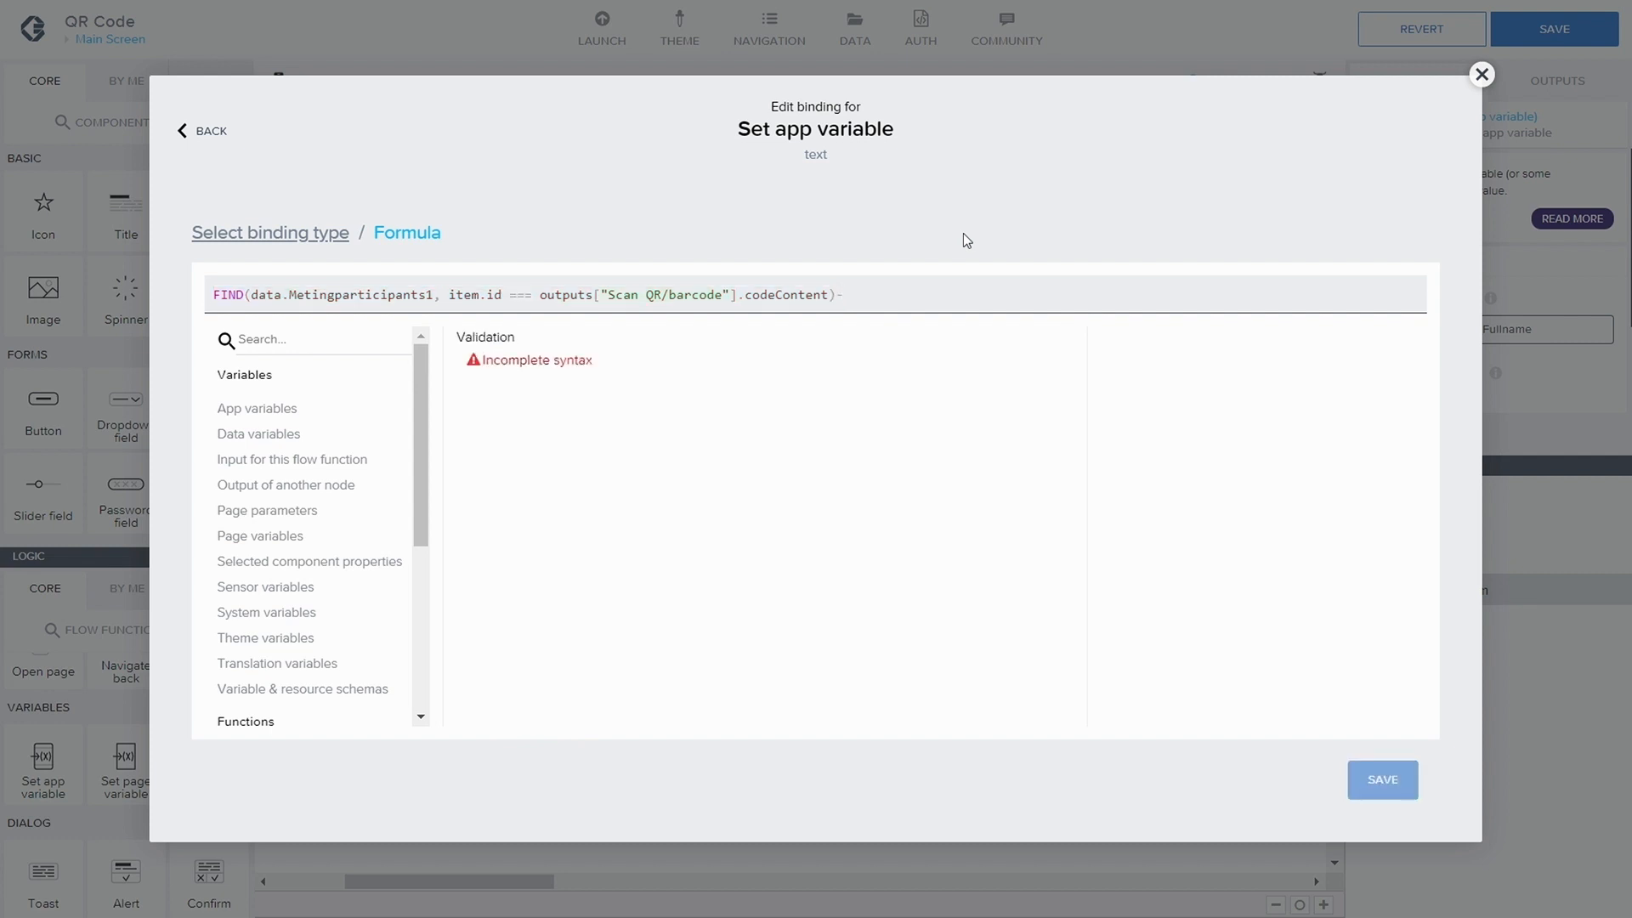
{"action": "key", "text": "BackSpace"}
{"action": "type", "text": ".firs"}
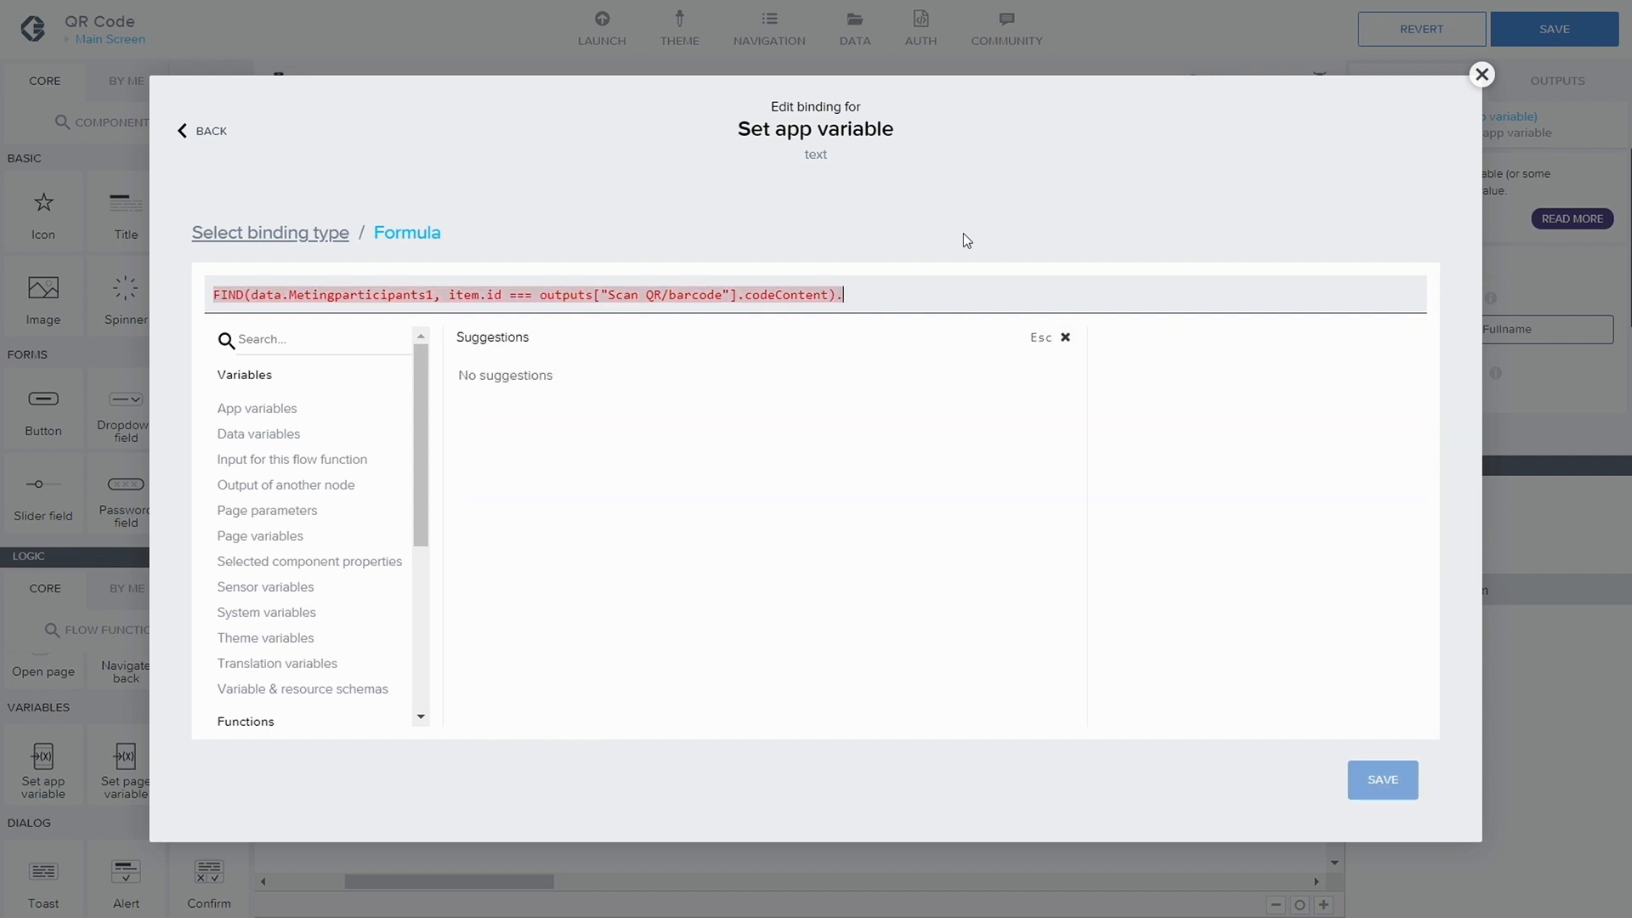
{"action": "key", "text": "BackSpace"}
{"action": "key", "text": "BackSpace"}
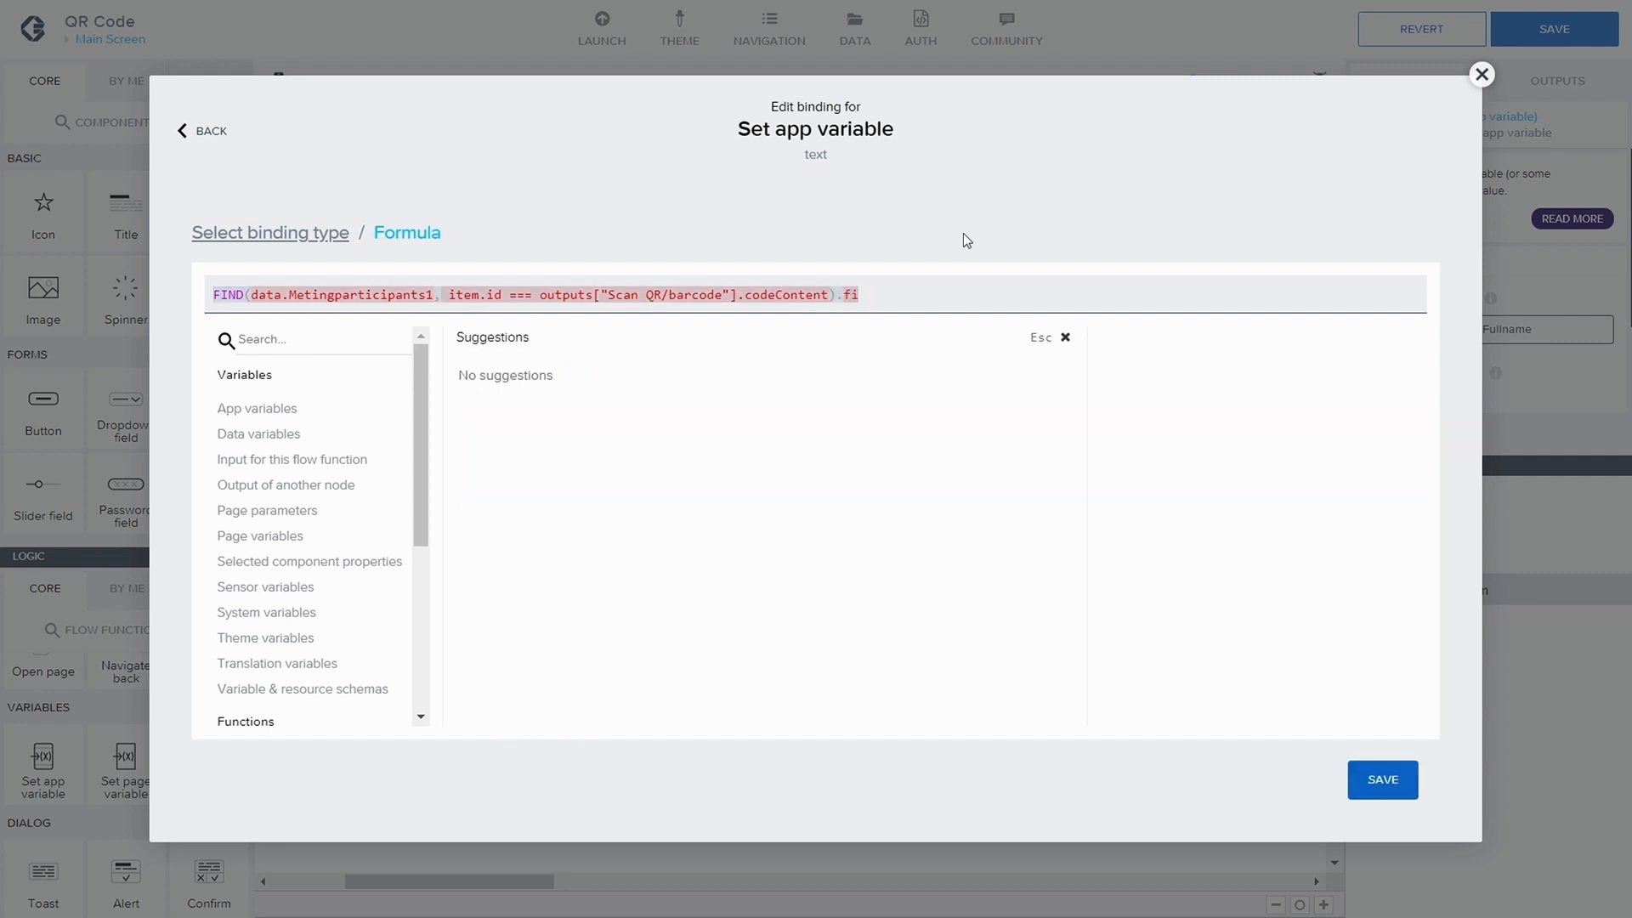
{"action": "type", "text": "rstnamer"}
{"action": "key", "text": "BackSpace"}
{"action": "key", "text": "BackSpace"}
{"action": "key", "text": "BackSpace"}
{"action": "key", "text": "BackSpace"}
{"action": "key", "text": "BackSpace"}
{"action": "key", "text": "BackSpace"}
{"action": "key", "text": "BackSpace"}
{"action": "key", "text": "BackSpace"}
{"action": "key", "text": "BackSpace"}
{"action": "key", "text": "BackSpace"}
{"action": "key", "text": "BackSpace"}
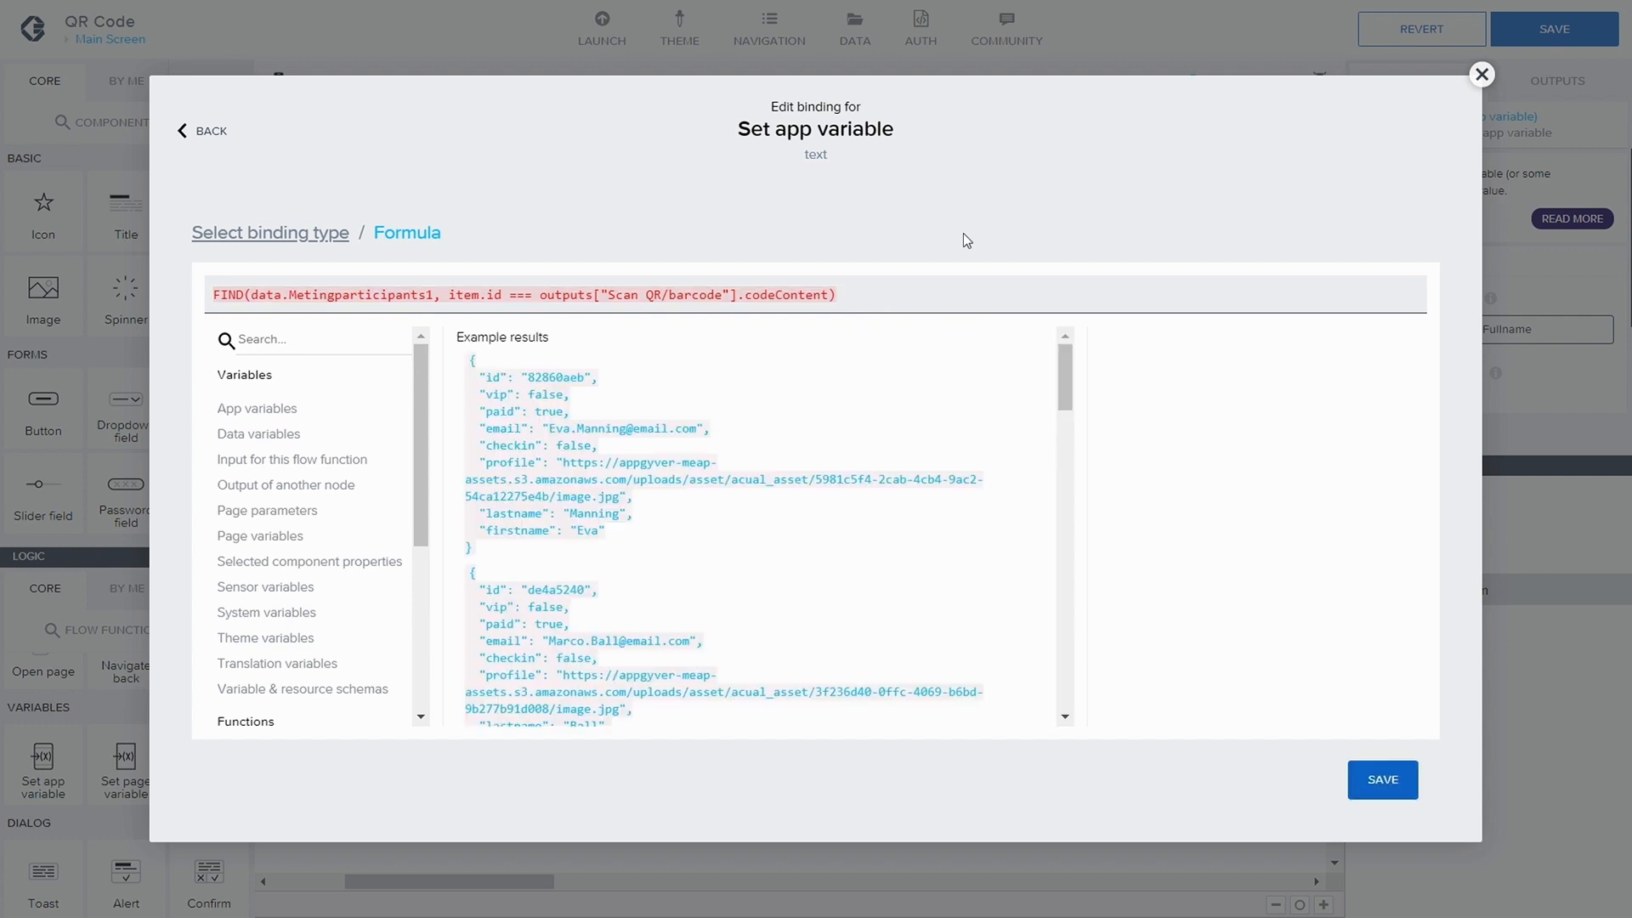
{"action": "type", "text": "."}
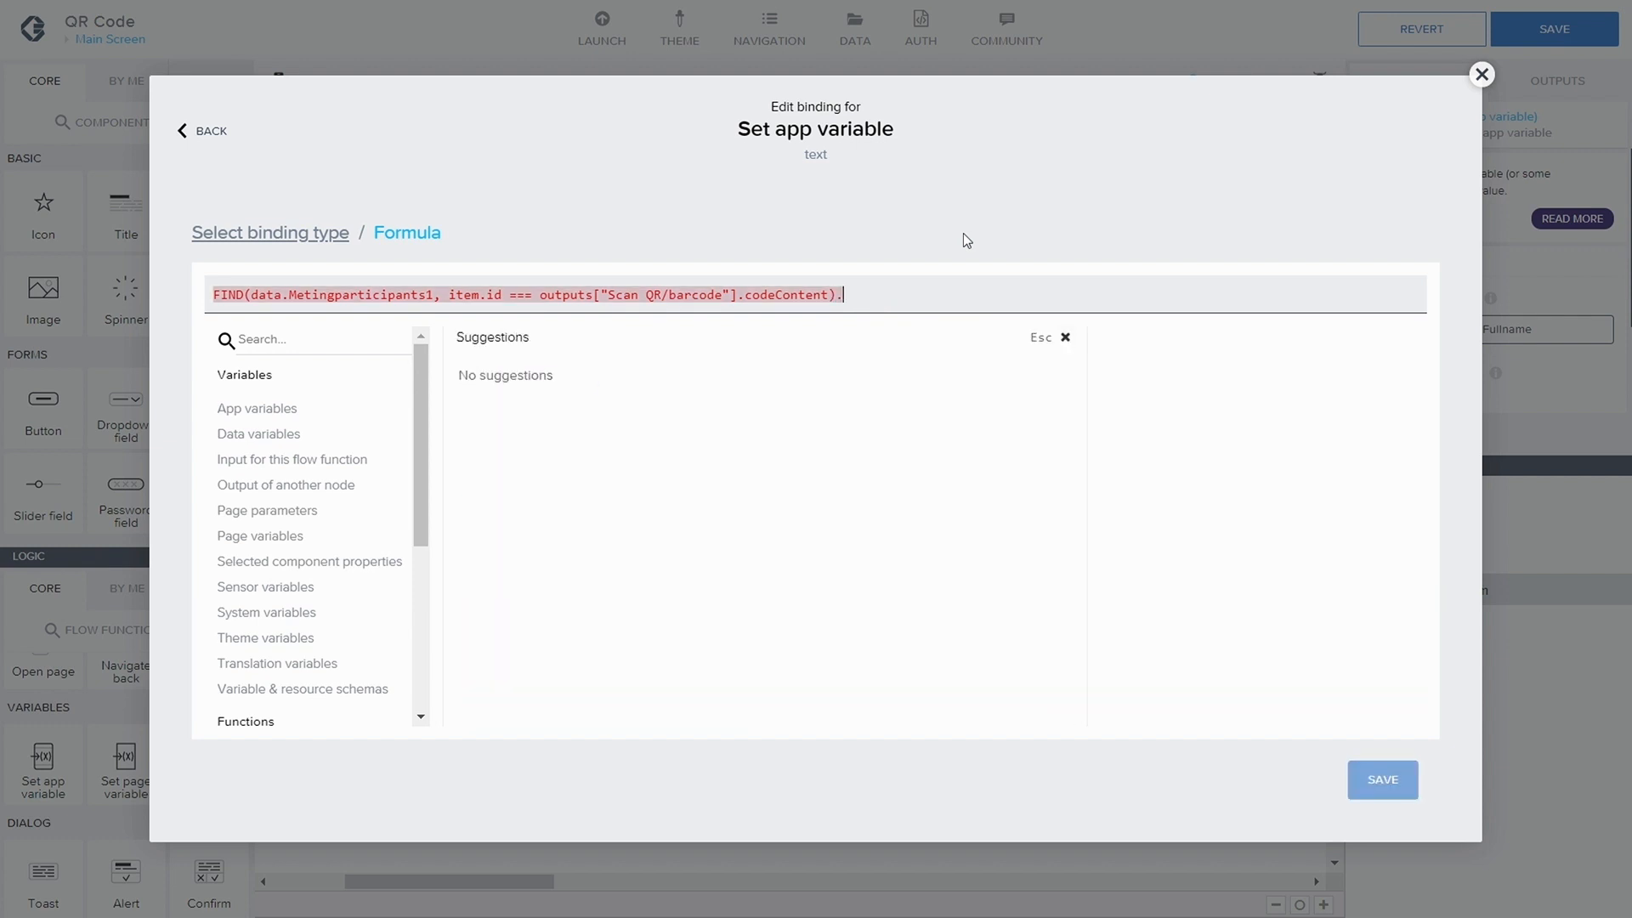
{"action": "type", "text": "firstname"}
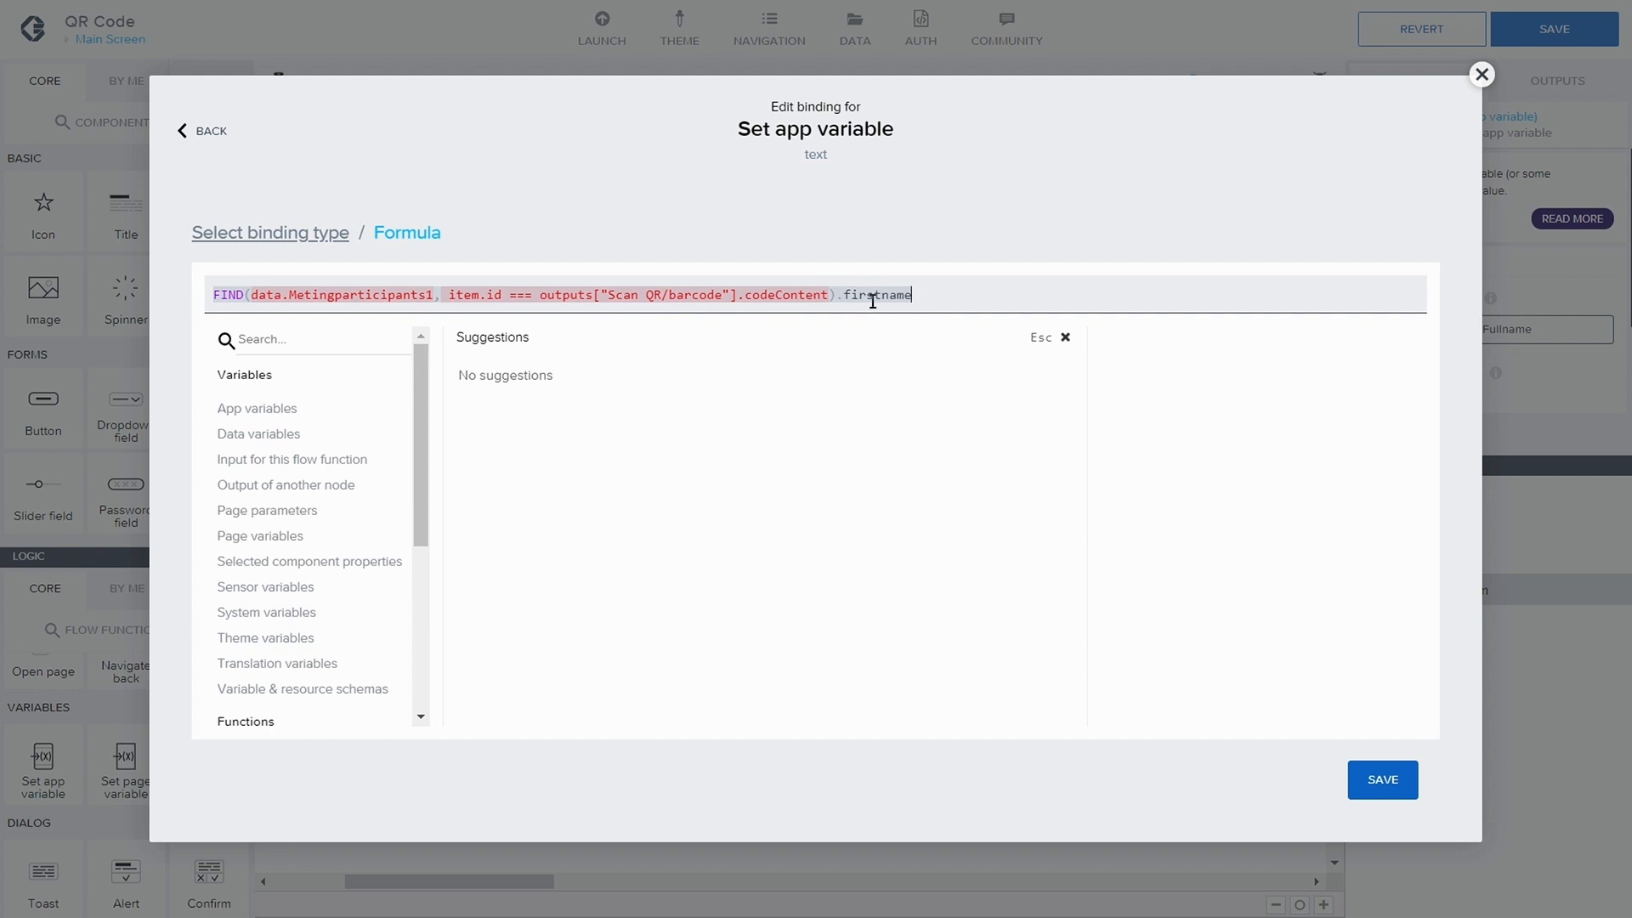
{"action": "left_click", "coordinate": [1380, 783]}
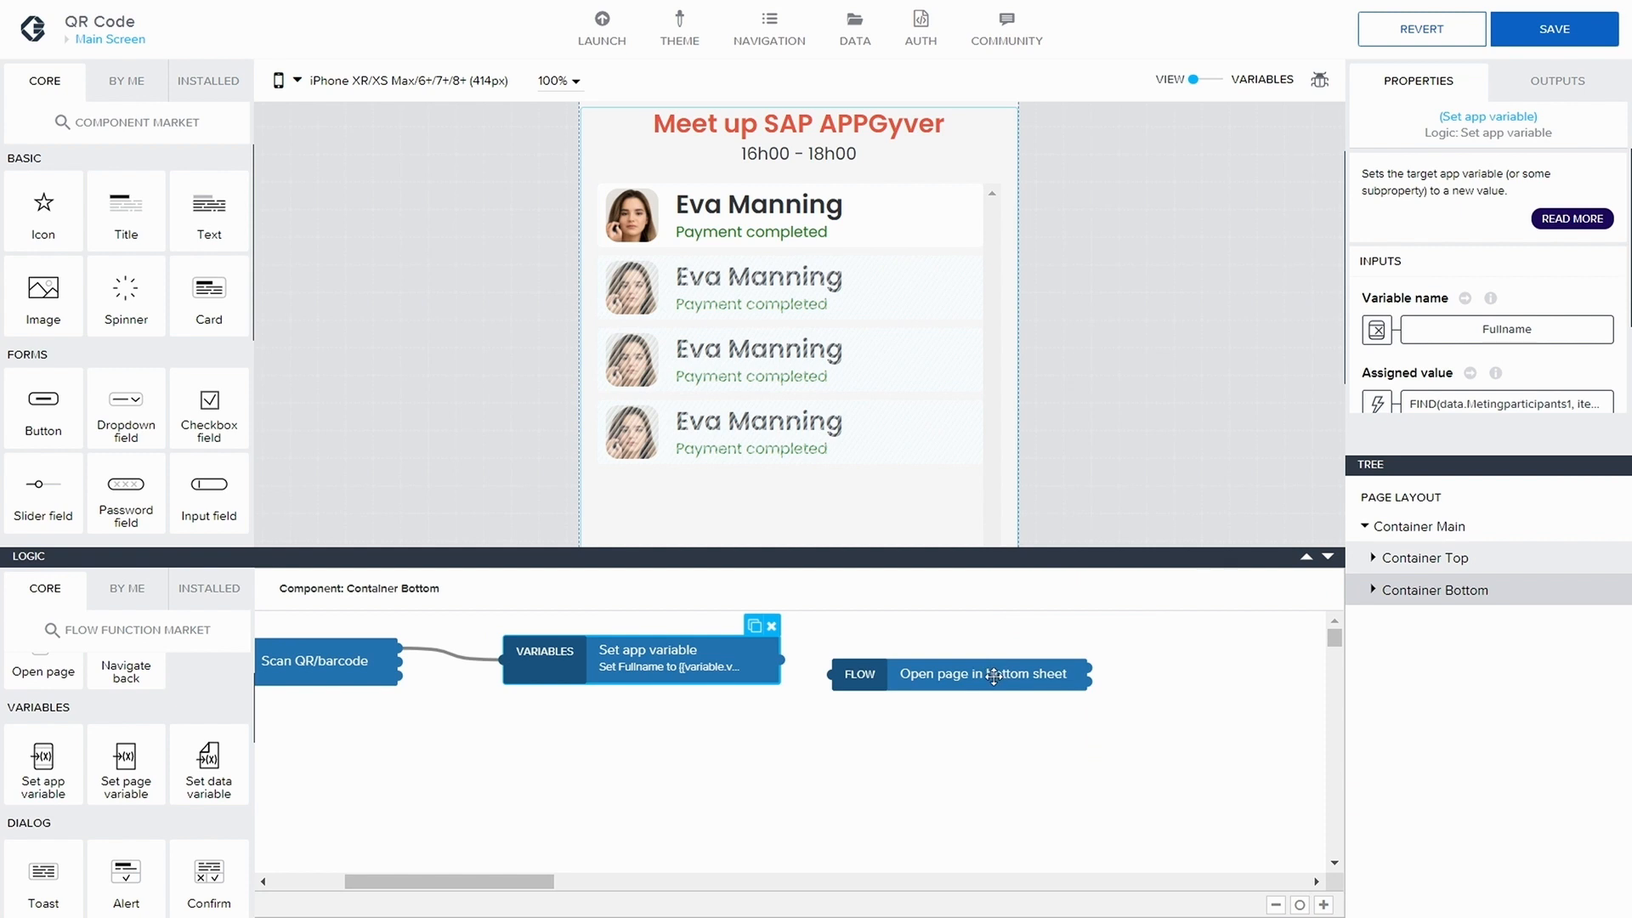
- Move Open page in bottom sheet farther from the Set app variable node, and duplicate the Set app variable node
{"action": "left_click", "coordinate": [882, 683]}
{"action": "left_click_drag", "start_coordinate": [882, 682], "coordinate": [969, 663]}
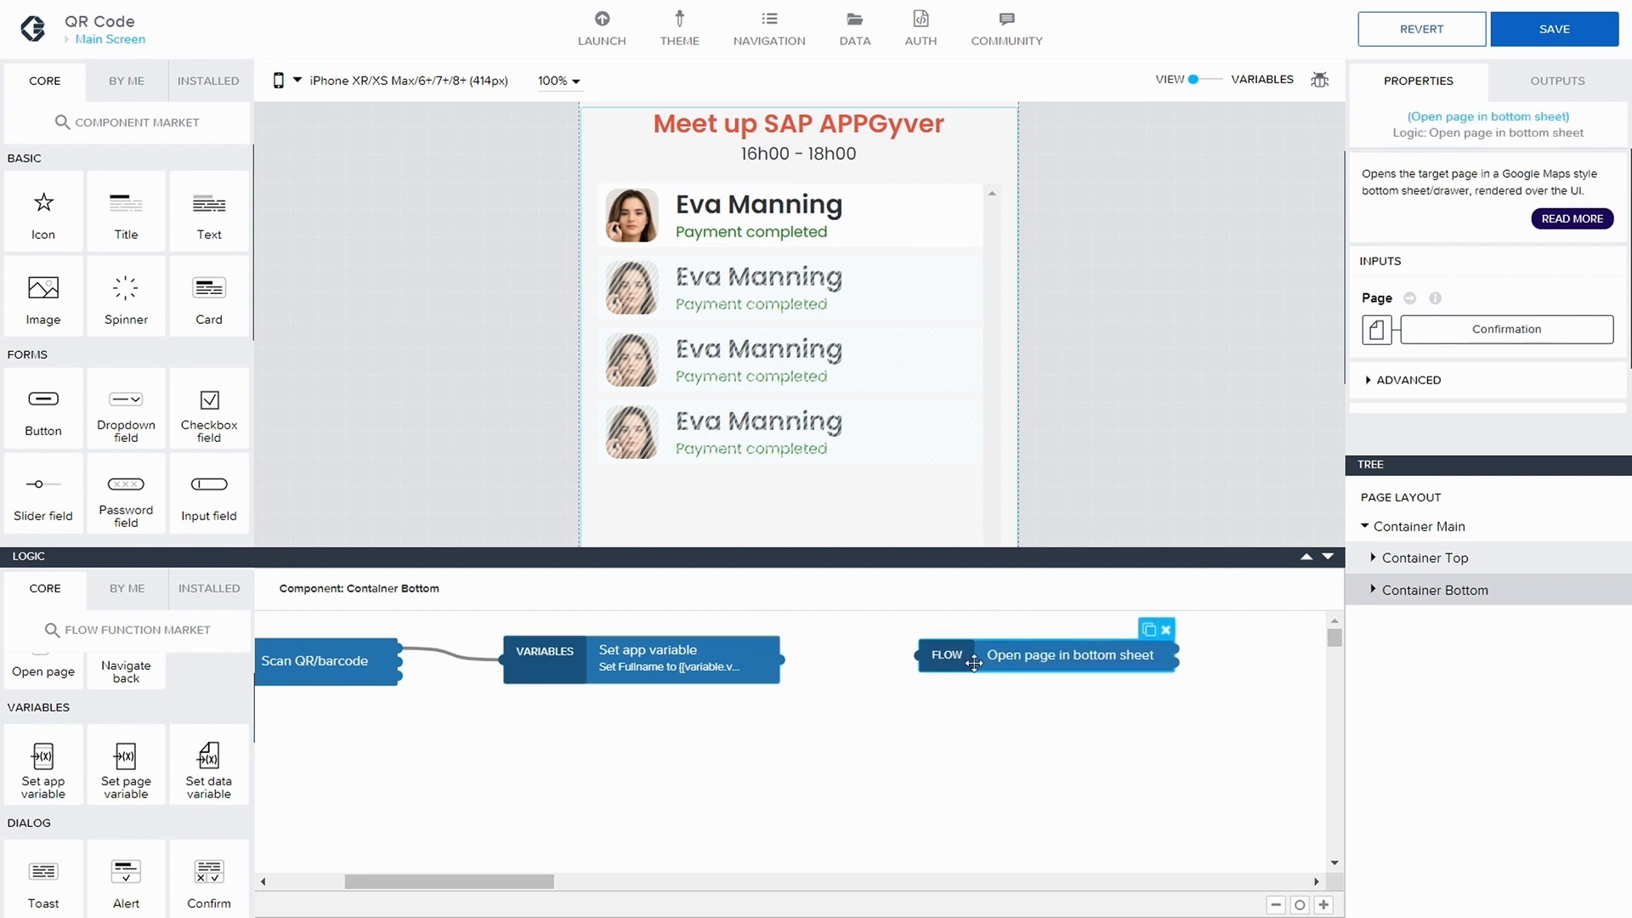
{"action": "left_click", "coordinate": [653, 654]}
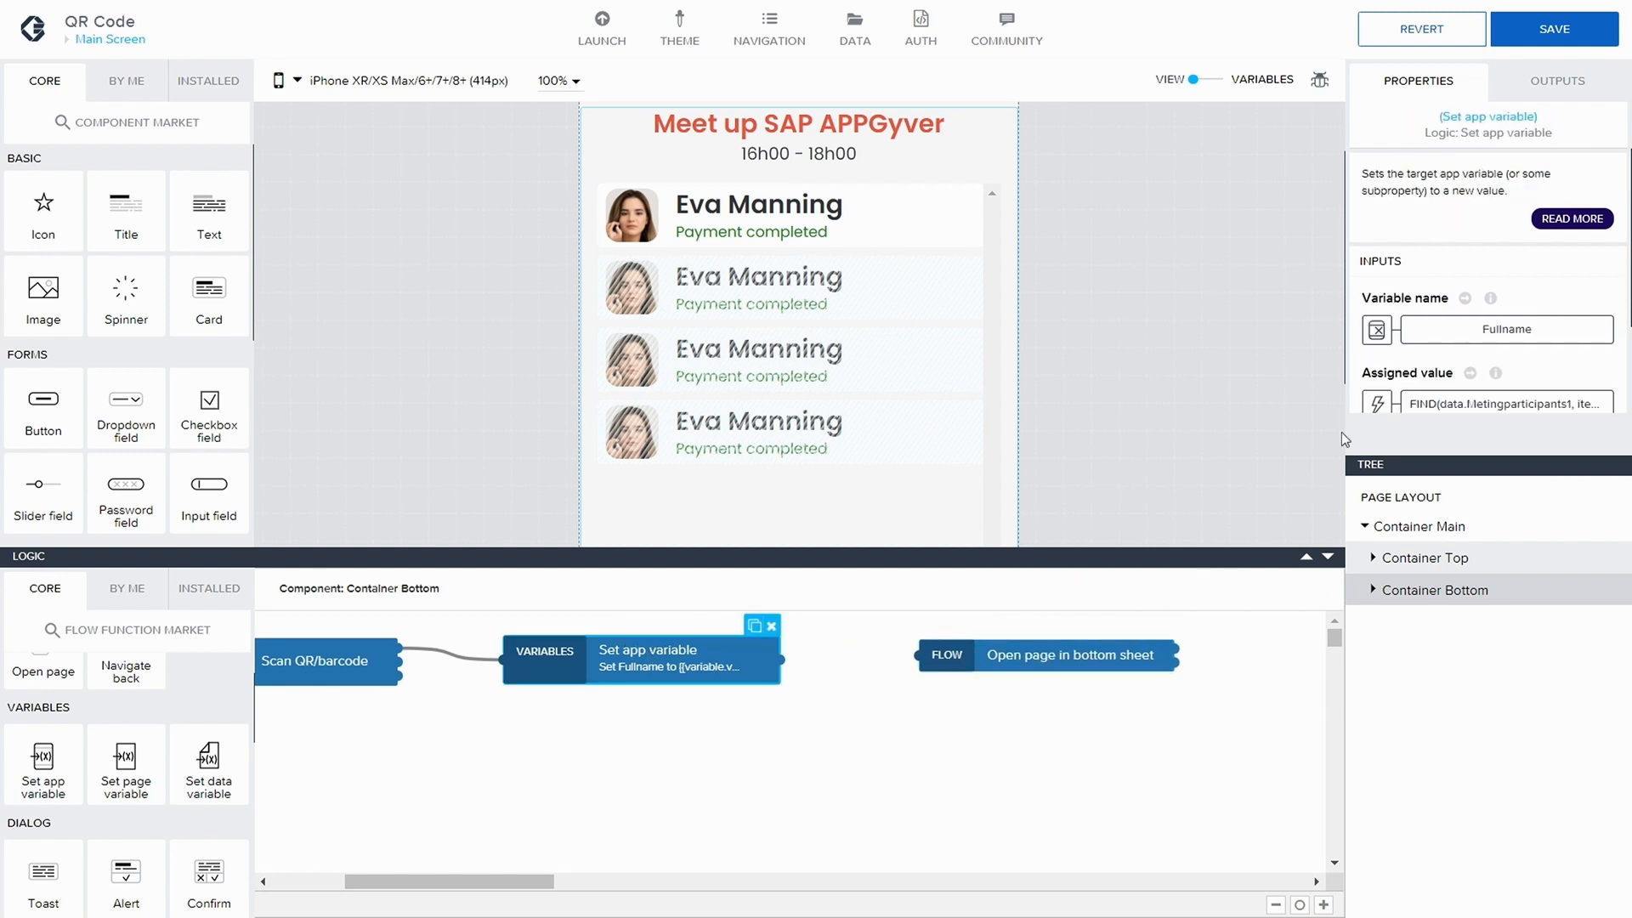
{"action": "scroll", "coordinate": [1523, 289], "scroll_direction": "down", "scroll_amount": 2}
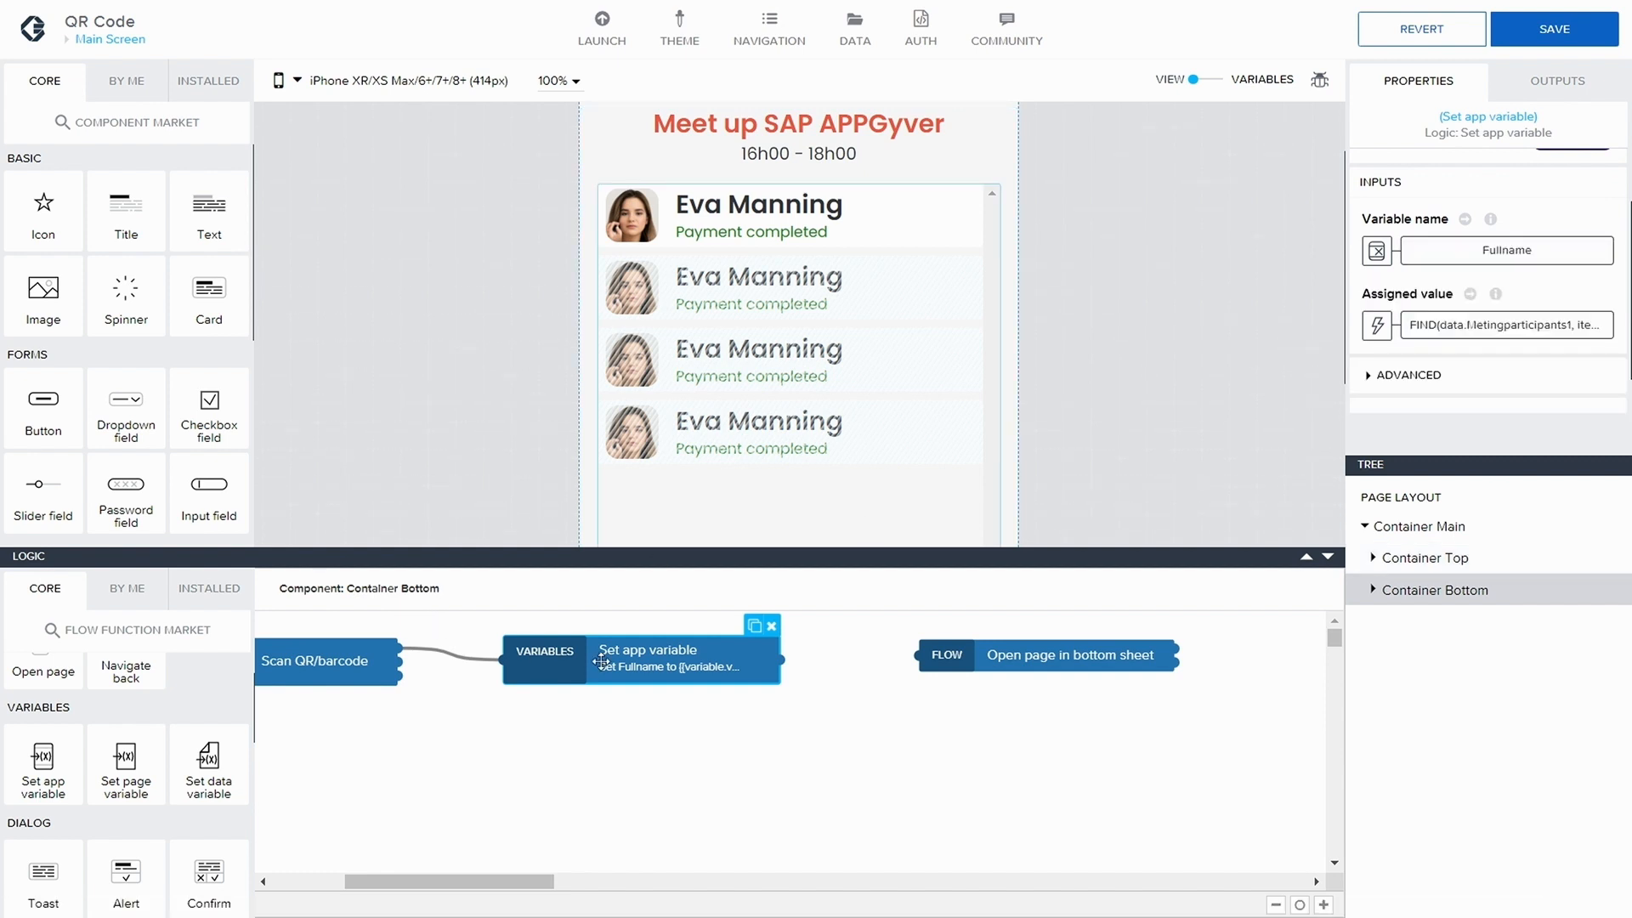
{"action": "left_click", "coordinate": [754, 626]}
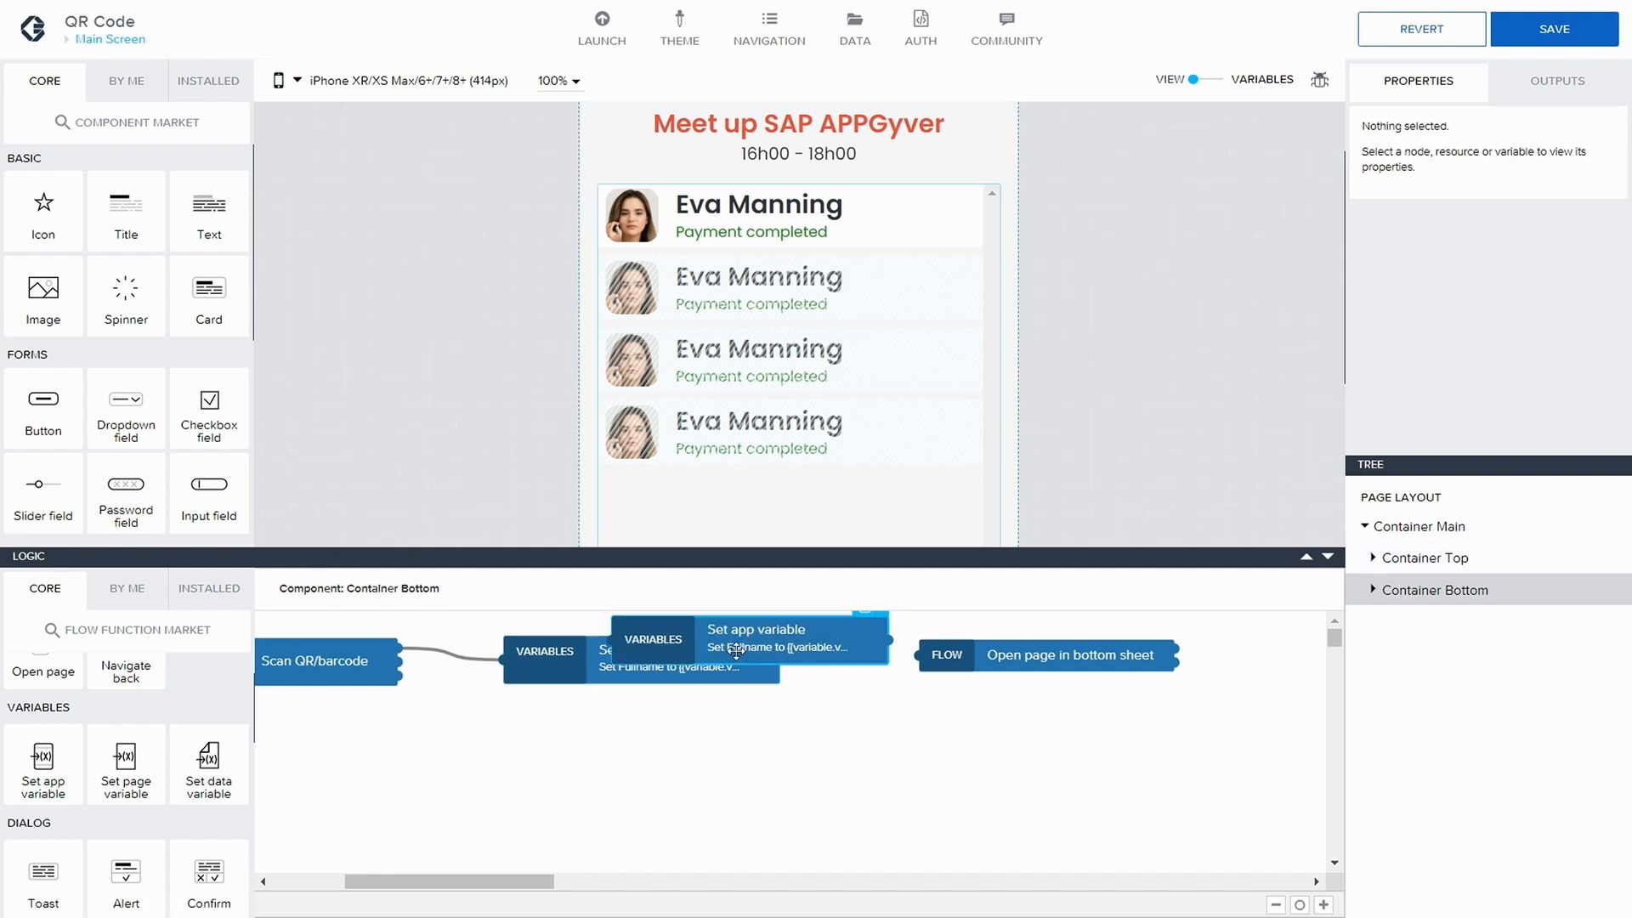
- Place the duplicated Set app variable node beneath the original and connect the first output of Scan QR/barcode to it
{"action": "left_click_drag", "start_coordinate": [736, 651], "coordinate": [649, 751]}
{"action": "left_click", "coordinate": [518, 693]}
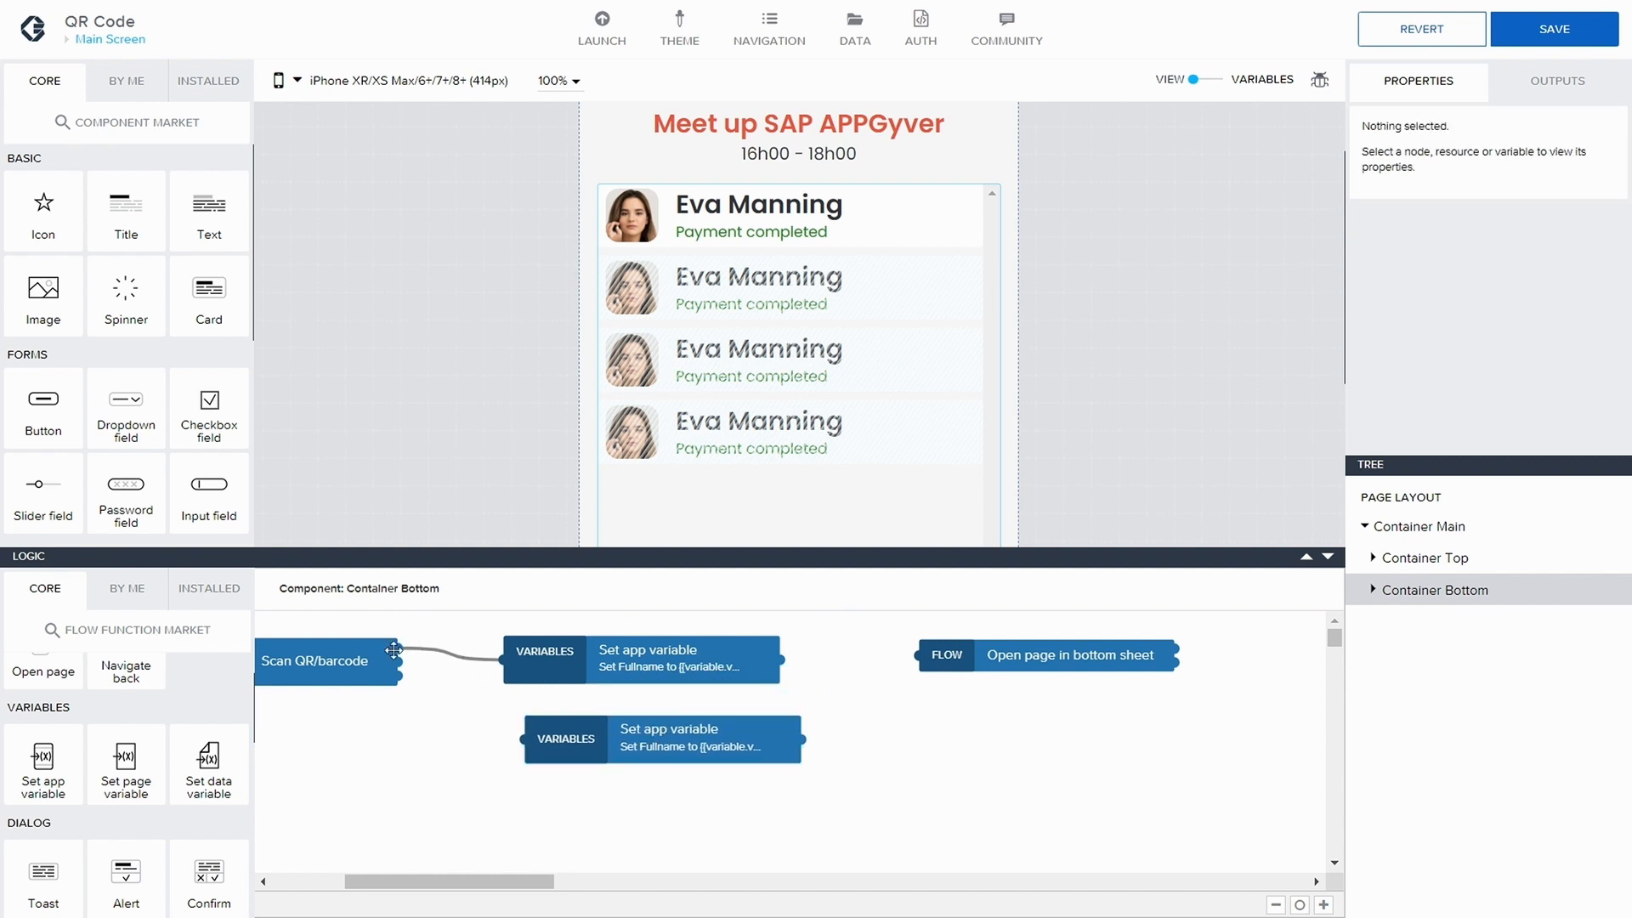
{"action": "left_click_drag", "start_coordinate": [393, 648], "coordinate": [524, 739]}
{"action": "left_click_drag", "start_coordinate": [635, 748], "coordinate": [613, 740]}
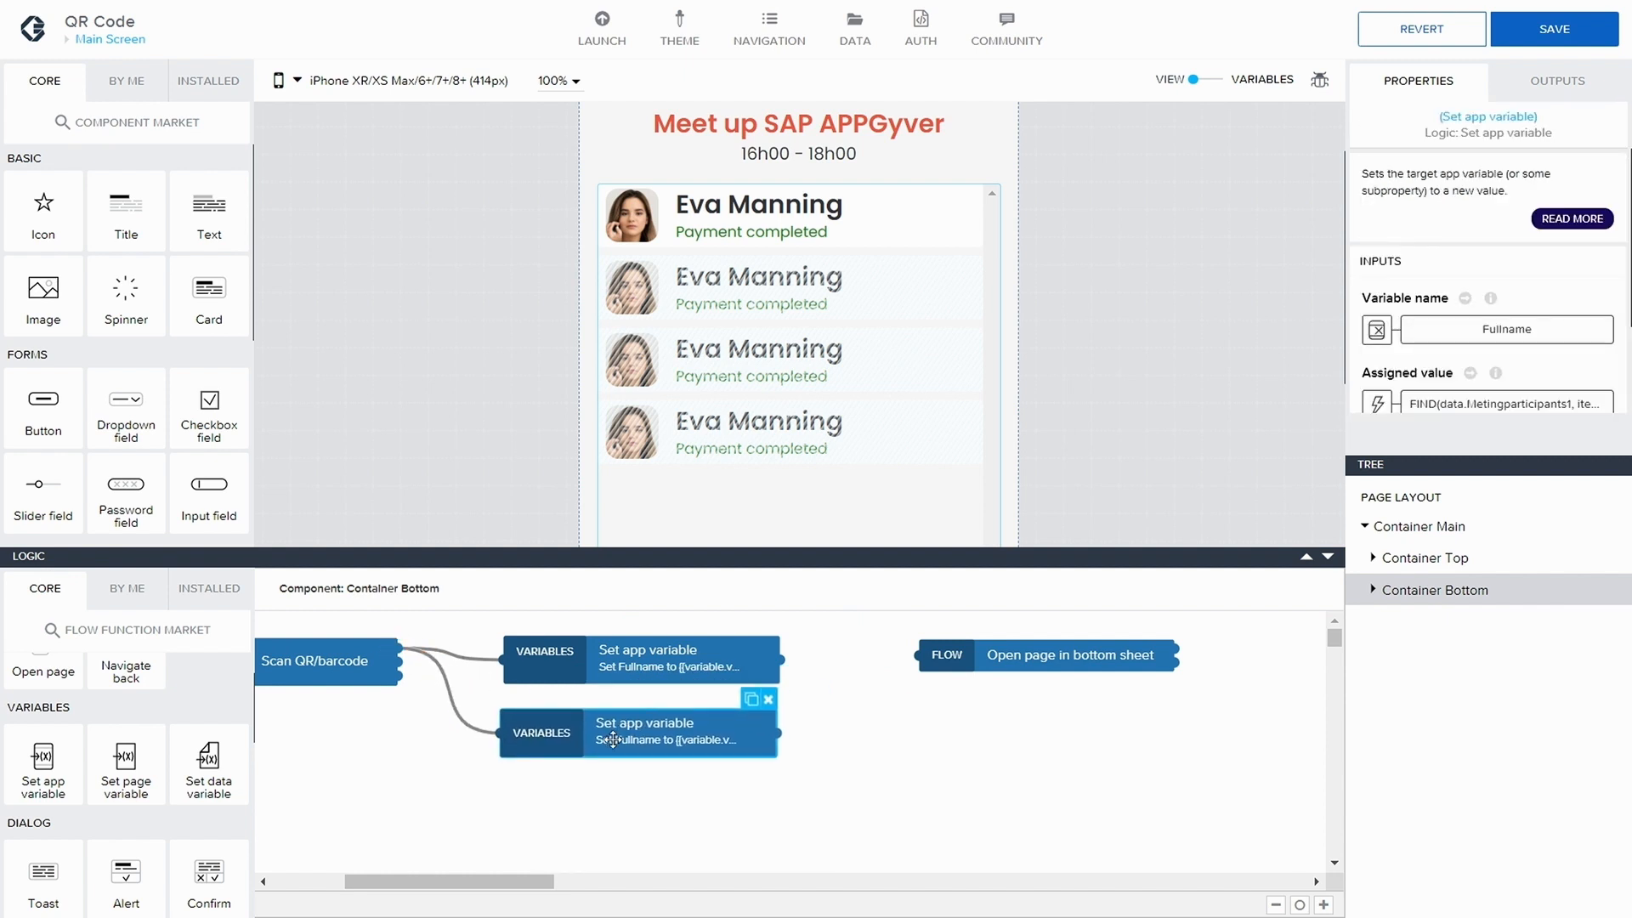
- Bind the variable name of the duplicated Set app variable node to the Profile app variable
{"action": "left_click", "coordinate": [1504, 330]}
{"action": "left_click", "coordinate": [709, 415]}
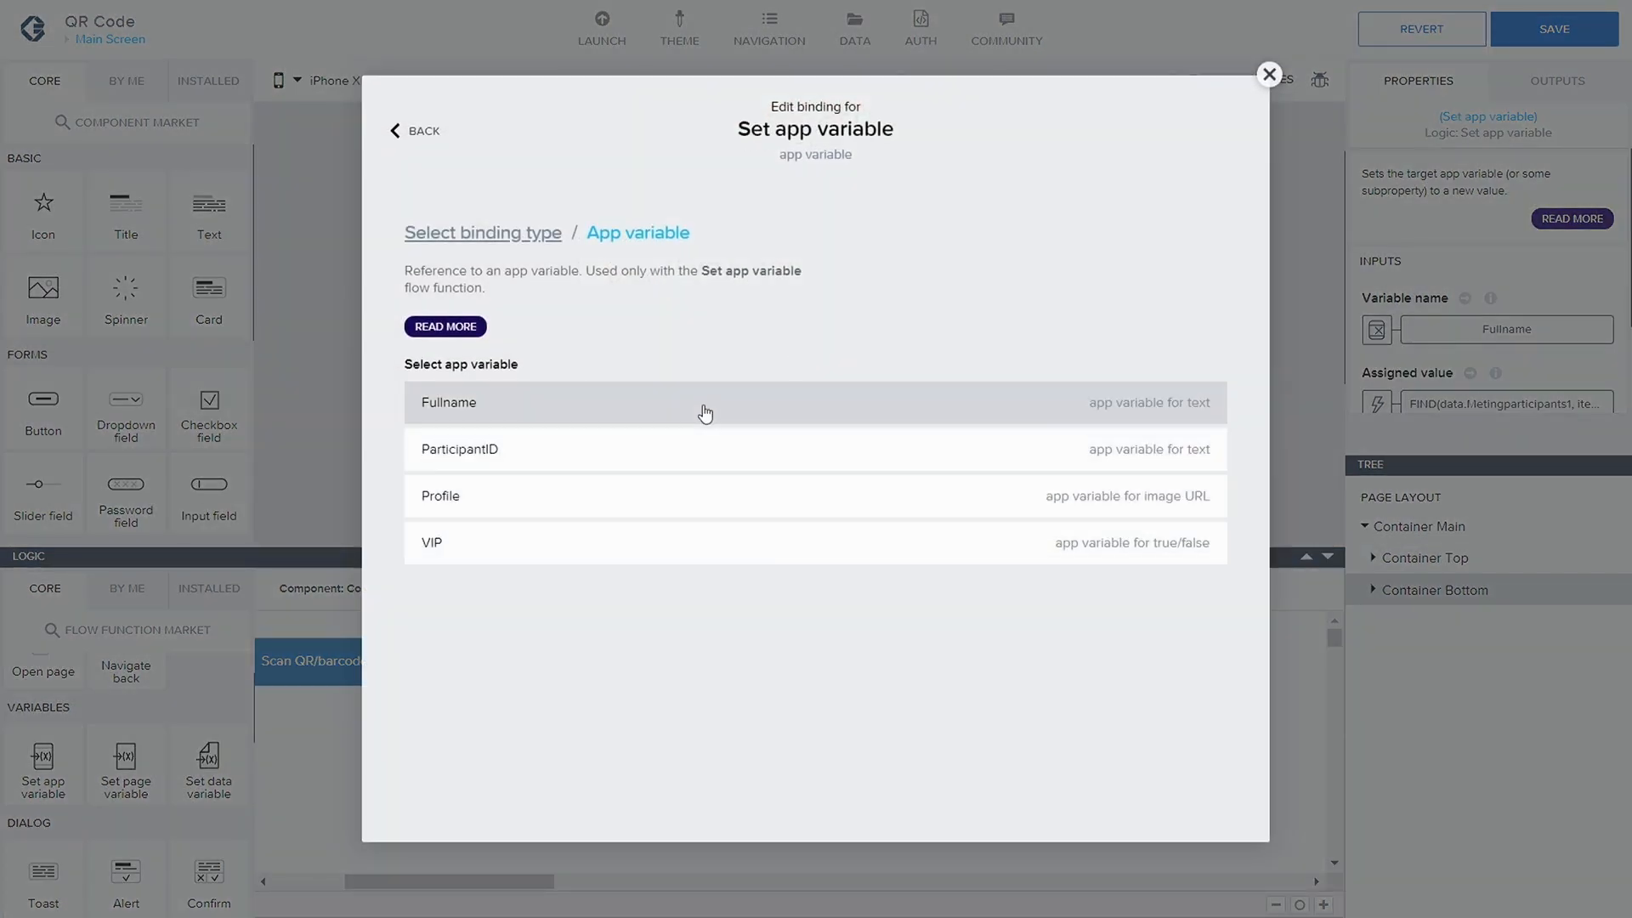
{"action": "left_click", "coordinate": [547, 503]}
{"action": "left_click", "coordinate": [1173, 495]}
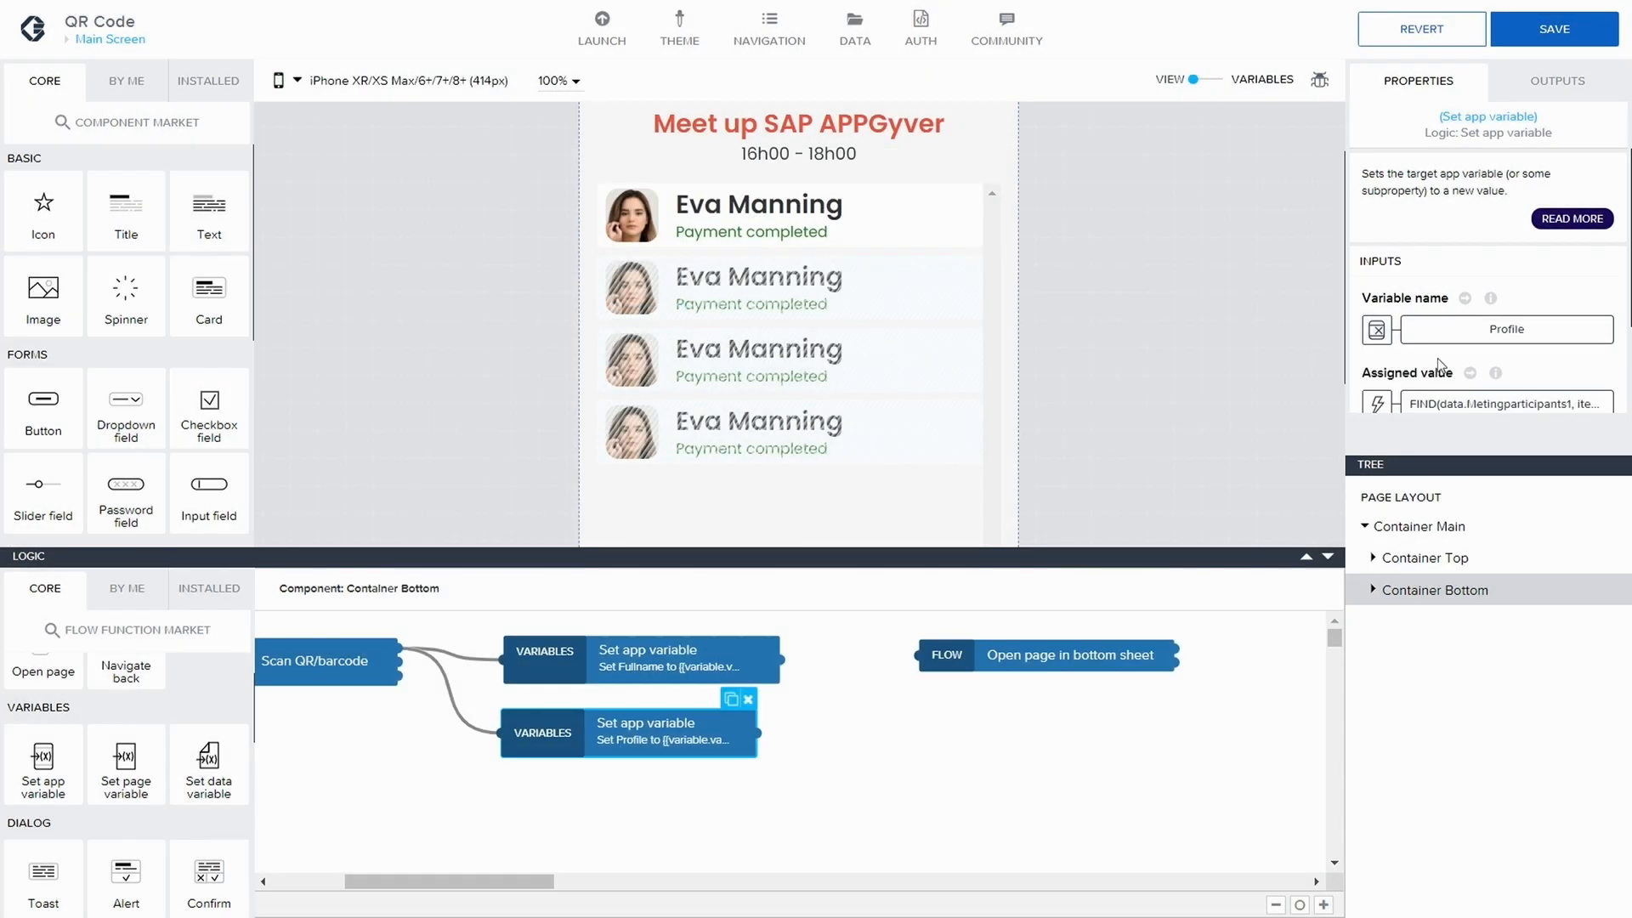
- Replace firstname with profile at the end of the Profile node's assigned value formula and save the binding
{"action": "scroll", "coordinate": [1438, 360], "scroll_direction": "down", "scroll_amount": 1}
{"action": "left_click", "coordinate": [1493, 333]}
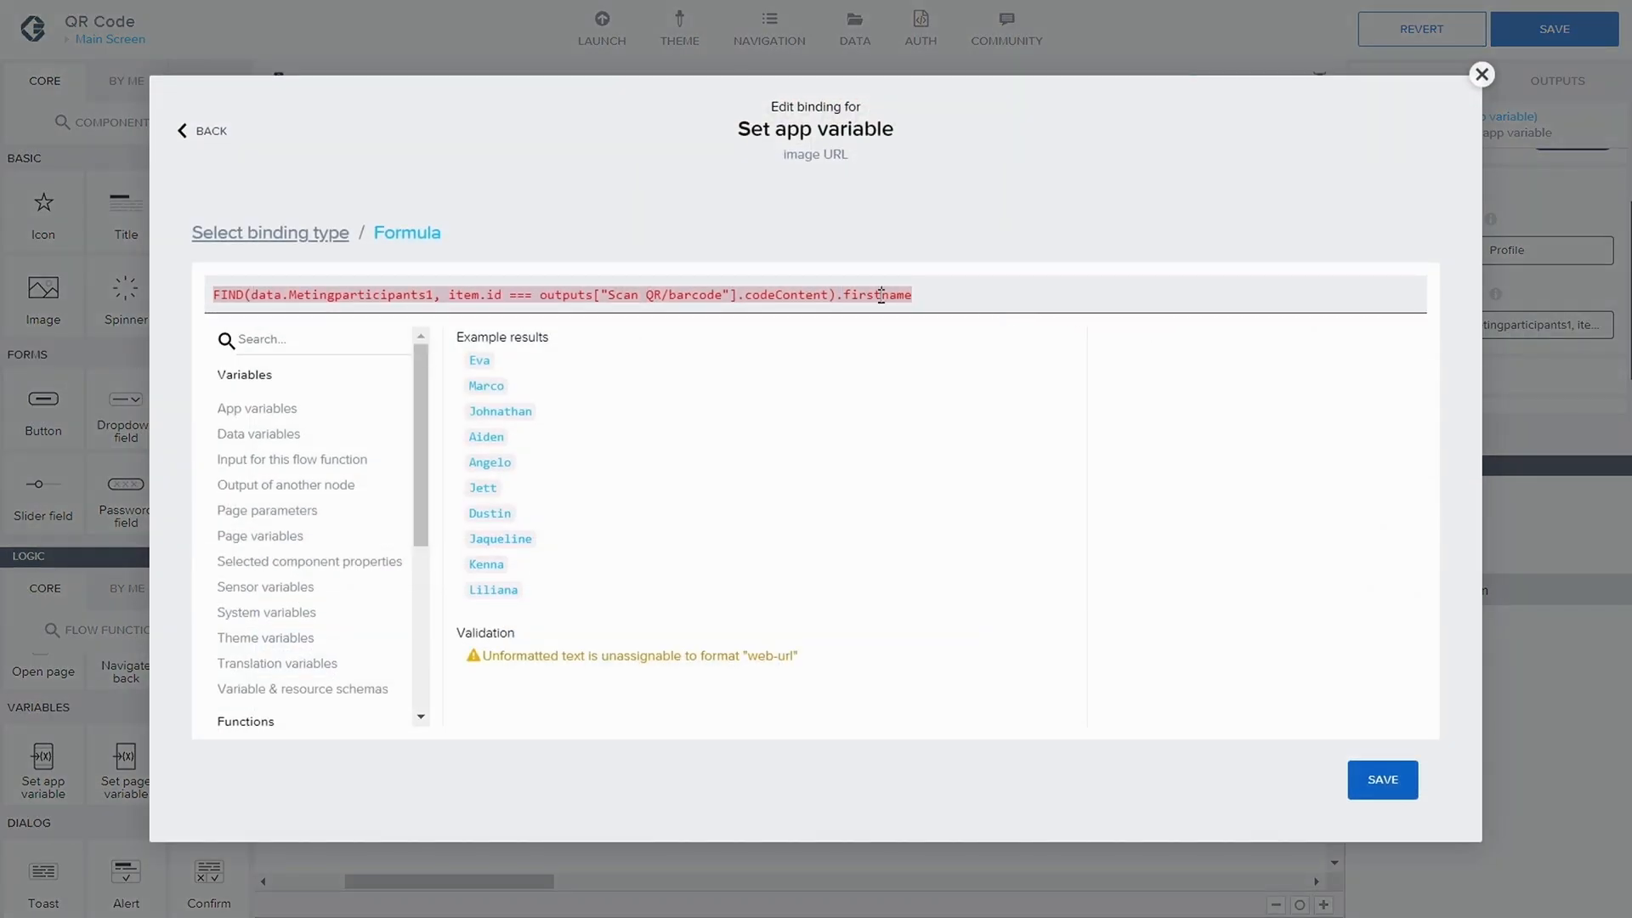
{"action": "double_click", "coordinate": [882, 294]}
{"action": "type", "text": "profile"}
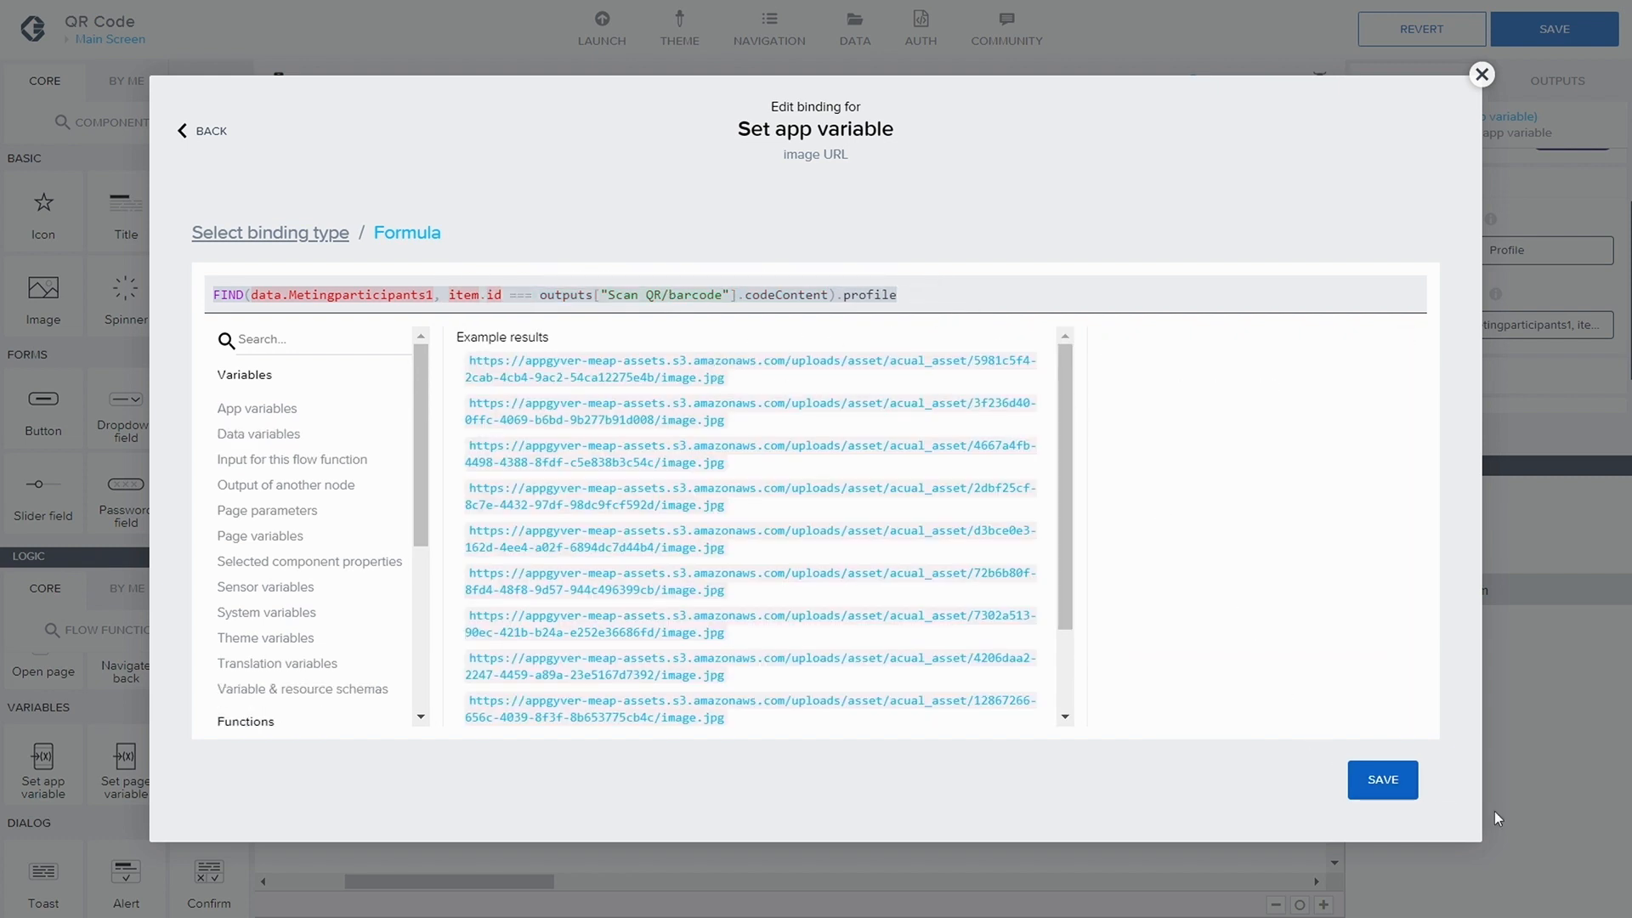
{"action": "left_click", "coordinate": [1387, 789]}
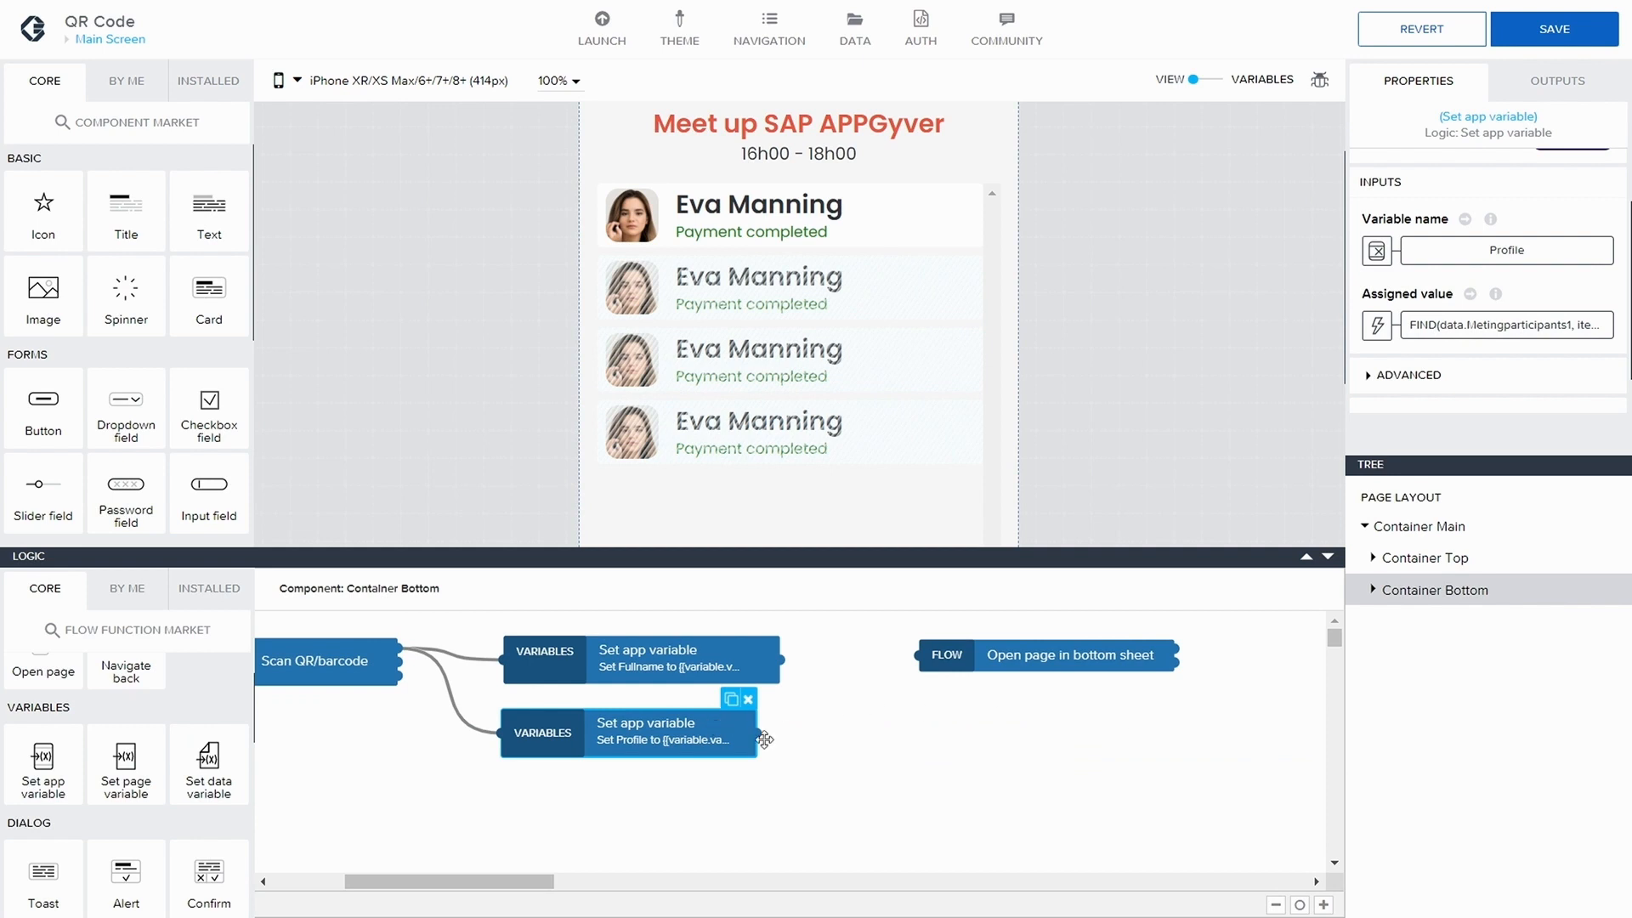
- Connect both Set app variable nodes to Open page in bottom sheet, and save the application
{"action": "left_click", "coordinate": [871, 753]}
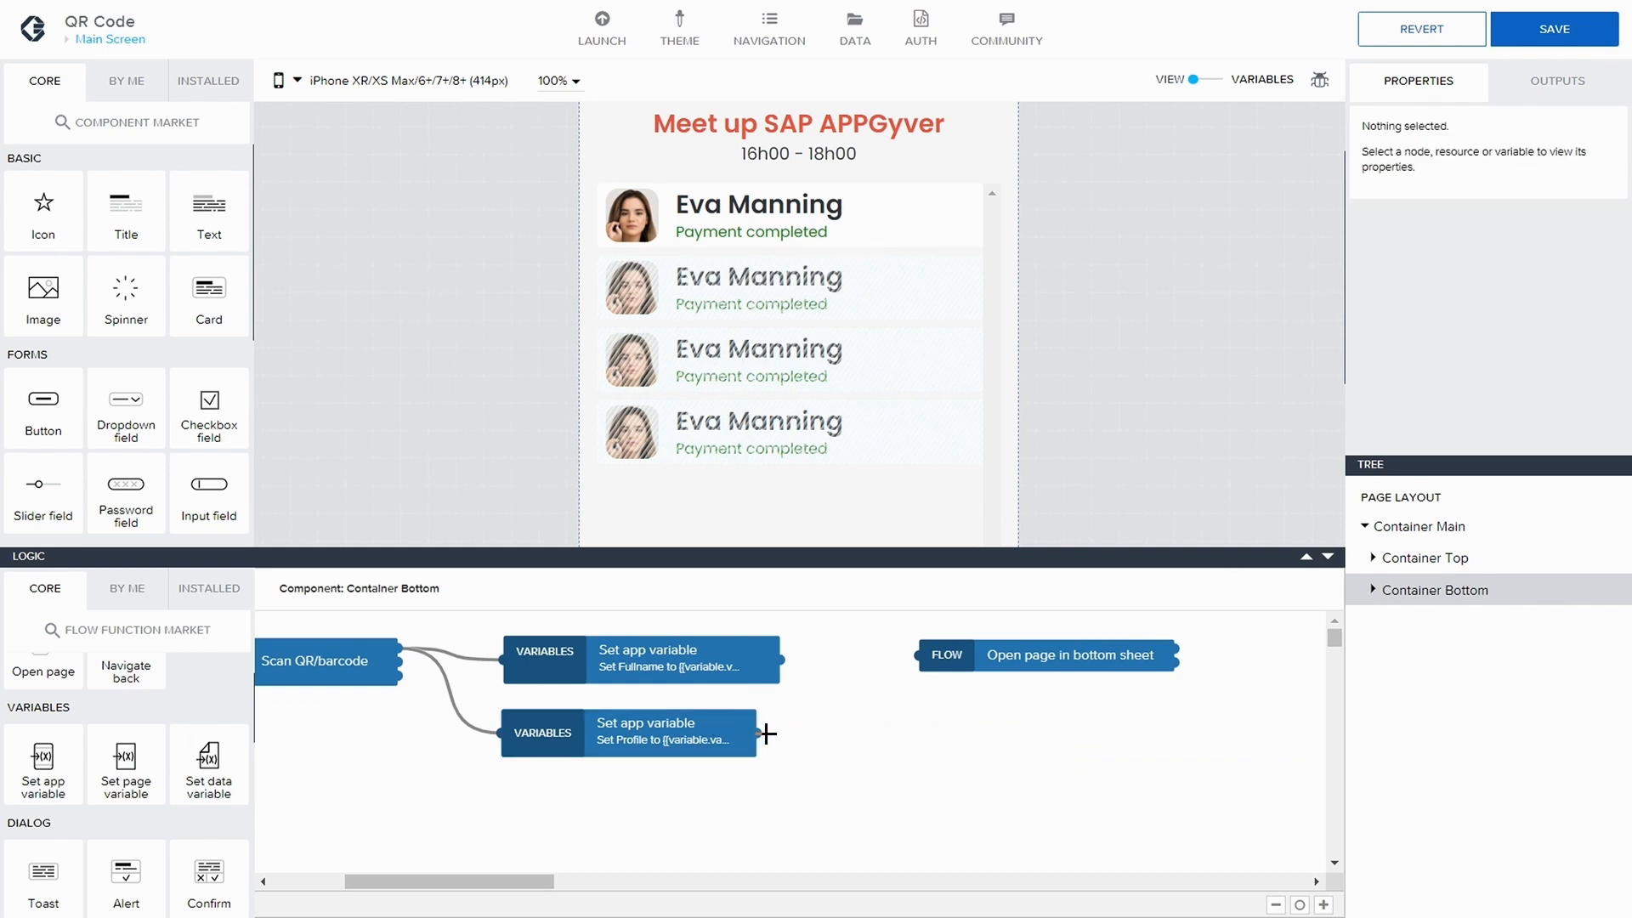
{"action": "left_click_drag", "start_coordinate": [760, 734], "coordinate": [917, 657]}
{"action": "left_click_drag", "start_coordinate": [780, 659], "coordinate": [1022, 683]}
{"action": "left_click", "coordinate": [1003, 661]}
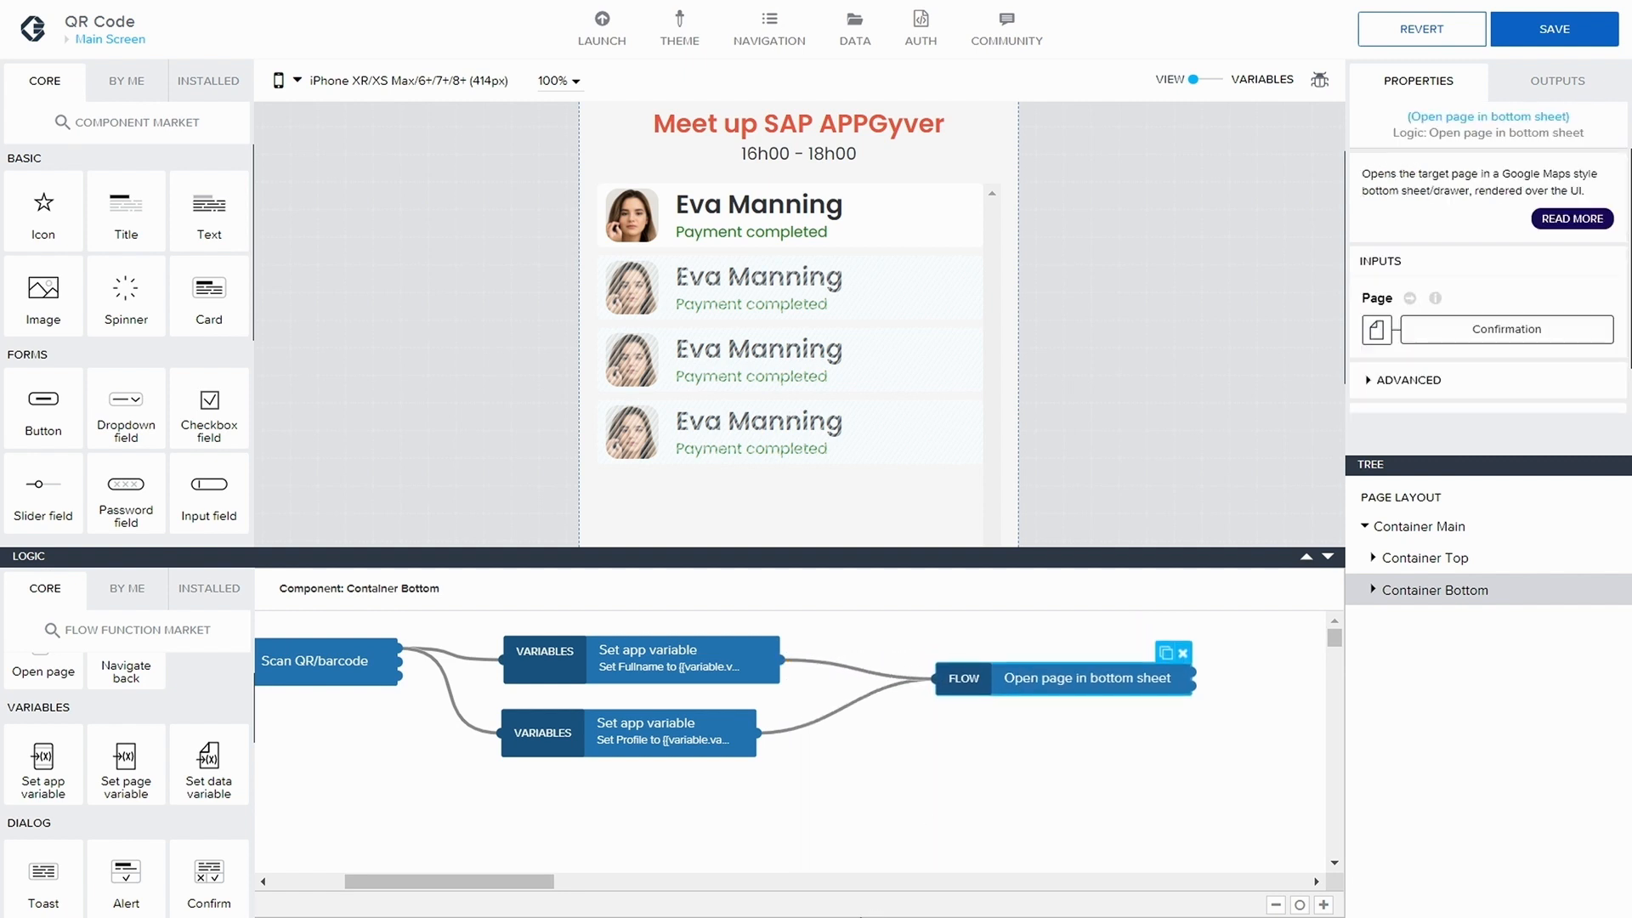
{"action": "left_click_drag", "start_coordinate": [462, 881], "coordinate": [443, 828]}
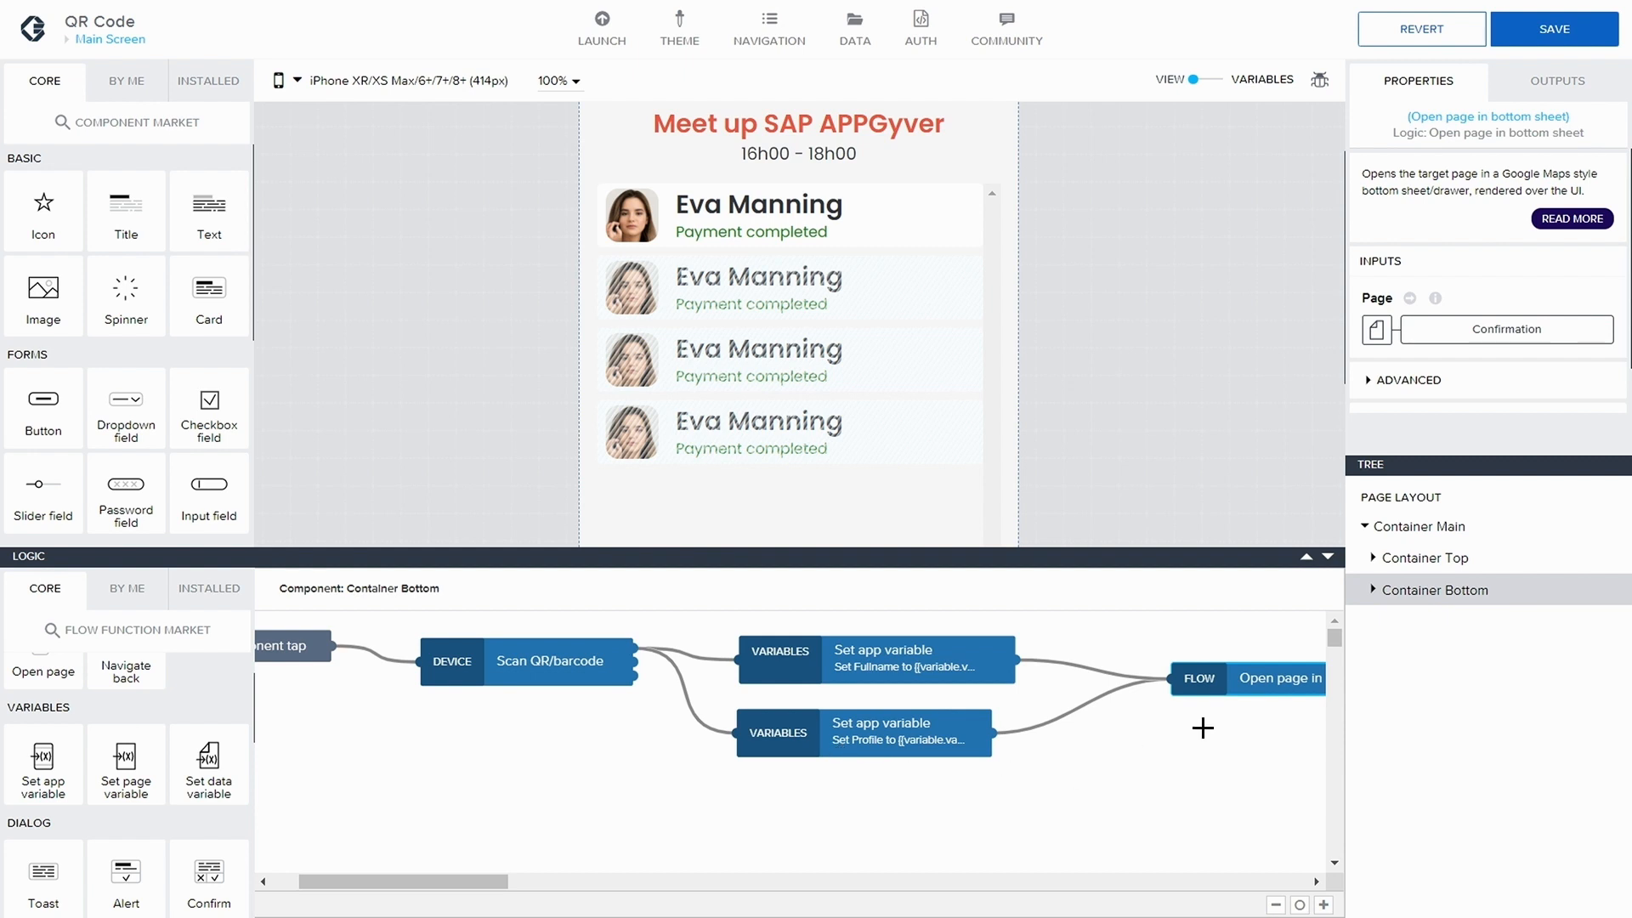
{"action": "left_click", "coordinate": [1554, 29]}
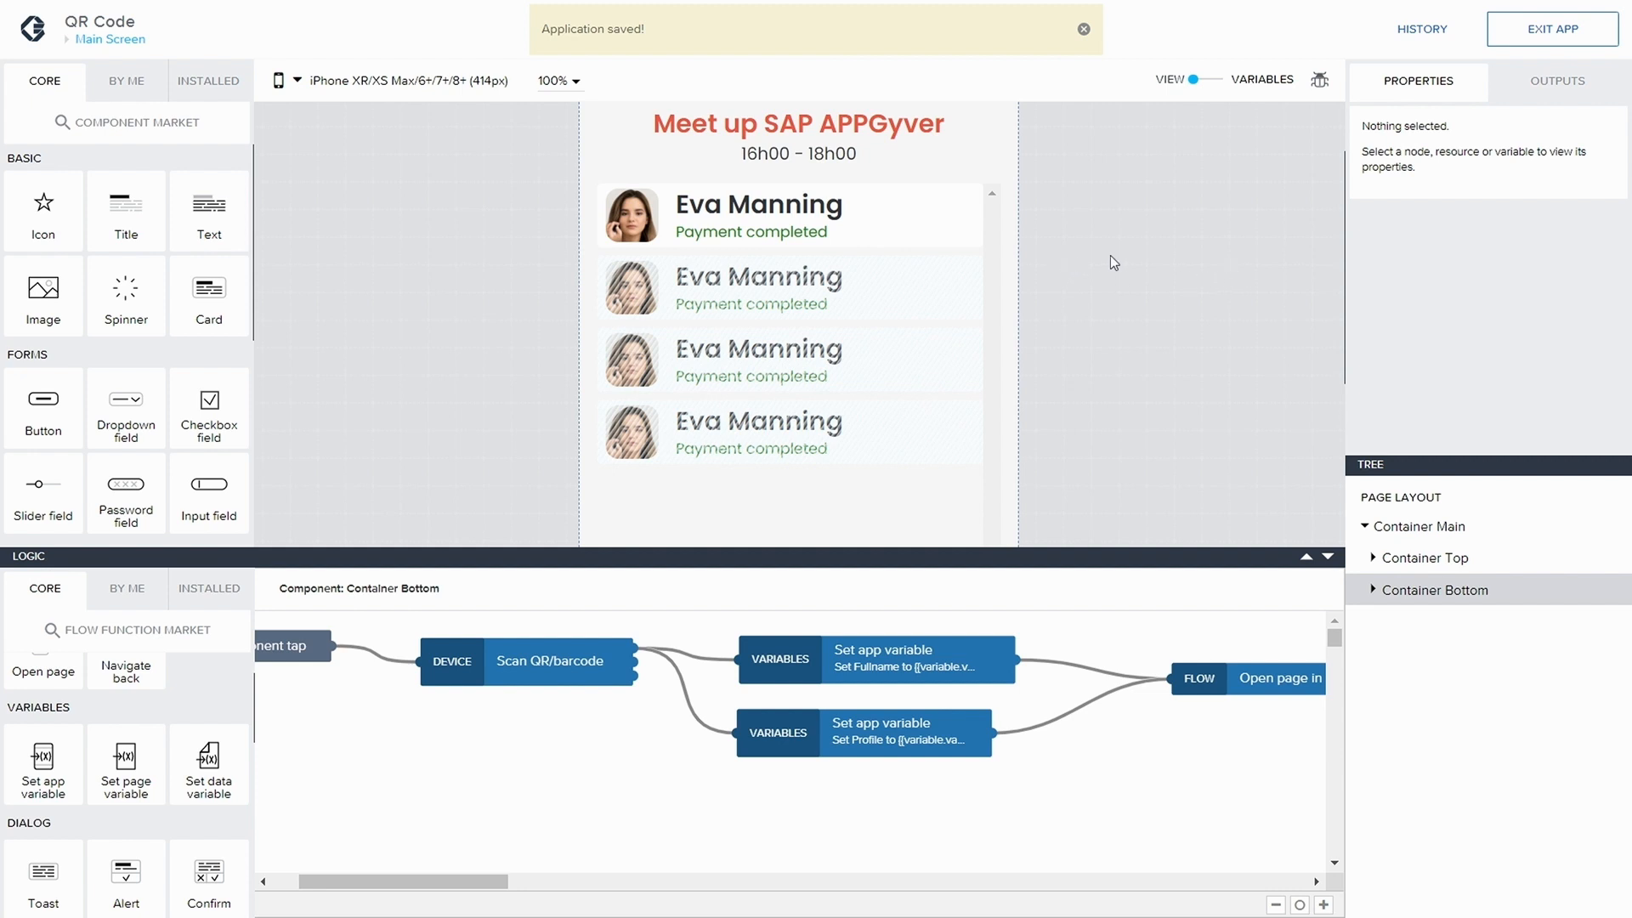
- Review how the Fullname node's assigned value formula uses the codeContent output of Scan QR/barcode, leaving it unedited
{"action": "left_click", "coordinate": [668, 656]}
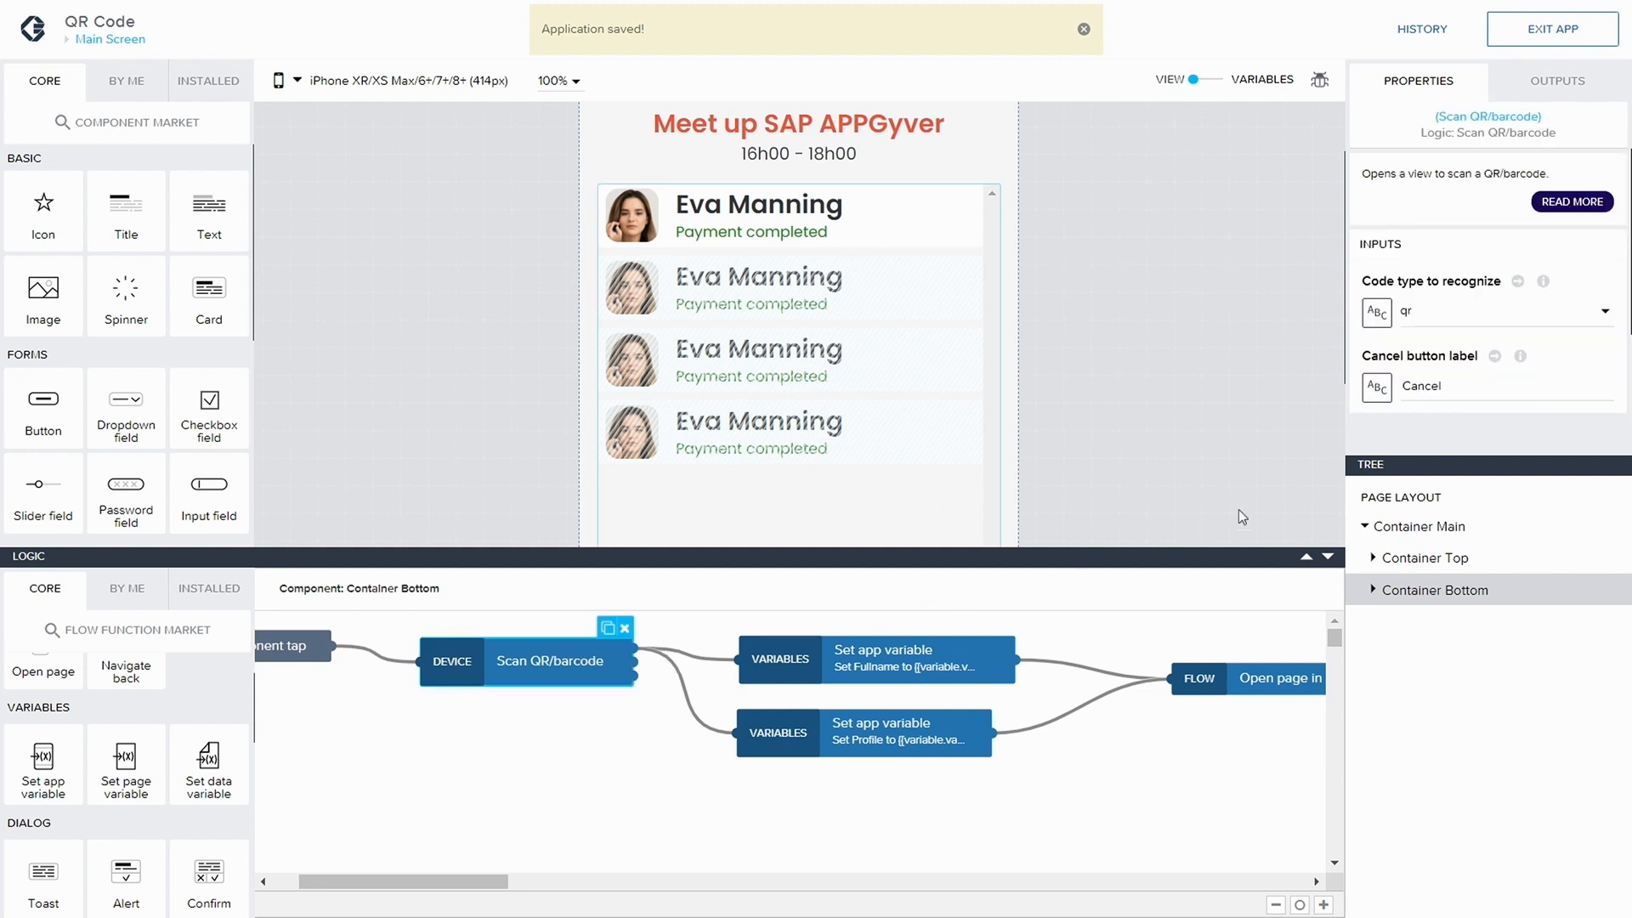
{"action": "left_click", "coordinate": [915, 661]}
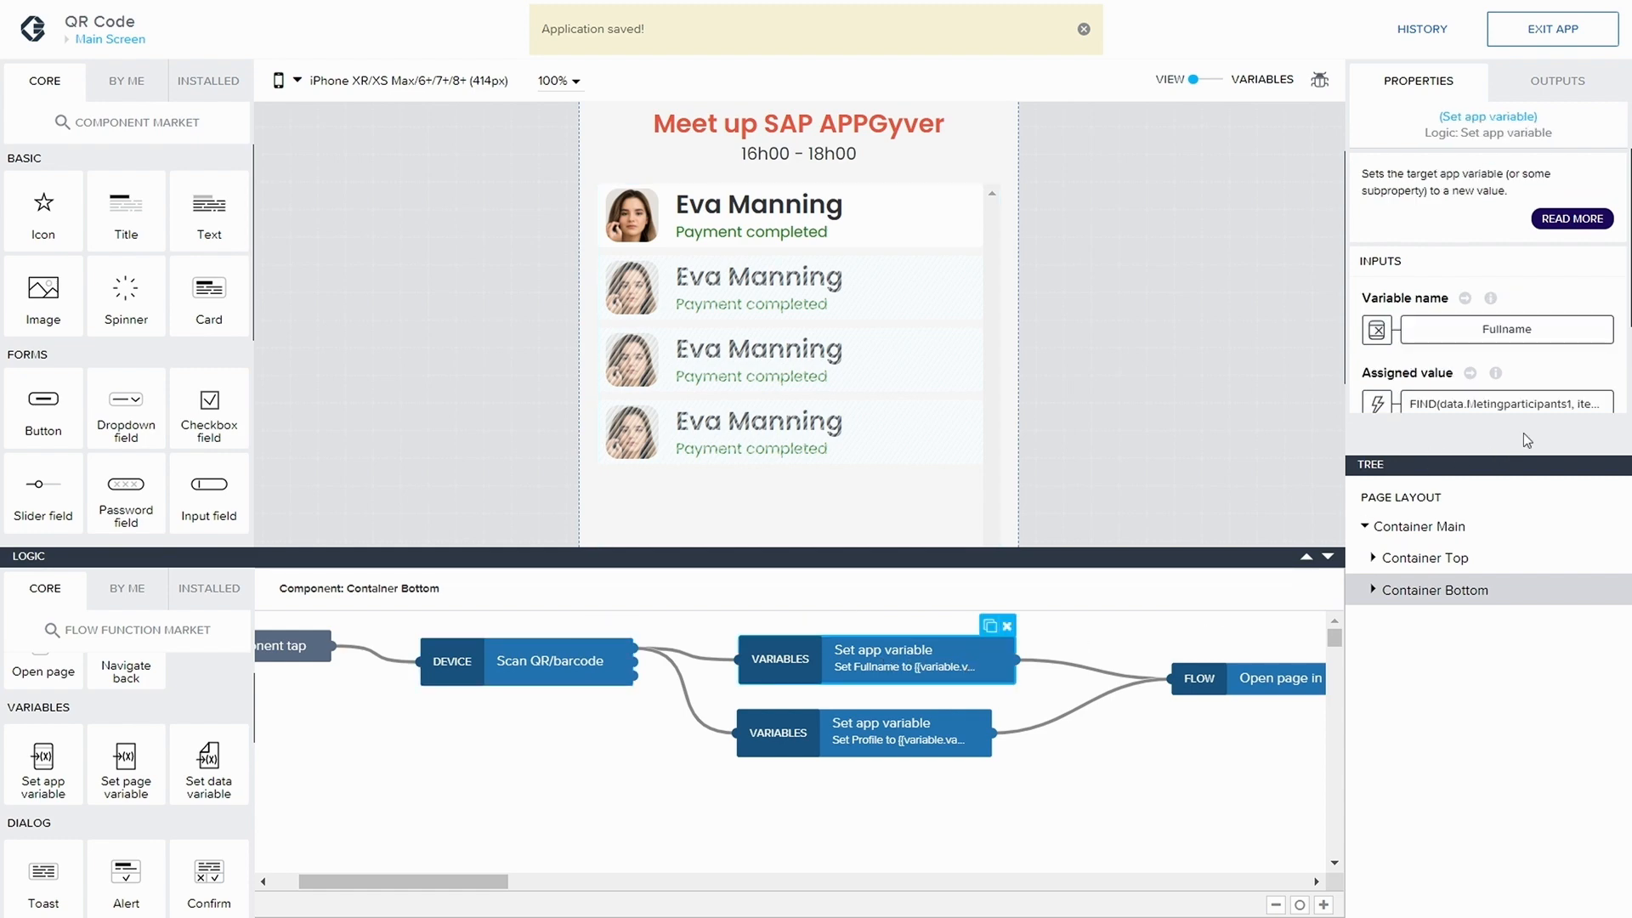
{"action": "left_click", "coordinate": [1502, 404]}
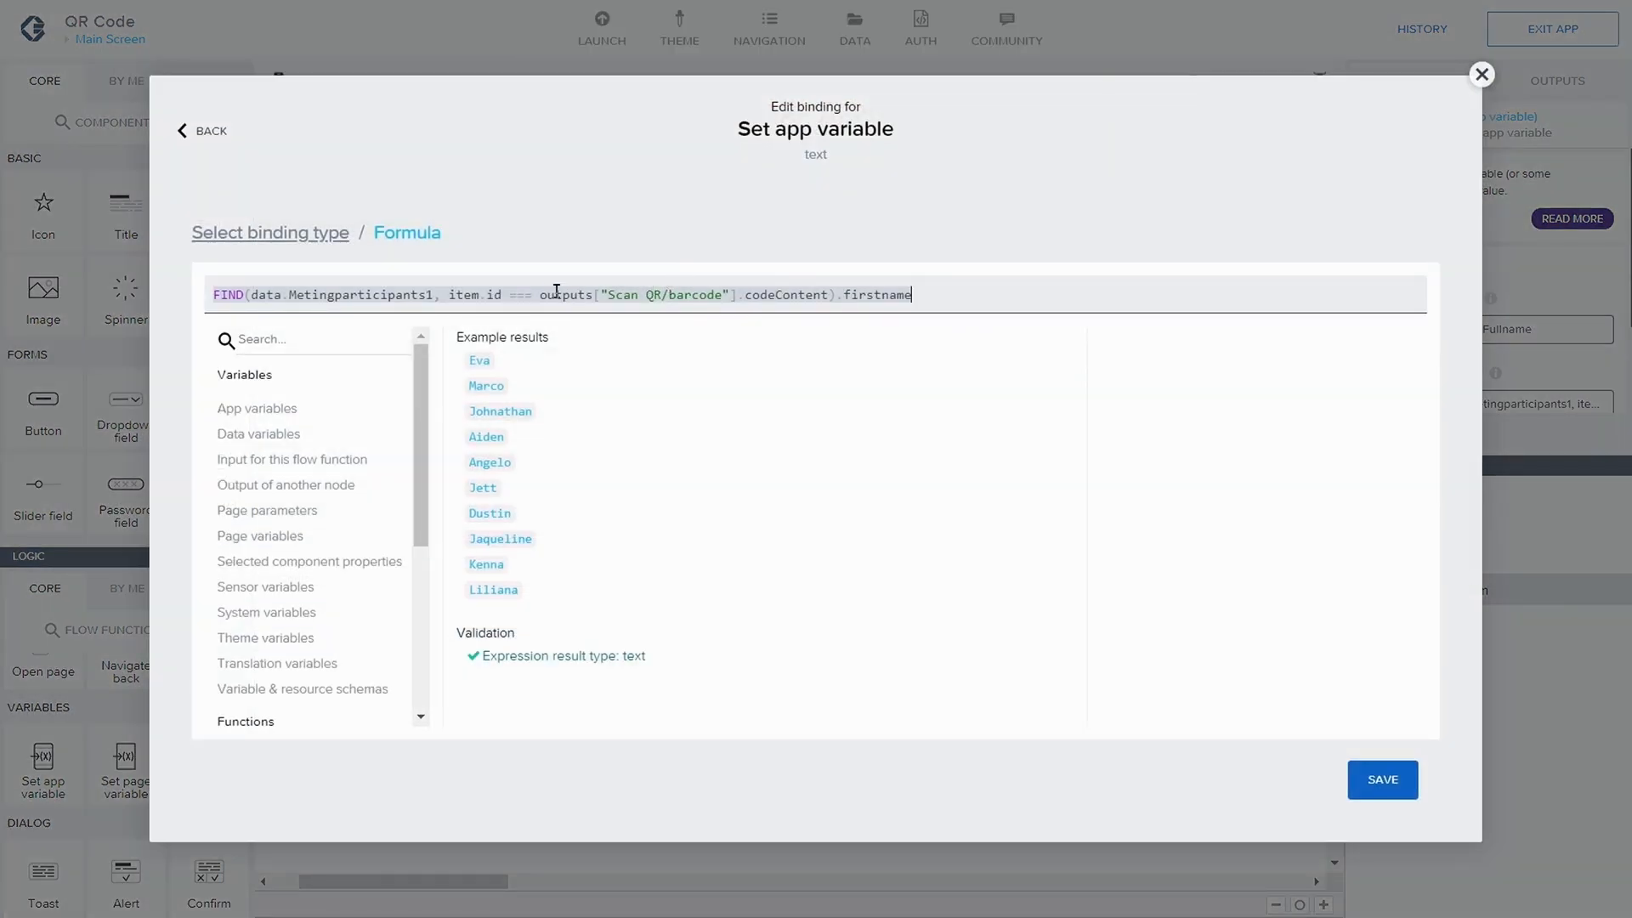
{"action": "double_click", "coordinate": [764, 293]}
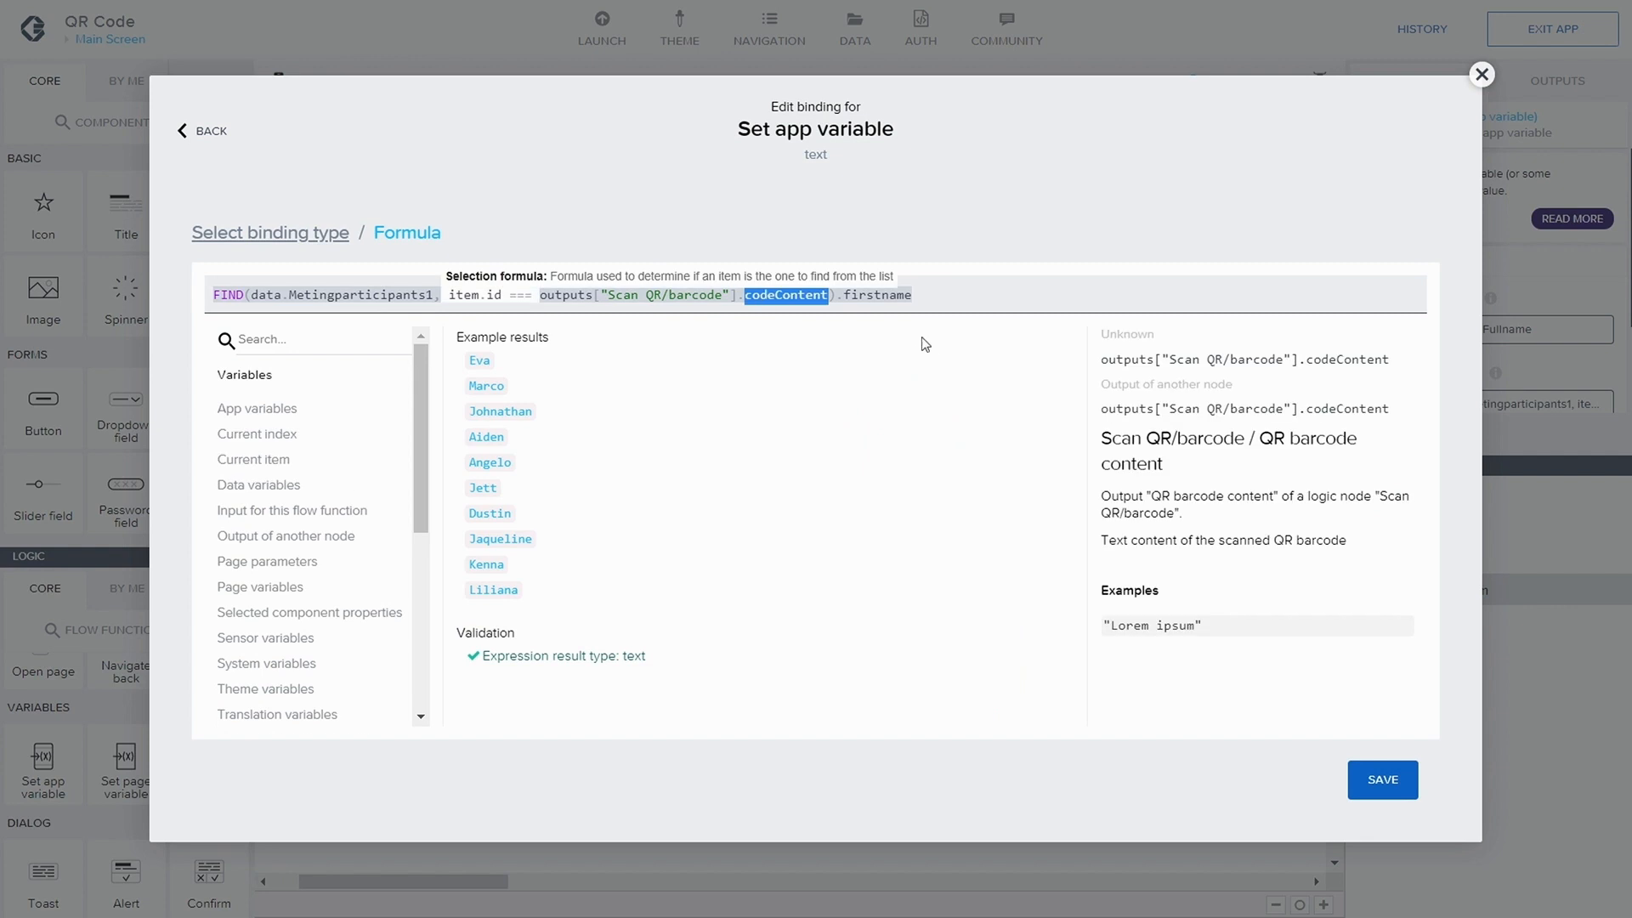
{"action": "left_click", "coordinate": [1482, 74]}
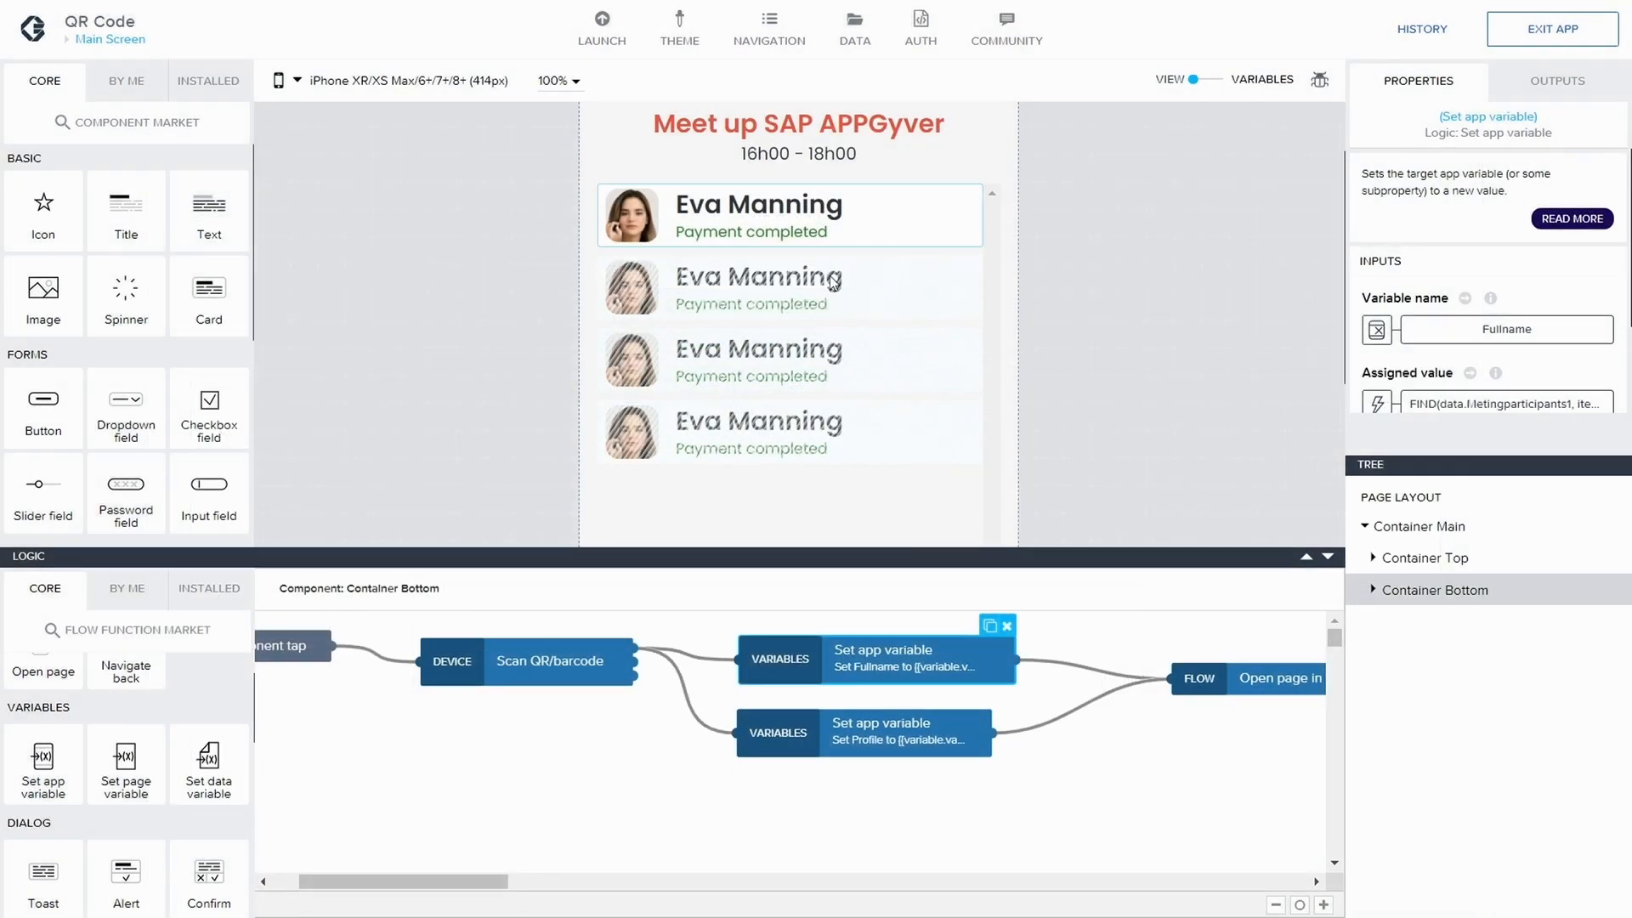
- Switch to the QR Code Generator site and generate a QR code containing a participant's ID
{"action": "mouse_move", "coordinate": [510, 7]}
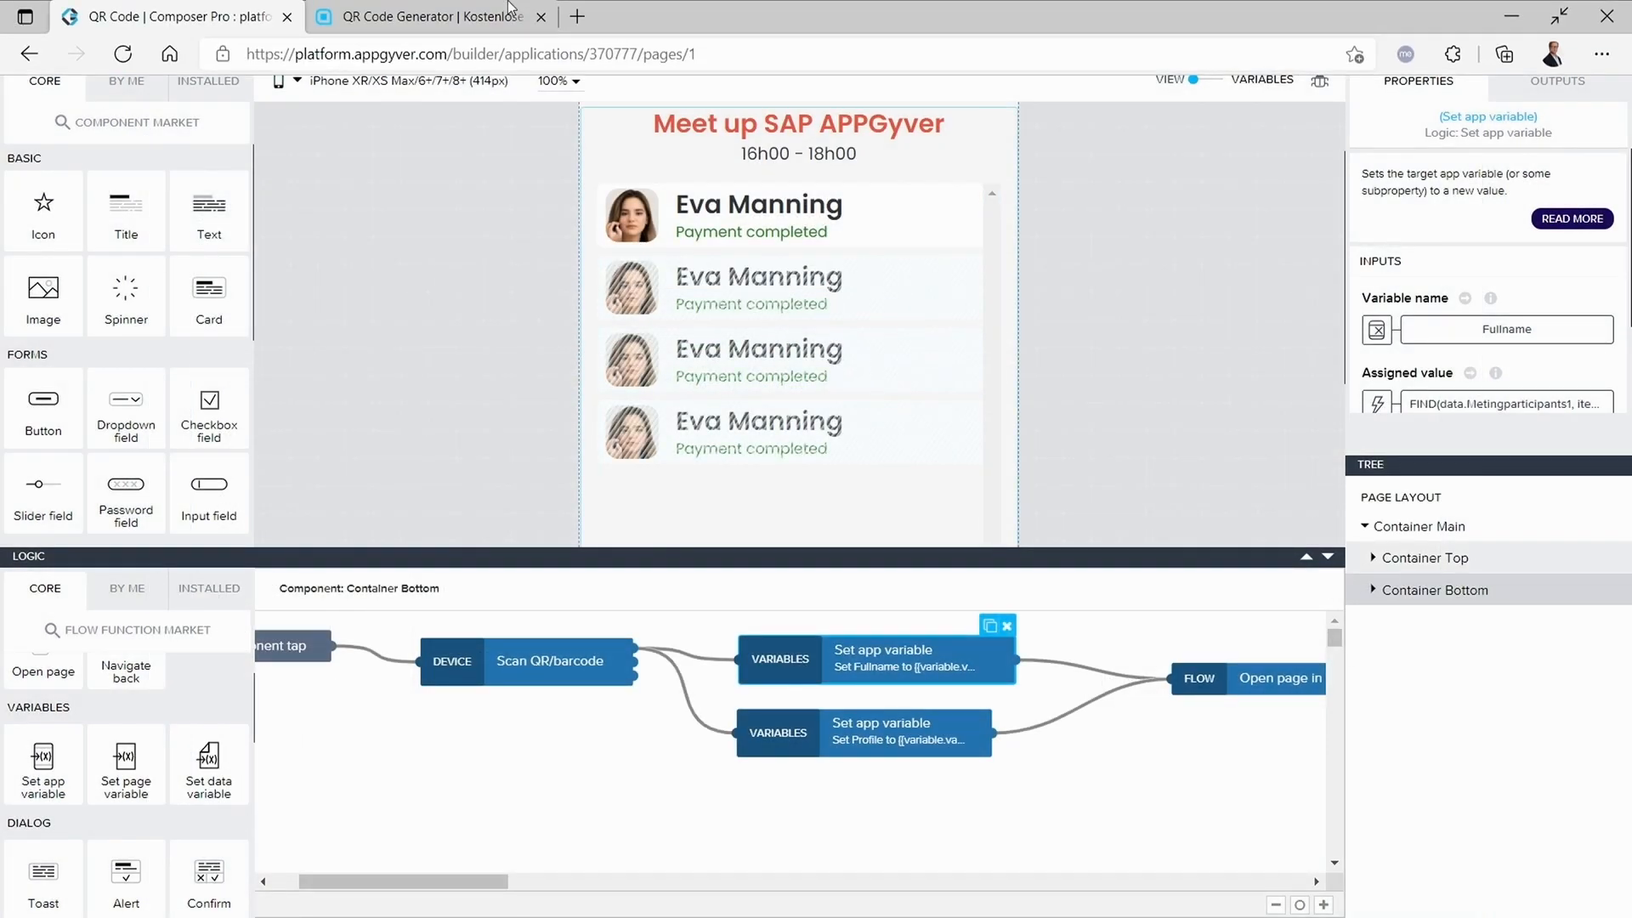
{"action": "left_click", "coordinate": [422, 18]}
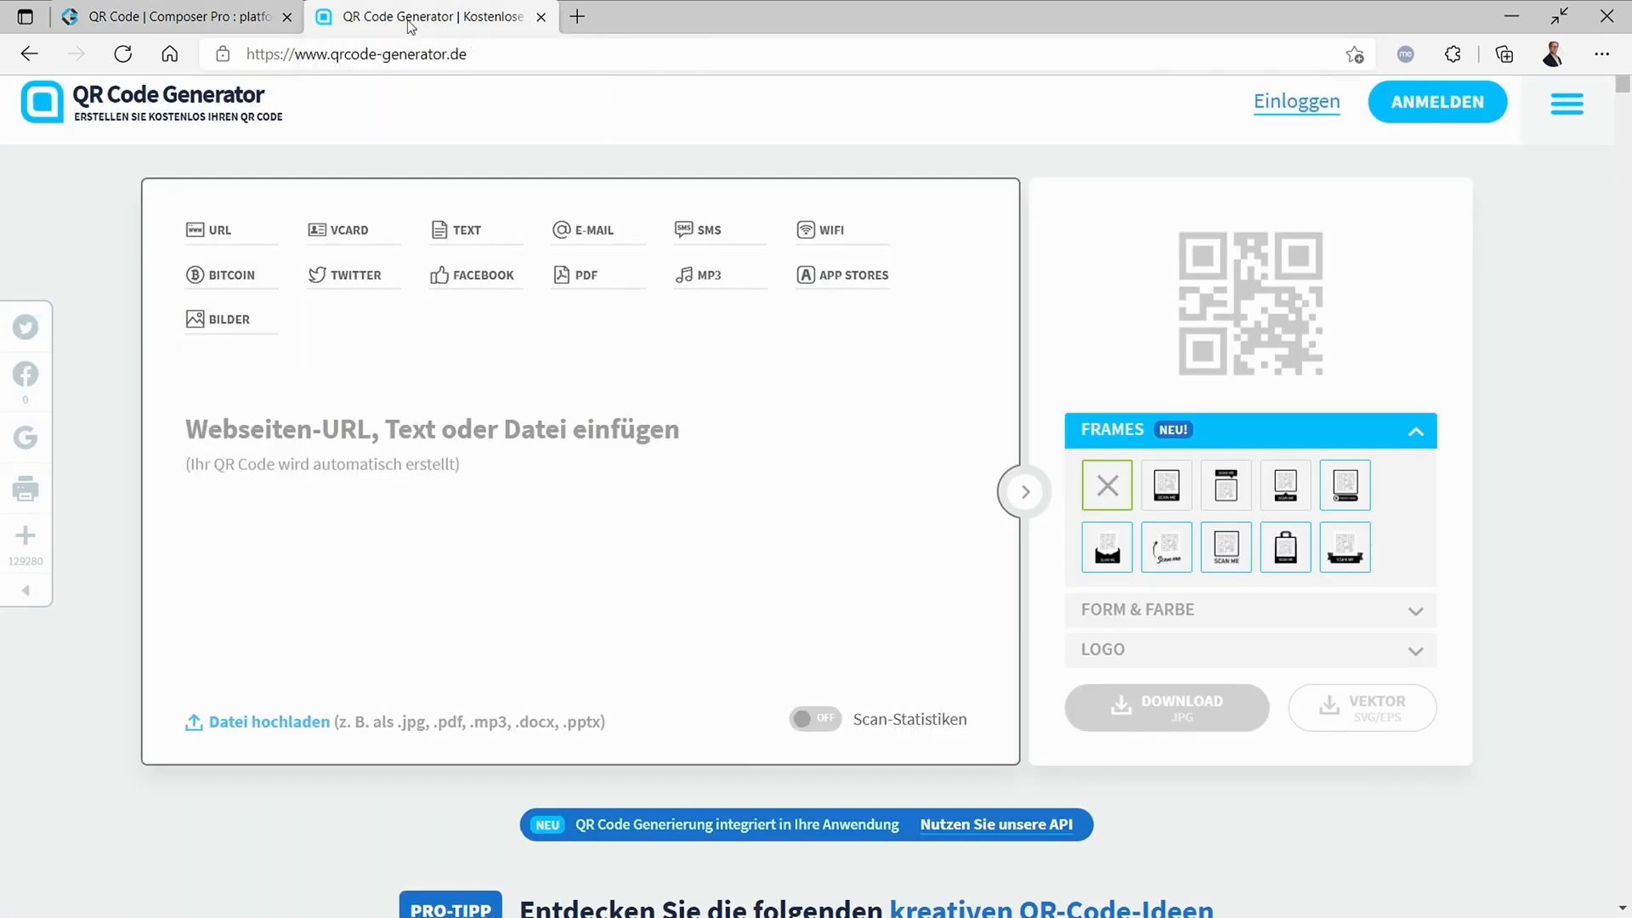
{"action": "left_click", "coordinate": [503, 53]}
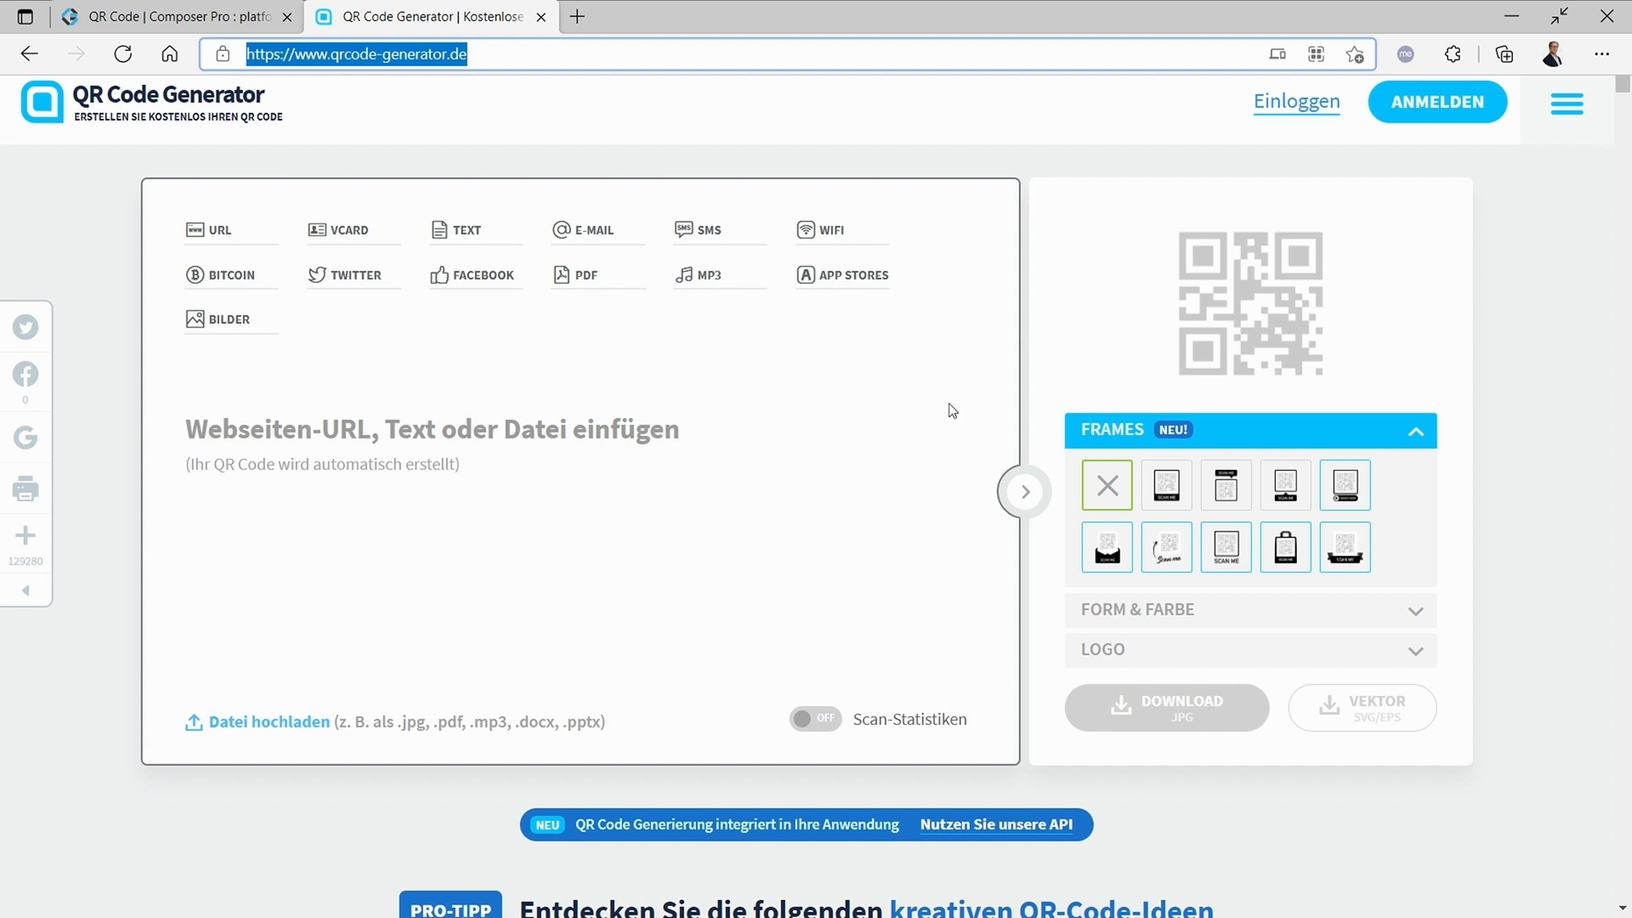
{"action": "left_click", "coordinate": [293, 433]}
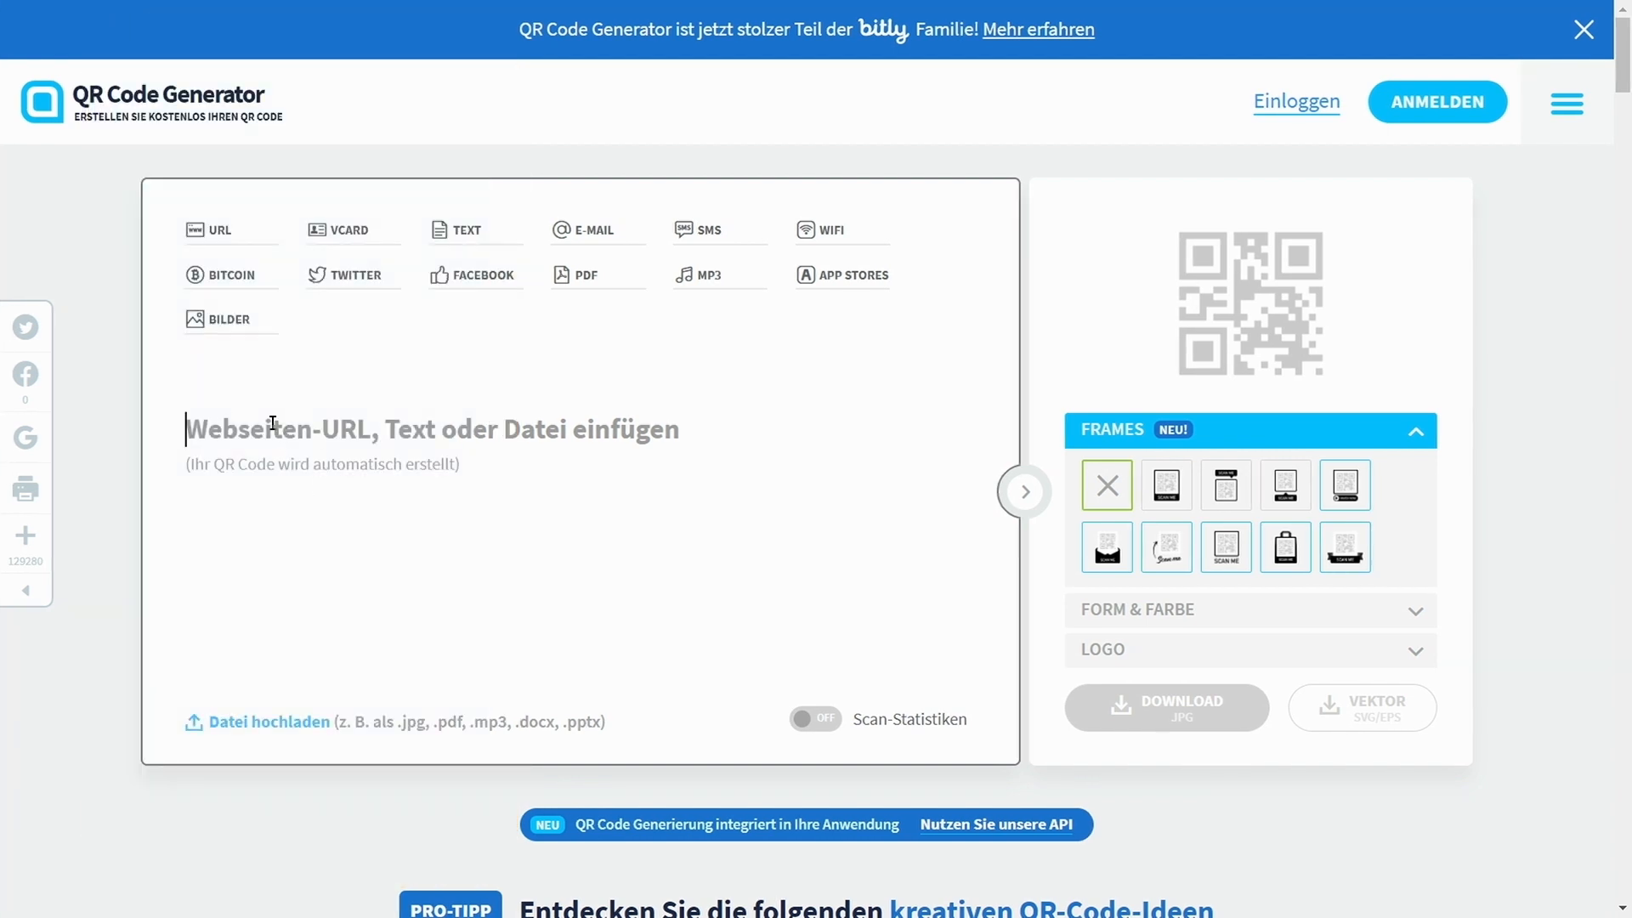
{"action": "type", "text": "7"}
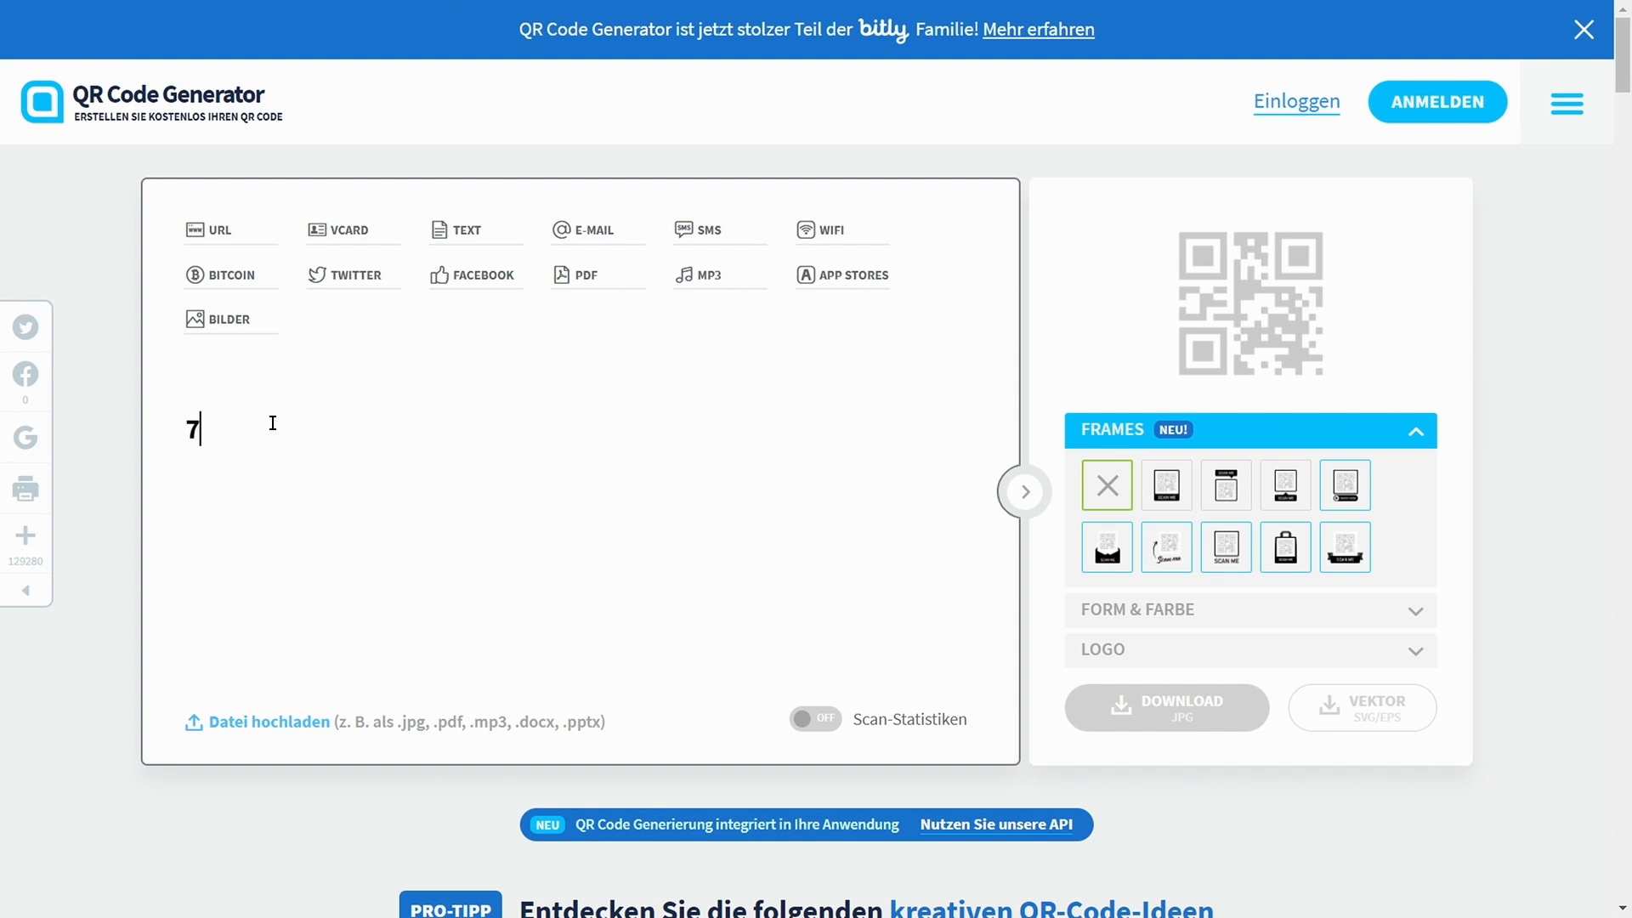
{"action": "type", "text": "3"}
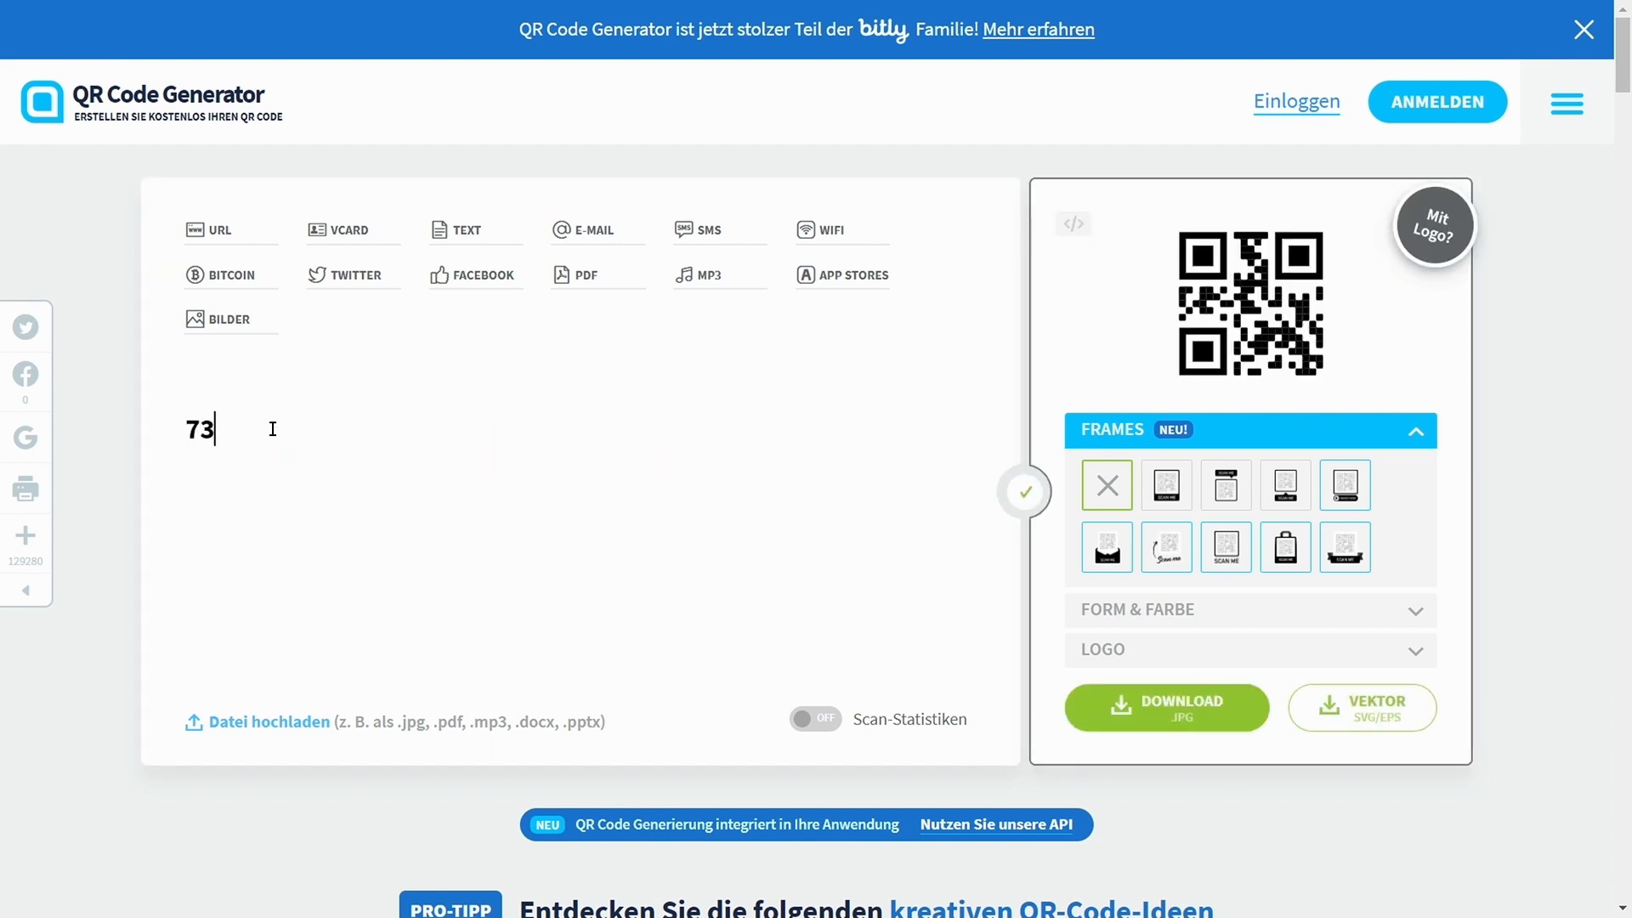
{"action": "type", "text": "c1"}
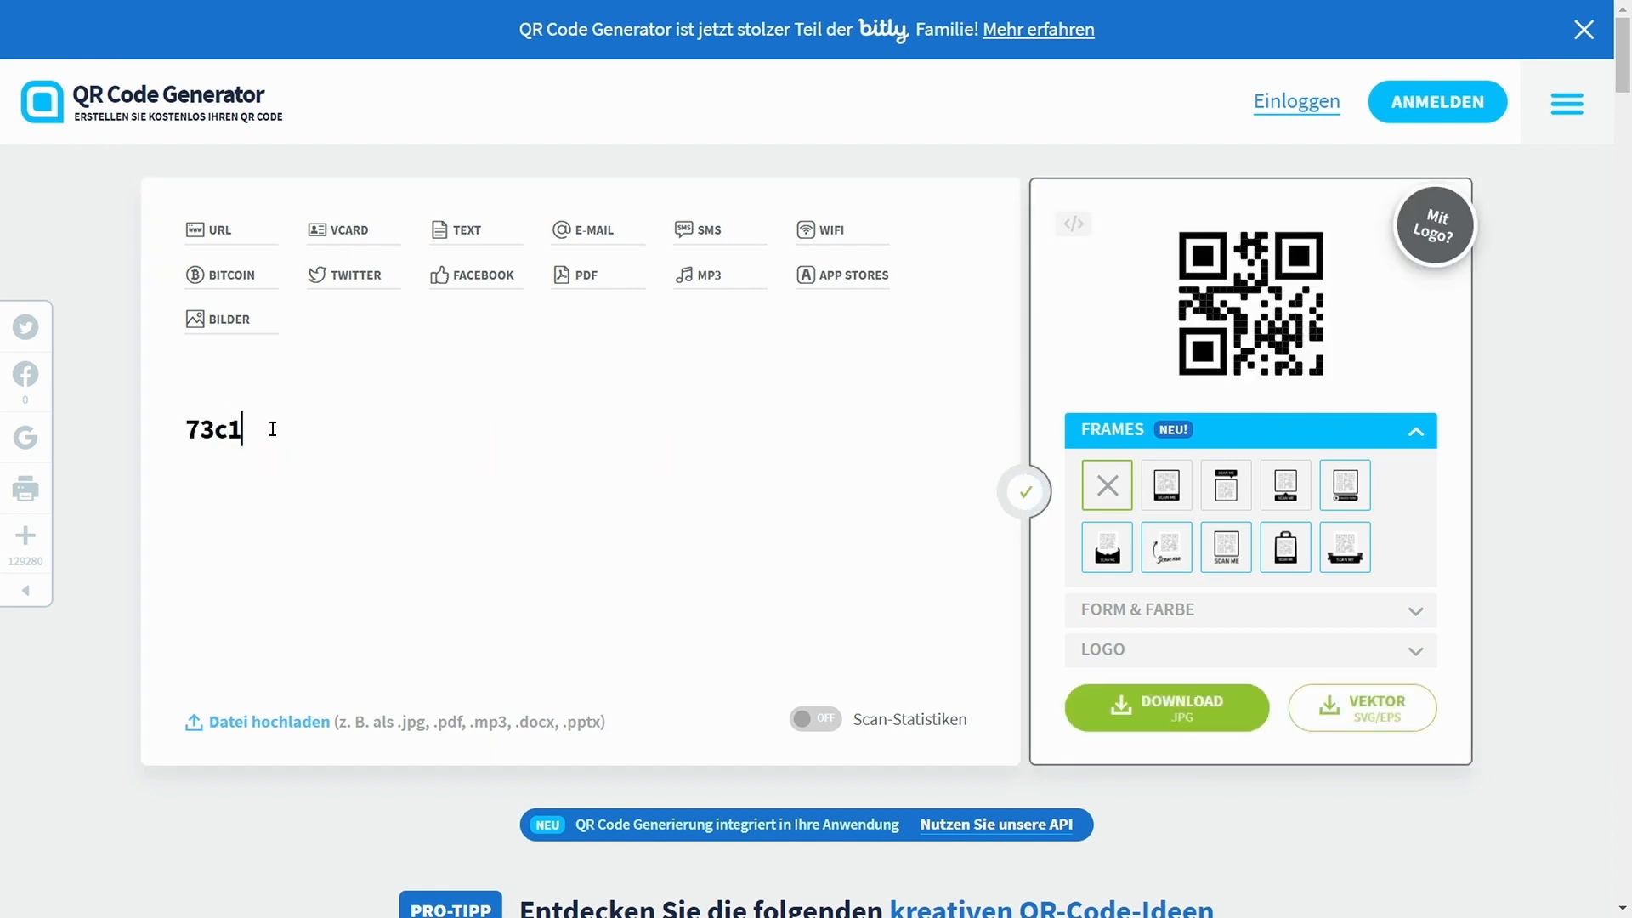
{"action": "type", "text": "7"}
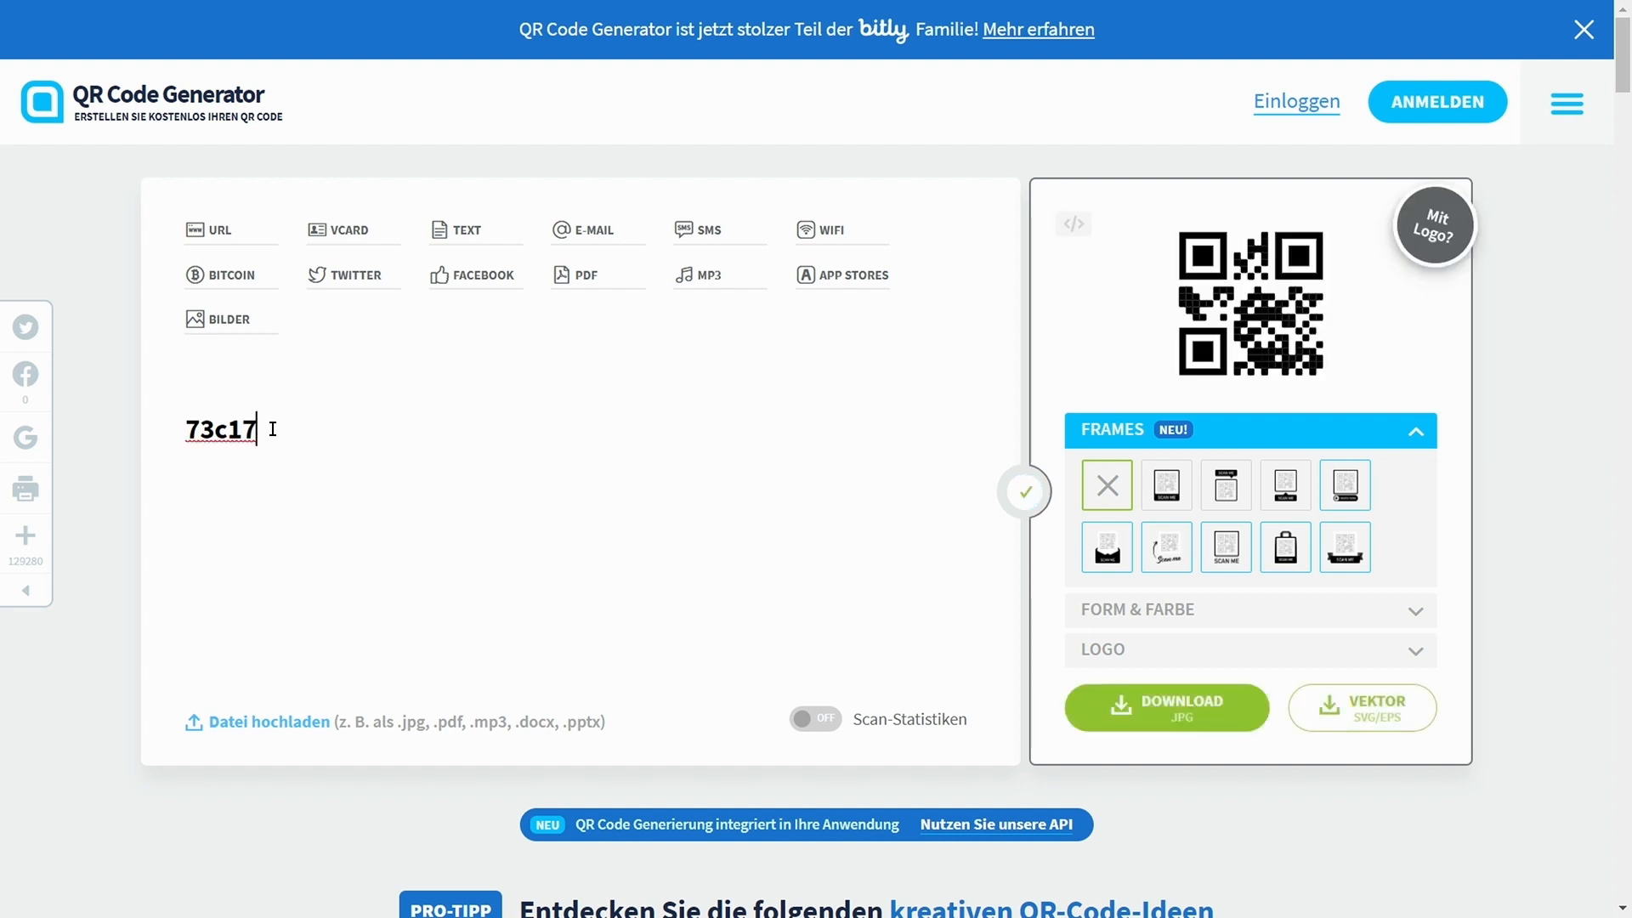
{"action": "type", "text": "5"}
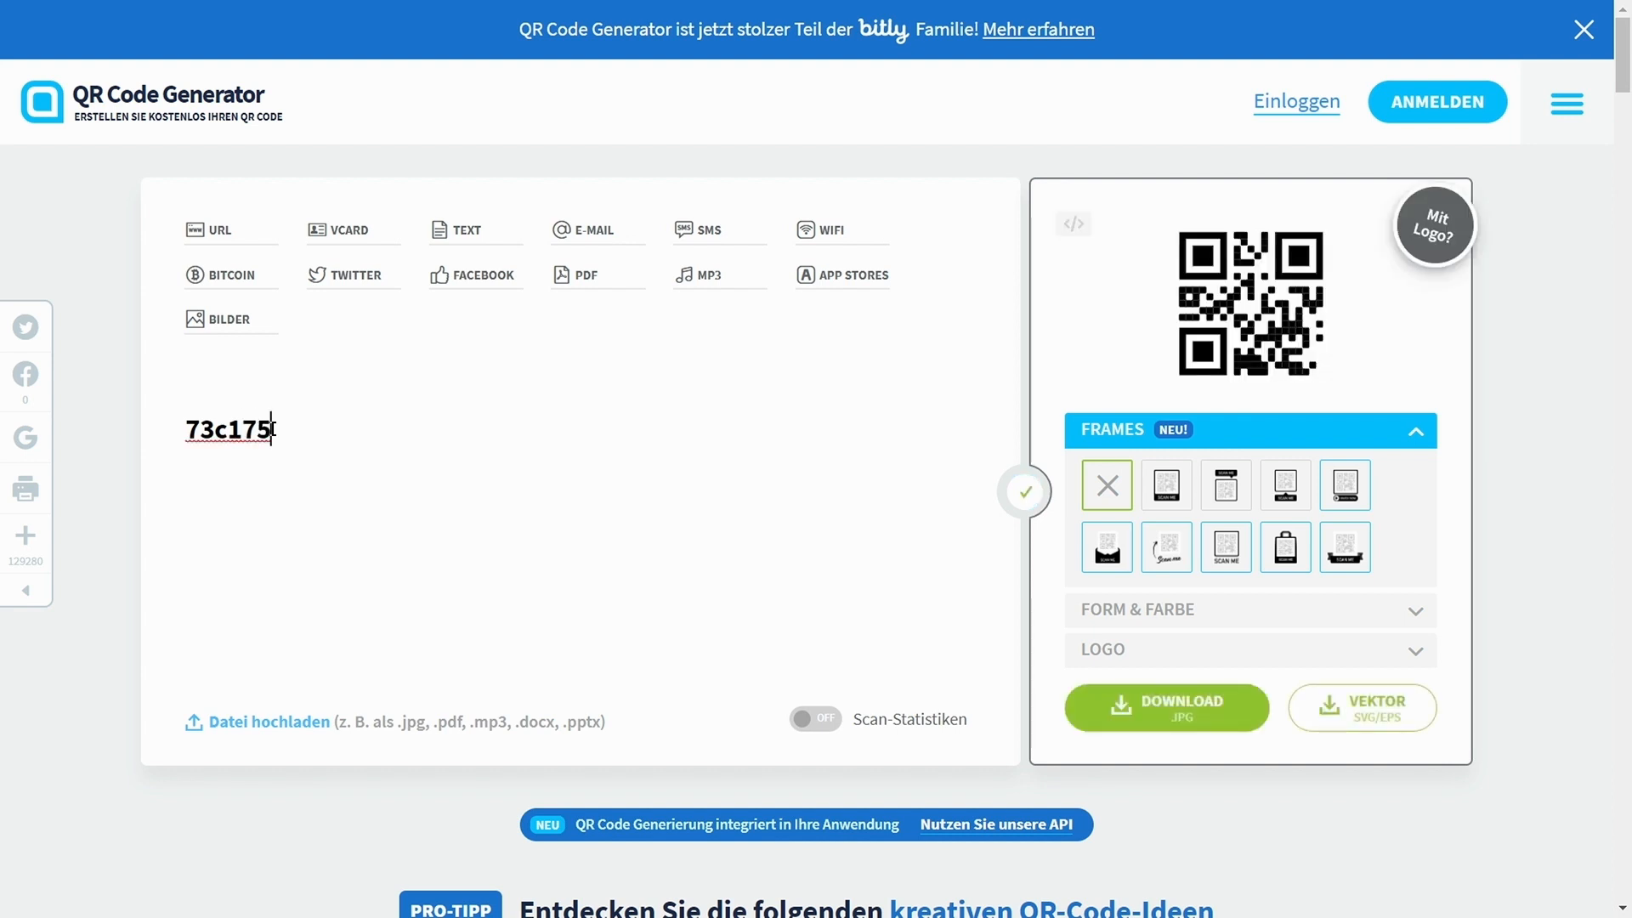
{"action": "type", "text": "f4"}
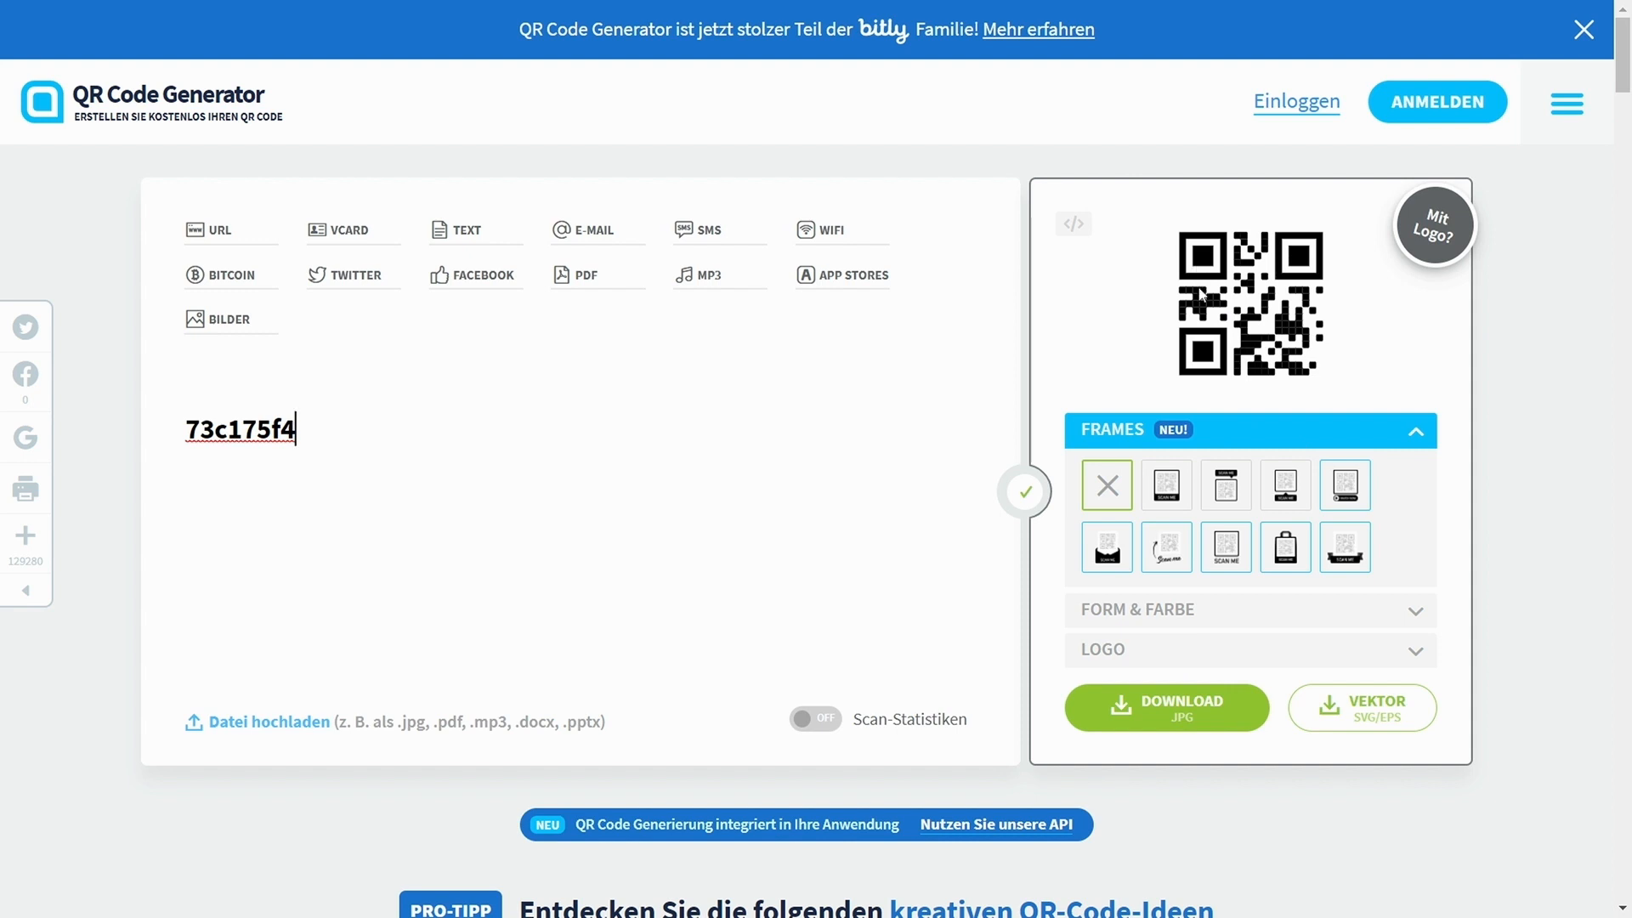
- Review the participant ID entered as the QR code content and switch back to the Composer Pro browser tab
{"action": "double_click", "coordinate": [279, 428]}
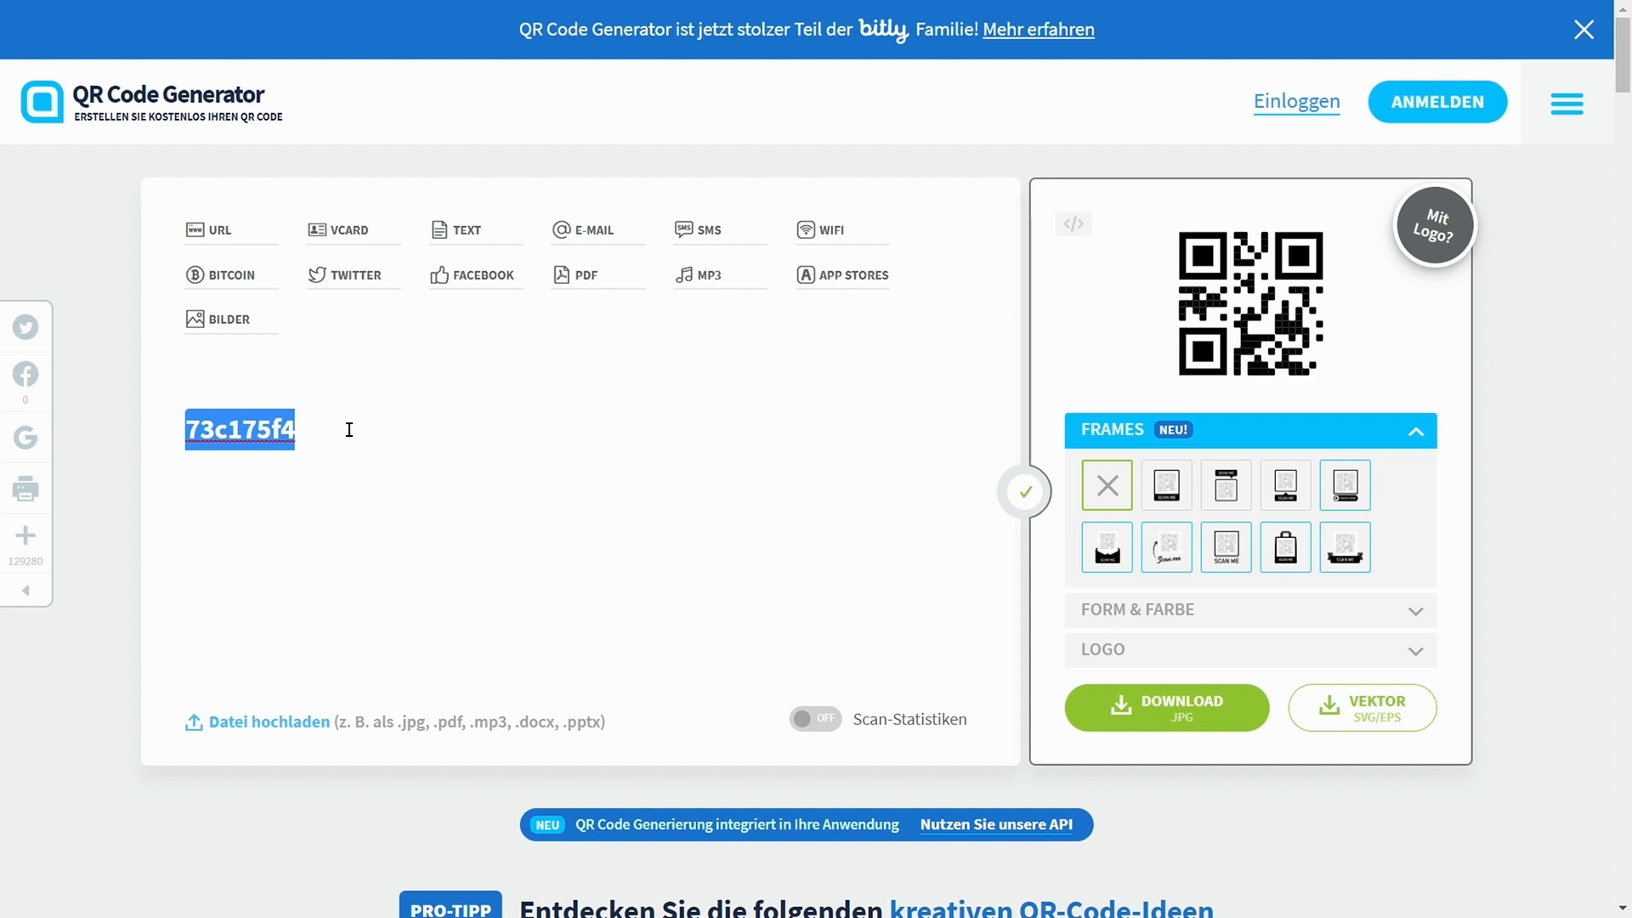
{"action": "left_click_drag", "start_coordinate": [326, 424], "coordinate": [264, 422]}
{"action": "double_click", "coordinate": [237, 421]}
{"action": "mouse_move", "coordinate": [966, 2]}
{"action": "left_click", "coordinate": [150, 19]}
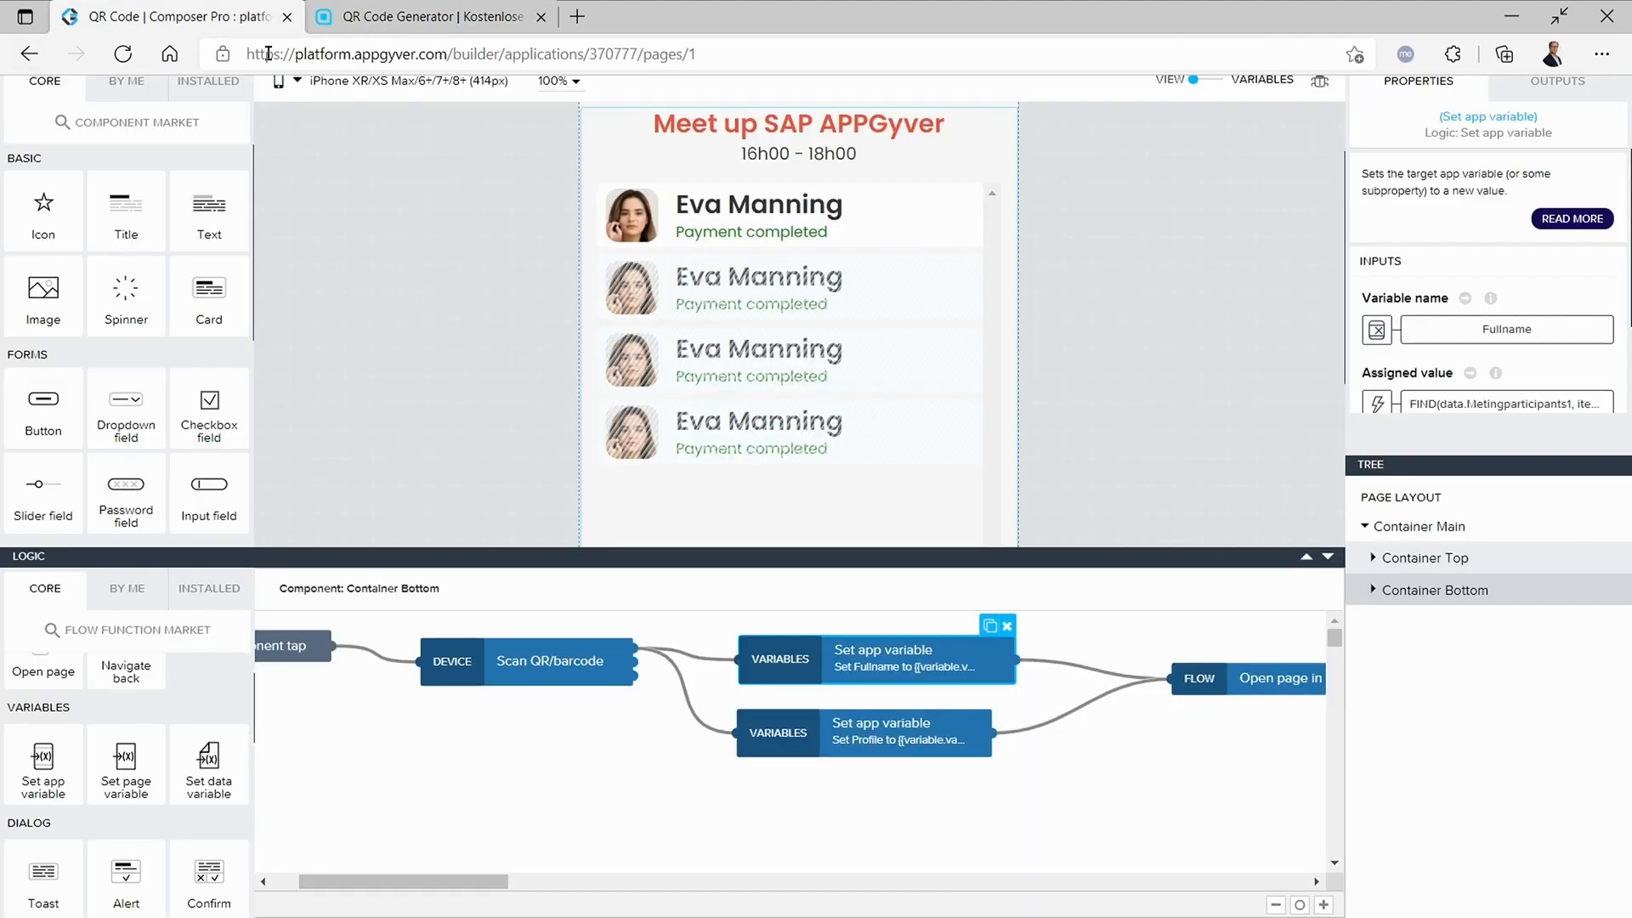
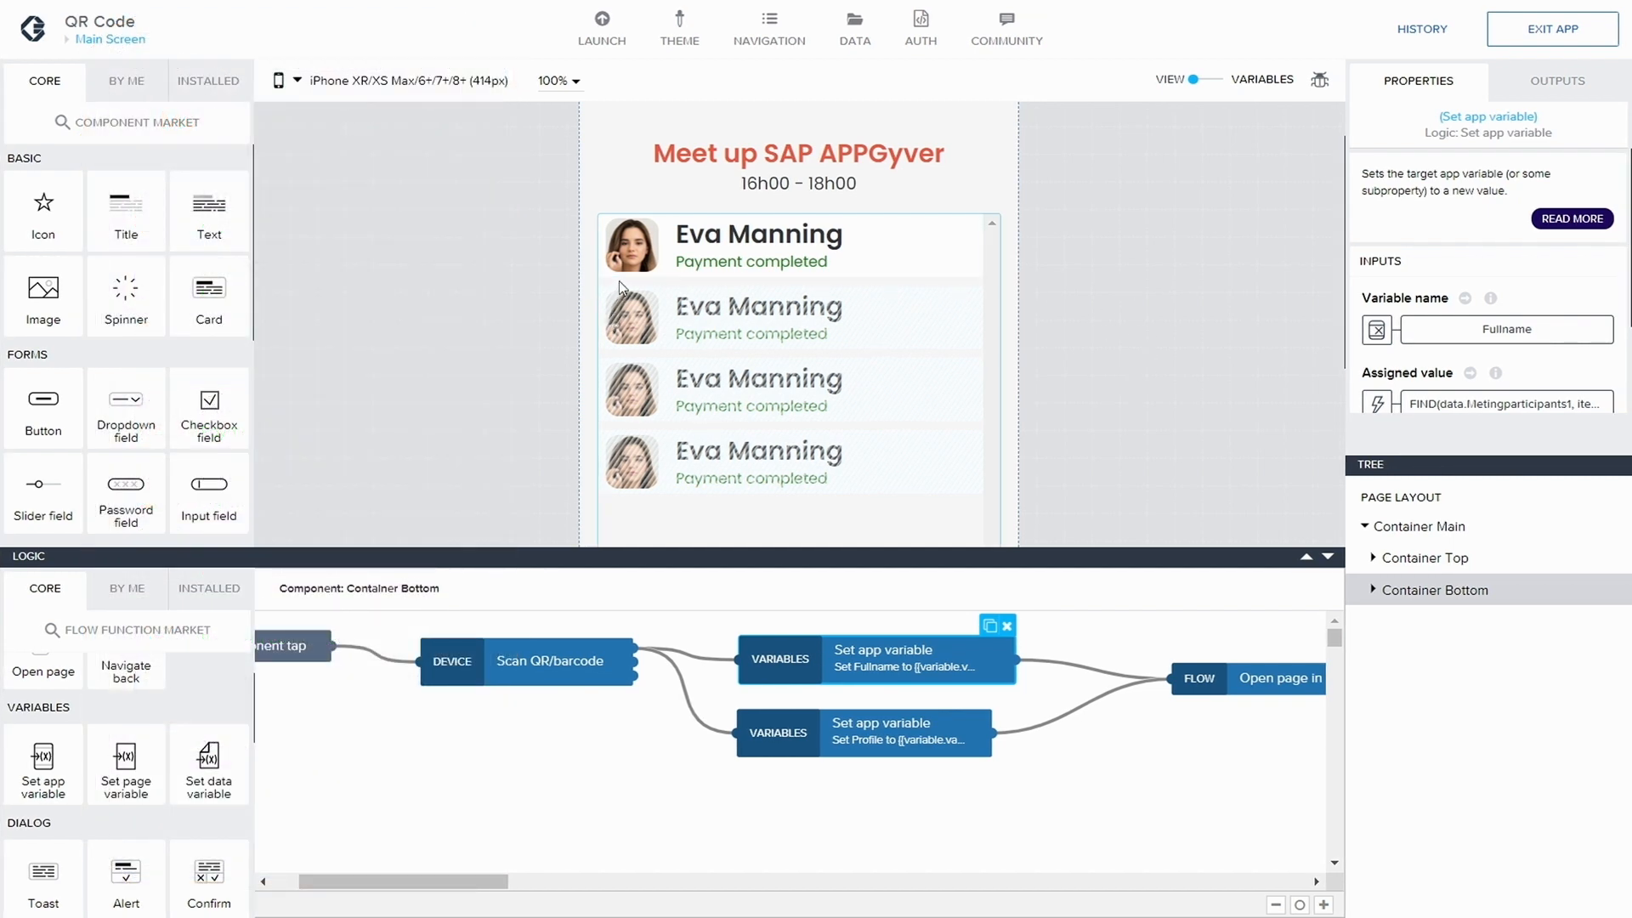
- Collapse the logic canvas and add an Icon component above Image 1 inside Container Profile Picture in the scroll view's list item
{"action": "left_click", "coordinate": [1326, 560]}
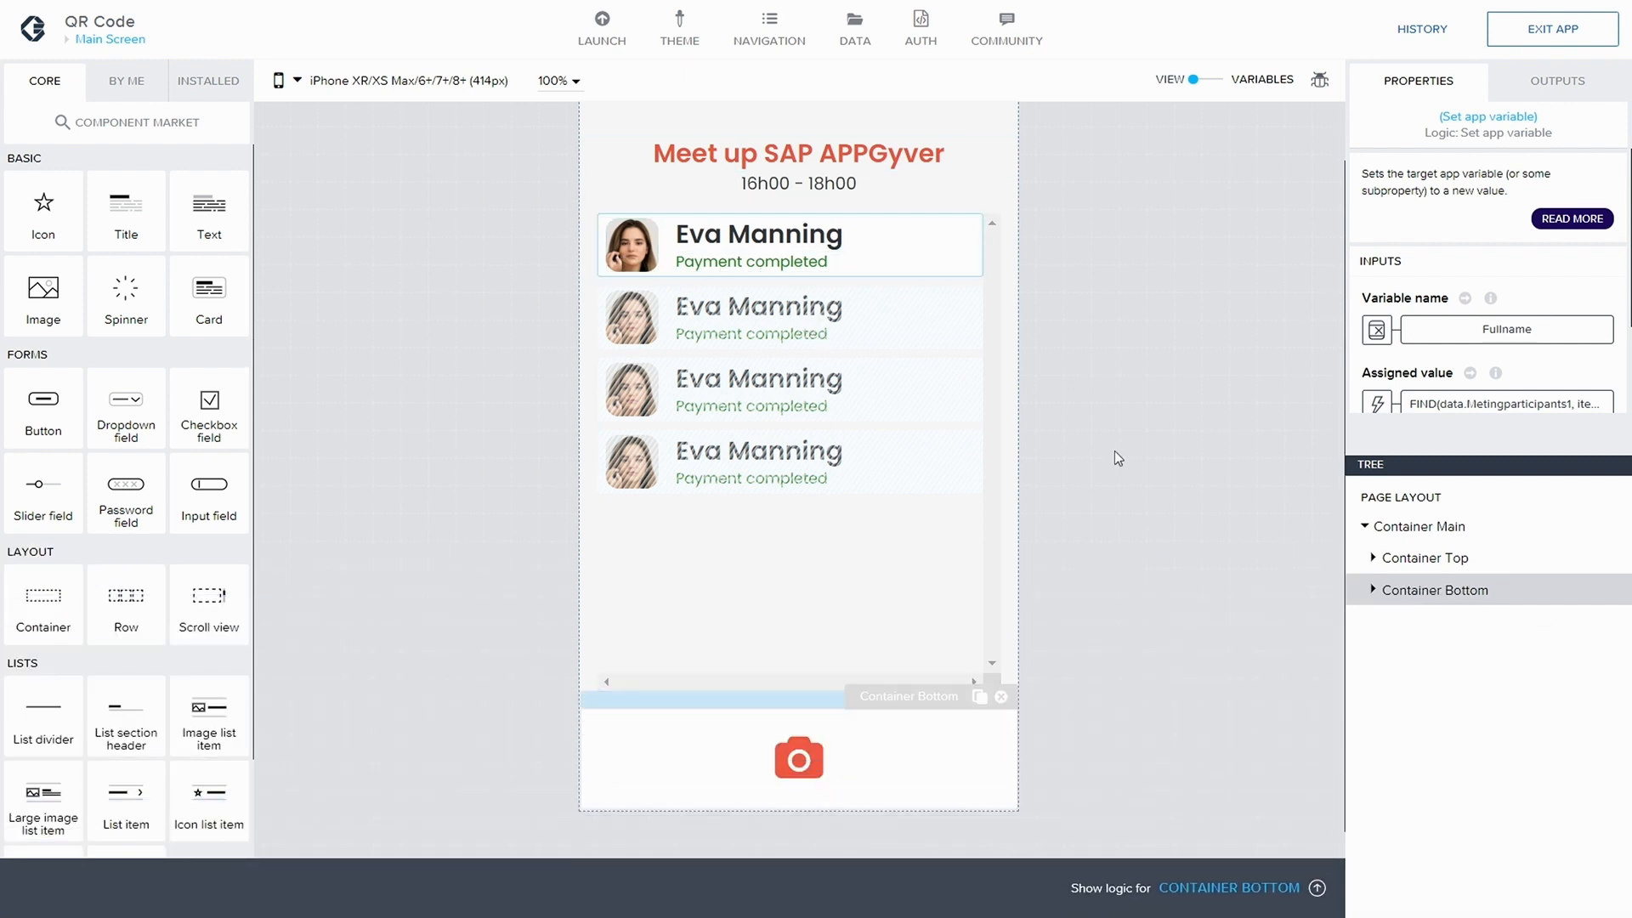
{"action": "left_click", "coordinate": [1371, 591]}
{"action": "left_click", "coordinate": [1372, 557]}
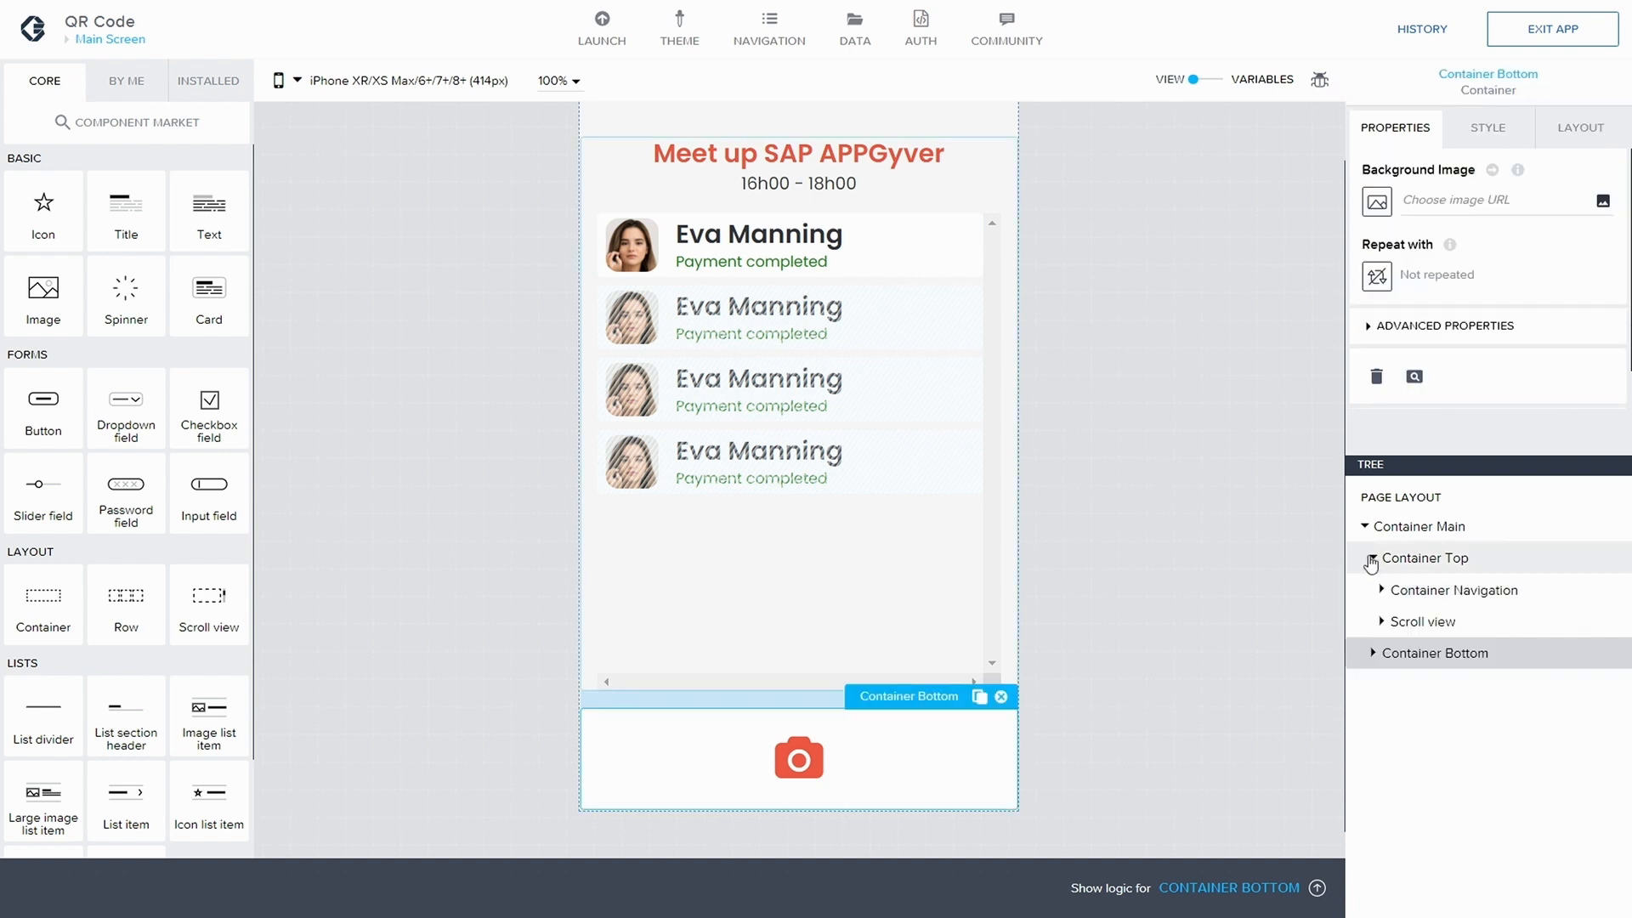
{"action": "left_click", "coordinate": [1382, 623]}
{"action": "left_click", "coordinate": [1391, 653]}
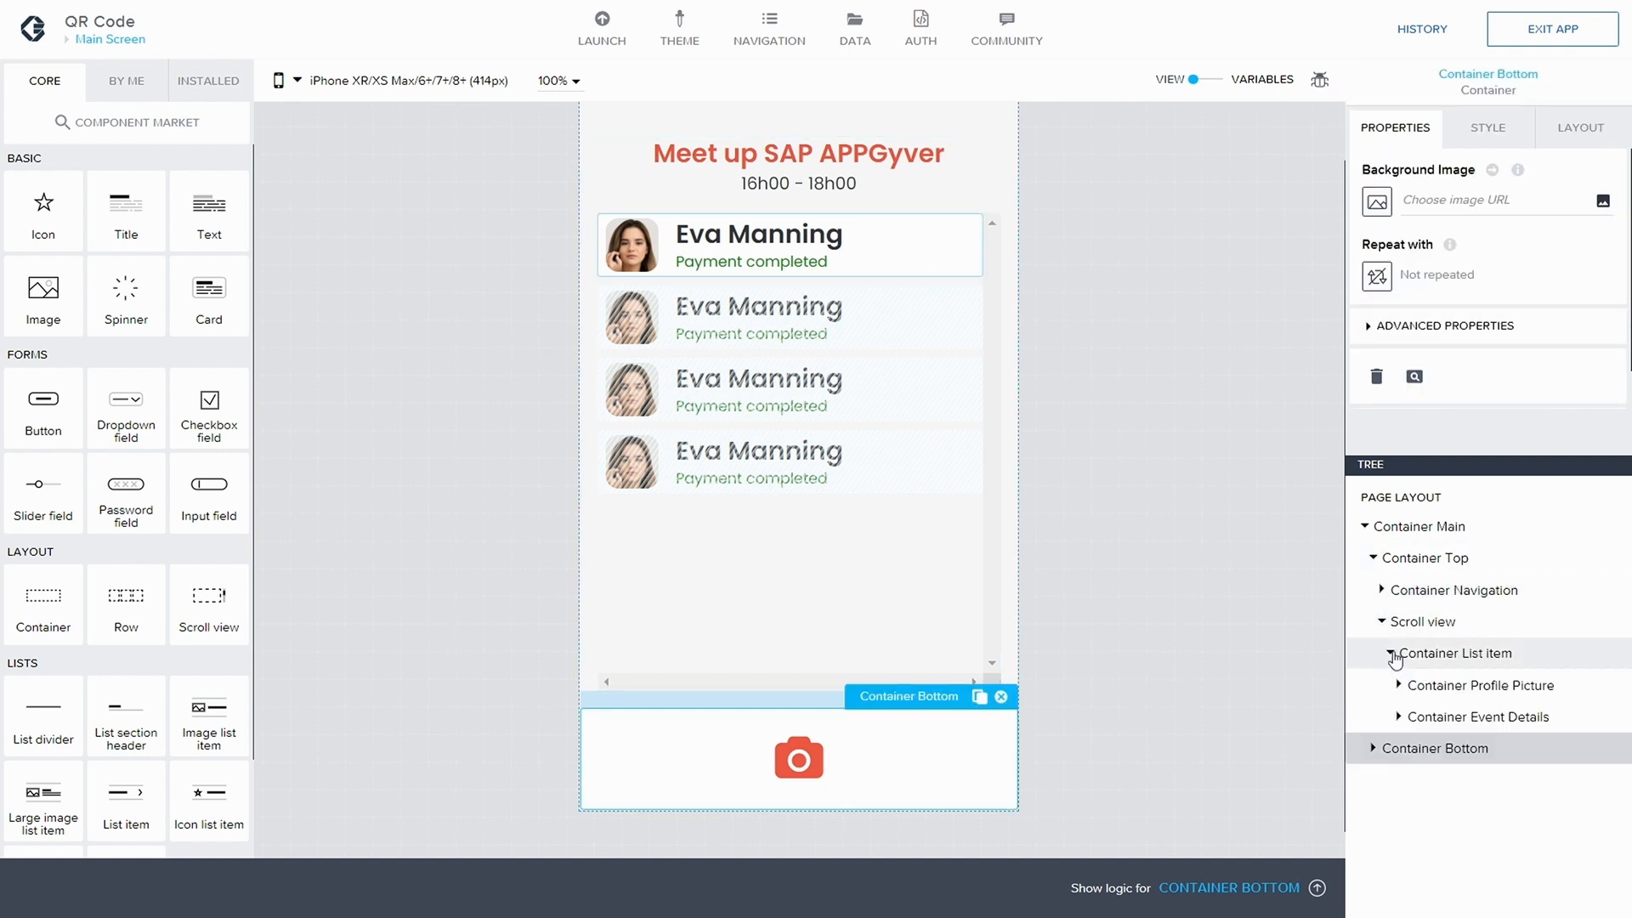
{"action": "left_click", "coordinate": [1402, 673]}
{"action": "left_click", "coordinate": [1398, 684]}
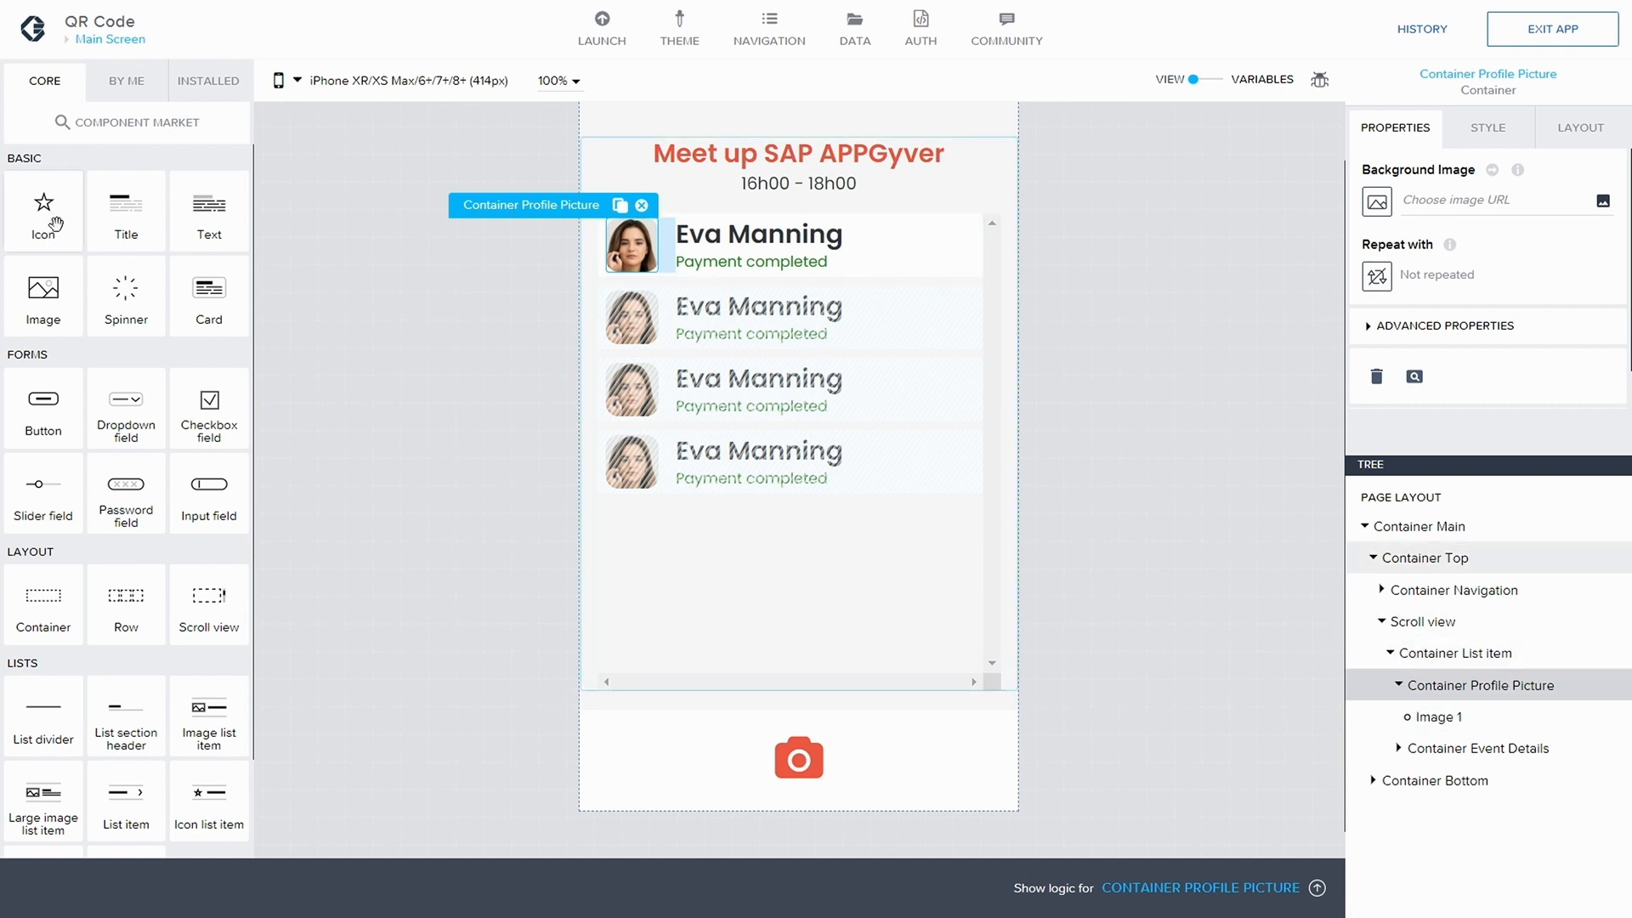
{"action": "left_click_drag", "start_coordinate": [48, 217], "coordinate": [1483, 715]}
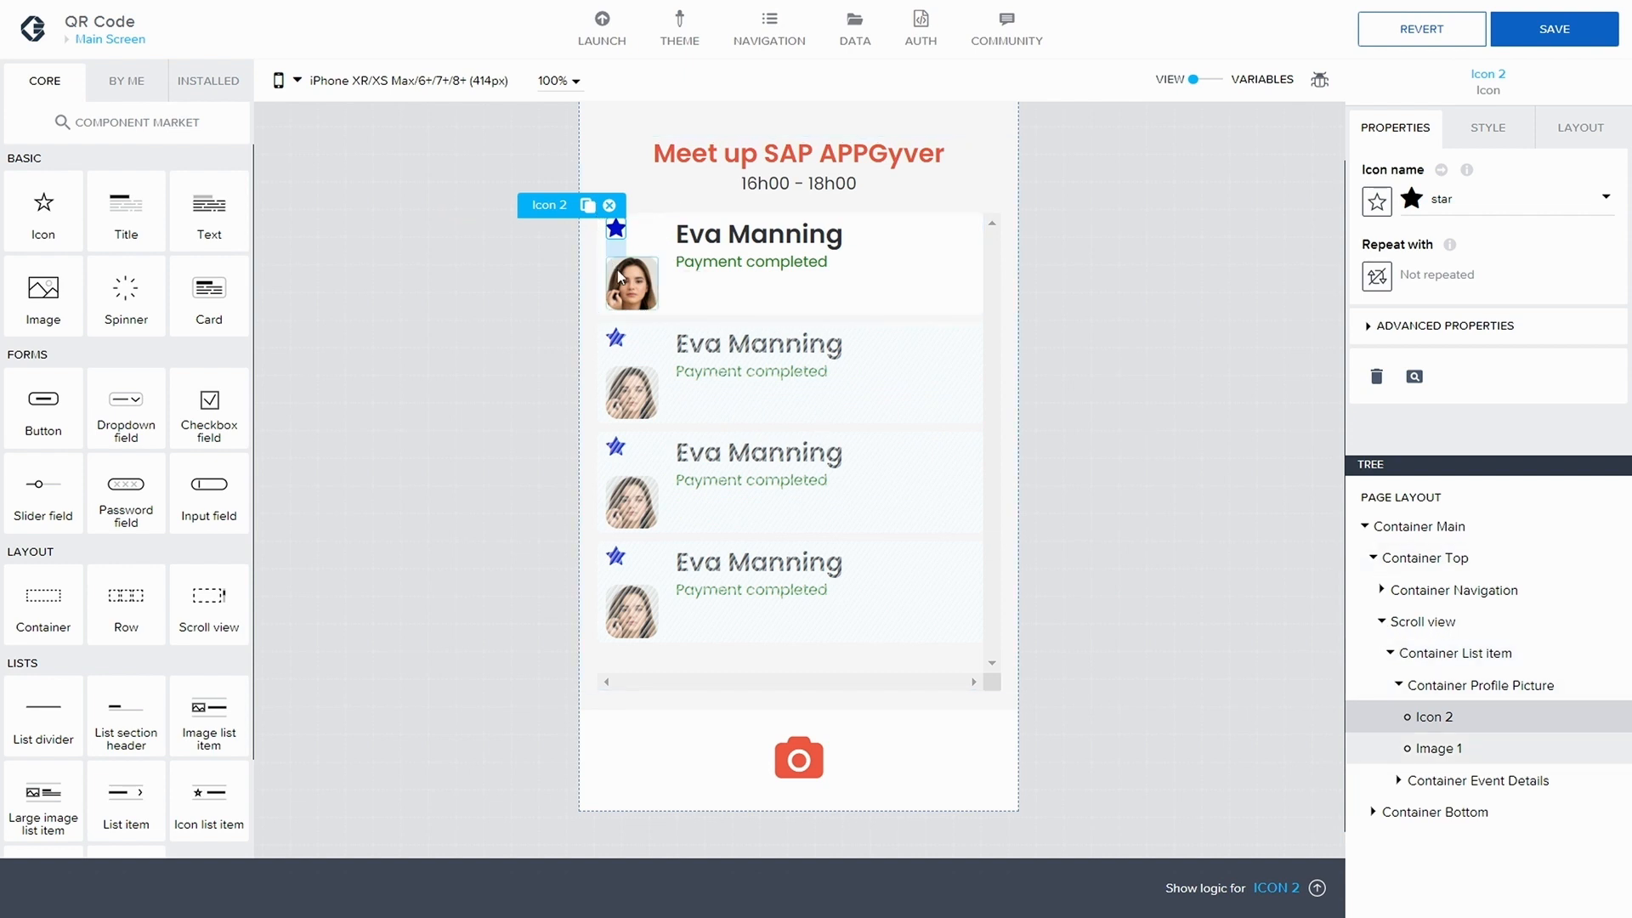
- Clear the bottom gap between Icon 2 and the profile image in the list item
{"action": "left_click", "coordinate": [1570, 124]}
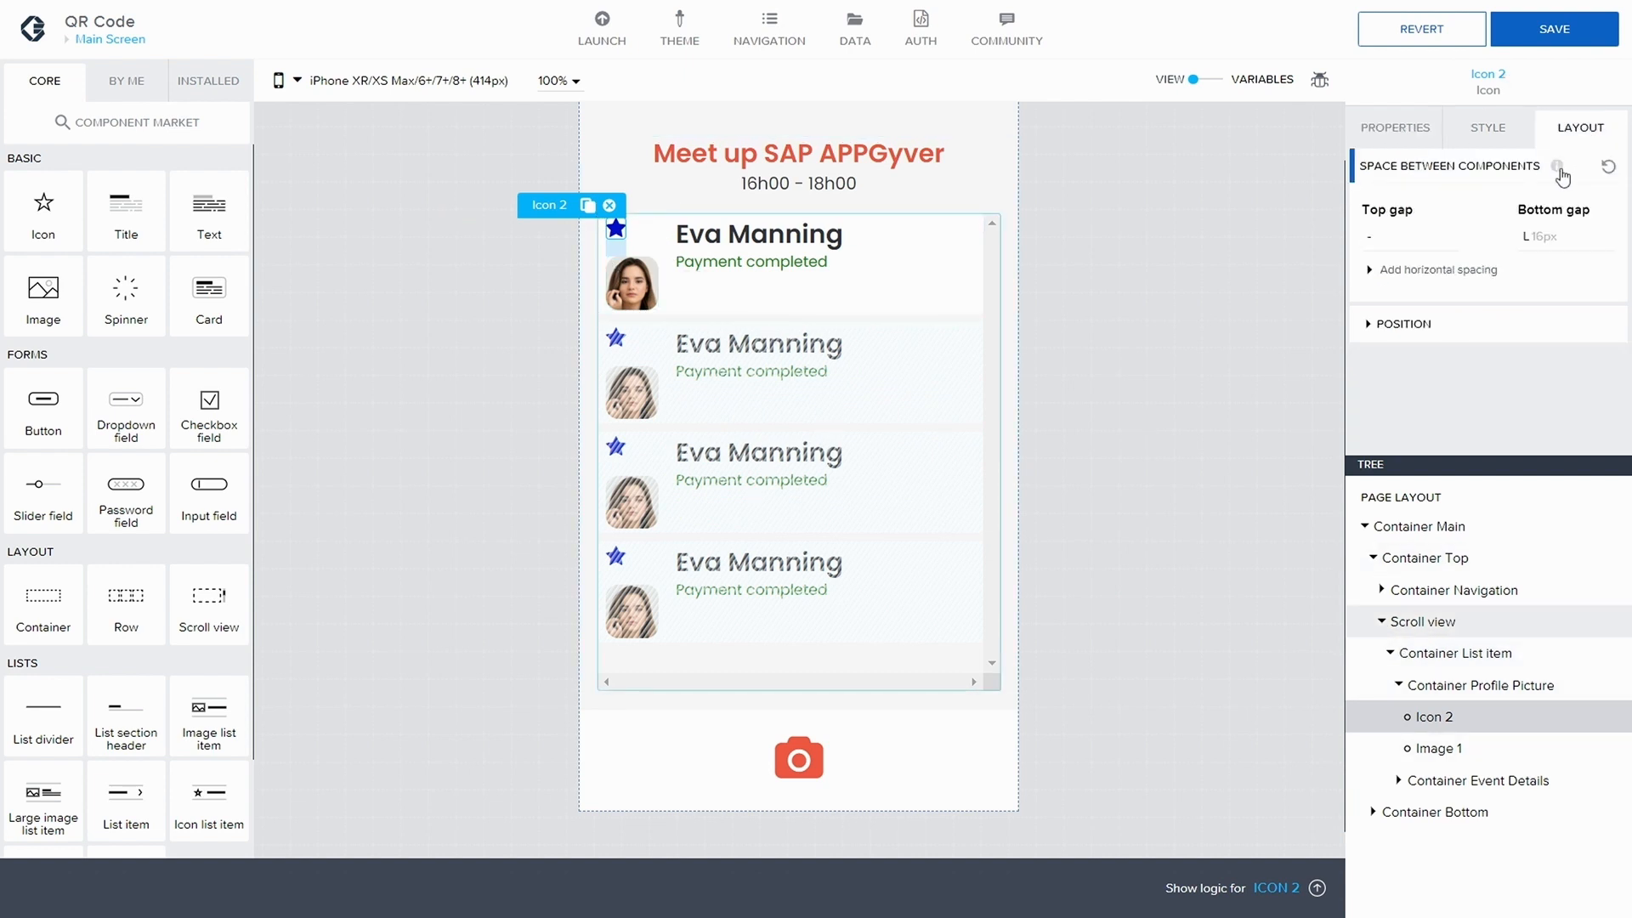
{"action": "left_click", "coordinate": [1548, 240]}
{"action": "left_click", "coordinate": [1546, 533]}
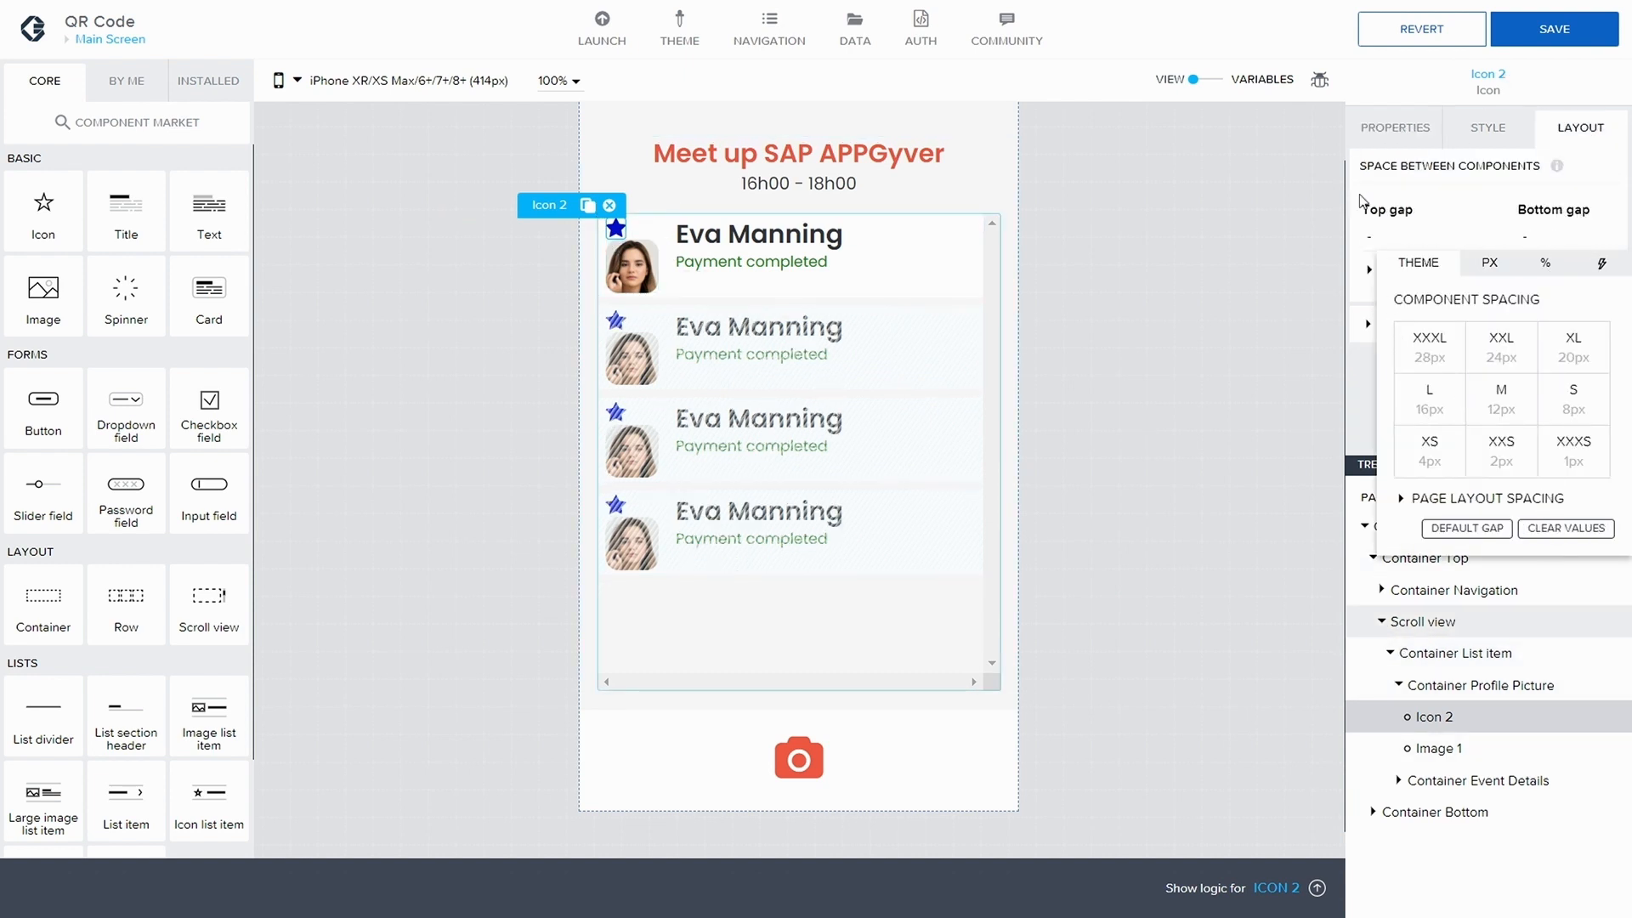
{"action": "left_click", "coordinate": [1557, 184]}
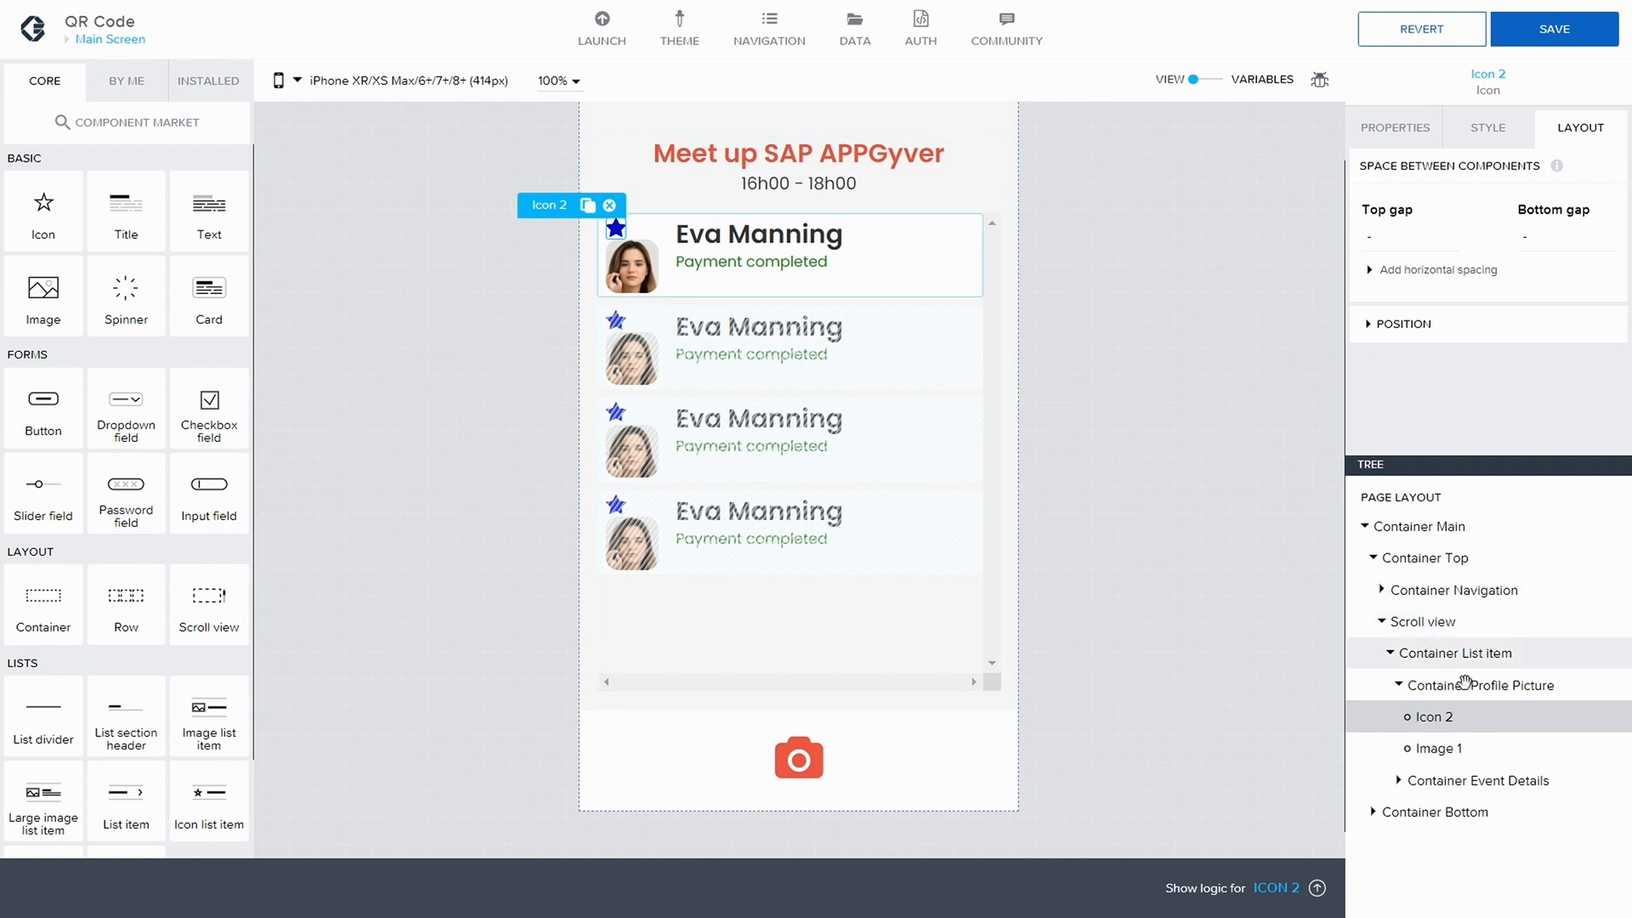
- Set Icon 2's position to Absolute and its Z-index to the number 300
{"action": "left_click", "coordinate": [1365, 327]}
{"action": "scroll", "coordinate": [1377, 280], "scroll_direction": "down", "scroll_amount": 3}
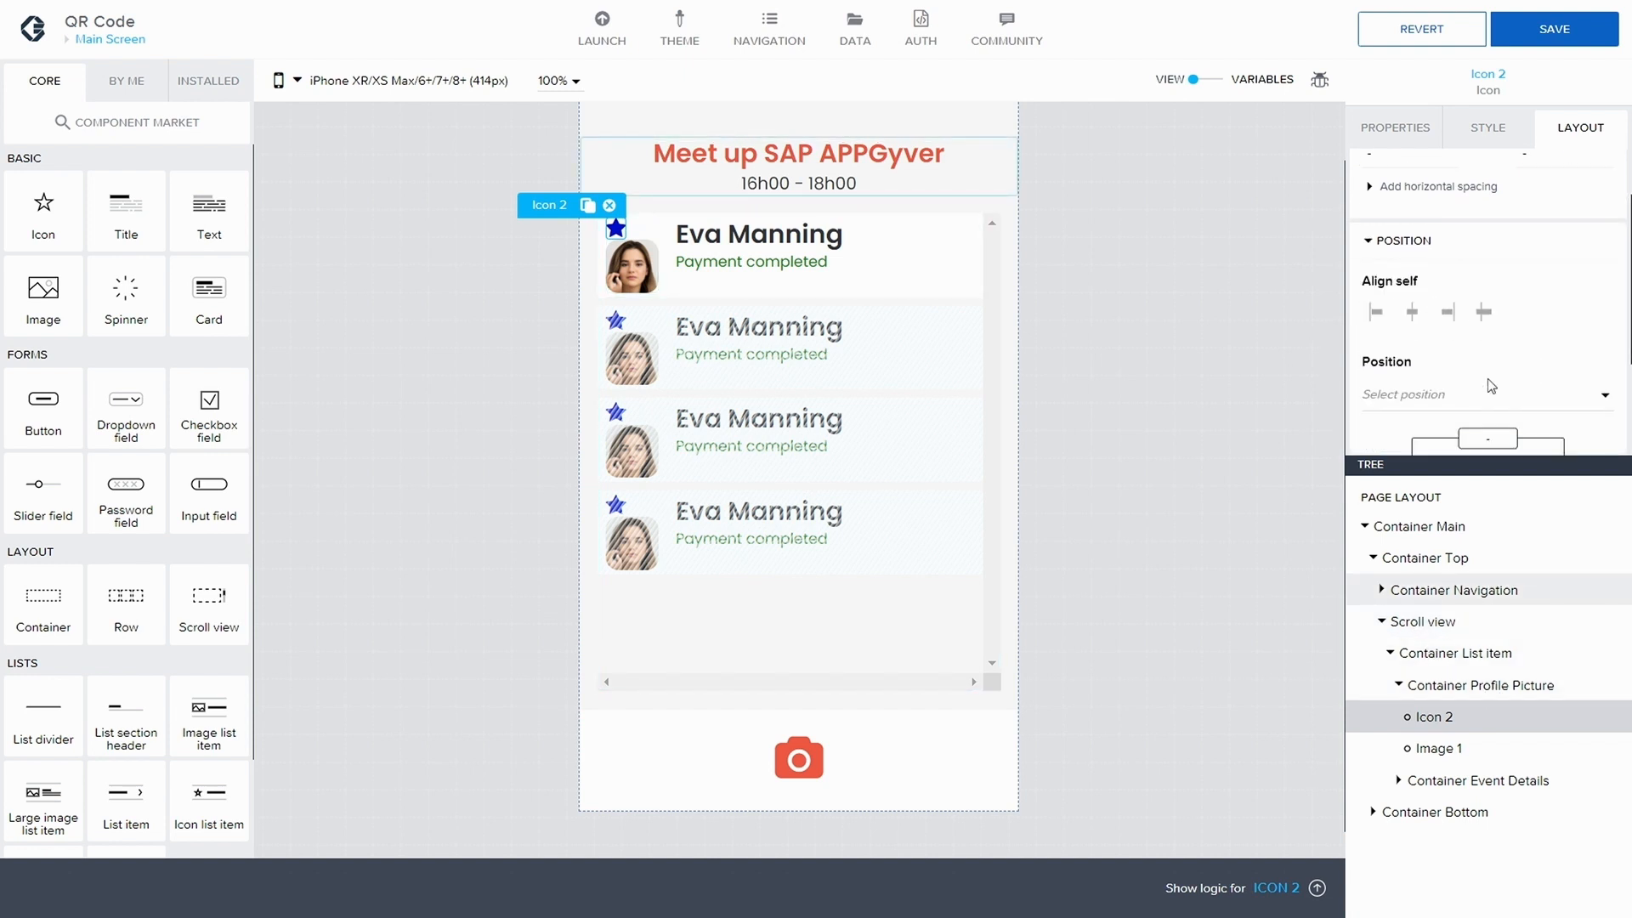
{"action": "left_click", "coordinate": [1384, 246]}
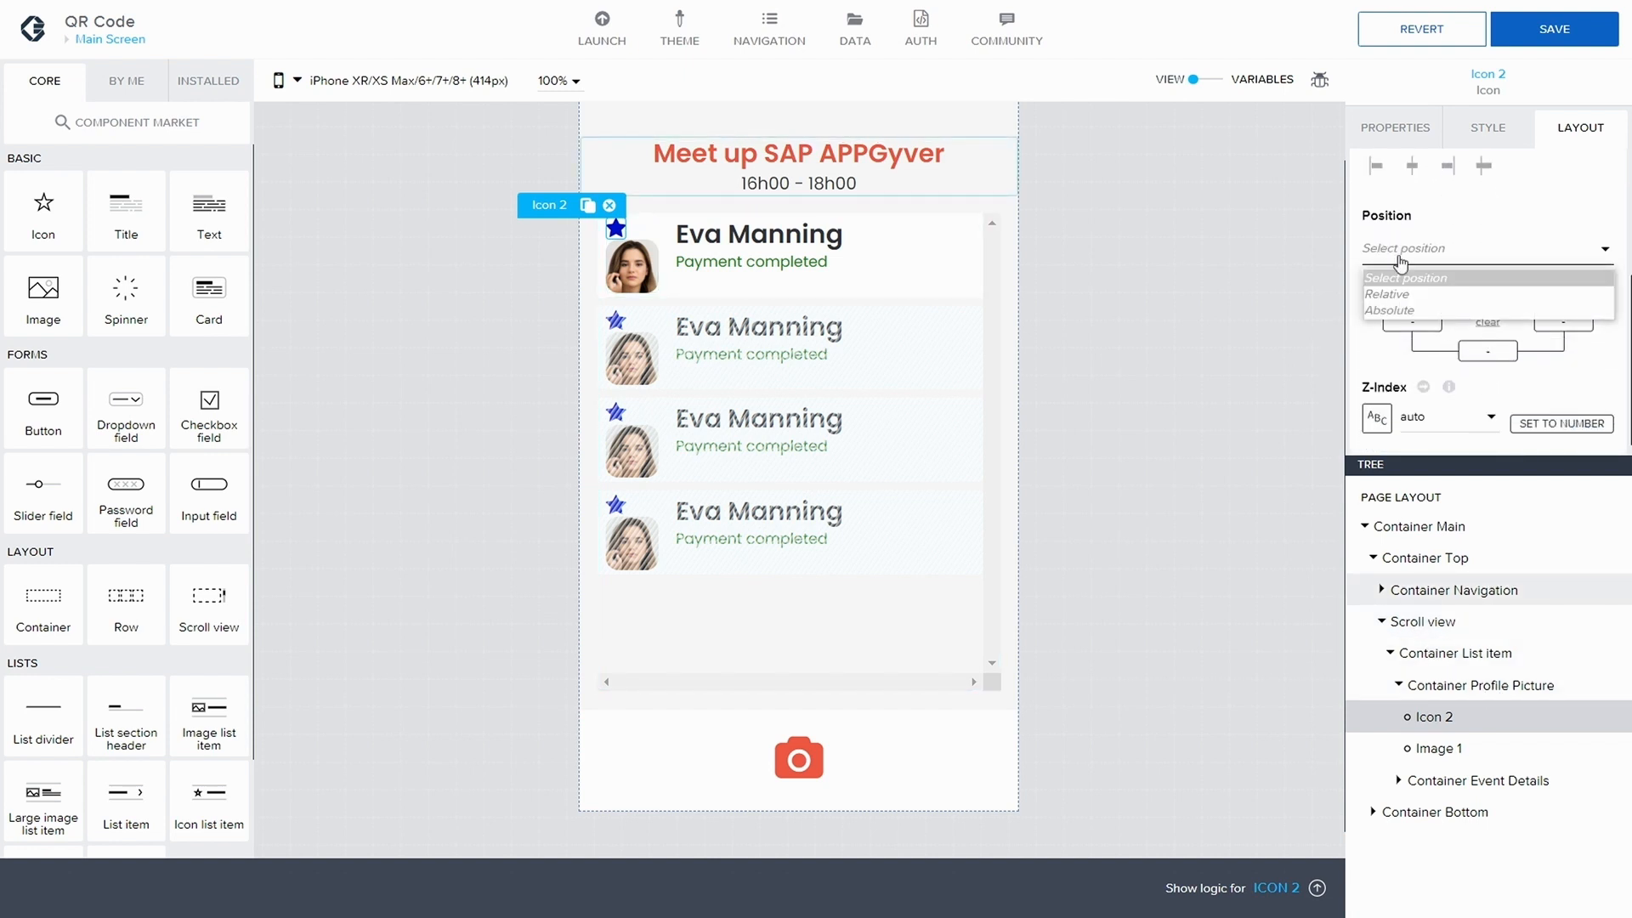
{"action": "left_click", "coordinate": [1404, 310]}
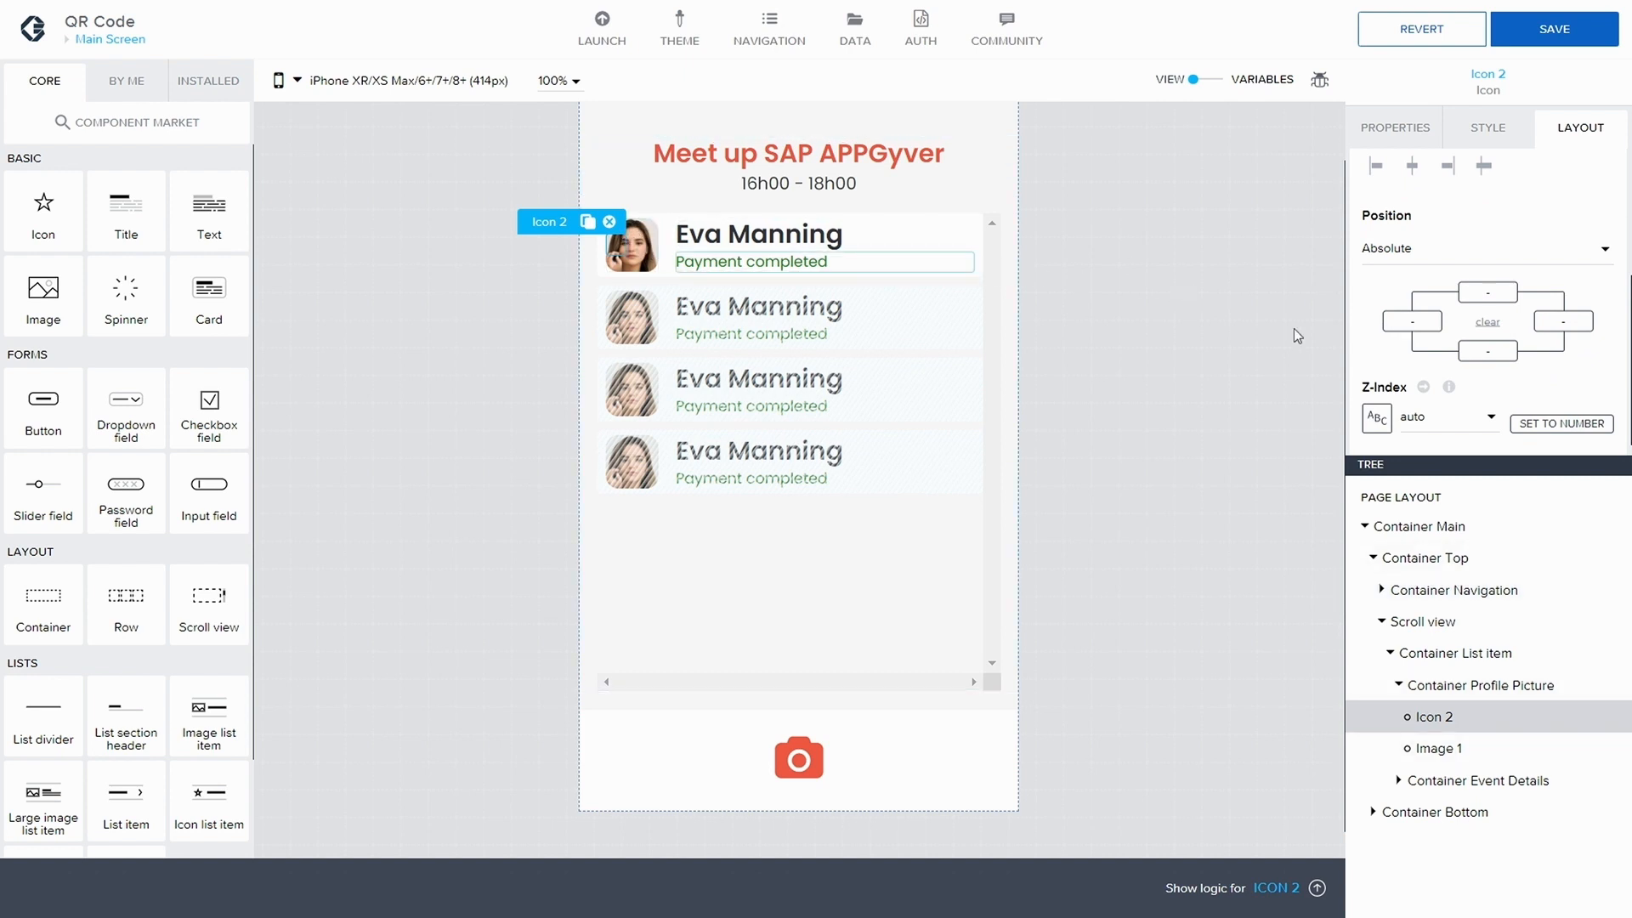
{"action": "left_click", "coordinate": [1521, 423]}
{"action": "left_click_drag", "start_coordinate": [1504, 424], "coordinate": [1405, 415]}
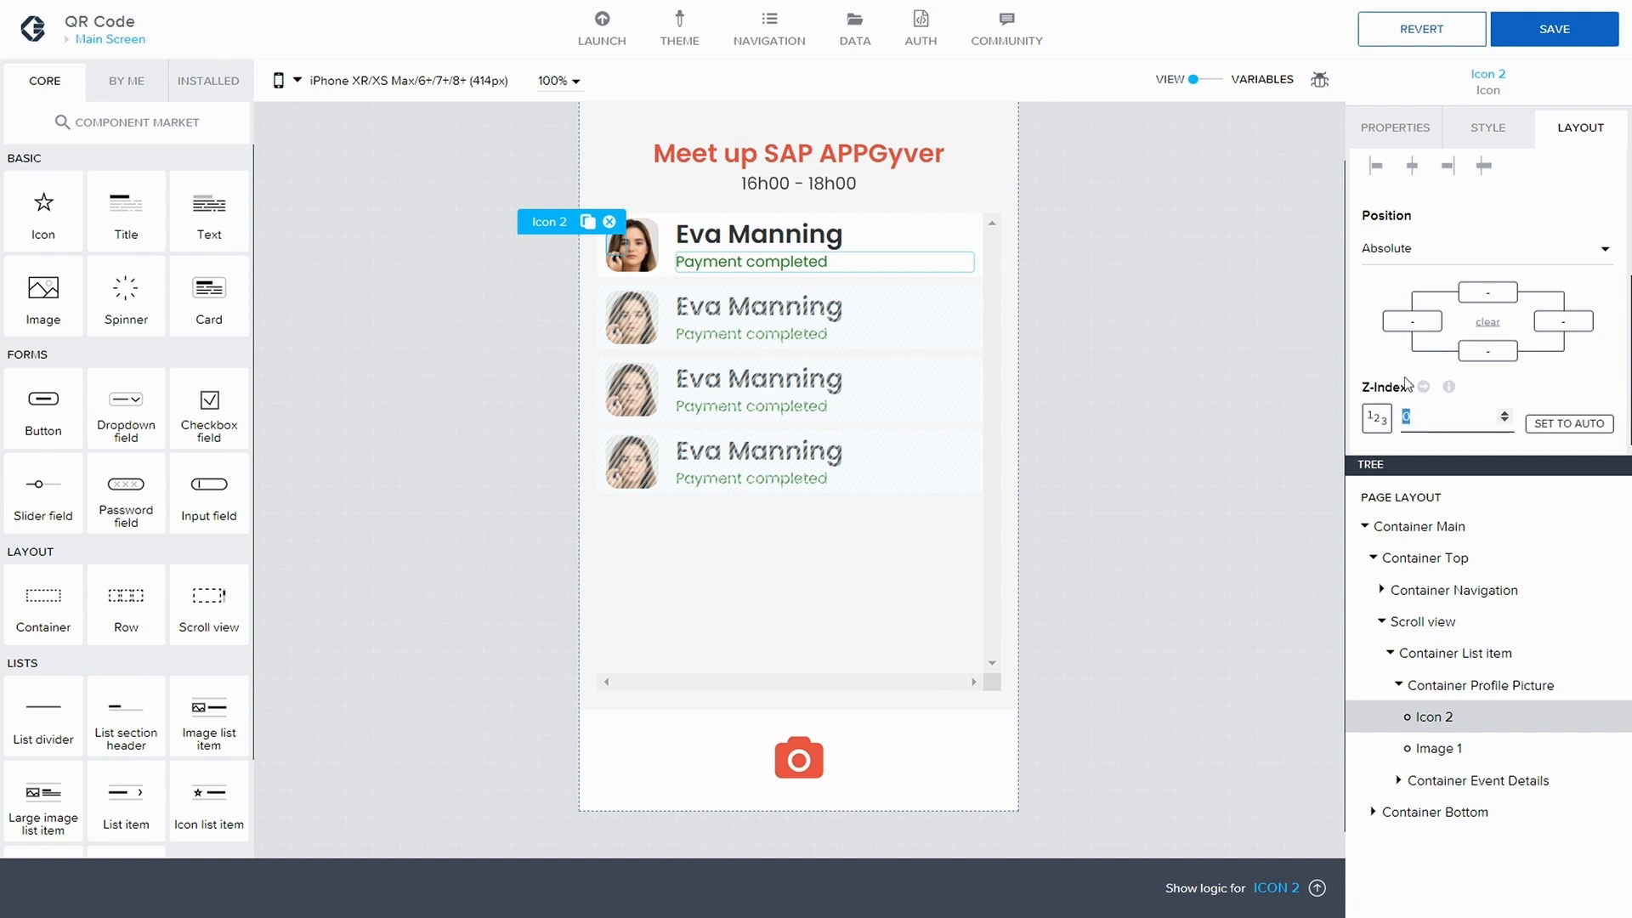
{"action": "type", "text": "300"}
{"action": "left_click", "coordinate": [1196, 384]}
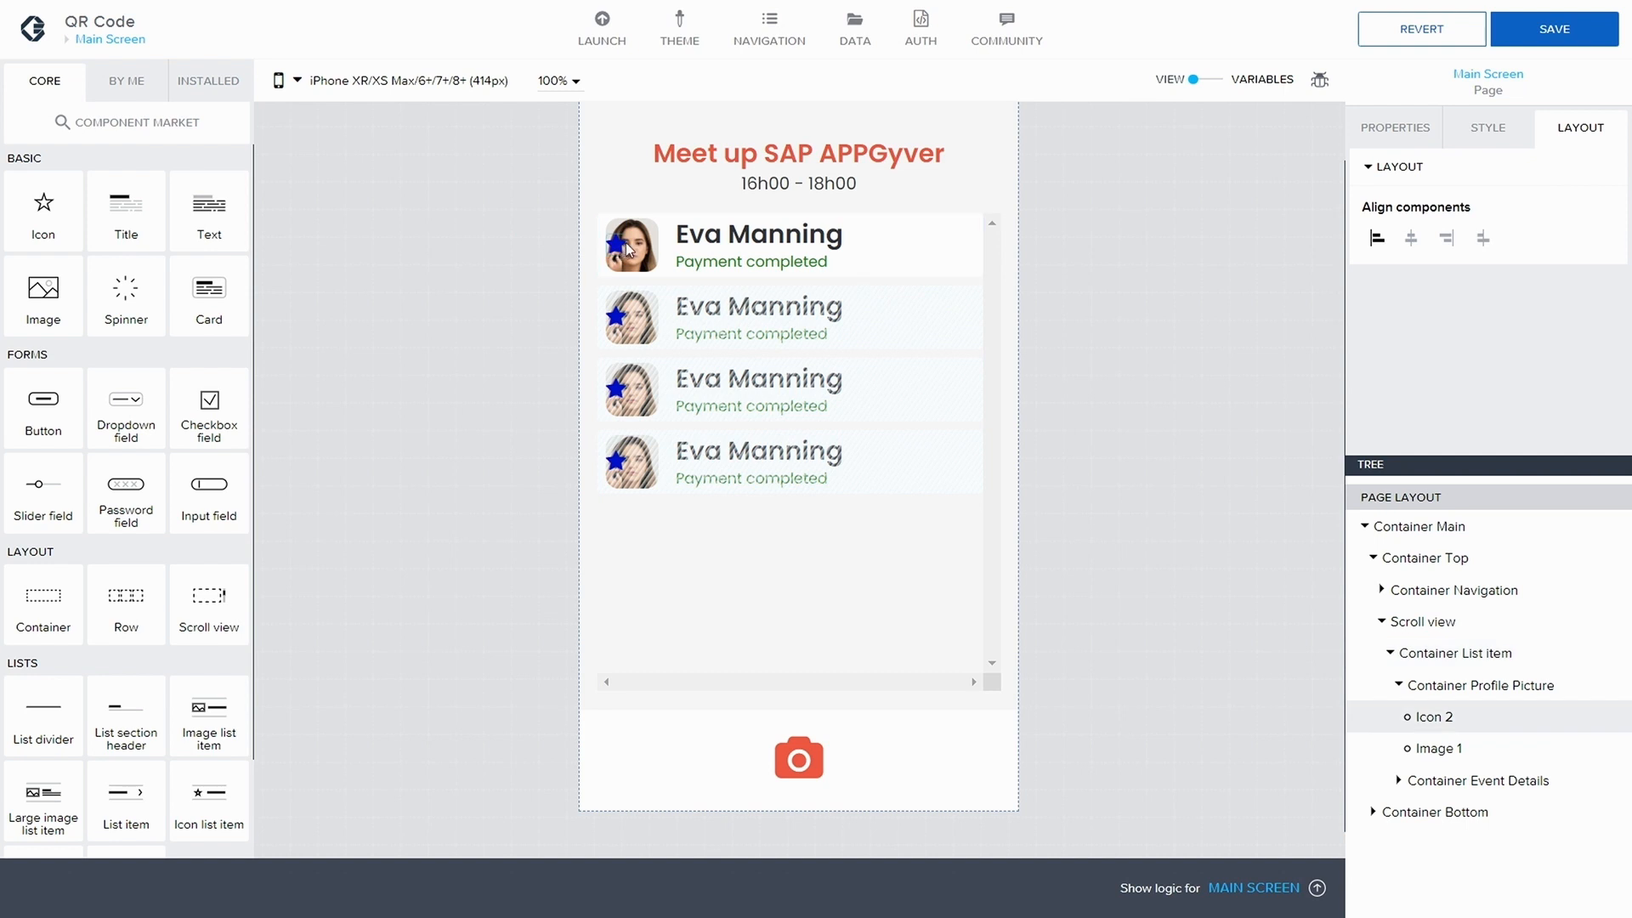
- Align the components in Container Profile Picture to the horizontal center and keep them justified vertically to the middle
{"action": "left_click", "coordinate": [1488, 129]}
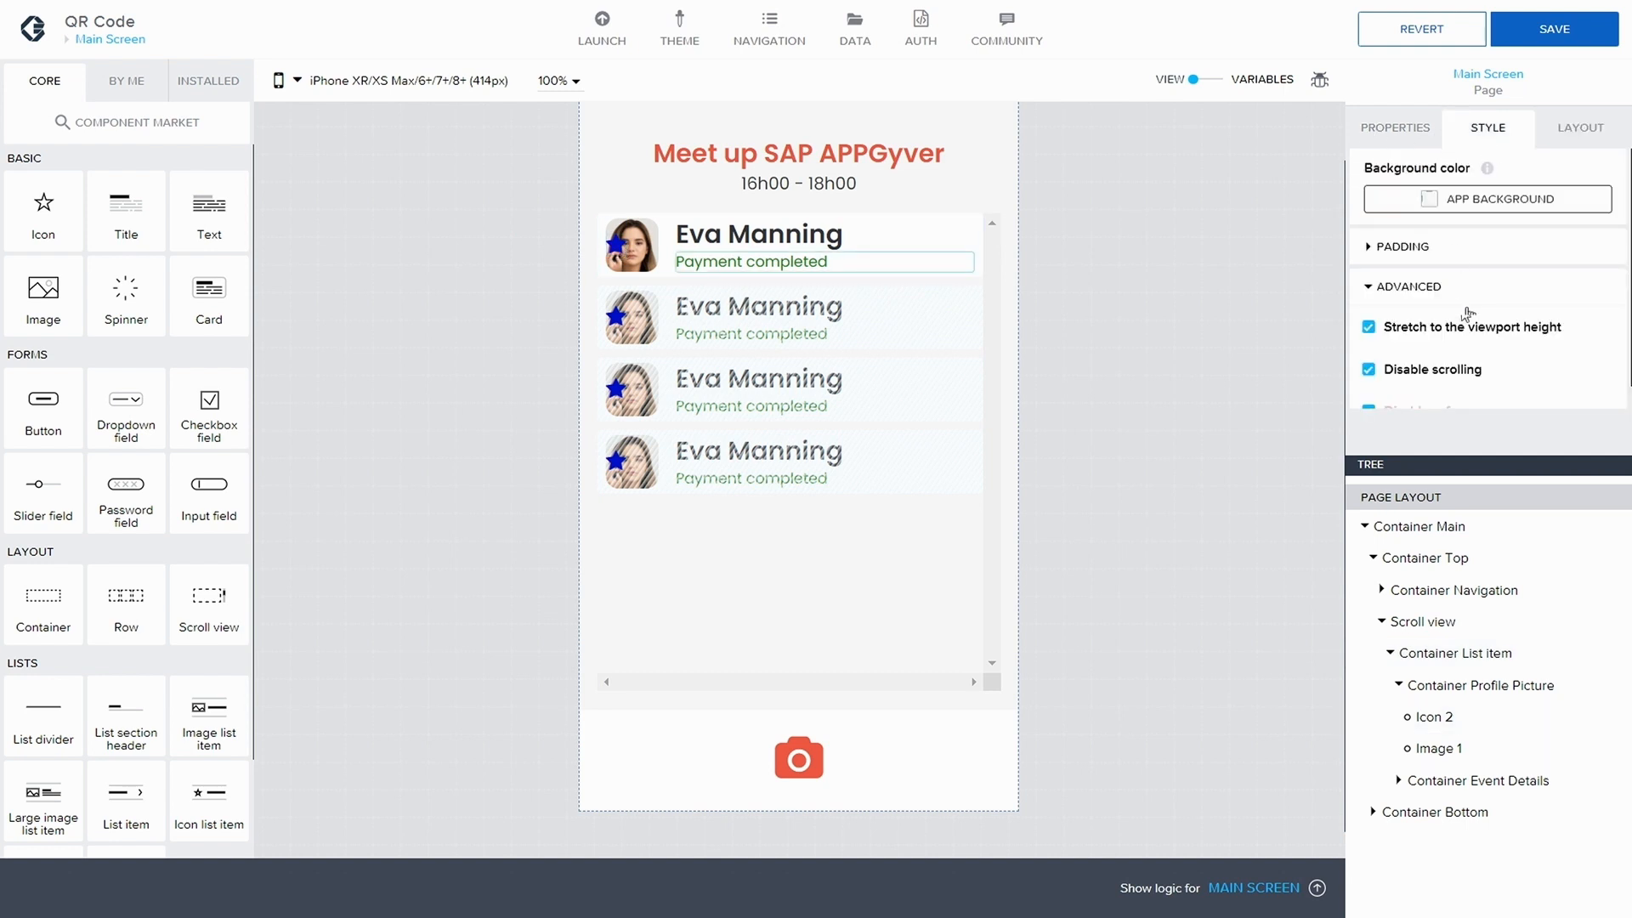
{"action": "left_click", "coordinate": [1487, 685]}
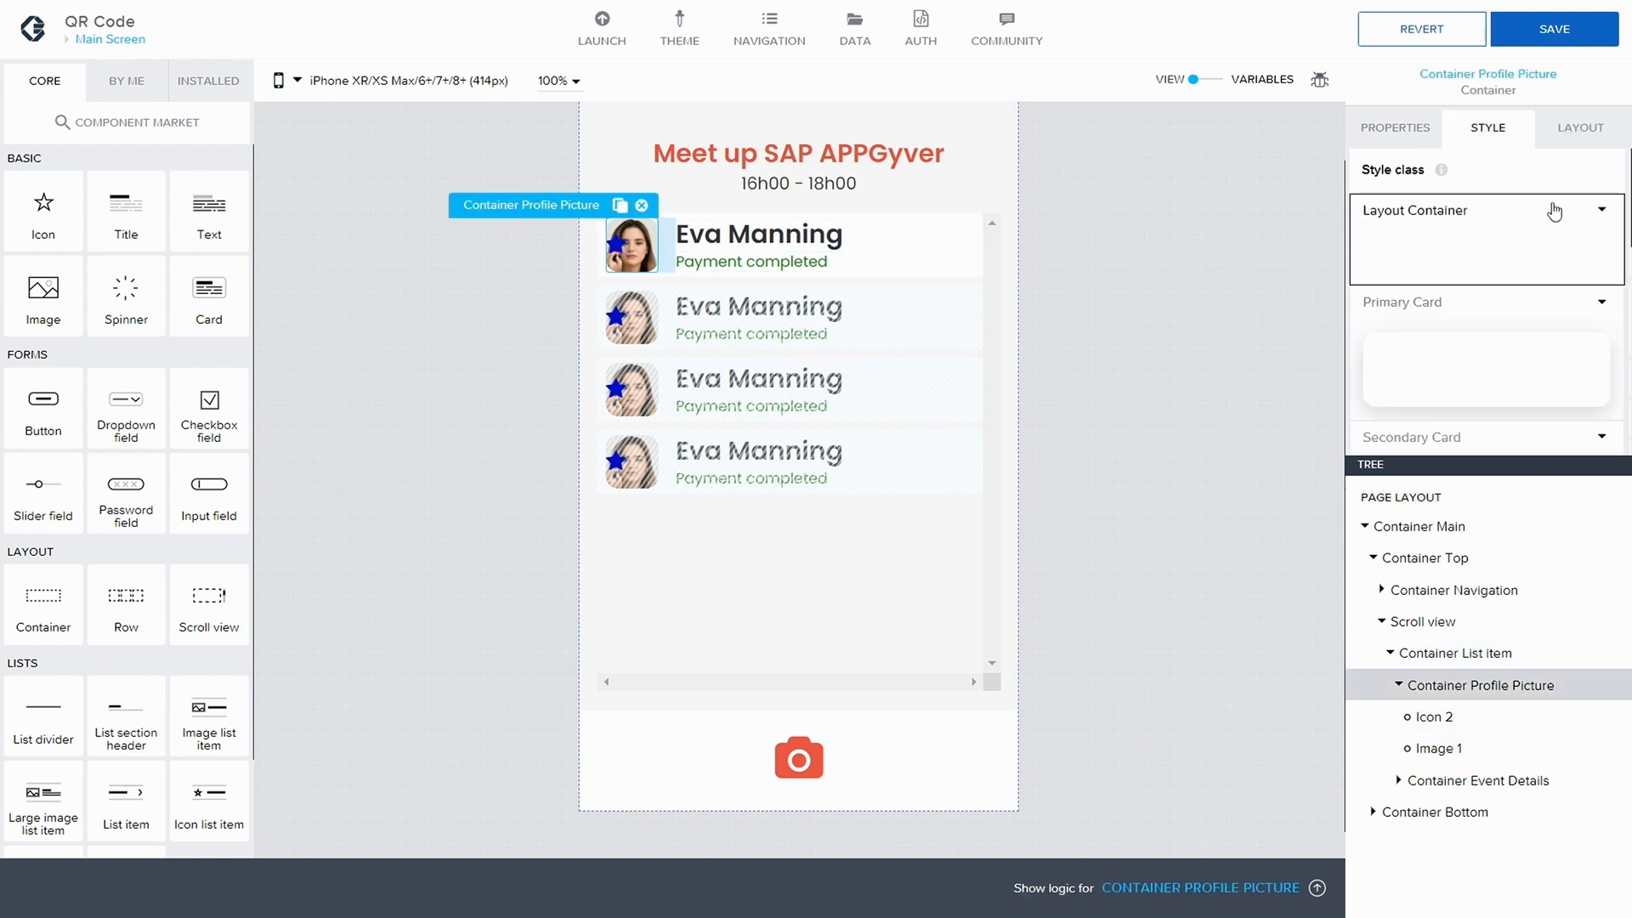
{"action": "left_click", "coordinate": [1579, 132]}
{"action": "scroll", "coordinate": [1436, 399], "scroll_direction": "down", "scroll_amount": 2}
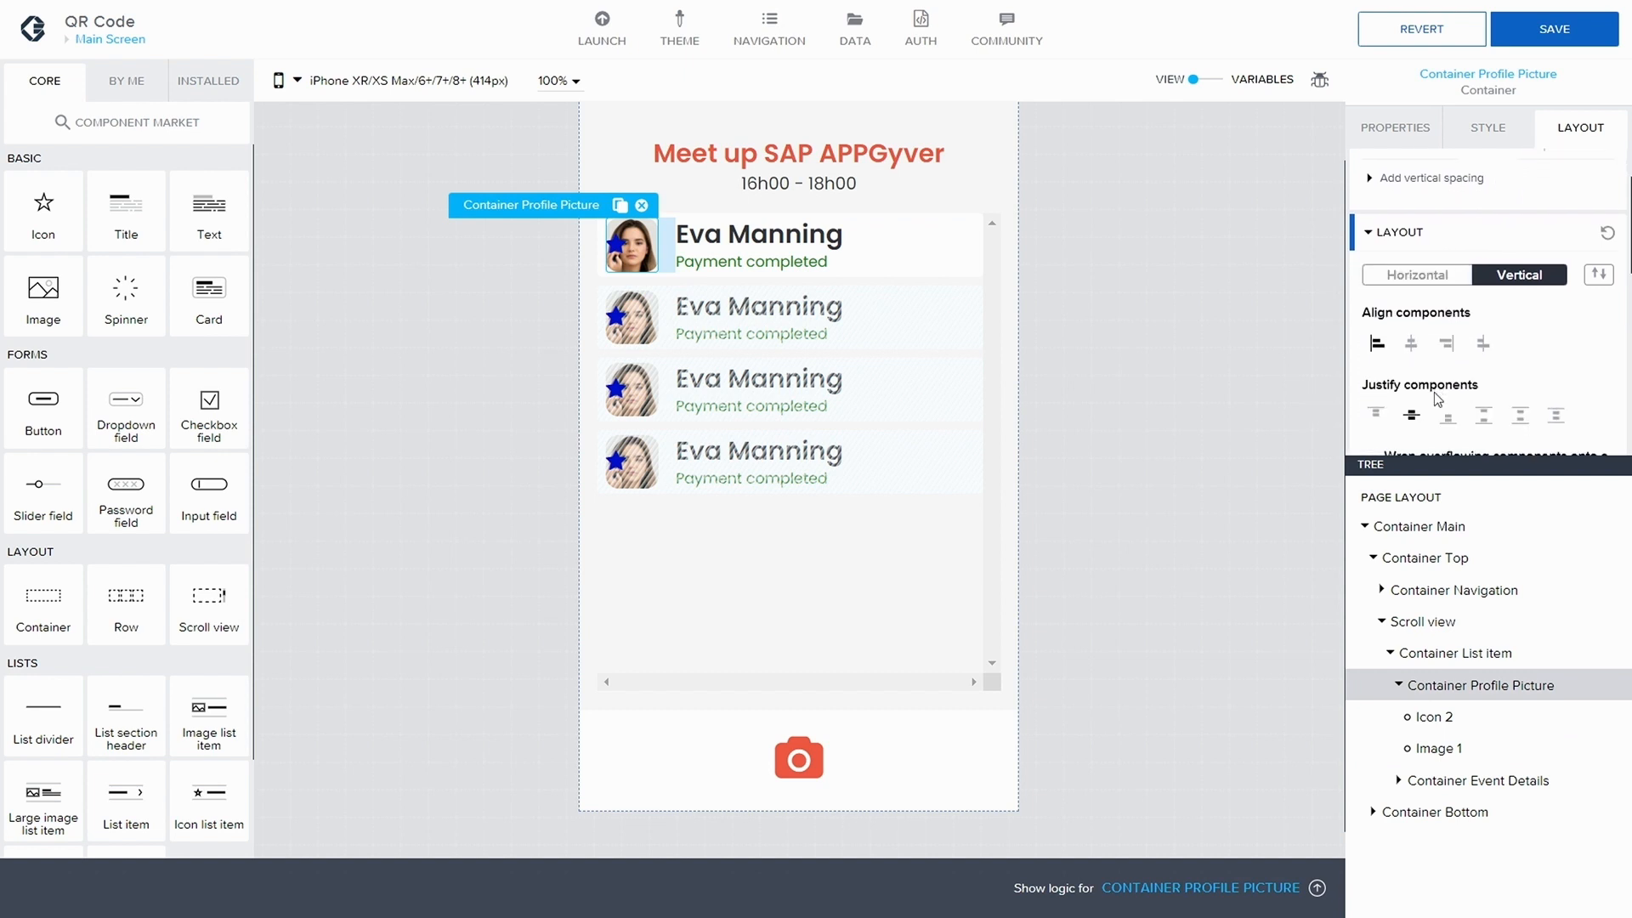
{"action": "scroll", "coordinate": [1437, 399], "scroll_direction": "down", "scroll_amount": 1}
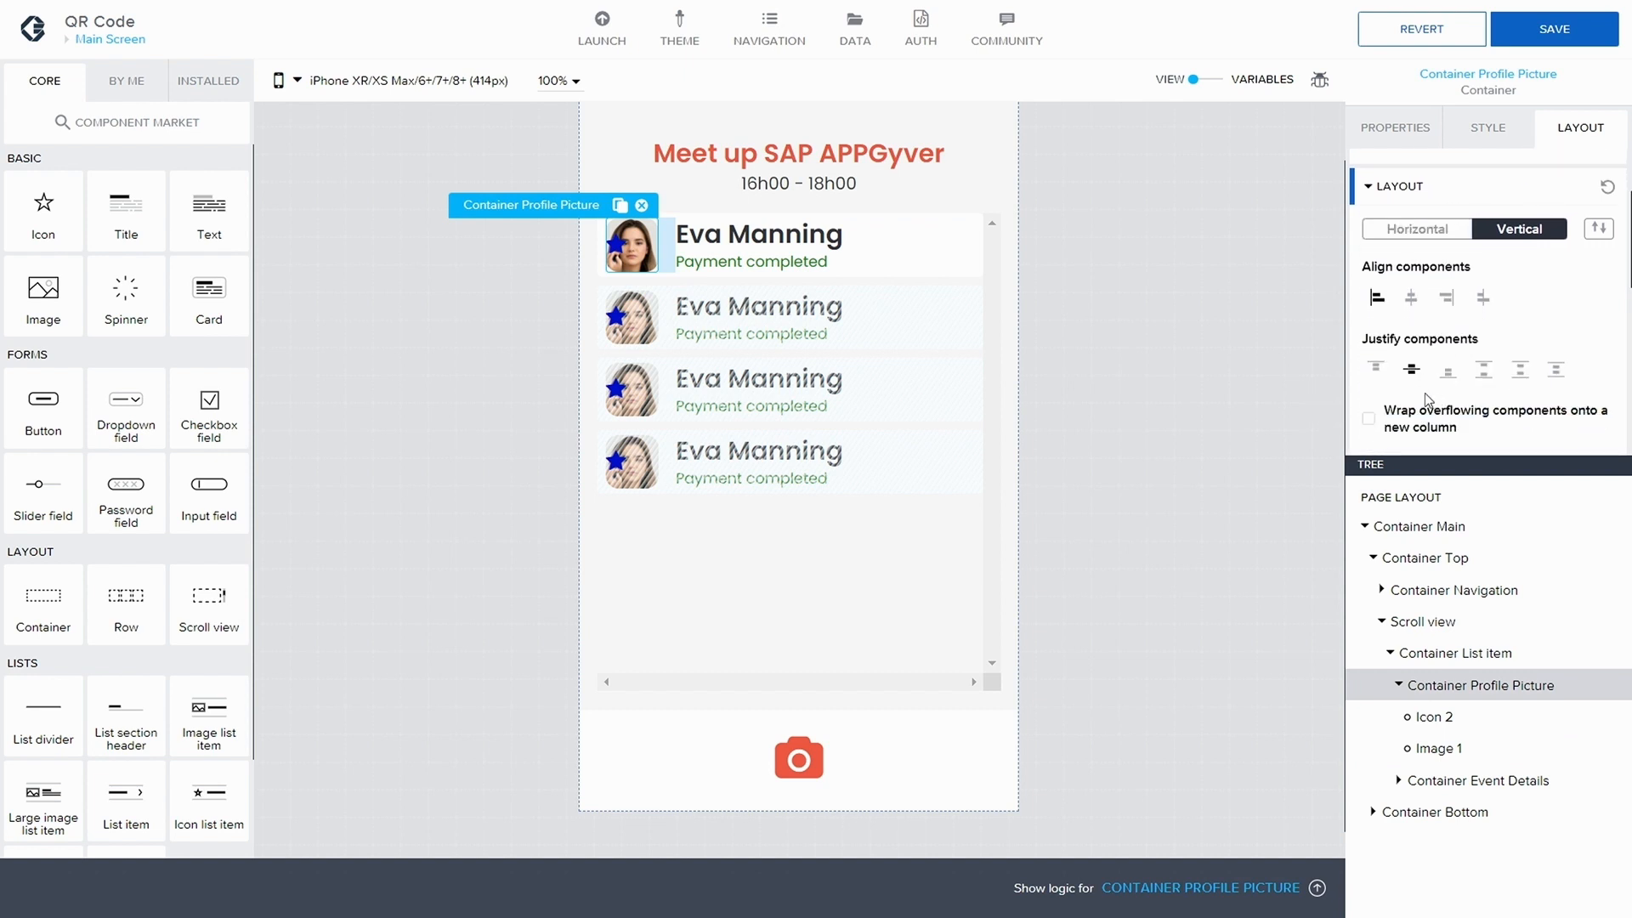
{"action": "left_click", "coordinate": [1374, 371]}
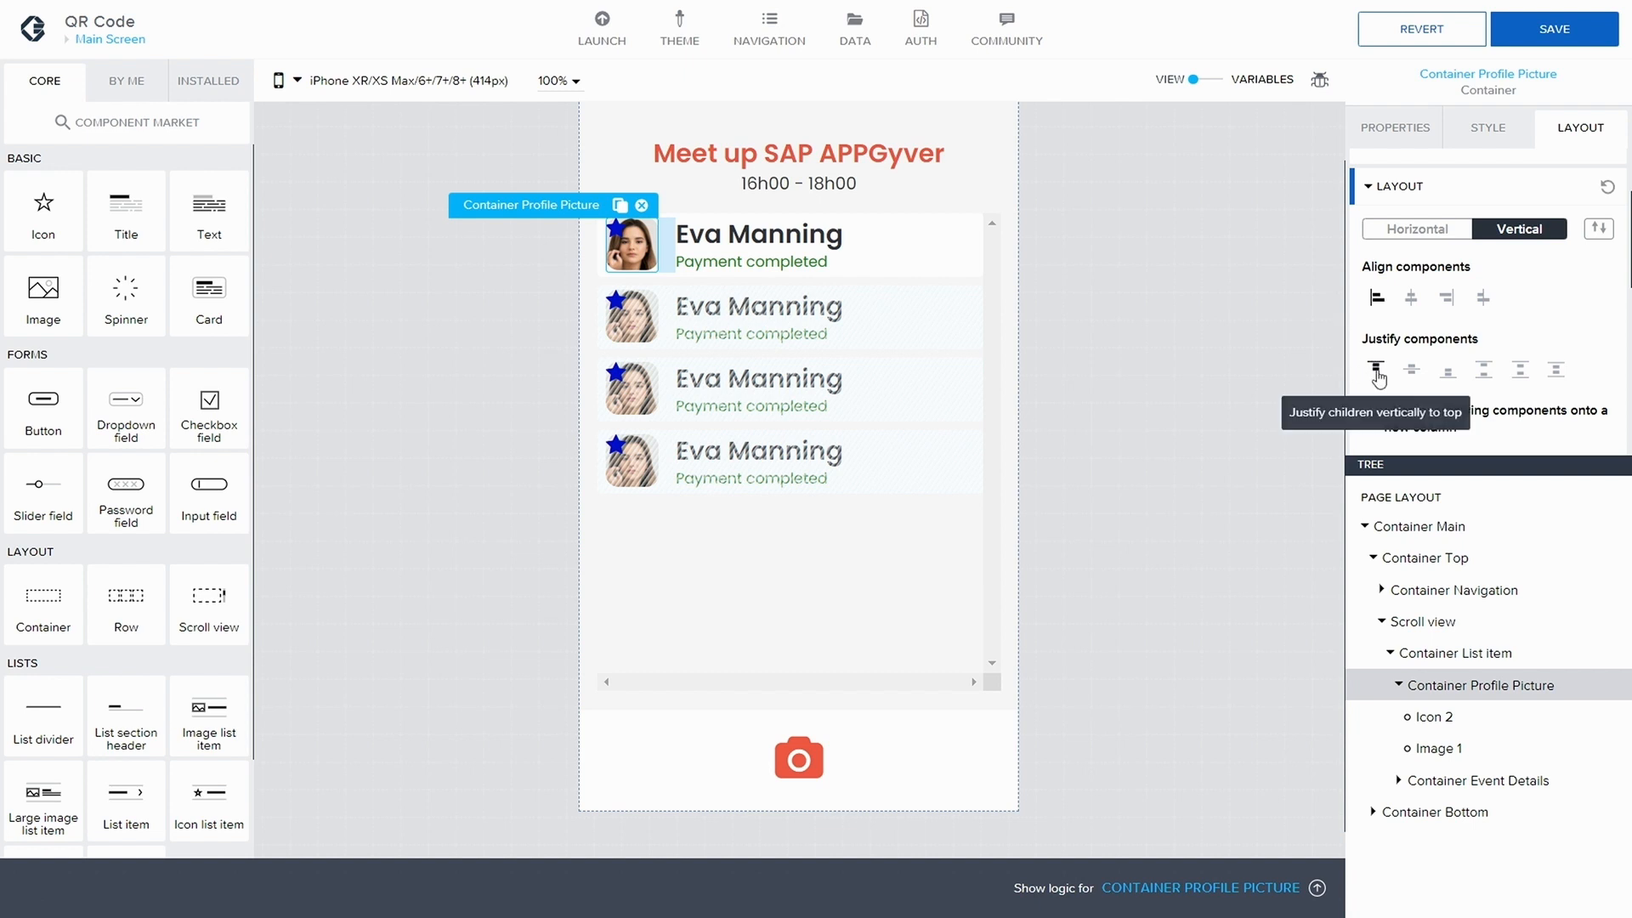
{"action": "left_click", "coordinate": [1411, 369]}
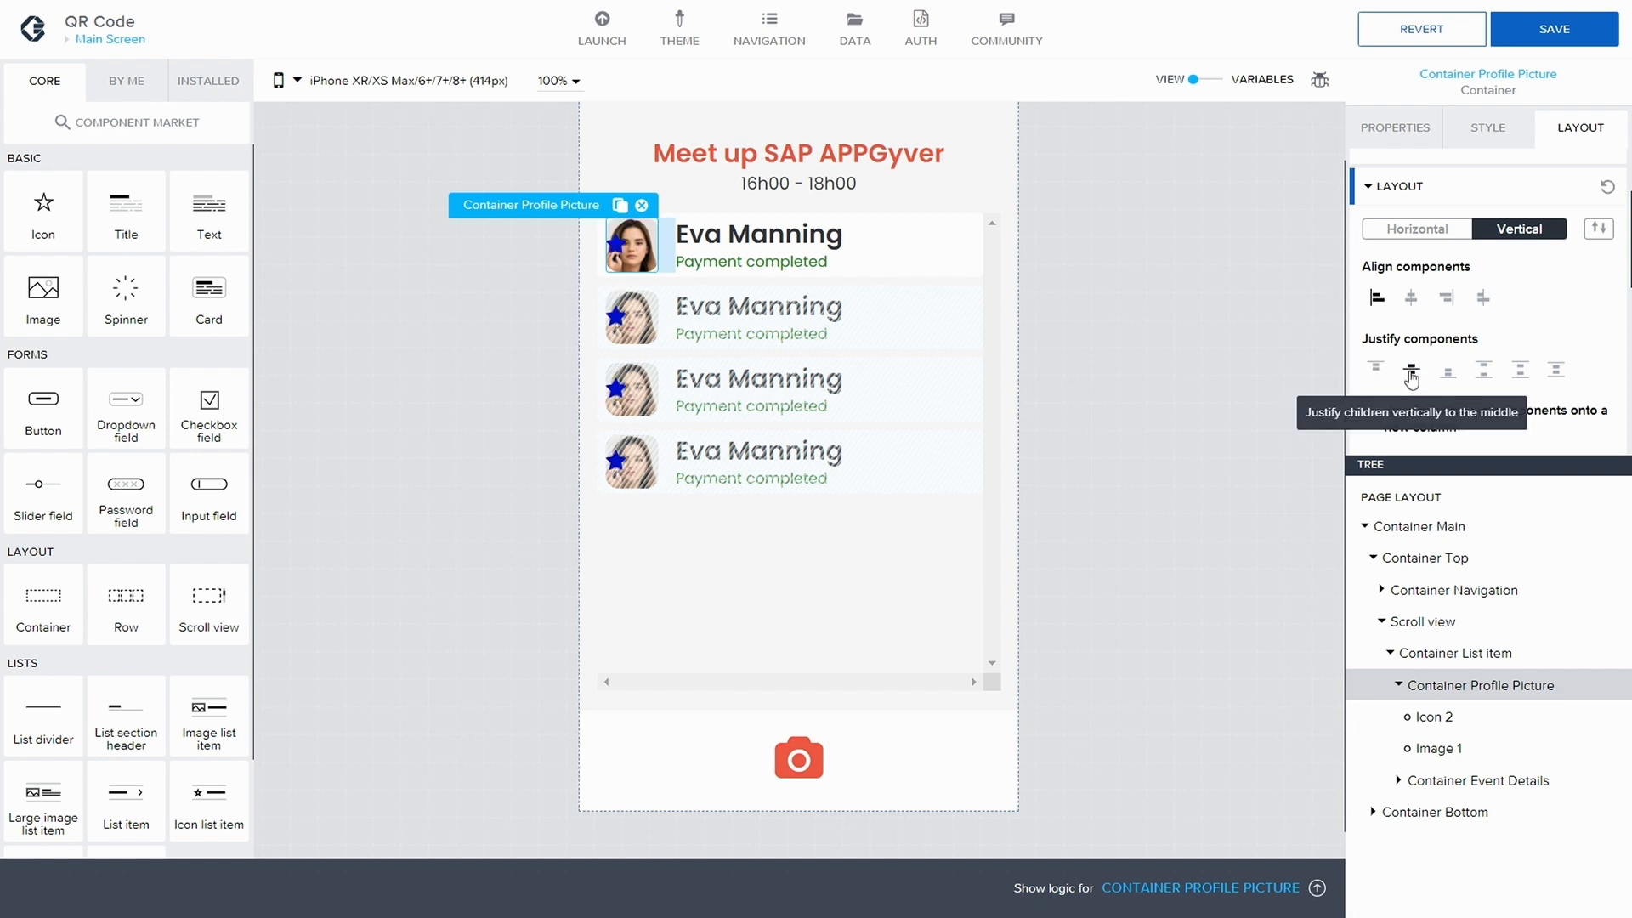
{"action": "left_click", "coordinate": [1411, 300]}
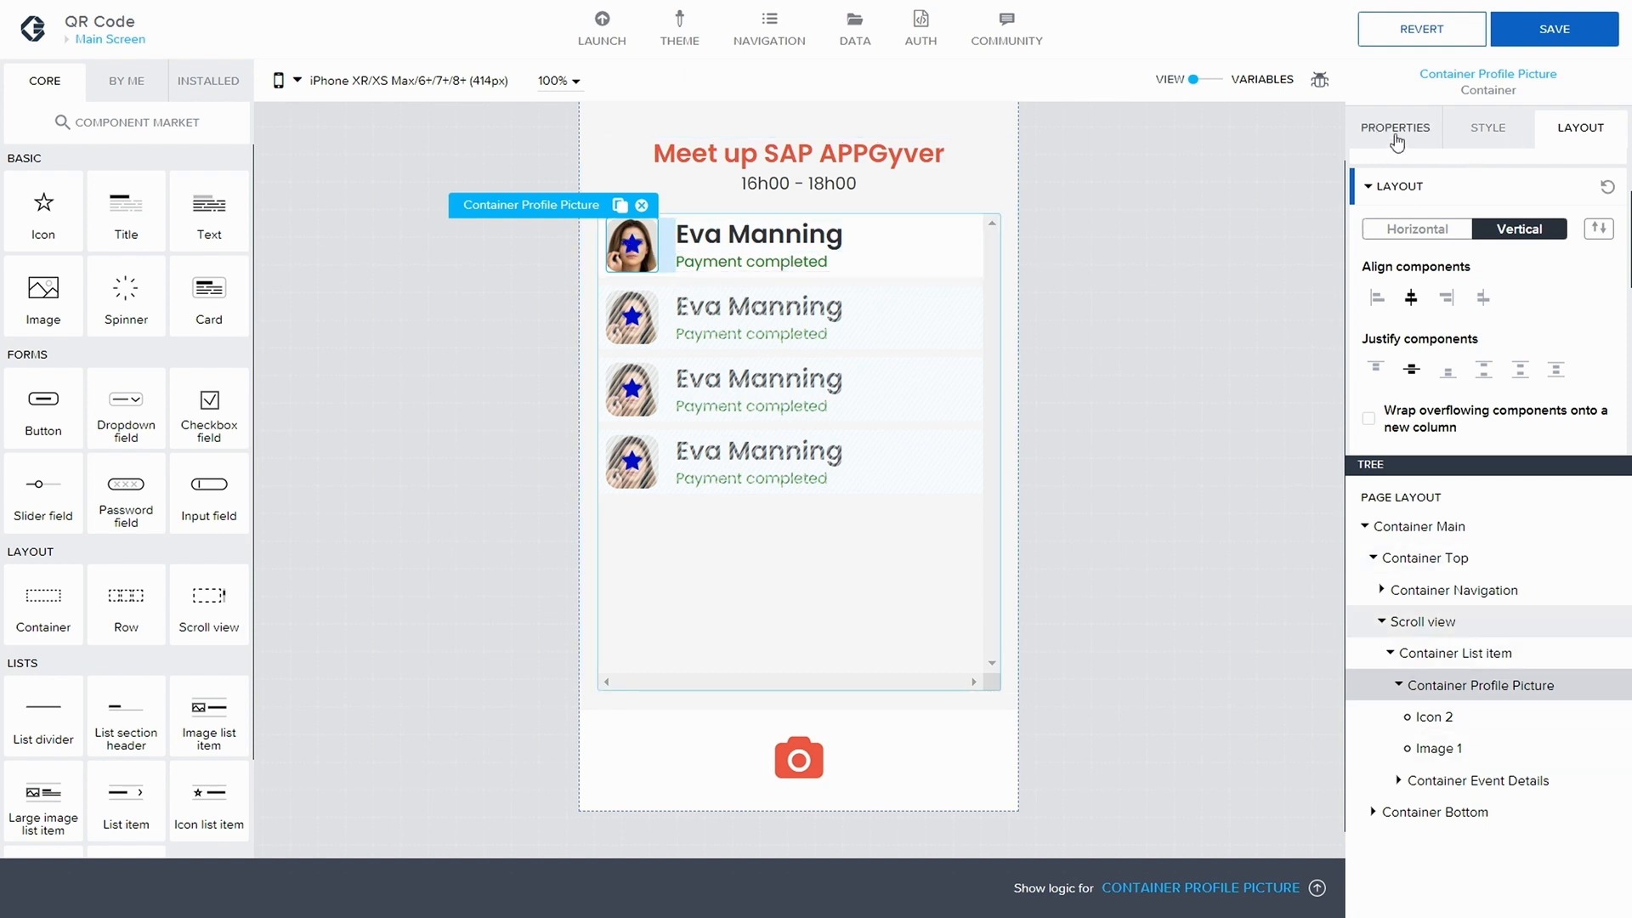
- Change Icon 2 from a star to the check icon and save the application
{"action": "left_click", "coordinate": [1429, 716]}
{"action": "scroll", "coordinate": [1429, 249], "scroll_direction": "down", "scroll_amount": 1}
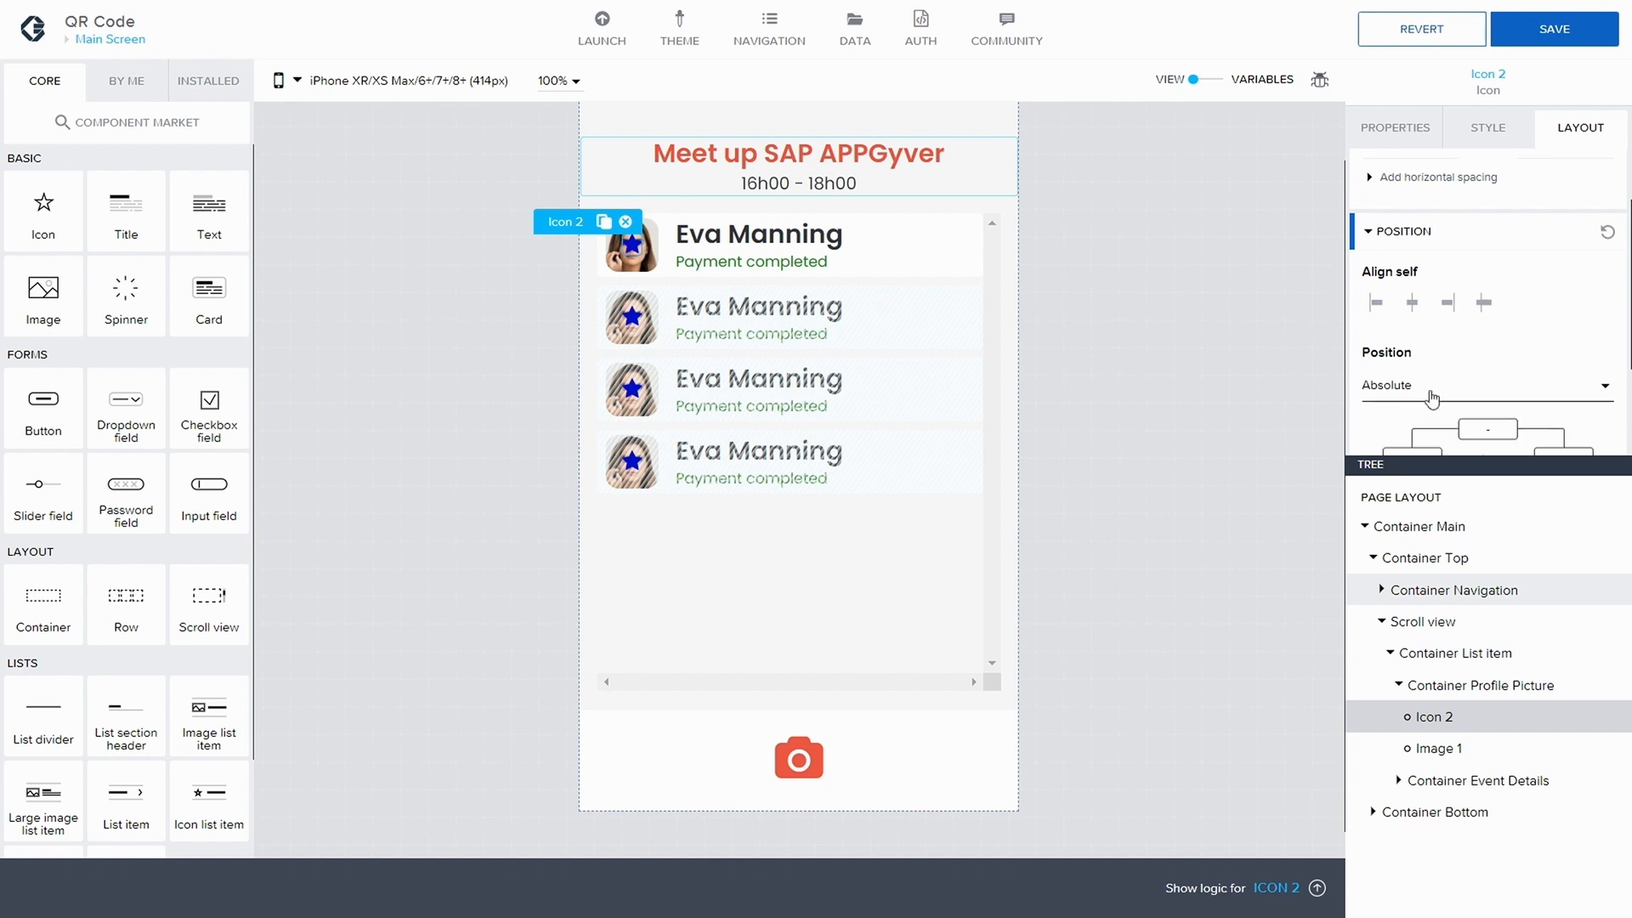
{"action": "scroll", "coordinate": [1394, 242], "scroll_direction": "up", "scroll_amount": 2}
{"action": "left_click", "coordinate": [1394, 129]}
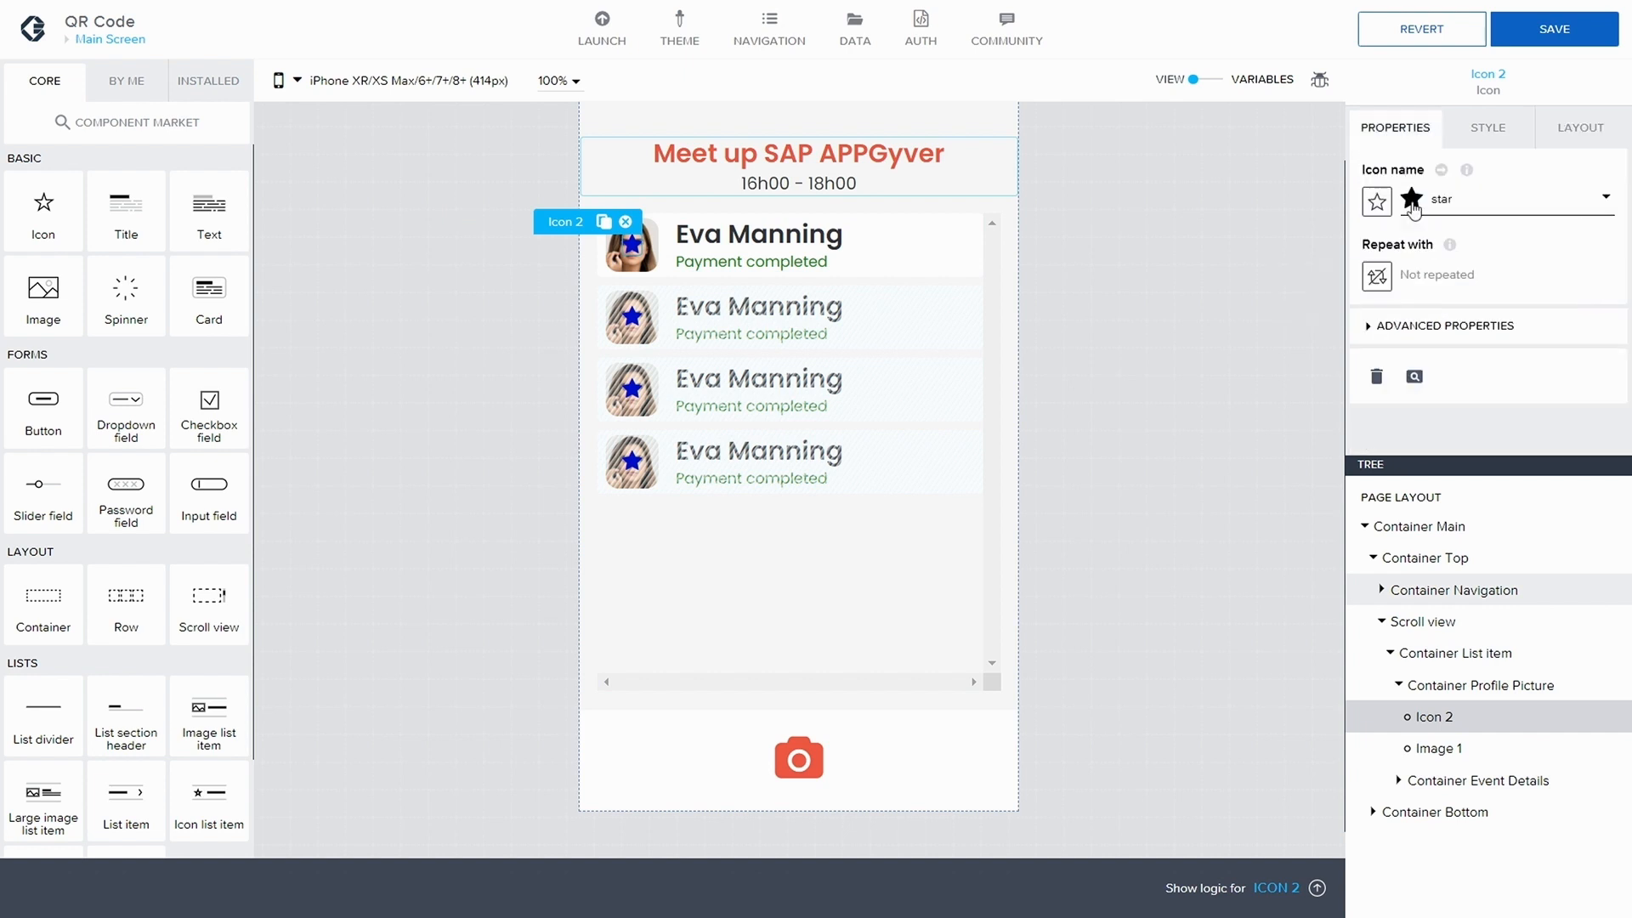
{"action": "left_click", "coordinate": [1412, 198]}
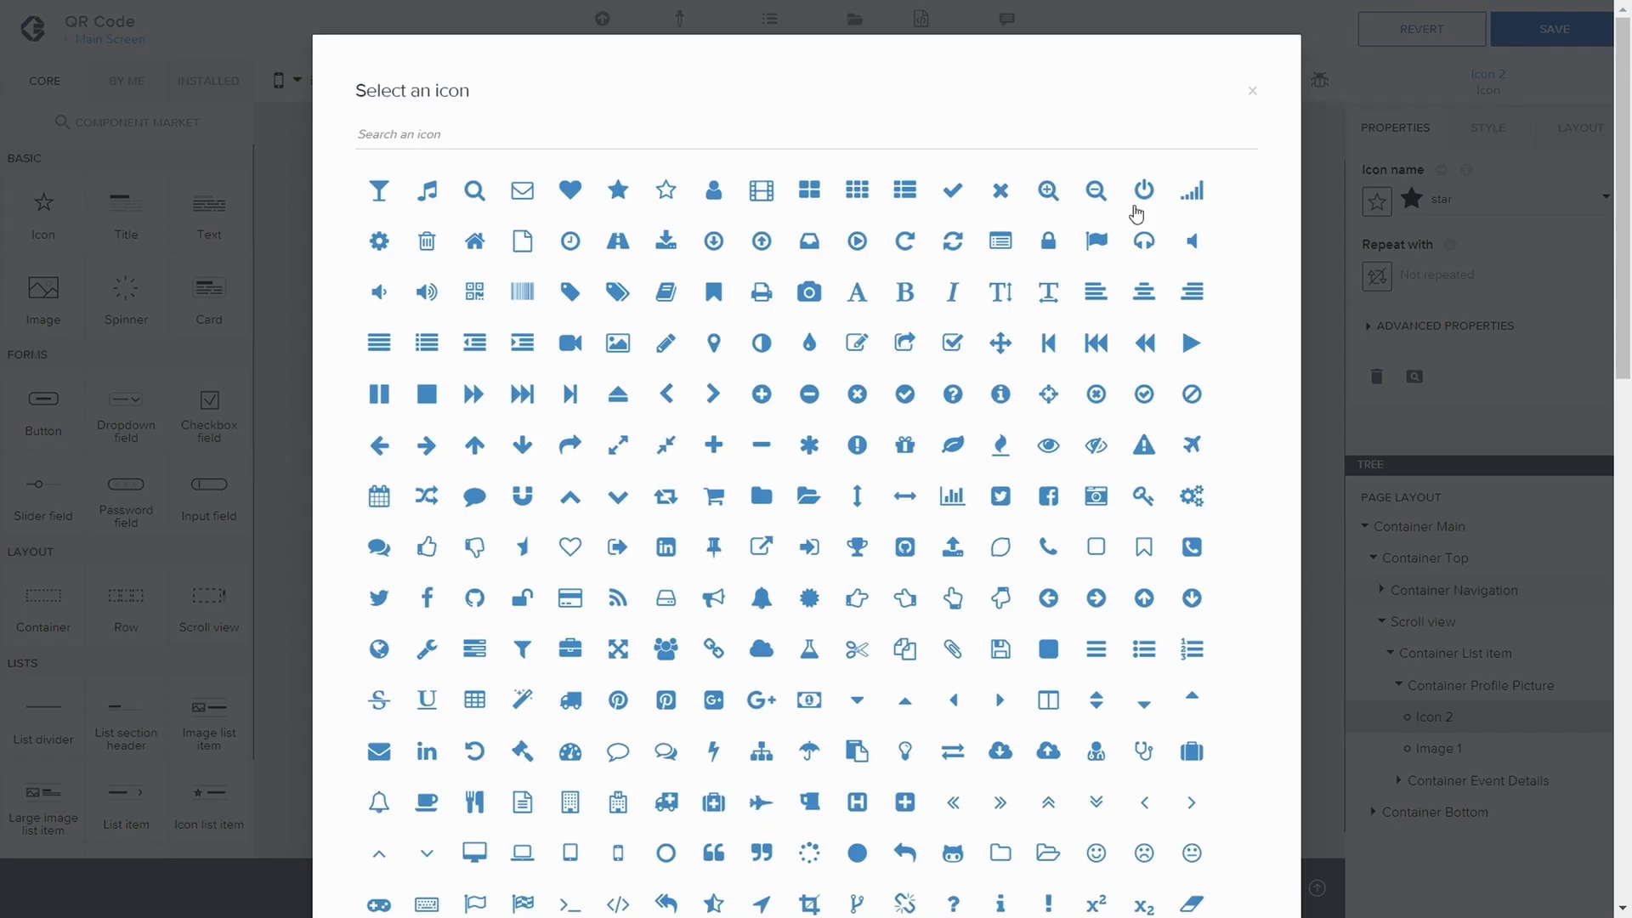
{"action": "left_click", "coordinate": [660, 138]}
{"action": "type", "text": "chec"}
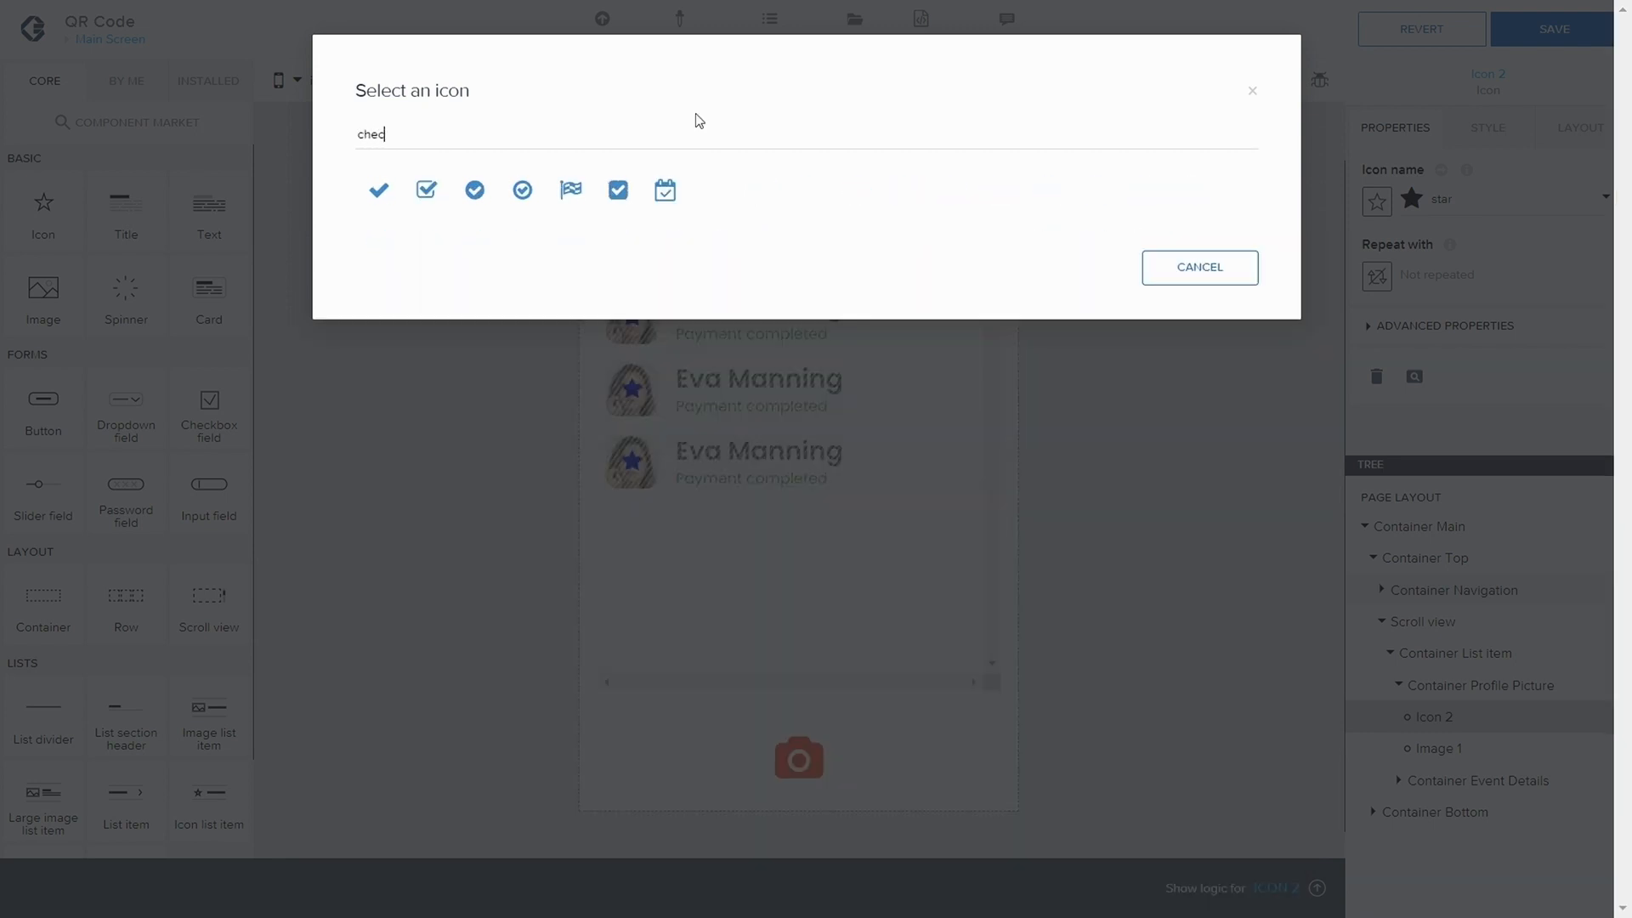
{"action": "left_click", "coordinate": [381, 190]}
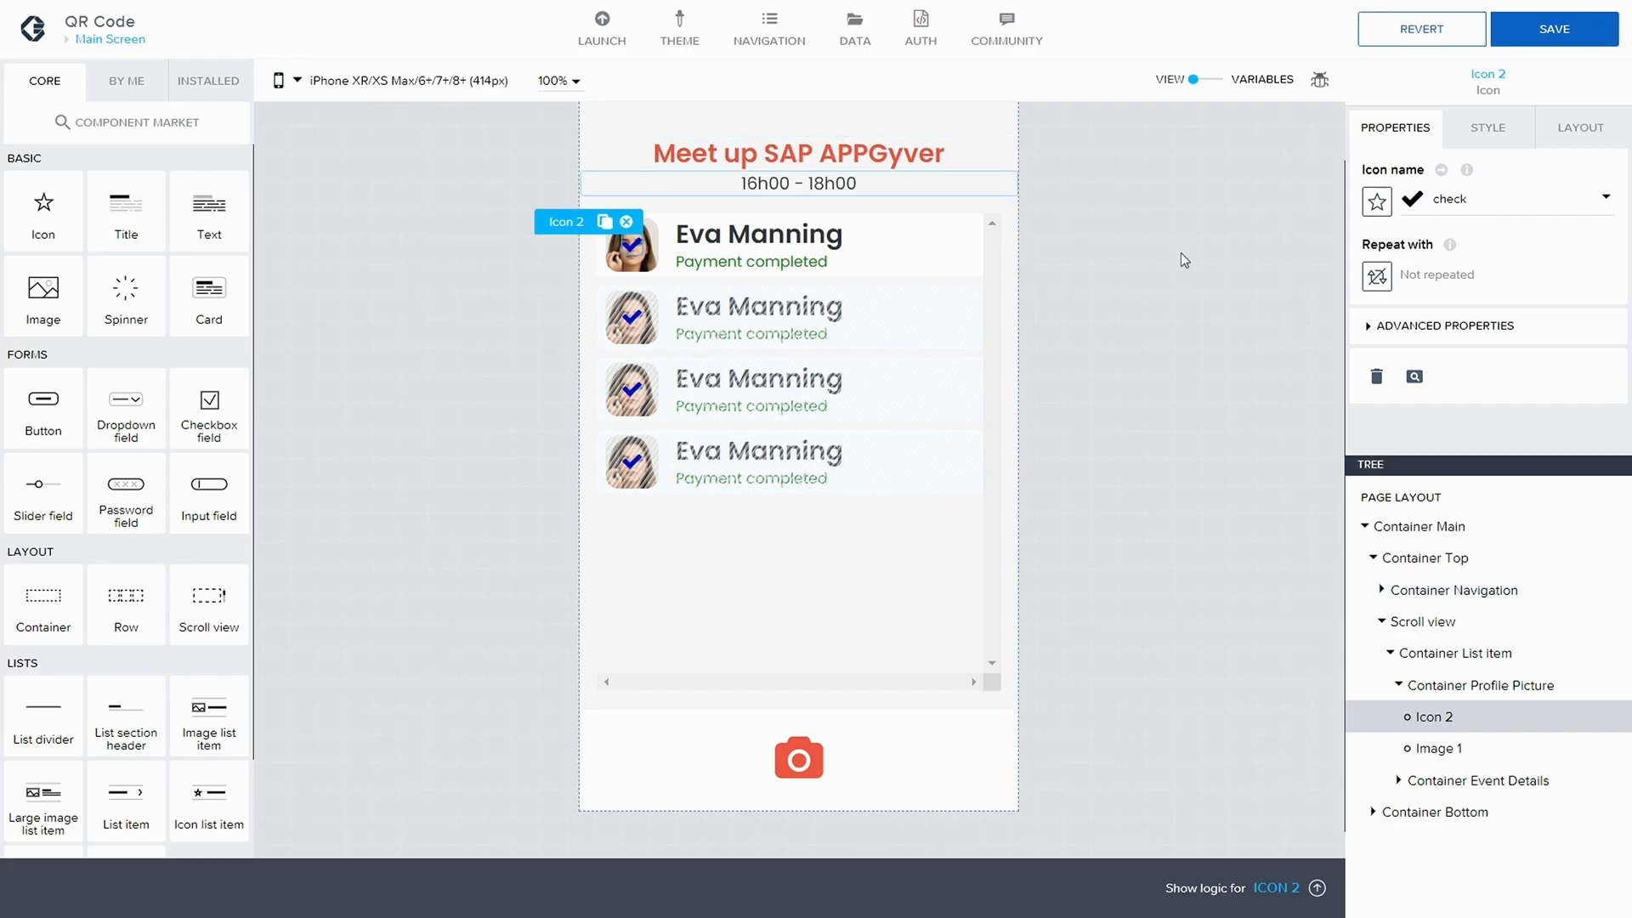
{"action": "left_click", "coordinate": [1559, 31]}
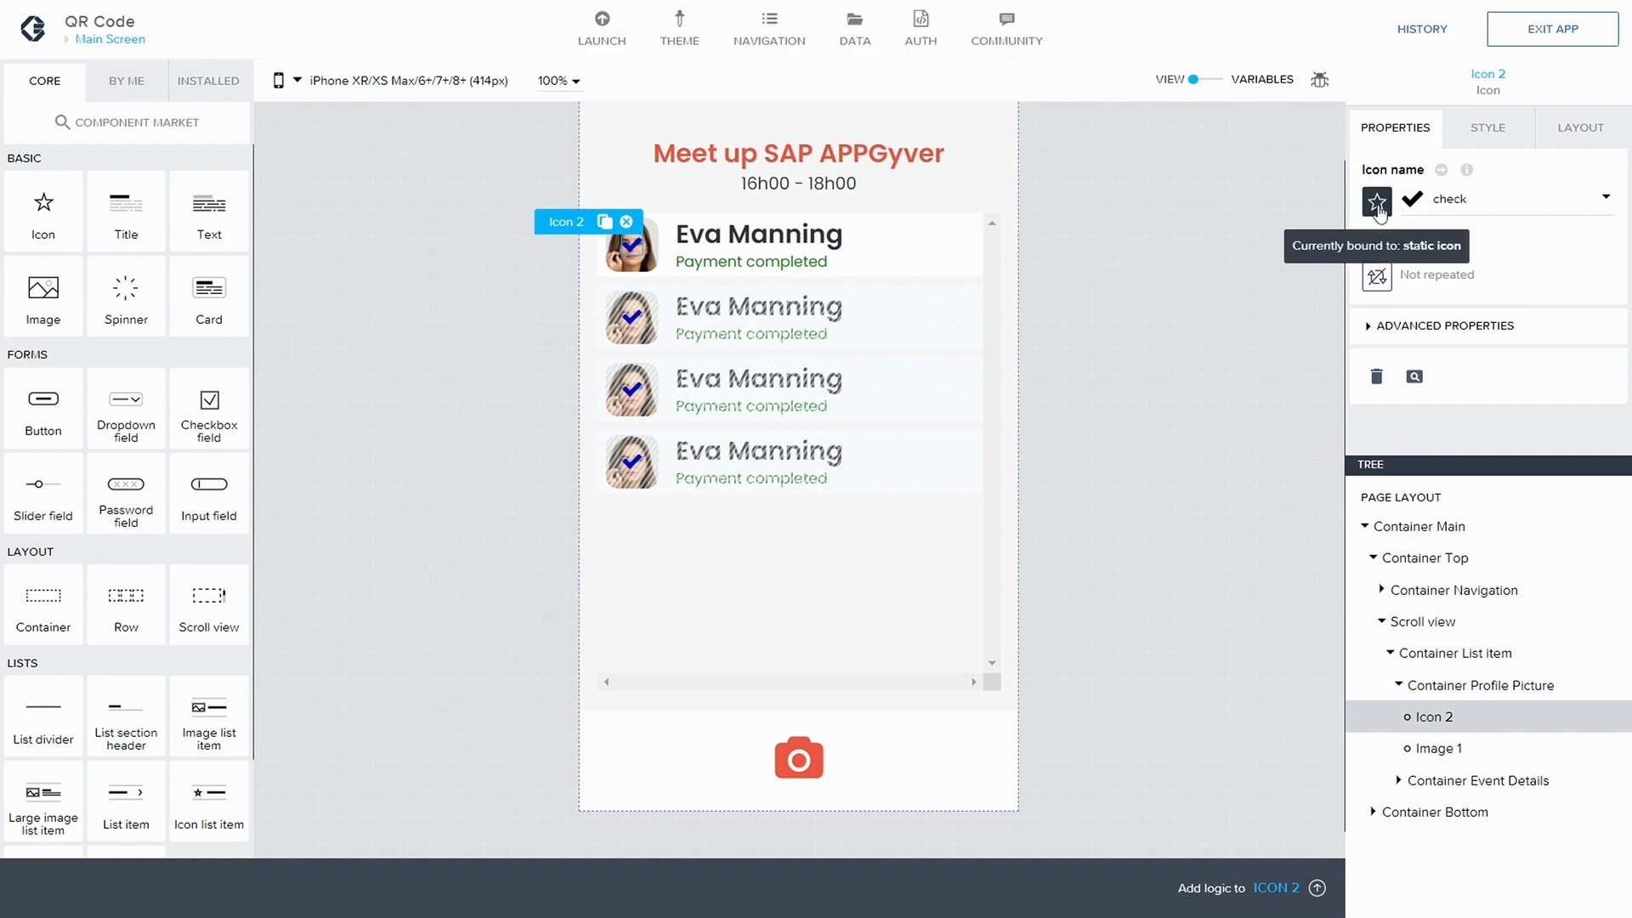
- Create a new style class named Check Box for Icon 2 based on the Primary icon style
{"action": "left_click", "coordinate": [1489, 129]}
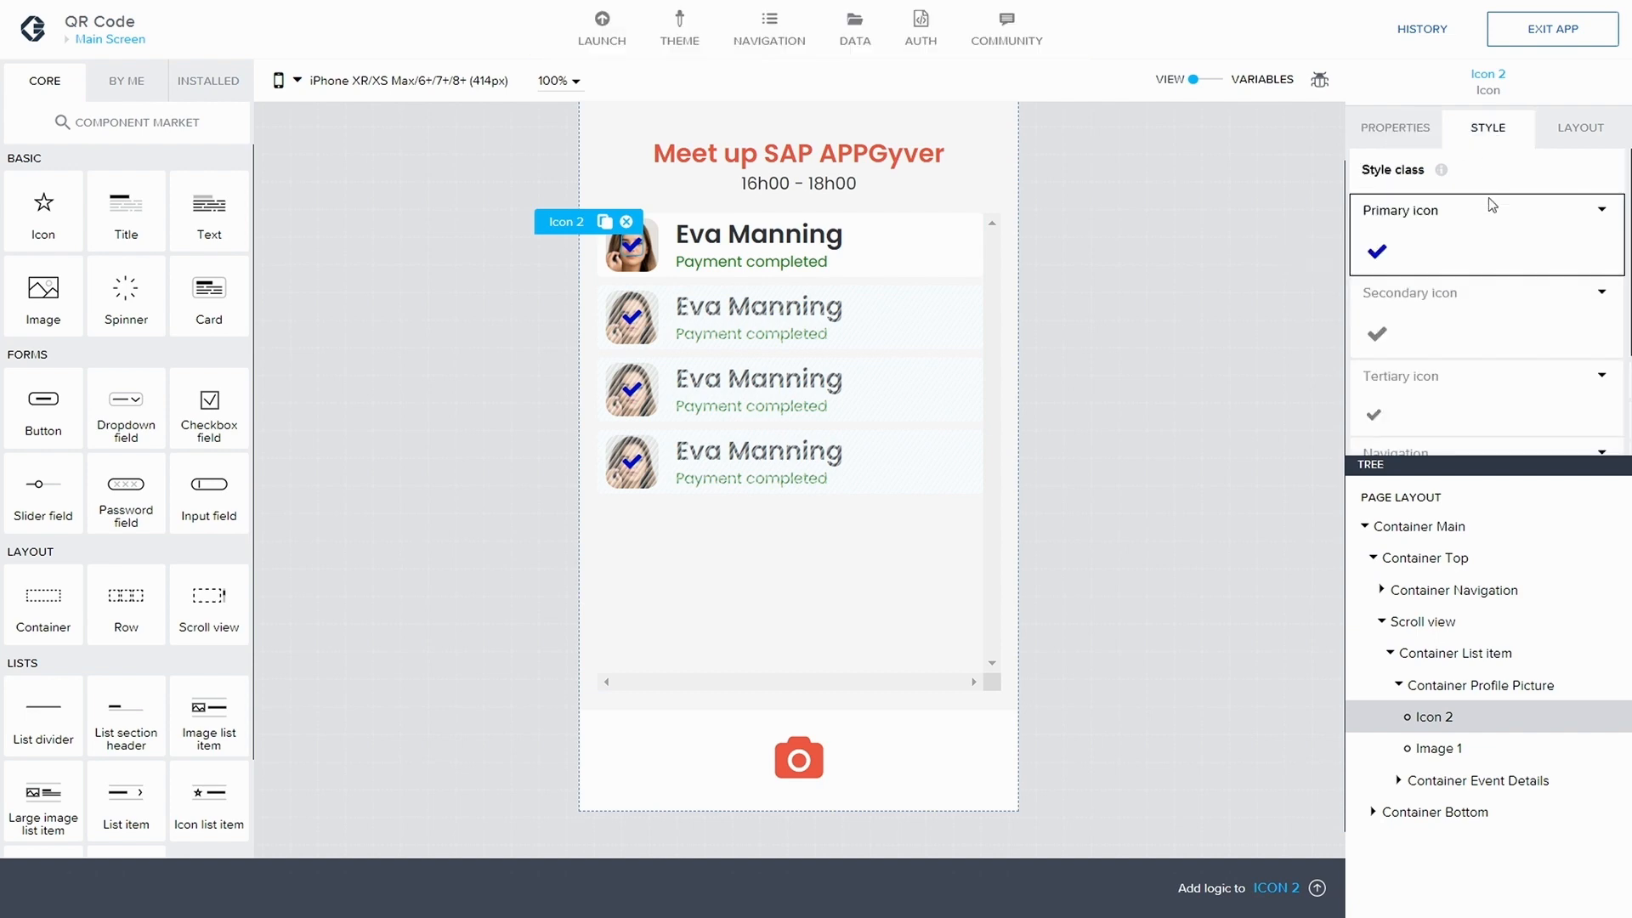
{"action": "left_click", "coordinate": [1583, 217]}
{"action": "left_click", "coordinate": [1568, 273]}
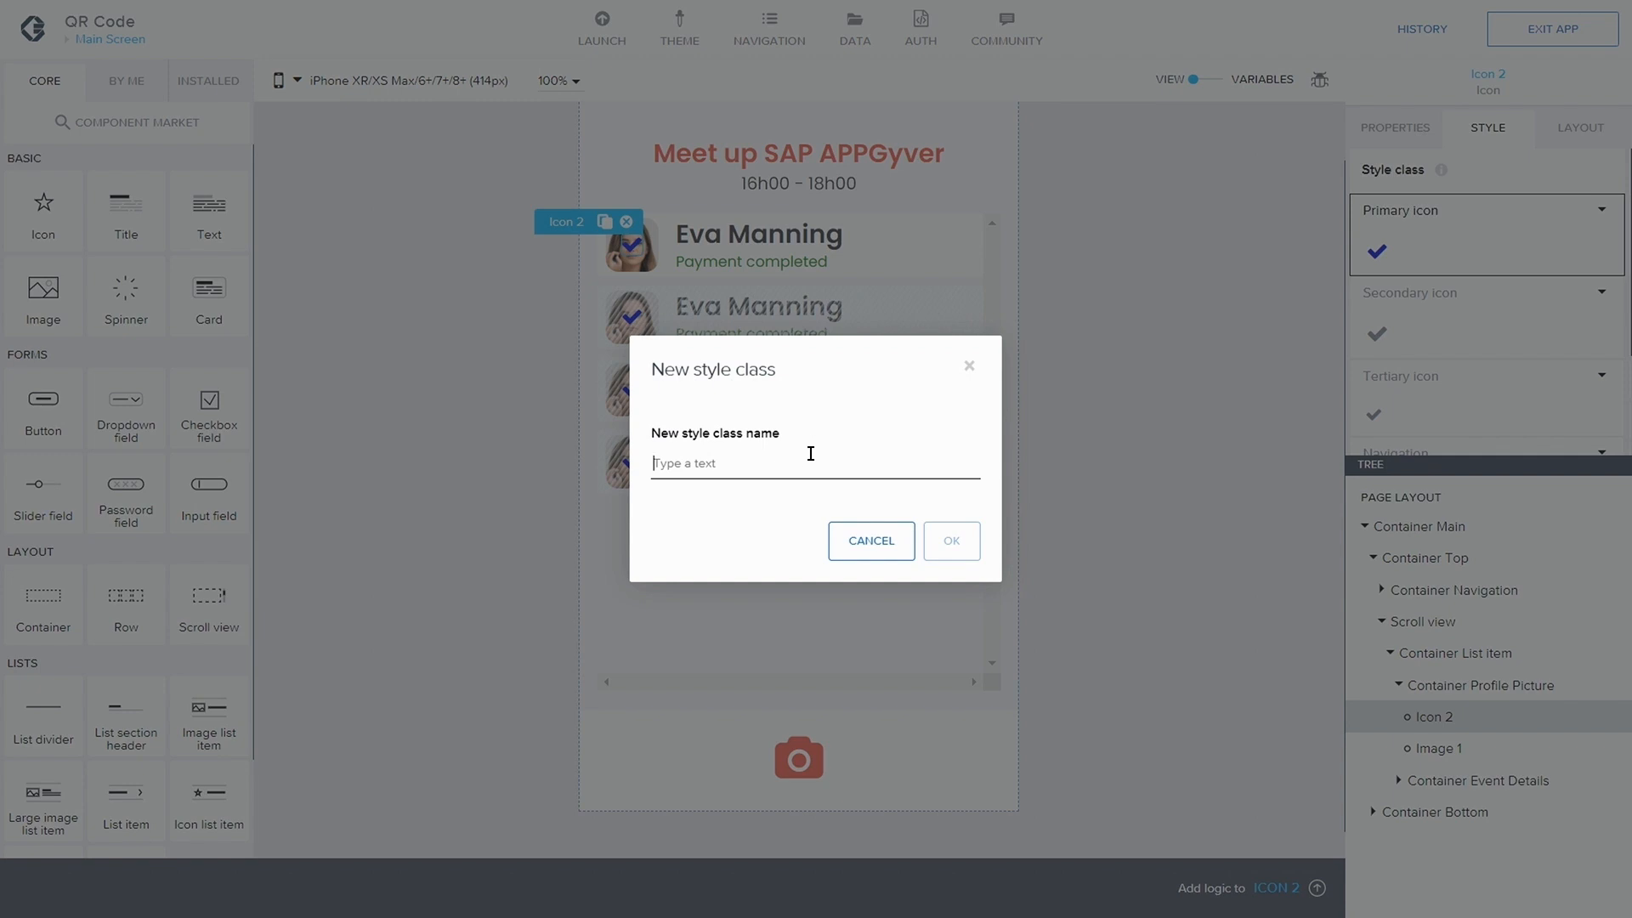
{"action": "type", "text": "Check Box"}
{"action": "left_click", "coordinate": [963, 548]}
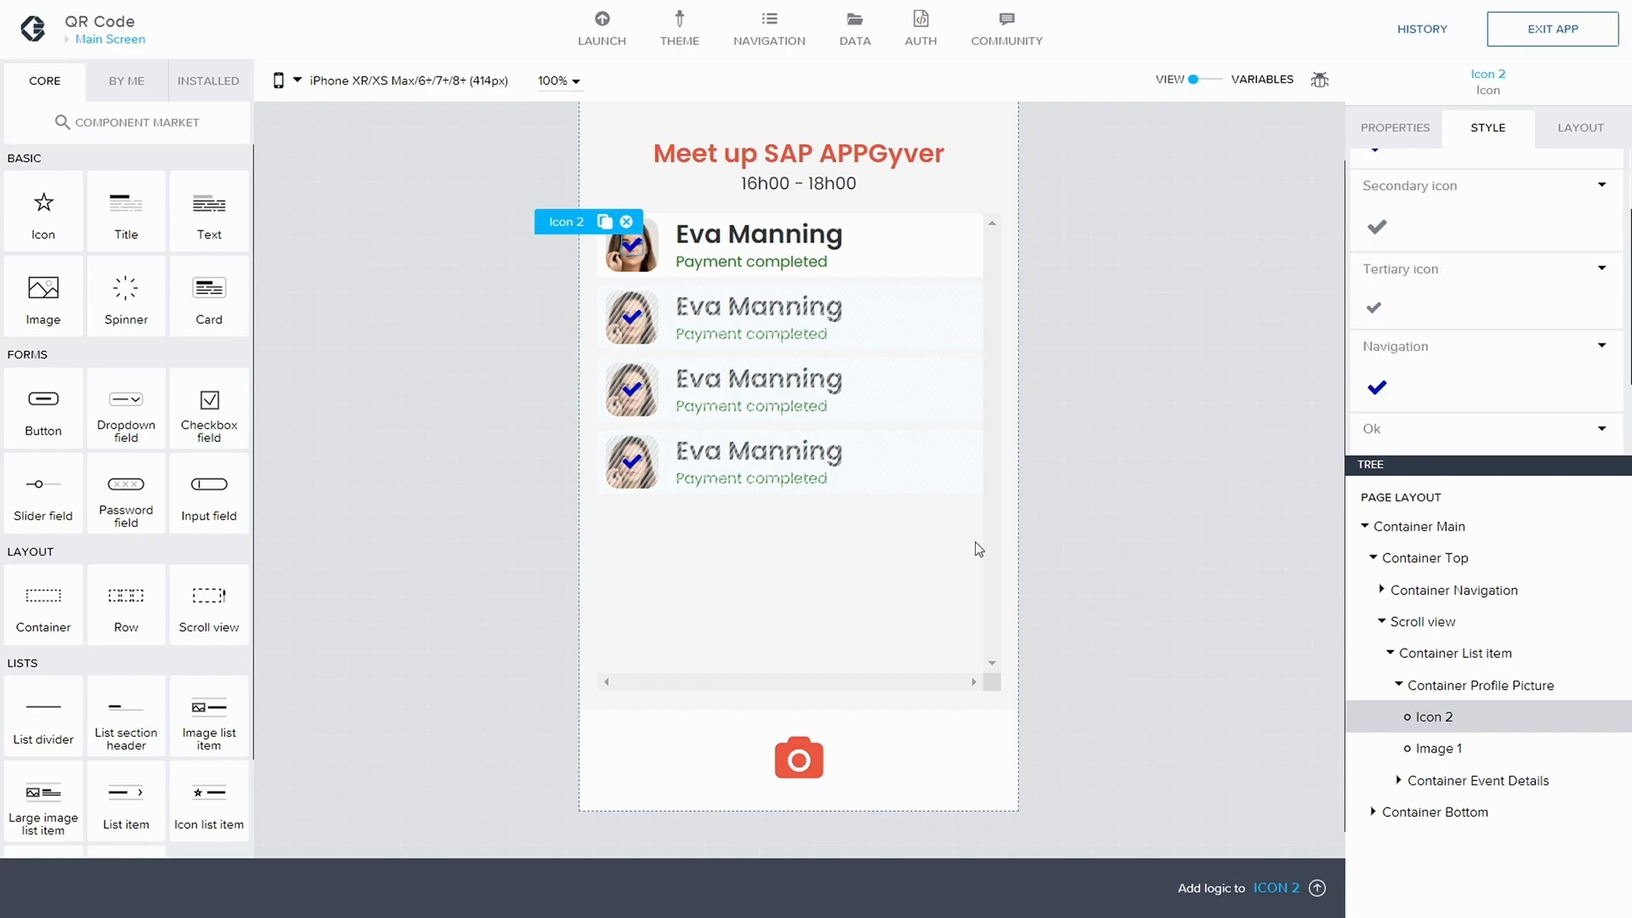
- Edit the Check Box style on Icon 2 and set its color to Positive
{"action": "left_click", "coordinate": [1601, 389]}
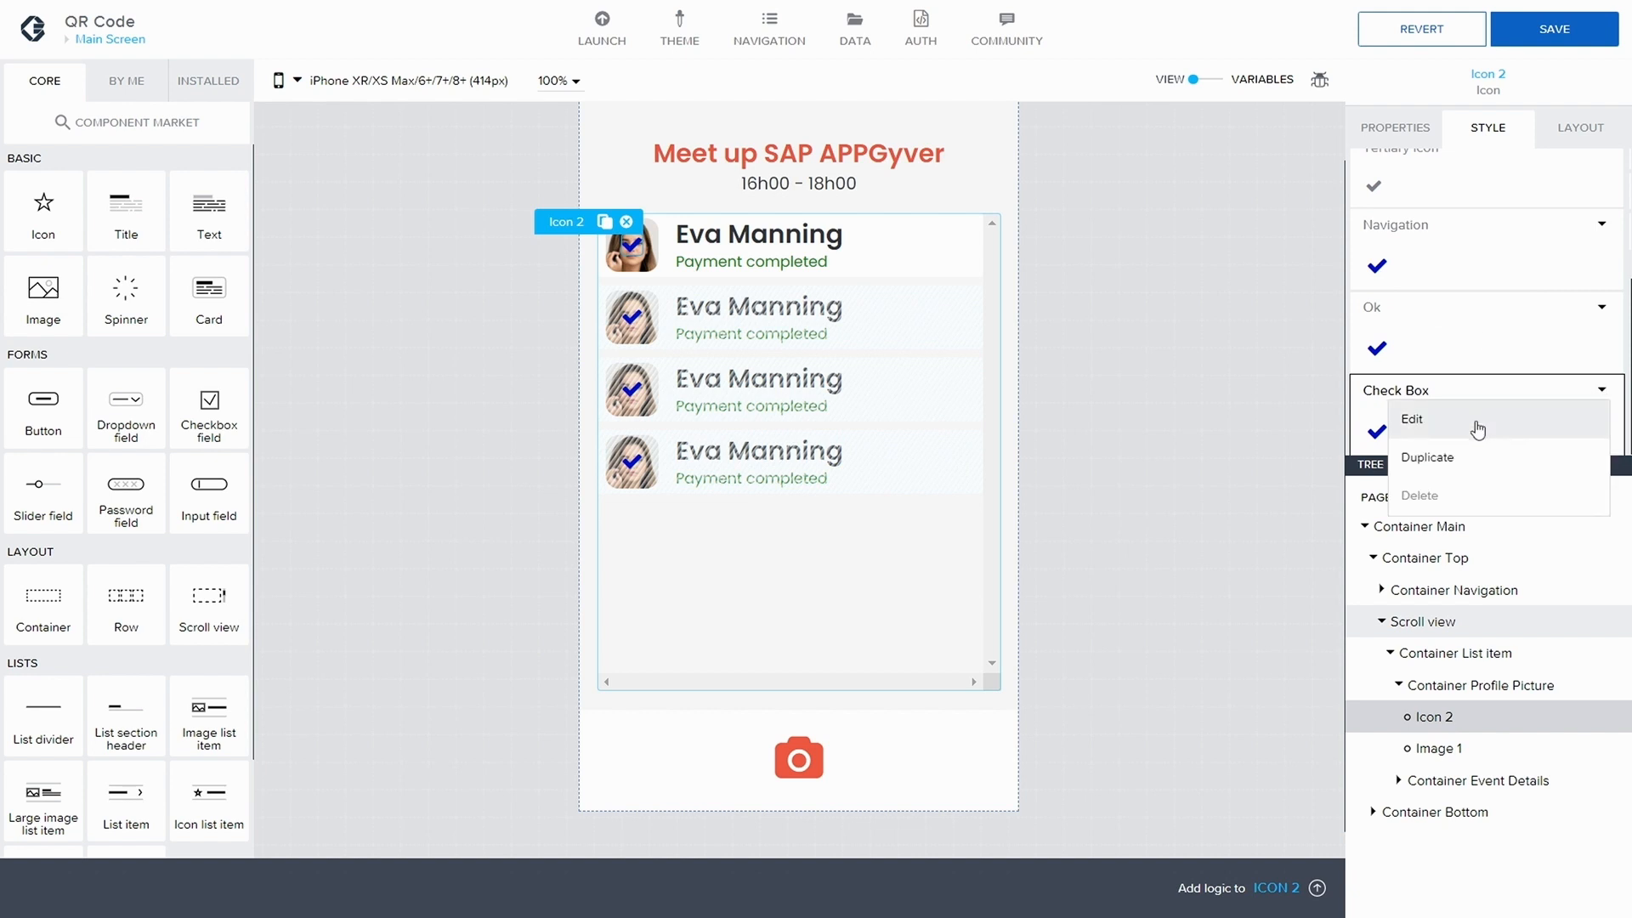
{"action": "left_click", "coordinate": [1402, 419]}
{"action": "left_click", "coordinate": [1454, 333]}
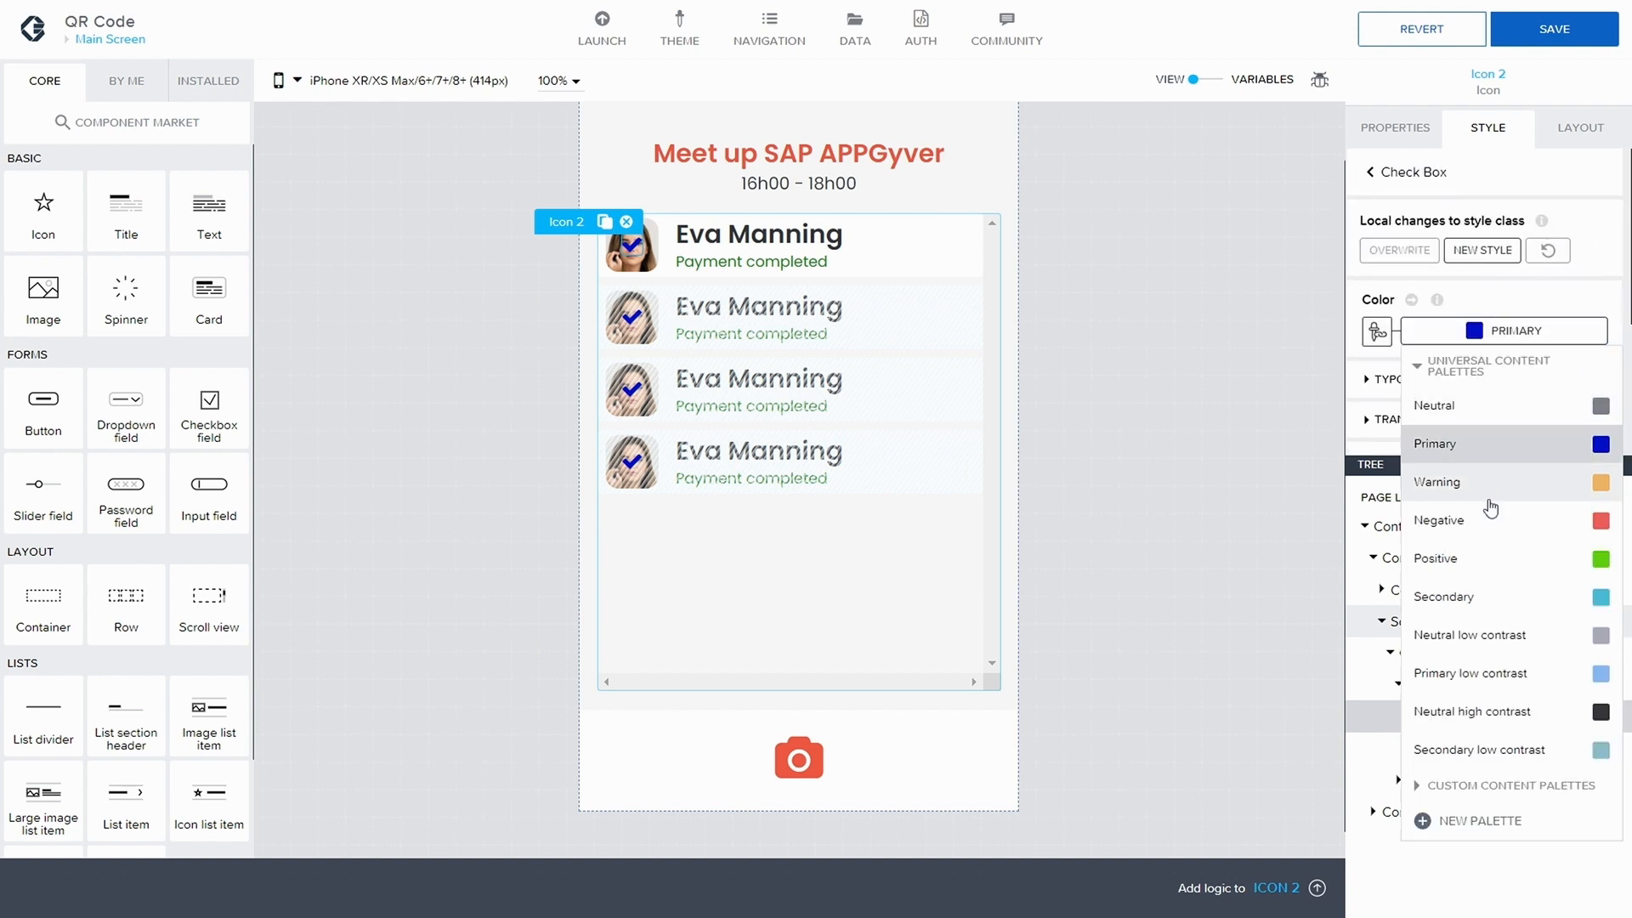
{"action": "left_click", "coordinate": [1479, 554]}
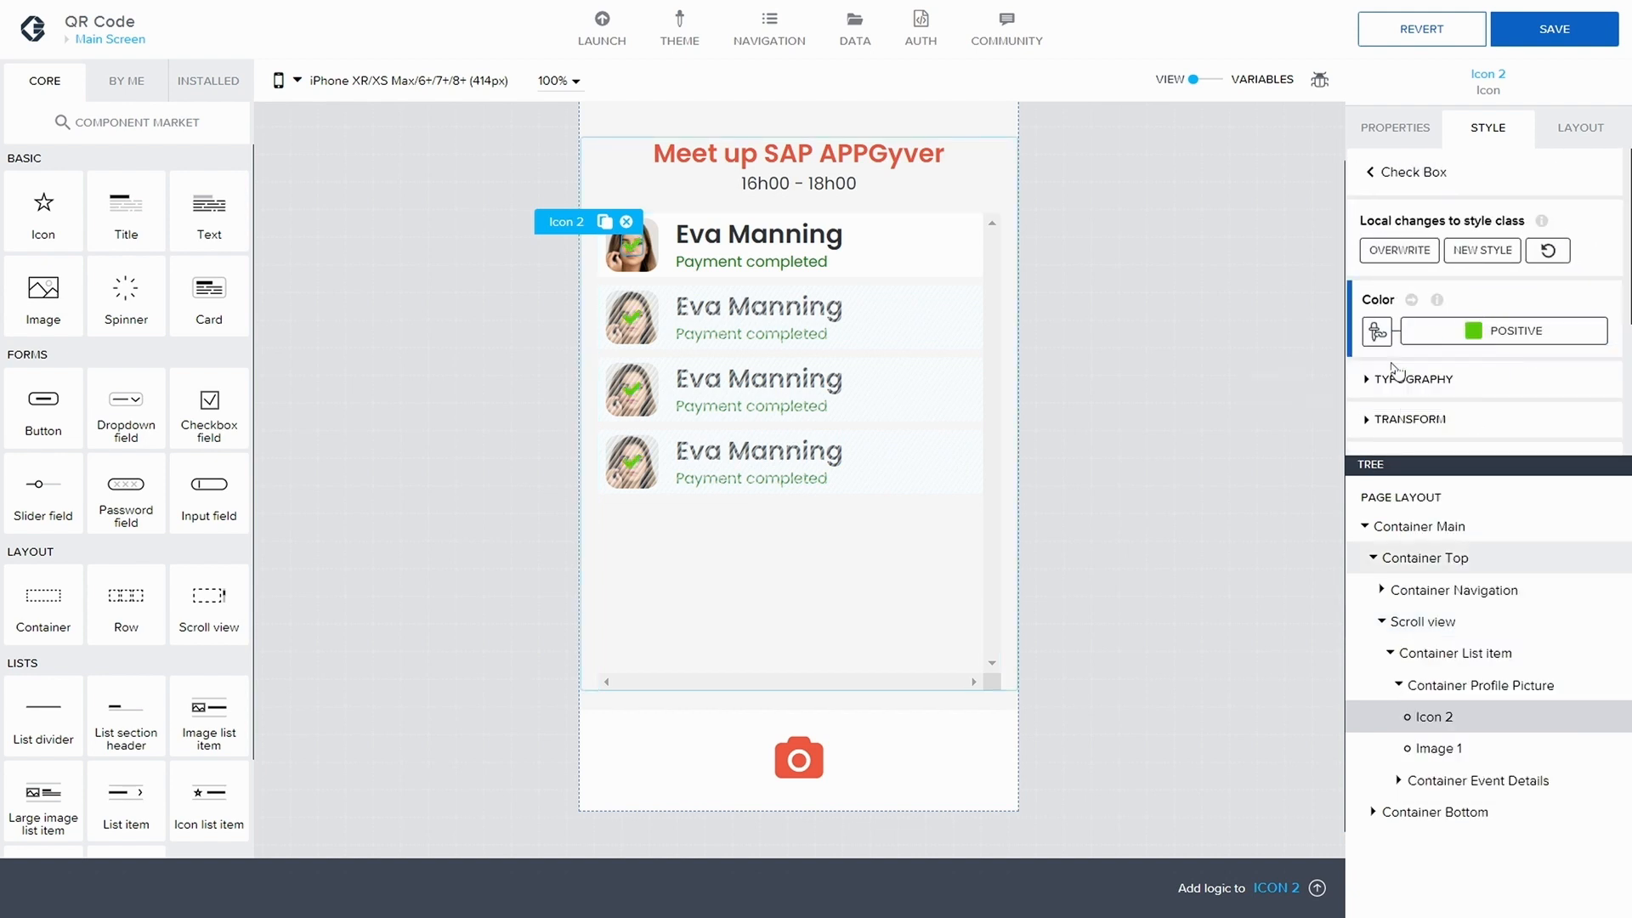
- Set Icon 2's font size to Title XL after trying Title L, and save the application
{"action": "left_click", "coordinate": [1458, 381]}
{"action": "scroll", "coordinate": [1460, 384], "scroll_direction": "down", "scroll_amount": 2}
{"action": "left_click", "coordinate": [1496, 310]}
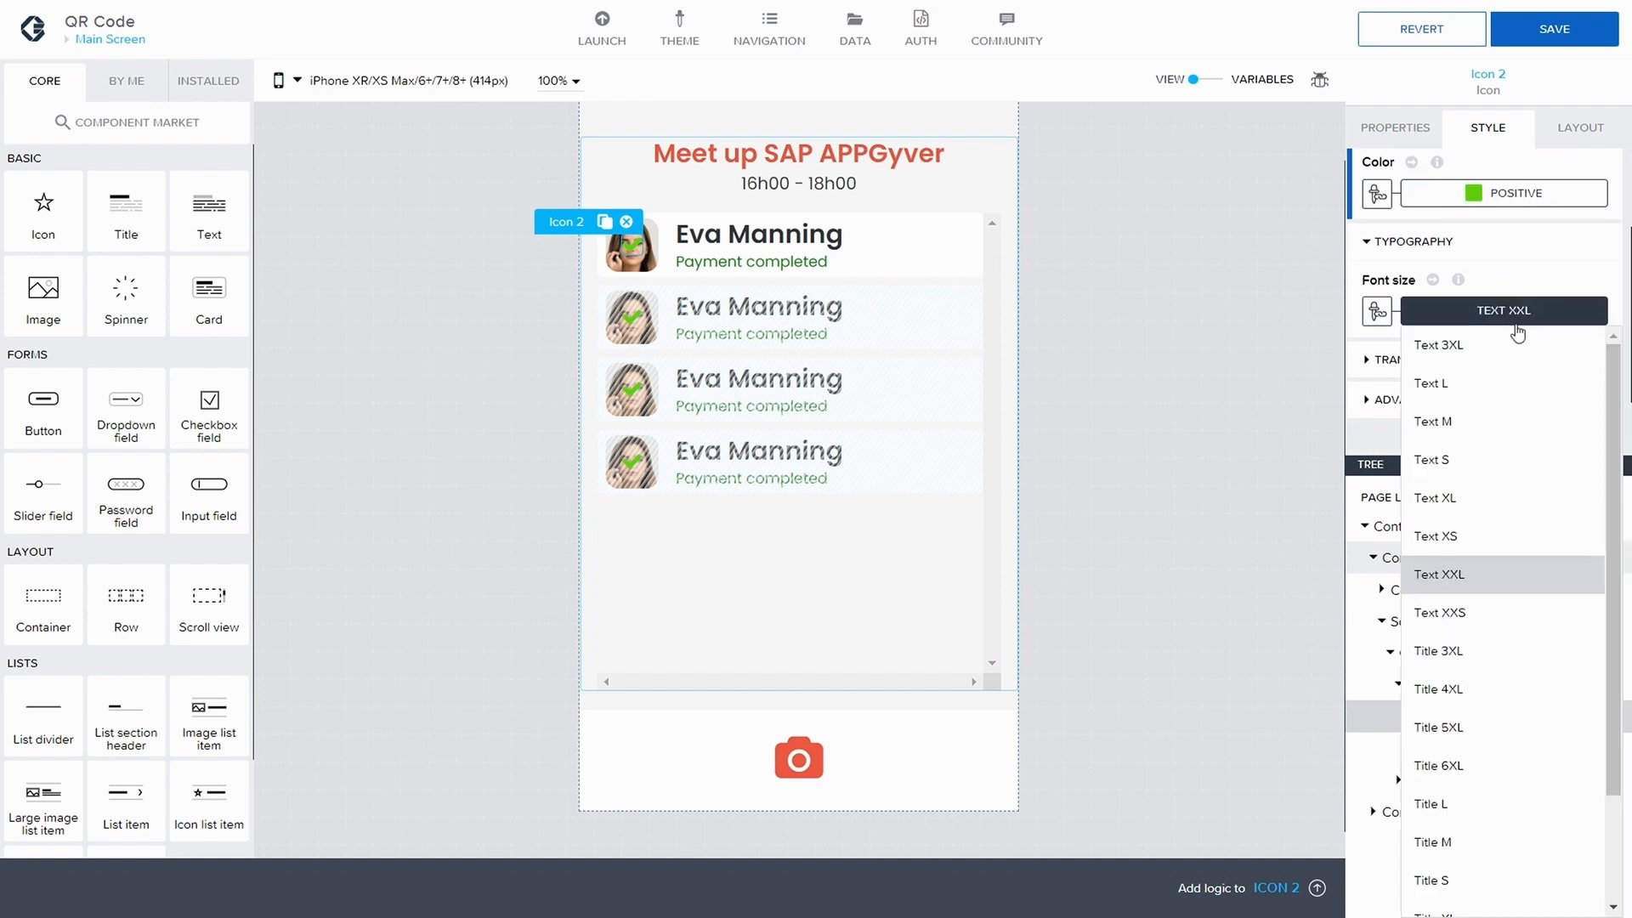
{"action": "scroll", "coordinate": [1475, 577], "scroll_direction": "down", "scroll_amount": 2}
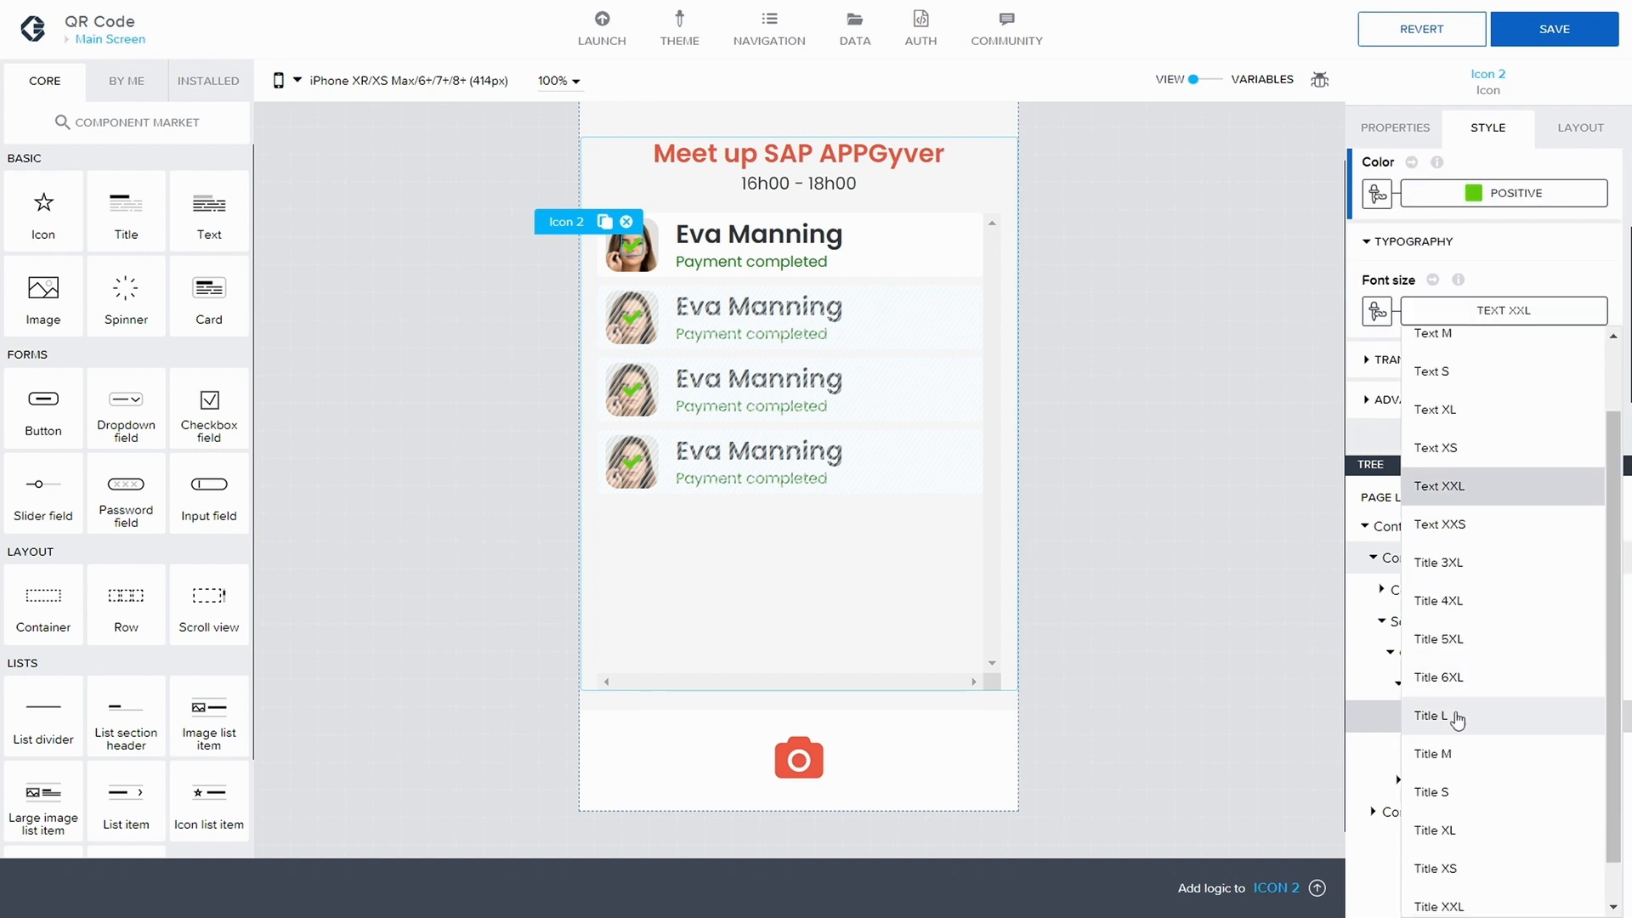
{"action": "left_click", "coordinate": [1461, 717]}
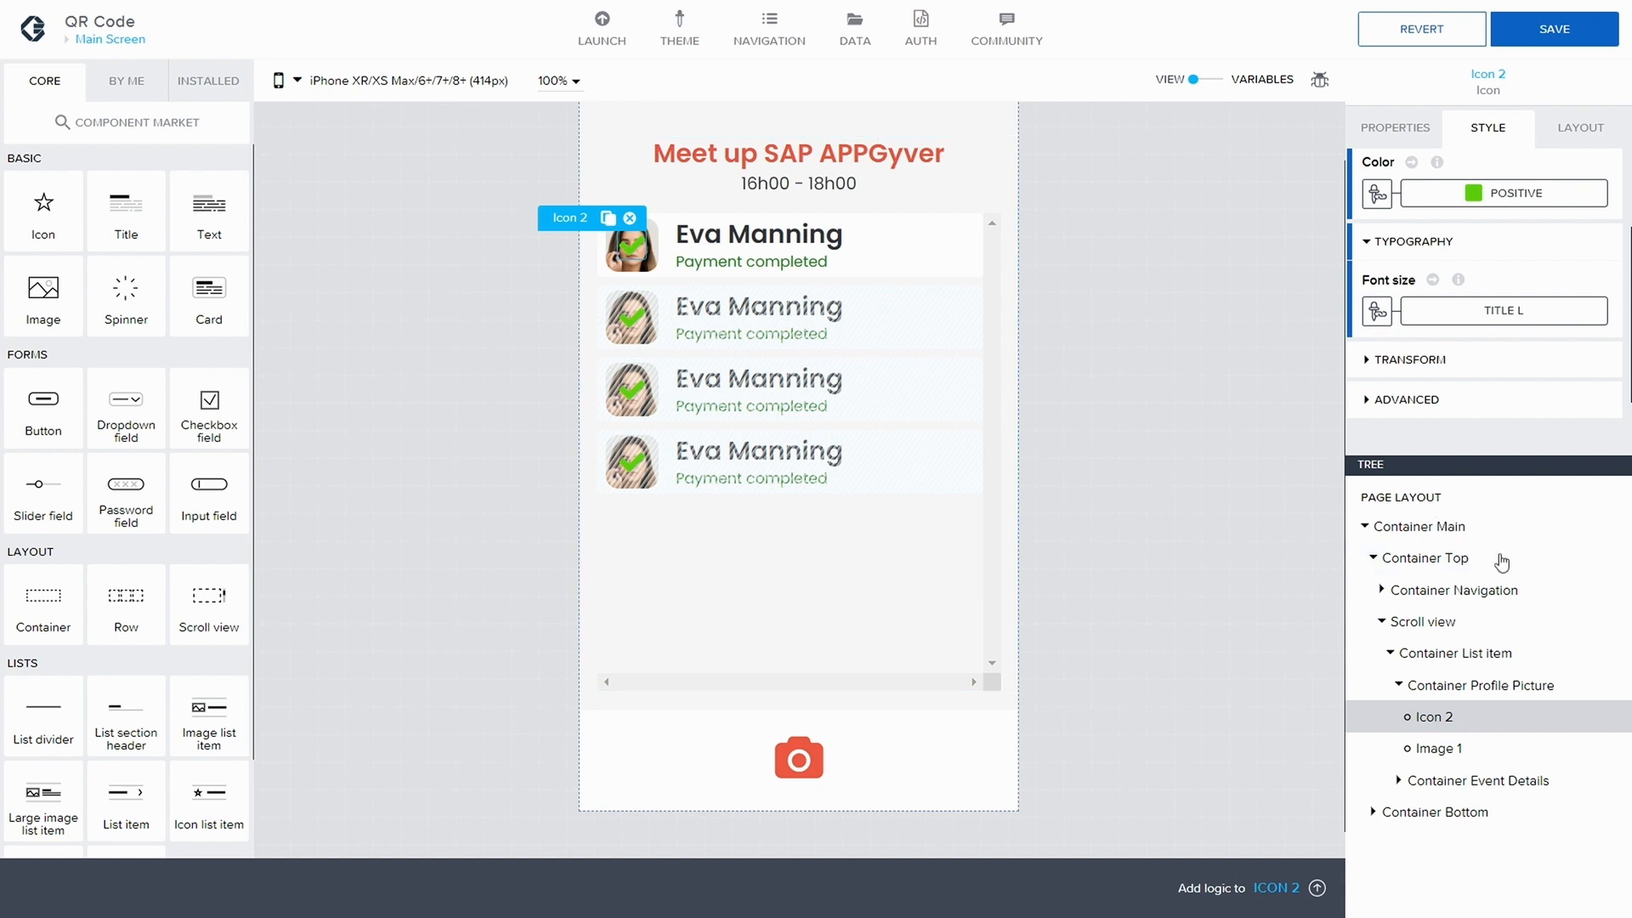
{"action": "left_click", "coordinate": [1503, 312]}
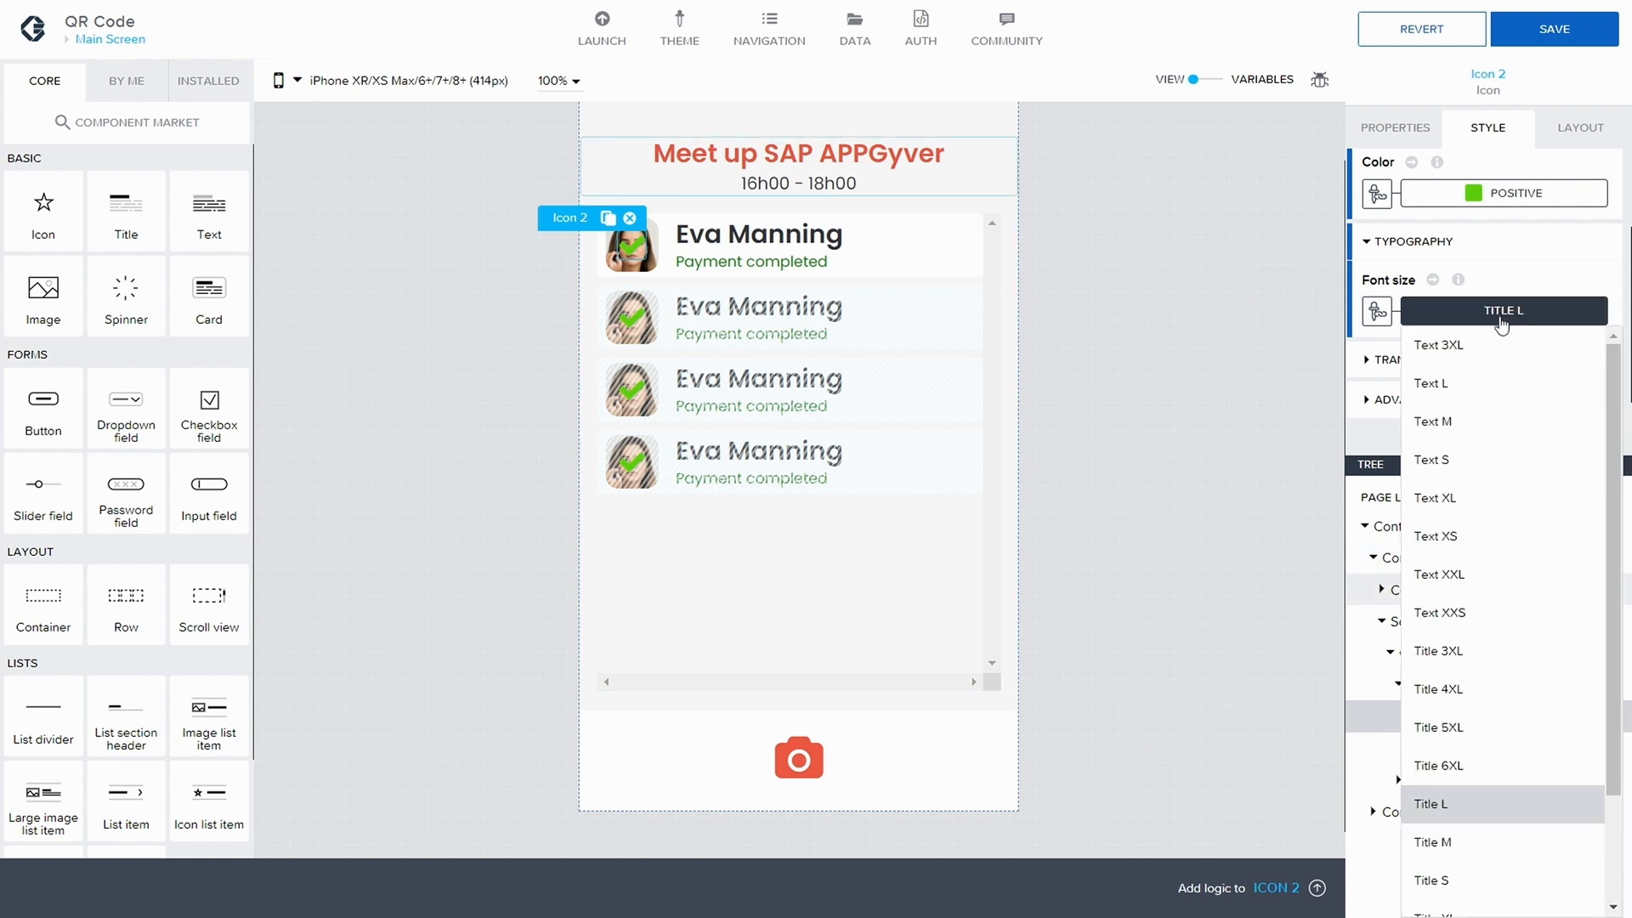
{"action": "scroll", "coordinate": [1507, 723], "scroll_direction": "down", "scroll_amount": 1}
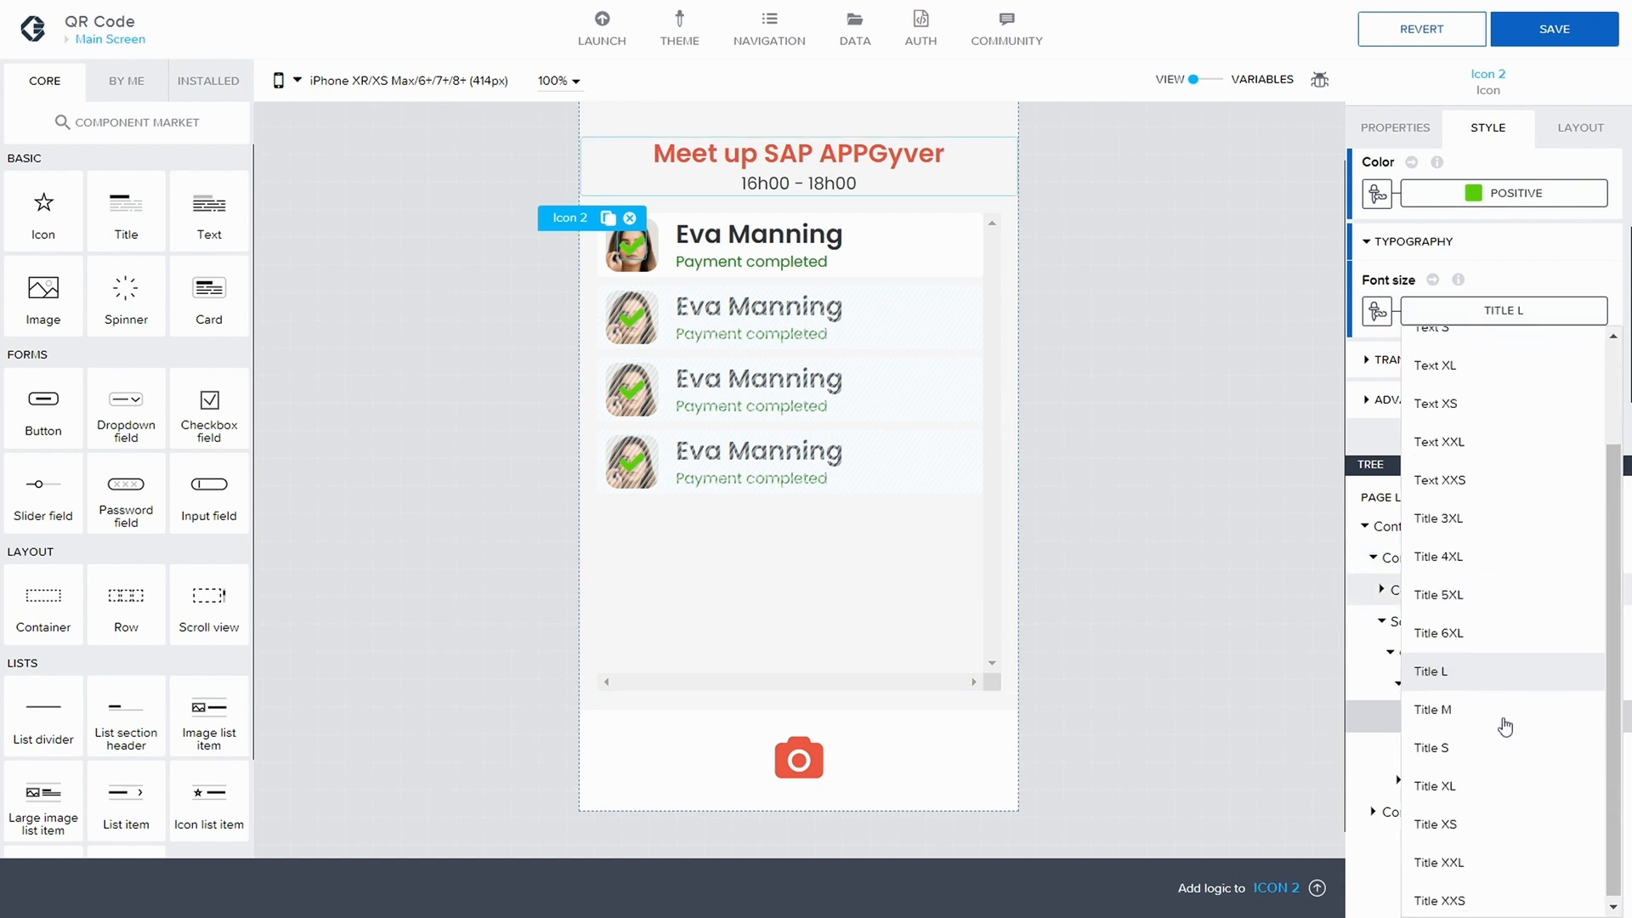
{"action": "left_click", "coordinate": [1481, 776]}
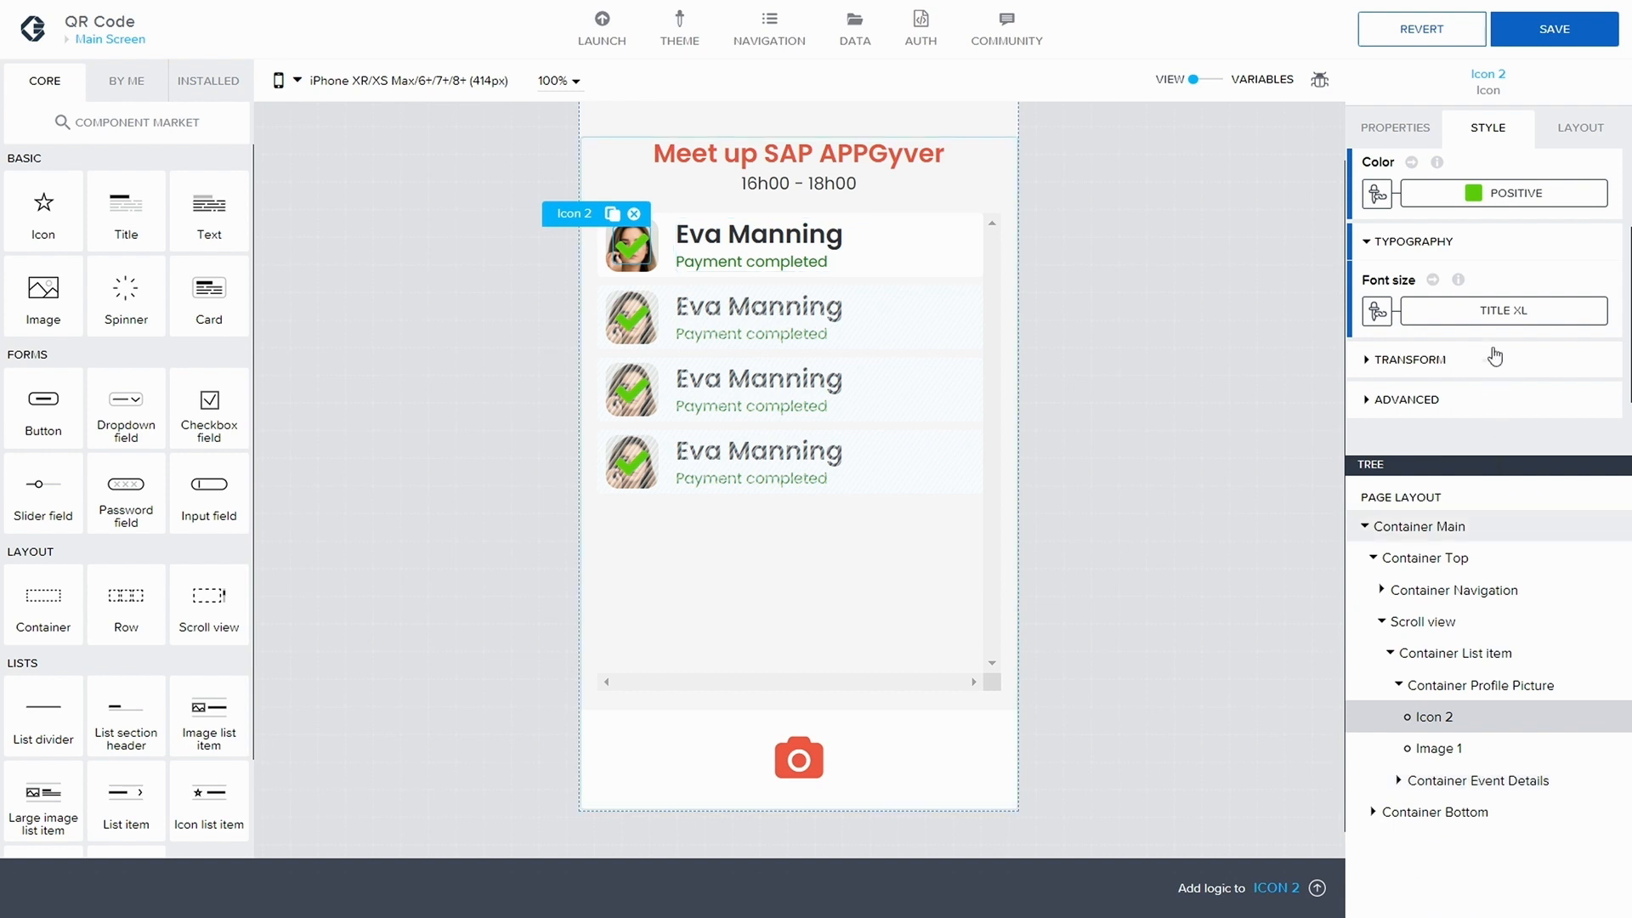
{"action": "left_click", "coordinate": [1552, 30]}
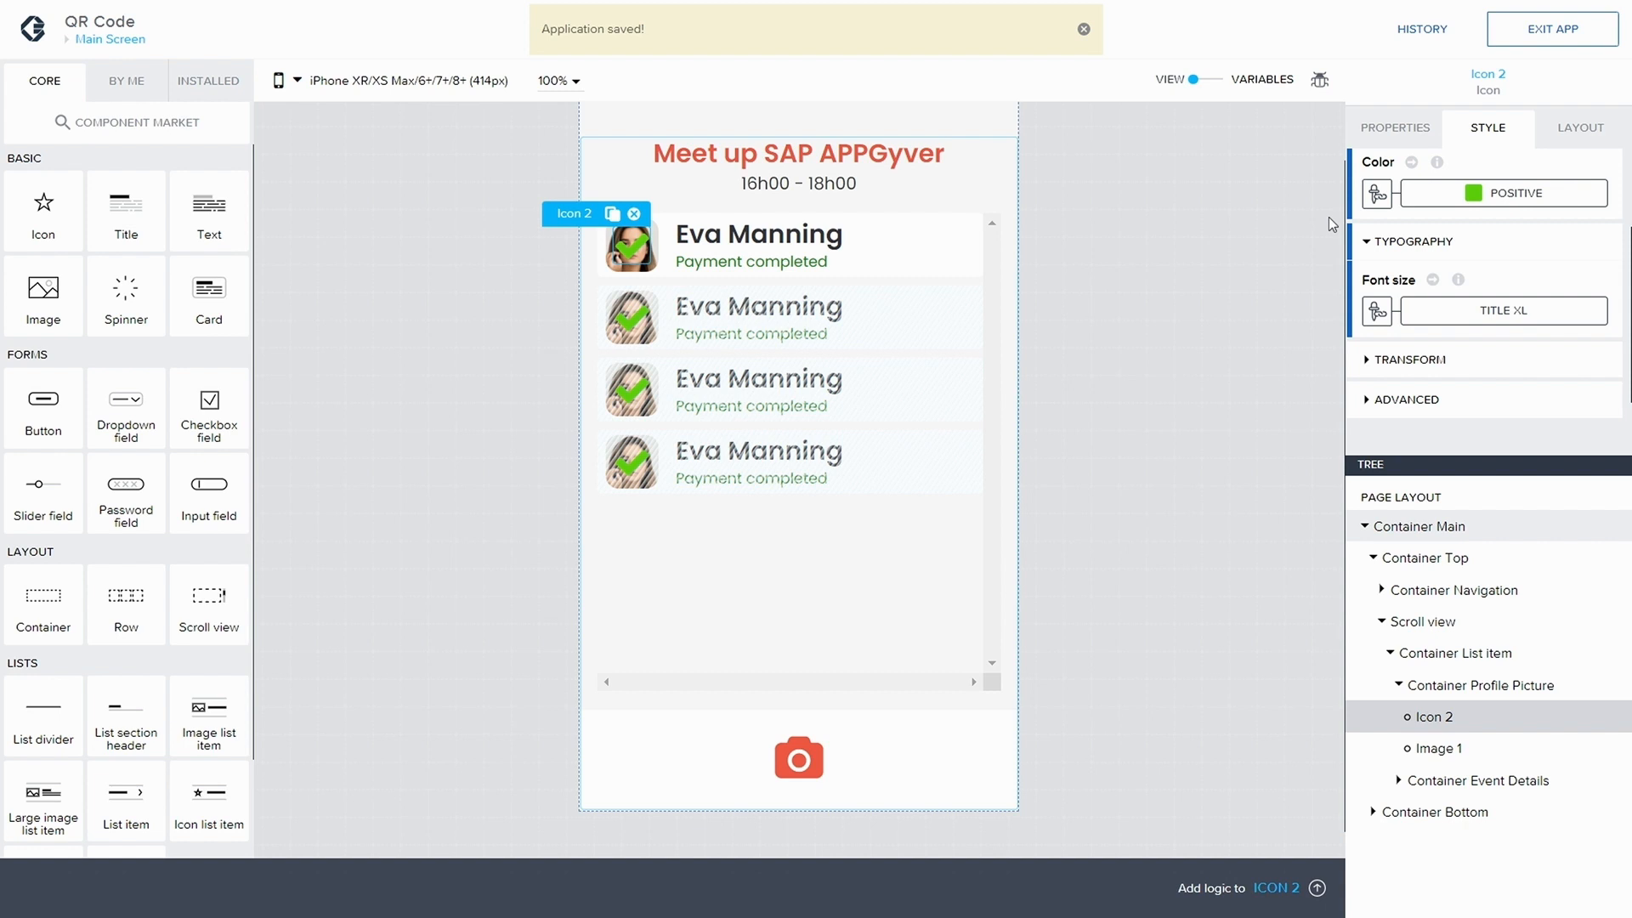
{"action": "scroll", "coordinate": [1437, 271], "scroll_direction": "up", "scroll_amount": 1}
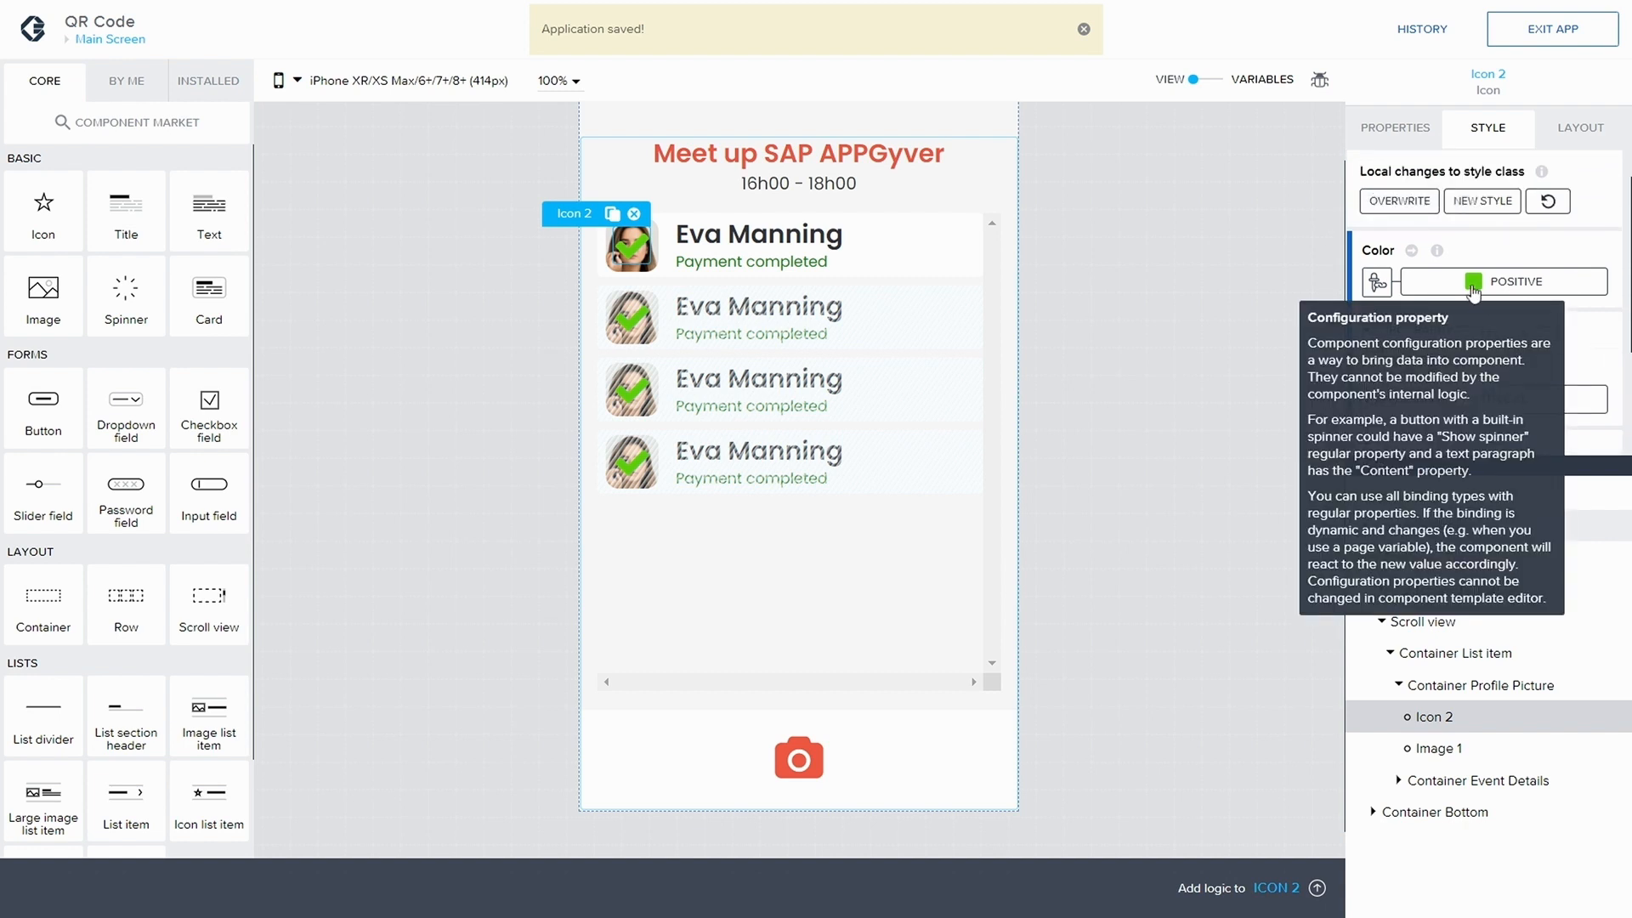
- Test Icon 2's visibility by setting its Visible property to False and back to True
{"action": "left_click", "coordinate": [1370, 130]}
{"action": "left_click", "coordinate": [1381, 327]}
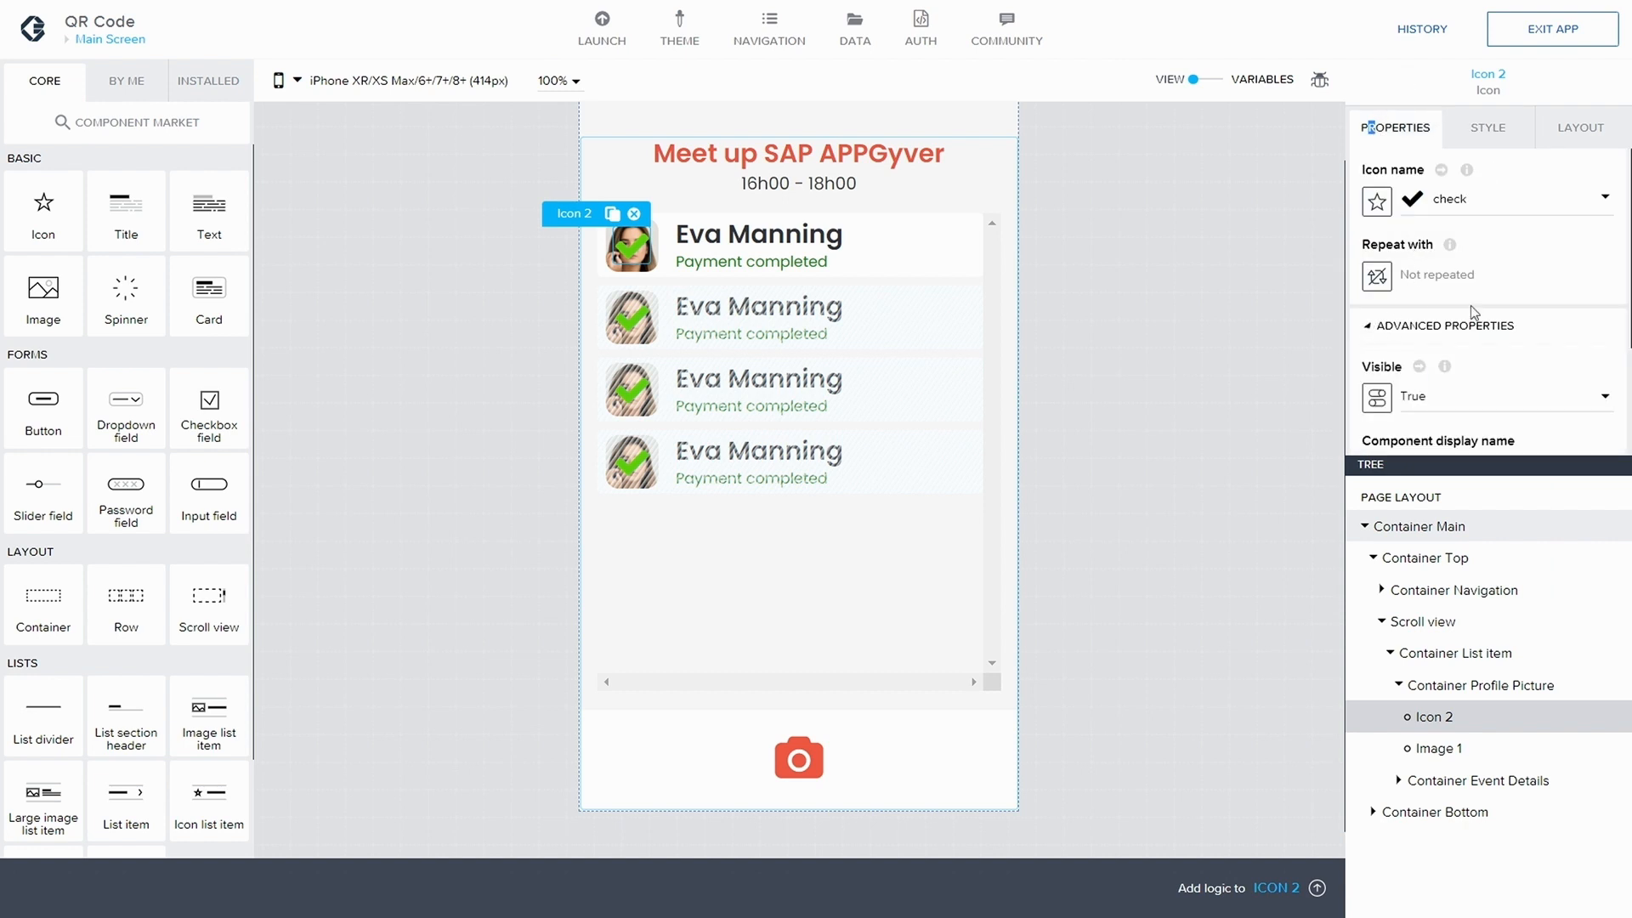
{"action": "scroll", "coordinate": [1394, 306], "scroll_direction": "down", "scroll_amount": 1}
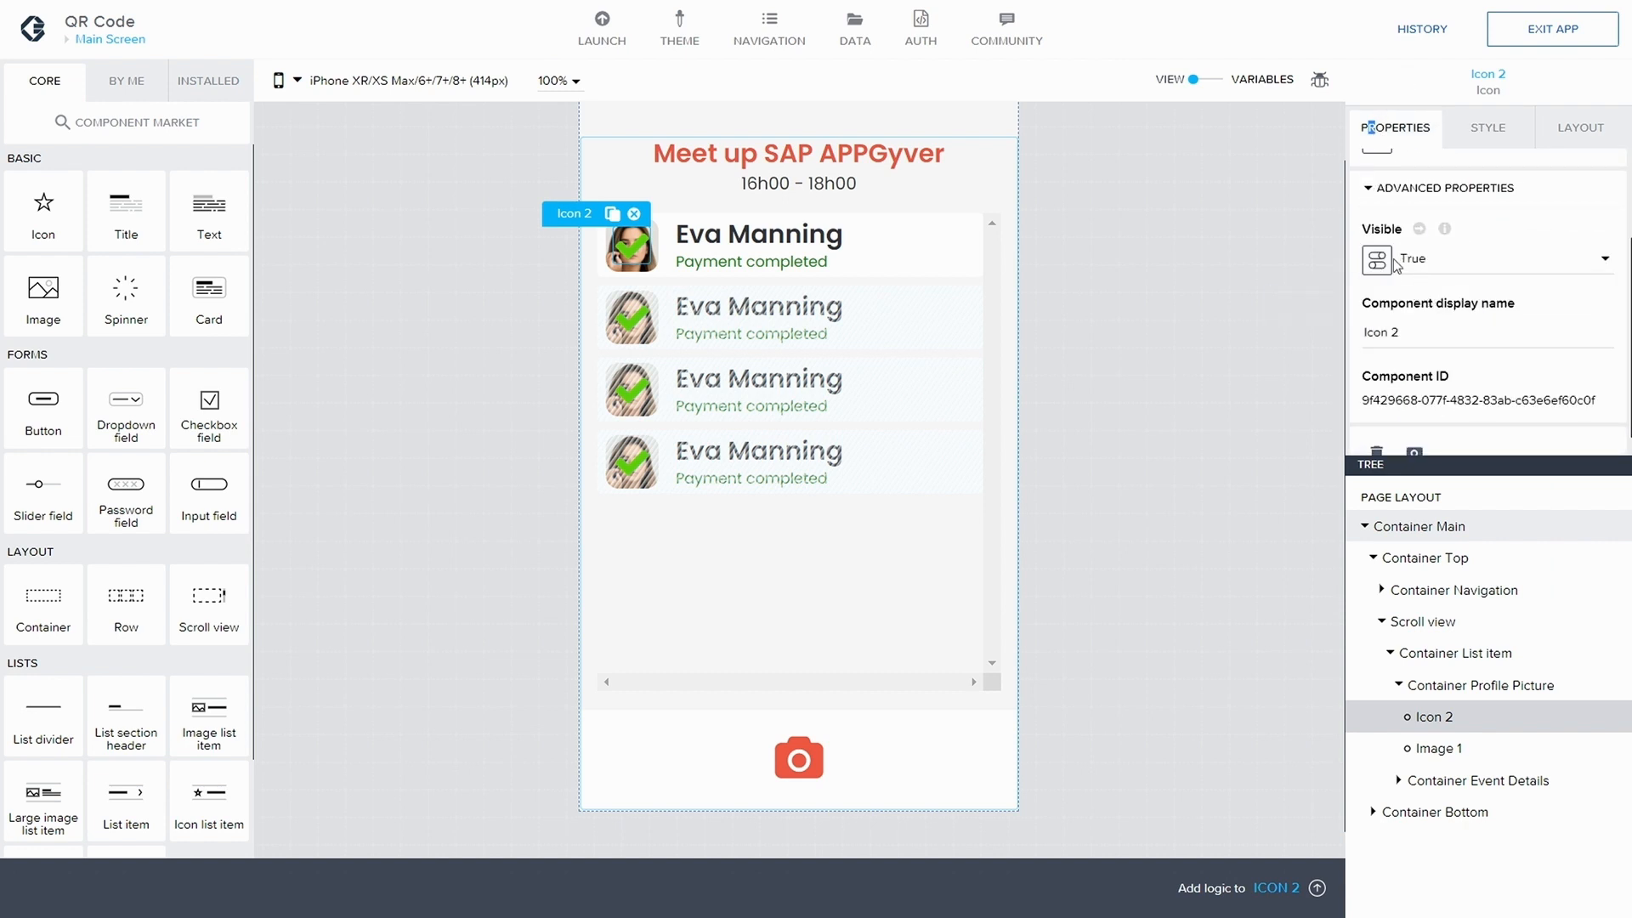
{"action": "left_click", "coordinate": [1432, 266]}
{"action": "left_click", "coordinate": [1445, 303]}
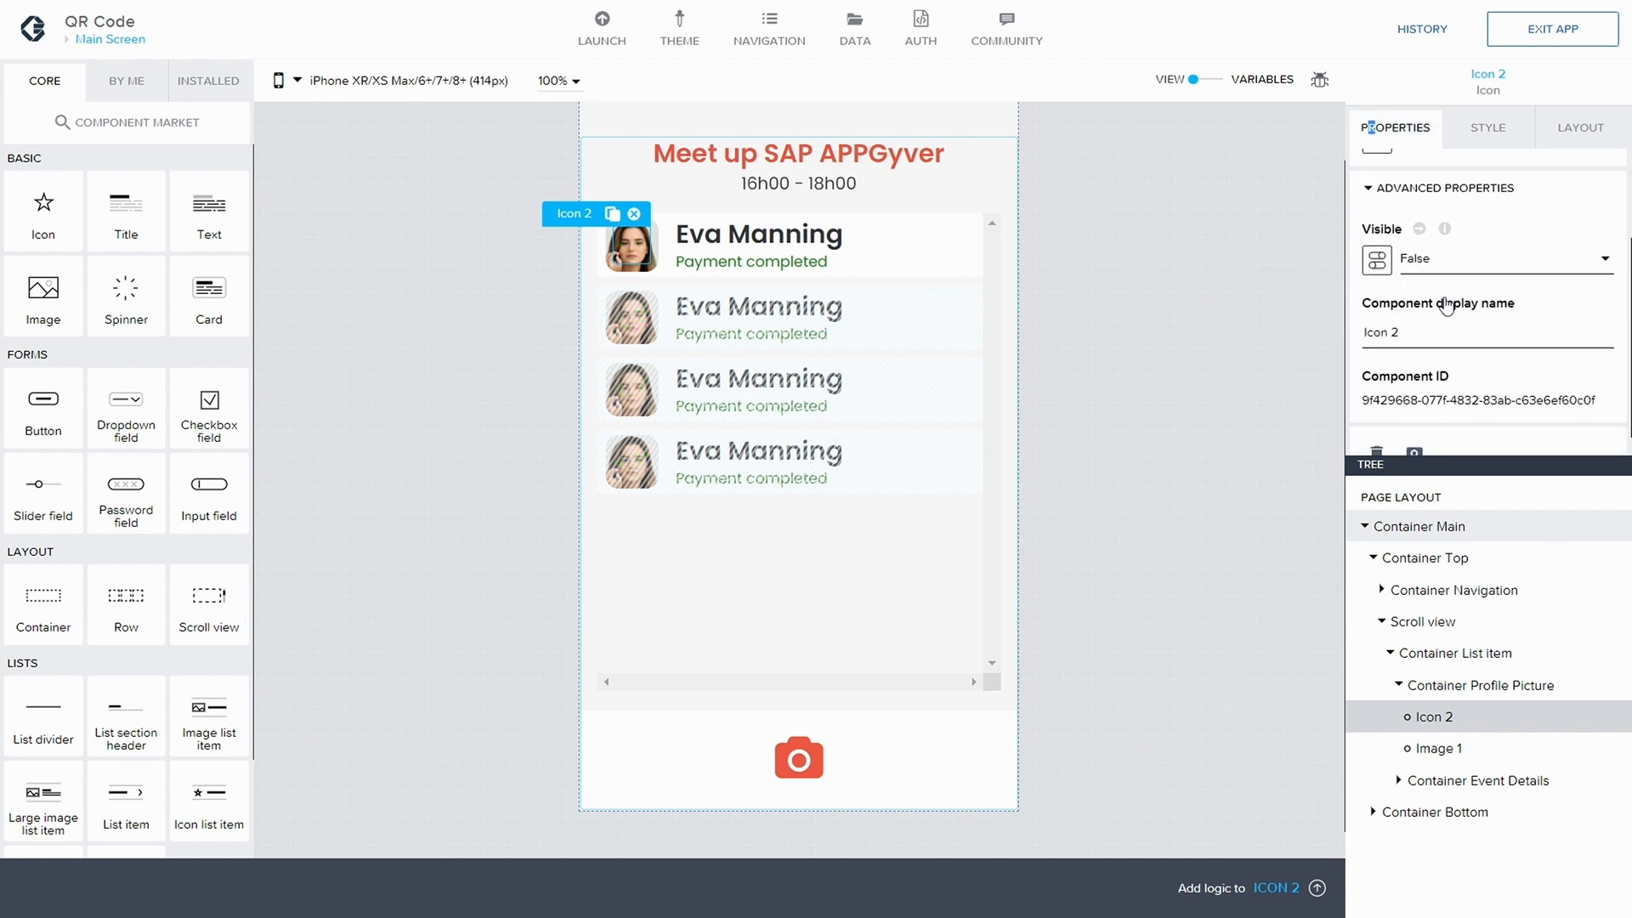
{"action": "left_click", "coordinate": [1417, 260]}
{"action": "left_click", "coordinate": [1445, 287]}
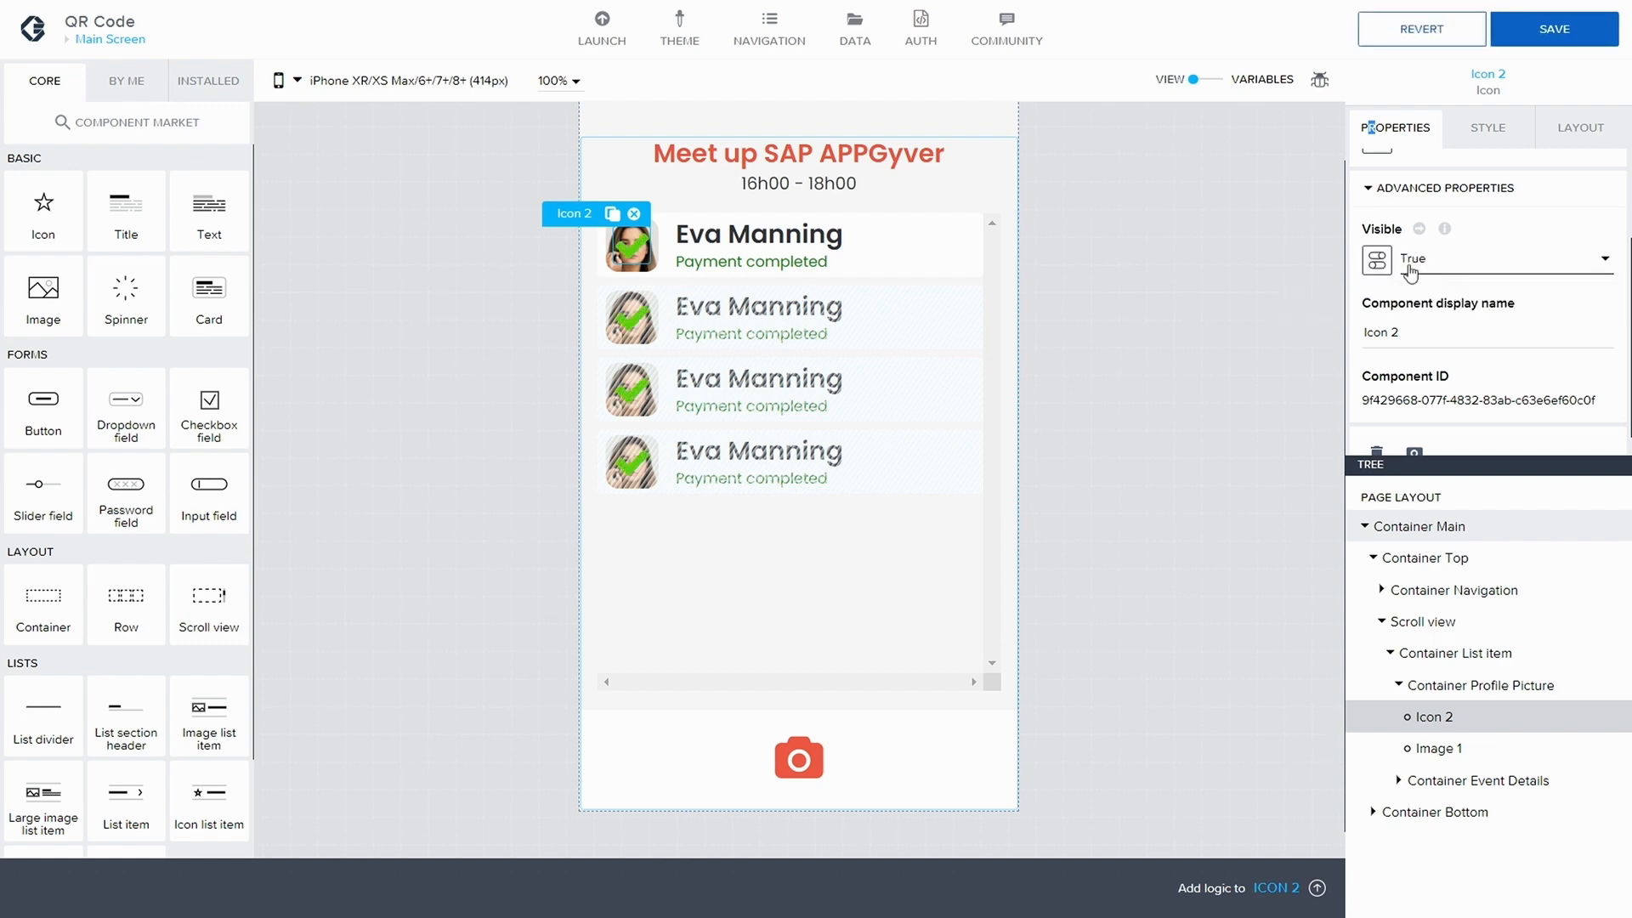
- Bind Icon 2's Visible property to the repeated data item current.checkin and save the application
{"action": "left_click", "coordinate": [1377, 260]}
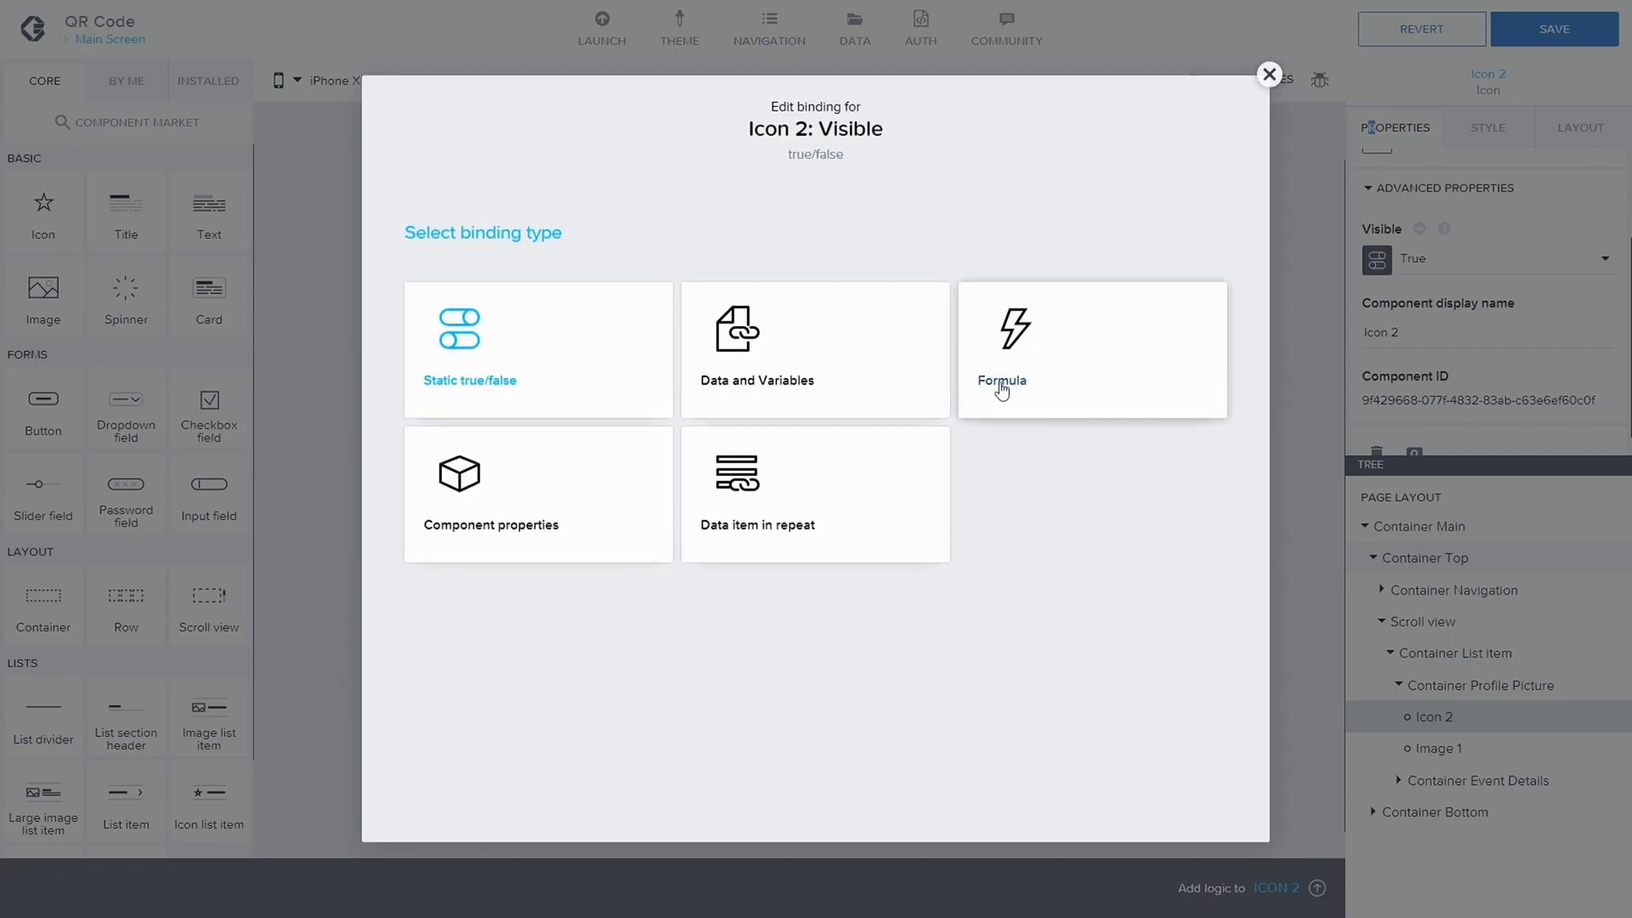
{"action": "left_click", "coordinate": [837, 459]}
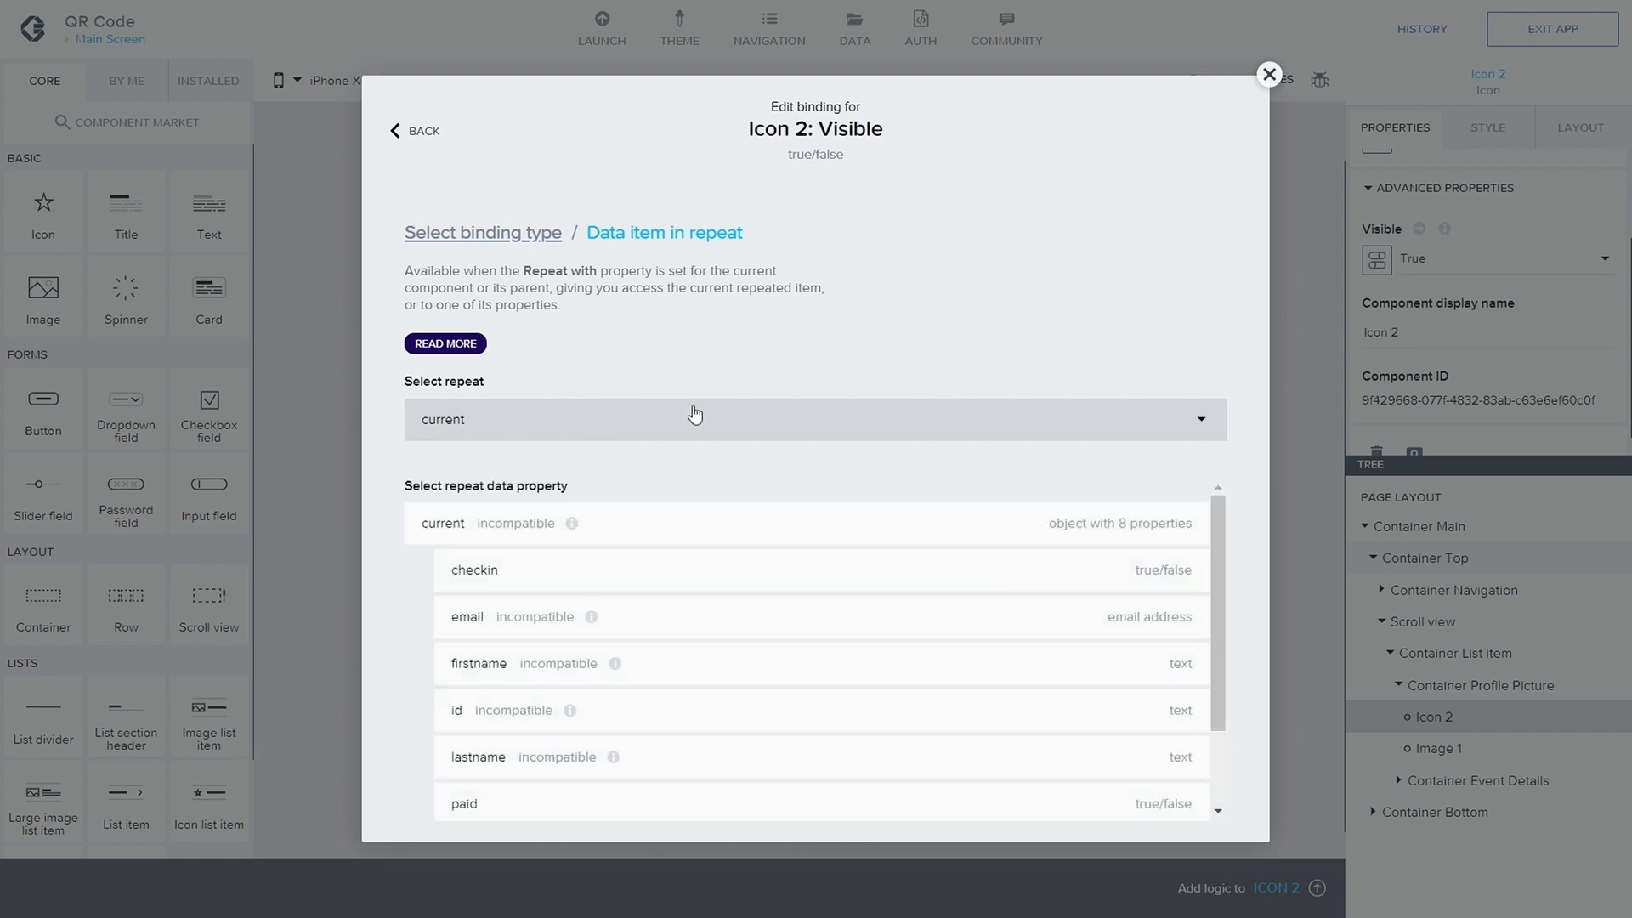
{"action": "left_click", "coordinate": [700, 569]}
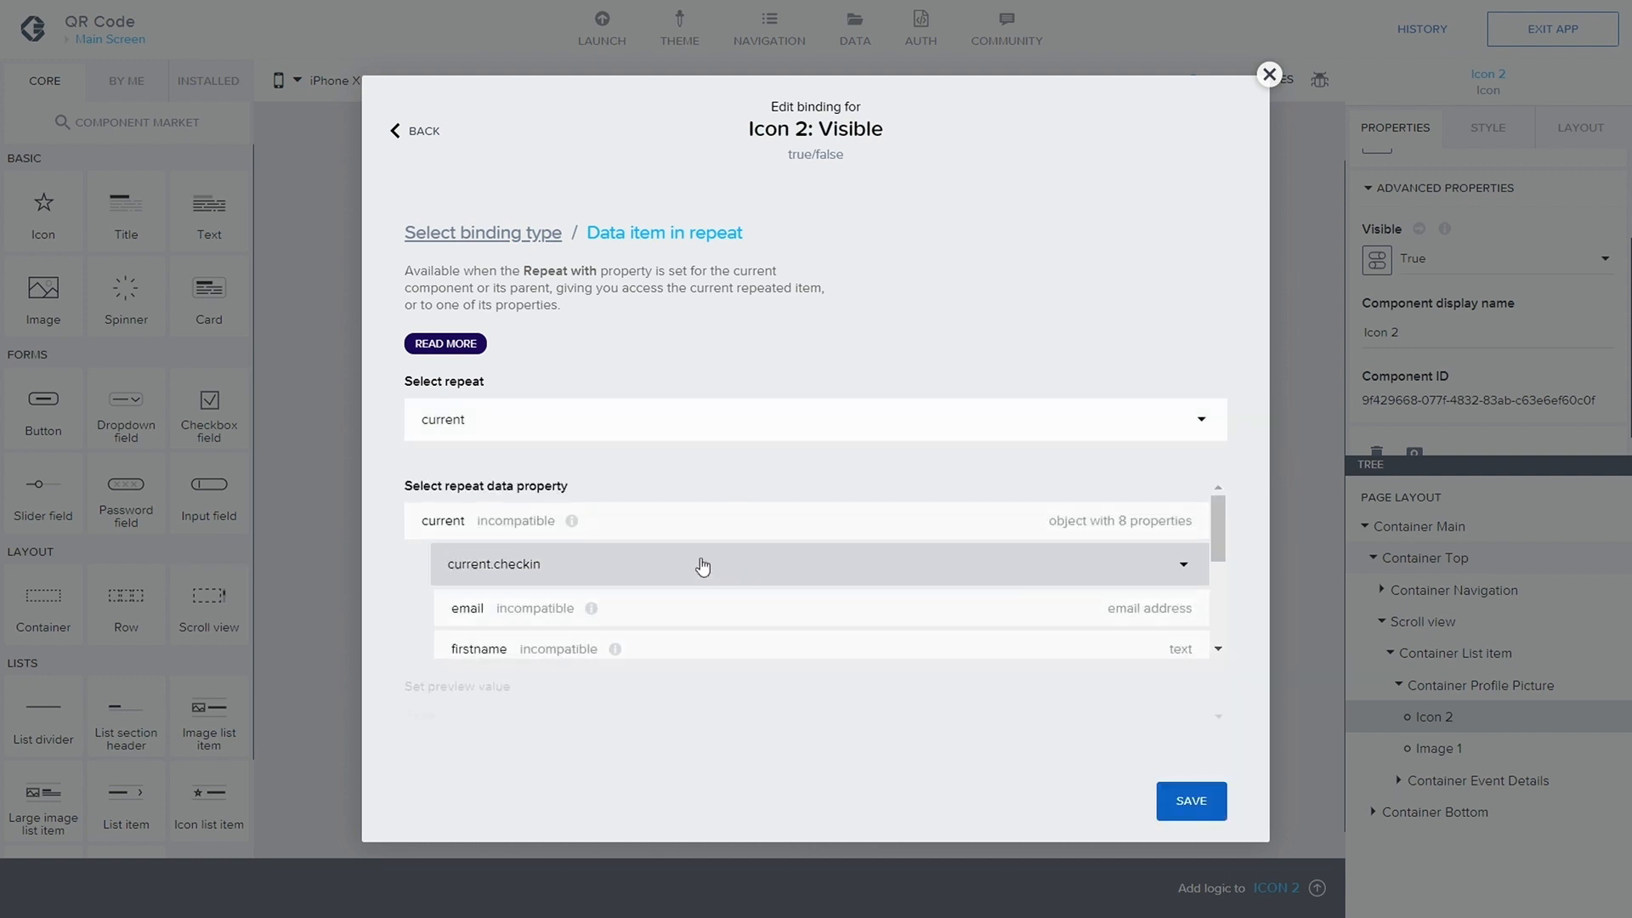
{"action": "left_click", "coordinate": [1191, 704]}
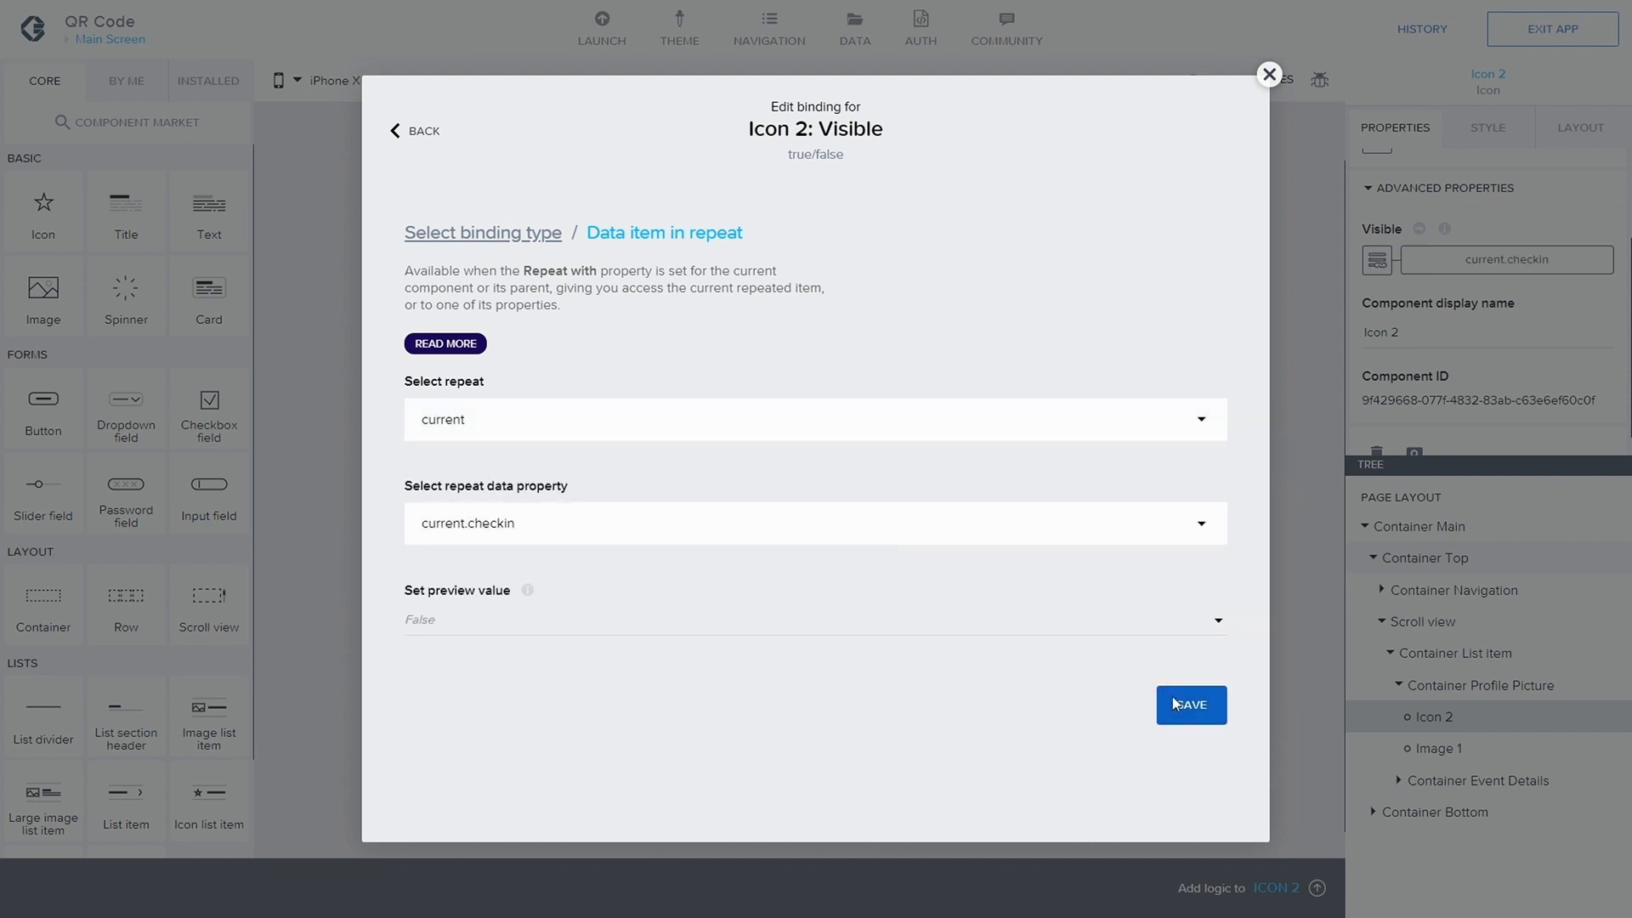
{"action": "left_click", "coordinate": [1553, 31]}
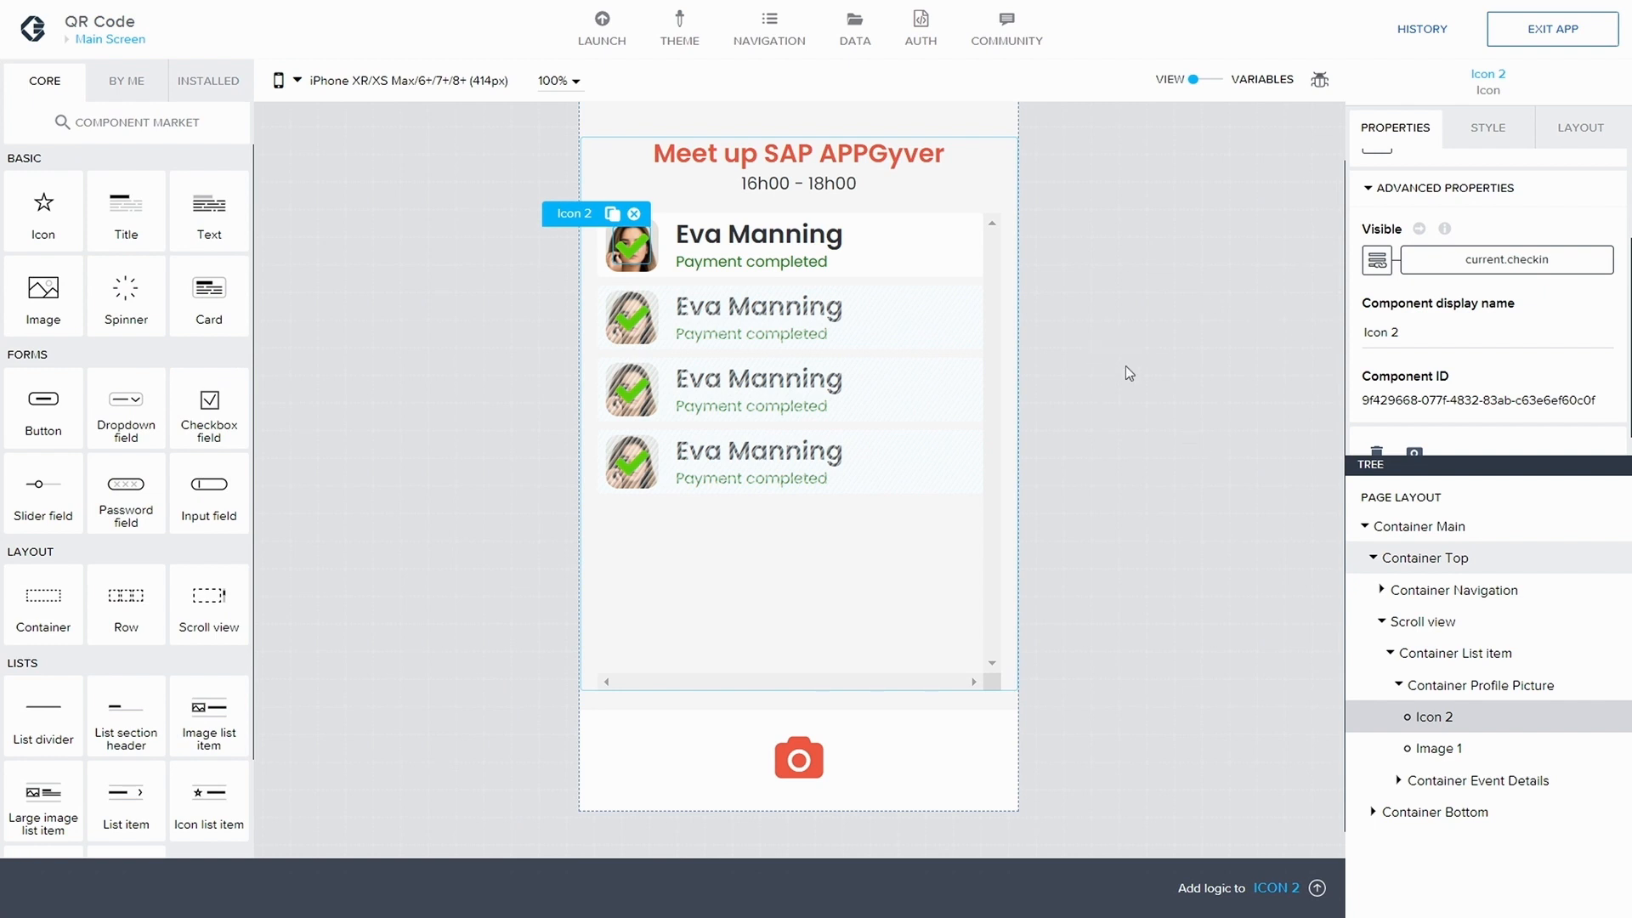
- Add a Set data variable function to Container Bottom's logic and connect it to the first output of Scan QR/barcode
{"action": "left_click", "coordinate": [910, 751]}
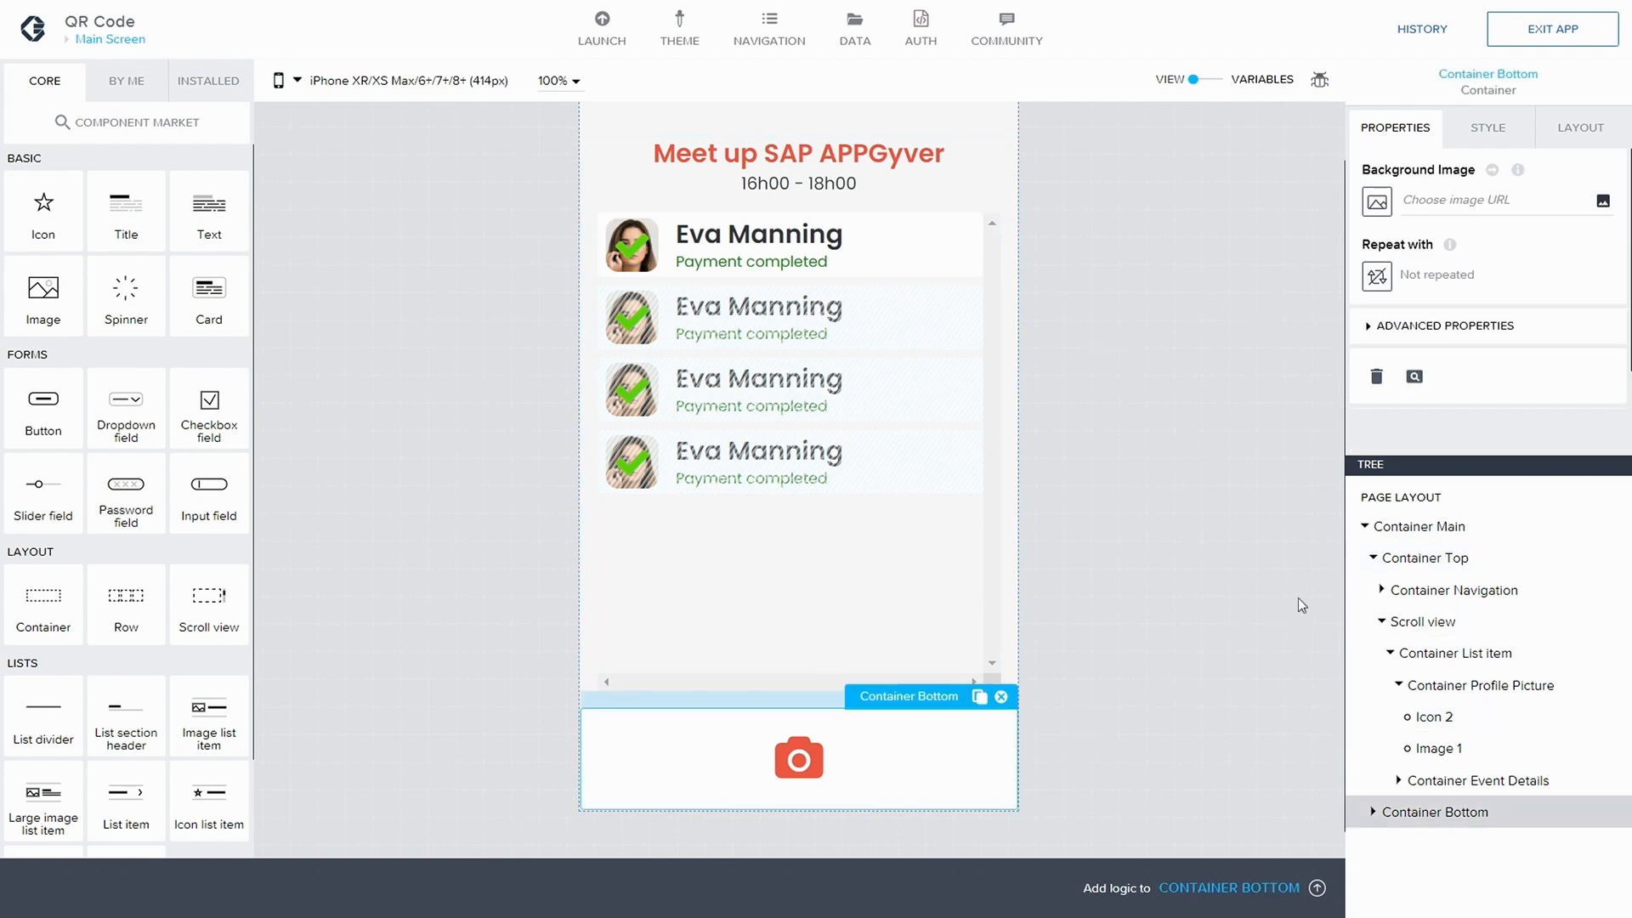
{"action": "left_click", "coordinate": [1316, 888]}
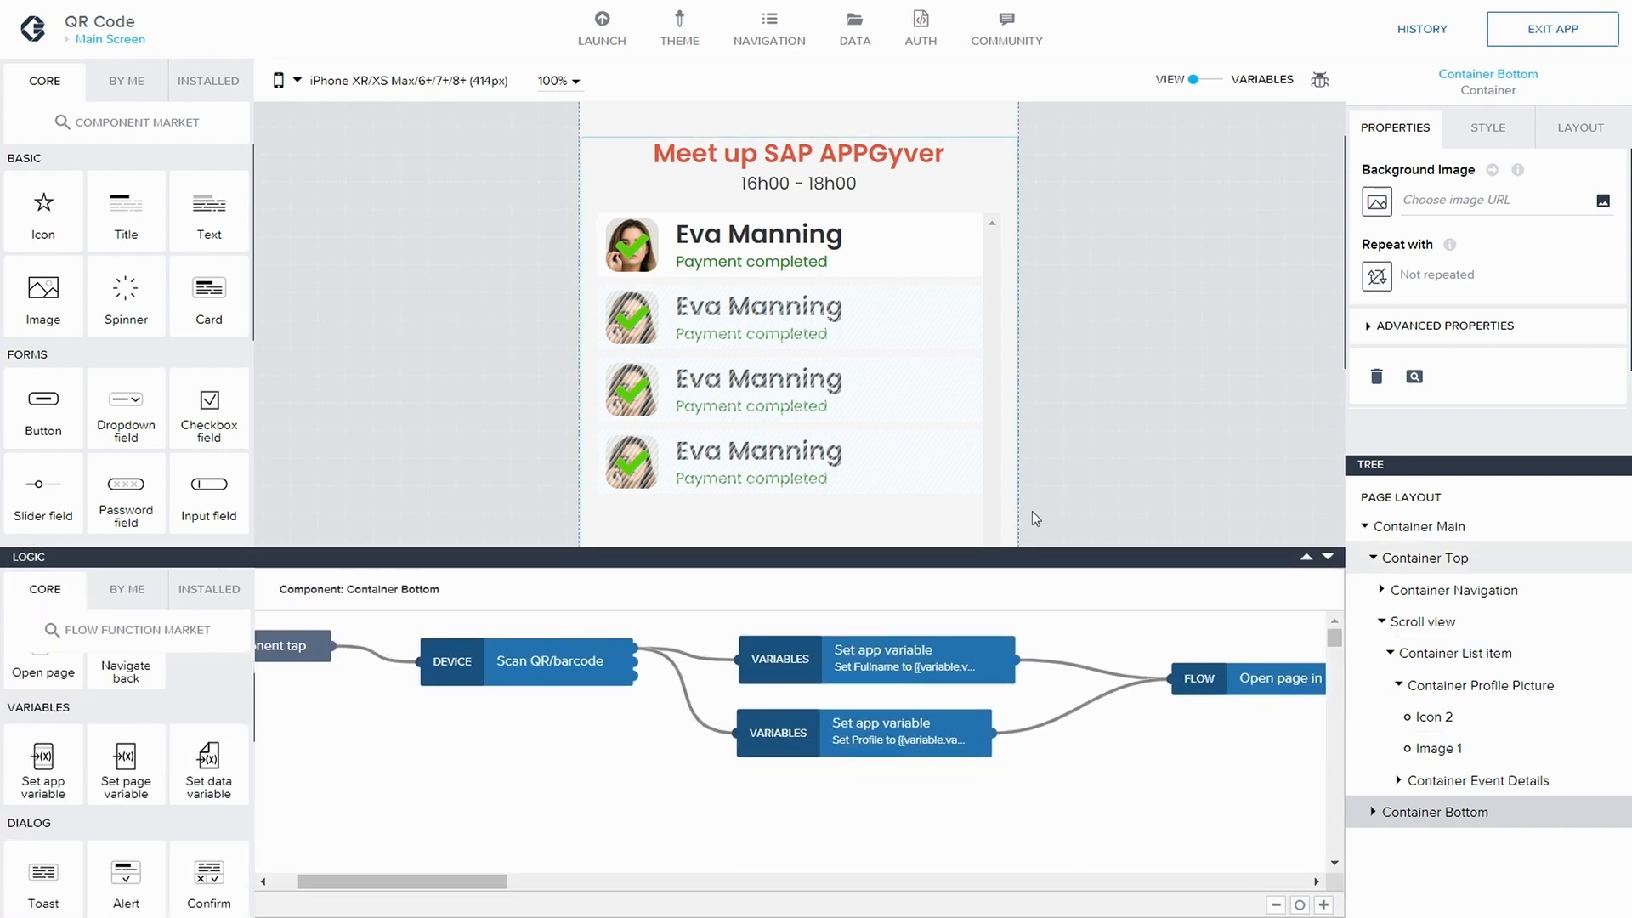
{"action": "left_click_drag", "start_coordinate": [1092, 558], "coordinate": [1078, 382]}
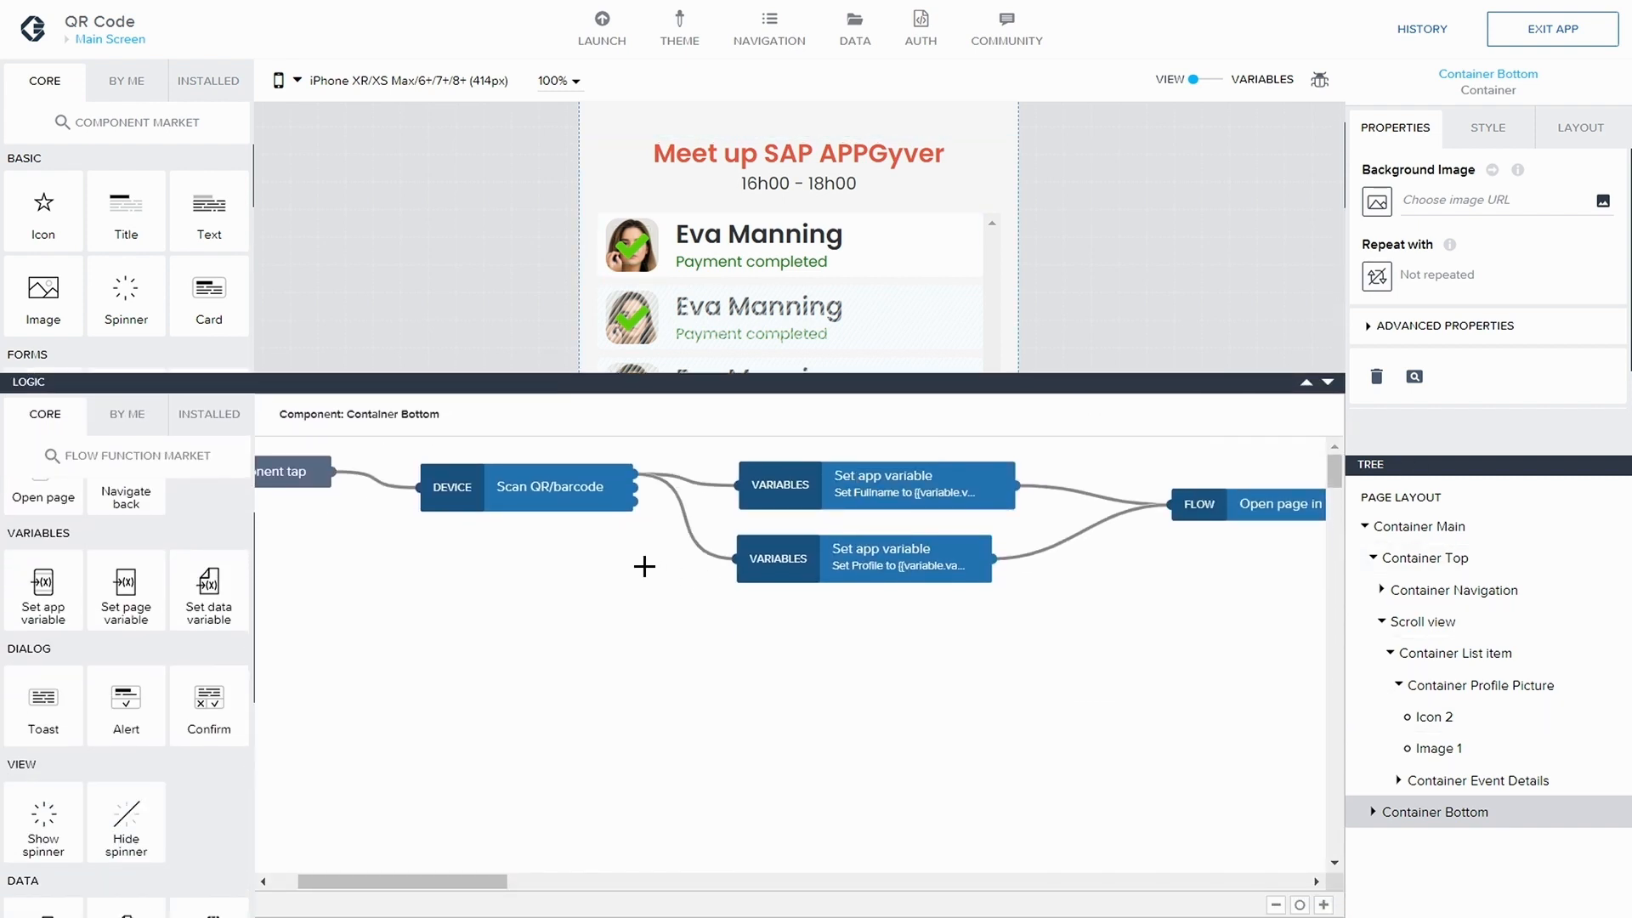
{"action": "left_click", "coordinate": [598, 491]}
{"action": "left_click", "coordinate": [796, 561]}
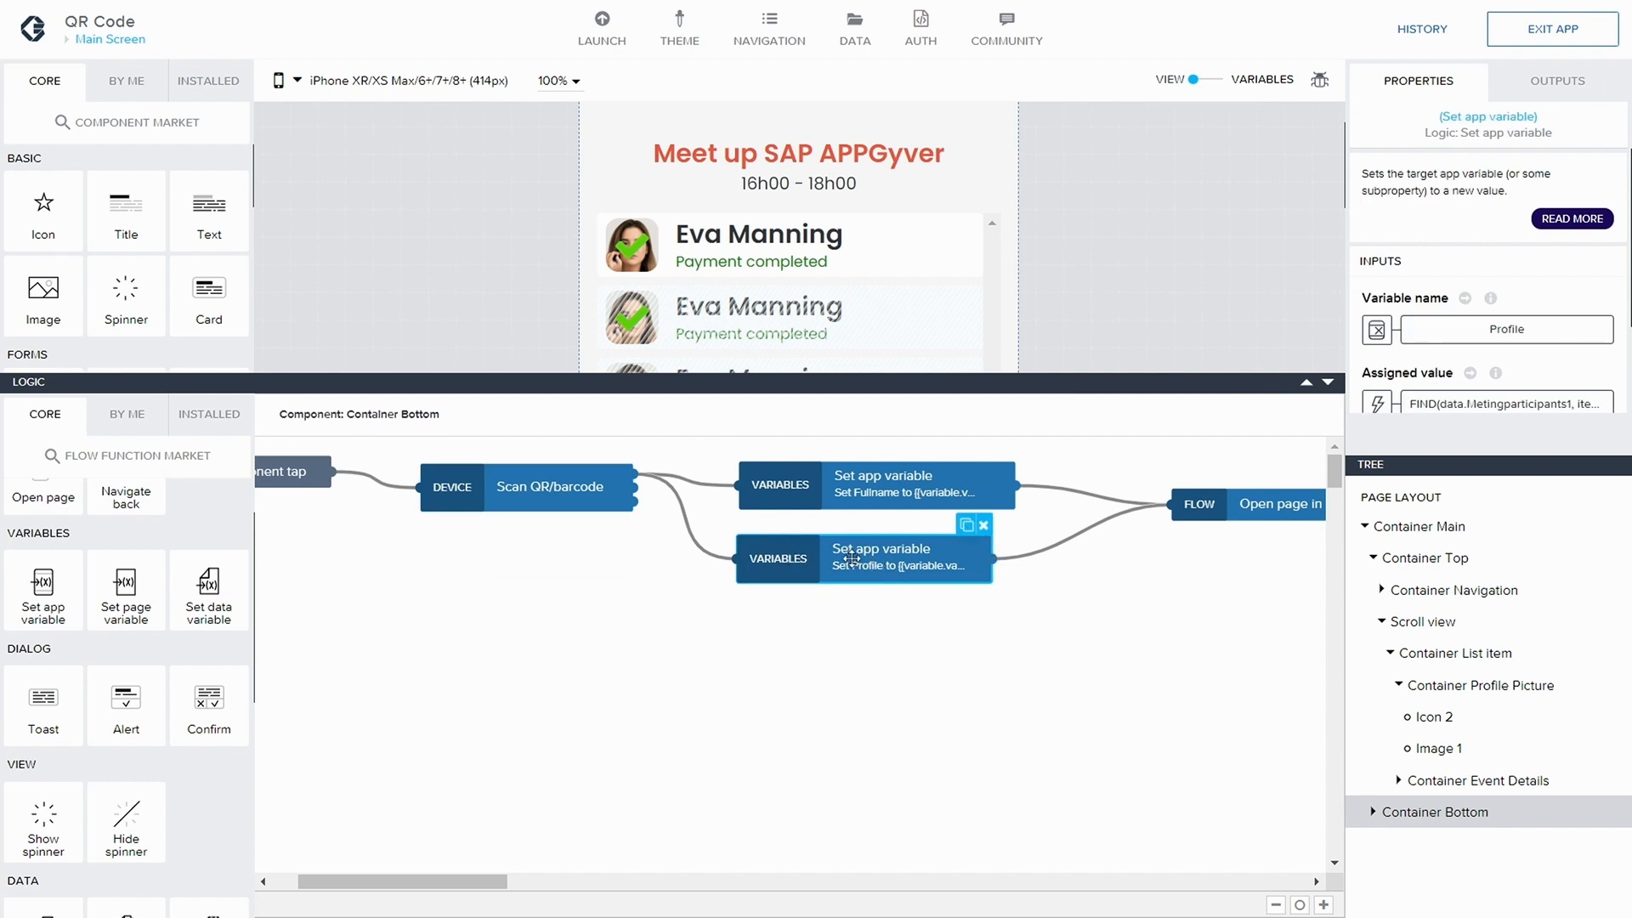
{"action": "left_click_drag", "start_coordinate": [228, 620], "coordinate": [891, 653]}
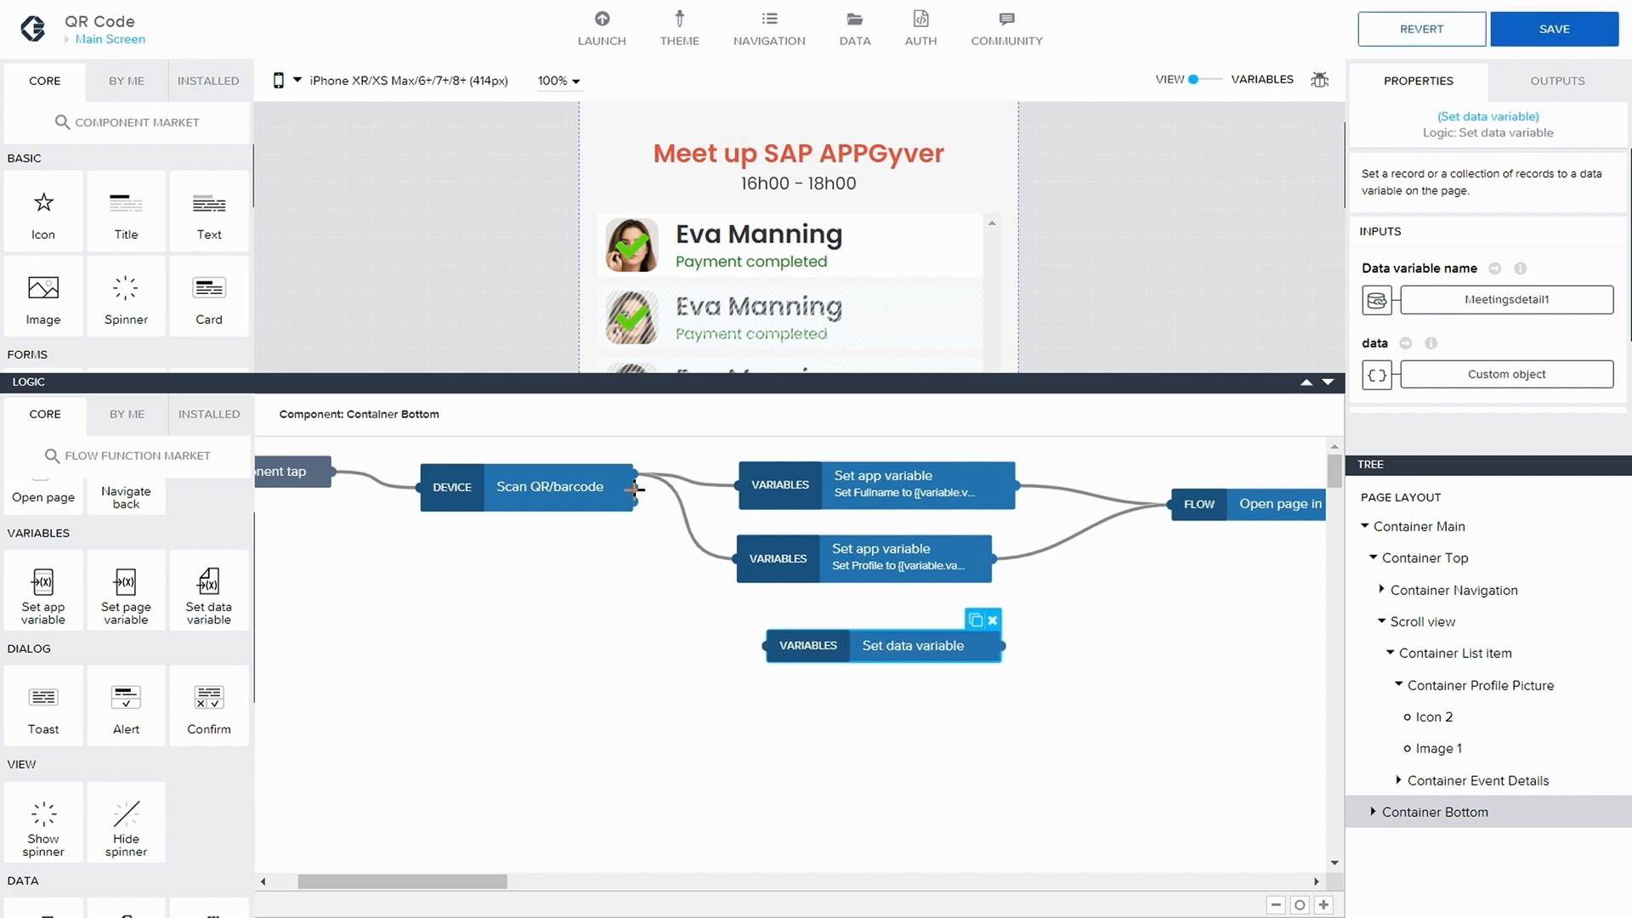
{"action": "left_click_drag", "start_coordinate": [629, 470], "coordinate": [829, 647]}
{"action": "left_click", "coordinate": [845, 652]}
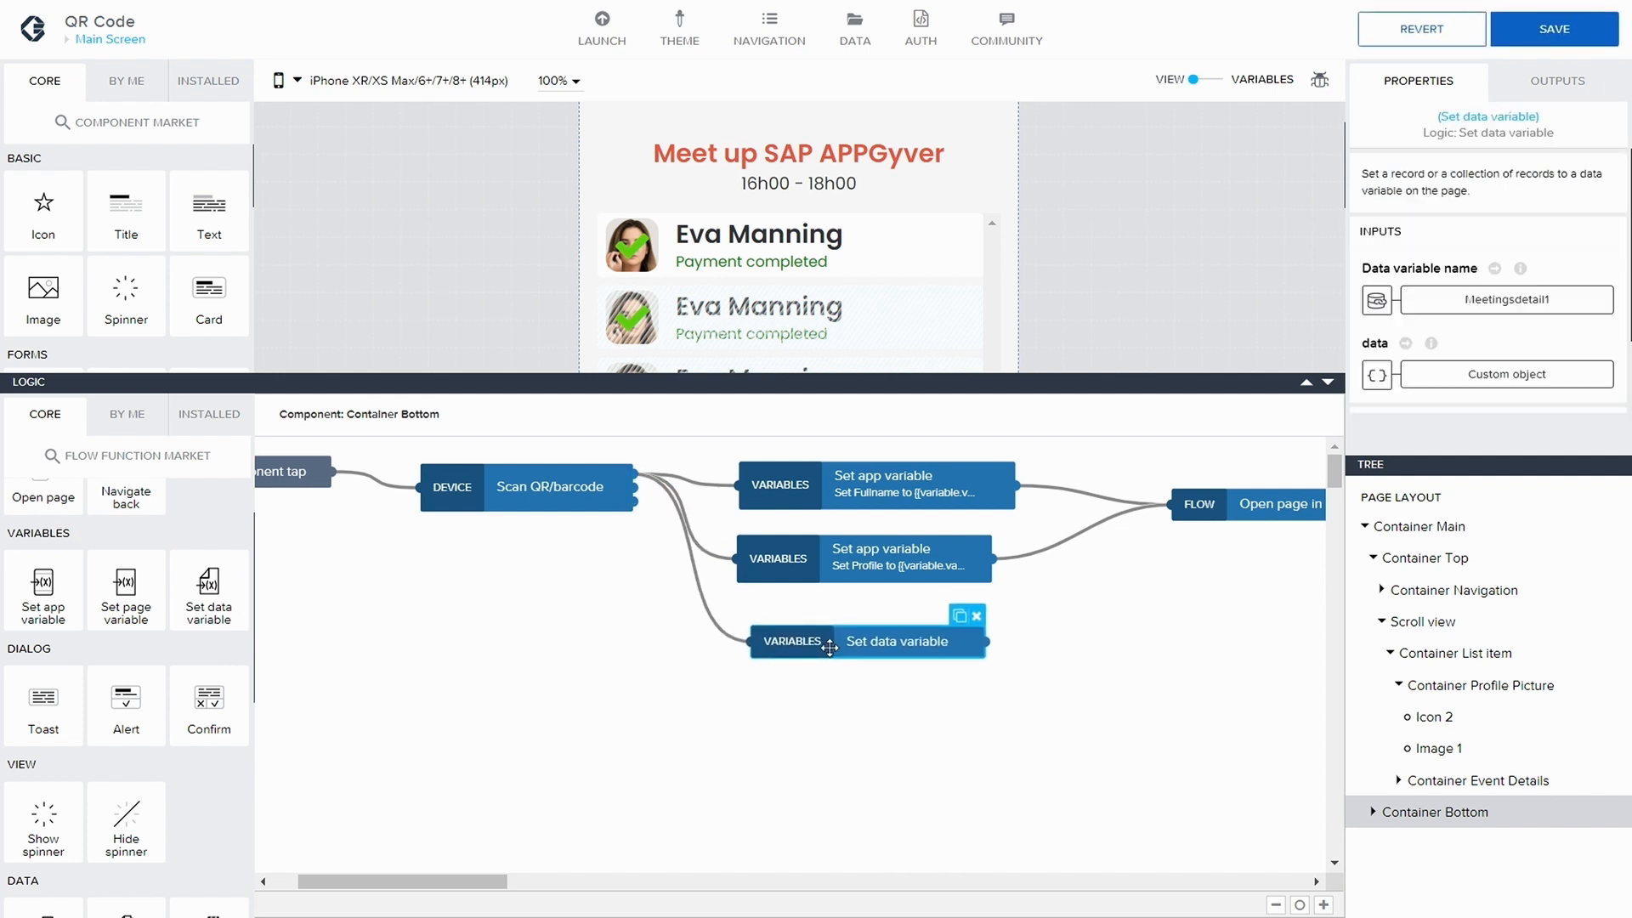
- Set the target of the new Set data variable function to the data variable Metingparticipants1
{"action": "left_click", "coordinate": [1530, 307]}
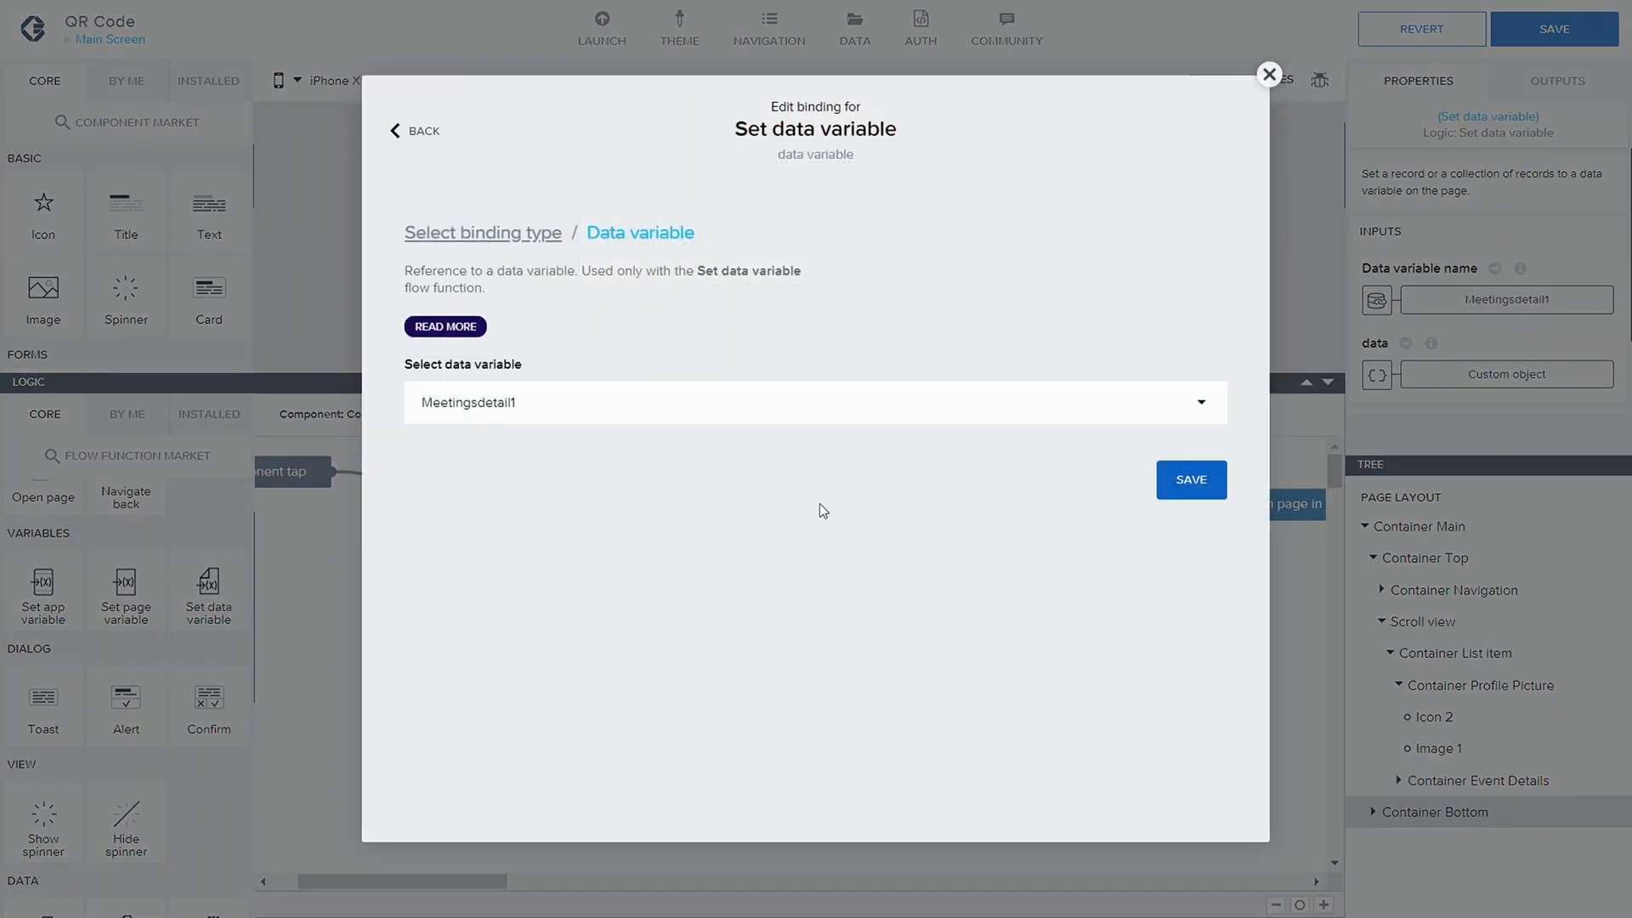
{"action": "left_click", "coordinate": [528, 411]}
{"action": "left_click", "coordinate": [527, 455]}
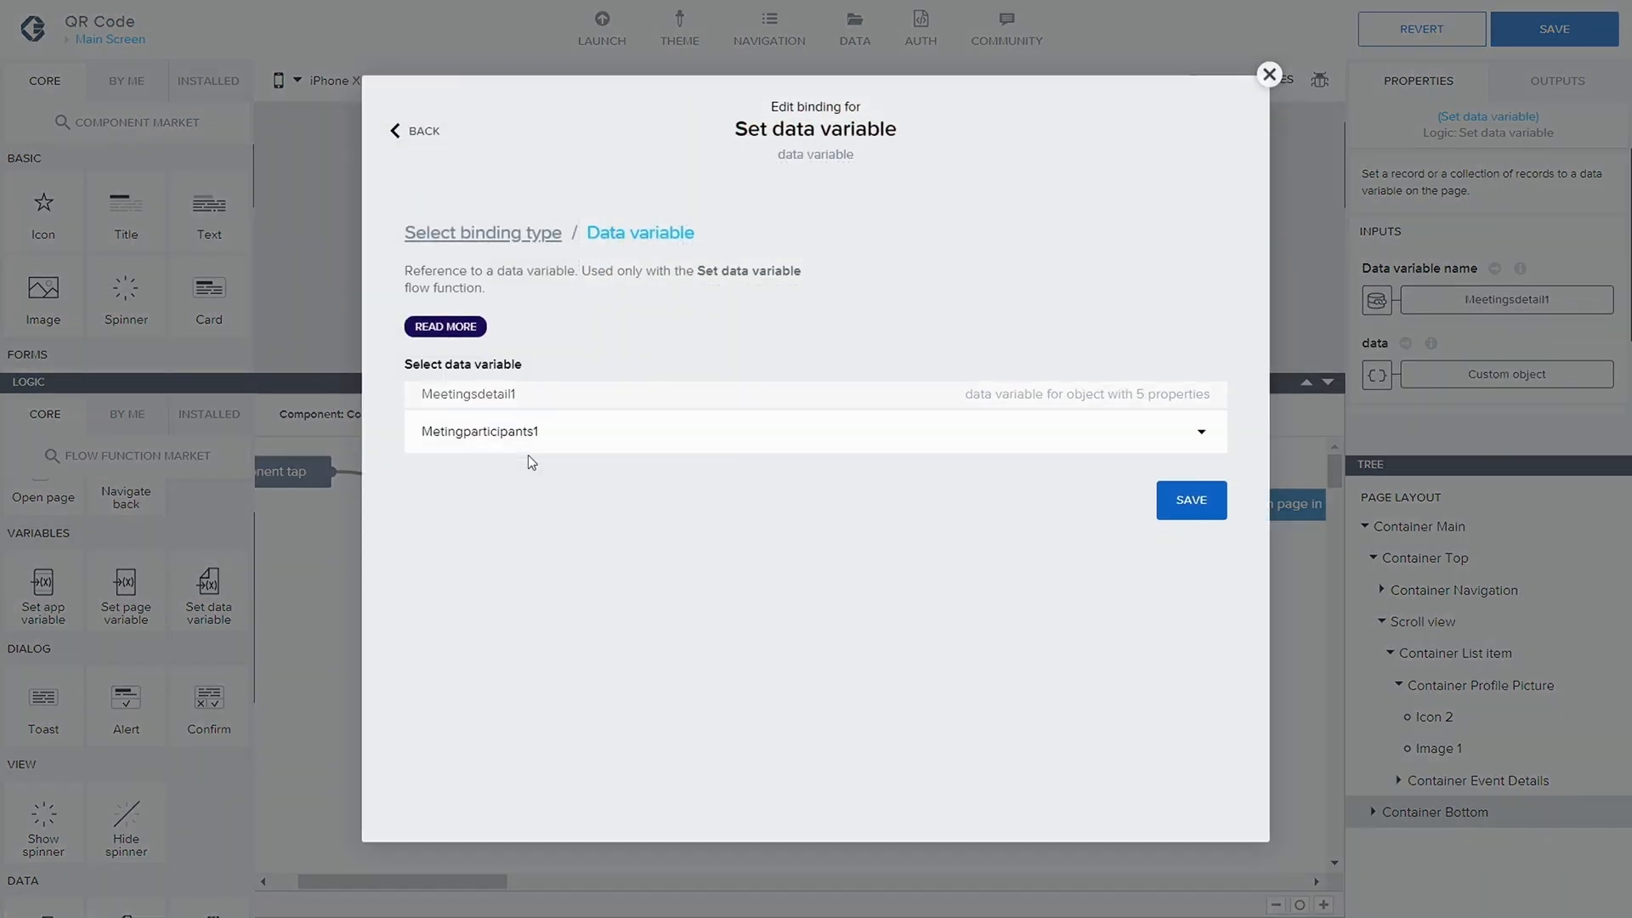
{"action": "left_click", "coordinate": [1189, 481]}
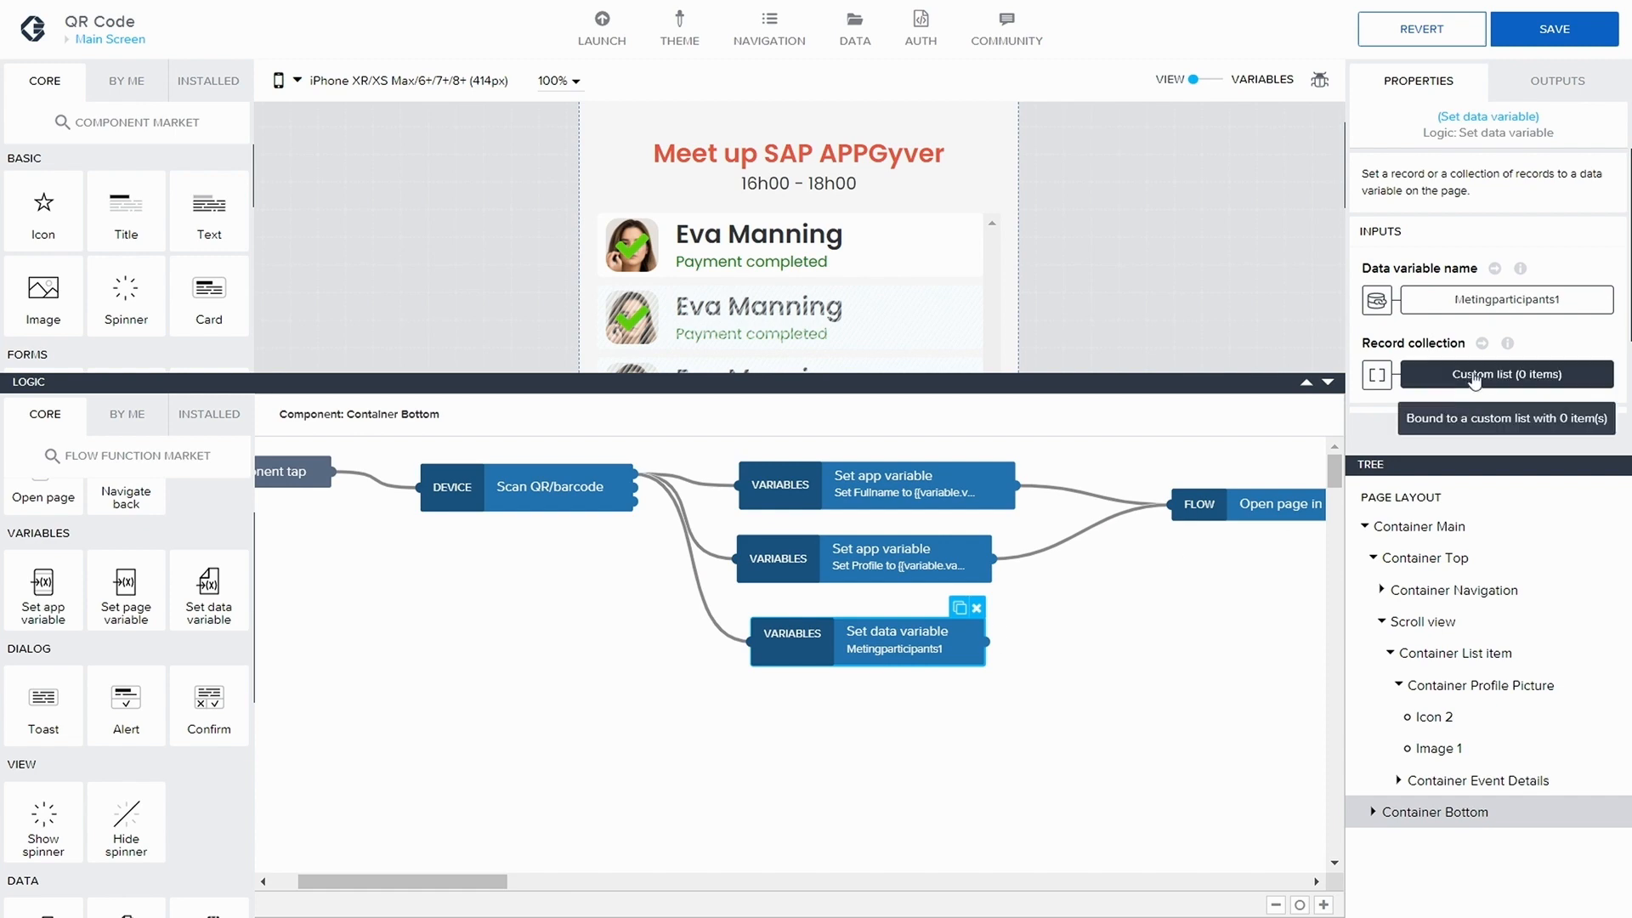
- Bind the record collection to a SET_ITEM formula with data.Metingparticipants1 as its list argument
{"action": "left_click", "coordinate": [1377, 376]}
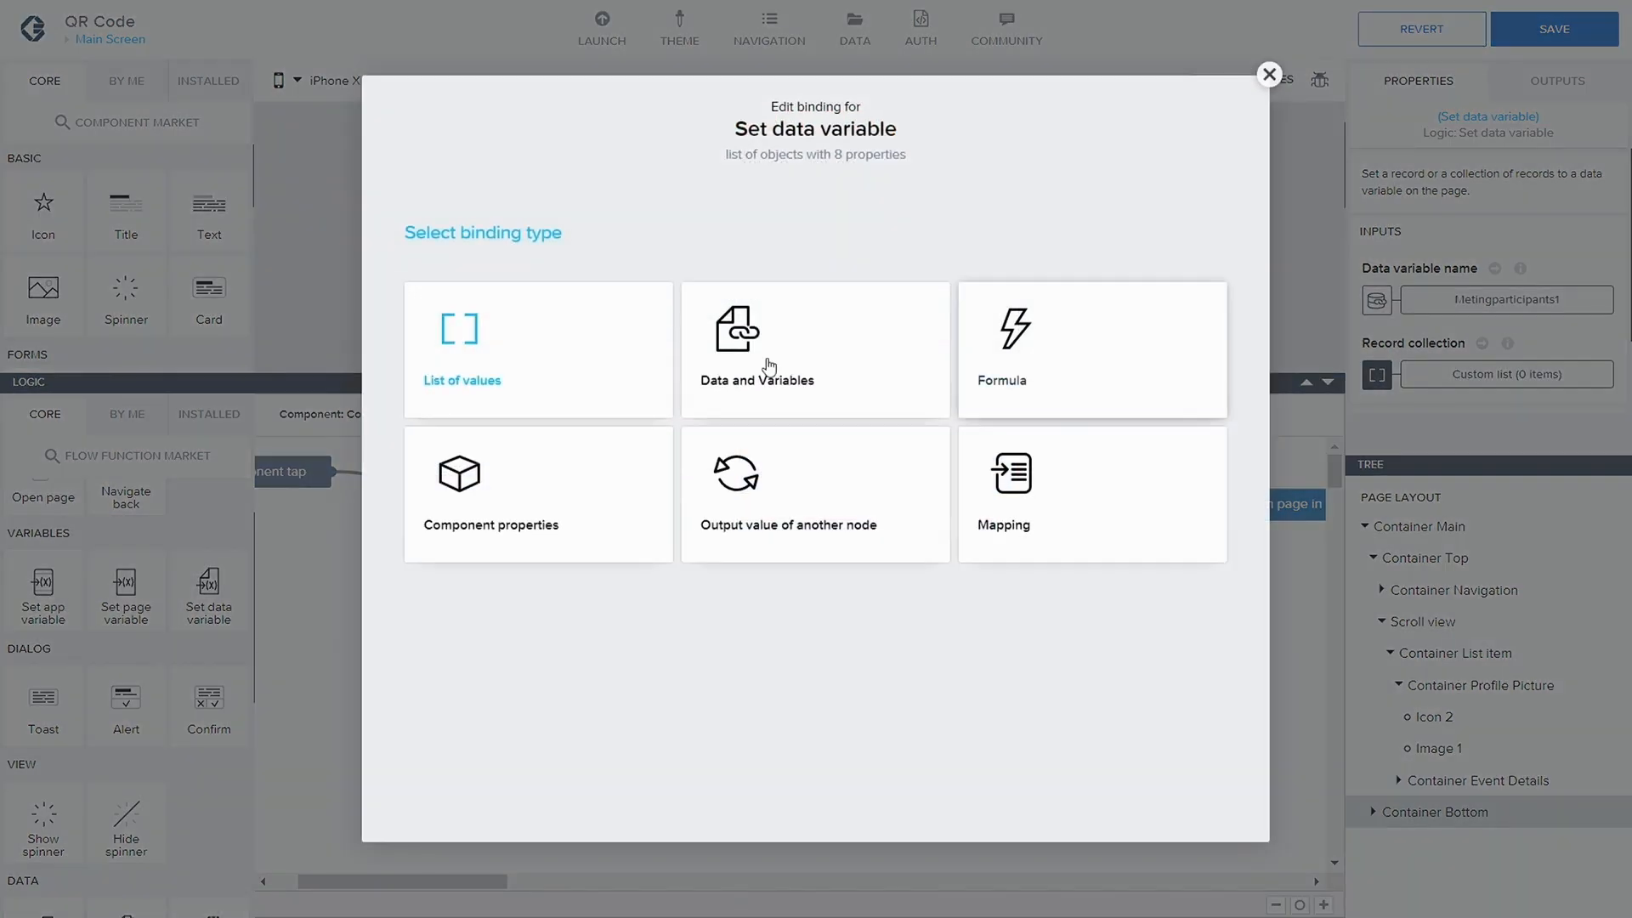
{"action": "left_click", "coordinate": [1057, 364]}
{"action": "left_click", "coordinate": [349, 400]}
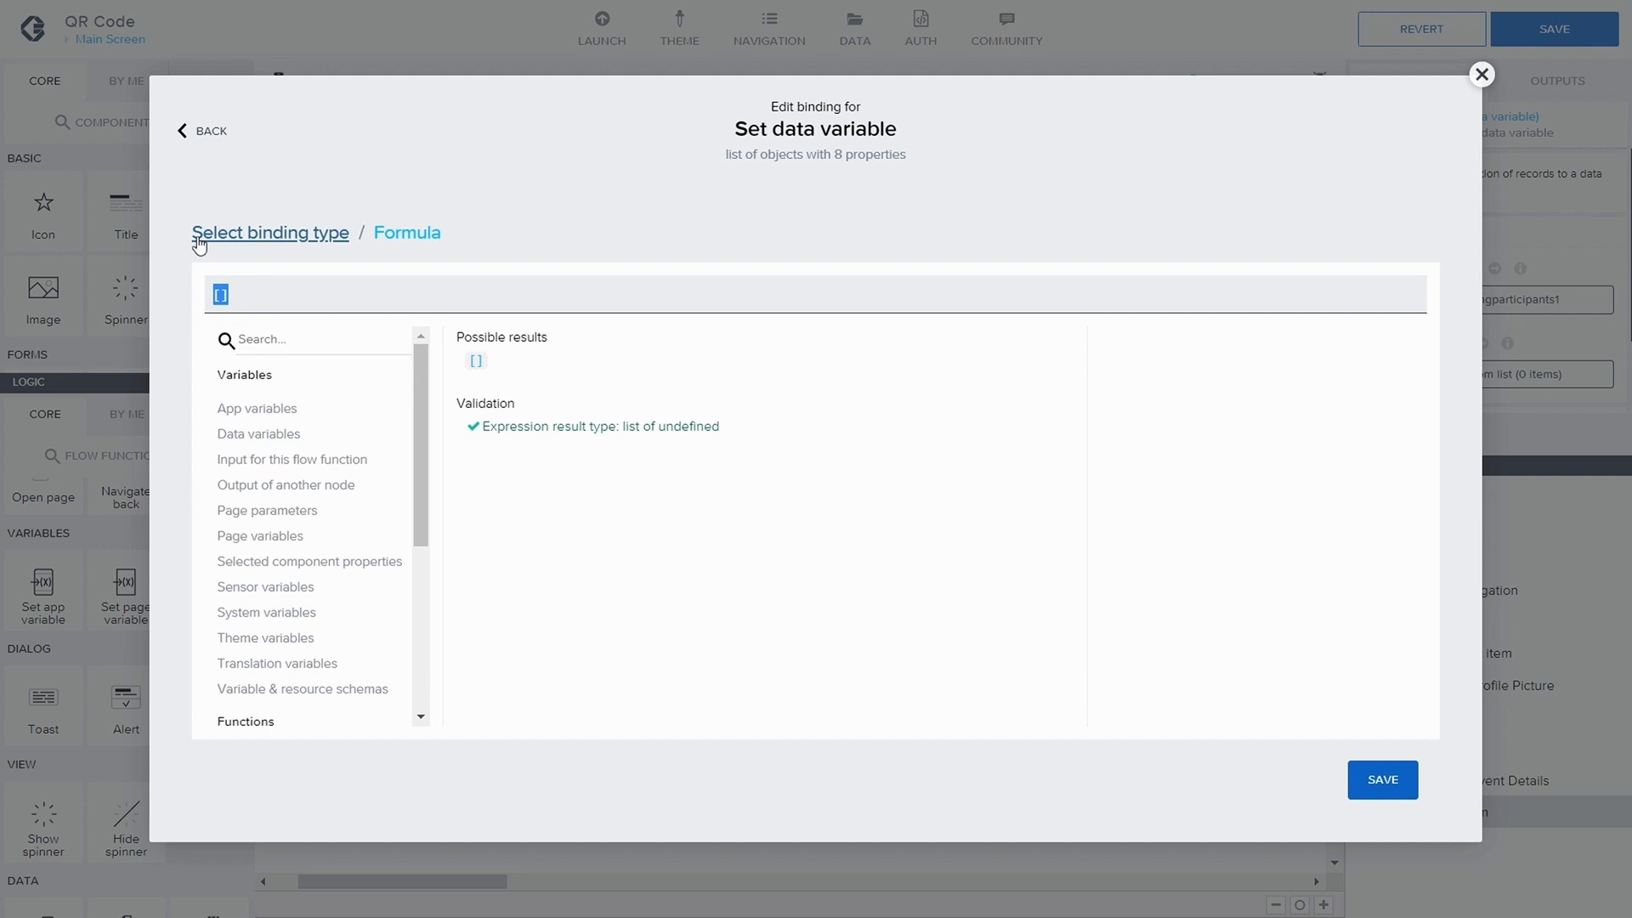
{"action": "type", "text": "SET"}
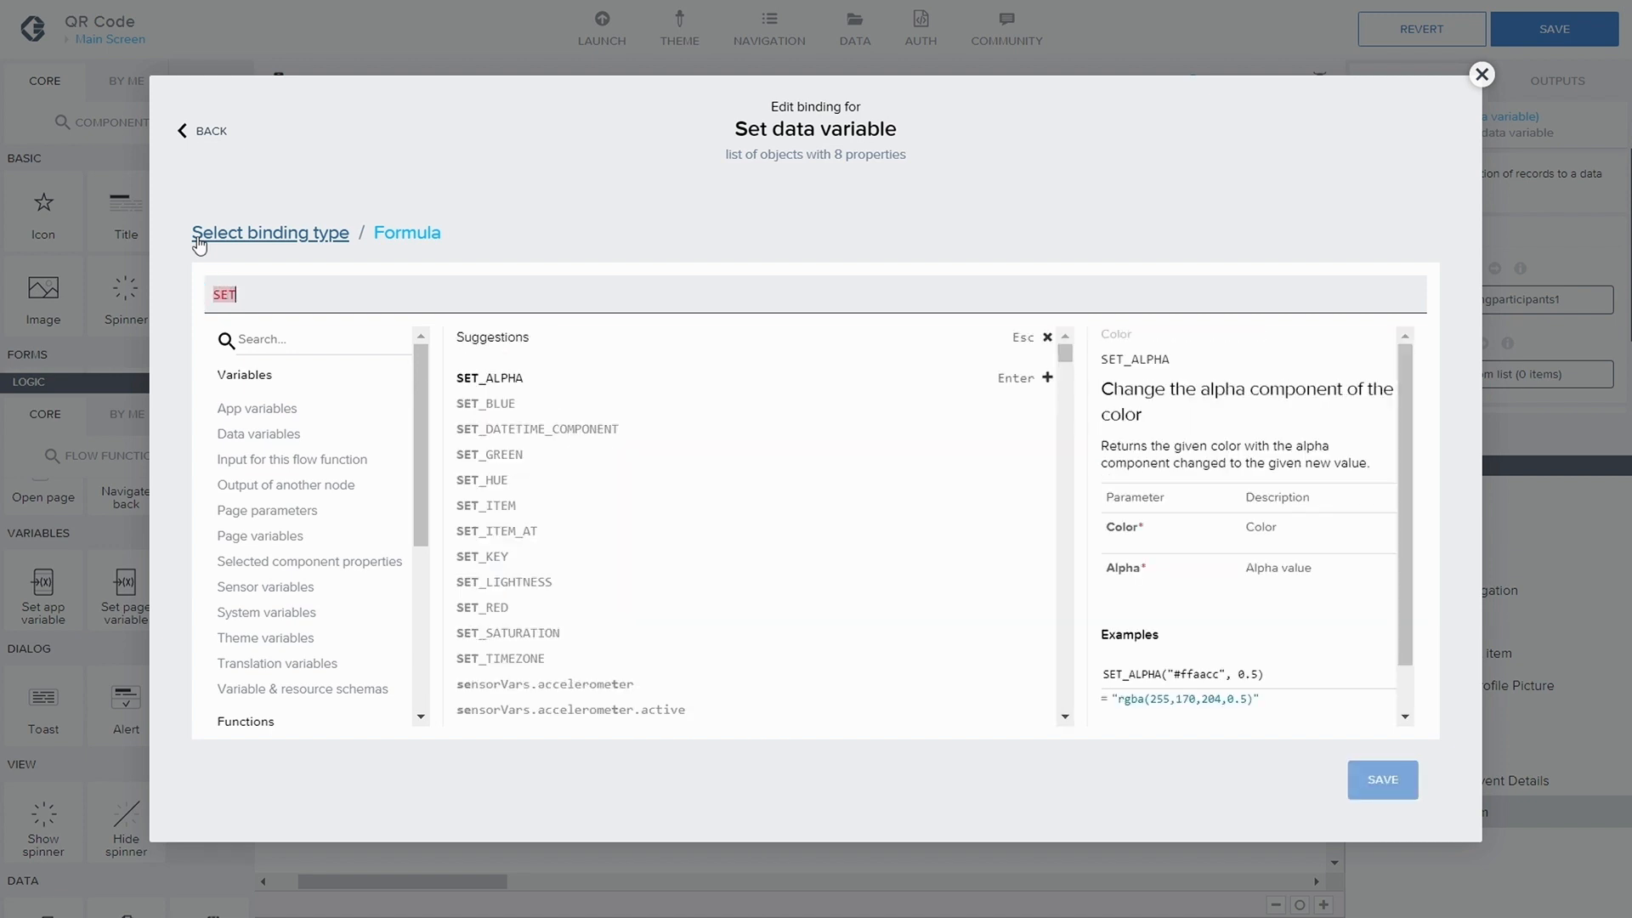
{"action": "type", "text": "_I"}
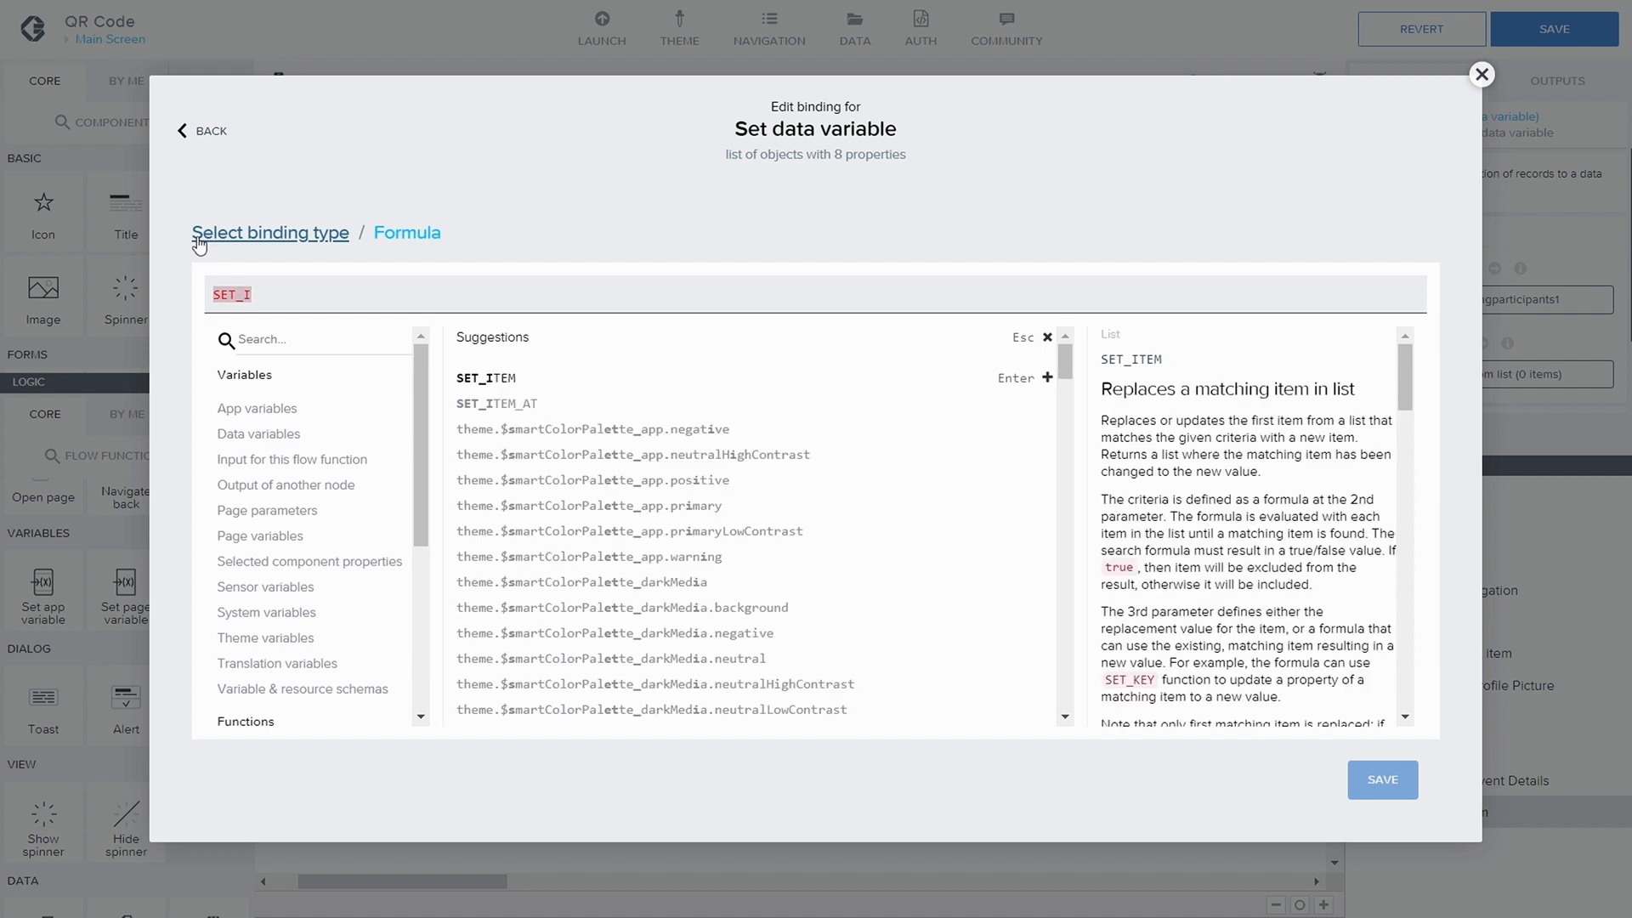
{"action": "key", "text": "Return"}
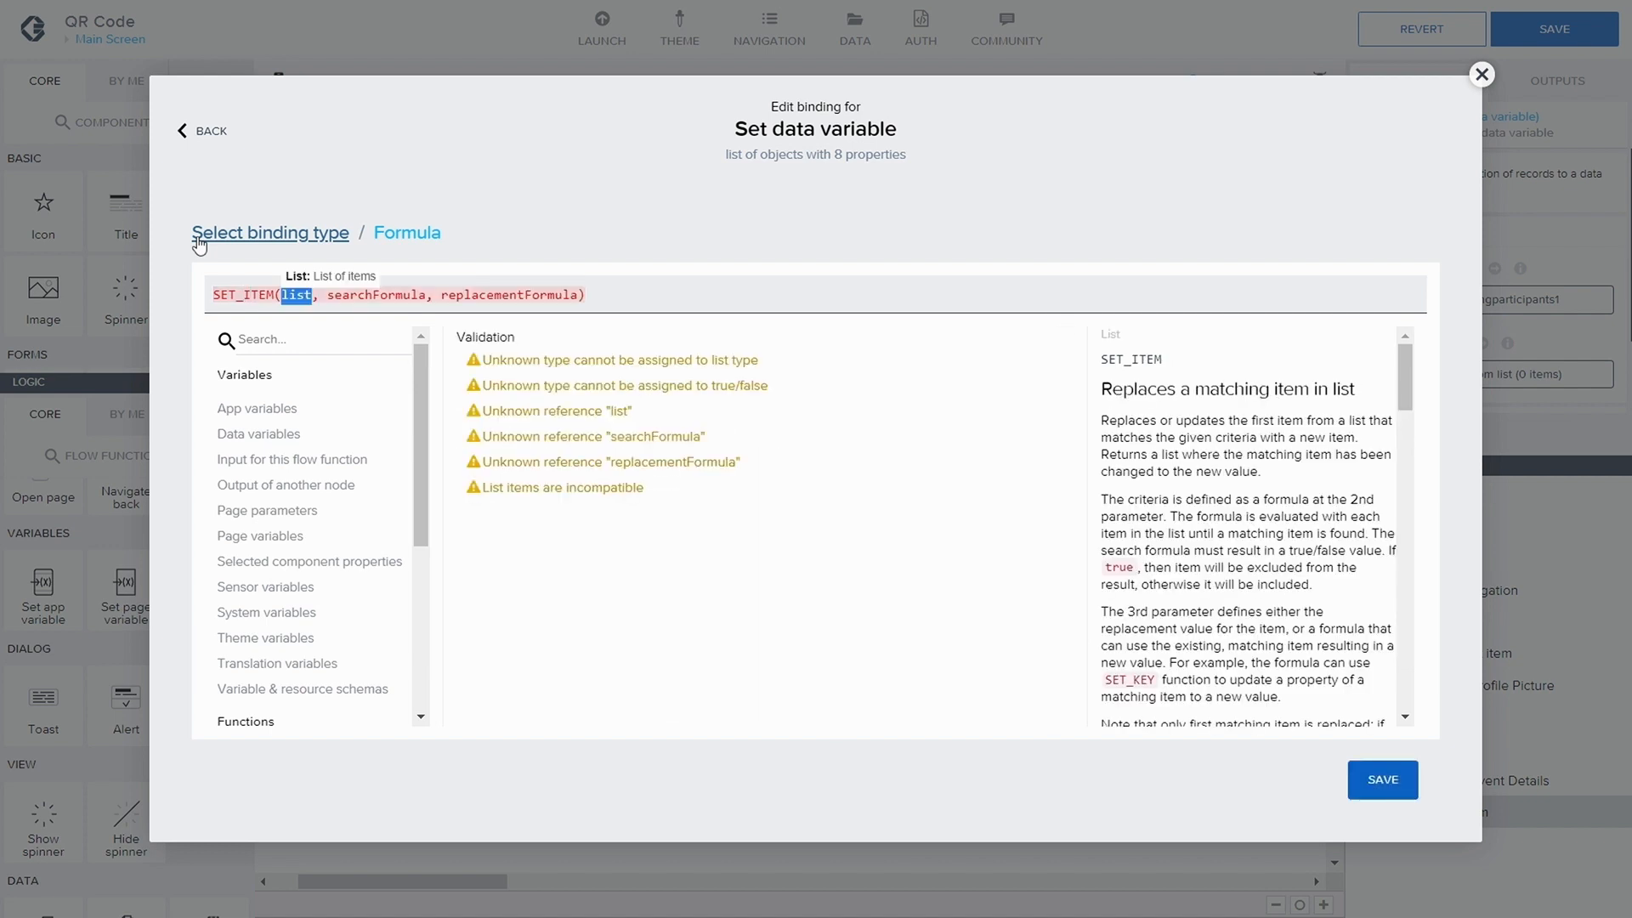
{"action": "left_click", "coordinate": [255, 435]}
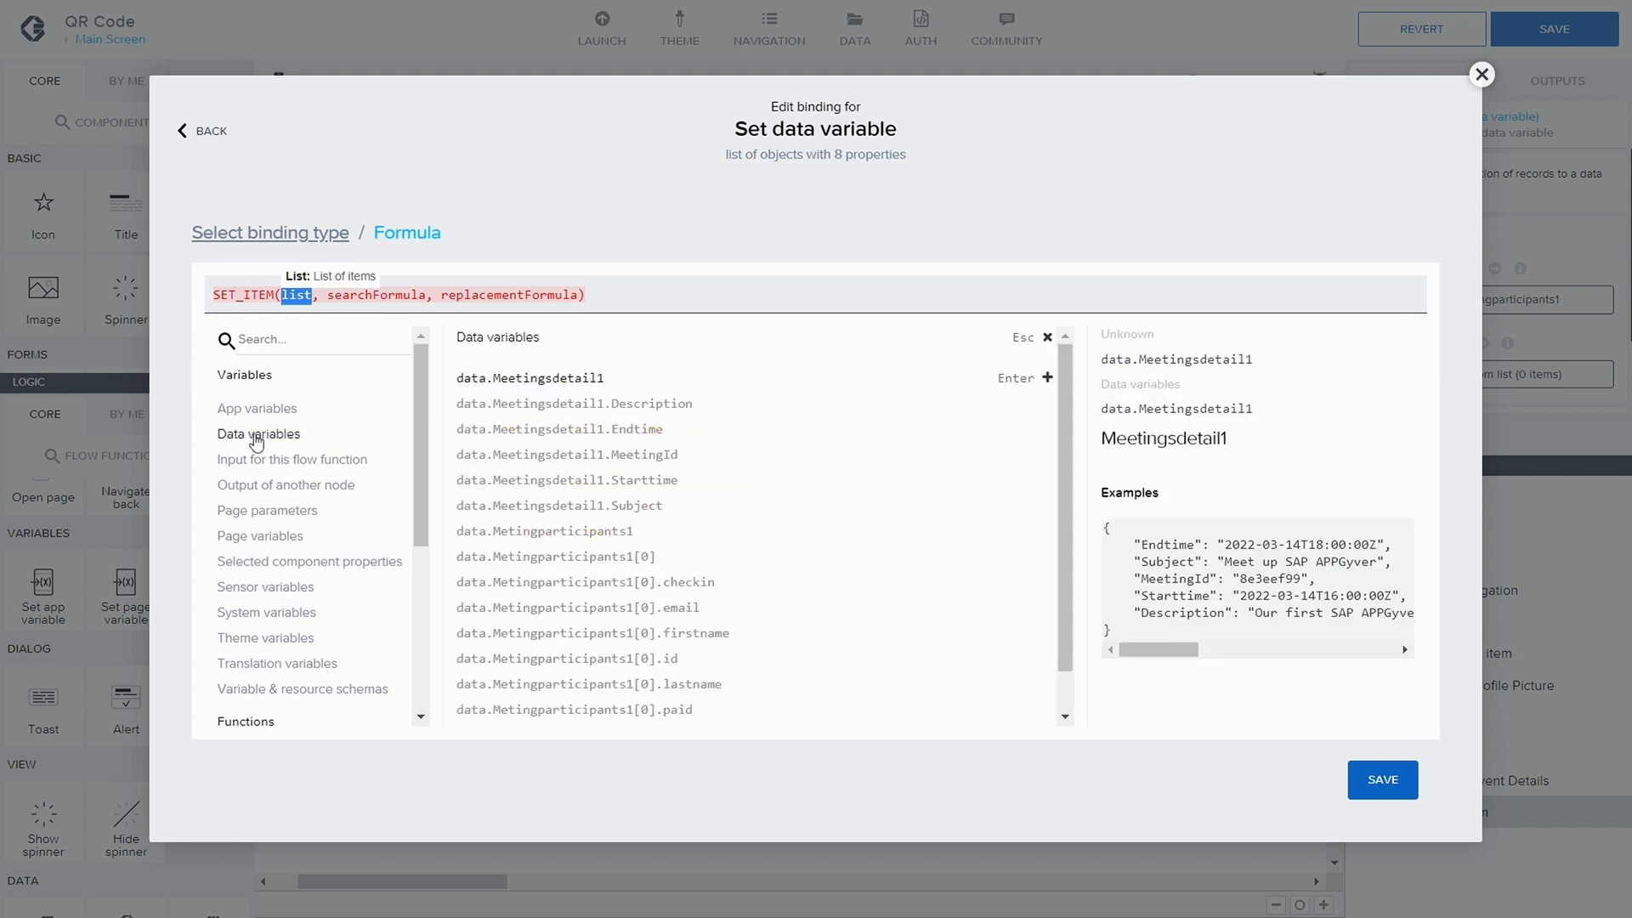
{"action": "left_click", "coordinate": [586, 533]}
{"action": "left_click", "coordinate": [587, 533]}
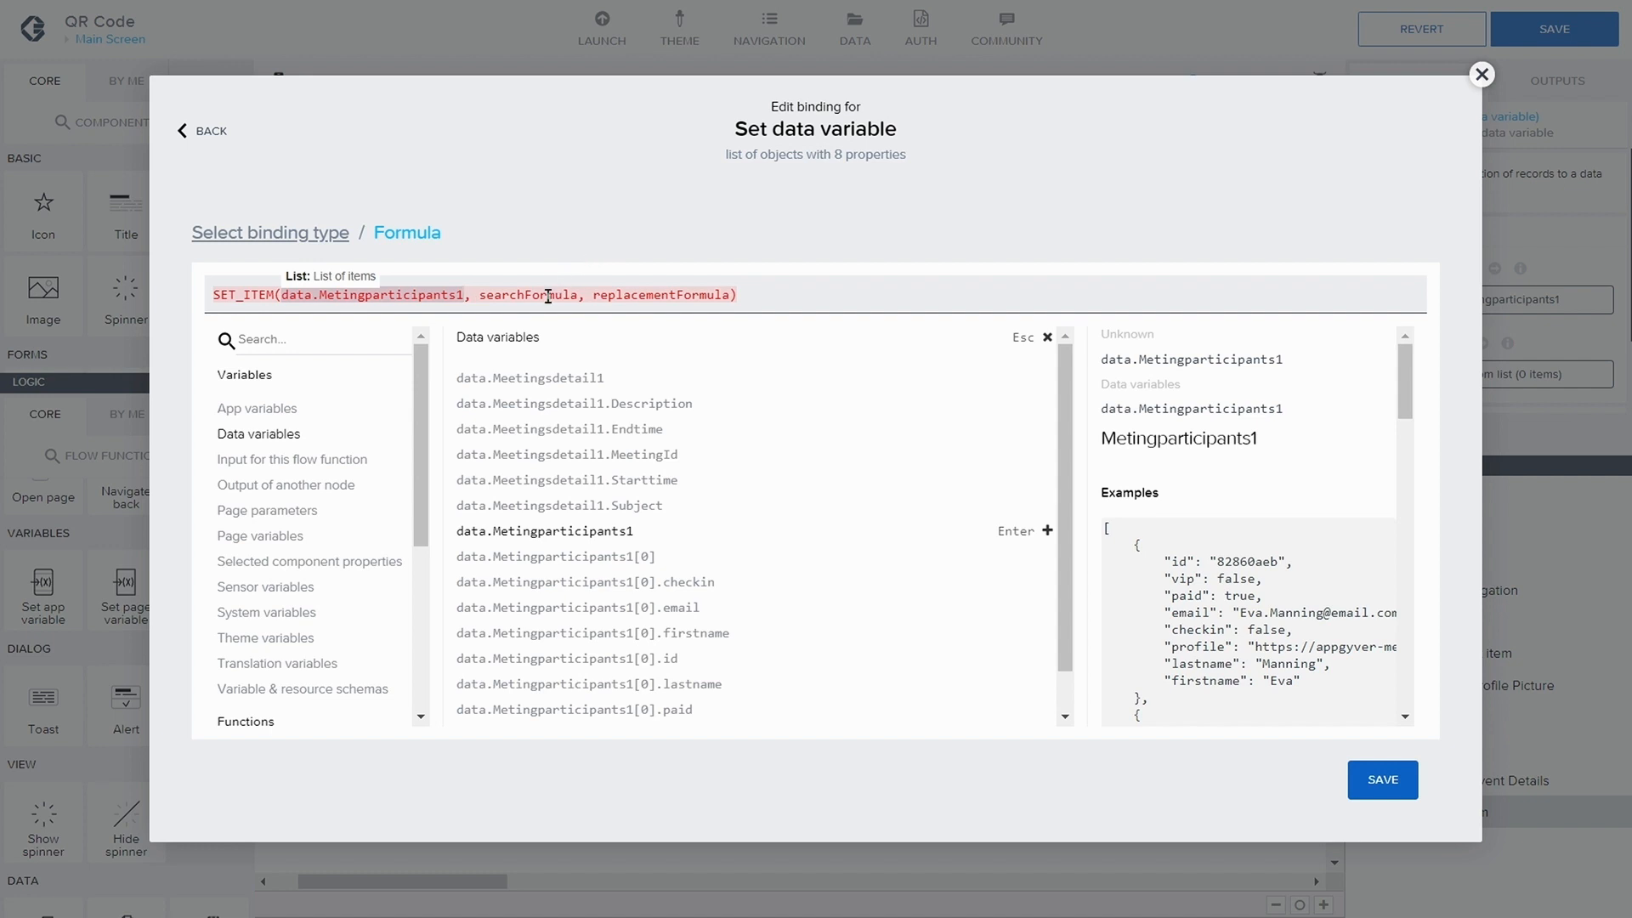
- Add the parameter alias <participant> directly after SET_ITEM in the formula
{"action": "left_click", "coordinate": [287, 294]}
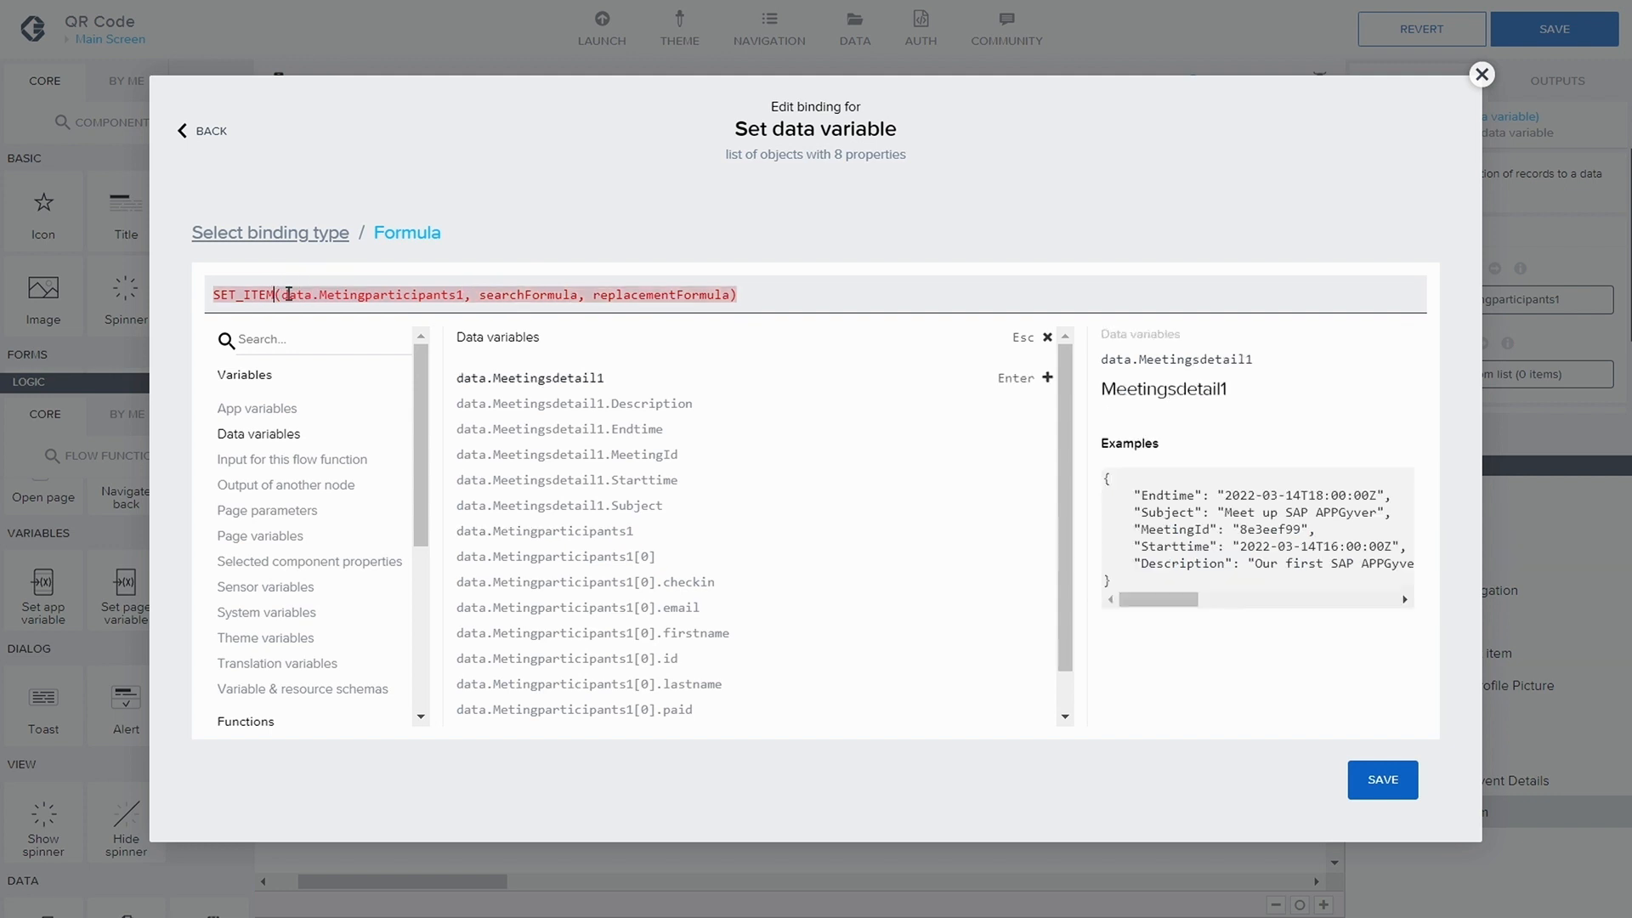
{"action": "left_click", "coordinate": [482, 294]}
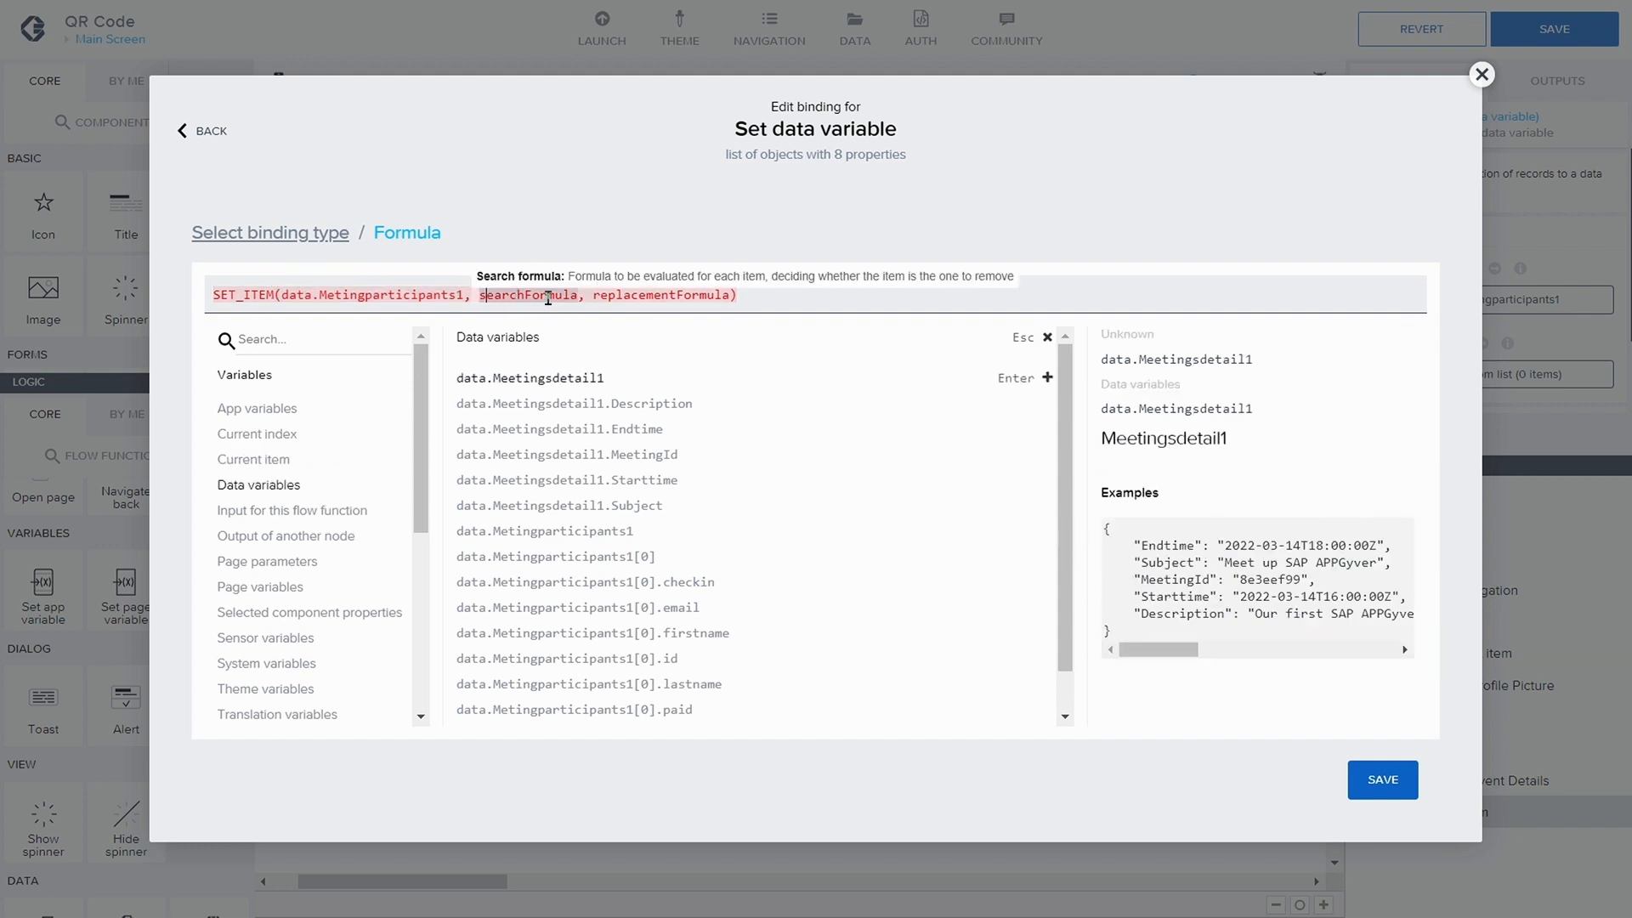
{"action": "left_click", "coordinate": [289, 289]}
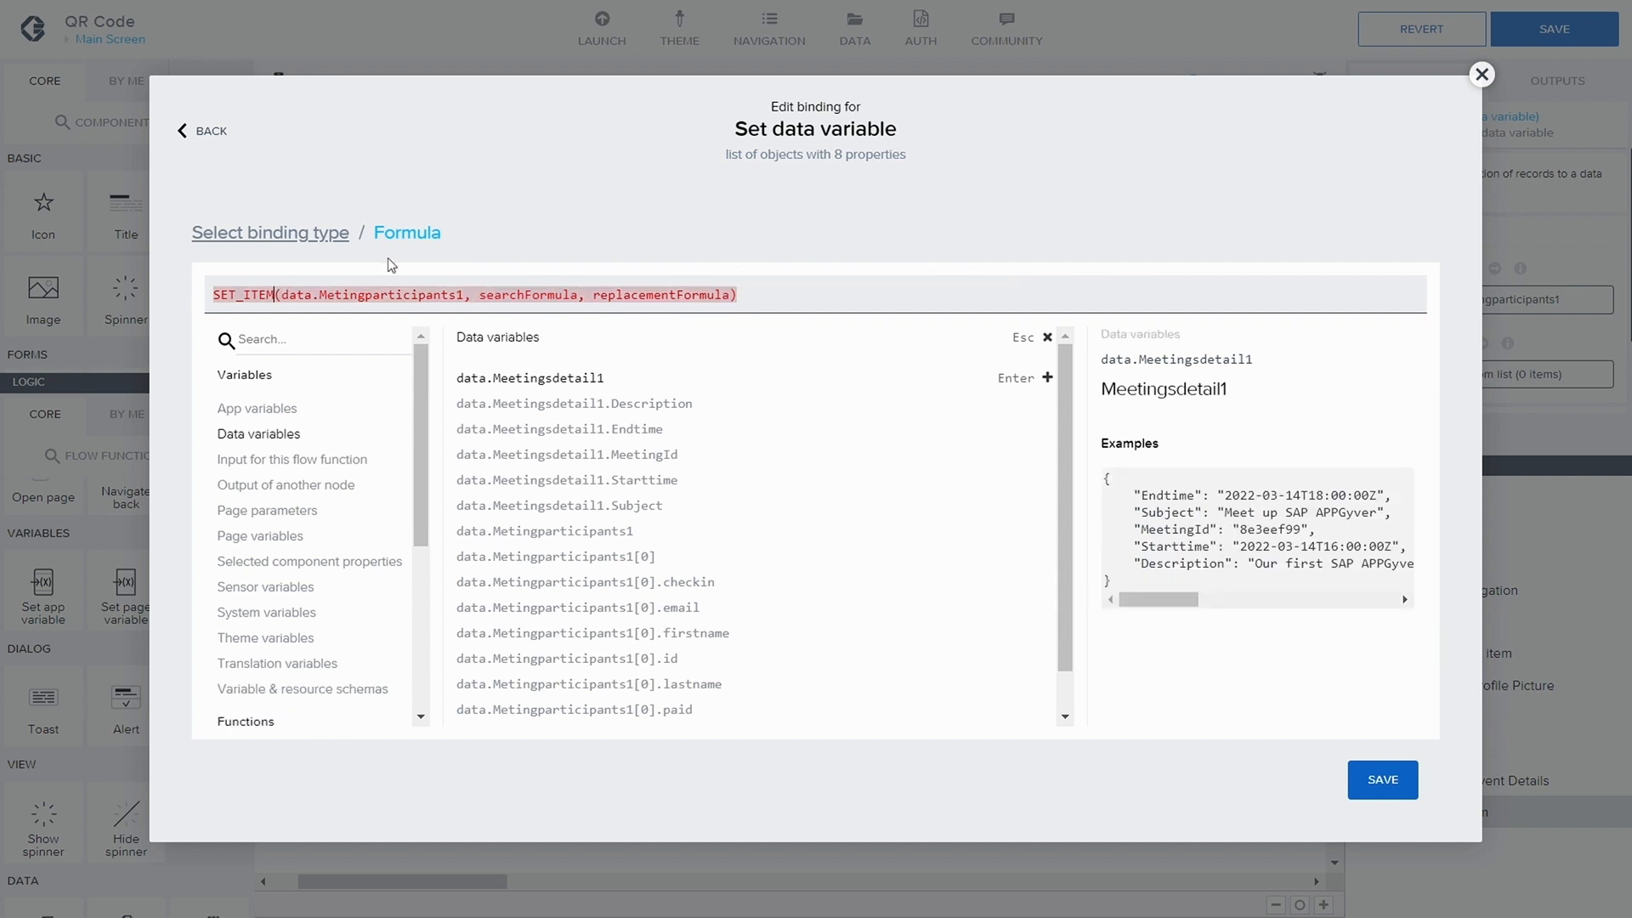
{"action": "type", "text": "<"}
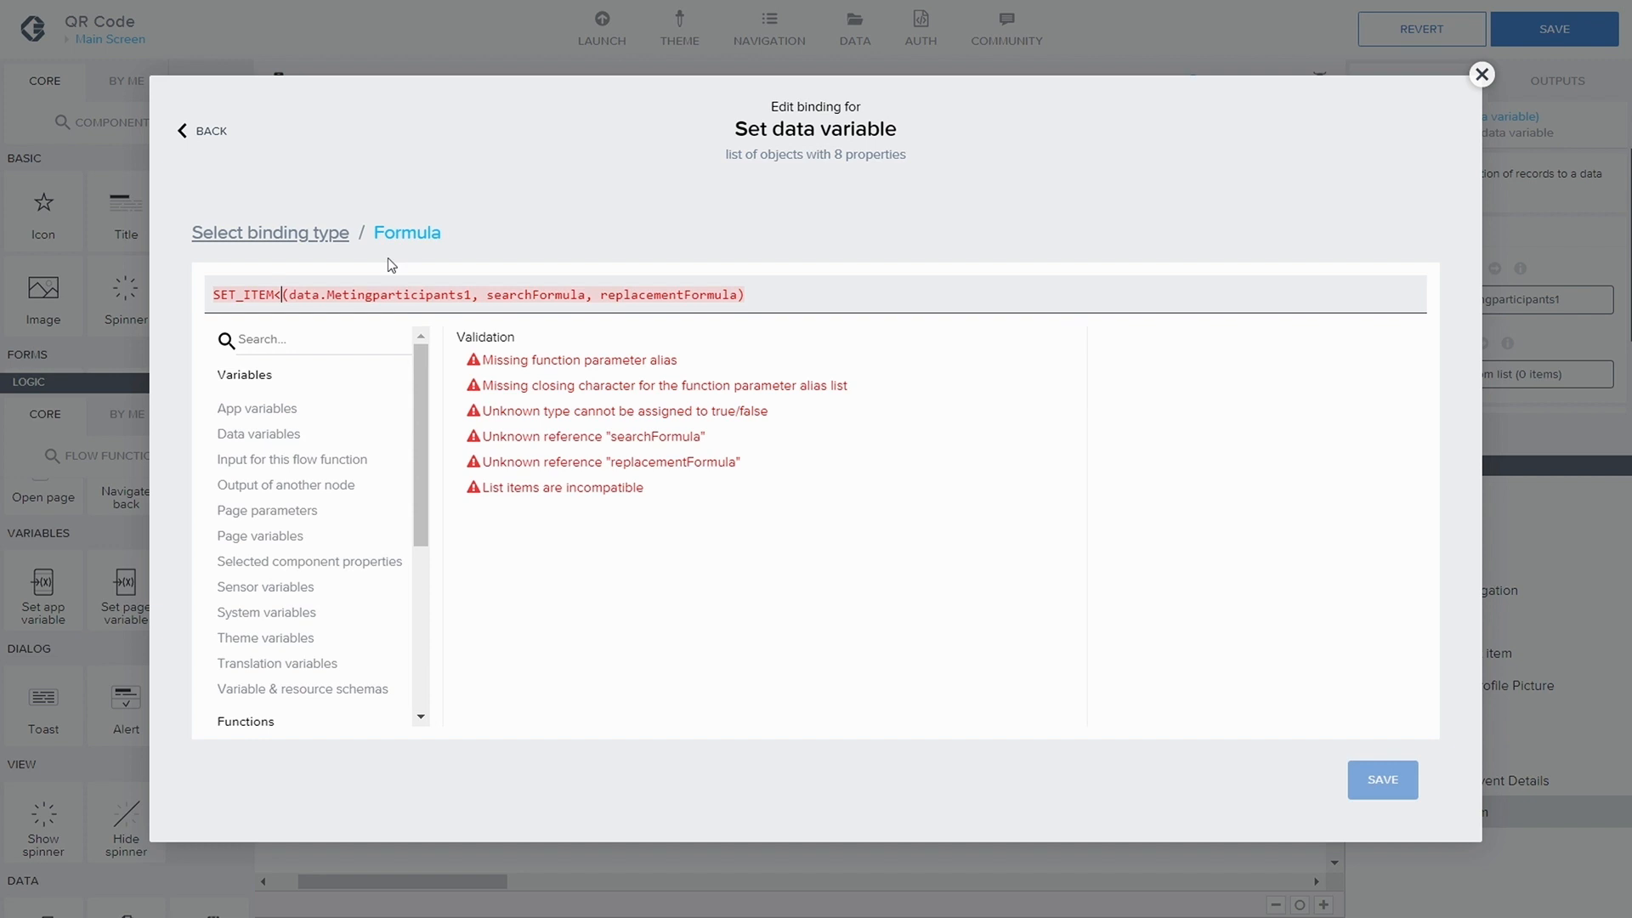
{"action": "type", "text": "partic"}
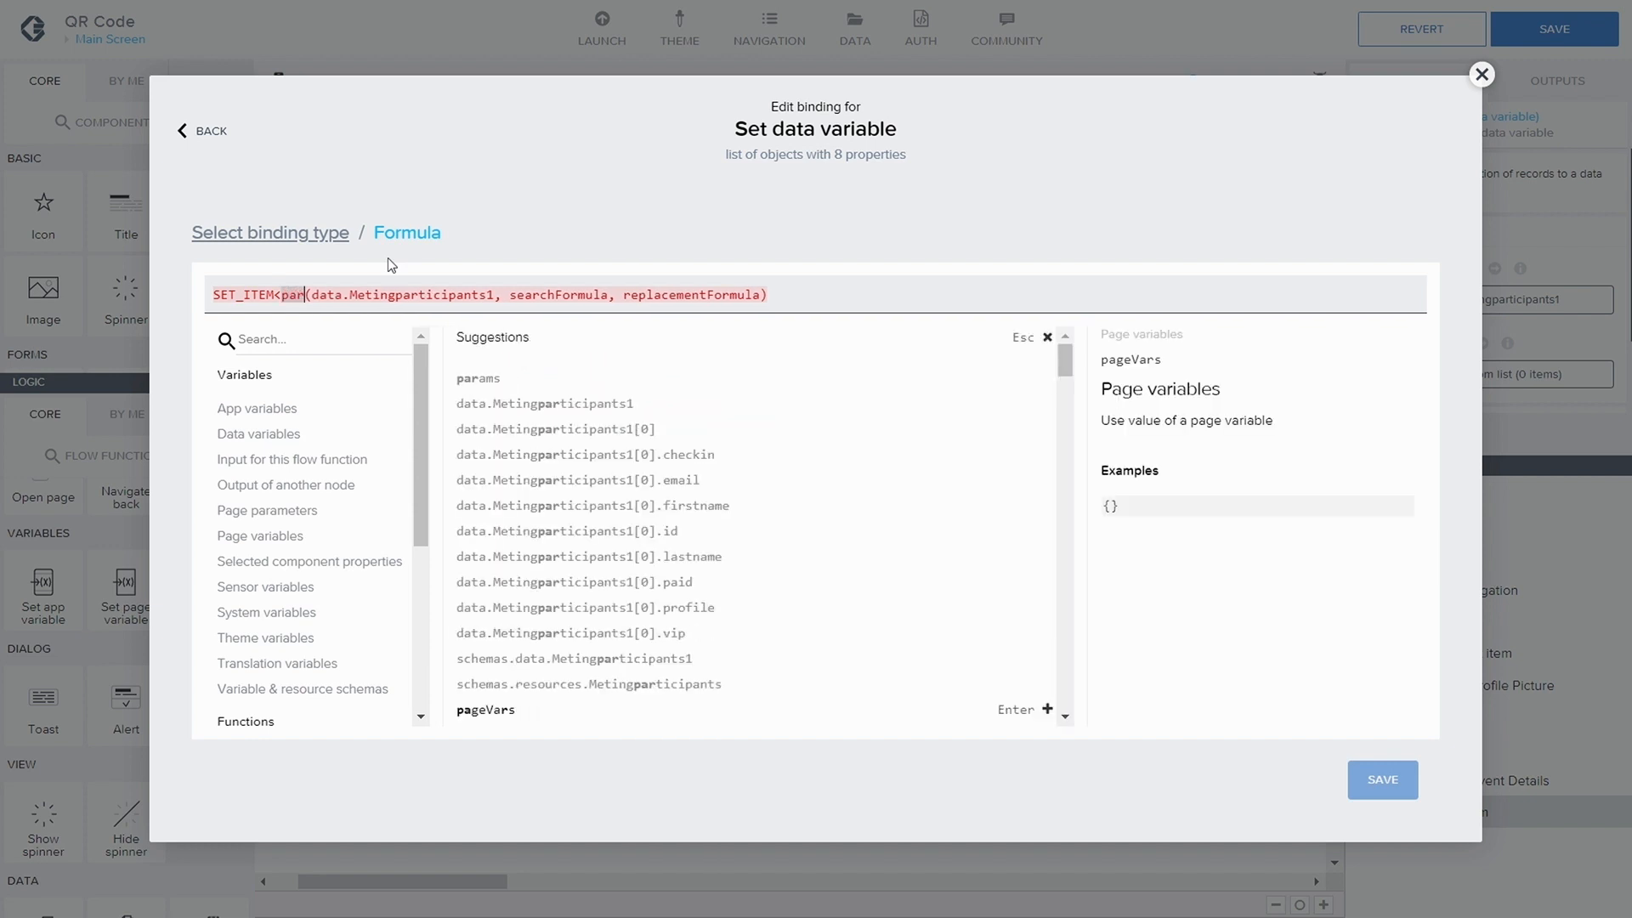
{"action": "type", "text": "ipant>"}
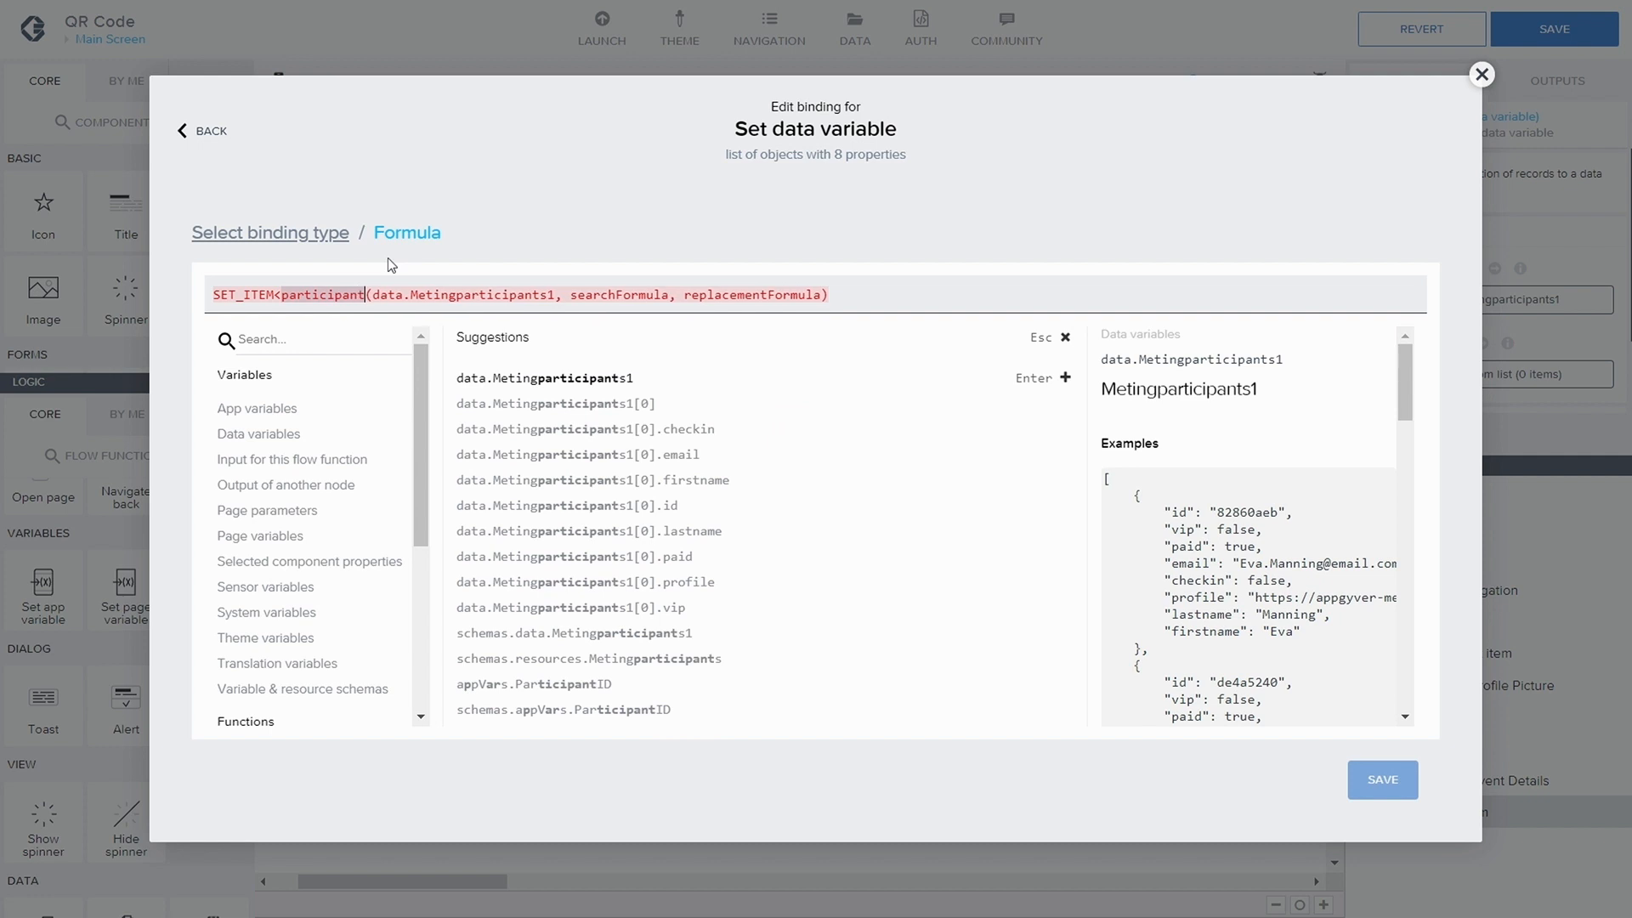
- Set SET_ITEM's search formula to participant.id === outputs["Scan QR/barcode"].codeContent
{"action": "double_click", "coordinate": [293, 295]}
{"action": "key", "text": "ctrl+c"}
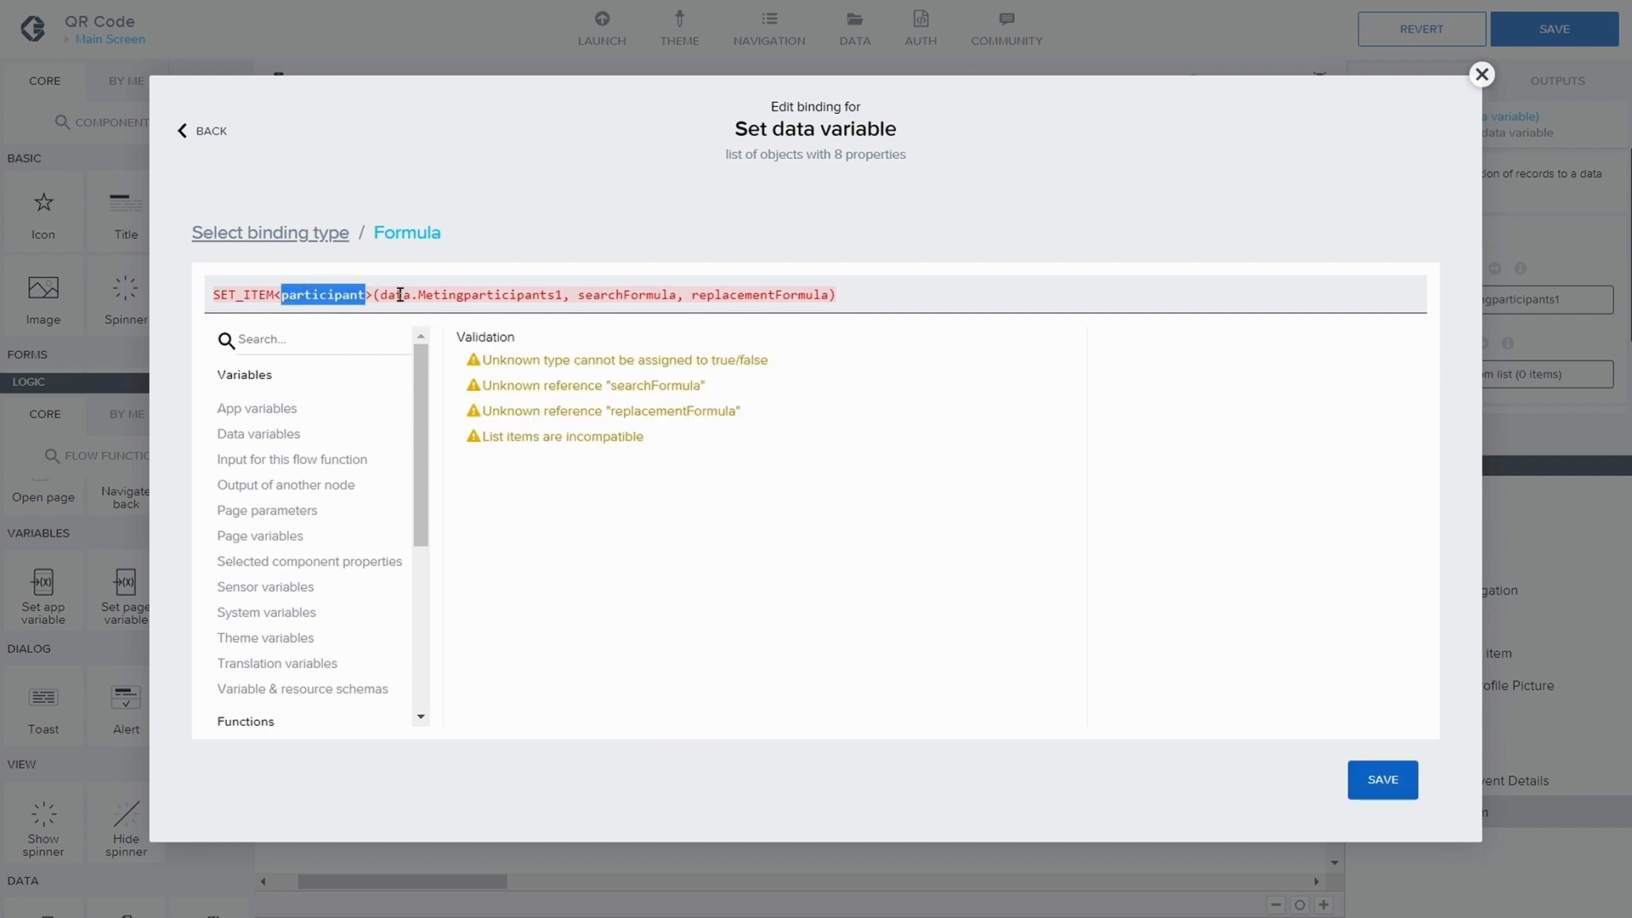
{"action": "double_click", "coordinate": [610, 295]}
{"action": "key", "text": "ctrl+v"}
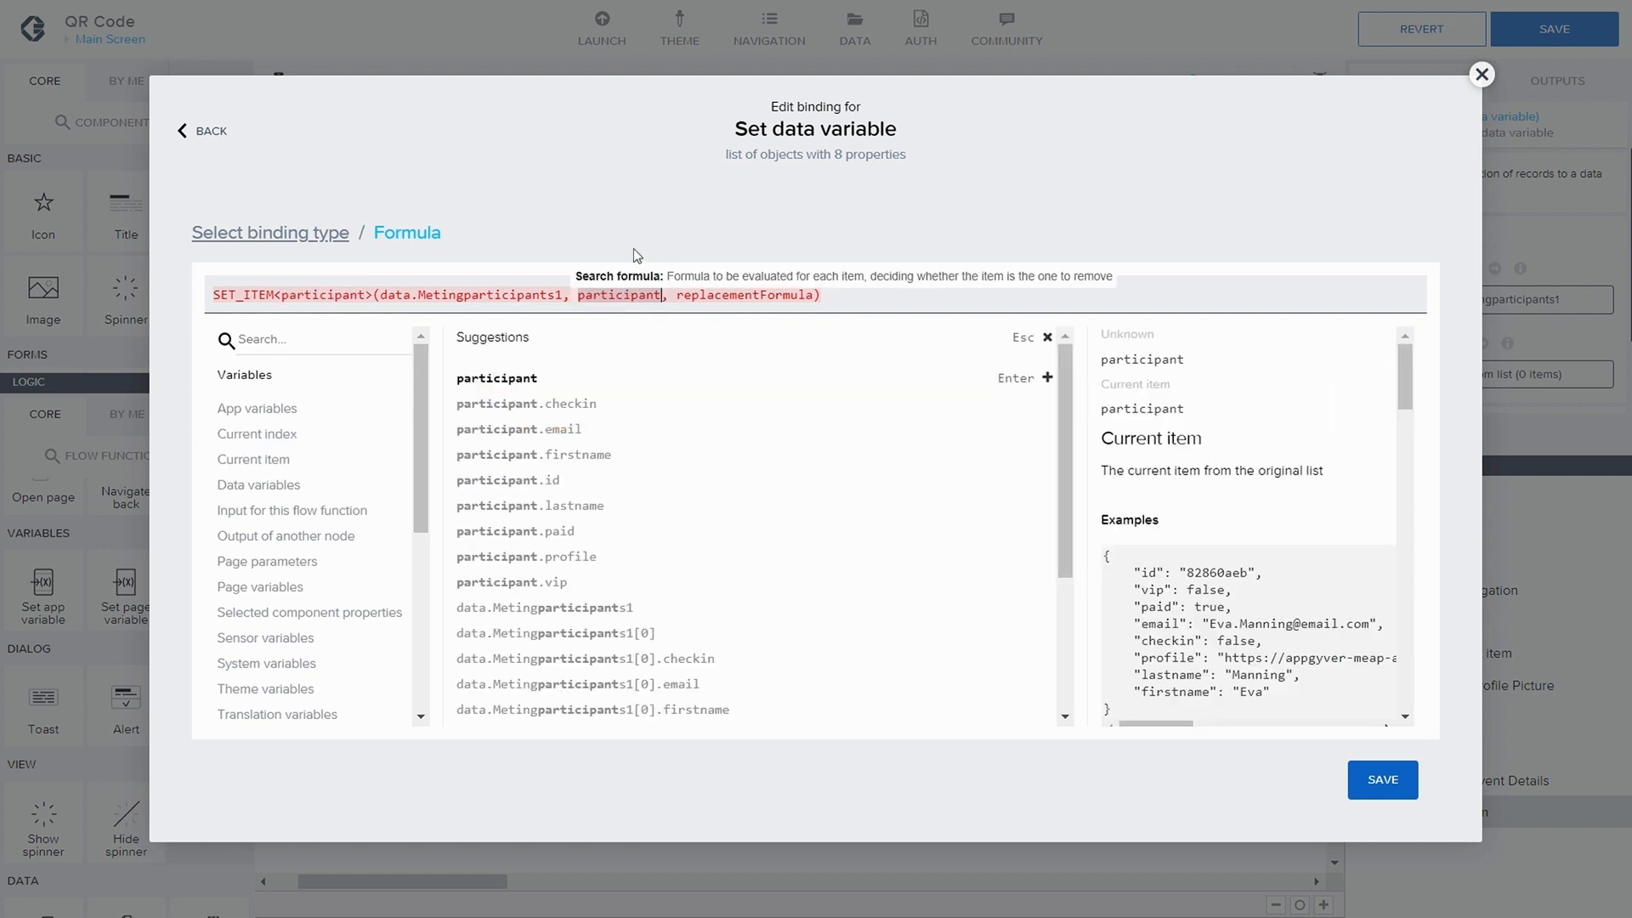
{"action": "type", "text": "."}
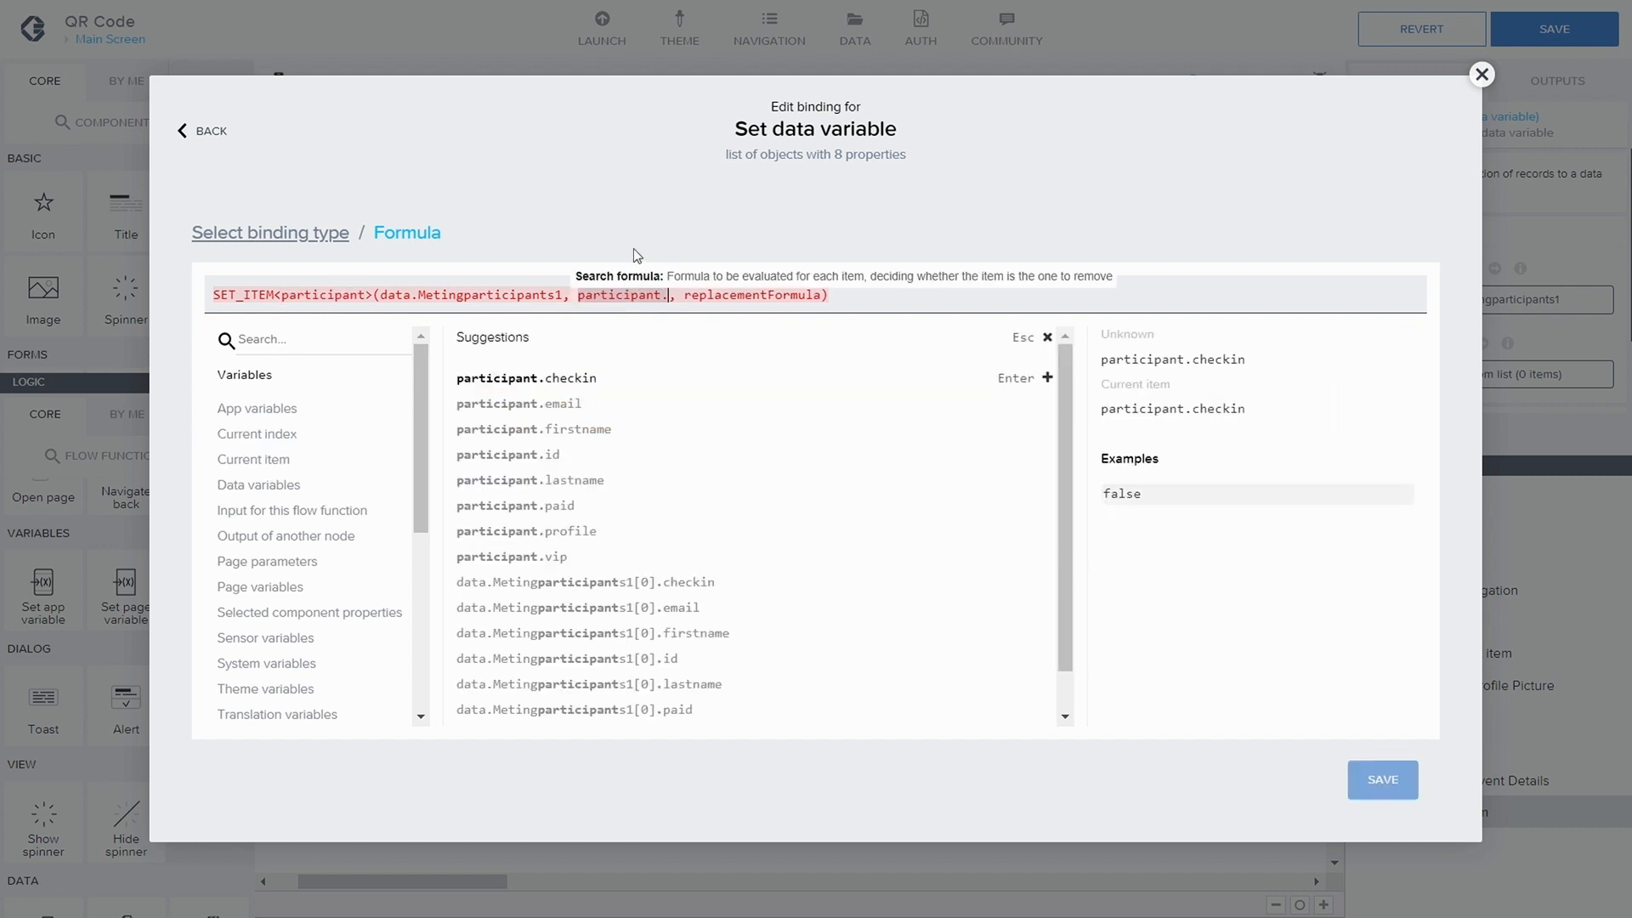
{"action": "left_click", "coordinate": [489, 458]}
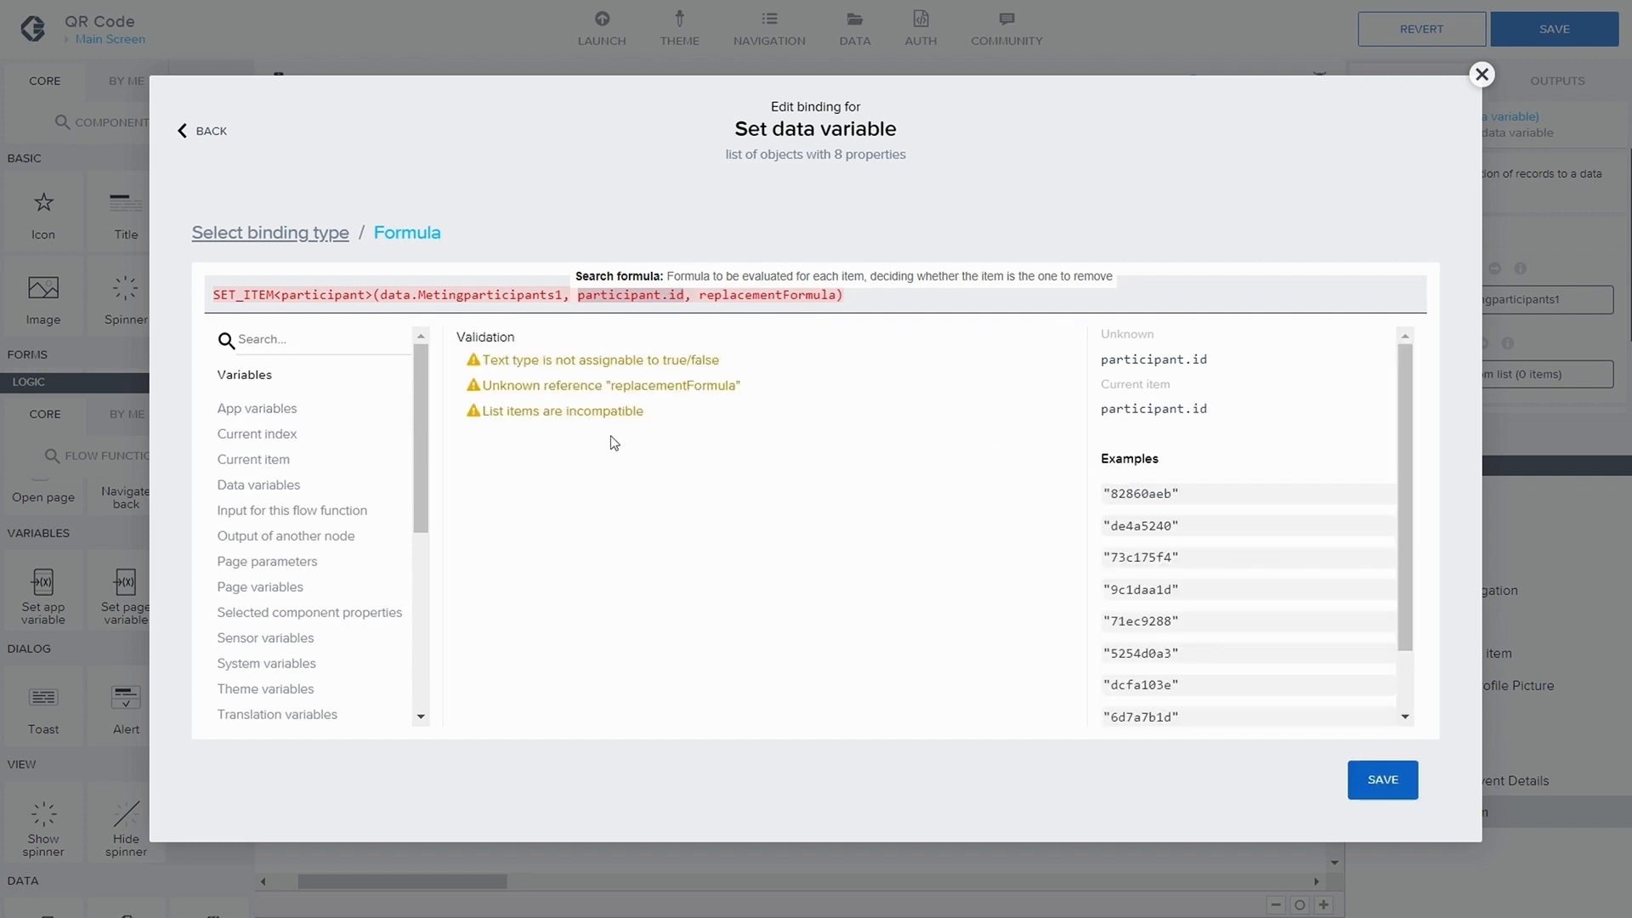
{"action": "type", "text": "==="}
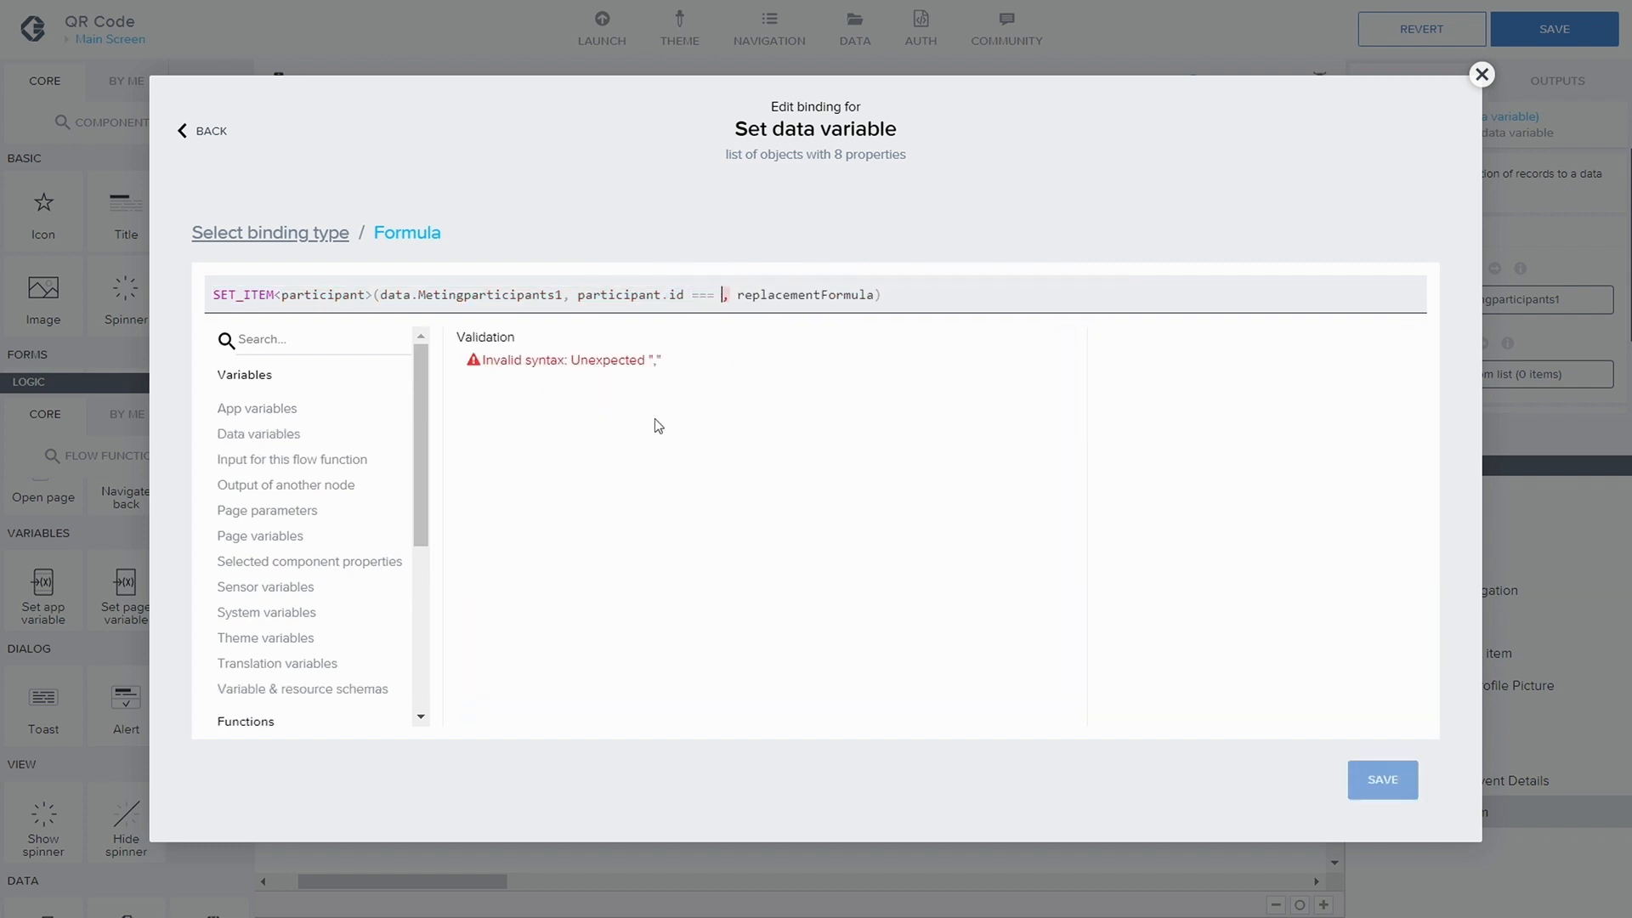
{"action": "left_click", "coordinate": [321, 487]}
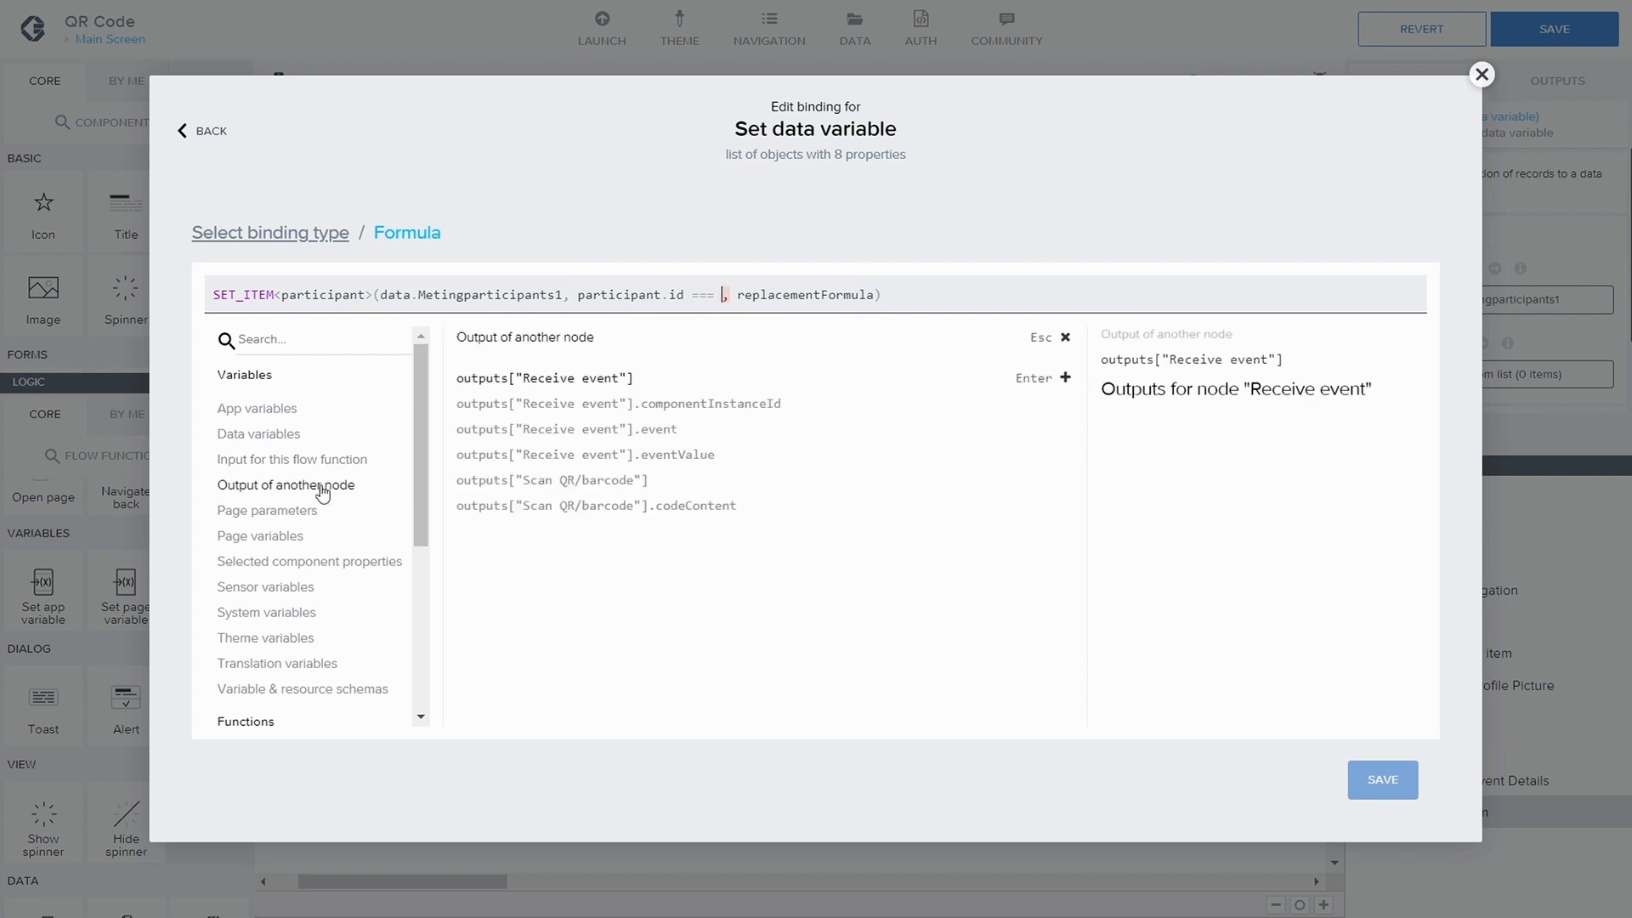
{"action": "left_click", "coordinate": [569, 506]}
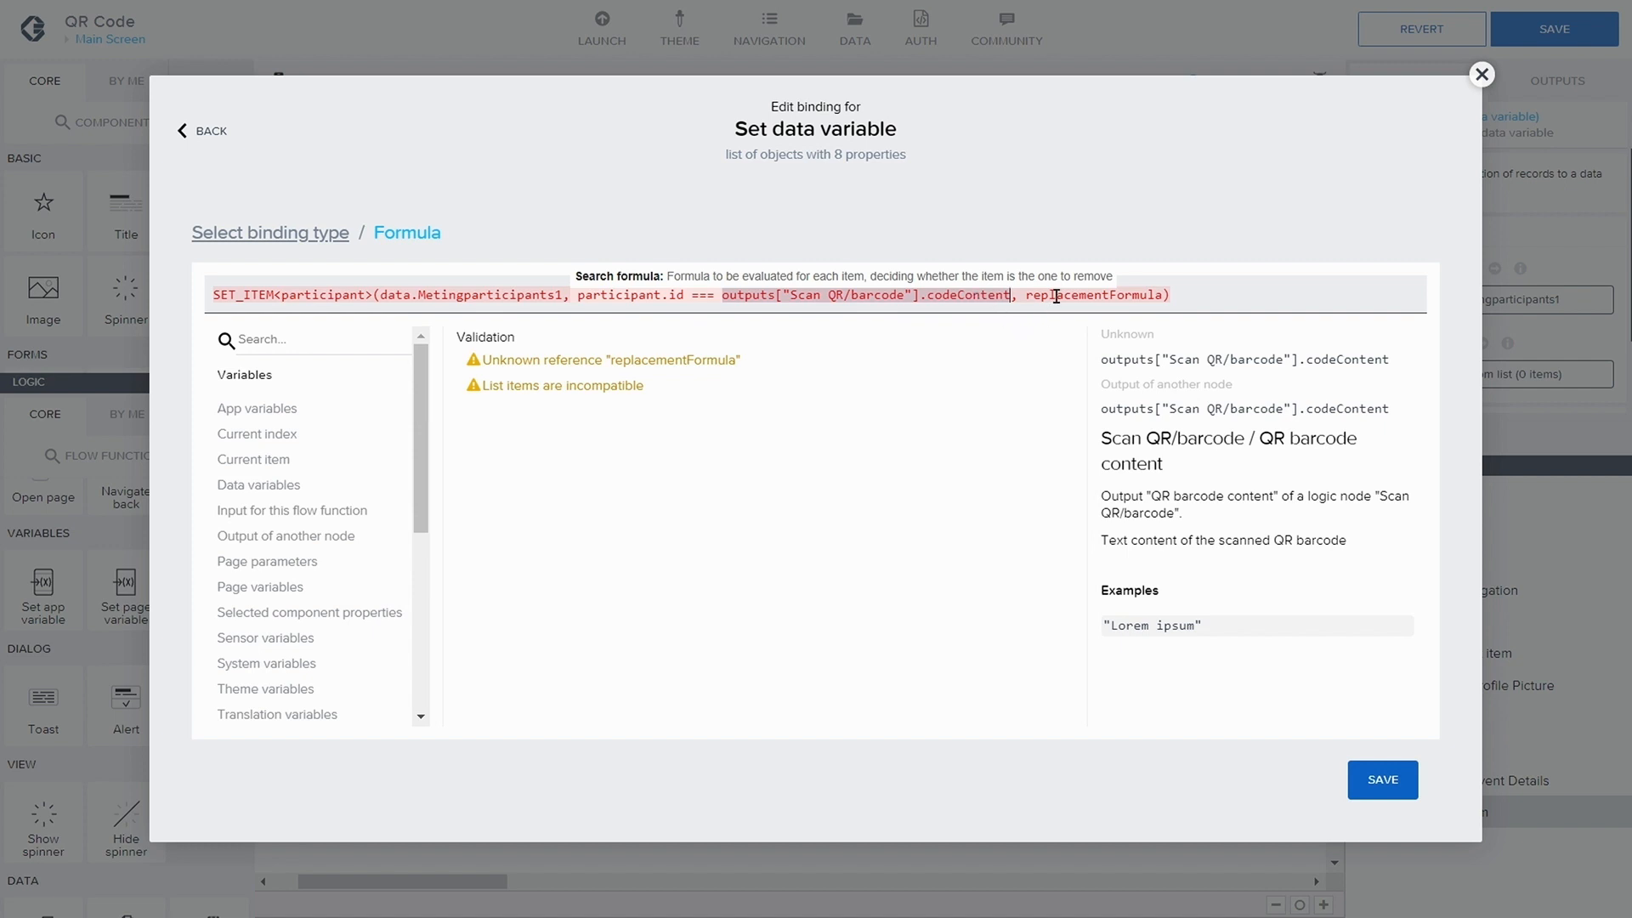
- Replace SET_ITEM's replacementFormula placeholder with a SET_KEY function that takes participant as its object
{"action": "double_click", "coordinate": [1157, 279]}
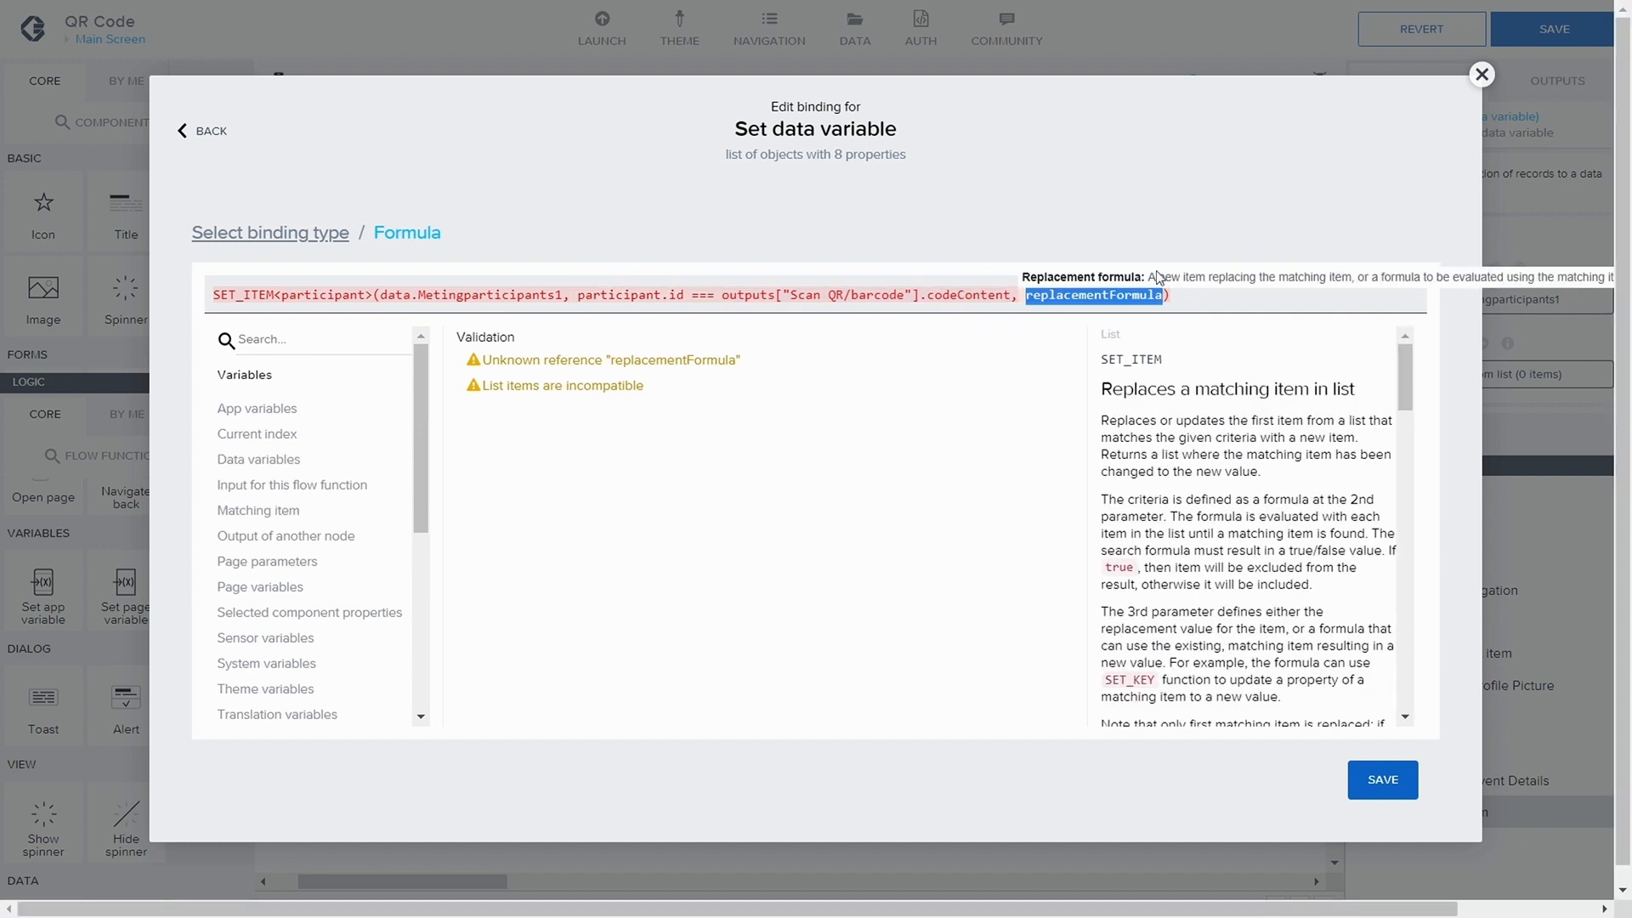
{"action": "type", "text": "SET_"}
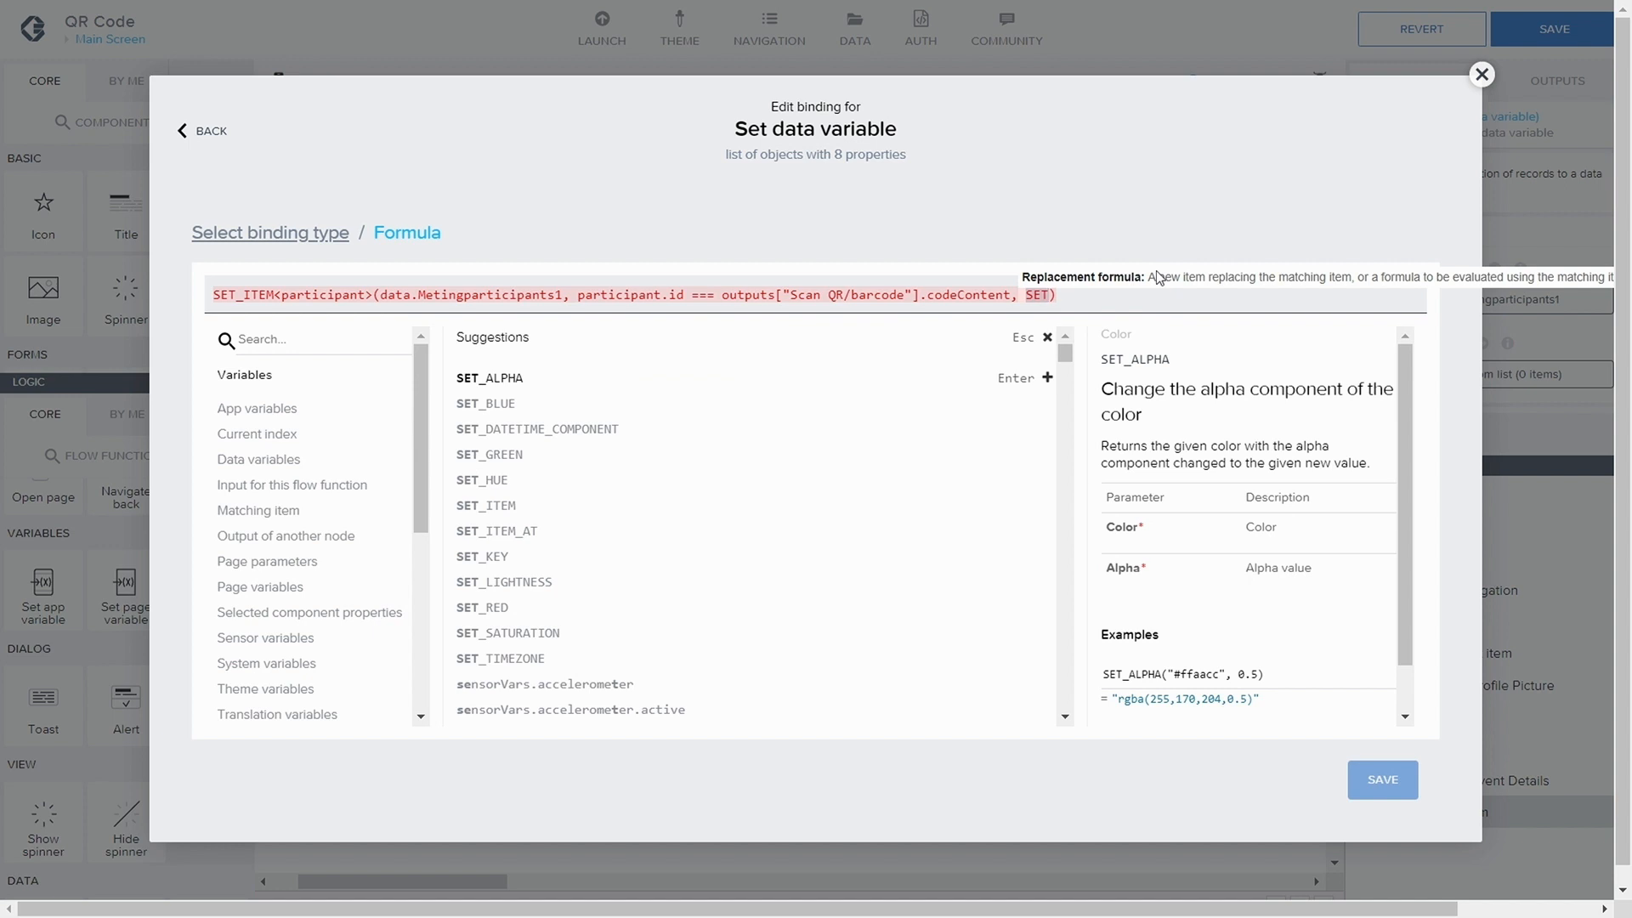
{"action": "type", "text": "K"}
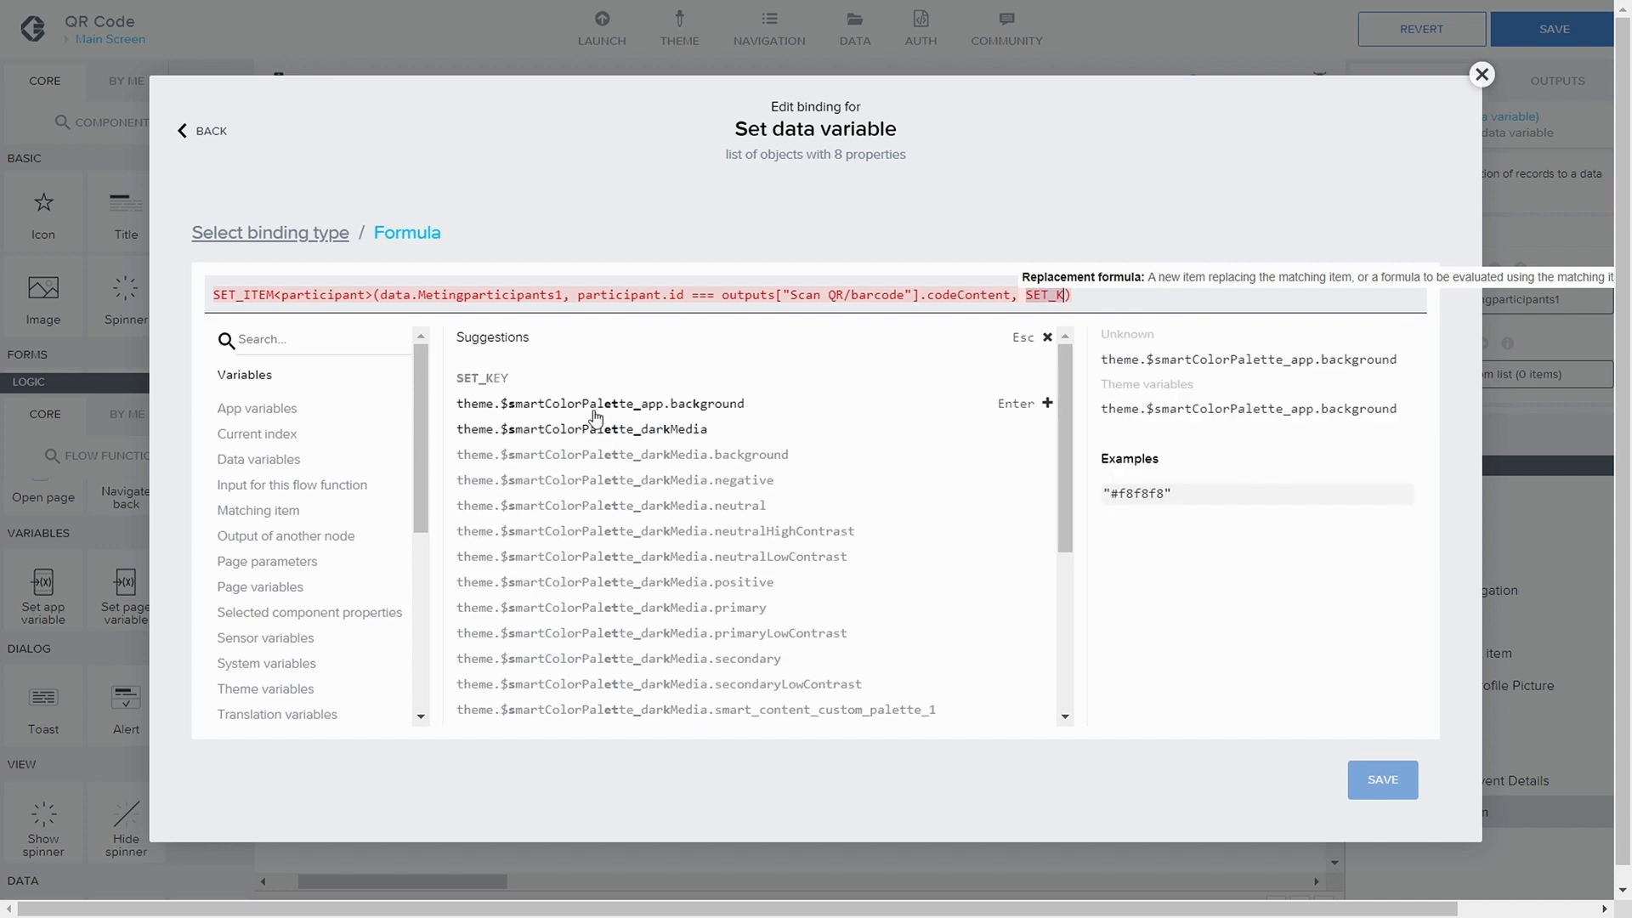
{"action": "left_click", "coordinate": [511, 378]}
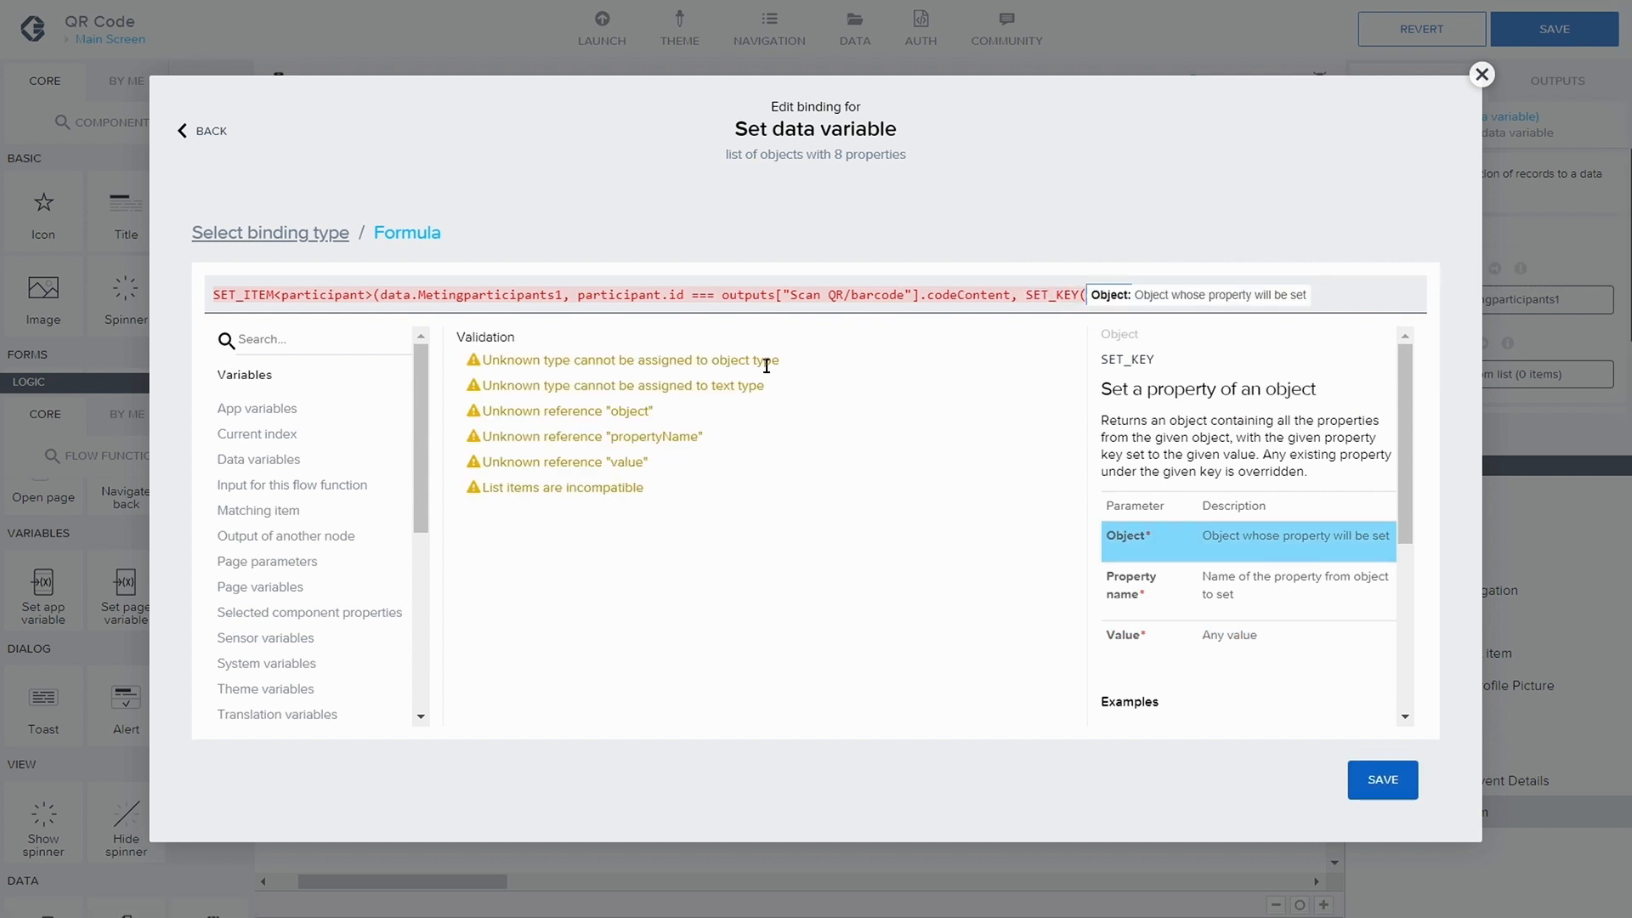
{"action": "double_click", "coordinate": [1068, 295]}
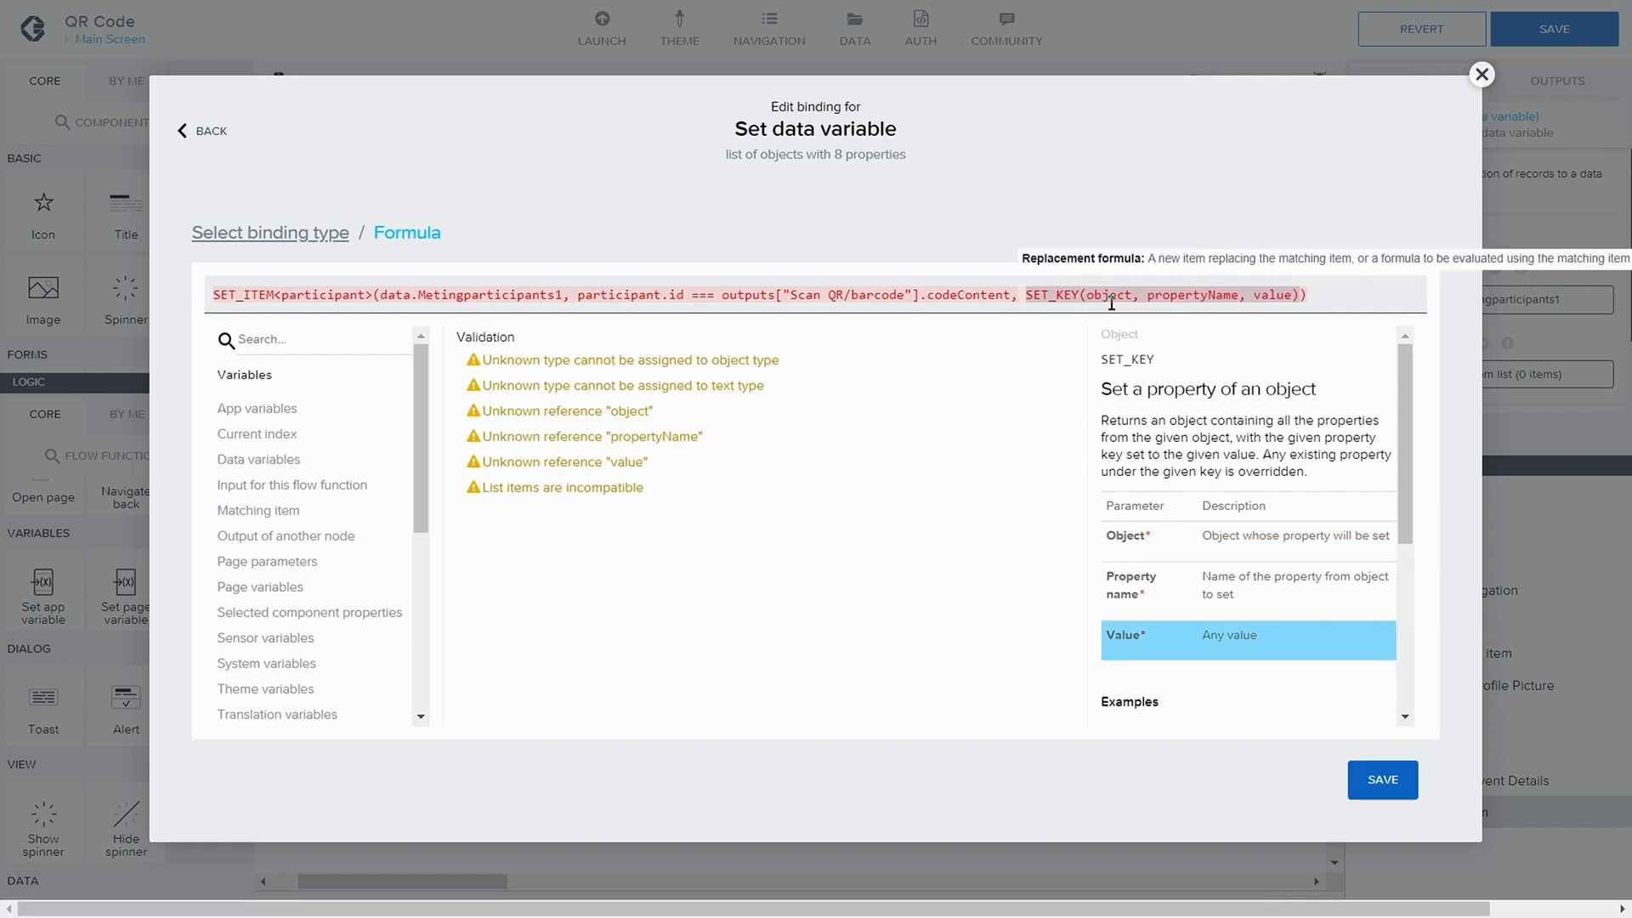
{"action": "double_click", "coordinate": [338, 294]}
{"action": "key", "text": "ctrl+c"}
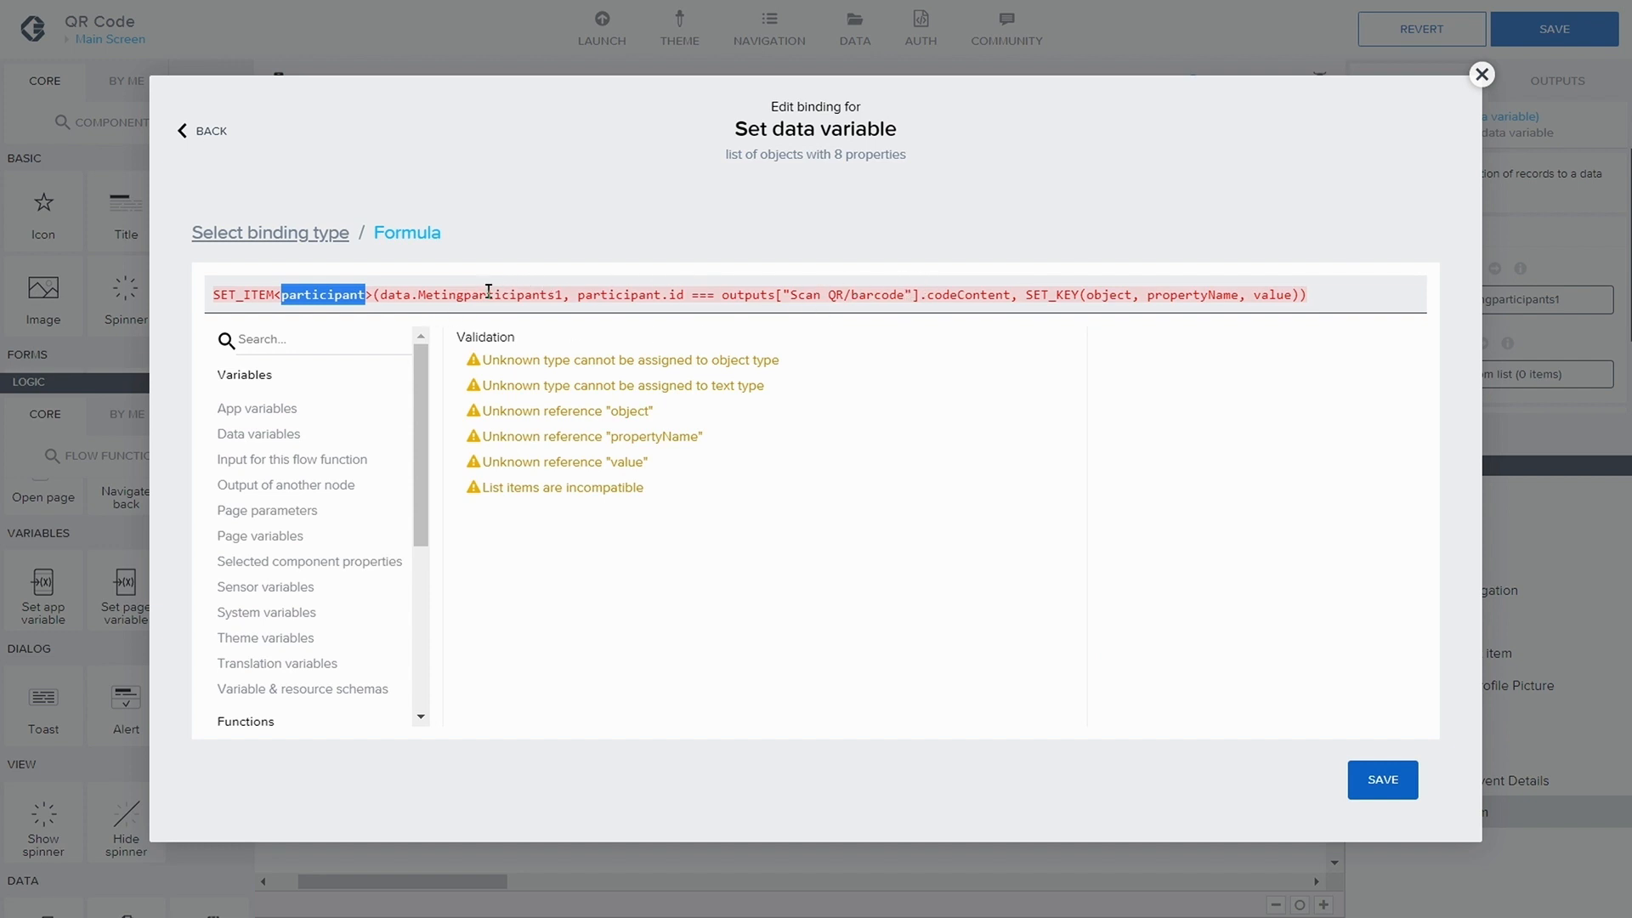
{"action": "double_click", "coordinate": [1108, 295]}
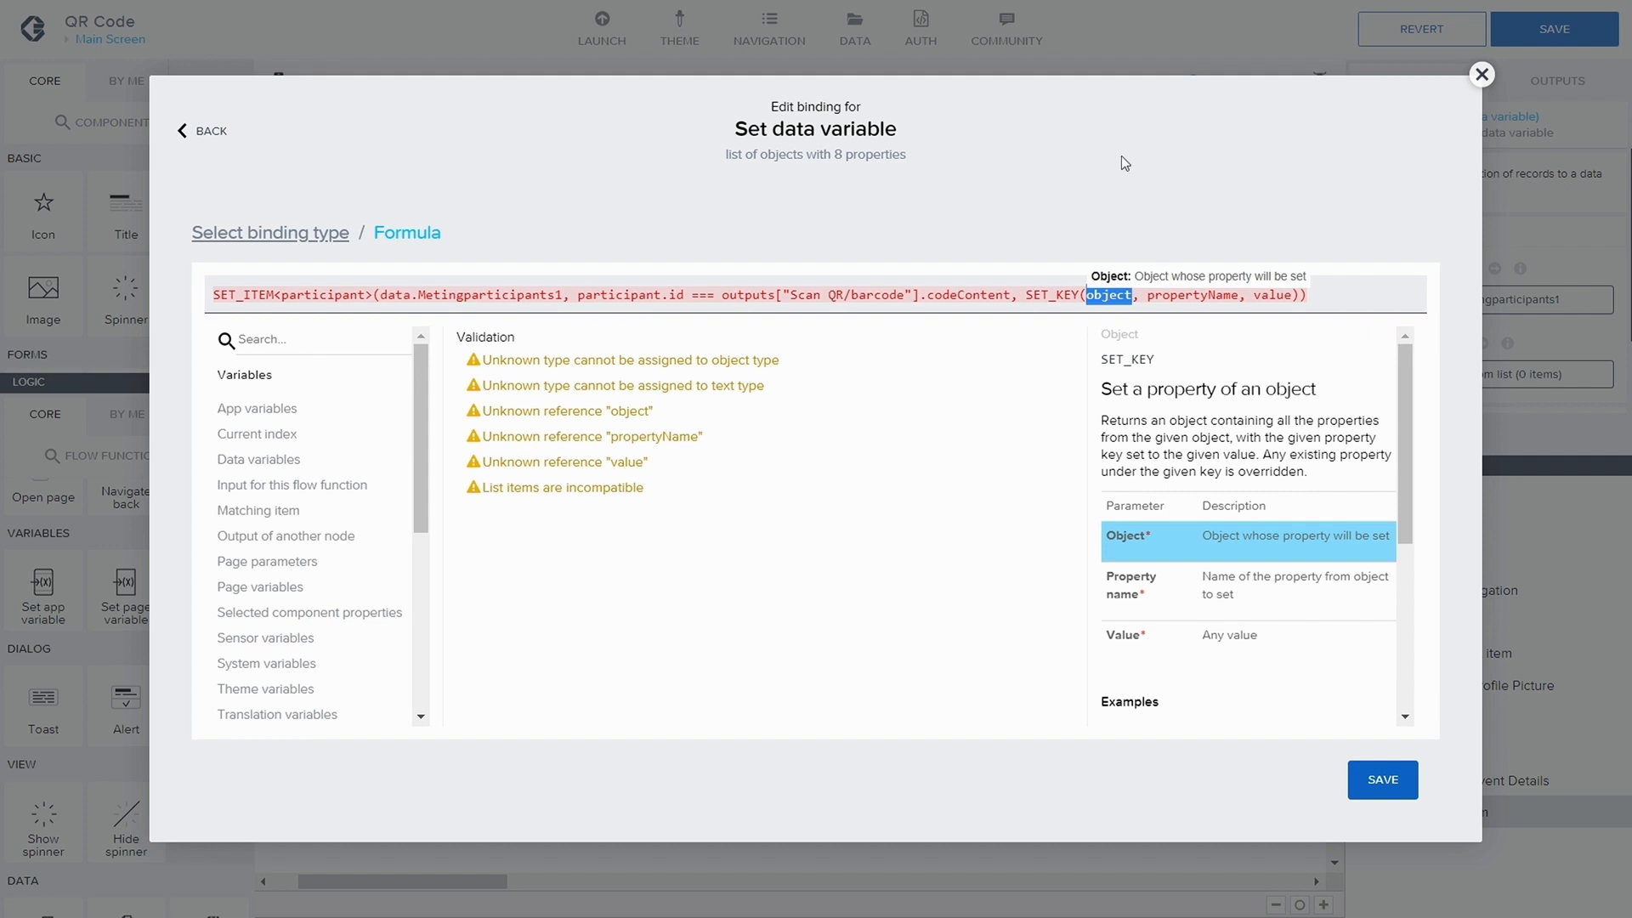
{"action": "key", "text": "ctrl+v"}
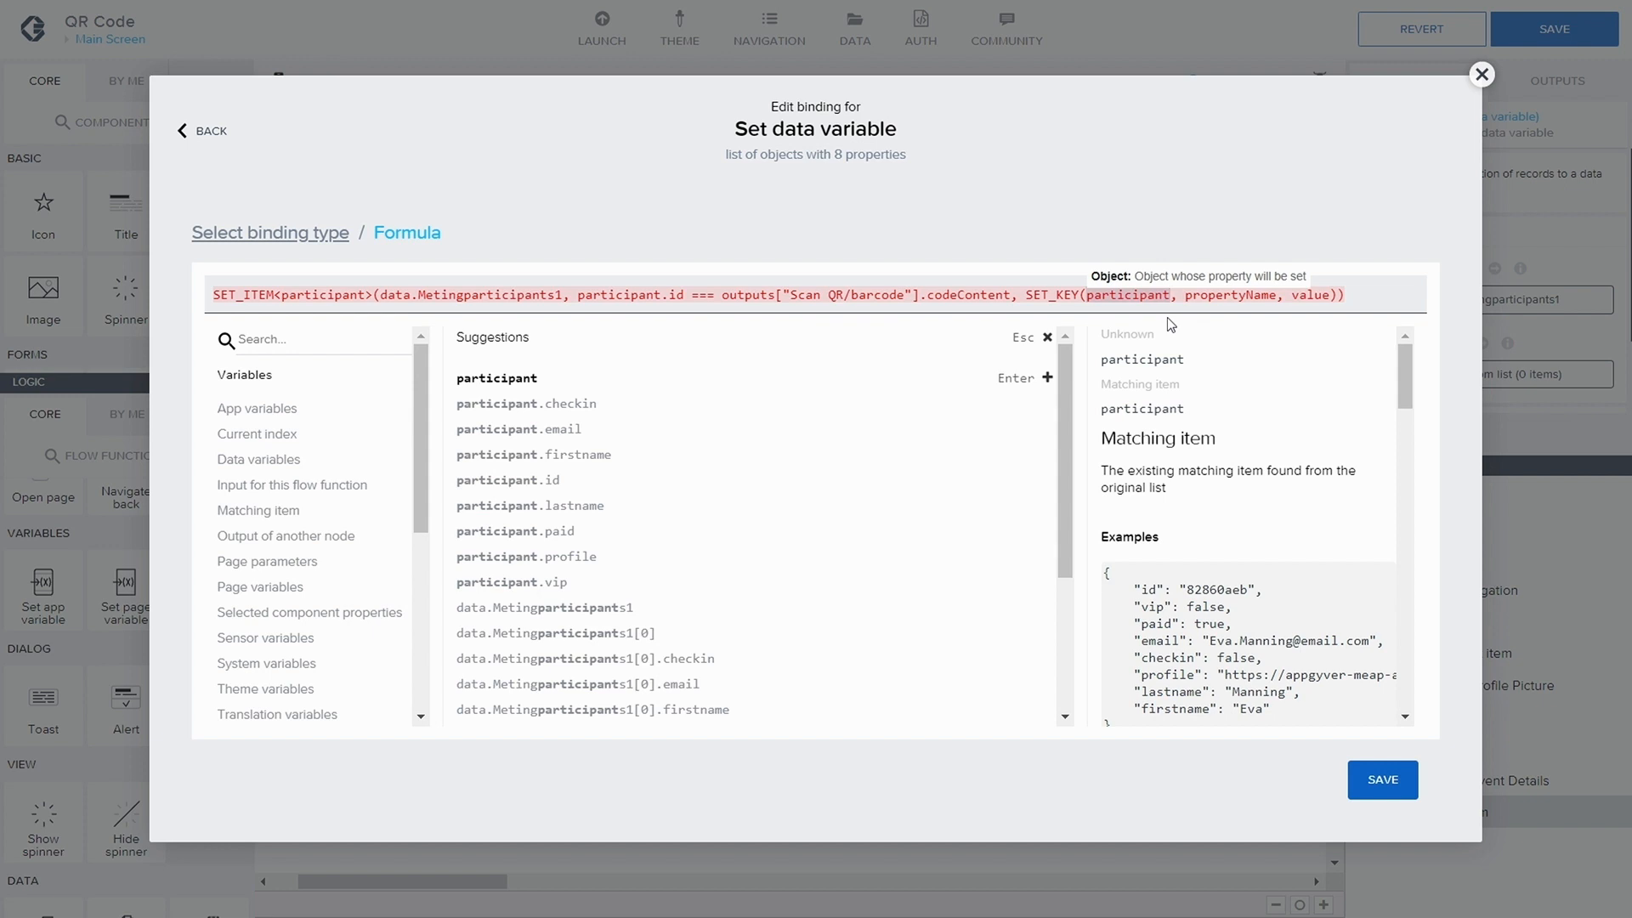
- Set SET_KEY's property name to "checkin" and its value to true
{"action": "double_click", "coordinate": [1232, 294]}
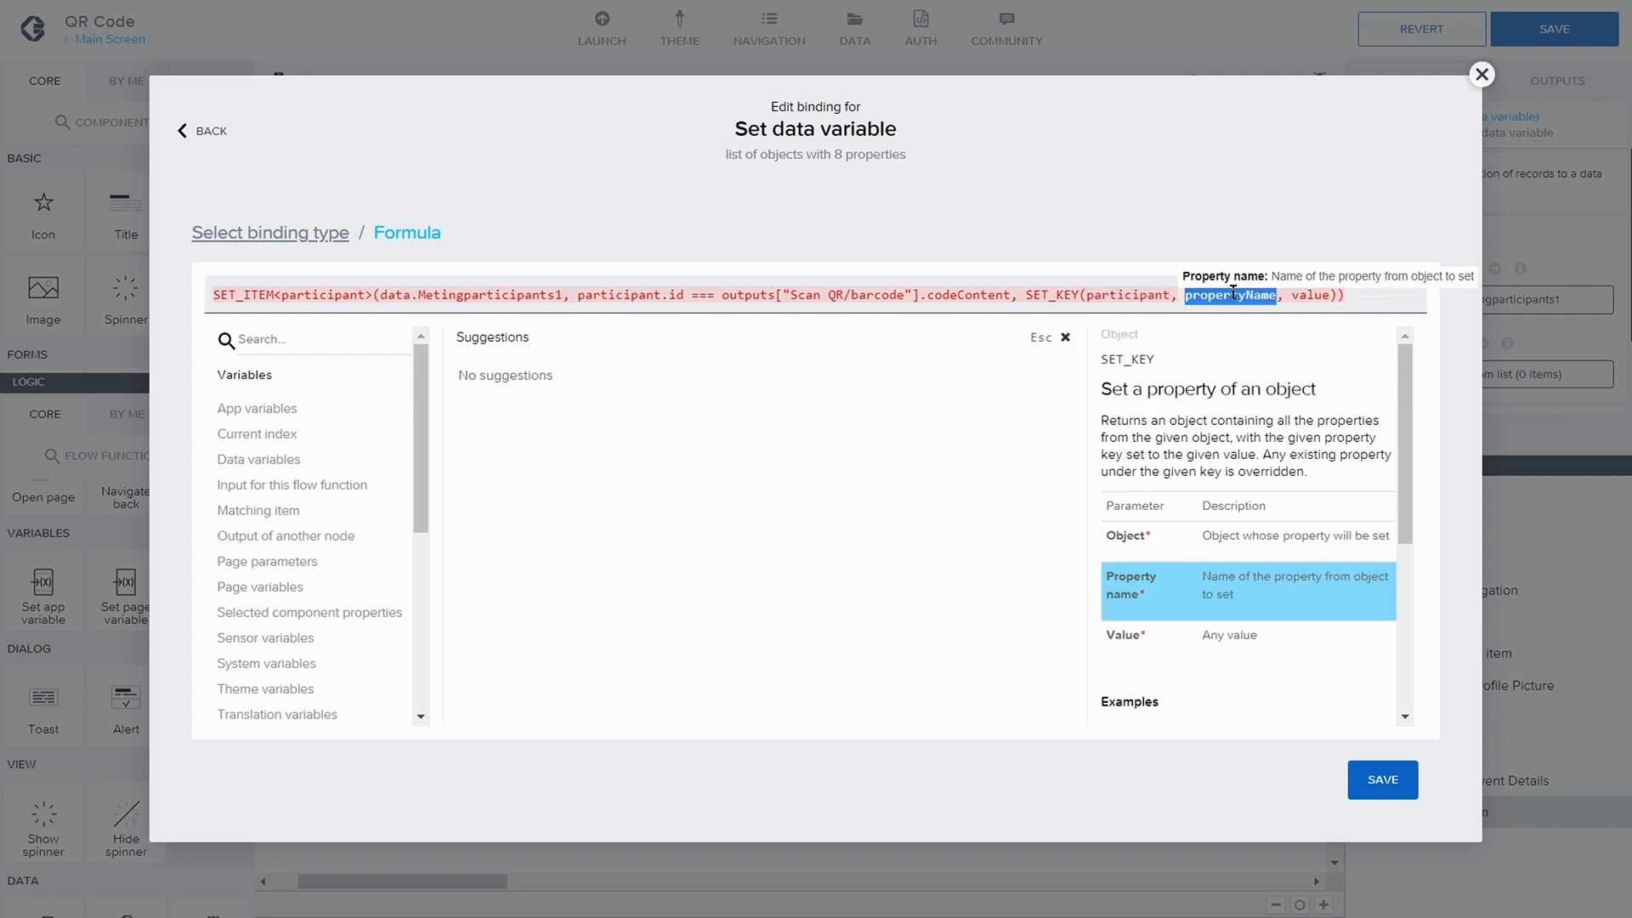
{"action": "type", "text": "\"\""}
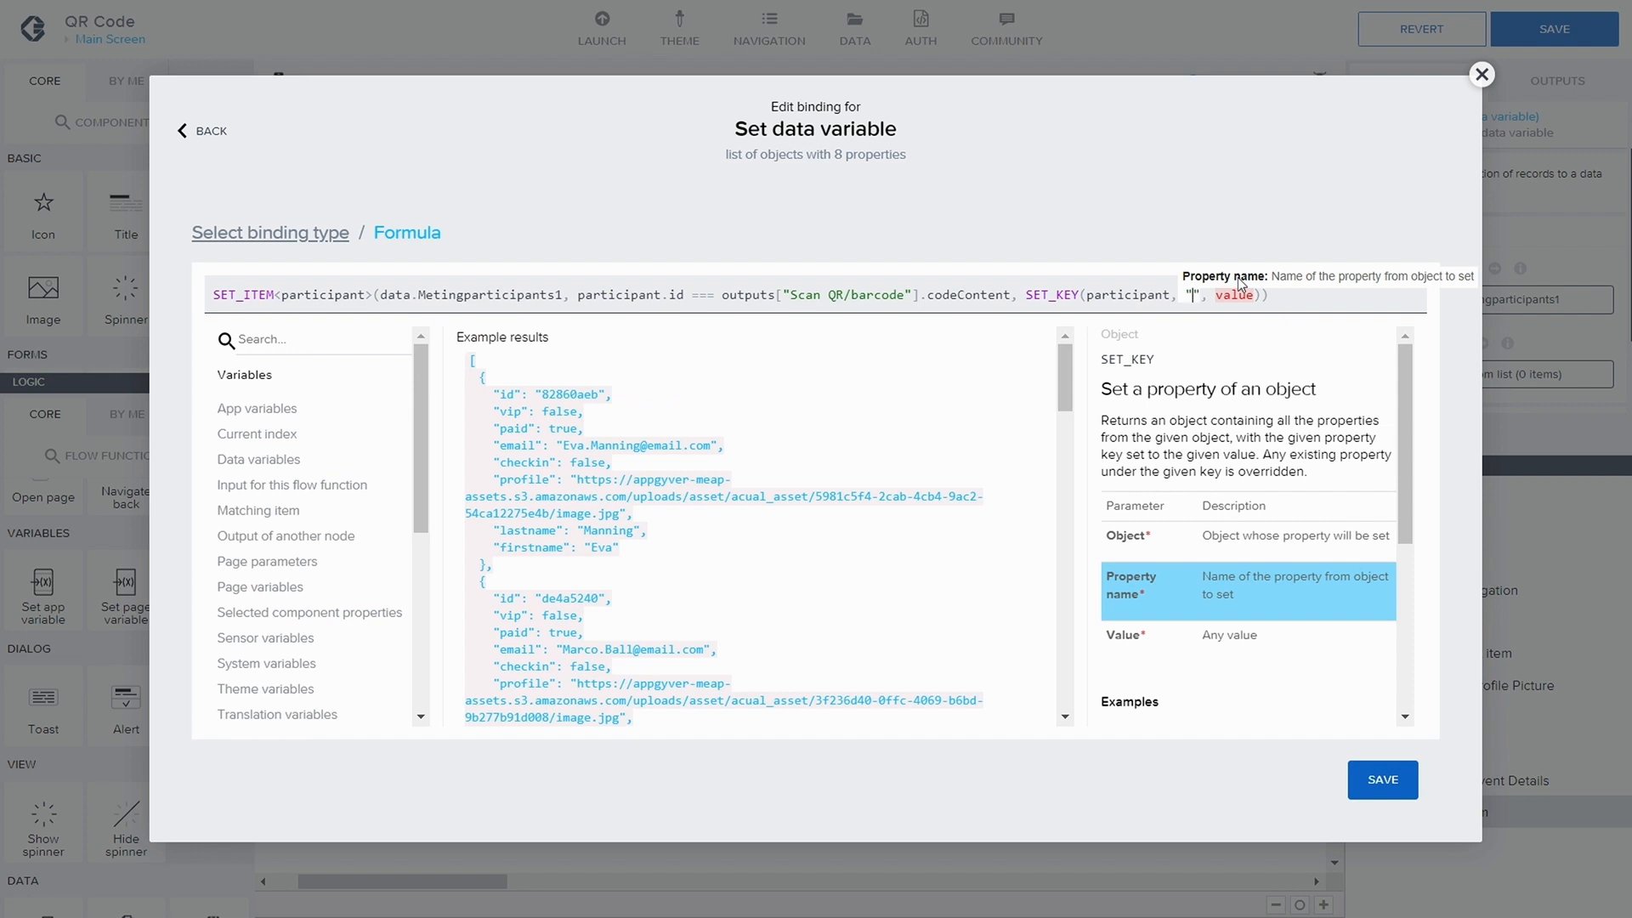
{"action": "type", "text": "checkin"}
{"action": "key", "text": "Tab"}
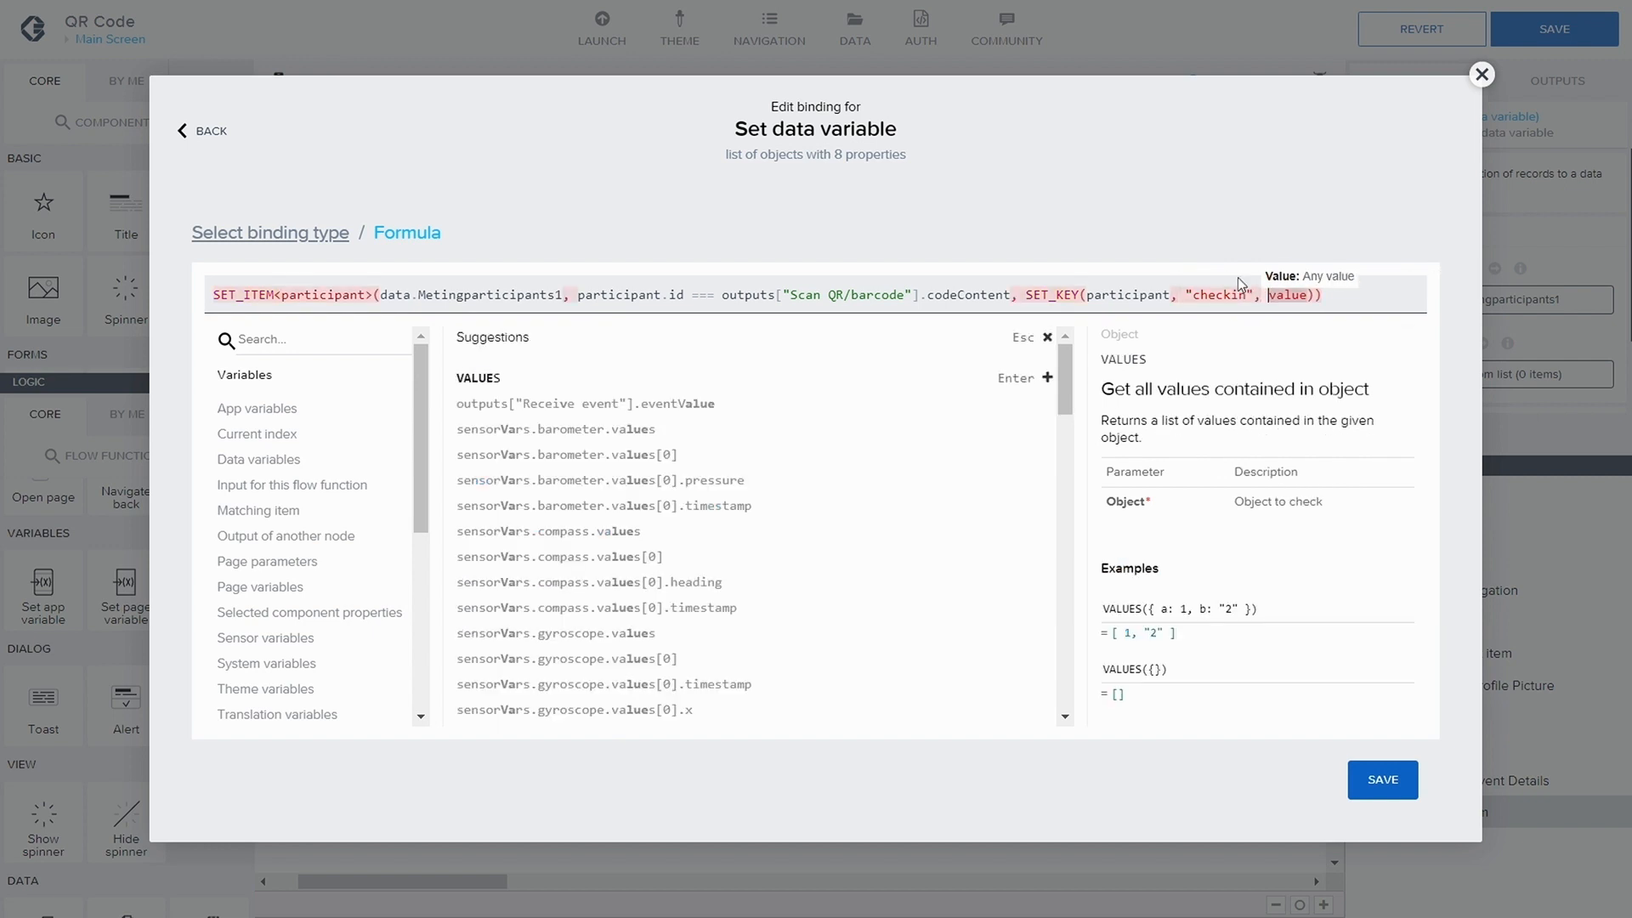
{"action": "type", "text": "true"}
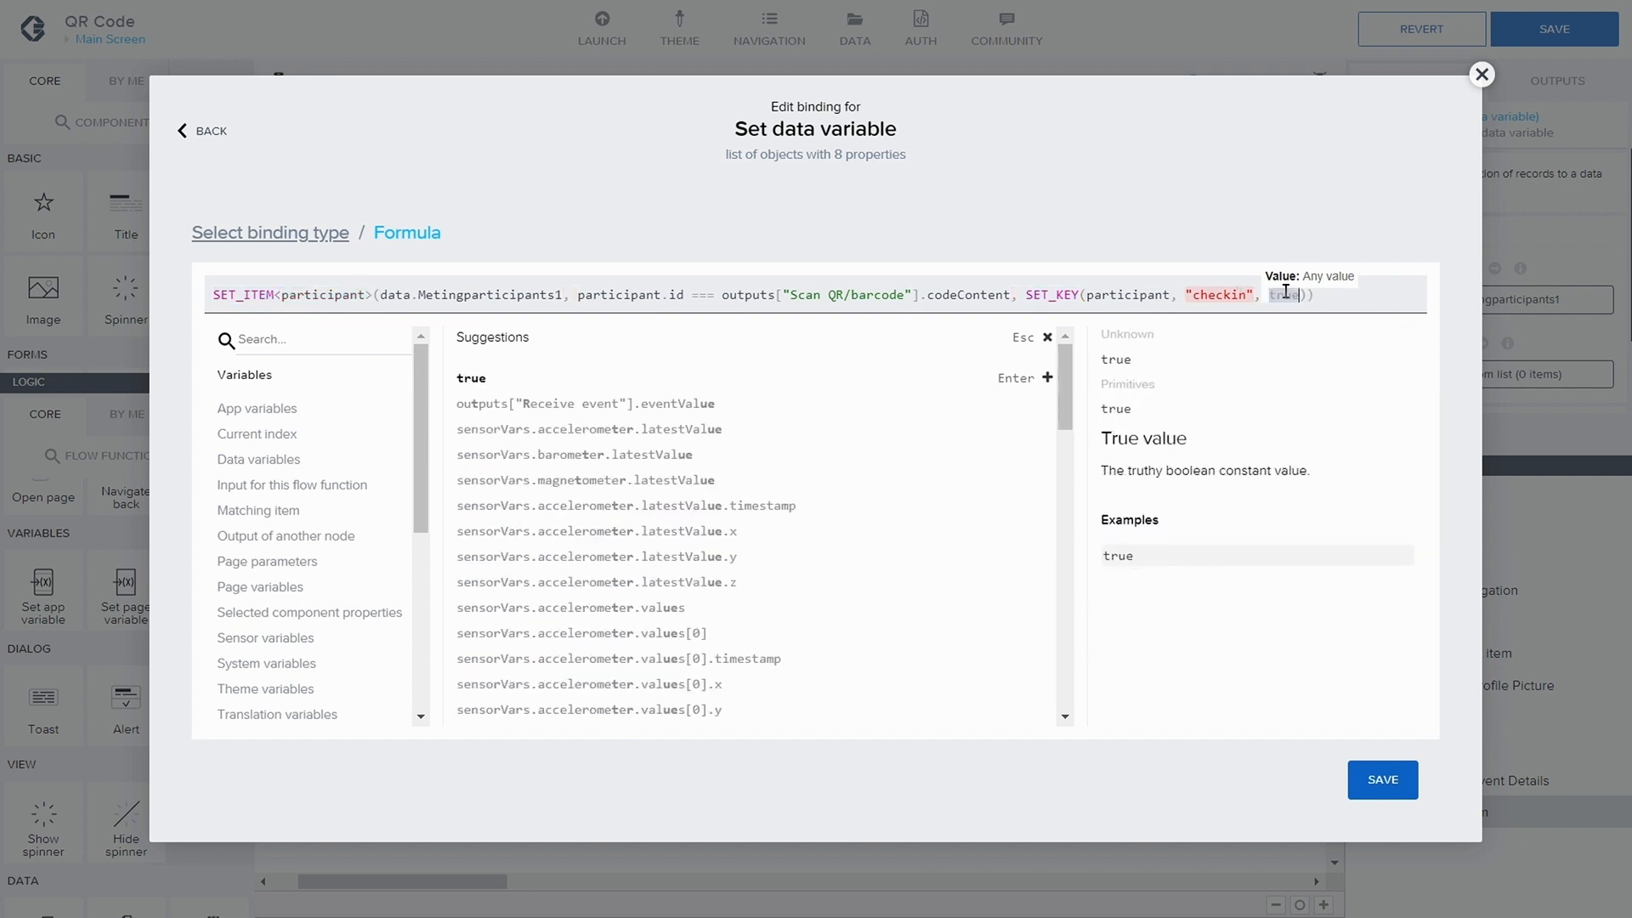
- Save the completed SET_ITEM formula as the record collection binding and save the app
{"action": "left_click", "coordinate": [1321, 295]}
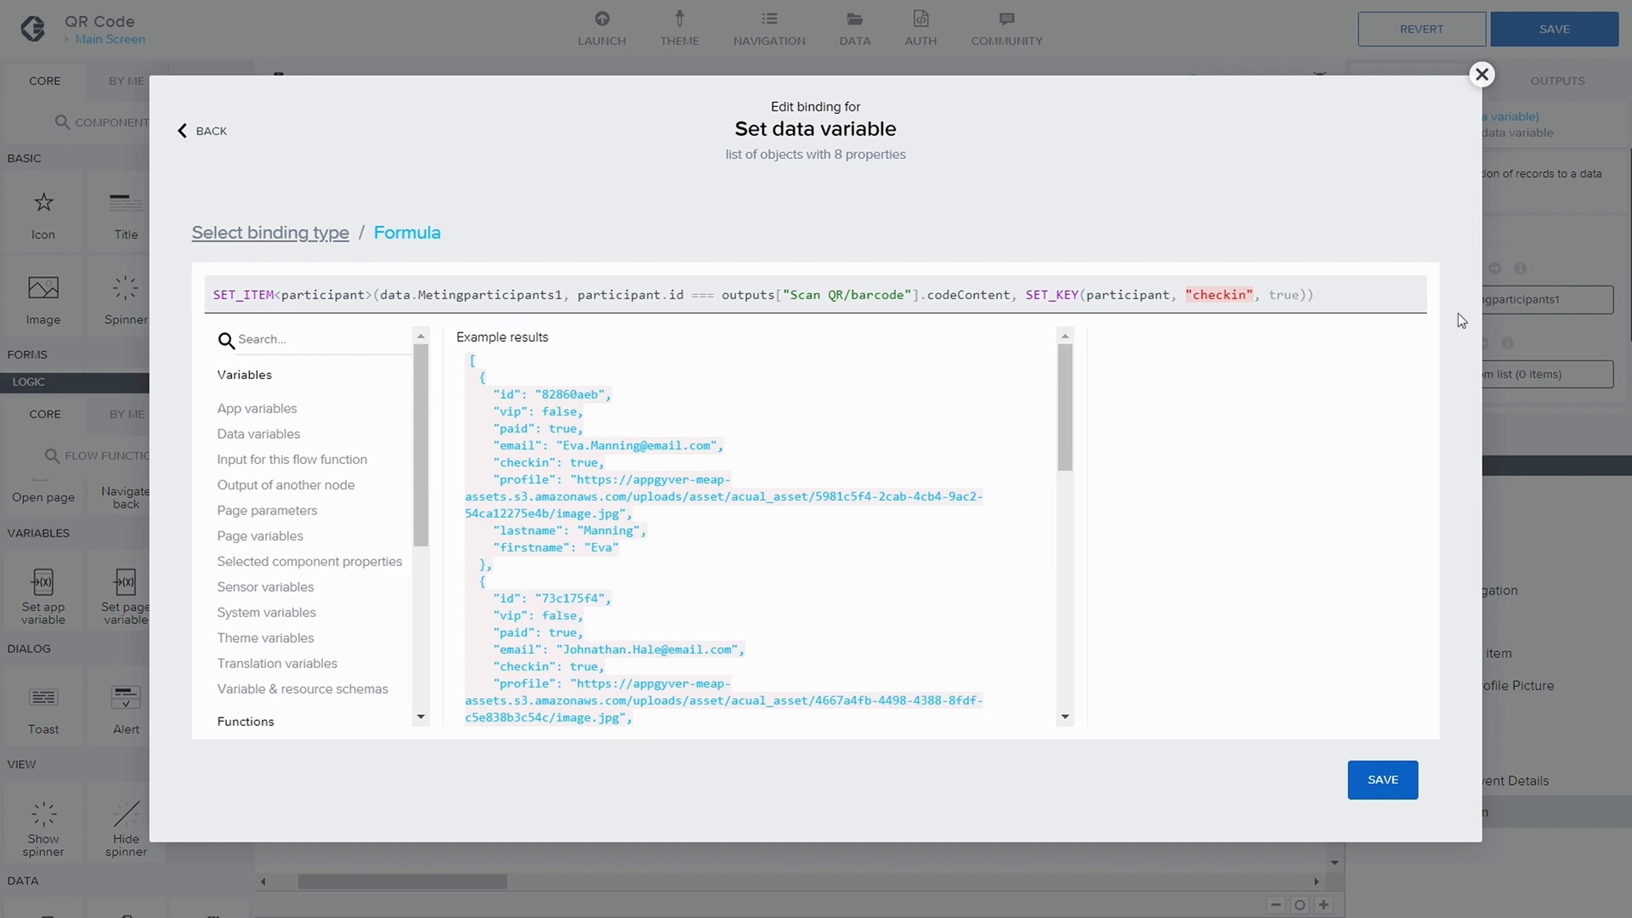
{"action": "left_click", "coordinate": [1381, 778]}
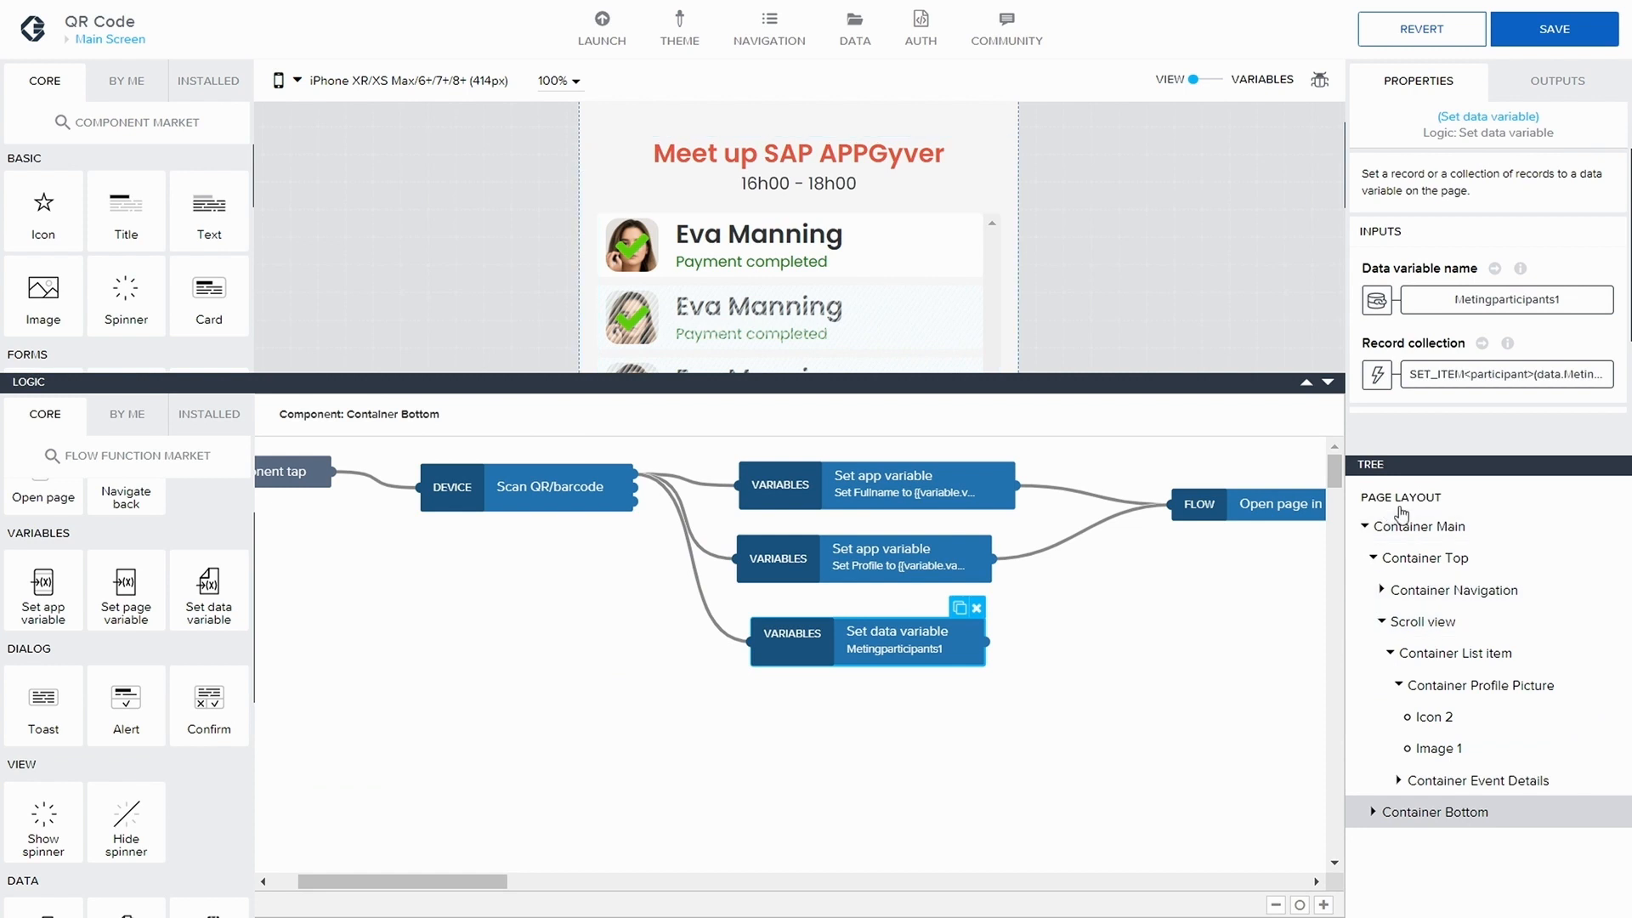
{"action": "left_click", "coordinate": [1543, 38]}
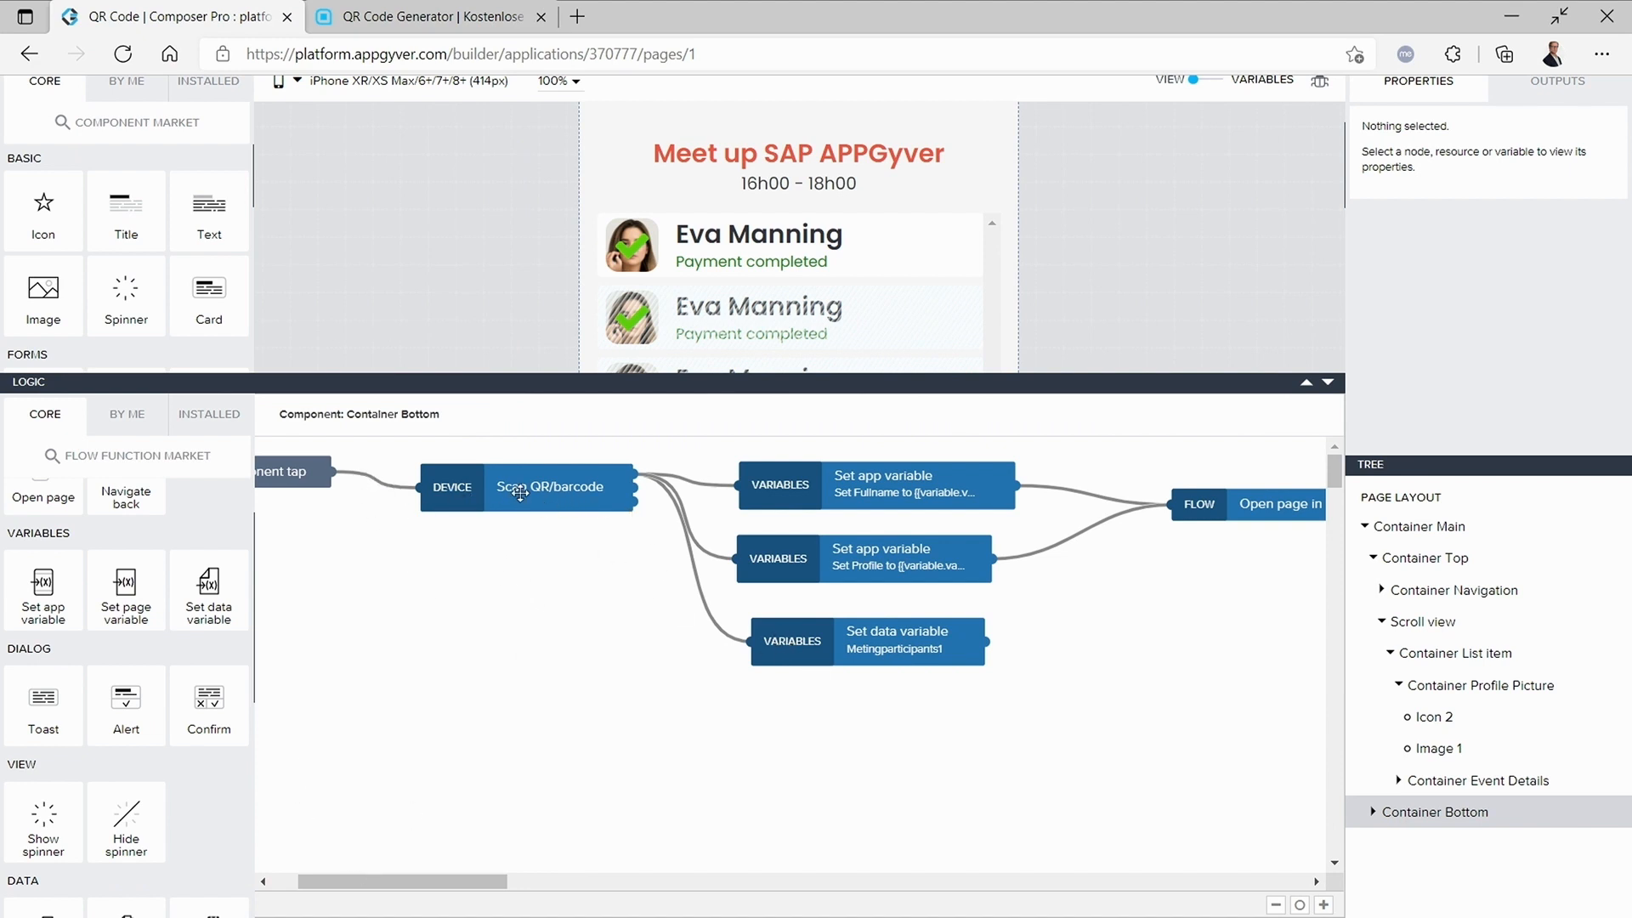
- Insert an If condition function between the component tap event and Scan QR/barcode, linking its first output to the scan
{"action": "left_click_drag", "start_coordinate": [518, 490], "coordinate": [550, 498]}
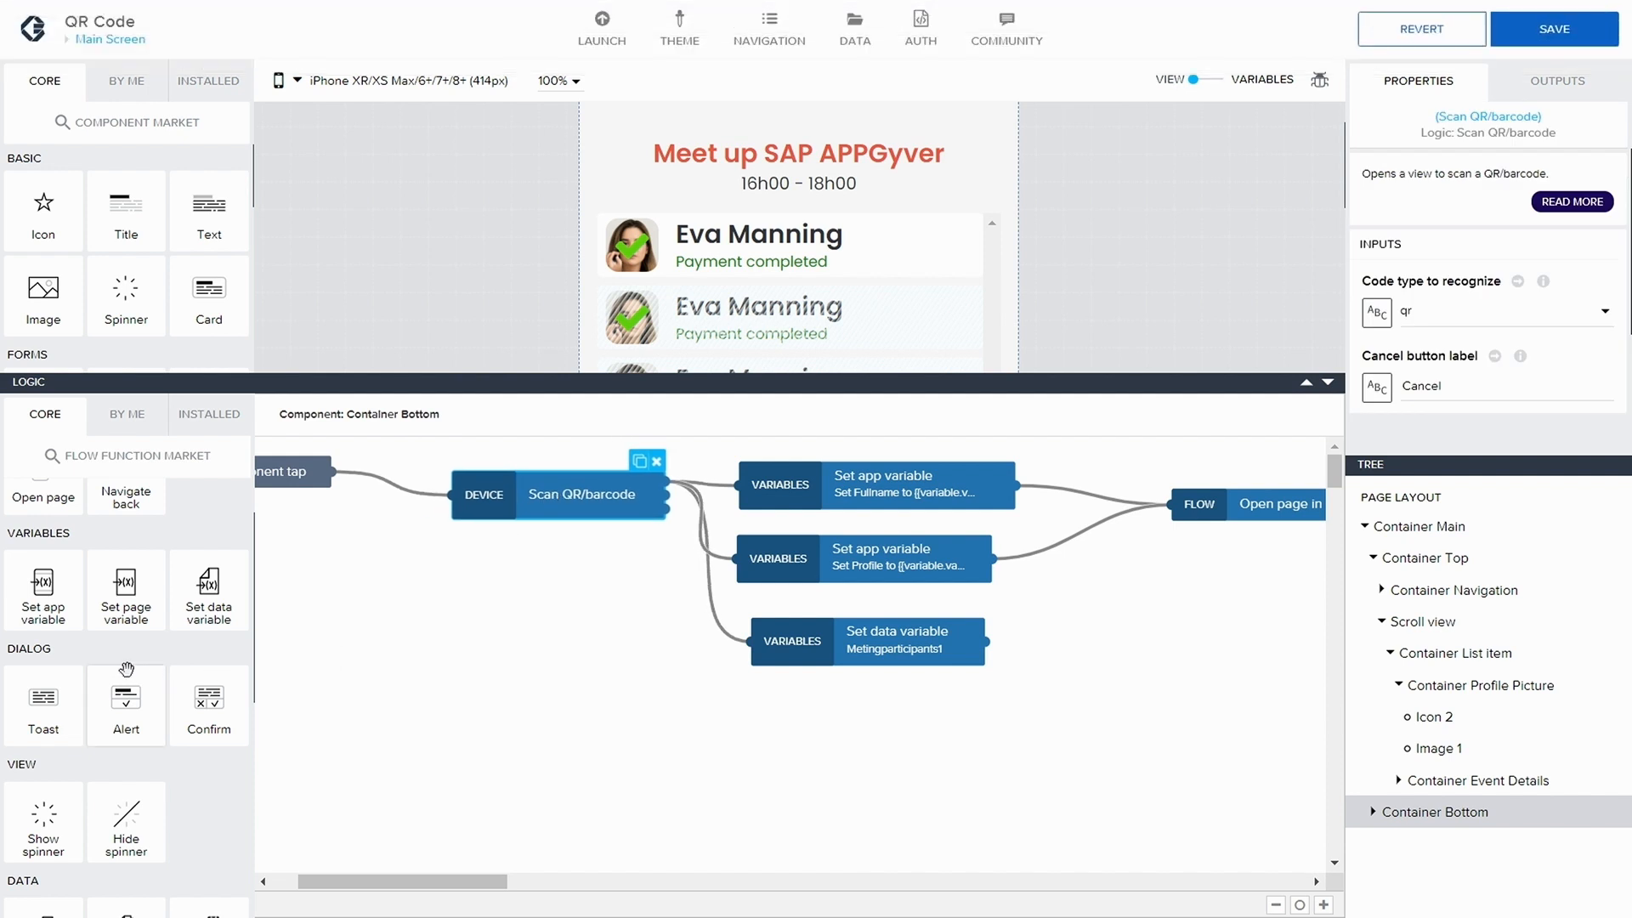
{"action": "scroll", "coordinate": [127, 676], "scroll_direction": "down", "scroll_amount": 3}
{"action": "scroll", "coordinate": [122, 772], "scroll_direction": "down", "scroll_amount": 3}
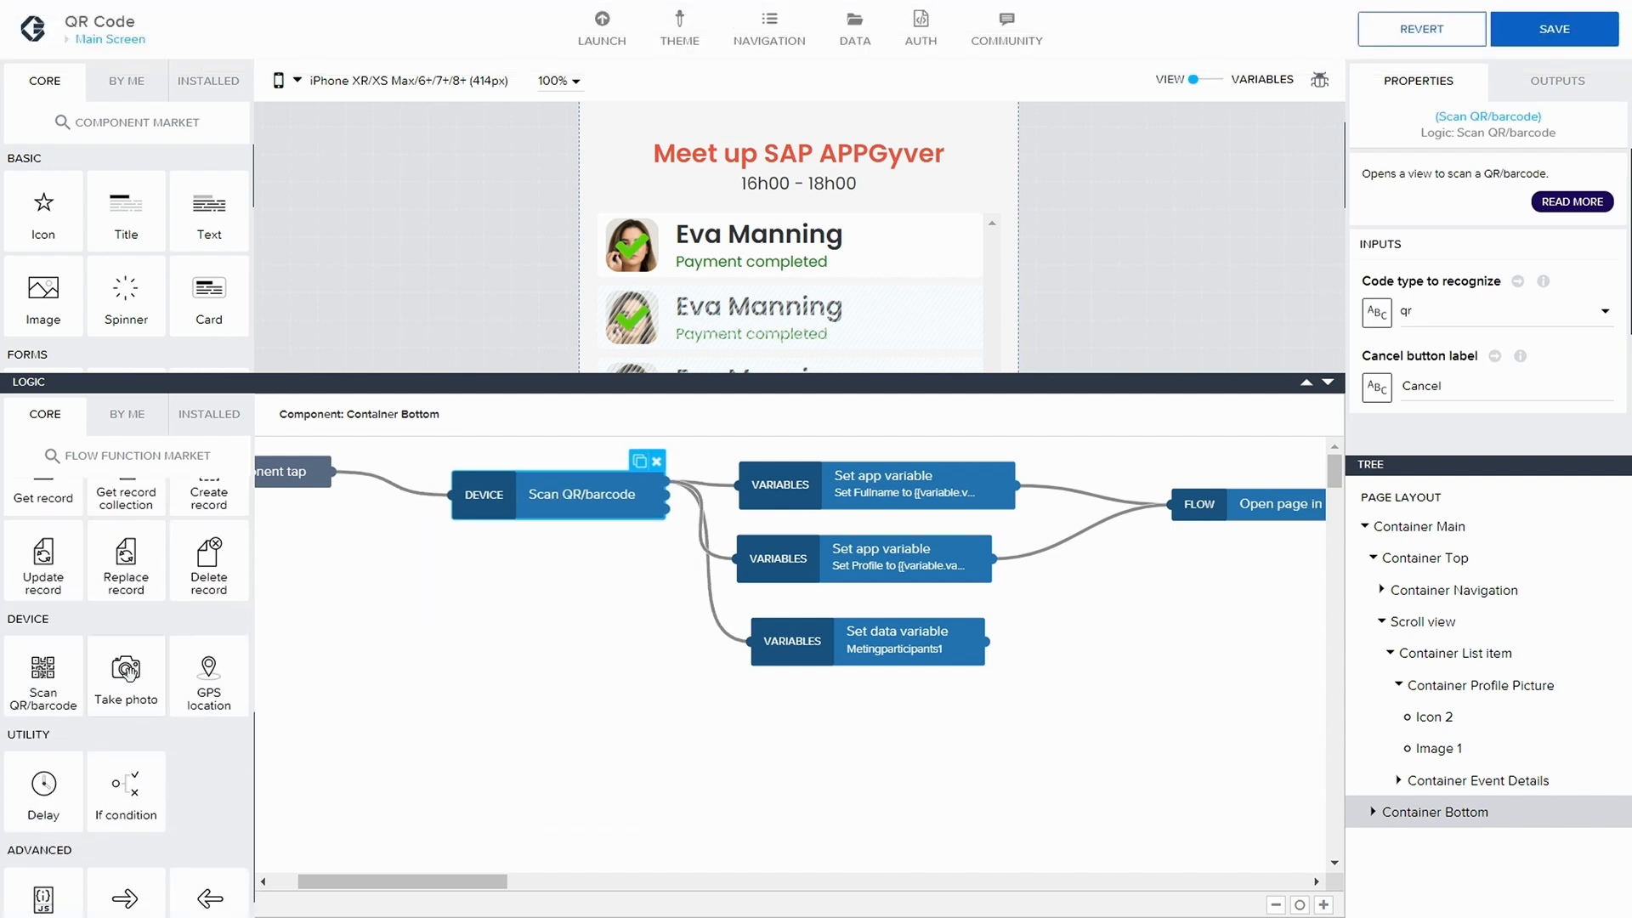
{"action": "left_click_drag", "start_coordinate": [121, 772], "coordinate": [369, 682]}
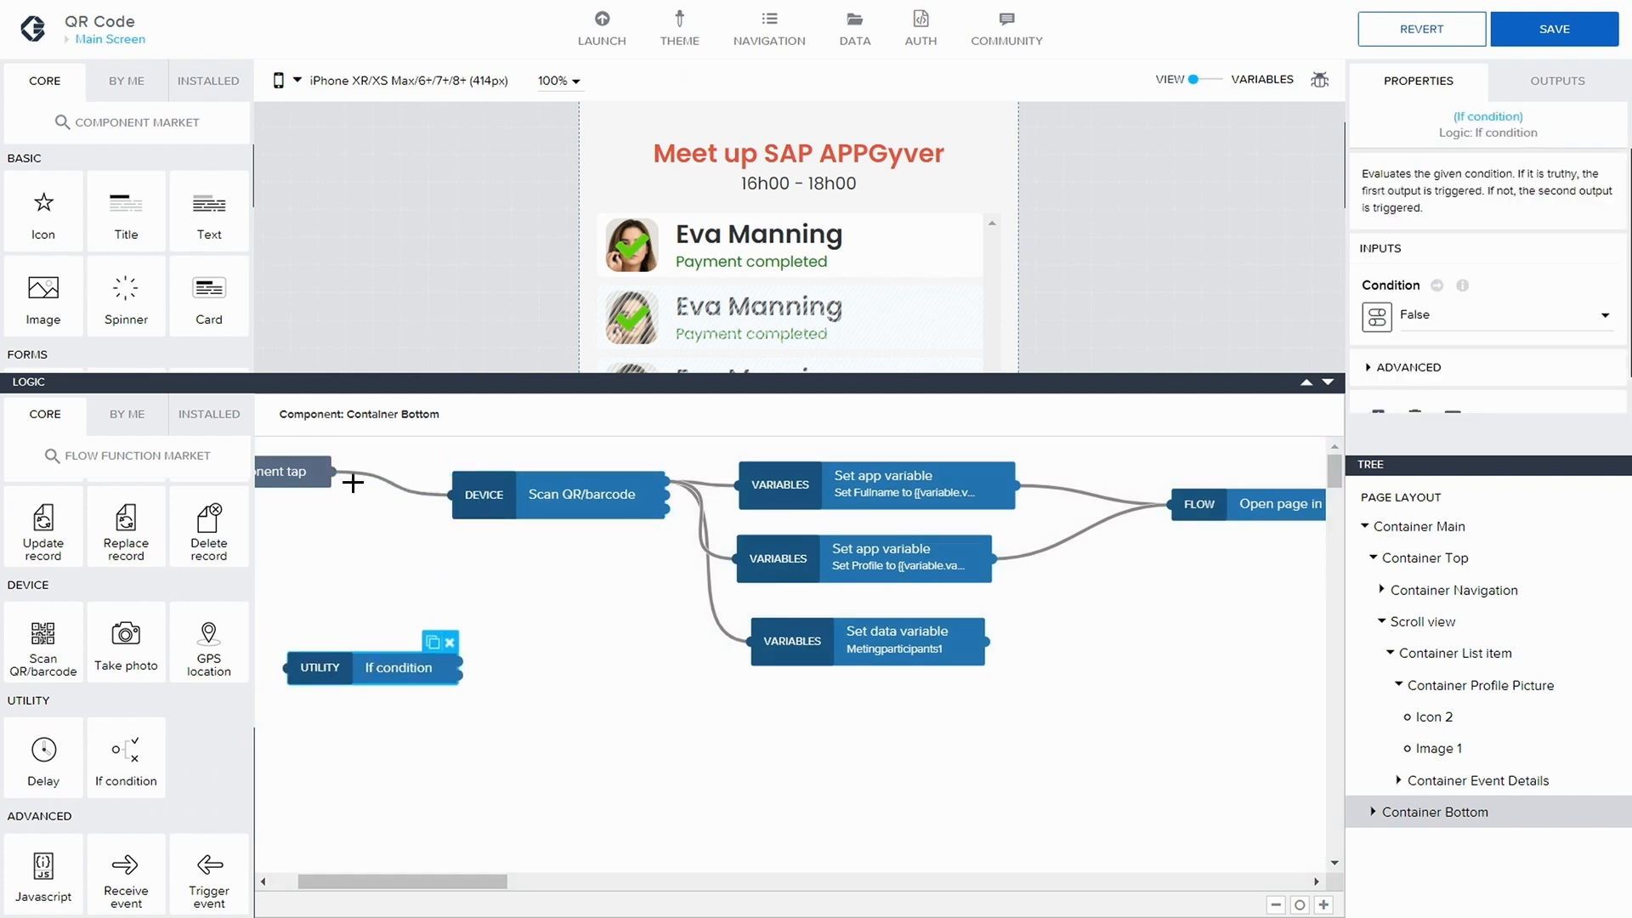
{"action": "left_click", "coordinate": [372, 475]}
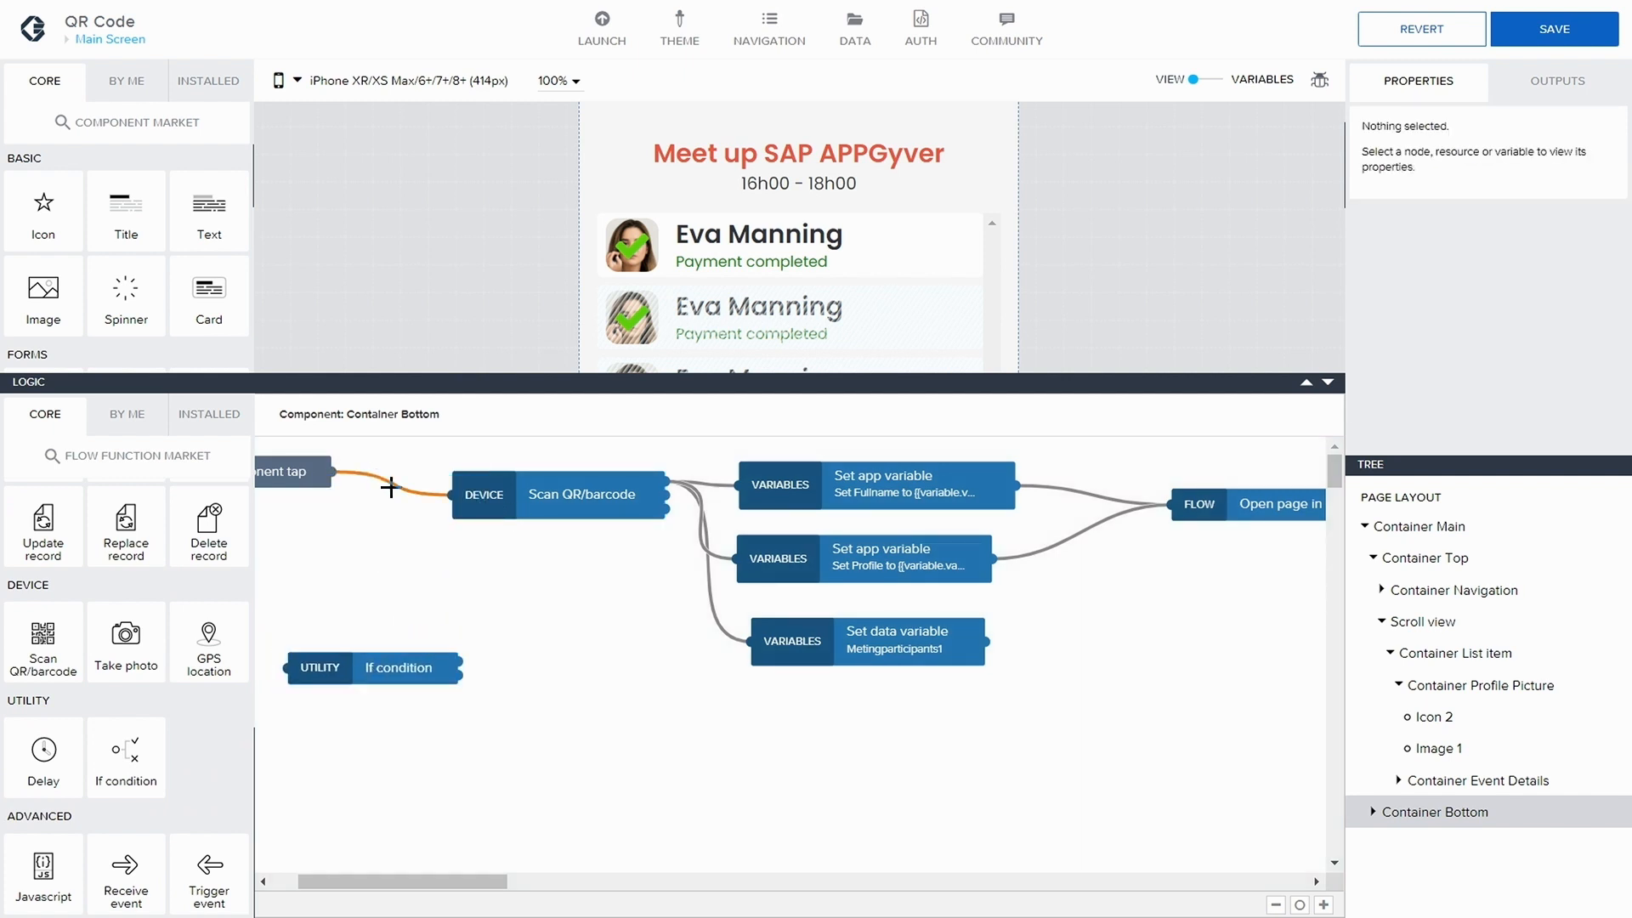
{"action": "left_click_drag", "start_coordinate": [390, 487], "coordinate": [286, 667]}
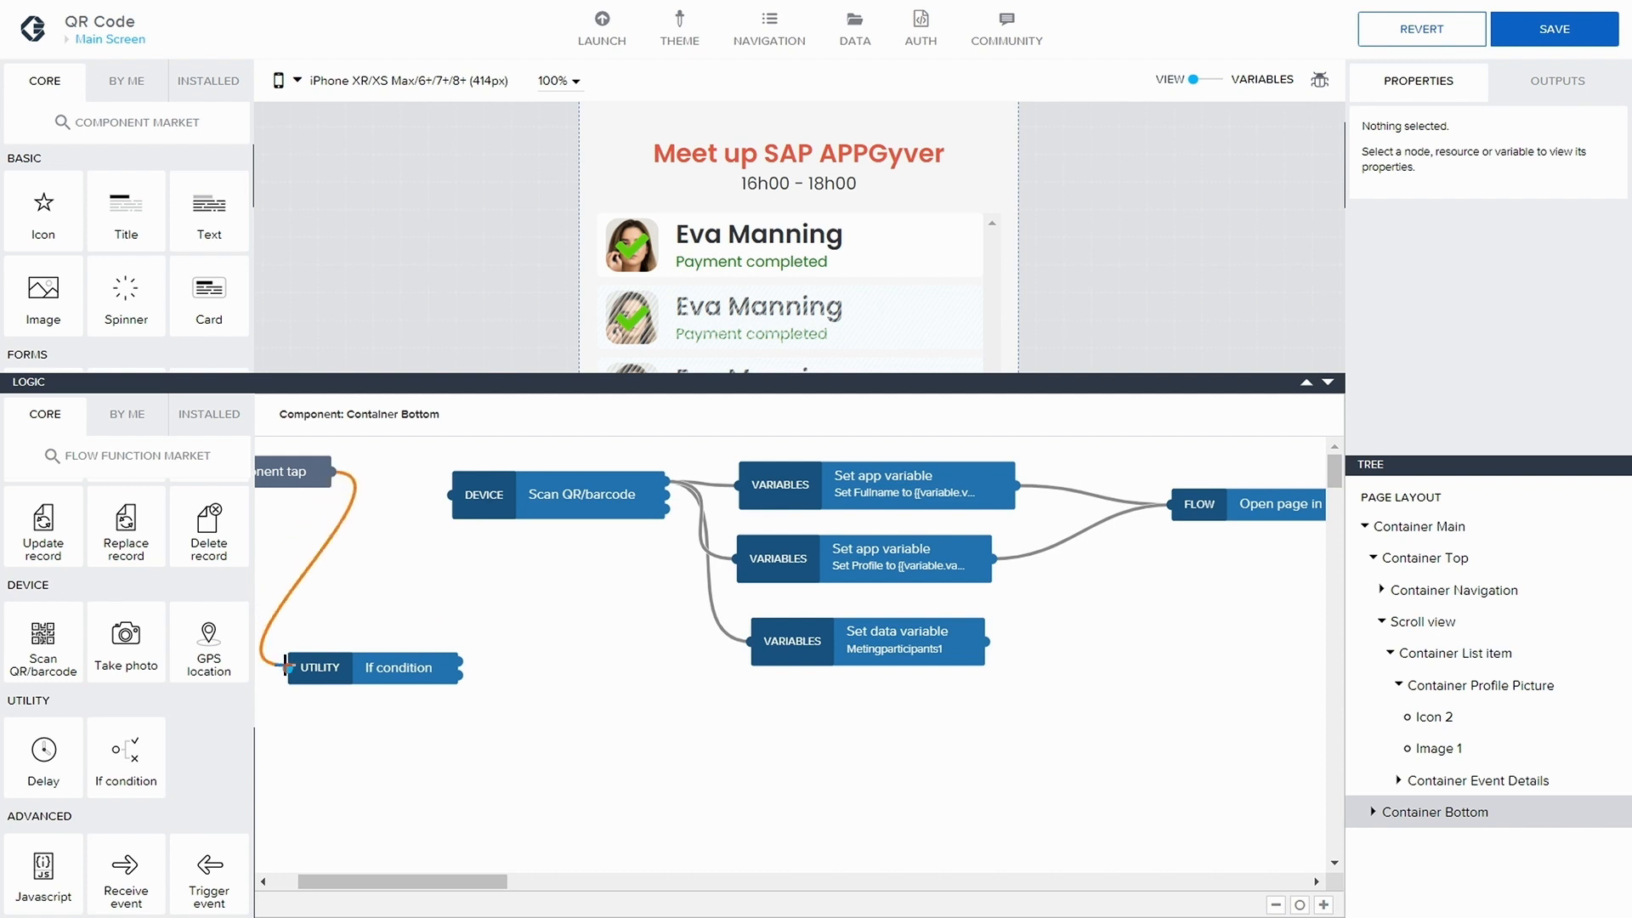
{"action": "mouse_move", "coordinate": [461, 659]}
{"action": "left_mouse_down"}
{"action": "mouse_move", "coordinate": [423, 539]}
{"action": "mouse_move", "coordinate": [444, 491]}
{"action": "left_mouse_up"}
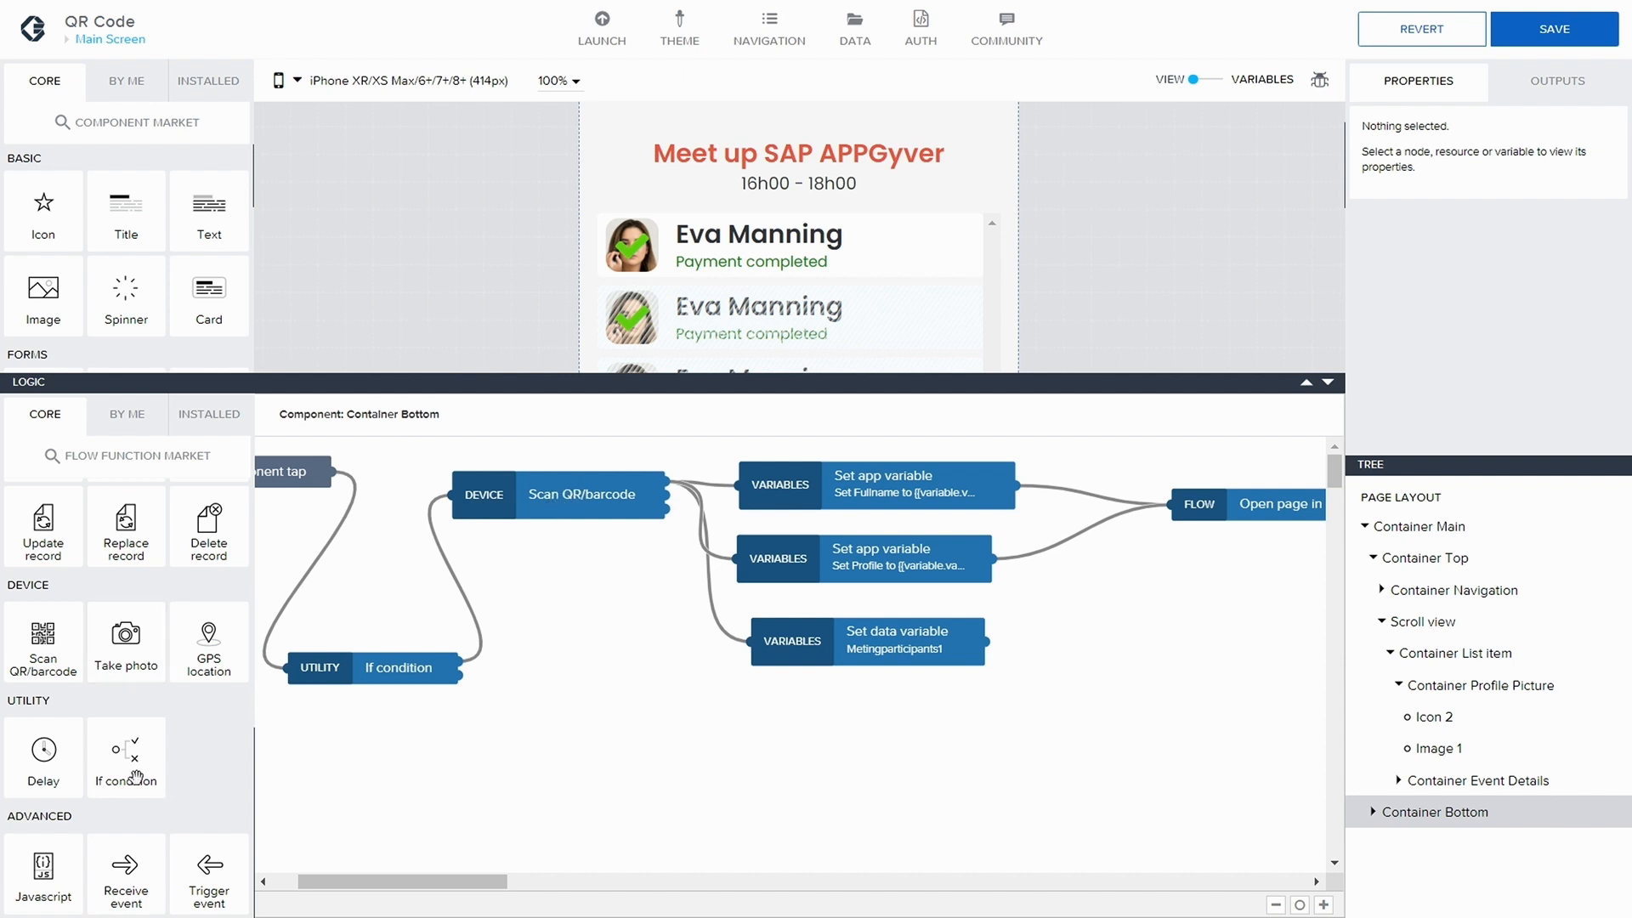
- Add an Alert dialog function below the scan flow and connect it to the second output of the If condition
{"action": "scroll", "coordinate": [129, 772], "scroll_direction": "up", "scroll_amount": 2}
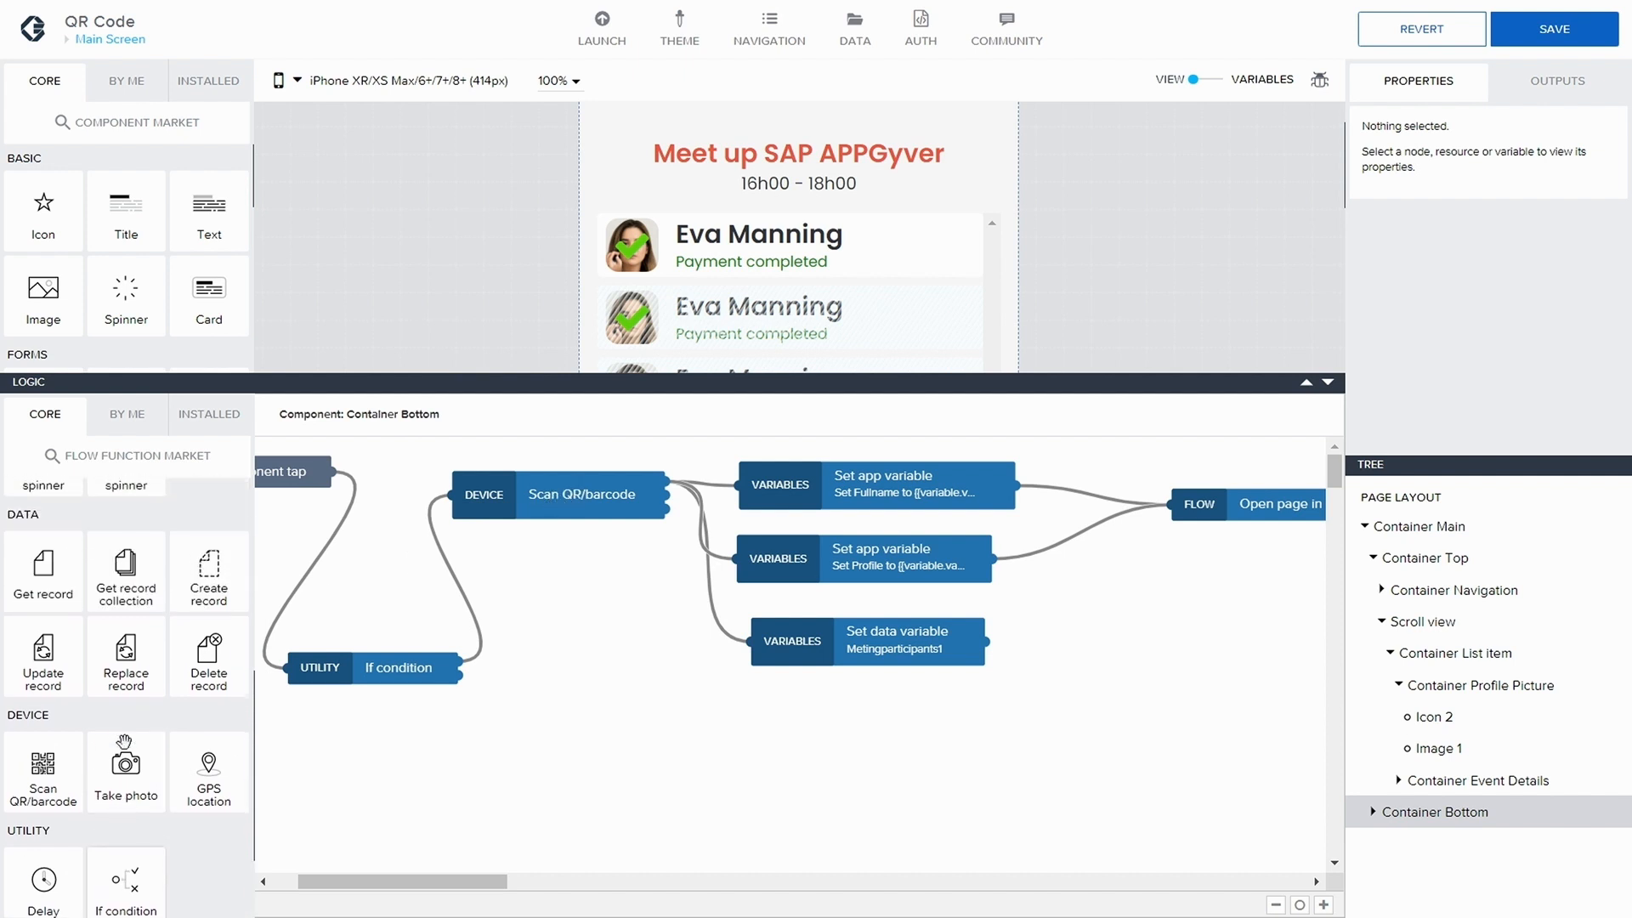
{"action": "scroll", "coordinate": [124, 741], "scroll_direction": "up", "scroll_amount": 1}
{"action": "scroll", "coordinate": [124, 741], "scroll_direction": "down", "scroll_amount": 1}
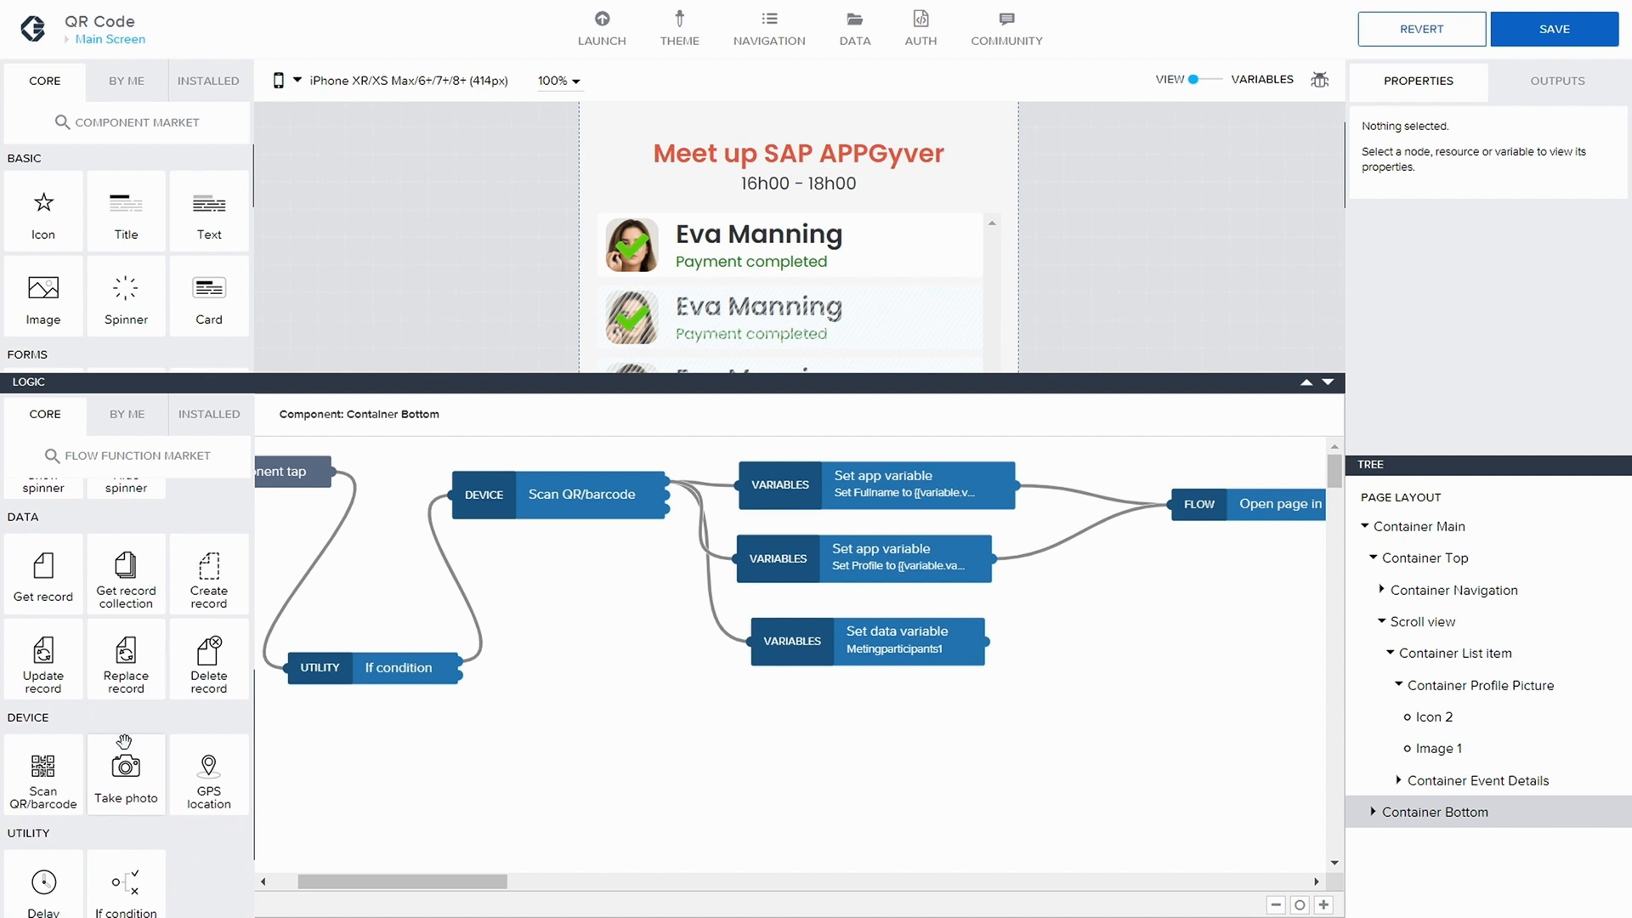
{"action": "scroll", "coordinate": [124, 741], "scroll_direction": "up", "scroll_amount": 7}
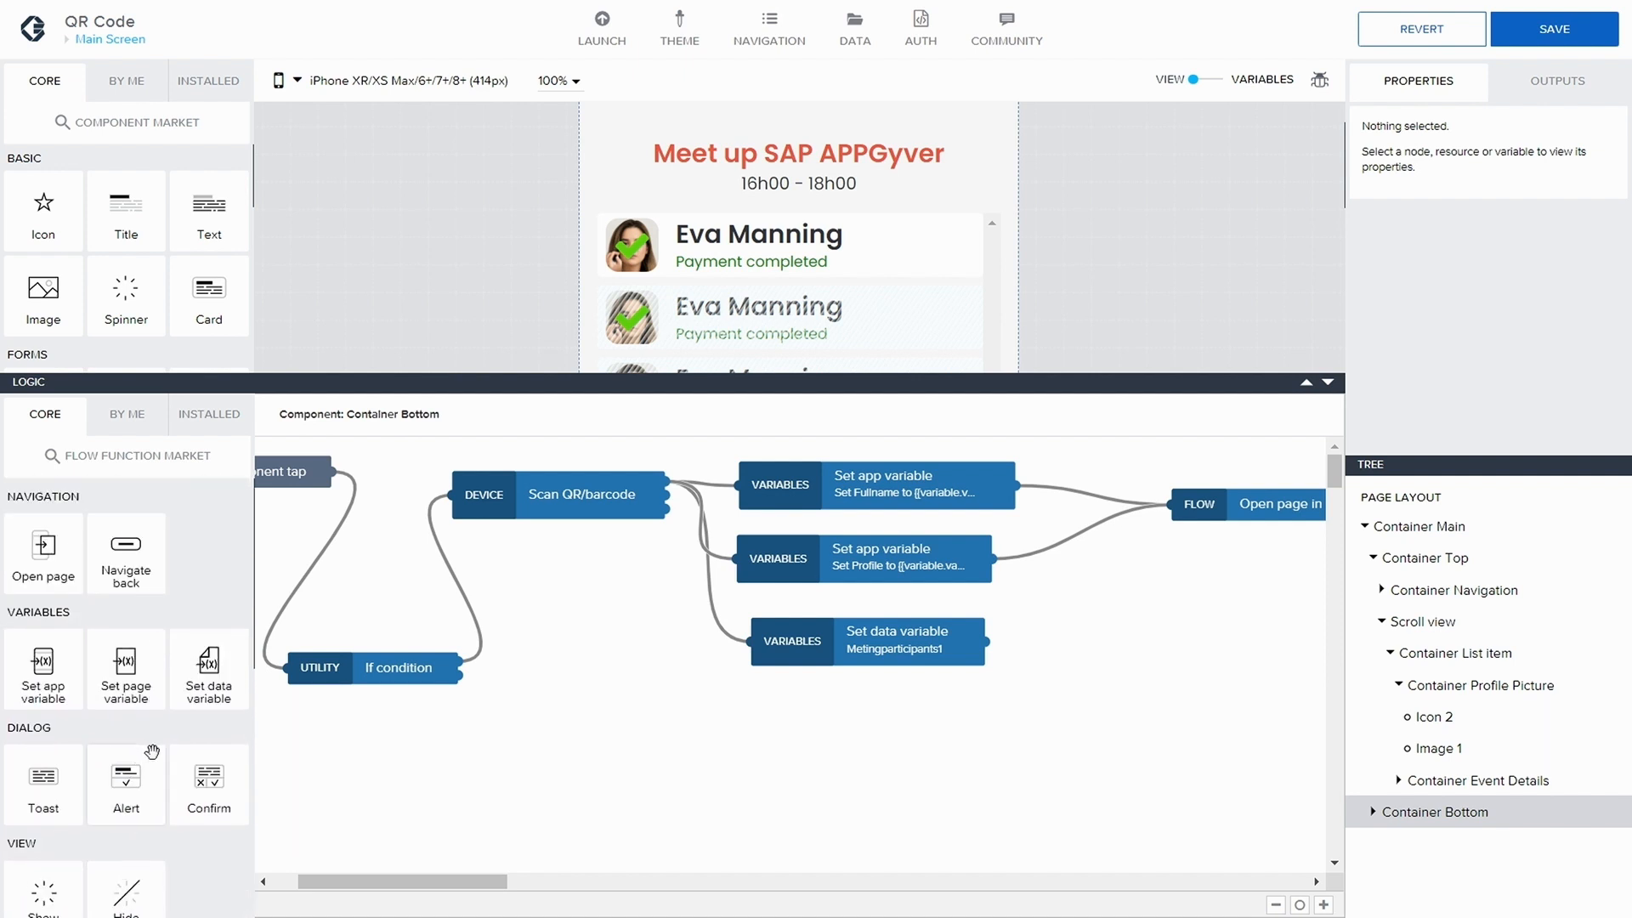
{"action": "left_click_drag", "start_coordinate": [127, 769], "coordinate": [571, 736]}
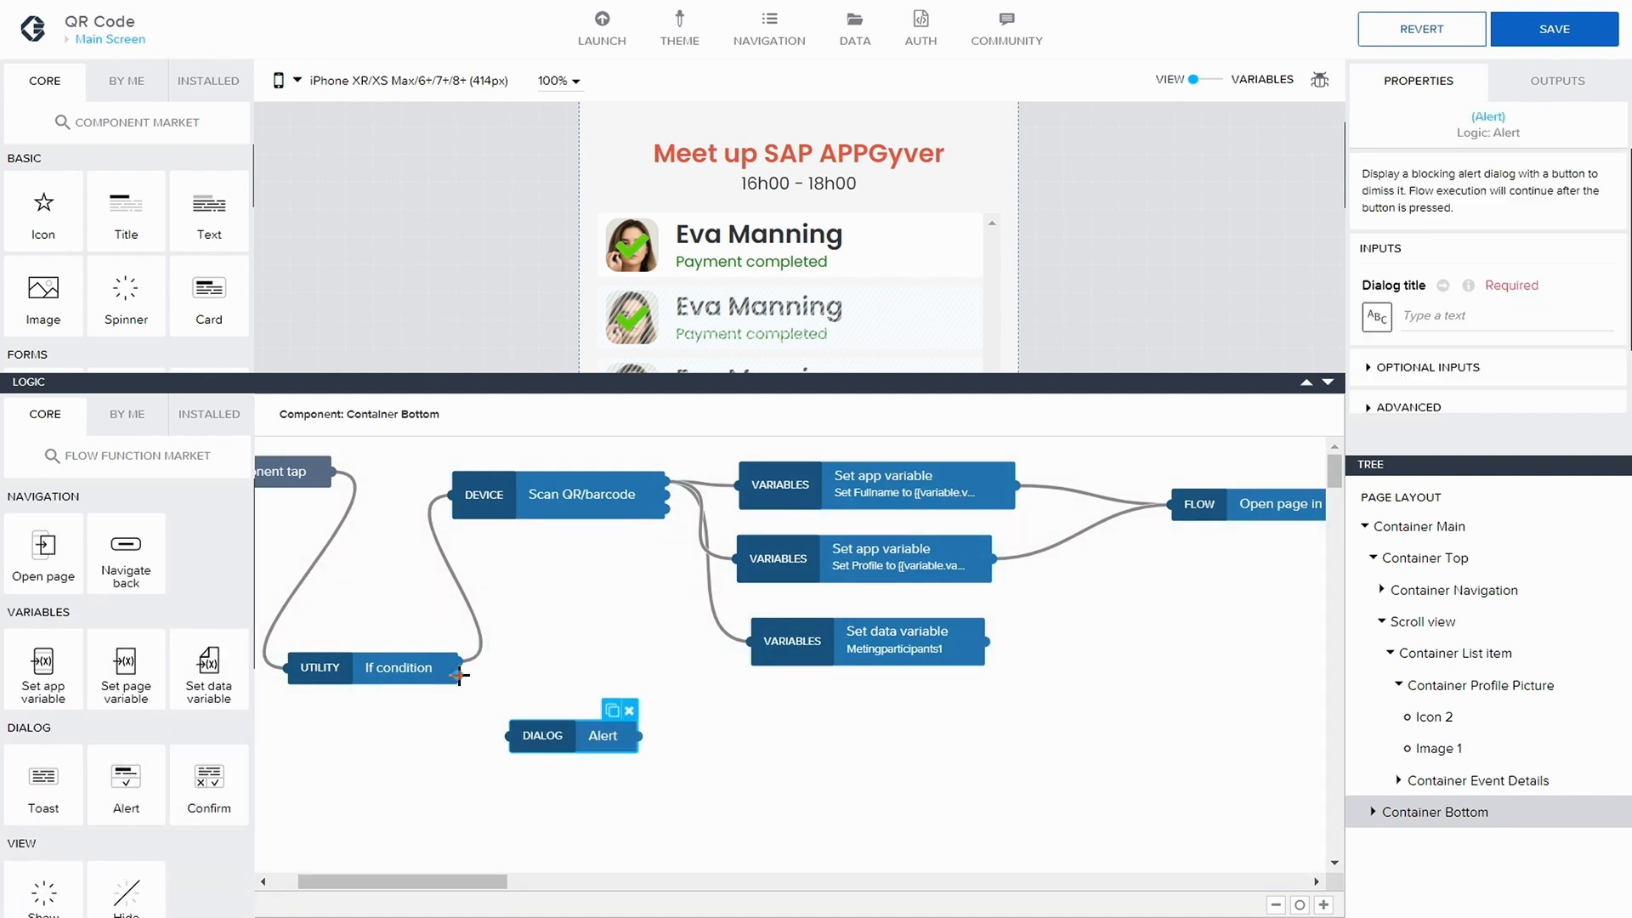
{"action": "left_click_drag", "start_coordinate": [459, 676], "coordinate": [635, 726]}
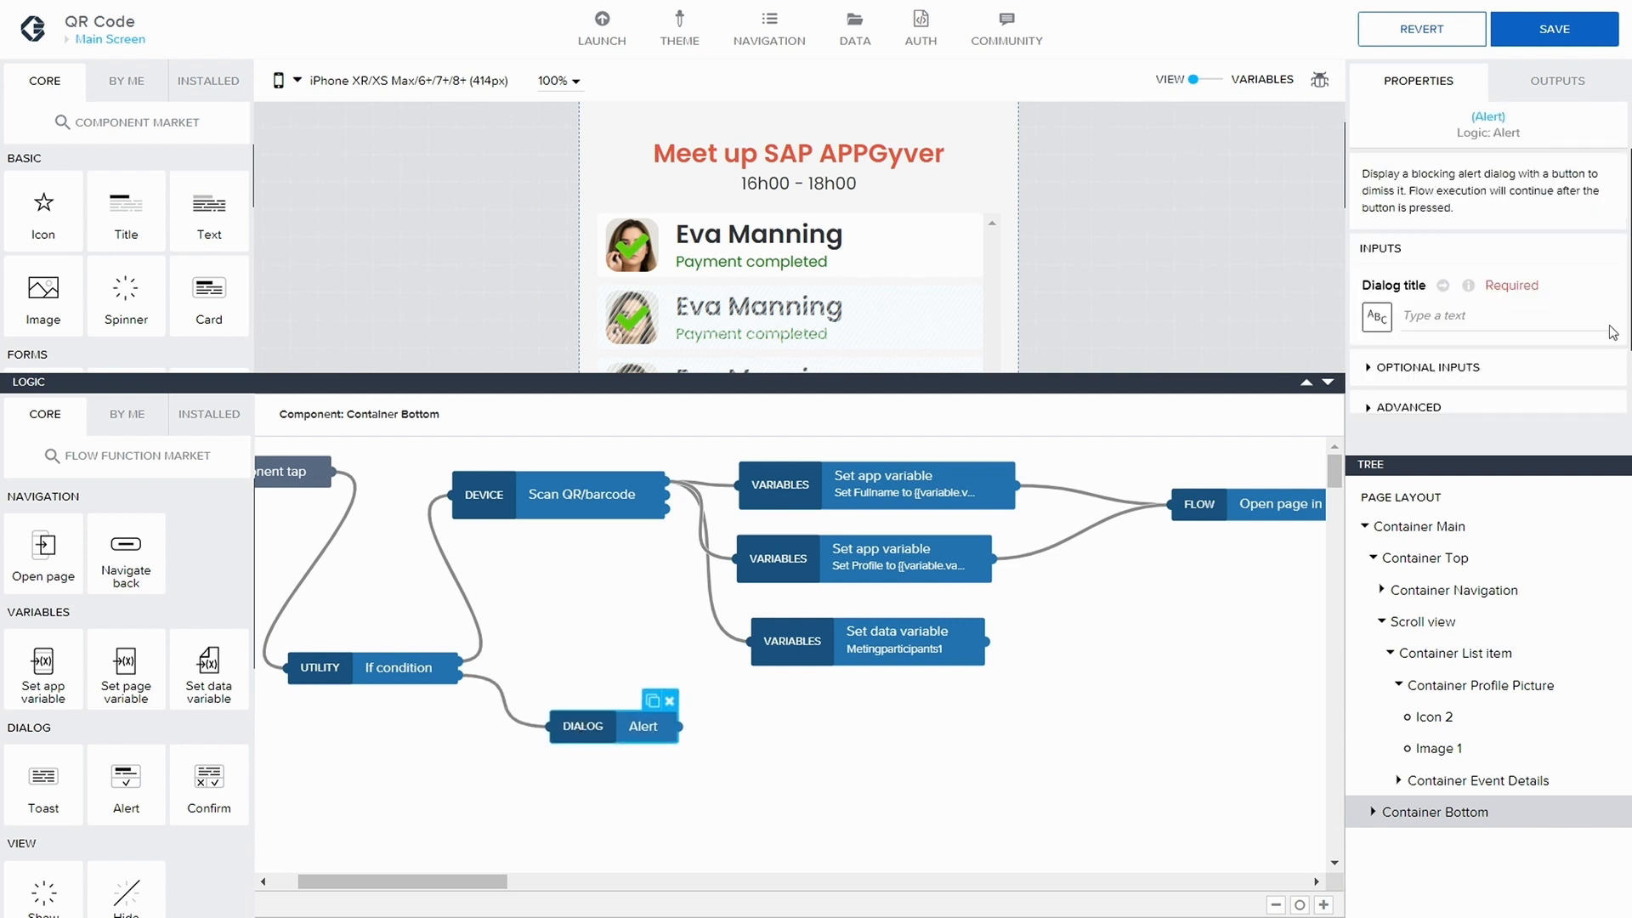
- Set the Alert's dialog title to "The person has already been checked in. Please try again.", reposition the Alert node and save the app
{"action": "left_click", "coordinate": [1482, 315]}
{"action": "type", "text": "The person"}
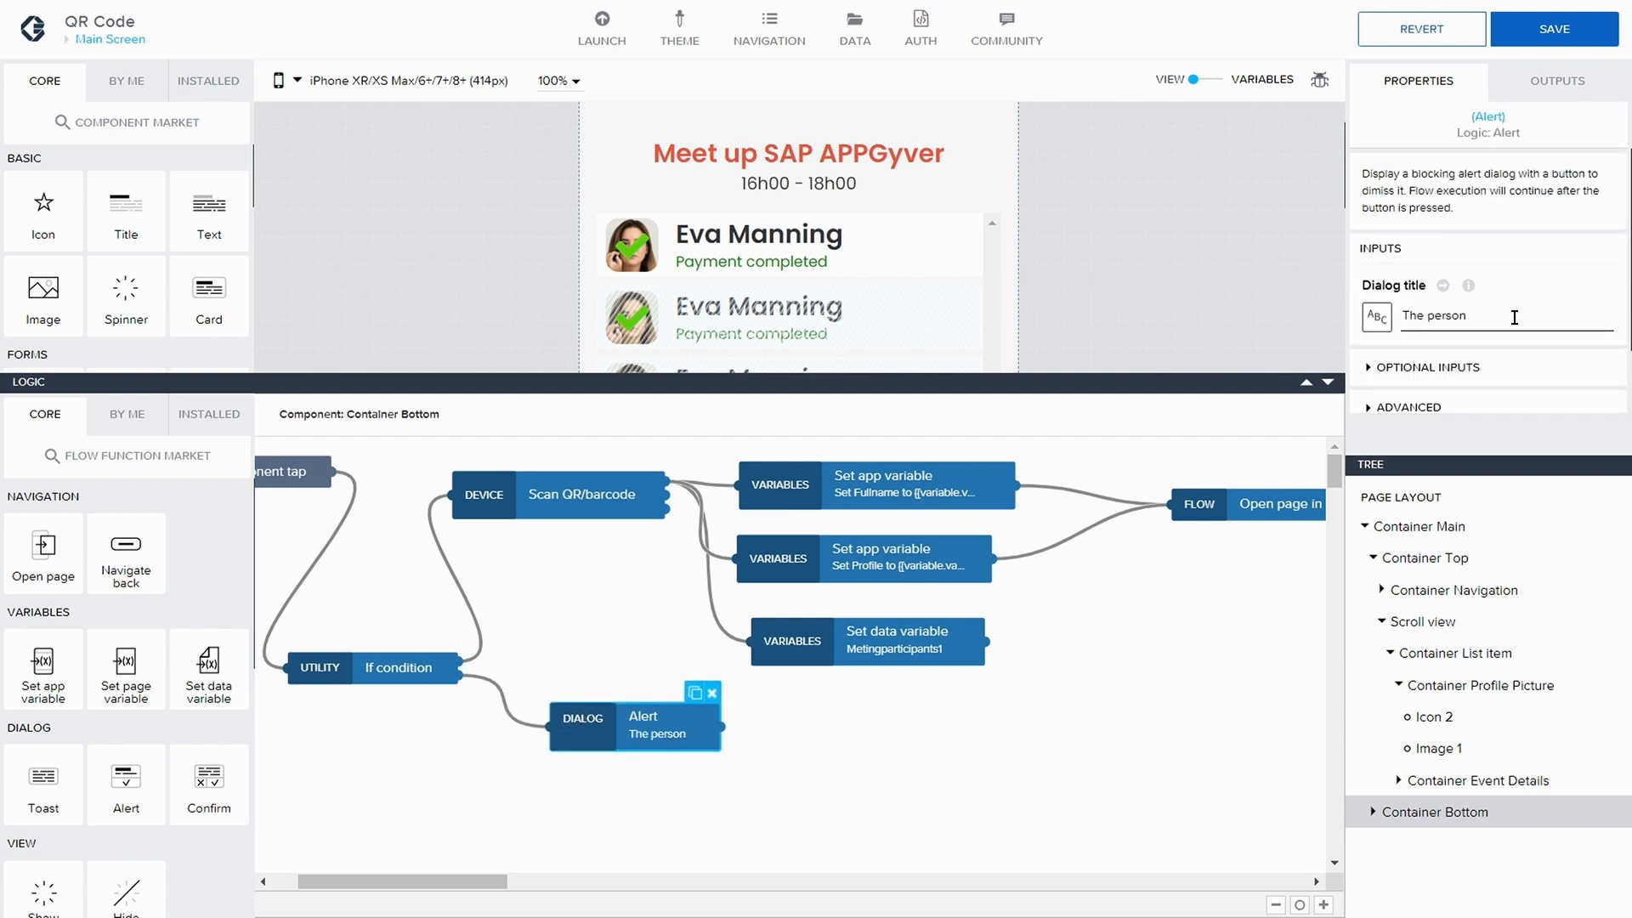
{"action": "type", "text": " has alread"}
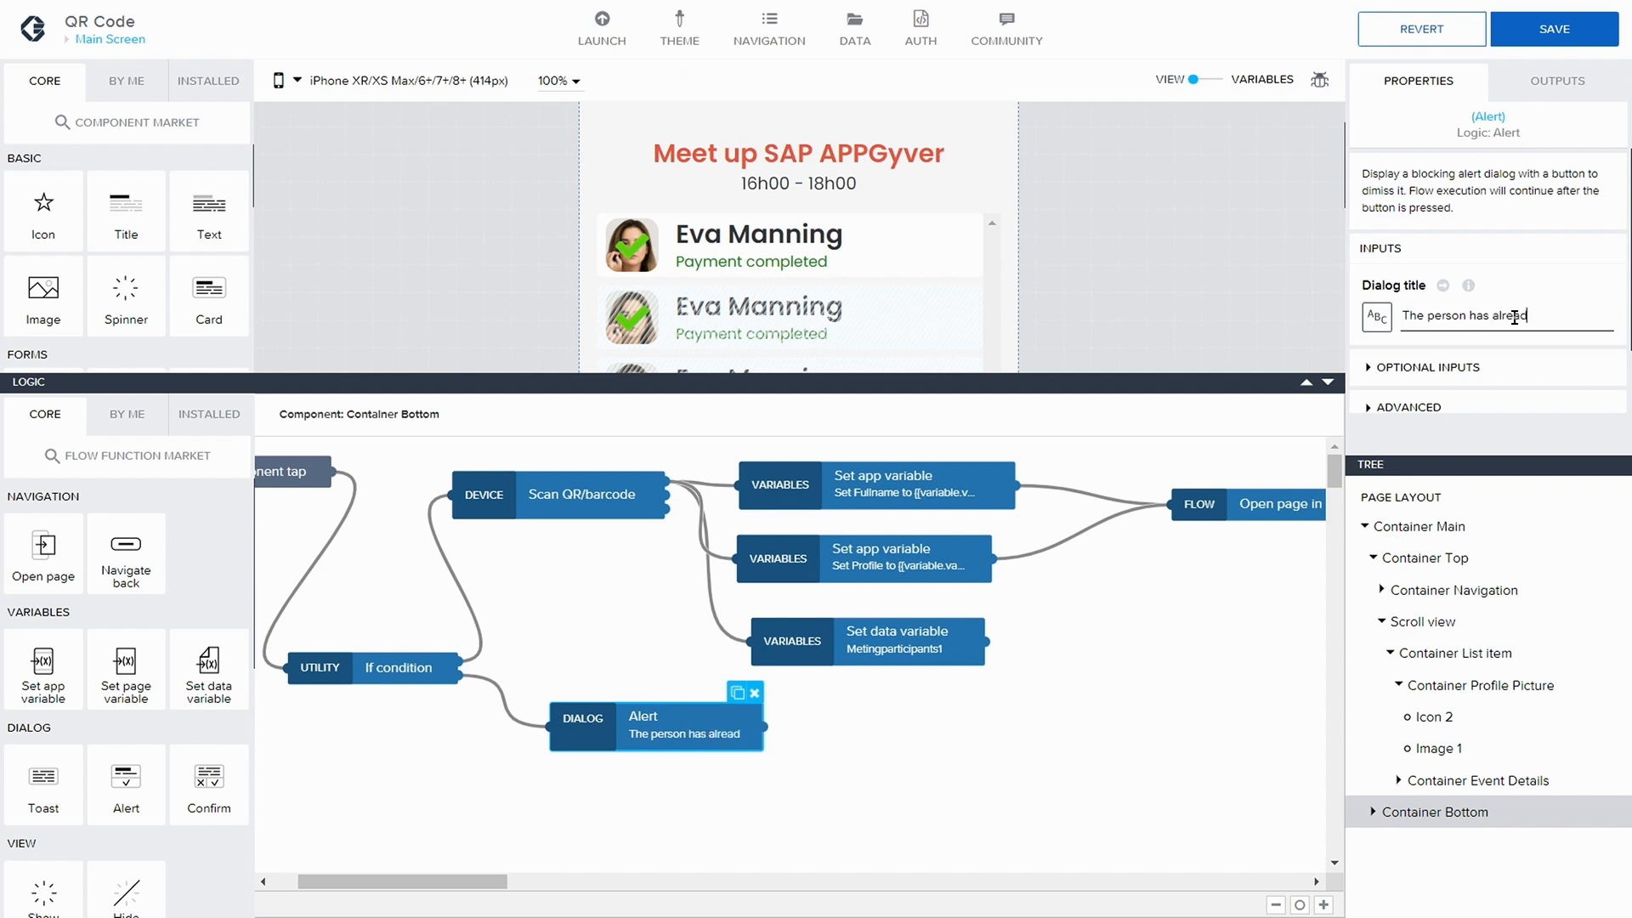
{"action": "type", "text": "y been "}
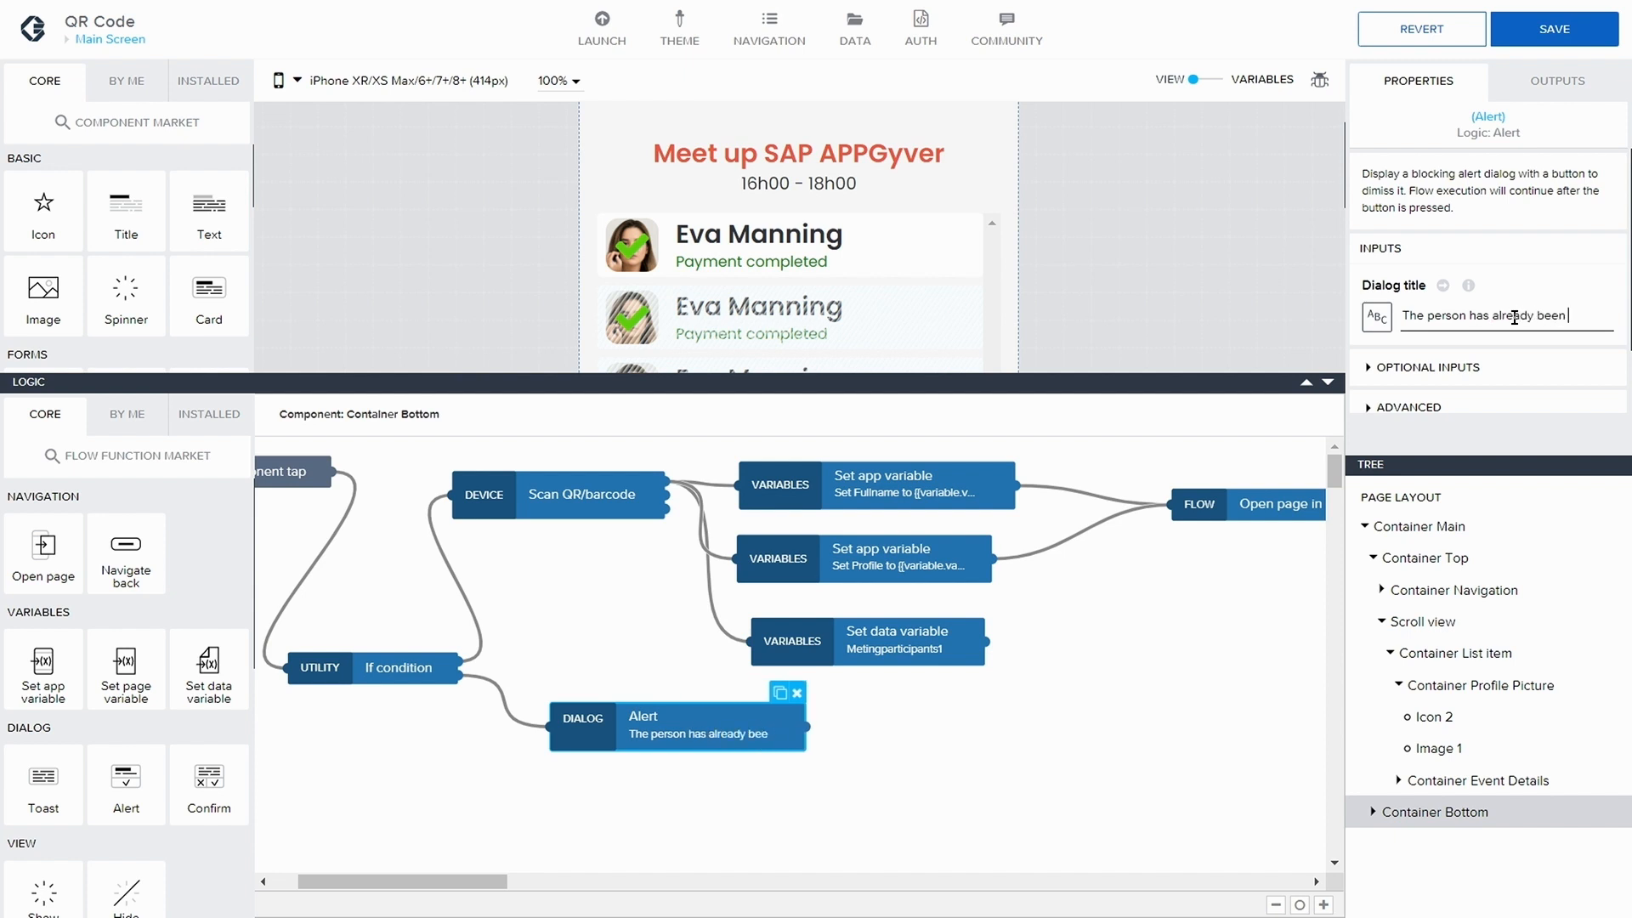
{"action": "type", "text": "checked in"}
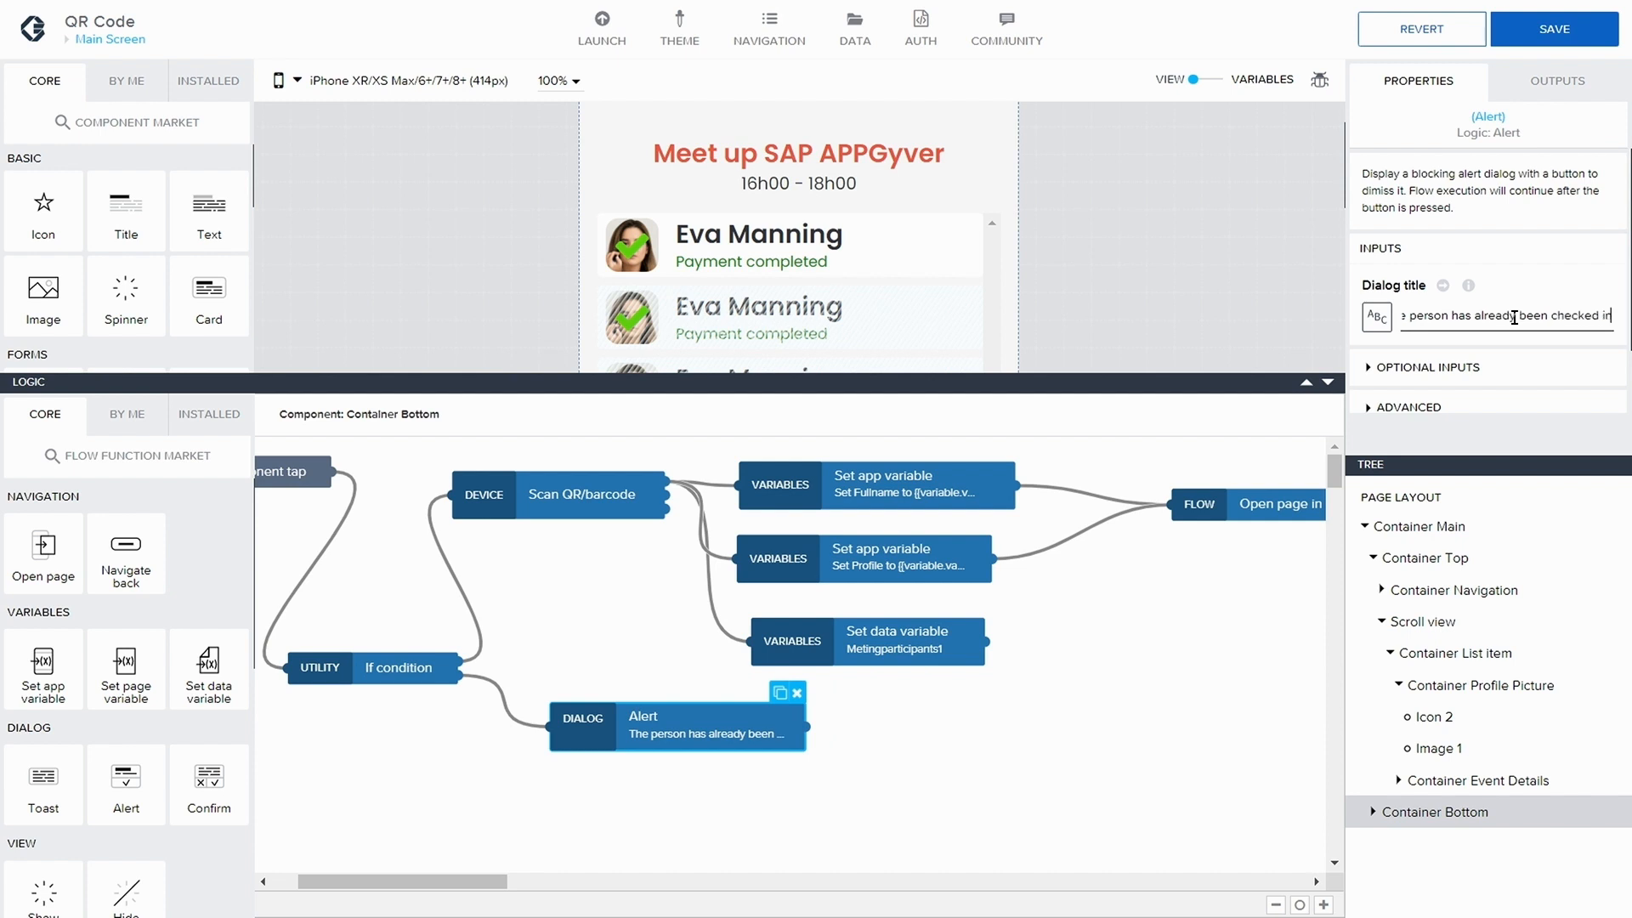
{"action": "type", "text": ". Pl"}
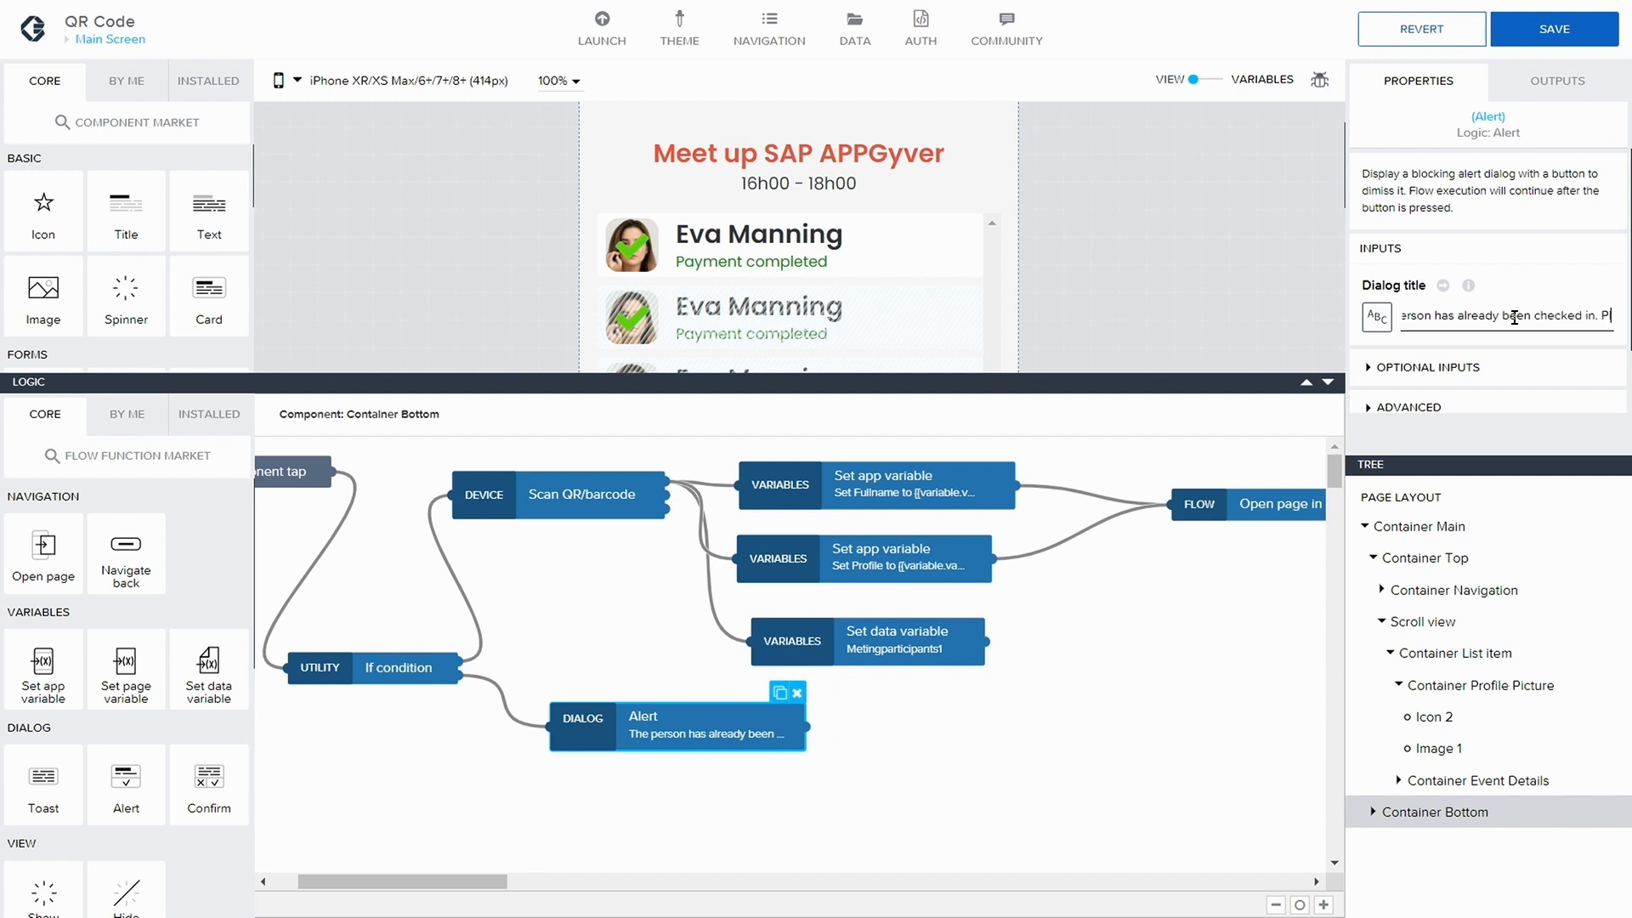
{"action": "type", "text": "ease try again."}
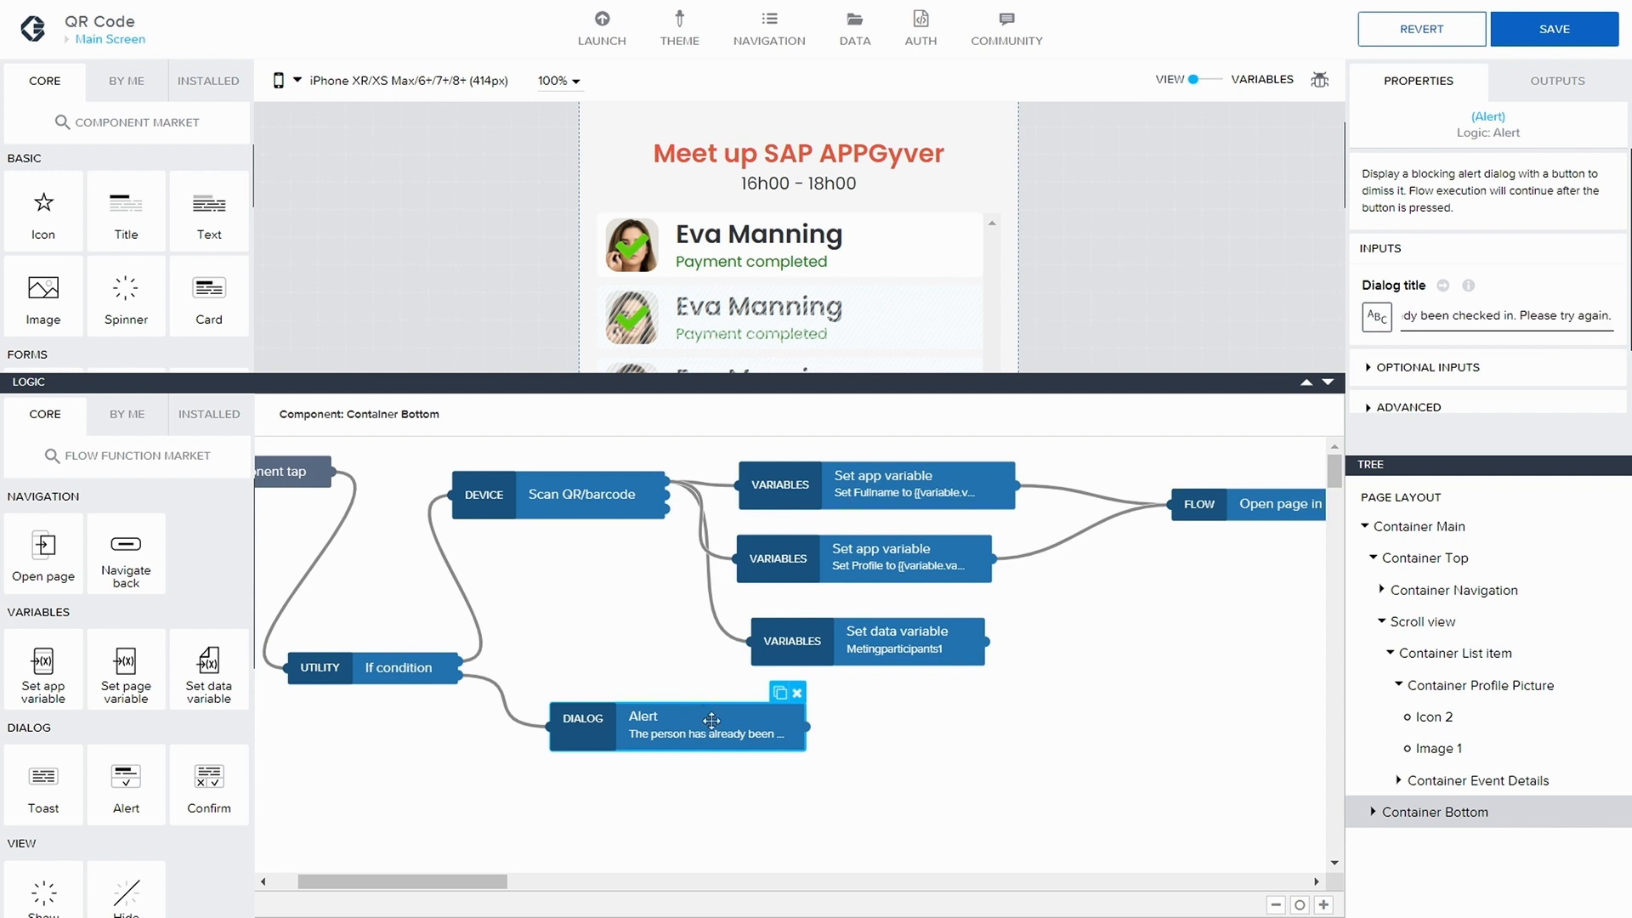
{"action": "left_click_drag", "start_coordinate": [711, 721], "coordinate": [747, 752]}
{"action": "left_click", "coordinate": [1556, 39]}
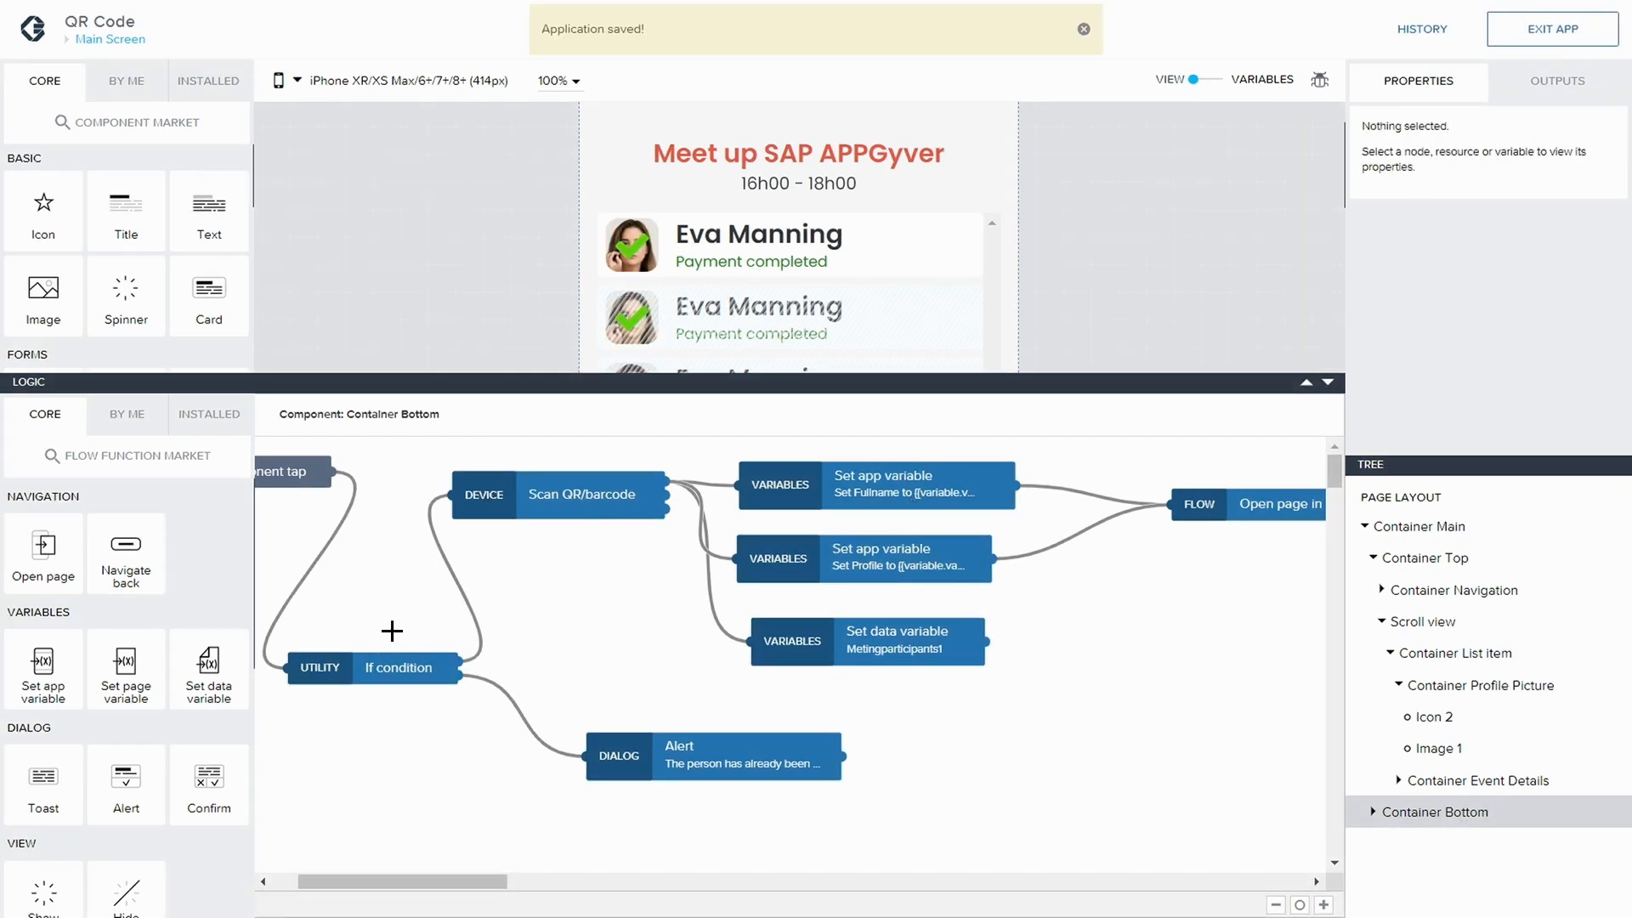
{"action": "left_click", "coordinate": [415, 680]}
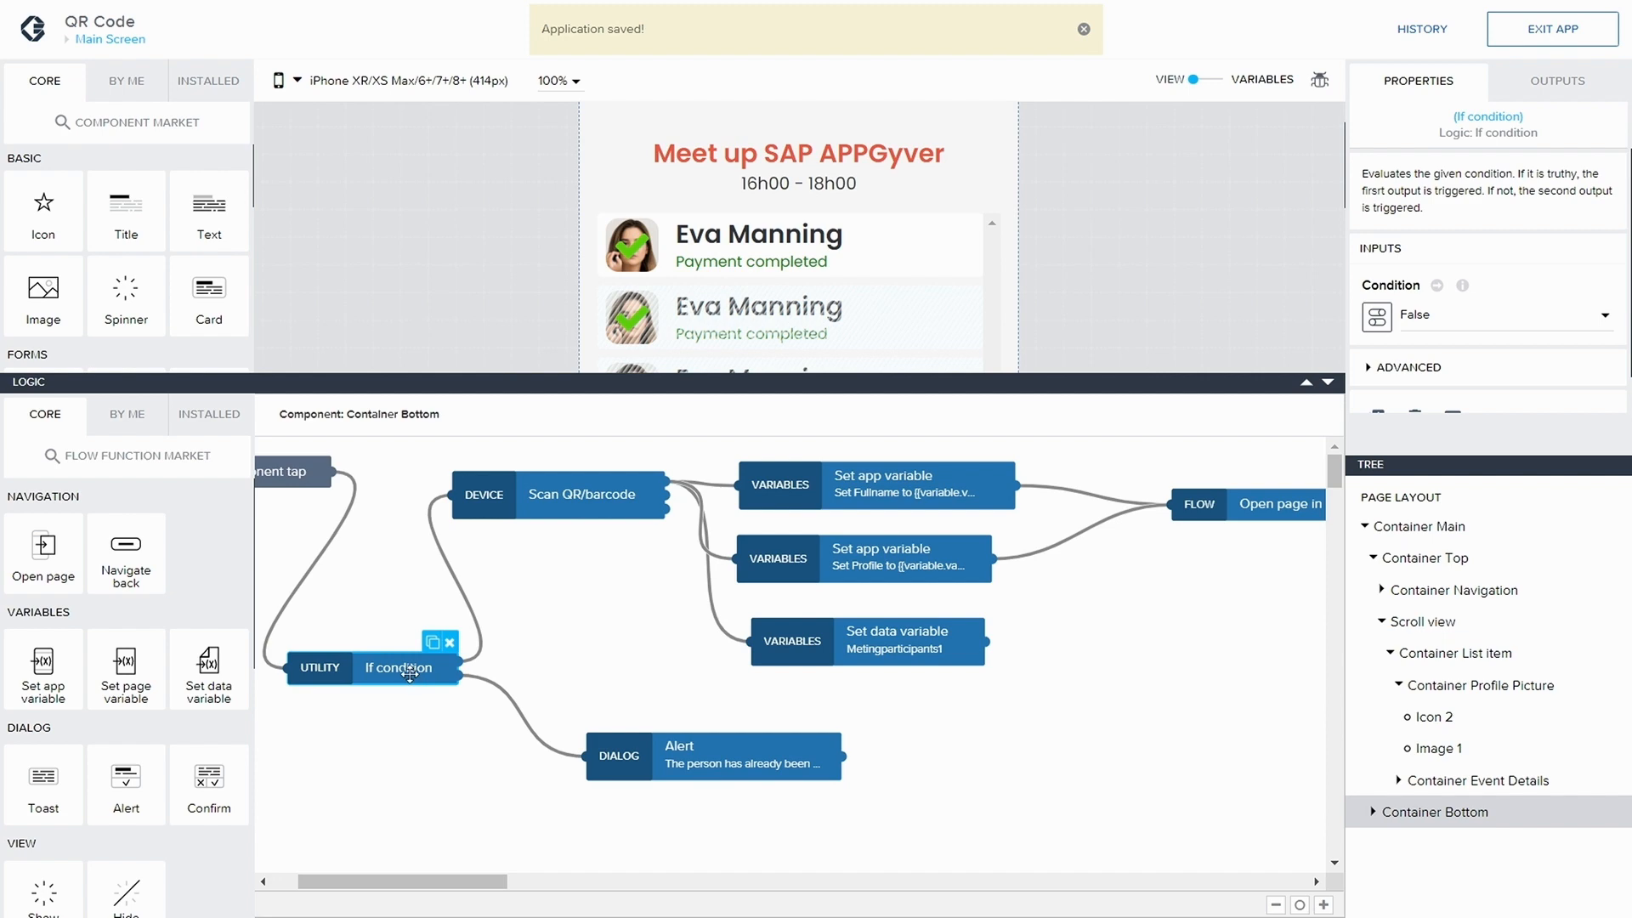
{"action": "left_click", "coordinate": [1377, 317]}
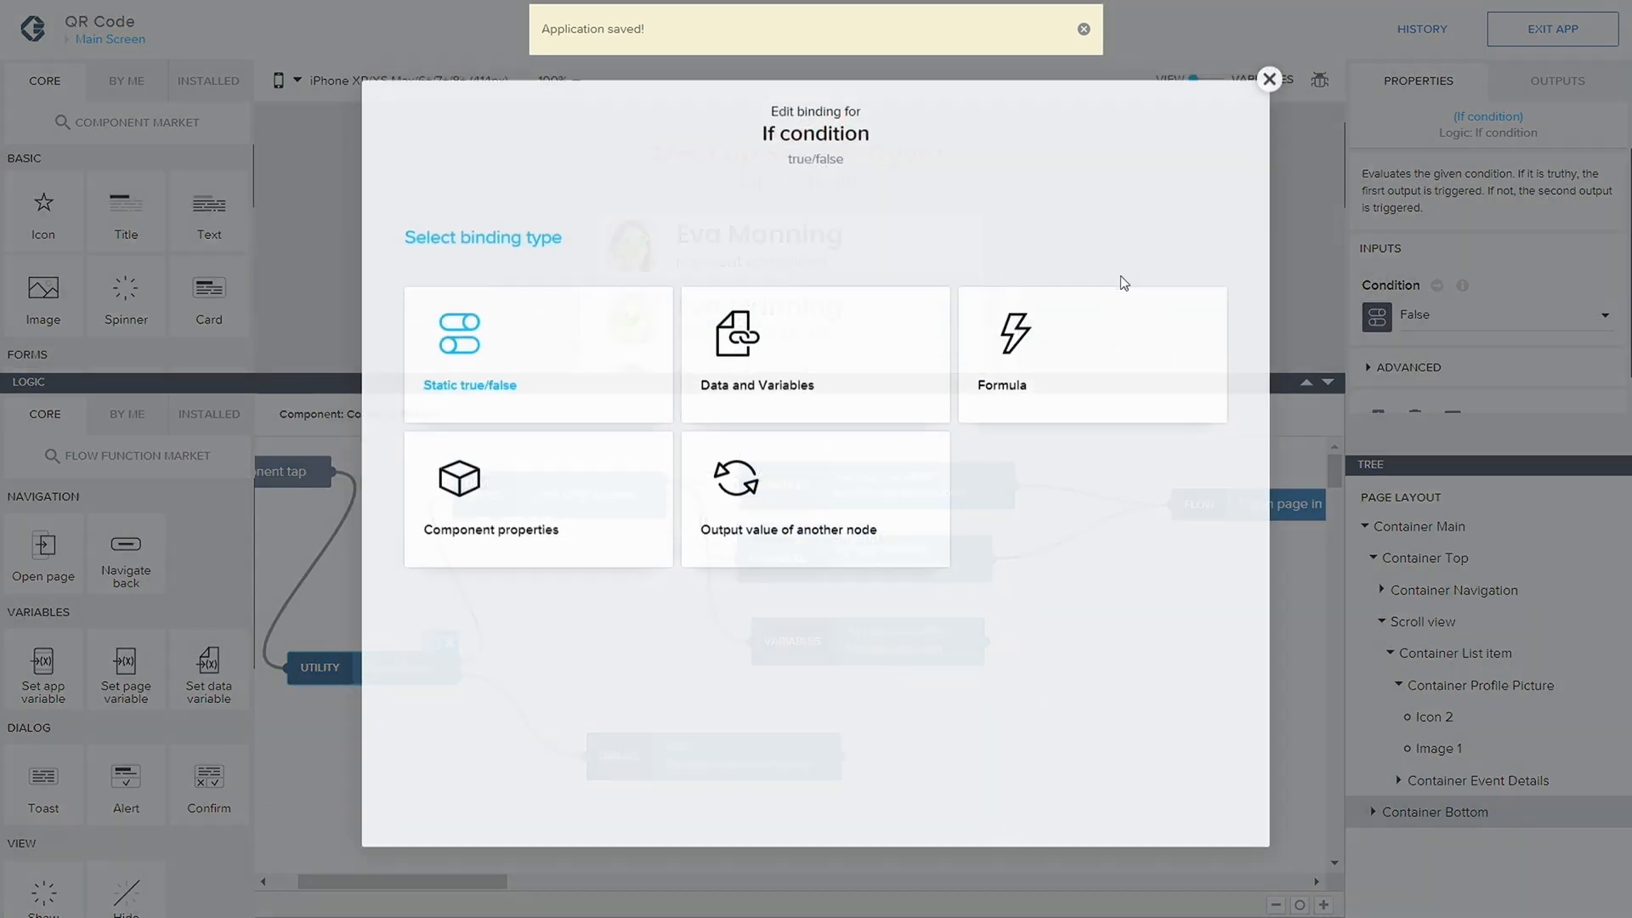
{"action": "left_click", "coordinate": [1113, 340]}
{"action": "left_click", "coordinate": [299, 413]}
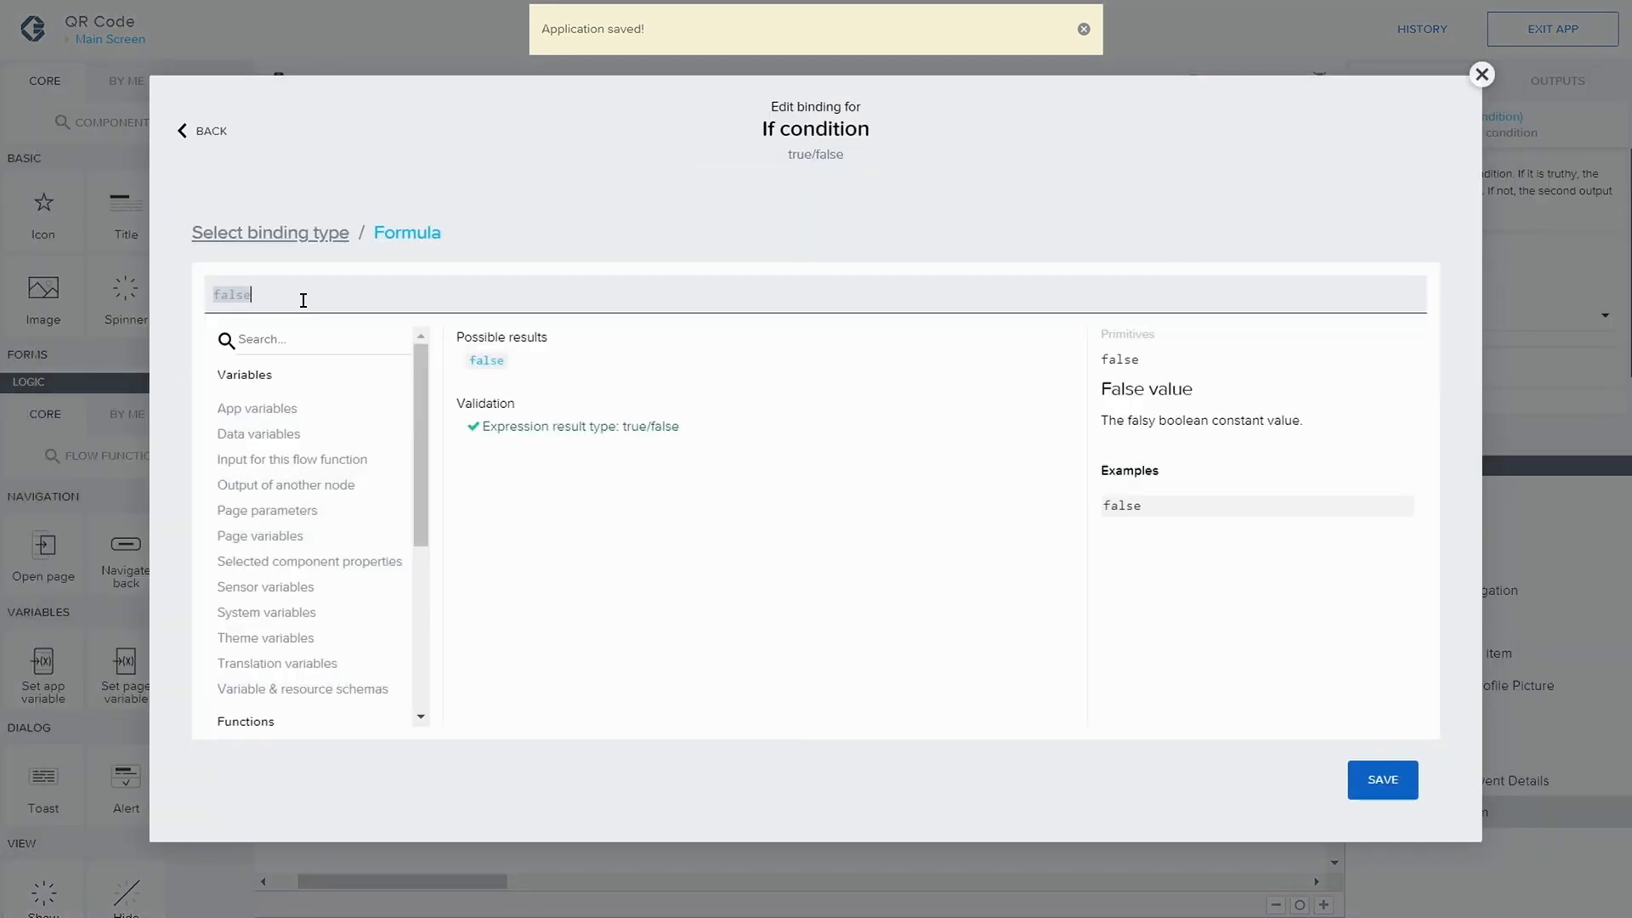
{"action": "left_click_drag", "start_coordinate": [292, 295], "coordinate": [217, 266]}
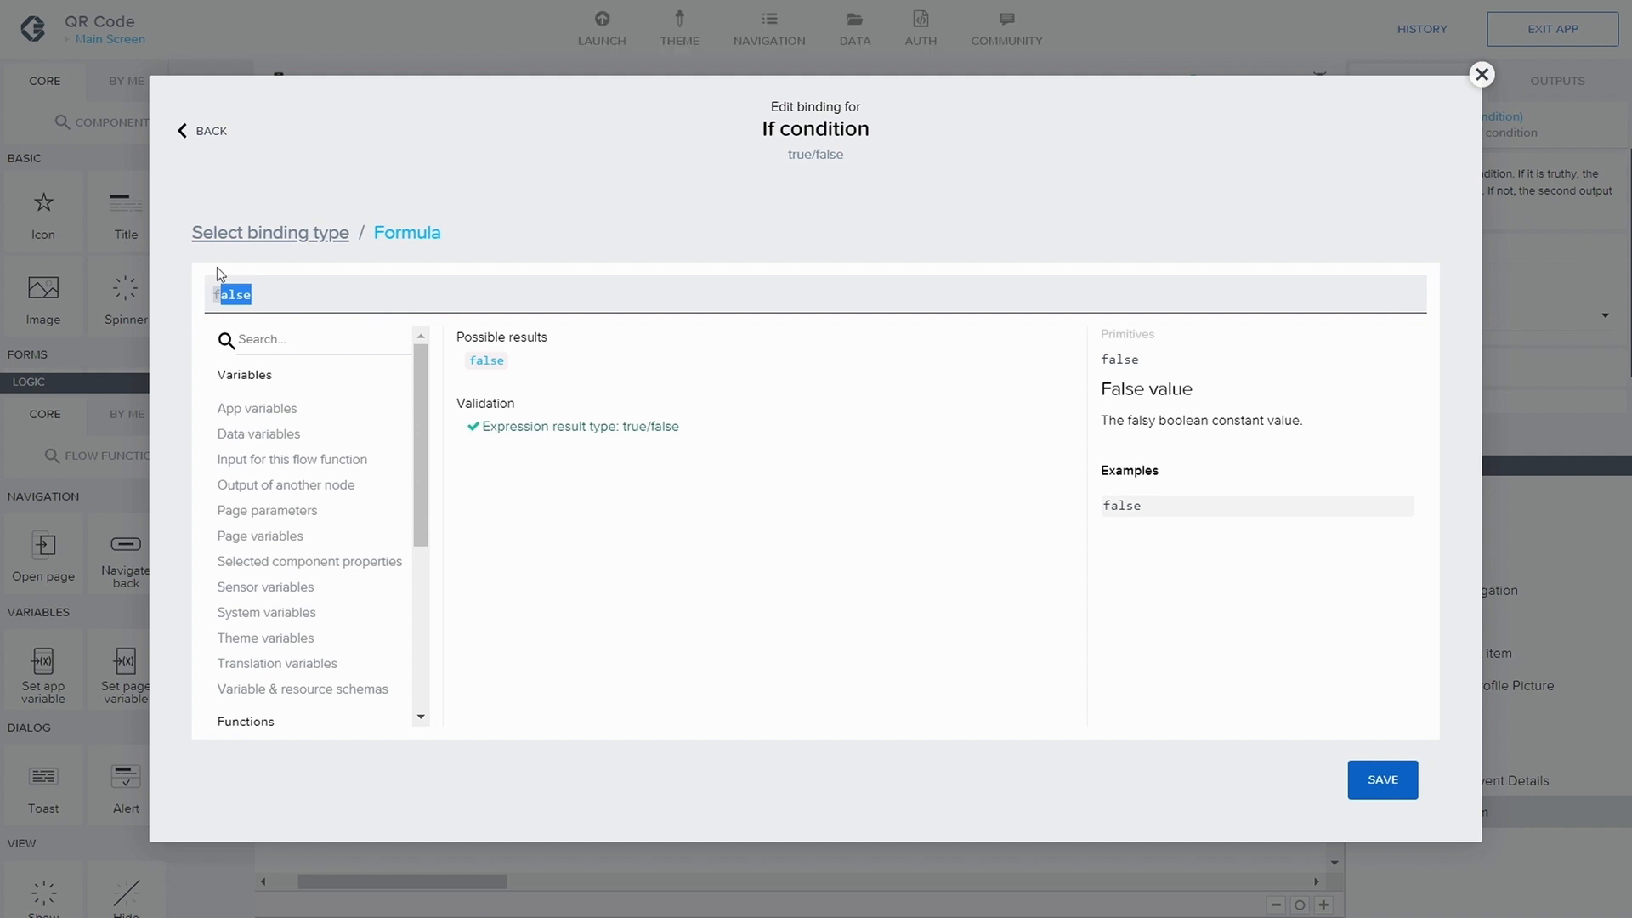
{"action": "key", "text": "BackSpace"}
{"action": "key", "text": "BackSpace"}
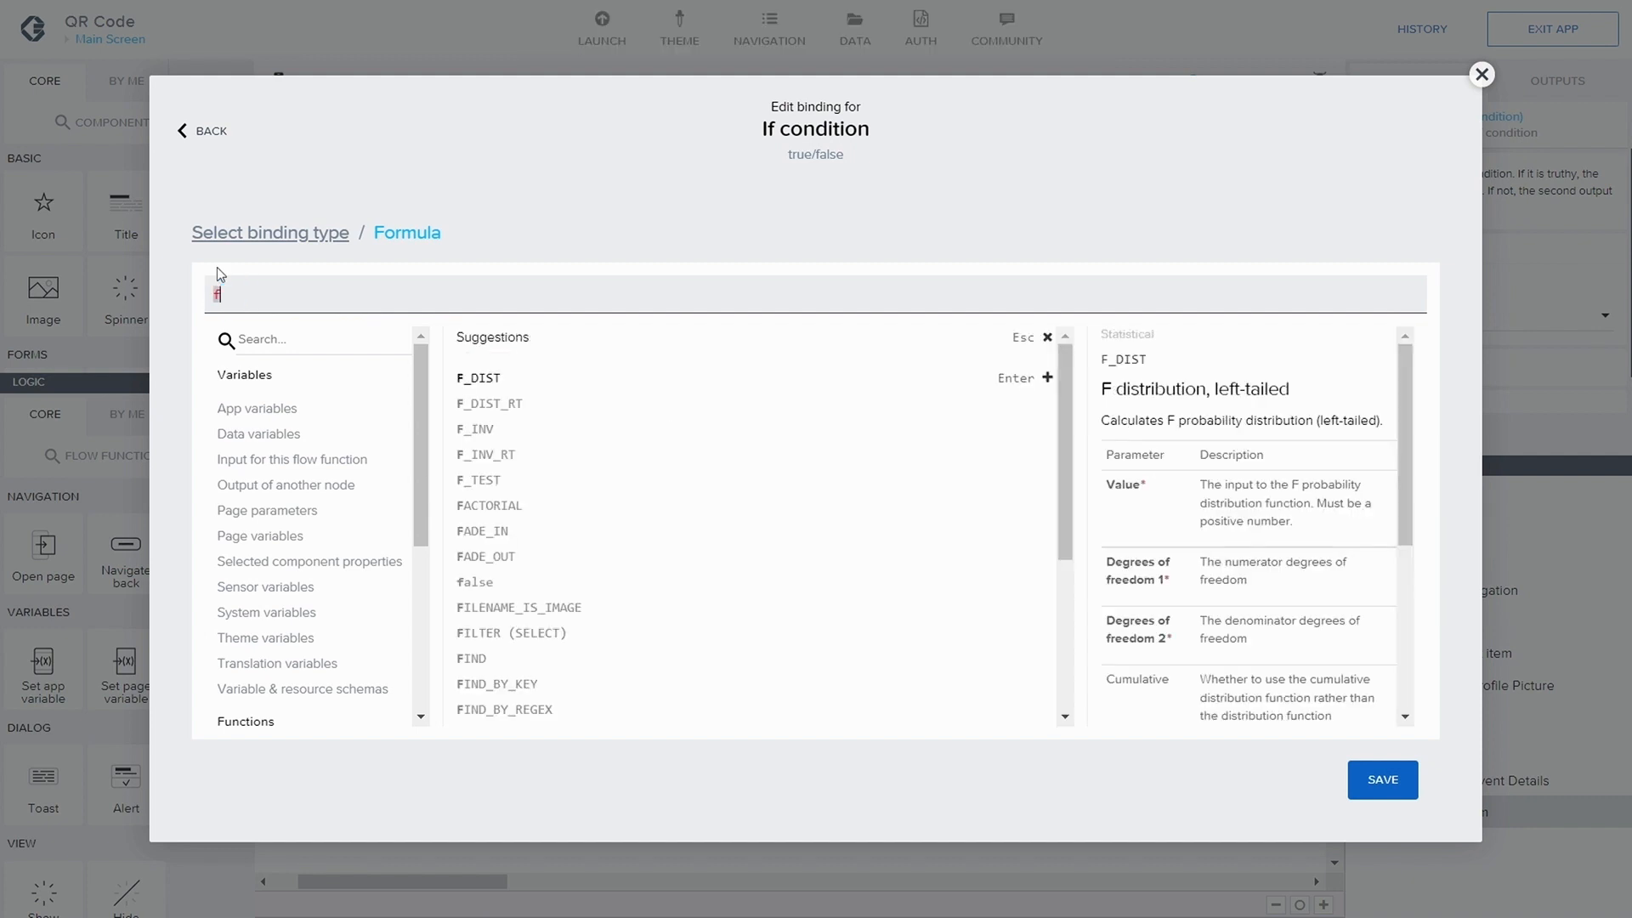
{"action": "type", "text": "FIND"}
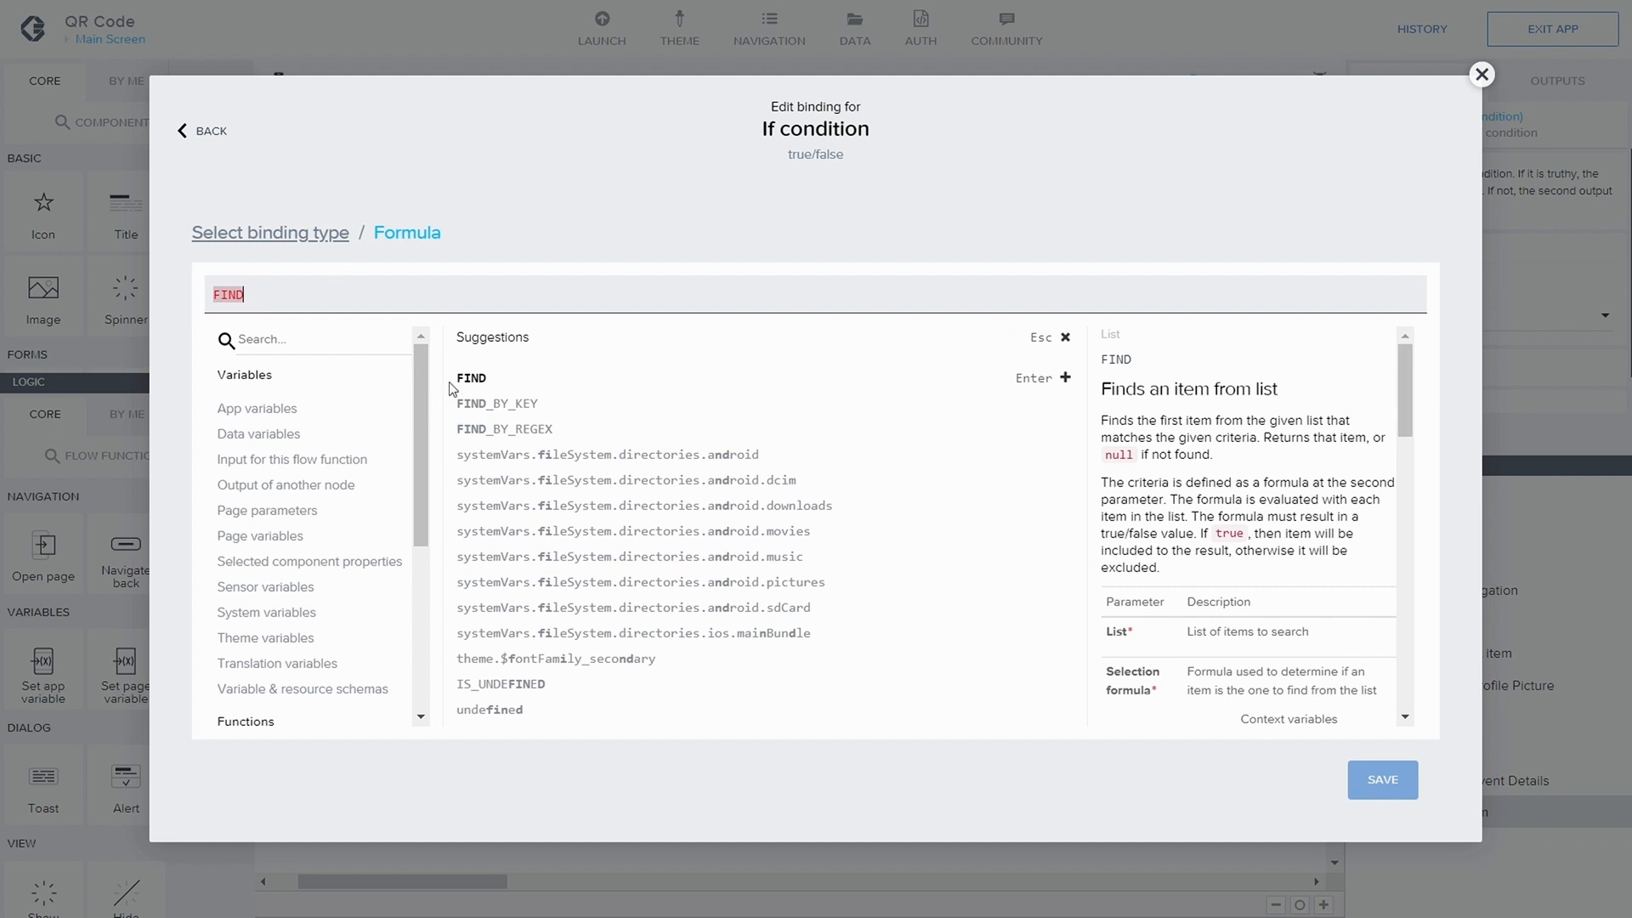
{"action": "left_click", "coordinate": [473, 378]}
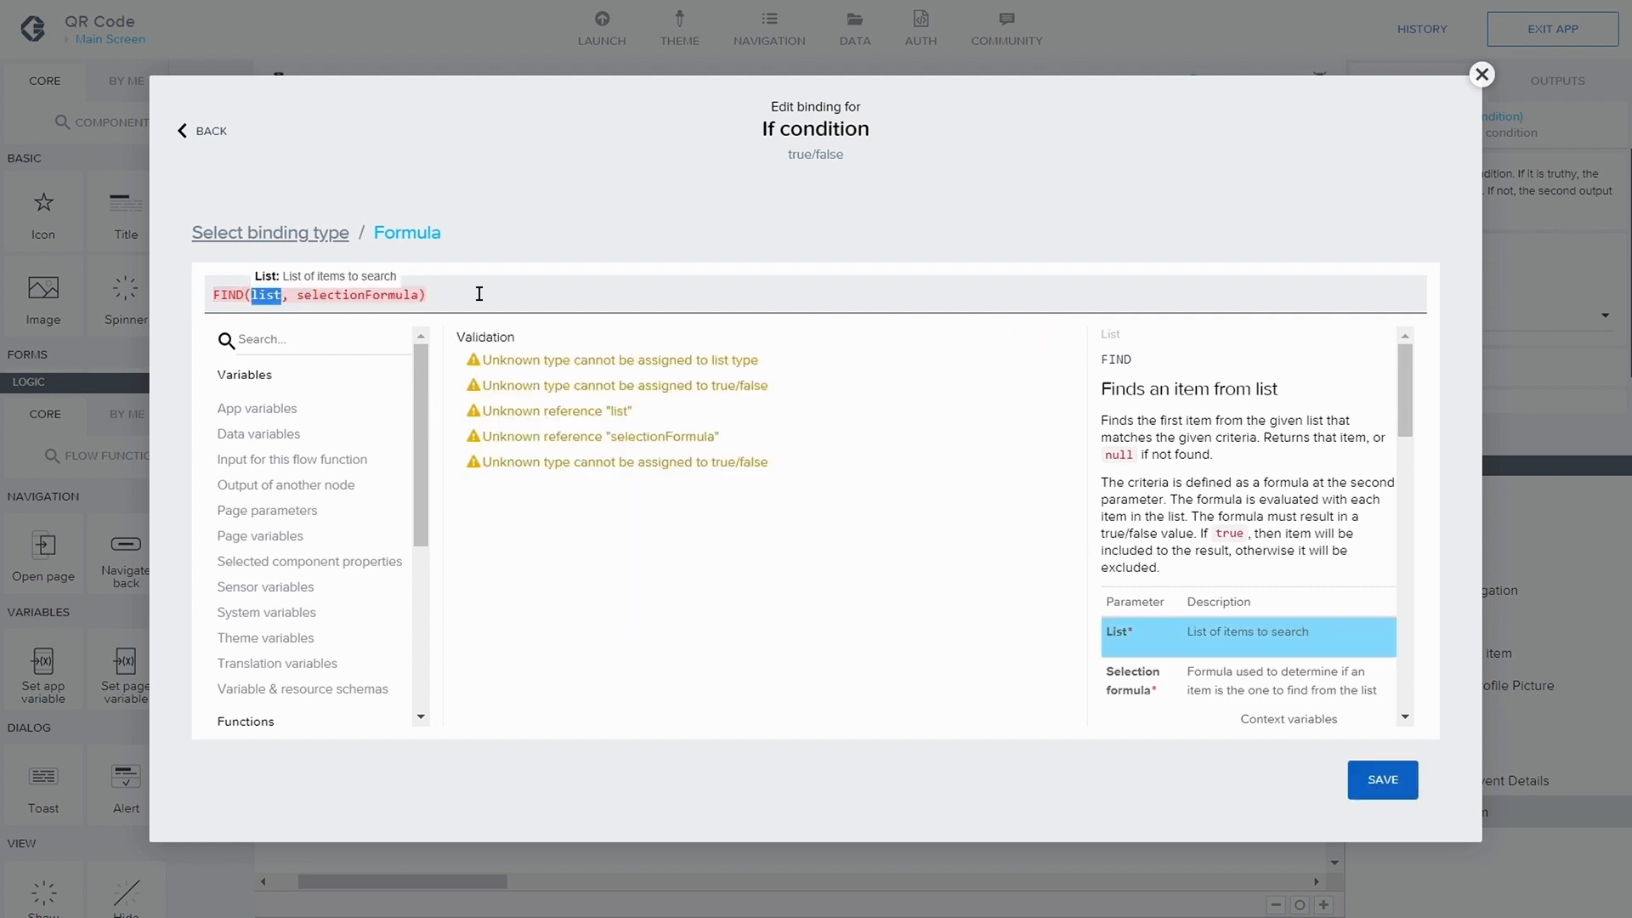
{"action": "left_click", "coordinate": [276, 434]}
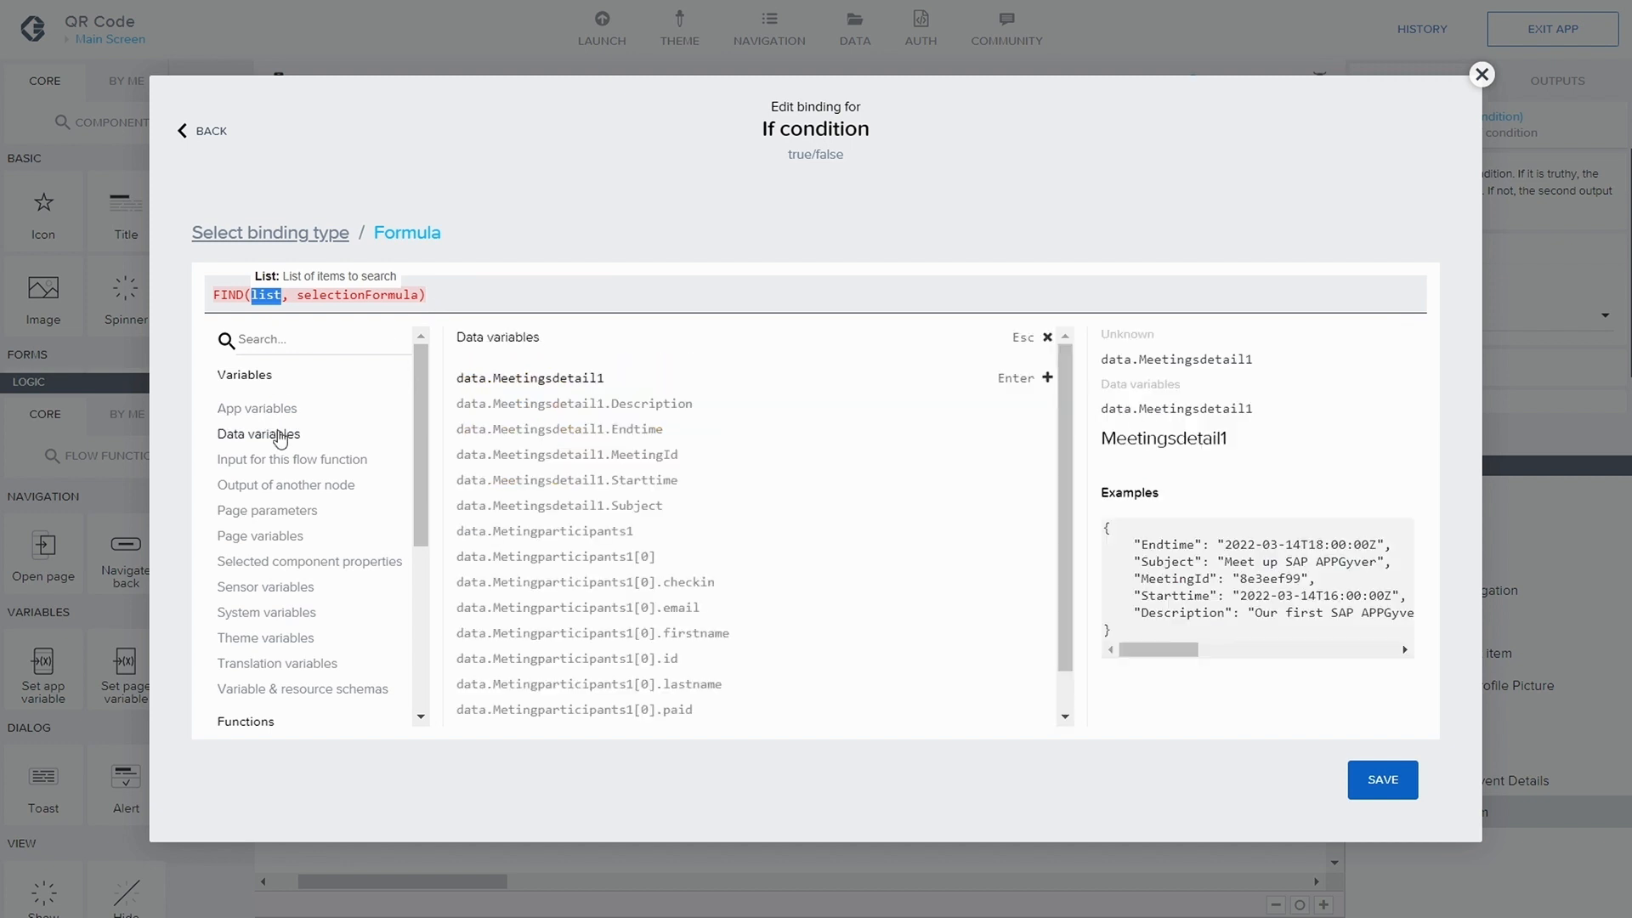
{"action": "left_click", "coordinate": [591, 541]}
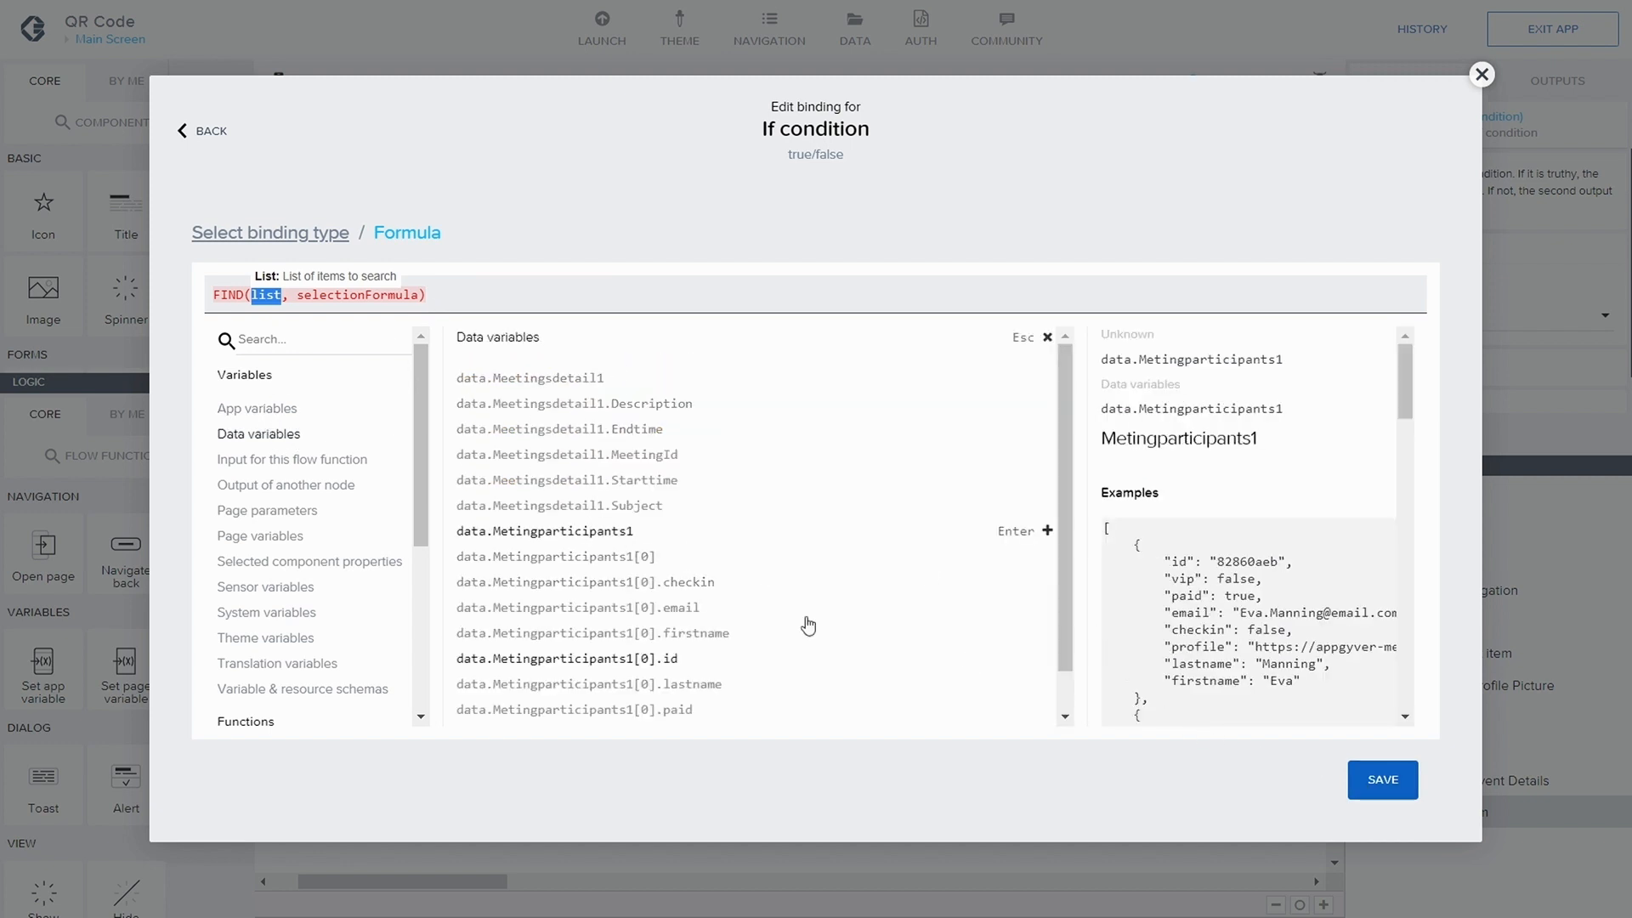
{"action": "left_click", "coordinate": [597, 539]}
{"action": "left_click", "coordinate": [496, 291]}
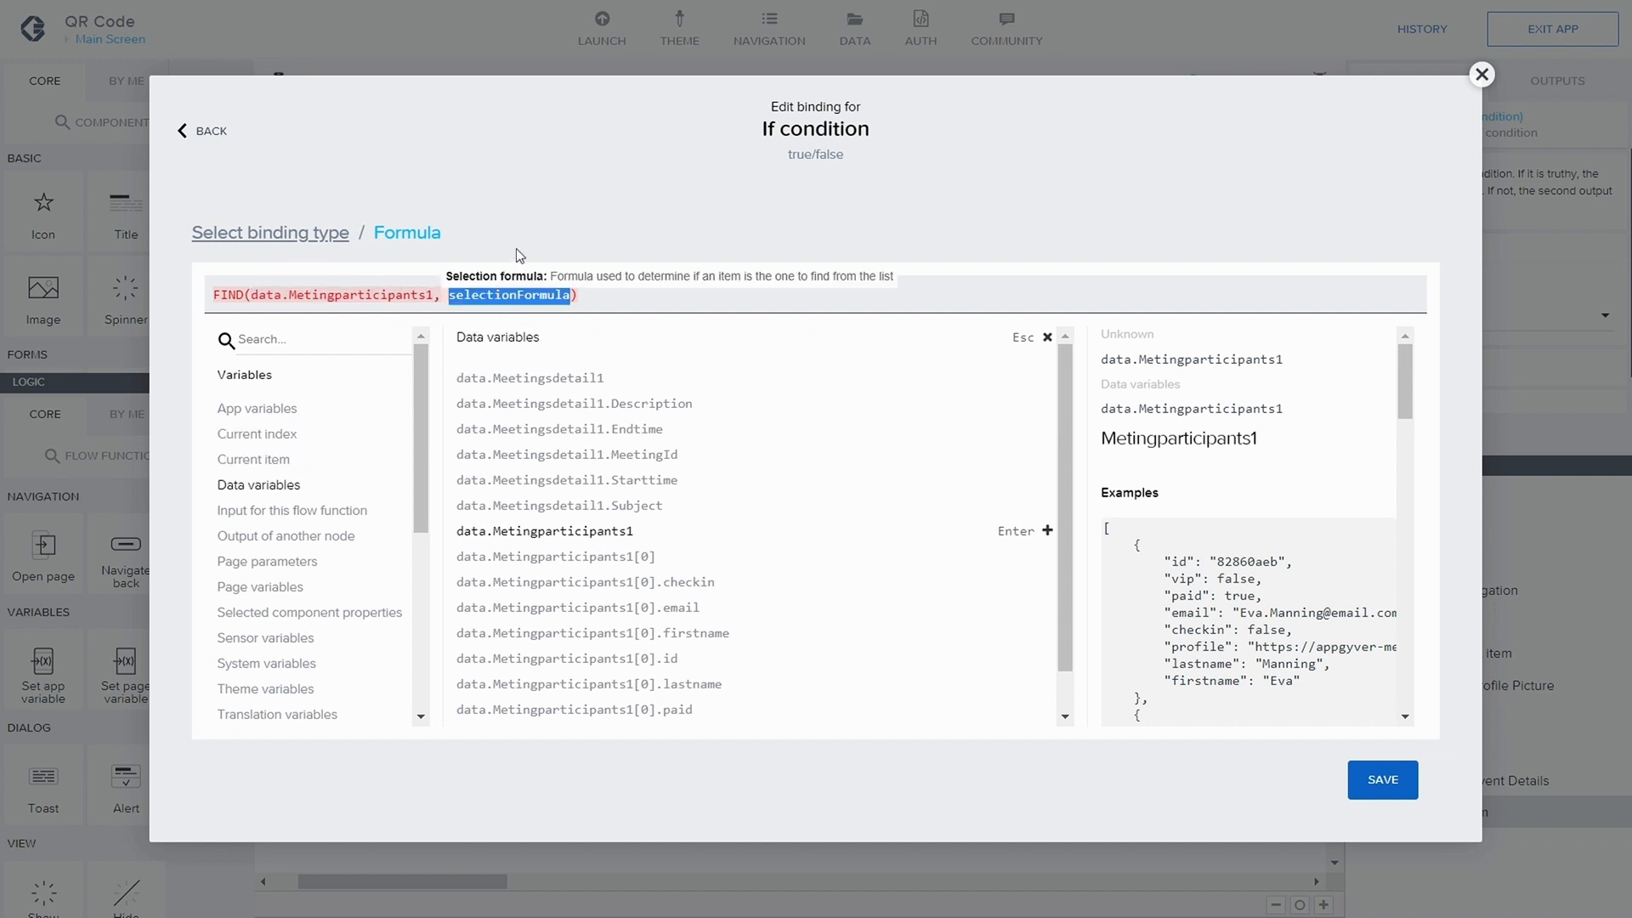
{"action": "key", "text": "BackSpace"}
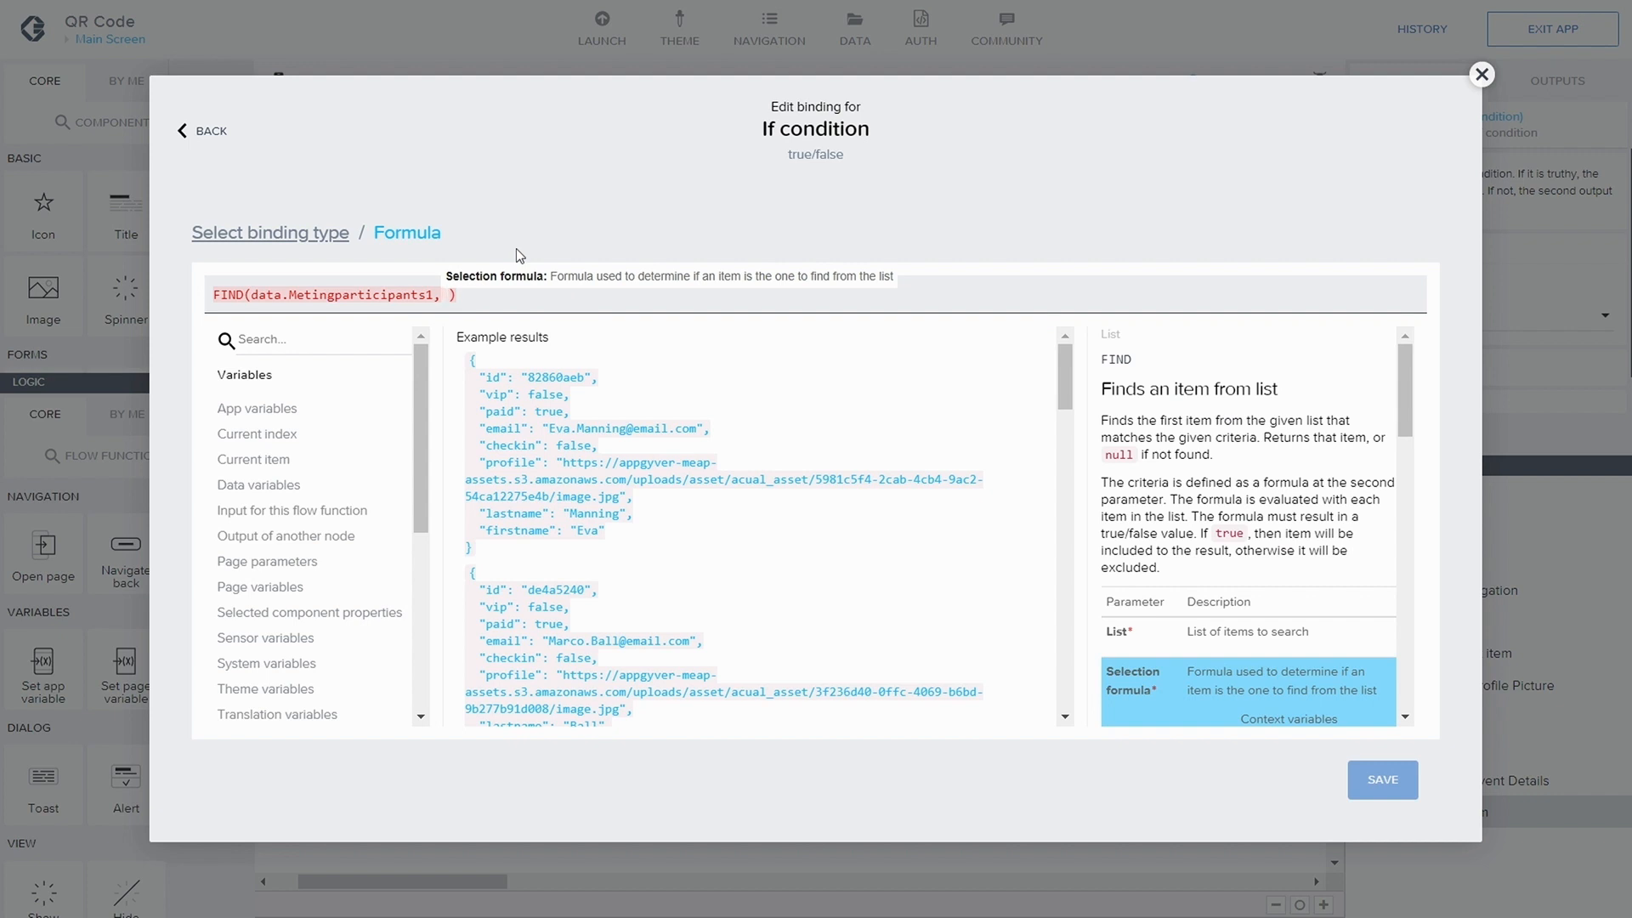
{"action": "type", "text": "iteam"}
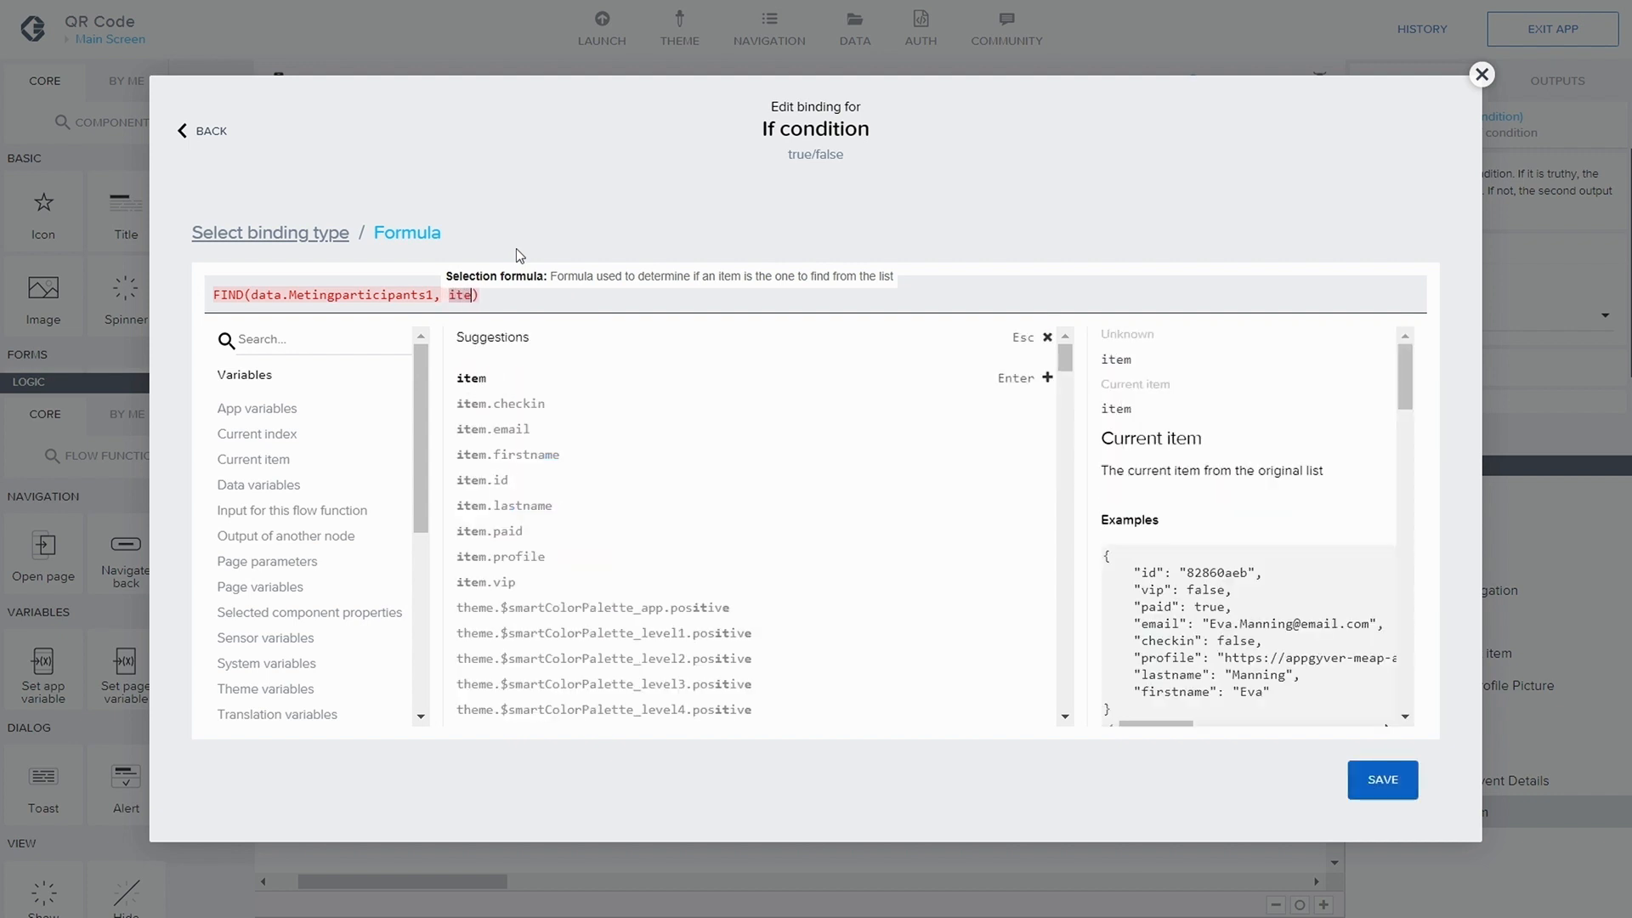
{"action": "key", "text": "BackSpace"}
{"action": "key", "text": "BackSpace"}
{"action": "key", "text": "BackSpace"}
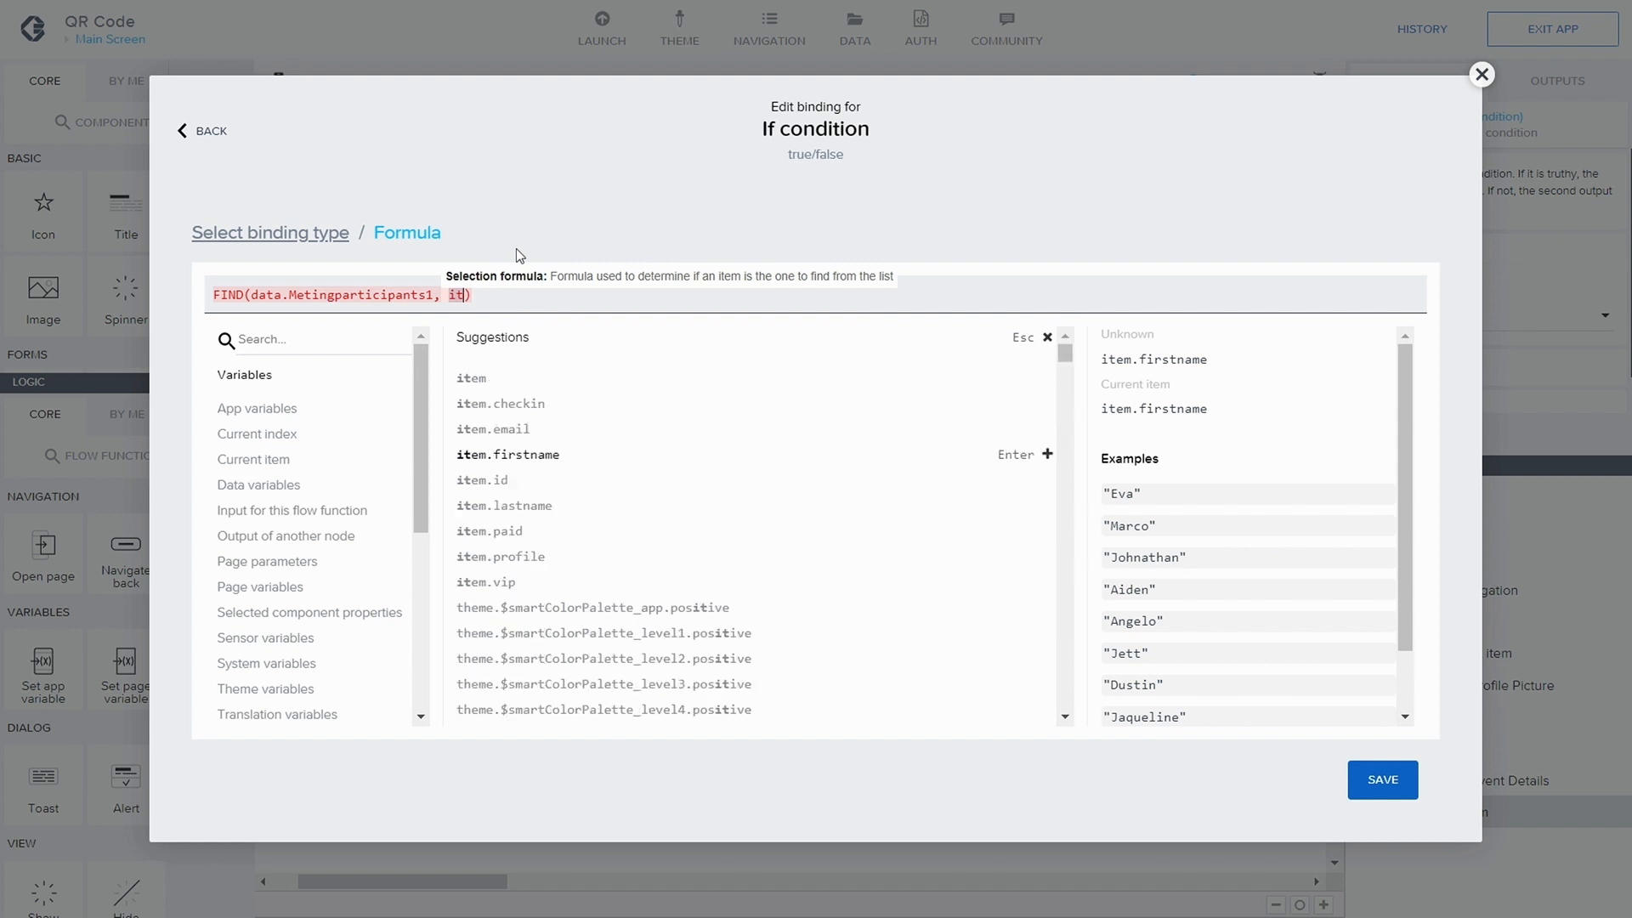
{"action": "type", "text": "em"}
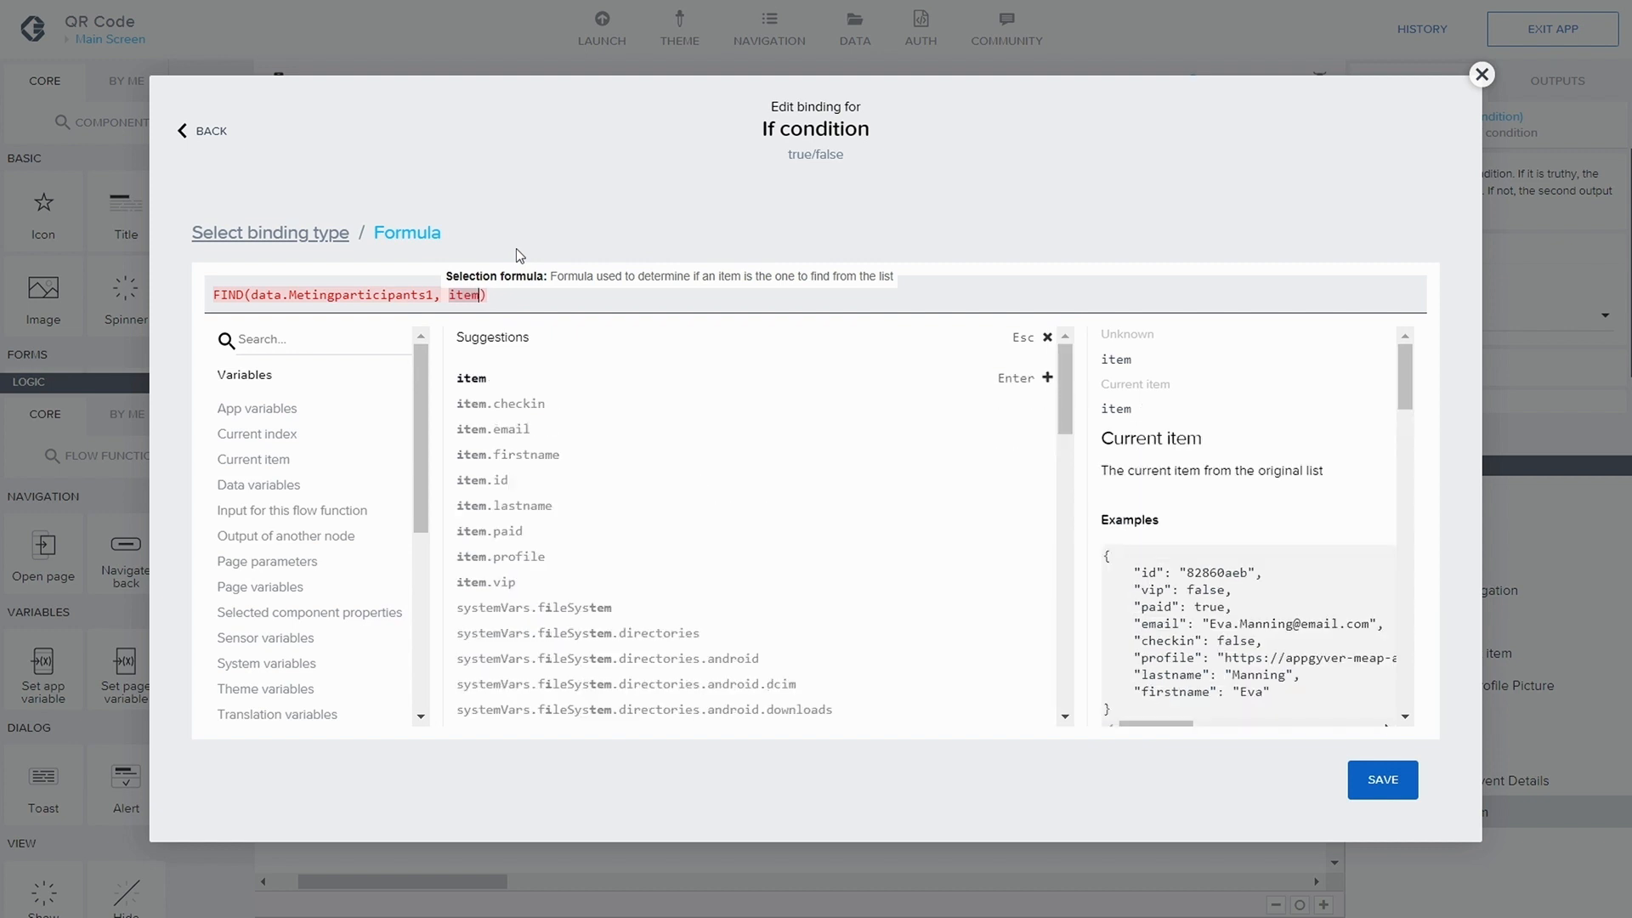
{"action": "left_click", "coordinate": [493, 480]}
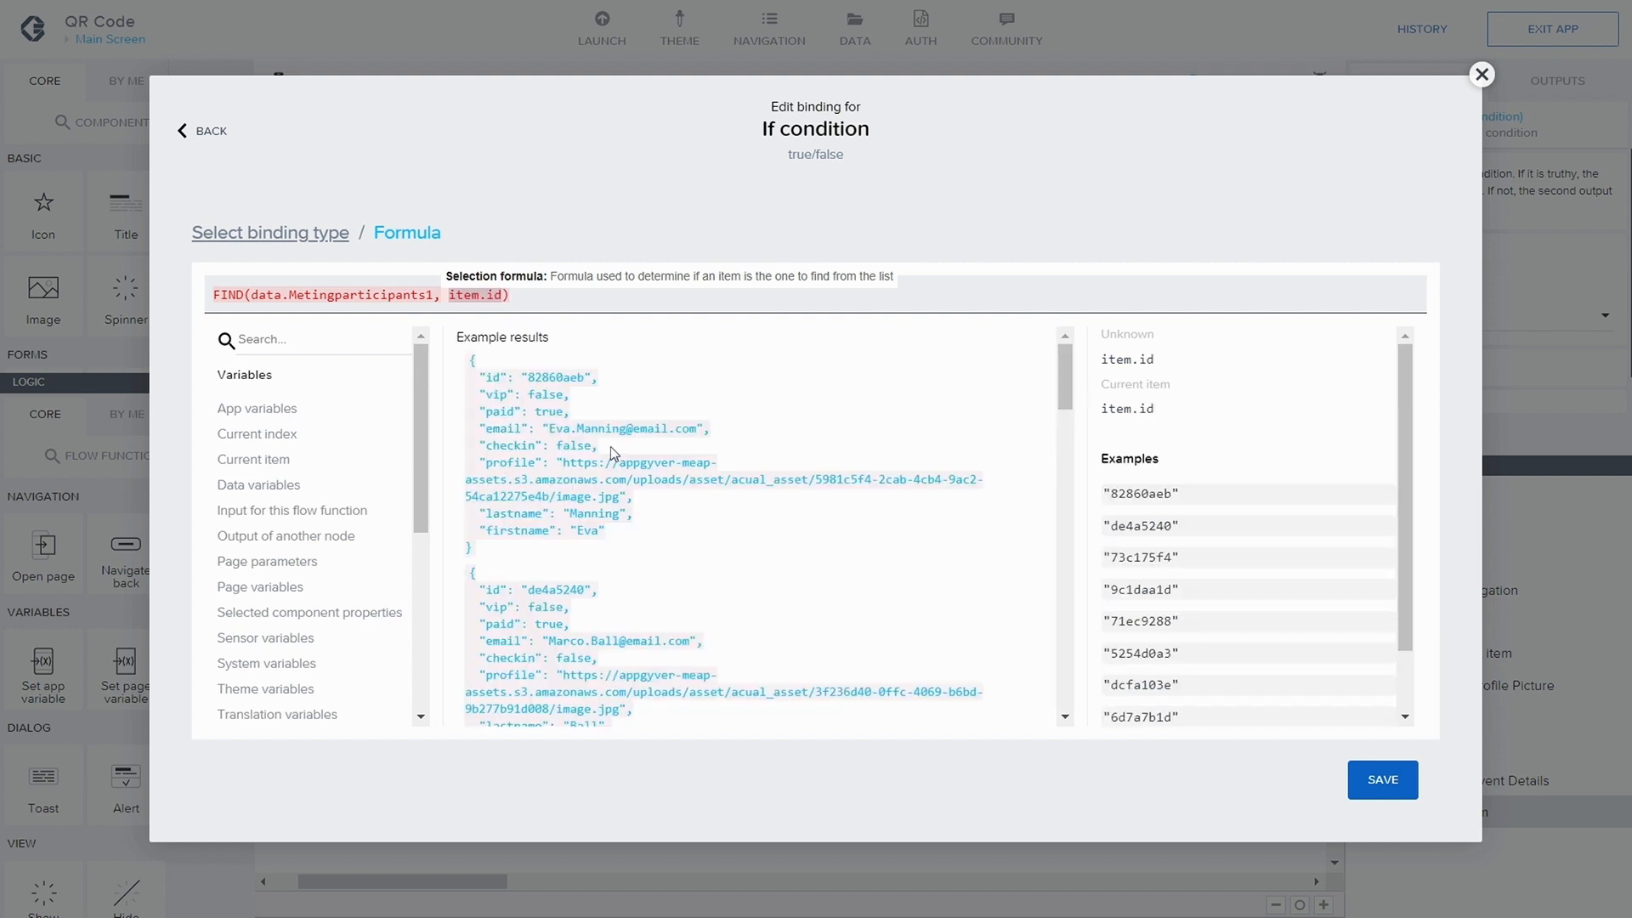
{"action": "type", "text": "==="}
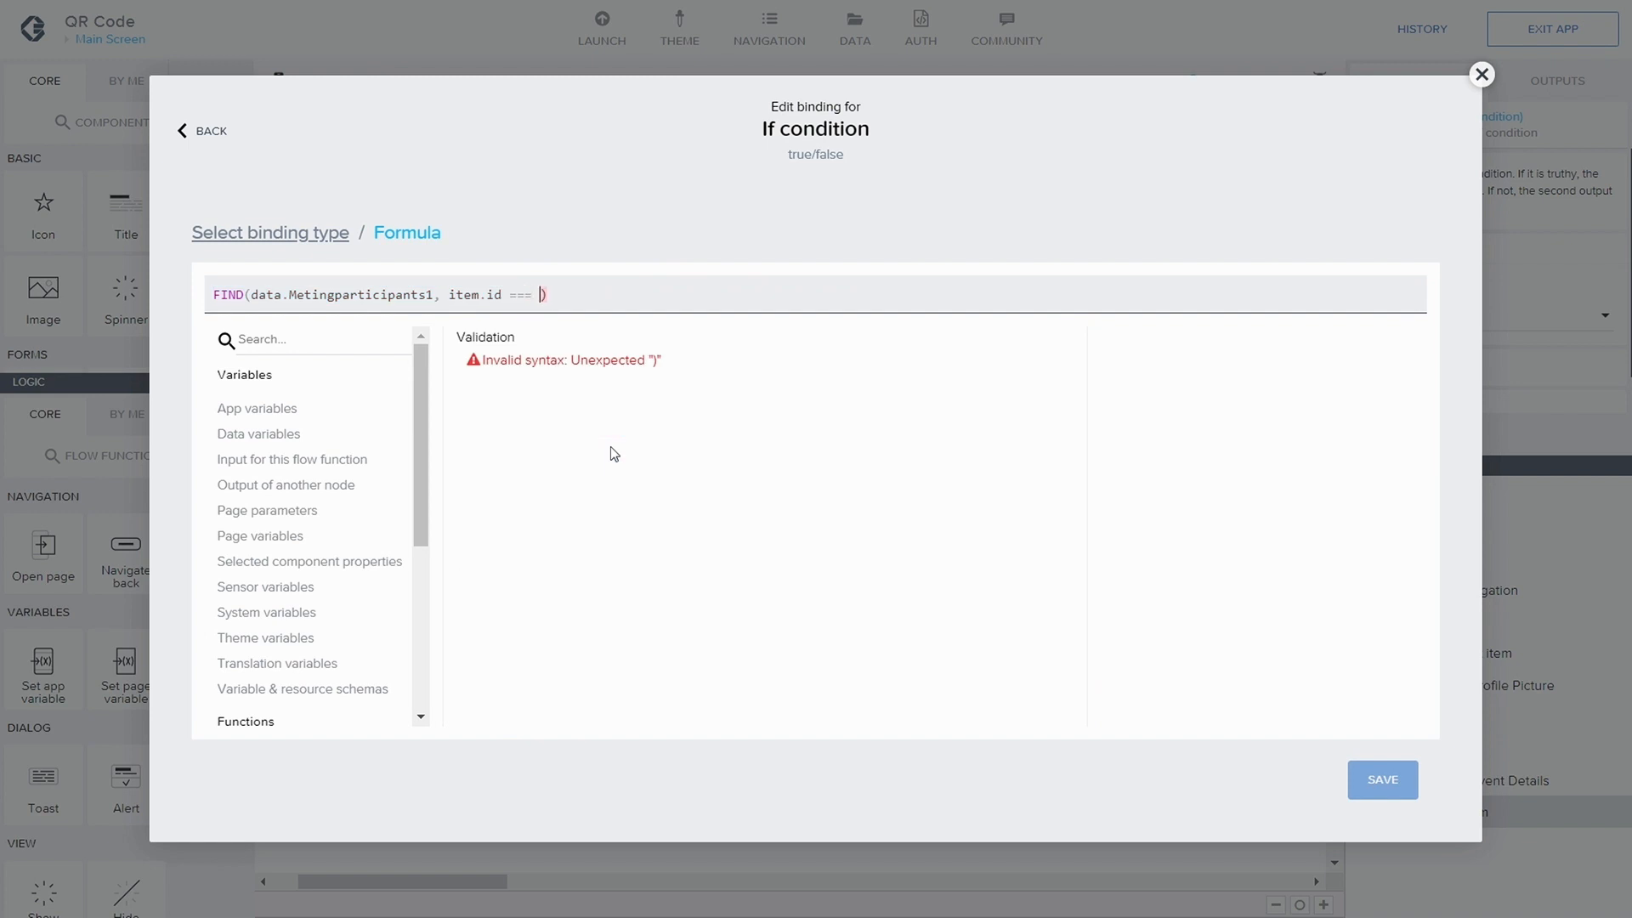
{"action": "left_click", "coordinate": [301, 487]}
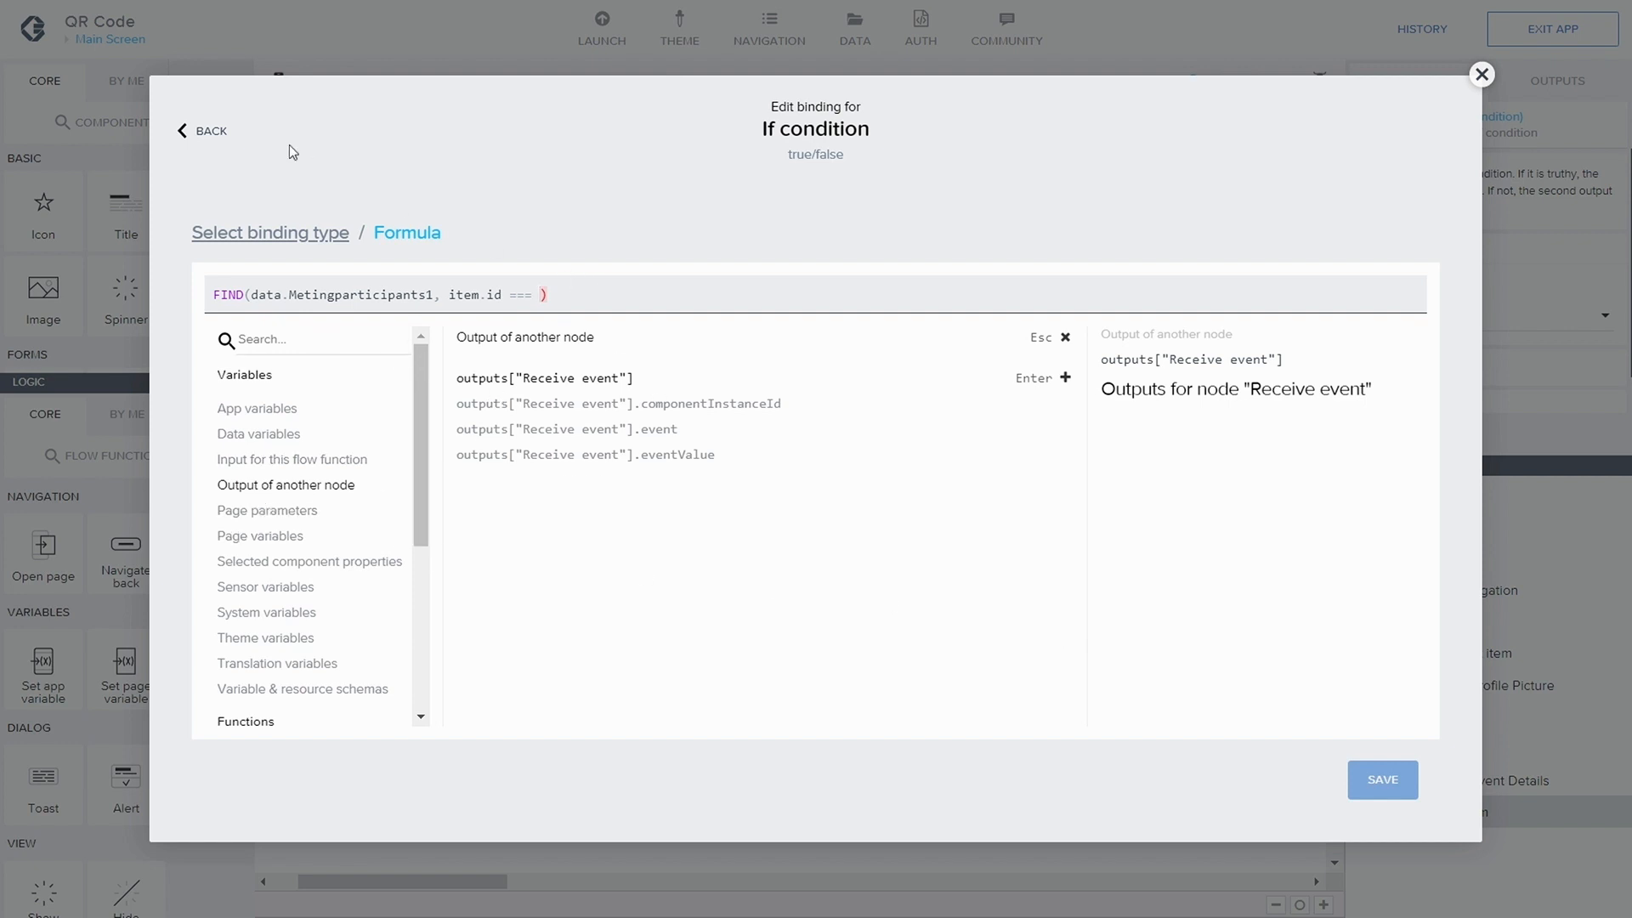
{"action": "left_click", "coordinate": [1482, 74]}
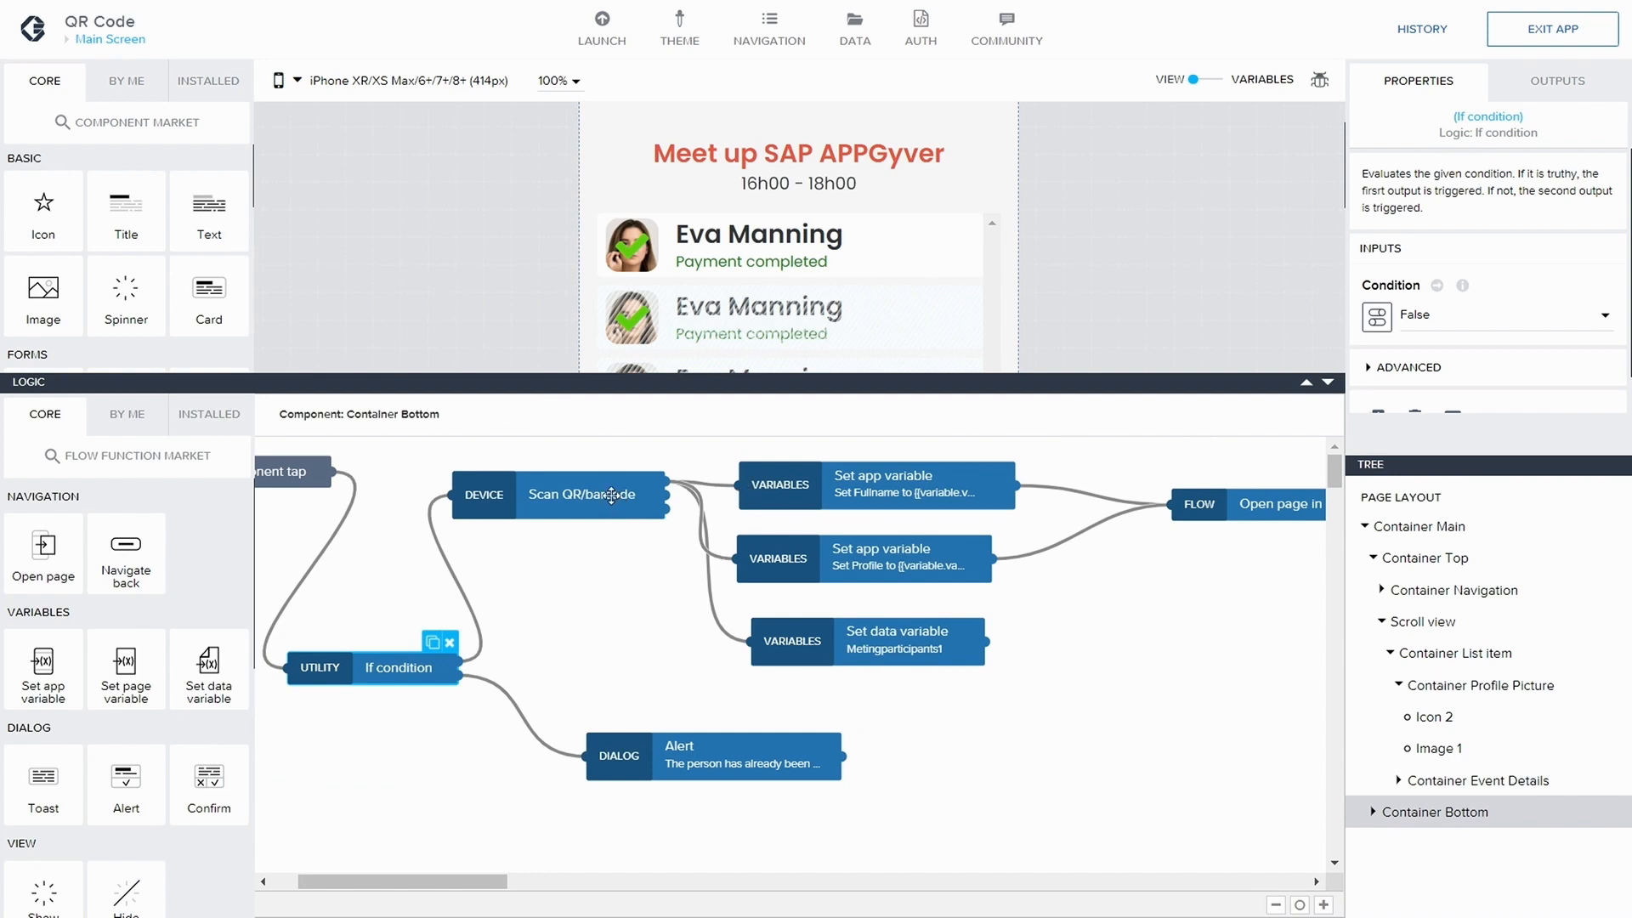
- Remove the connections into and out of Scan QR/barcode and the one between the component tap event and If condition
{"action": "left_click_drag", "start_coordinate": [595, 497], "coordinate": [541, 492]}
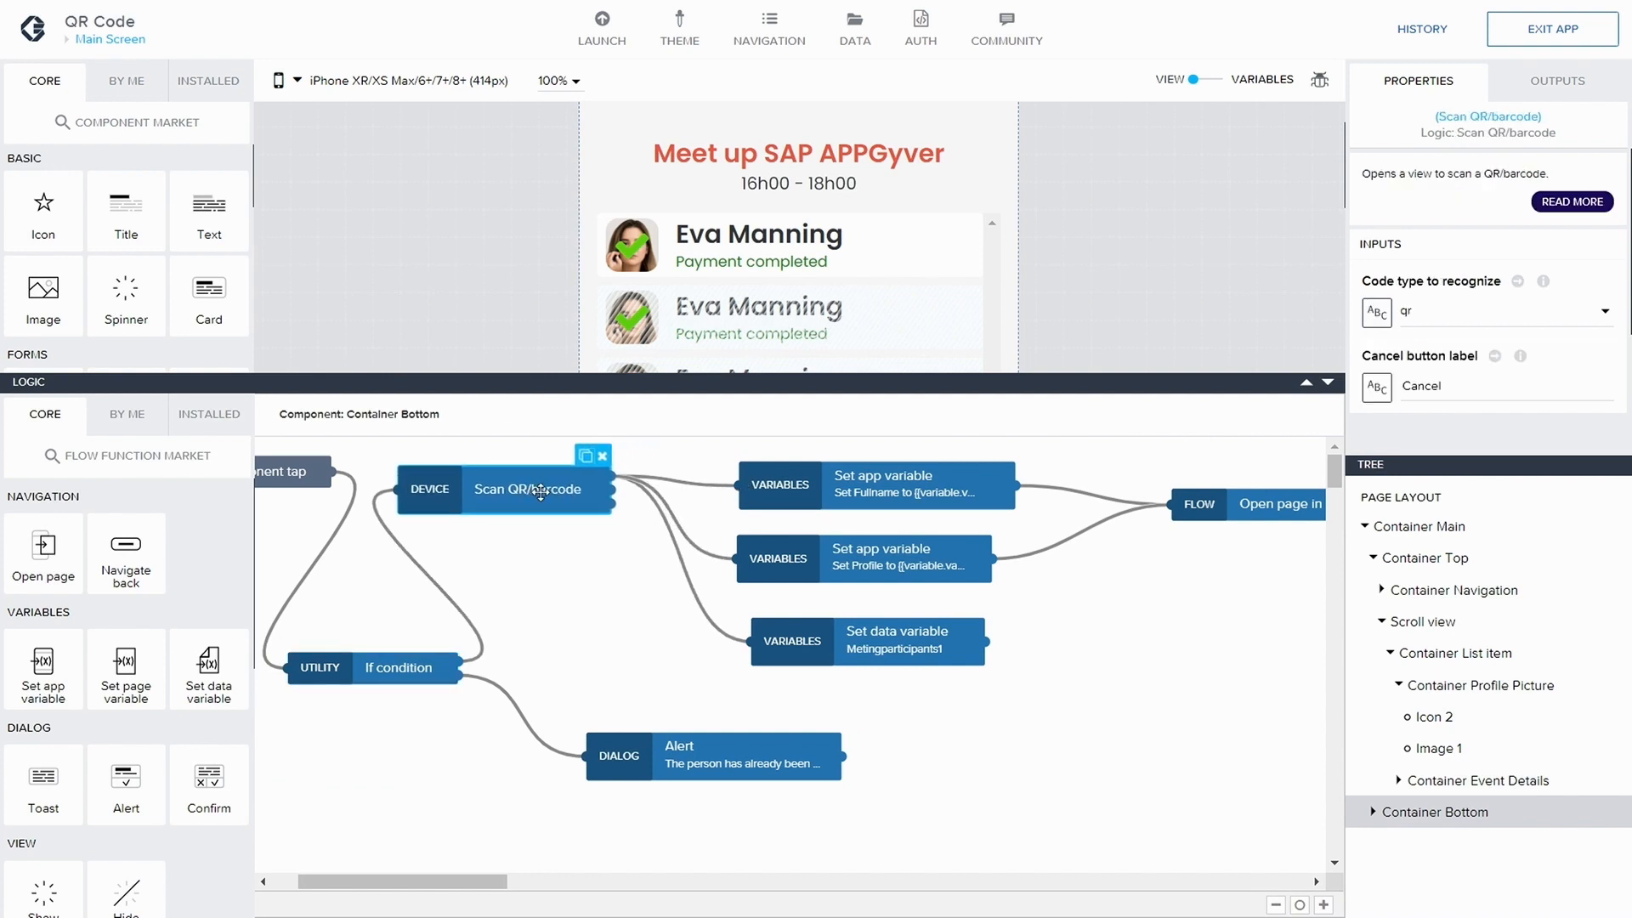
{"action": "left_click", "coordinate": [468, 621]}
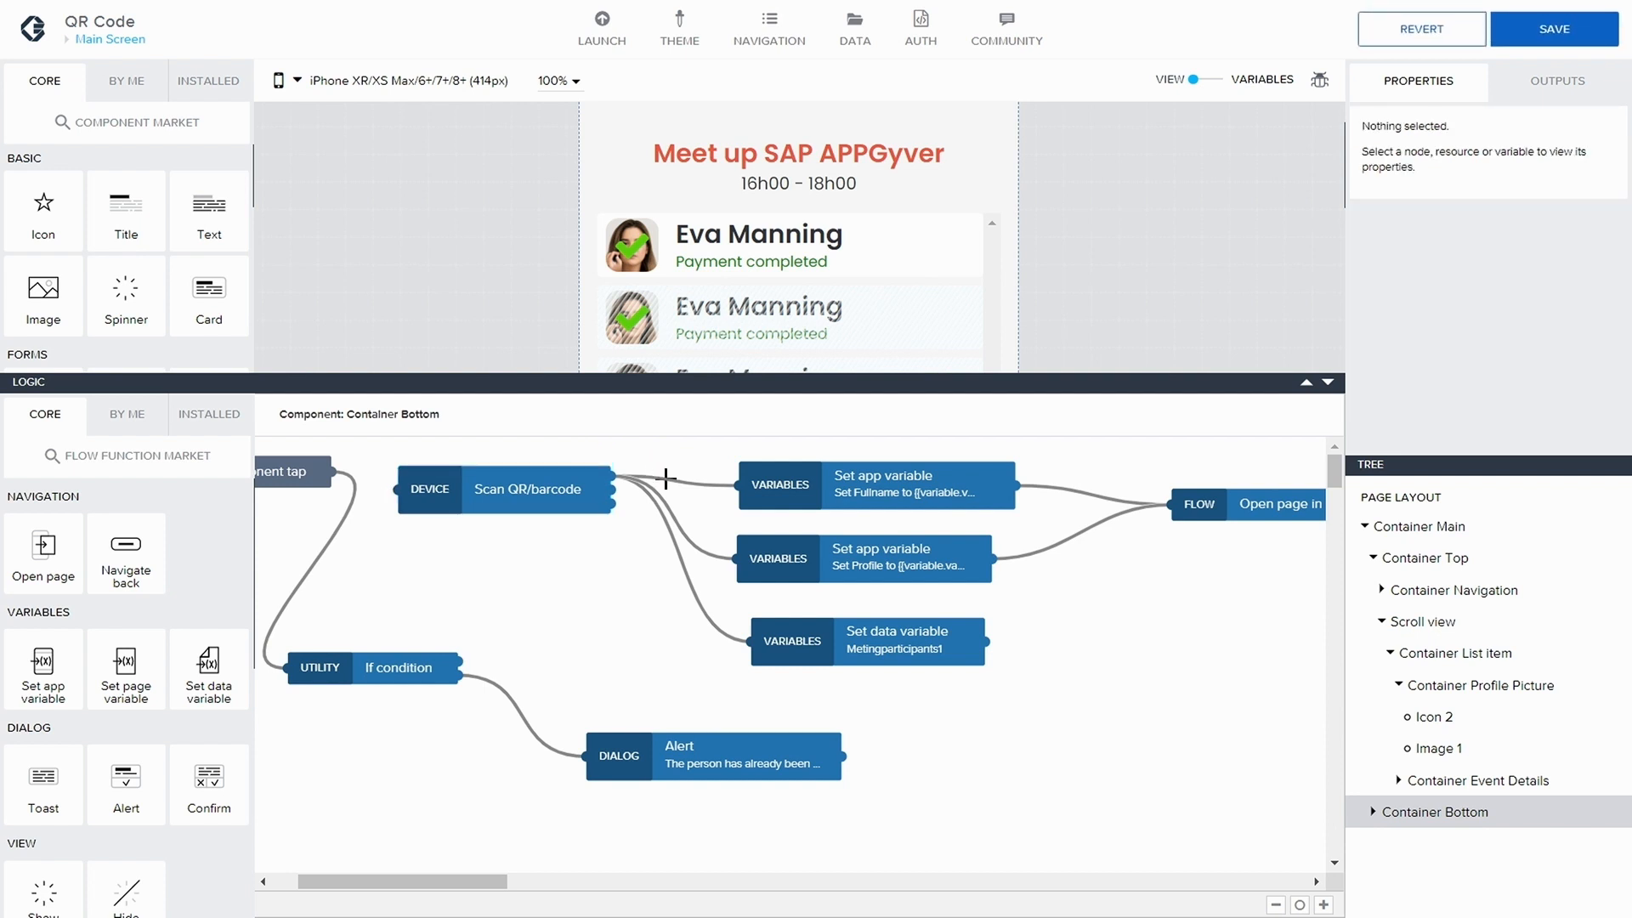
{"action": "left_click", "coordinate": [665, 507]}
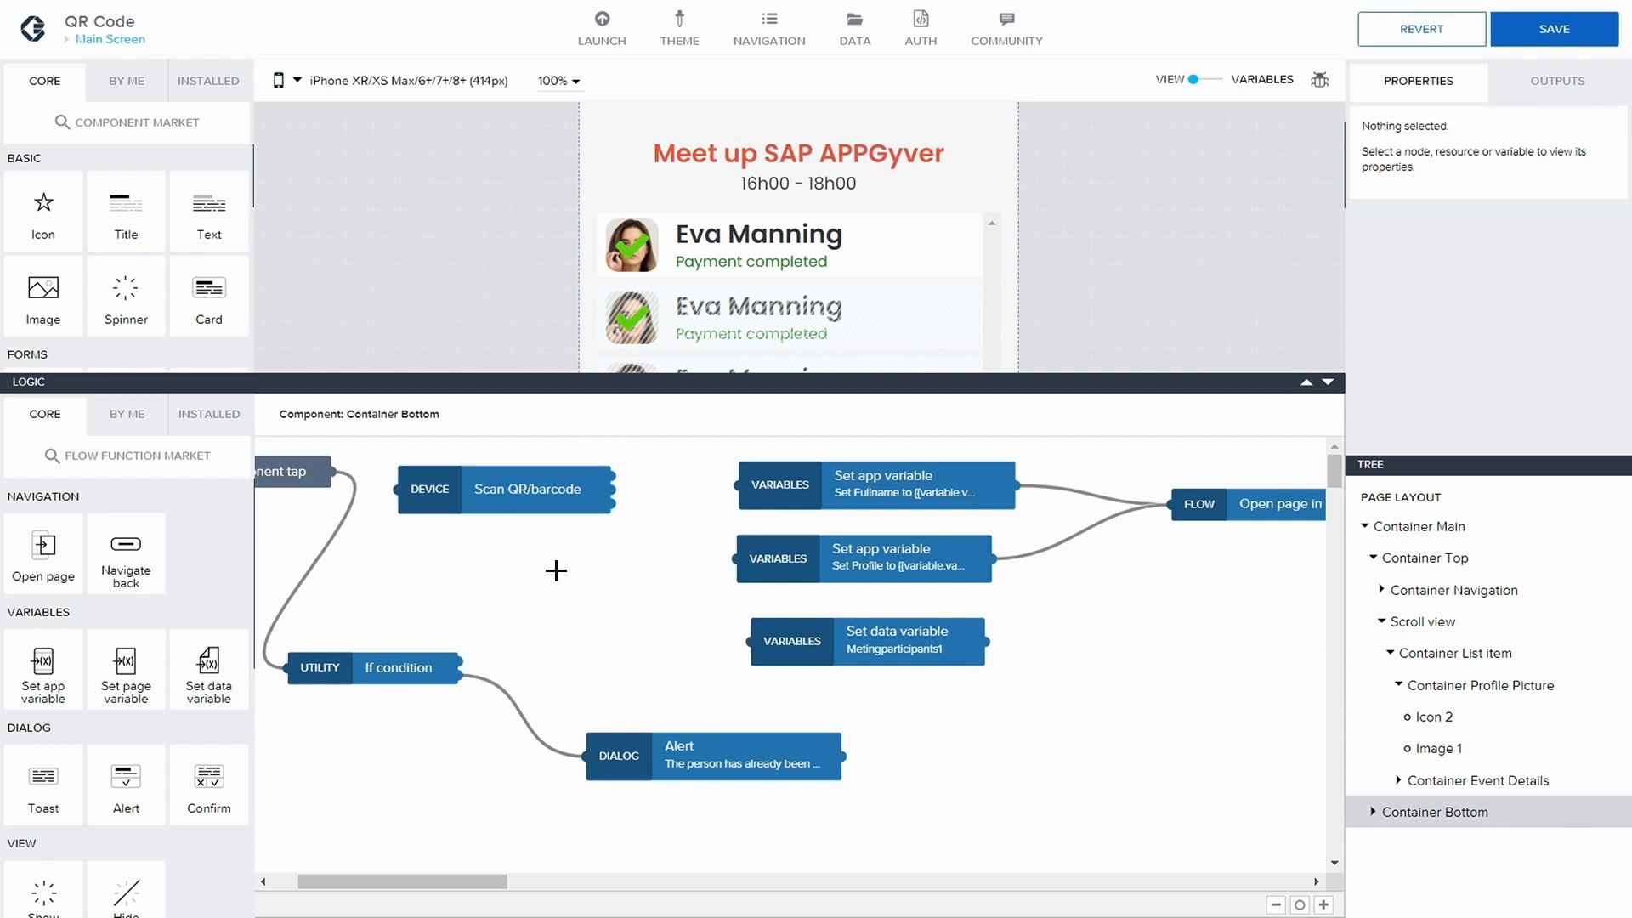
{"action": "left_click", "coordinate": [350, 550]}
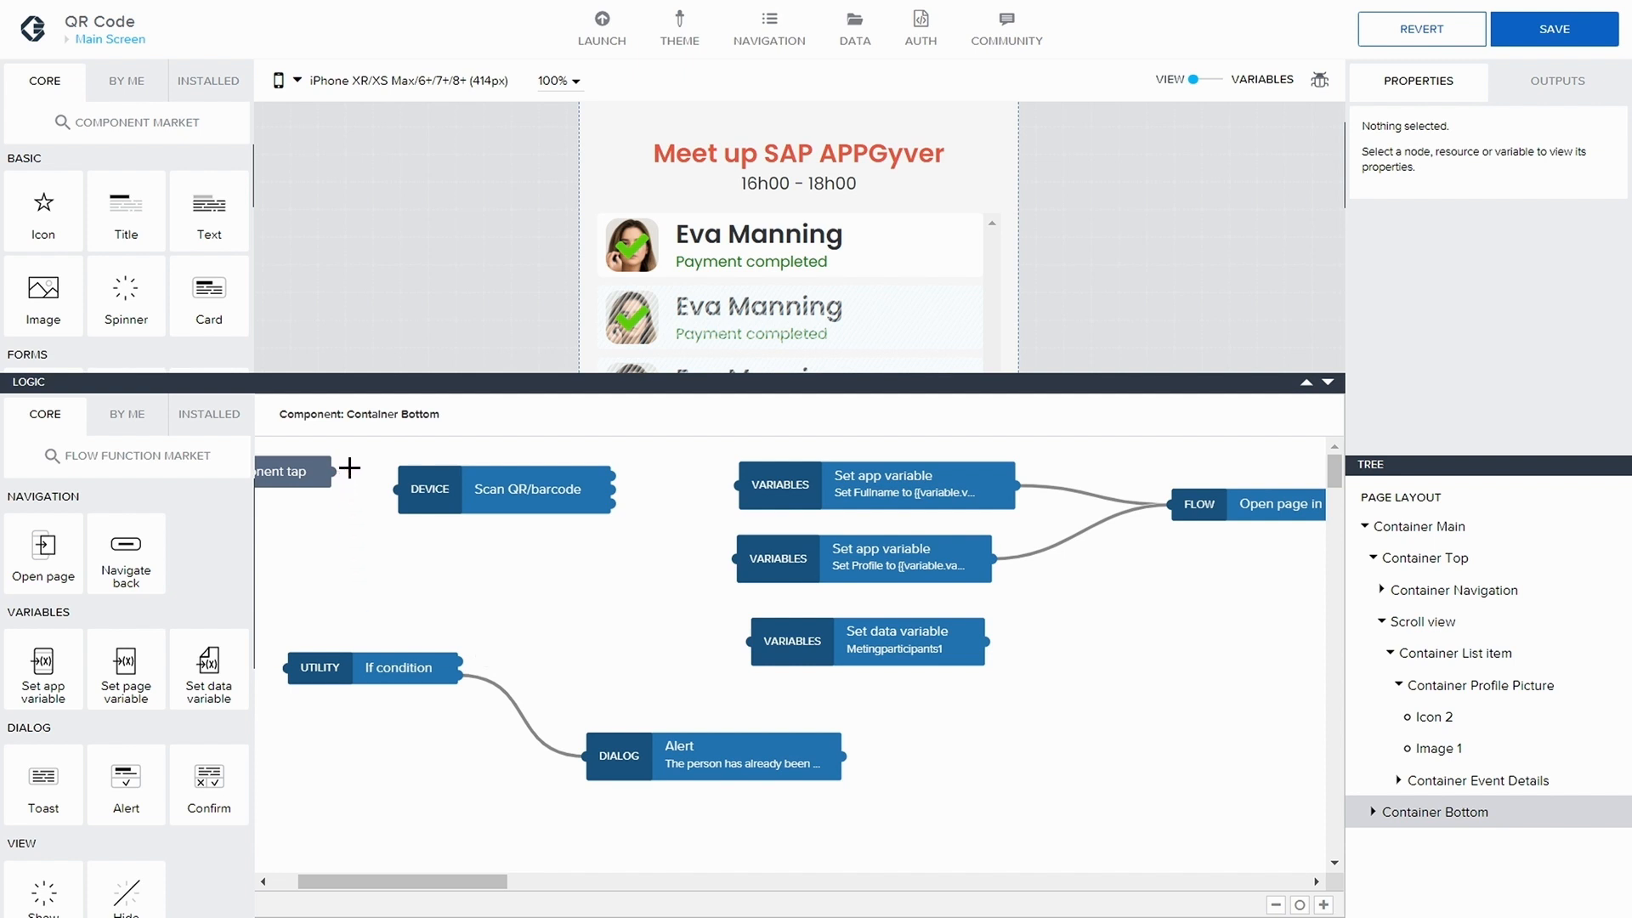
- Connect the component tap event to Scan QR/barcode and the scan's first output to If condition, rearranging both nodes
{"action": "left_click_drag", "start_coordinate": [333, 471], "coordinate": [366, 511]}
{"action": "left_click", "coordinate": [401, 497]}
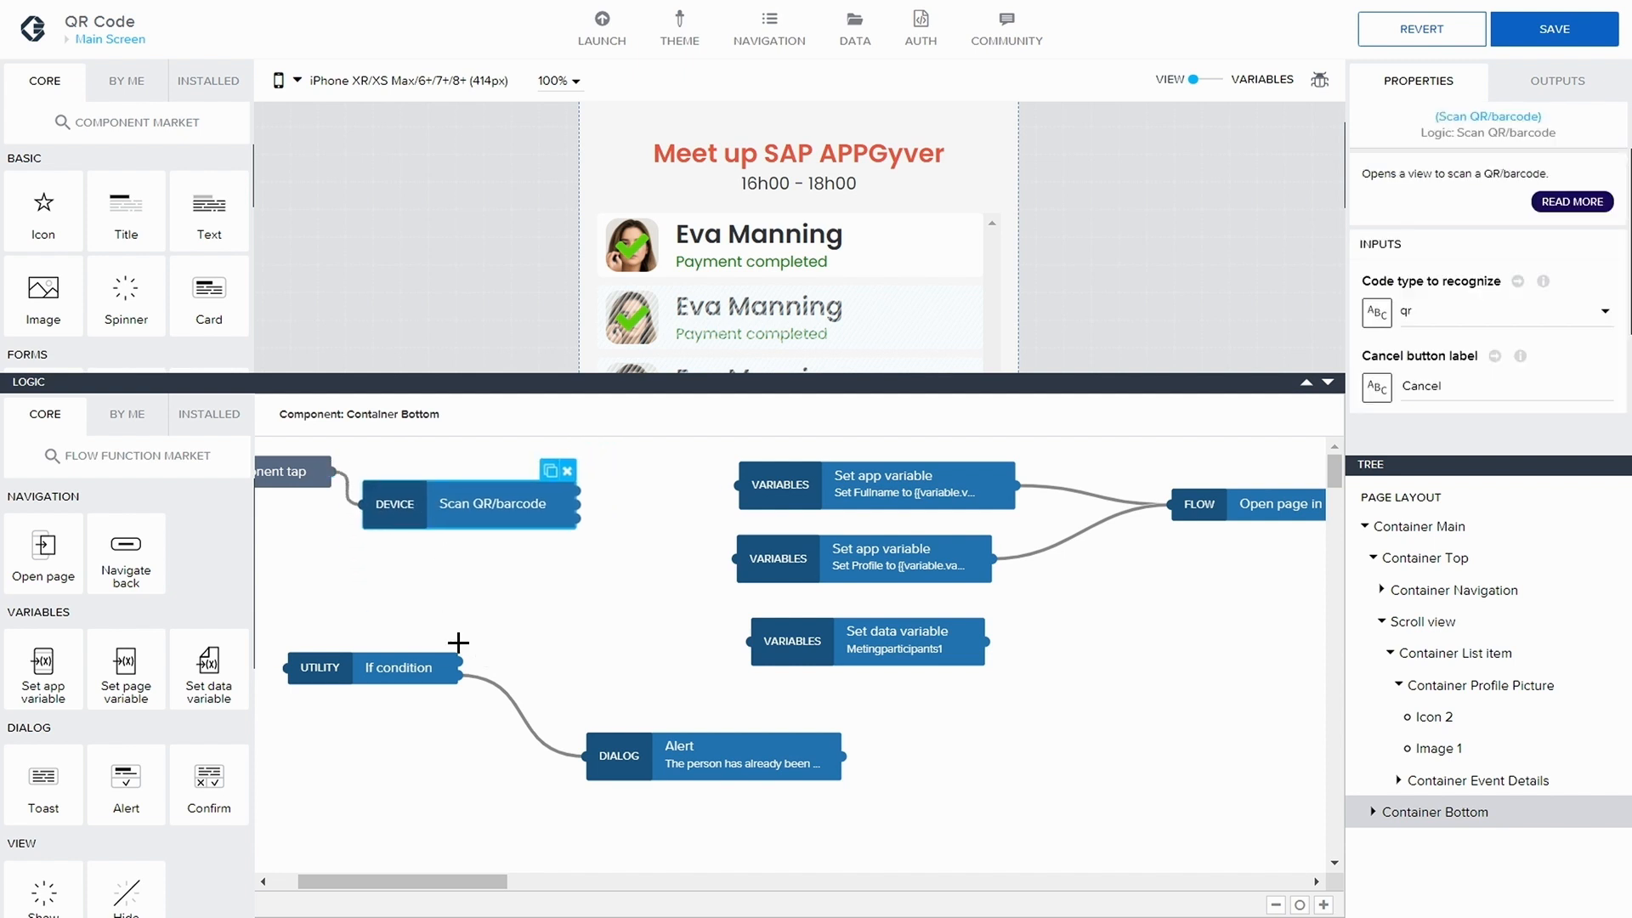
{"action": "left_click_drag", "start_coordinate": [432, 673], "coordinate": [650, 610]}
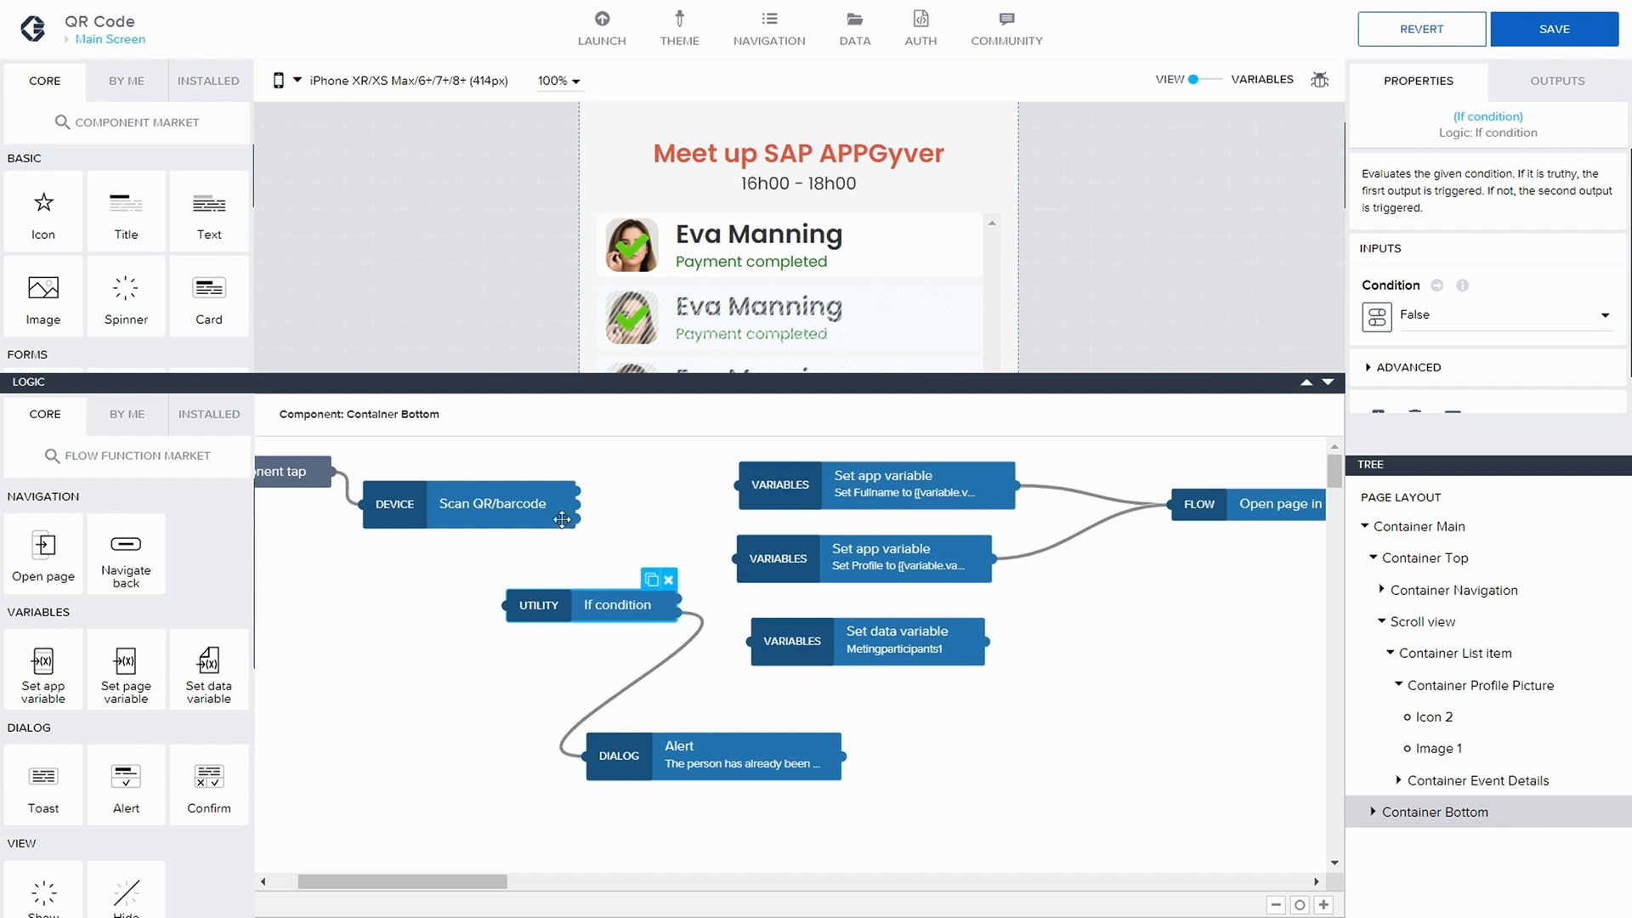
{"action": "left_click_drag", "start_coordinate": [476, 504], "coordinate": [386, 561]}
{"action": "left_click_drag", "start_coordinate": [549, 603], "coordinate": [518, 583]}
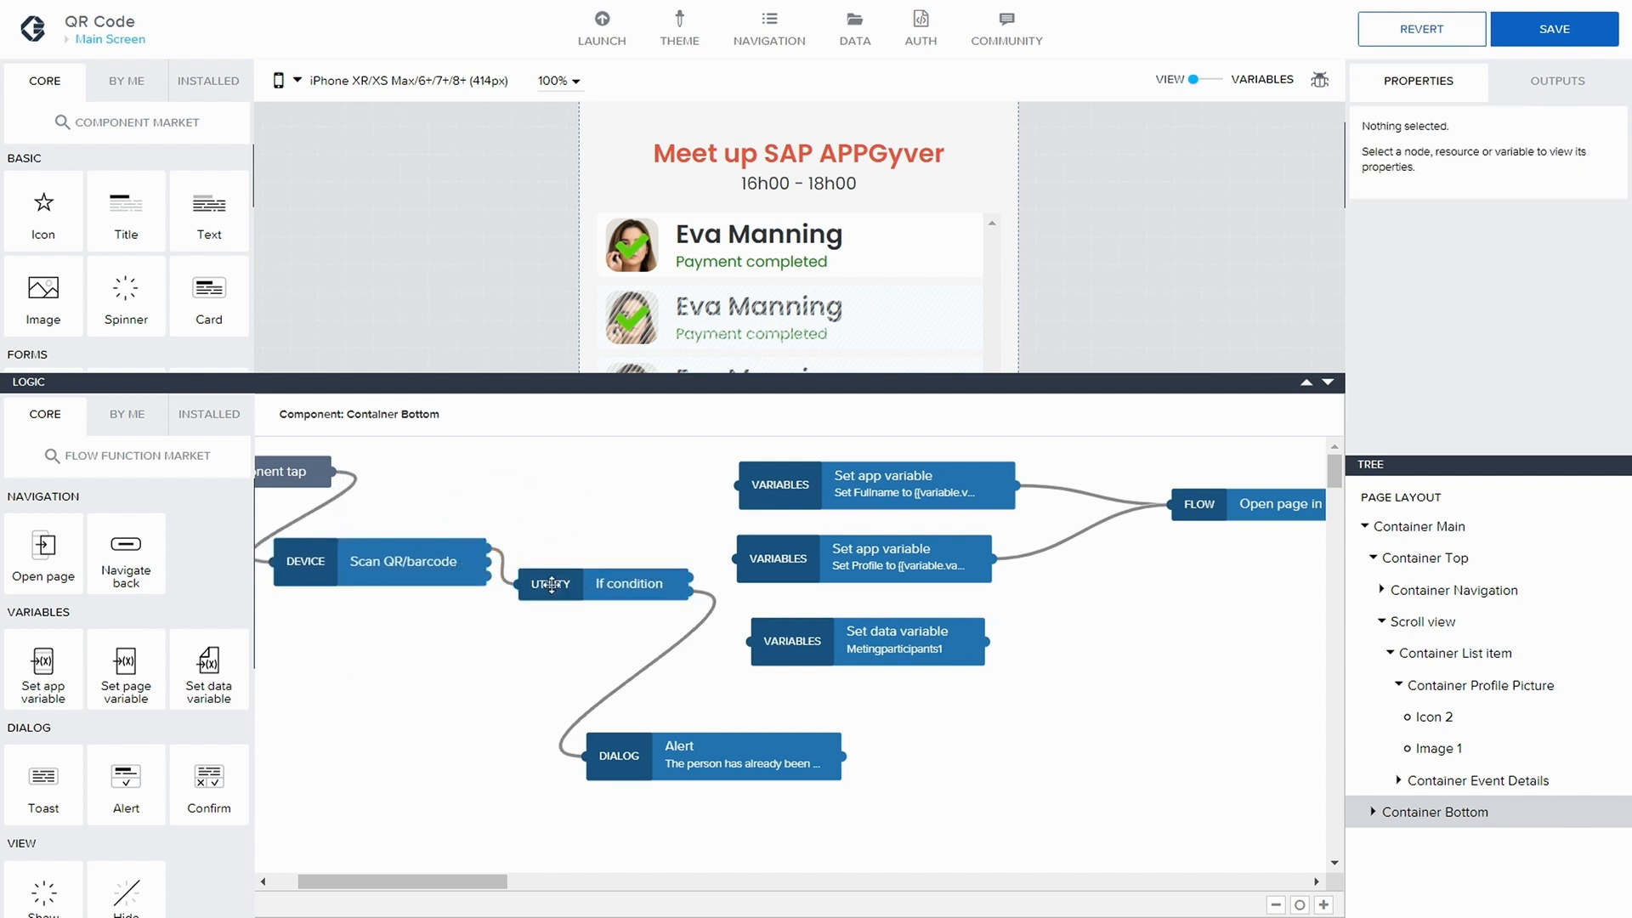
- Connect If condition's first output to both Set app variable functions and the Set data variable function, and space out the flow nodes
{"action": "left_click_drag", "start_coordinate": [646, 585], "coordinate": [738, 486]}
{"action": "left_click_drag", "start_coordinate": [694, 561], "coordinate": [794, 641]}
{"action": "left_click", "coordinate": [698, 553]}
{"action": "left_click_drag", "start_coordinate": [862, 552], "coordinate": [913, 555]}
{"action": "left_click_drag", "start_coordinate": [884, 481], "coordinate": [945, 487]}
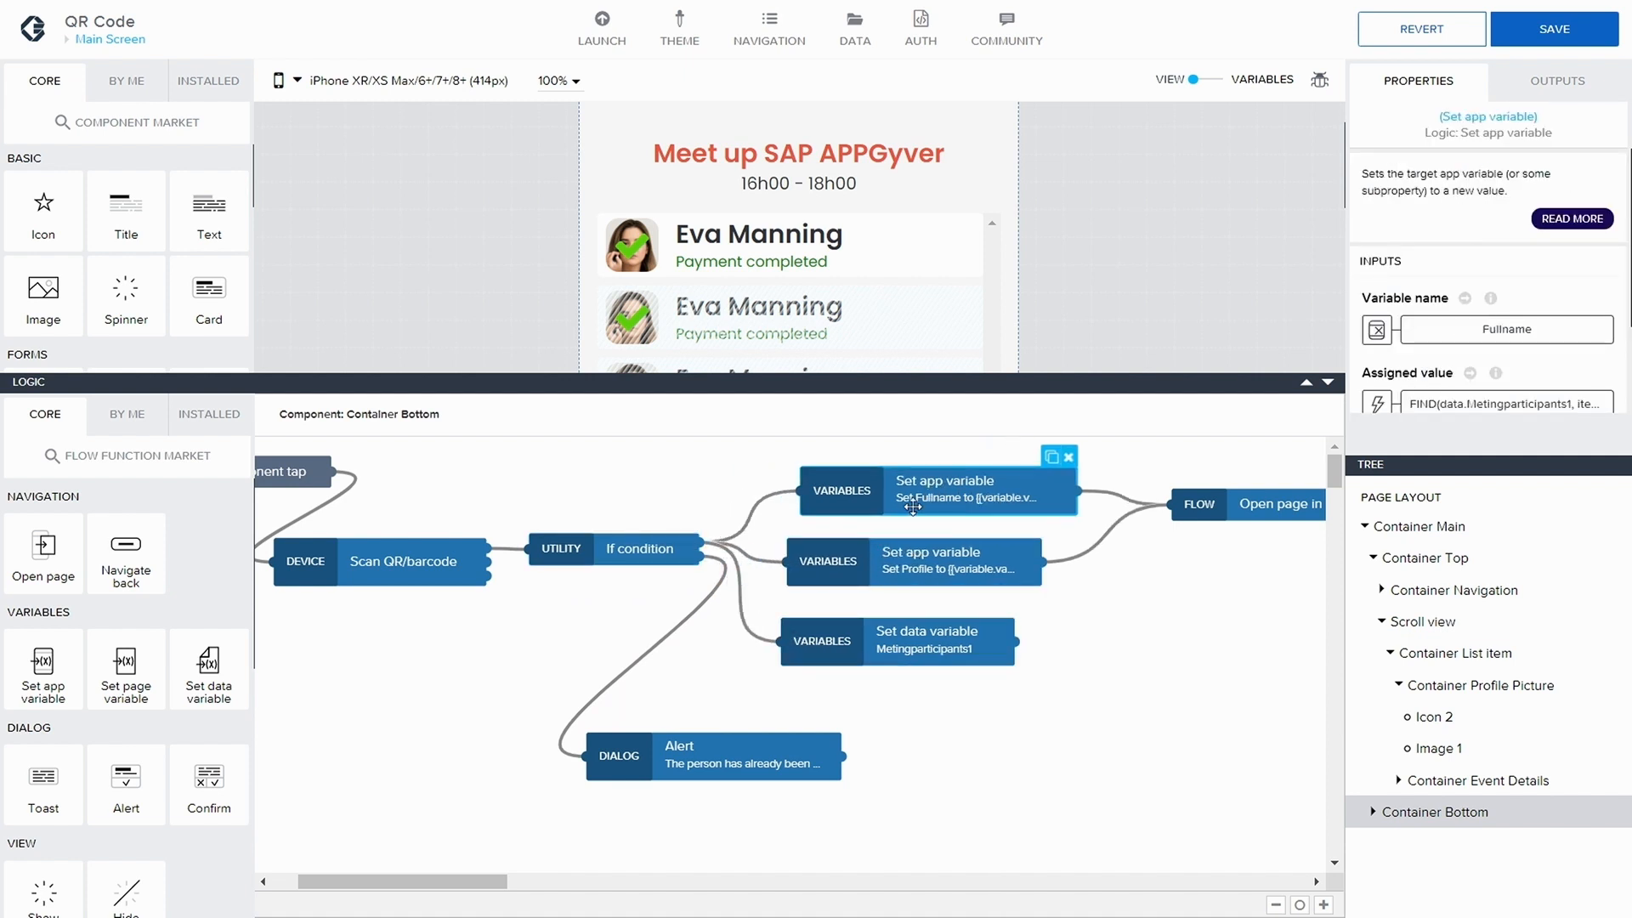
{"action": "left_click_drag", "start_coordinate": [716, 761], "coordinate": [791, 781]}
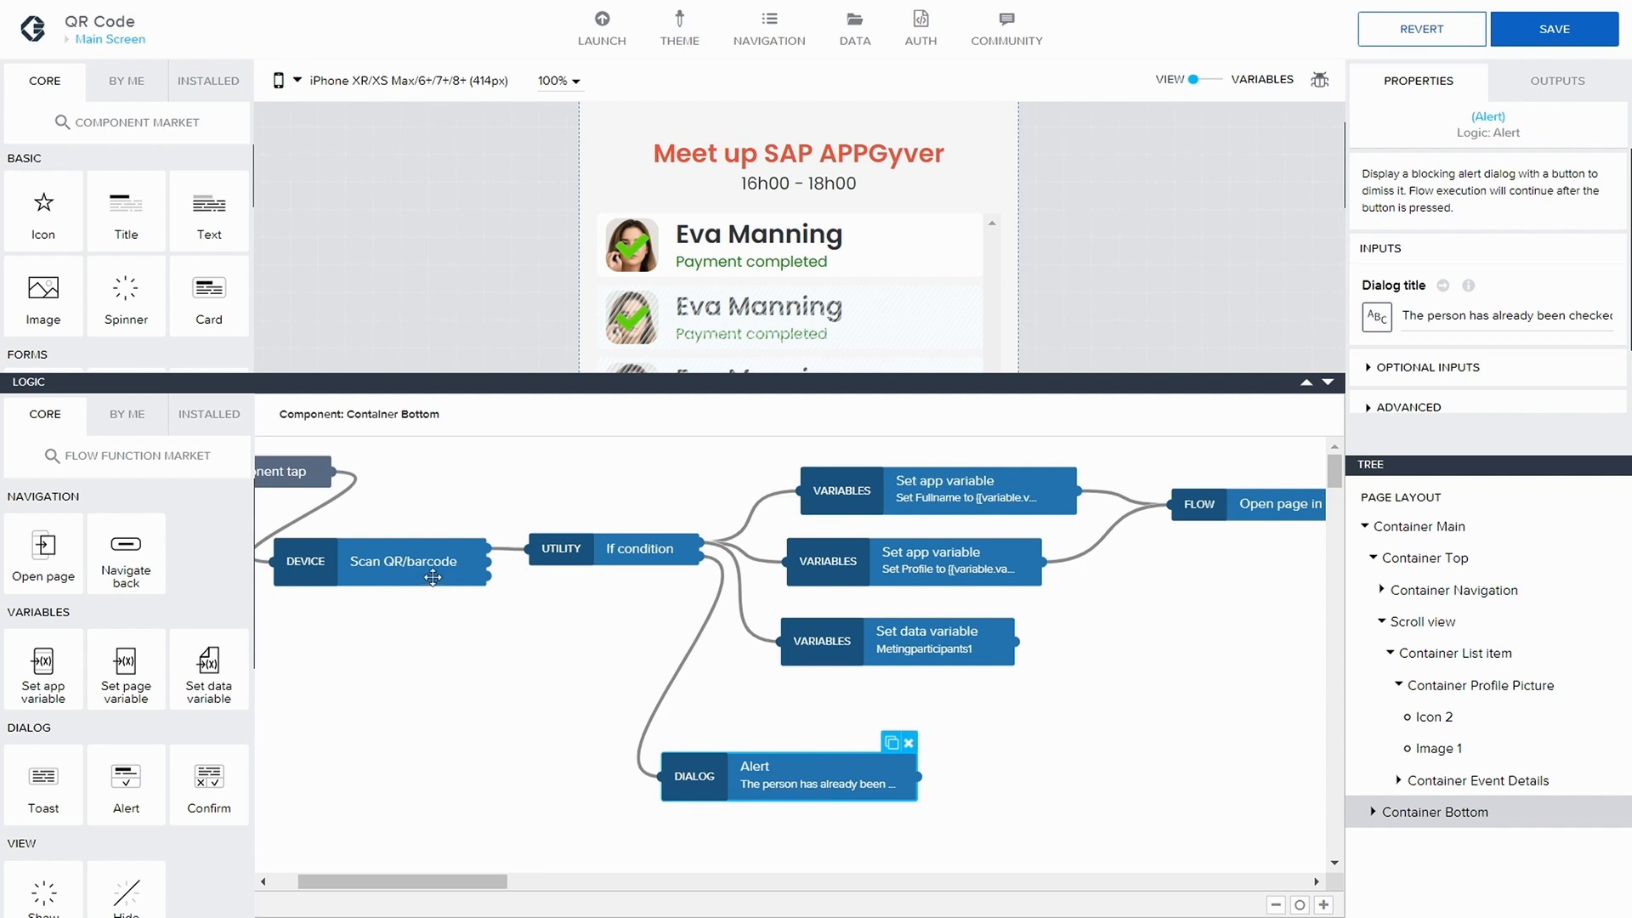
- Bind the If condition's Condition to a formula using FIND with data.Metingparticipants1 as the list
{"action": "left_click", "coordinate": [624, 547]}
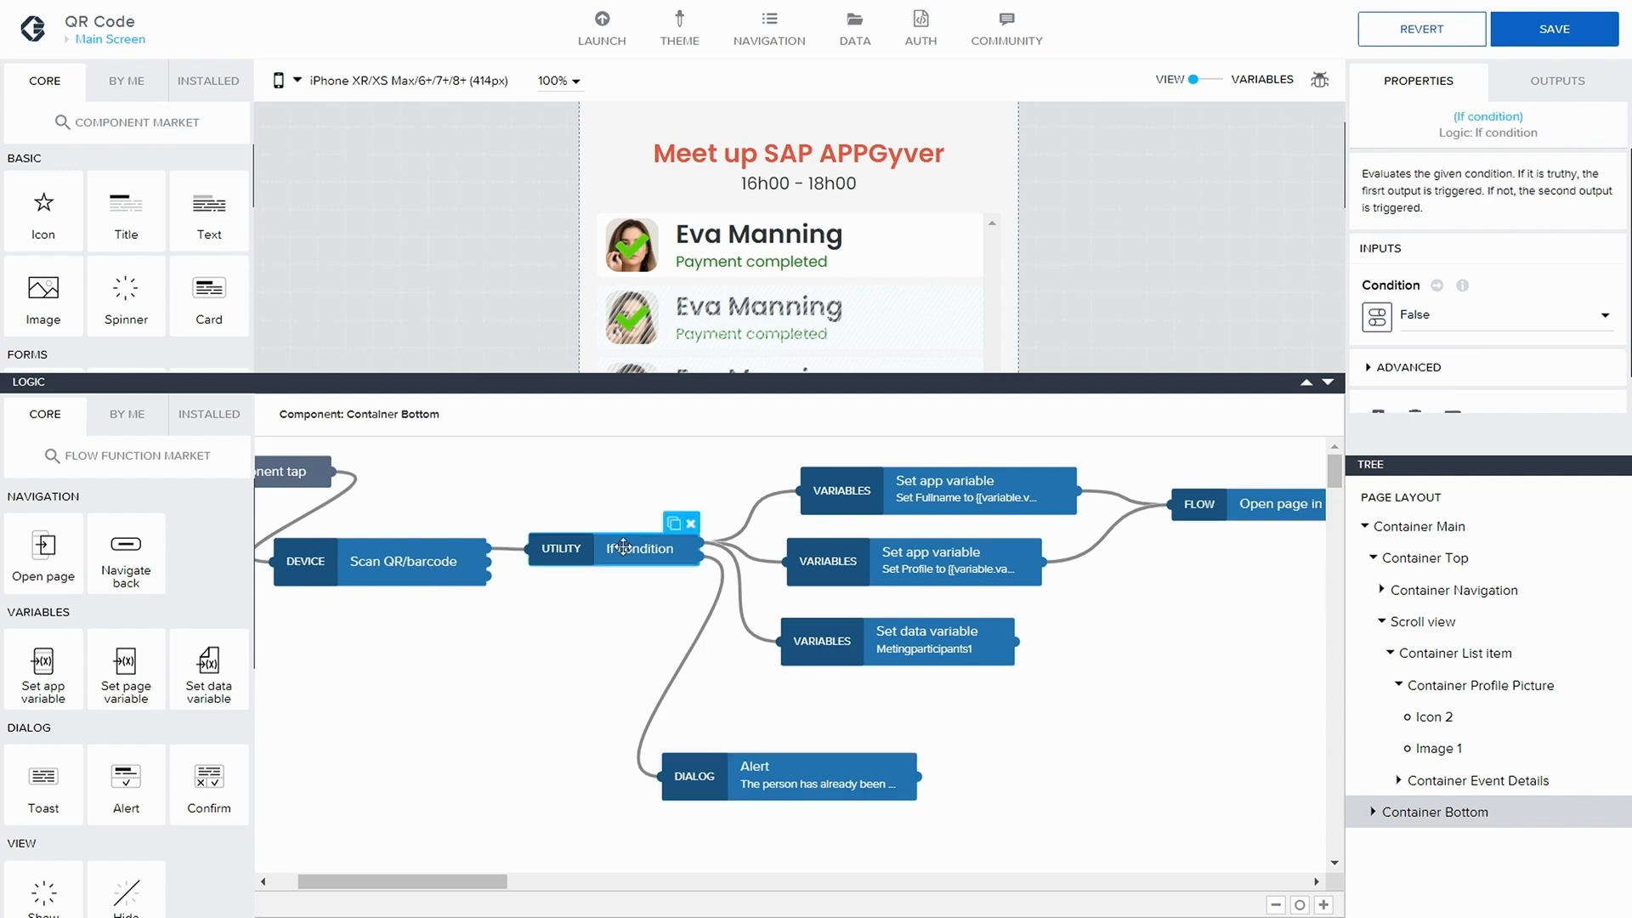
{"action": "left_click", "coordinate": [1377, 317]}
{"action": "left_click", "coordinate": [1049, 357]}
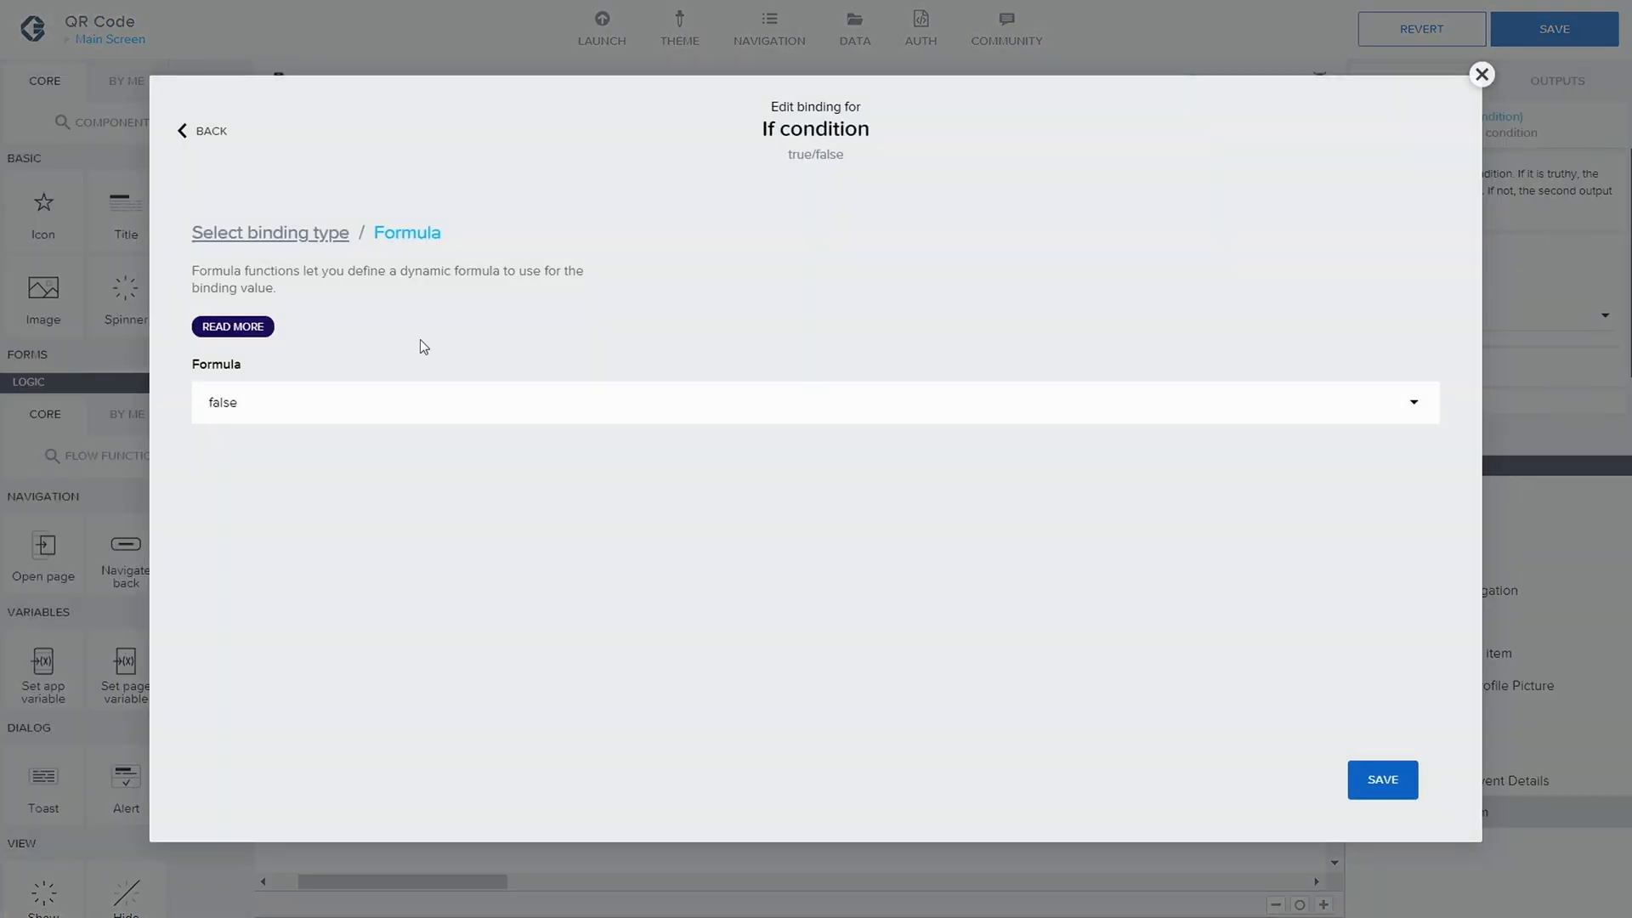
{"action": "key", "text": "BackSpace"}
{"action": "key", "text": "BackSpace"}
{"action": "key", "text": "BackSpace"}
{"action": "key", "text": "BackSpace"}
{"action": "key", "text": "BackSpace"}
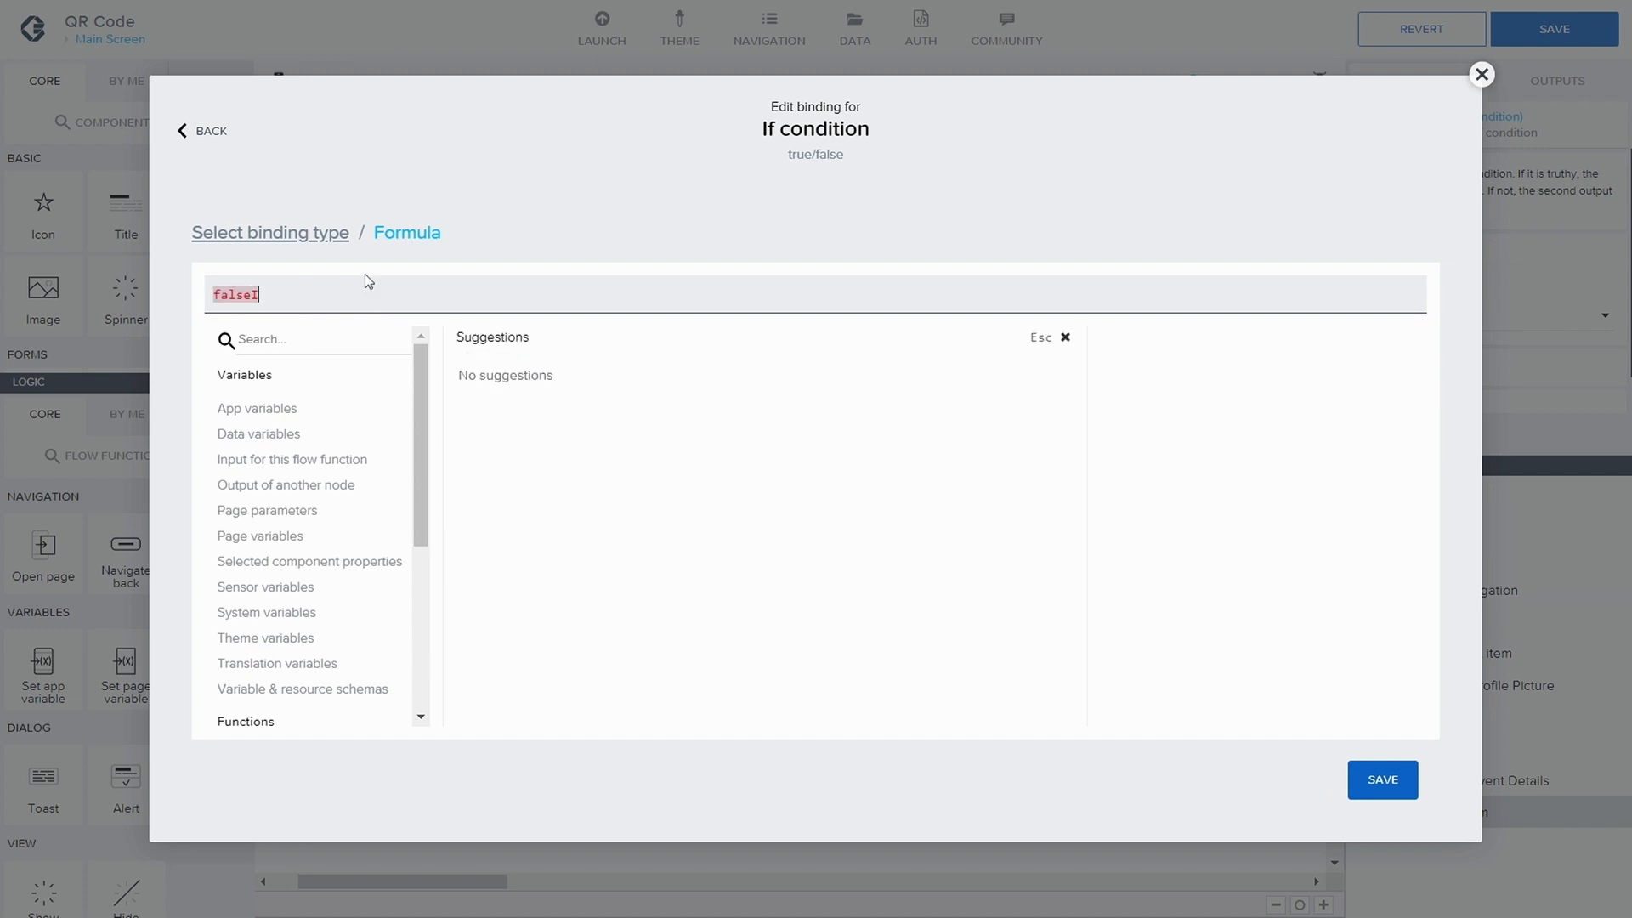
{"action": "type", "text": "FIND"}
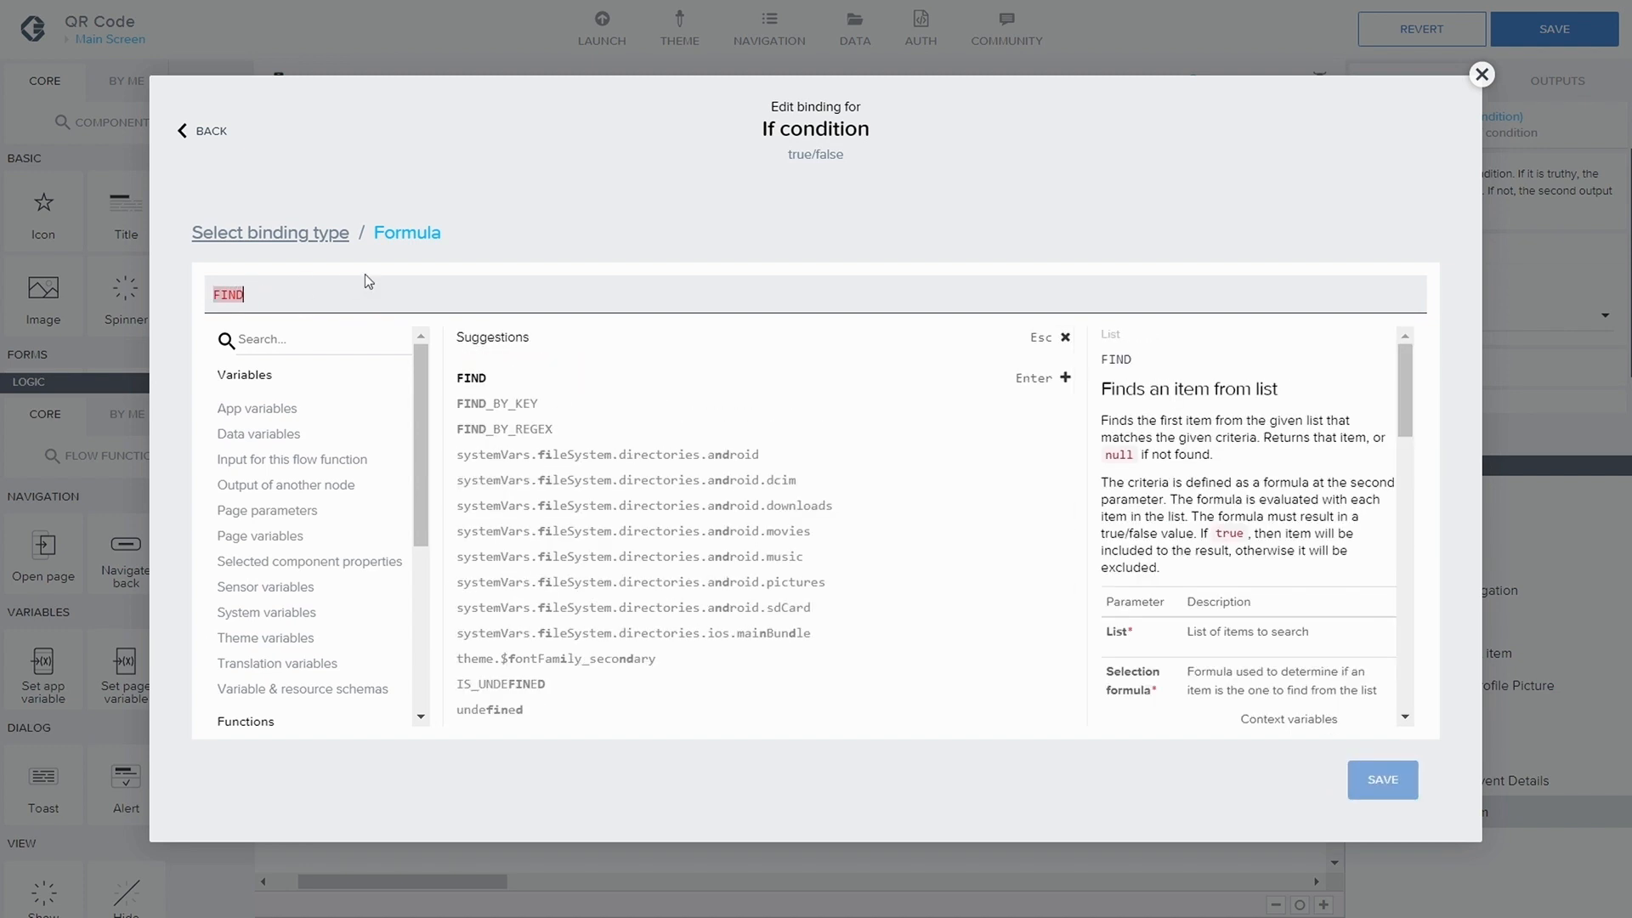
{"action": "key", "text": "Return"}
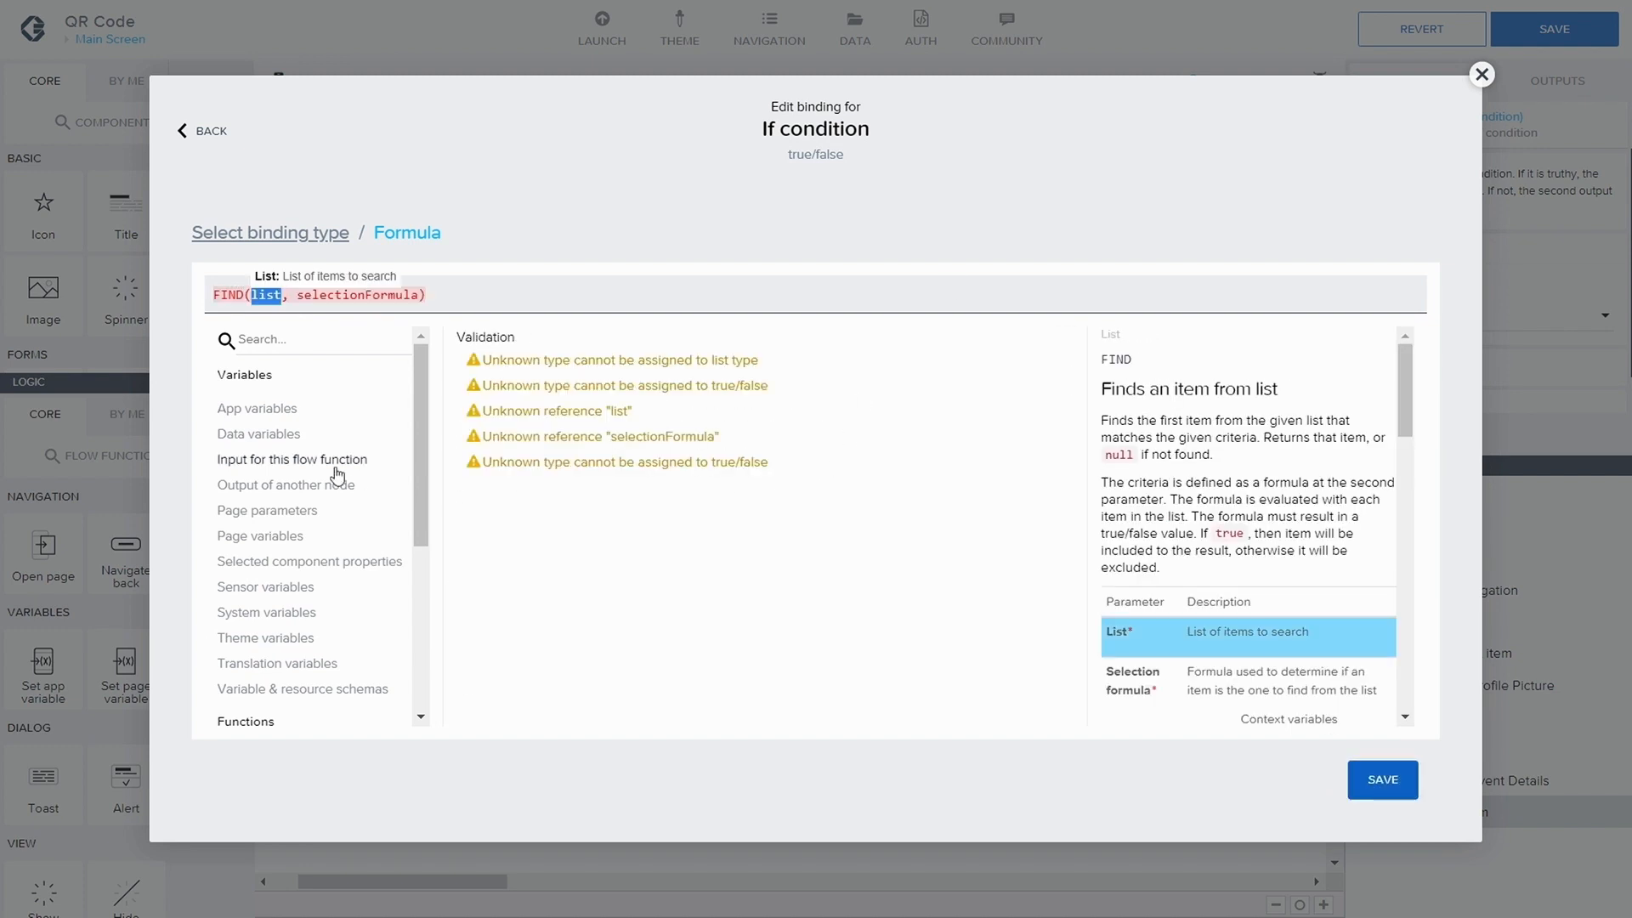
{"action": "left_click", "coordinate": [281, 435]}
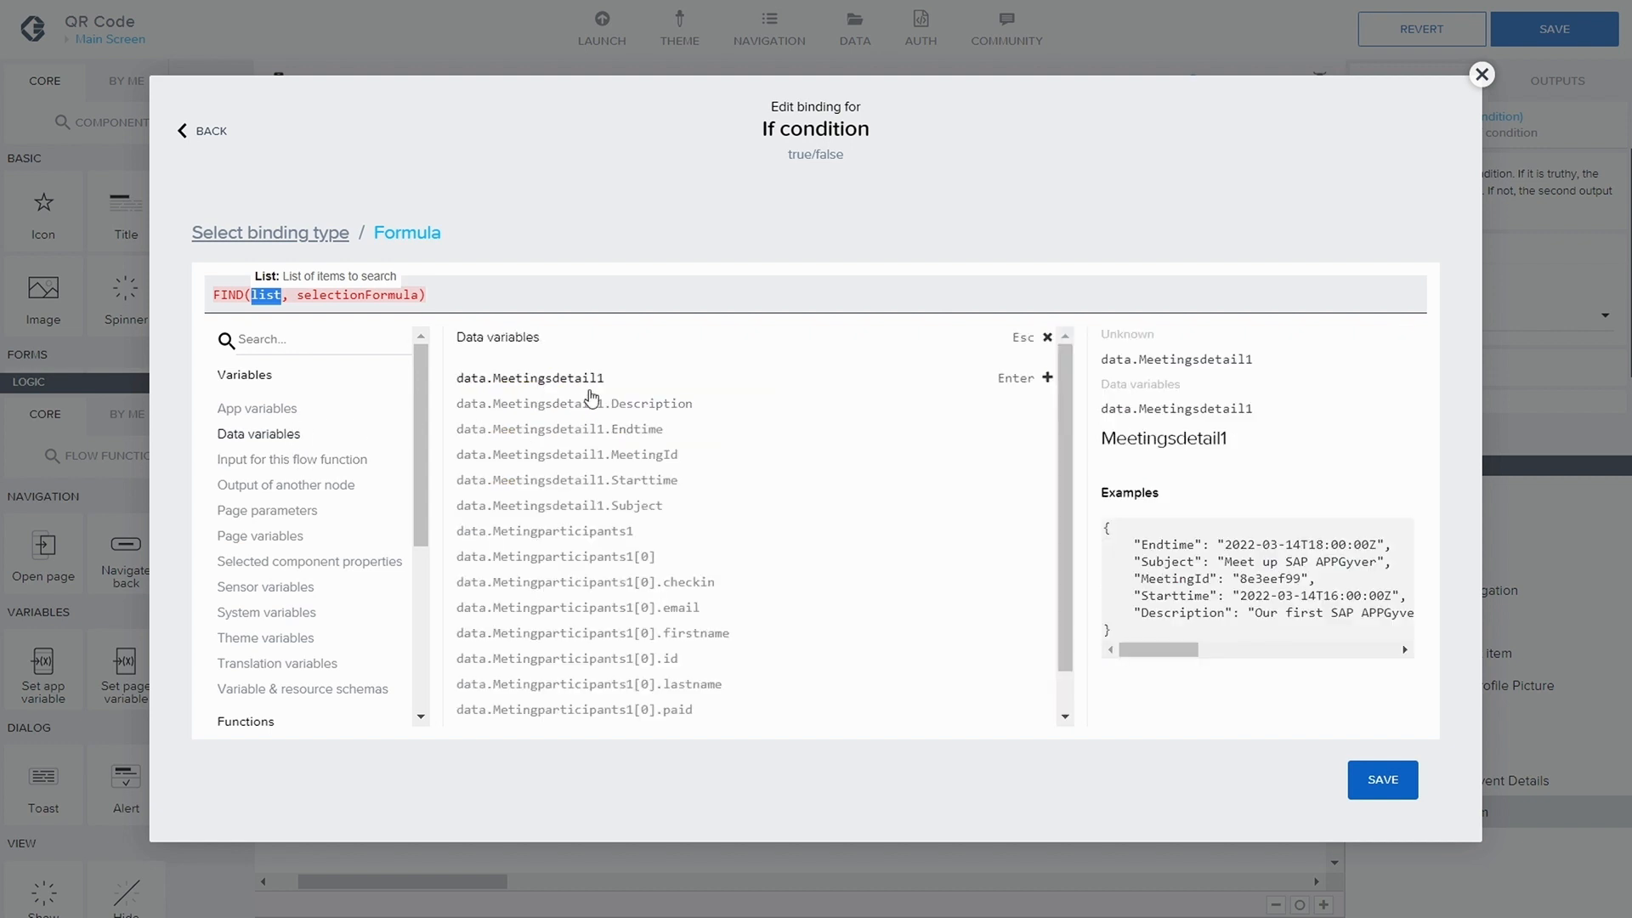
{"action": "left_click", "coordinate": [587, 532]}
- Set FIND's selection formula to item.id ===outputs["Scan QR/barcode"].codeContent
{"action": "double_click", "coordinate": [493, 295]}
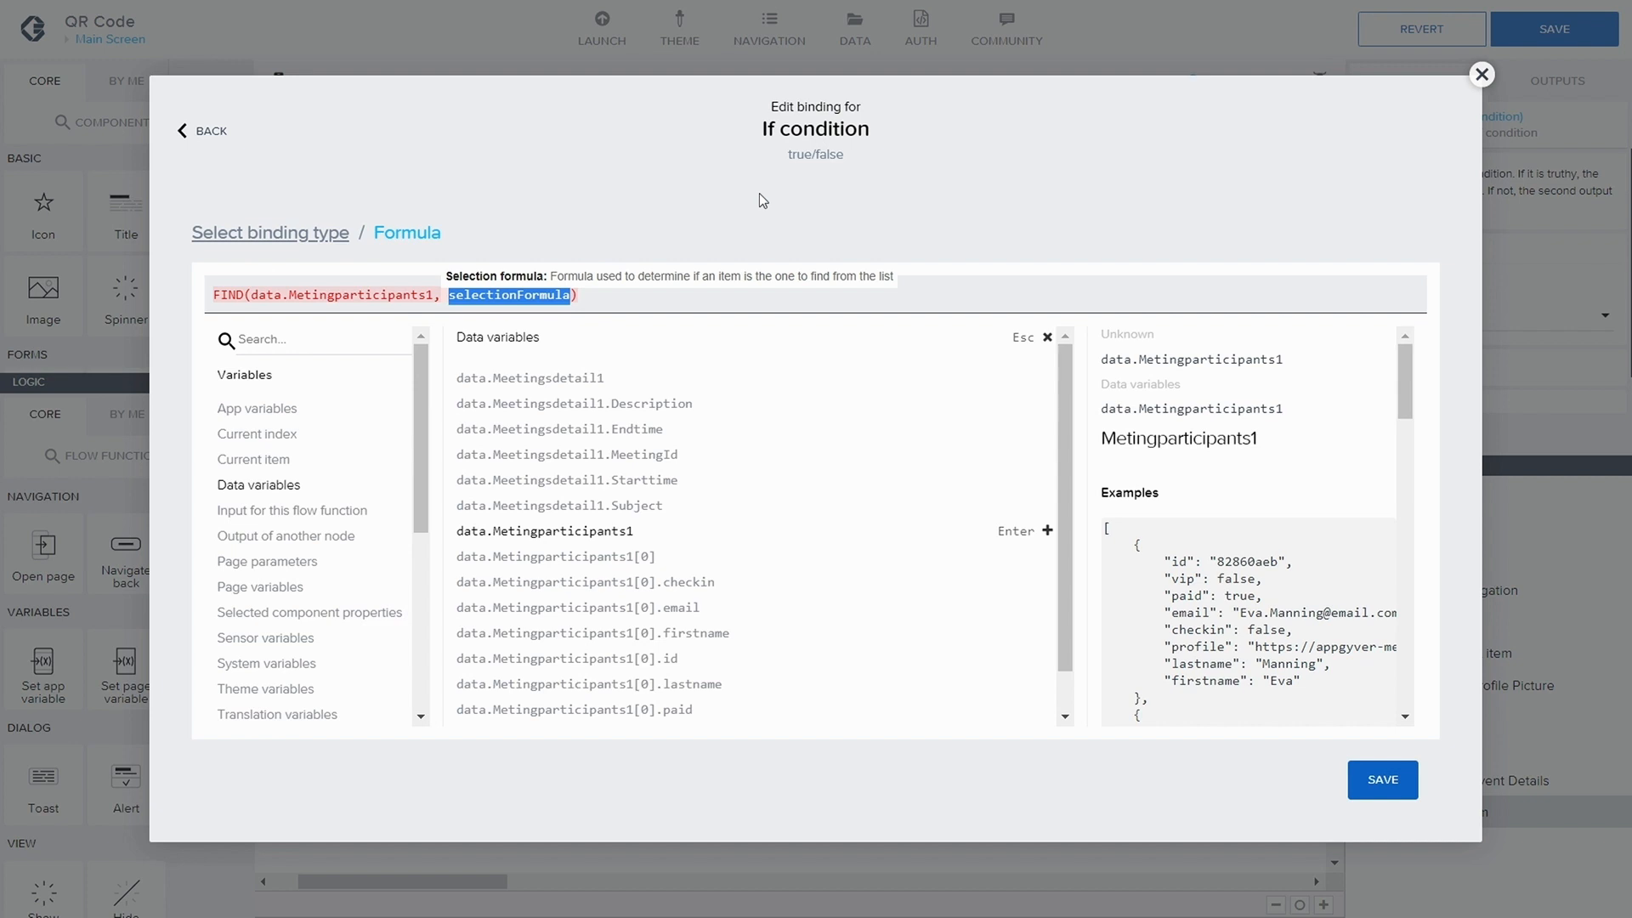
{"action": "type", "text": "inde"}
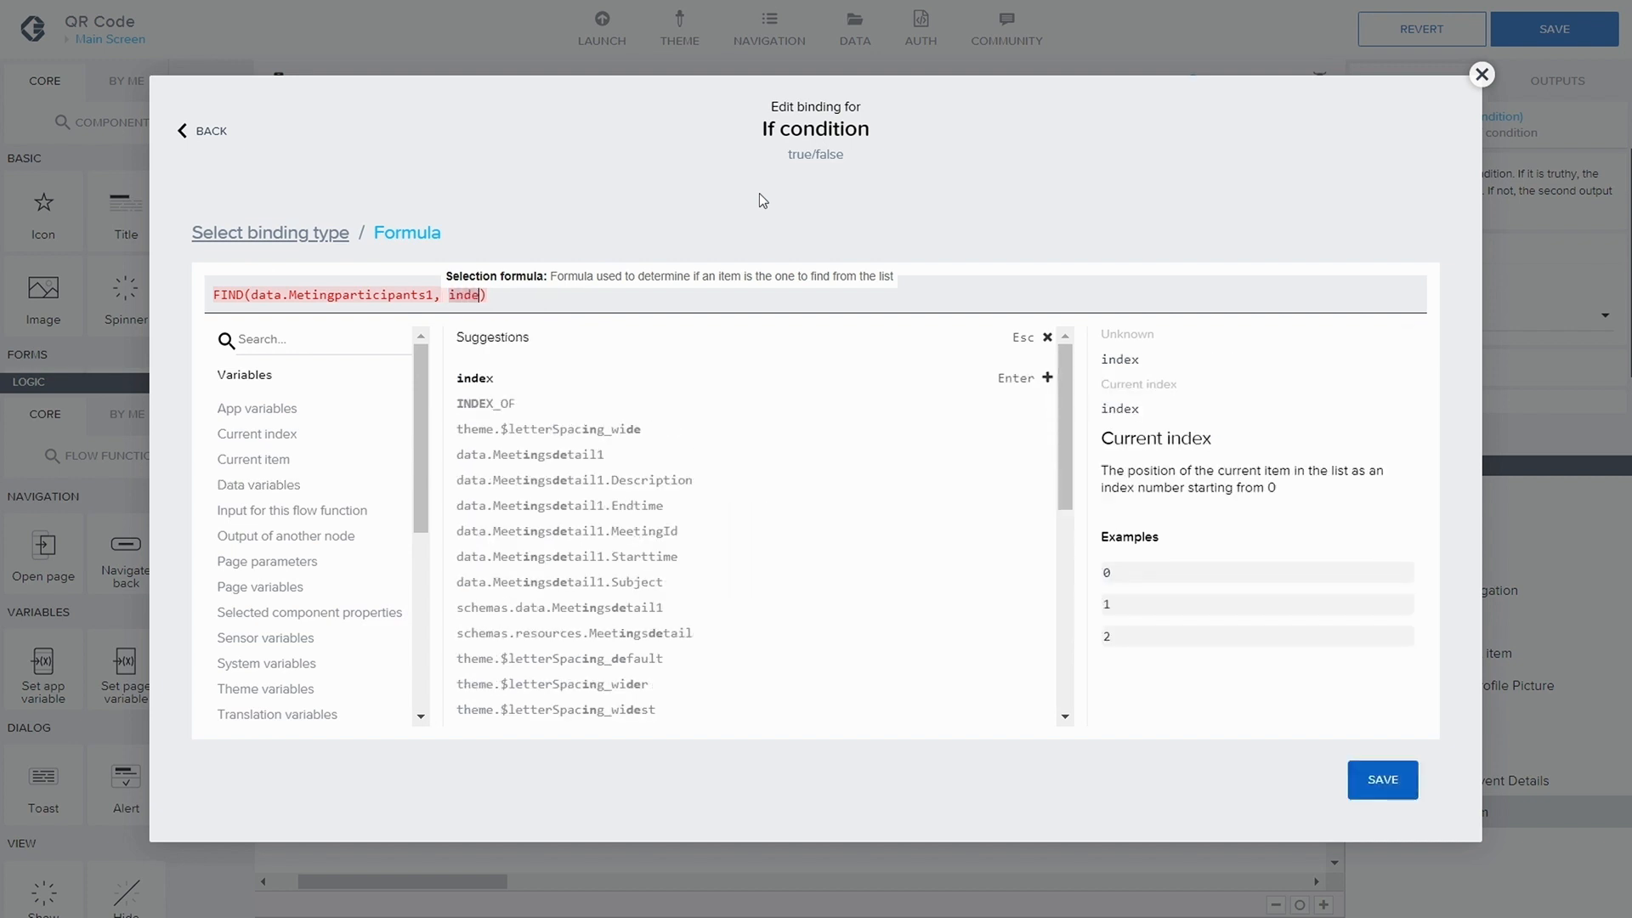
{"action": "type", "text": "x."}
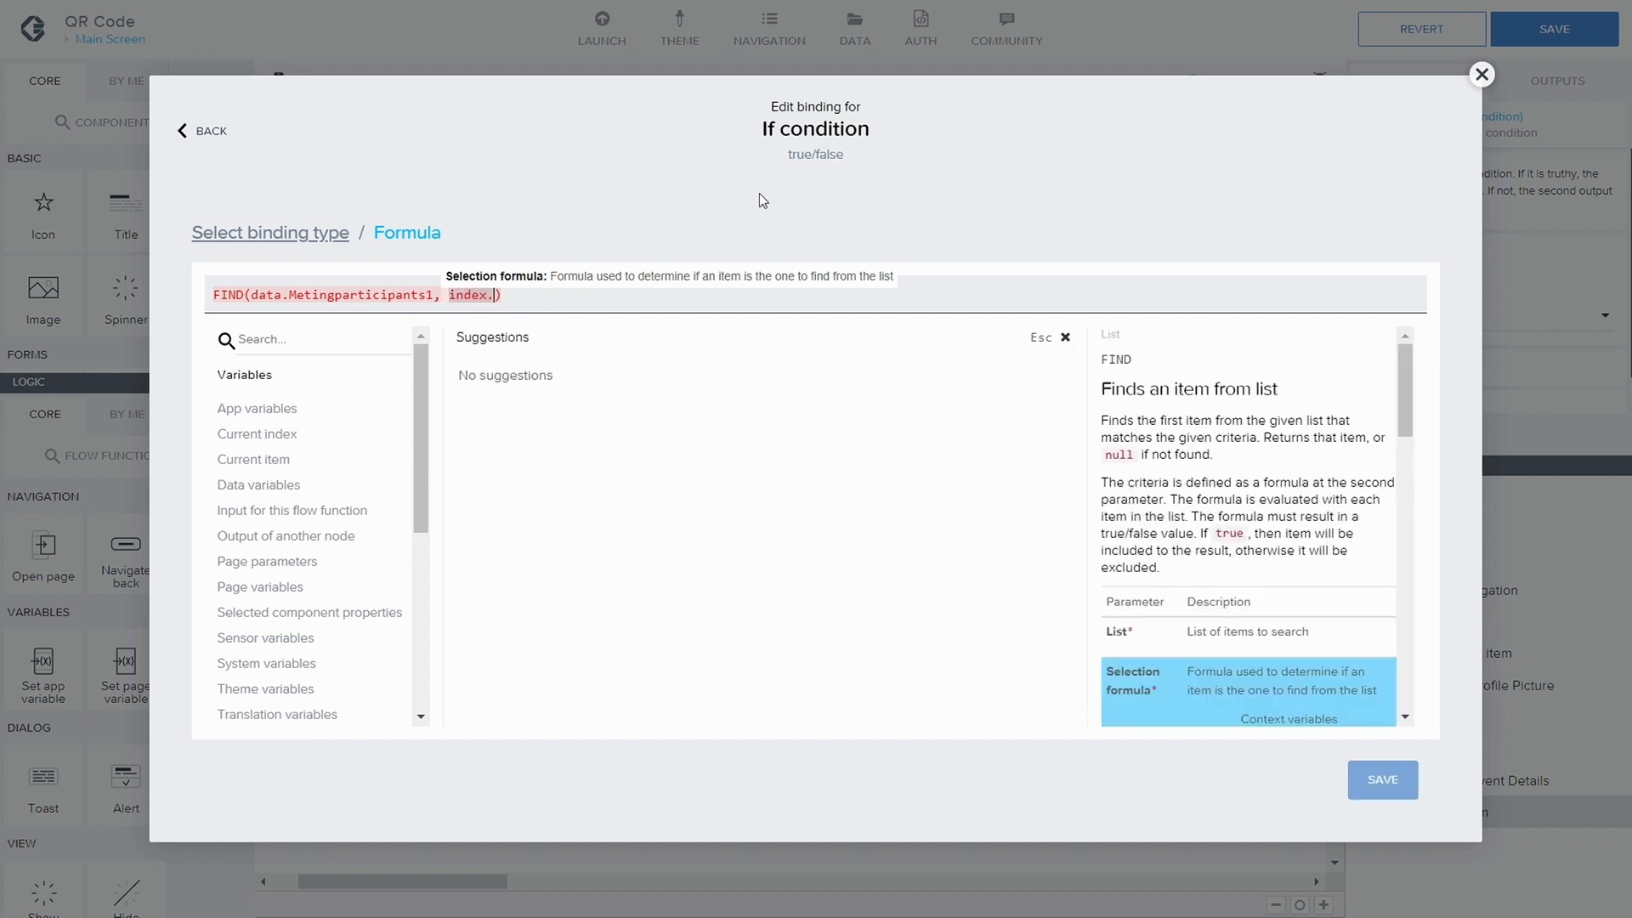
{"action": "key", "text": "BackSpace"}
{"action": "key", "text": "BackSpace"}
{"action": "key", "text": "BackSpace"}
{"action": "key", "text": "BackSpace"}
{"action": "key", "text": "BackSpace"}
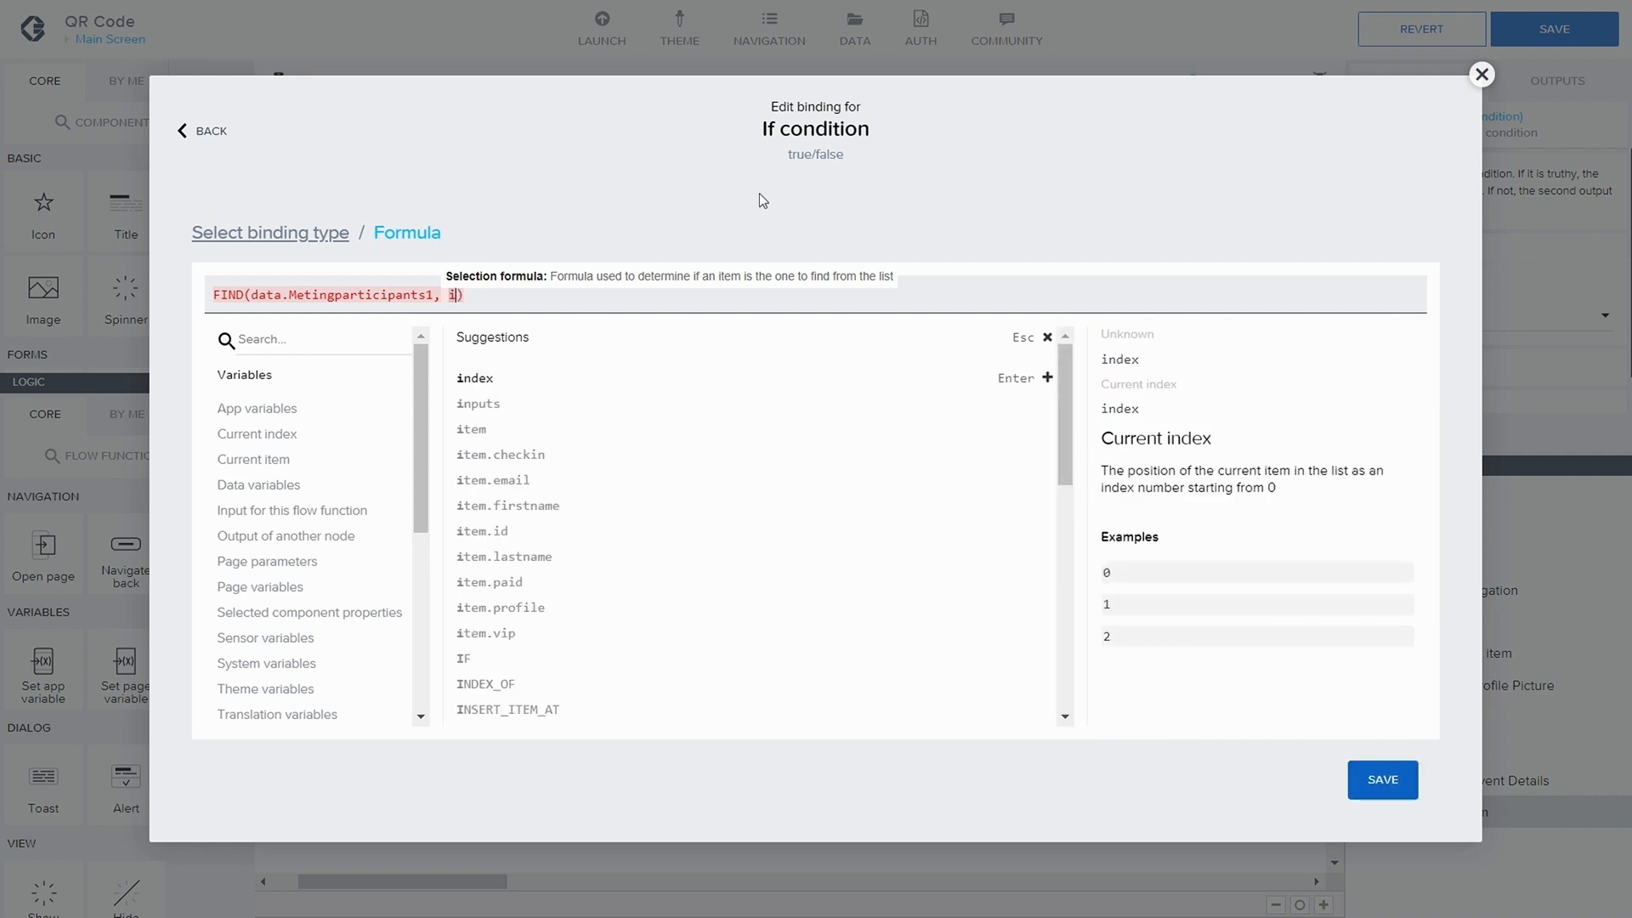
{"action": "type", "text": "tem."}
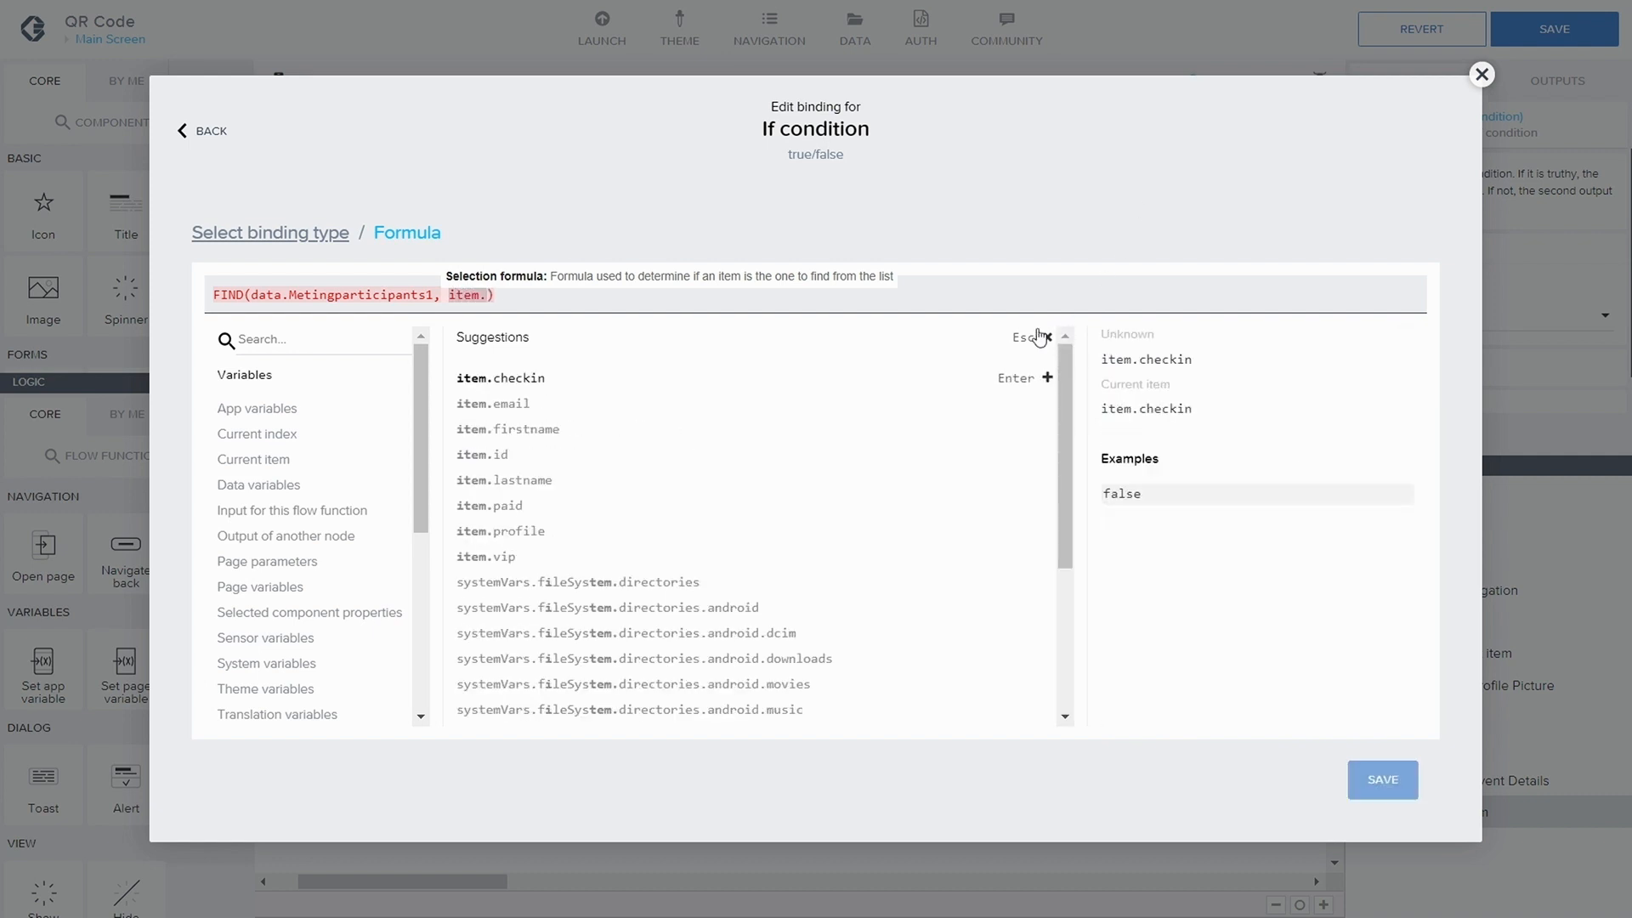
{"action": "left_click", "coordinate": [482, 456]}
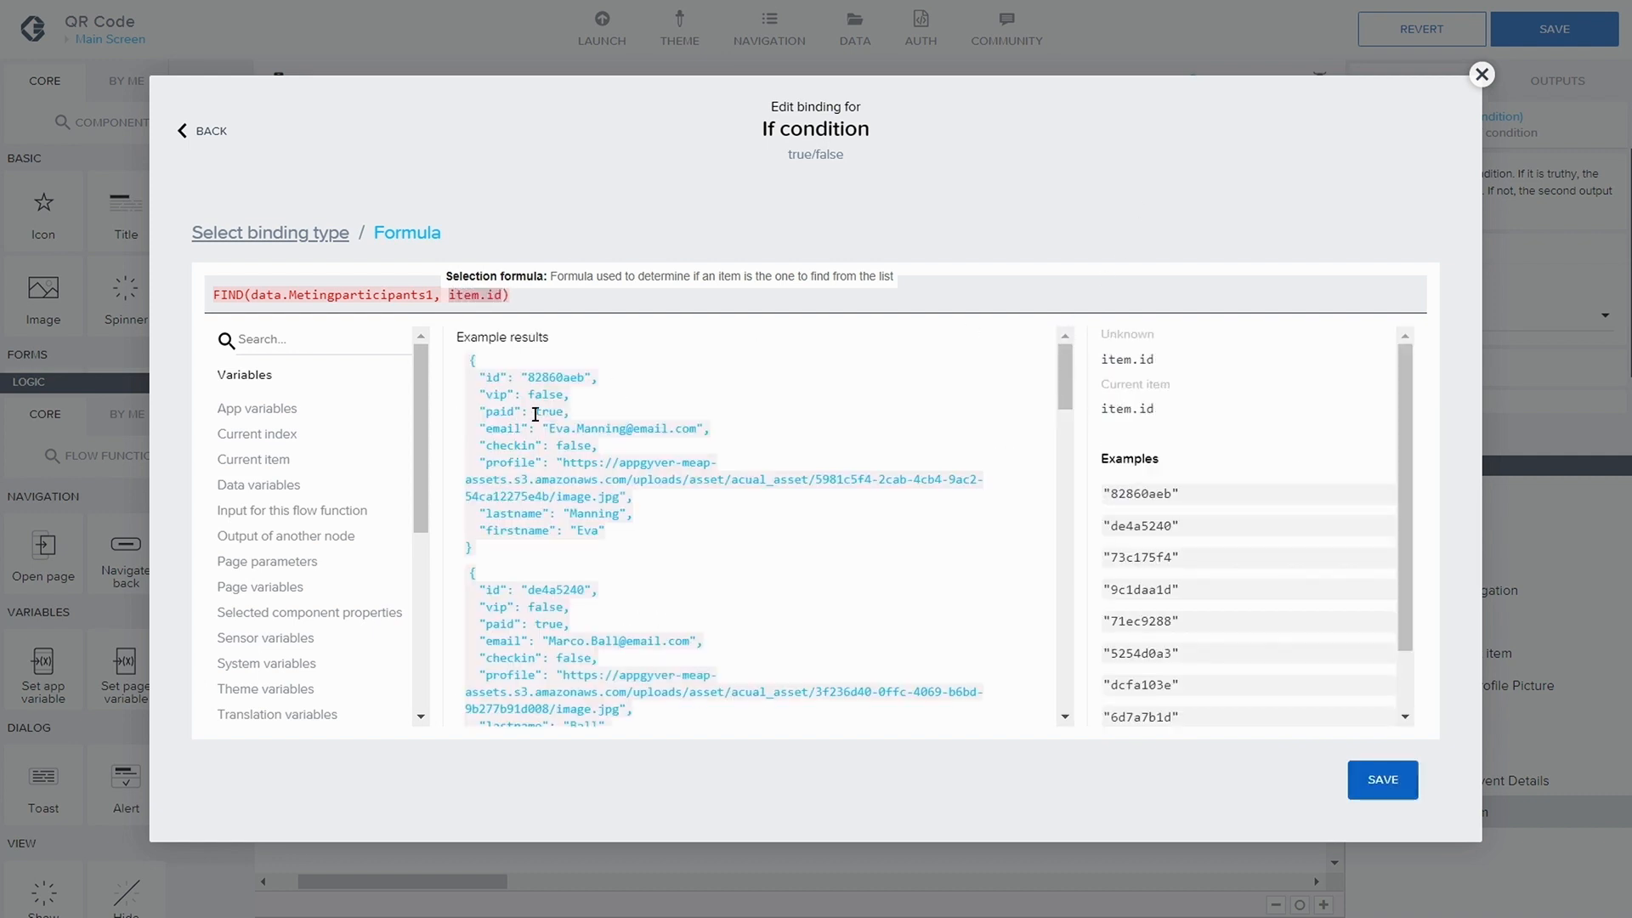
{"action": "type", "text": "==="}
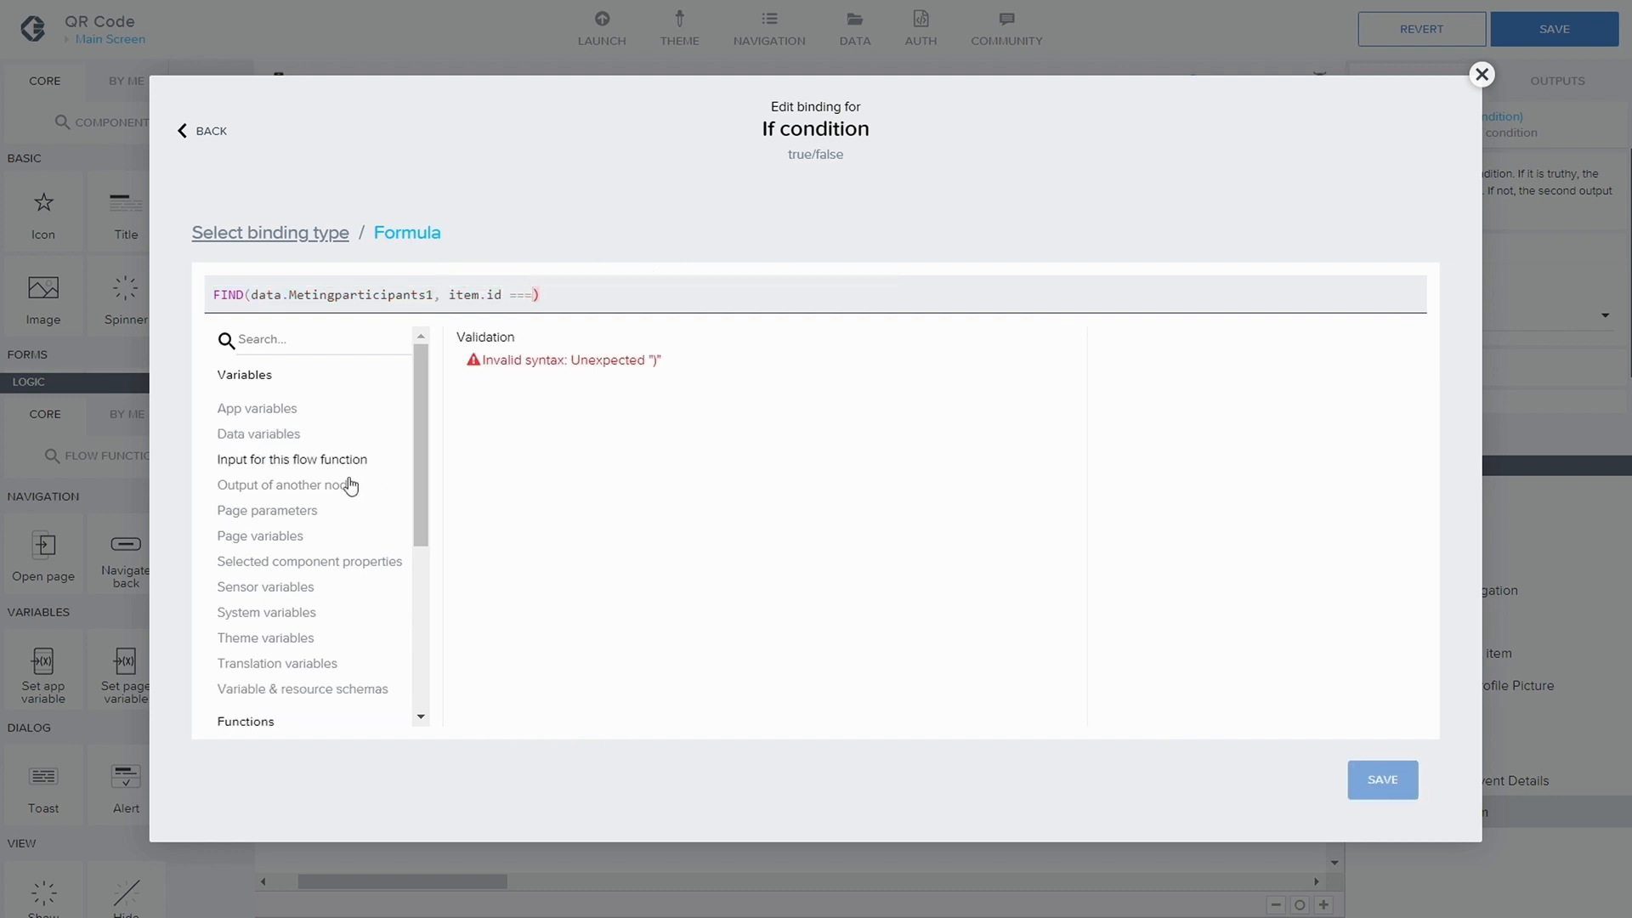
{"action": "left_click", "coordinate": [287, 489]}
{"action": "left_click", "coordinate": [646, 507]}
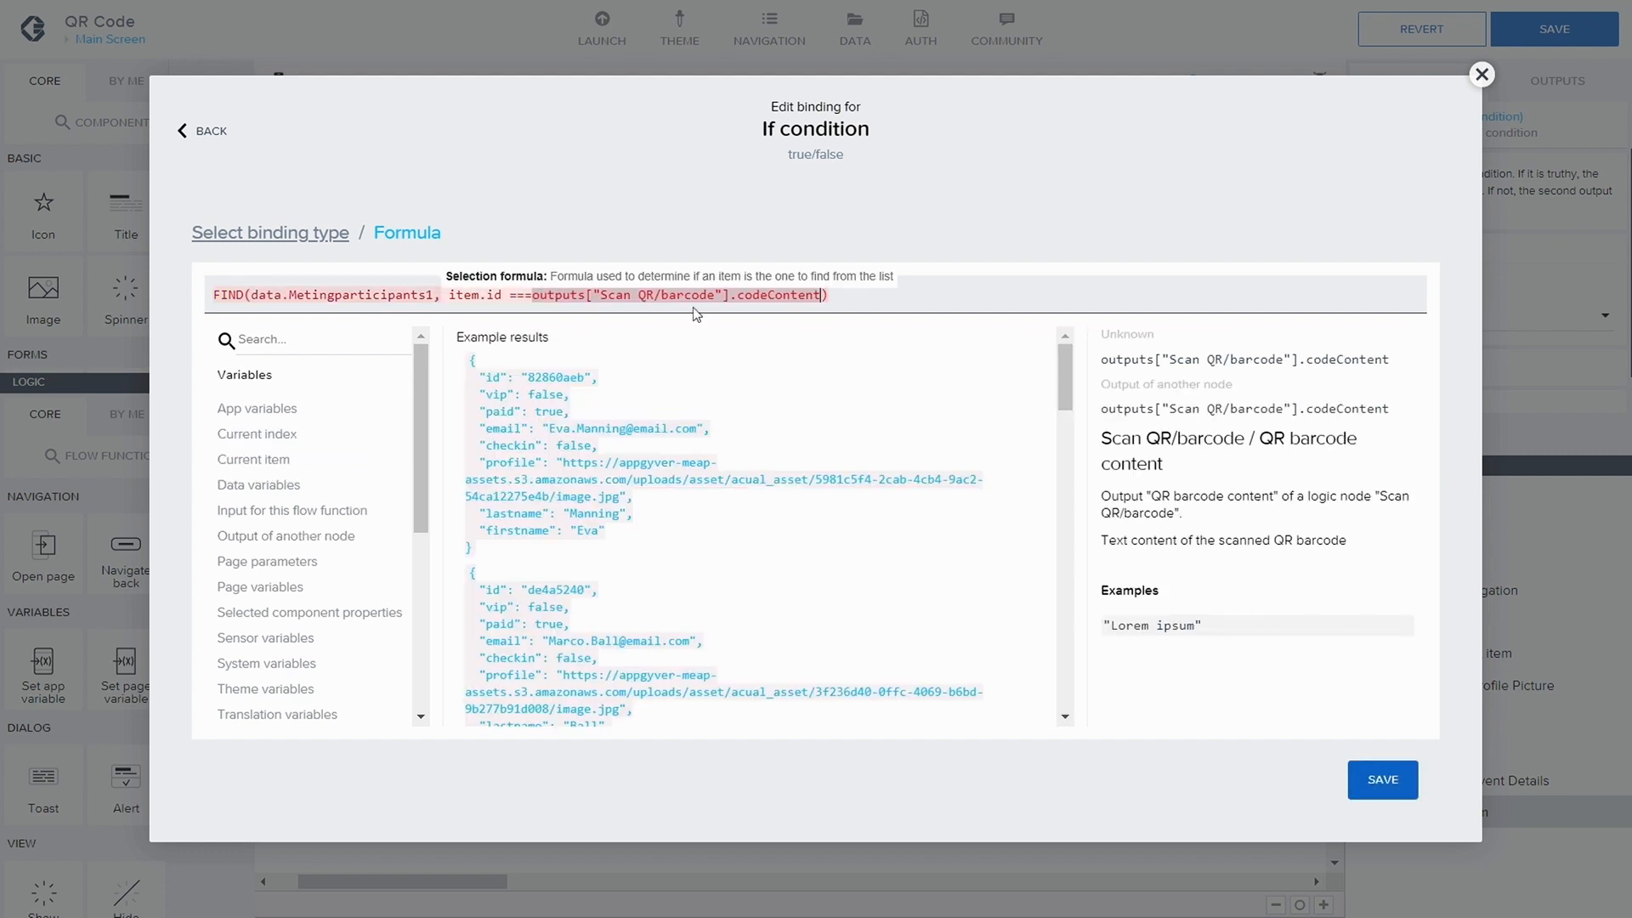
- Extend the selection formula with && !item.checkin so only participants not yet checked in match, and save the binding
{"action": "left_click", "coordinate": [822, 298]}
{"action": "type", "text": "&&"}
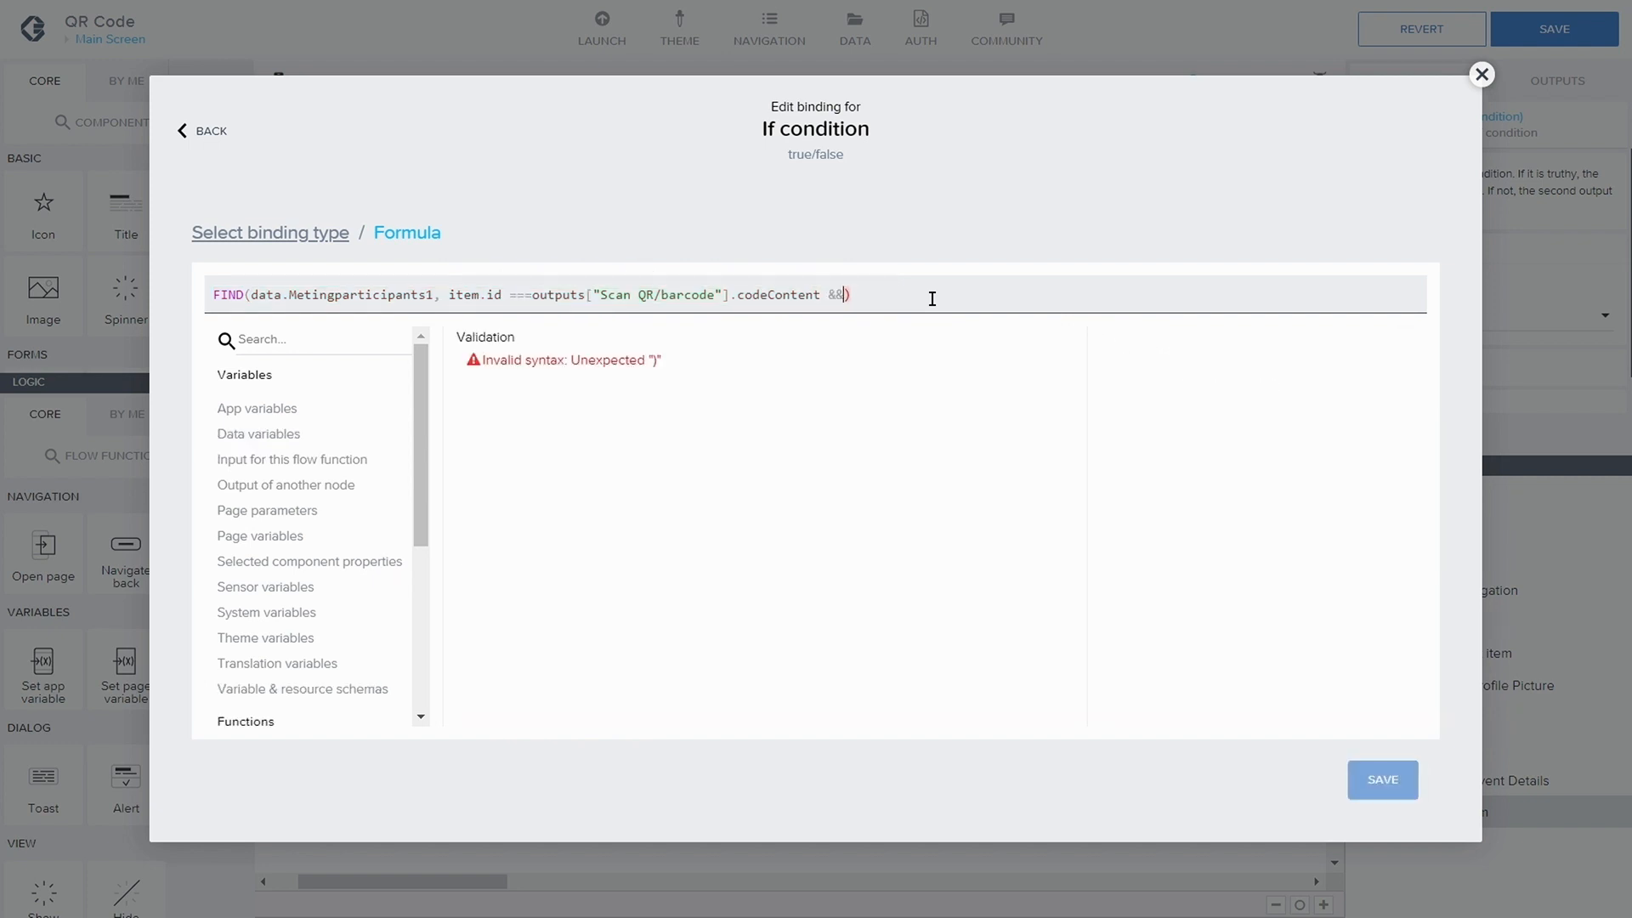
{"action": "type", "text": " item"}
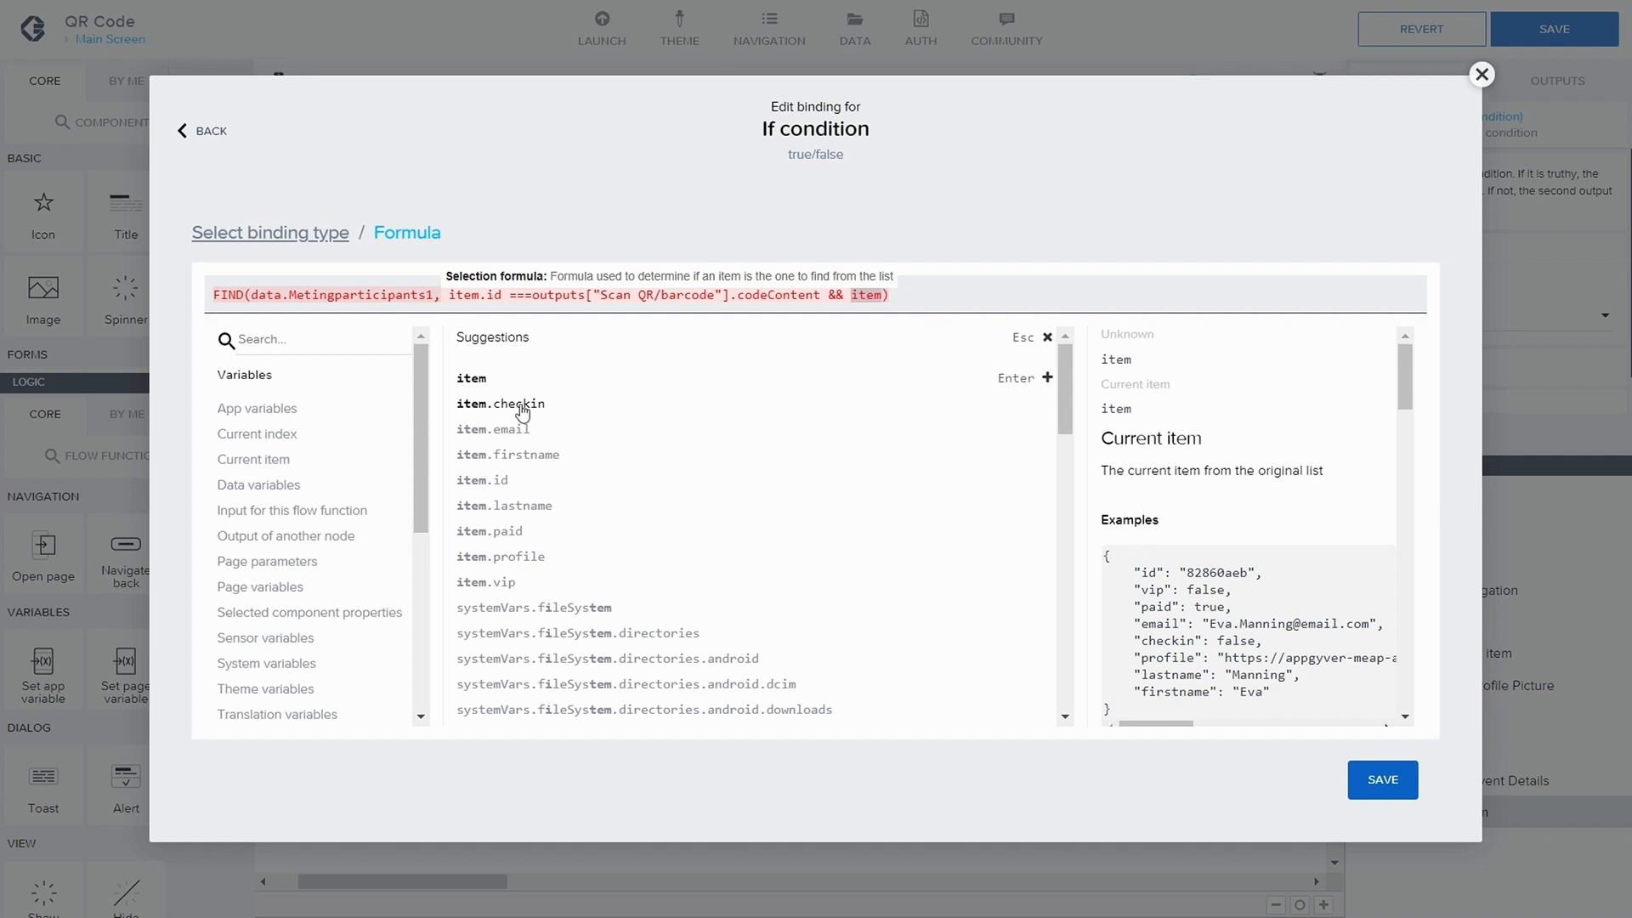
{"action": "left_click", "coordinate": [522, 408]}
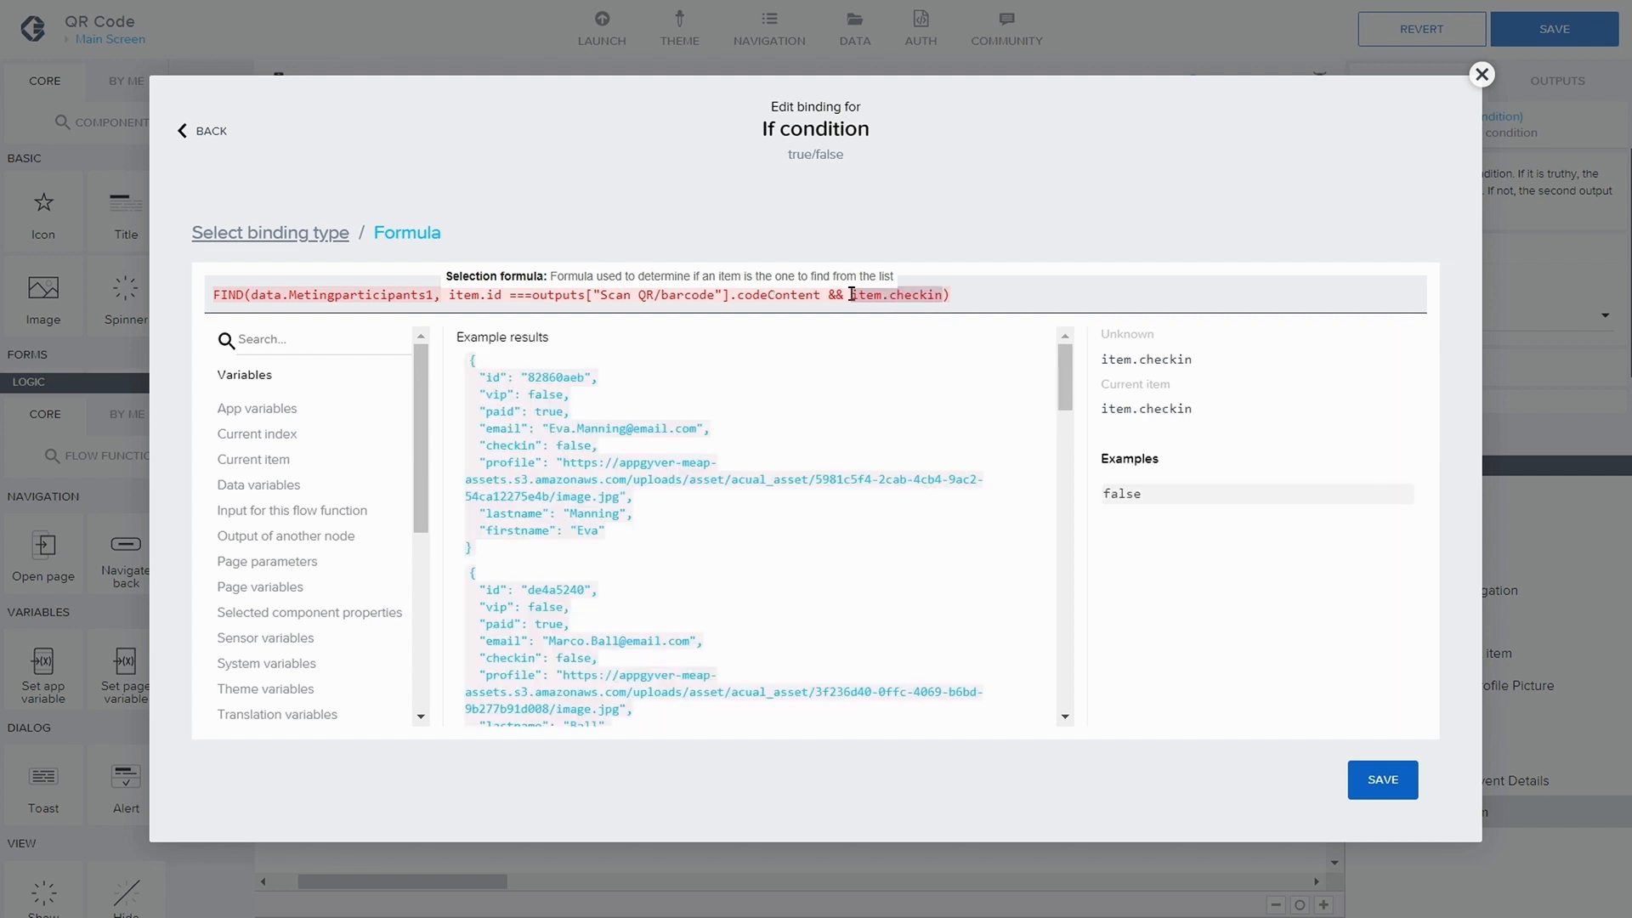
{"action": "type", "text": "!"}
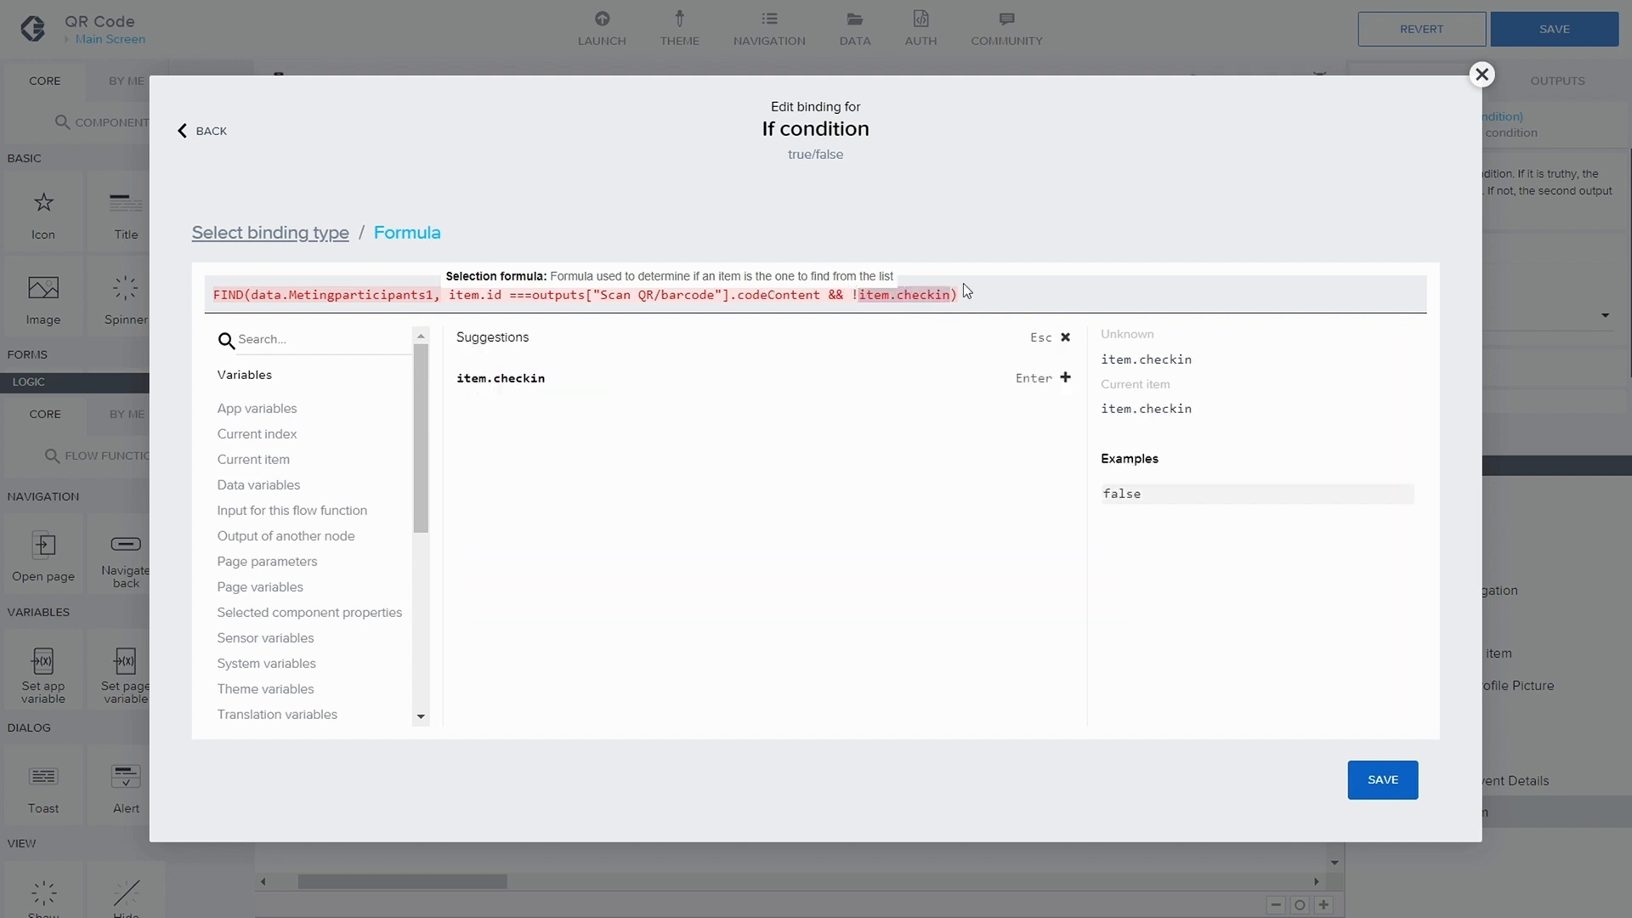
{"action": "left_click", "coordinate": [991, 292]}
{"action": "left_click", "coordinate": [875, 291]}
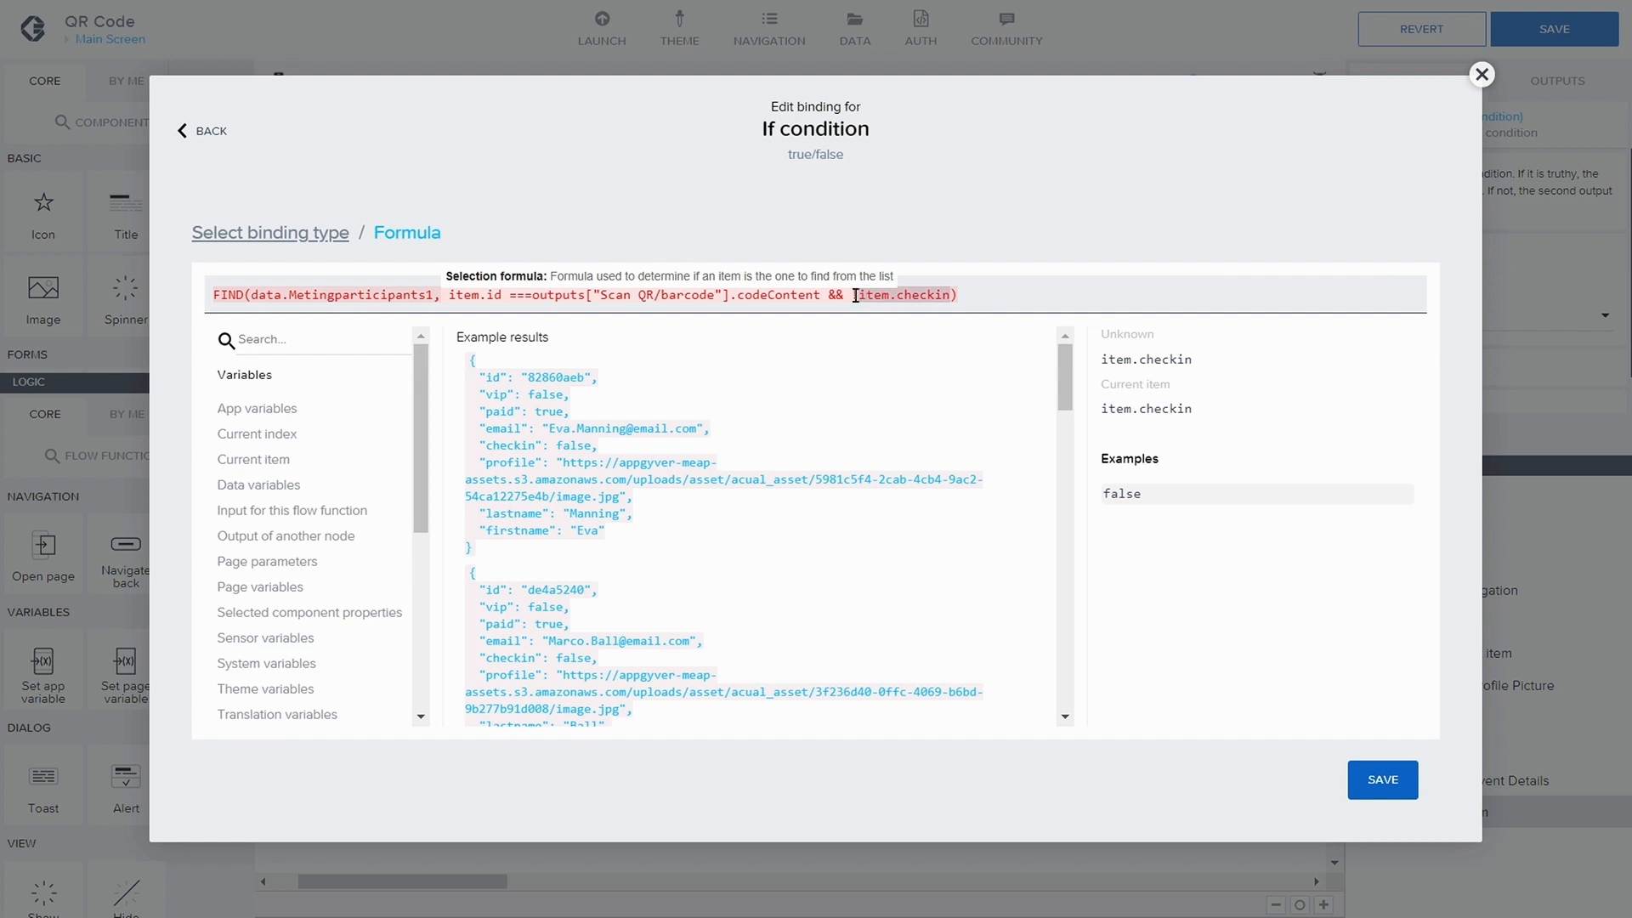
{"action": "left_click", "coordinate": [978, 293]}
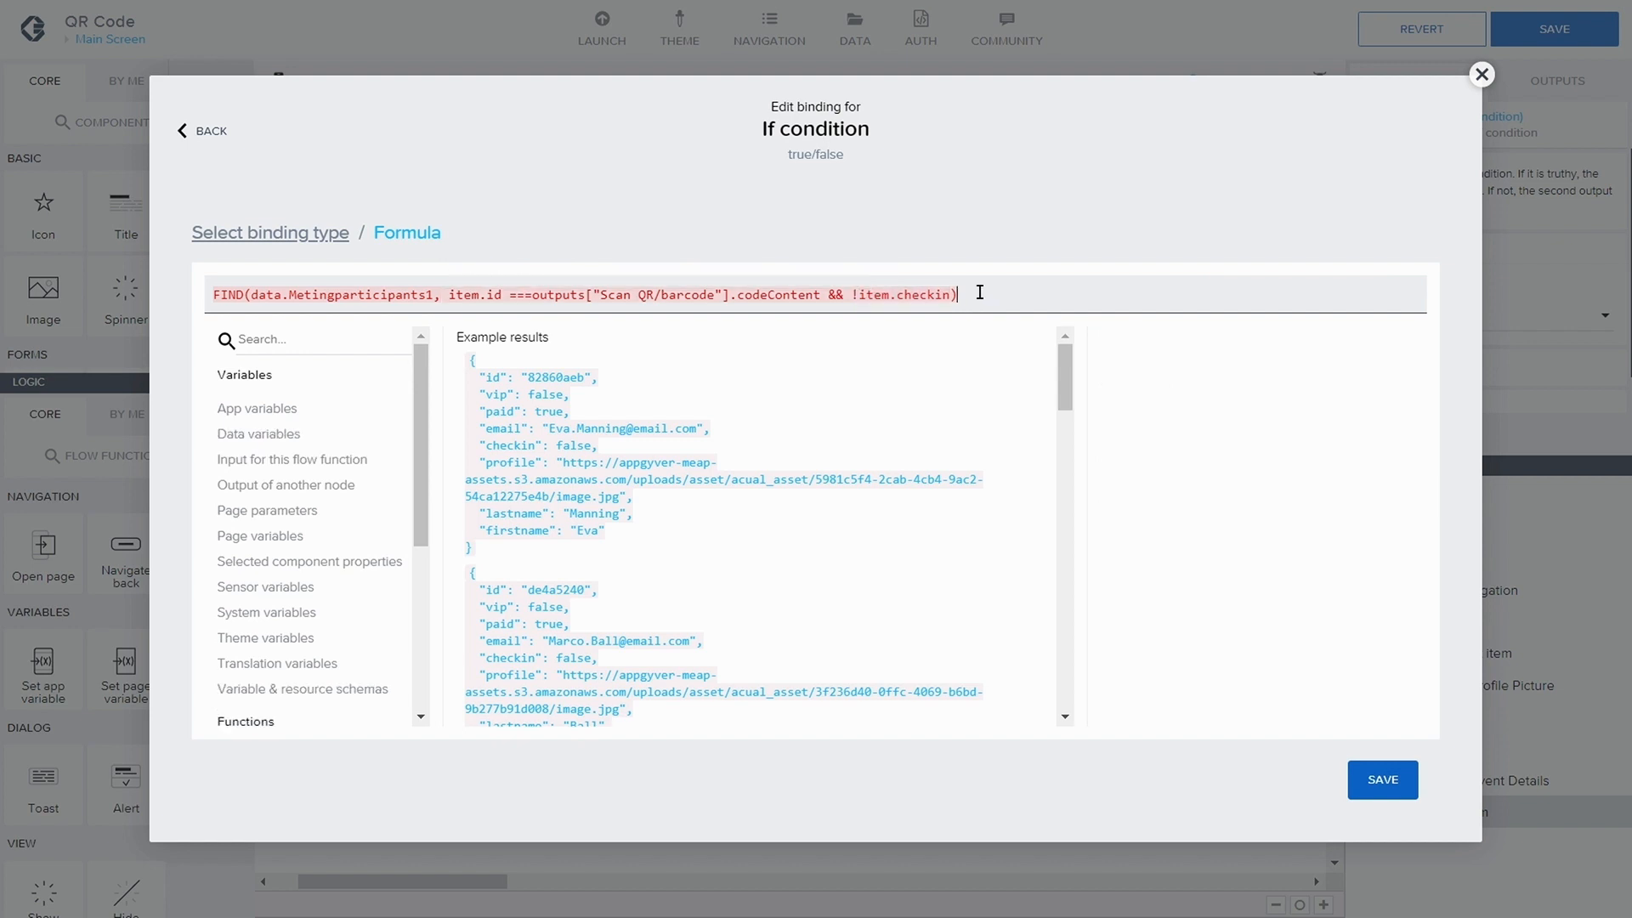
{"action": "key", "text": "Left"}
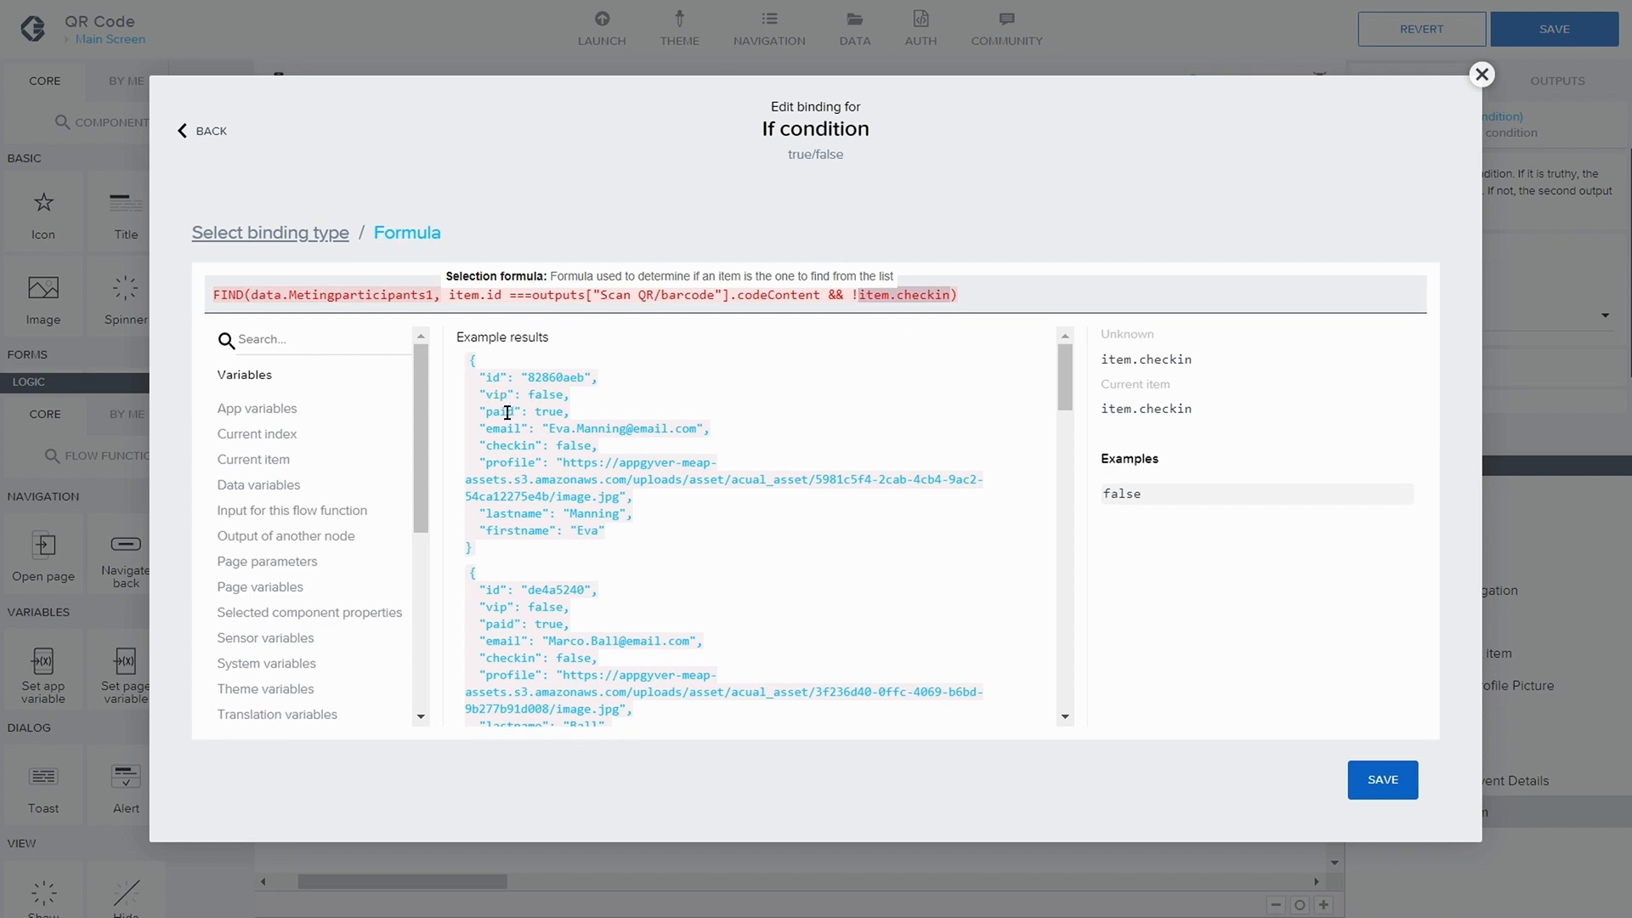
{"action": "left_click", "coordinate": [977, 297]}
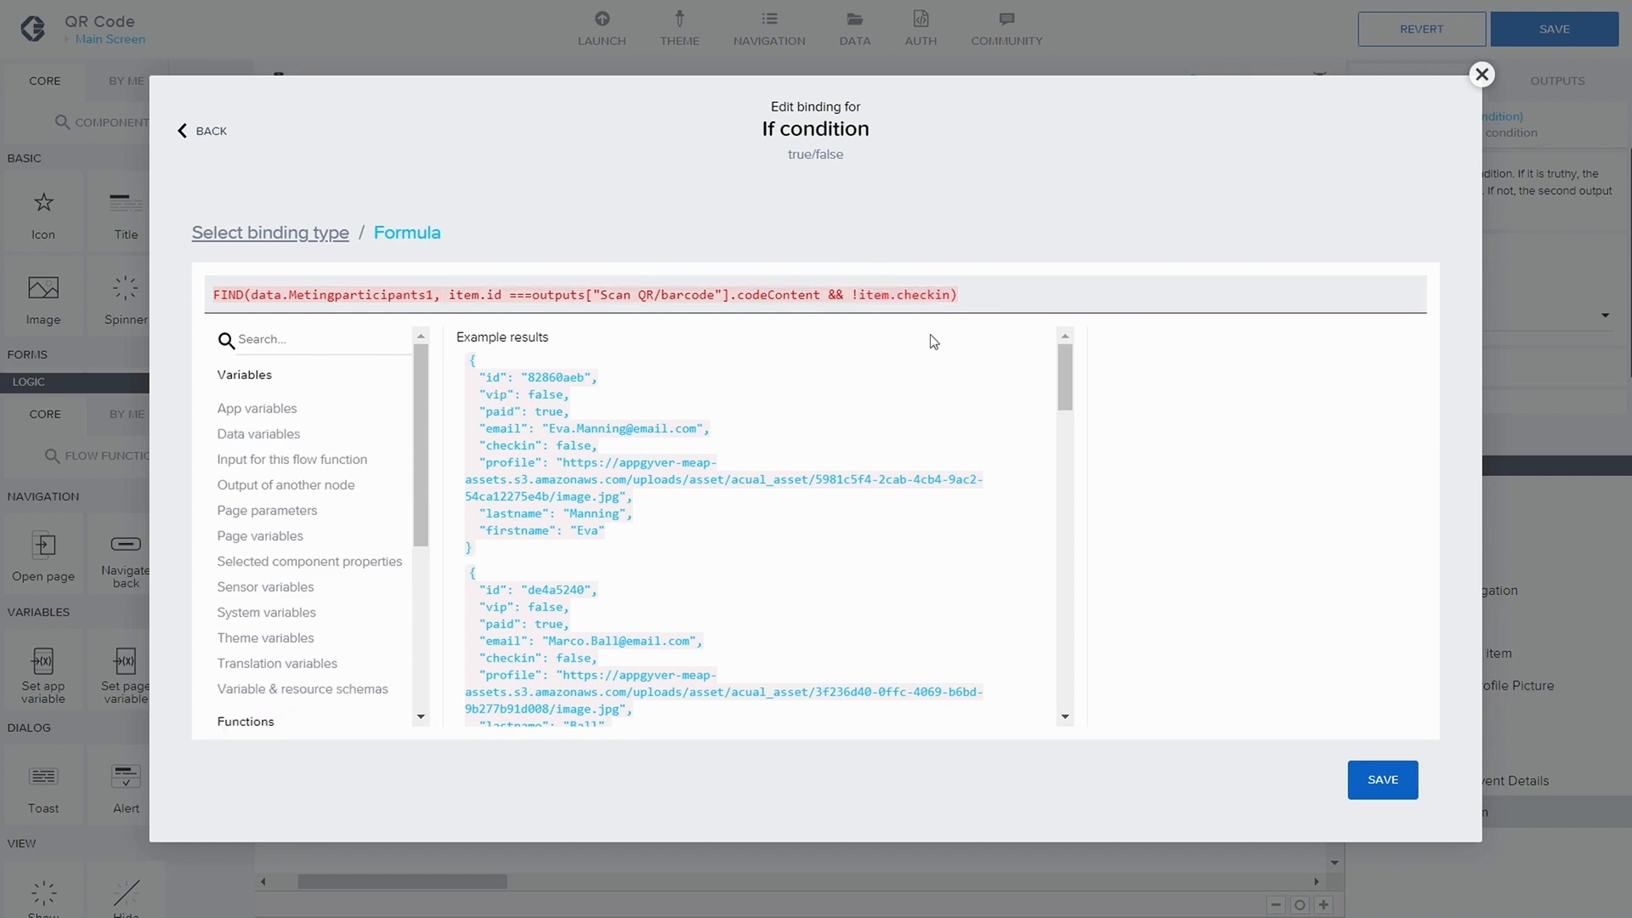
{"action": "left_click", "coordinate": [1377, 786]}
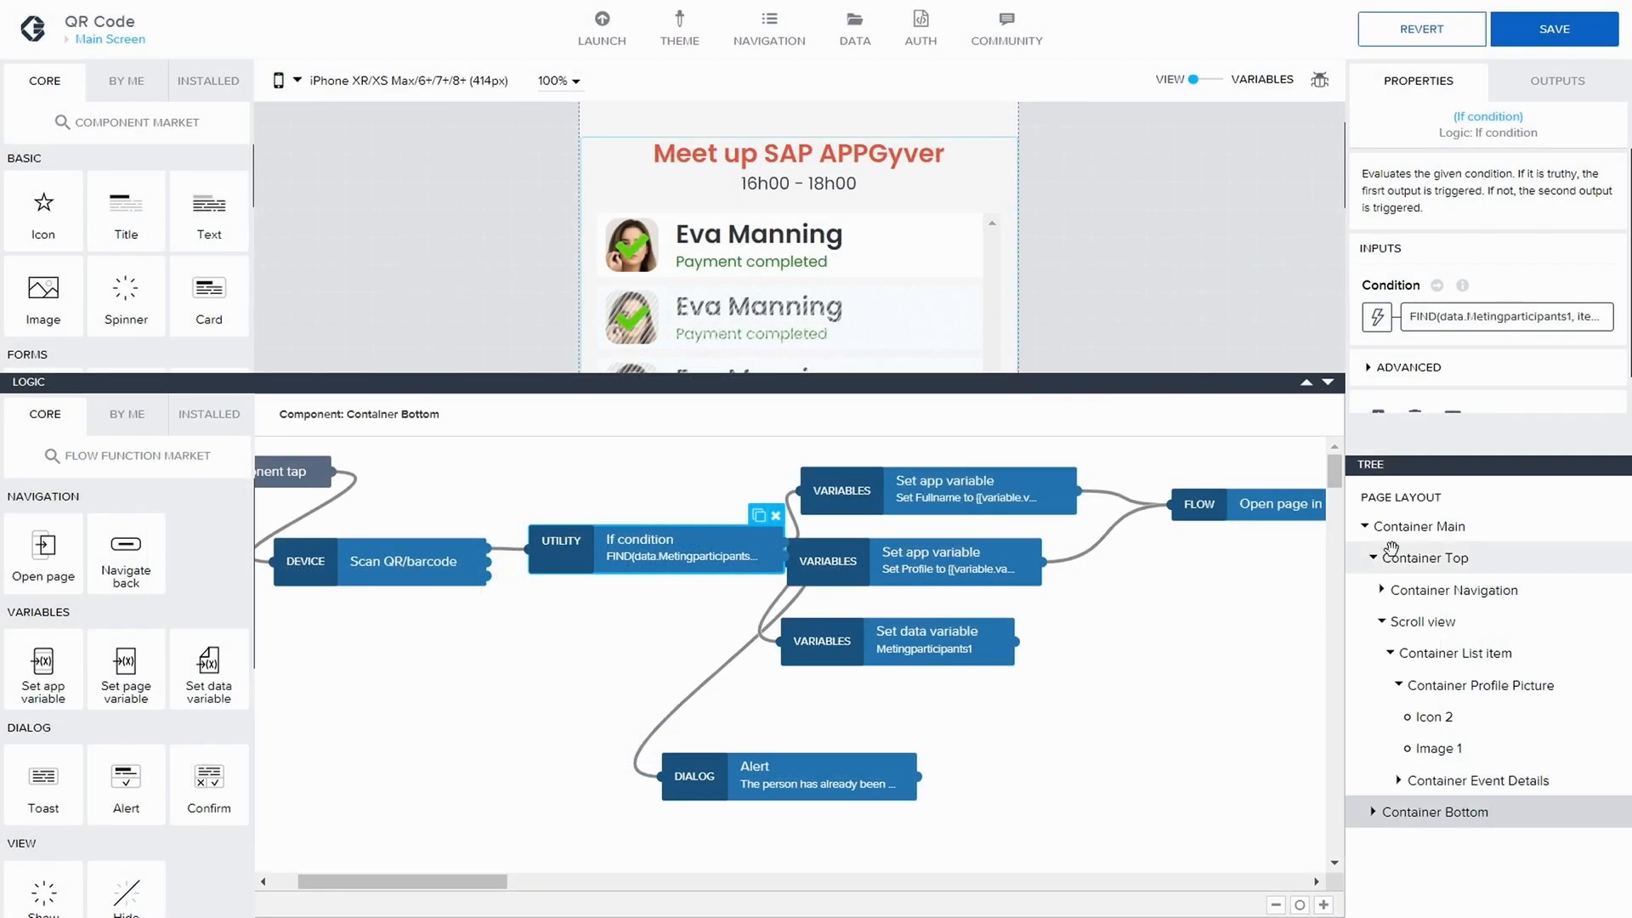
- Space out the Set app variable, Set data variable and Alert nodes around the If condition, and save the app
{"action": "left_click_drag", "start_coordinate": [977, 564], "coordinate": [1038, 564]}
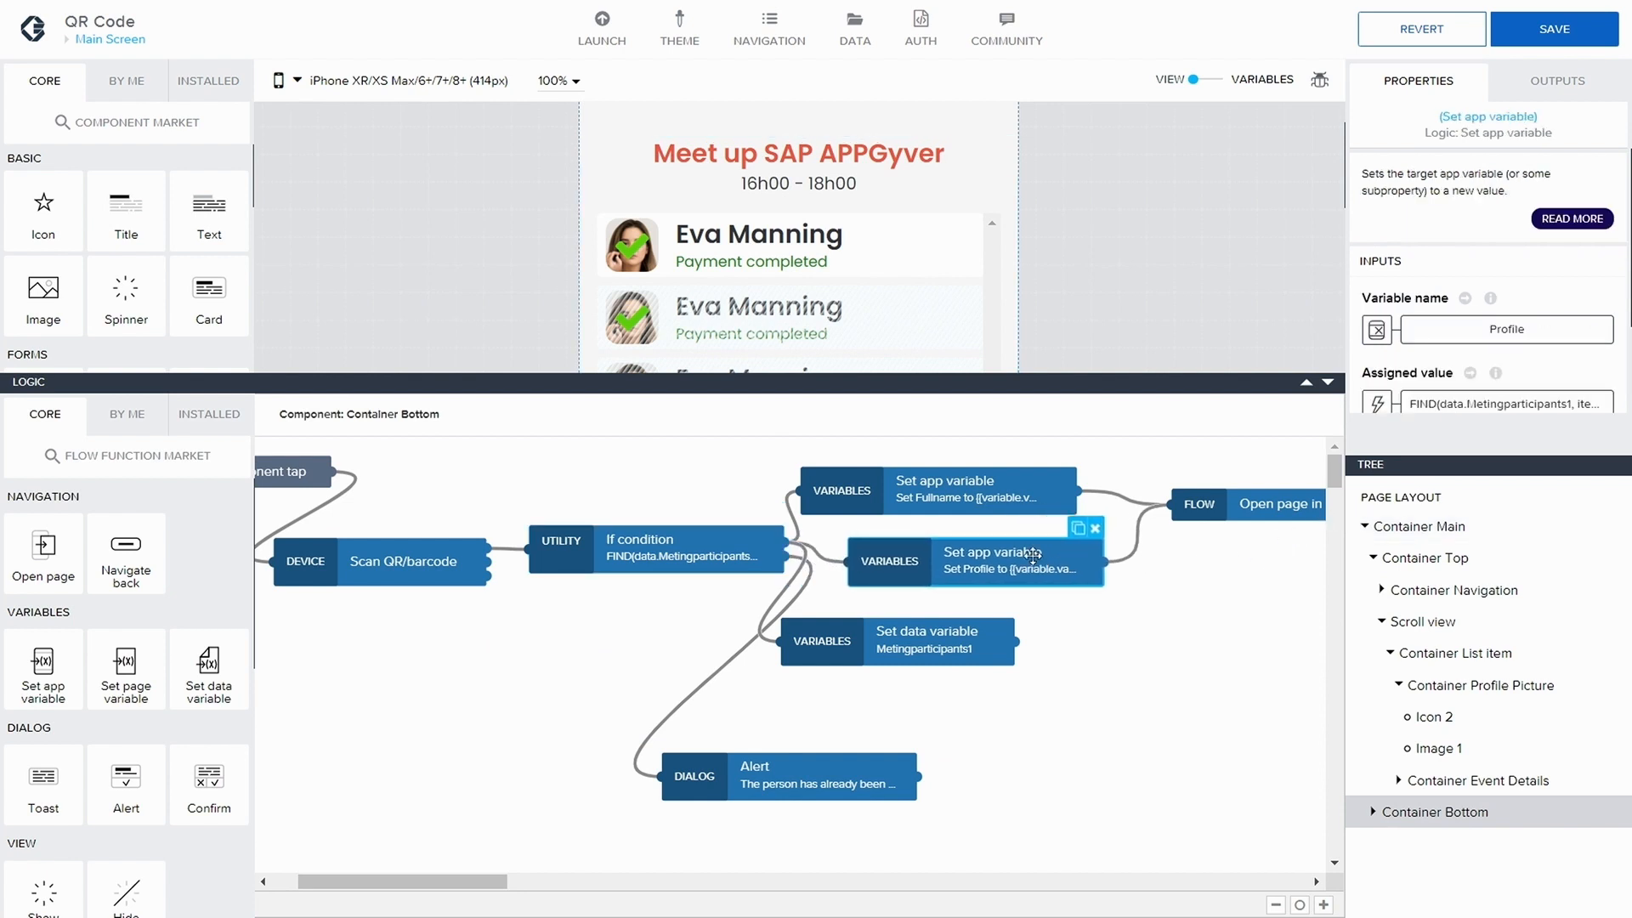
{"action": "left_click_drag", "start_coordinate": [983, 498], "coordinate": [1005, 494]}
{"action": "left_click_drag", "start_coordinate": [936, 640], "coordinate": [1011, 647]}
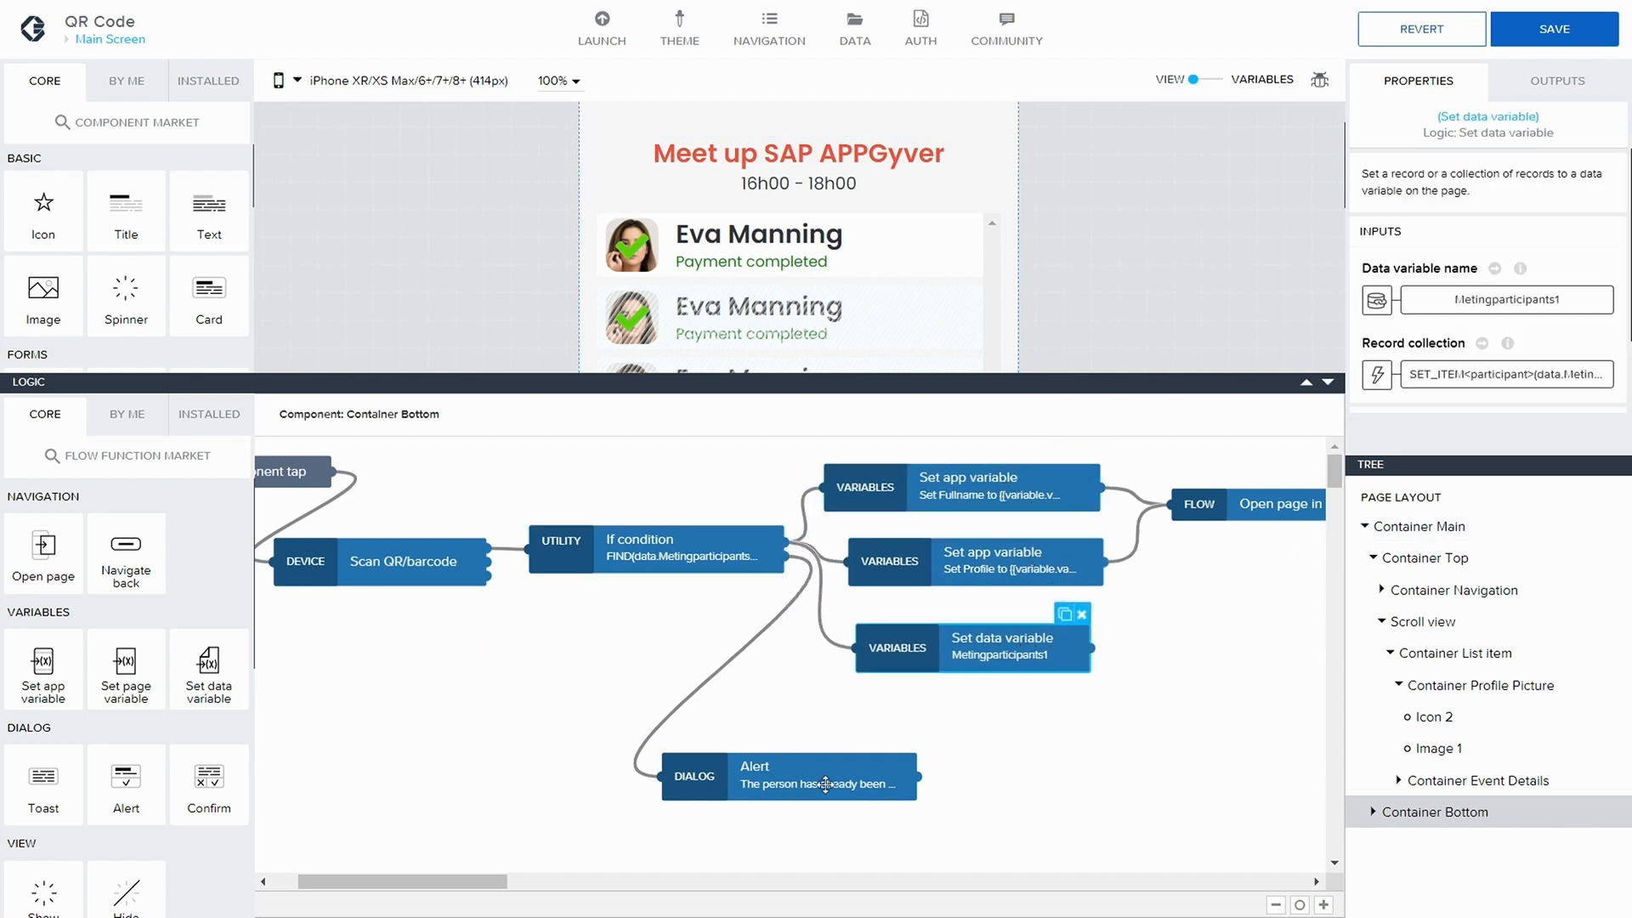
{"action": "left_click_drag", "start_coordinate": [810, 794], "coordinate": [827, 795]}
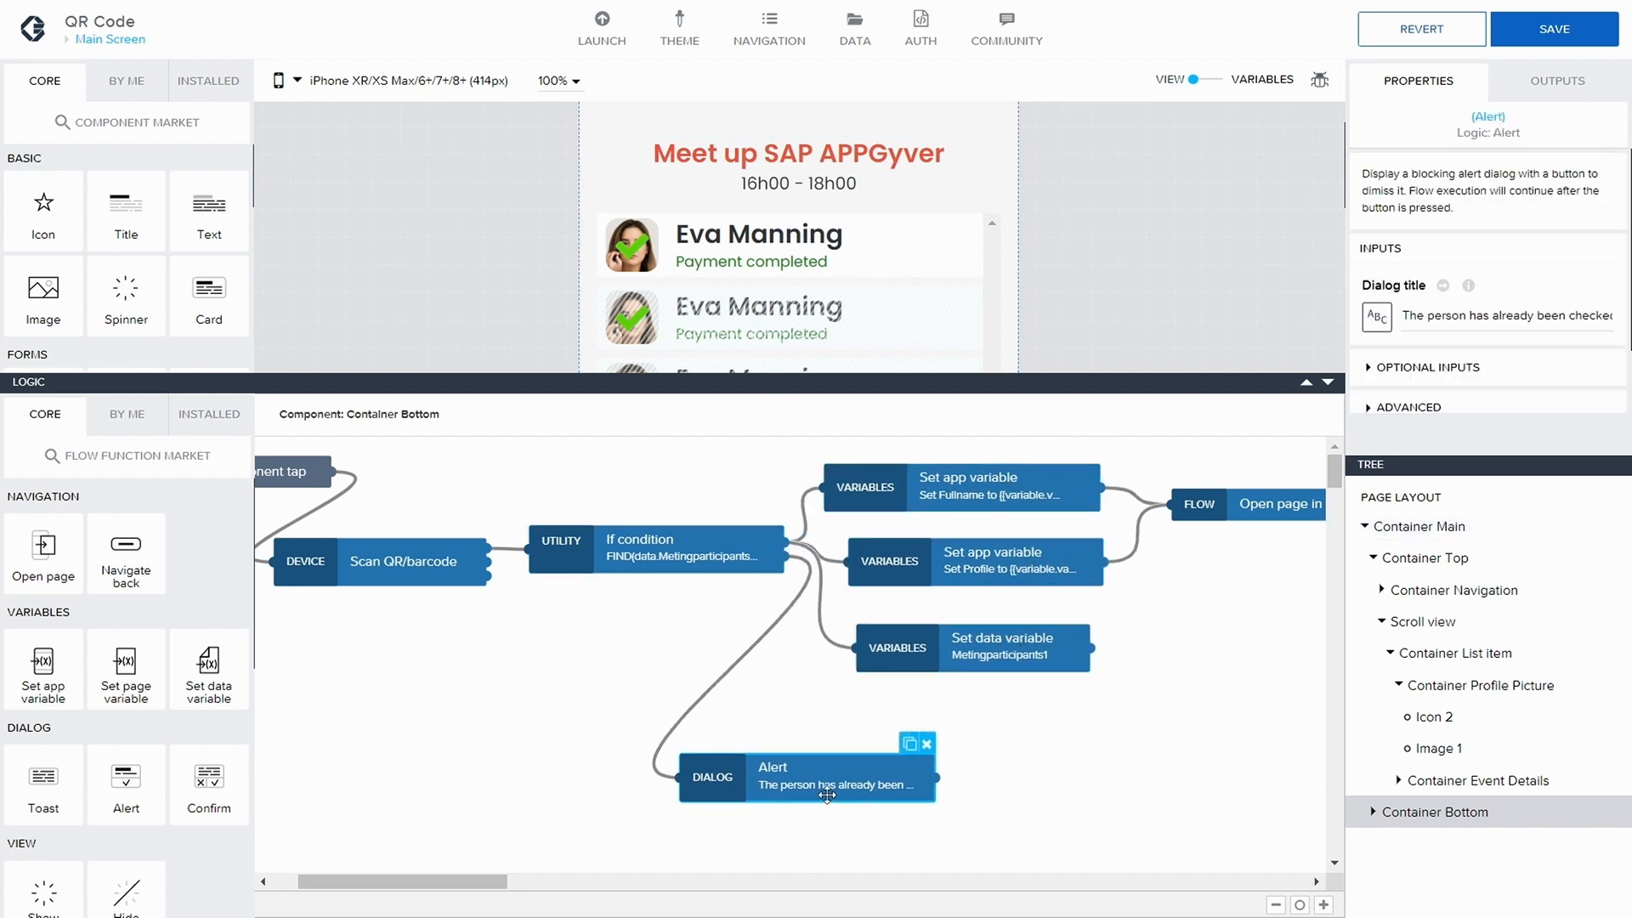
{"action": "left_click", "coordinate": [1548, 51]}
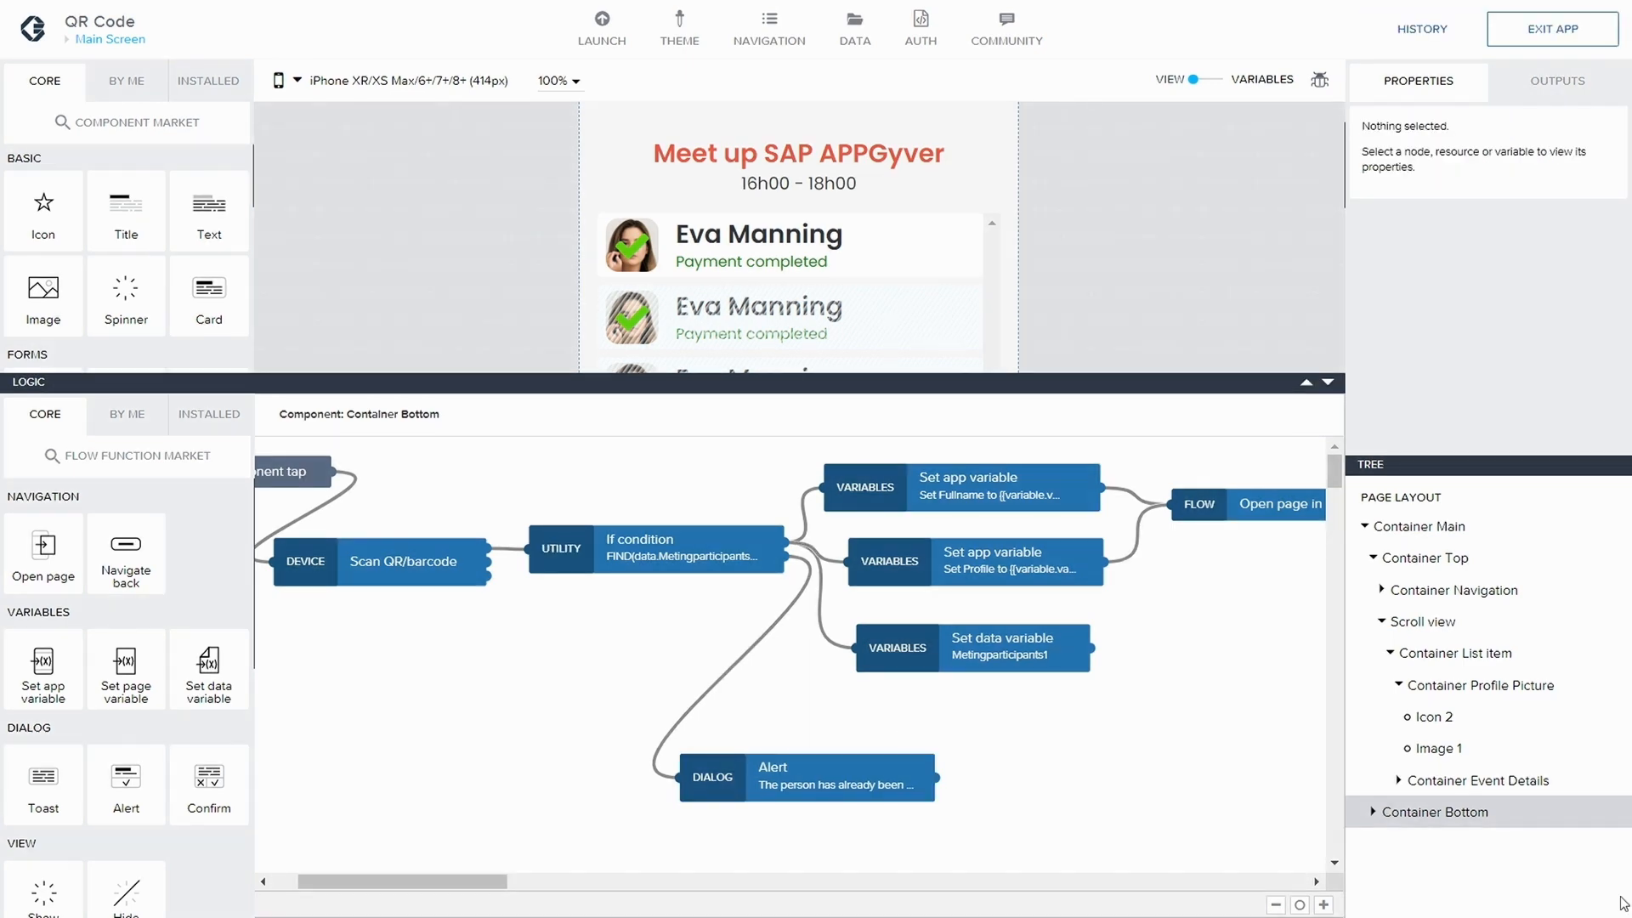